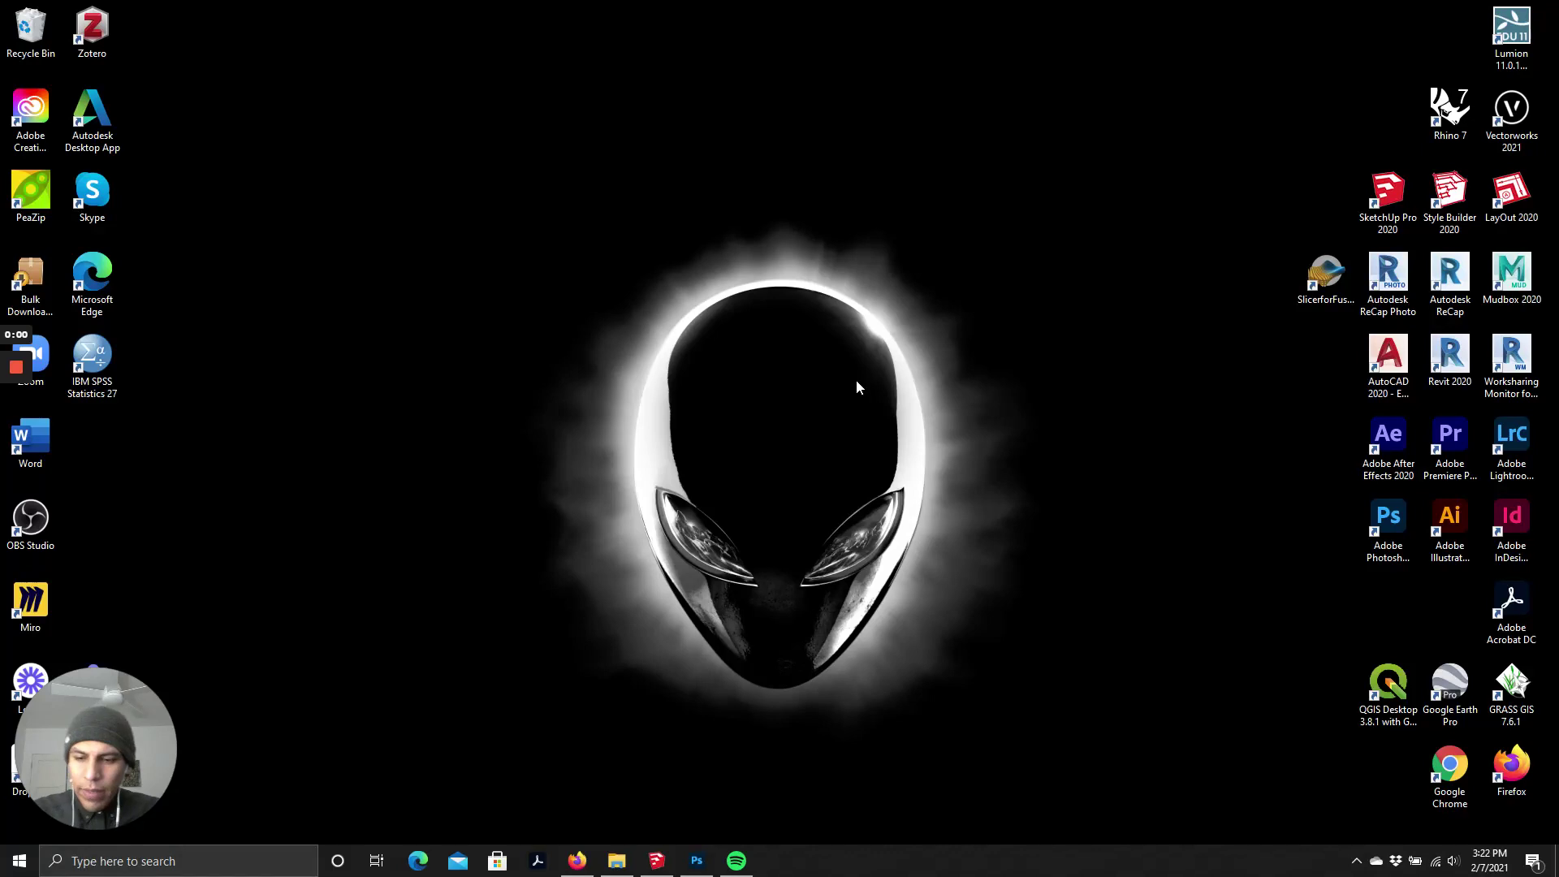
- Switch from the desktop back to the SketchUp Pro 2020 window showing Bernie.skp
key(XF86AudioPlay)
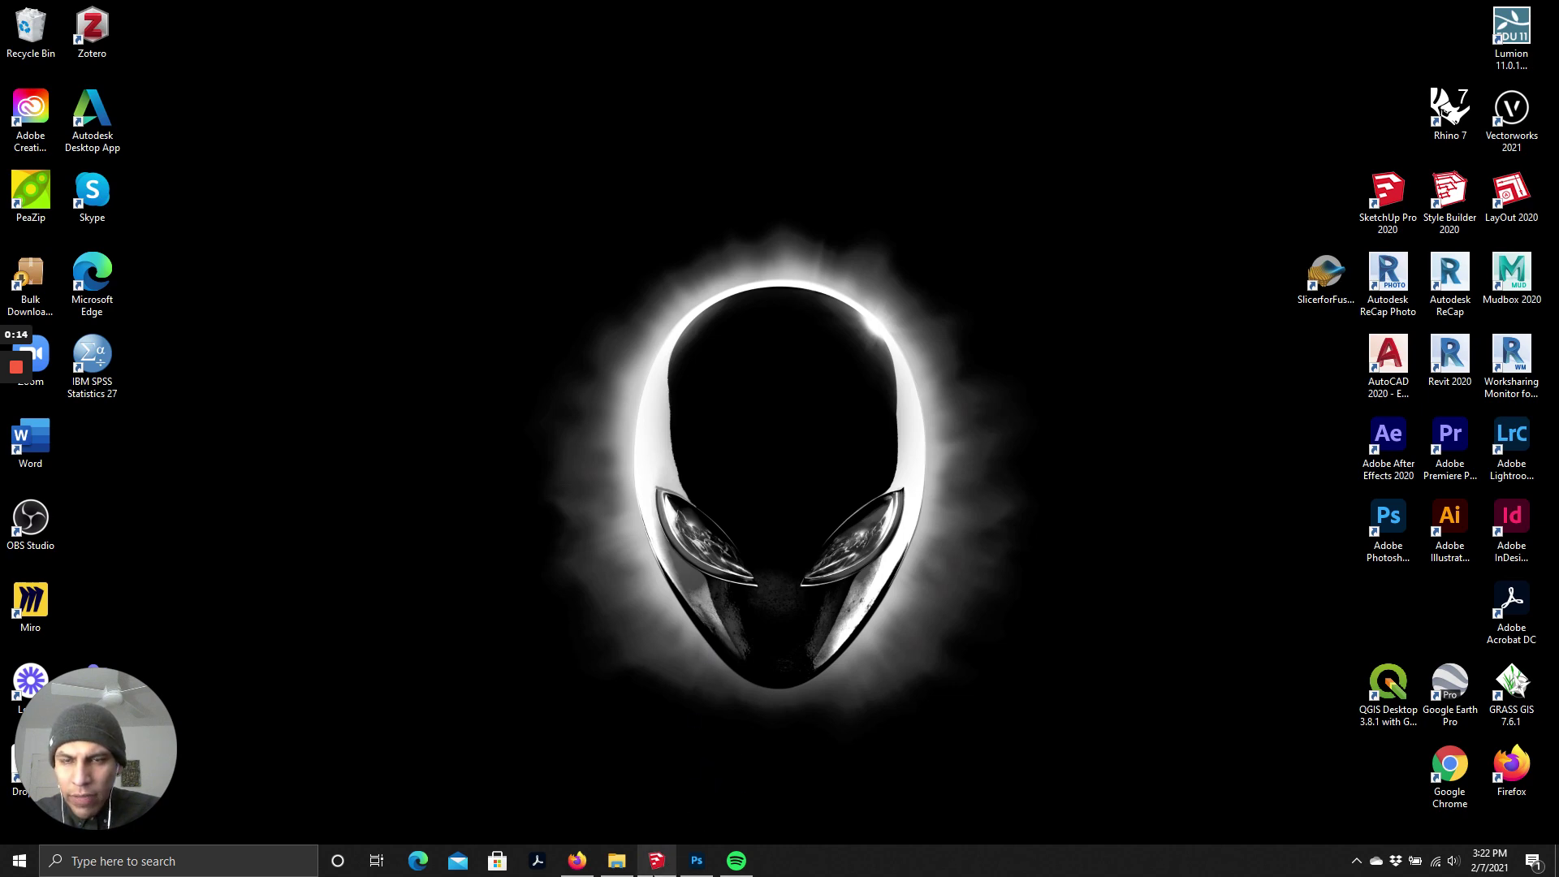
key(alt+Tab)
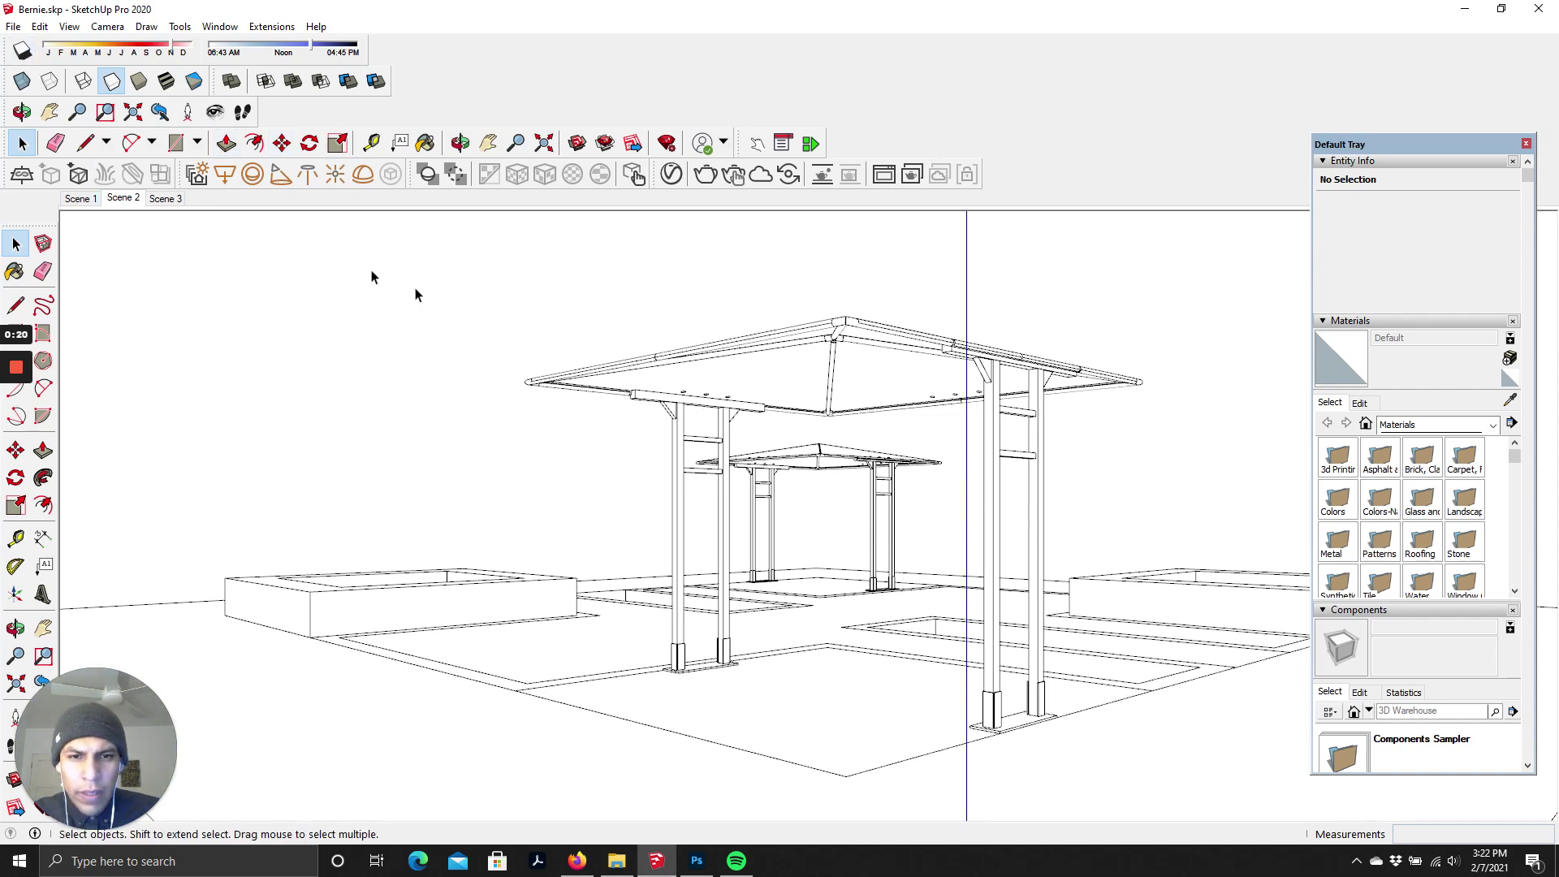
drag(1360, 99, 1360, 100)
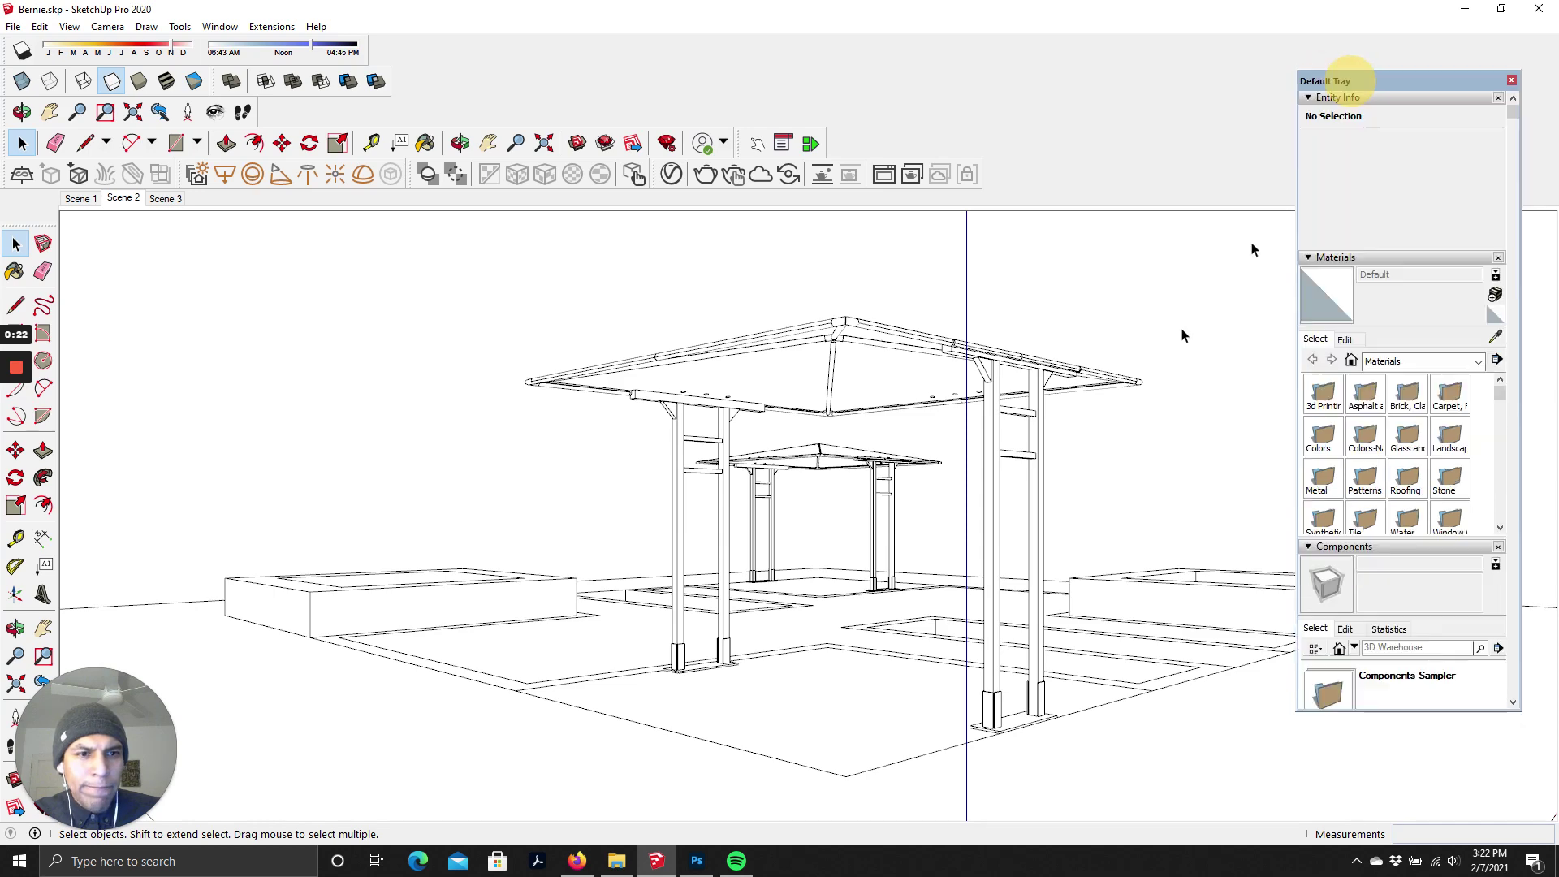
scroll(981, 550, down, 3)
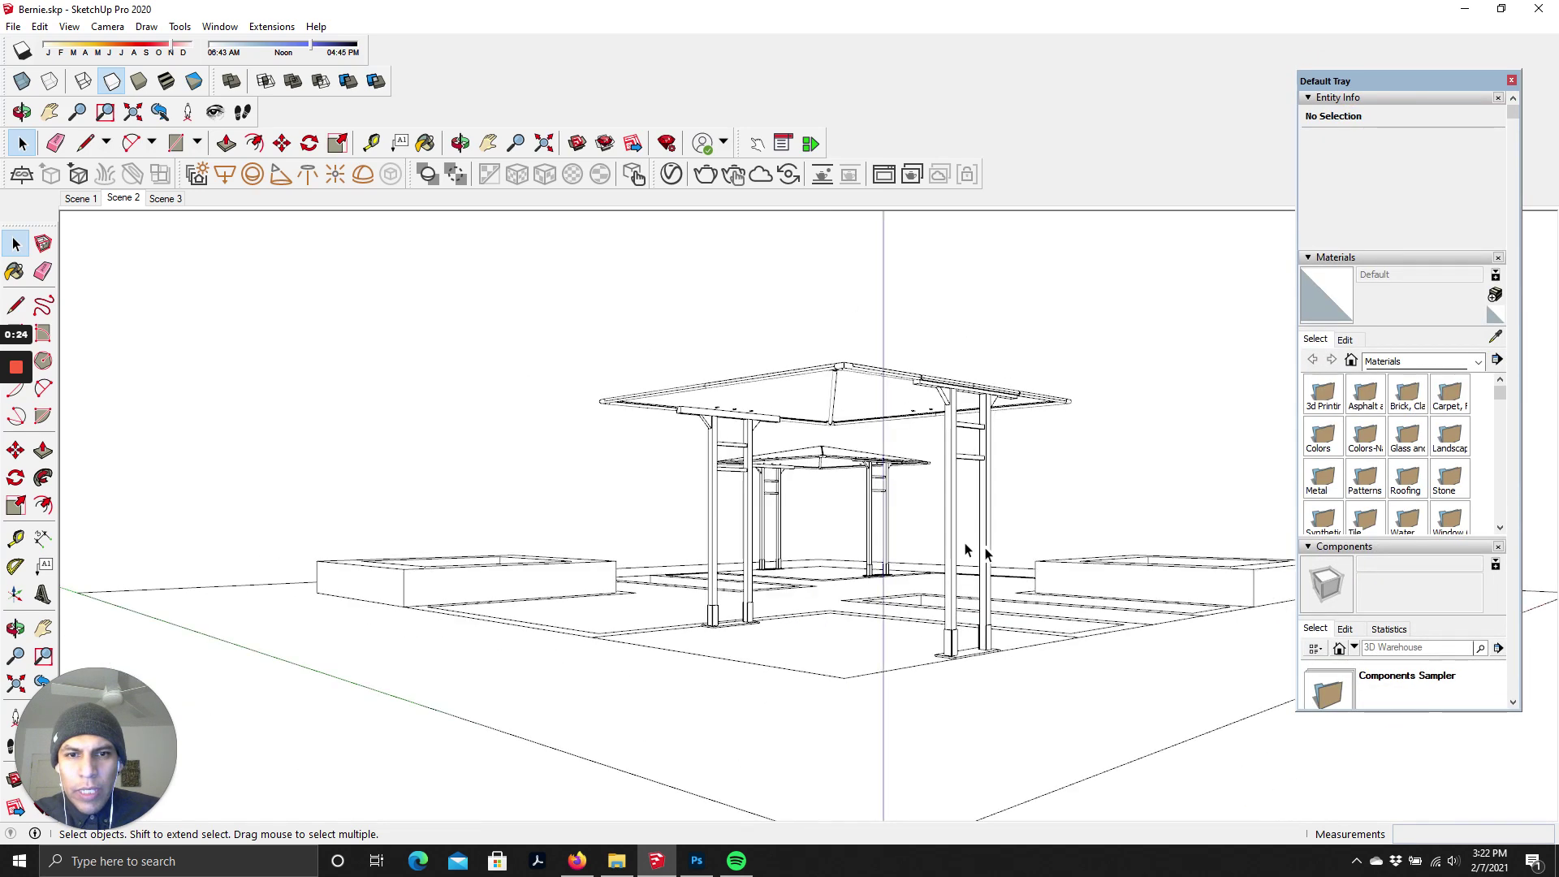
scroll(734, 512, down, 4)
scroll(790, 512, up, 8)
scroll(938, 559, down, 3)
scroll(672, 528, down, 3)
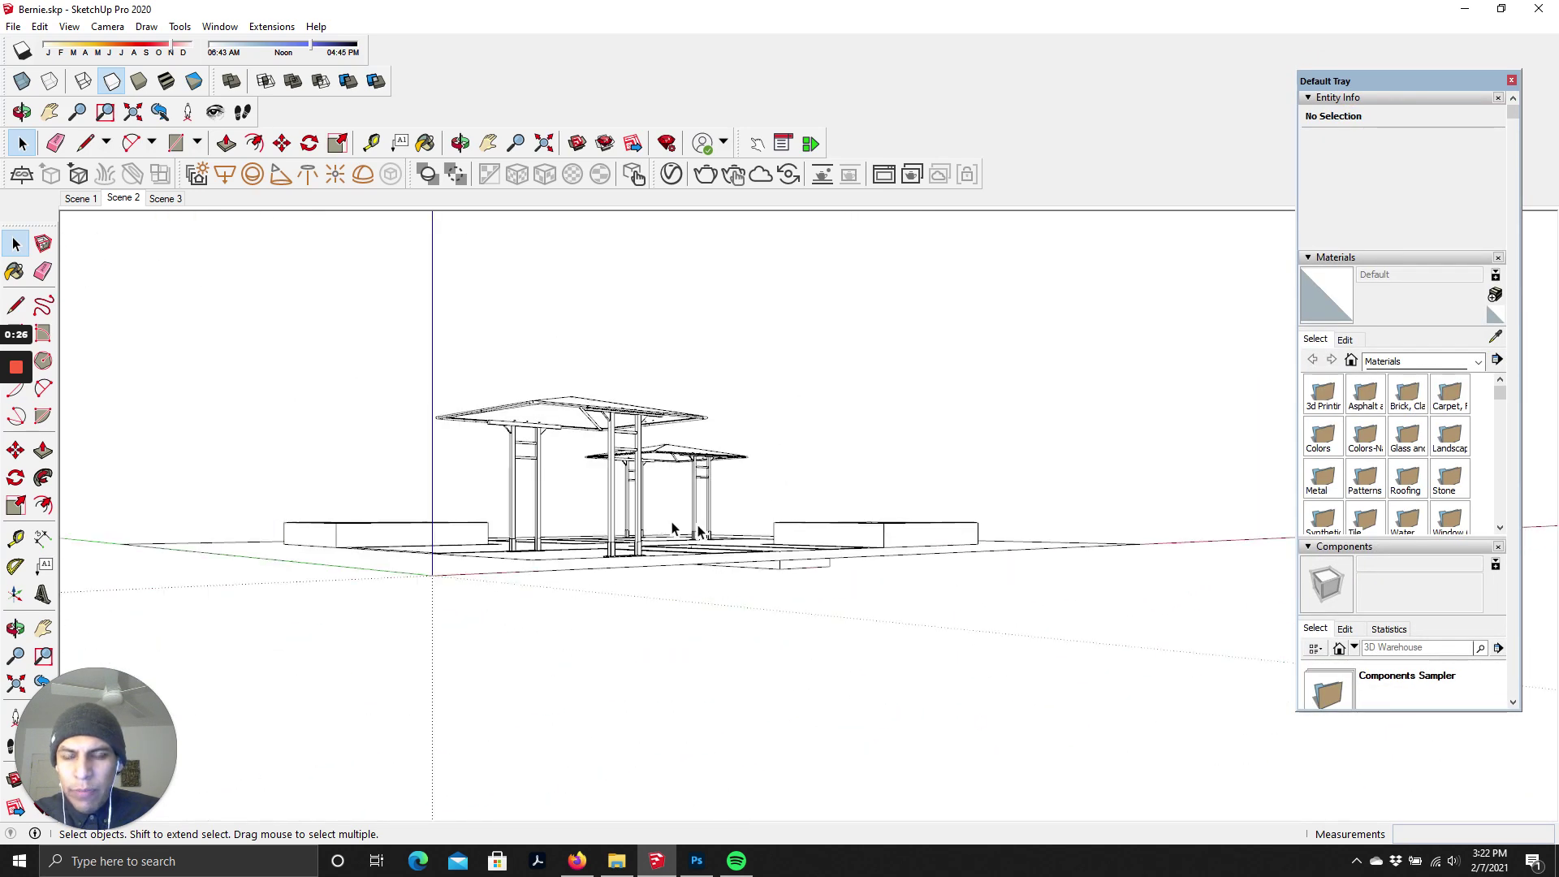
scroll(382, 455, up, 2)
scroll(772, 508, up, 3)
scroll(867, 522, down, 6)
scroll(867, 522, up, 8)
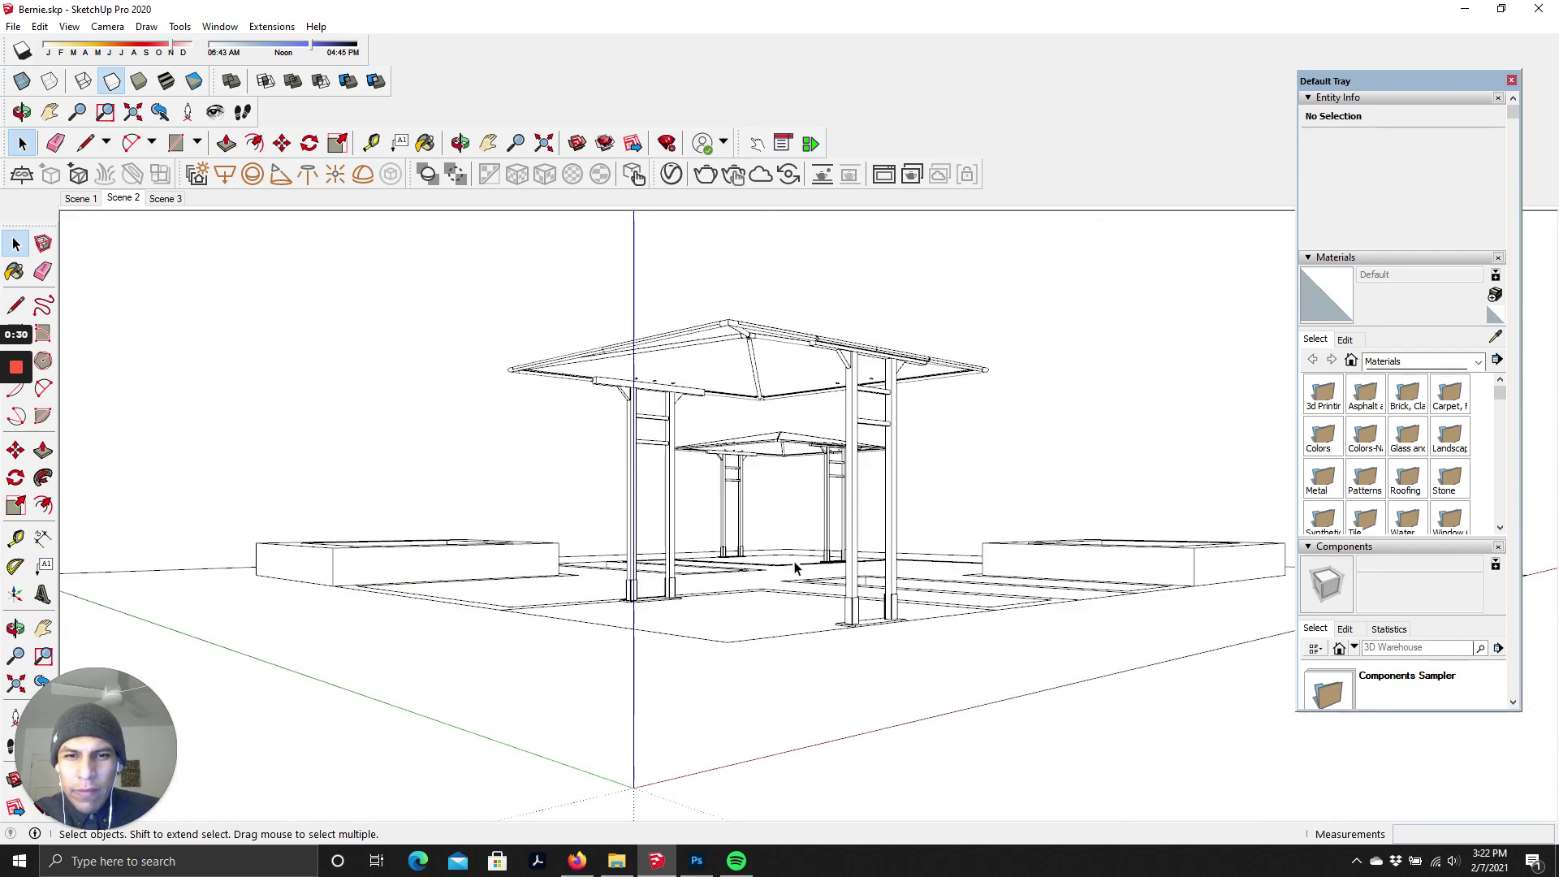
scroll(630, 515, down, 5)
scroll(666, 518, up, 6)
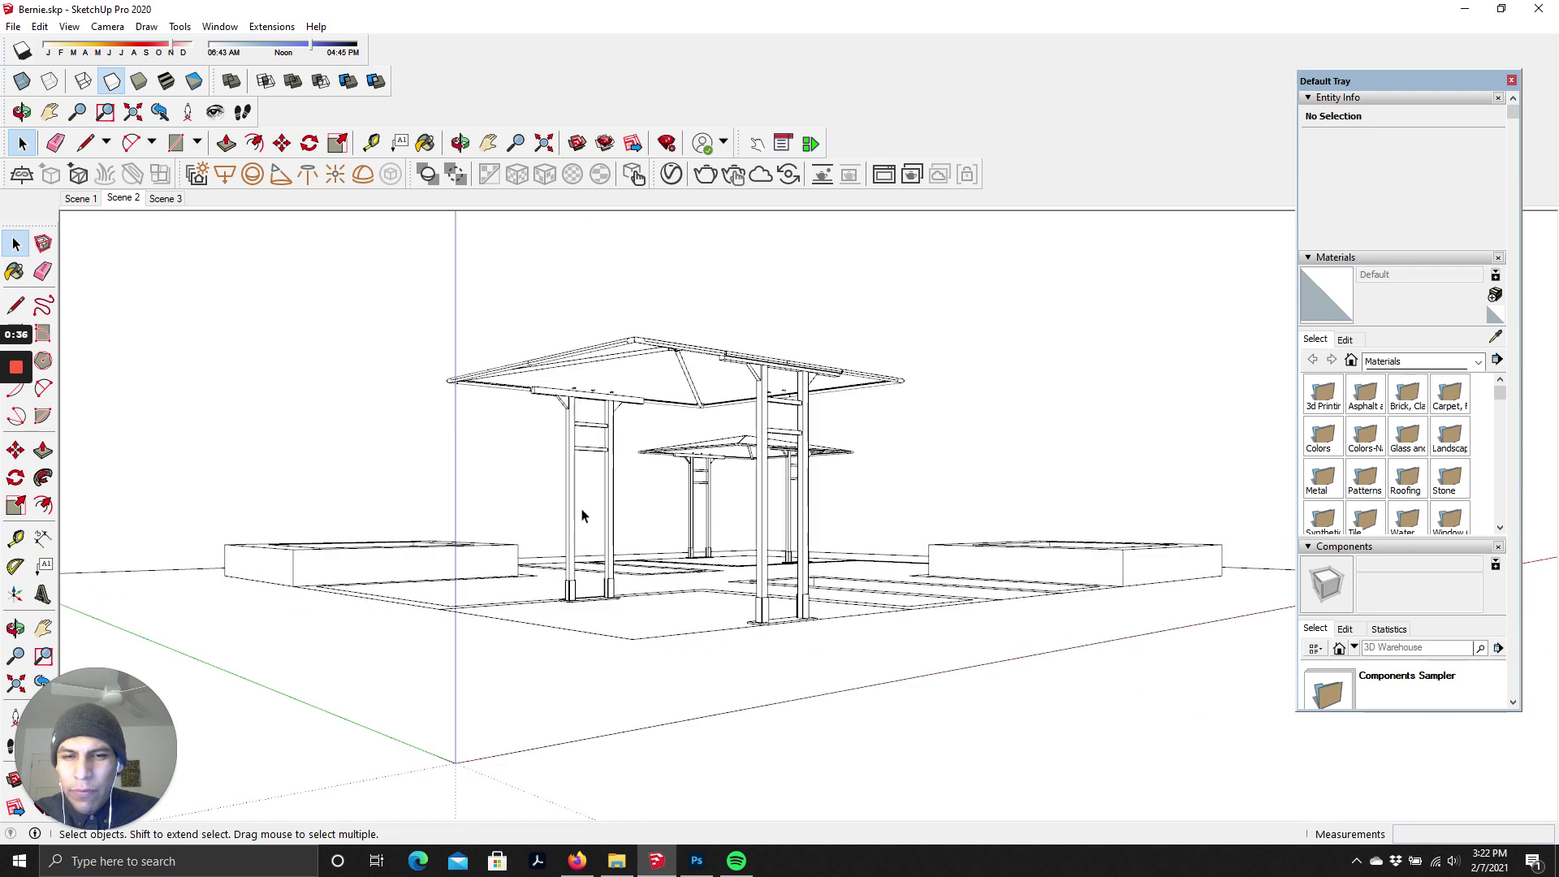
right_click(635, 513)
click(922, 636)
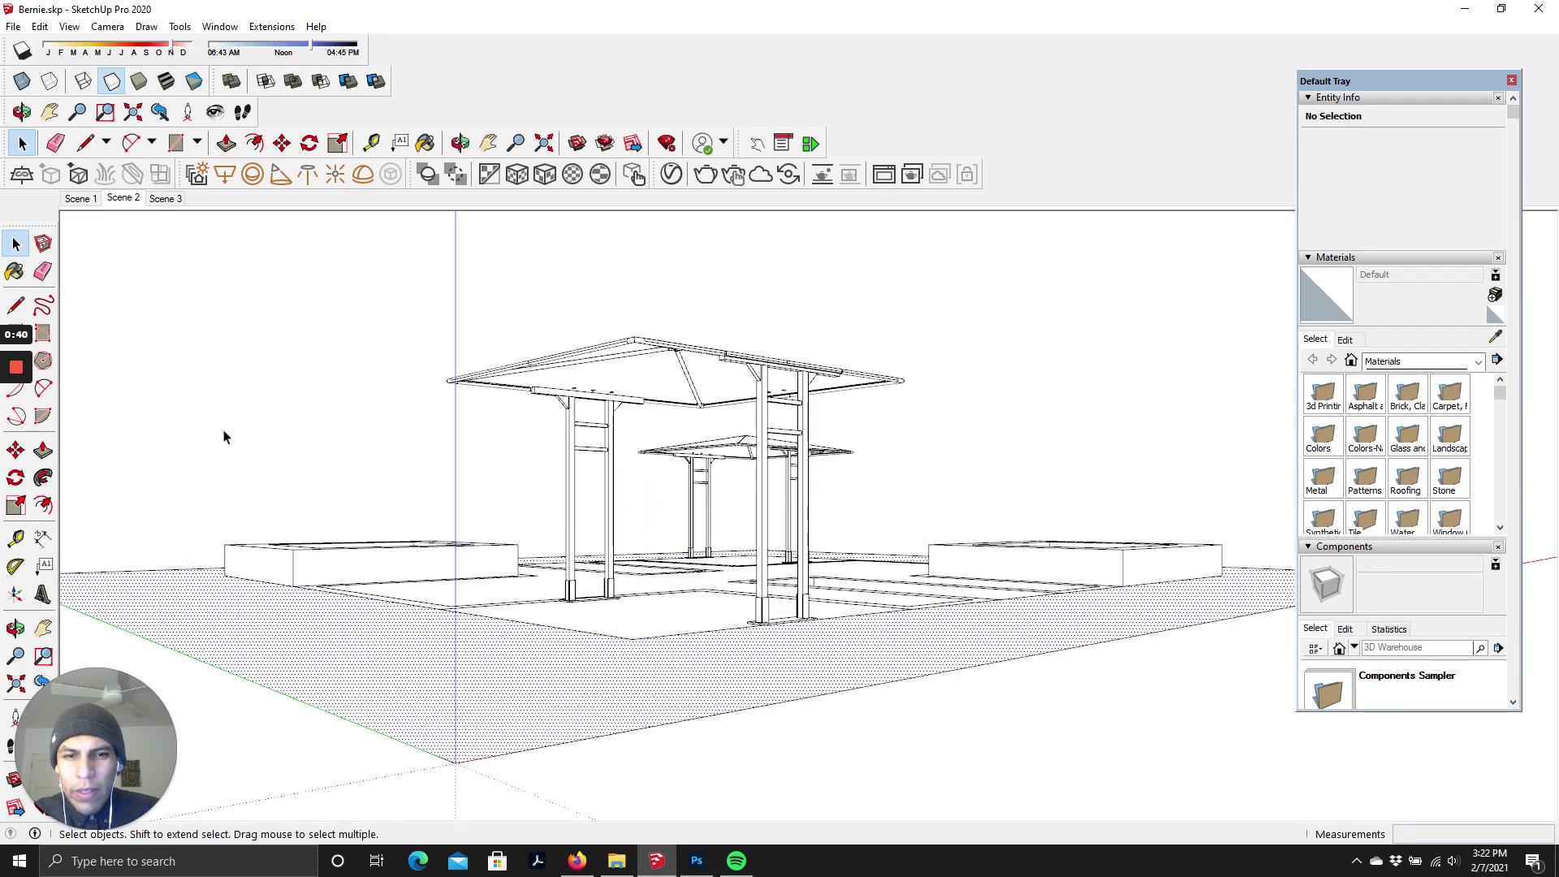
click(320, 390)
scroll(680, 571, up, 3)
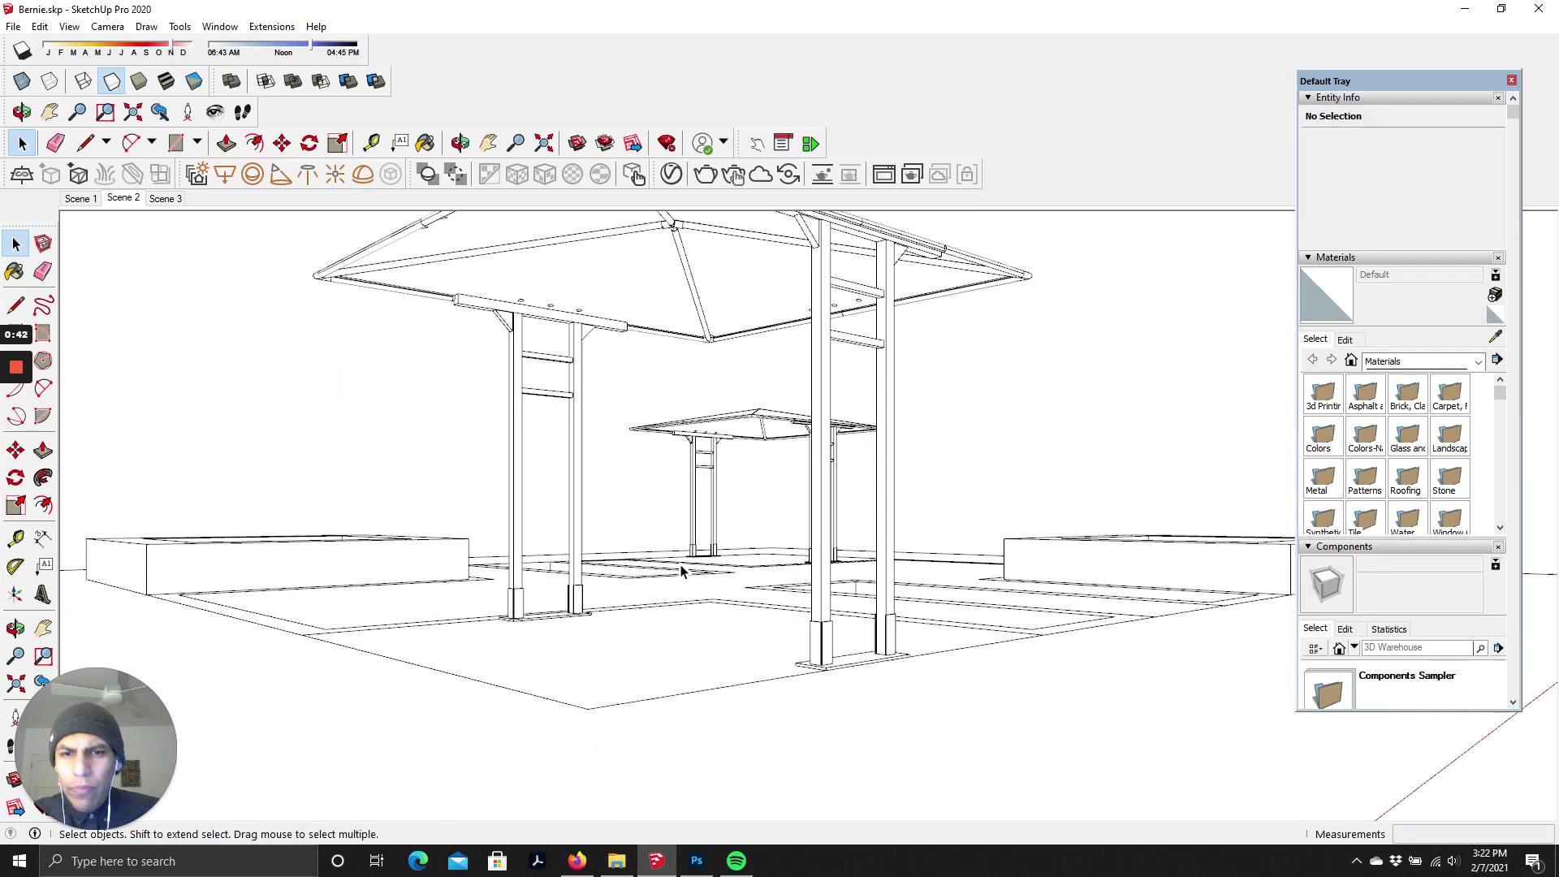
scroll(681, 571, down, 3)
scroll(950, 557, up, 2)
scroll(835, 550, down, 2)
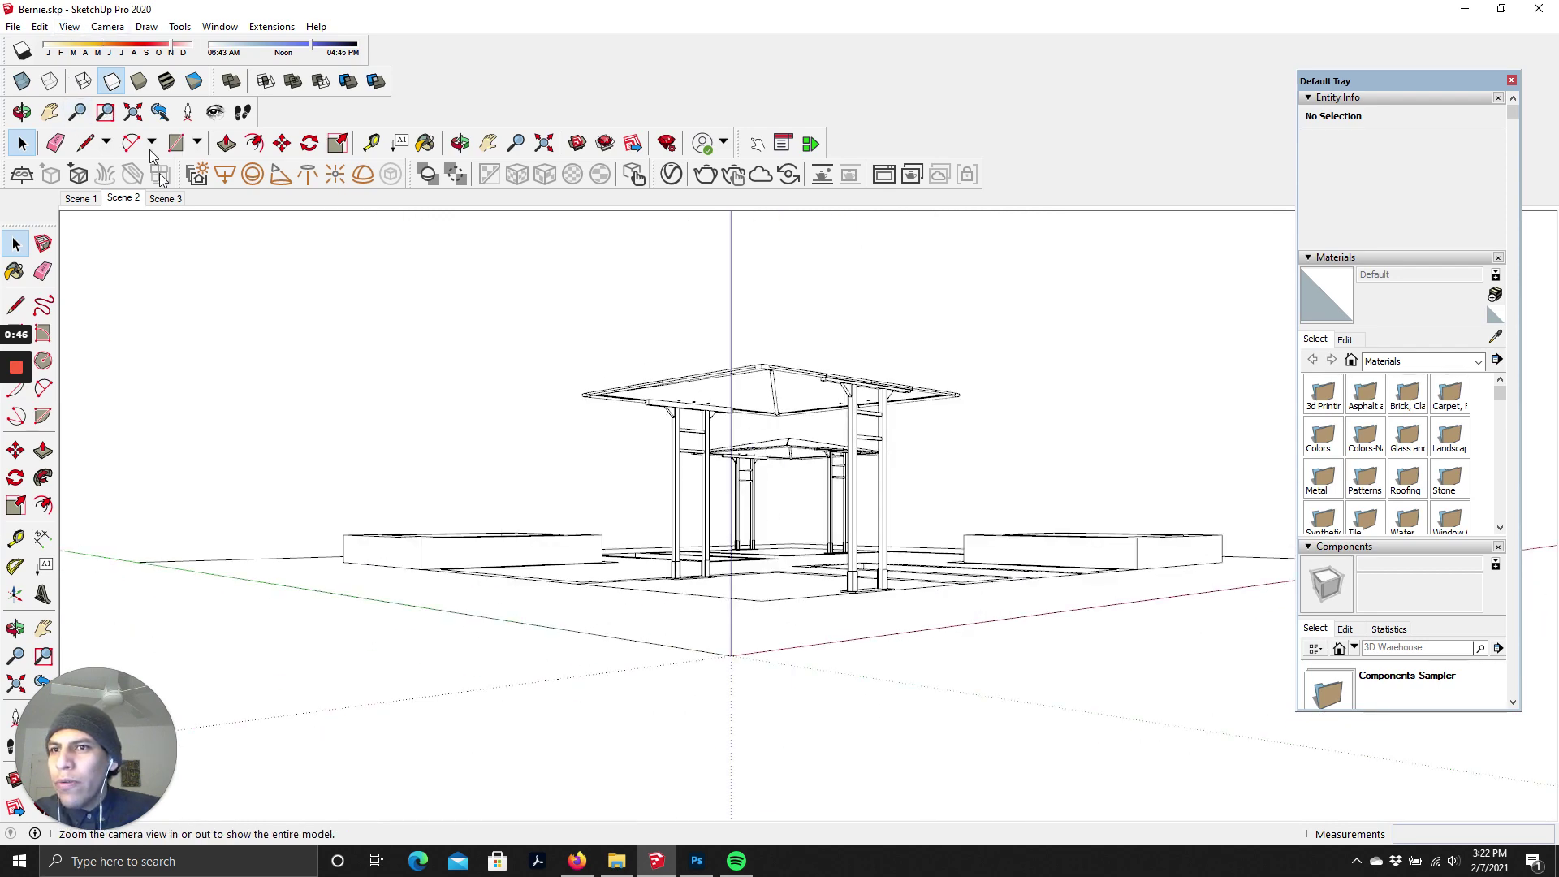
click(166, 198)
click(122, 198)
click(81, 198)
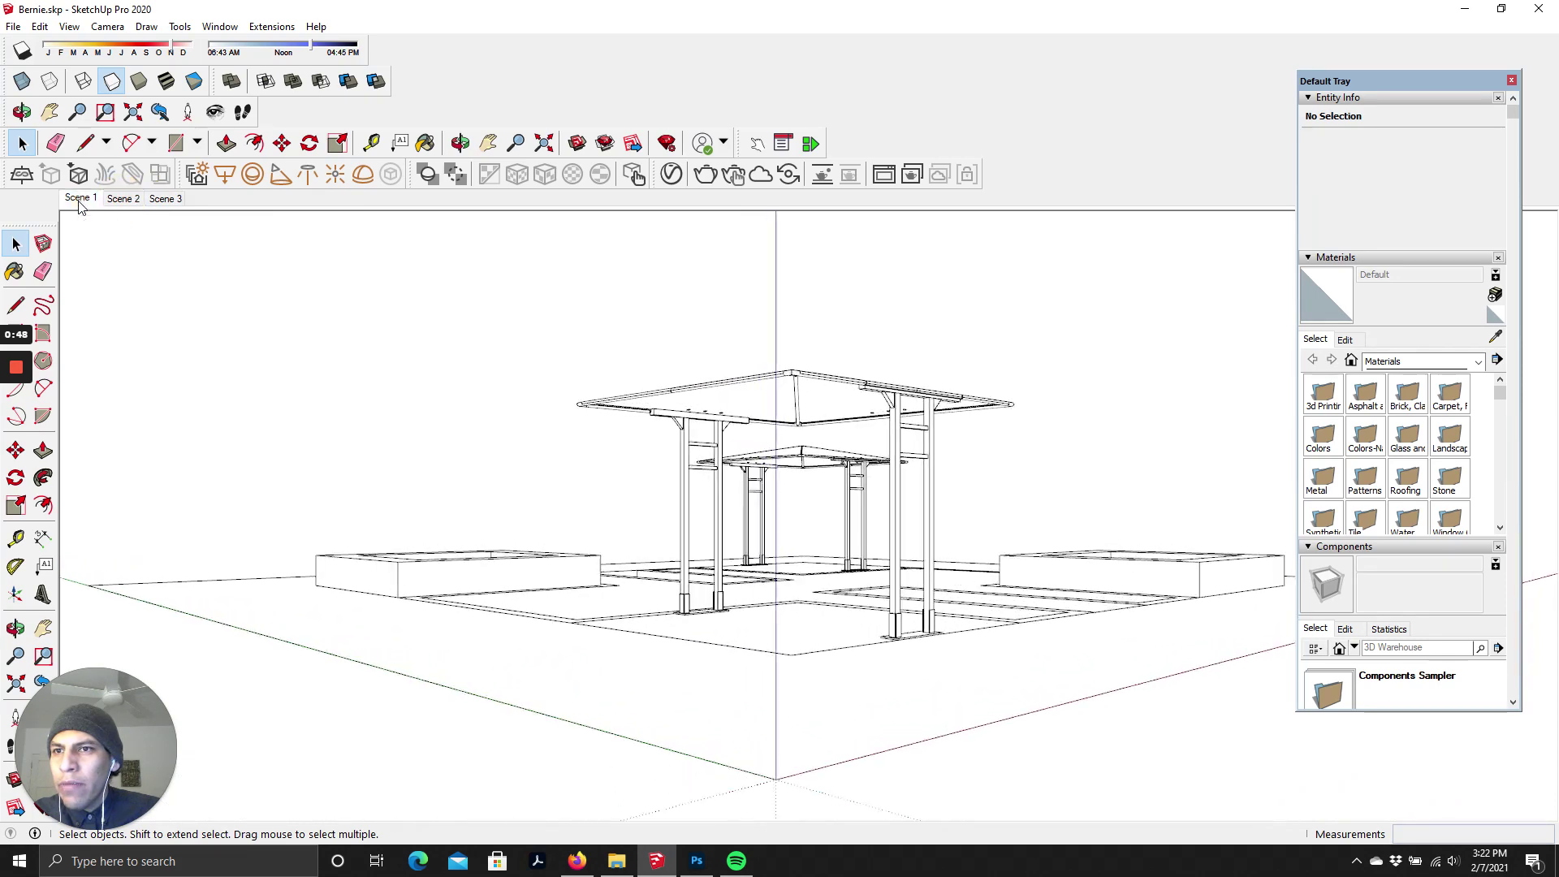
click(122, 198)
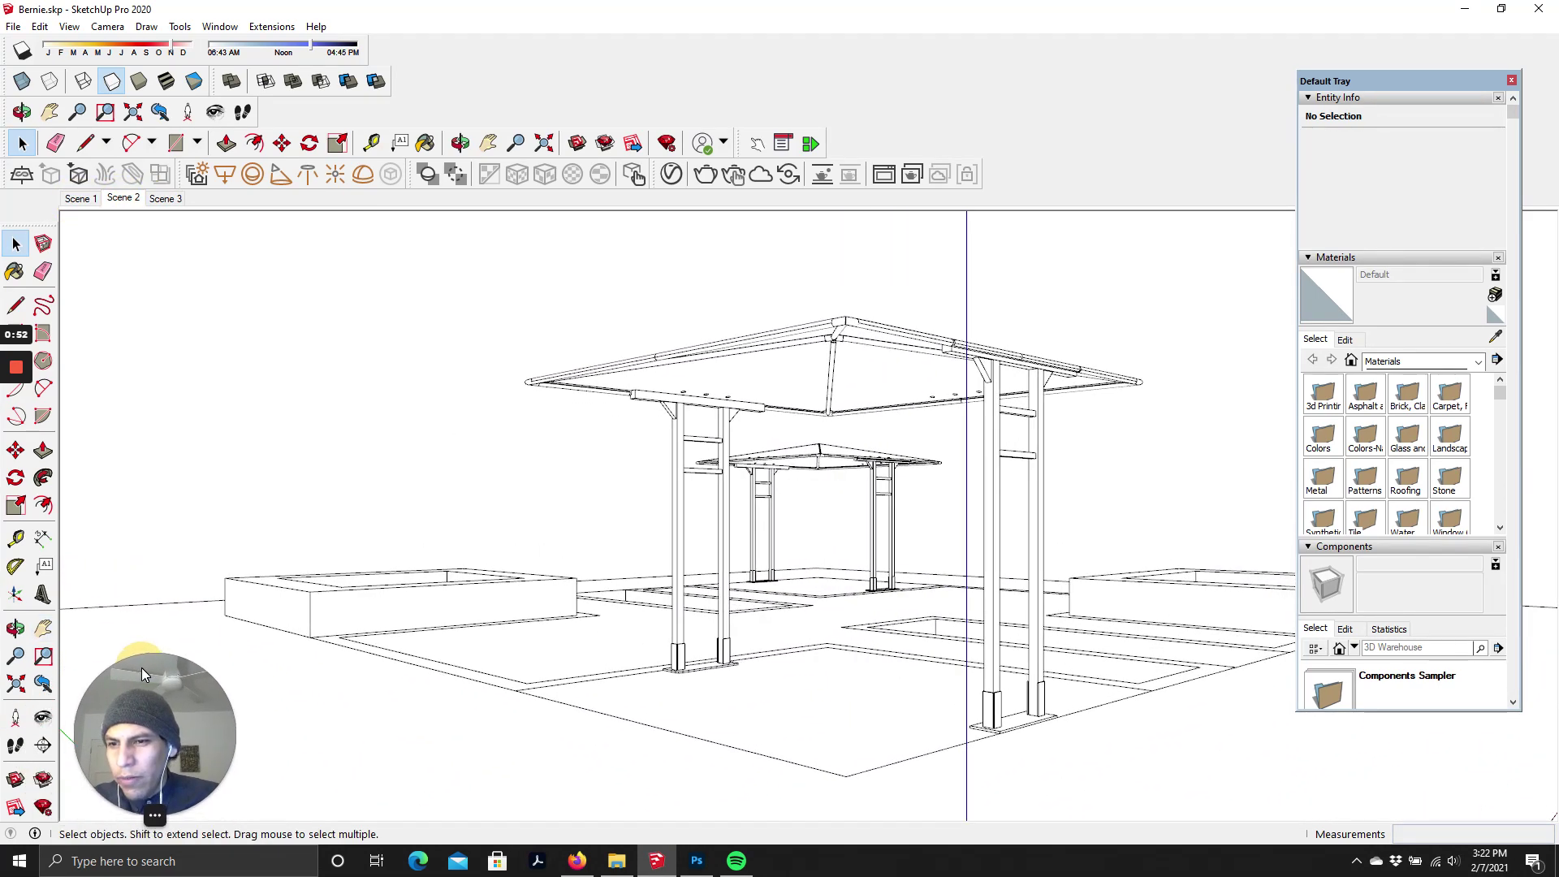
- Orbit around the plaza to a raised oblique view over both pavilions and the planter boxes
click(16, 628)
drag(801, 362, 794, 498)
scroll(714, 400, up, 3)
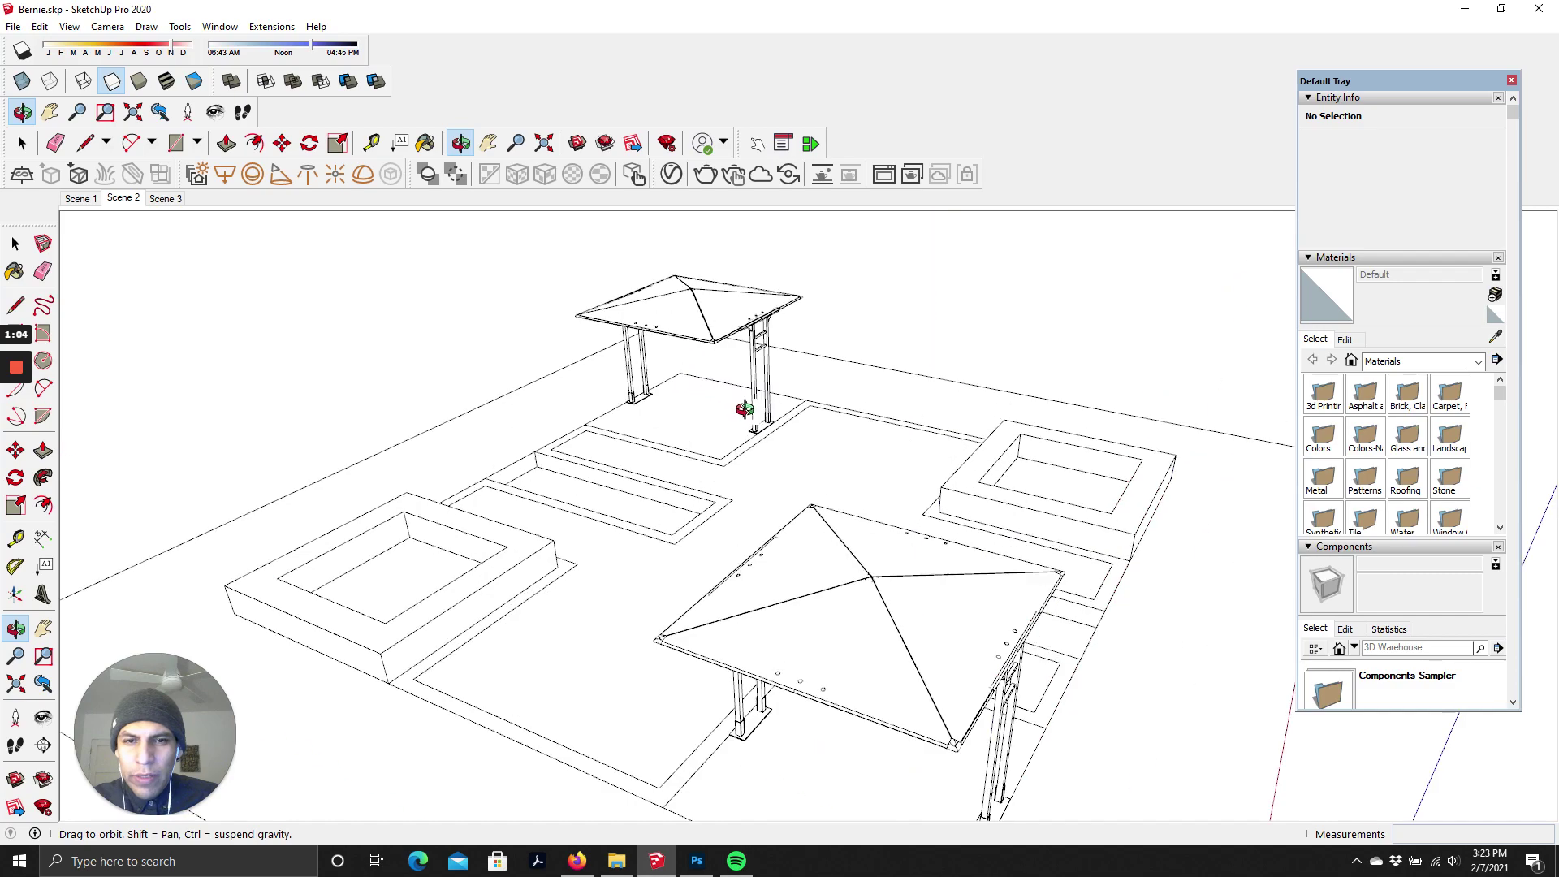
drag(745, 408, 427, 568)
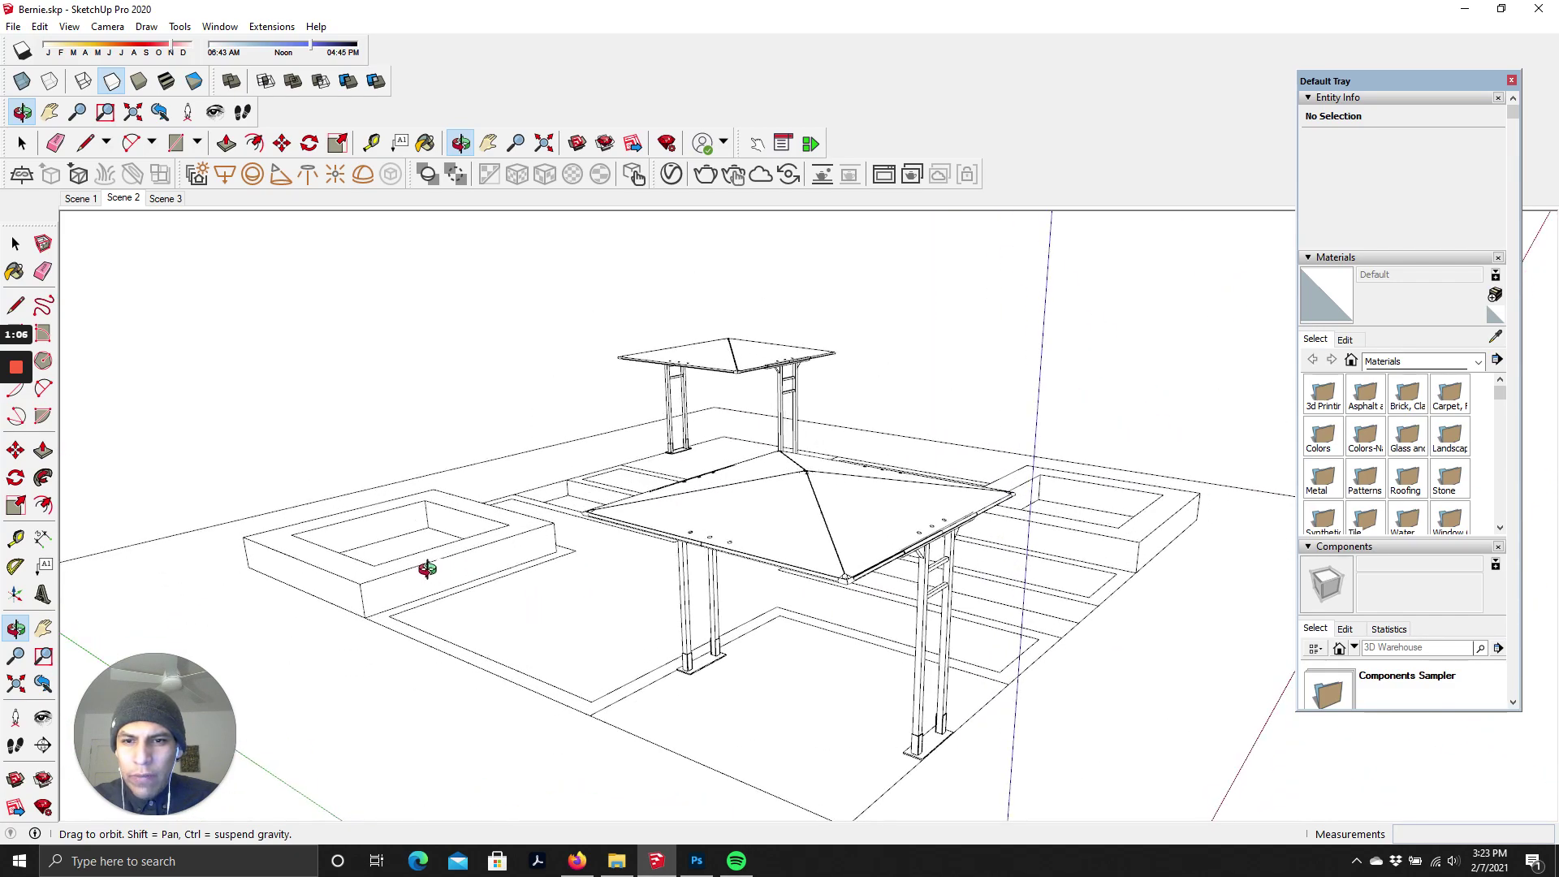
drag(661, 582, 886, 577)
drag(743, 577, 865, 463)
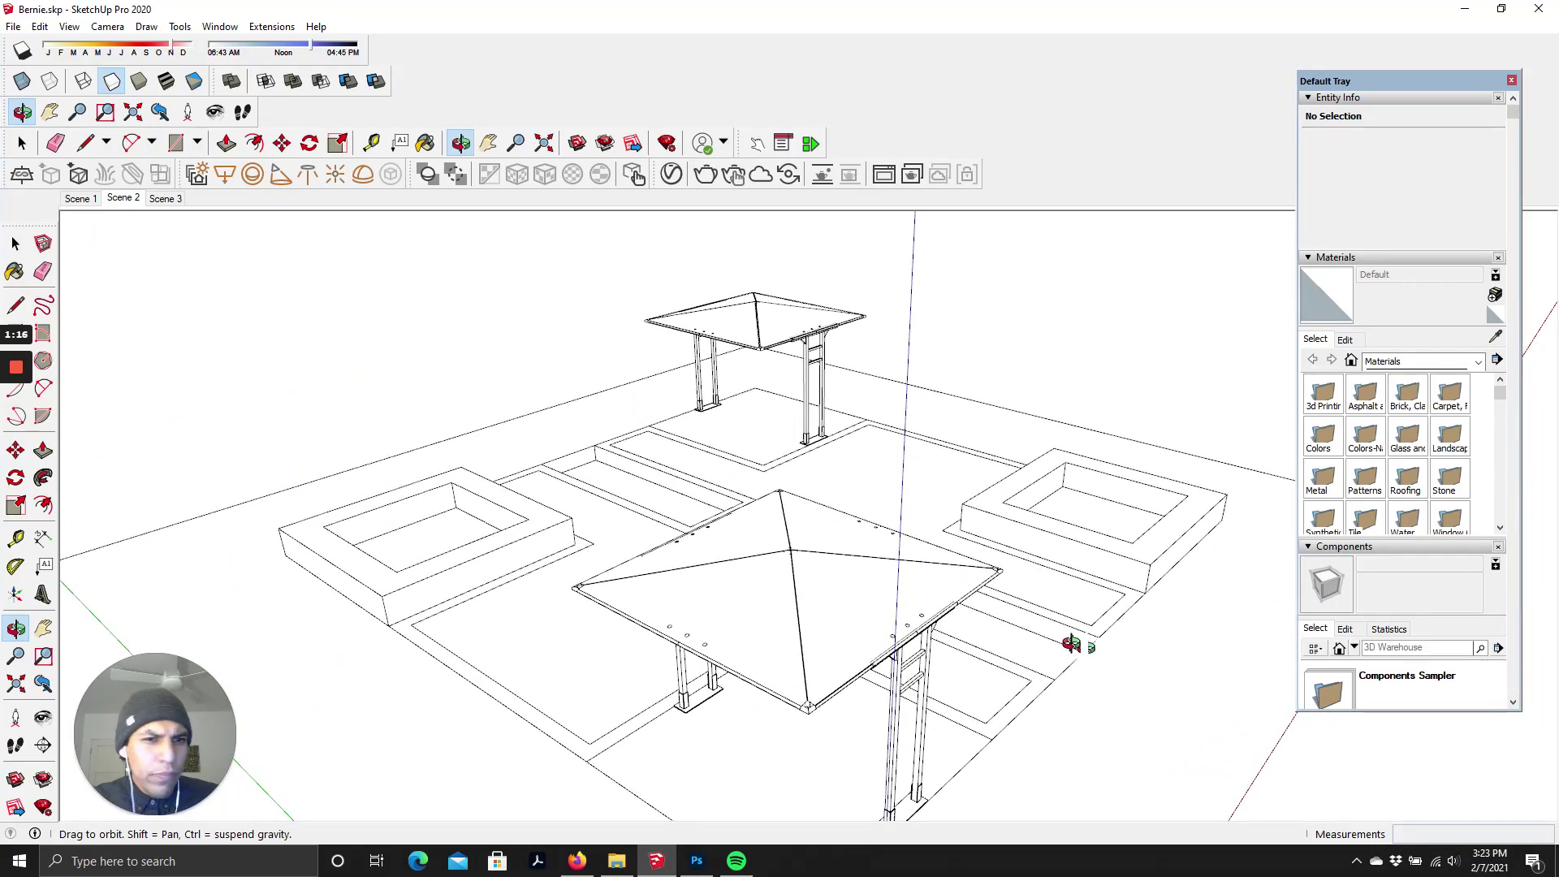
drag(1072, 644, 1015, 654)
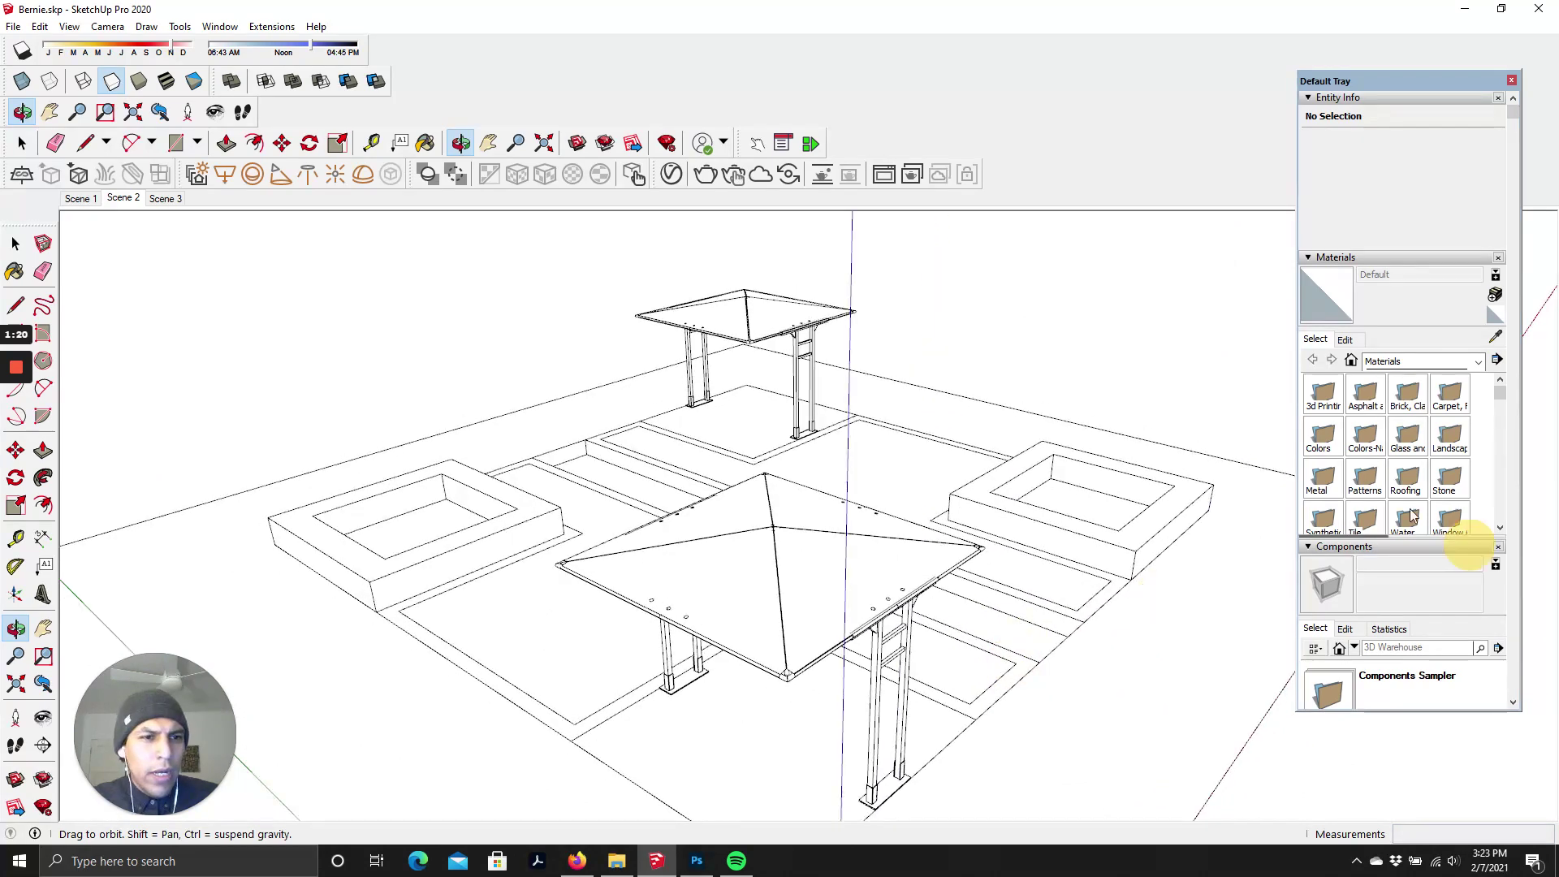
scroll(1376, 201, down, 5)
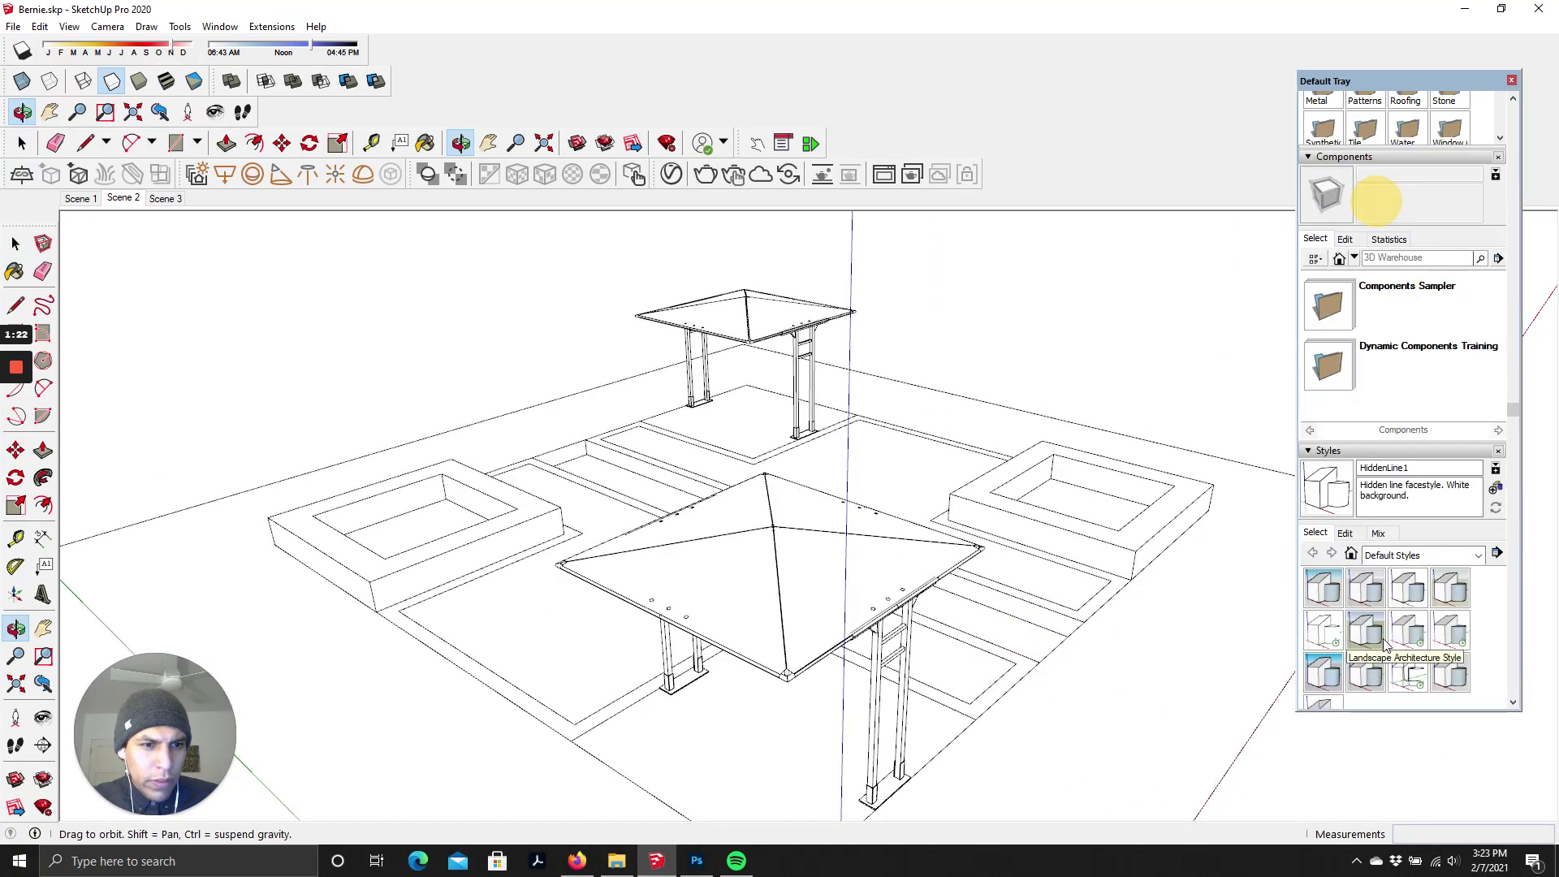
- Apply the coloured Architectural Design Style and orbit to inspect it from new angles
click(1370, 594)
drag(703, 540, 761, 537)
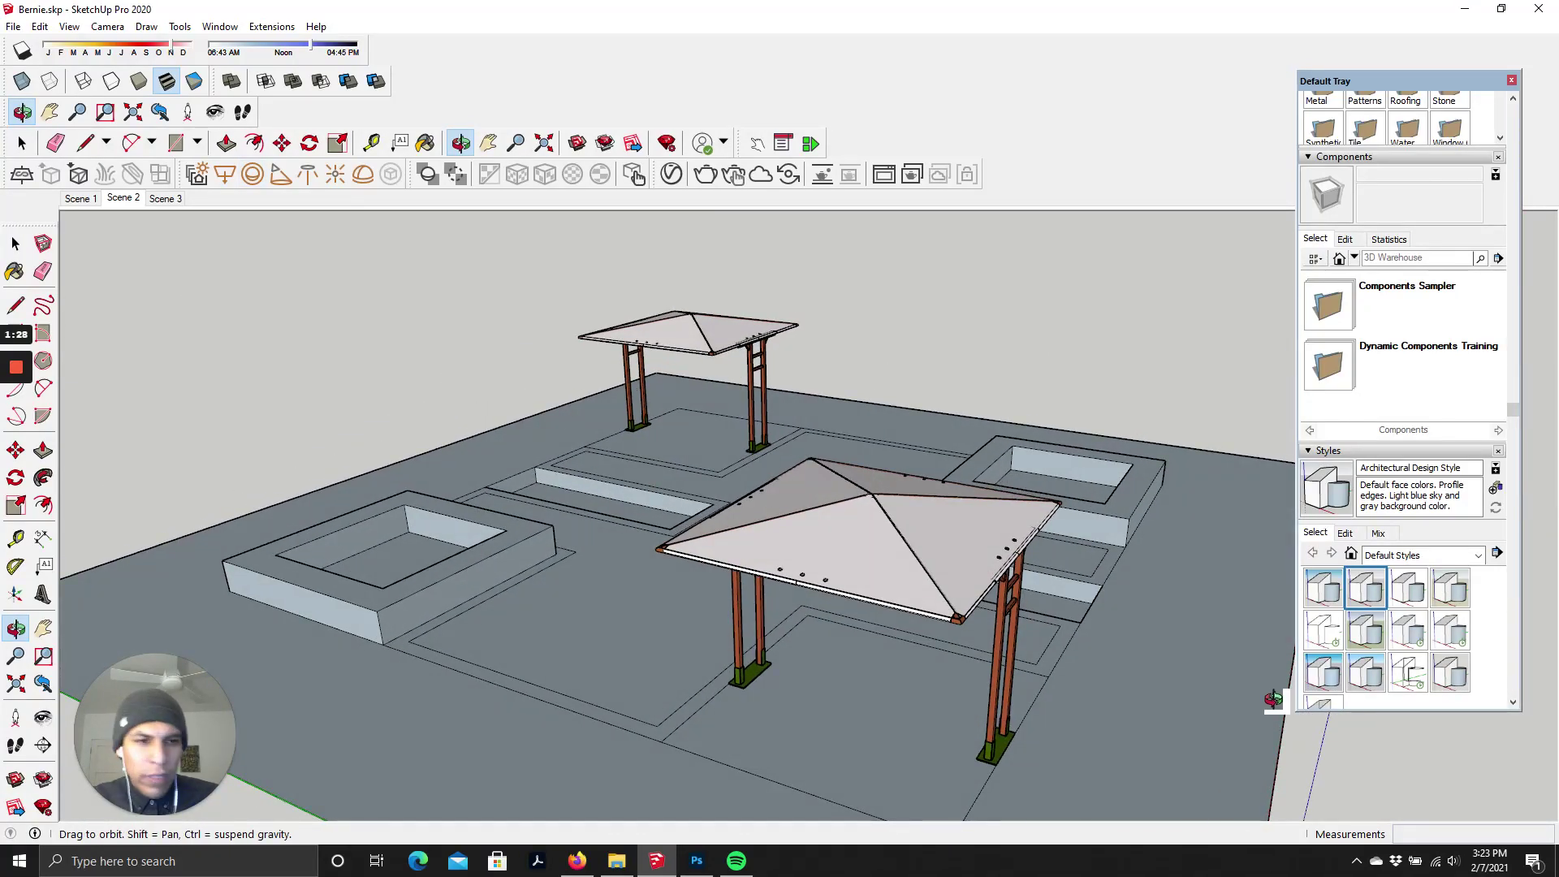
drag(1149, 539, 1065, 546)
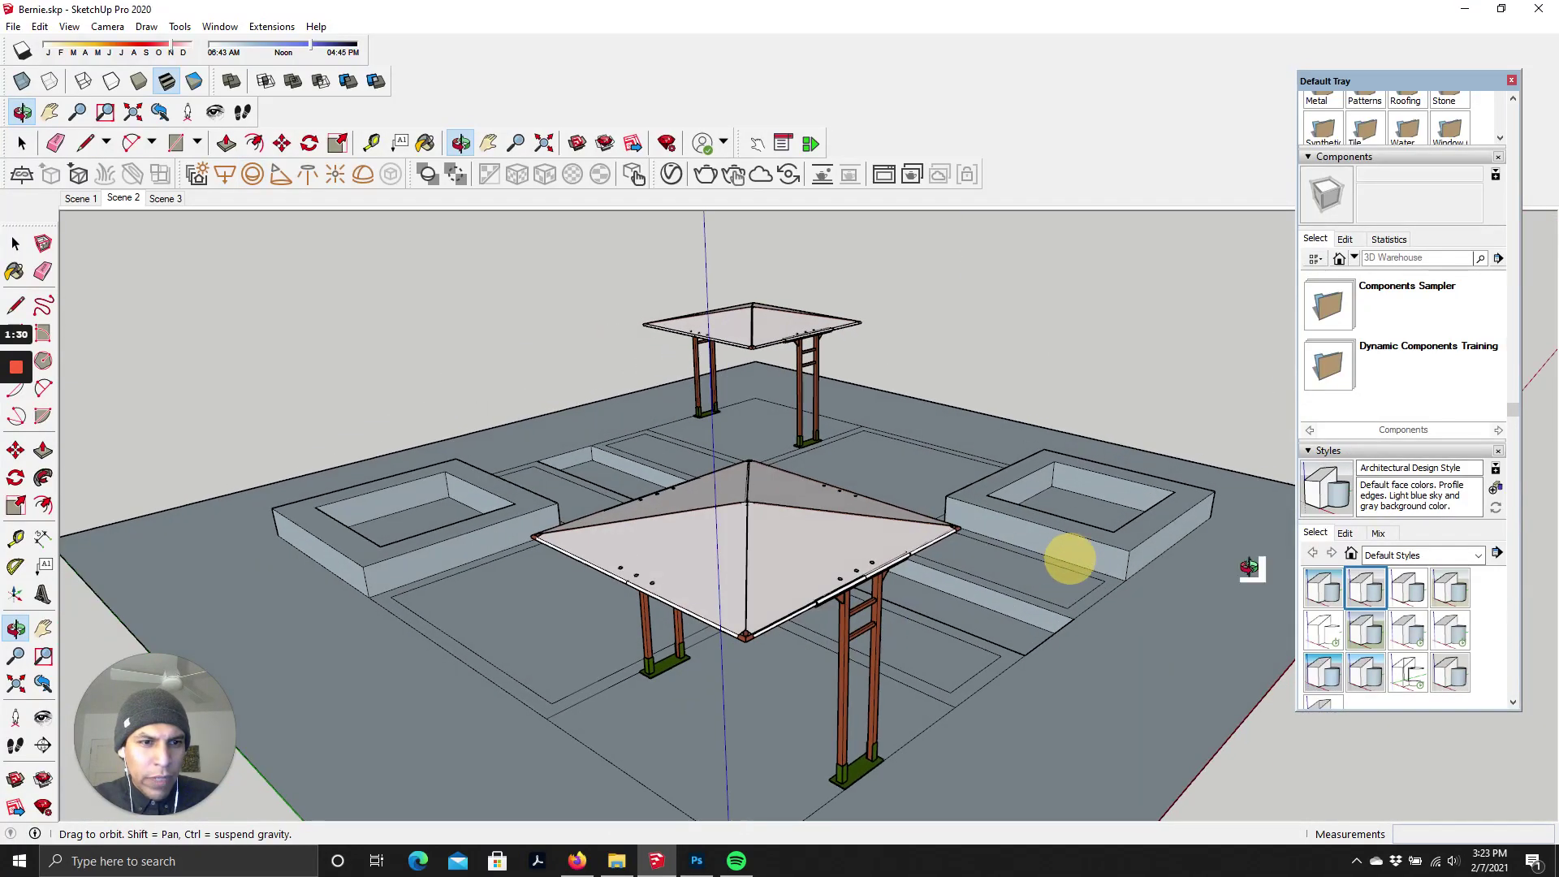
- Switch to the white HiddenLine3 style and orbit the view down toward eye level
click(1332, 642)
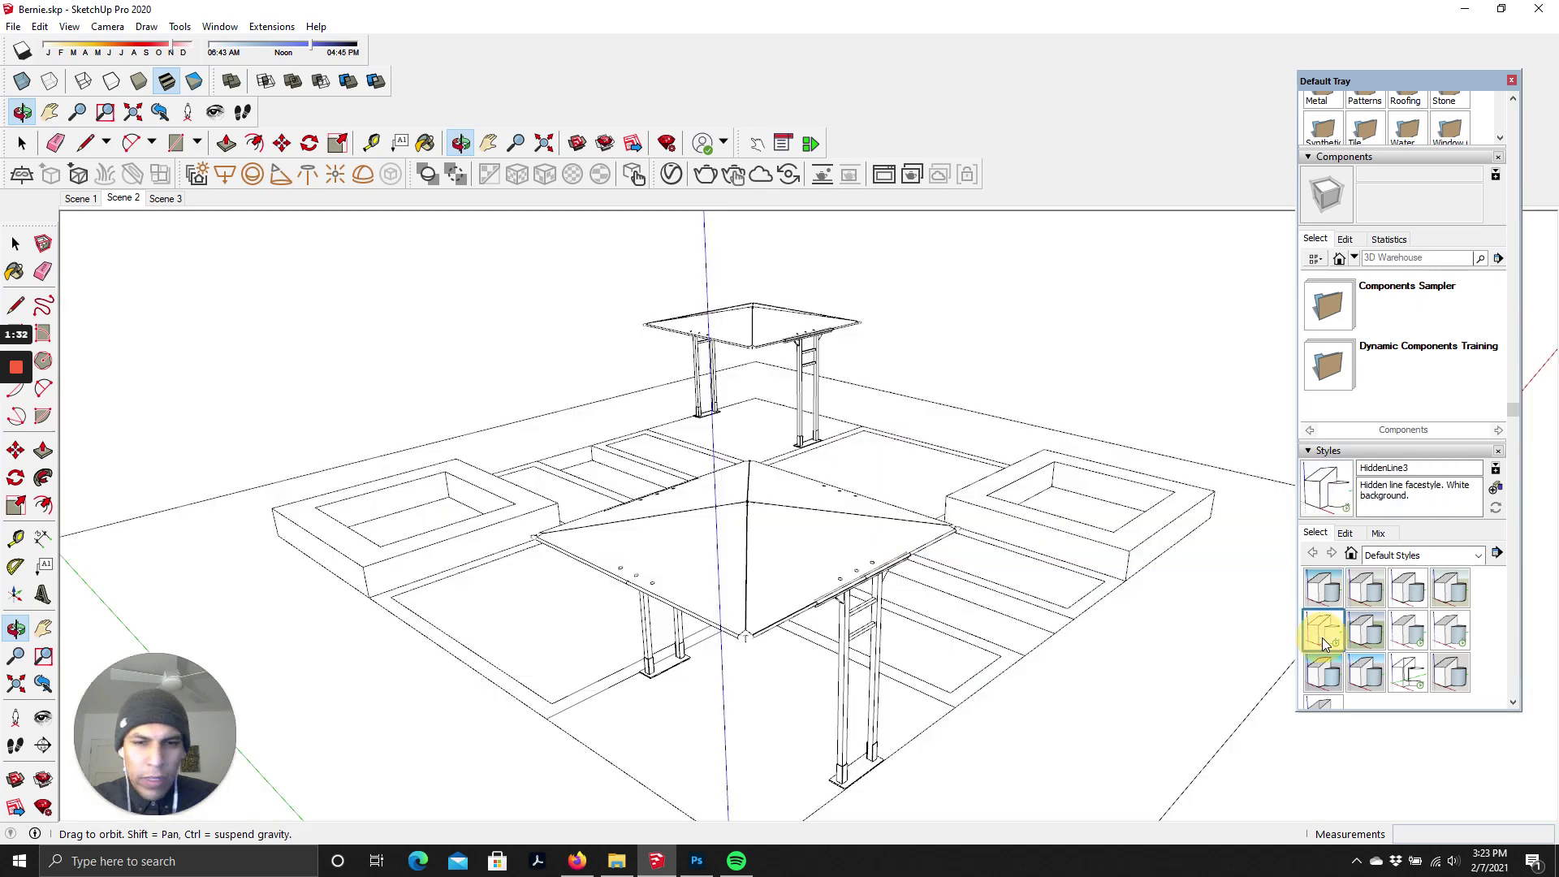
drag(653, 573, 647, 626)
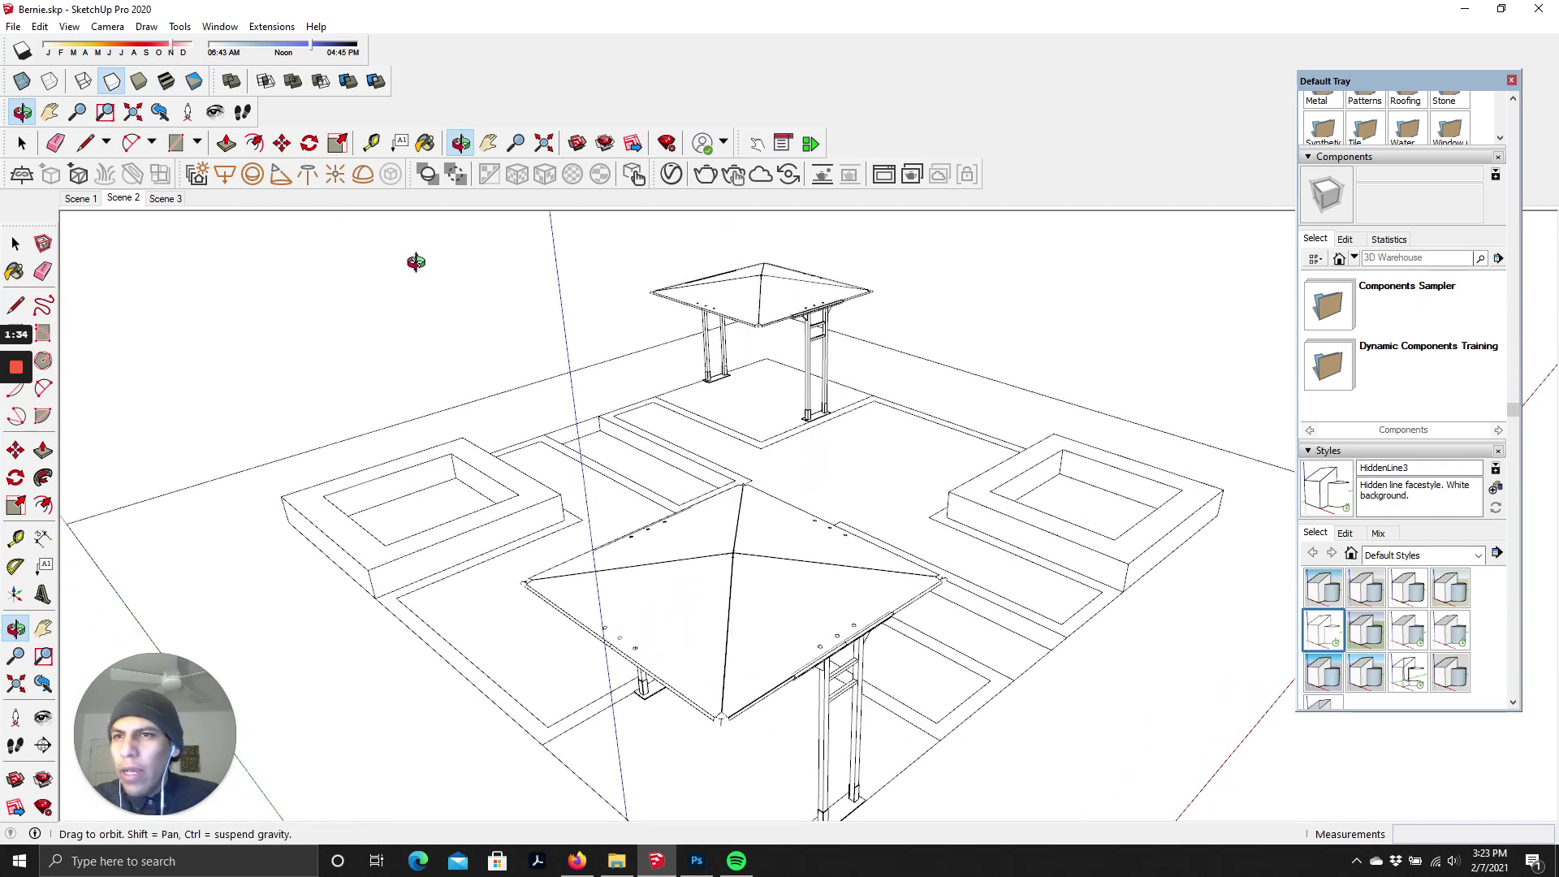
click(108, 26)
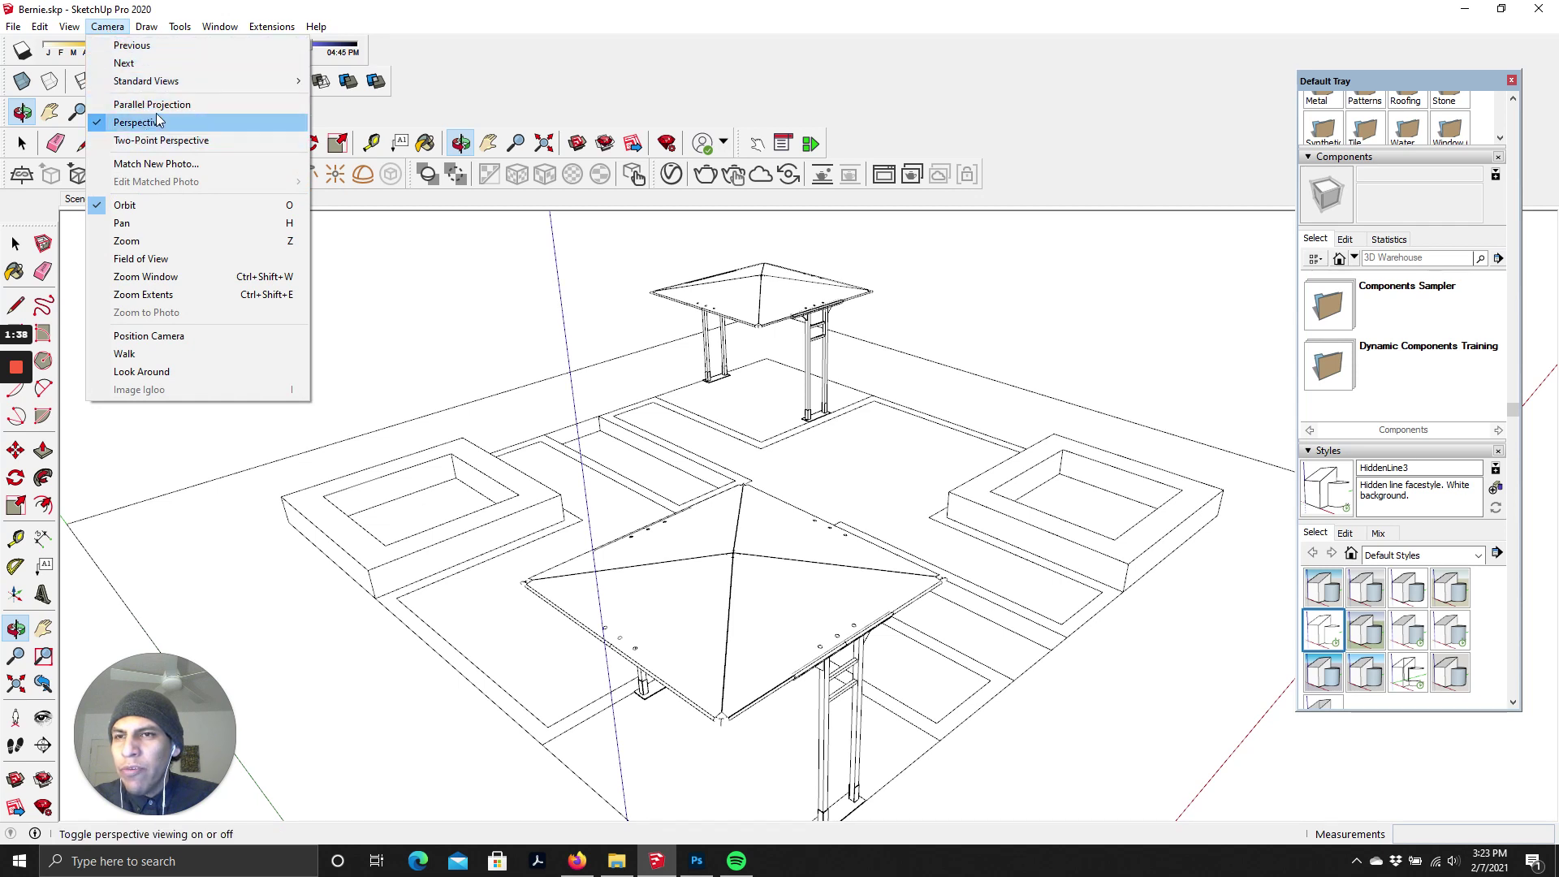
- Jump to the standard Iso camera view
mouse_move(167, 81)
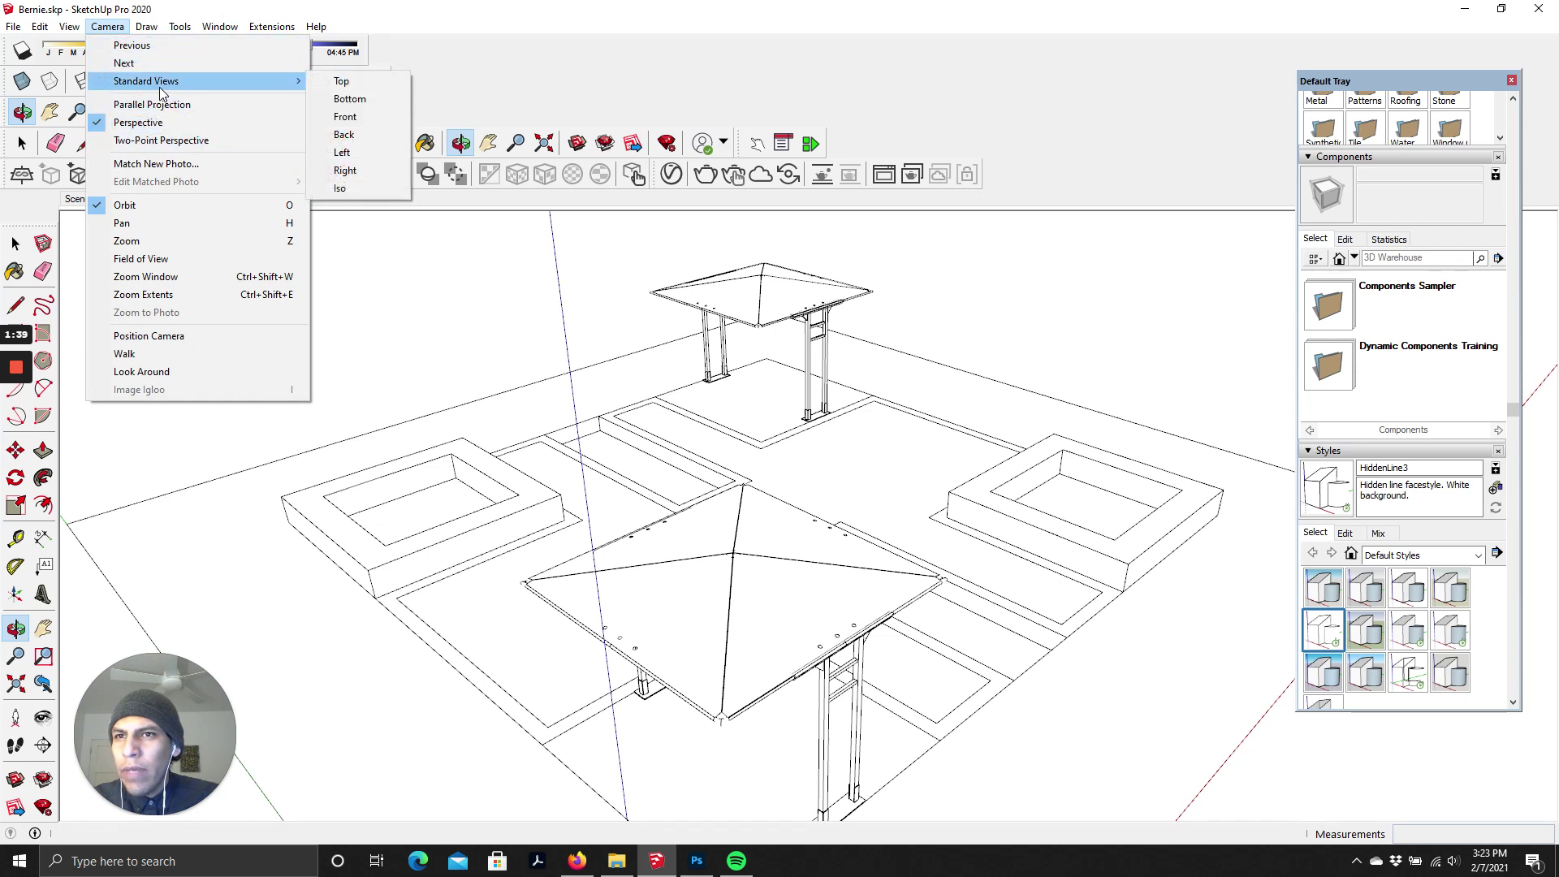
click(357, 180)
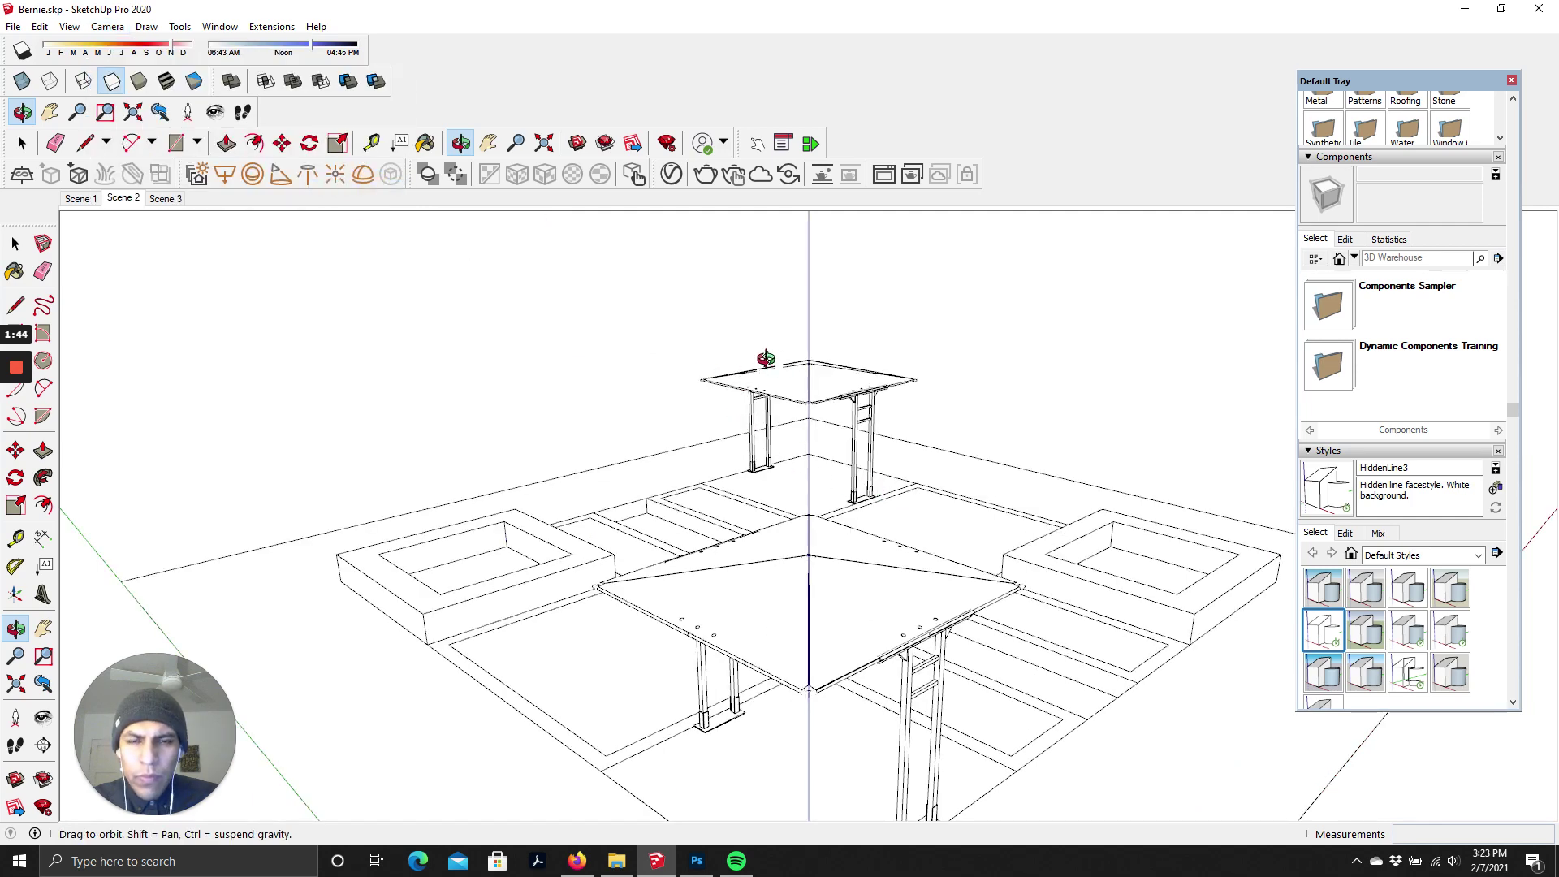
scroll(861, 462, down, 3)
scroll(832, 443, up, 1)
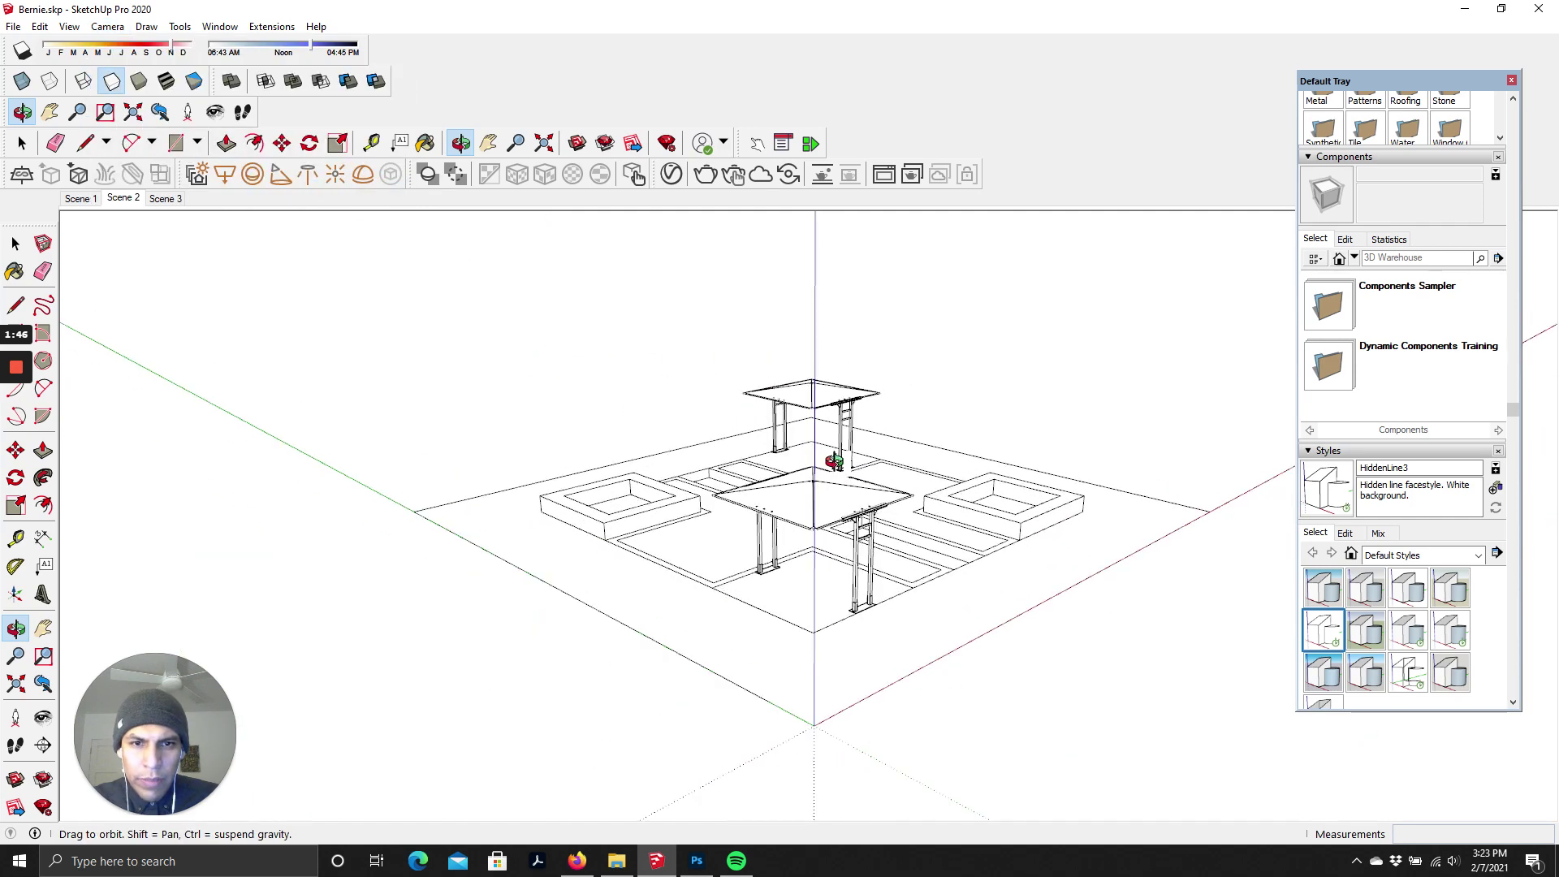
- Position the camera on the ground near the front corner at 5'6" eye height
click(107, 27)
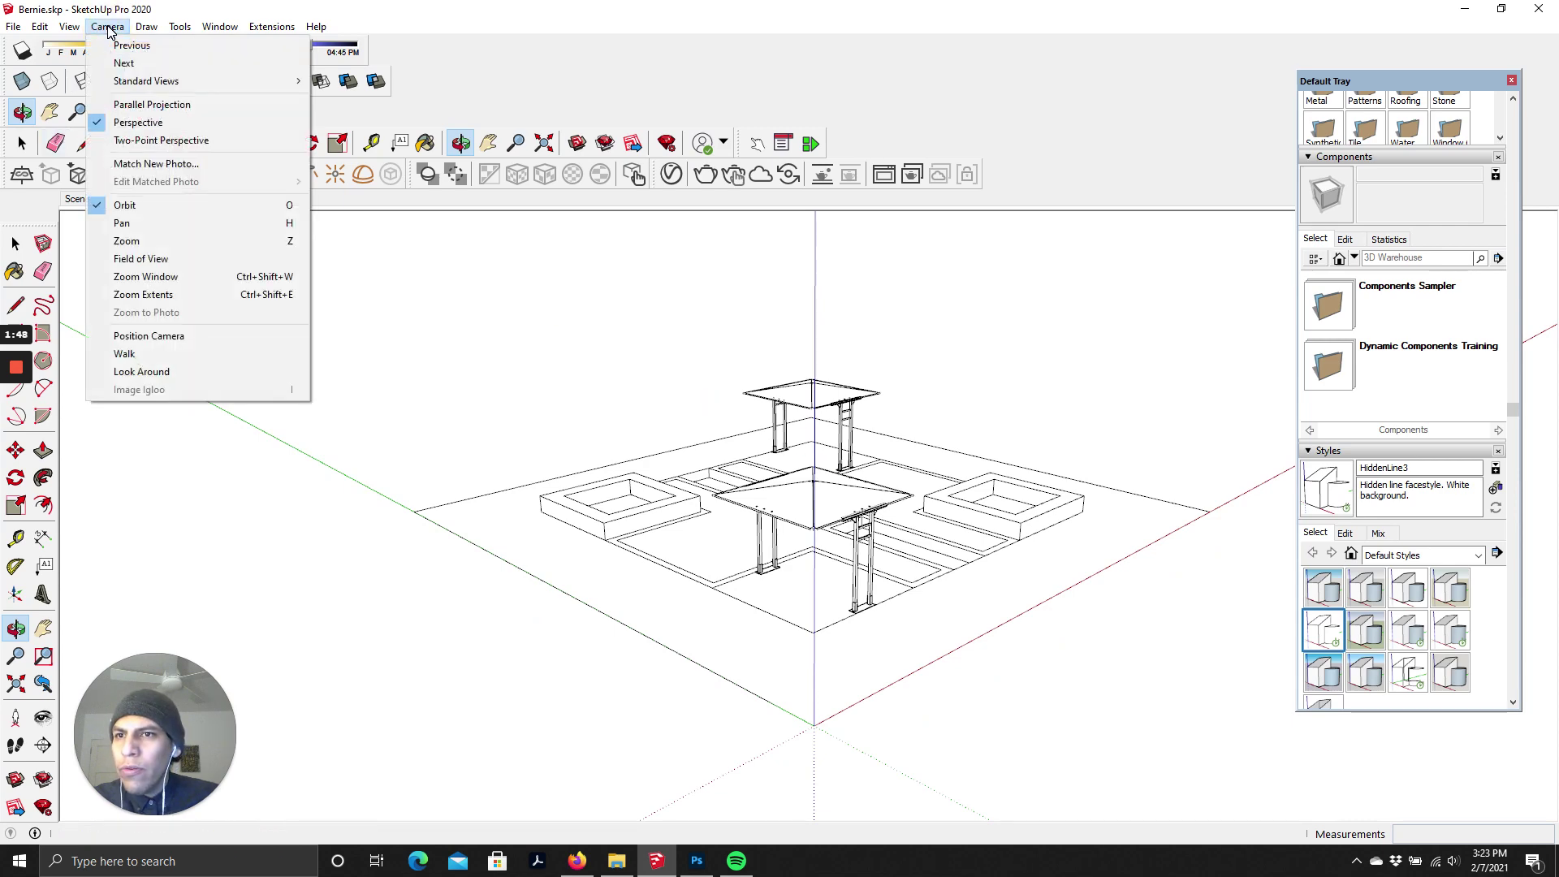
click(155, 335)
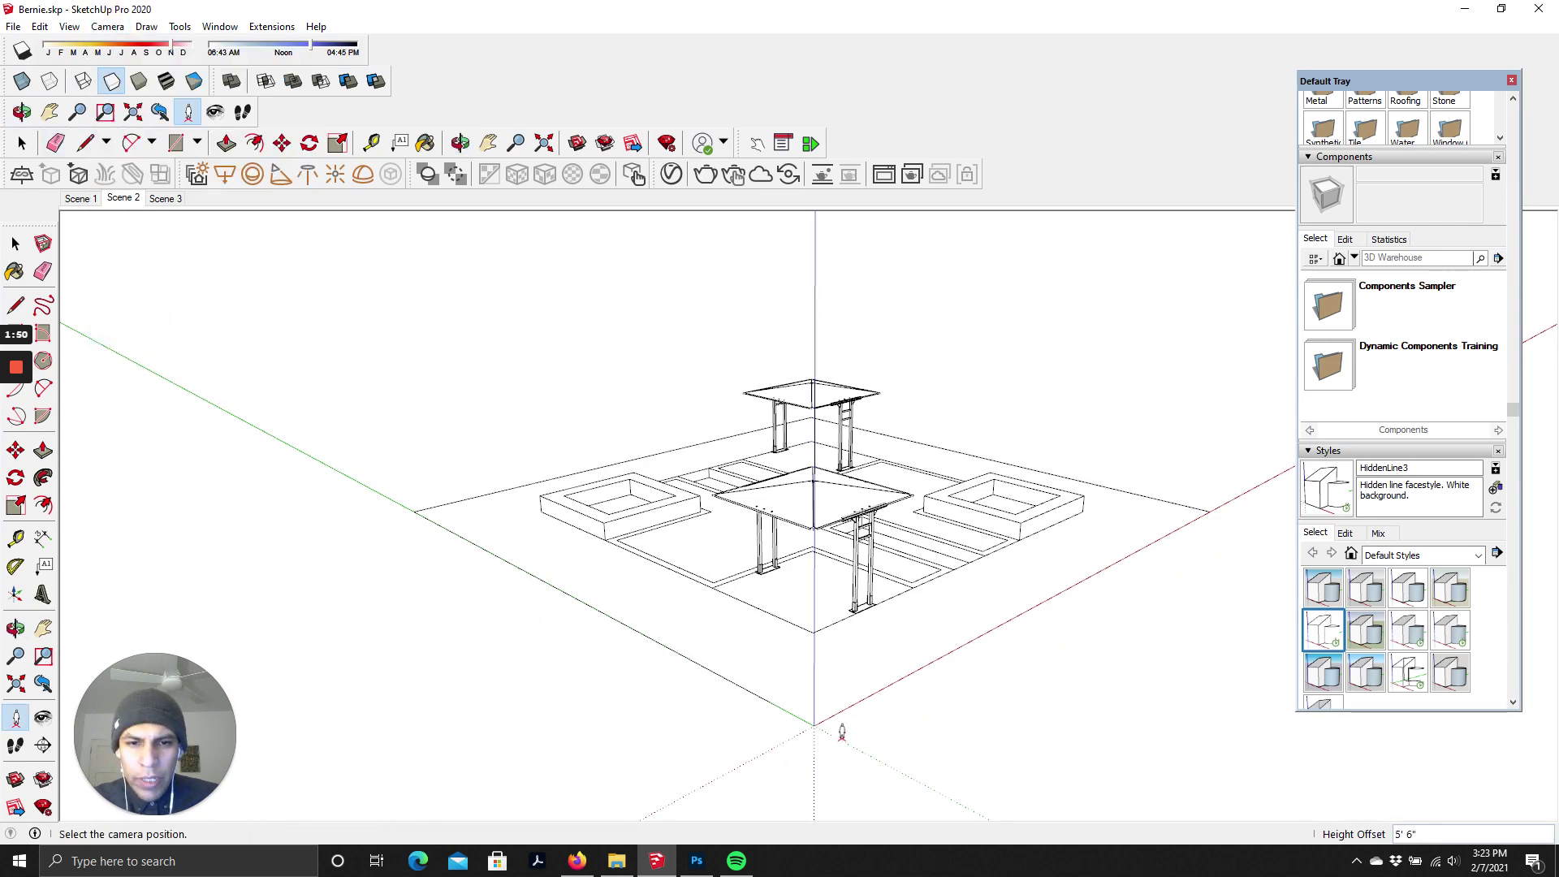
click(816, 715)
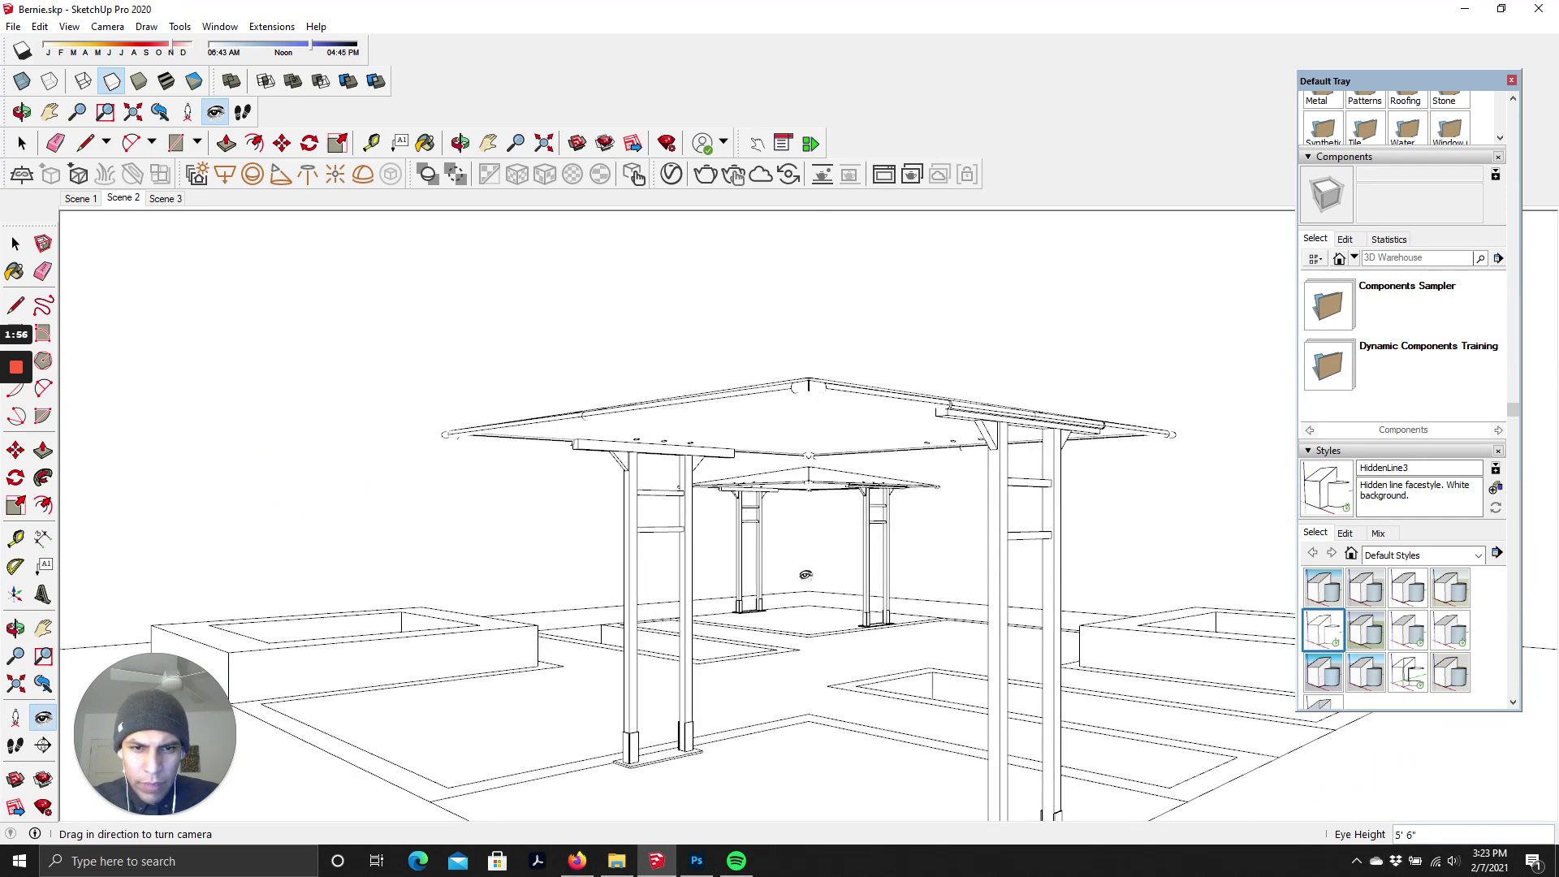
scroll(806, 575, down, 2)
scroll(811, 575, down, 4)
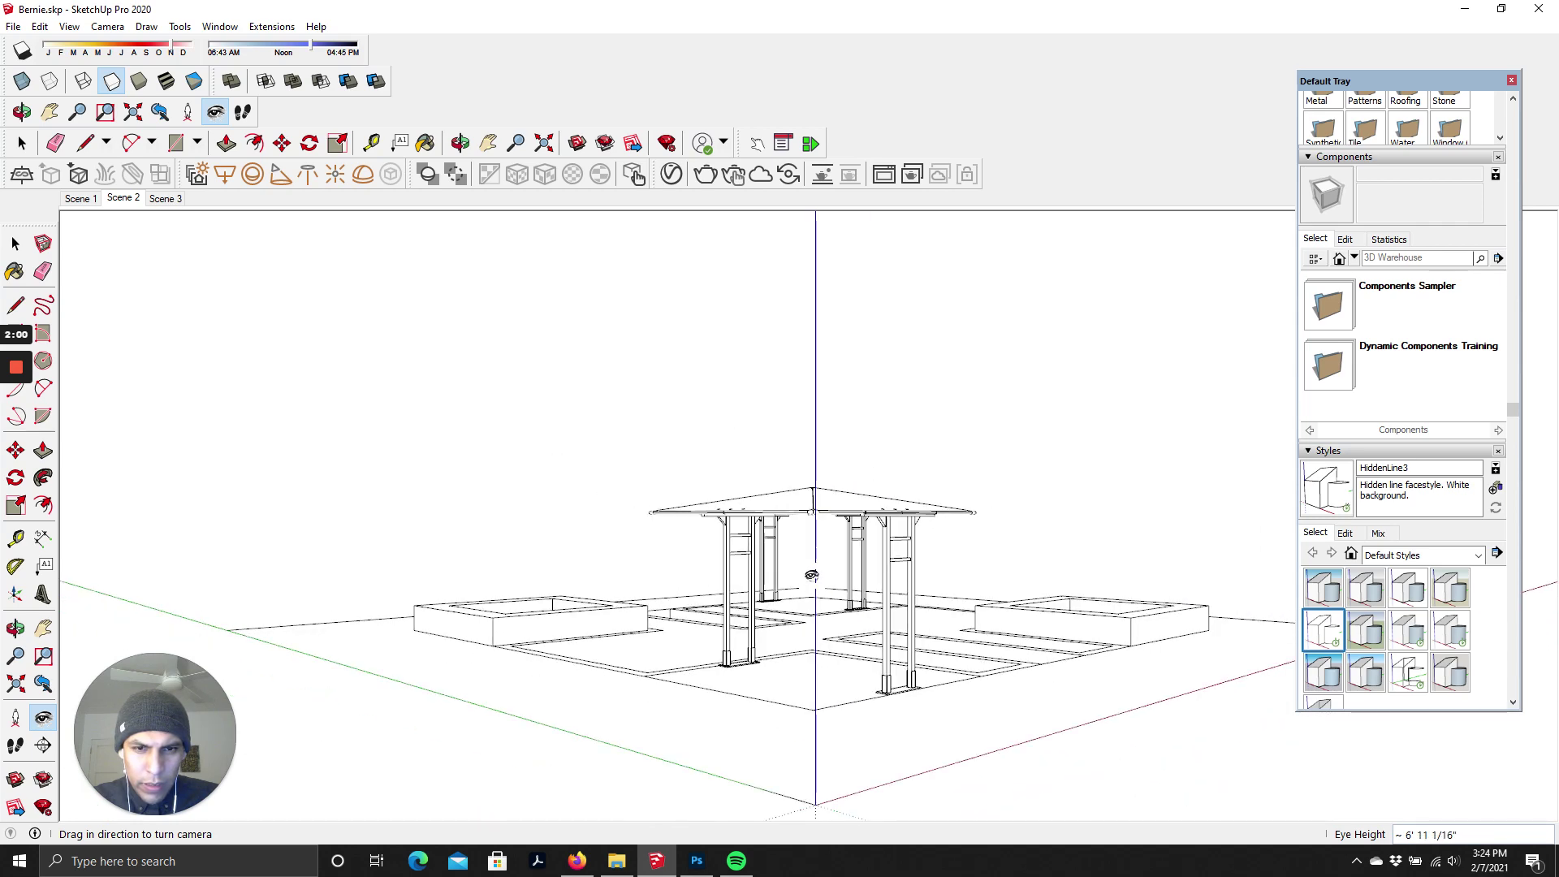
scroll(811, 575, up, 1)
scroll(808, 637, down, 1)
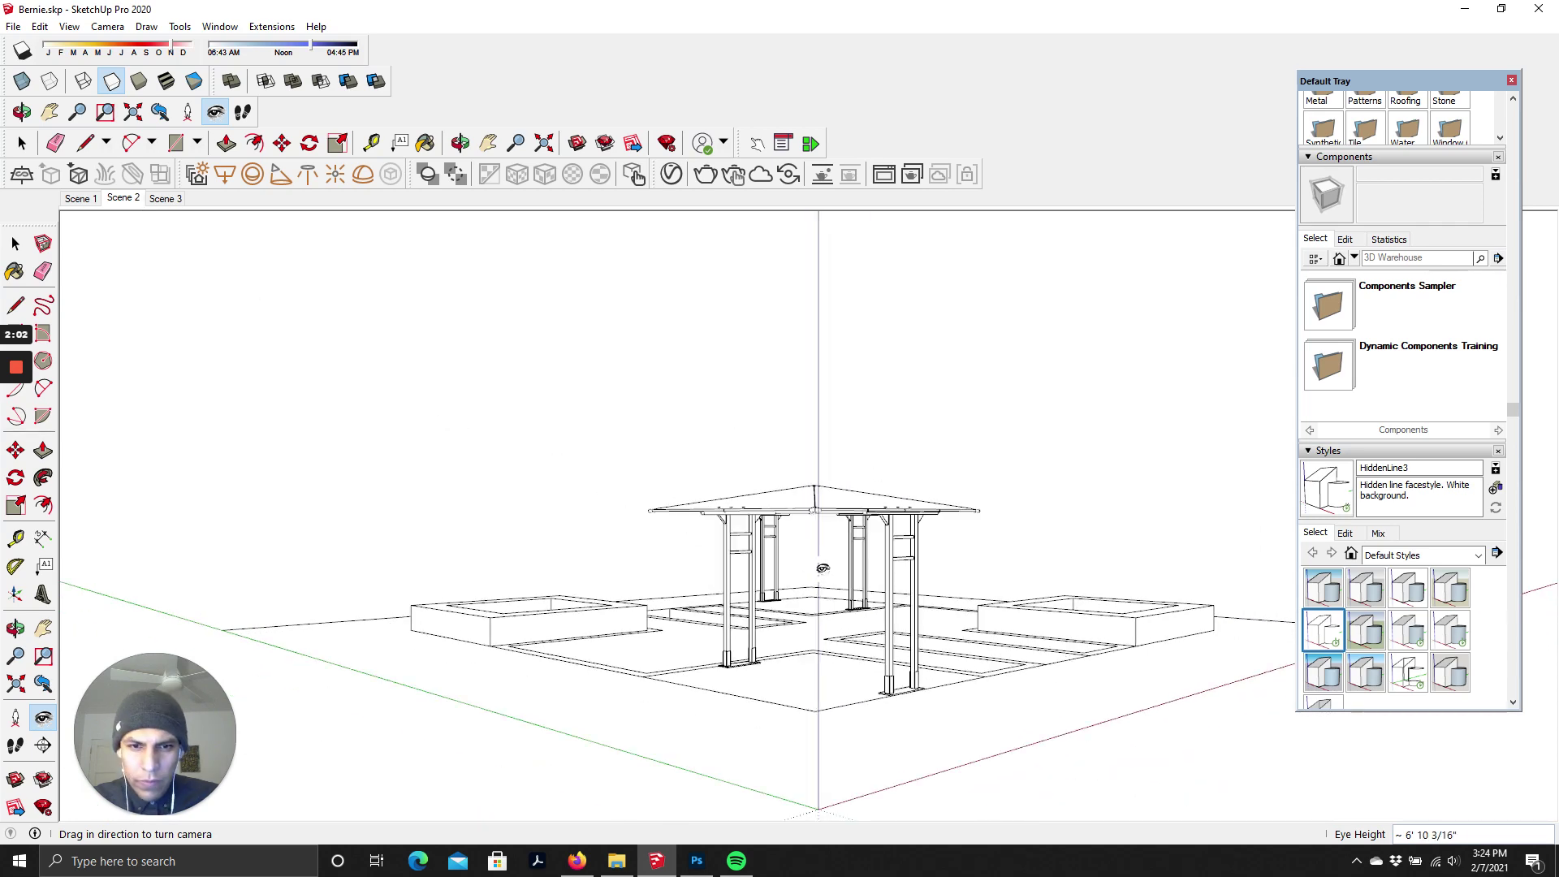
click(107, 26)
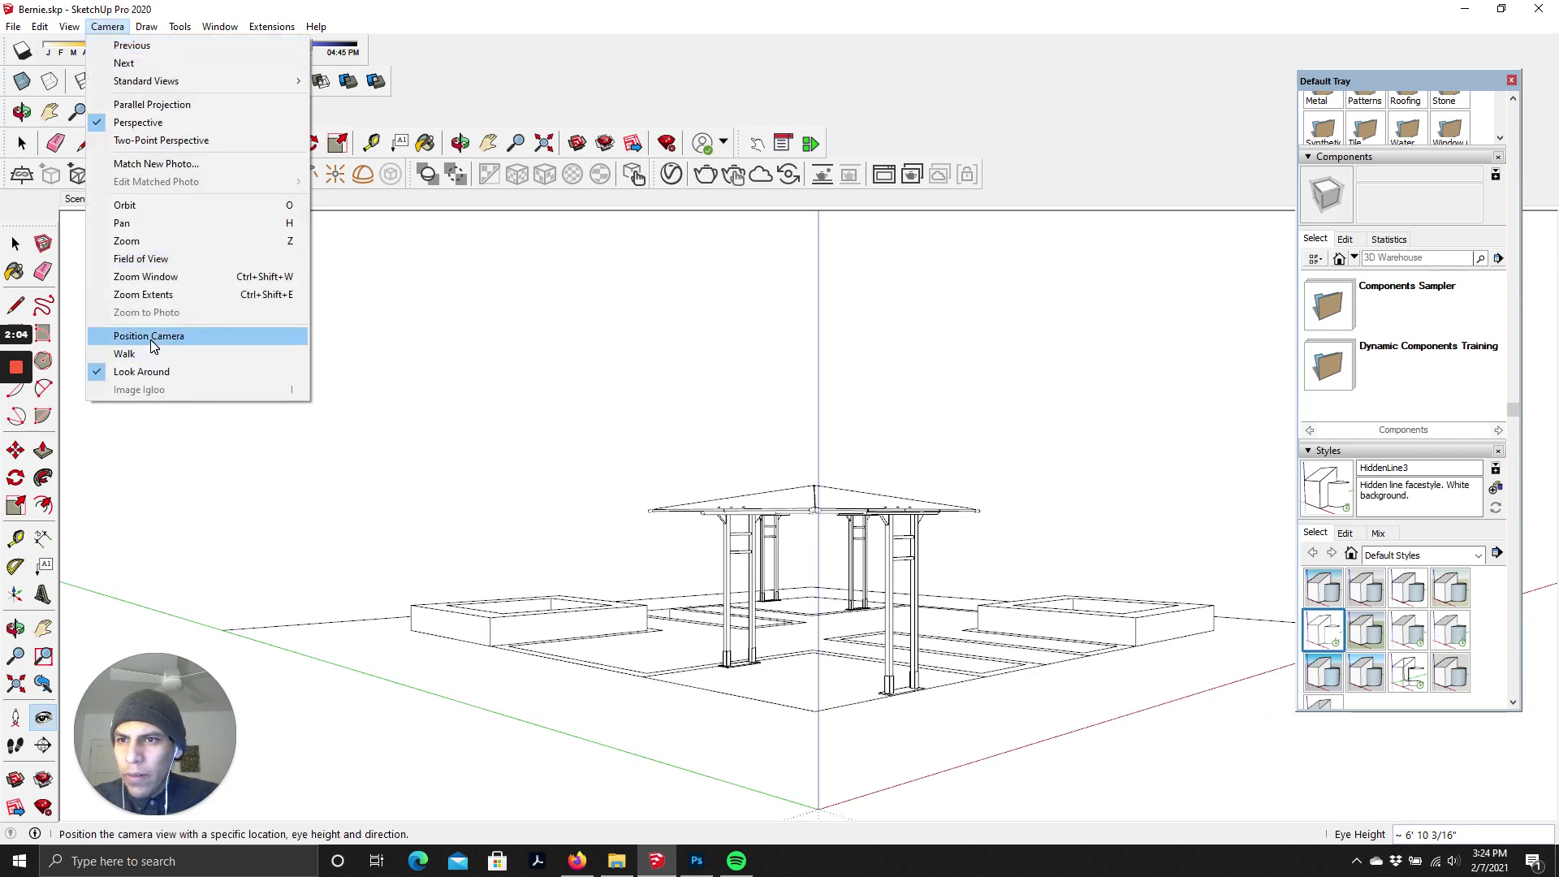
click(161, 336)
click(824, 800)
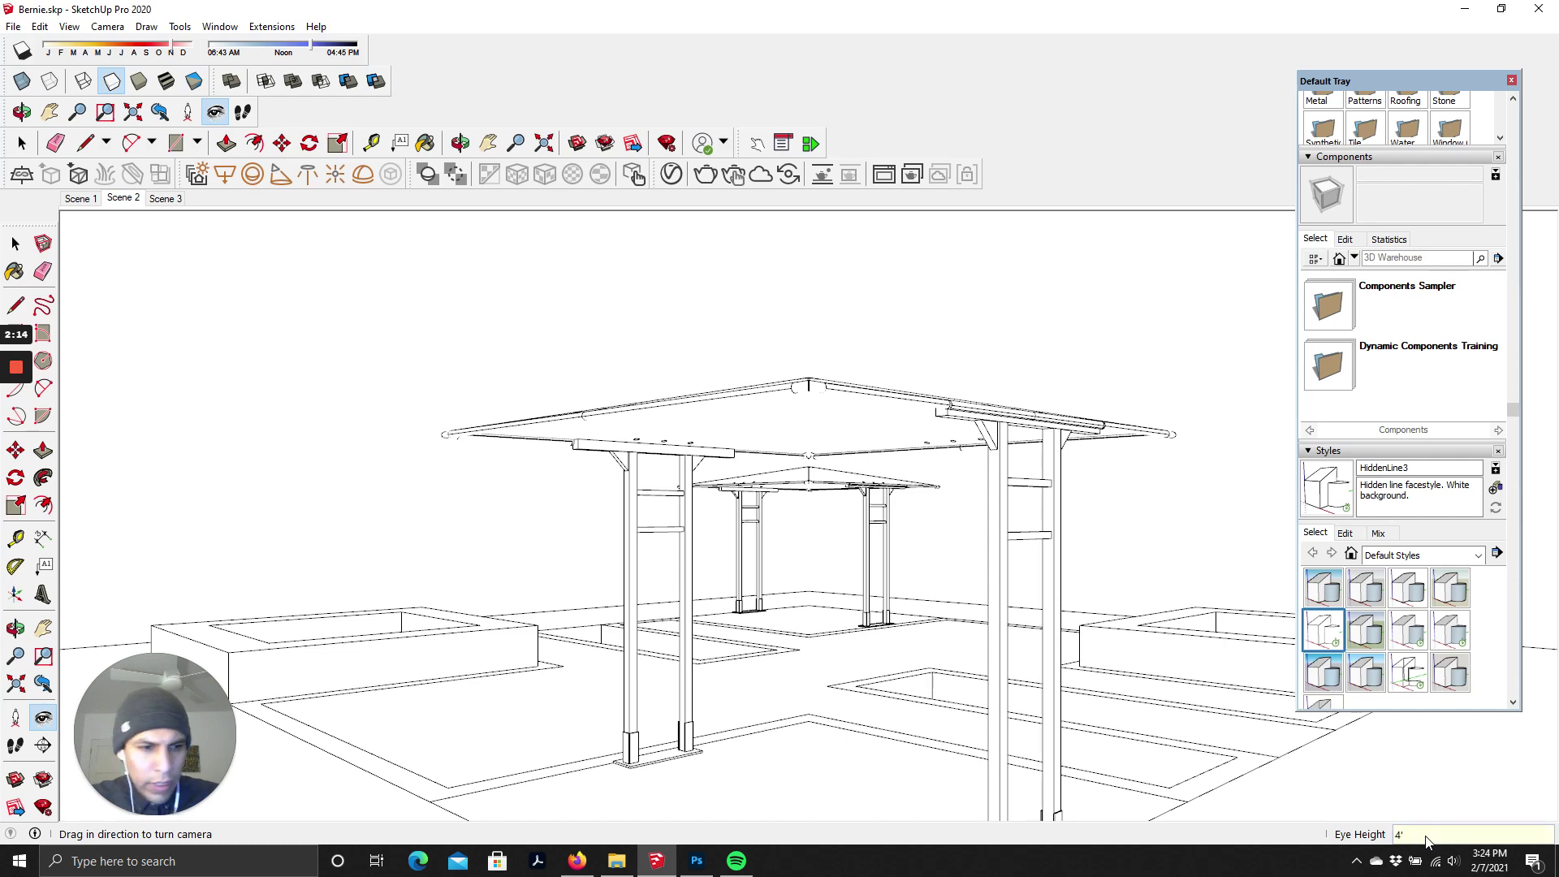
- Lower the camera eye height to 4', then to 3'
key(Return)
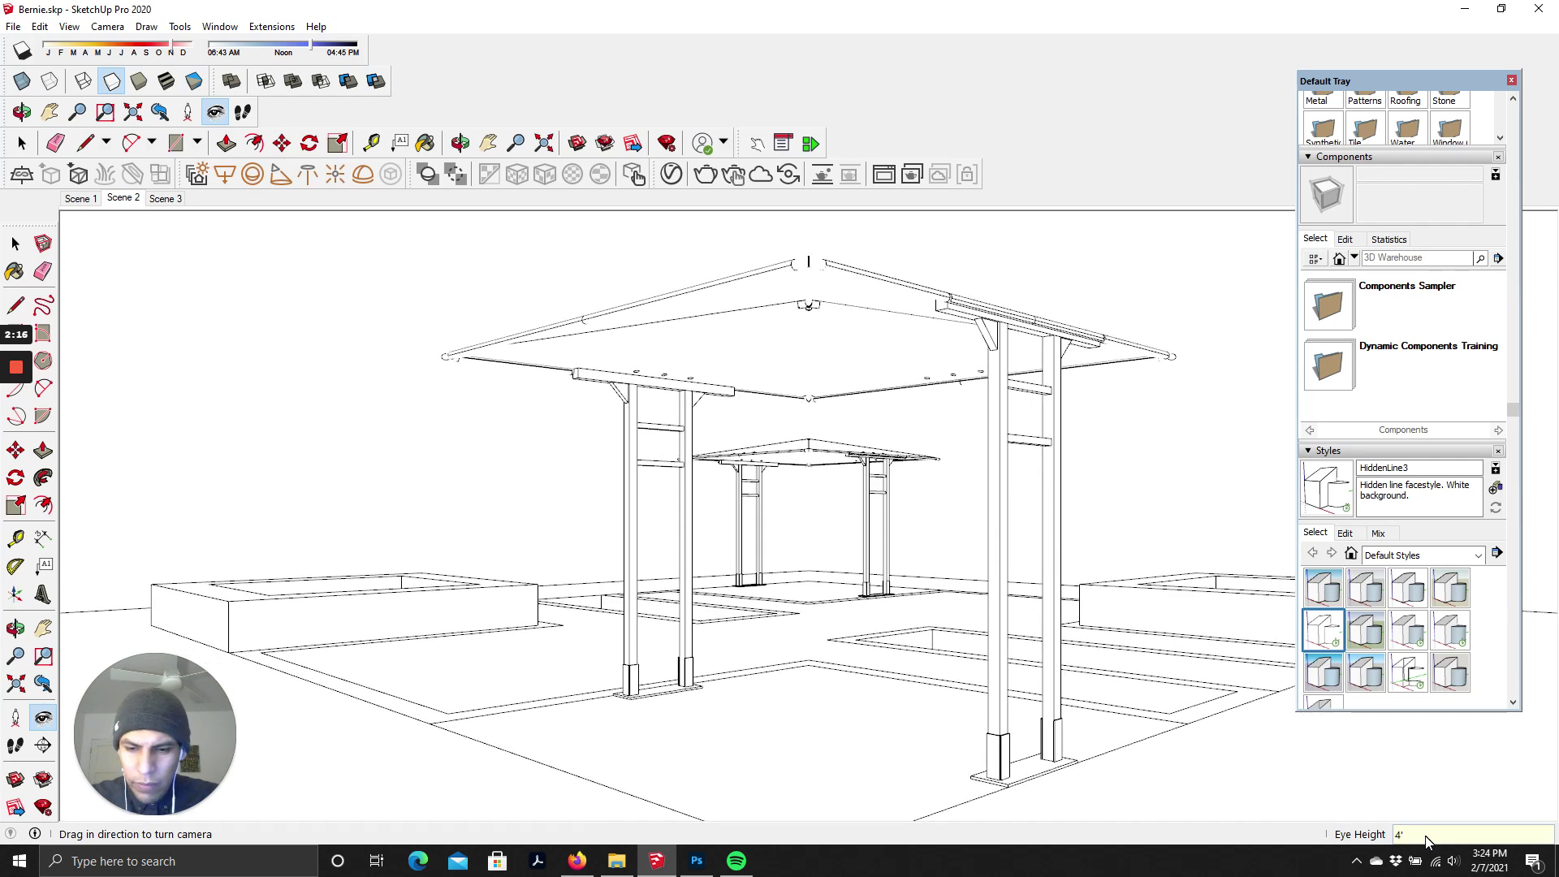
text(3)
key(Return)
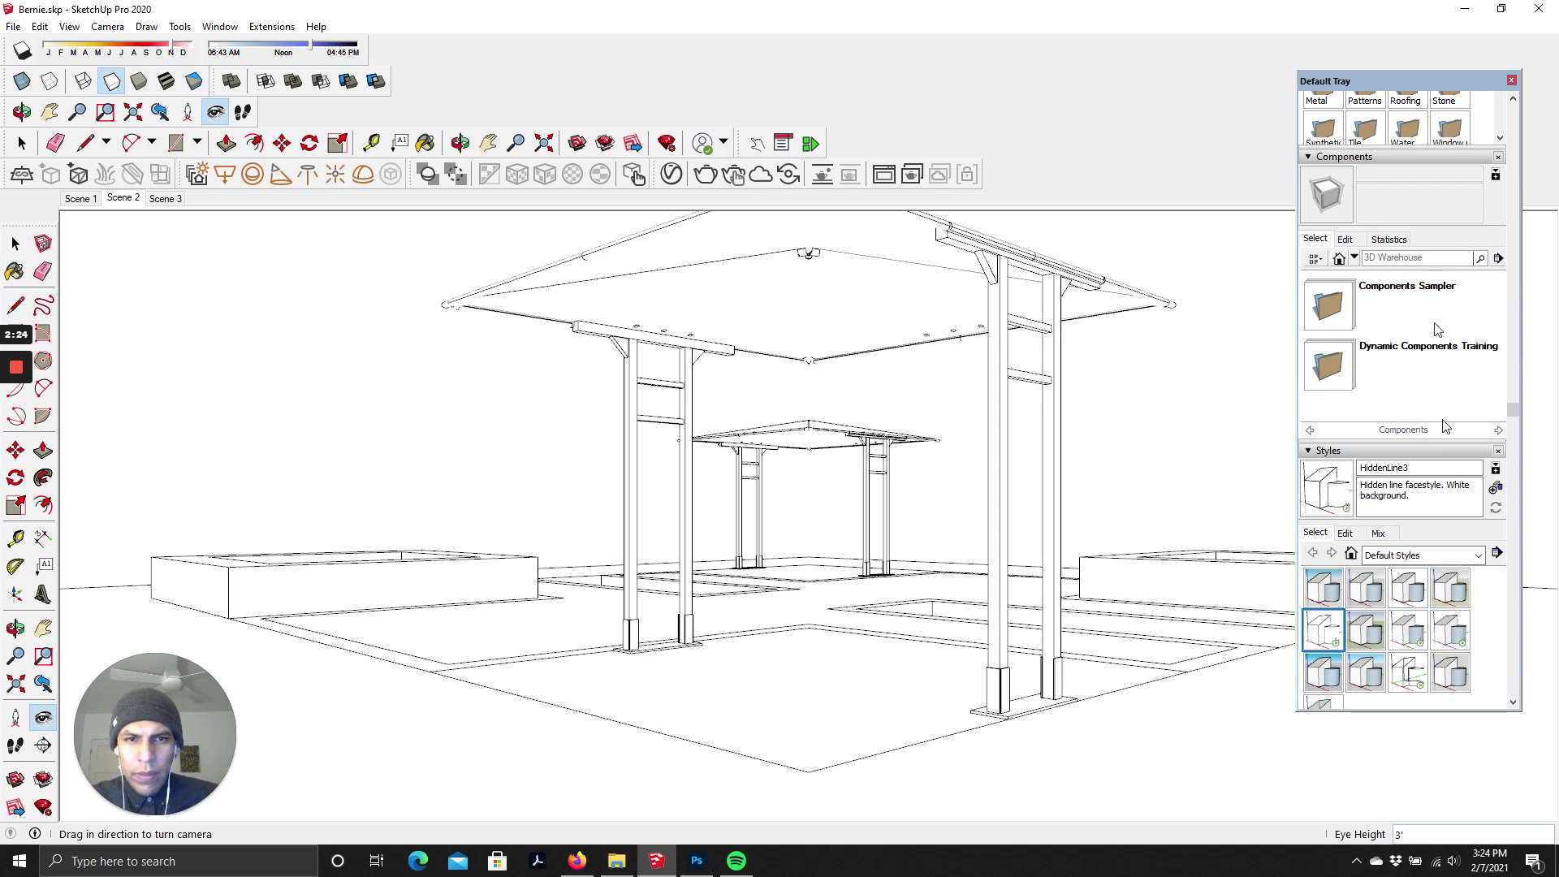
- Add the low view beneath the canopy as a new scene, Scene 4
drag(1441, 87, 1401, 100)
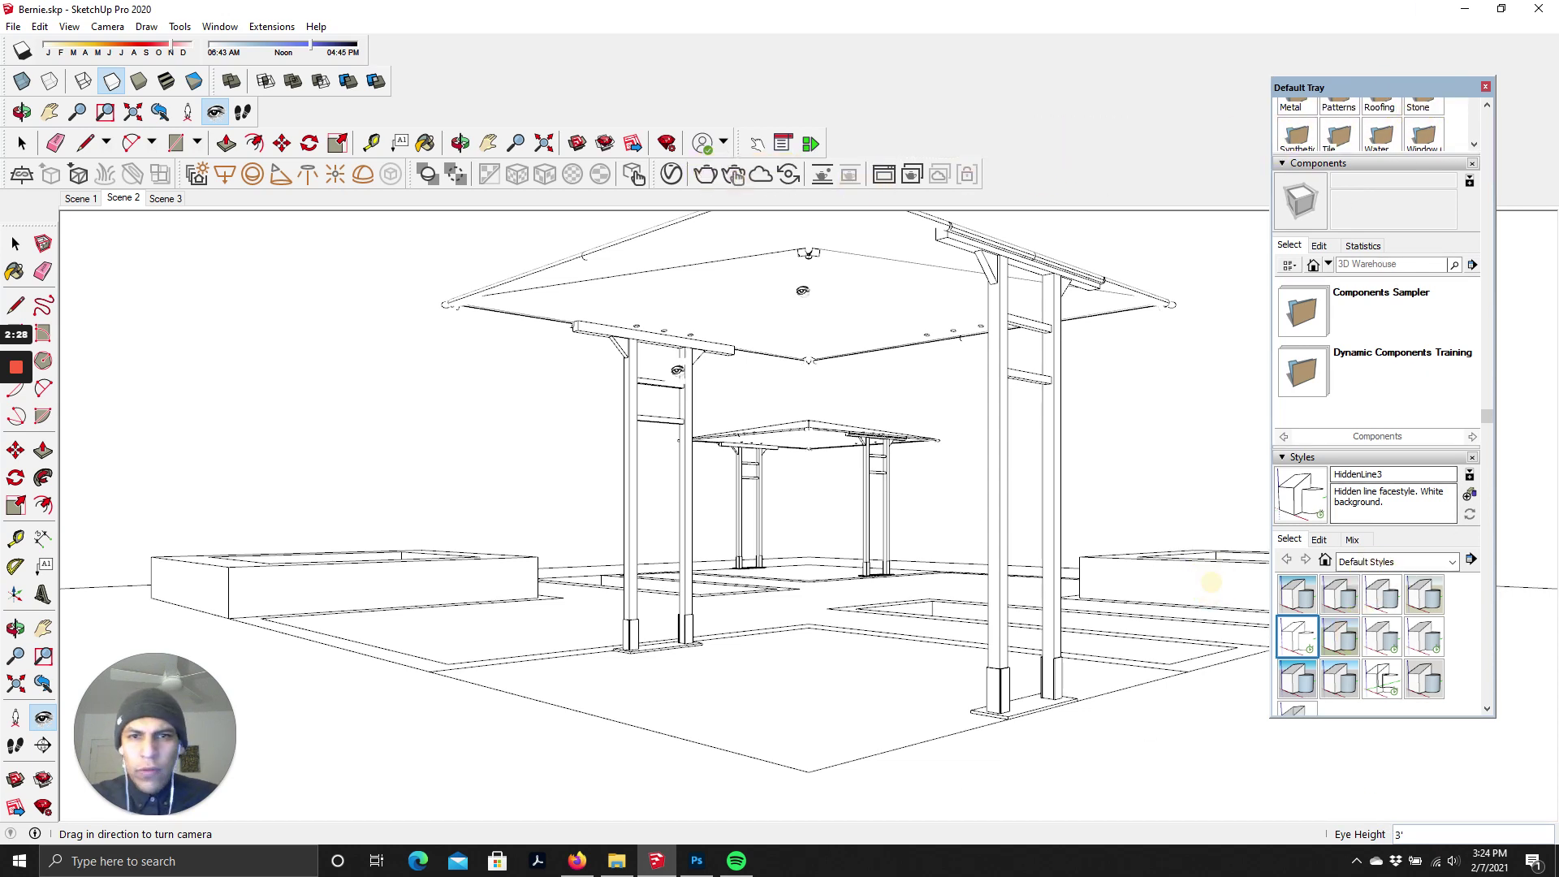
click(73, 27)
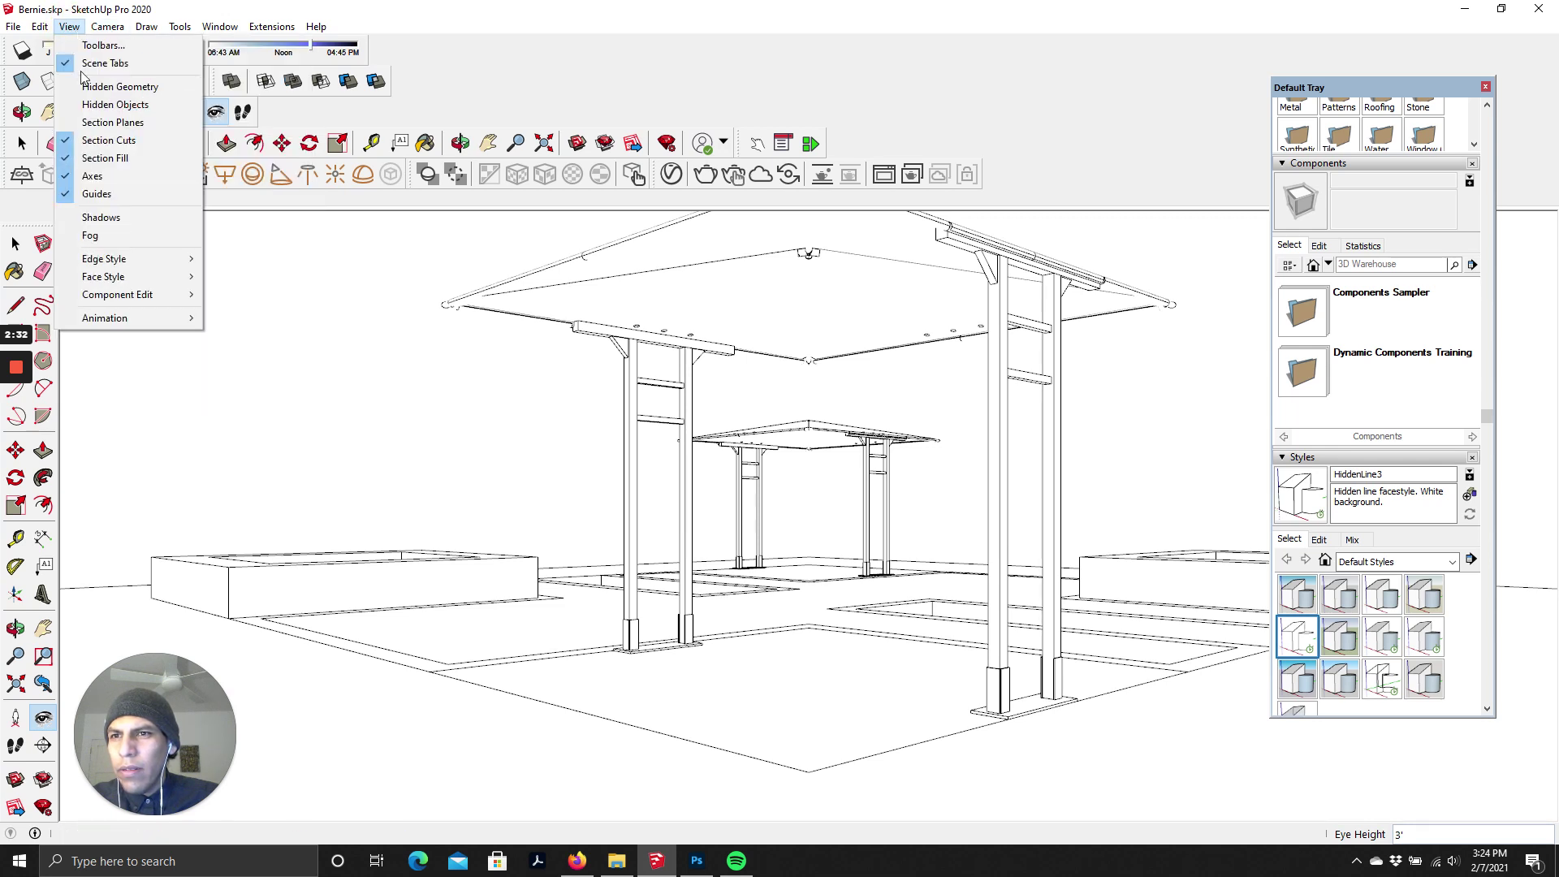
mouse_move(116, 319)
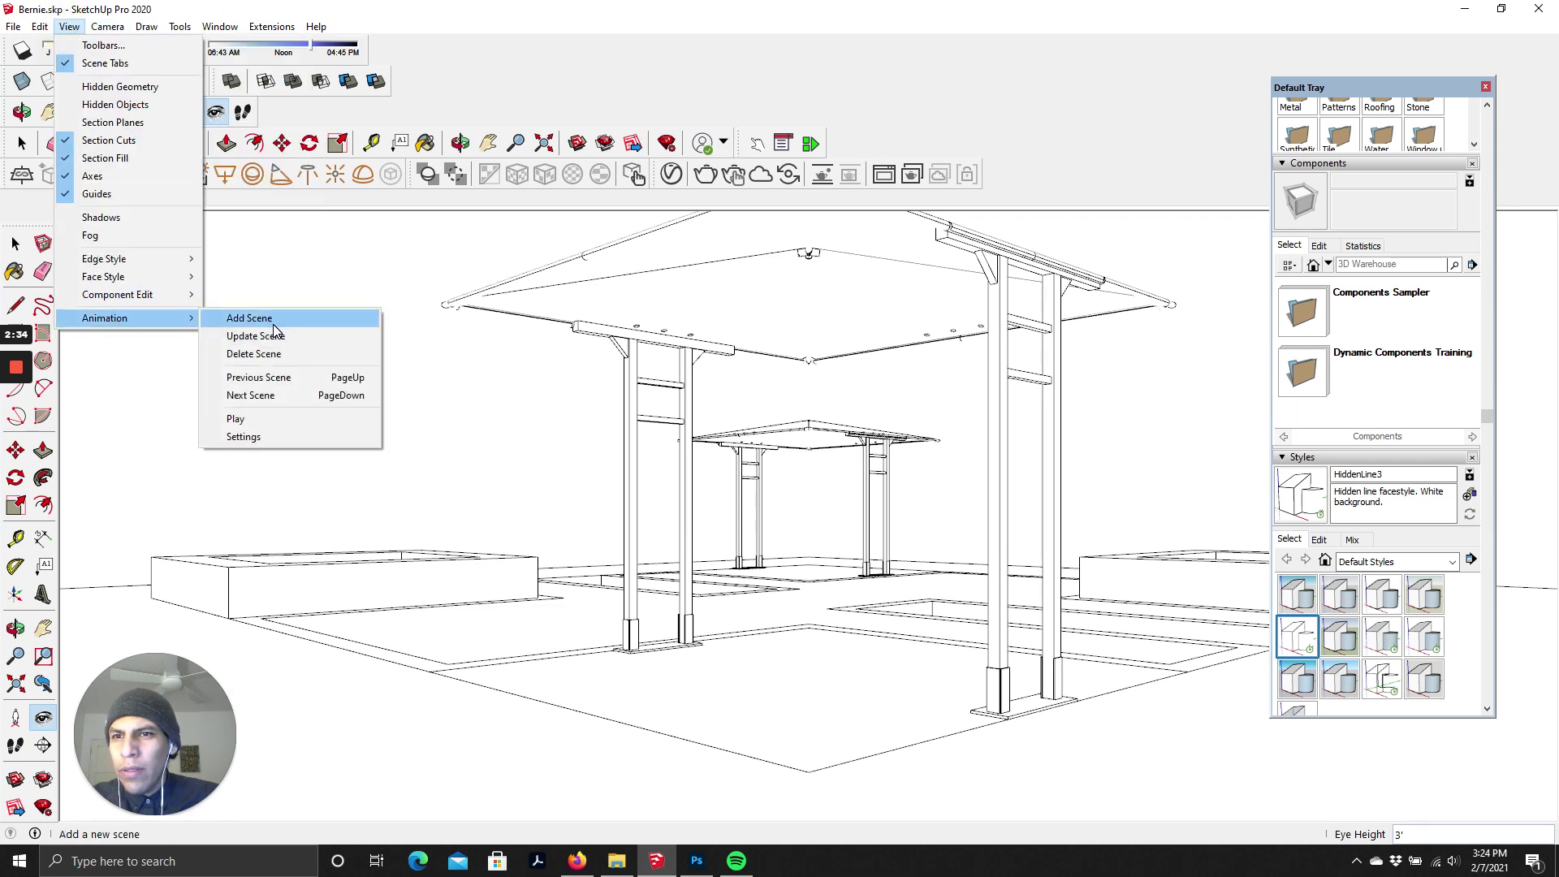
click(249, 318)
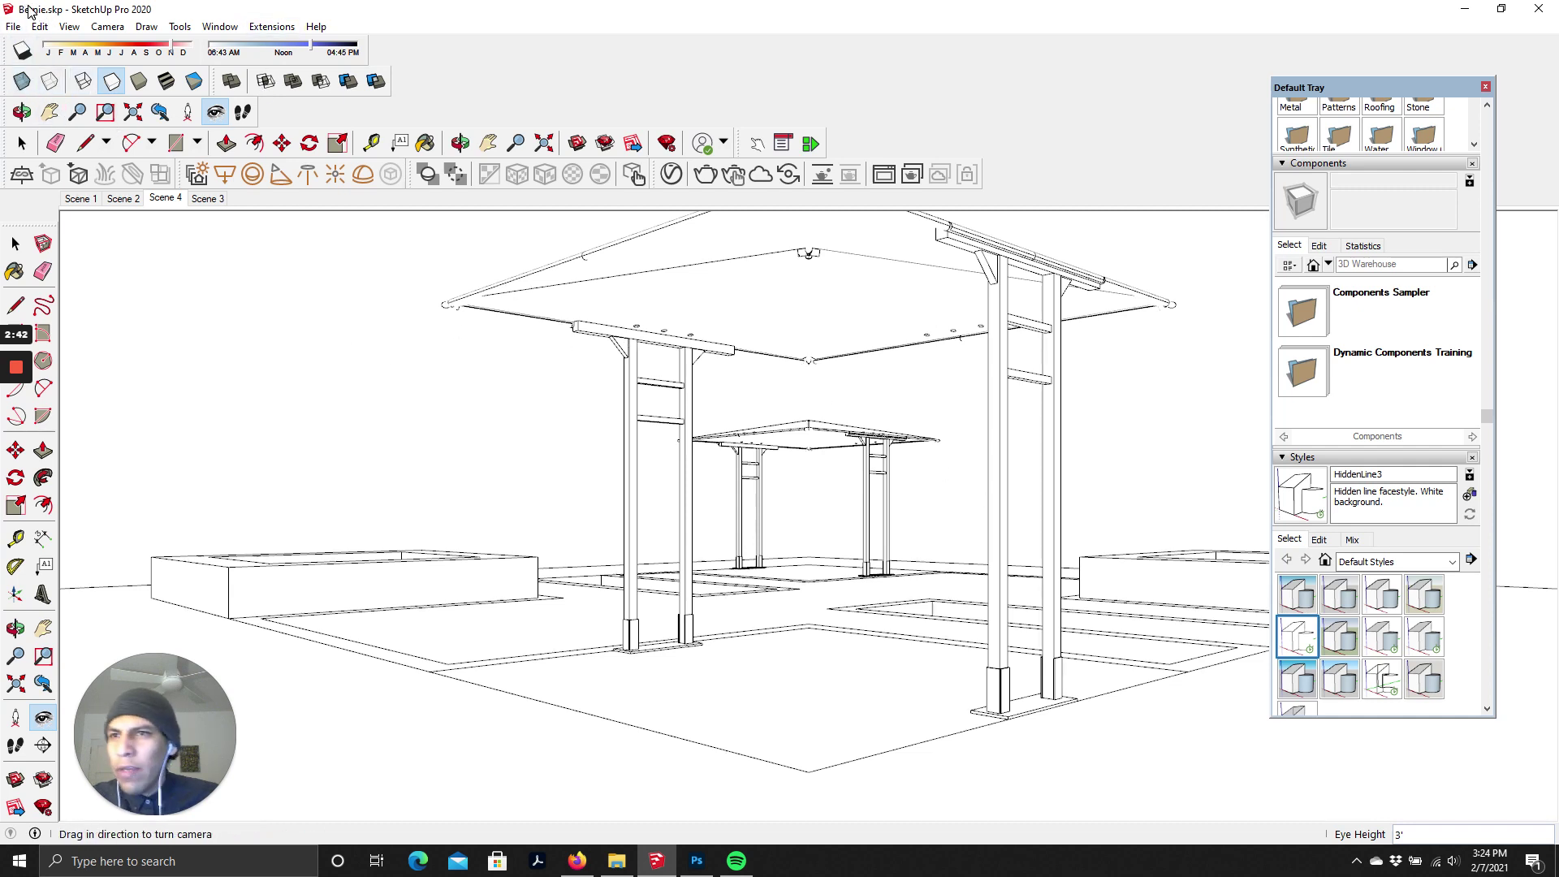
click(16, 27)
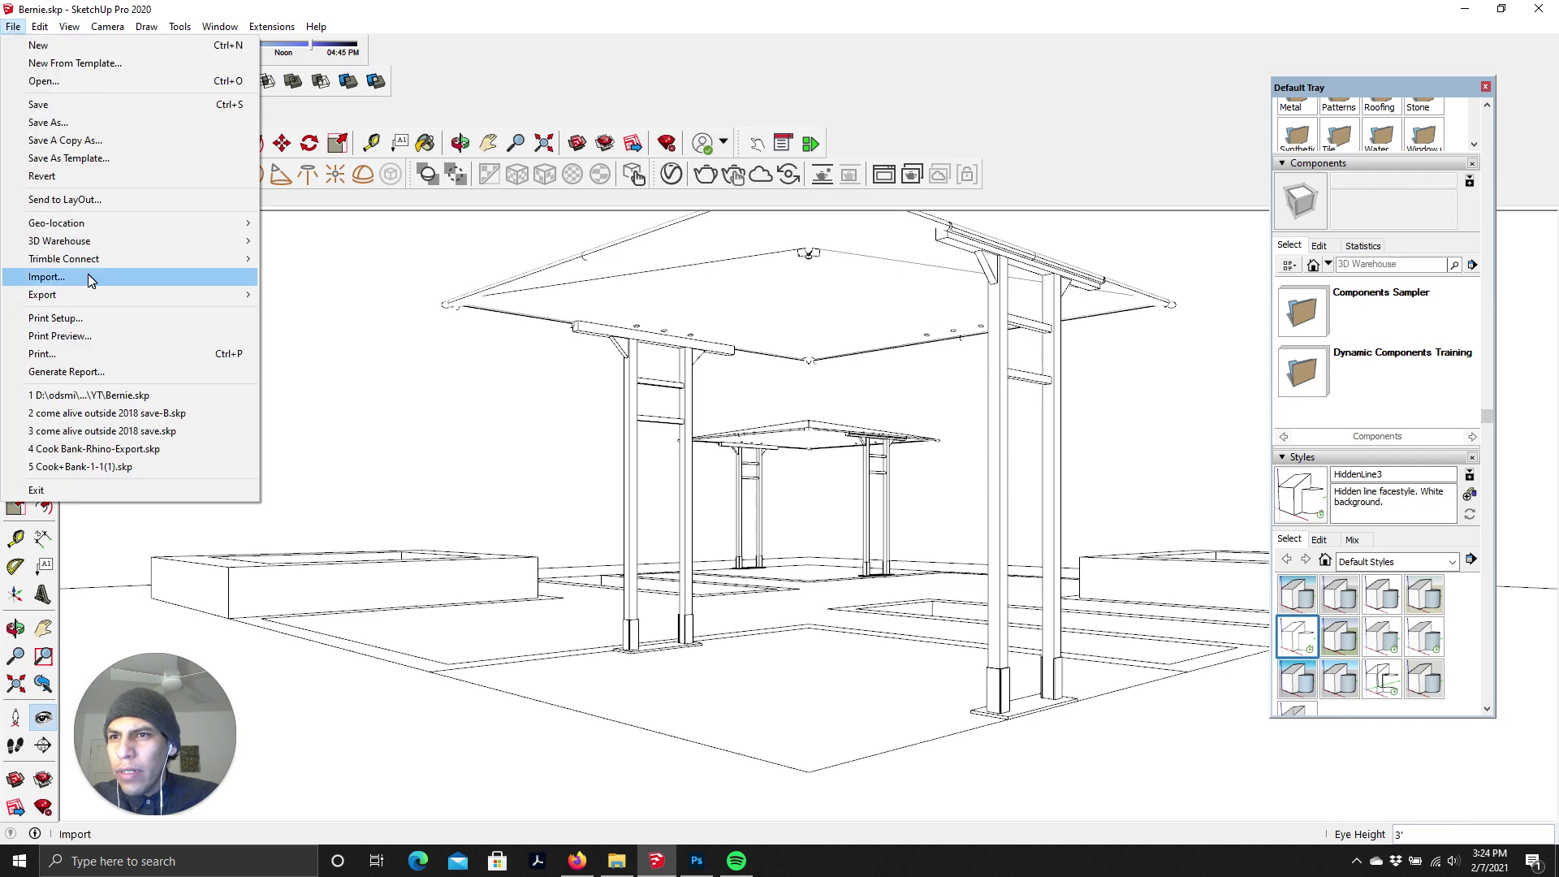
- Export the view as Bernie-05.pdf into the YT folder, then open the style's edge settings
mouse_move(87, 299)
click(283, 318)
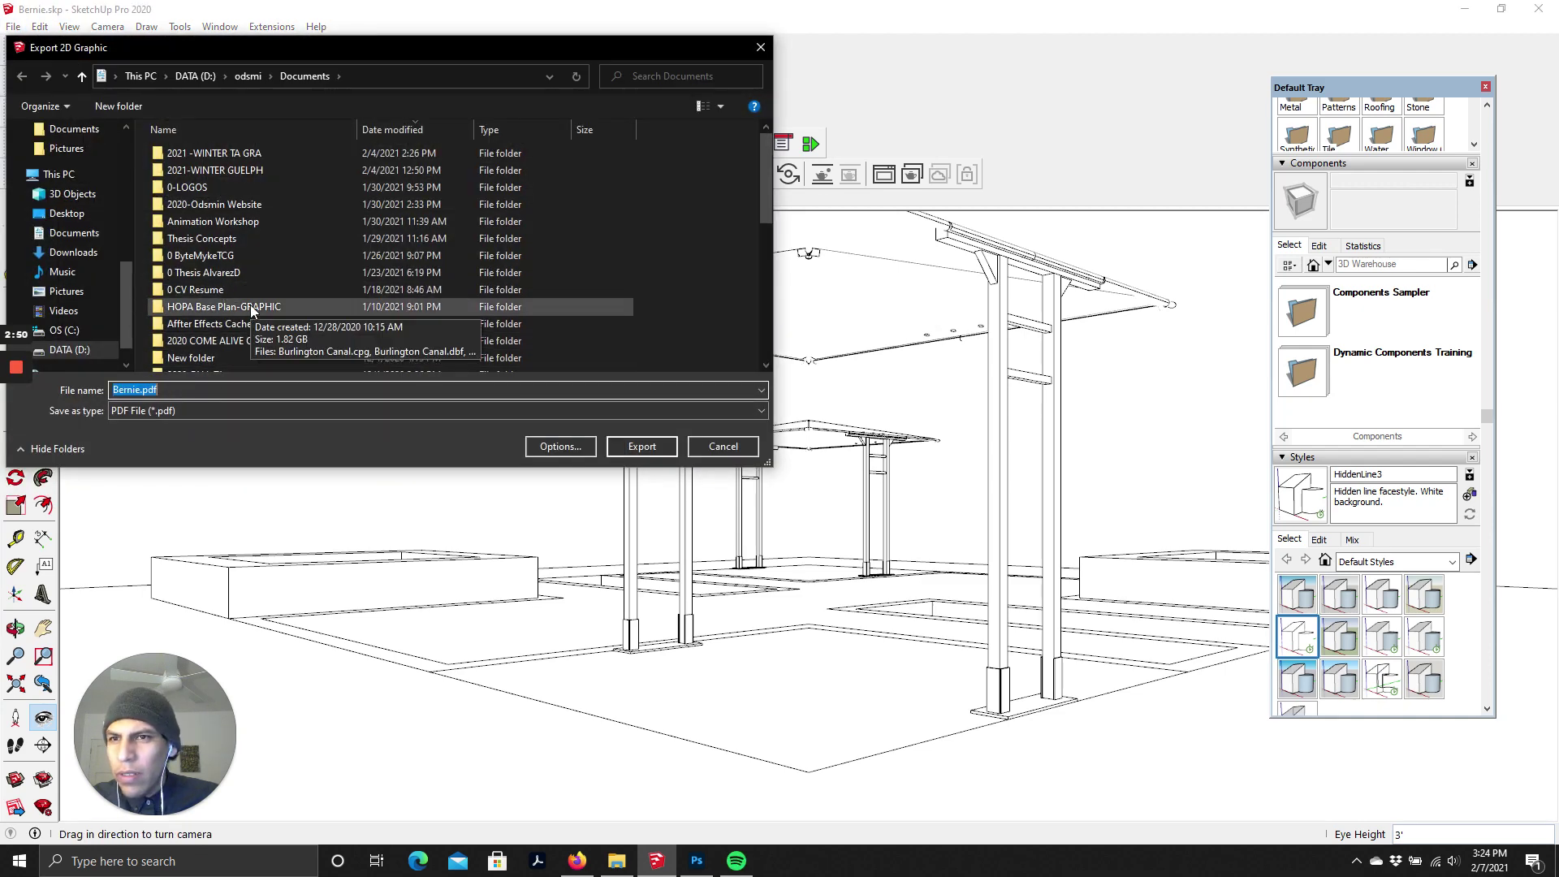
scroll(244, 269, down, 1)
scroll(244, 268, up, 1)
scroll(65, 236, up, 5)
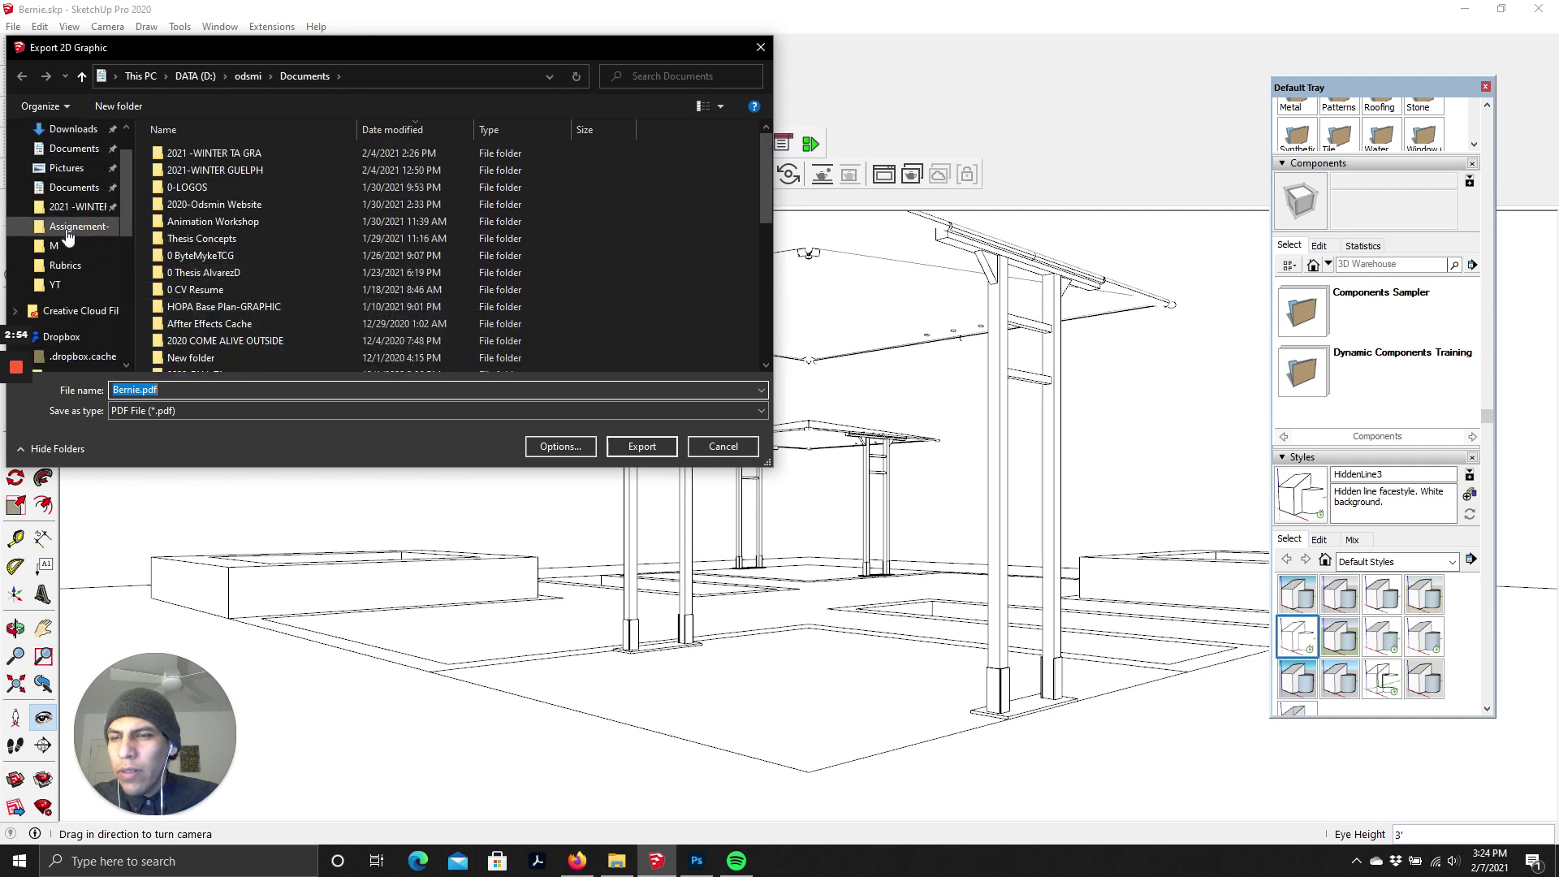
click(77, 206)
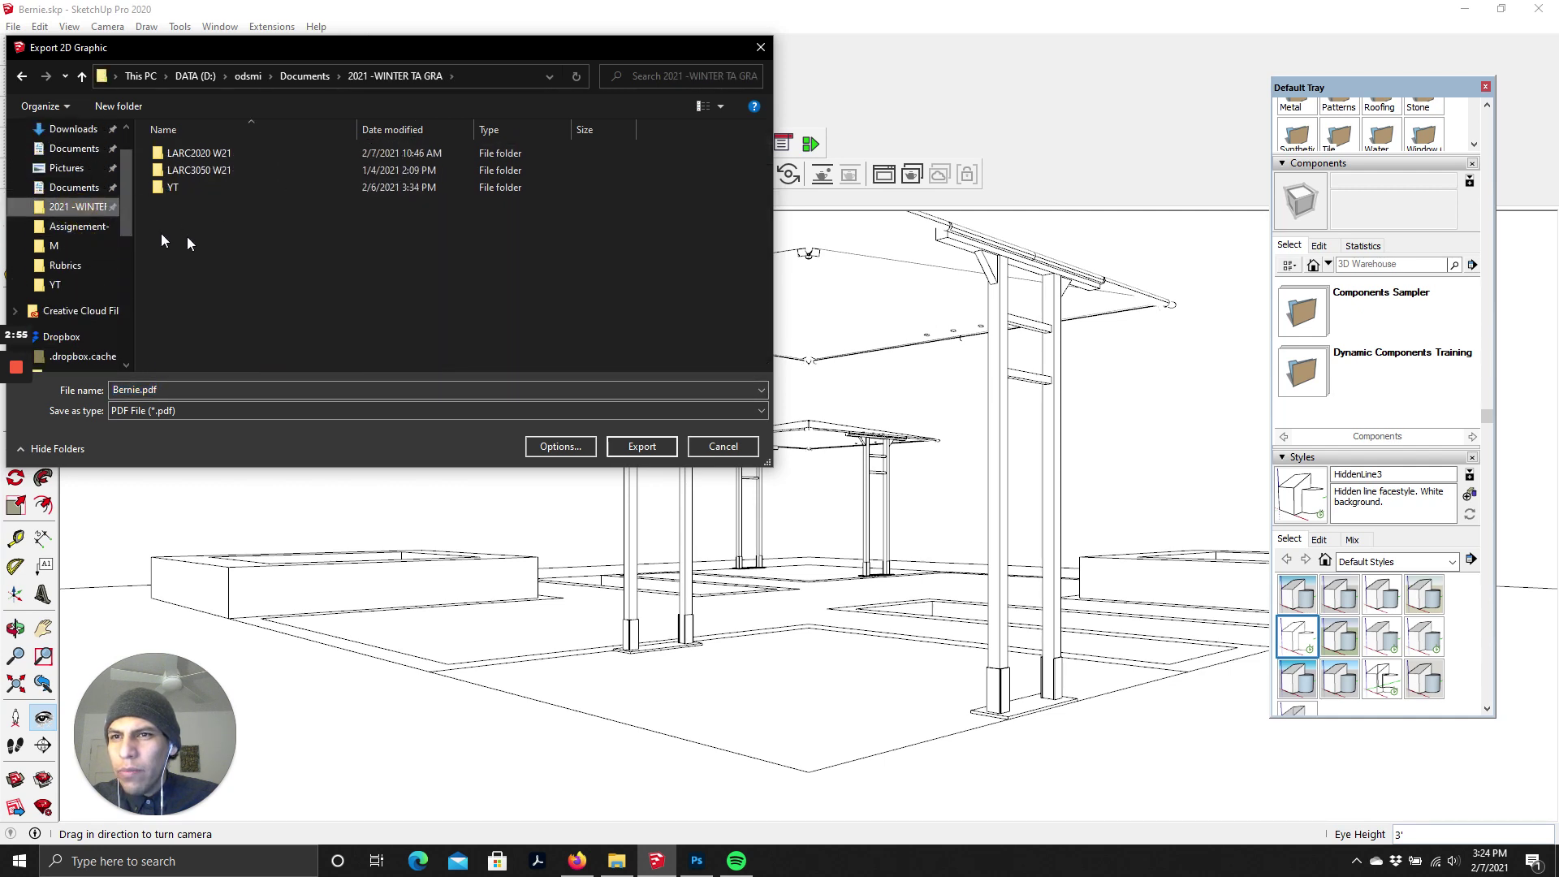
double_click(188, 189)
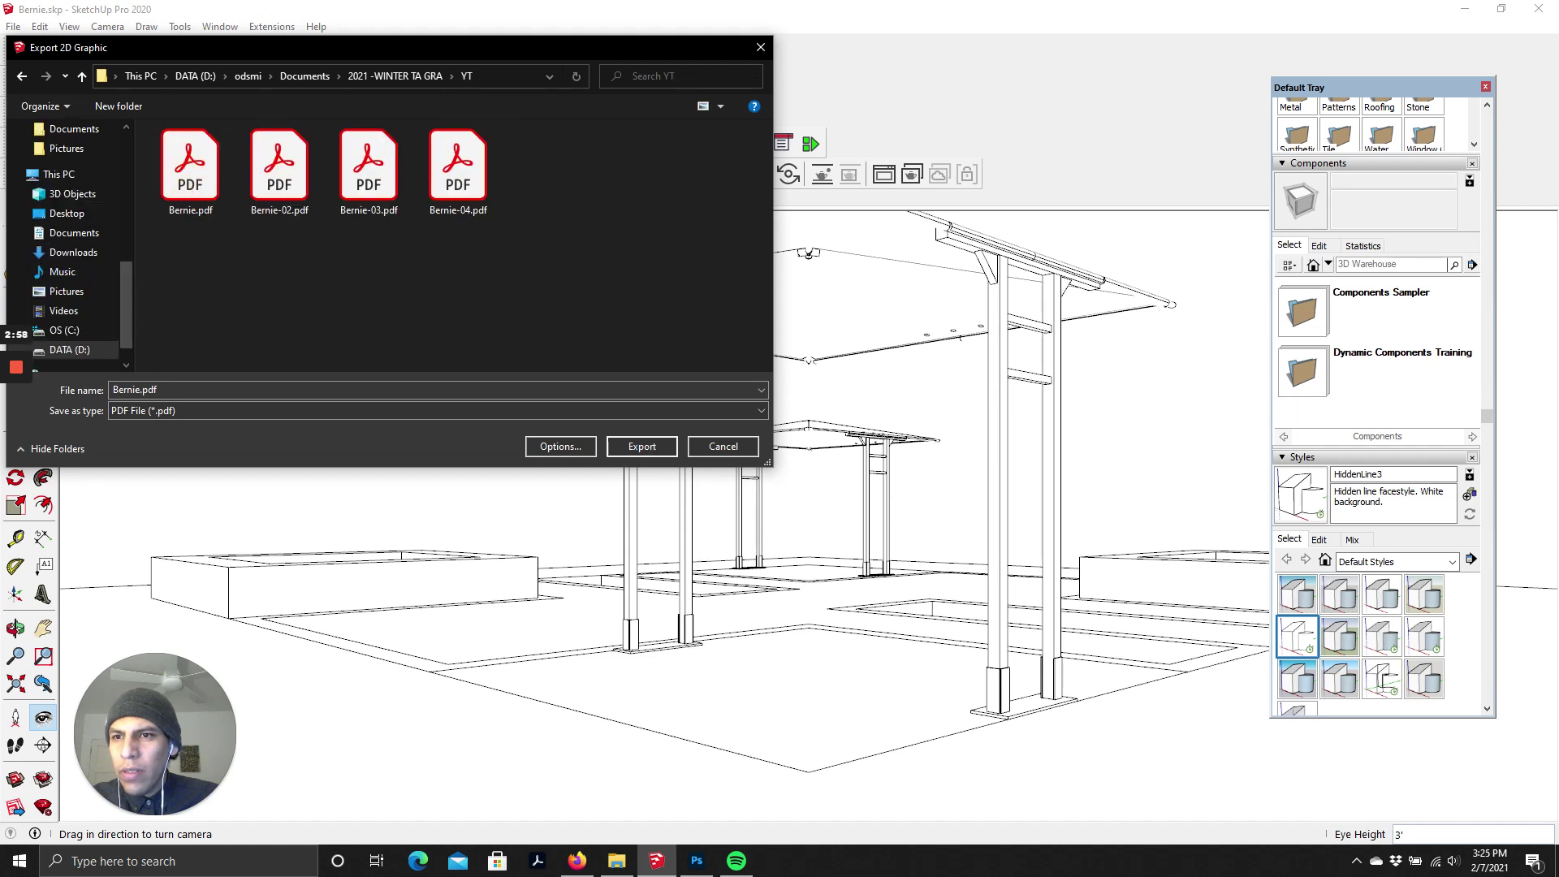
click(139, 389)
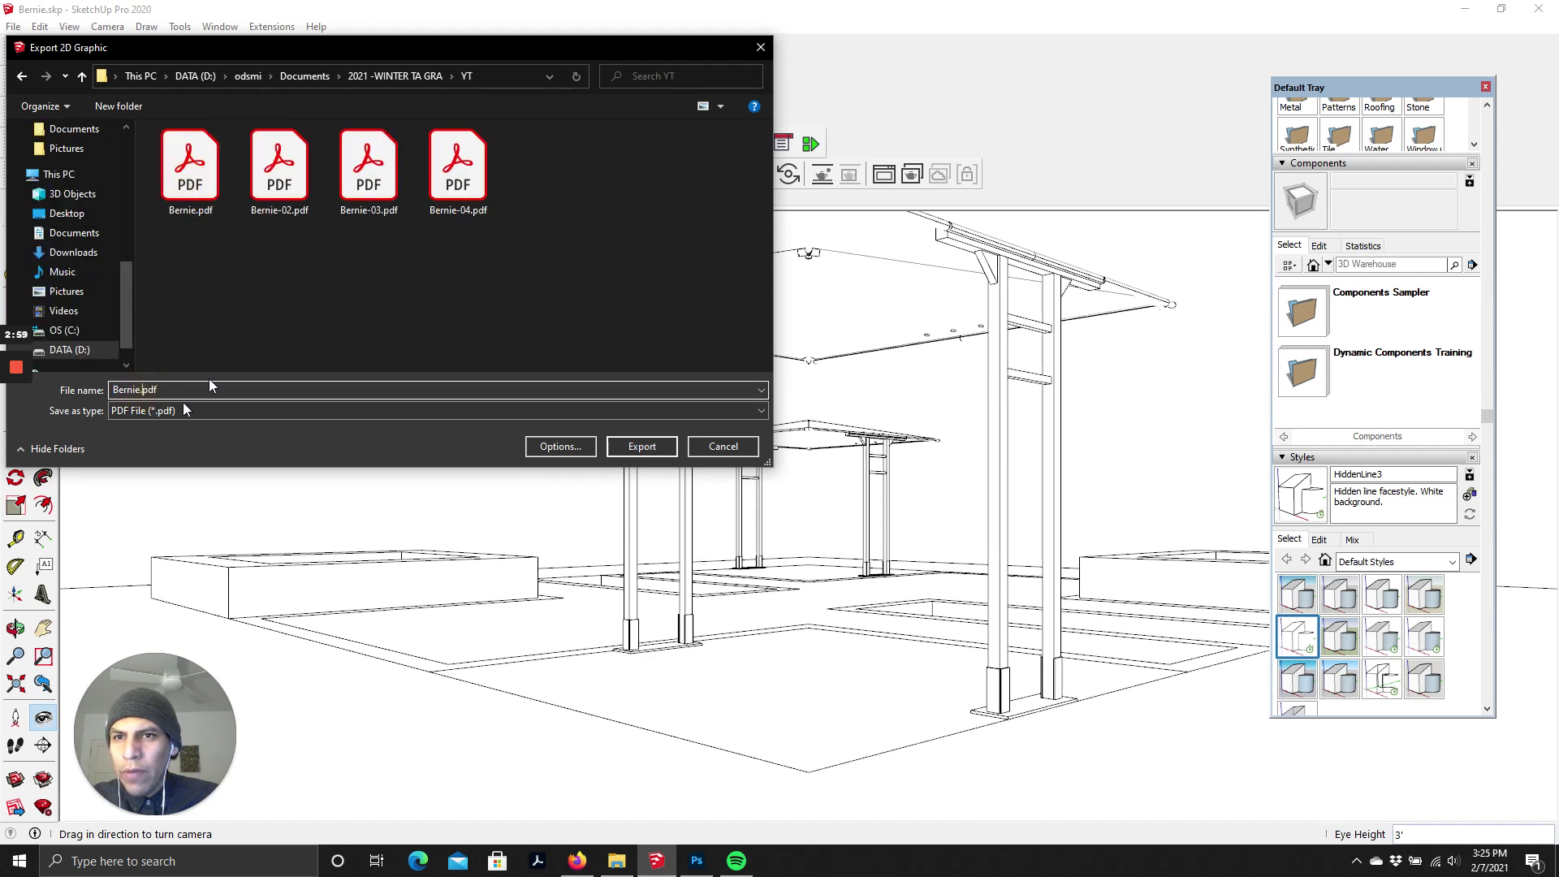
click(139, 390)
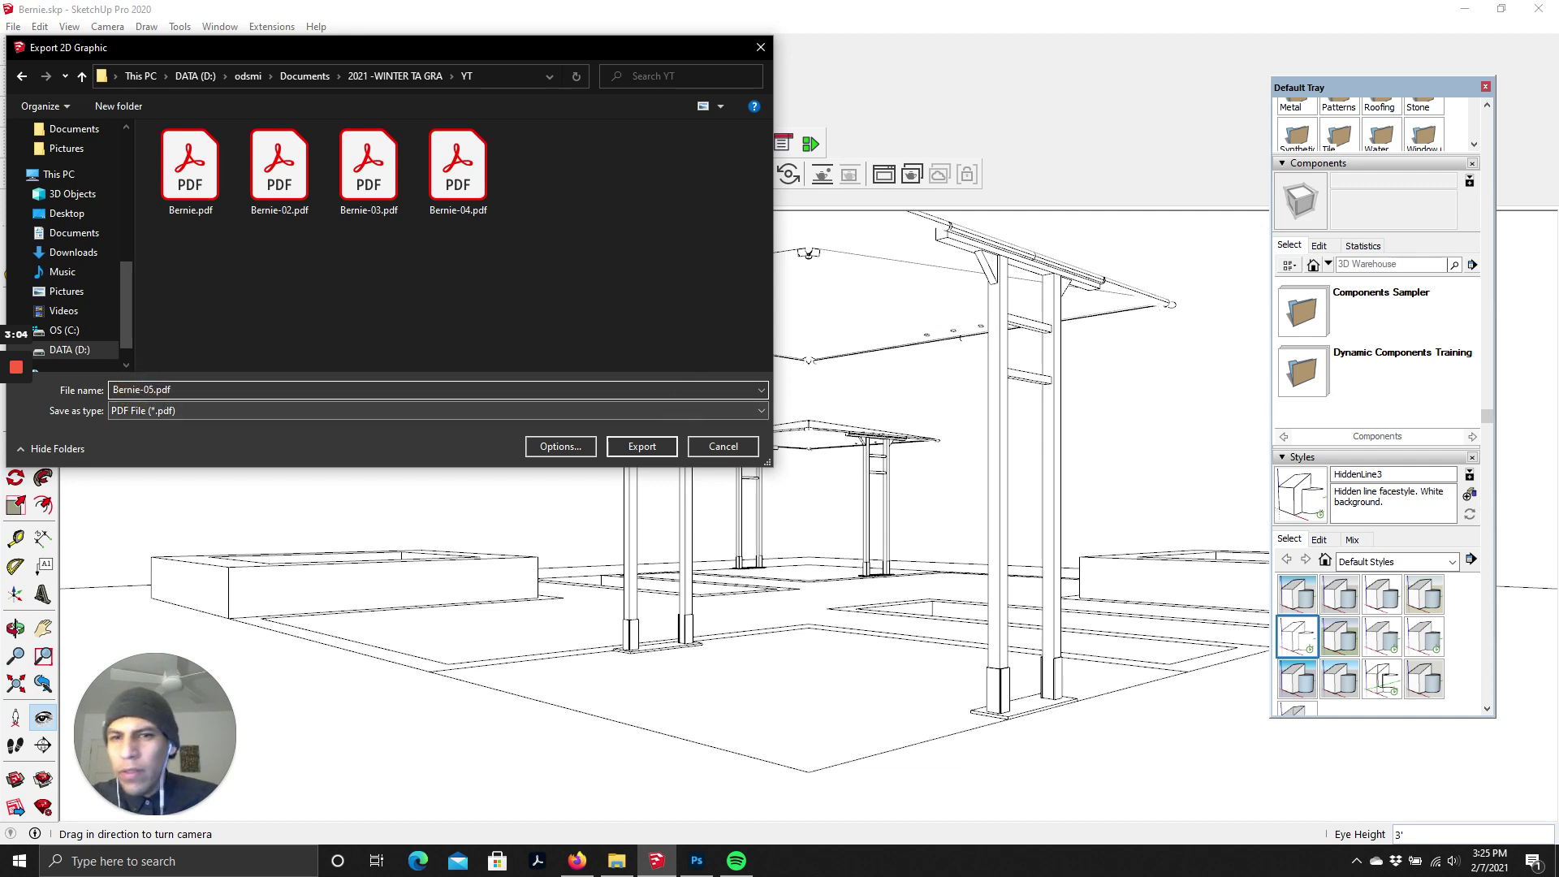
click(642, 453)
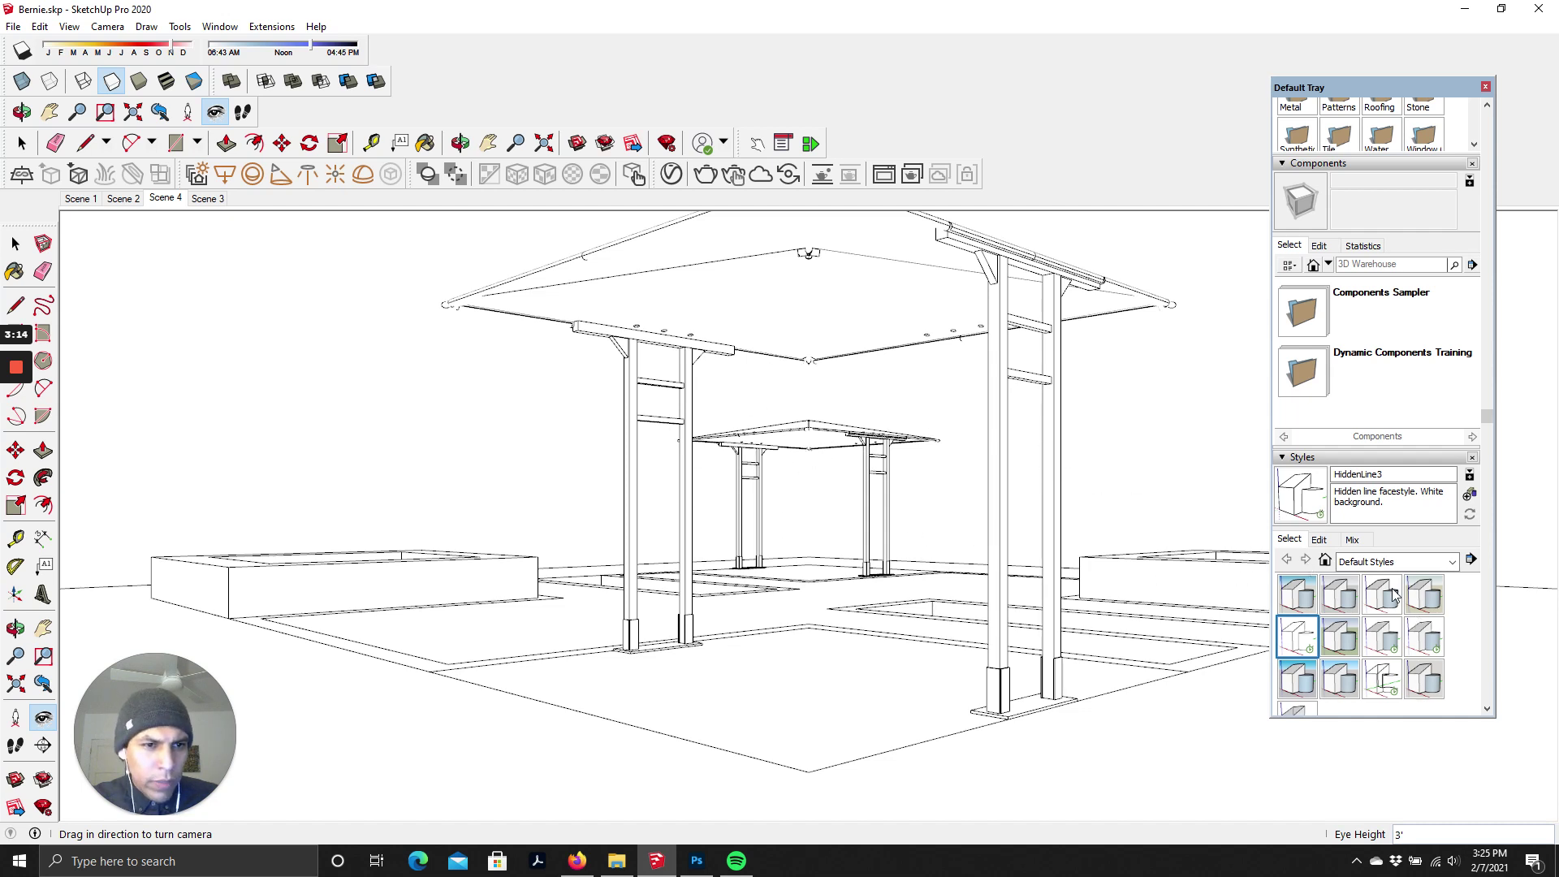
click(1320, 541)
scroll(1324, 632, down, 2)
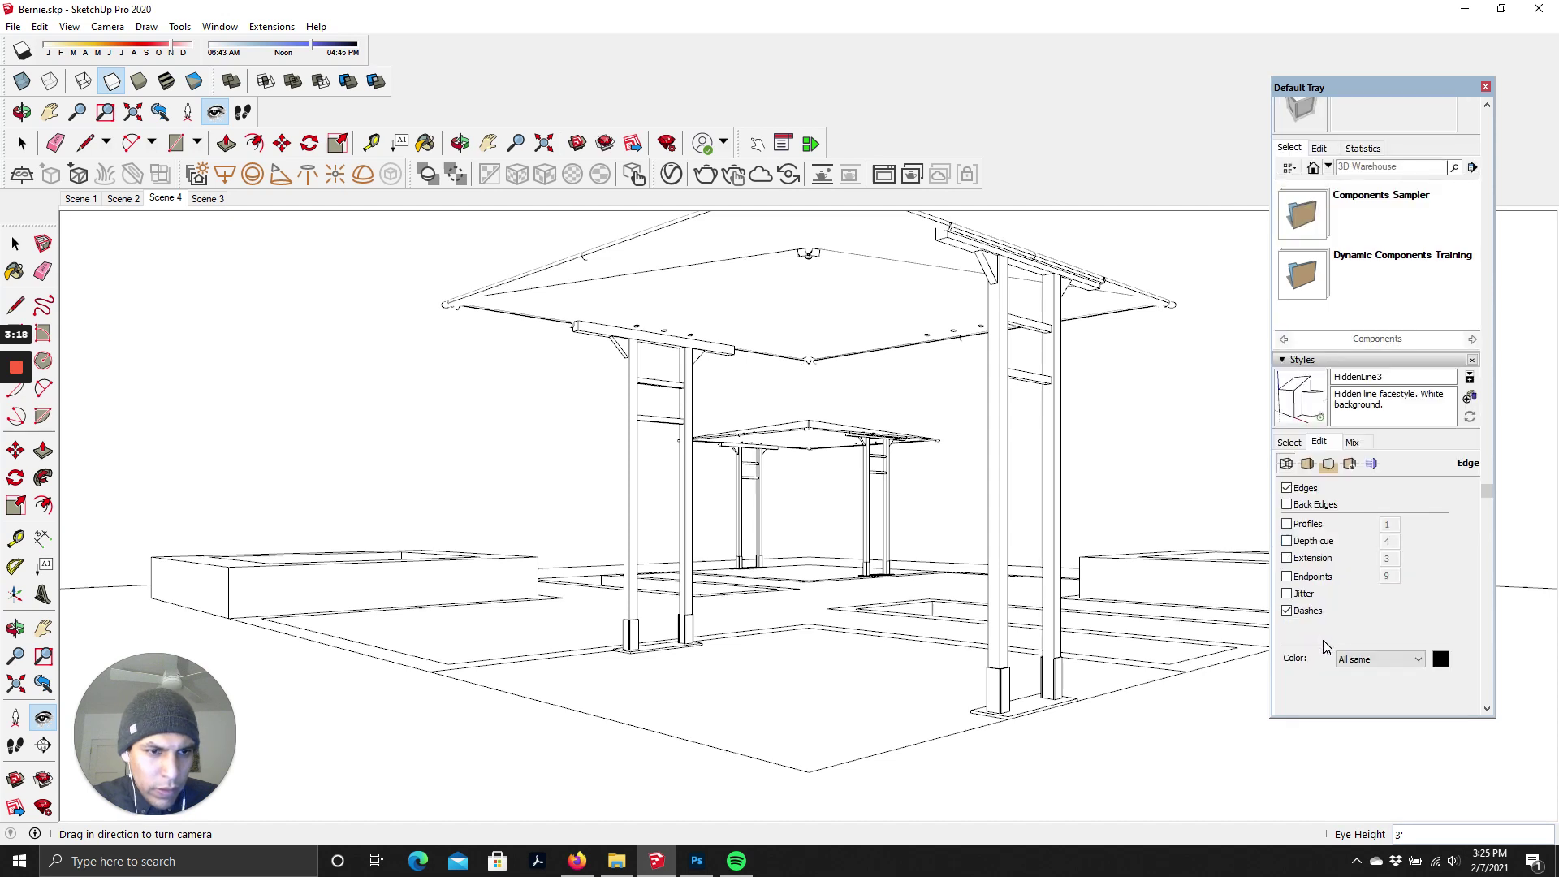
- Turn Dashes off and Profiles on, leaving Back Edges, Depth cue and Endpoints off after testing
click(1290, 612)
click(1287, 524)
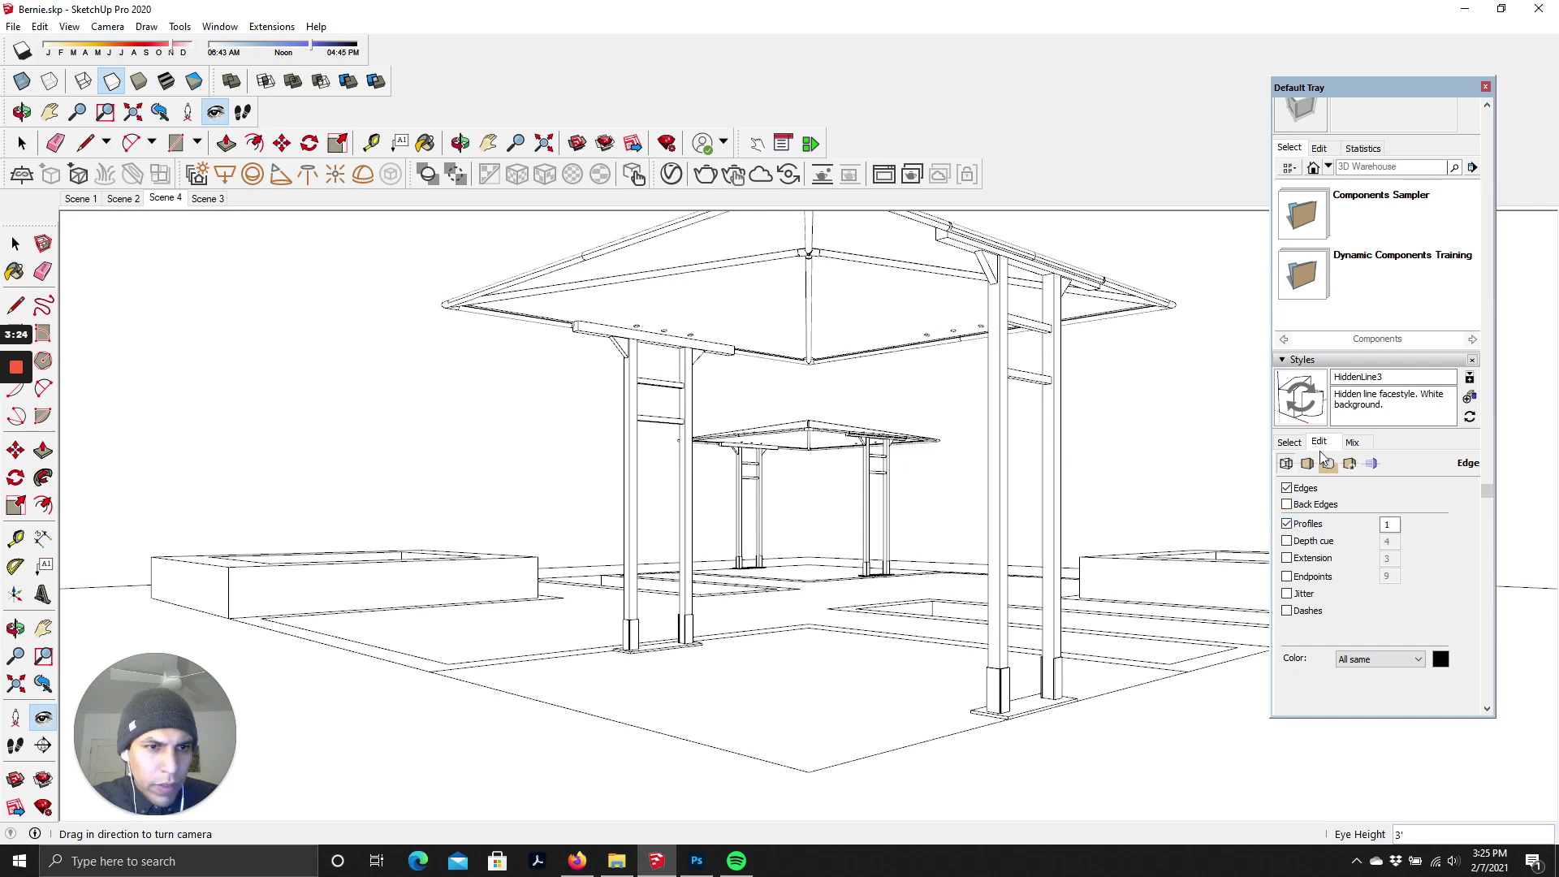
click(1288, 505)
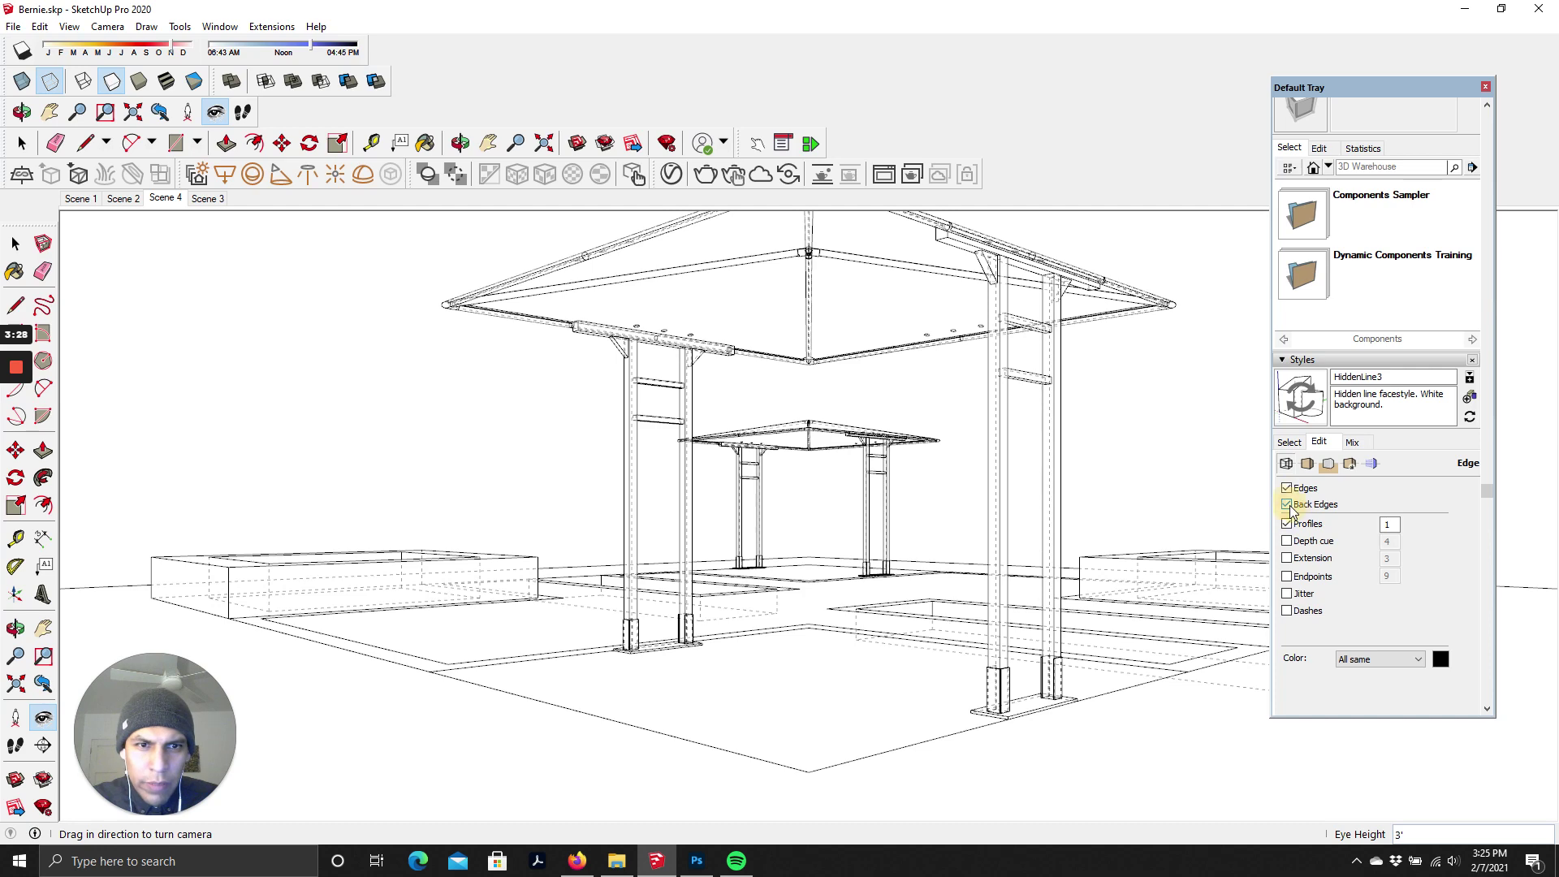
click(1288, 505)
click(1287, 542)
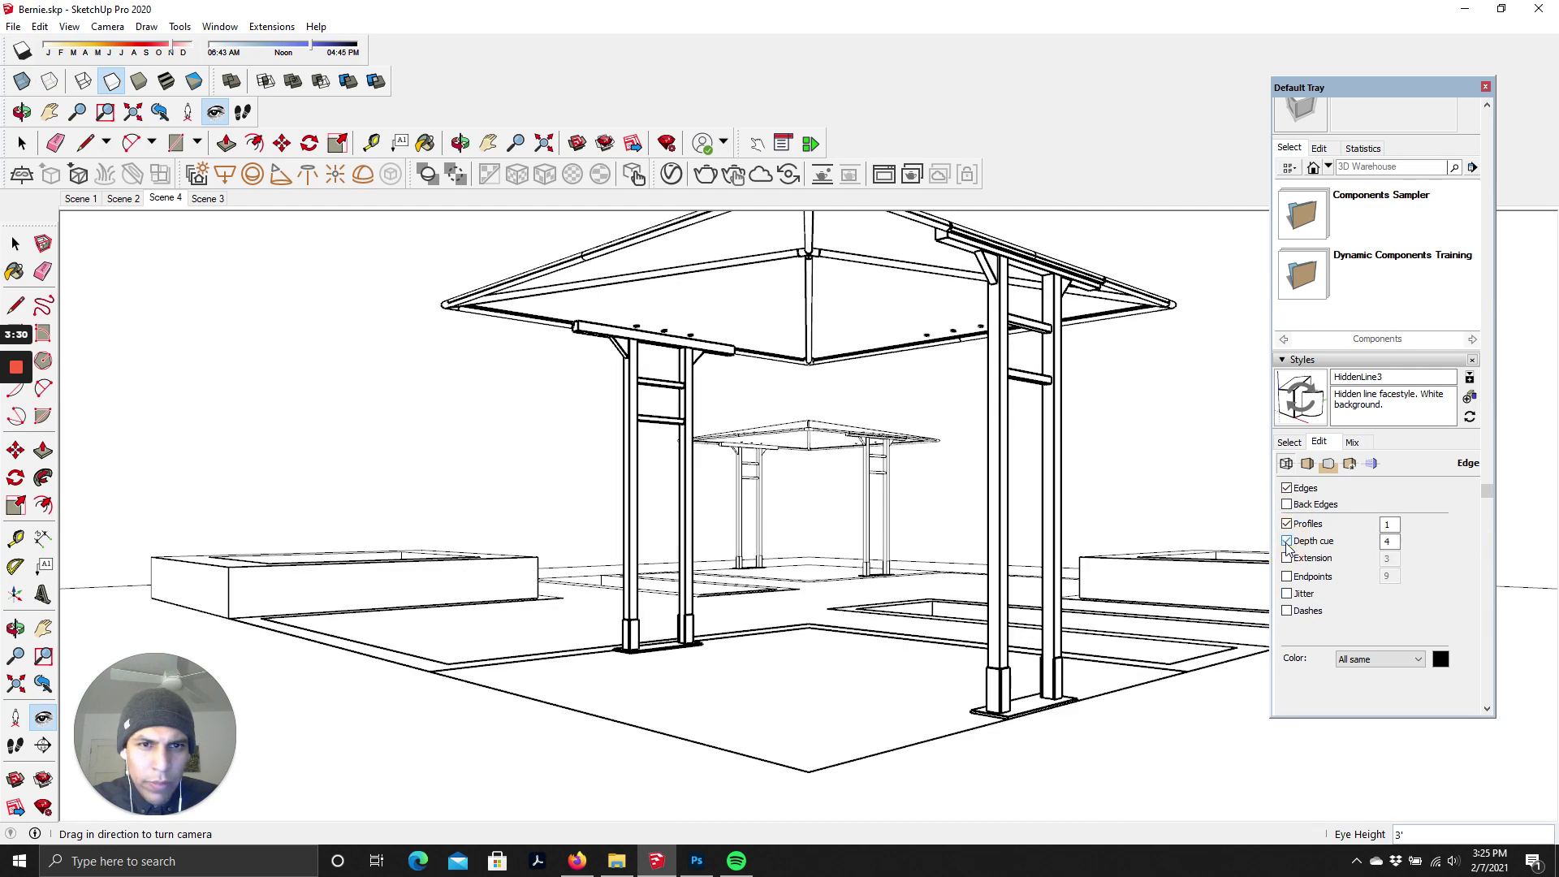
click(1287, 541)
click(1288, 578)
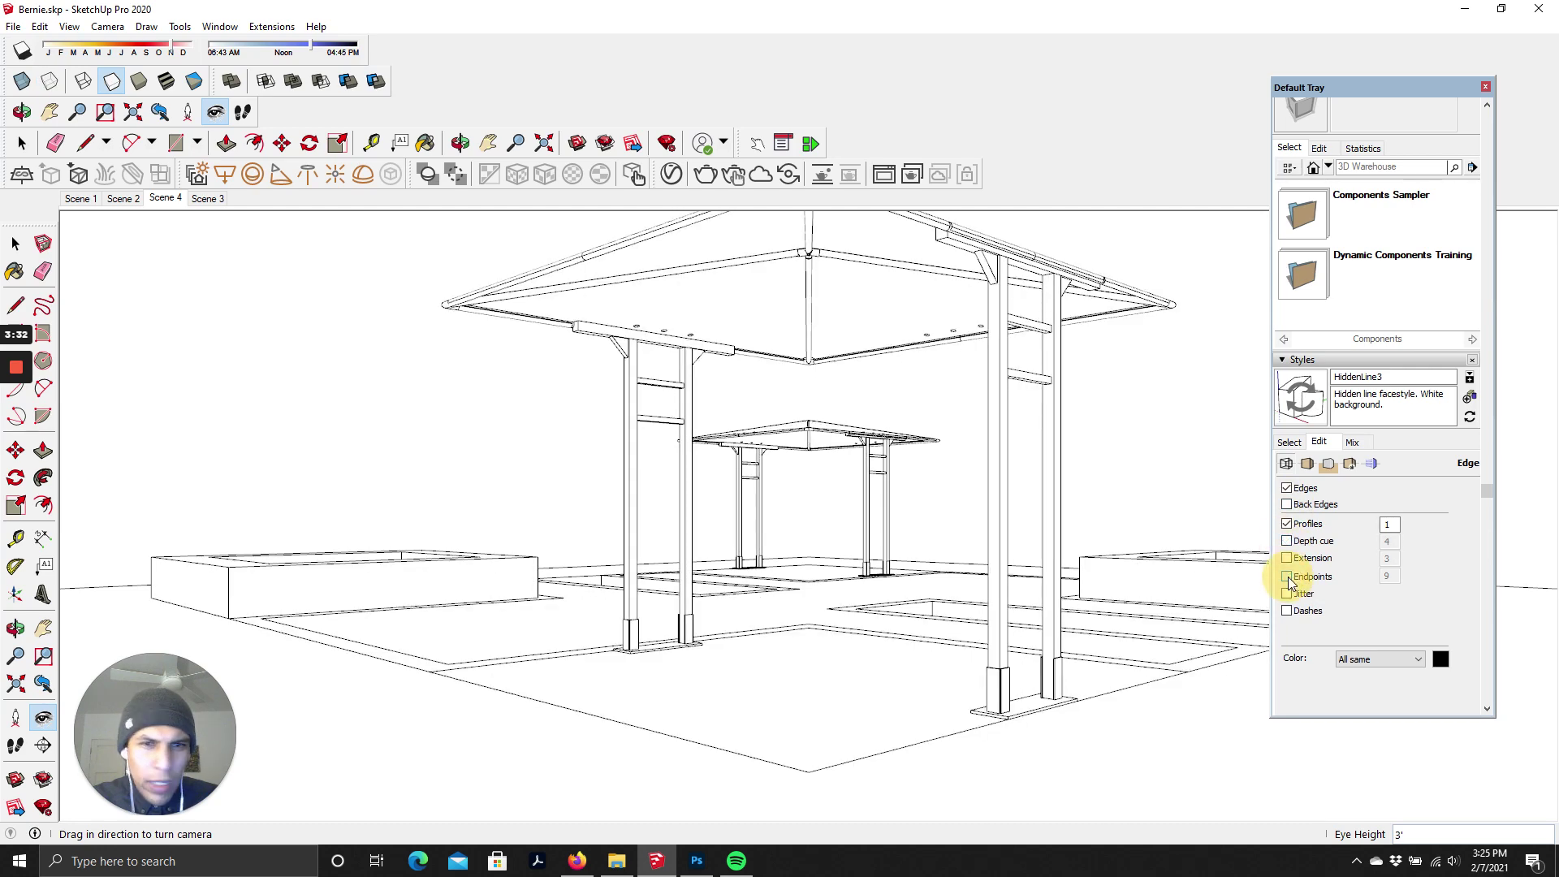
click(1288, 577)
click(1288, 578)
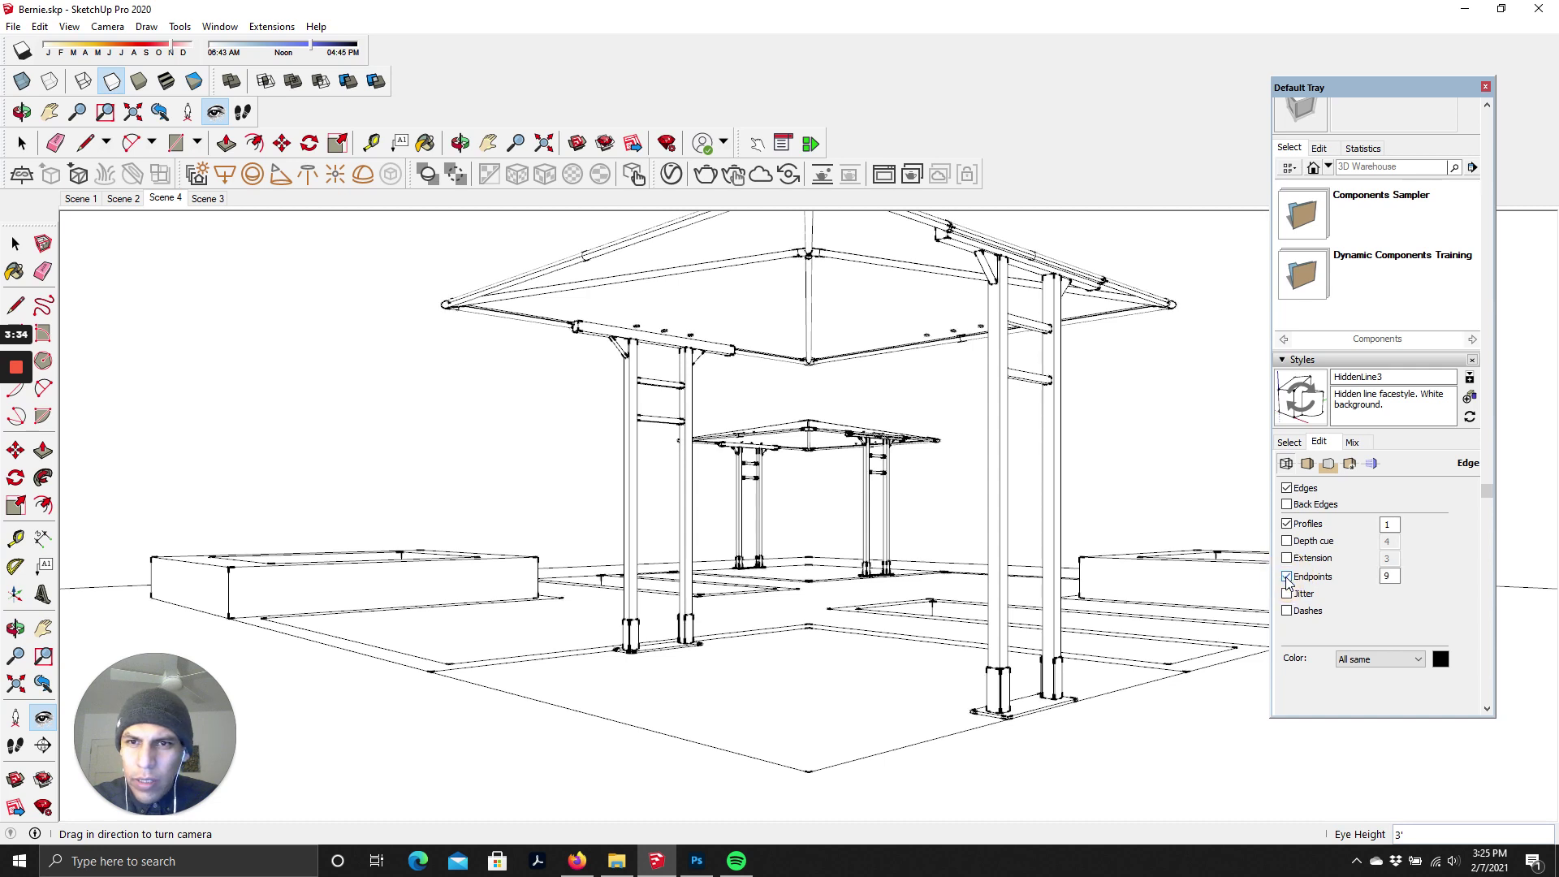
click(1288, 578)
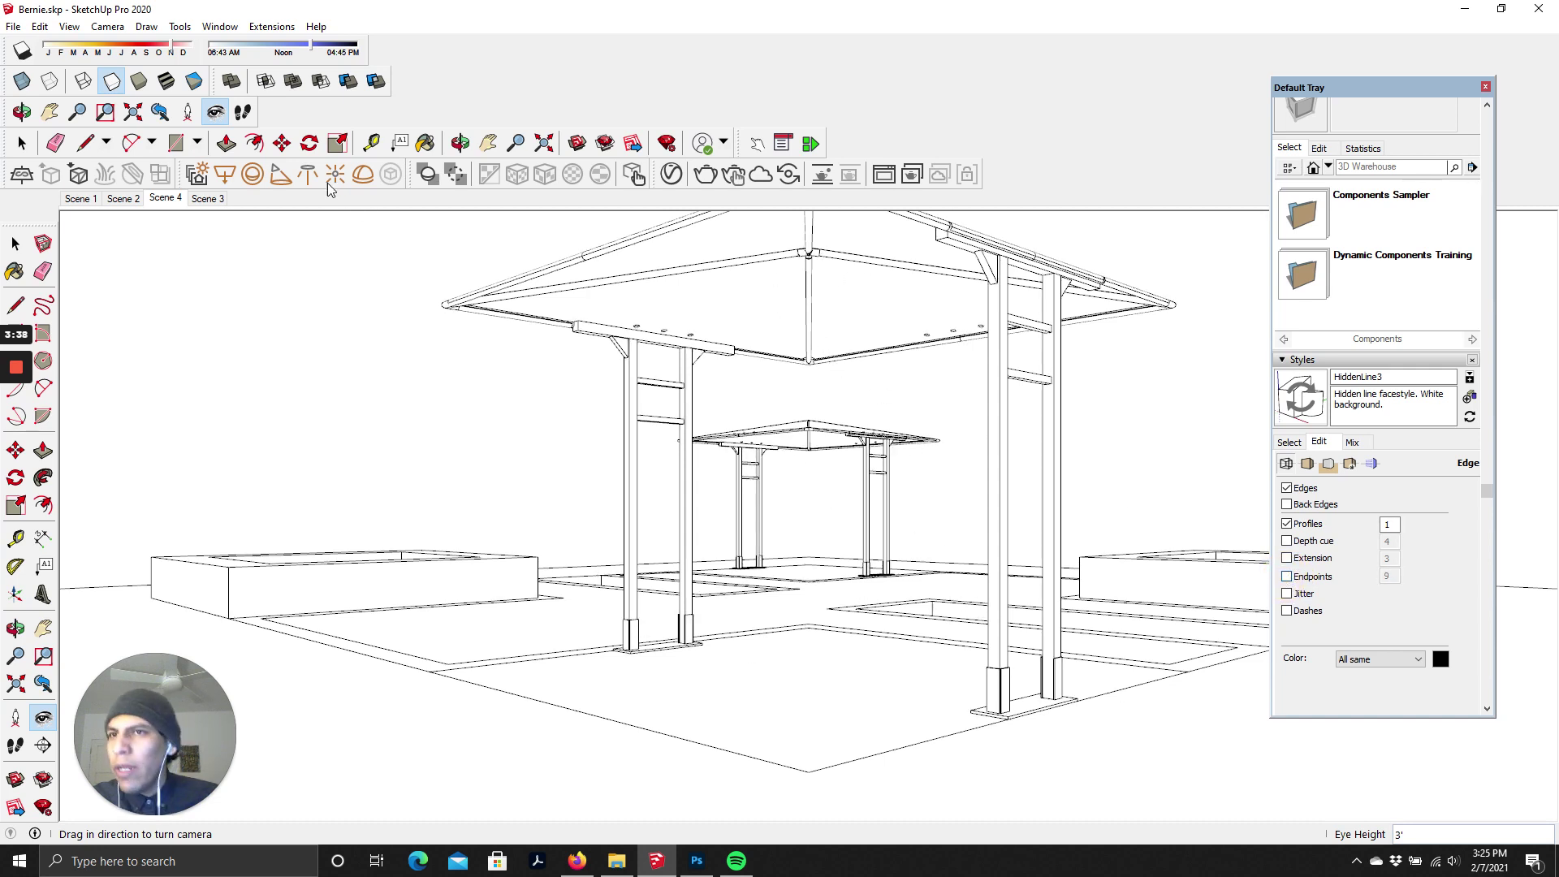
- Start a 2D graphic export renamed Bernie-06.pdf and bring up its PDF export options
click(14, 29)
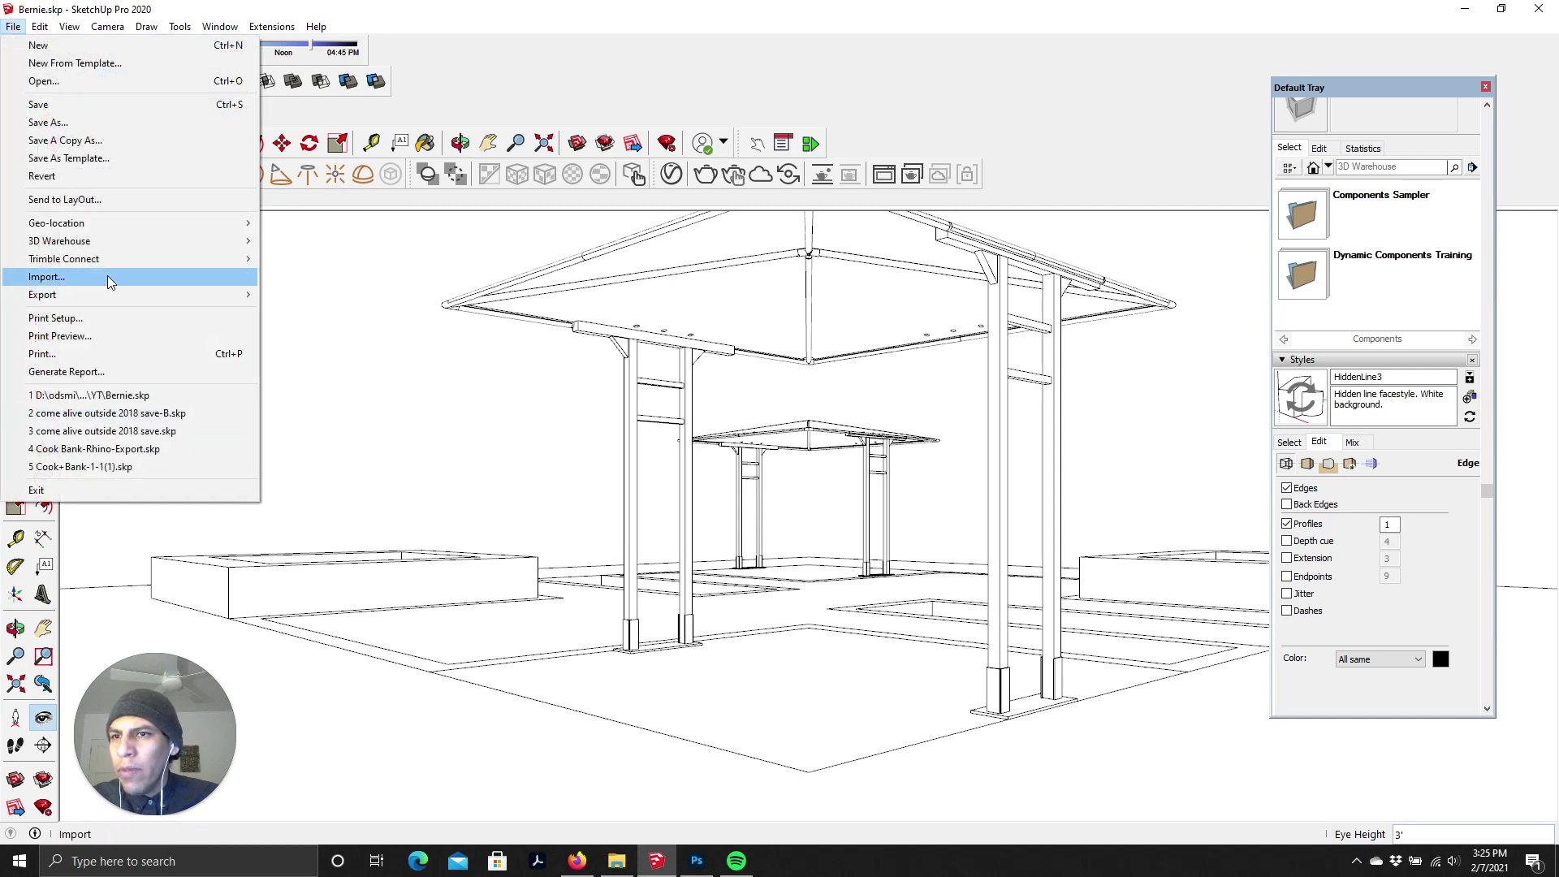
mouse_move(90, 297)
click(311, 313)
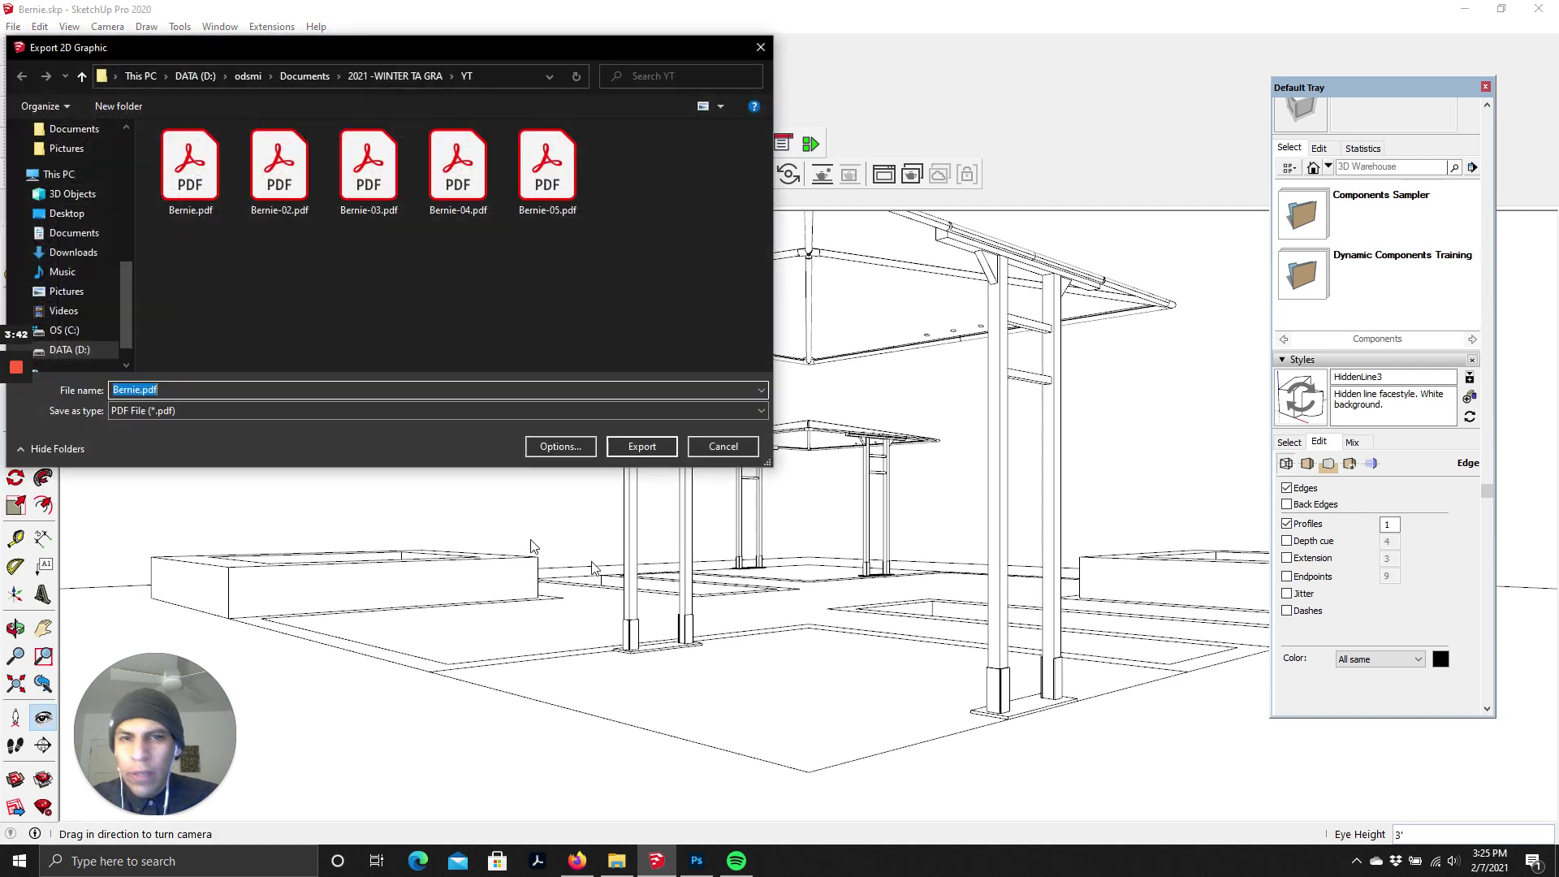
click(156, 389)
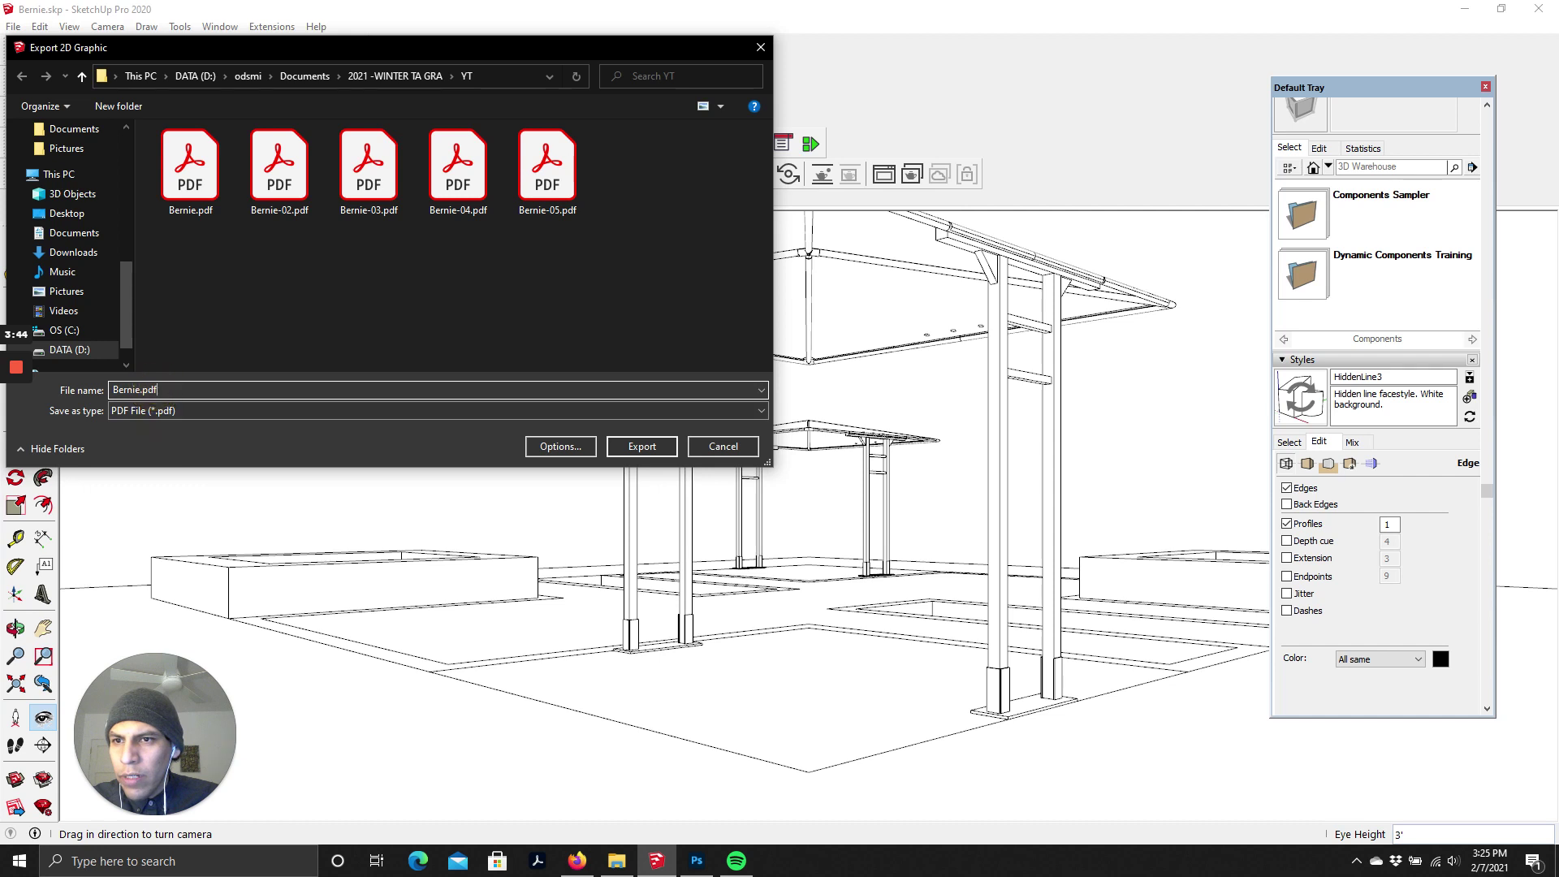
click(138, 389)
text(-06)
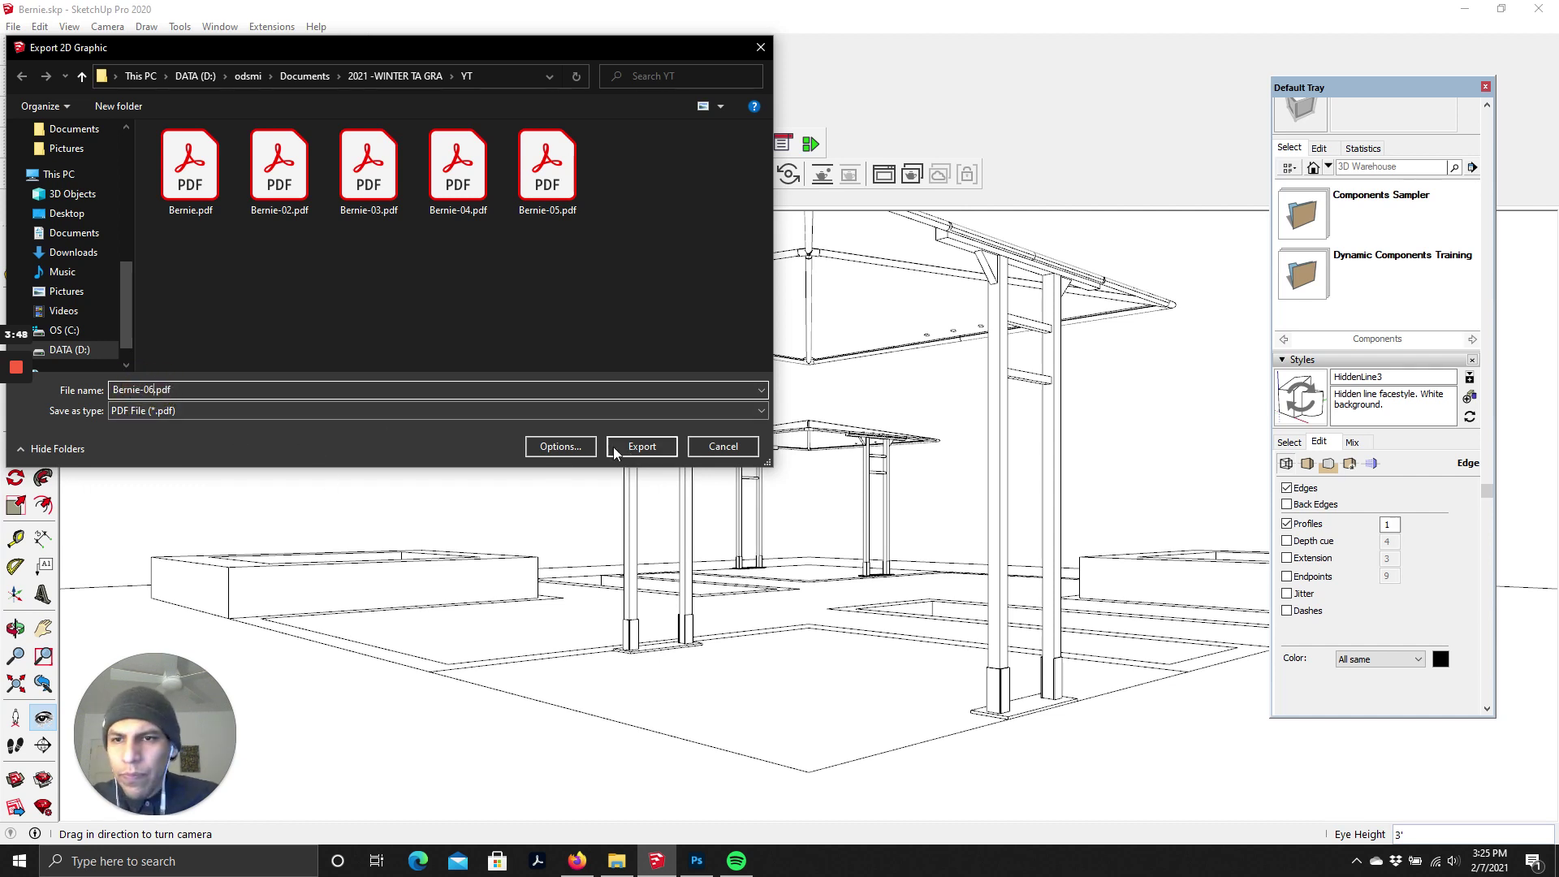
click(561, 446)
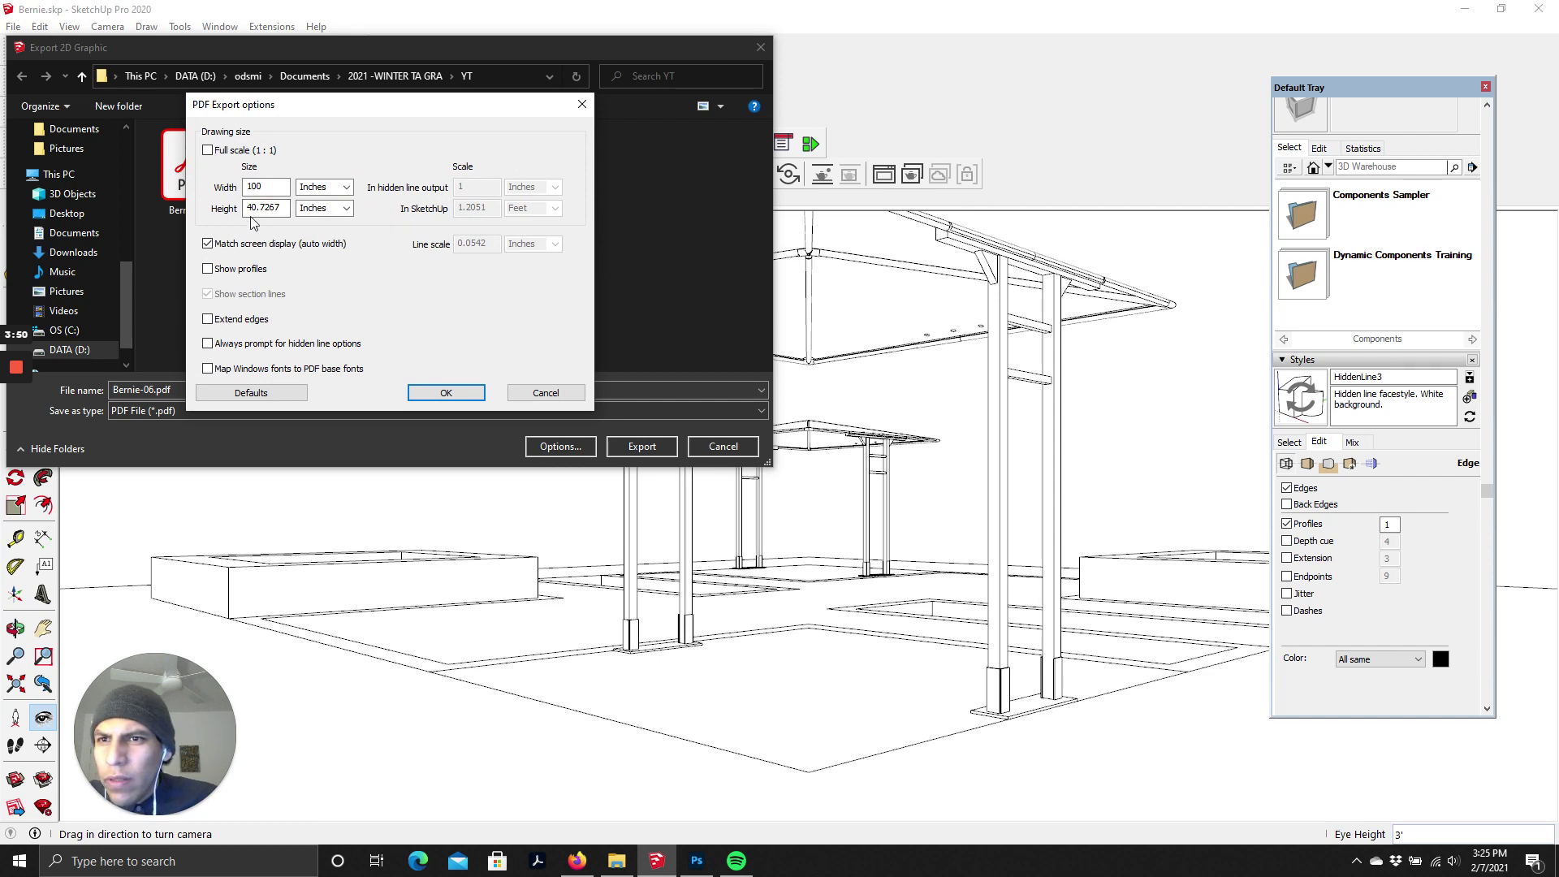
- Set the PDF drawing width to 8.5 inches
click(261, 208)
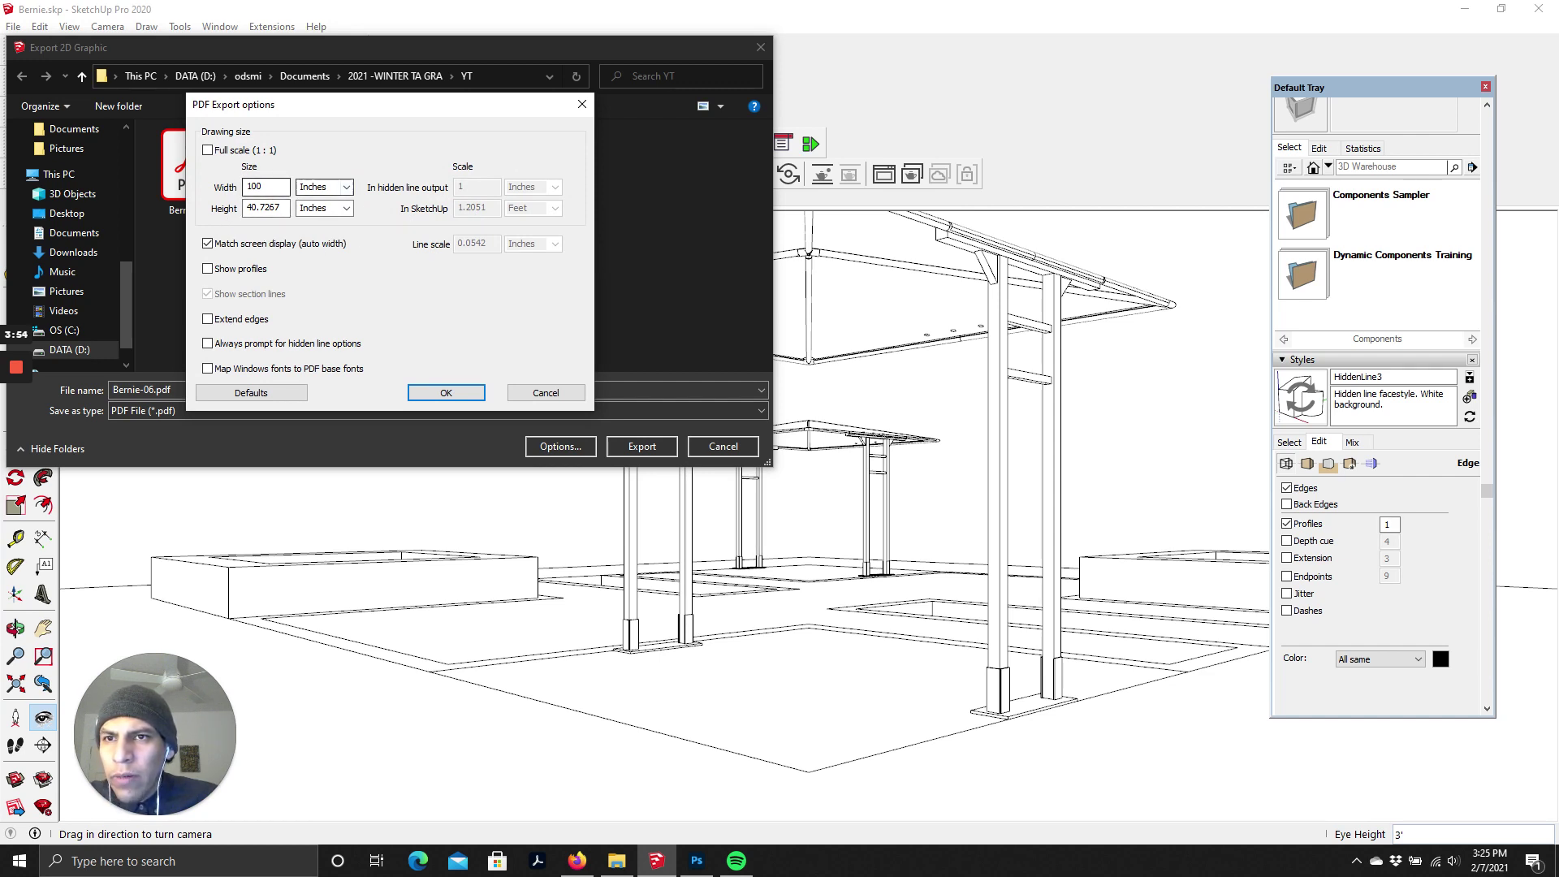
double_click(254, 187)
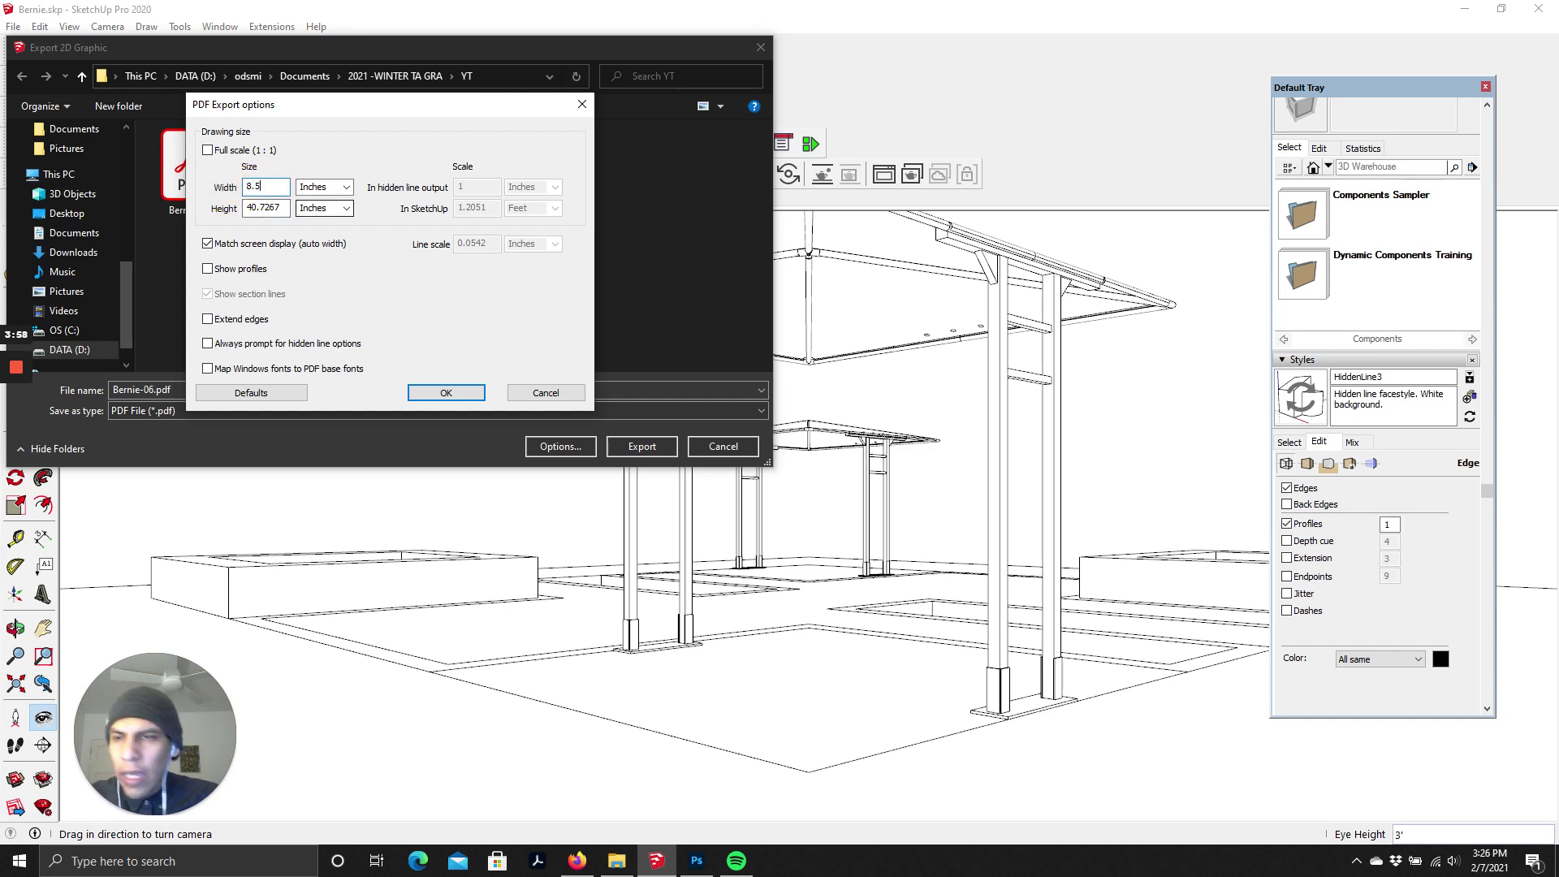
text(8.5)
key(Tab)
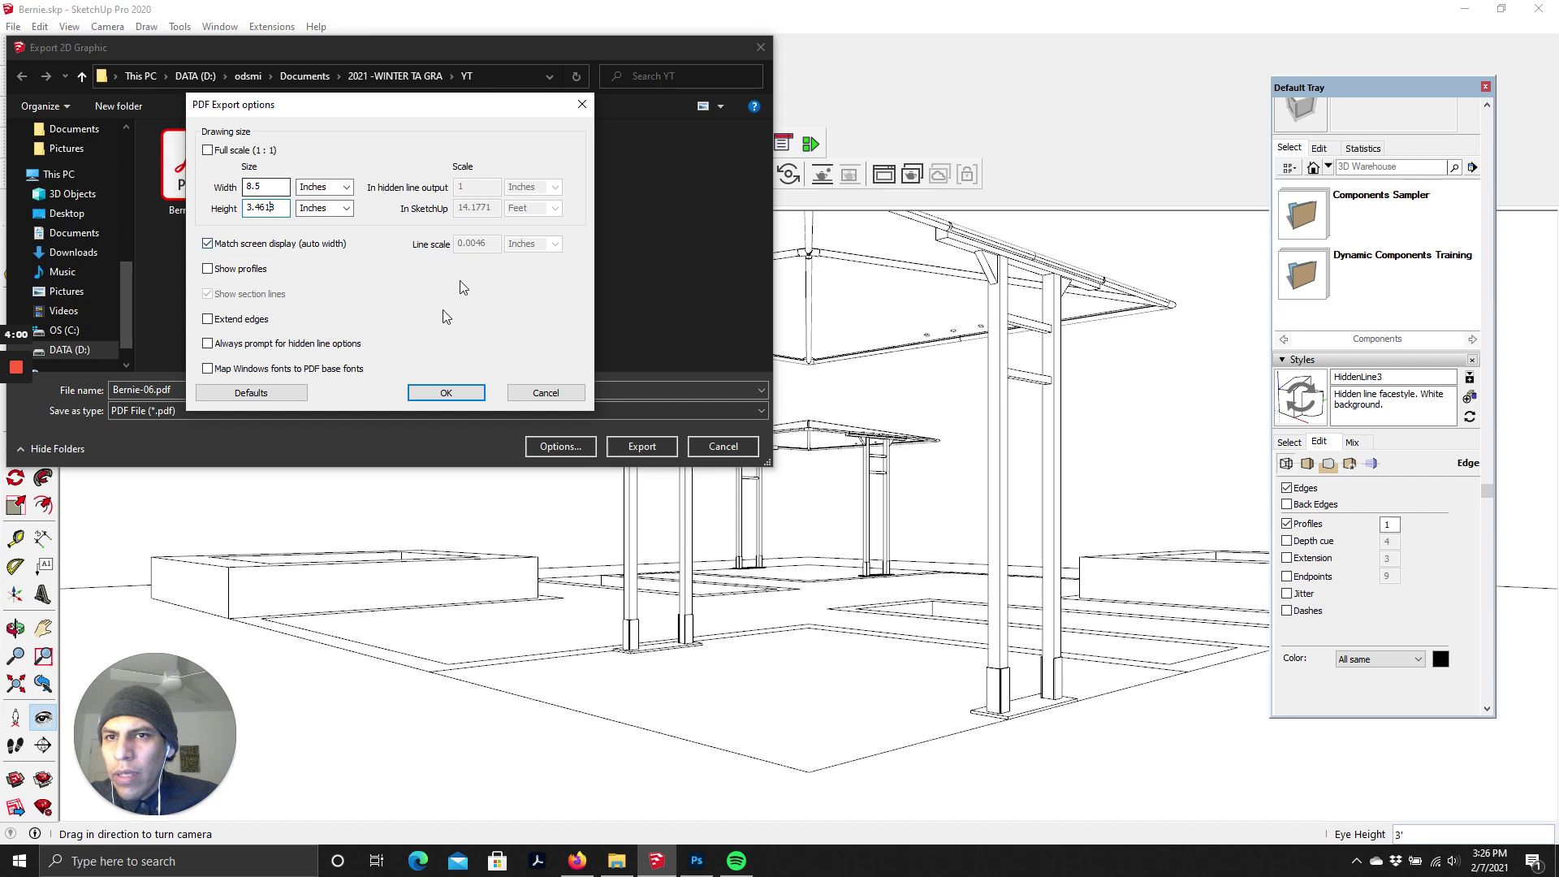
- Include profile edges in the PDF, export Bernie-06.pdf, and minimize SketchUp
click(211, 272)
click(210, 245)
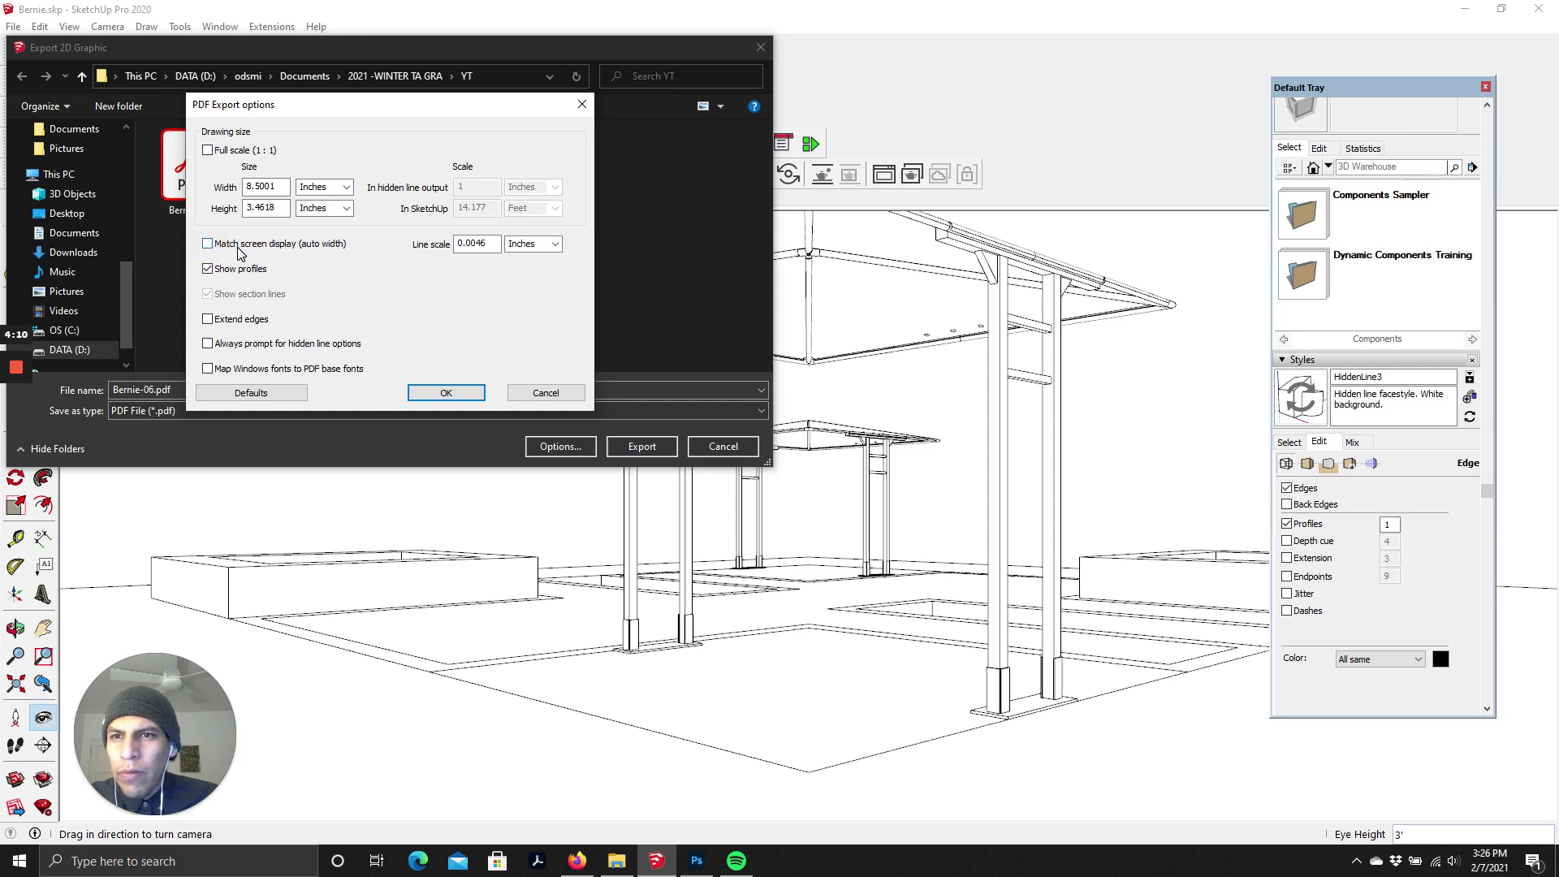
click(209, 245)
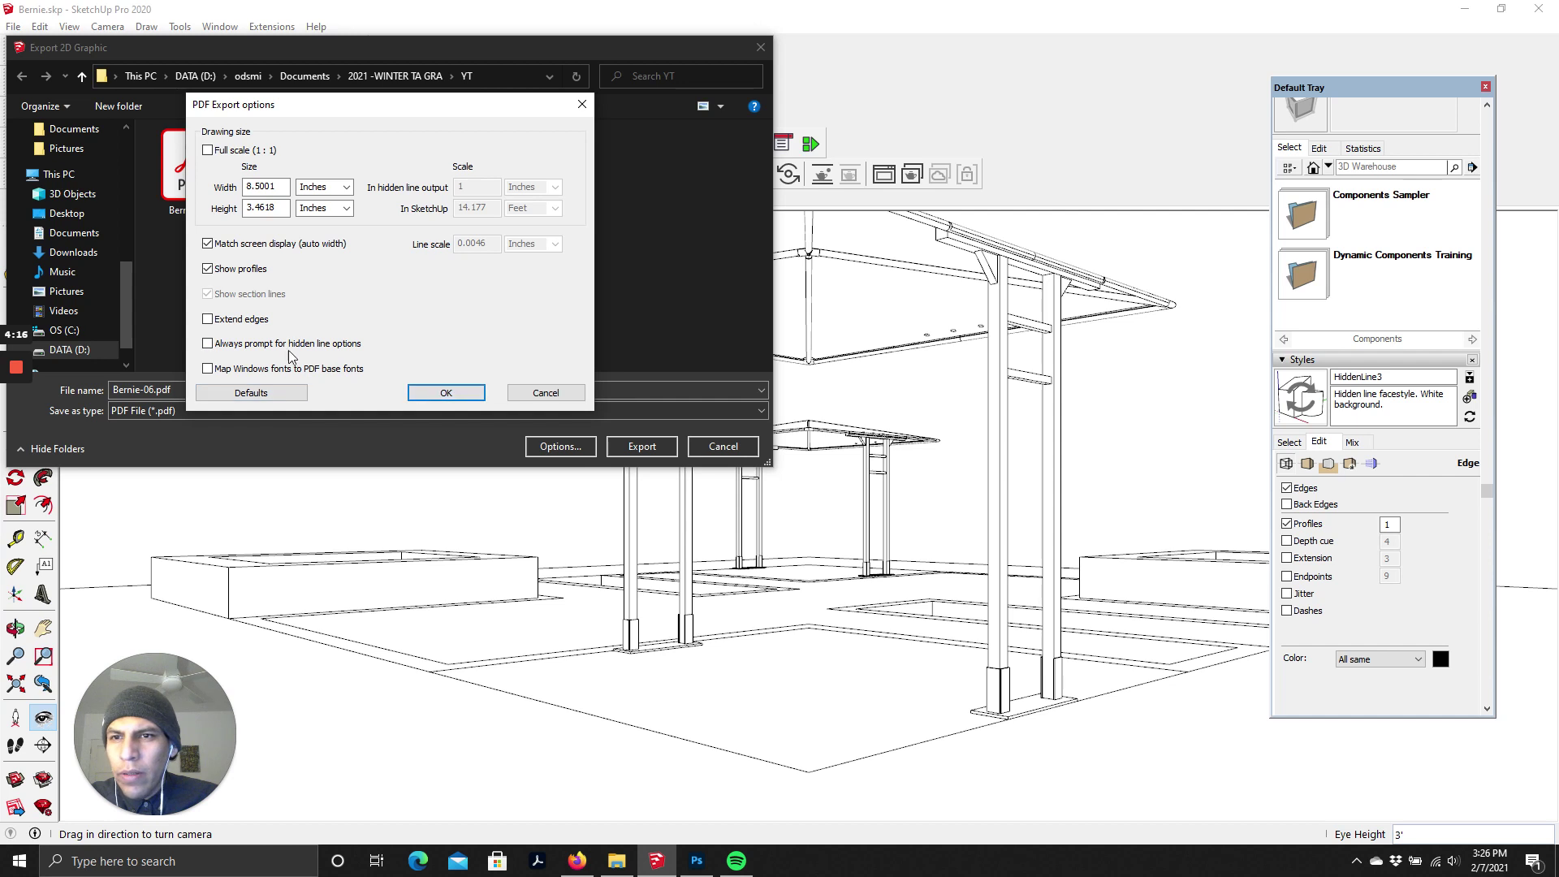
click(438, 394)
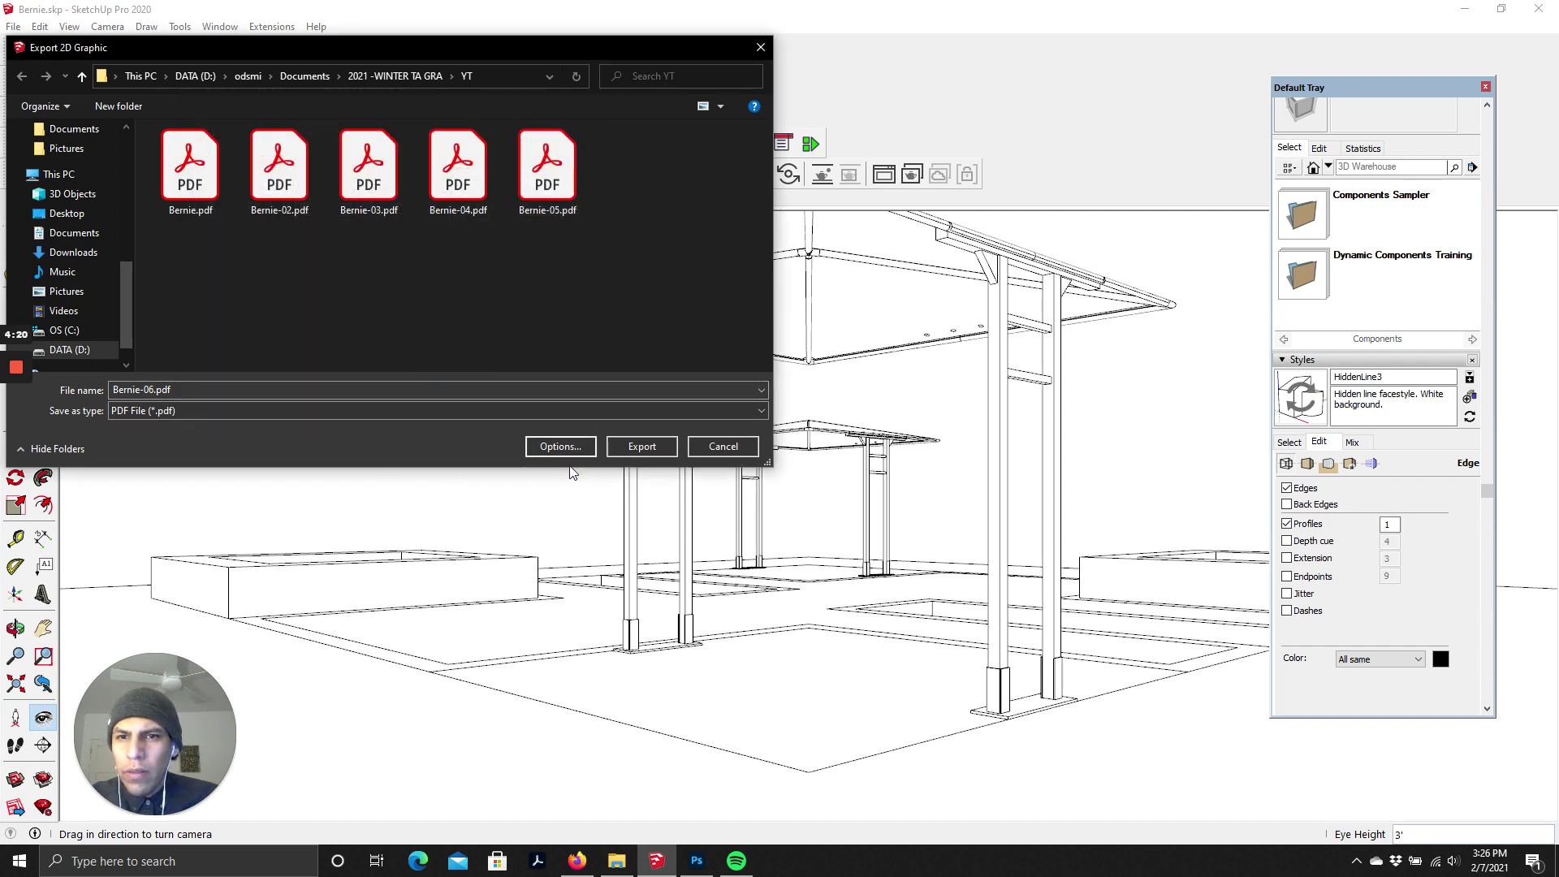
click(642, 446)
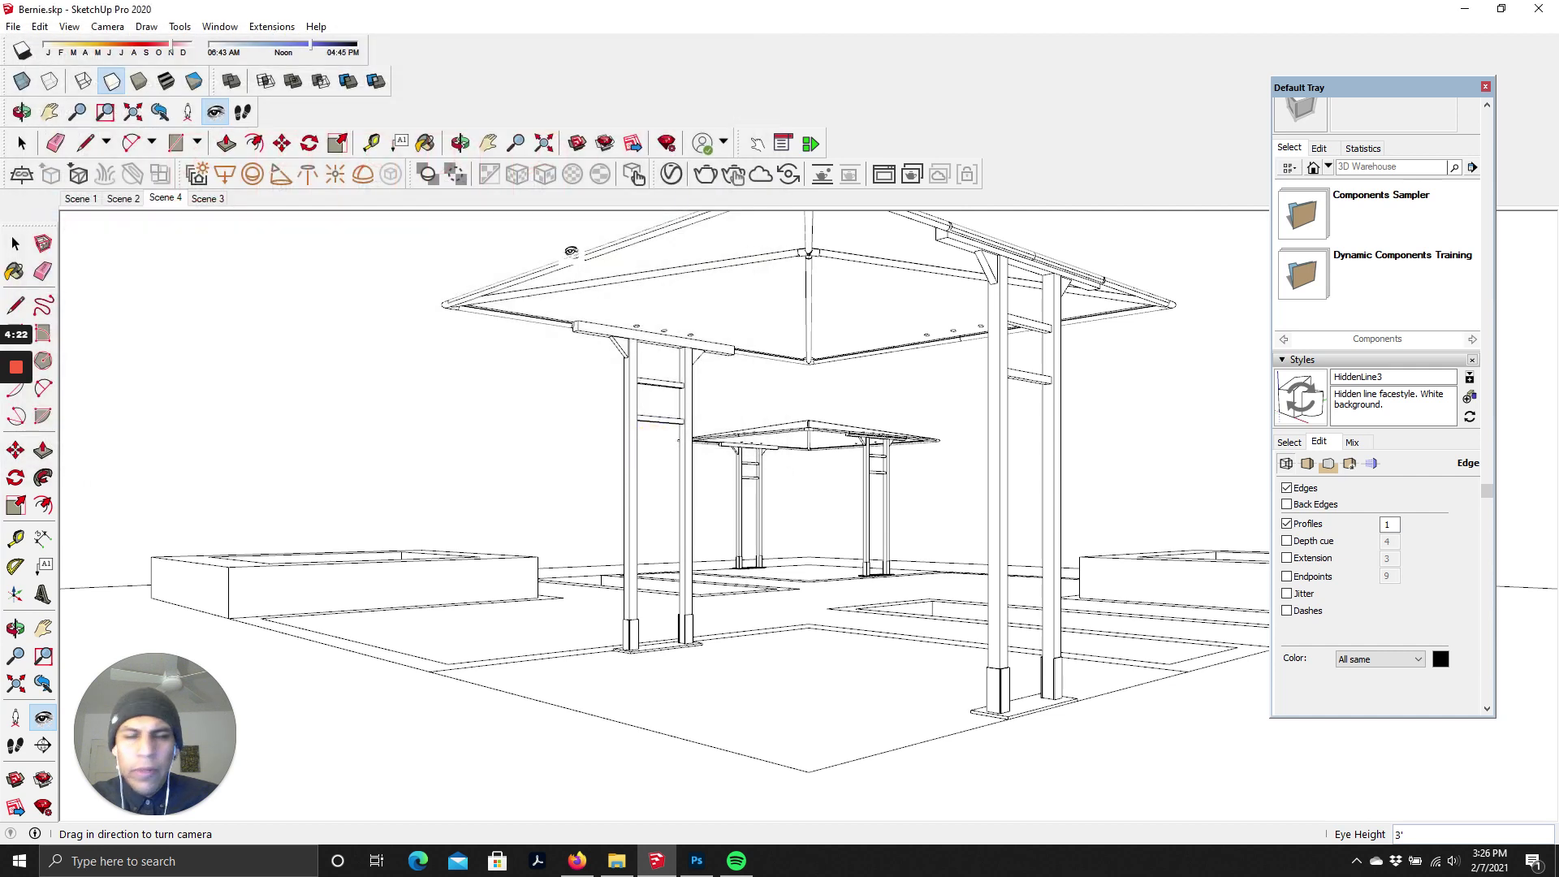
click(1465, 9)
- In Photoshop, create a new document 10 × 10 inches at 300 pixels/inch
click(697, 861)
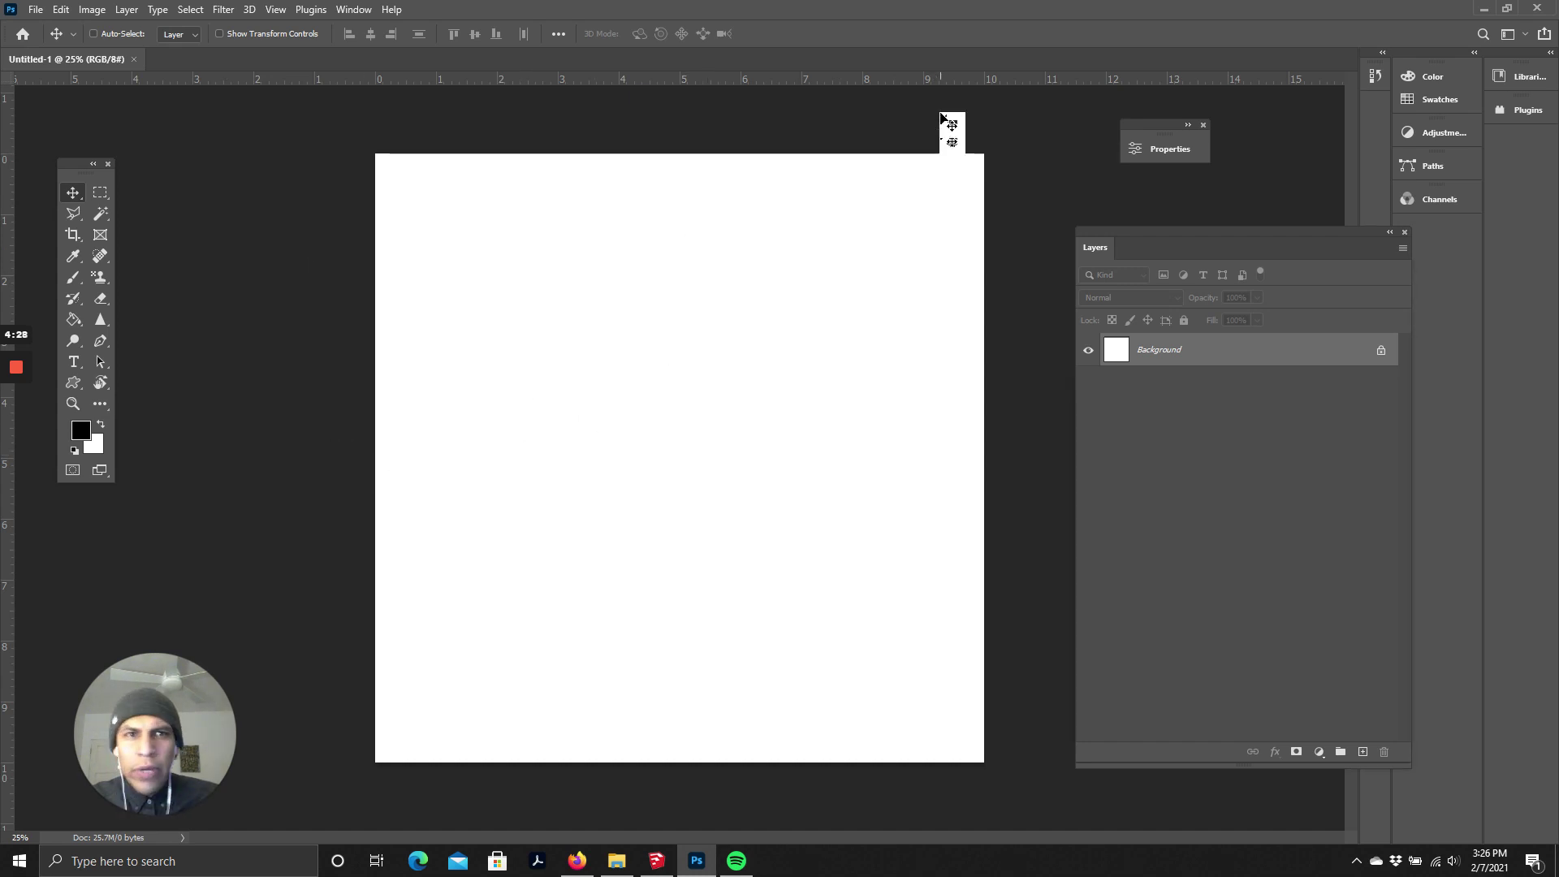
click(41, 14)
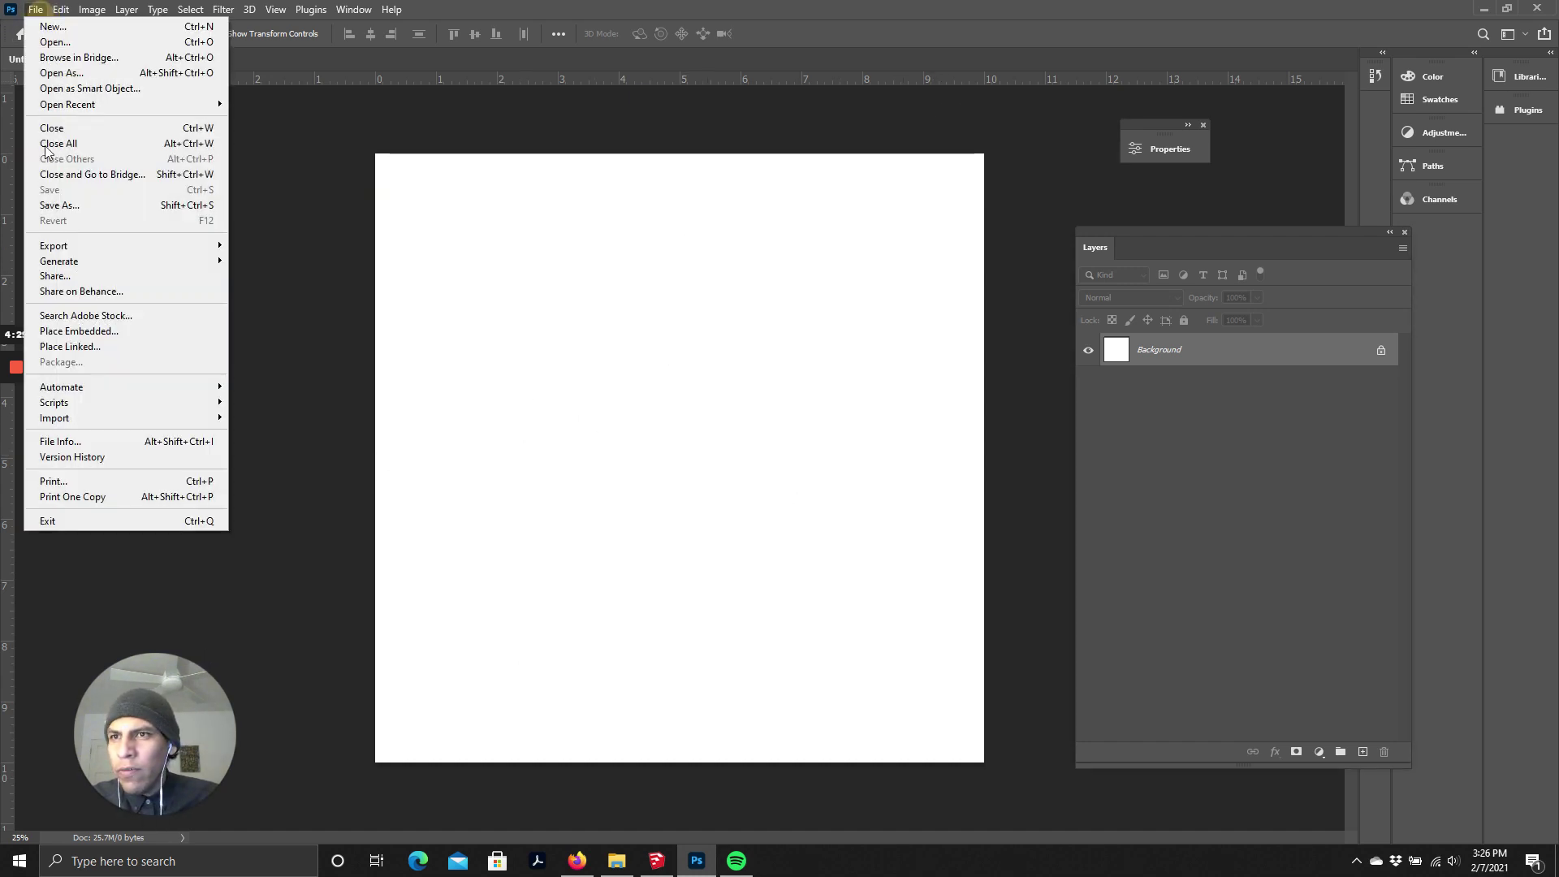
click(45, 25)
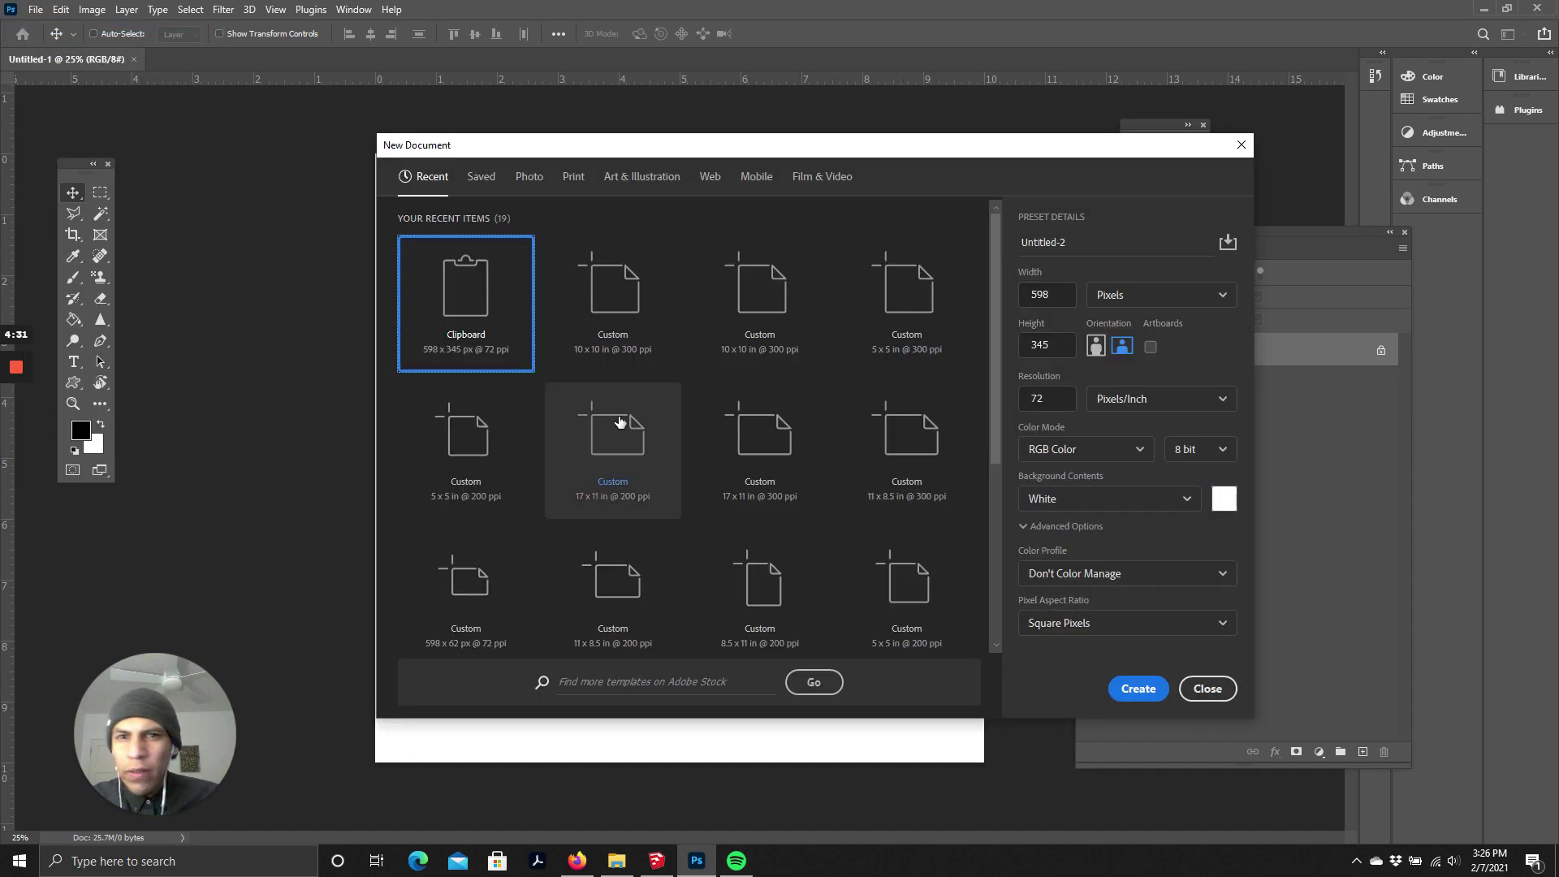
click(1119, 299)
click(1125, 367)
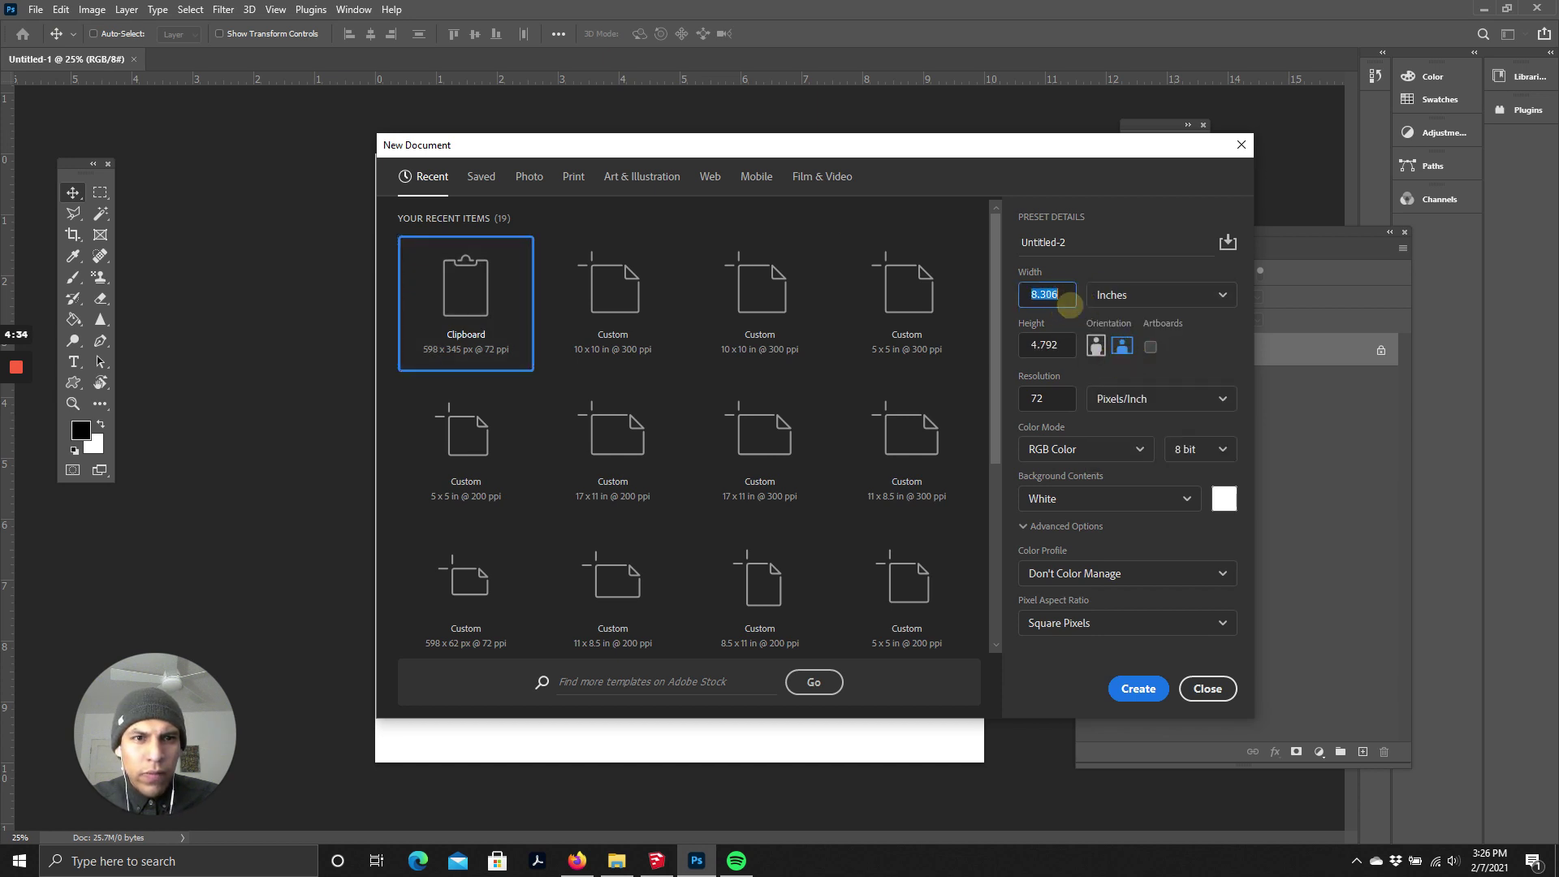
click(1060, 294)
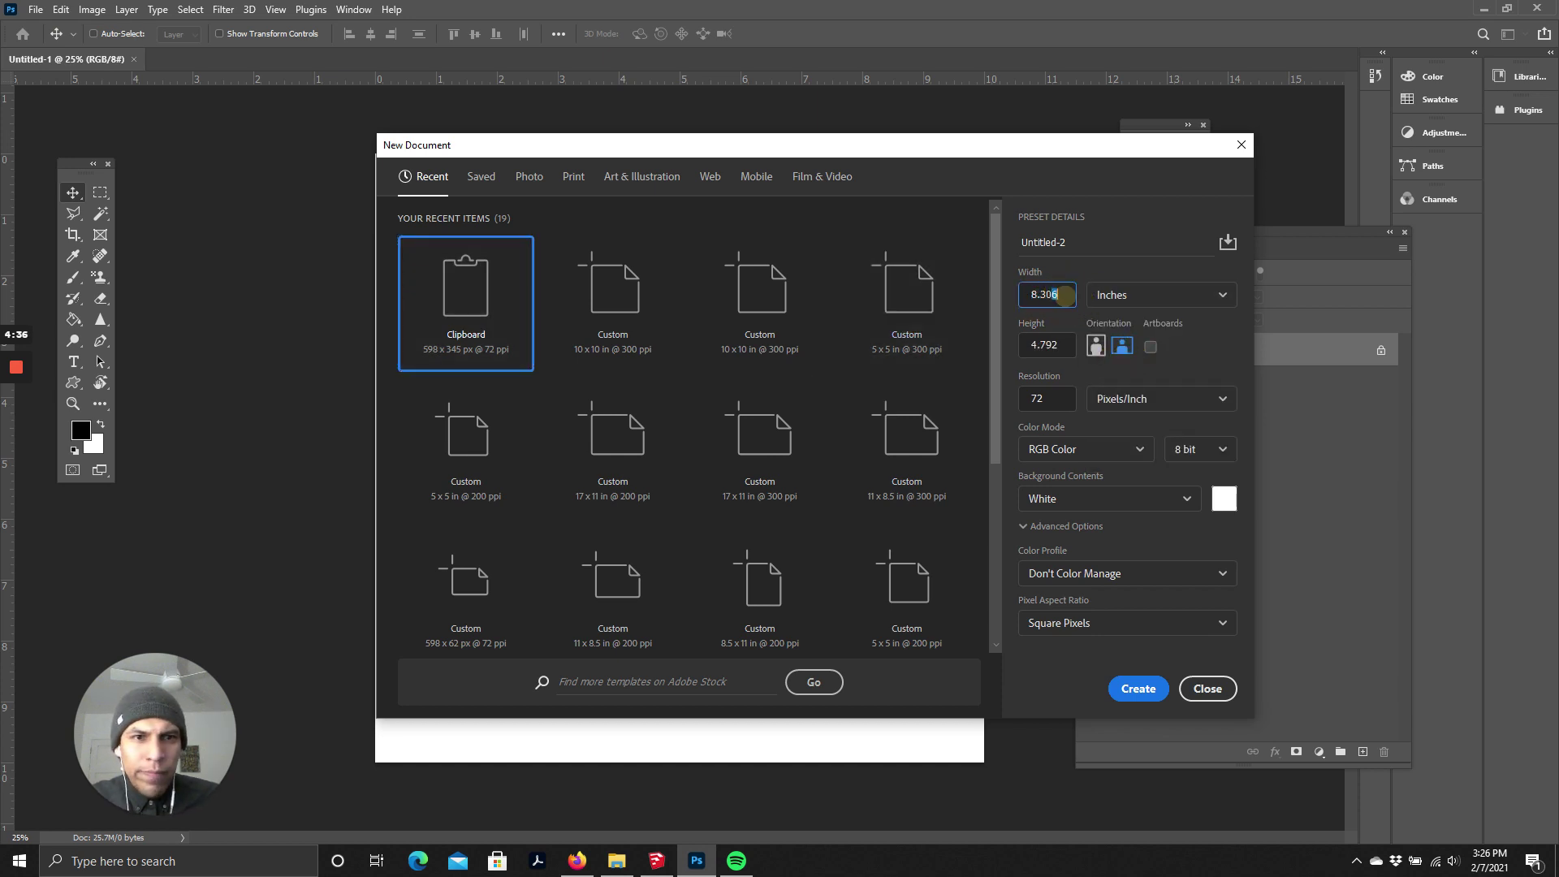
text(10)
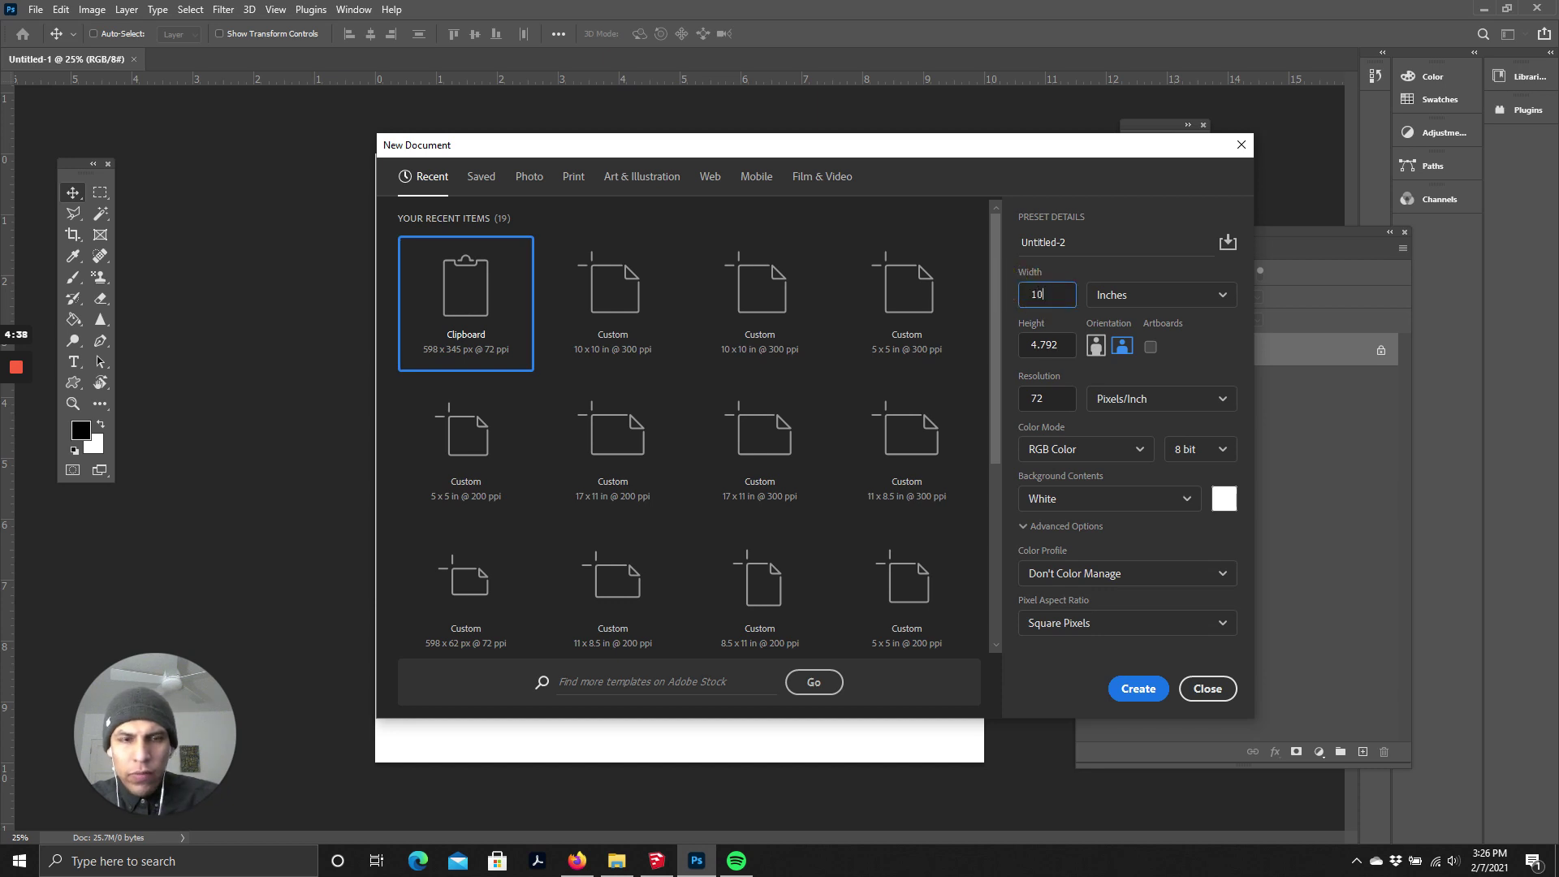
click(1046, 345)
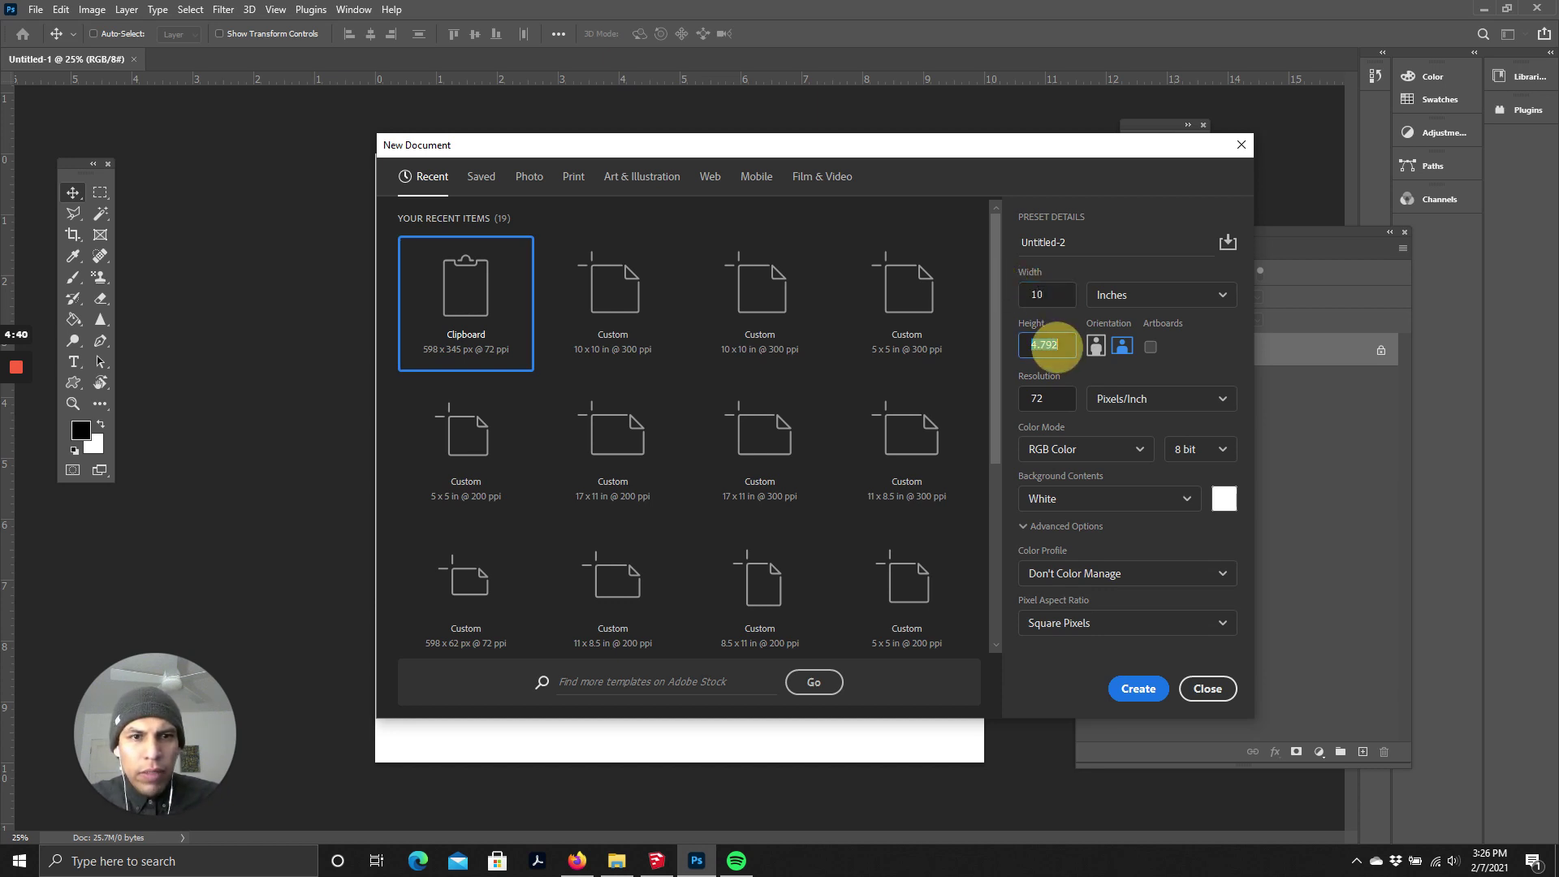
text(10)
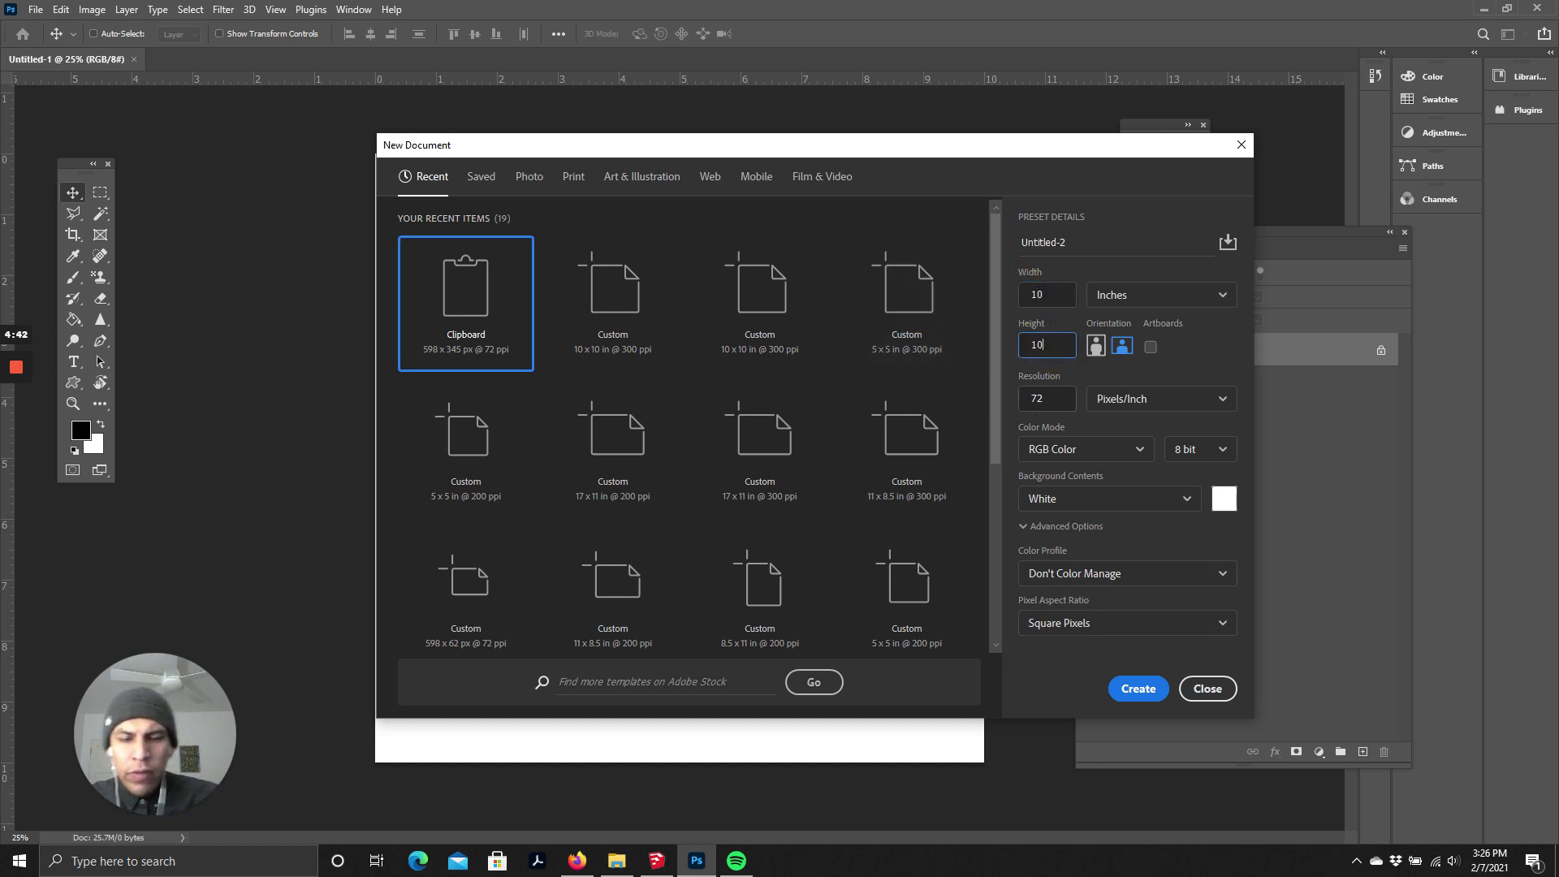
key(Tab)
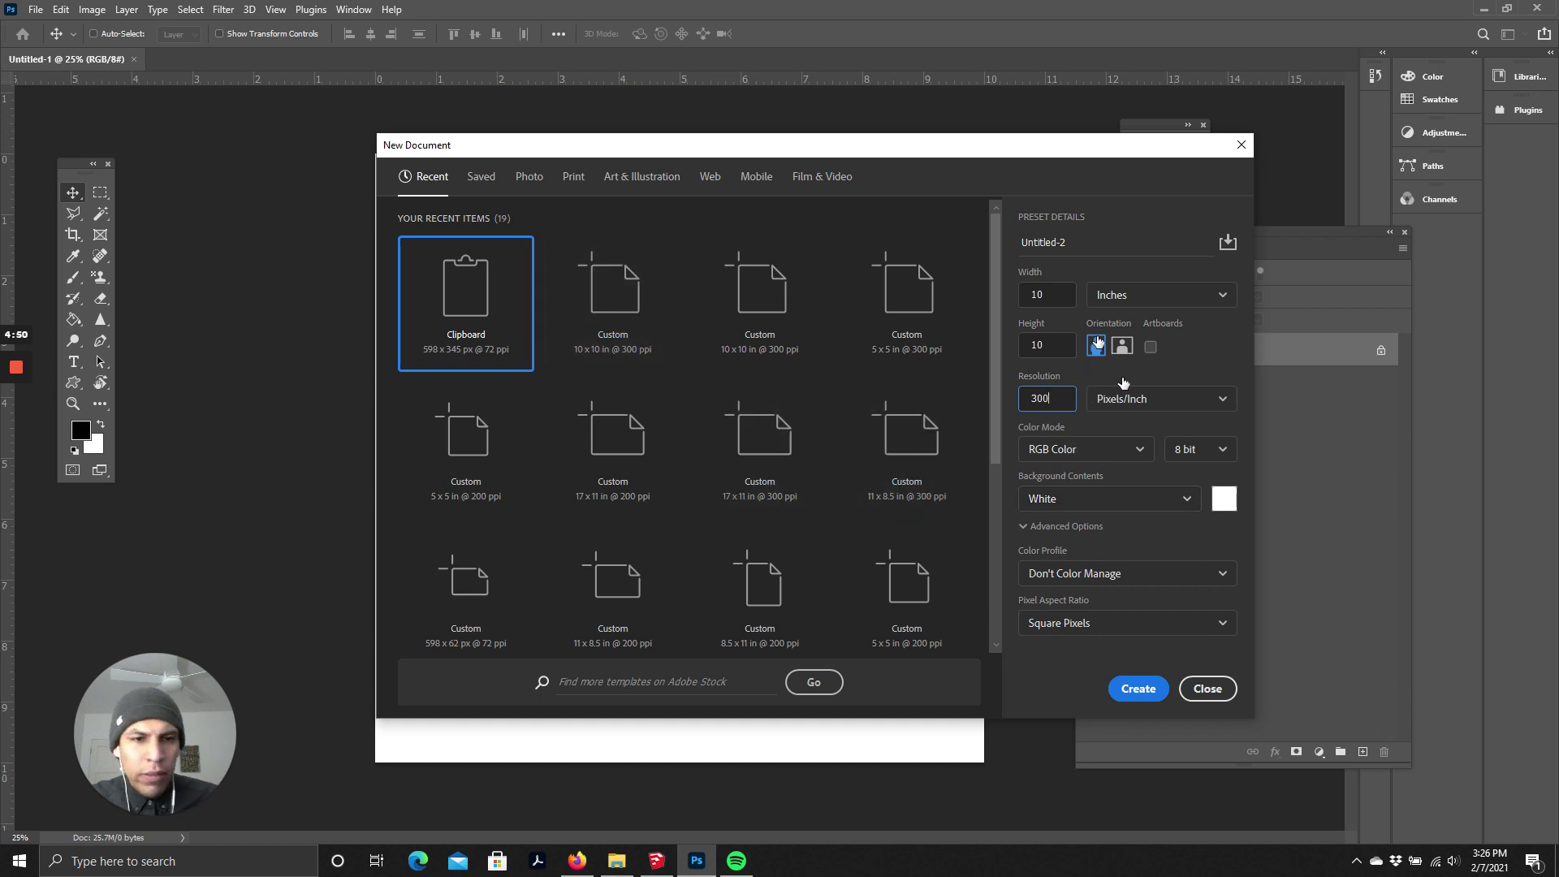
click(1141, 688)
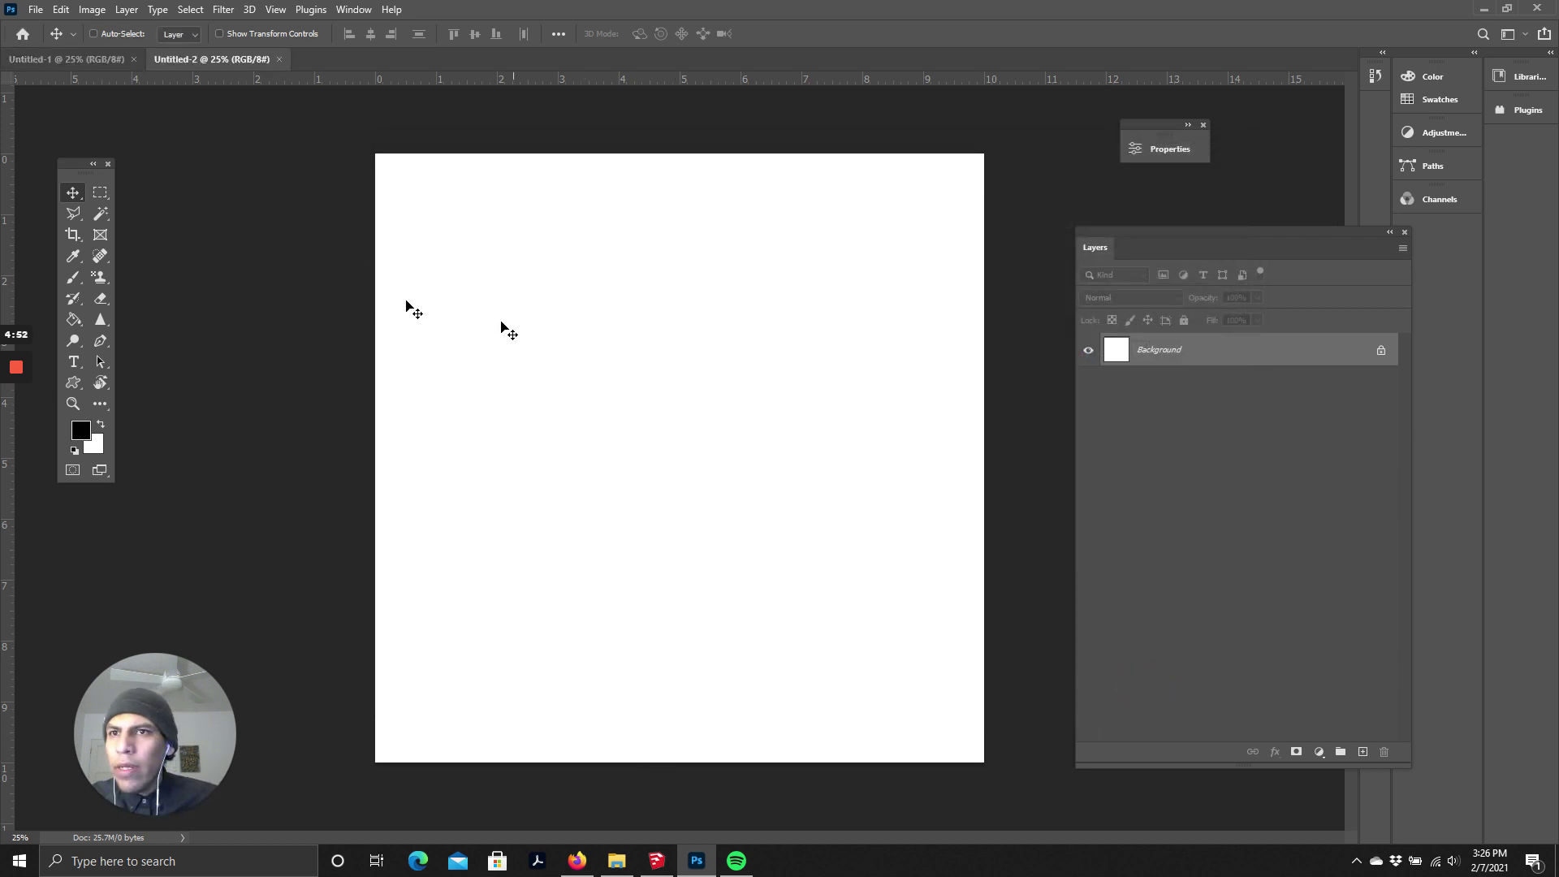
- Close Untitled-1 and save the new document to this computer as Bernie-02.psd
click(134, 59)
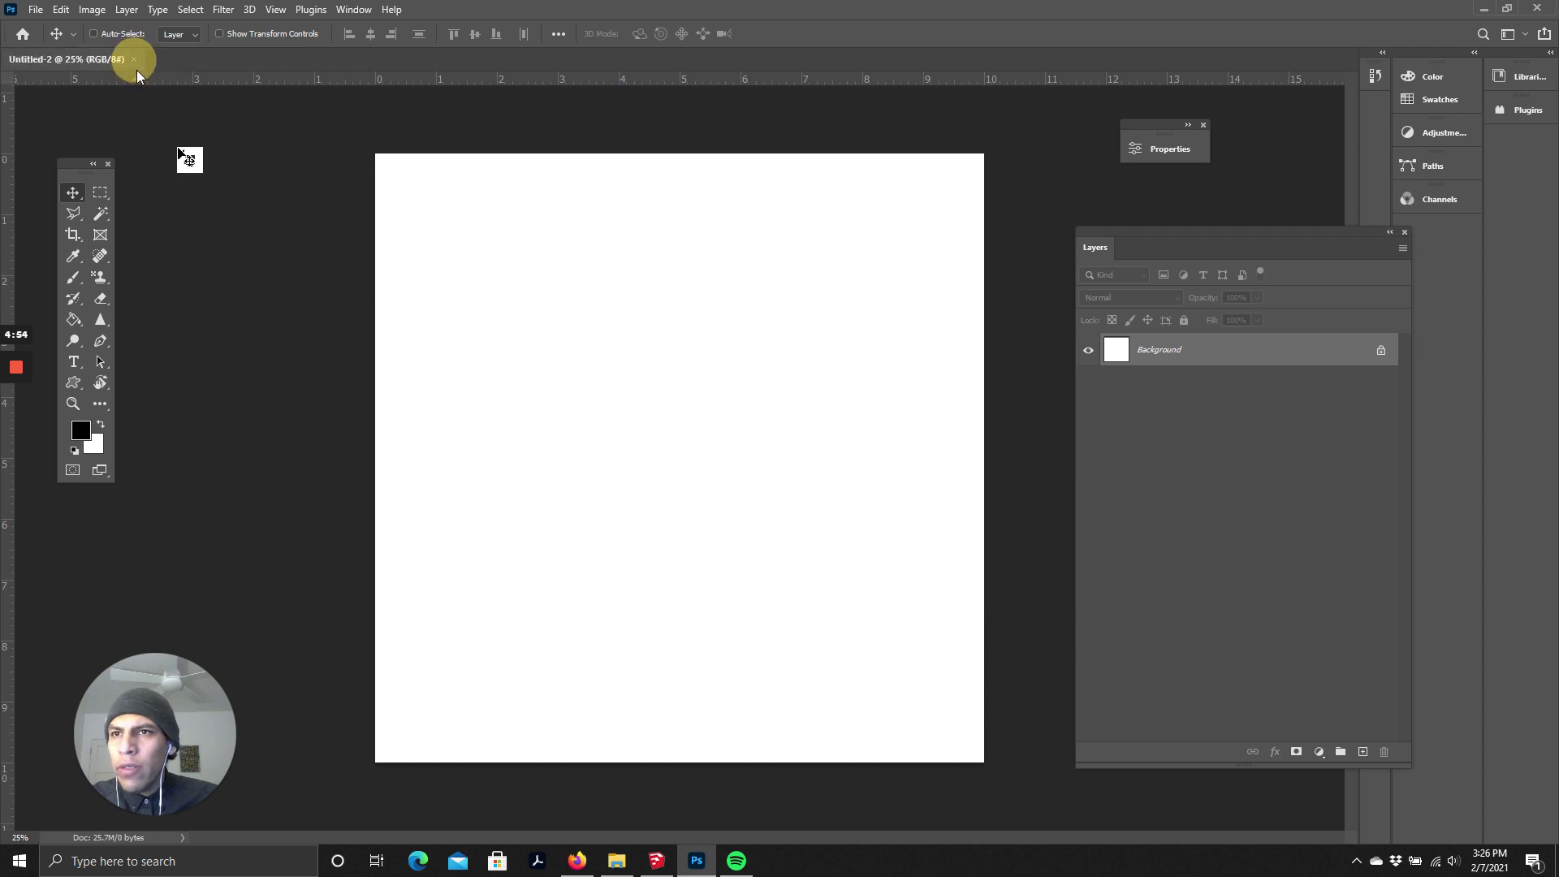
click(36, 10)
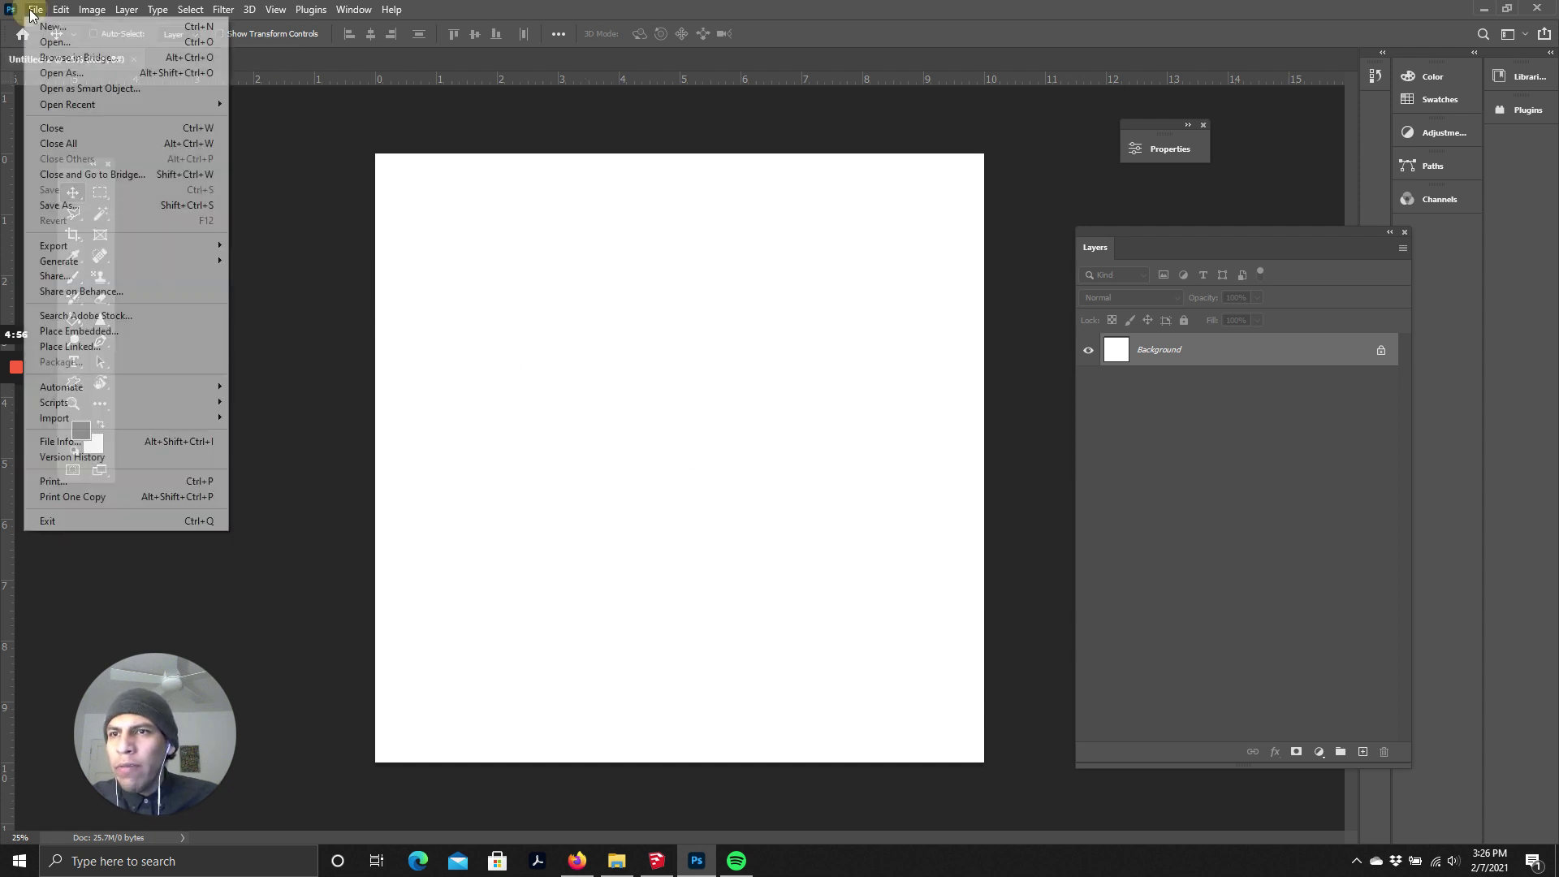
click(73, 204)
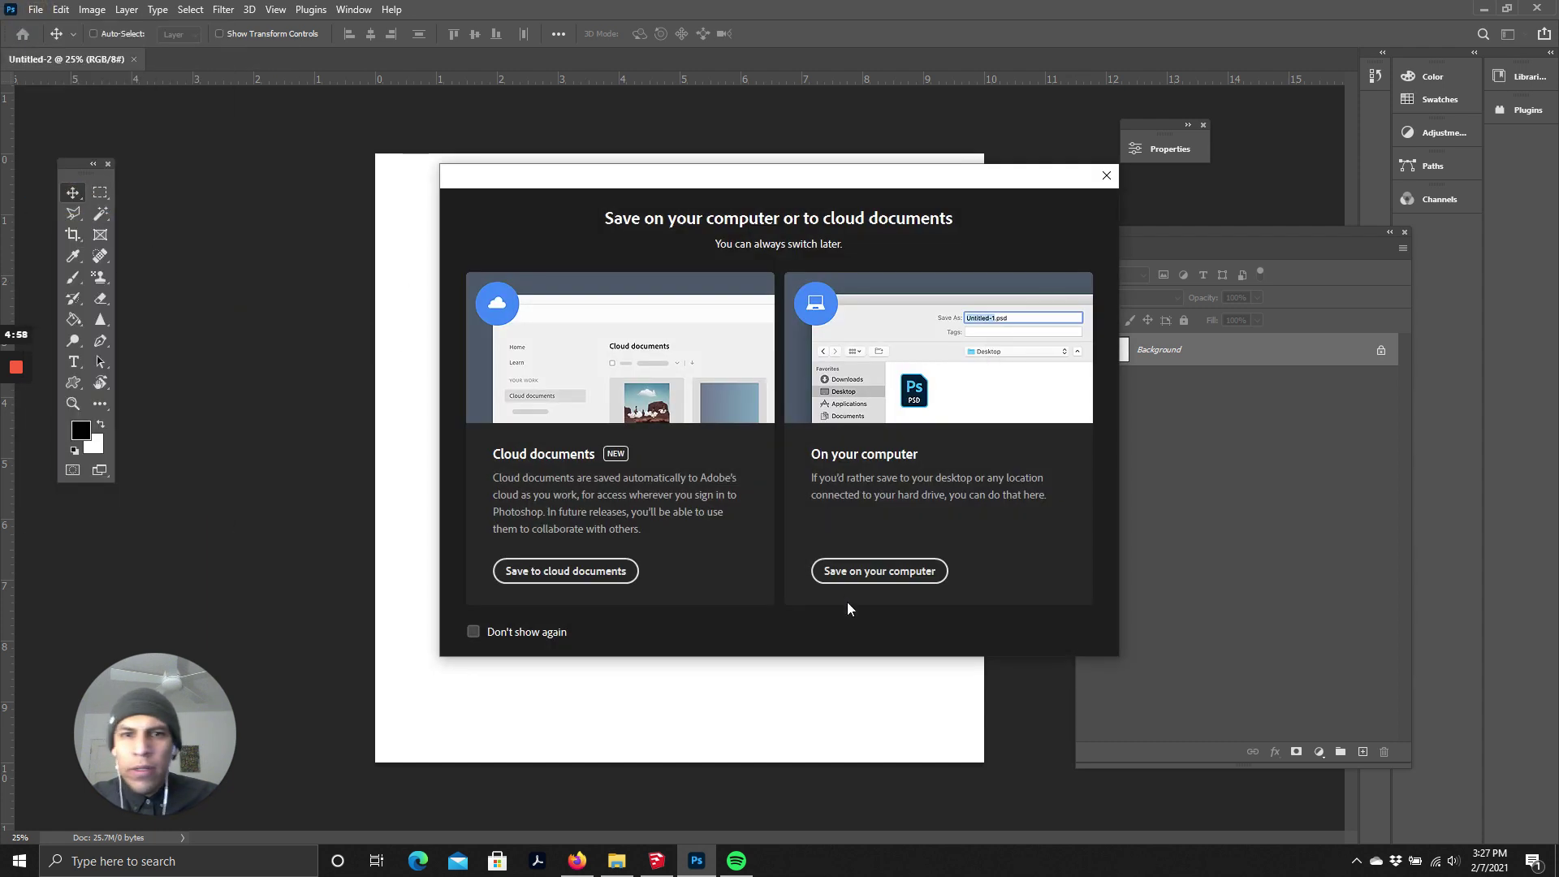
click(853, 571)
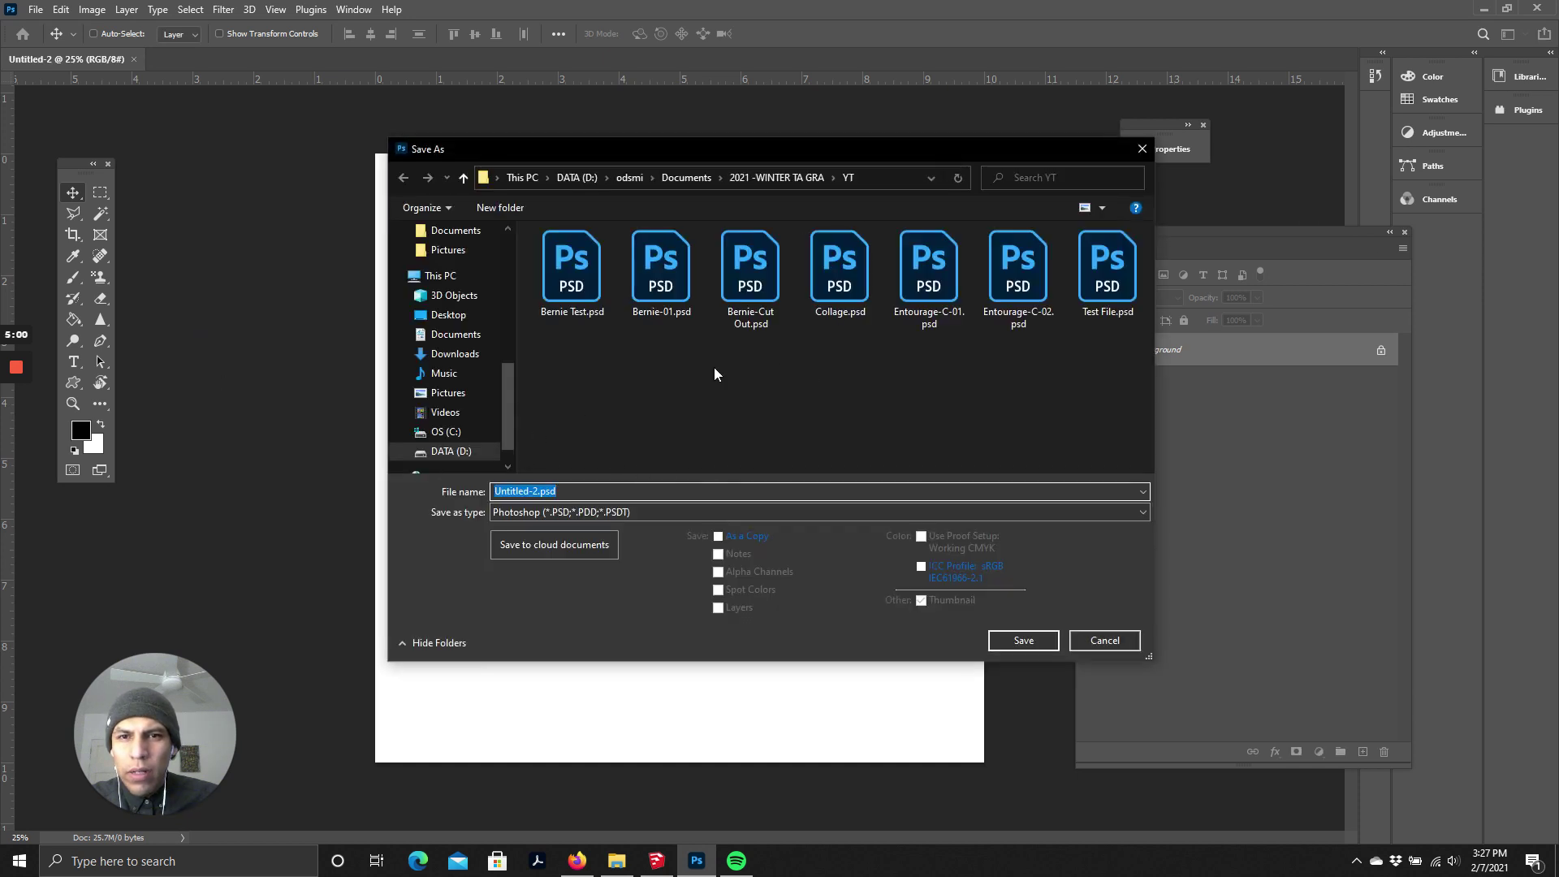
click(554, 492)
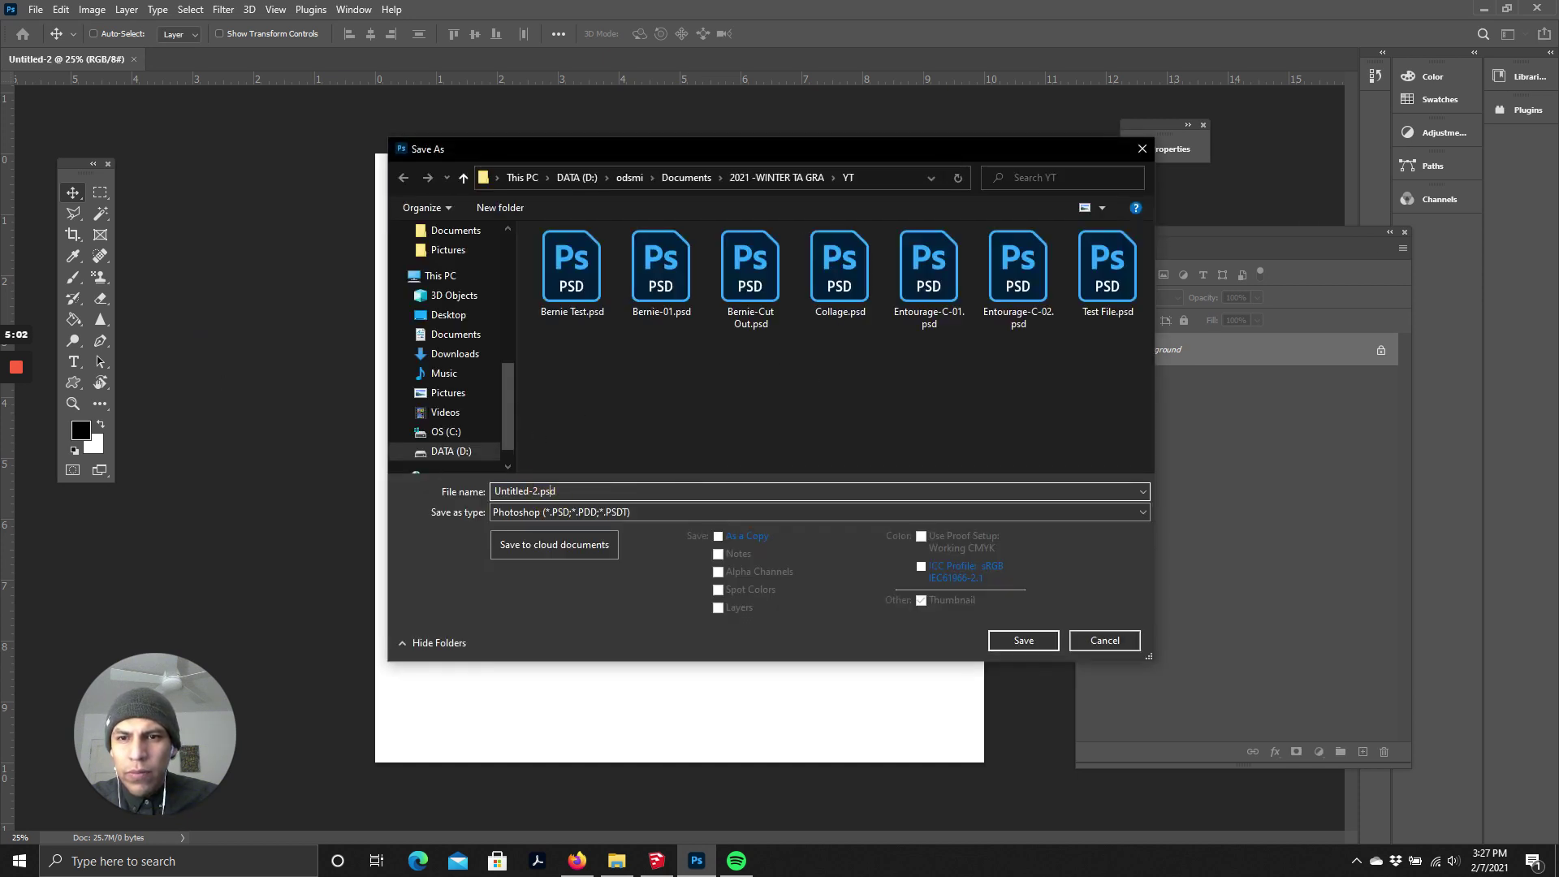
drag(538, 491, 380, 480)
key(BackSpace)
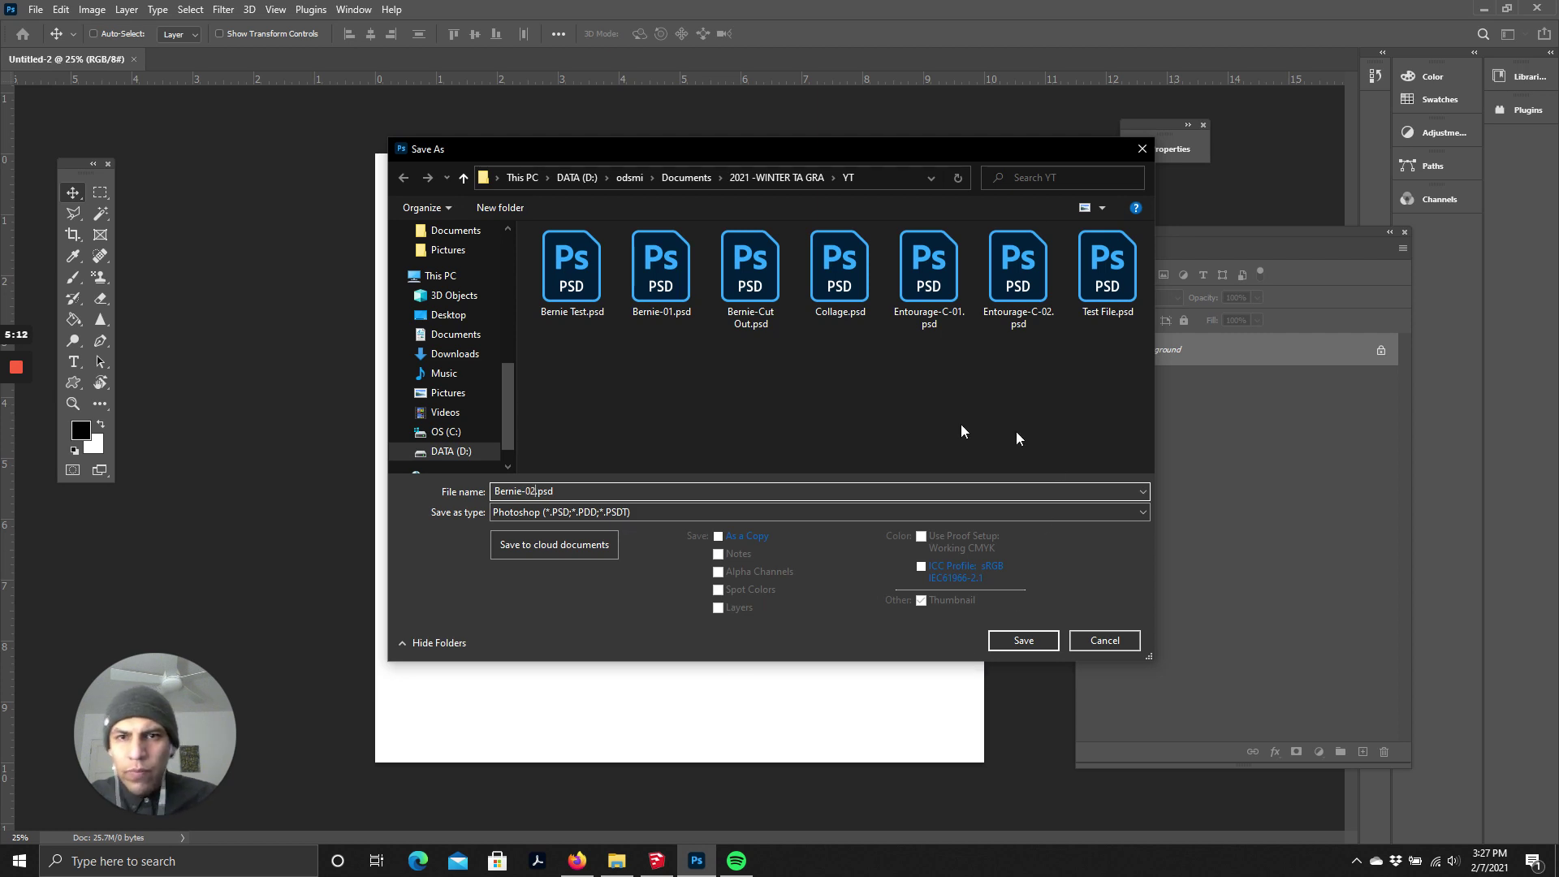
click(1036, 638)
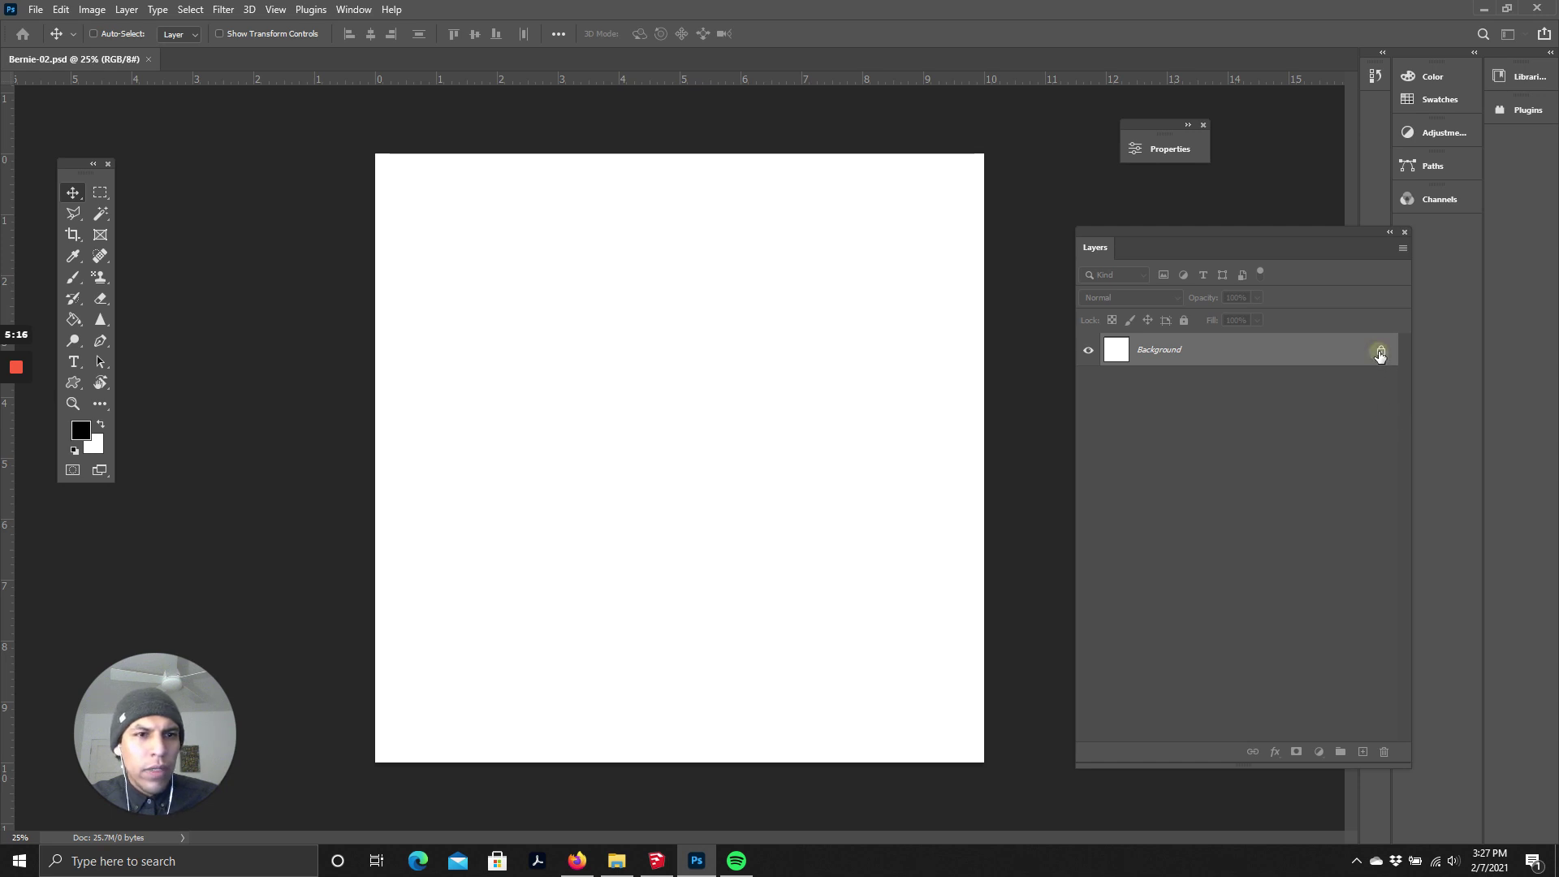
- Unlock the background layer and rename it Background
click(1381, 354)
double_click(1149, 350)
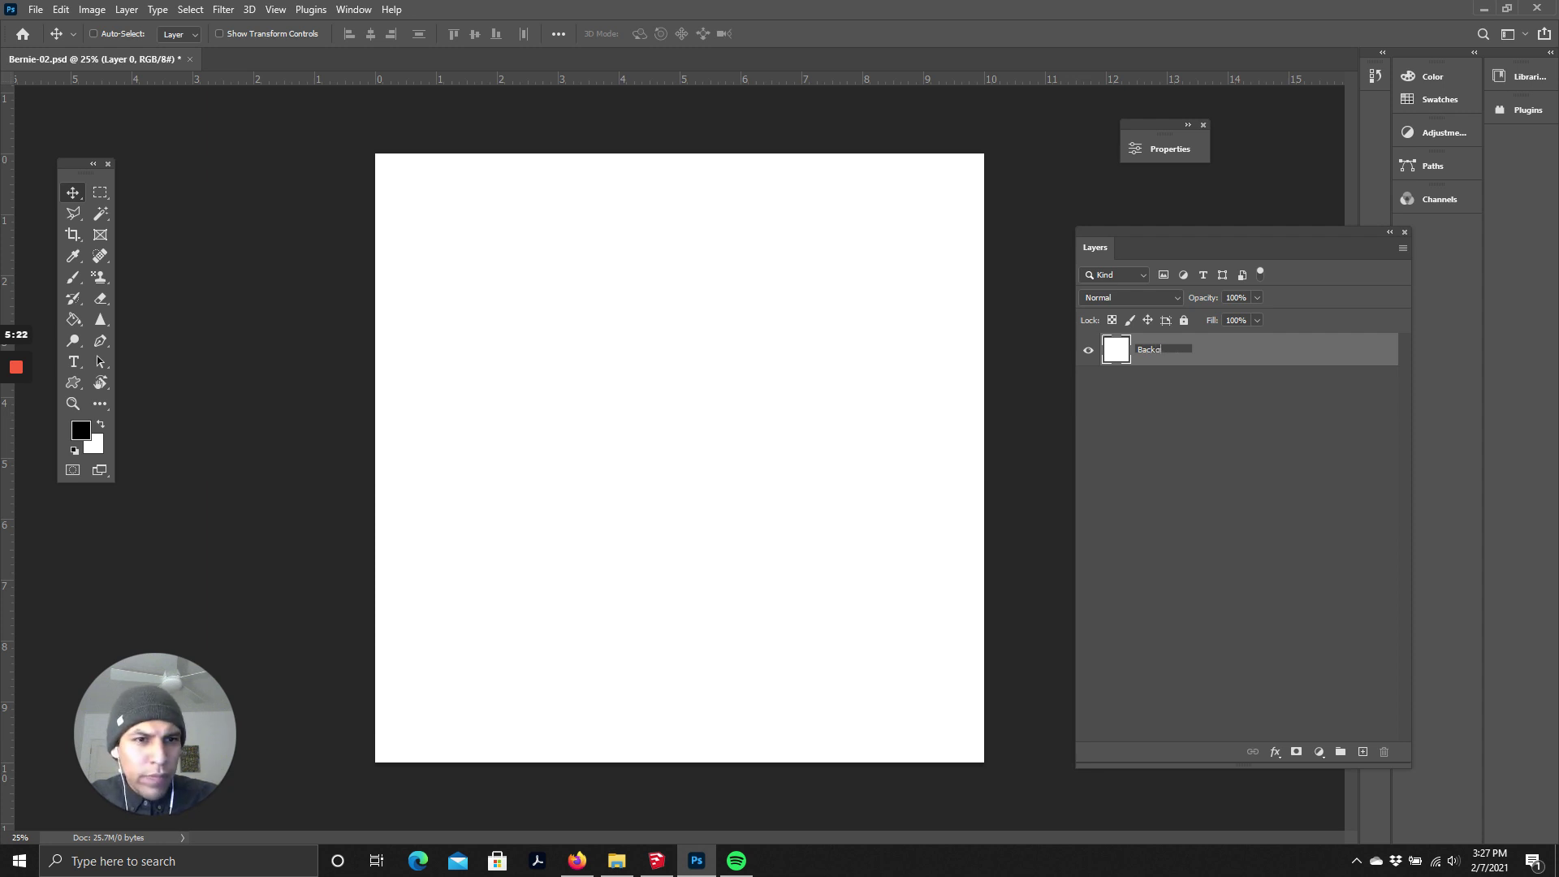
key(Return)
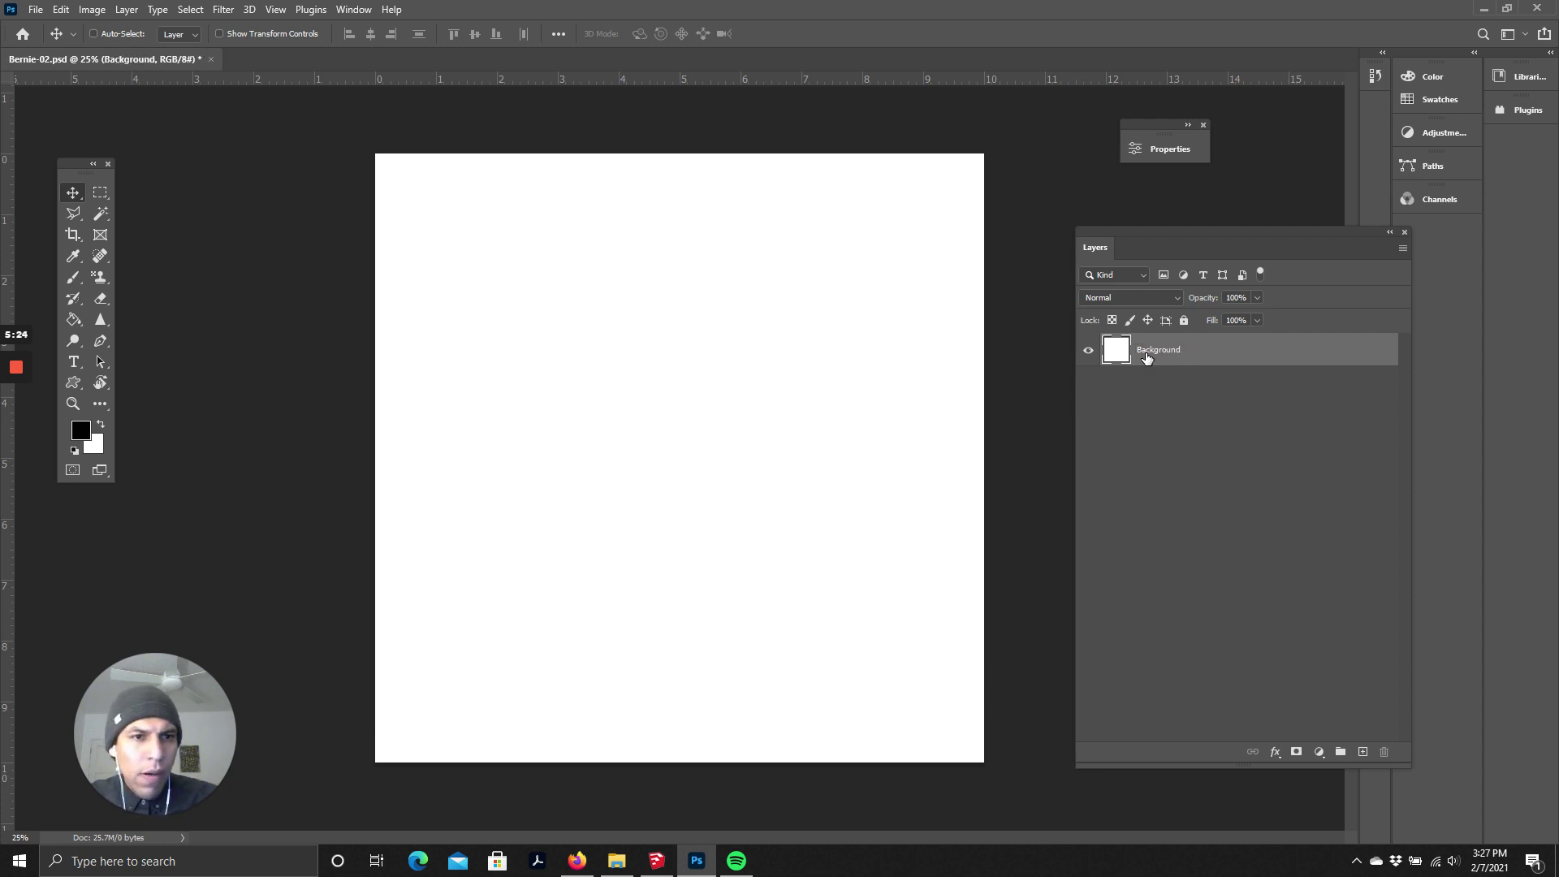
click(1229, 453)
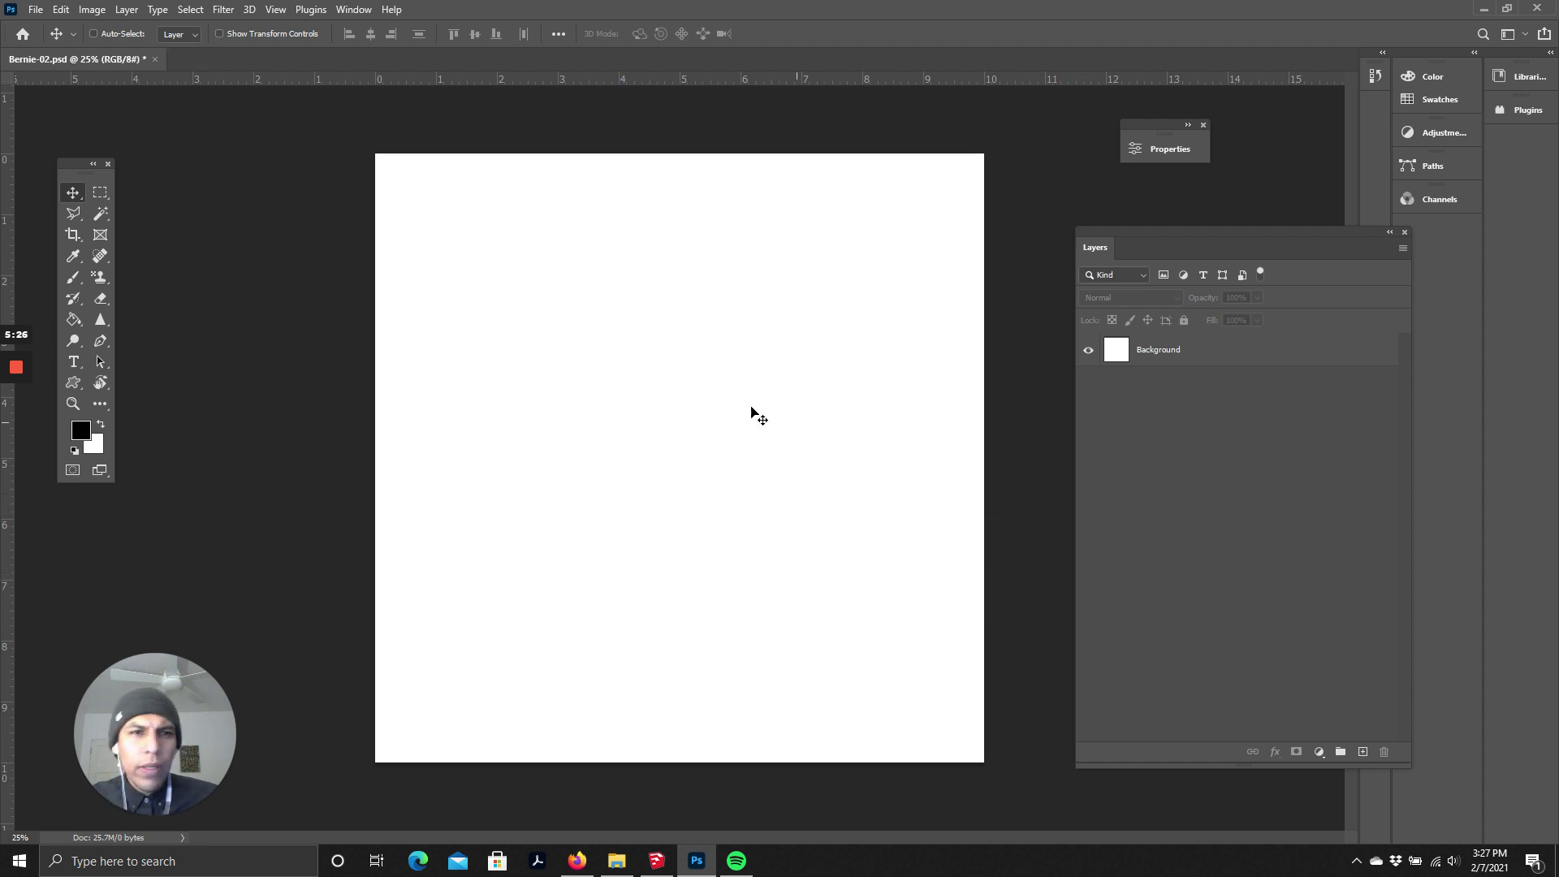
- Bring up the Open file browser and list files in Details view with dates, types and sizes
click(35, 9)
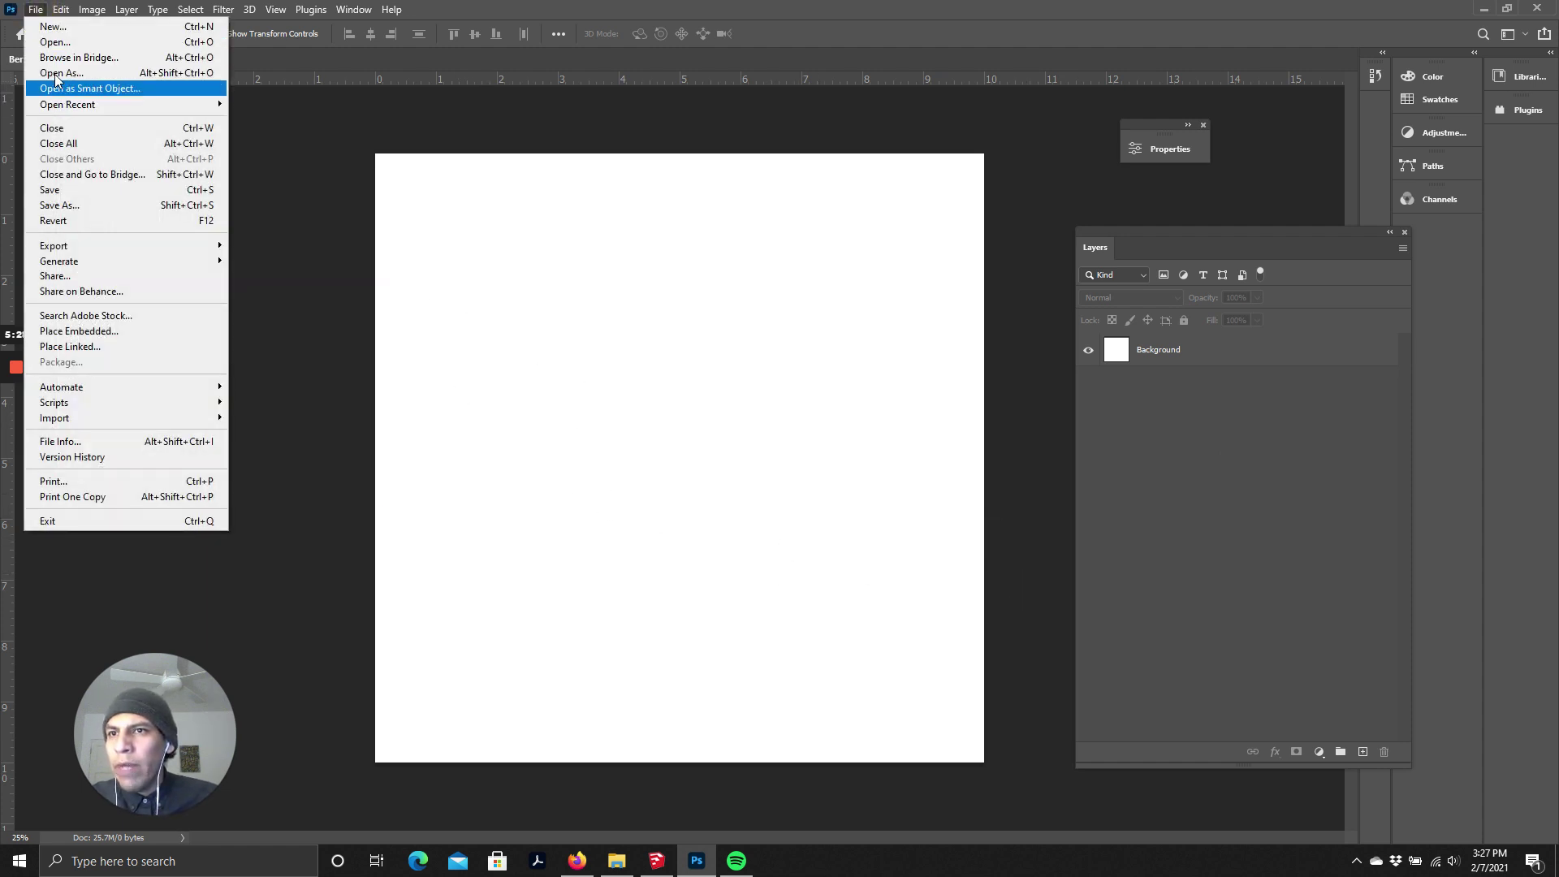
click(54, 43)
scroll(621, 418, down, 3)
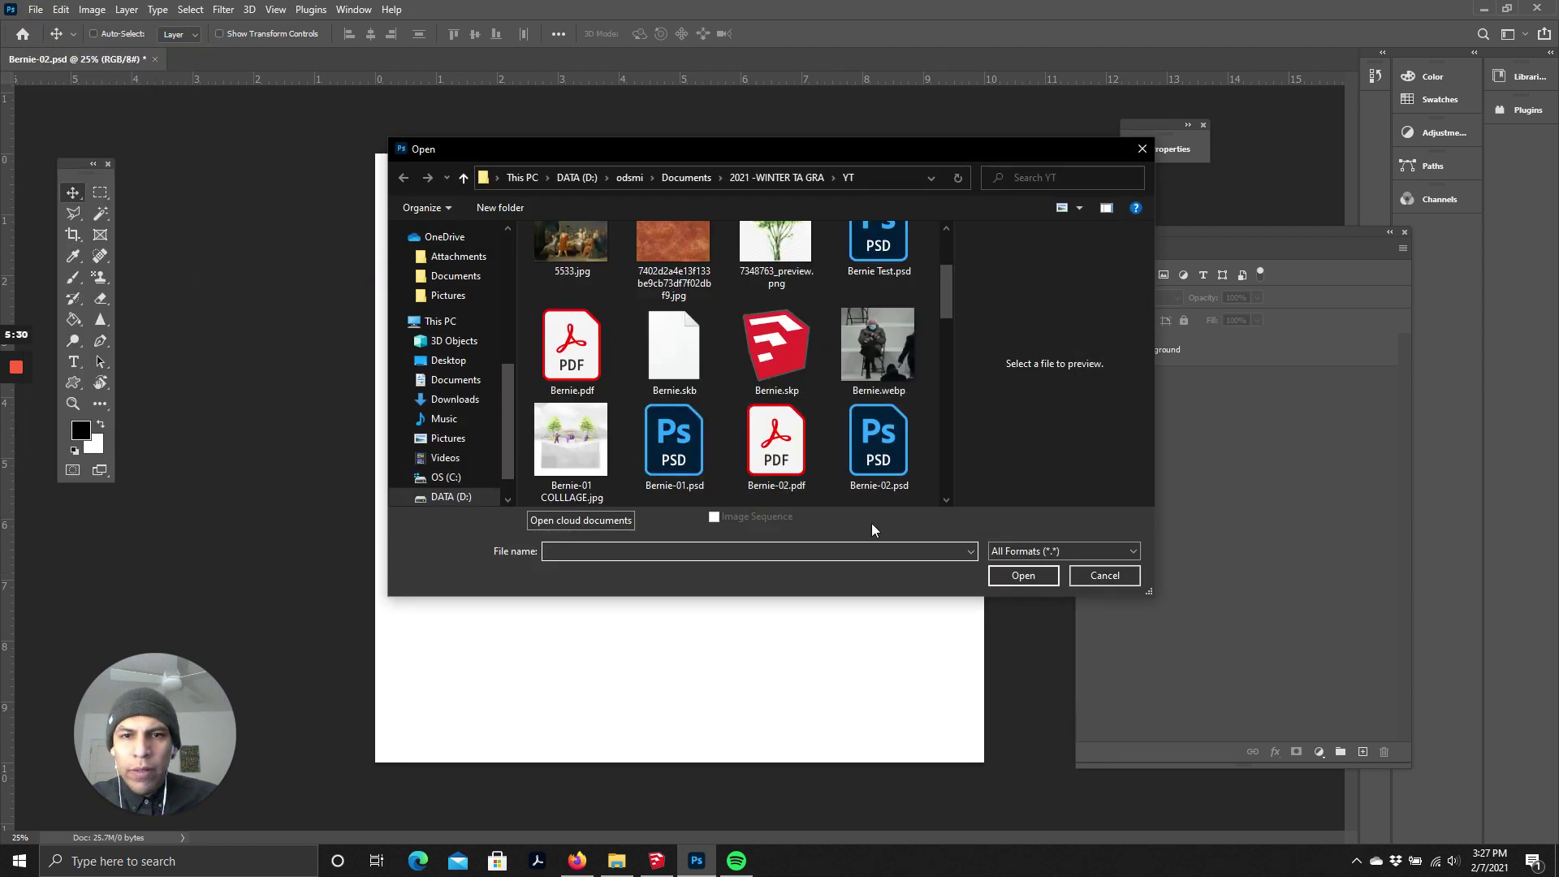
scroll(706, 423, up, 3)
scroll(797, 431, down, 5)
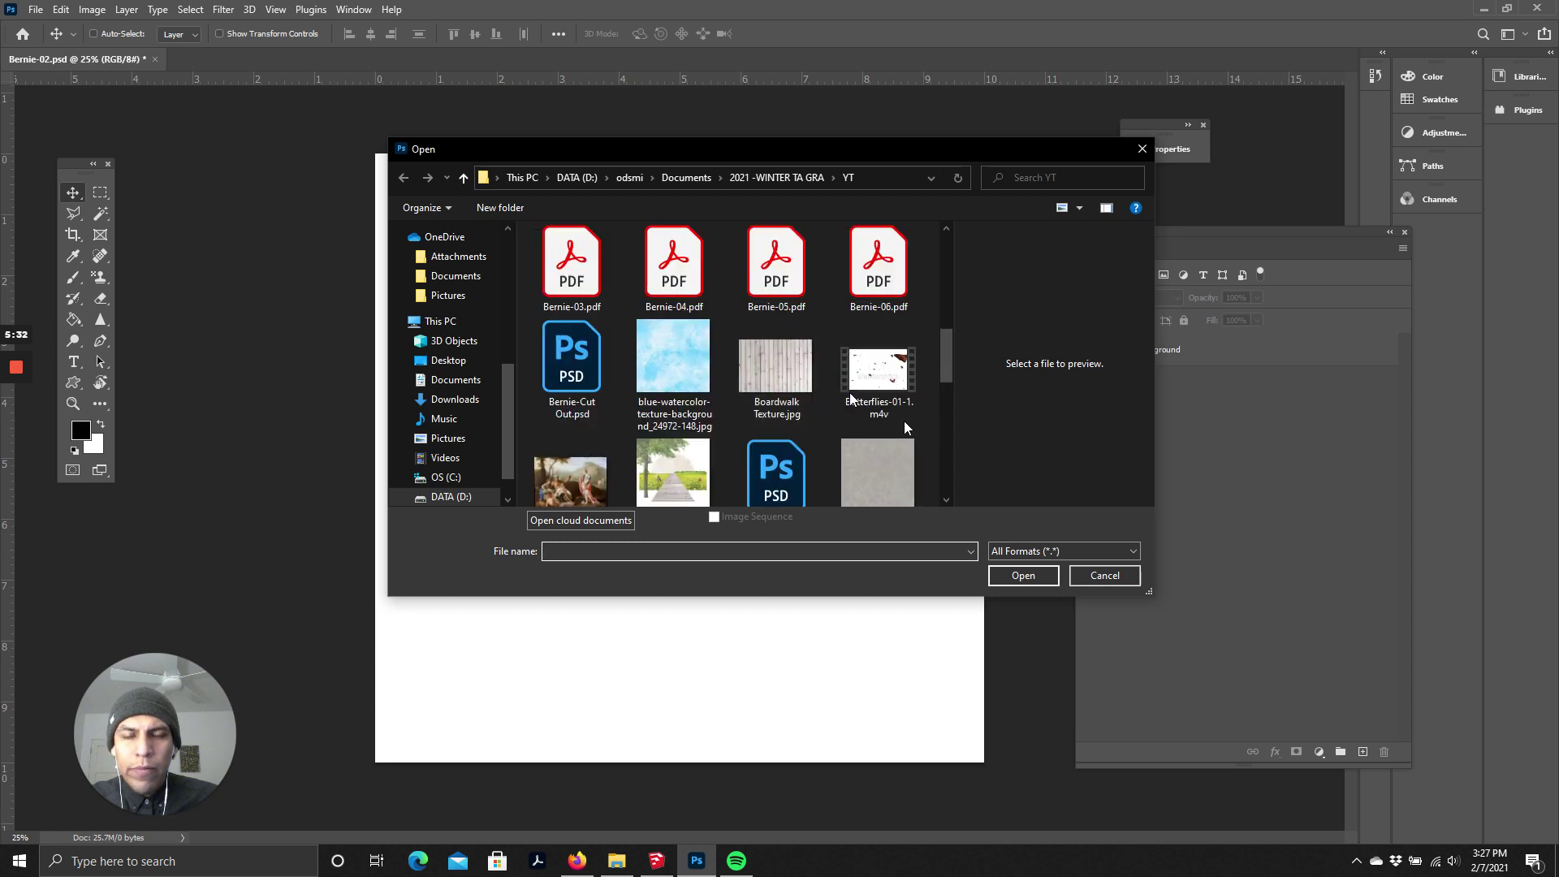
scroll(907, 428, up, 5)
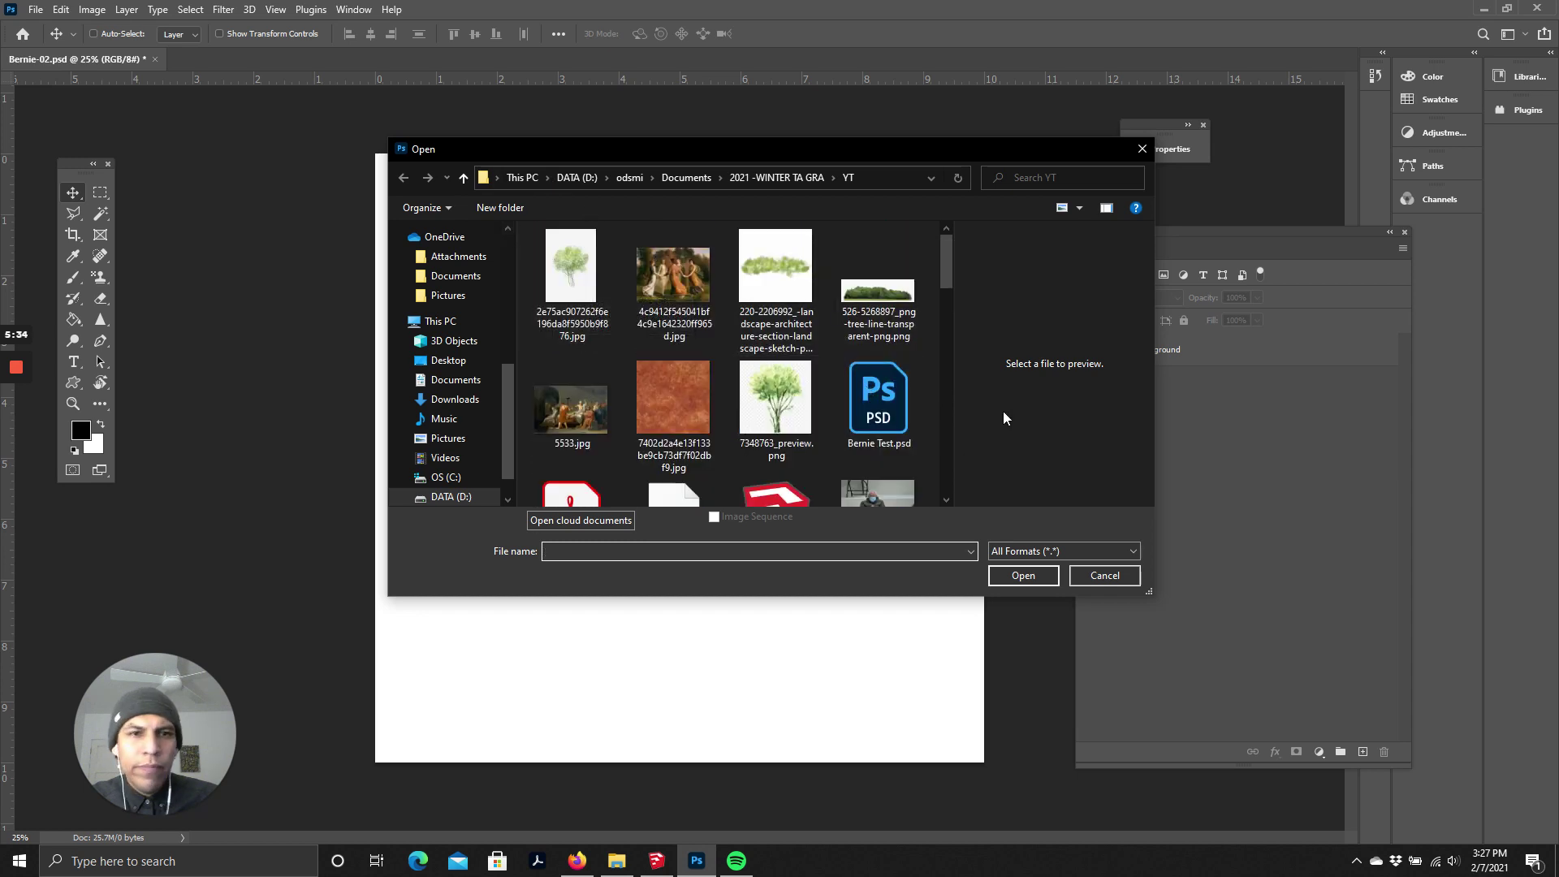
click(1061, 207)
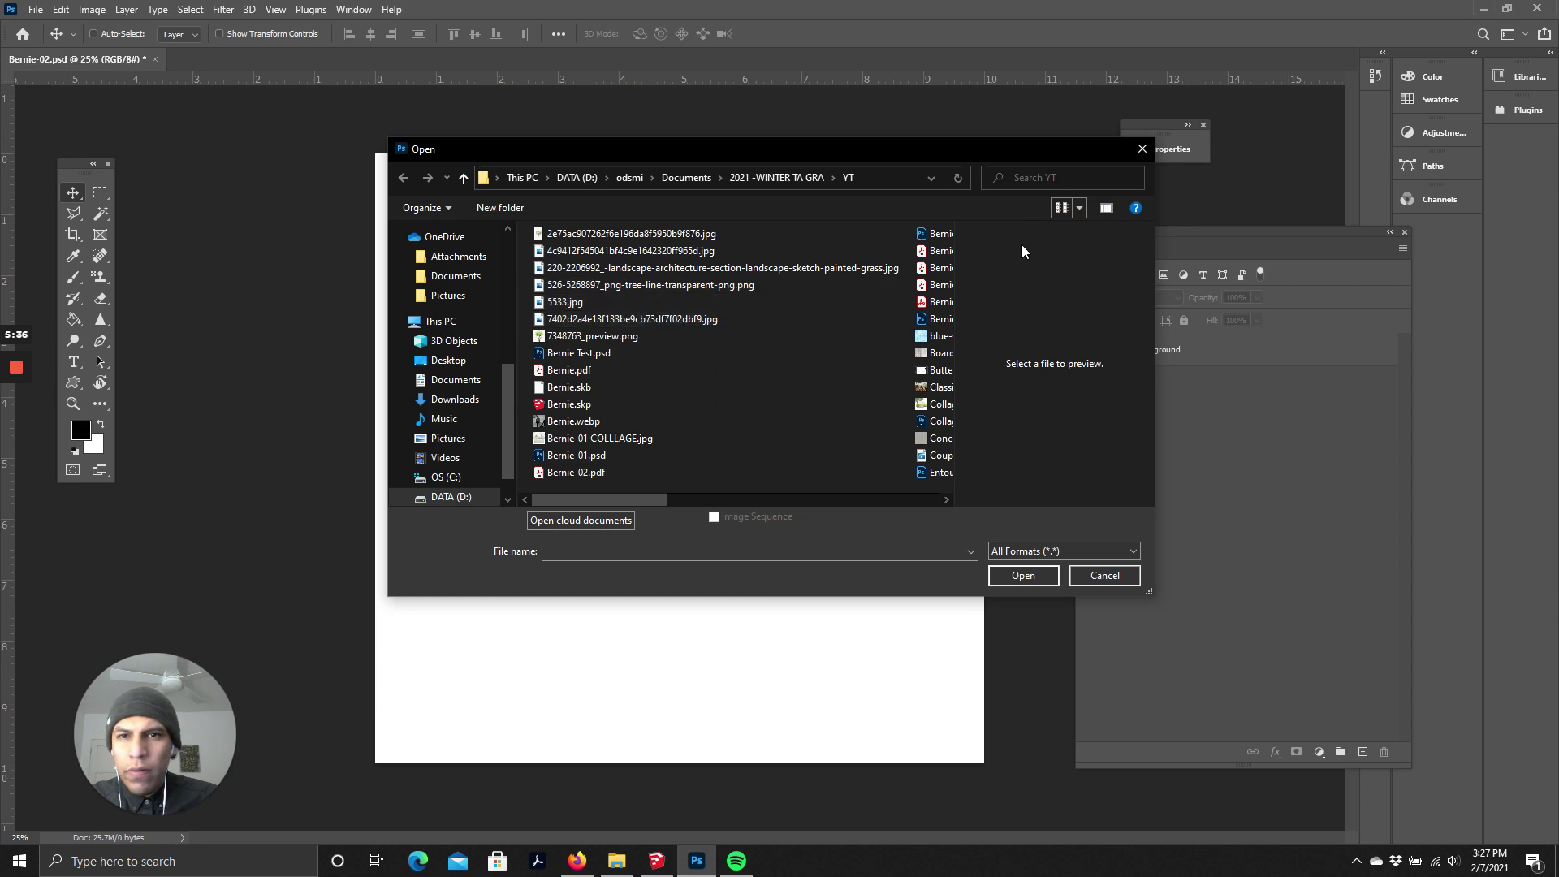
click(1079, 207)
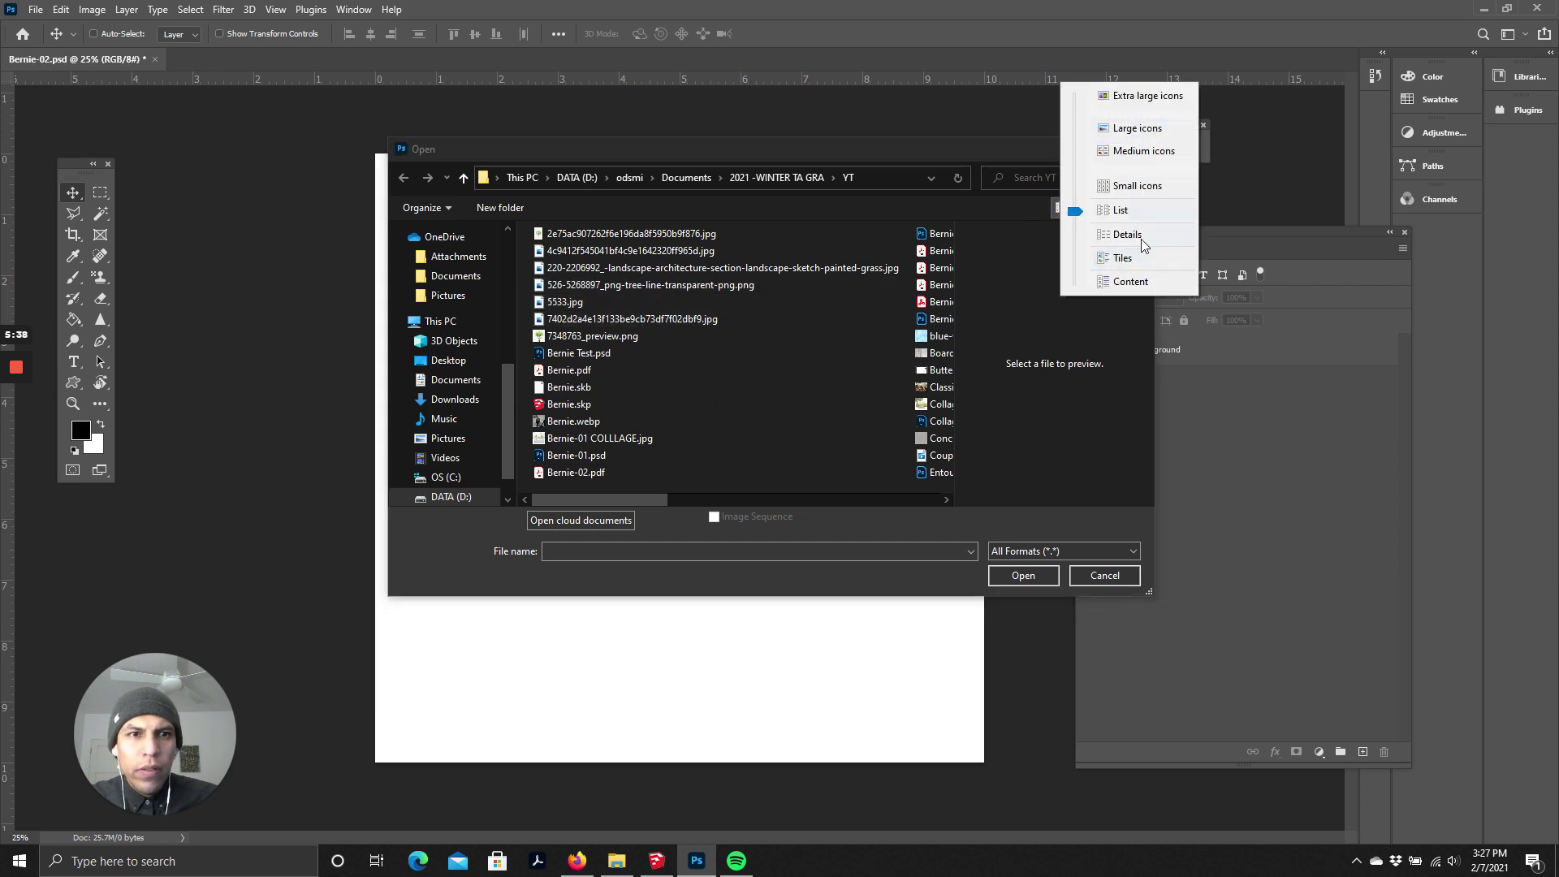
click(1127, 234)
- Open Bernie-06.pdf from the YT folder
scroll(661, 382, down, 5)
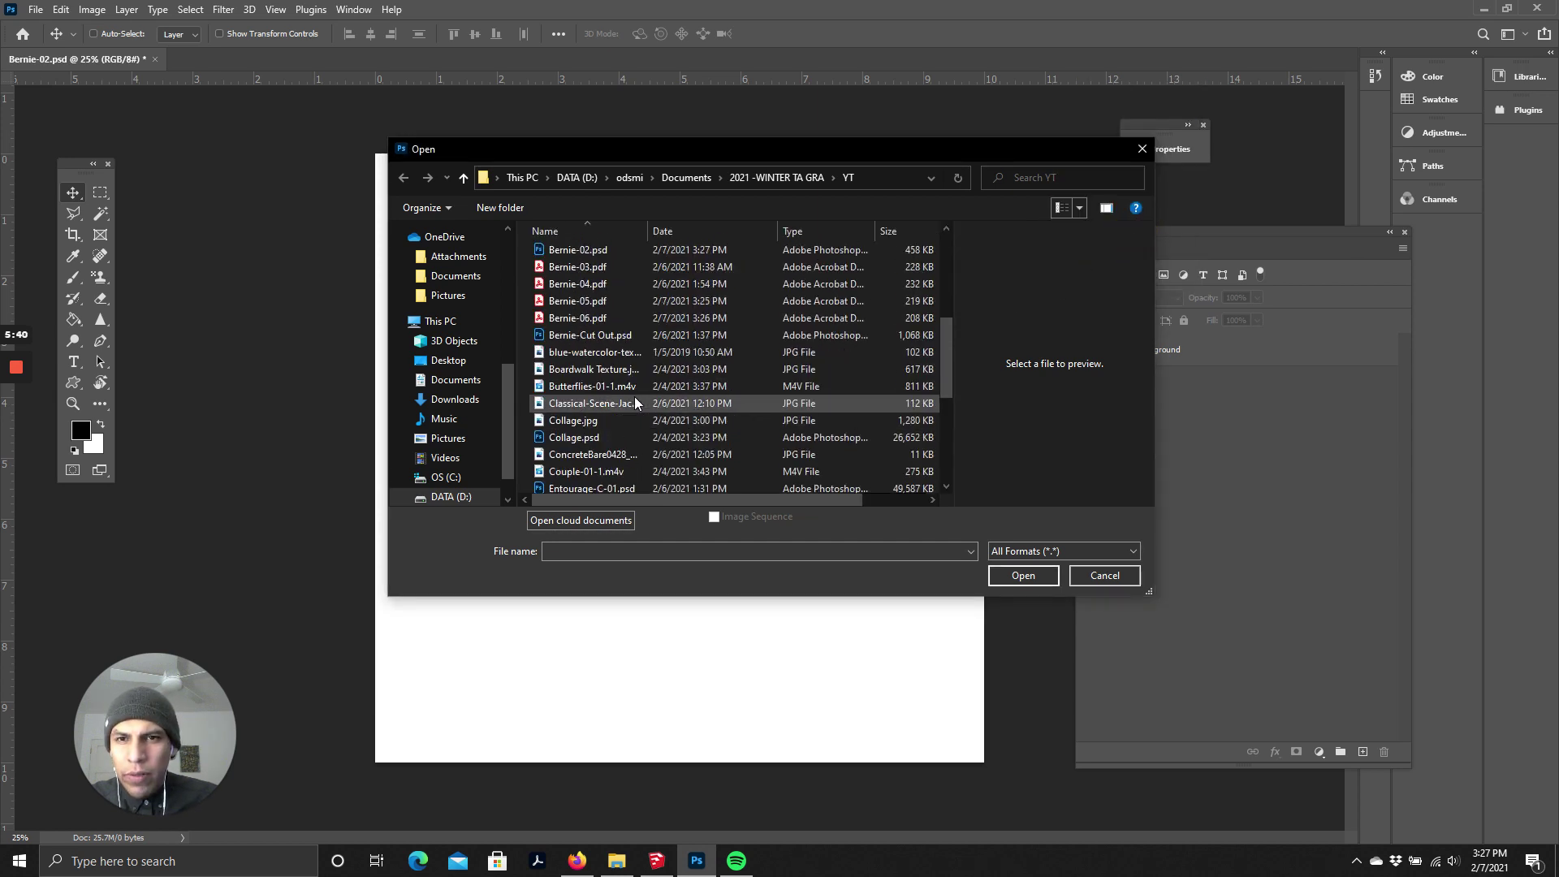
click(593, 302)
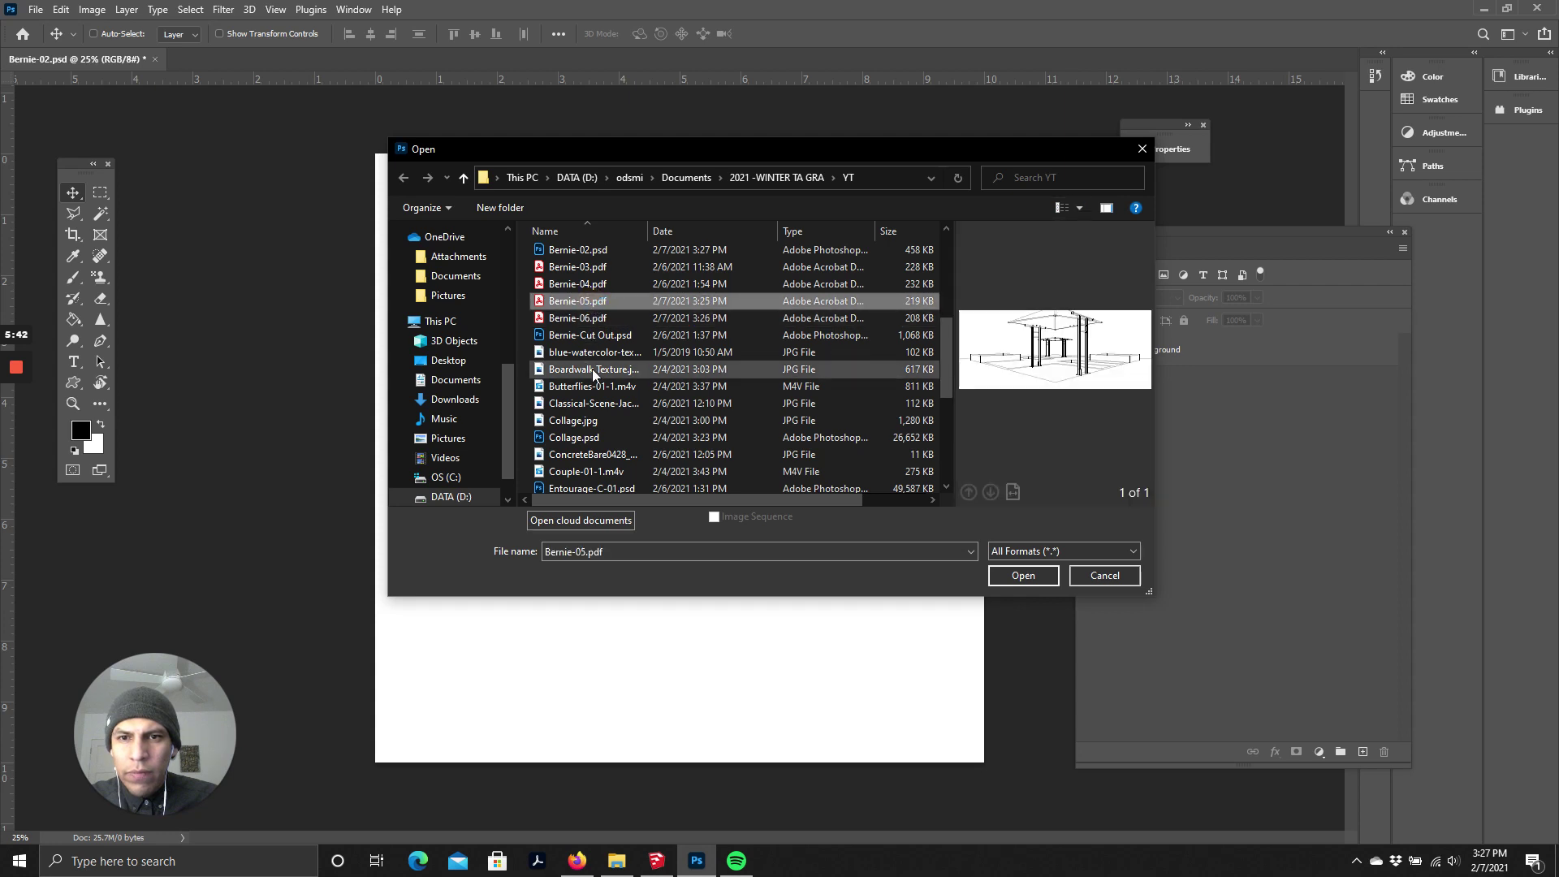
double_click(584, 319)
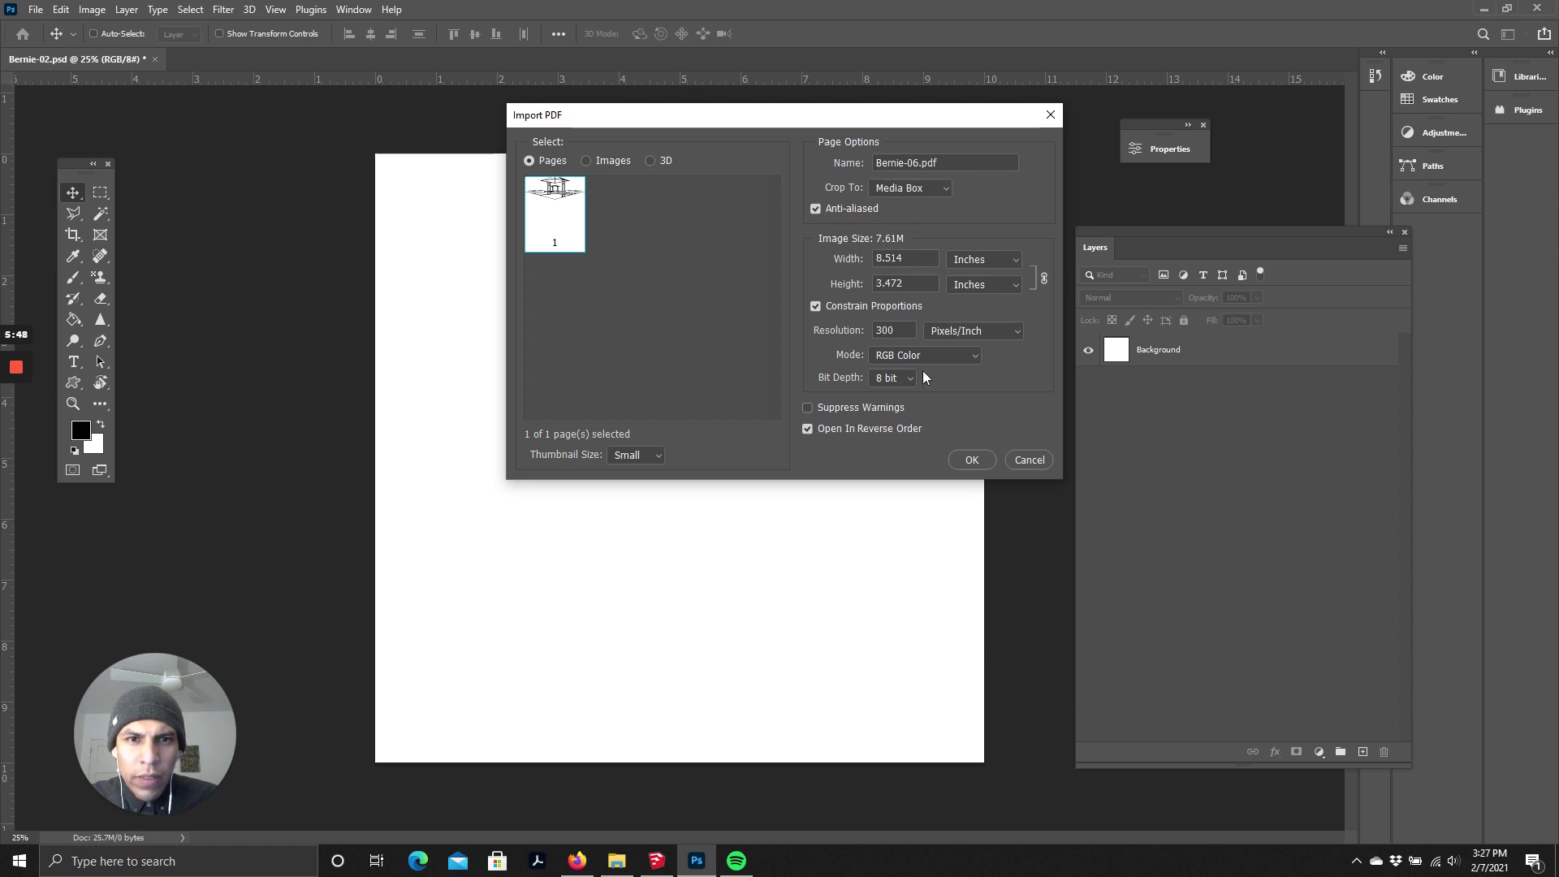
- Import the Bernie-06 linework as Layer 1, inspect it at 33.3% zoom, then return to SketchUp
click(972, 460)
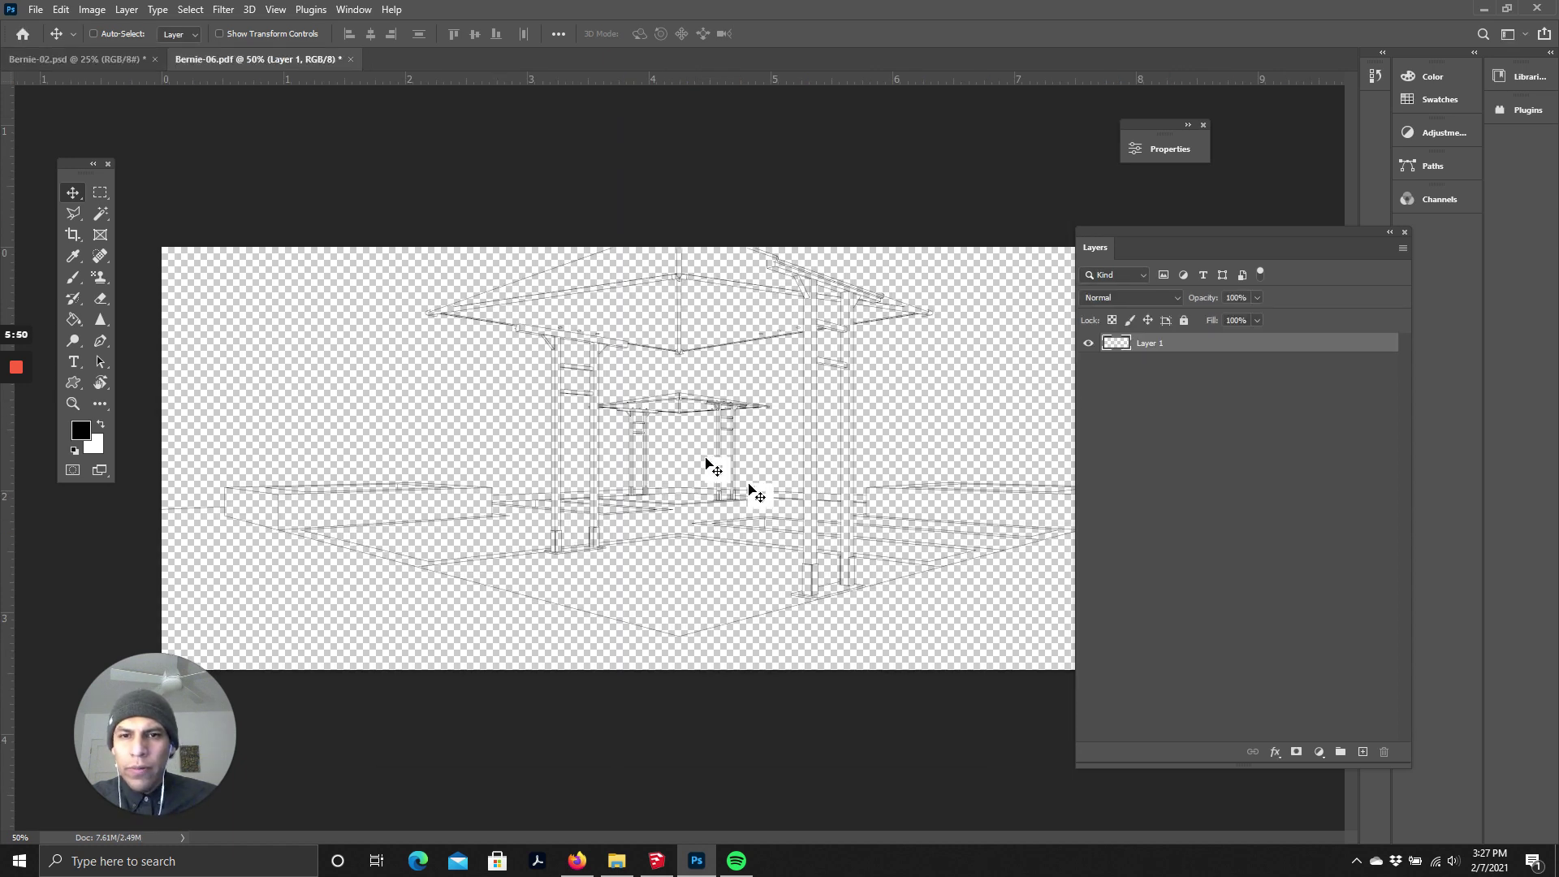
mouse_move(748, 407)
mouse_down()
mouse_move(101, 58)
mouse_move(736, 449)
mouse_move(688, 440)
mouse_move(698, 454)
mouse_up()
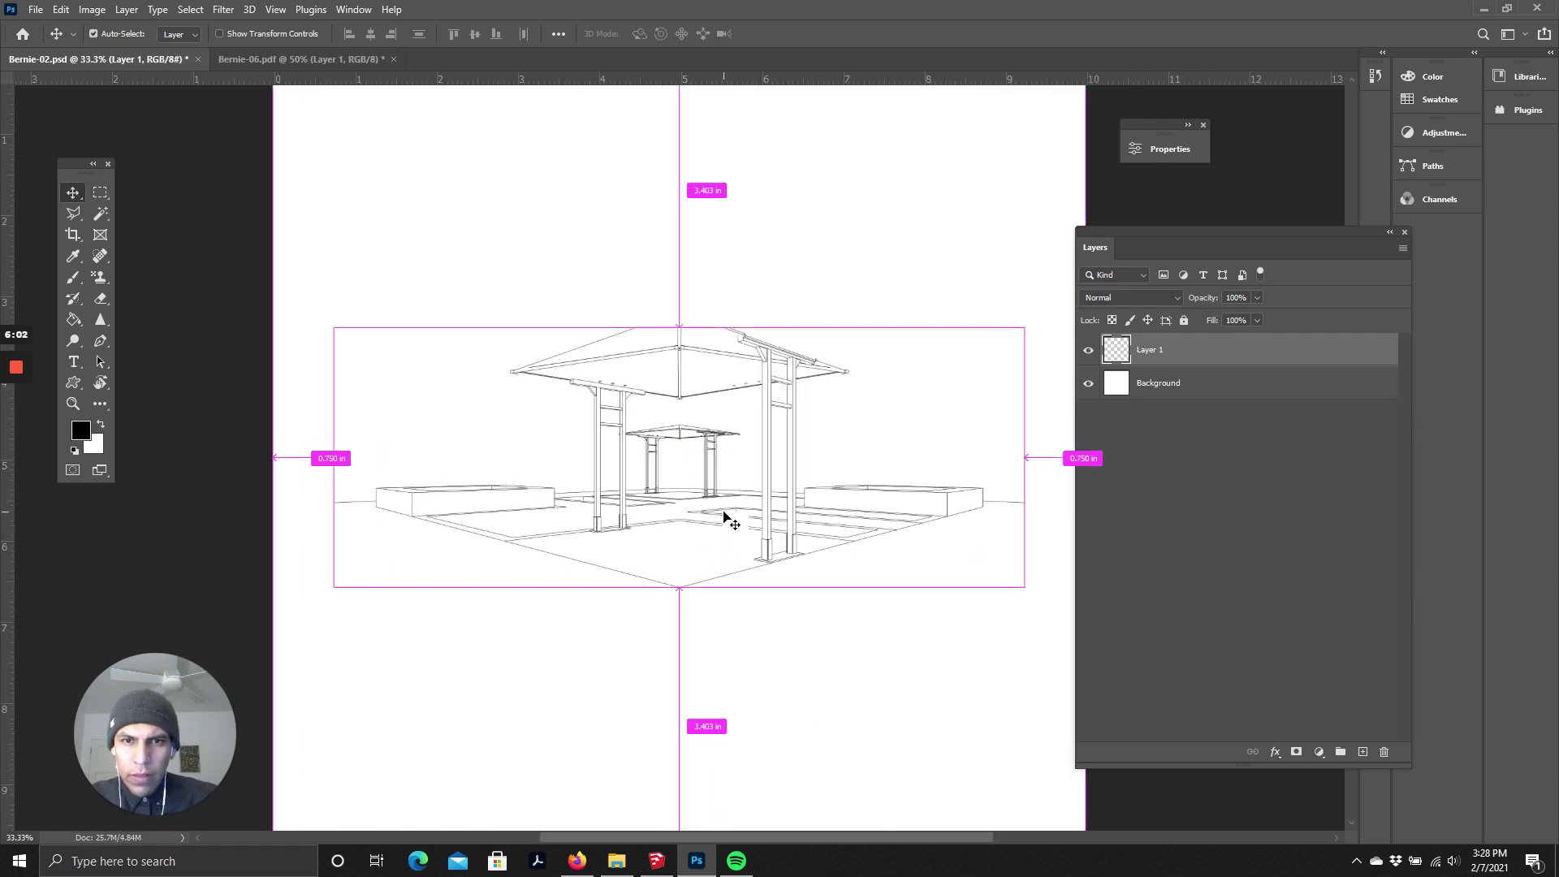
key(ctrl+plus)
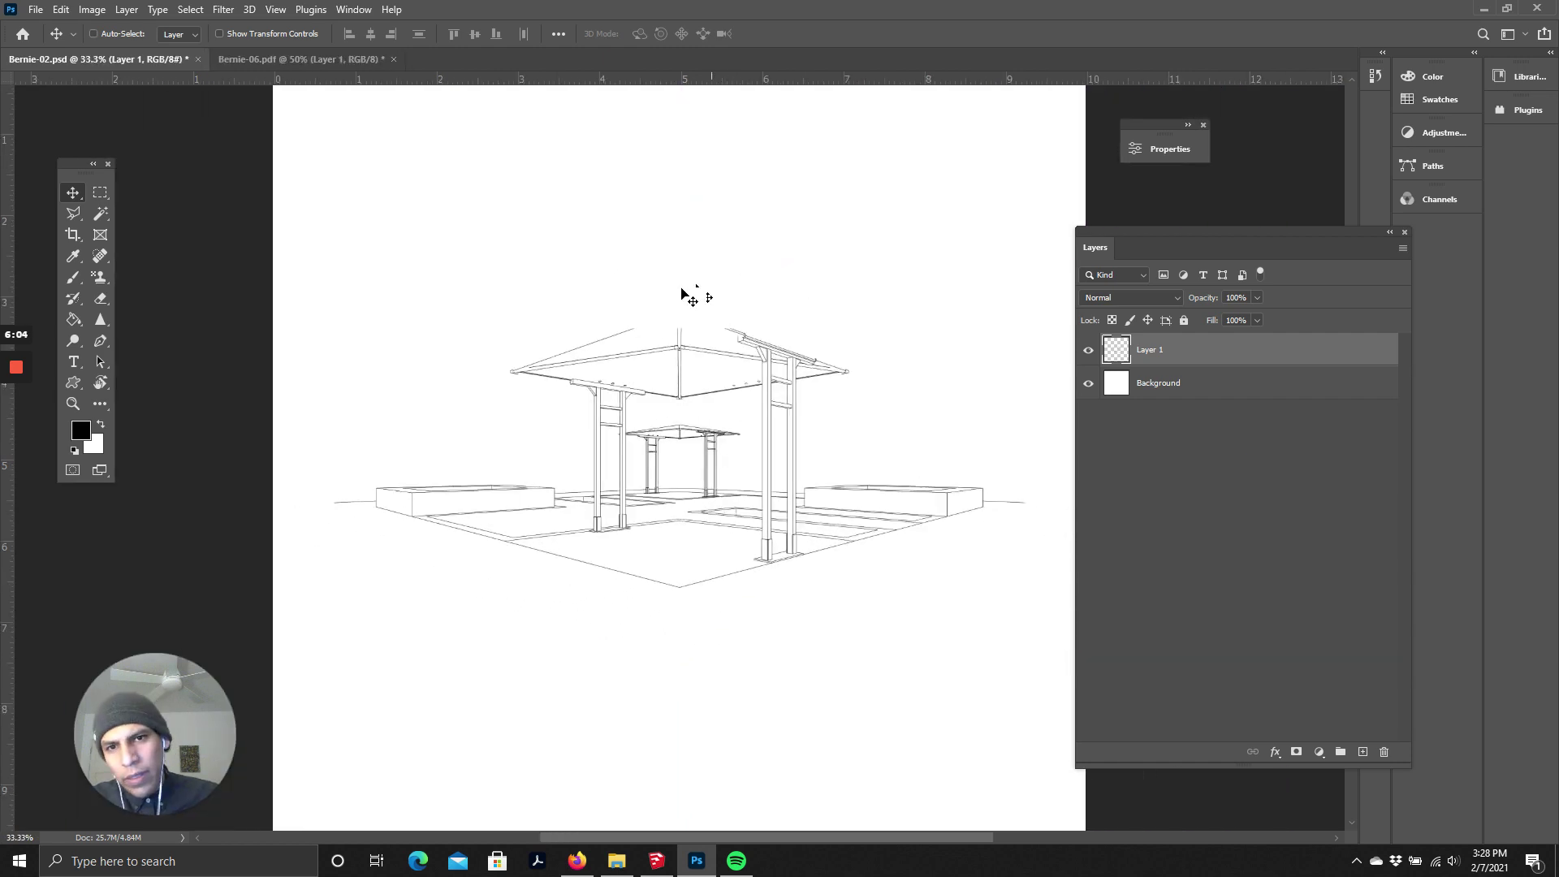
scroll(683, 294, up, 3)
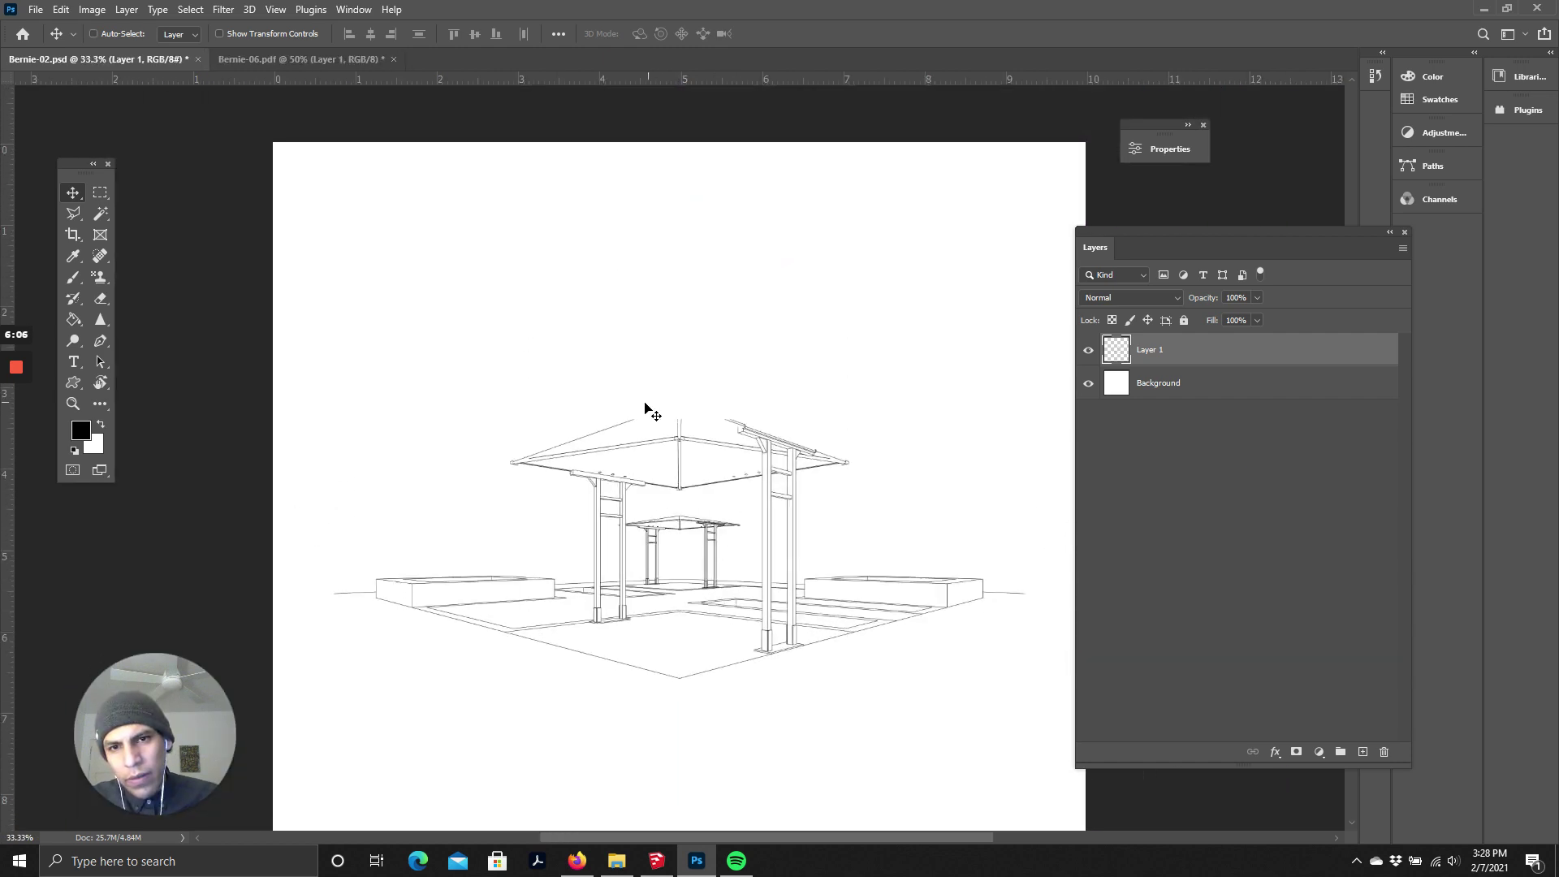
scroll(699, 414, down, 1)
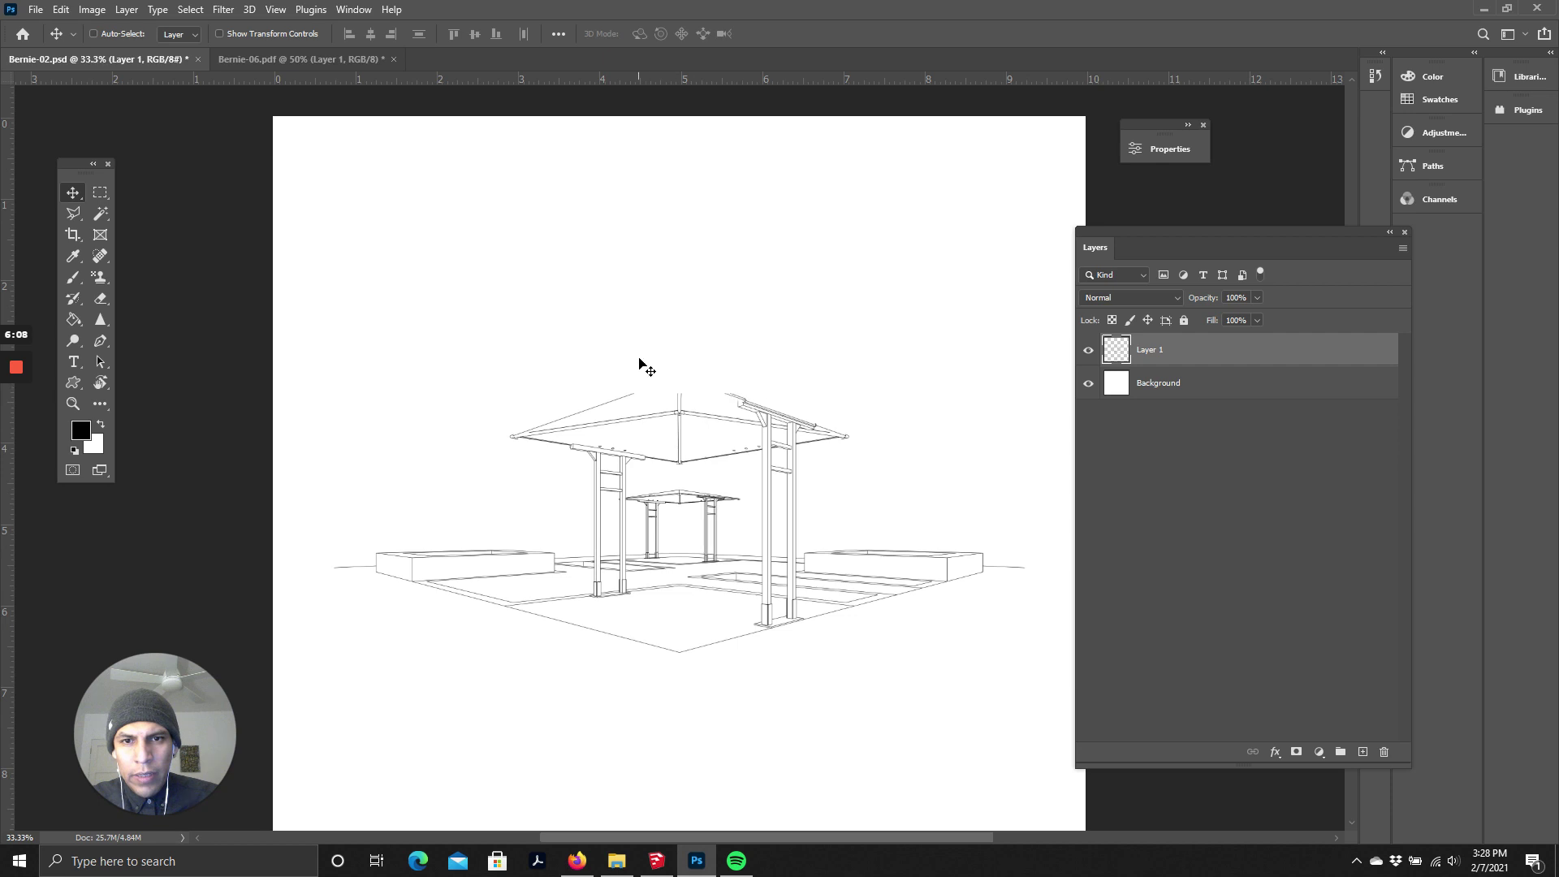
scroll(690, 357, down, 2)
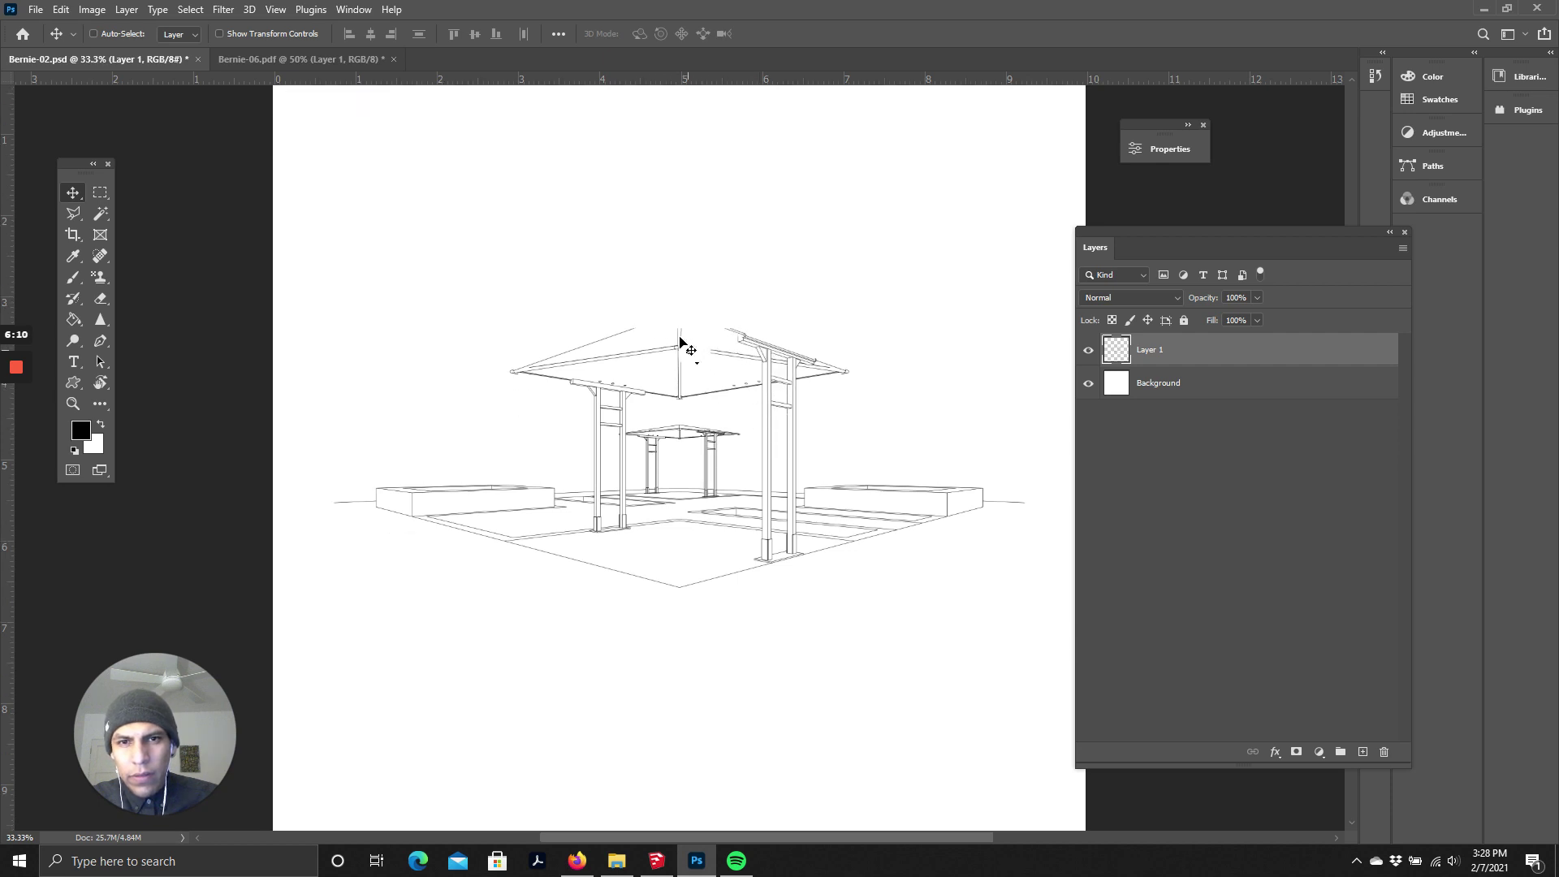
scroll(680, 345, down, 1)
scroll(812, 372, up, 2)
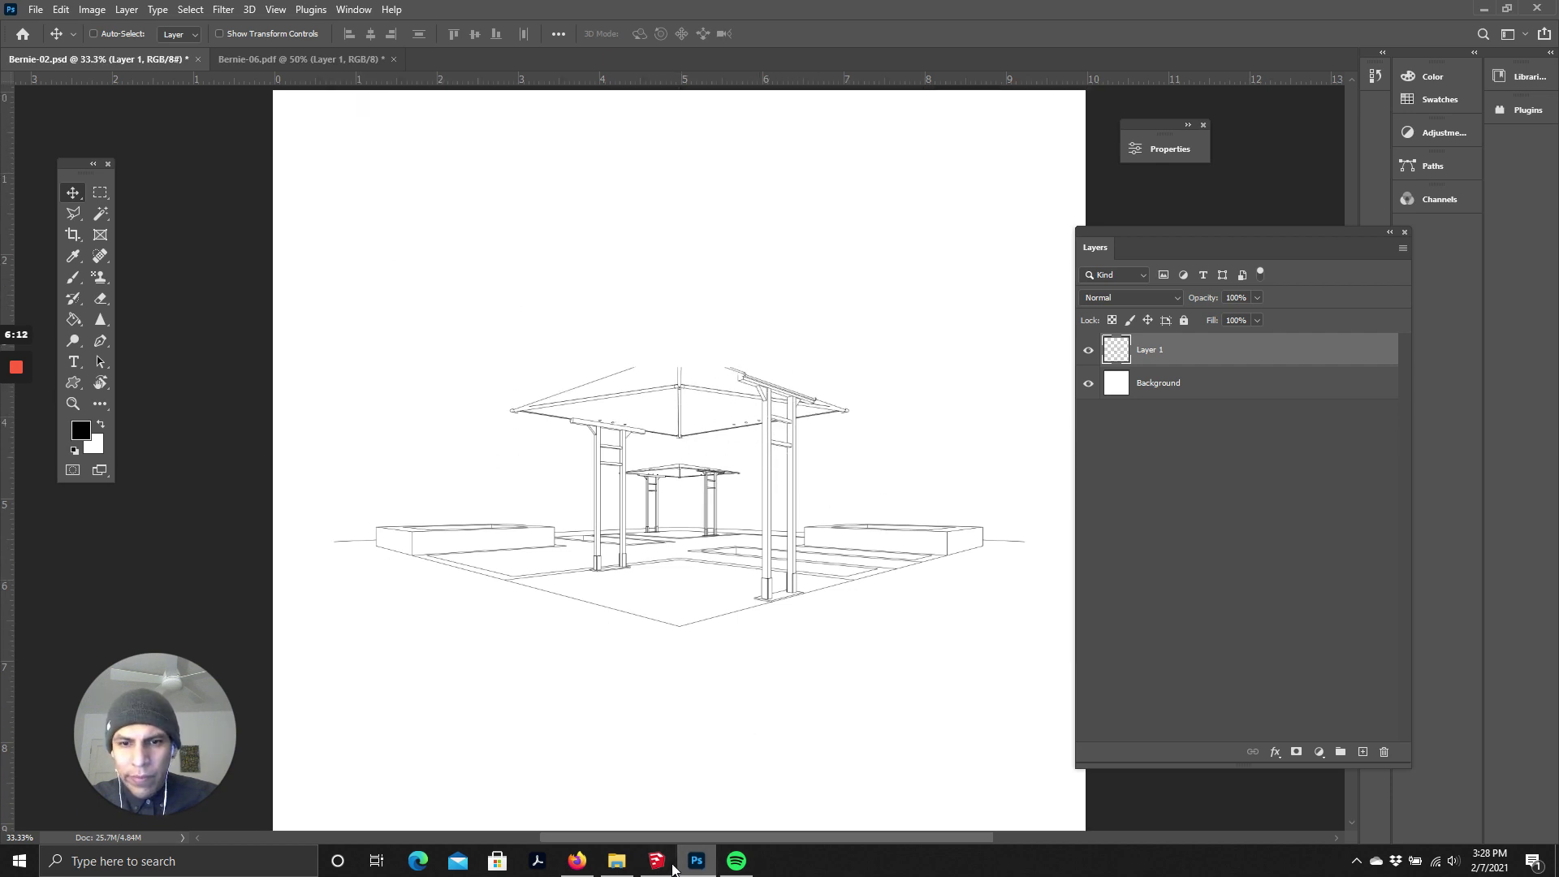
click(670, 864)
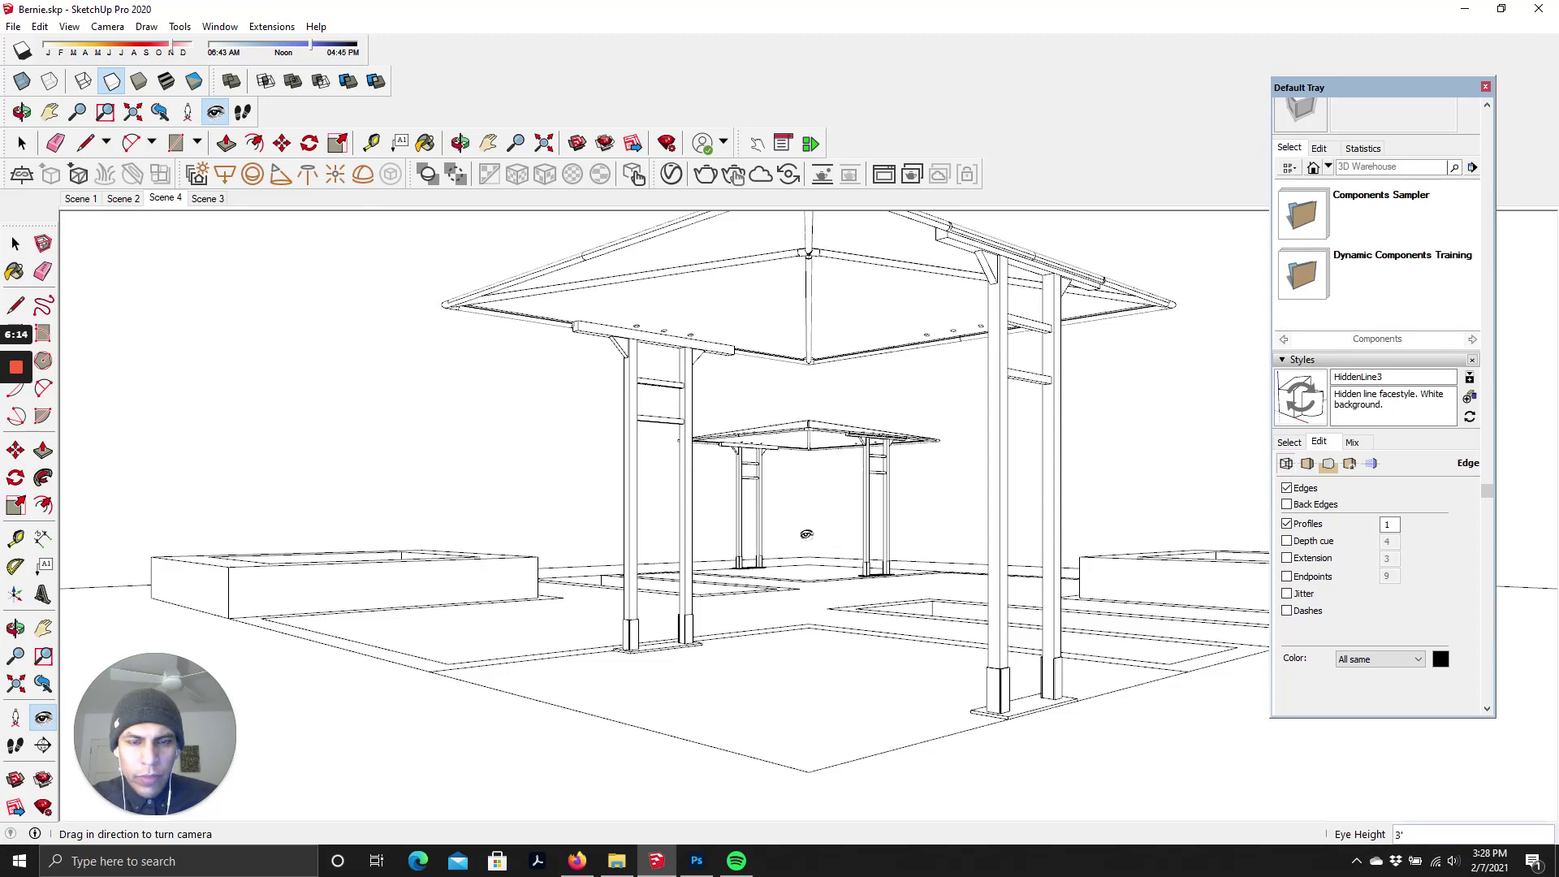
- Dolly the camera back and export the view as Bernie-07.pdf with default PDF options, then return to Photoshop
scroll(806, 534, down, 2)
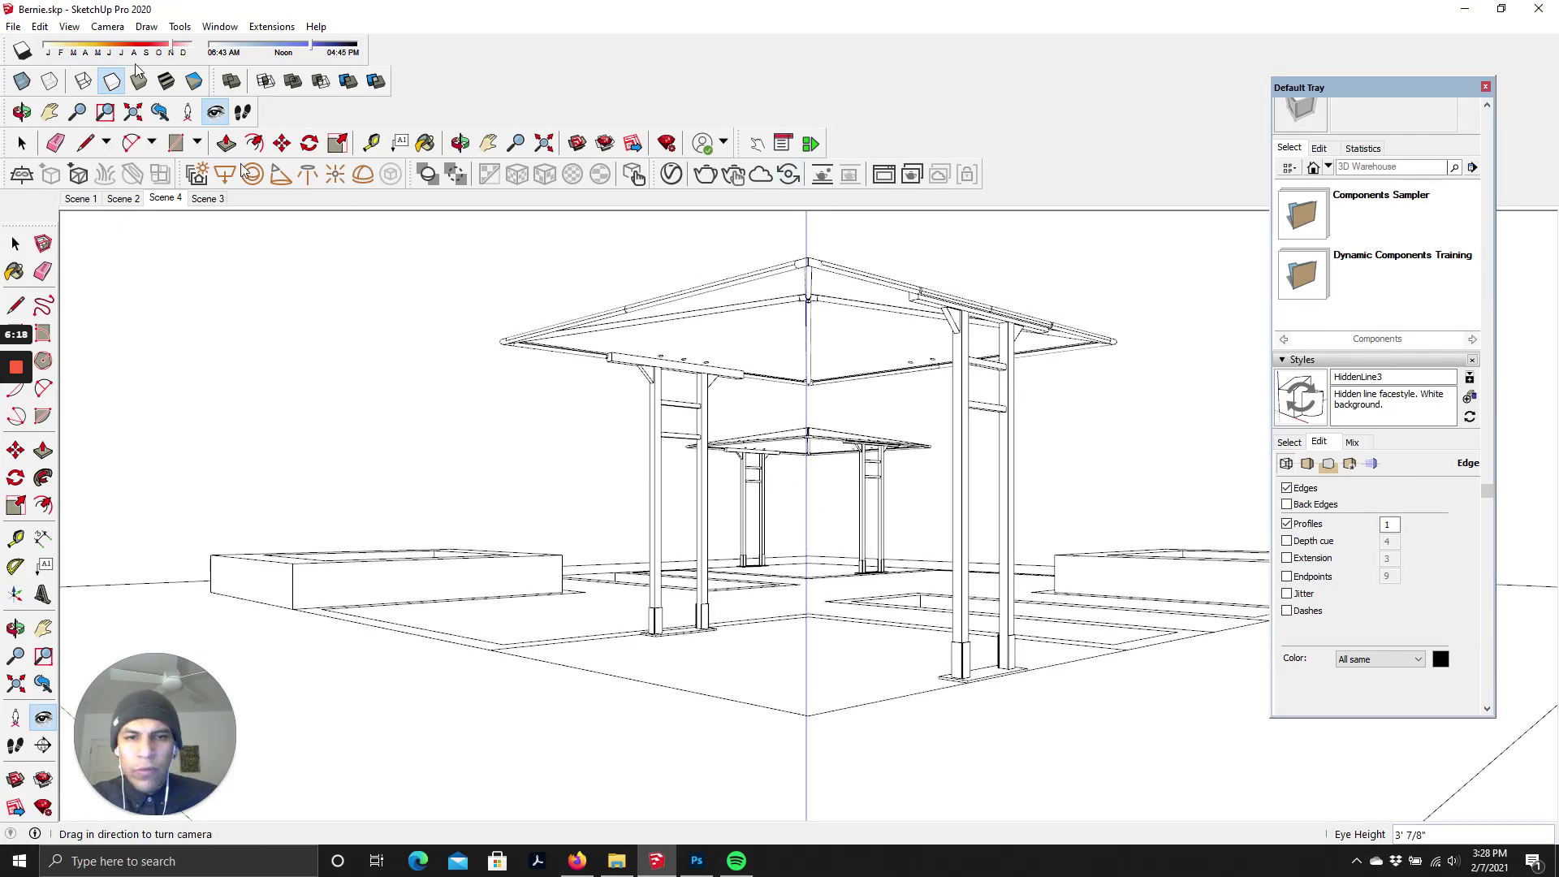
click(13, 26)
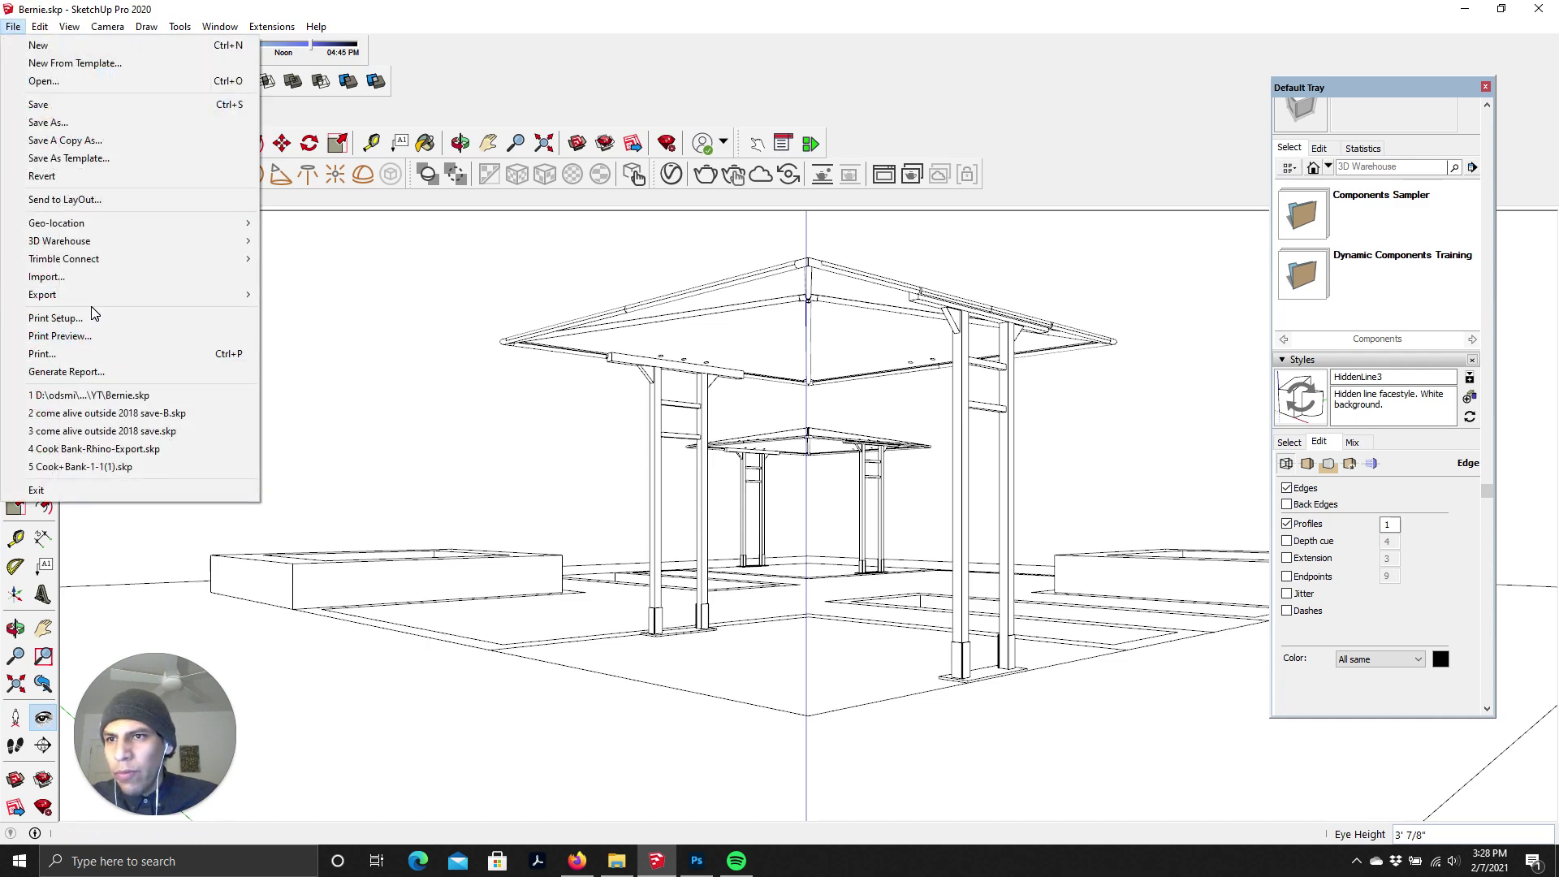
mouse_move(96, 297)
click(298, 316)
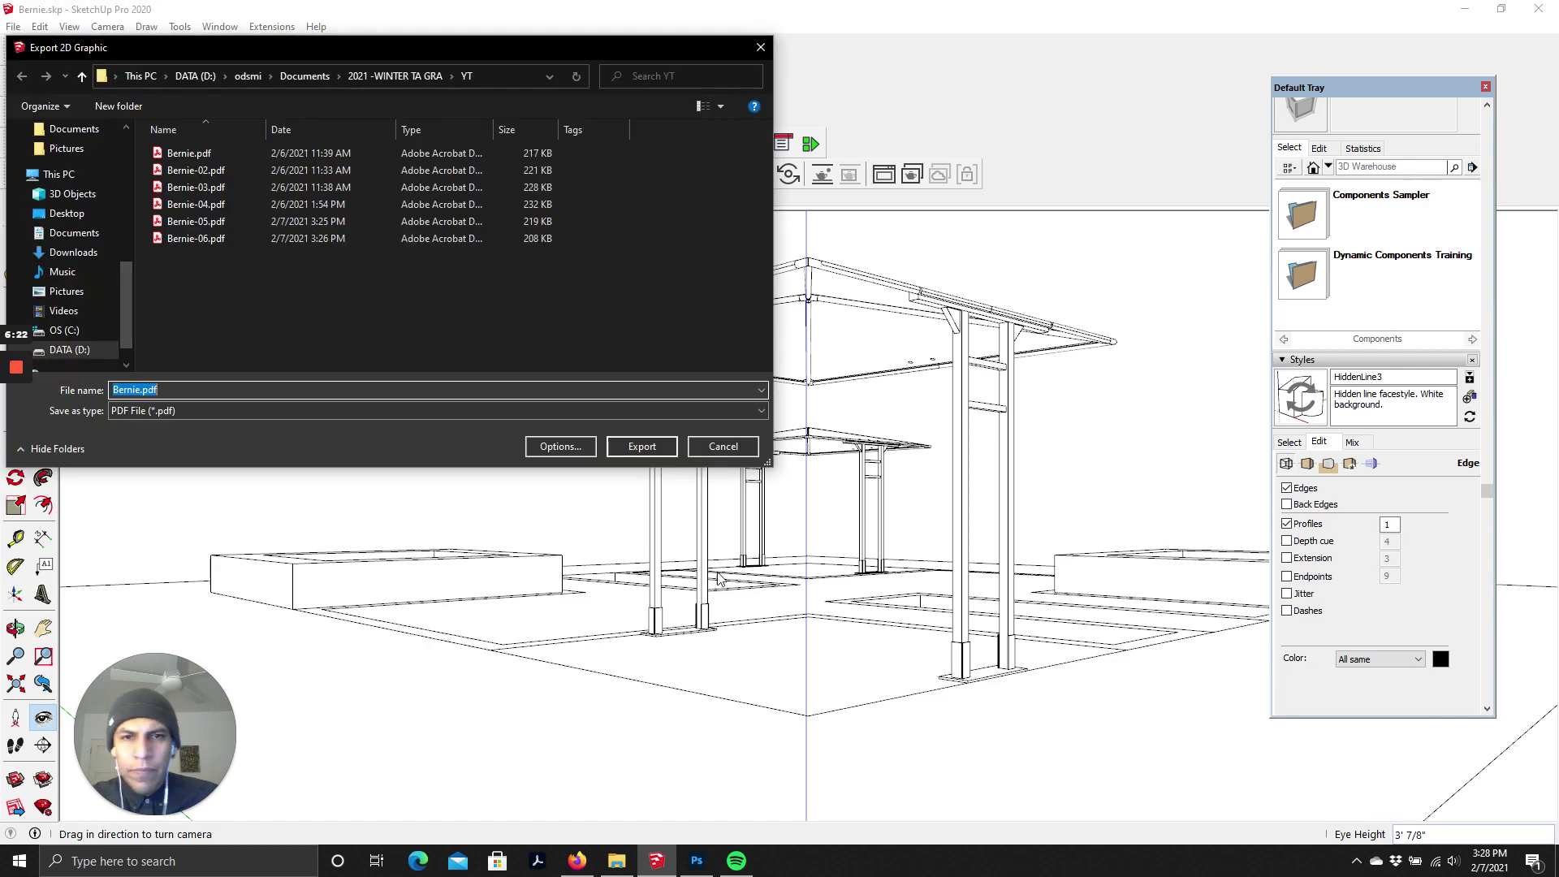
click(169, 392)
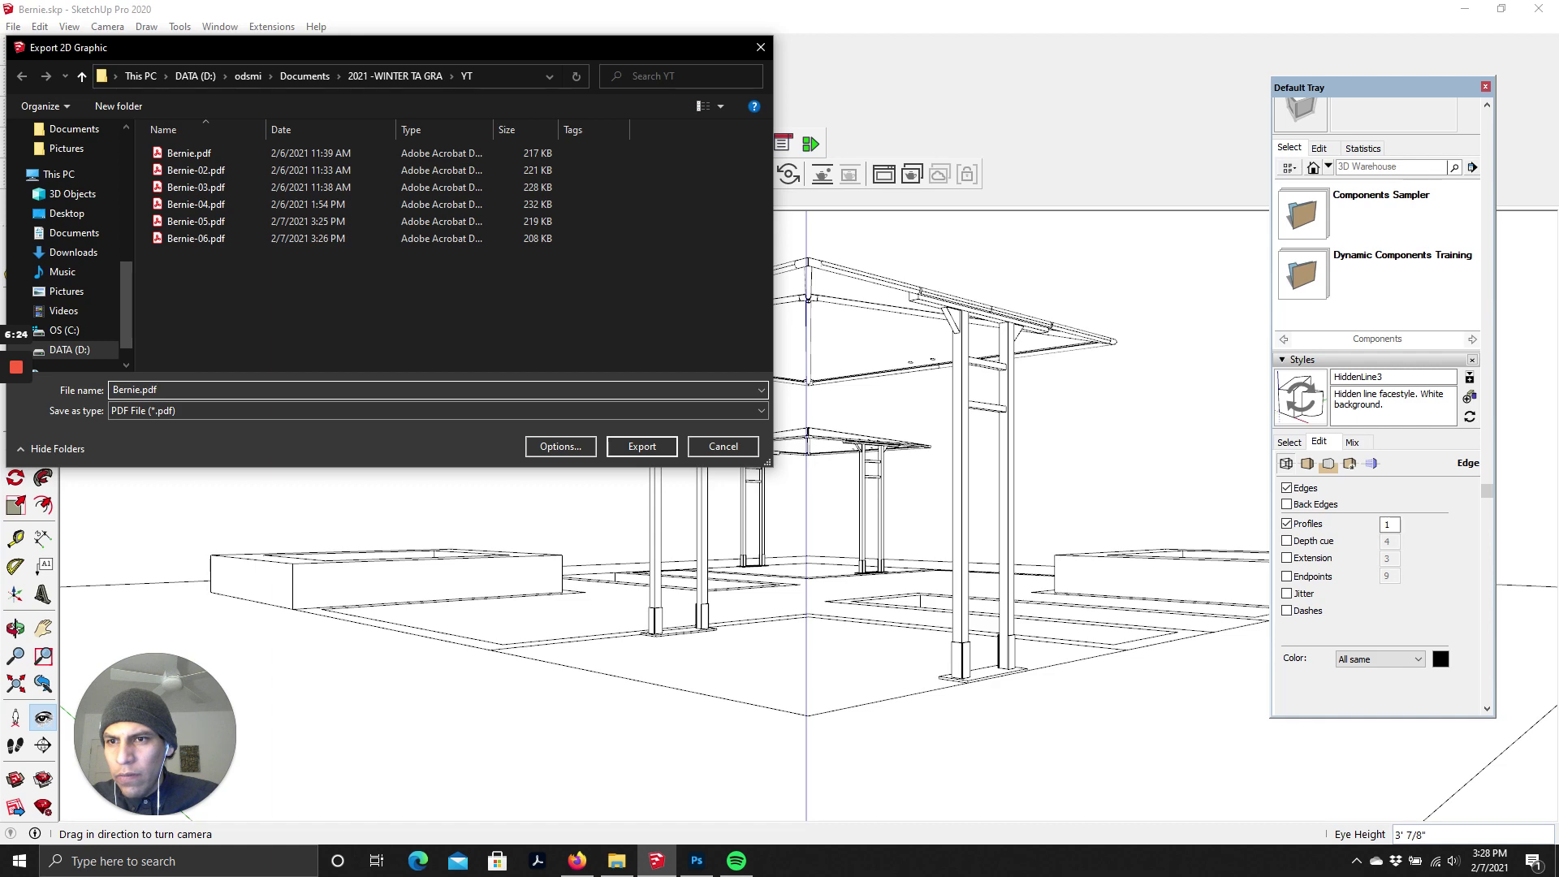
click(138, 390)
text(-07)
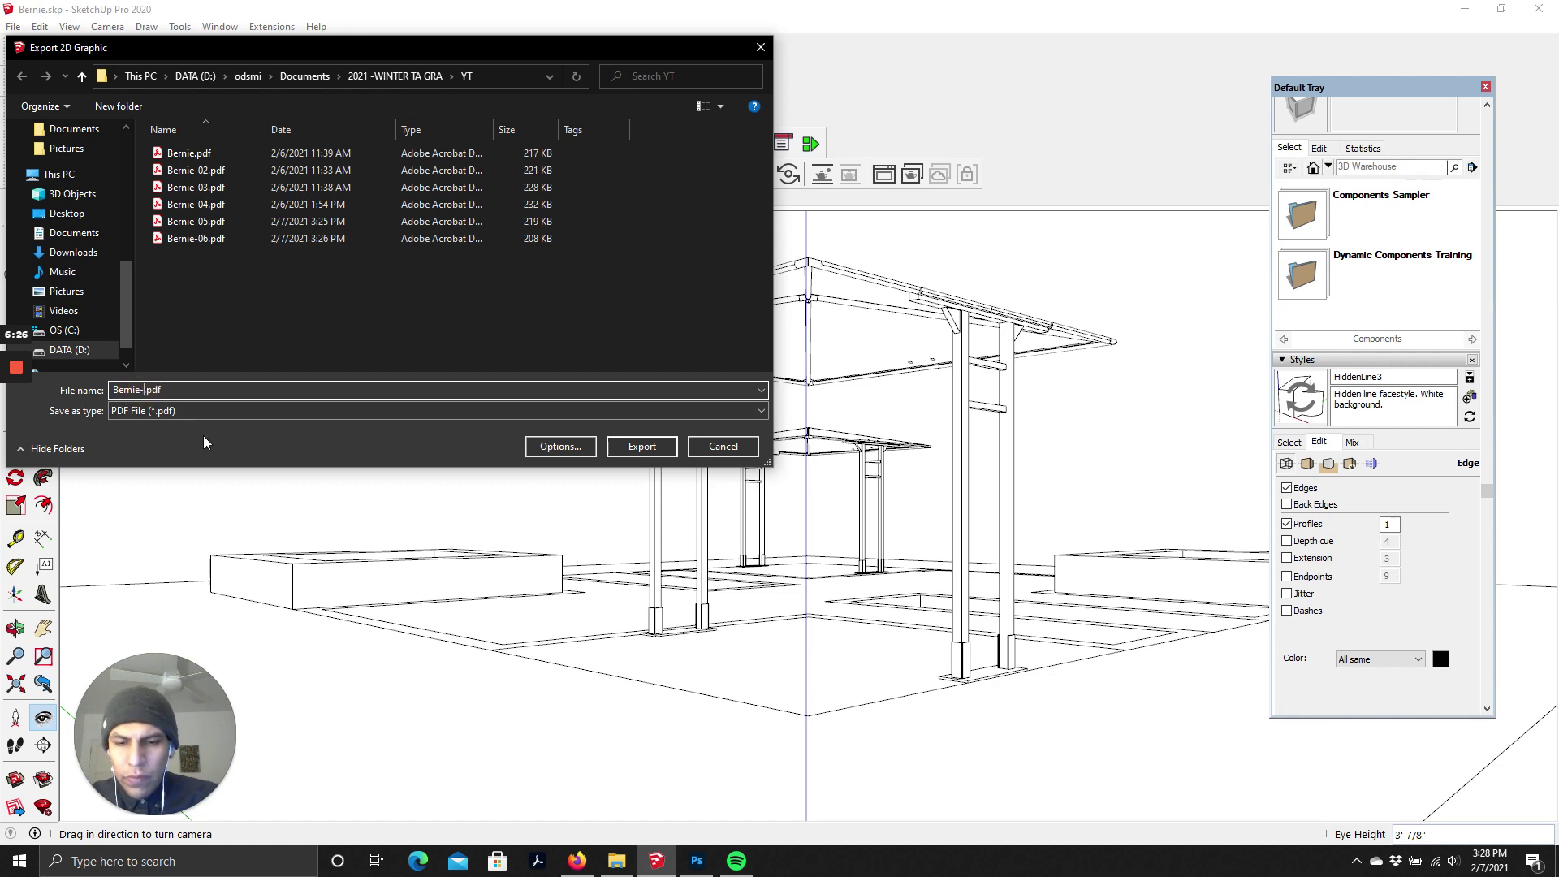
click(642, 446)
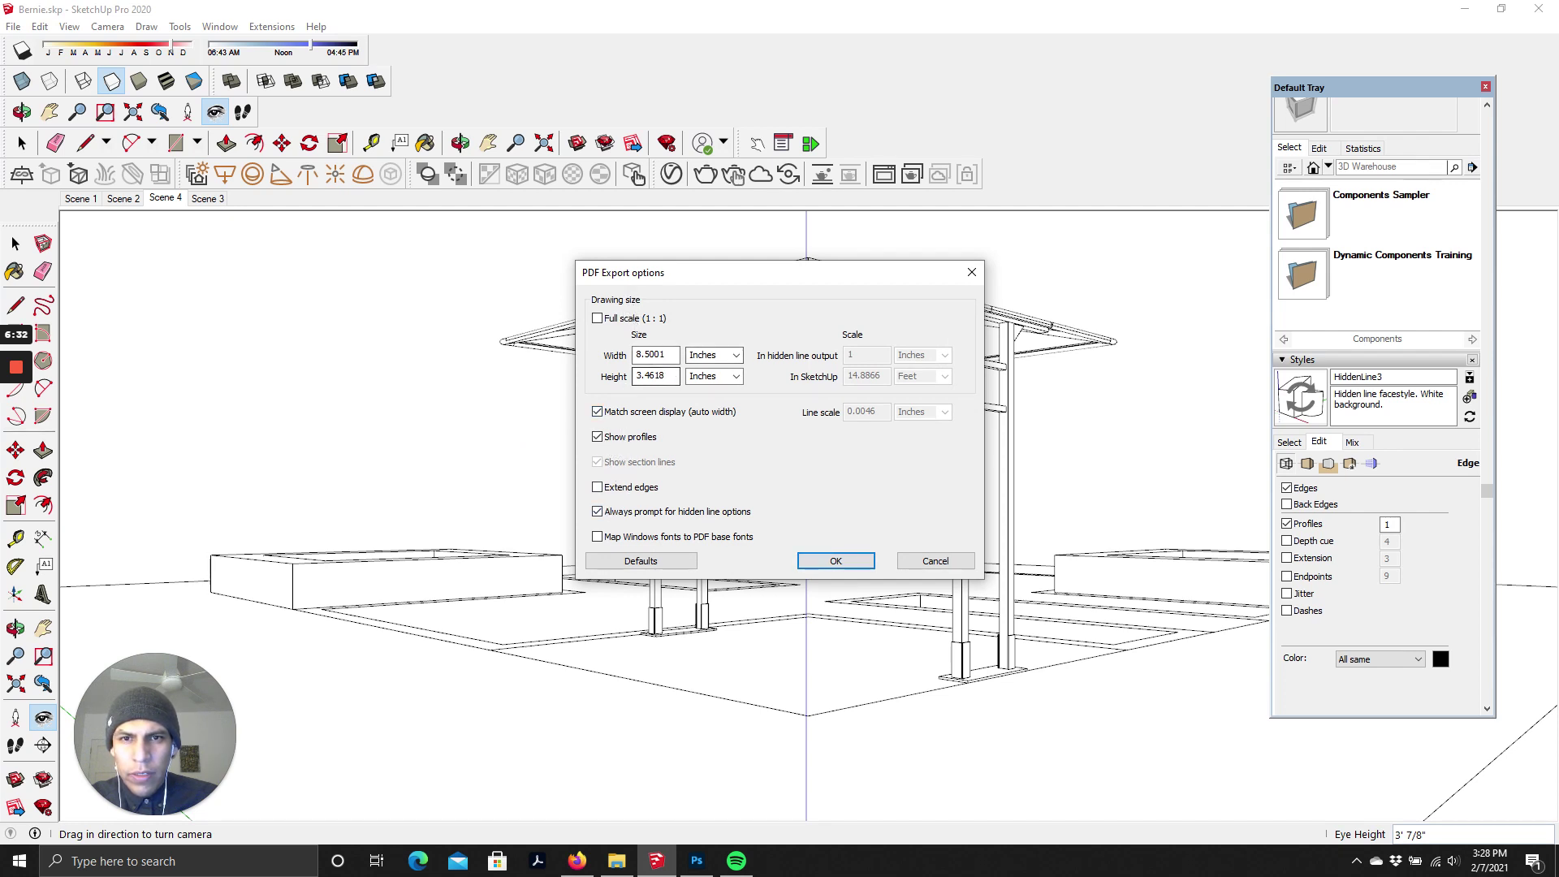
click(836, 561)
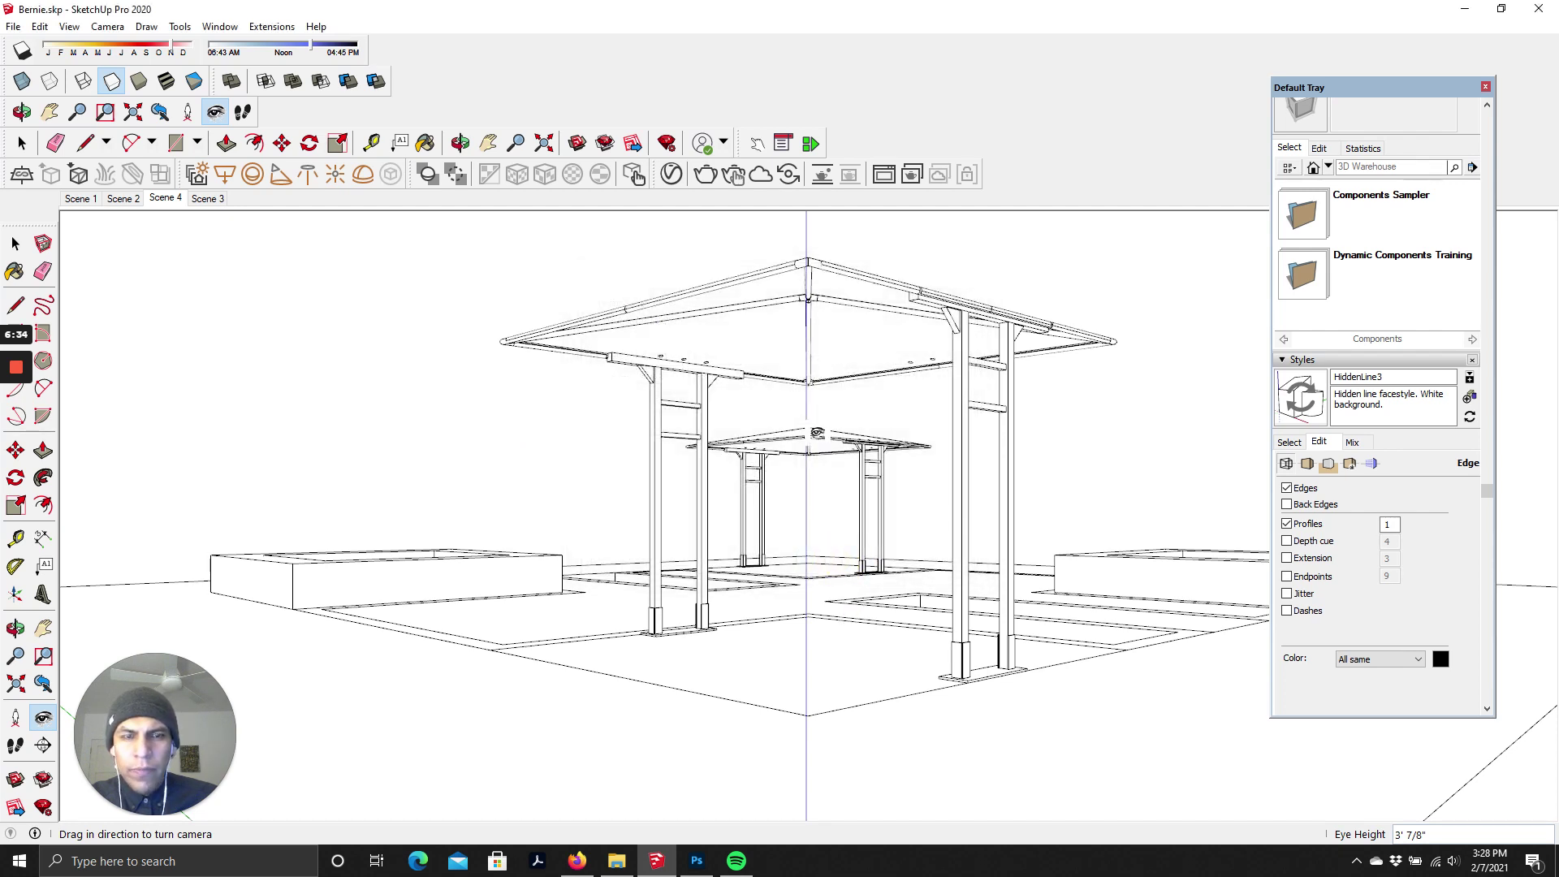
click(1467, 11)
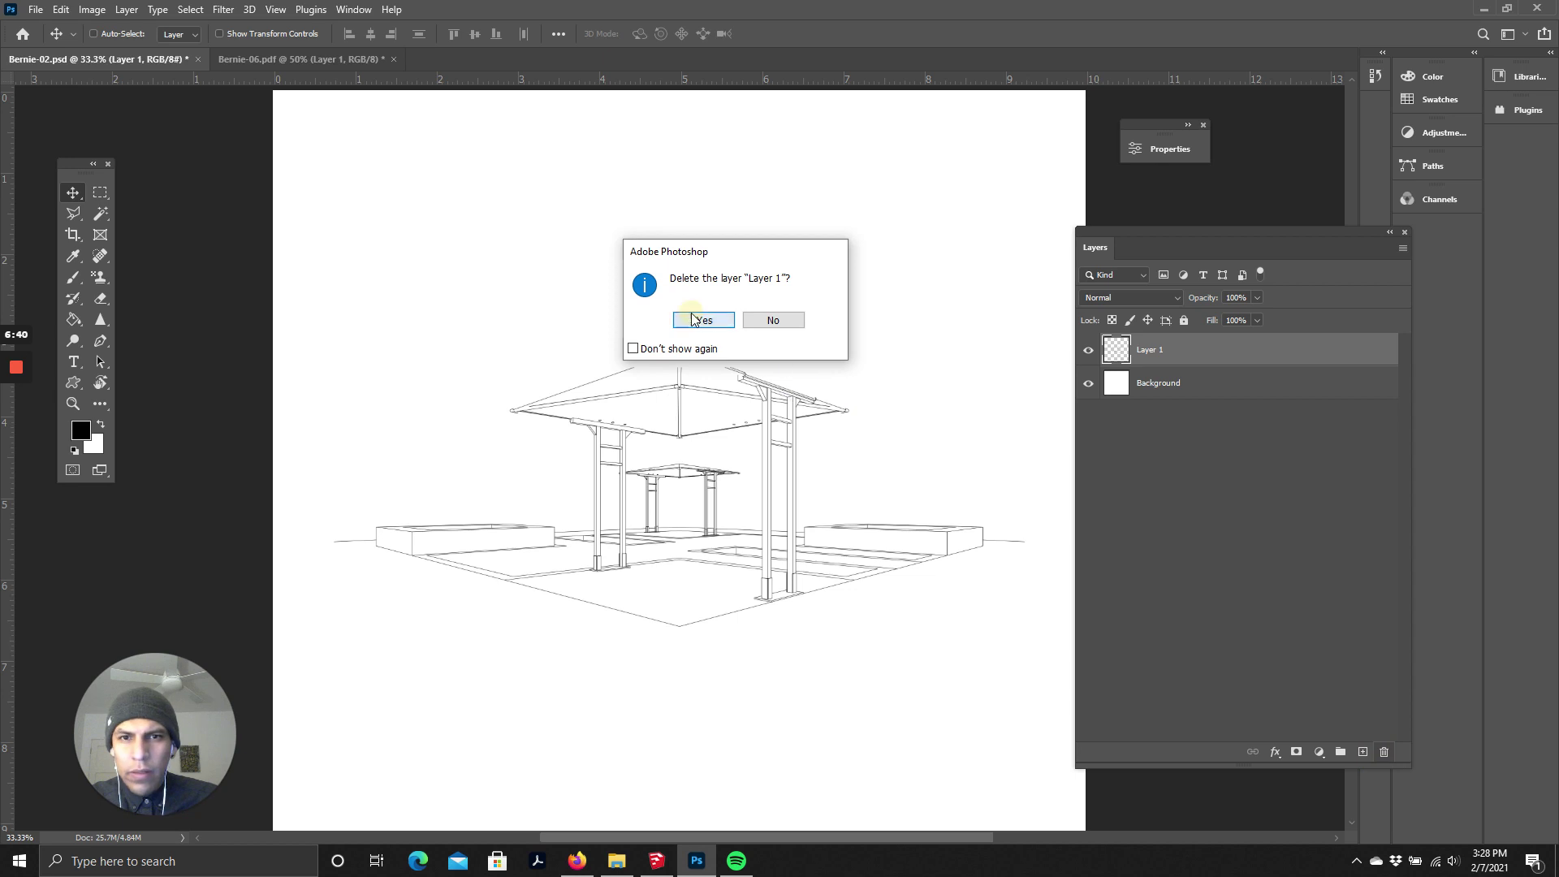
- Delete the old Layer 1 and close Bernie-06.pdf without saving
click(694, 320)
click(329, 56)
click(413, 58)
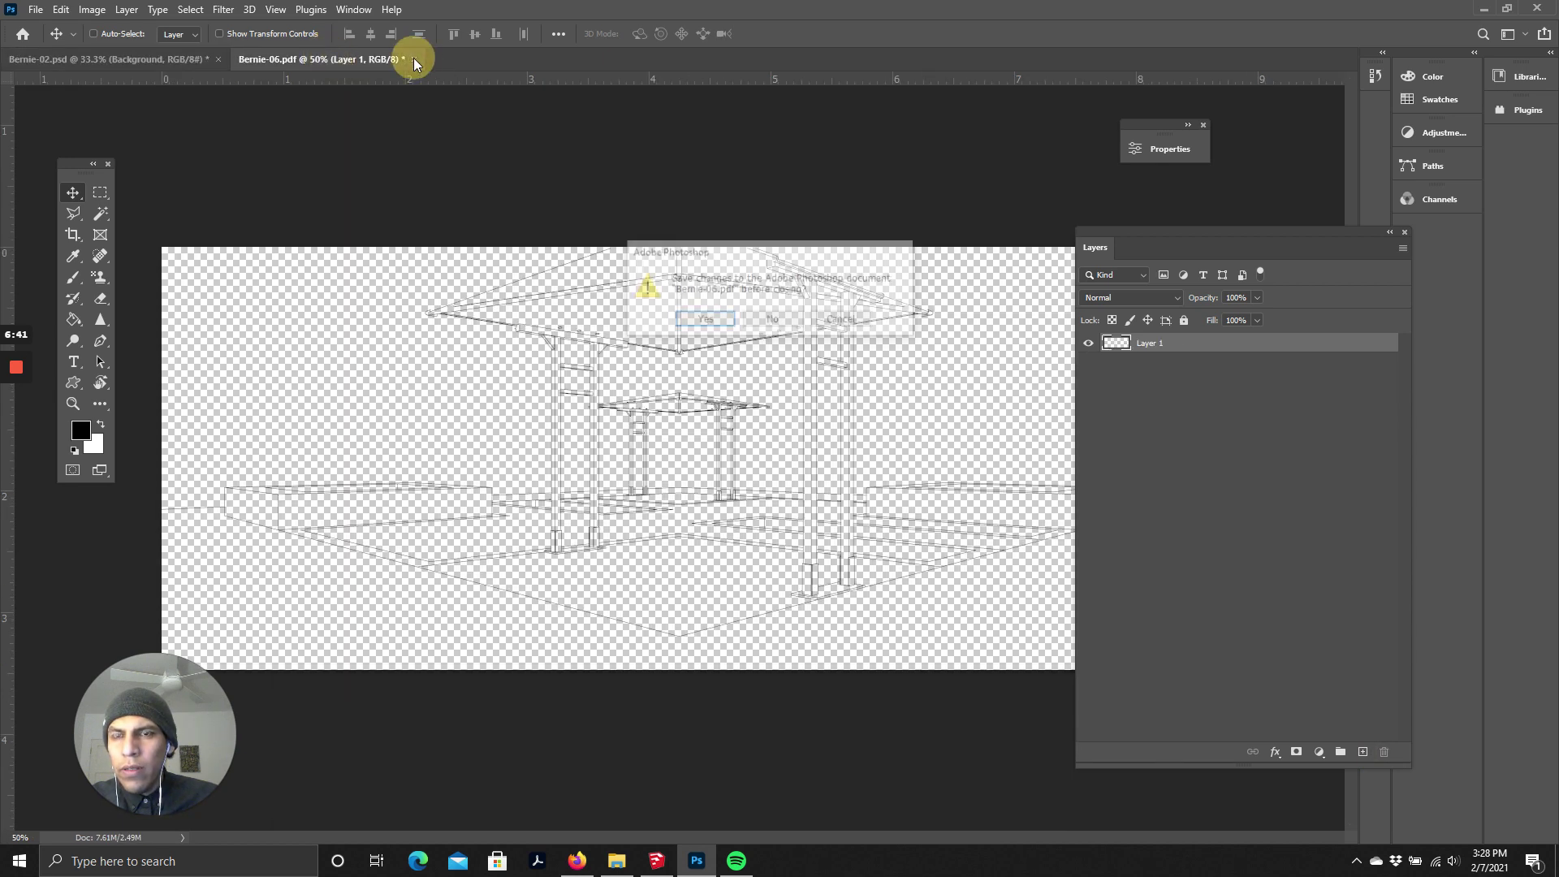
click(773, 323)
- Open Bernie-07.pdf and move its linework layer into Bernie-02.psd
click(36, 9)
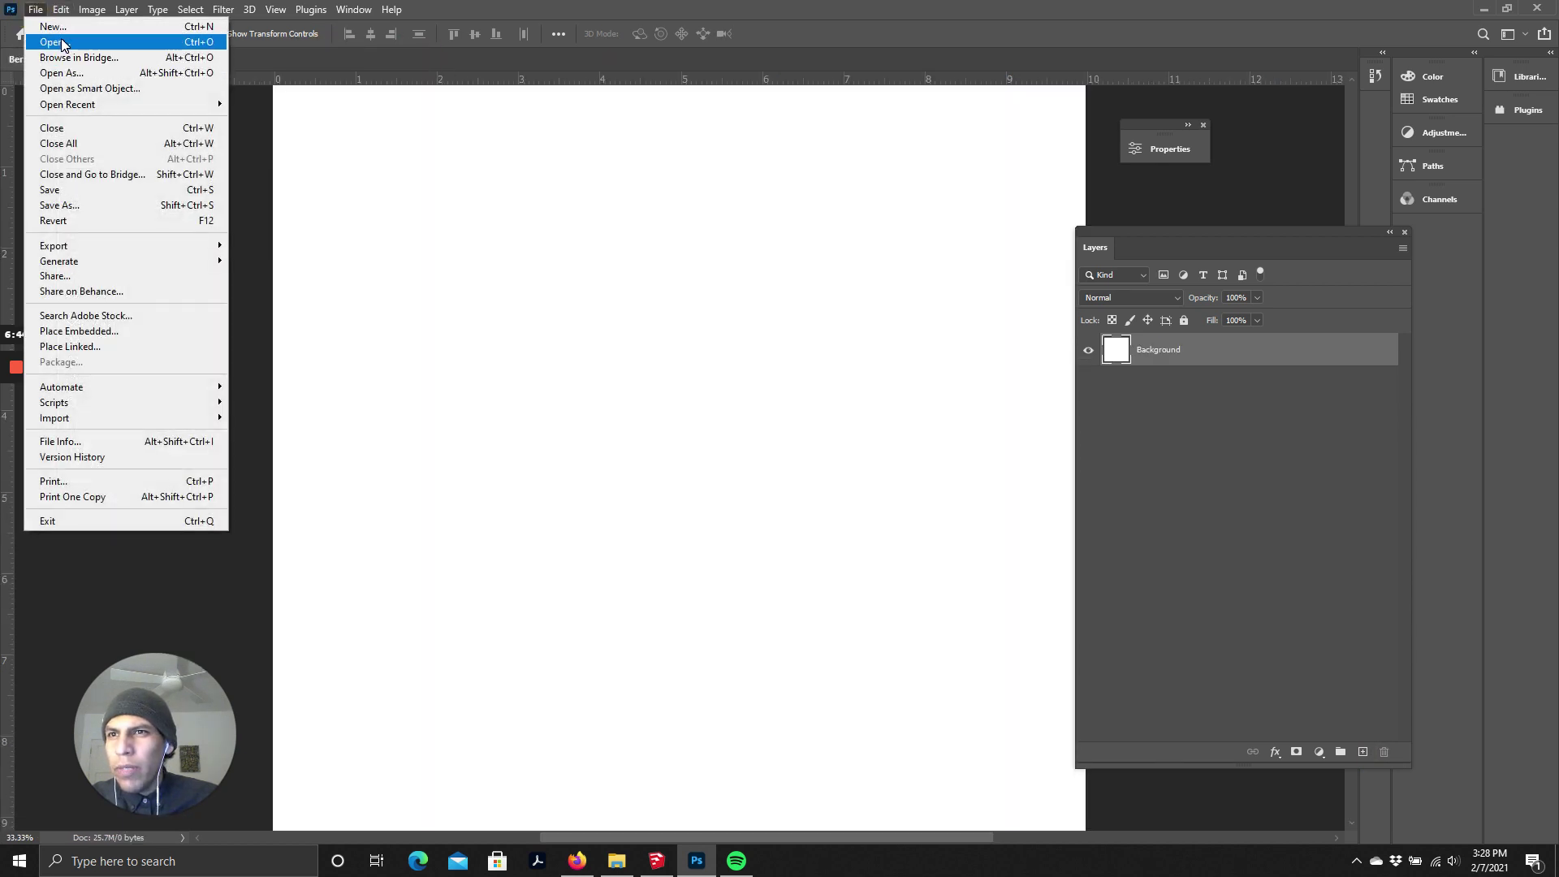
click(61, 44)
scroll(605, 398, down, 3)
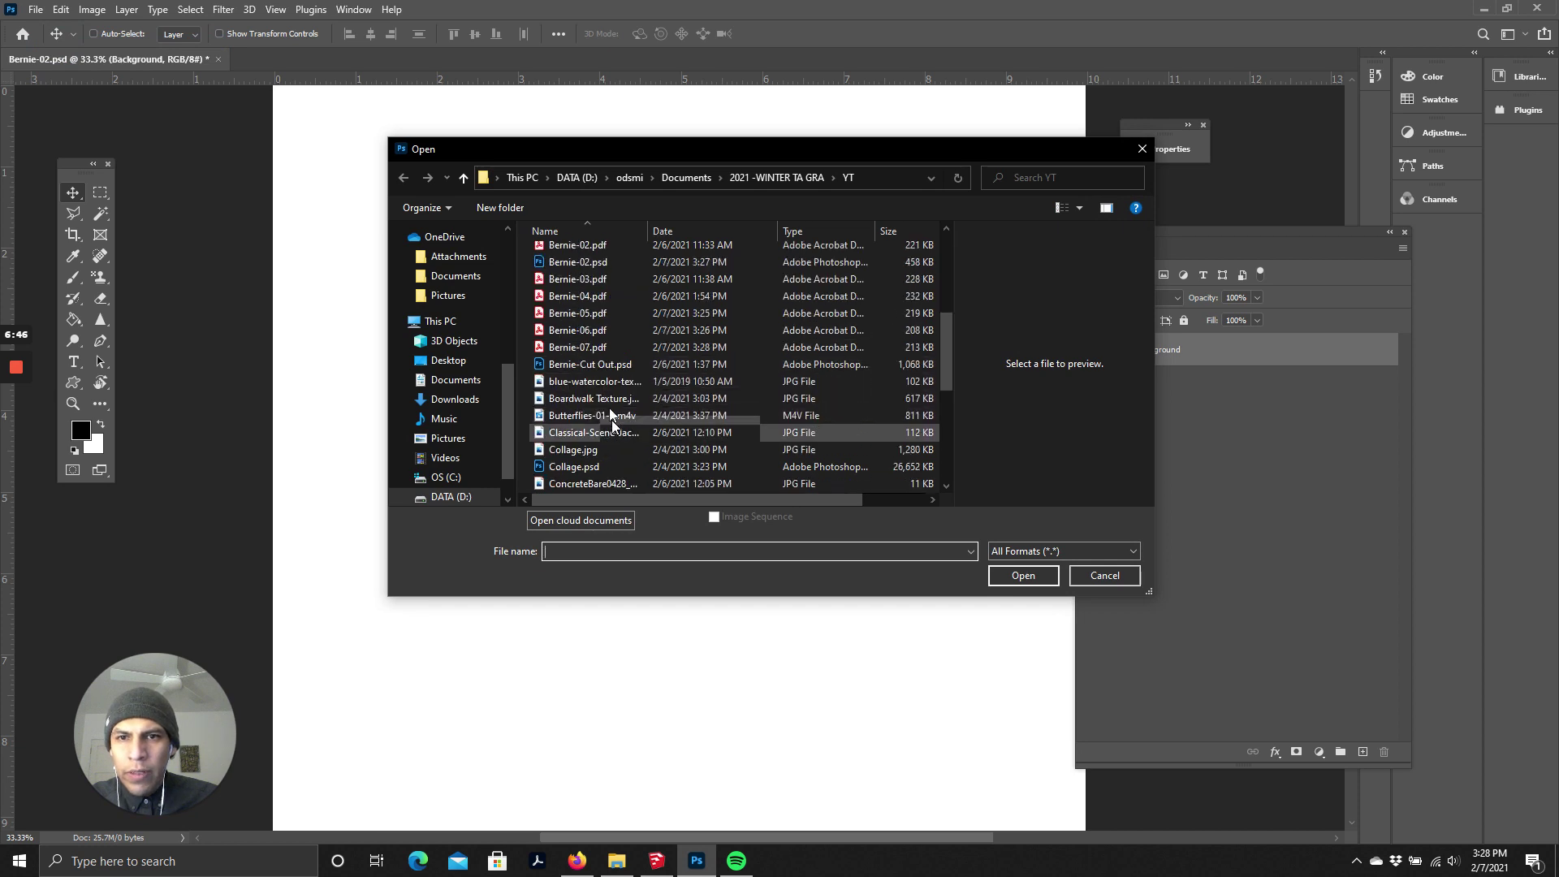
click(593, 347)
double_click(591, 347)
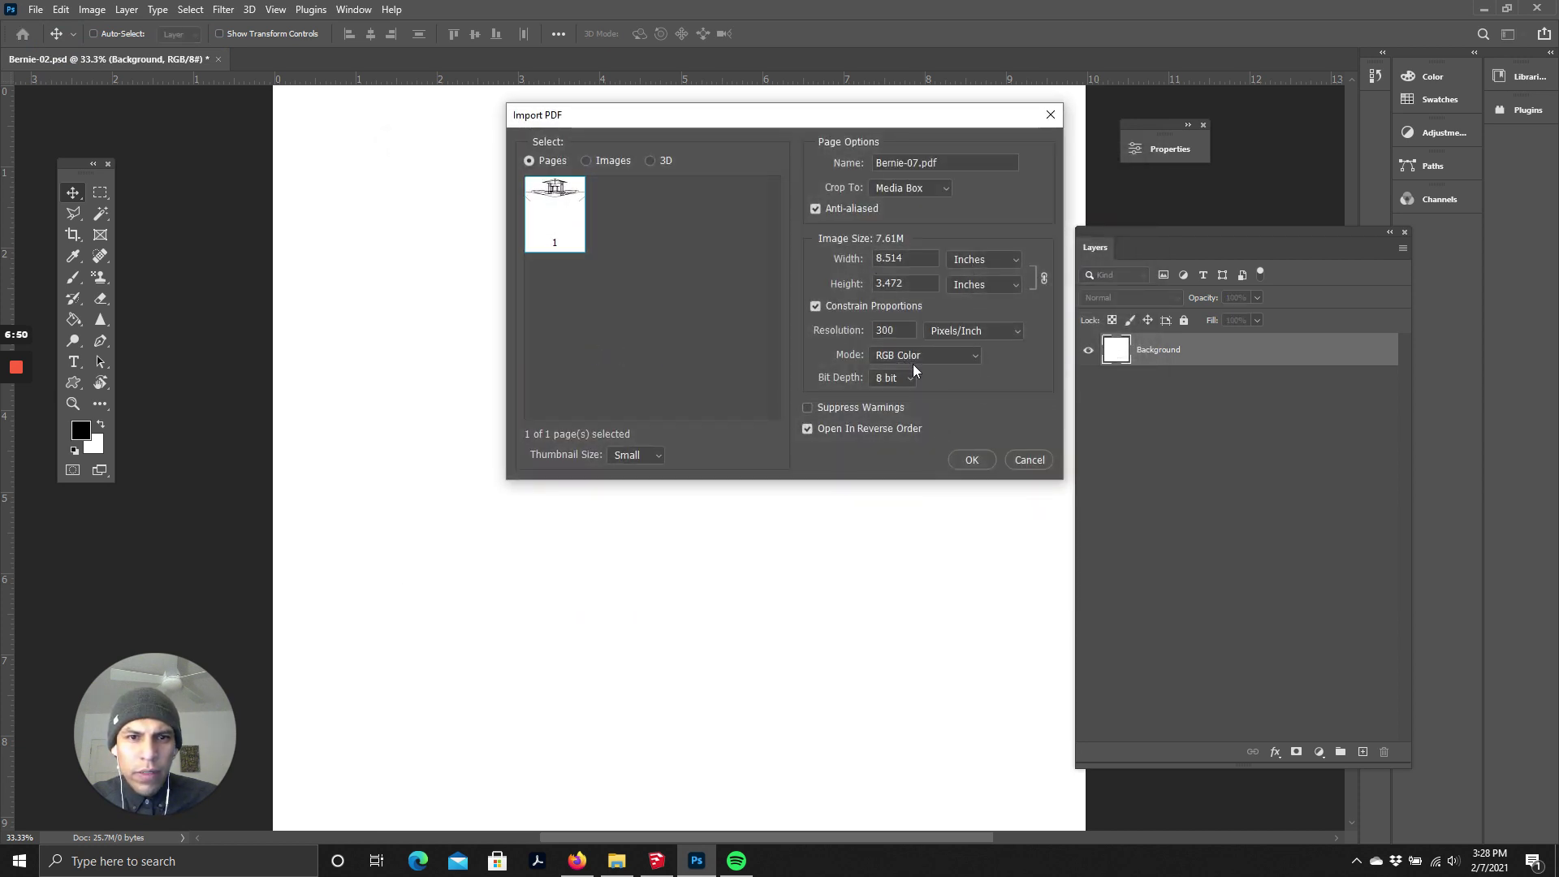
click(972, 460)
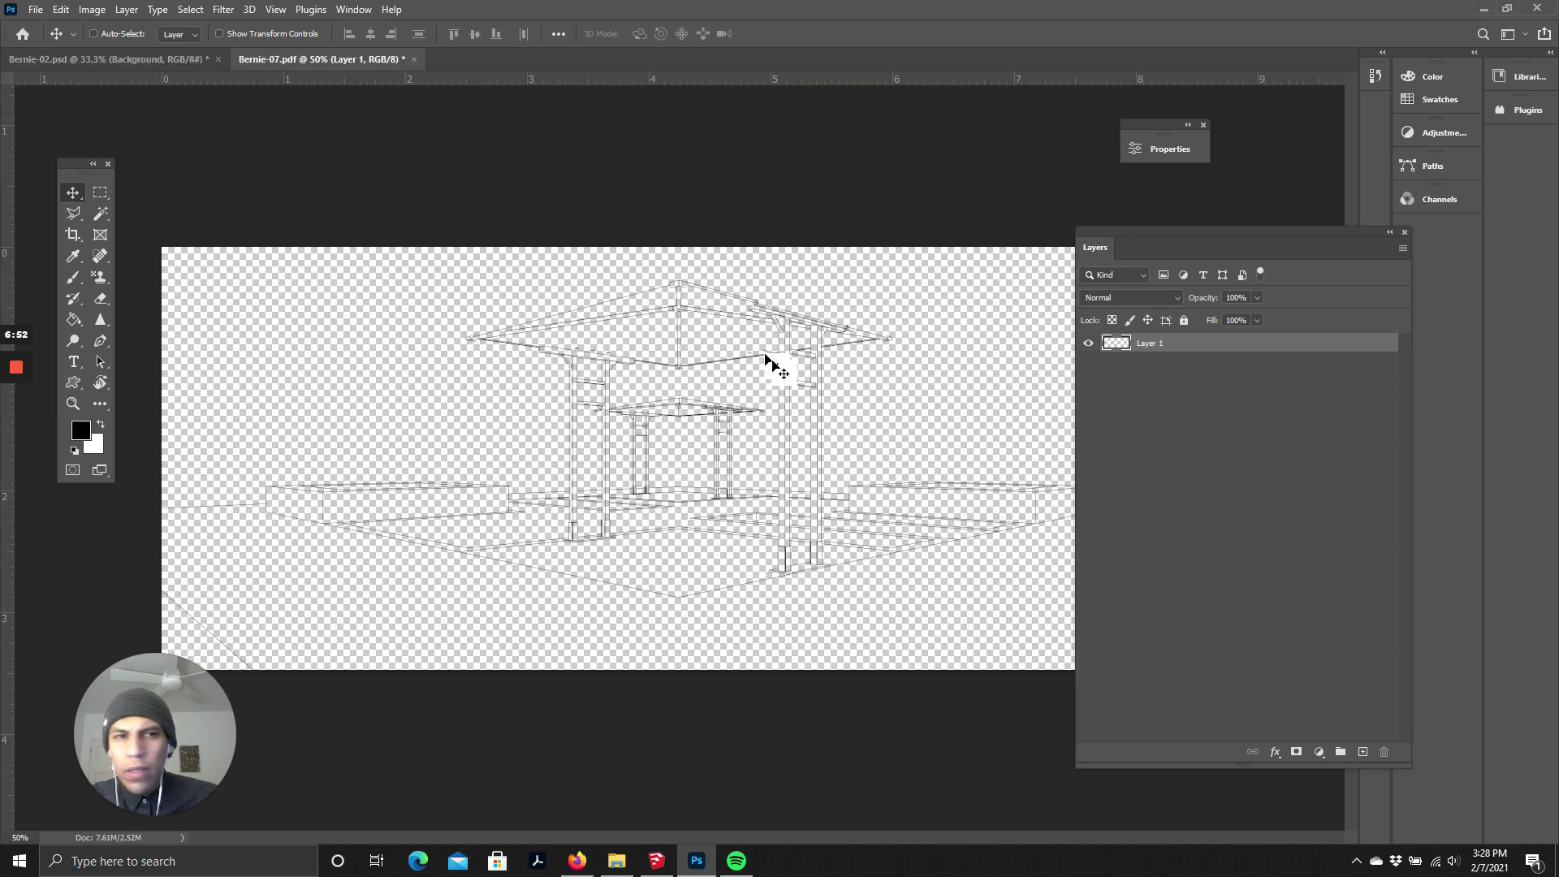
mouse_move(682, 430)
mouse_down()
mouse_move(369, 128)
mouse_move(184, 59)
mouse_move(581, 407)
mouse_move(615, 399)
mouse_move(715, 446)
mouse_move(709, 471)
mouse_move(714, 382)
mouse_up()
- Drag the linework higher on the page, checking it at 25% zoom
scroll(714, 268, up, 2)
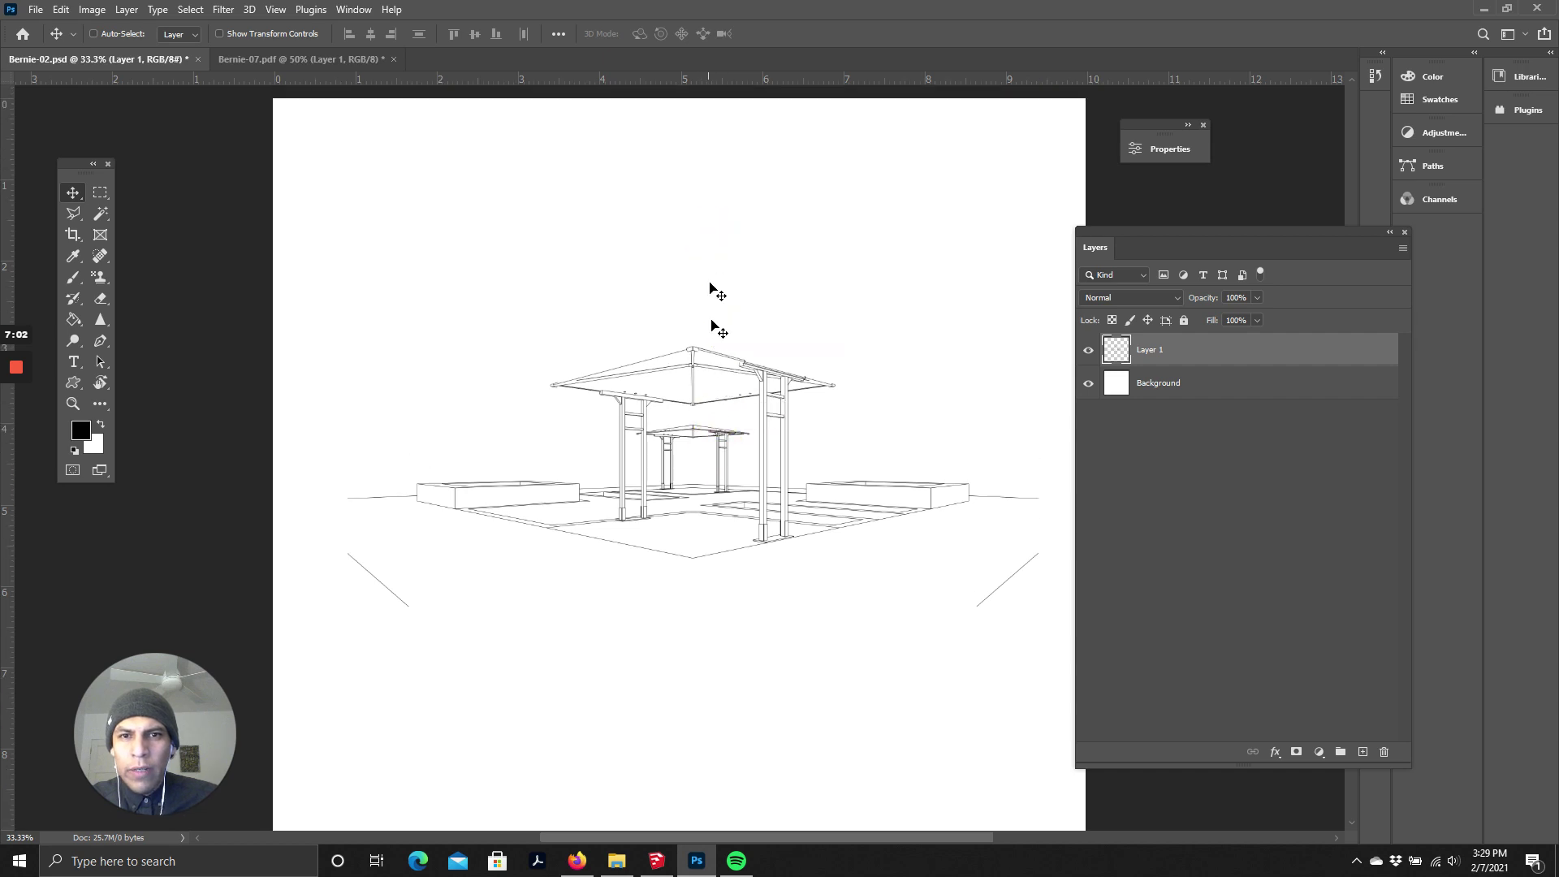
mouse_move(733, 489)
mouse_down()
mouse_move(718, 471)
mouse_move(738, 419)
mouse_move(738, 467)
mouse_move(737, 436)
mouse_move(721, 443)
mouse_move(750, 392)
mouse_move(718, 392)
mouse_move(747, 391)
mouse_move(686, 422)
mouse_move(670, 406)
mouse_move(661, 455)
mouse_move(670, 431)
mouse_move(649, 430)
mouse_move(682, 430)
mouse_move(656, 432)
mouse_up()
scroll(731, 453, down, 3)
key(ctrl+minus)
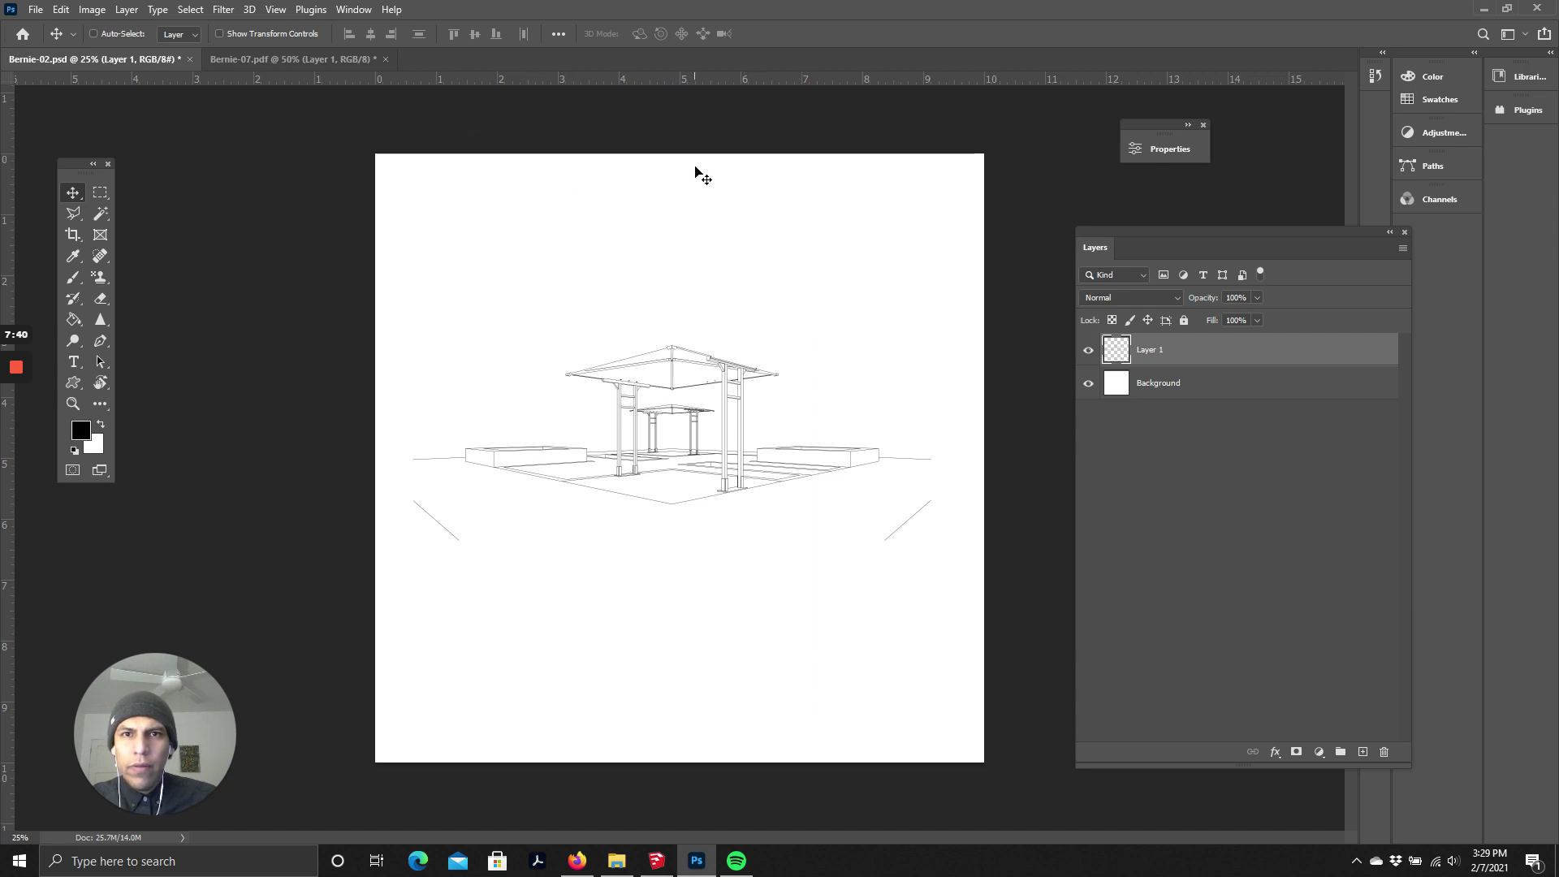
drag(696, 168, 646, 111)
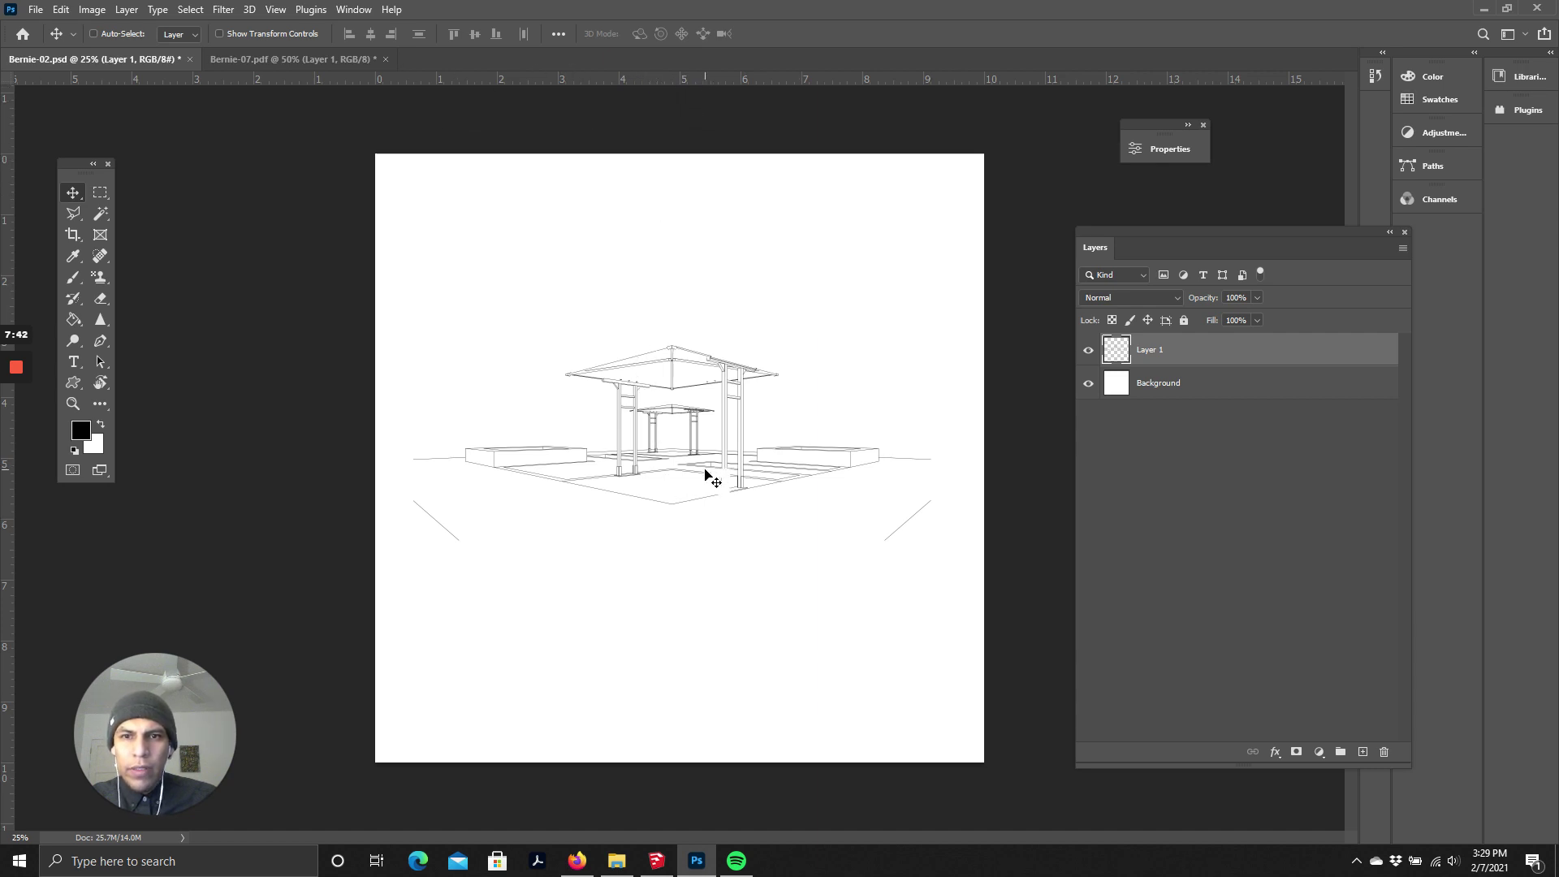
key(ctrl+minus)
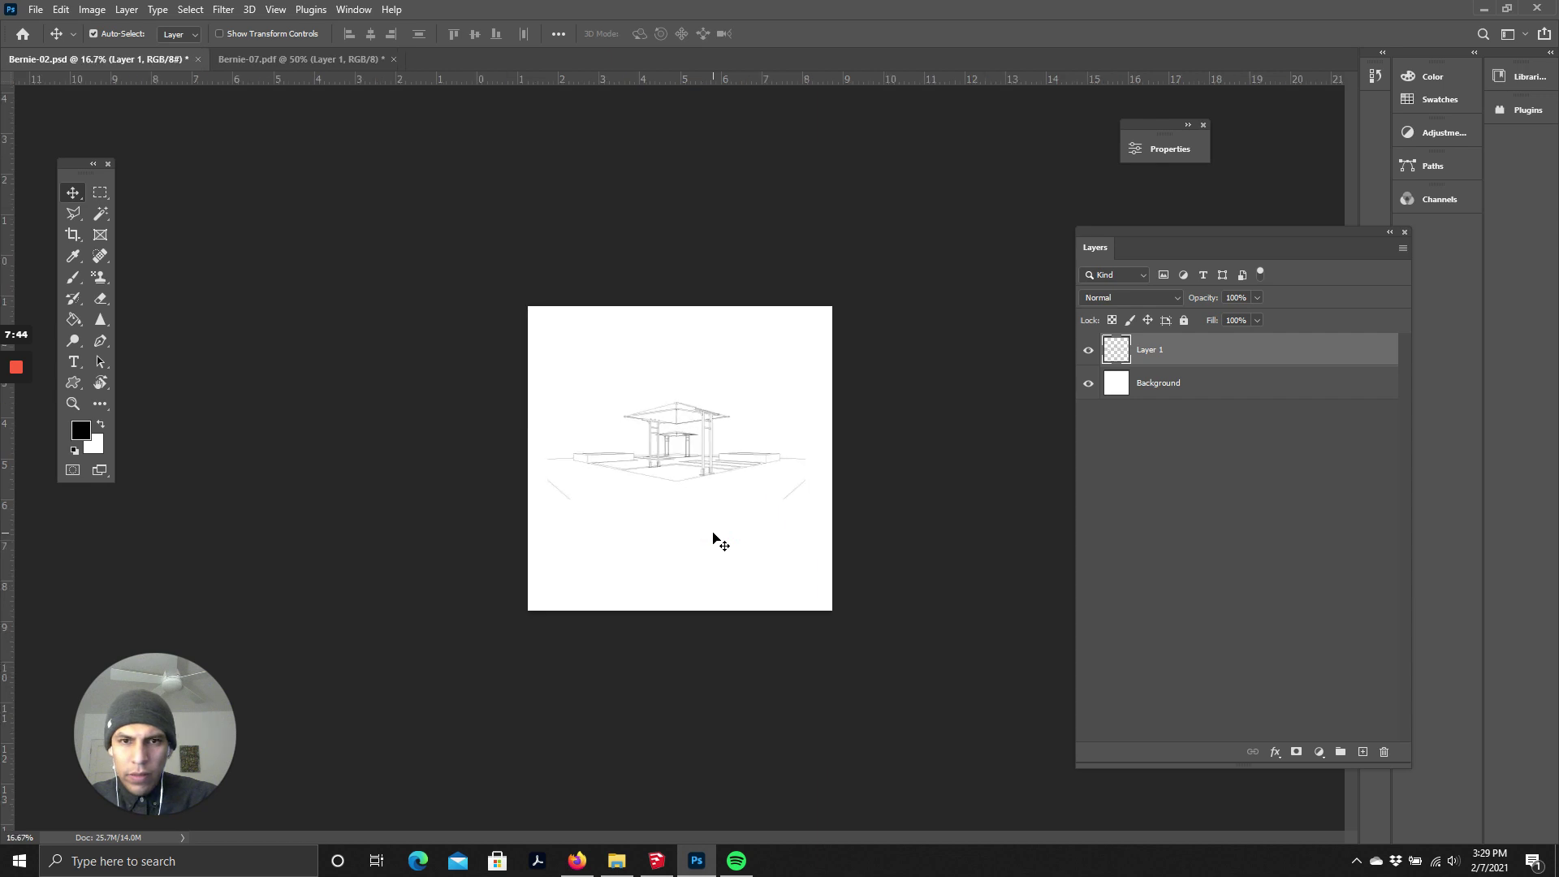
- Nudge the linework 0.100 in left, checking its edge distances, and review at 25%
key(ctrl+plus)
key(ctrl+plus)
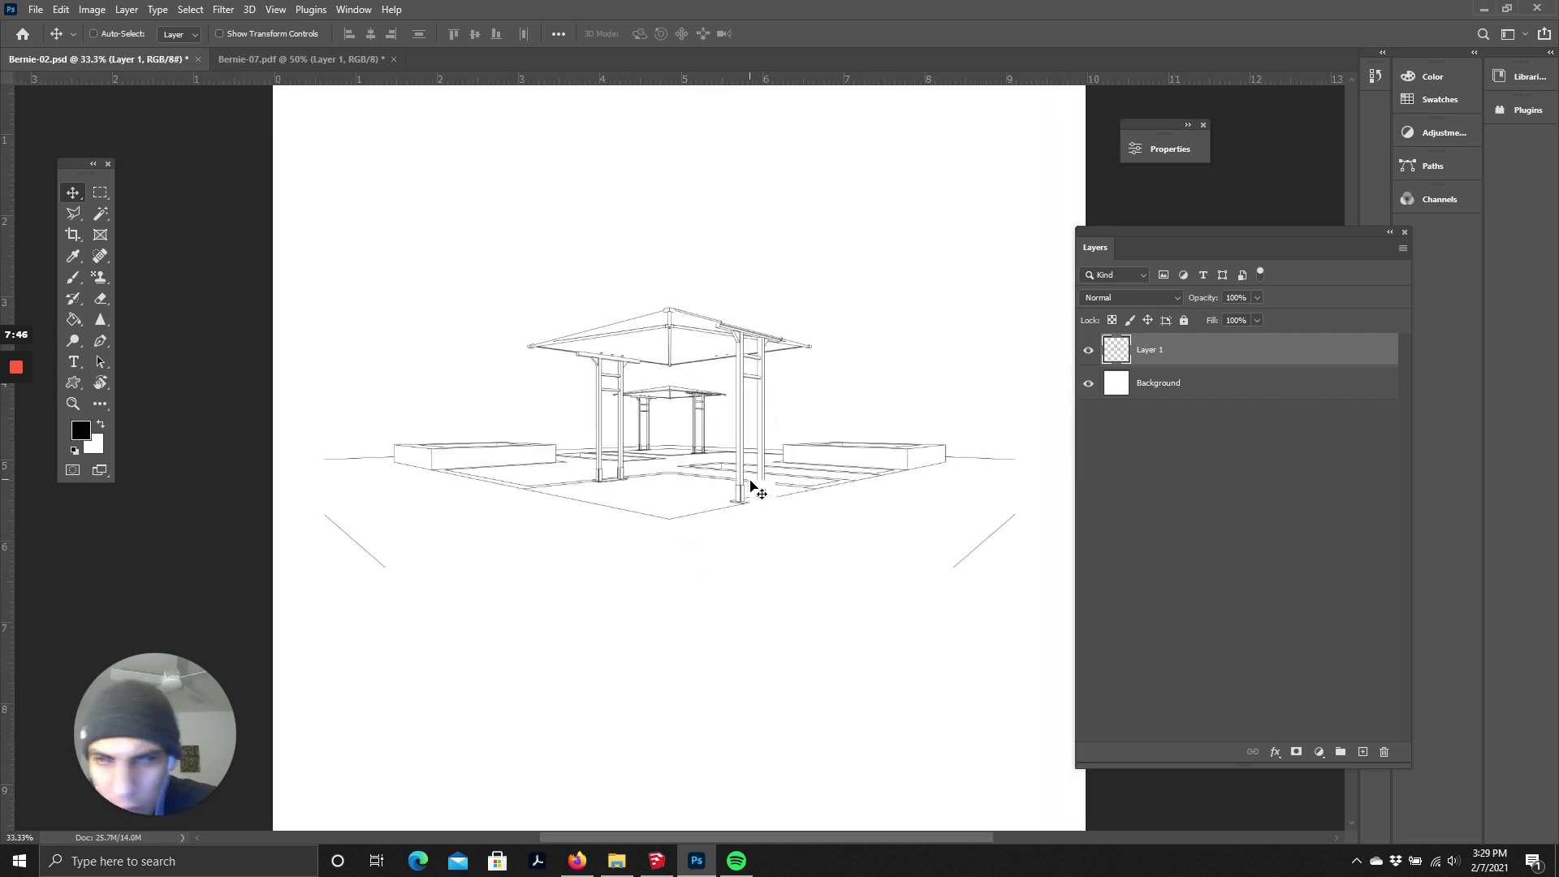
scroll(910, 446, down, 2)
mouse_move(1157, 245)
mouse_down()
mouse_move(1255, 242)
mouse_move(1217, 273)
mouse_up()
mouse_move(689, 406)
mouse_down()
mouse_move(710, 443)
mouse_move(690, 471)
mouse_up()
scroll(686, 404, up, 3)
scroll(743, 393, up, 2)
scroll(679, 285, down, 3)
key(ctrl)
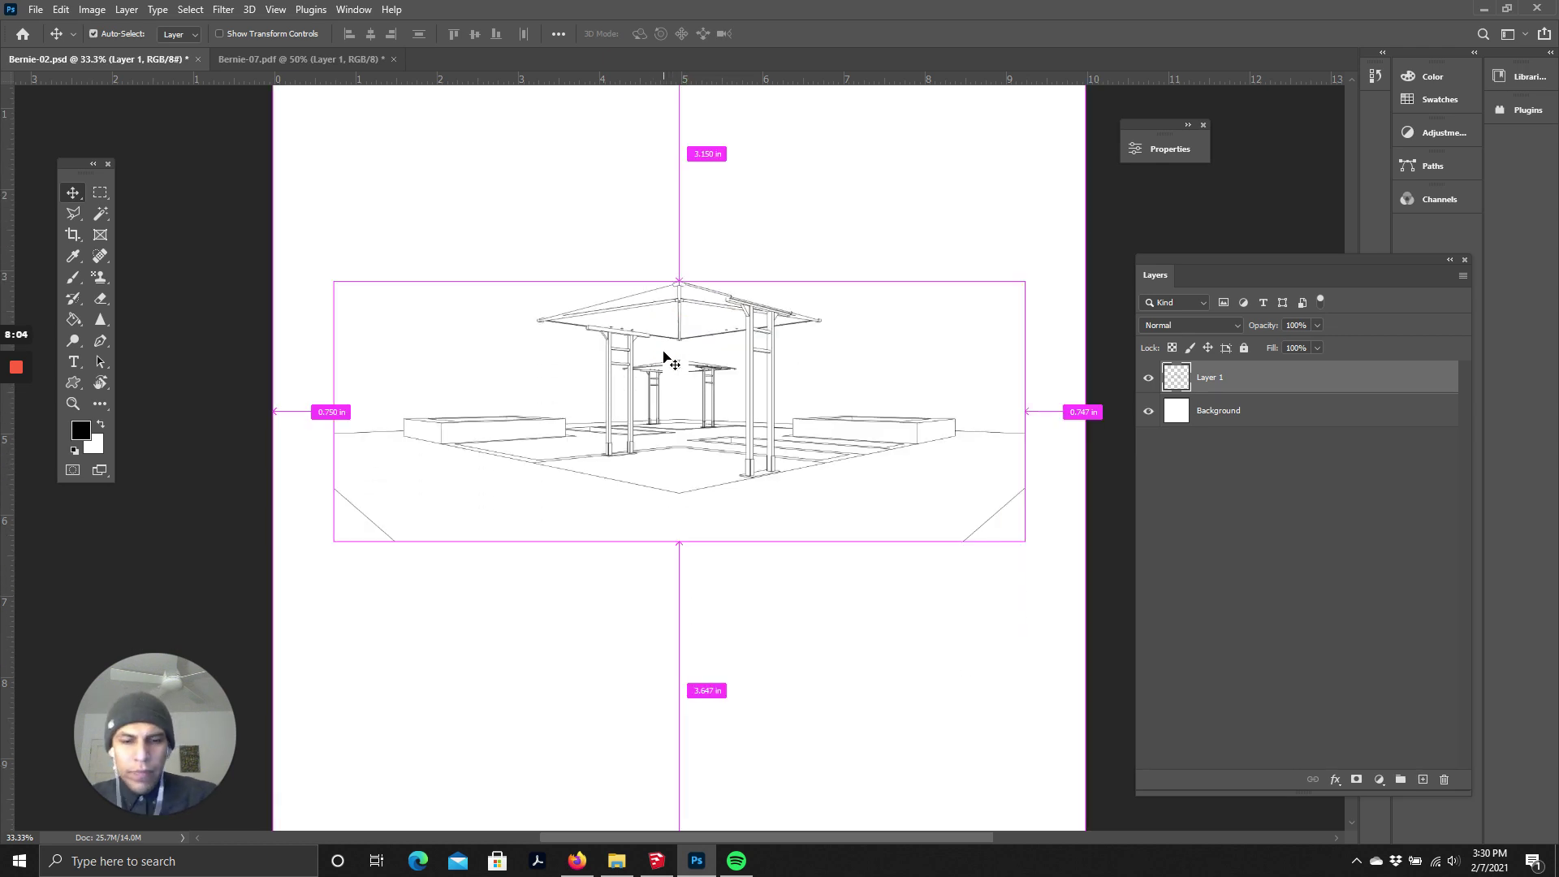
key(ctrl+minus)
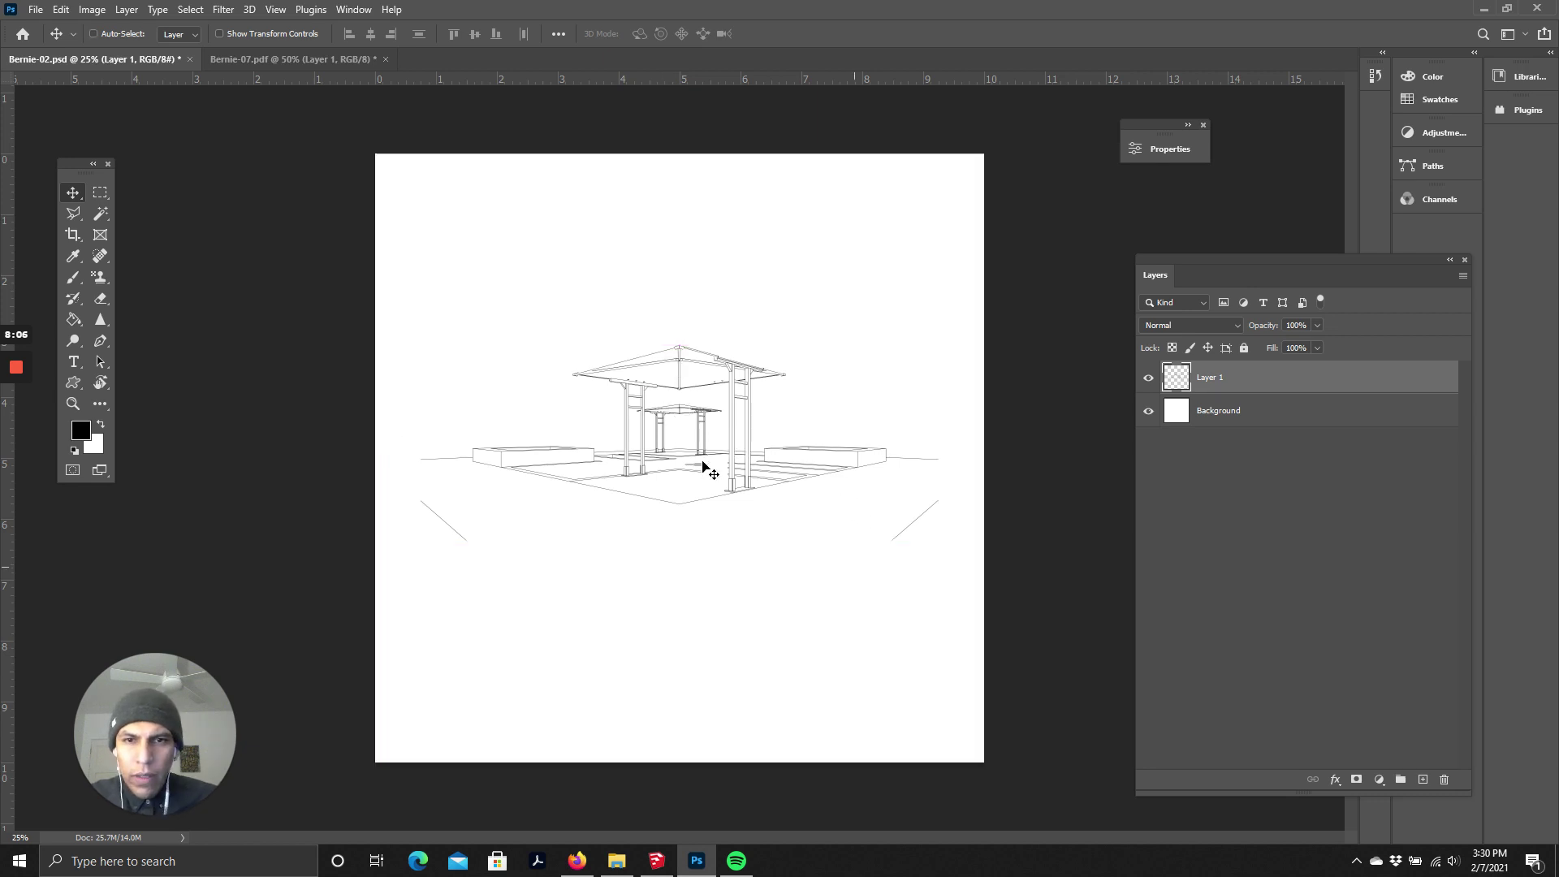
- Rename Layer 1 to Linework and briefly hide the white Background to check it
double_click(1211, 378)
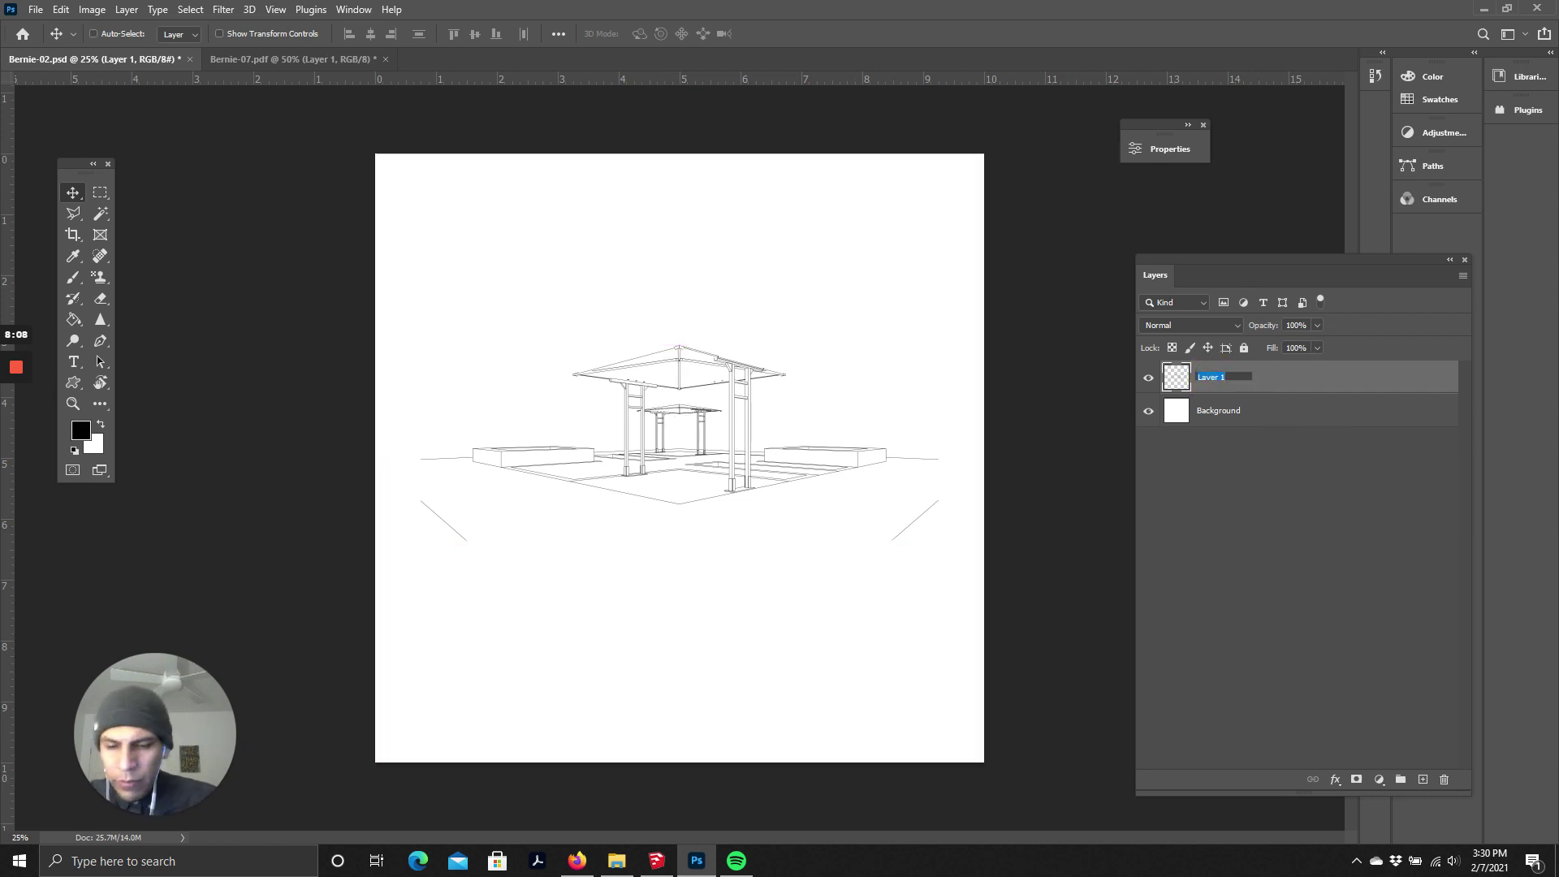
text(Linewor)
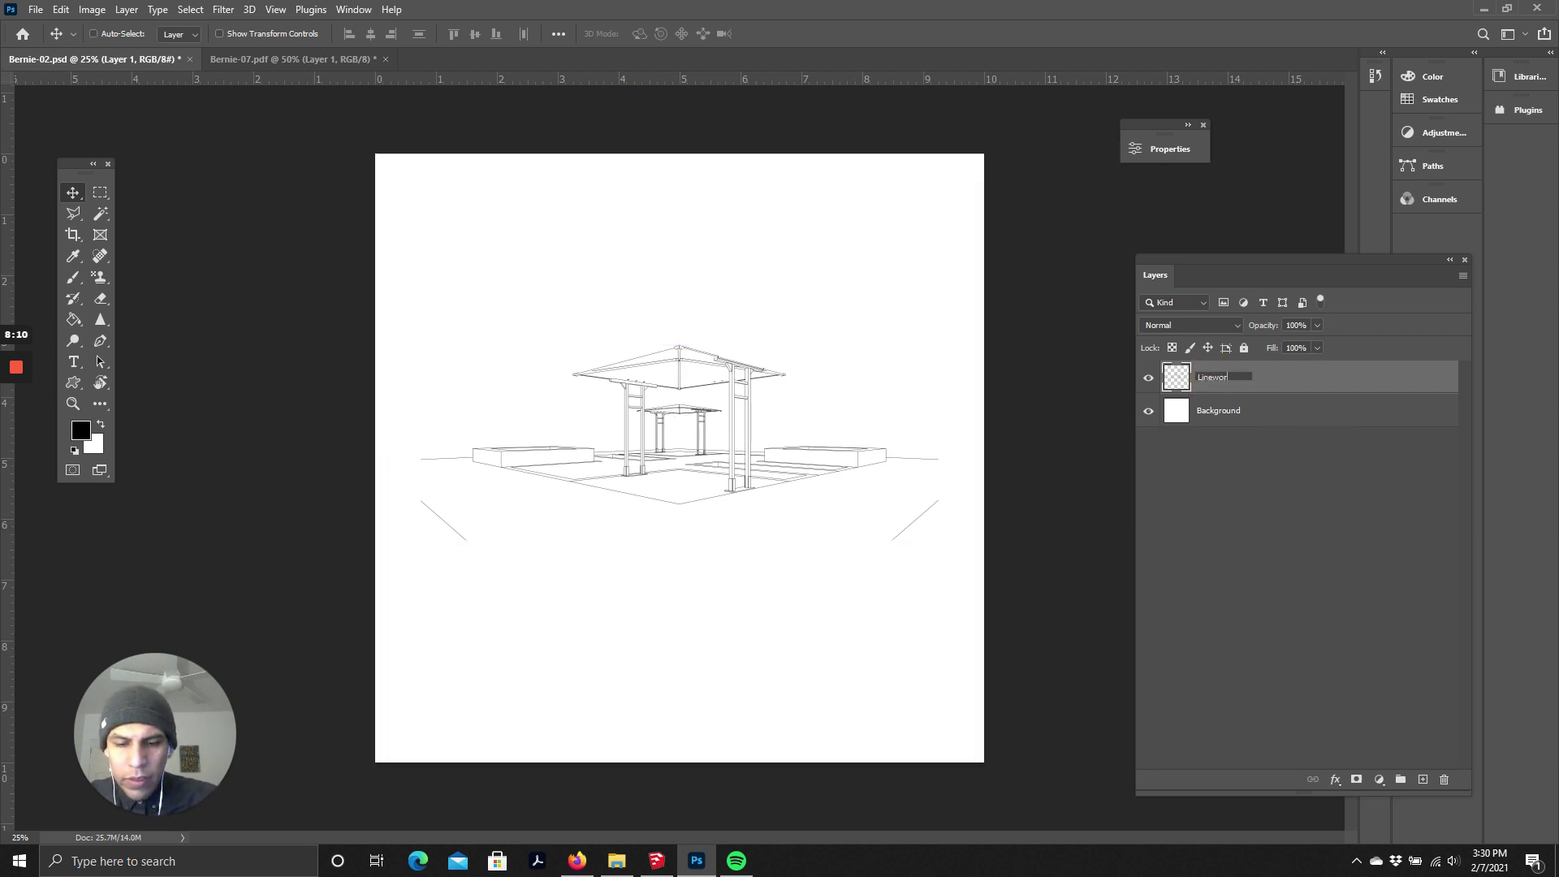
text(k)
key(Return)
click(1255, 480)
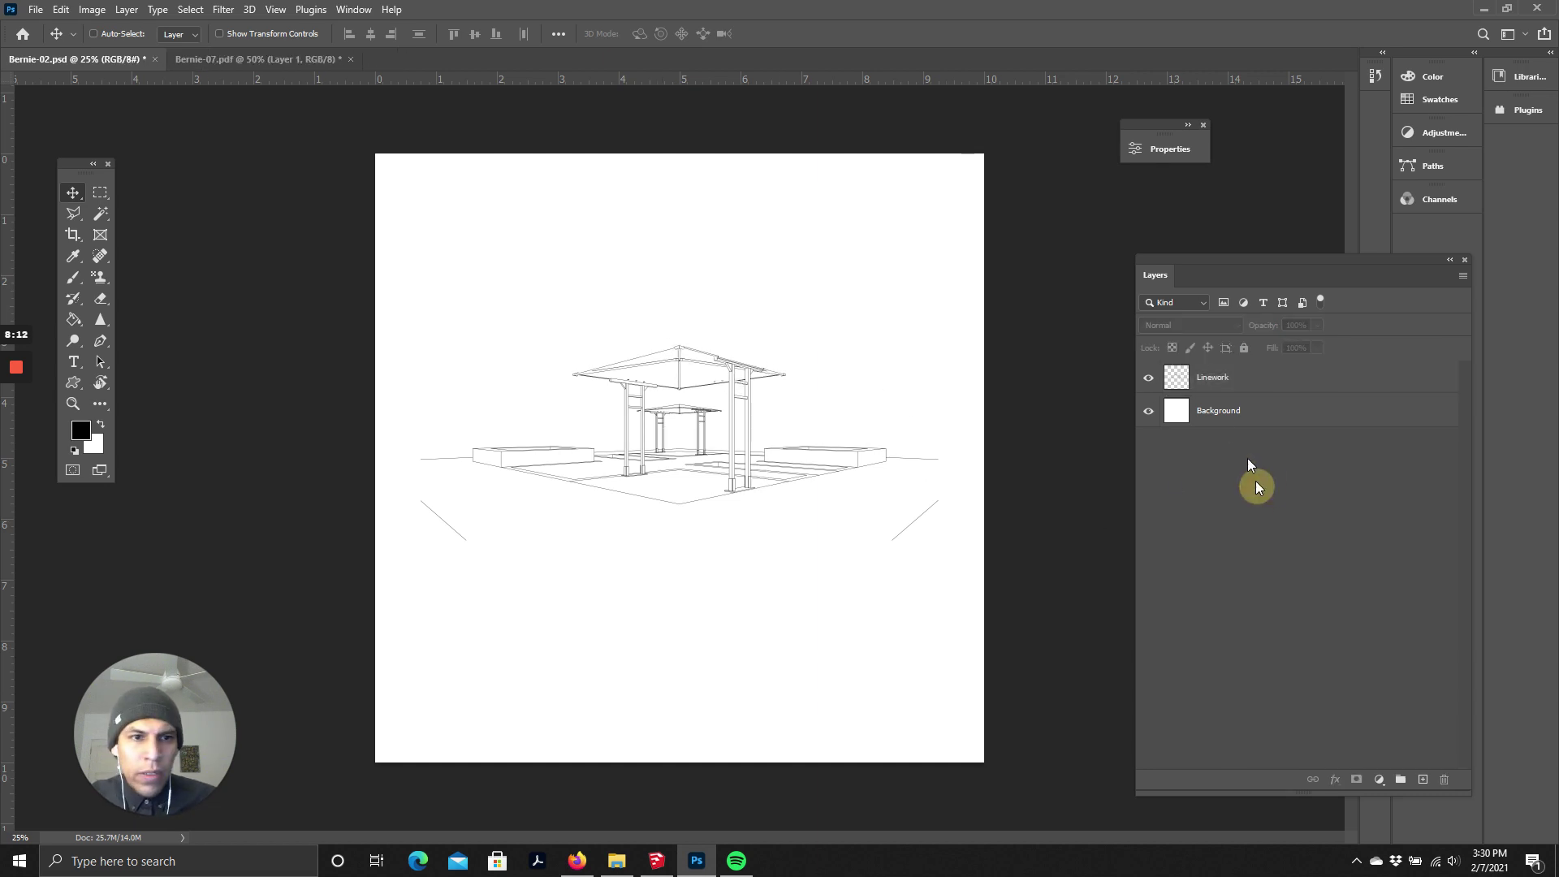
click(1207, 410)
click(1148, 411)
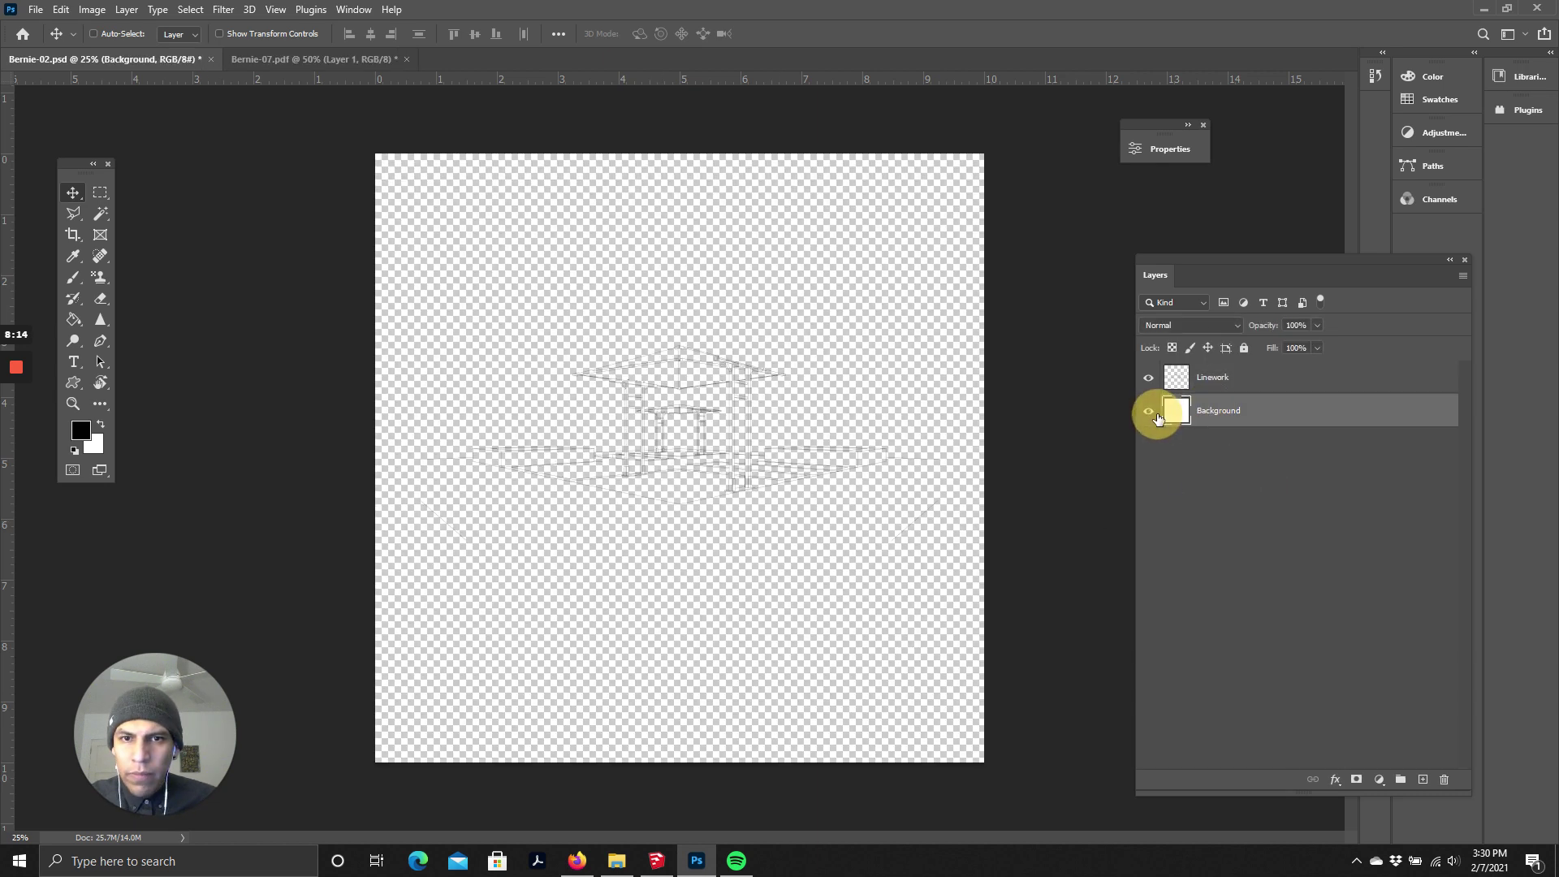
click(1149, 411)
- Add a new empty layer above Linework named Concrete
click(1206, 382)
click(1422, 779)
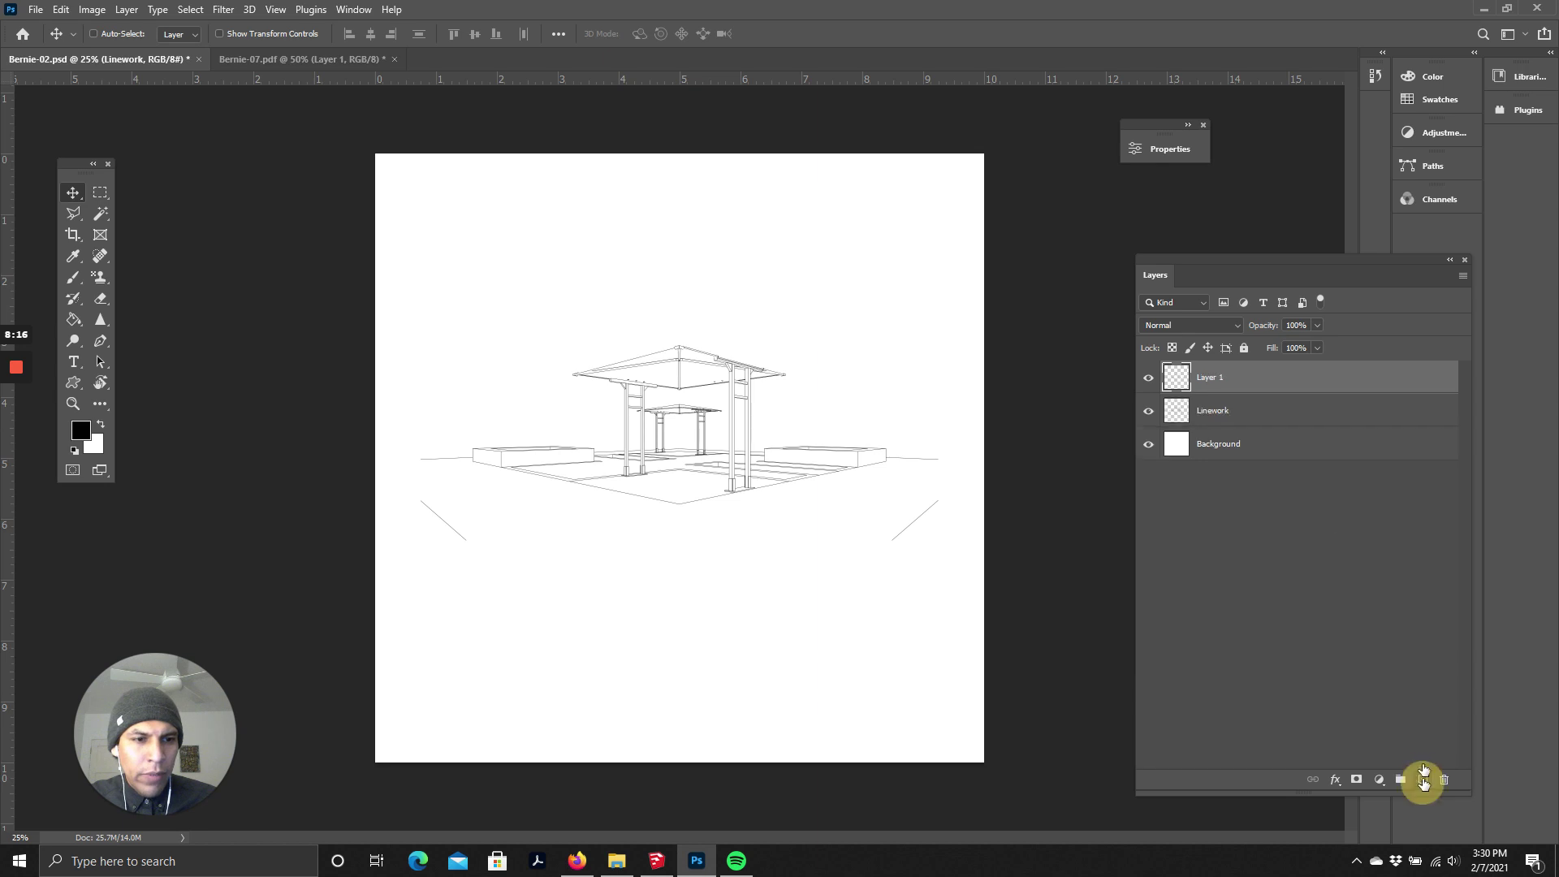
double_click(1210, 378)
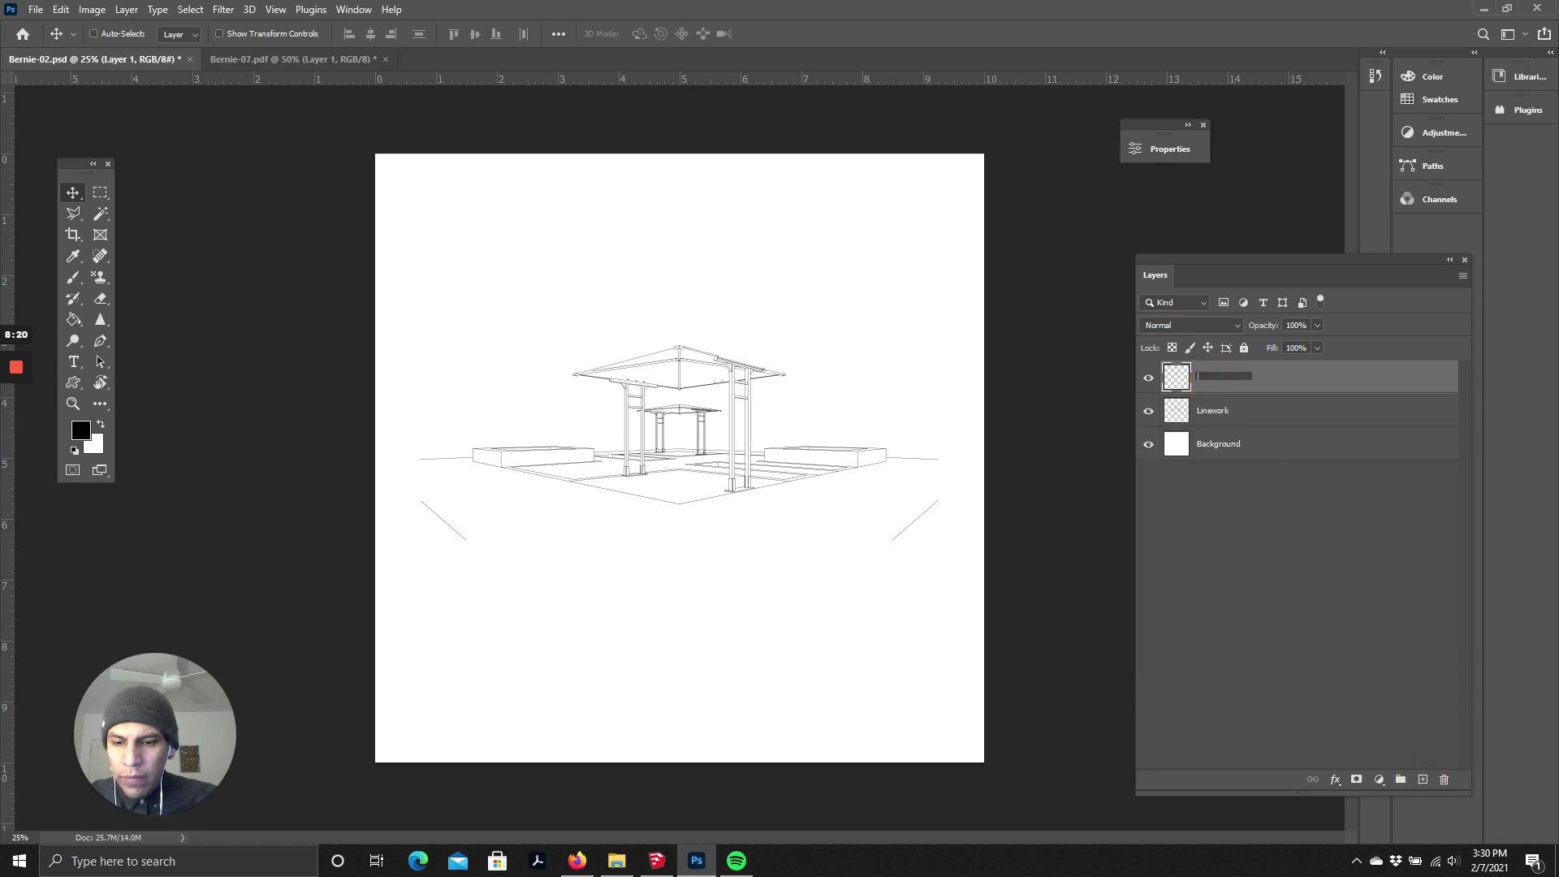
key(BackSpace)
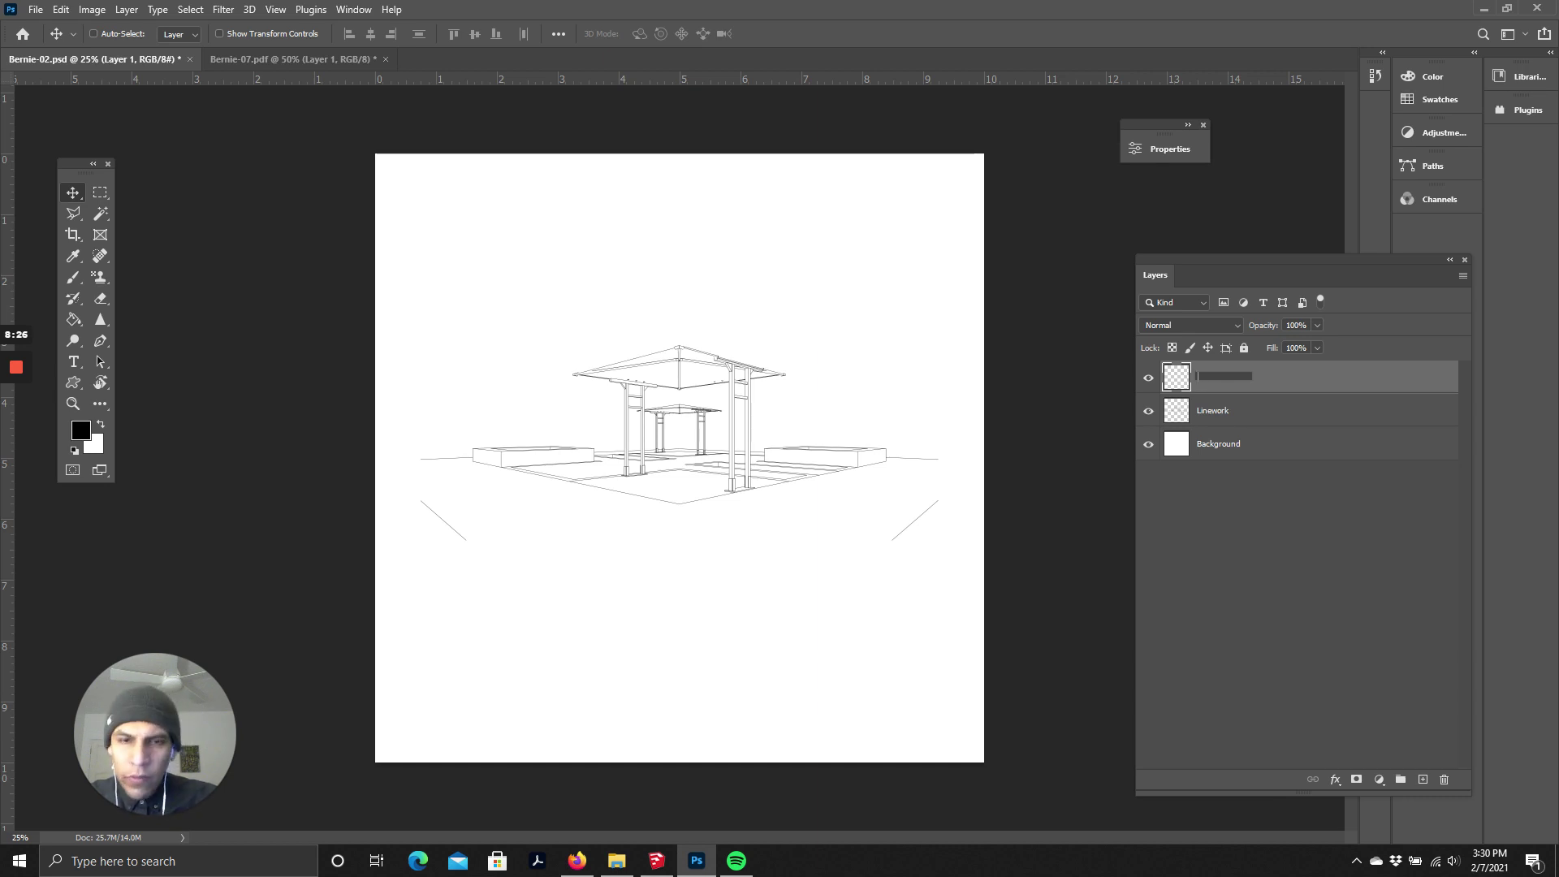
text(W)
key(BackSpace)
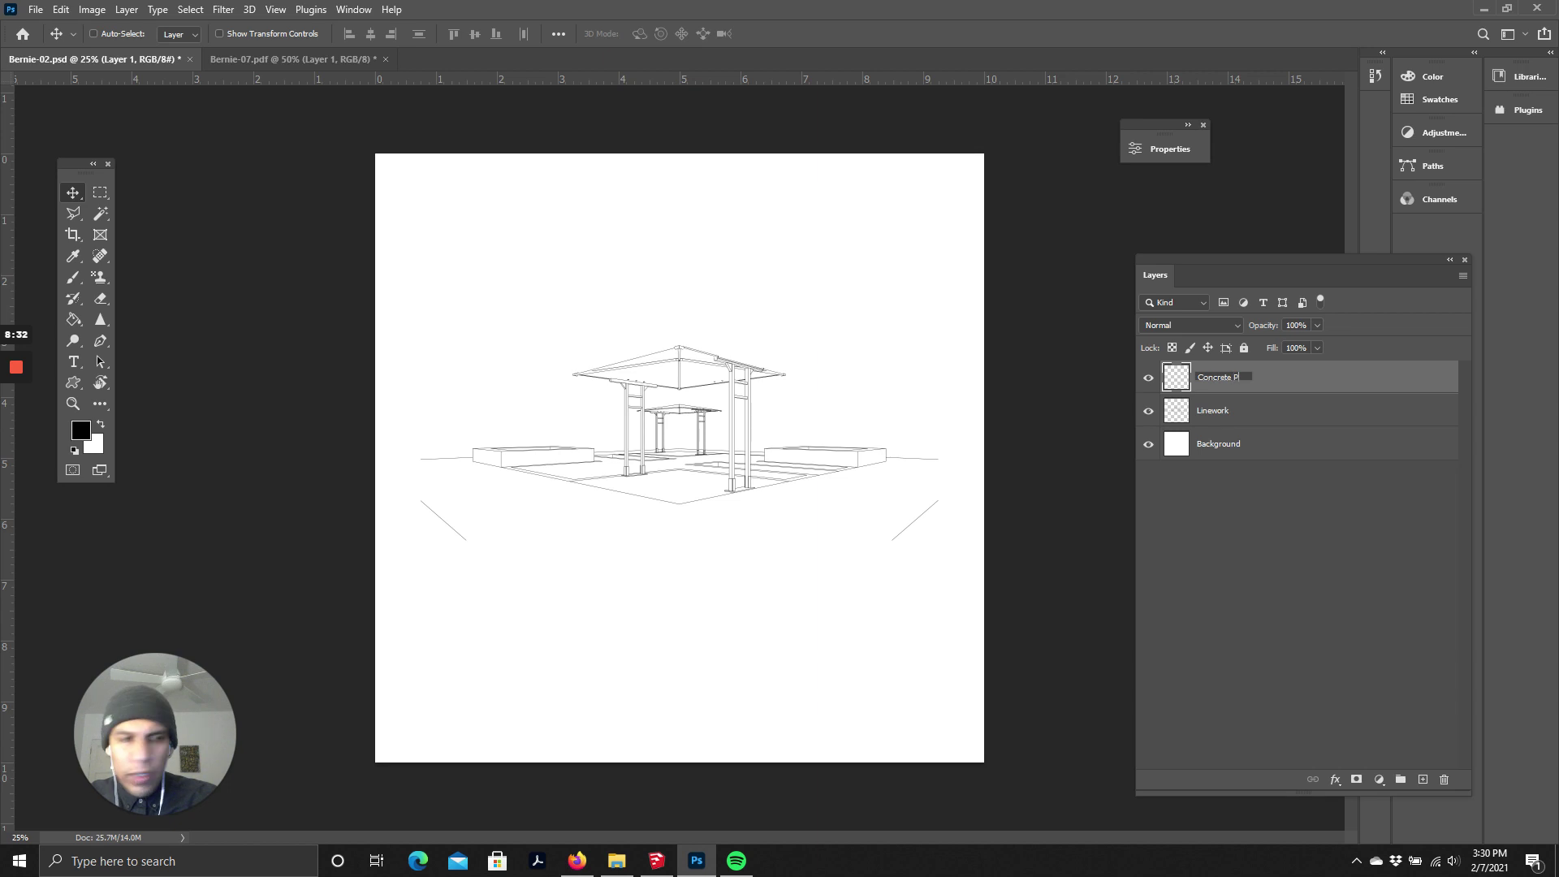
key(Return)
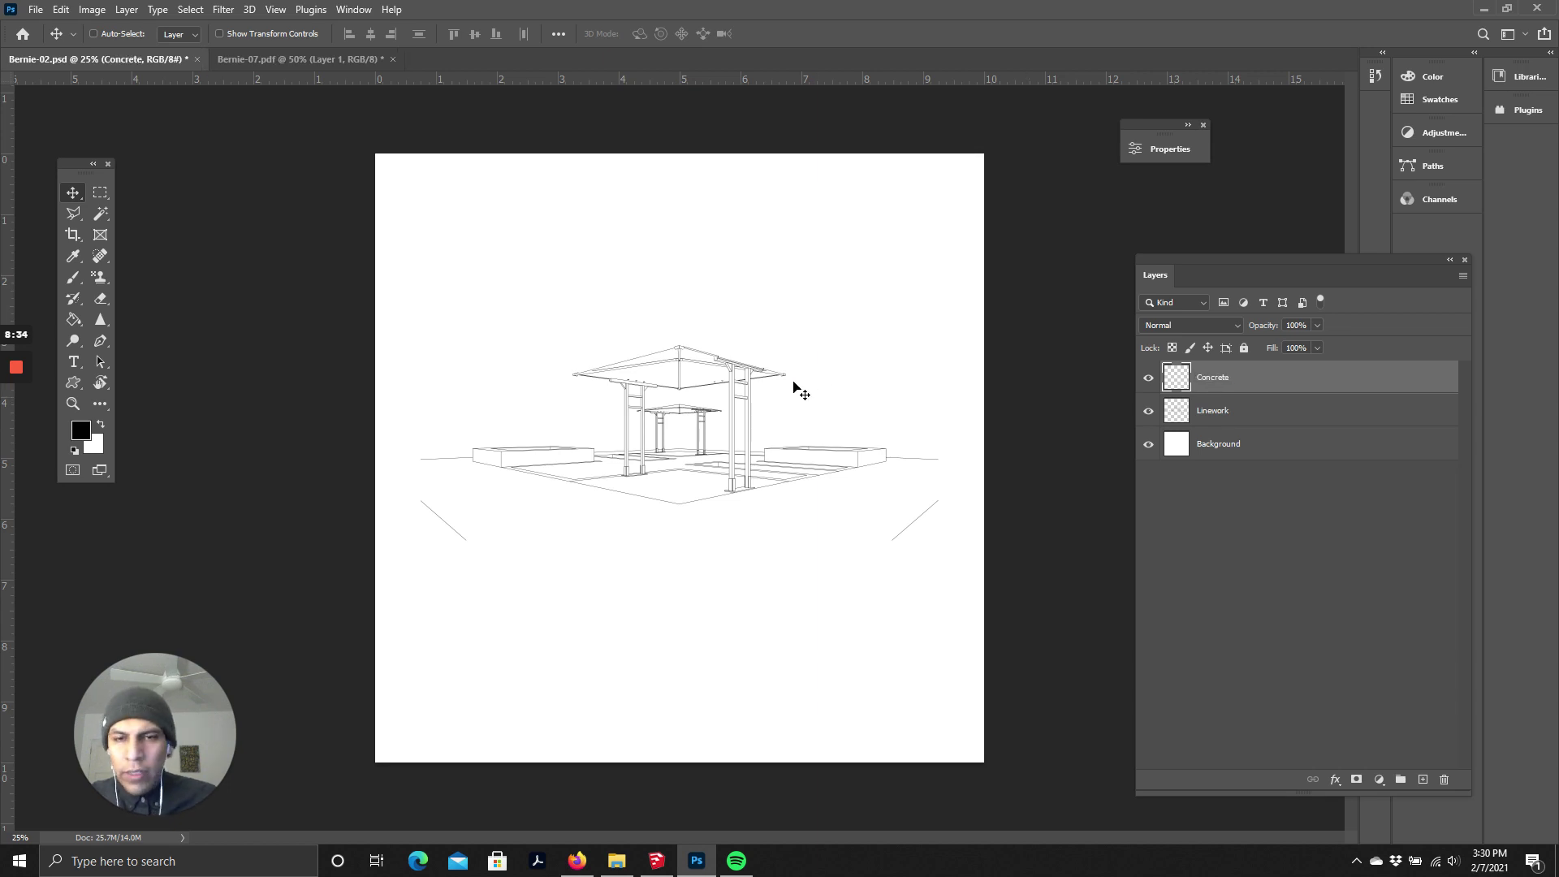
- Zoom in to 50% on the pavilion and make Linework the active layer
key(ctrl+plus)
scroll(626, 529, up, 2)
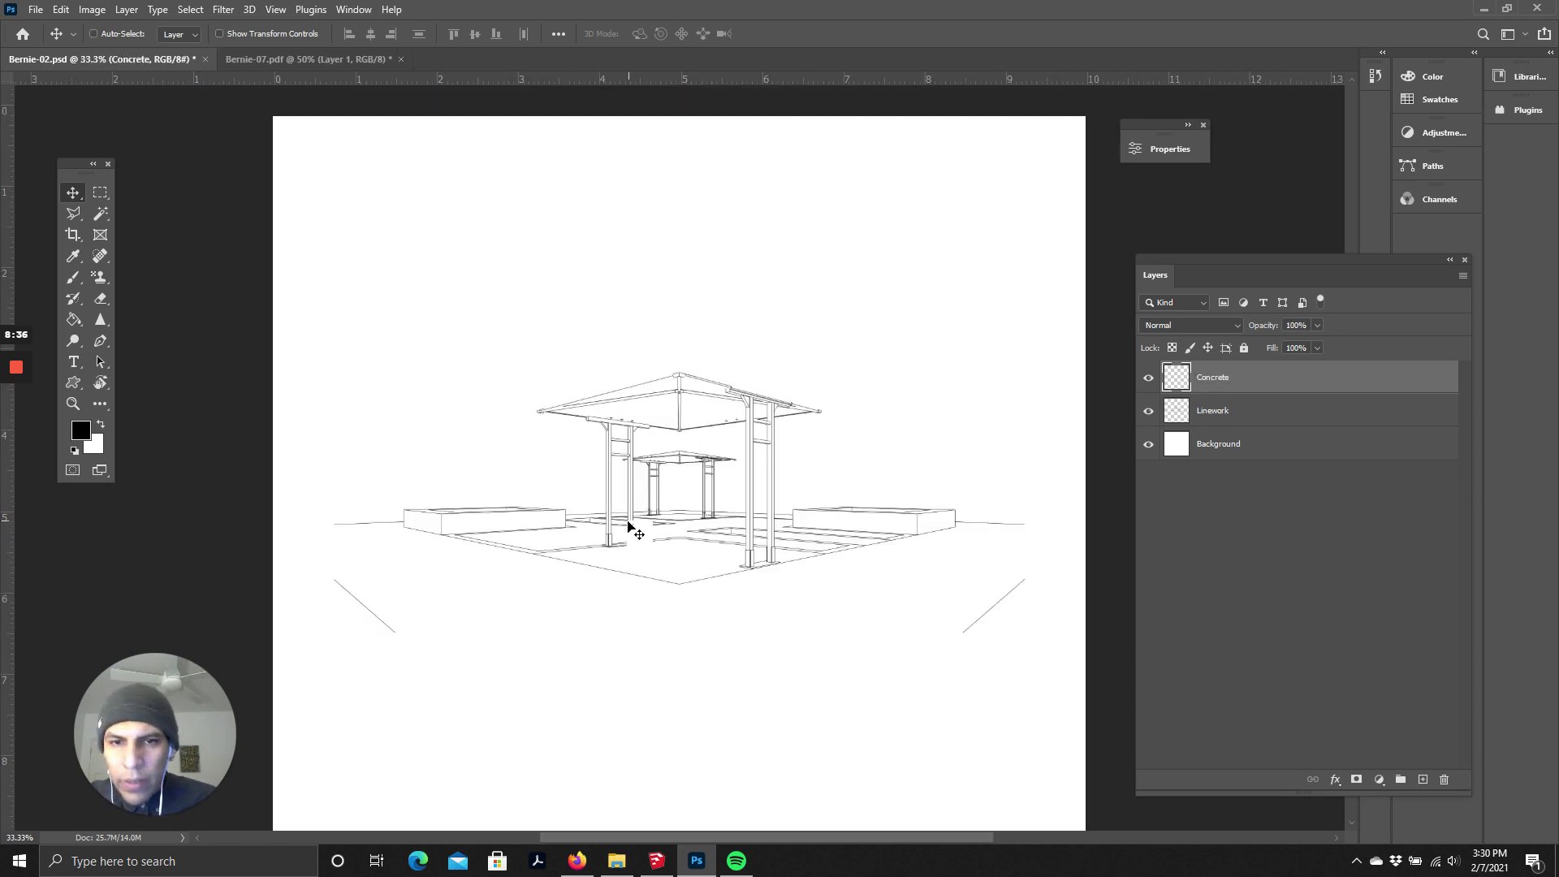
key(ctrl+plus)
scroll(778, 522, down, 1)
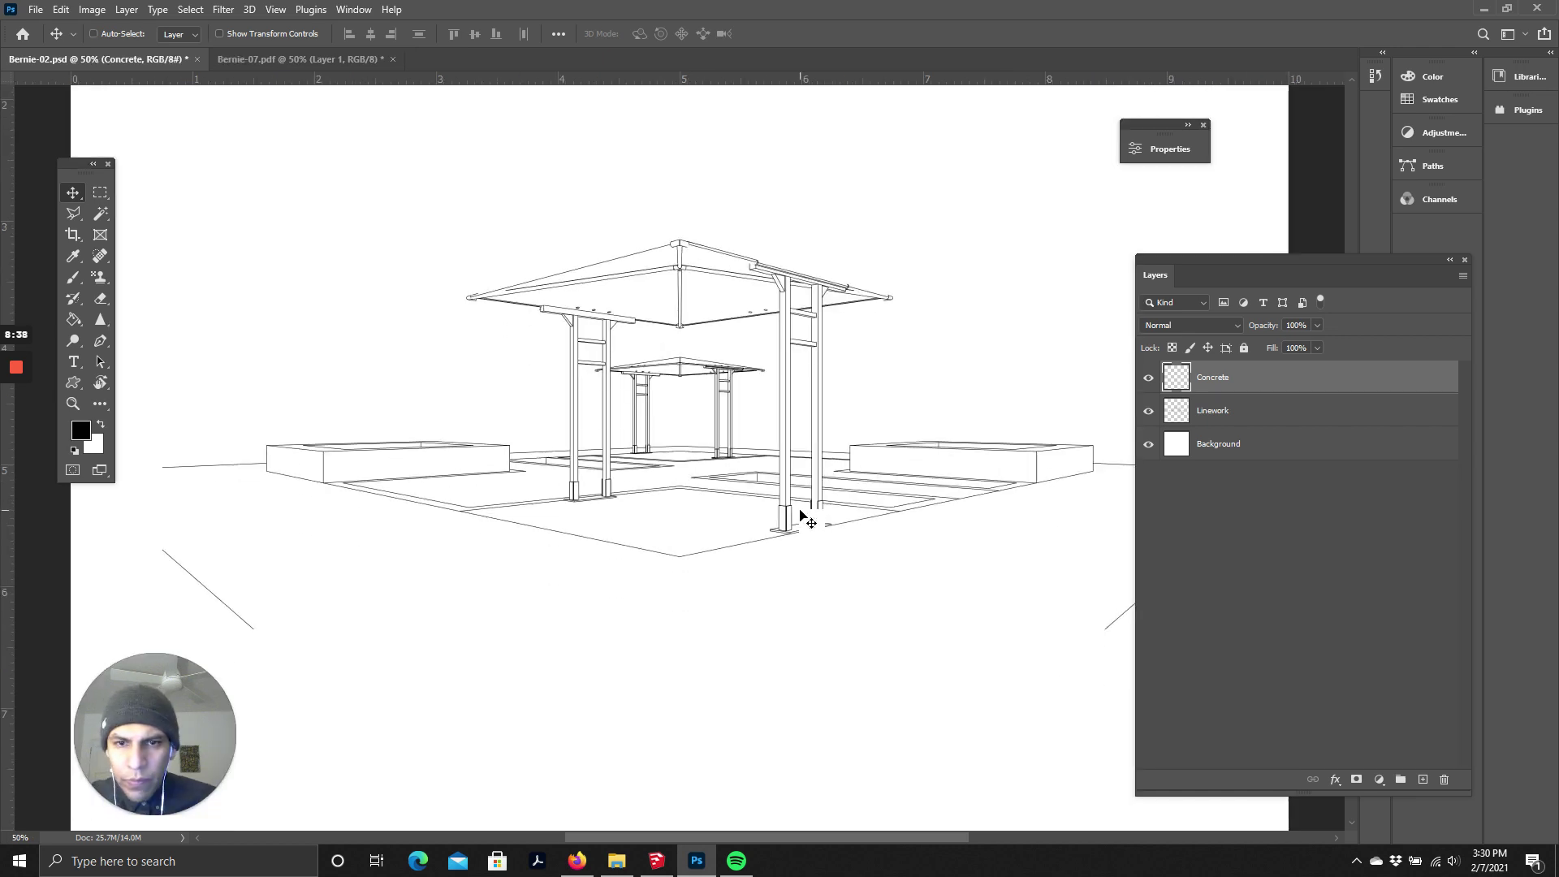
click(1226, 416)
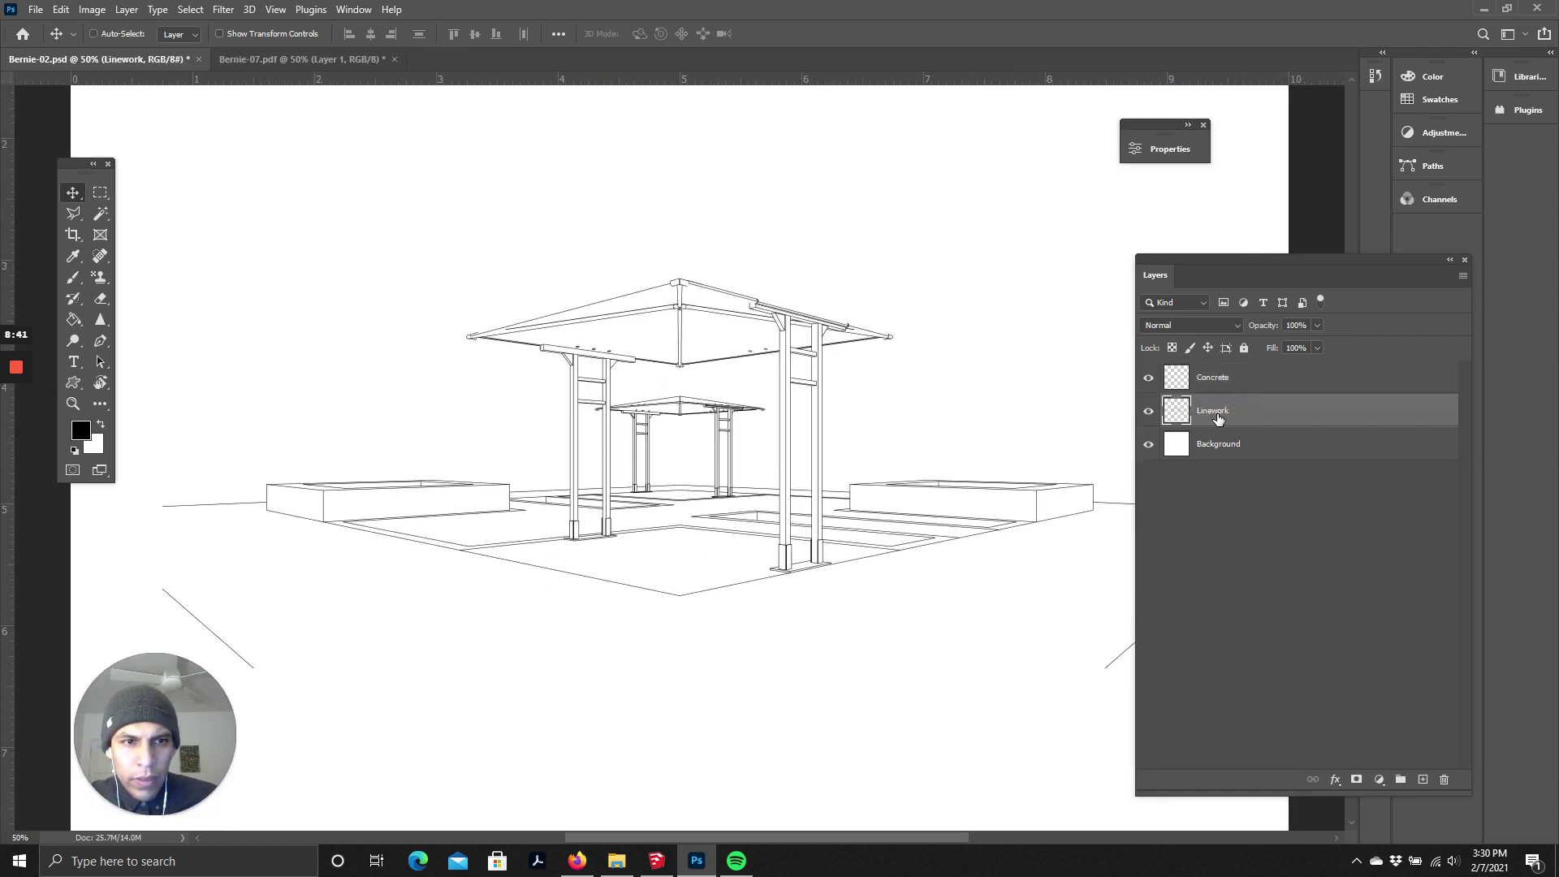
click(104, 216)
scroll(691, 621, up, 1)
key(ctrl+plus)
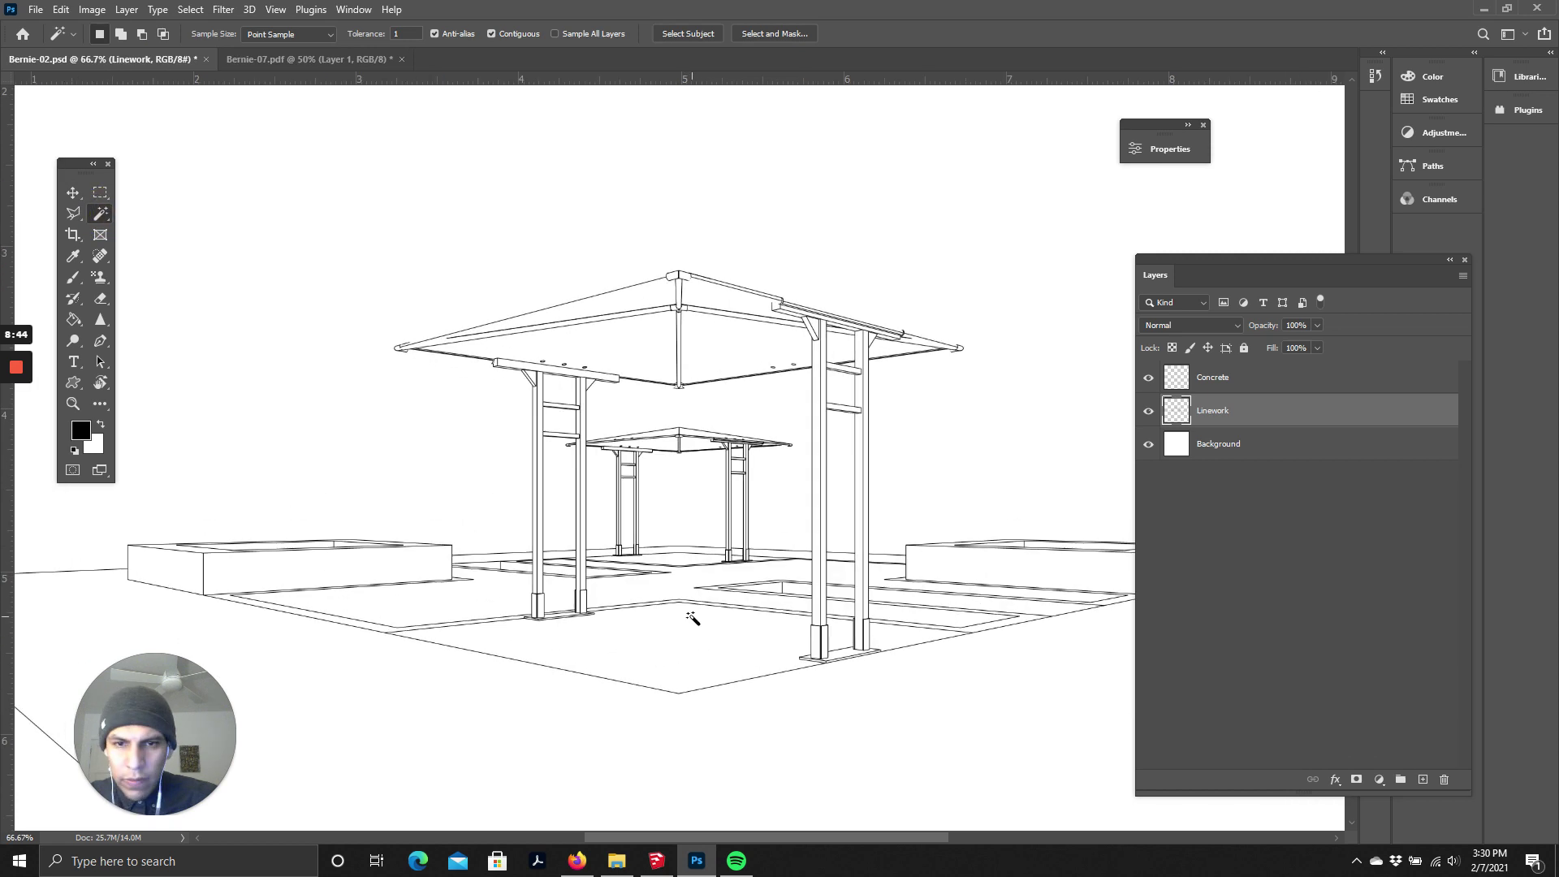
click(432, 598)
shift+click(597, 640)
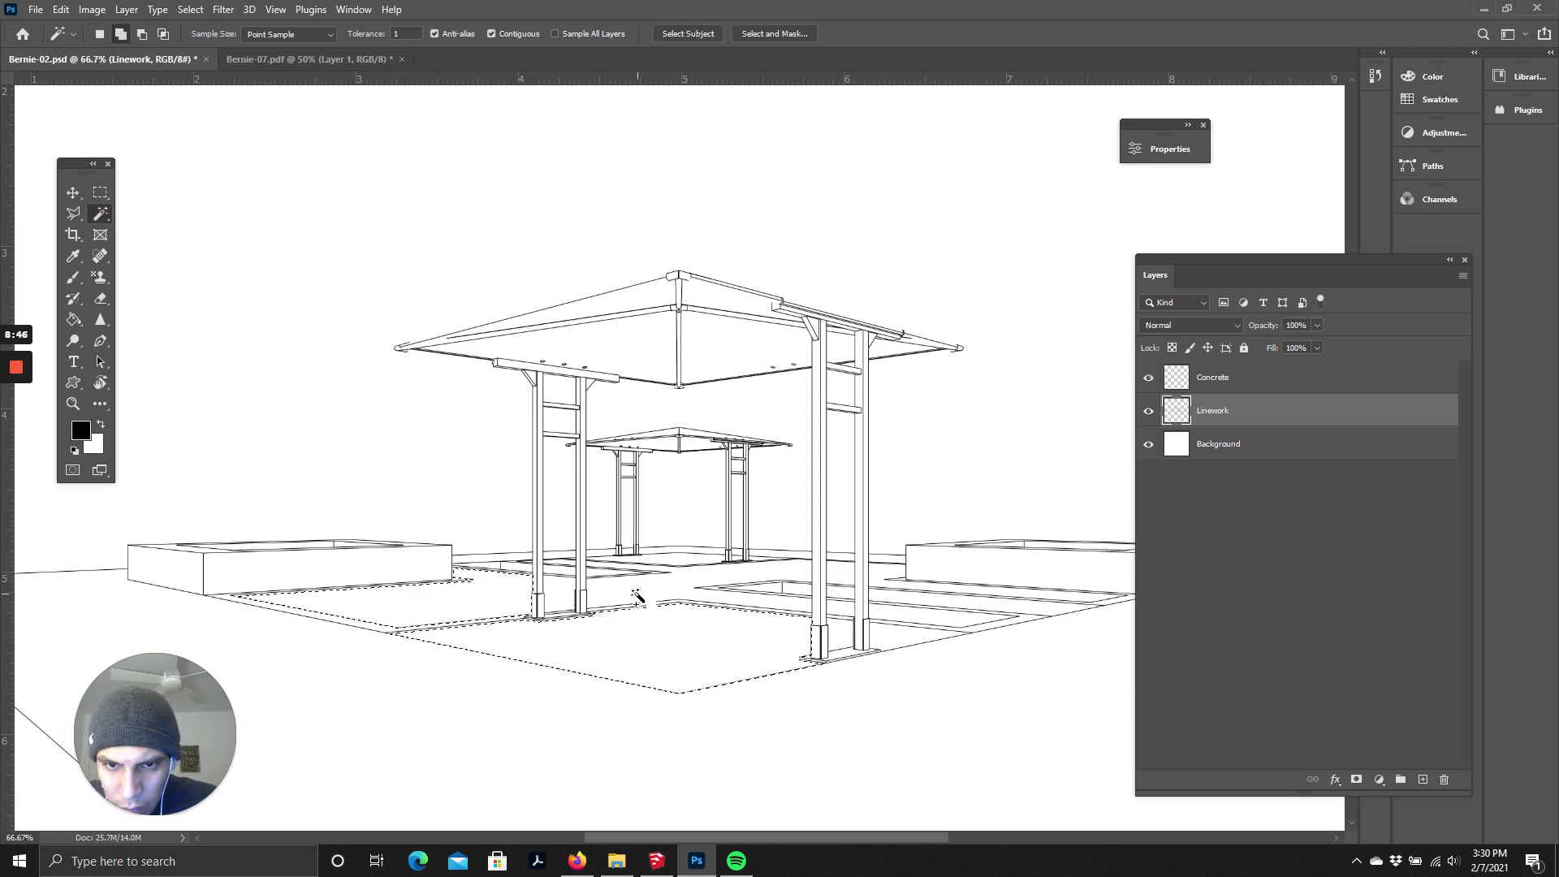
shift+click(641, 605)
key(ctrl+plus)
key(ctrl+plus)
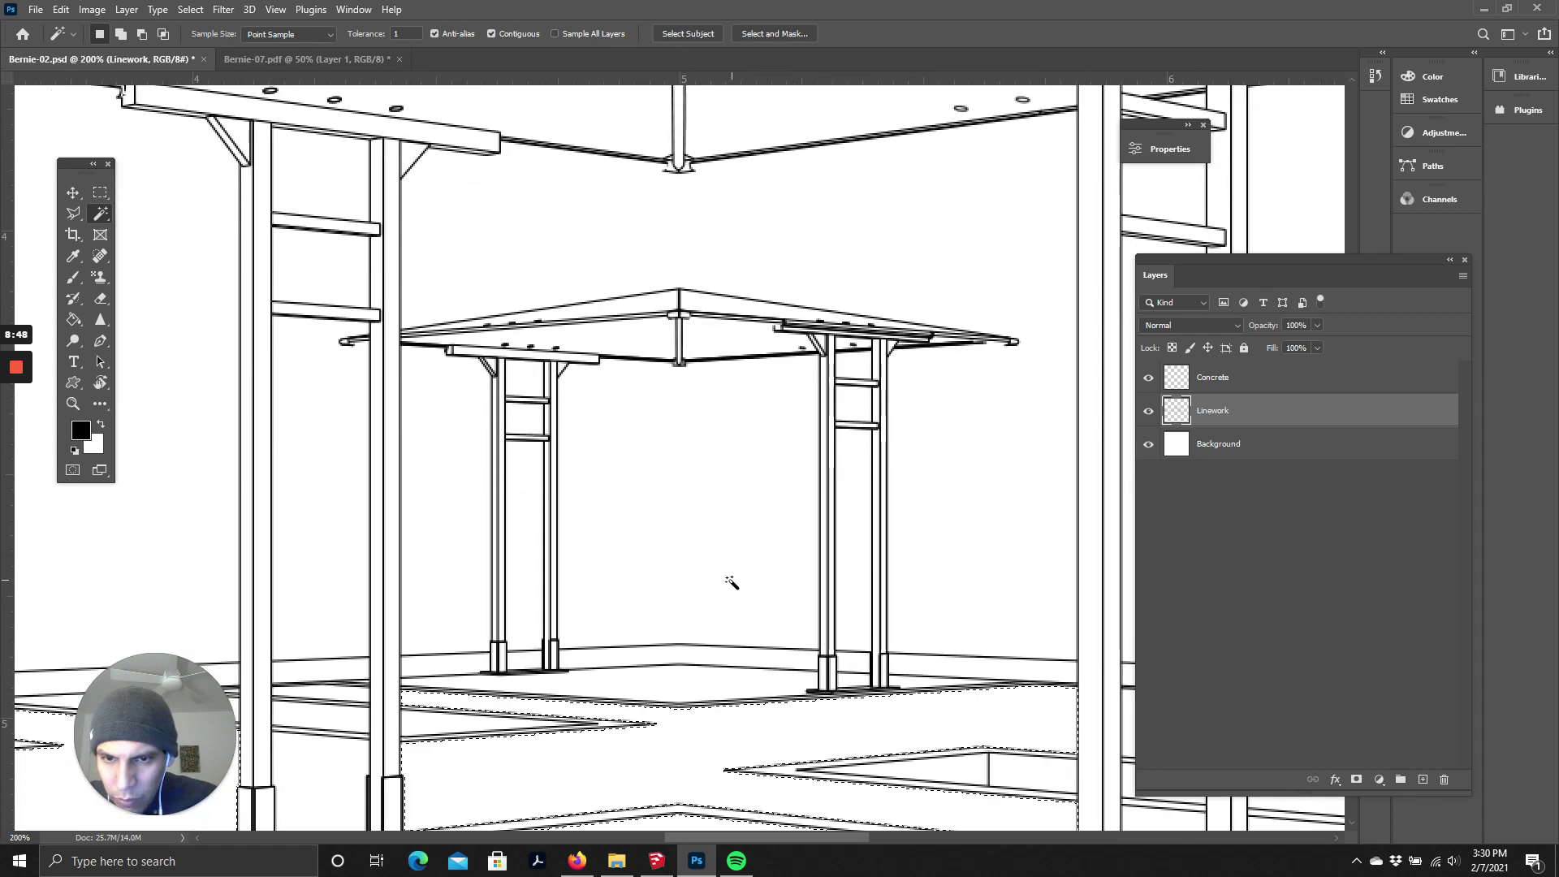
scroll(722, 636, down, 3)
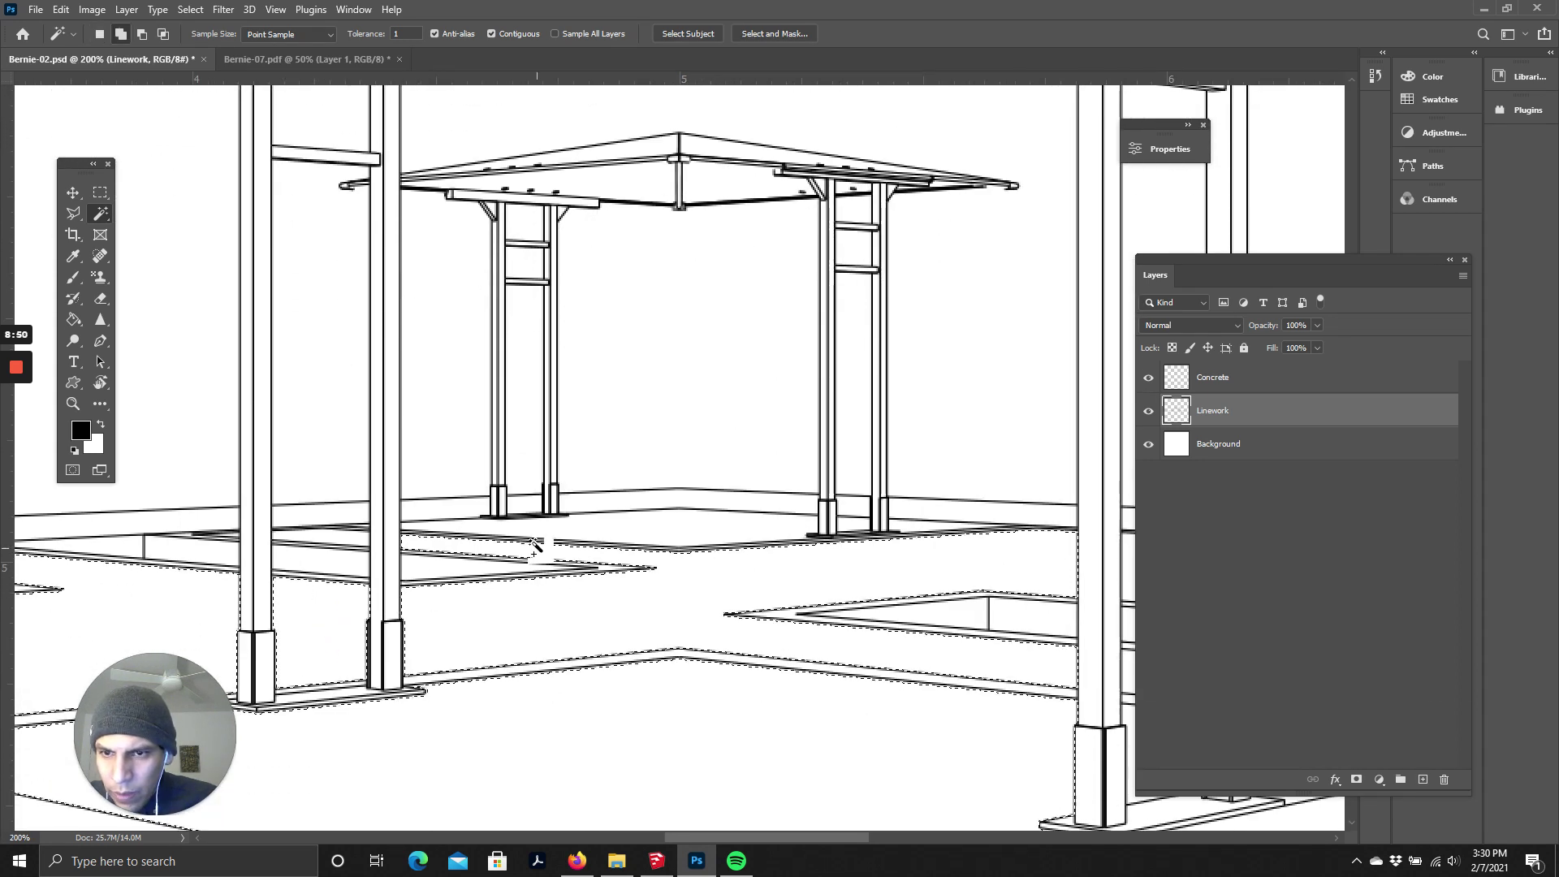
shift+click(598, 527)
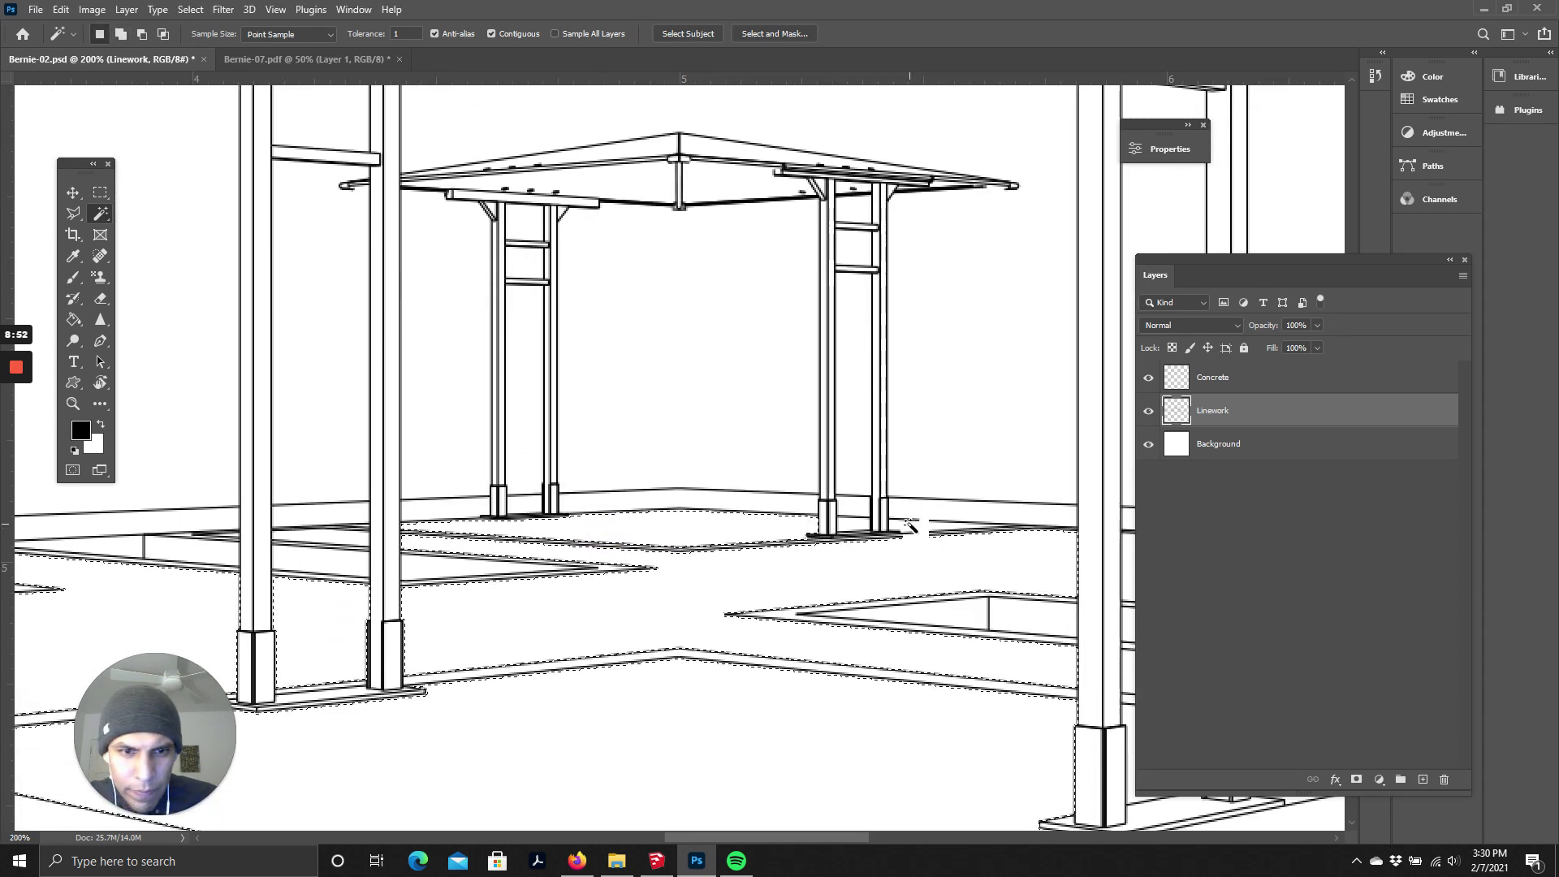
shift+click(847, 525)
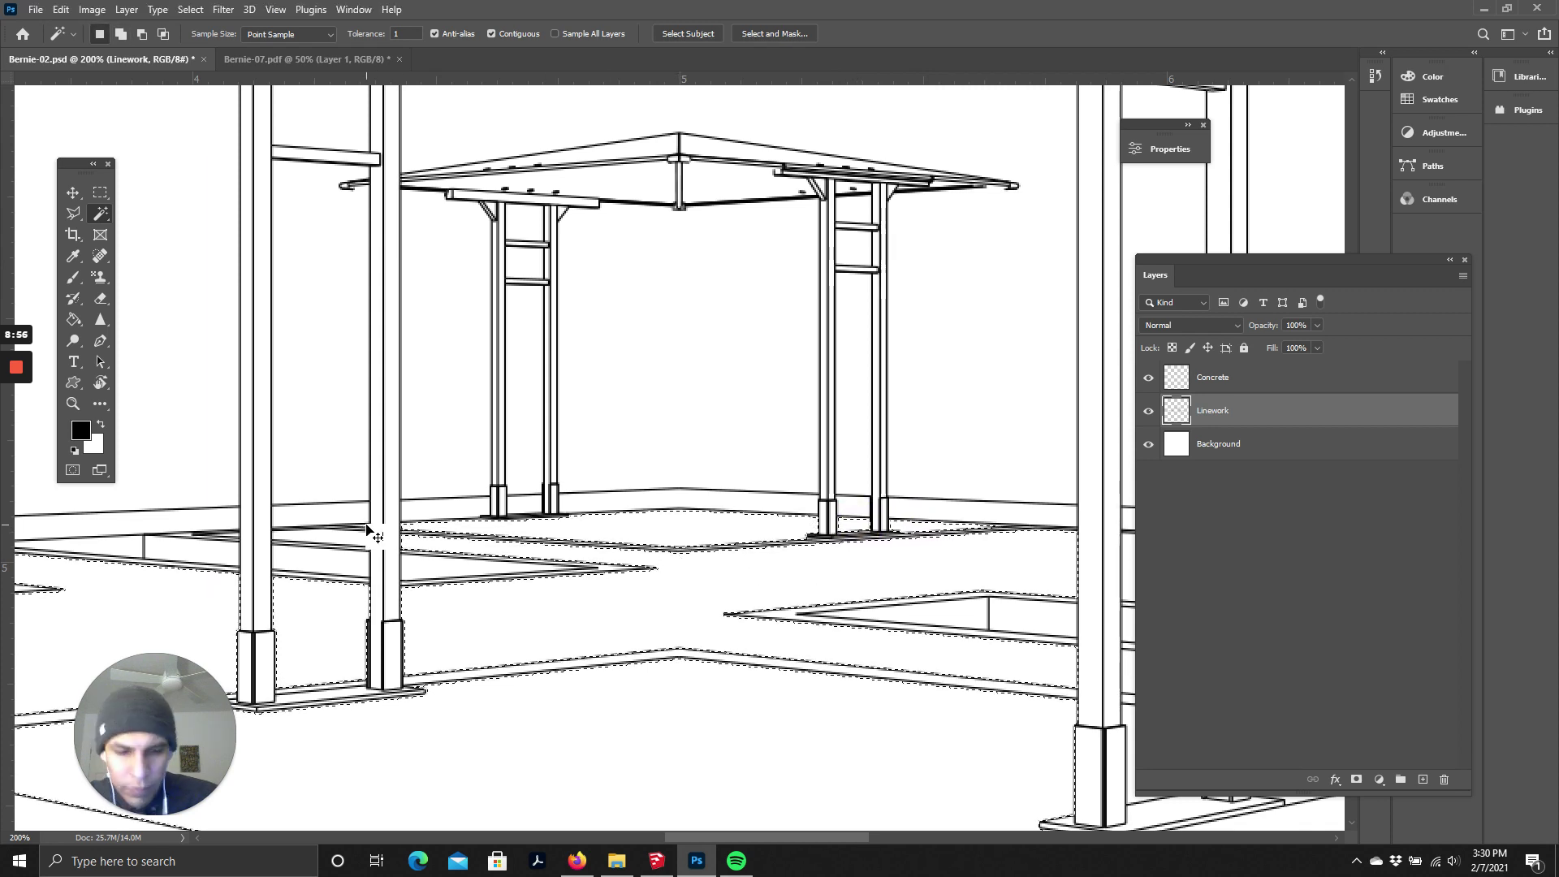
key(ctrl+plus)
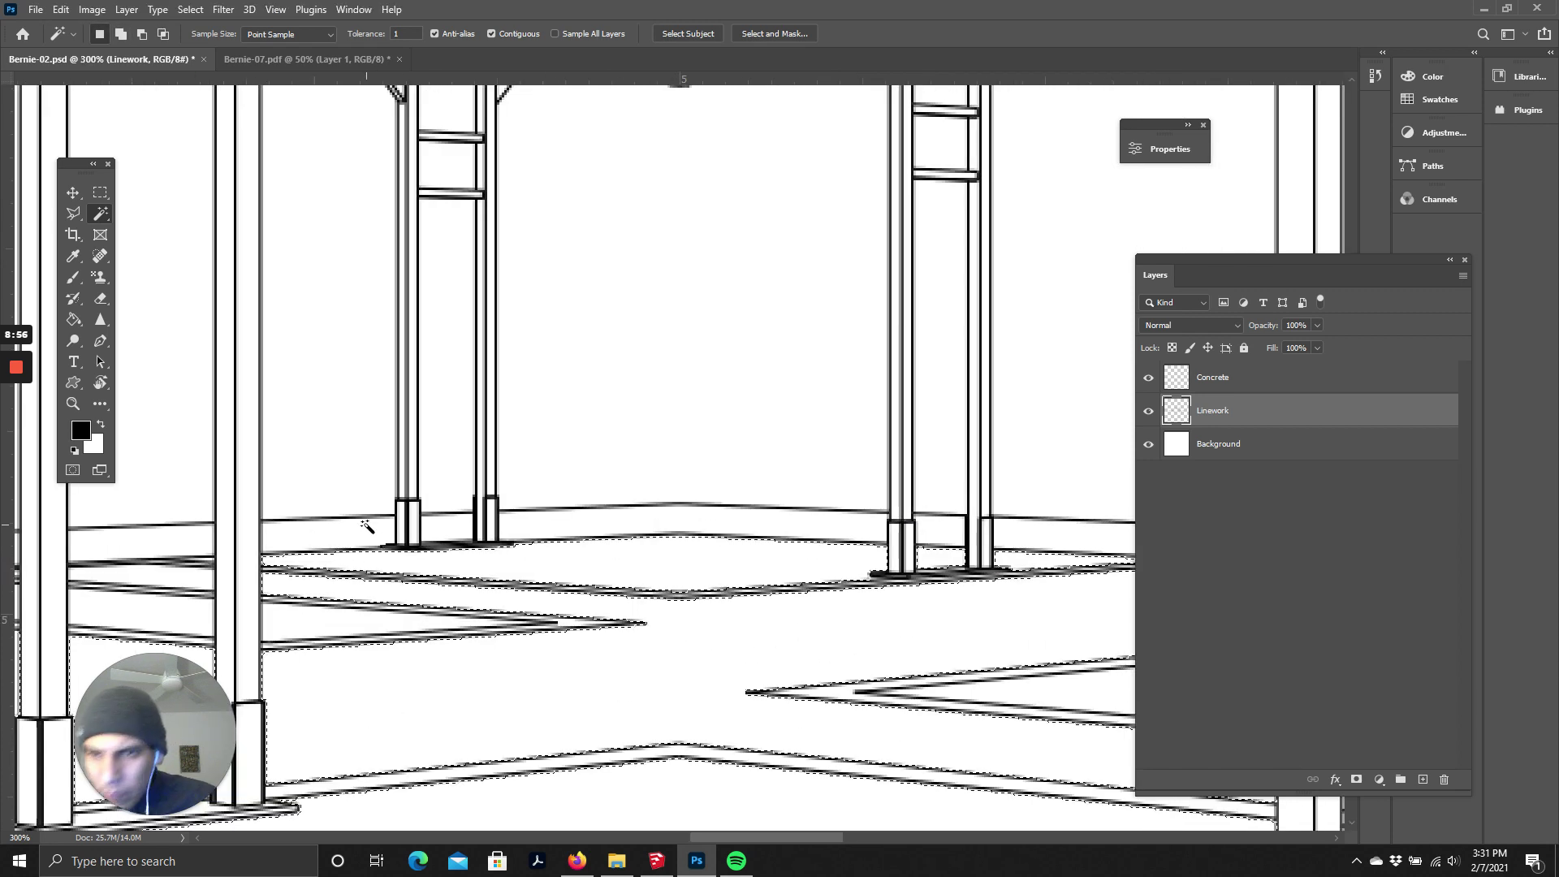
shift+click(207, 559)
key(ctrl+minus)
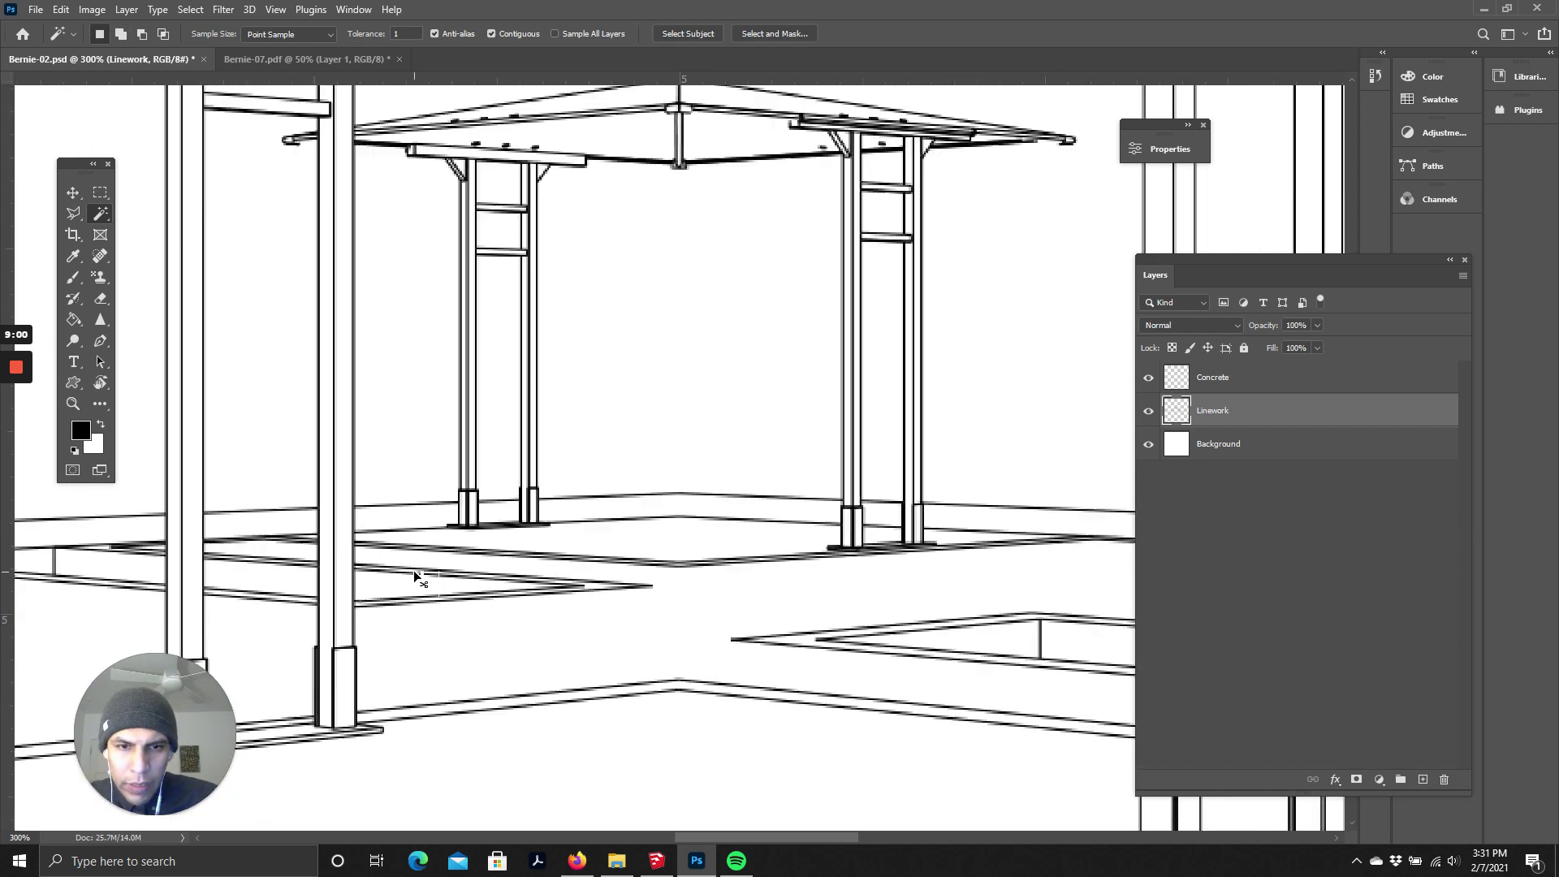
key(ctrl+minus)
key(ctrl+minus)
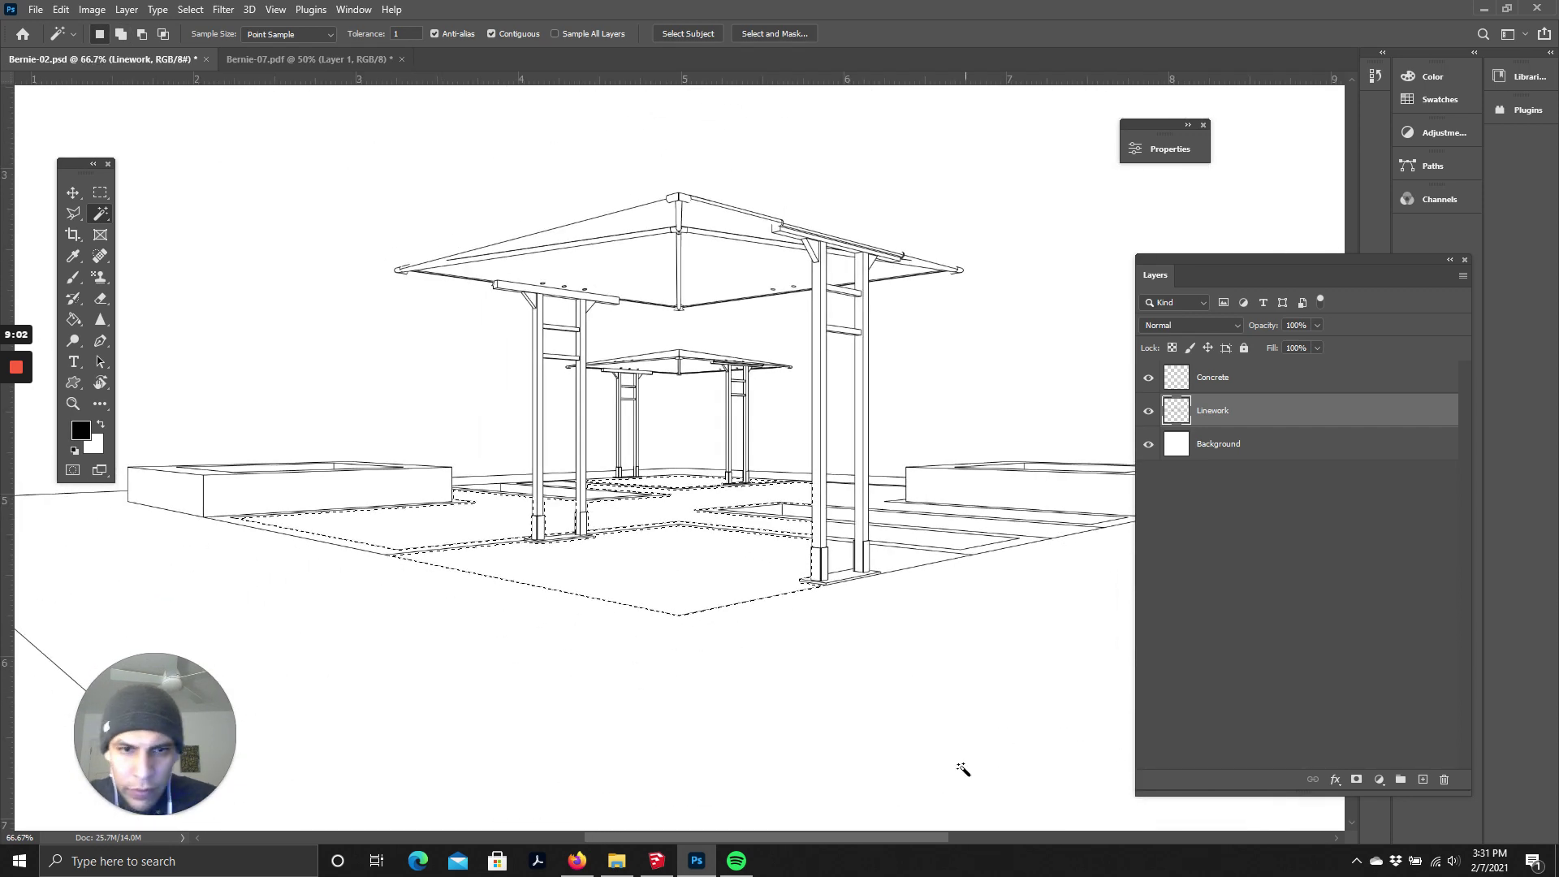
shift+click(843, 556)
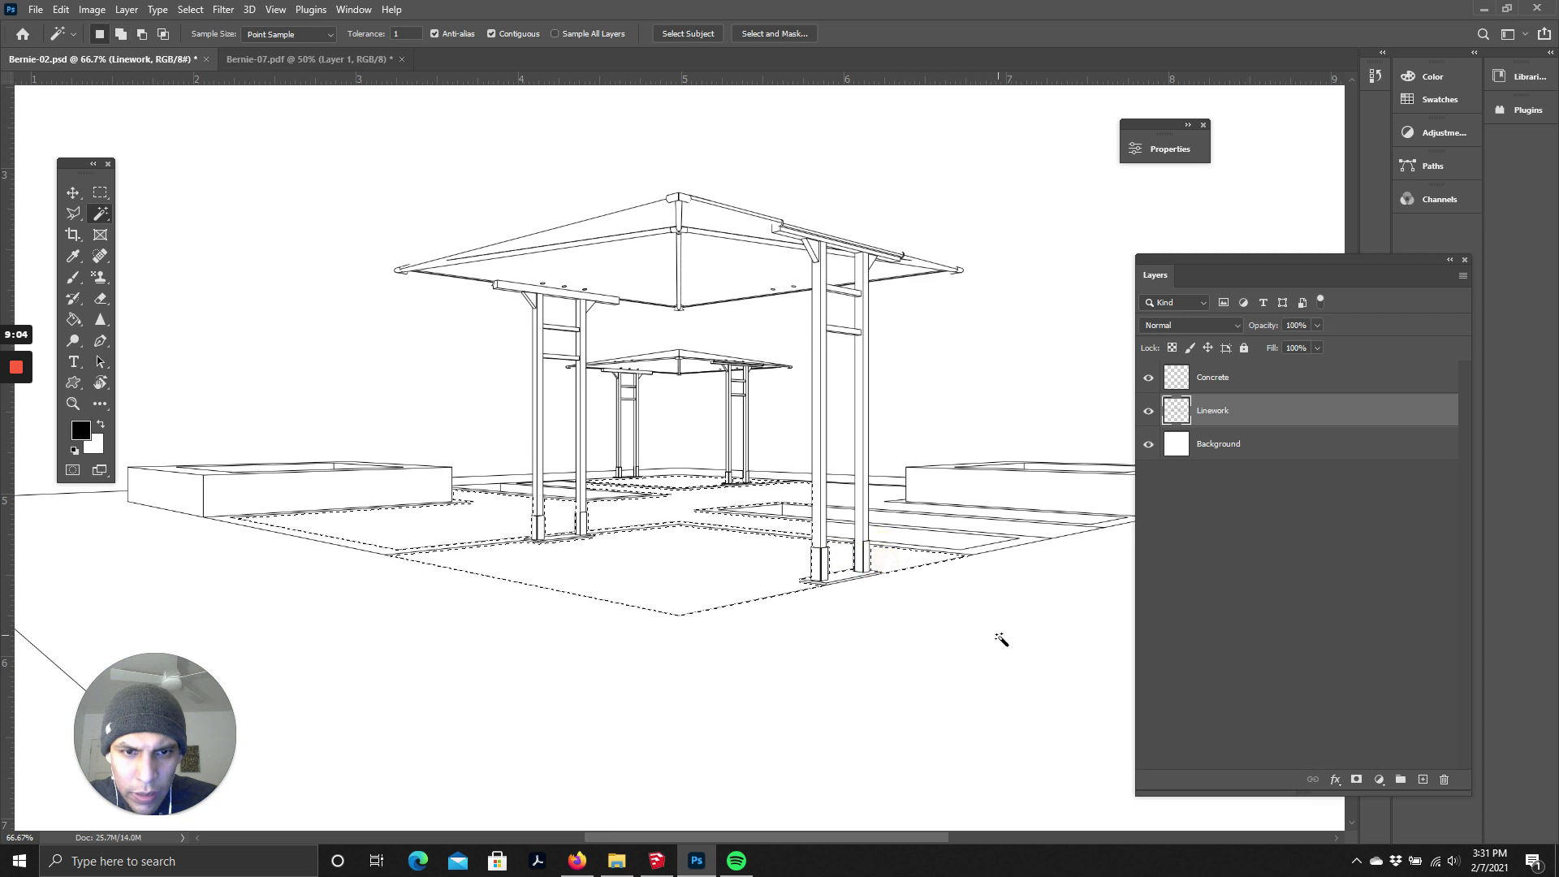
scroll(1012, 609, up, 2)
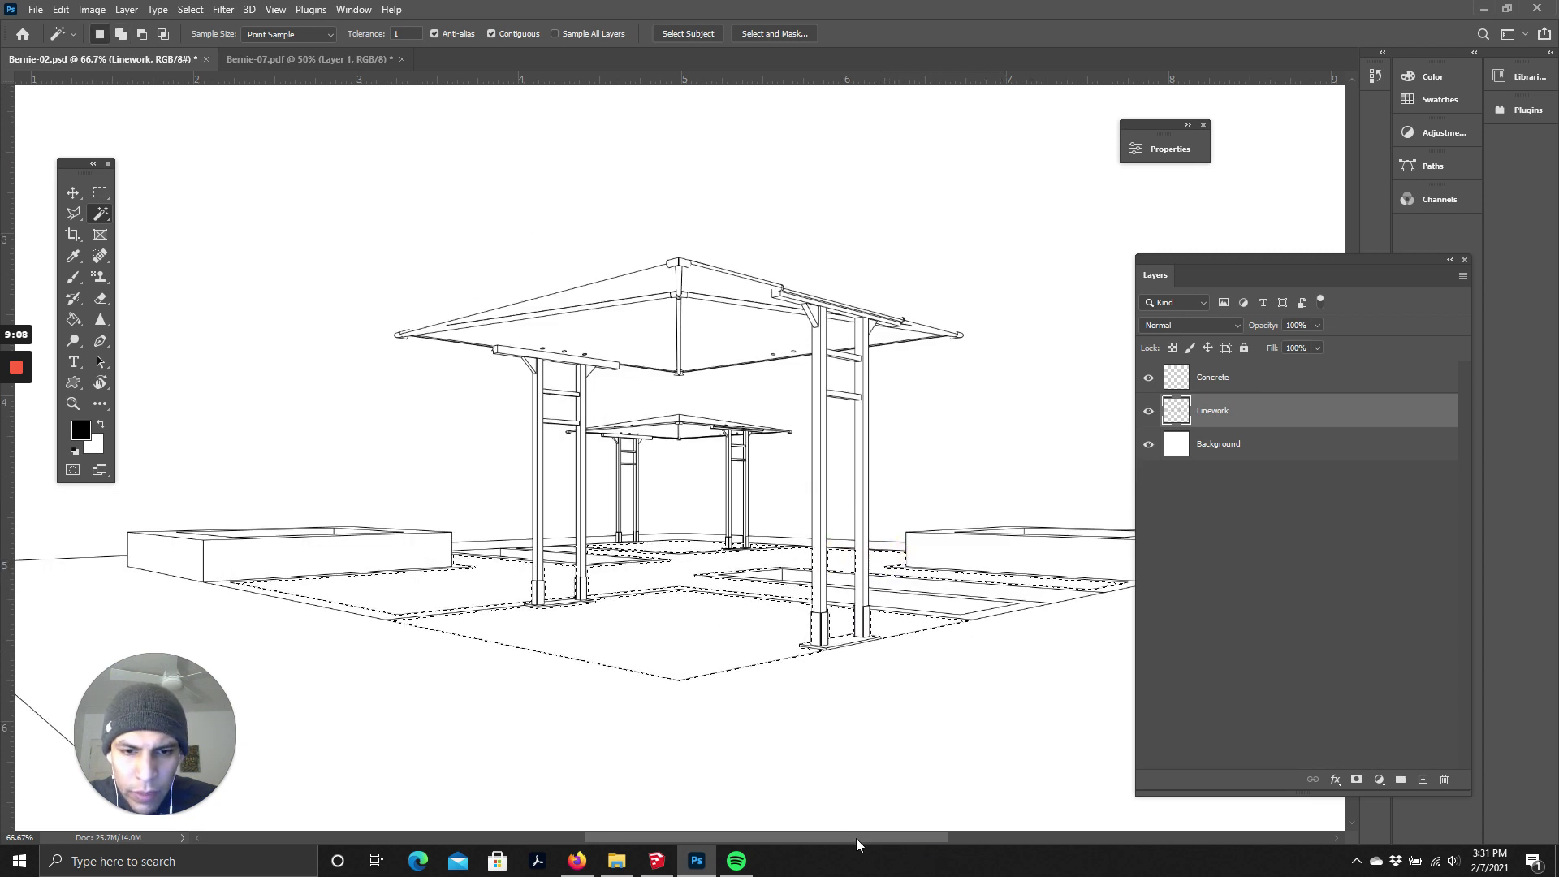
mouse_move(856, 838)
mouse_down()
mouse_move(938, 841)
mouse_move(841, 832)
mouse_move(874, 831)
mouse_up()
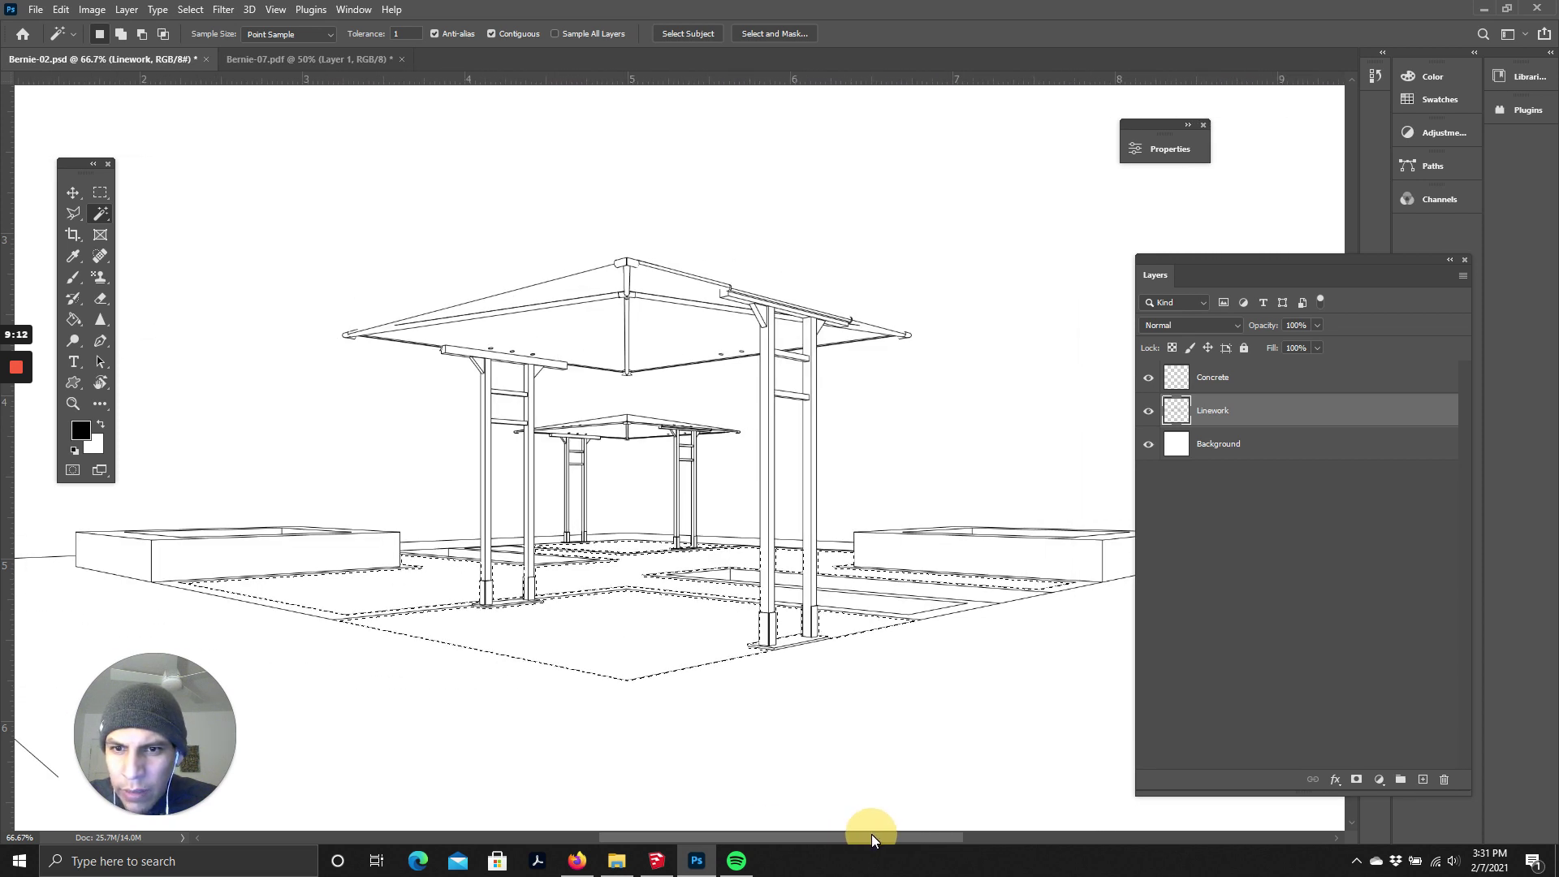
scroll(658, 650, up, 1)
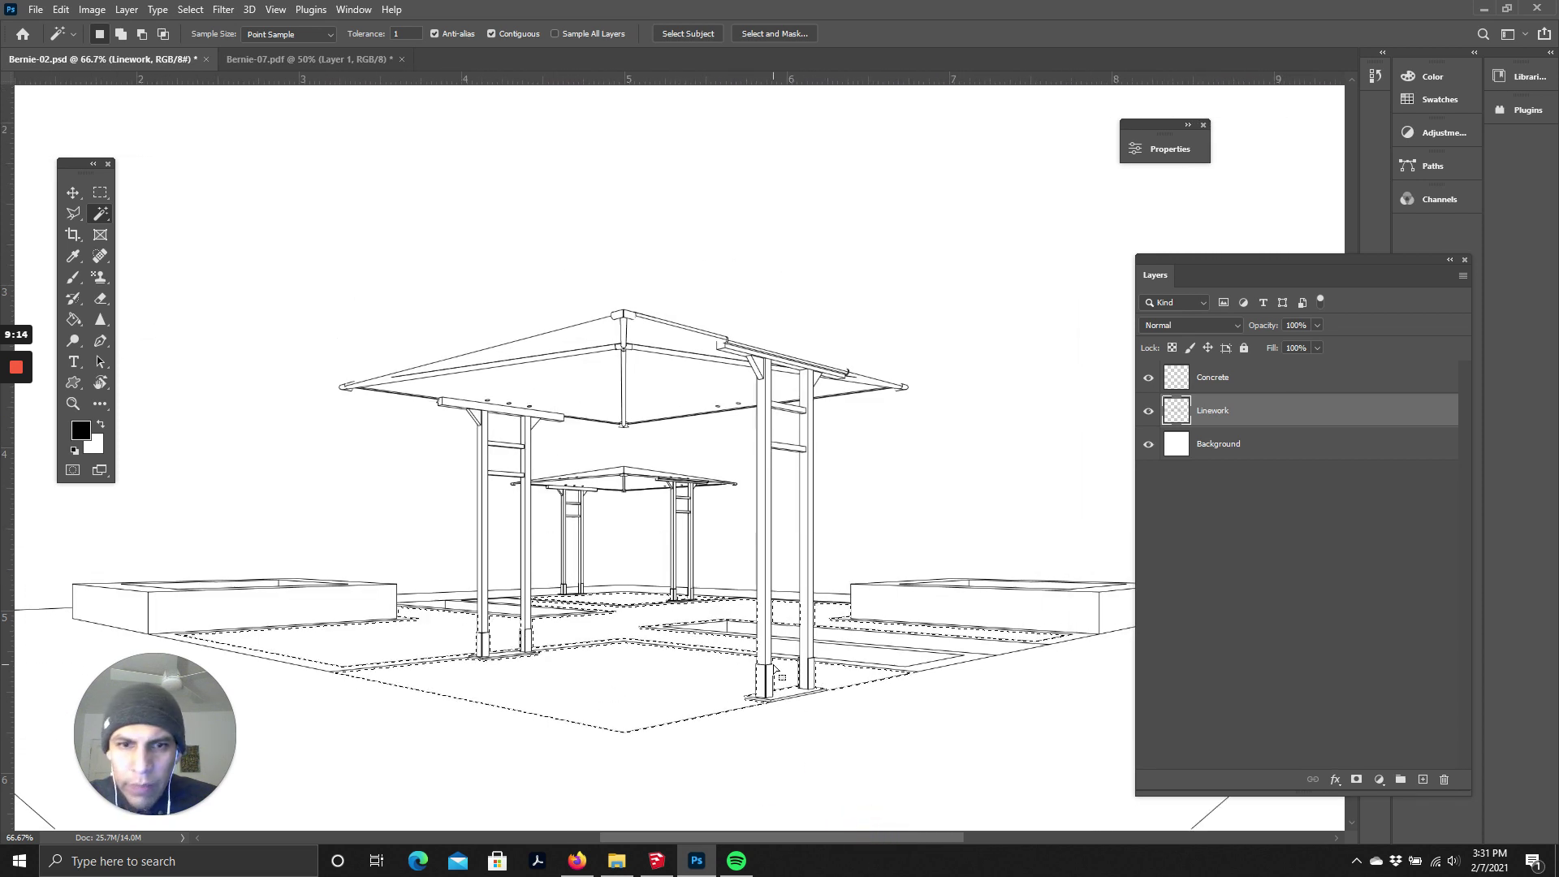
scroll(686, 628, down, 2)
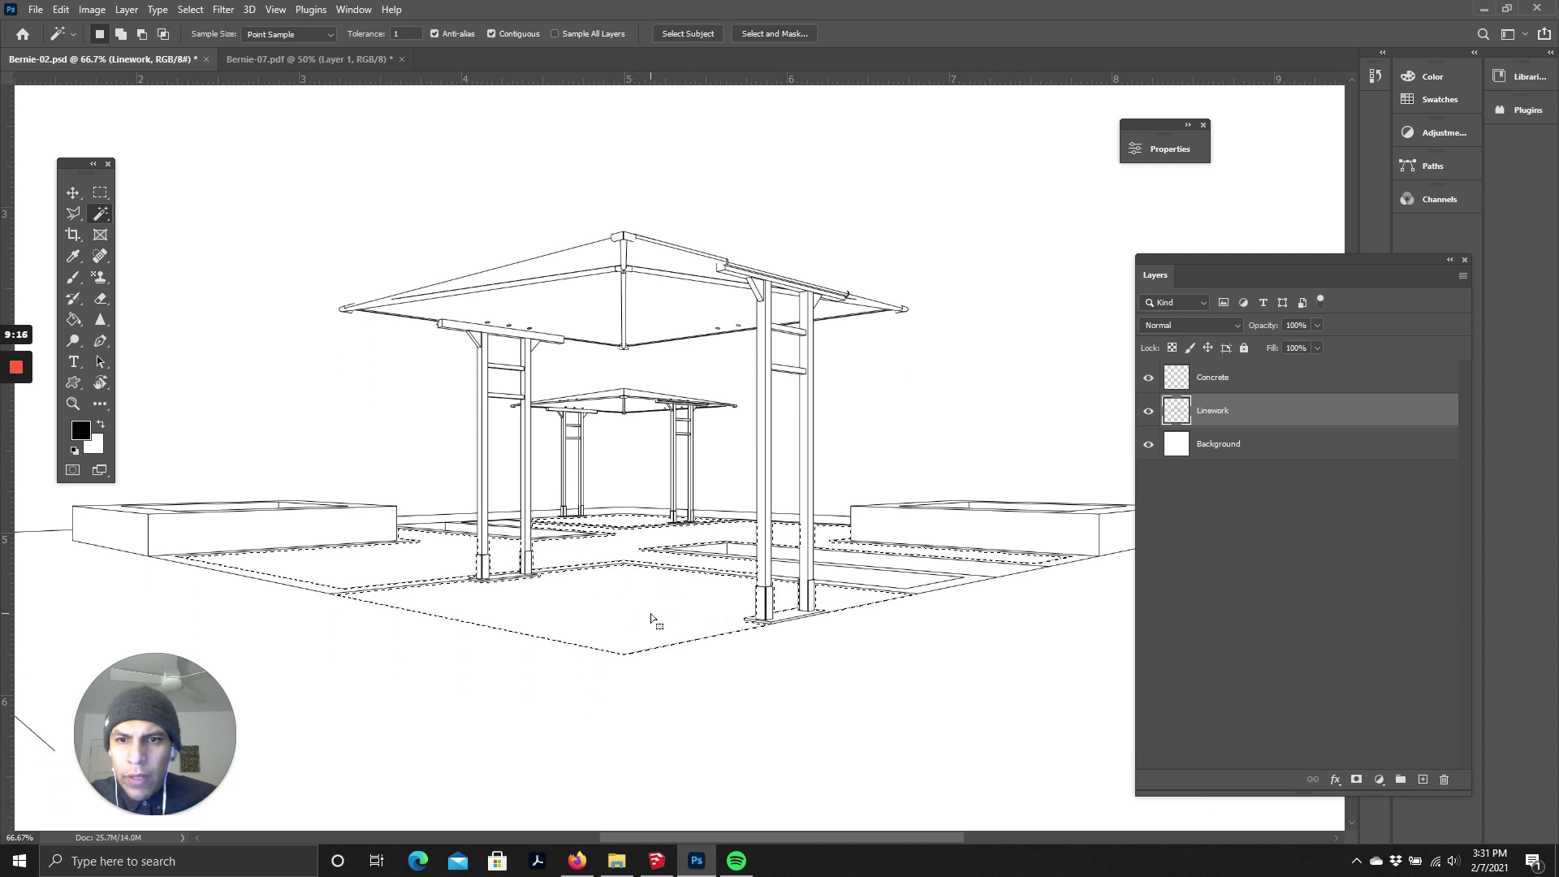
scroll(653, 619, down, 2)
scroll(652, 619, up, 1)
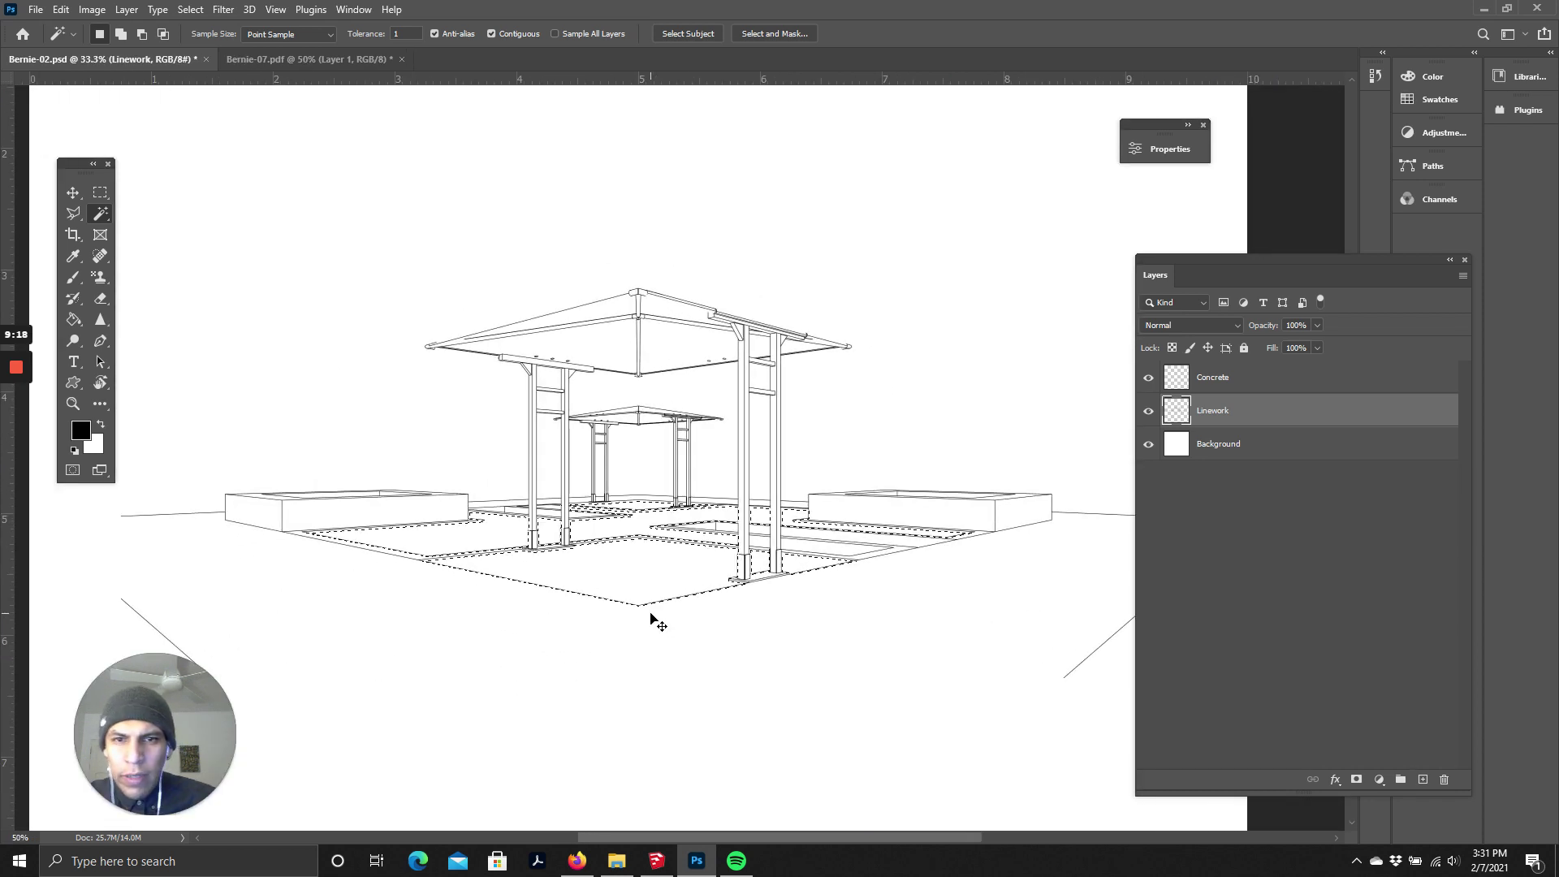
scroll(743, 597, up, 2)
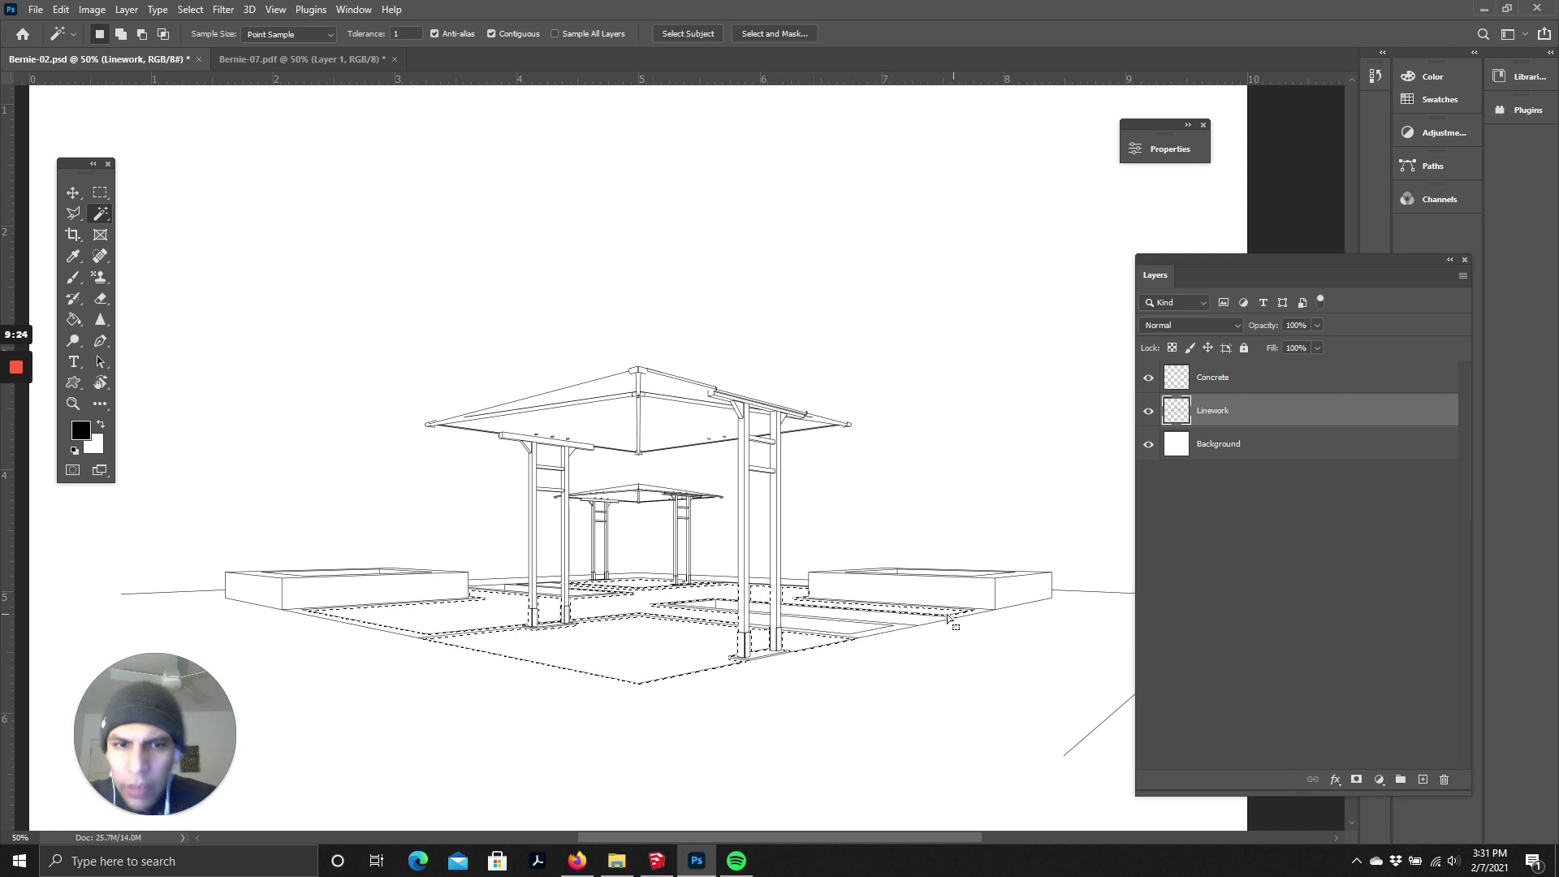
key(ctrl+d)
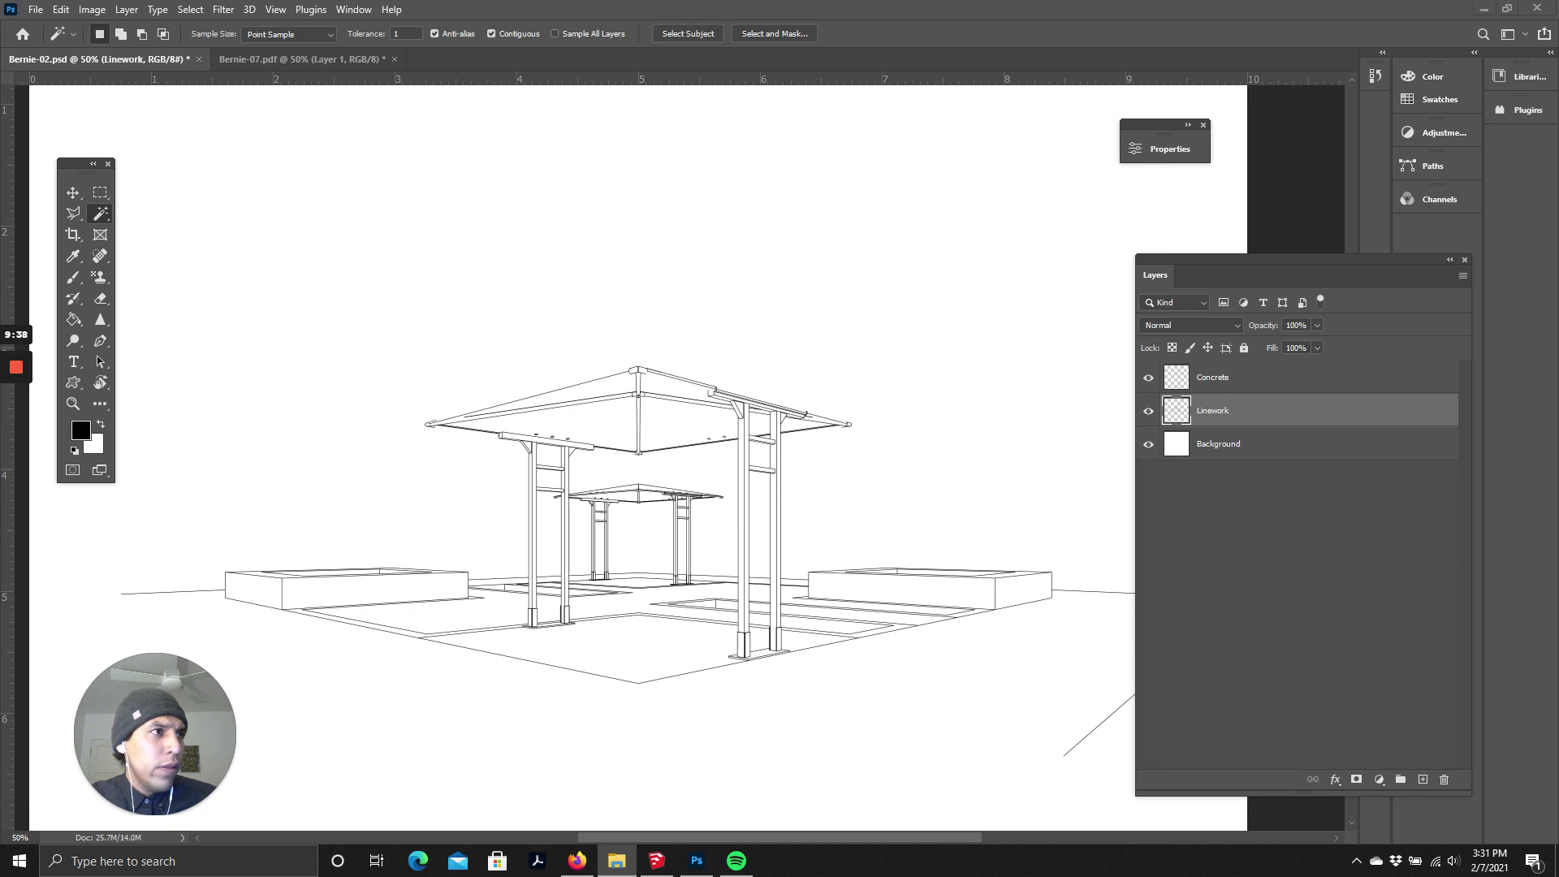
- Unlock the concrete texture's background layer and marquee a rectangle in its middle
click(723, 443)
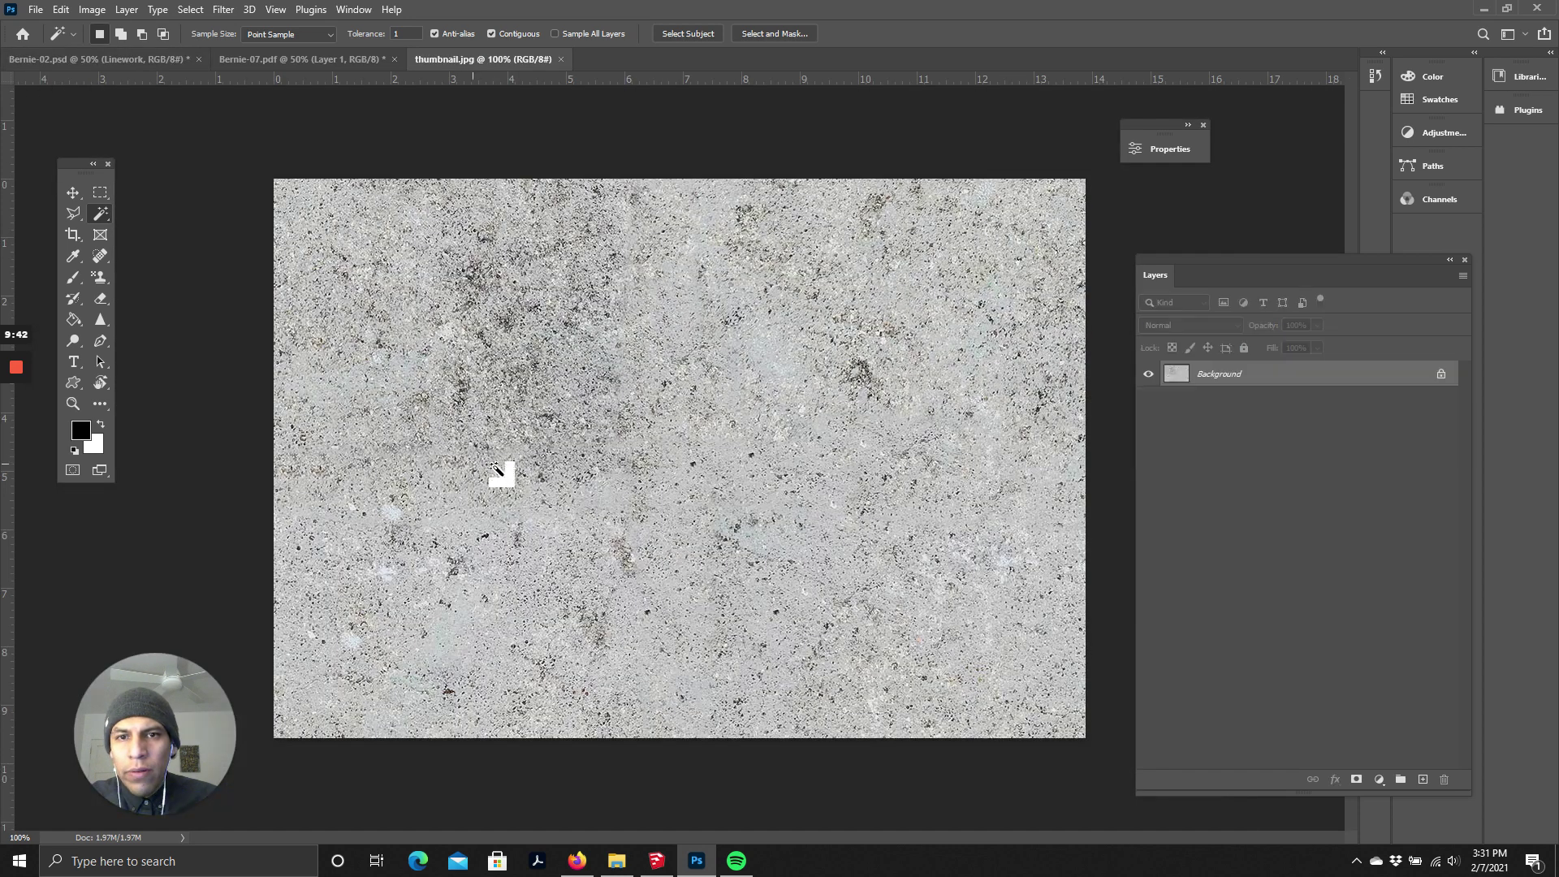
click(1443, 376)
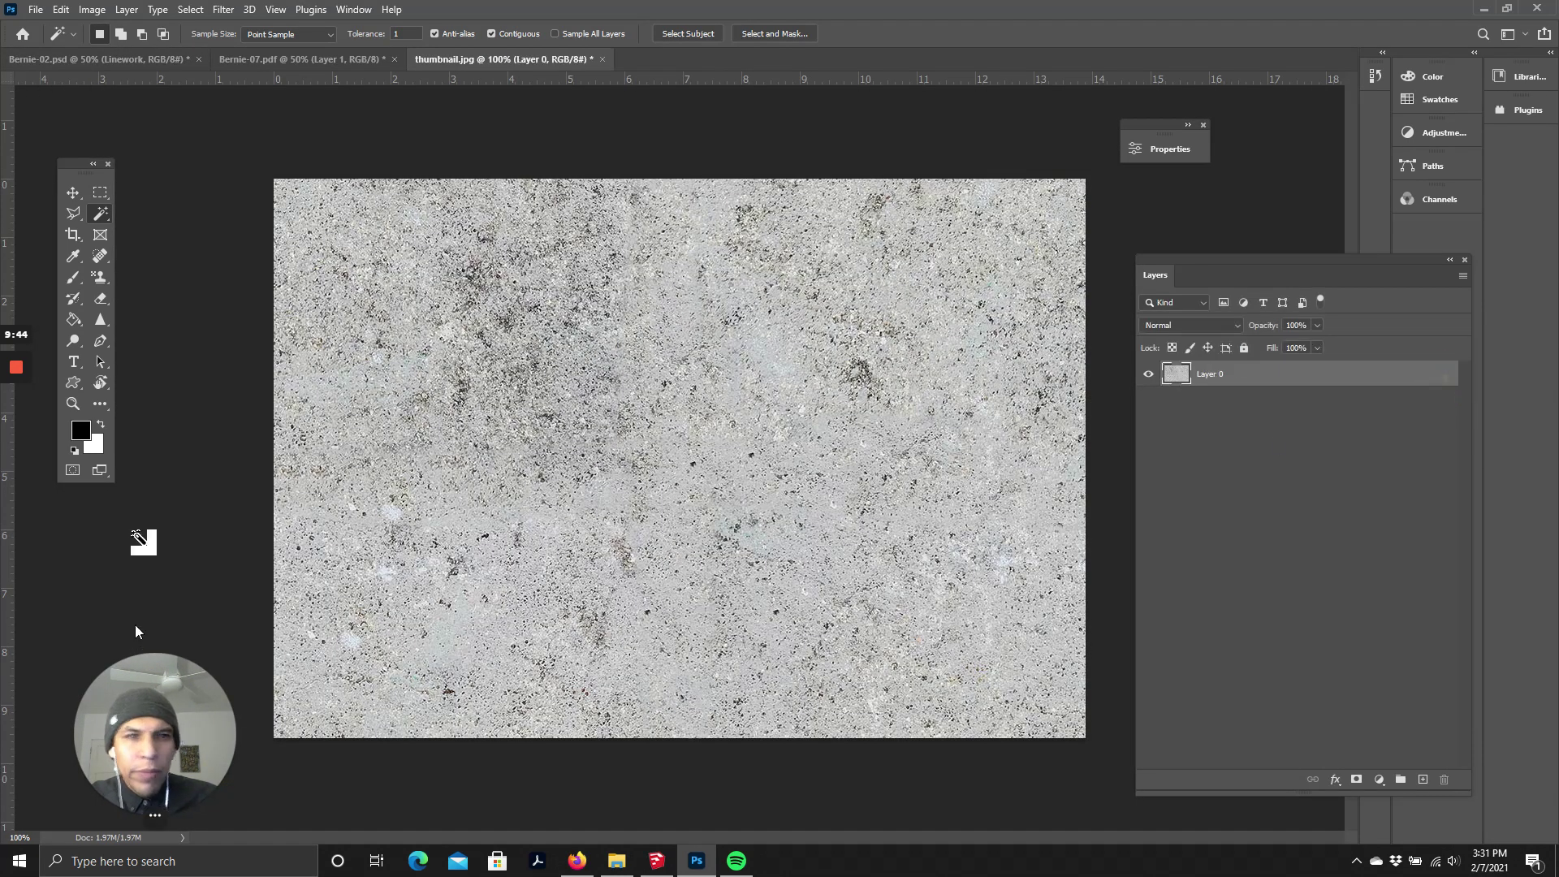
click(100, 194)
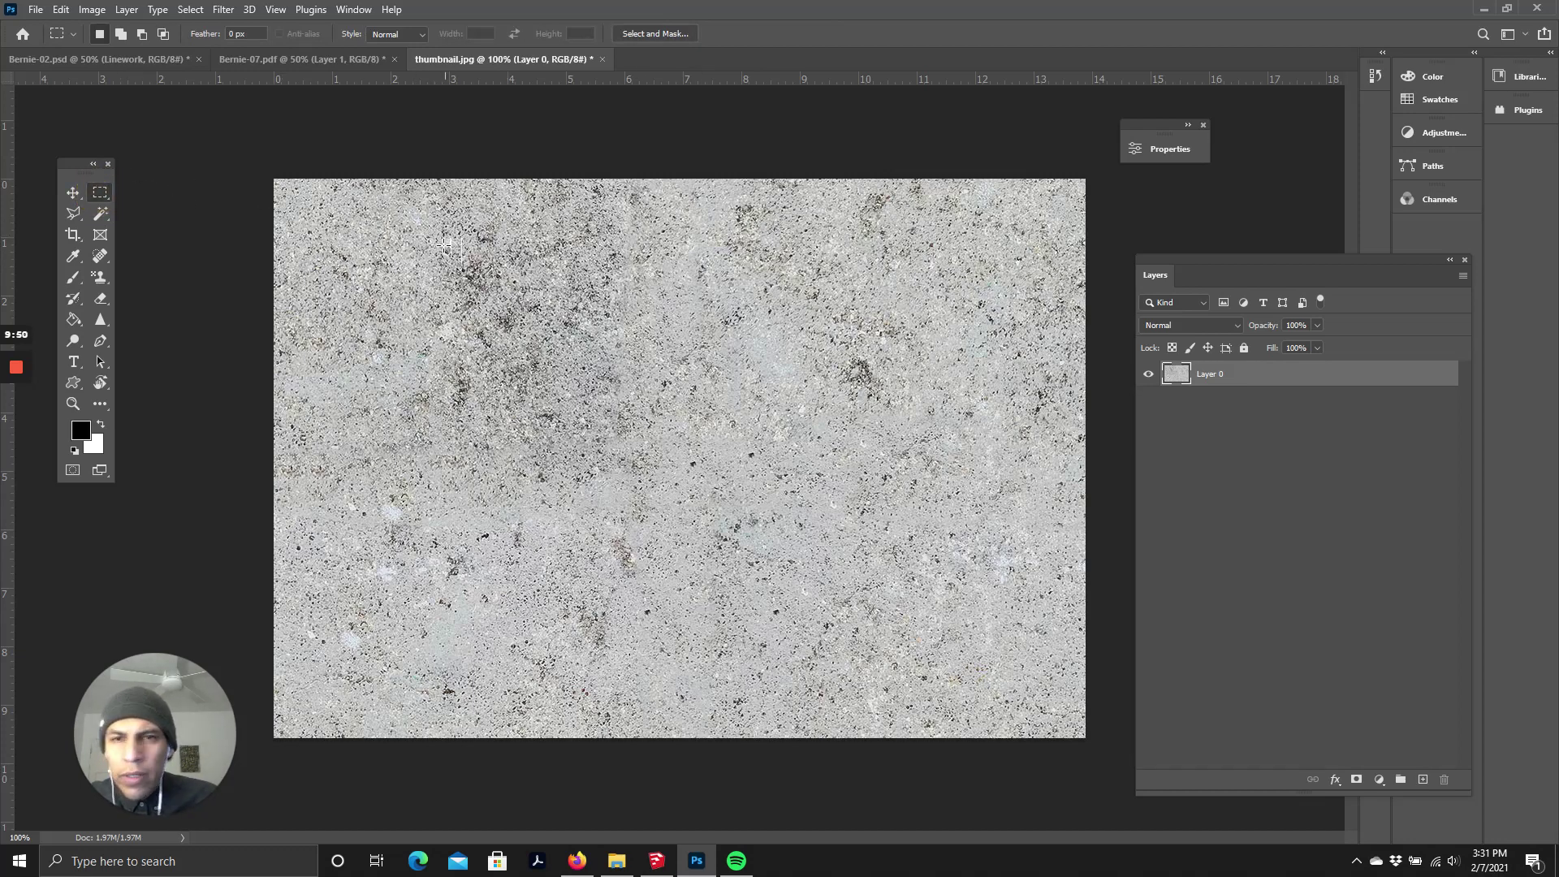
drag(442, 245, 904, 706)
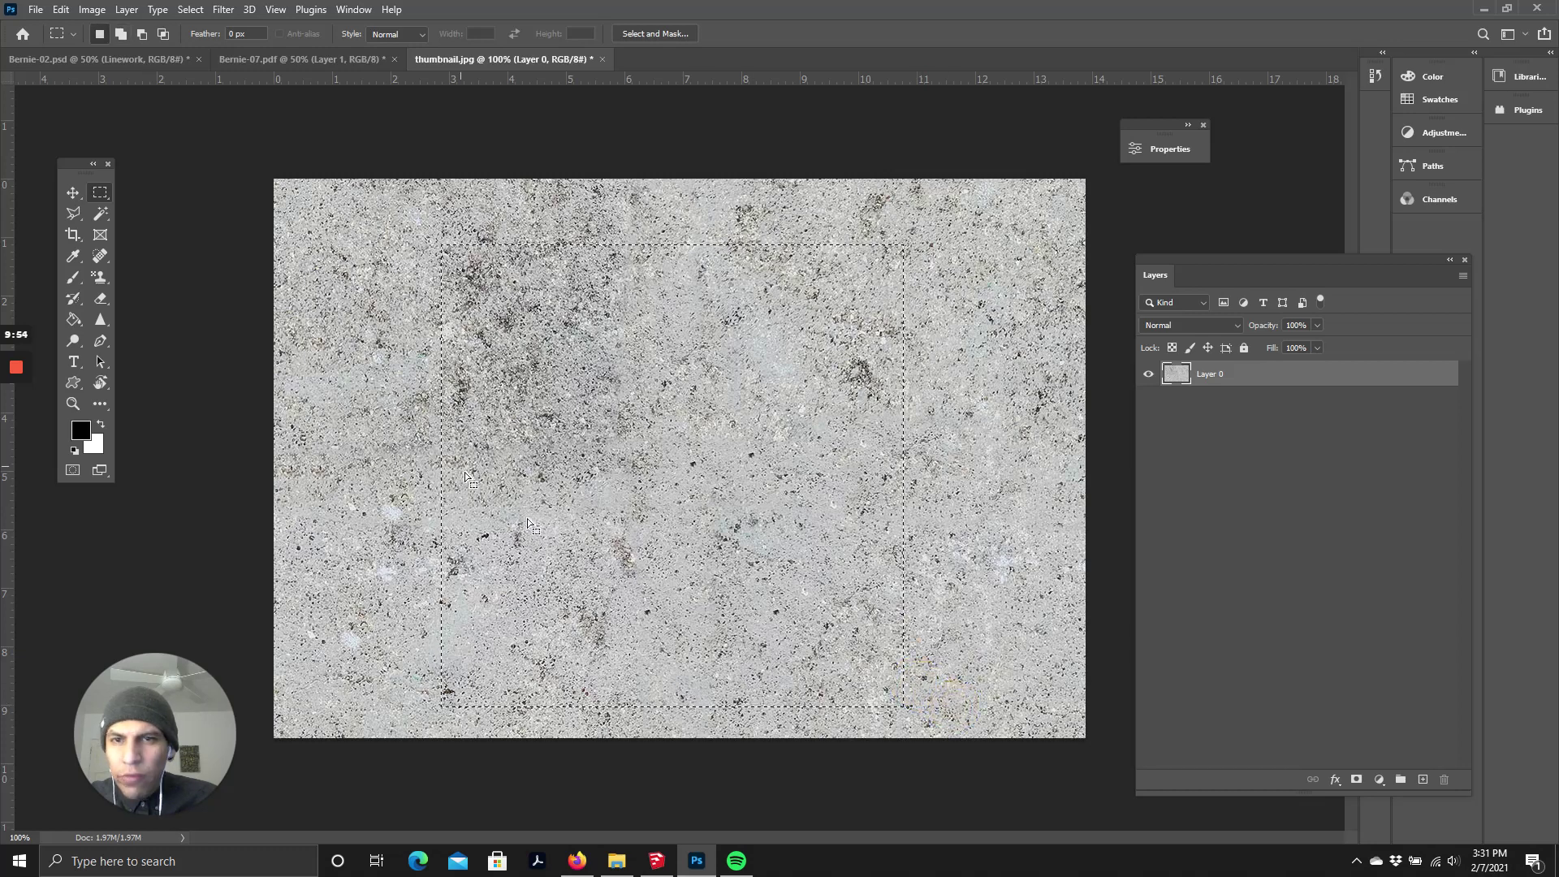
- Define the selected texture as pattern C-2 and switch documents
click(60, 10)
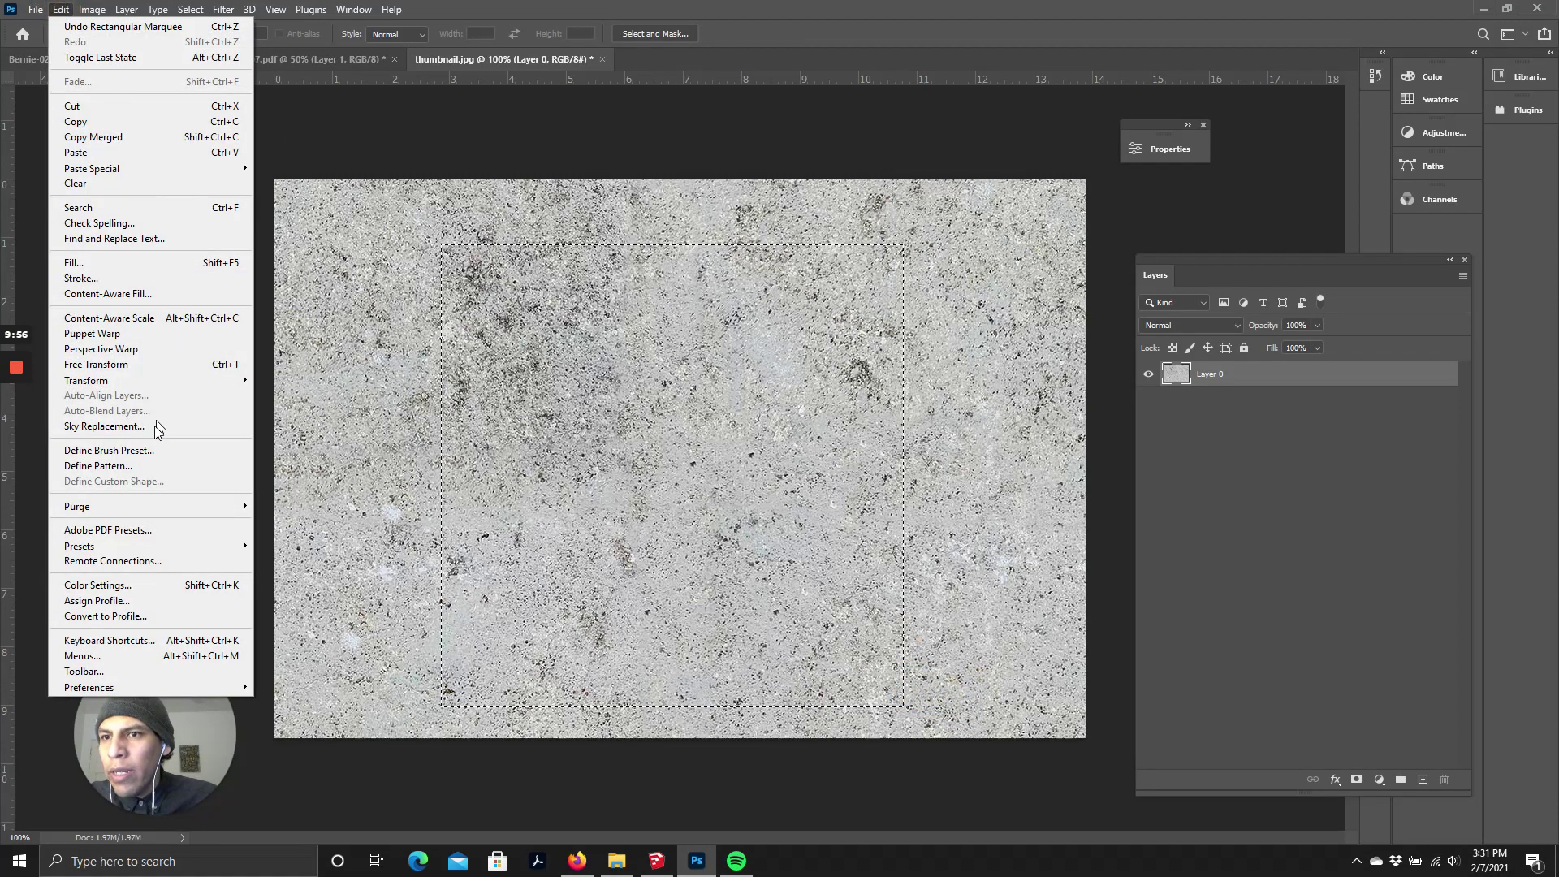
click(135, 466)
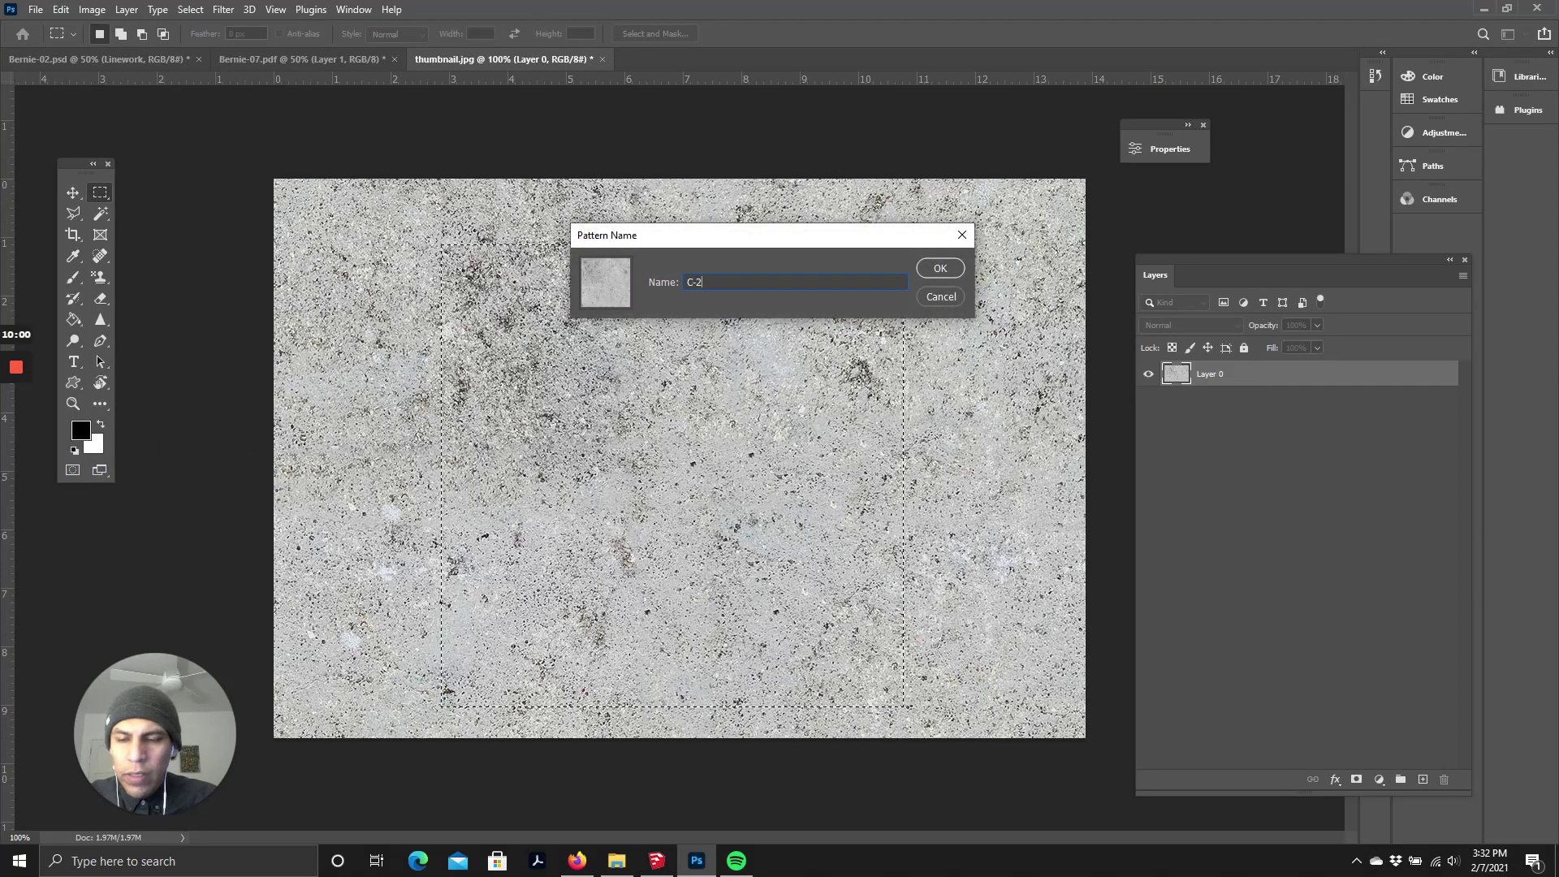
key(Return)
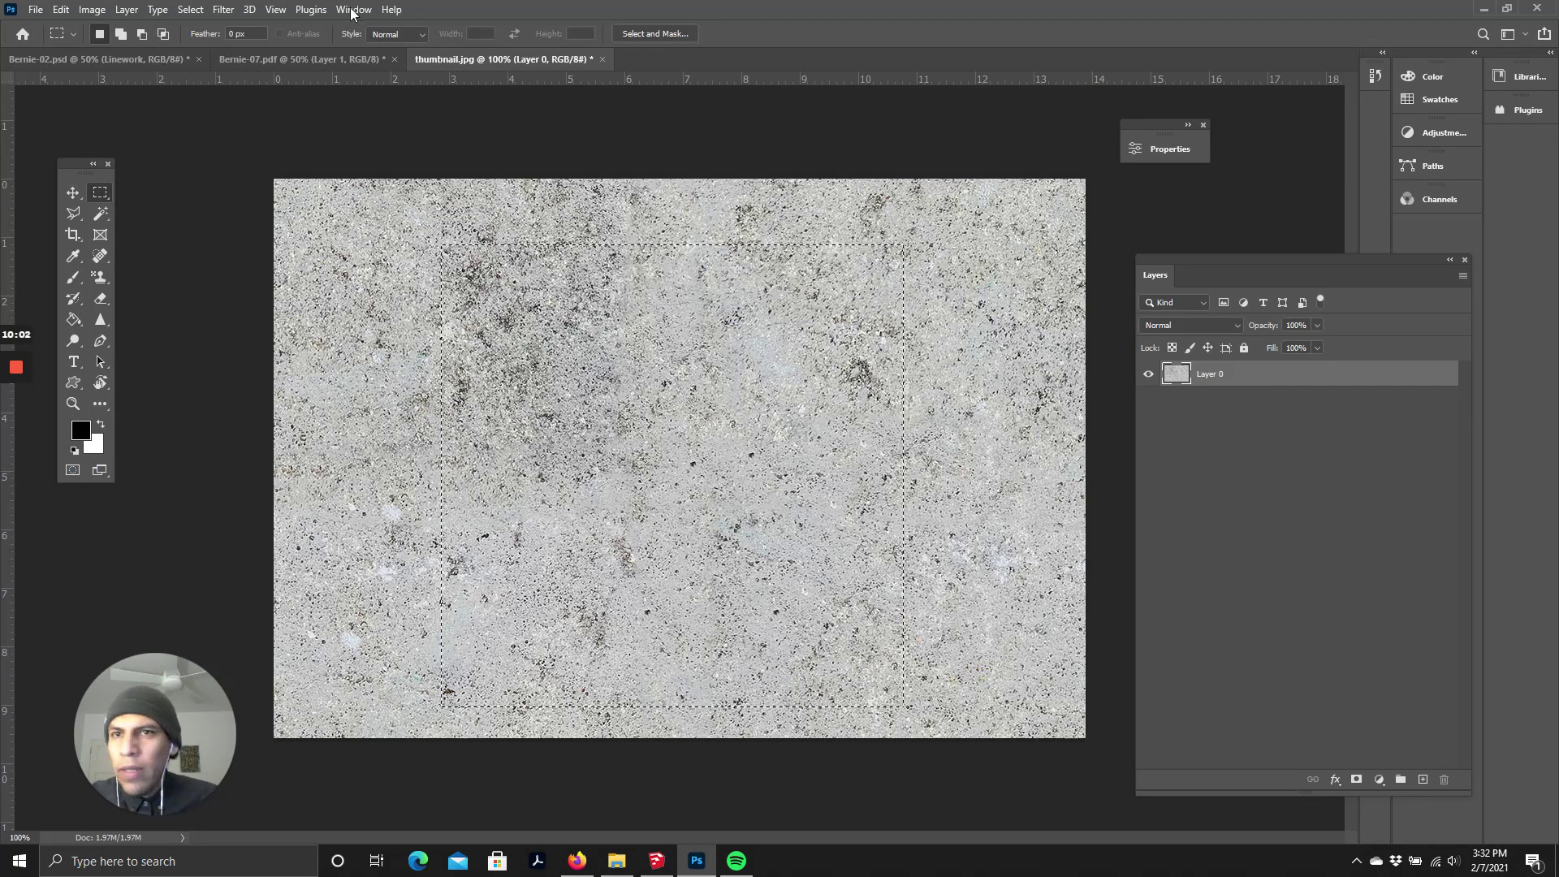
click(274, 58)
- In Bernie-02.psd, activate the Concrete layer and set the Paint Bucket to the grey concrete pattern
click(159, 59)
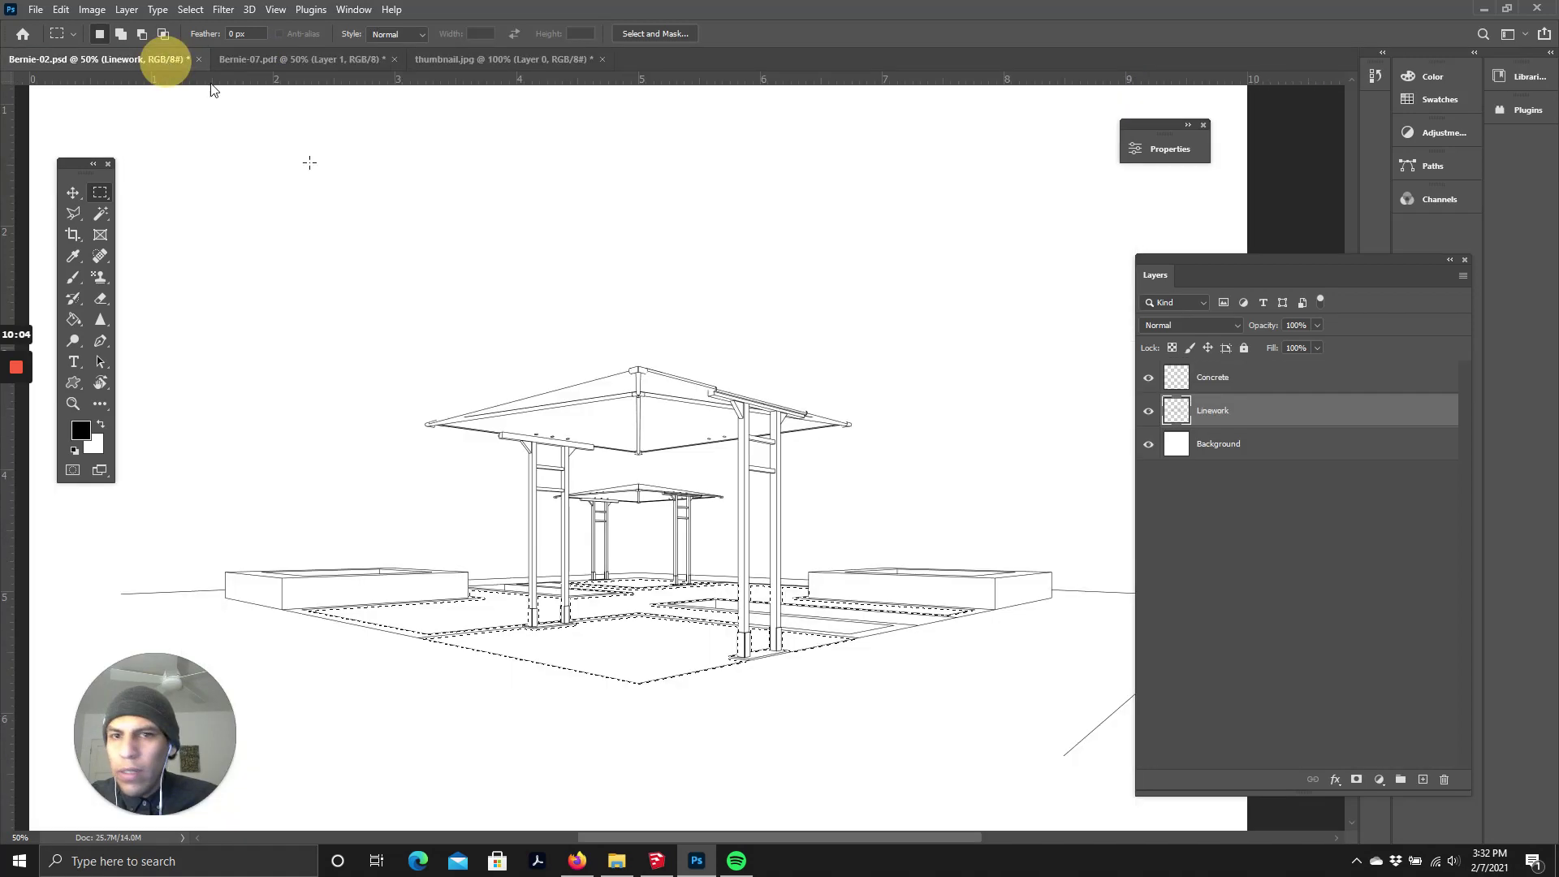
scroll(731, 268, down, 1)
click(1217, 381)
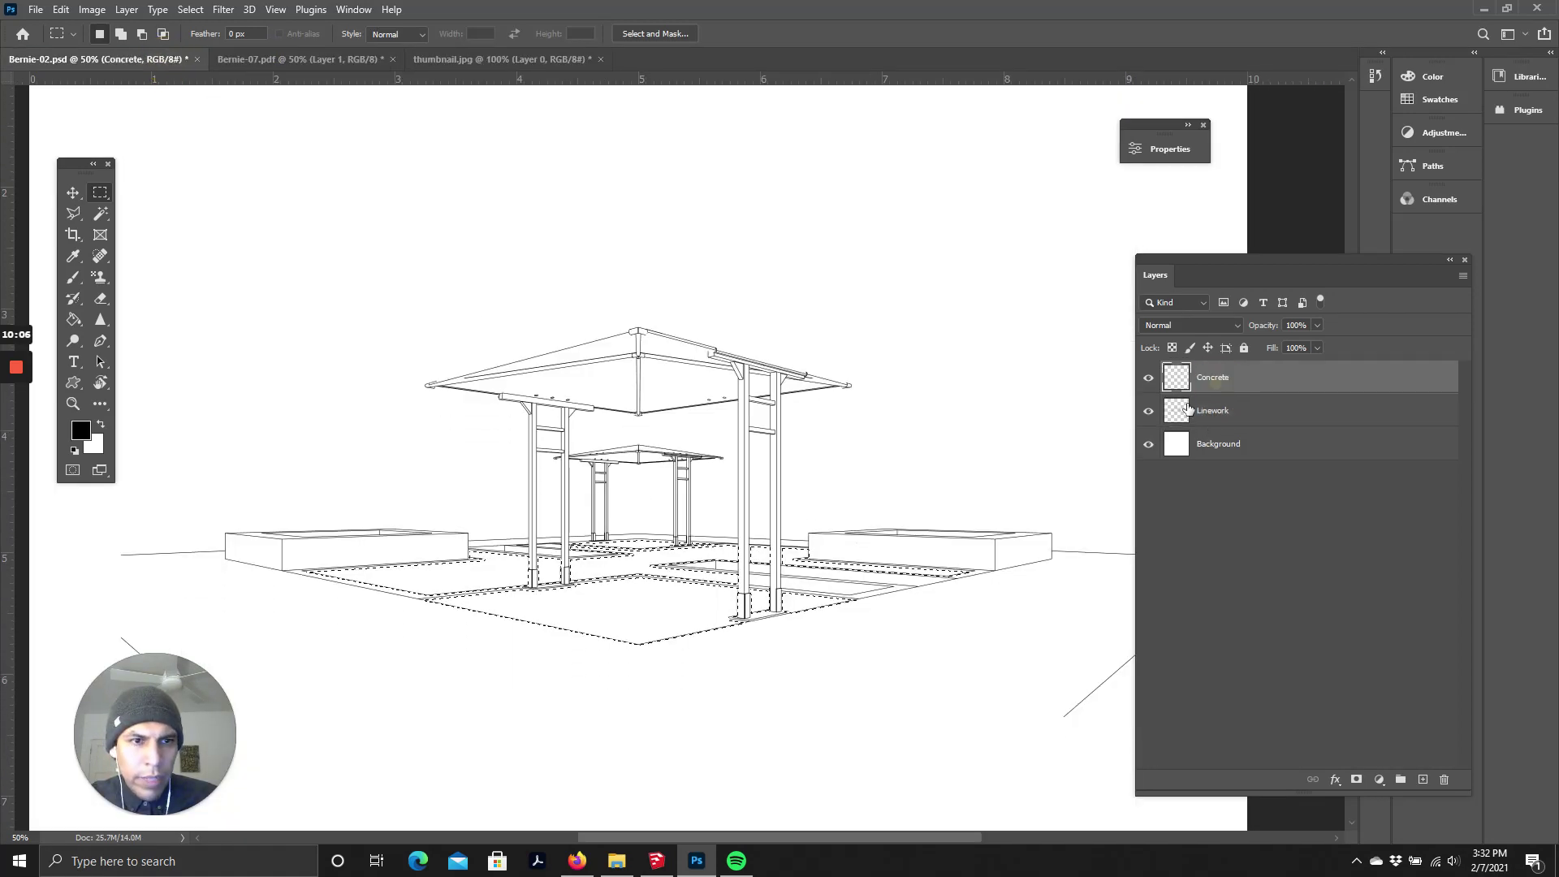
scroll(649, 446, down, 1)
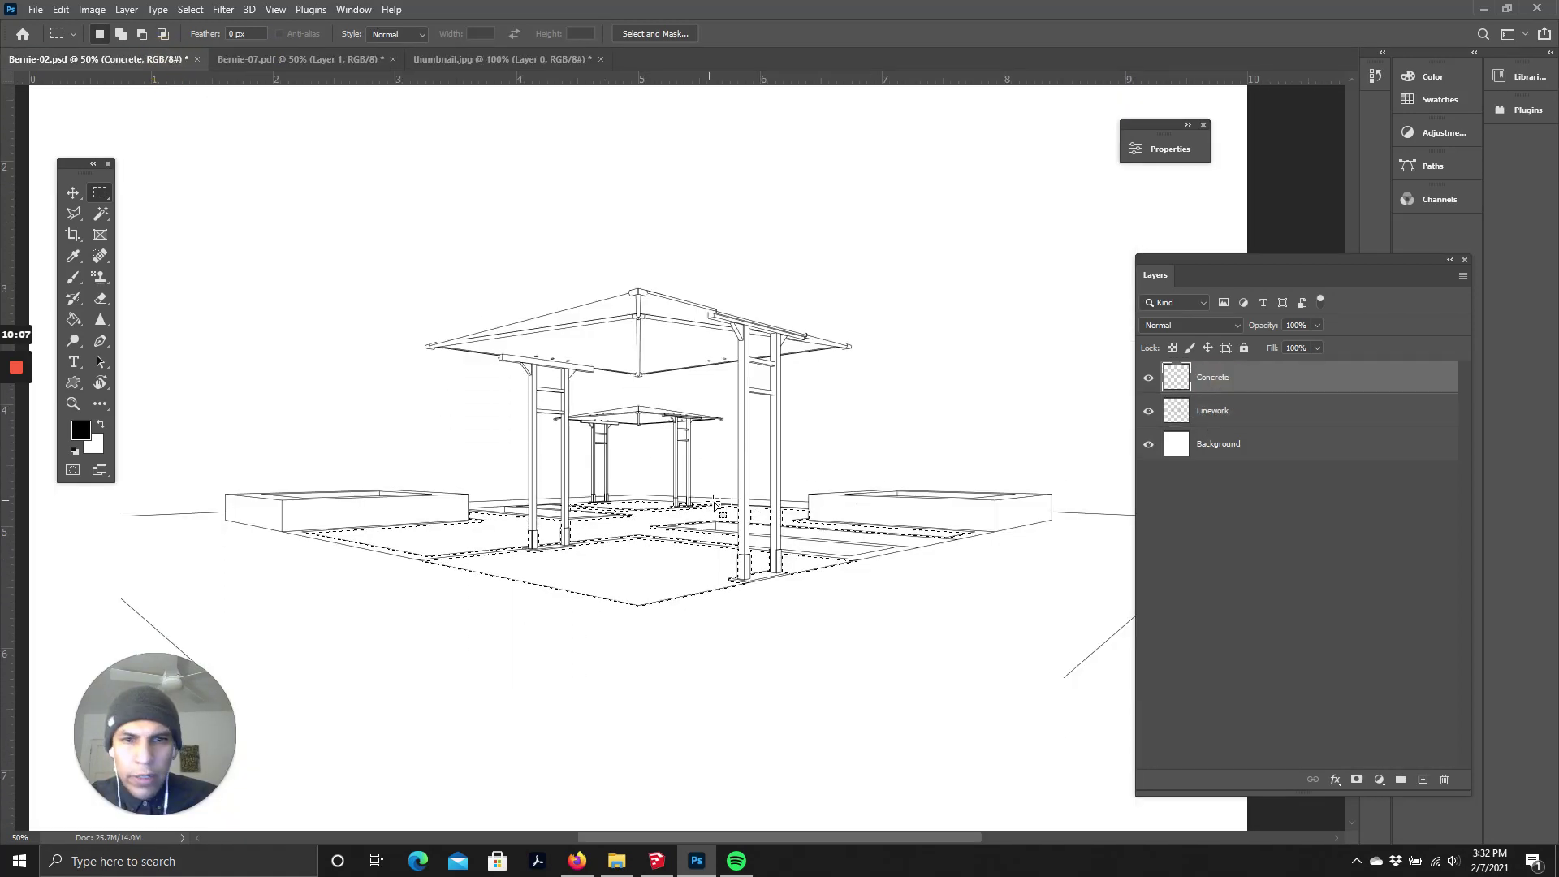
click(75, 319)
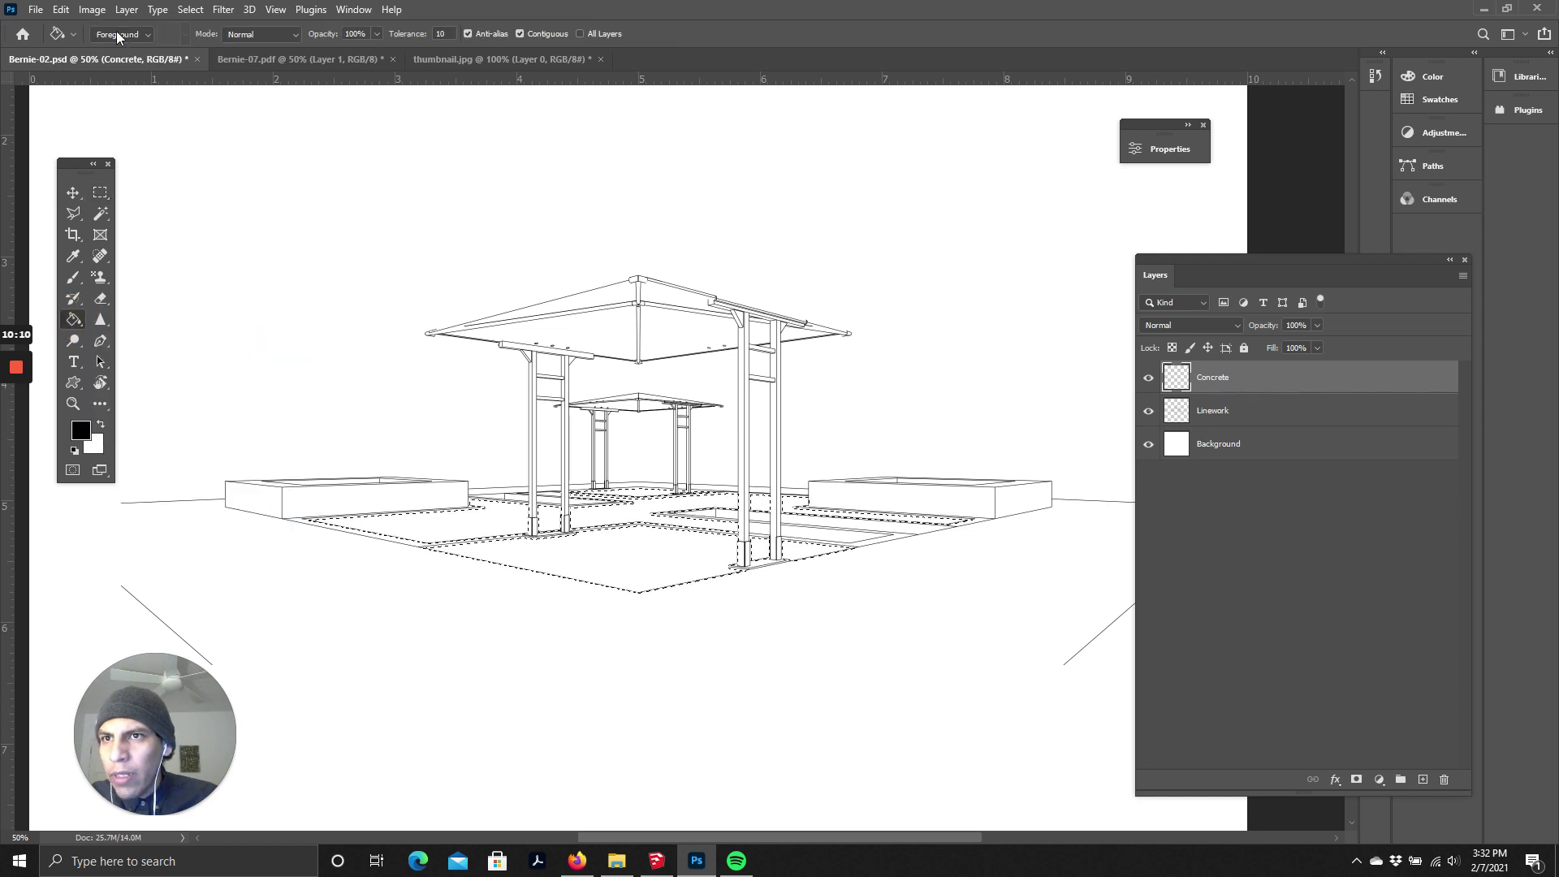
click(119, 60)
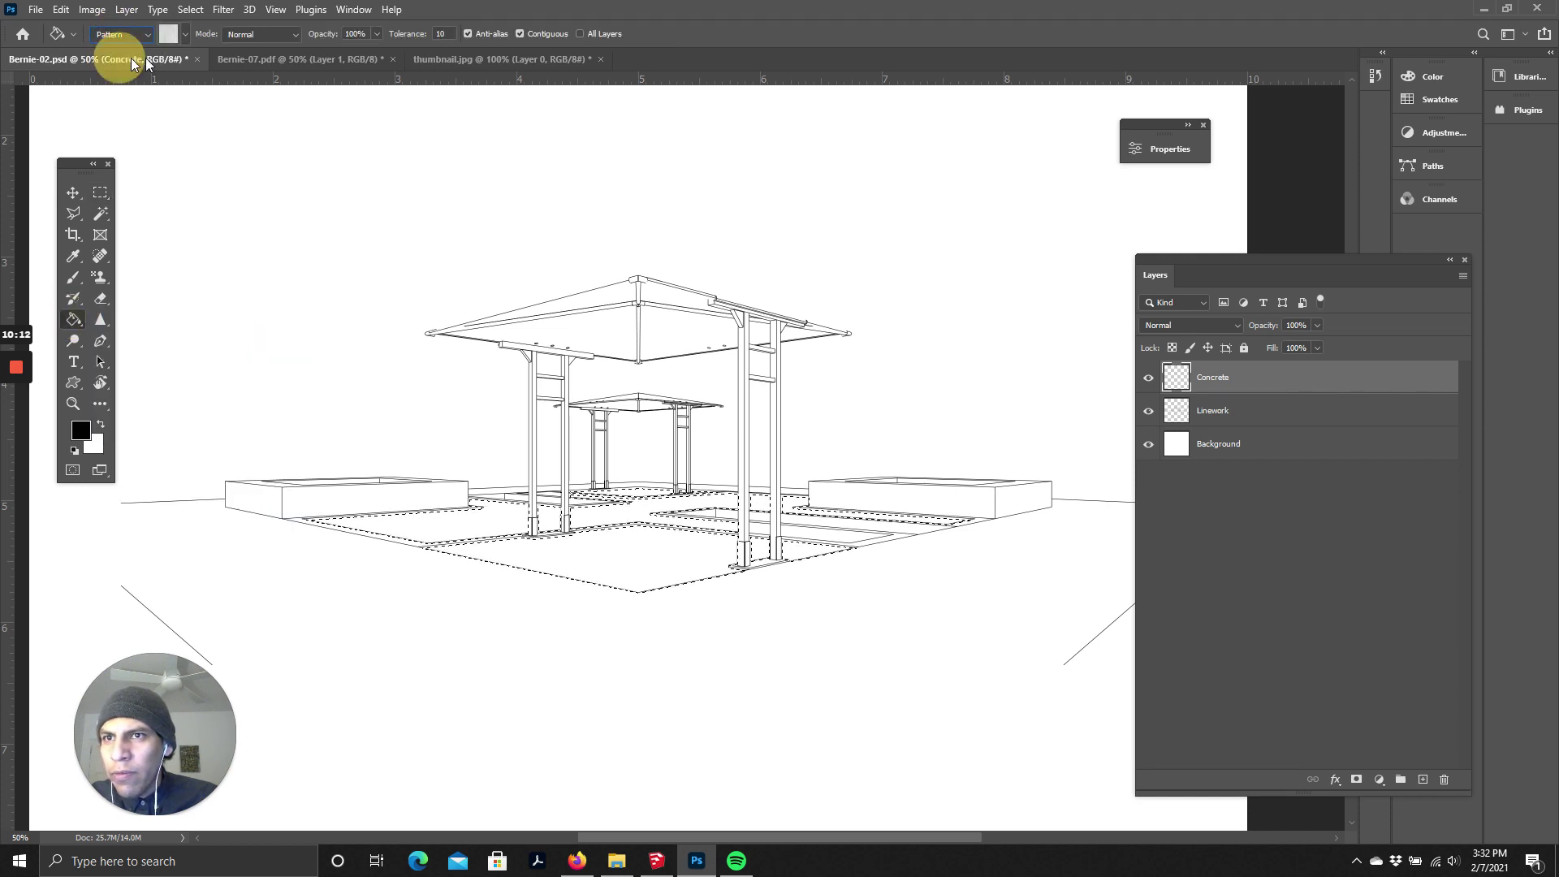
click(168, 34)
scroll(168, 121, down, 5)
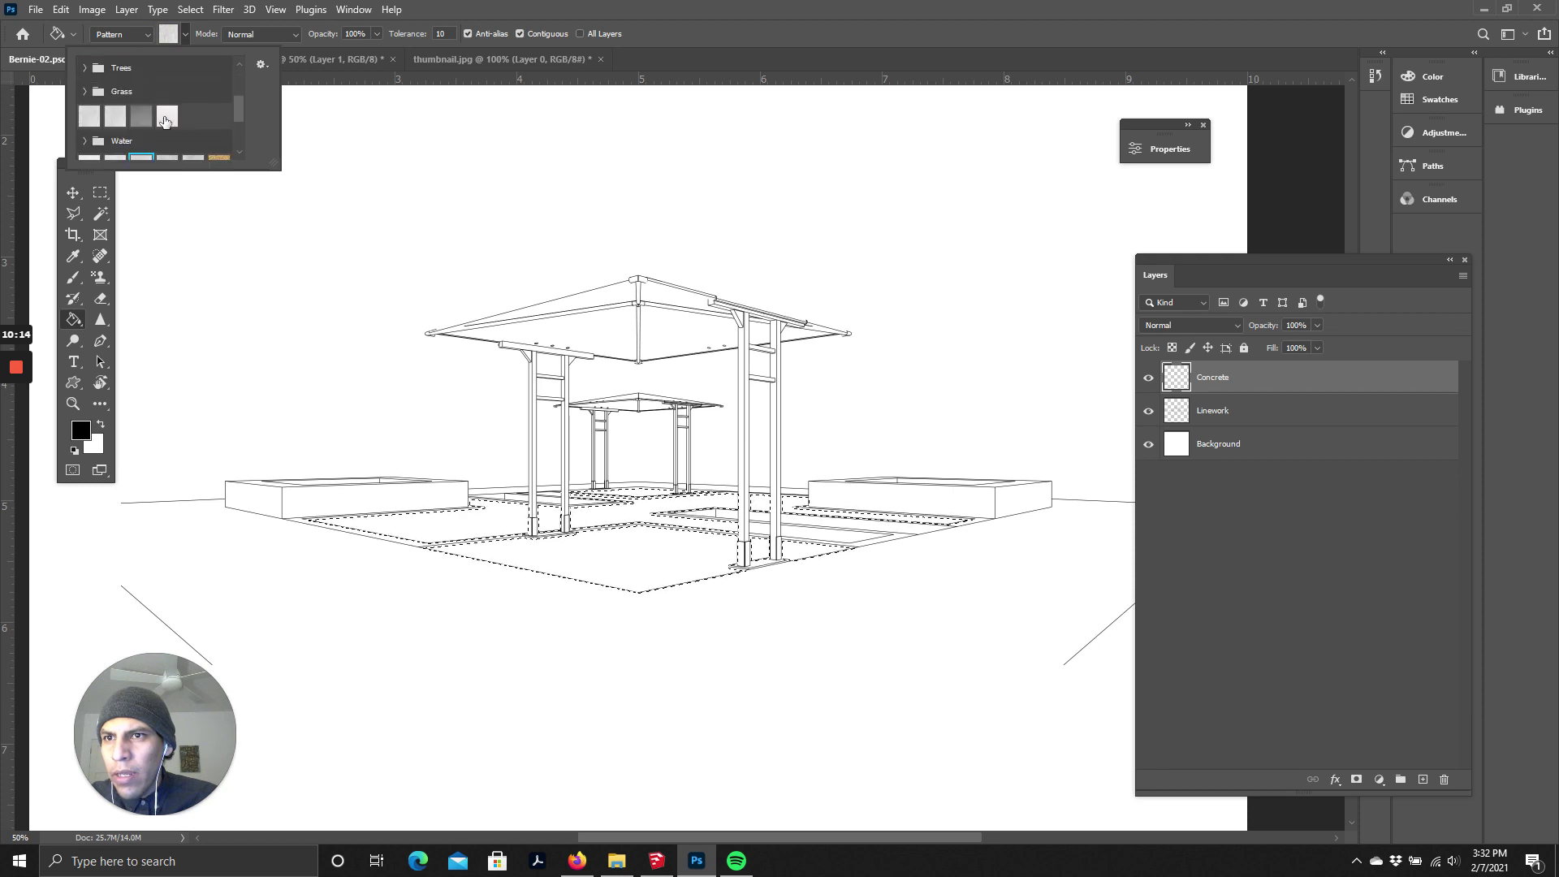
click(142, 147)
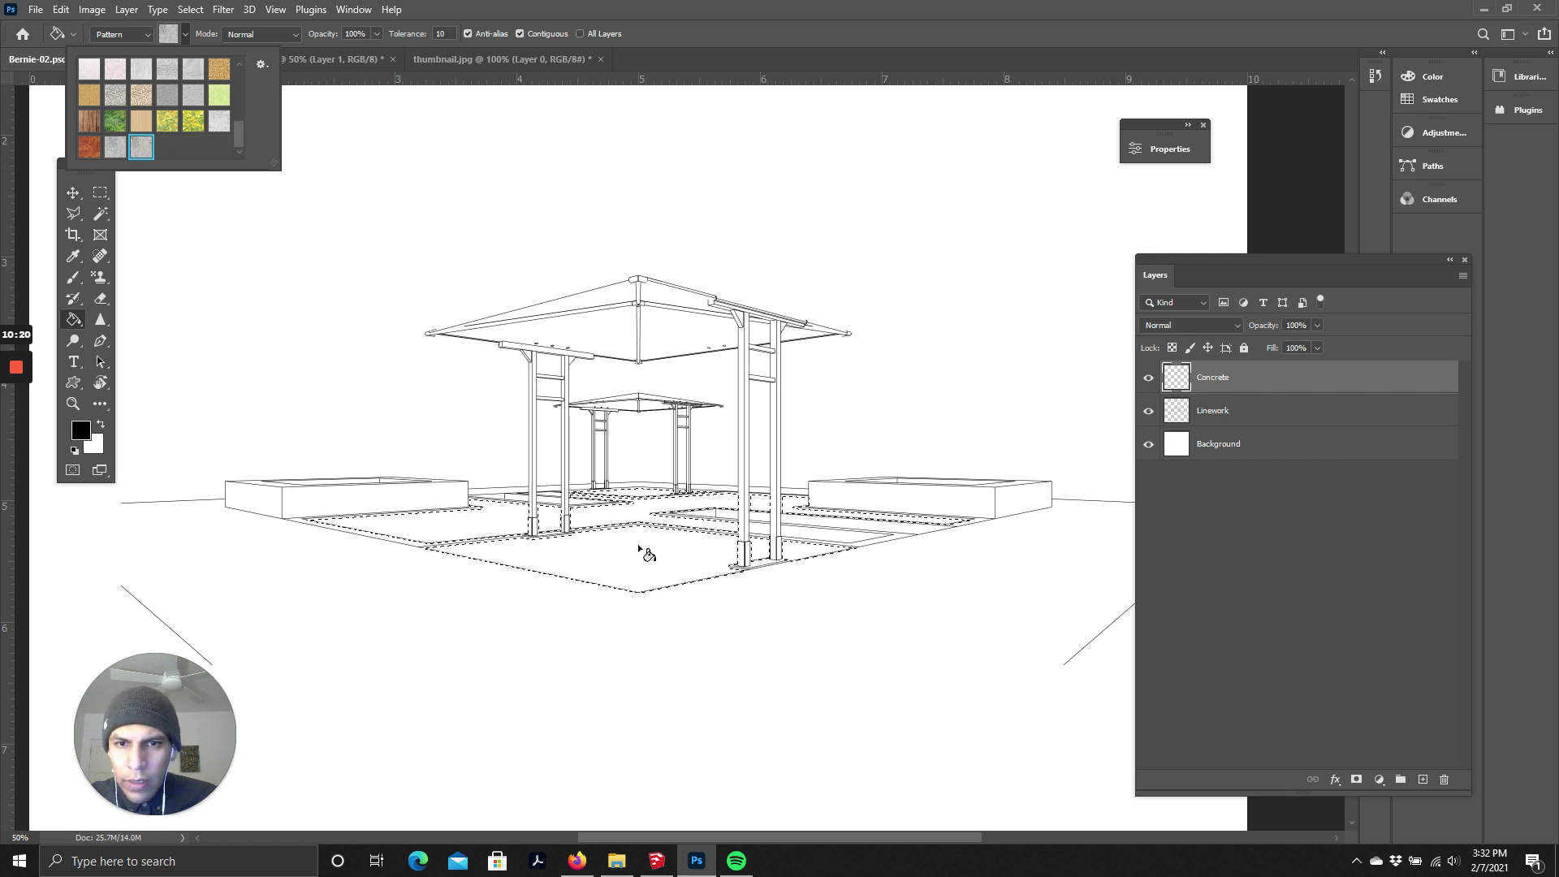
- Fill the selected ground areas with the concrete pattern and inspect at 100%
click(590, 551)
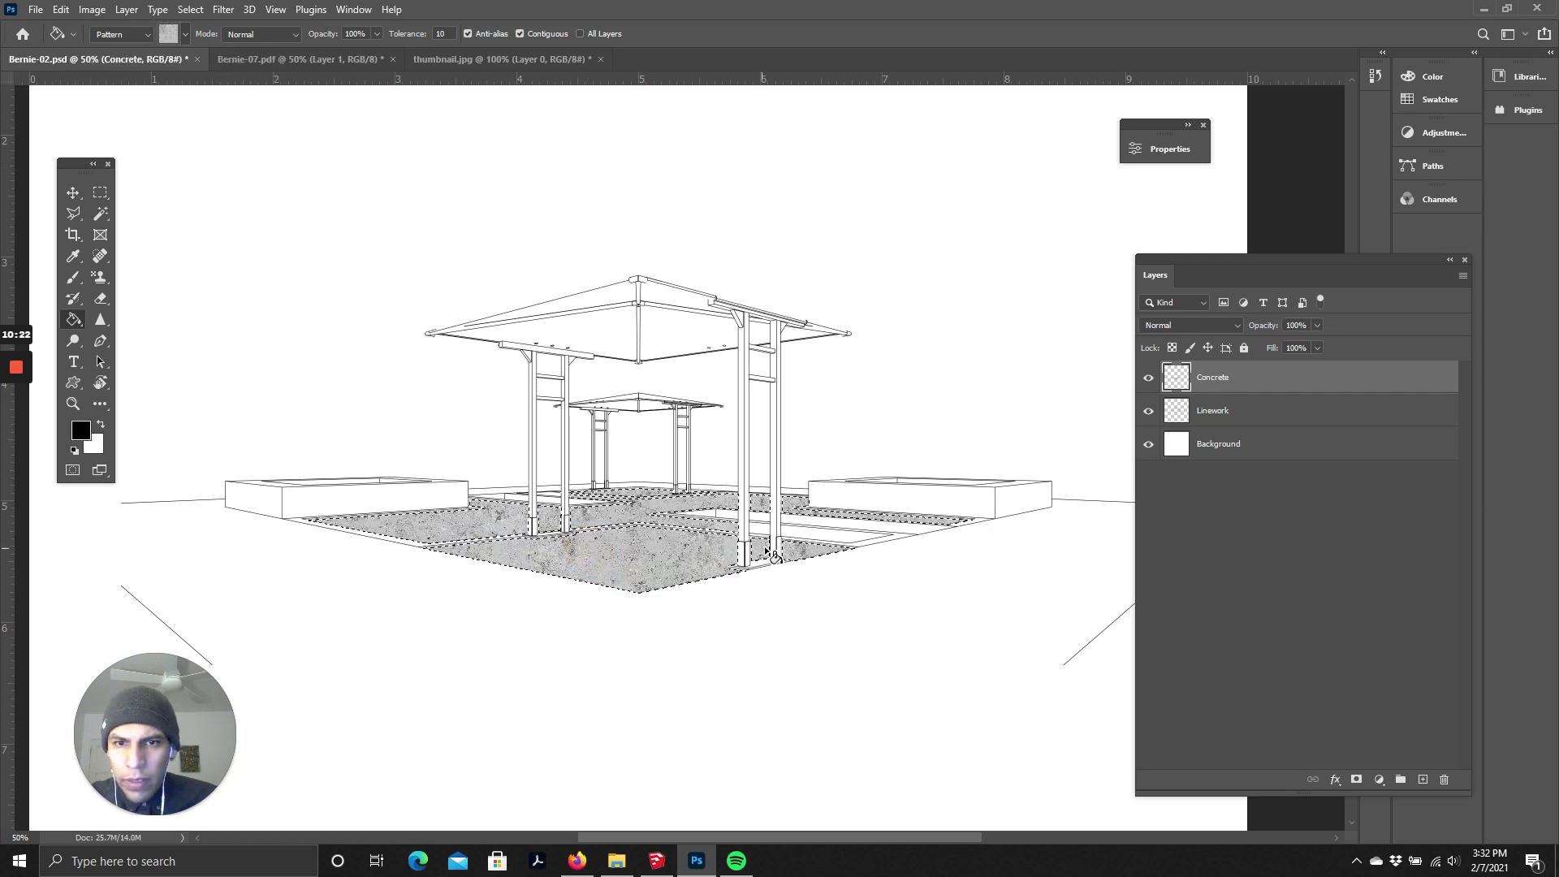
key(ctrl+plus)
key(ctrl+plus)
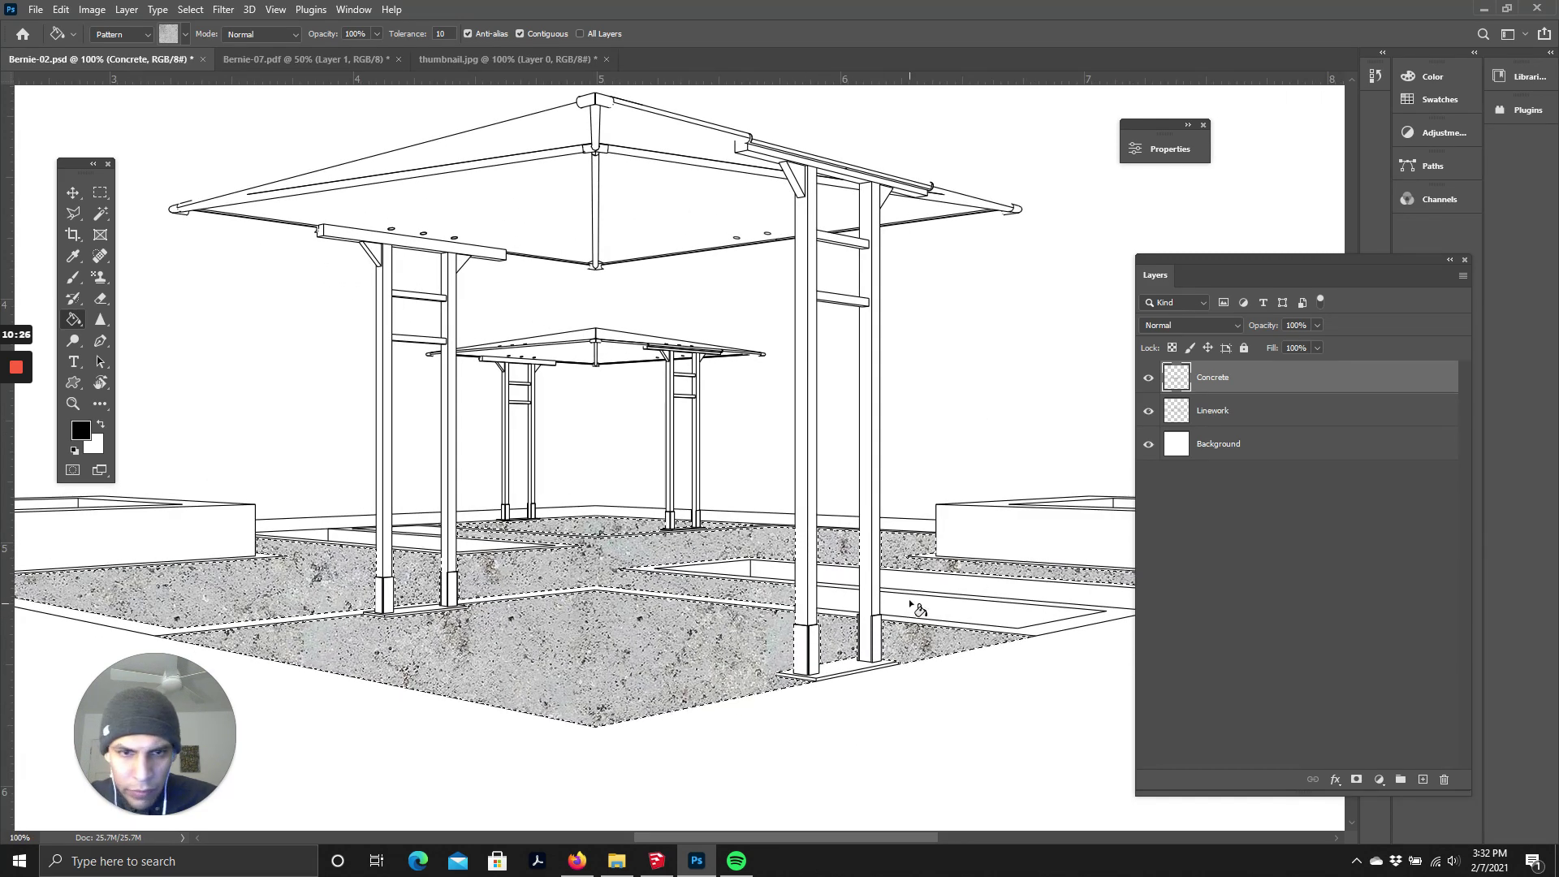
drag(874, 838, 926, 838)
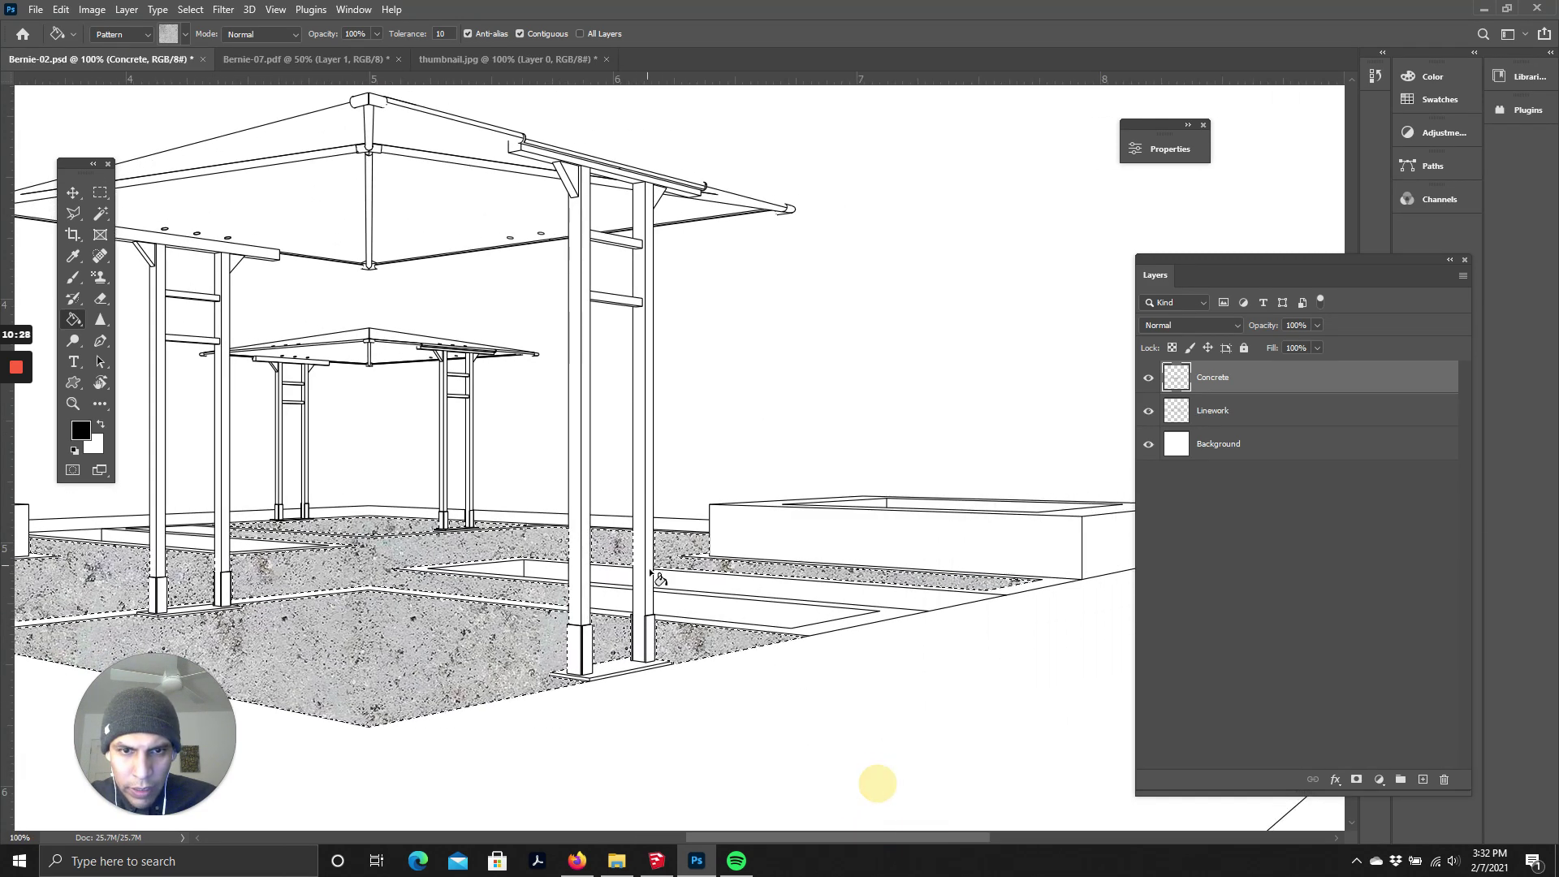
scroll(812, 524, down, 1)
- Clear the selection and Magic Wand the white walkway strip on the Linework layer
click(1219, 412)
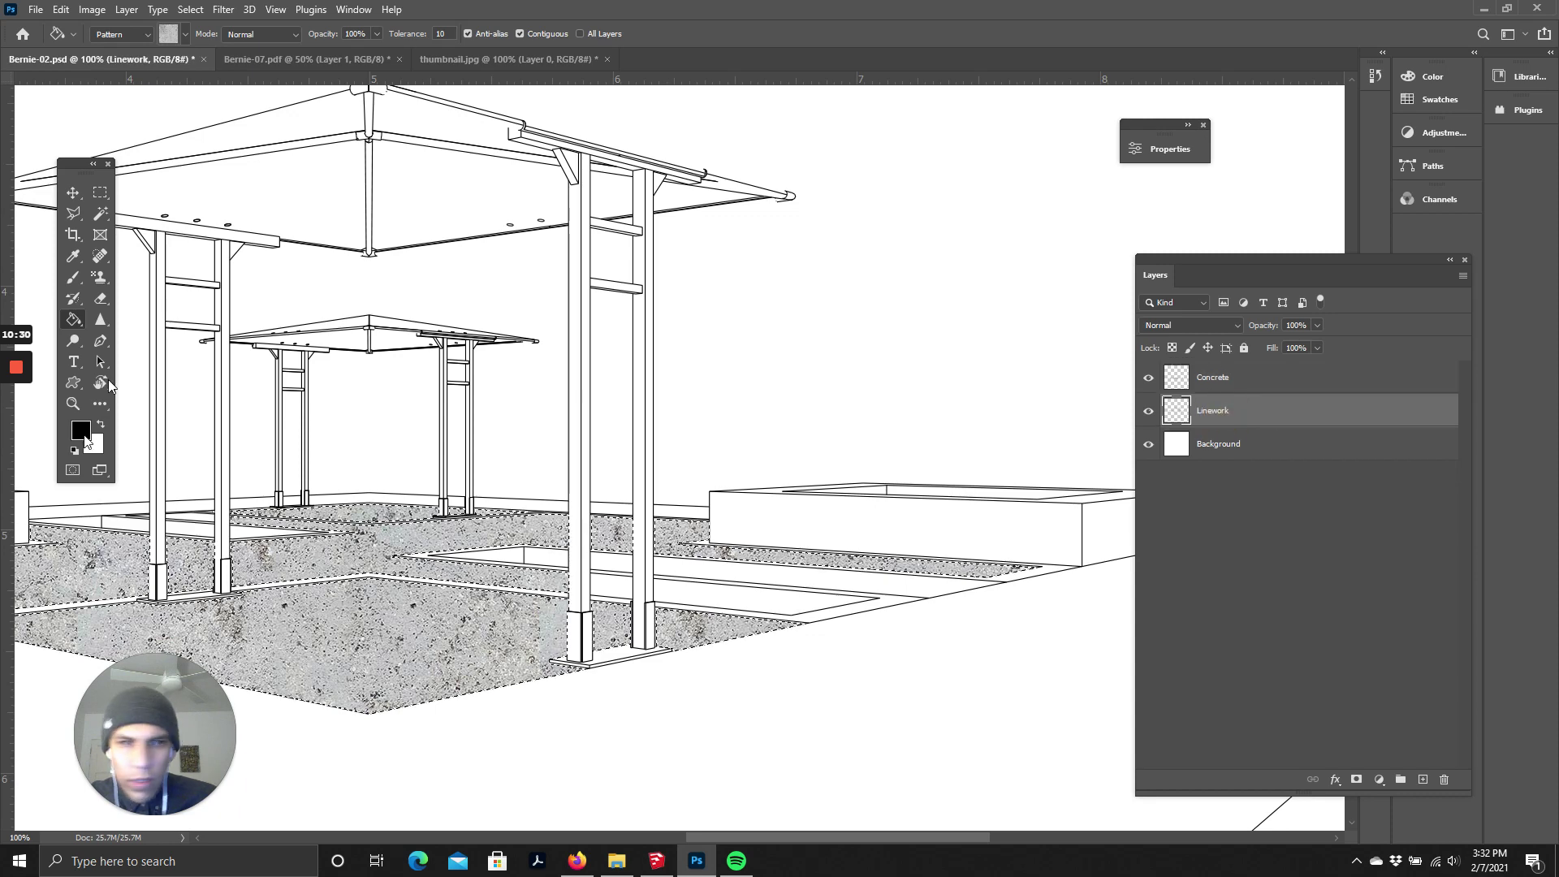
key(ctrl+d)
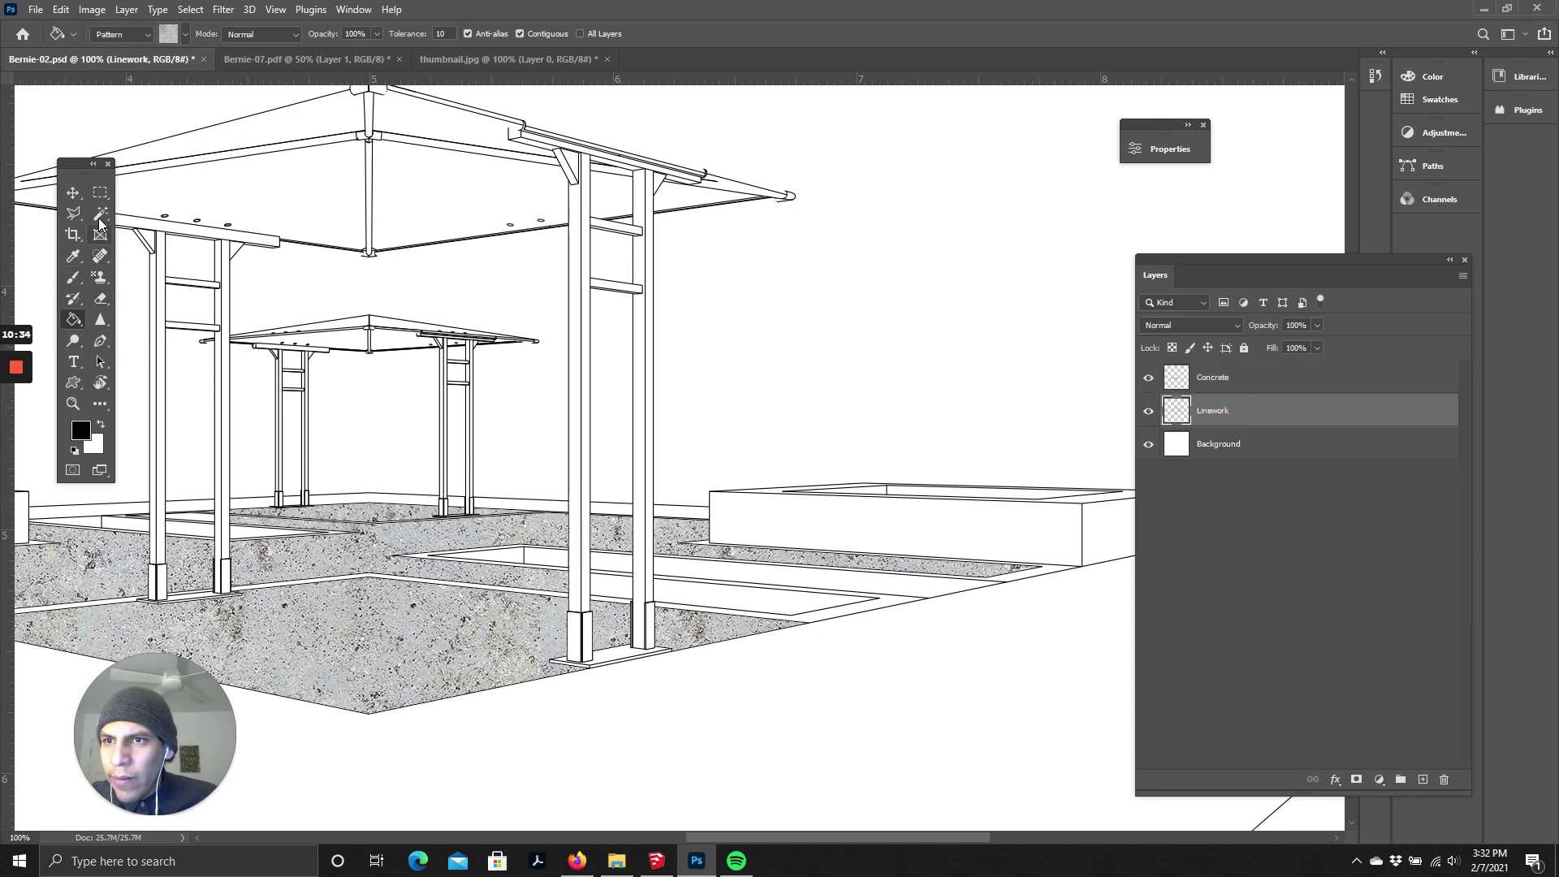
click(101, 215)
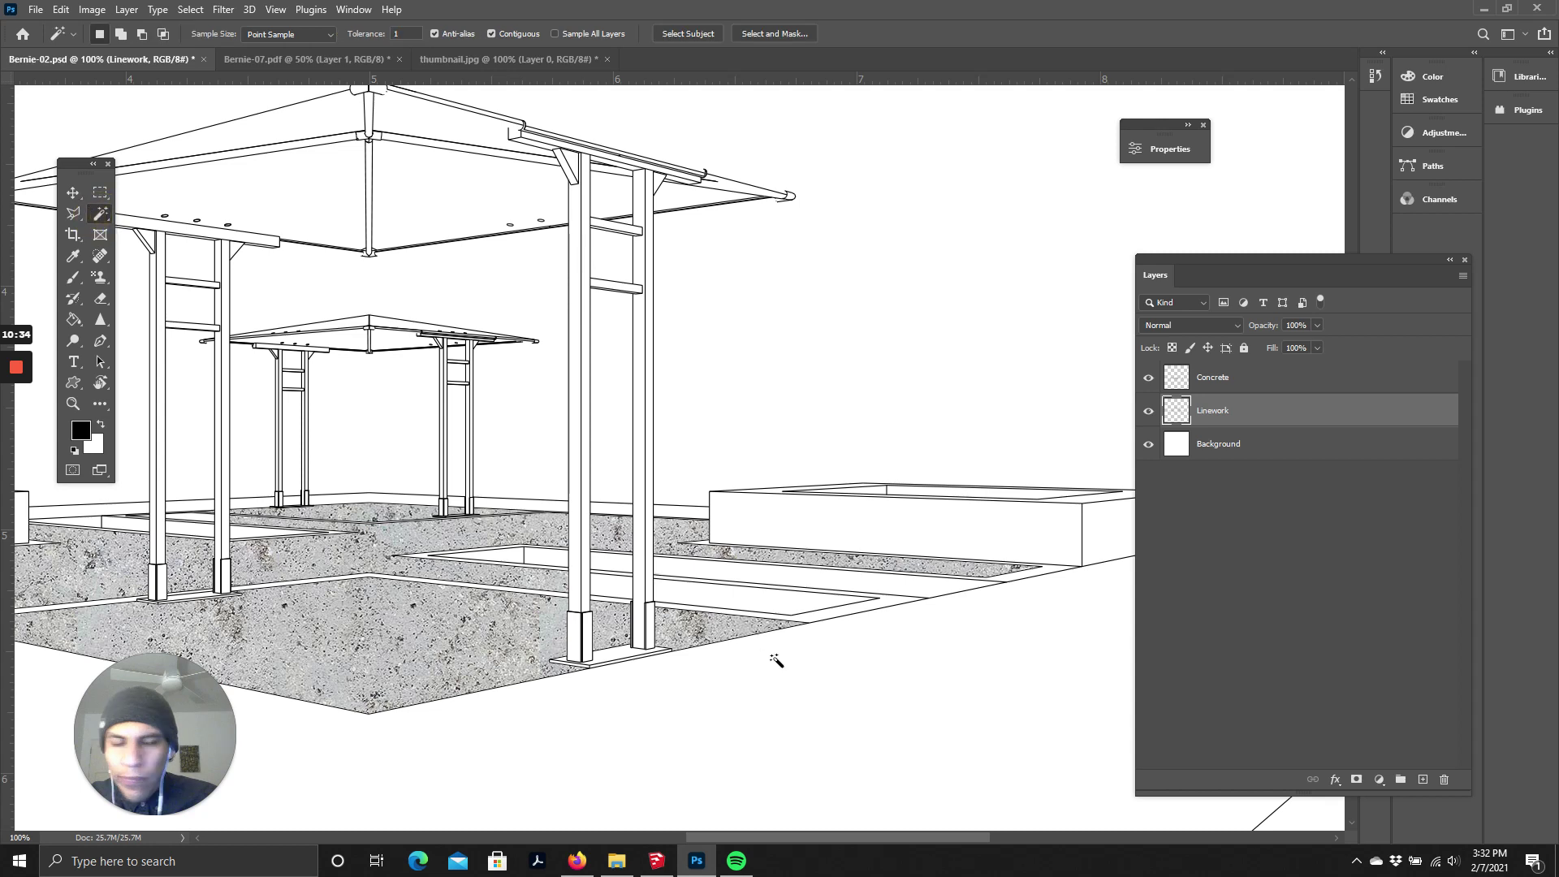
click(682, 598)
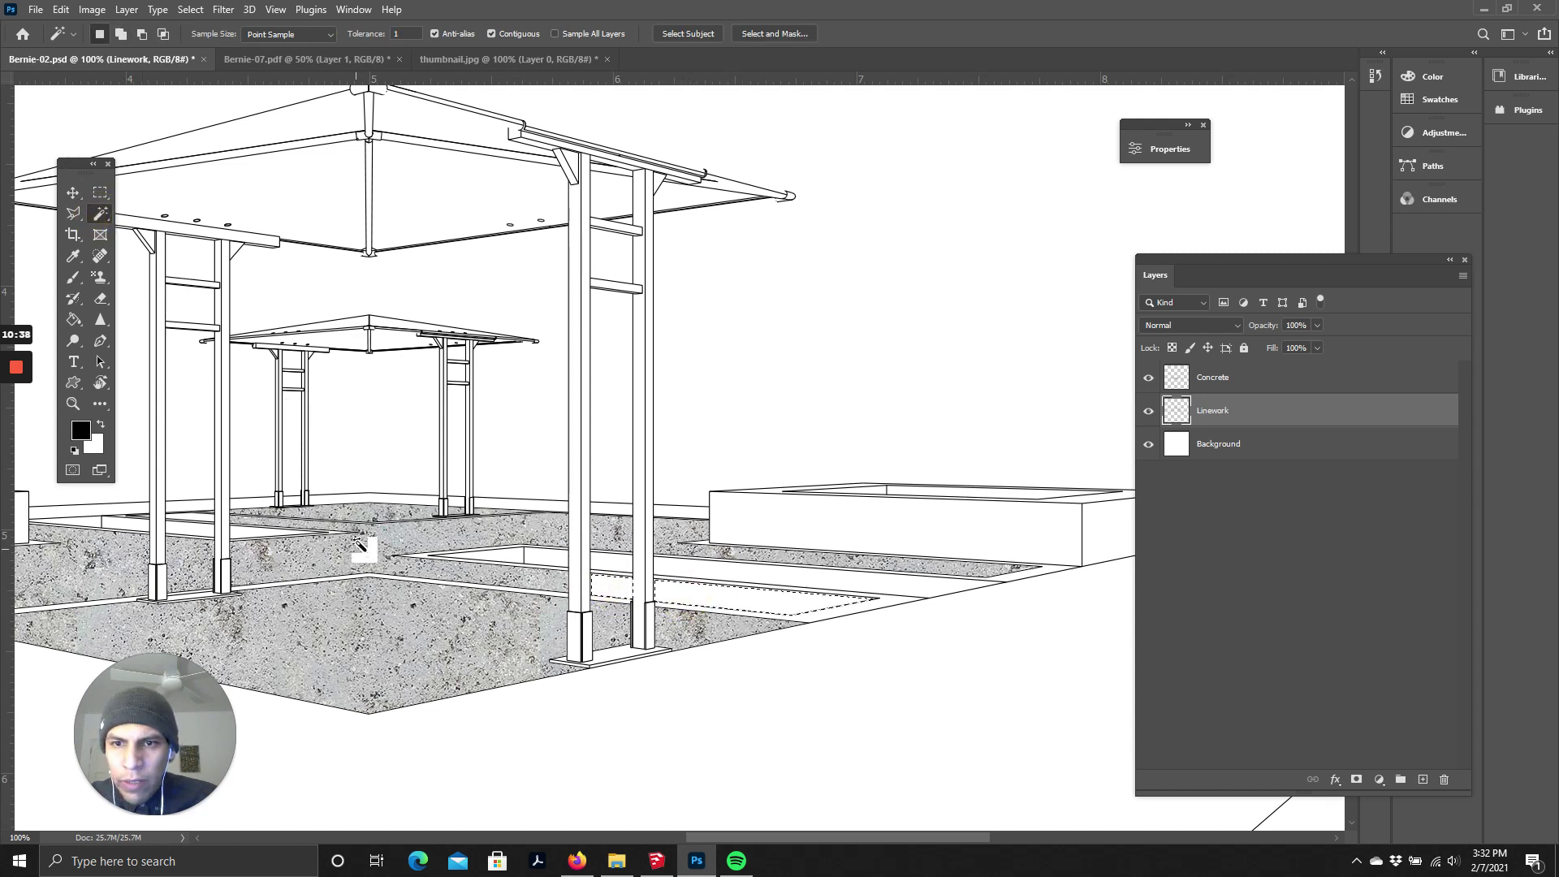
- Fill the walkway strip with concrete on the Concrete layer, then review at 50% zoom
scroll(361, 545, up, 3)
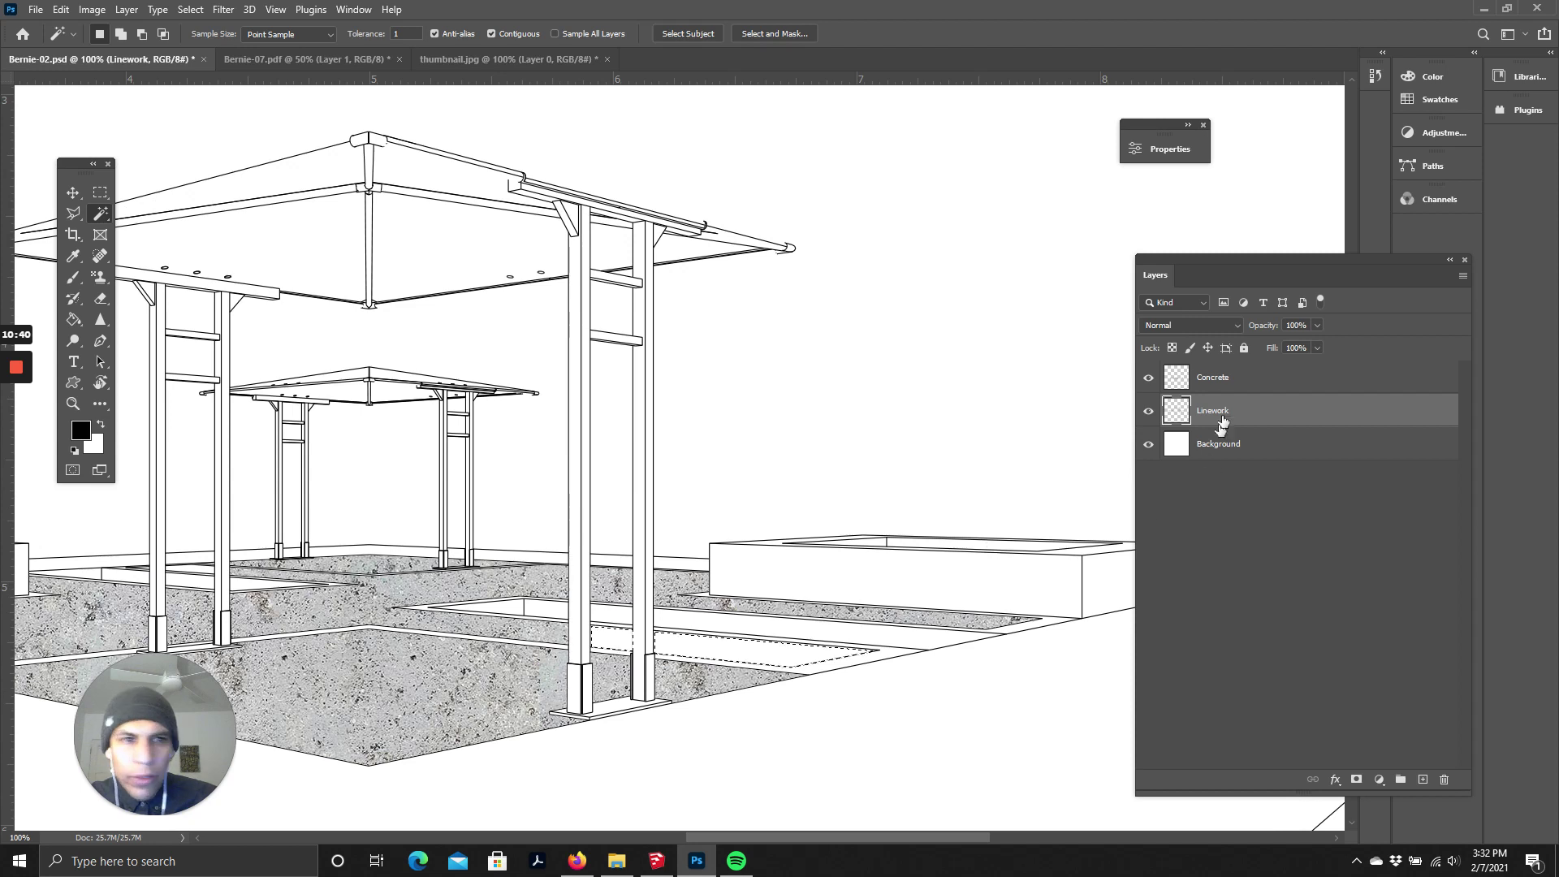
click(1210, 377)
key(g)
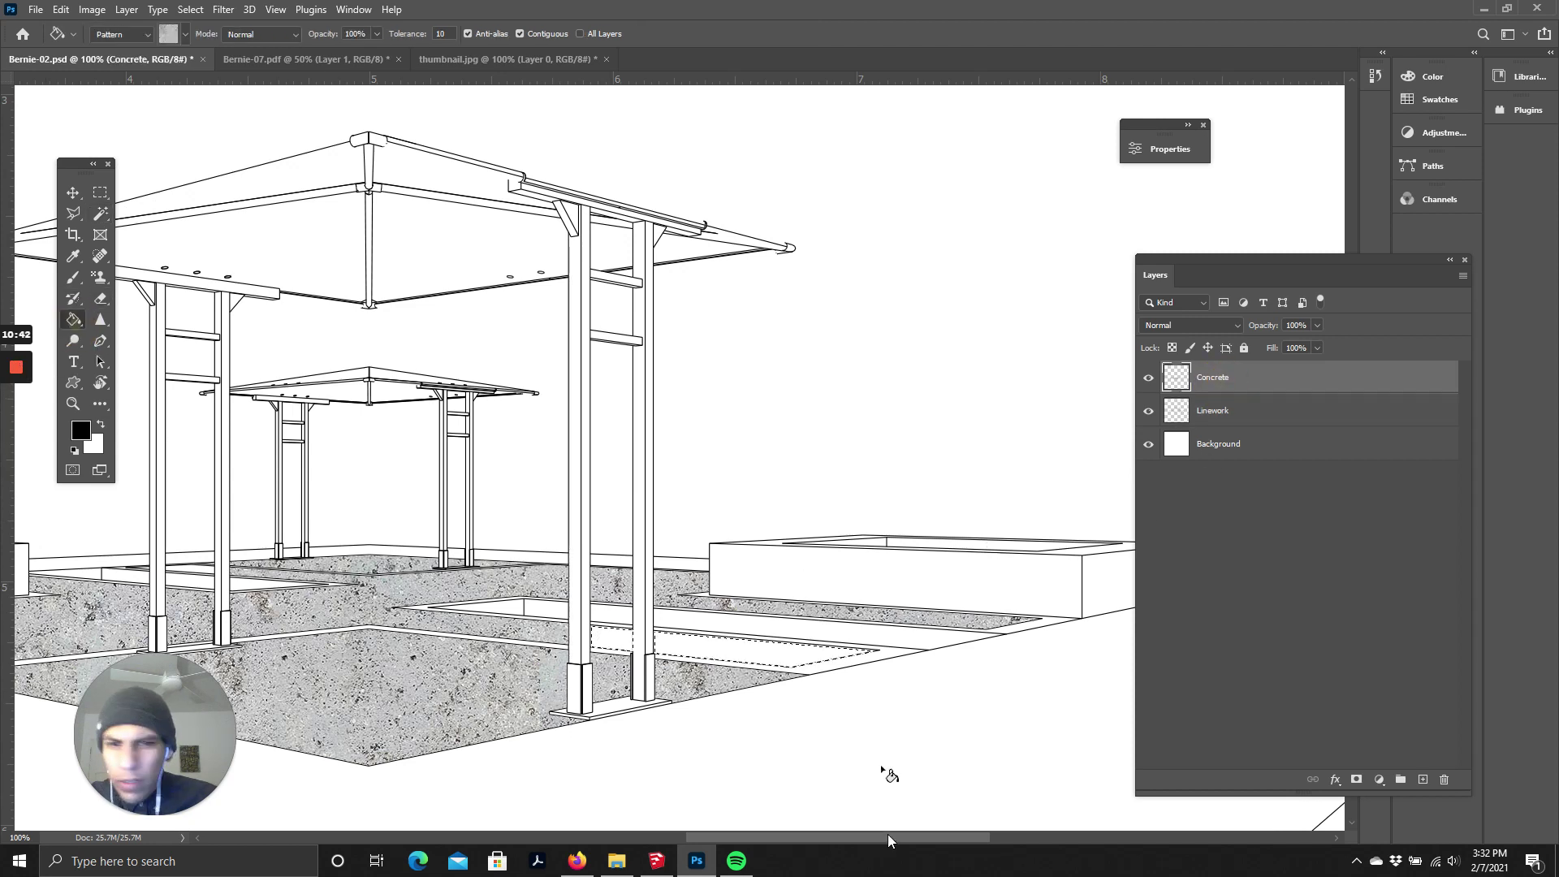
click(688, 652)
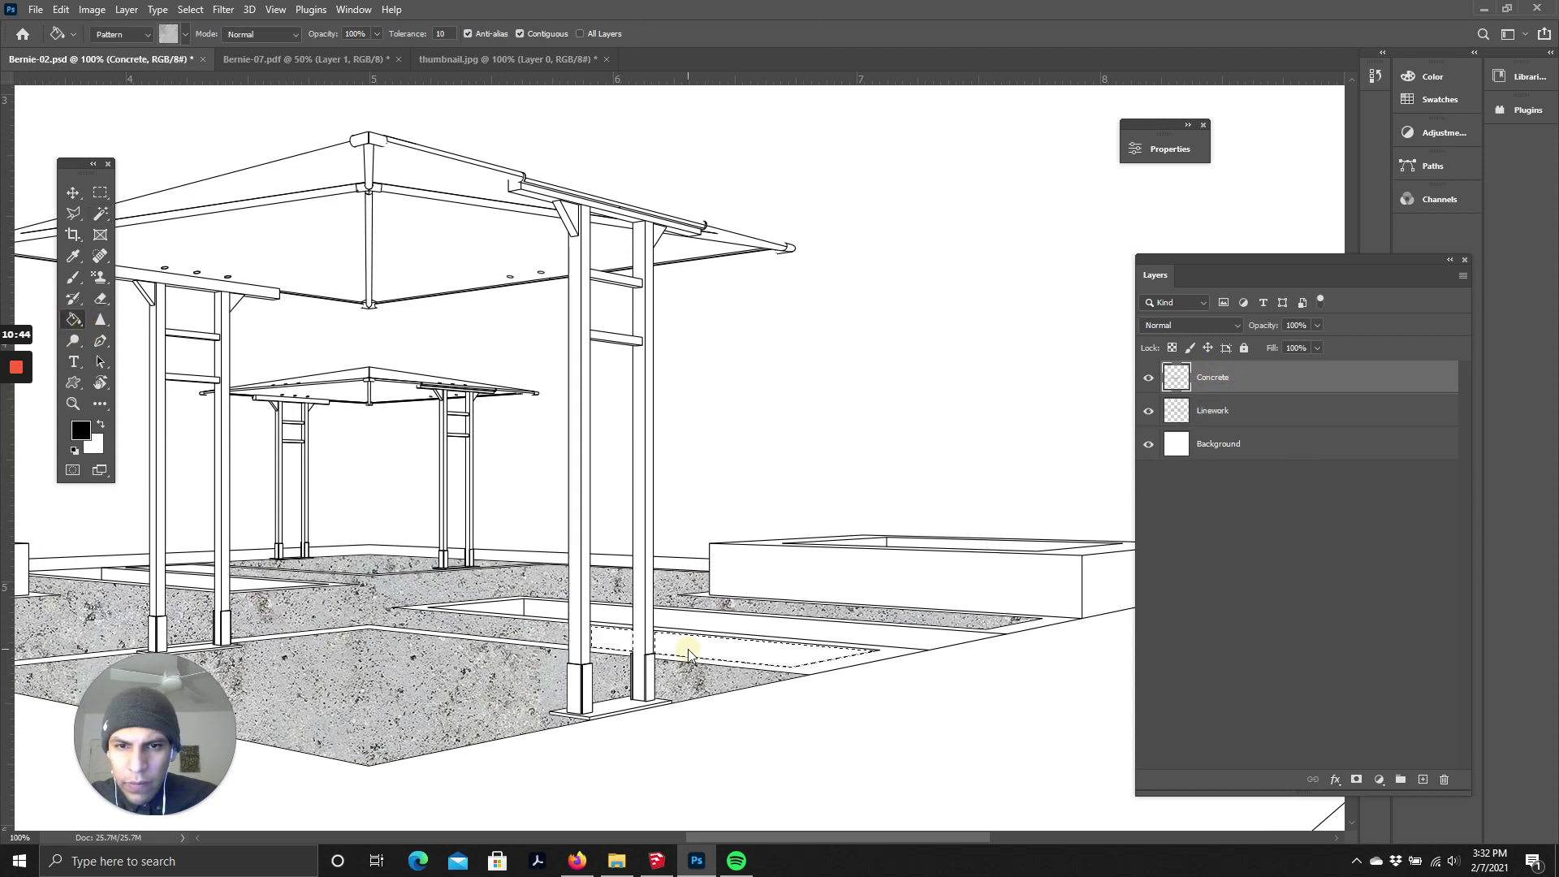
key(ctrl+minus)
key(ctrl+minus)
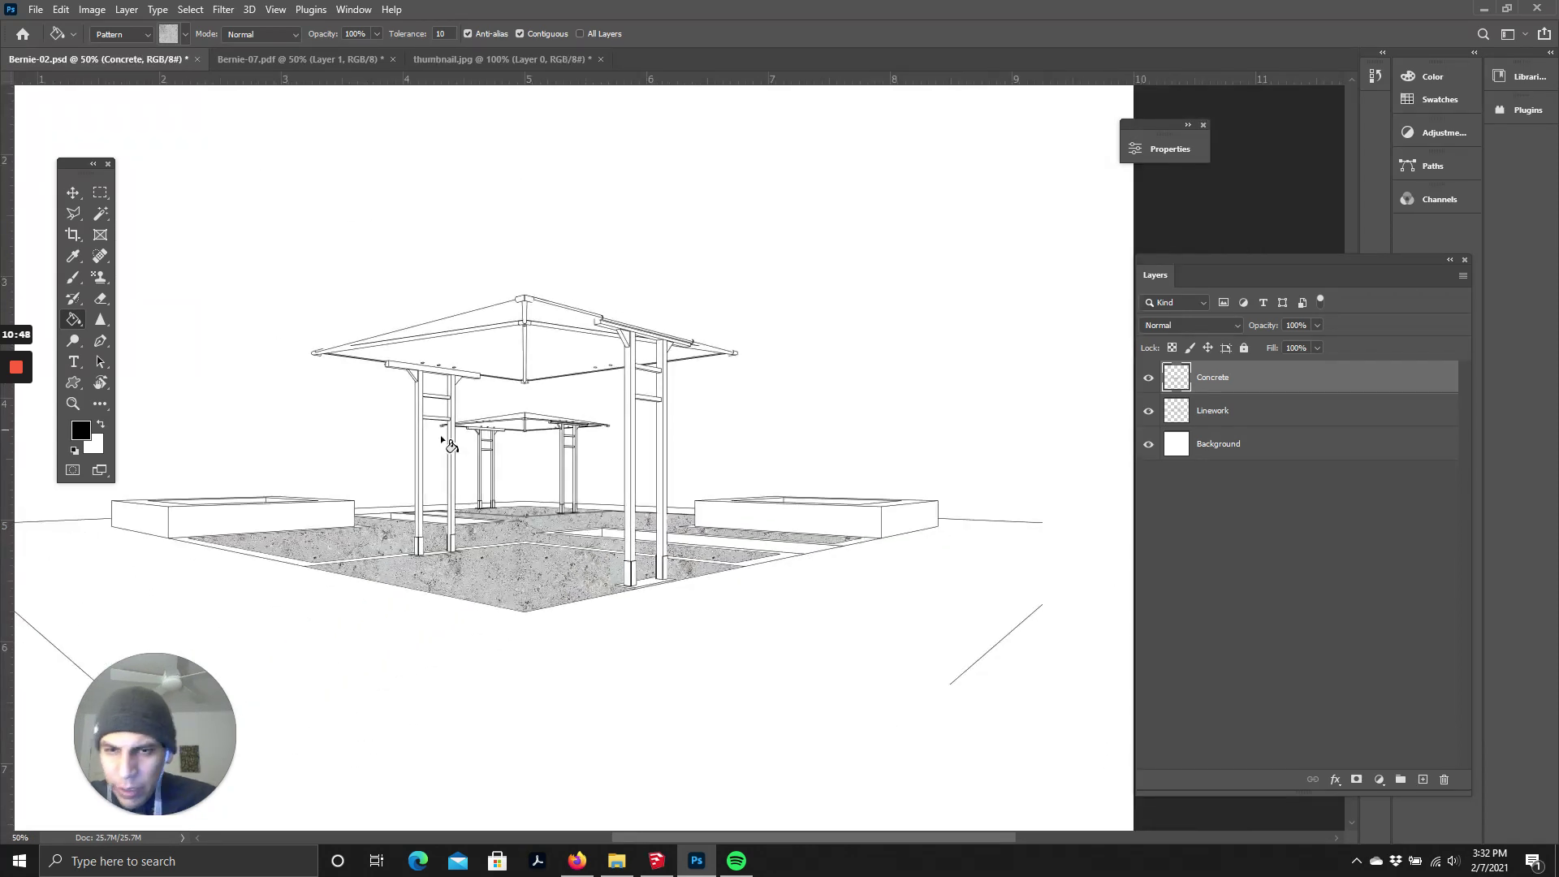
scroll(451, 445, up, 2)
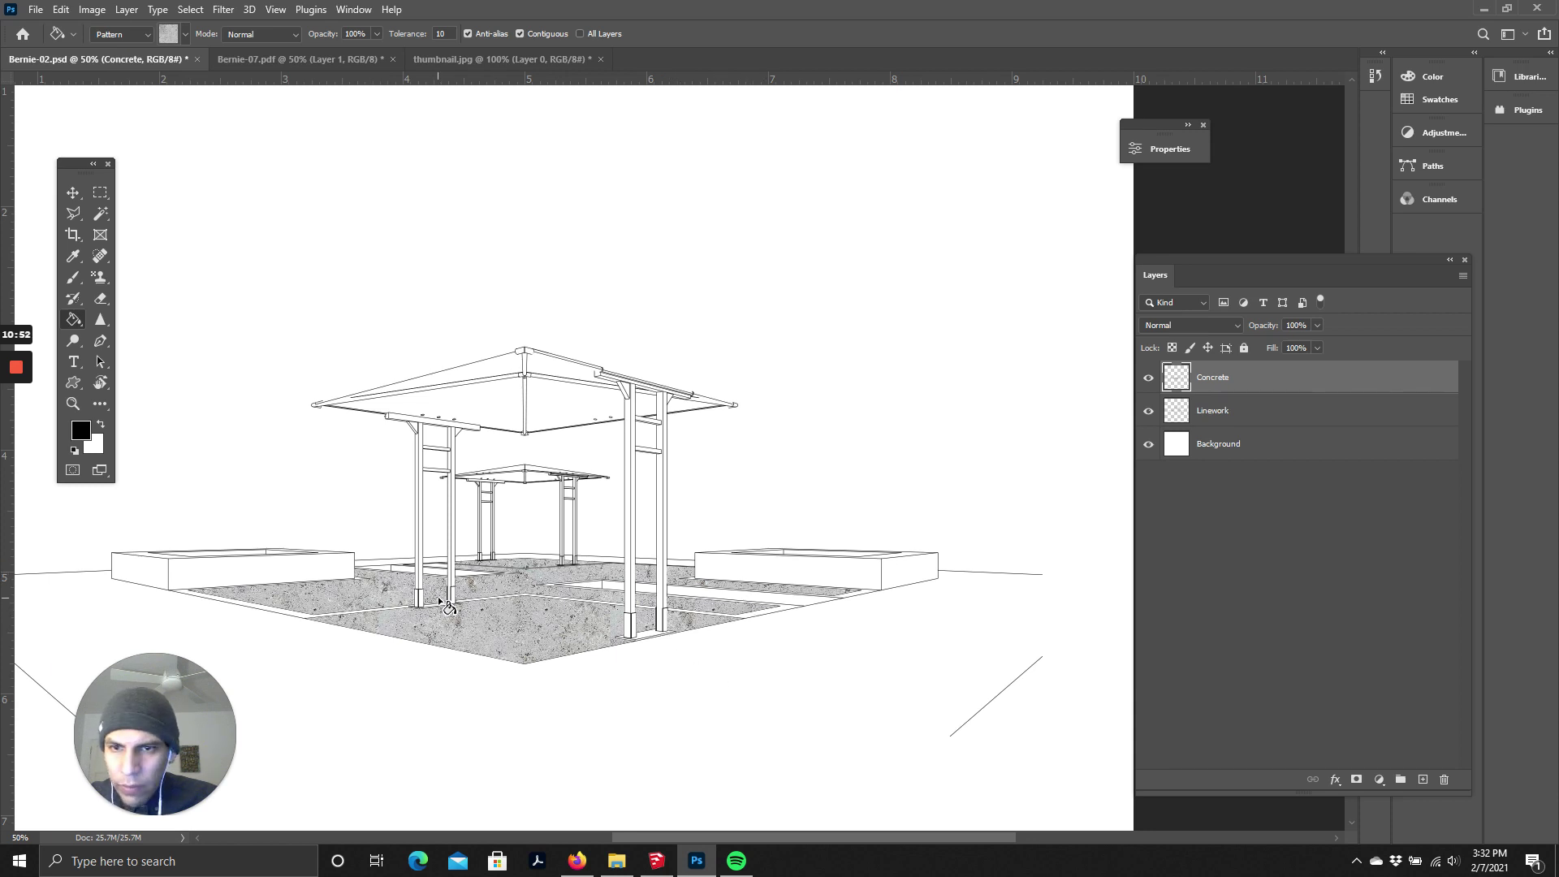
scroll(447, 606, down, 2)
scroll(423, 593, up, 1)
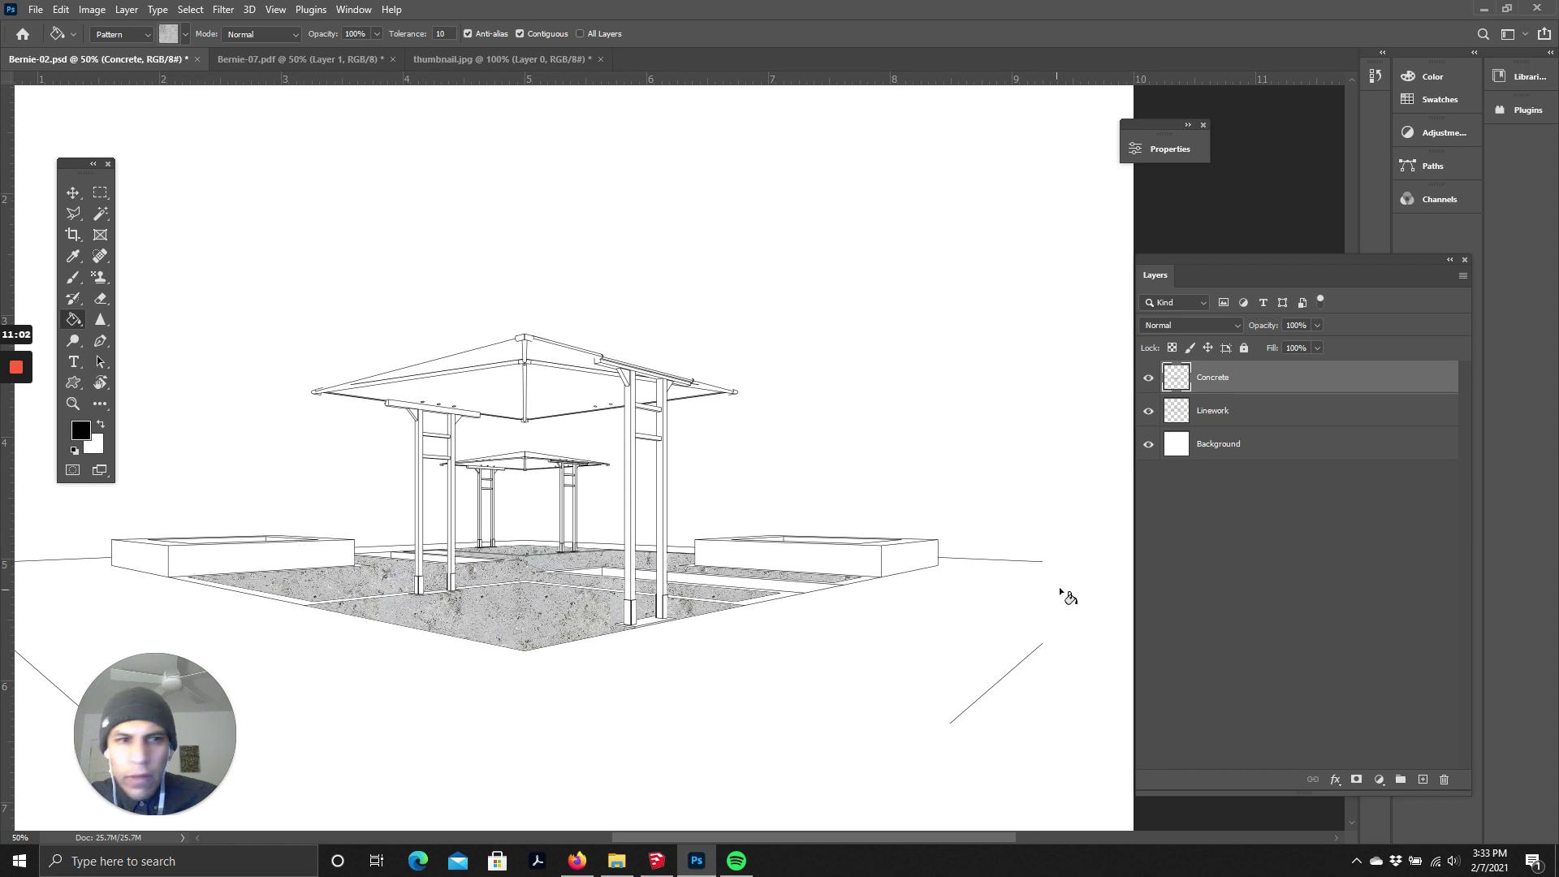
click(1226, 427)
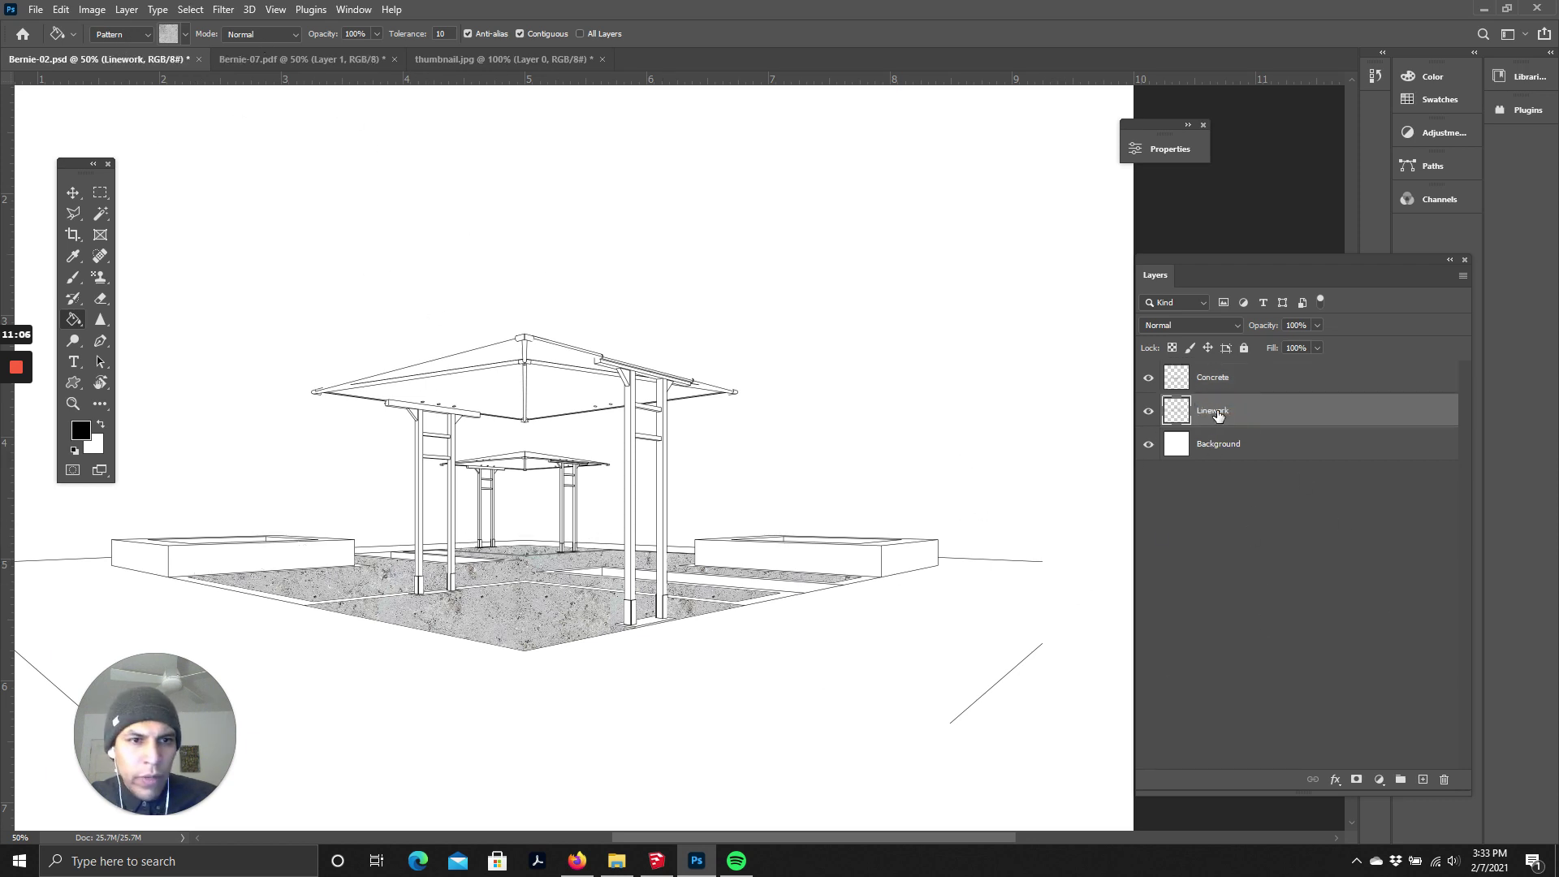
- Magic Wand-select the right planter box's front face, side face and top edge strips
click(100, 213)
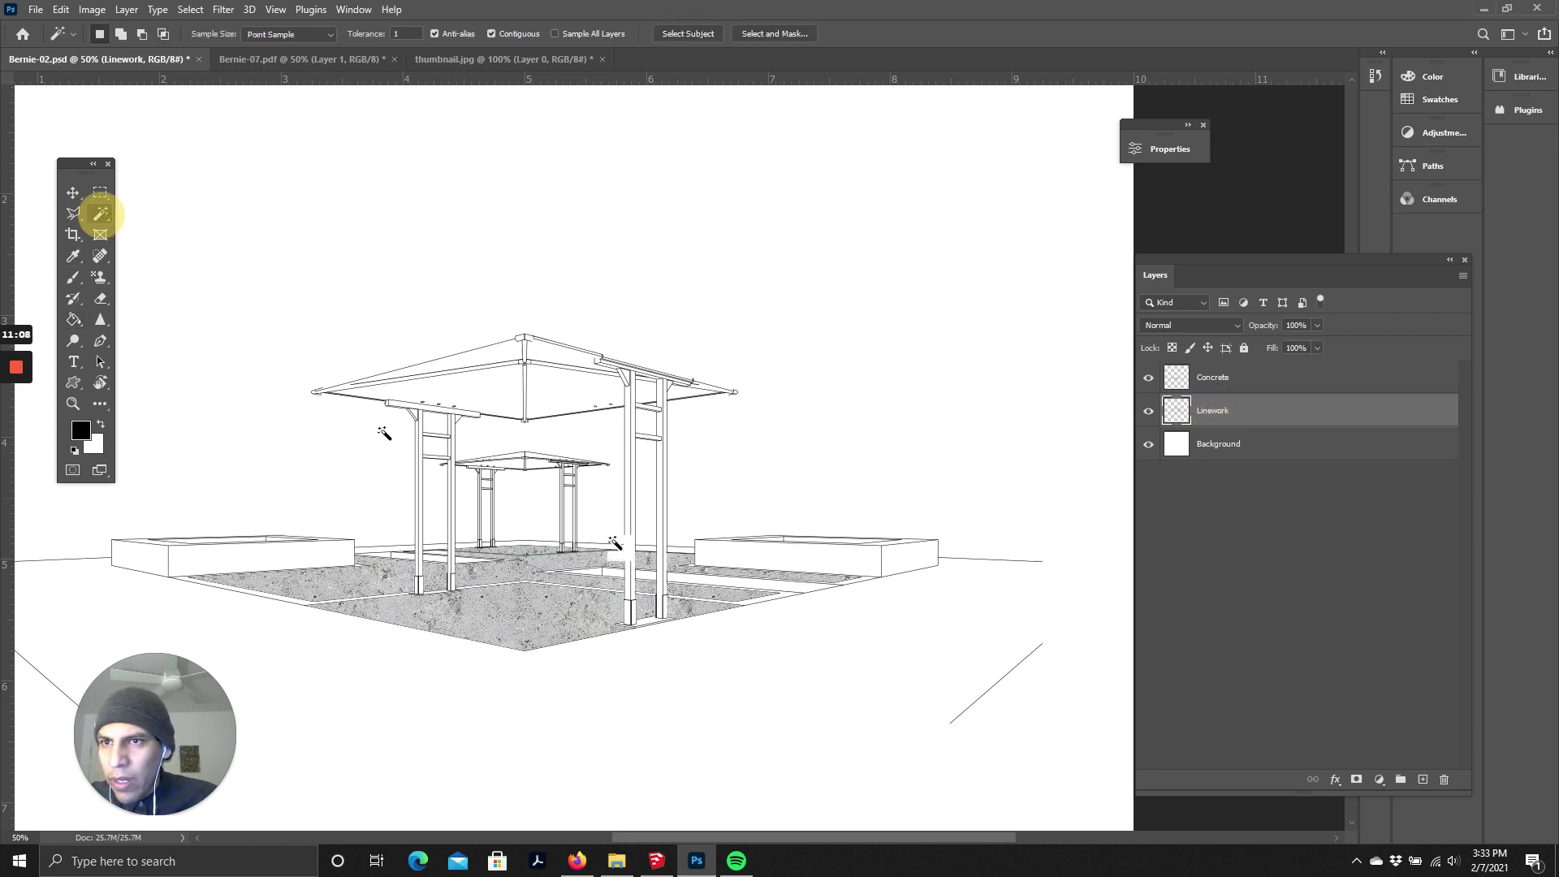
key(ctrl+plus)
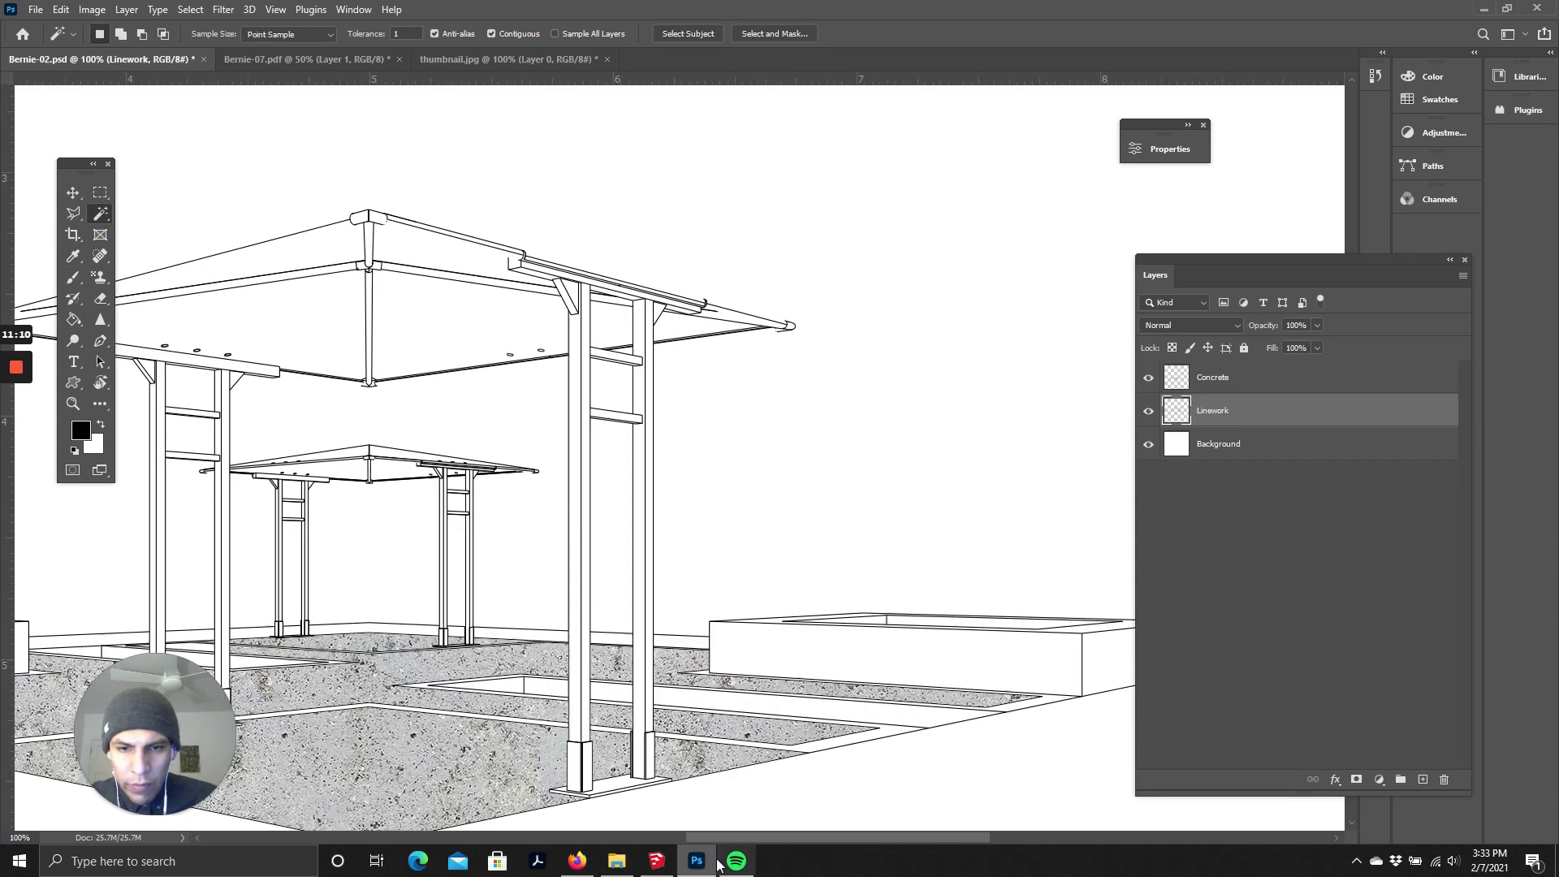
drag(742, 840, 807, 840)
click(707, 664)
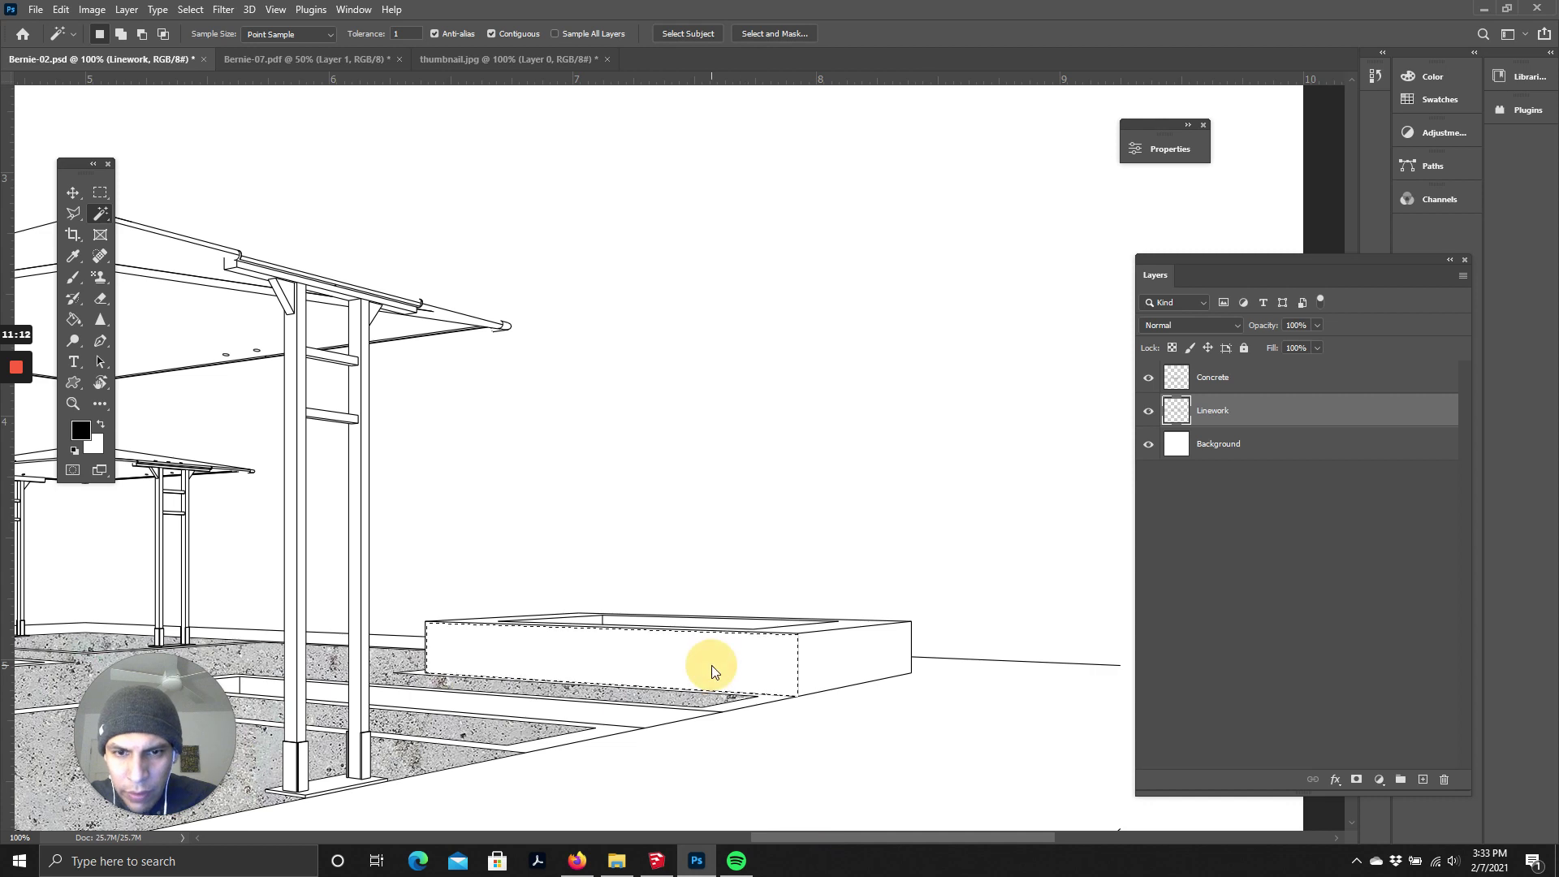
shift+click(824, 665)
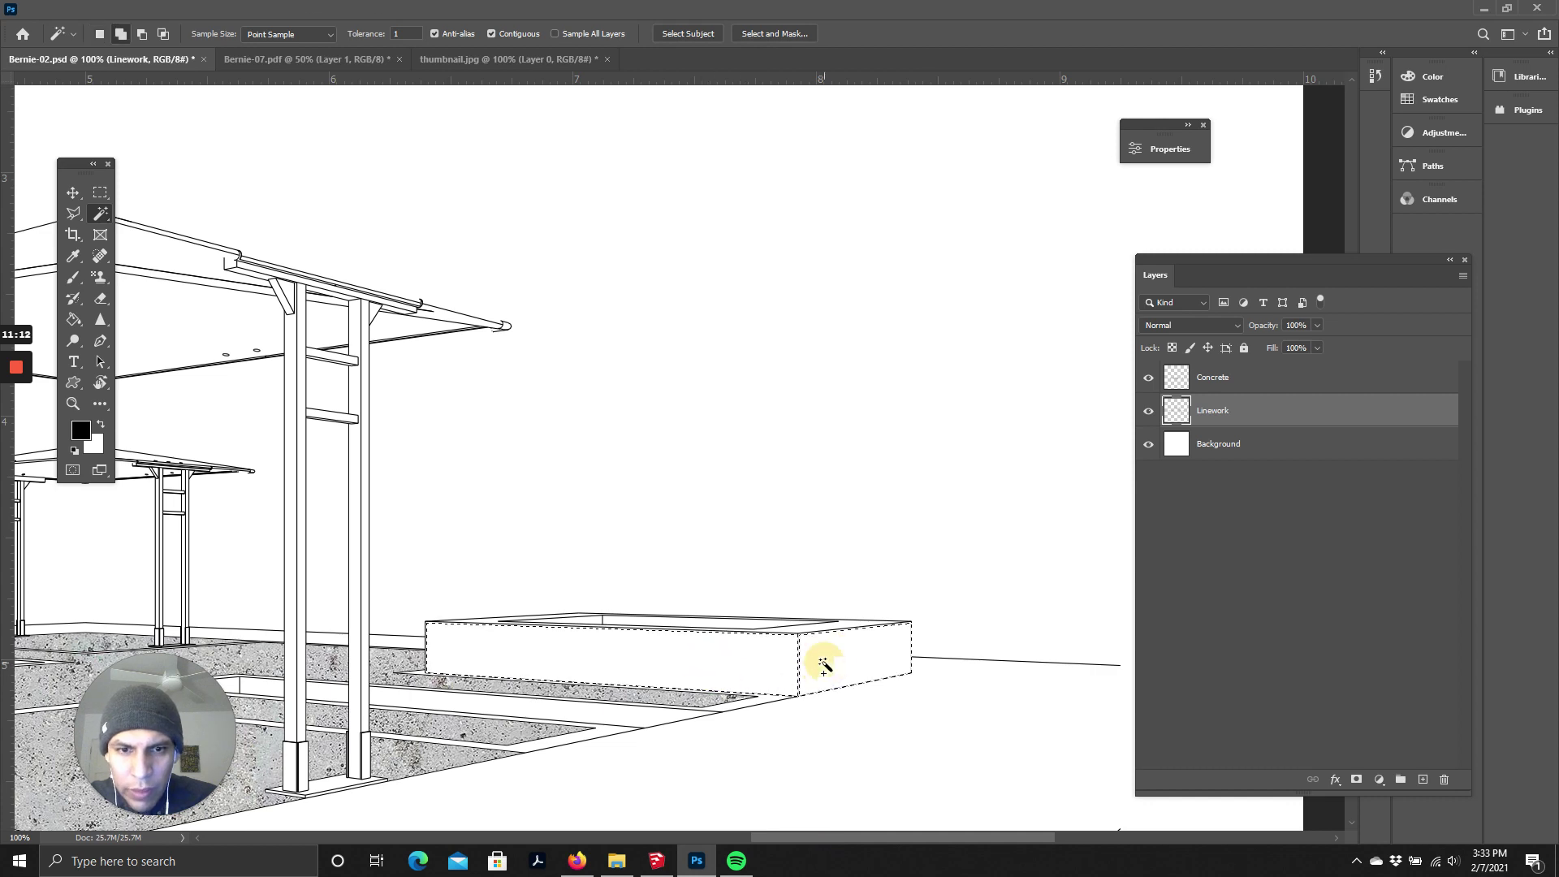
shift+click(847, 625)
key(ctrl+plus)
scroll(714, 563, down, 3)
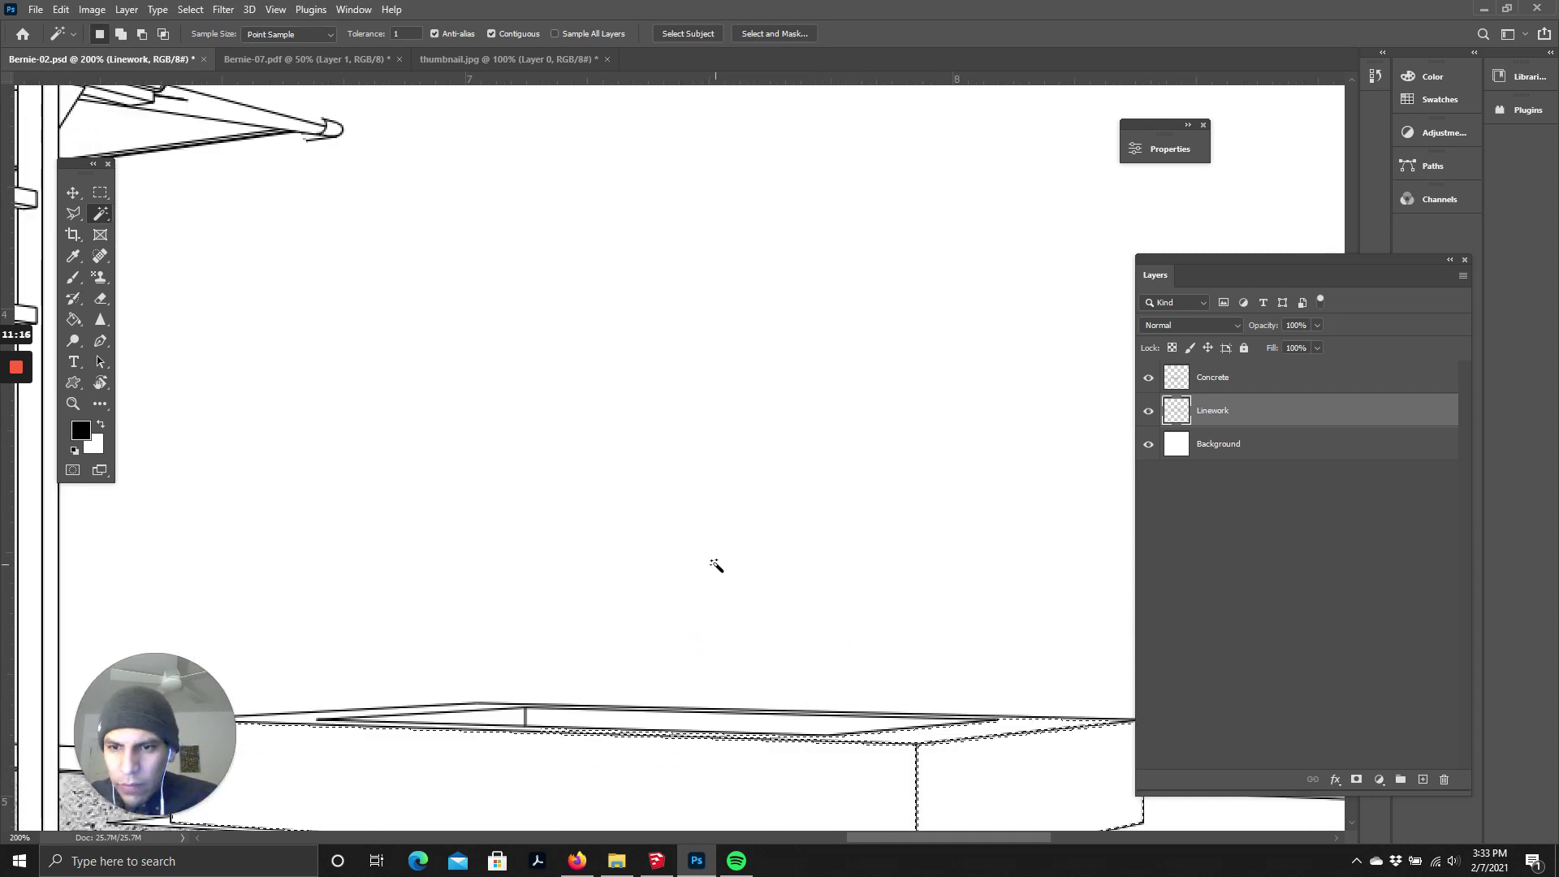
scroll(670, 610, down, 1)
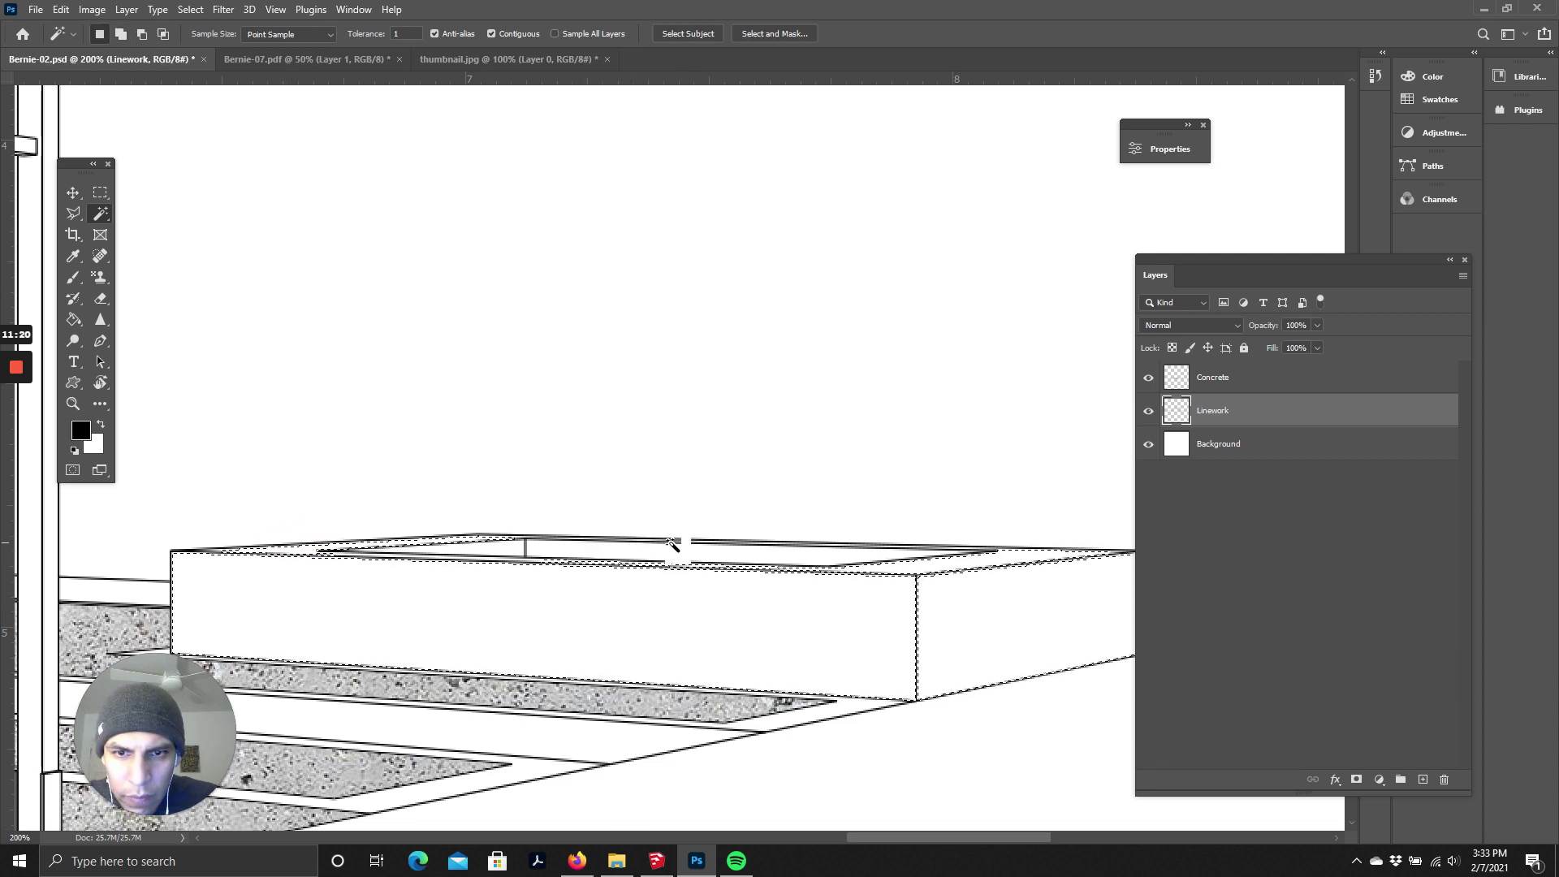
shift+click(515, 554)
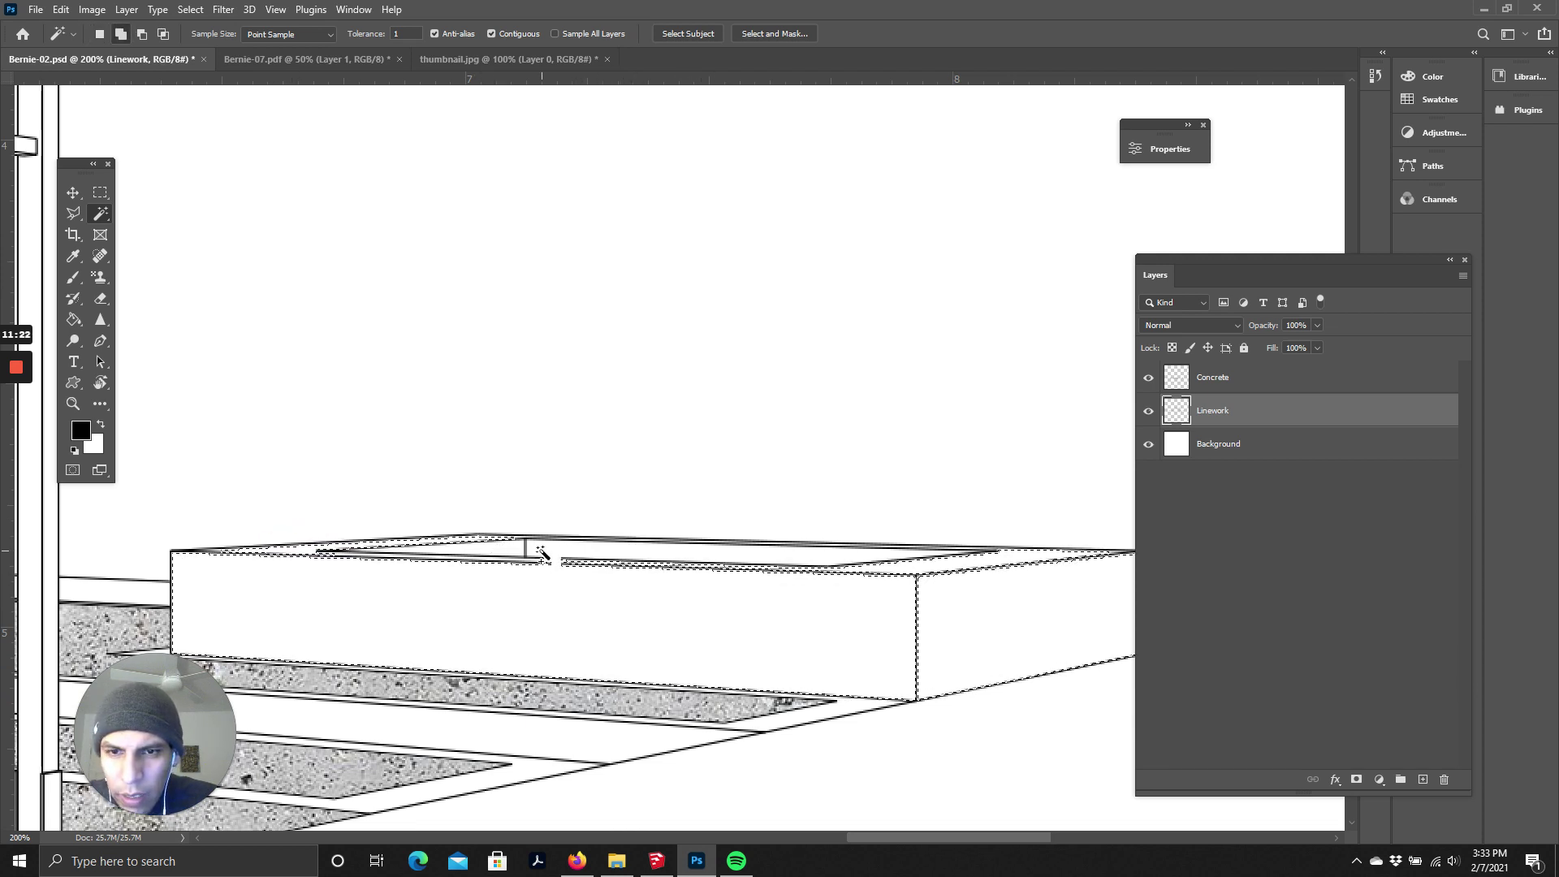
shift+click(536, 557)
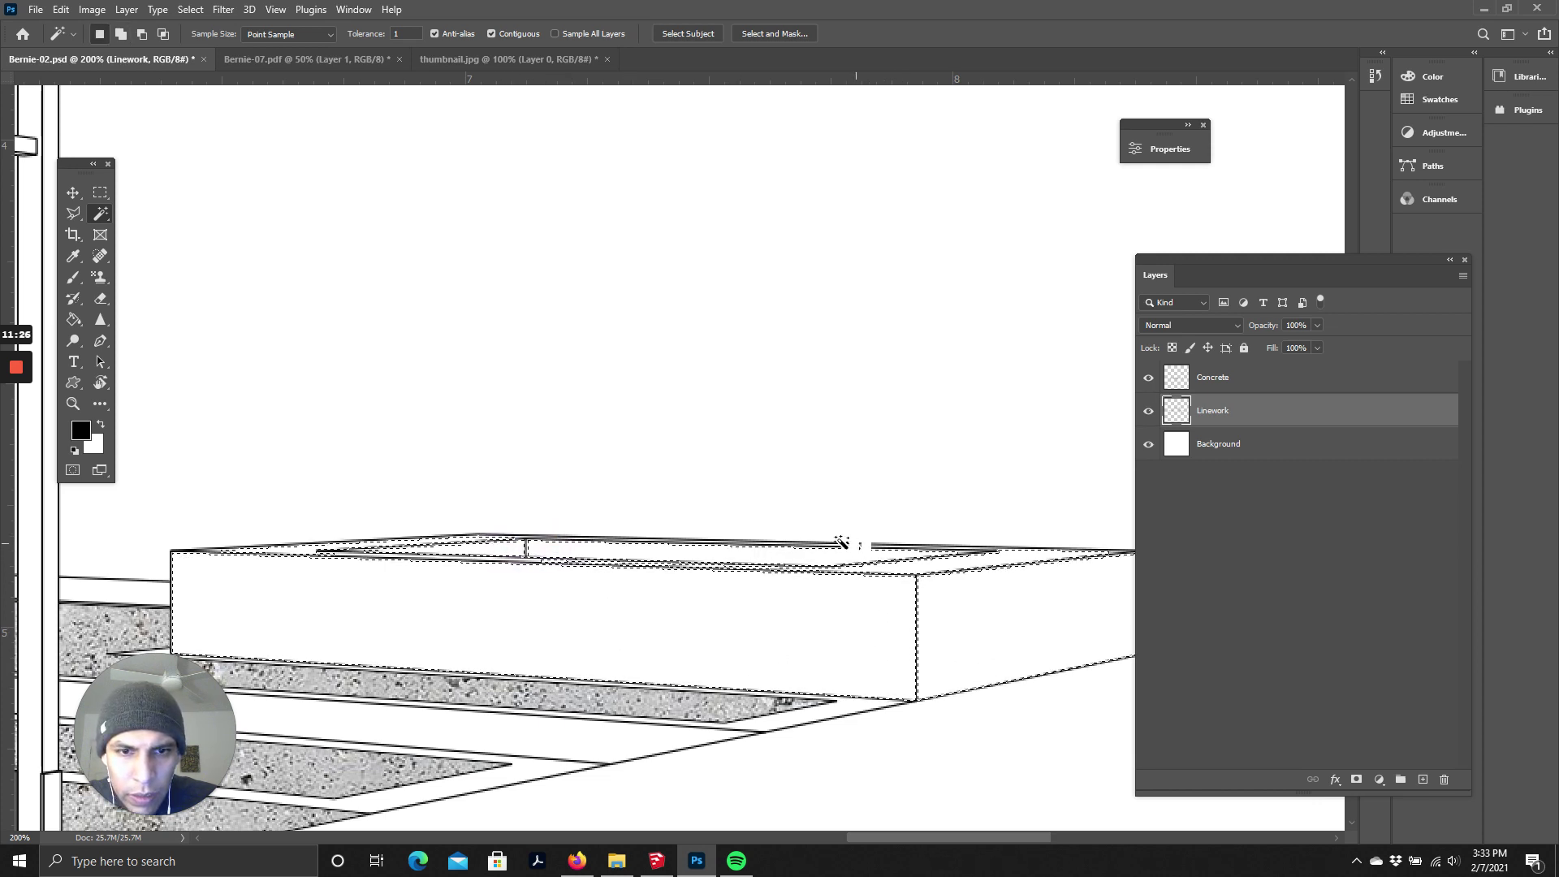
shift+click(841, 551)
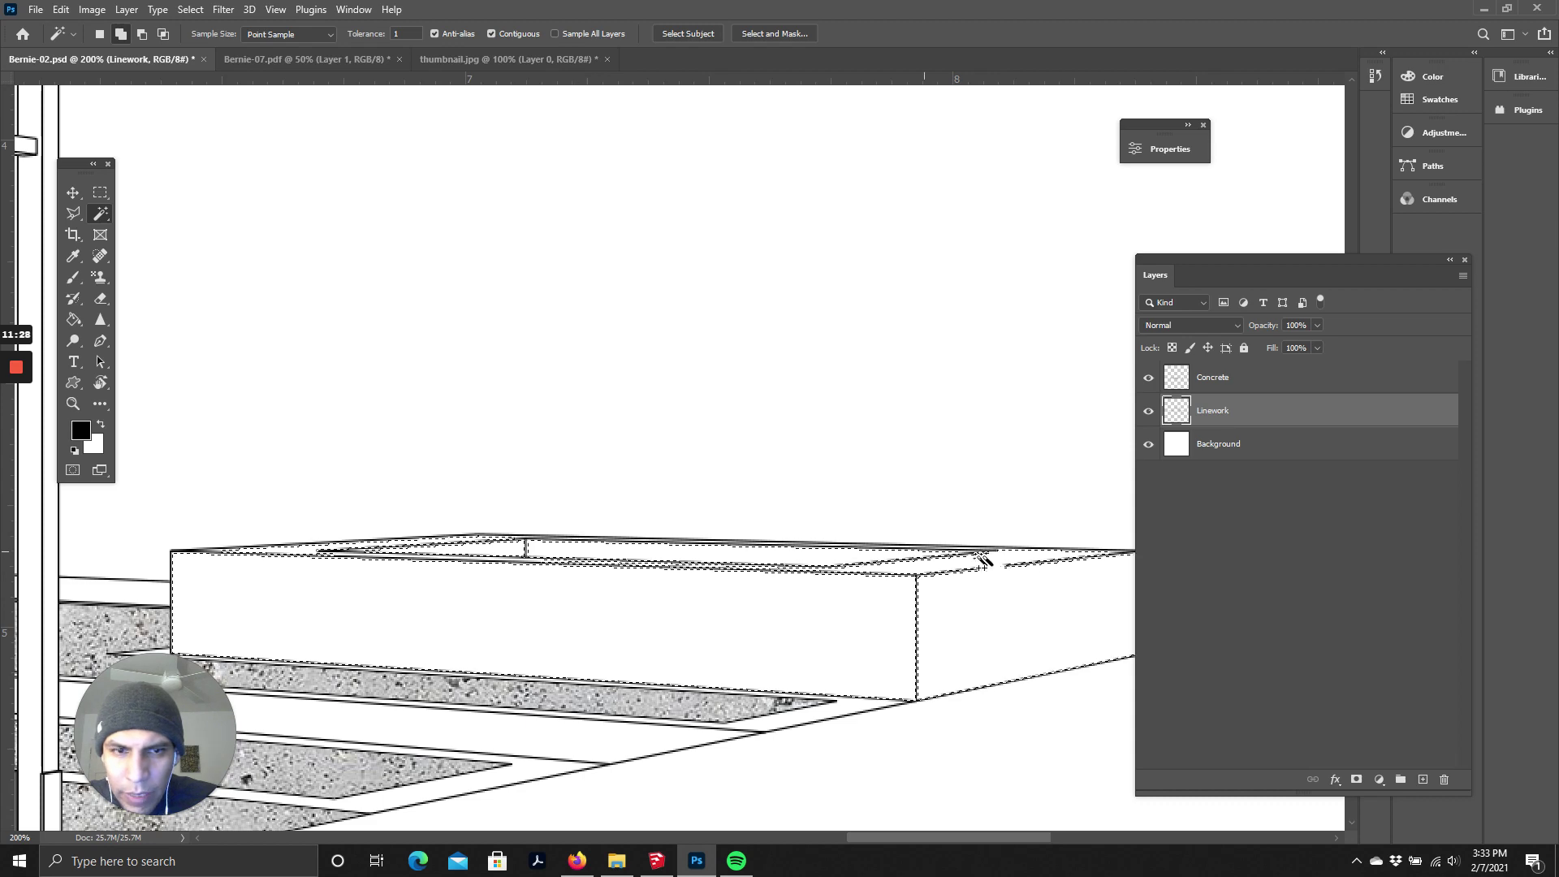
- Add the left planter box's faces and thin top strips to the selection
key(ctrl+minus)
key(ctrl+minus)
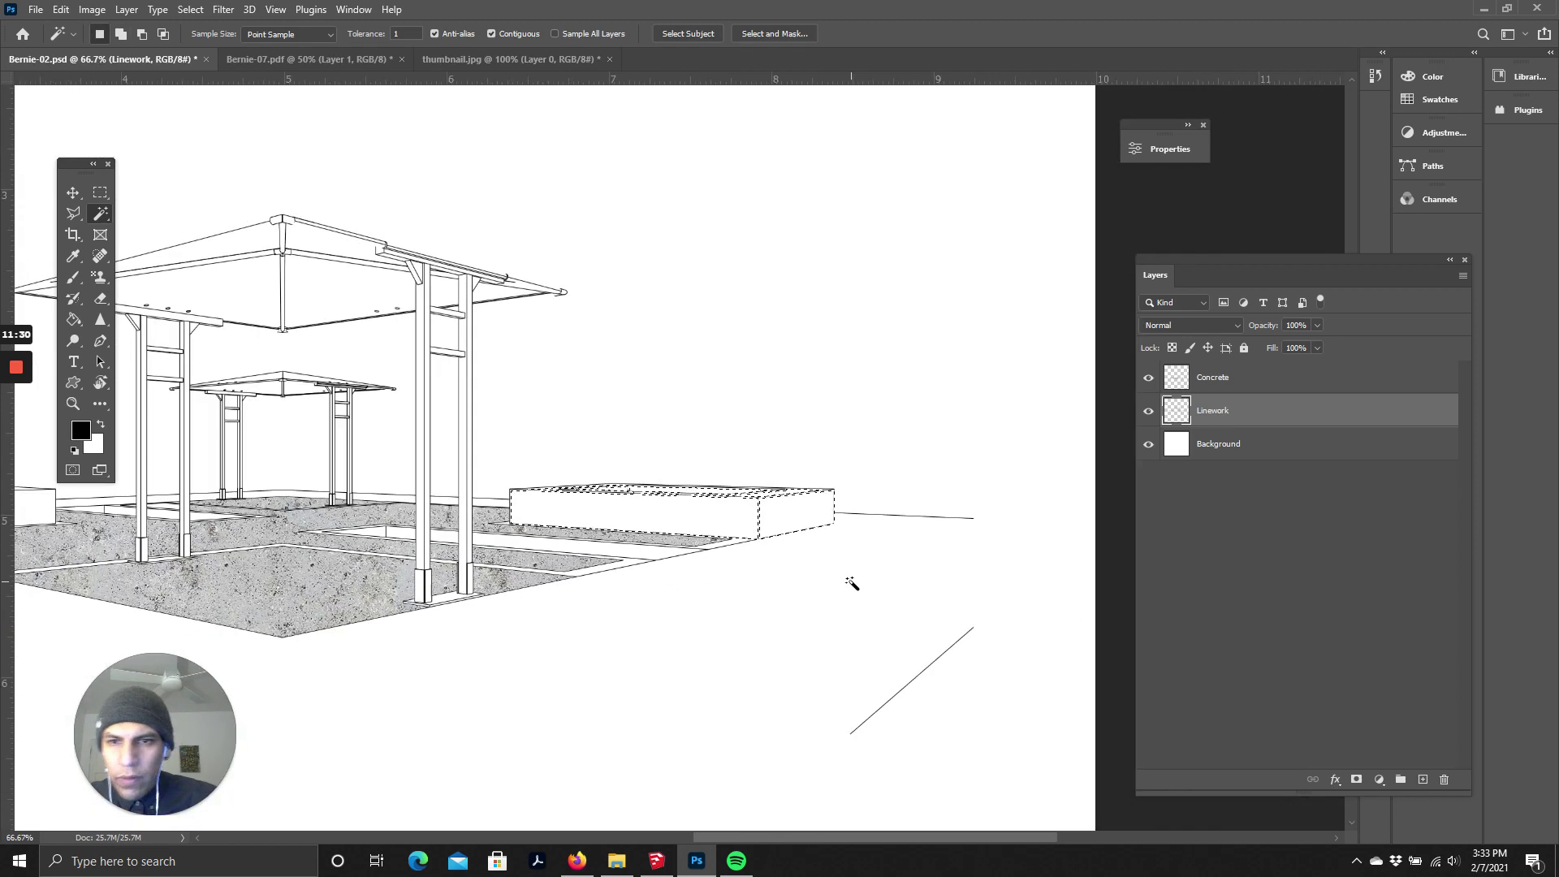
drag(837, 836, 674, 836)
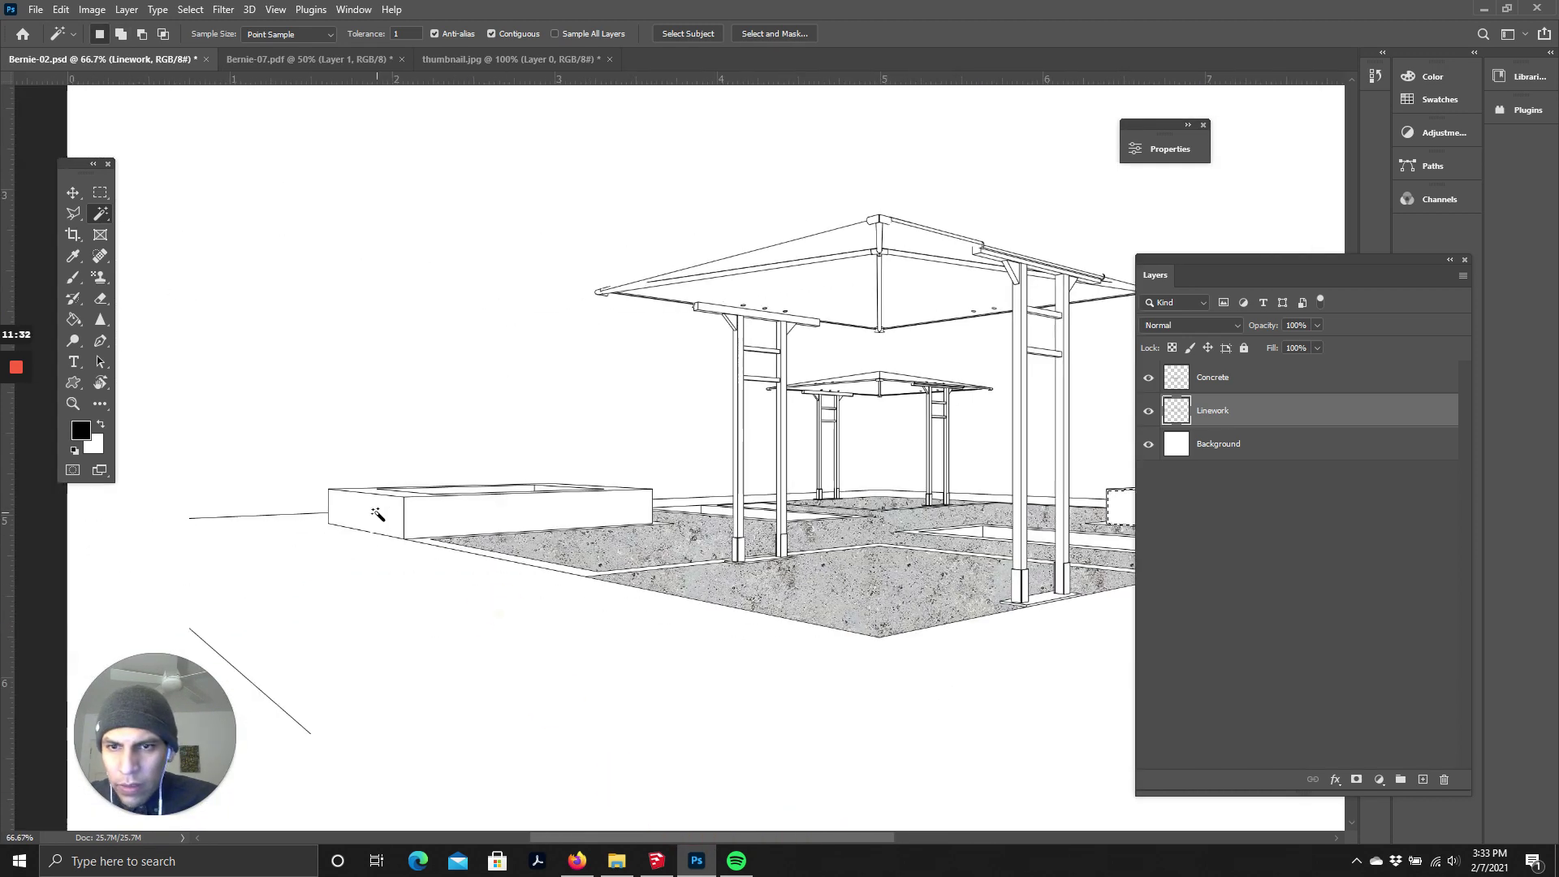
key(ctrl+plus)
key(ctrl+plus)
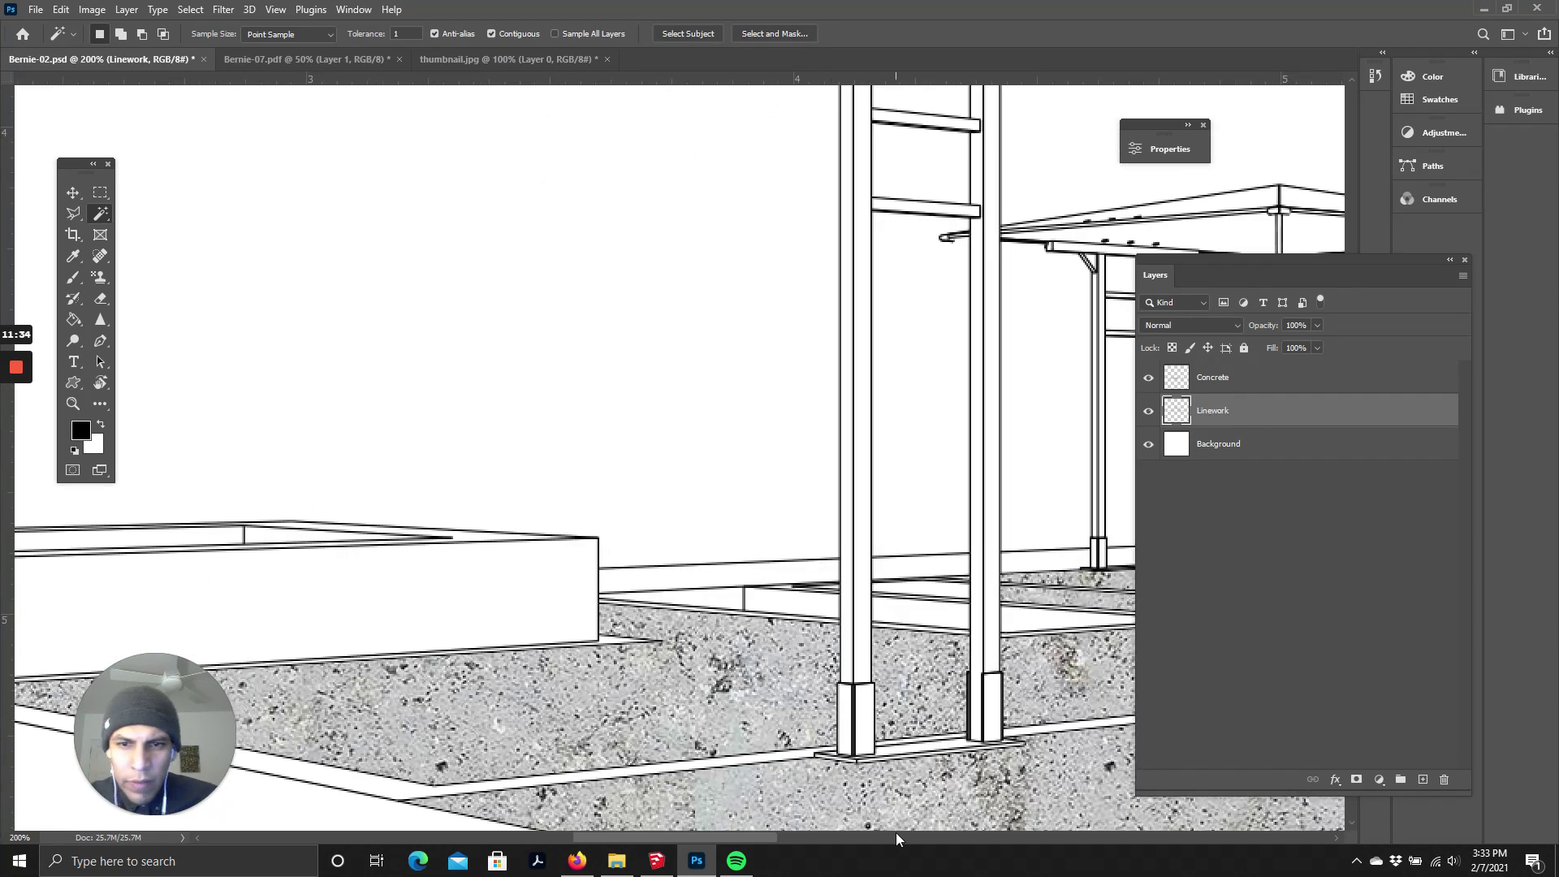
drag(776, 837, 713, 838)
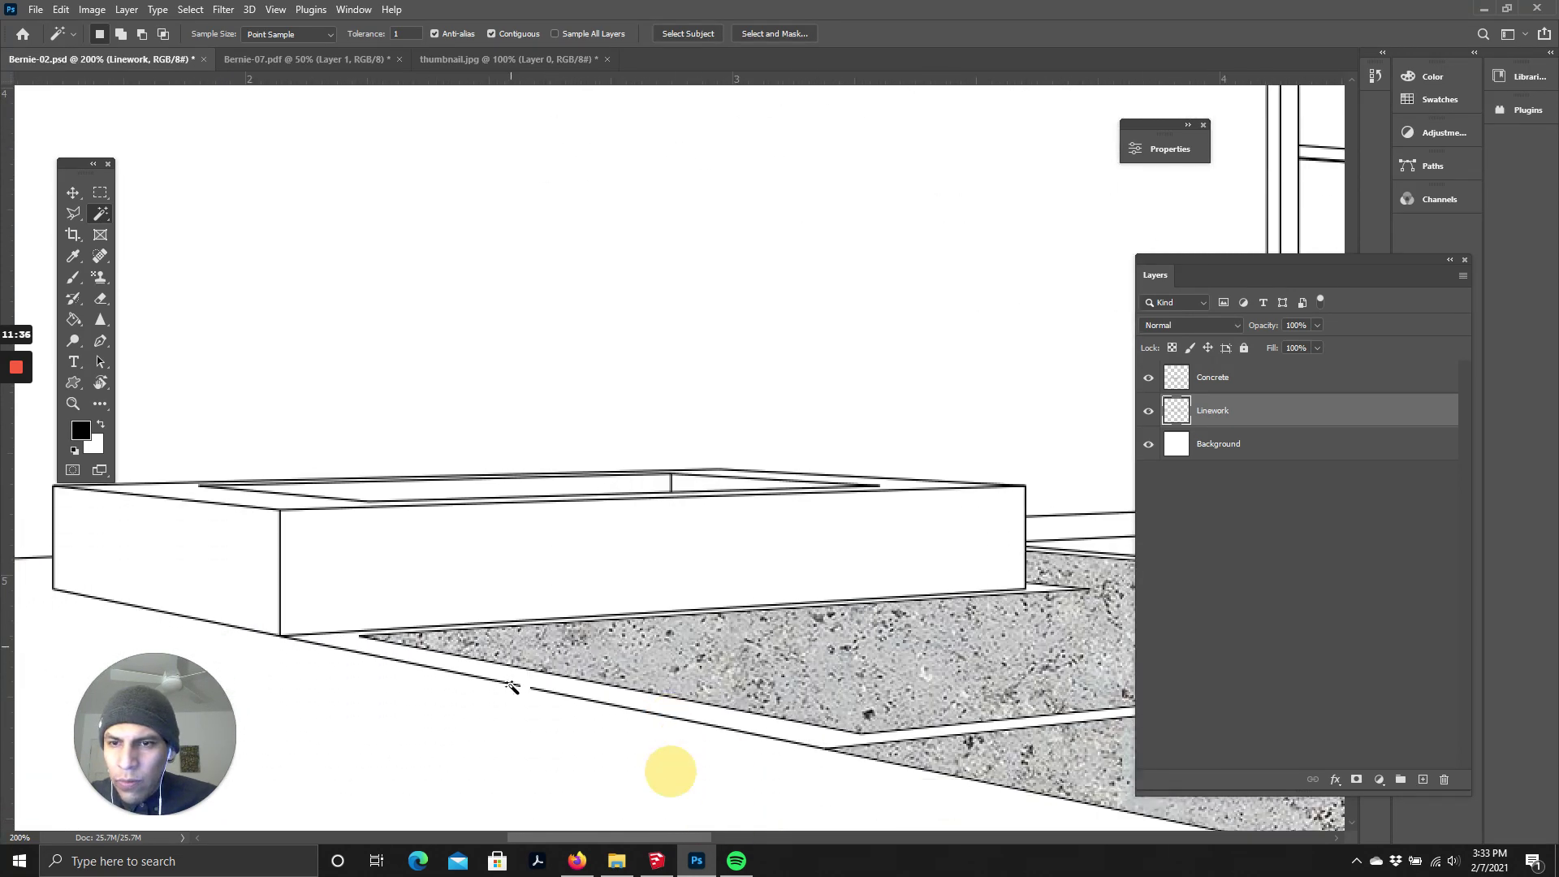
shift+click(407, 585)
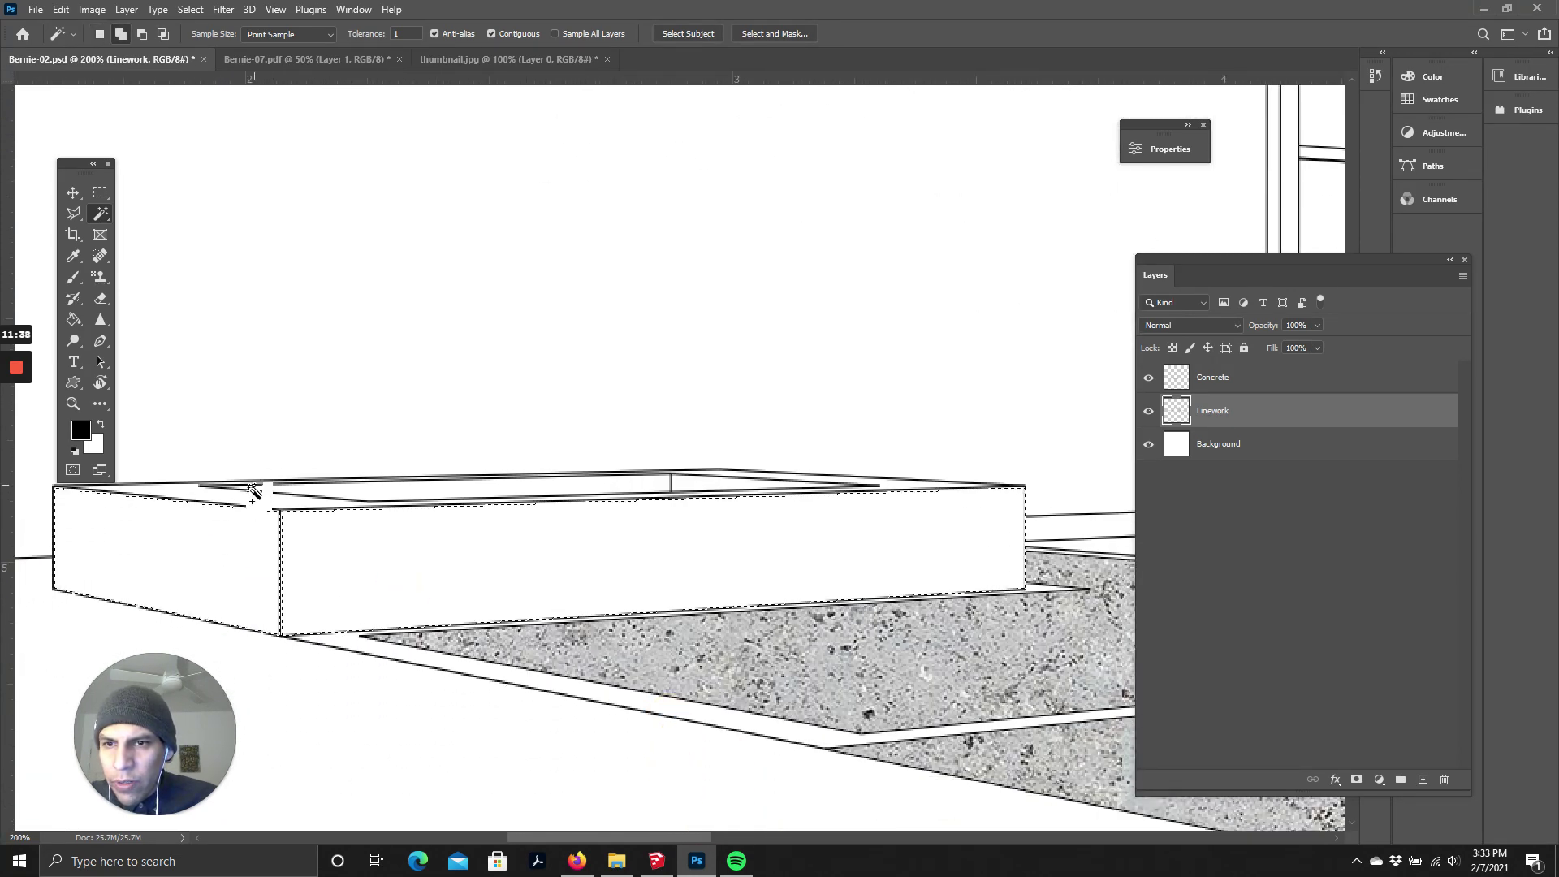
shift+click(254, 497)
shift+click(416, 489)
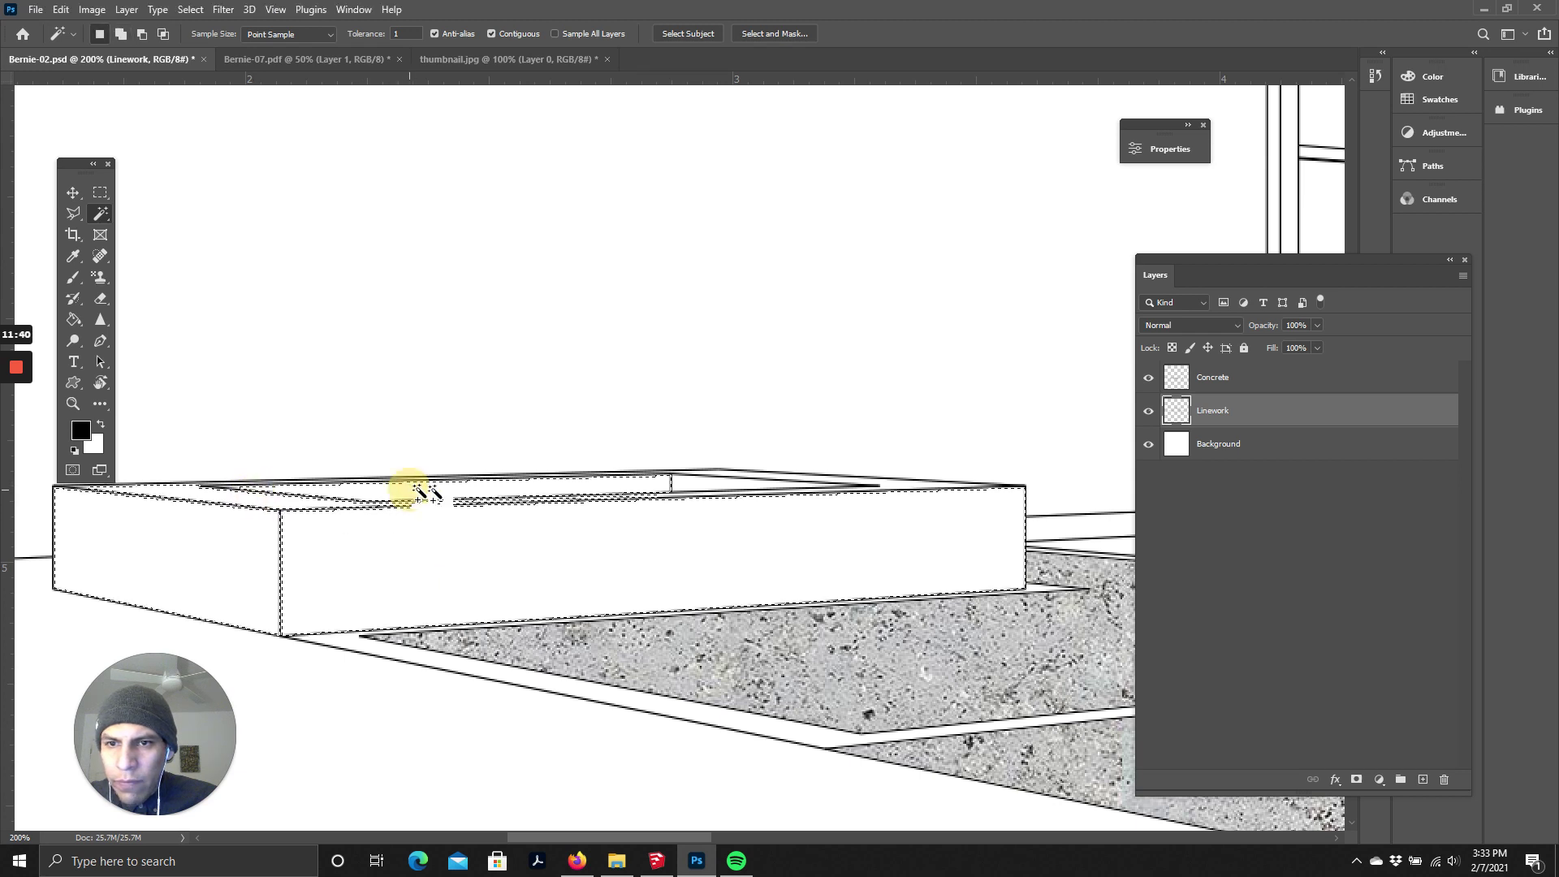
shift+click(766, 484)
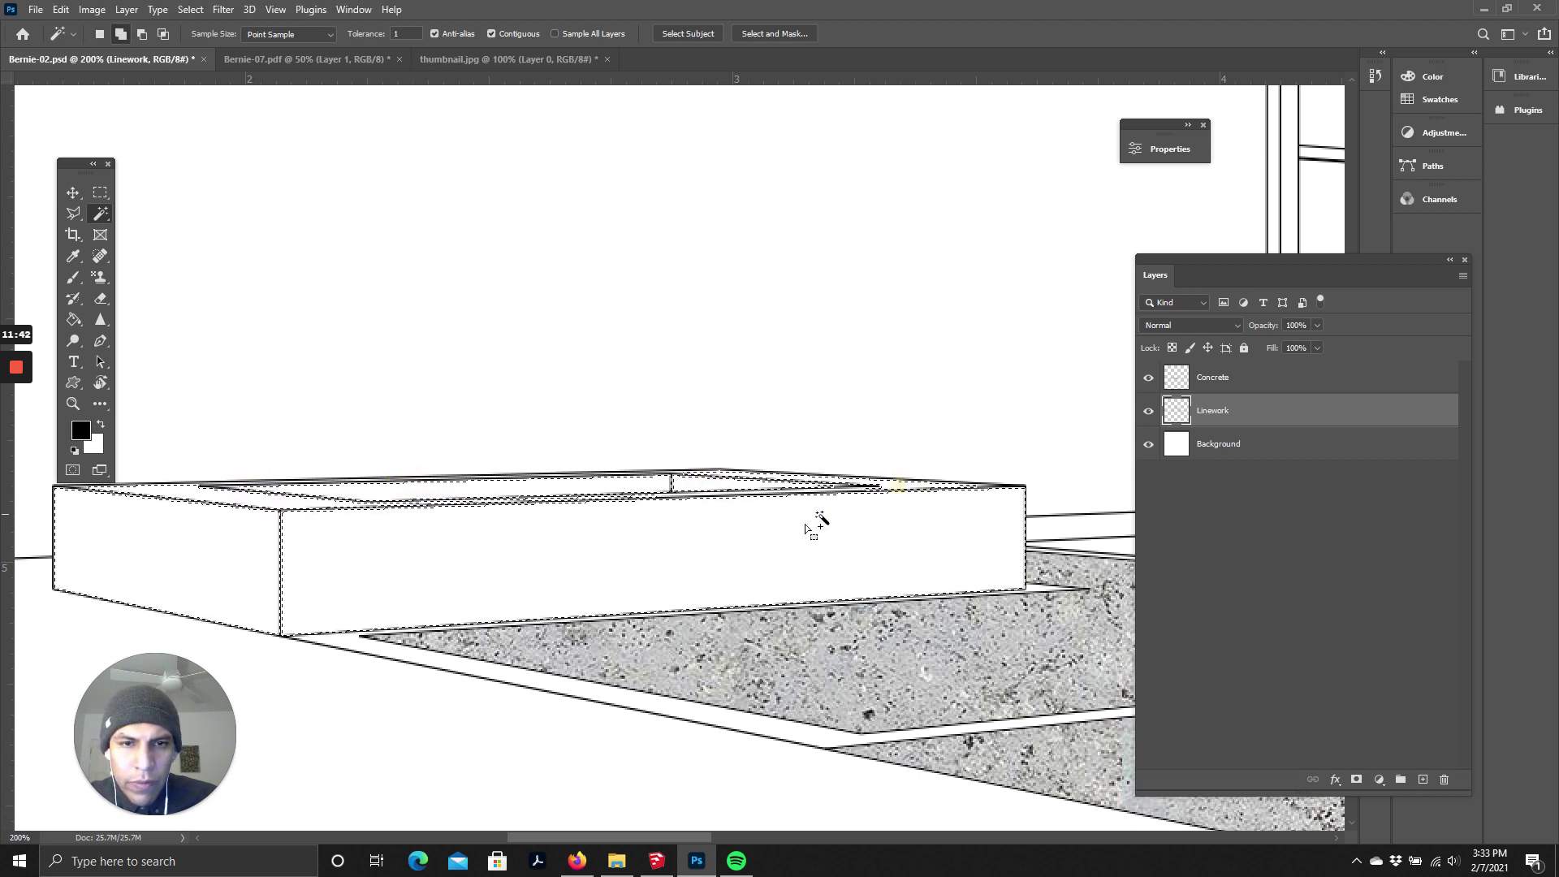
shift+click(692, 497)
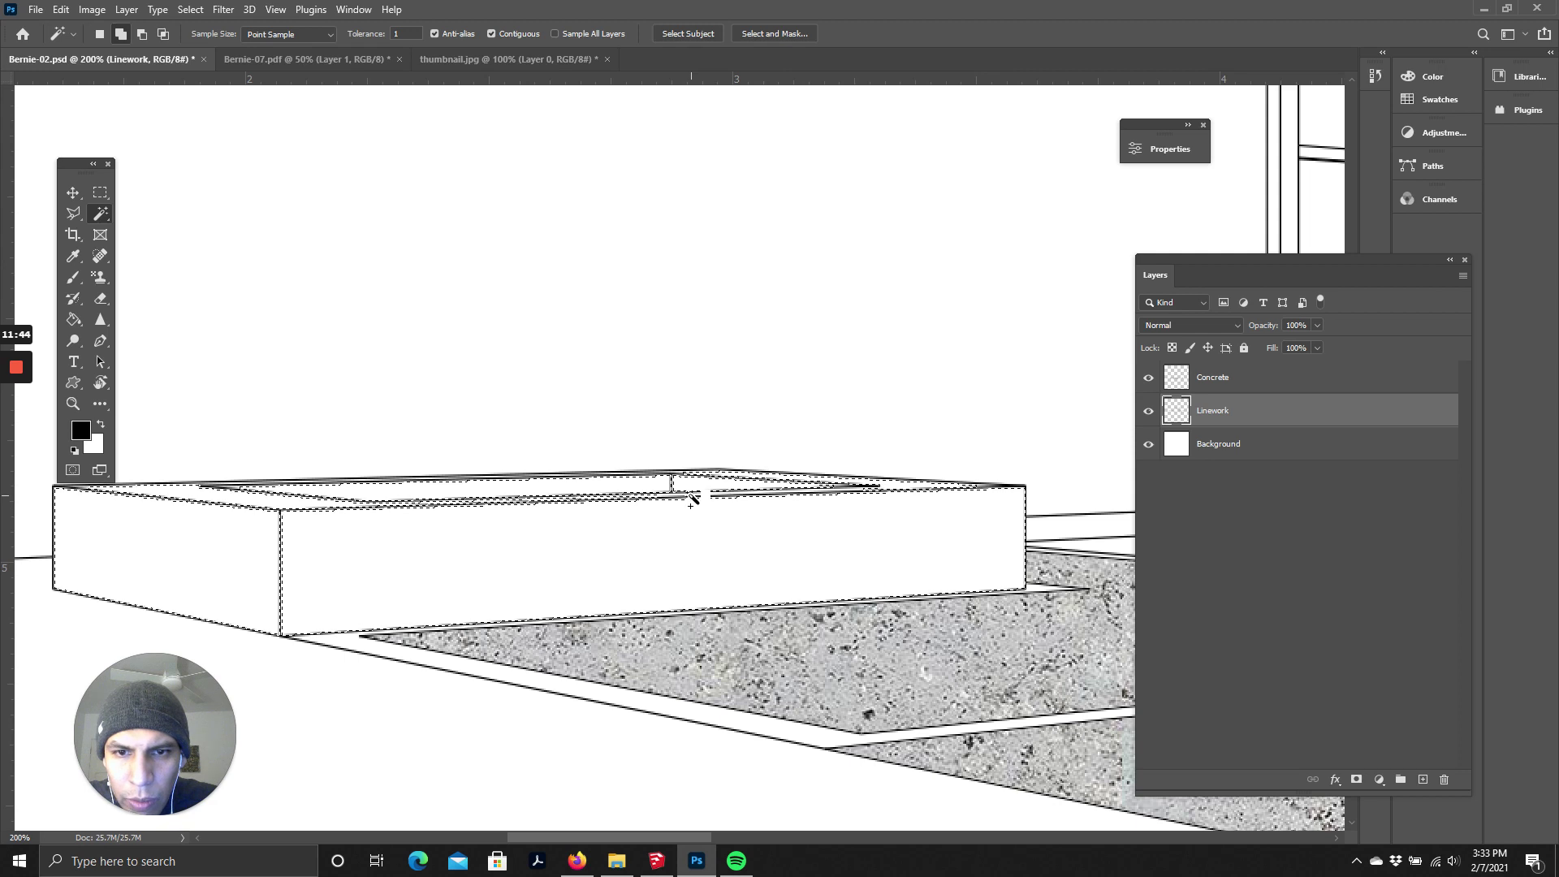
- Zoomed in closer, add the left box's face below the top strip and the strips between edges
key(ctrl+plus)
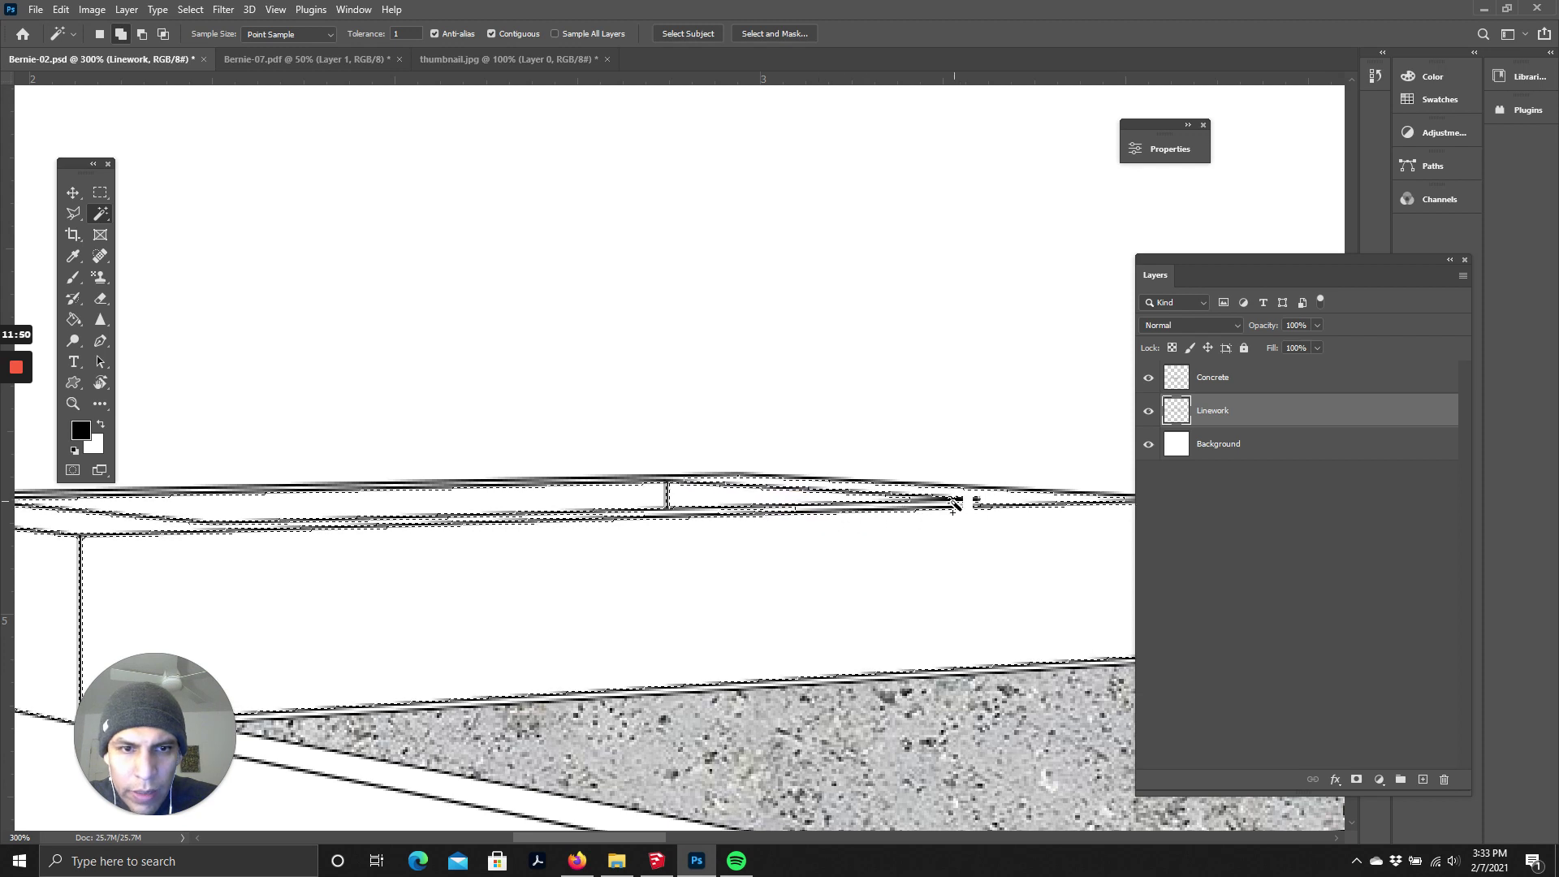
shift+click(894, 523)
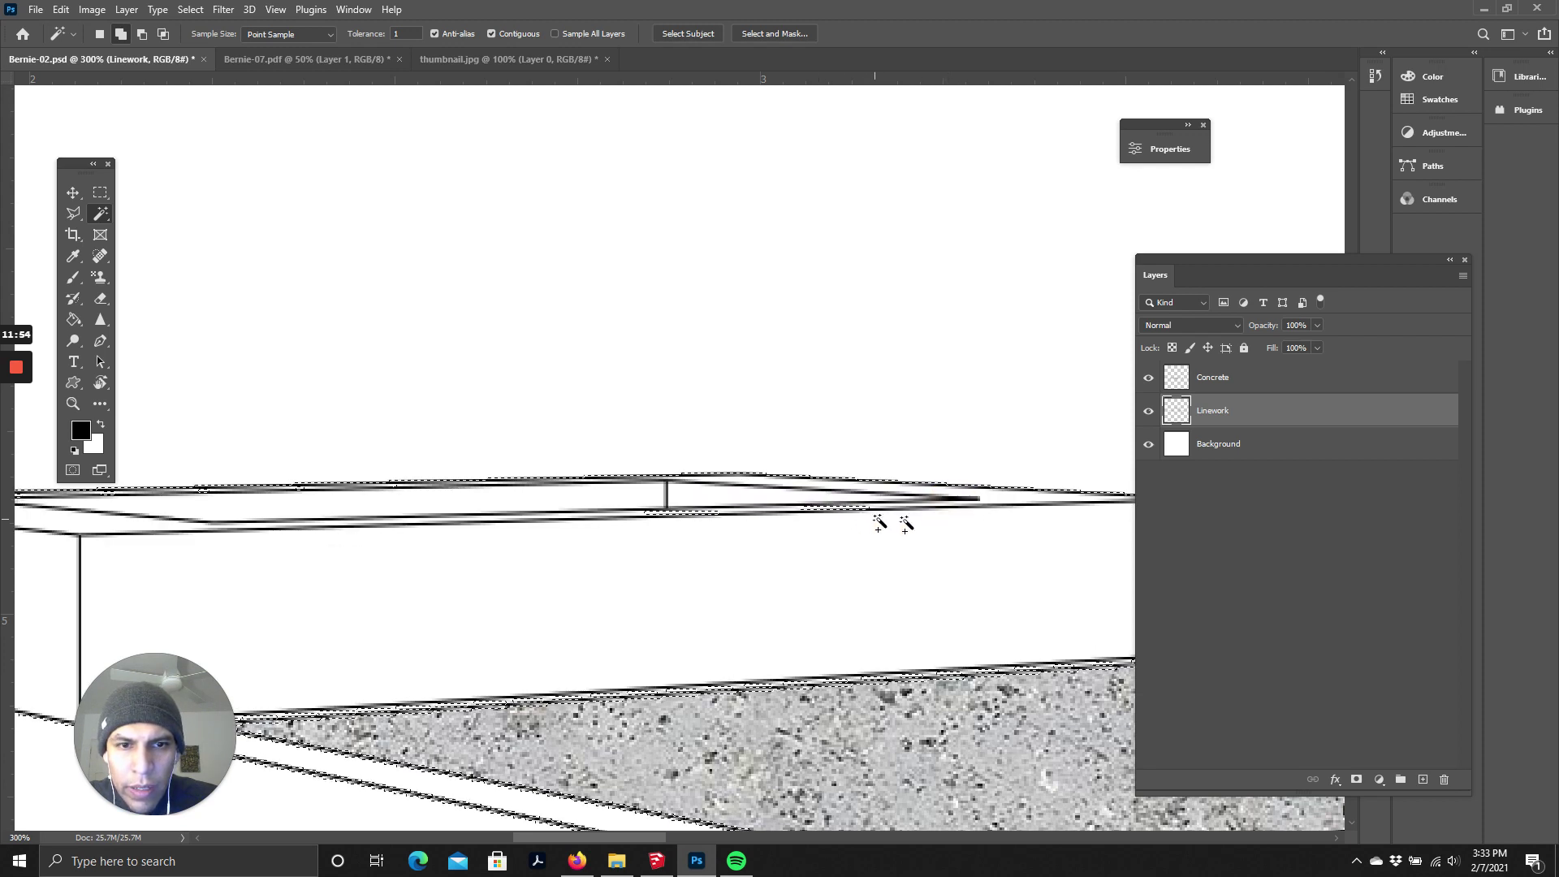
shift+click(718, 514)
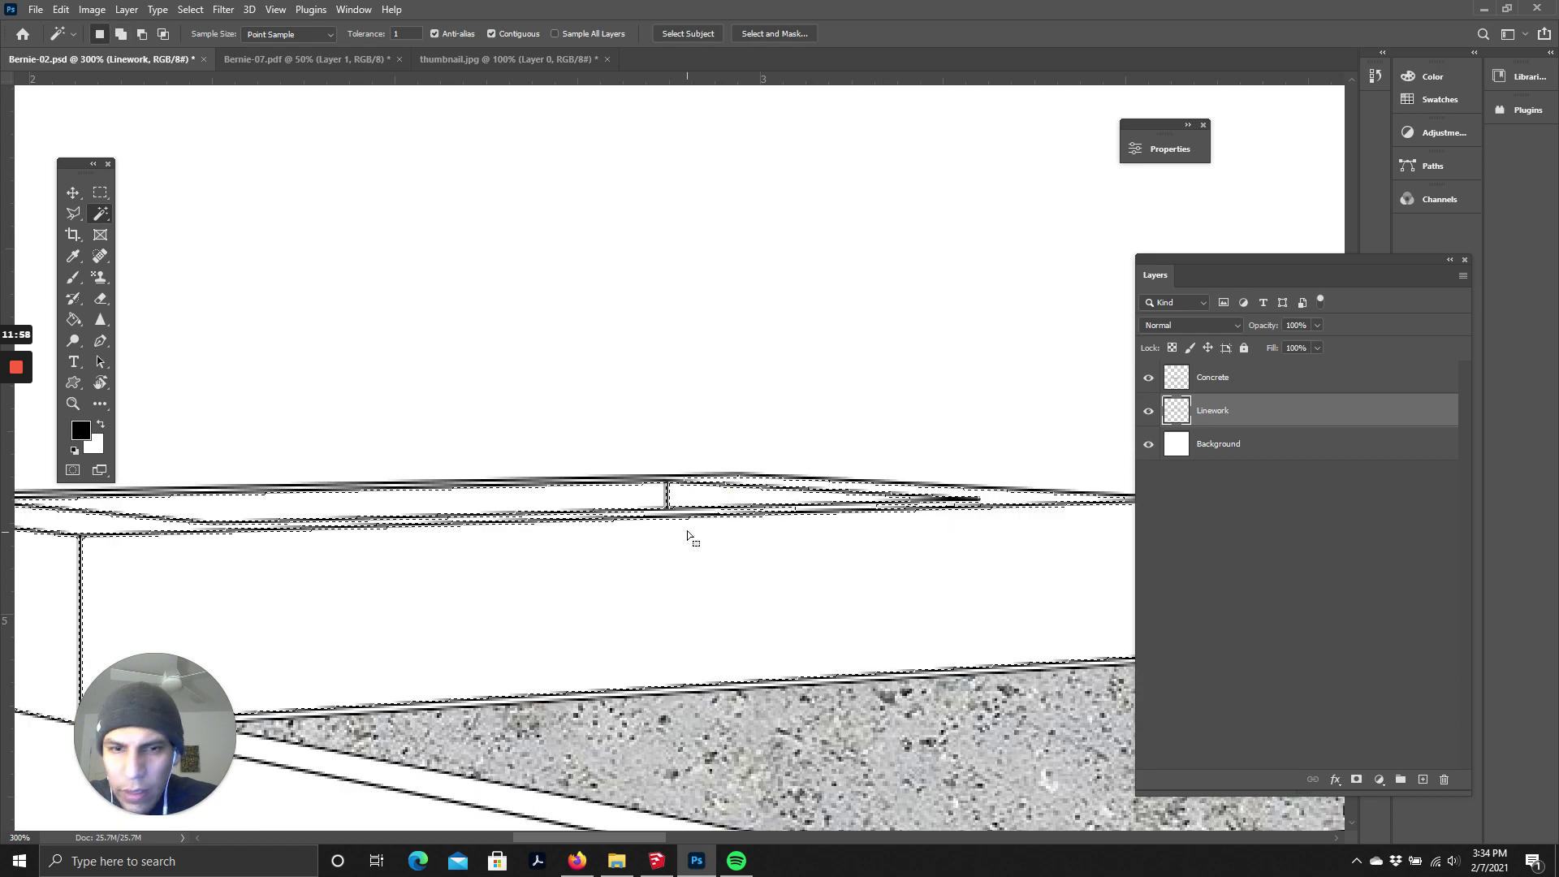
shift+click(808, 566)
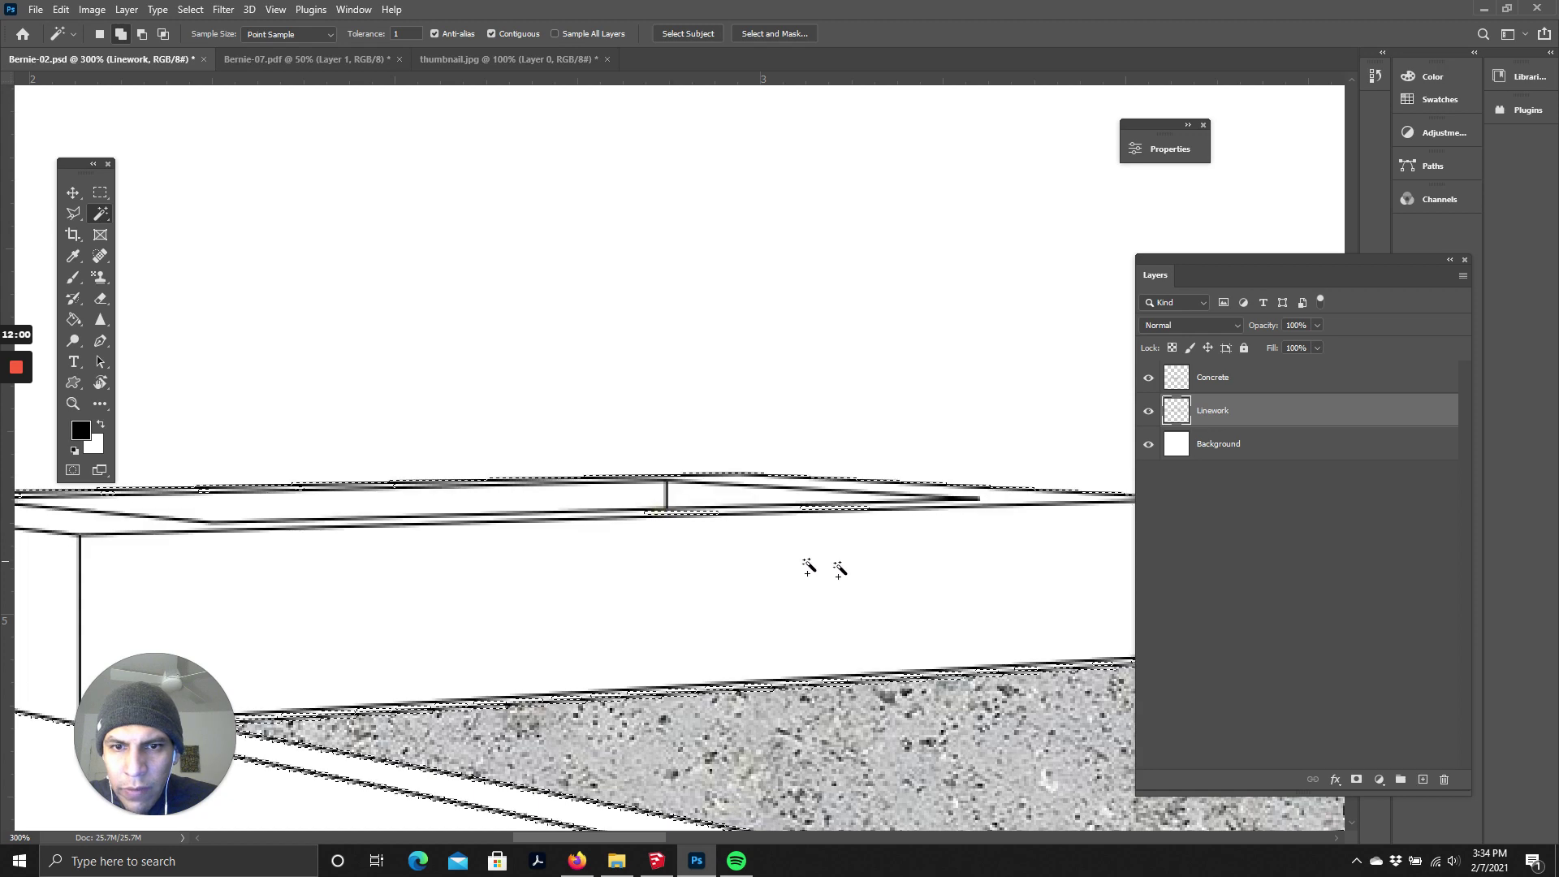
click(723, 562)
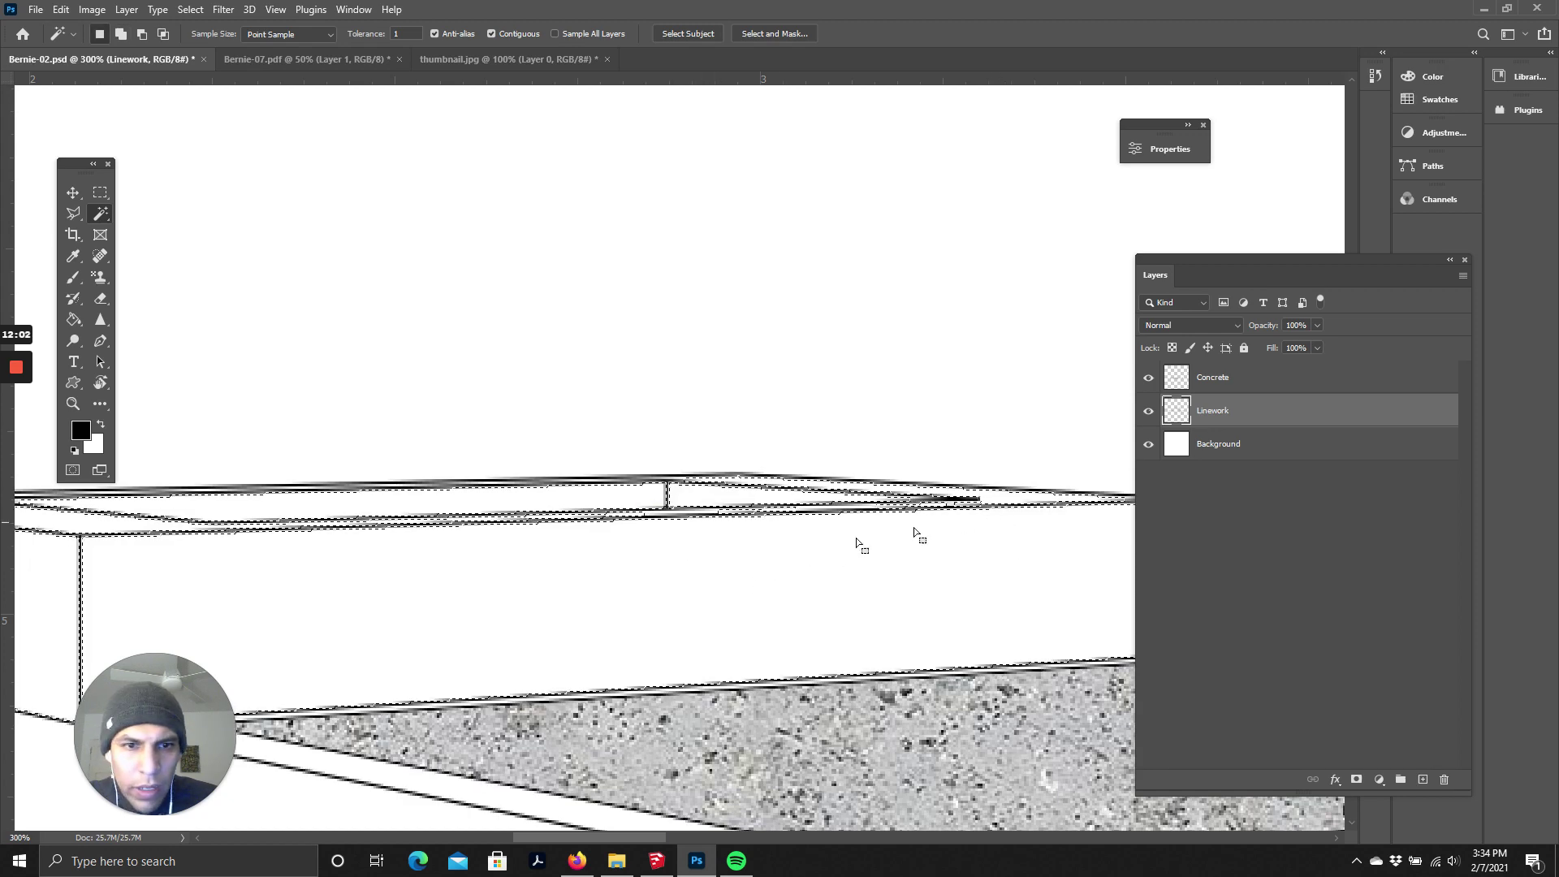
shift+click(786, 579)
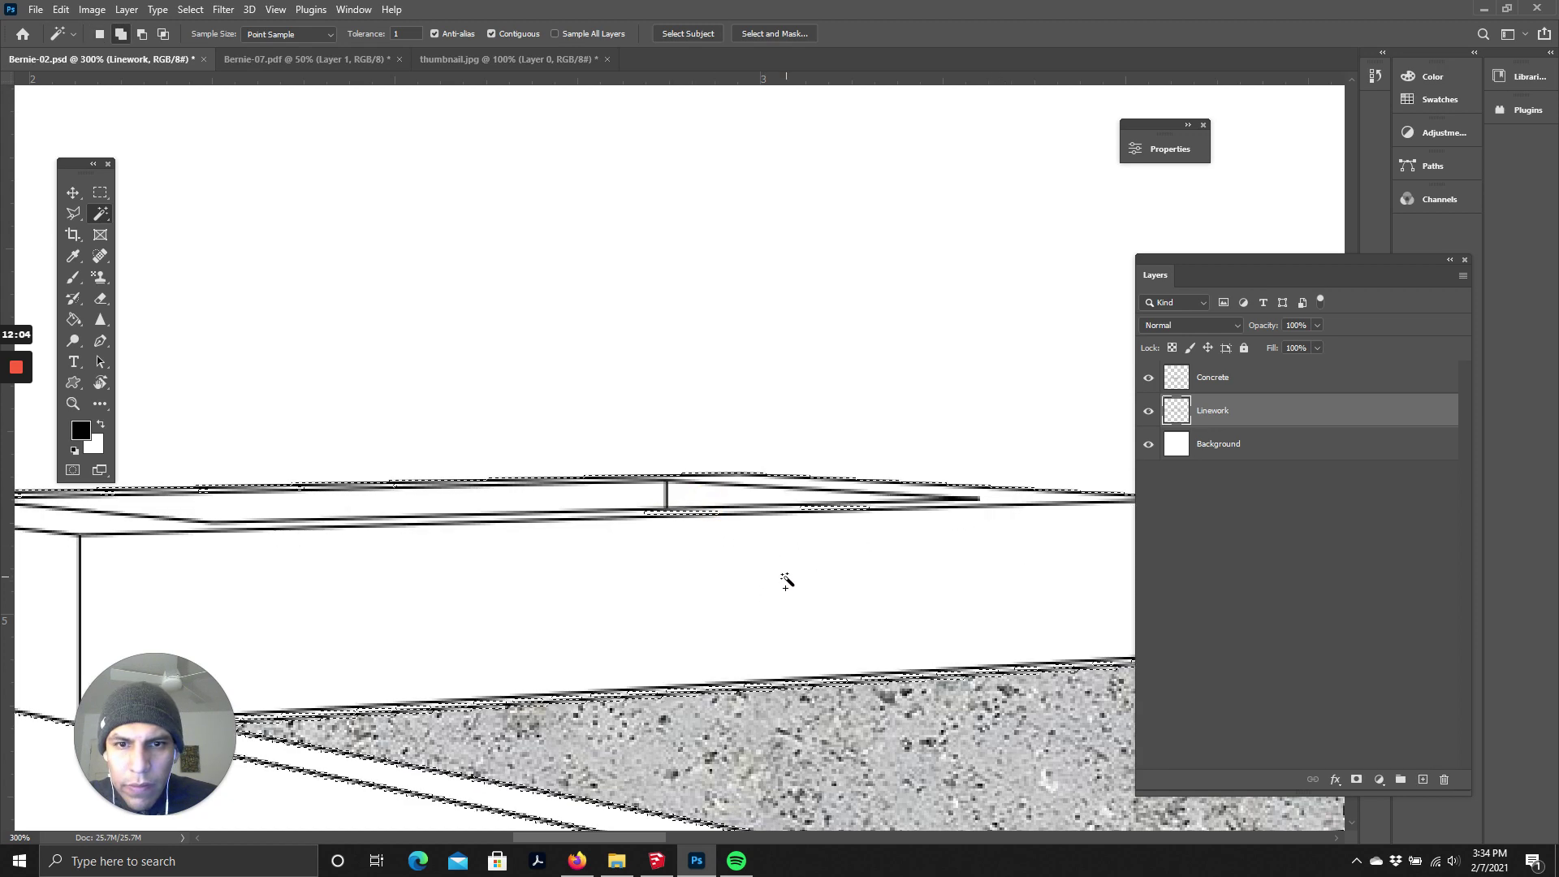
key(ctrl+minus)
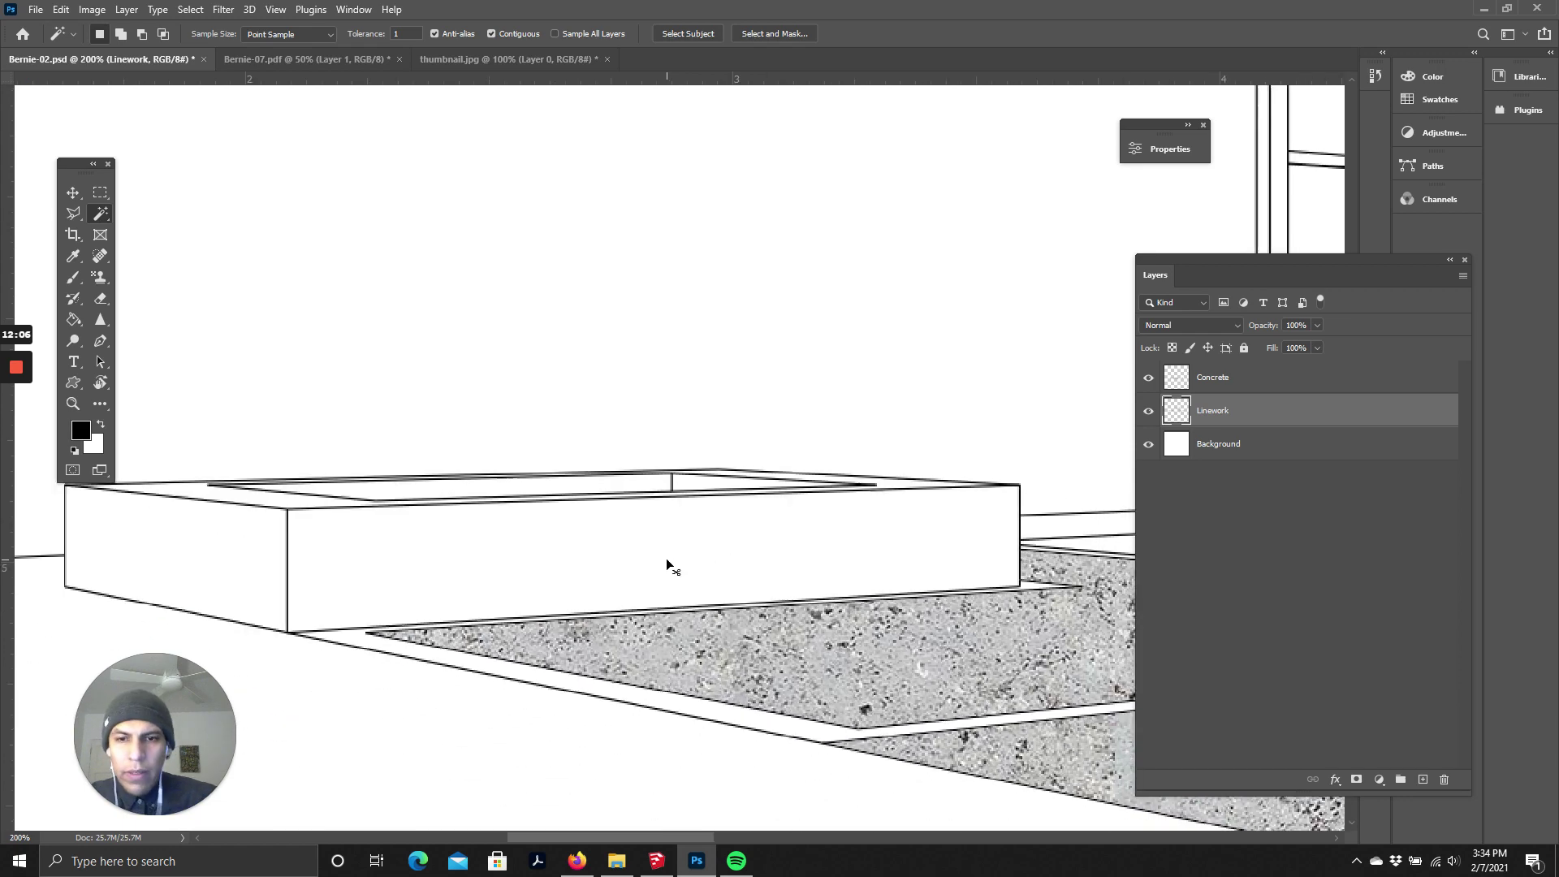
key(ctrl+minus)
key(ctrl+minus)
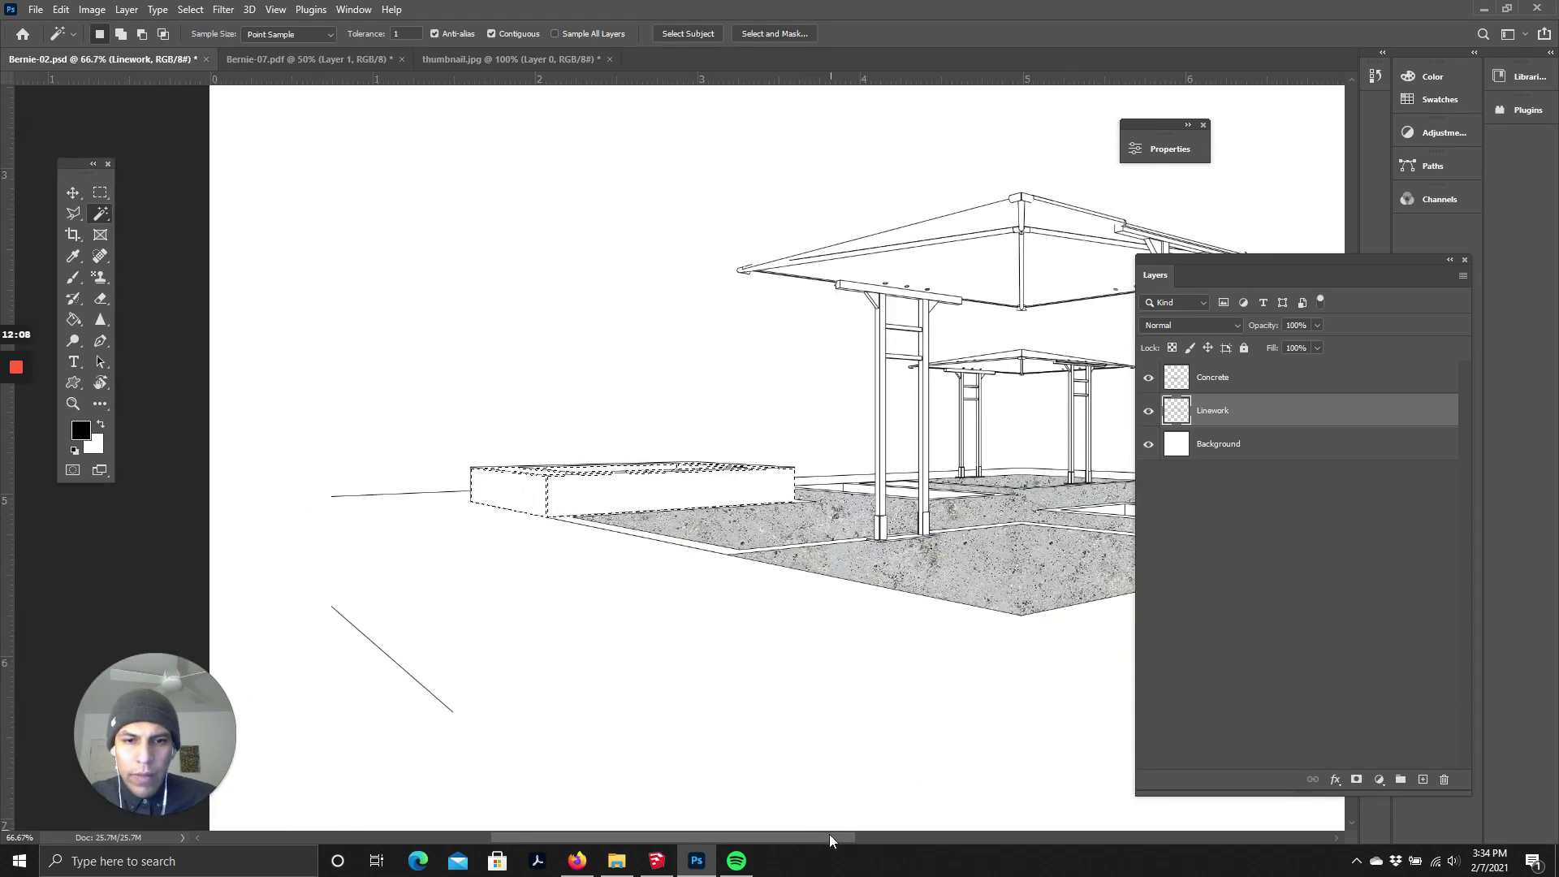
drag(830, 839, 902, 838)
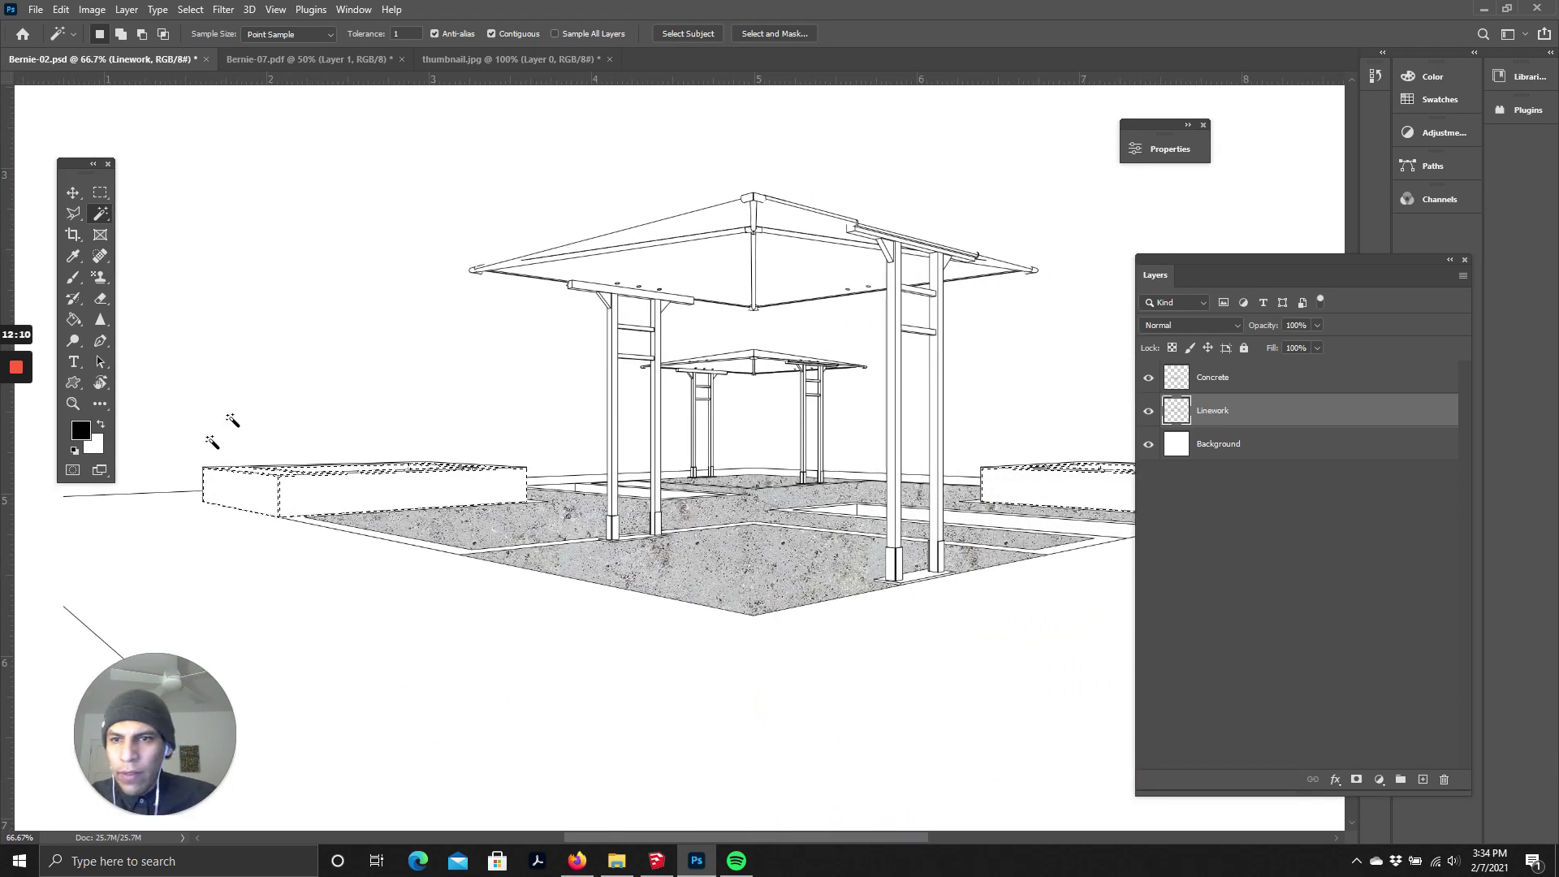
scroll(446, 455, up, 2)
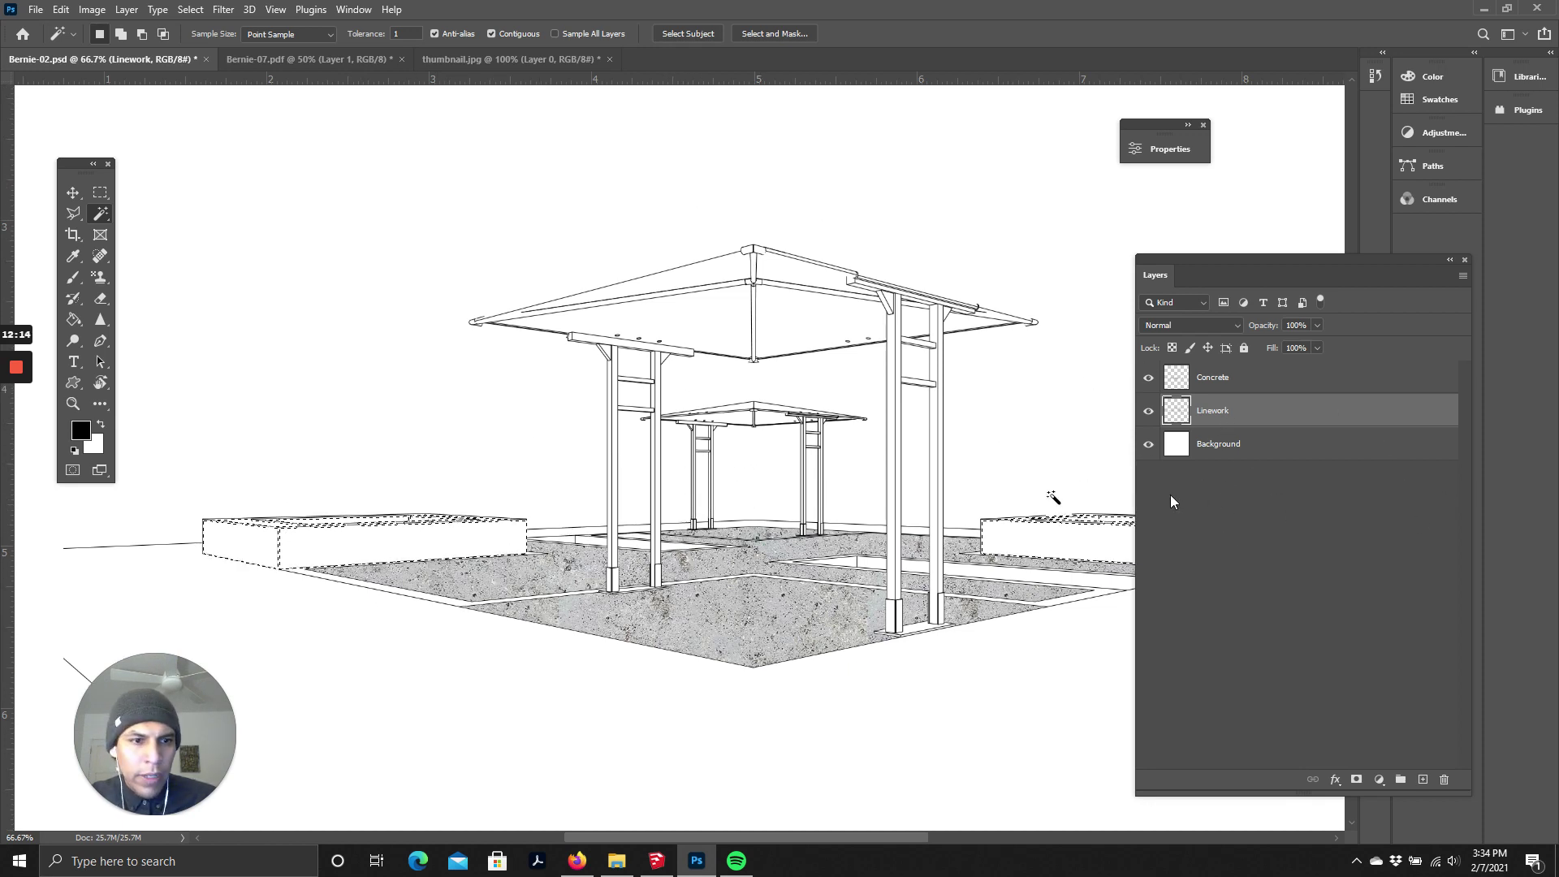
drag(767, 836, 784, 800)
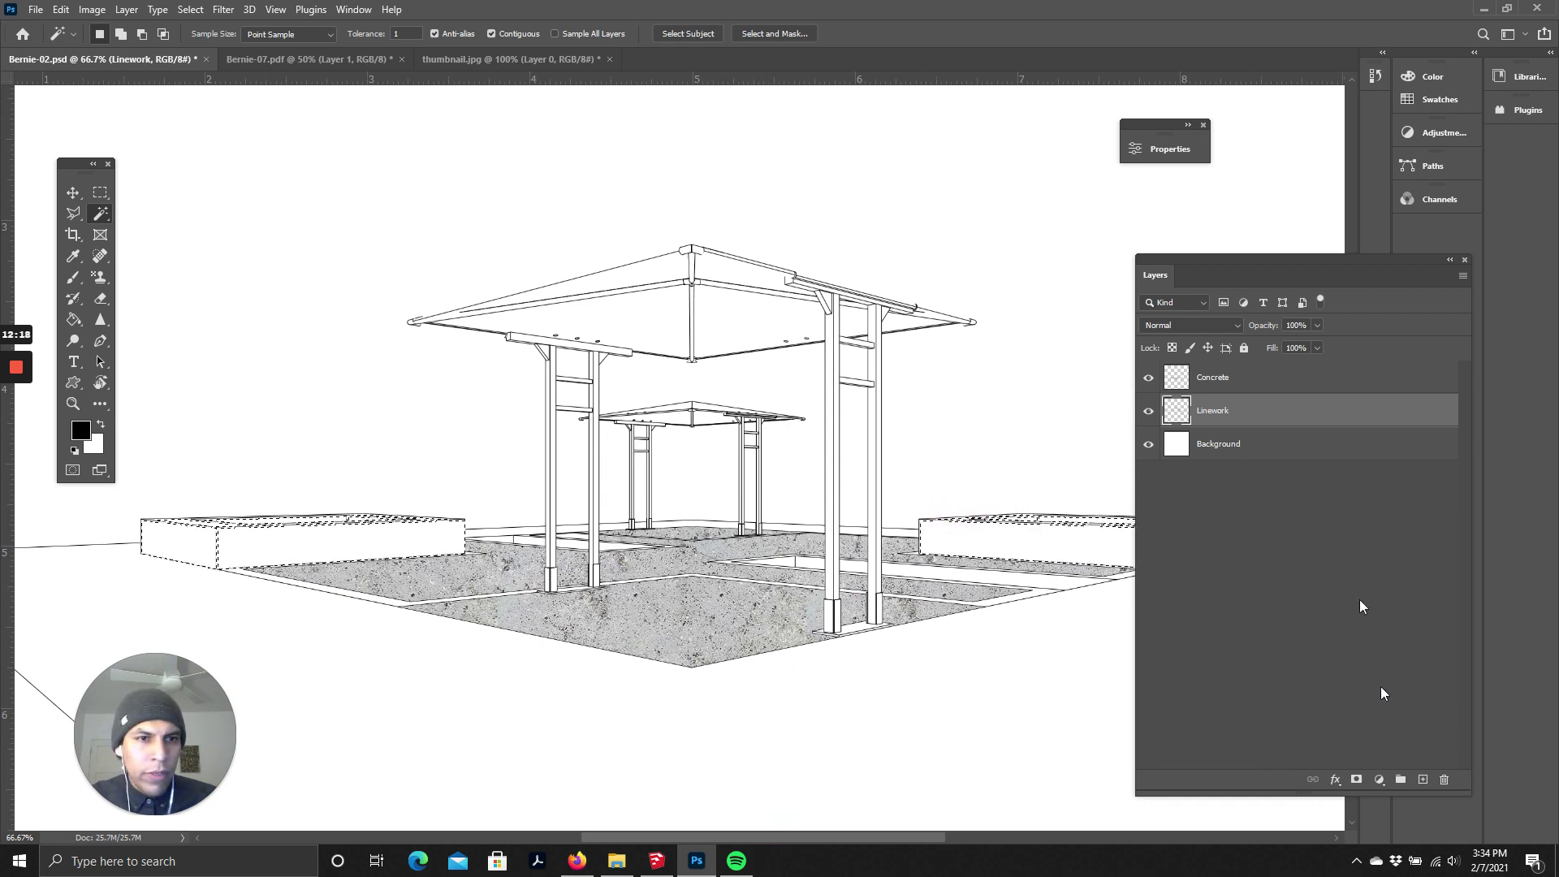
- Add a new layer above Linework named 'Wood Benches'
click(1424, 780)
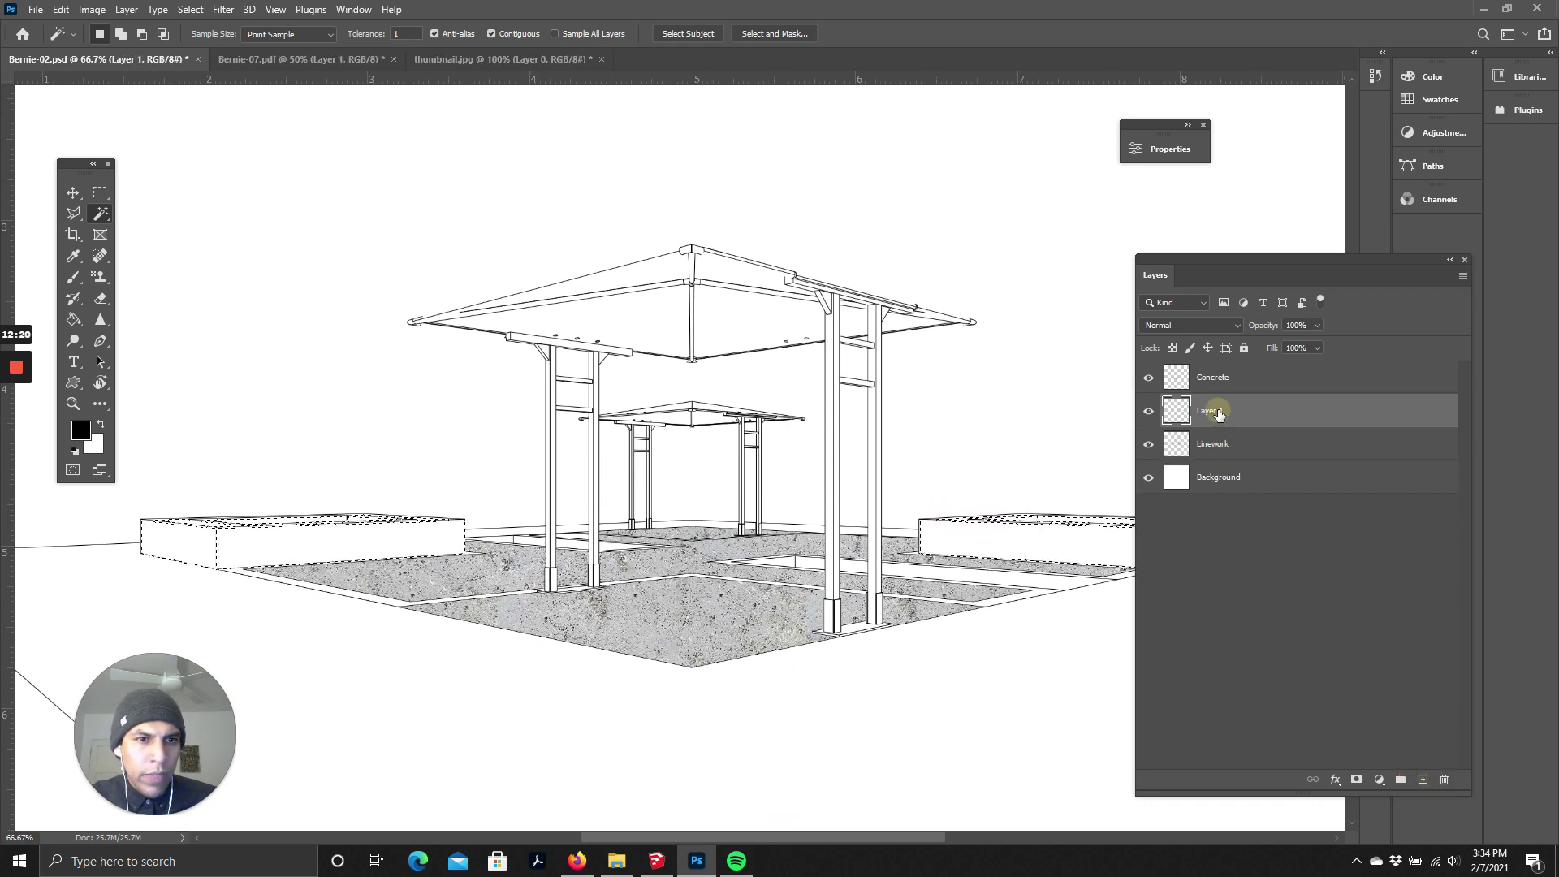
double_click(1218, 413)
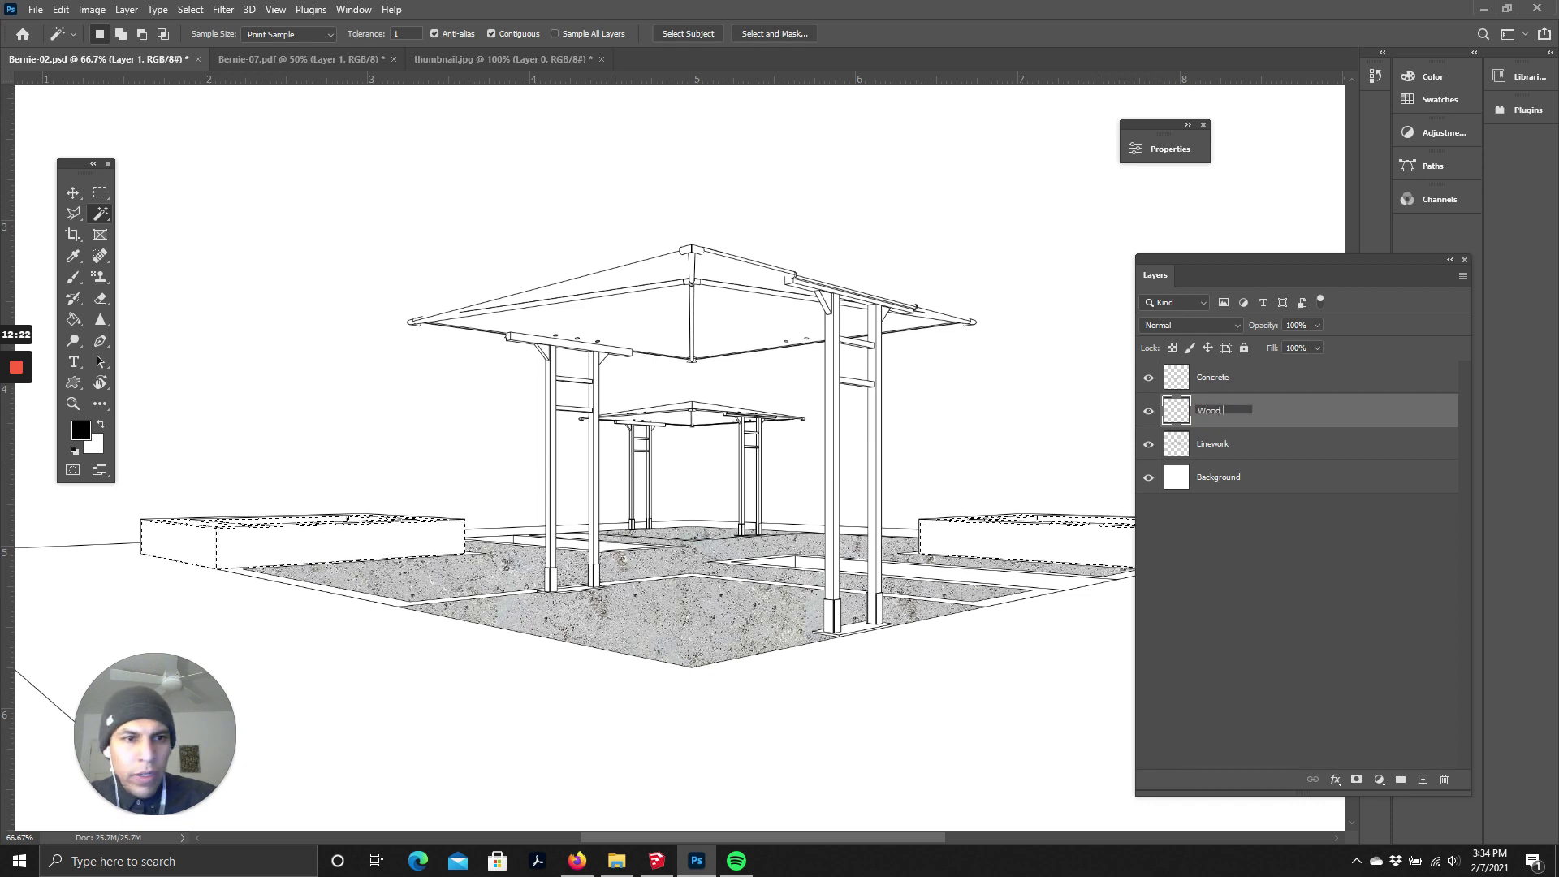
text(Wood Benches)
key(Return)
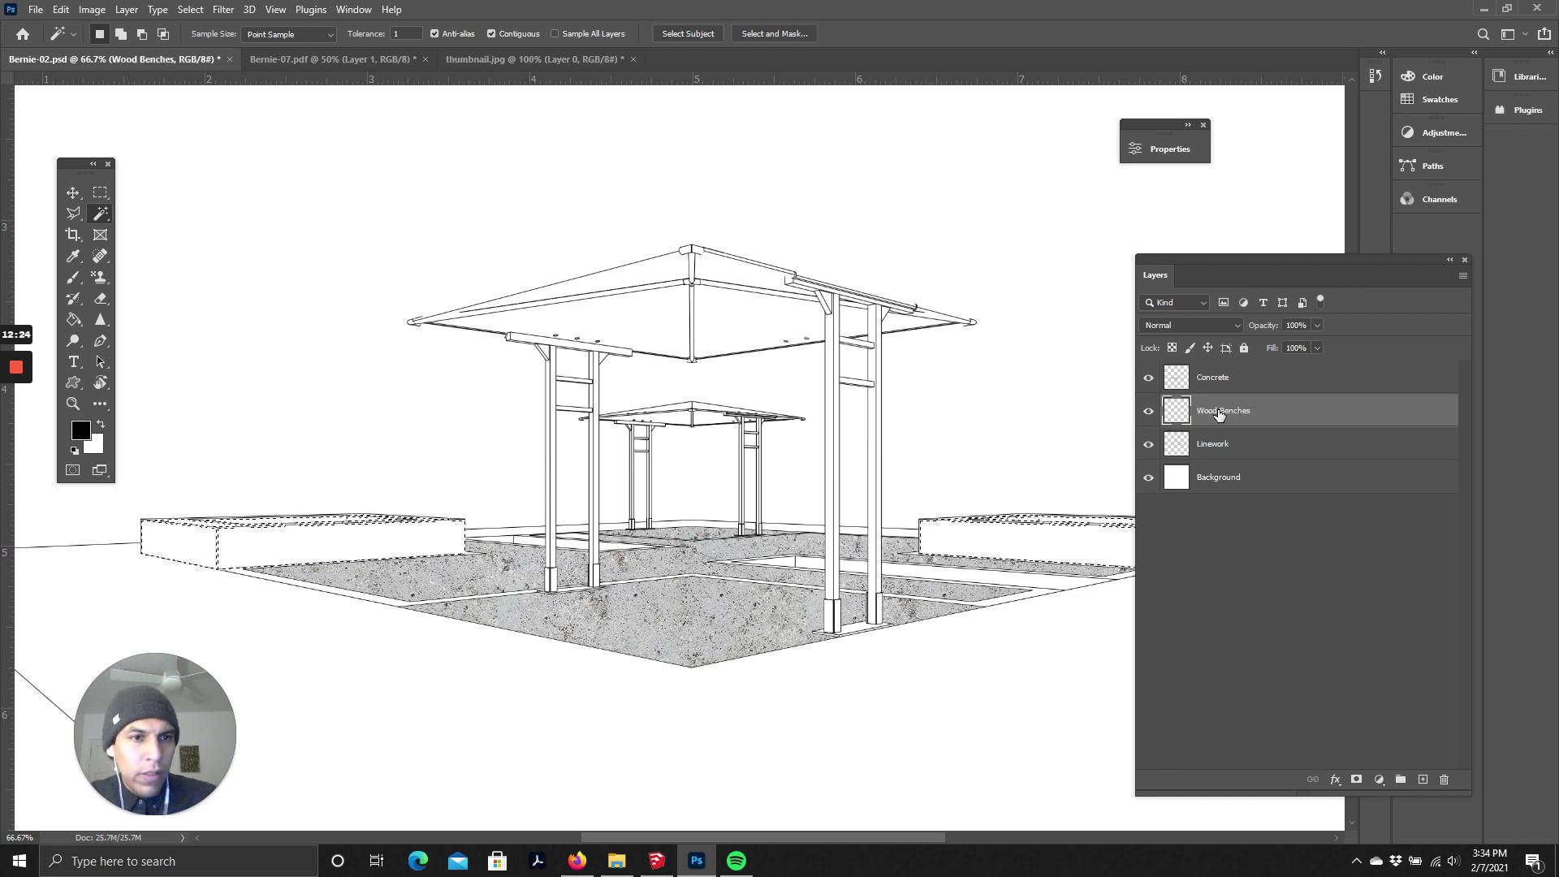
- Fill the selected planter boxes with the wood pattern using the Paint Bucket in Pattern mode
click(73, 320)
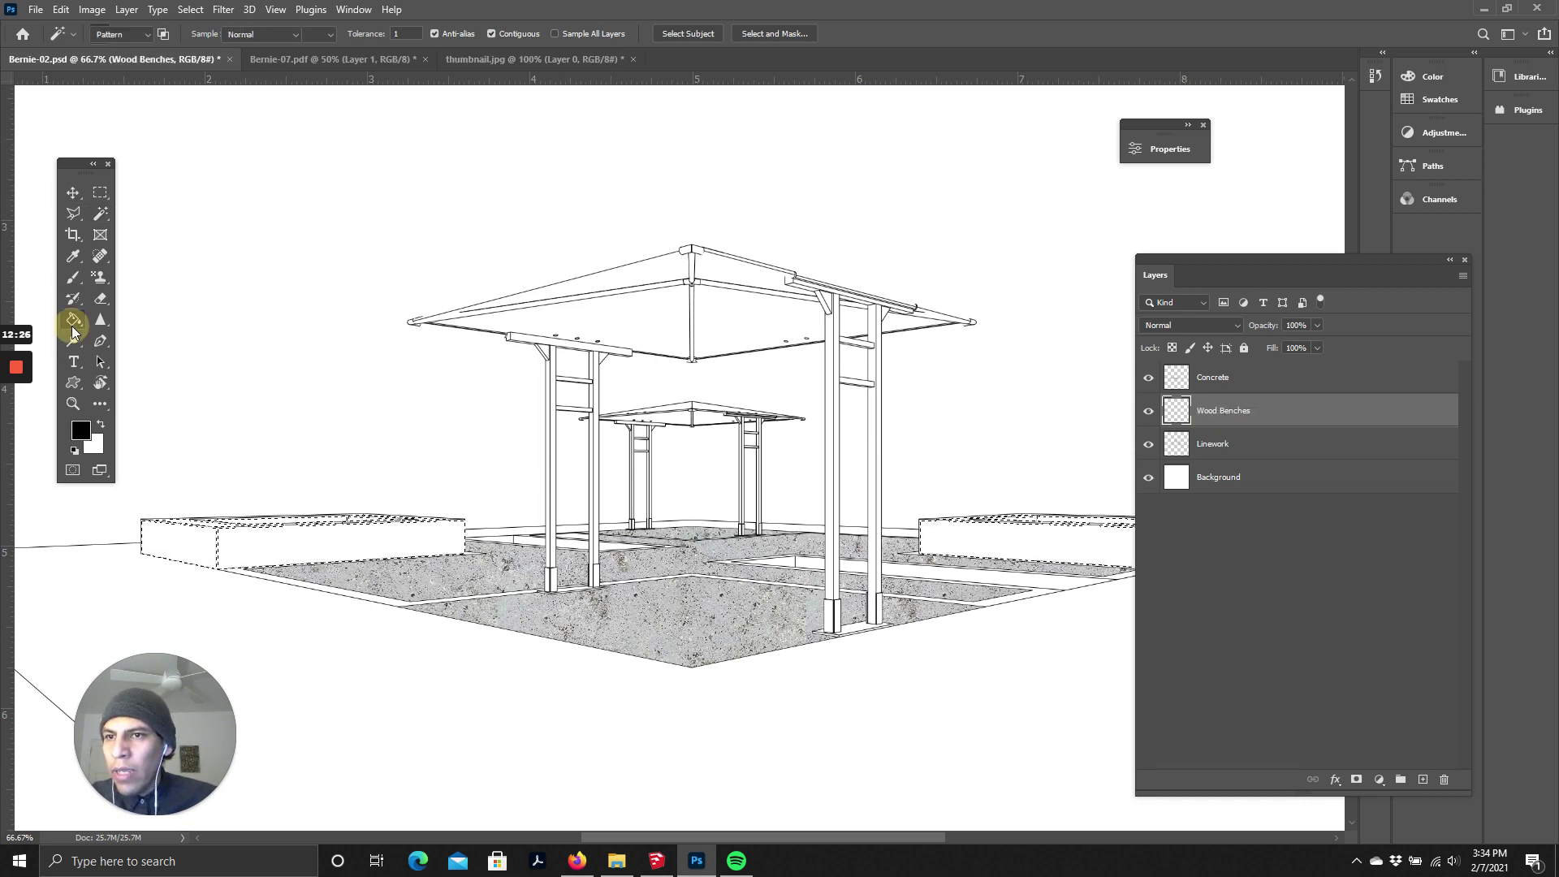
click(185, 34)
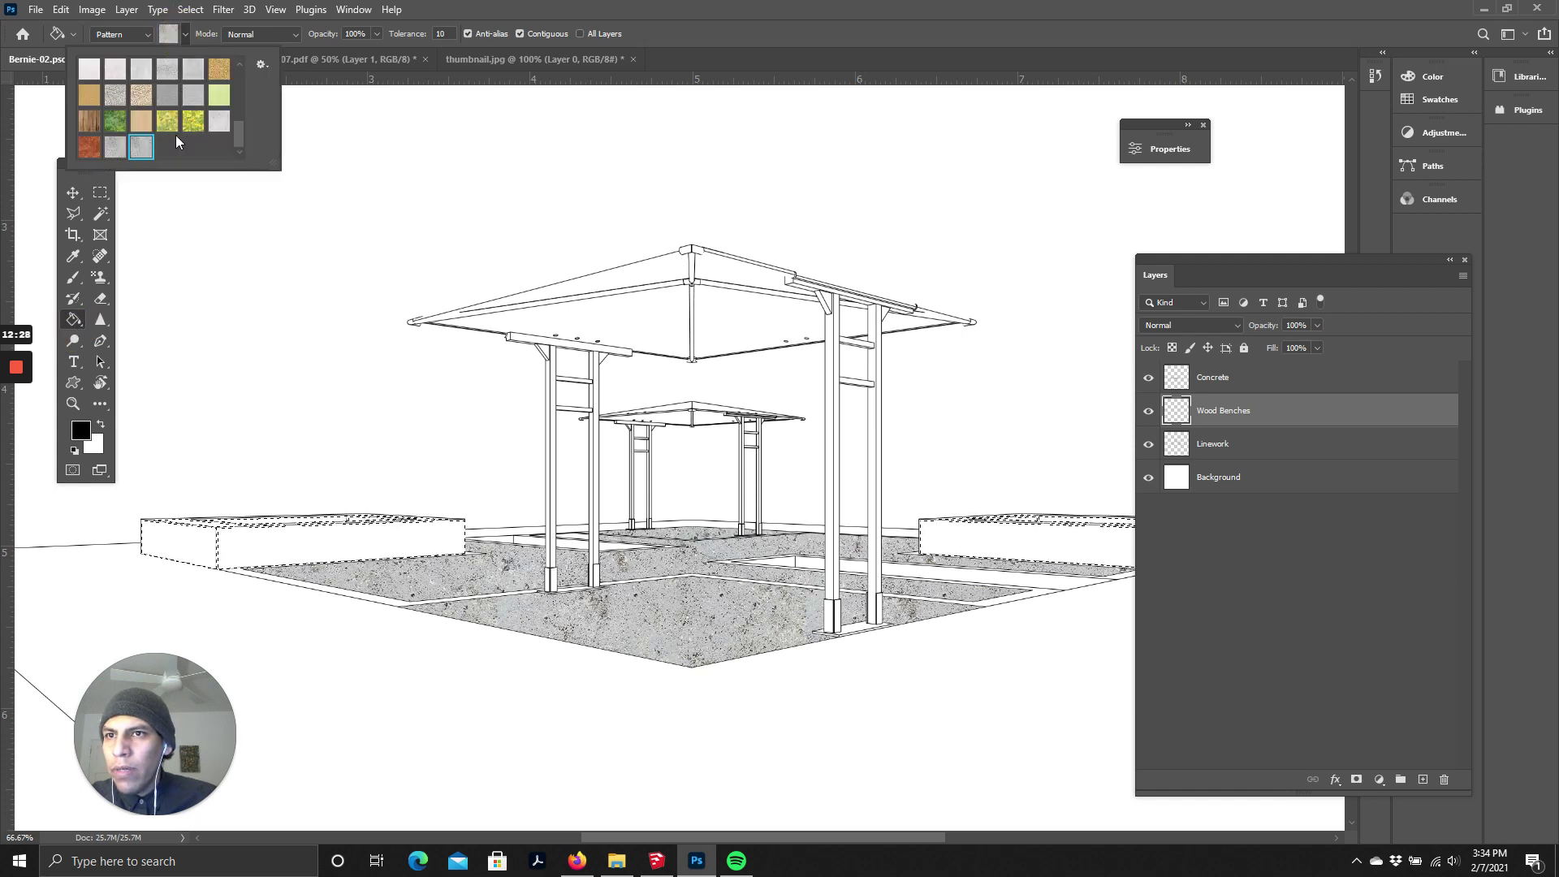
click(311, 558)
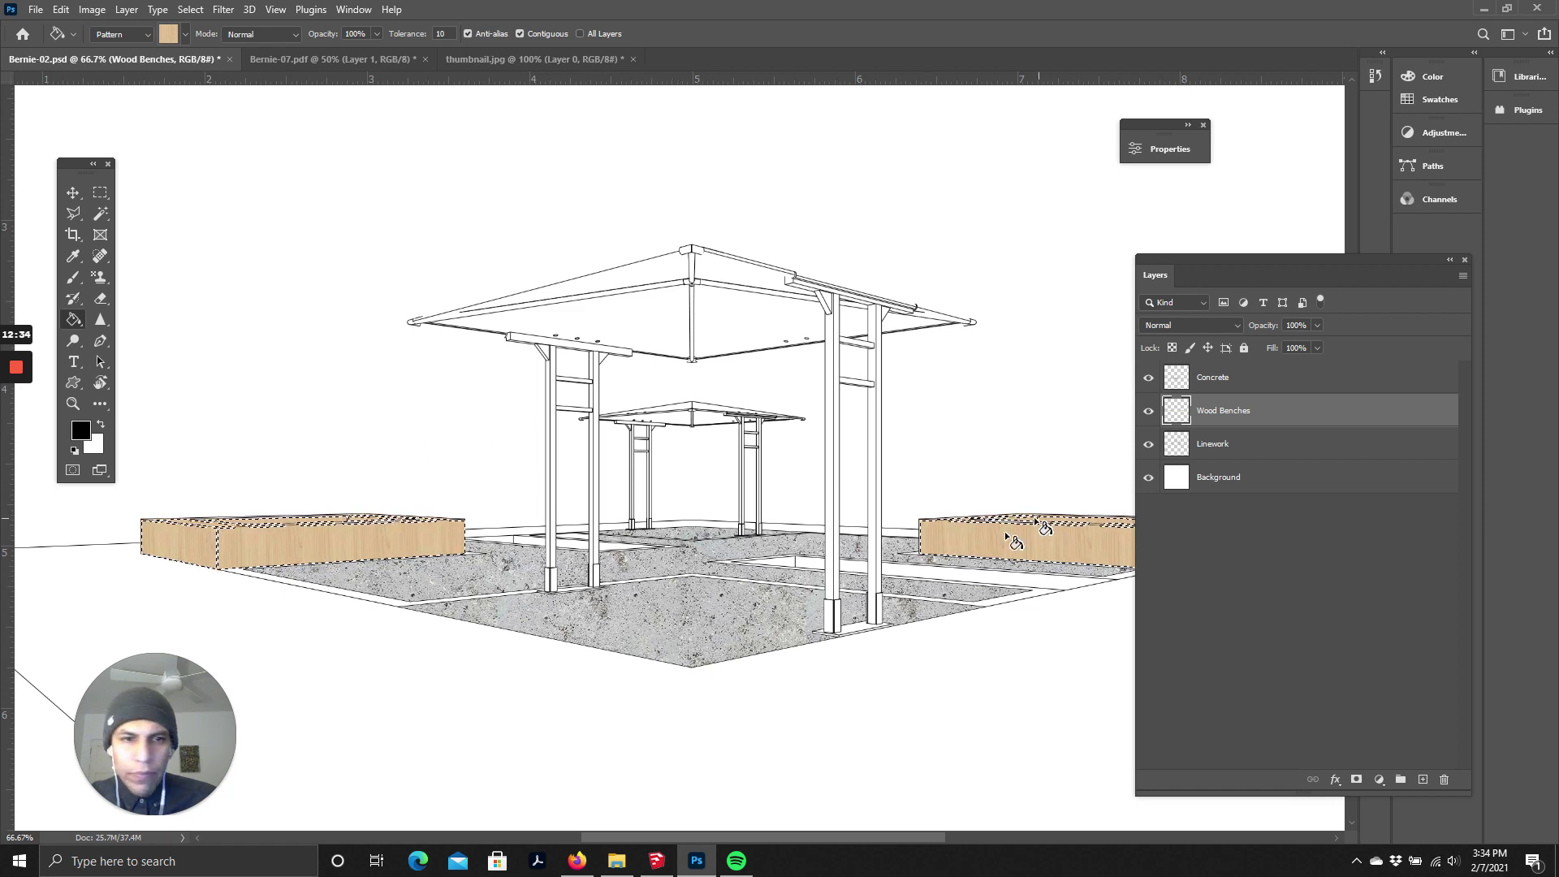
mouse_move(758, 839)
mouse_down()
mouse_move(873, 838)
mouse_move(765, 837)
mouse_up()
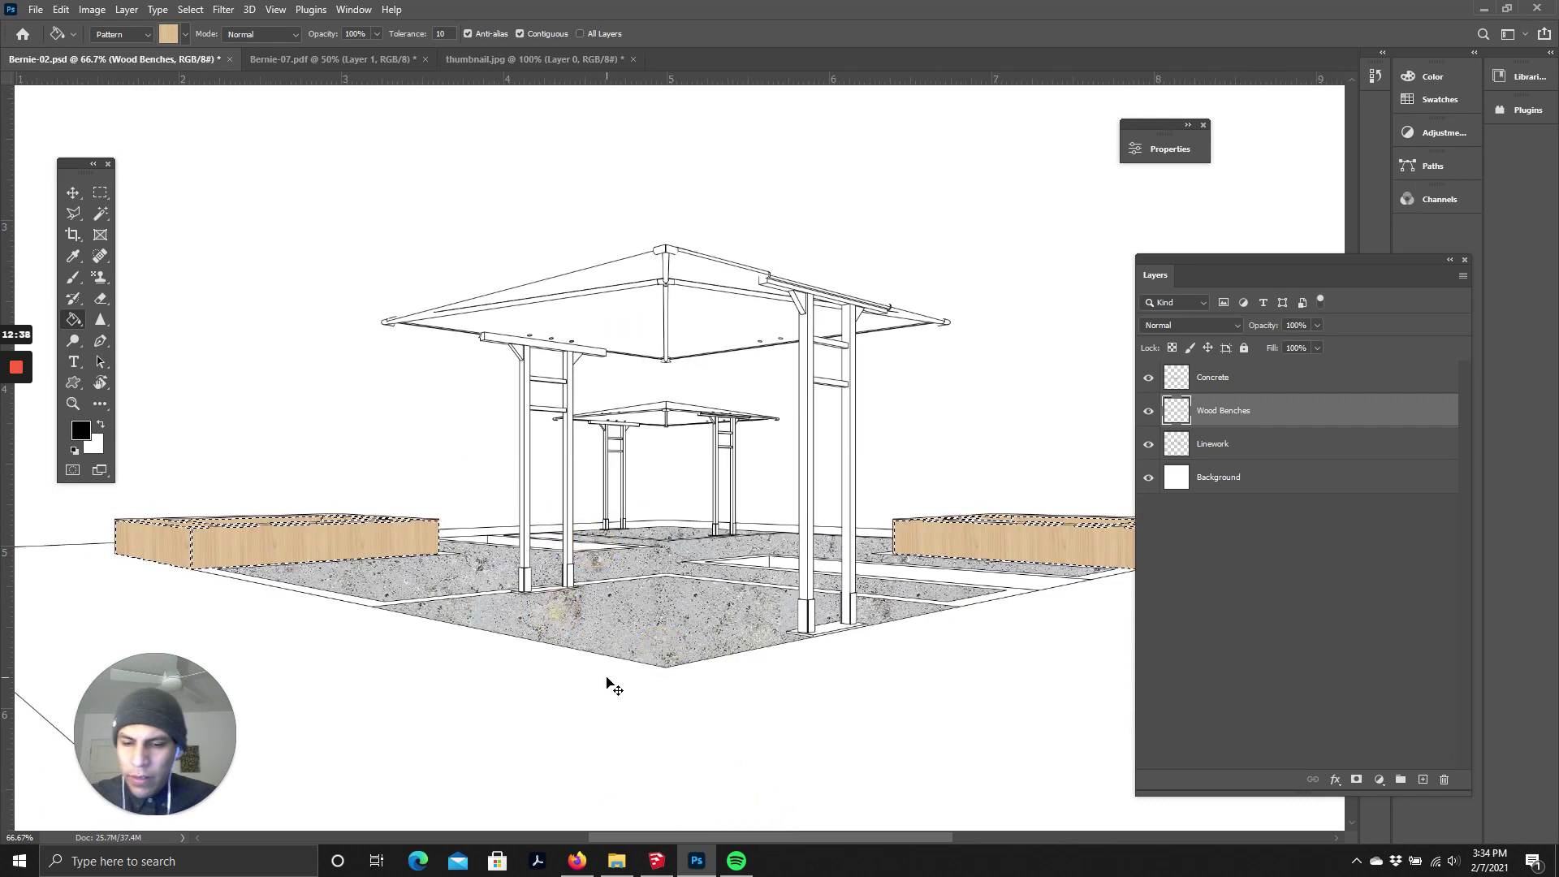
scroll(690, 560, down, 3)
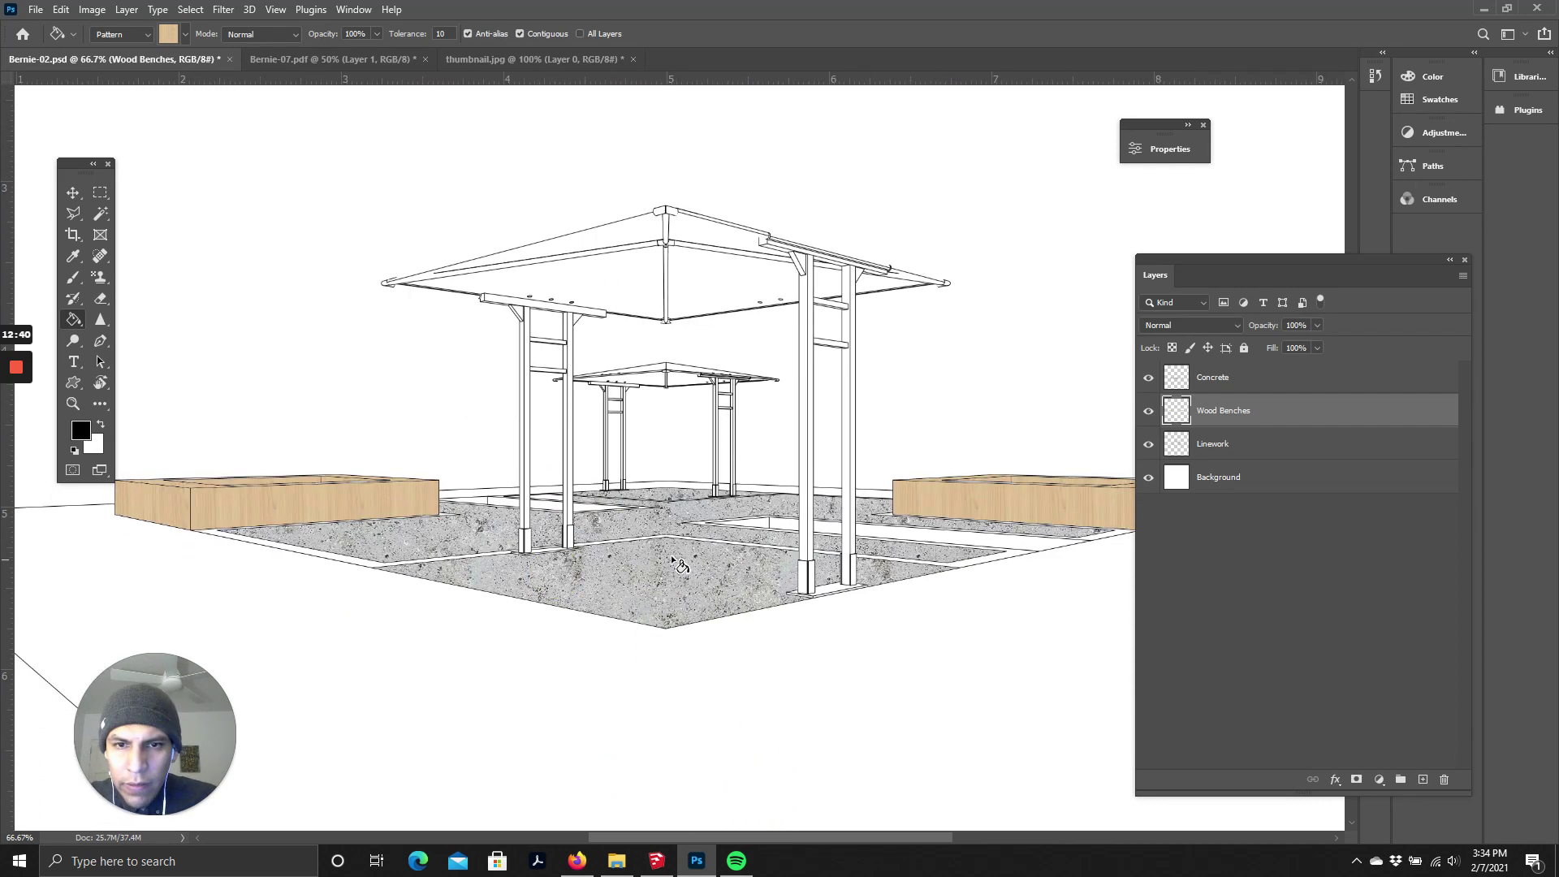
scroll(666, 573, down, 2)
scroll(665, 581, up, 5)
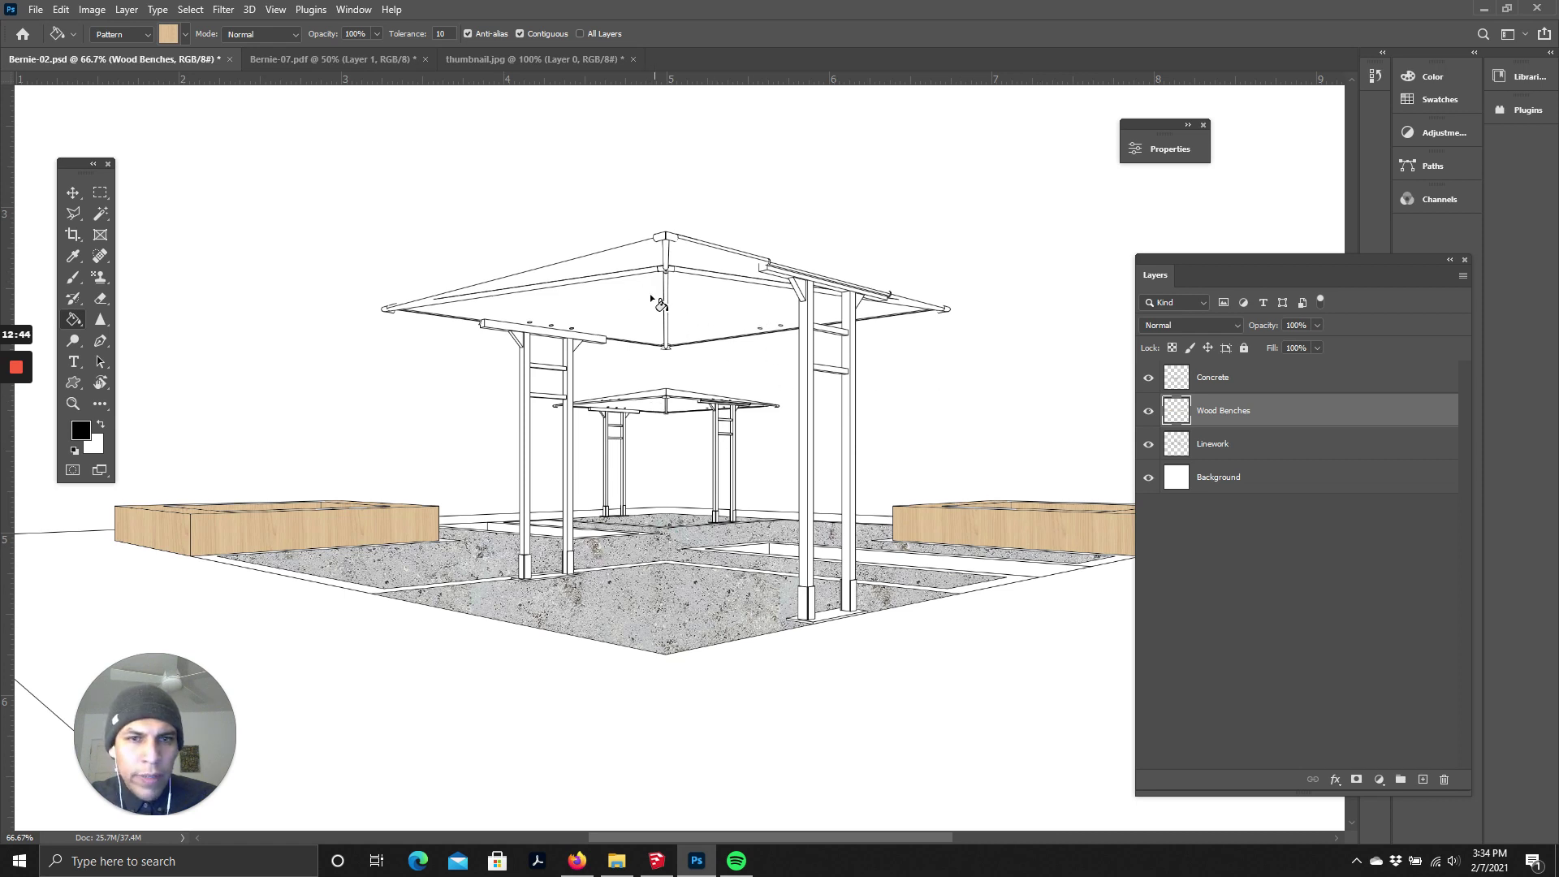
click(1218, 450)
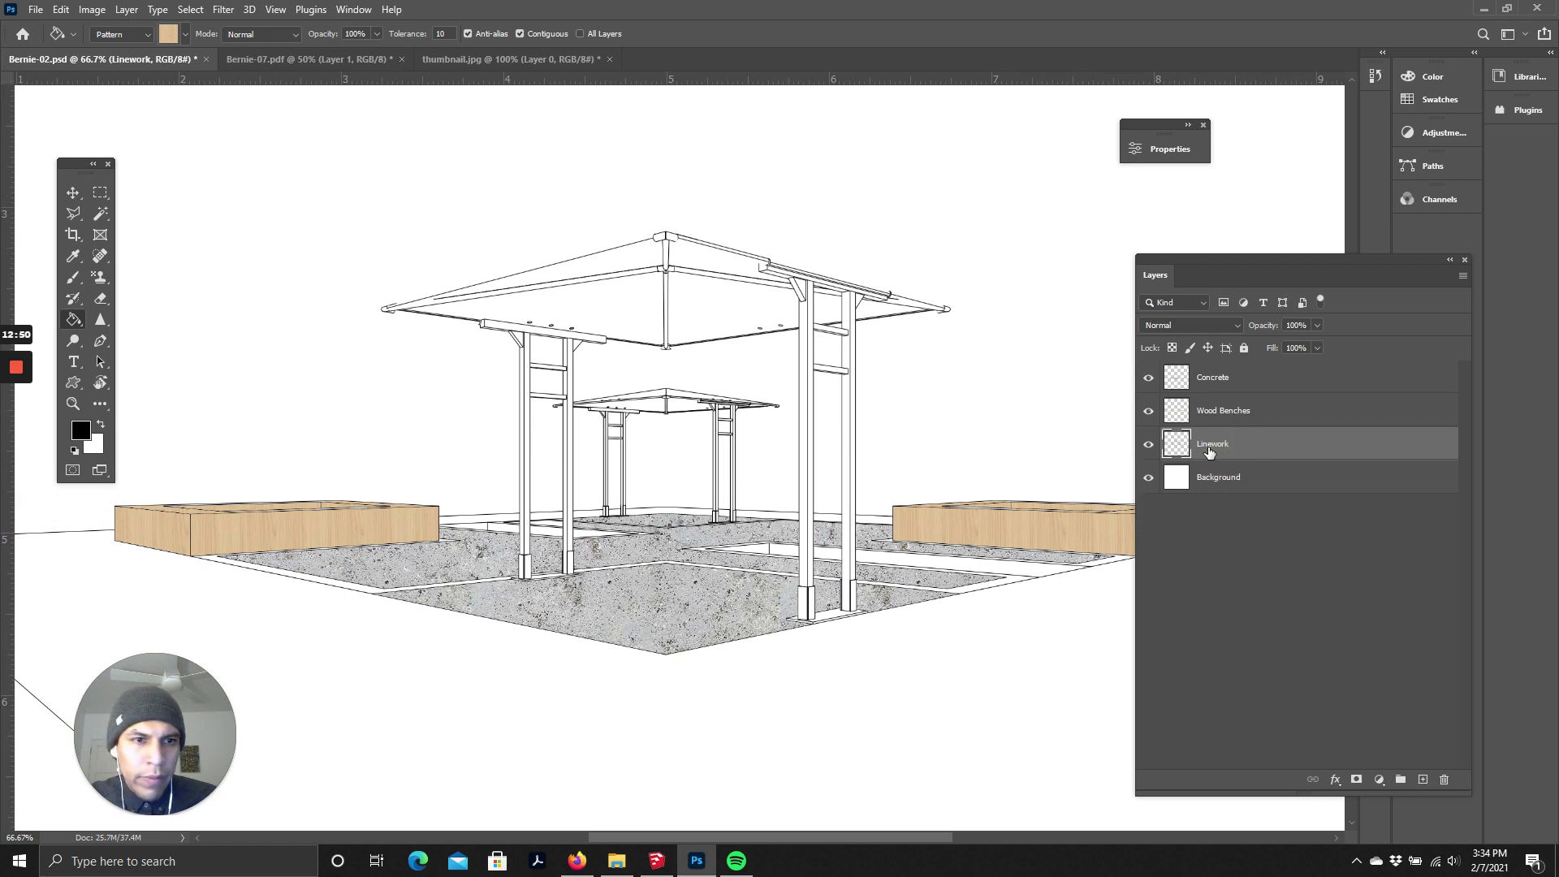
- Duplicate the Linework layer as 'Linework copy' and toggle its visibility to compare
right_click(1209, 452)
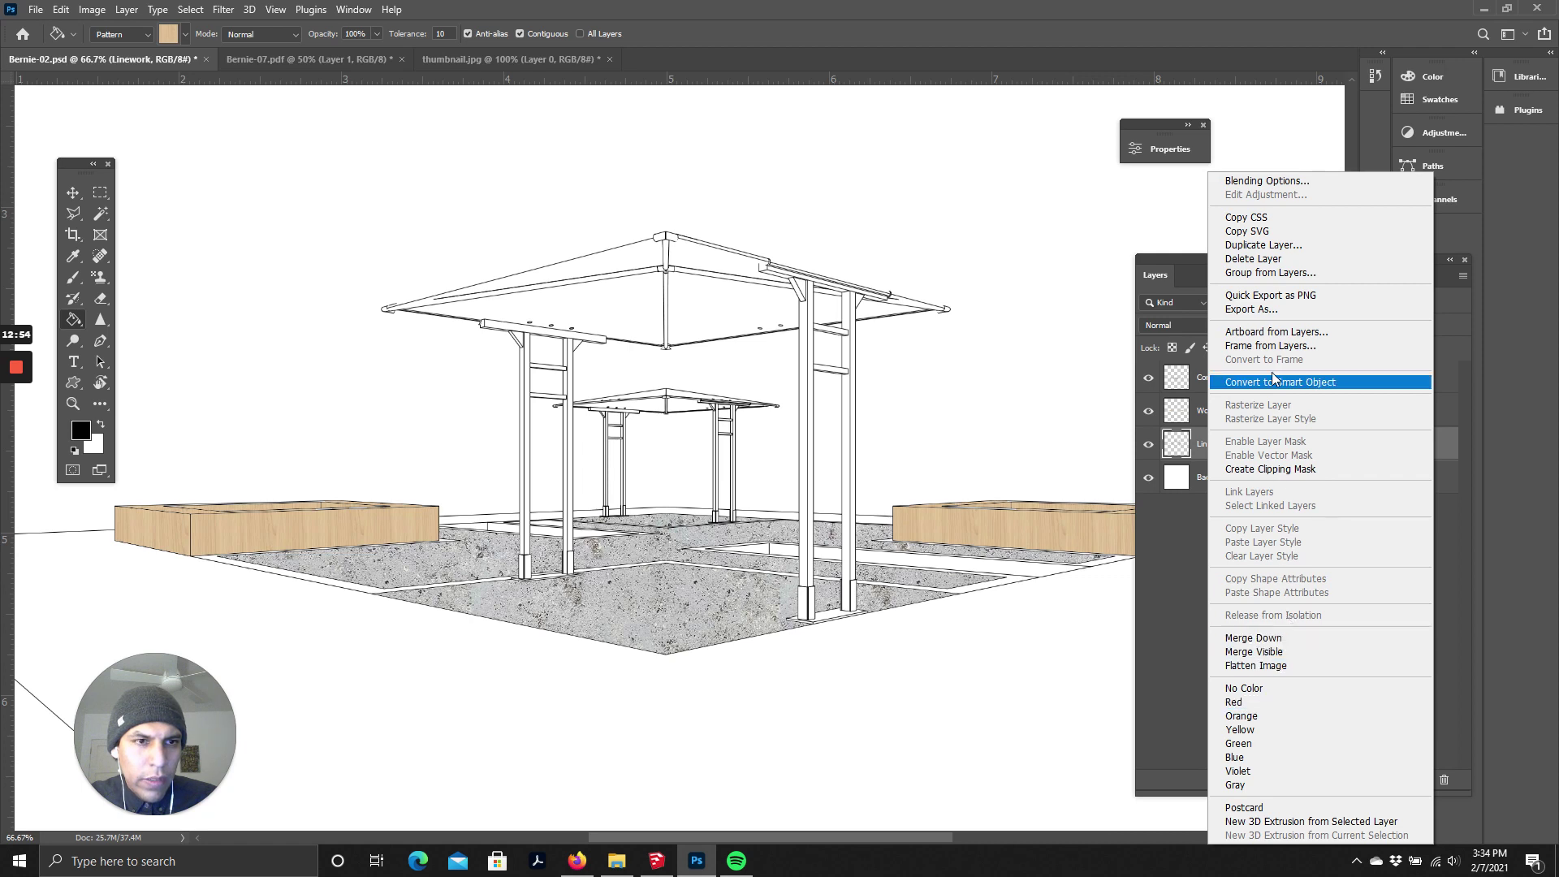
click(1263, 245)
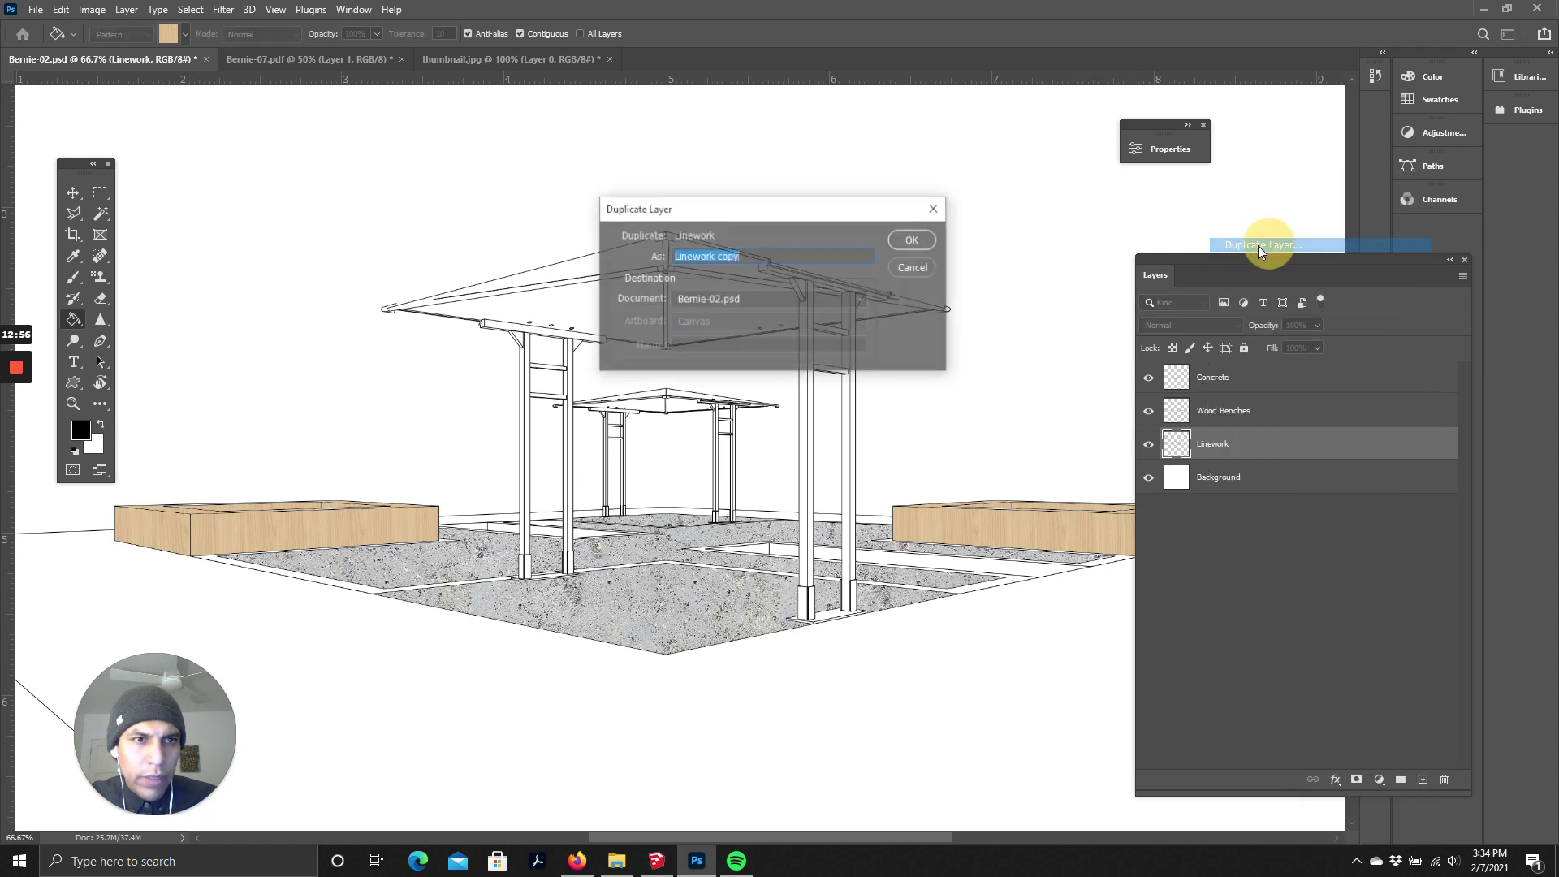
click(909, 244)
click(1148, 444)
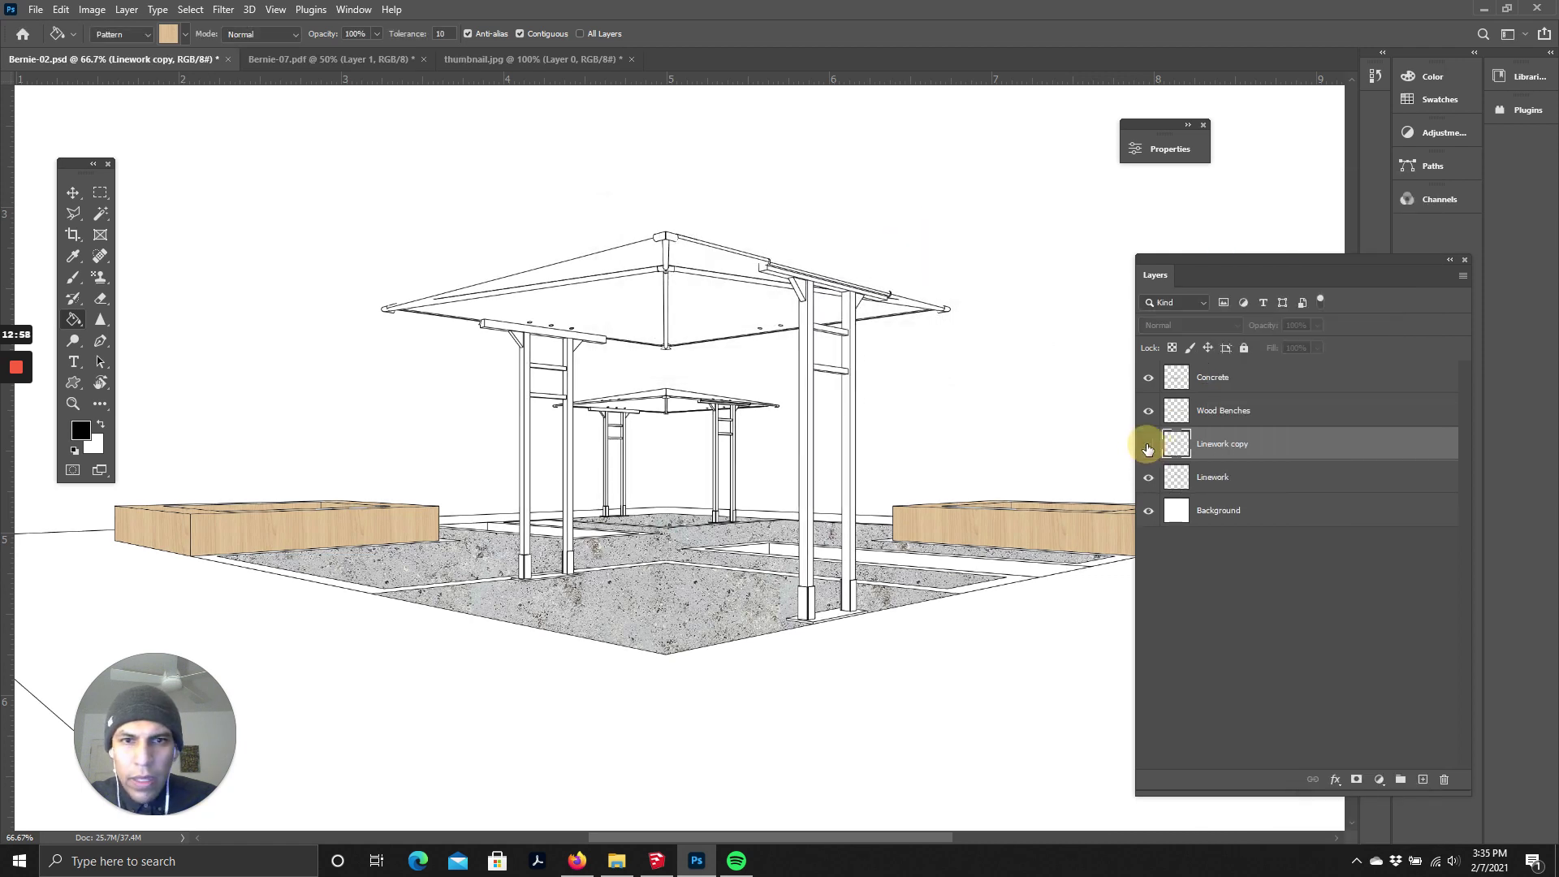
click(1148, 445)
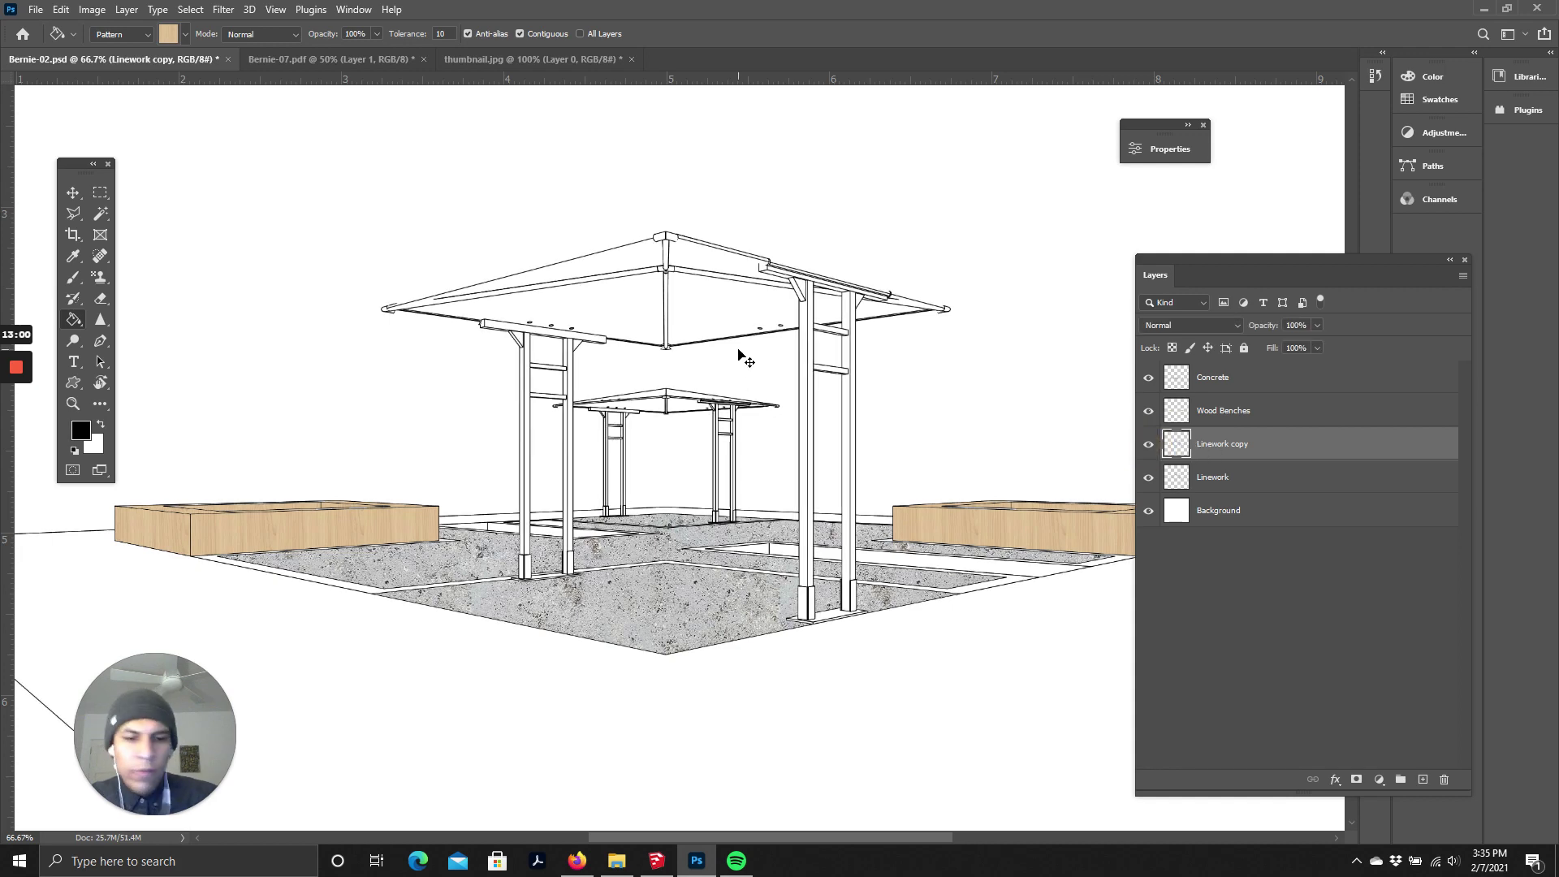
key(ctrl+plus)
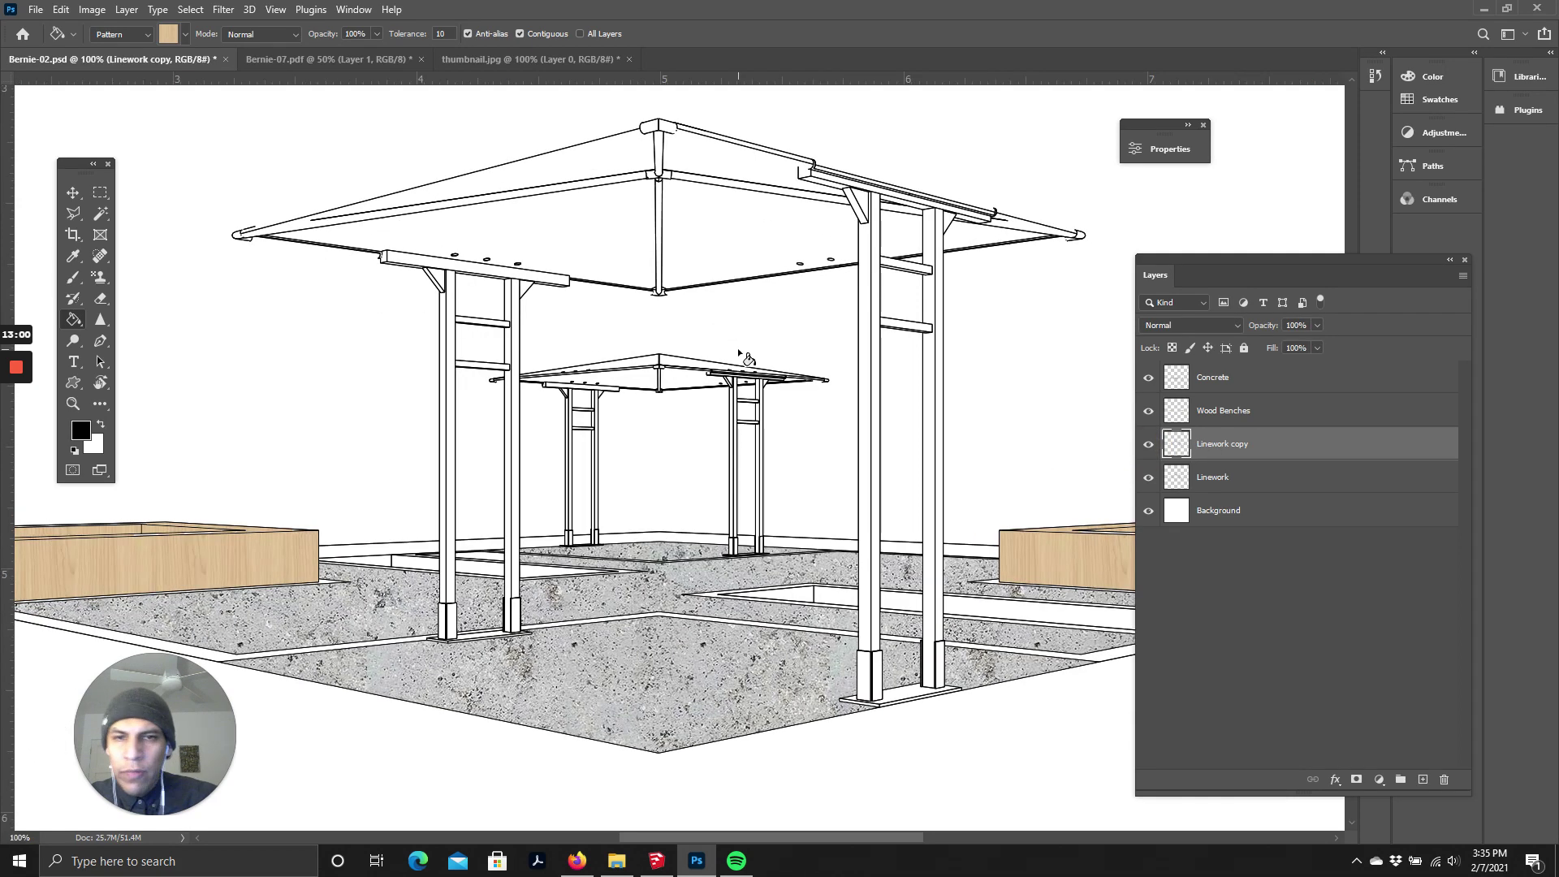
click(71, 322)
- Set the foreground colour to a light red in the Color Picker
click(77, 432)
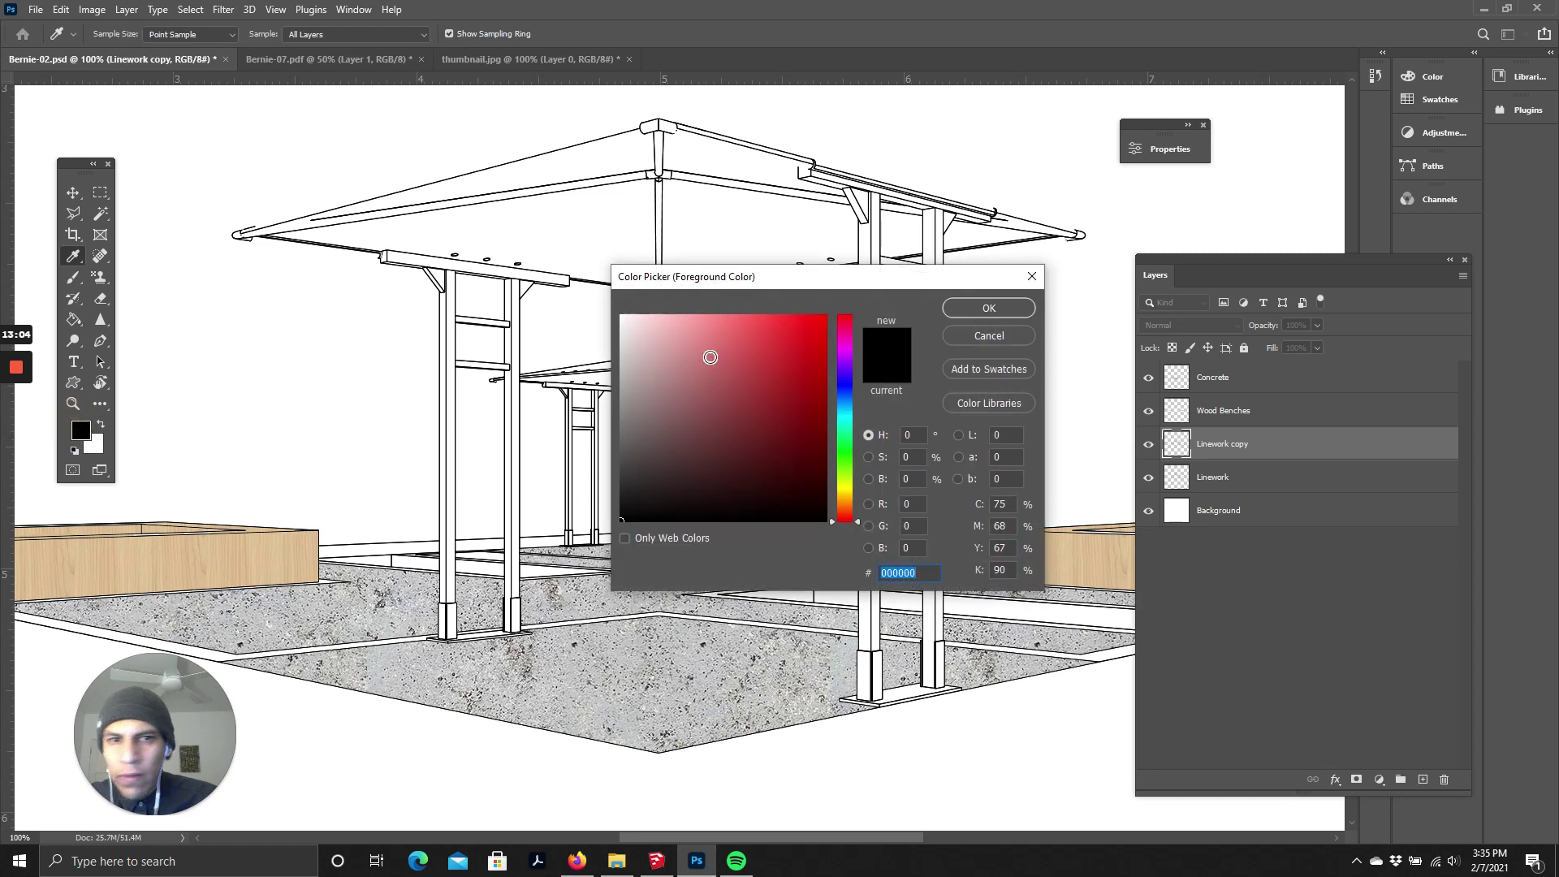
drag(707, 352, 838, 307)
click(960, 309)
scroll(164, 396, up, 1)
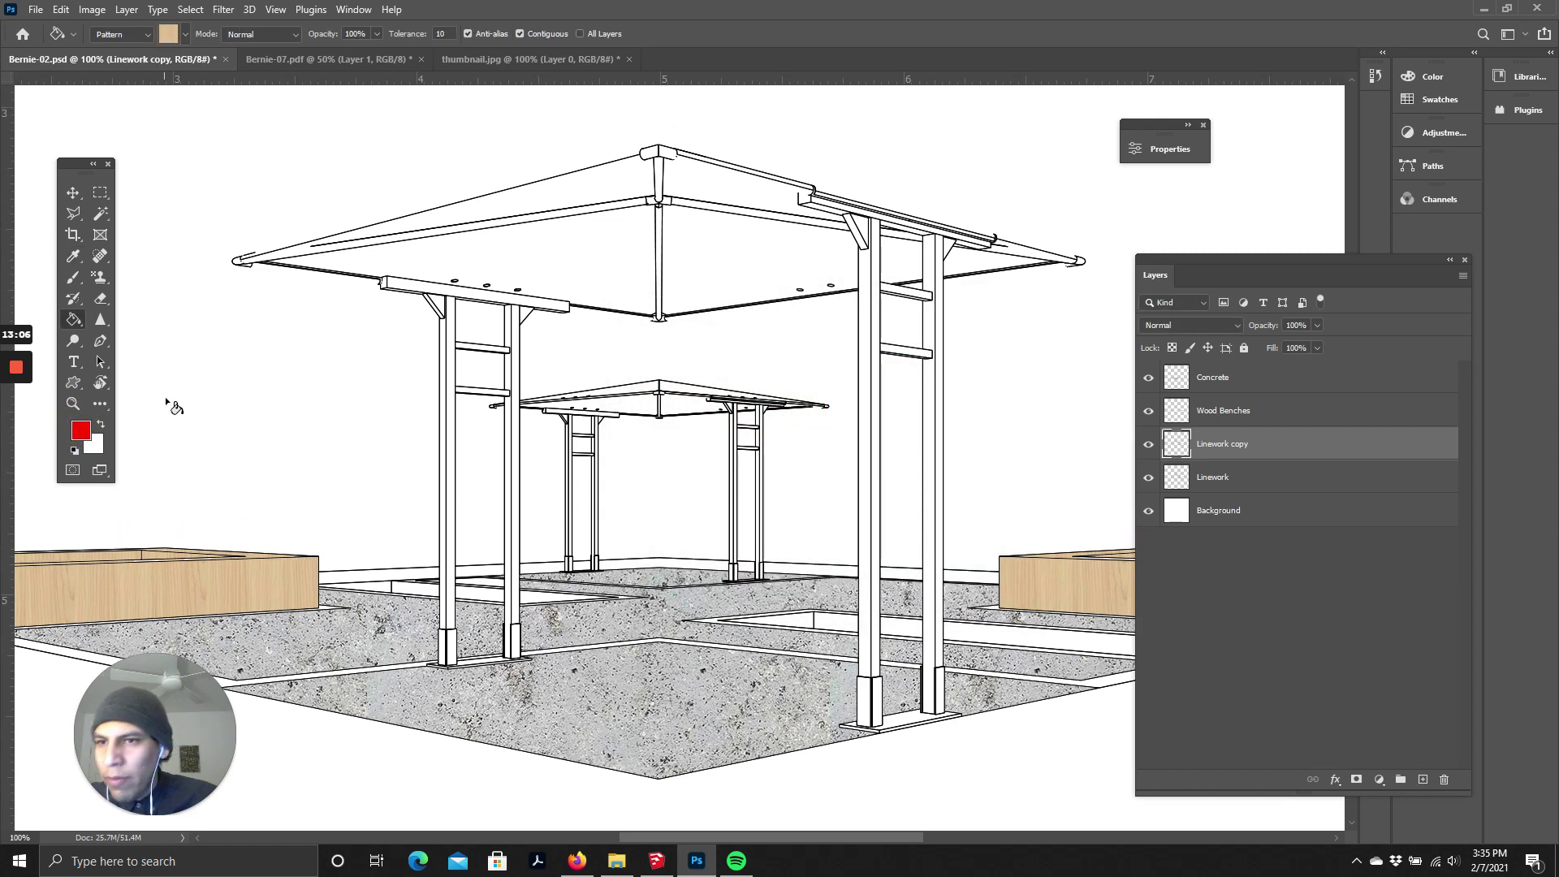
click(82, 432)
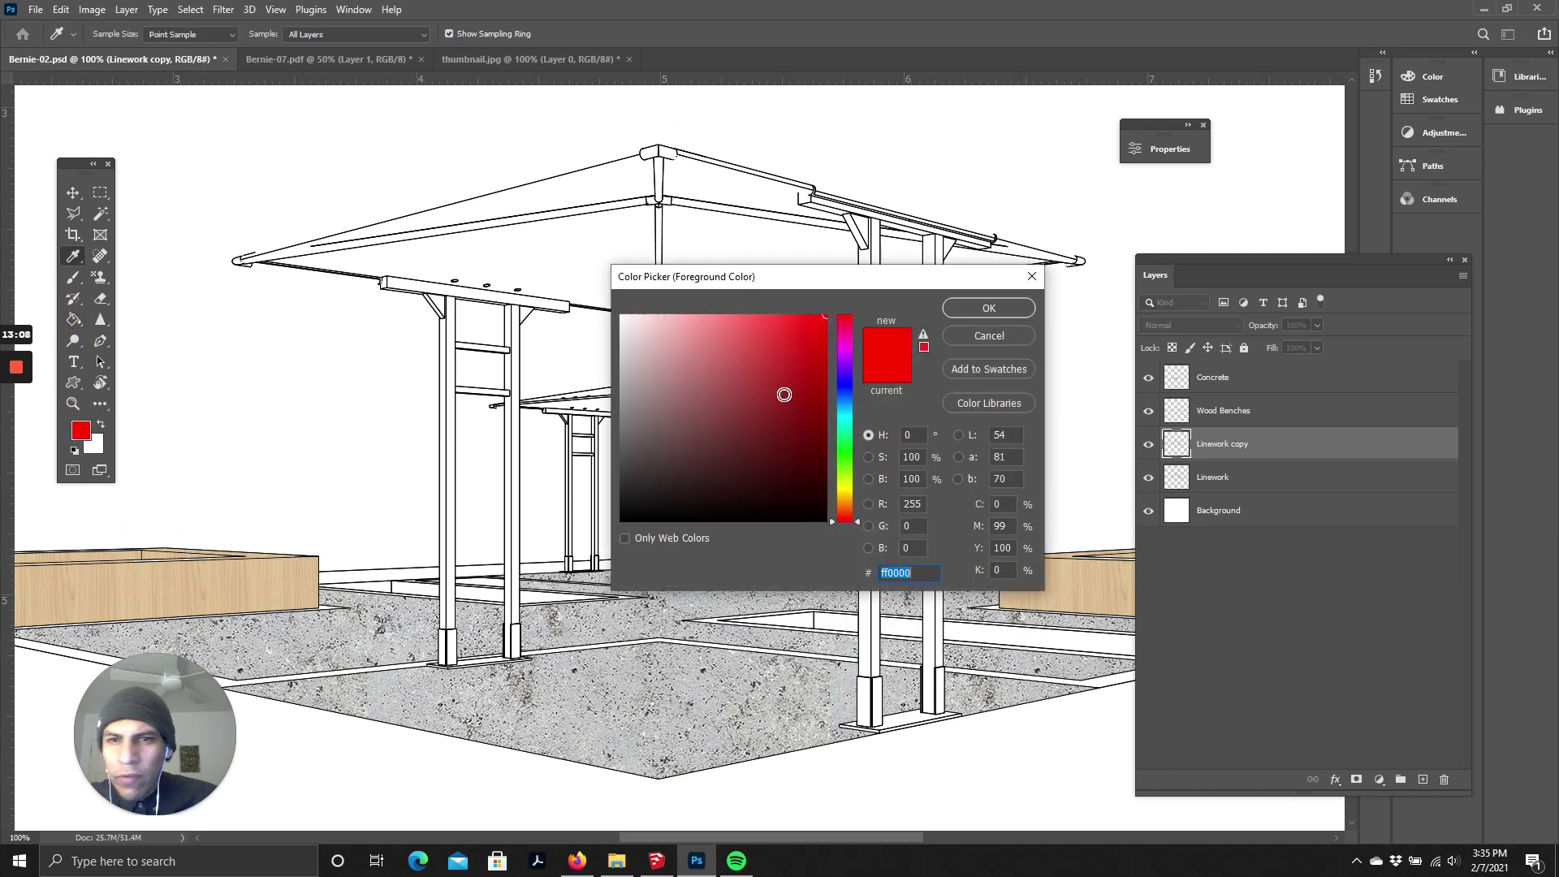
drag(699, 328, 748, 317)
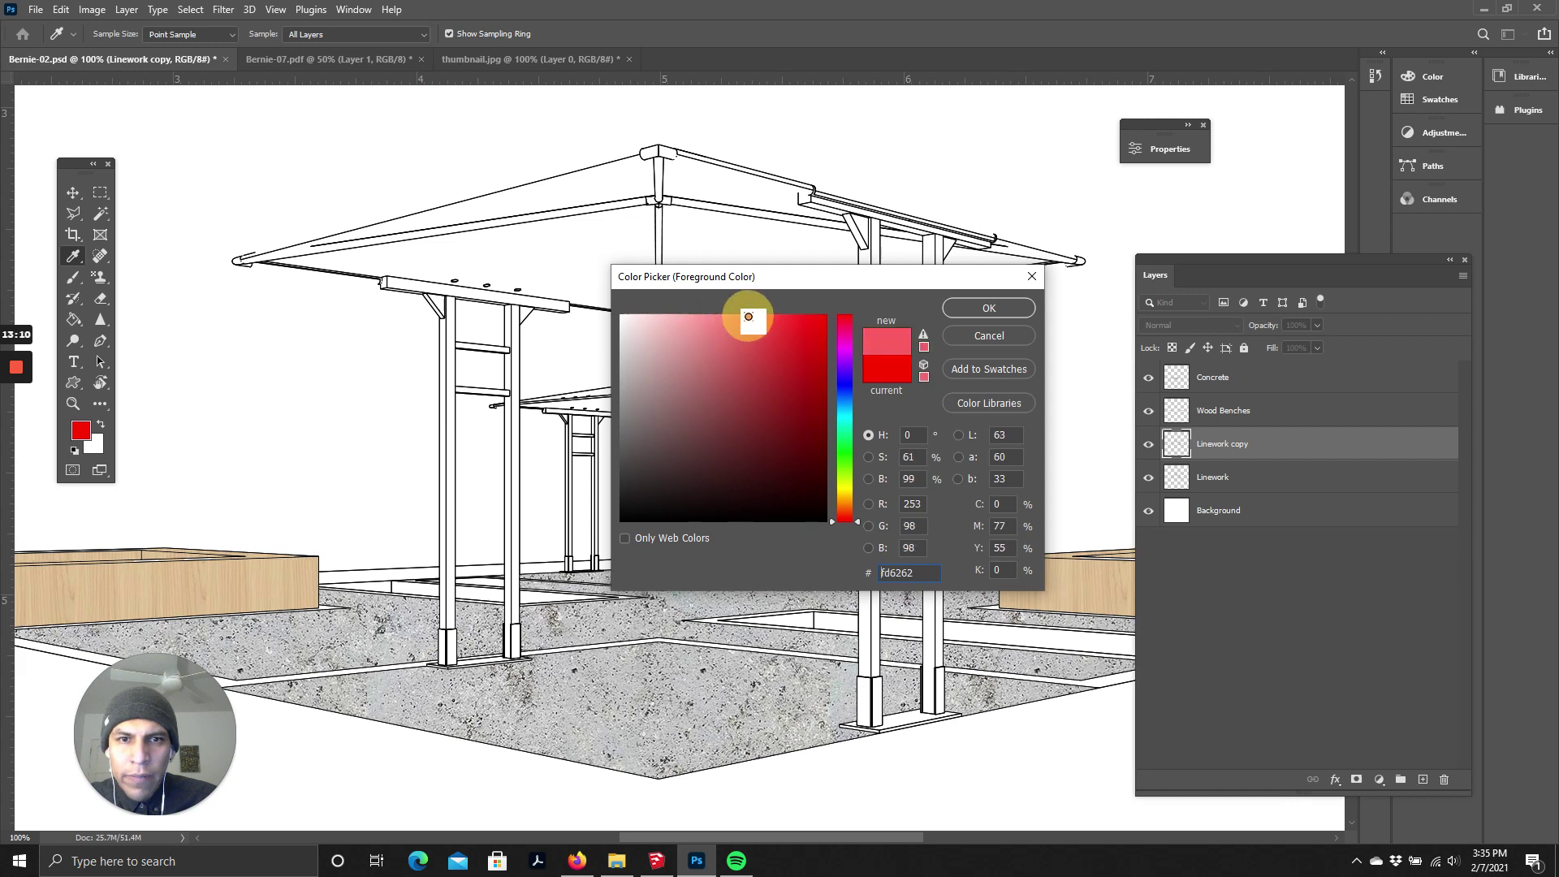
click(989, 307)
scroll(747, 422, up, 3)
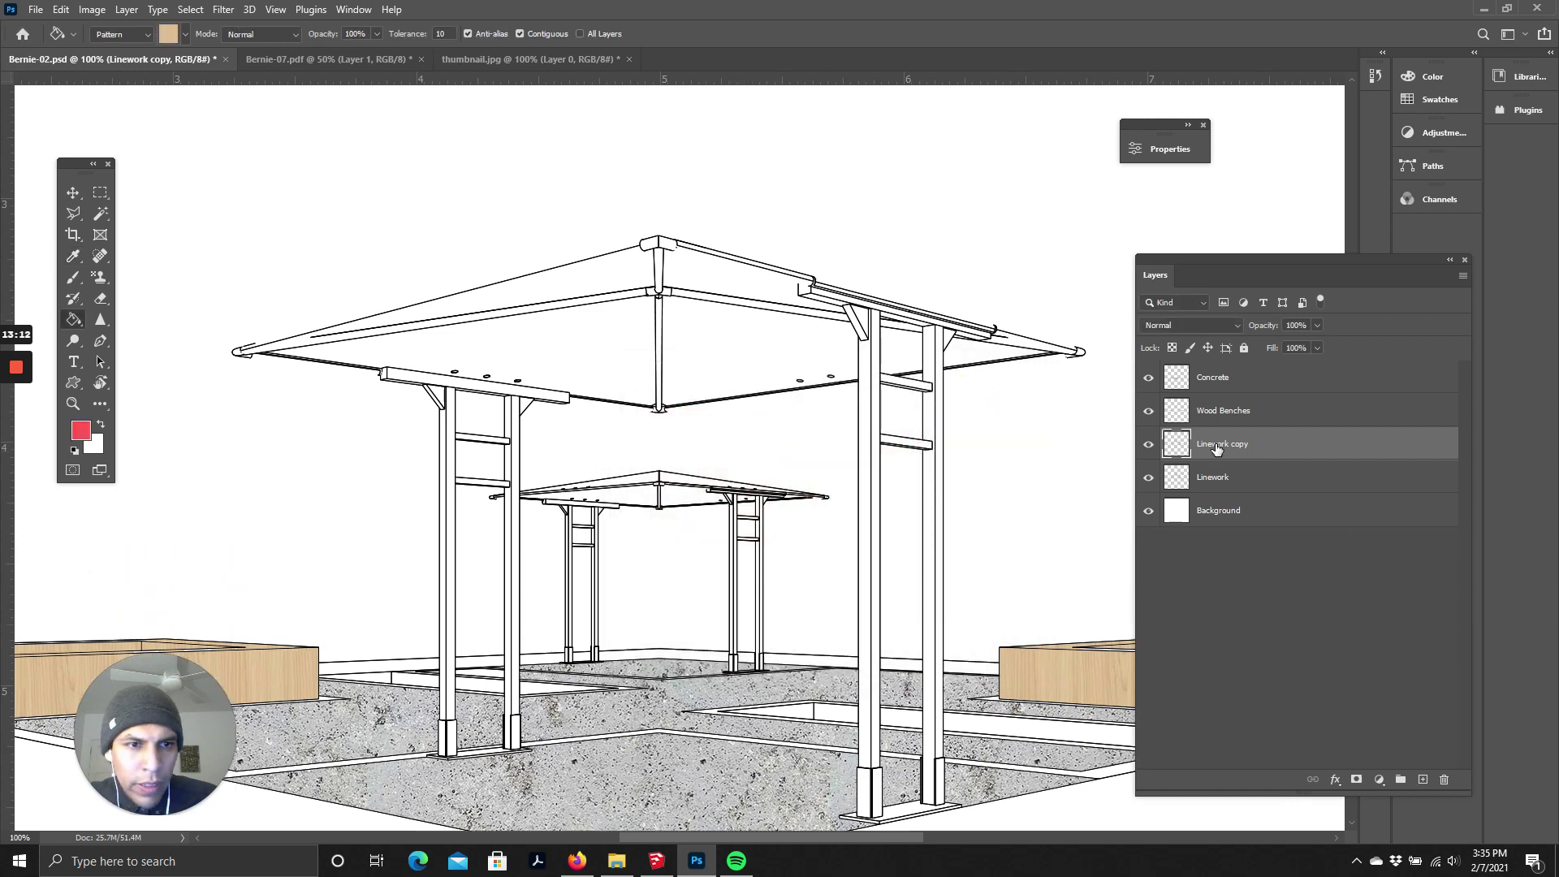
- Paint-bucket the canopy panels, beam fascia, edge strips and the post under the beam red
click(697, 352)
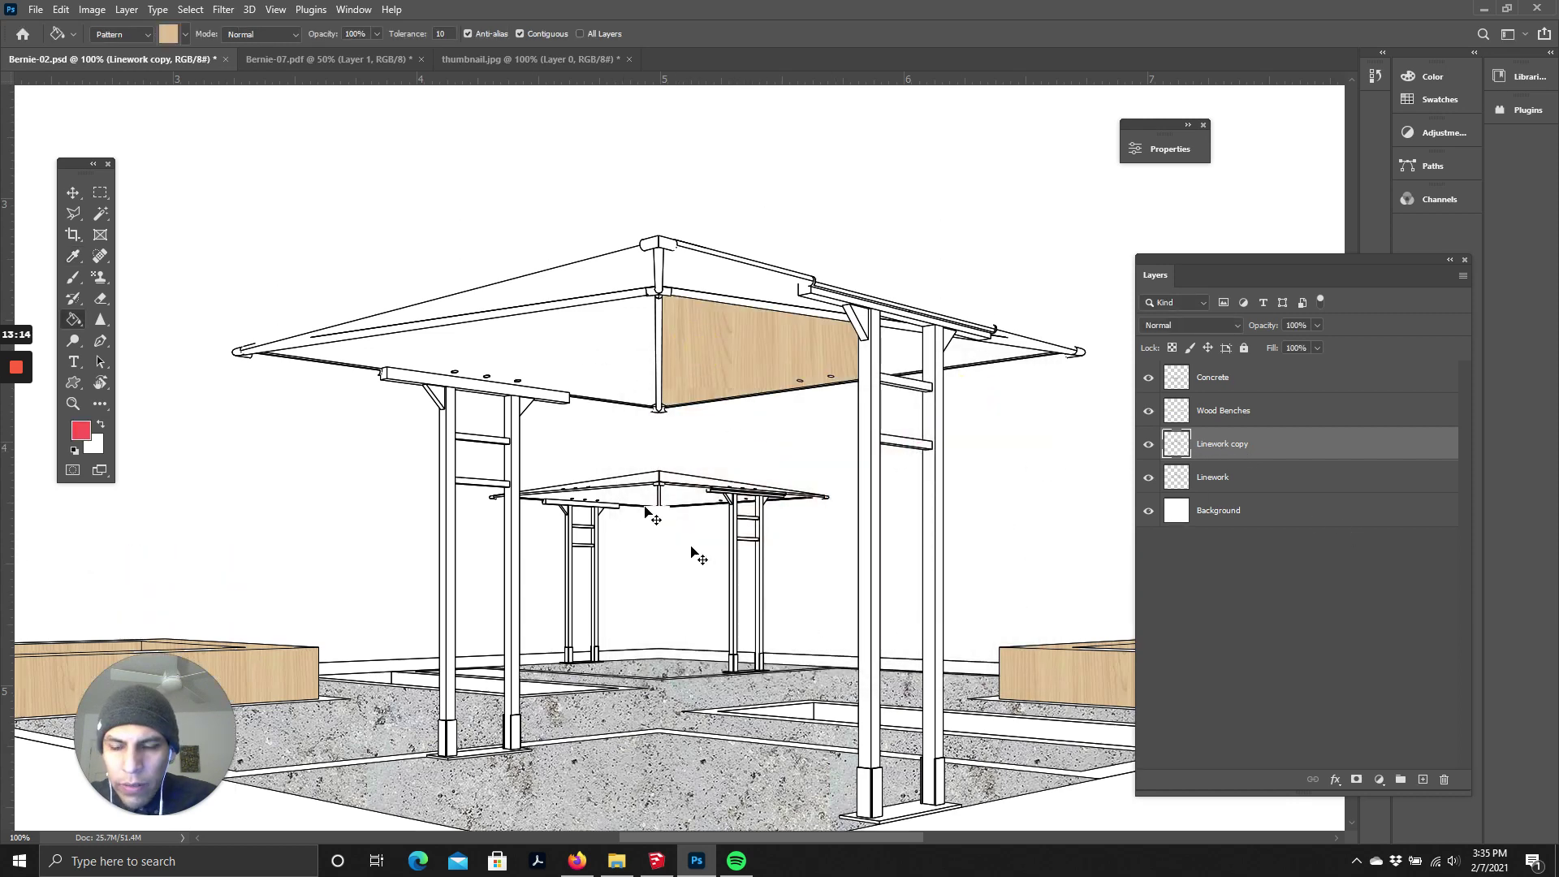
key(ctrl+z)
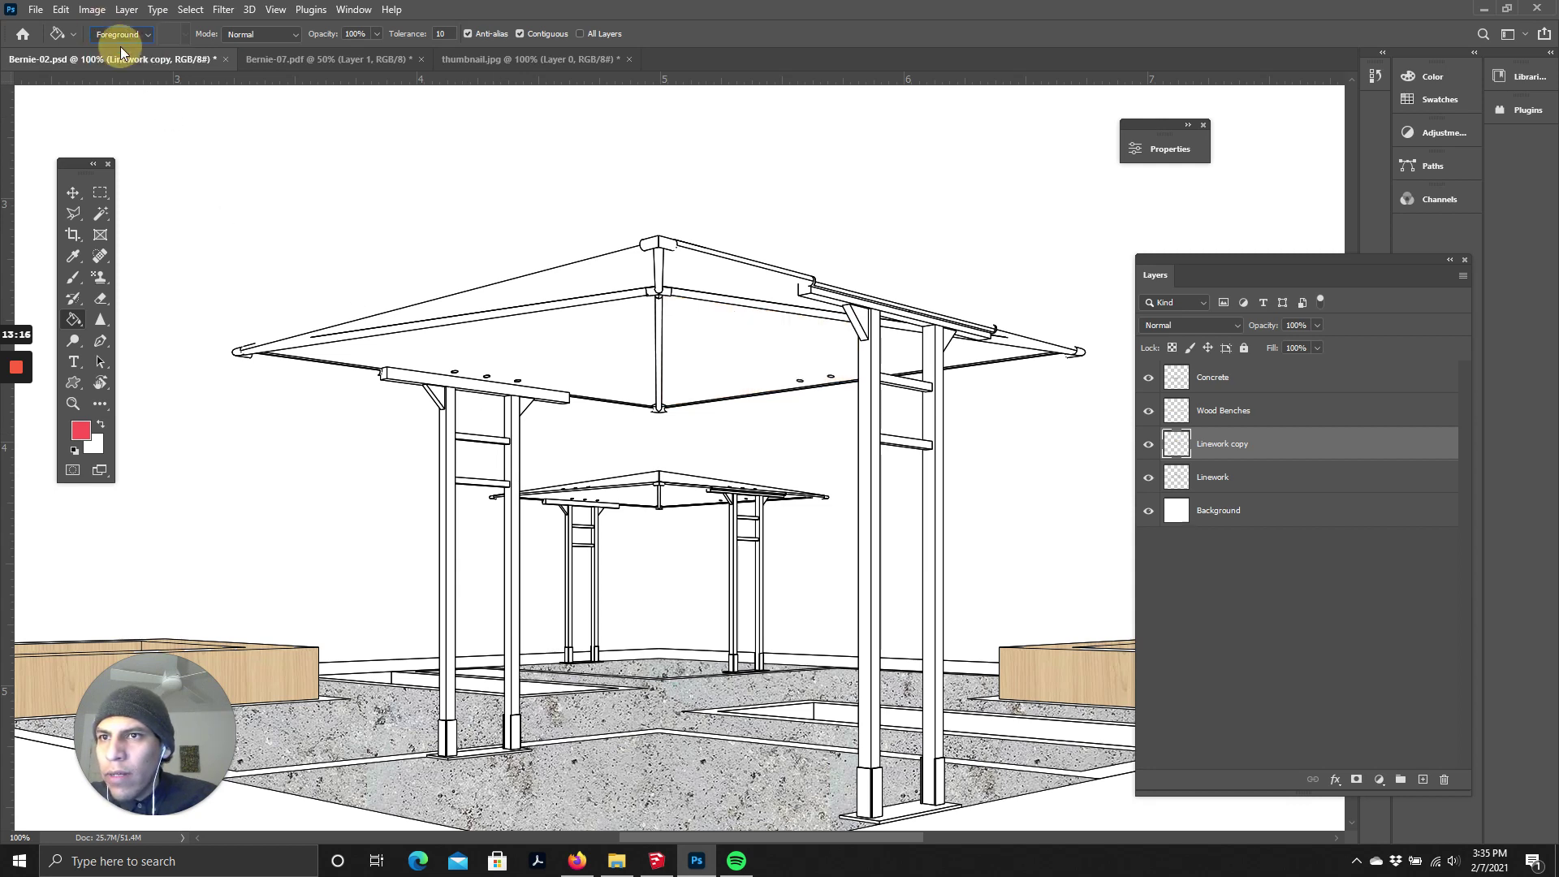
click(566, 368)
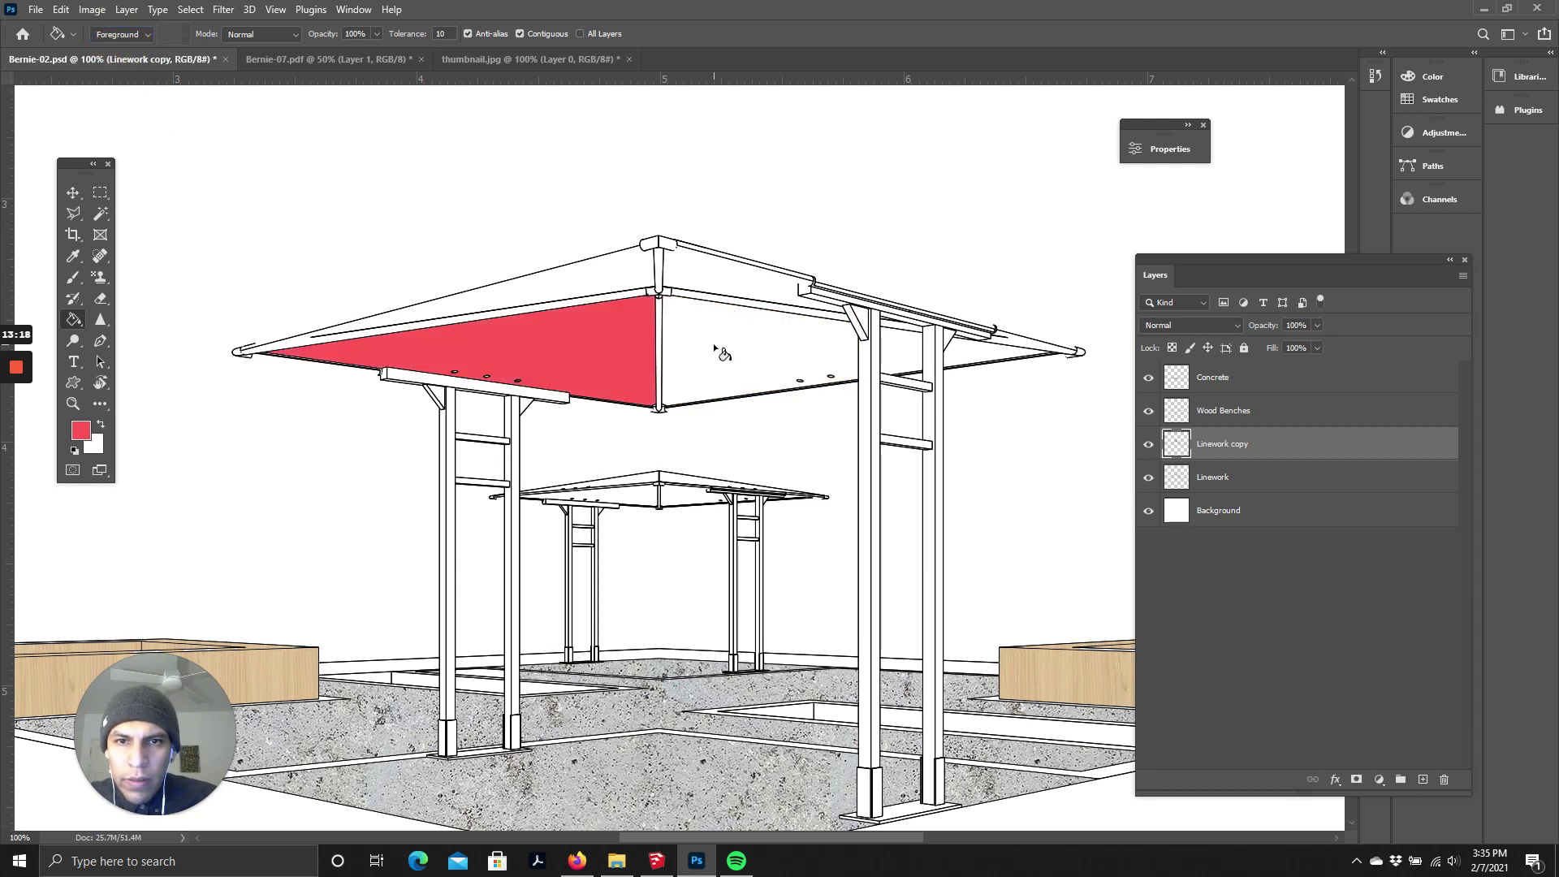
click(714, 343)
click(605, 270)
scroll(666, 358, down, 2)
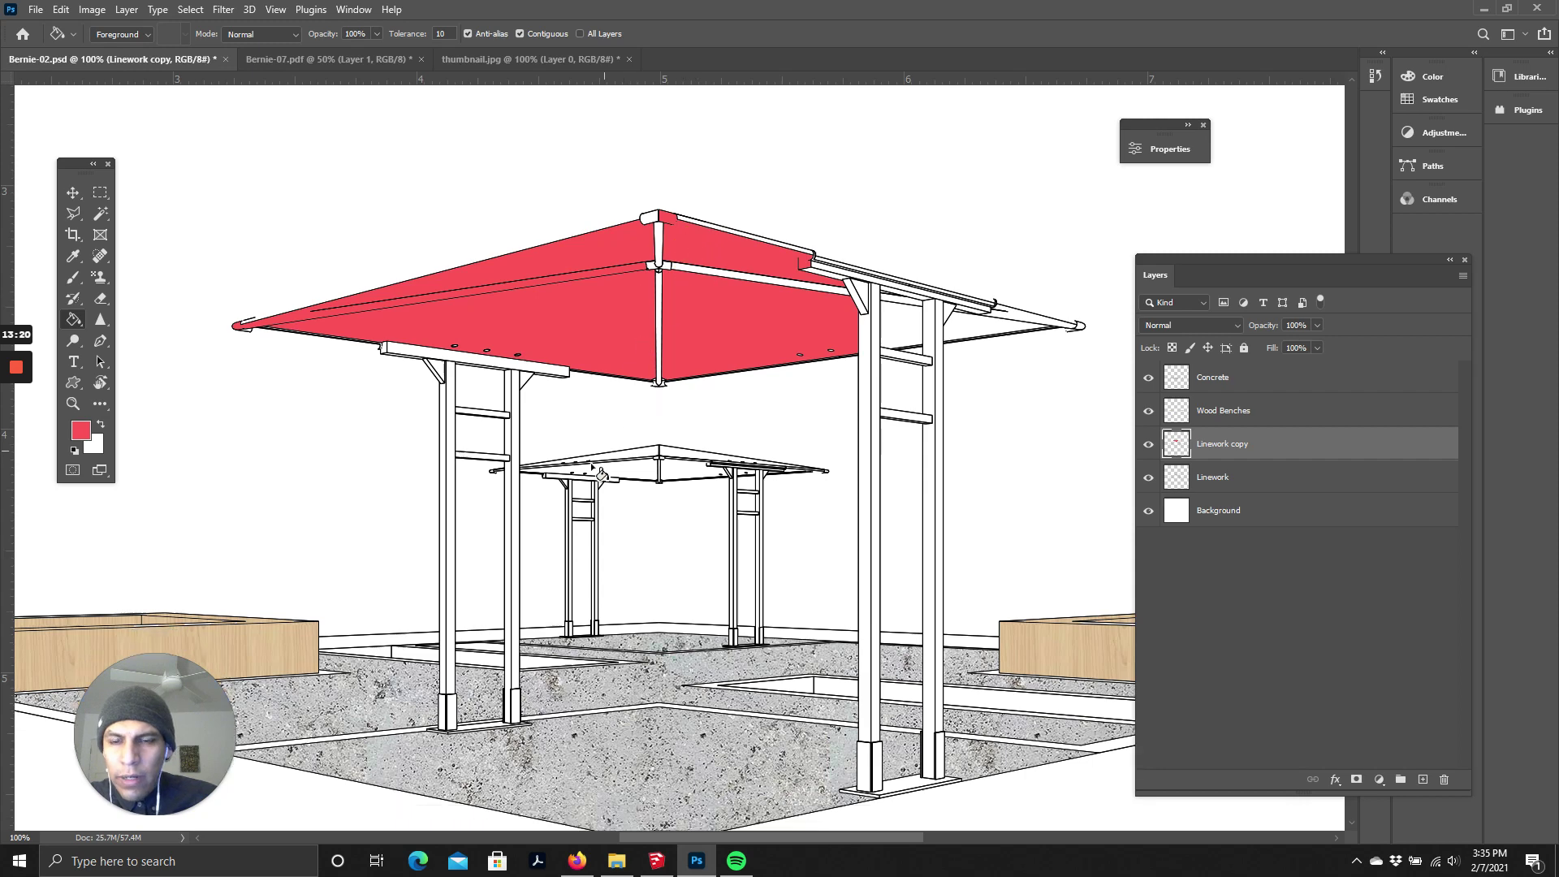
key(ctrl+plus)
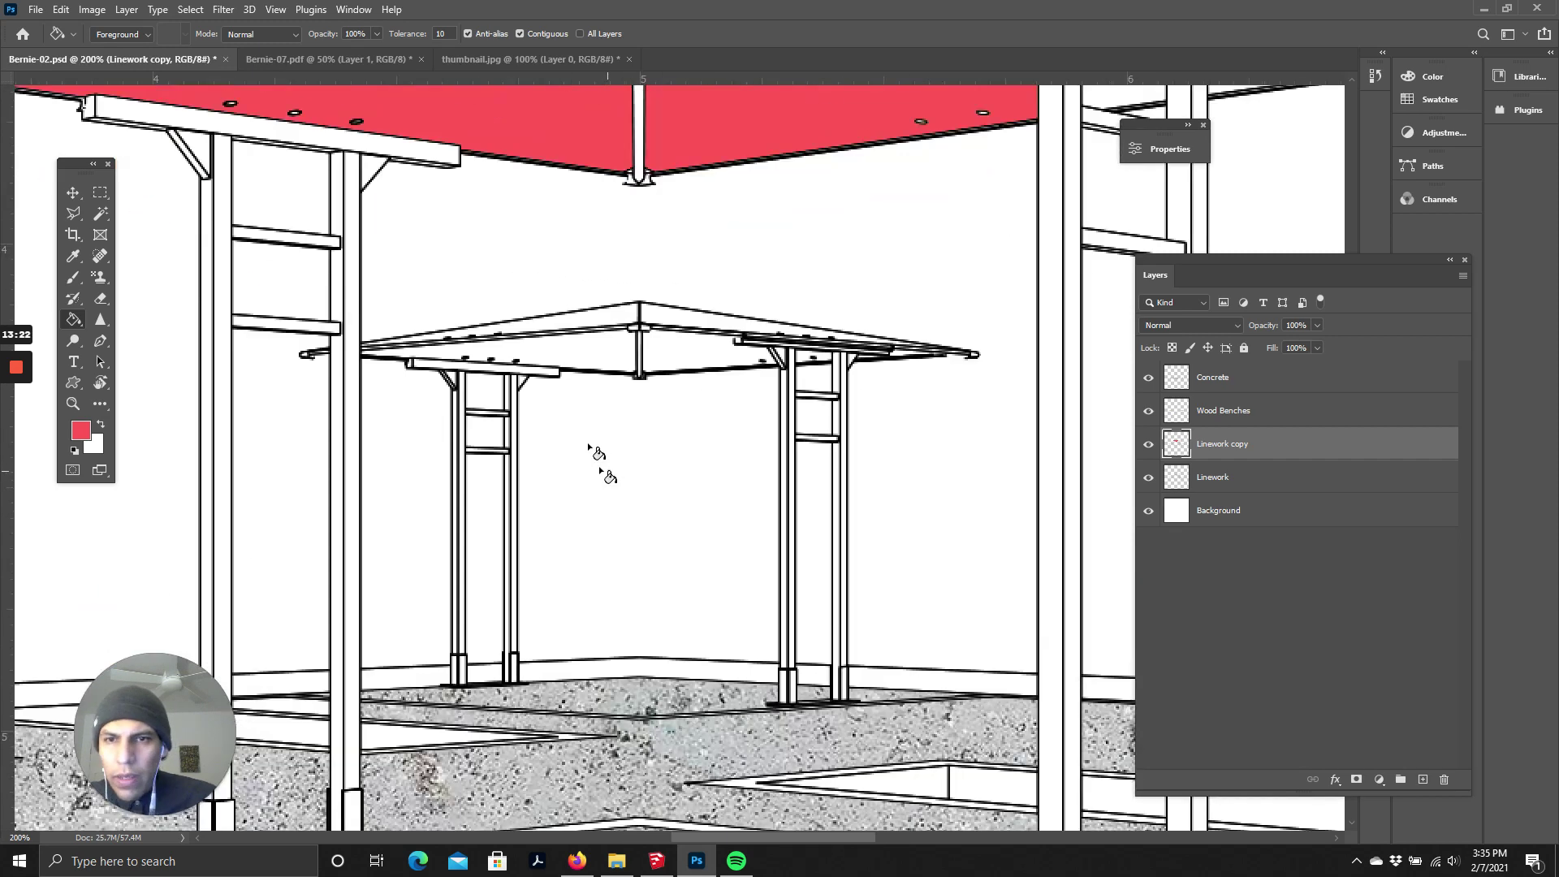
scroll(588, 445, up, 5)
drag(811, 838, 748, 846)
click(497, 316)
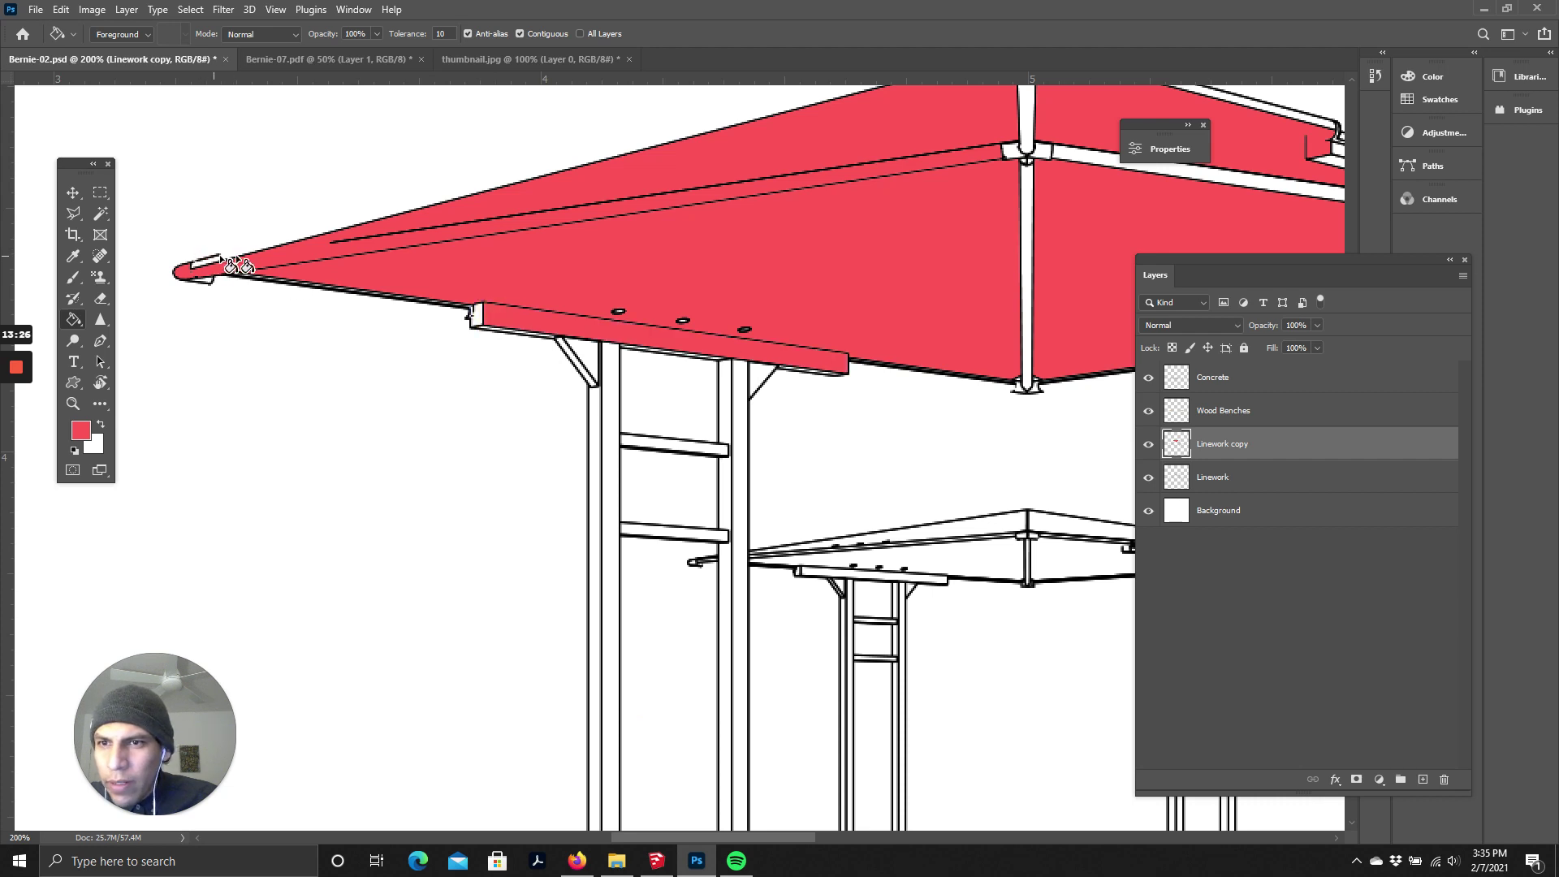
scroll(901, 160, up, 3)
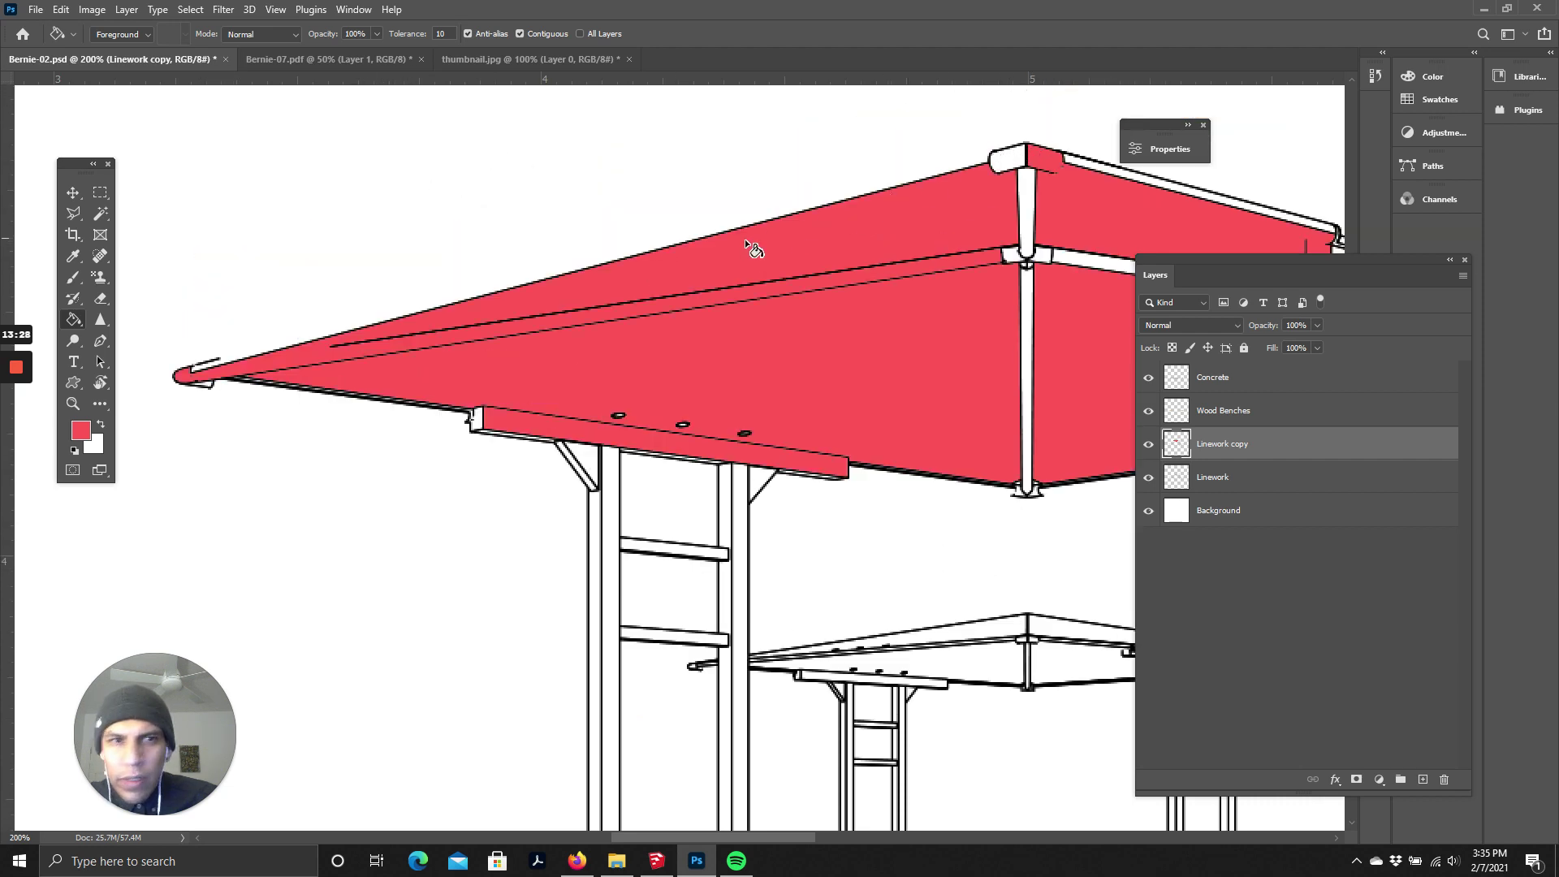
click(1090, 166)
click(1044, 256)
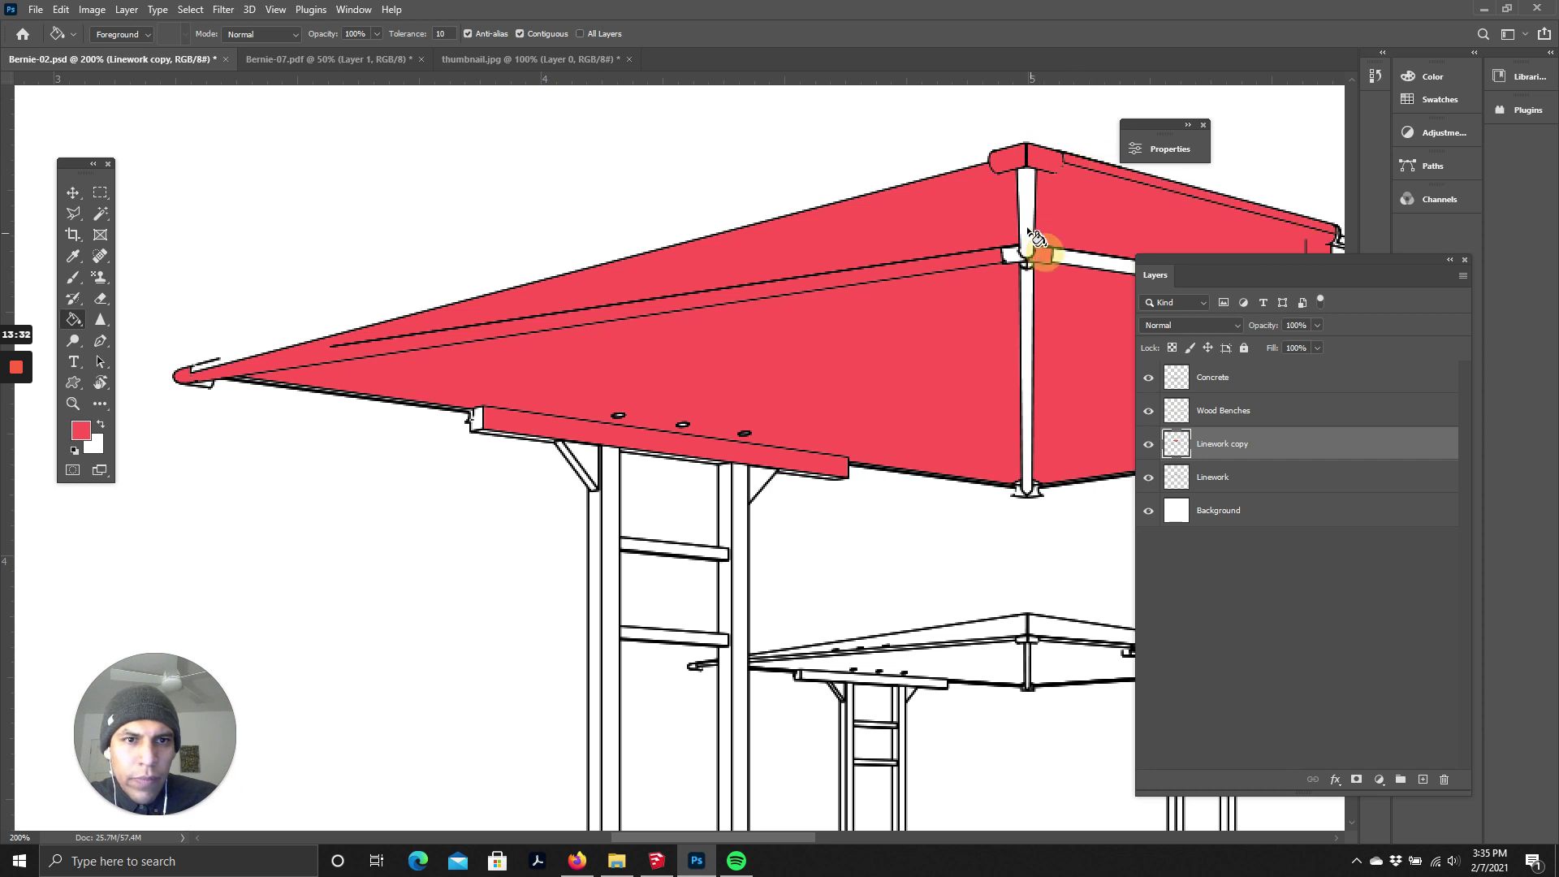
click(1030, 340)
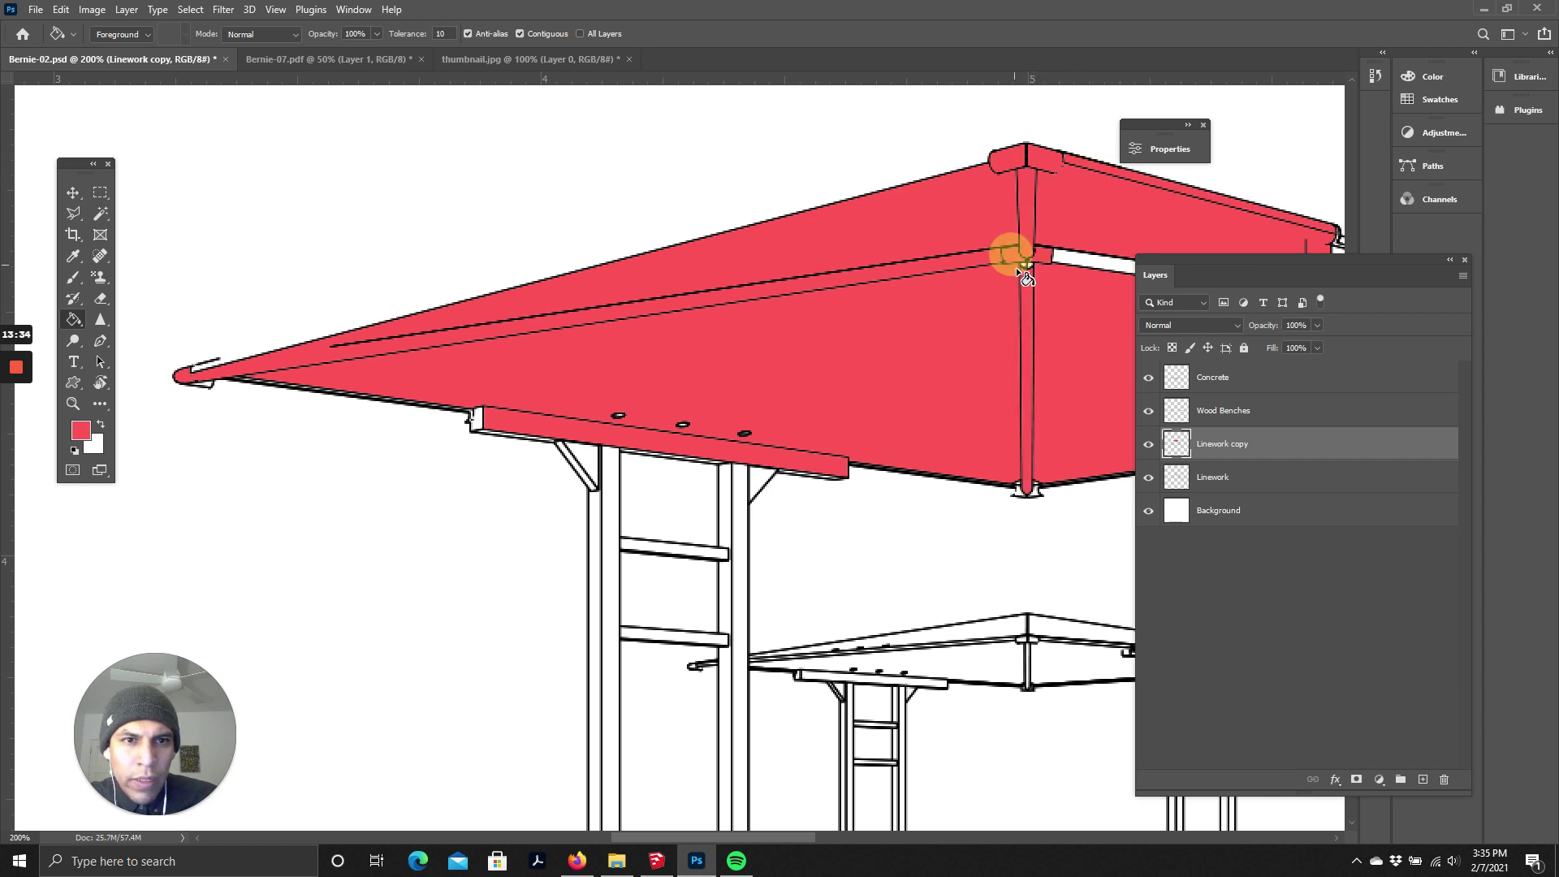
- Fill the right columns' strips, brace corners, gutter strips and roof-underside triangles red
drag(782, 844, 845, 673)
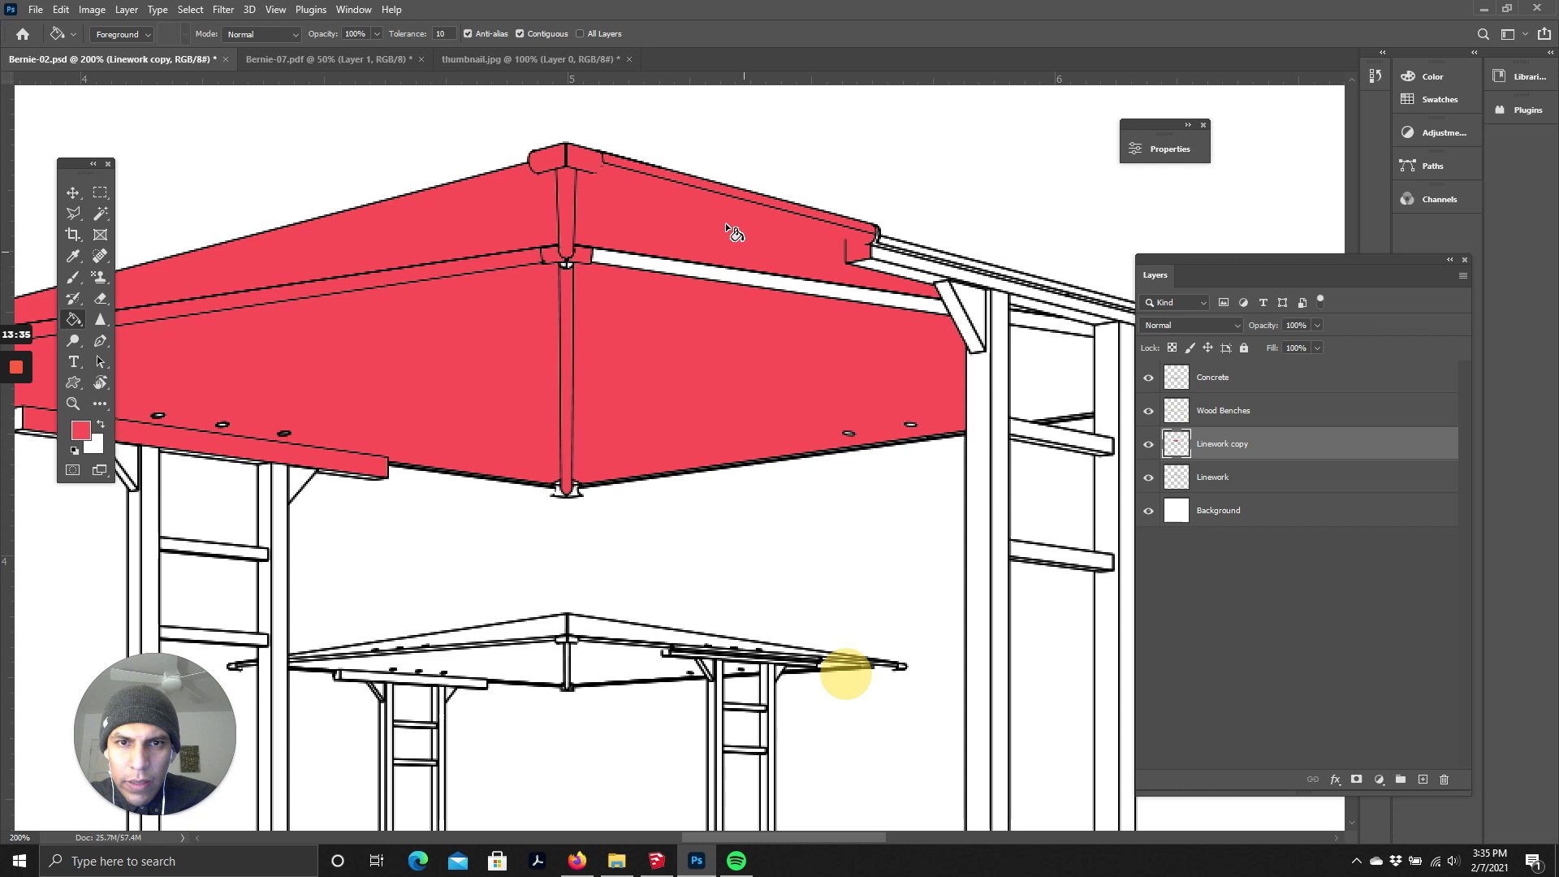
click(688, 267)
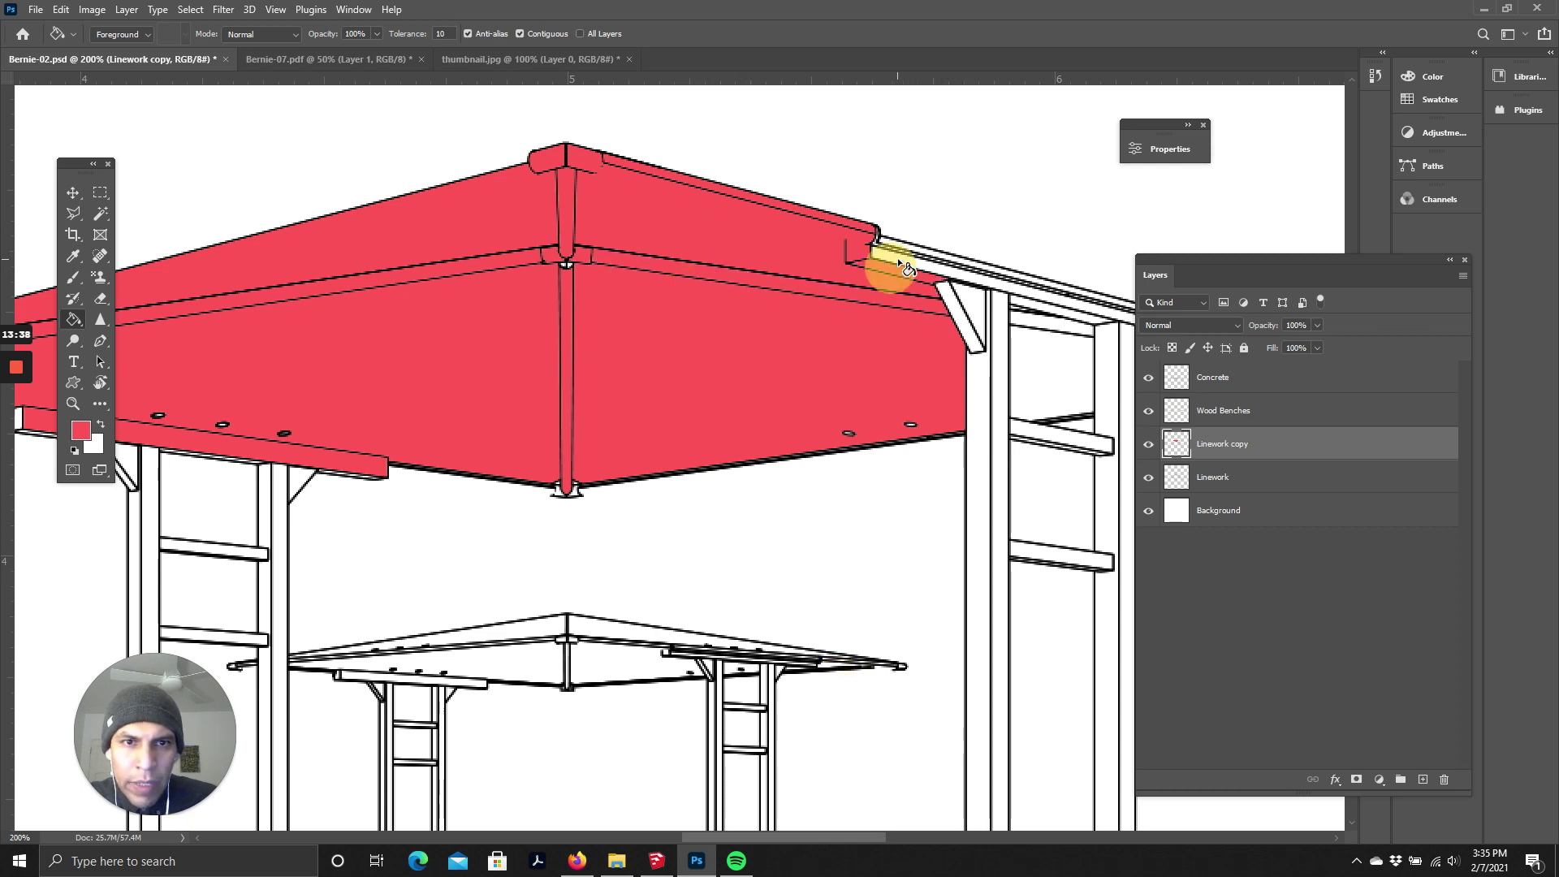
drag(869, 841, 906, 840)
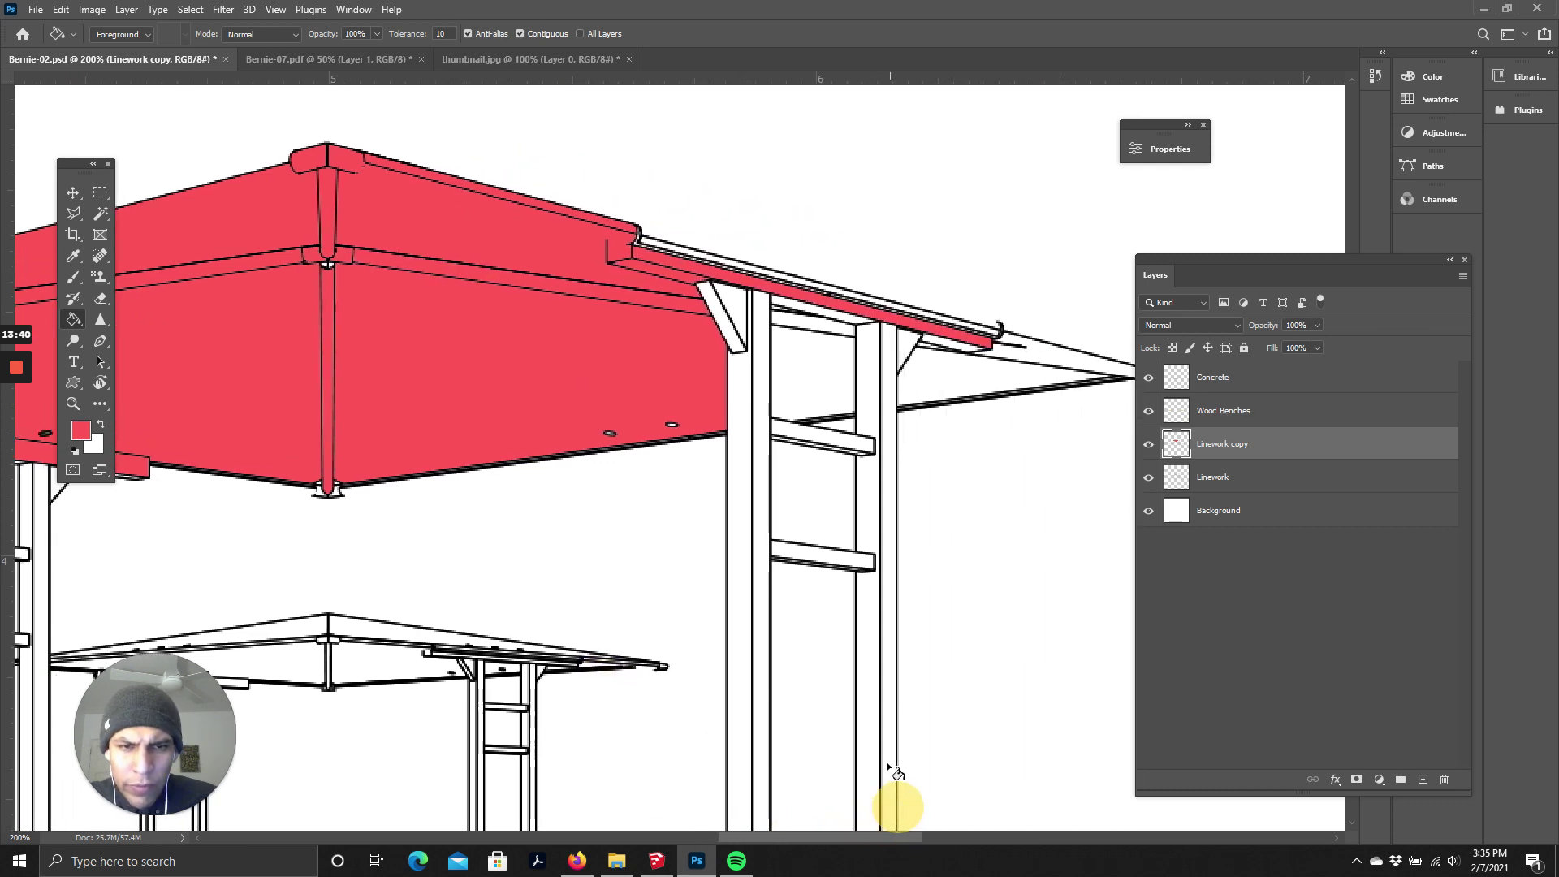
click(733, 329)
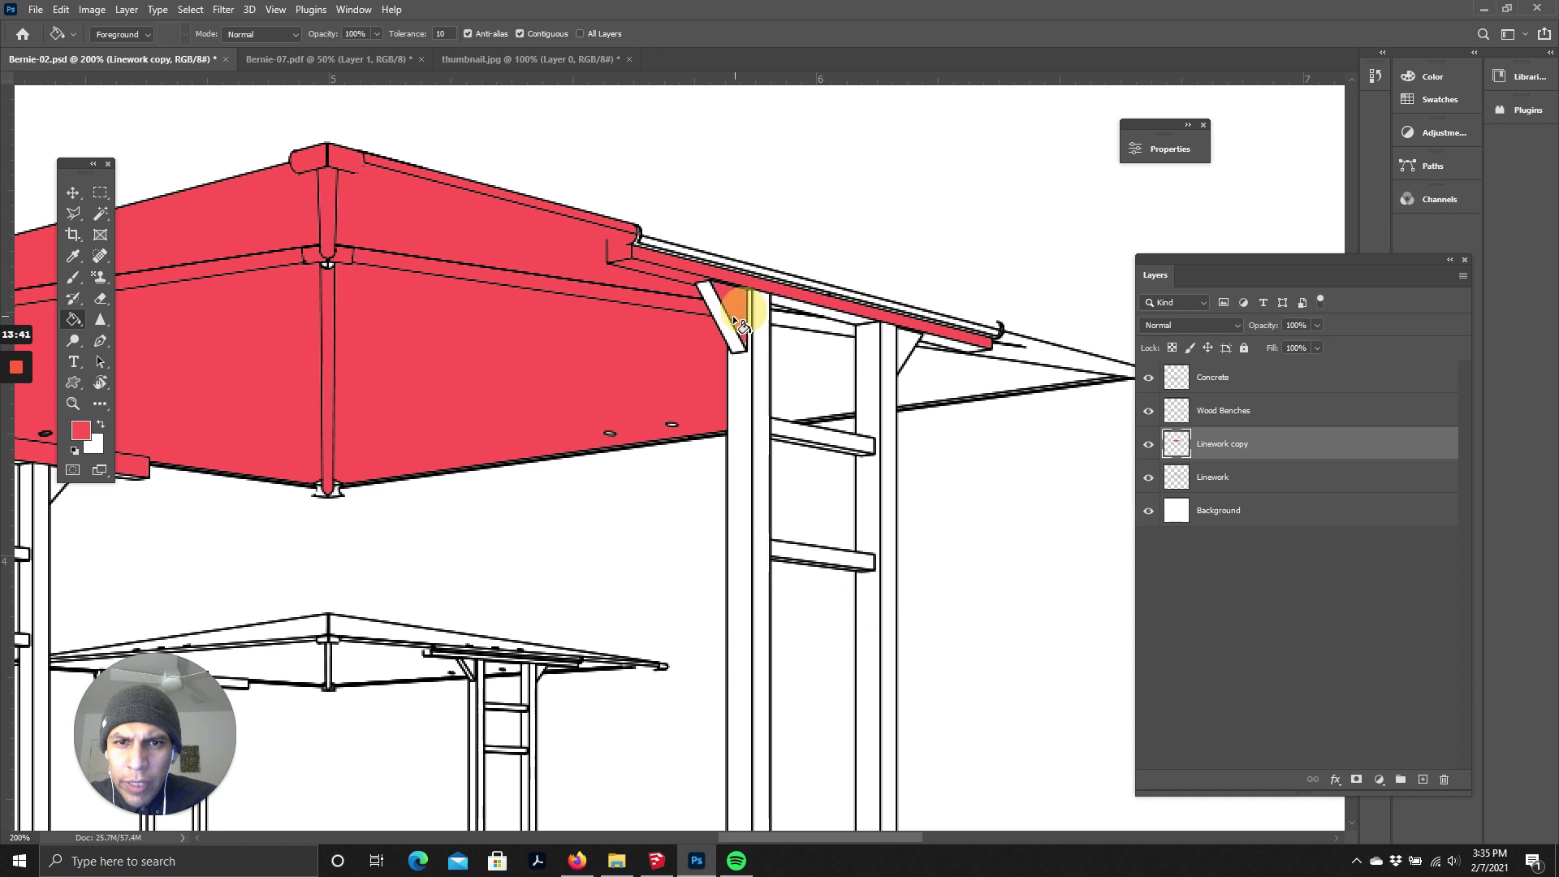
click(759, 368)
click(739, 417)
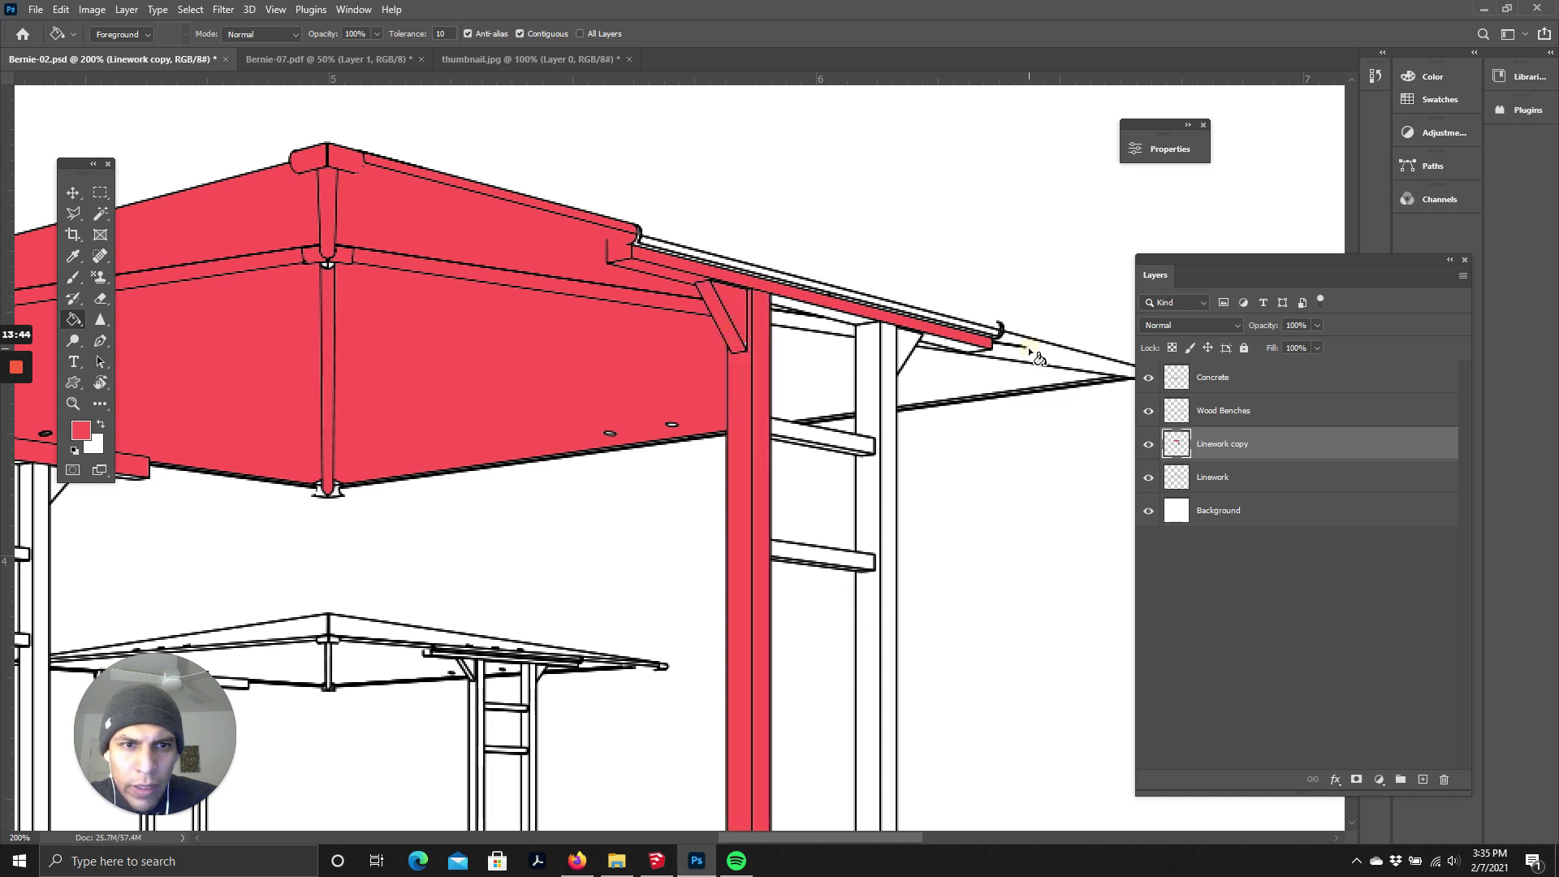
click(1012, 366)
click(829, 372)
click(818, 322)
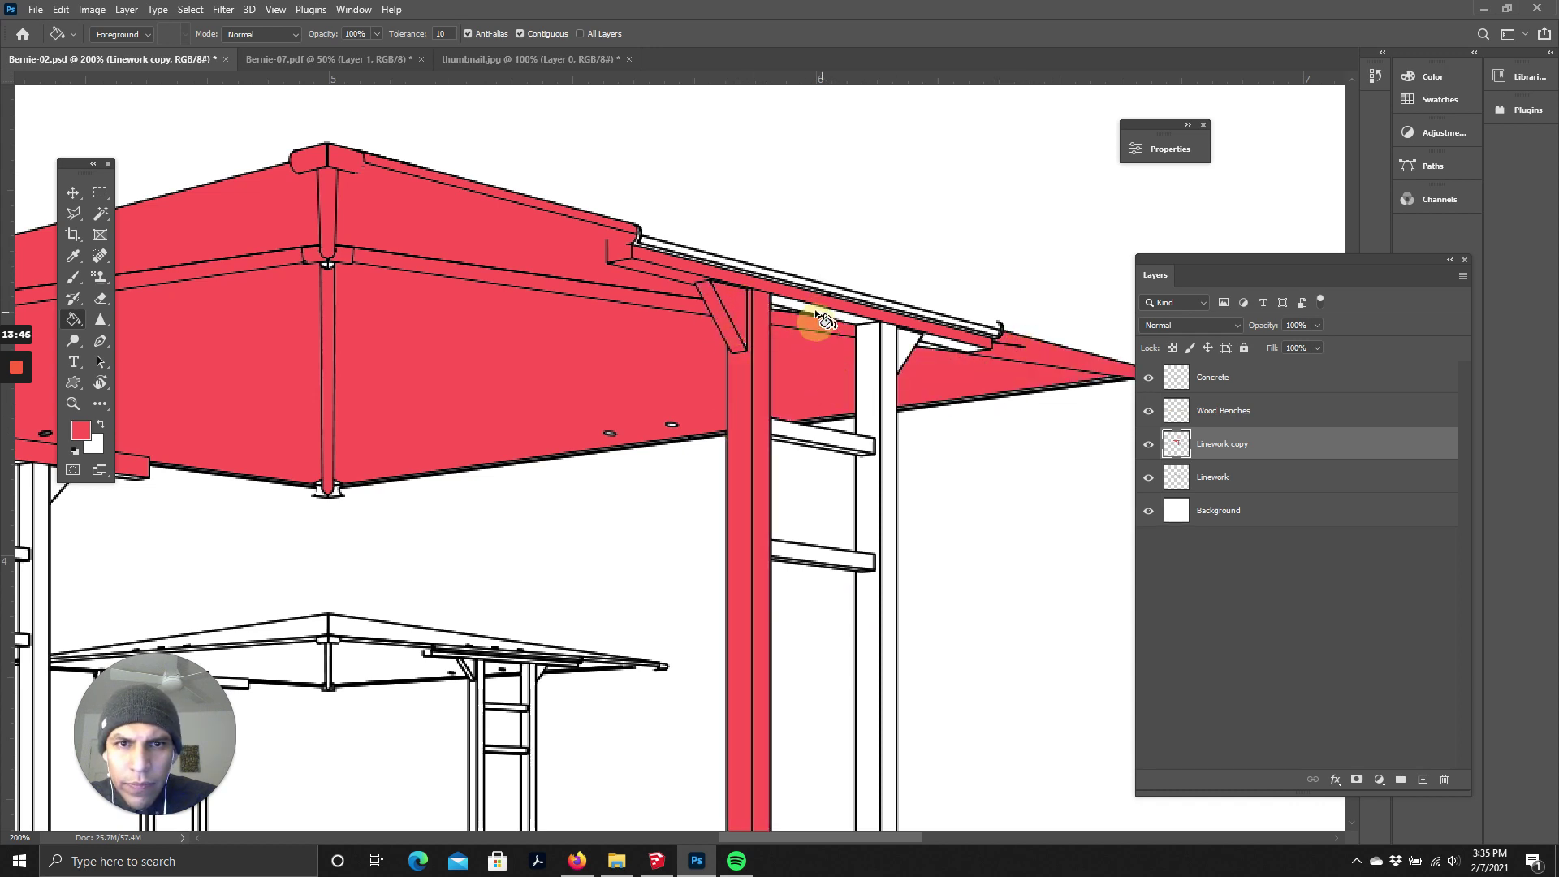
click(806, 308)
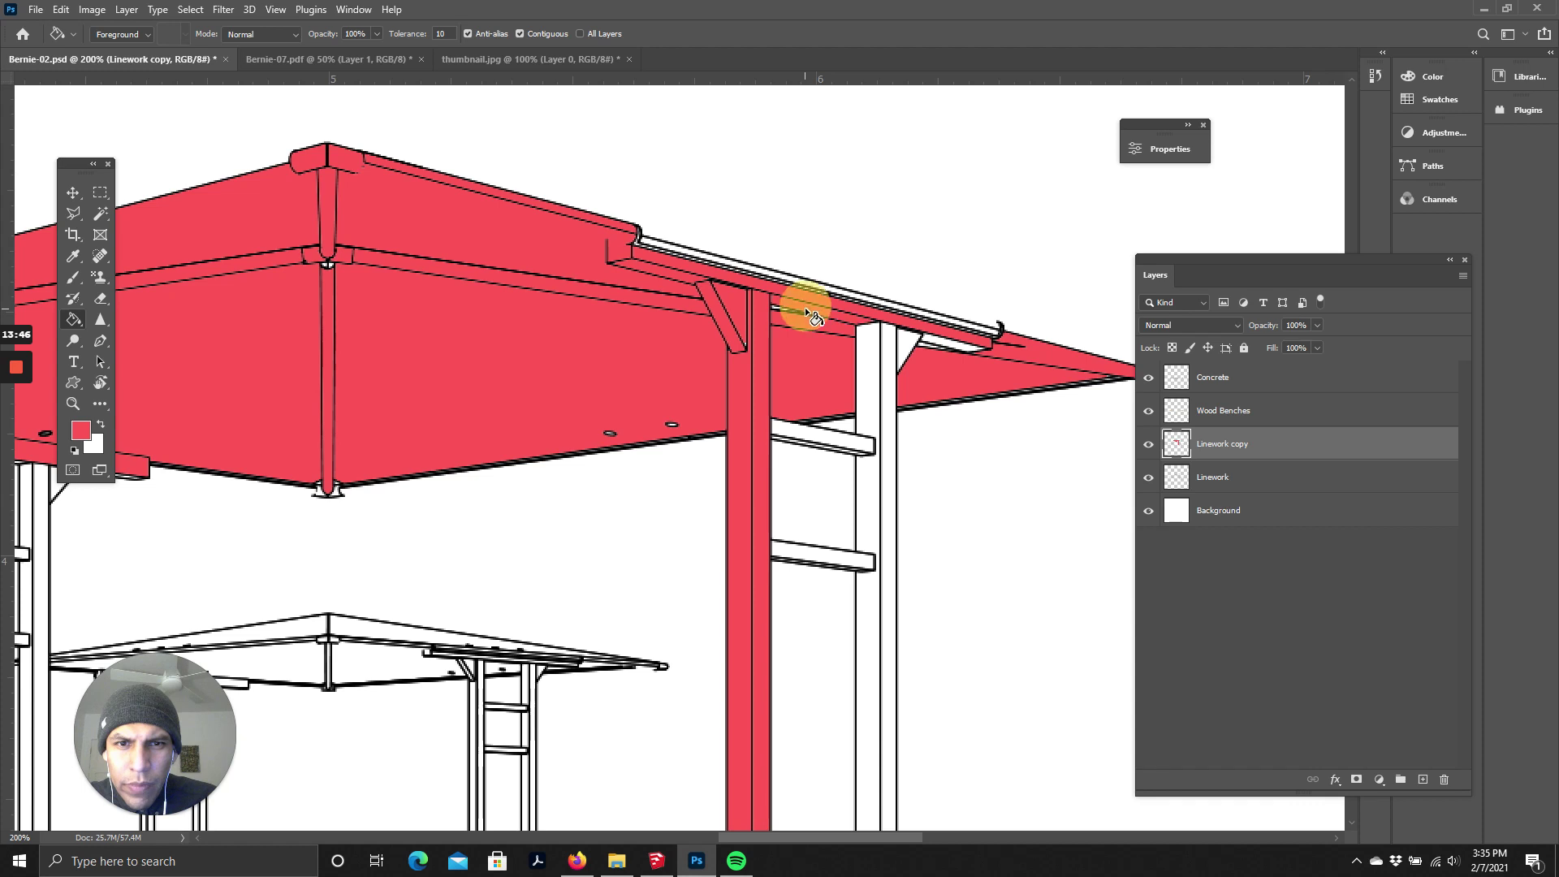
click(725, 268)
click(950, 349)
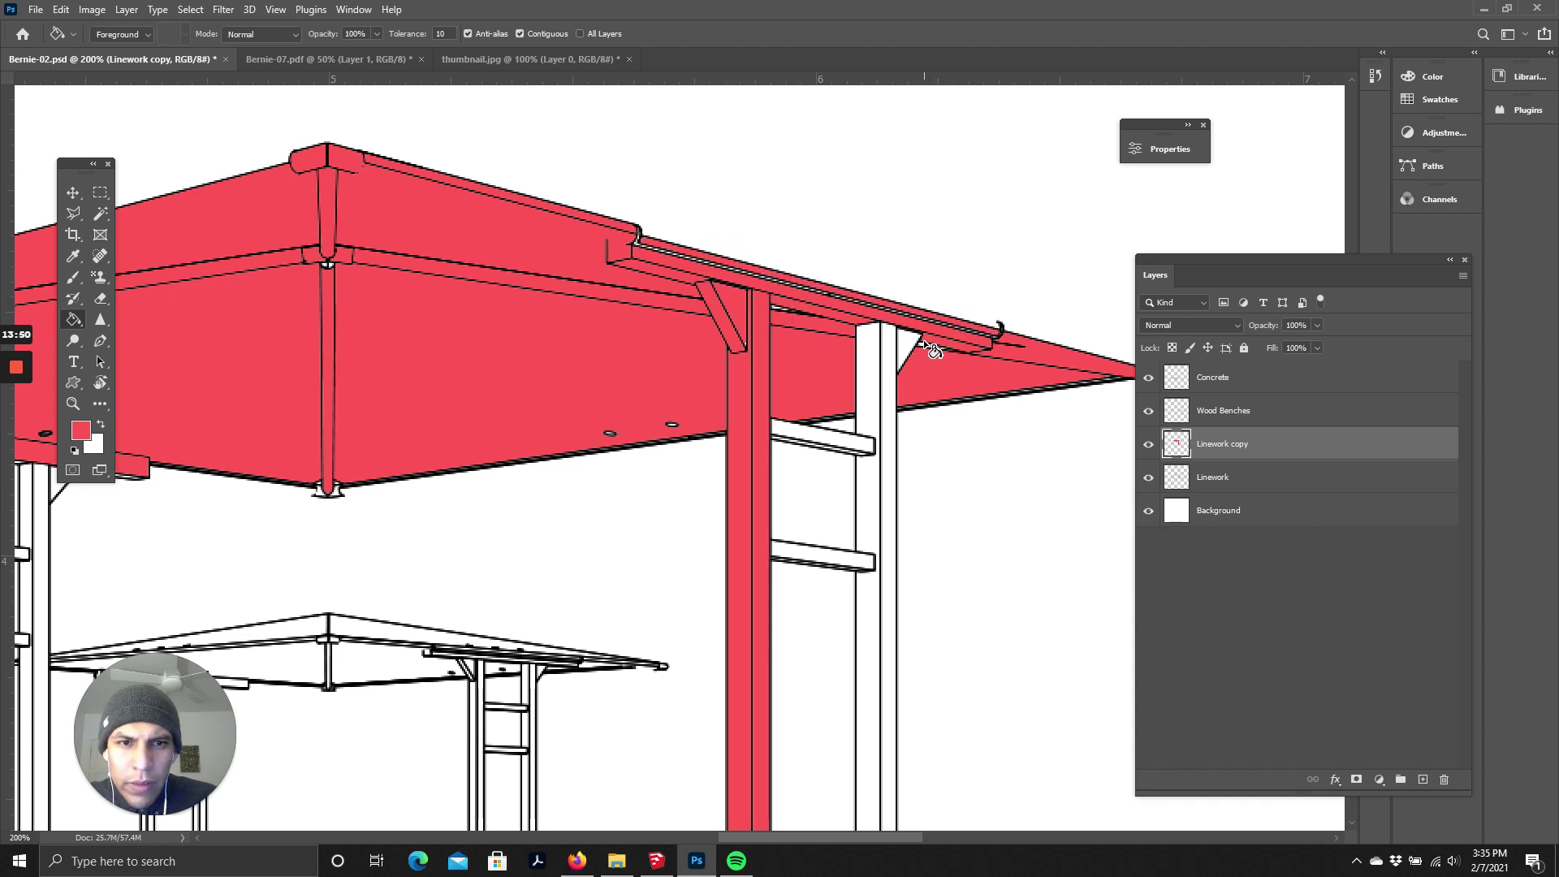
click(925, 344)
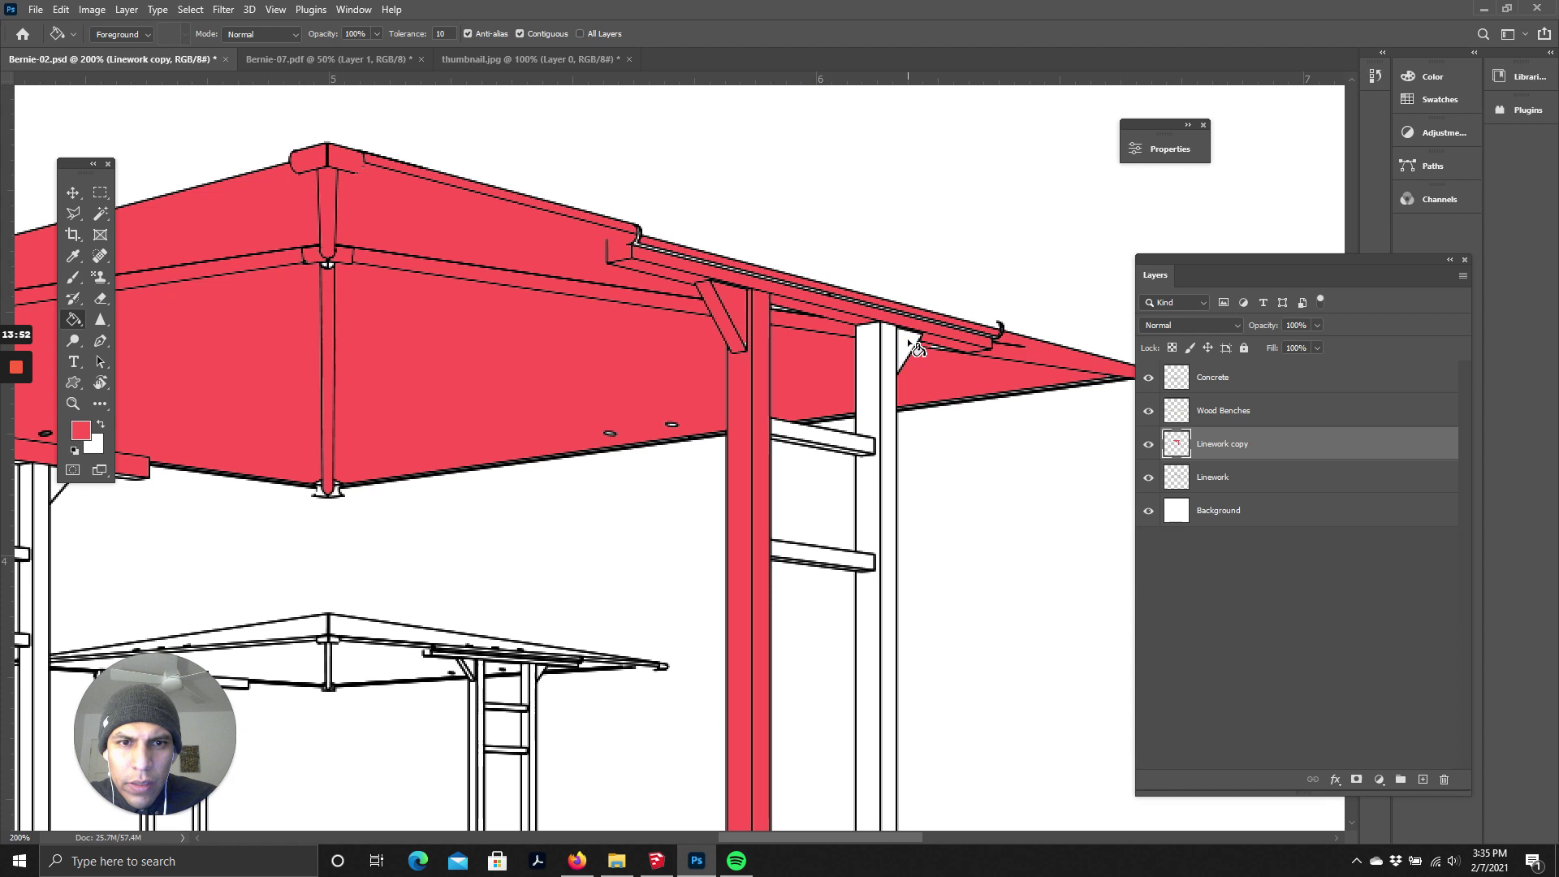
click(885, 377)
- Fill the crossbars, base plate and both column bases' faces red
scroll(885, 382, down, 3)
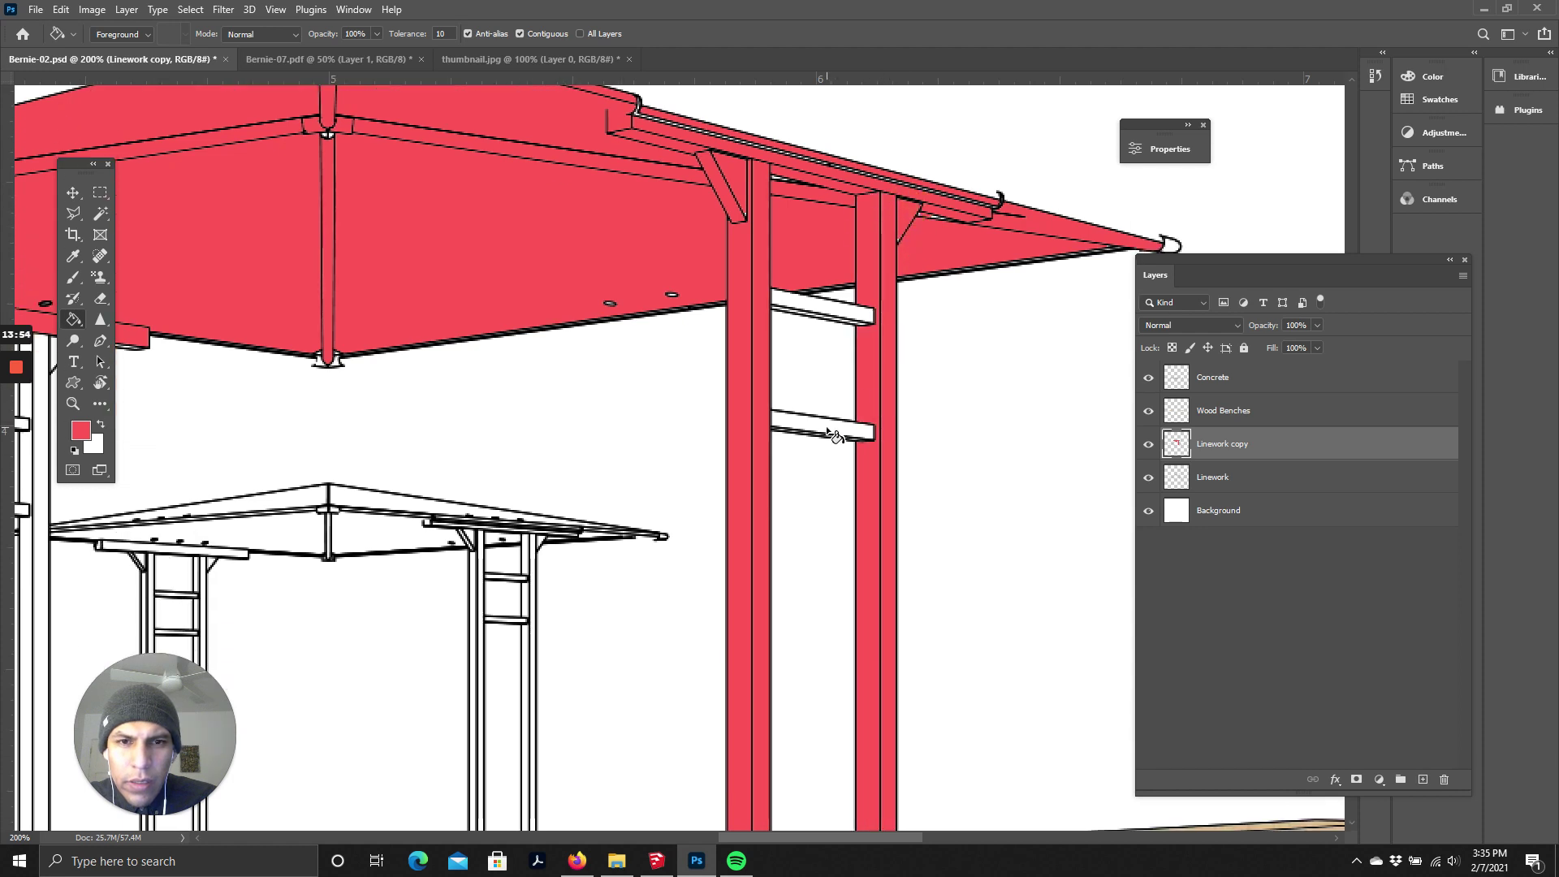
click(825, 315)
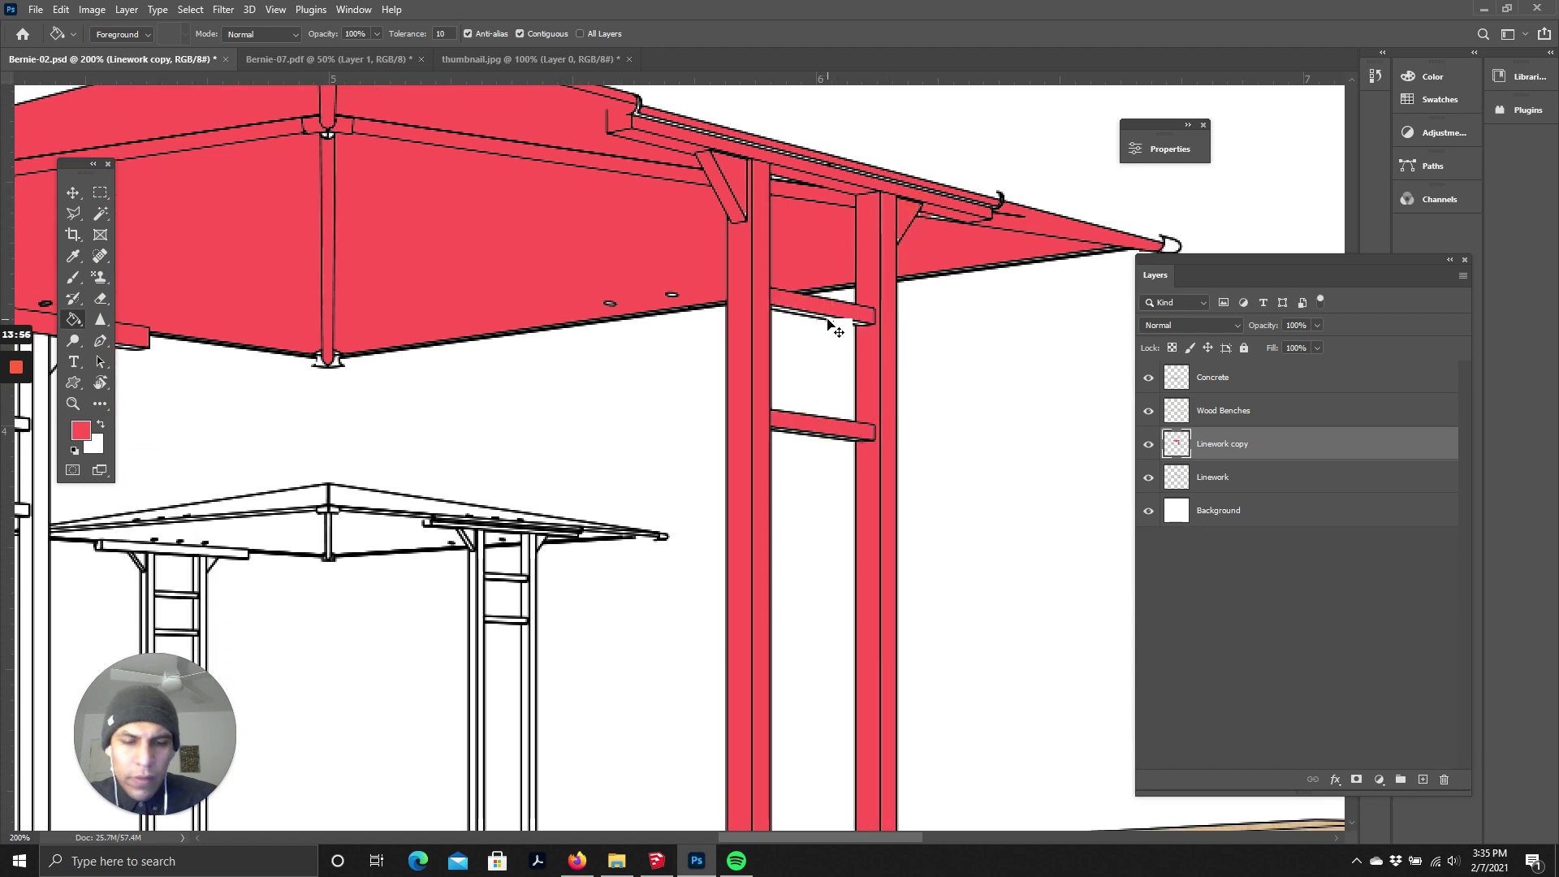
key(ctrl+plus)
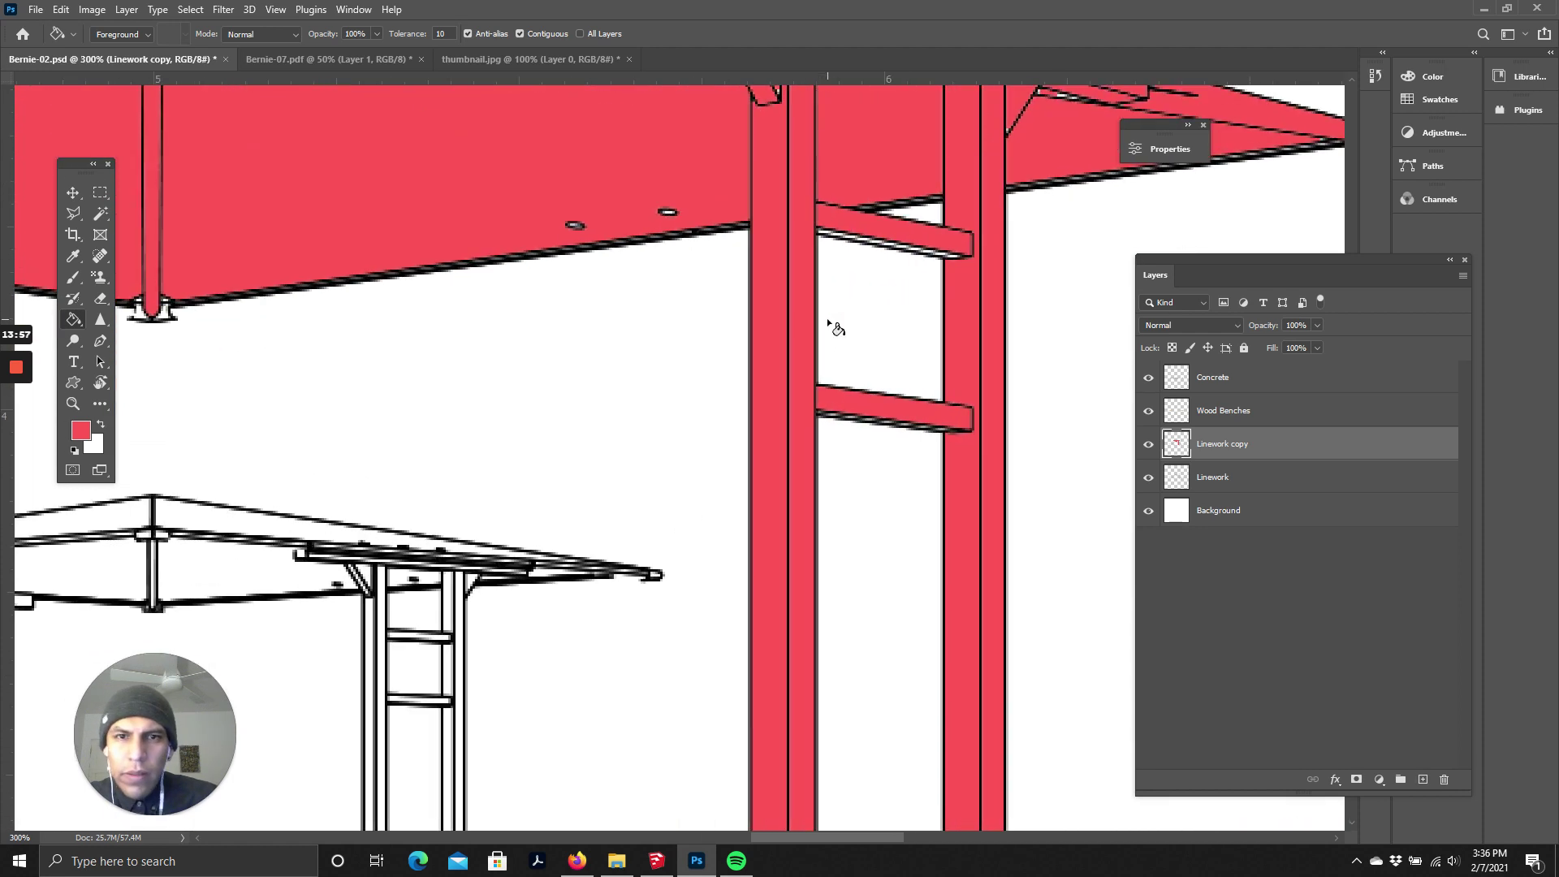
click(891, 247)
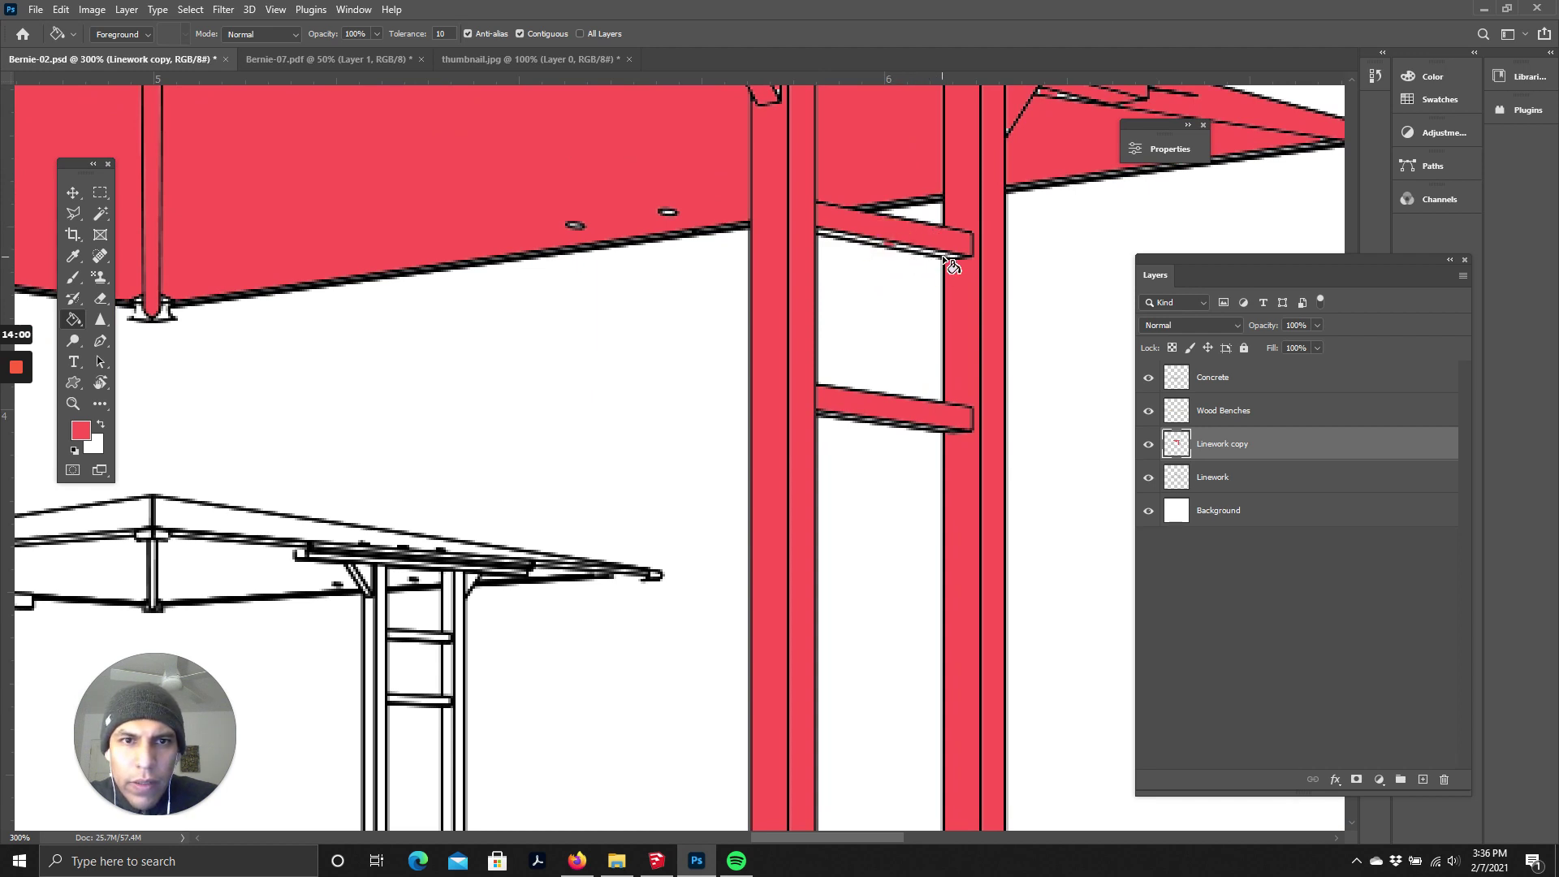
scroll(950, 264, down, 10)
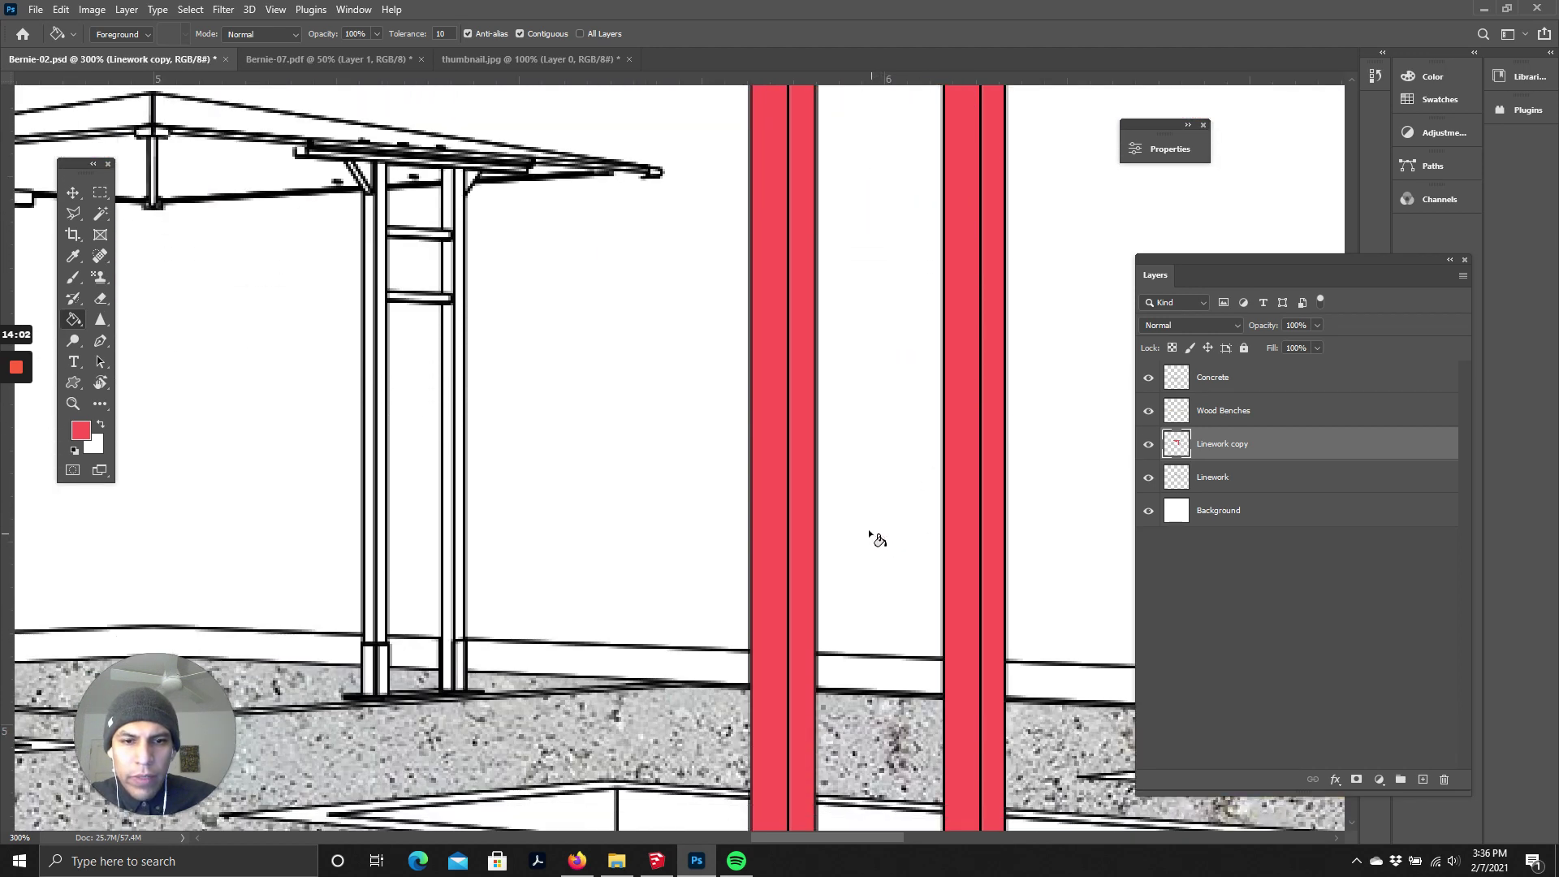
scroll(873, 568, down, 10)
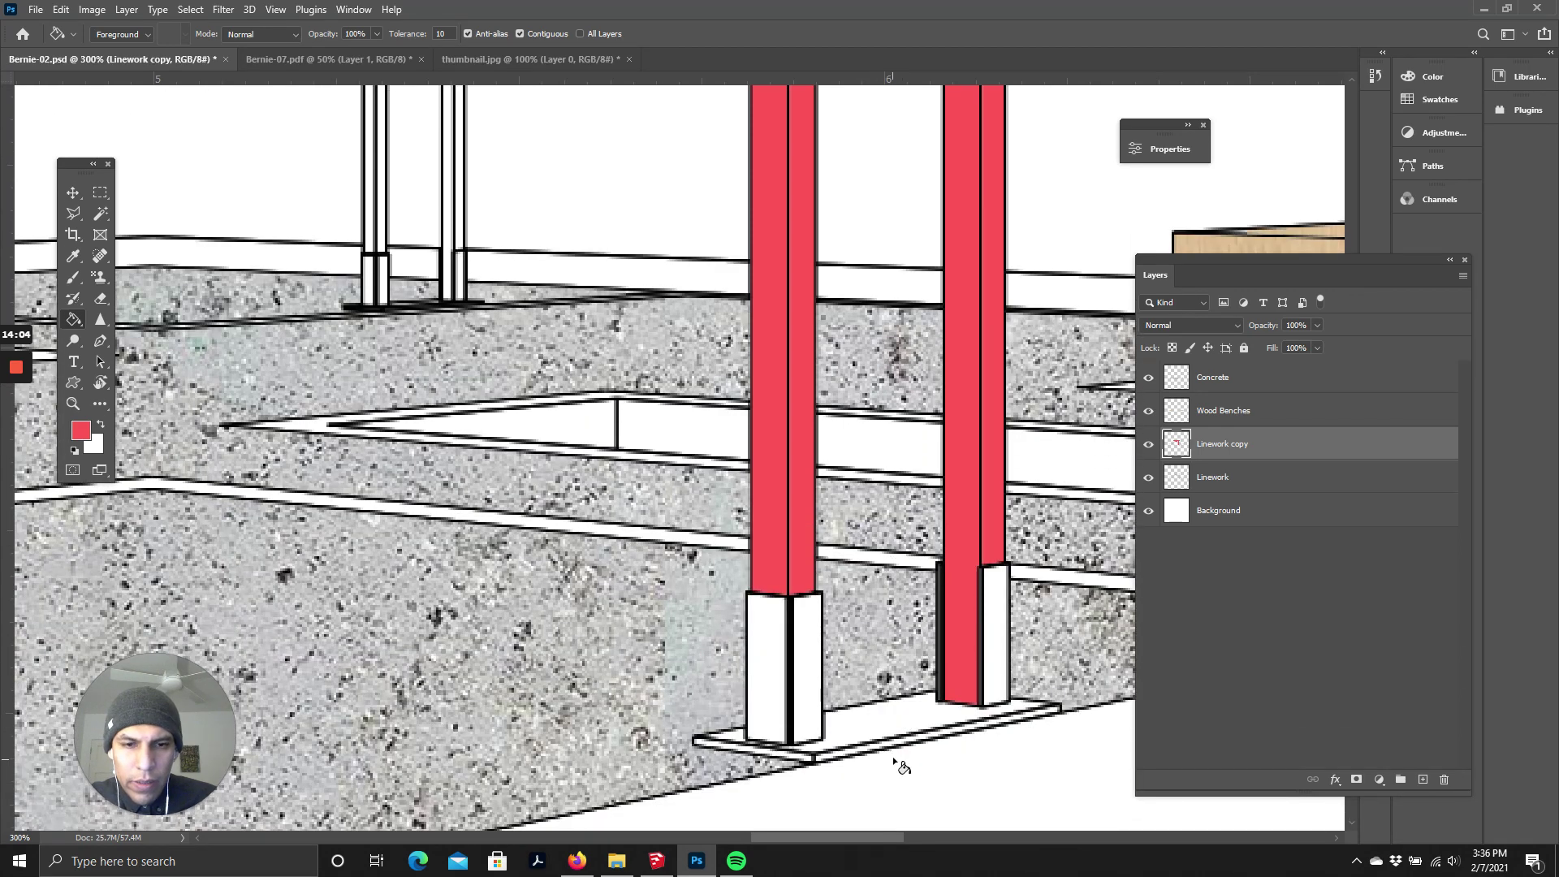
click(891, 721)
click(997, 630)
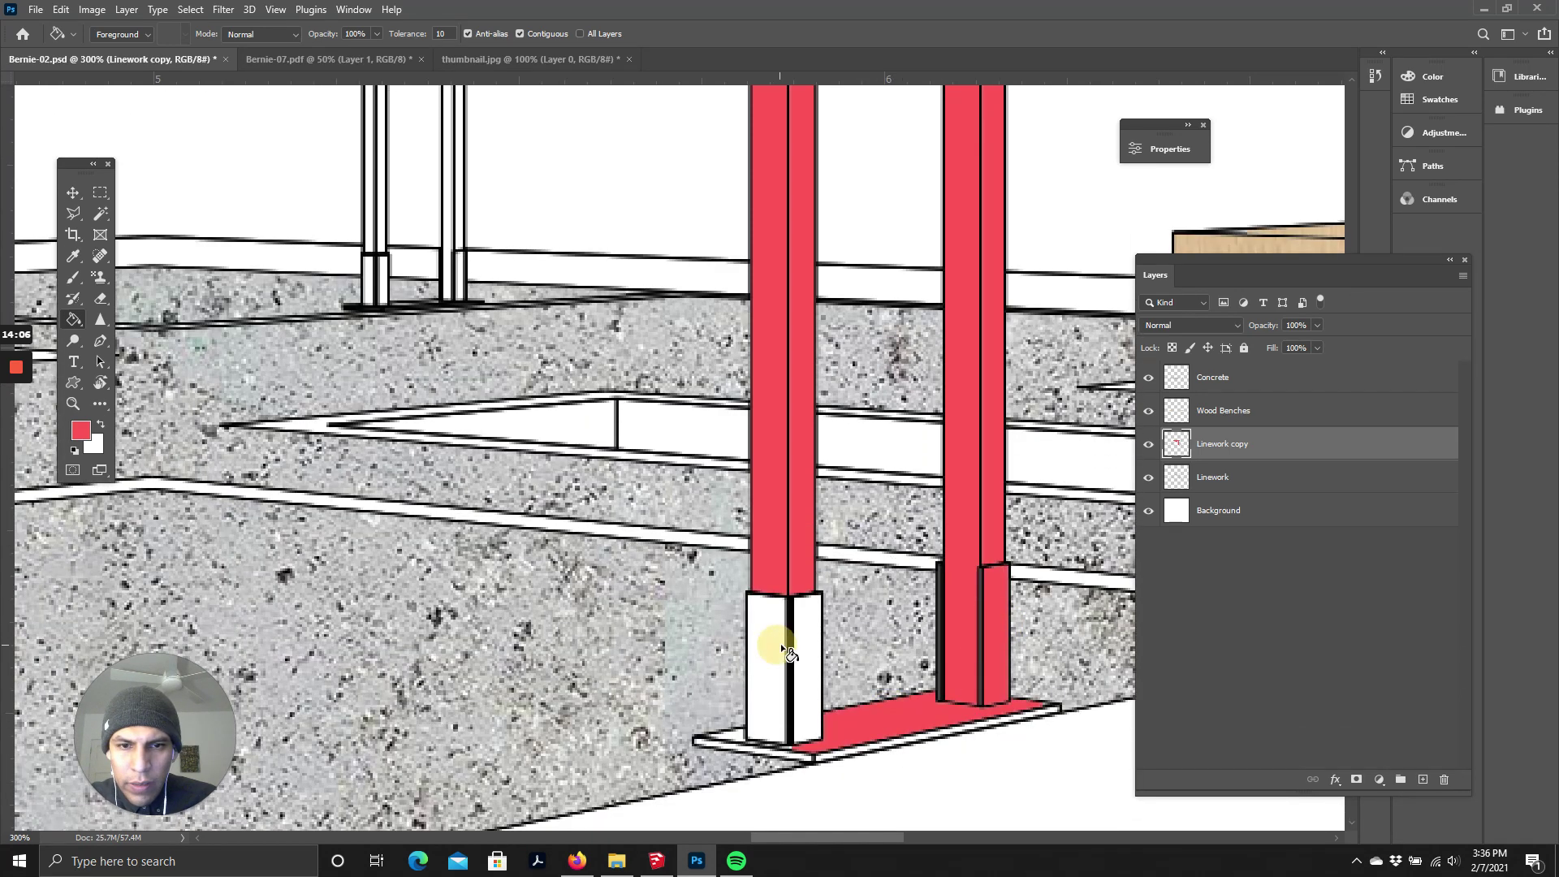
click(782, 643)
click(804, 645)
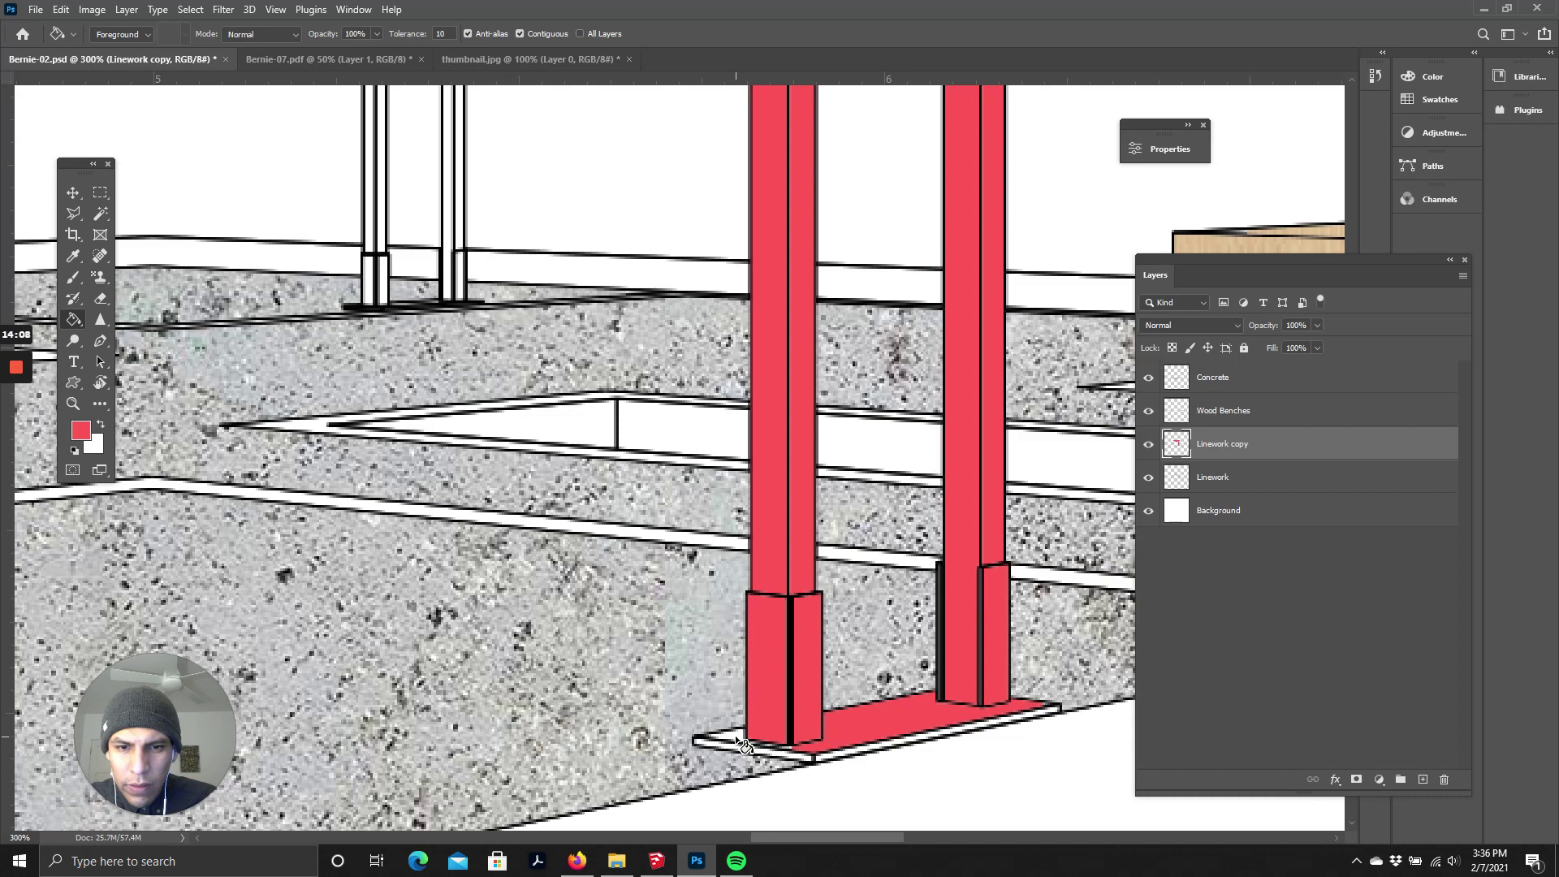
click(838, 755)
key(ctrl+minus)
key(ctrl+minus)
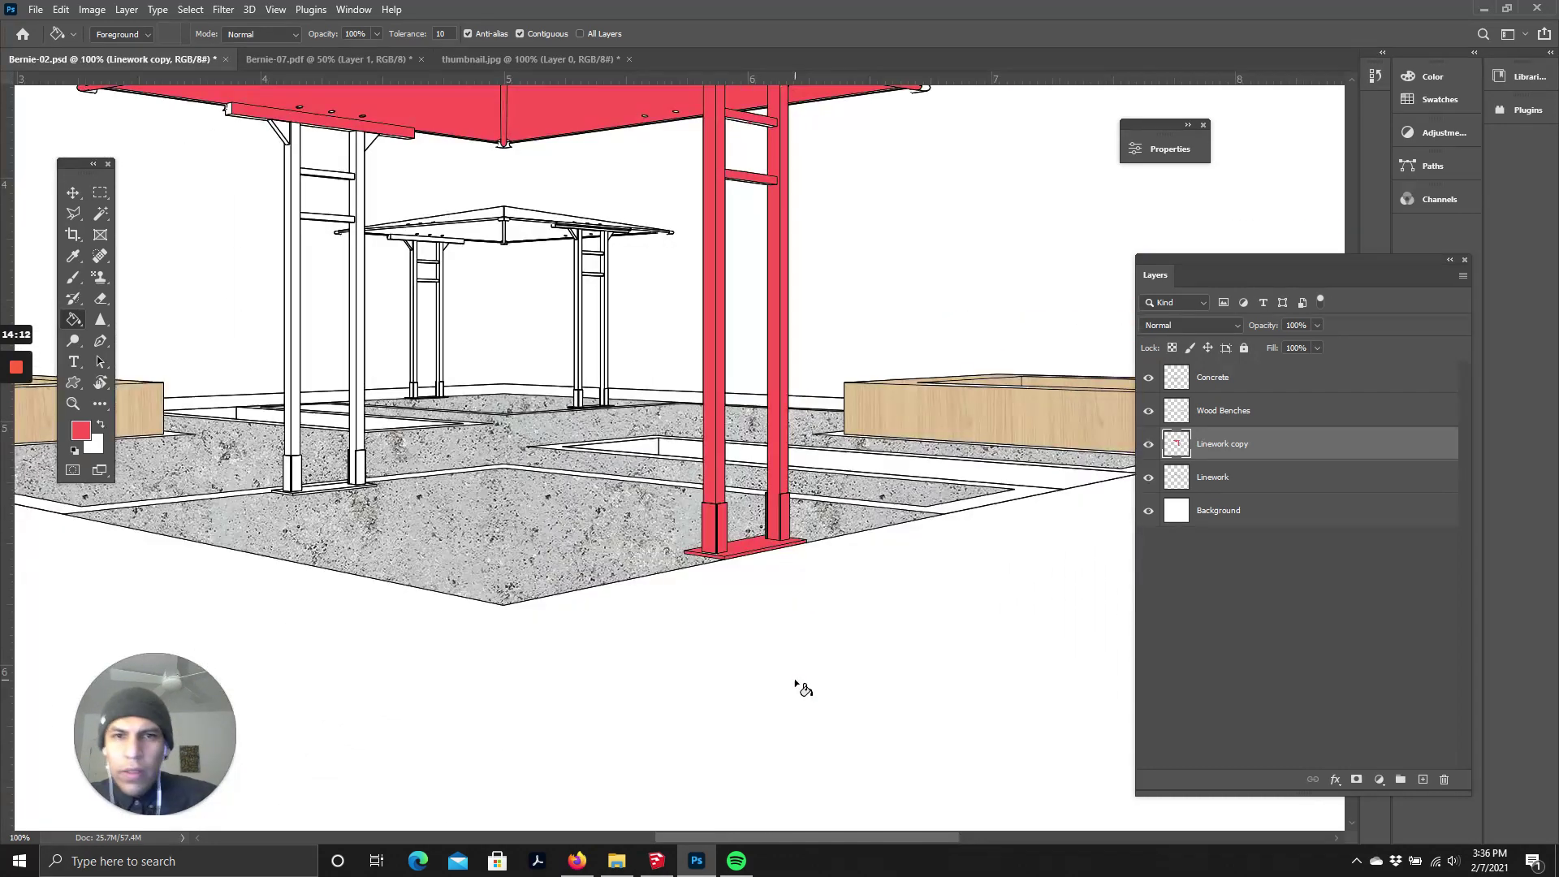
- Fill the left pair of posts' brackets, column strips and lower crossbar red
scroll(804, 689, up, 4)
drag(913, 840, 794, 793)
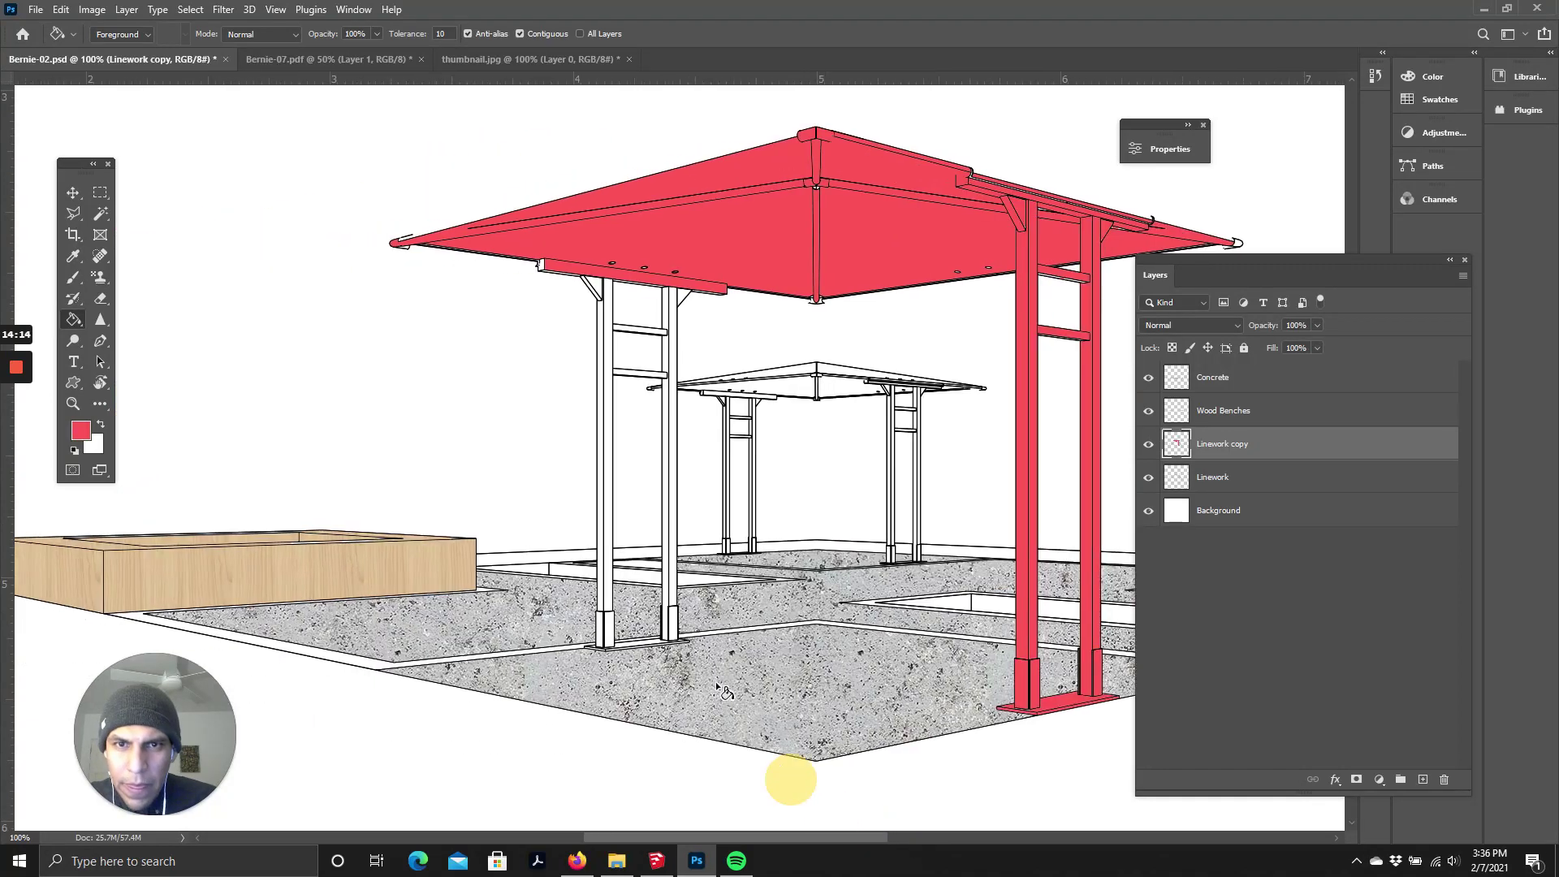
key(ctrl+plus)
scroll(659, 480, up, 5)
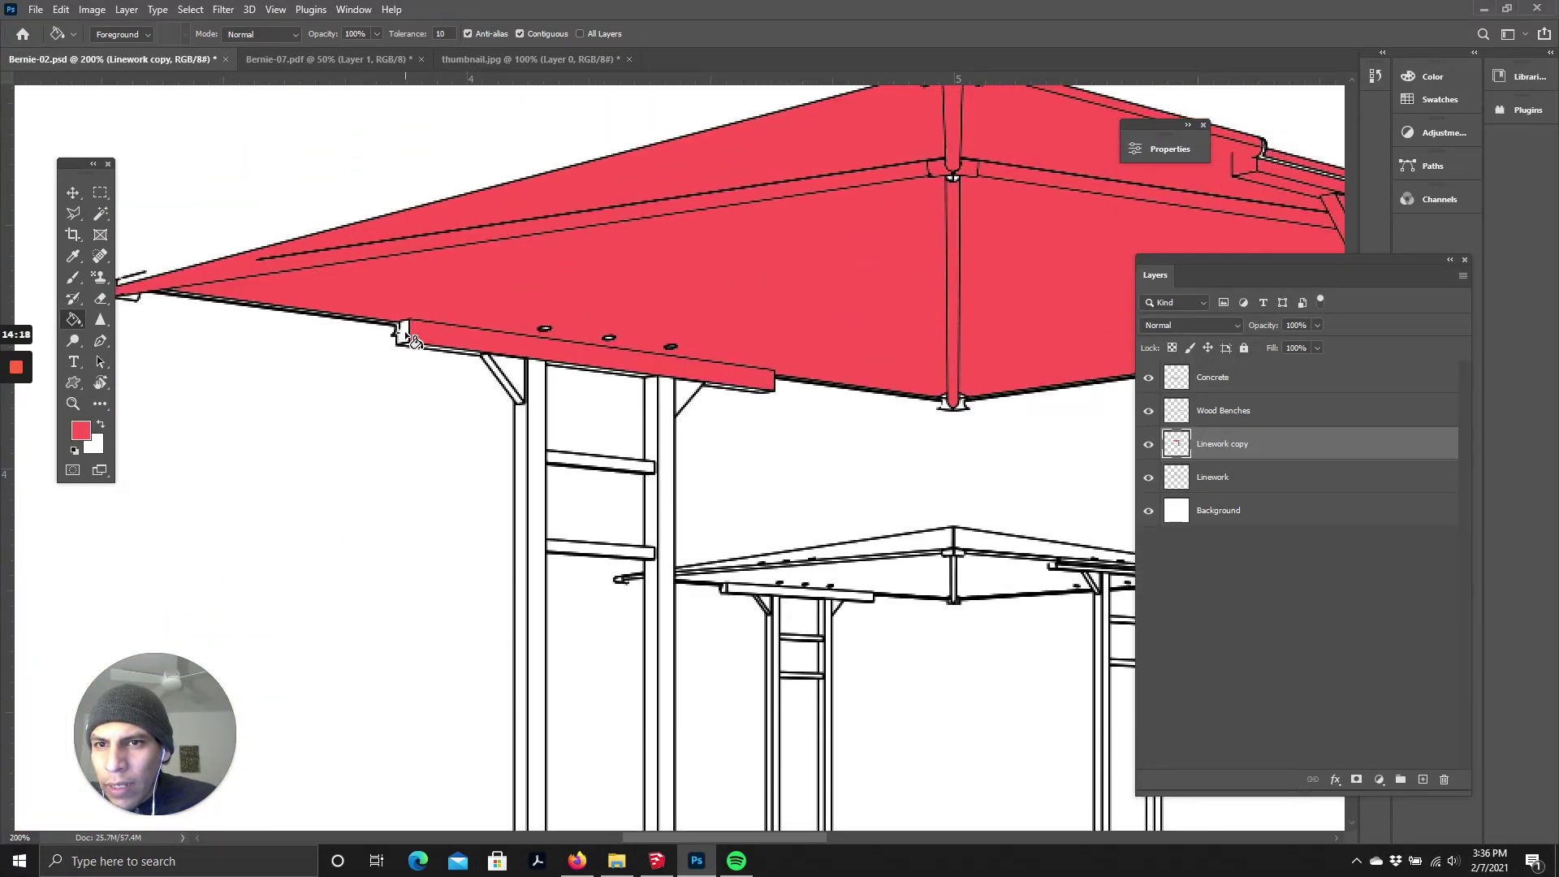
scroll(569, 366, down, 2)
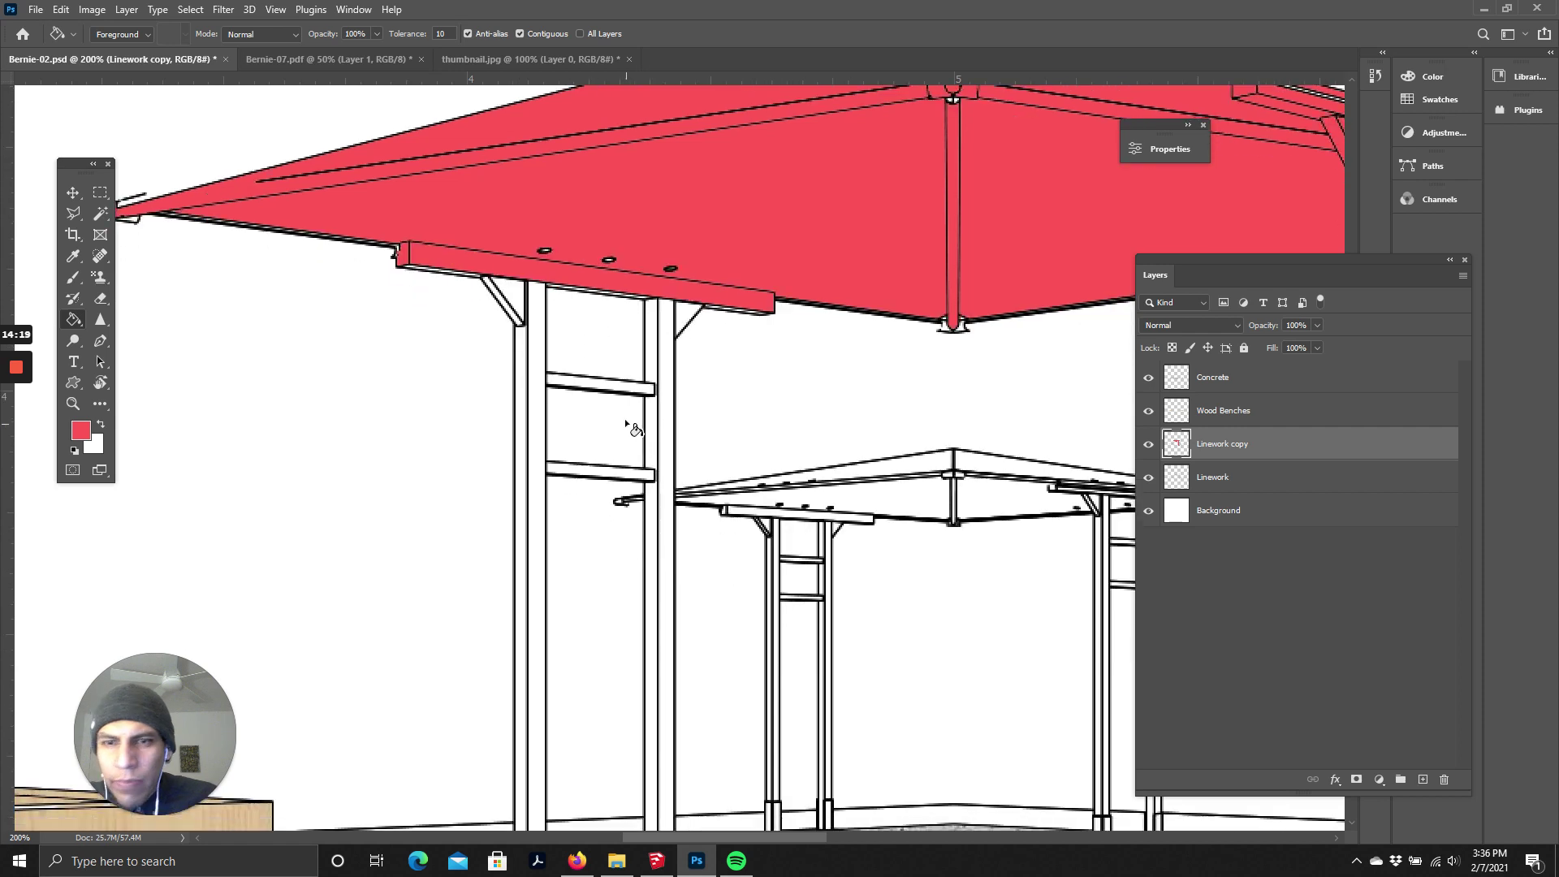
click(511, 312)
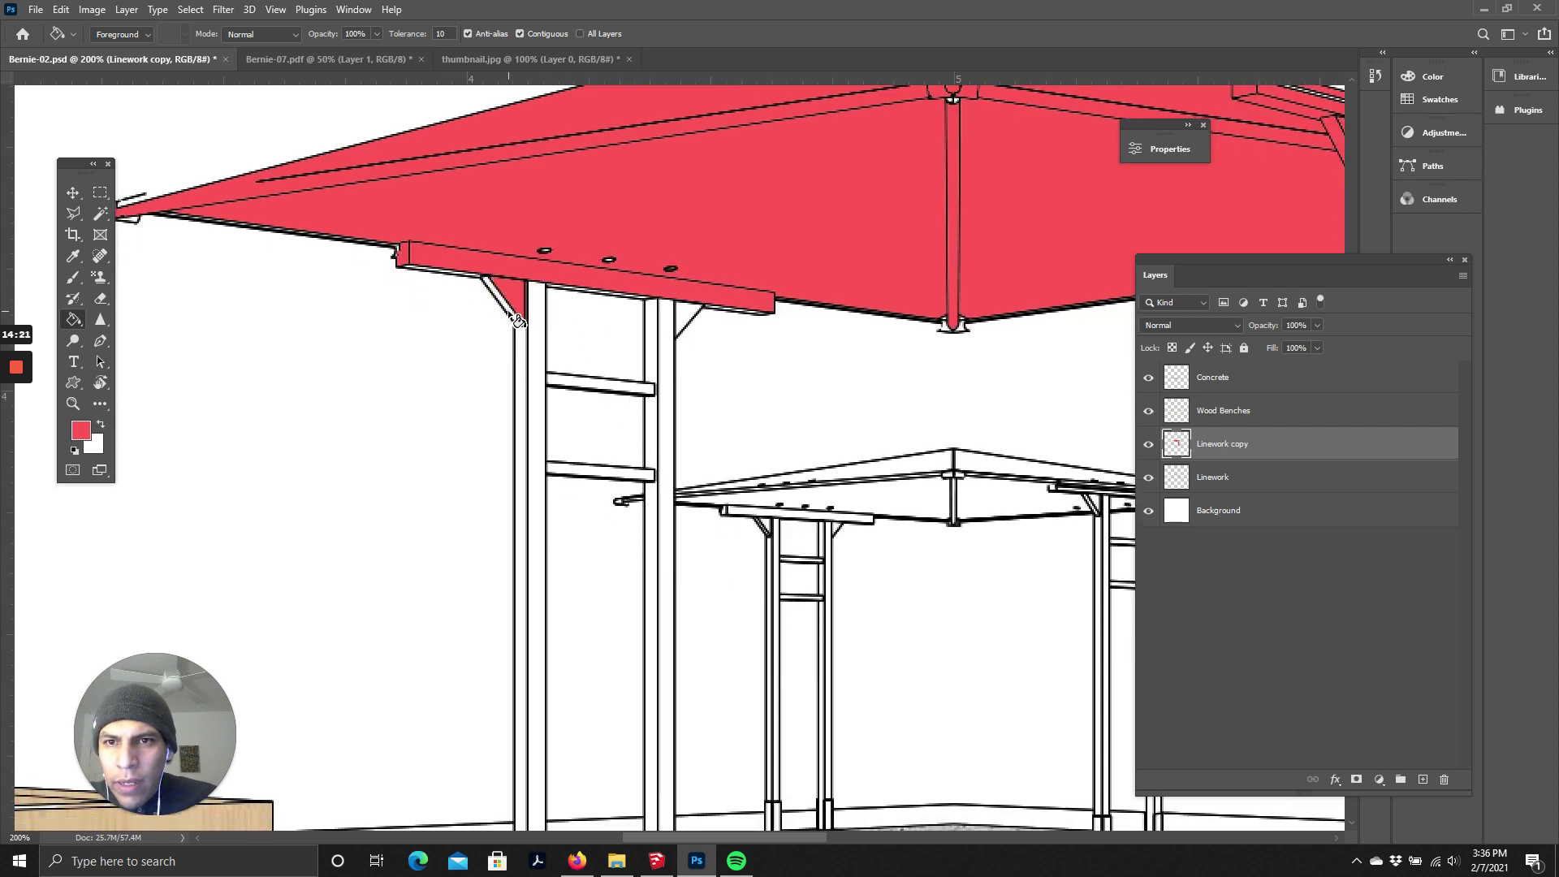
click(538, 382)
click(520, 390)
click(667, 377)
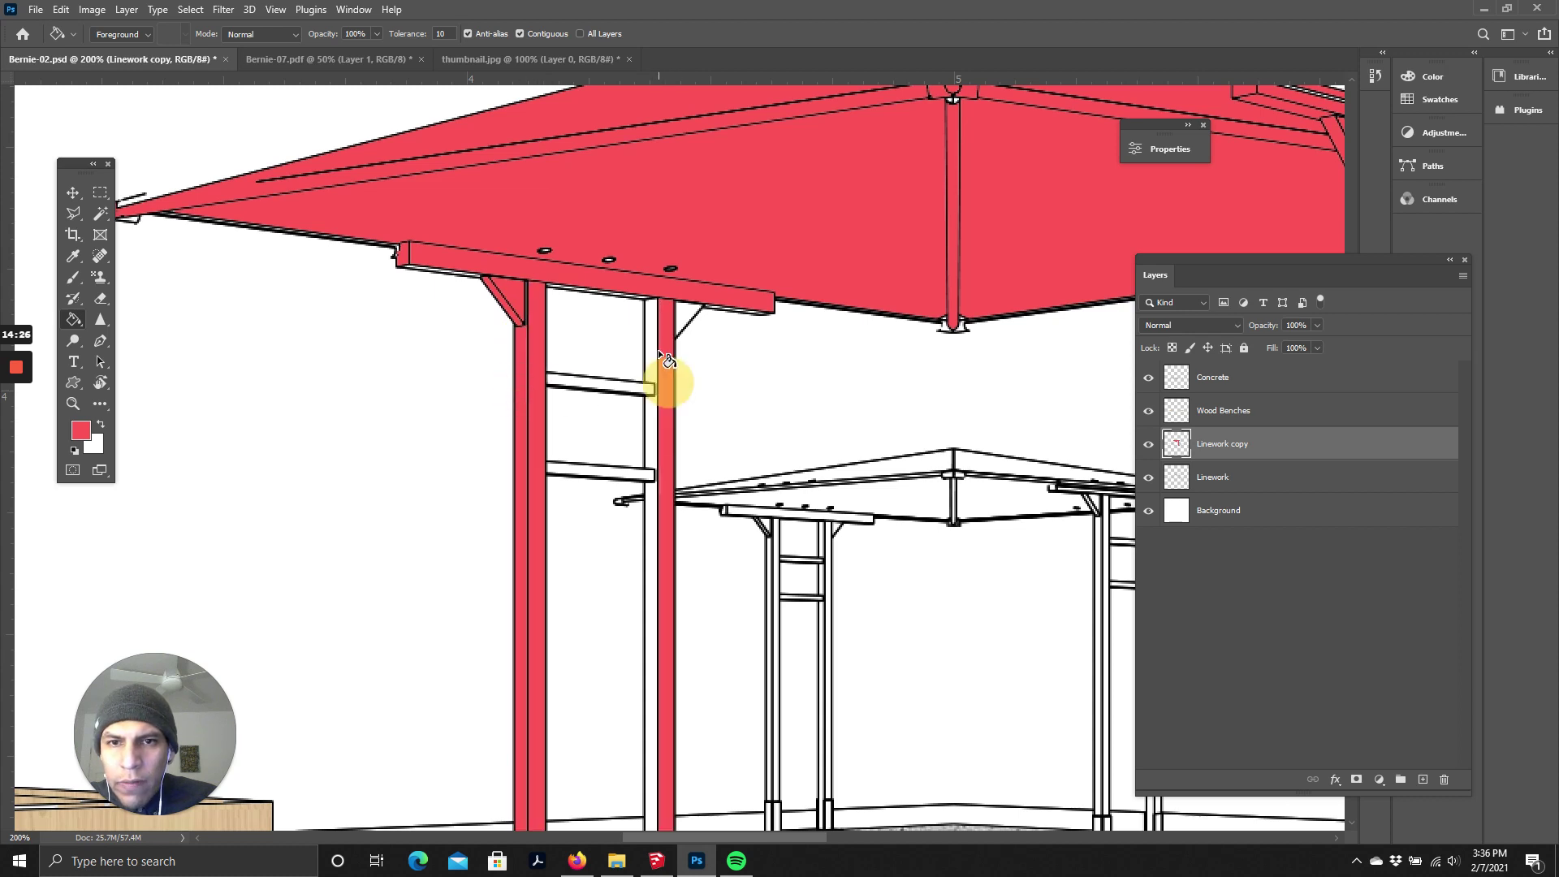
click(687, 319)
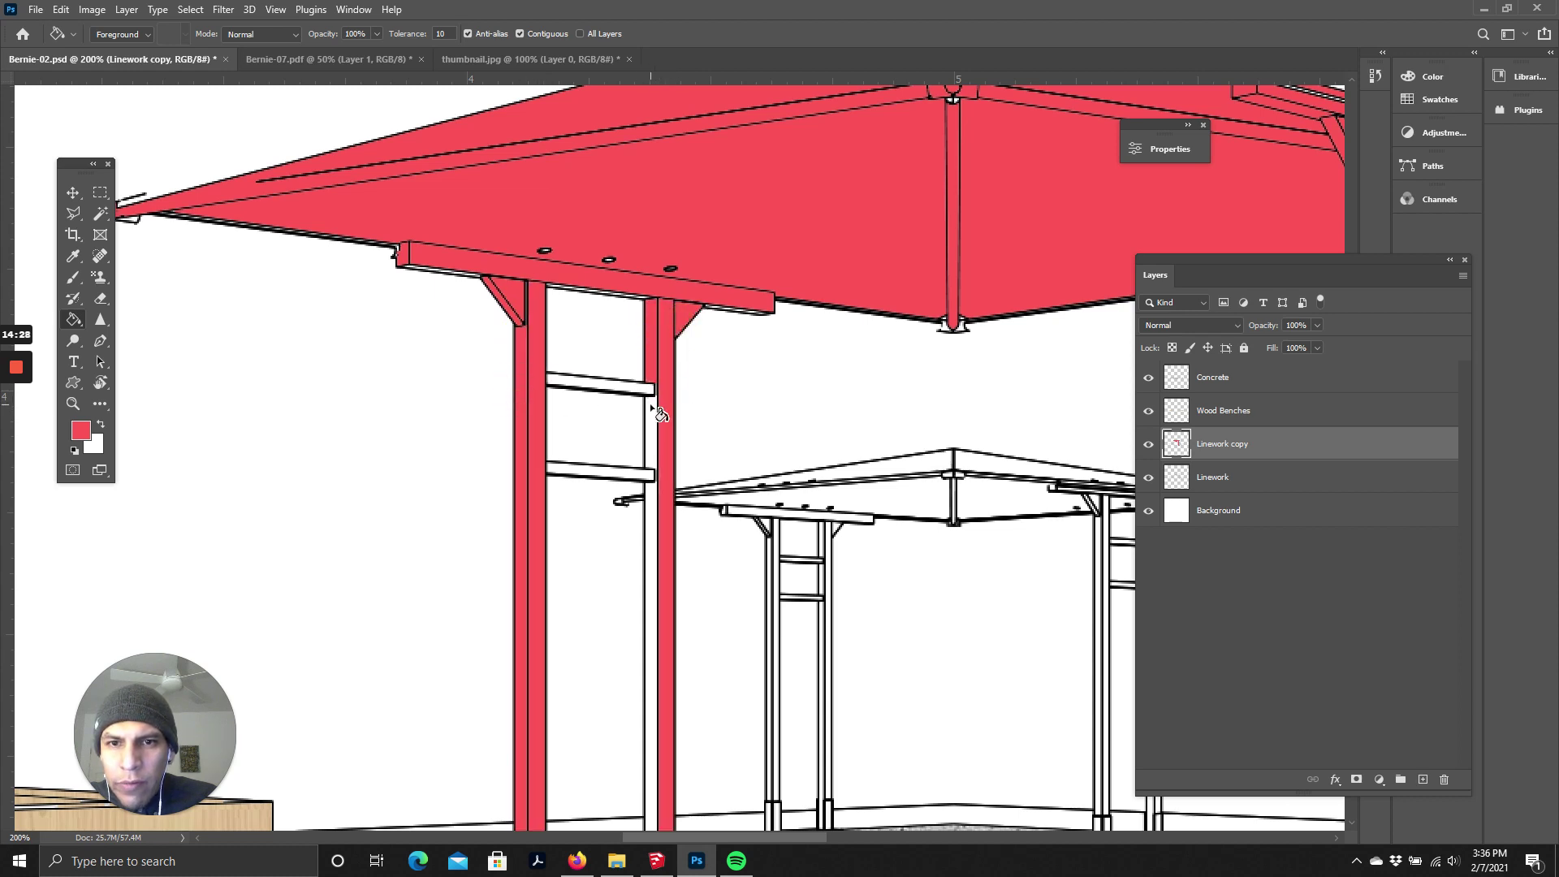
click(650, 406)
click(650, 528)
click(634, 474)
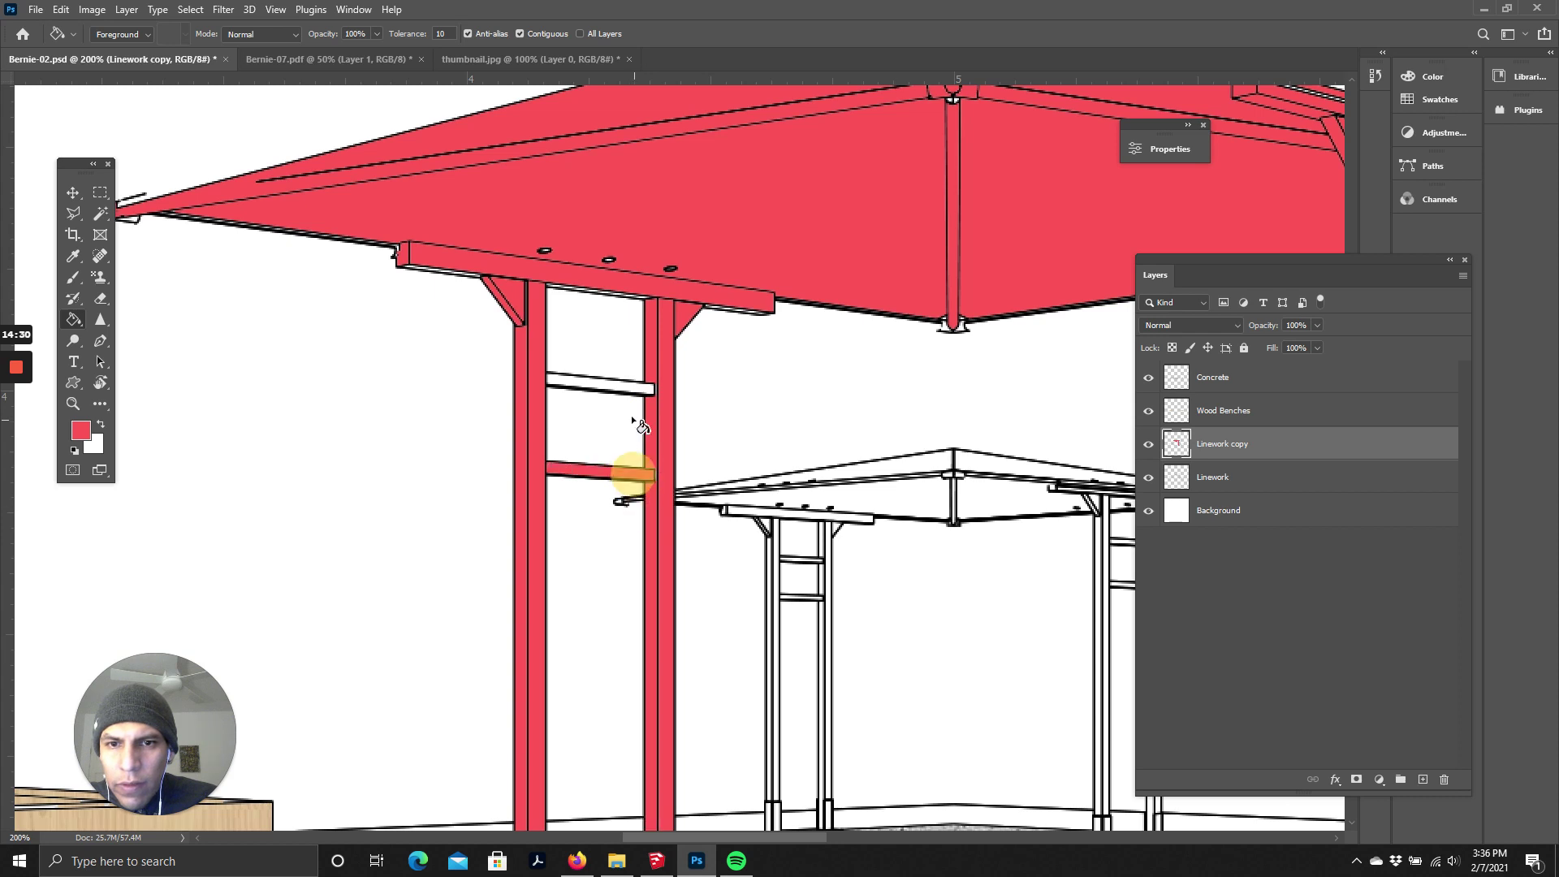
- Fill both post bases' faces and the base strip between them red
scroll(543, 223, down, 5)
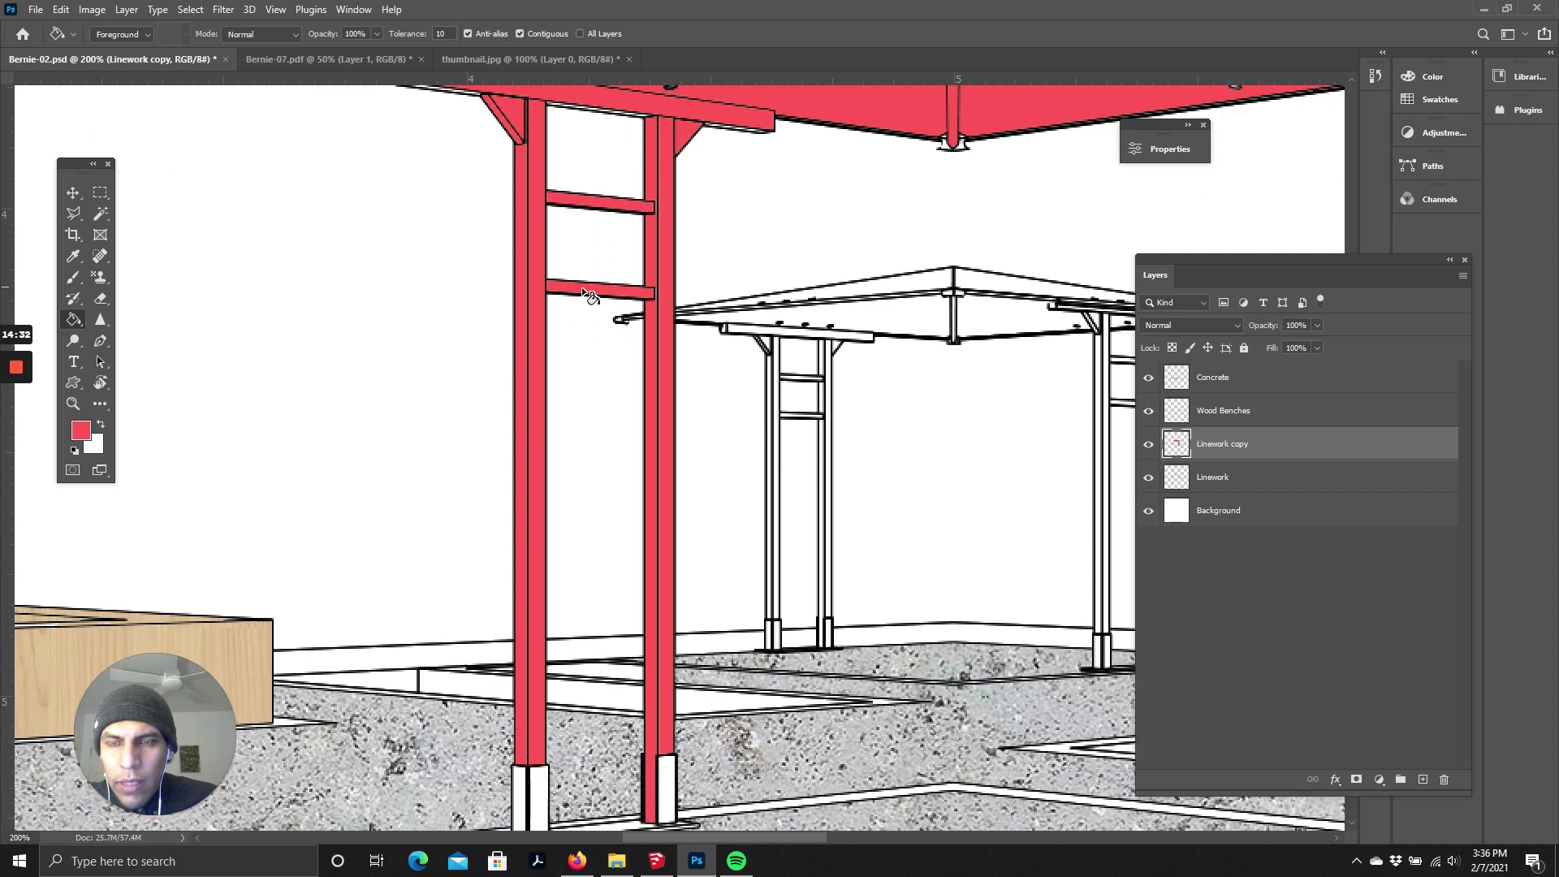
click(668, 674)
click(650, 674)
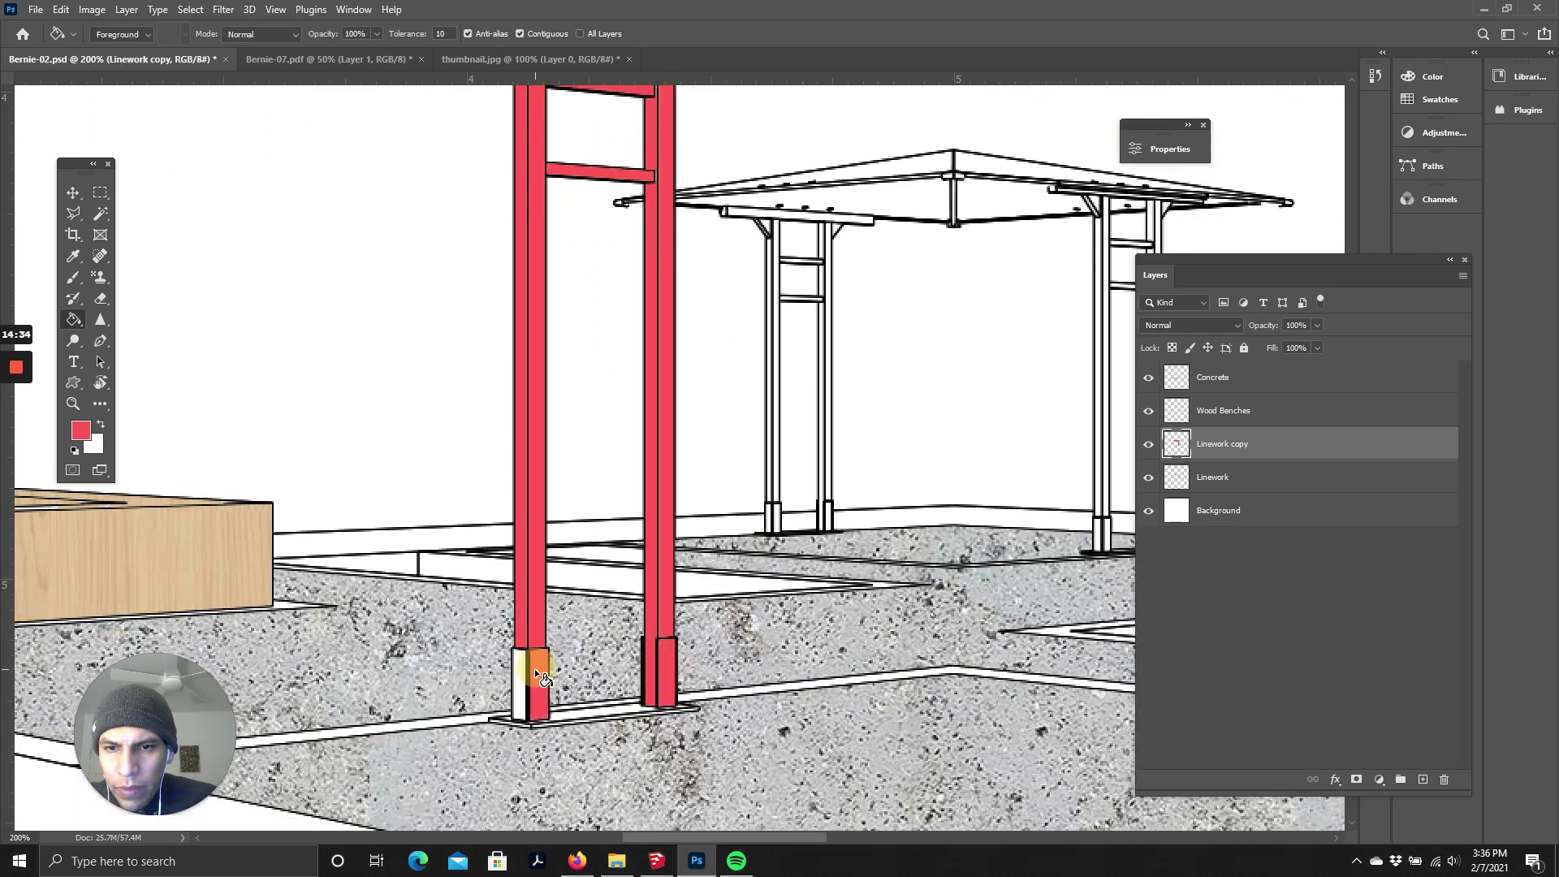
click(537, 673)
click(520, 679)
click(586, 718)
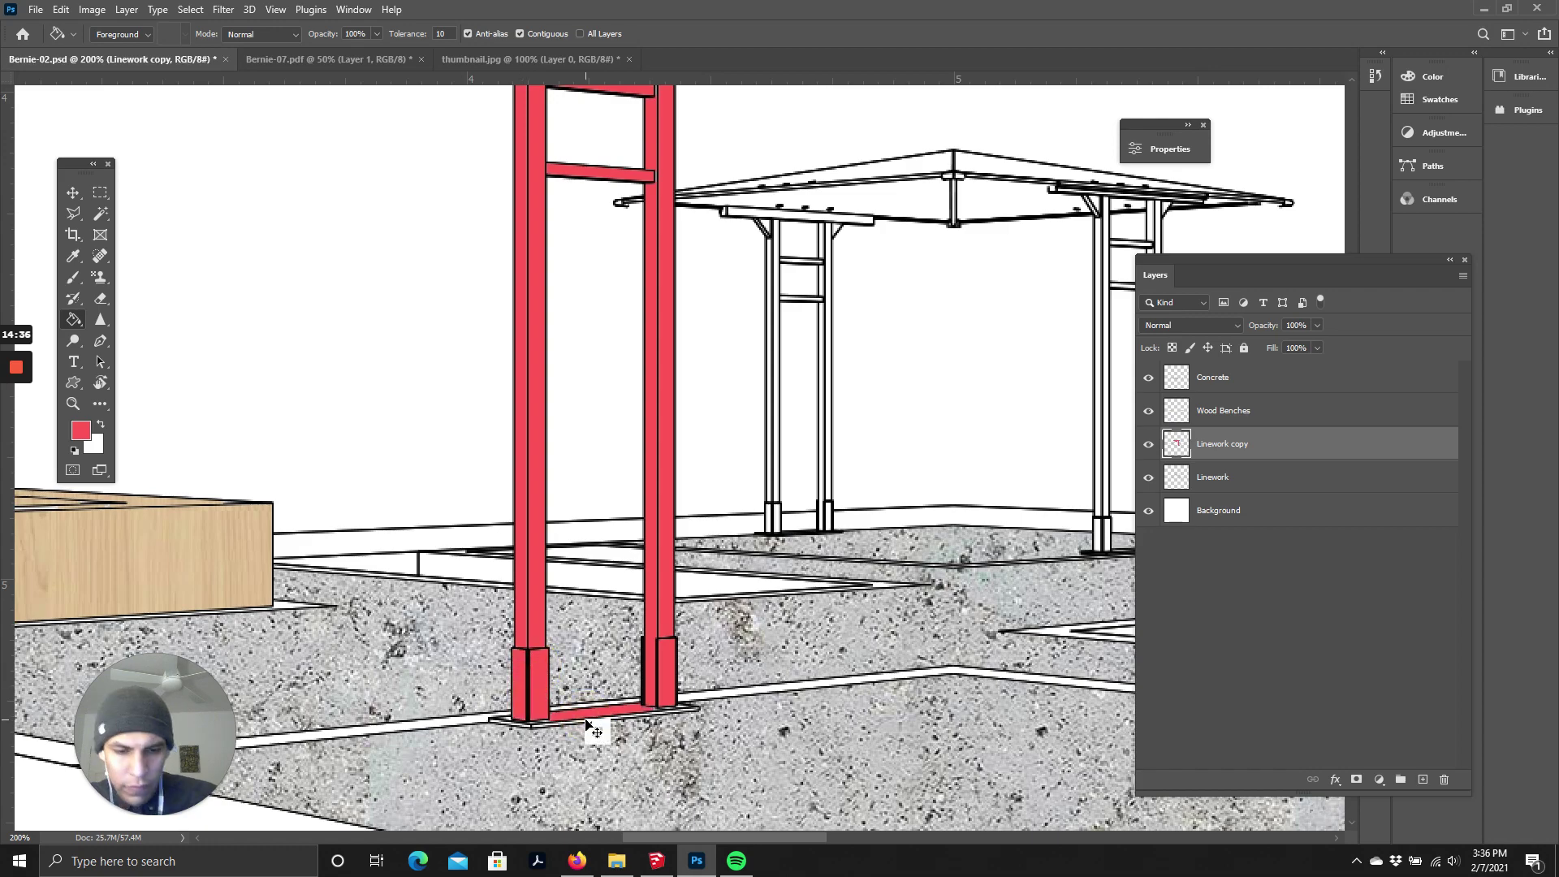
- Fill the thin strip under the crossbeam red and check the pavilion for gaps
key(ctrl+plus)
key(ctrl+plus)
scroll(678, 671, down, 3)
scroll(671, 667, down, 2)
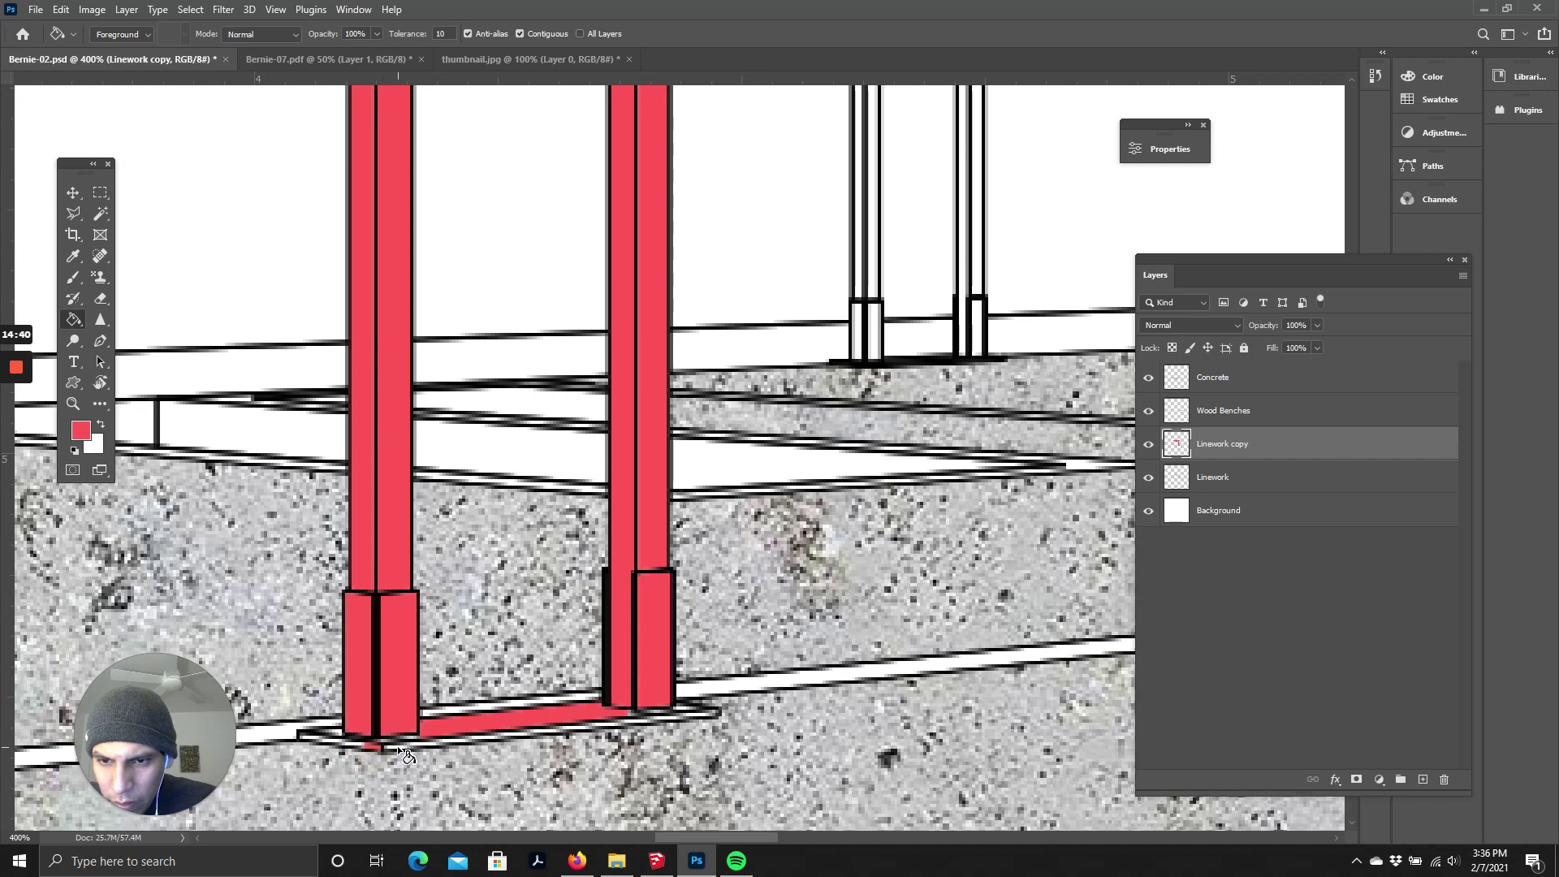
scroll(622, 632, up, 7)
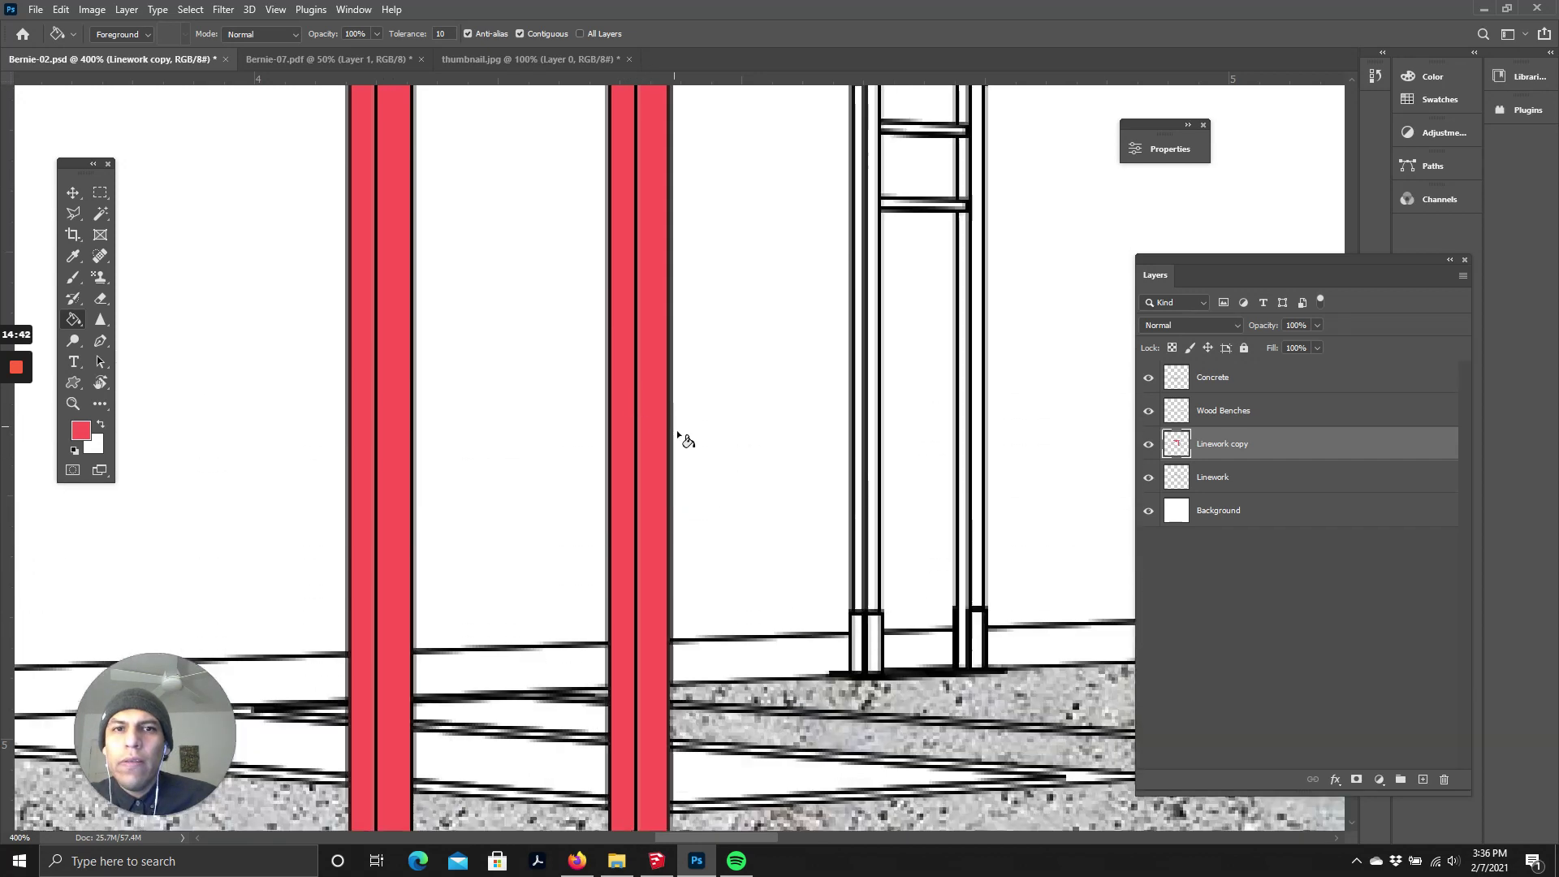
scroll(666, 447, up, 13)
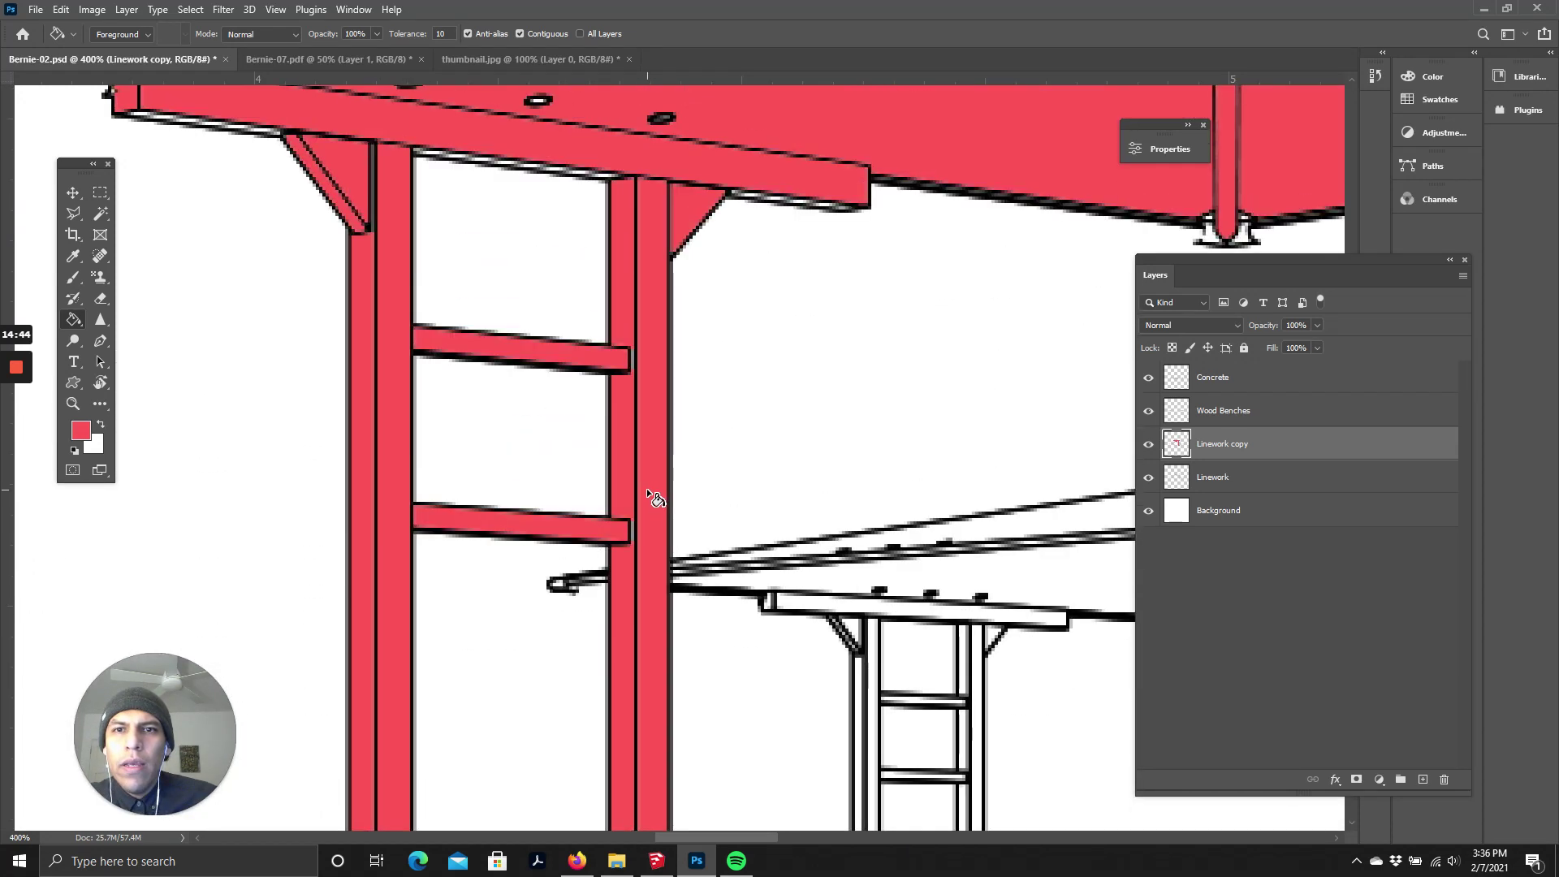
scroll(655, 497, up, 5)
click(504, 371)
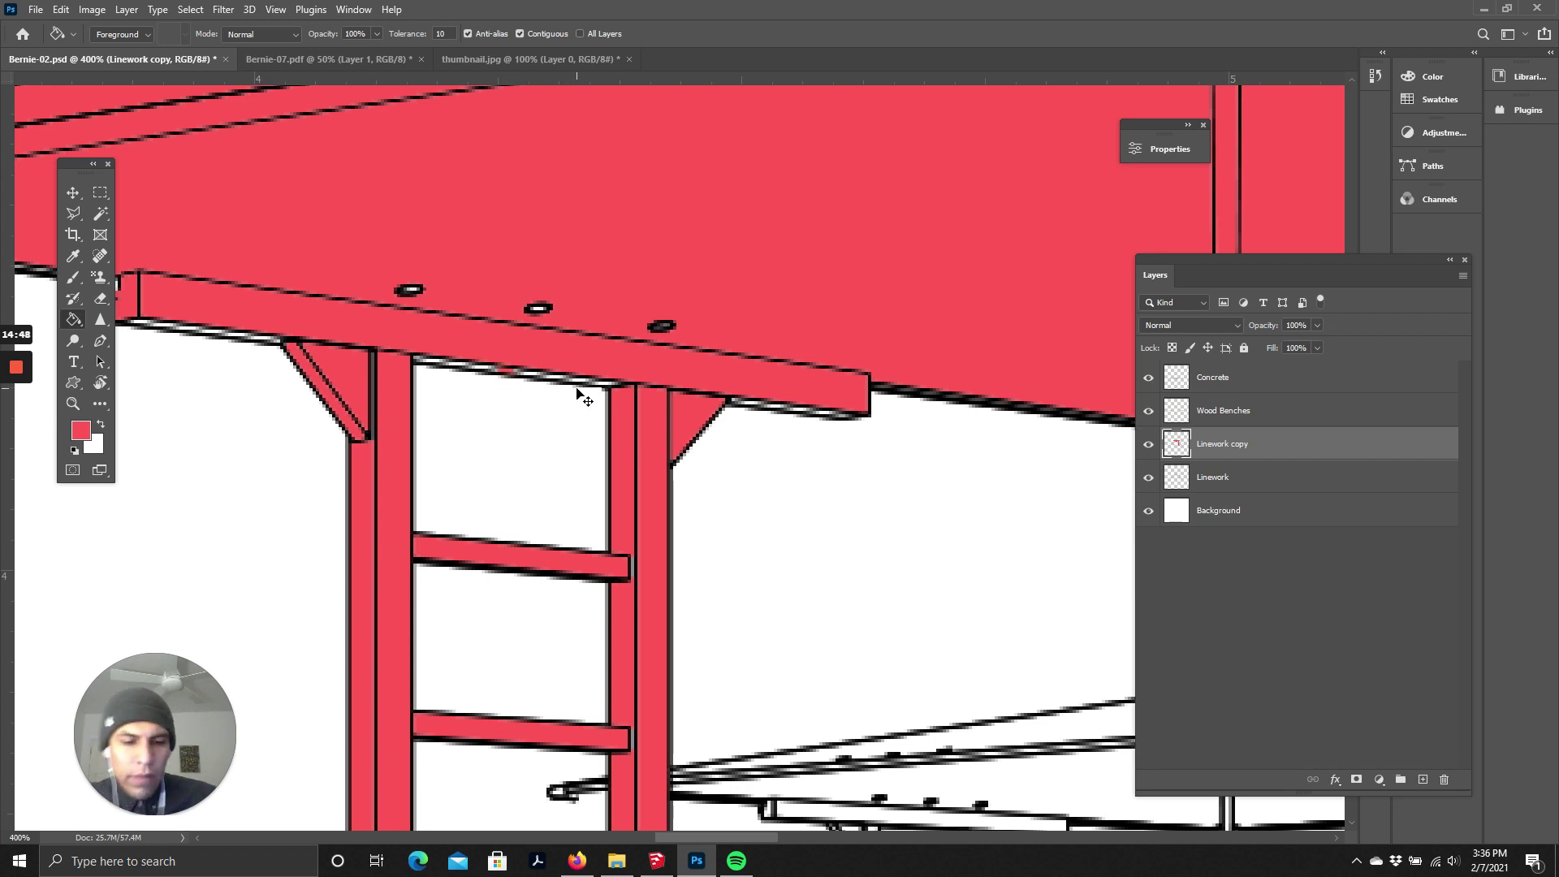
scroll(637, 436, down, 3)
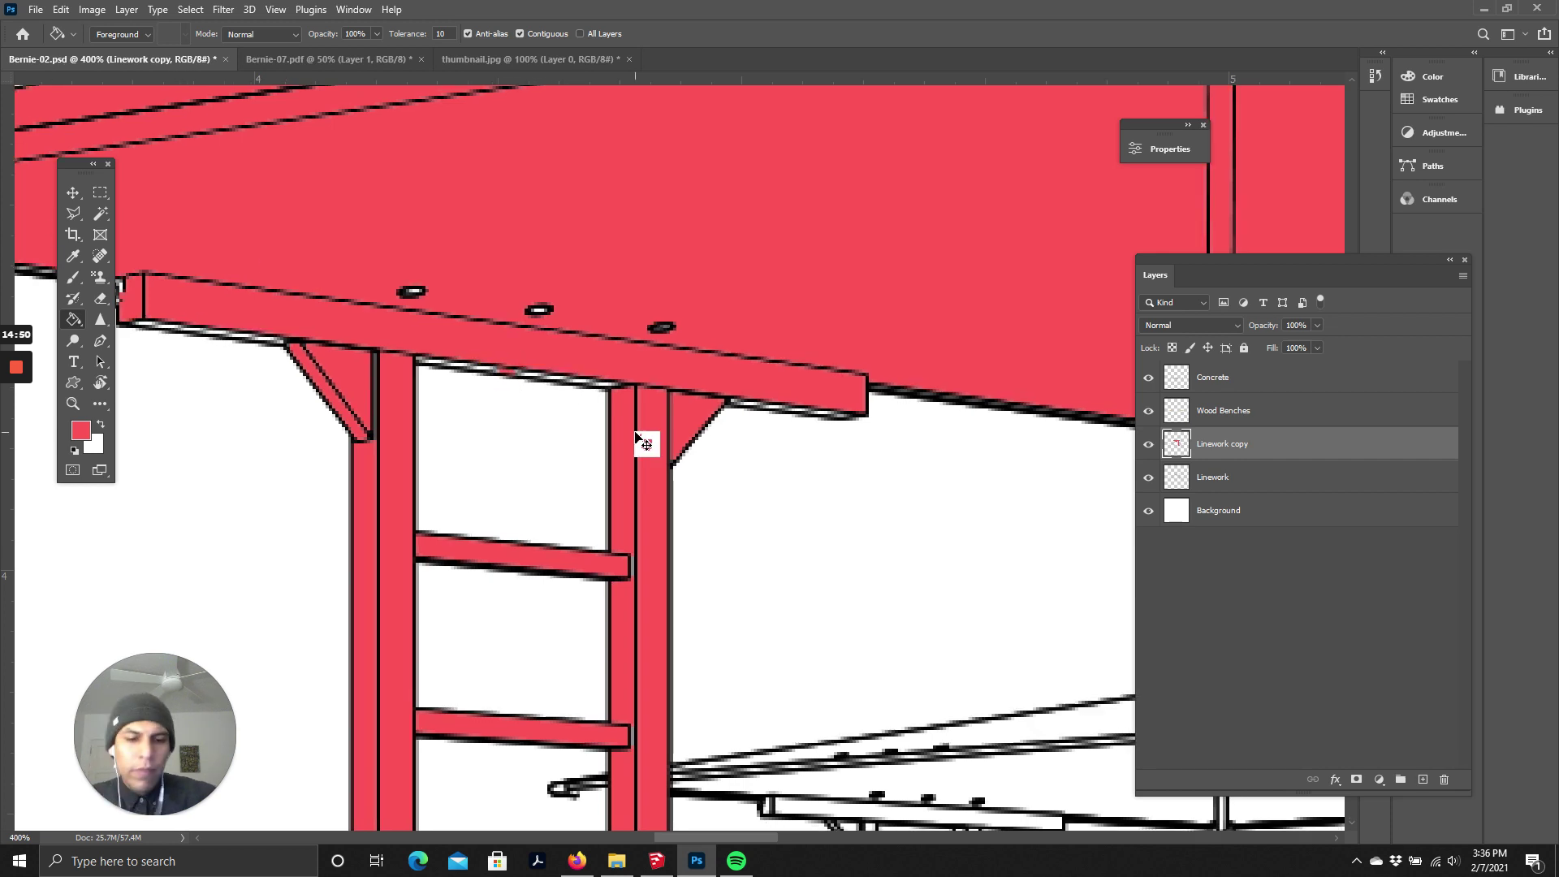
scroll(637, 436, down, 3)
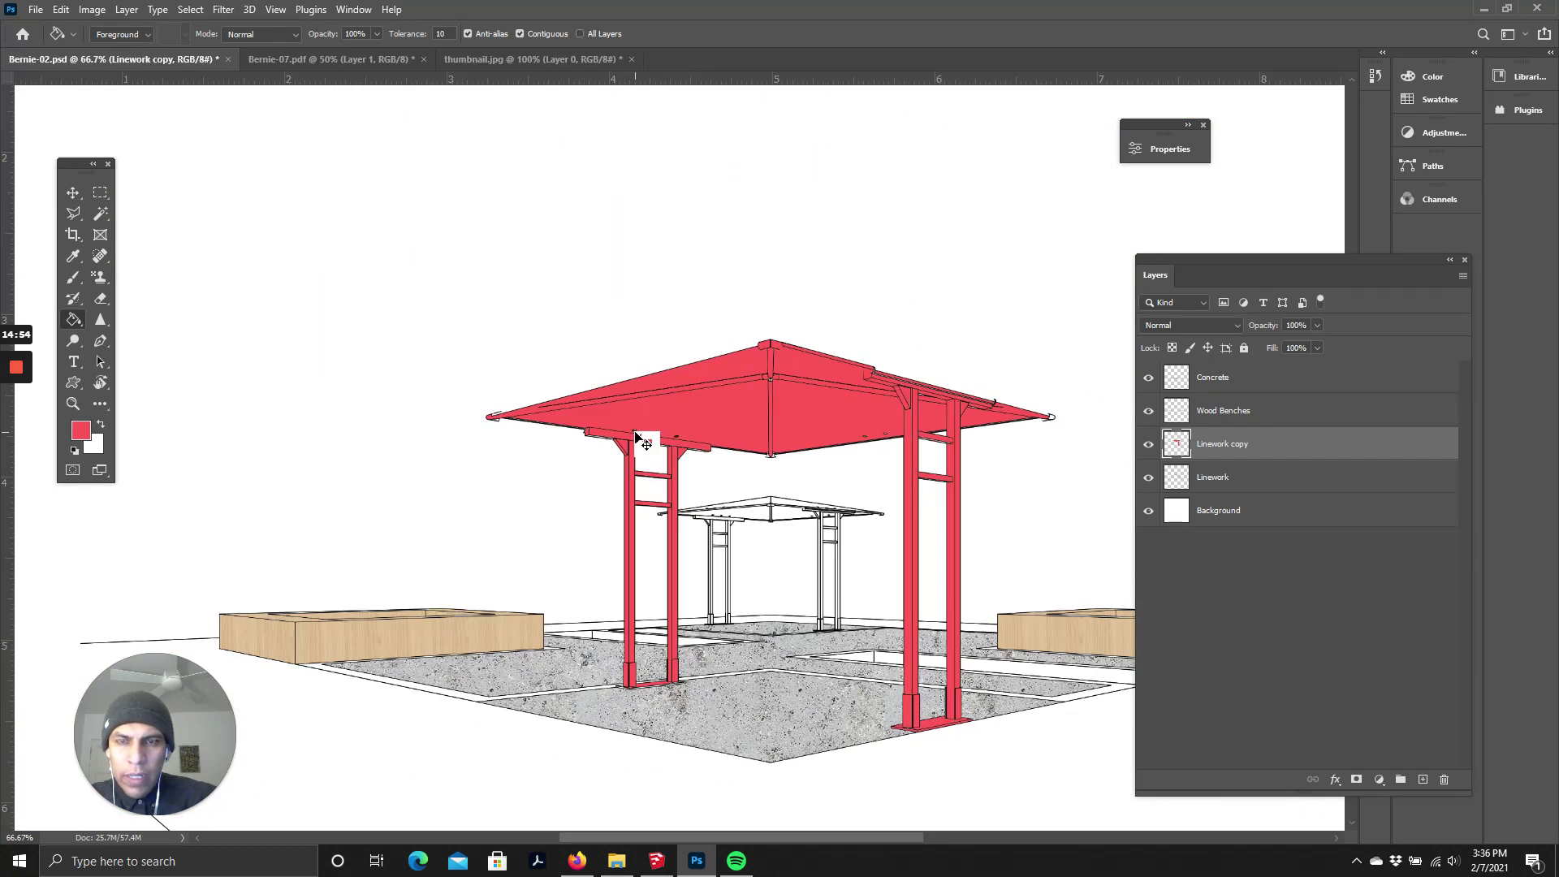
scroll(637, 436, up, 2)
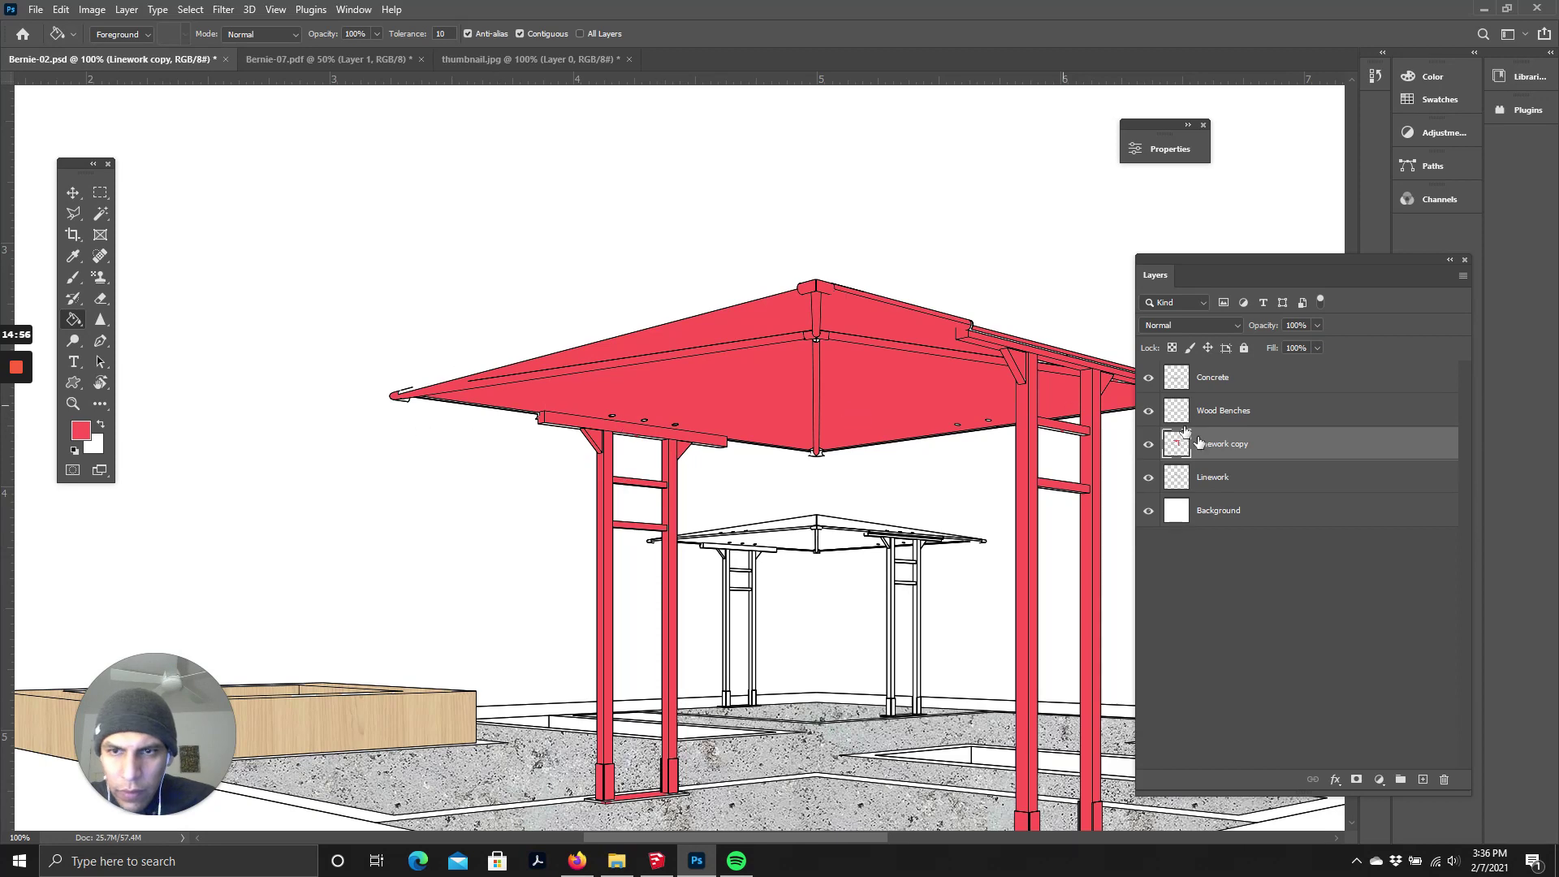
drag(864, 837, 914, 838)
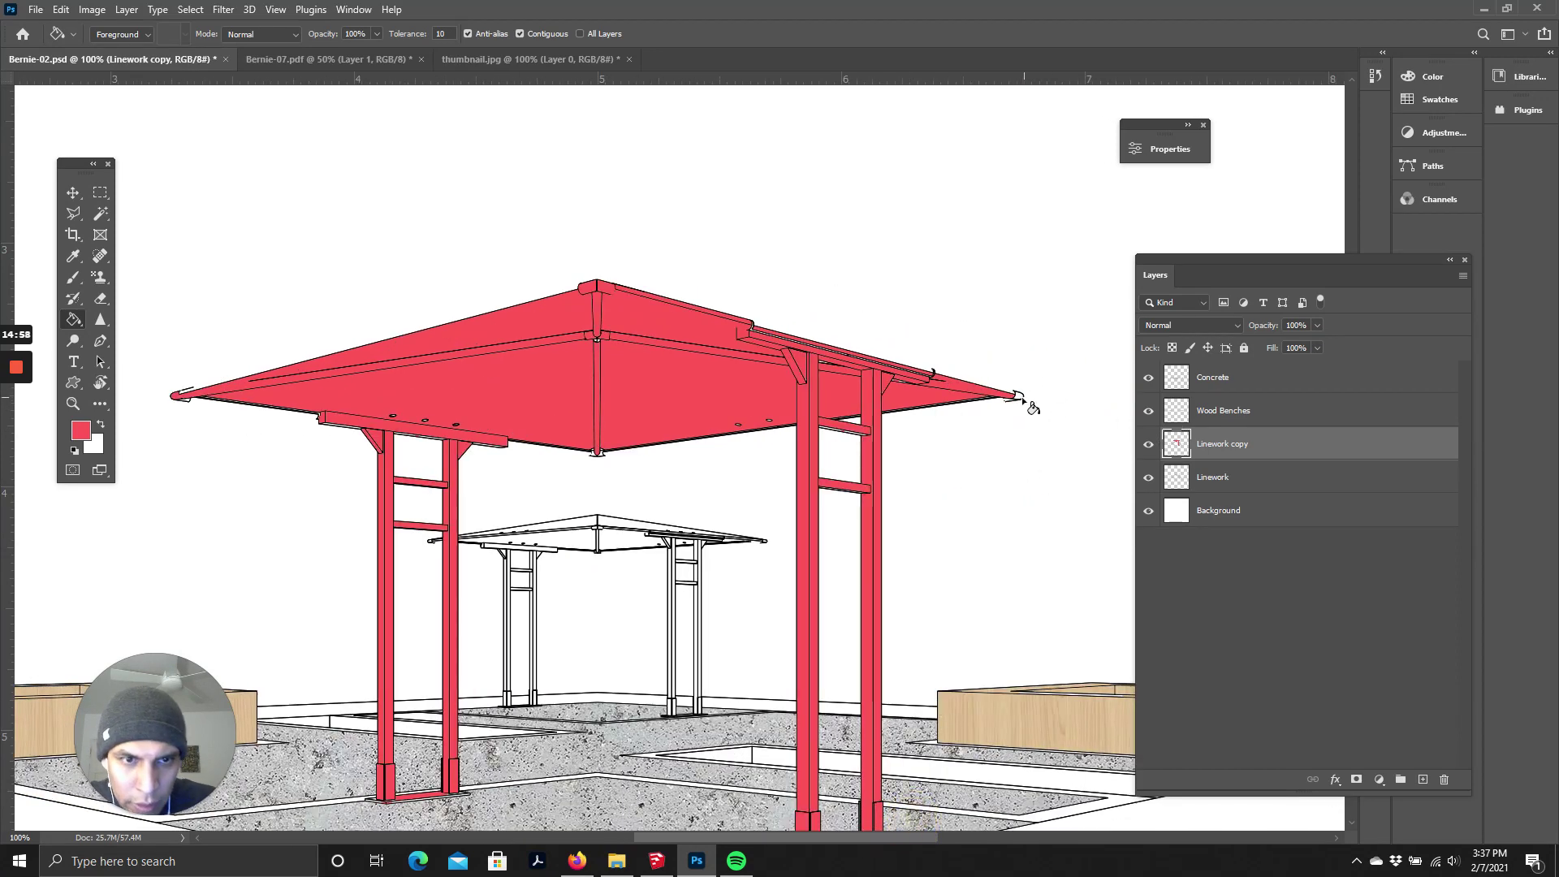
scroll(867, 498, down, 3)
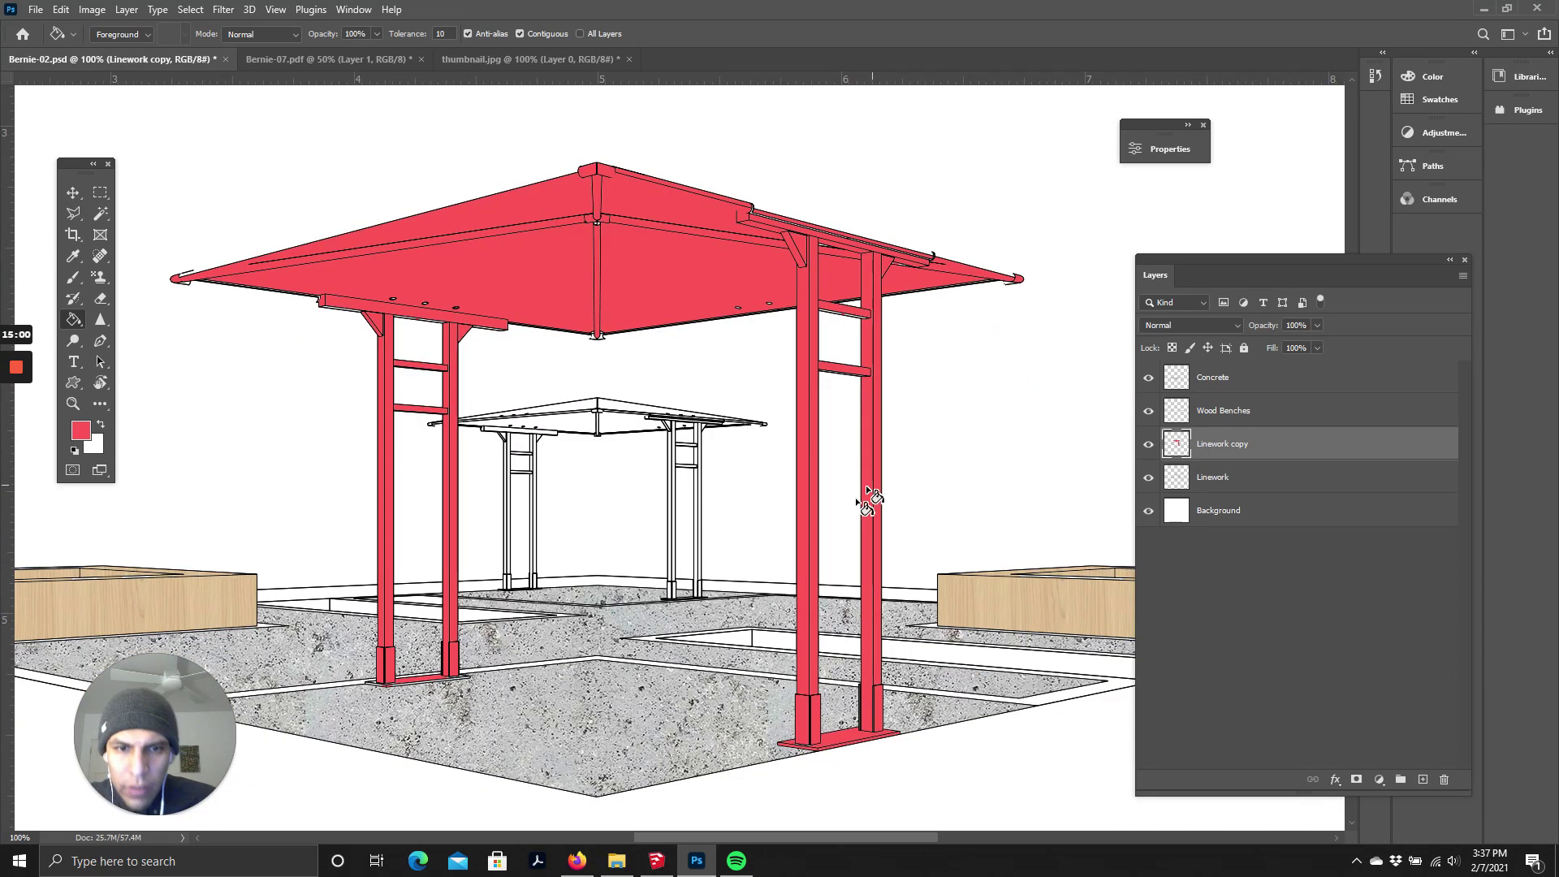
scroll(794, 560, up, 2)
scroll(787, 555, down, 1)
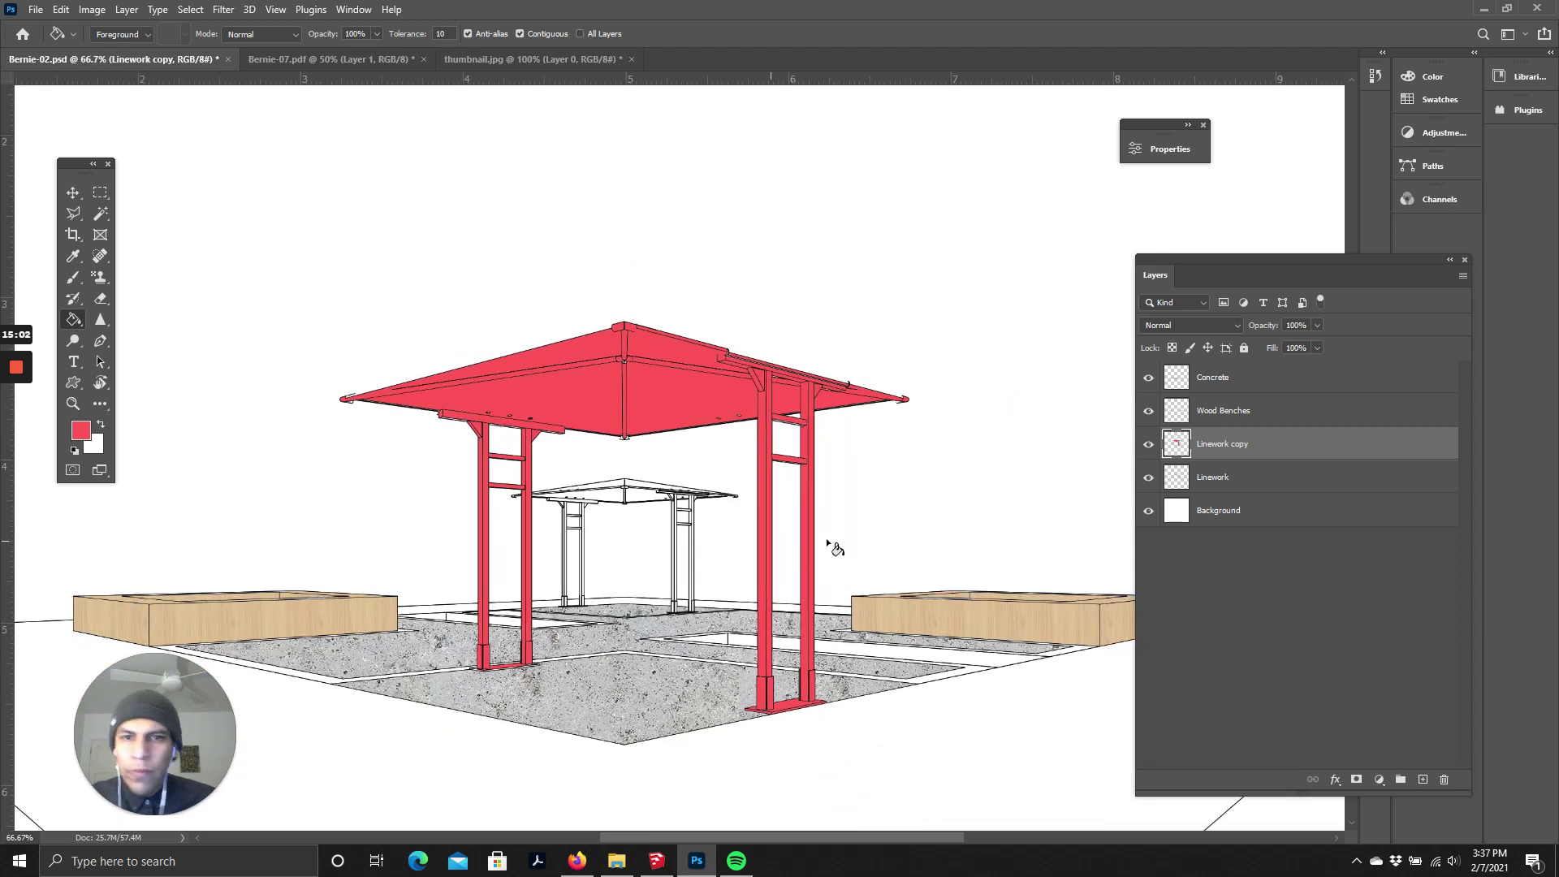
- Open the Select > Color Range dialog
click(157, 10)
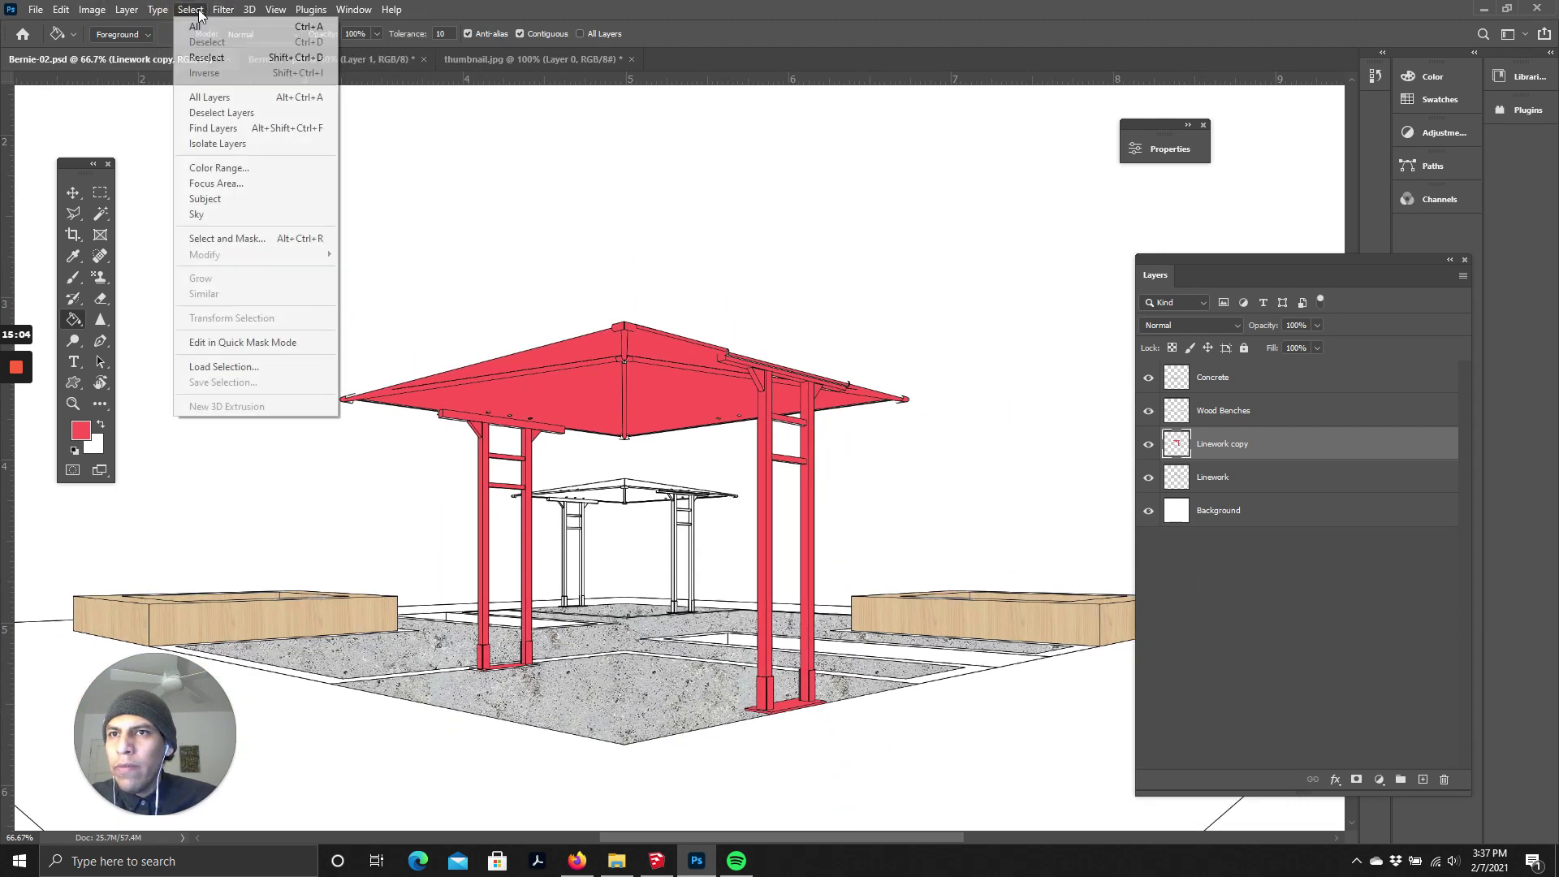
click(158, 10)
click(155, 10)
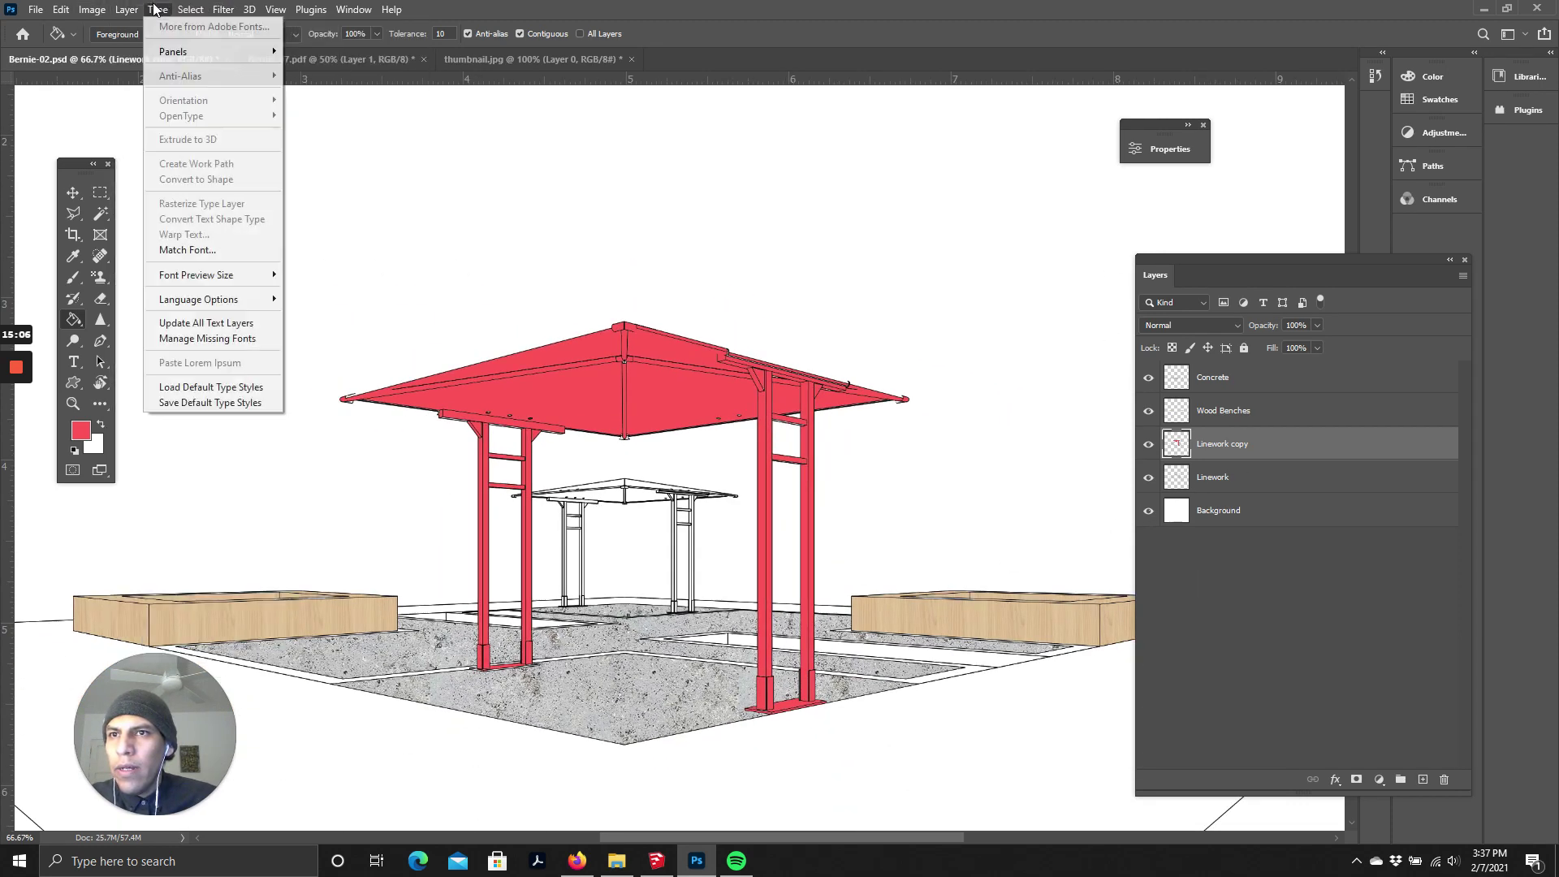
click(88, 9)
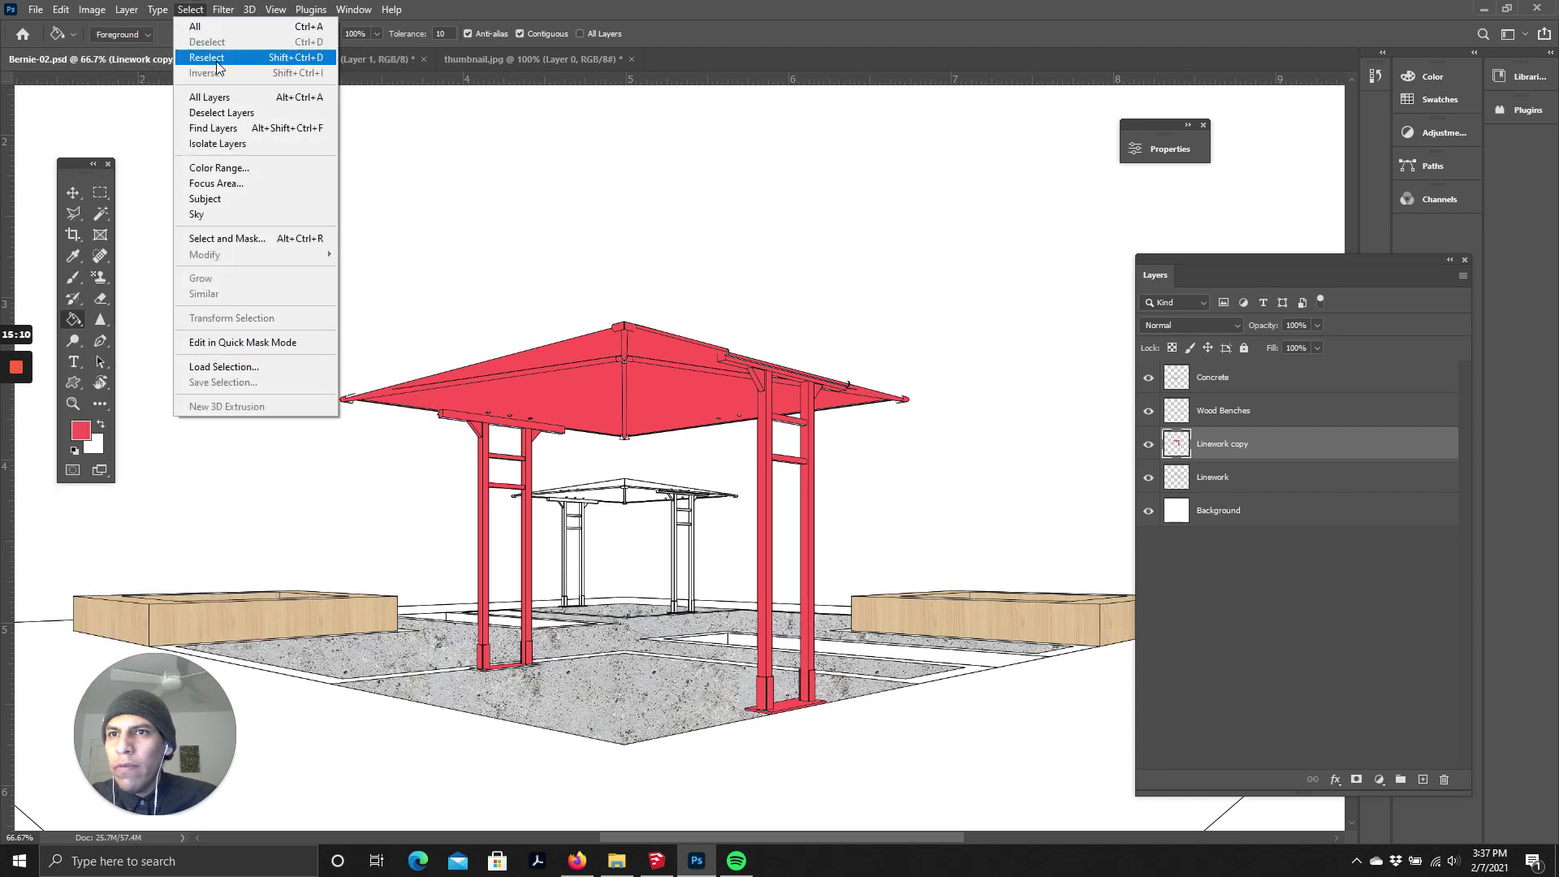
click(260, 167)
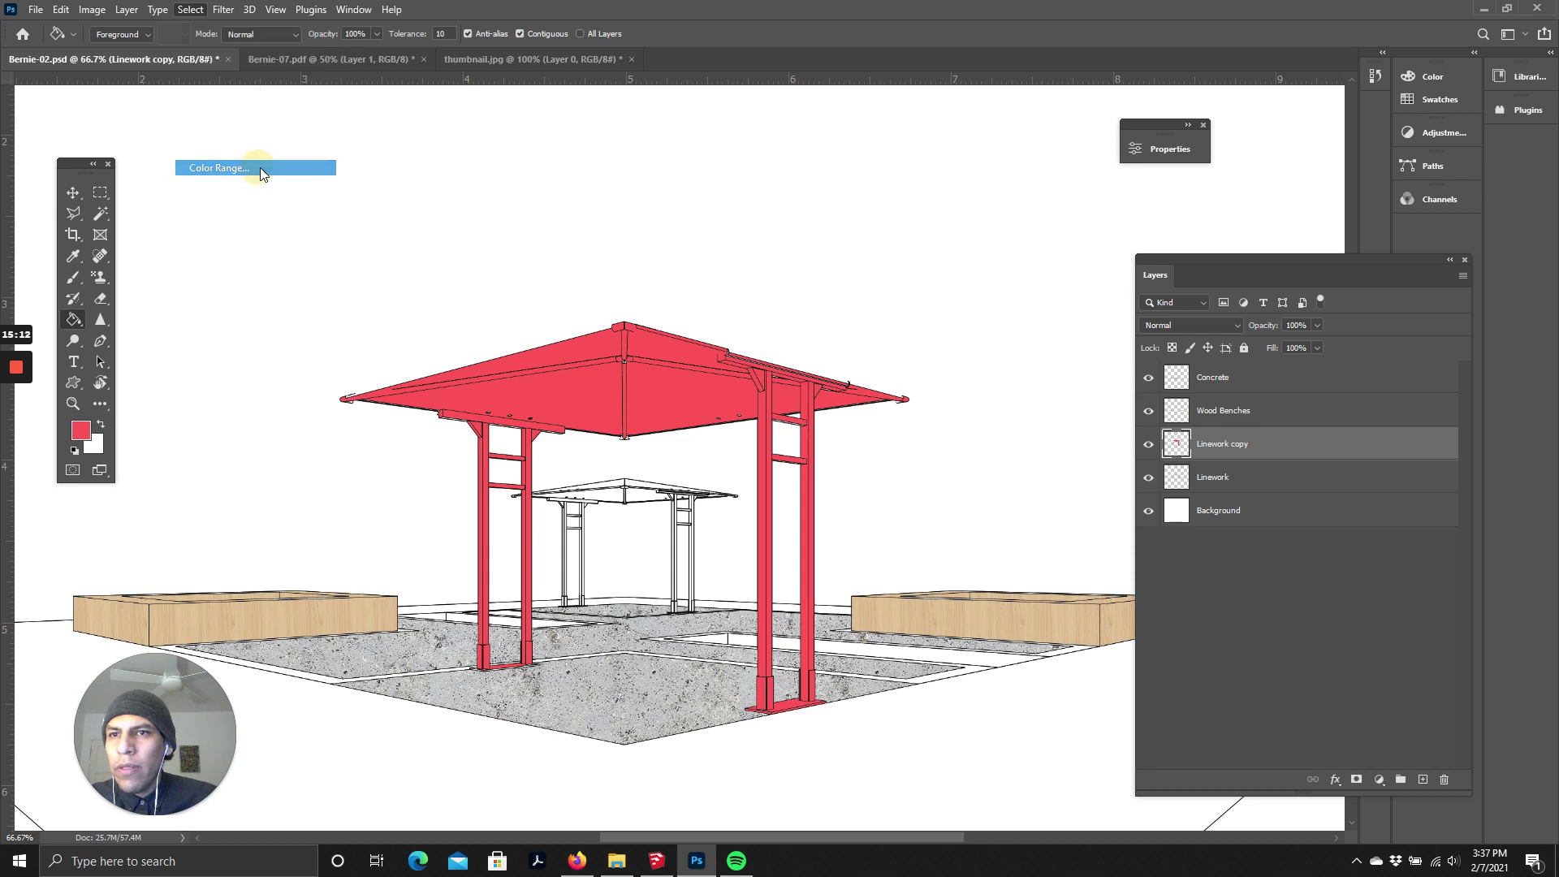
- Sample the red roof colour with the Color Range eyedropper
click(672, 372)
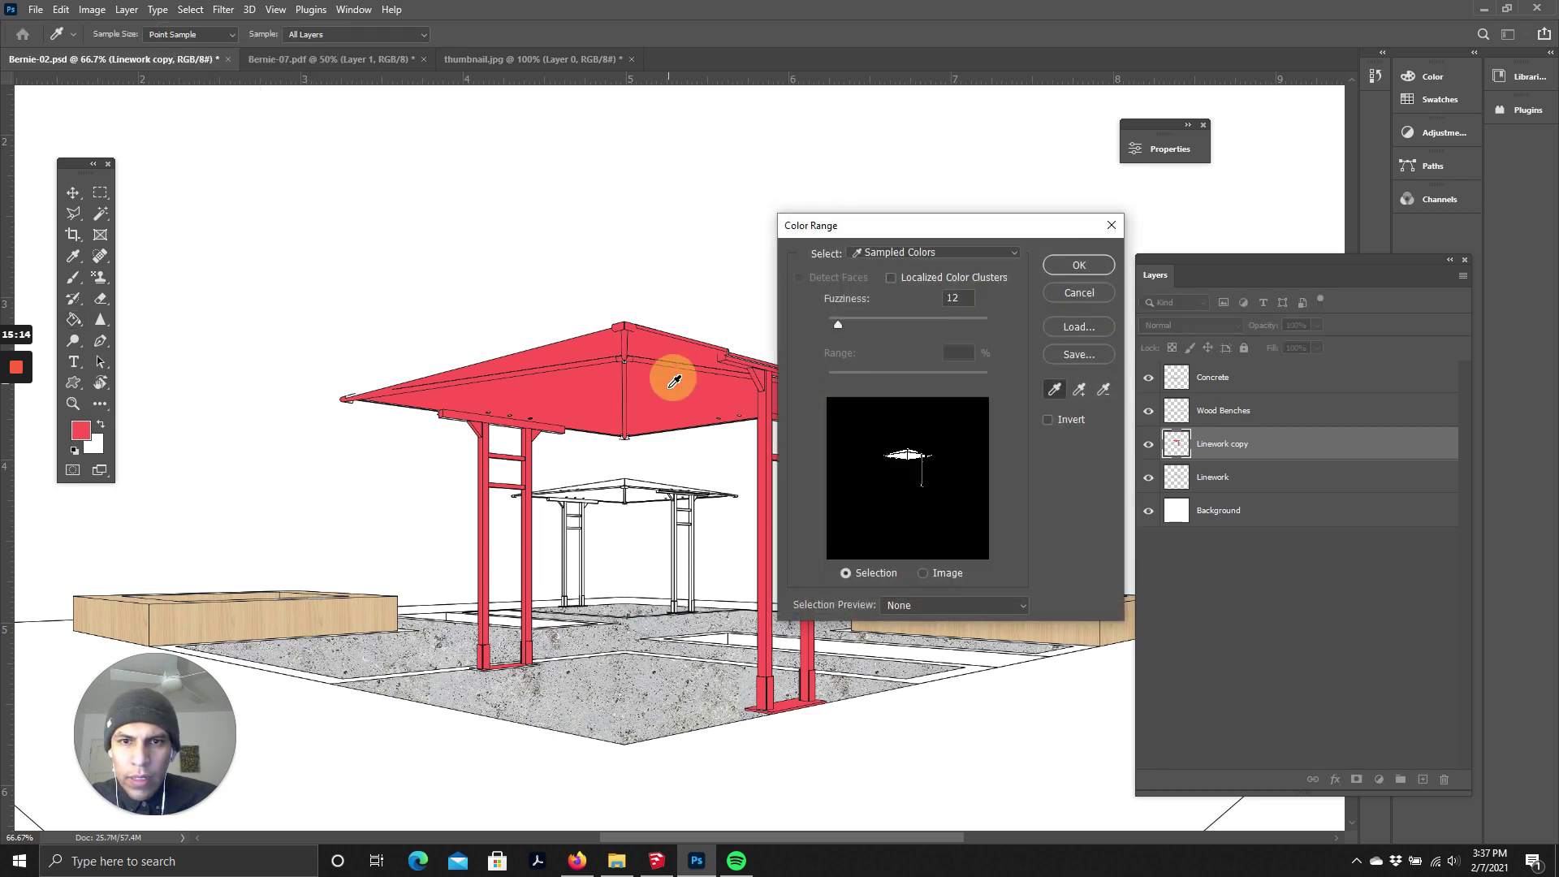
click(669, 389)
click(678, 386)
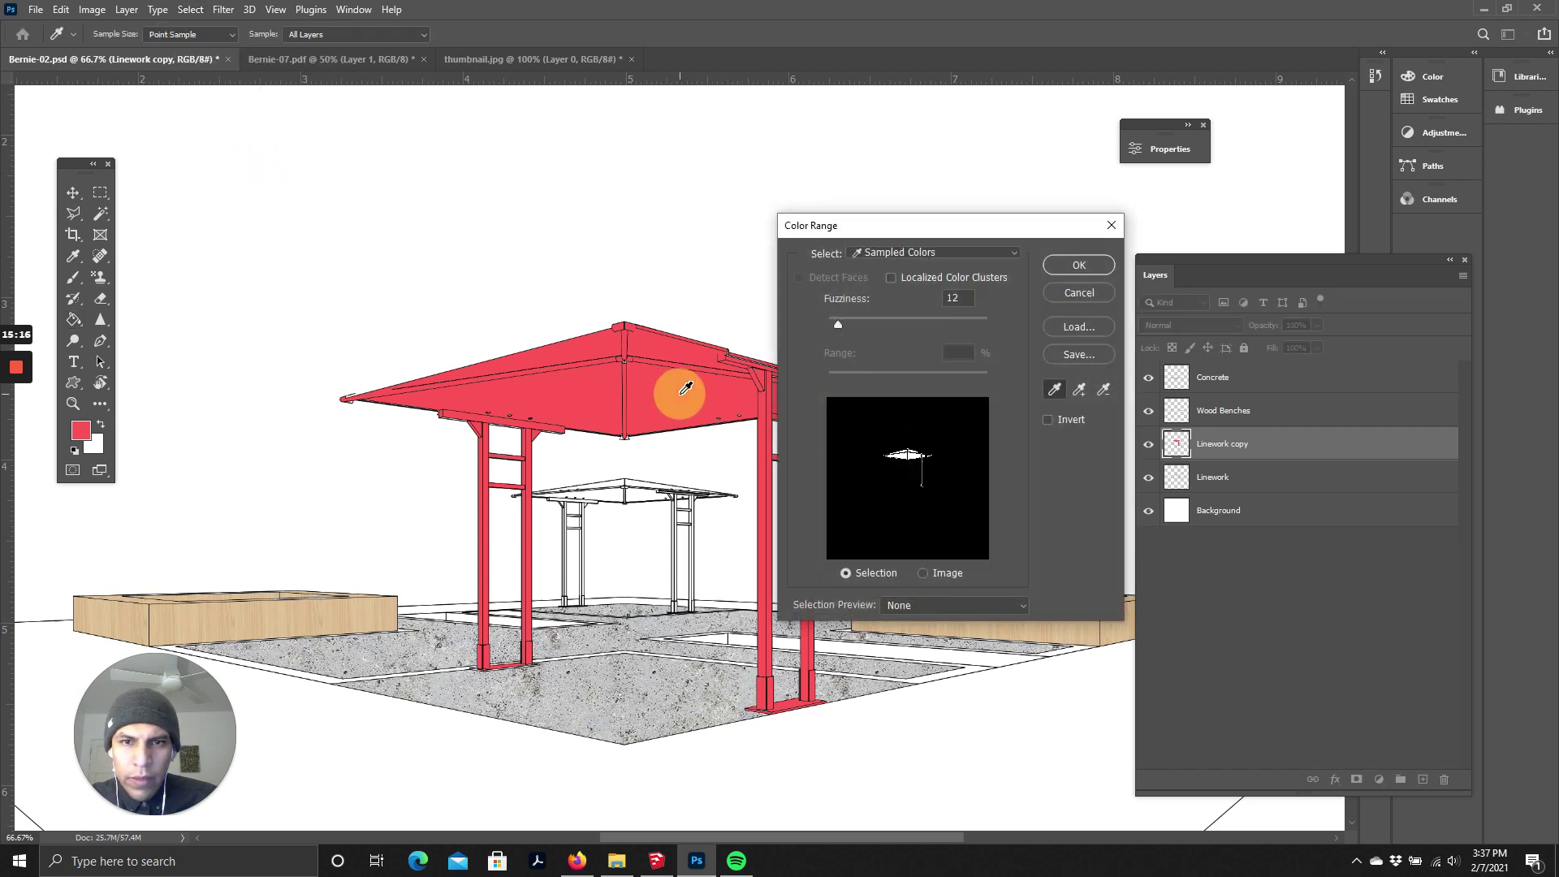
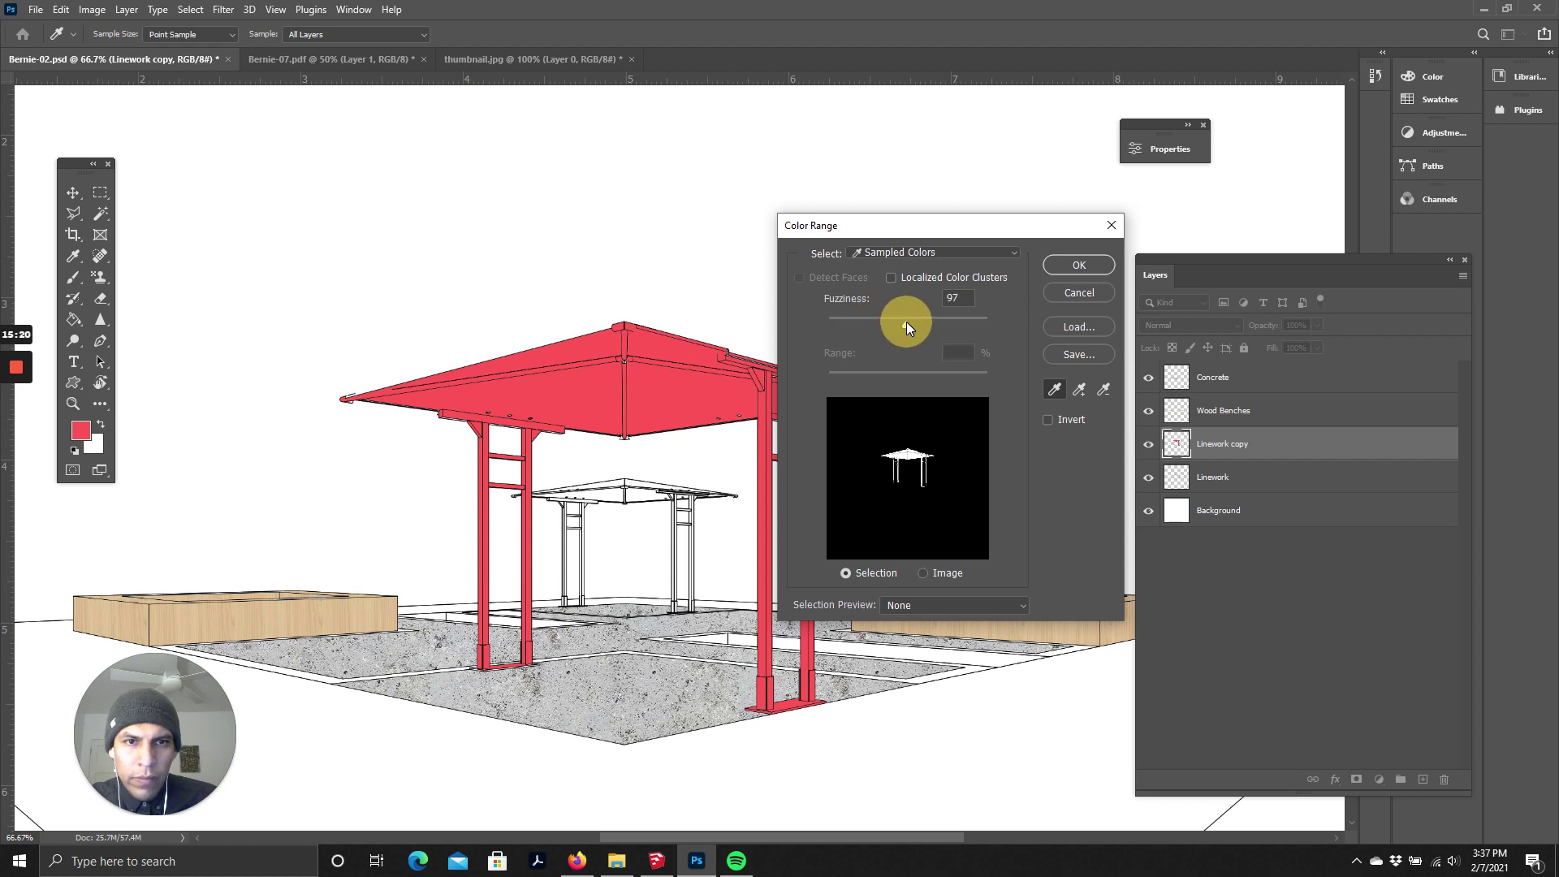
- Accept the Color Range selection of the front shade structure's red frame
click(854, 299)
click(1052, 272)
key(g)
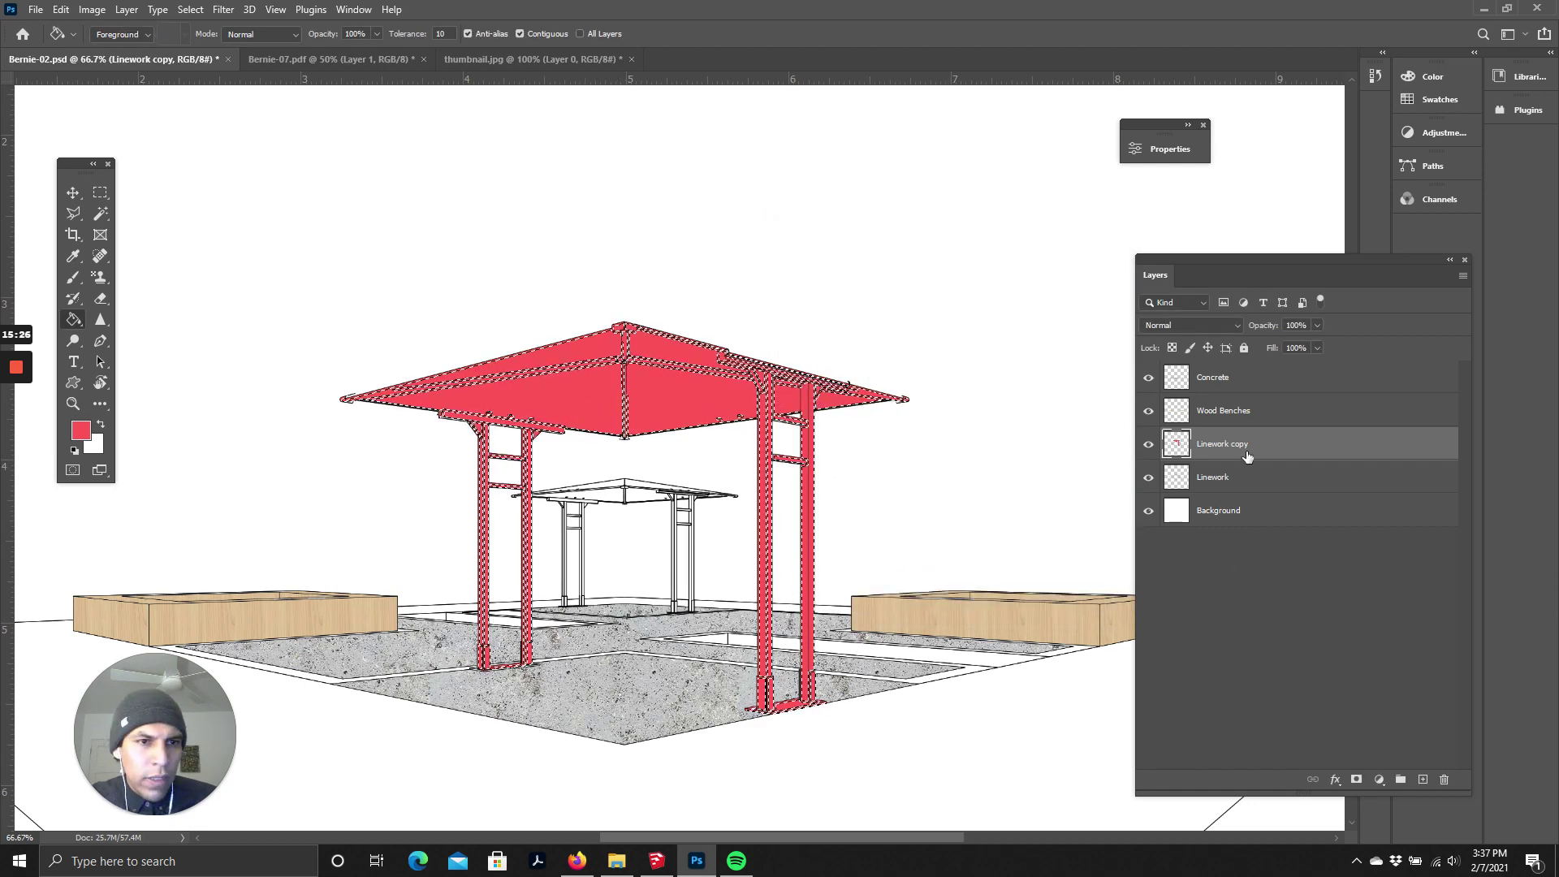
- Add a new empty layer above Linework copy and name it Shade-01
click(1423, 779)
double_click(1214, 445)
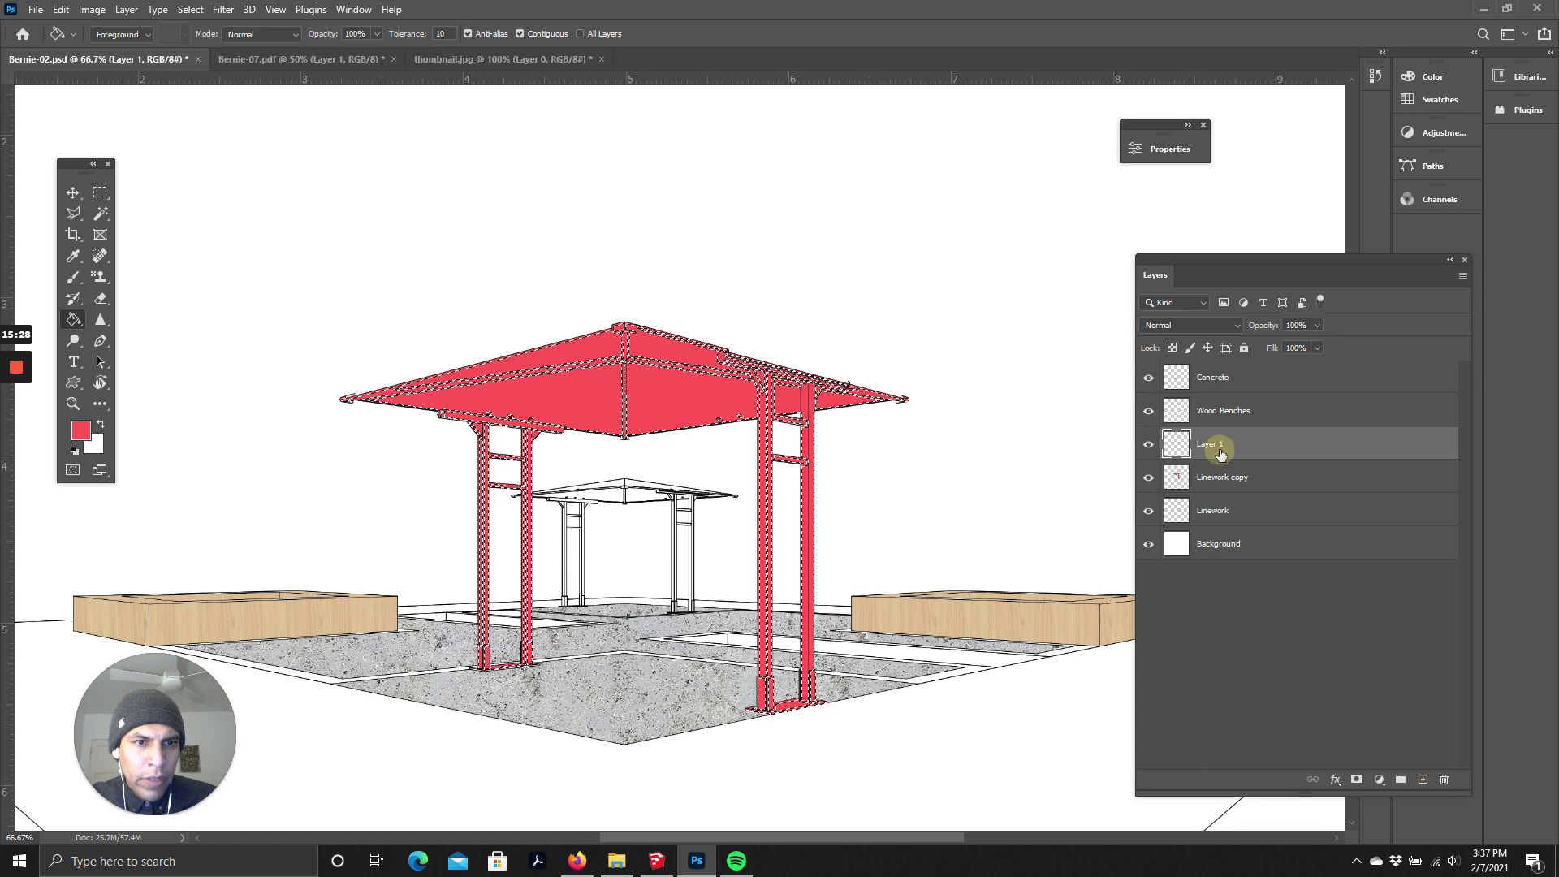
text(Sahde)
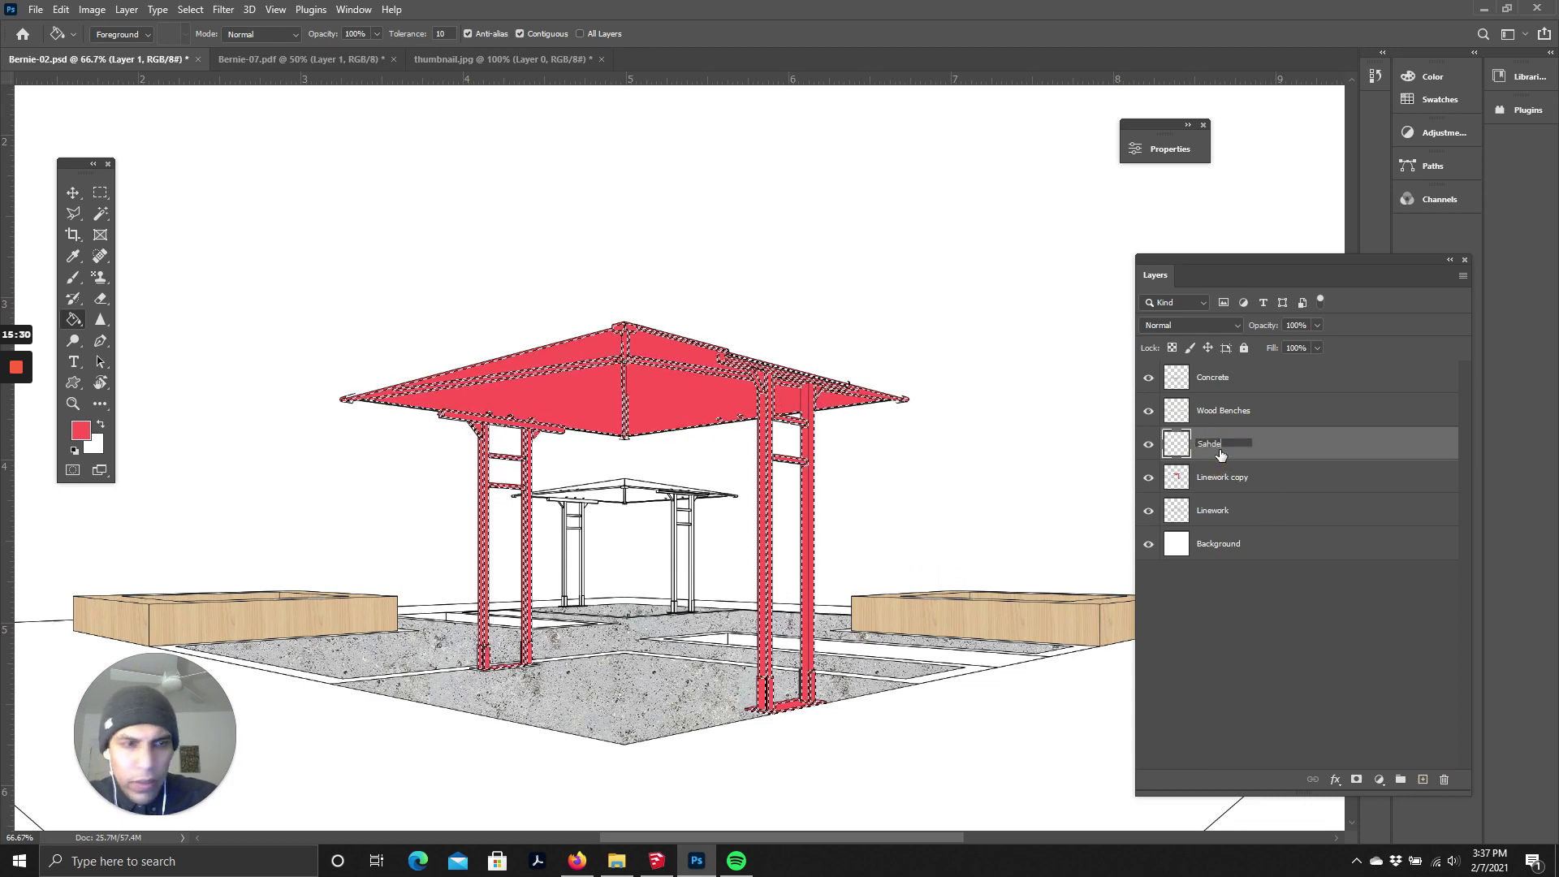
key(BackSpace)
key(BackSpace)
key(BackSpace)
key(BackSpace)
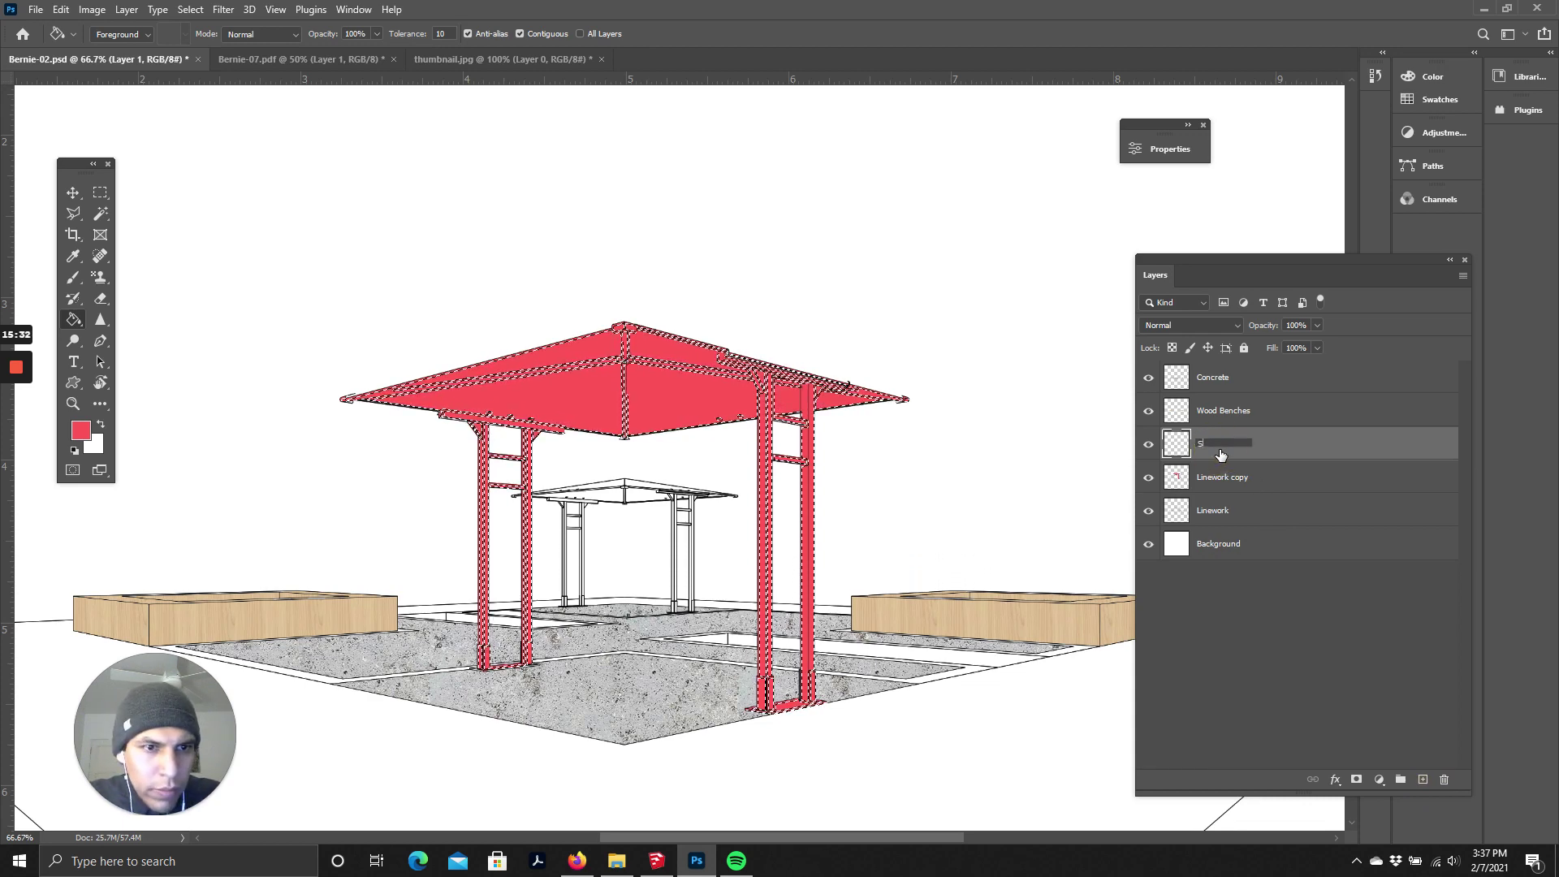
text(hade-01)
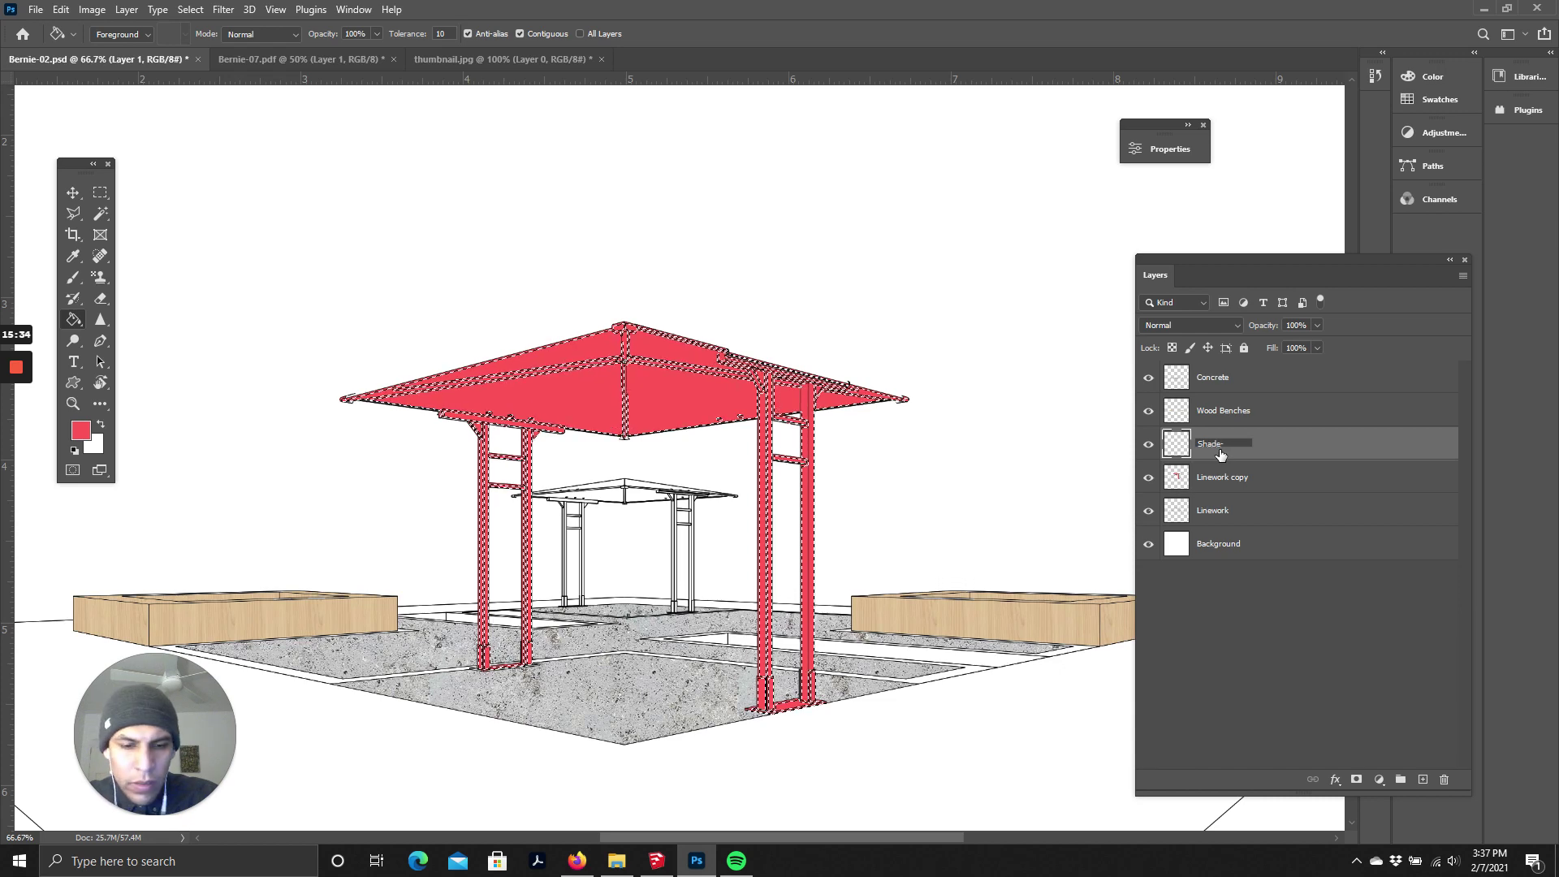
key(Return)
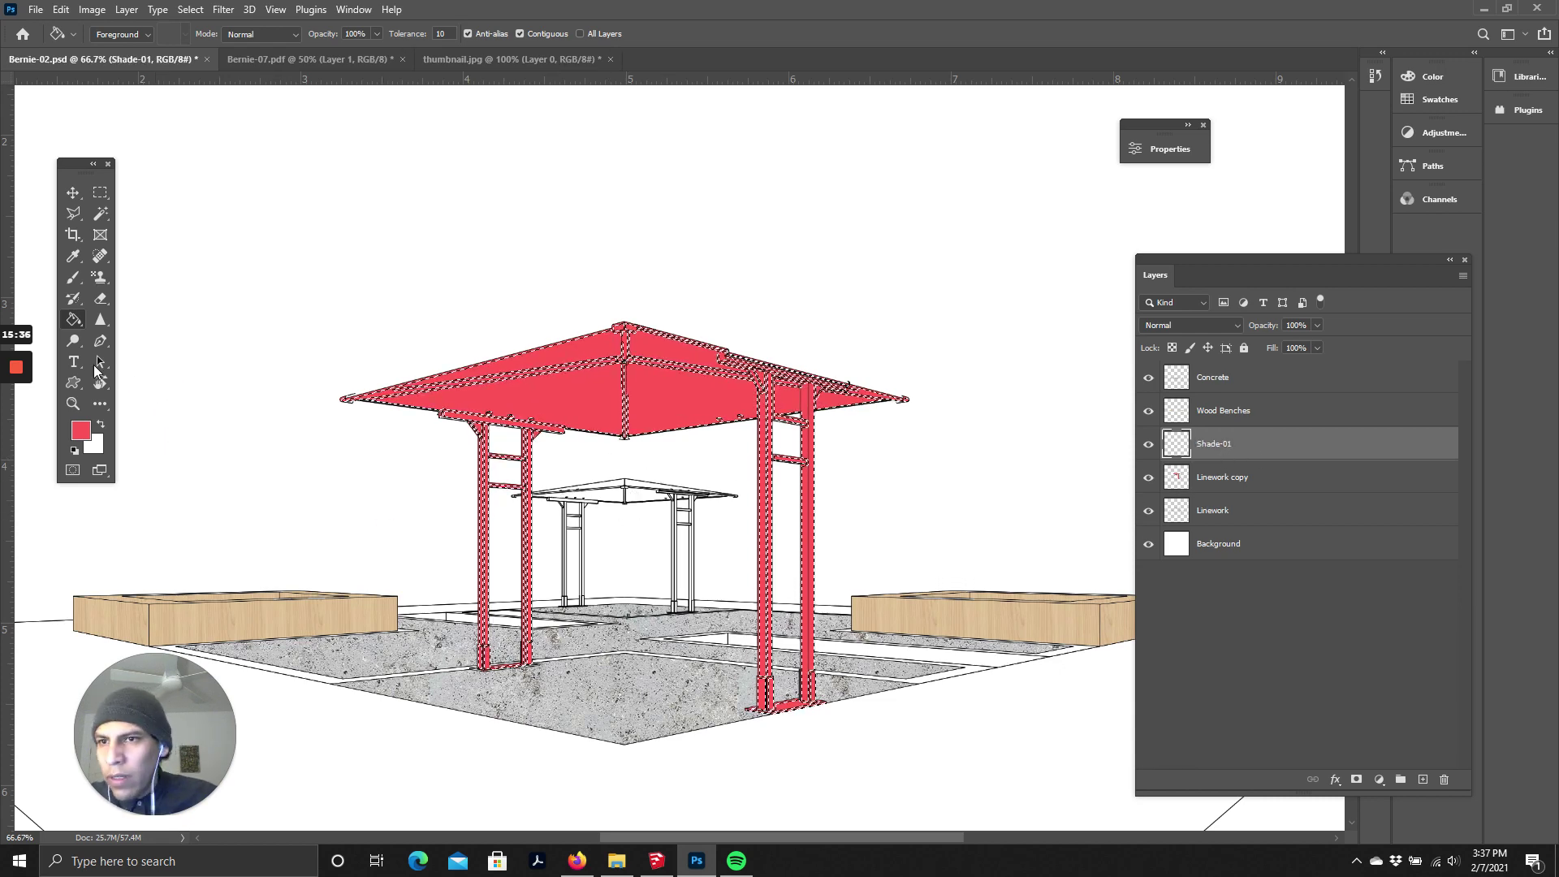
click(71, 319)
- Fill the selected front canopy and posts with the rust pattern, then deselect
click(121, 35)
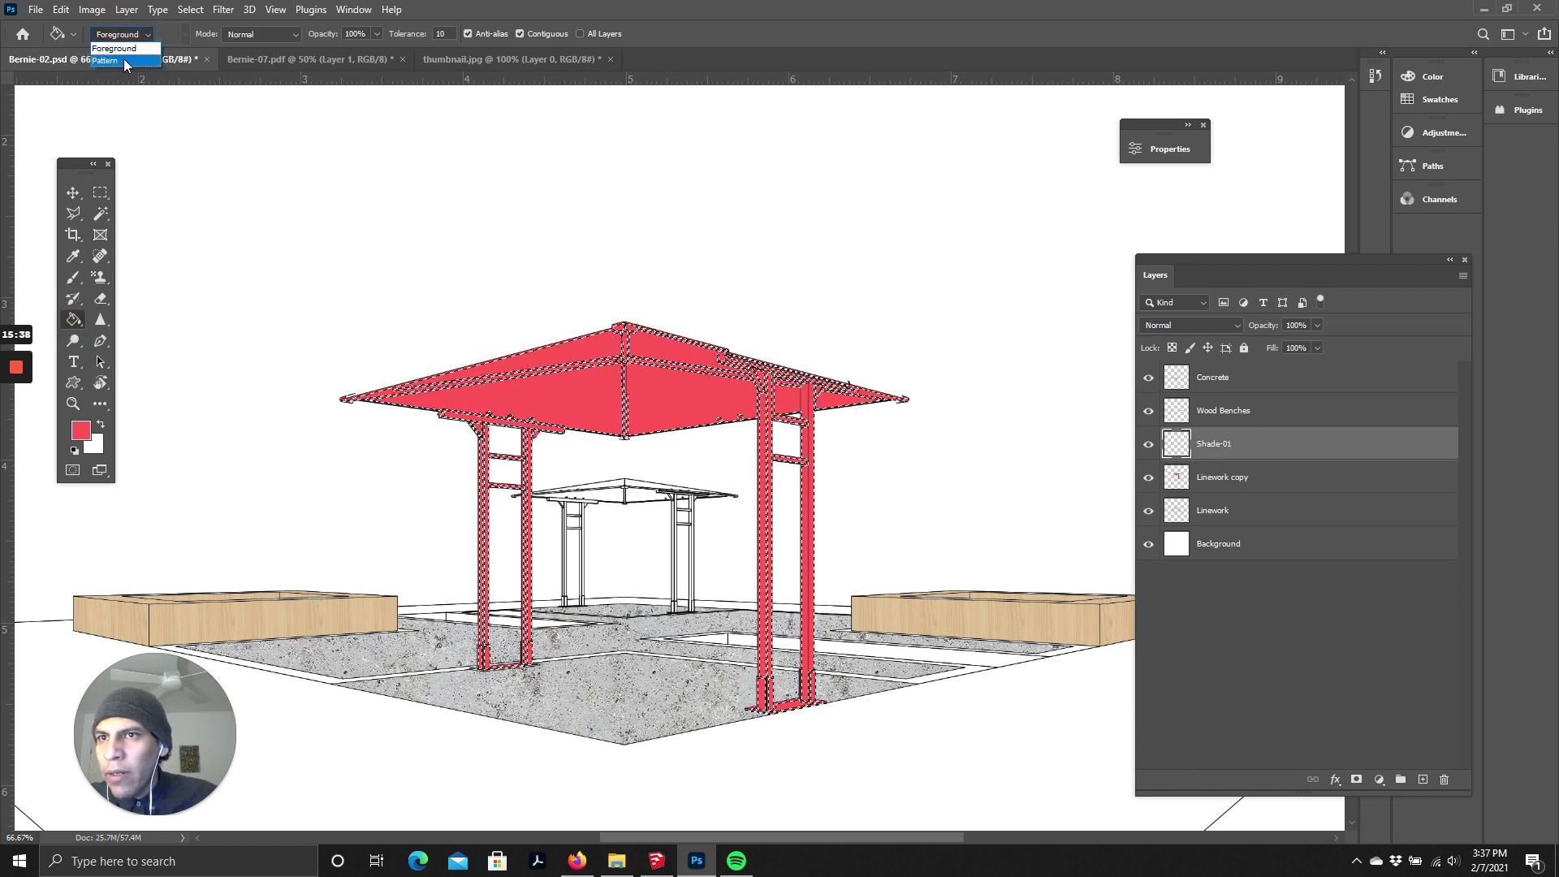
click(124, 59)
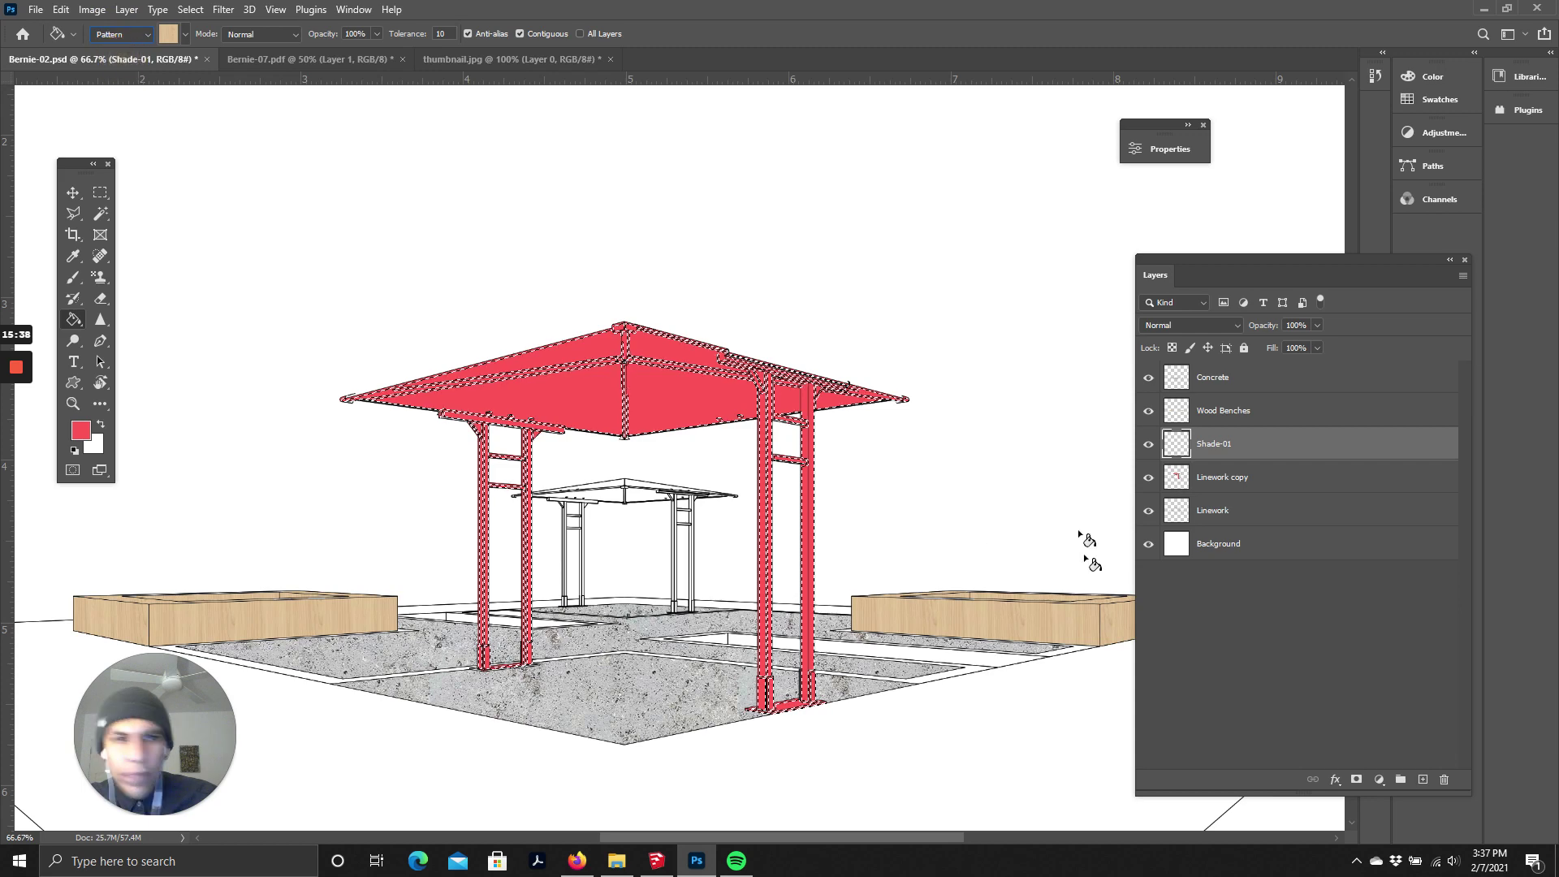
click(168, 34)
click(89, 146)
click(639, 388)
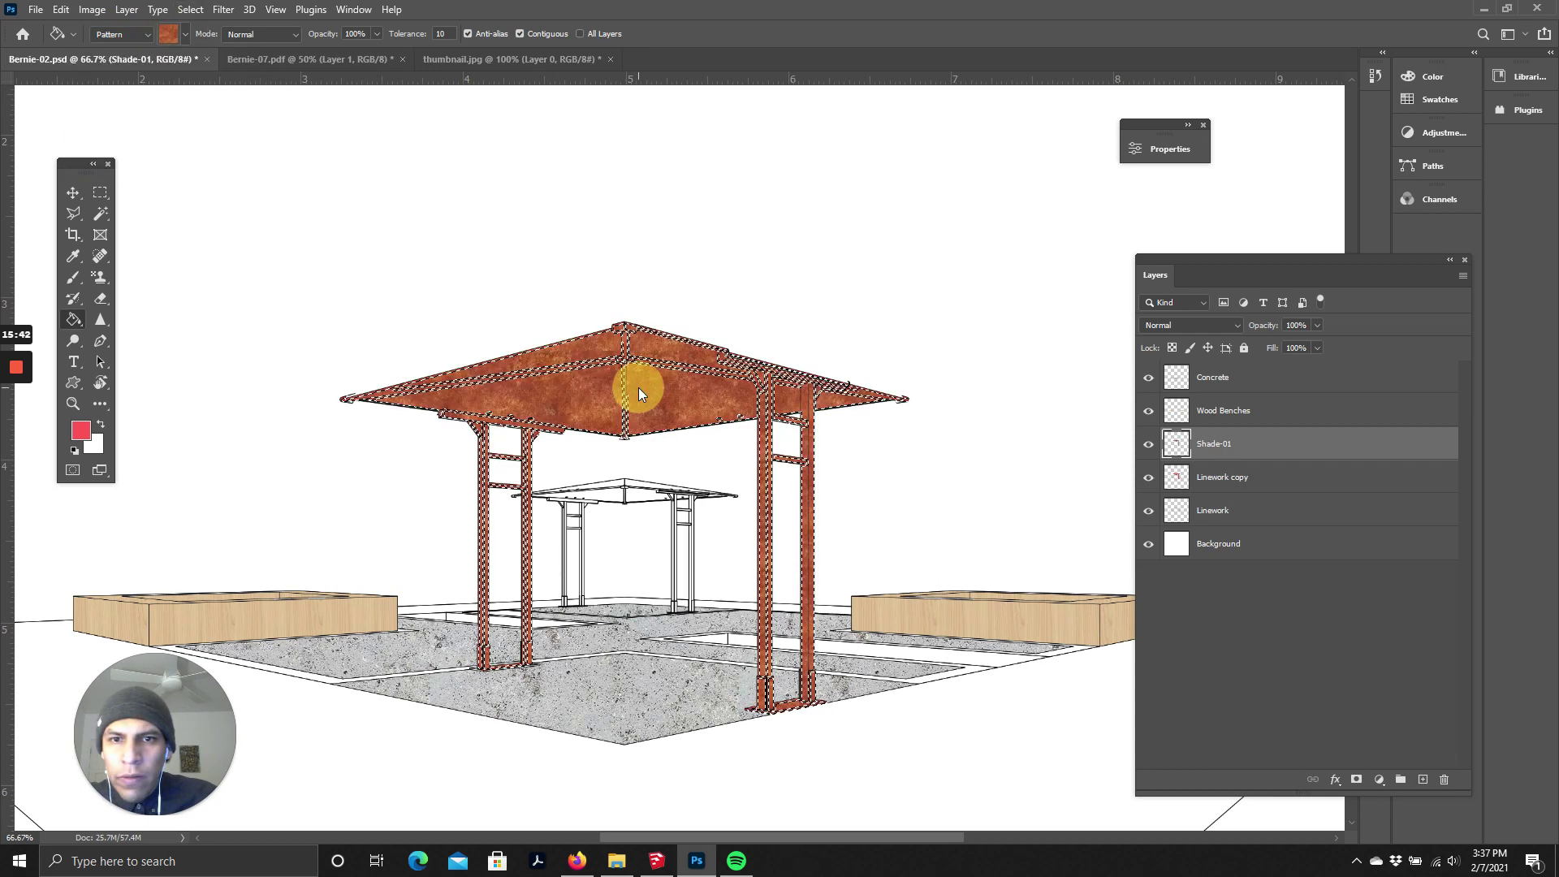
key(ctrl+d)
scroll(734, 430, down, 2)
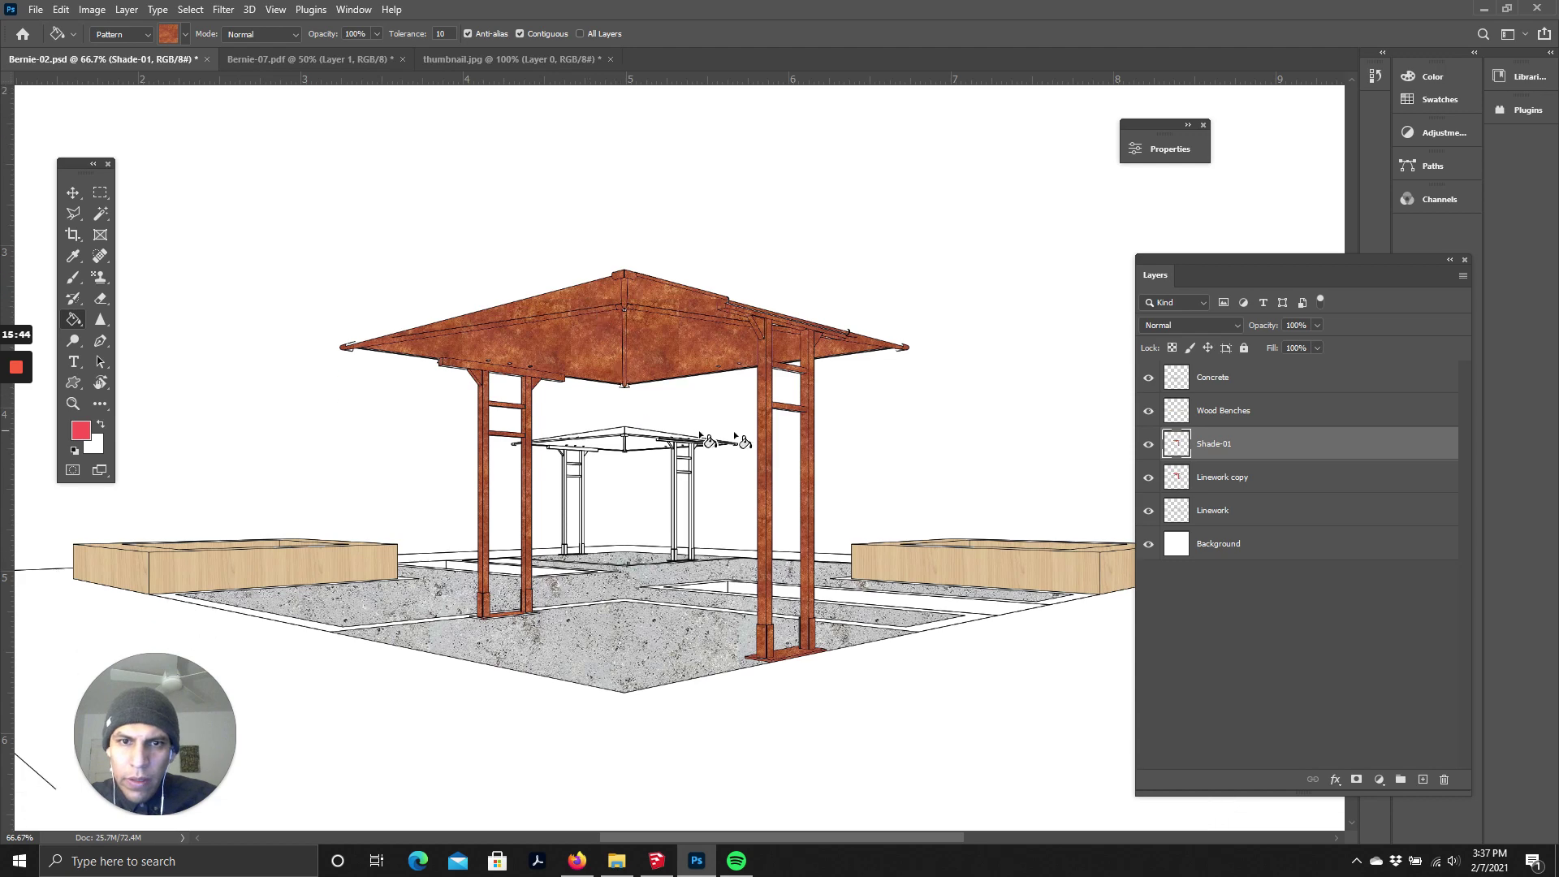
scroll(668, 483, up, 3)
scroll(637, 472, up, 1)
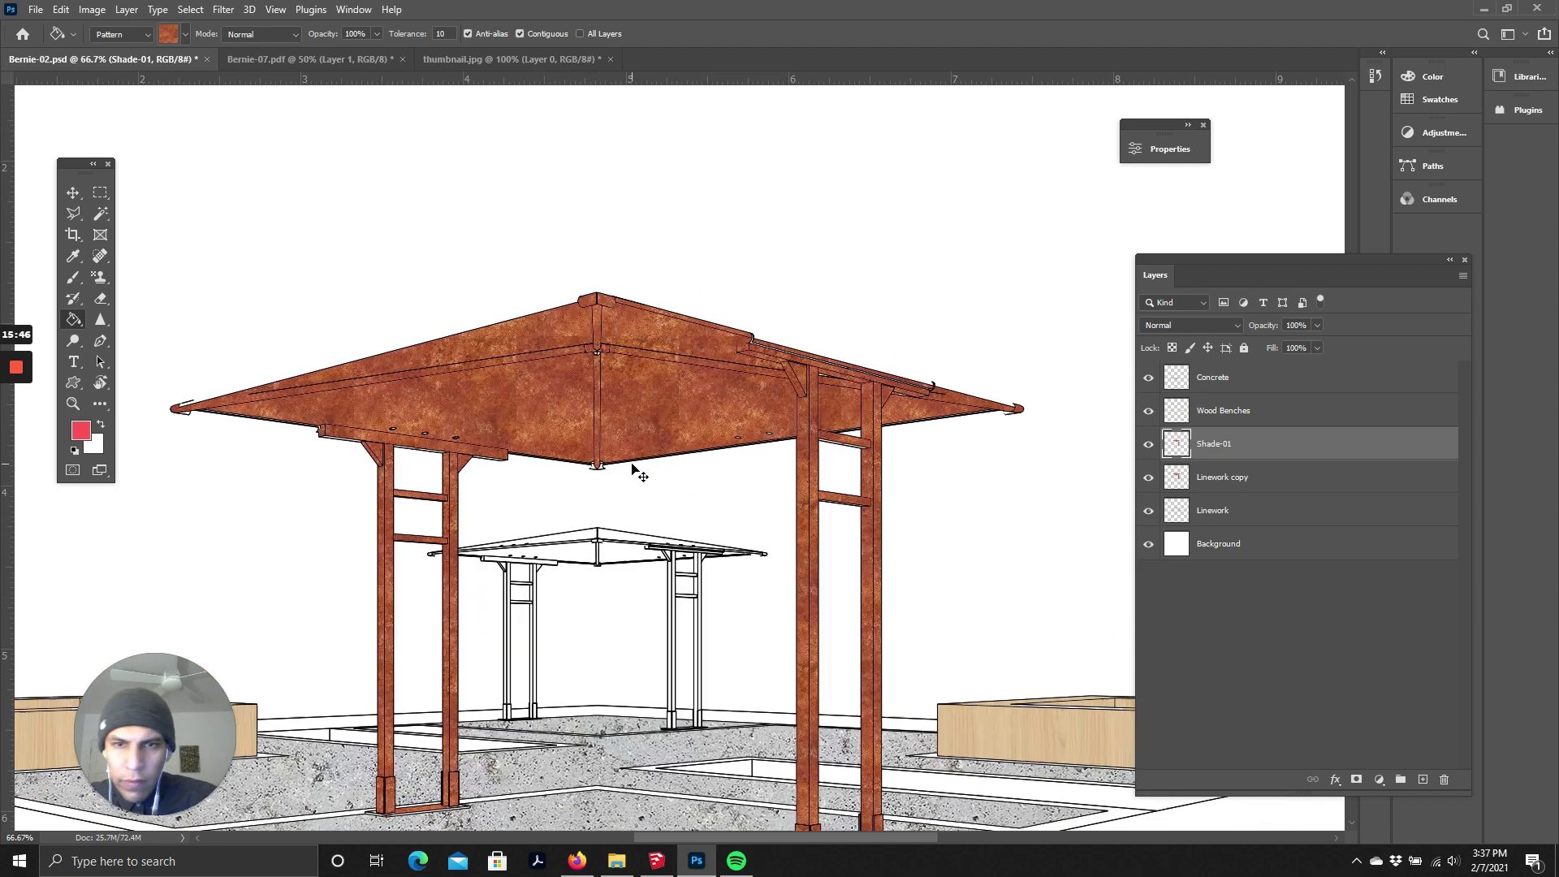
scroll(977, 485, down, 2)
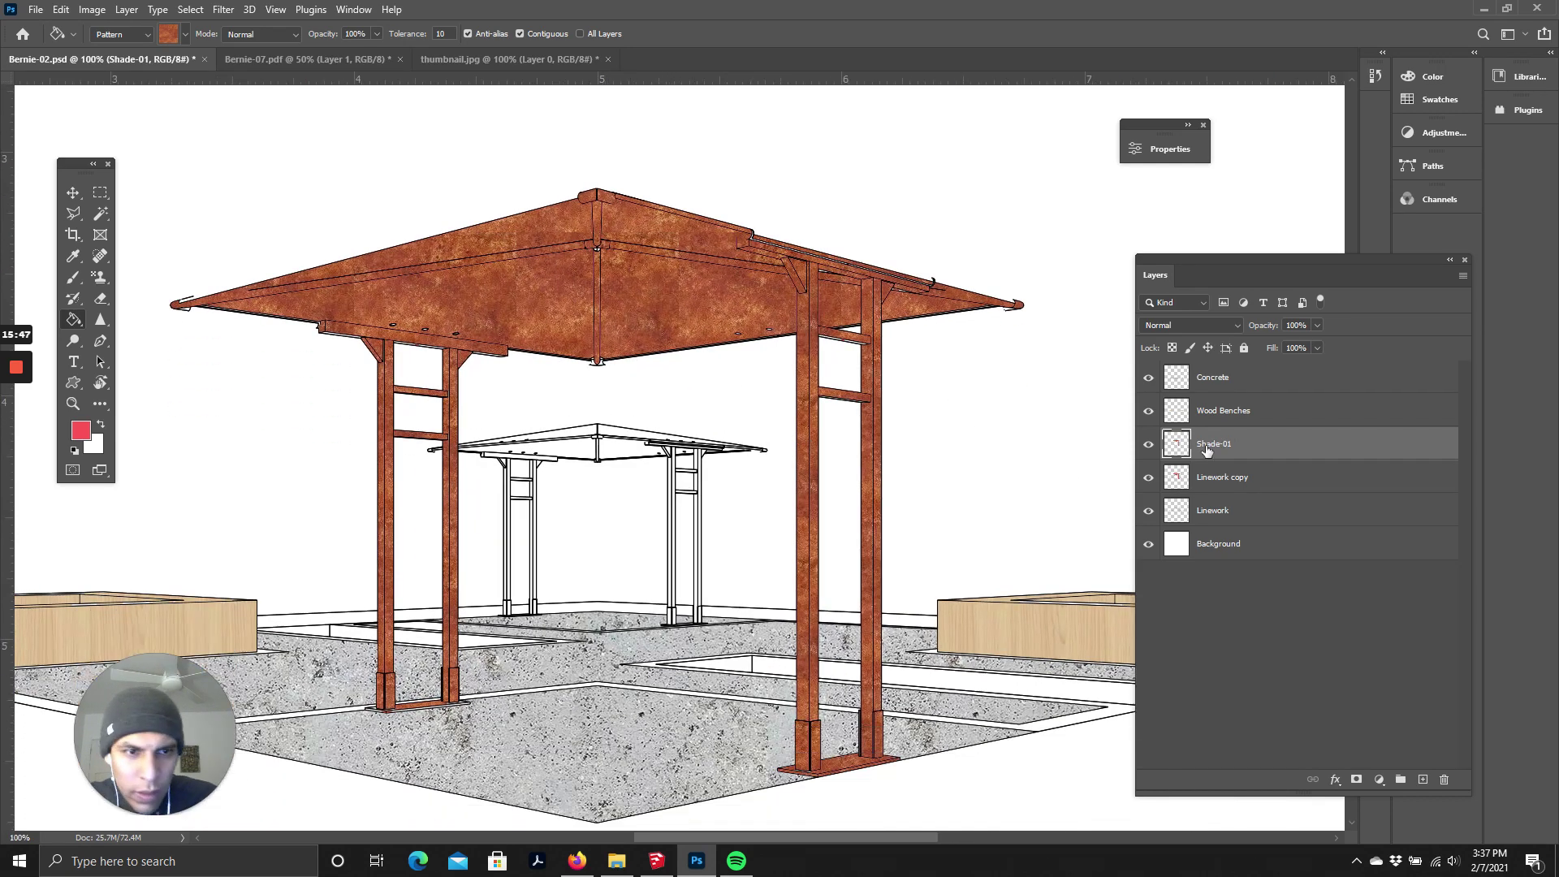
- Toggle the Linework and Linework copy layers to compare, leaving both visible
click(1149, 478)
click(1149, 512)
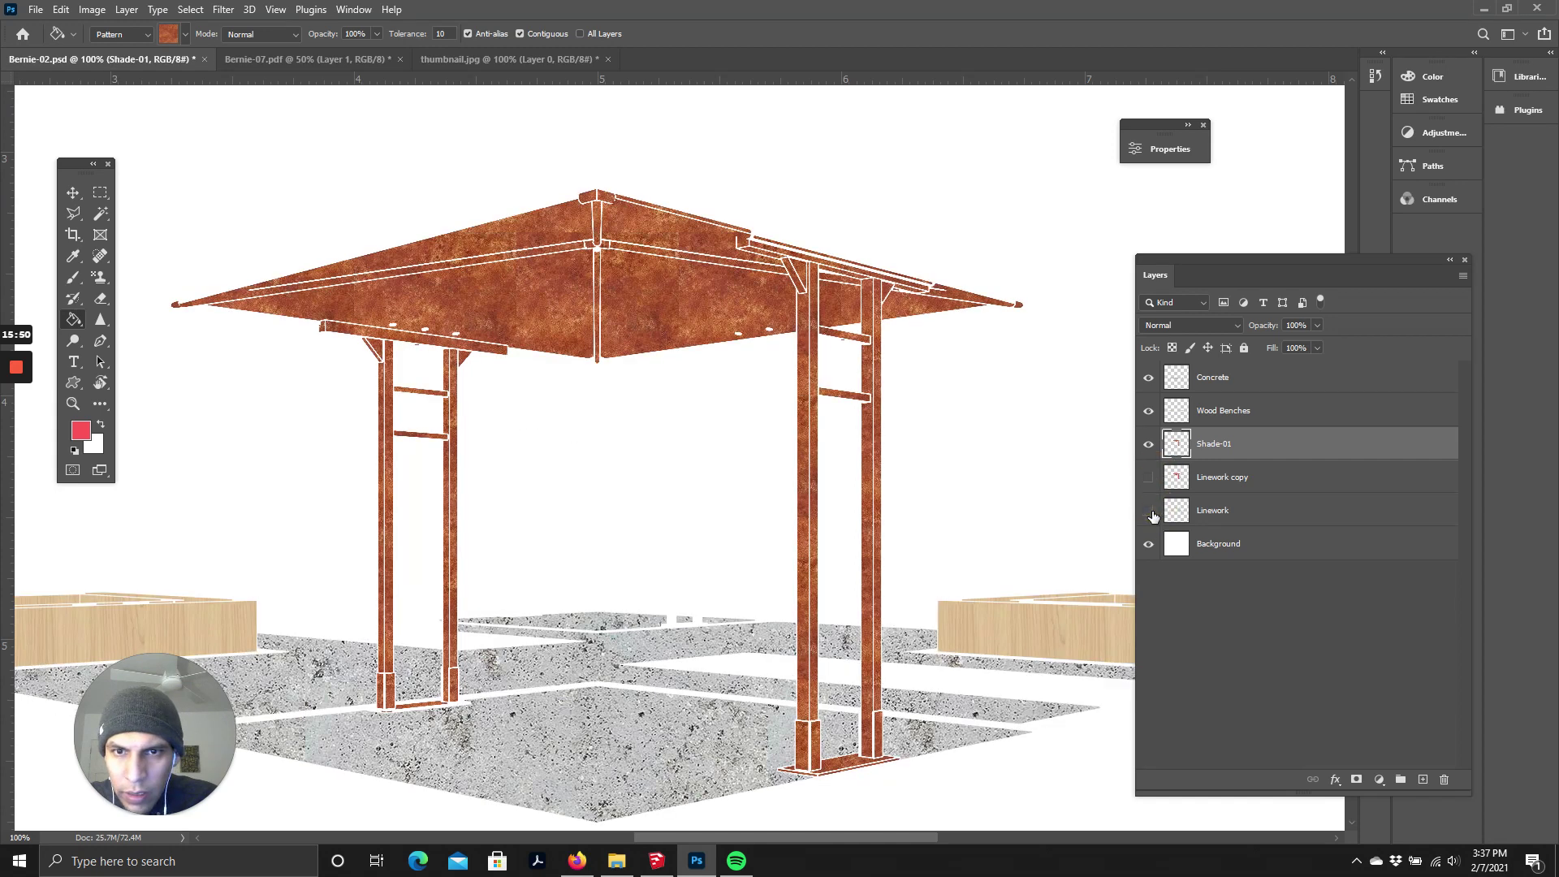
click(1151, 513)
click(1150, 513)
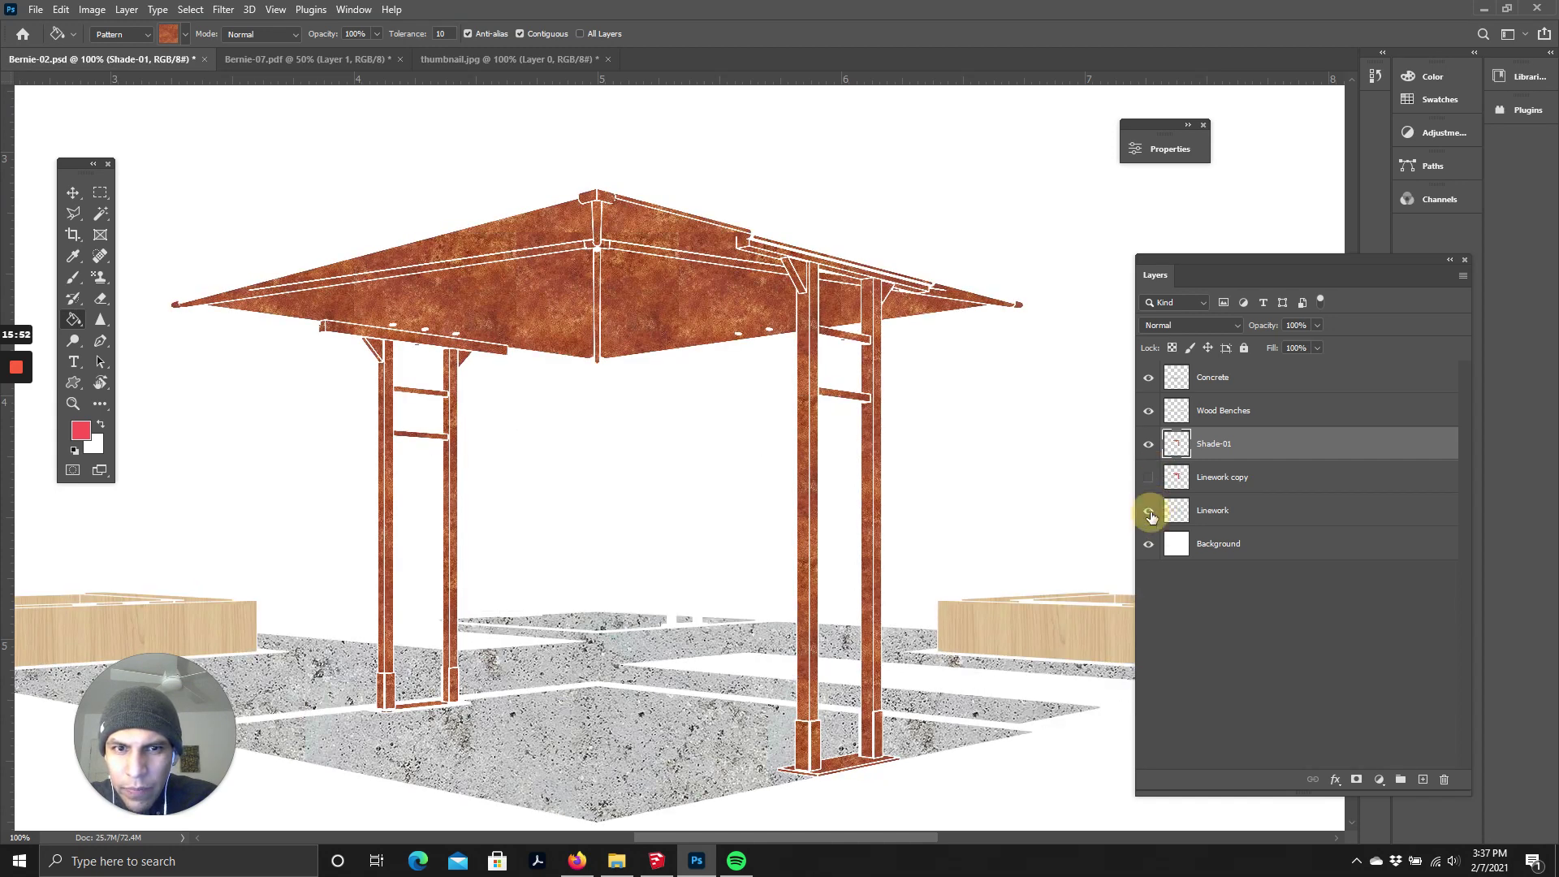
click(1150, 514)
click(1151, 513)
click(1150, 513)
click(1148, 479)
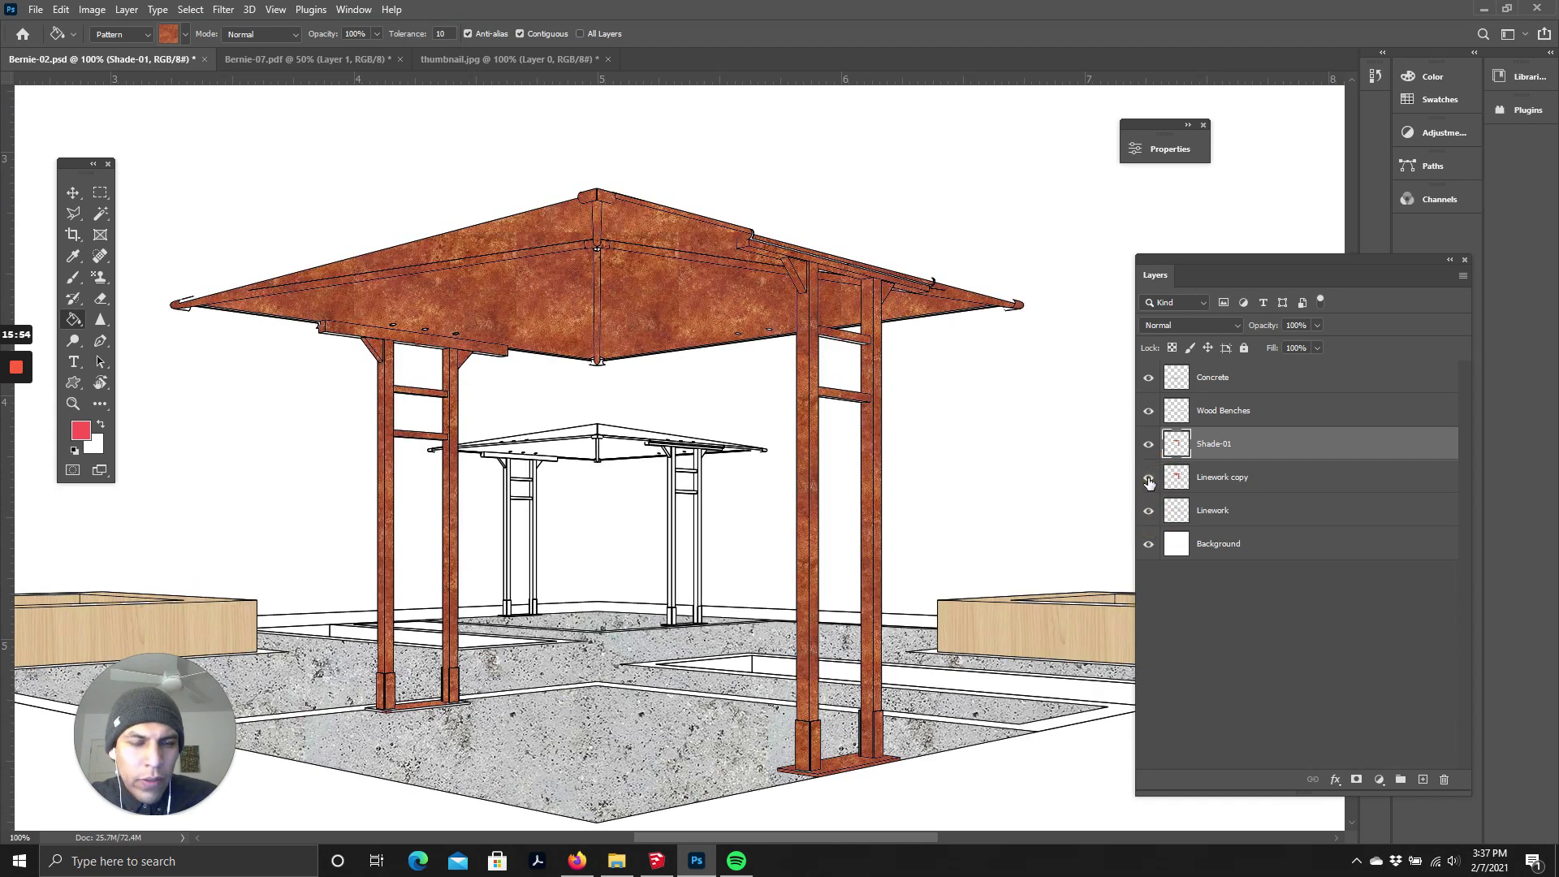
scroll(618, 488, down, 1)
- Hide the Linework copy layer and make Linework the active layer
scroll(637, 498, up, 2)
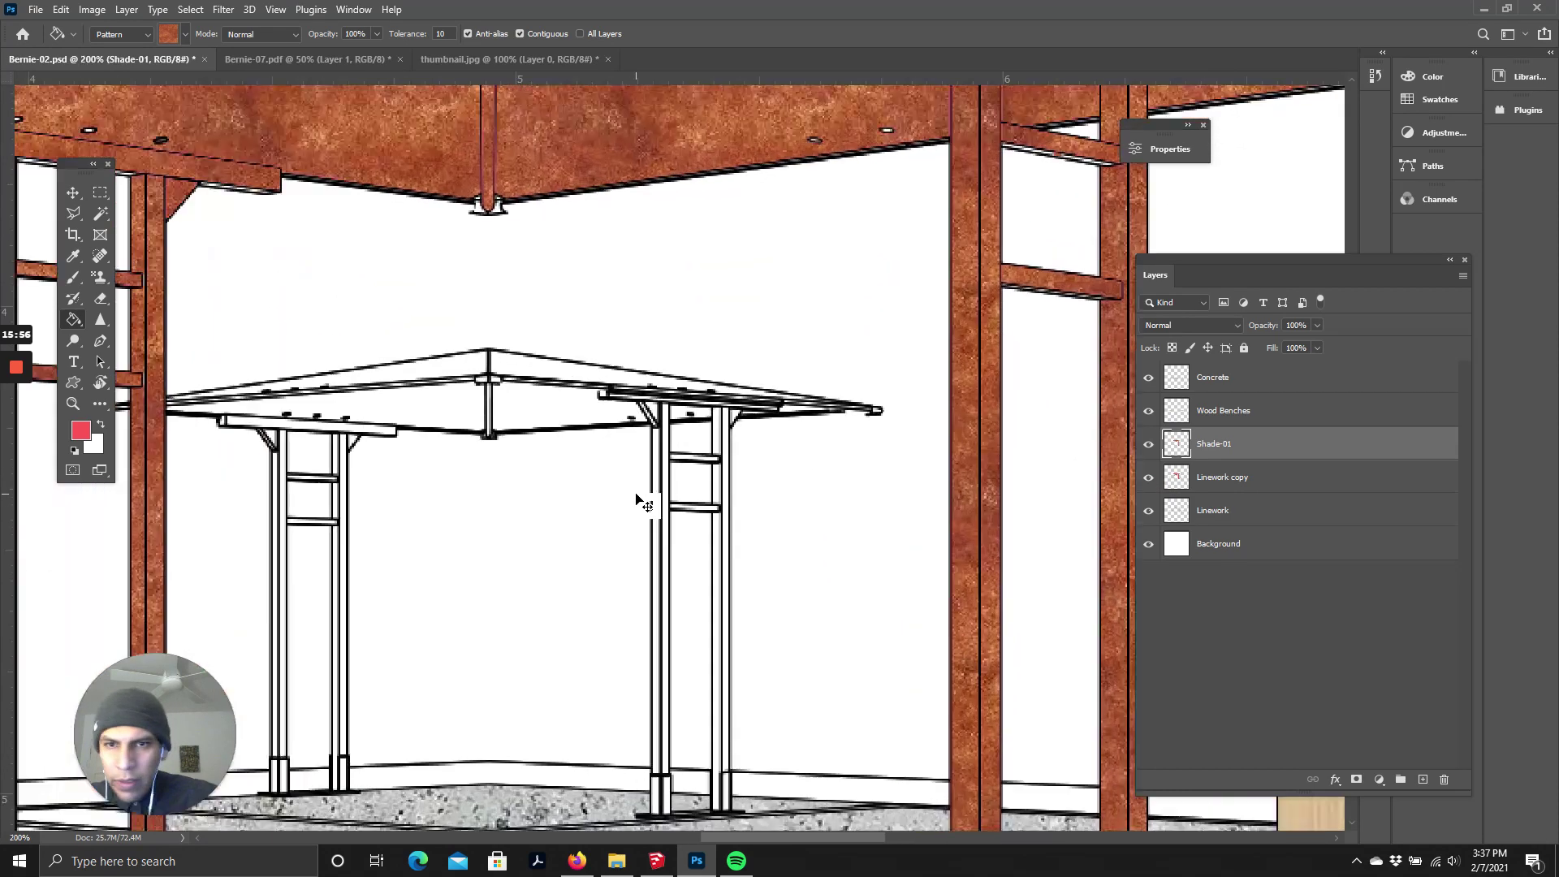
scroll(755, 530, down, 3)
drag(851, 835, 819, 840)
click(1204, 488)
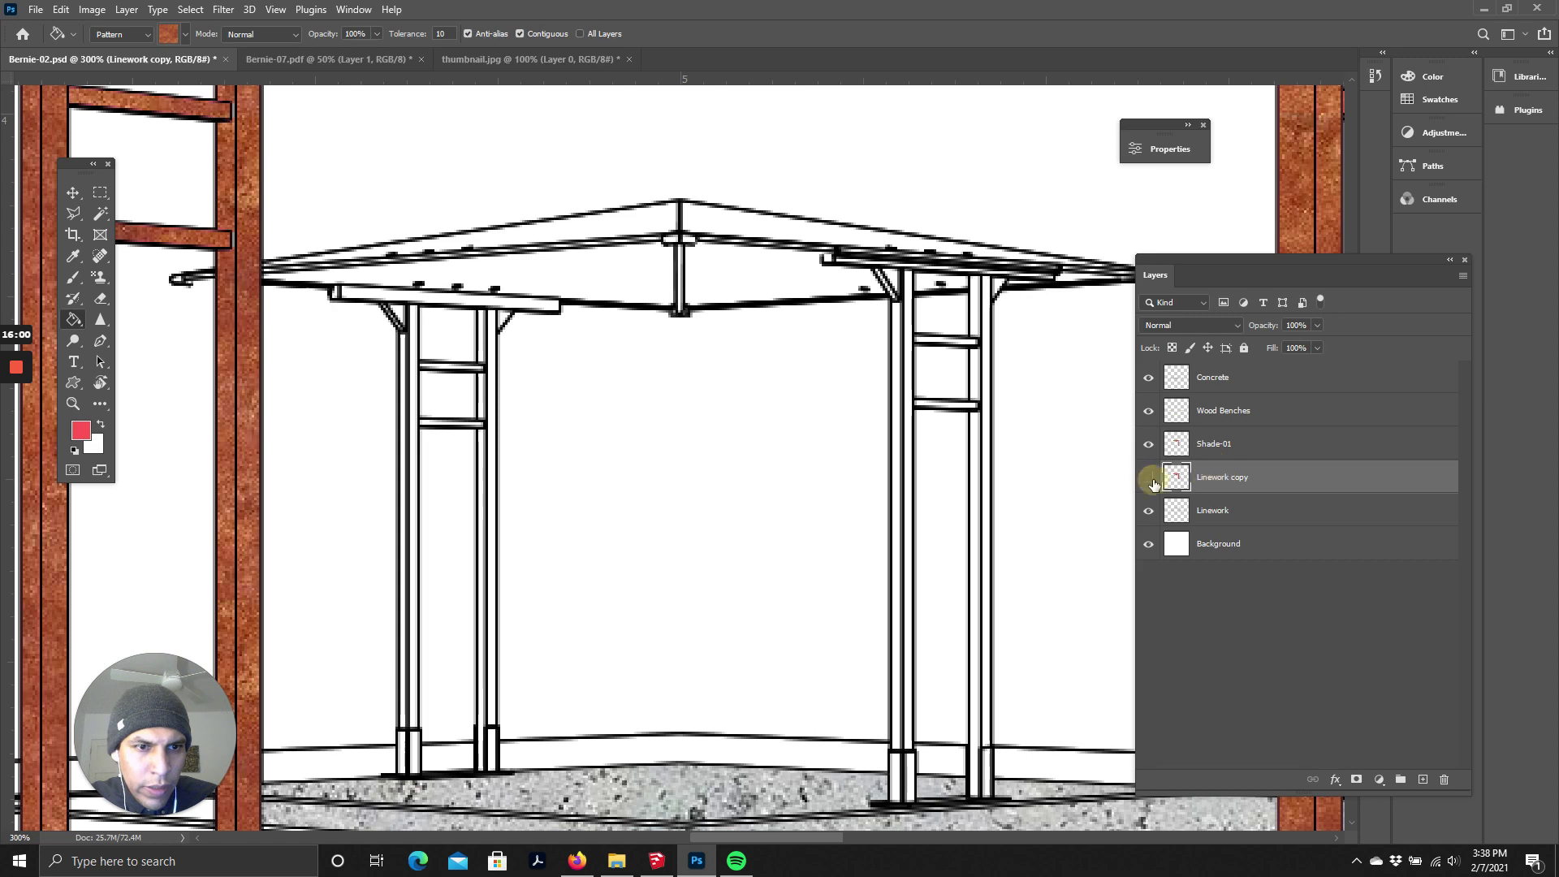
click(1149, 478)
click(1207, 517)
click(1148, 477)
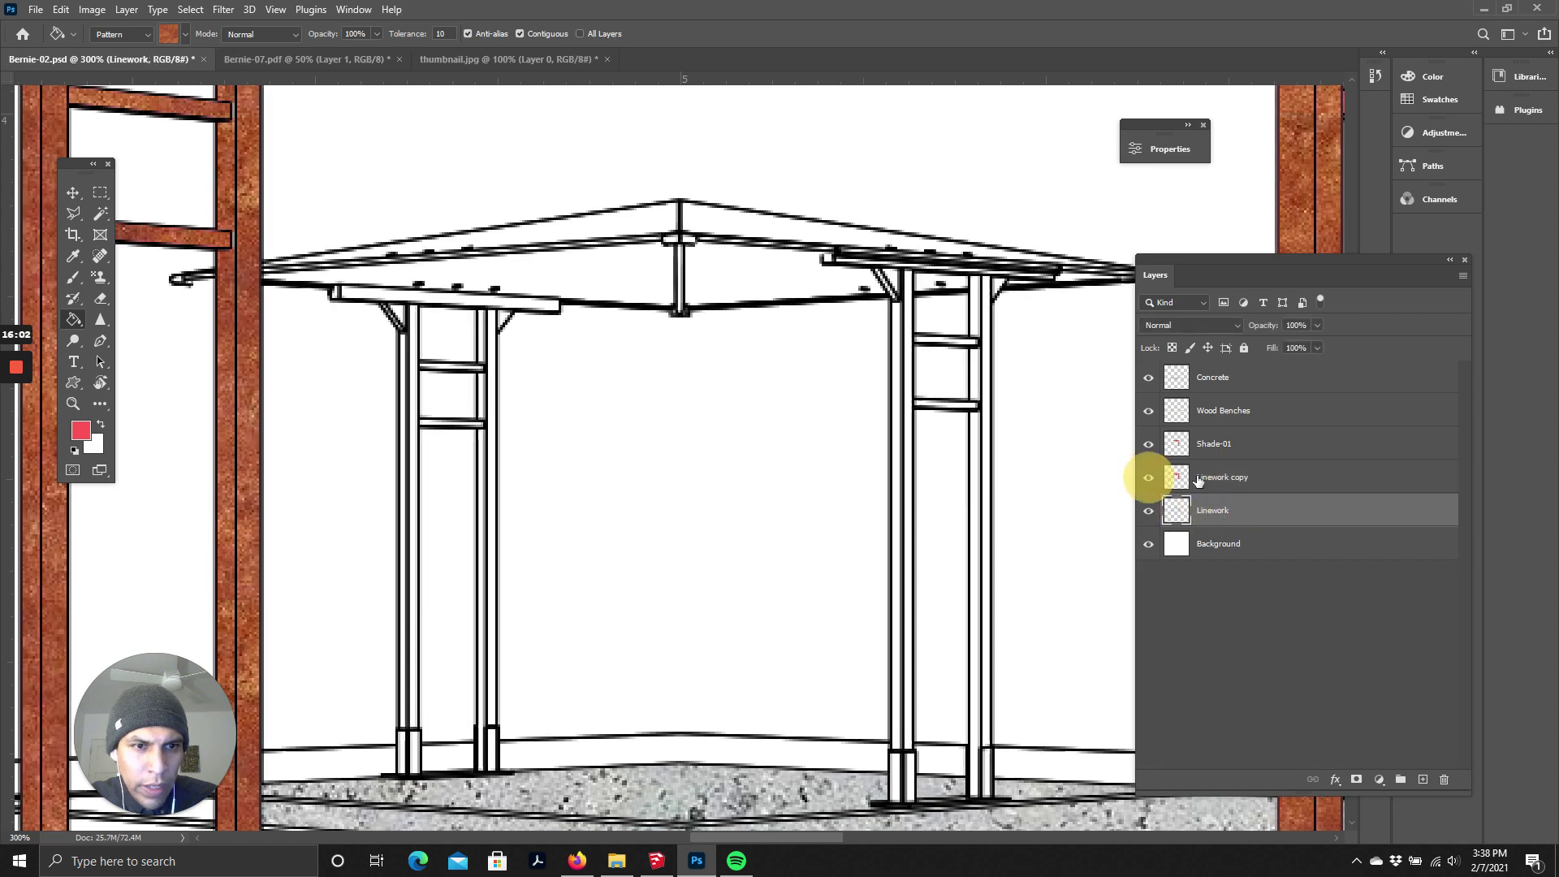
click(1148, 477)
- Duplicate the Linework layer as Linework copy 2
right_click(1217, 514)
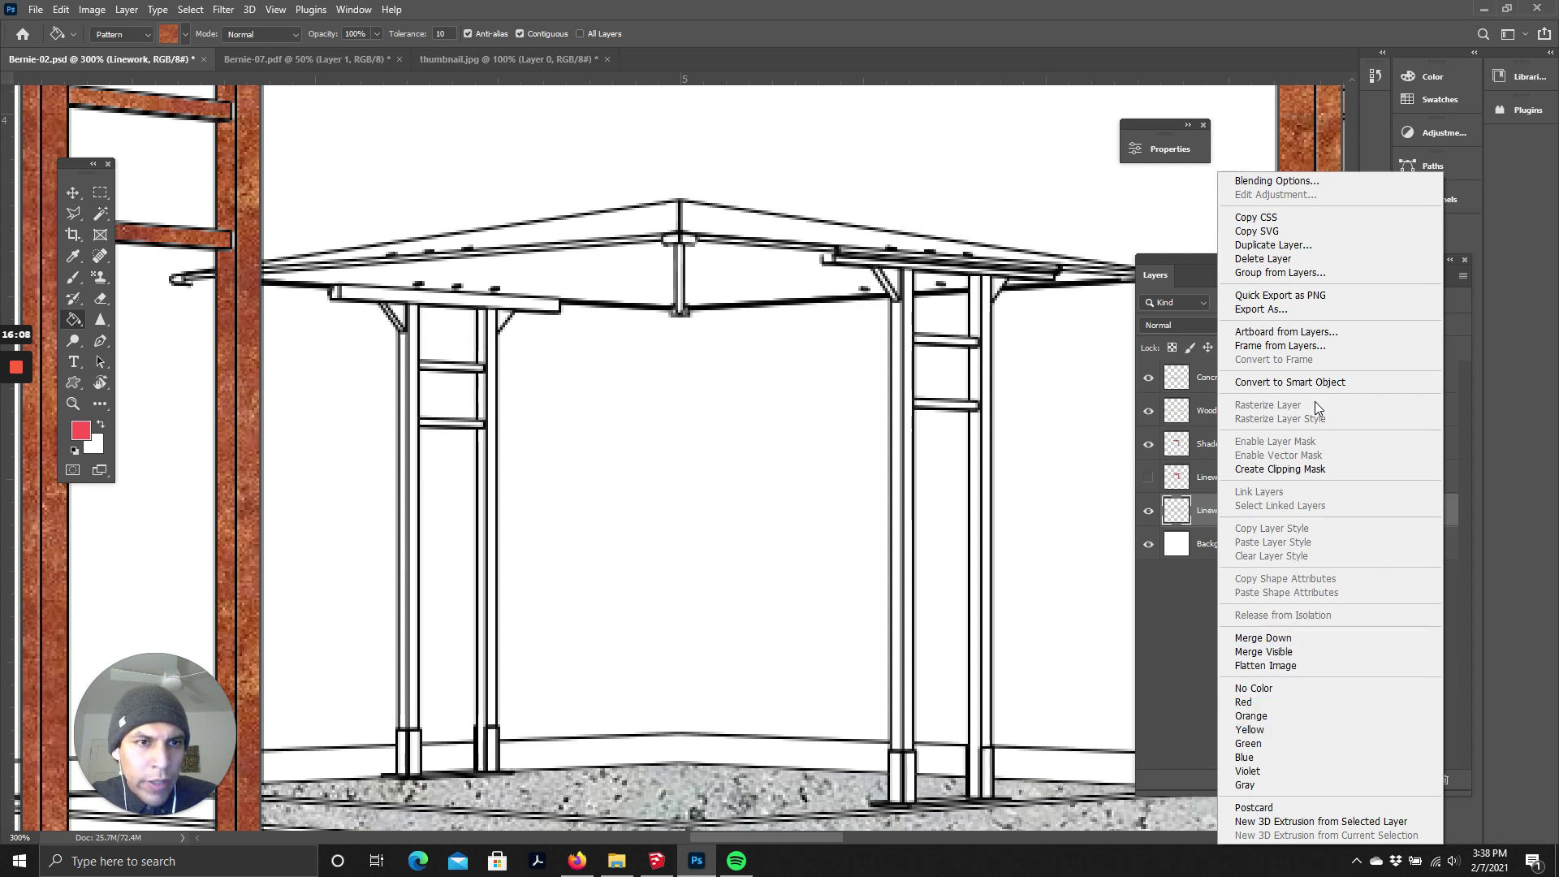
click(1274, 245)
click(913, 241)
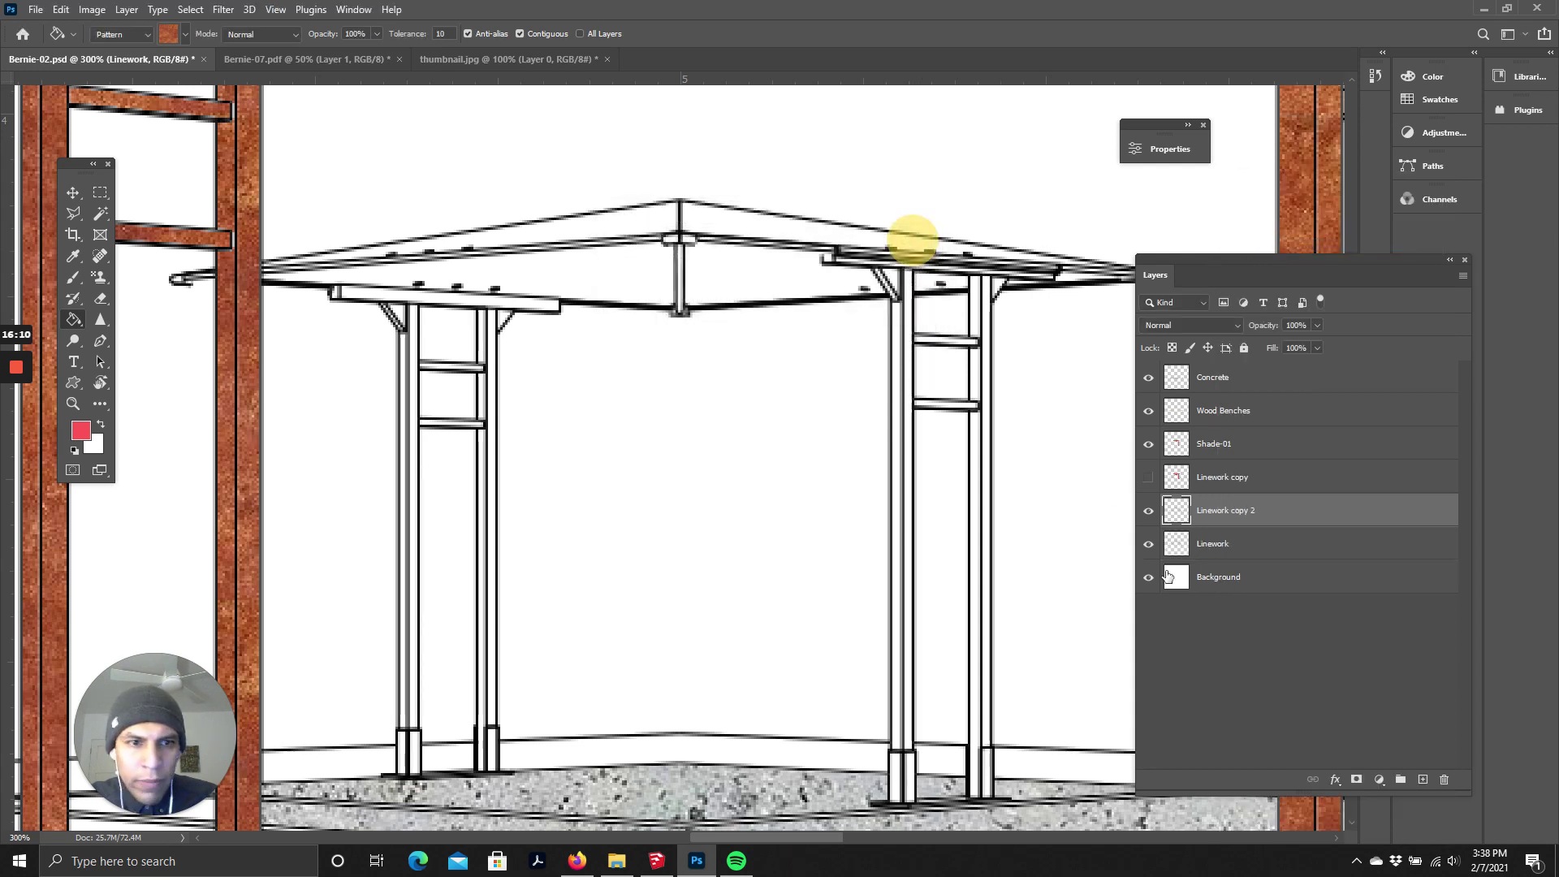
scroll(456, 446, down, 3)
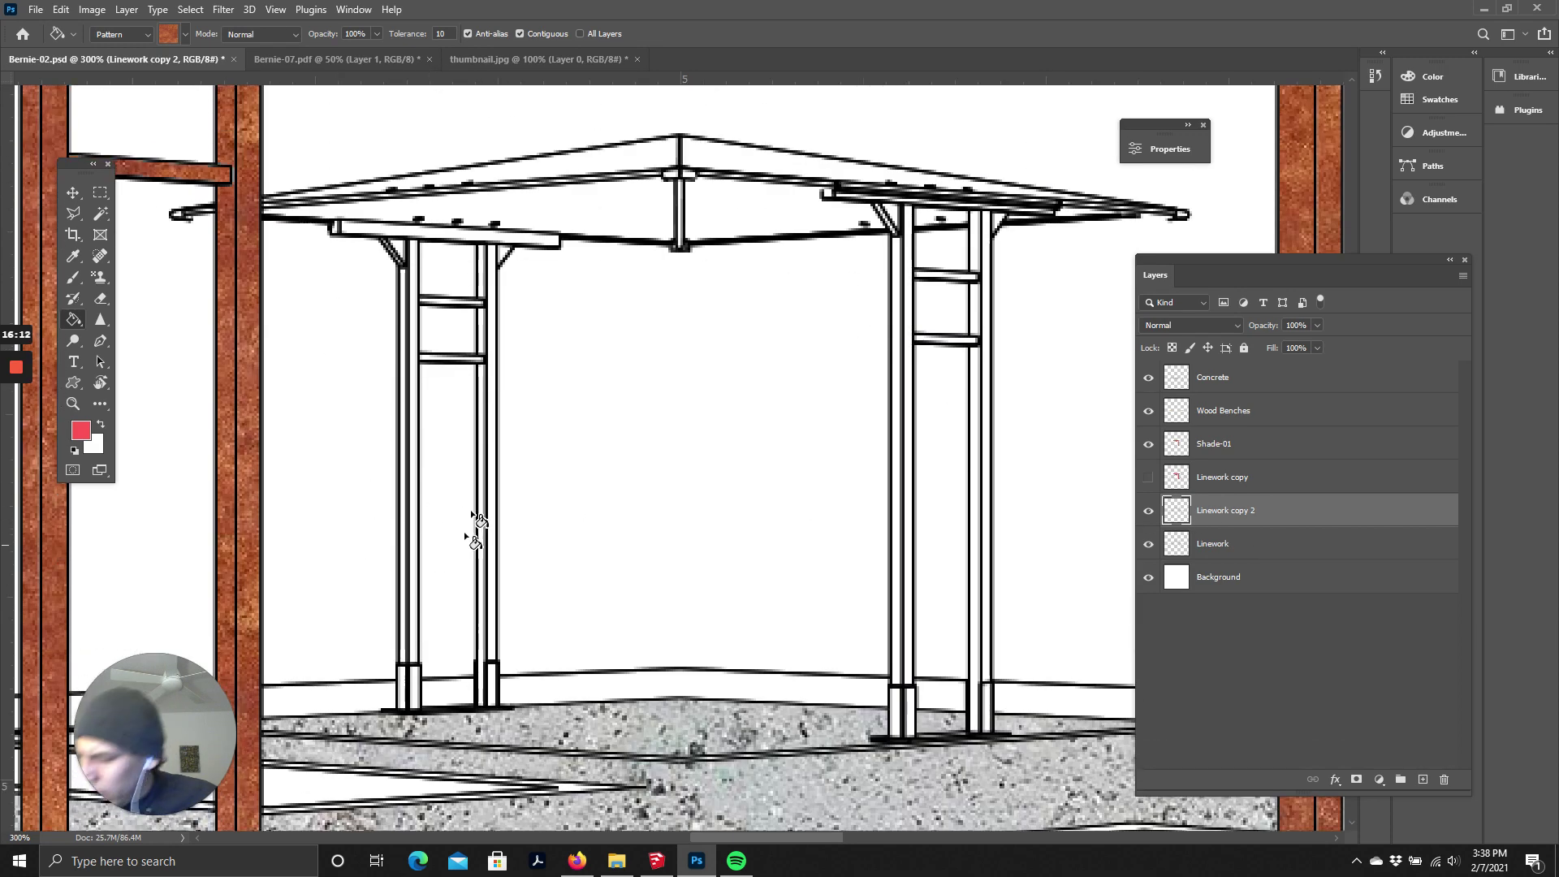
- Try pattern fills on three rear roof faces, then undo them
click(635, 206)
click(651, 151)
click(726, 158)
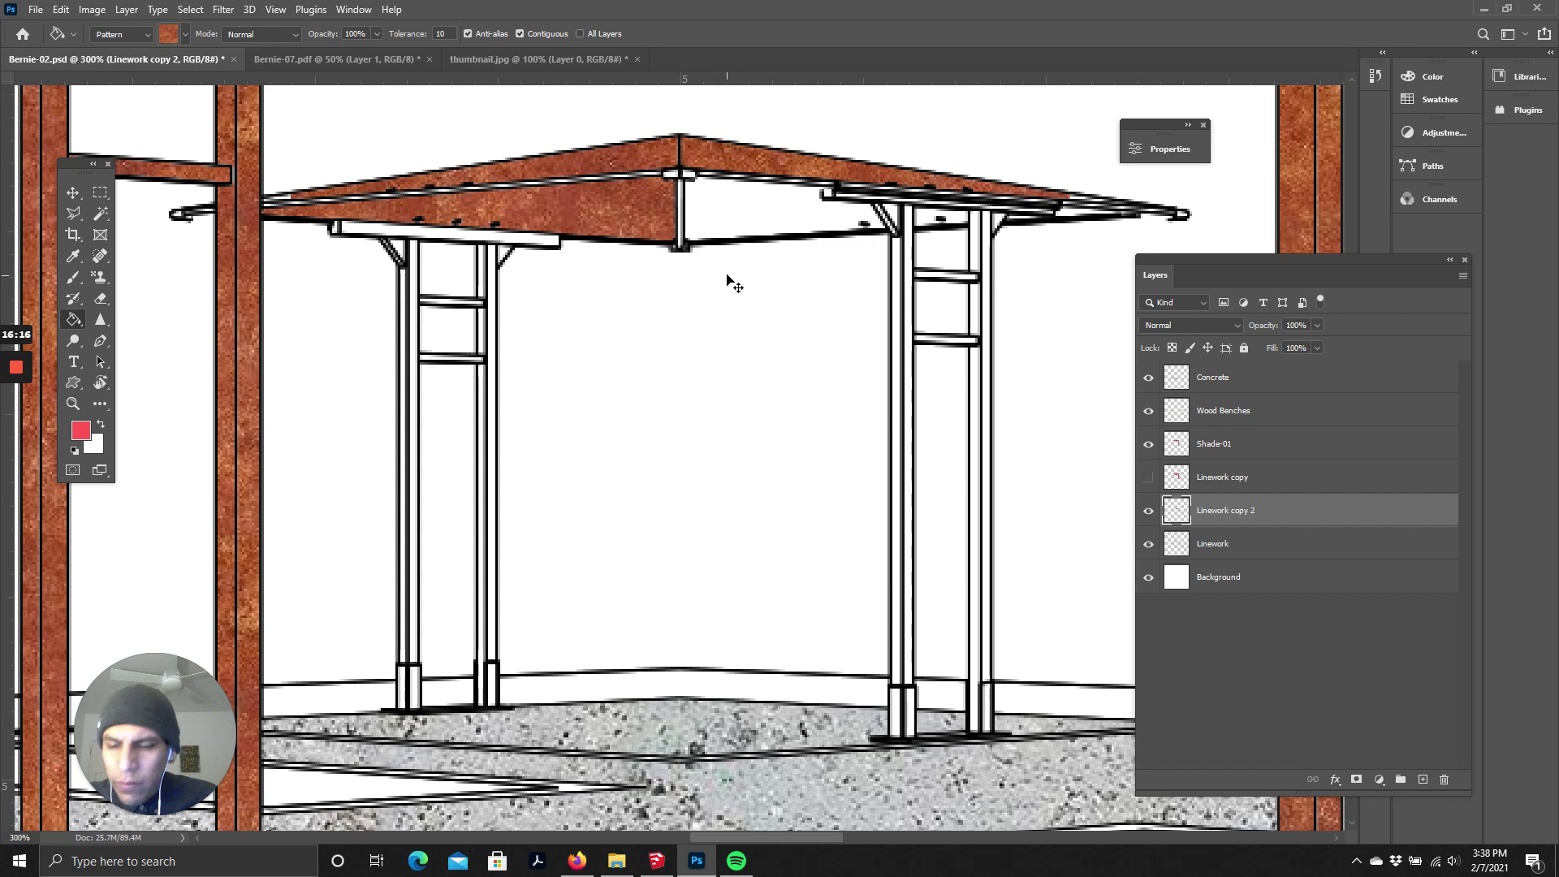
key(ctrl+z)
key(ctrl+z)
key(ctrl+z)
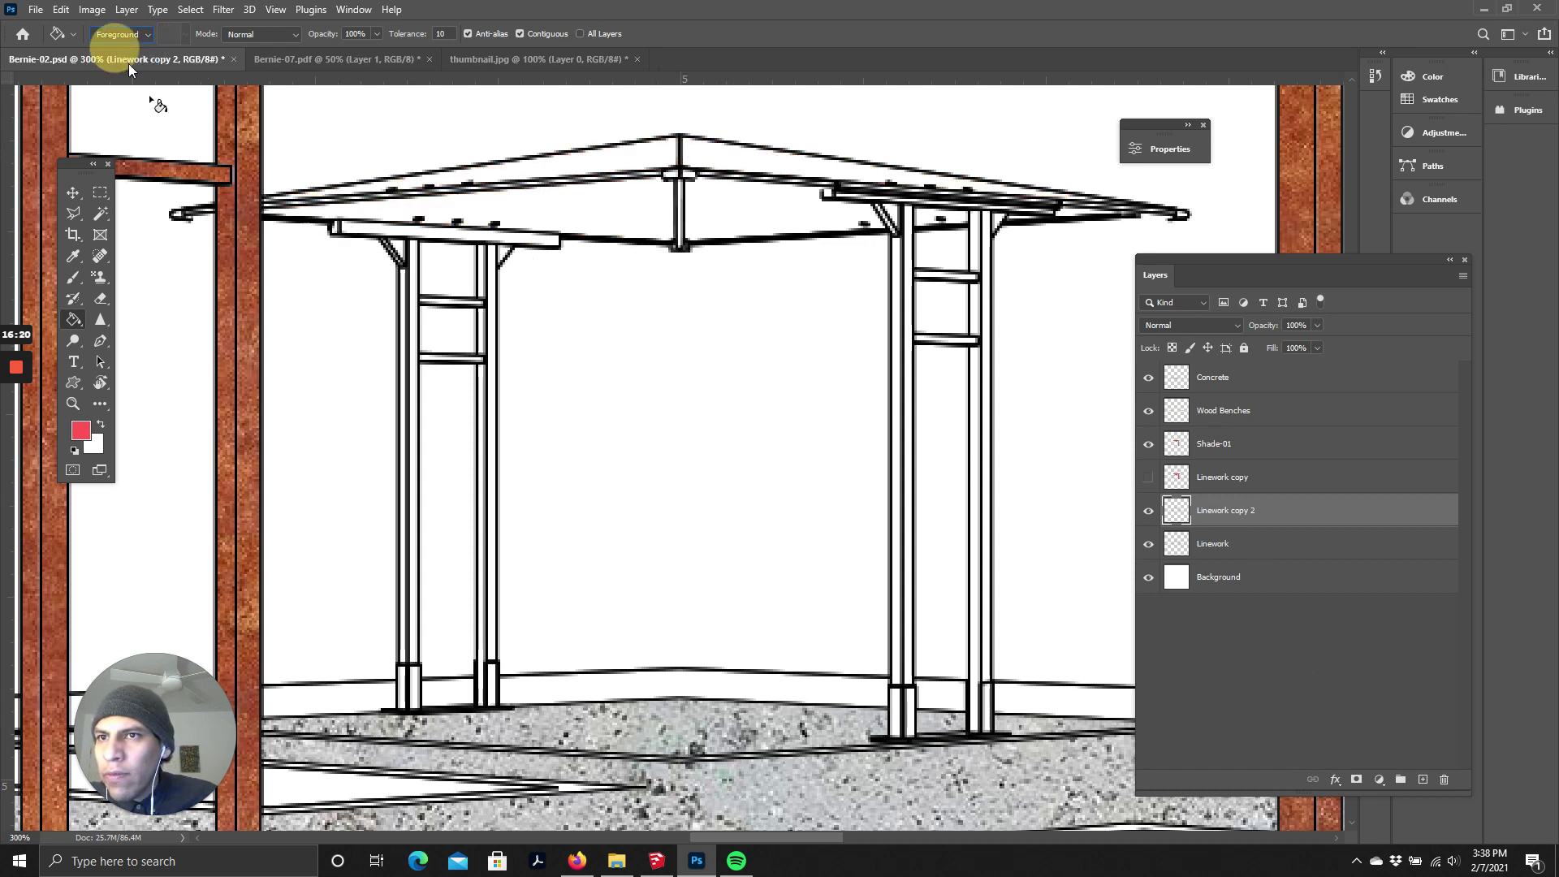
- Set a pink-red foreground colour and fill the four rear roof faces with it
click(81, 430)
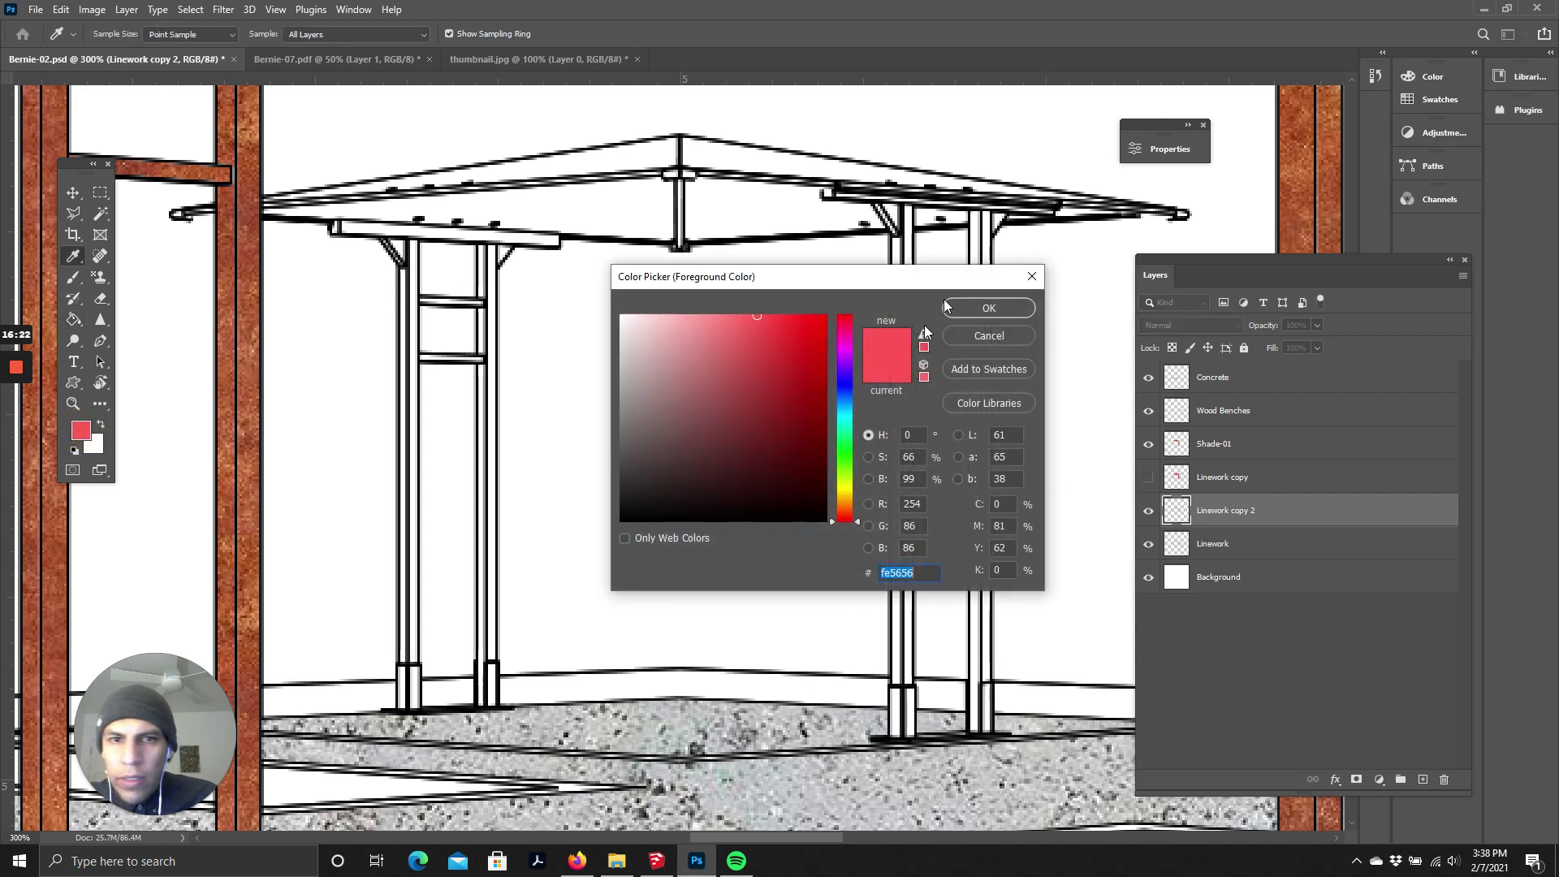
click(955, 311)
click(738, 218)
click(634, 213)
click(643, 154)
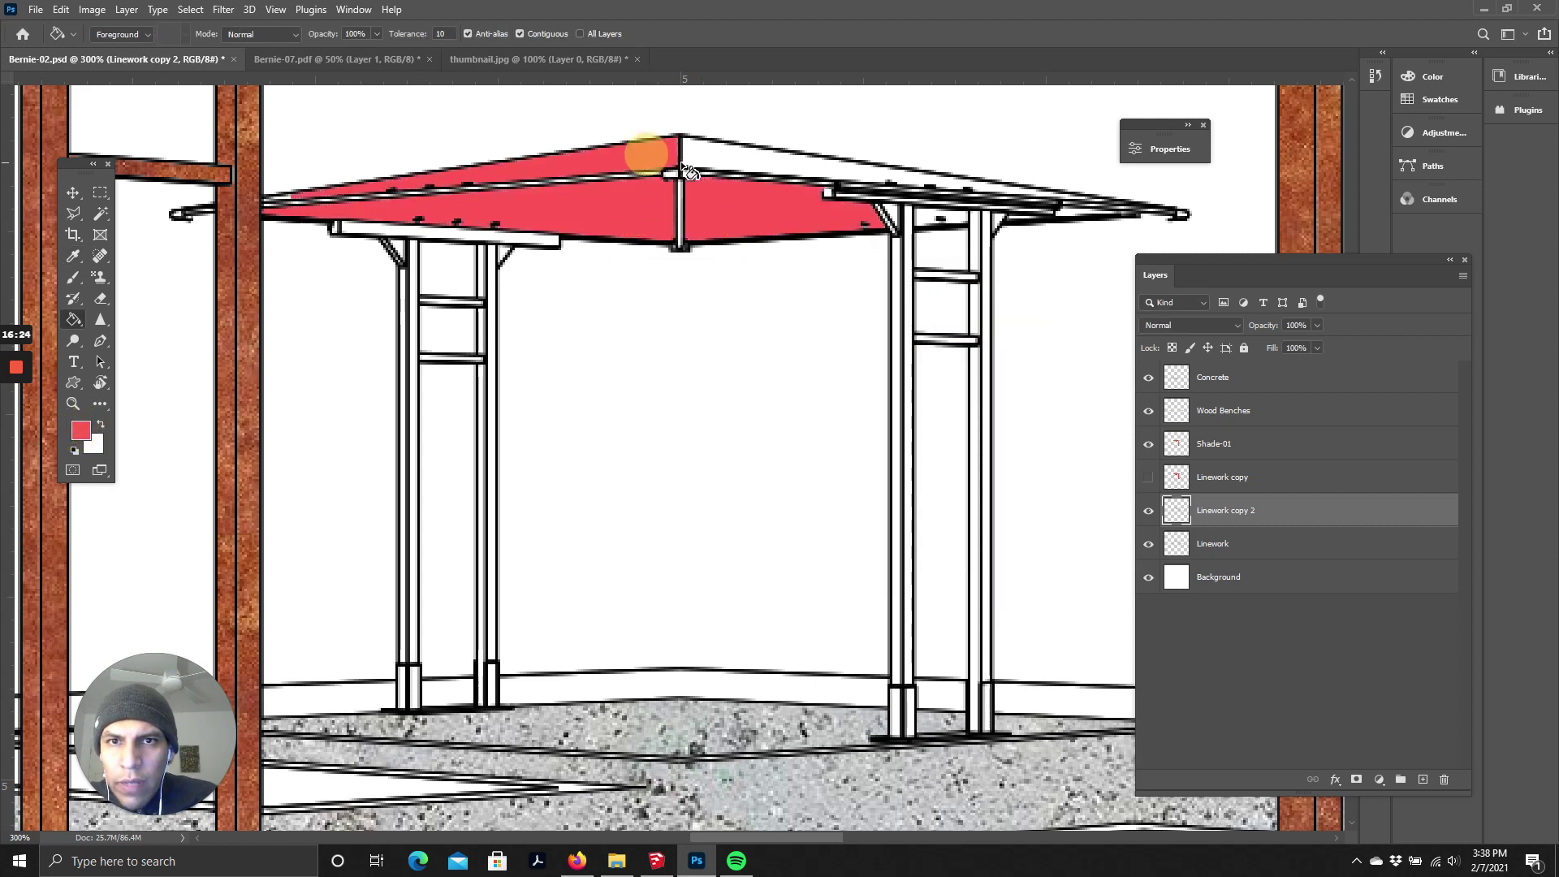
click(729, 162)
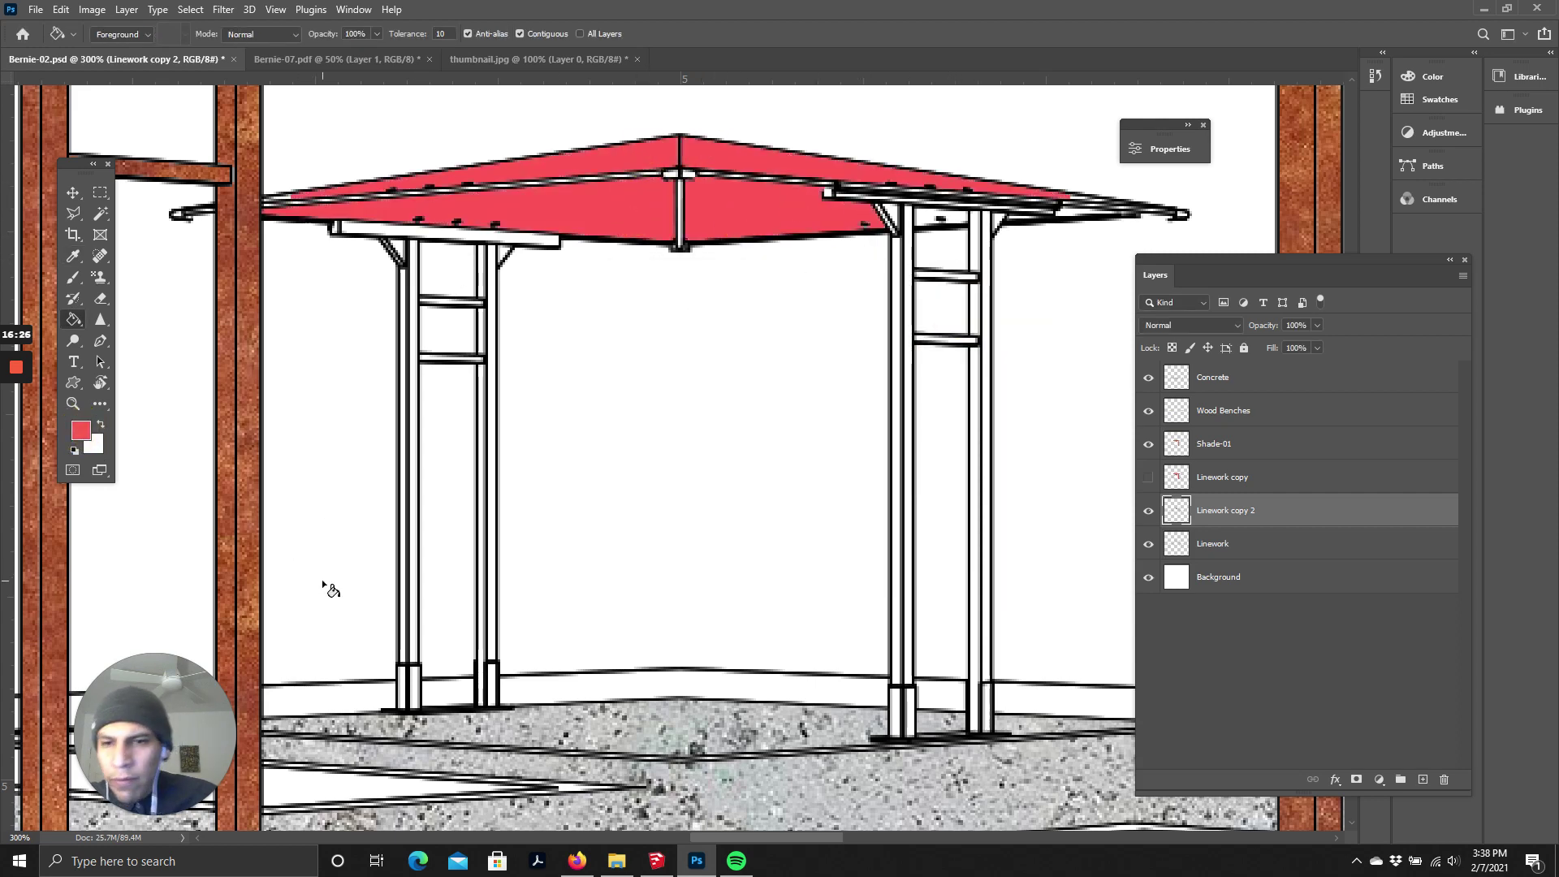
- Zoom in and fill the beam under the roof, undoing notch fills that flood the linework
key(ctrl+plus)
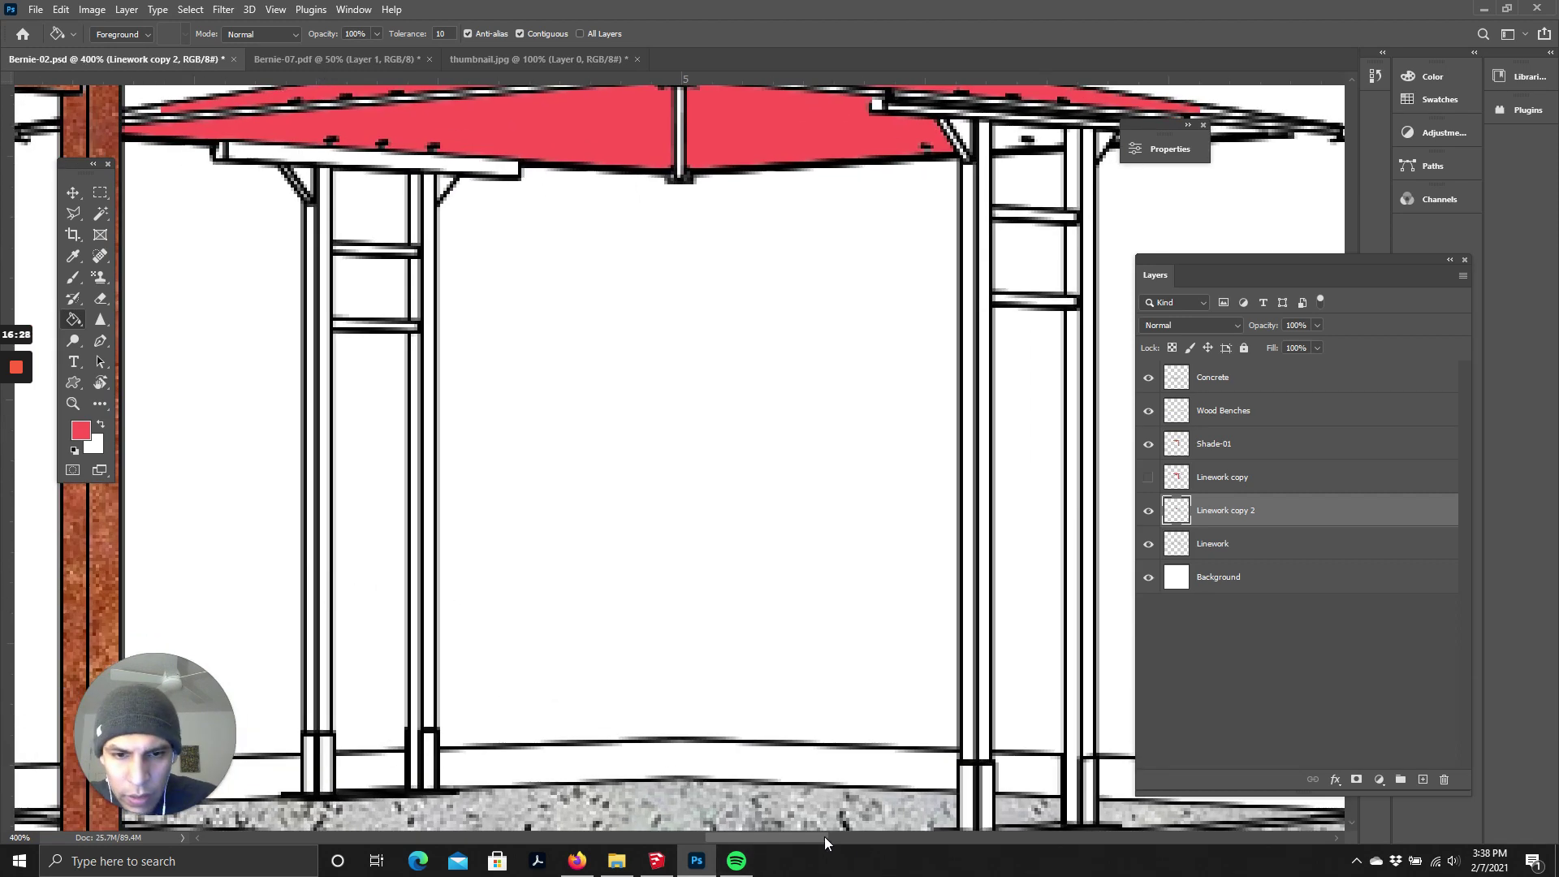
scroll(748, 720, left, 3)
scroll(567, 366, up, 4)
click(482, 319)
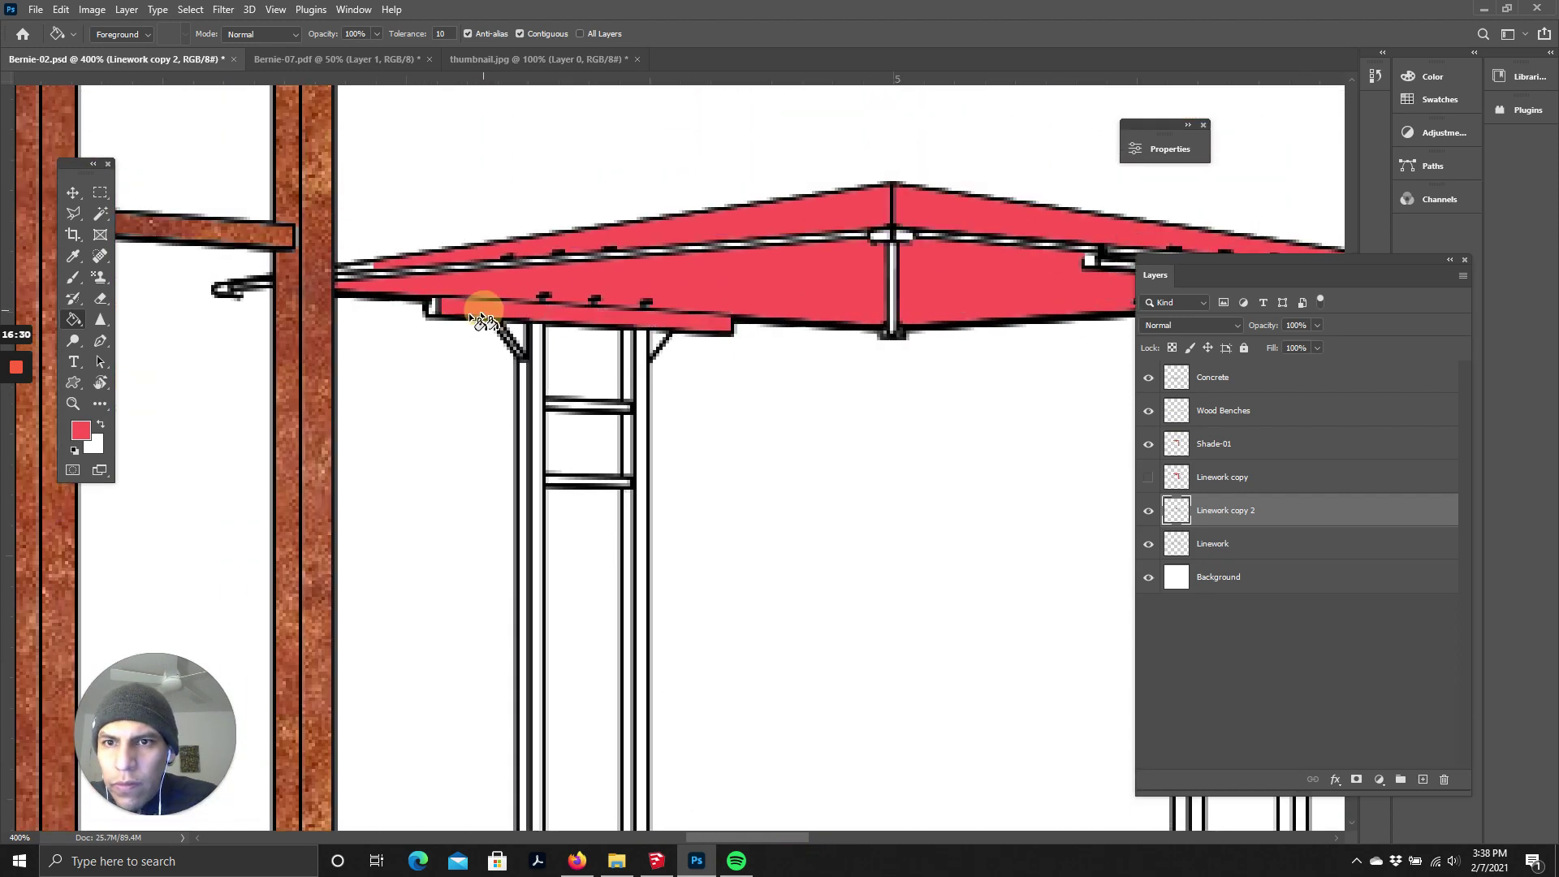
click(435, 311)
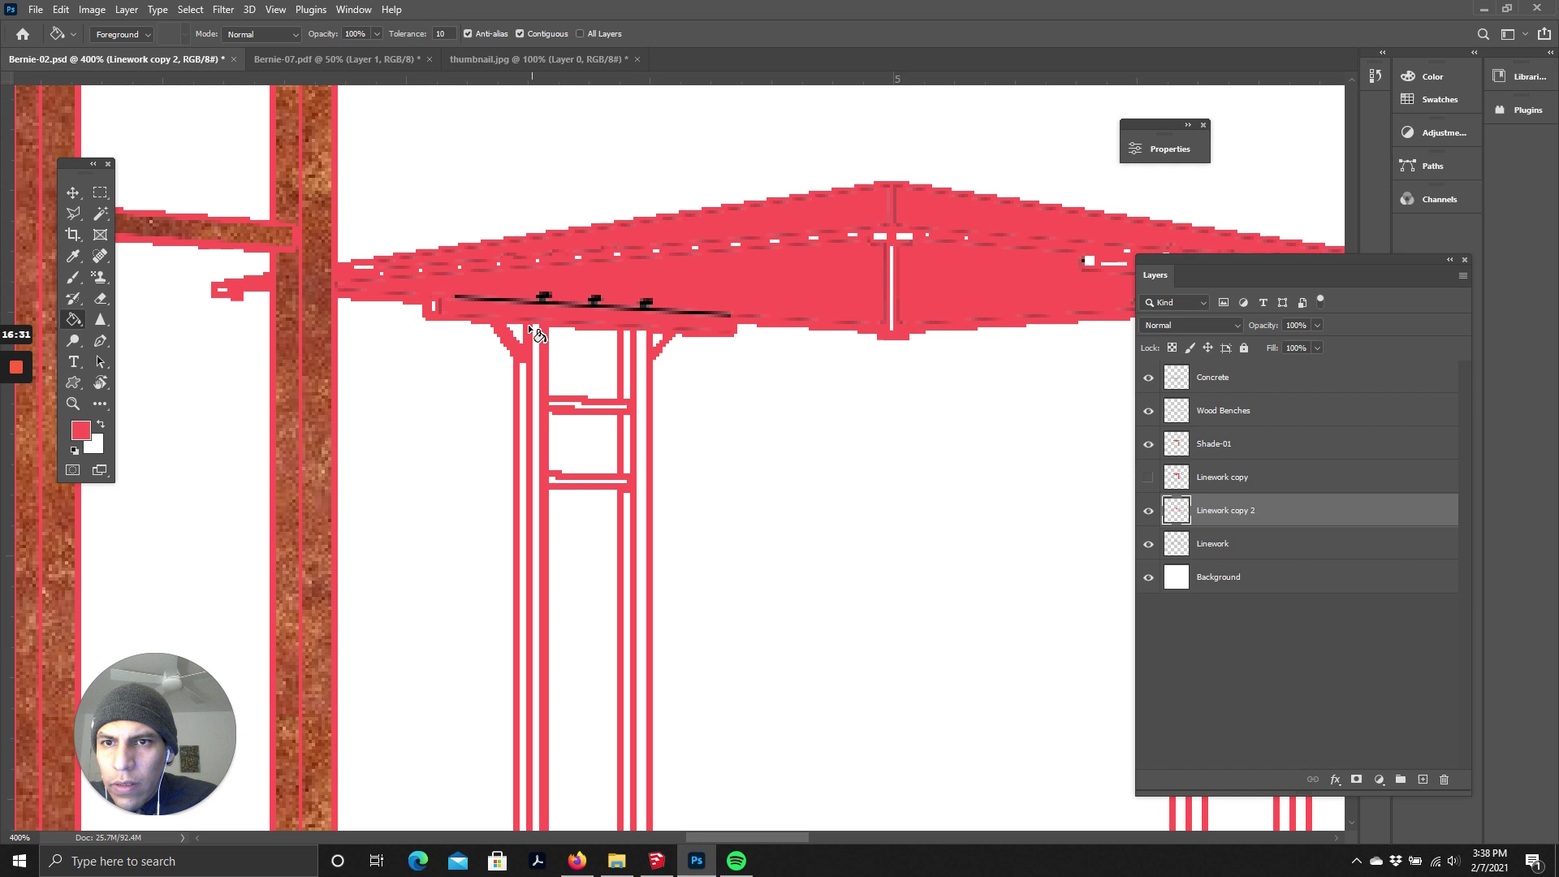
key(ctrl+z)
click(436, 315)
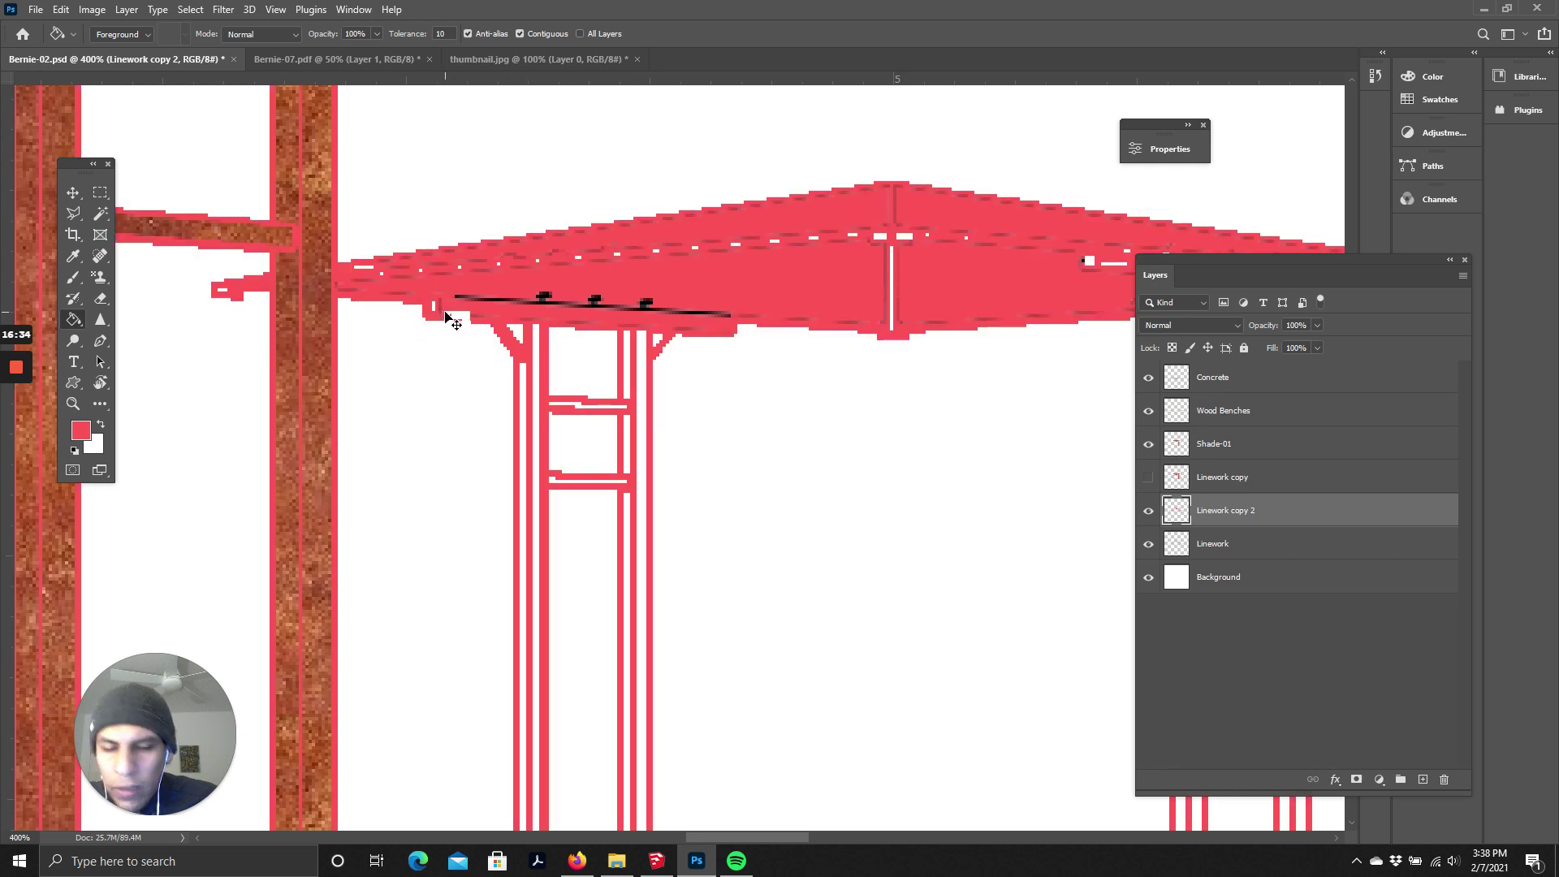
key(ctrl+z)
- Fill the left and right post strips and lower crossbar pink, undoing spilled fills
key(ctrl+plus)
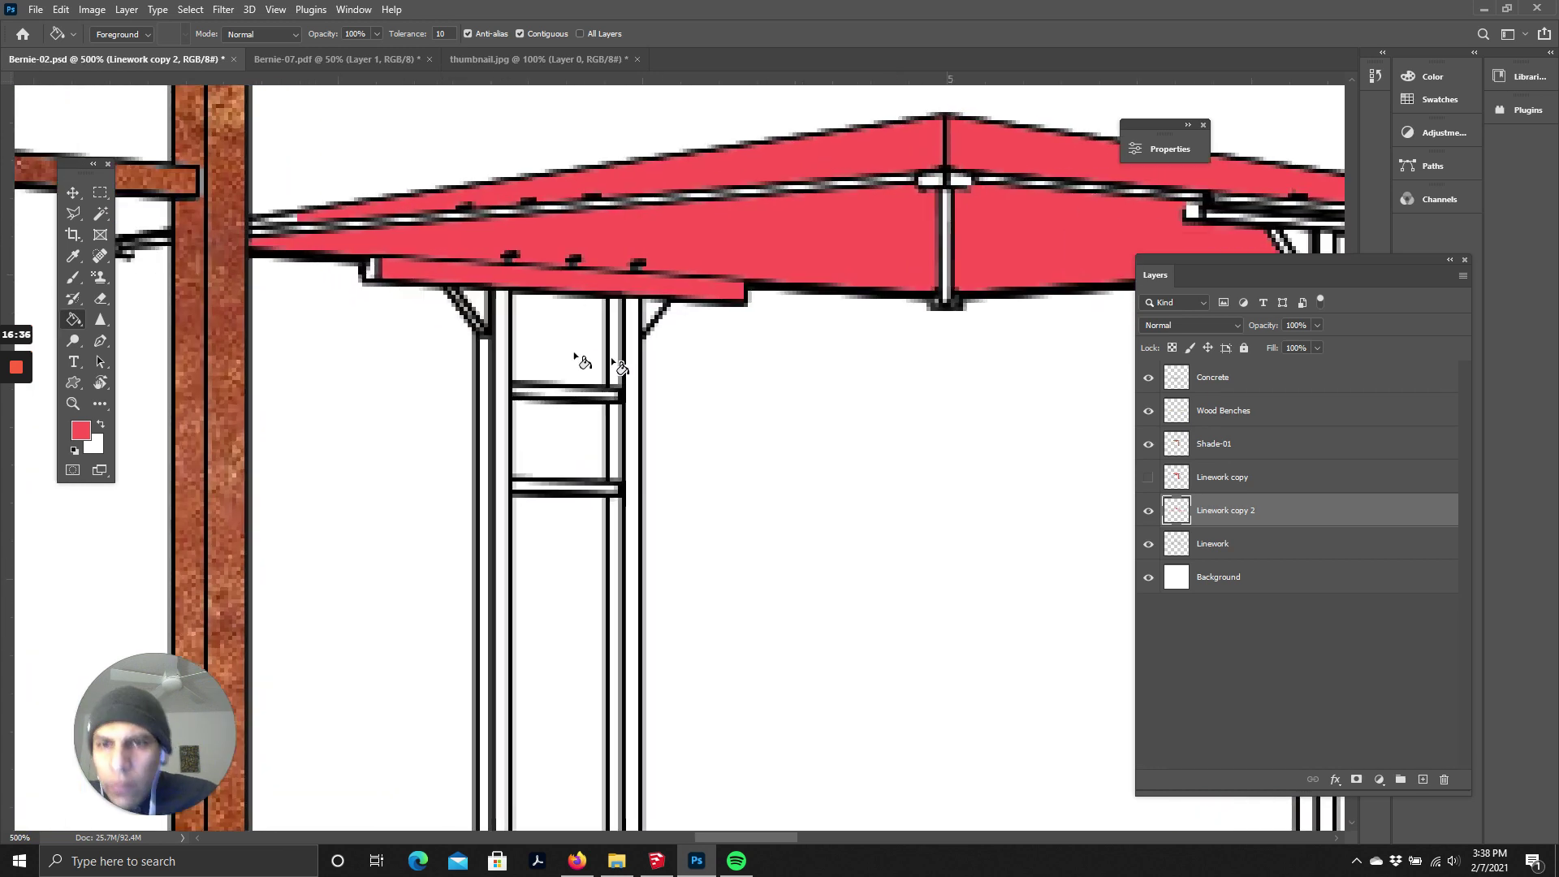
key(ctrl+plus)
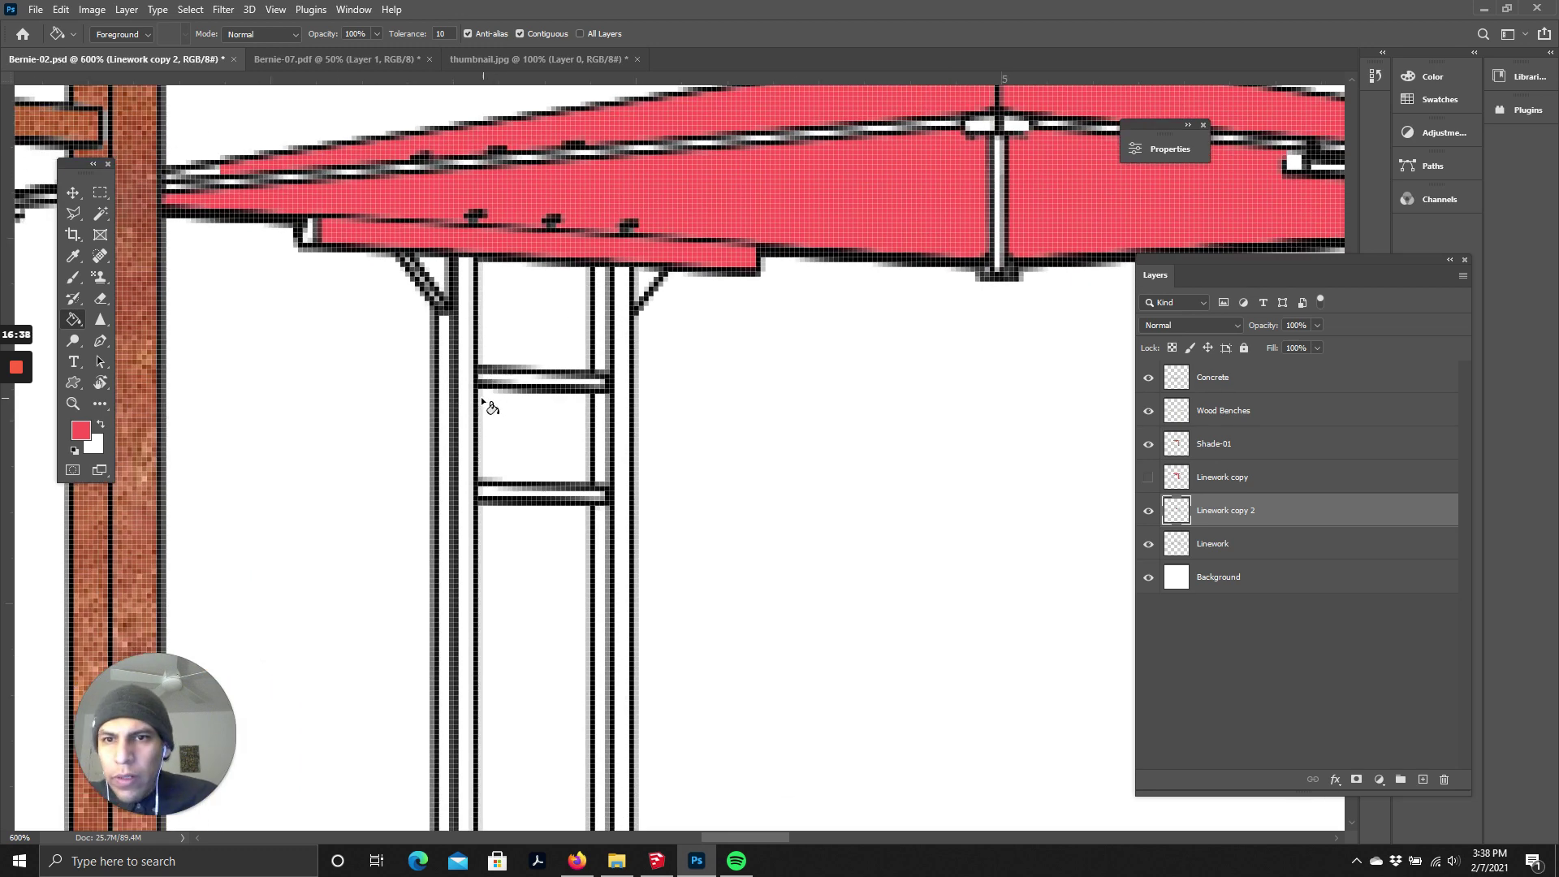
click(470, 397)
key(ctrl+z)
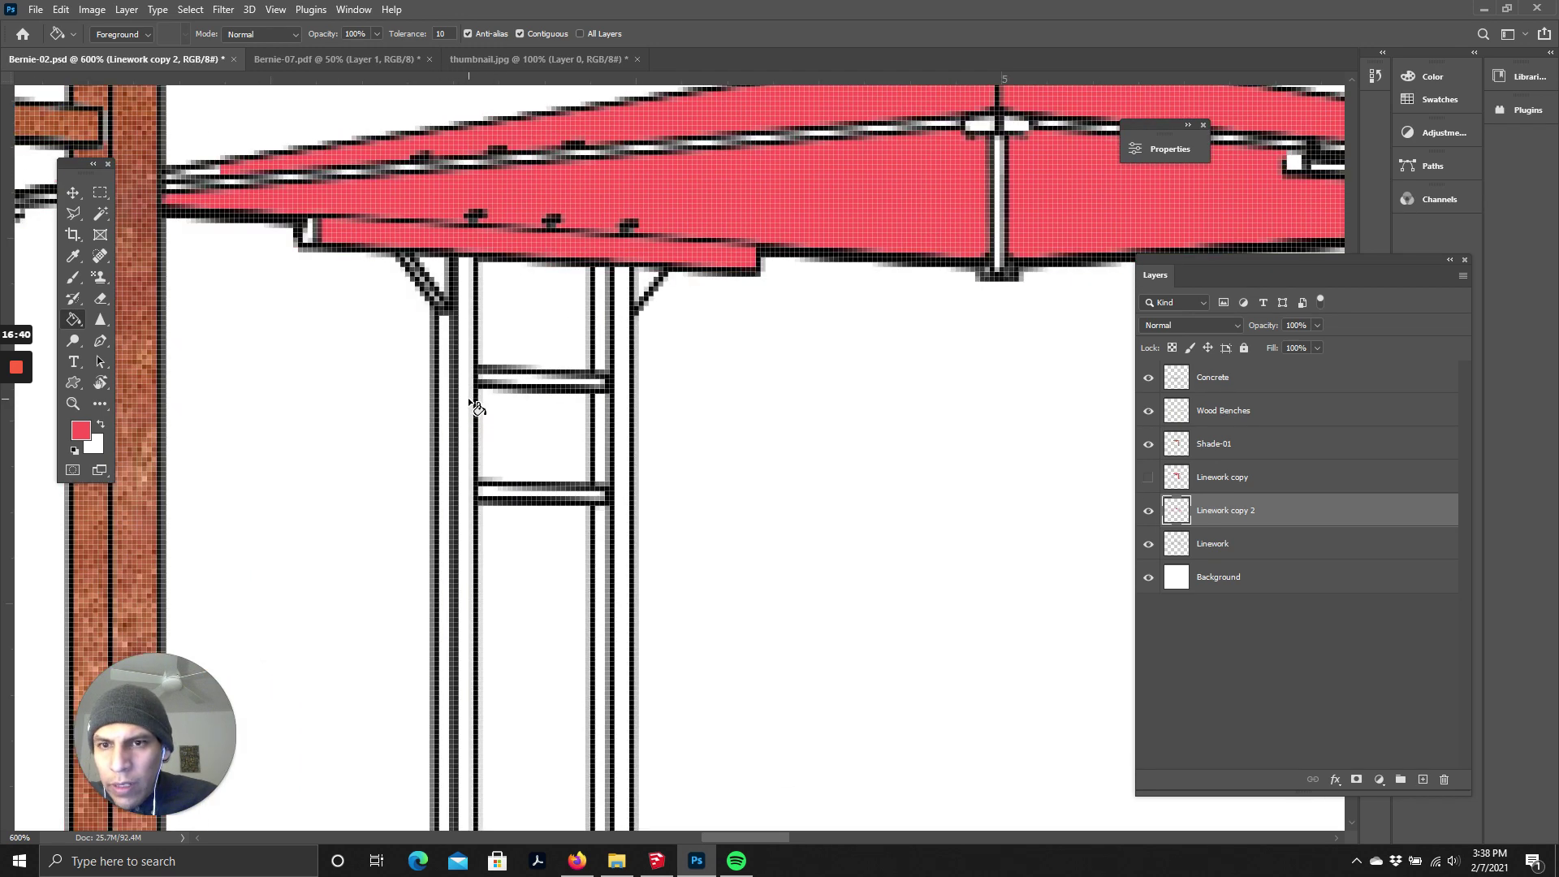
click(461, 411)
click(443, 408)
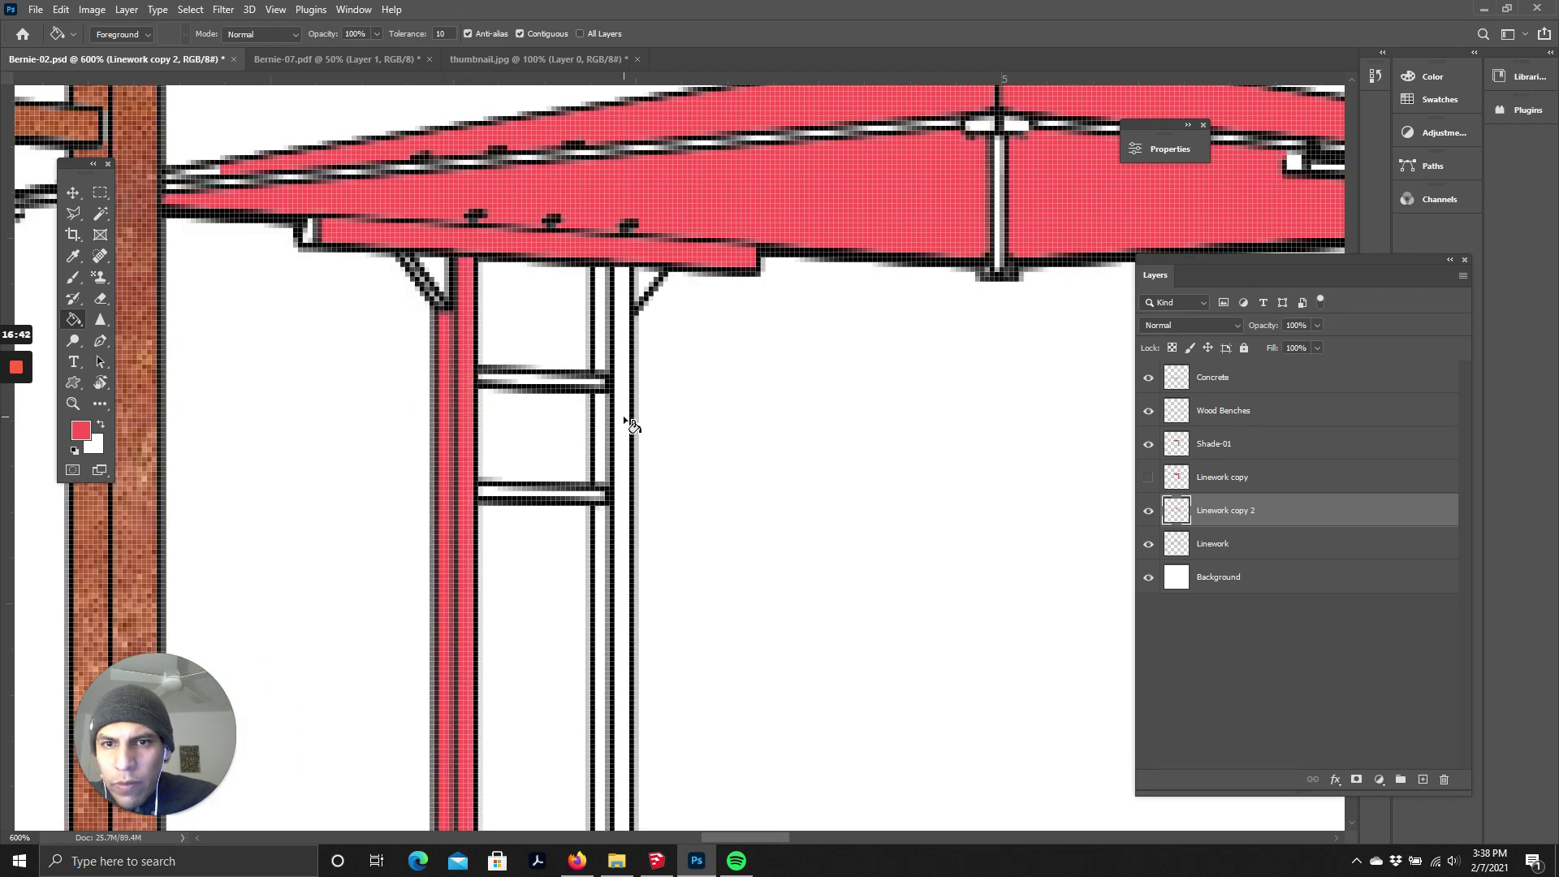
click(627, 416)
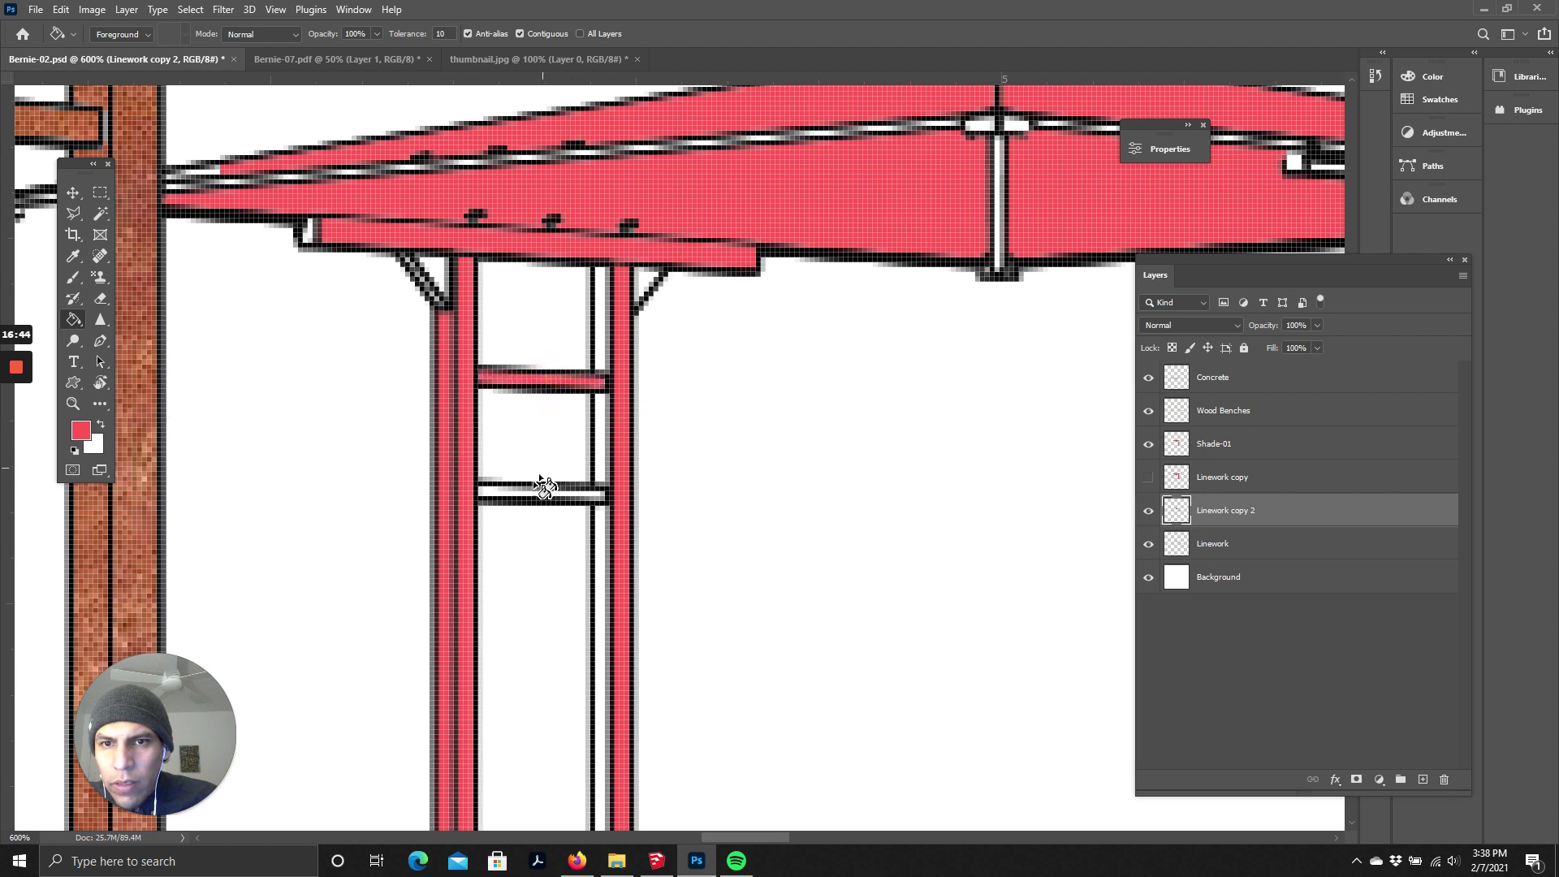
click(536, 501)
click(601, 539)
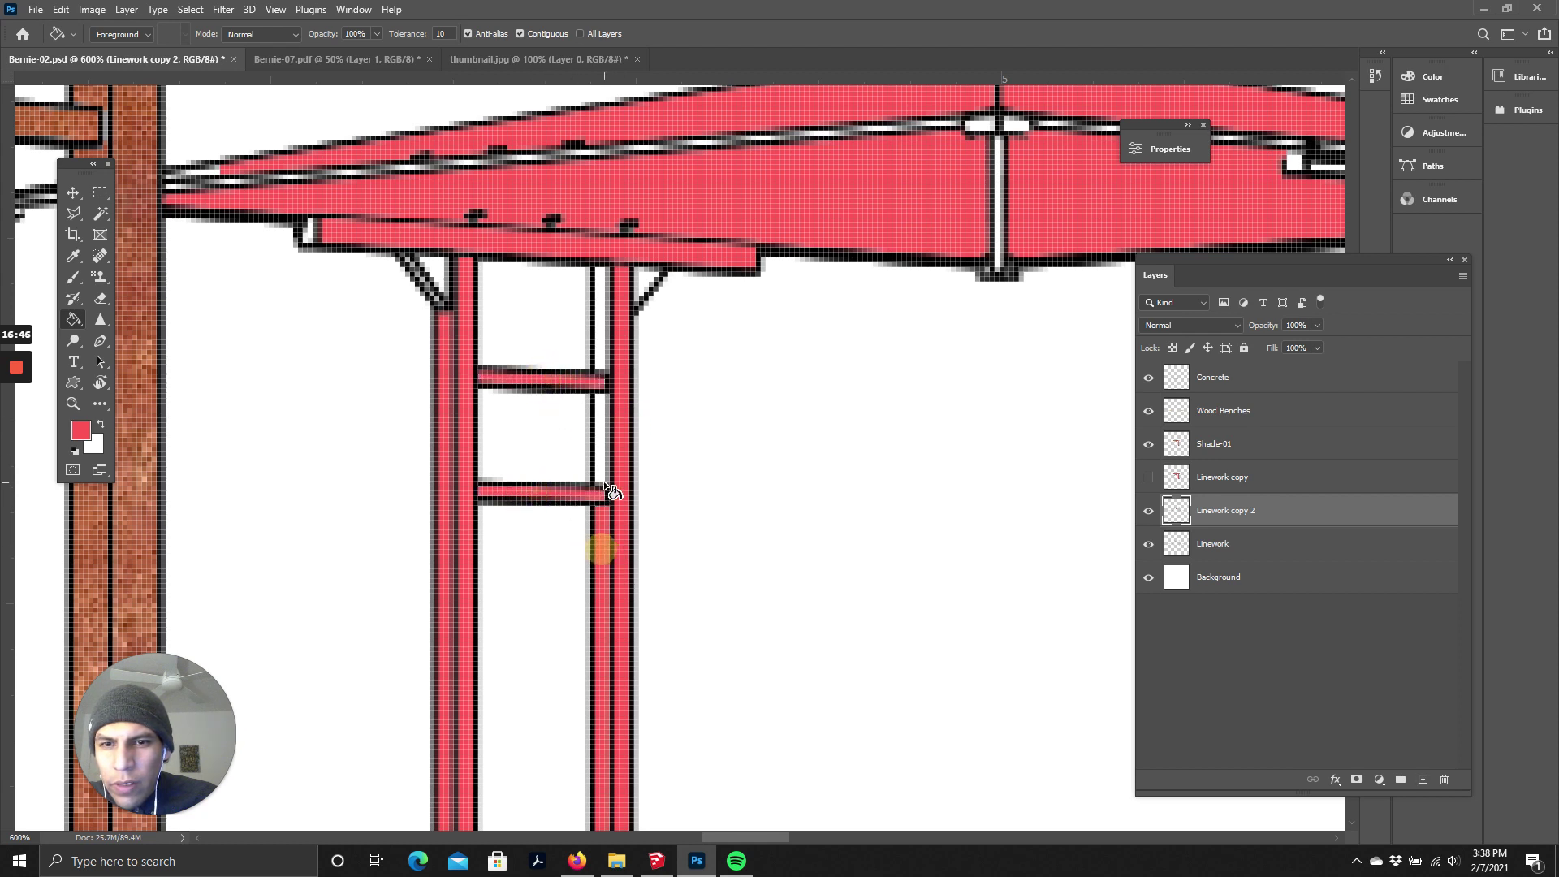
click(608, 321)
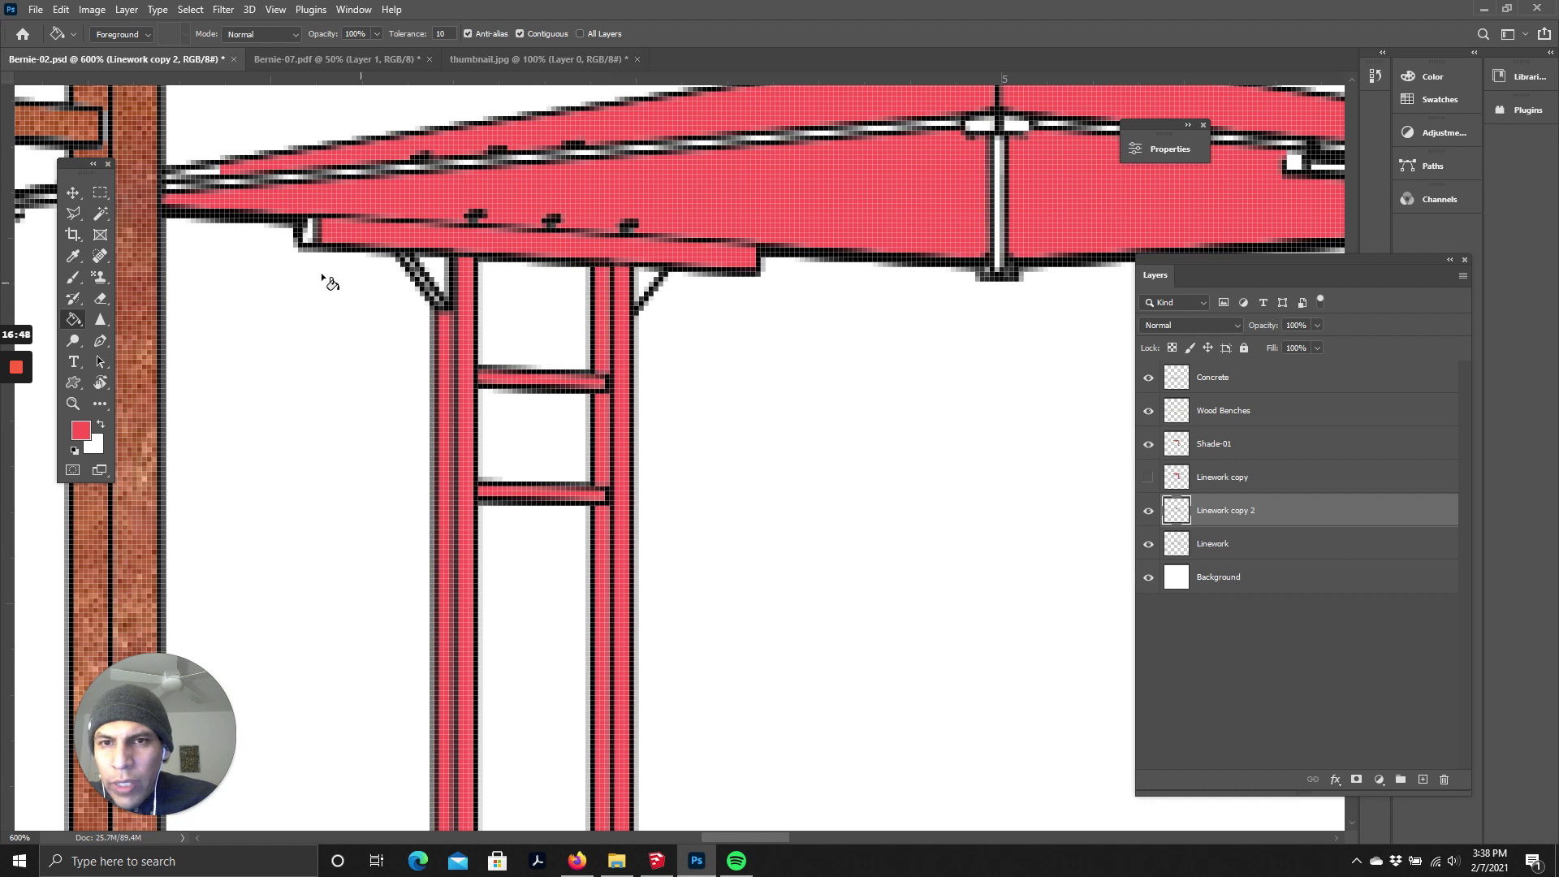
click(309, 237)
key(ctrl+z)
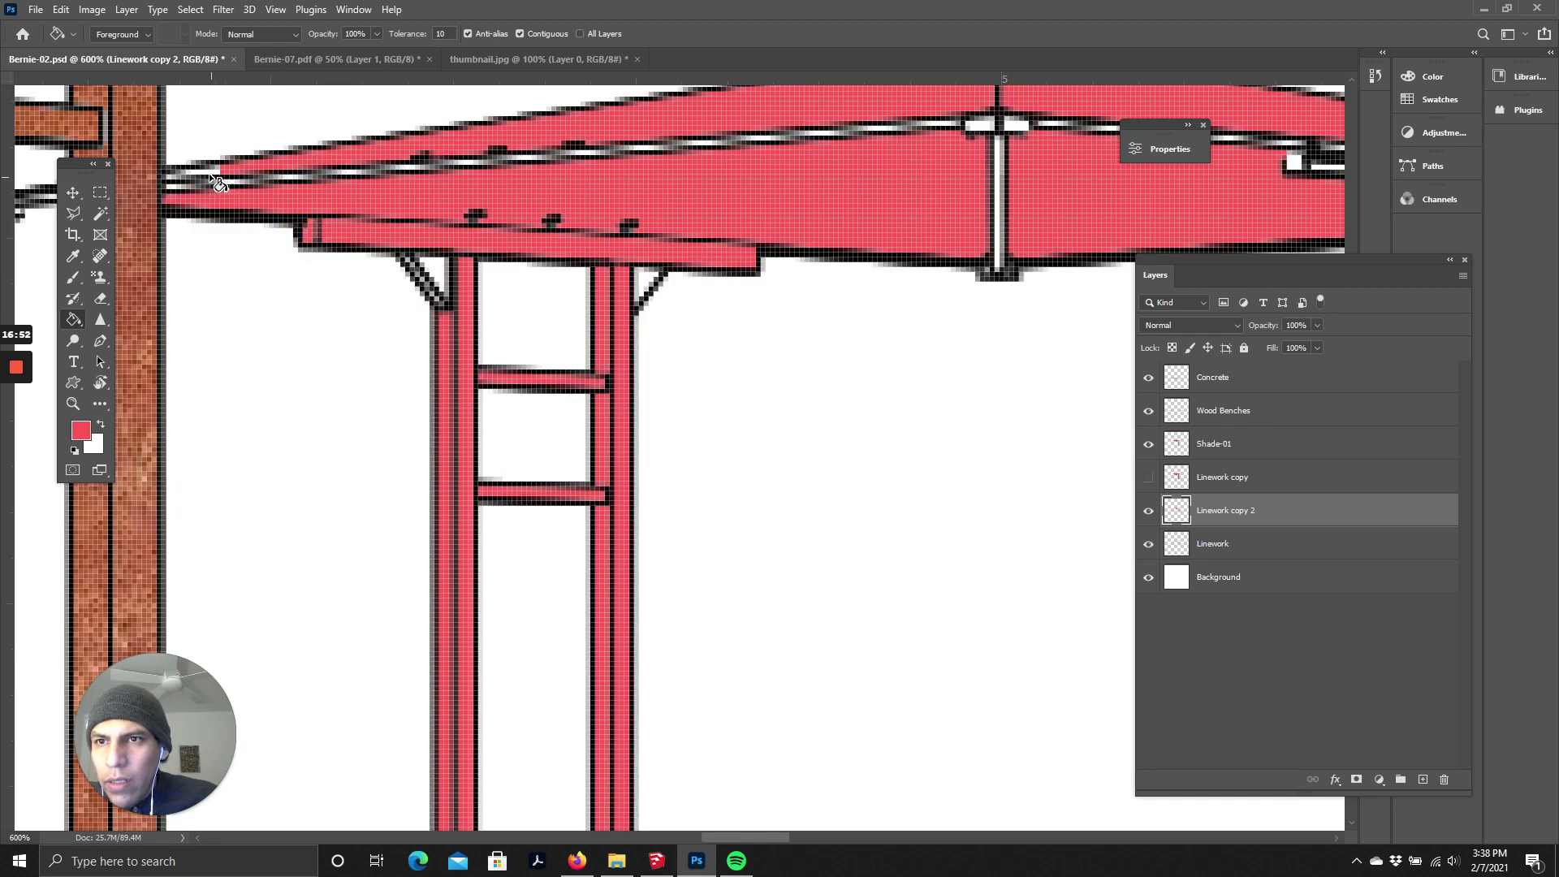
- Fill the roof post, top beam, second and far-right post strips, and side beam pink
click(984, 126)
click(1020, 127)
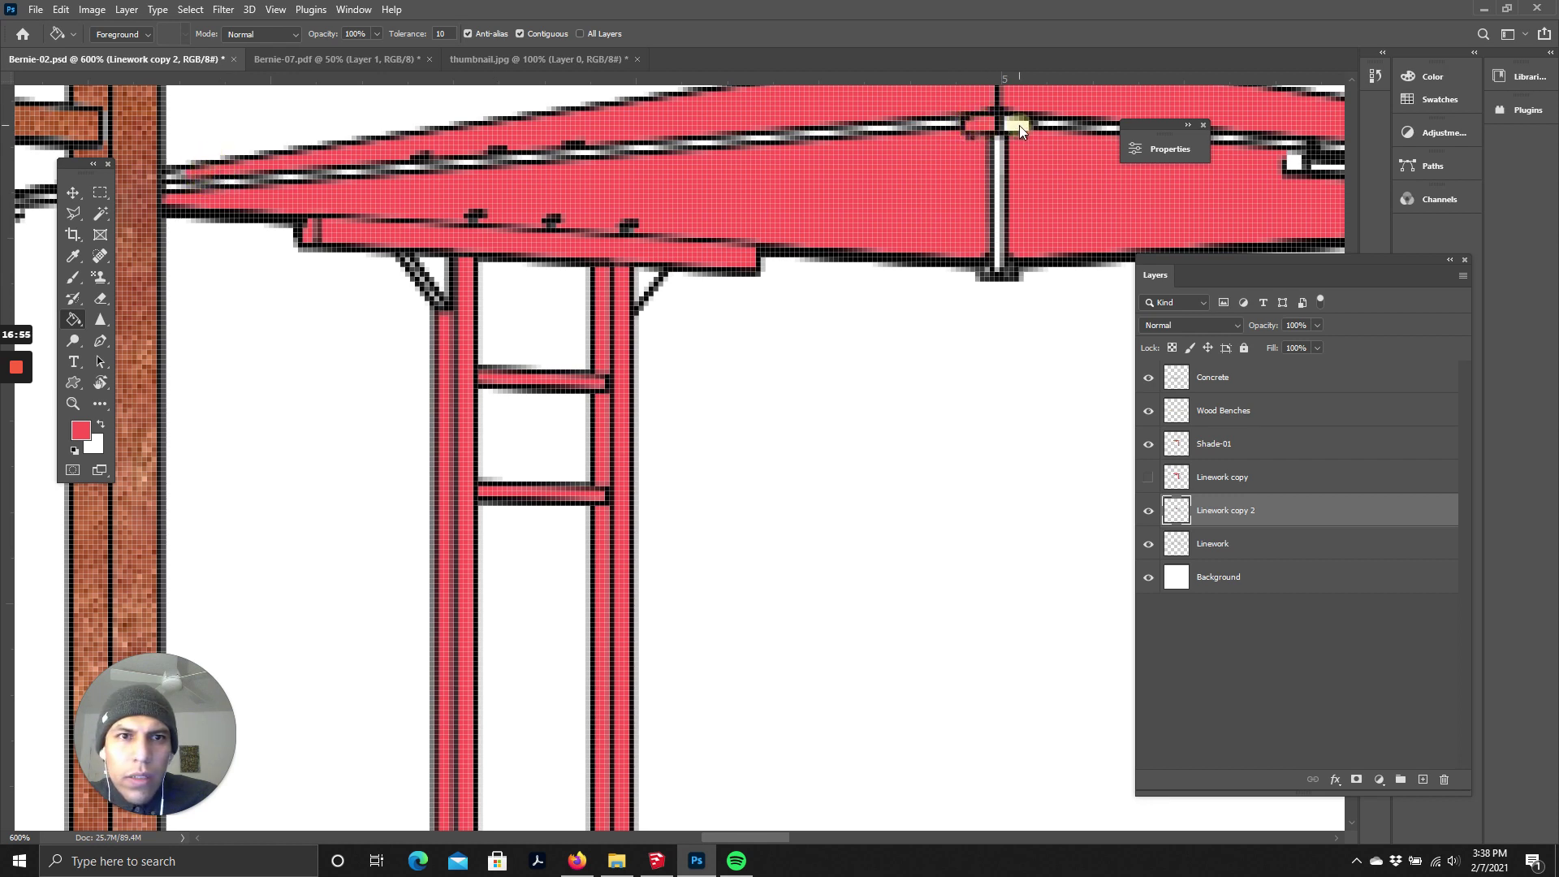
click(1000, 167)
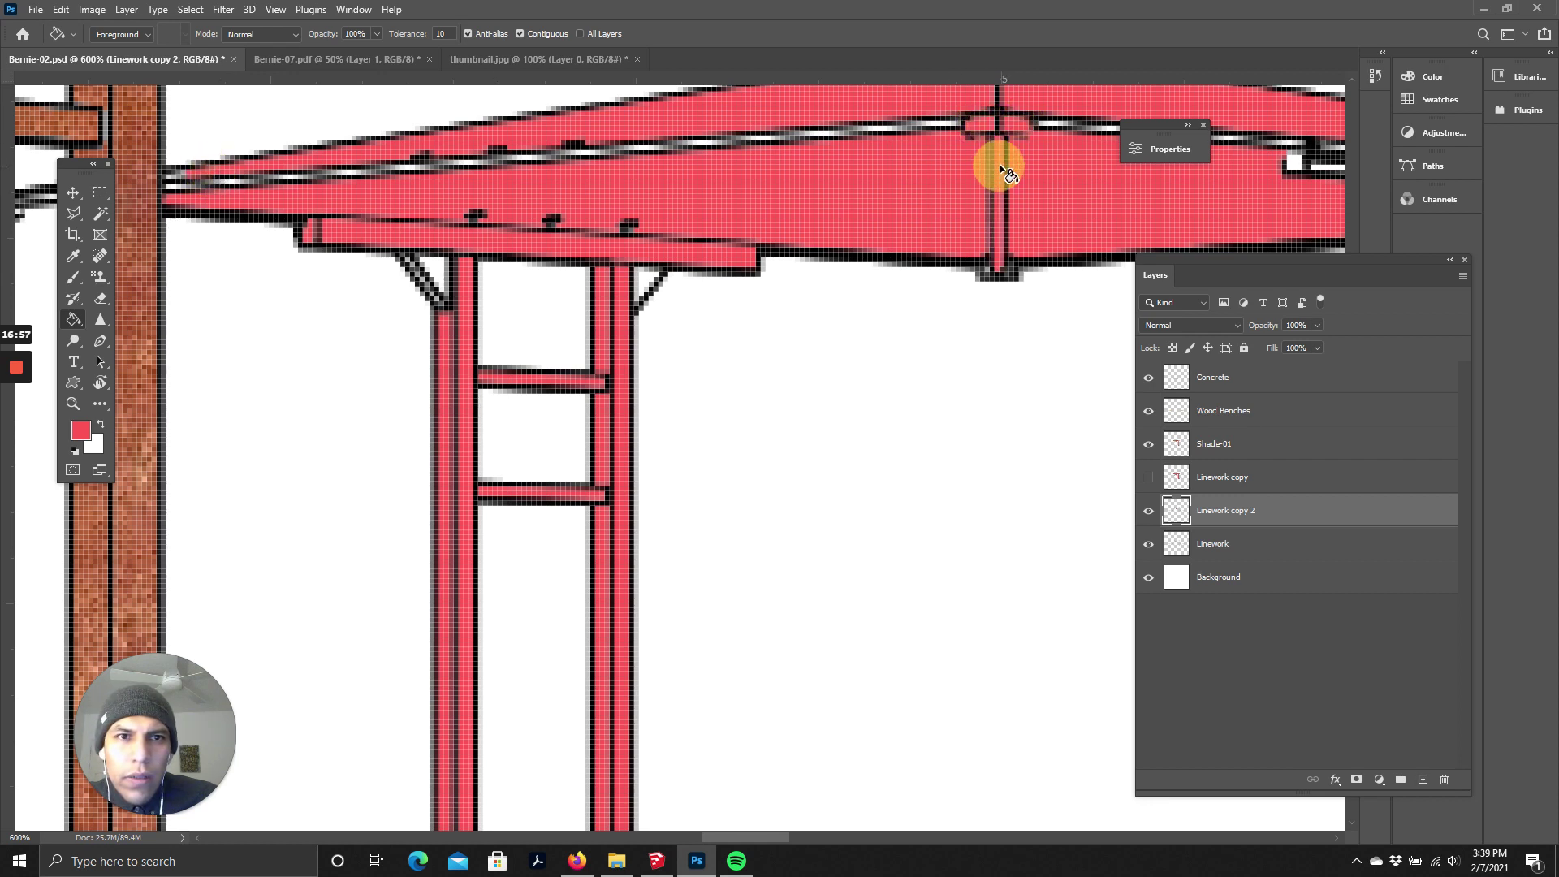
click(876, 130)
drag(722, 836, 749, 380)
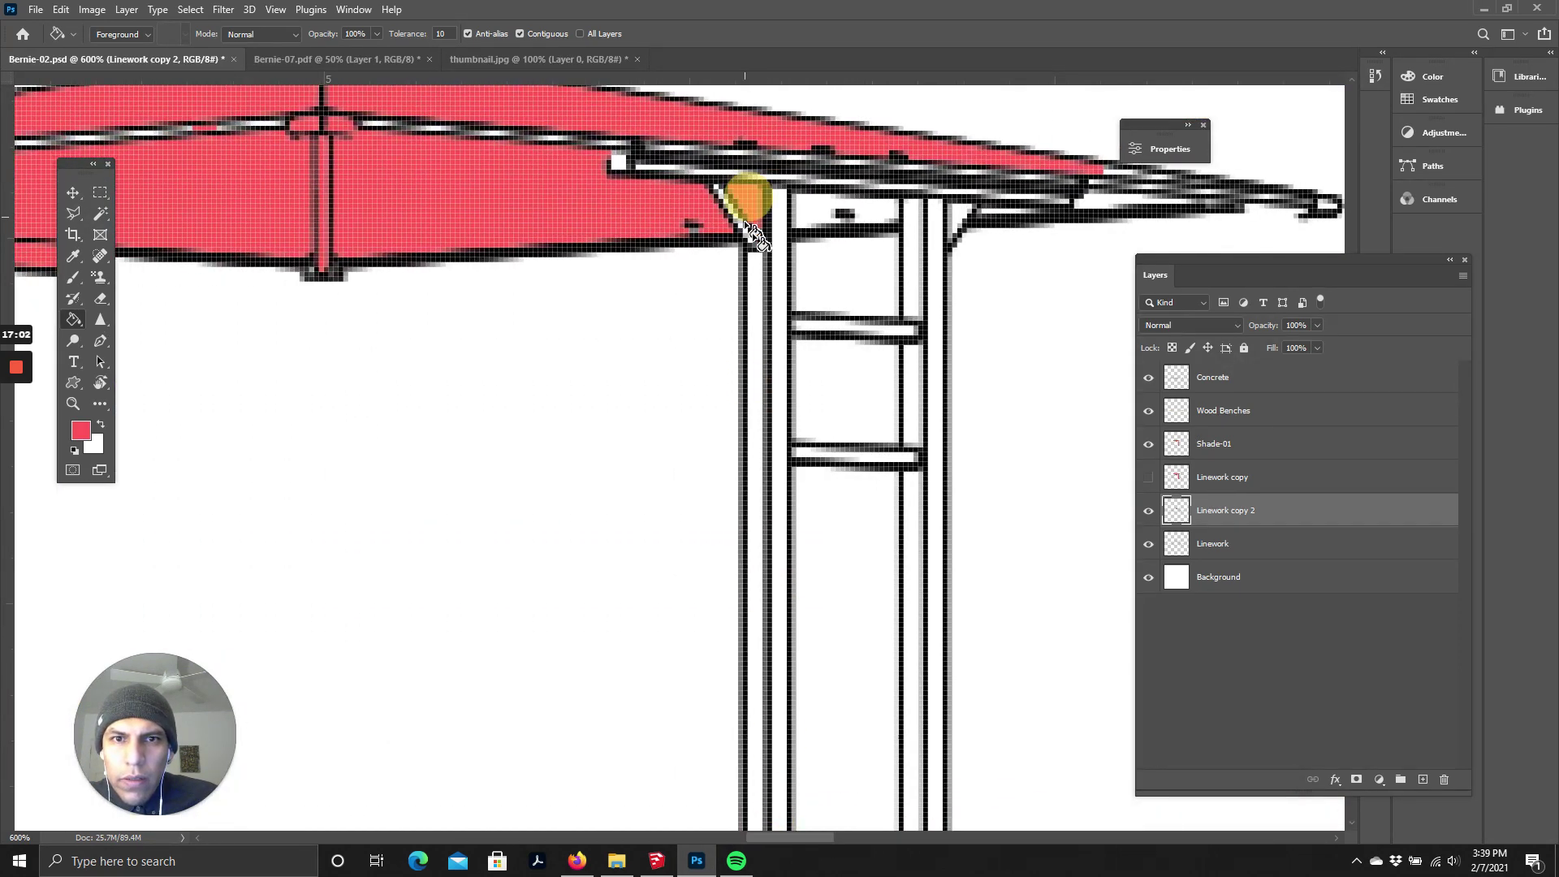
click(758, 300)
click(778, 300)
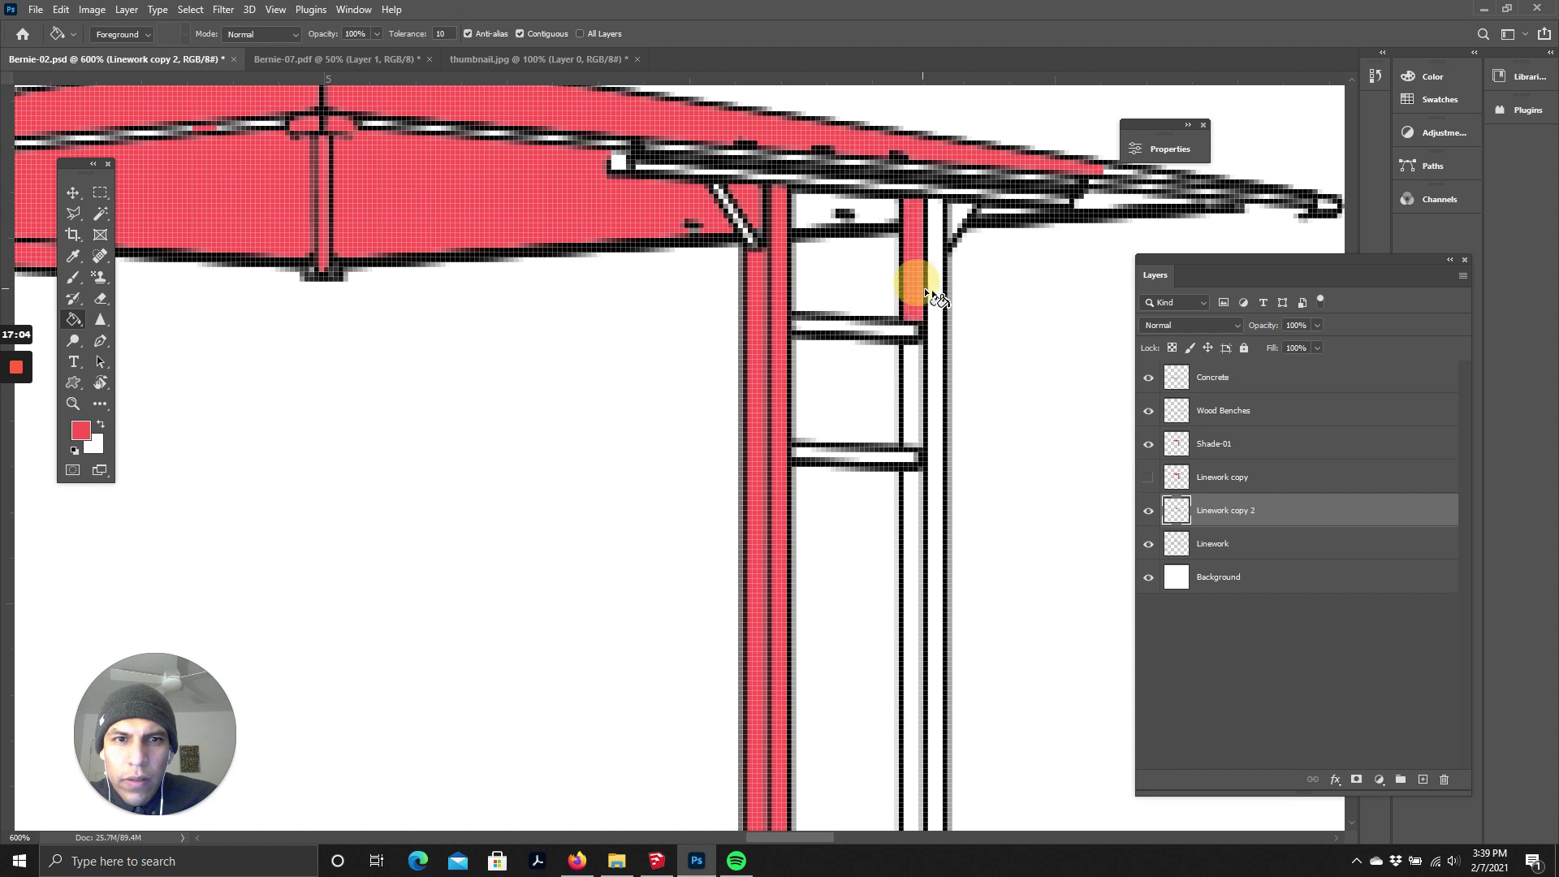
click(932, 291)
click(865, 213)
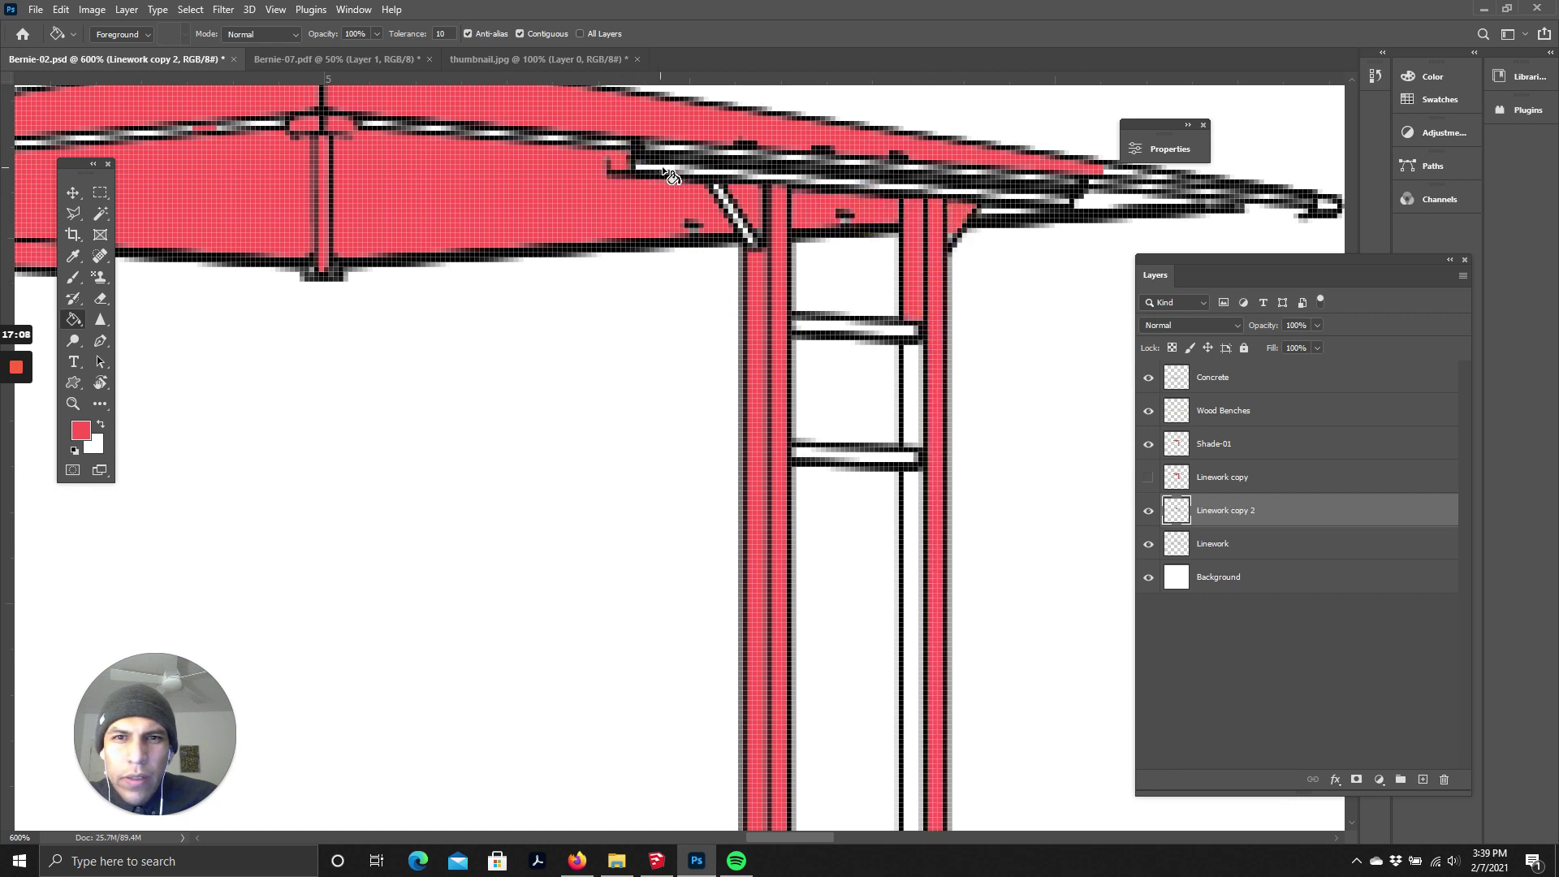
click(1106, 205)
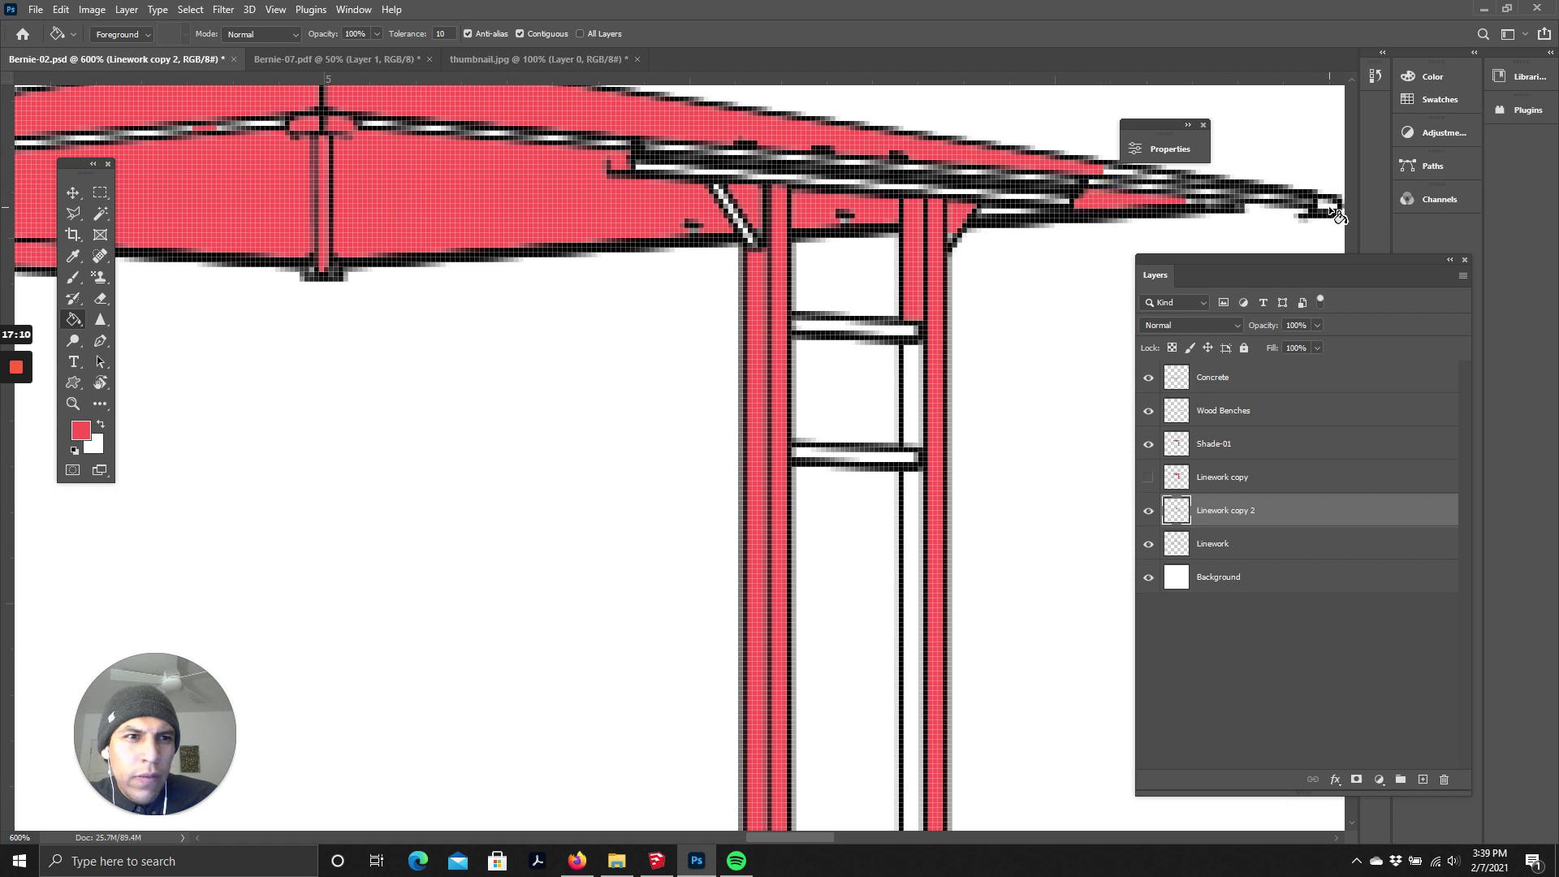
- Fill another beam strip, the right post's strips around the rails, and the upper rail
scroll(1257, 216, up, 1)
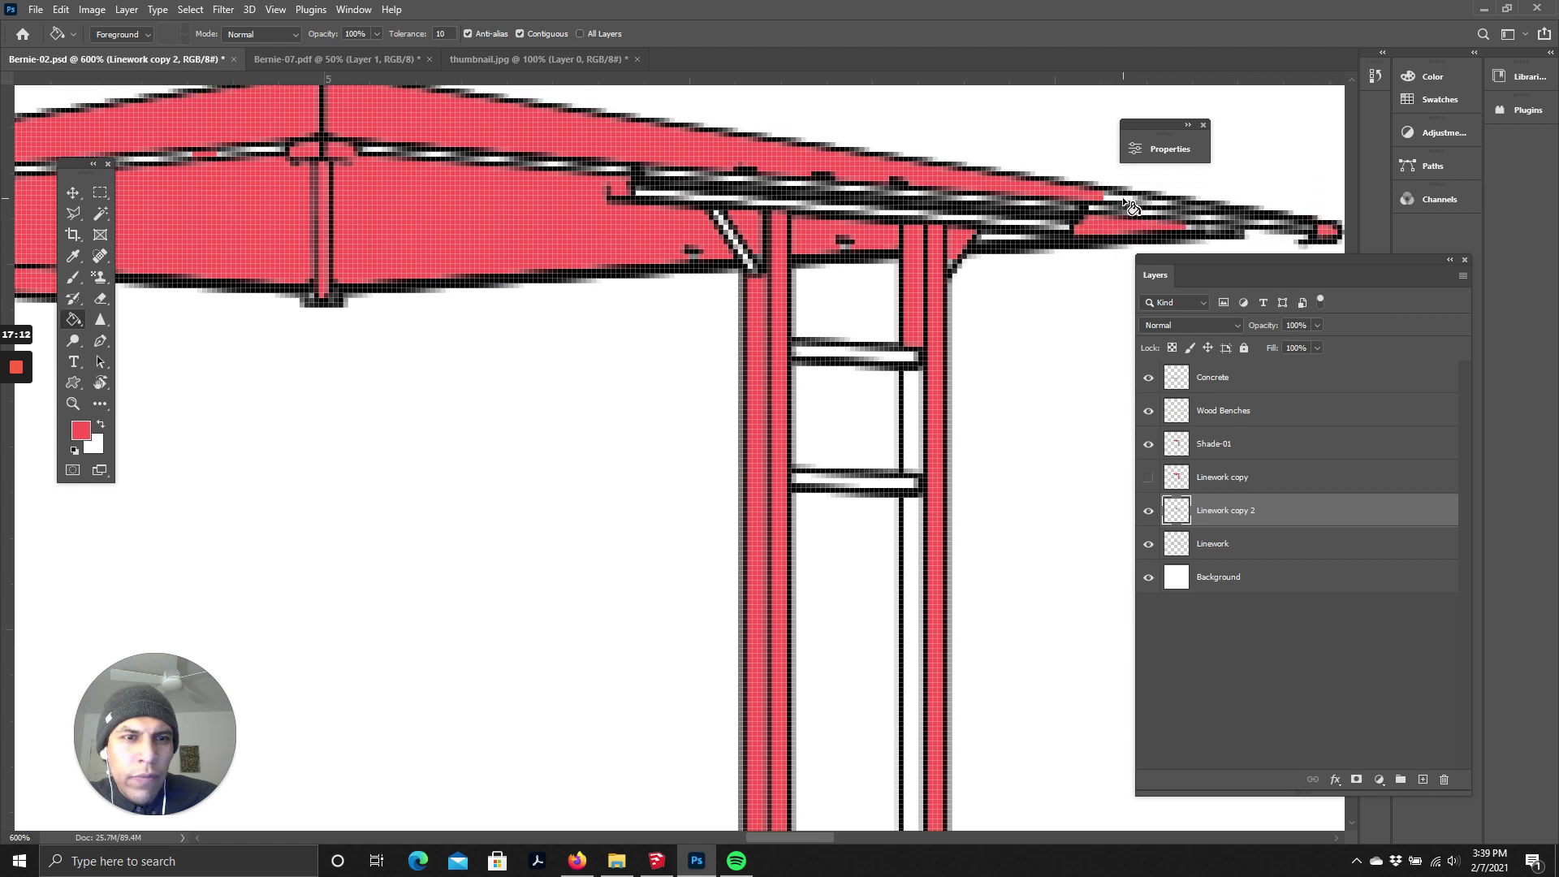
scroll(1093, 238, down, 2)
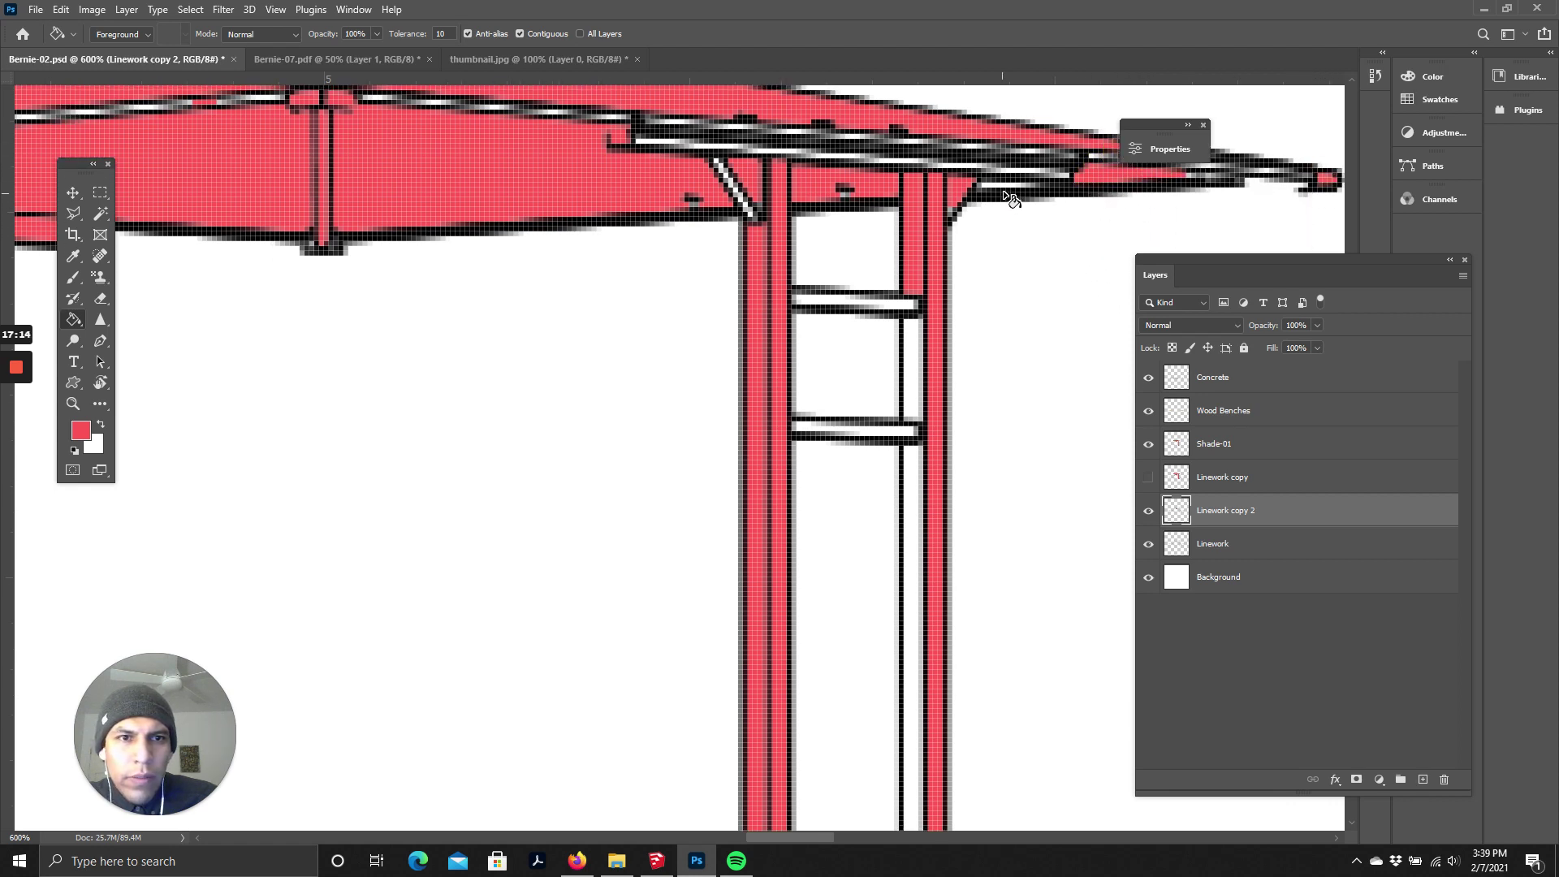
click(1025, 167)
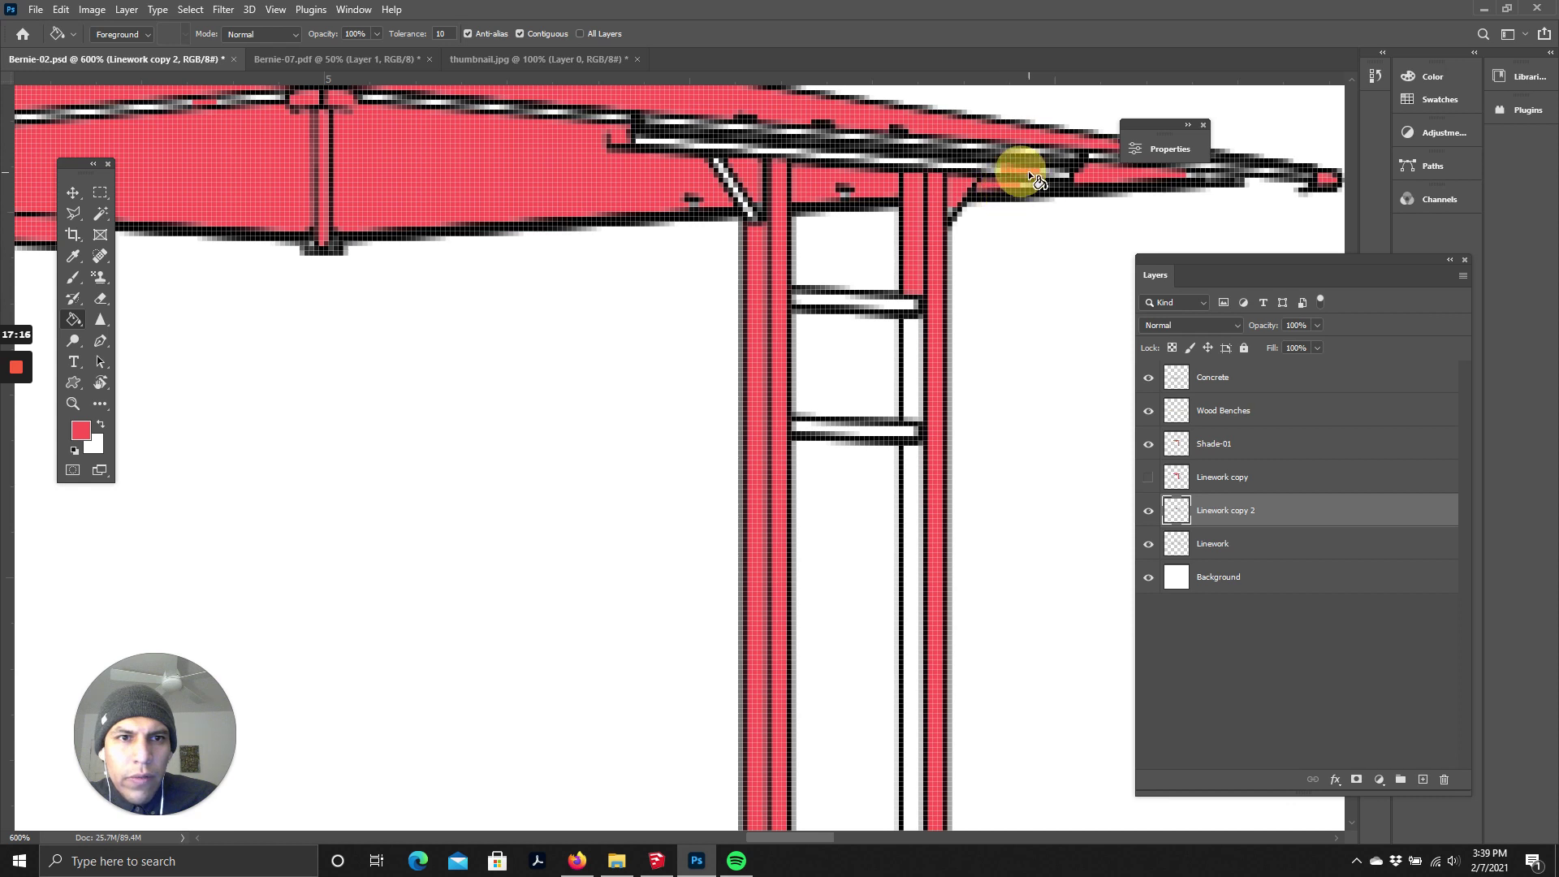
scroll(933, 358, down, 1)
scroll(932, 358, down, 1)
click(911, 320)
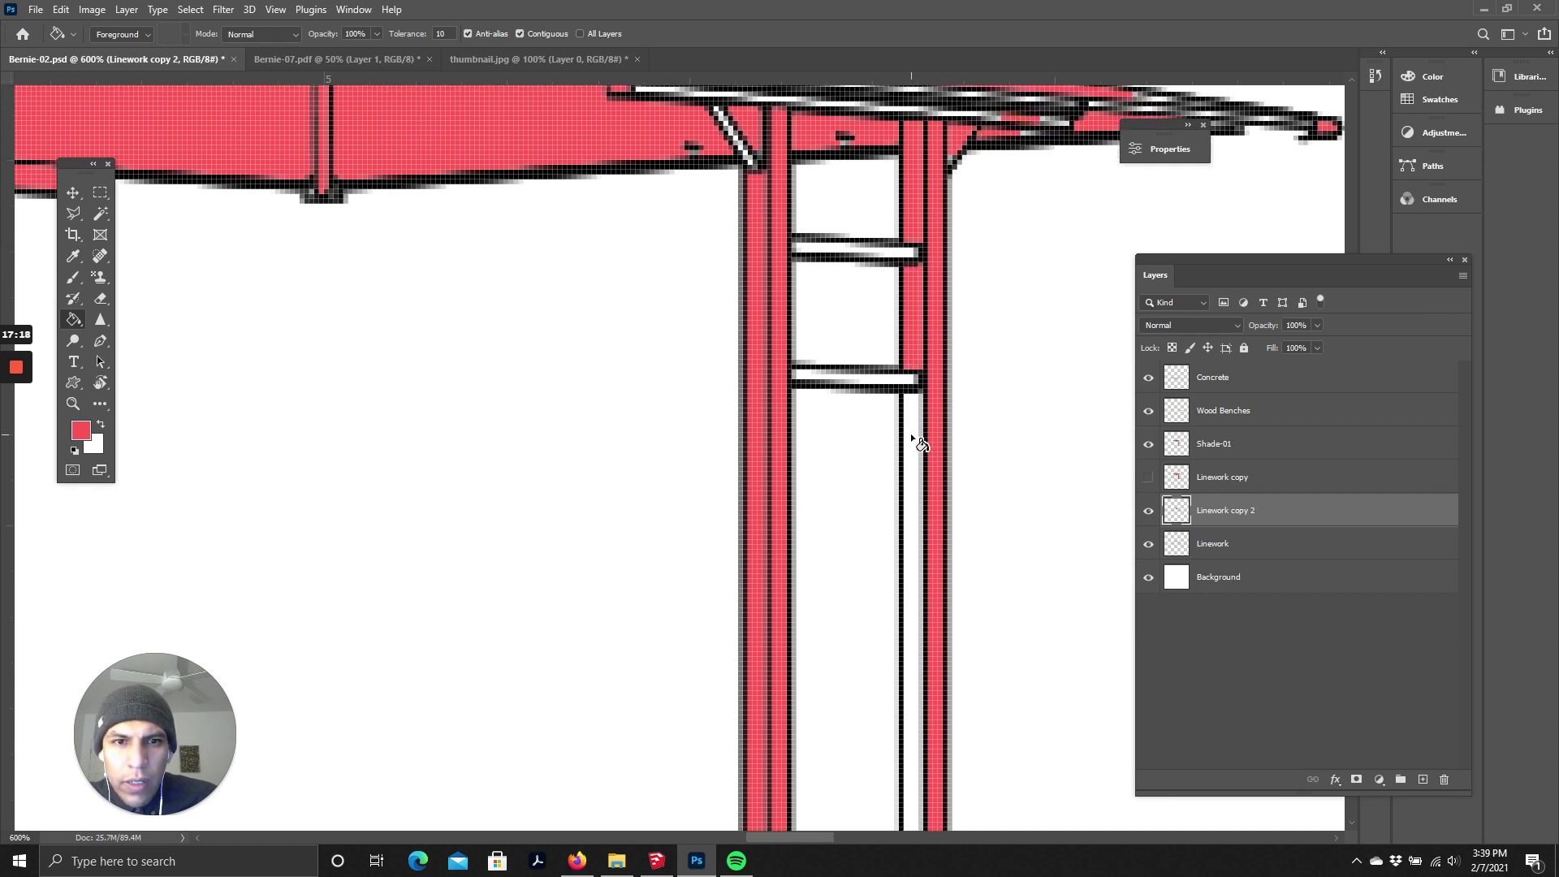
click(910, 455)
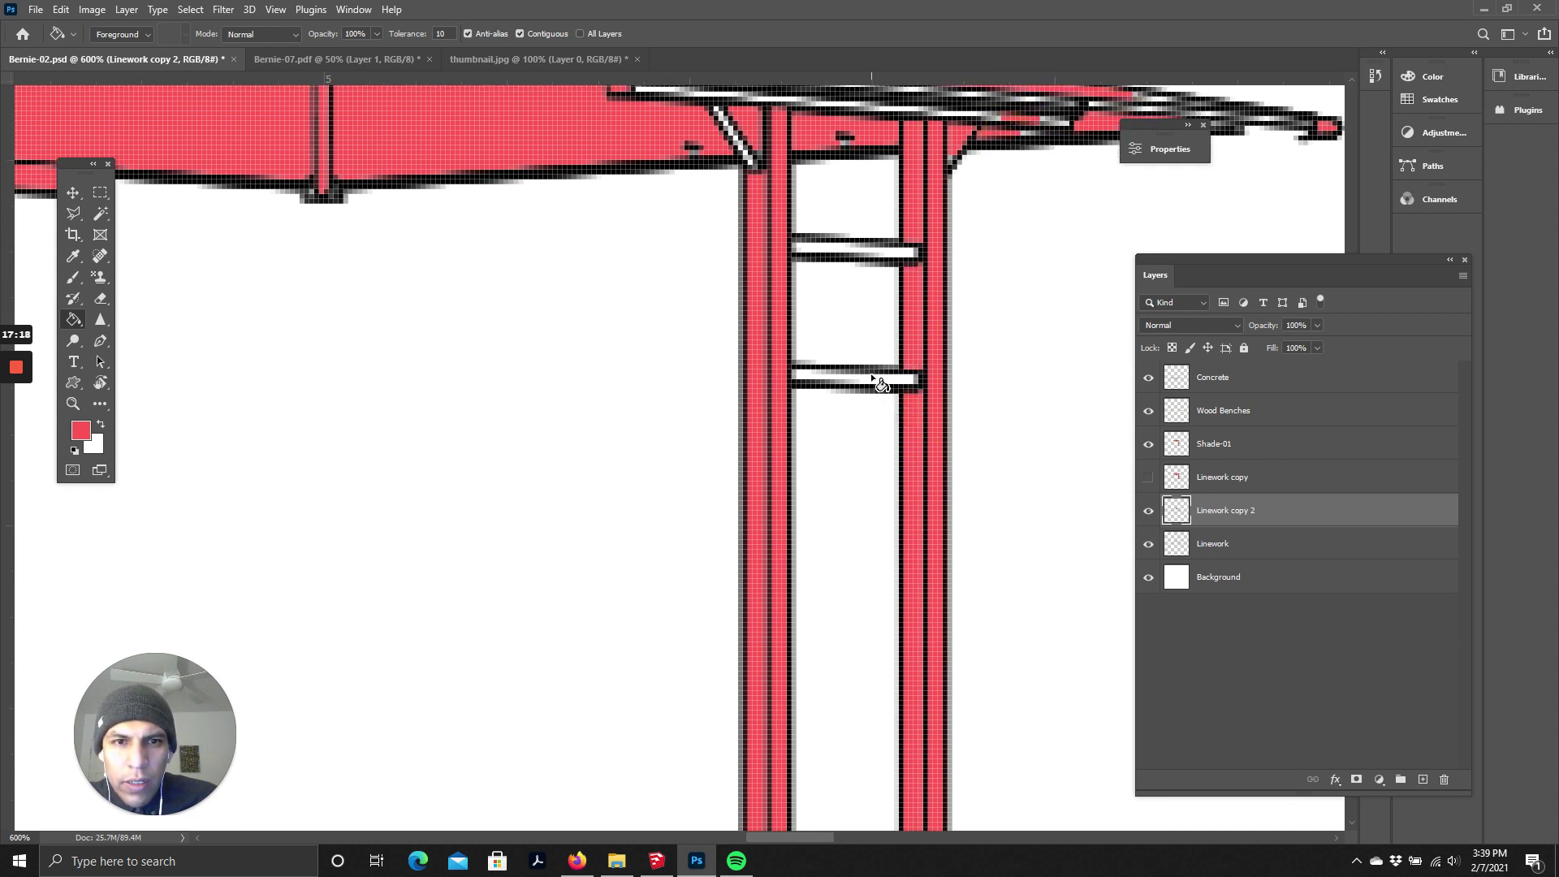
click(901, 260)
- Fill the white strips inside the left and right post bases
scroll(888, 278, down, 15)
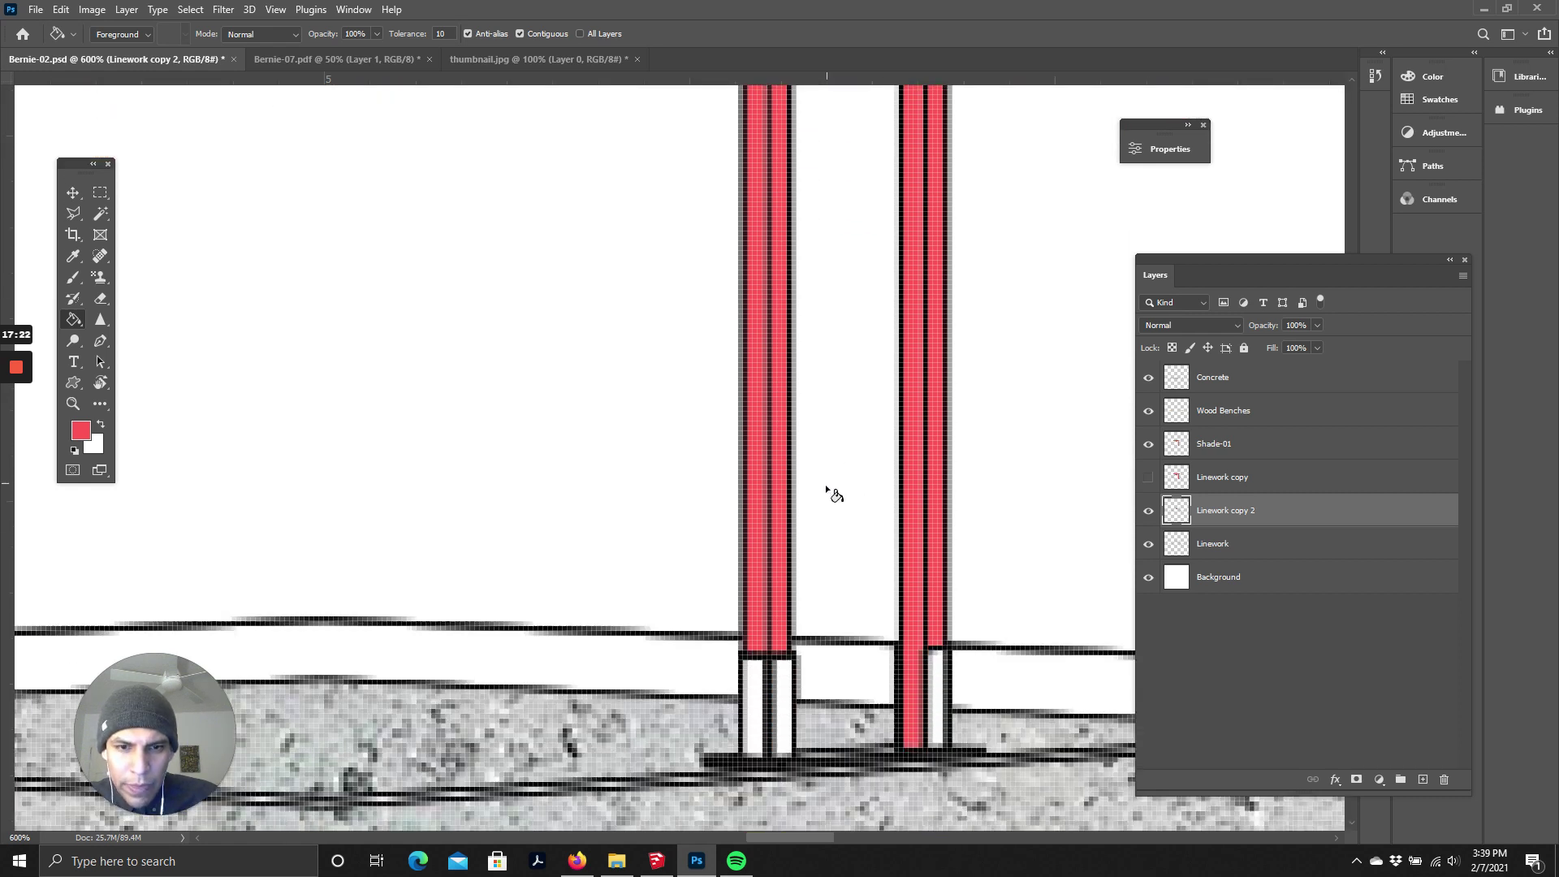
scroll(826, 486, down, 5)
click(940, 587)
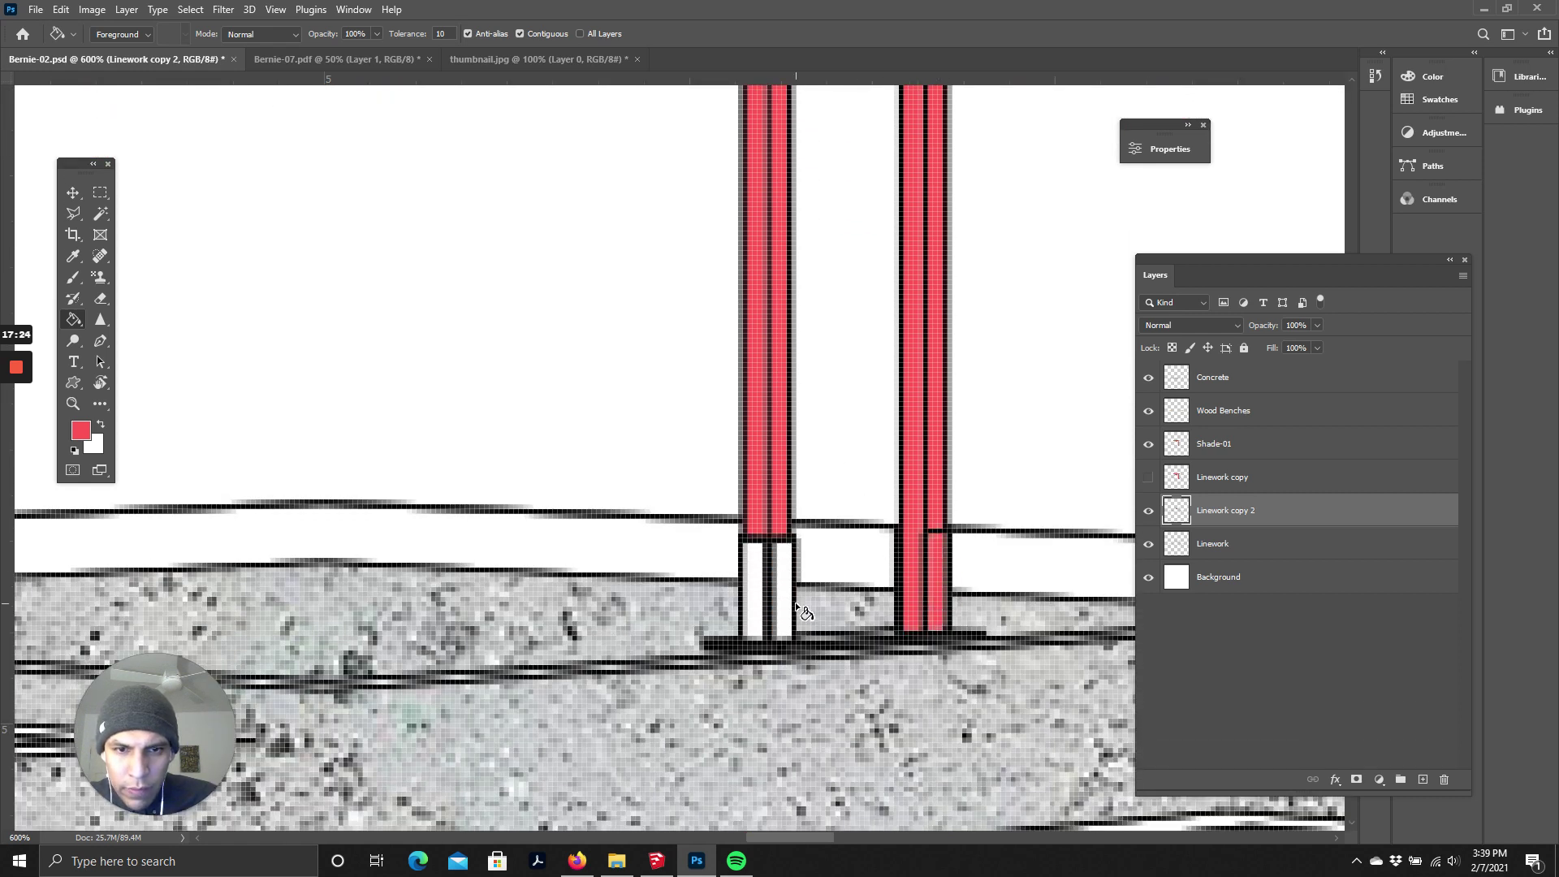
click(784, 605)
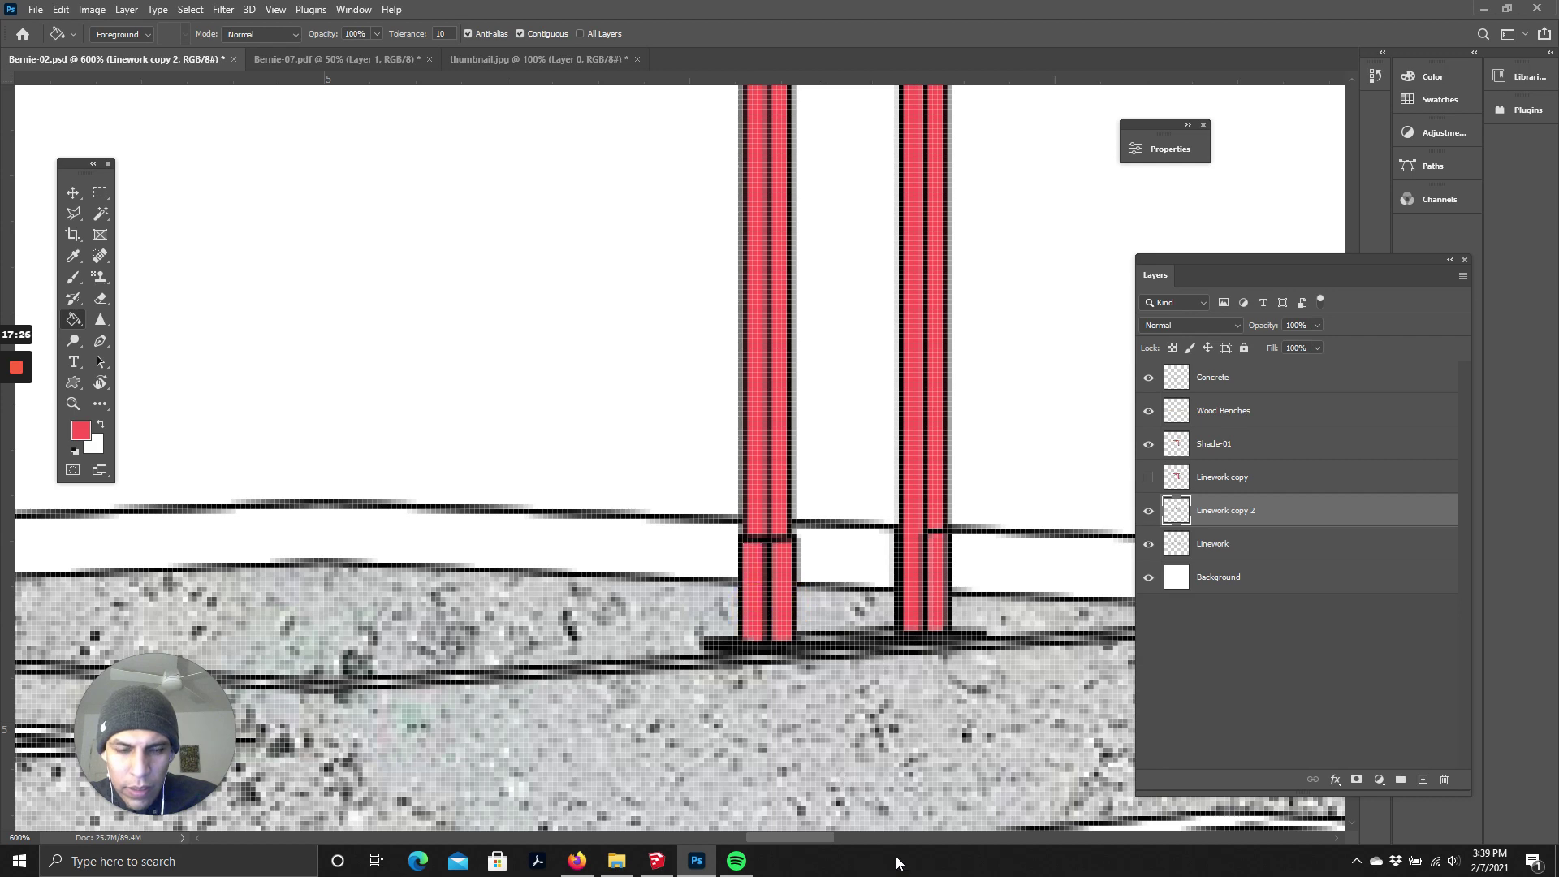
drag(835, 845, 778, 835)
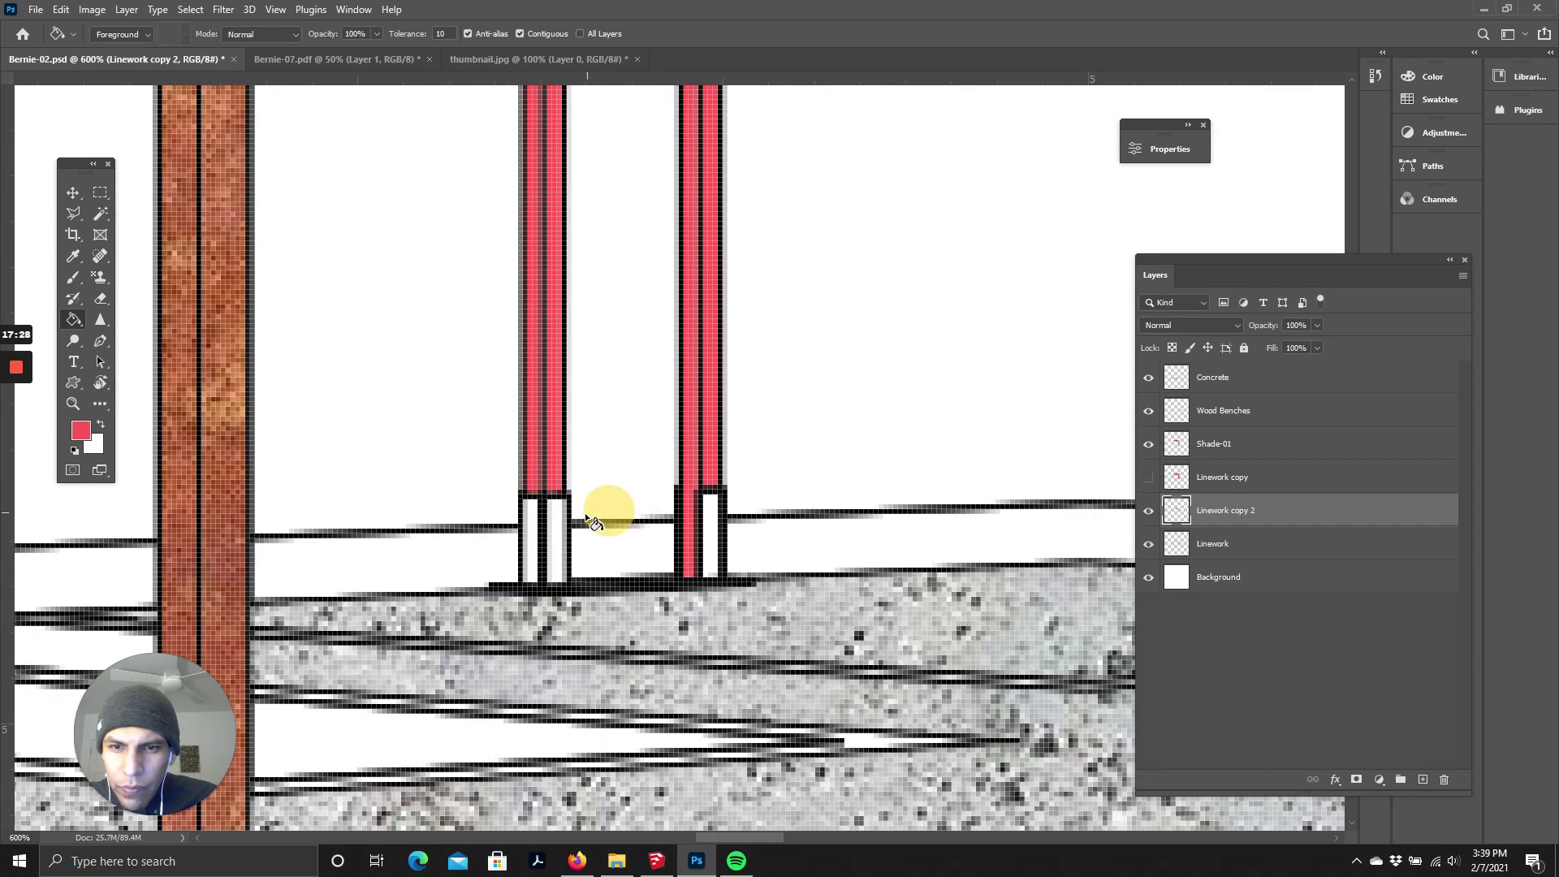
click(534, 552)
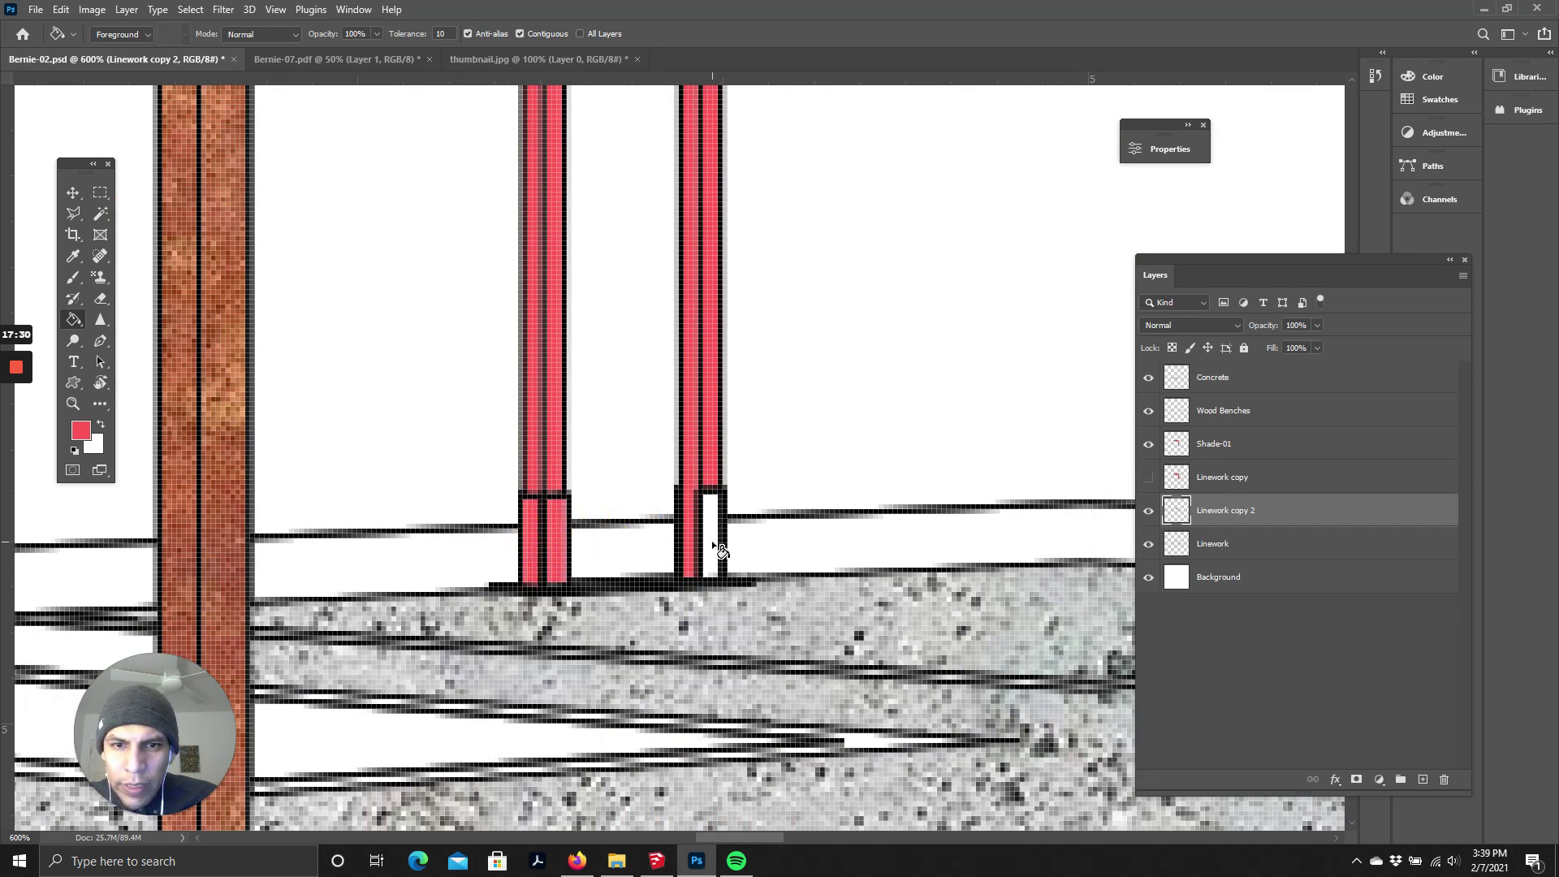
click(710, 544)
scroll(617, 561, up, 3)
scroll(605, 585, down, 8)
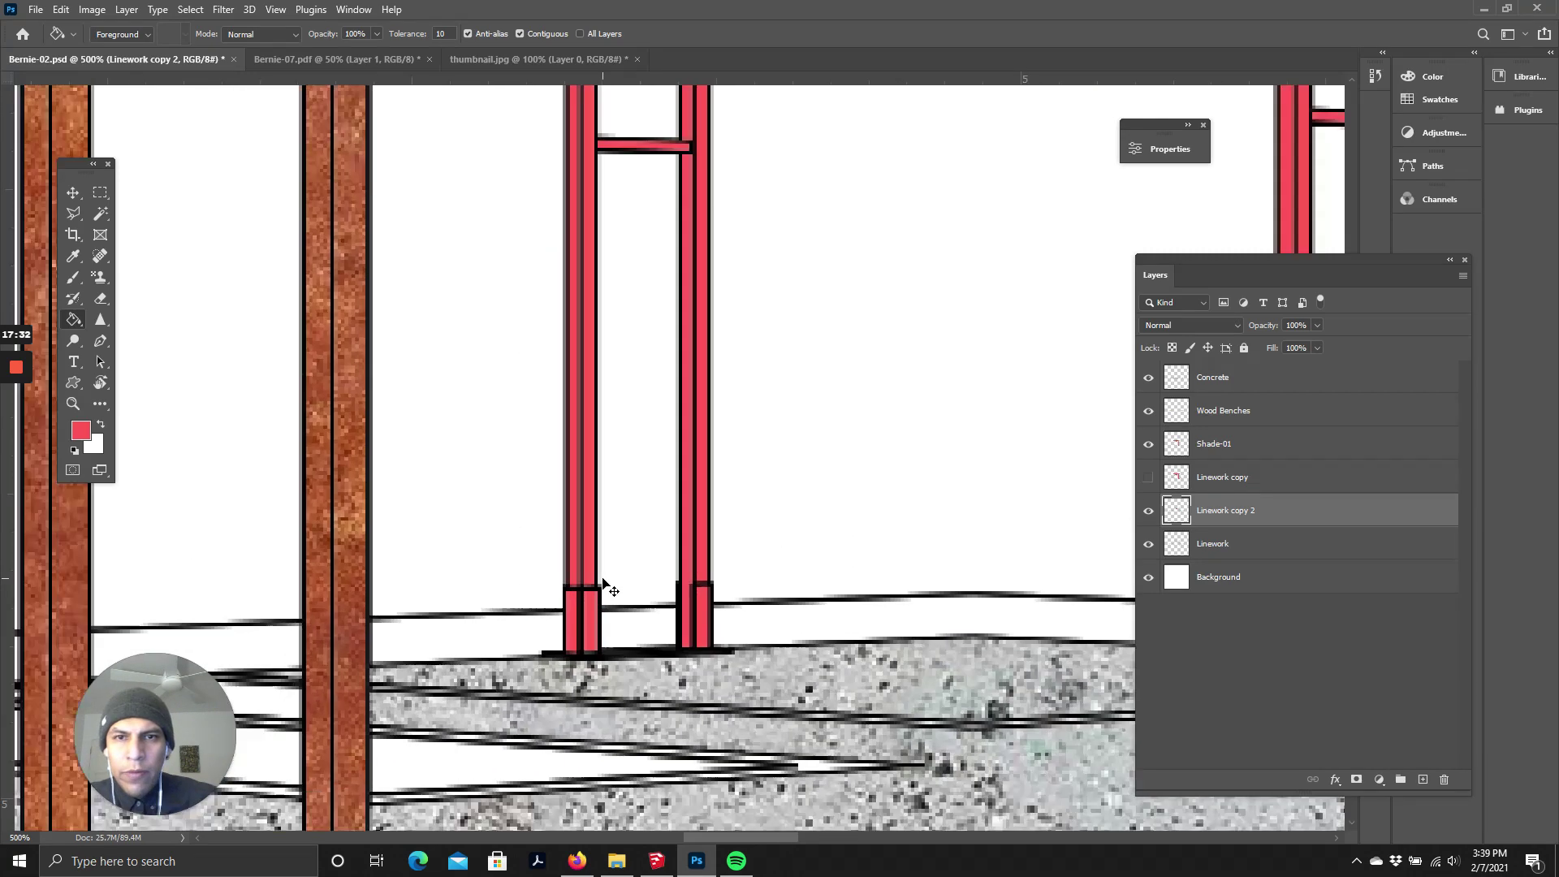
scroll(605, 585, up, 4)
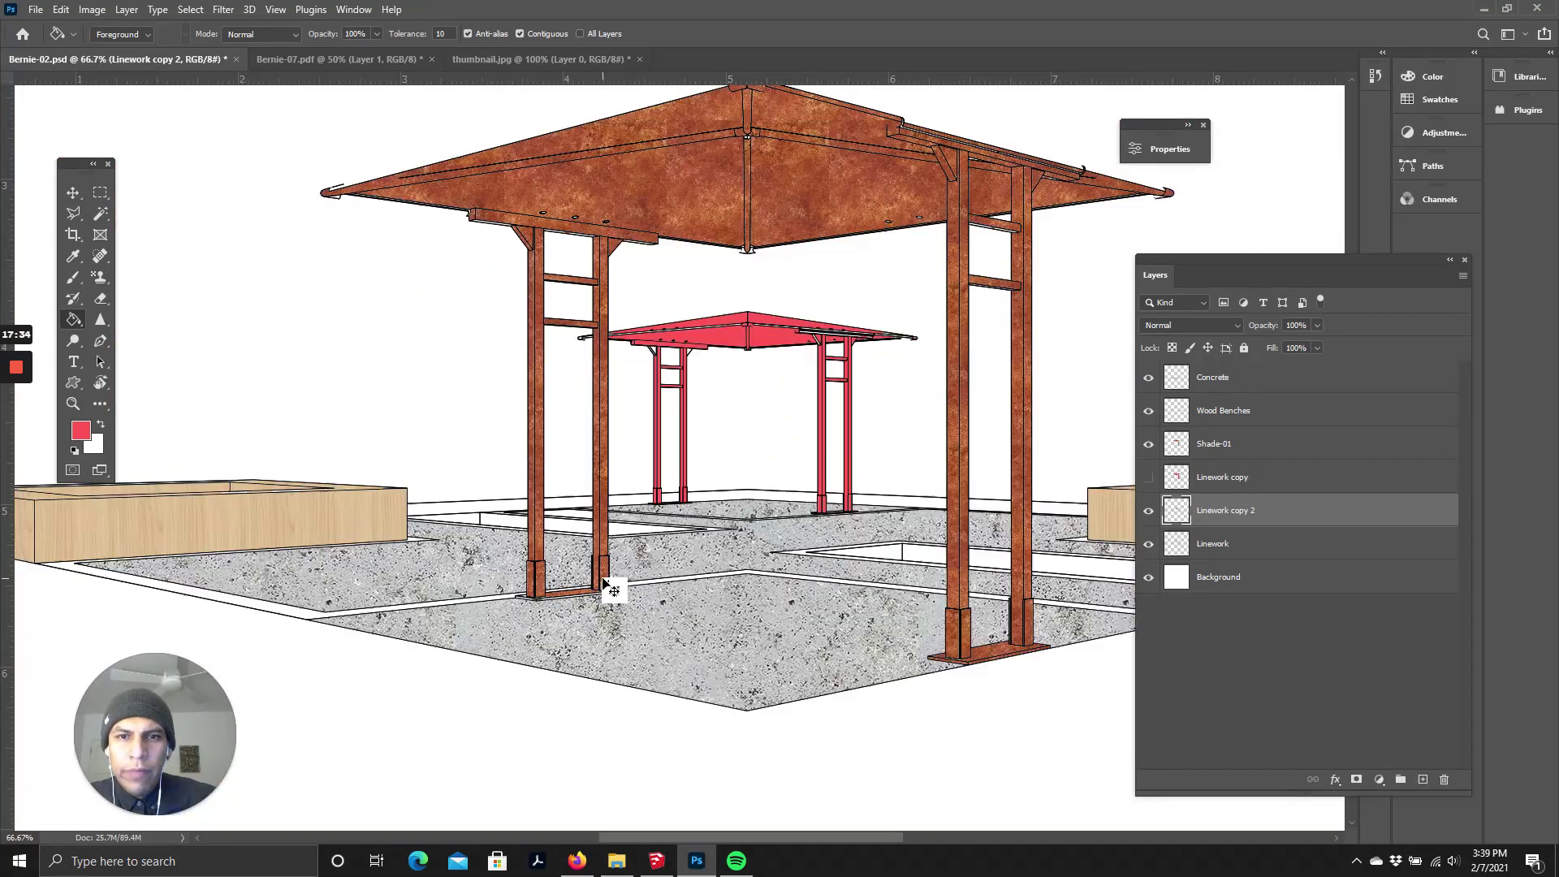
scroll(607, 581, up, 1)
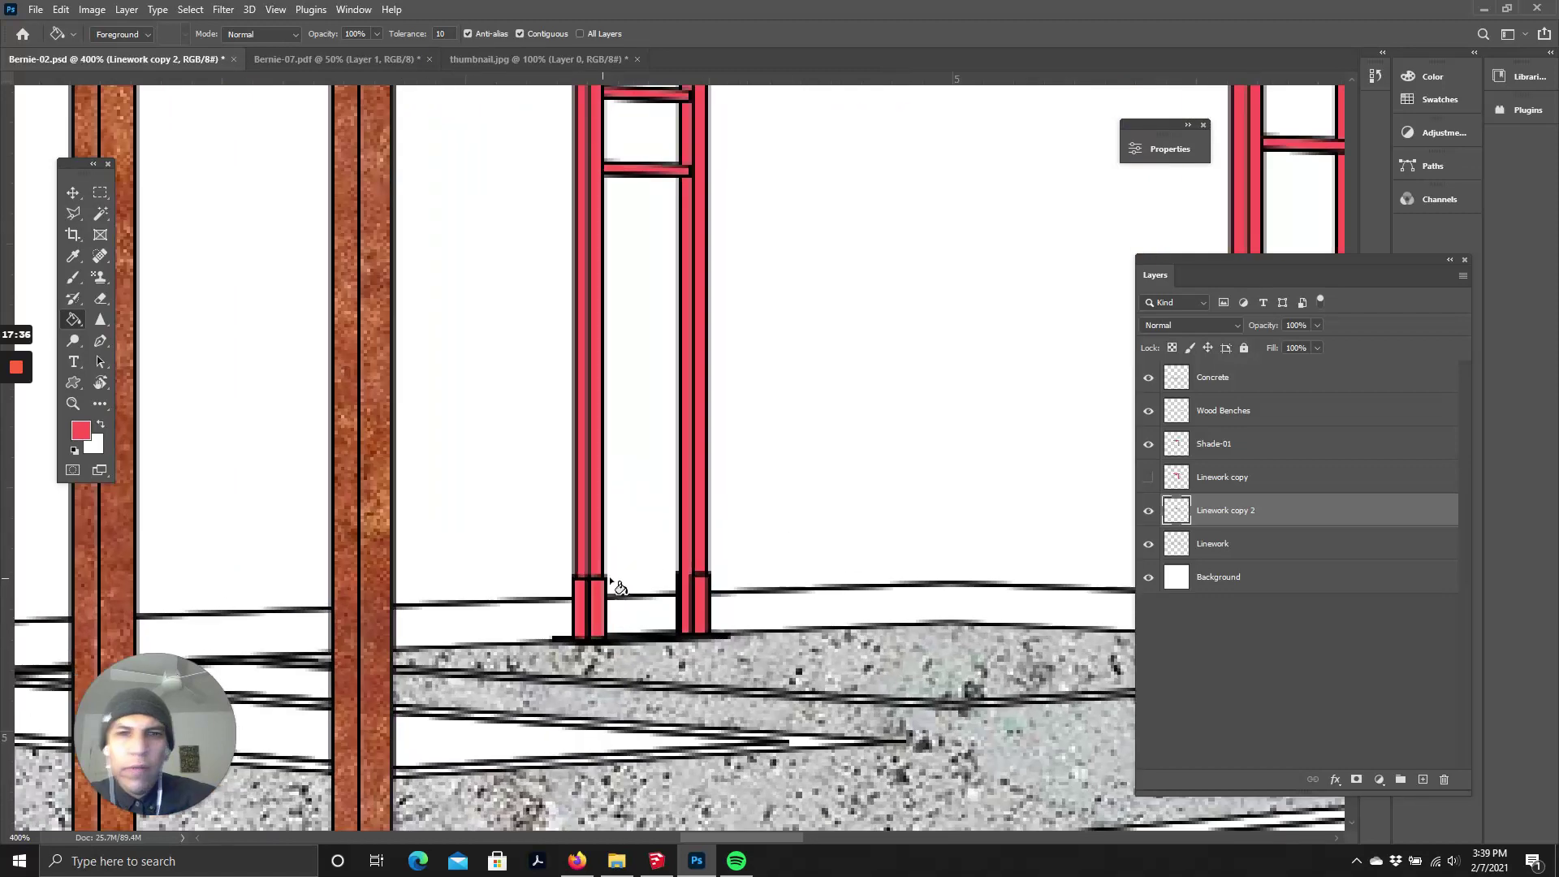
scroll(650, 560, up, 4)
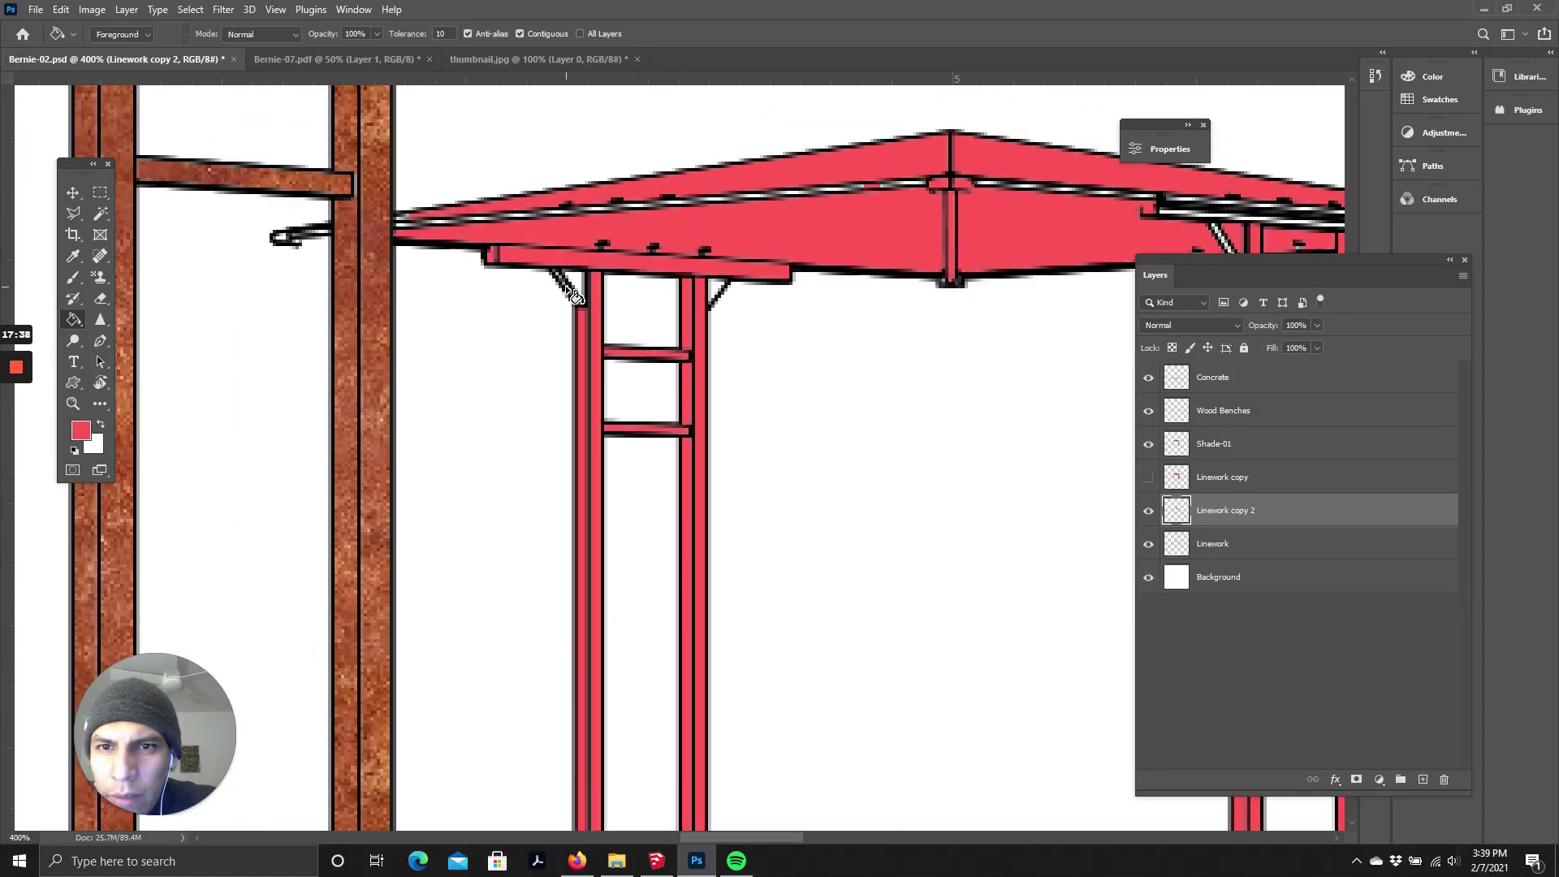
scroll(575, 295, up, 2)
drag(739, 837, 778, 831)
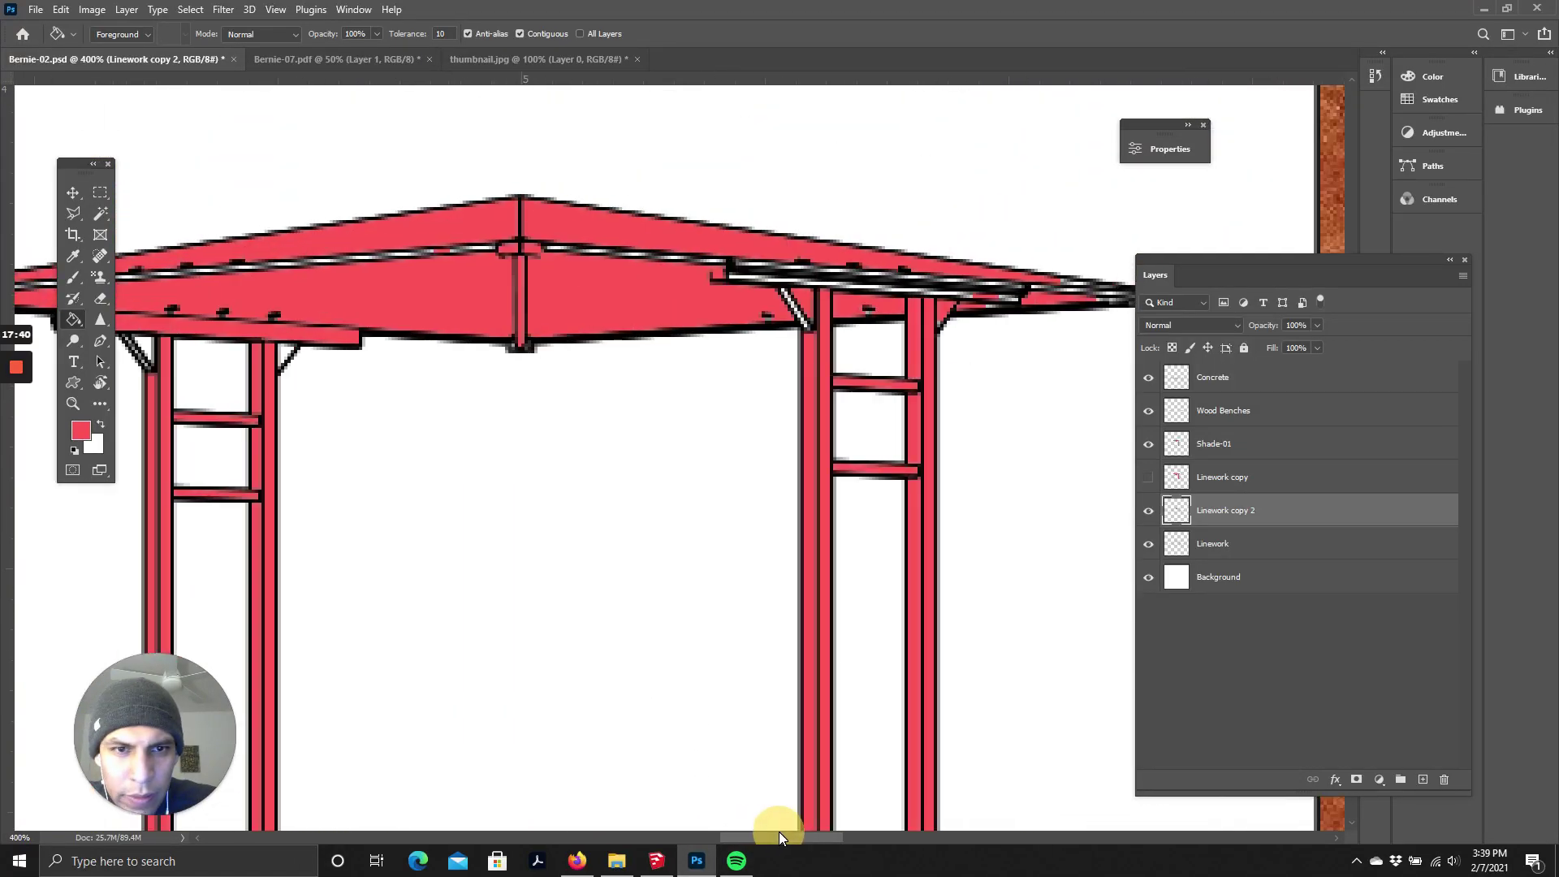
- Zoom in on the roof beam and fill its gap, using undo and redo to keep it
key(ctrl+plus)
scroll(857, 309, up, 2)
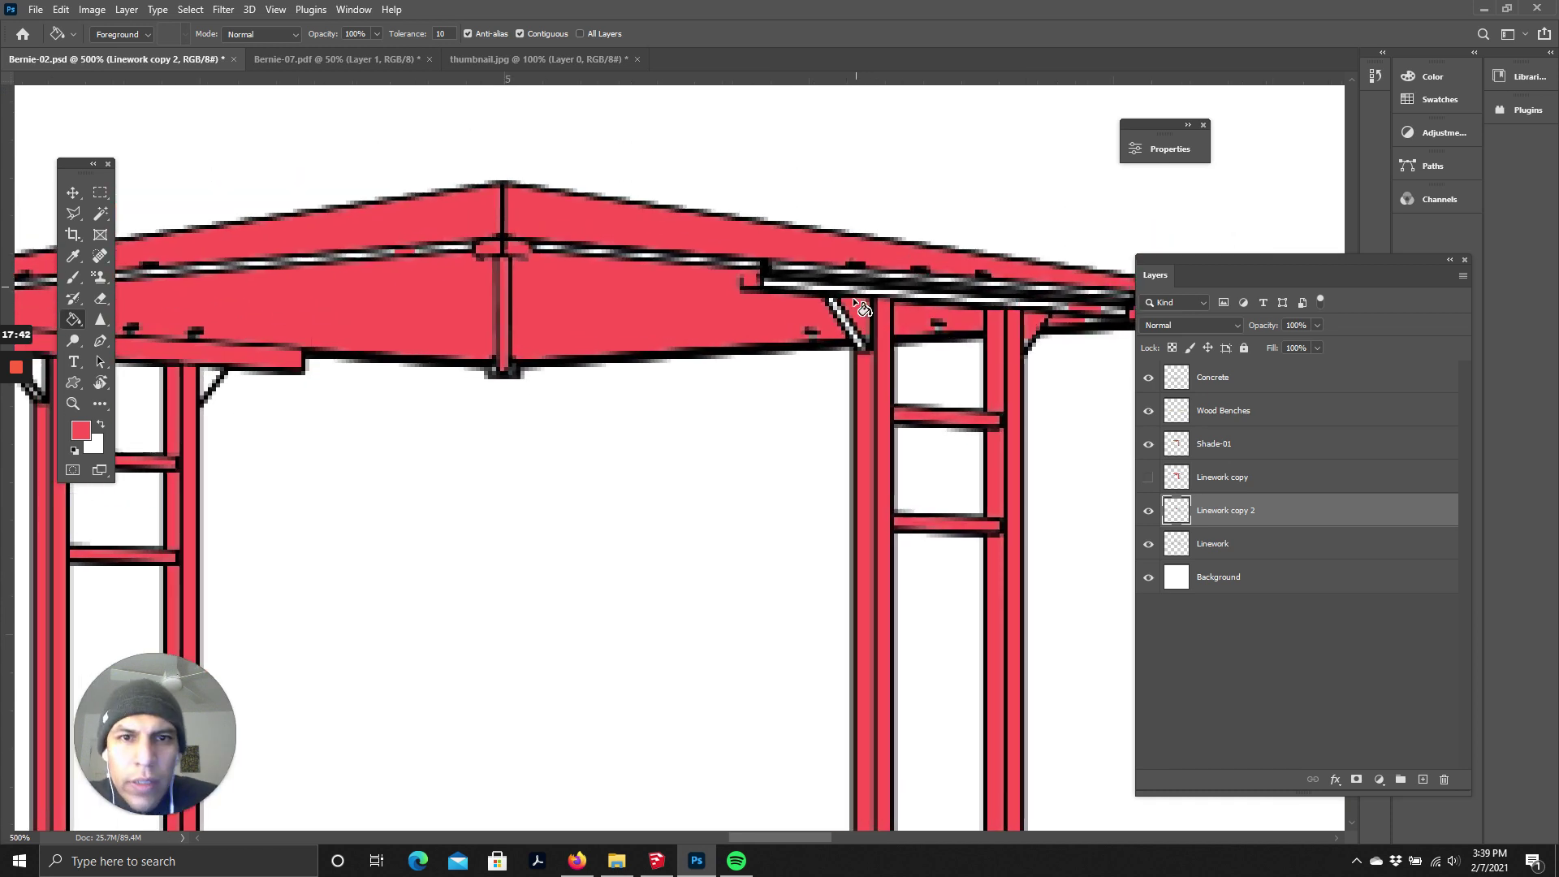
key(ctrl+plus)
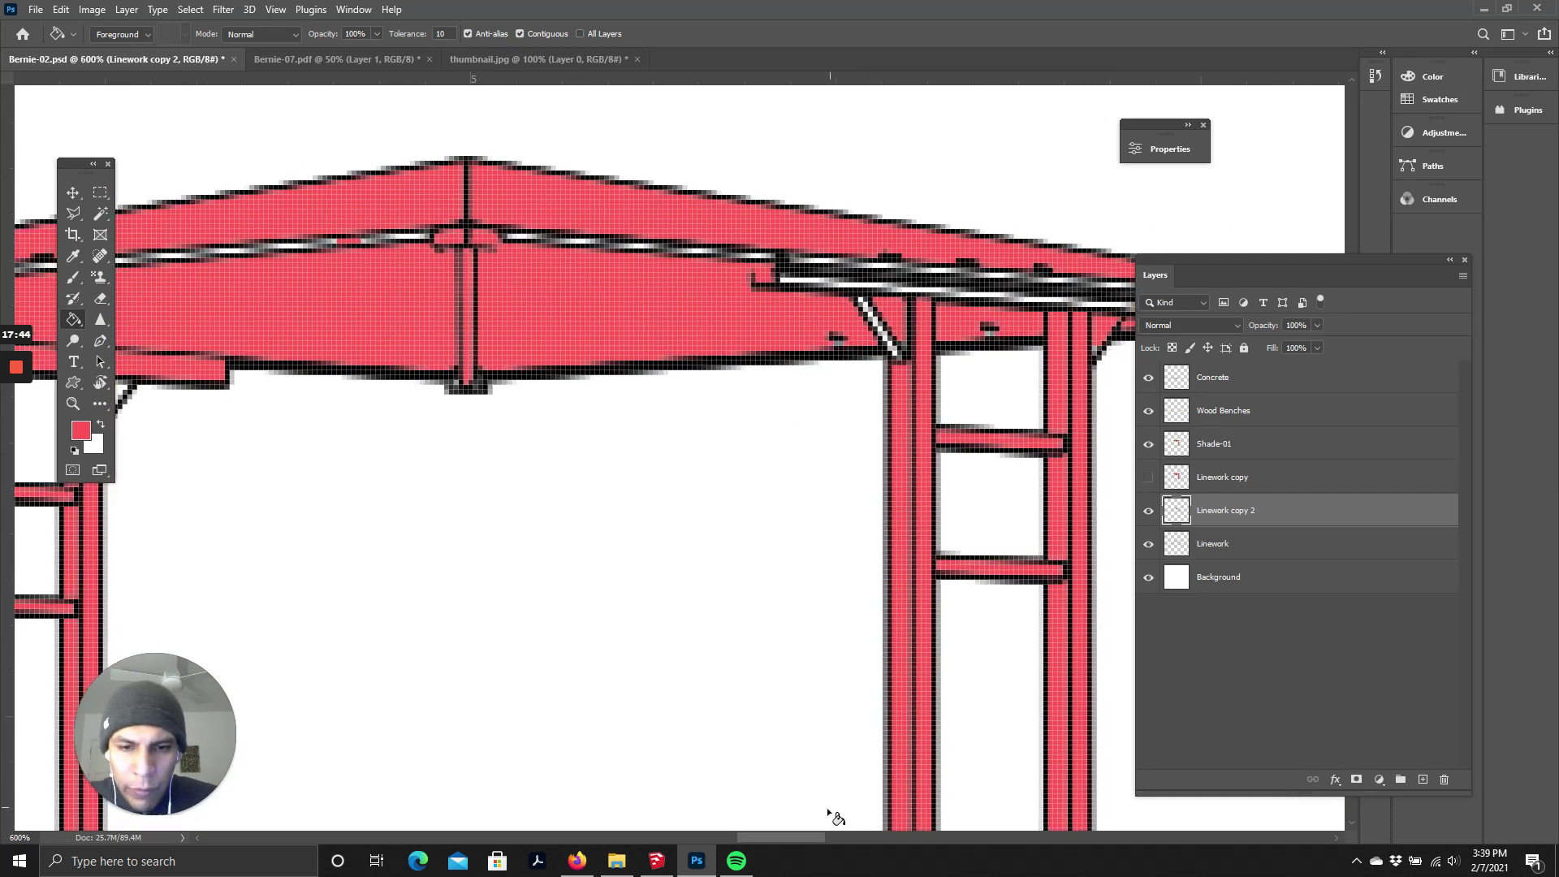
drag(809, 840, 829, 838)
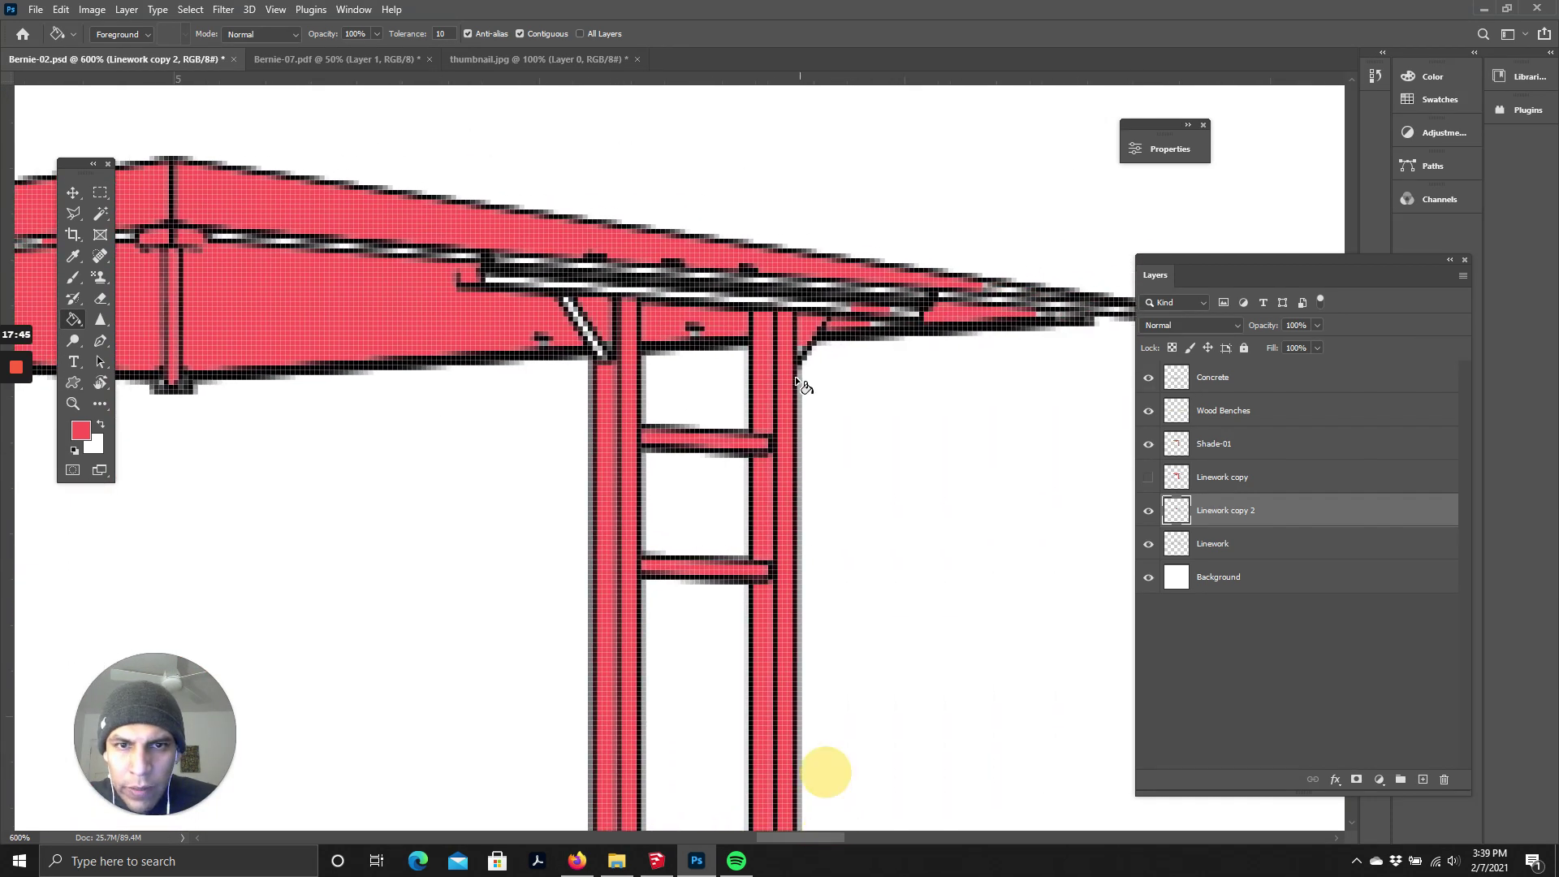
click(591, 333)
key(ctrl+z)
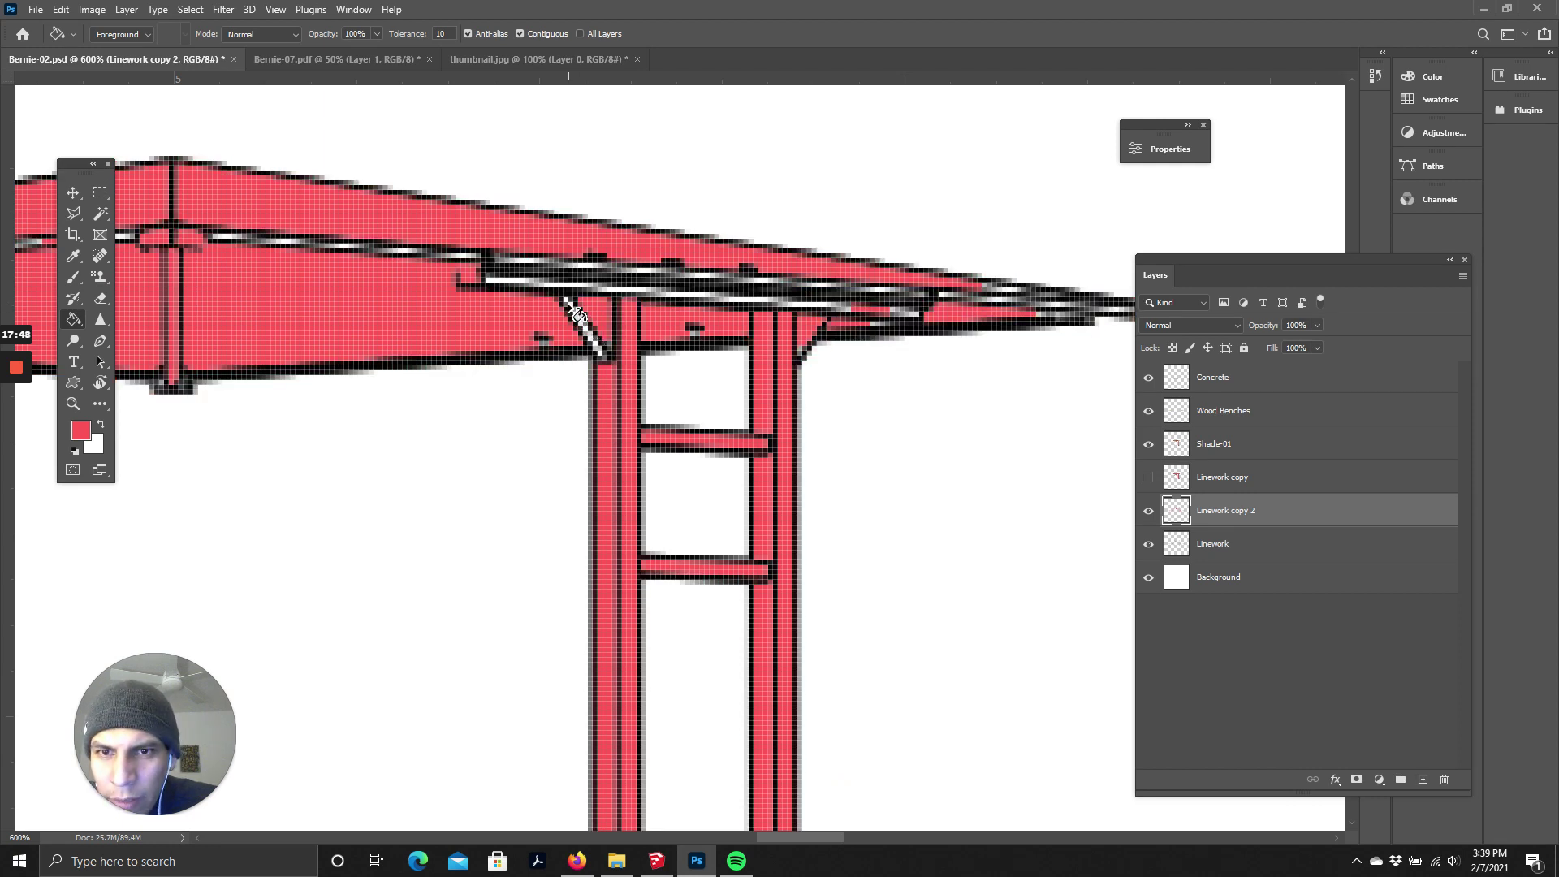
key(ctrl+shift+z)
key(ctrl+z)
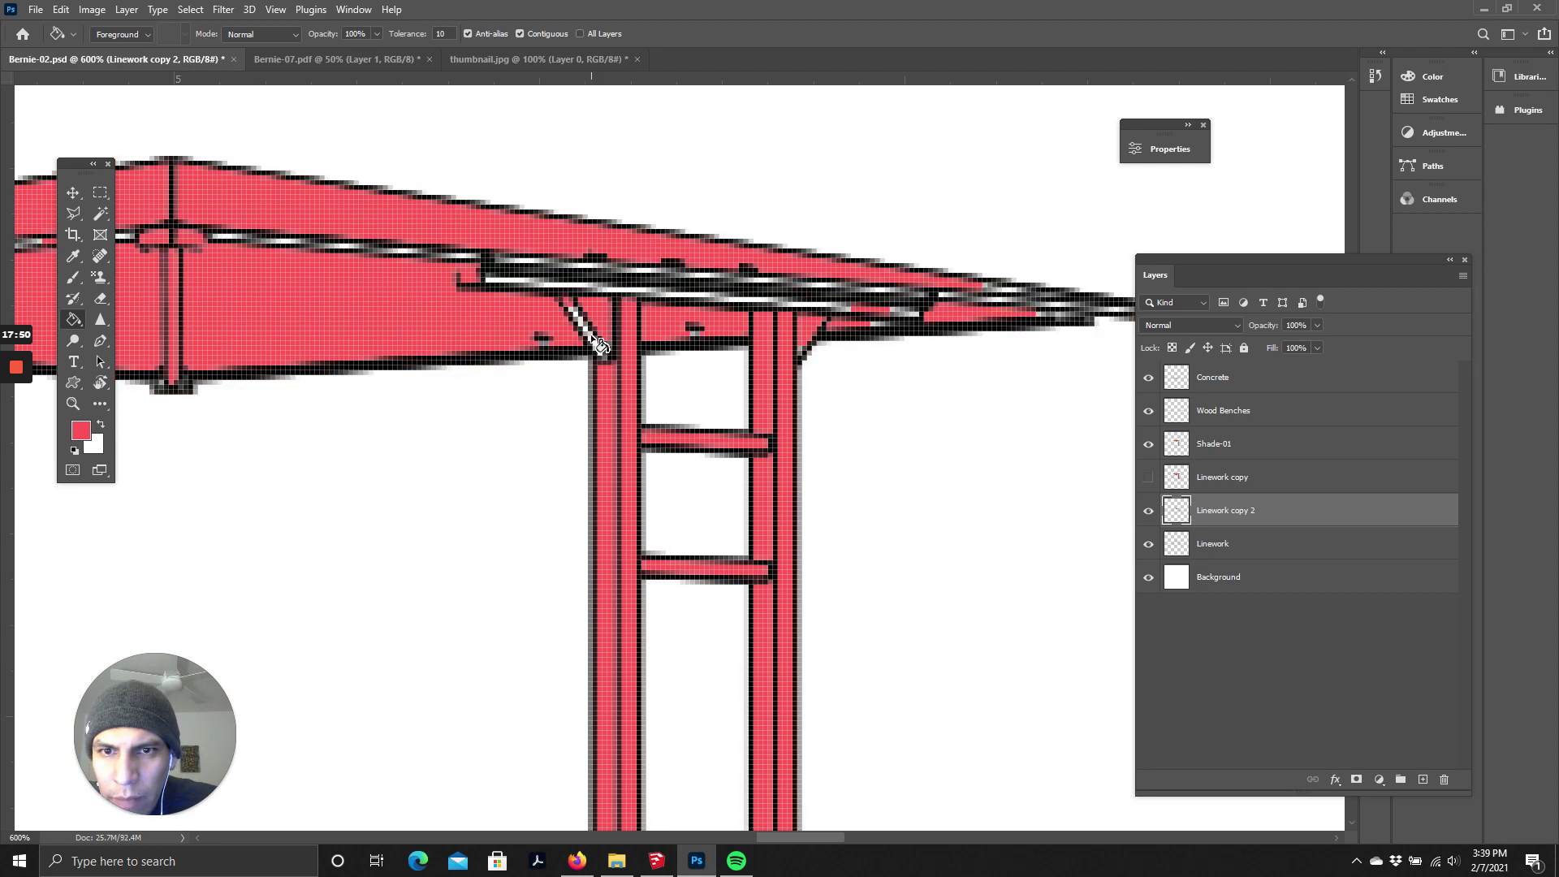
key(ctrl+shift+z)
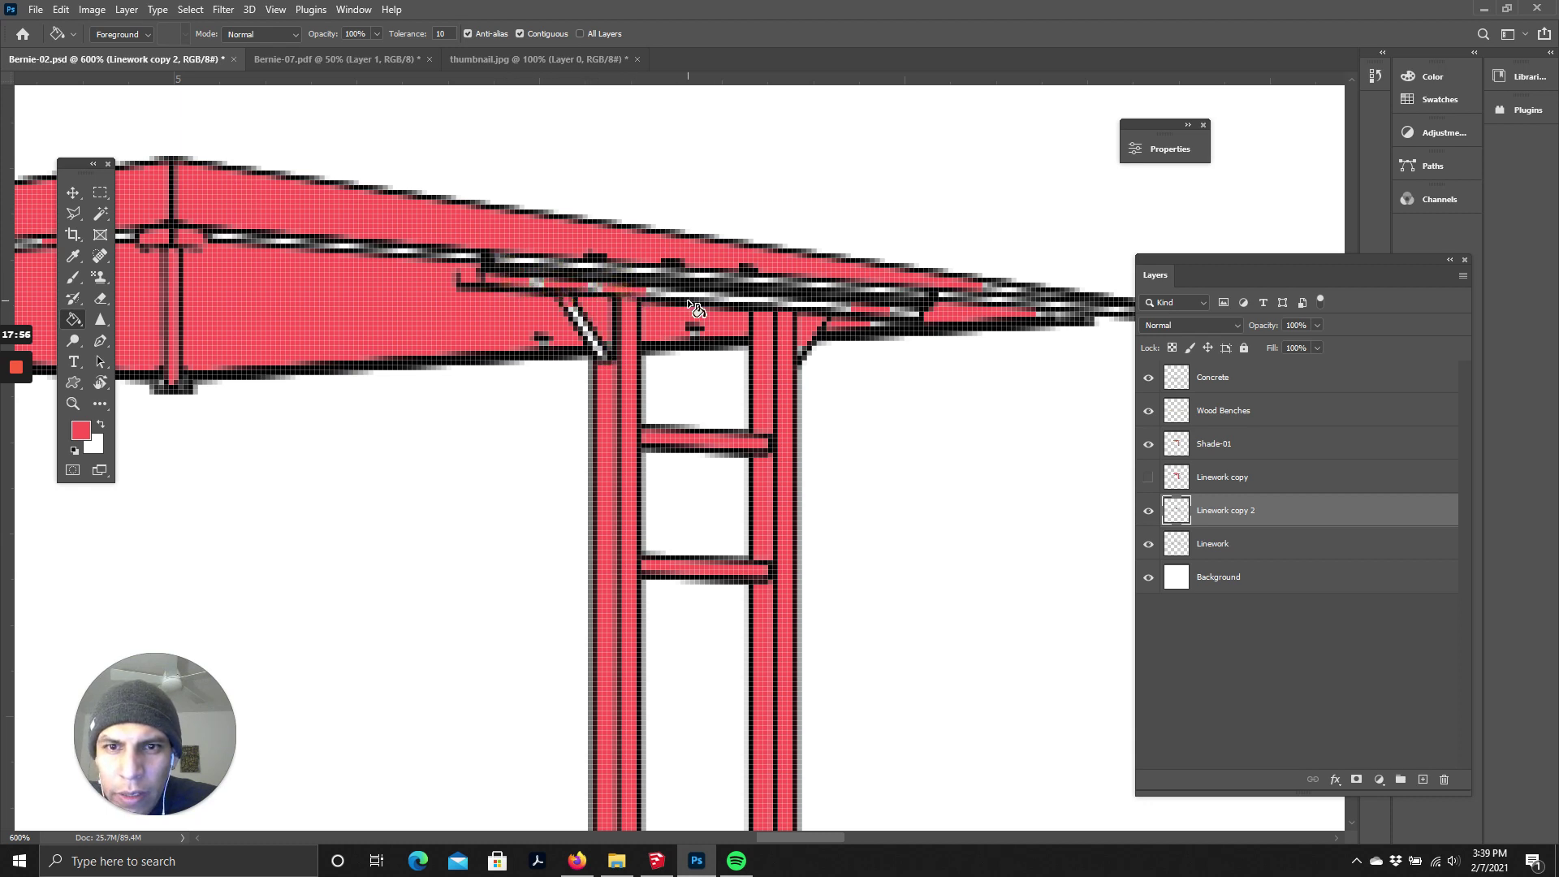
- Fill the small arm beside the pillar, undoing fills near the ladder that flood the background
click(748, 300)
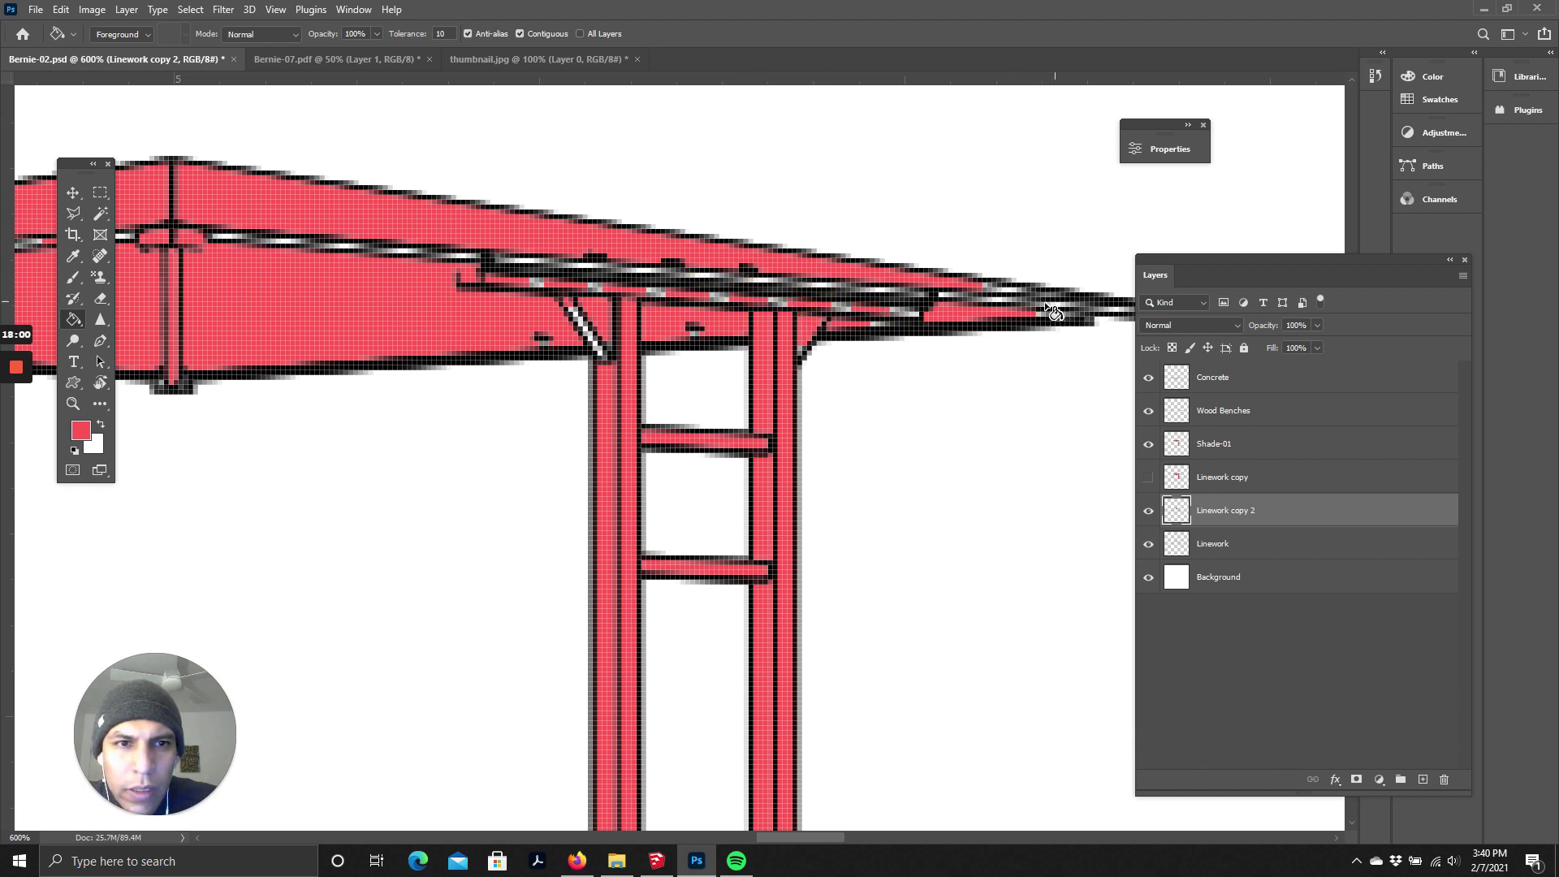
click(597, 341)
key(ctrl+z)
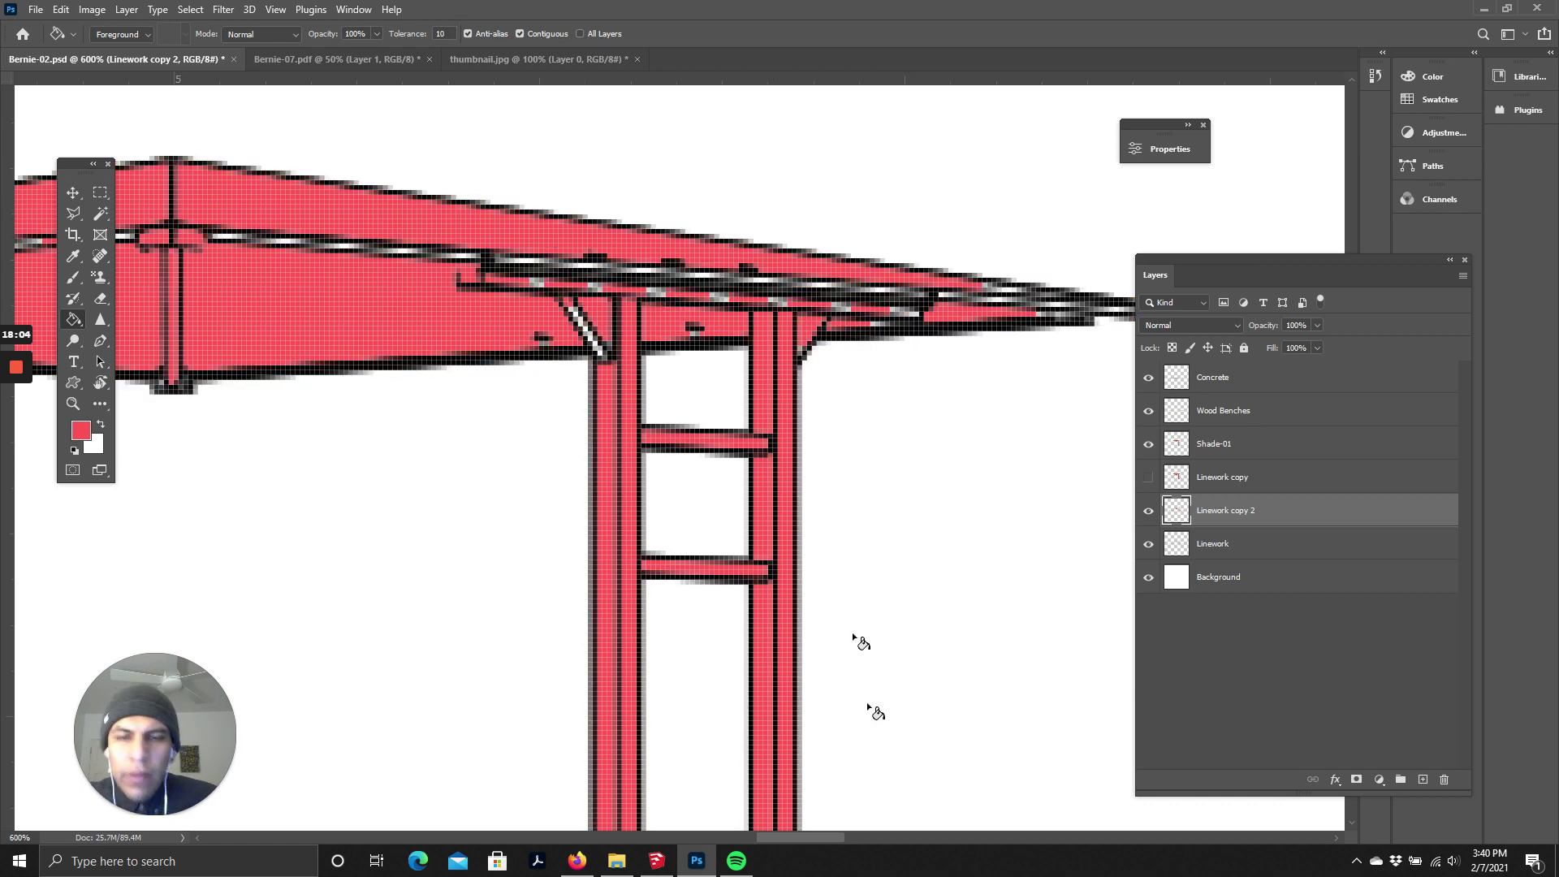
drag(832, 839, 762, 839)
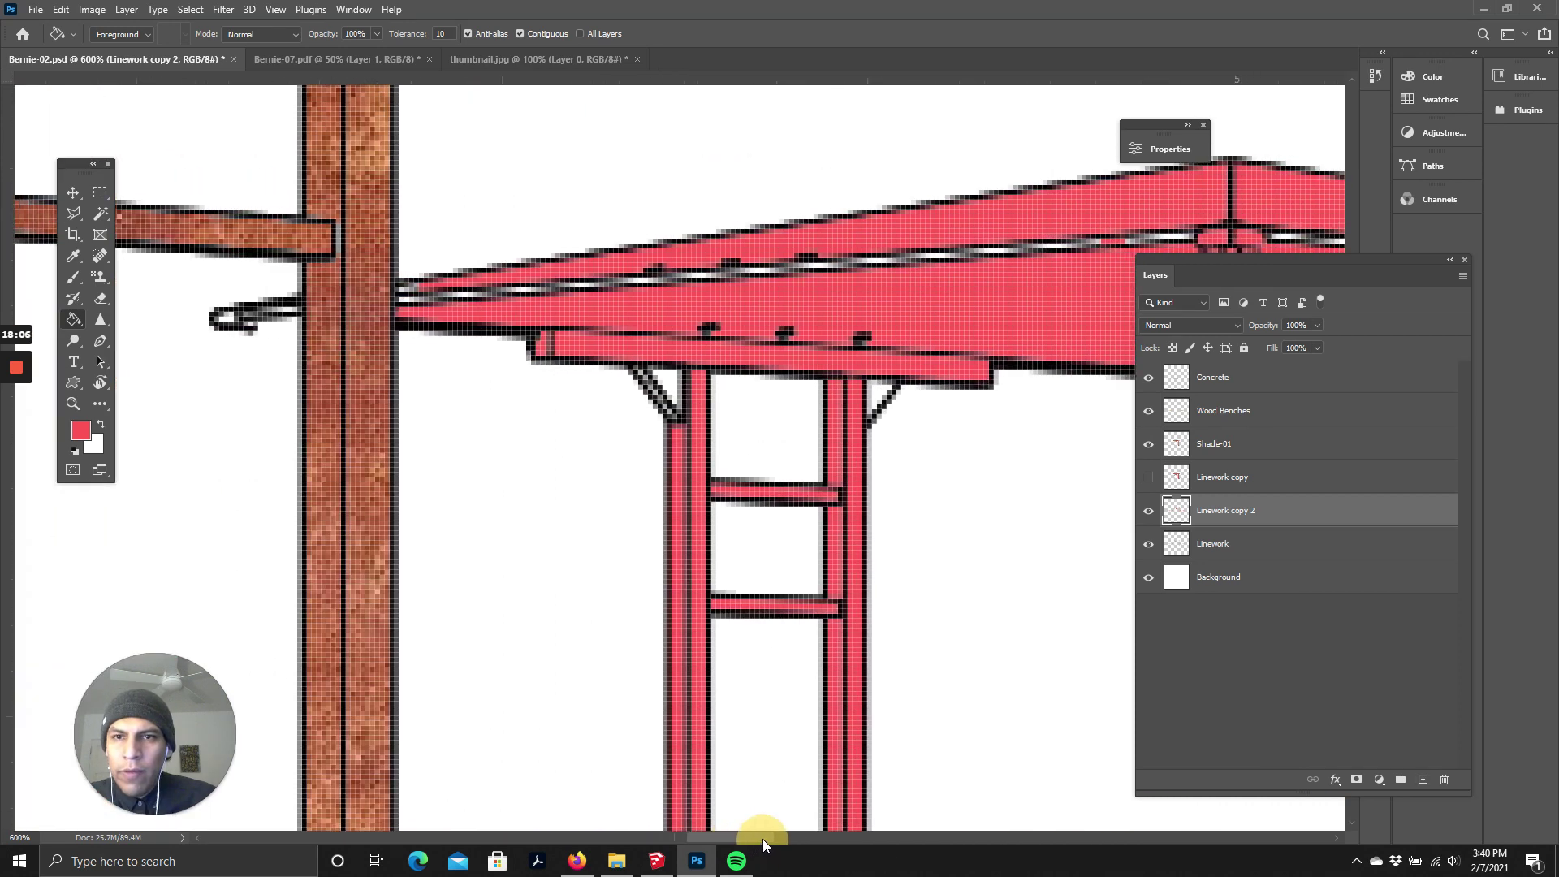
click(228, 319)
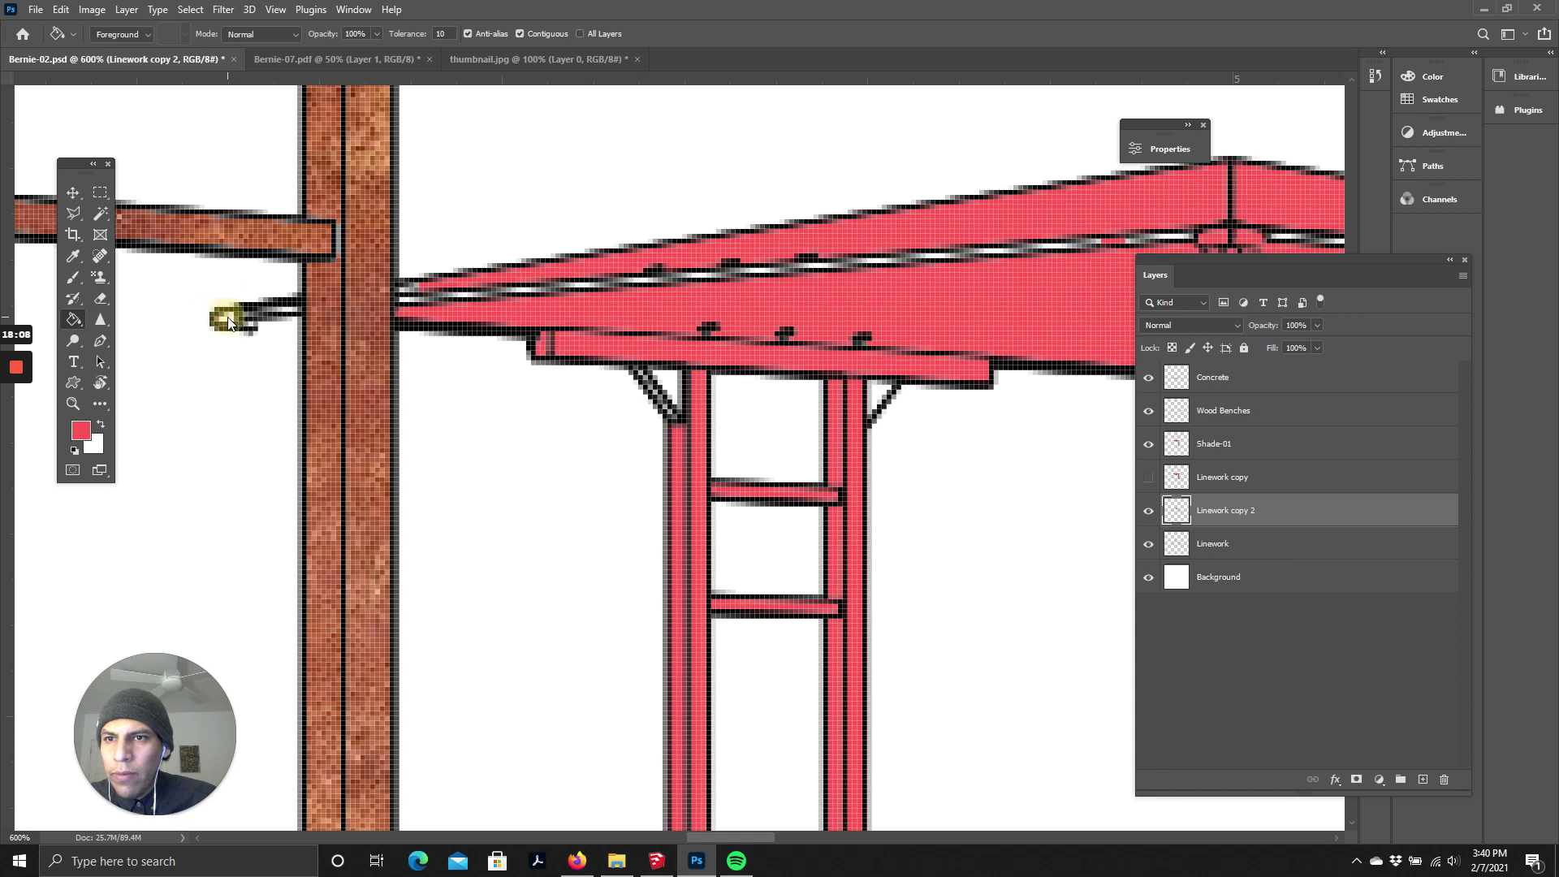
click(636, 442)
key(ctrl+z)
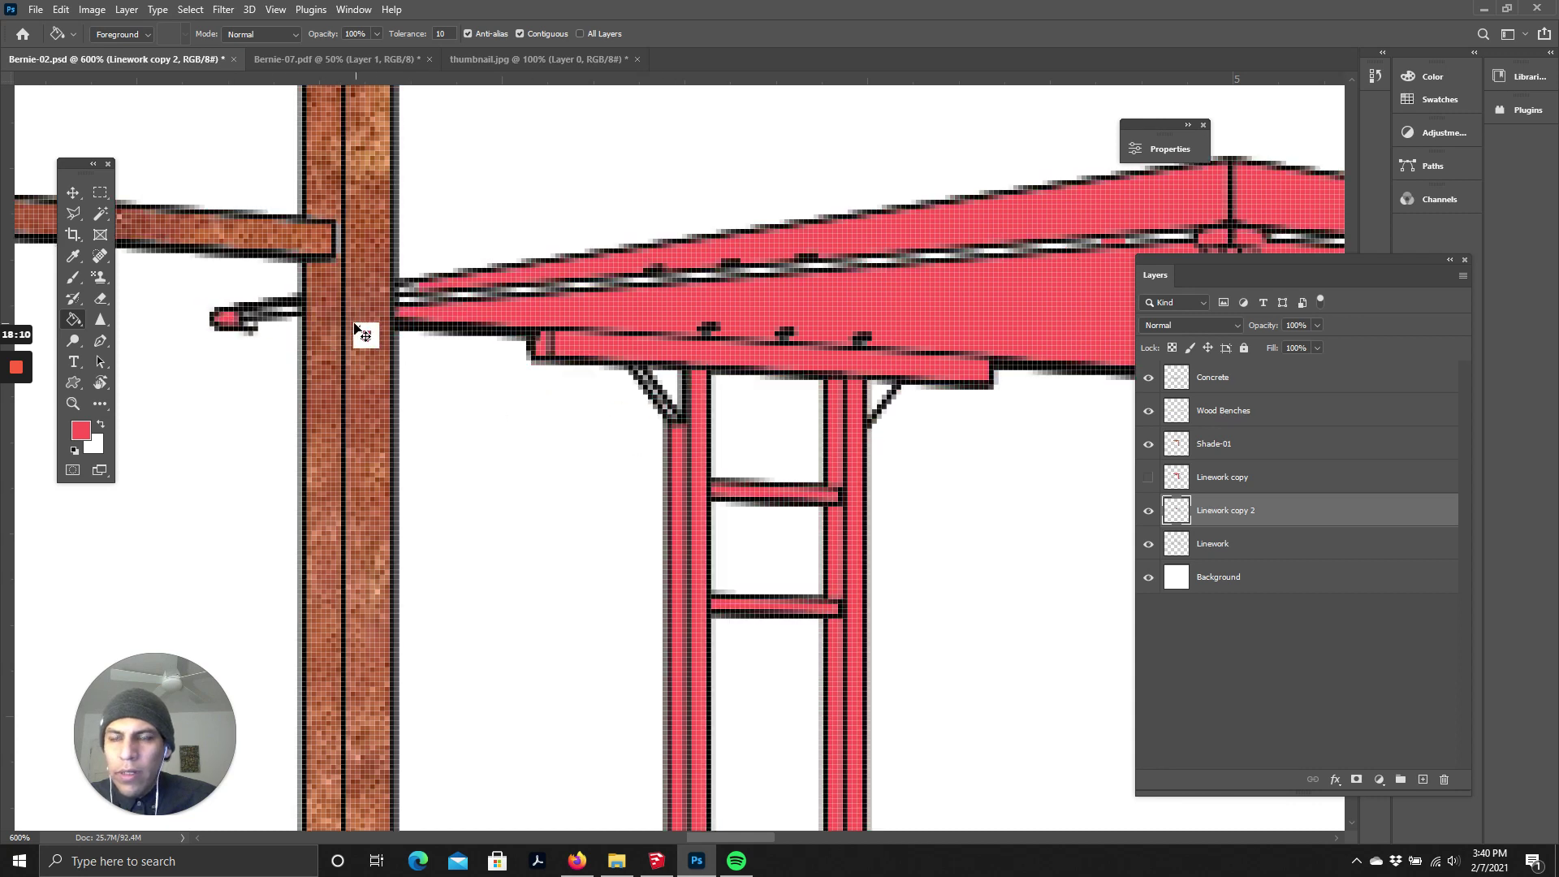
- Retry the pillar-edge gap, undo the linework spills, and zoom out to the whole scene
click(291, 313)
key(ctrl+z)
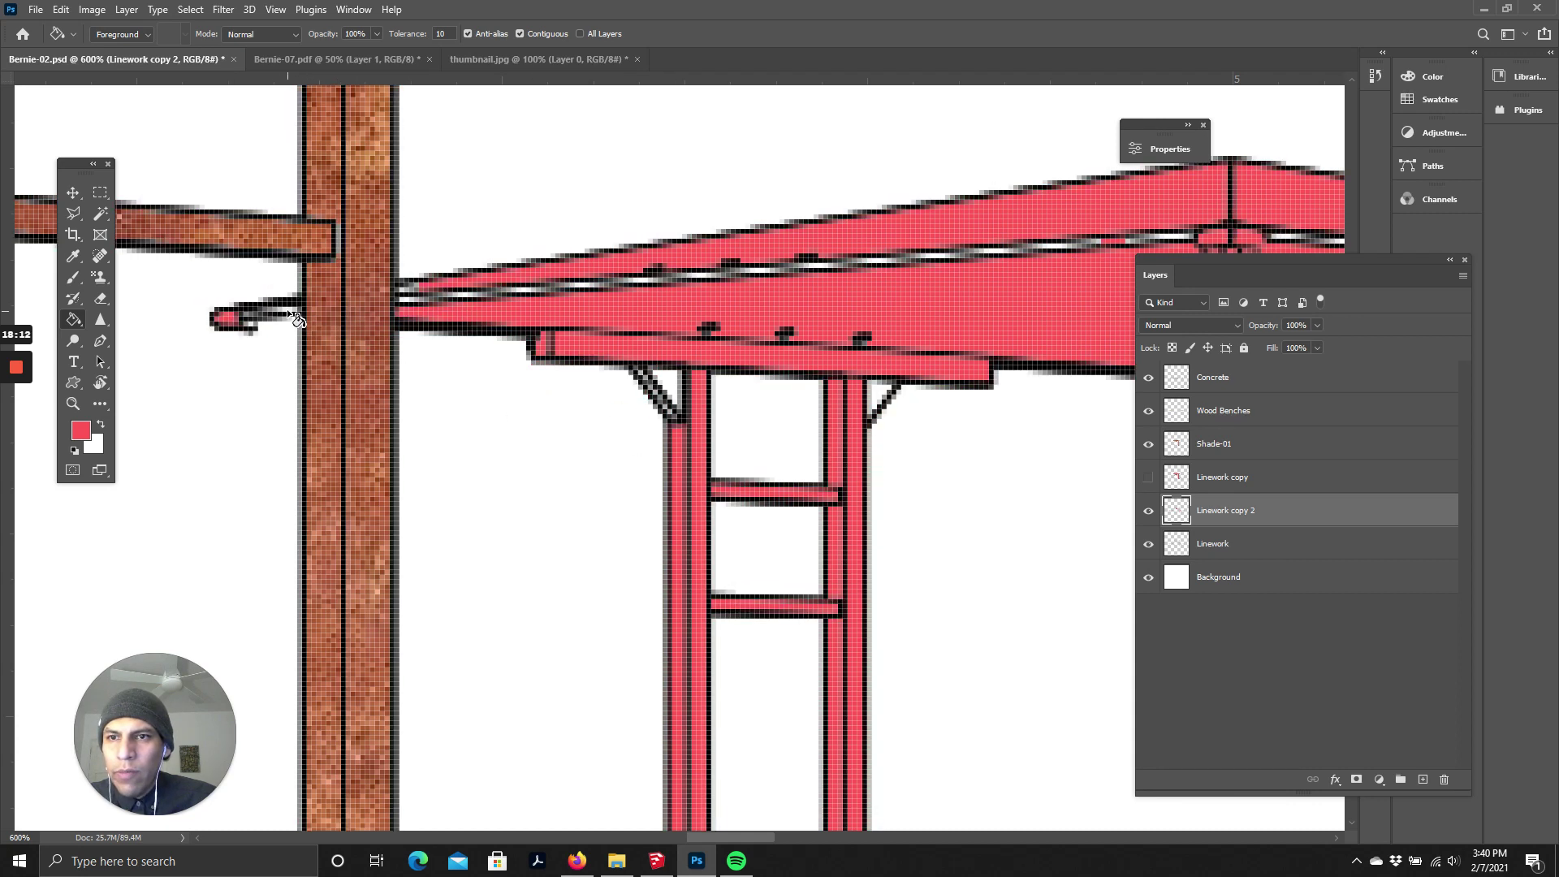
click(291, 314)
key(ctrl+z)
key(ctrl+minus)
key(ctrl+minus)
key(ctrl+minus)
key(ctrl+minus)
key(ctrl+minus)
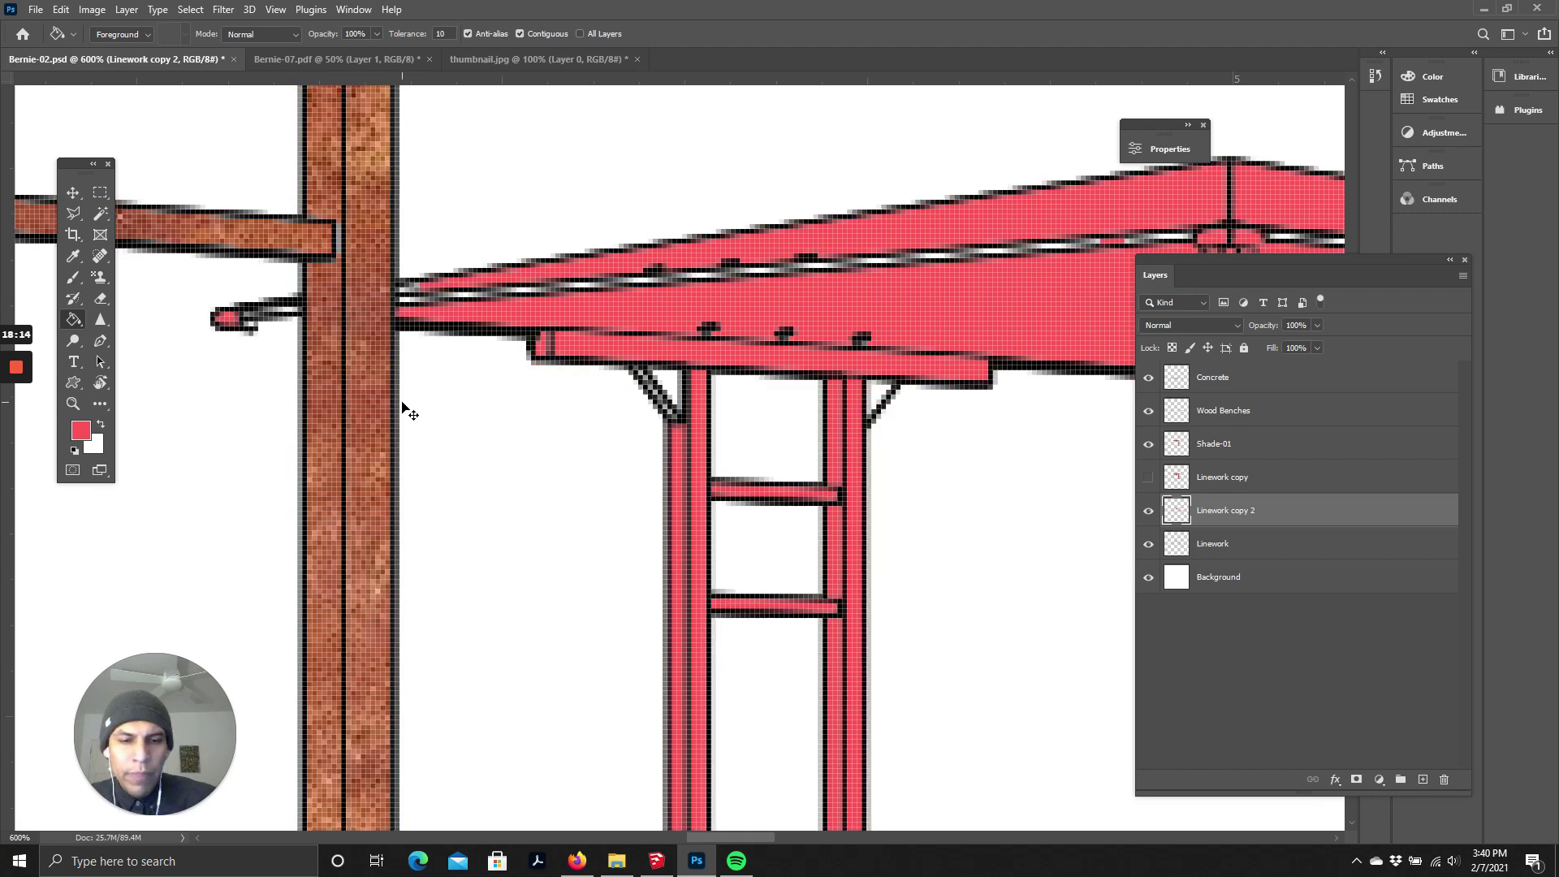
key(ctrl+plus)
key(ctrl+plus)
key(ctrl+plus)
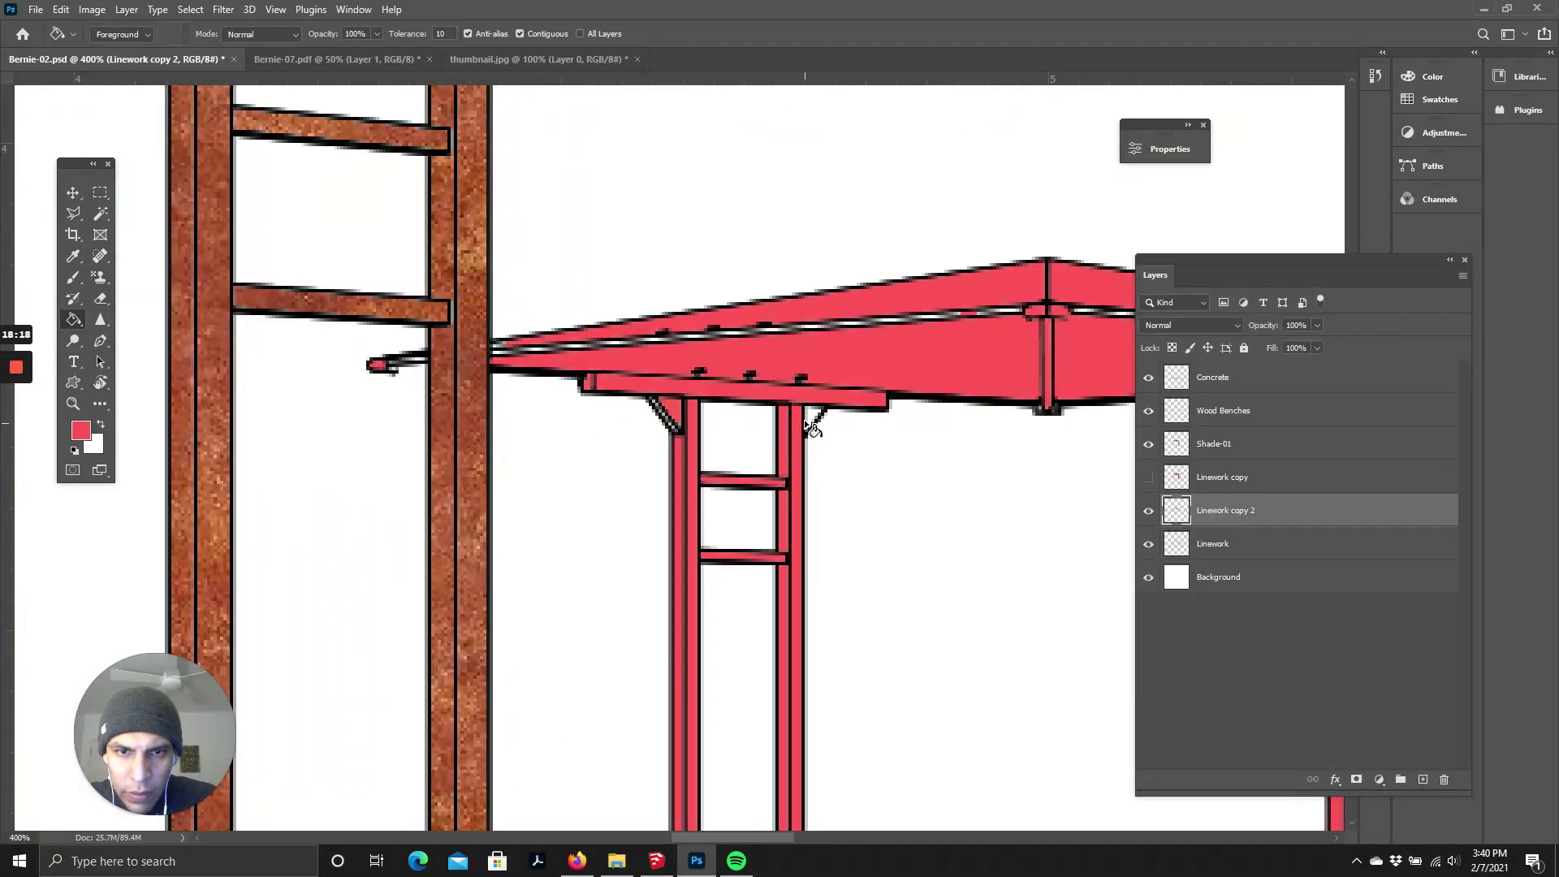
key(ctrl+minus)
key(ctrl+minus)
key(ctrl+minus)
key(ctrl+minus)
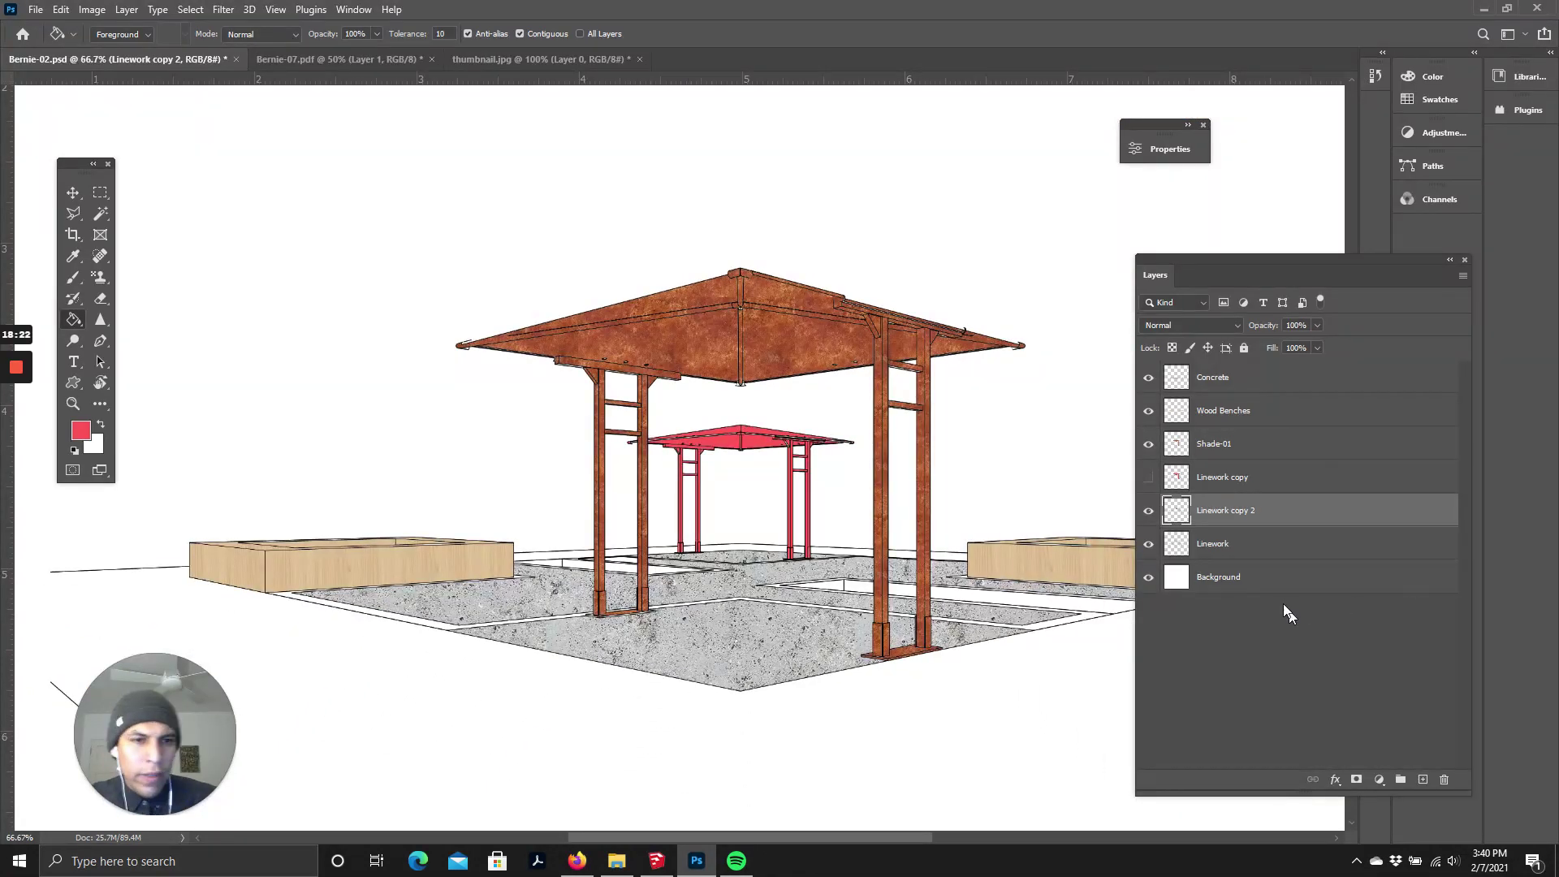
- Select the pink rear shade structure with Select > Color Range
click(223, 9)
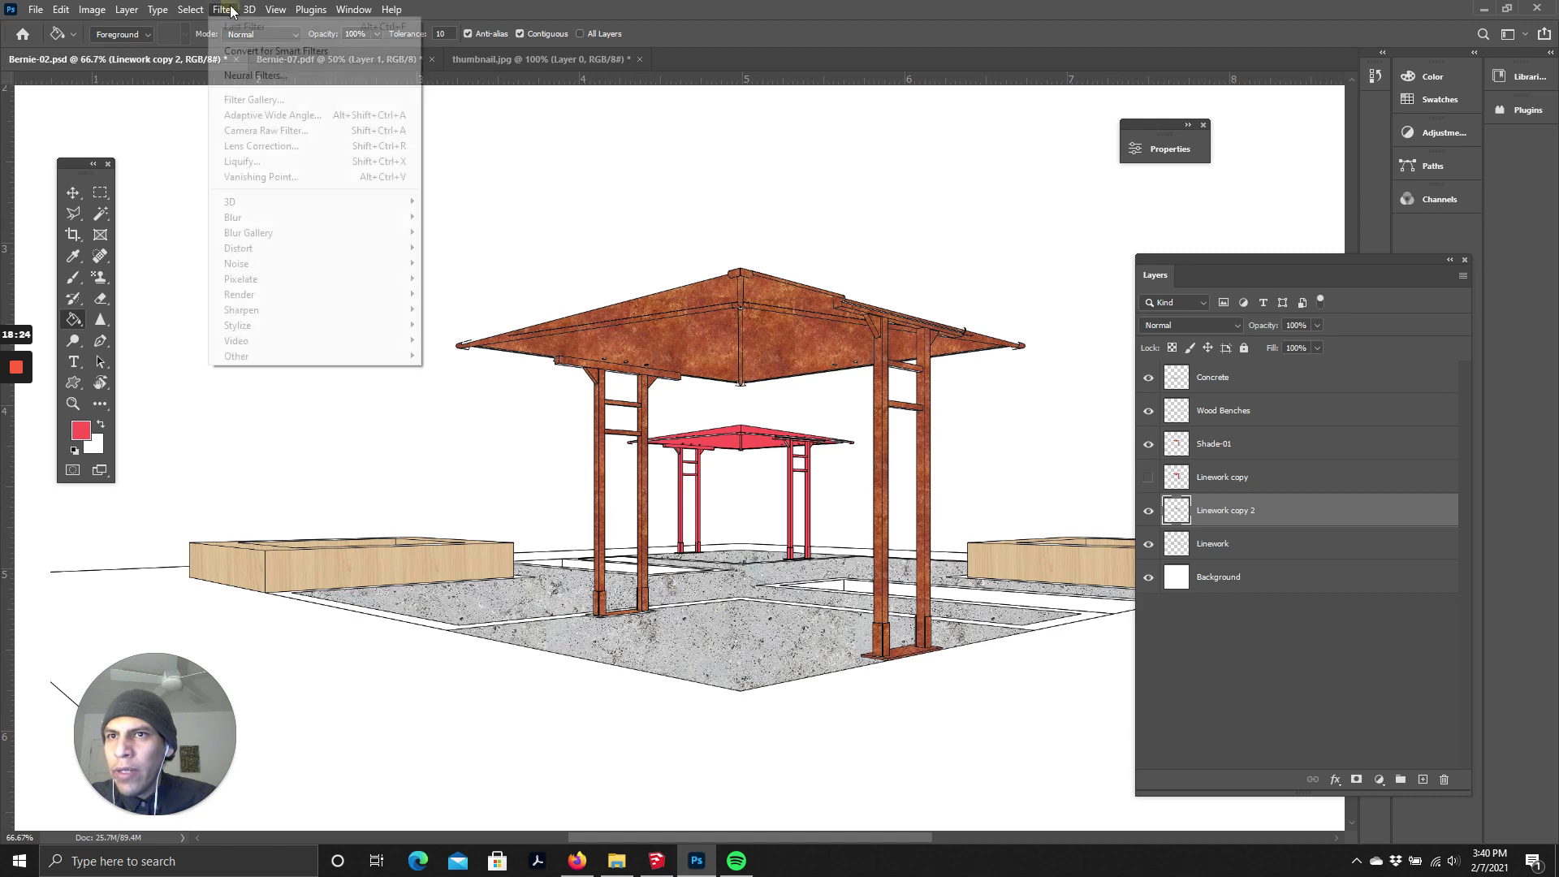
mouse_move(190, 9)
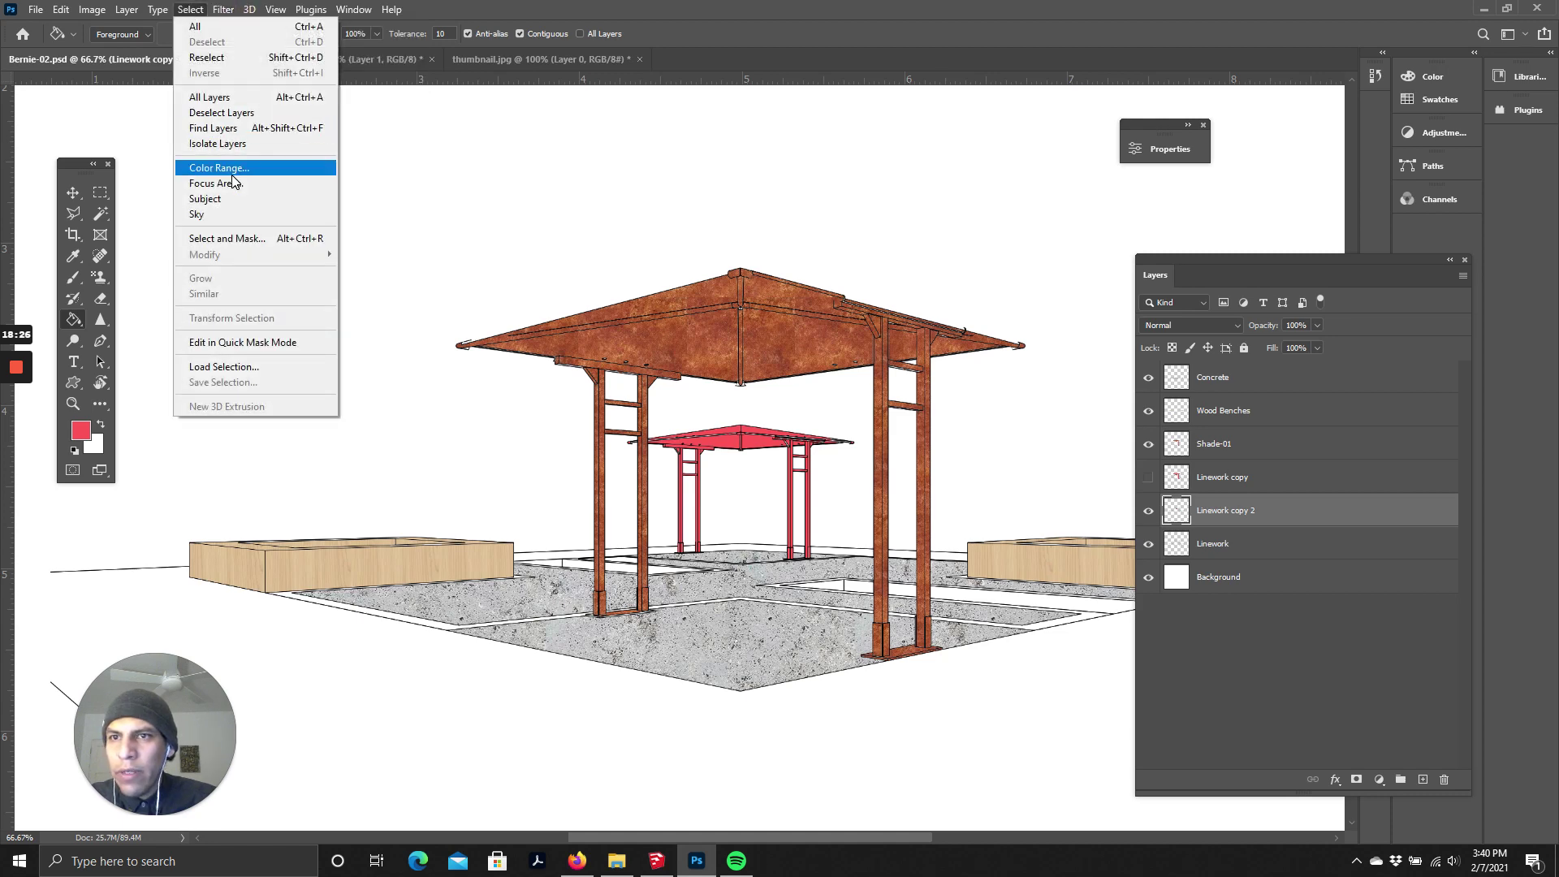
click(233, 168)
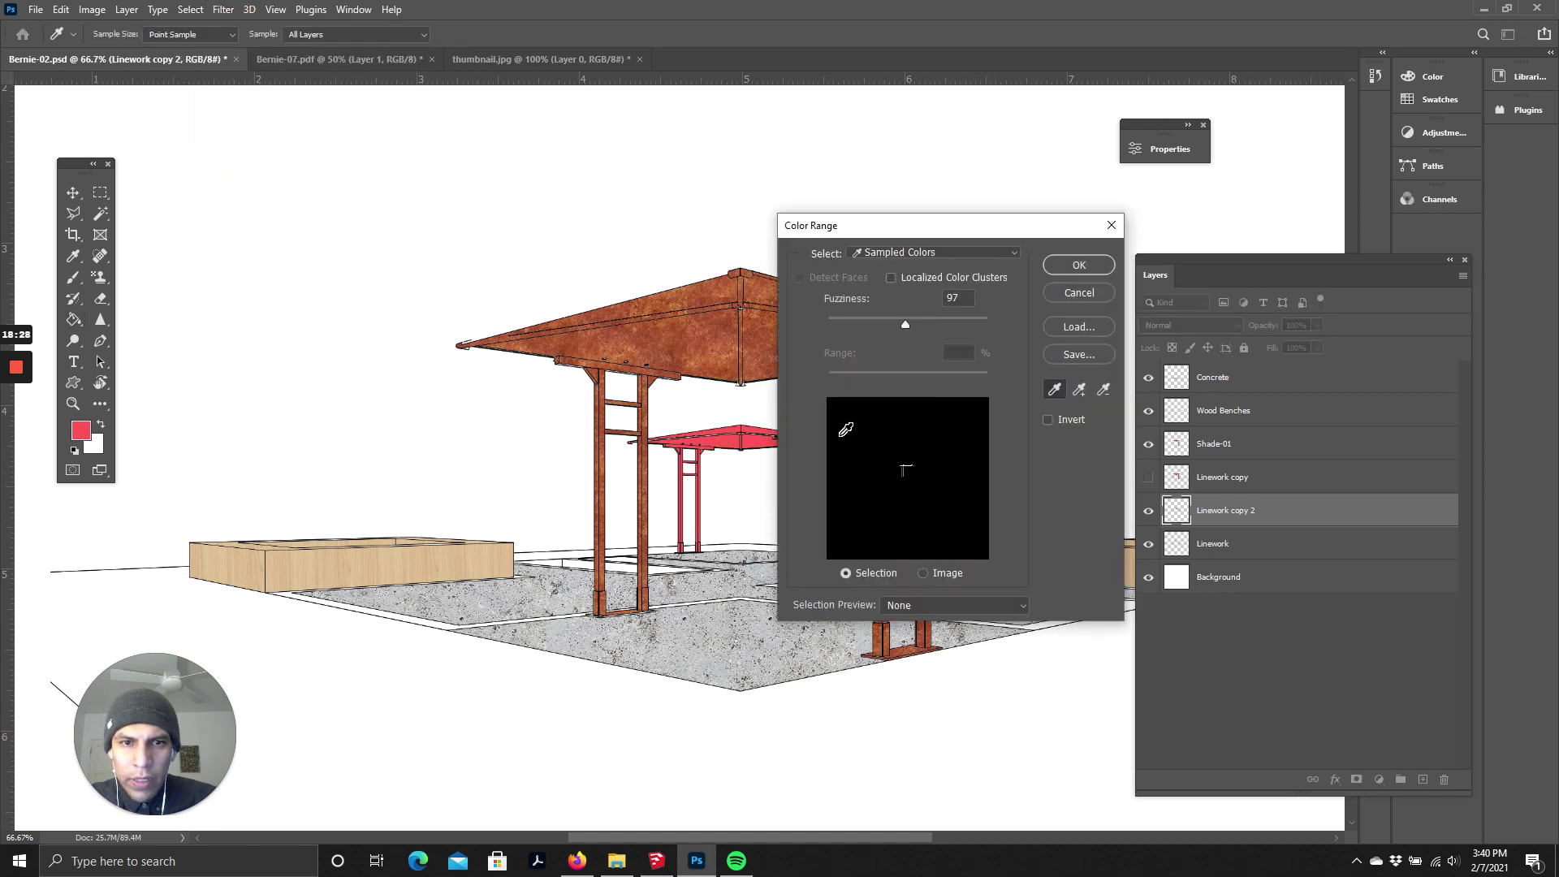
click(1061, 266)
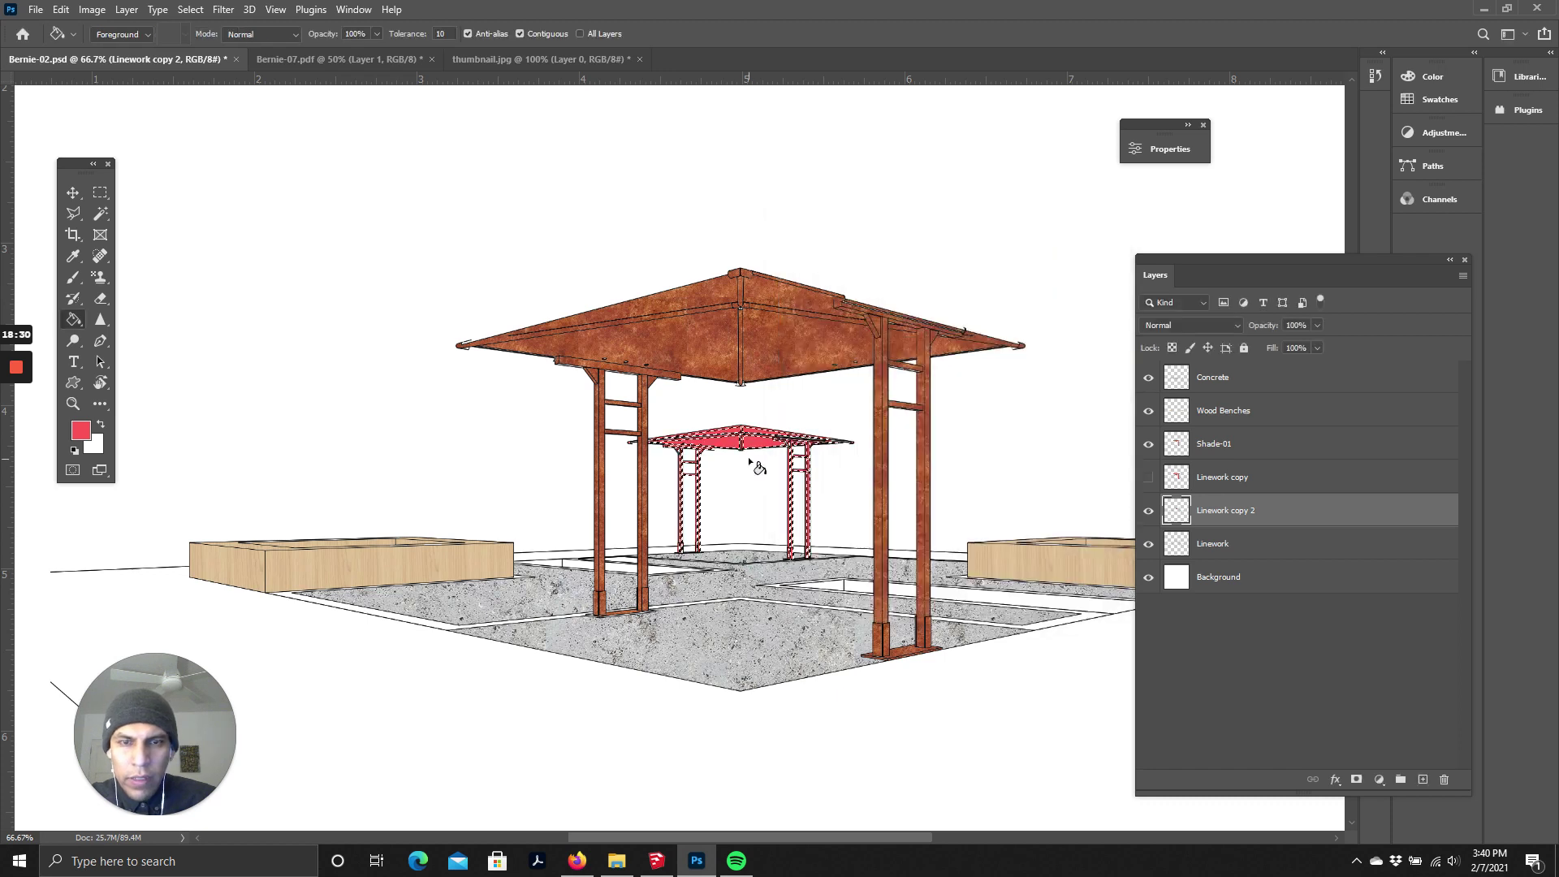
- Add a new layer named Shade-02 and place it just below Shade-01
click(1423, 780)
click(1209, 517)
double_click(1209, 512)
text(Sh)
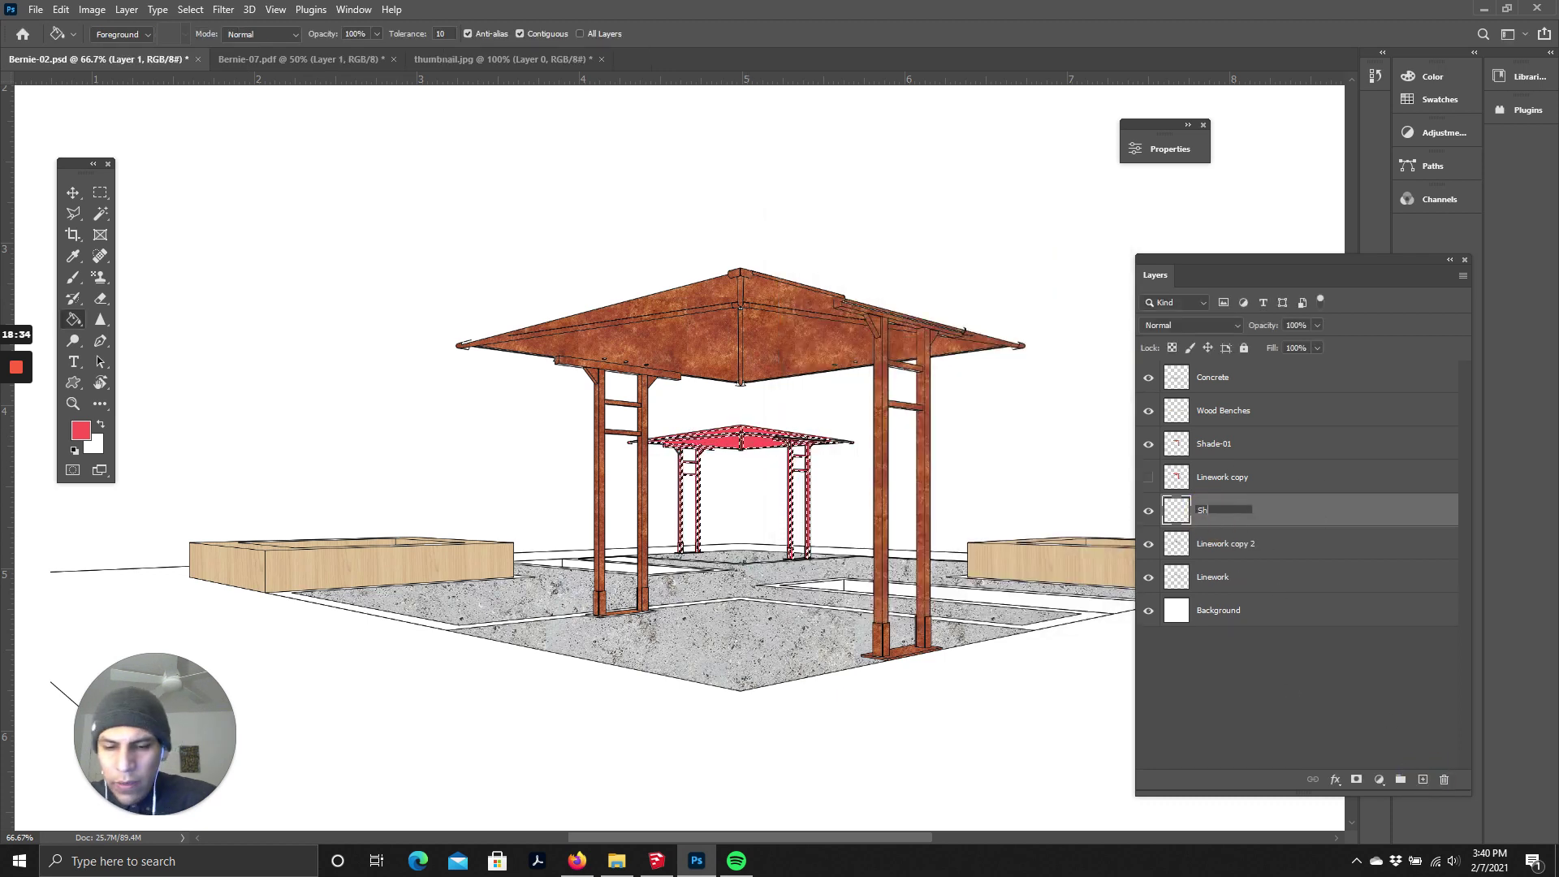
text(ade-02)
key(Return)
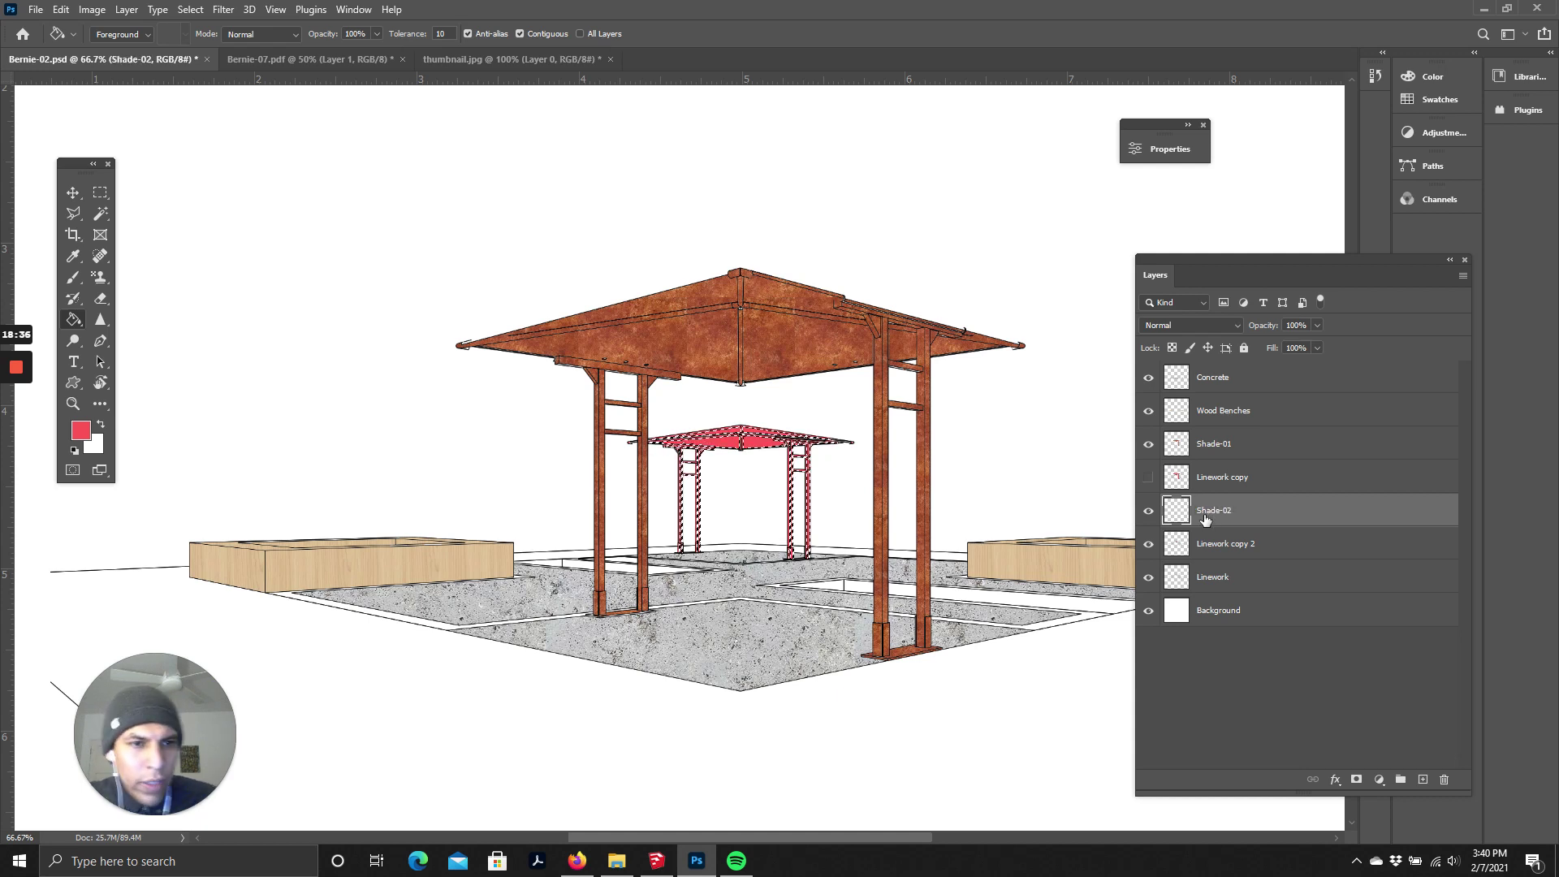
drag(1211, 516, 1210, 455)
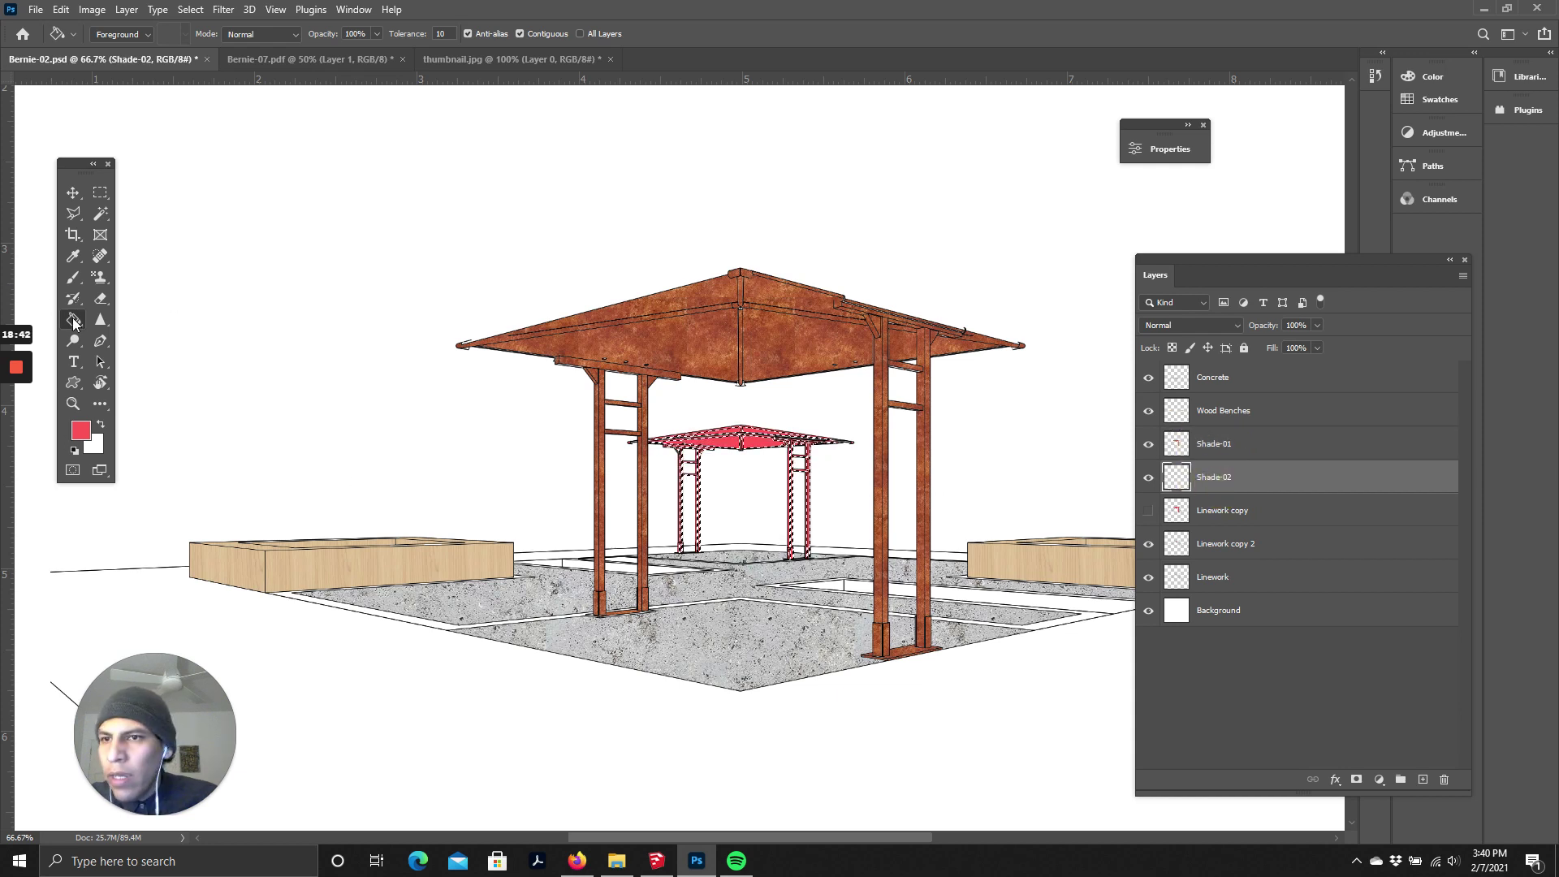
- Fill the rear shade structure with the rust pattern
click(133, 34)
click(123, 58)
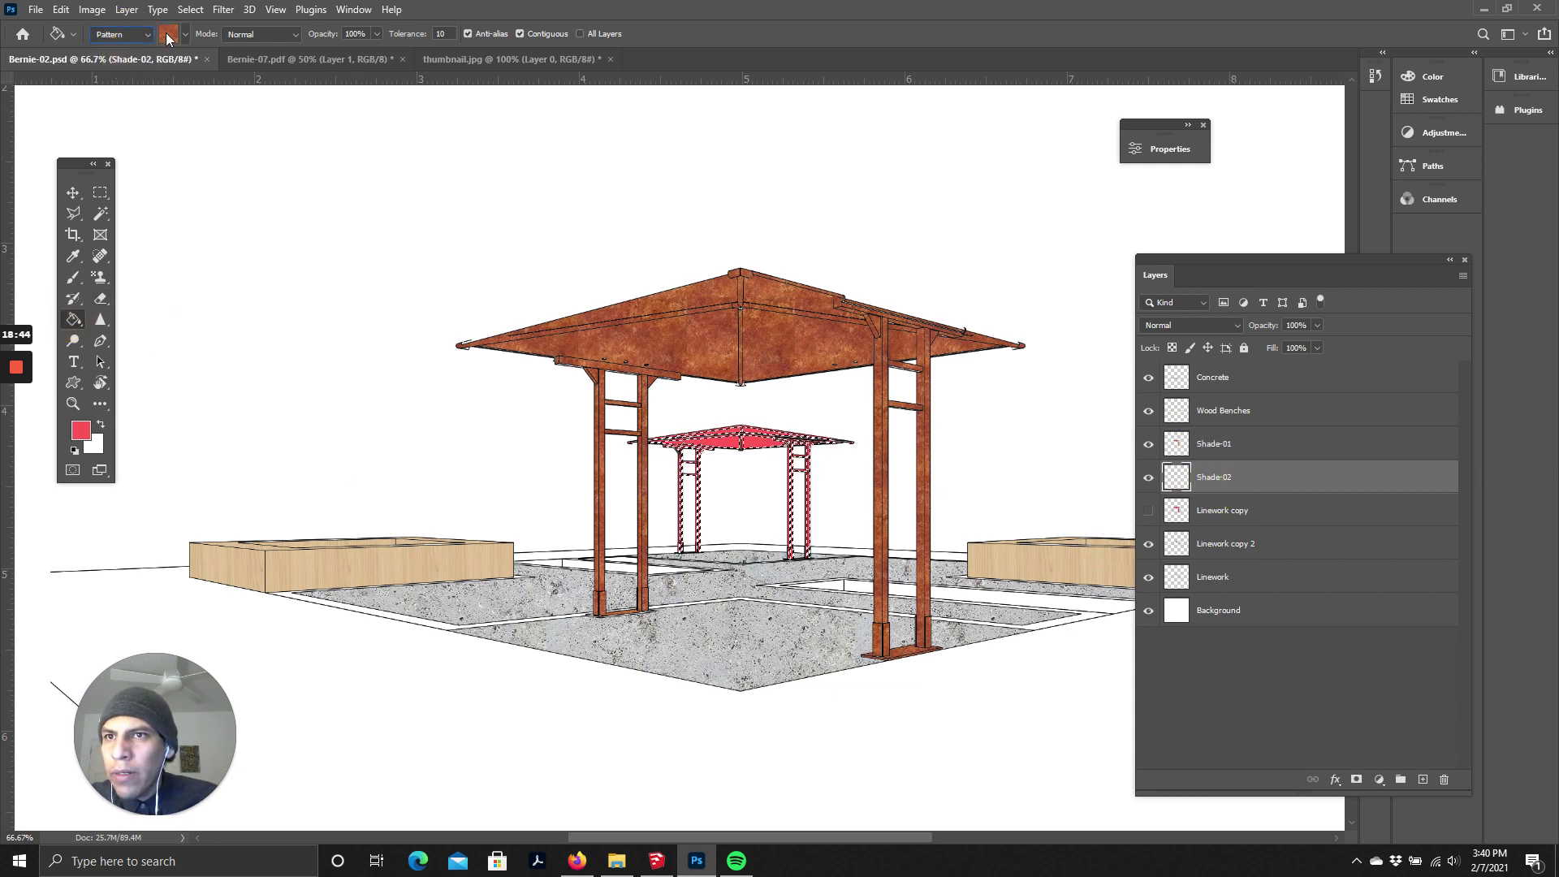
click(740, 442)
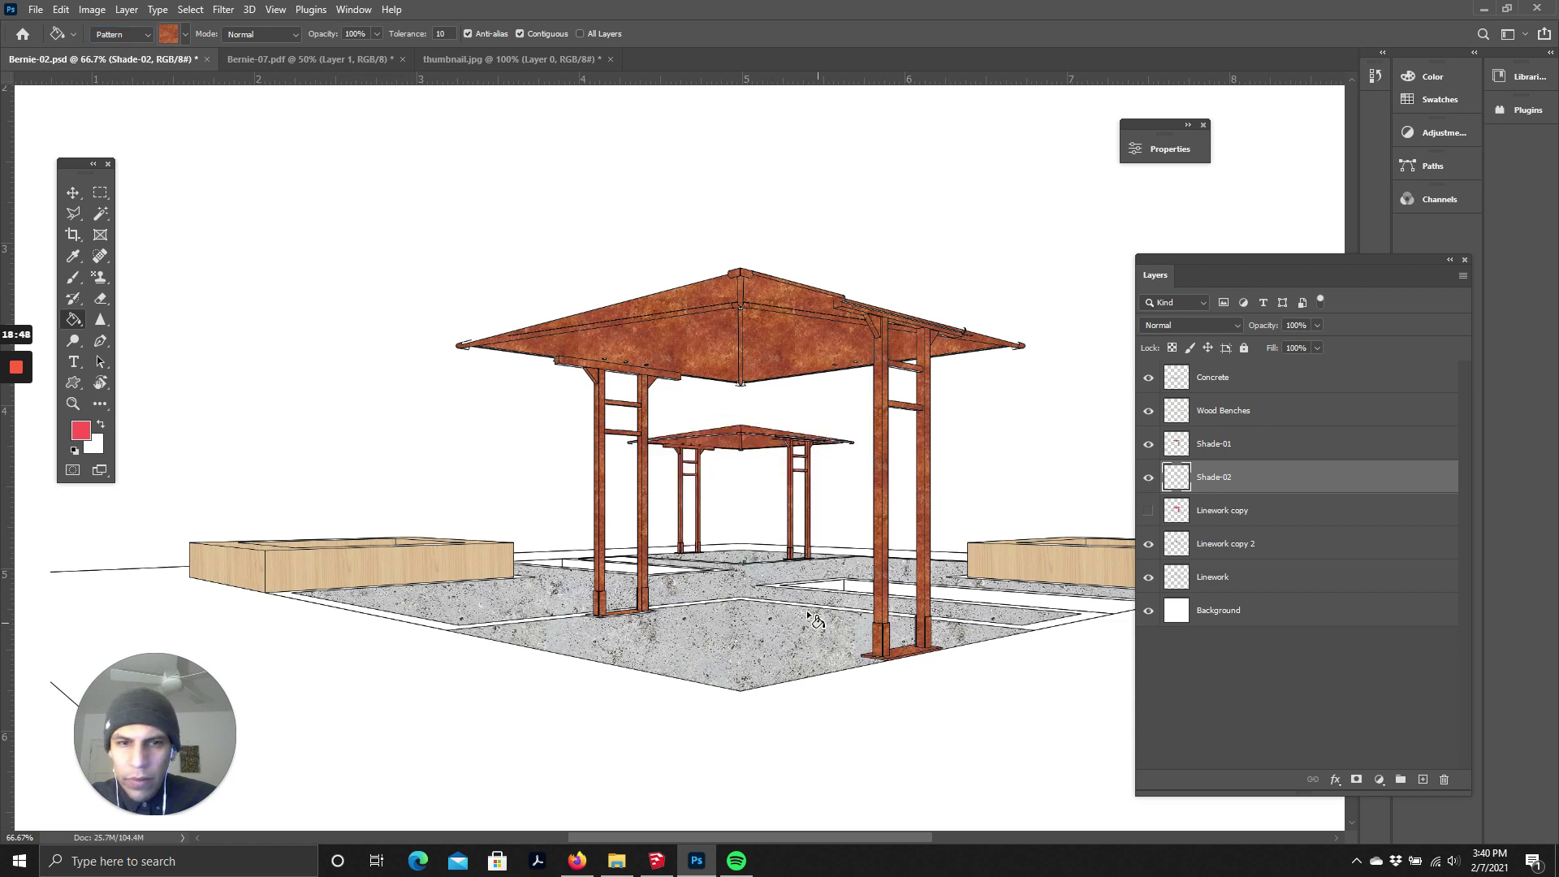
scroll(818, 637, down, 2)
- Hide Linework copy 2 and select both Linework copy layers together
click(1224, 513)
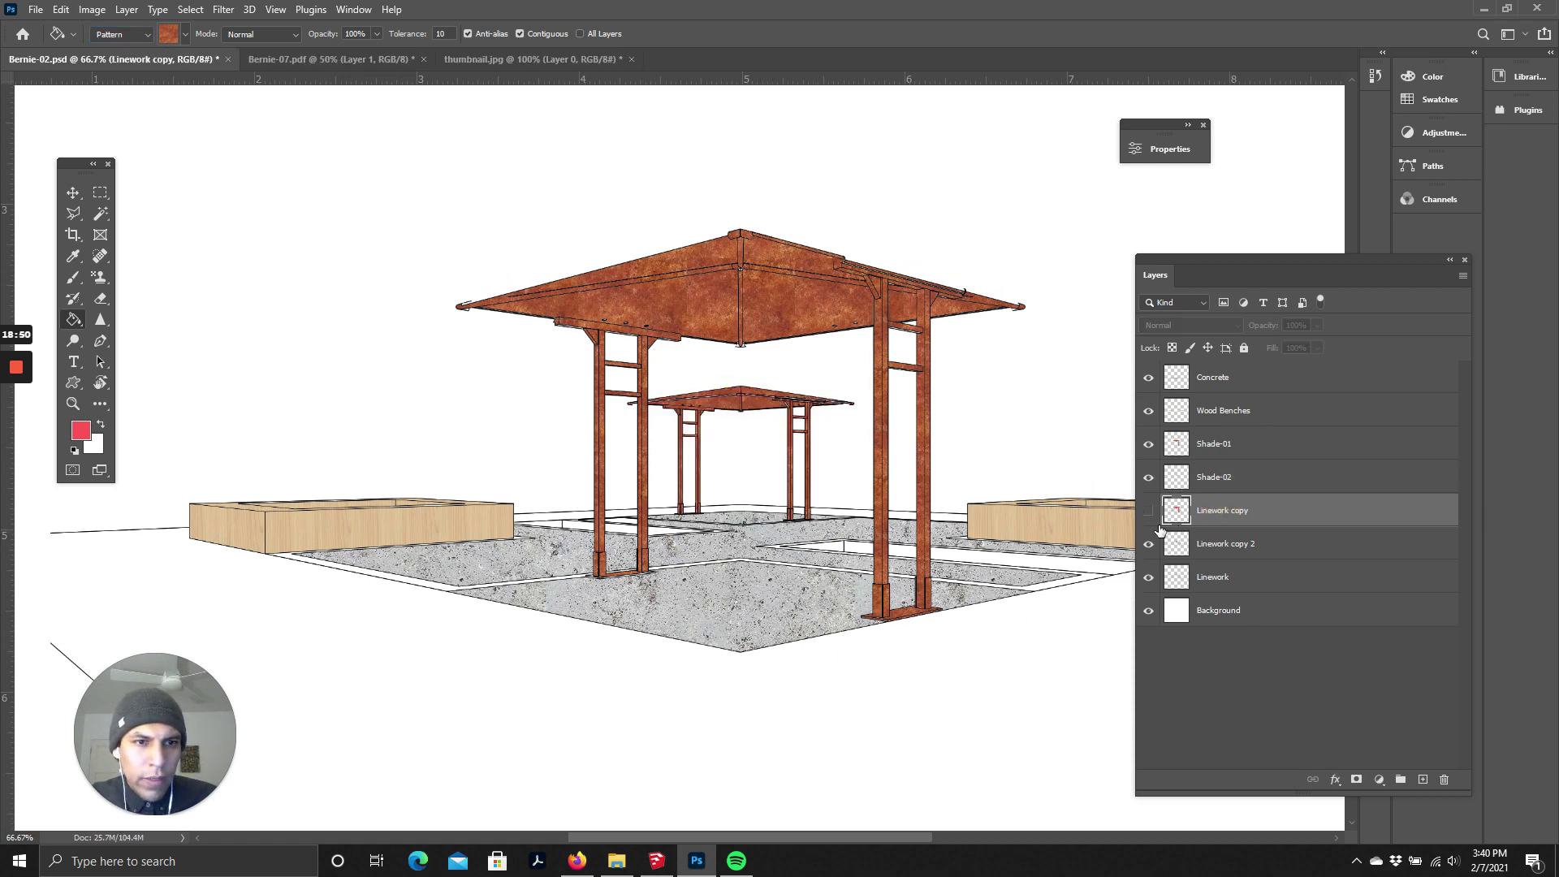
click(1148, 544)
click(1224, 516)
click(1226, 552)
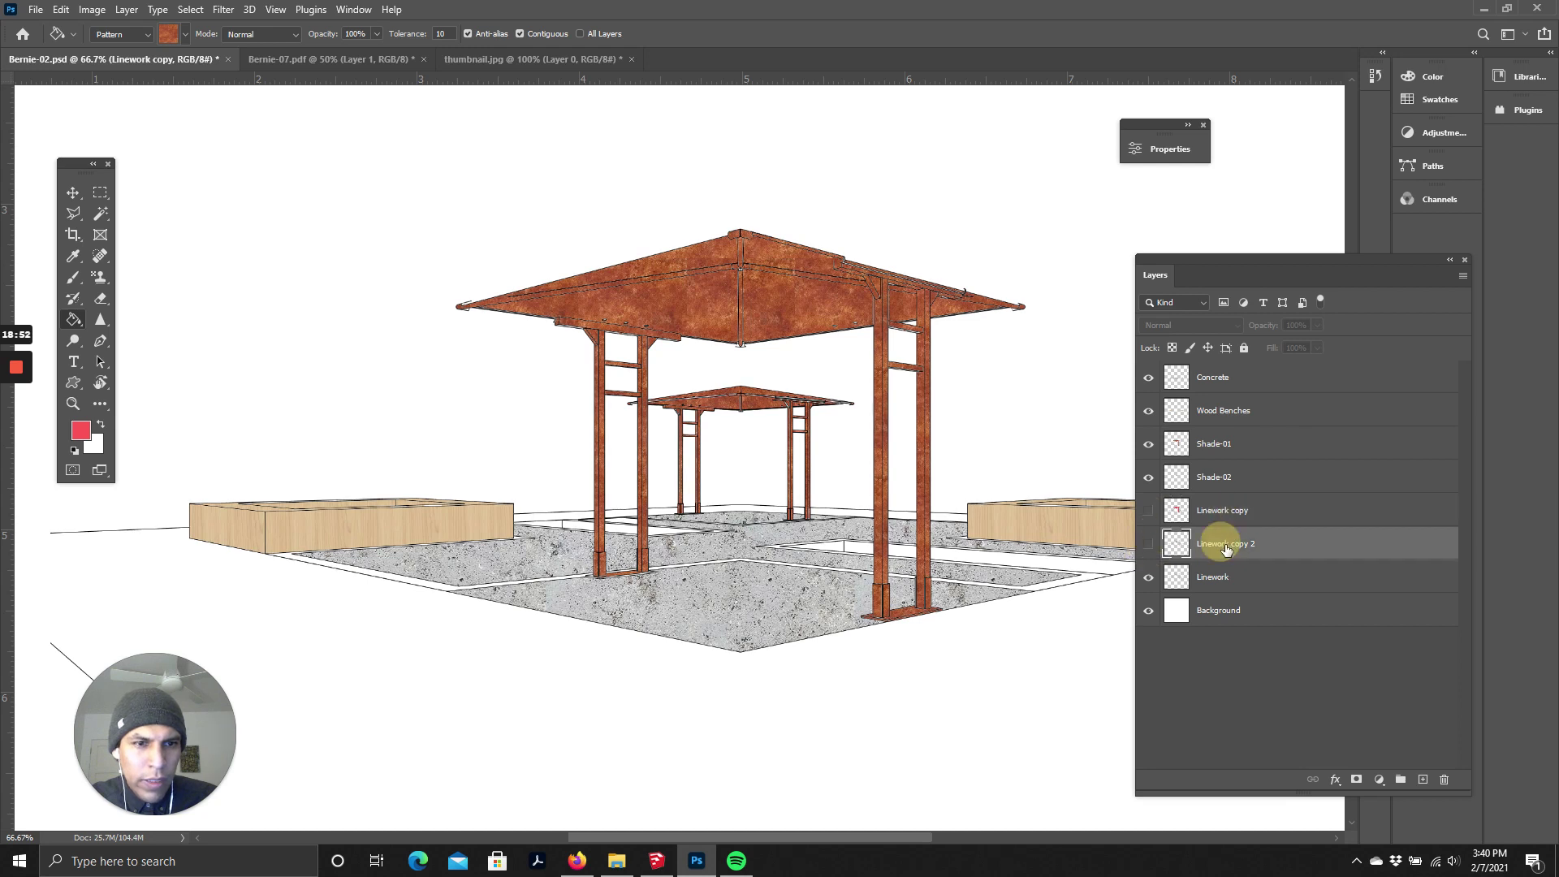
shift+click(1238, 514)
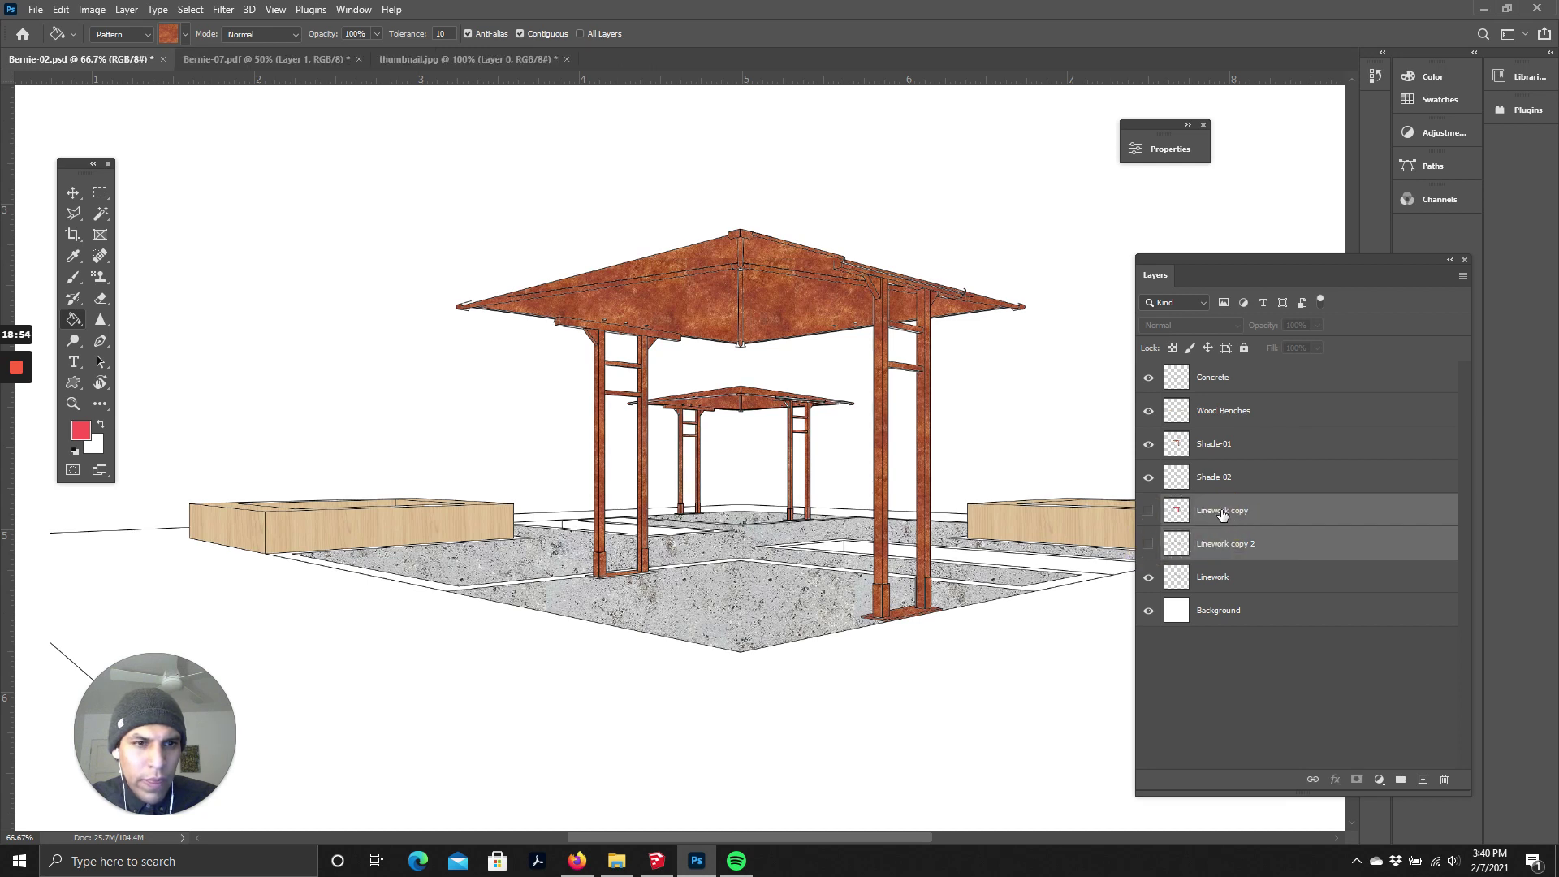
- Move both Linework copy layers beneath the Background layer, then select Background
drag(1223, 514, 1239, 633)
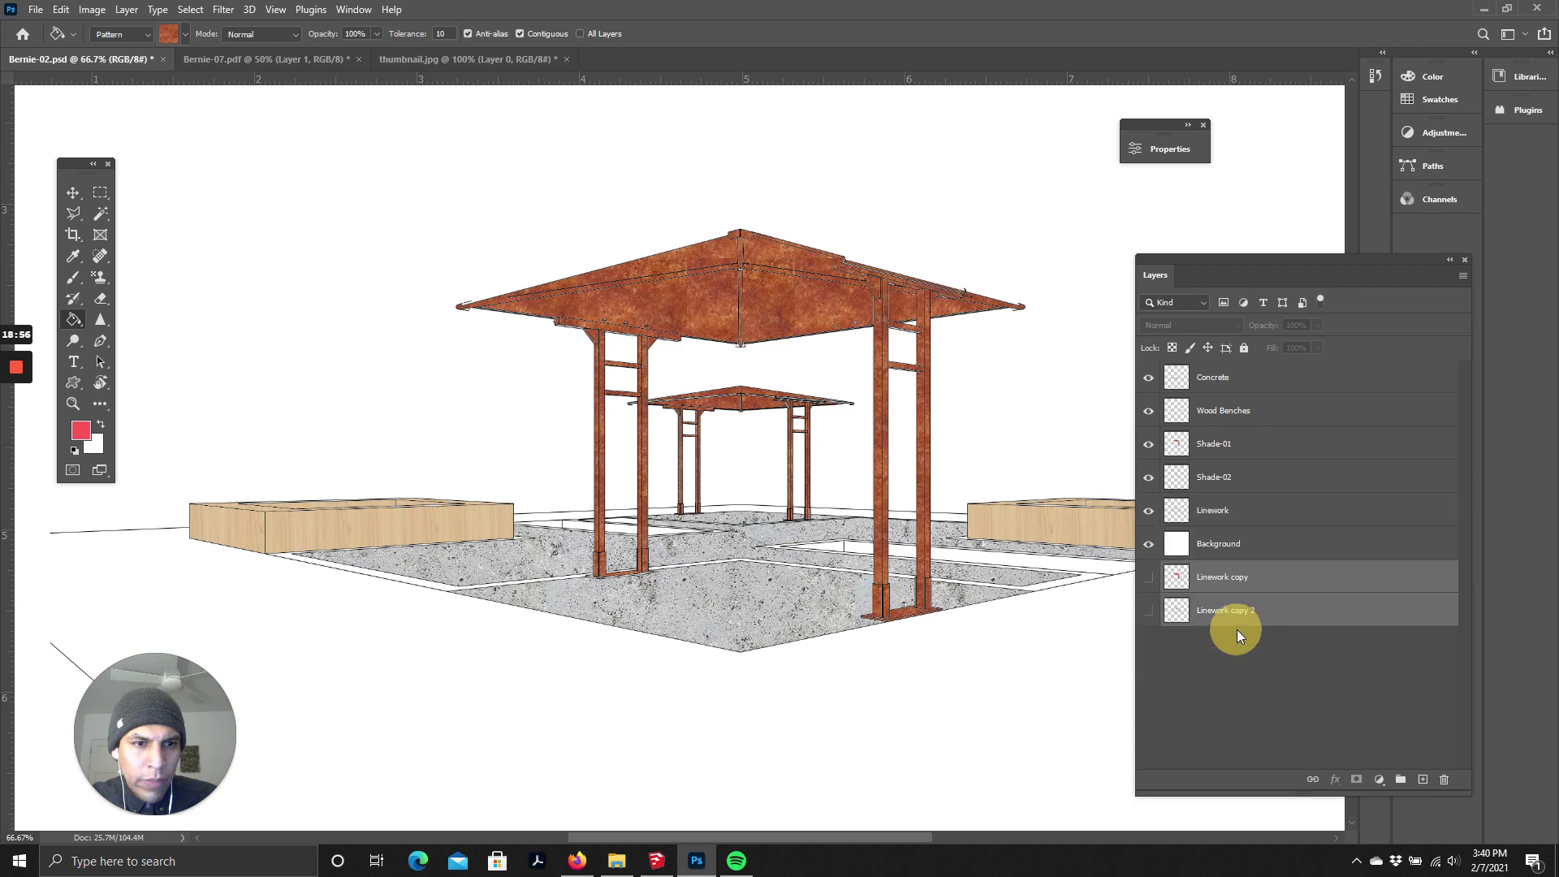
click(1215, 547)
scroll(686, 549, up, 2)
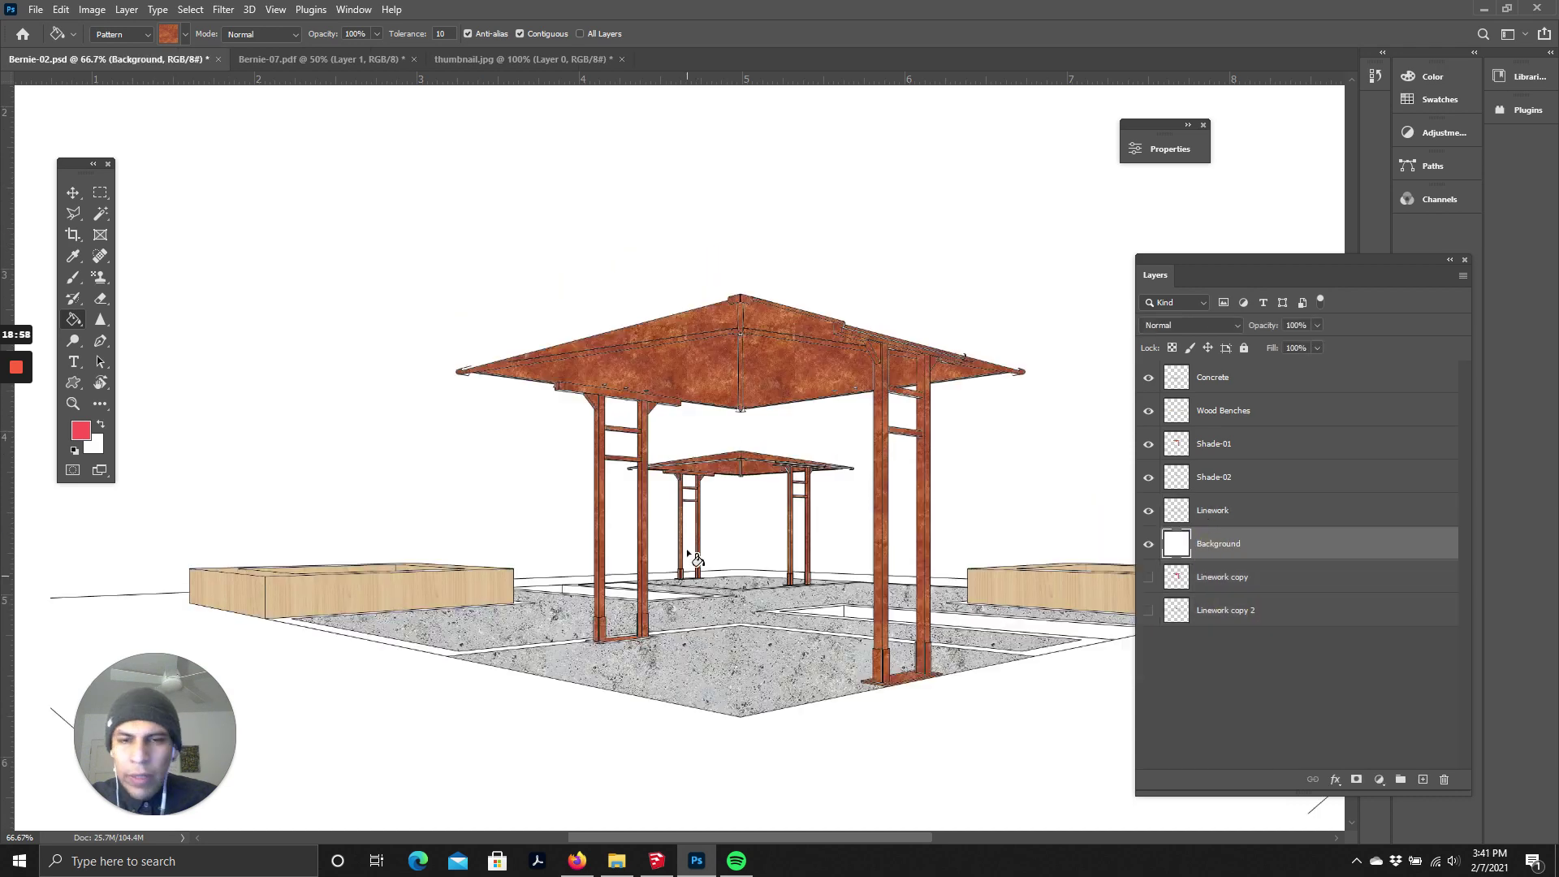
scroll(688, 555, up, 2)
scroll(815, 424, down, 6)
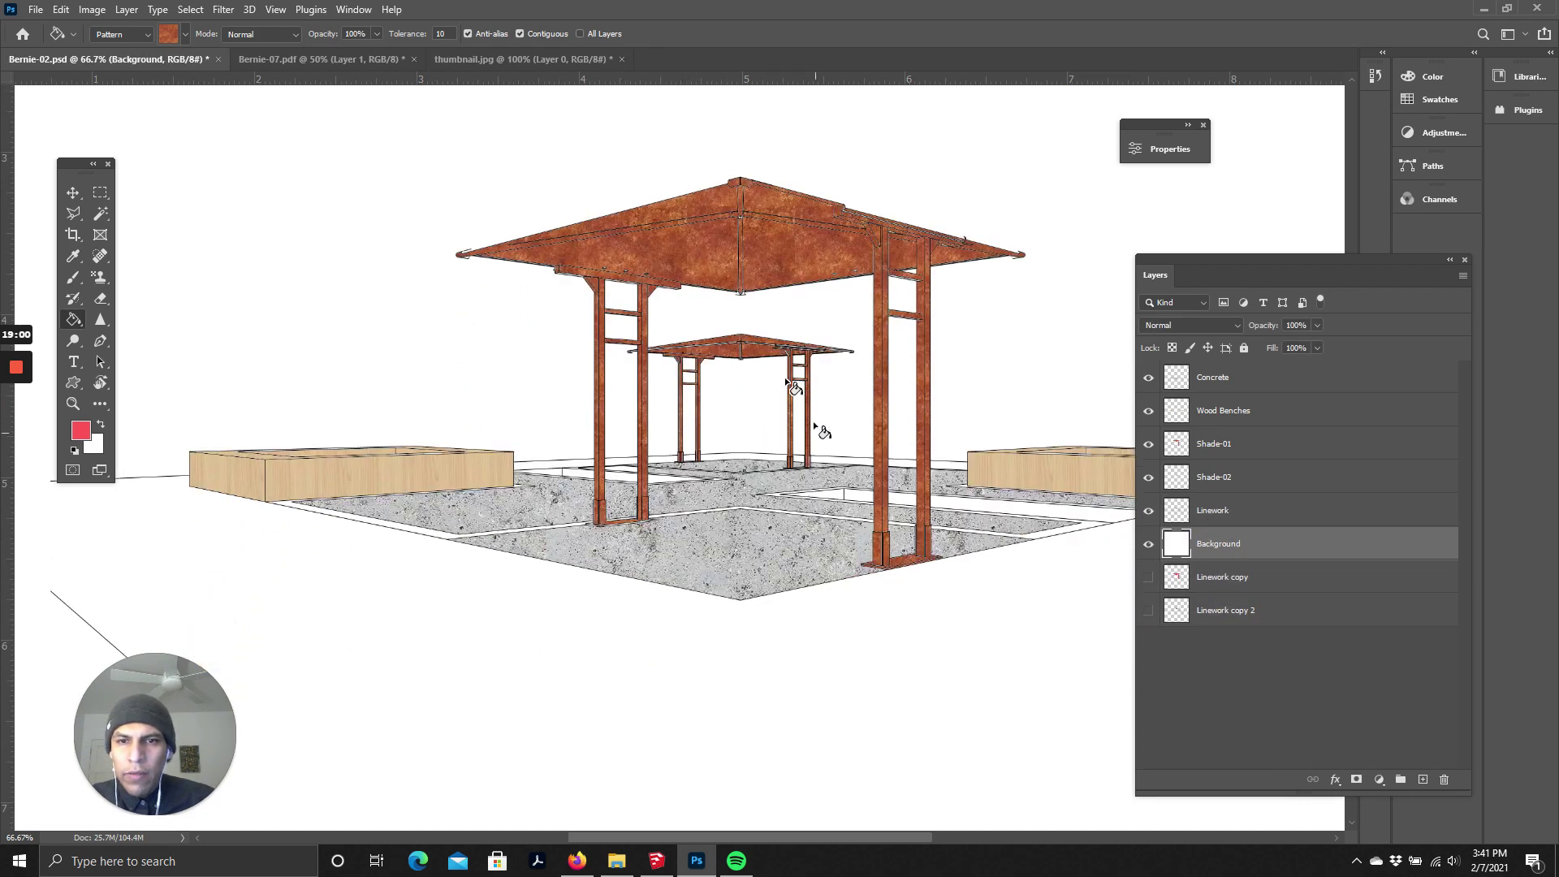
scroll(814, 424, up, 2)
scroll(598, 557, down, 3)
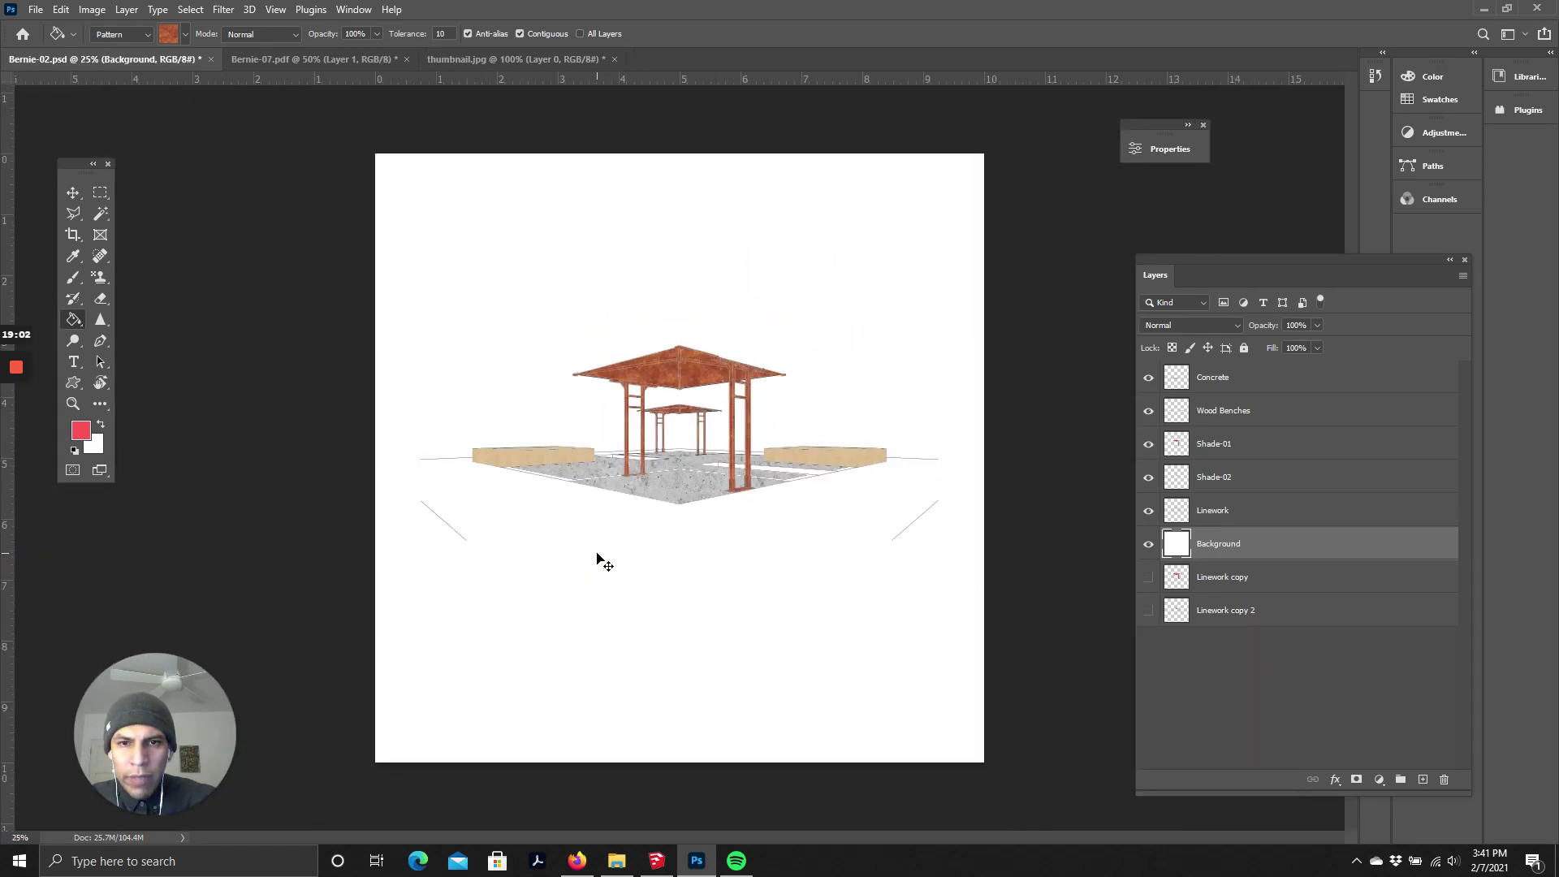
- Dismiss the stray blend-mode menu and zoom the canvas to 66.7%
scroll(598, 557, up, 2)
right_click(1015, 286)
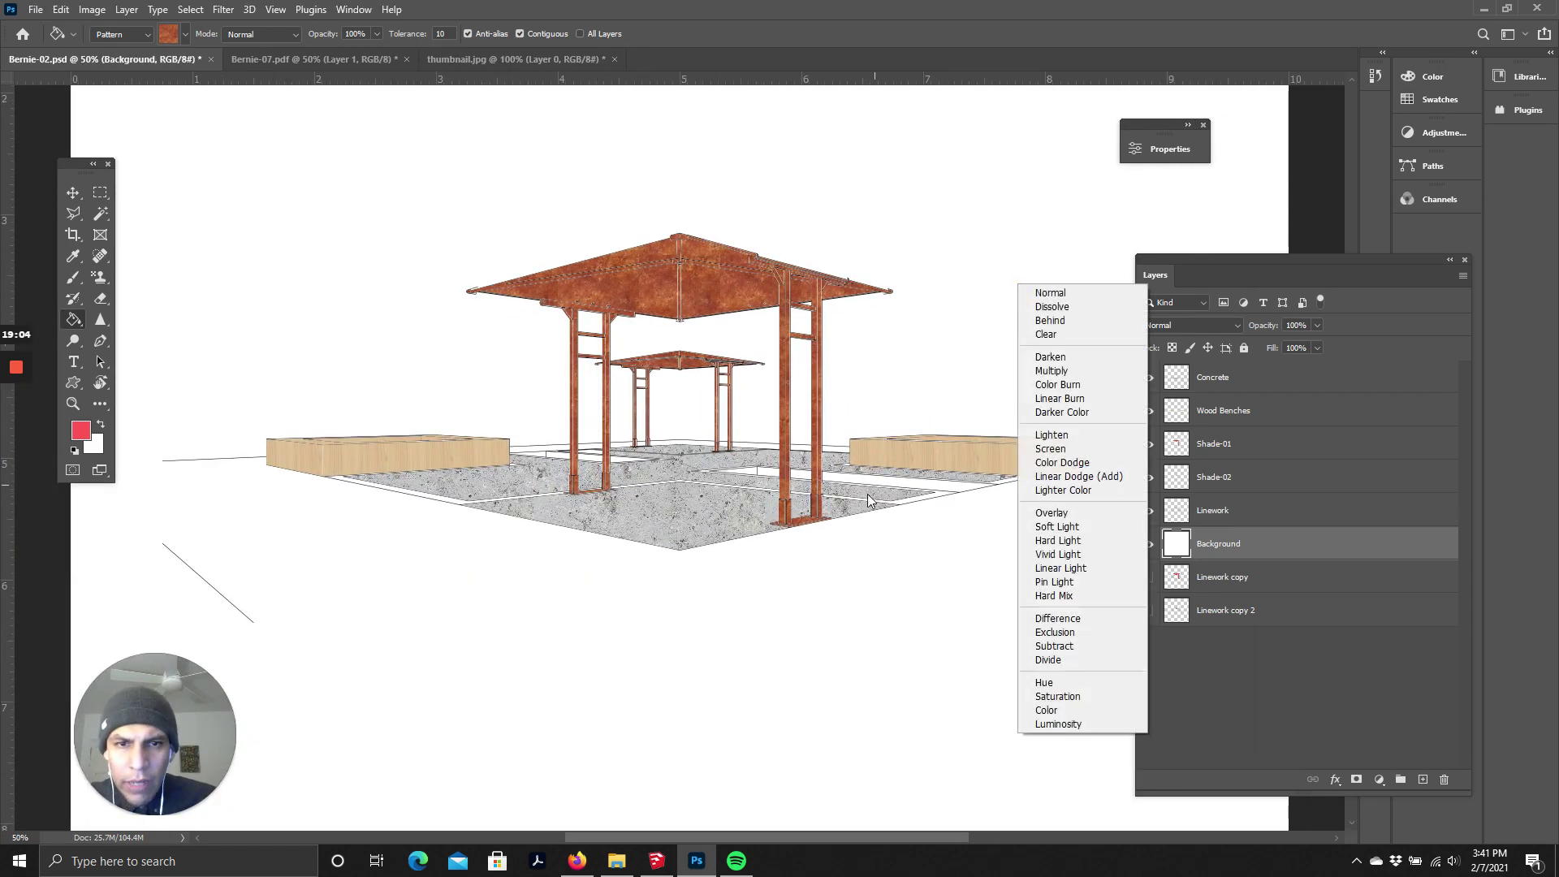
click(868, 499)
scroll(894, 543, up, 1)
scroll(894, 544, up, 1)
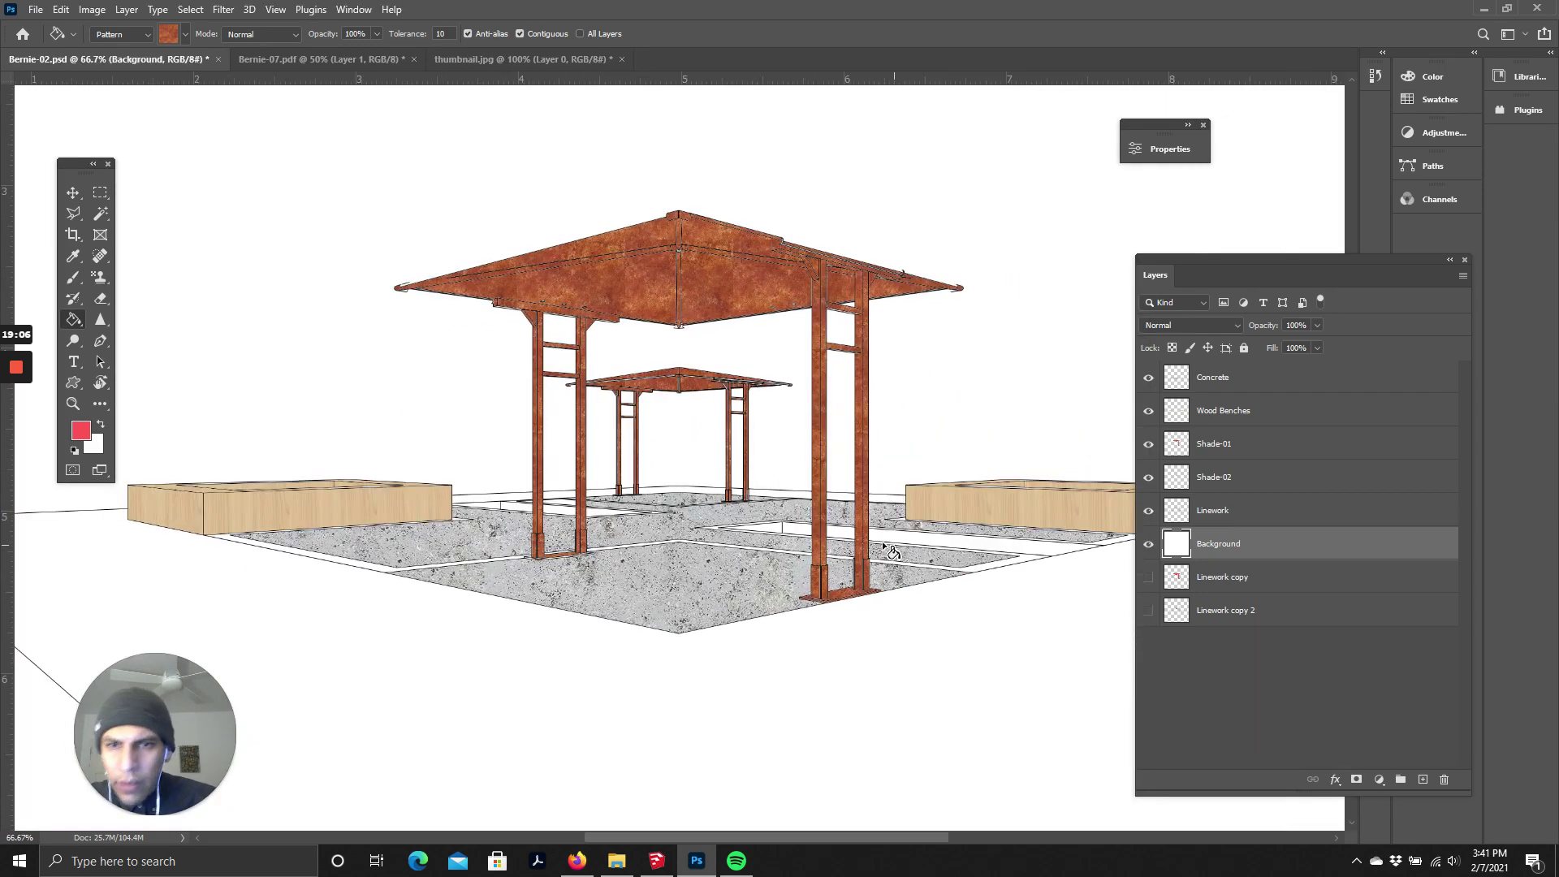
scroll(857, 592, up, 1)
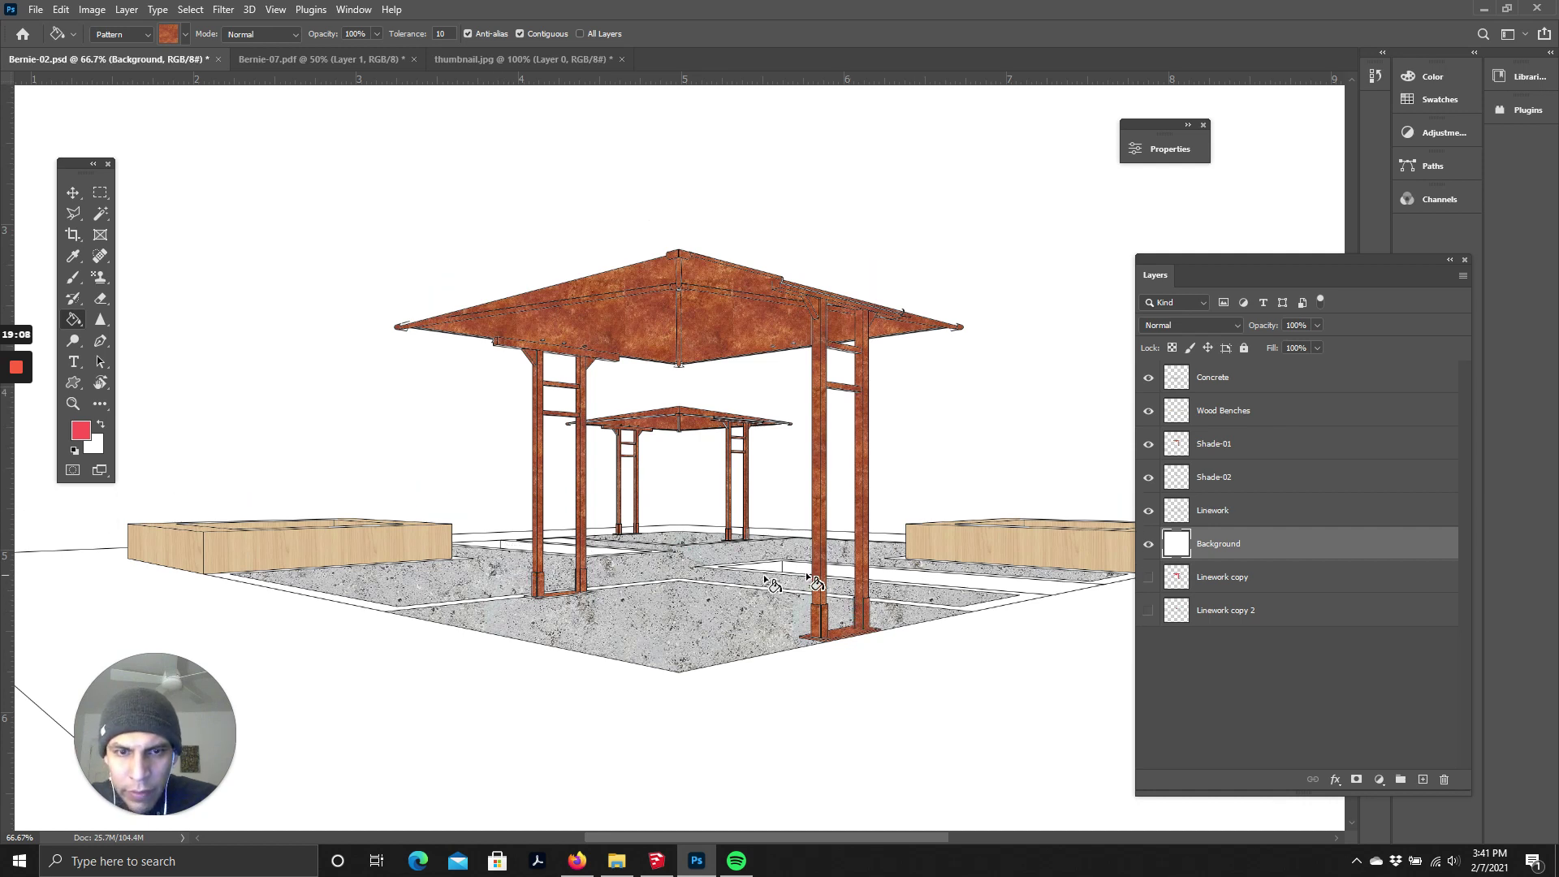
scroll(796, 585, down, 1)
- Open blue-watercolor-texture-background_24972-148.jpg in its own tab
click(1159, 533)
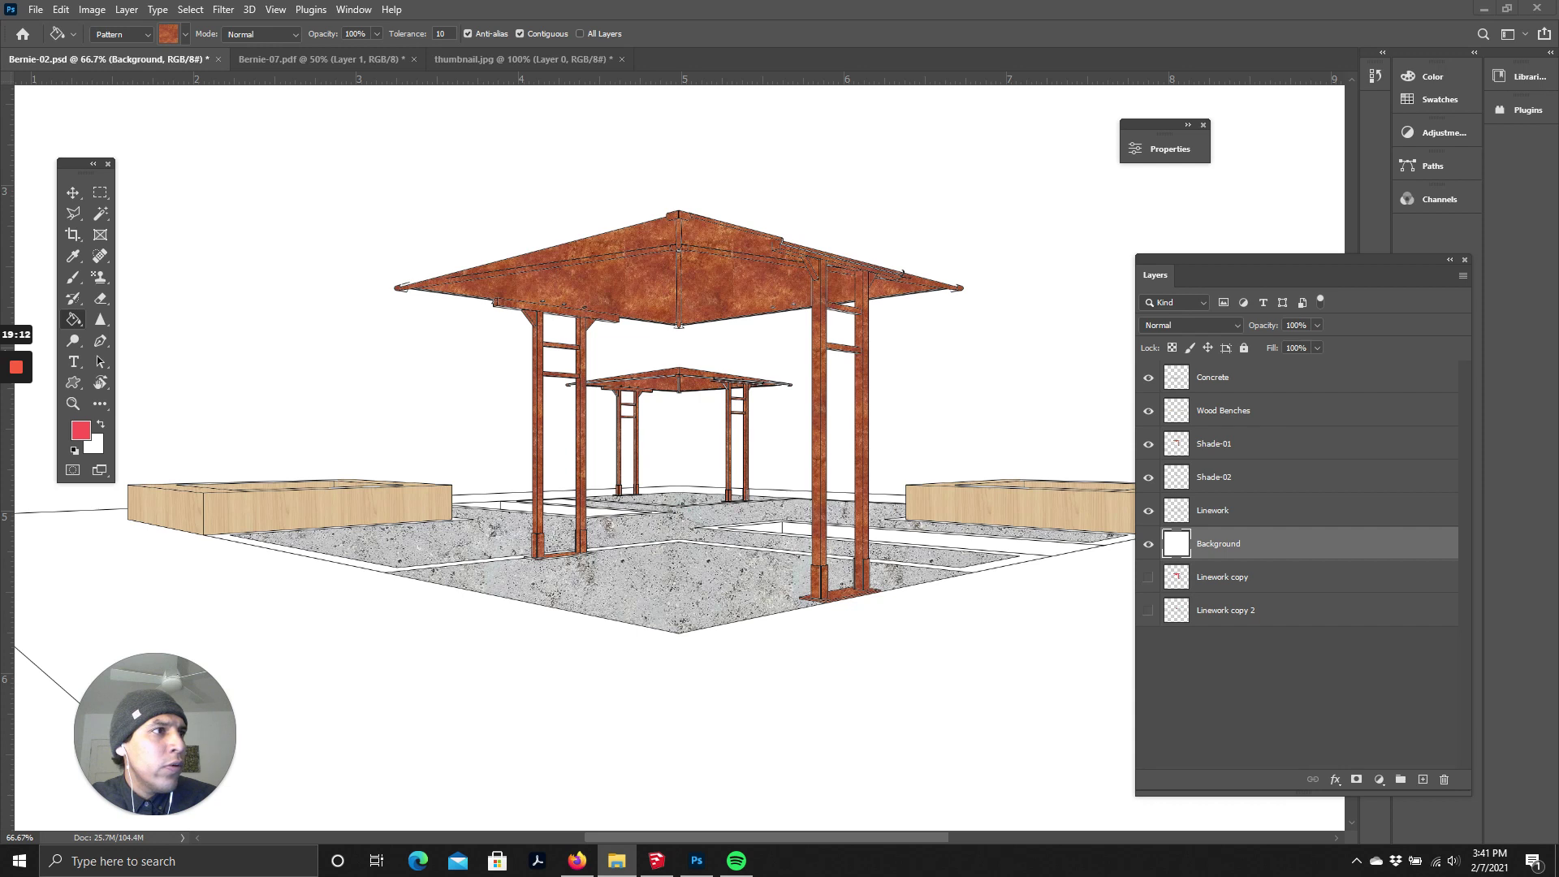
click(805, 237)
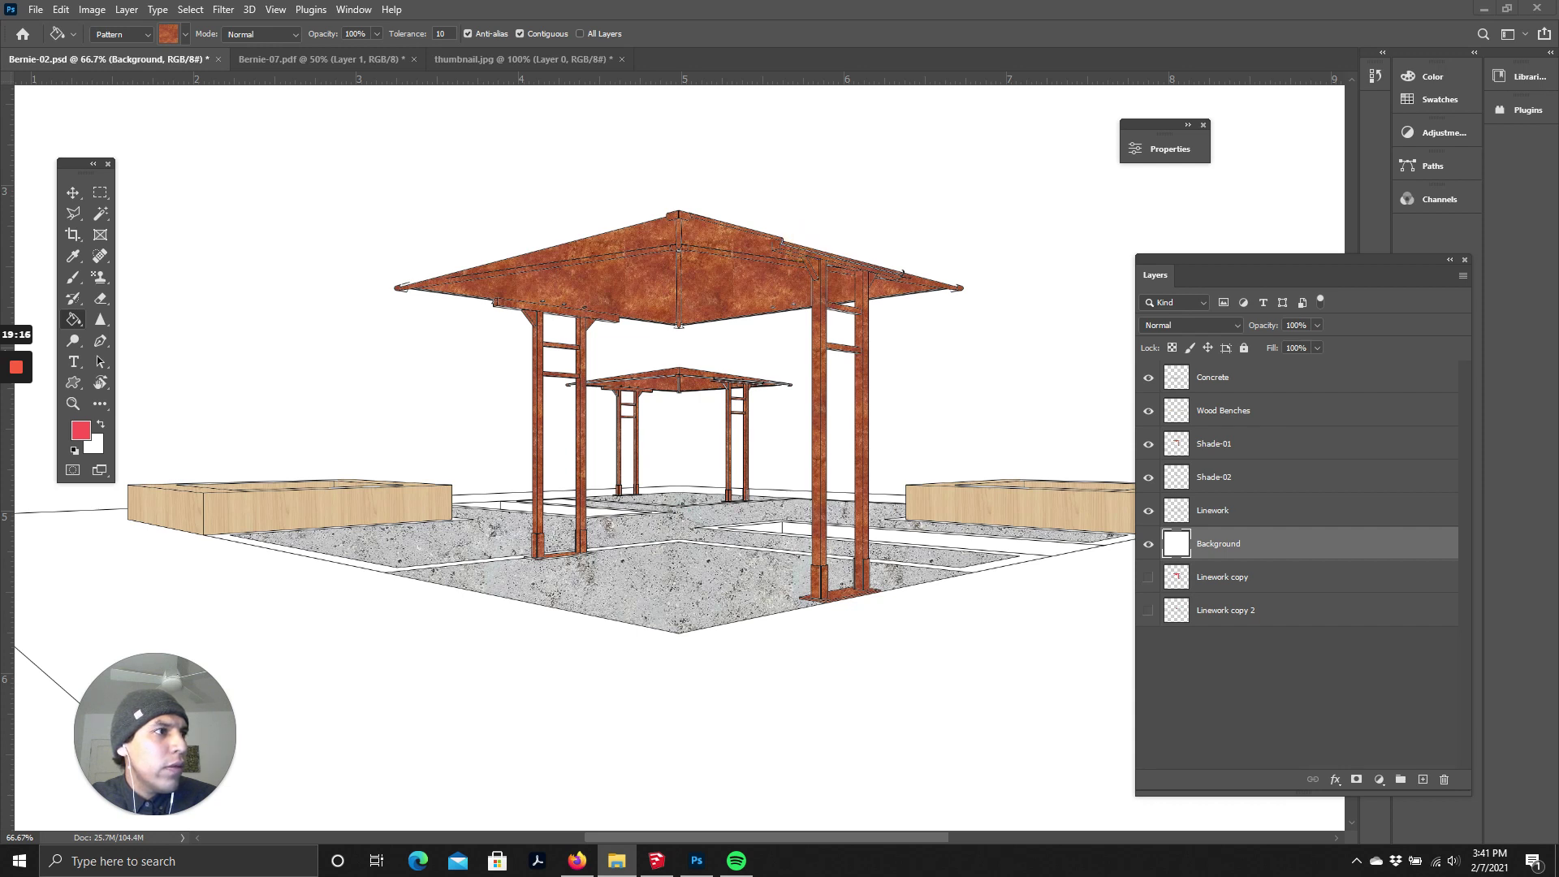
click(1068, 637)
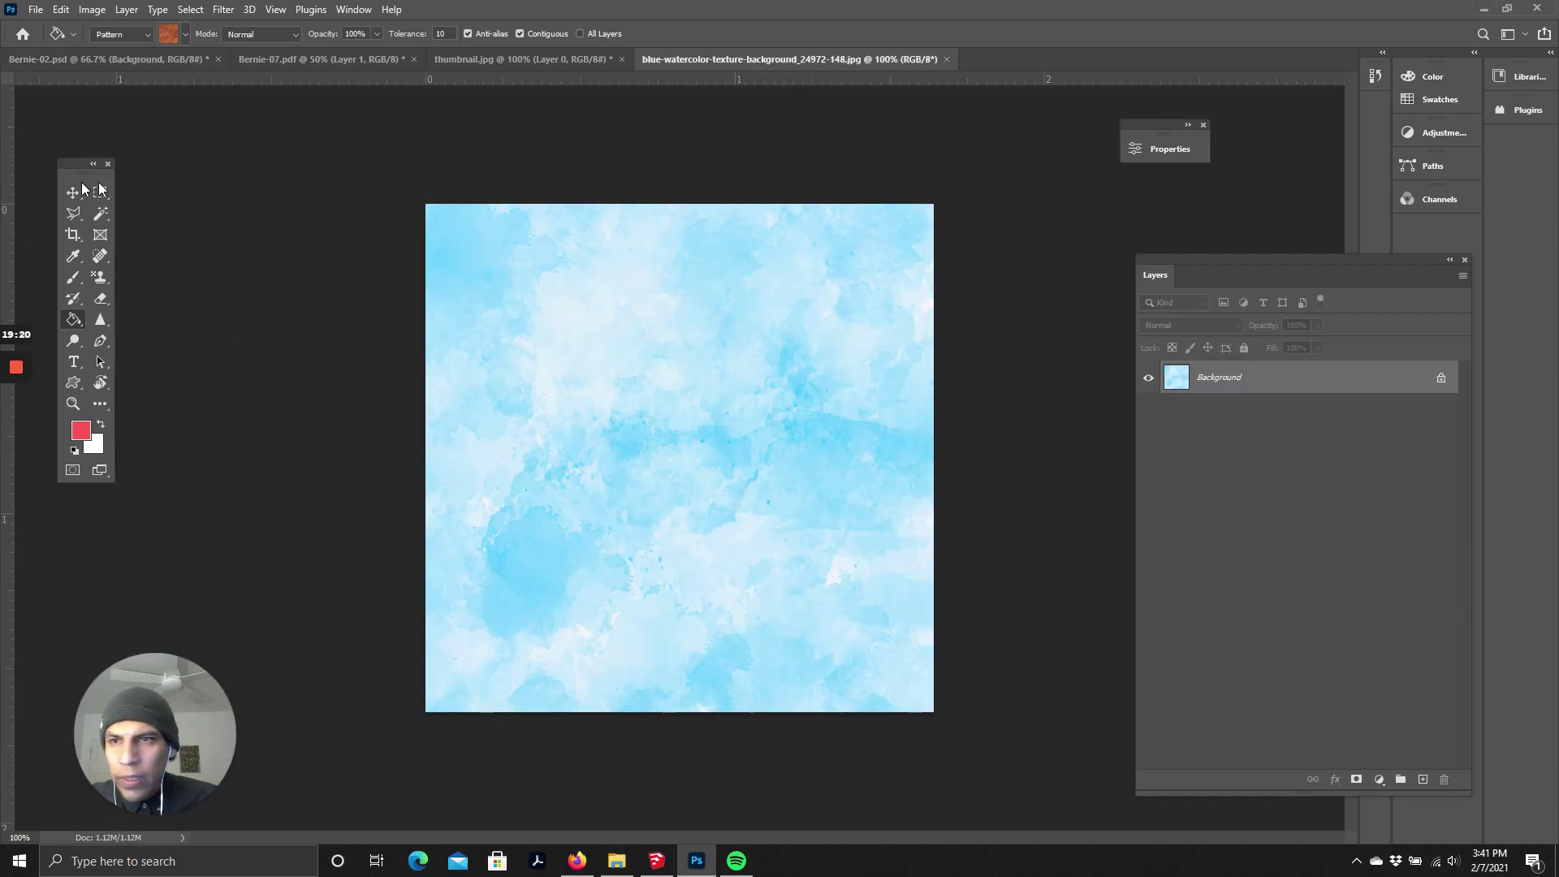
- Unlock the watercolor texture and drag it into Bernie-02.psd as the top layer over the pavilion
click(72, 192)
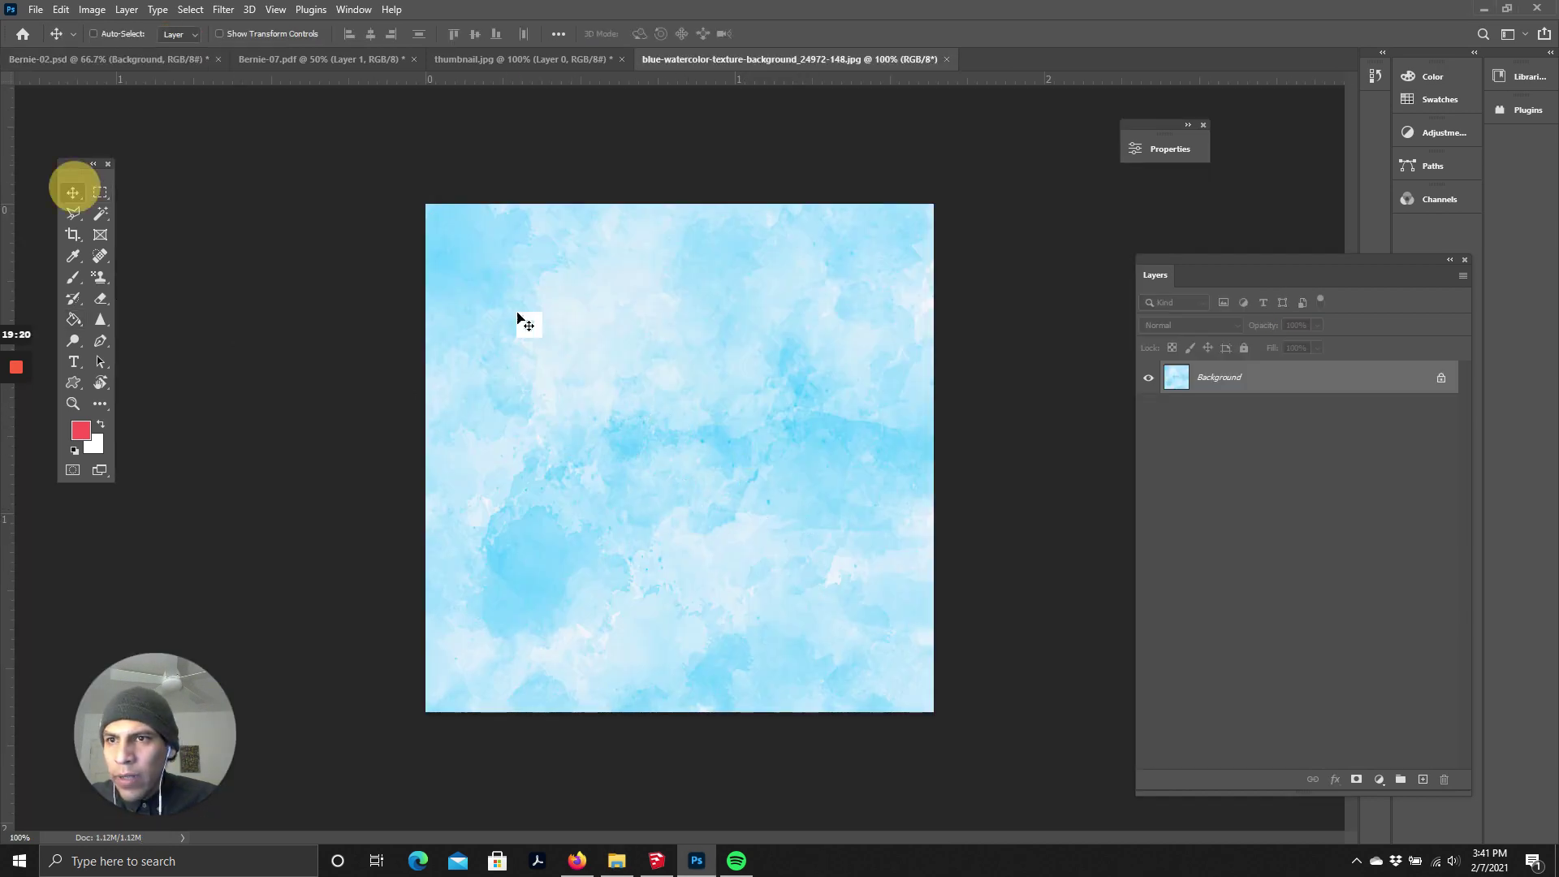
click(1453, 378)
click(1441, 378)
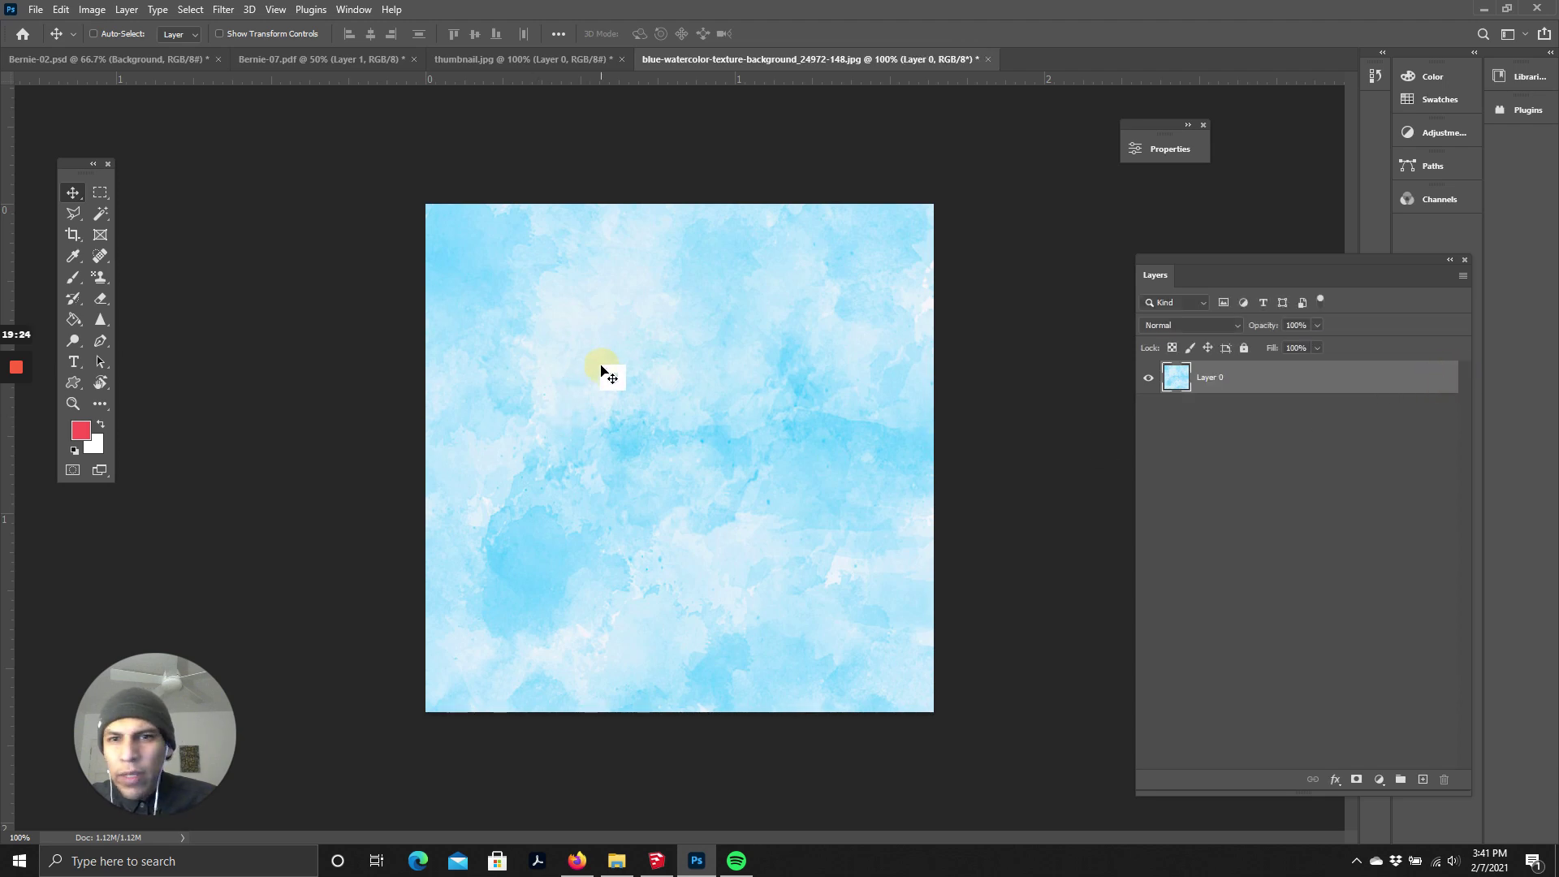
drag(601, 371, 685, 524)
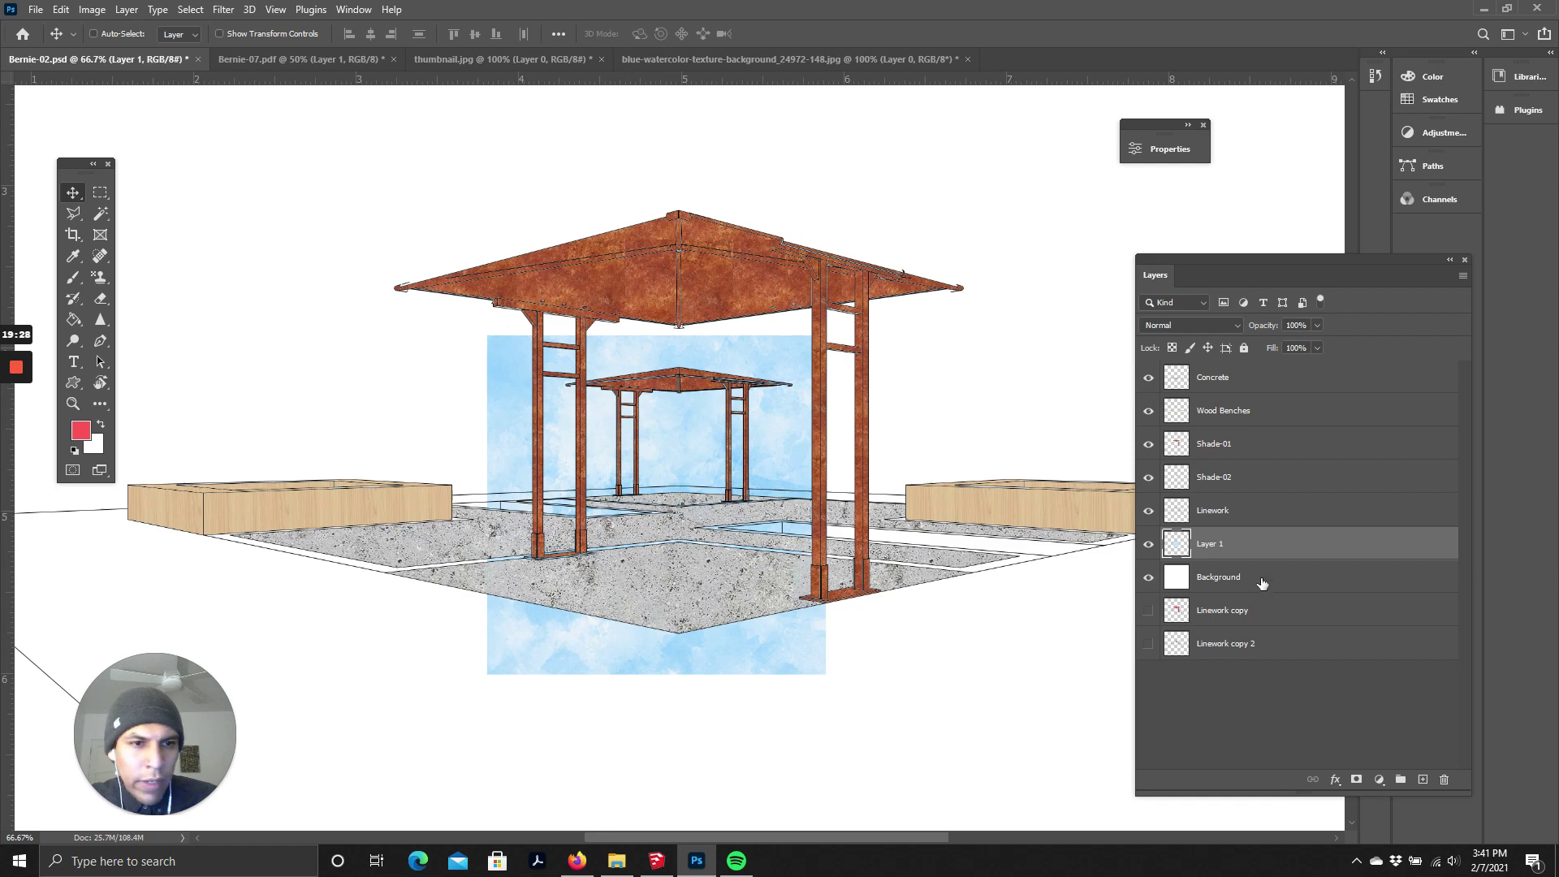
drag(1218, 543, 1208, 361)
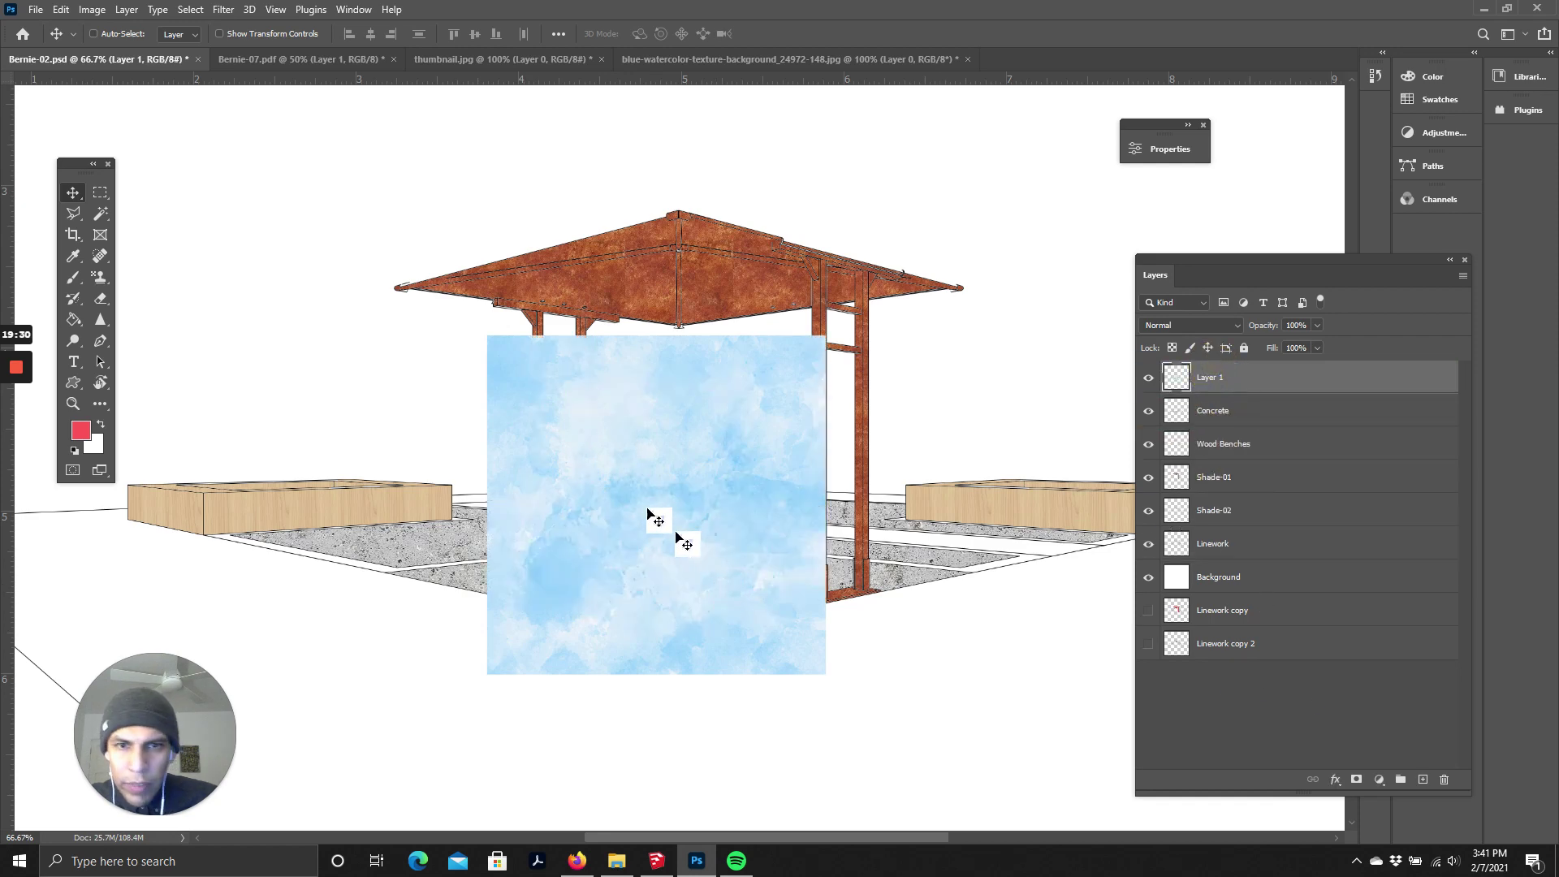
drag(675, 534, 910, 487)
- Zoom to 100% and rename the texture layer to Water
key(ctrl+plus)
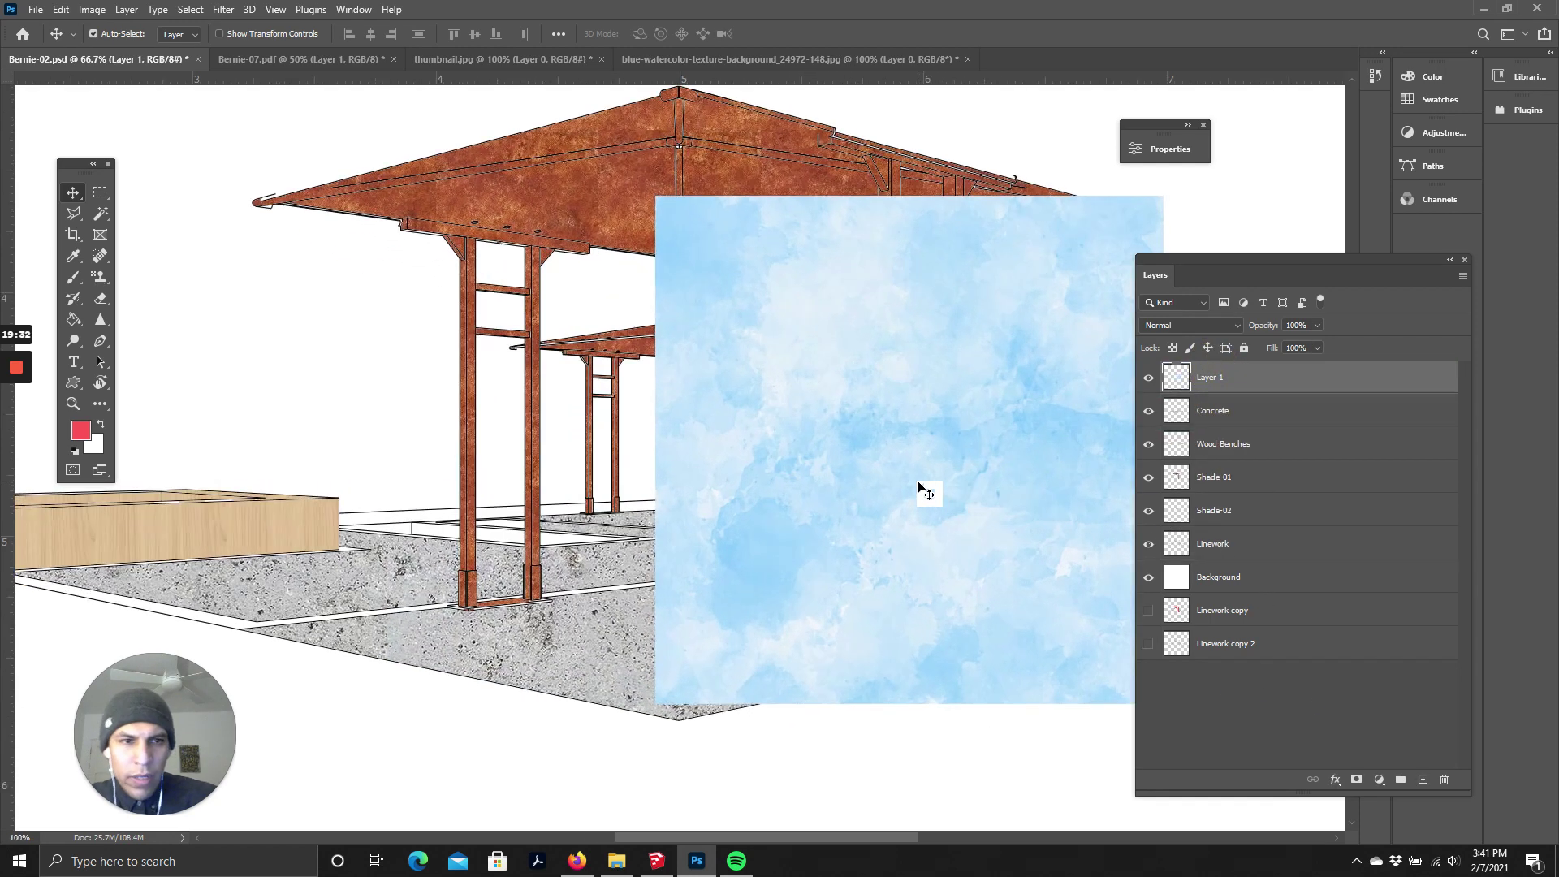
right_click(1202, 378)
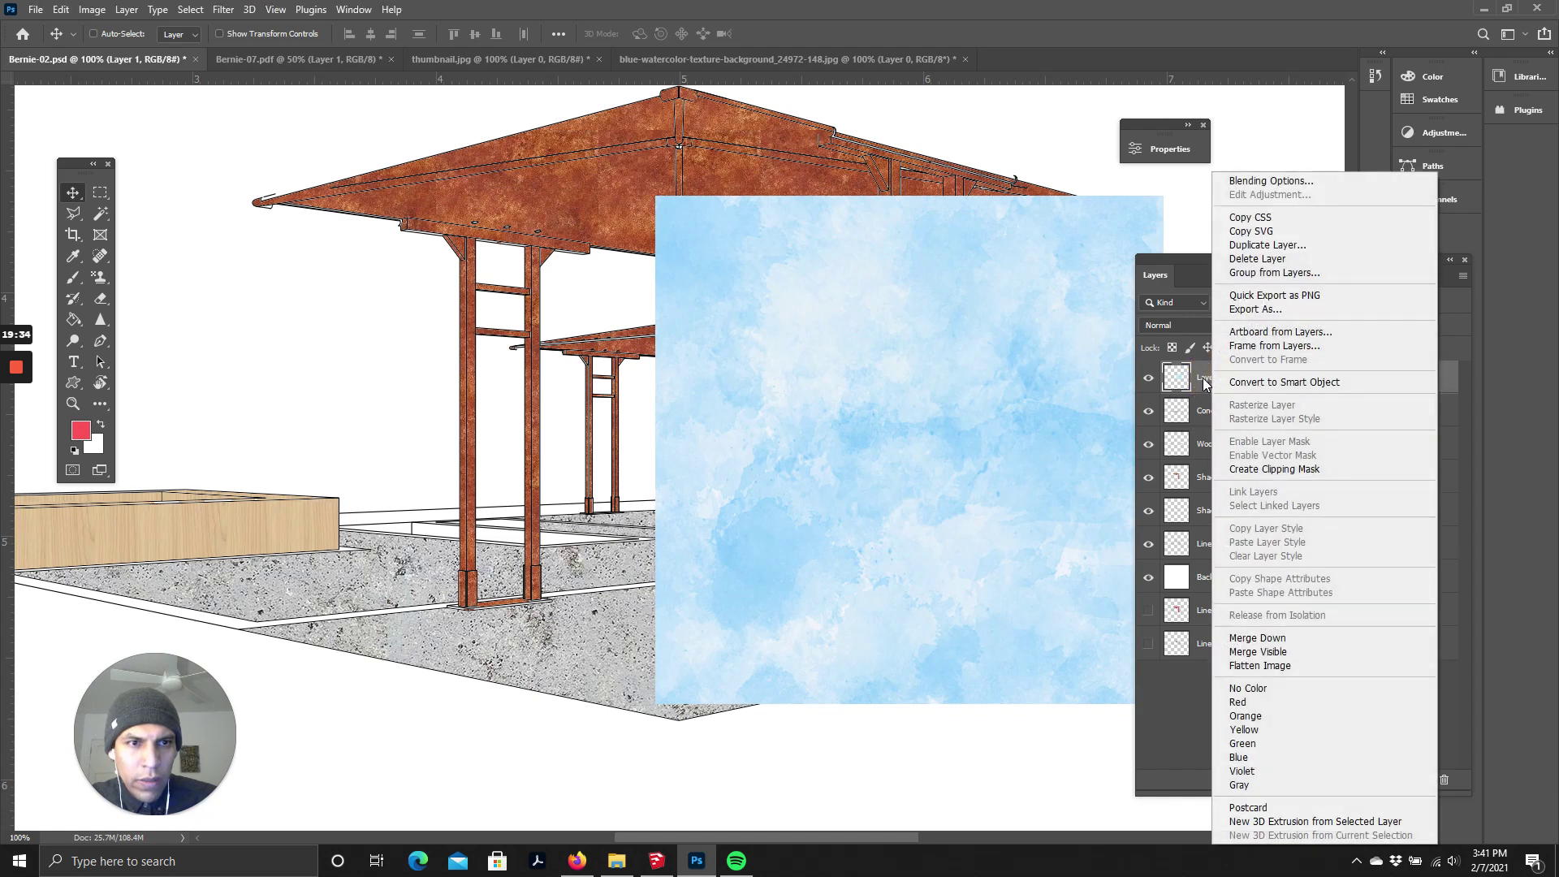
click(1206, 382)
double_click(1208, 377)
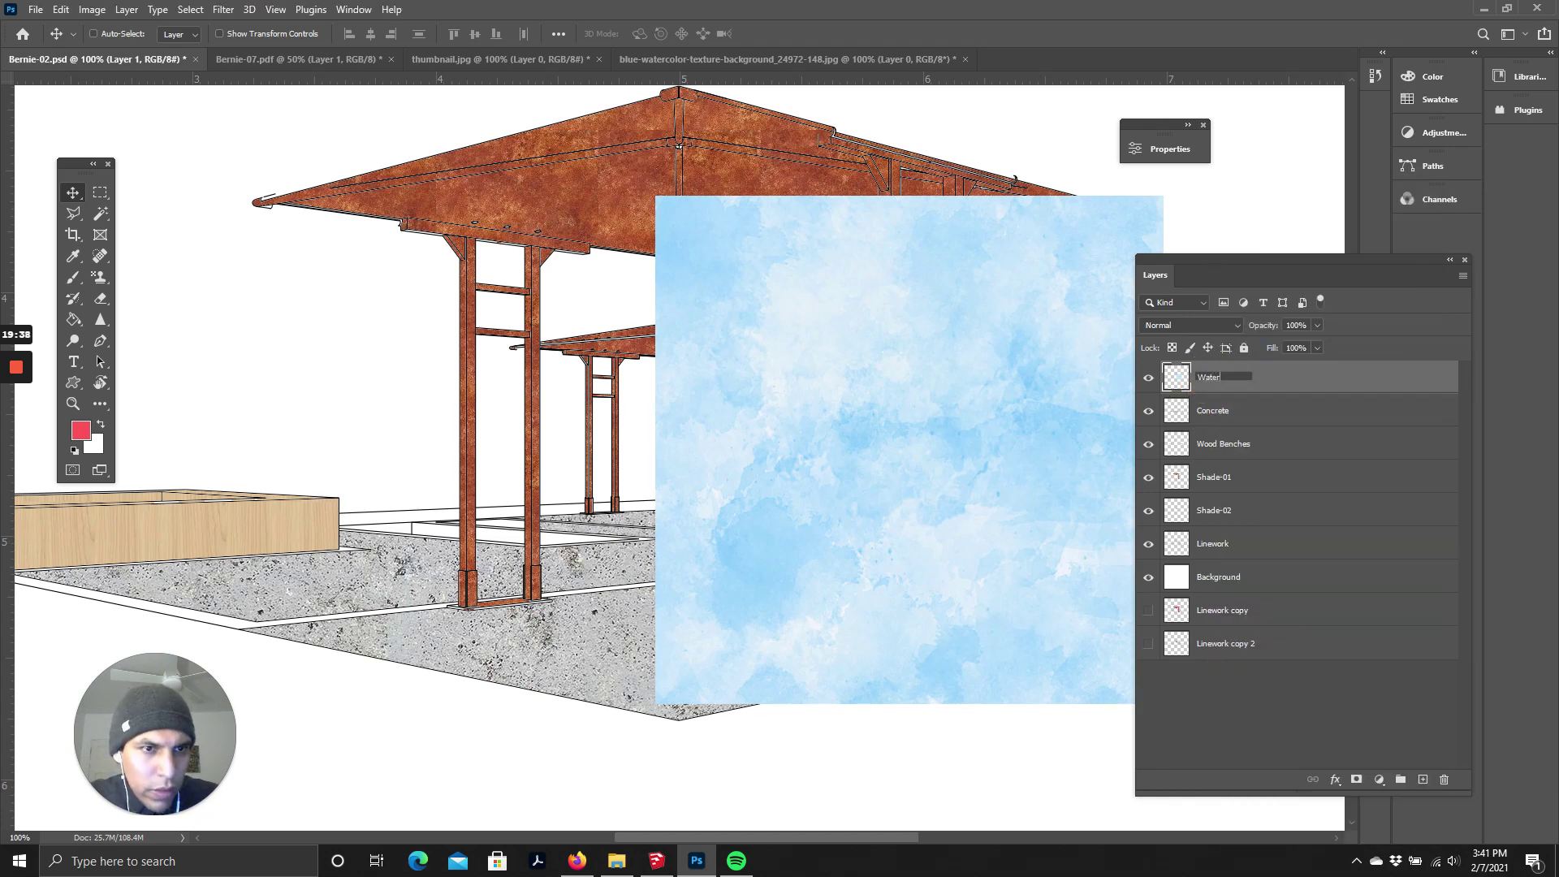
key(Return)
- Duplicate the Water layer and hide the new Water copy layer
right_click(1210, 376)
click(1263, 245)
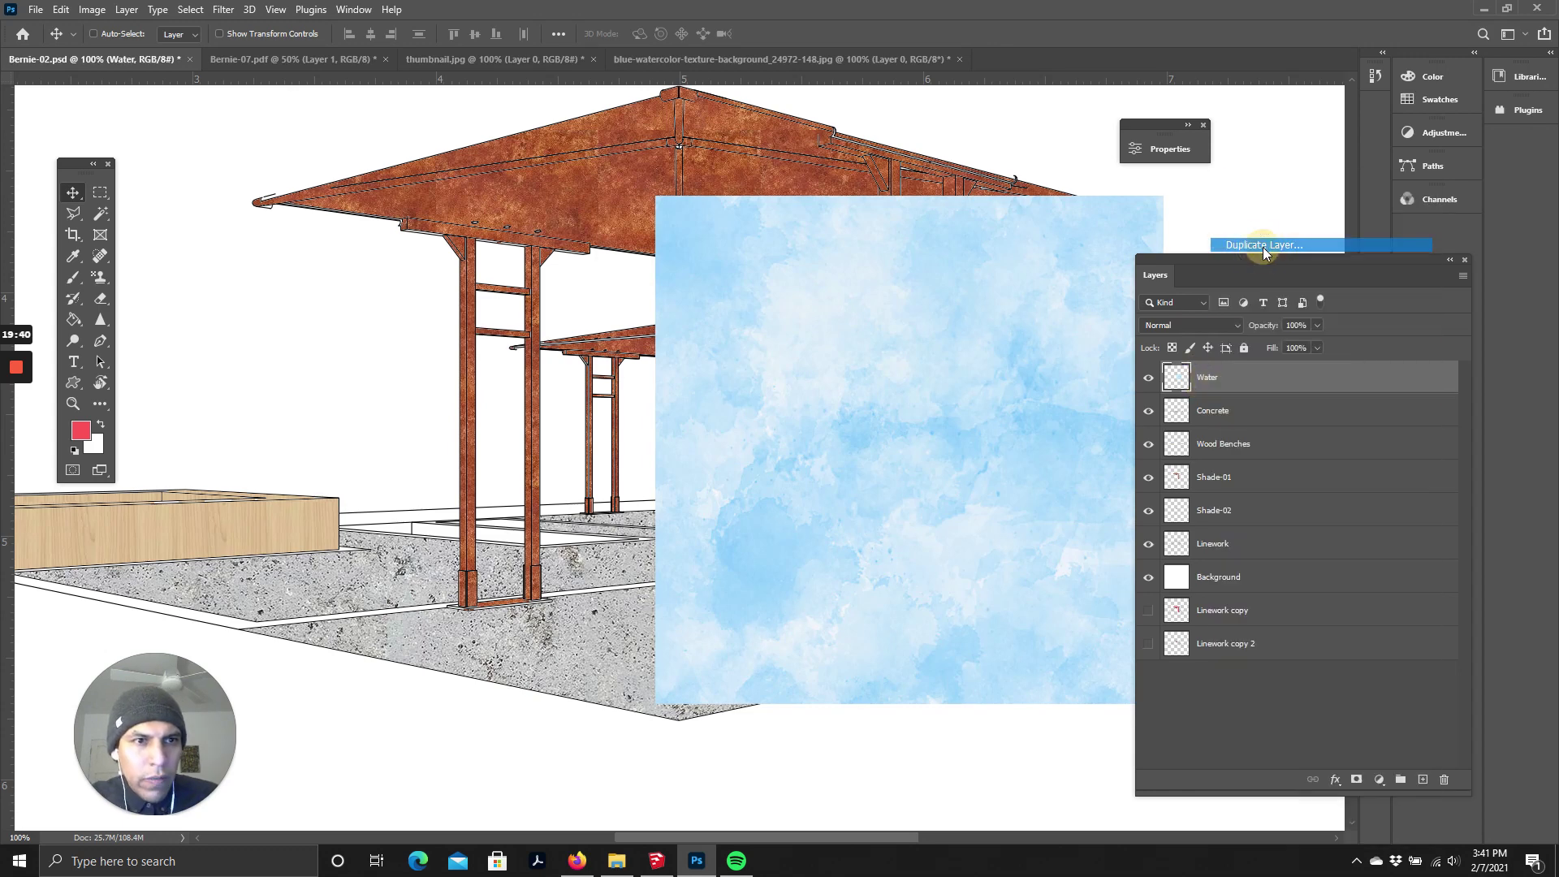
click(905, 238)
drag(890, 837, 937, 835)
drag(567, 407, 719, 475)
click(1148, 377)
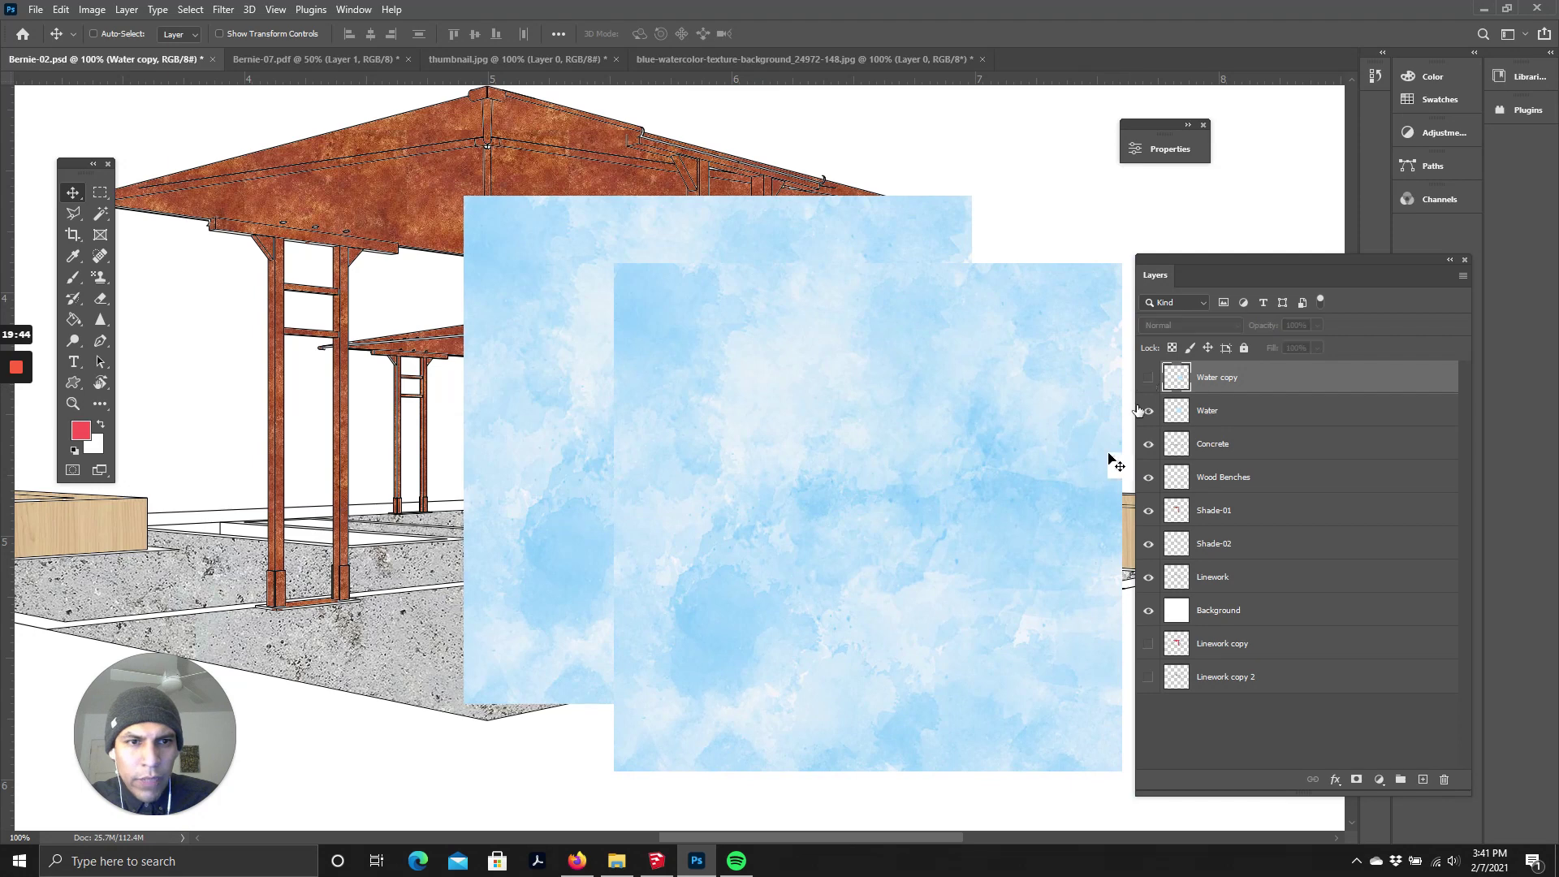
- Select the Water layer and move its watercolor square to the scene's right side
drag(575, 348, 711, 387)
click(1228, 410)
drag(650, 467, 680, 454)
drag(794, 522, 1024, 627)
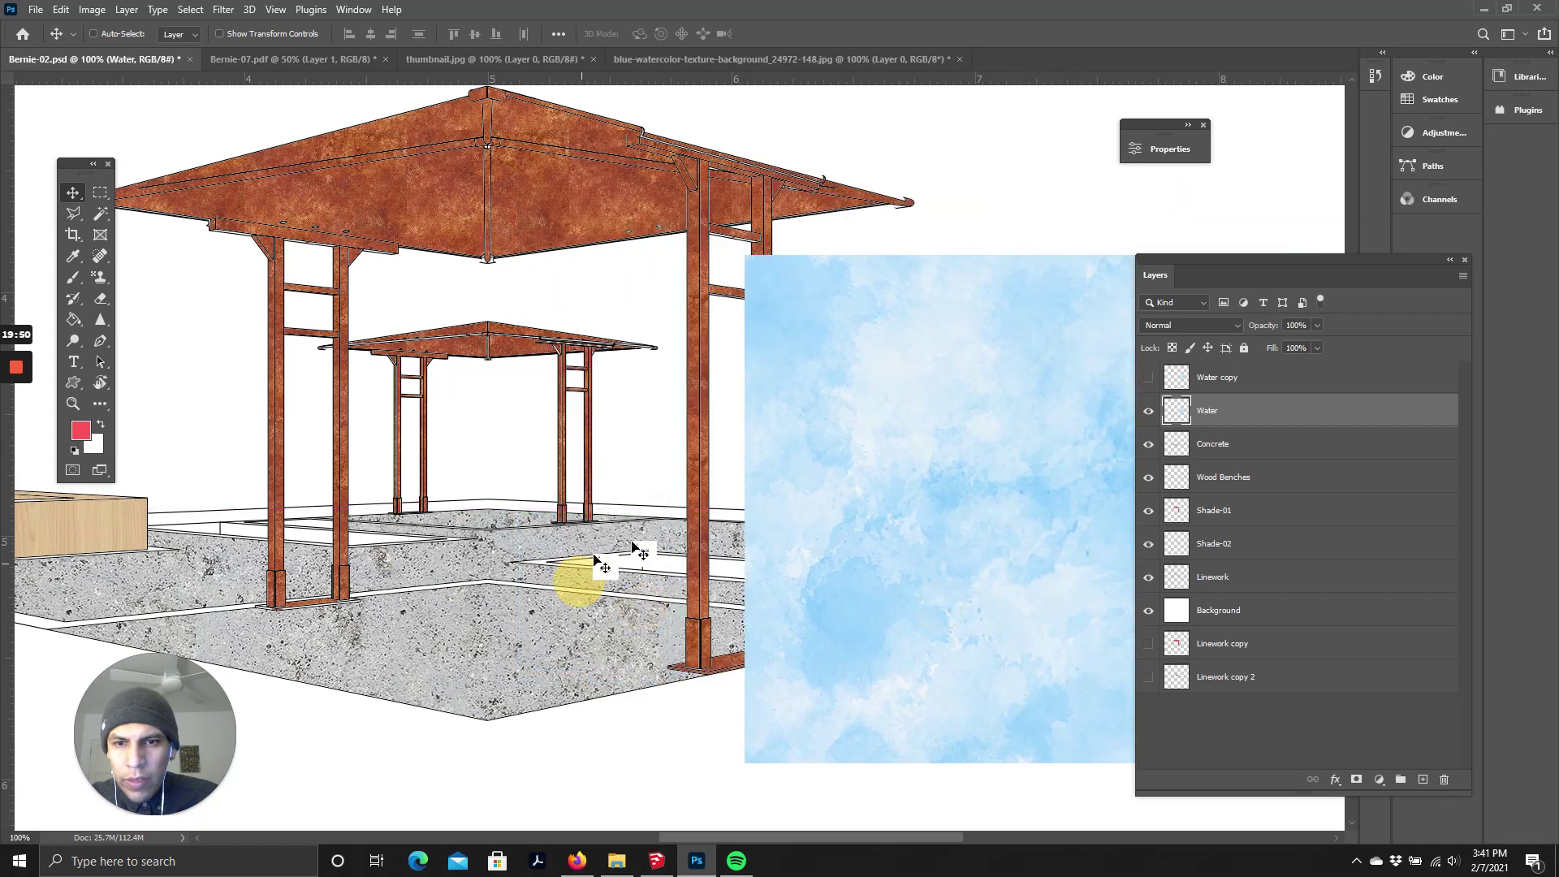
- Skew the Water texture's corners down into a thin strip beside the right bench
click(61, 9)
mouse_move(90, 11)
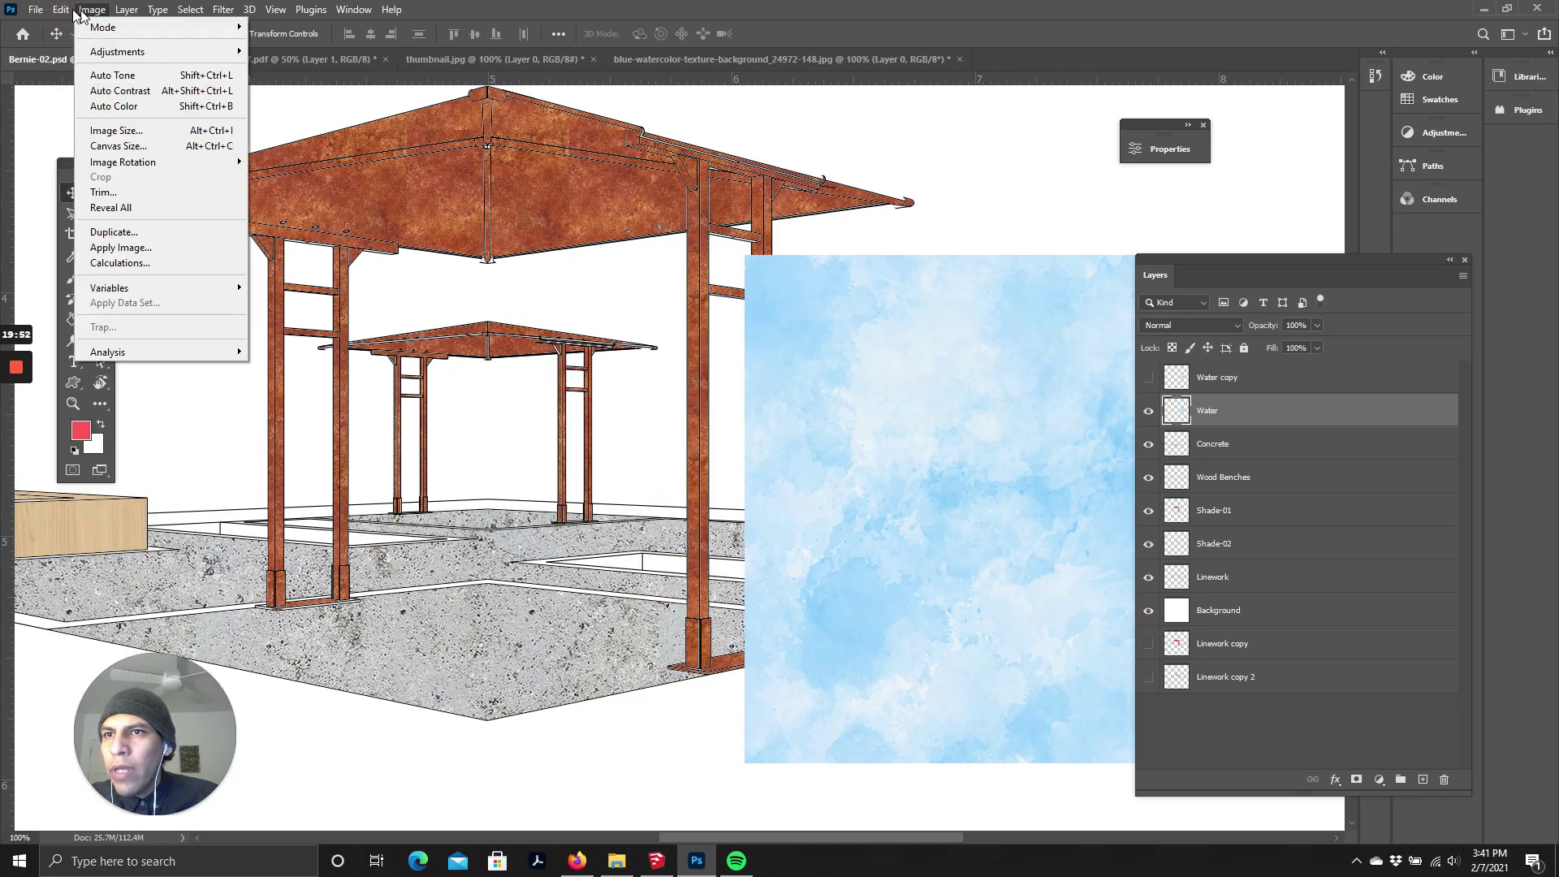
mouse_move(119, 378)
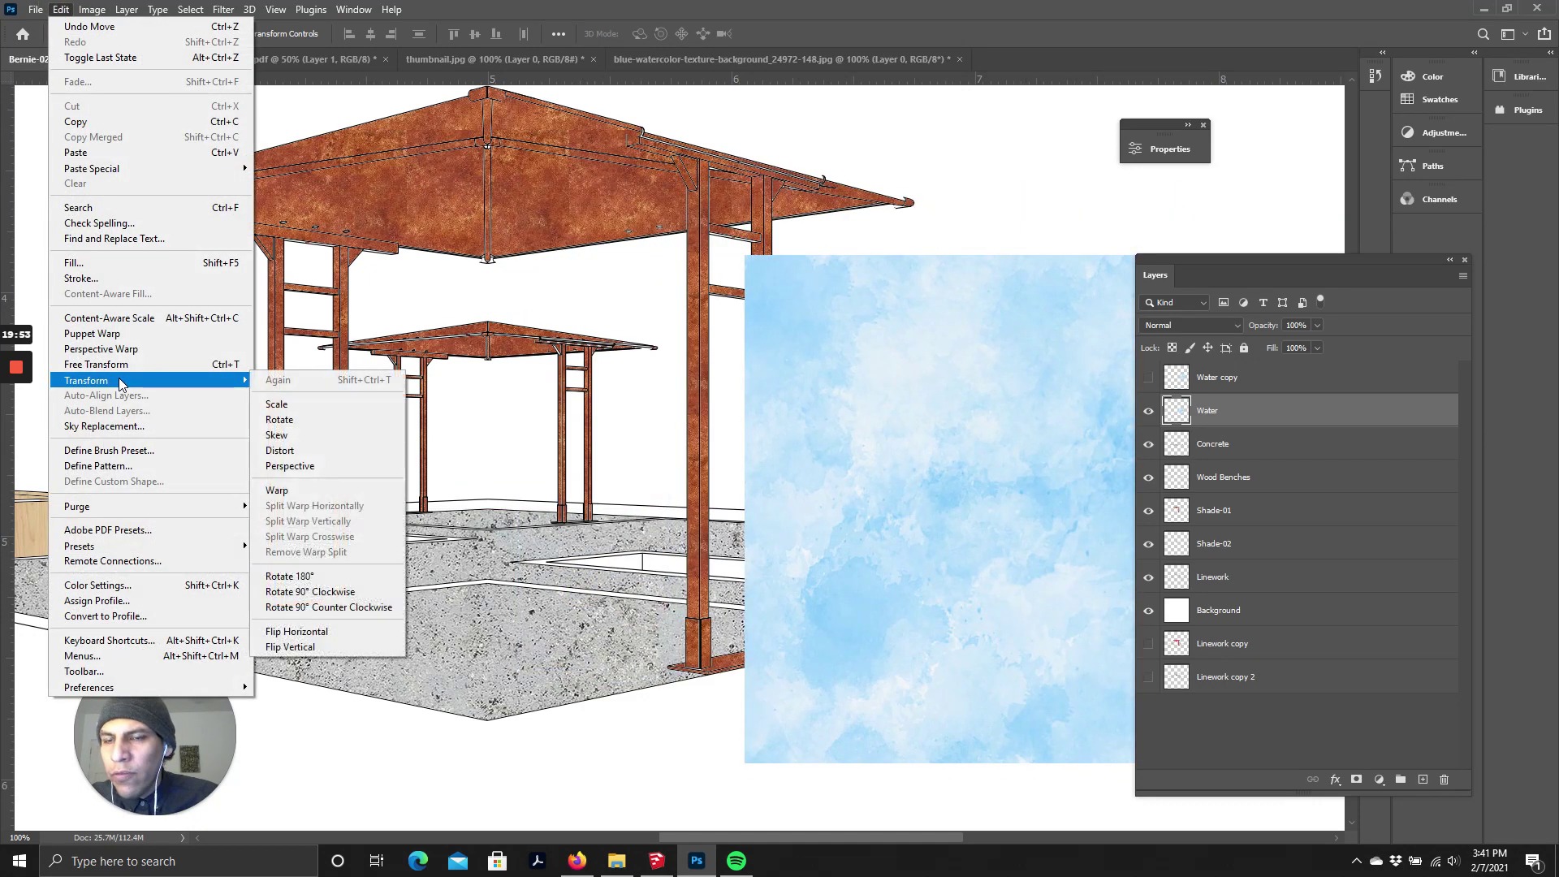
click(264, 441)
drag(746, 257, 549, 578)
drag(757, 837, 839, 845)
drag(682, 384, 351, 552)
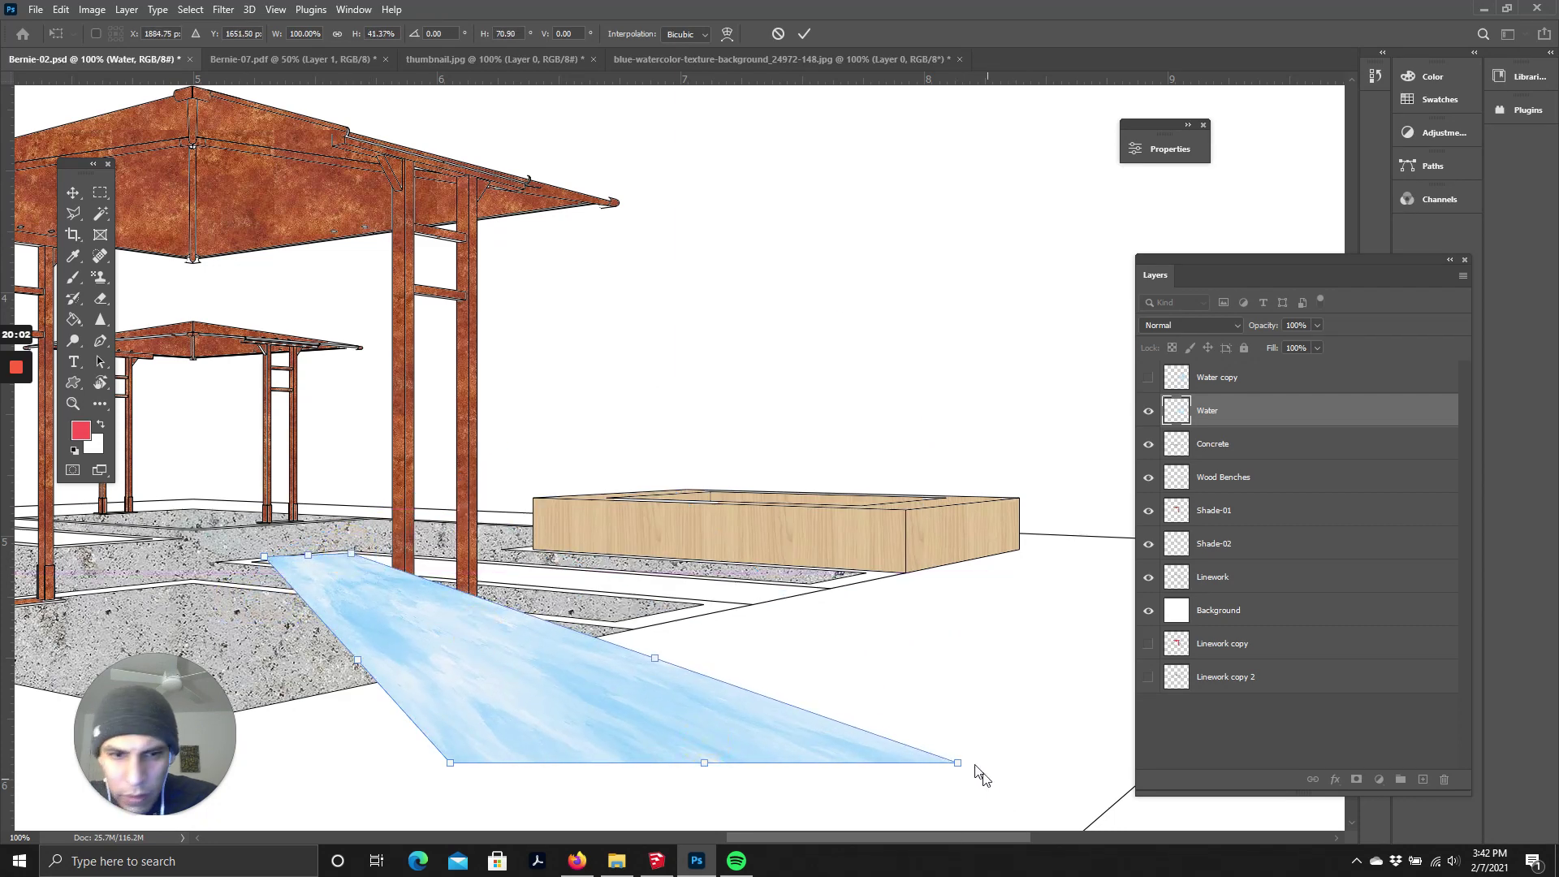
drag(959, 765, 830, 593)
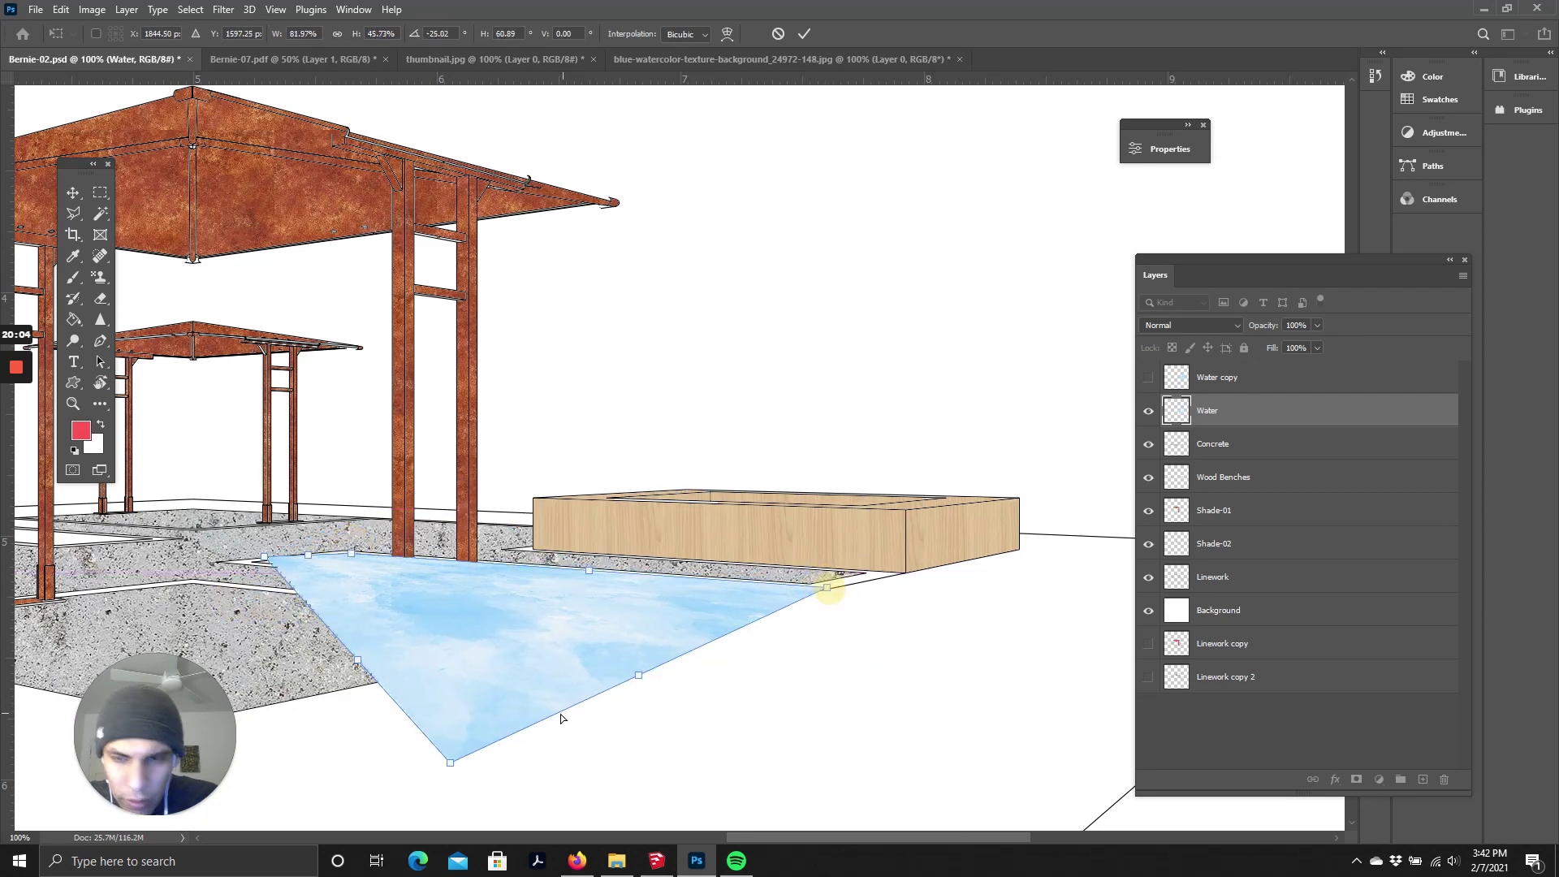
drag(454, 764, 754, 606)
- Refine the strip's corners at 200% to fit the pool channel and commit the skew
key(ctrl+plus)
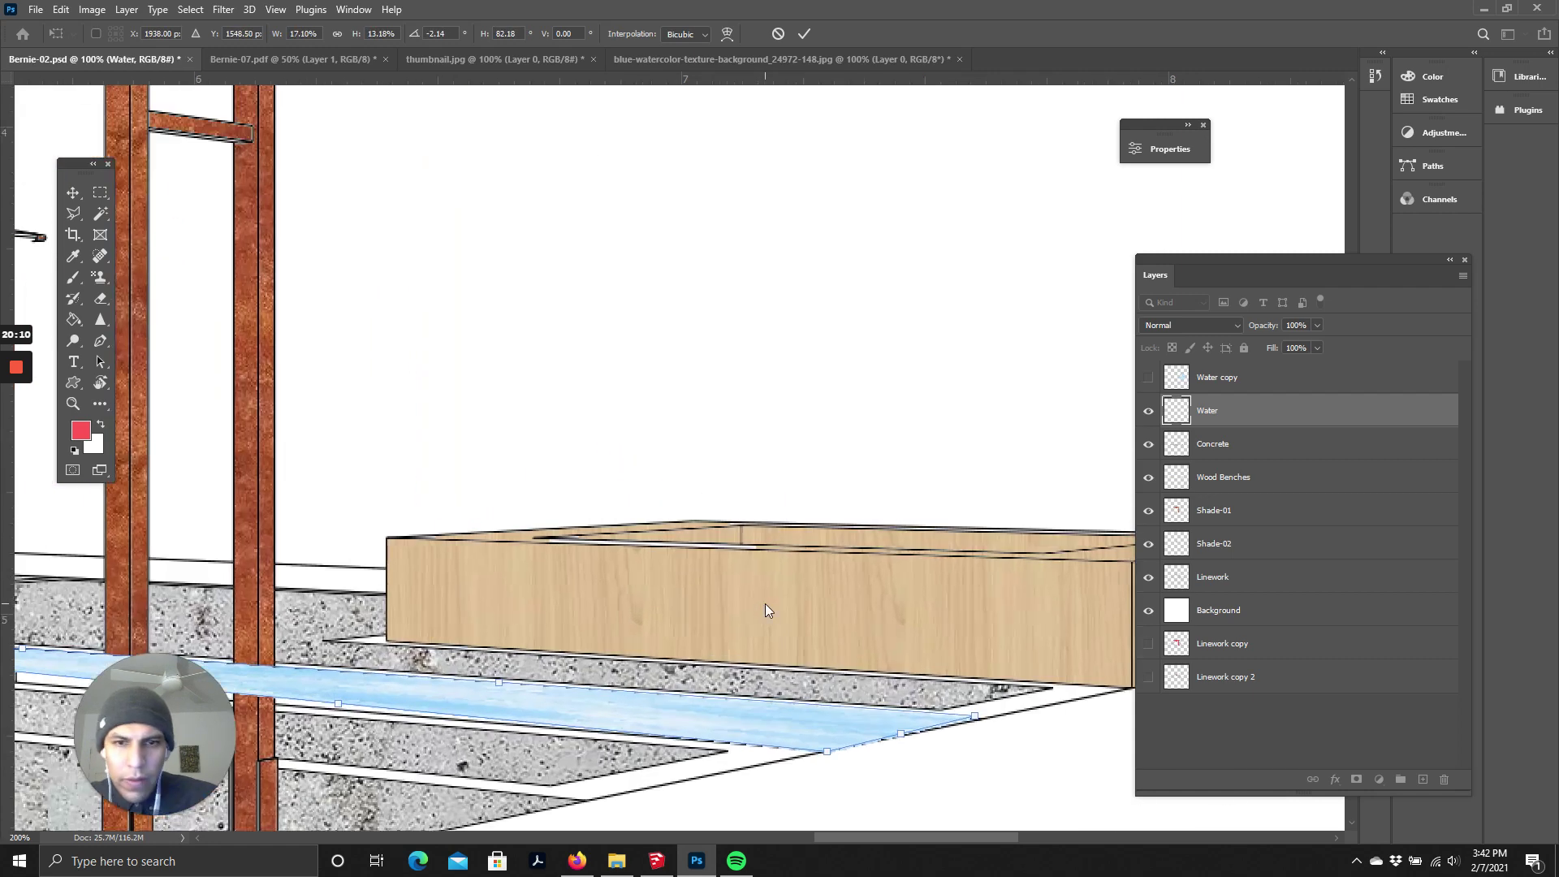
mouse_move(971, 717)
mouse_down()
mouse_move(877, 685)
mouse_move(977, 715)
mouse_up()
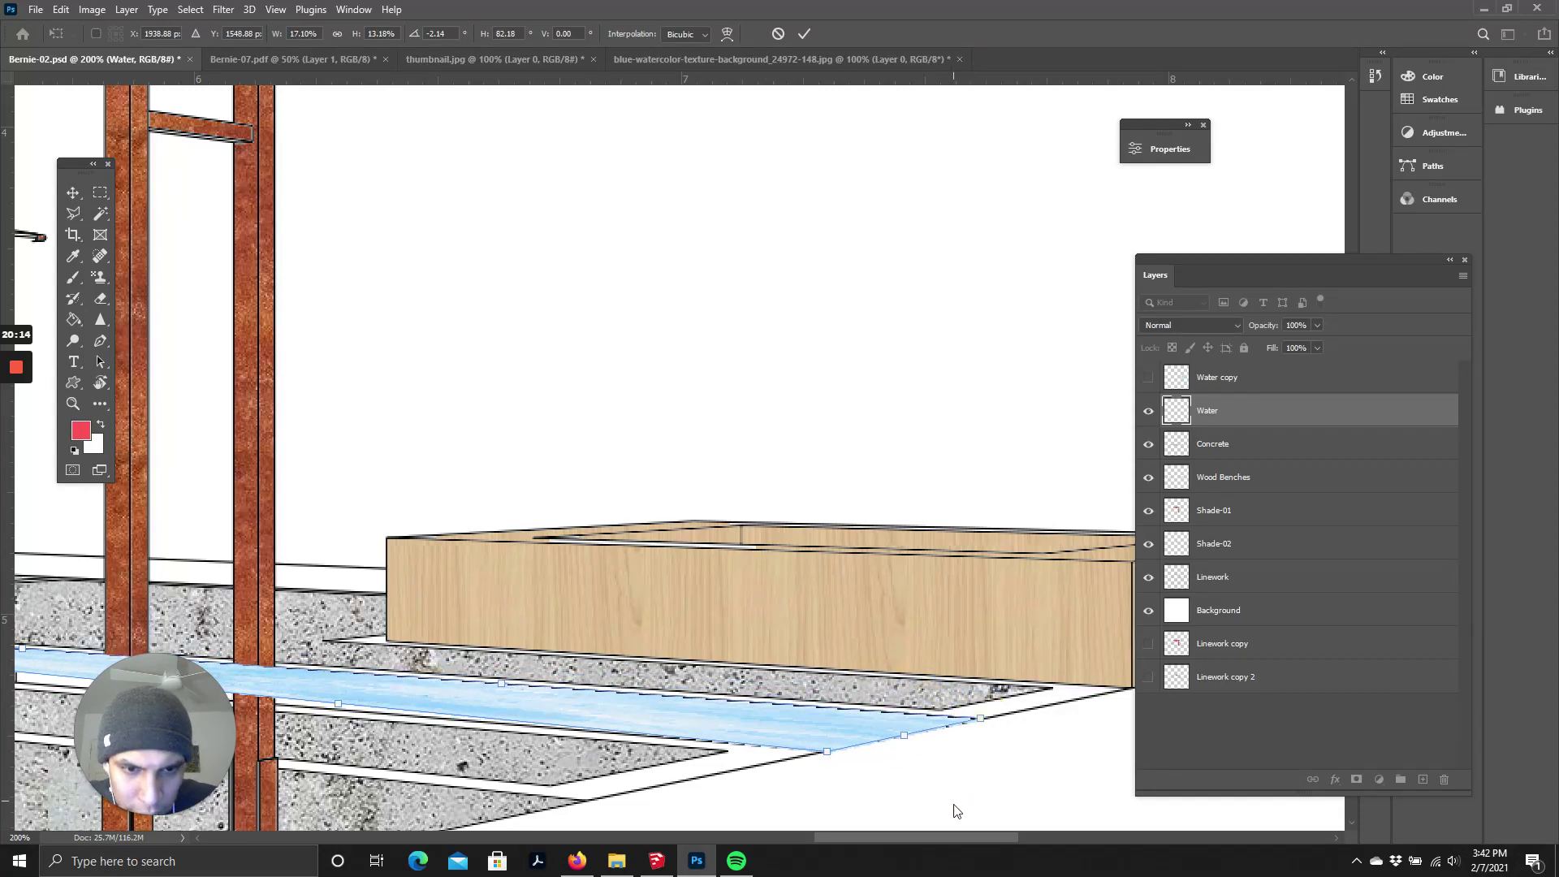
drag(935, 833, 830, 828)
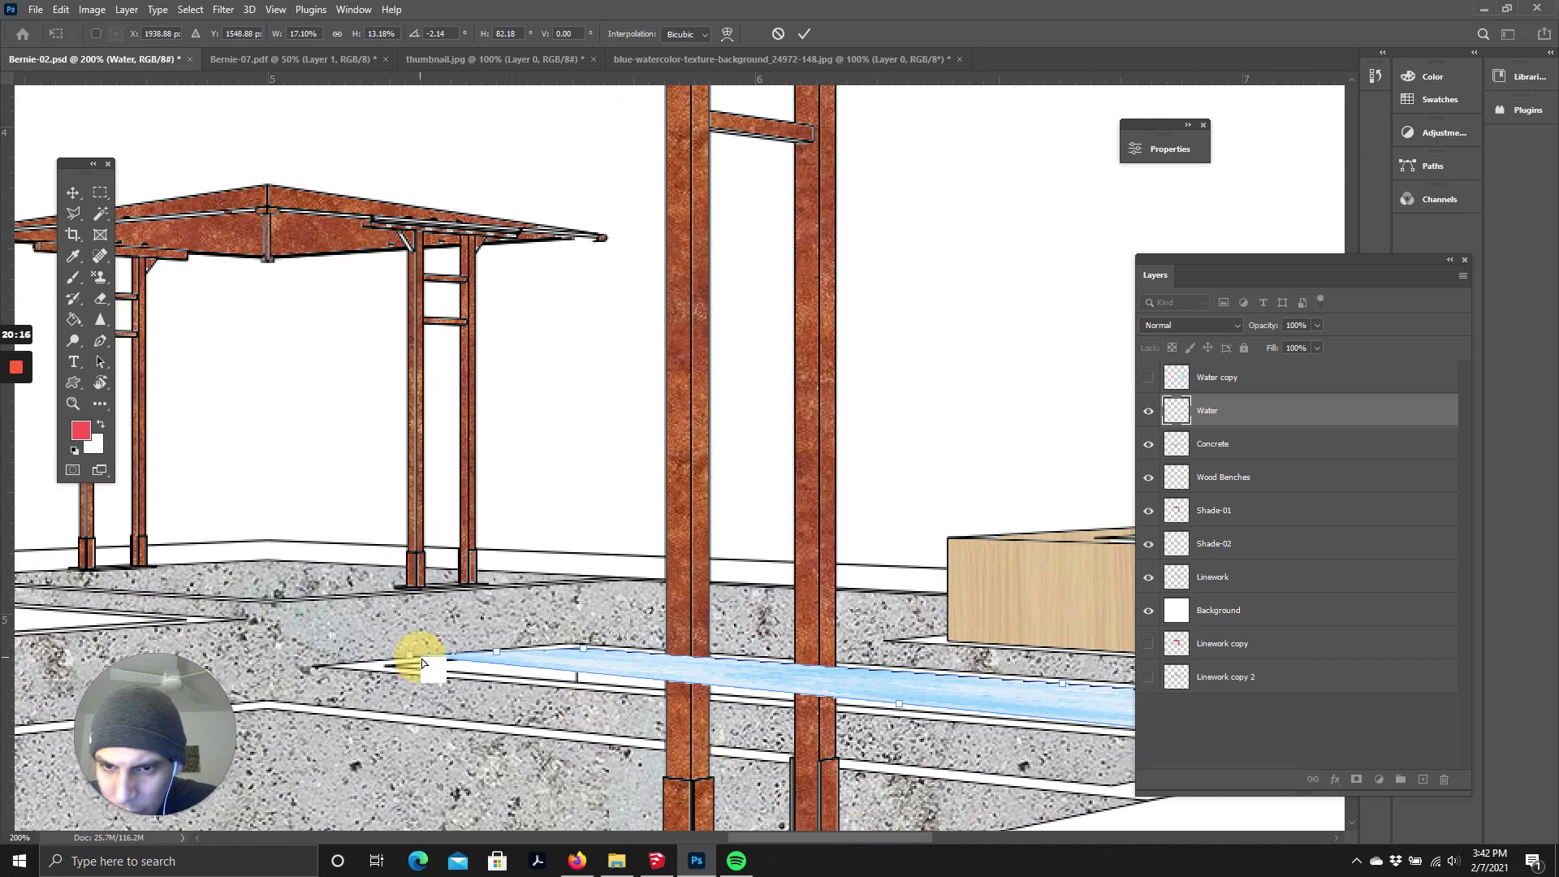
drag(412, 654, 387, 666)
mouse_move(583, 646)
mouse_down()
mouse_move(593, 665)
mouse_move(580, 648)
mouse_up()
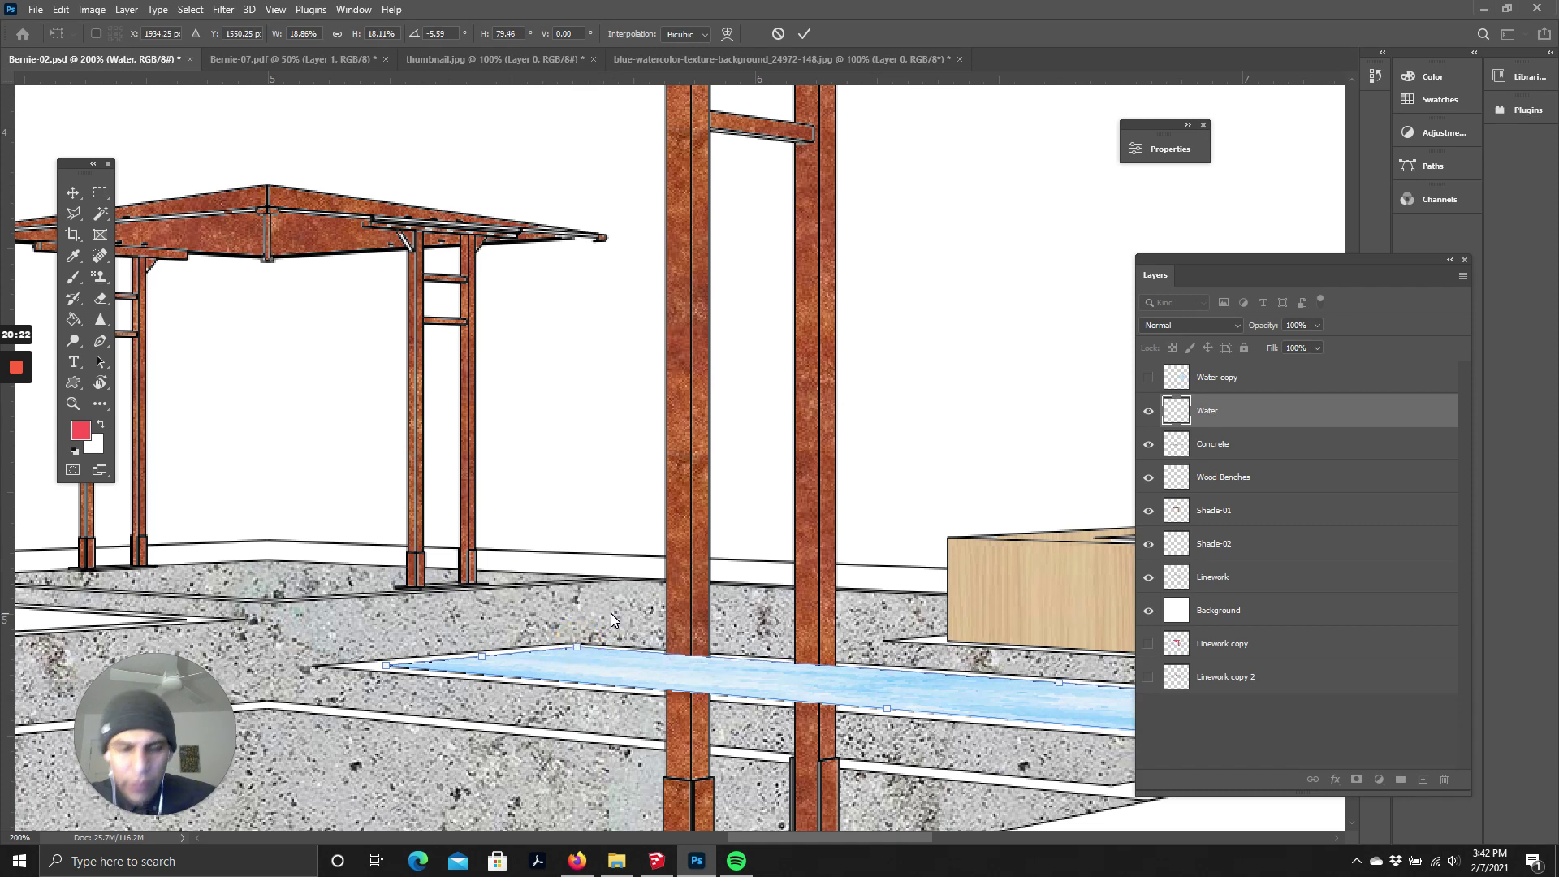
key(ctrl+minus)
key(ctrl+minus)
key(ctrl+plus)
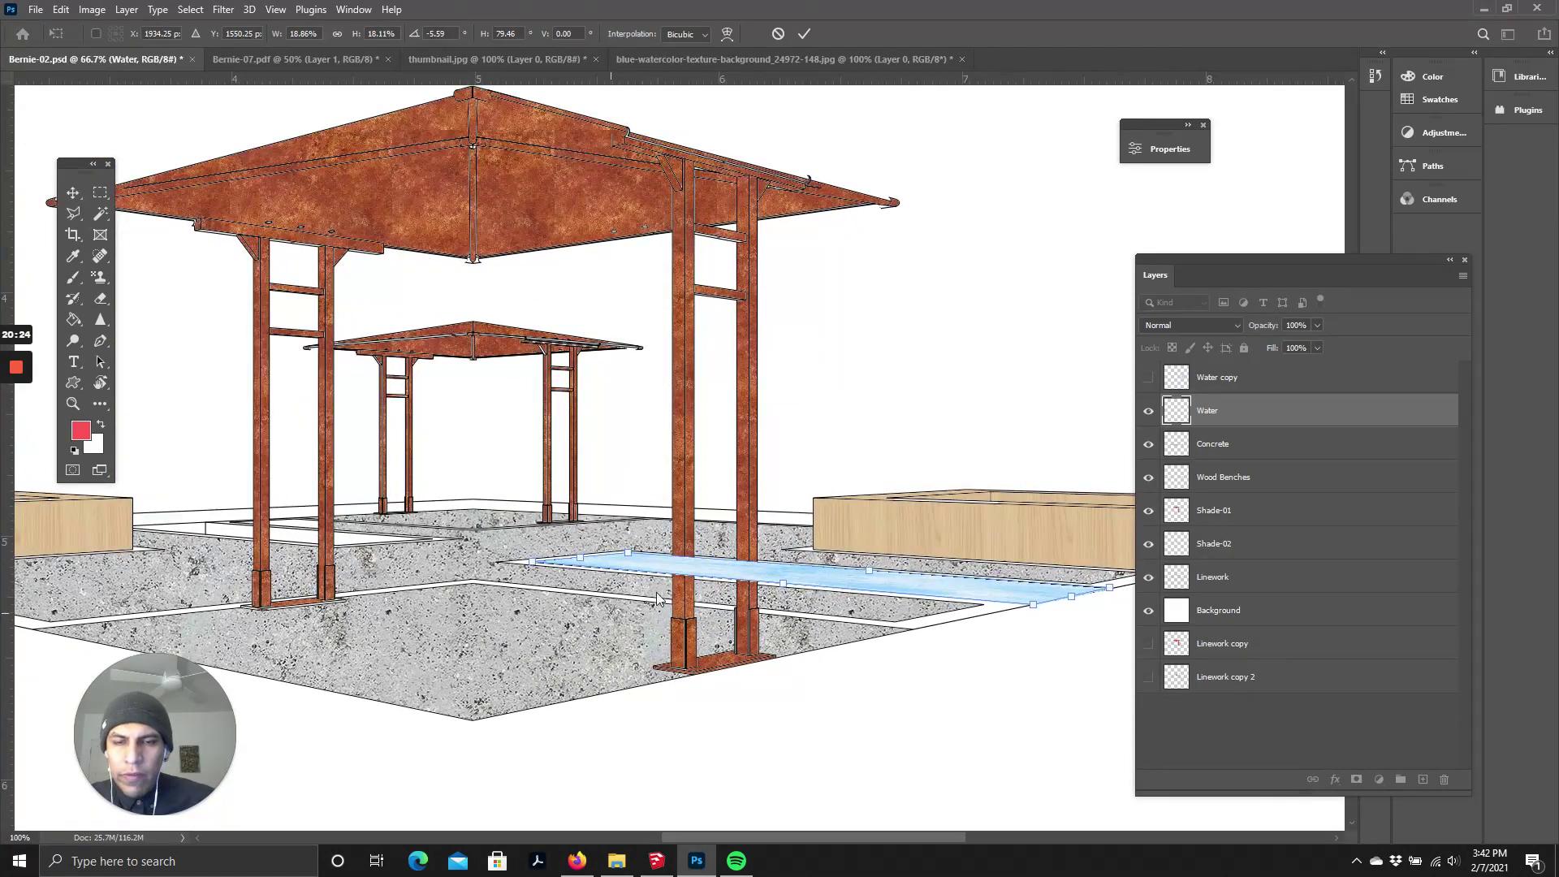
scroll(662, 382, up, 1)
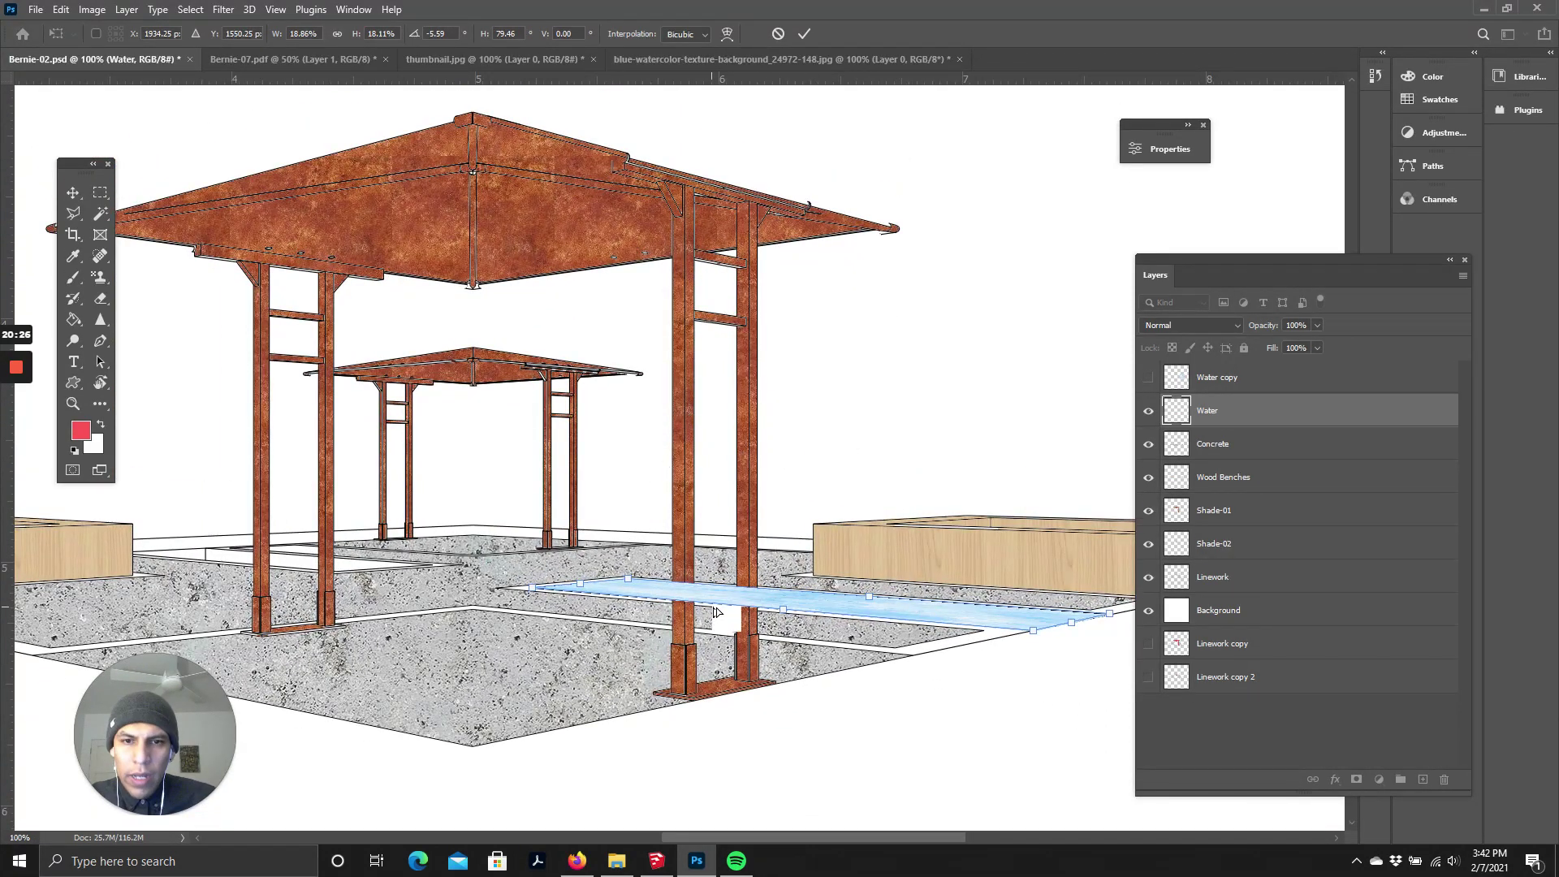
click(804, 33)
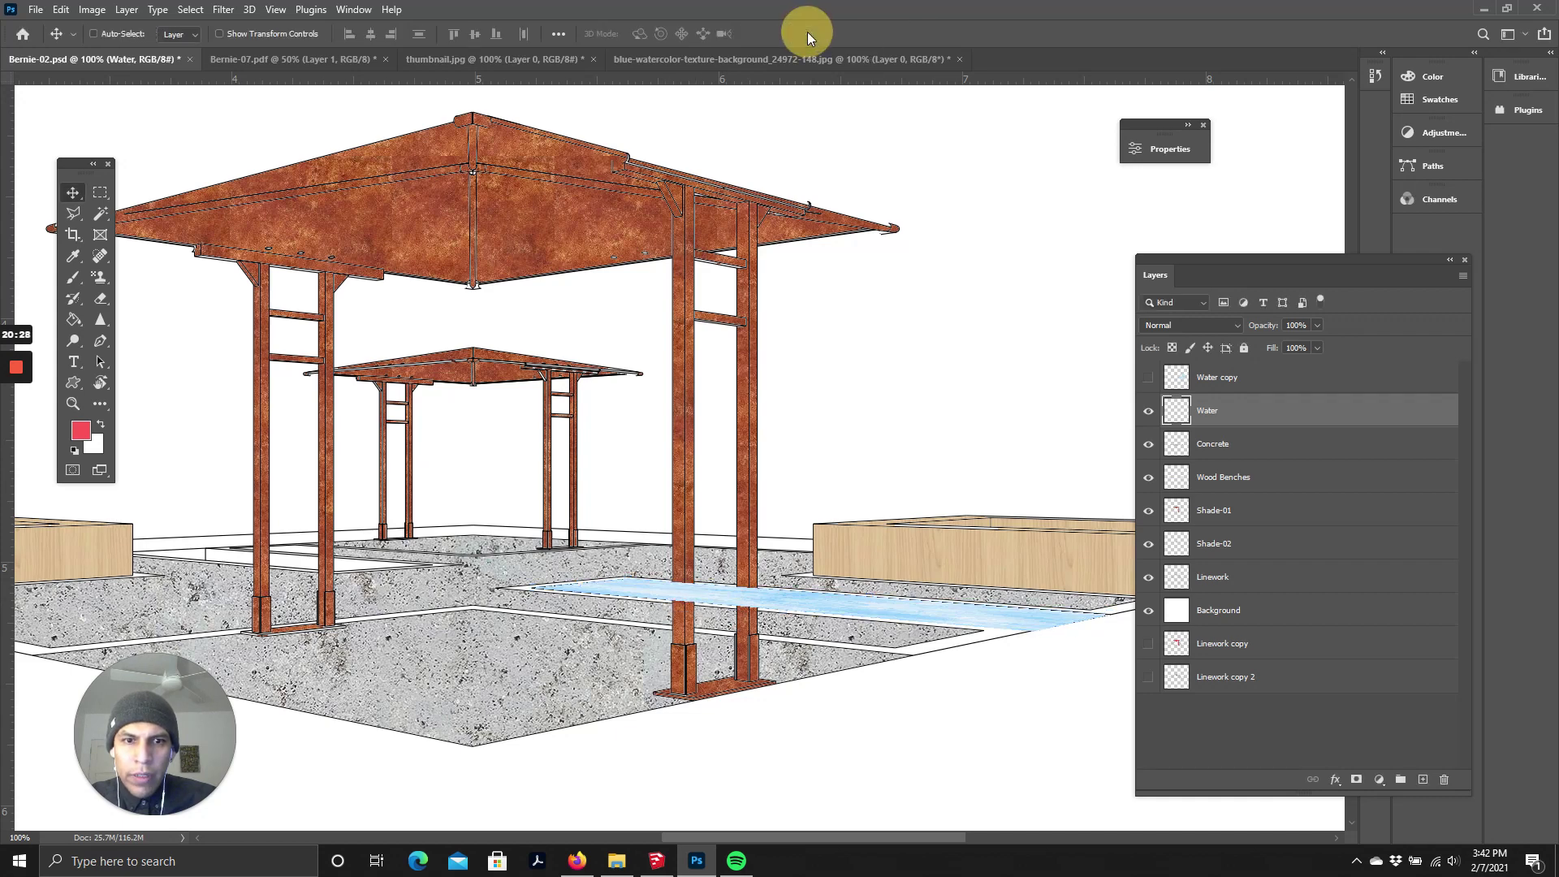
- Move Water between Shade-02 and Linework, then show Water copy and drag it over the pergola
drag(1219, 412, 1244, 548)
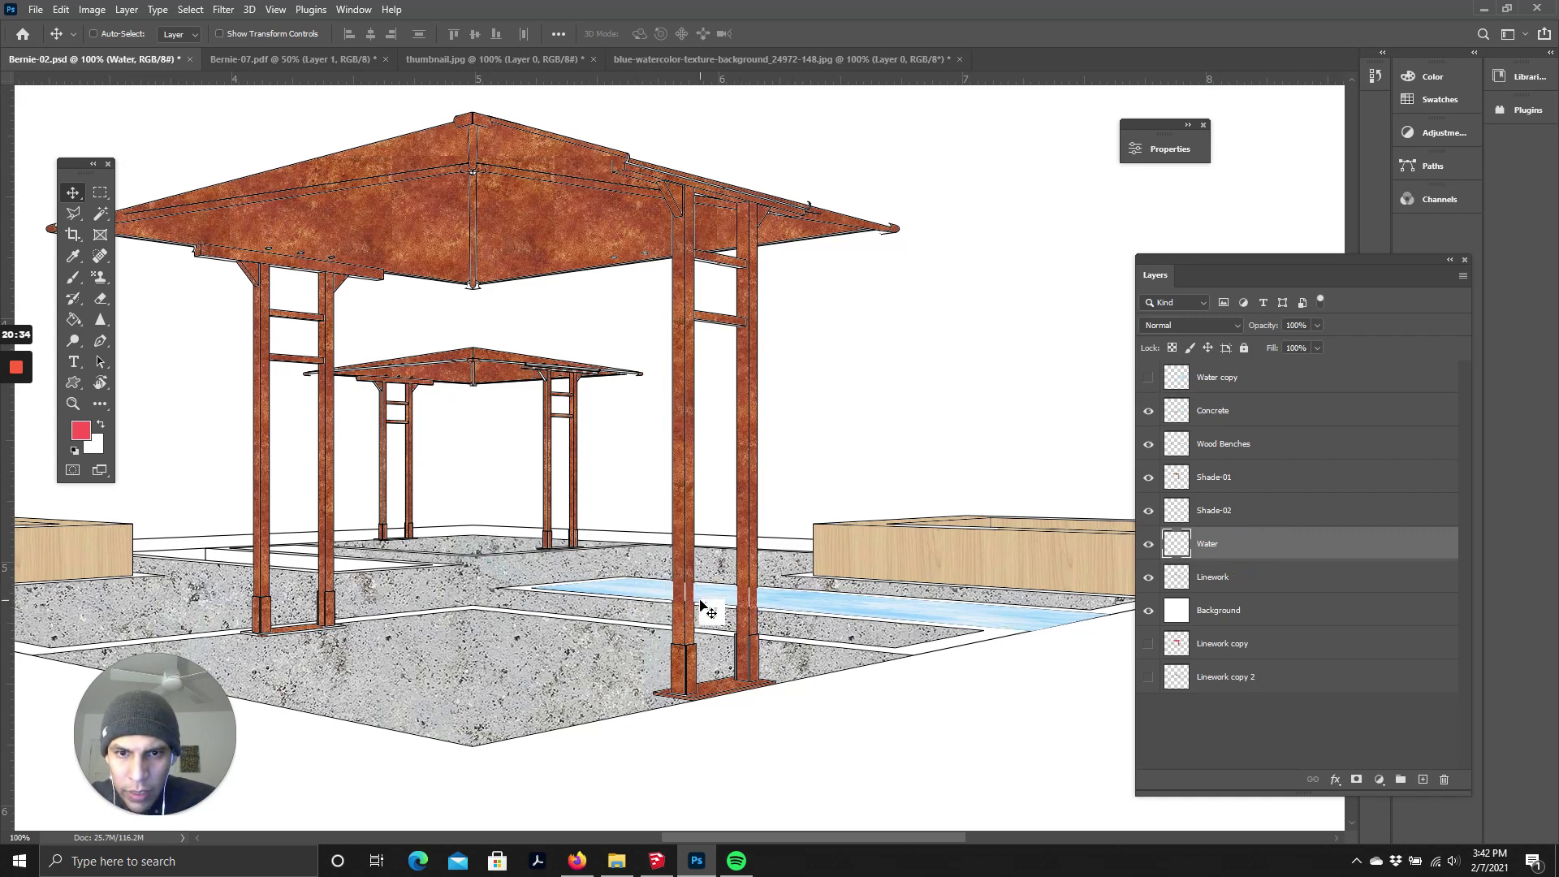
drag(835, 832, 796, 741)
click(1219, 377)
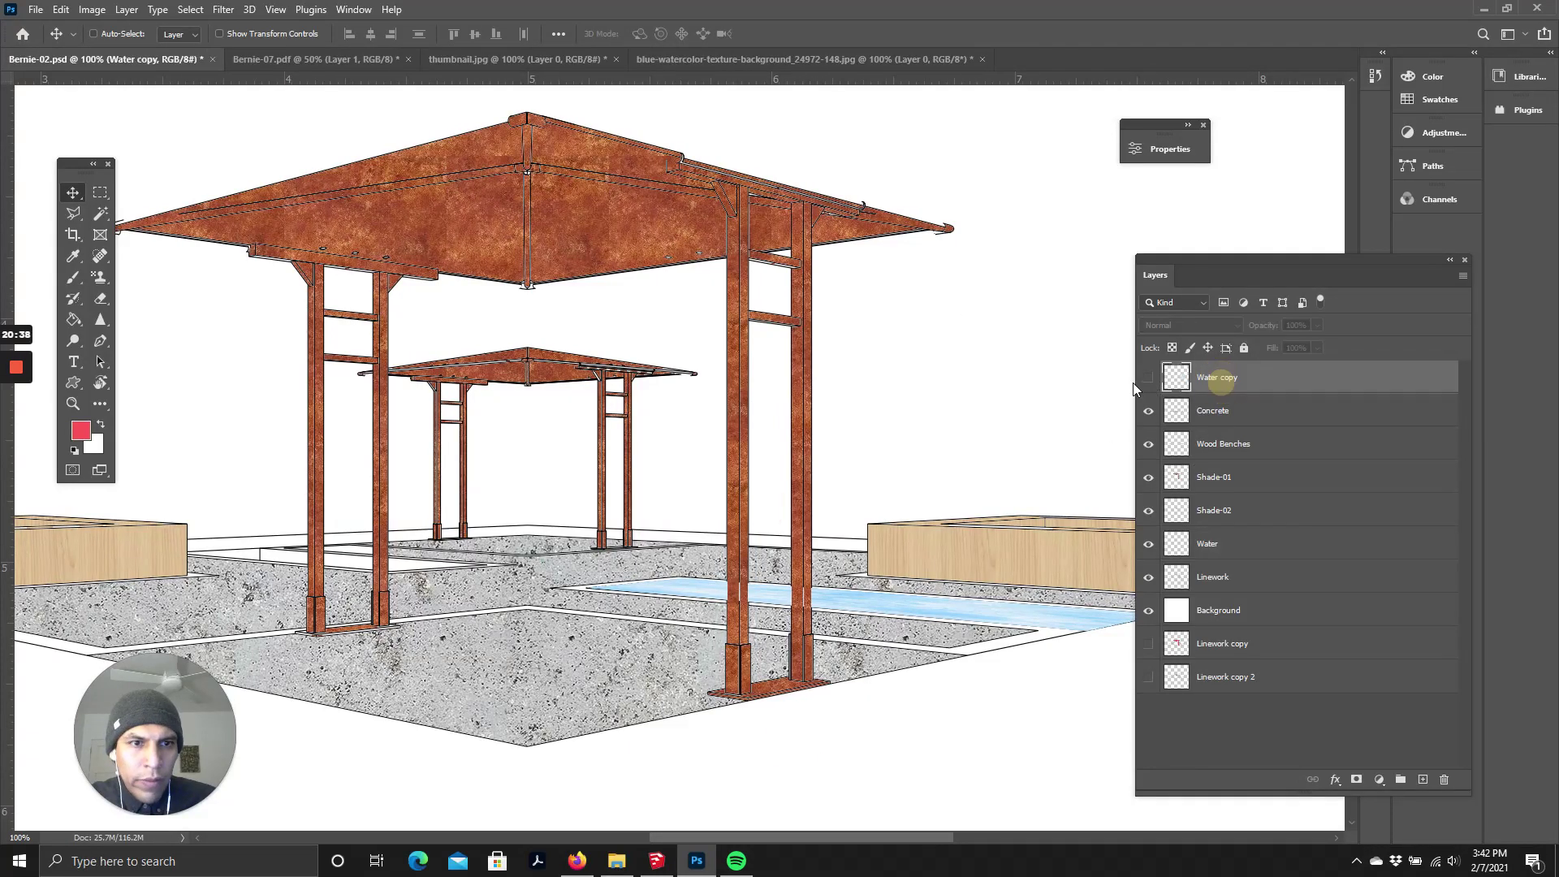
click(1148, 377)
drag(878, 425, 333, 330)
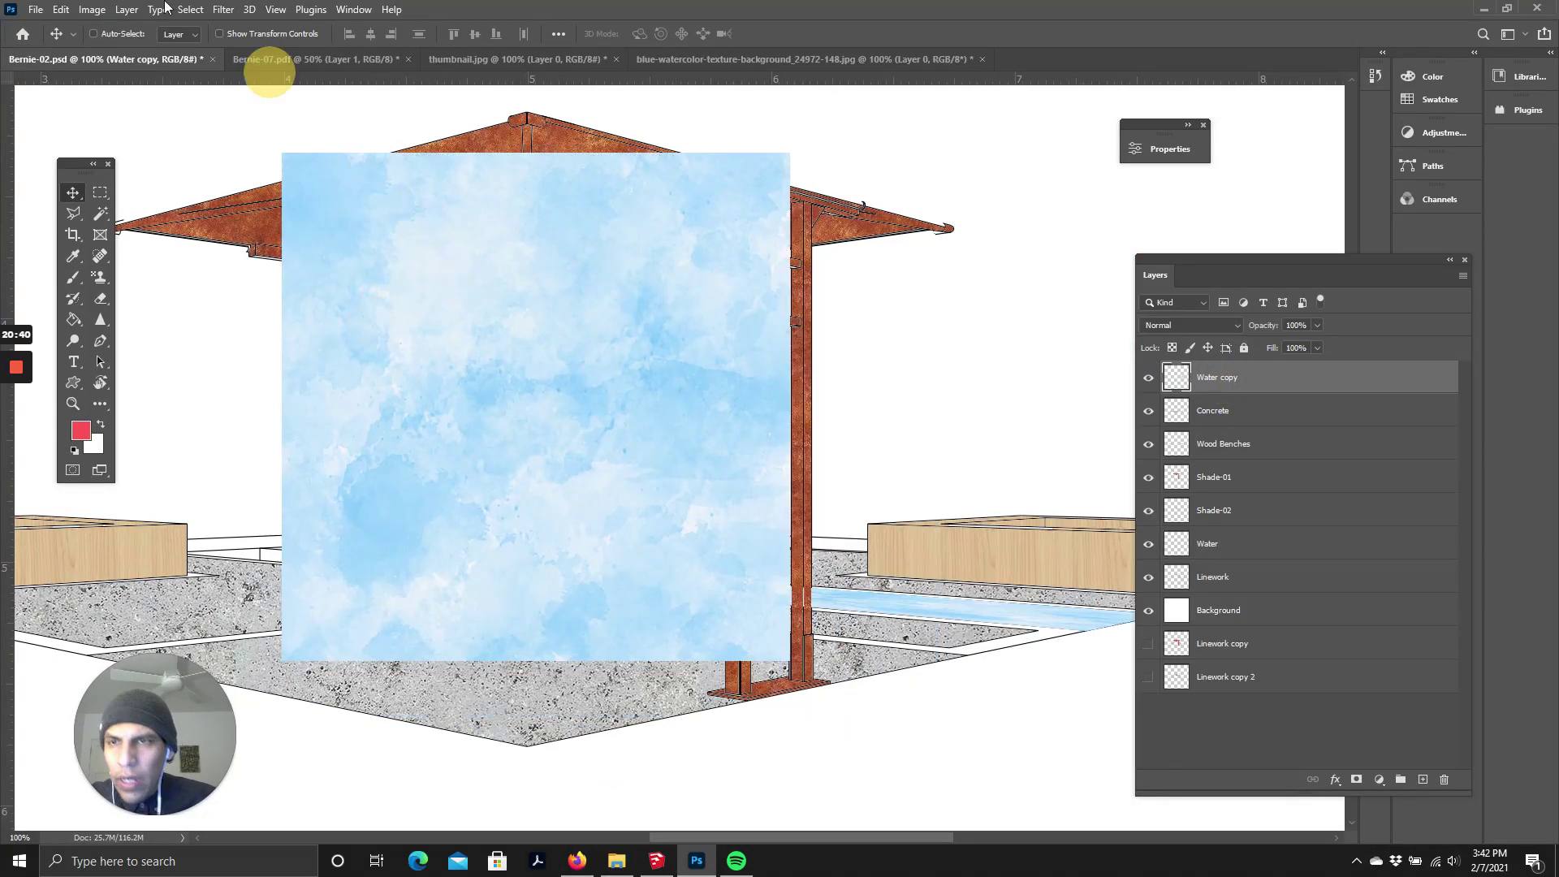
- Distort the Water copy texture, pulling its top corners down to the ground plane
click(61, 9)
mouse_move(130, 377)
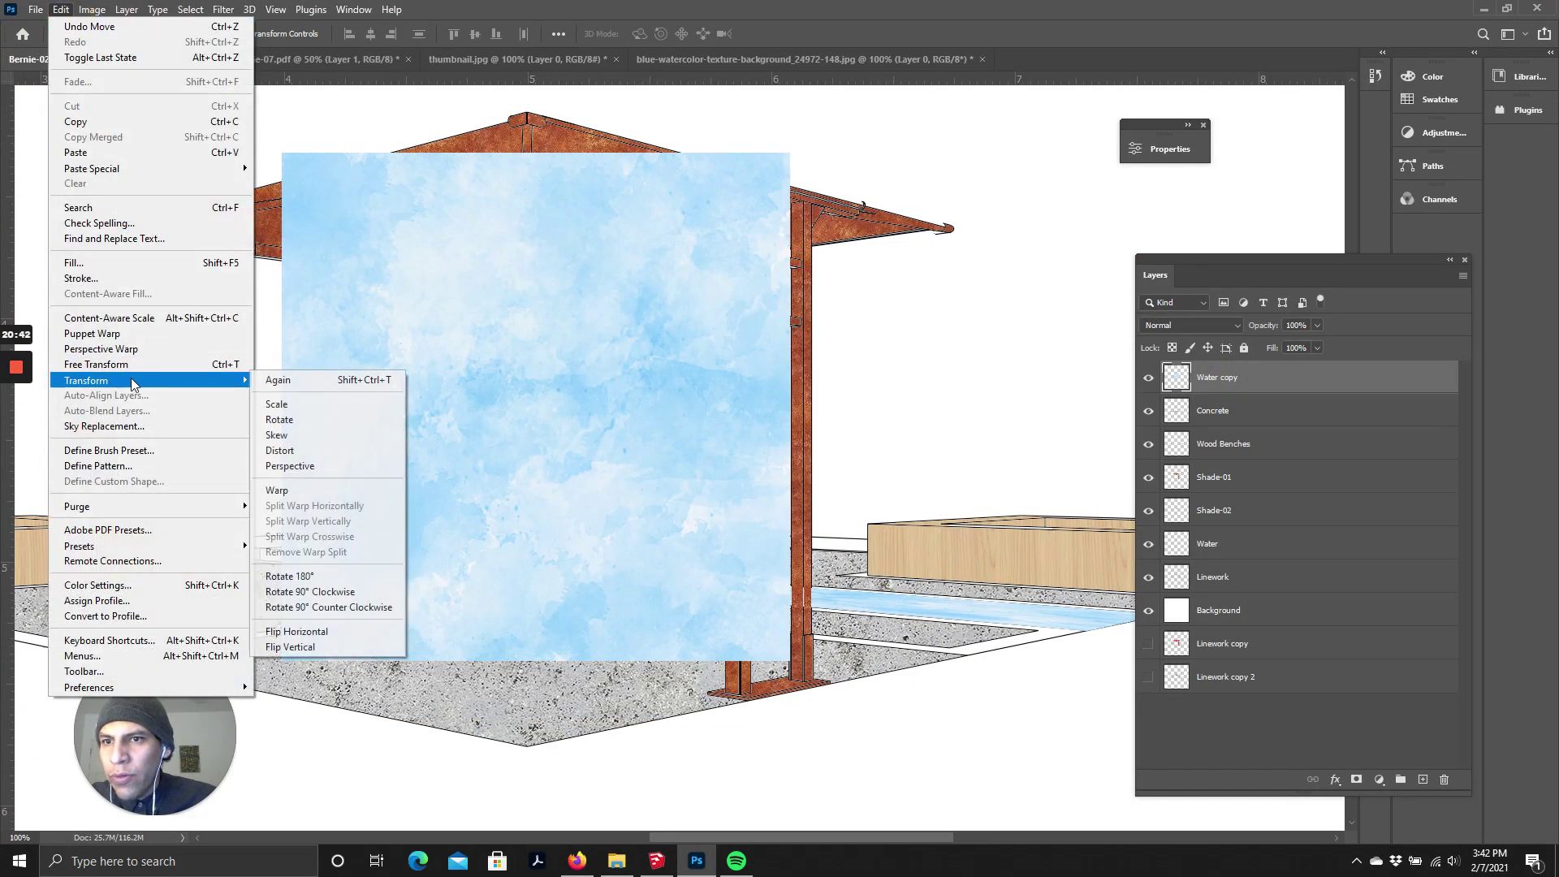
click(315, 452)
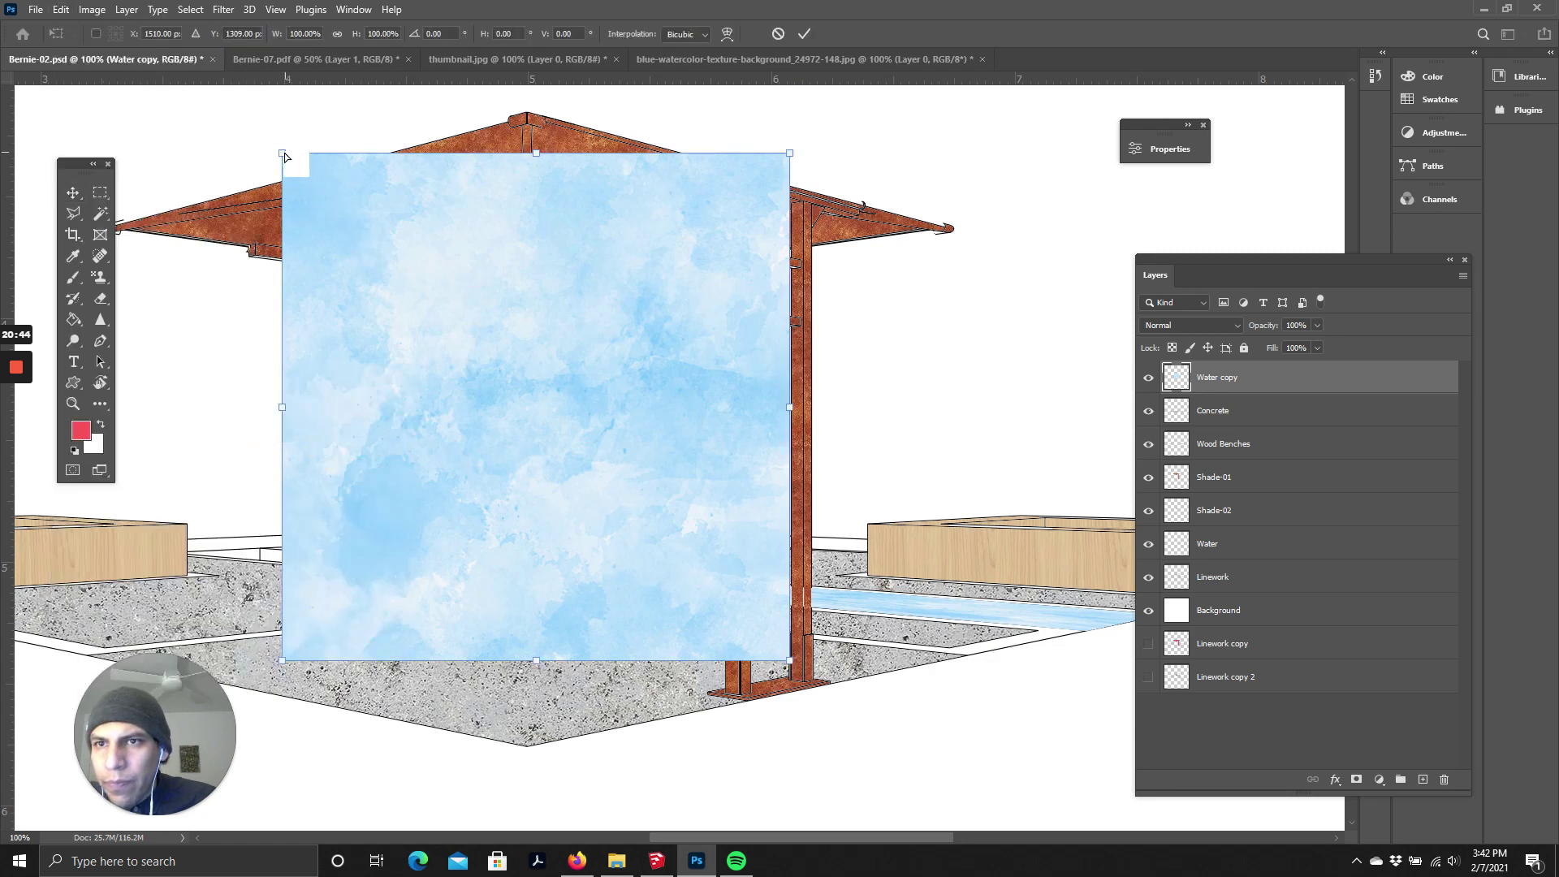
drag(282, 152, 216, 561)
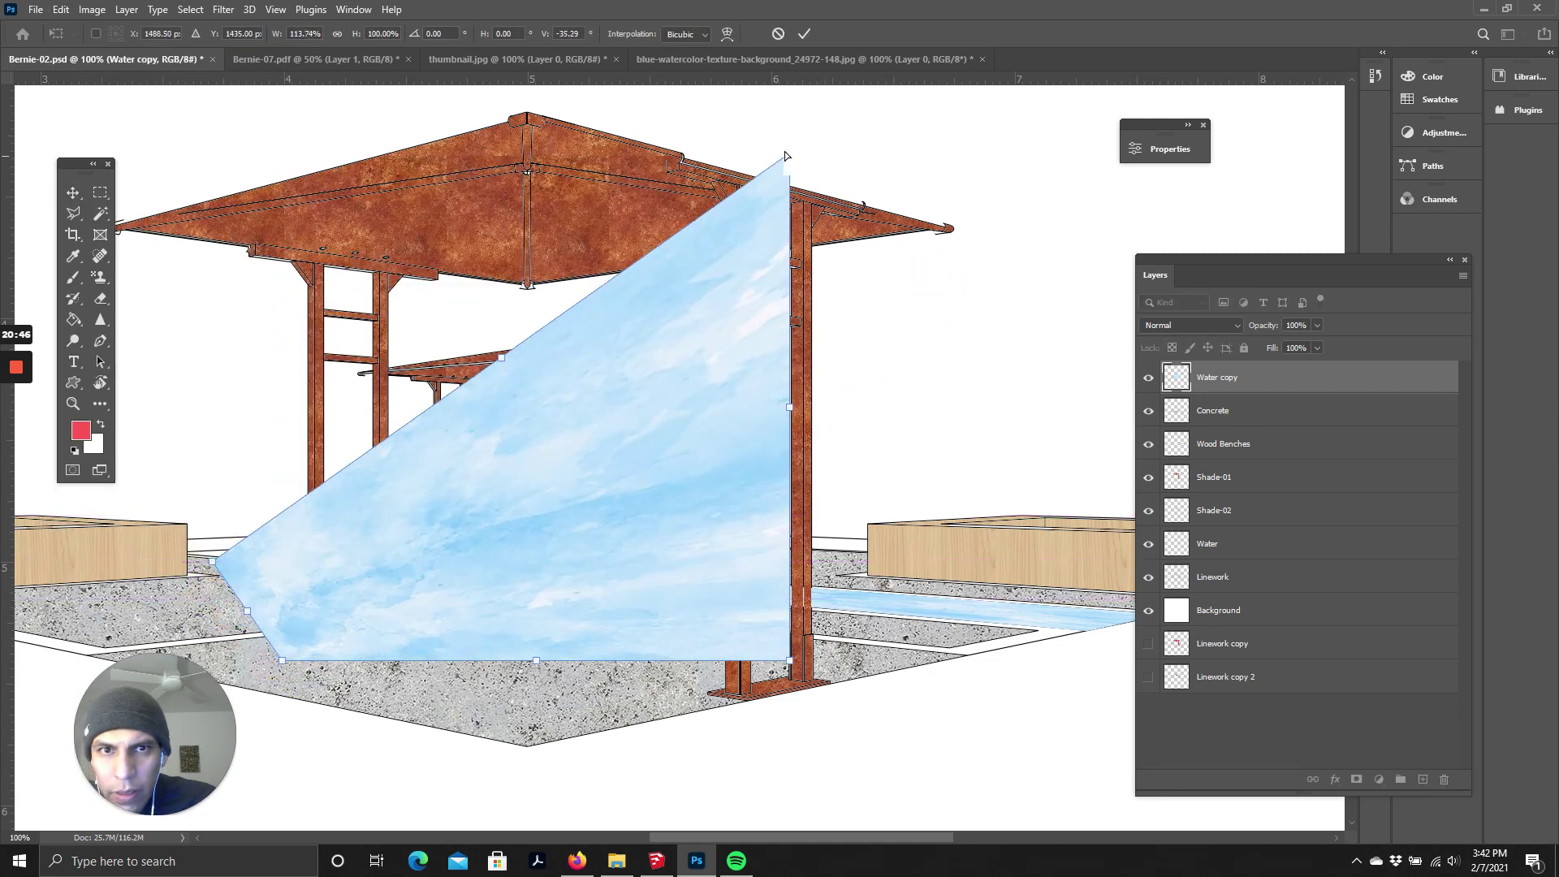
drag(789, 153, 314, 540)
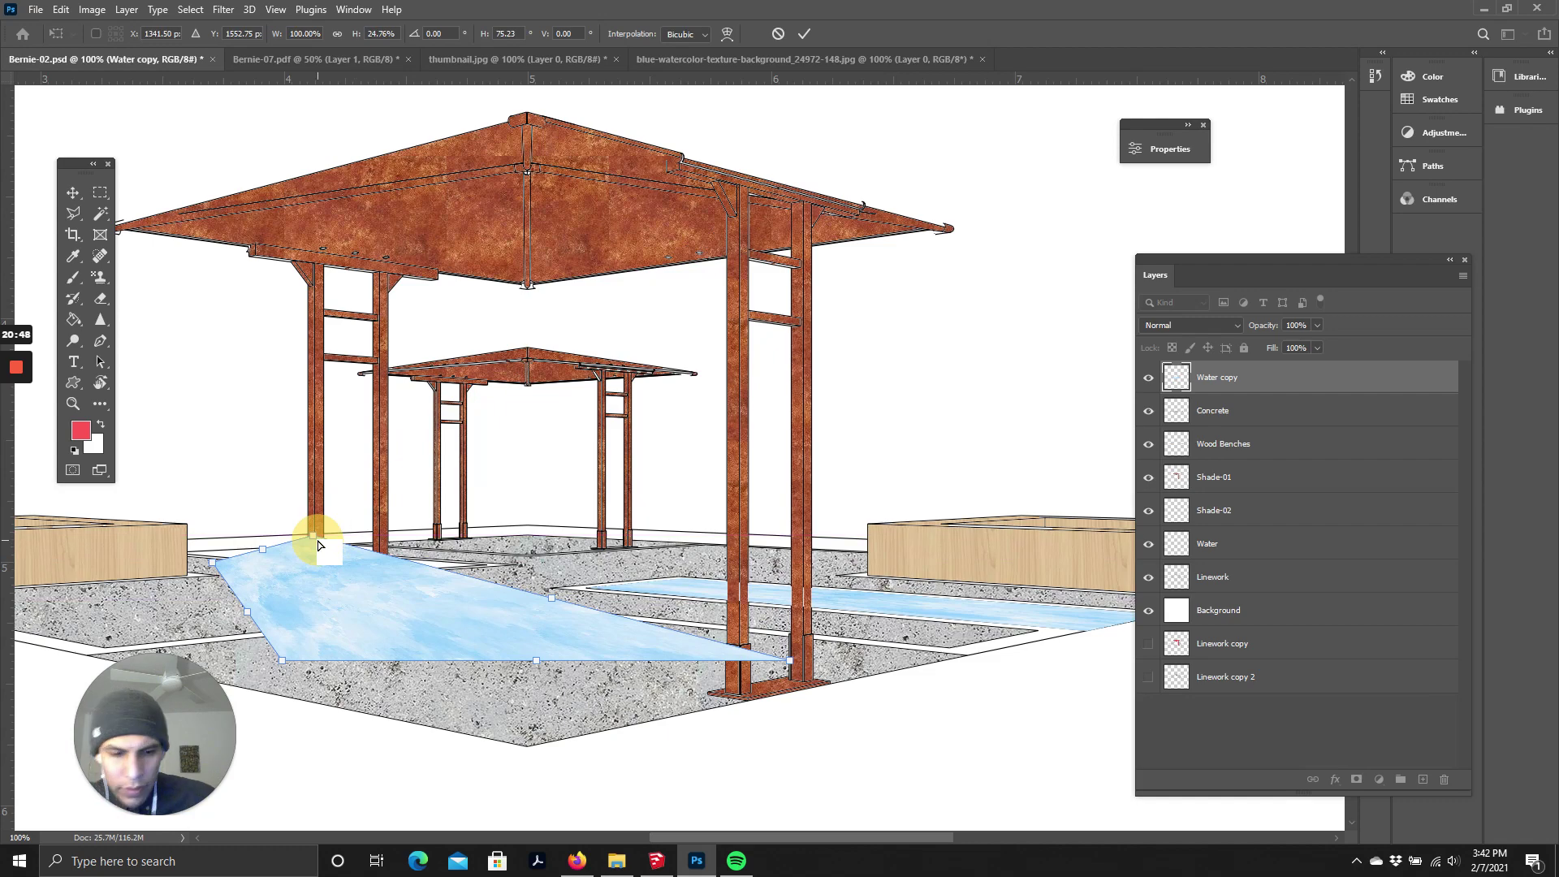
key(ctrl+plus)
scroll(867, 827, down, 3)
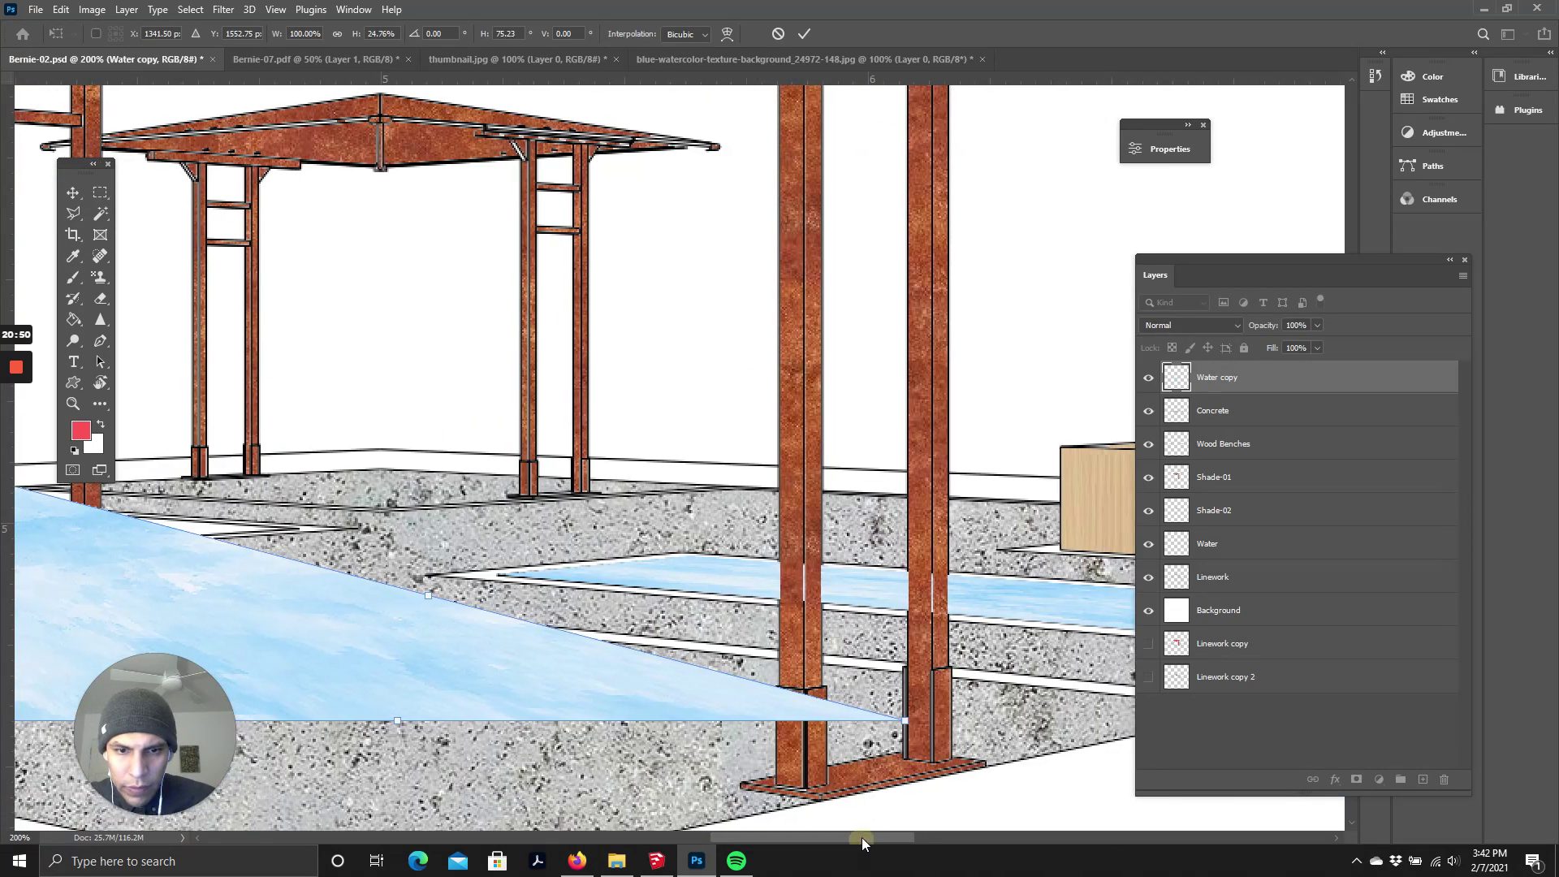
drag(861, 836, 831, 531)
- Narrow and flatten the strip, aligning its left corner with the bench and right corner in the channel
scroll(804, 832, left, 5)
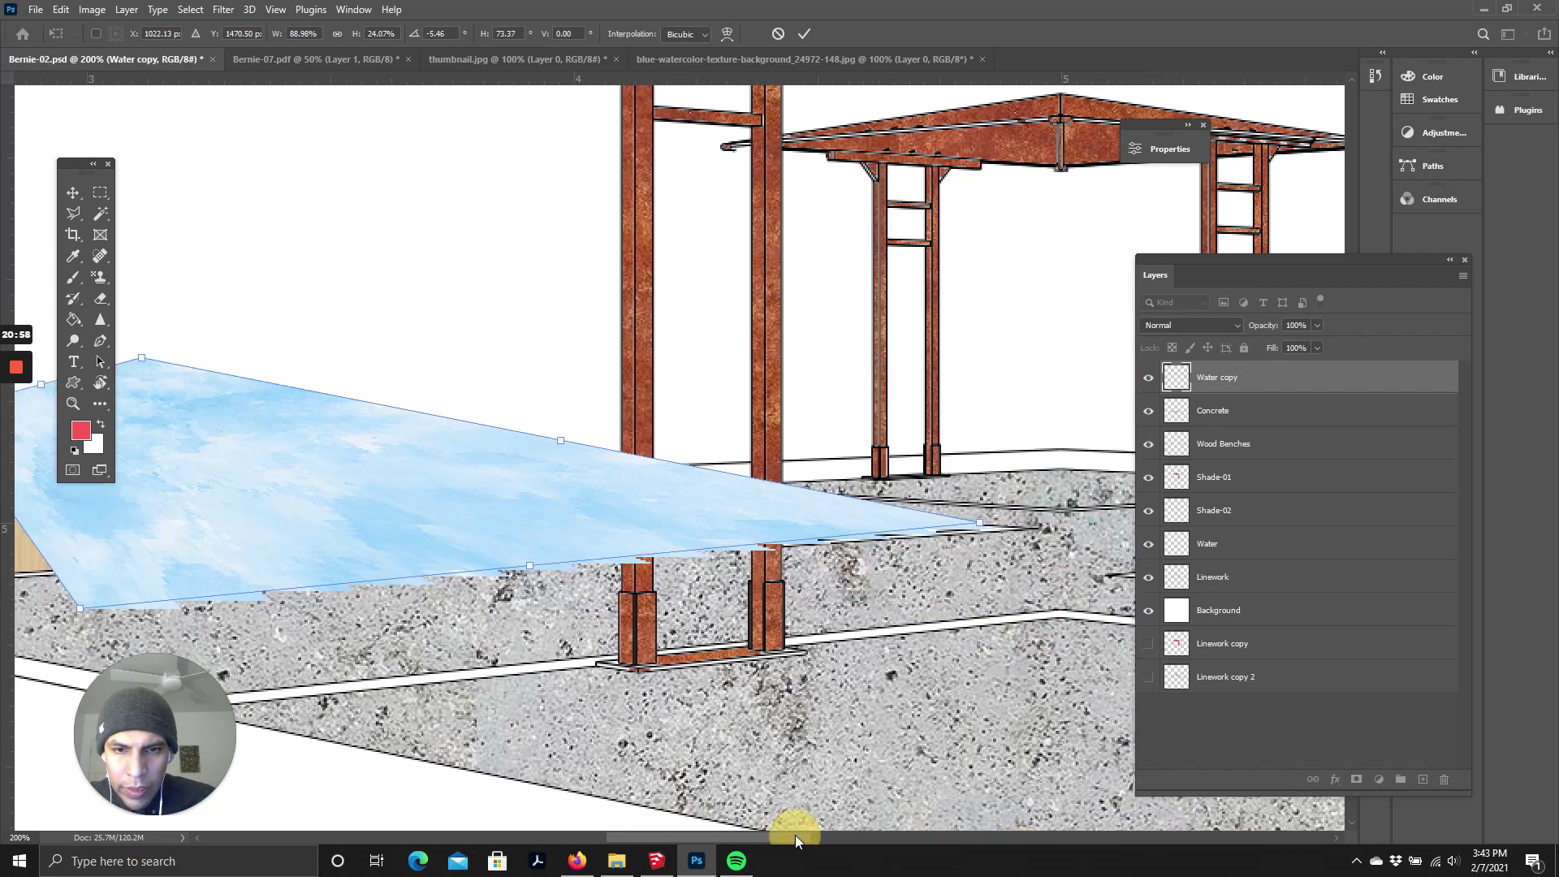
drag(162, 611, 856, 544)
drag(221, 357, 615, 499)
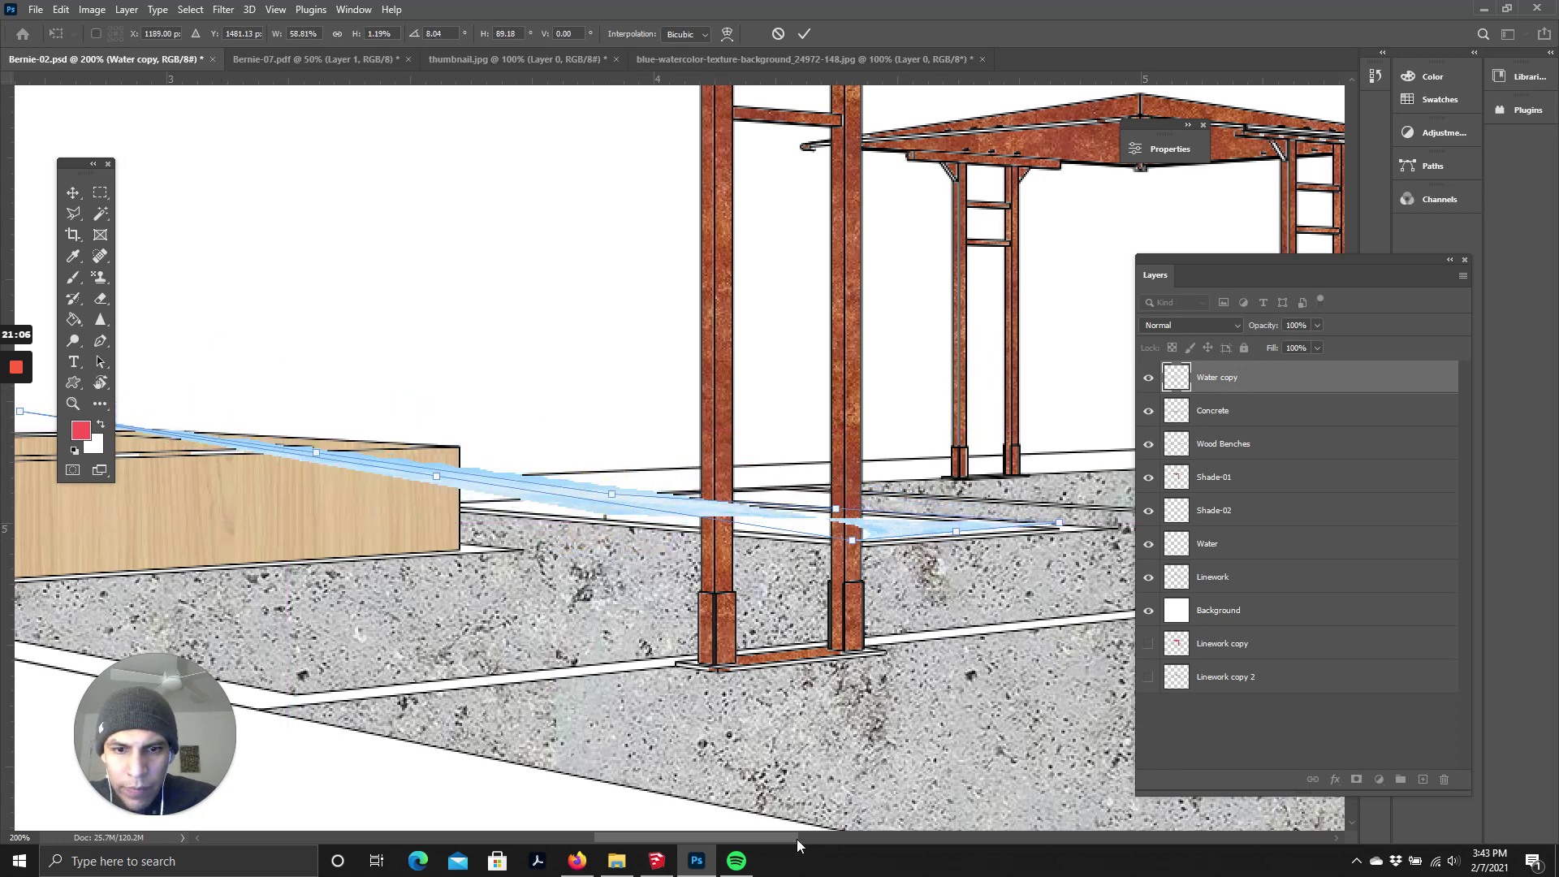
drag(797, 840, 757, 839)
drag(286, 412, 386, 457)
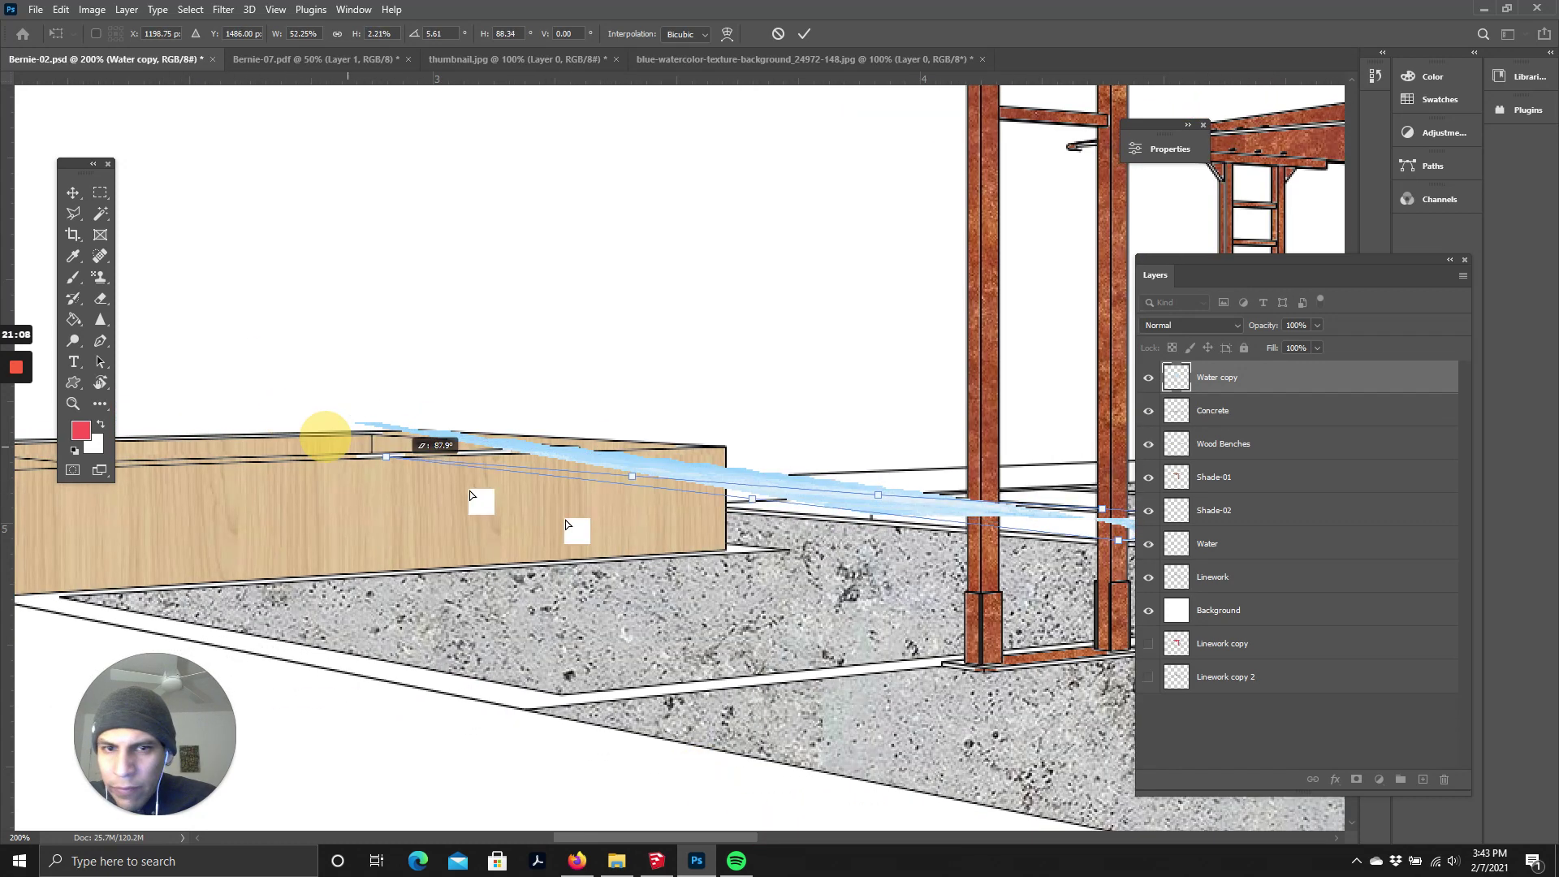
drag(566, 524, 688, 506)
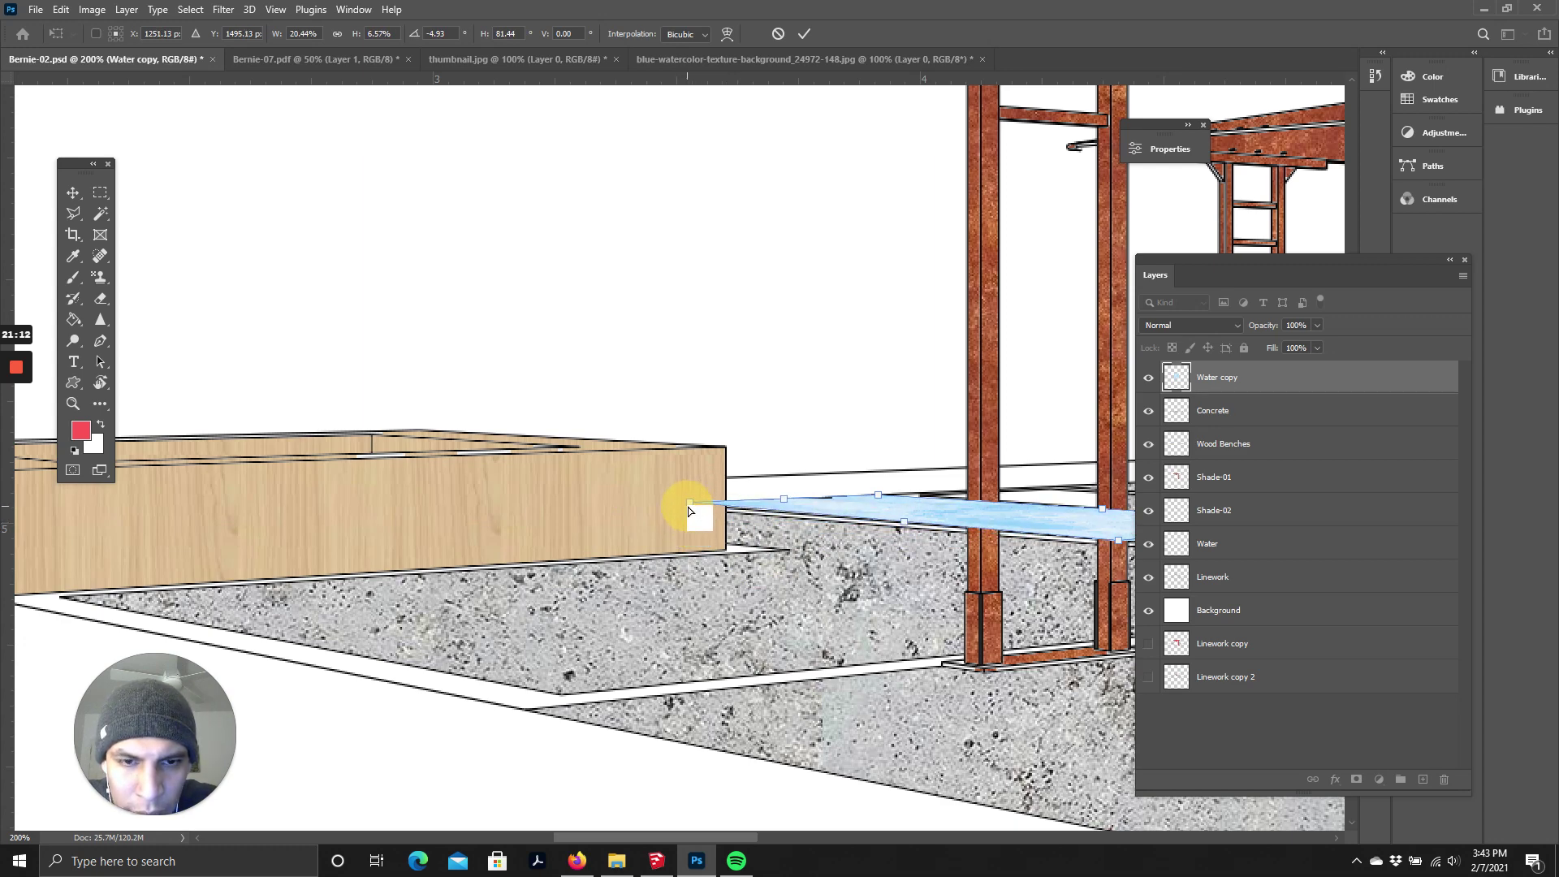
drag(748, 836, 799, 832)
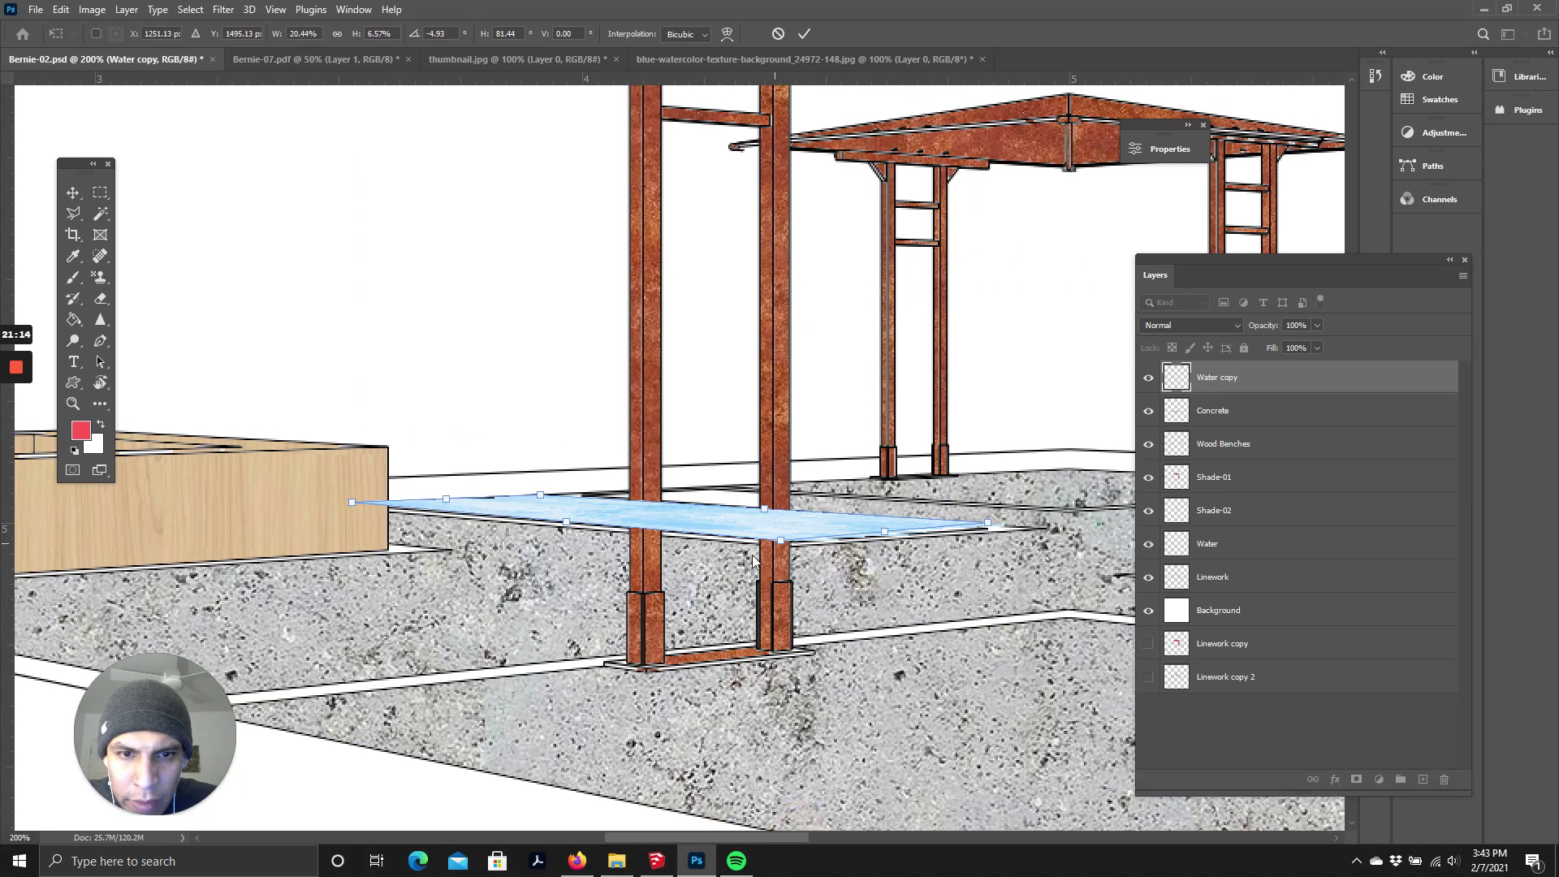
drag(782, 546, 782, 548)
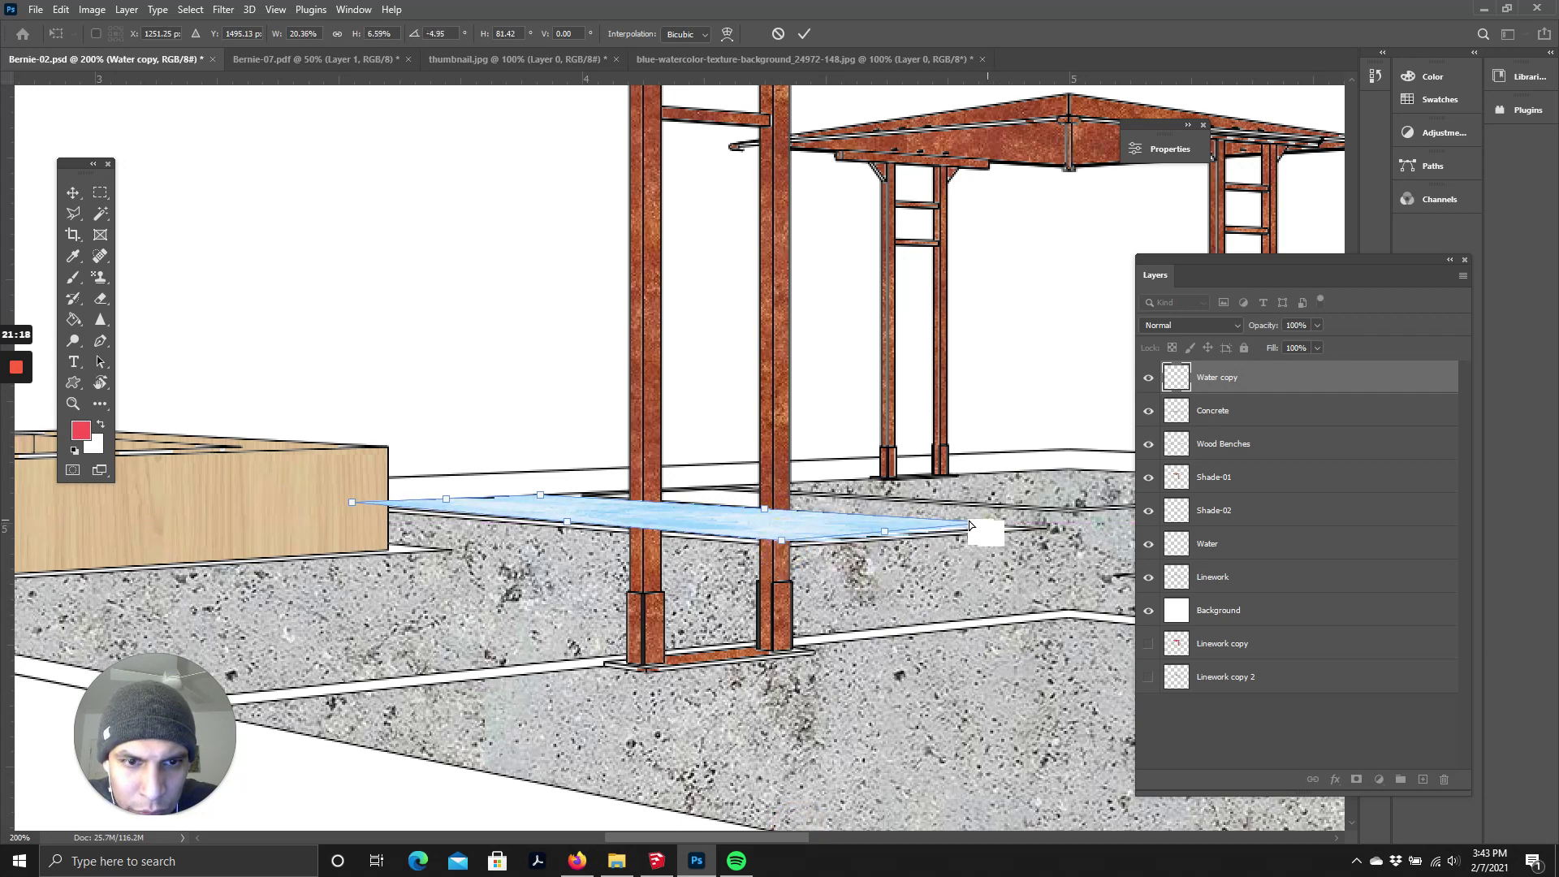
drag(971, 526, 985, 529)
- Fine-tune the strip's right corner up close and commit the distortion
key(ctrl+plus)
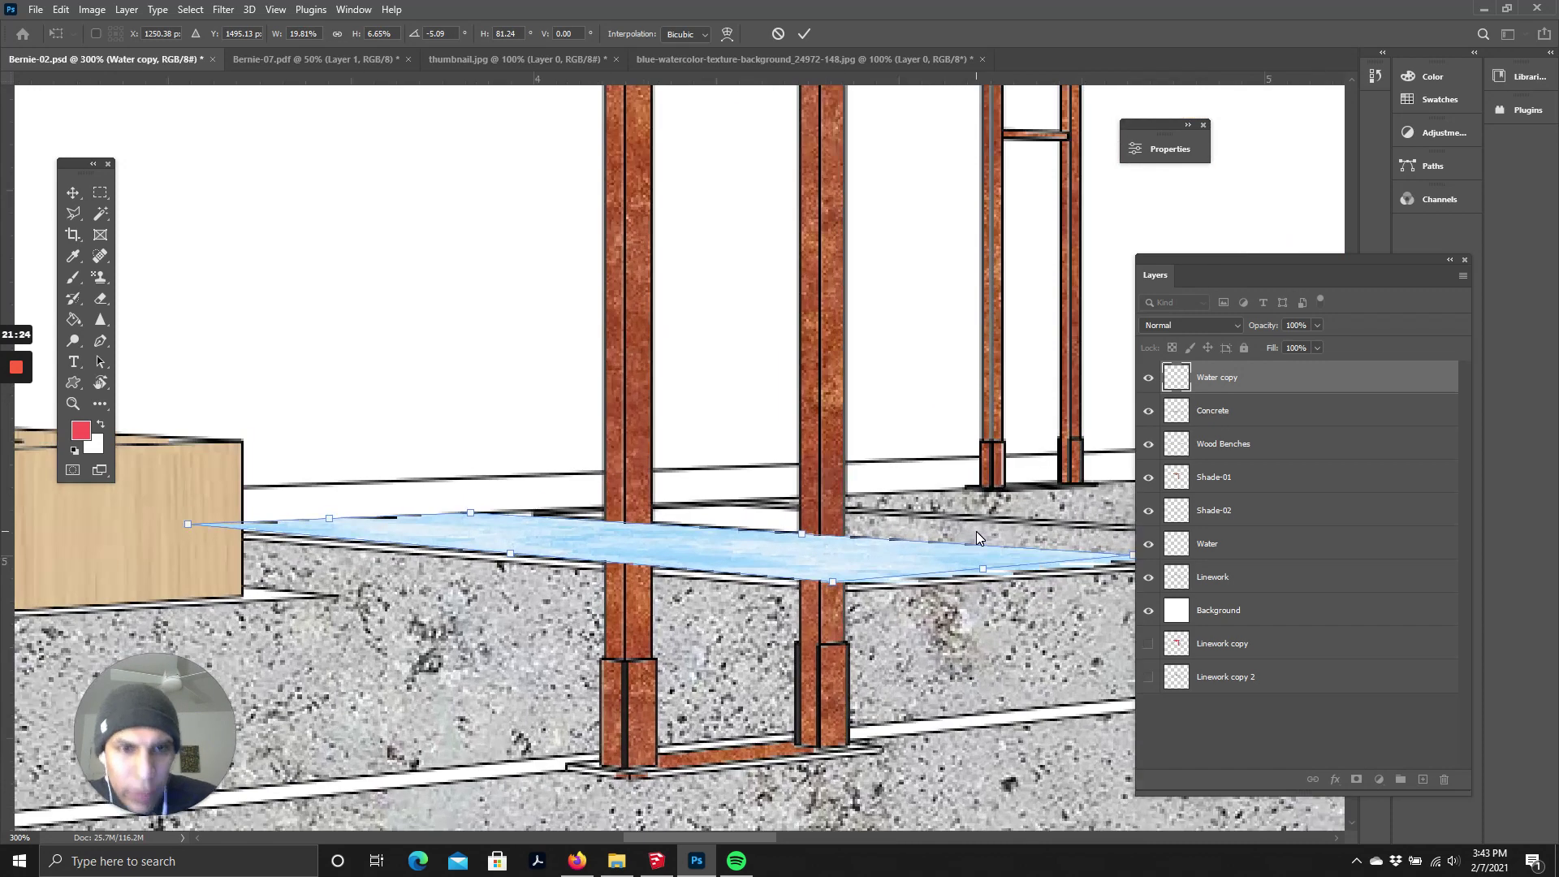
drag(774, 838, 794, 837)
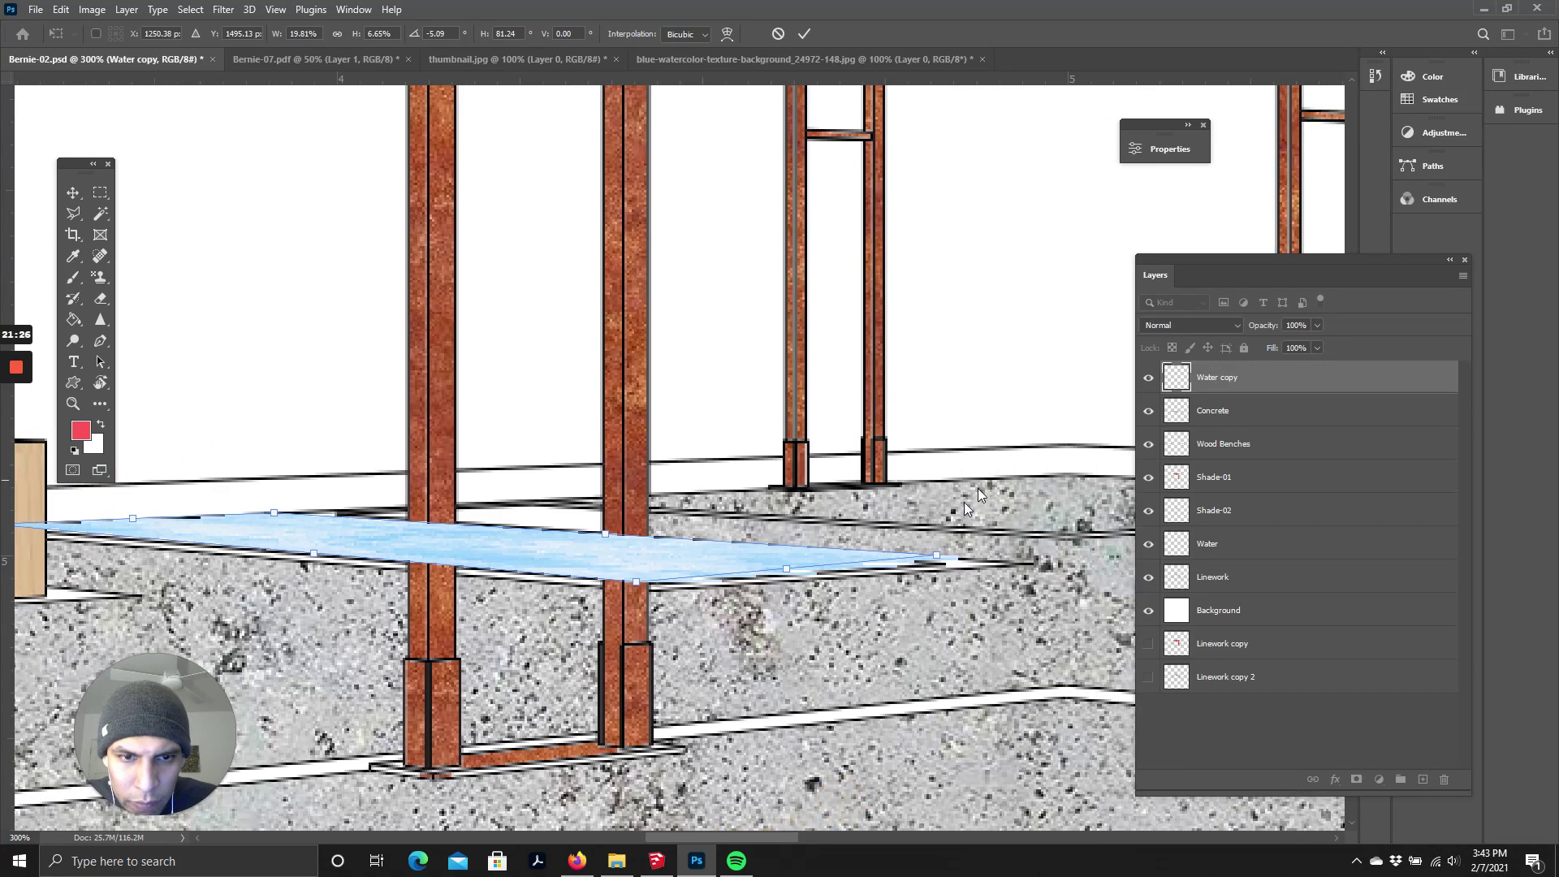
mouse_move(939, 553)
mouse_down()
mouse_move(837, 598)
mouse_move(947, 566)
mouse_up()
mouse_move(753, 838)
mouse_down()
mouse_move(713, 840)
mouse_move(726, 840)
mouse_up()
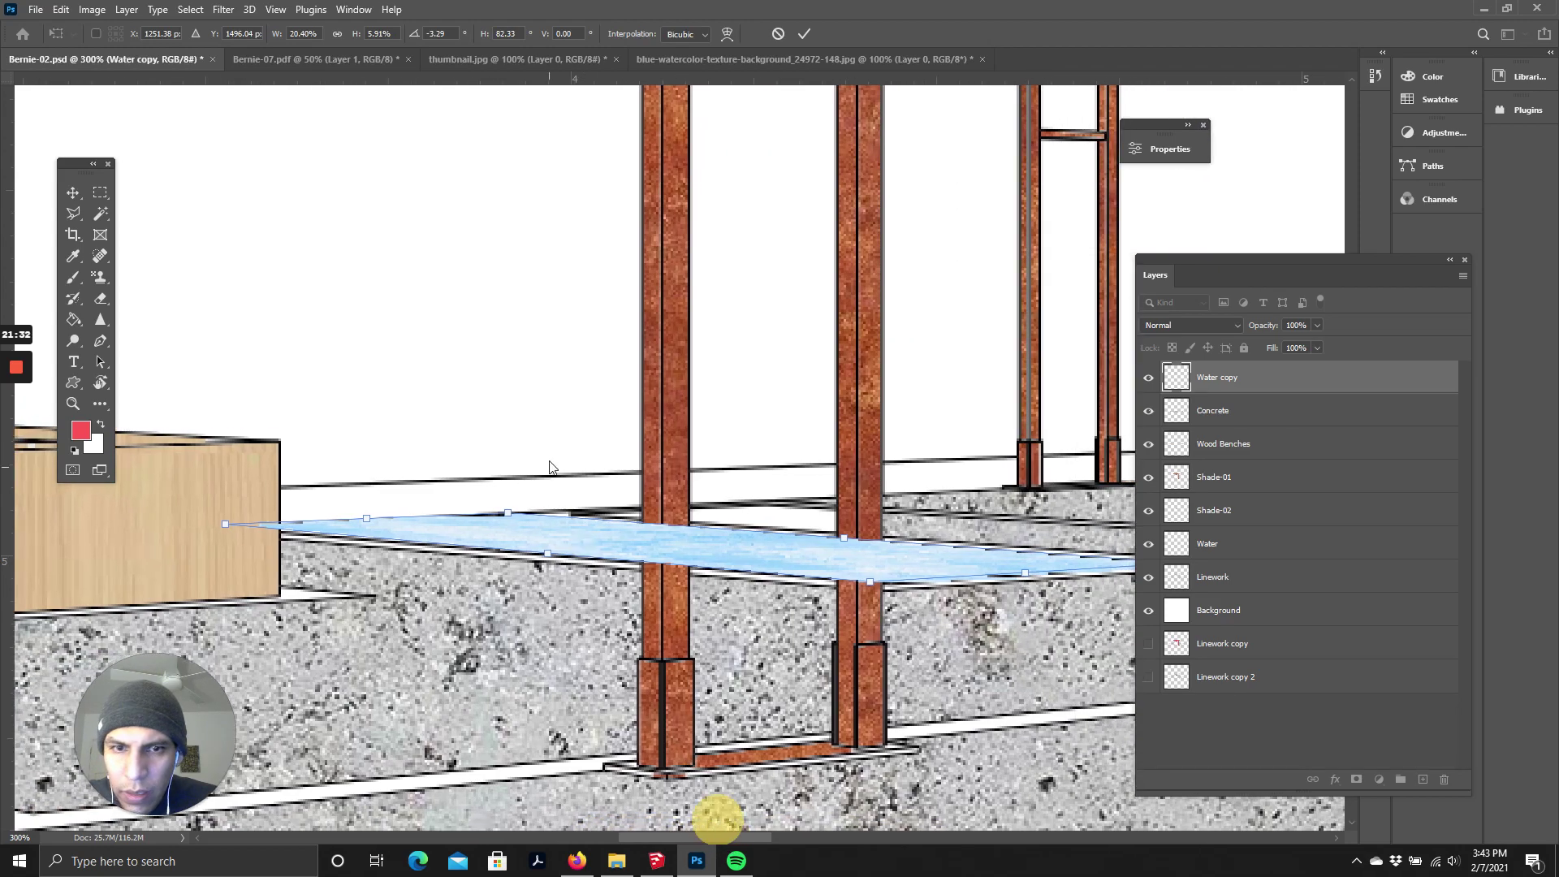
scroll(549, 467, down, 5)
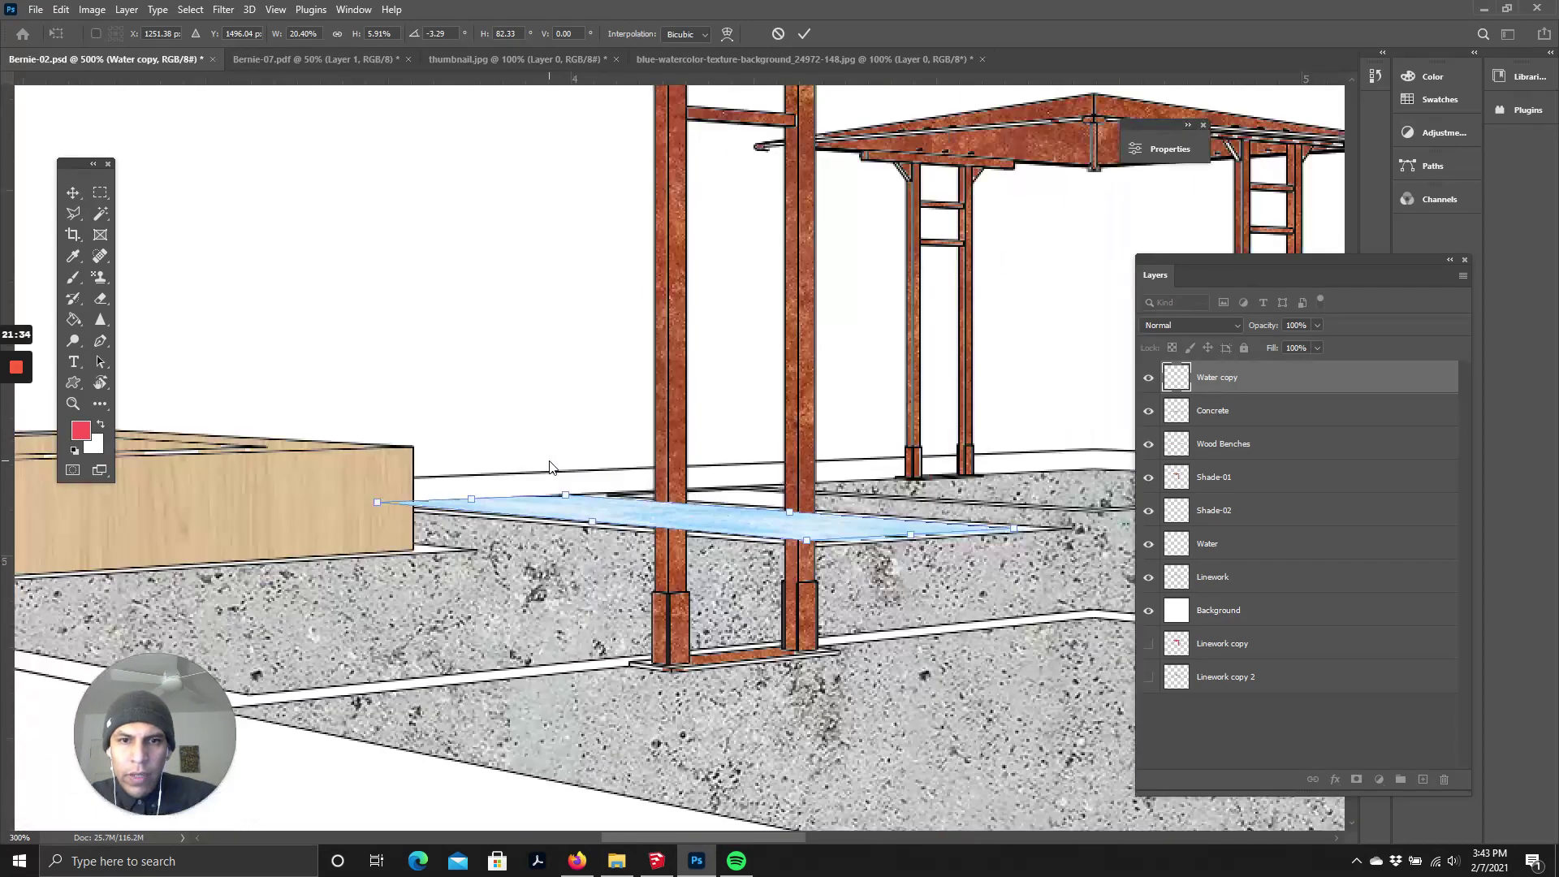
scroll(549, 464, down, 2)
scroll(549, 464, up, 2)
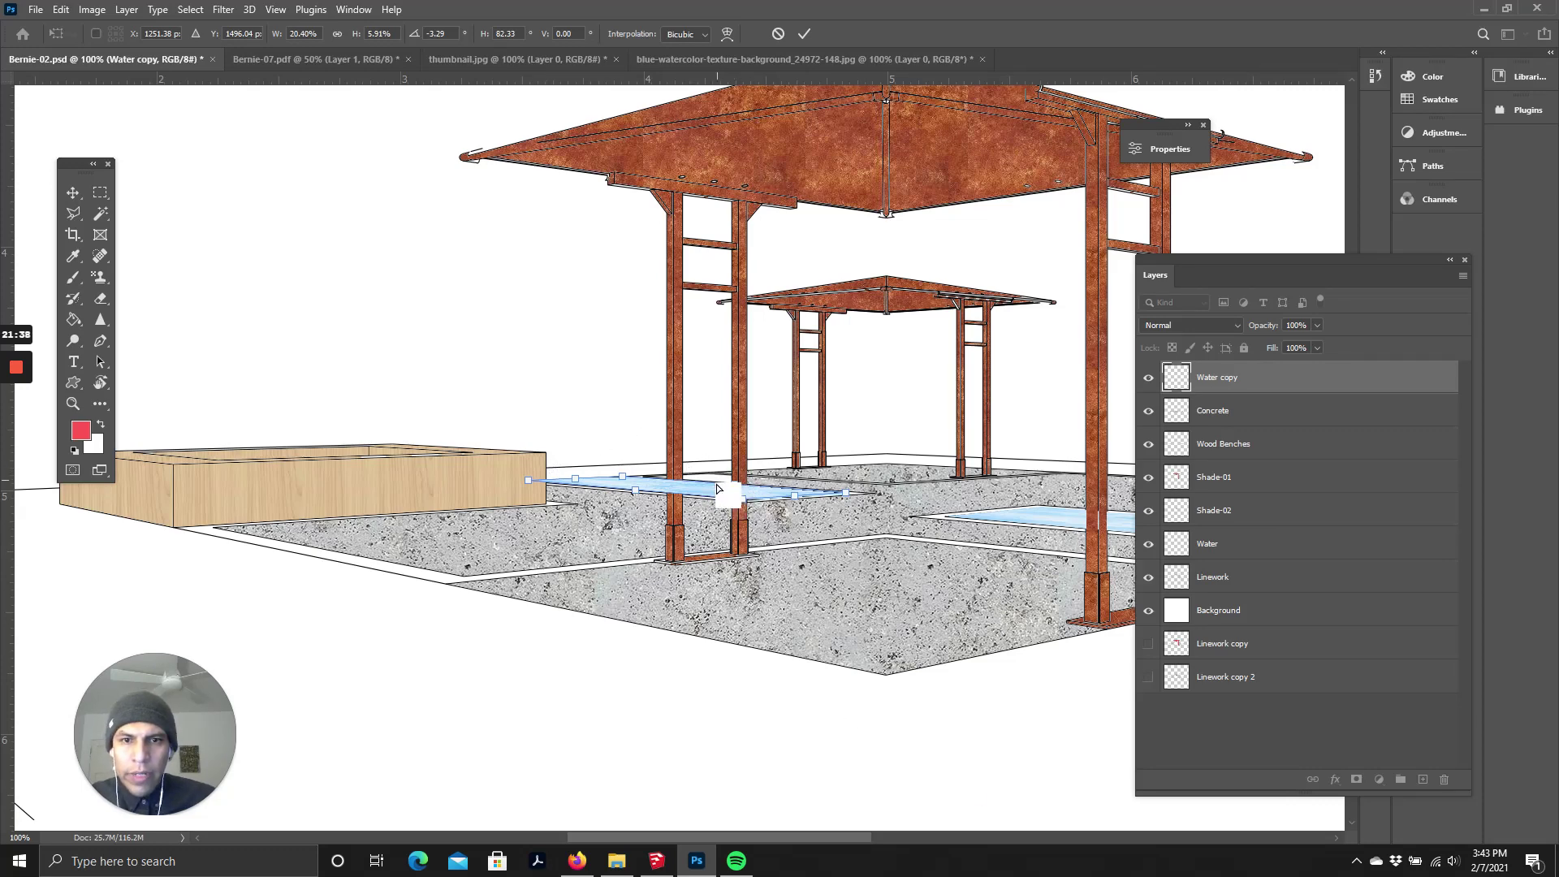
click(803, 34)
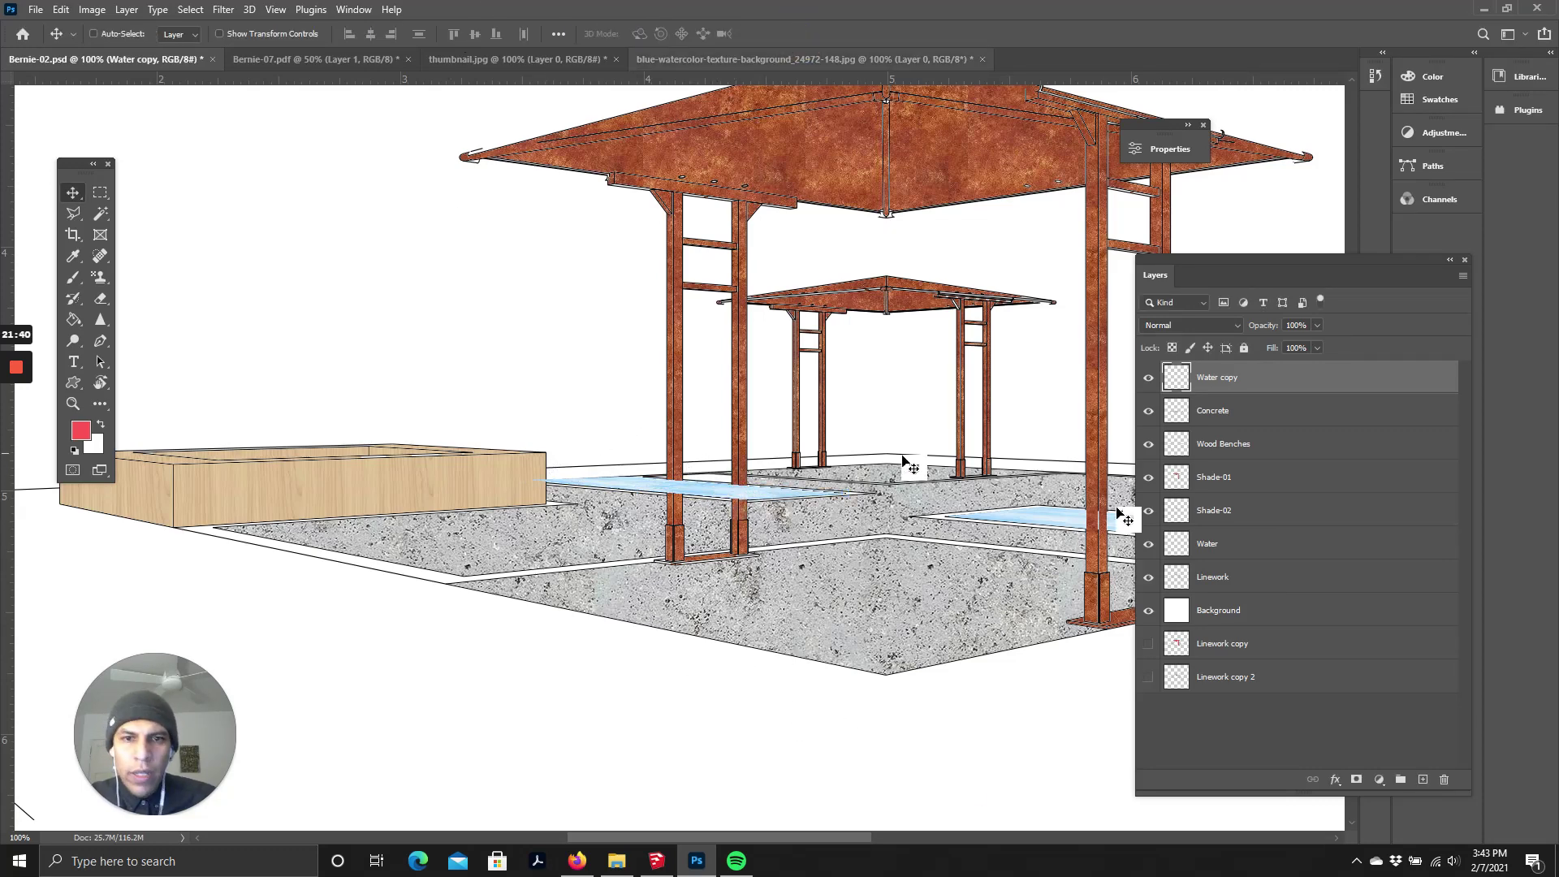
- Drag Water copy below Water, directly above Linework, and make Linework the active layer
drag(1221, 380, 1239, 566)
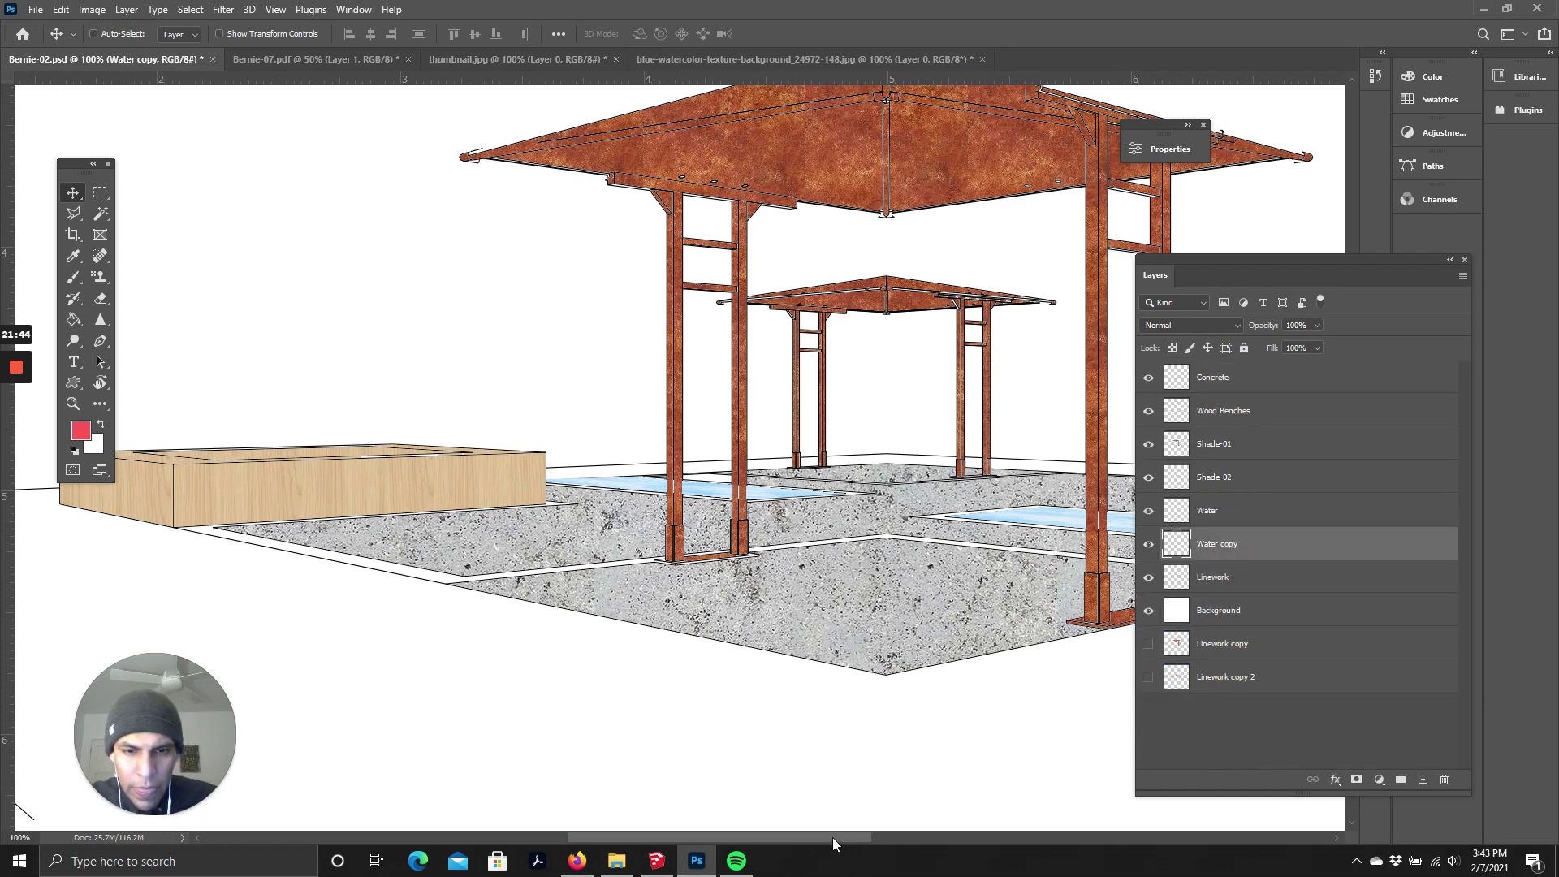
drag(832, 841, 875, 841)
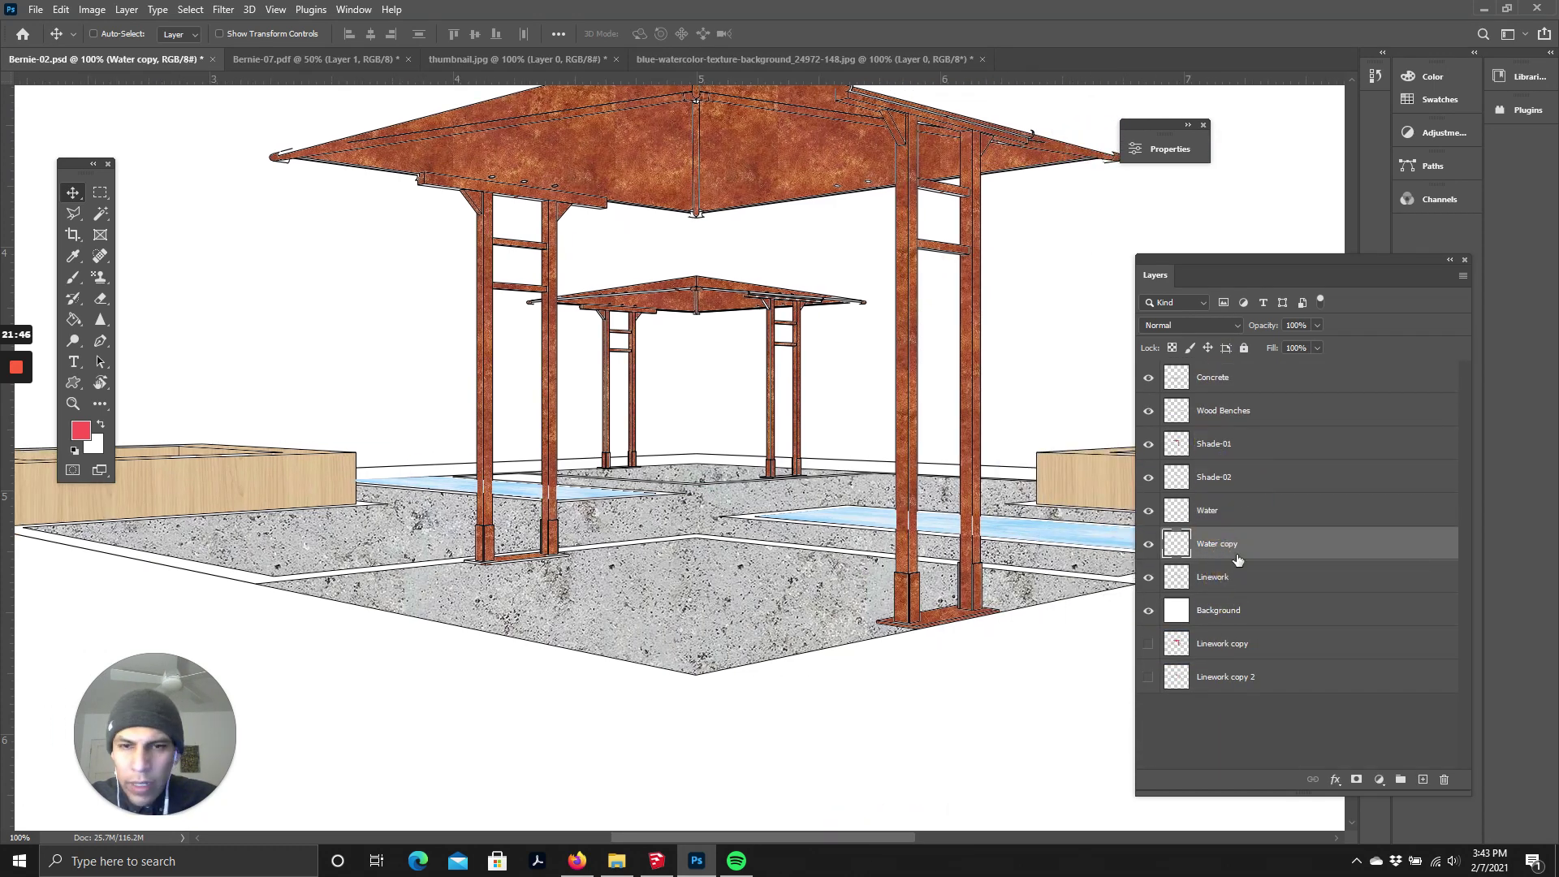
scroll(731, 585, up, 2)
scroll(650, 545, down, 3)
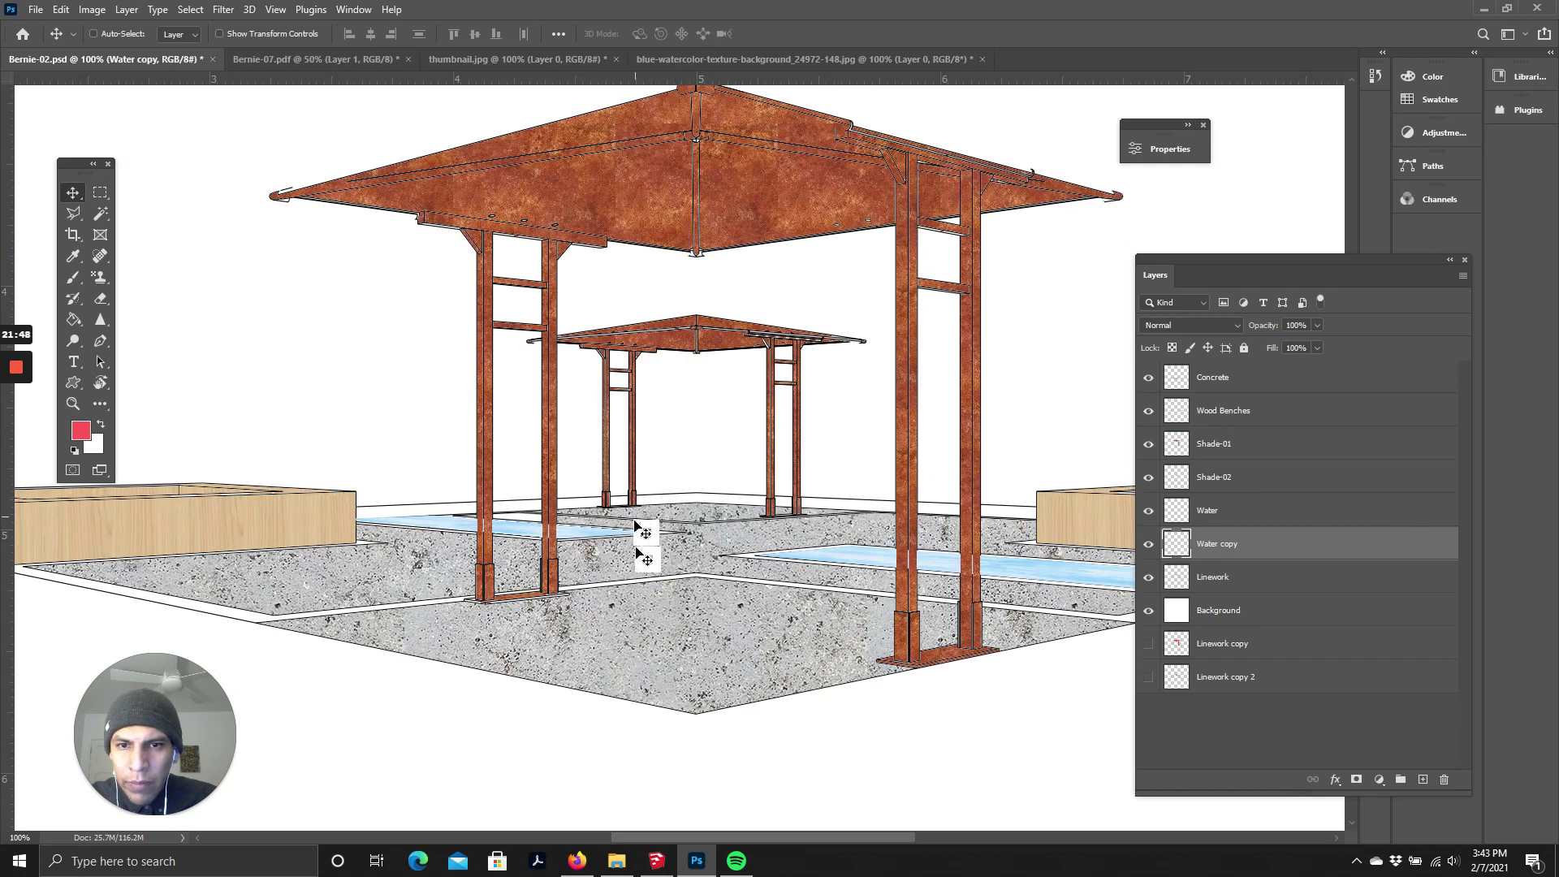
scroll(745, 622, up, 1)
scroll(745, 622, up, 2)
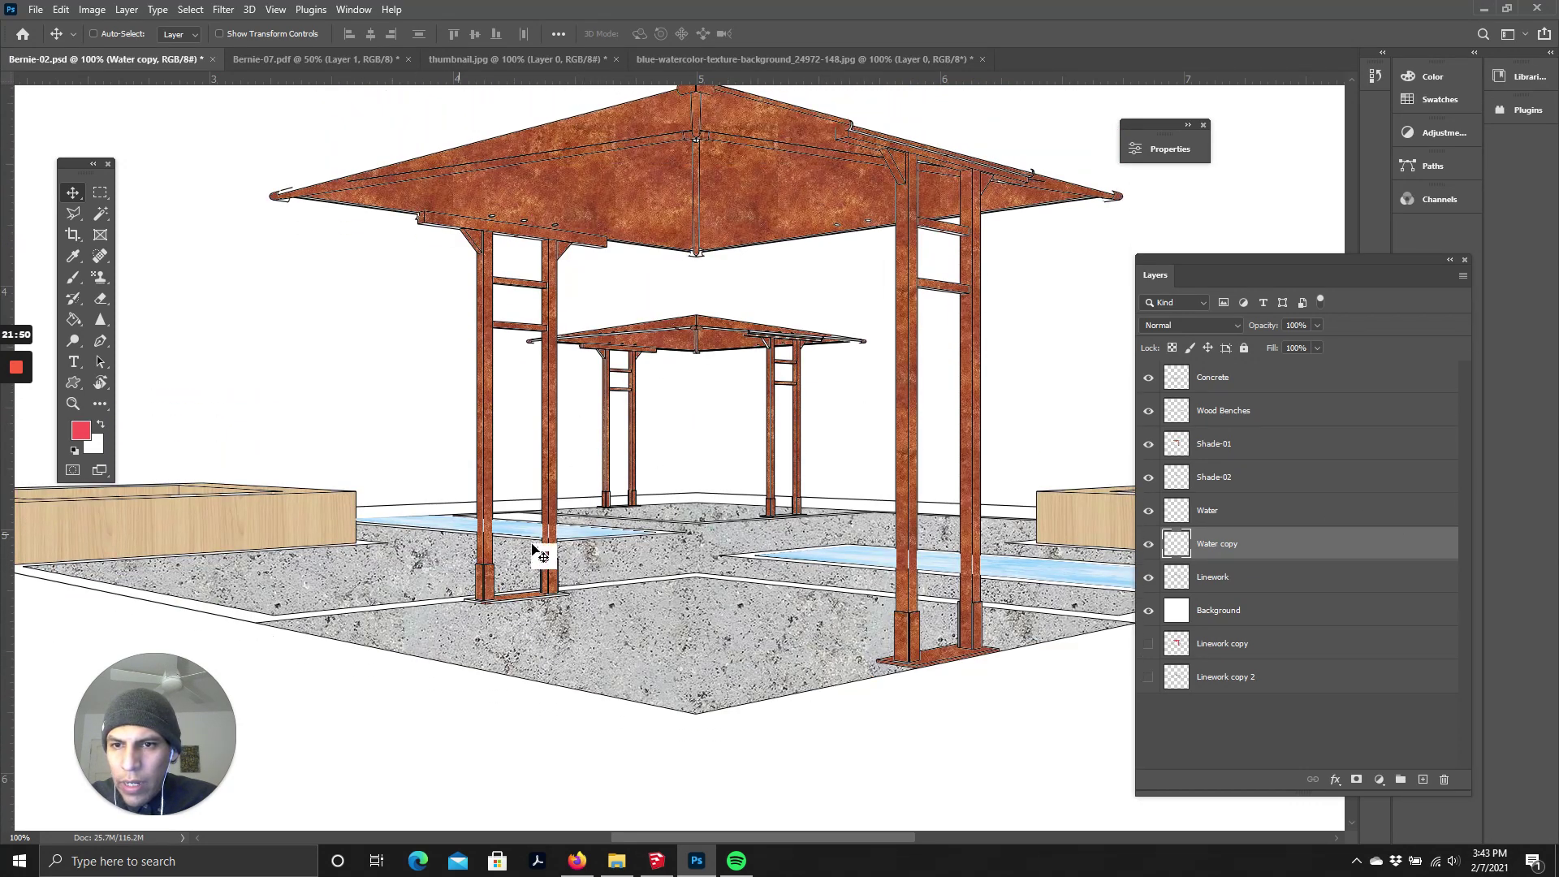
click(1224, 595)
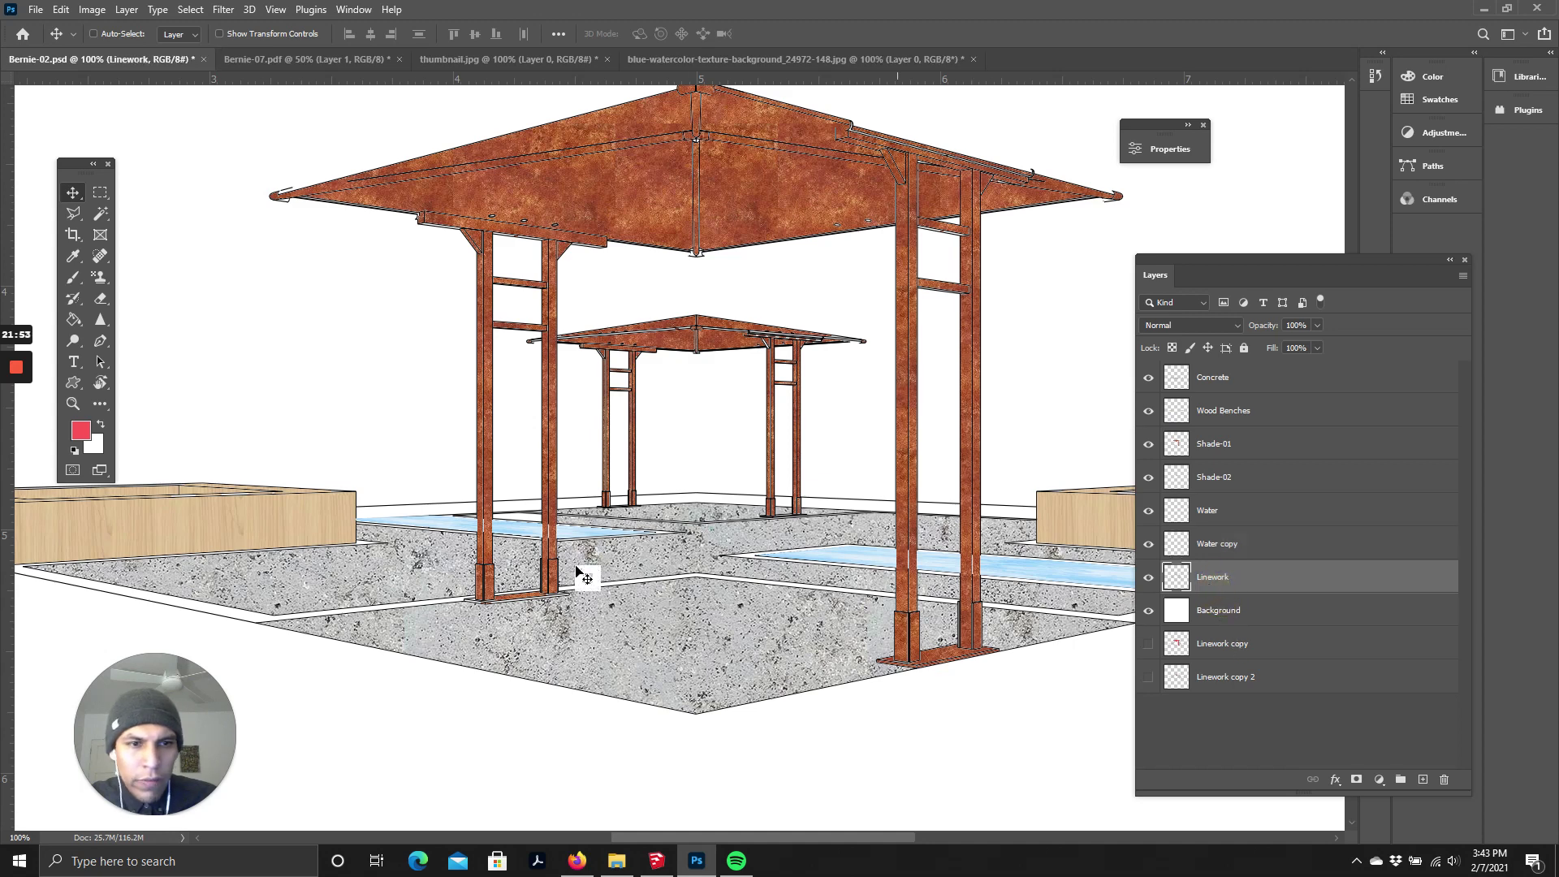
- Magic-wand select the left water strip and make Concrete the active layer
click(100, 213)
click(522, 516)
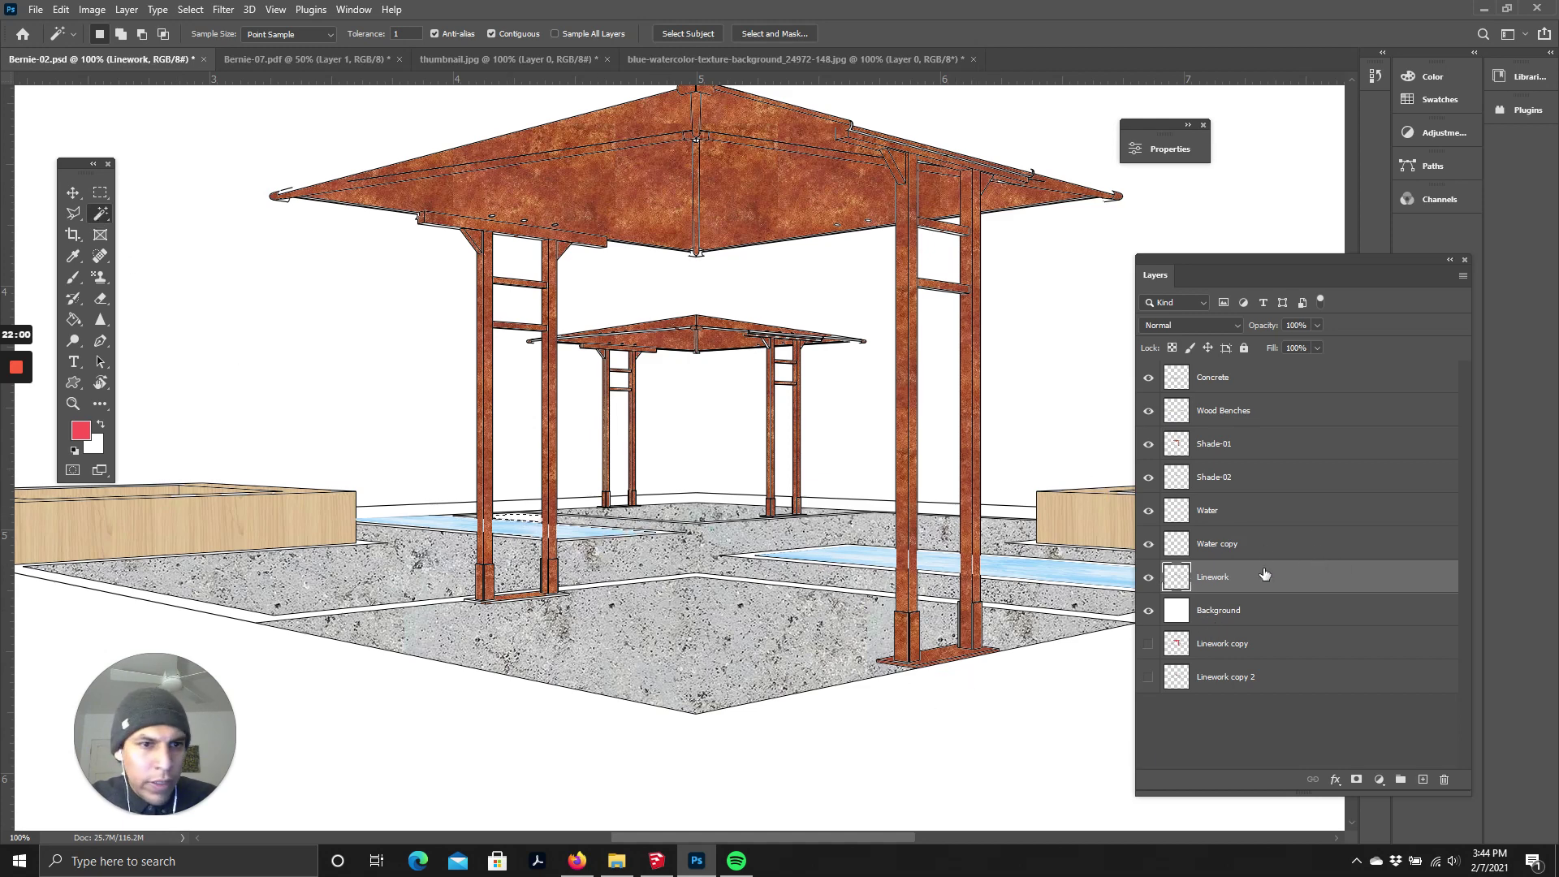
click(1232, 382)
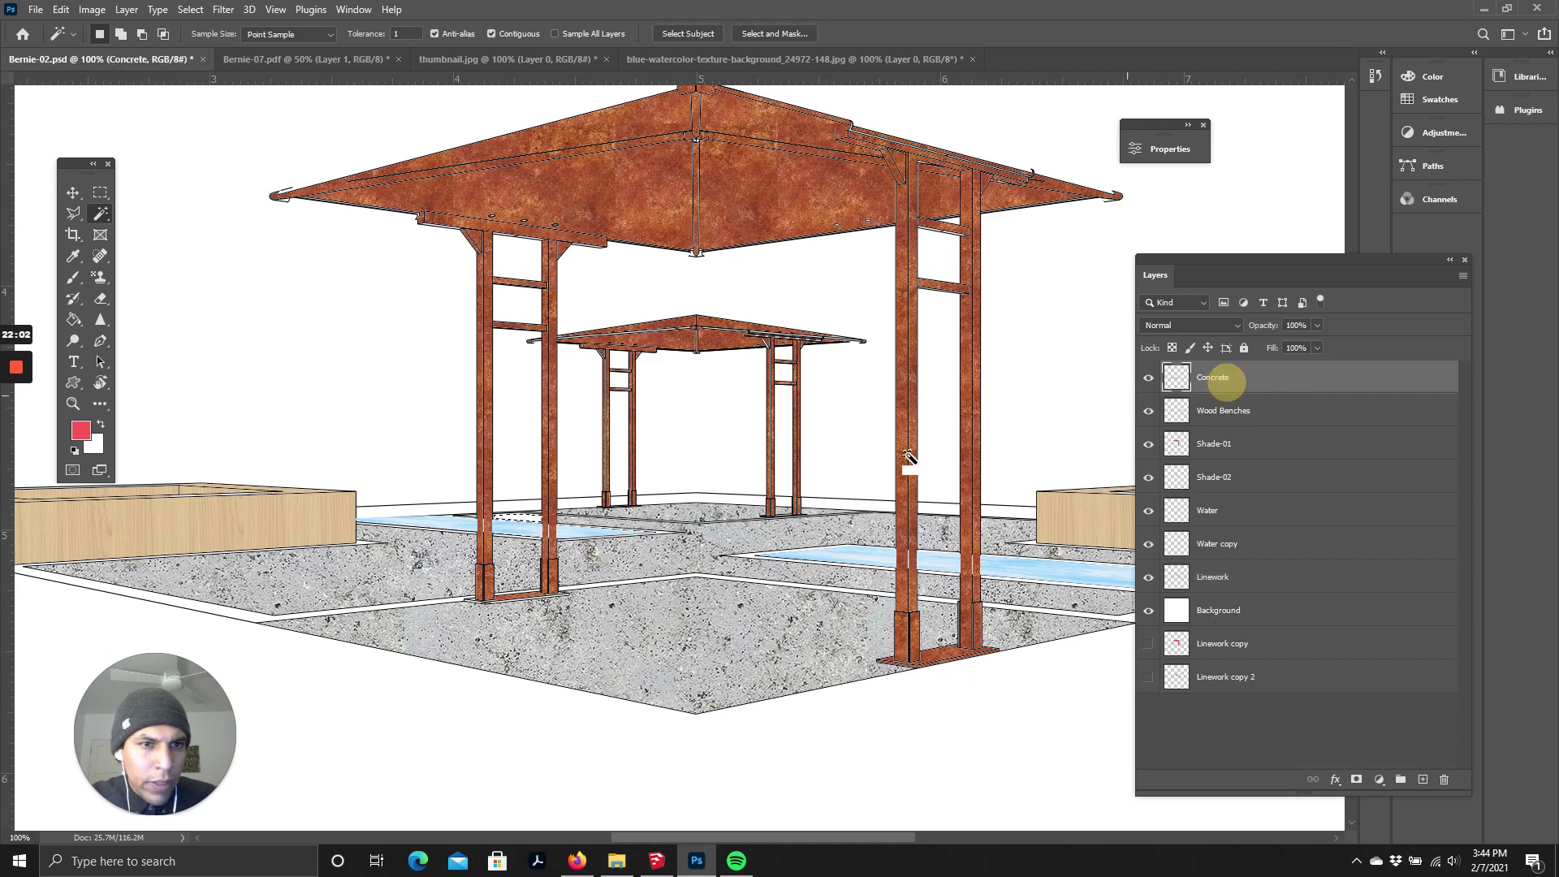
- Set the Paint Bucket to fill with the grey concrete pattern
click(74, 319)
click(173, 34)
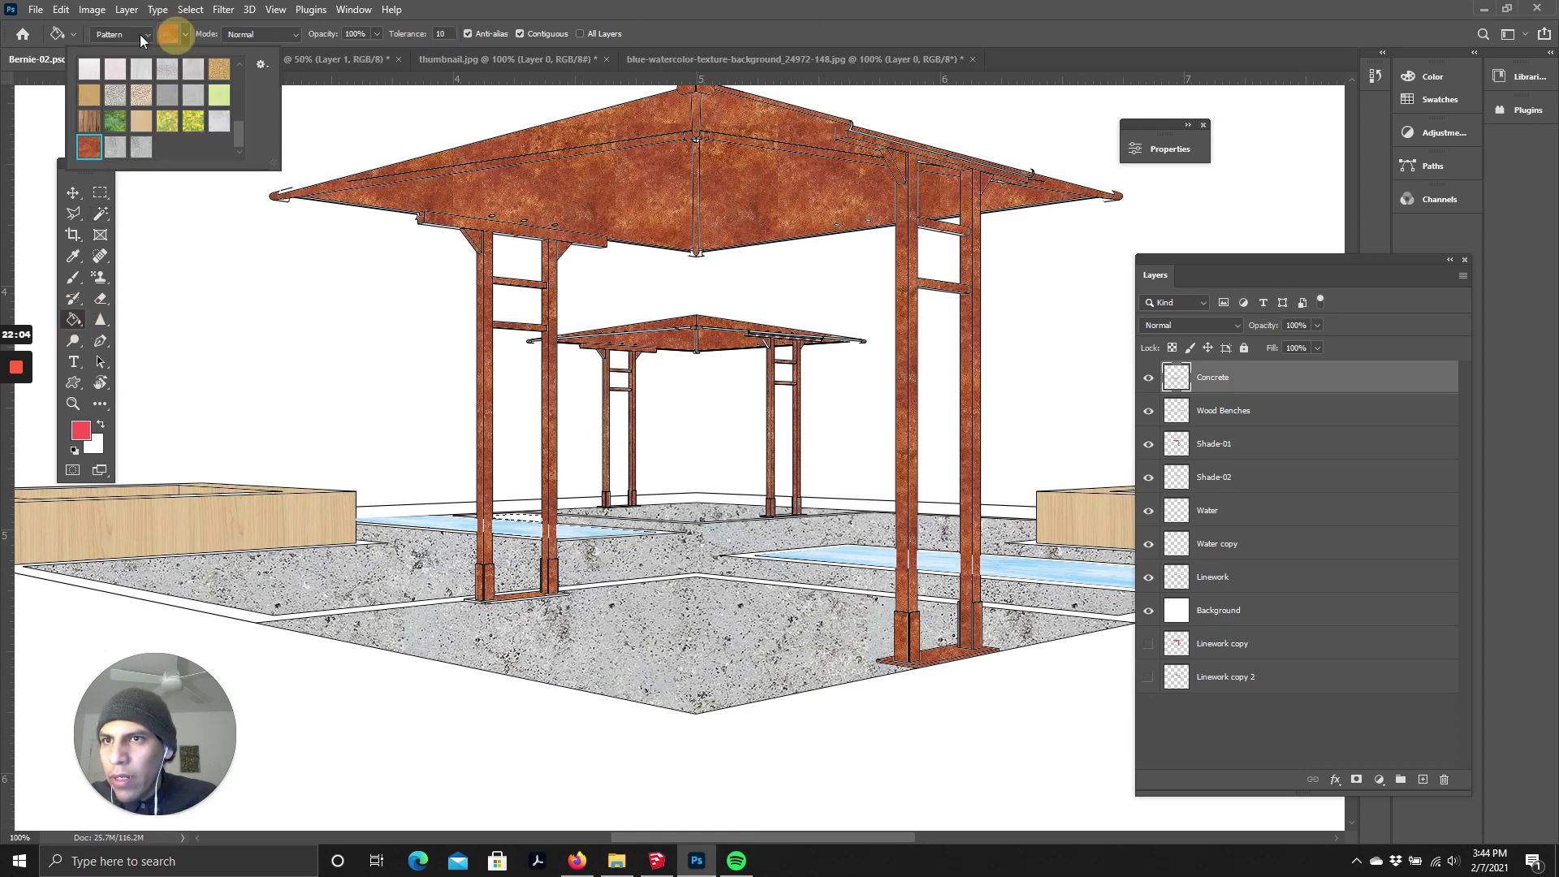
click(143, 149)
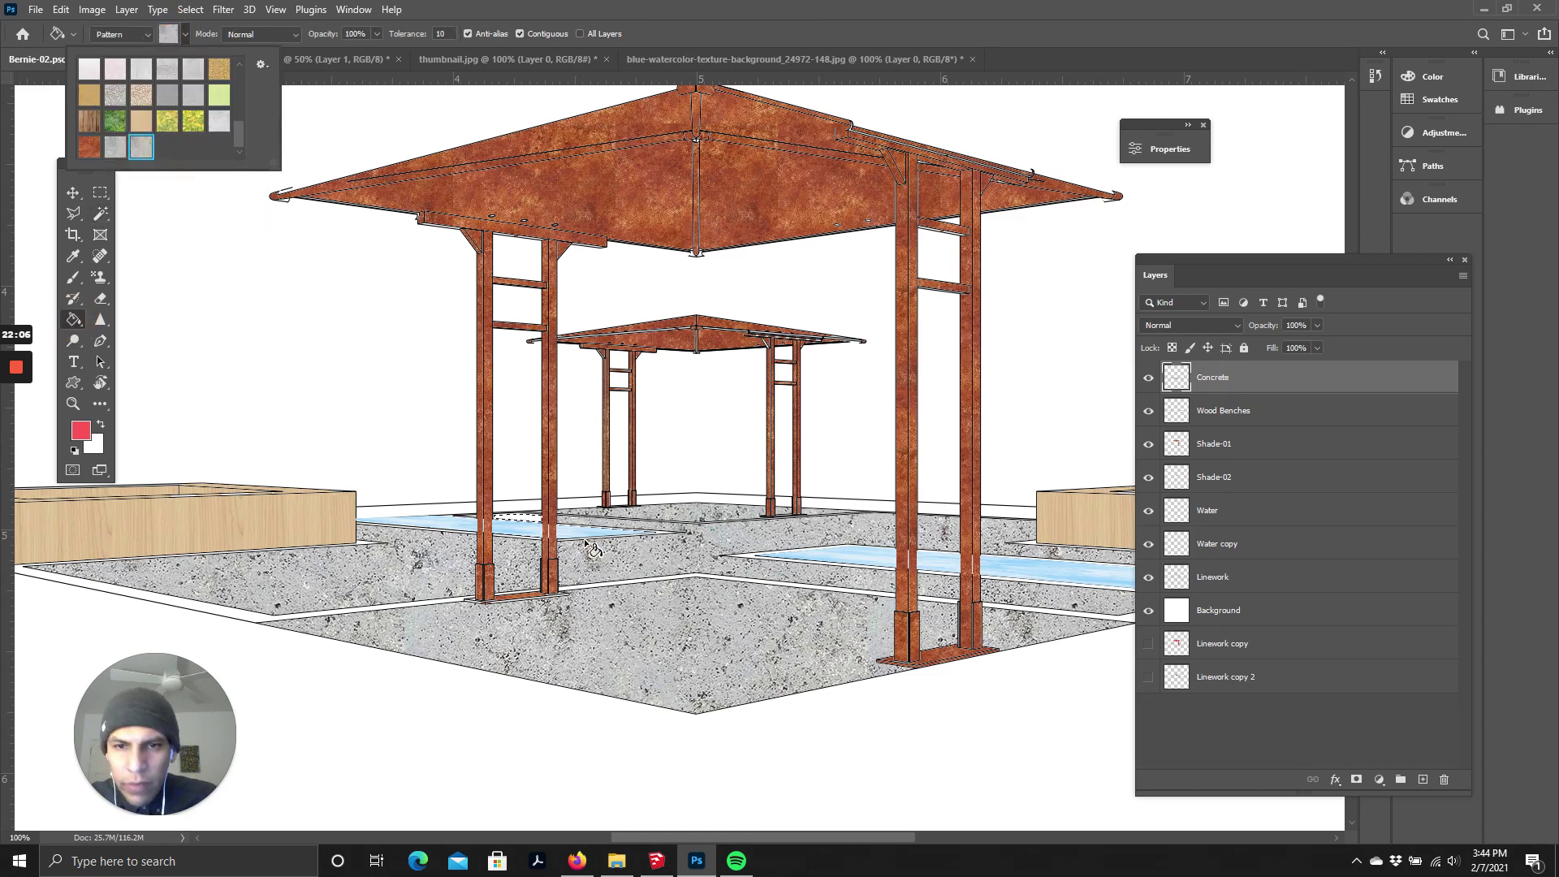
click(537, 528)
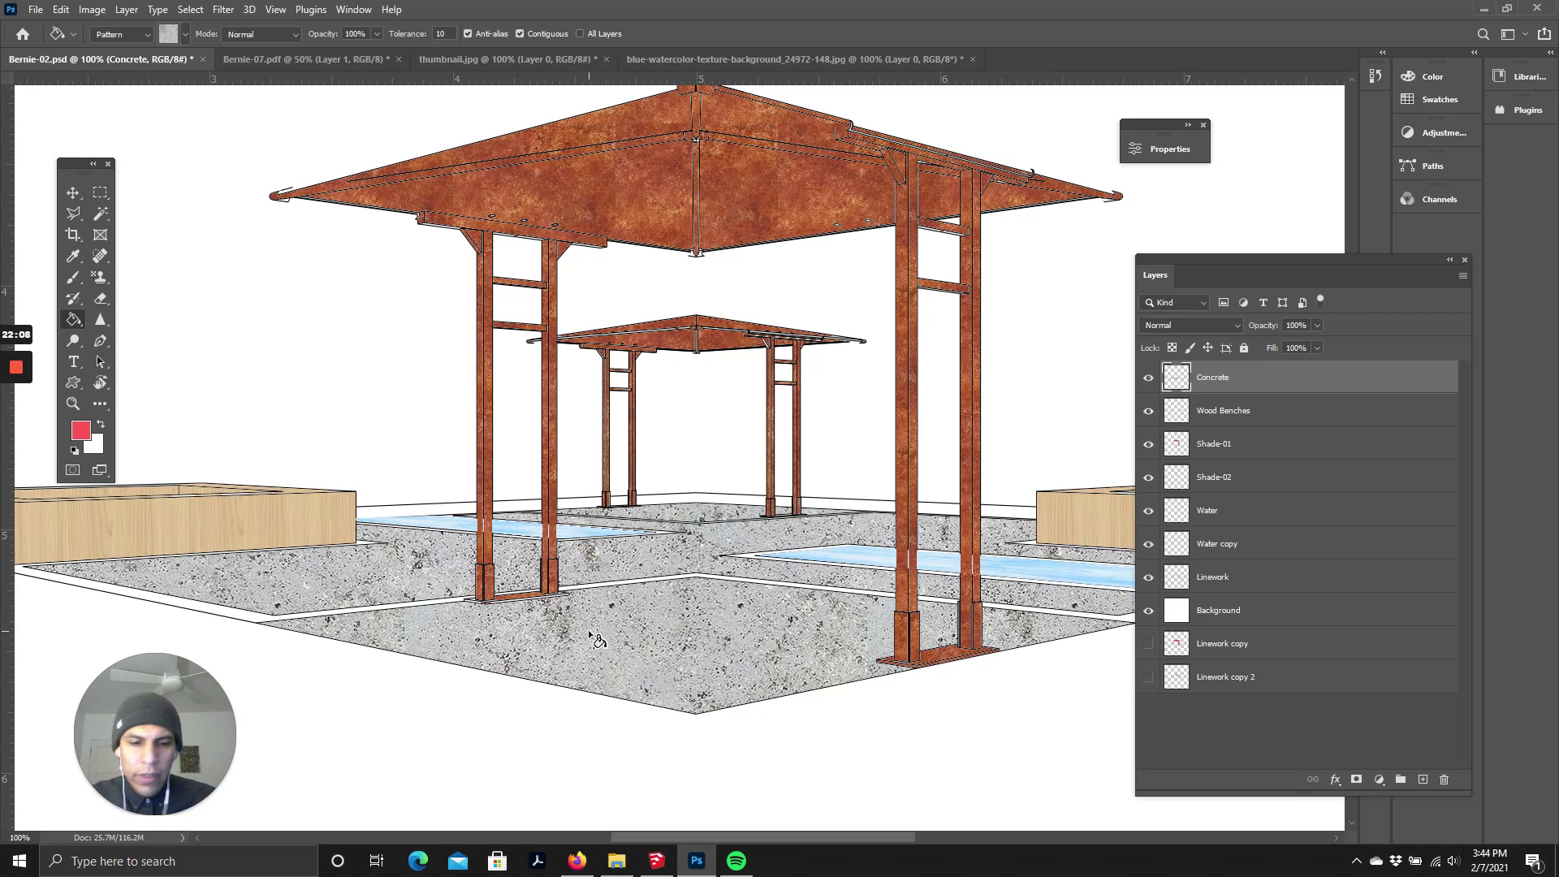
key(ctrl+minus)
key(ctrl+minus)
key(ctrl+plus)
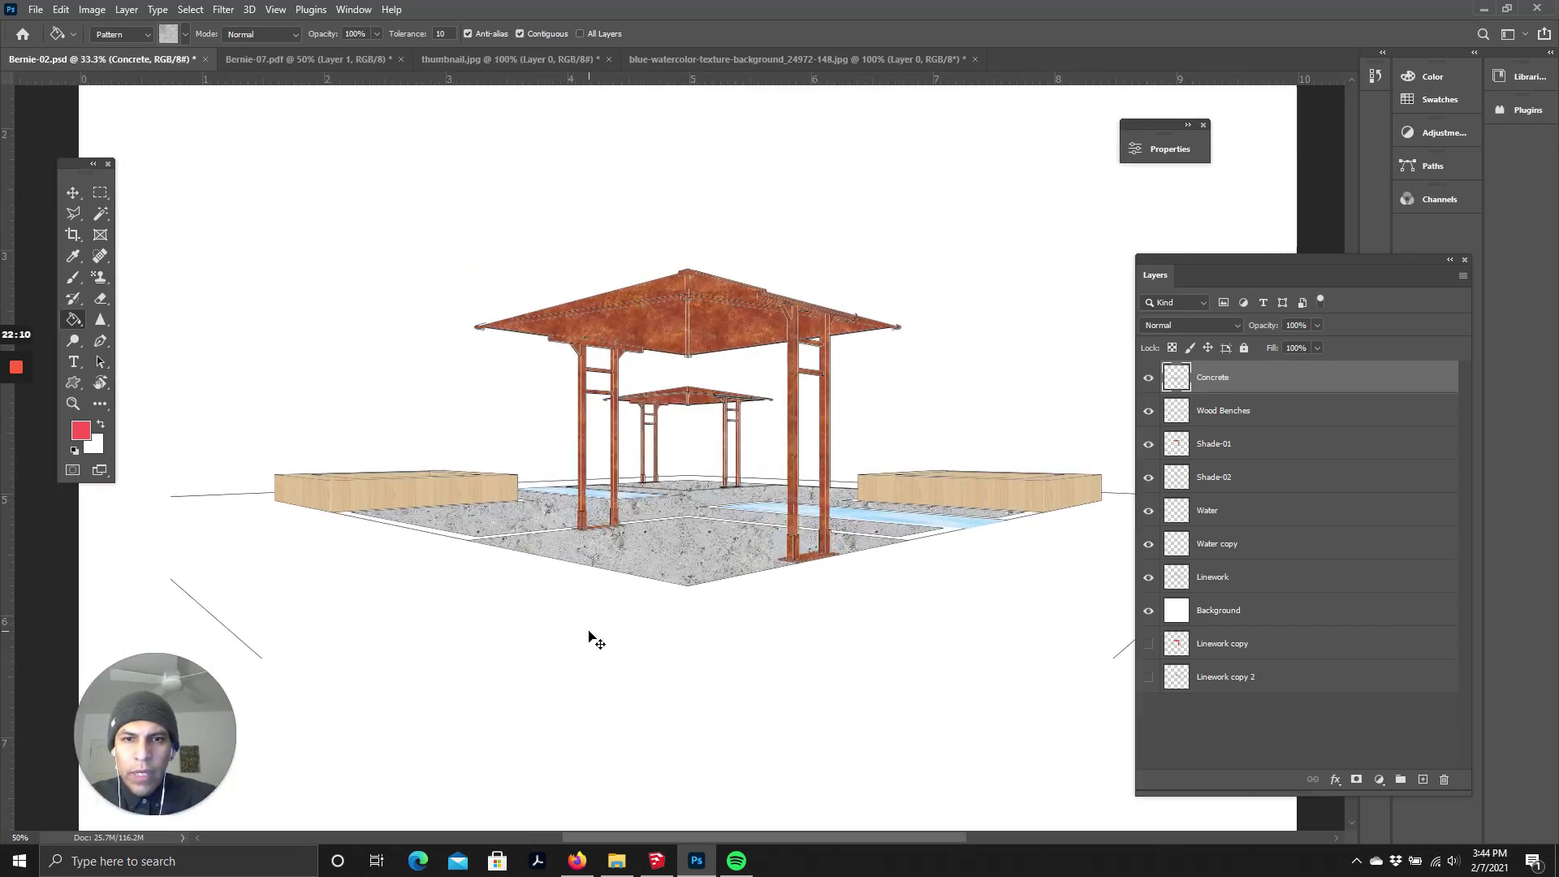
key(ctrl+minus)
key(ctrl+plus)
key(ctrl+plus)
key(ctrl+minus)
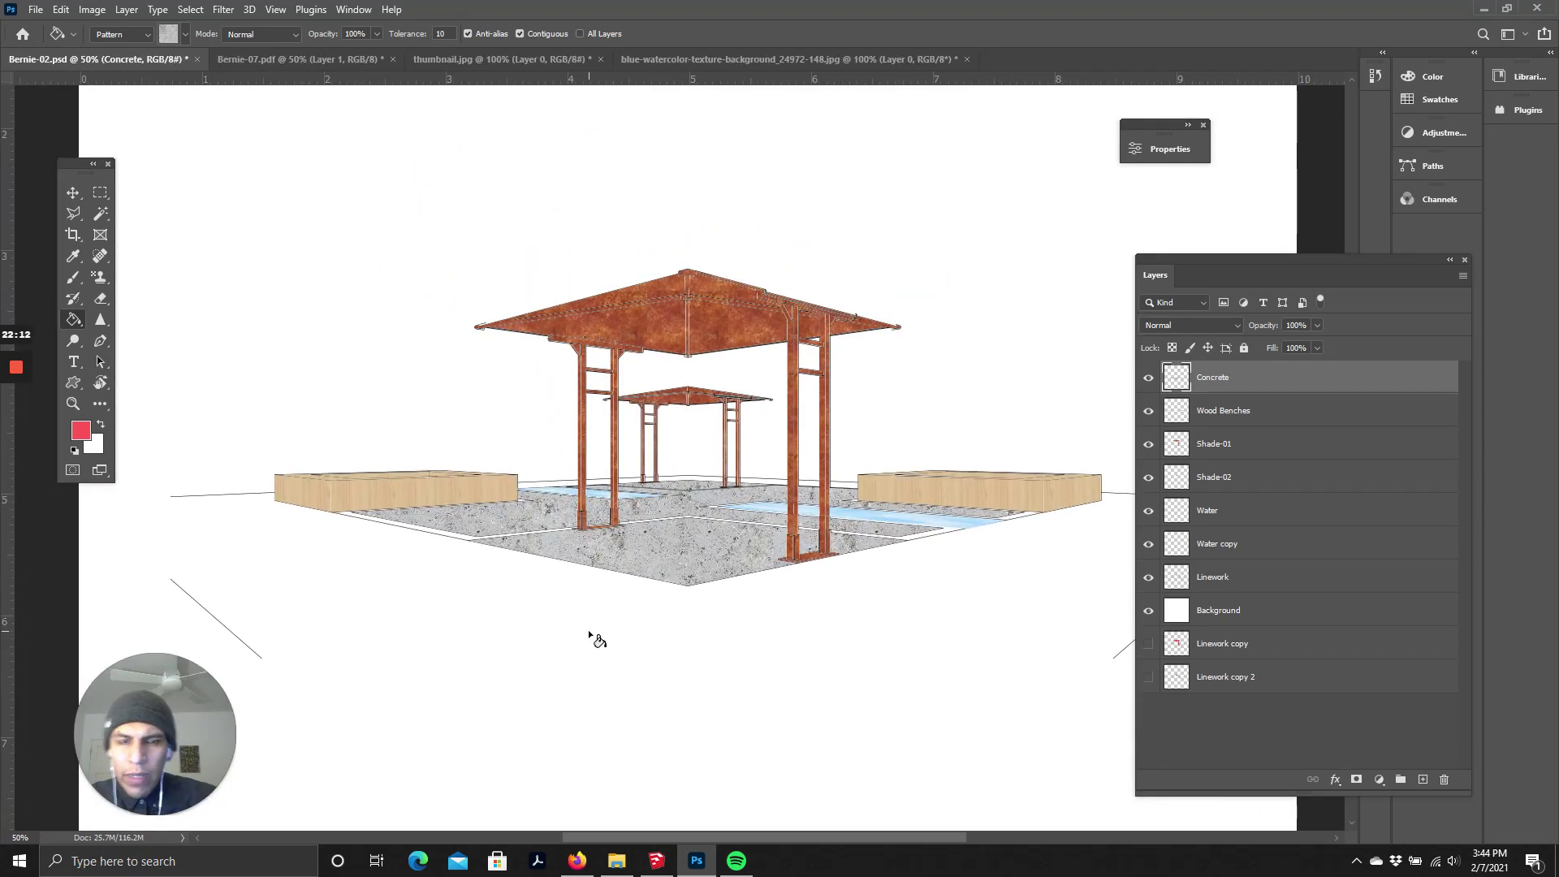
scroll(714, 497, up, 3)
scroll(893, 552, down, 5)
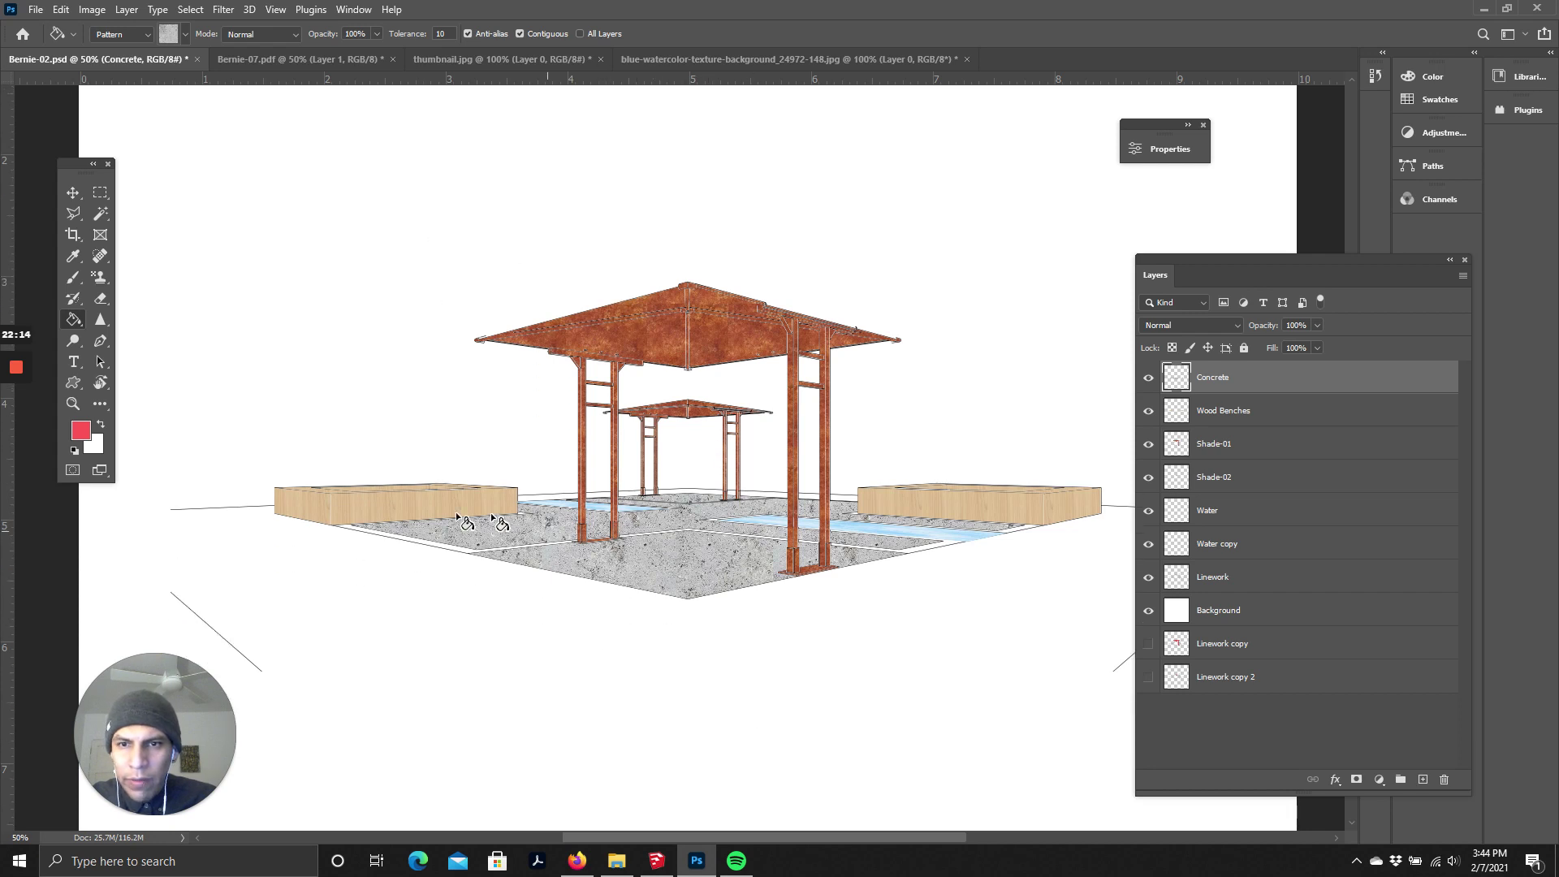
scroll(923, 559, up, 3)
scroll(704, 534, down, 2)
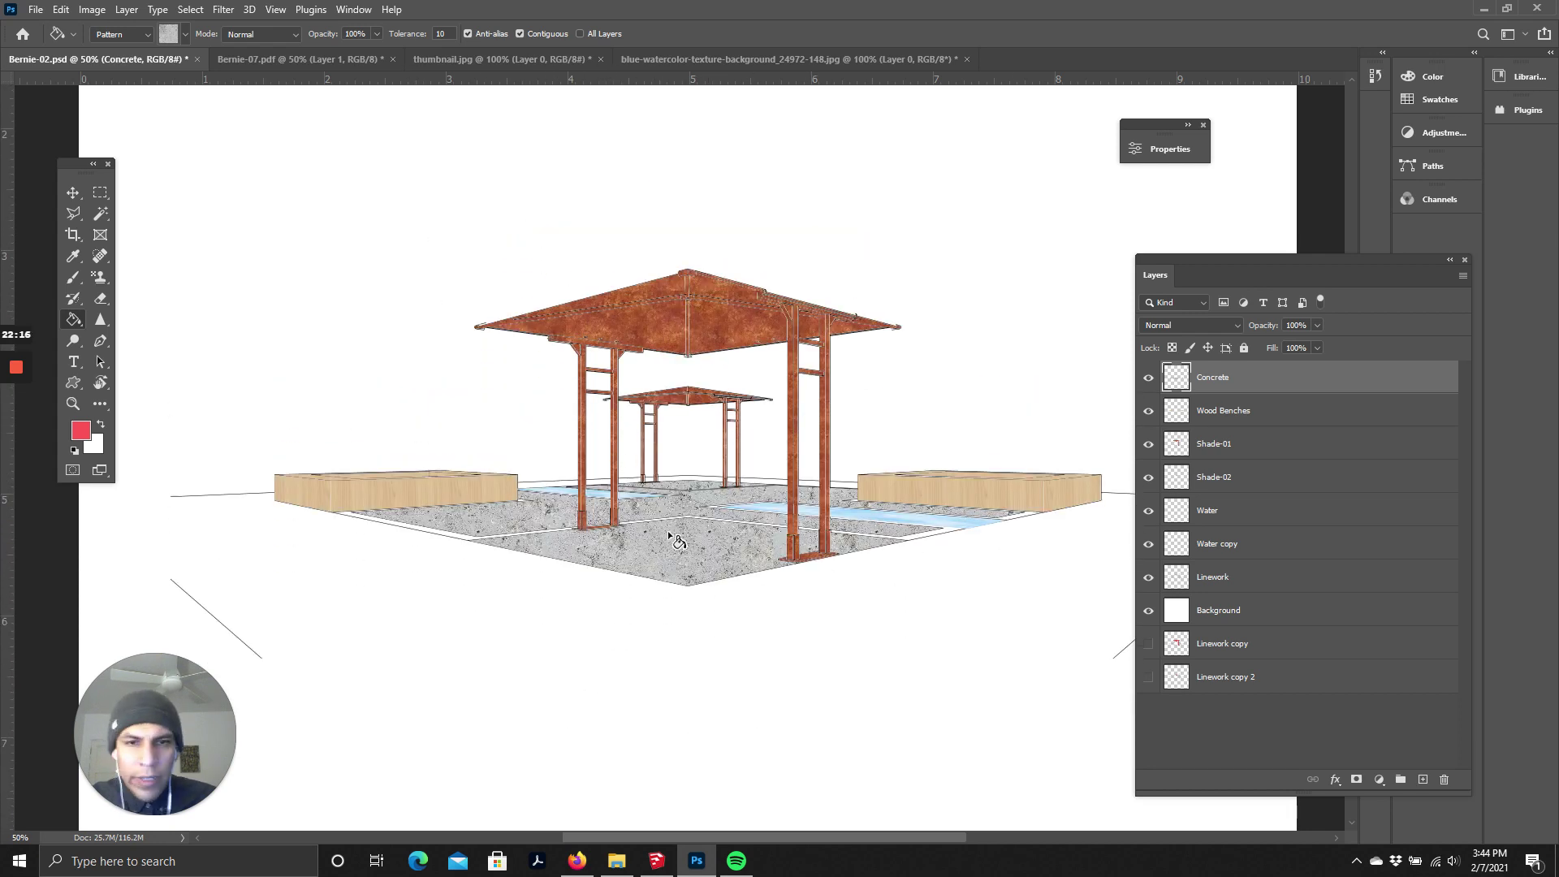
scroll(741, 515, up, 3)
scroll(658, 543, down, 4)
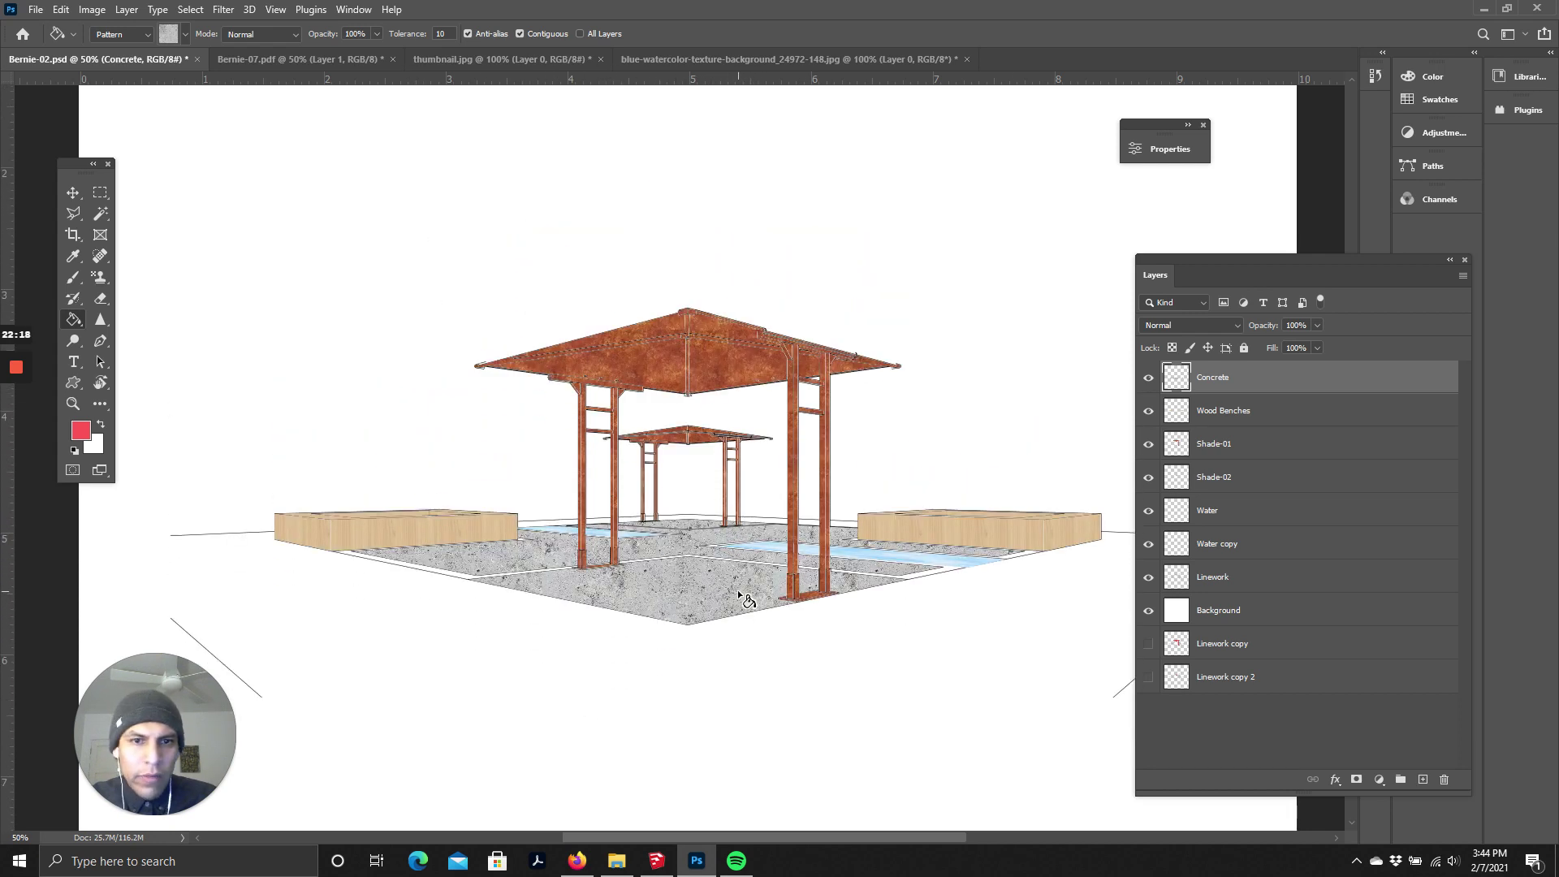
scroll(540, 533, up, 2)
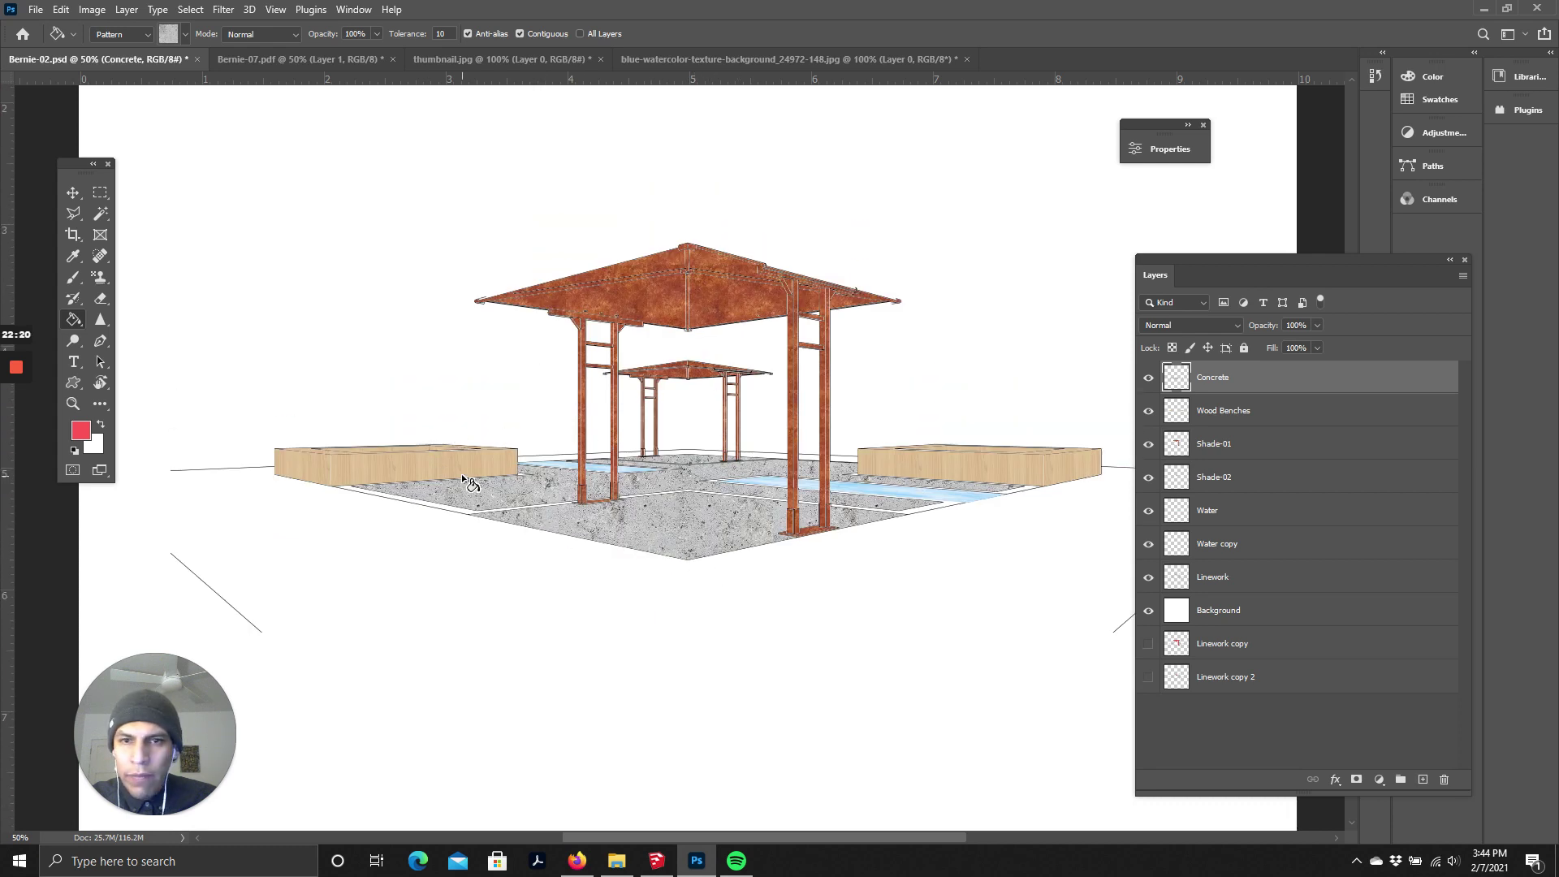
scroll(569, 483, up, 2)
scroll(357, 551, down, 2)
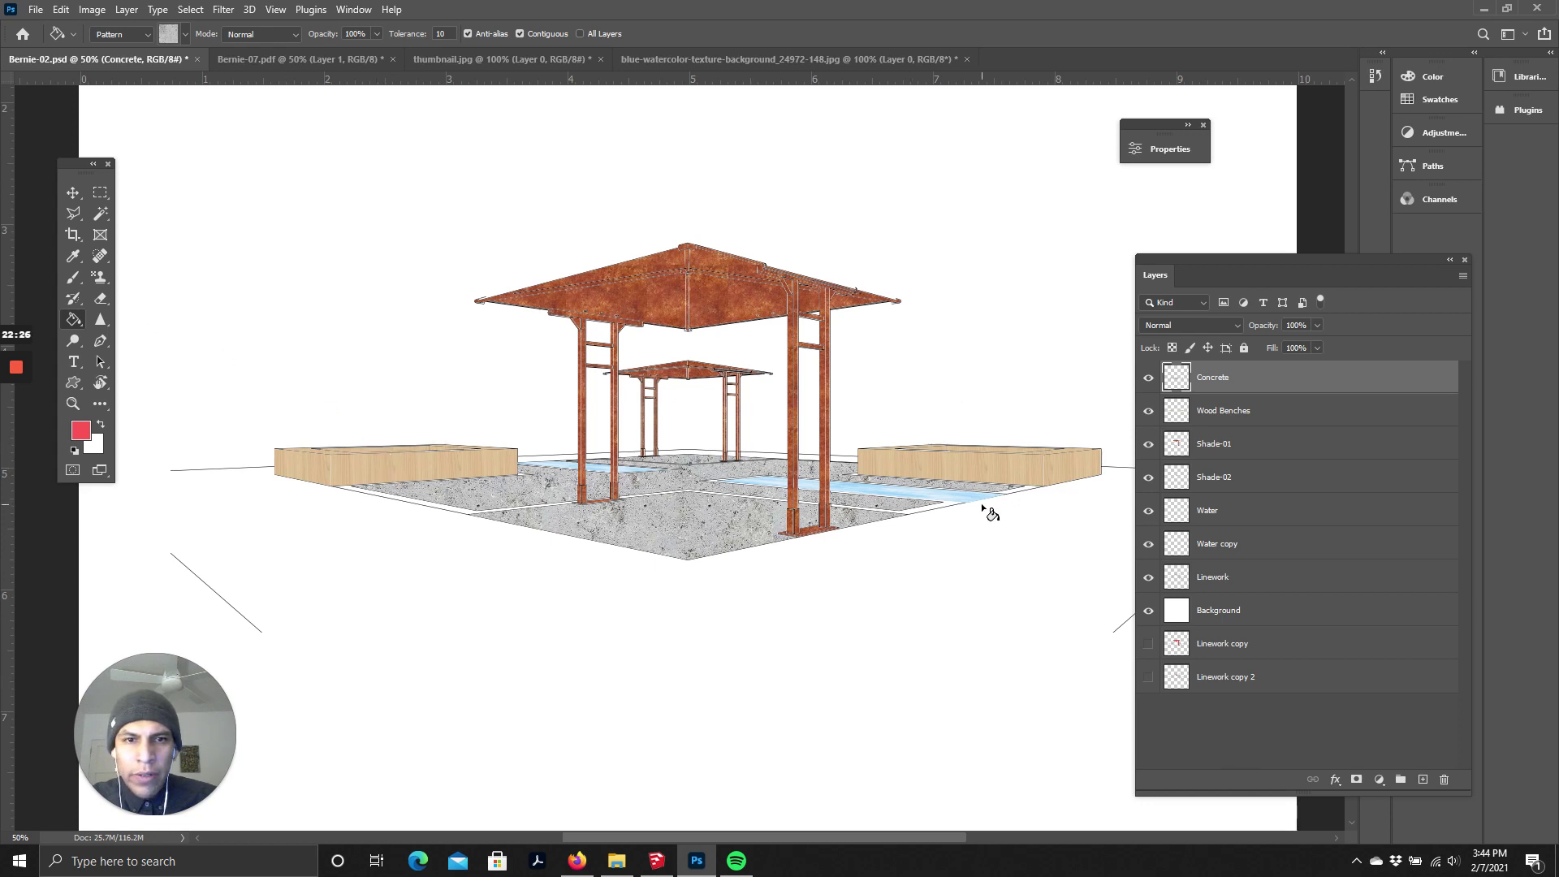
scroll(453, 566, up, 2)
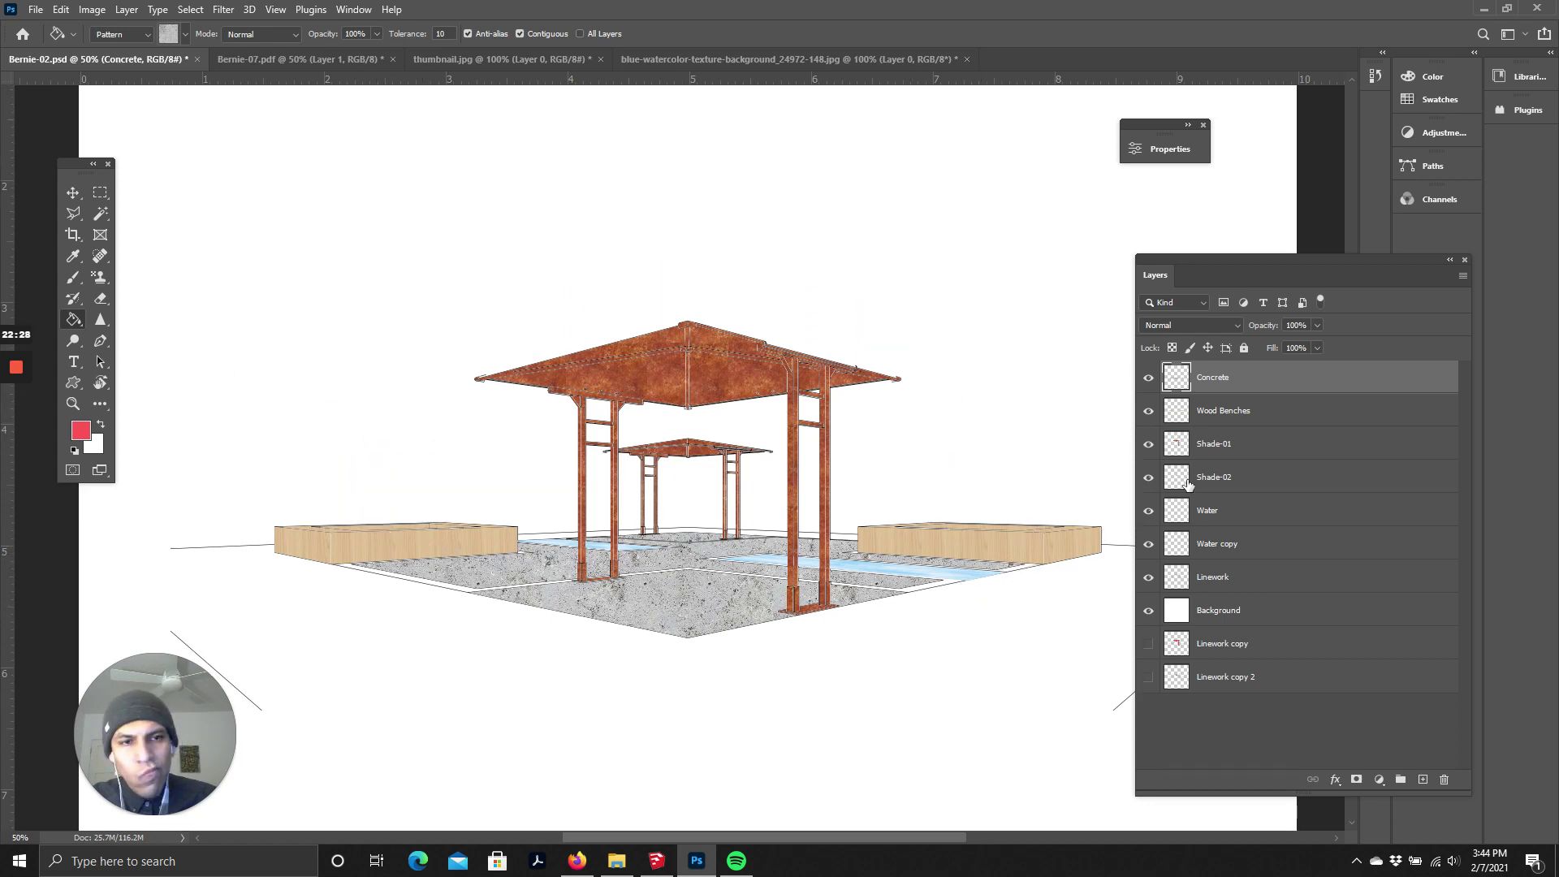
scroll(415, 573, down, 2)
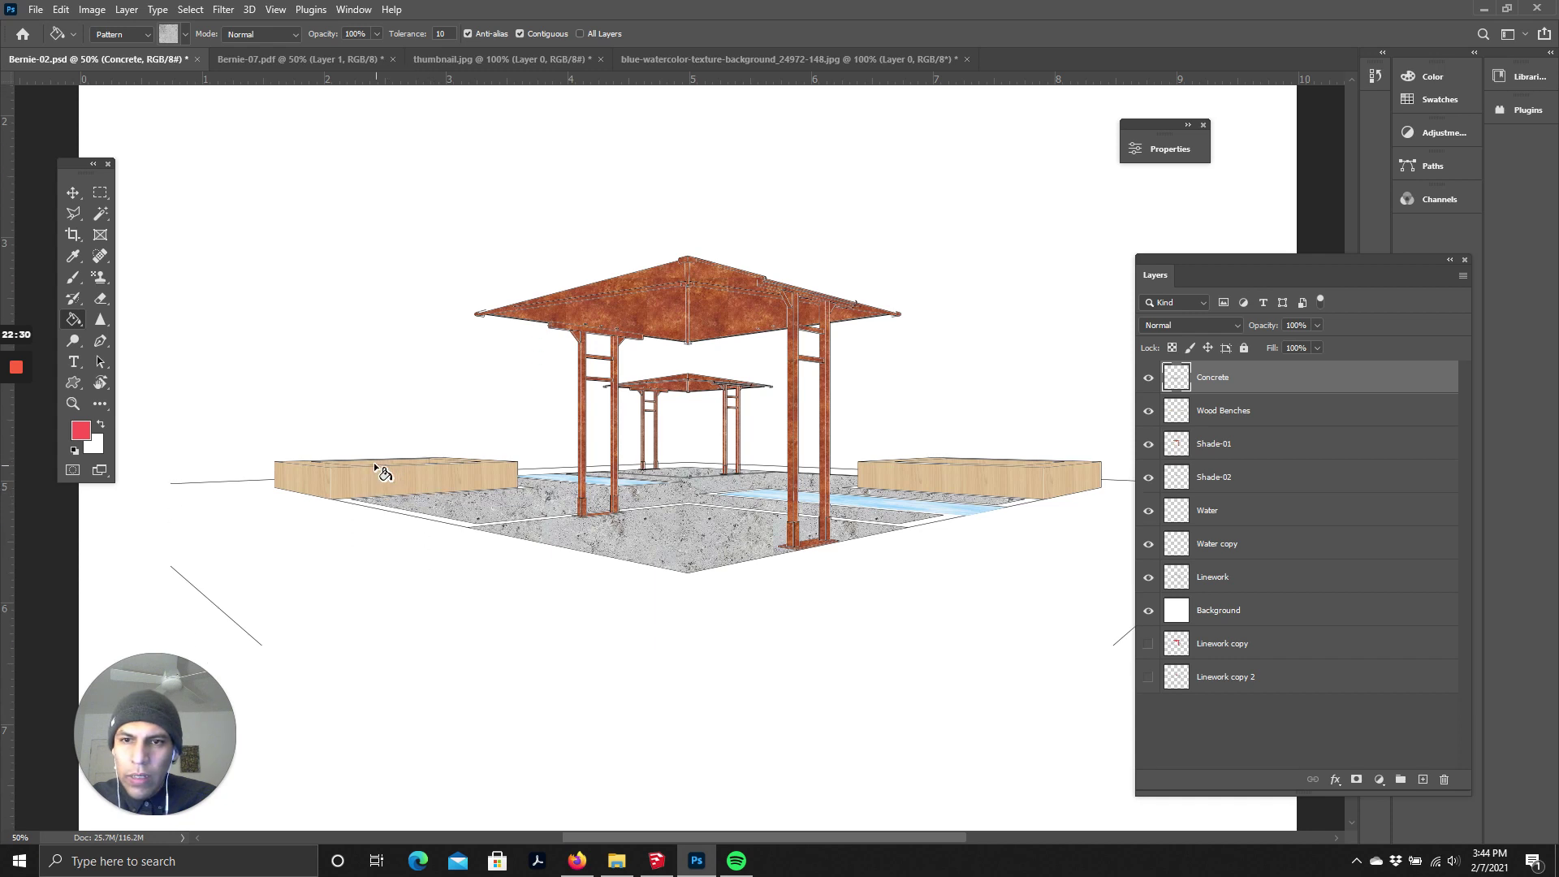
scroll(406, 593, up, 2)
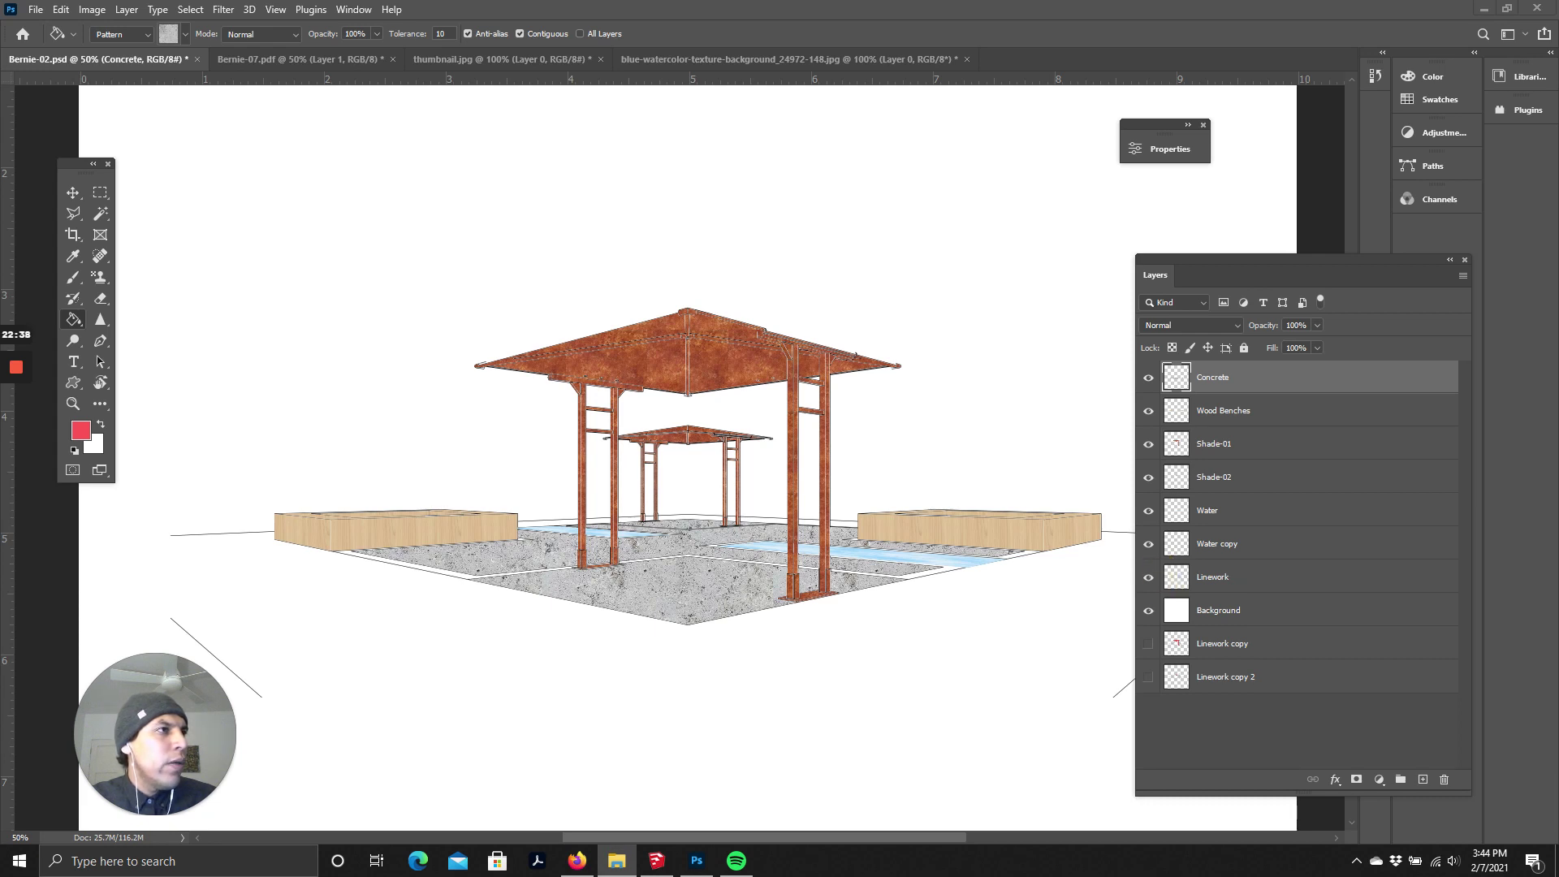
- Drag the cut-out tree layer into the Bernie-02 pavilion drawing
click(795, 334)
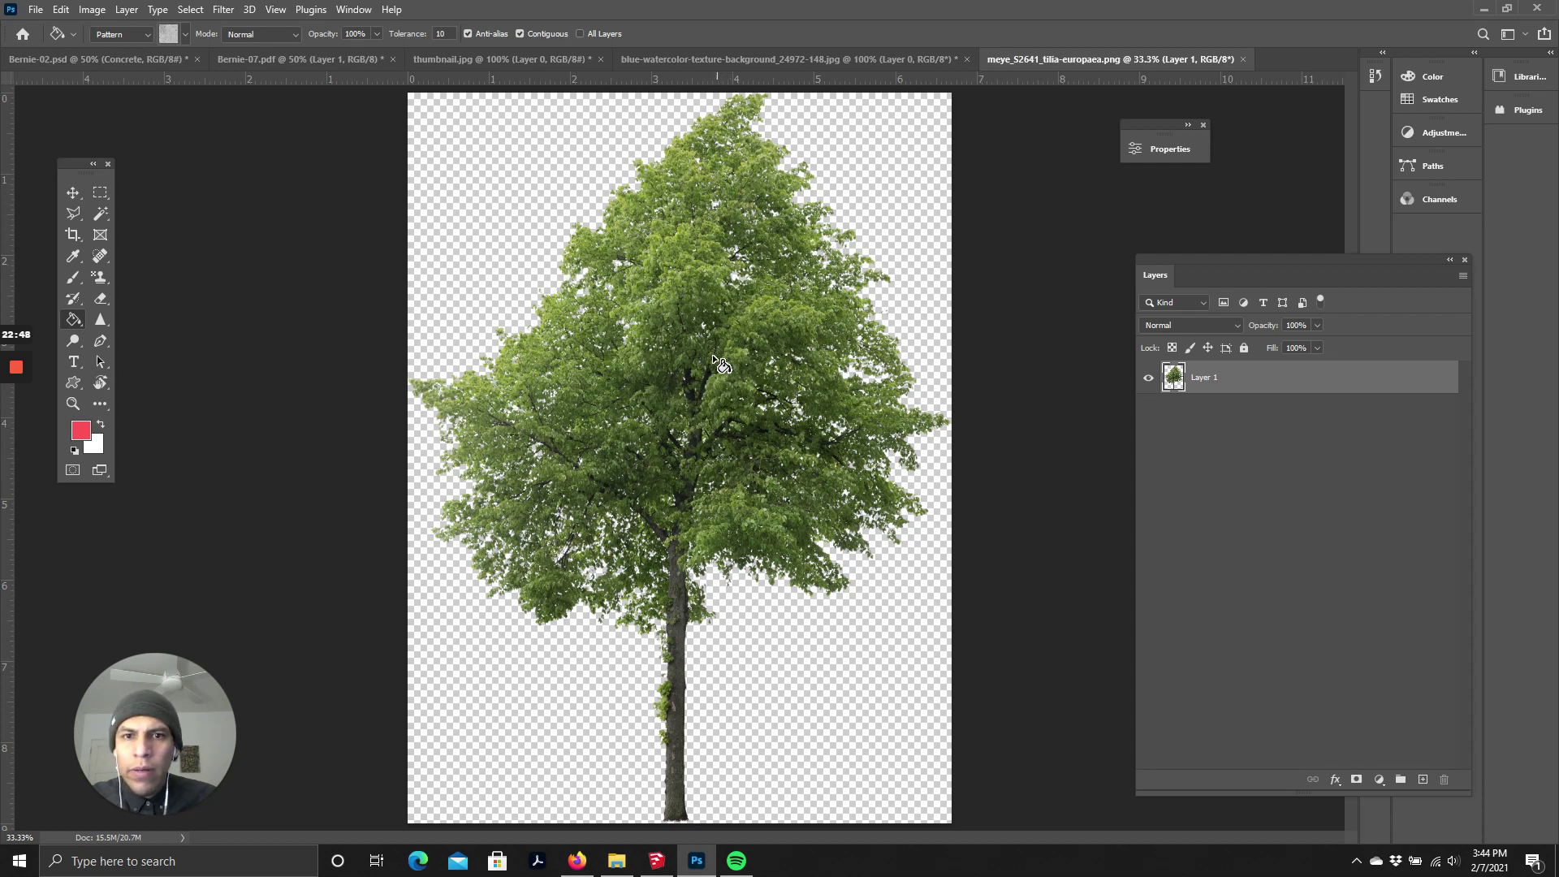
click(73, 193)
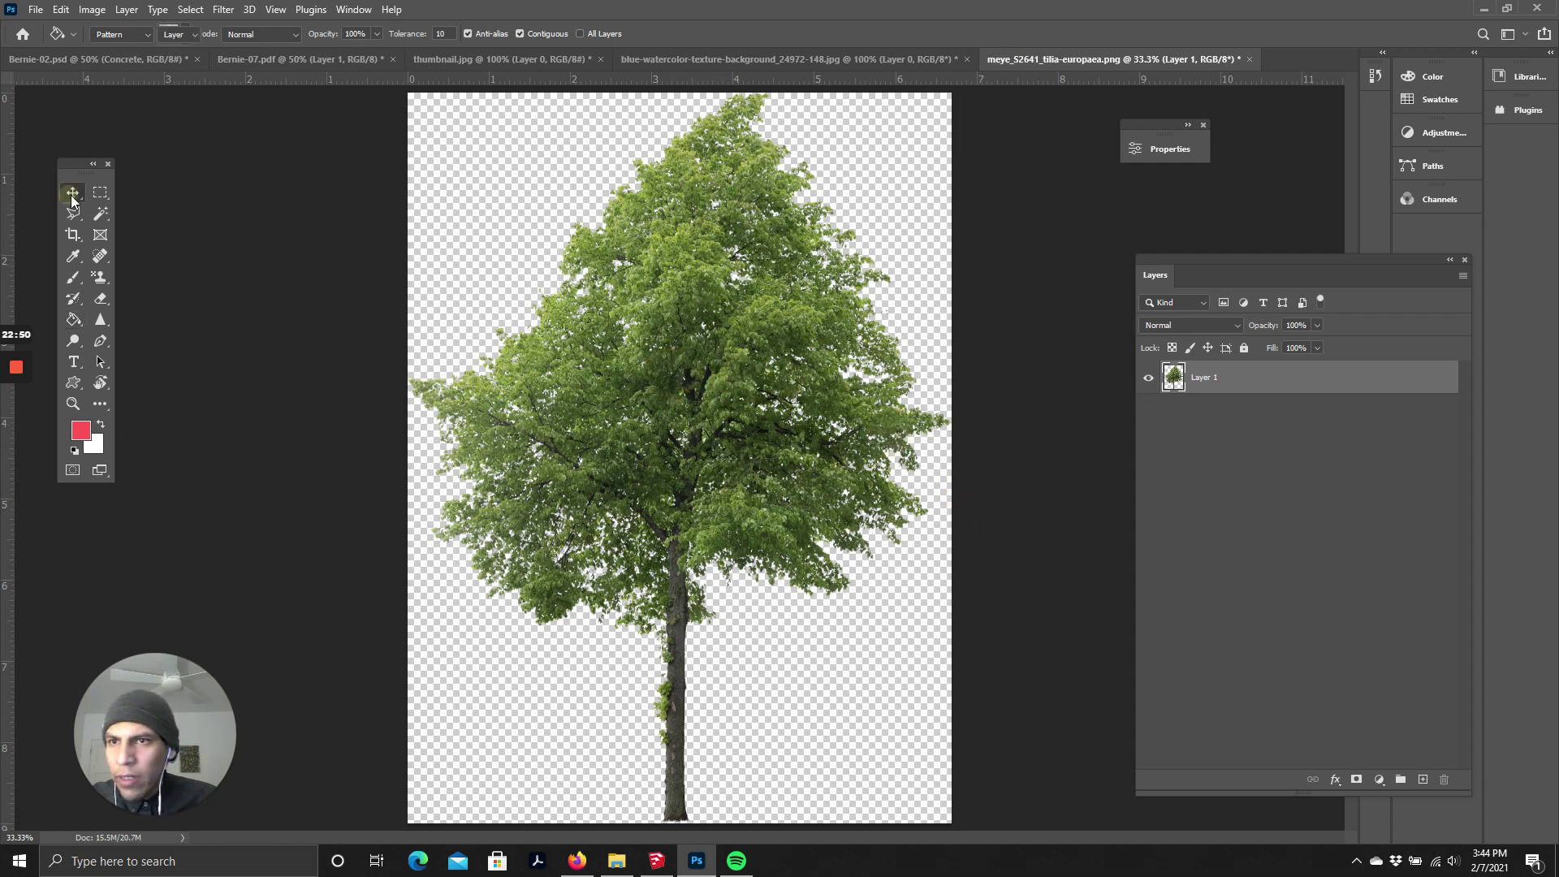
drag(736, 351, 718, 320)
key(ctrl+minus)
- Free Transform the tree down to about a third its size, trunk on the left planter
key(ctrl+t)
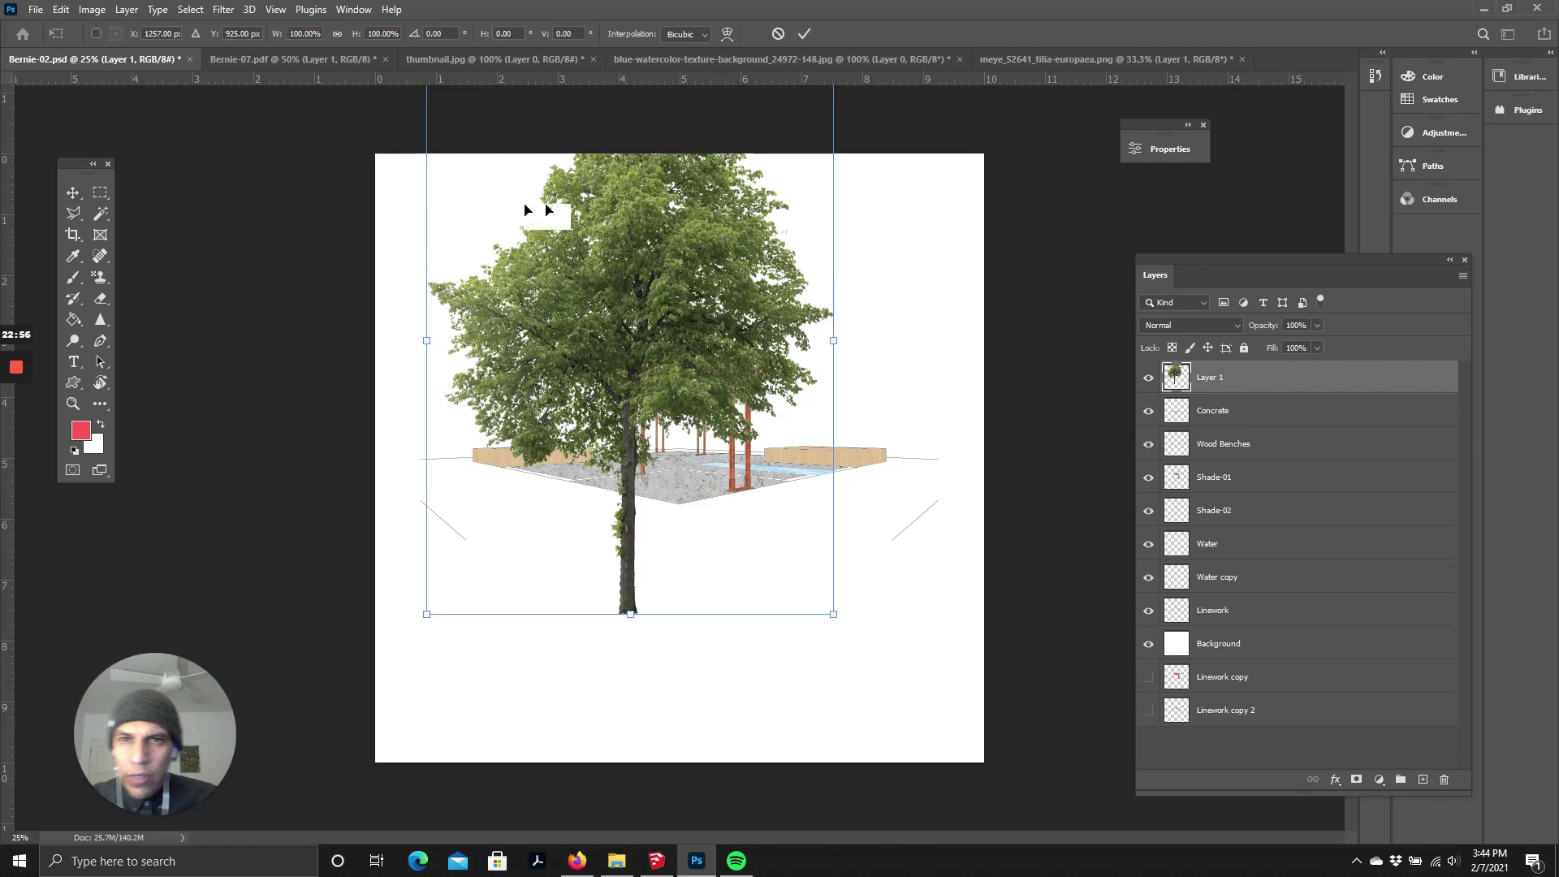
key(ctrl+minus)
drag(453, 214, 645, 473)
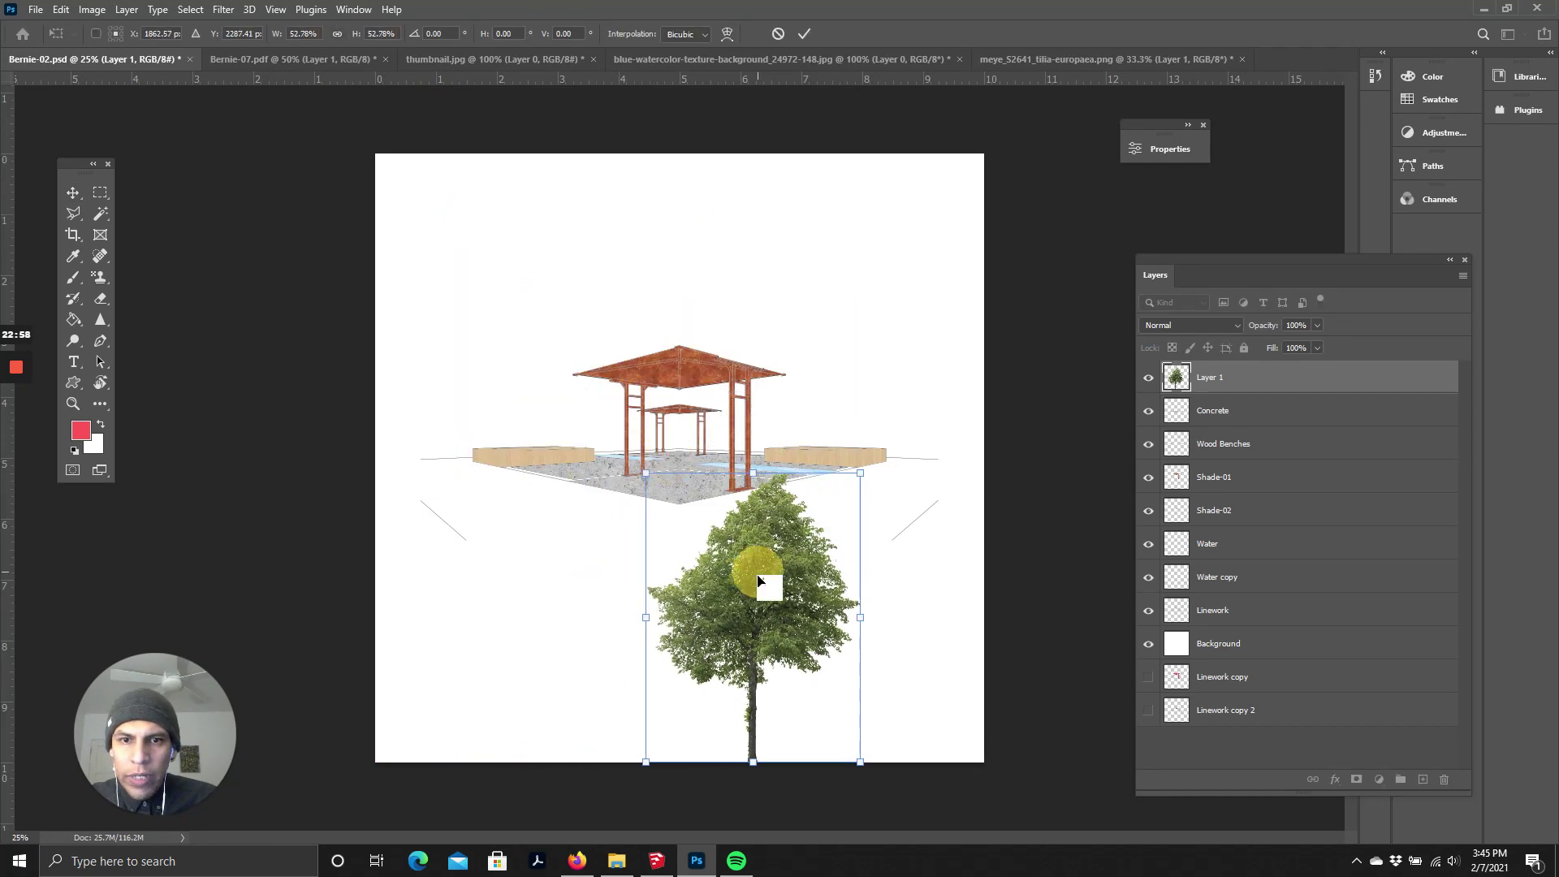
drag(739, 528, 585, 321)
key(ctrl+plus)
key(ctrl+plus)
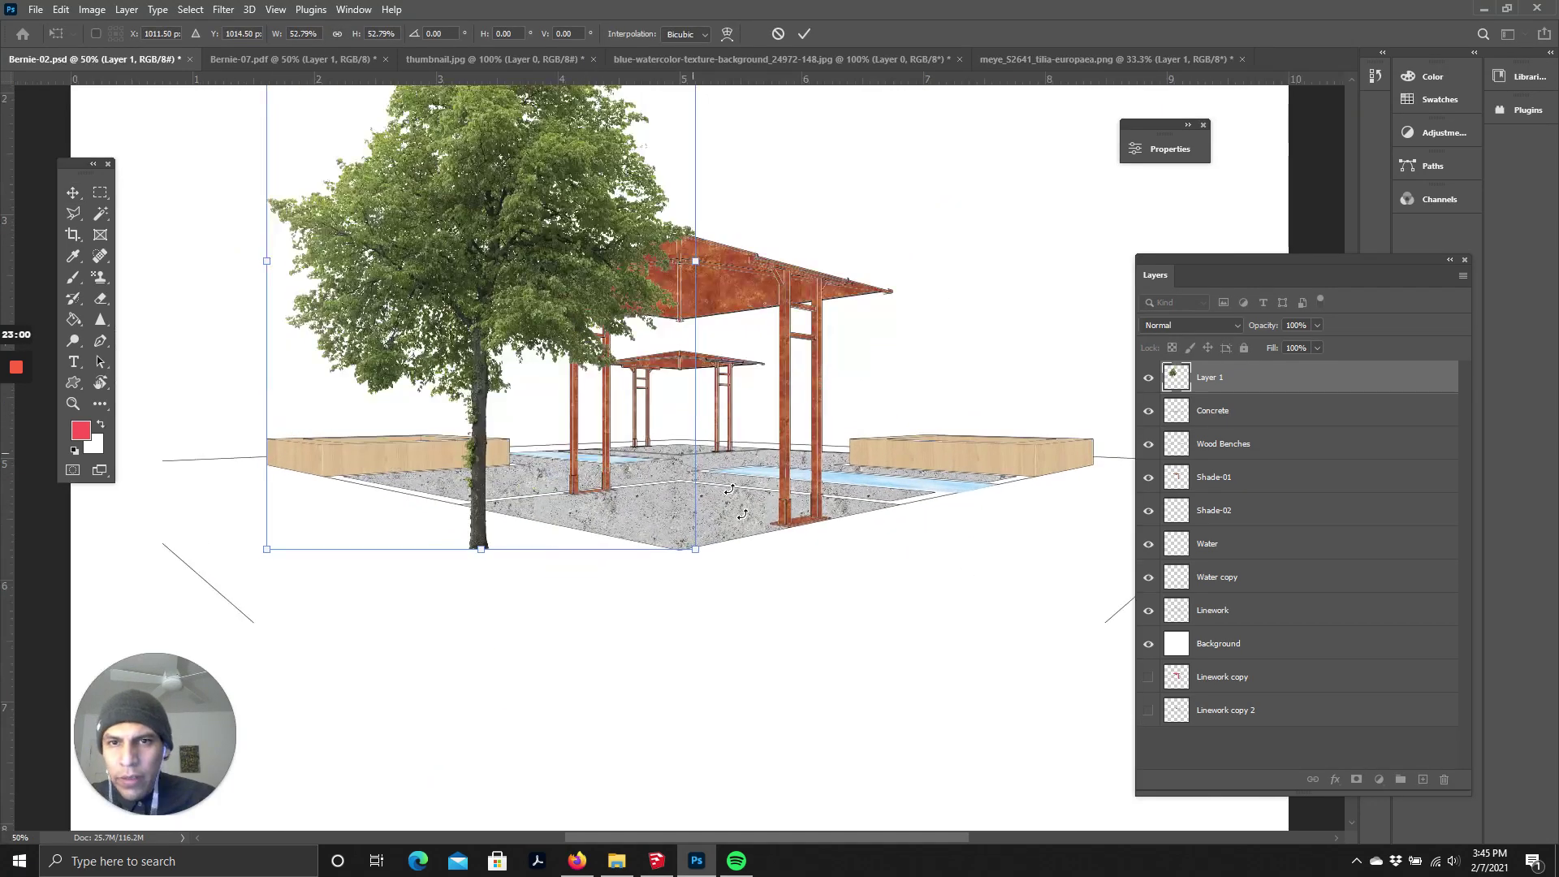
drag(697, 552, 477, 373)
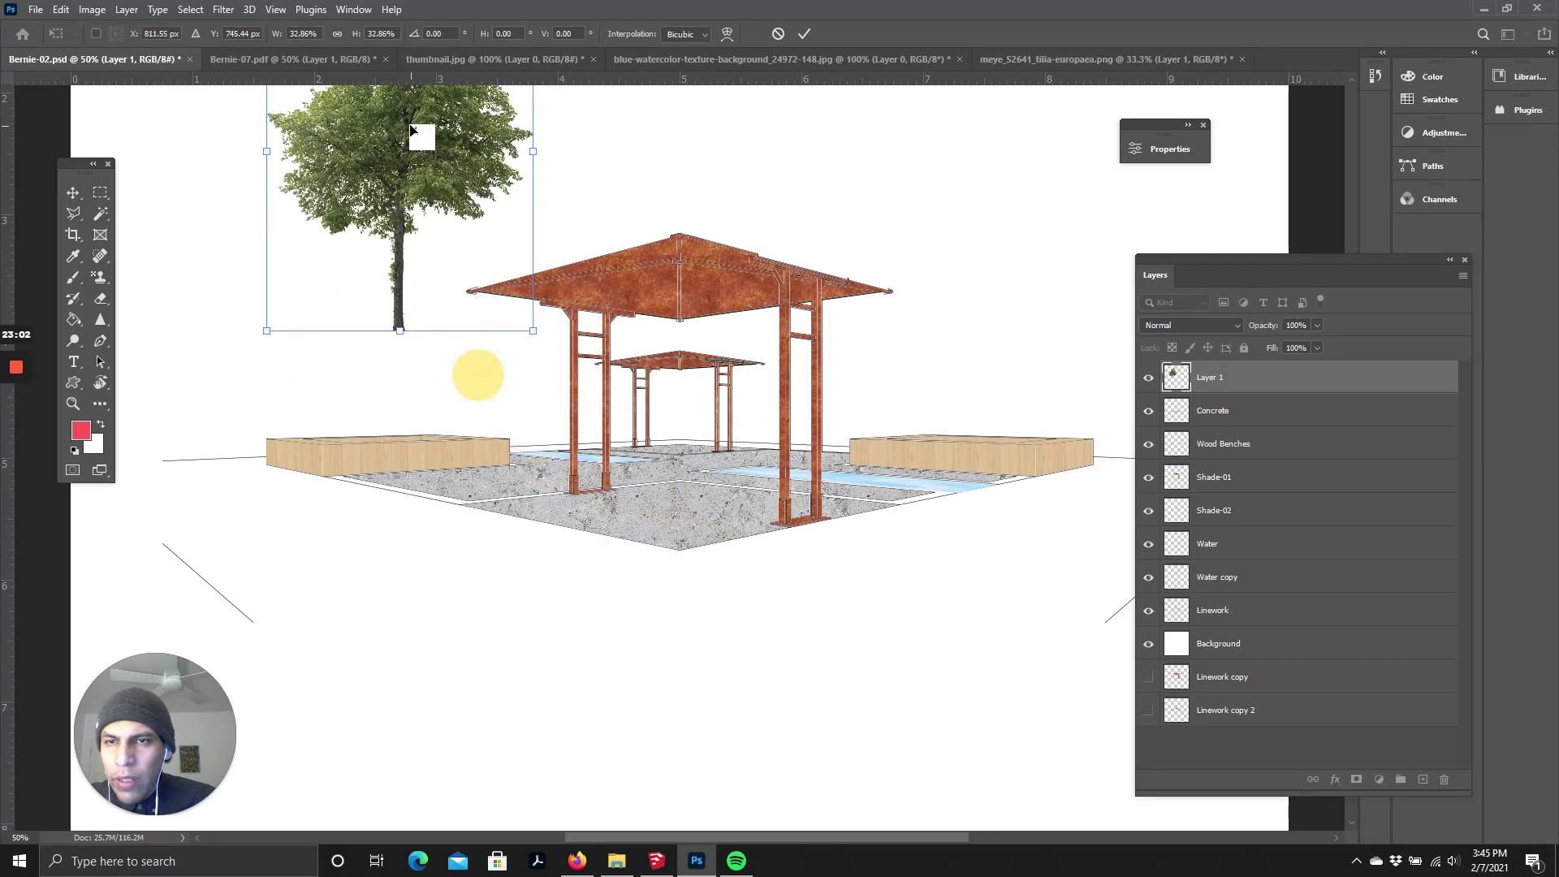
drag(407, 130, 392, 258)
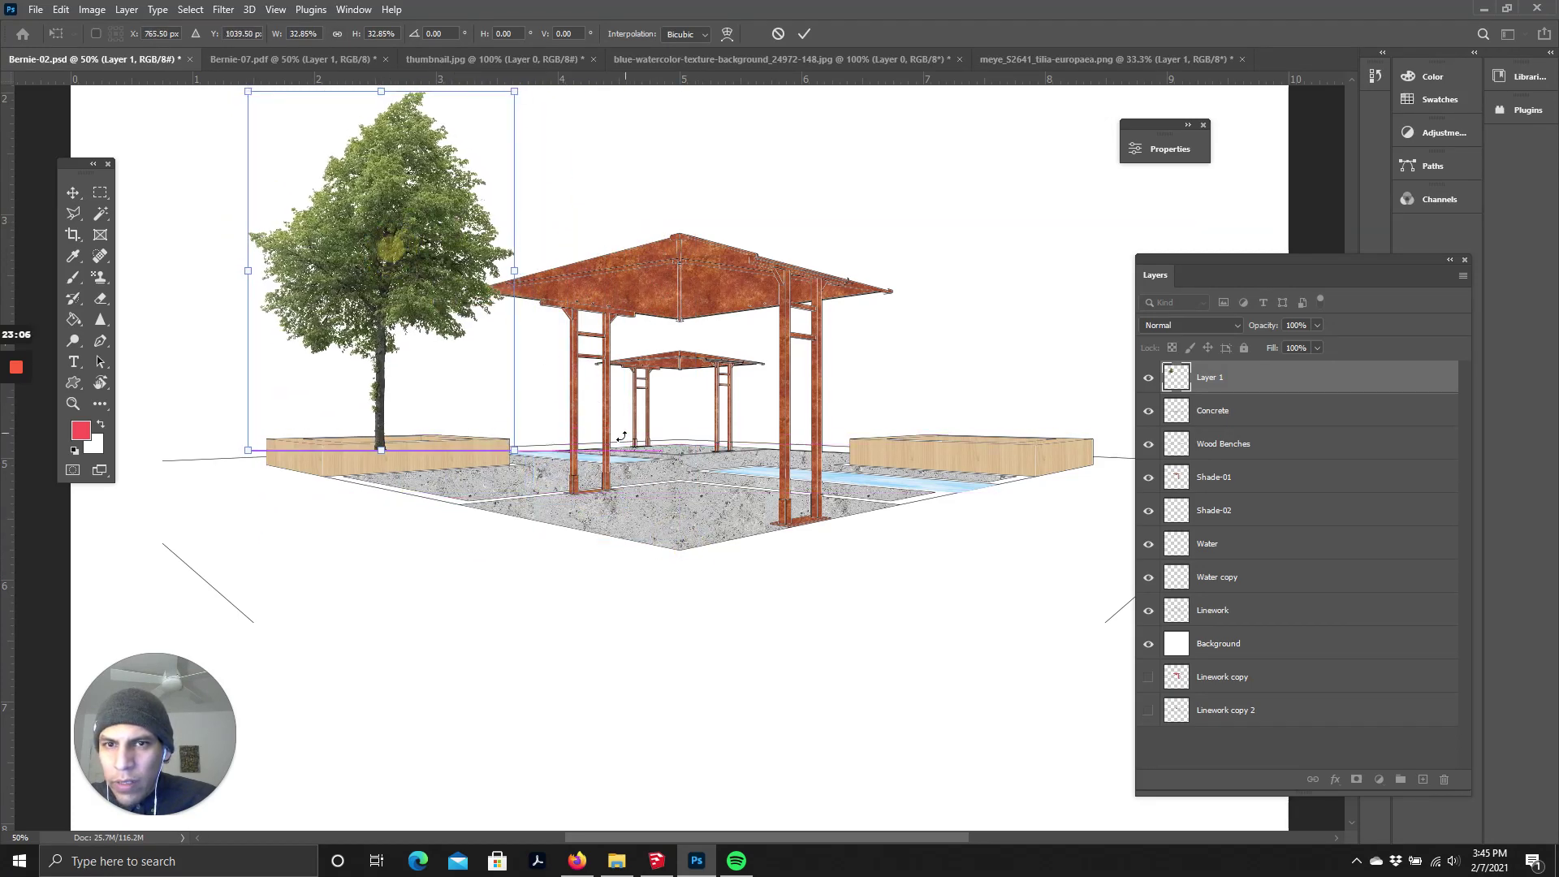
- Enlarge the tree slightly, nudge it left, and commit the transform
scroll(620, 444, up, 2)
drag(516, 170, 549, 125)
scroll(683, 422, up, 5)
scroll(667, 441, down, 2)
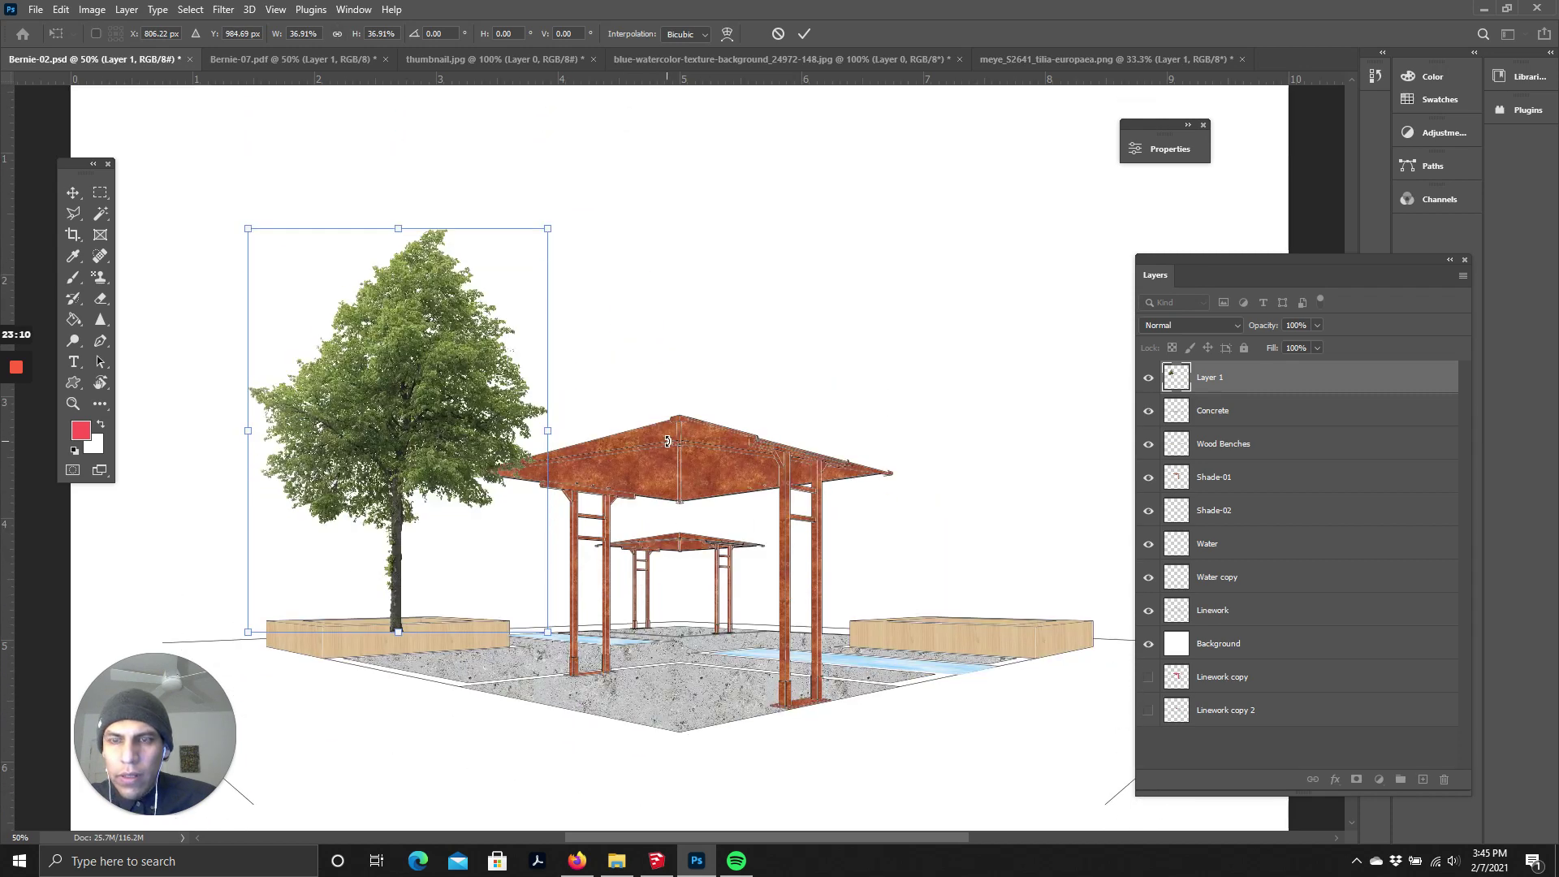
drag(464, 440, 984, 423)
click(804, 34)
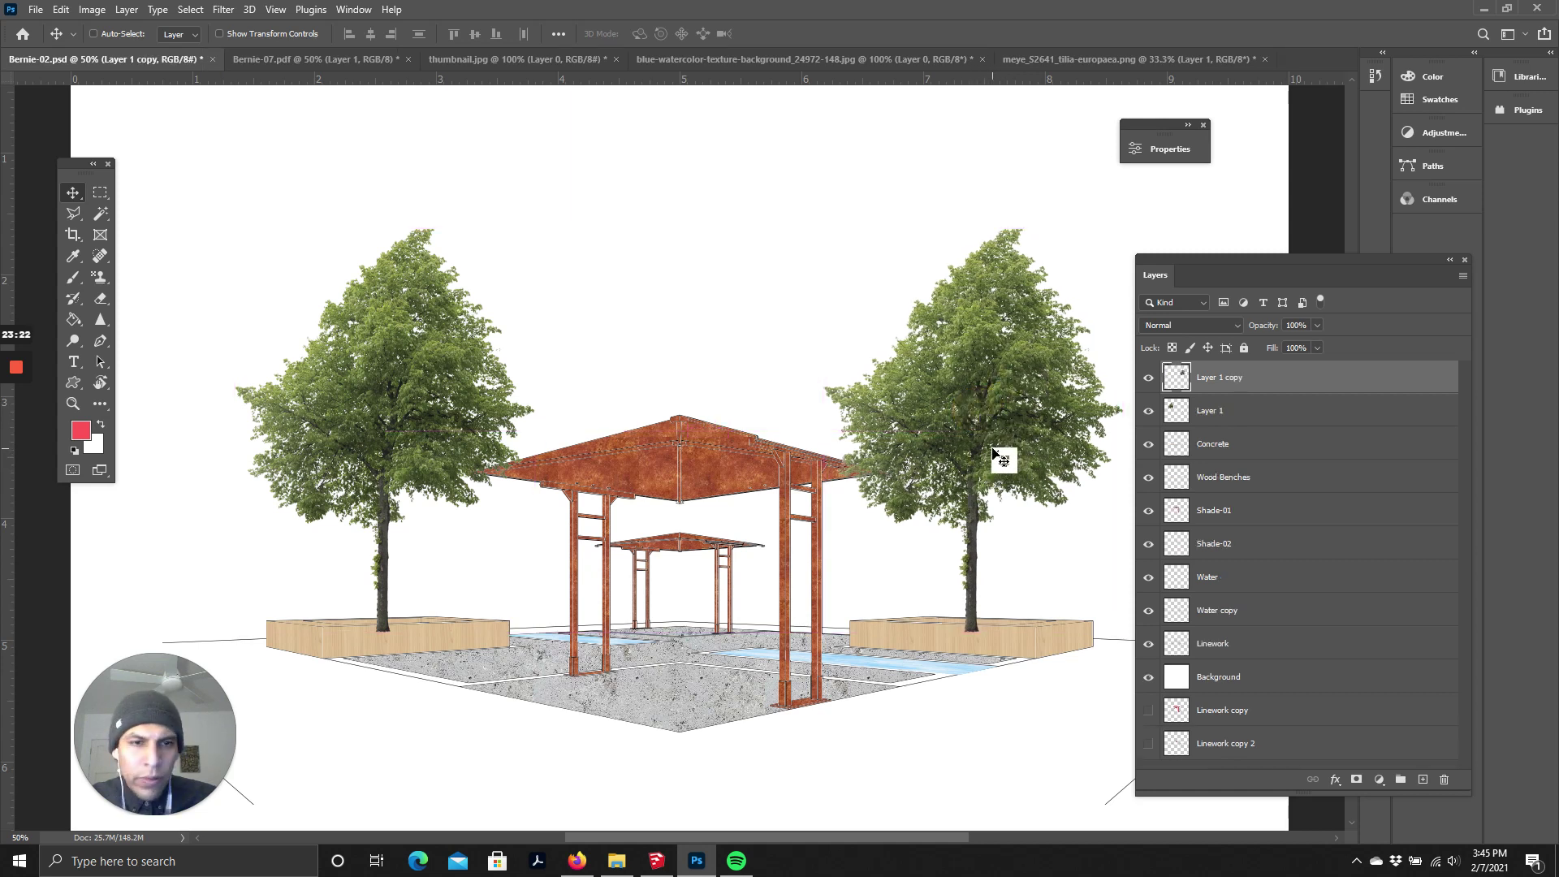
- Line the copied tree up on the right planter
scroll(989, 465, down, 3)
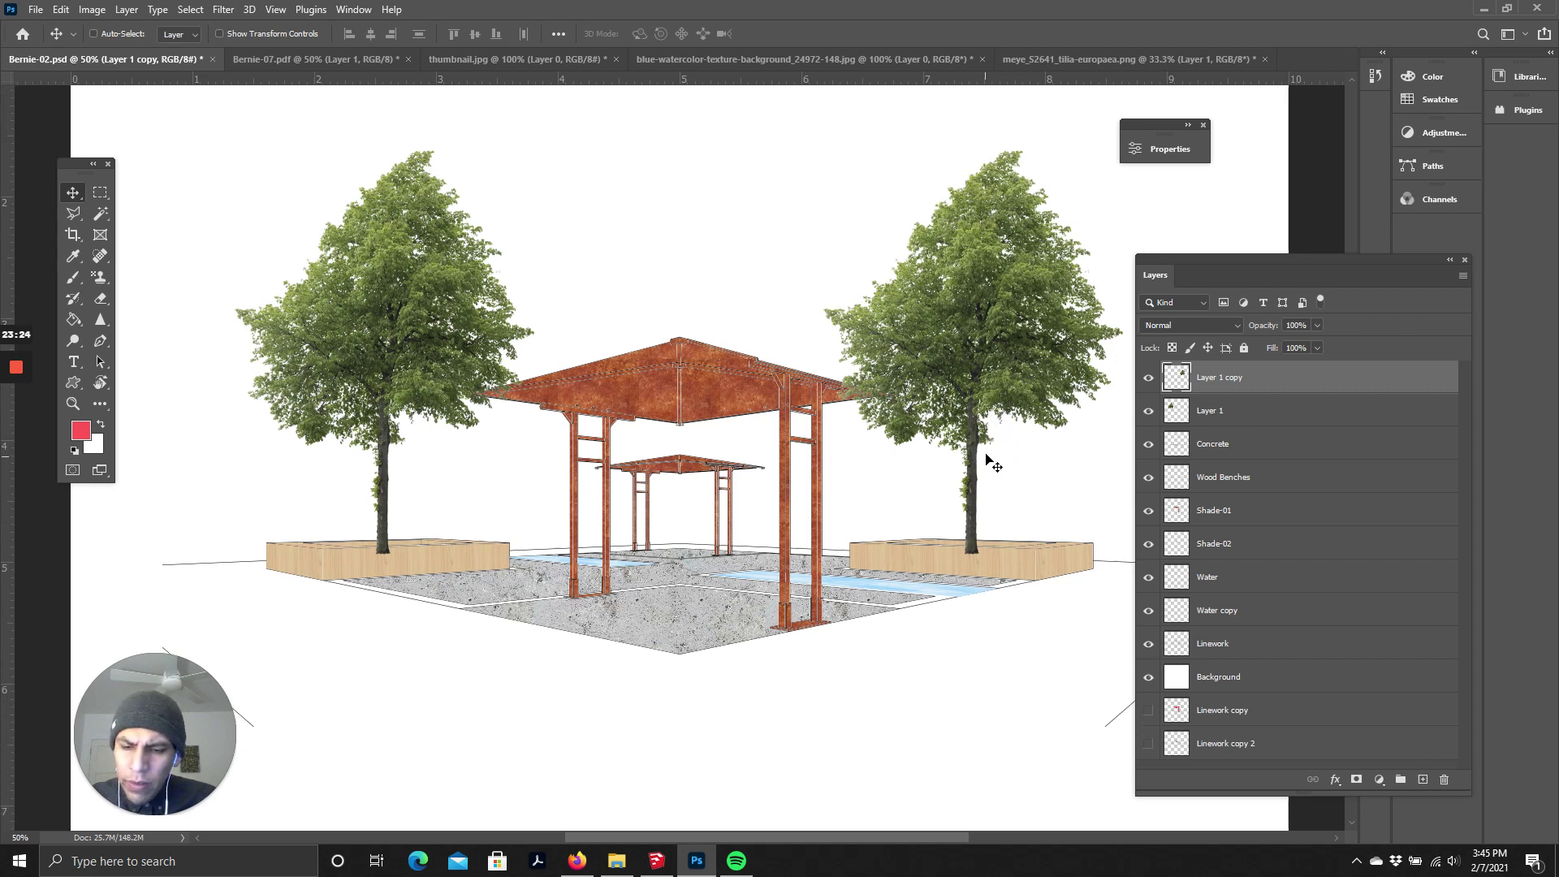
drag(991, 349, 985, 349)
scroll(947, 520, down, 2)
scroll(947, 515, up, 2)
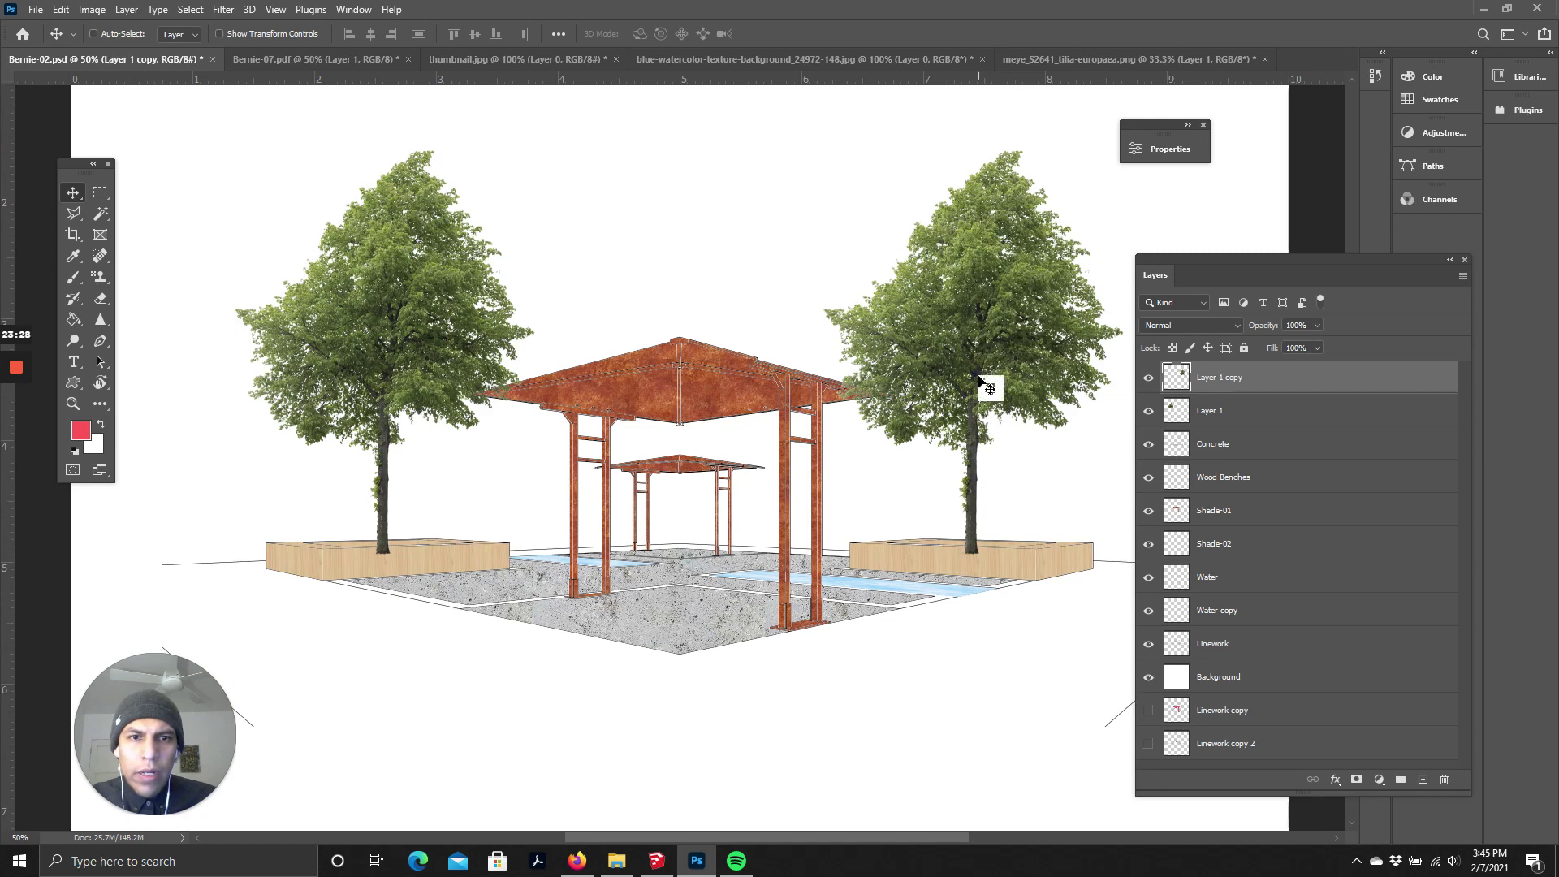
scroll(983, 380, down, 3)
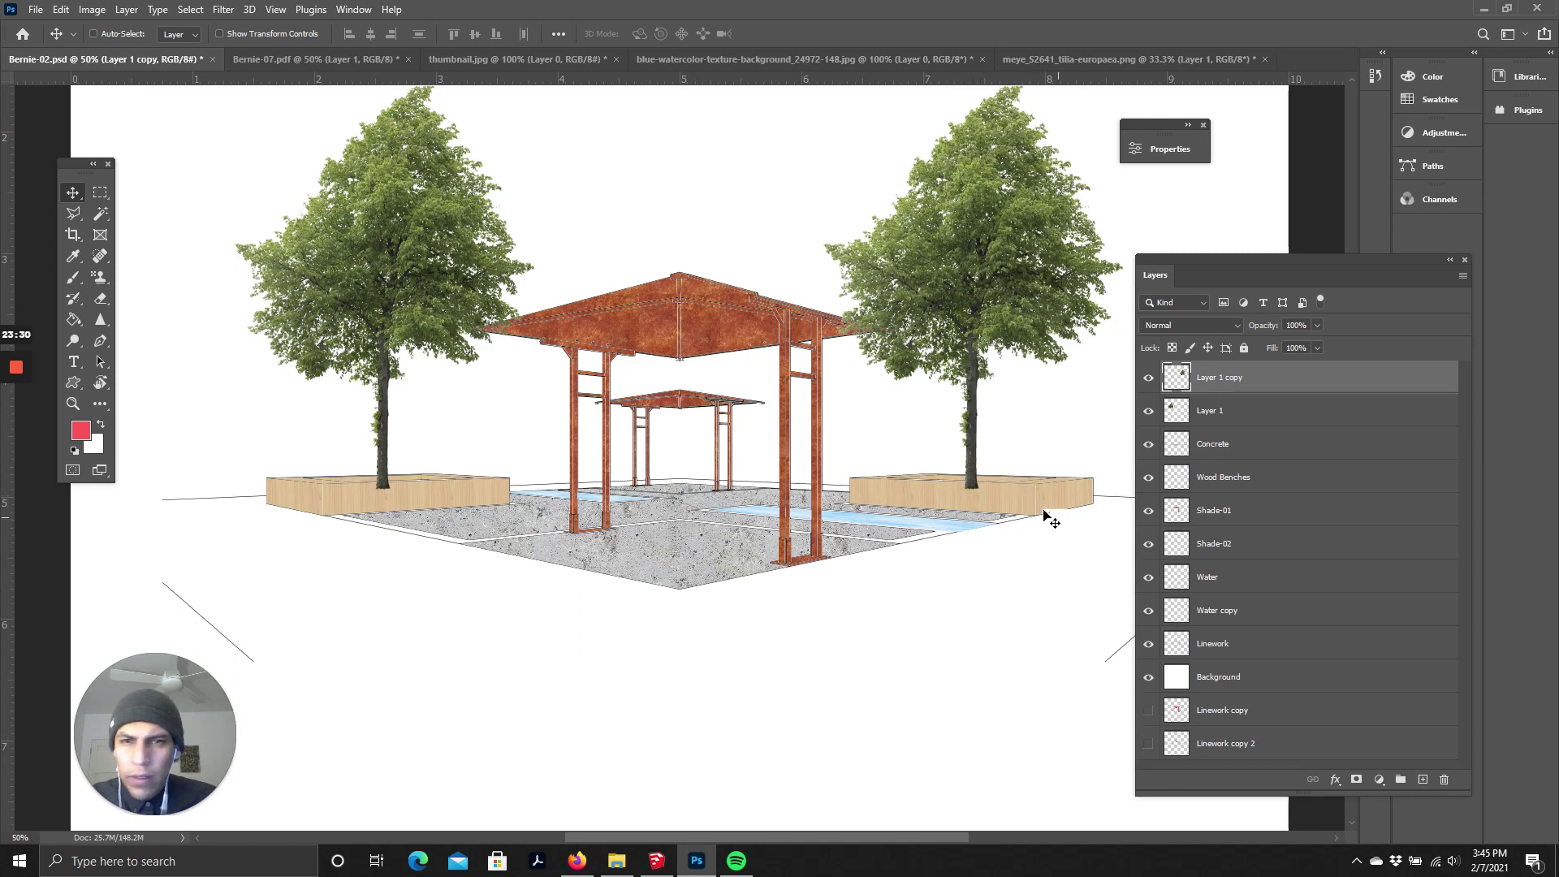
scroll(986, 372, up, 3)
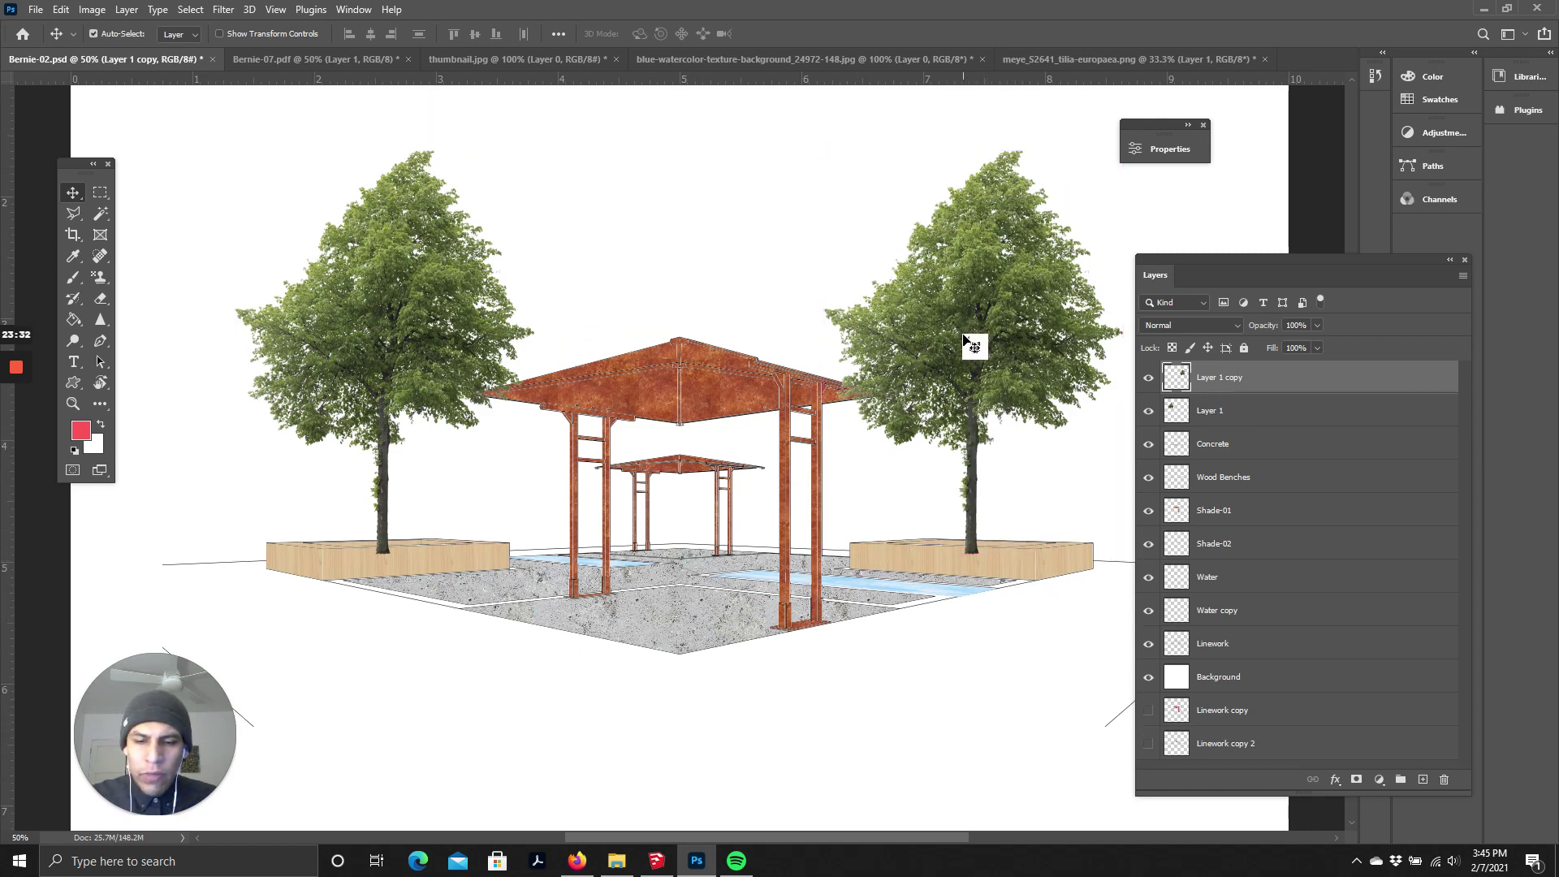
- Flip the right tree horizontally, shift it slightly right, and commit the transform
key(ctrl+t)
right_click(965, 337)
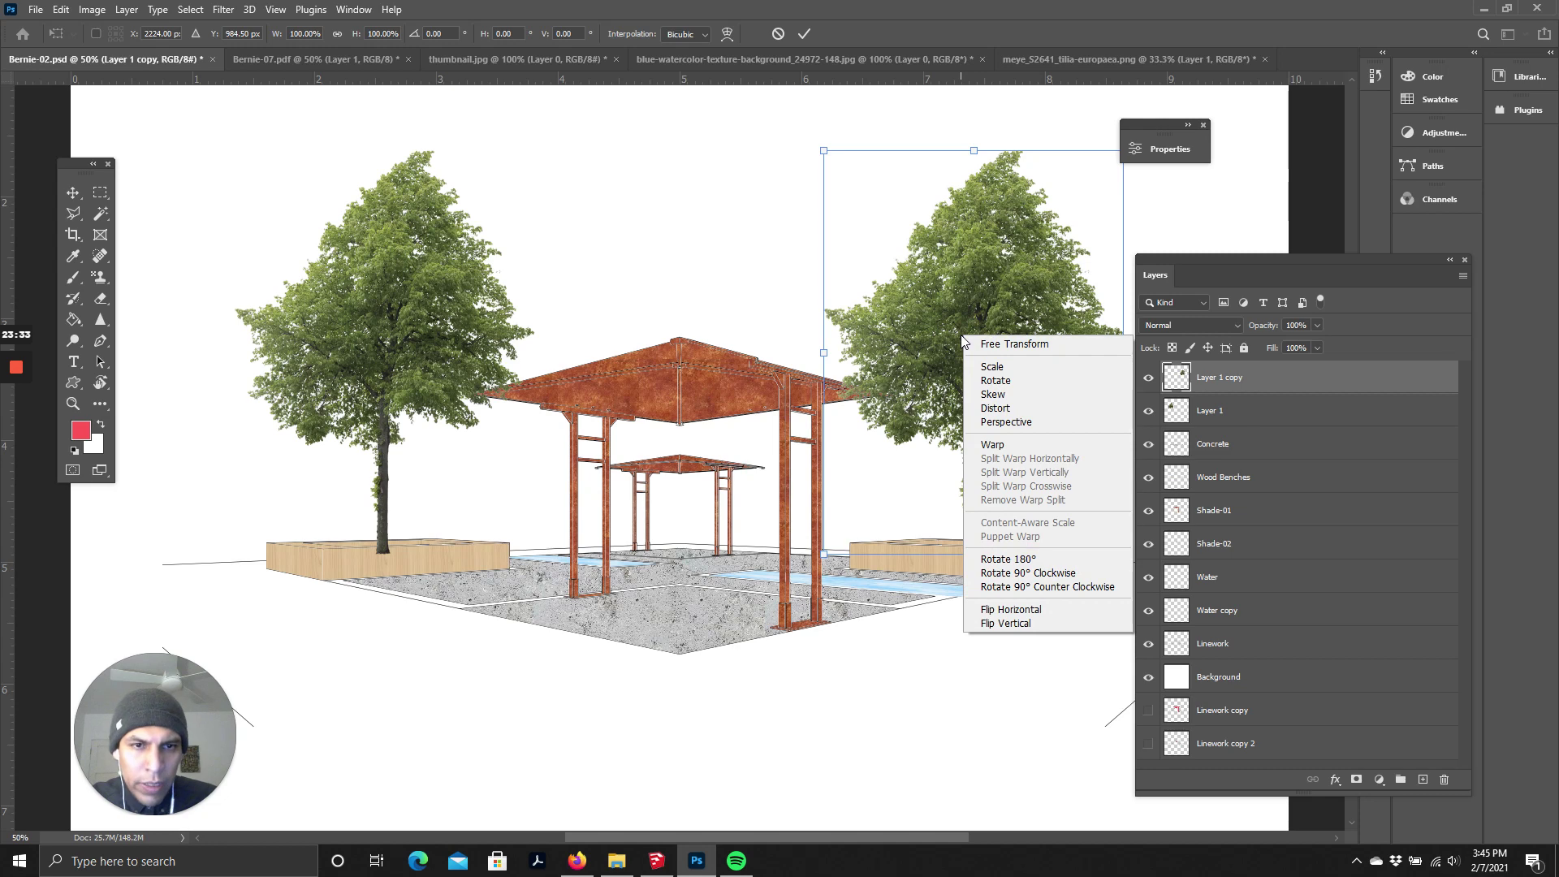
click(1046, 610)
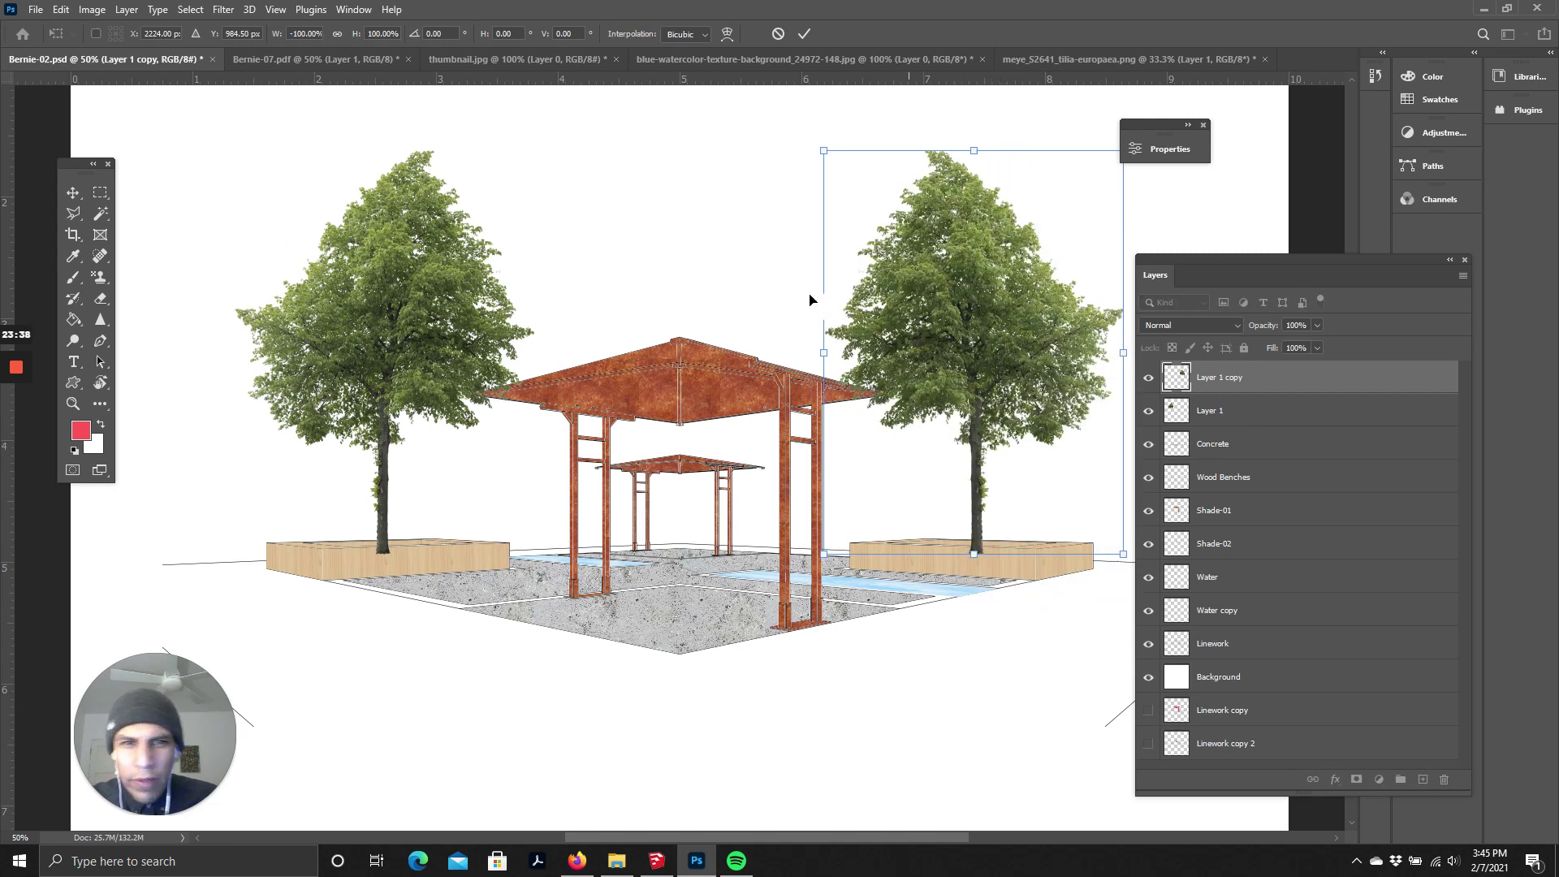
scroll(845, 452, down, 1)
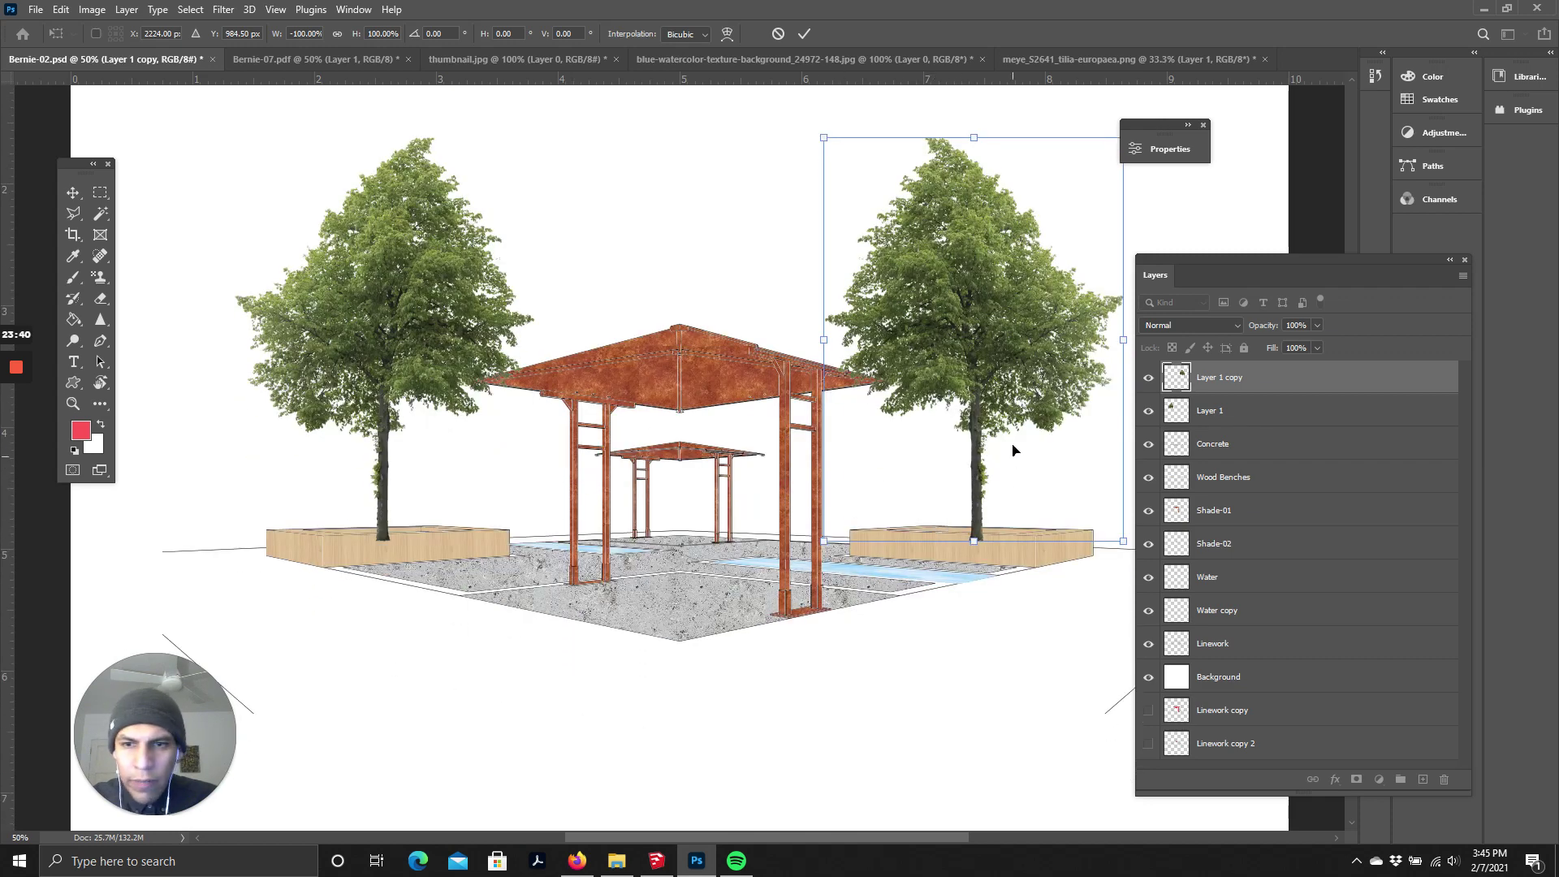
drag(1002, 320, 994, 322)
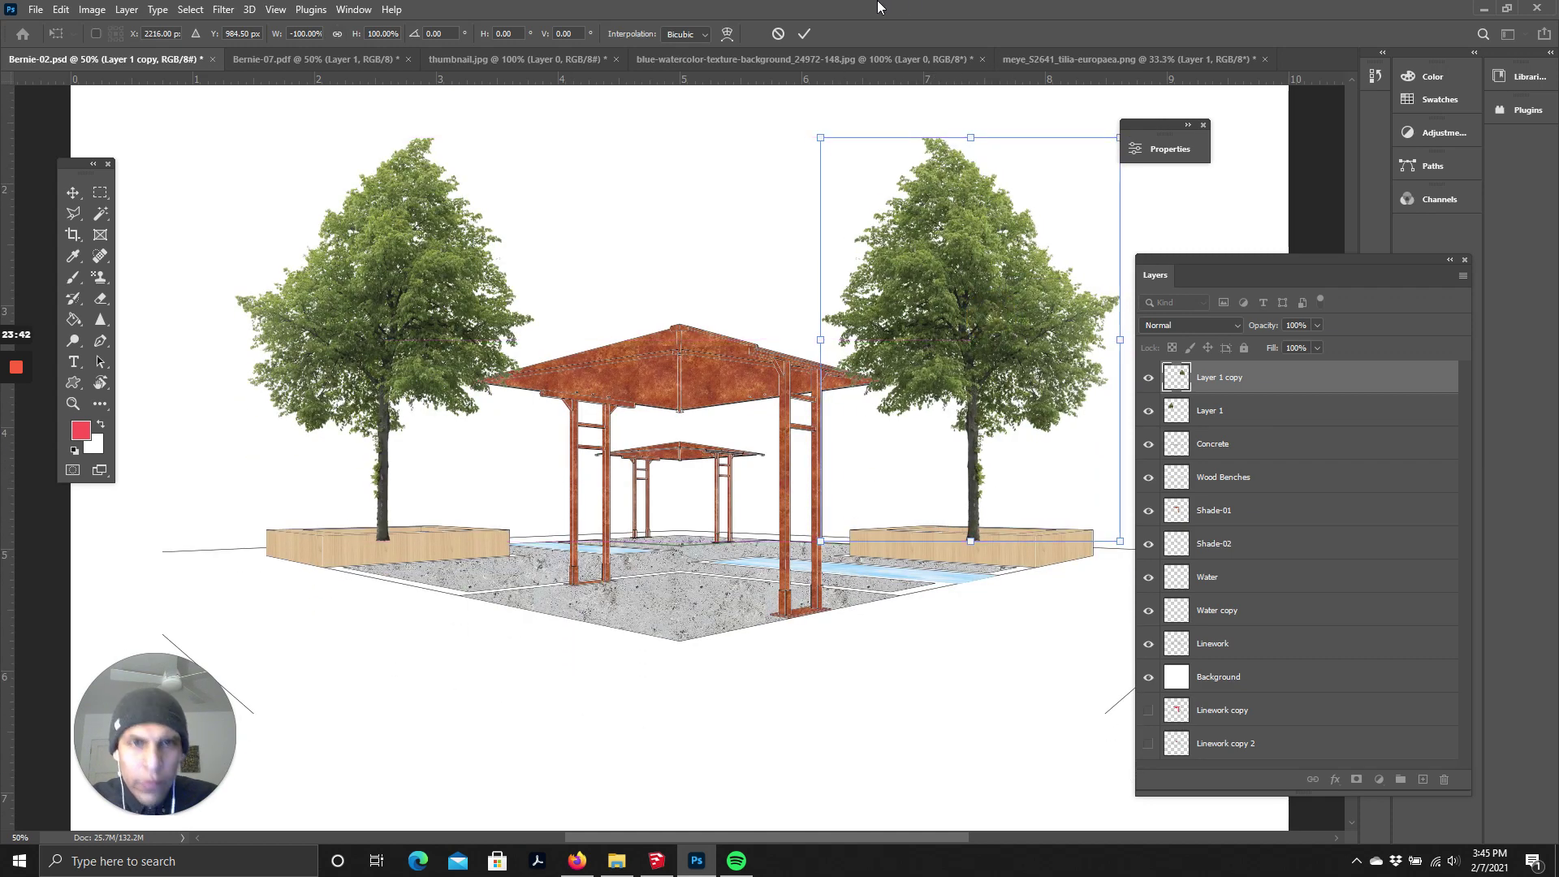
click(807, 33)
scroll(811, 591, up, 2)
- Group Layer 1 and Layer 1 copy as 'Trees' and move the group lower, just above Water
scroll(797, 522, down, 4)
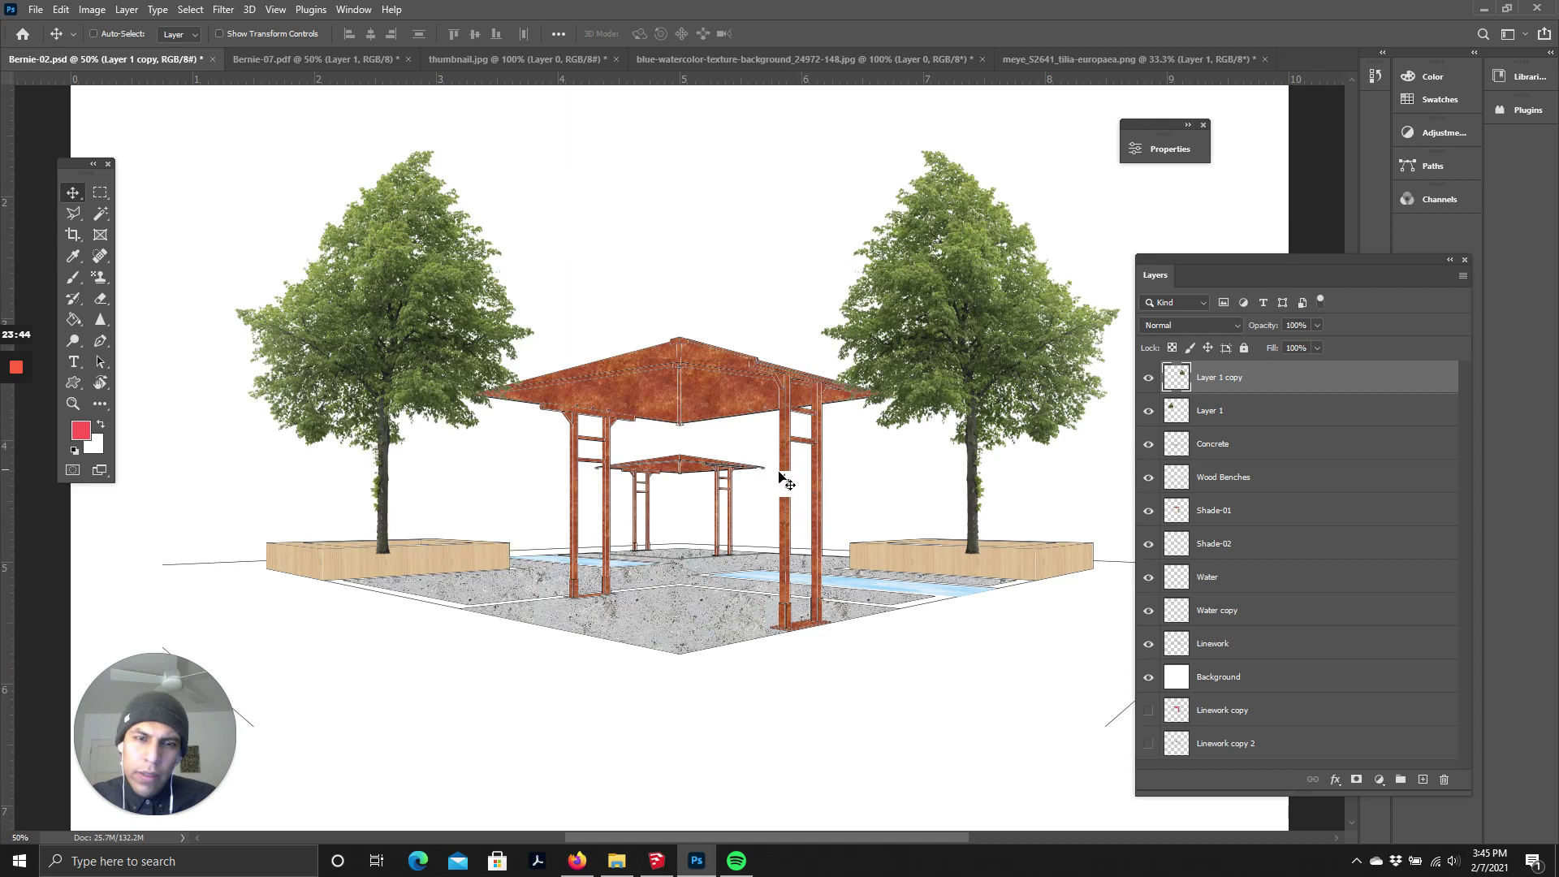
ctrl+click(1214, 413)
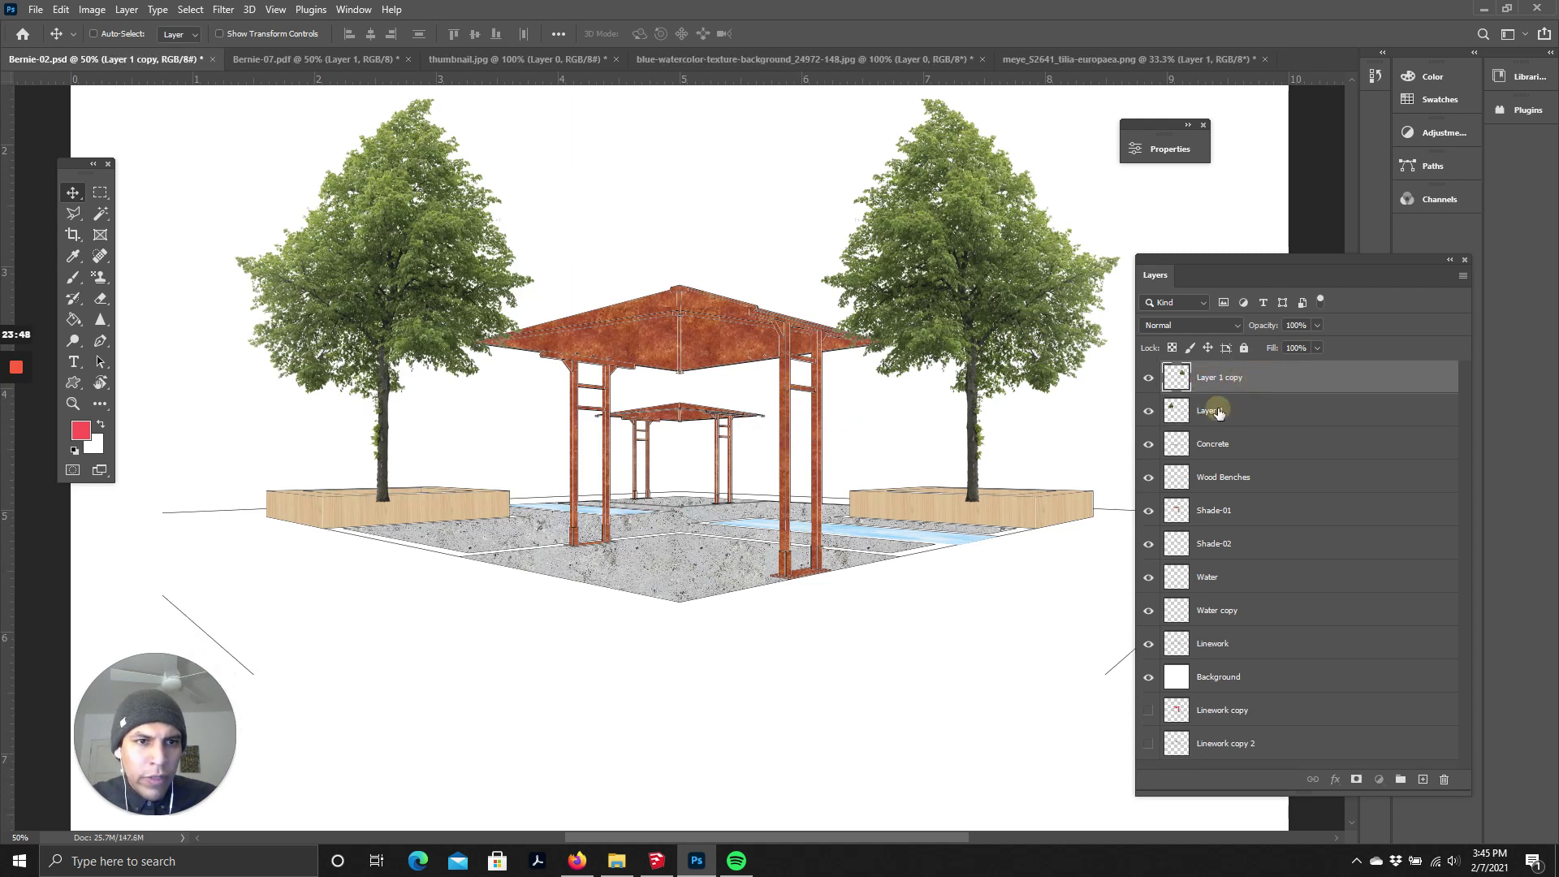
click(1463, 275)
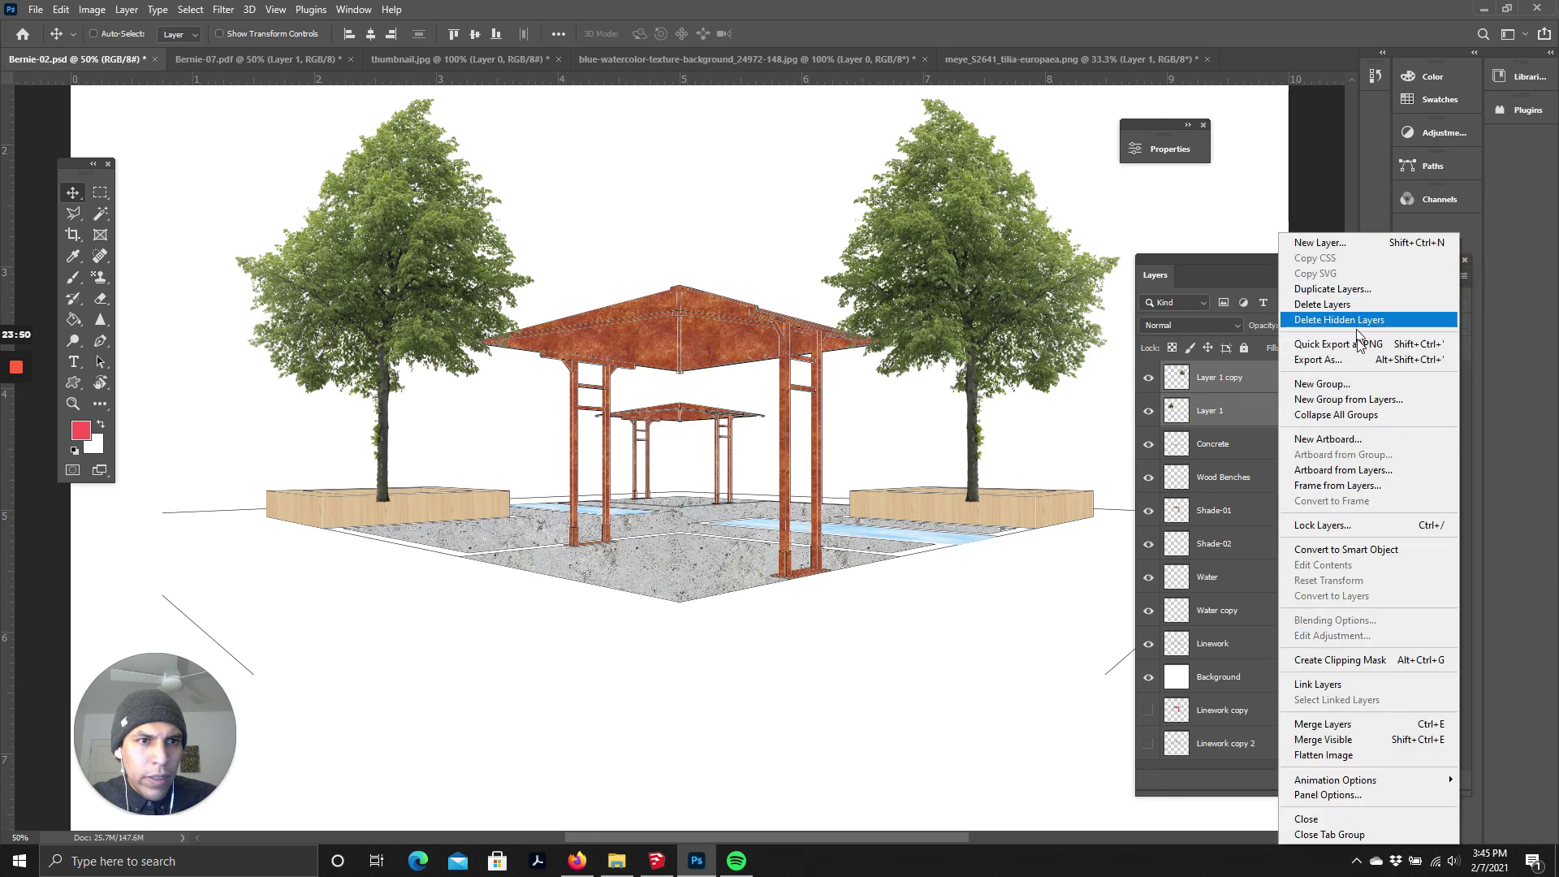
click(1365, 398)
text(Trees)
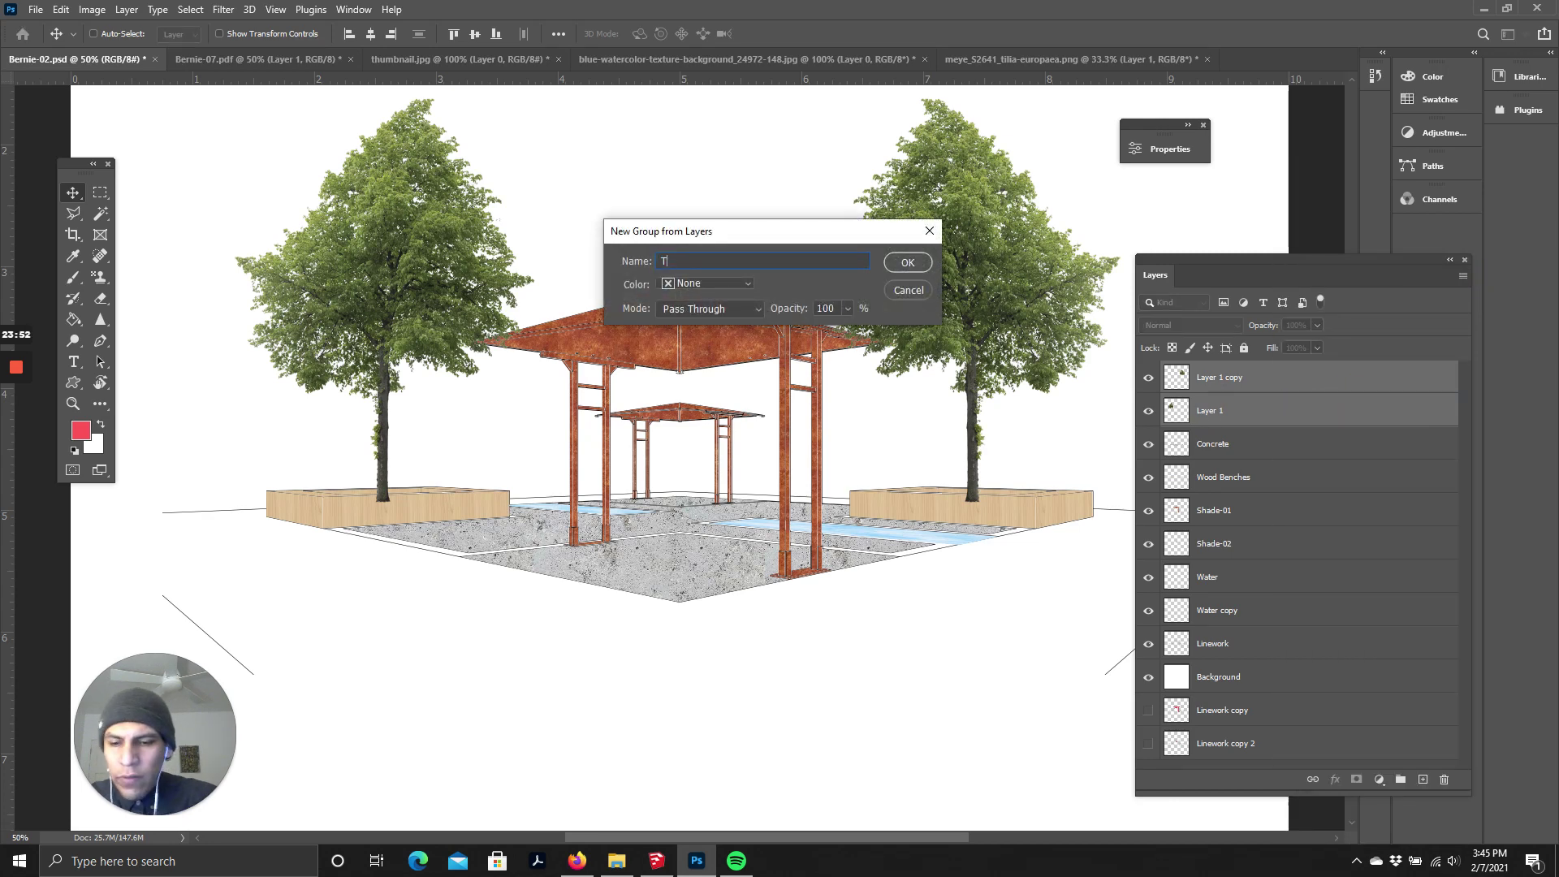
key(Return)
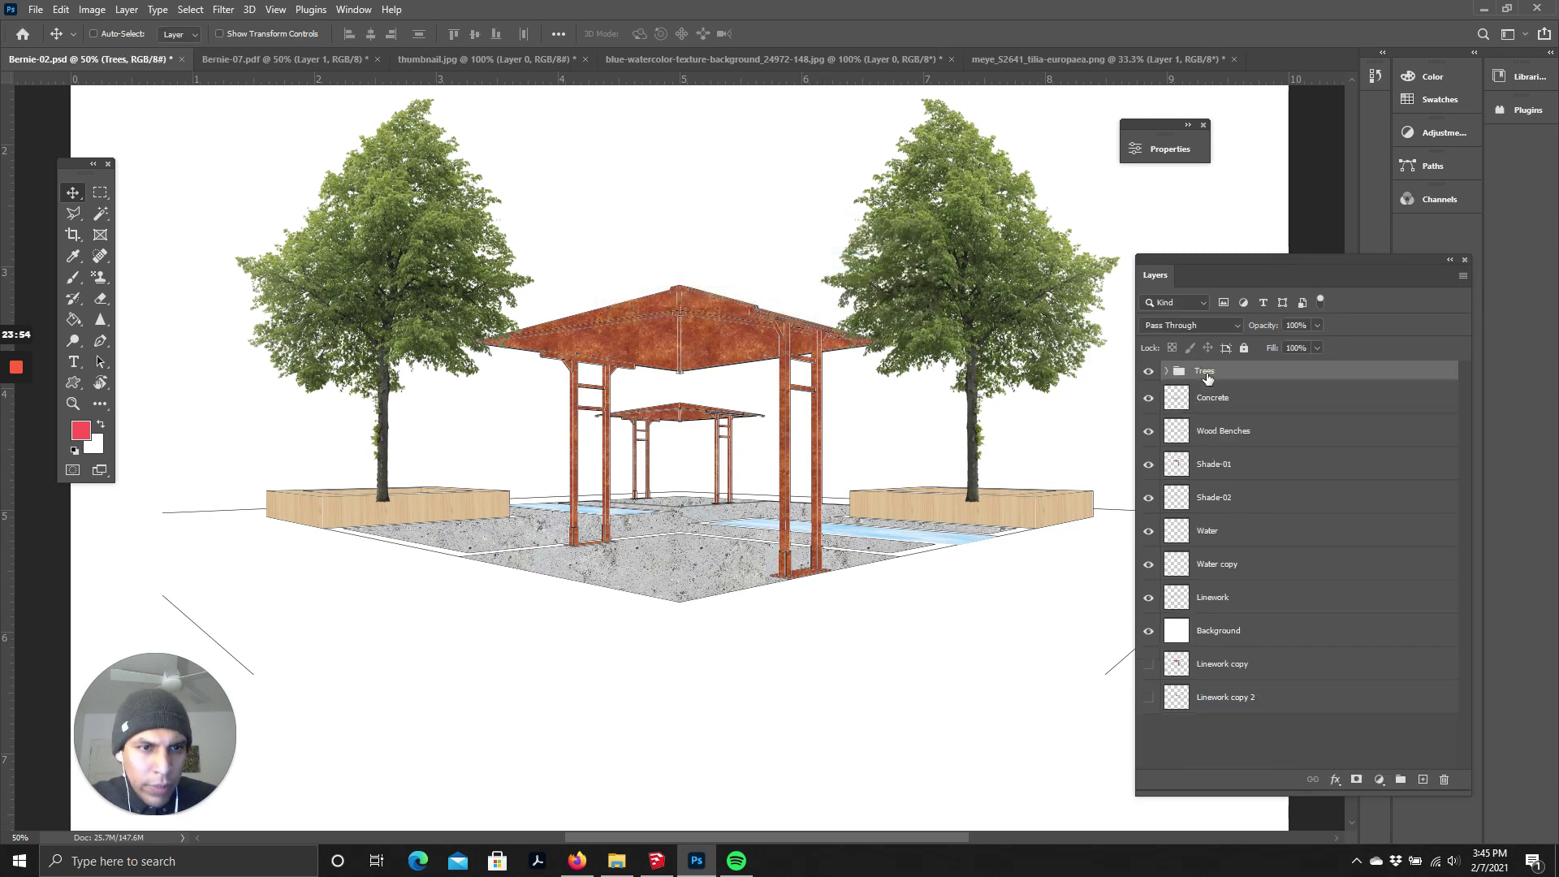
drag(1208, 378, 1243, 515)
- Move the Wood Benches layer below the Trees group, then select the Trees group
scroll(601, 519, up, 2)
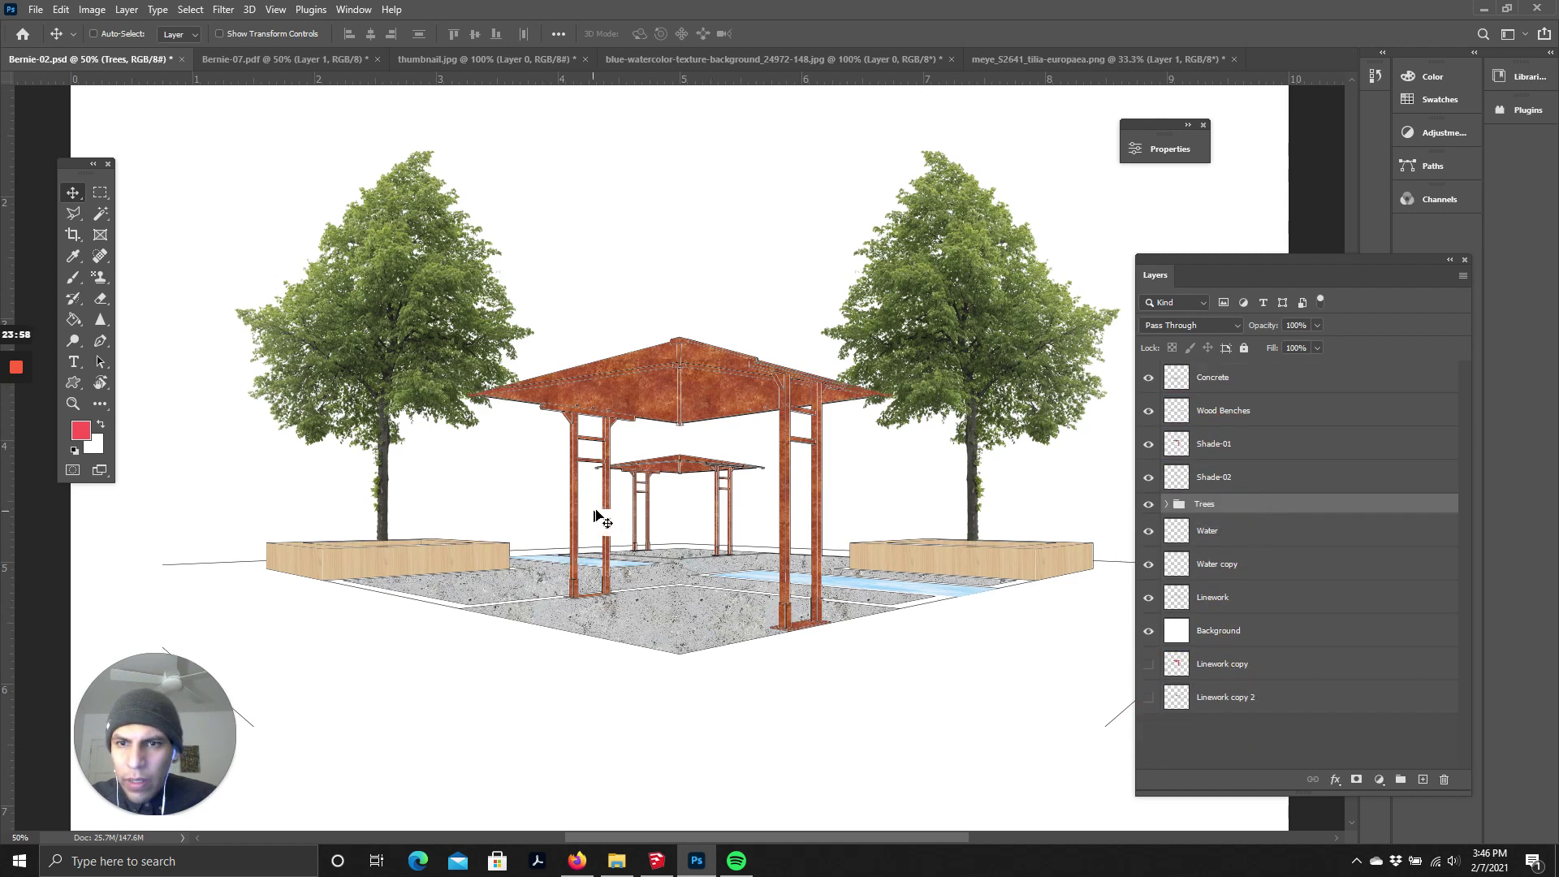
scroll(601, 520, down, 1)
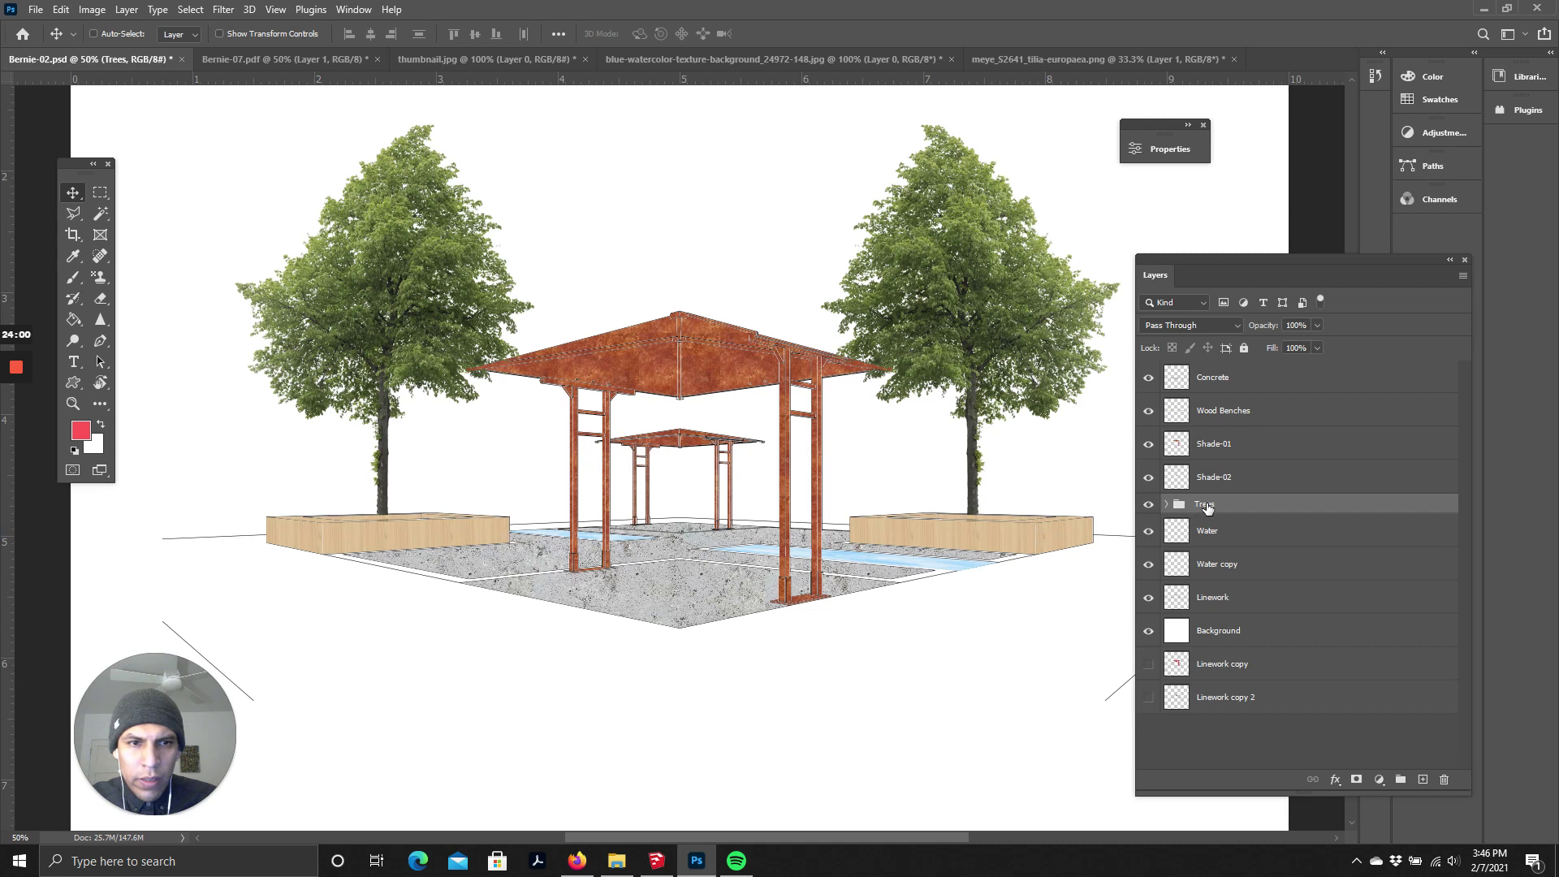
scroll(792, 462, down, 1)
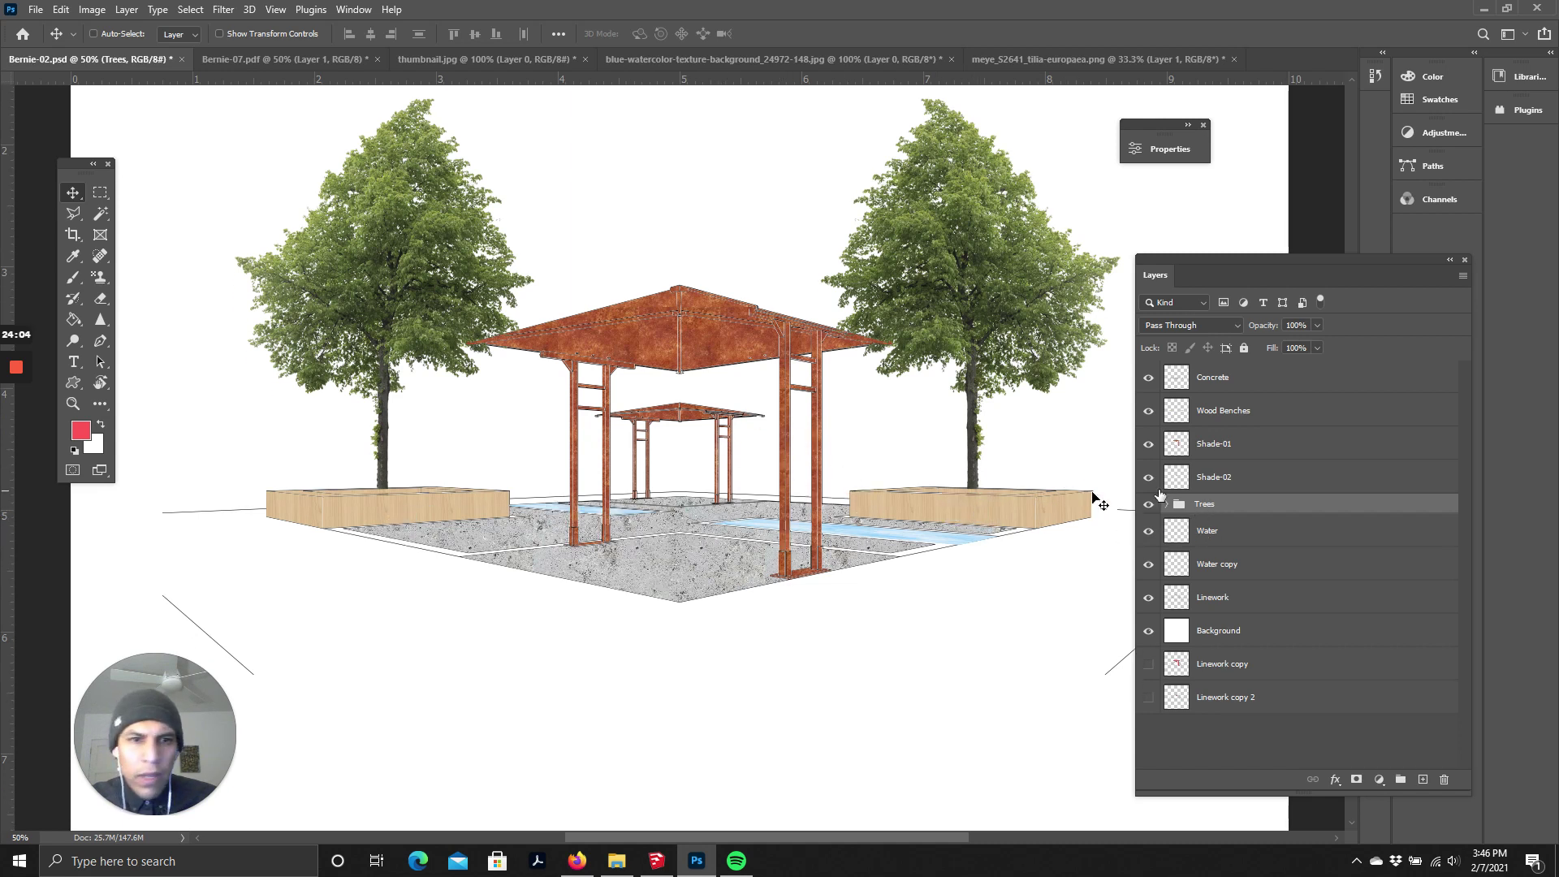
click(1225, 412)
drag(1226, 412, 1225, 507)
scroll(370, 500, up, 1)
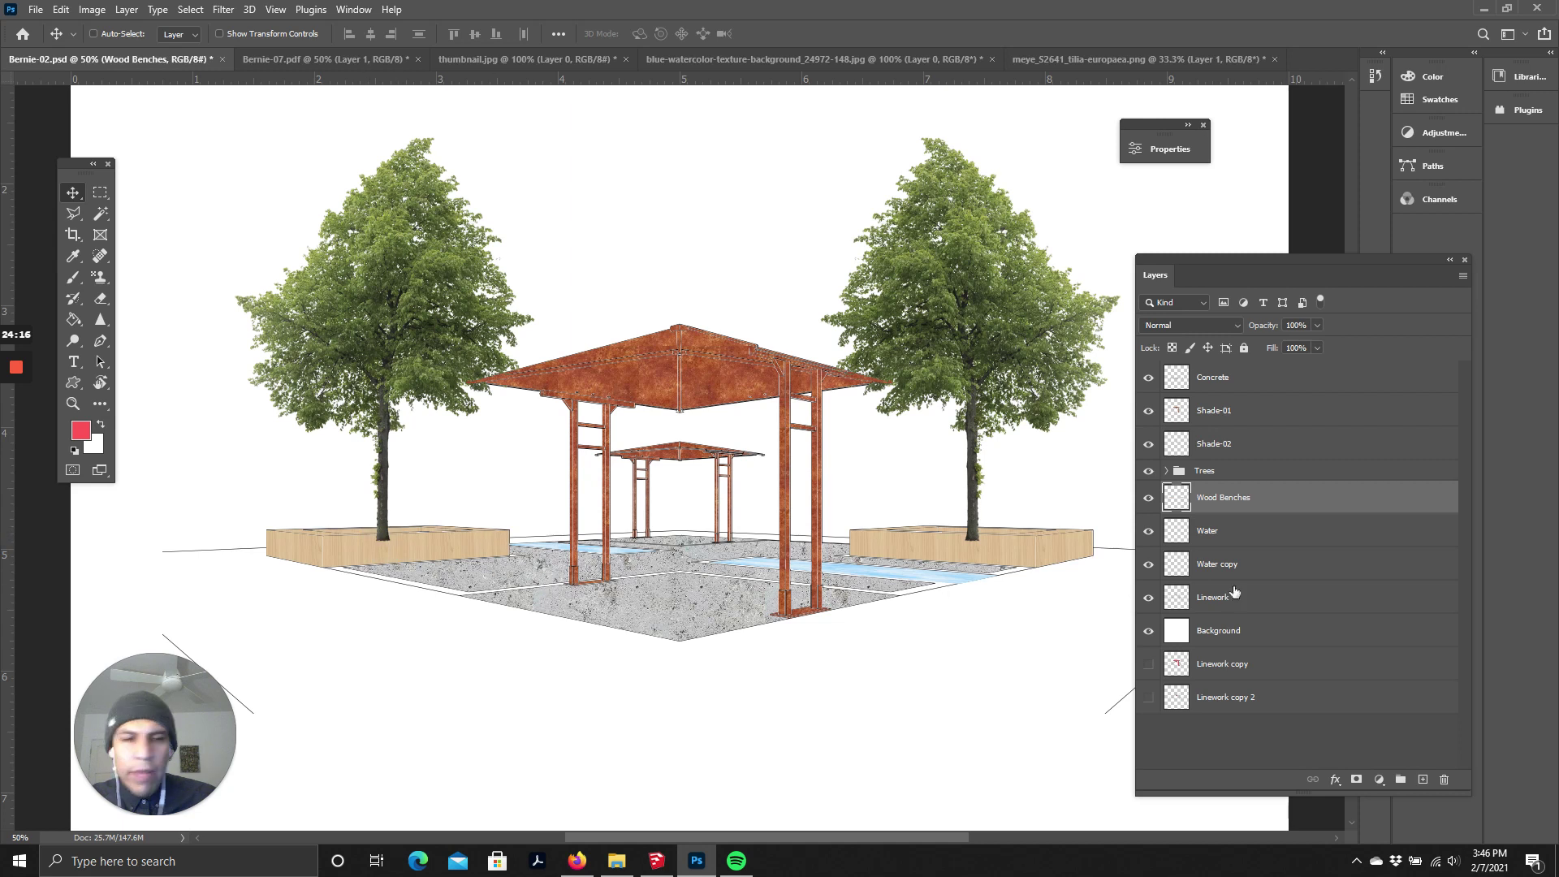
scroll(974, 543, down, 1)
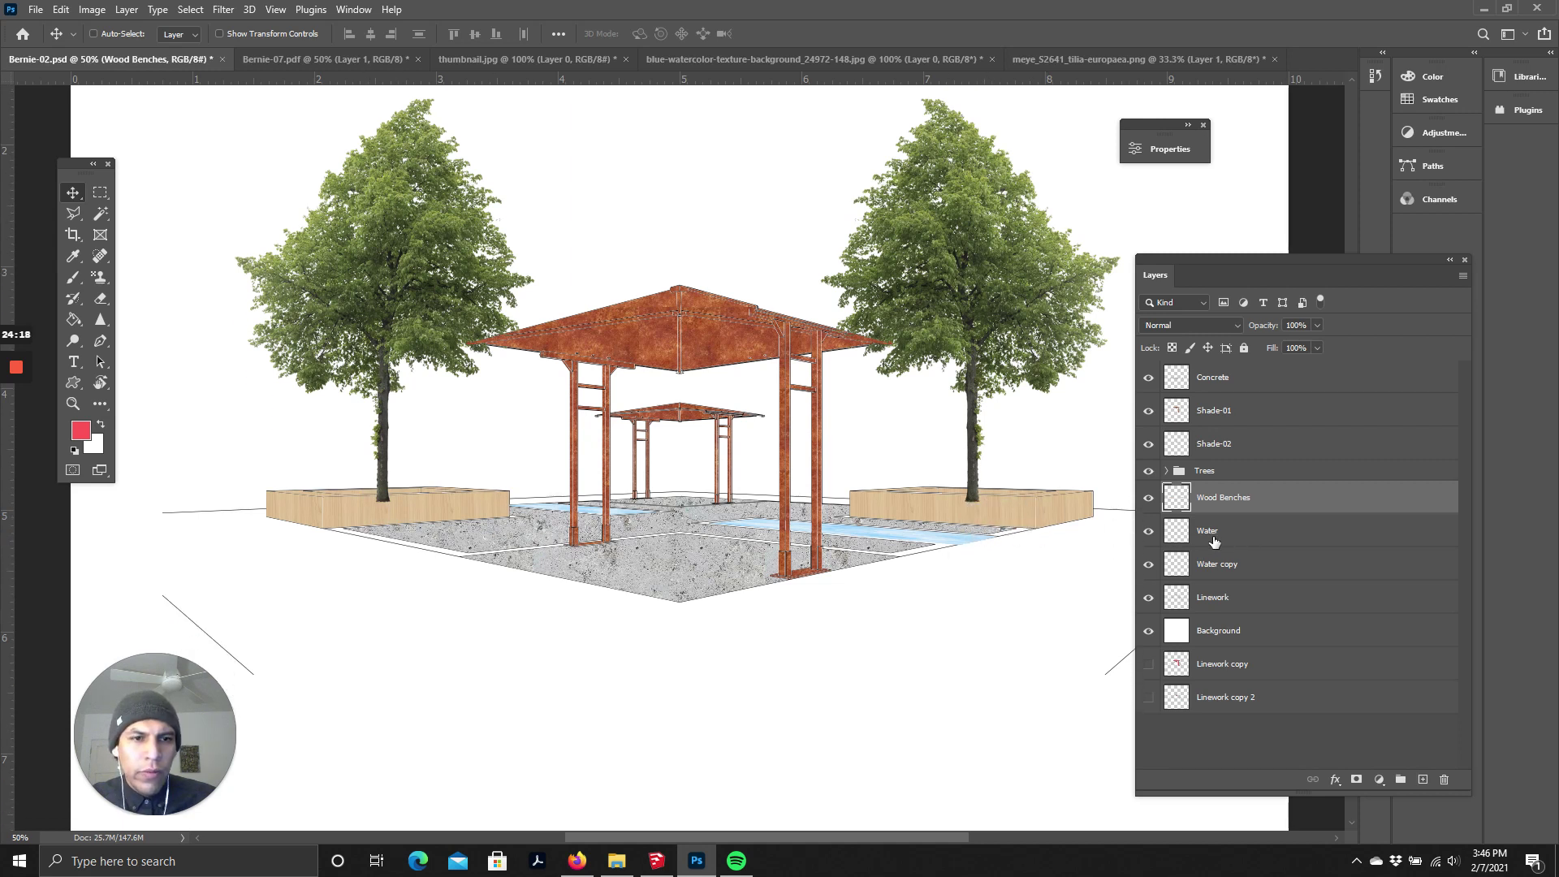
click(1202, 472)
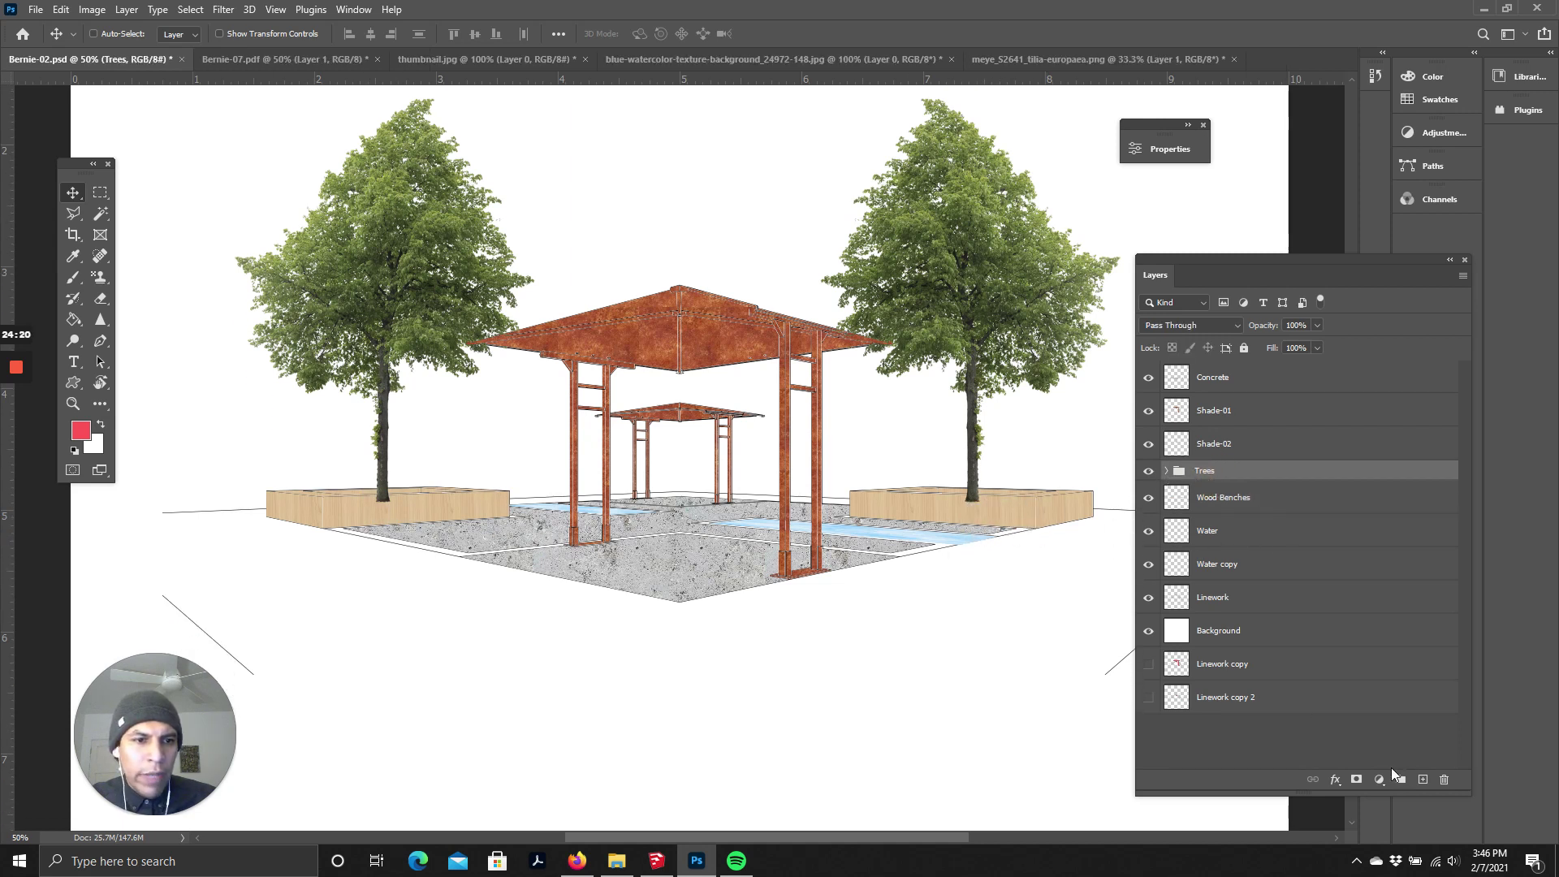
click(1208, 475)
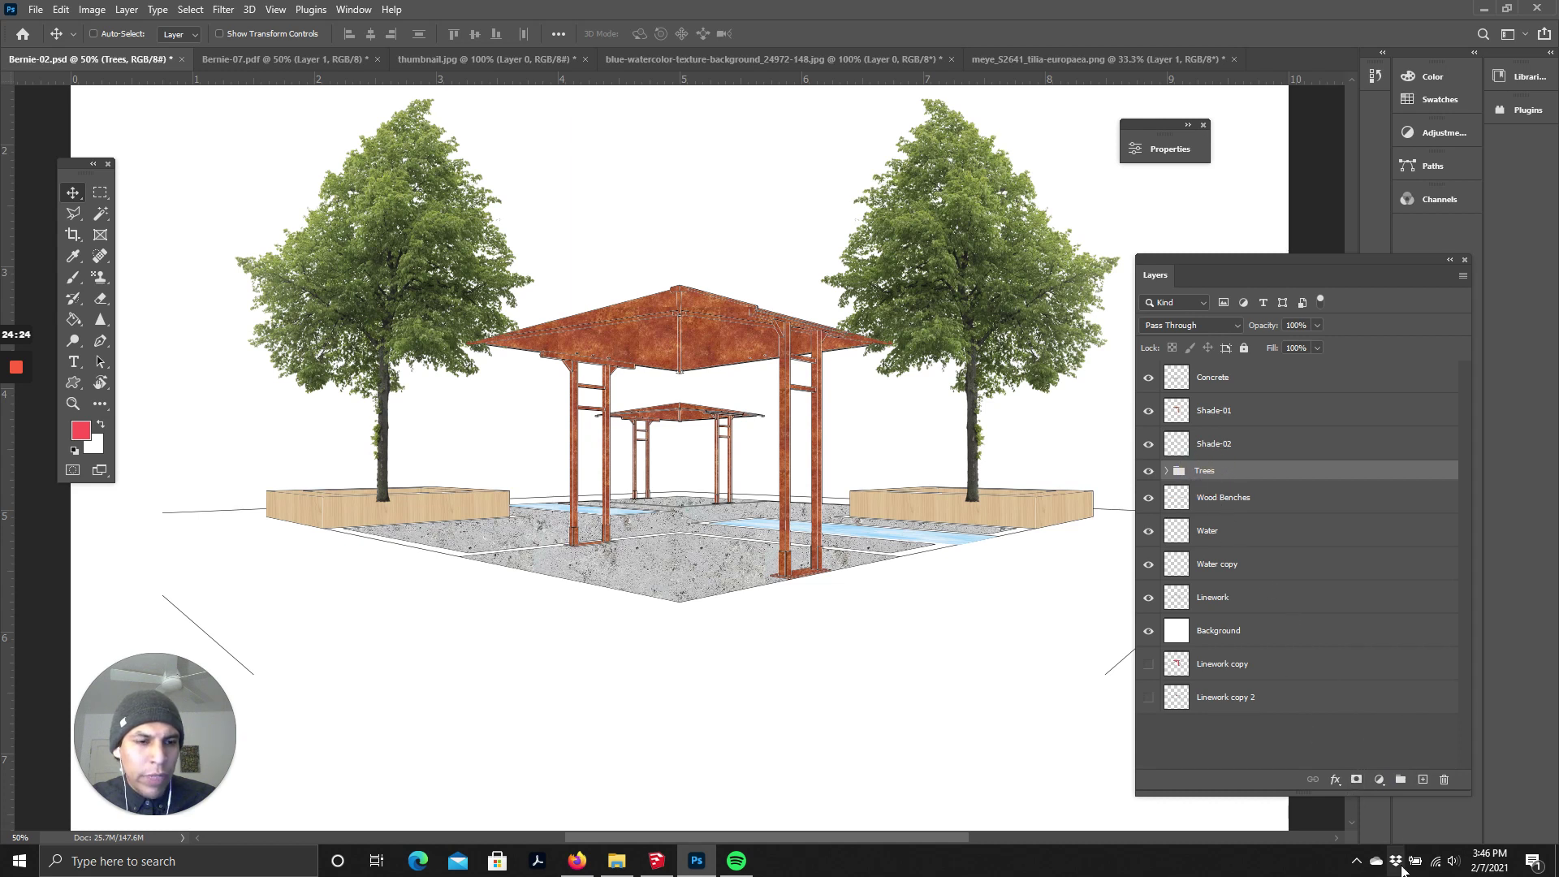
- Add a layer mask to the Trees group and brush black on it at the trunk base
click(1361, 779)
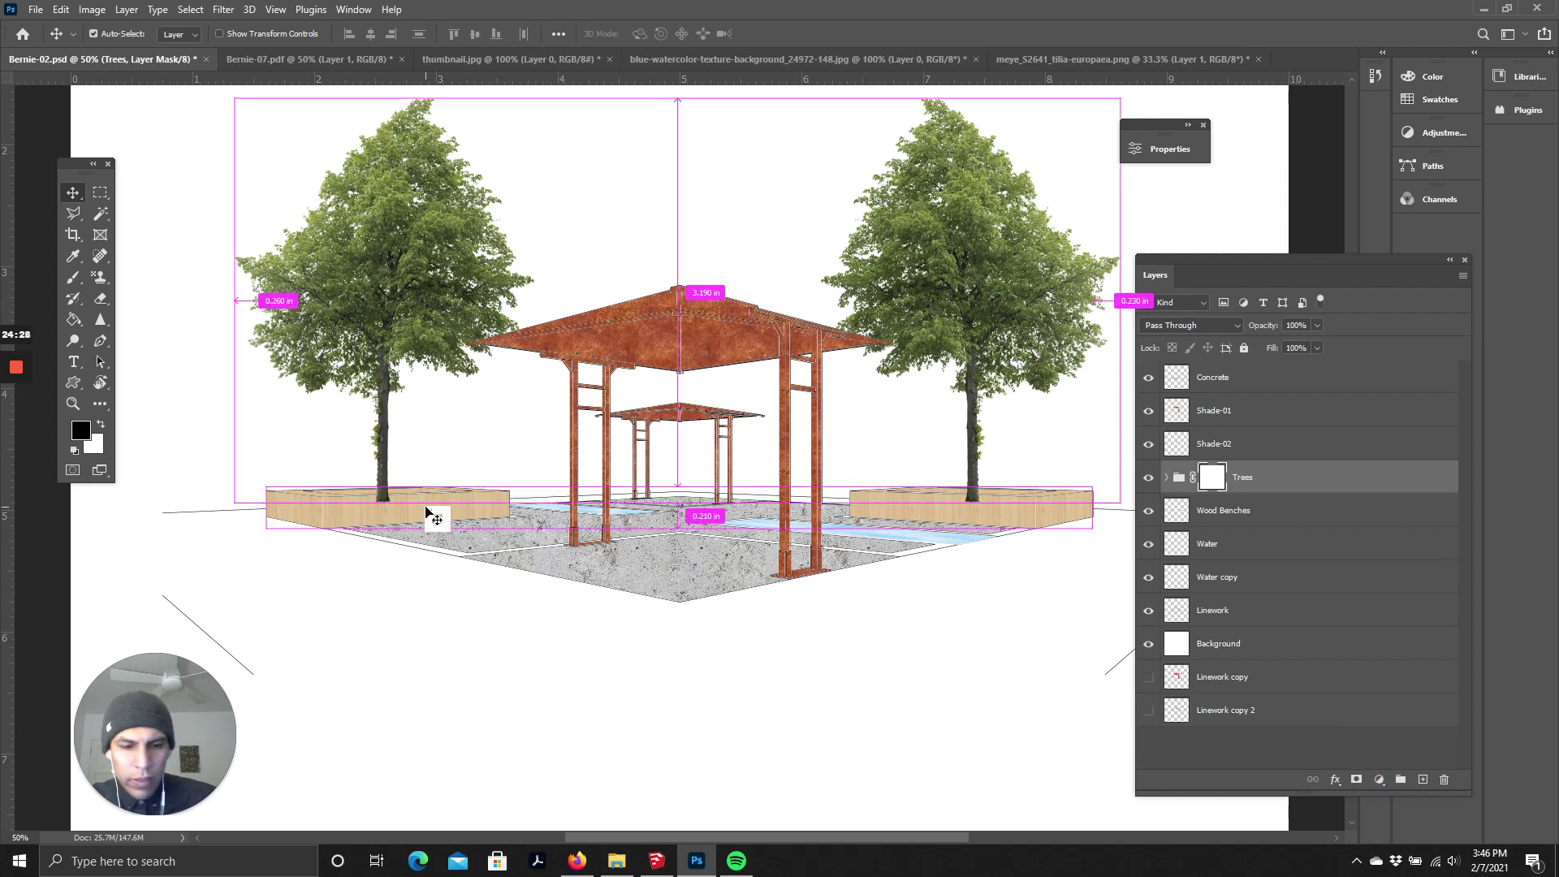
key(ctrl+plus)
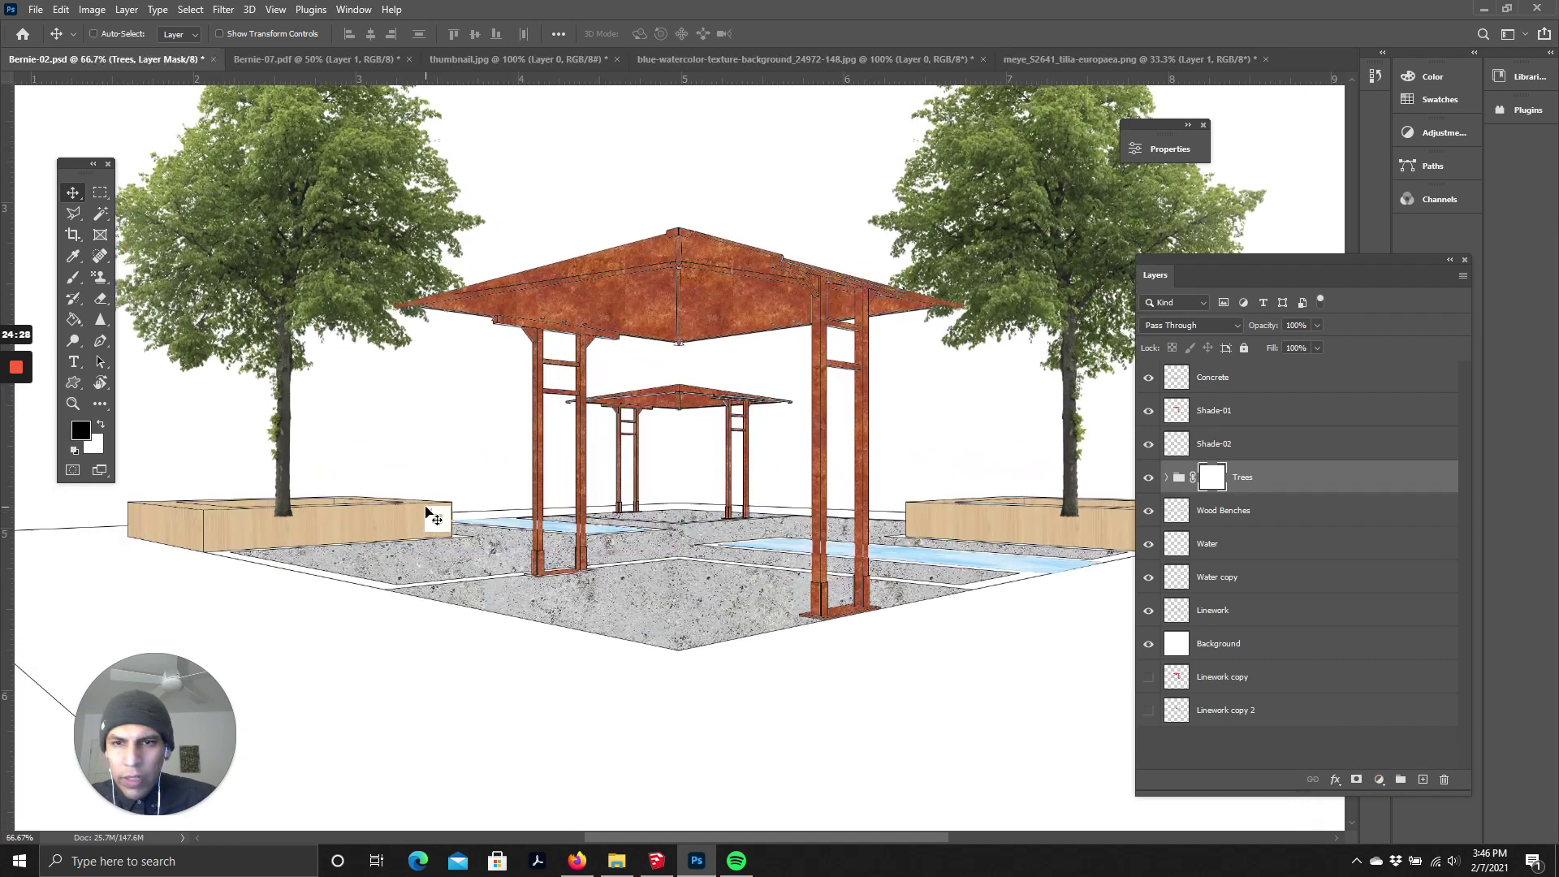
click(78, 284)
click(100, 33)
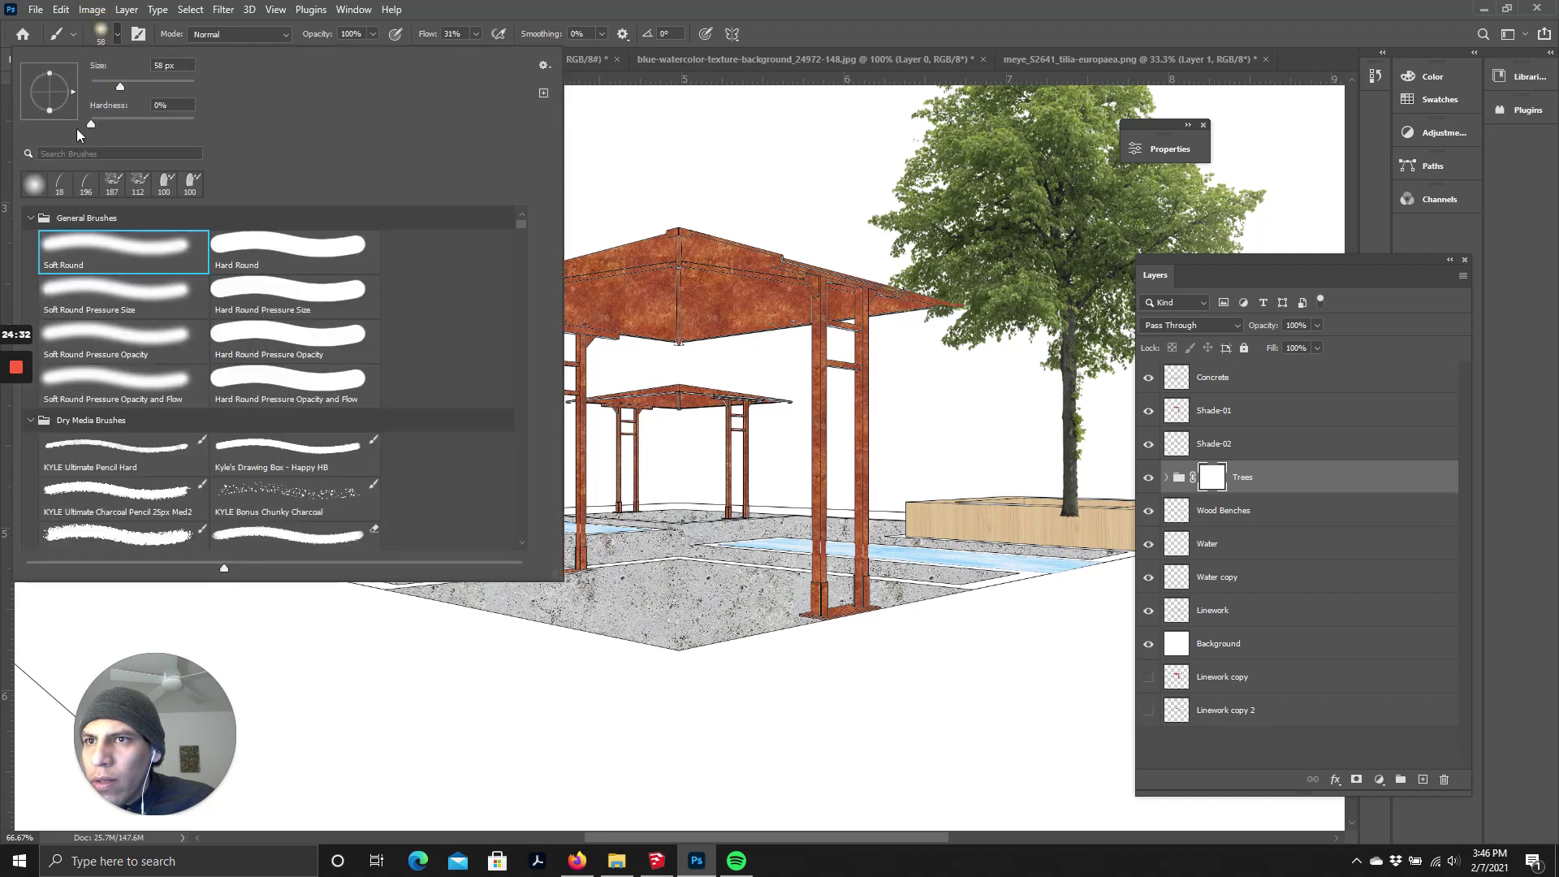
key(Escape)
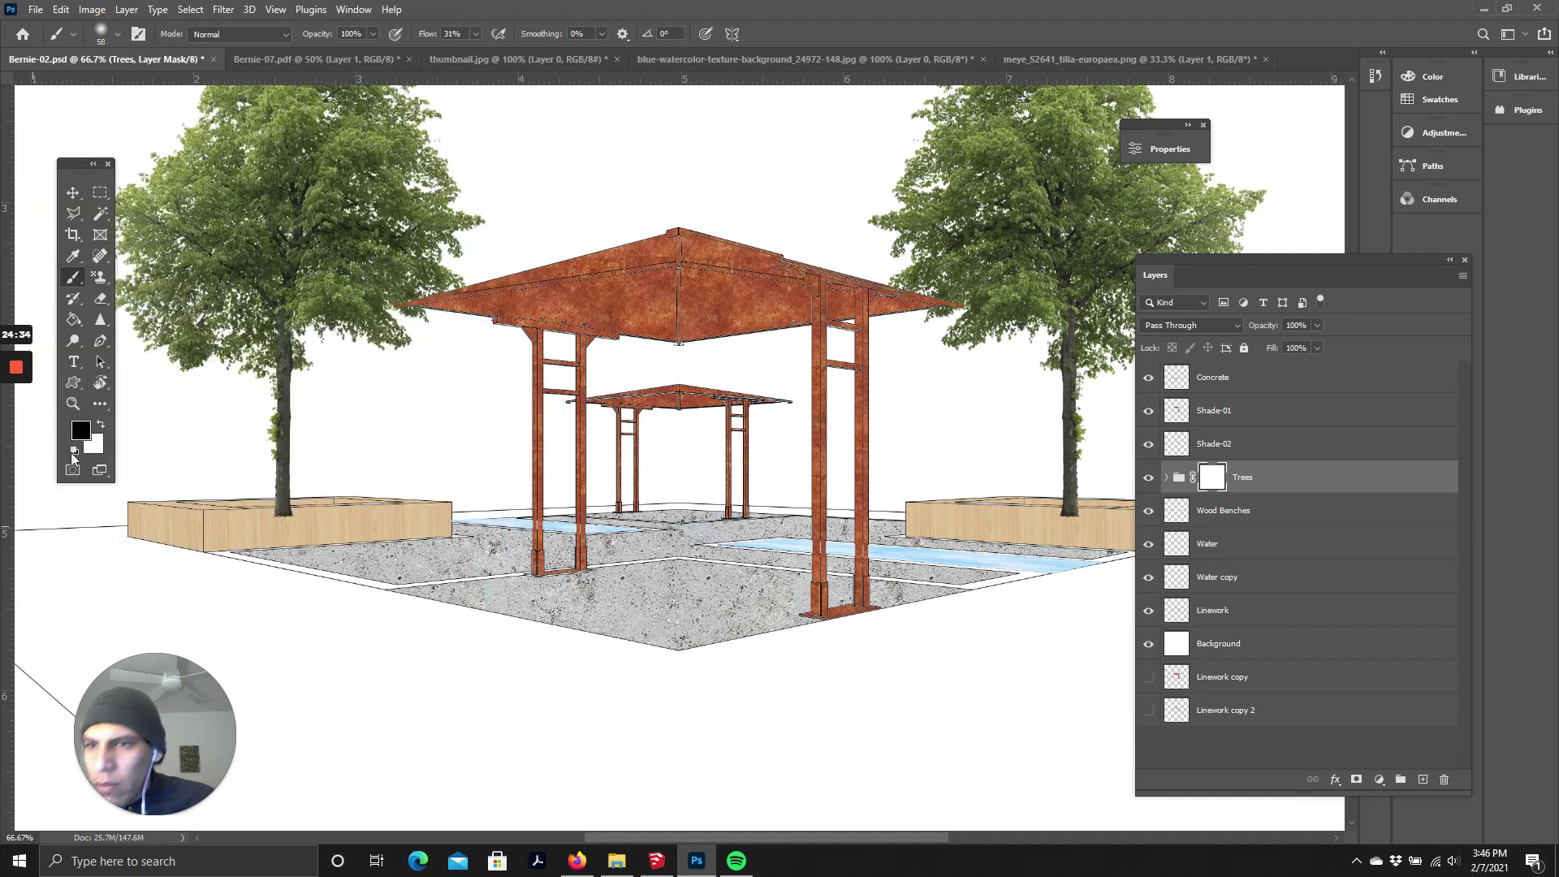
drag(288, 527, 270, 523)
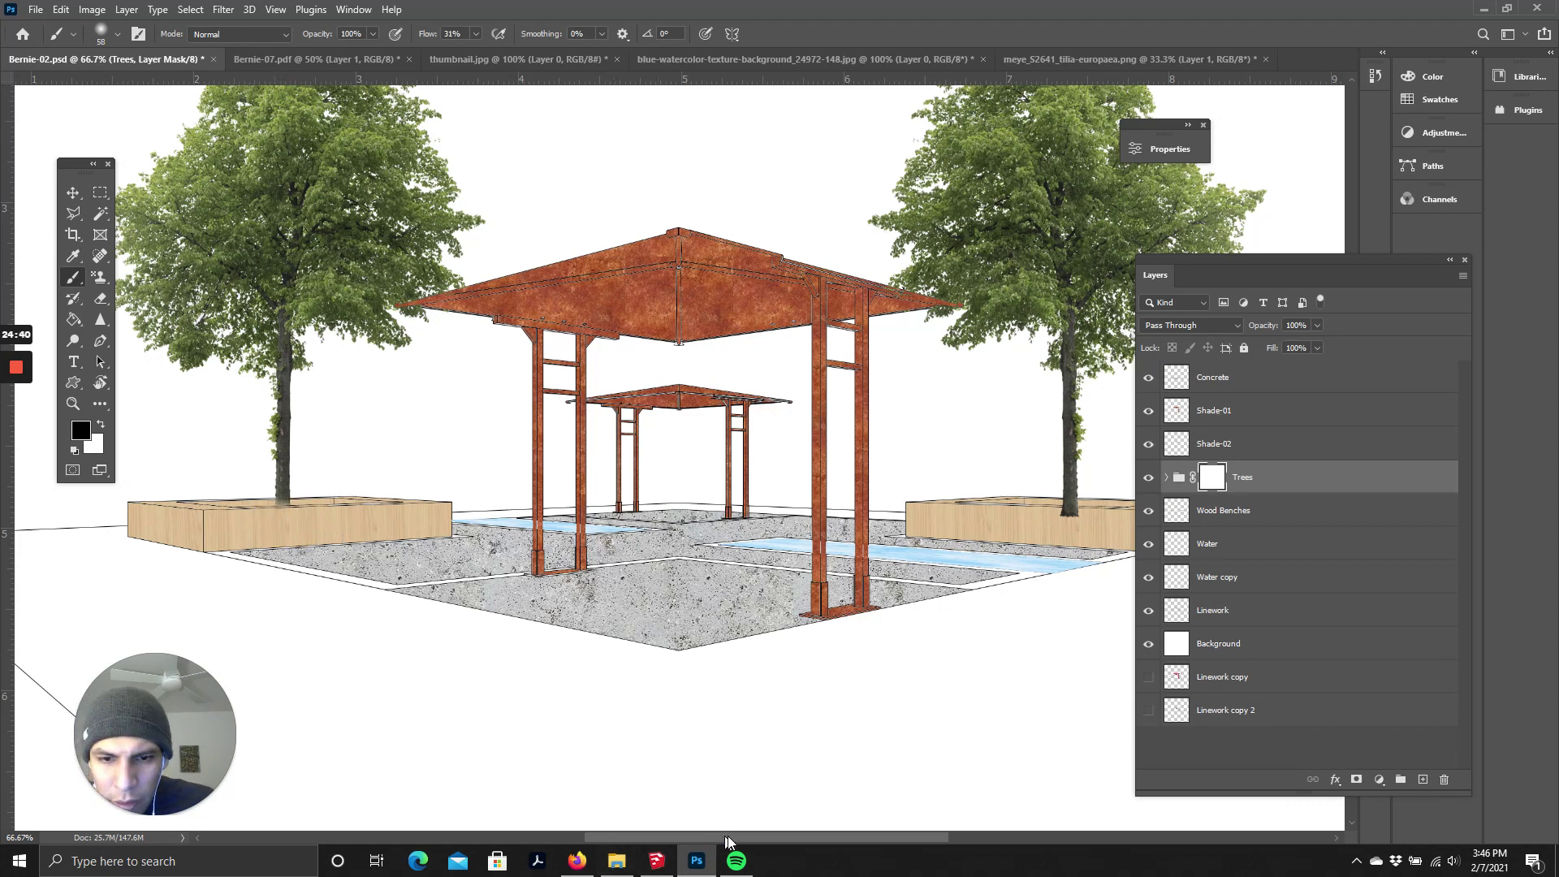
- Paint more black on the Trees mask around the tree bases, then bring up Firefox
scroll(763, 558, right, 5)
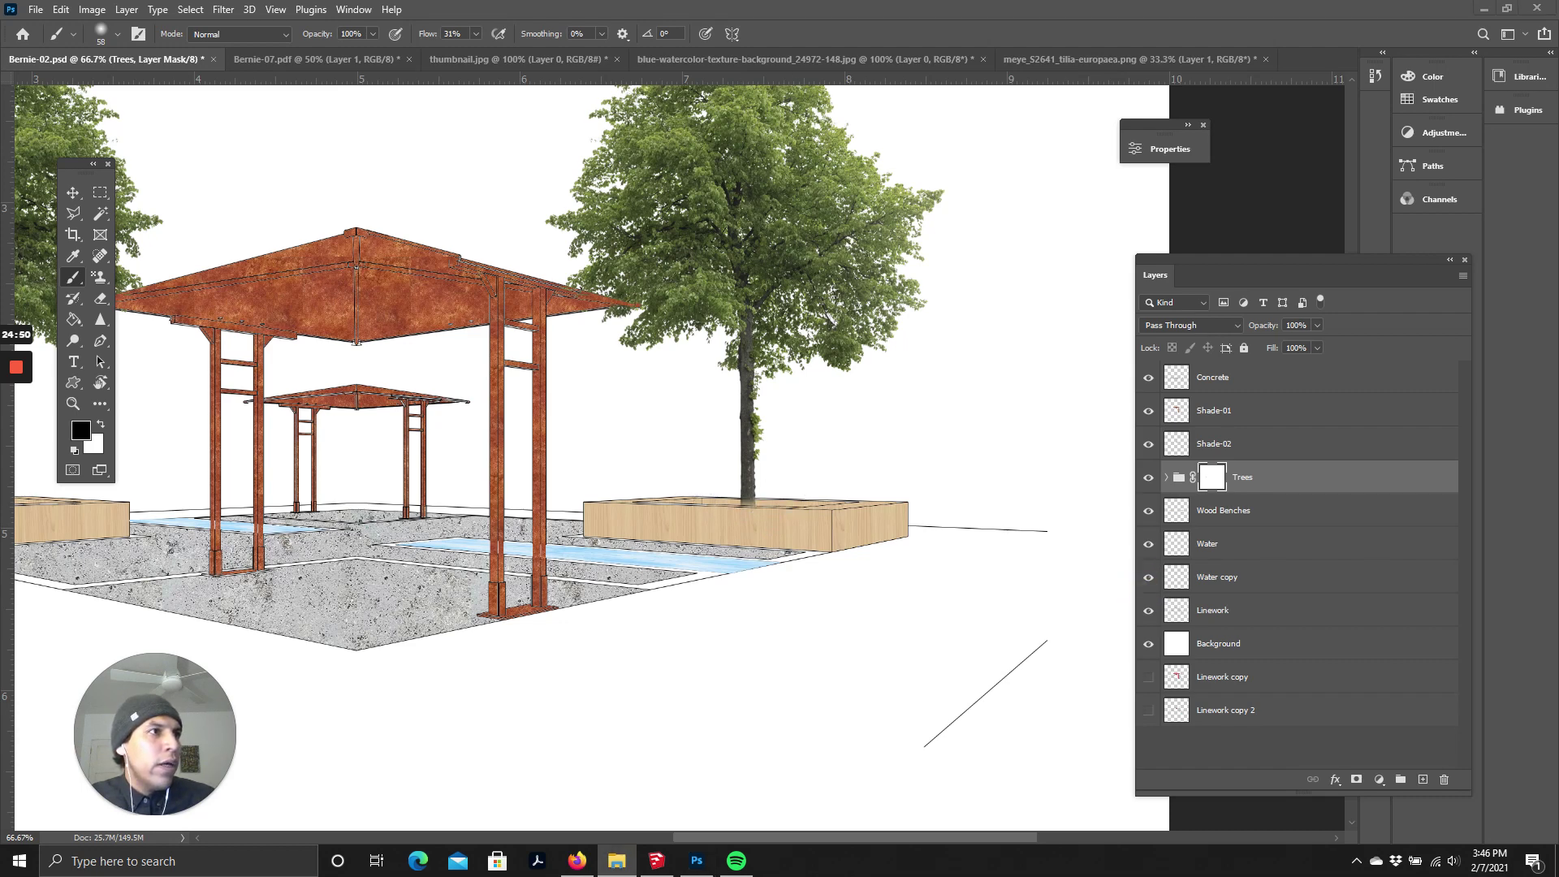
click(704, 251)
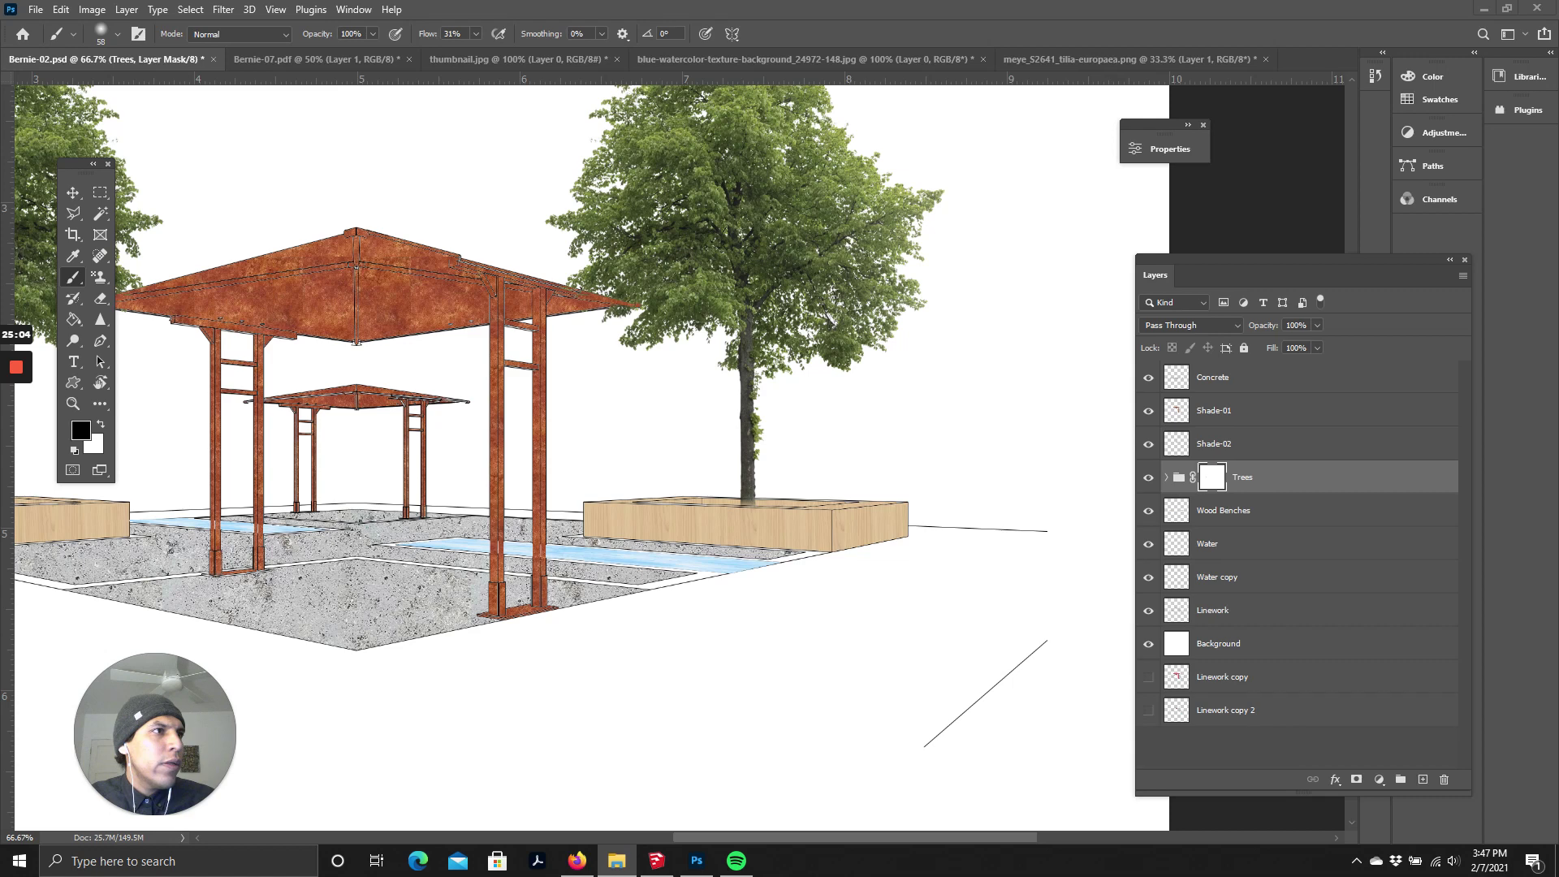
click(716, 338)
click(714, 266)
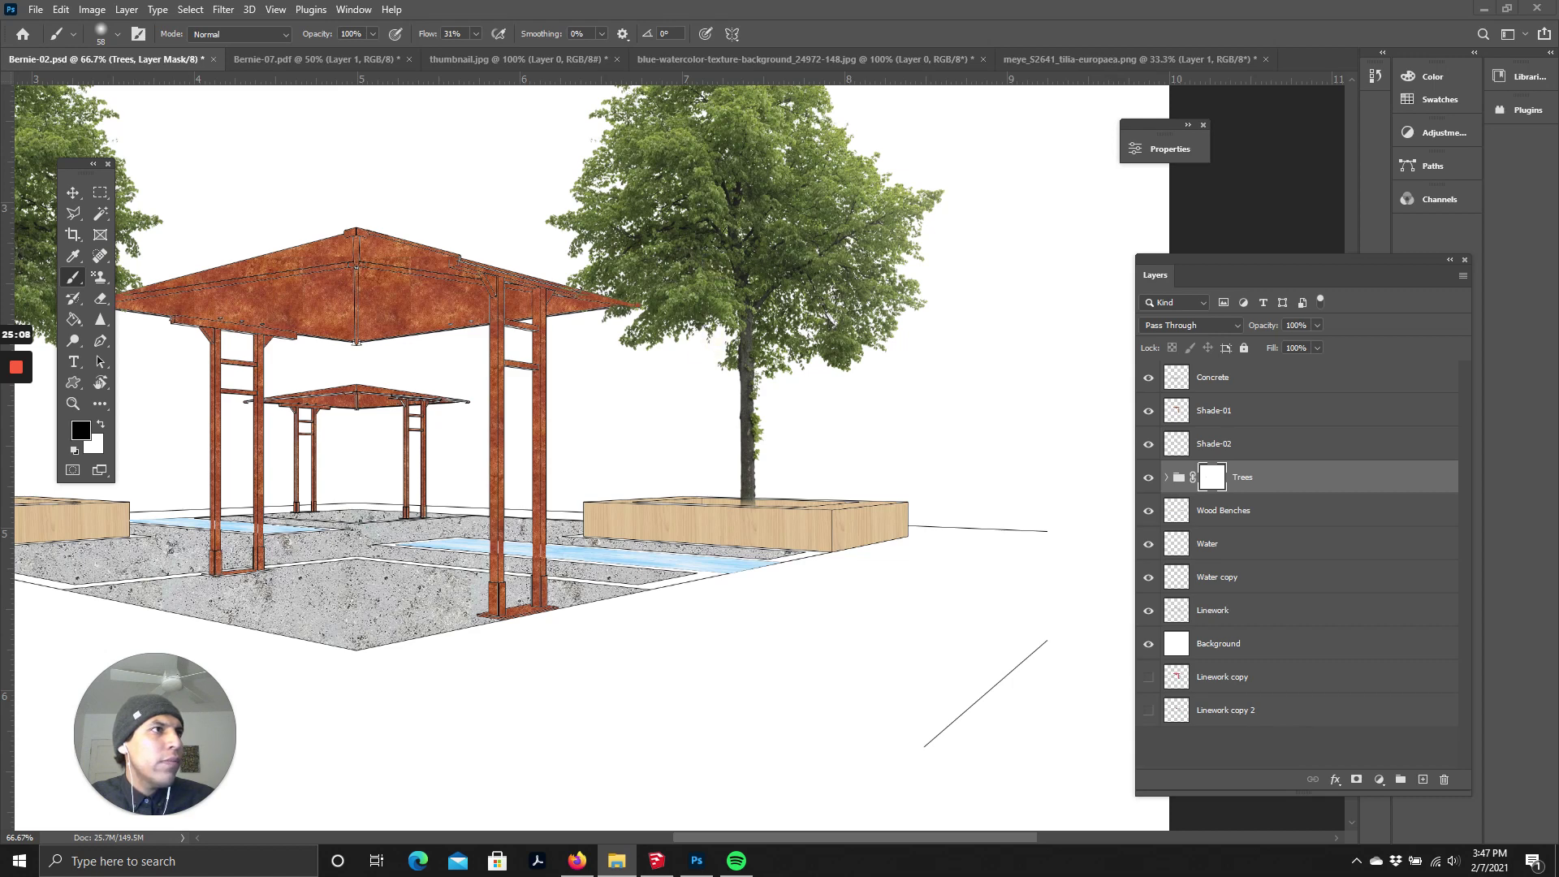
click(660, 175)
click(446, 236)
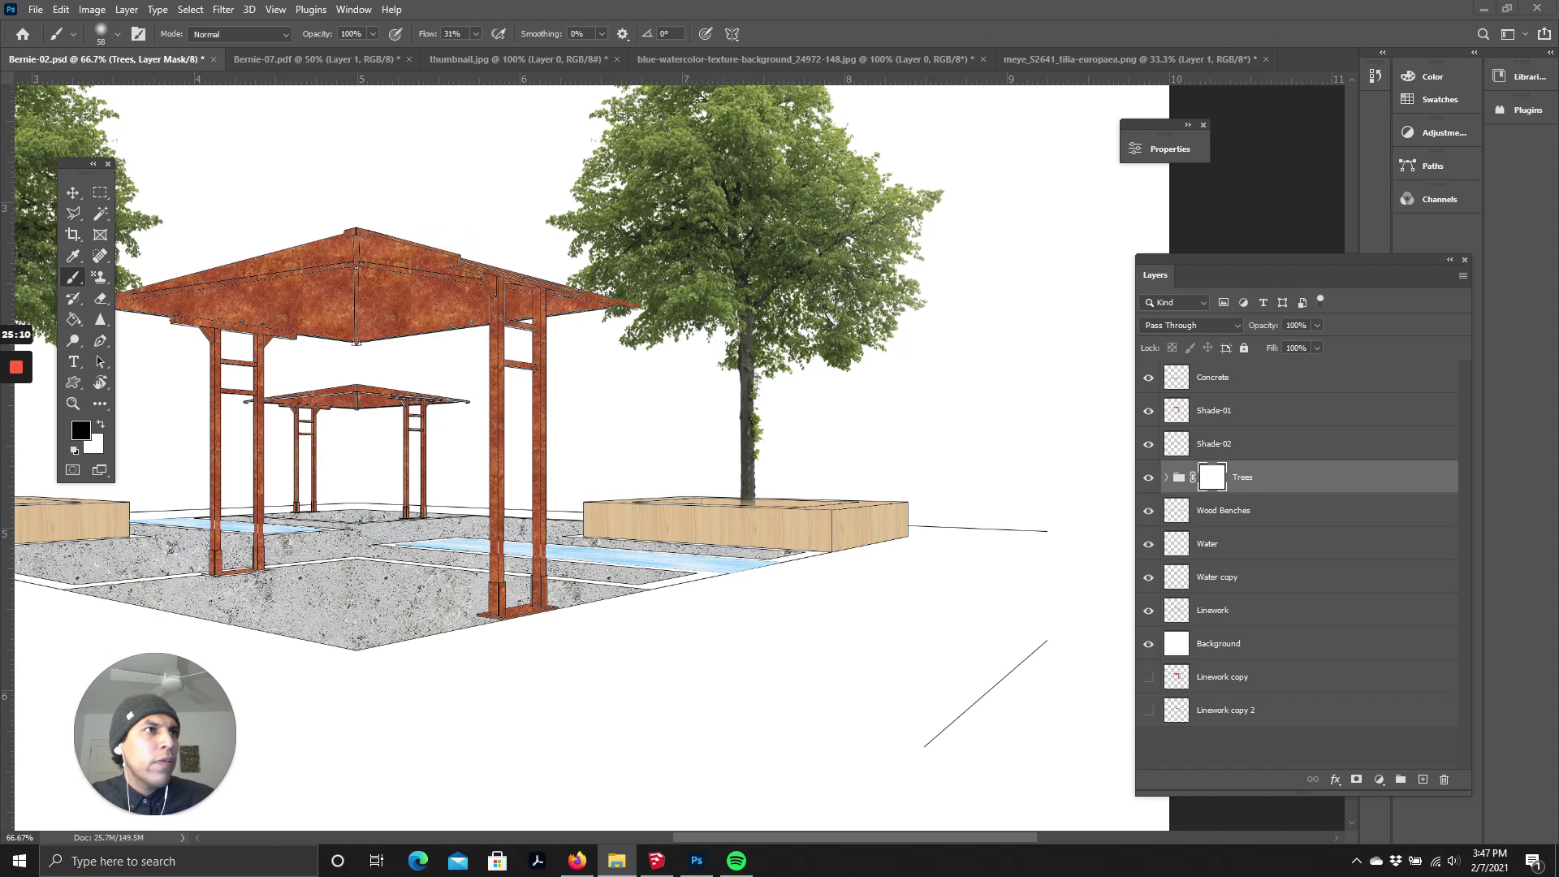
click(424, 237)
click(434, 256)
click(432, 261)
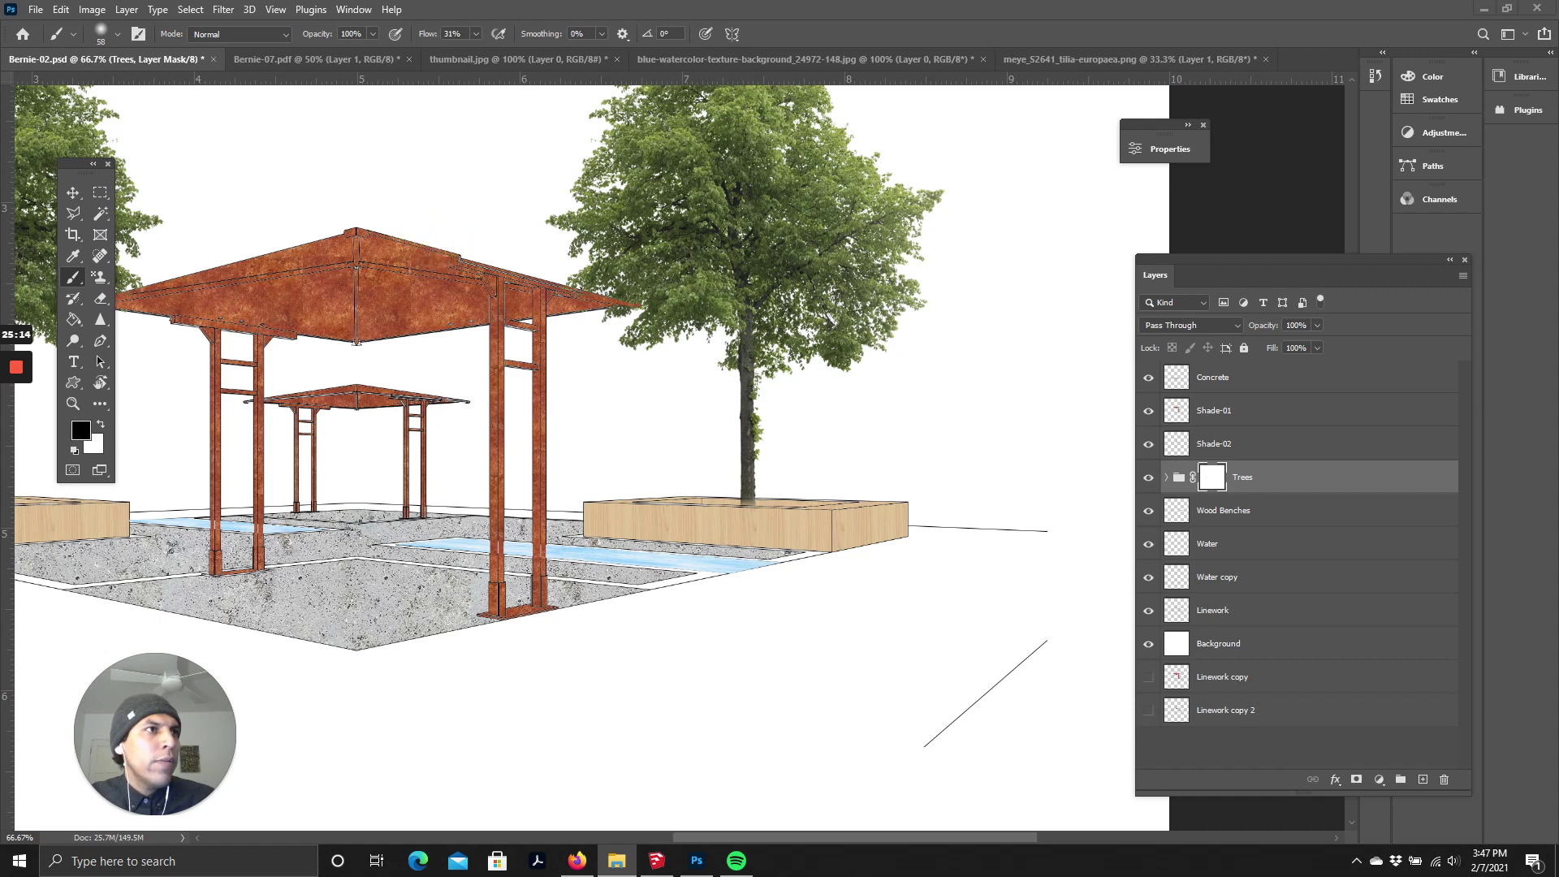
click(264, 166)
click(264, 167)
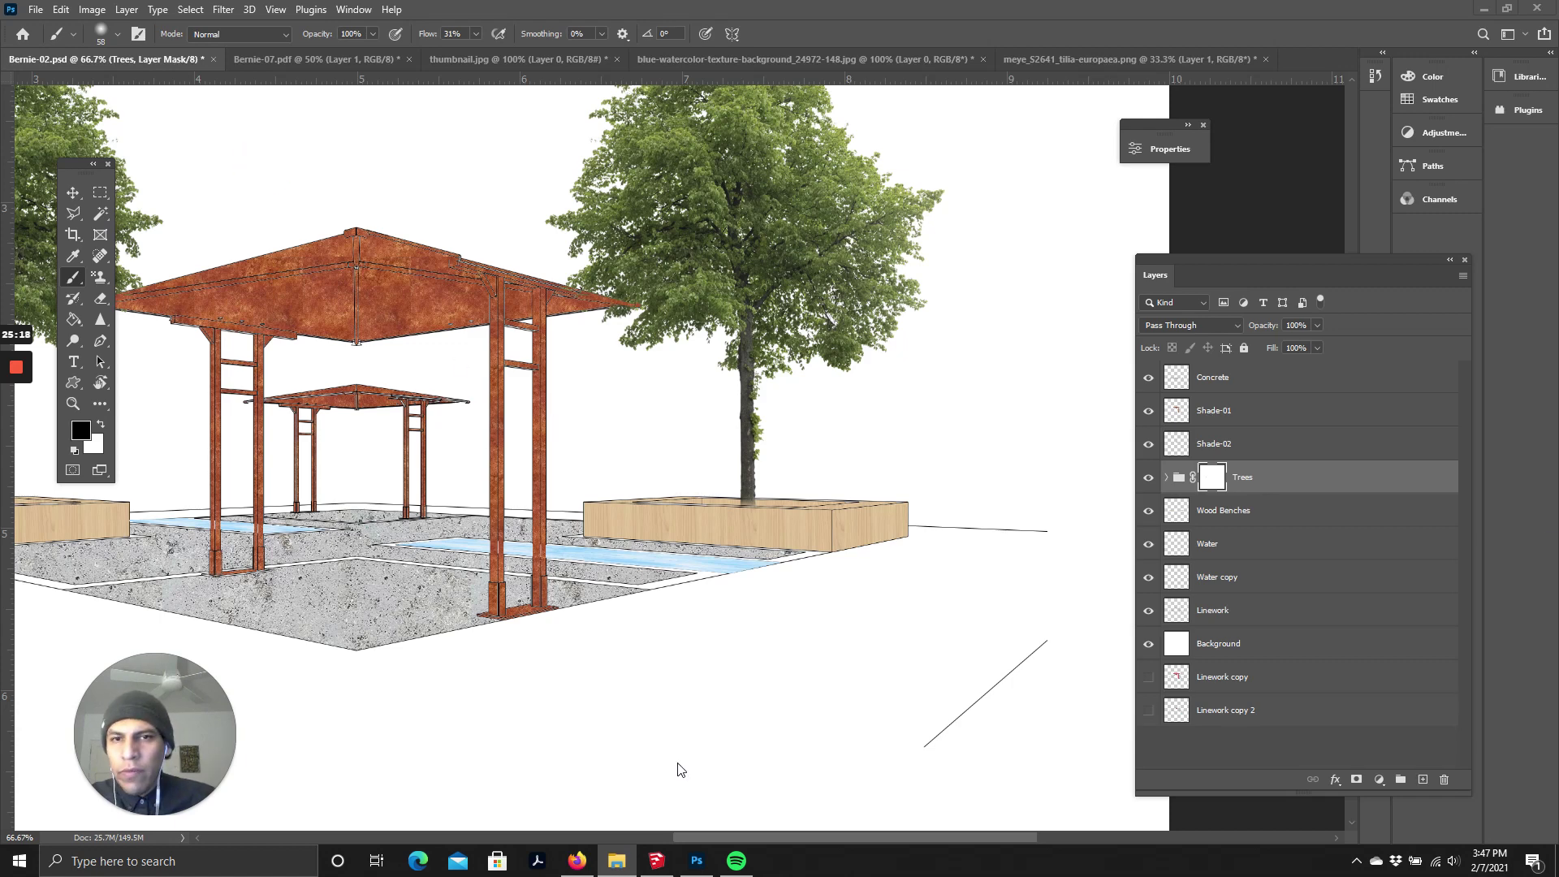
click(577, 861)
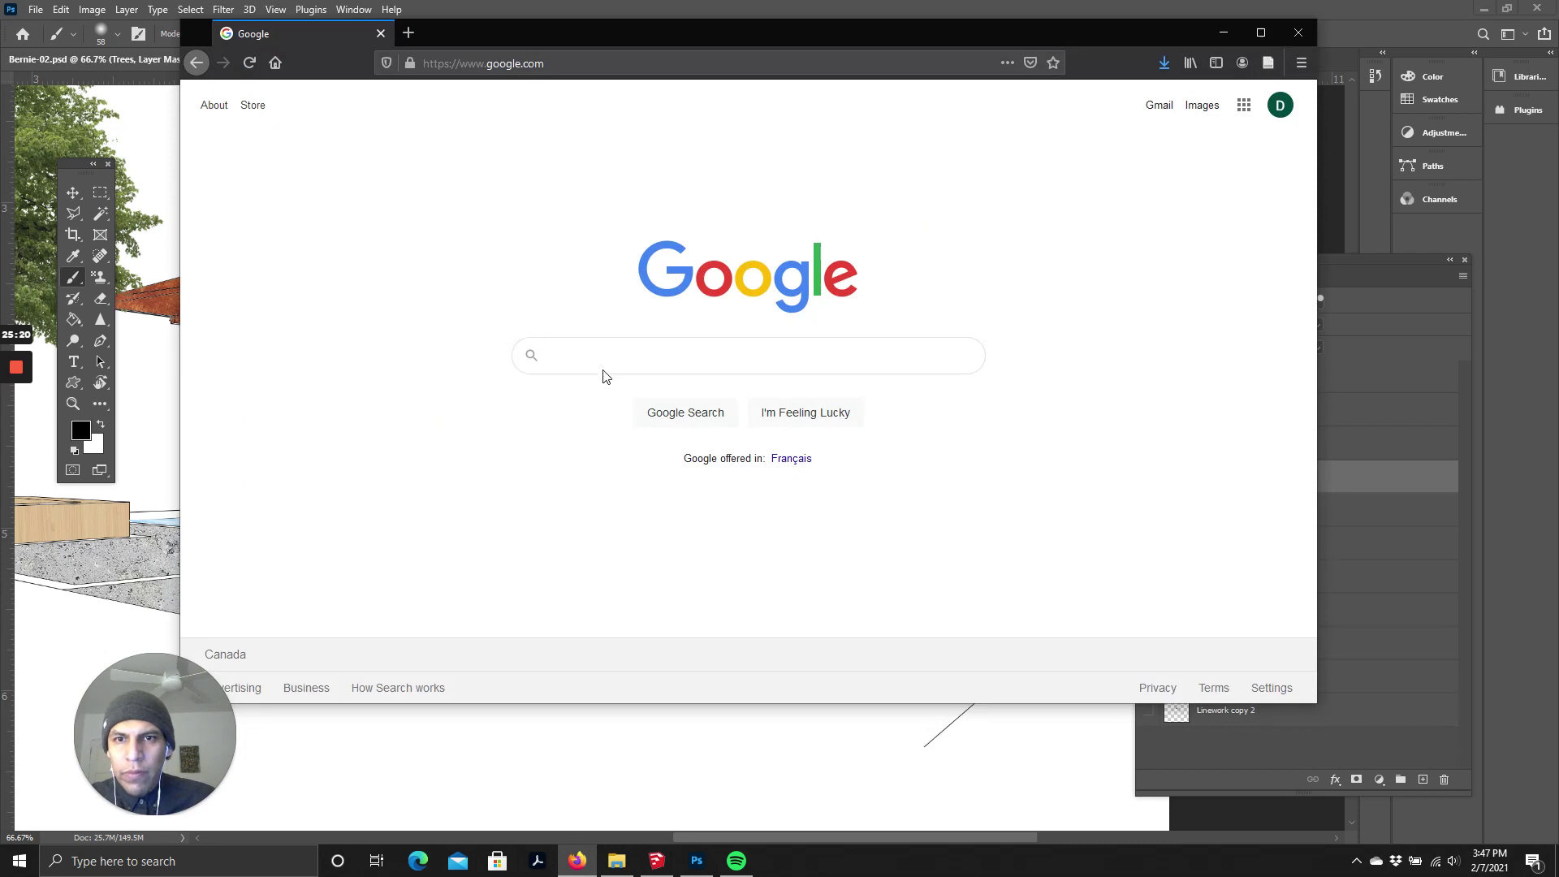
- Search Google Images for 'flower bed png'
click(602, 365)
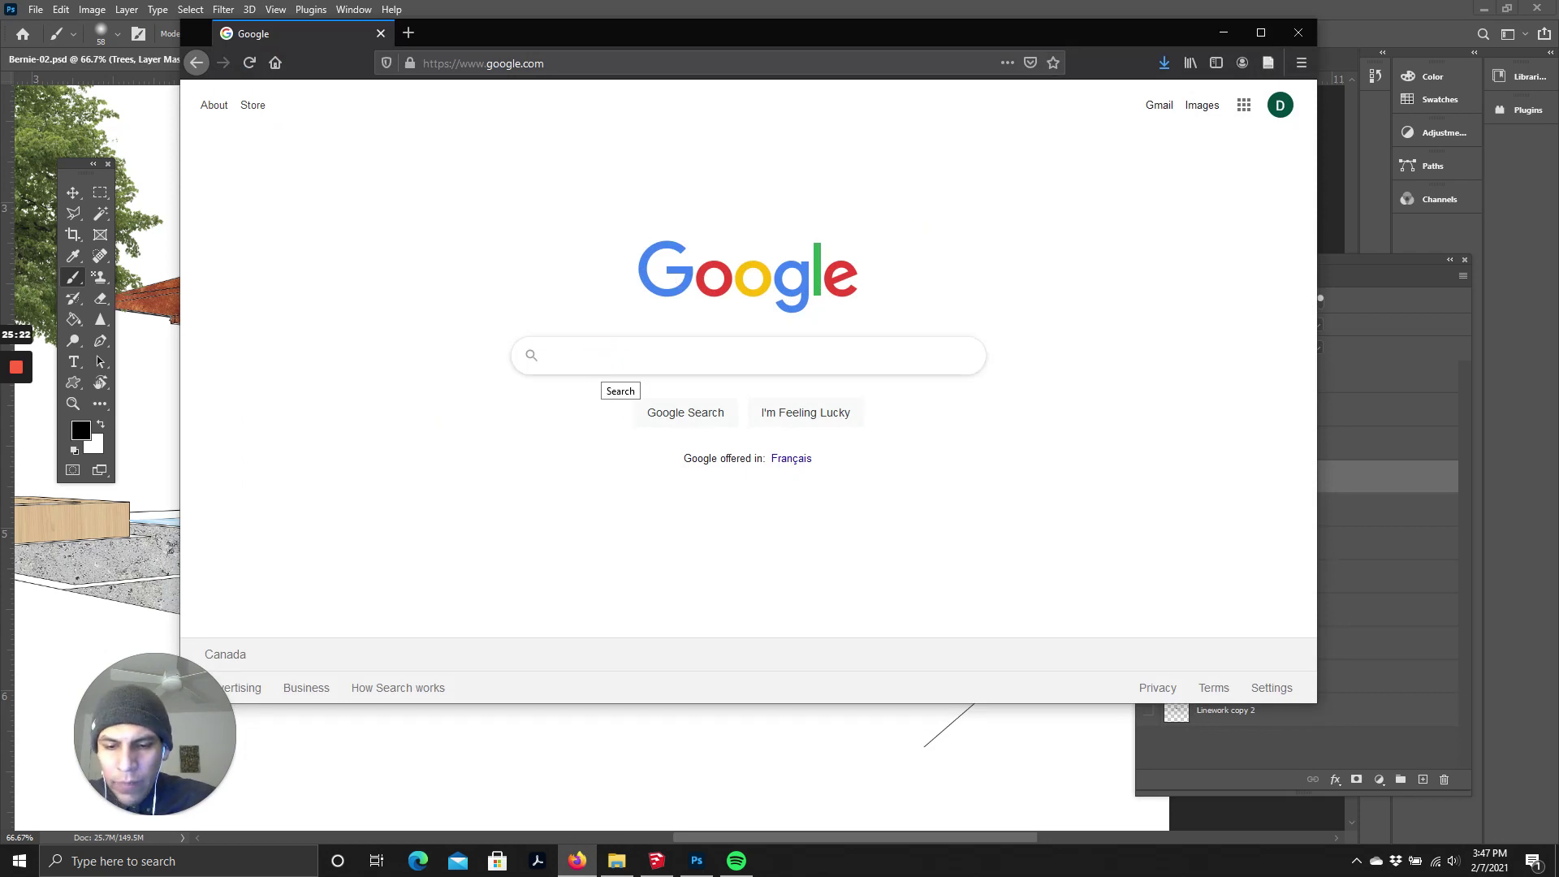
text(flower )
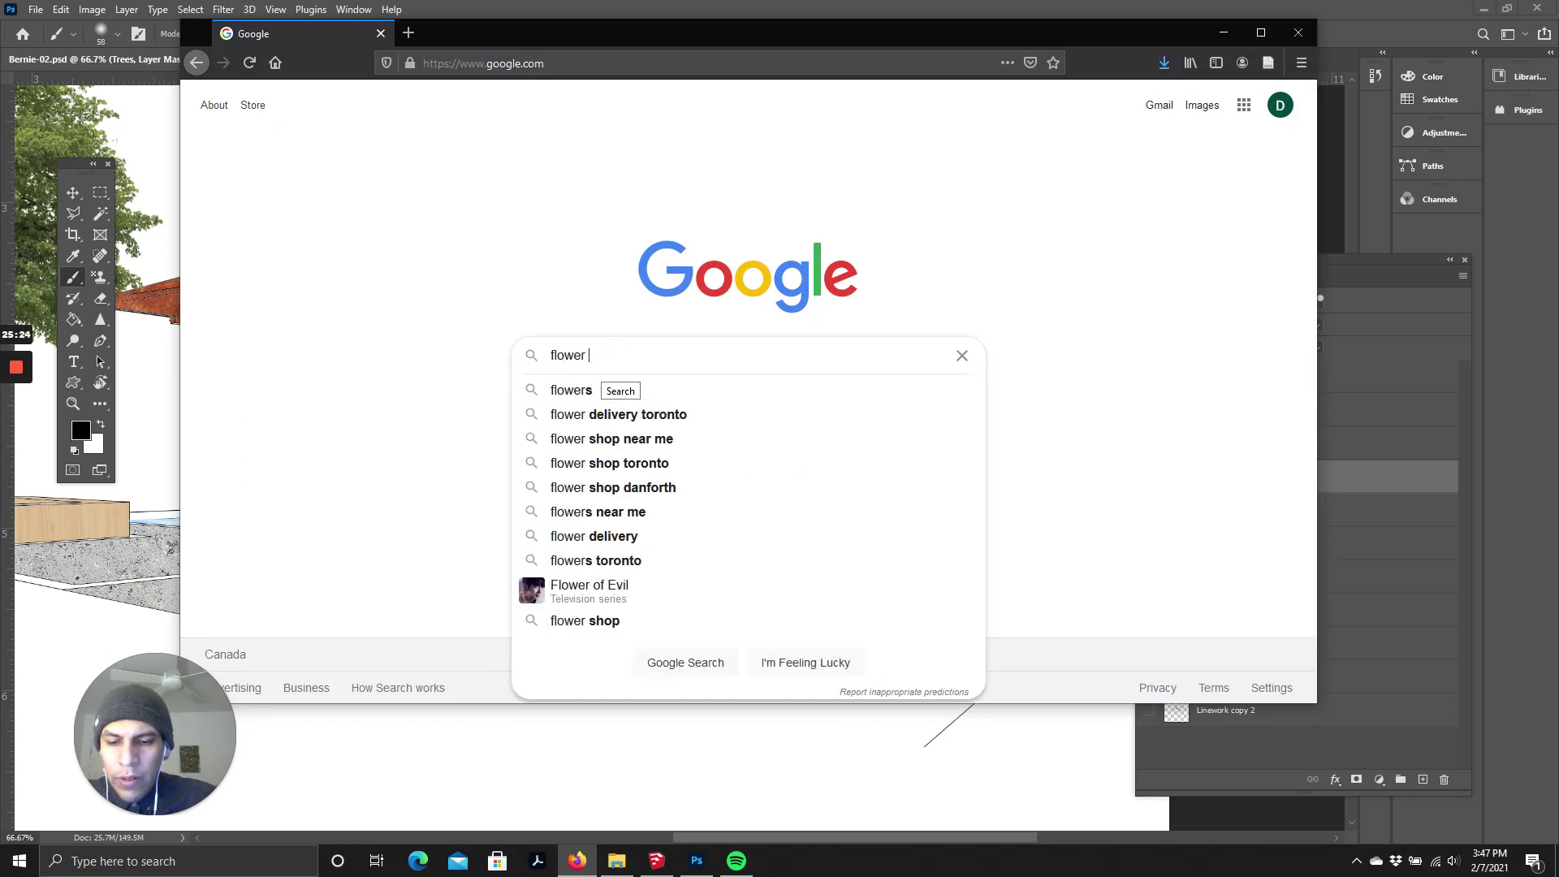
text(bed png)
key(Return)
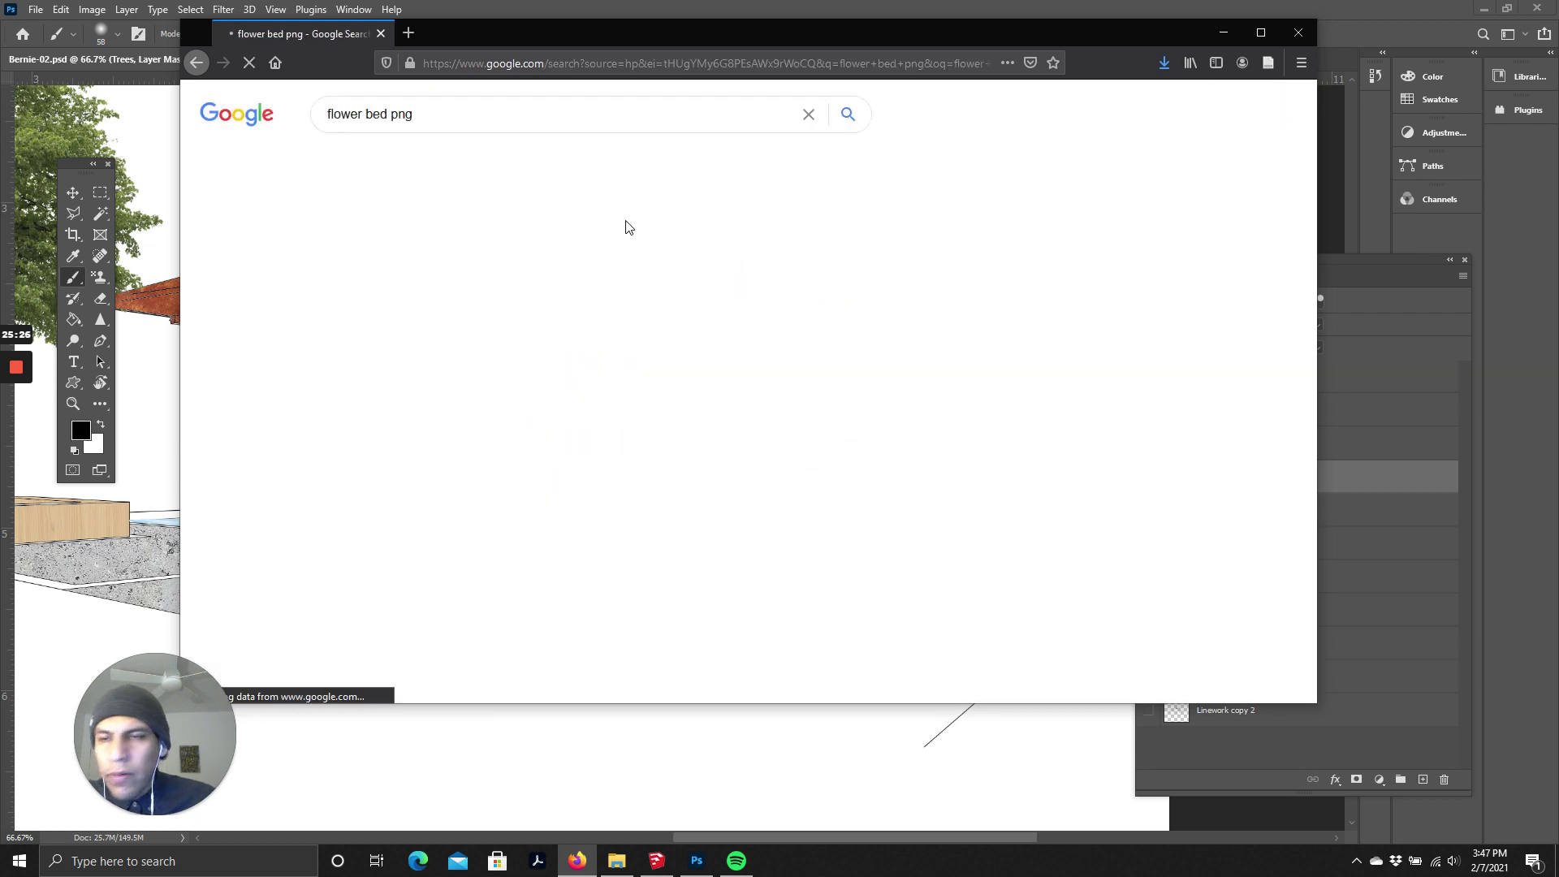
click(408, 160)
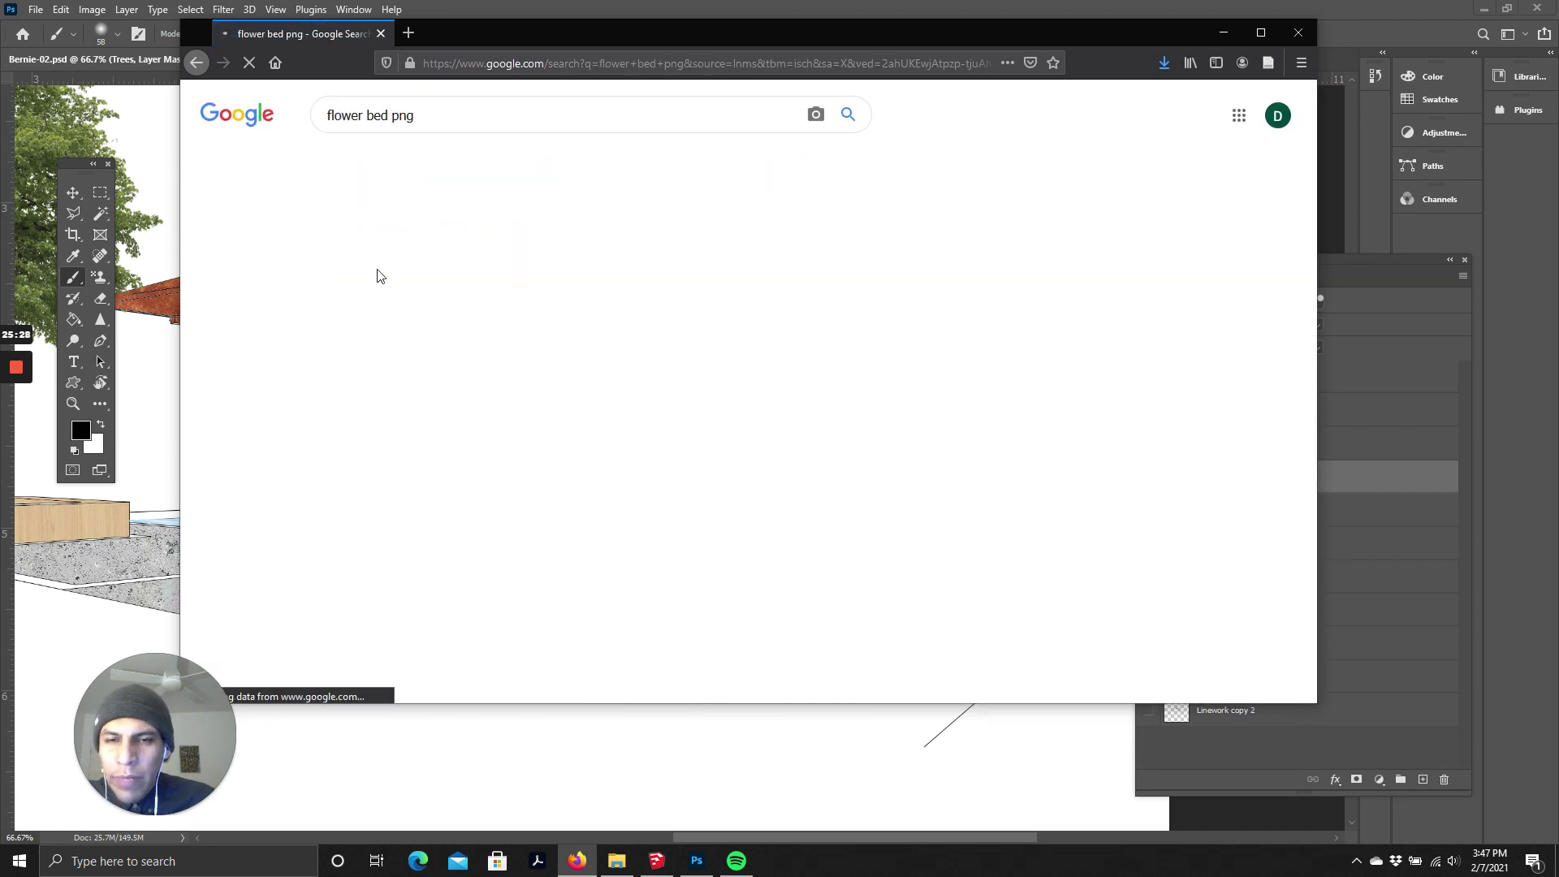
- Preview the yellow and purple petaled flowers image and drag it onto the Photoshop canvas
scroll(634, 448, down, 1)
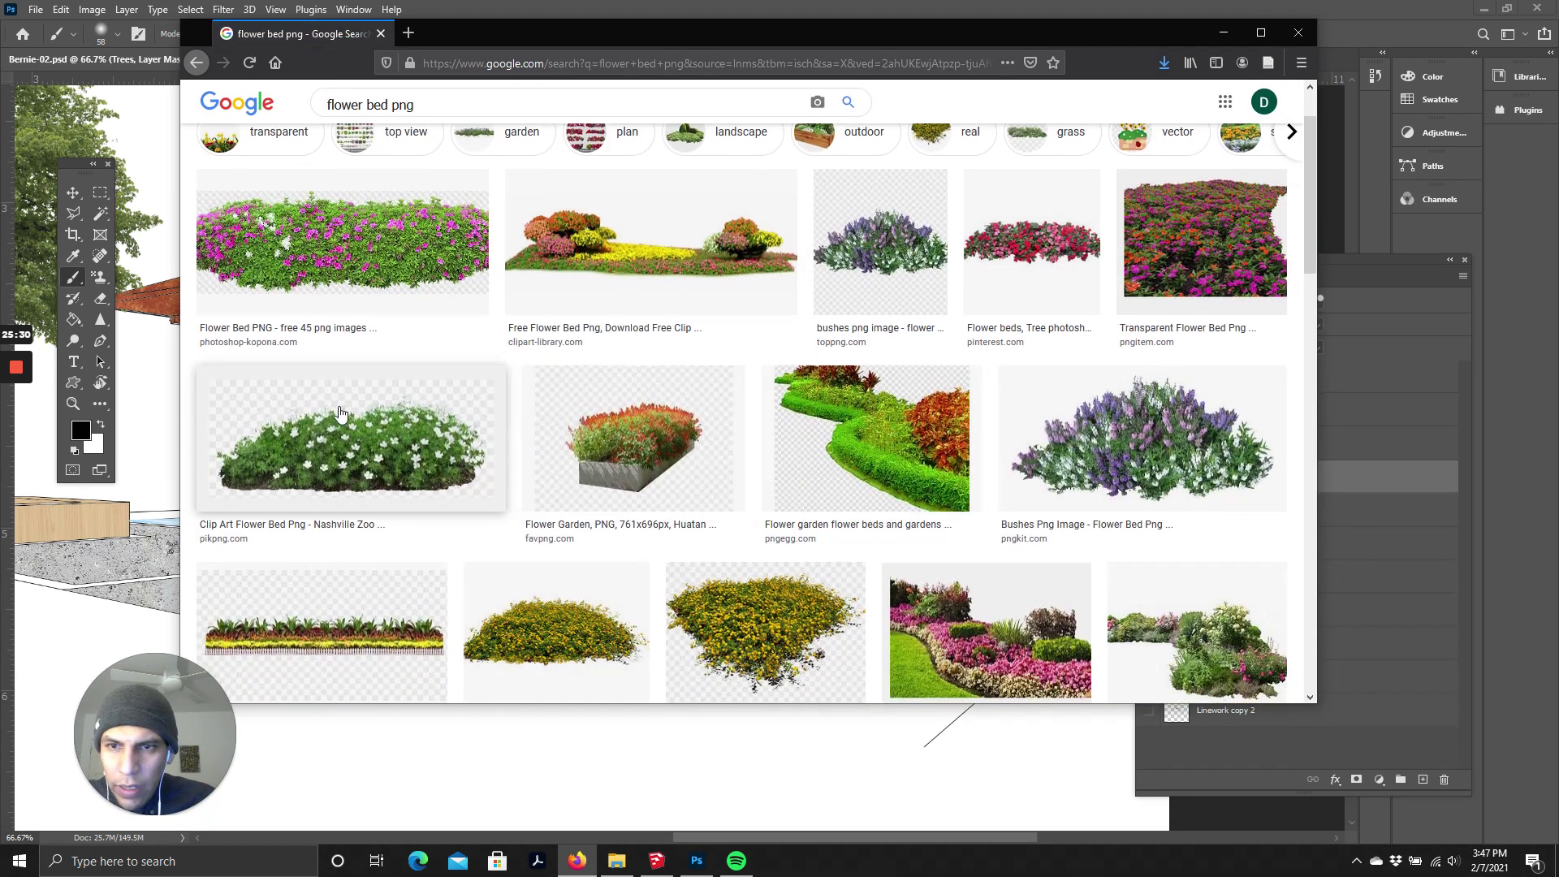
scroll(446, 380, down, 7)
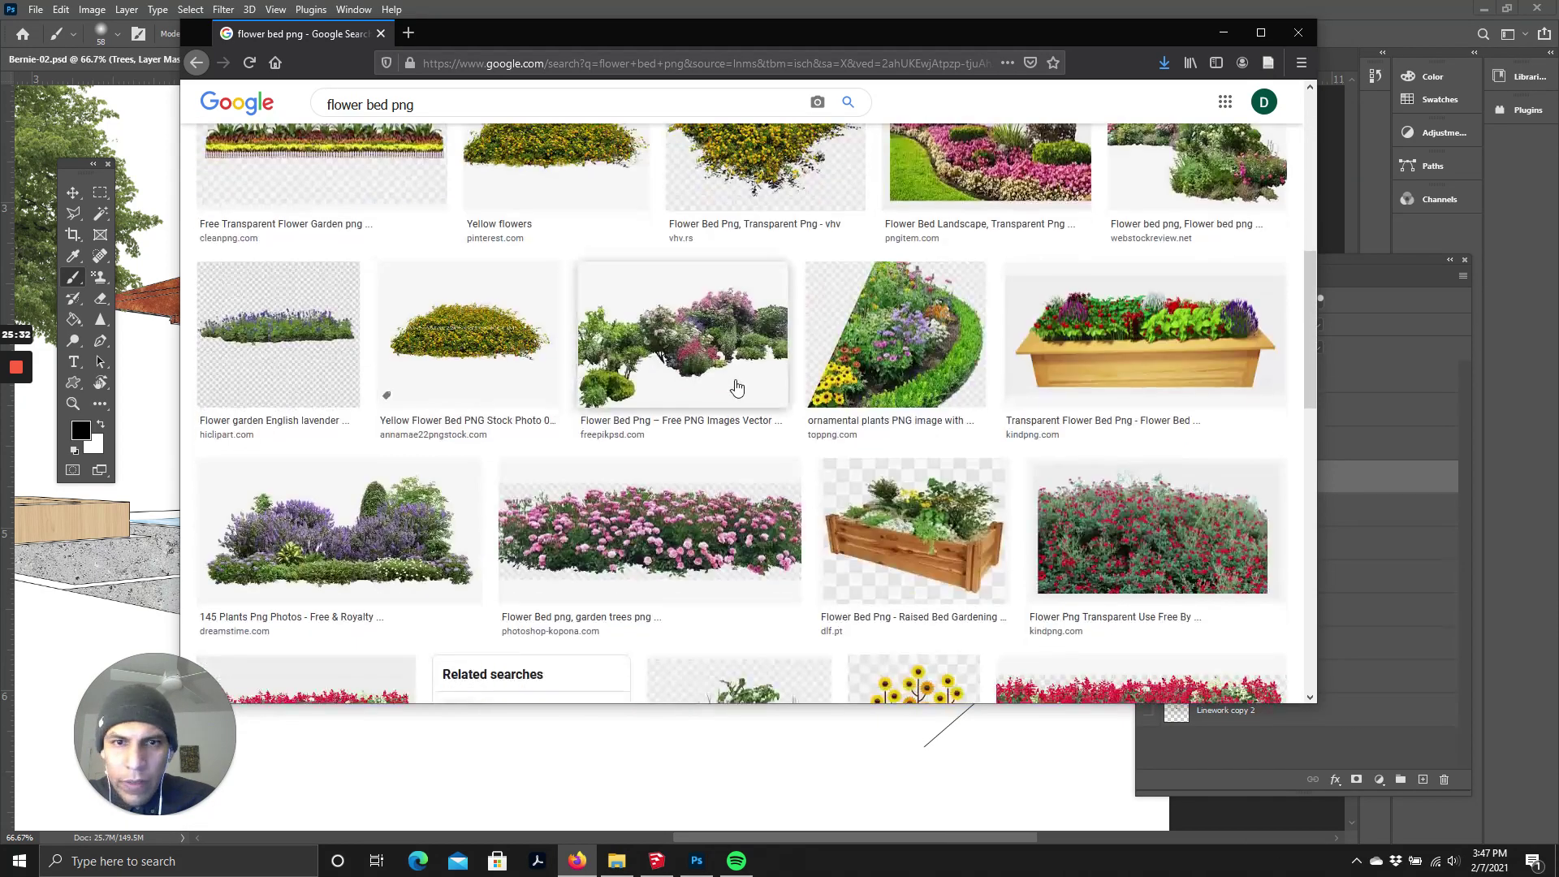
scroll(477, 401, up, 6)
scroll(650, 390, down, 4)
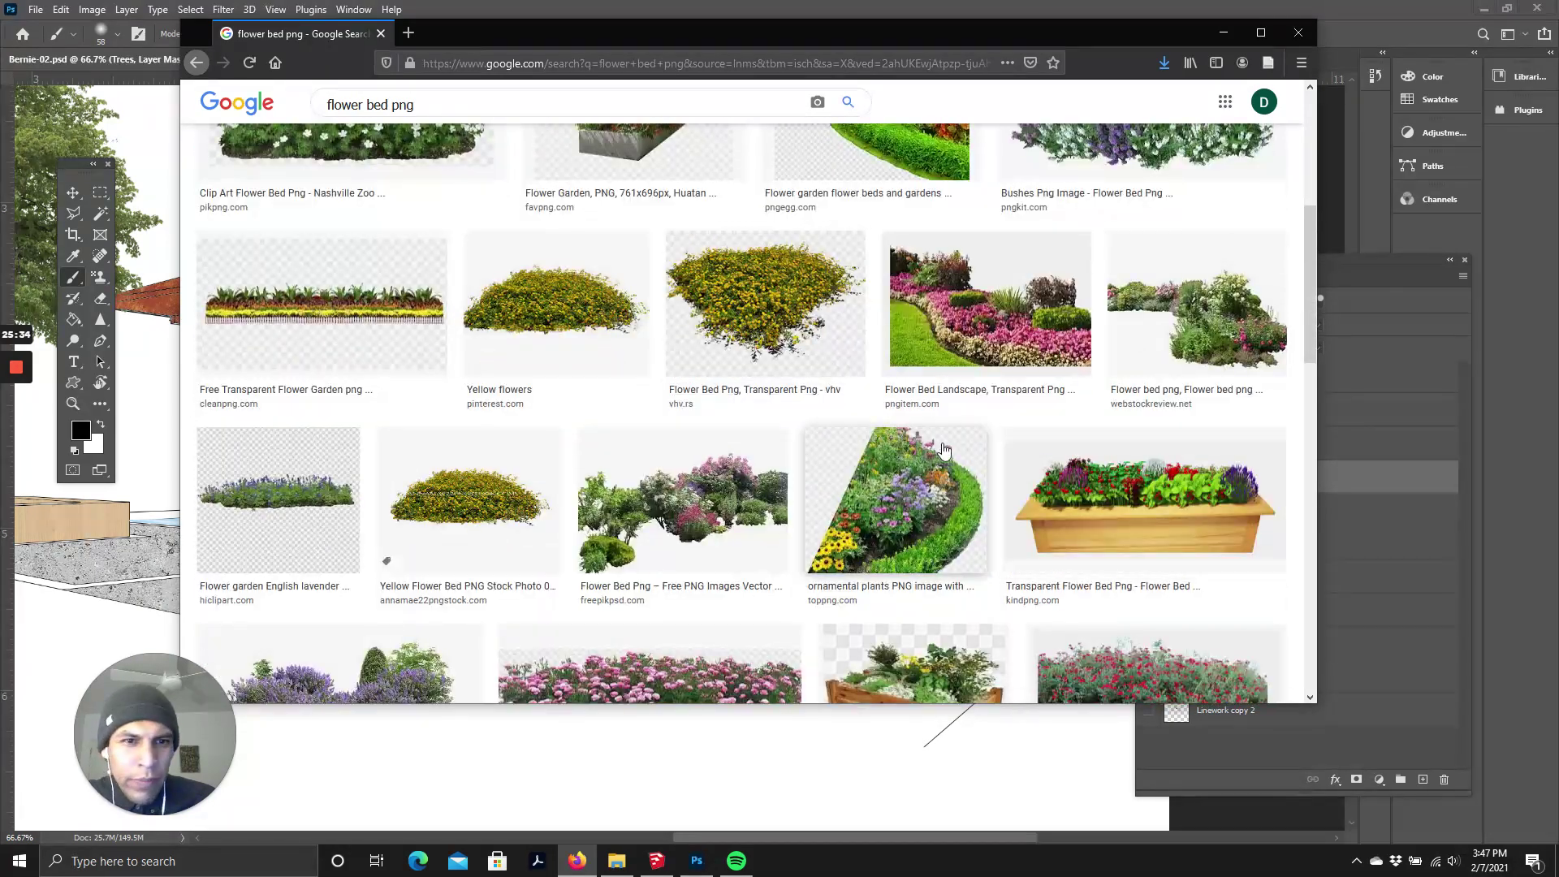
scroll(715, 414, down, 4)
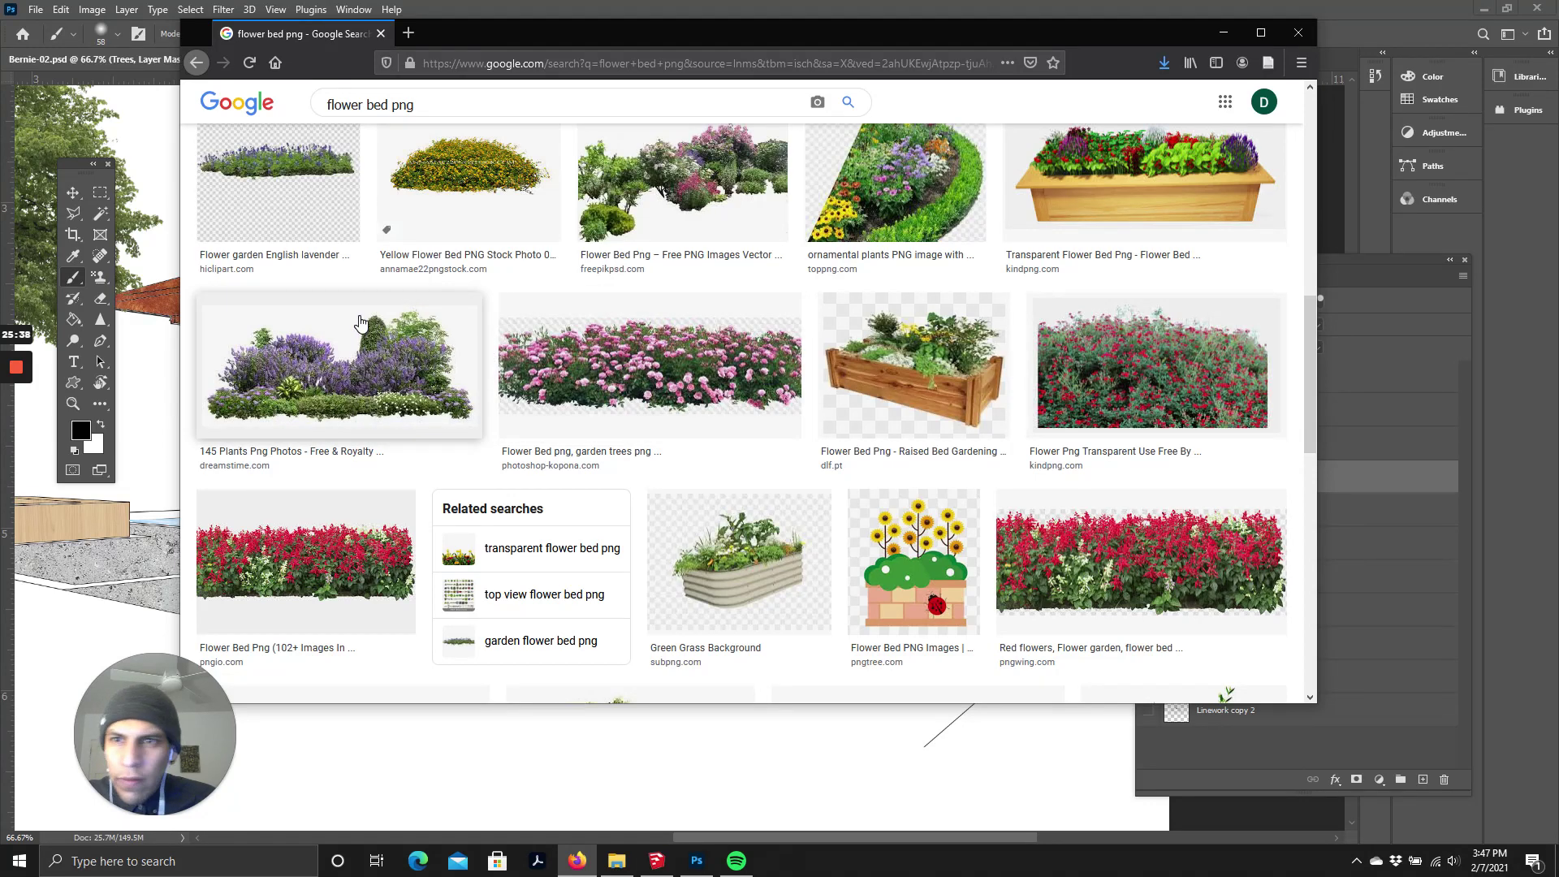
scroll(443, 406, down, 5)
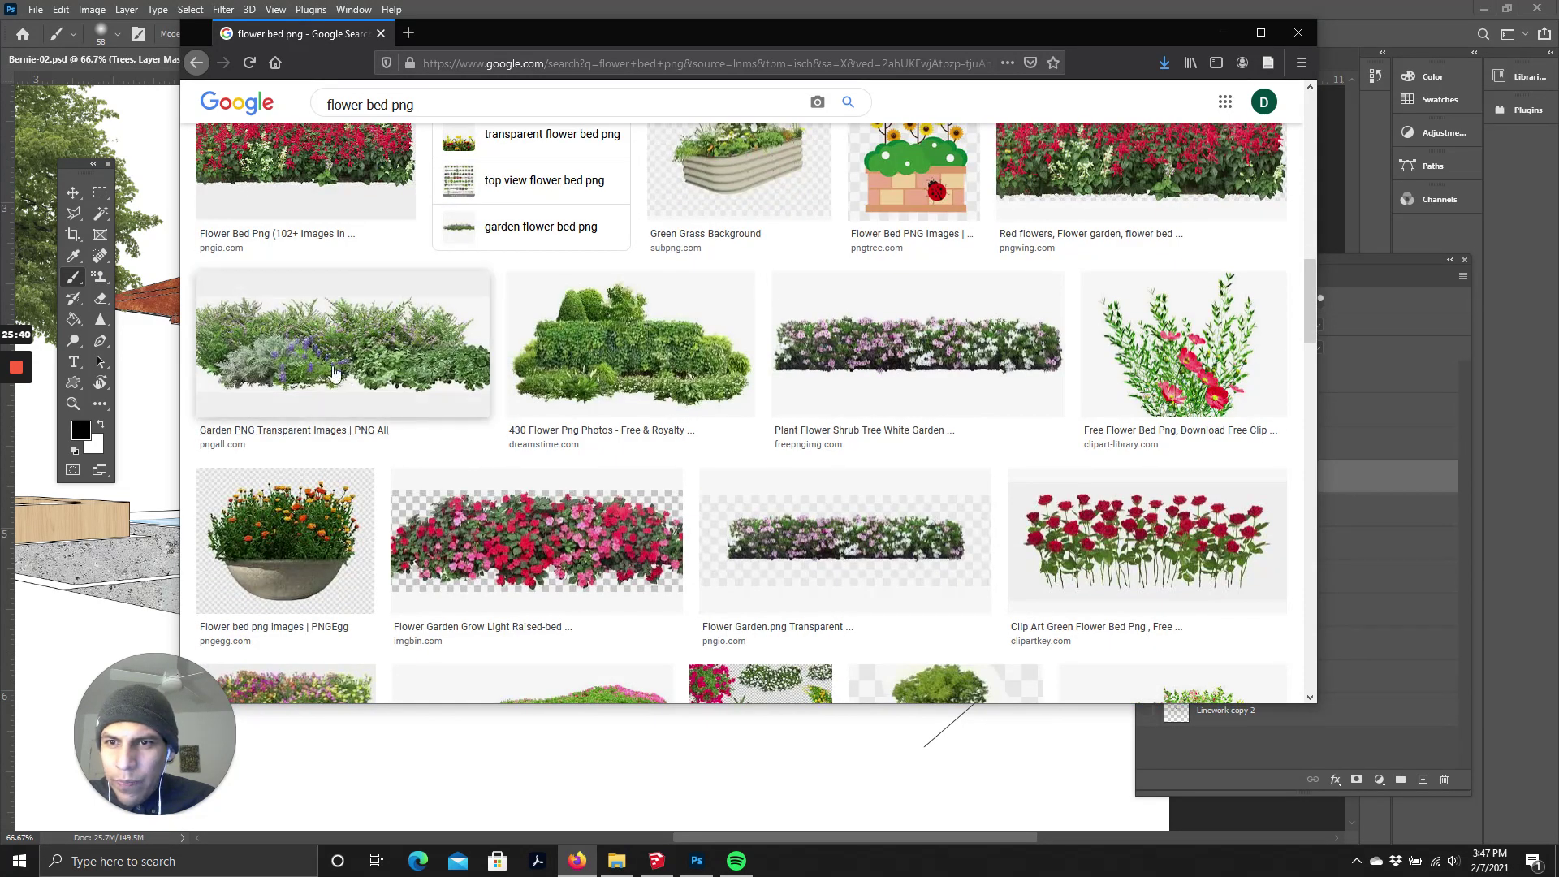
scroll(447, 422, down, 5)
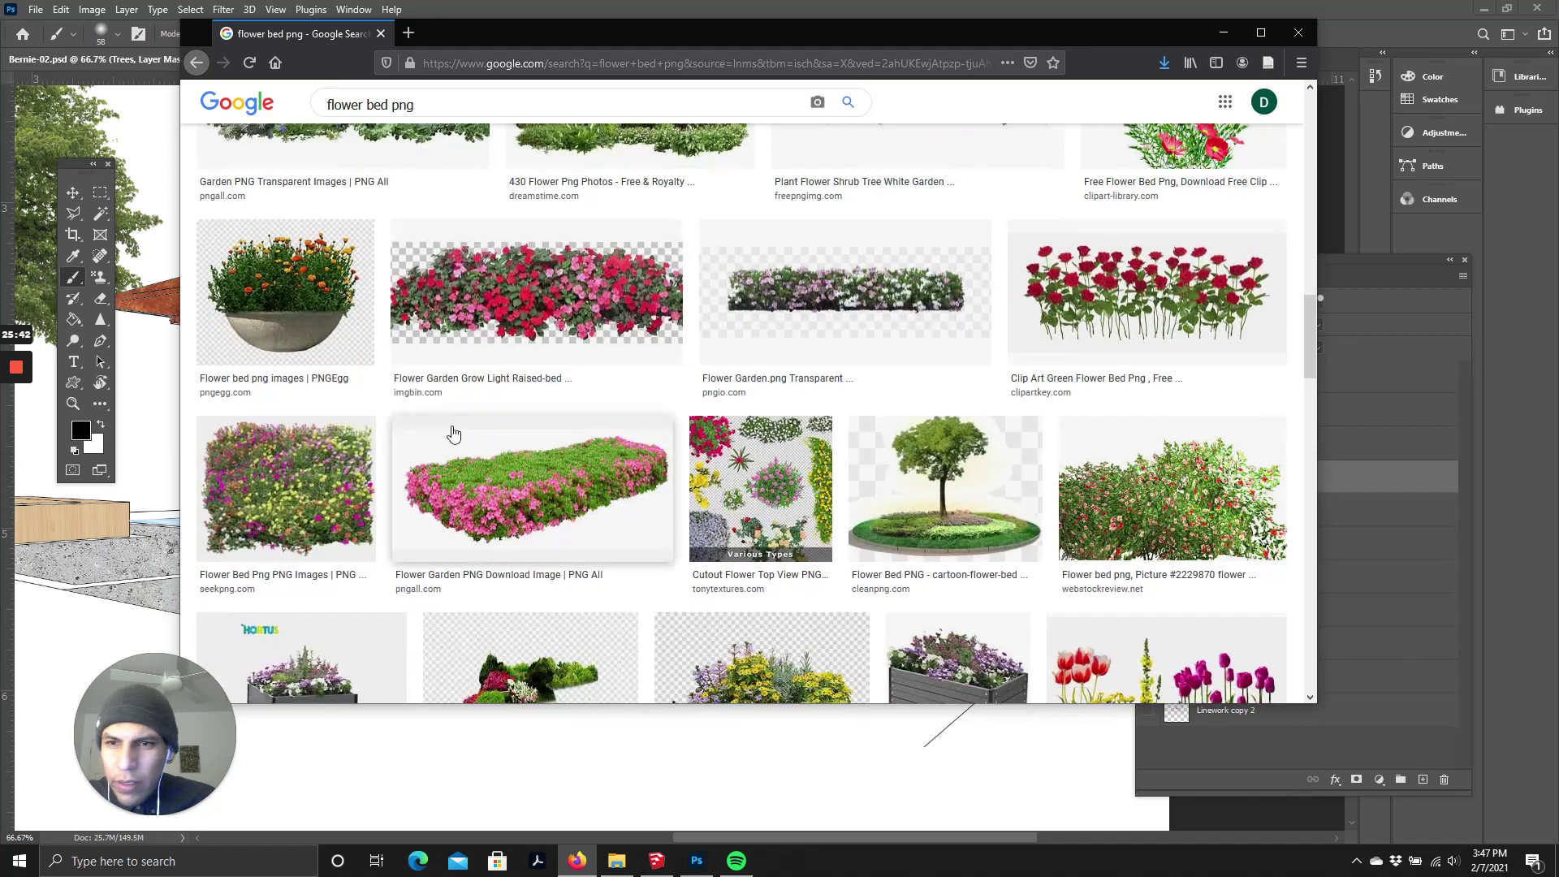
scroll(472, 442, down, 4)
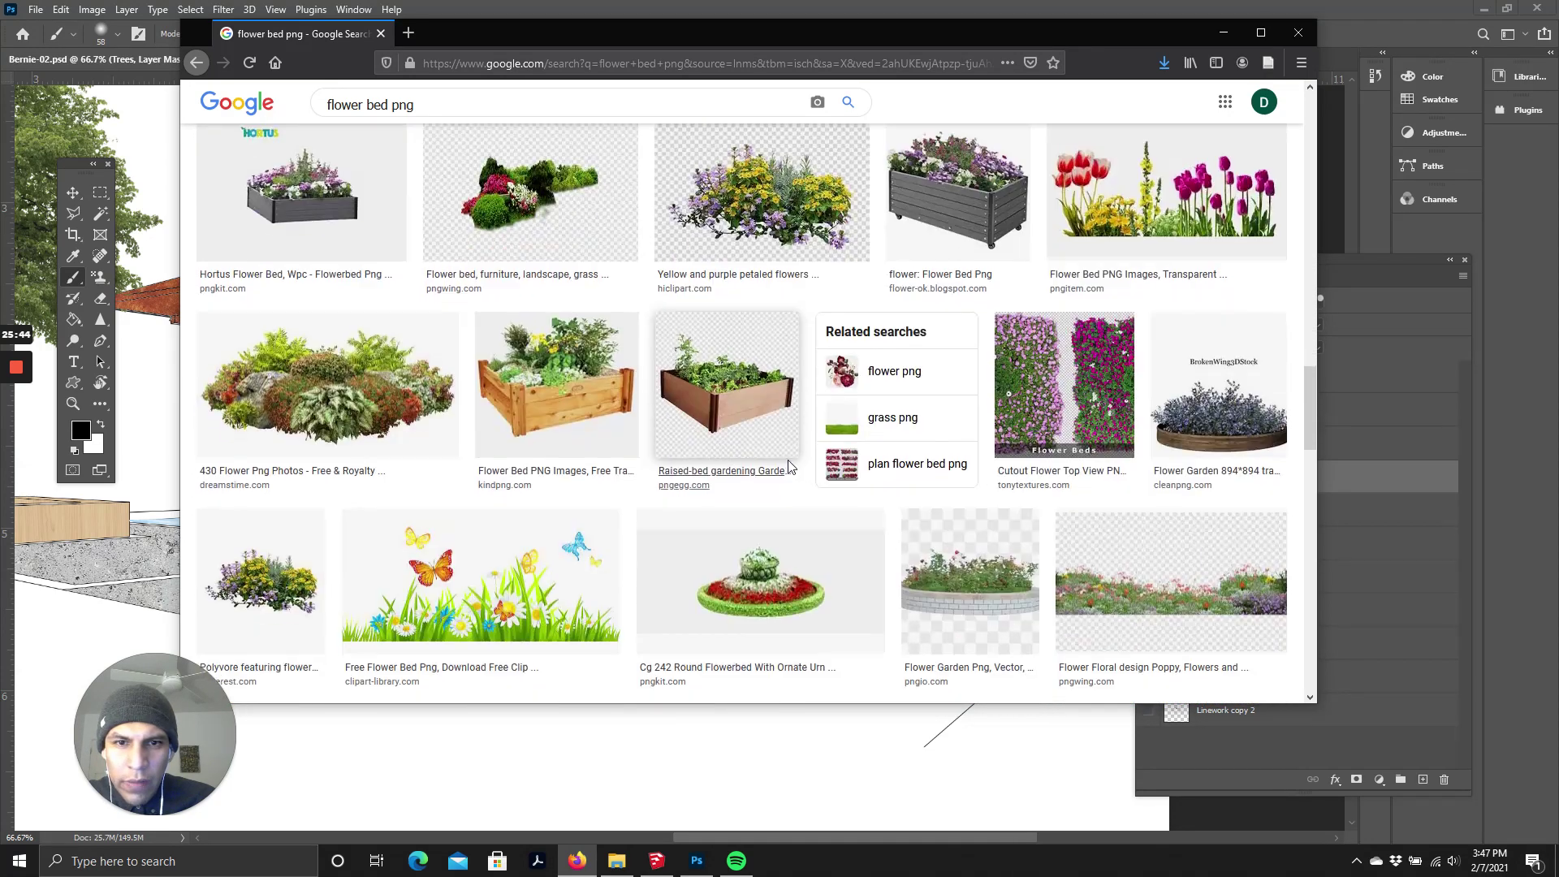
click(752, 225)
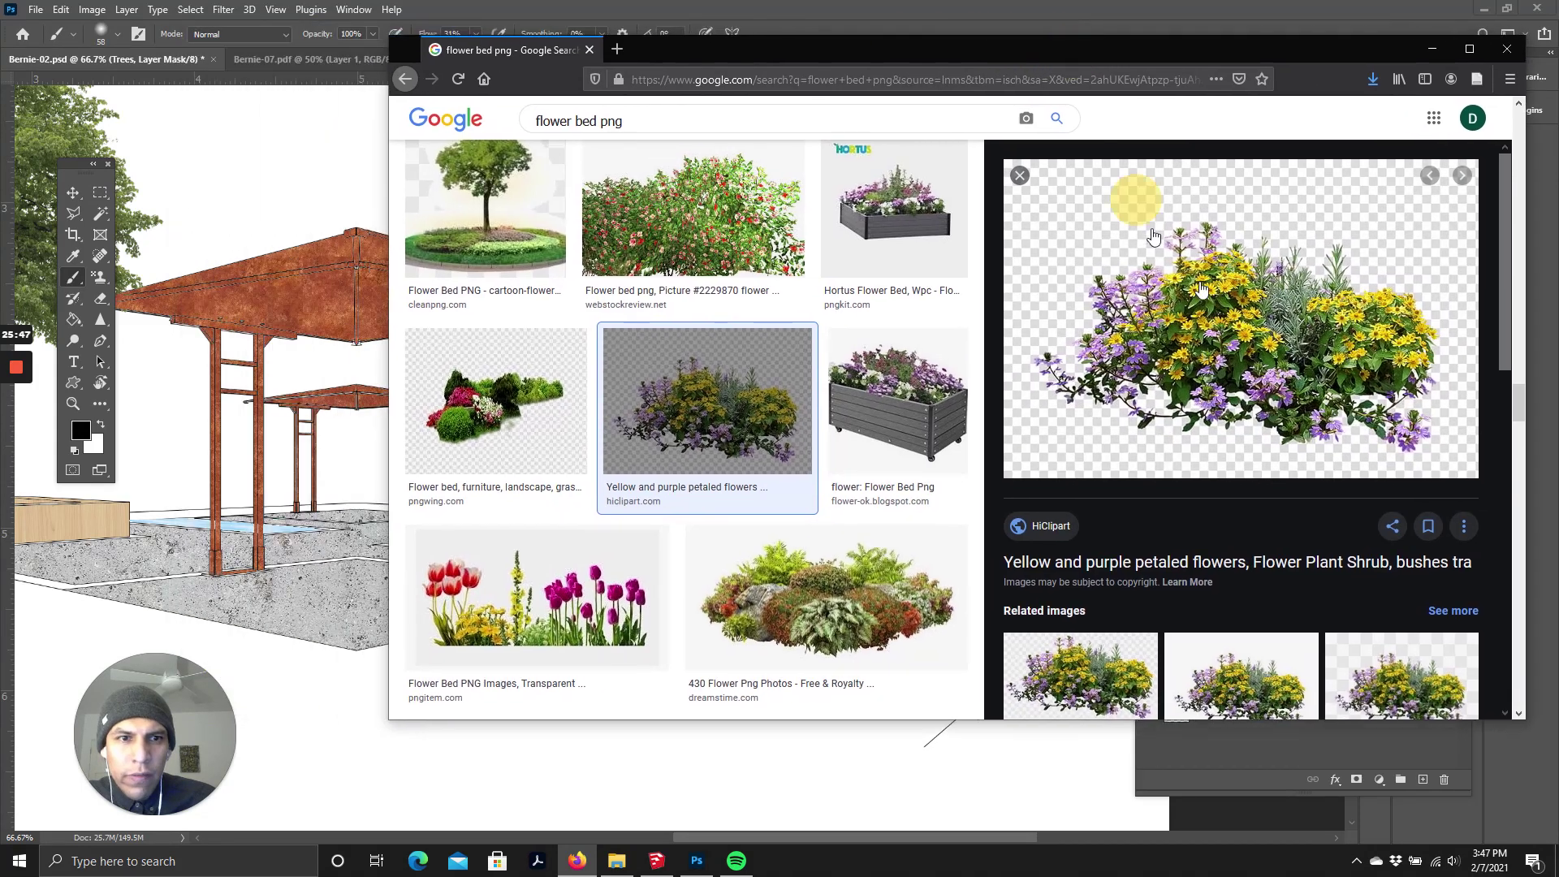
drag(1132, 198, 280, 386)
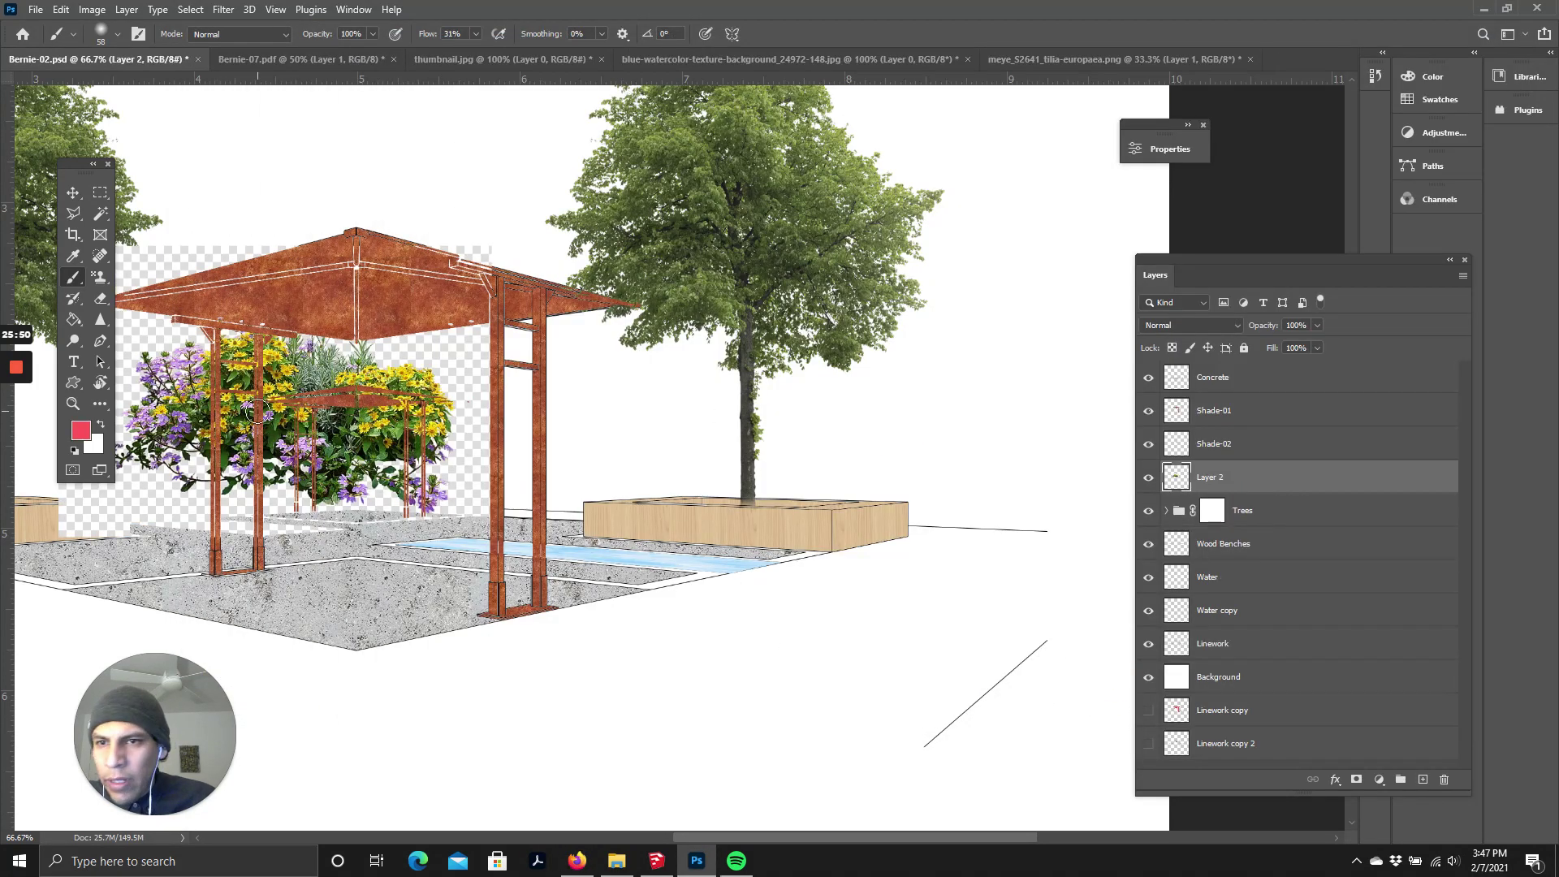
- Move the flower layer and set its Blend If white slider to 209 to hide the checkerboard
click(73, 192)
drag(150, 390, 699, 405)
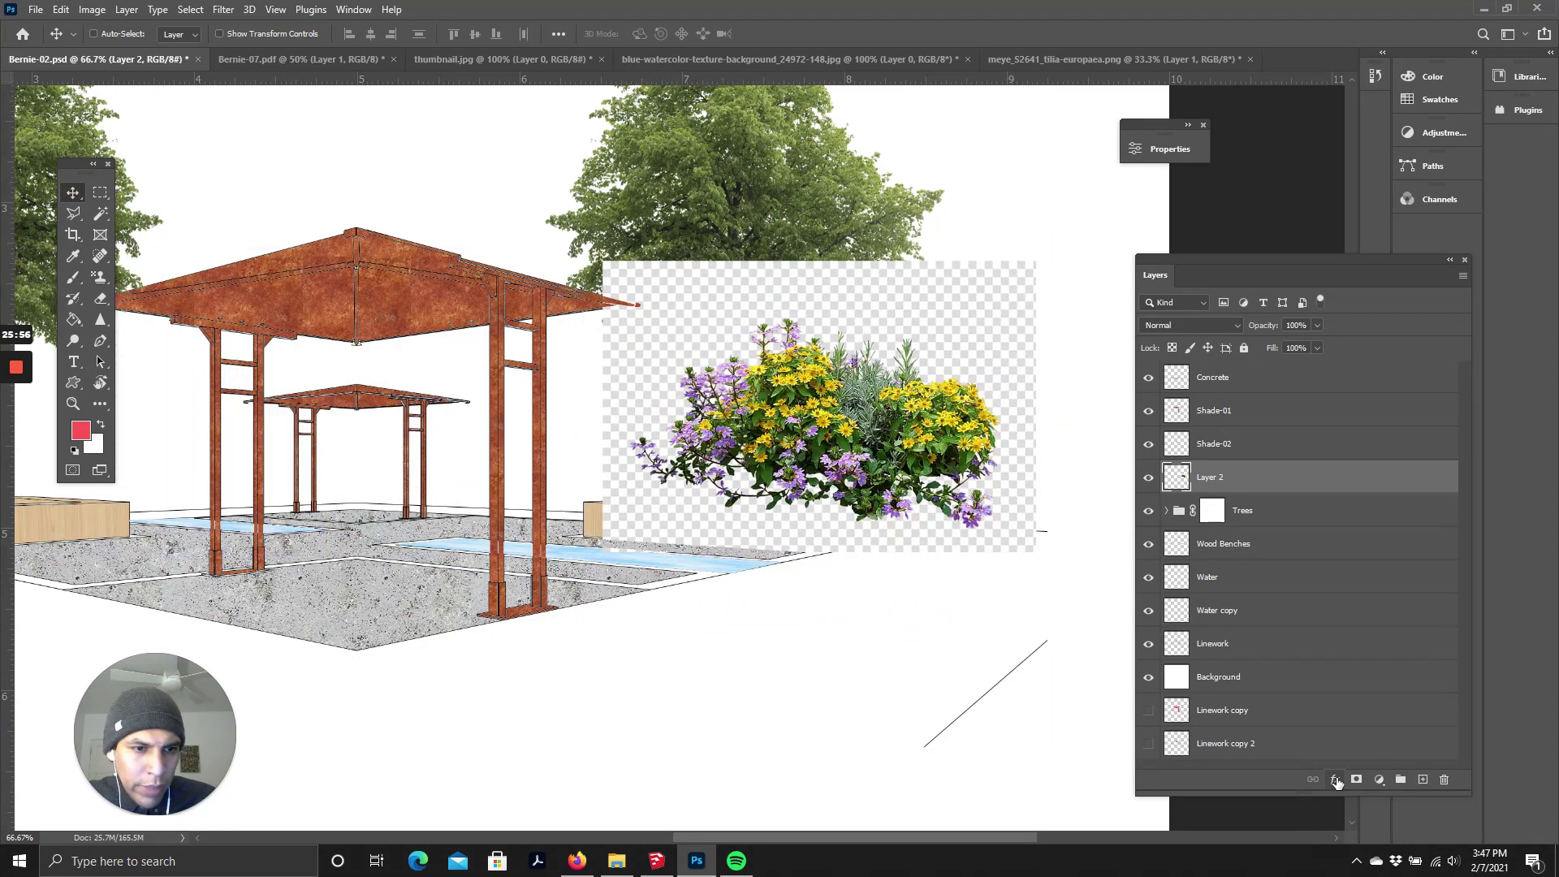
click(1337, 781)
click(1380, 621)
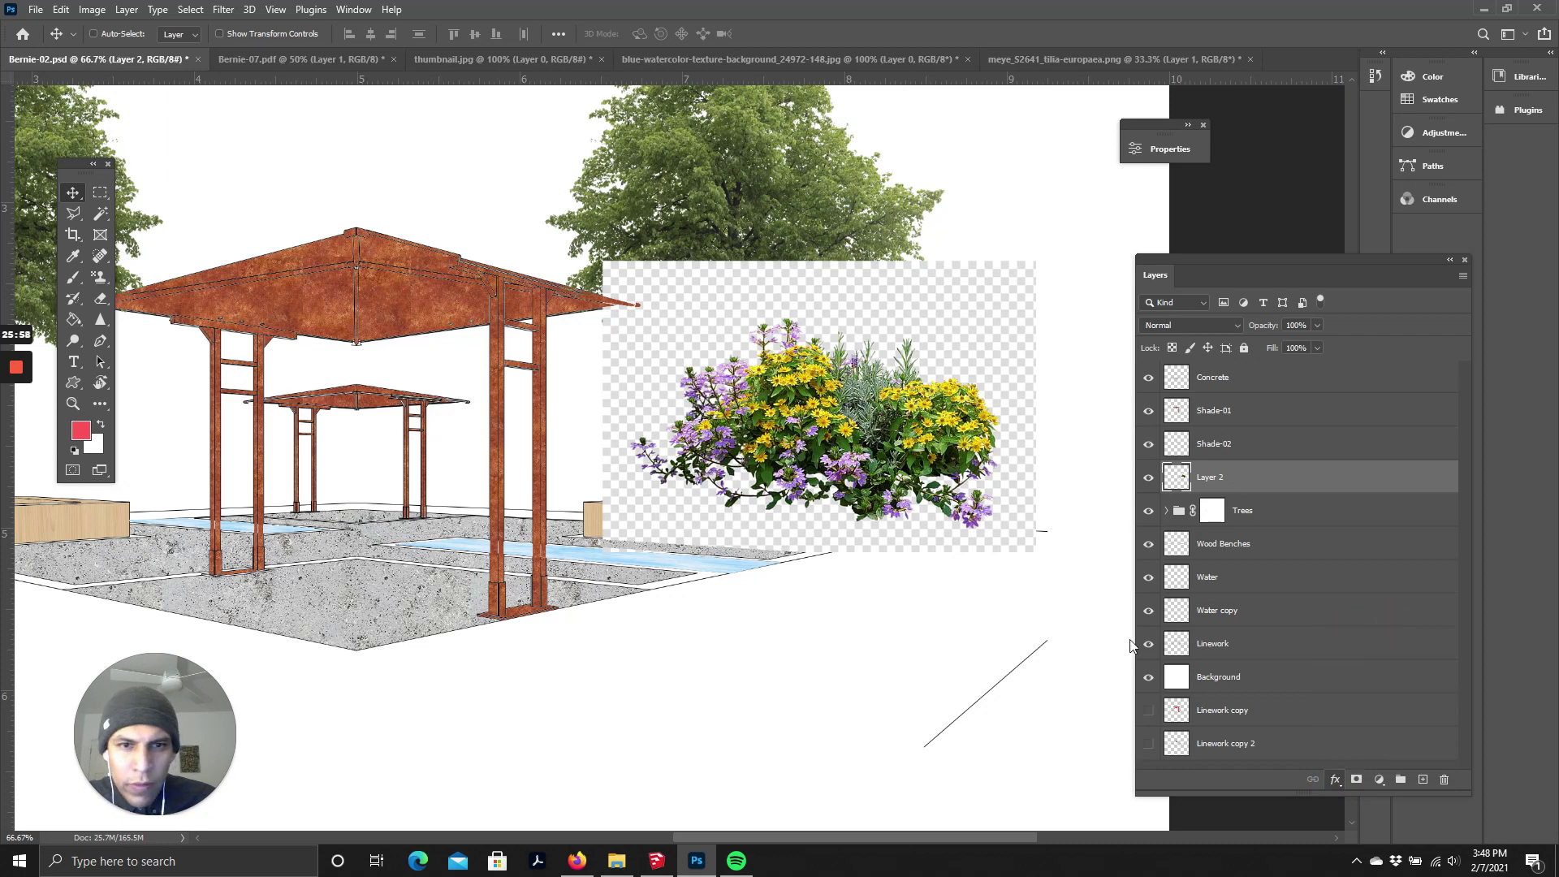
drag(1323, 631, 1280, 631)
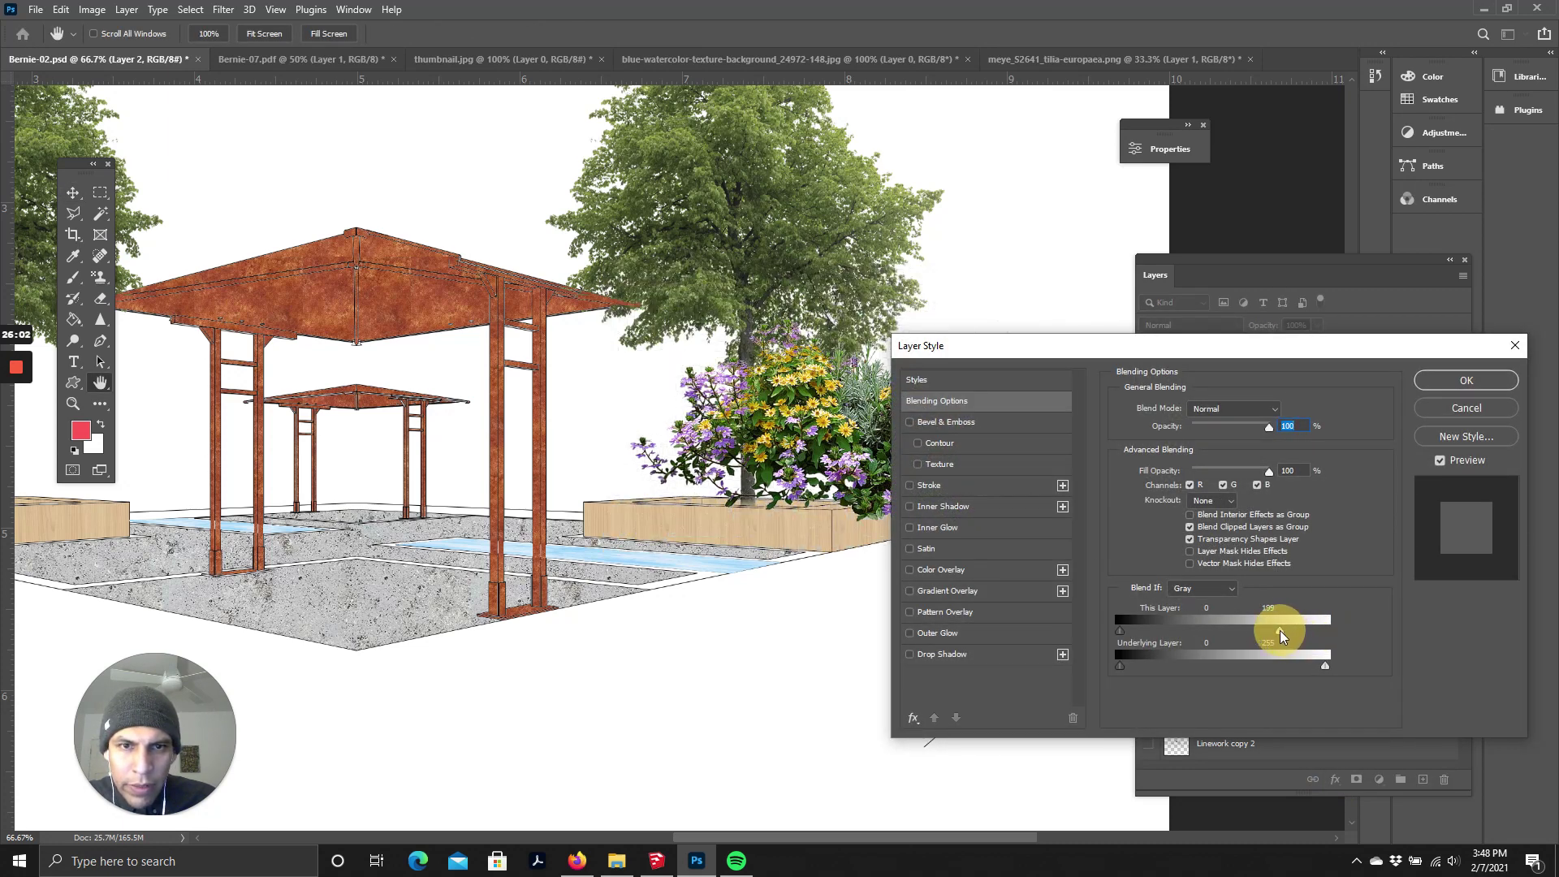
click(1467, 380)
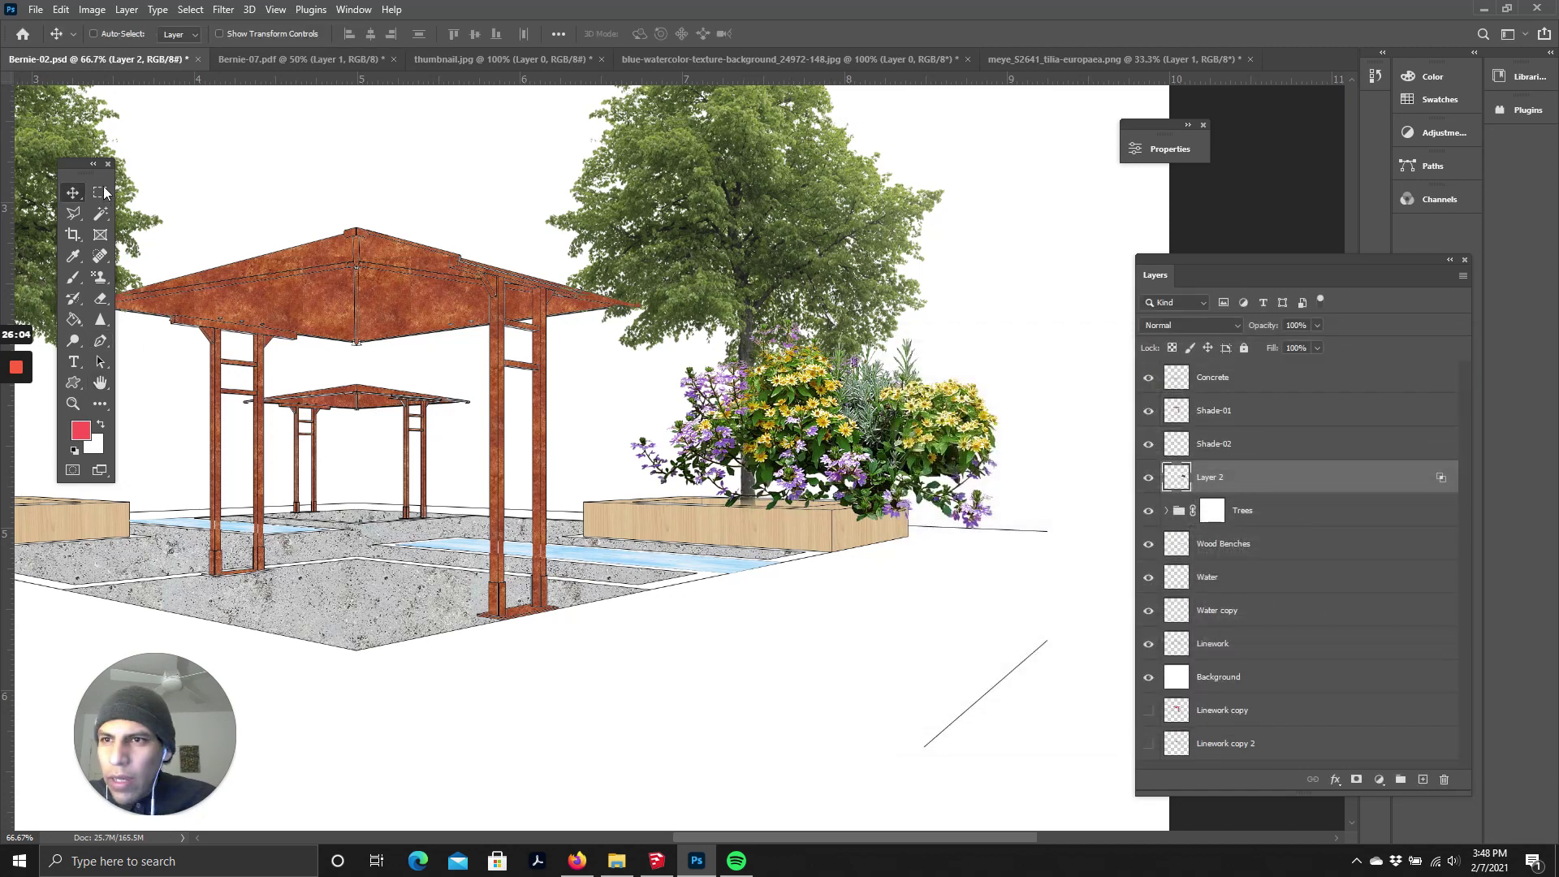
- Scale the flowers down to about 43% and place them on the right planter
drag(866, 417, 787, 446)
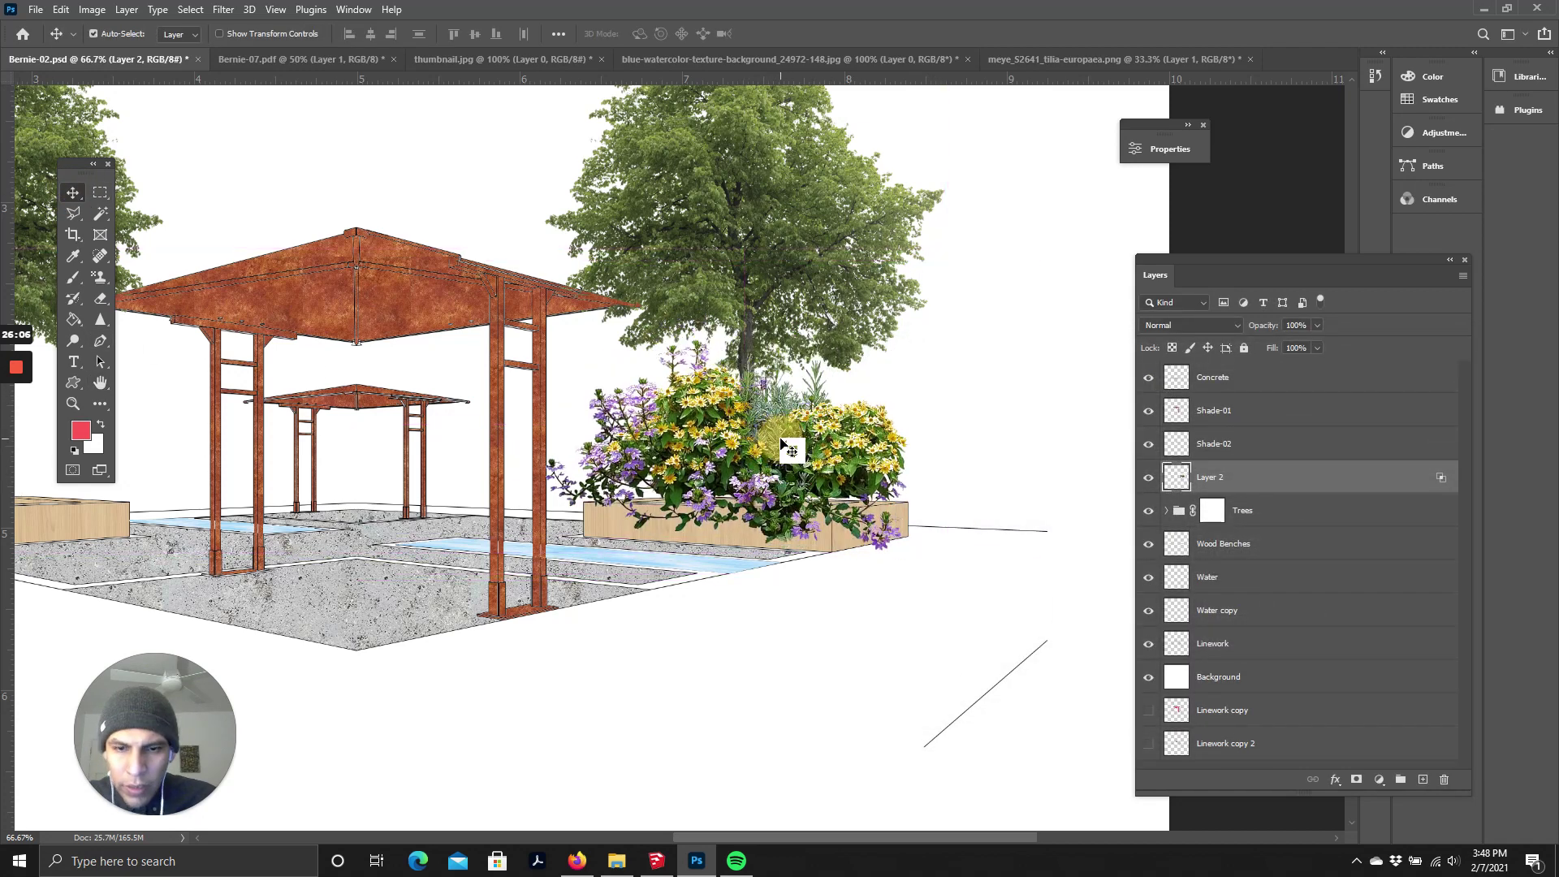
key(ctrl+t)
drag(512, 285, 717, 441)
drag(858, 523, 741, 500)
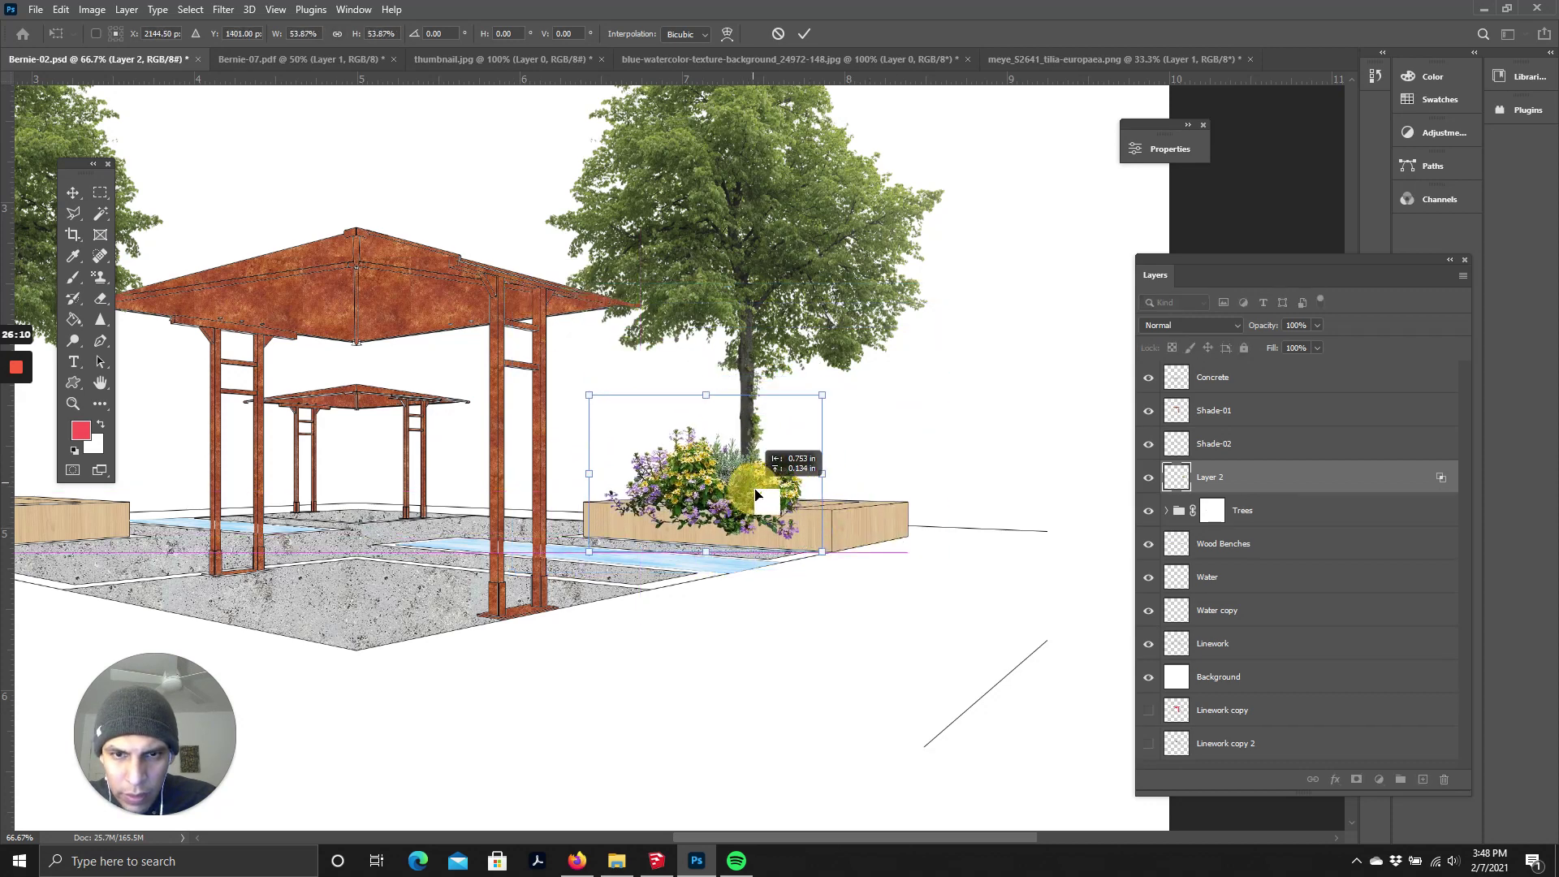
drag(827, 395, 767, 430)
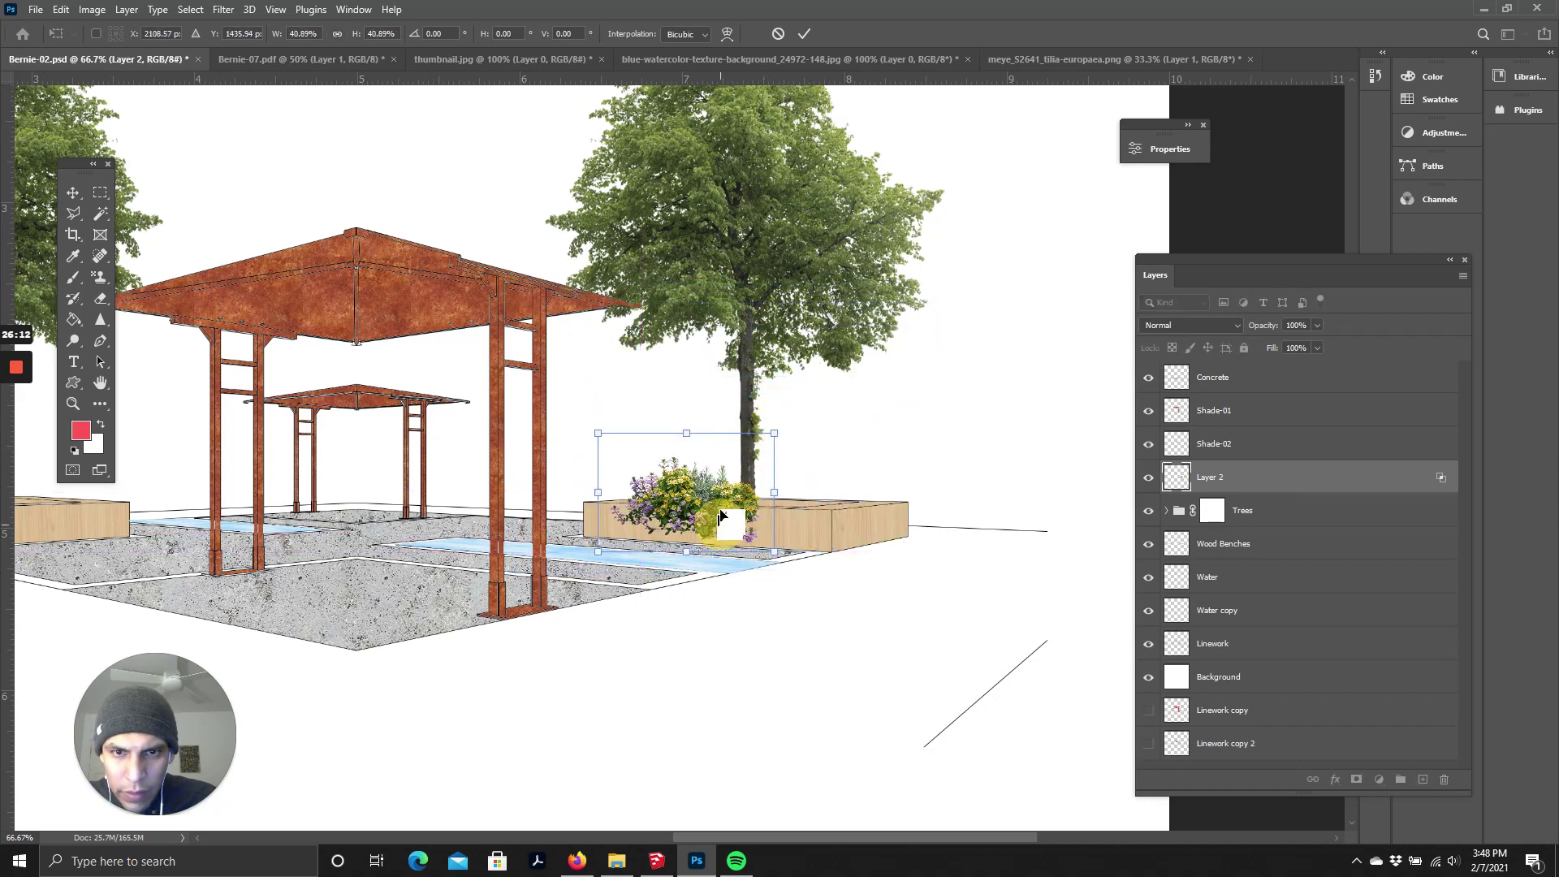
drag(731, 522, 808, 507)
click(804, 34)
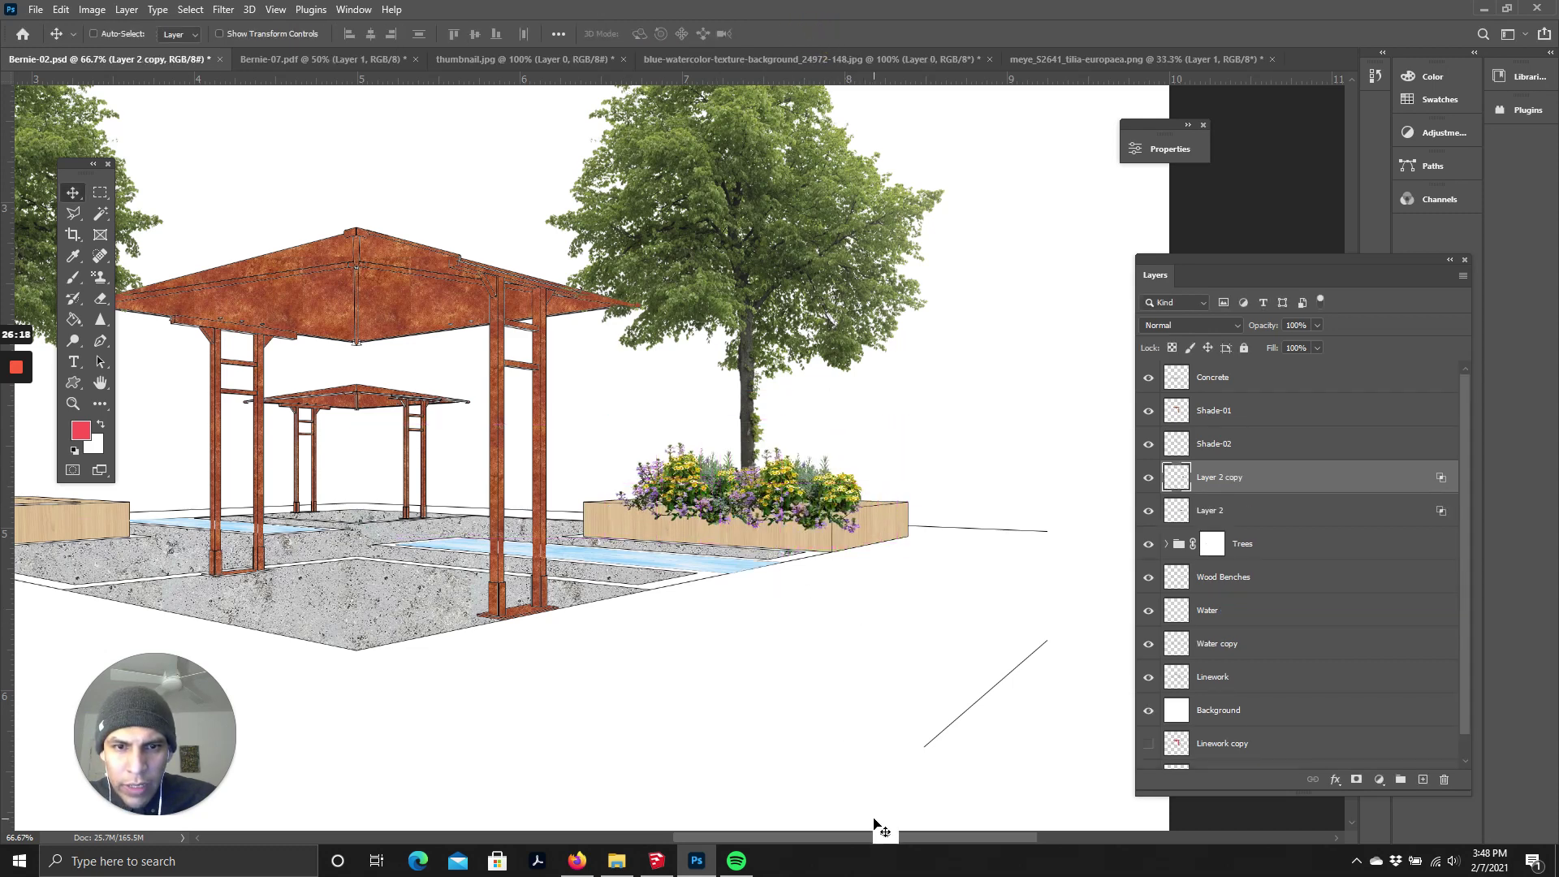
- Duplicate the flower clump several times along the left planter
drag(886, 836, 804, 840)
drag(942, 551, 174, 497)
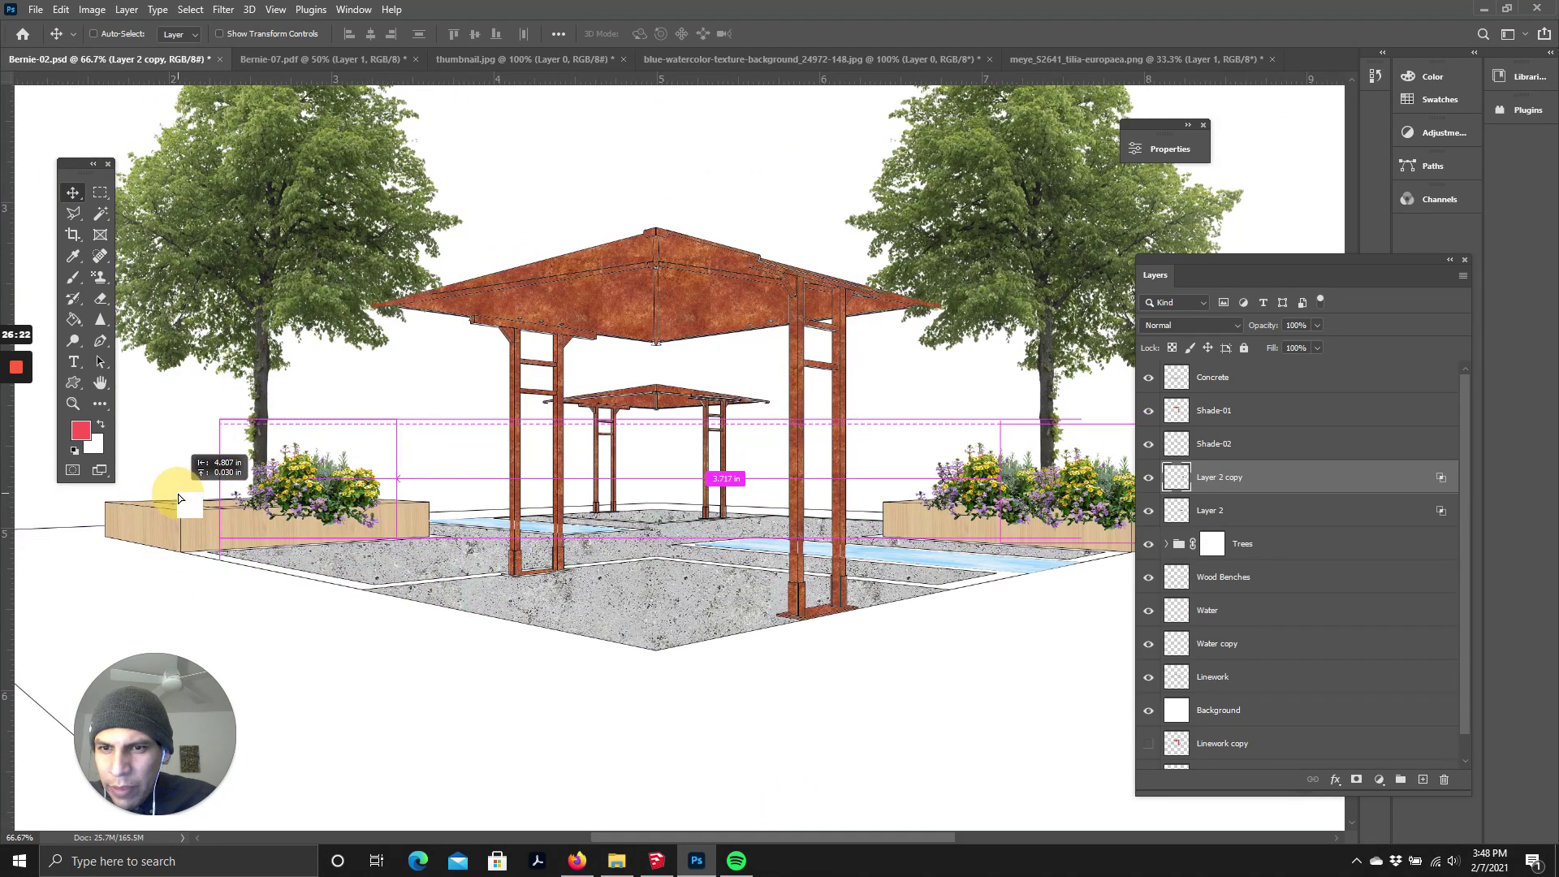
drag(329, 502, 234, 504)
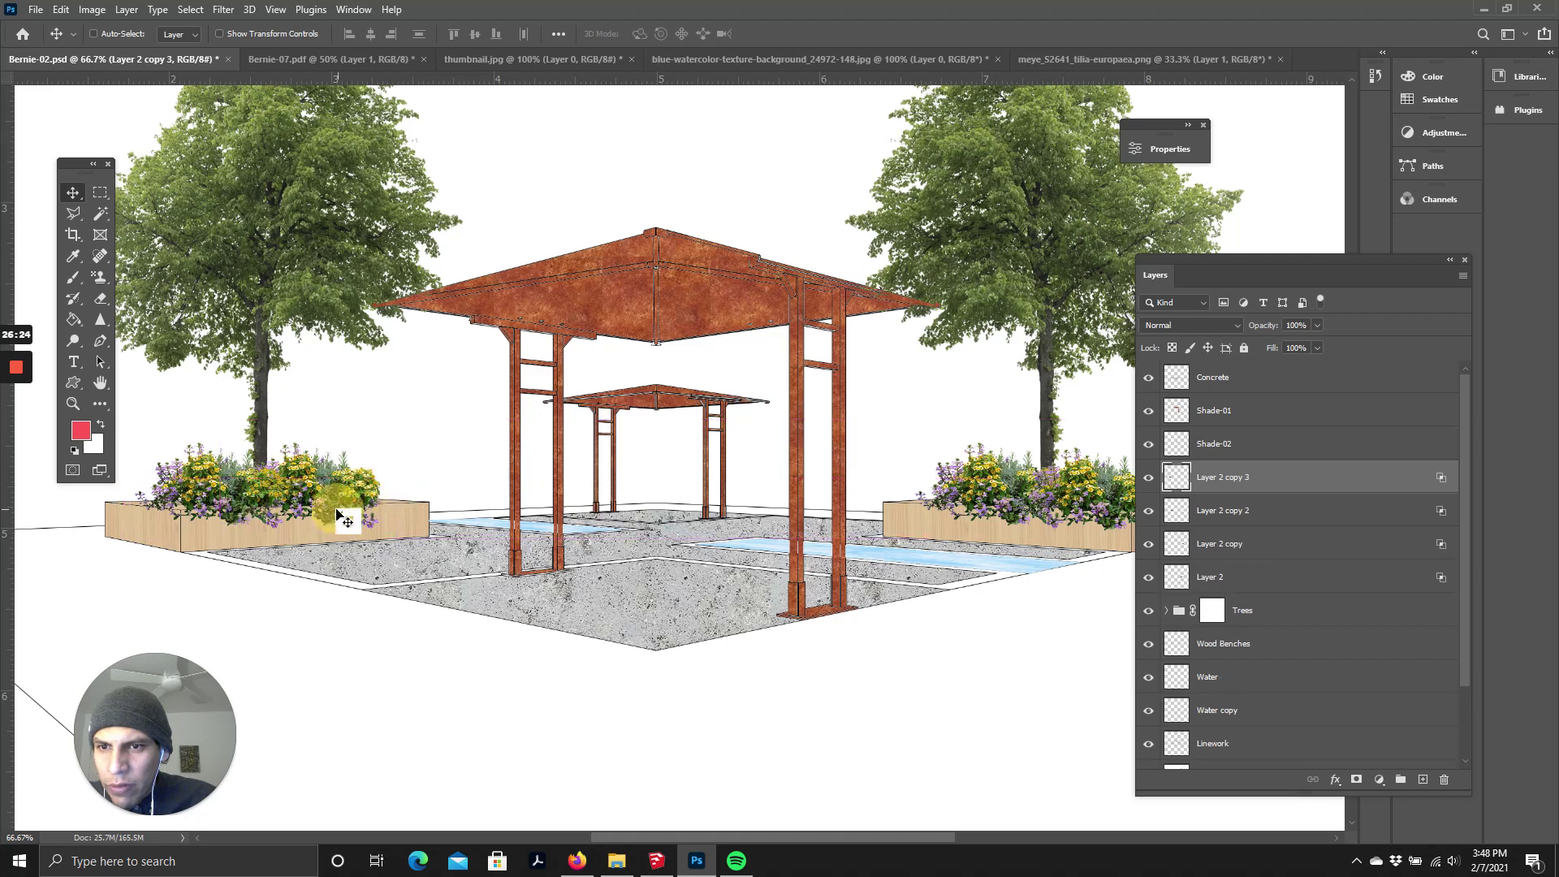
drag(348, 504, 382, 498)
drag(849, 838, 795, 838)
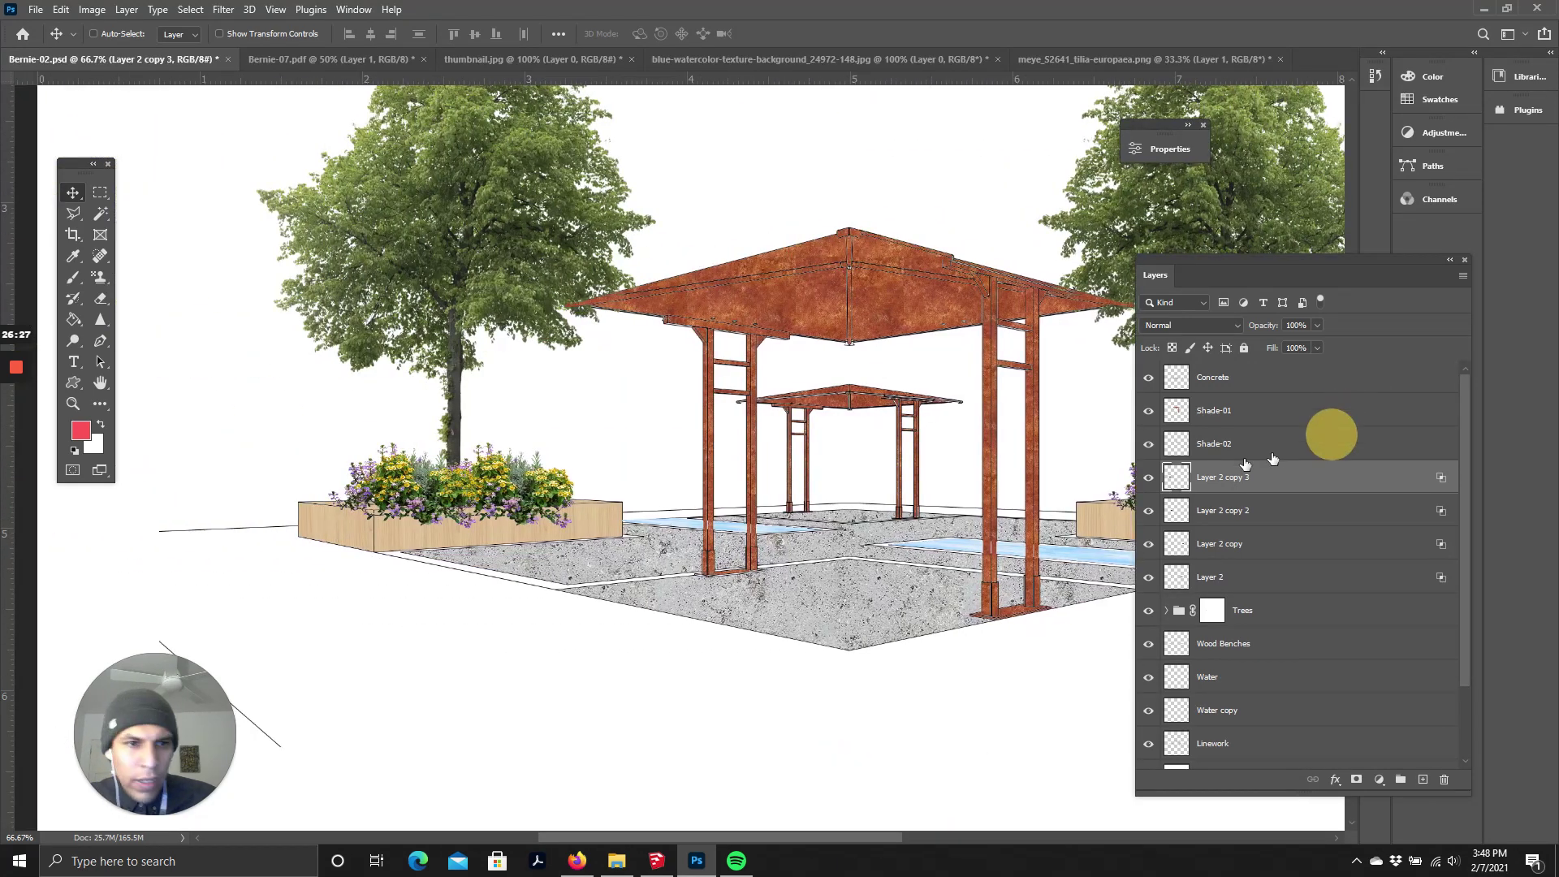
- Select Layer 2 through Layer 2 copy 3 and choose New Group from Layers
click(1217, 583)
shift+click(1222, 479)
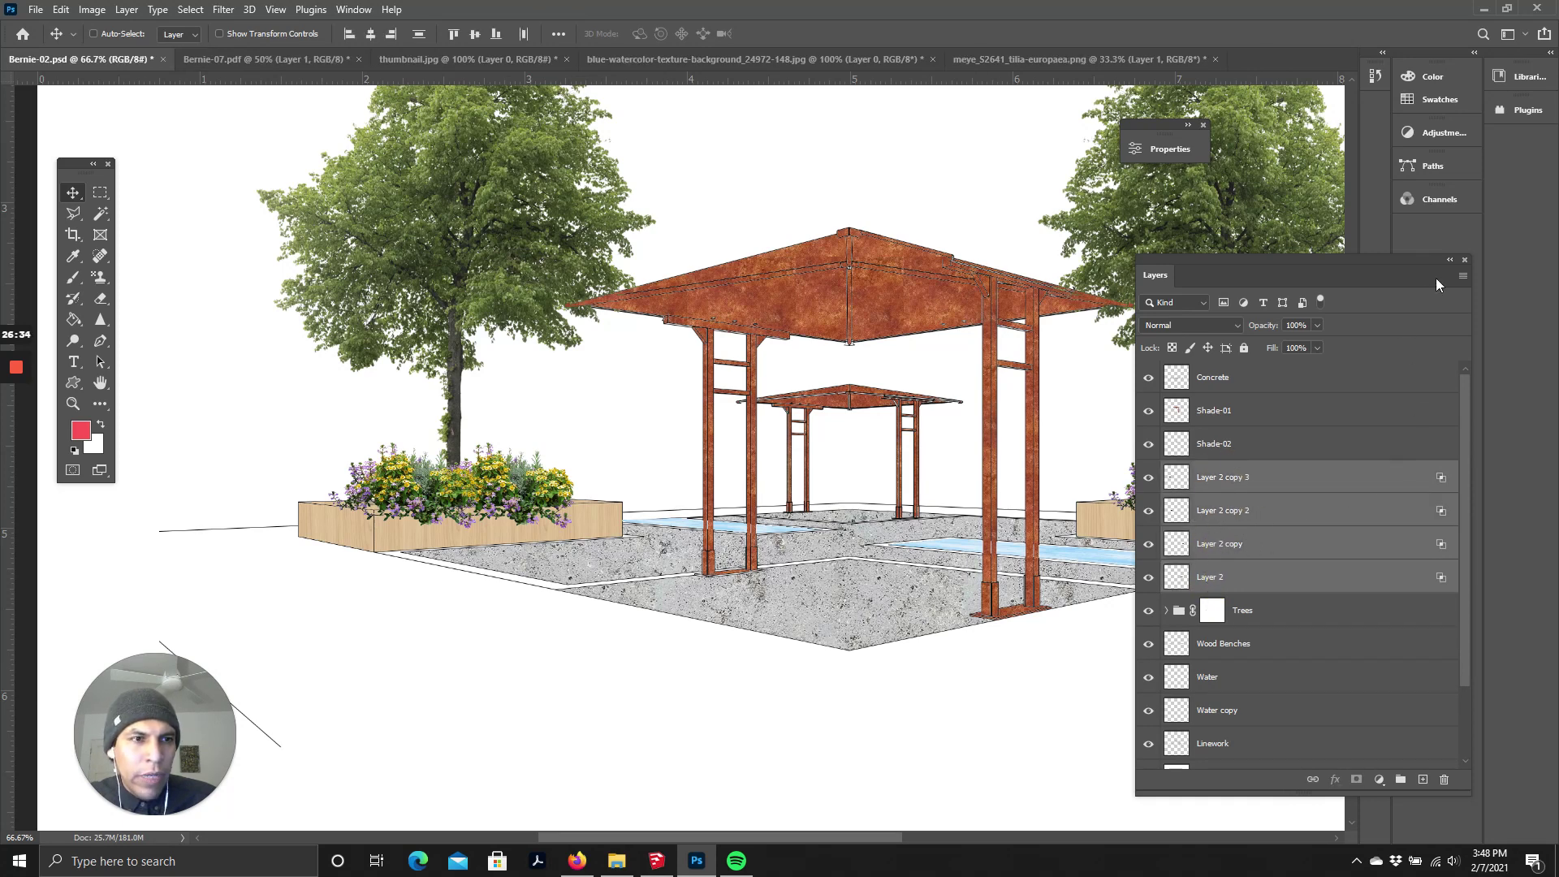
click(1460, 275)
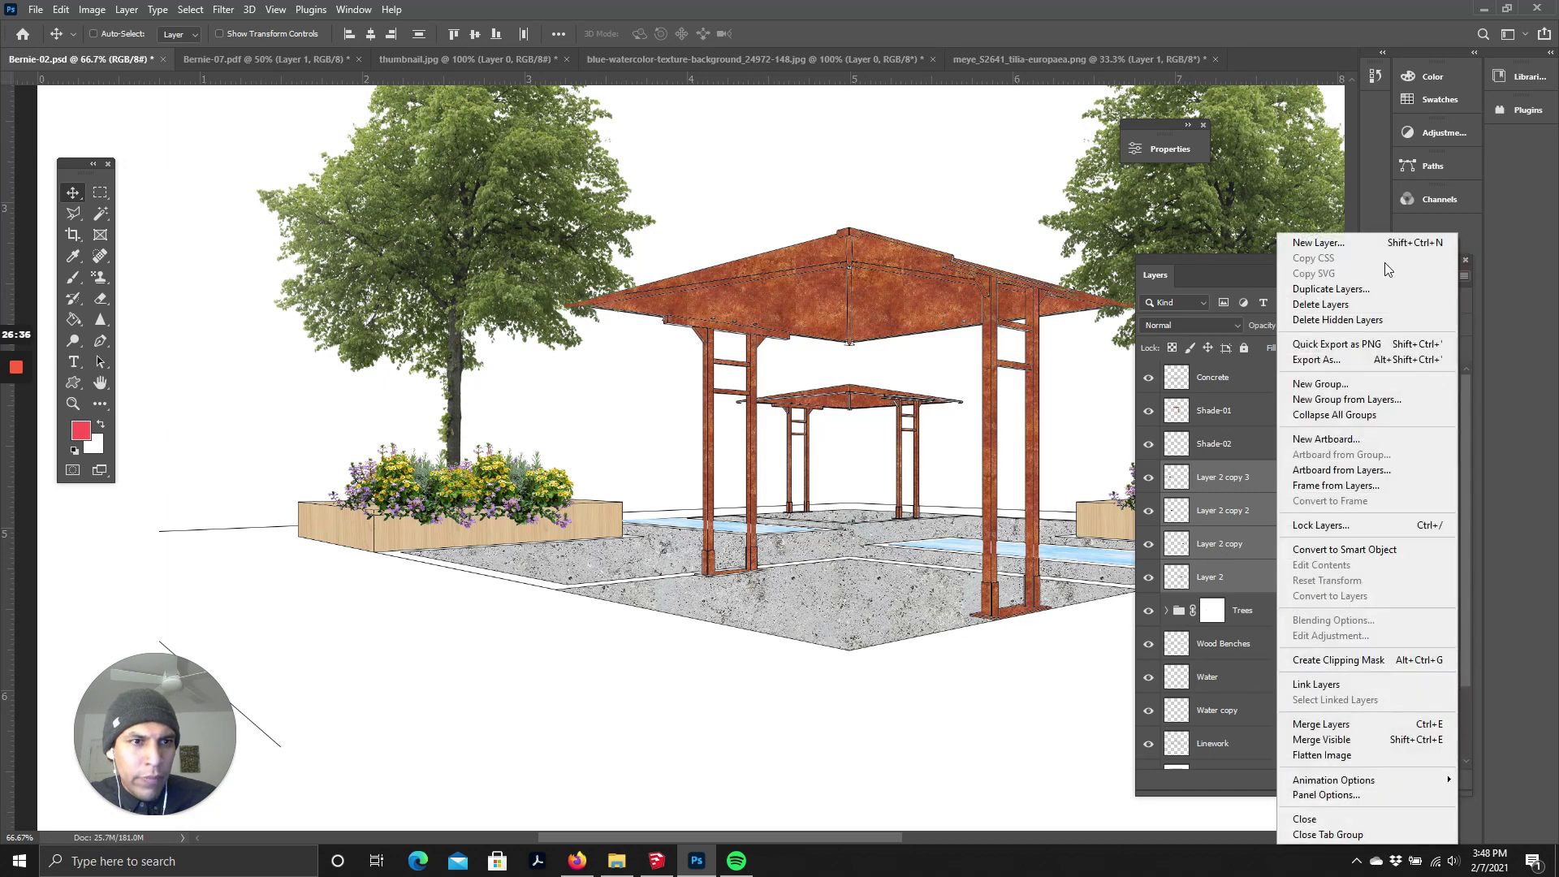
click(1348, 400)
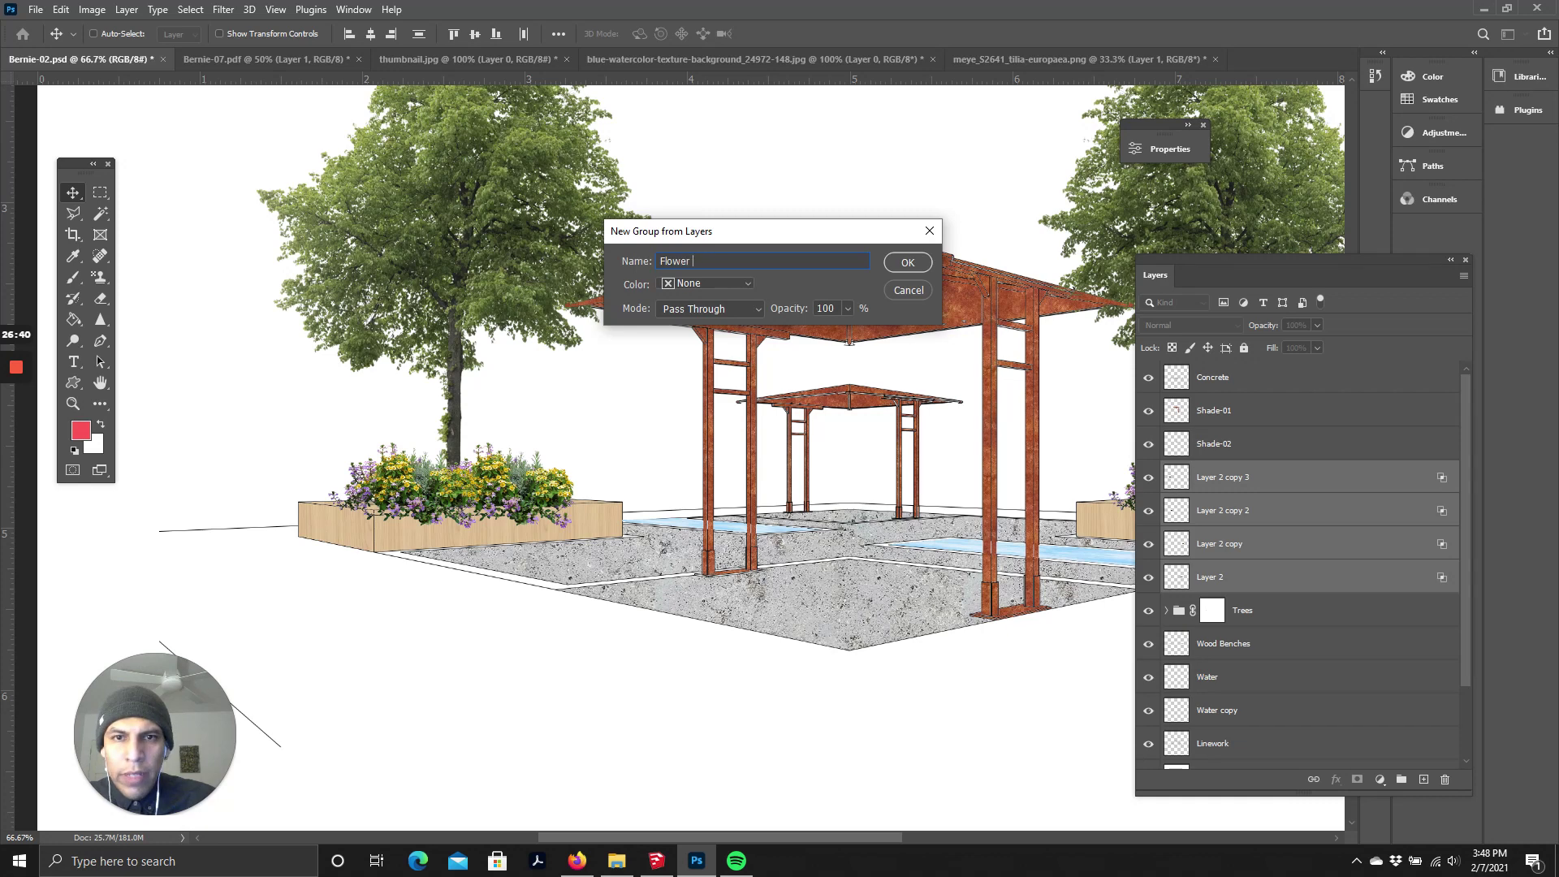
- Name the new group 'Flower Beds' and add a layer mask to it
text(s)
key(Return)
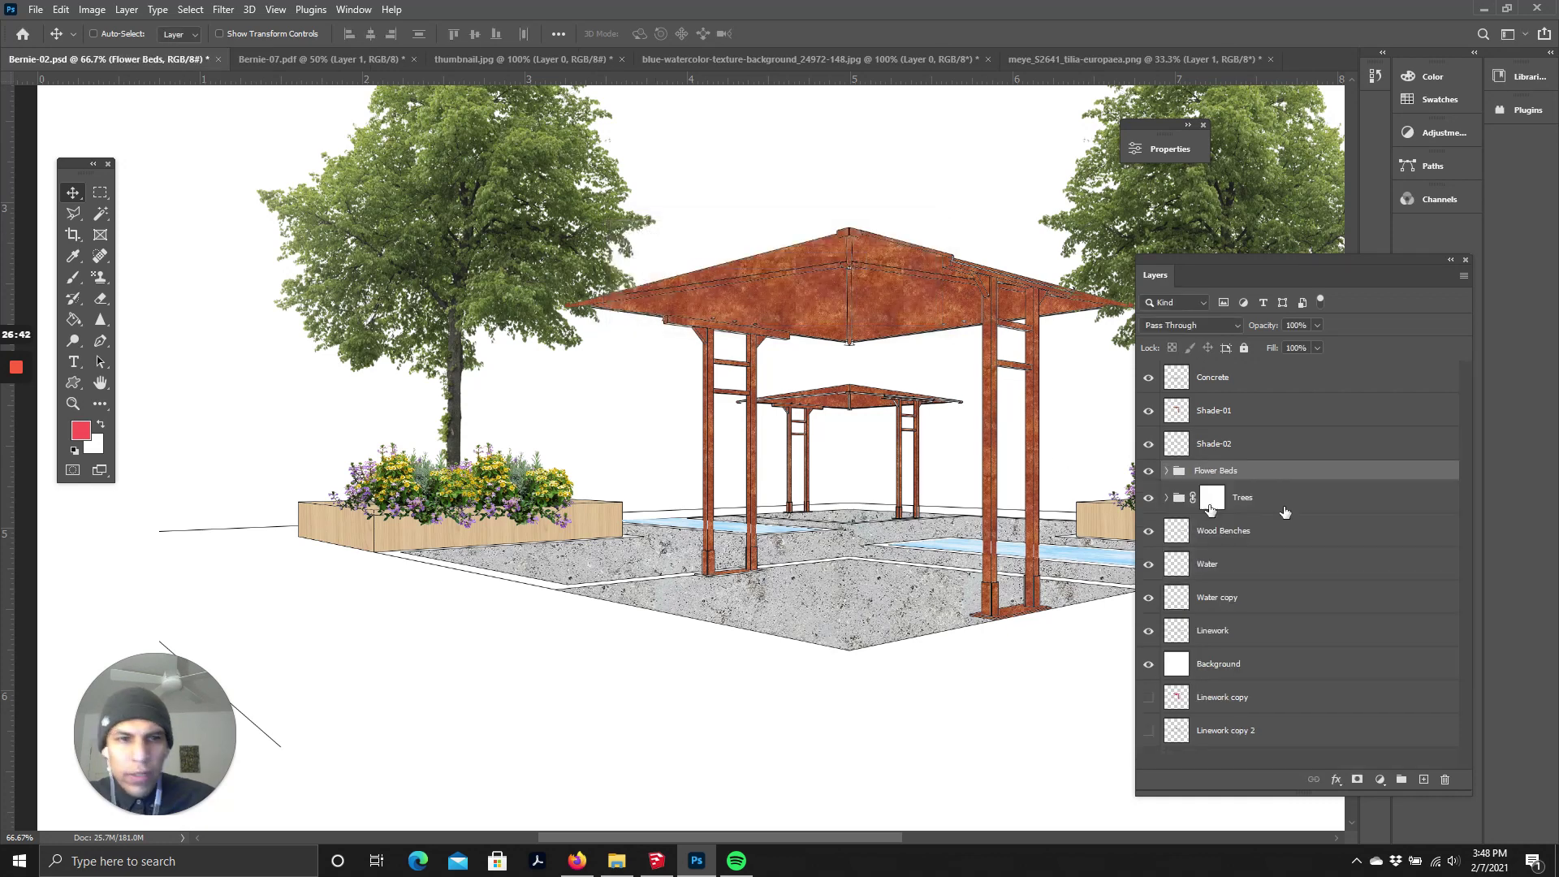
click(1357, 780)
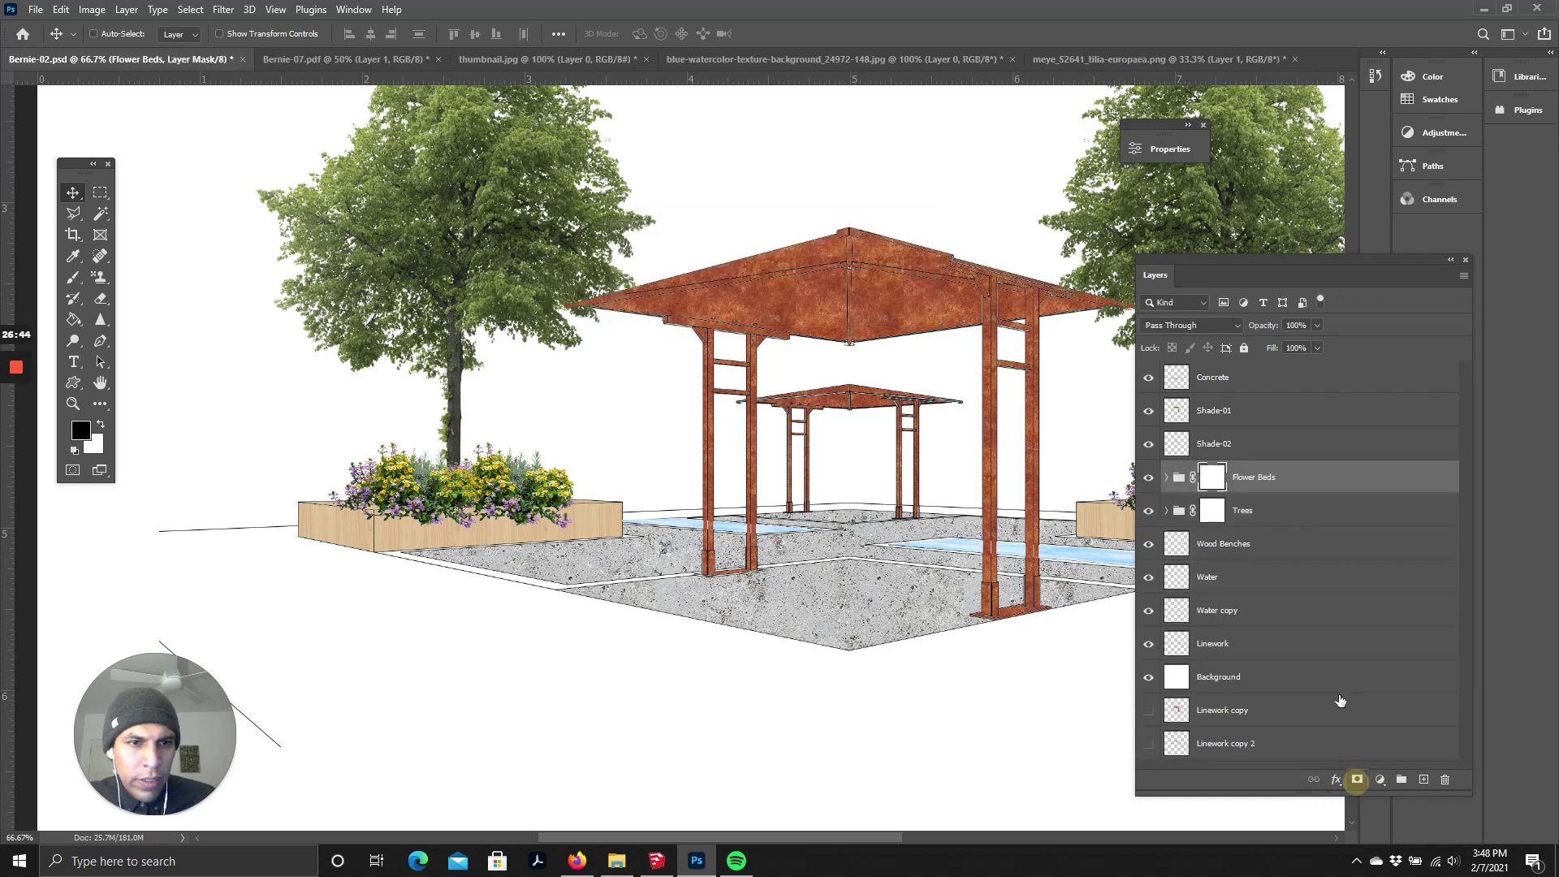
- At 200% zoom, brush black on the Flower Beds mask along the planter front and top edges
click(73, 279)
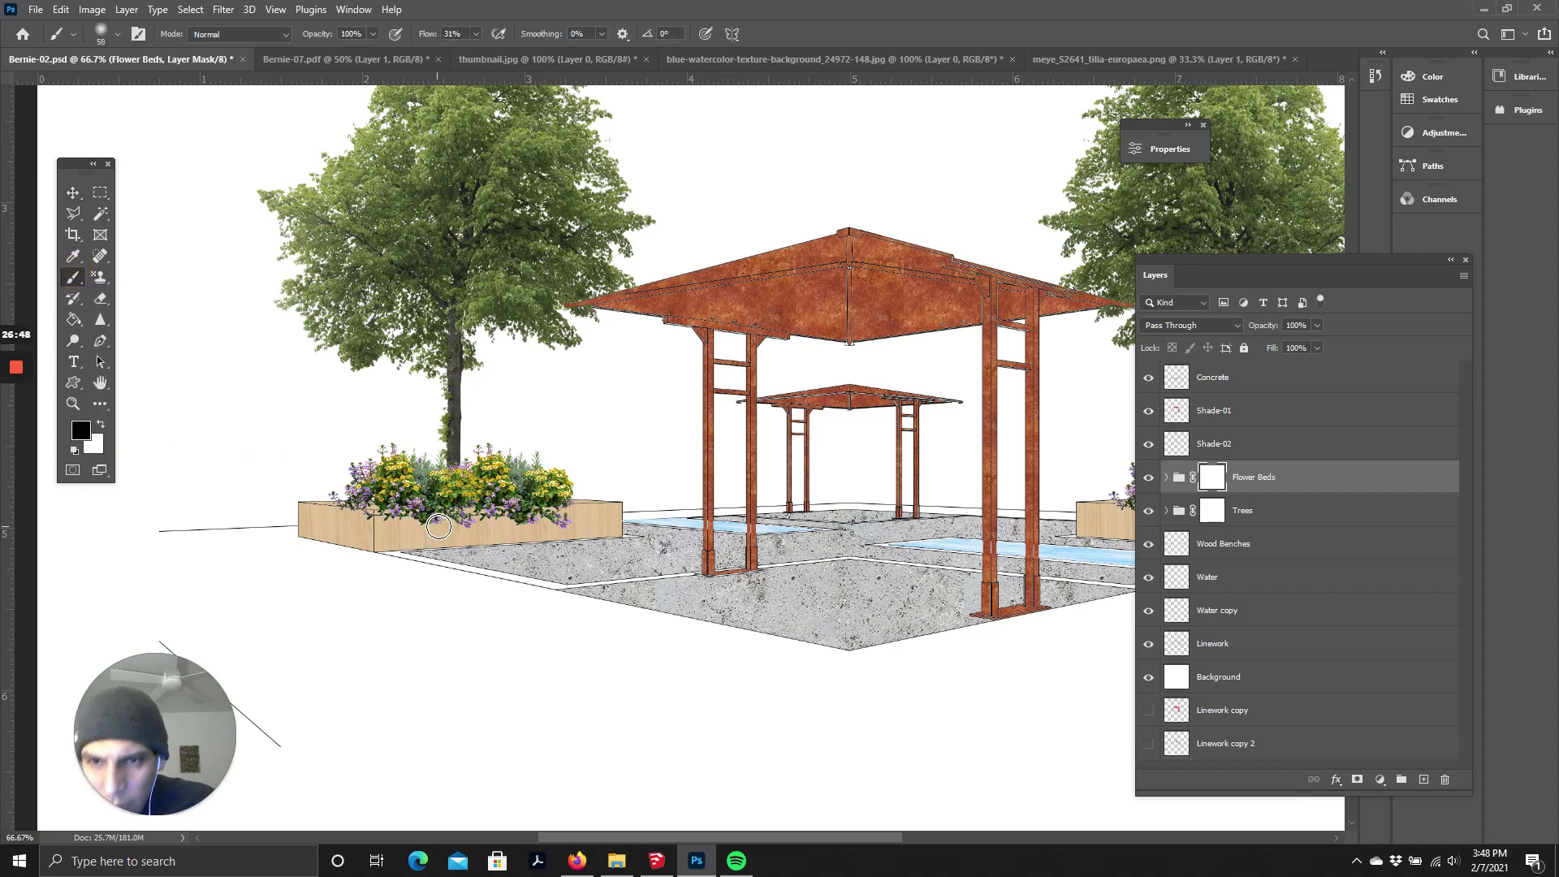
mouse_move(438, 526)
mouse_down()
mouse_move(540, 523)
mouse_move(522, 519)
mouse_move(457, 71)
mouse_up()
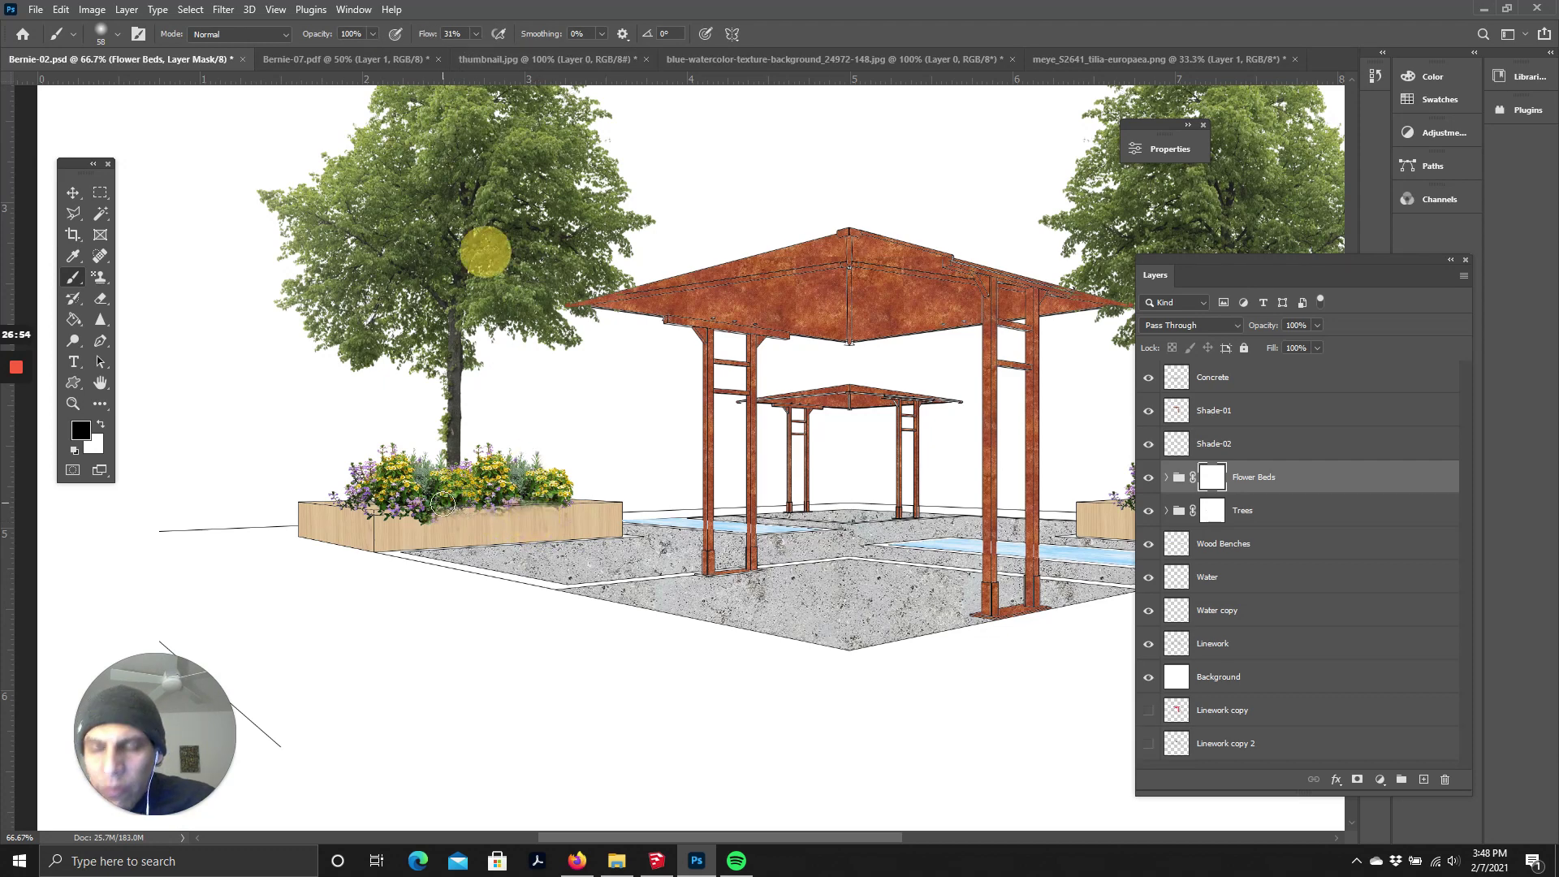
click(475, 520)
key(ctrl+plus)
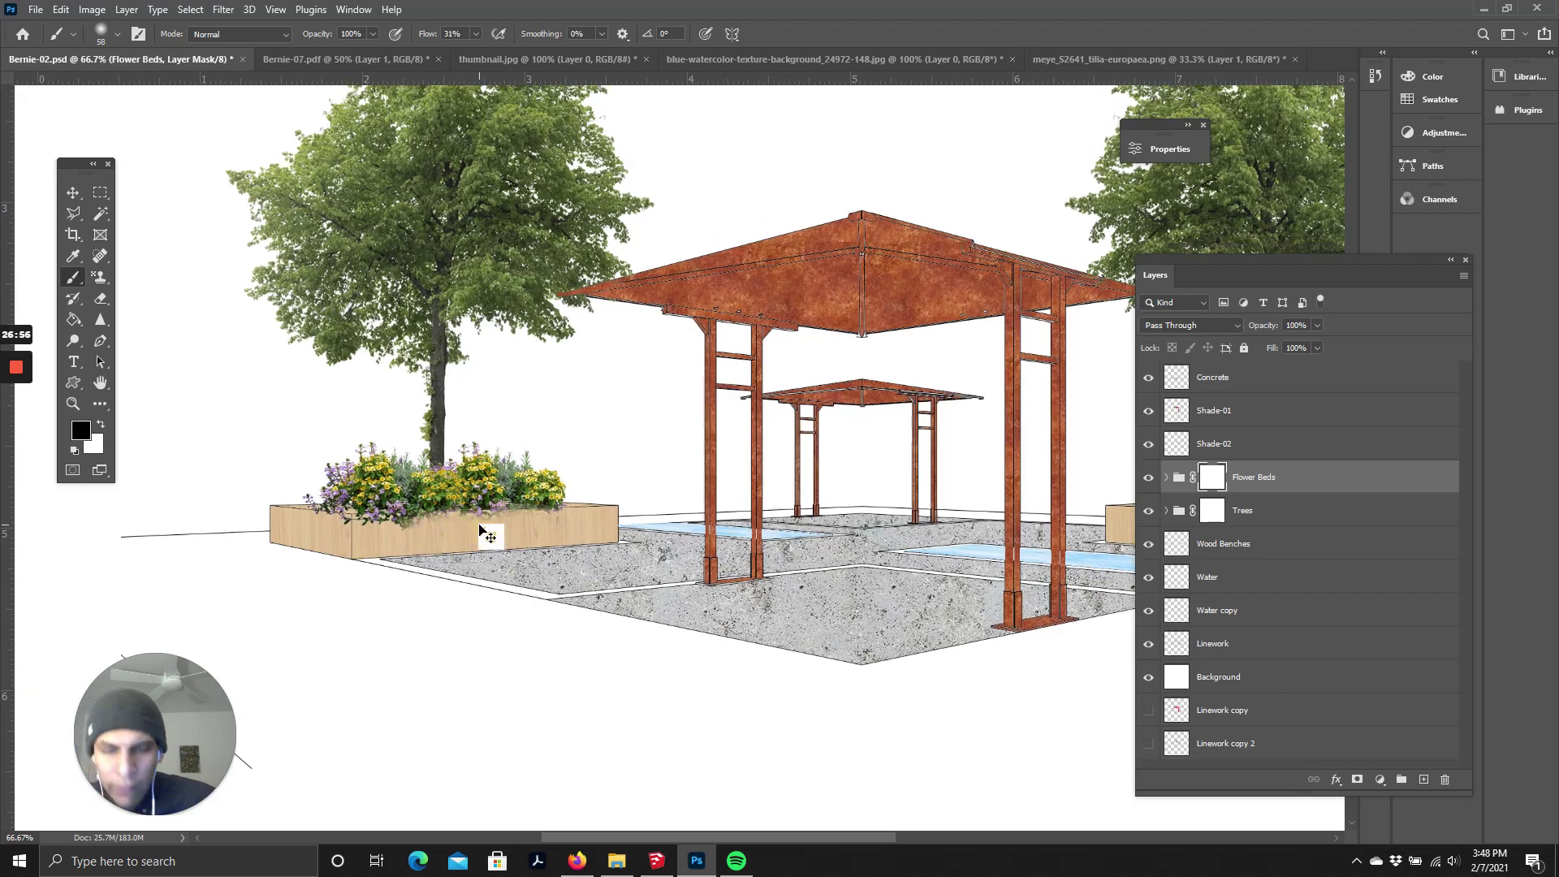
key(ctrl+plus)
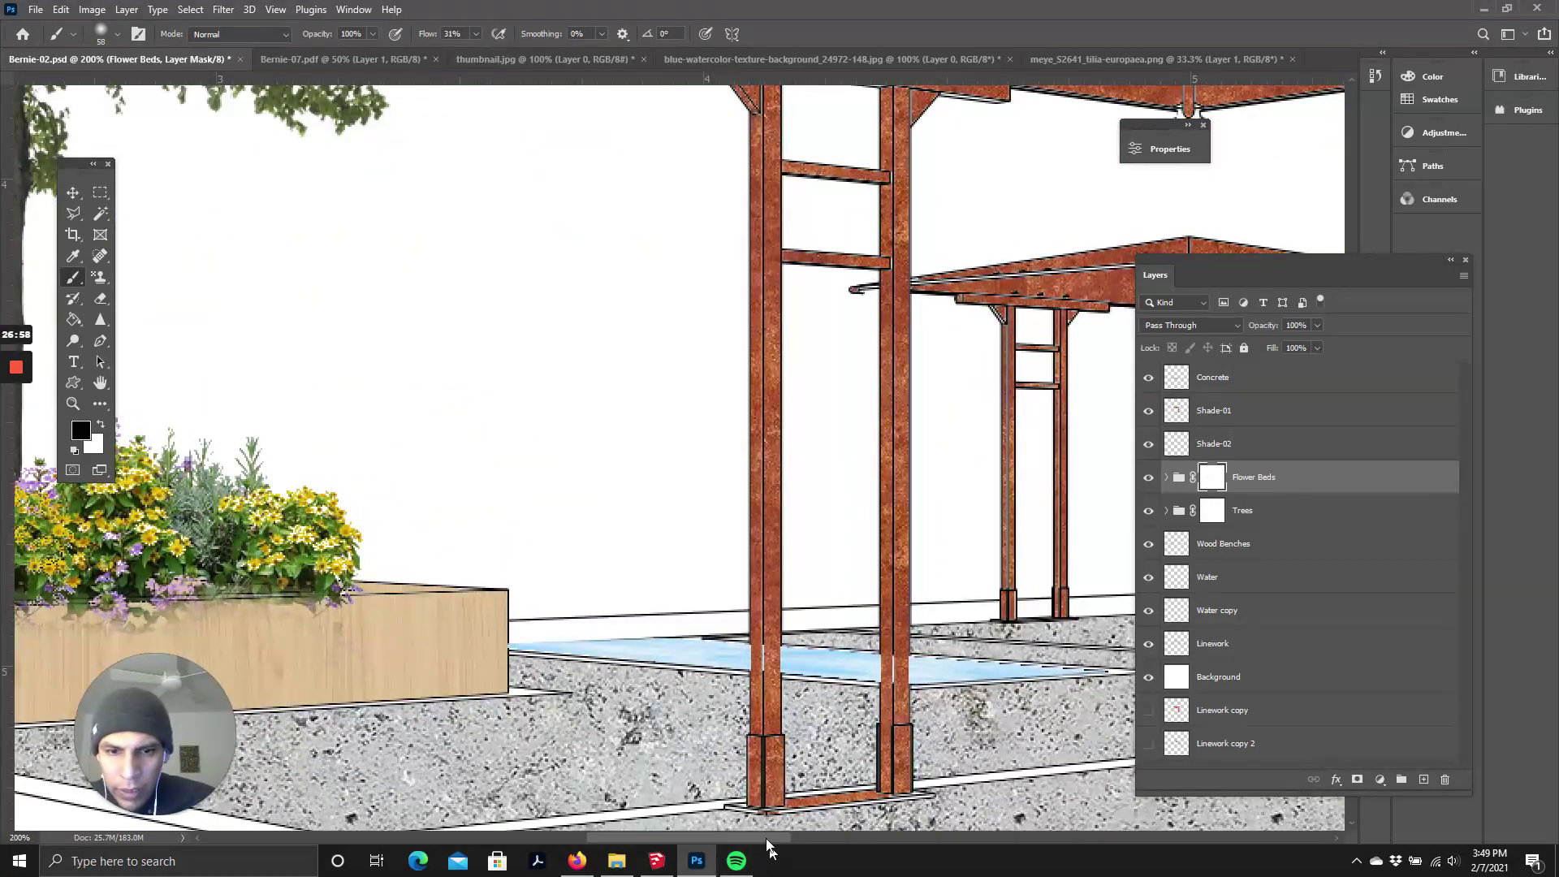
drag(768, 838, 662, 838)
click(560, 682)
mouse_move(560, 682)
mouse_down()
mouse_move(592, 640)
mouse_move(319, 604)
mouse_move(377, 632)
mouse_move(304, 614)
mouse_move(272, 575)
mouse_up()
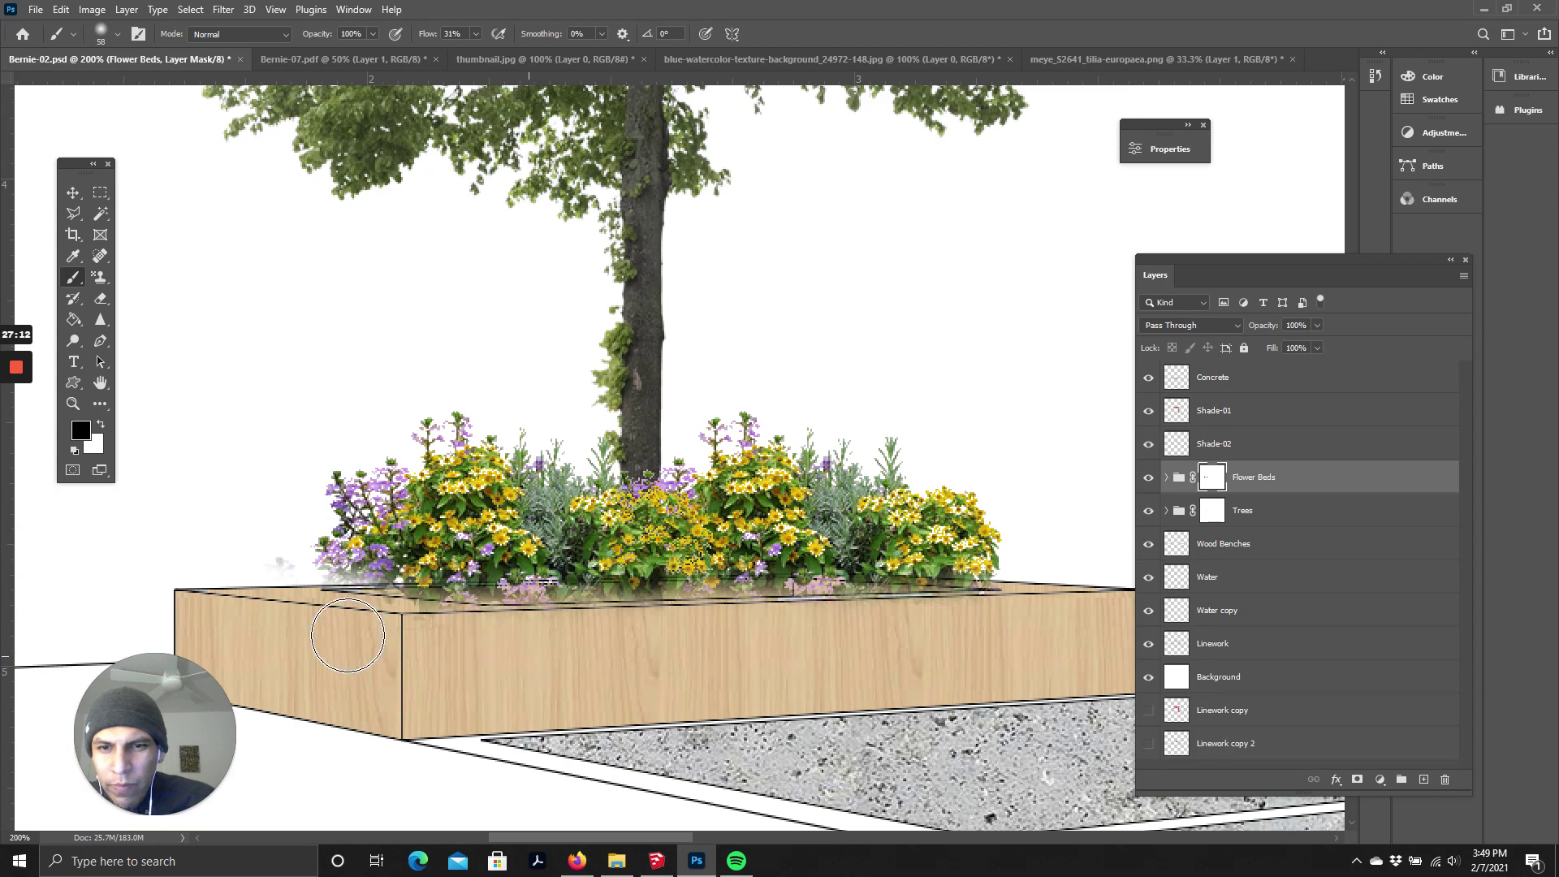
drag(690, 838, 1056, 837)
mouse_move(391, 681)
mouse_down()
mouse_move(348, 633)
mouse_move(228, 627)
mouse_move(213, 592)
mouse_move(257, 636)
mouse_move(761, 678)
mouse_move(923, 665)
mouse_move(885, 646)
mouse_move(807, 656)
mouse_move(830, 664)
mouse_move(738, 641)
mouse_move(950, 631)
mouse_move(627, 646)
mouse_move(917, 640)
mouse_move(644, 663)
mouse_move(466, 618)
mouse_move(479, 633)
mouse_move(754, 655)
mouse_move(341, 646)
mouse_move(508, 659)
mouse_move(288, 609)
mouse_move(699, 655)
mouse_up()
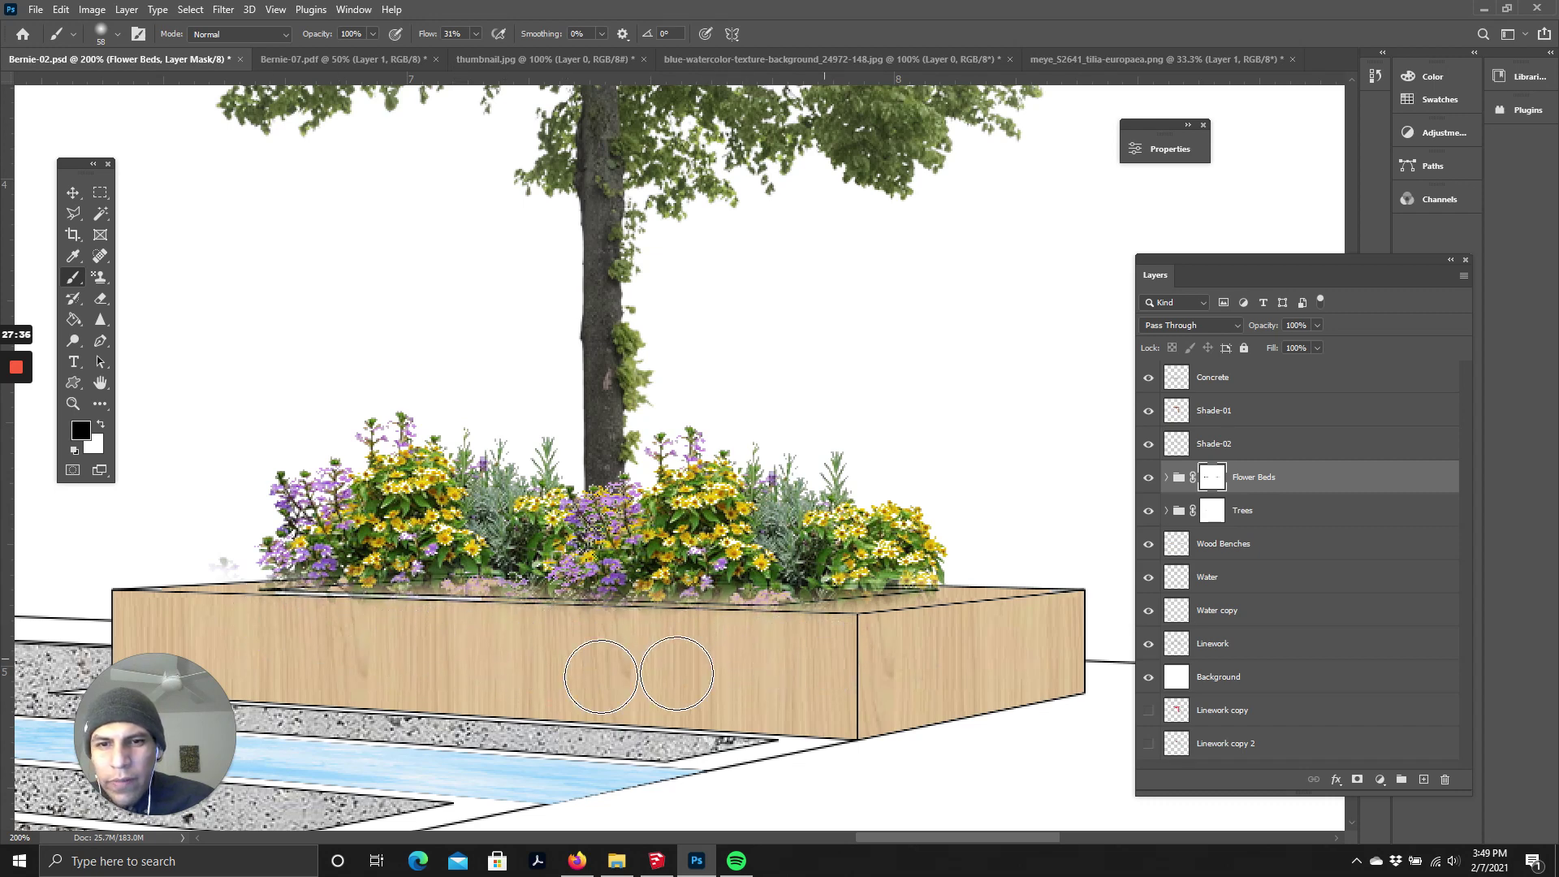
- Zoom out to the full scene, then back to 50% to inspect the flower beds
key(ctrl+minus)
key(ctrl+minus)
key(ctrl+minus)
key(ctrl+minus)
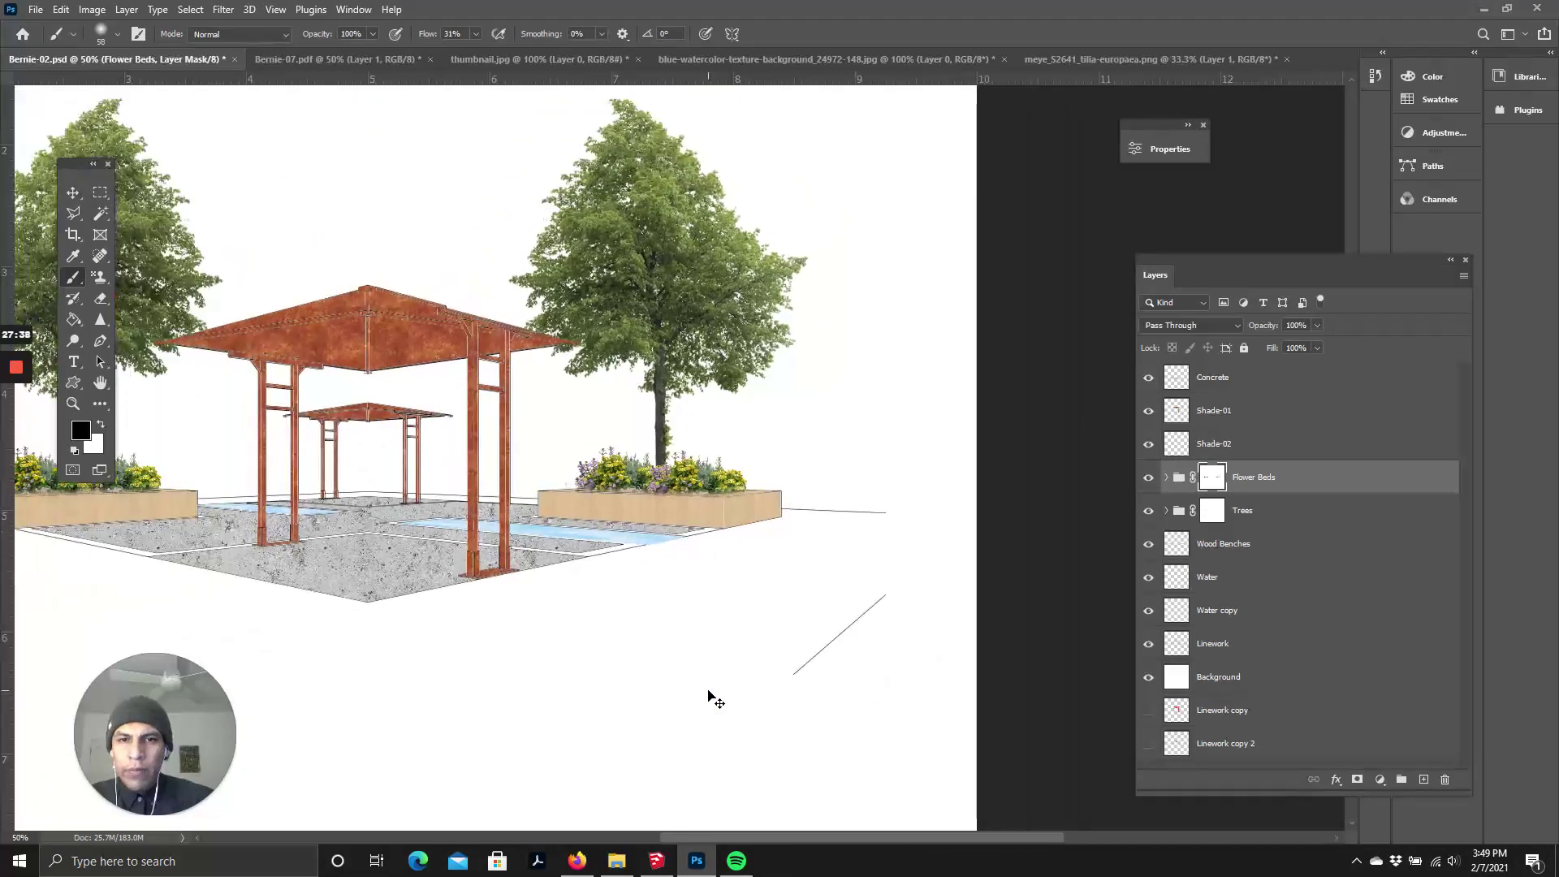
key(ctrl+plus)
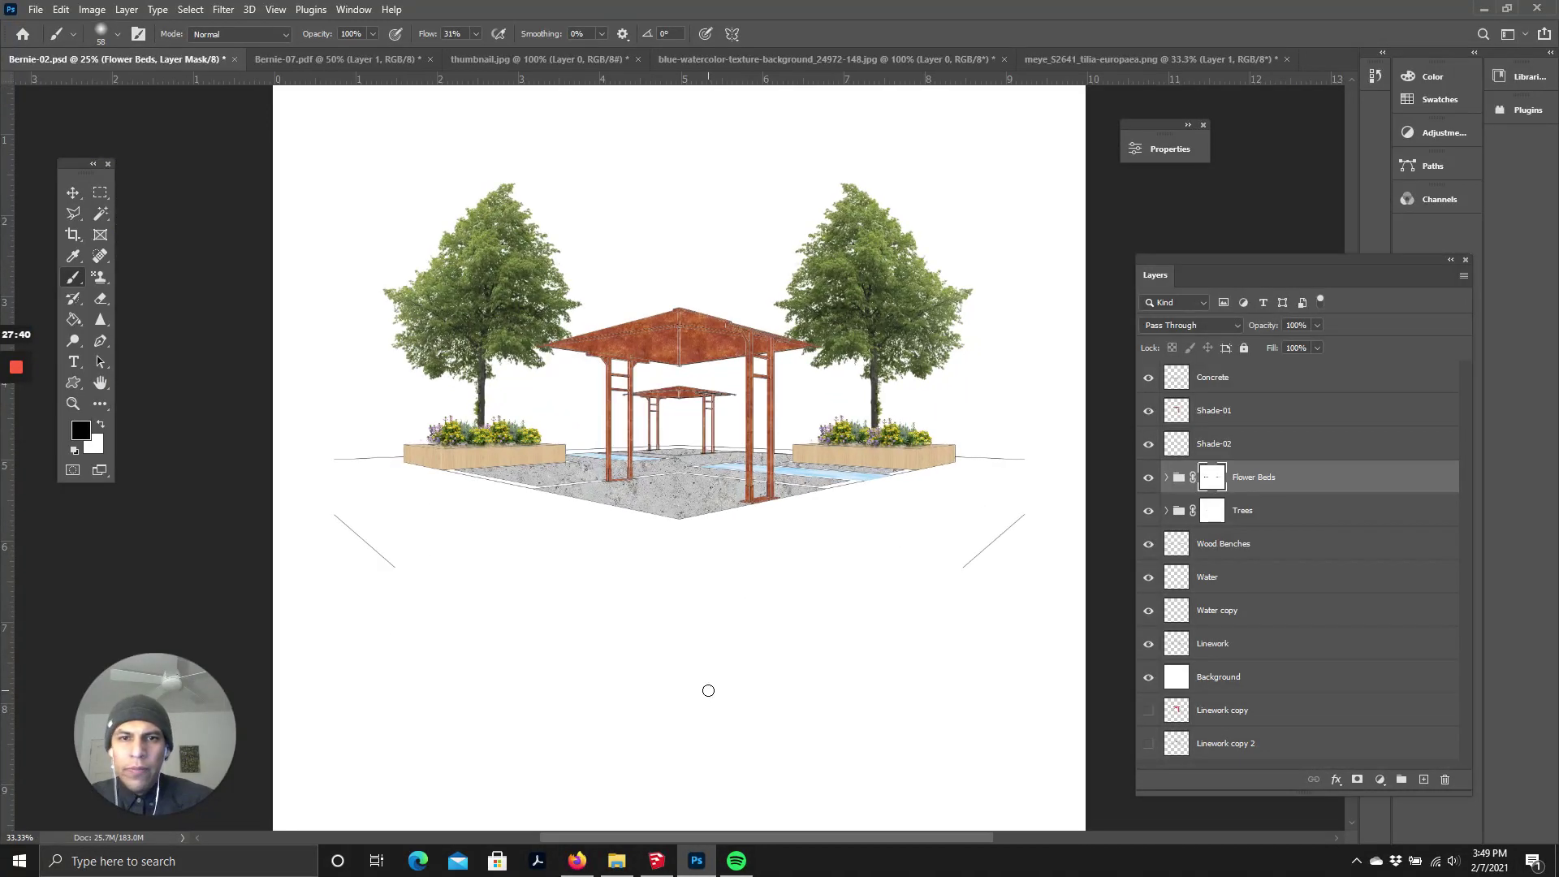
key(ctrl+plus)
scroll(675, 569, up, 3)
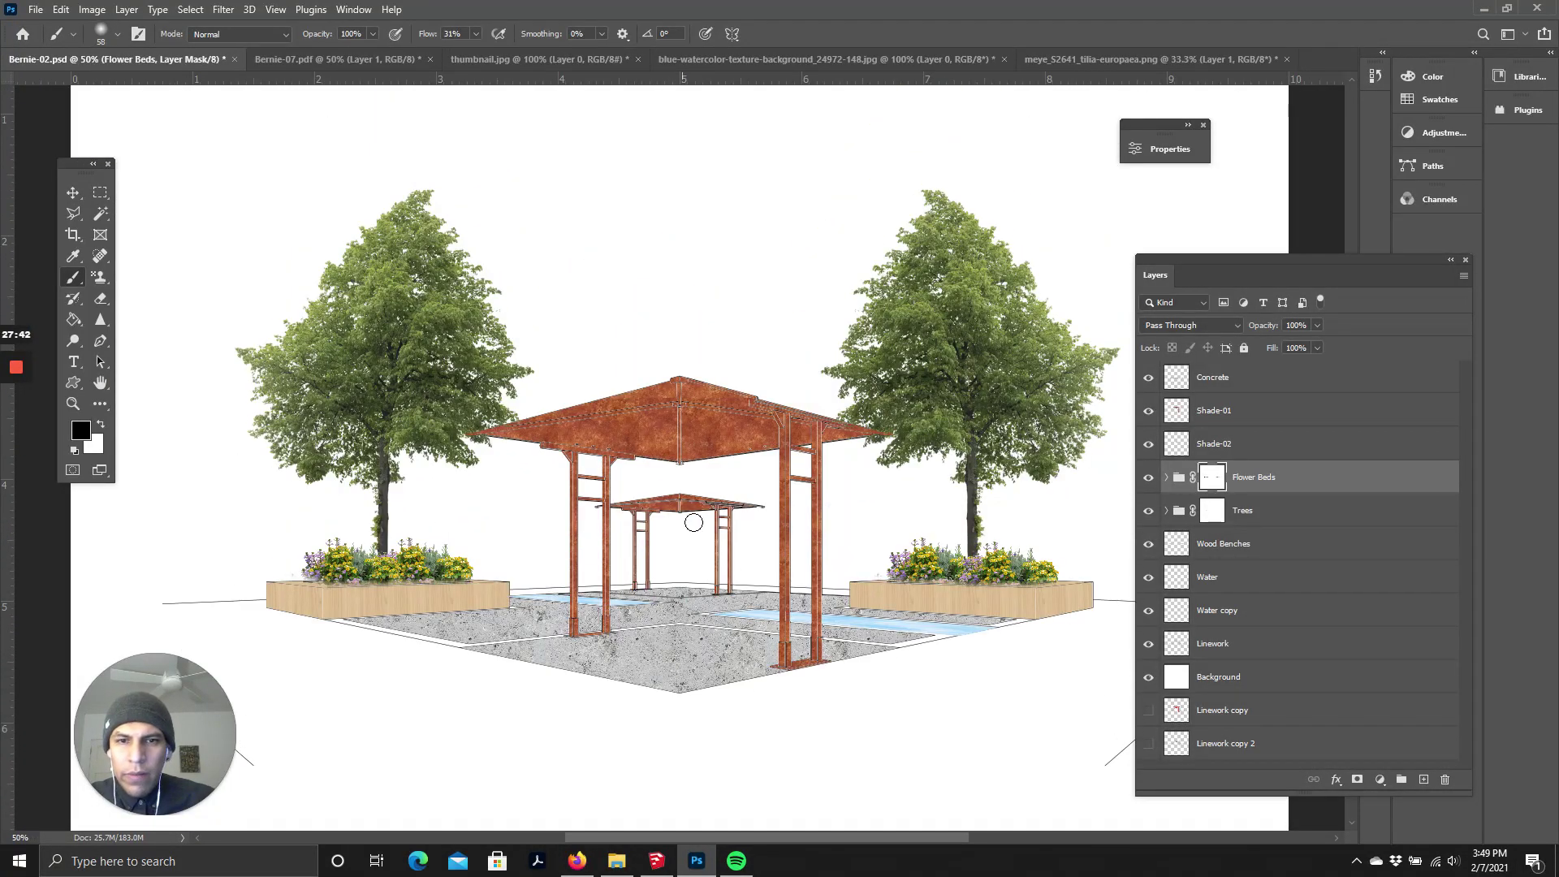
scroll(694, 522, down, 1)
scroll(932, 517, up, 1)
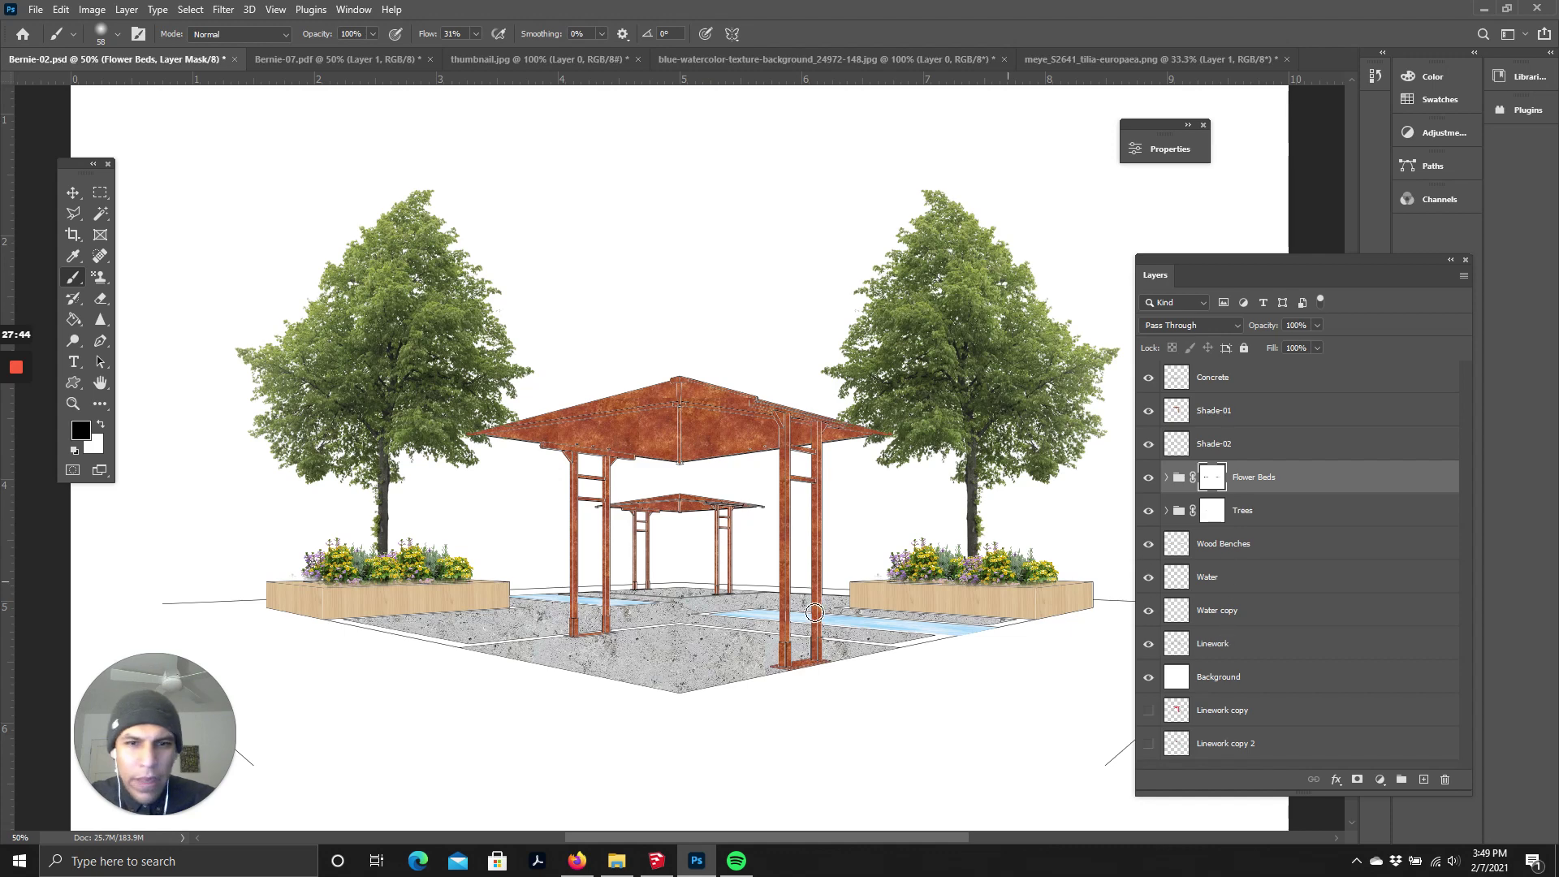
scroll(815, 613, down, 2)
scroll(835, 644, up, 2)
scroll(785, 598, down, 1)
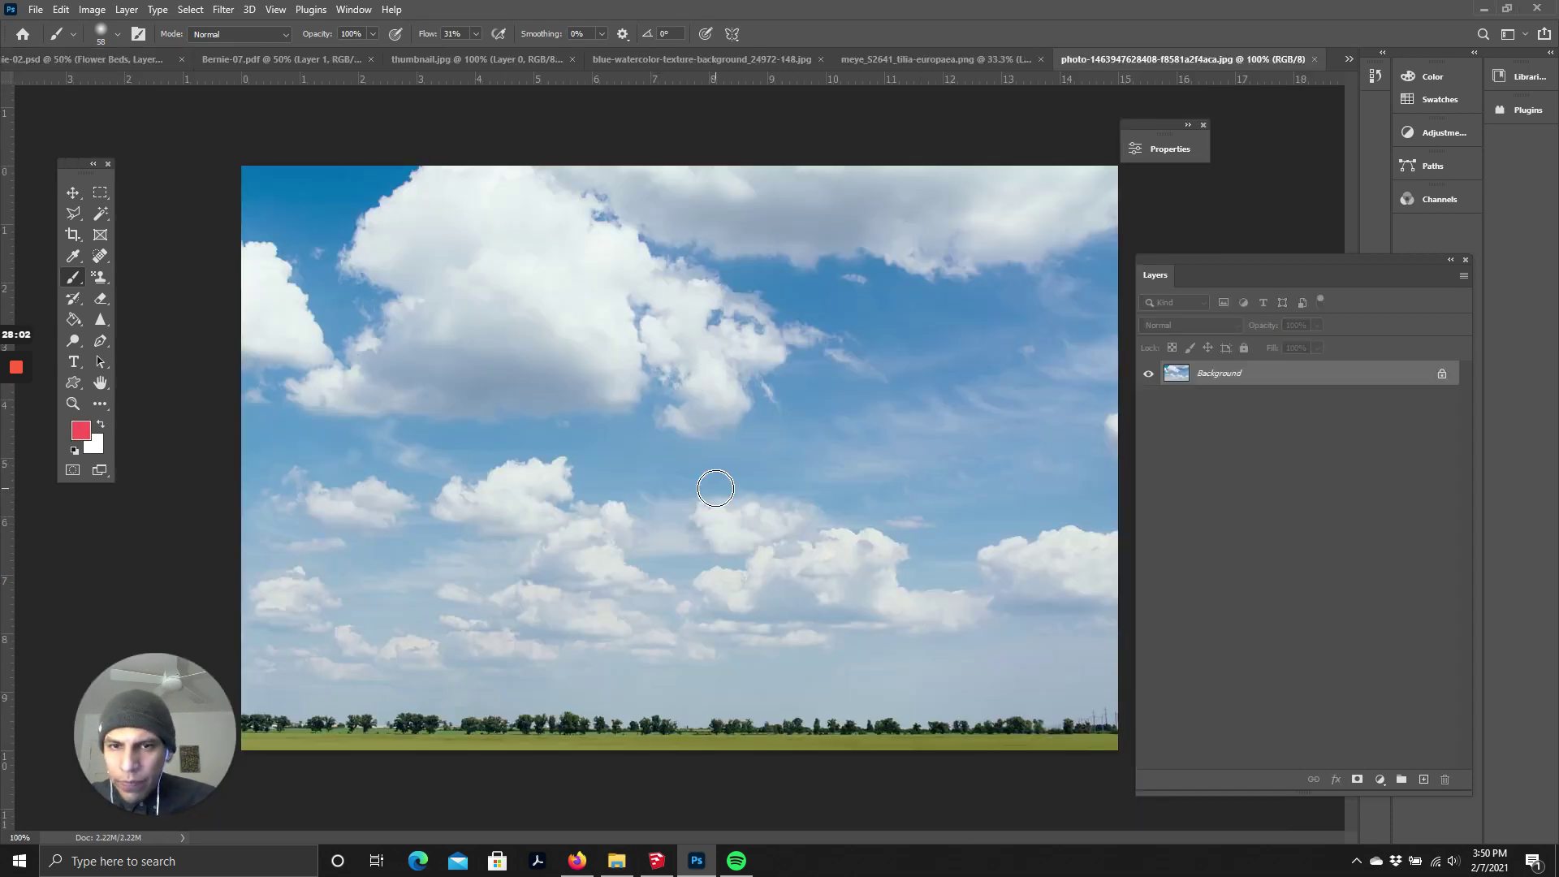
- Unlock the sky photo's layer and bring it into Bernie-02 at the canvas's top-left
click(62, 198)
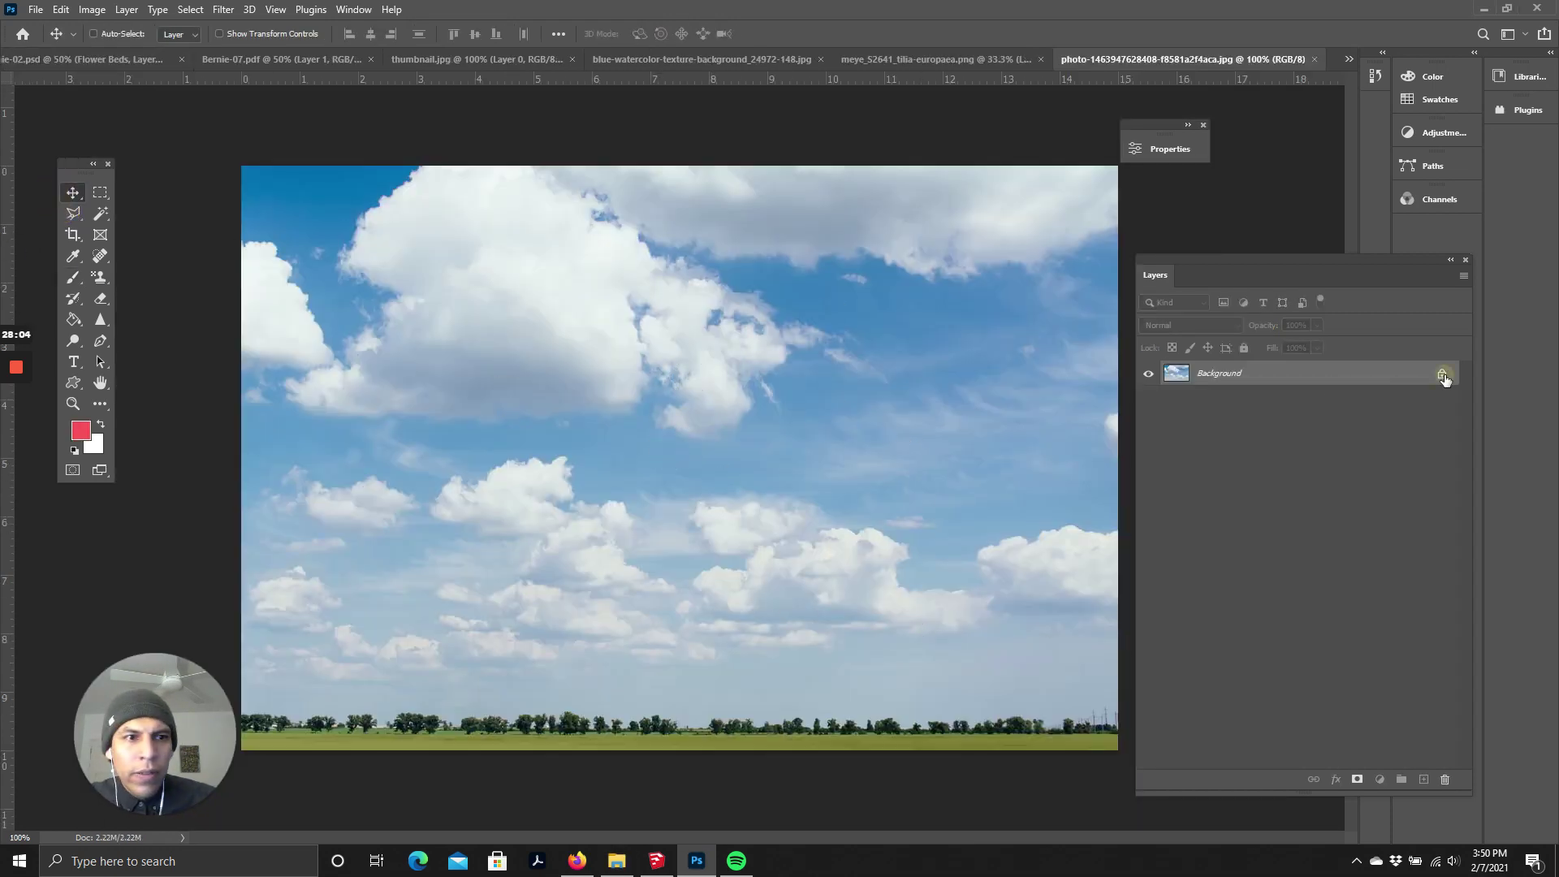
click(1442, 375)
drag(547, 289, 697, 442)
key(ctrl+minus)
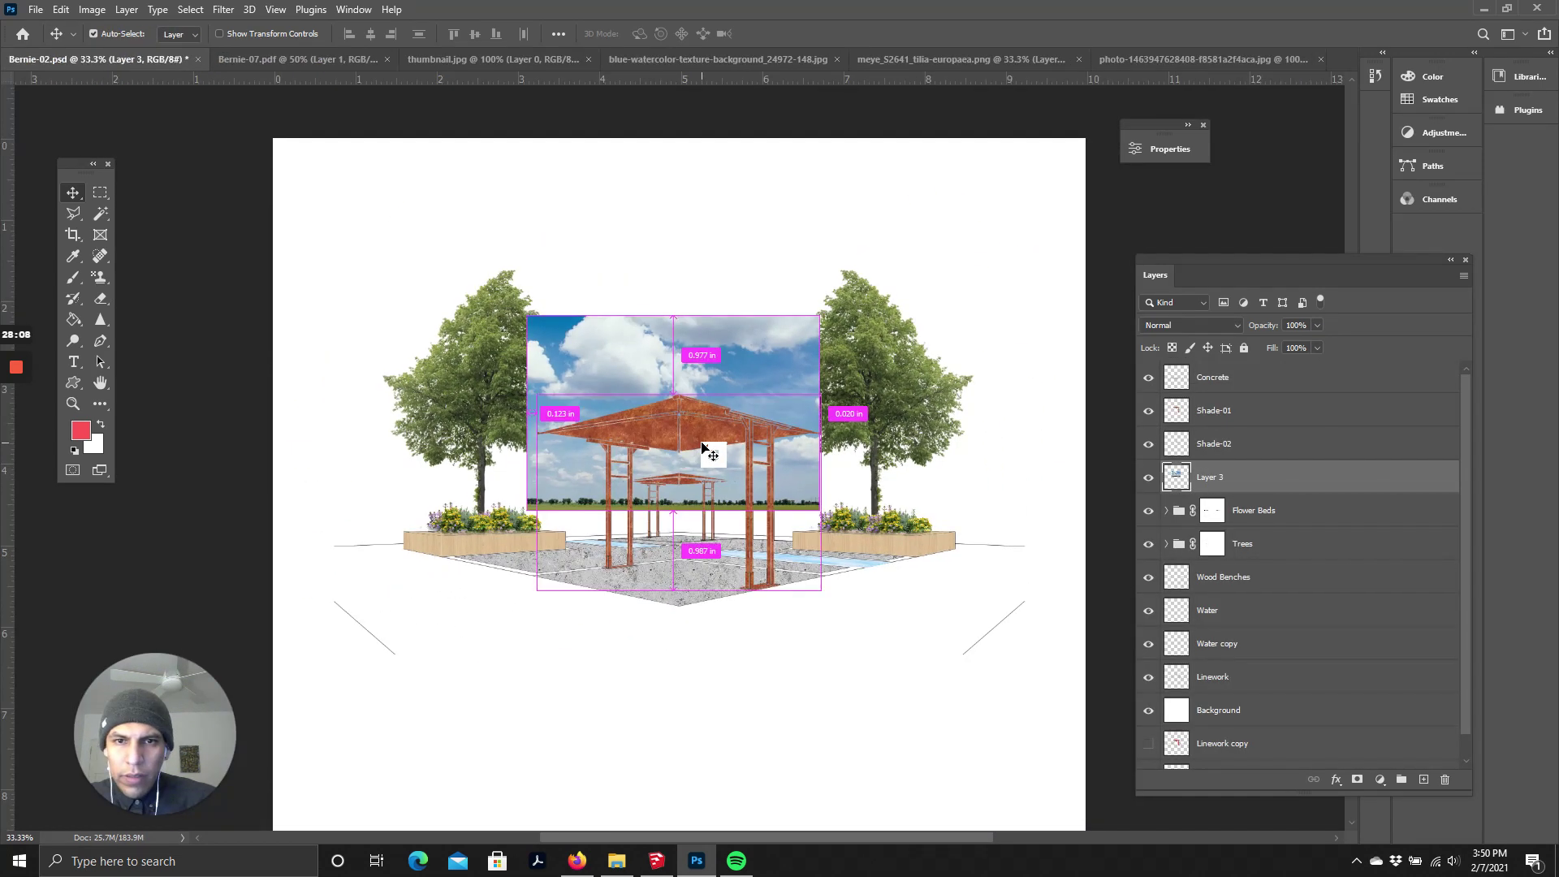
drag(692, 345, 435, 169)
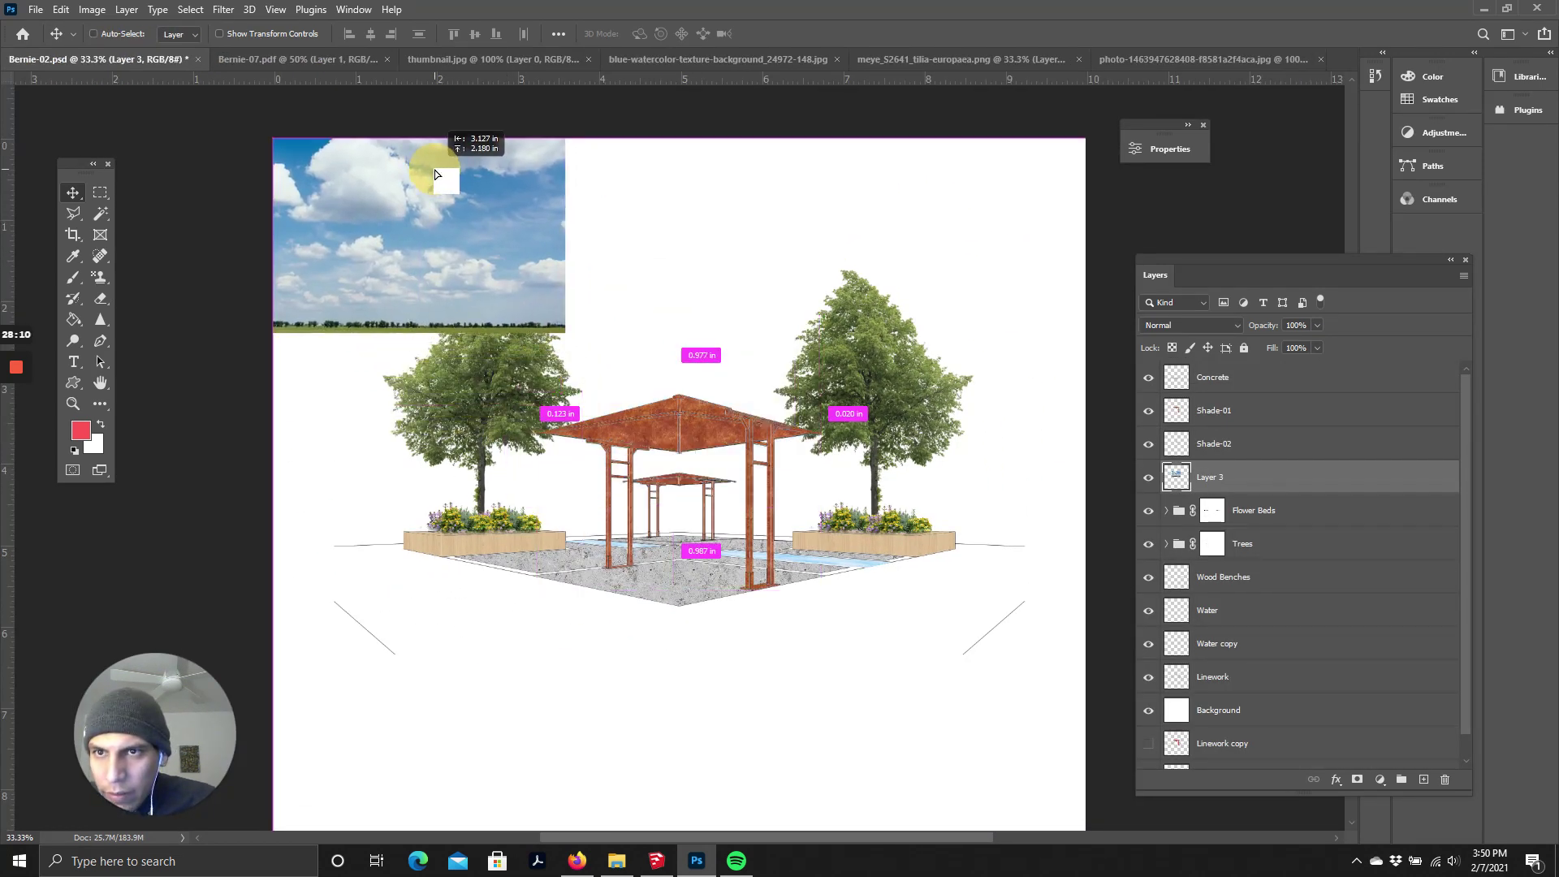
- Scale the sky photo up across the upper scene, raise it behind the pavilion, and commit
key(ctrl+t)
drag(565, 331, 1107, 644)
drag(934, 611, 935, 434)
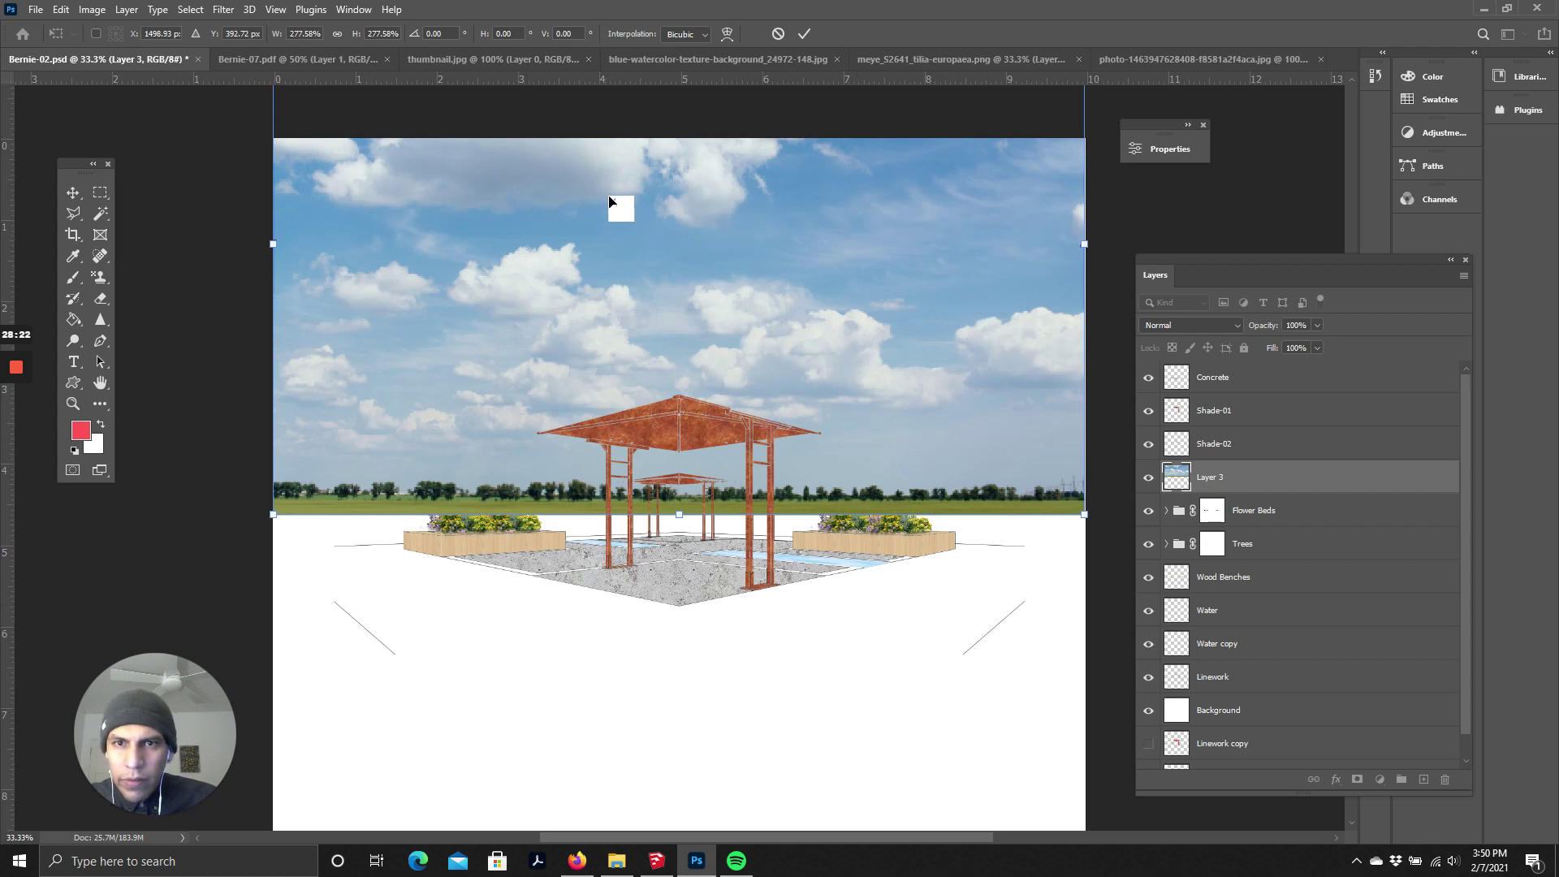
click(803, 35)
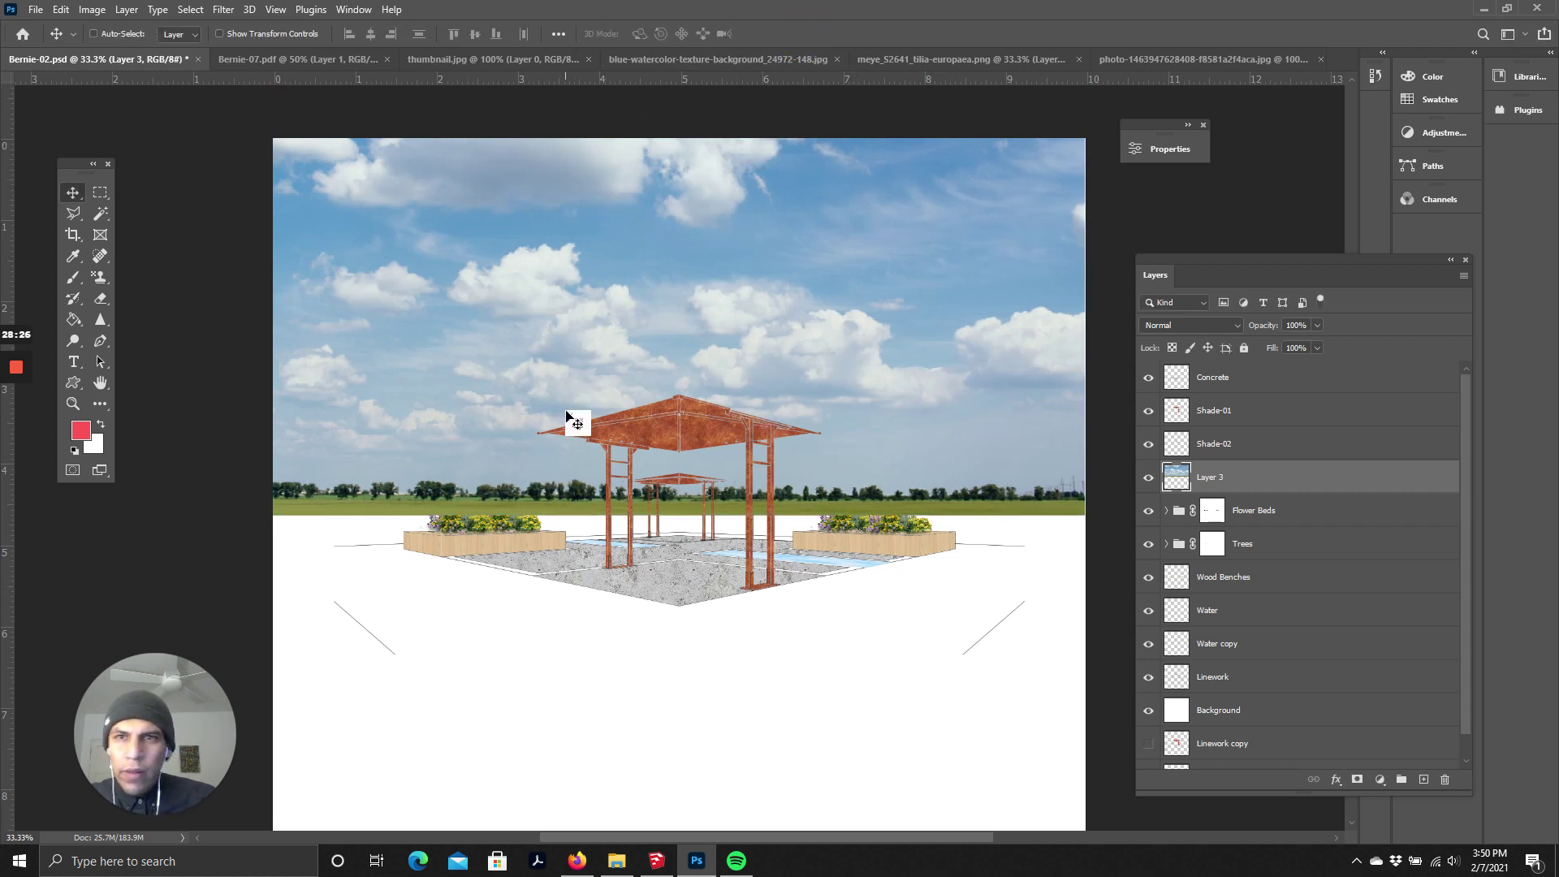
- Close Bernie-07.pdf, the thumbnail.jpg concrete texture and the blue watercolor texture without saving
click(315, 58)
click(381, 59)
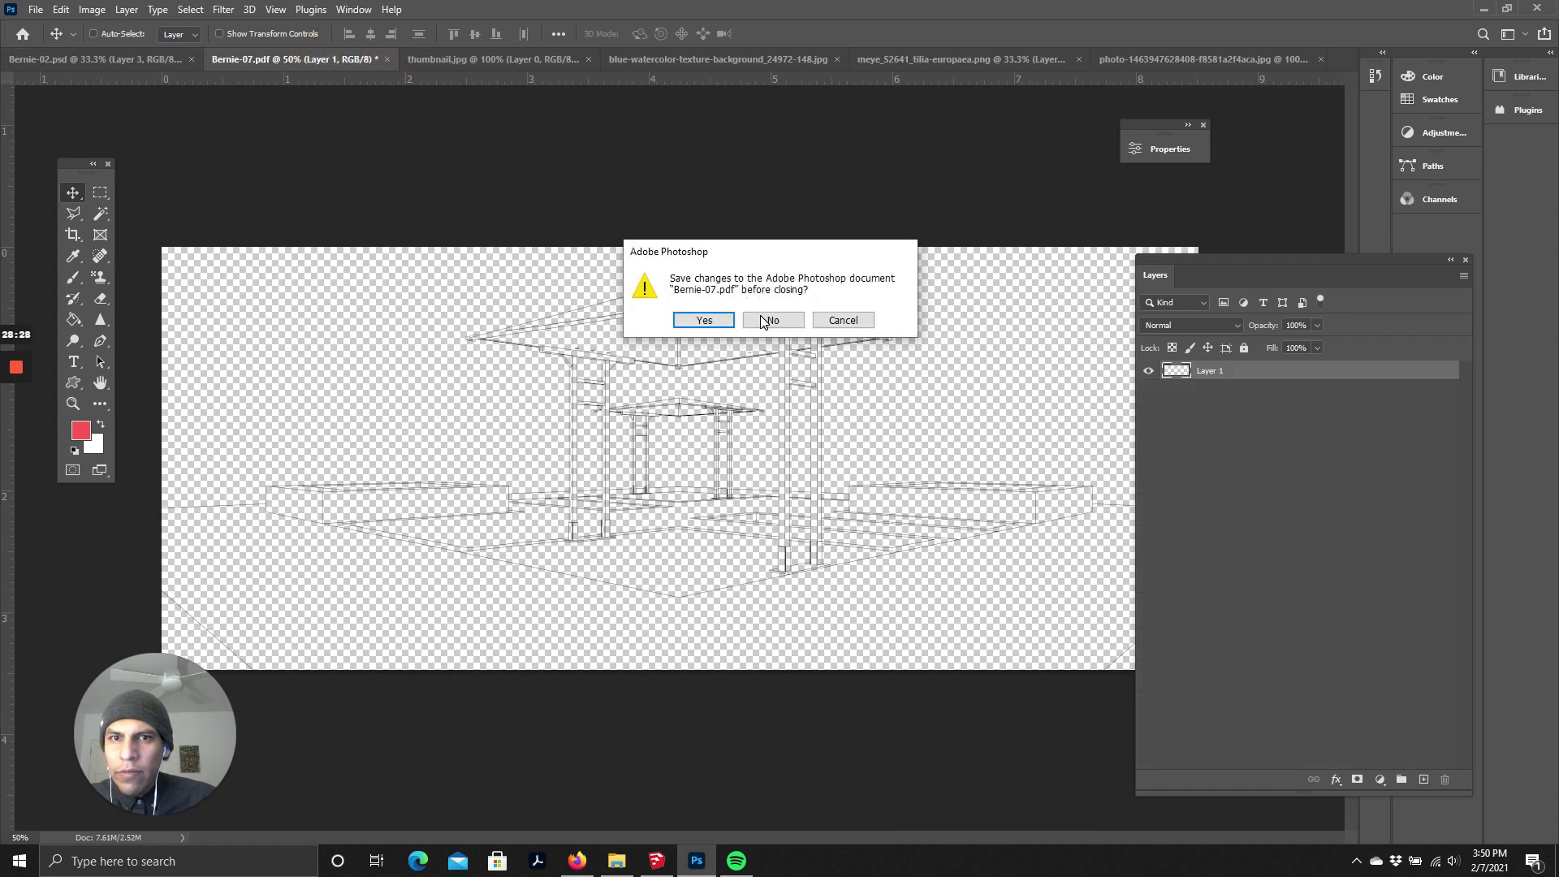
click(767, 321)
click(329, 62)
click(399, 59)
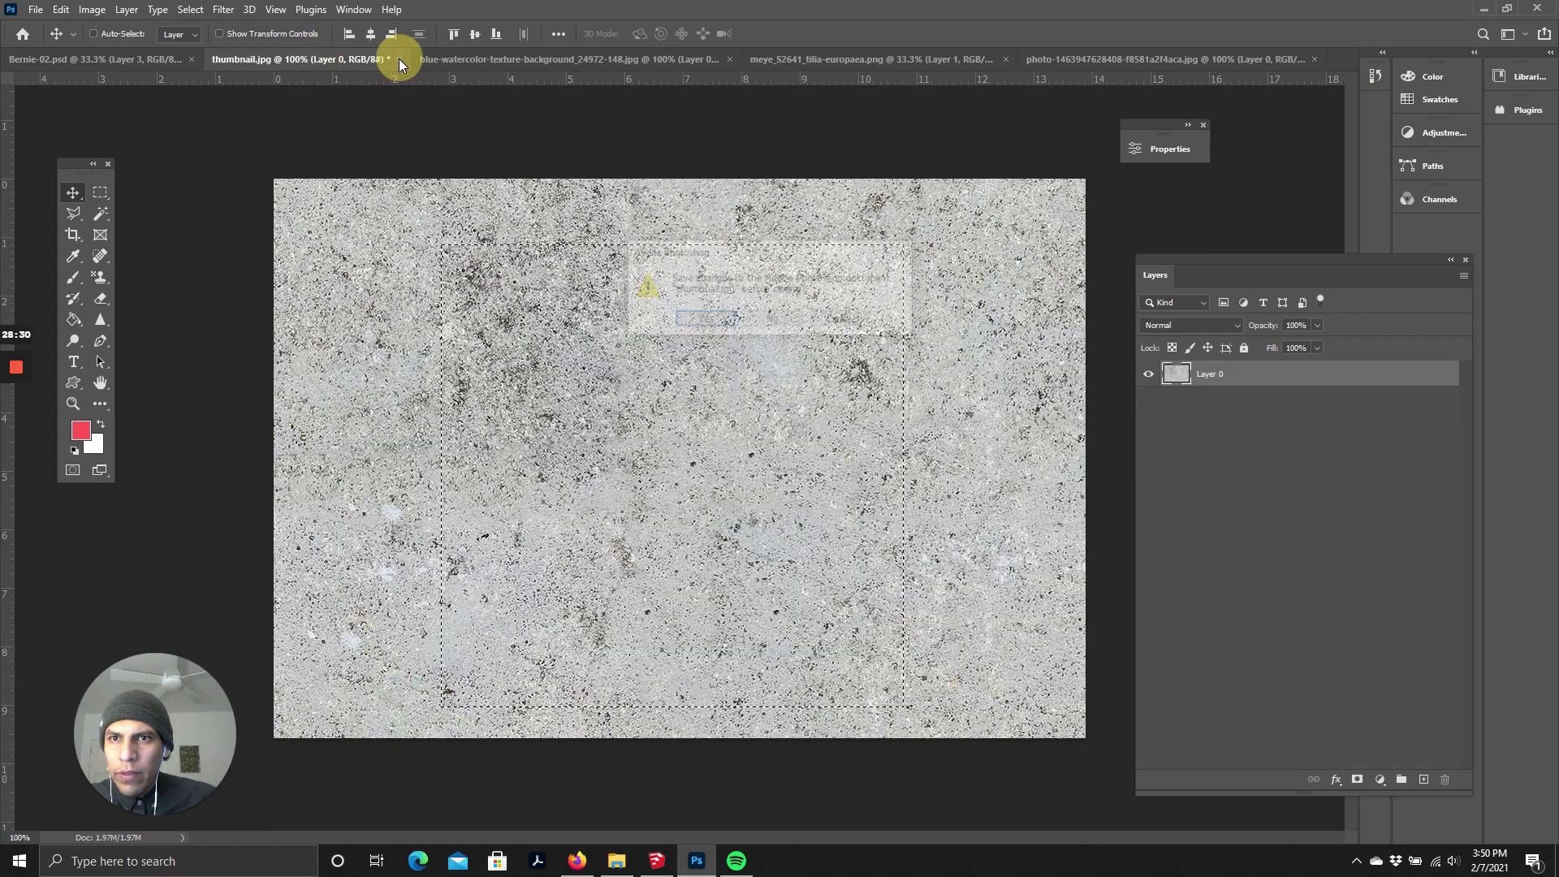
click(759, 321)
click(328, 61)
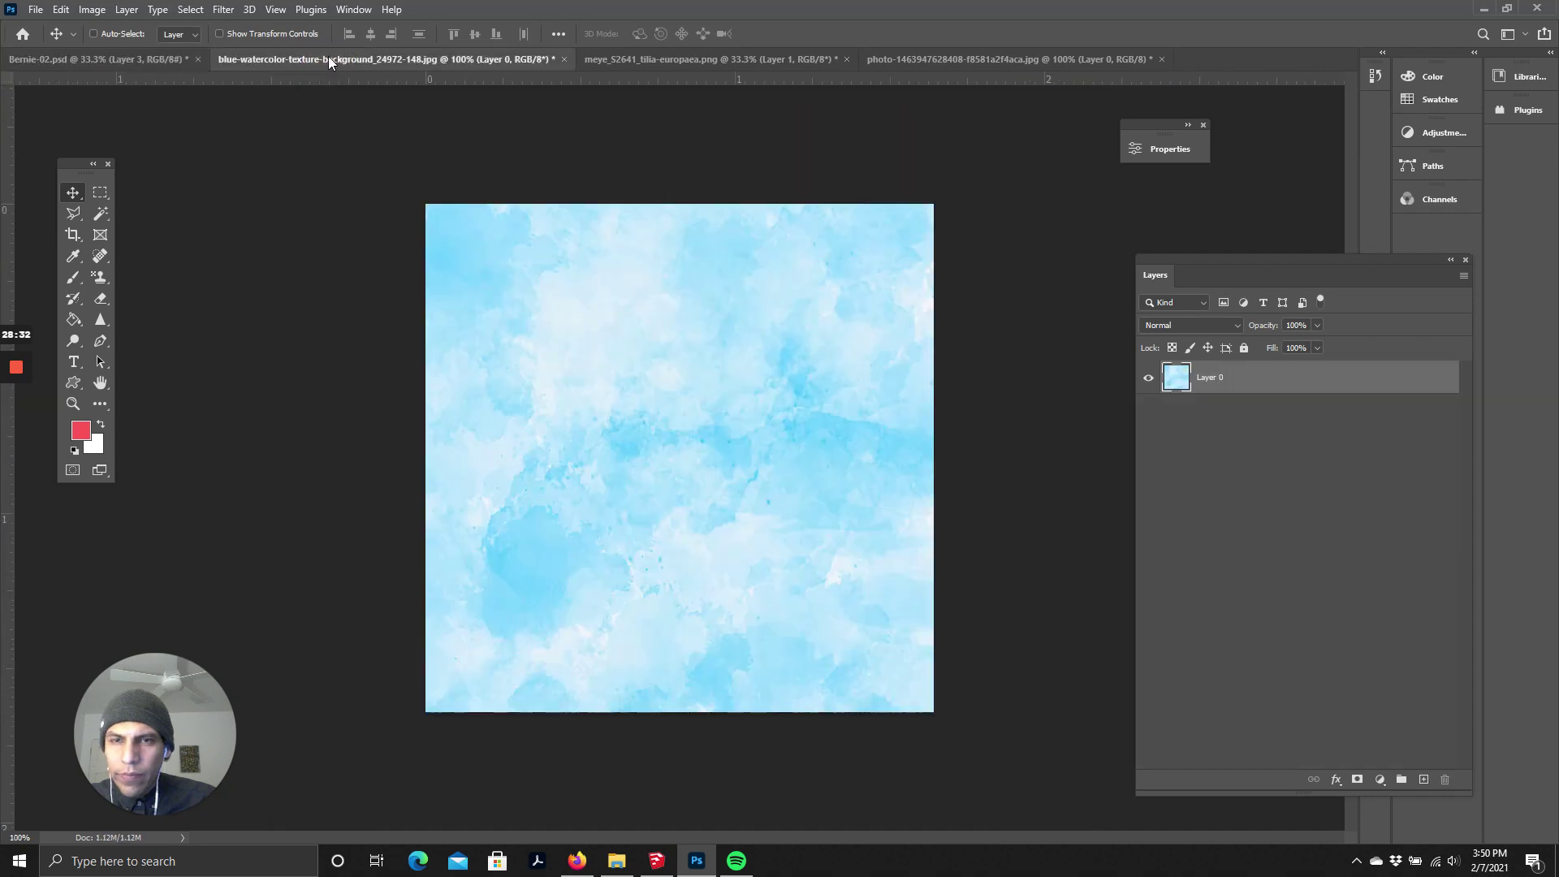
click(563, 58)
click(780, 324)
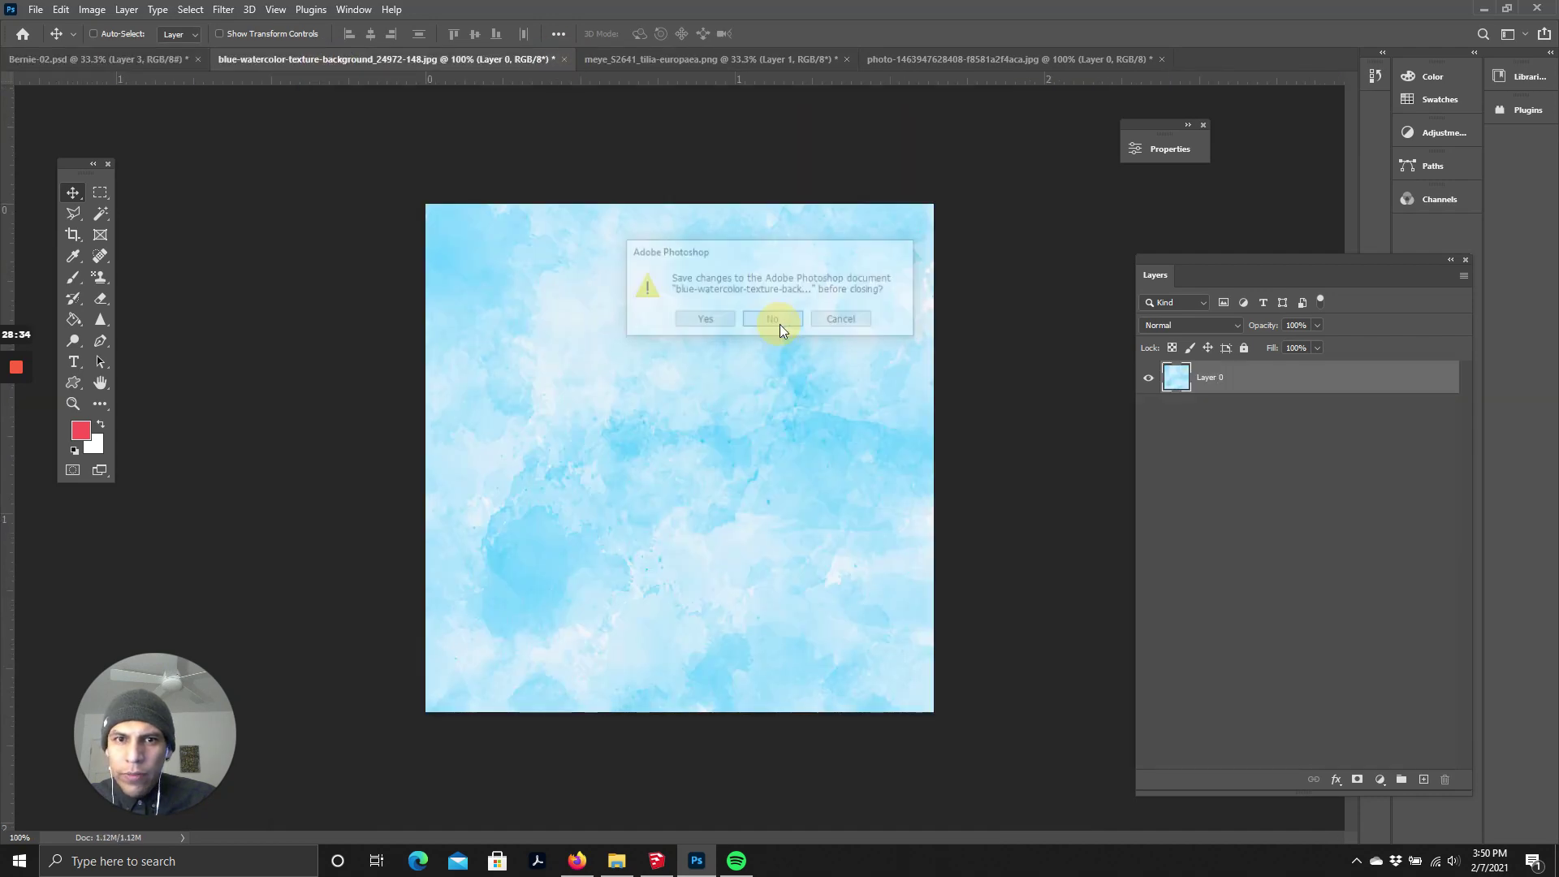
- Close the tilia-europaea tree and sky photo documents without saving, leaving Bernie-02.psd
click(398, 64)
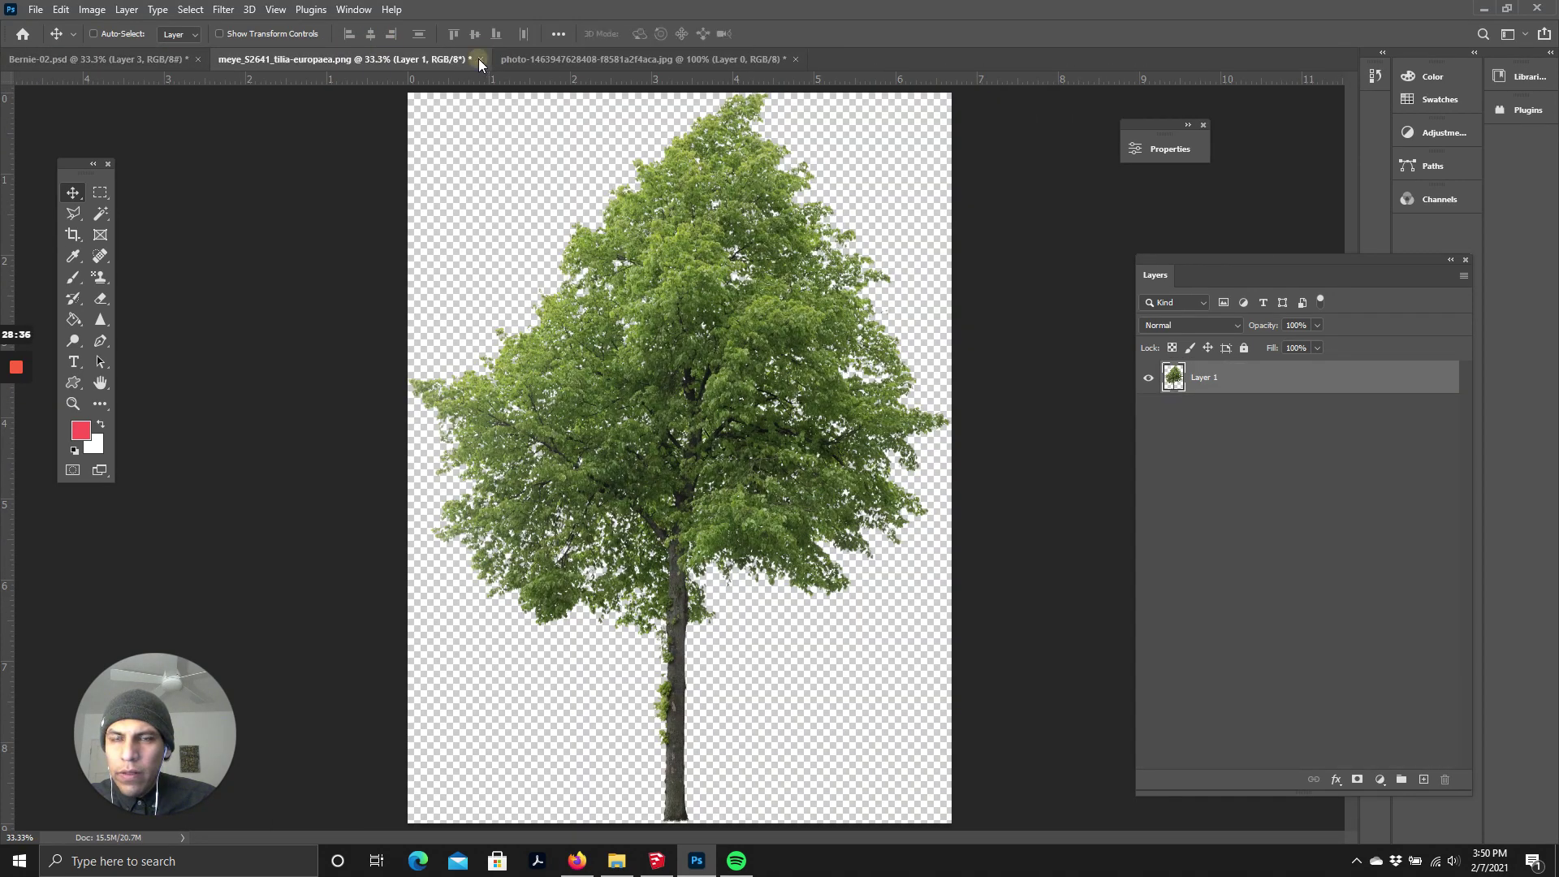
click(480, 59)
click(772, 319)
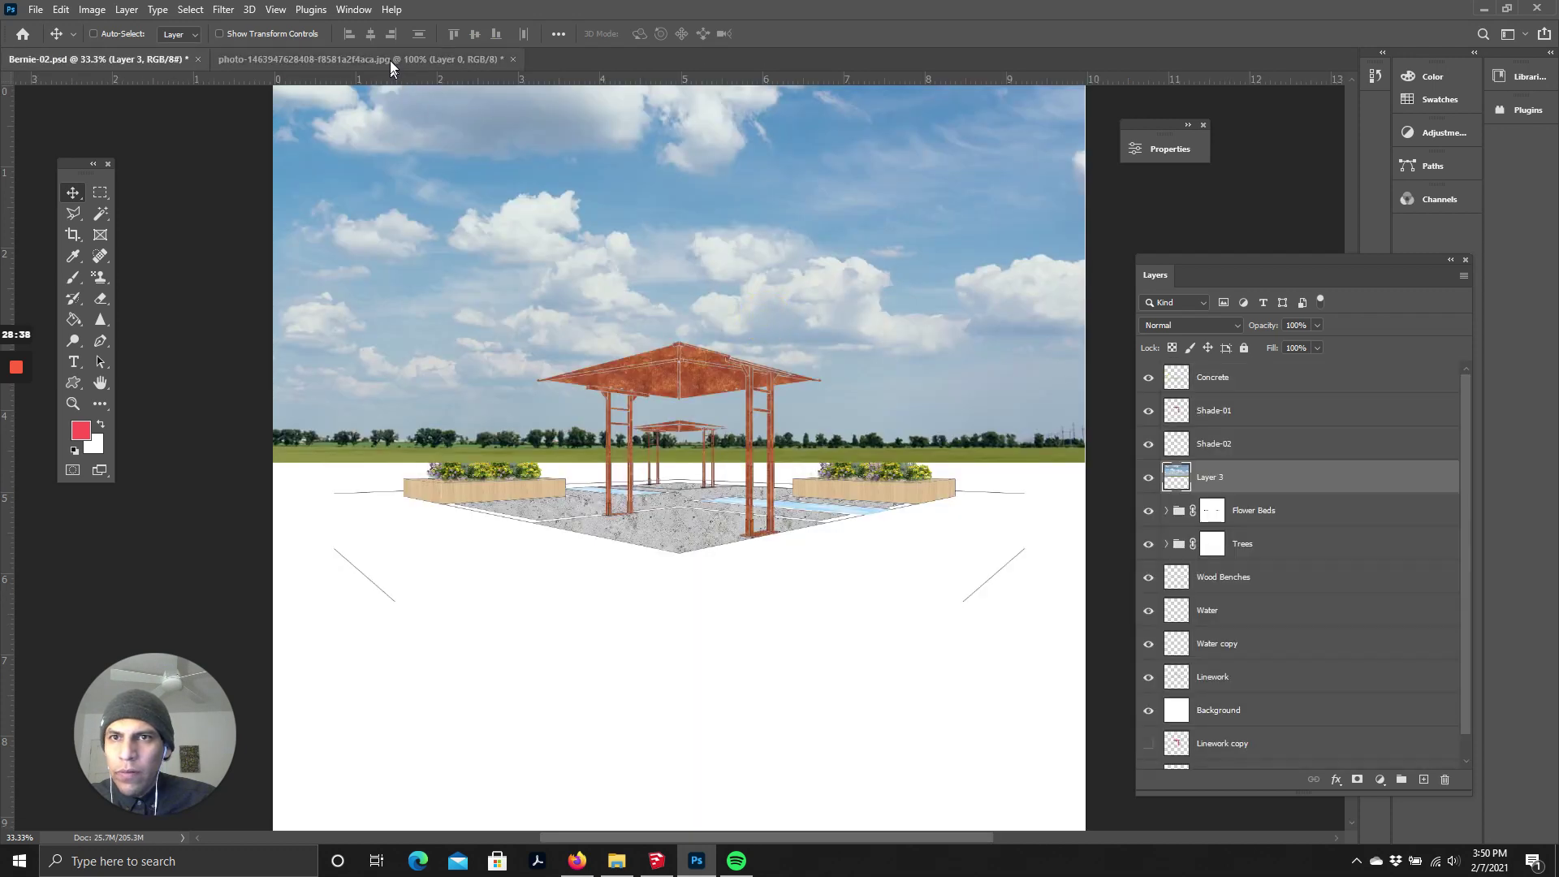
click(390, 60)
click(512, 59)
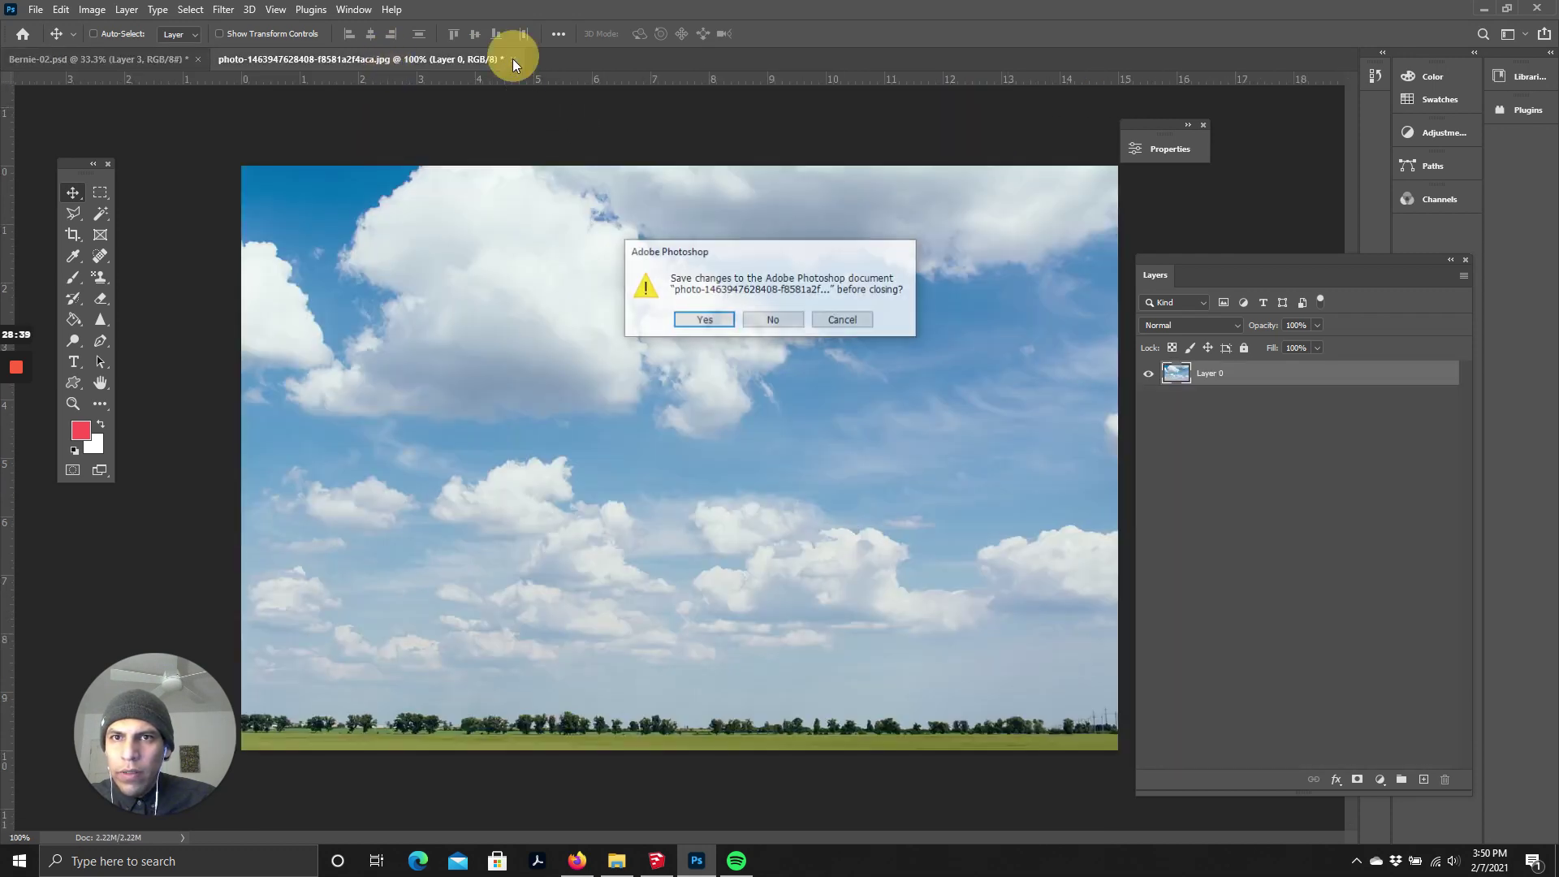
click(773, 320)
scroll(714, 428, down, 2)
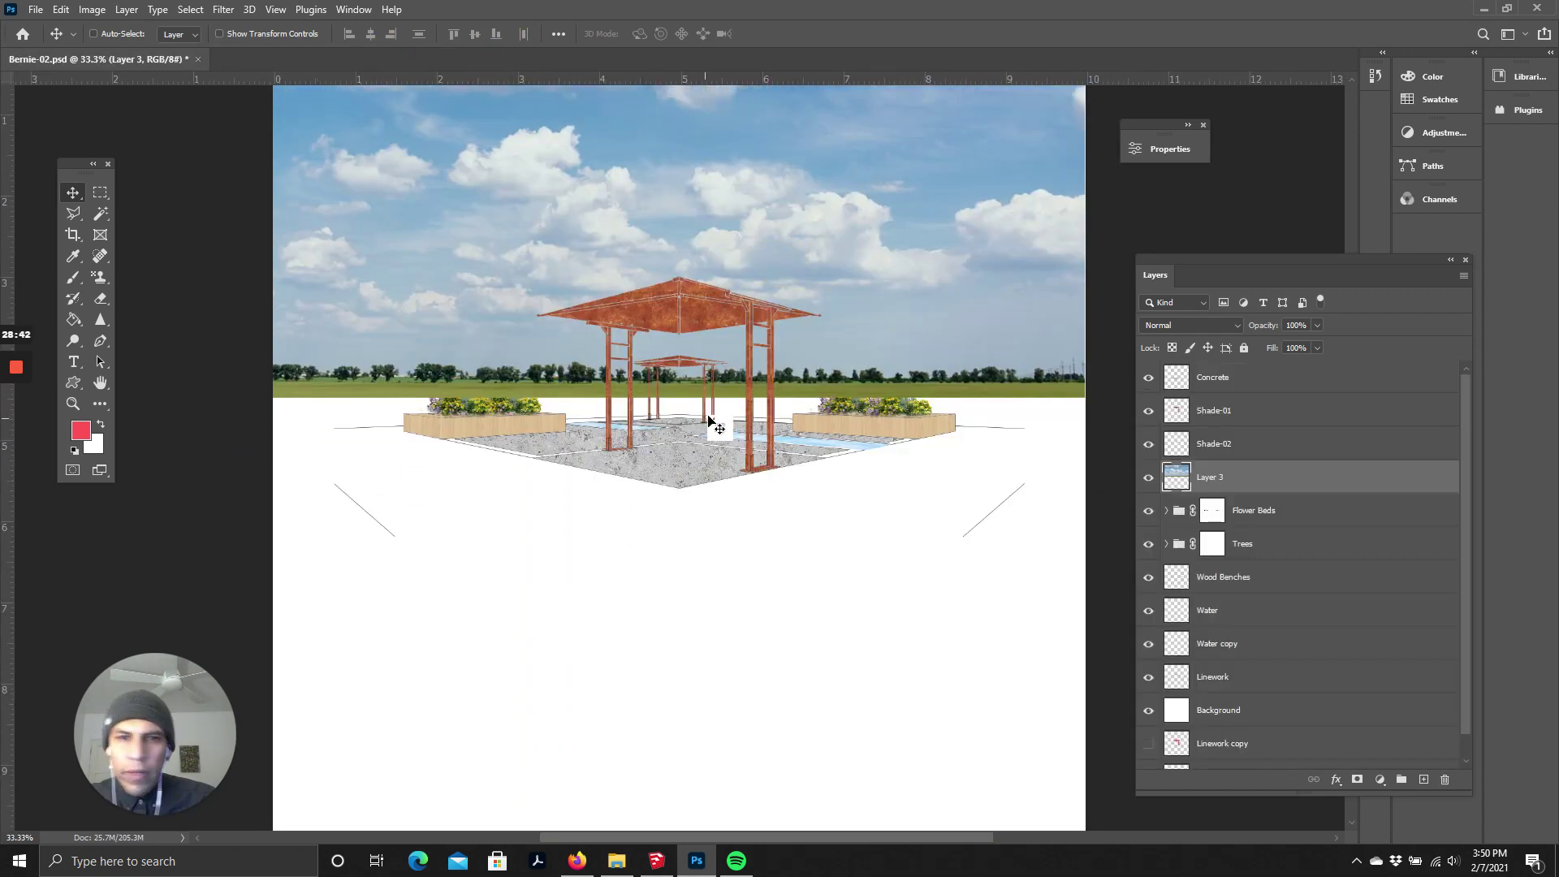
scroll(797, 453, up, 2)
scroll(878, 475, up, 1)
scroll(964, 498, down, 2)
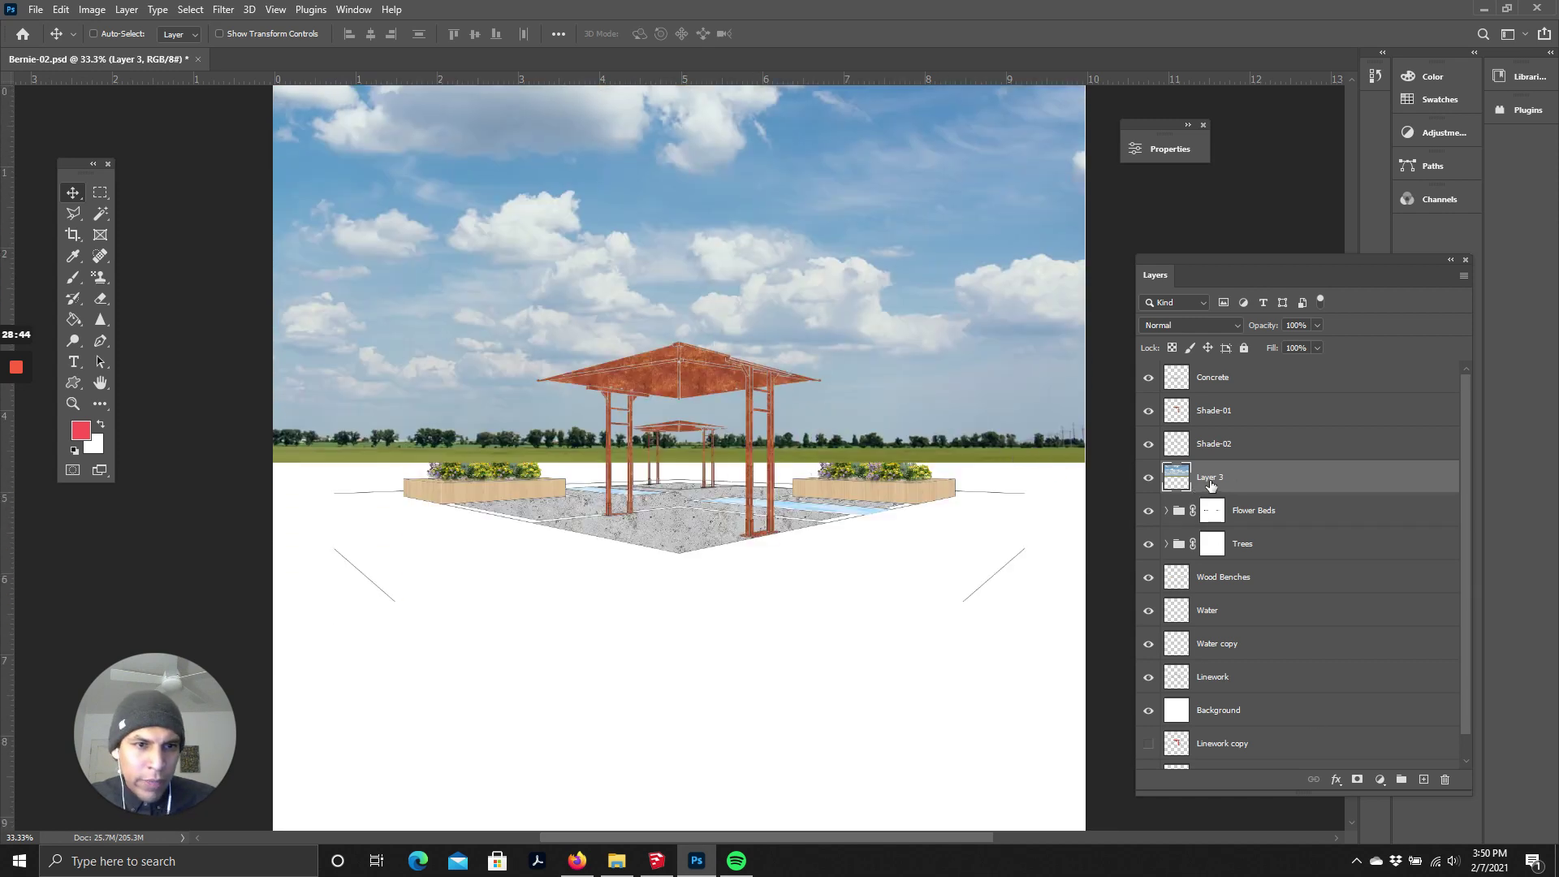
- Rename Layer 3 in the Layers panel to 'Sky'
double_click(1211, 479)
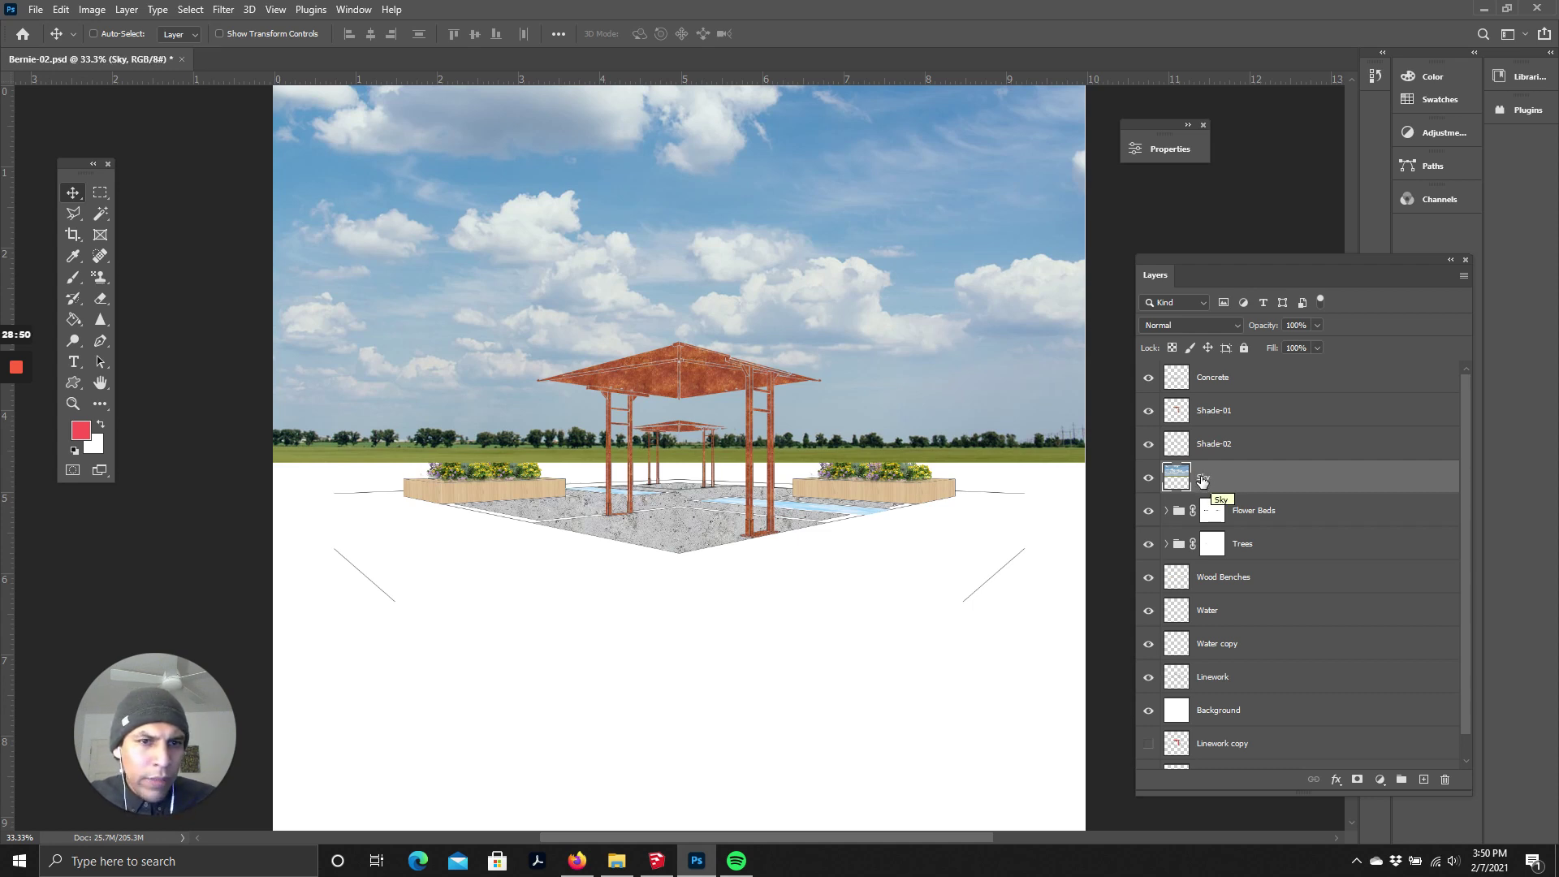
scroll(794, 577, up, 1)
scroll(797, 593, down, 4)
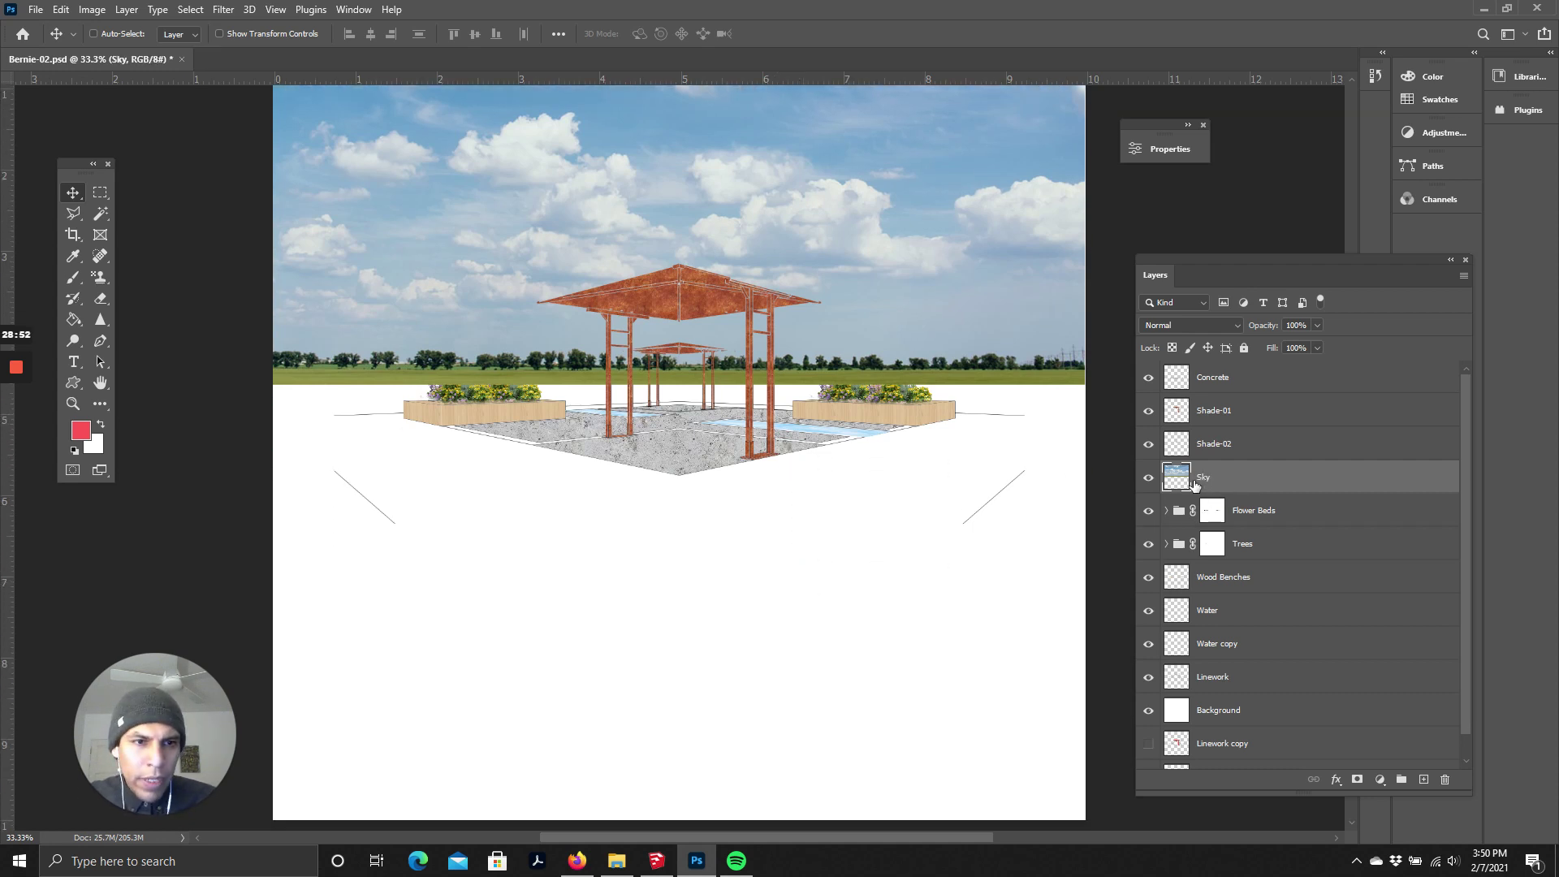
scroll(752, 429, up, 3)
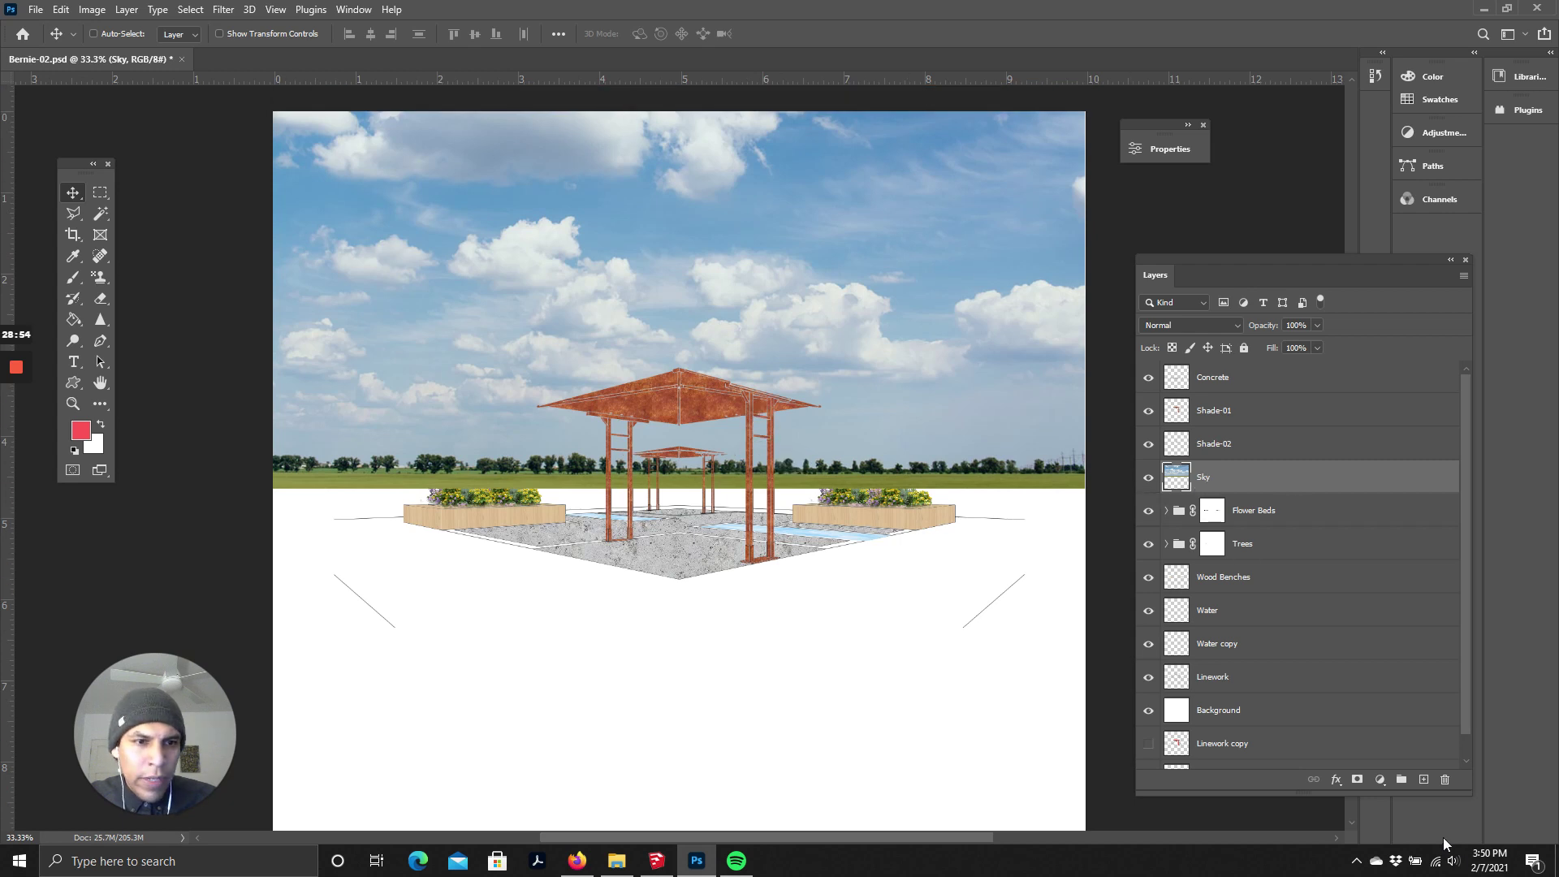
click(1380, 780)
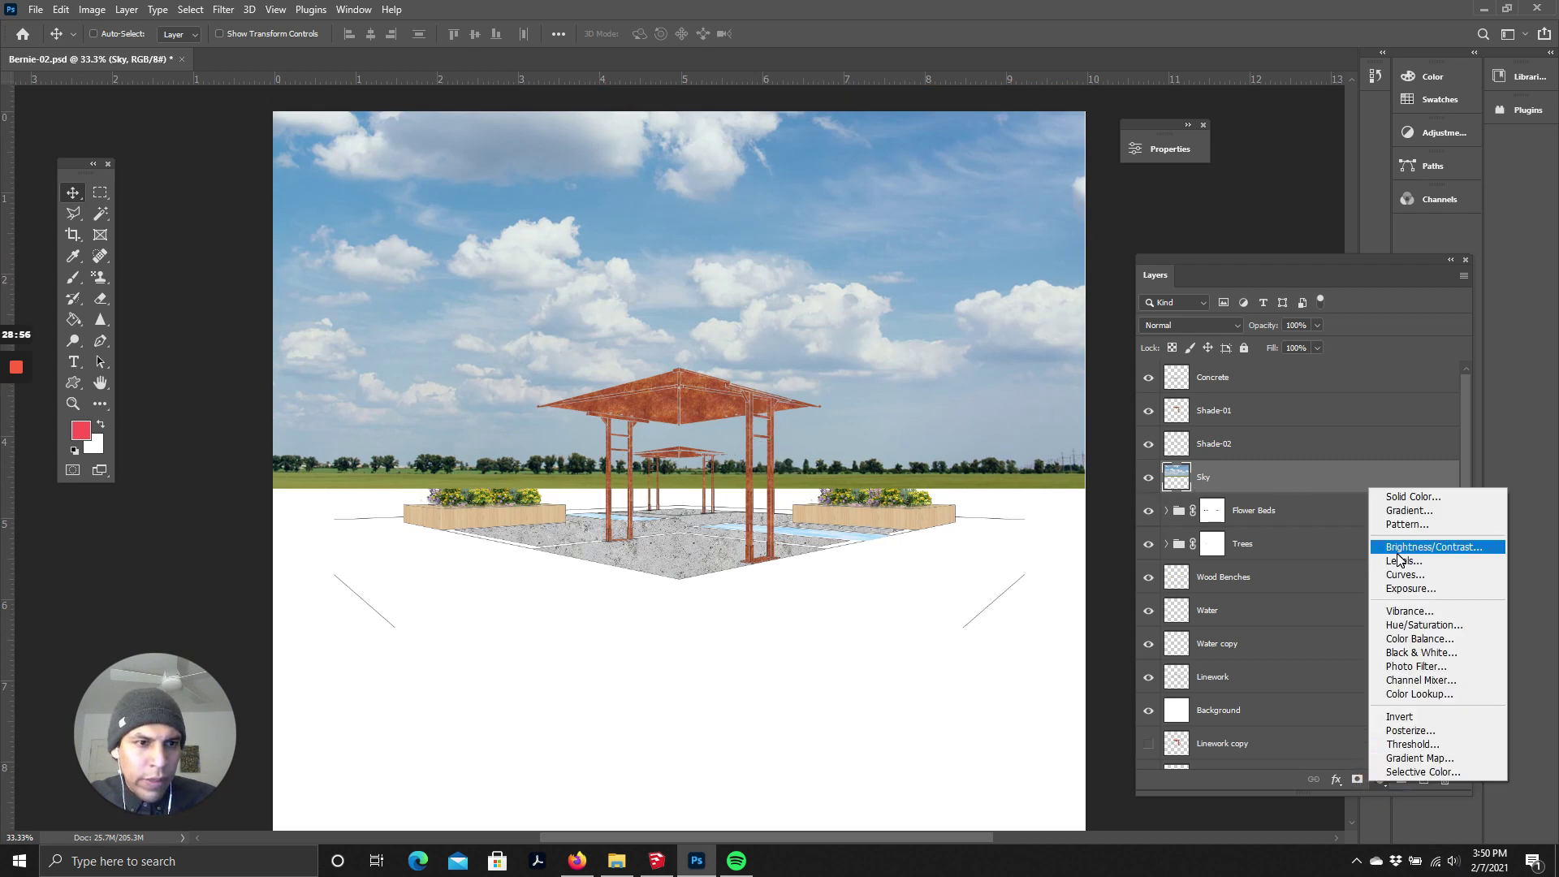
- Add a Hue/Saturation layer clipped to Sky with Lightness +35 and Saturation -5
click(1428, 626)
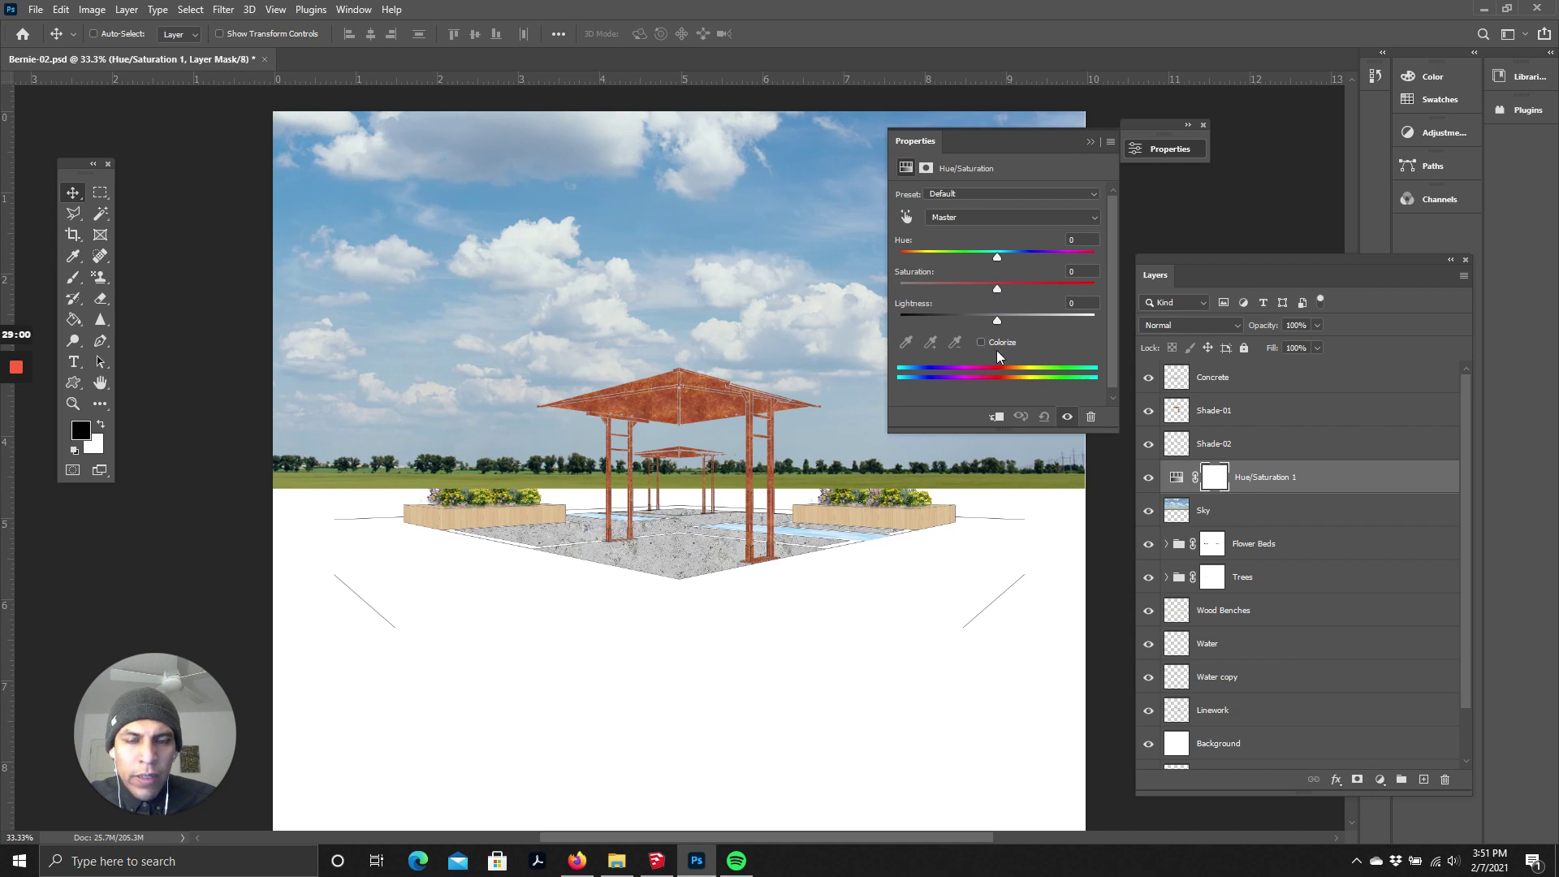
click(997, 419)
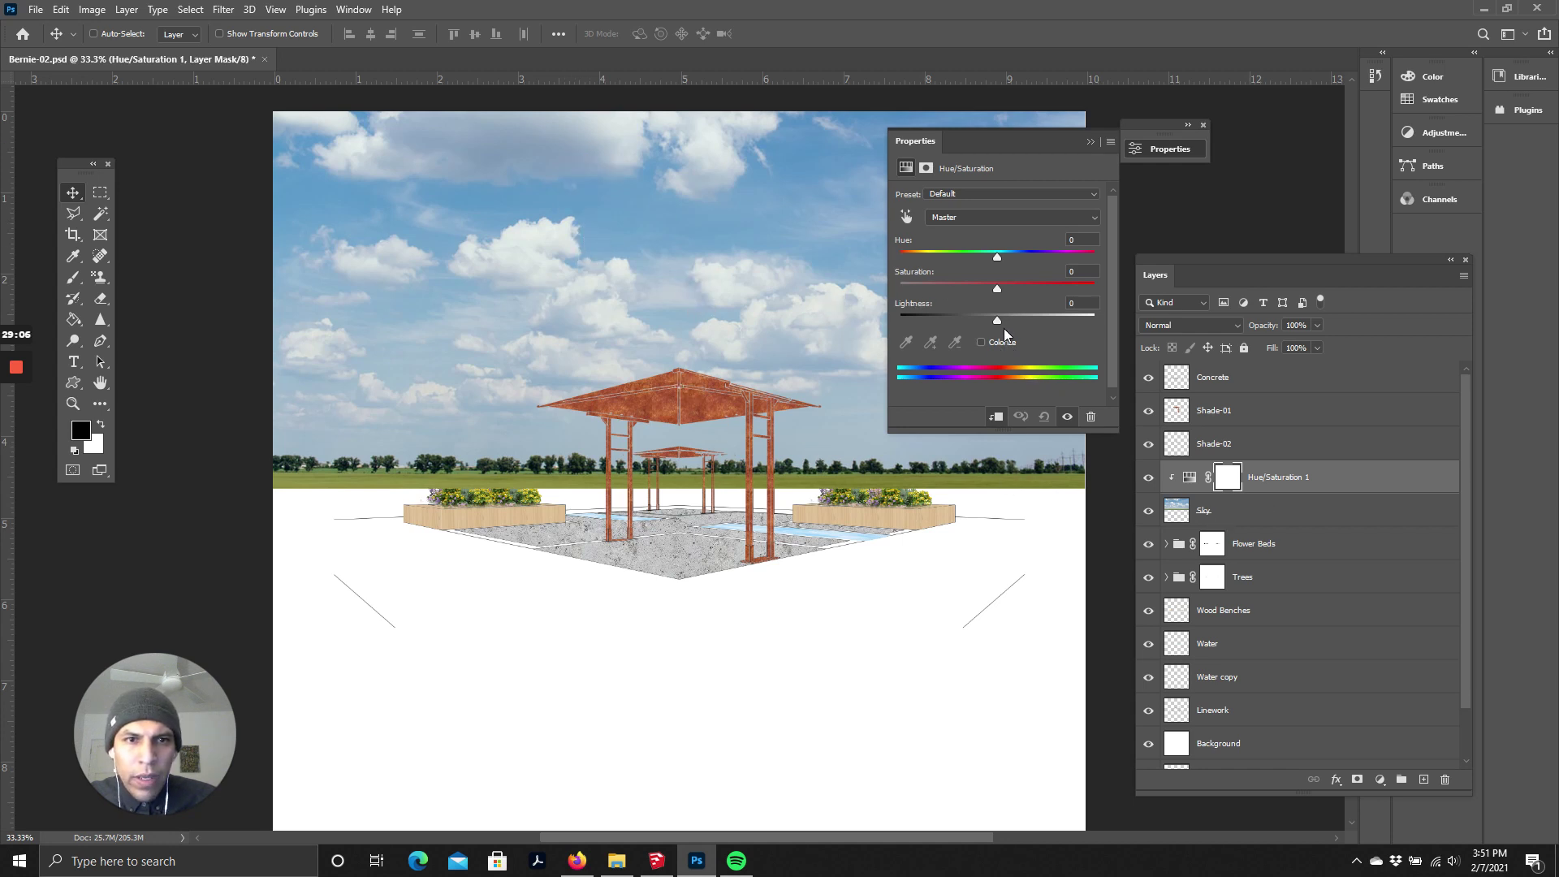
drag(1001, 324, 1030, 324)
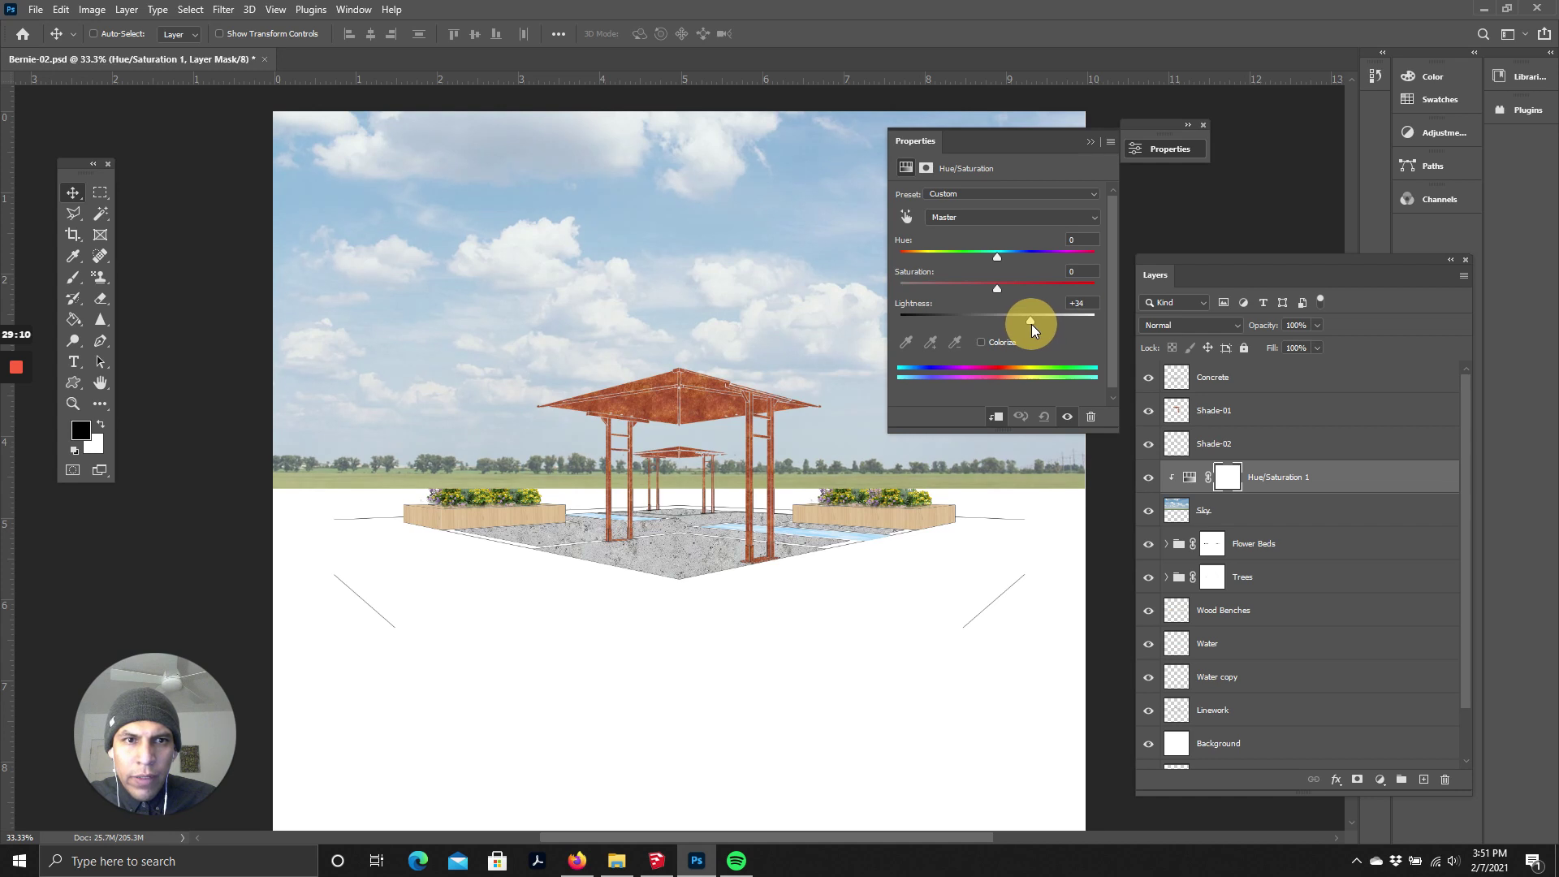
drag(1031, 324, 988, 291)
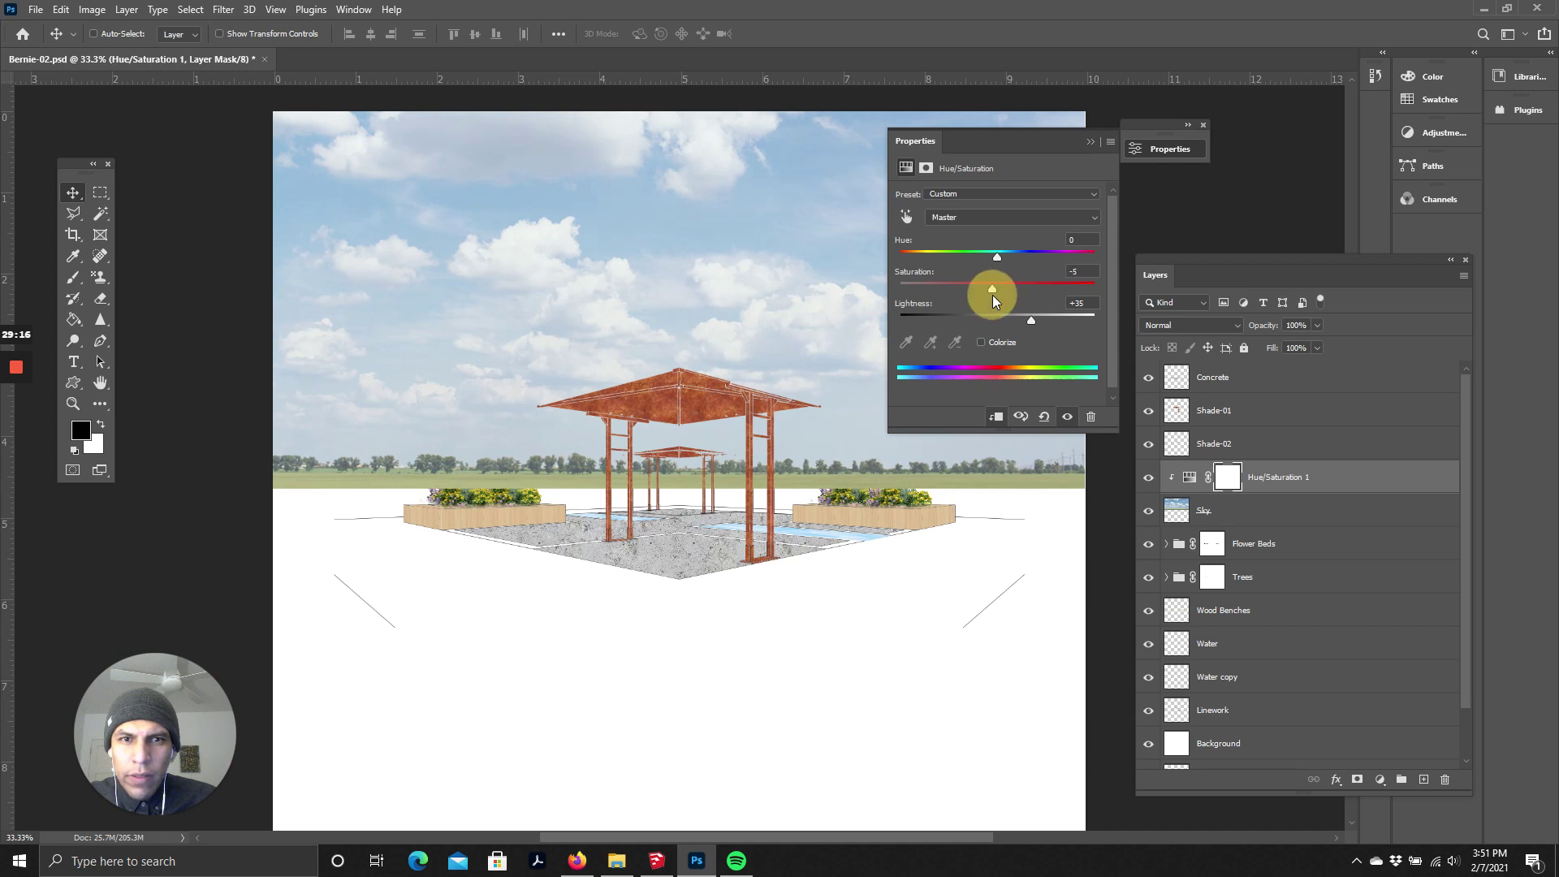
drag(993, 295, 992, 294)
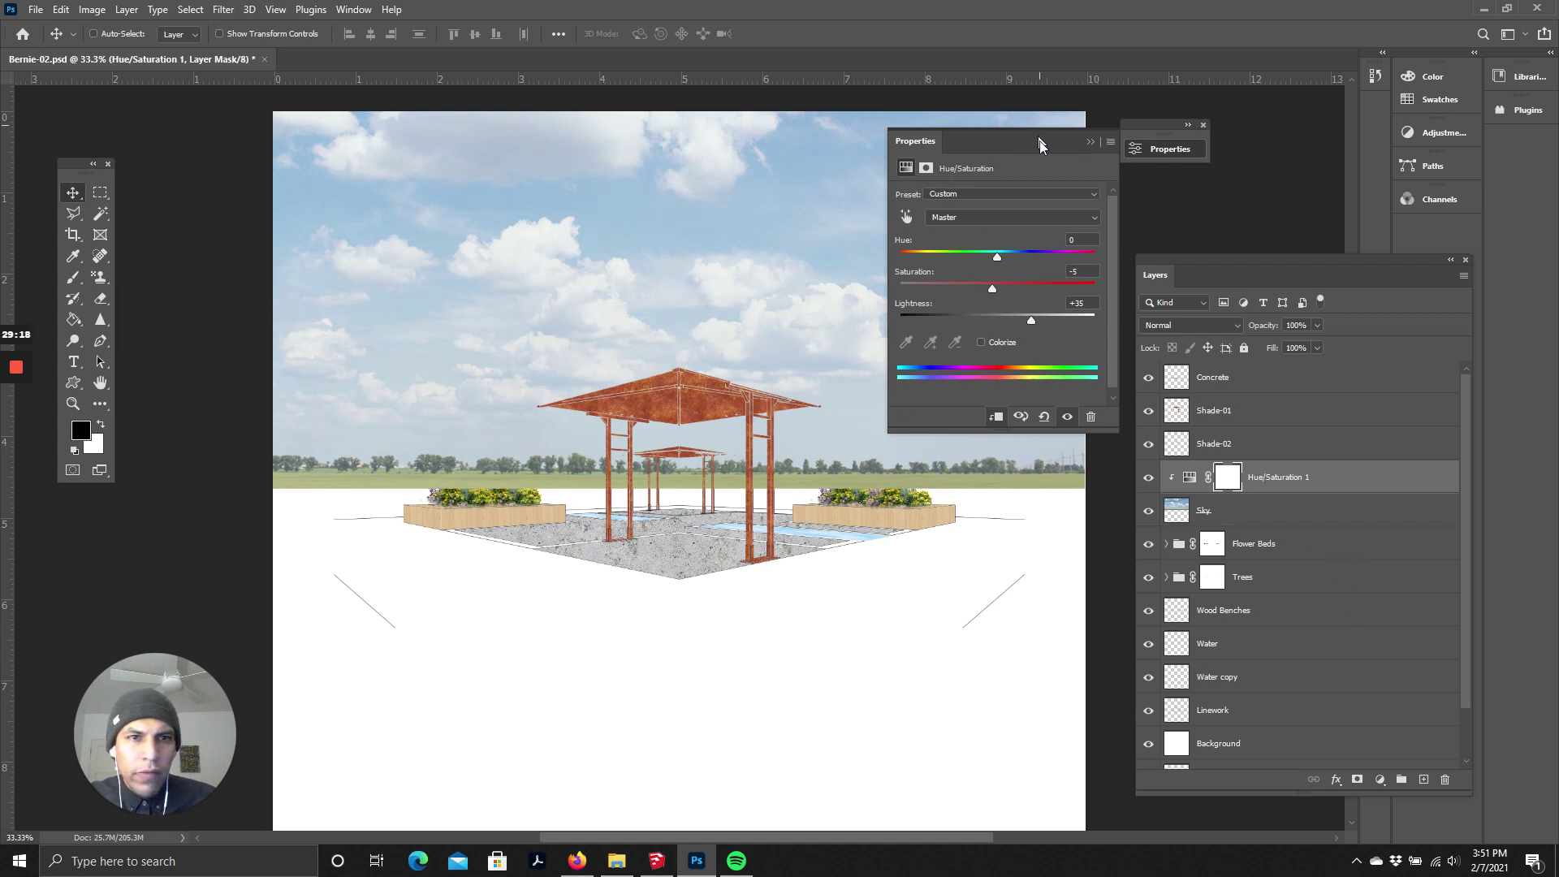
- Move Sky and Hue/Saturation 1 down between Water copy and Linework in the layer stack
click(1090, 142)
scroll(1221, 528, down, 1)
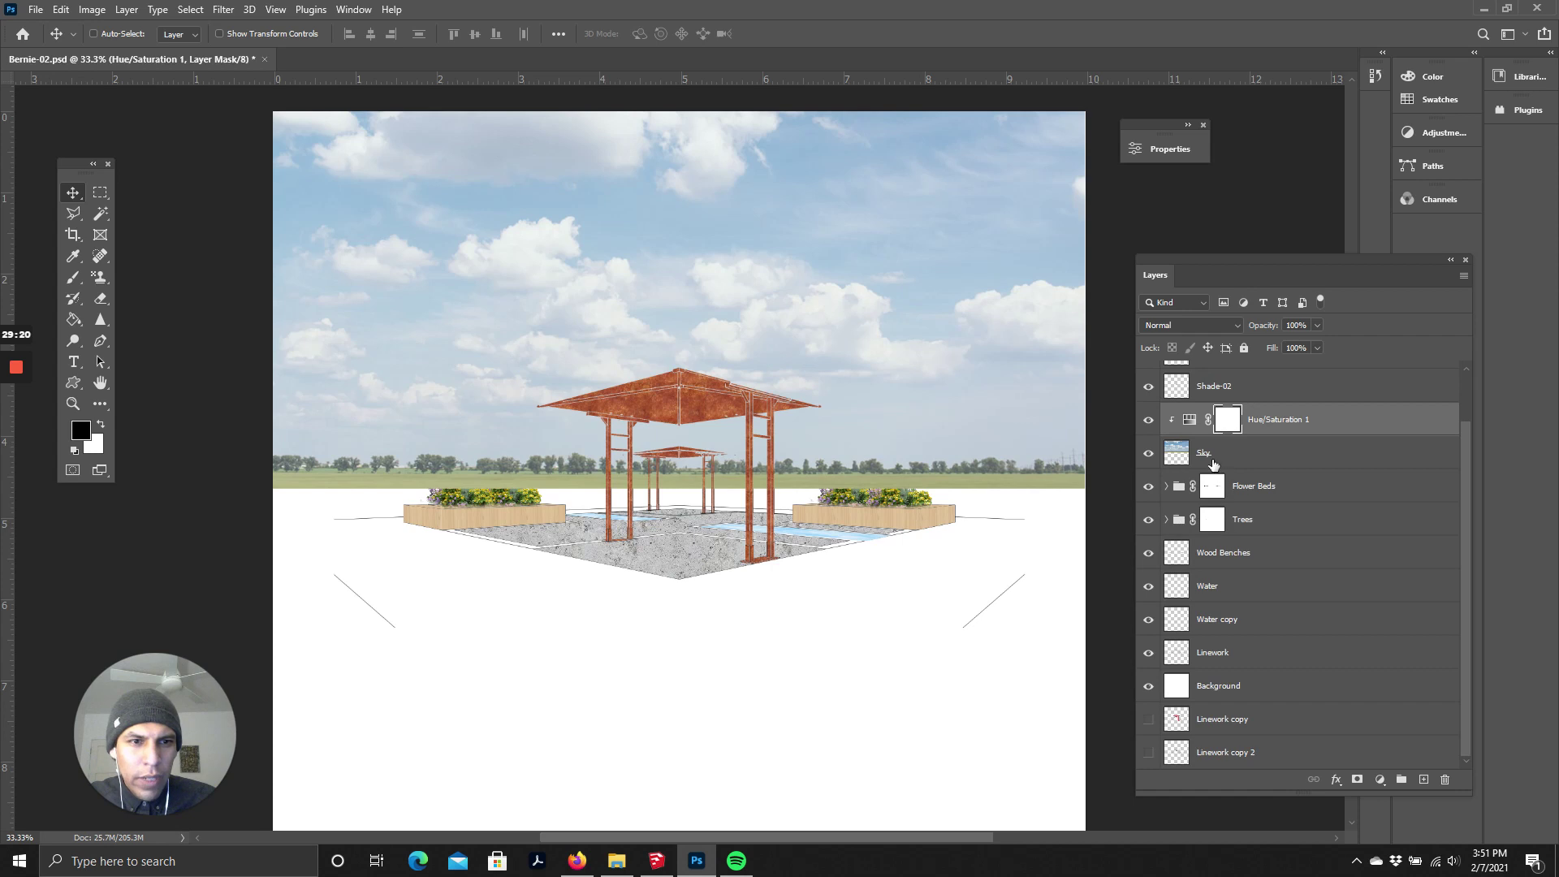
click(1210, 454)
scroll(1265, 431, up, 1)
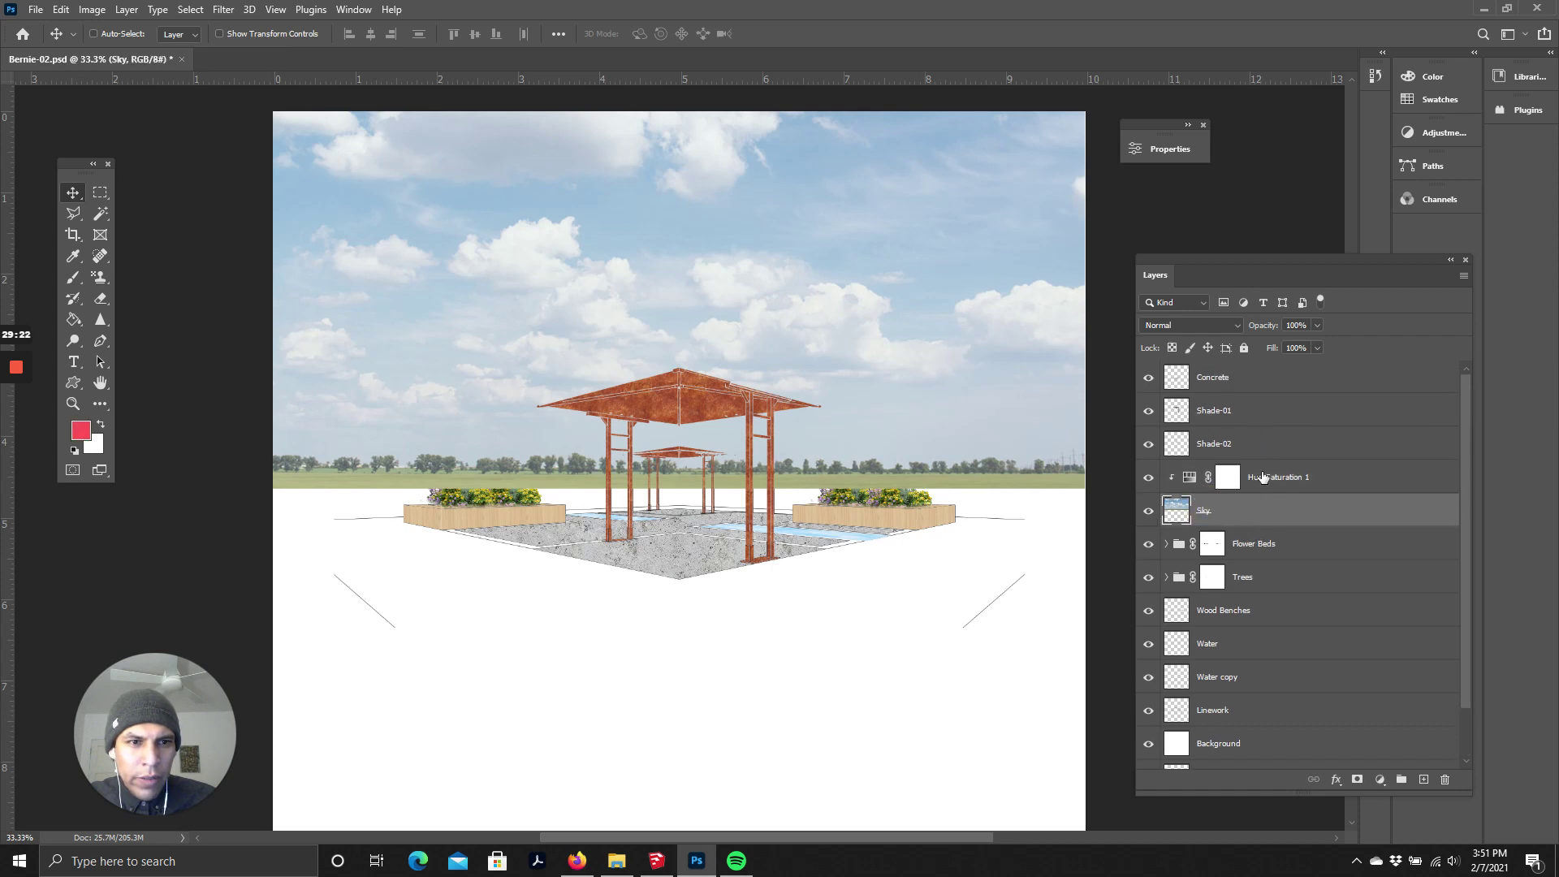
shift+click(1264, 477)
scroll(1279, 520, down, 1)
drag(1271, 426, 1245, 635)
scroll(578, 453, down, 1)
scroll(965, 585, up, 2)
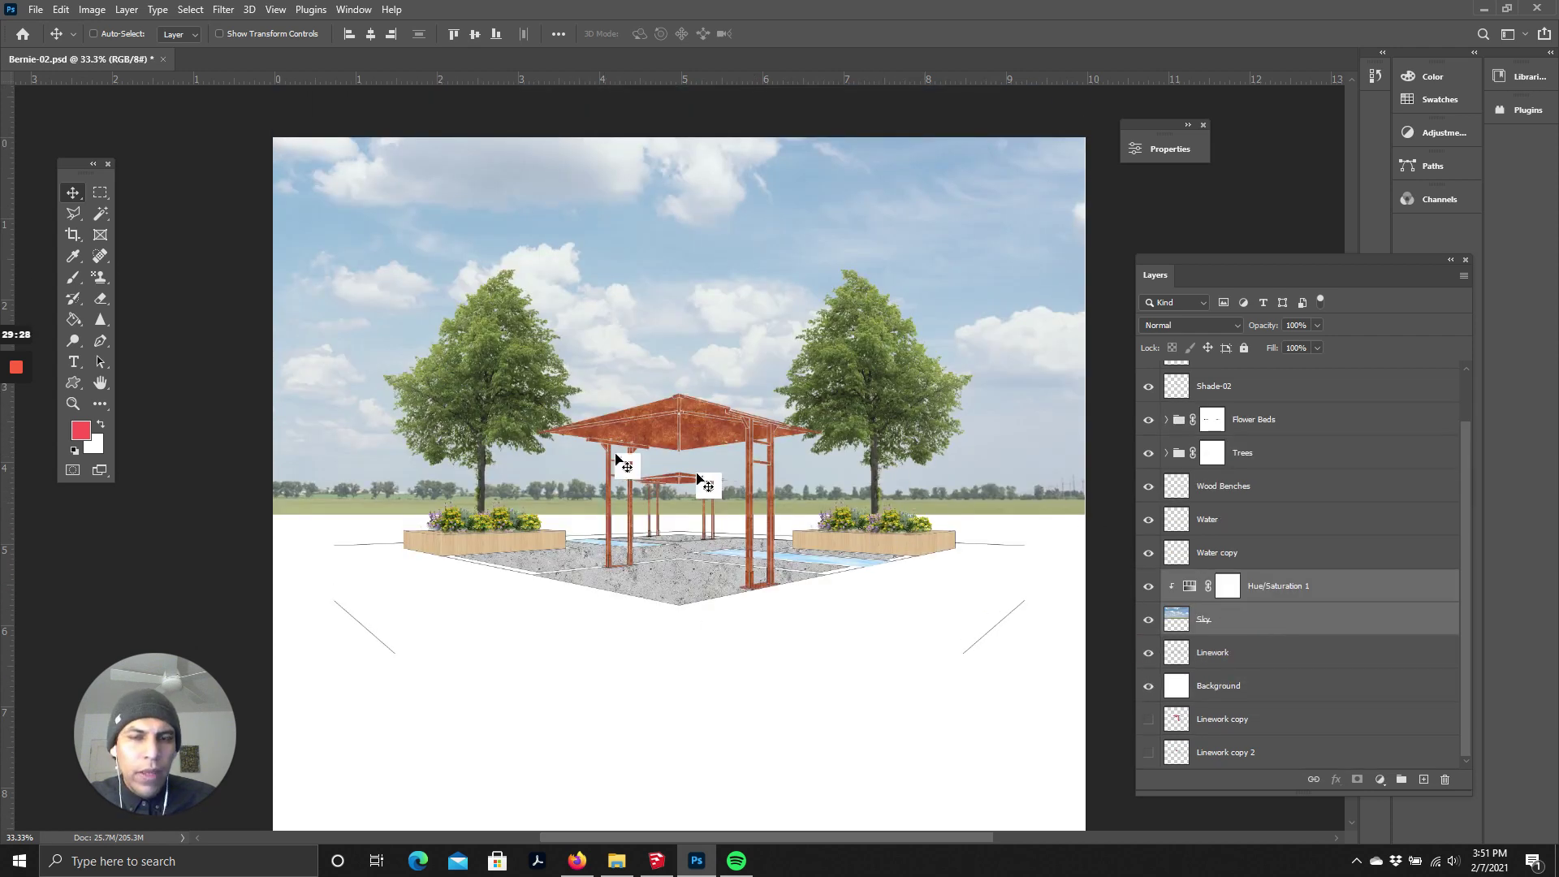
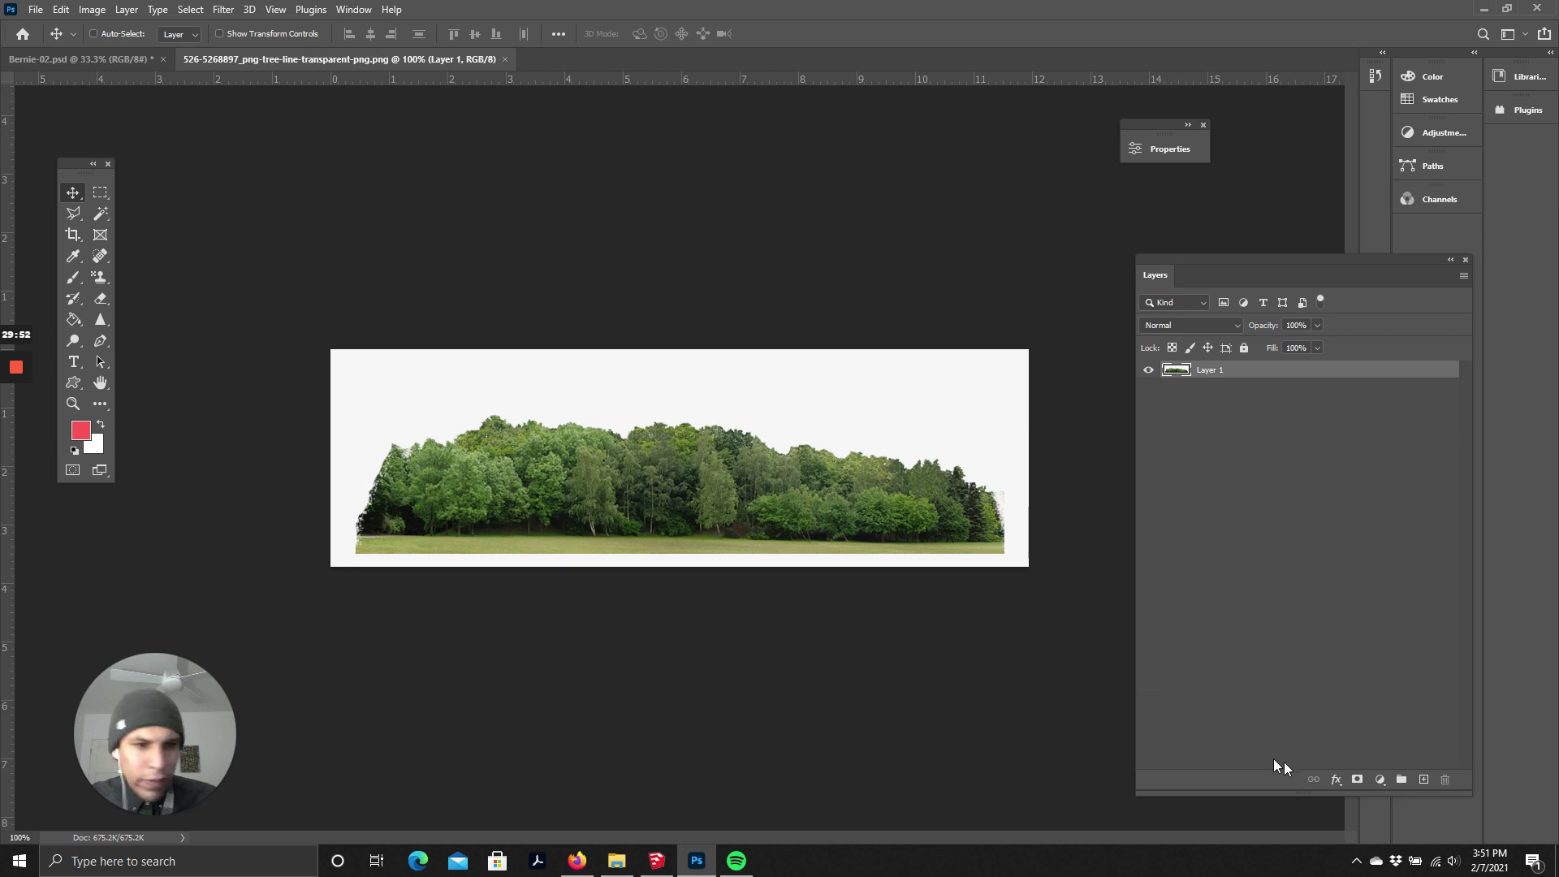
- Set the tree-line layer's Blend If white limit to 221 and drag it into Bernie-02
click(1334, 781)
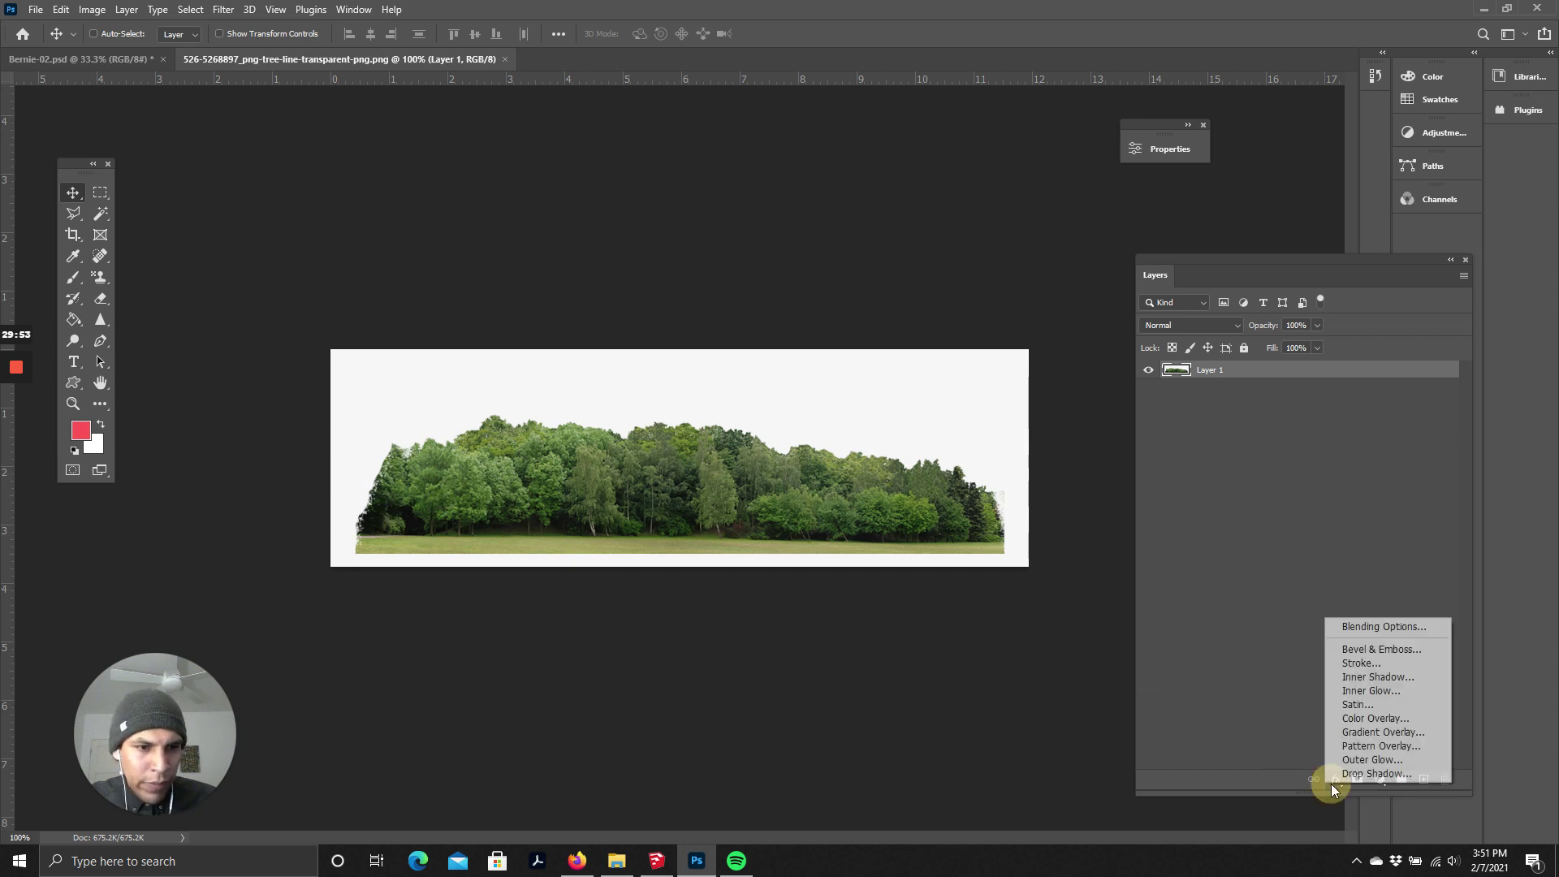
click(1384, 626)
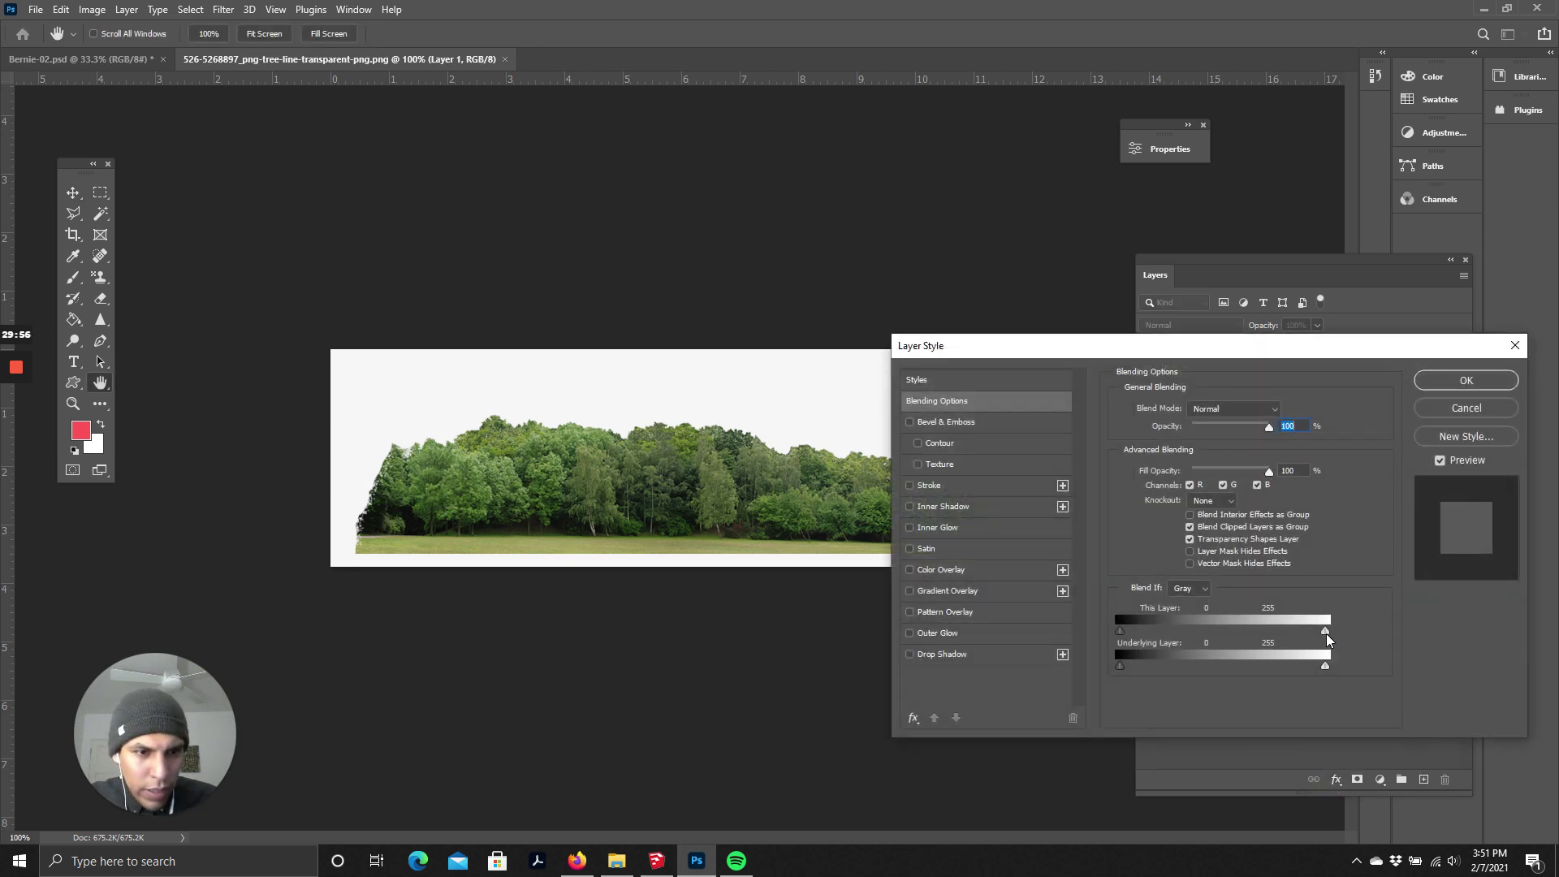
drag(1327, 633, 1260, 636)
drag(1249, 636, 1297, 637)
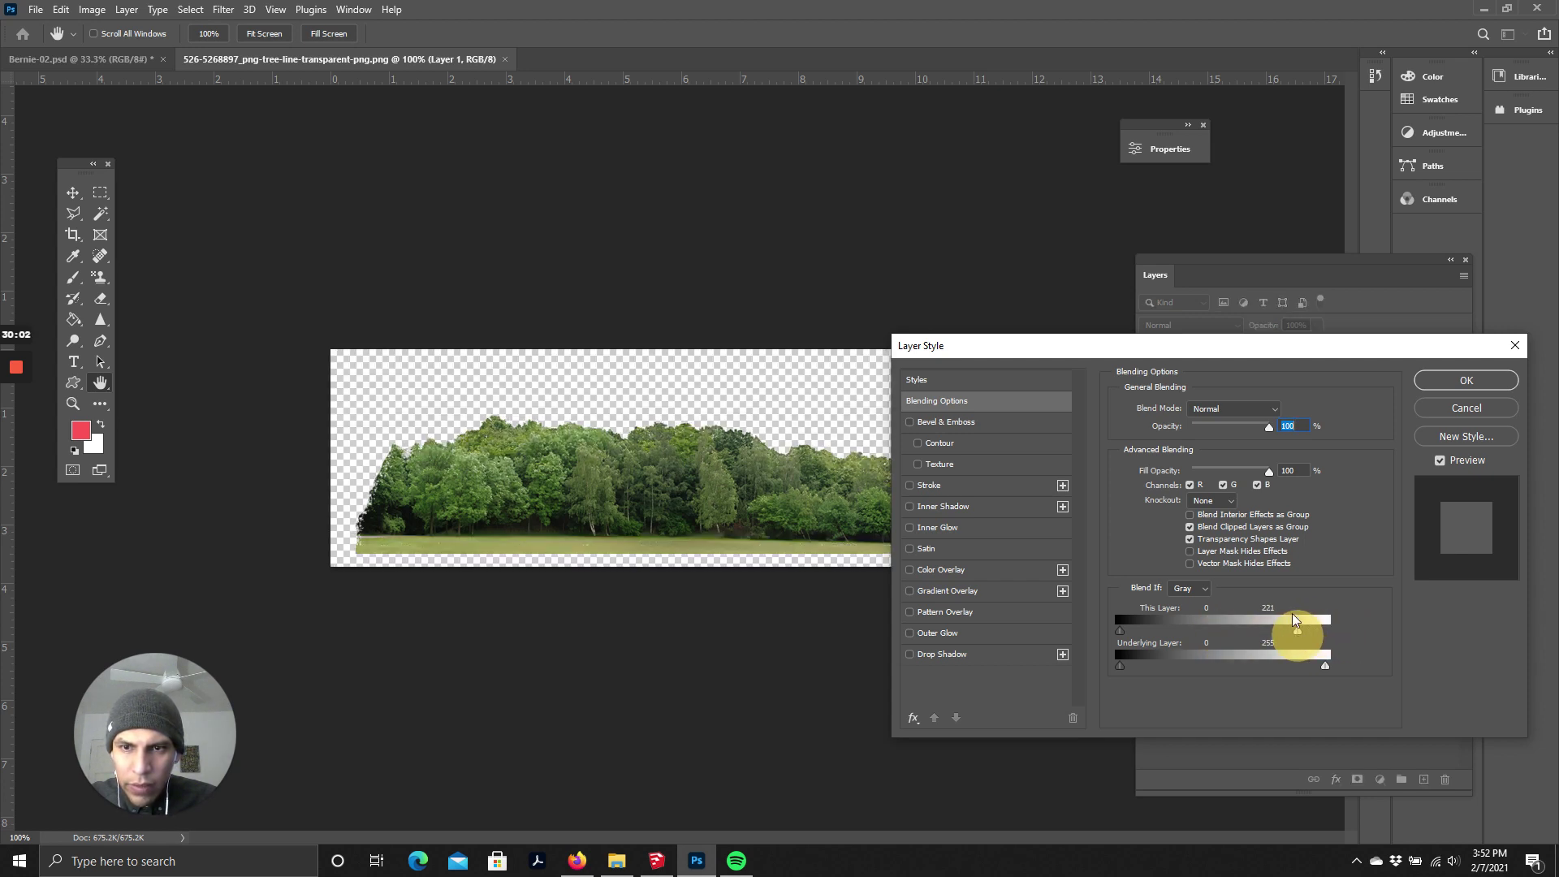
drag(1149, 345, 980, 323)
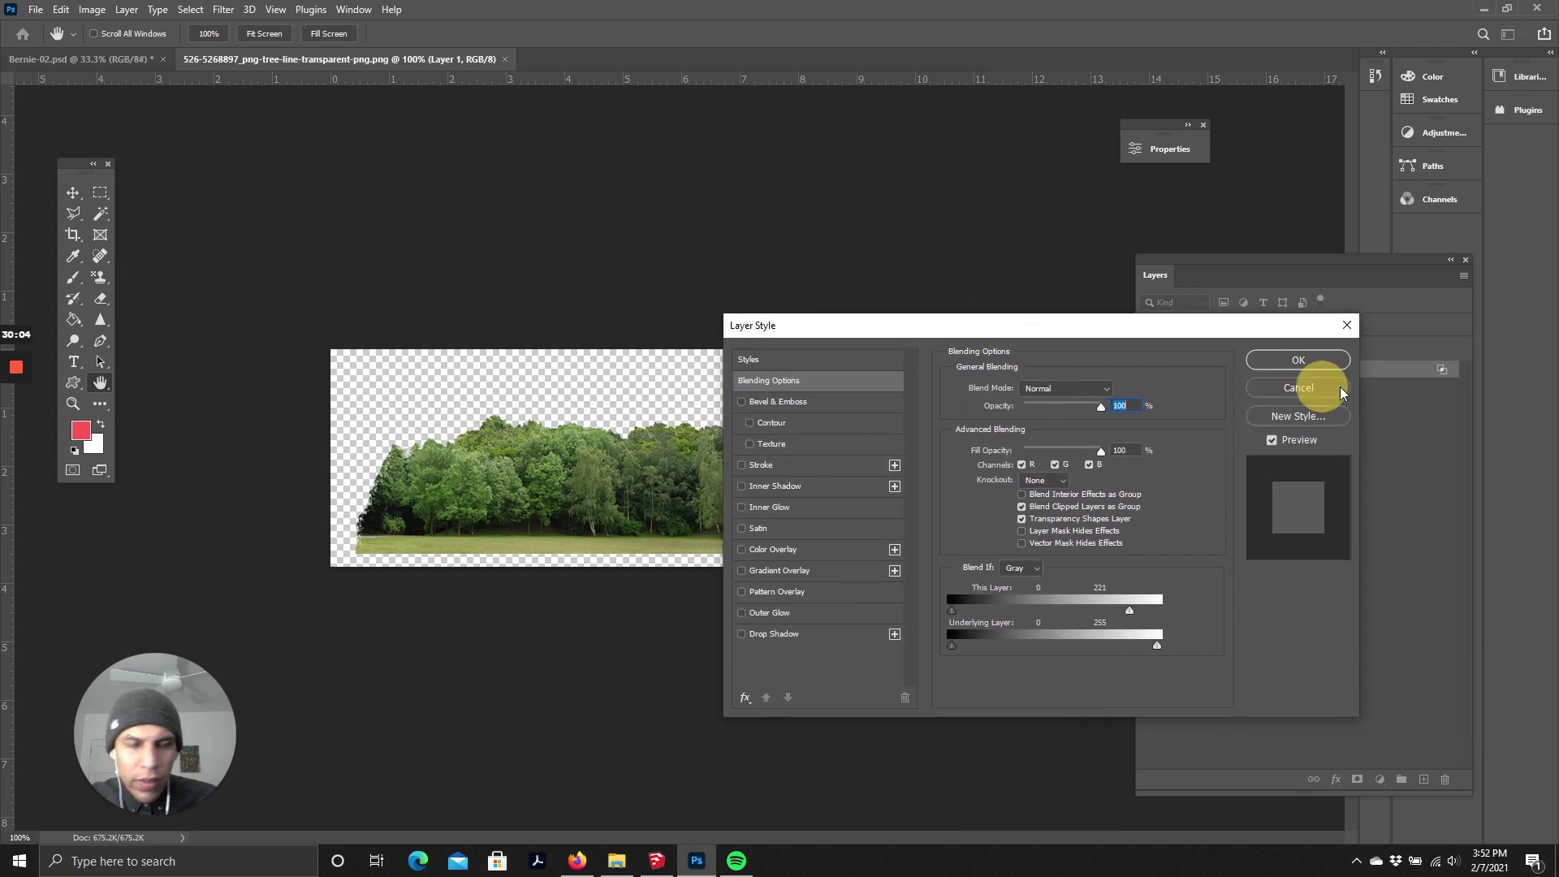
click(1299, 360)
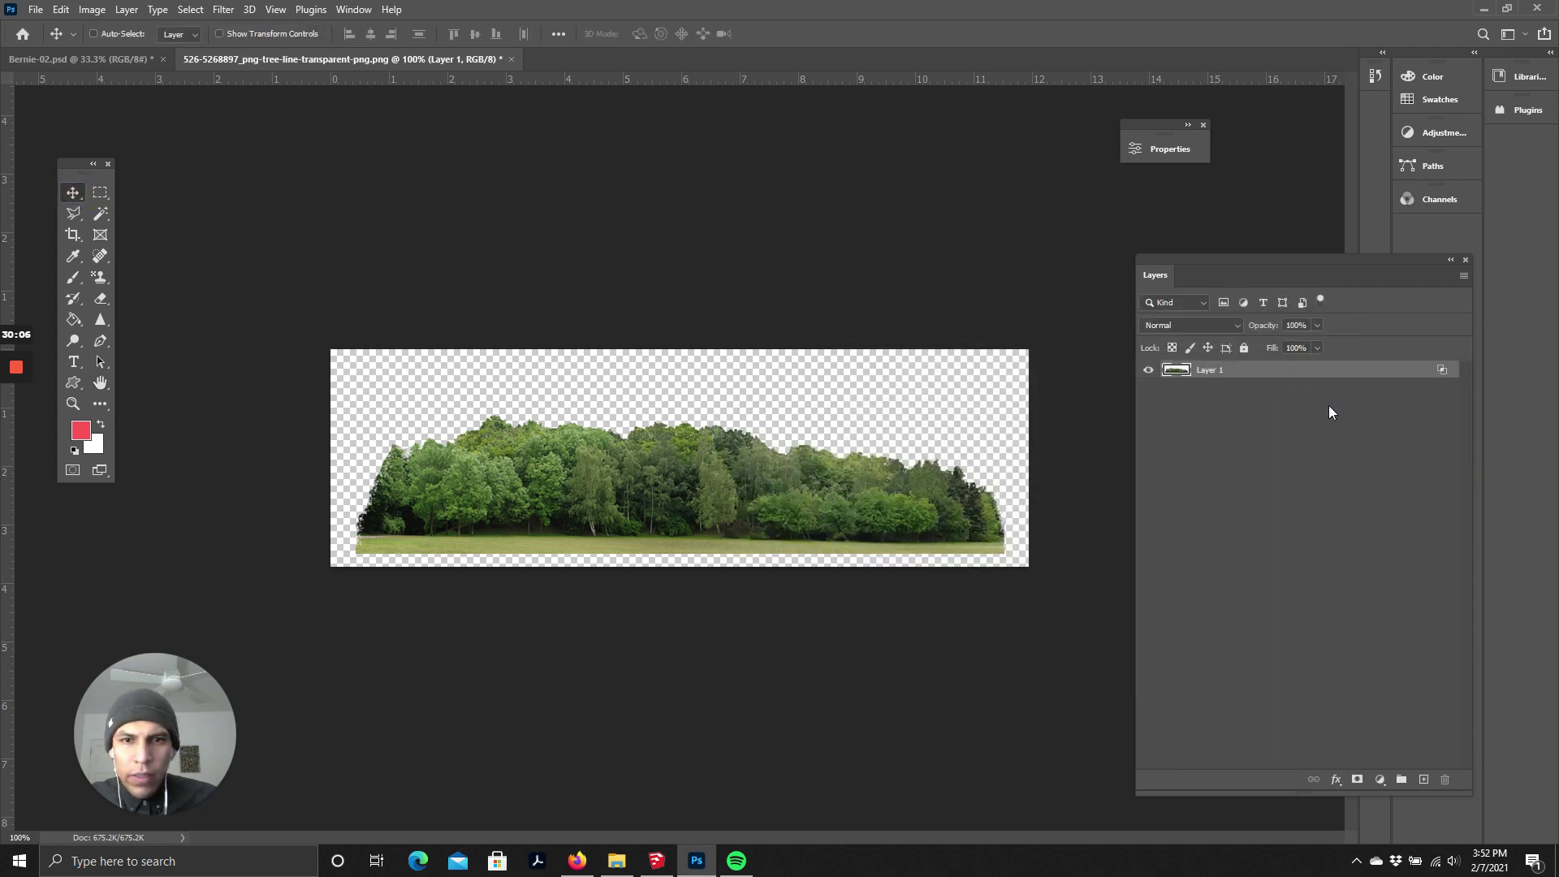
drag(722, 484, 676, 296)
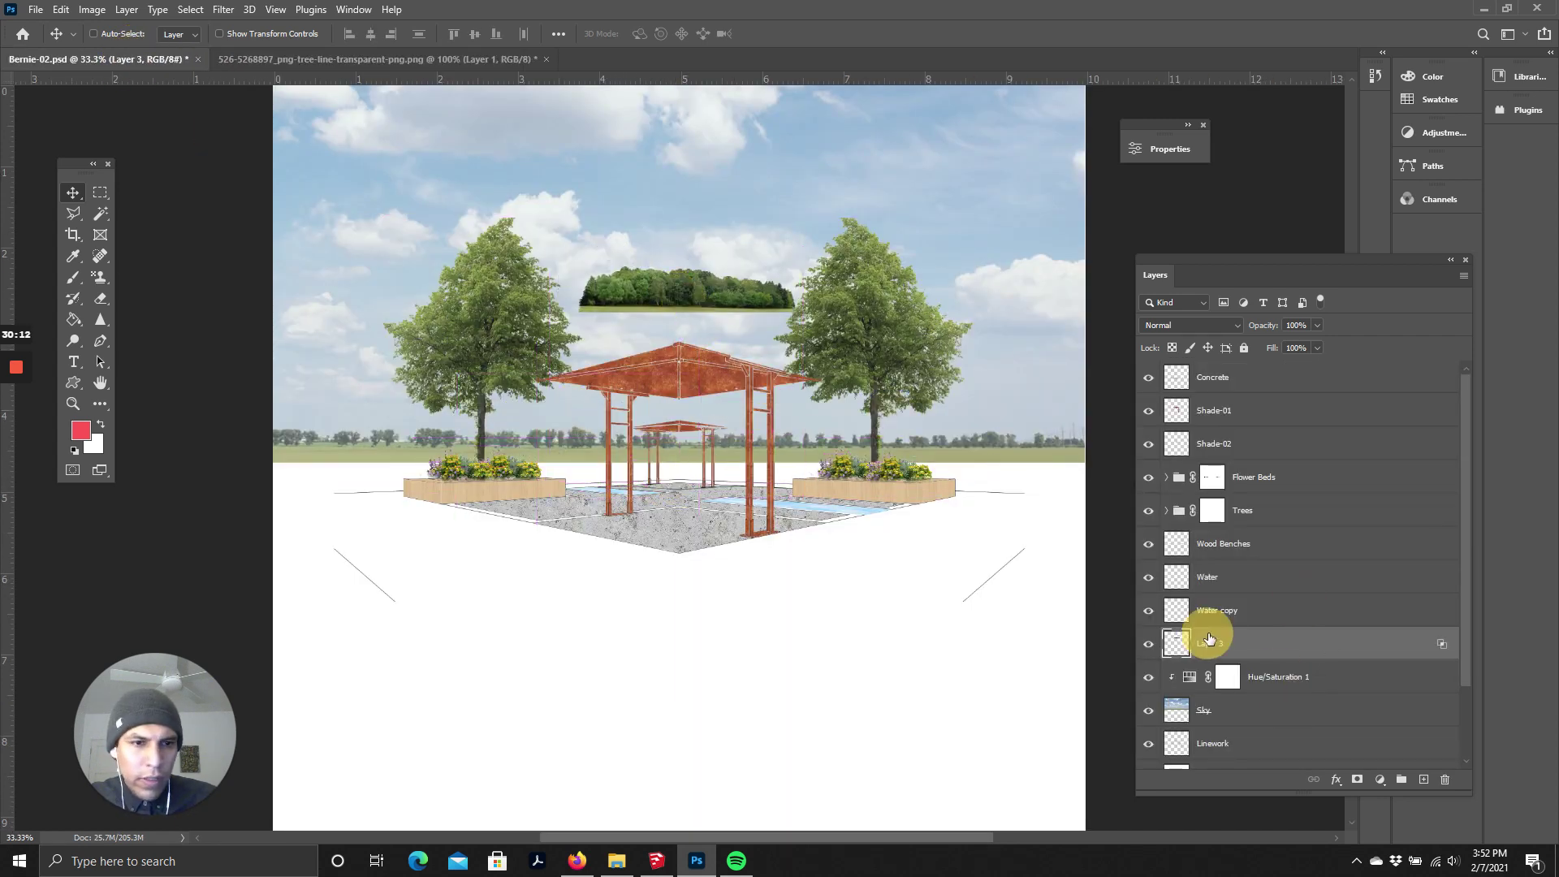
- Rename Layer 3 to 'Tree Line' and make a first copy of it
double_click(1210, 643)
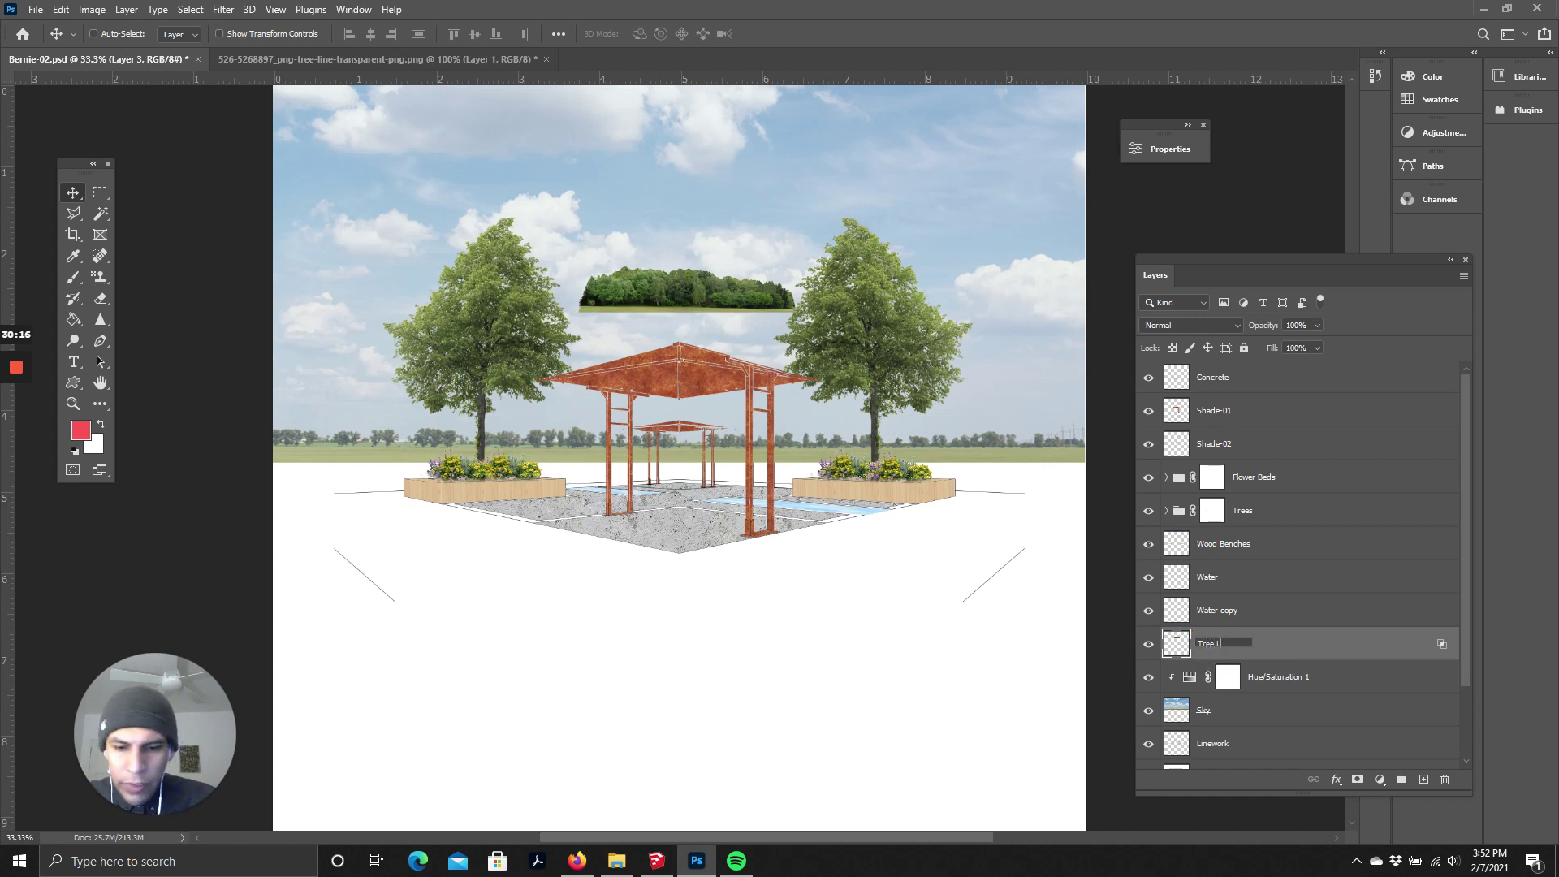
key(Return)
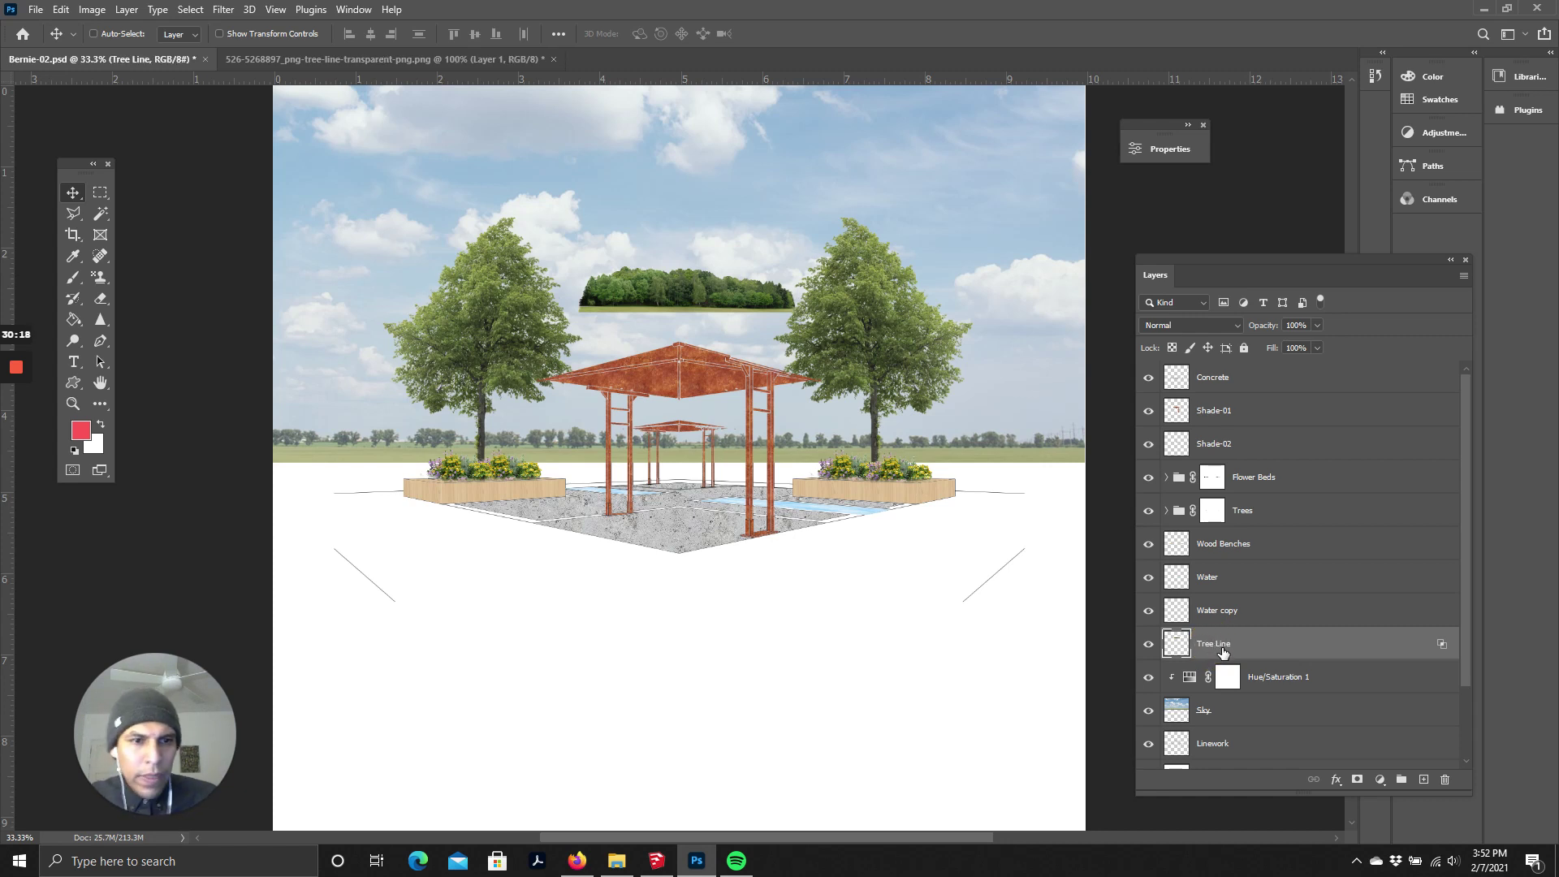
right_click(1224, 652)
click(1295, 247)
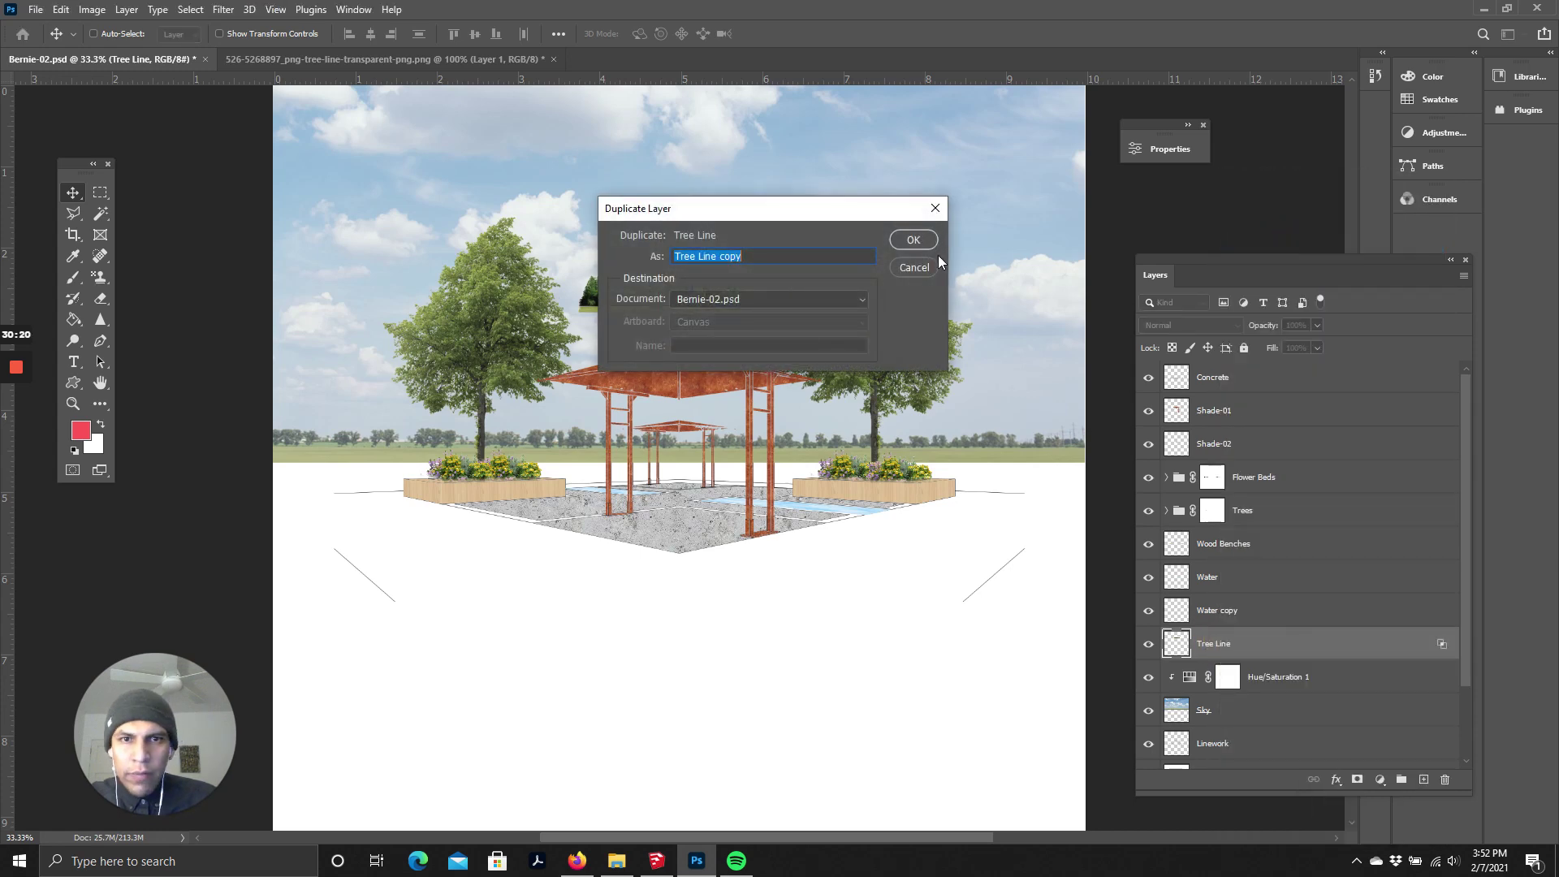
click(925, 239)
- Make a second copy, hide both copies, and select the original Tree Line layer
right_click(1234, 656)
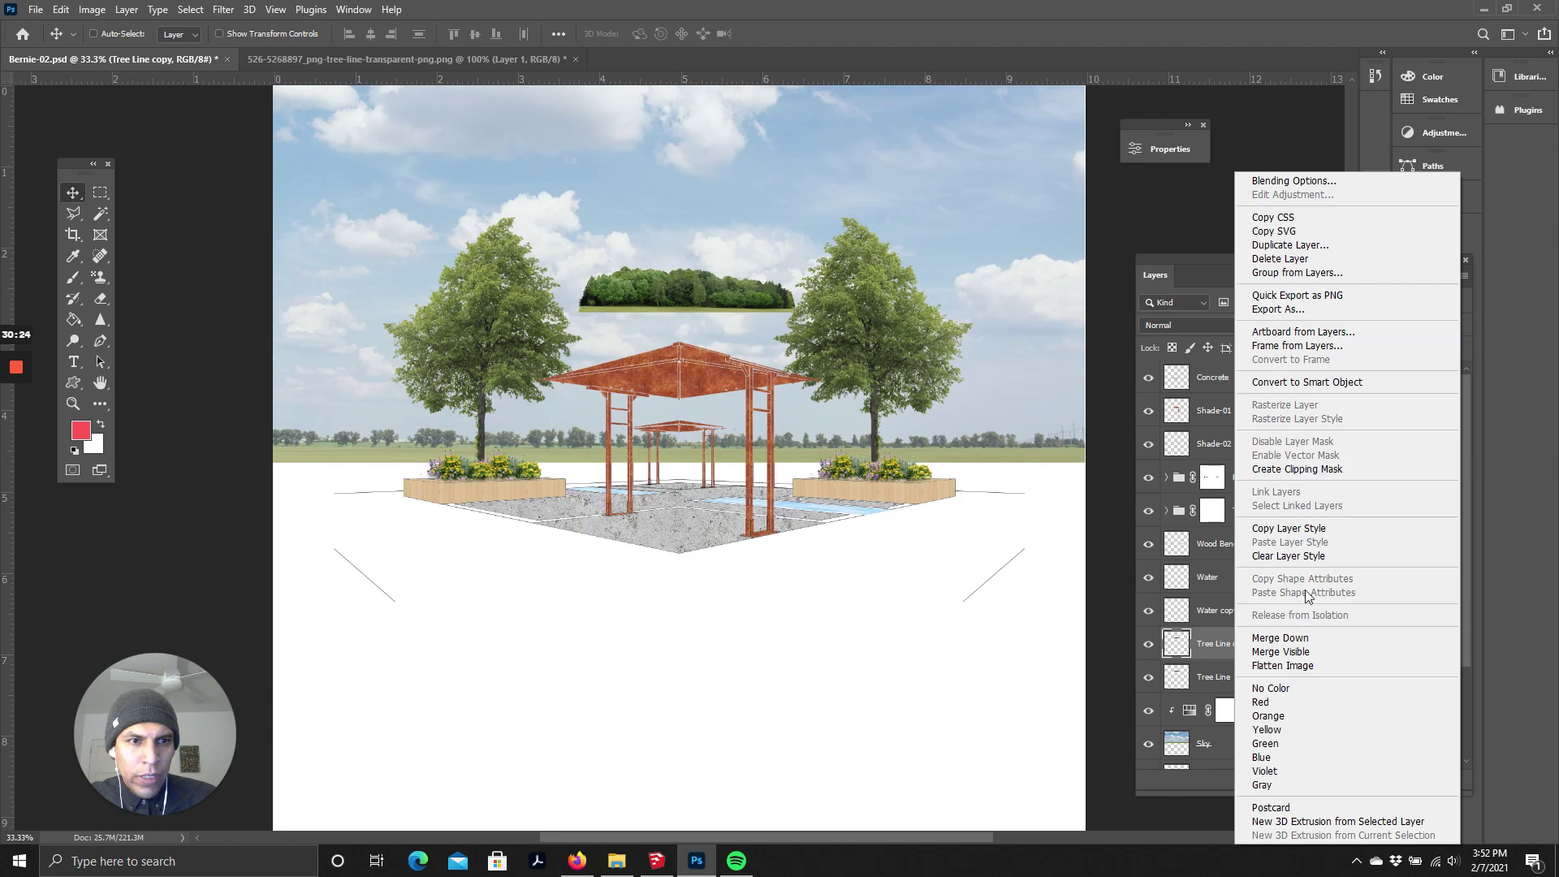
click(1294, 247)
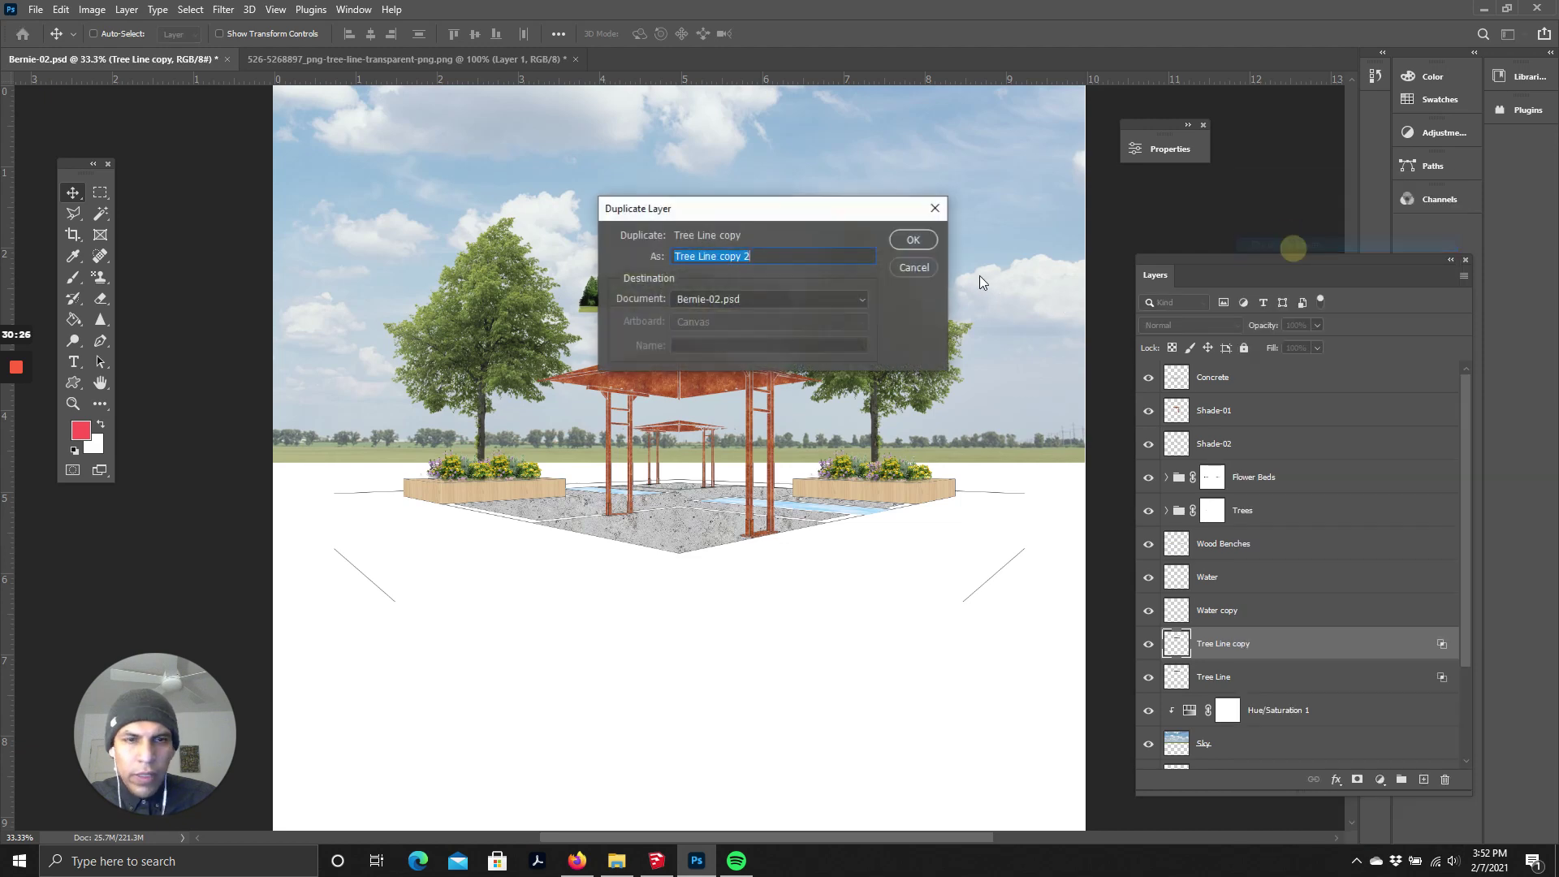
click(913, 240)
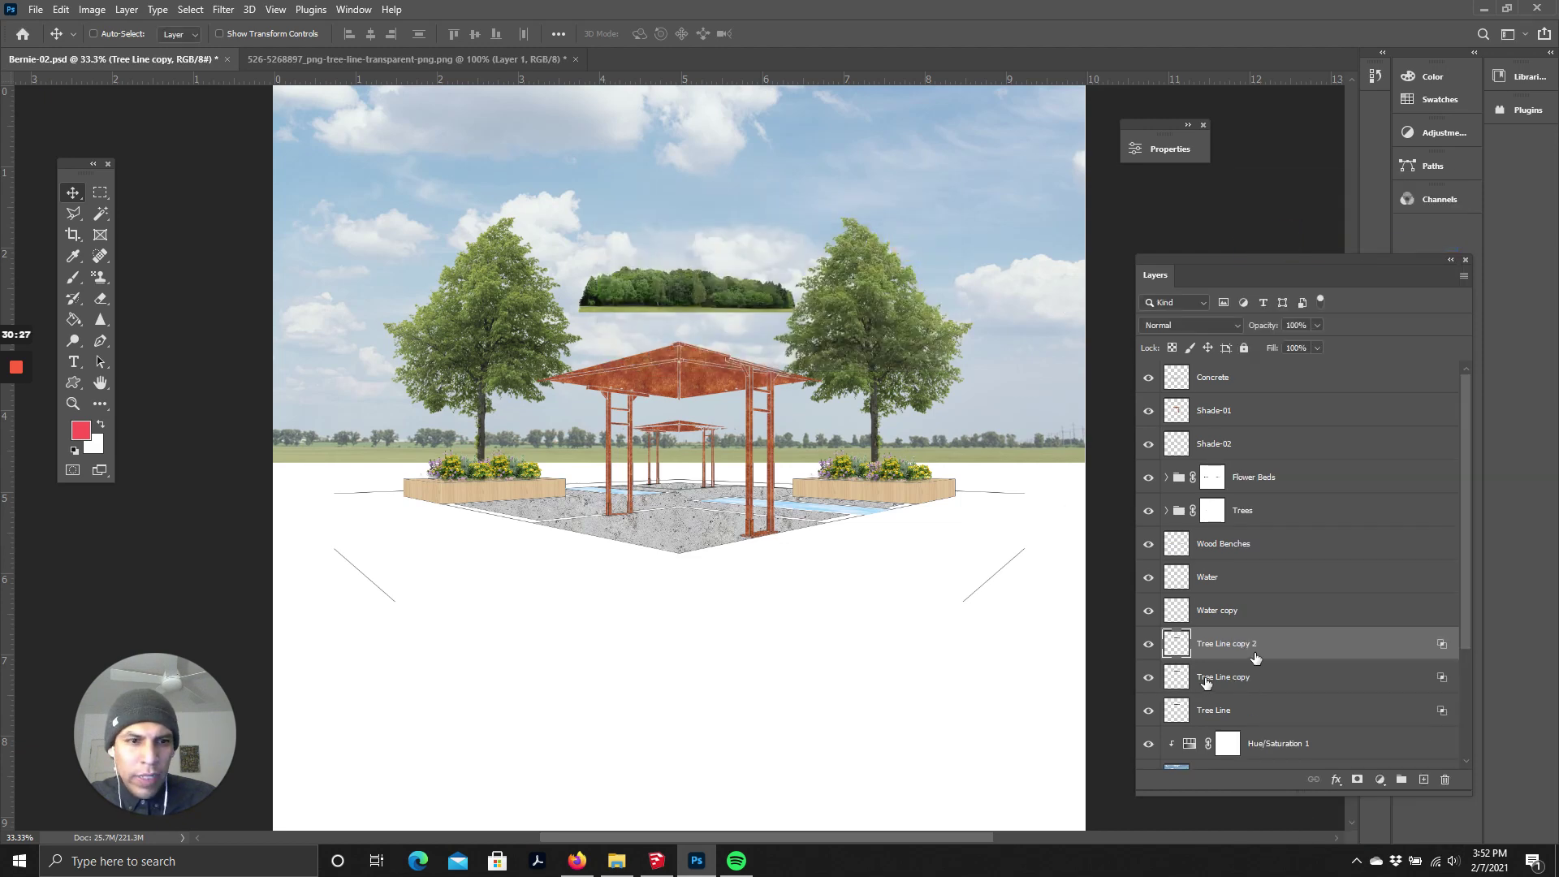
click(1150, 655)
click(1148, 677)
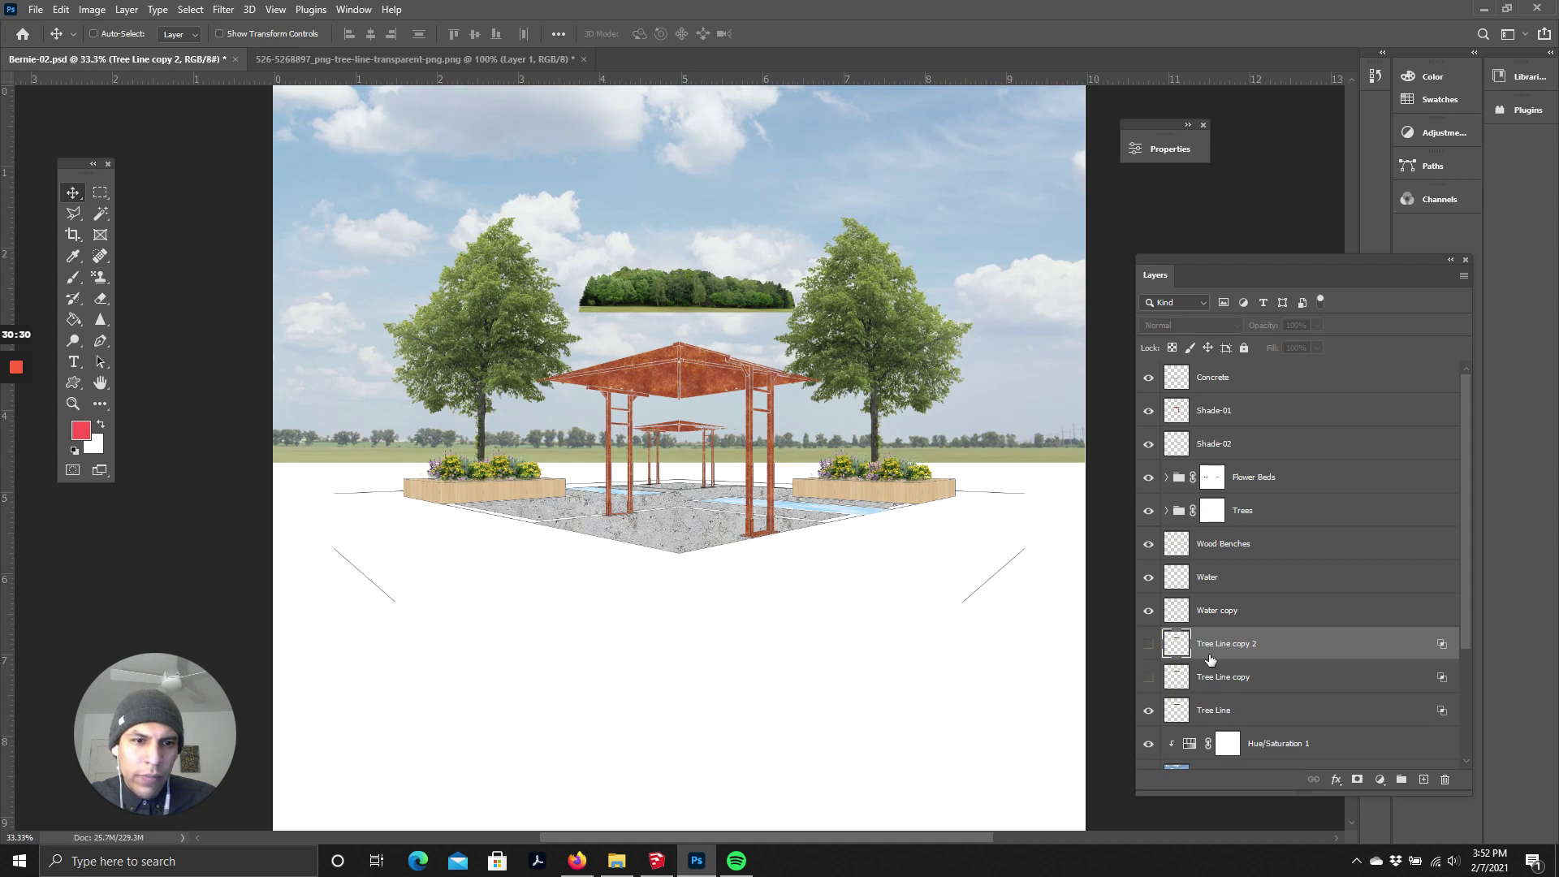
click(1236, 711)
- Move the tree line to the horizon and scale it to about 238% width
drag(667, 284, 378, 455)
key(ctrl+t)
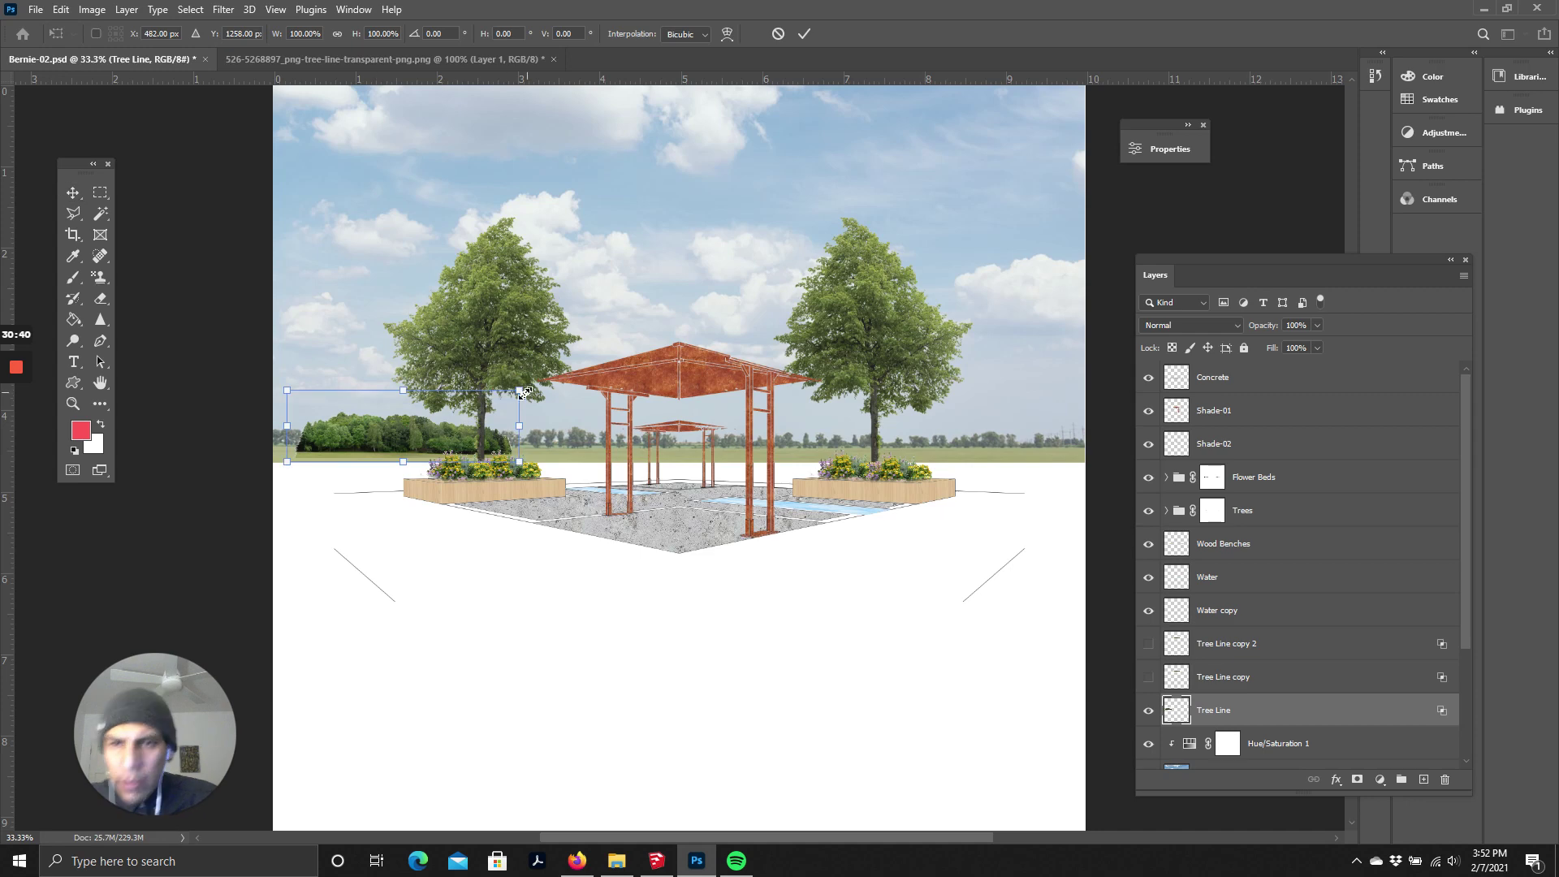
drag(520, 389, 987, 243)
drag(594, 418, 284, 442)
drag(680, 271, 539, 320)
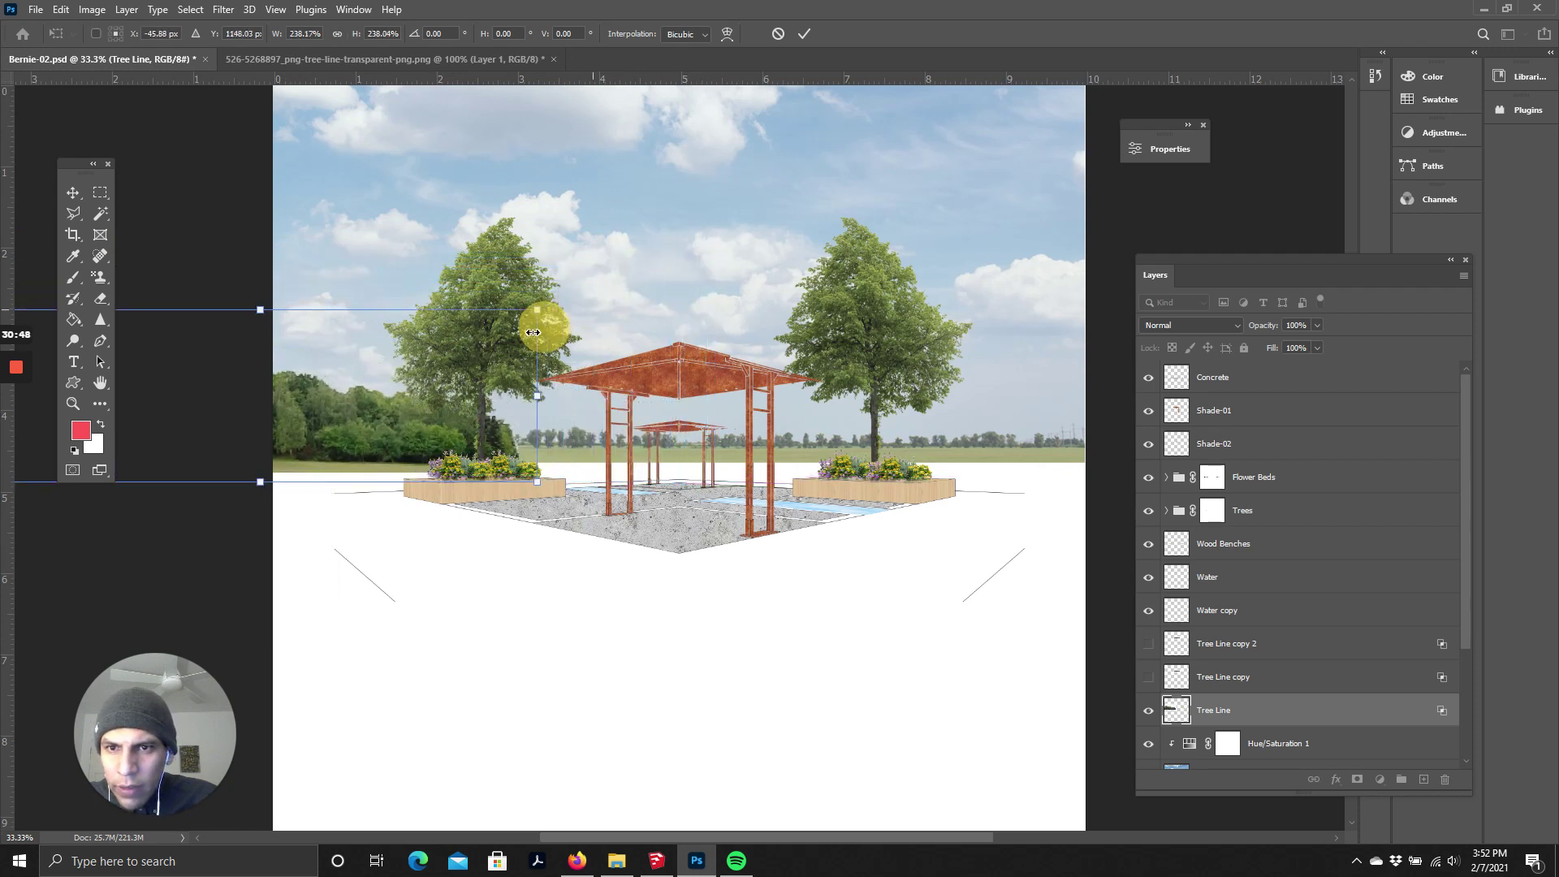
drag(442, 425, 363, 439)
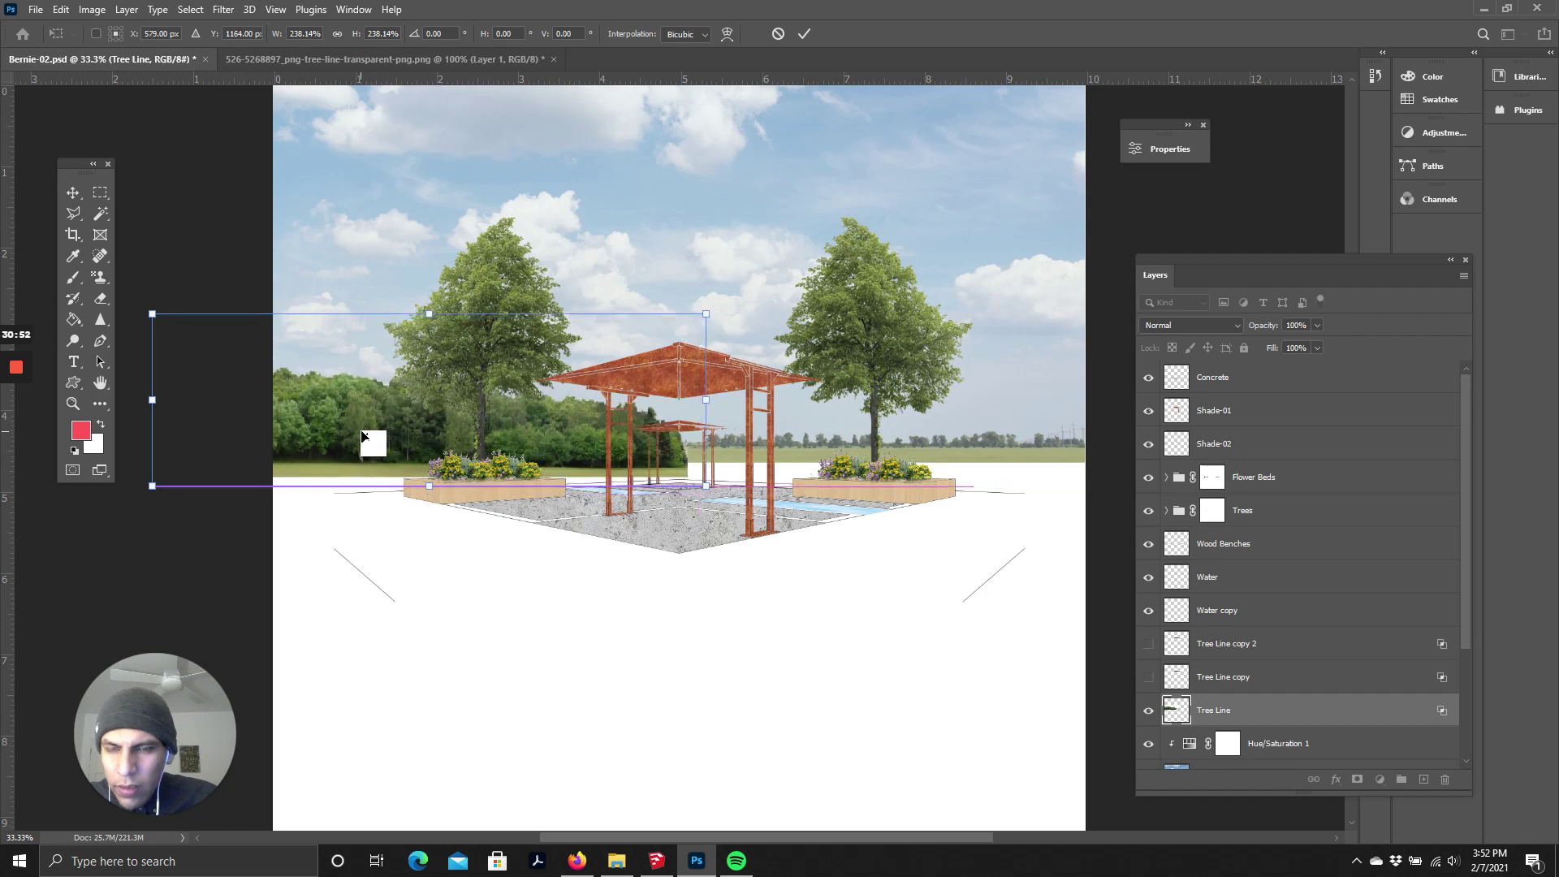
click(804, 34)
- Distort the tree line by pulling its left corners and right edge into perspective
click(62, 10)
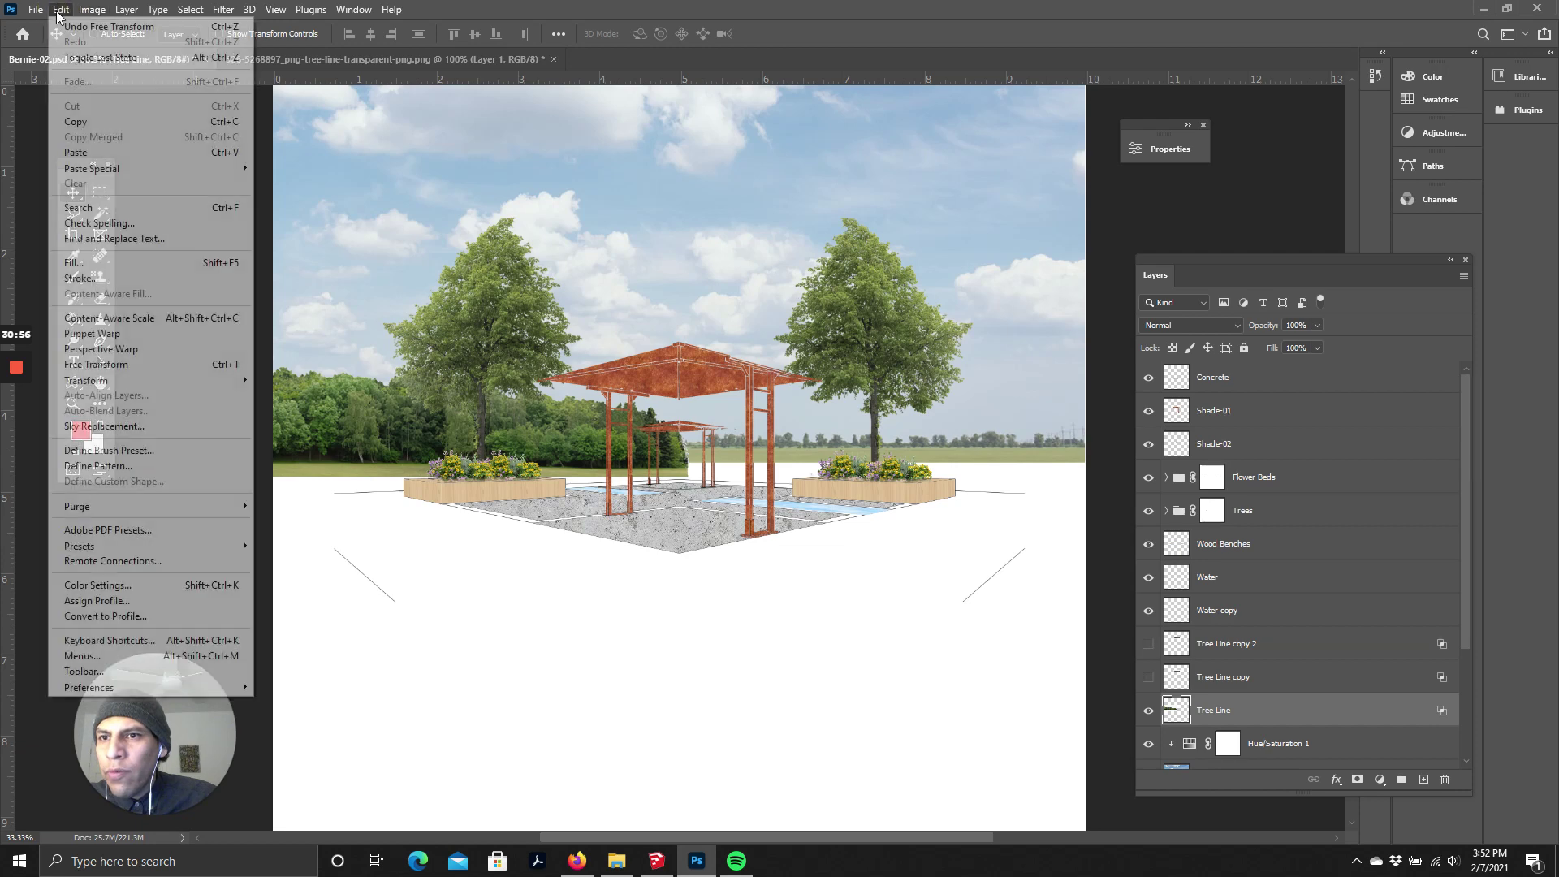
mouse_move(116, 382)
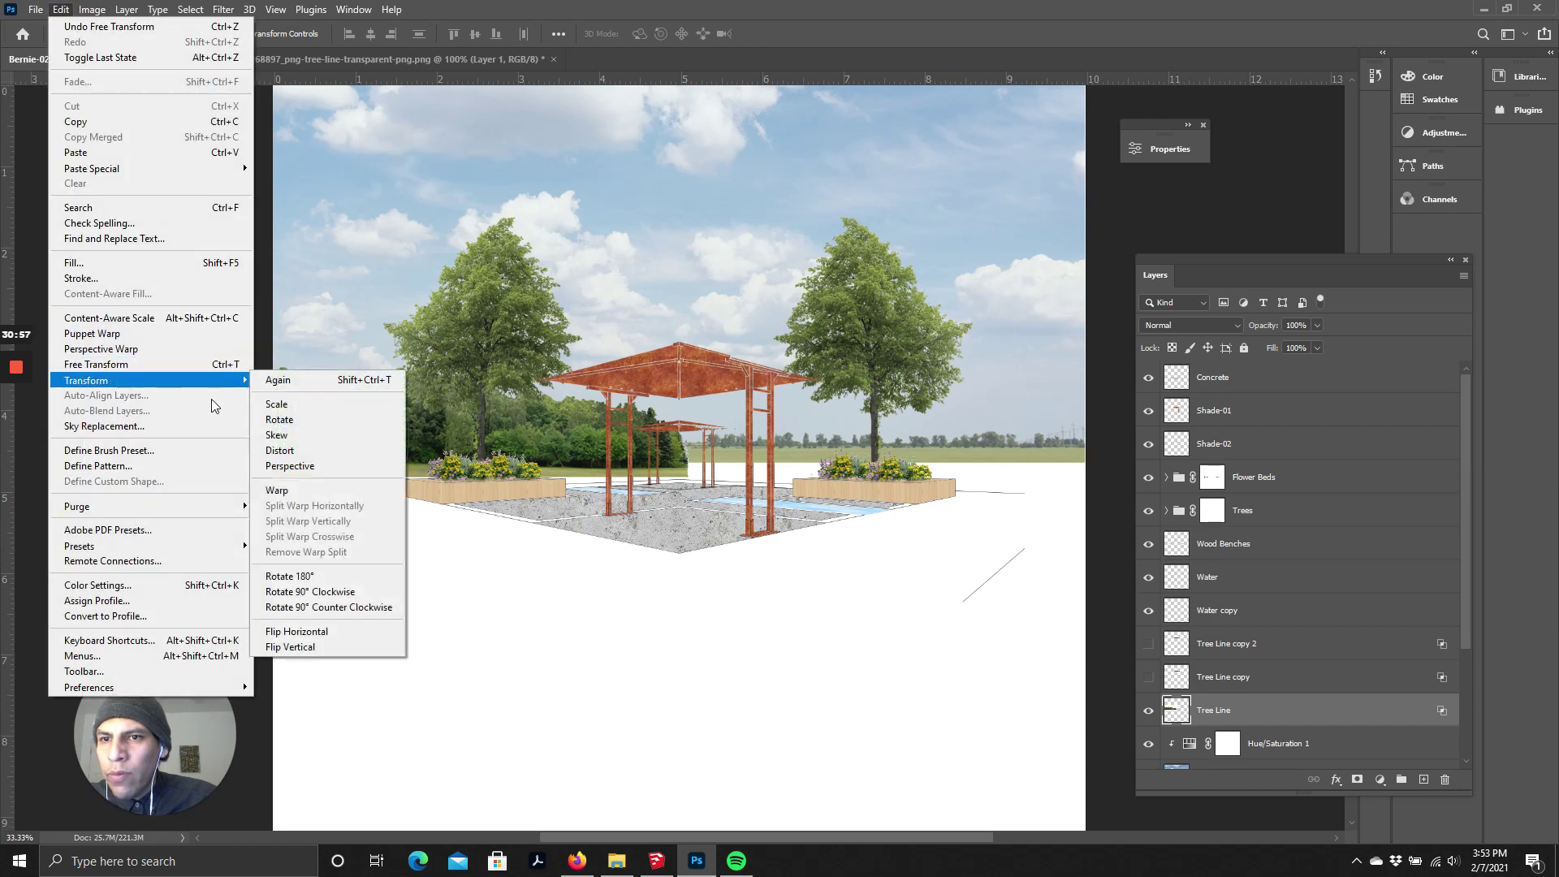
click(304, 449)
drag(154, 316, 273, 297)
drag(154, 488, 248, 515)
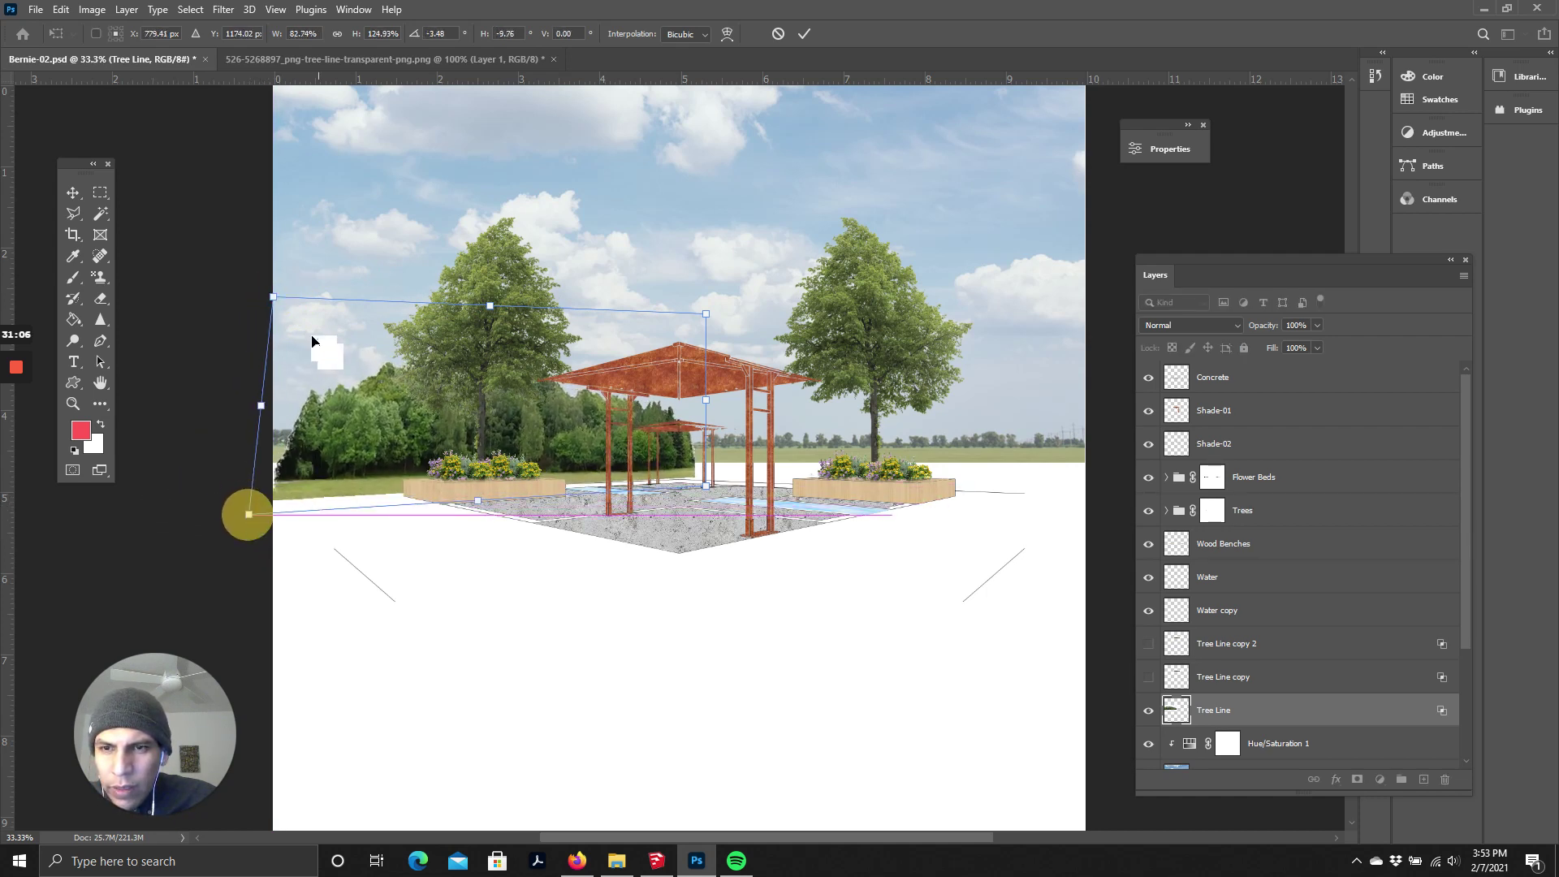
drag(273, 297, 203, 277)
drag(707, 401, 698, 352)
- Refine the corner heights so the trees taper toward the pergola, and commit the distortion
key(ctrl+plus)
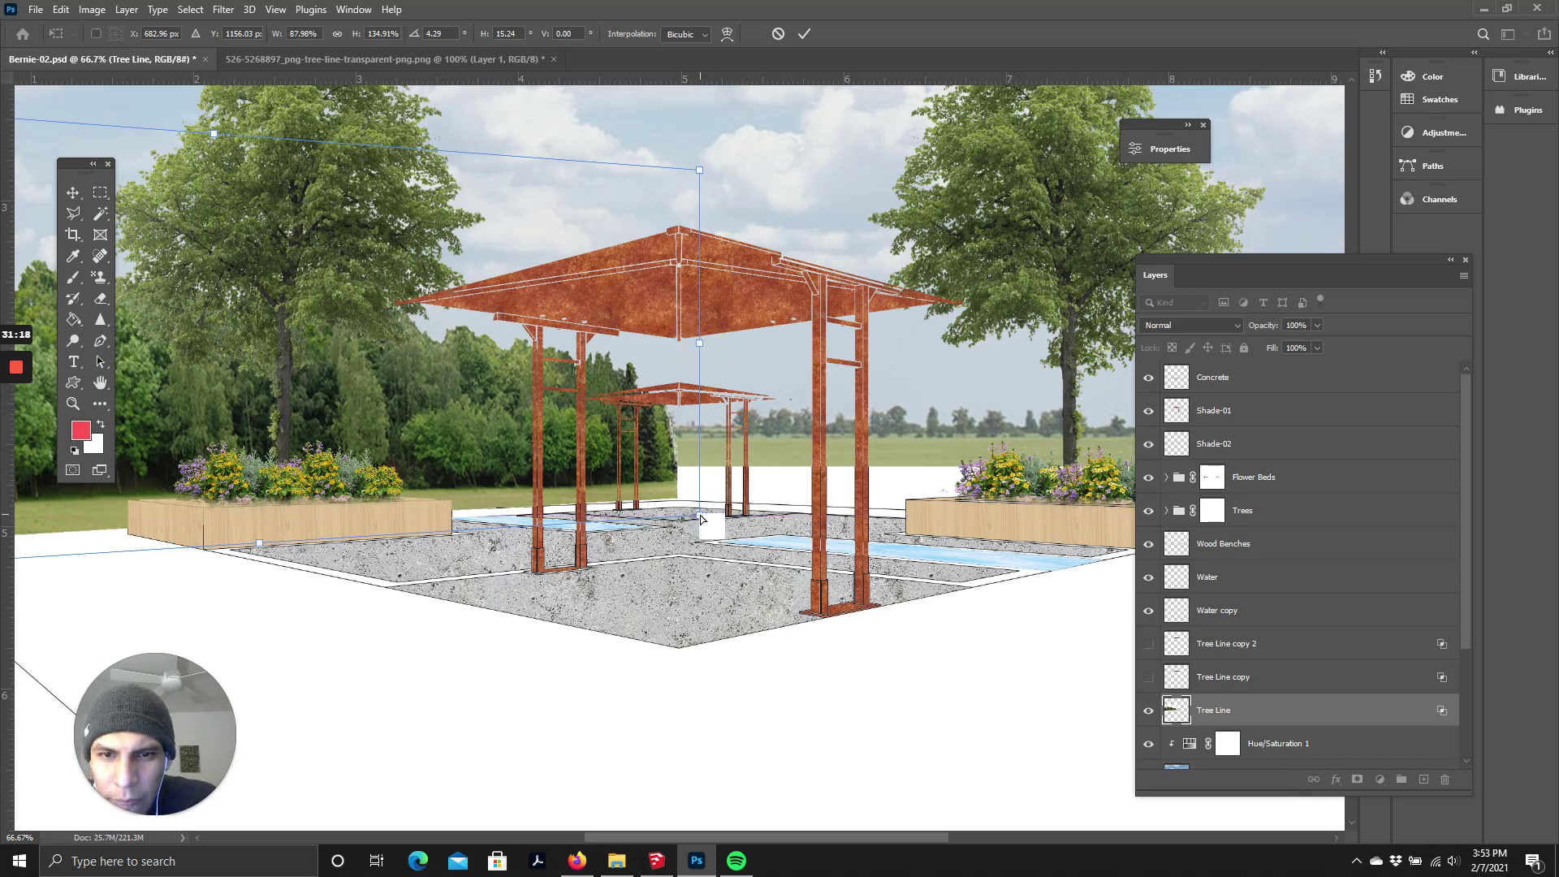
drag(702, 520, 678, 437)
scroll(678, 437, up, 3)
drag(700, 276, 752, 164)
key(ctrl+minus)
key(ctrl+minus)
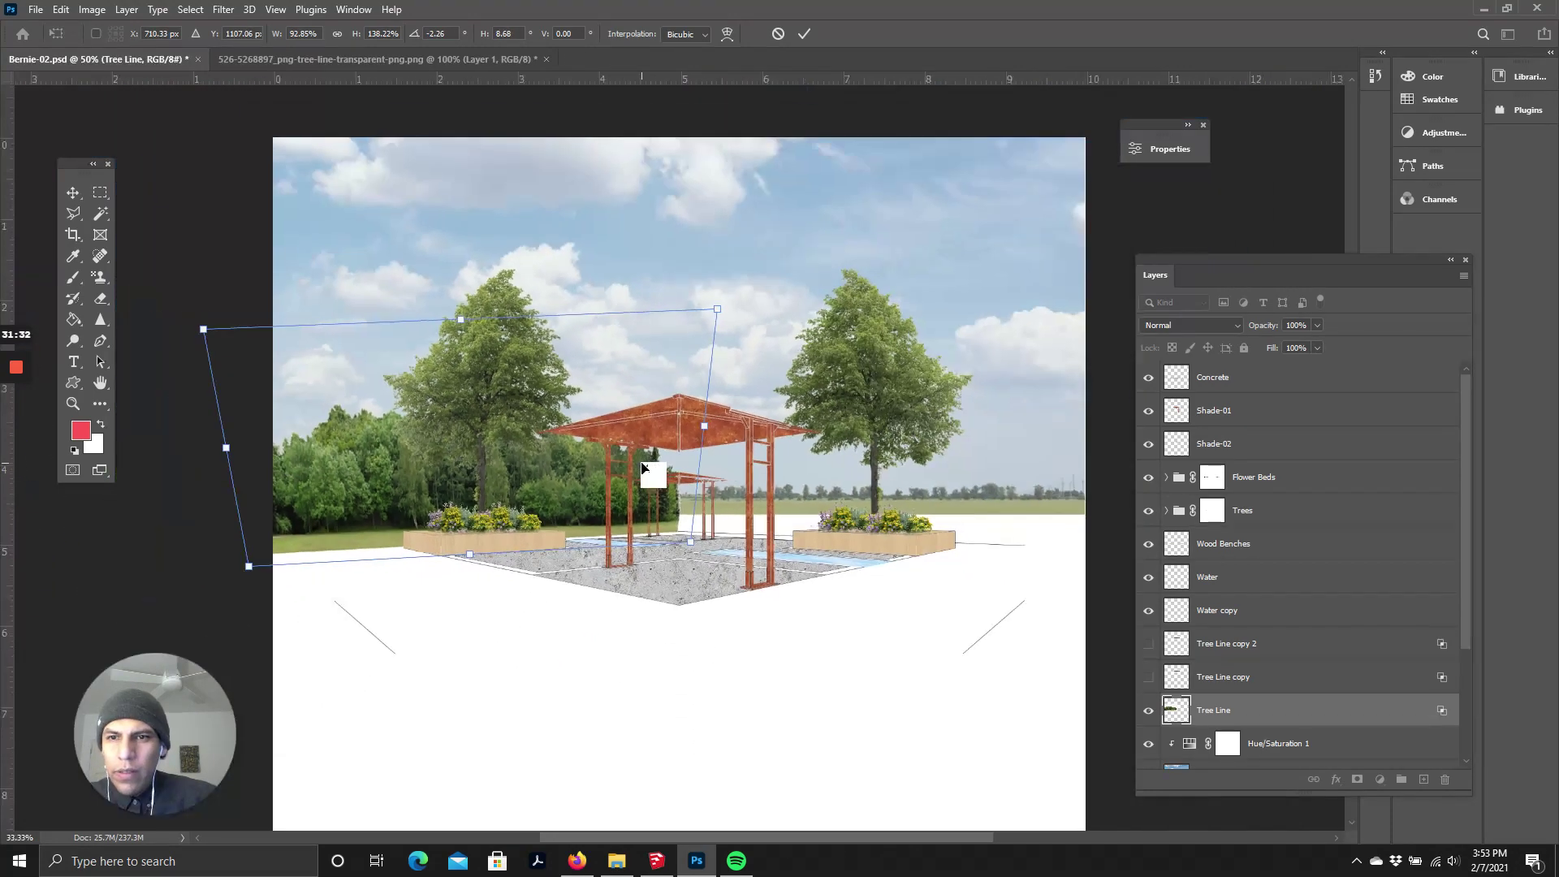
drag(199, 329, 147, 298)
drag(719, 304, 717, 285)
drag(152, 300, 231, 317)
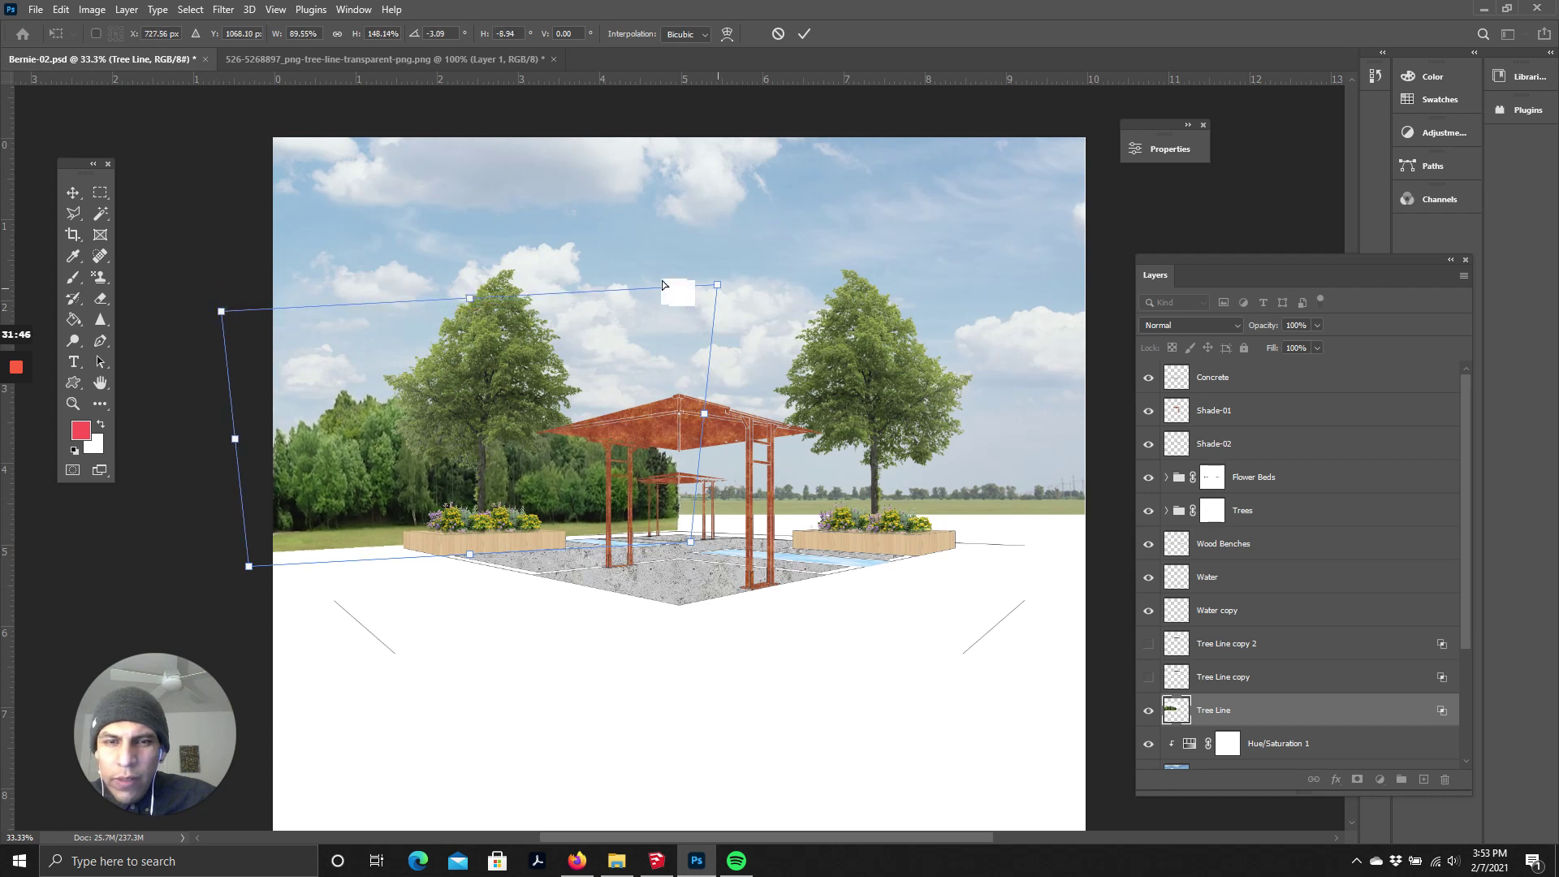
drag(715, 291, 713, 327)
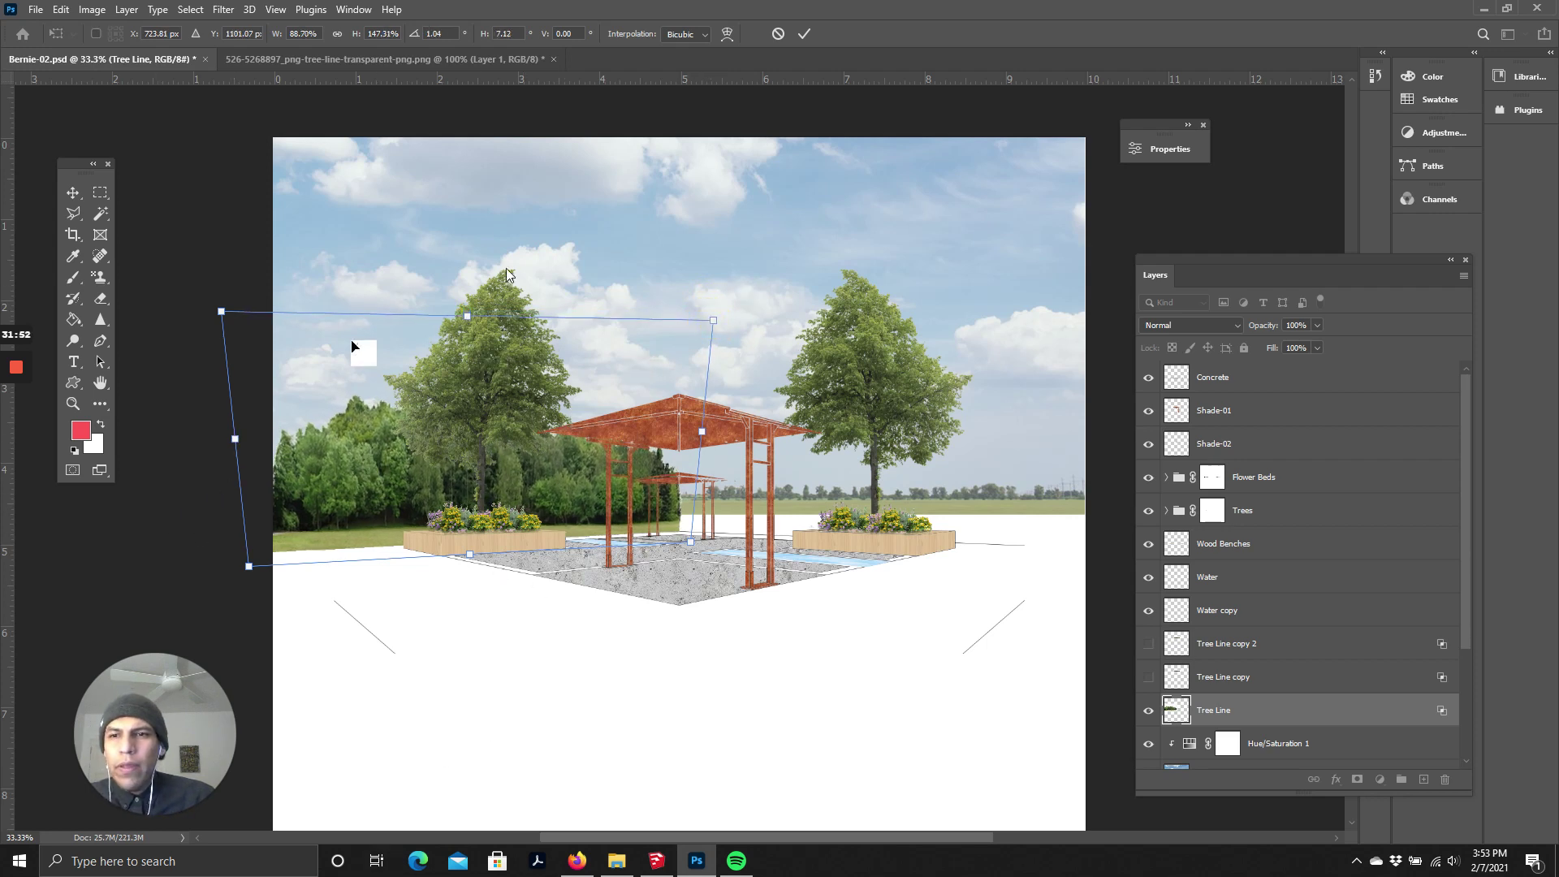
click(804, 33)
- Create Tree Line copy 3, flip it horizontally, and place it behind the right-hand pergolas
scroll(499, 538, down, 1)
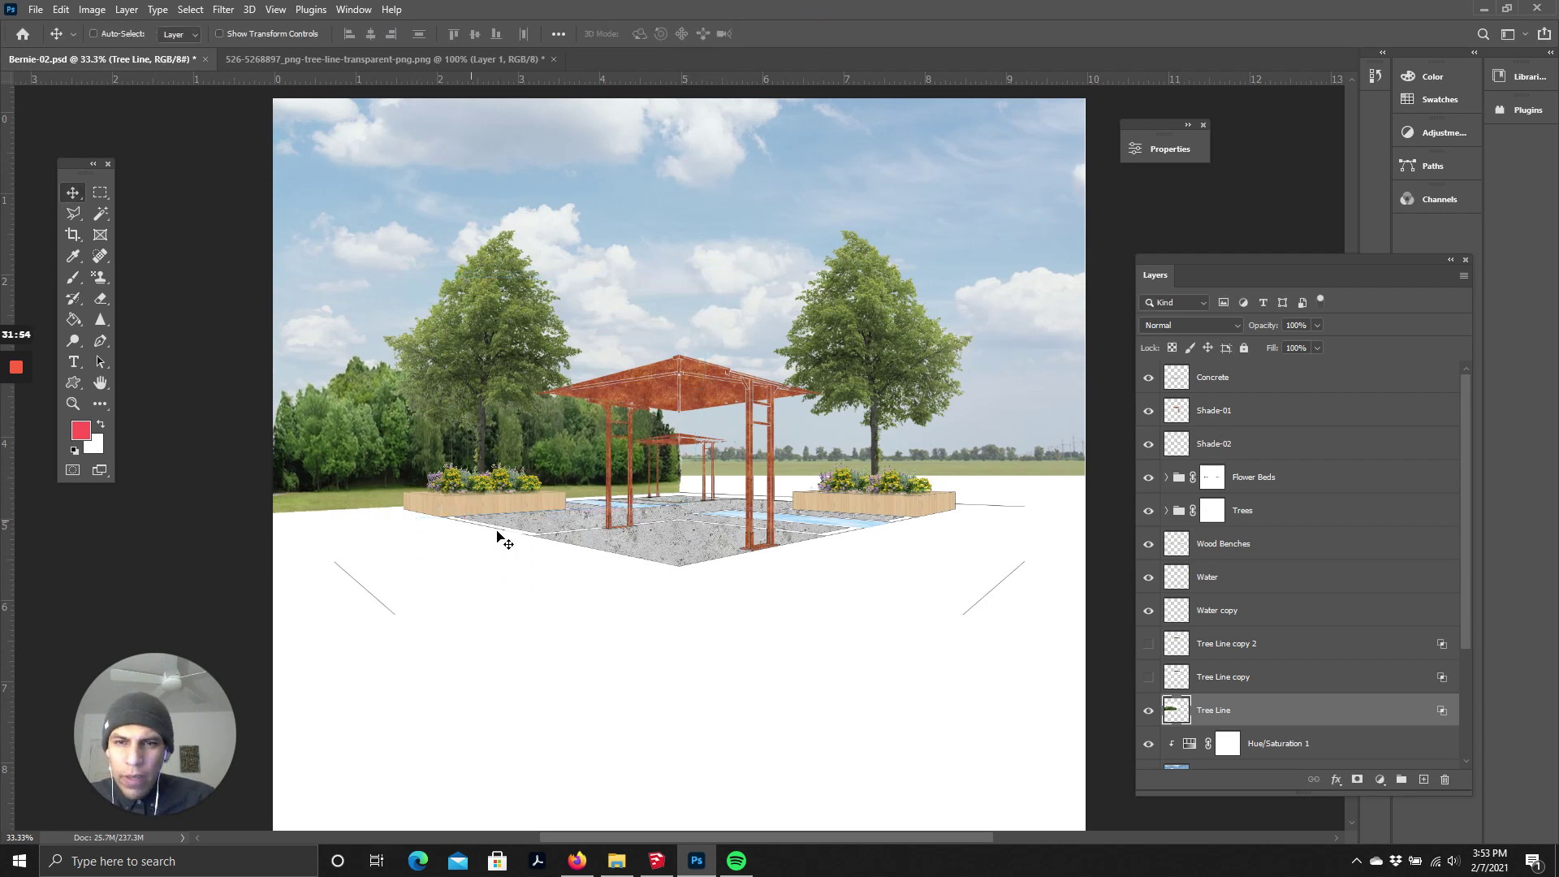
right_click(1264, 721)
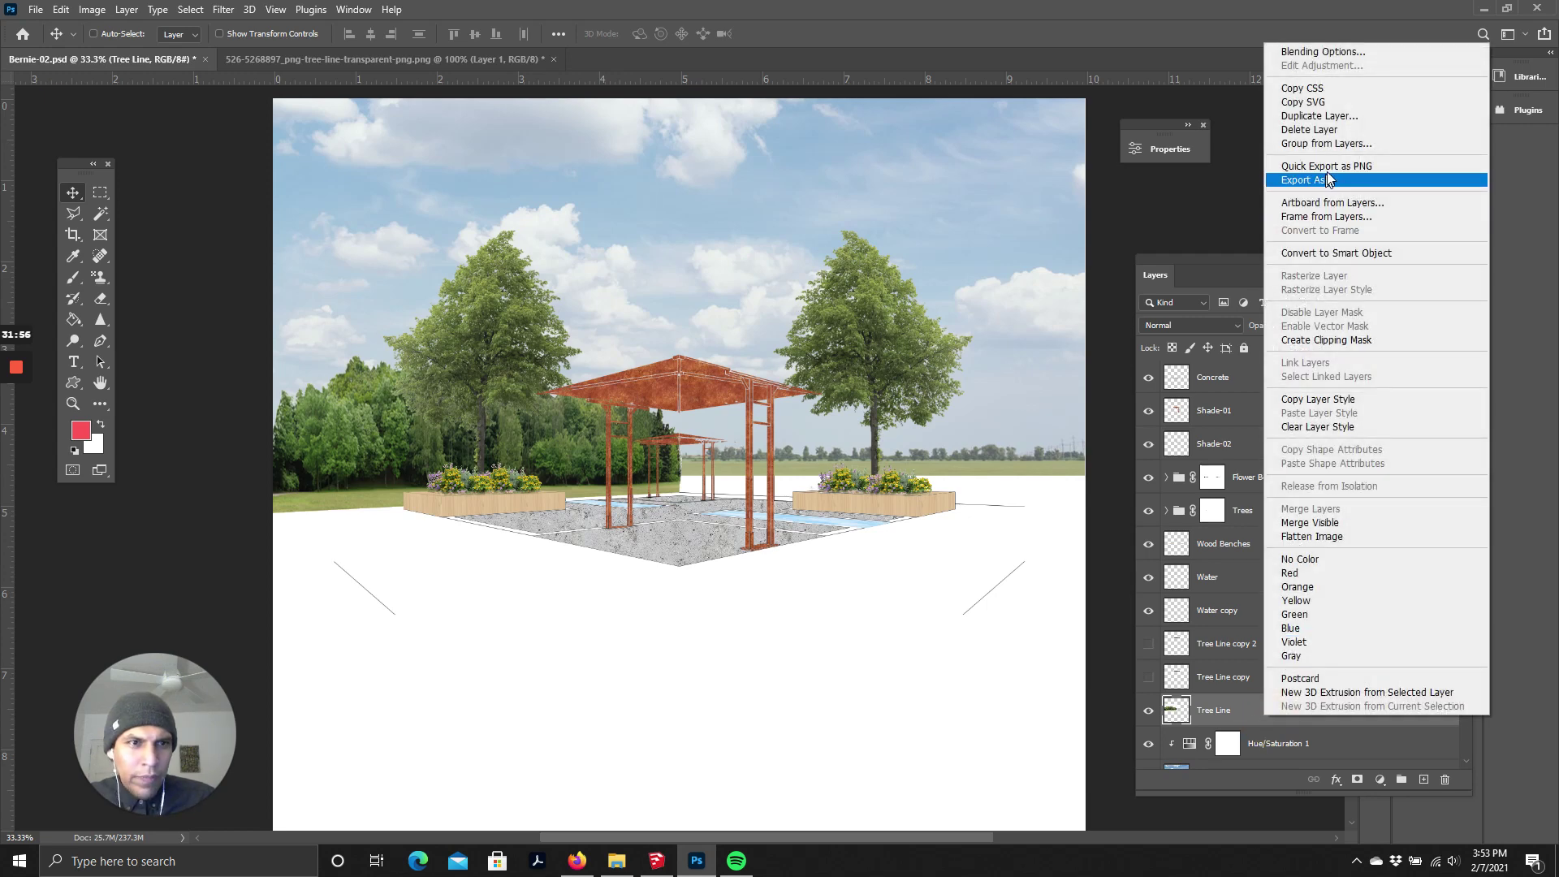
click(1307, 123)
click(924, 238)
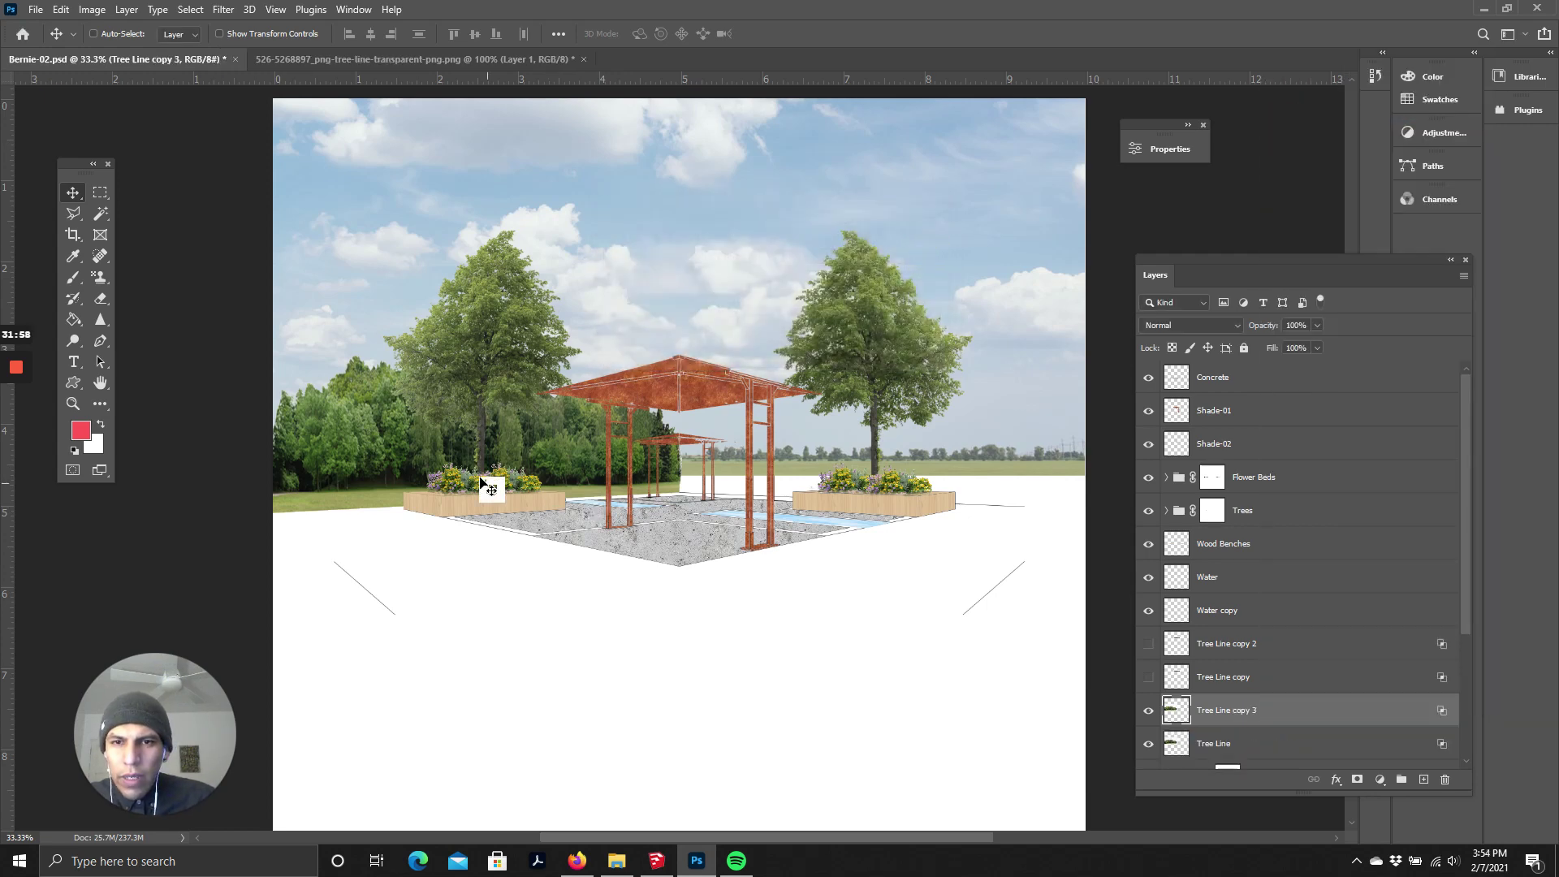
drag(376, 448, 738, 455)
key(ctrl+t)
right_click(776, 437)
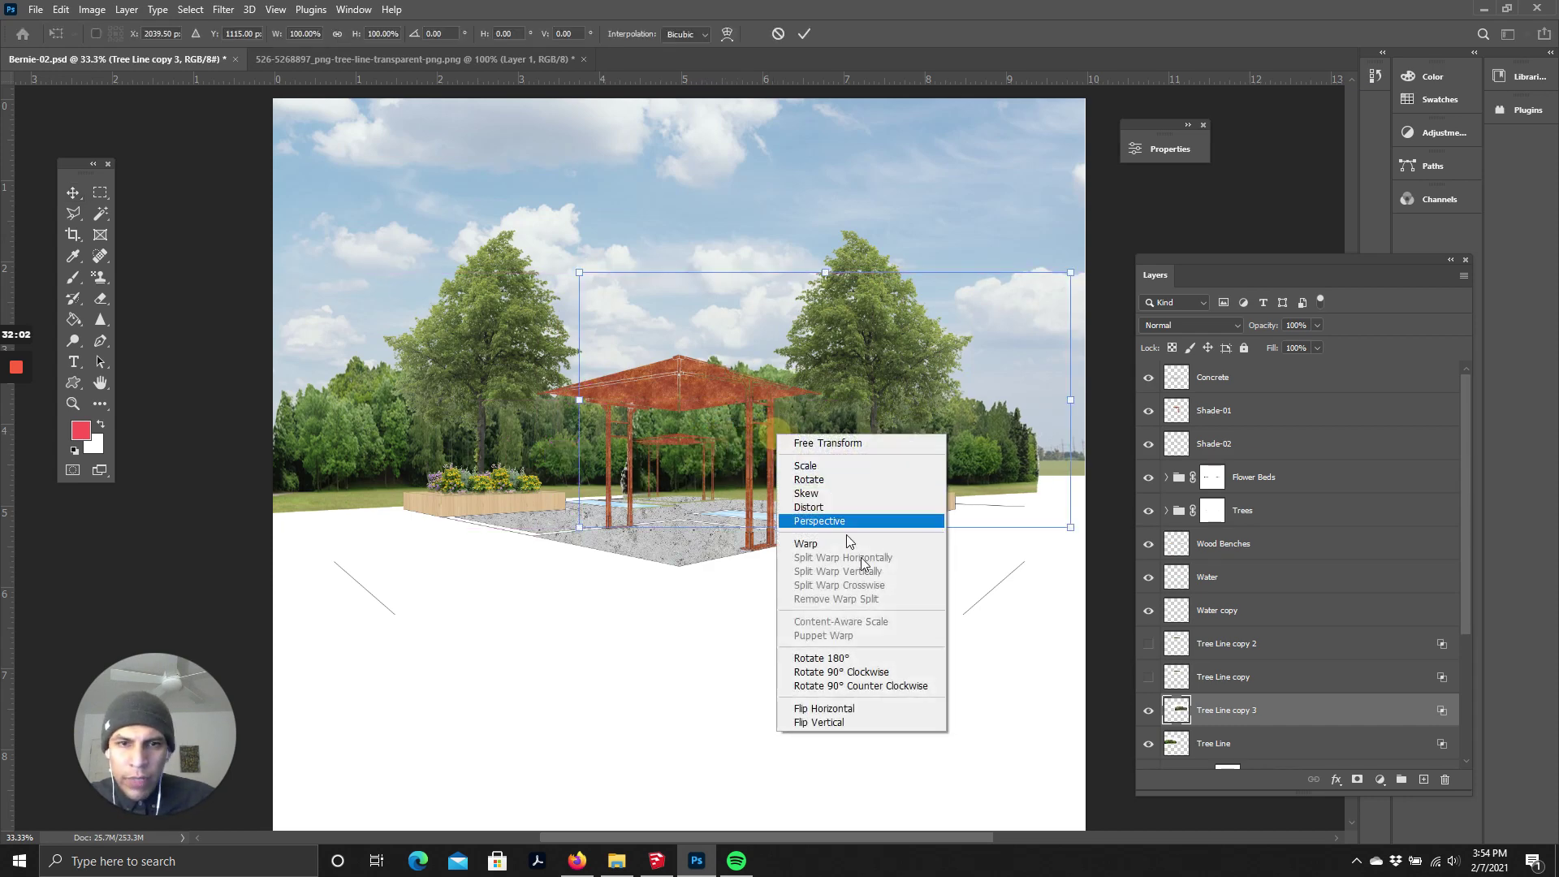
click(869, 709)
drag(912, 456, 1015, 455)
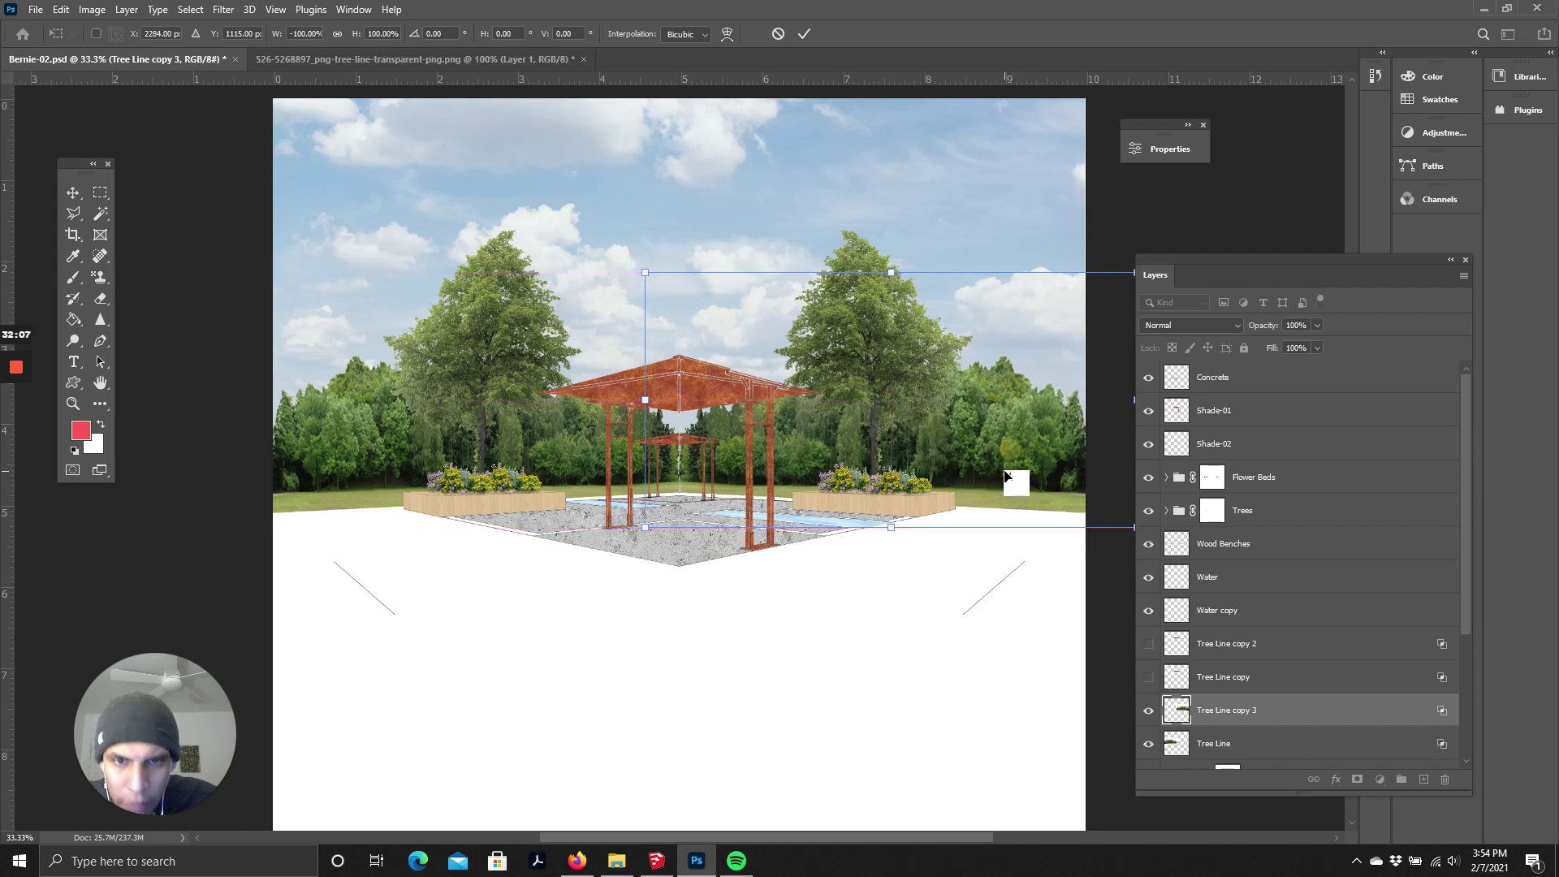
click(811, 27)
- Show Tree Line copy and scale it to about 245% along the horizon behind the pavilion
scroll(1217, 715, down, 2)
click(1192, 617)
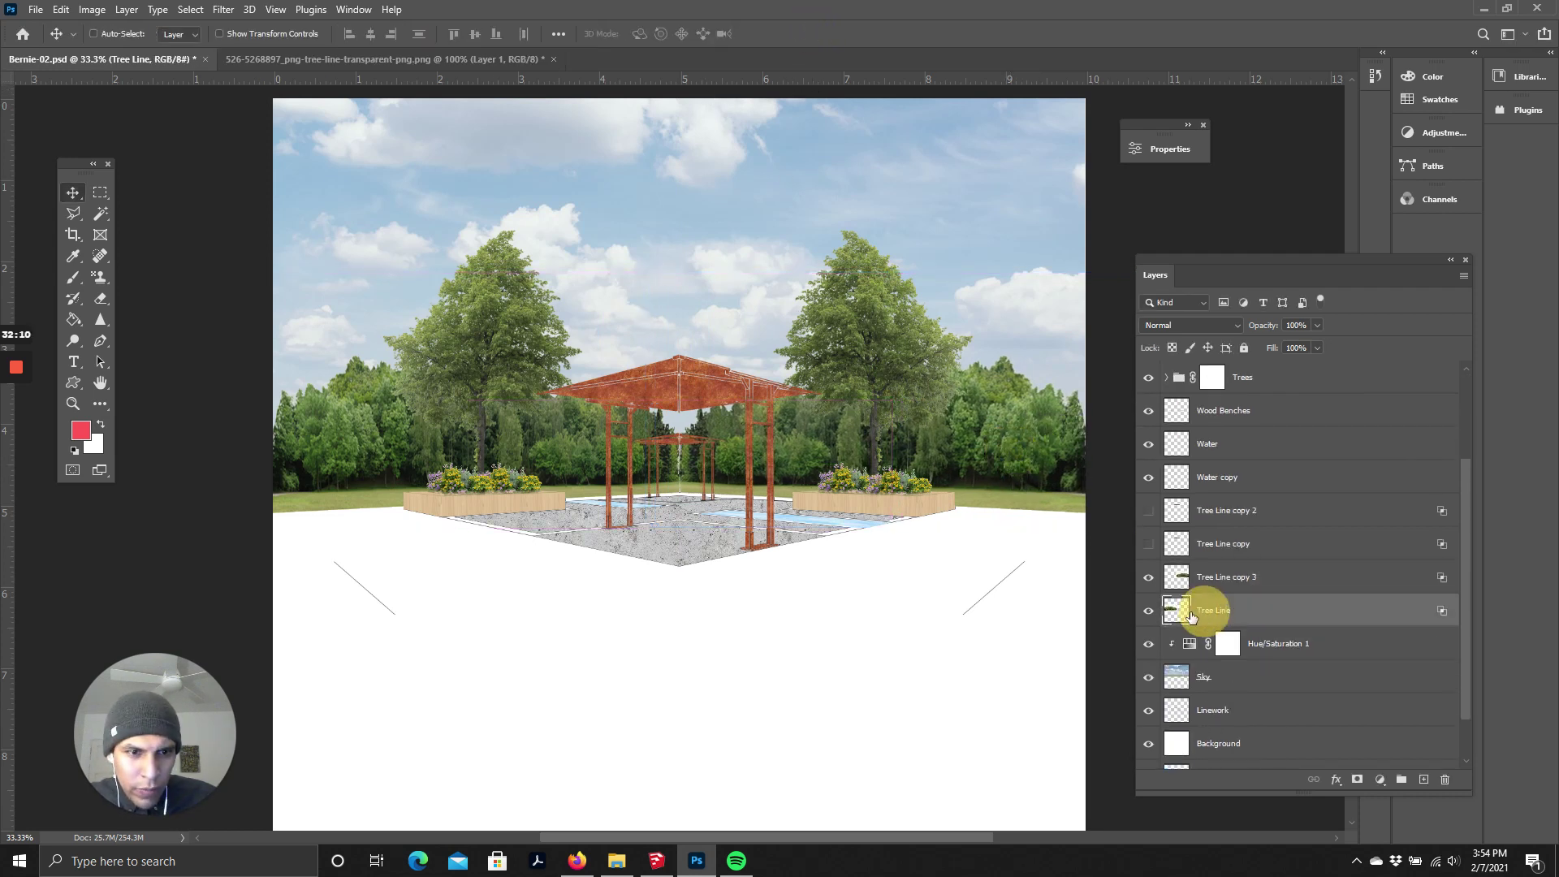
click(1149, 545)
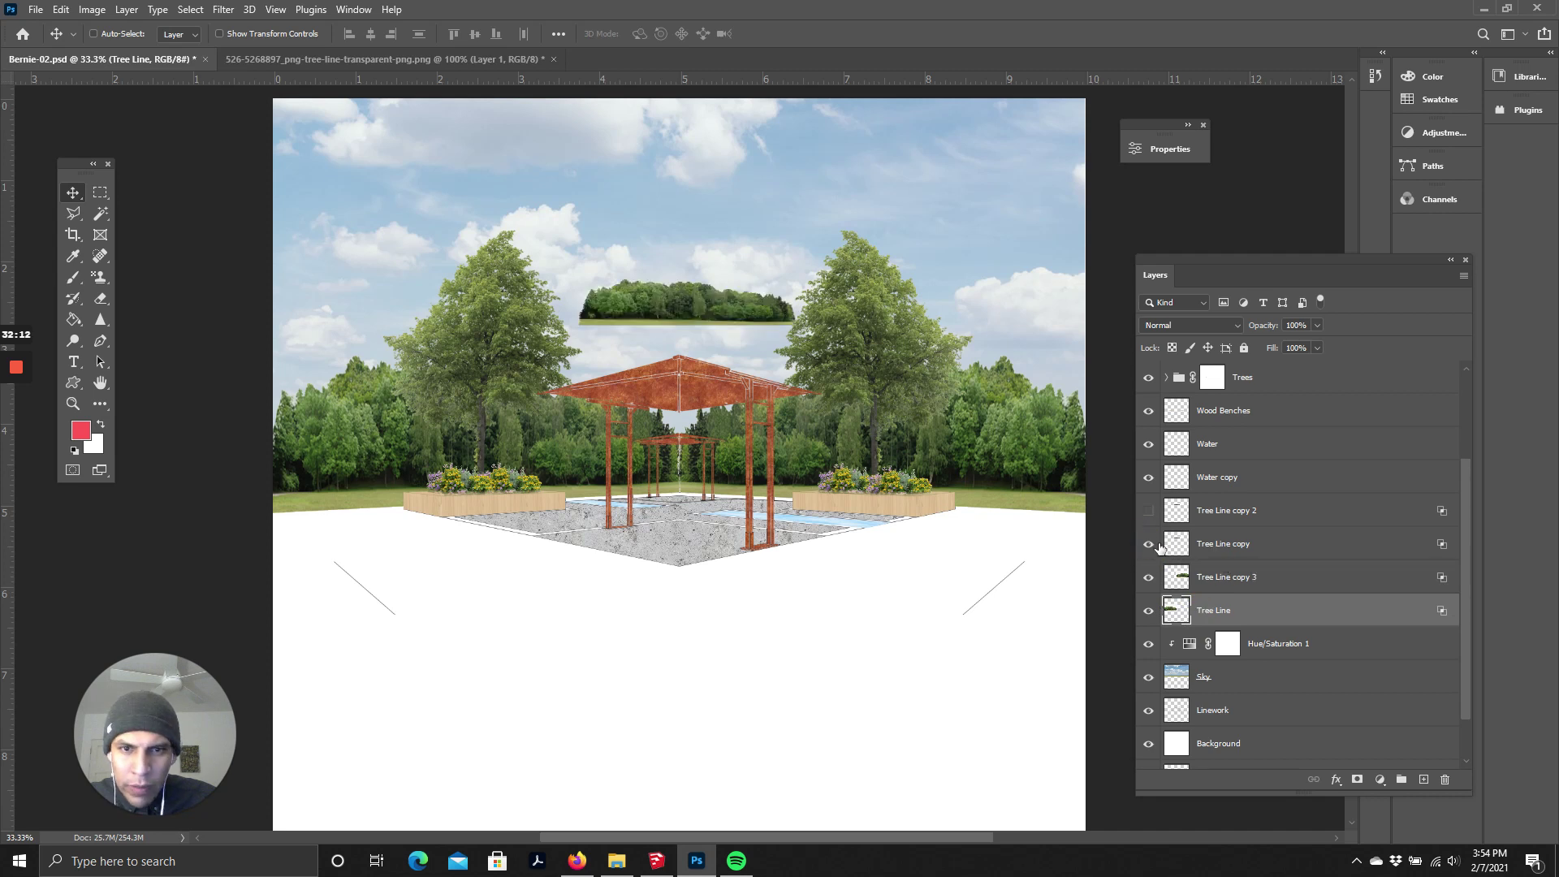
click(1216, 544)
drag(682, 299, 689, 460)
key(ctrl+t)
drag(808, 428, 1099, 317)
drag(1044, 453, 845, 461)
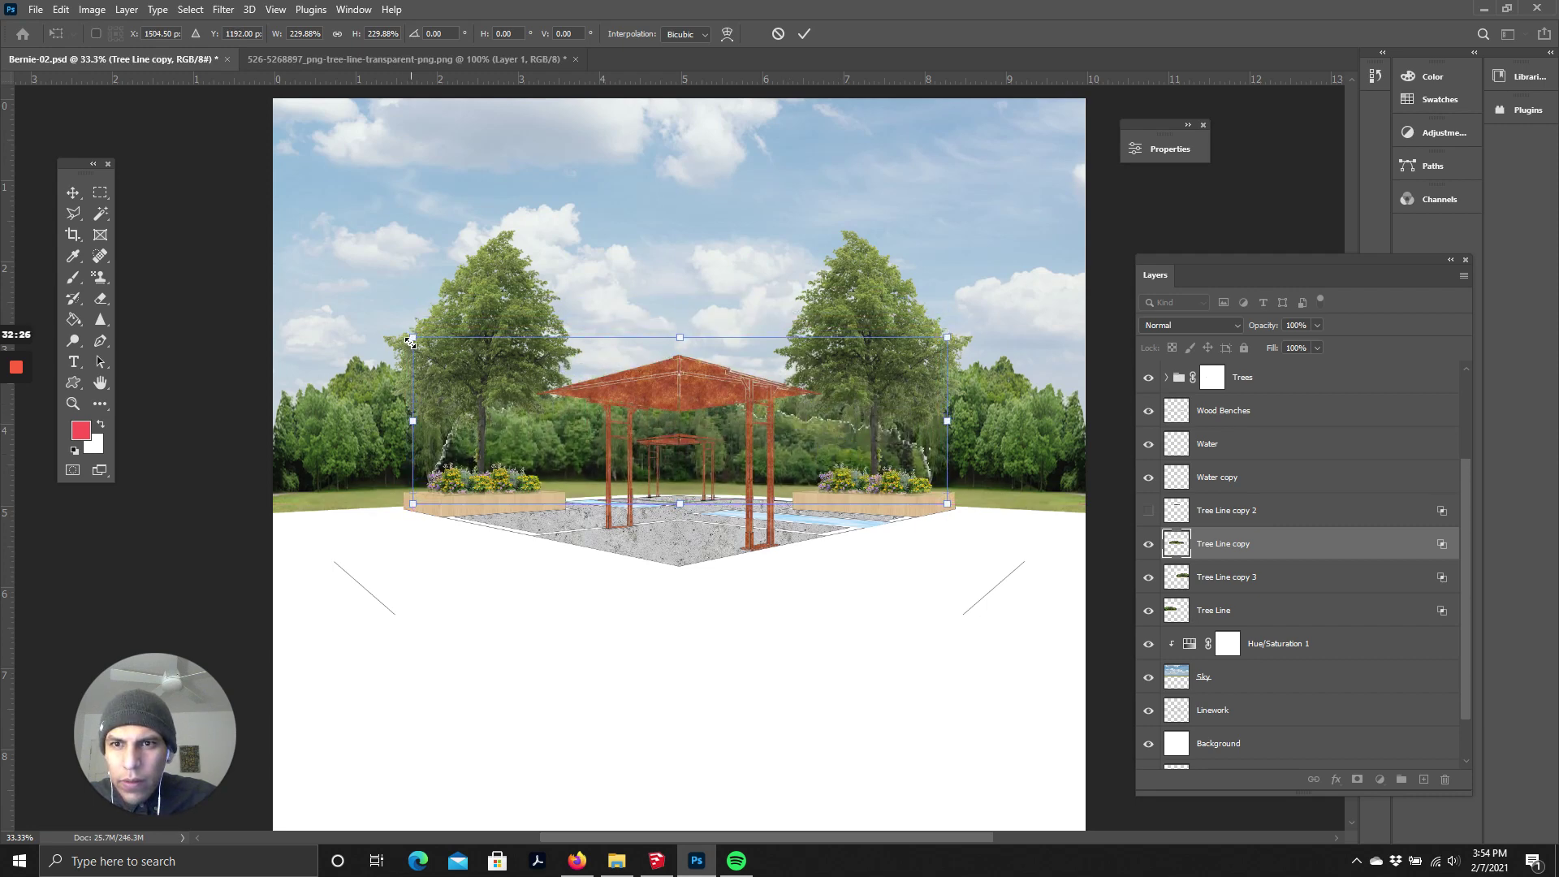
drag(411, 341, 378, 326)
mouse_move(812, 466)
mouse_down()
mouse_move(821, 417)
mouse_move(837, 460)
mouse_up()
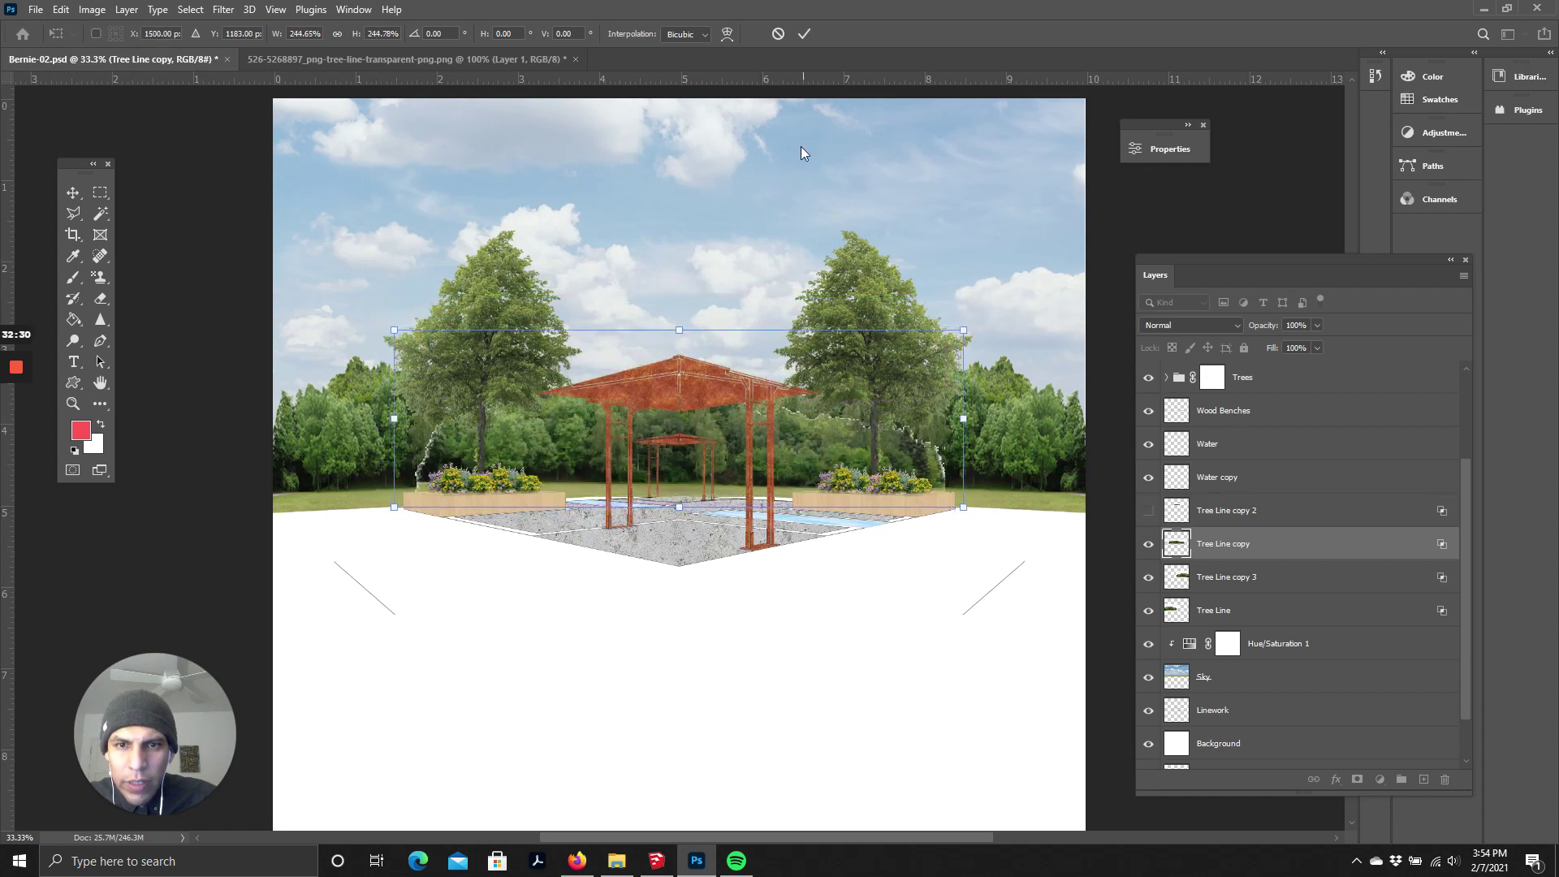
click(807, 36)
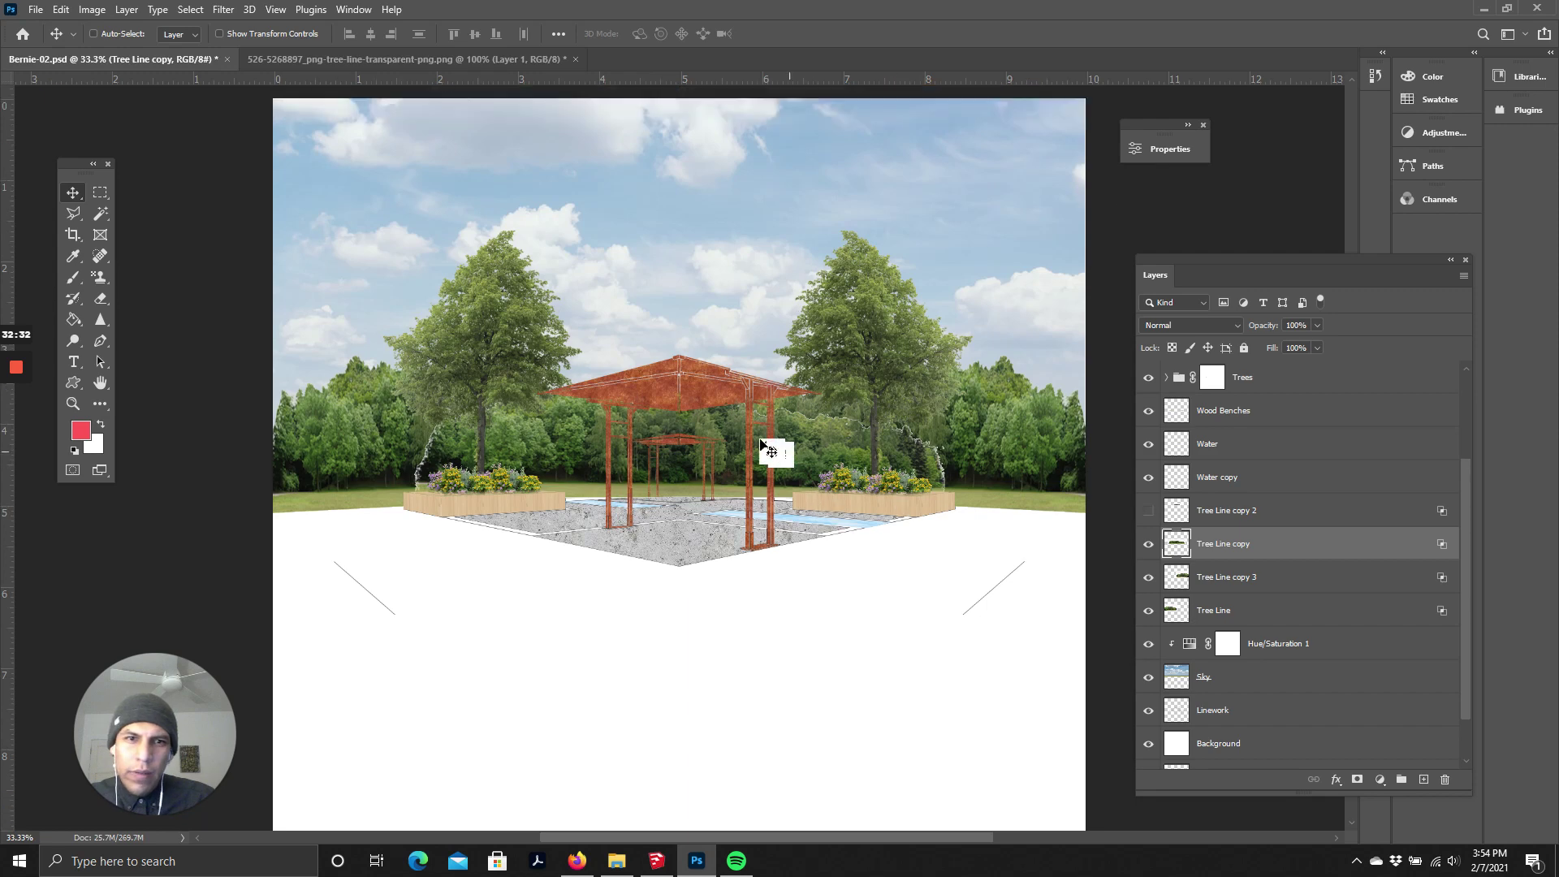
- Select all three tree line layers together
scroll(526, 400, up, 1)
scroll(631, 470, down, 1)
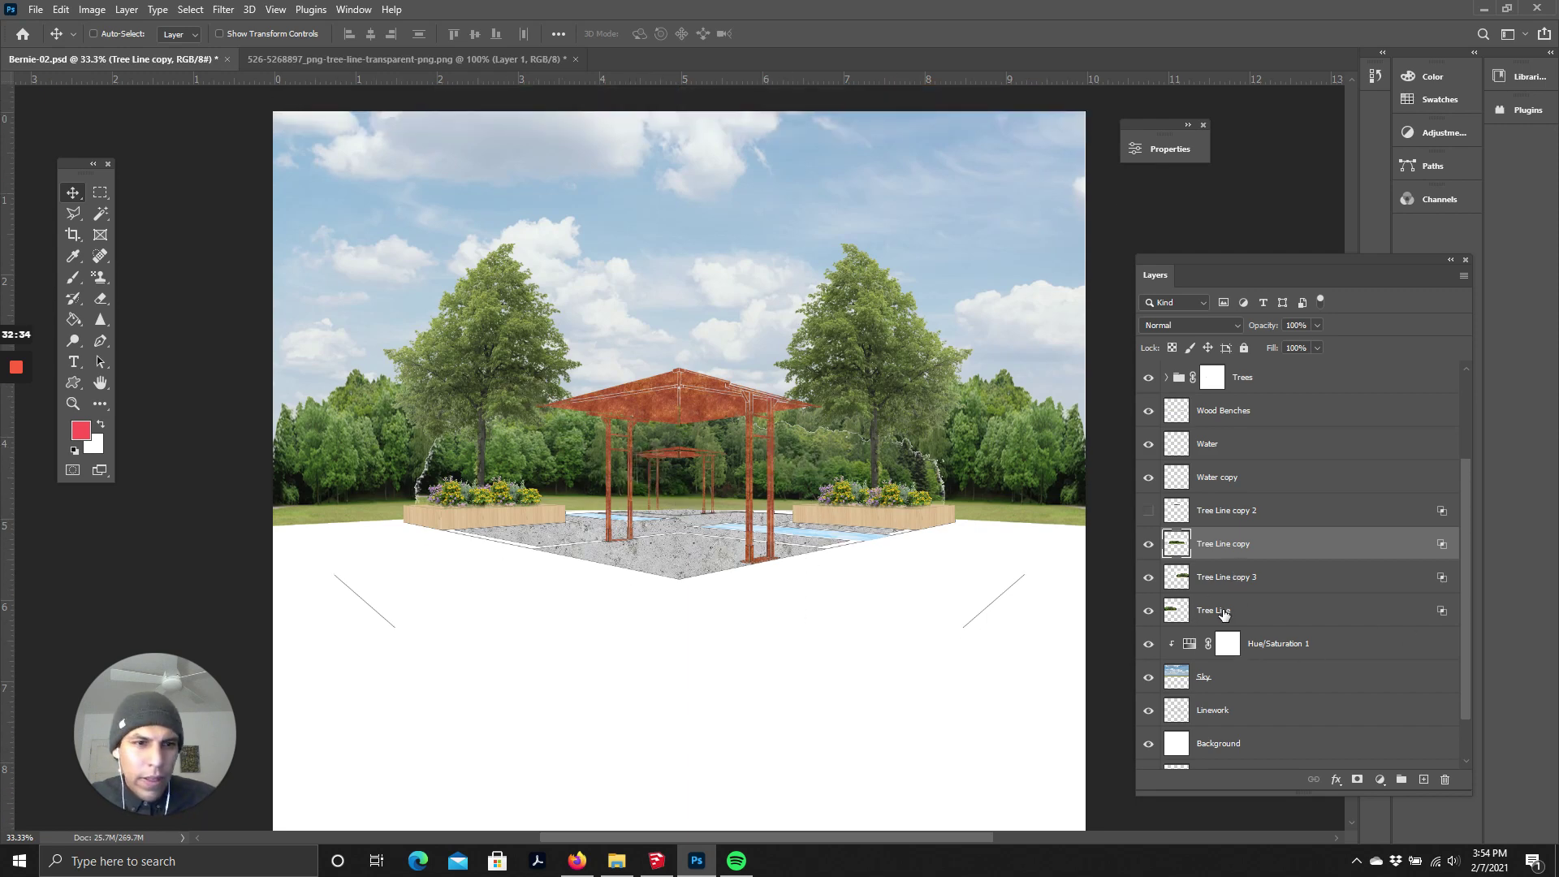
shift+click(1224, 614)
- Group the three tree layers into a group named 'Tree Line', keeping Normal blending
scroll(793, 560, down, 3)
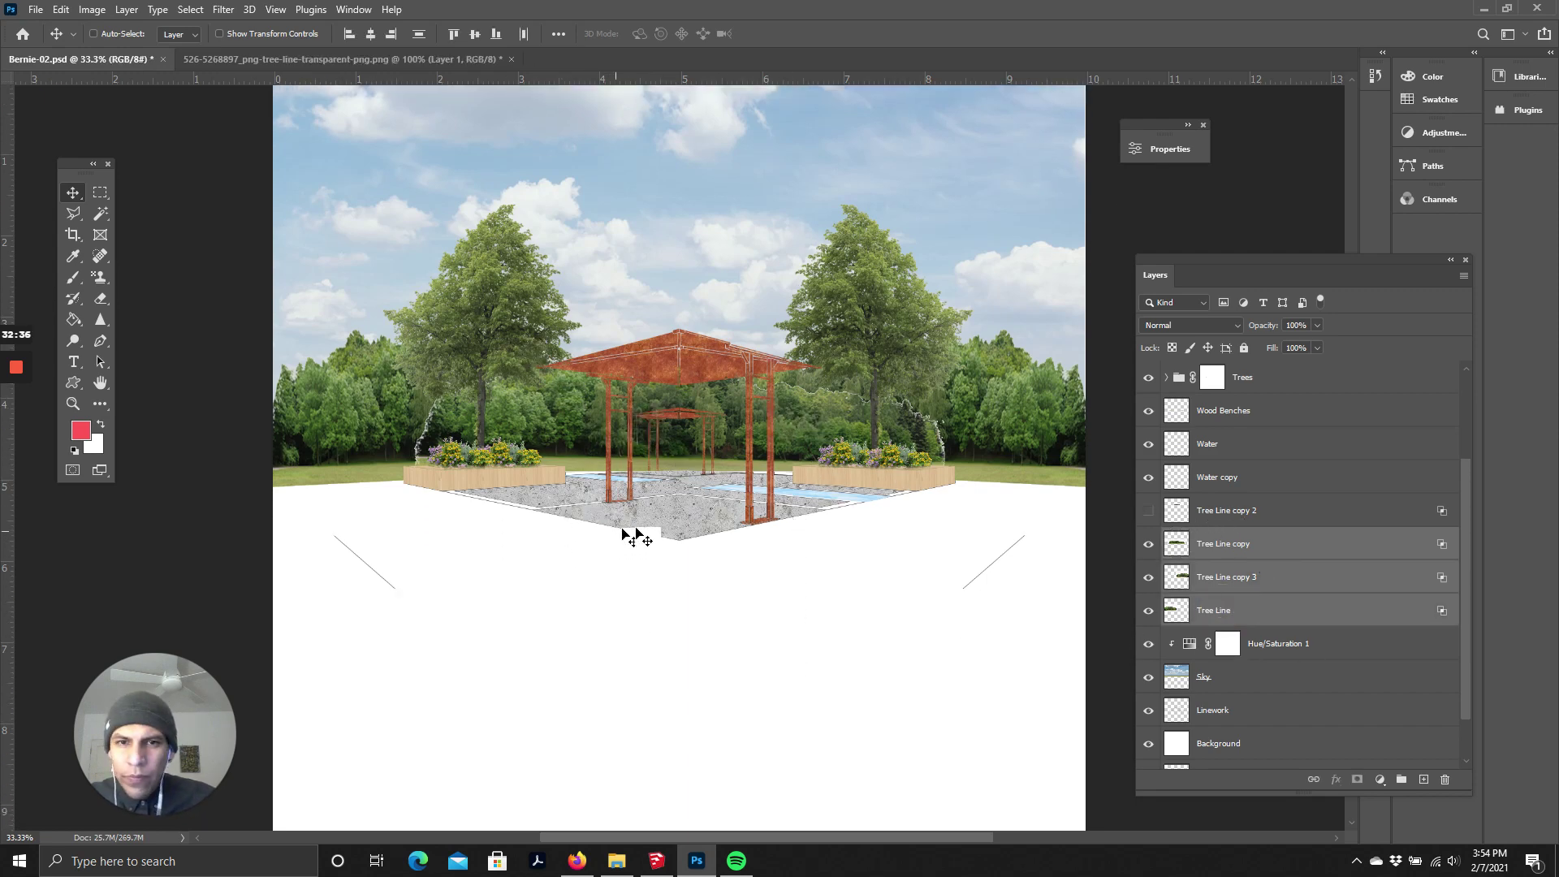
scroll(627, 530, up, 1)
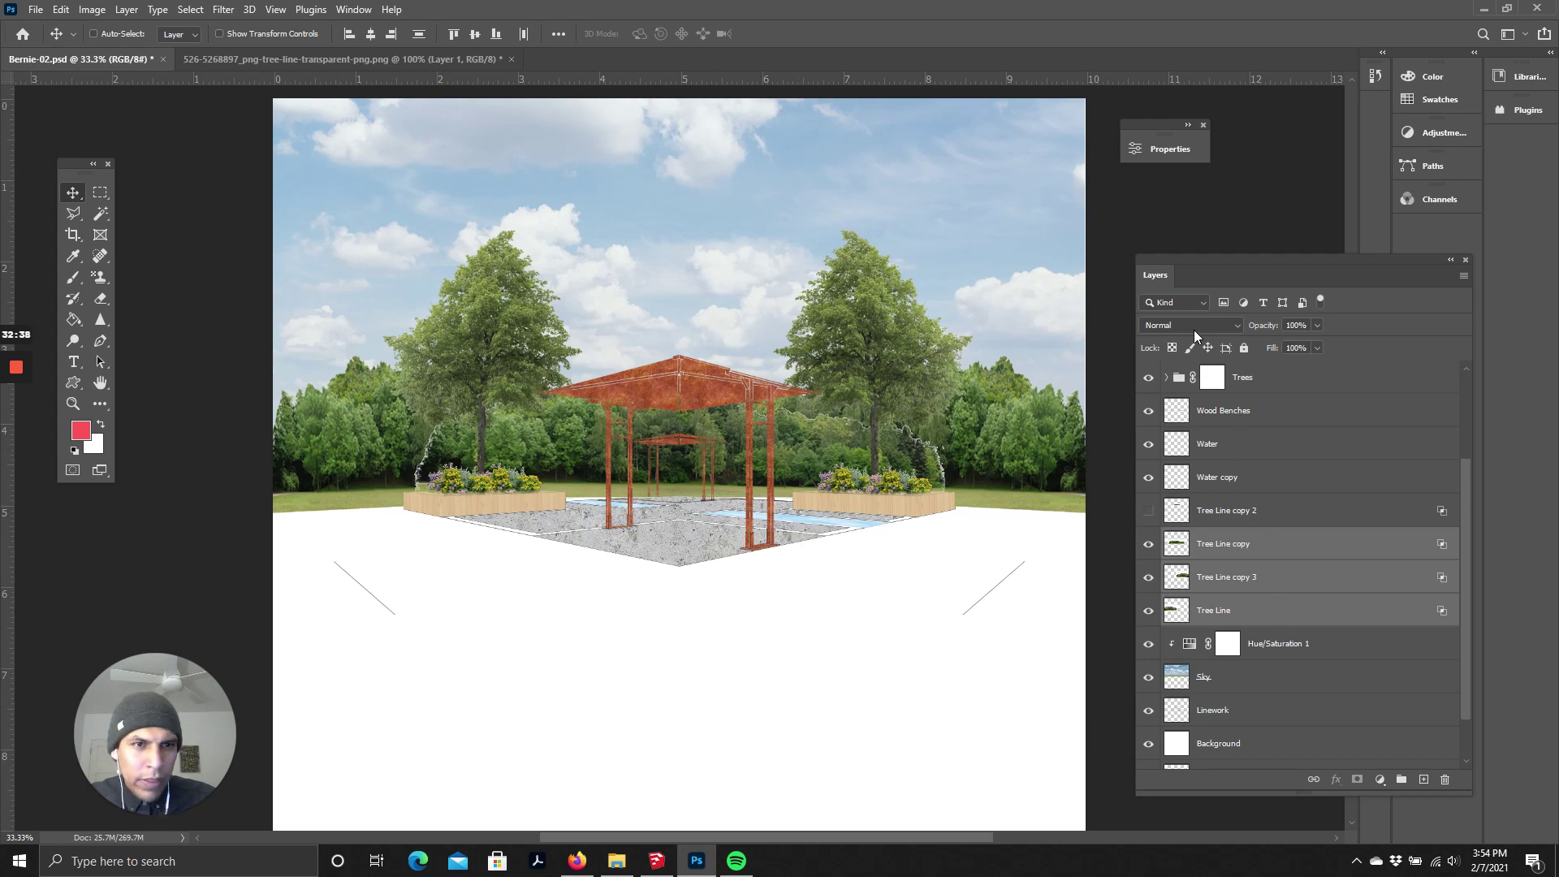
click(1194, 326)
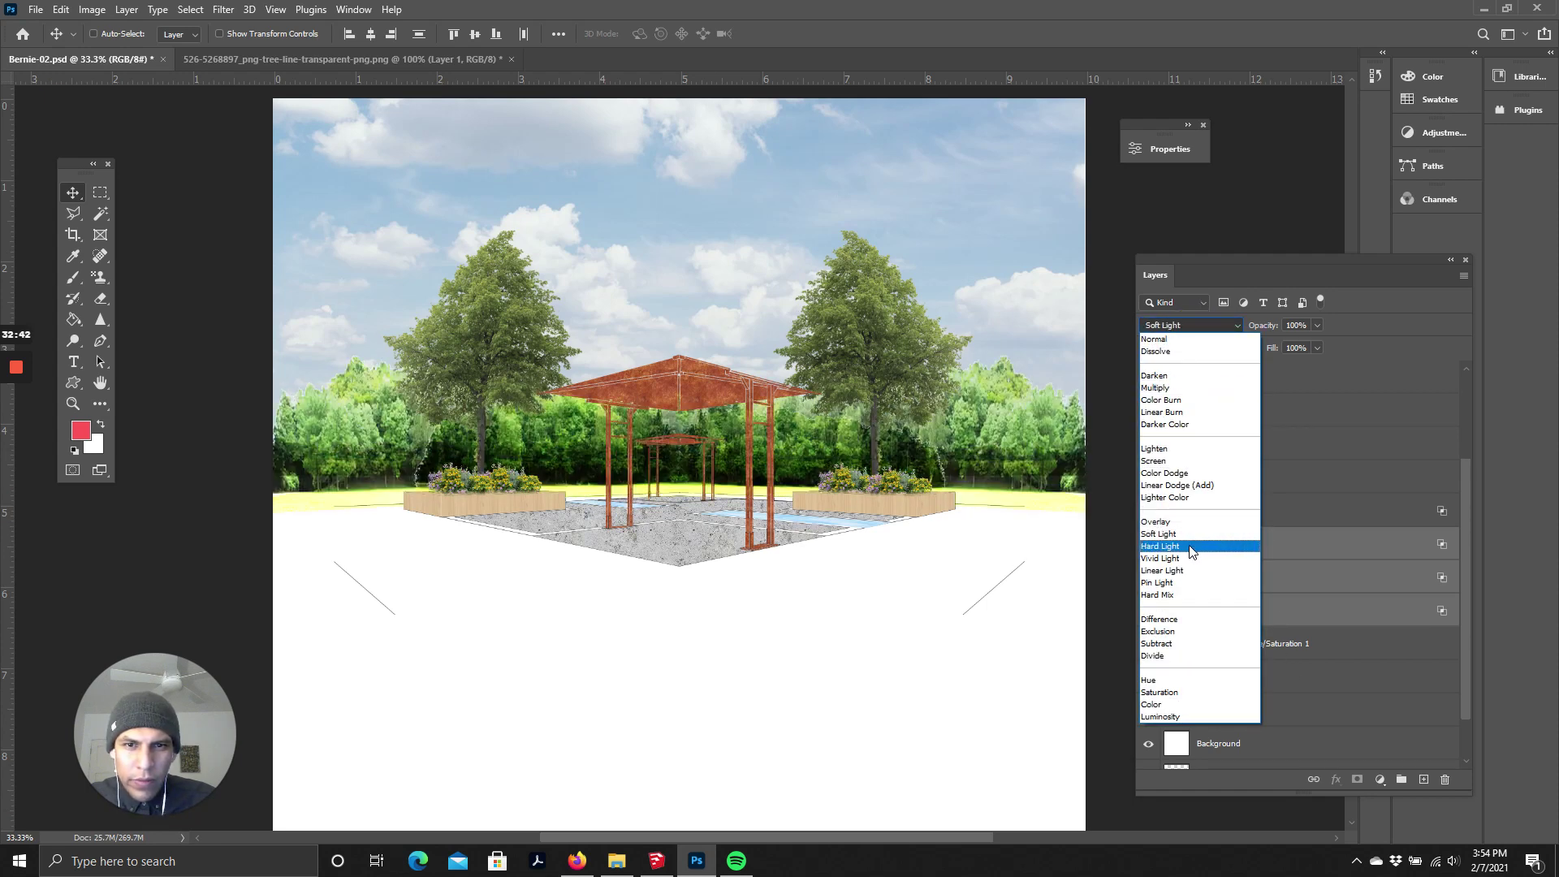
click(1345, 588)
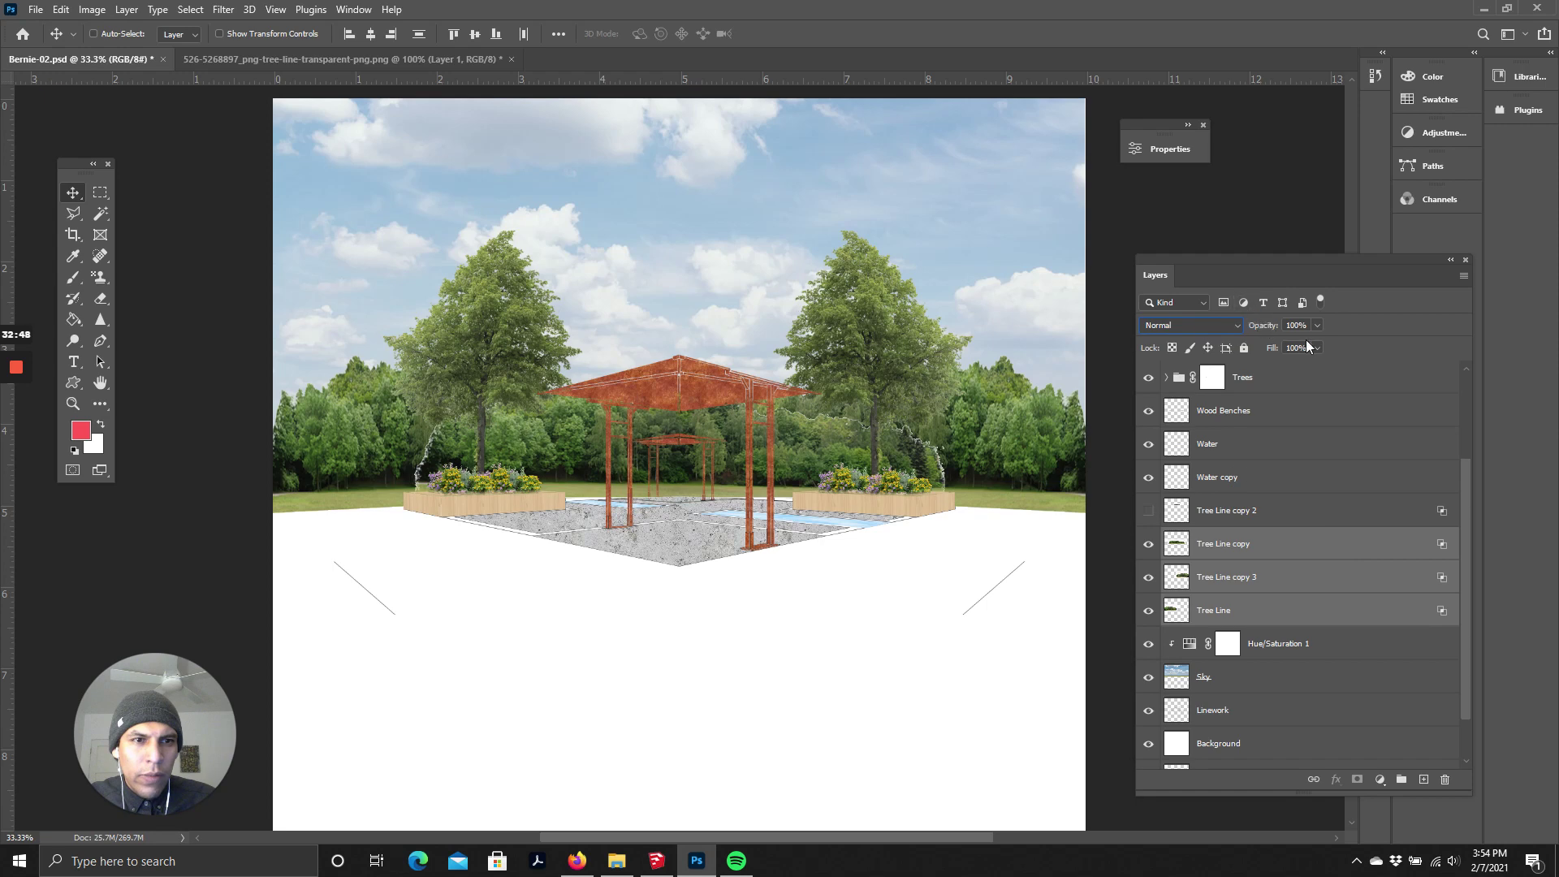
click(1464, 277)
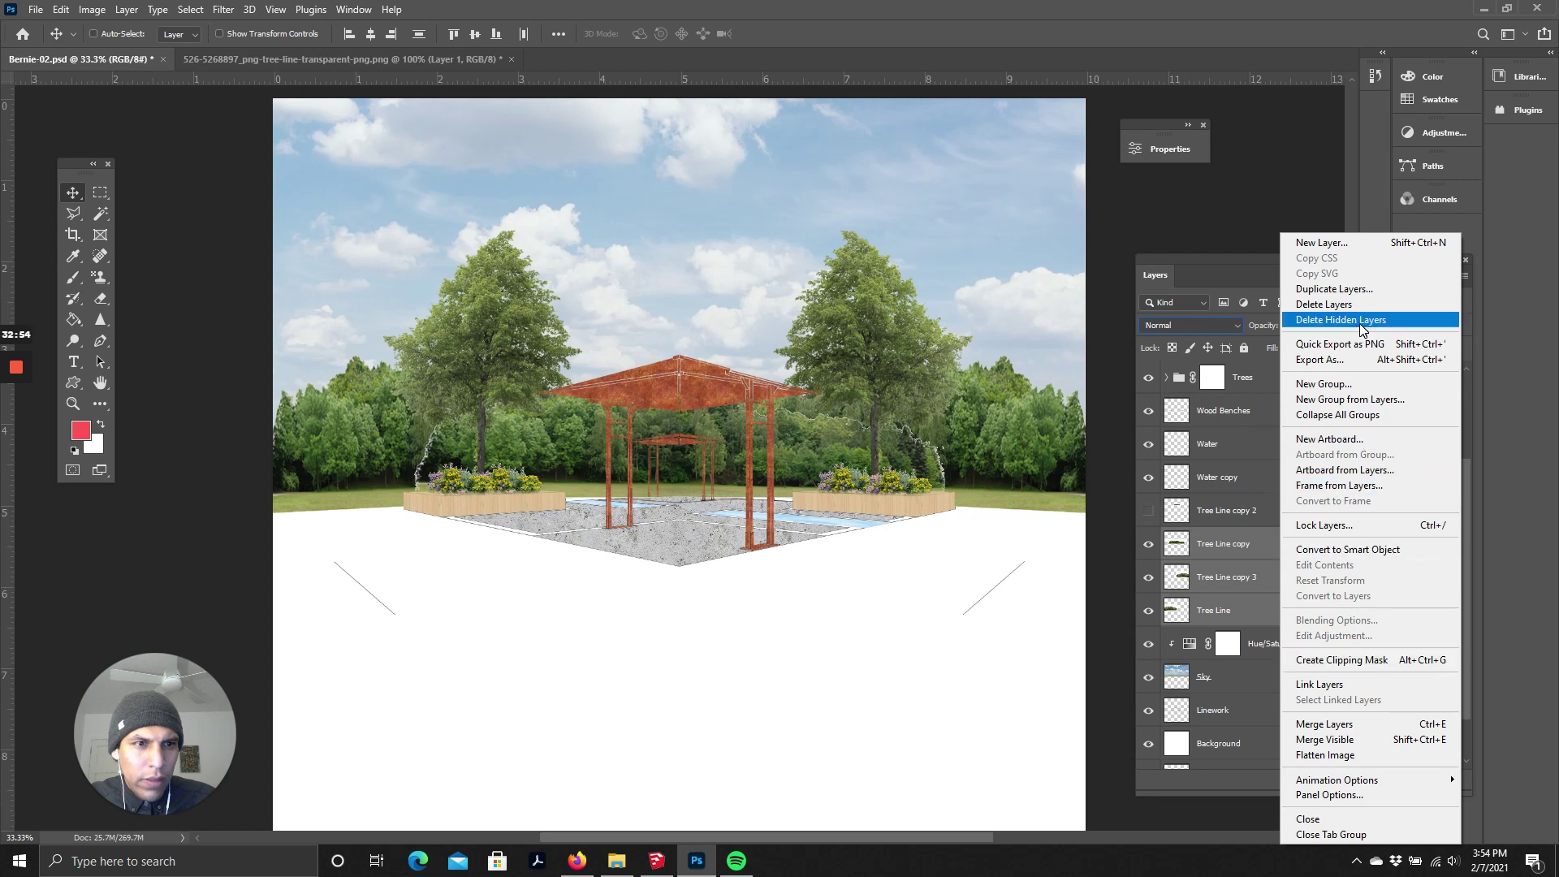
click(1371, 401)
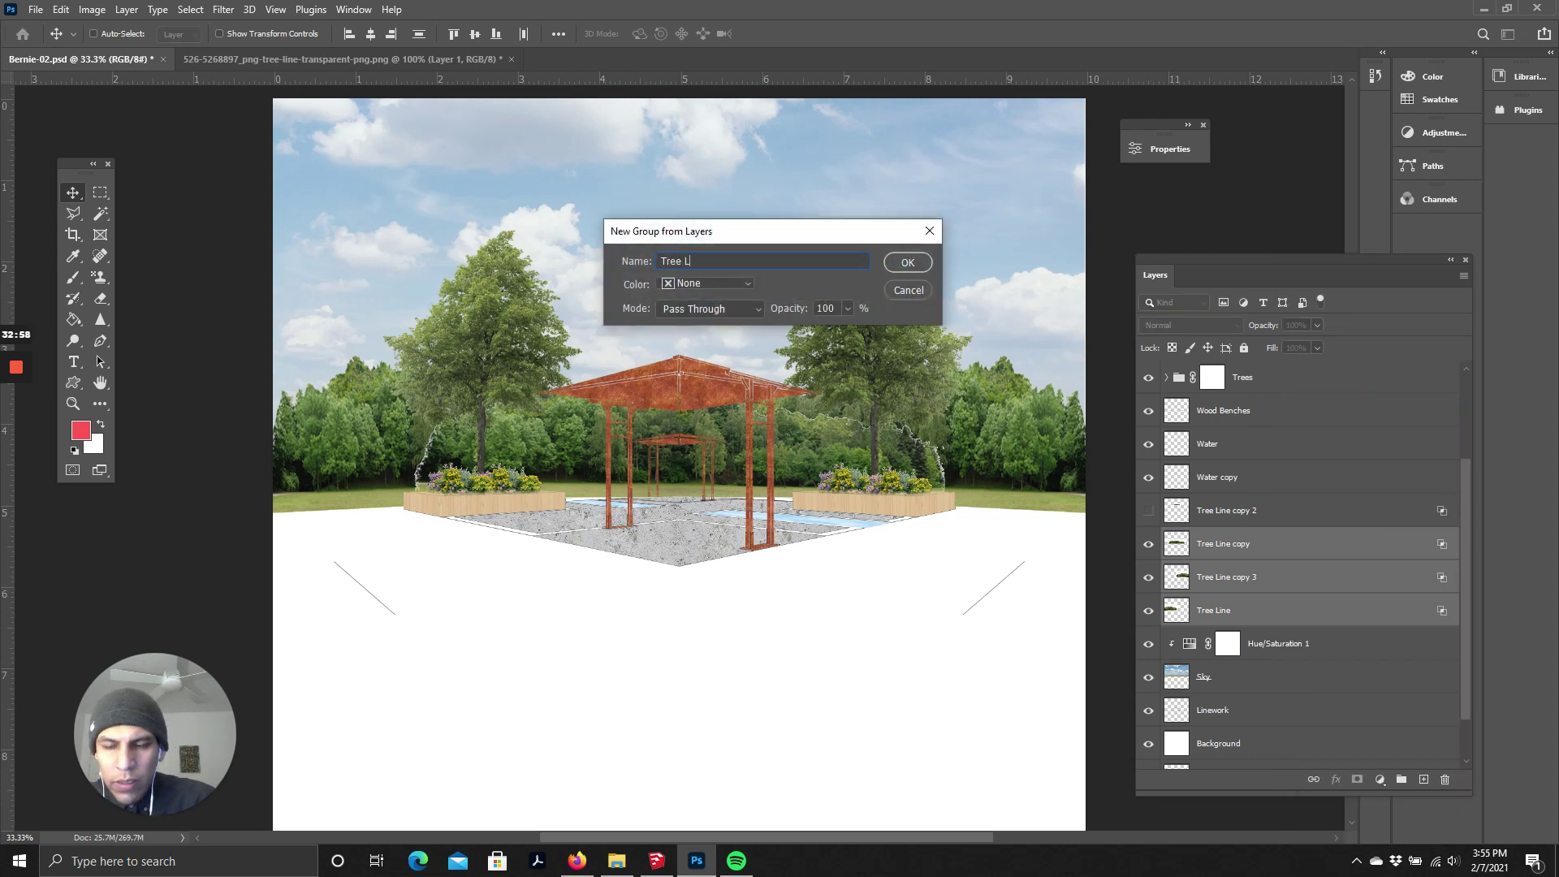
text(Tree Line)
key(Return)
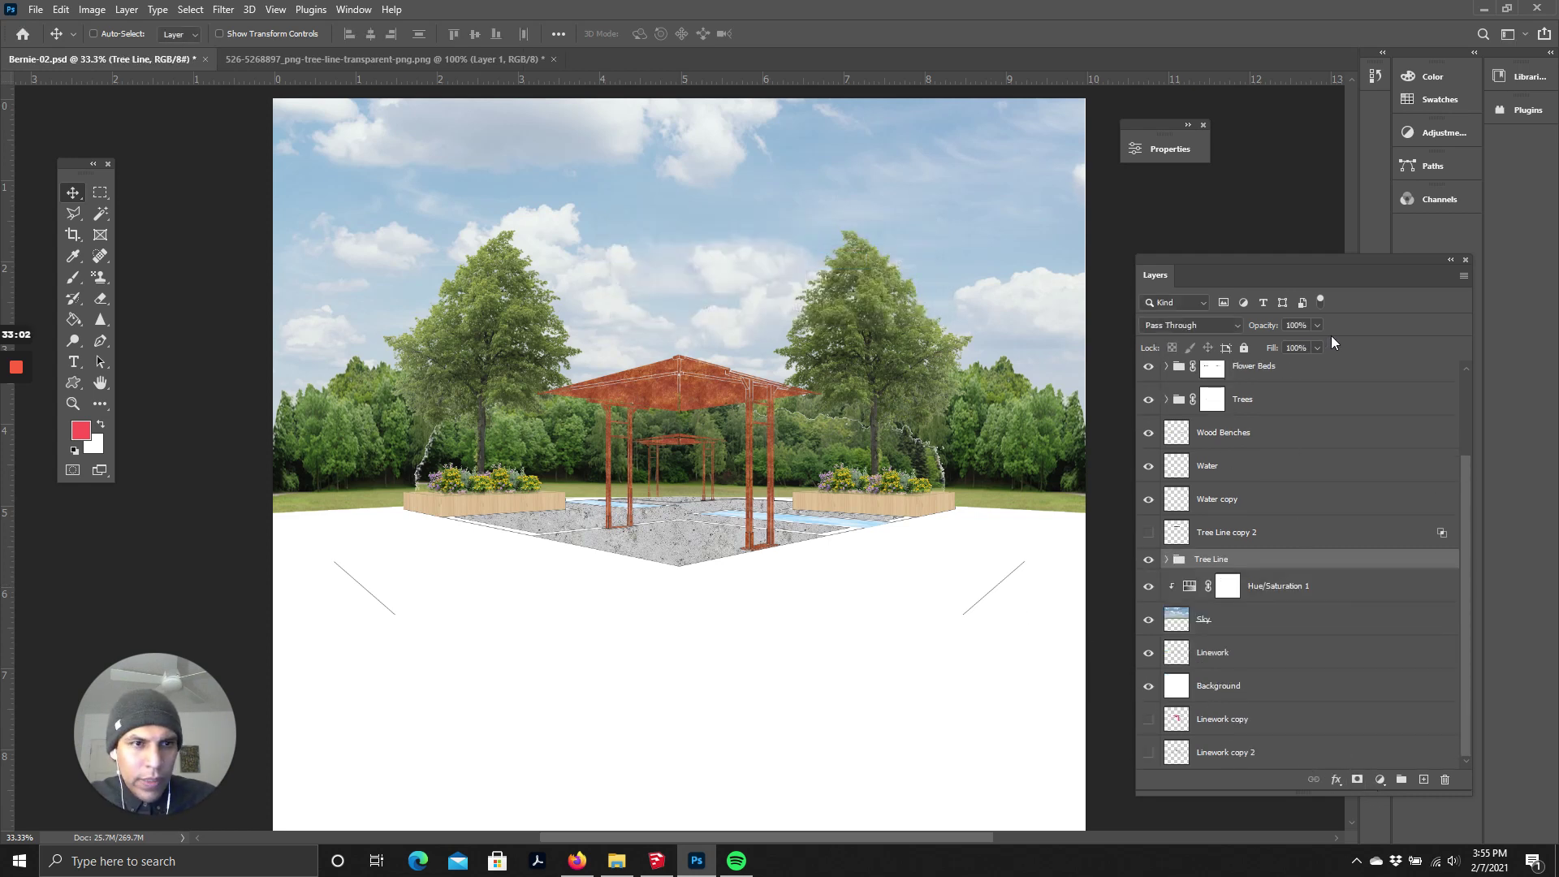
- Lower the Tree Line group's opacity to 80%
drag(1318, 339, 1303, 339)
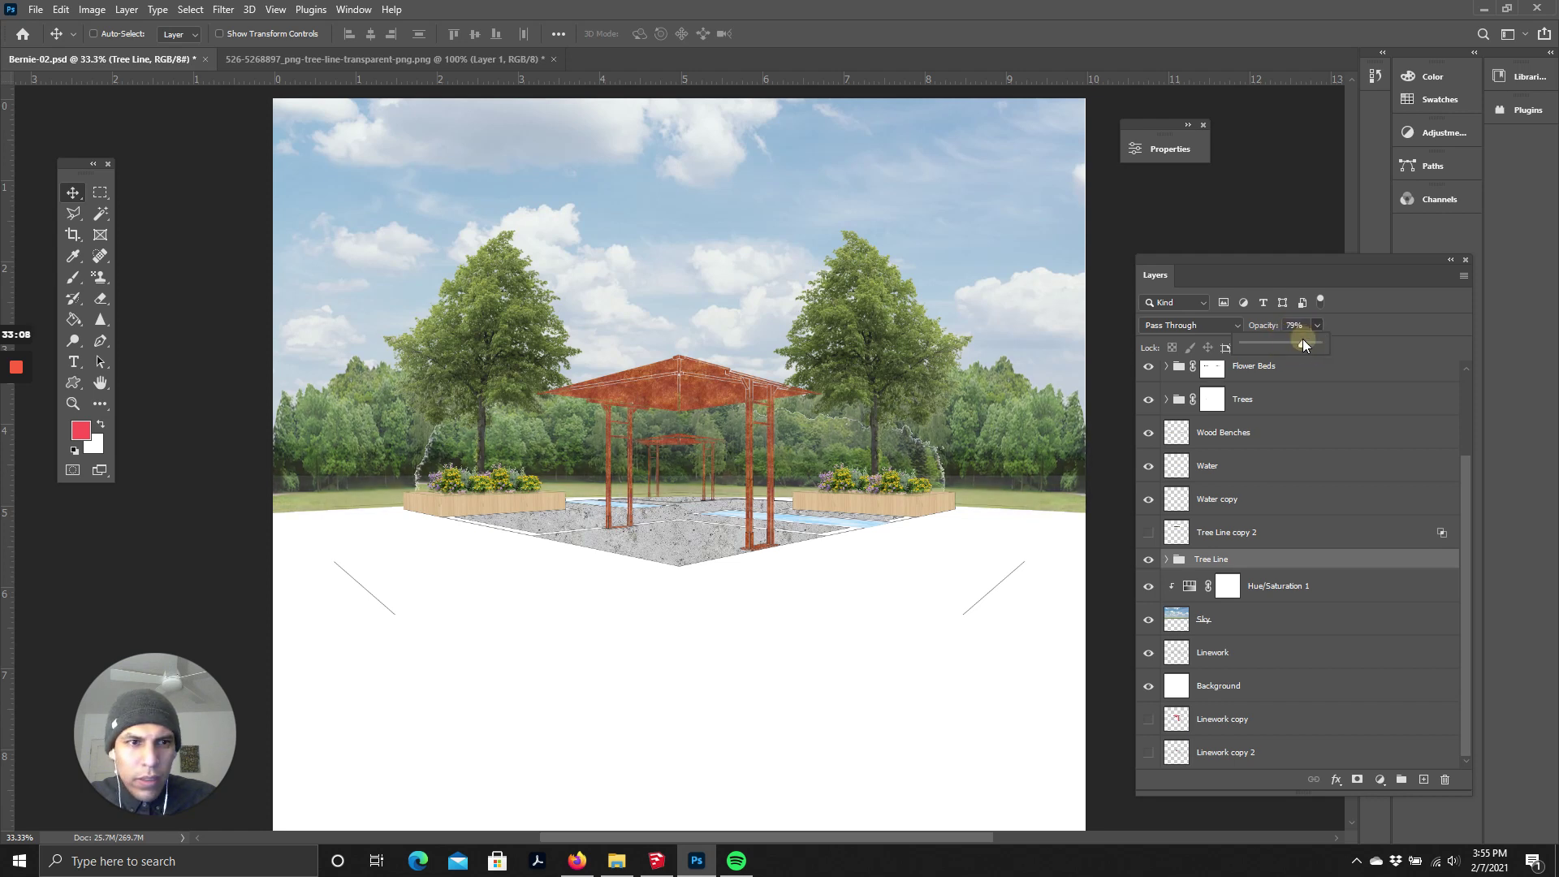
drag(1304, 343, 1304, 343)
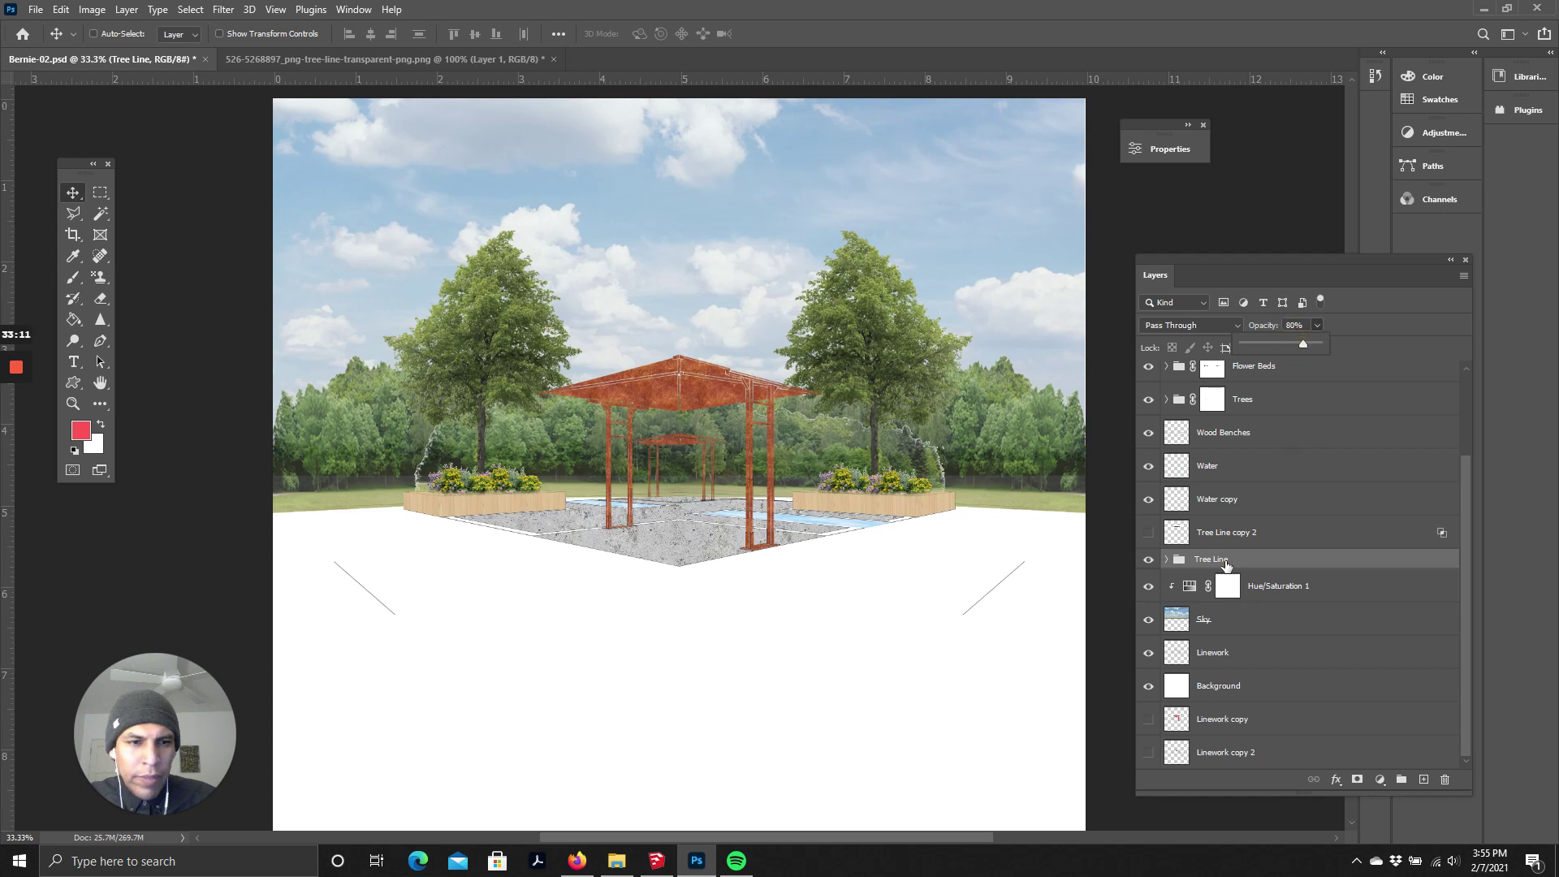
click(1379, 780)
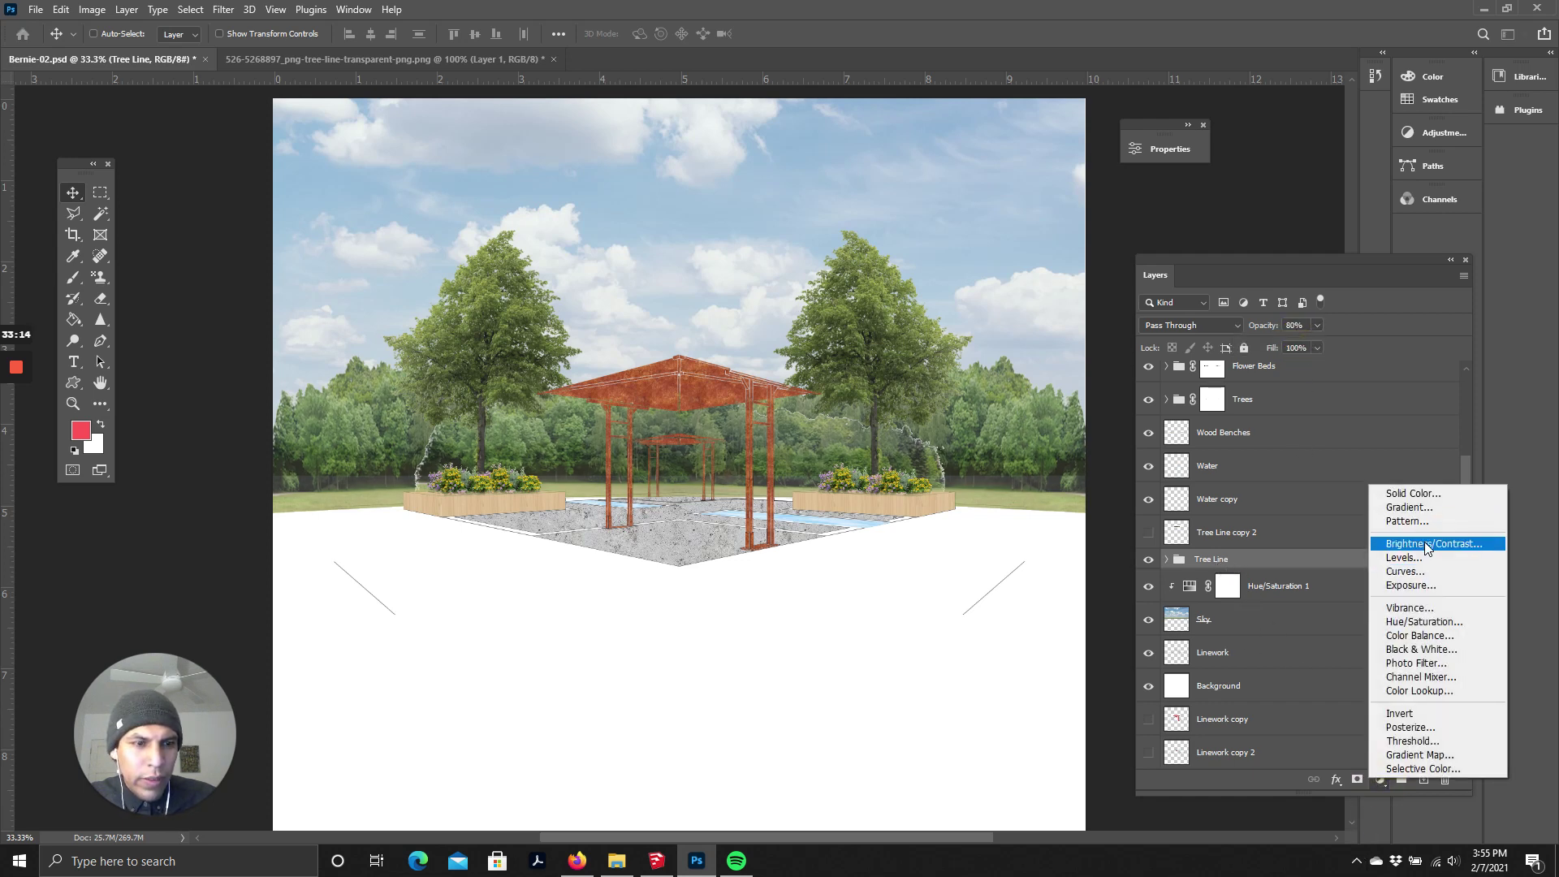
- Add a Hue/Saturation layer clipped to the Tree Line group with Lightness +12 and Saturation +5
click(1429, 621)
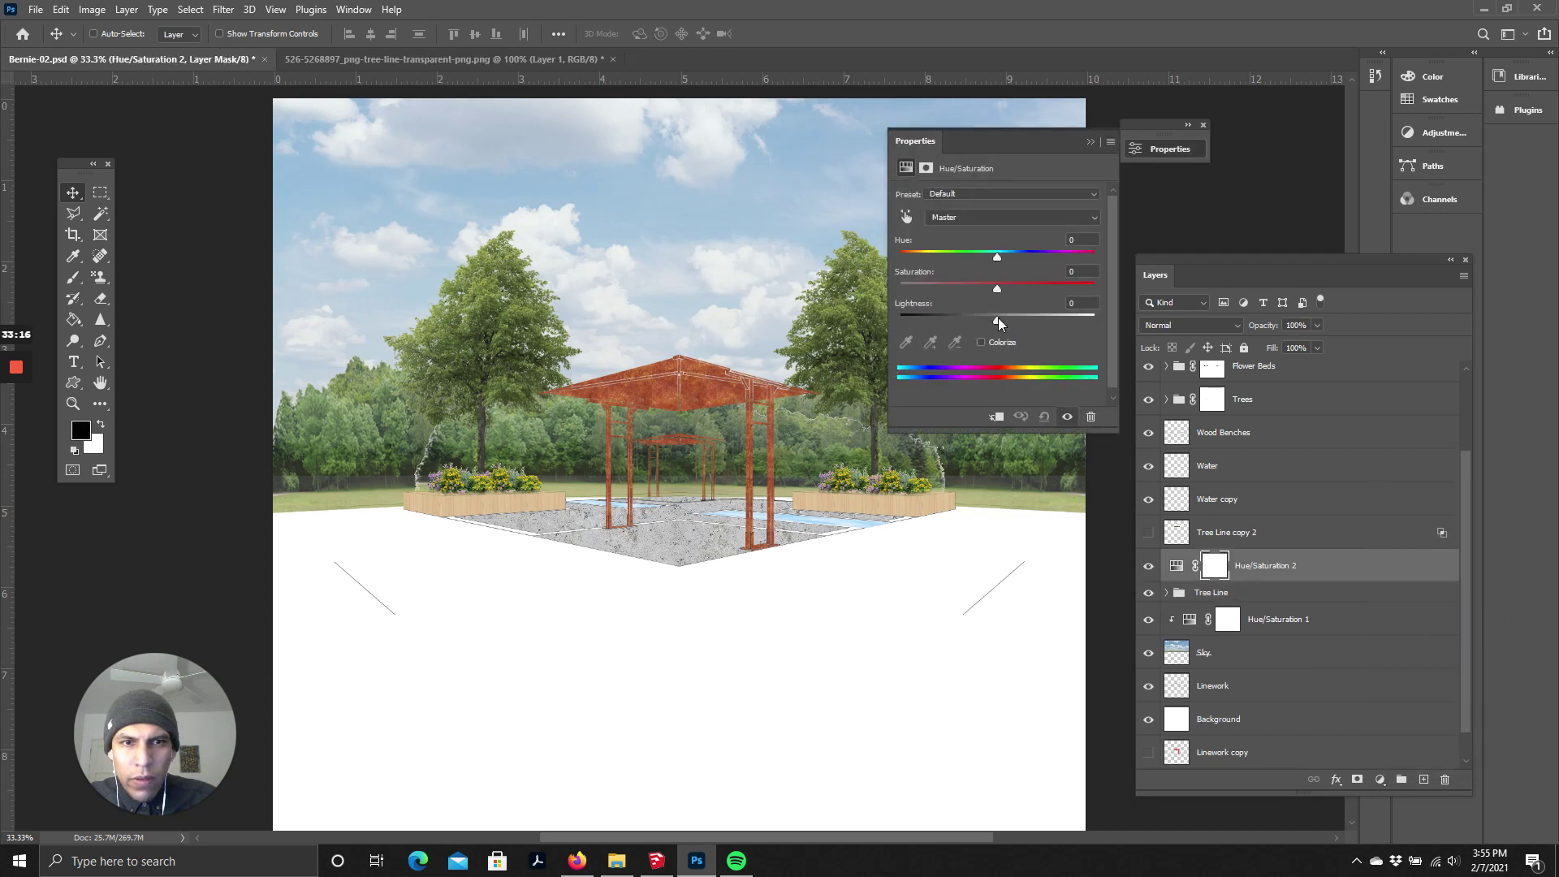
click(995, 417)
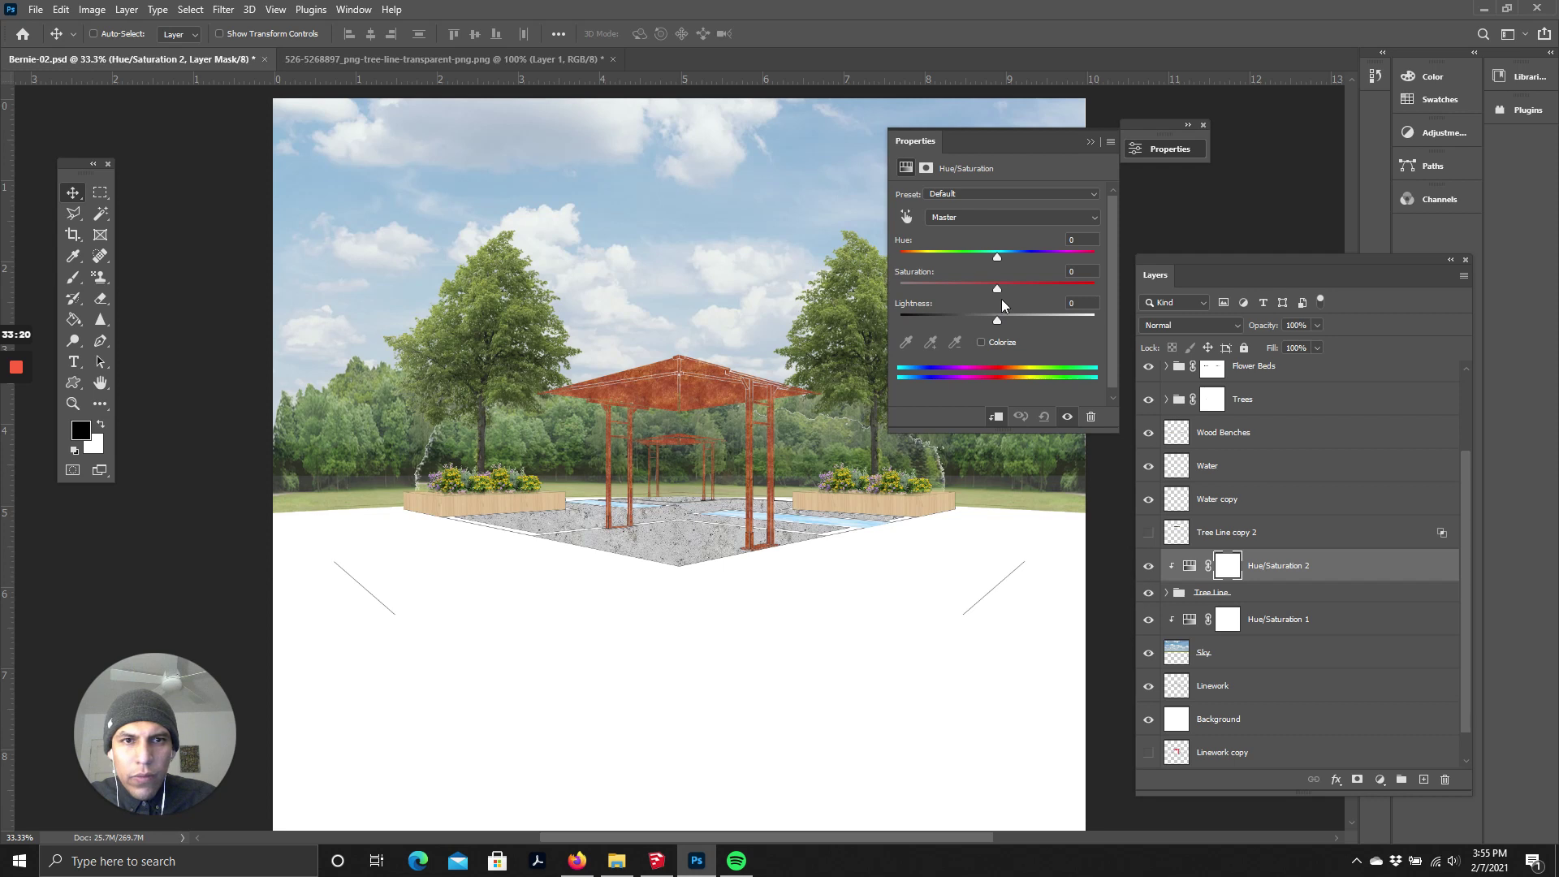
mouse_move(999, 318)
mouse_down()
mouse_move(1016, 324)
mouse_move(1002, 289)
mouse_up()
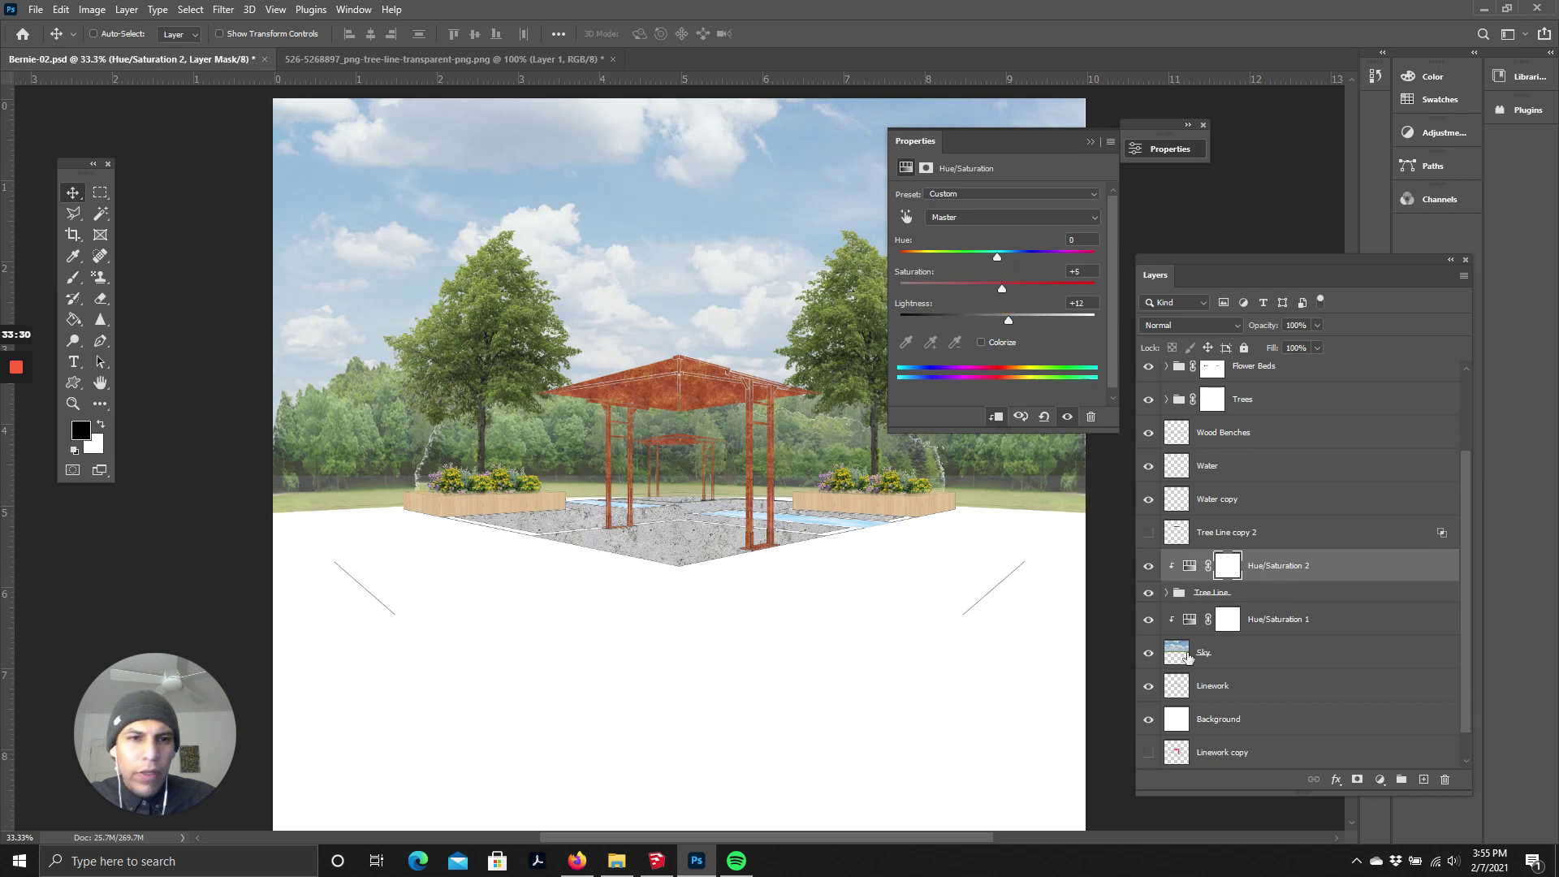
scroll(804, 621, up, 3)
scroll(805, 622, down, 4)
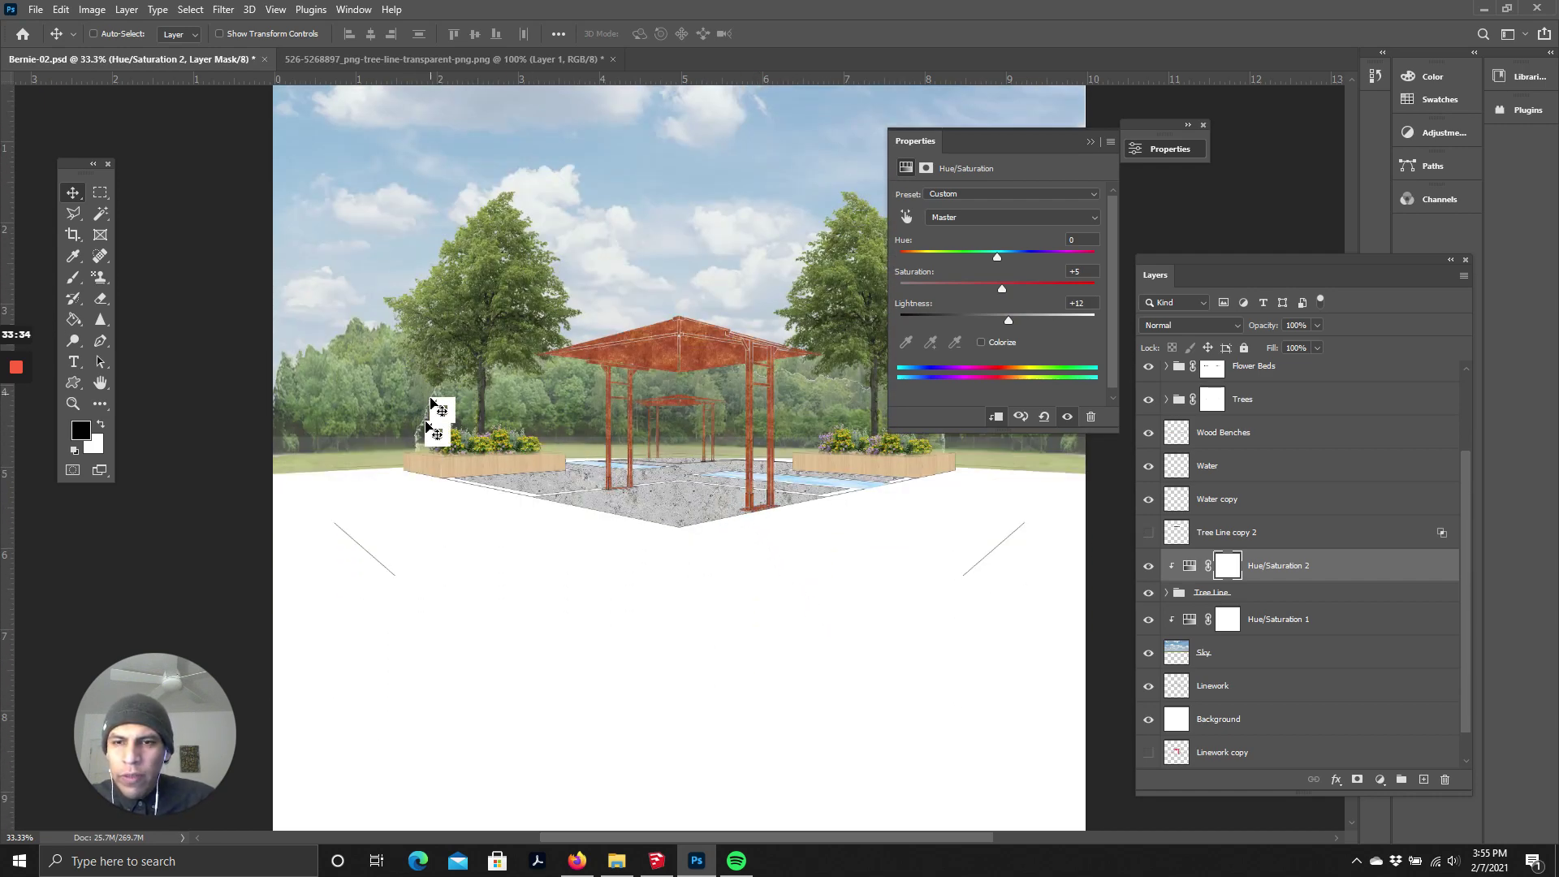
scroll(446, 425, up, 1)
click(1091, 141)
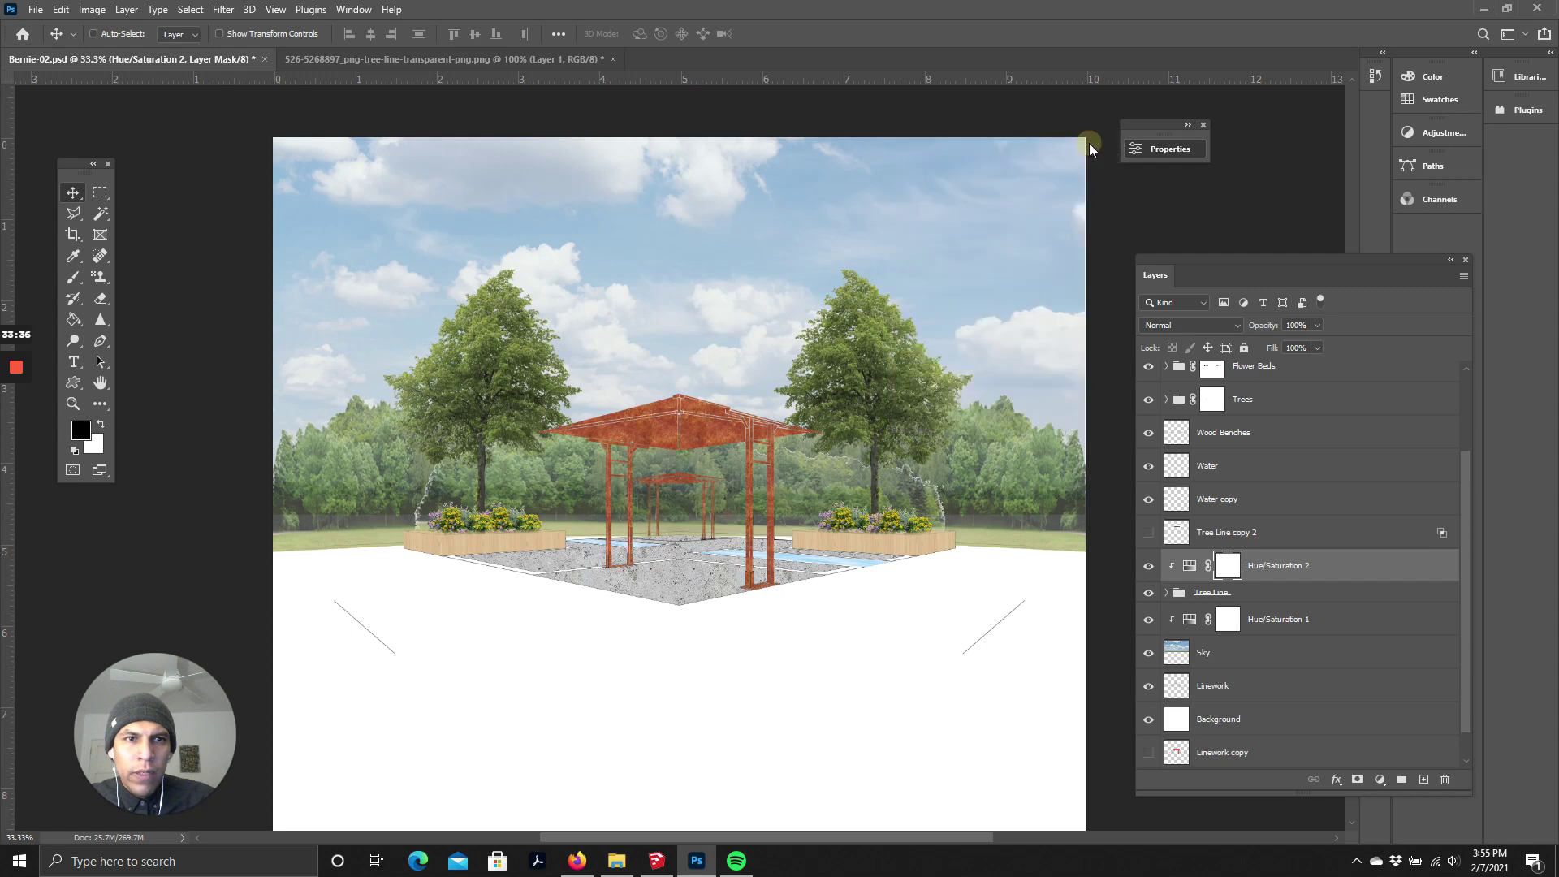
scroll(696, 498, down, 3)
scroll(523, 498, up, 2)
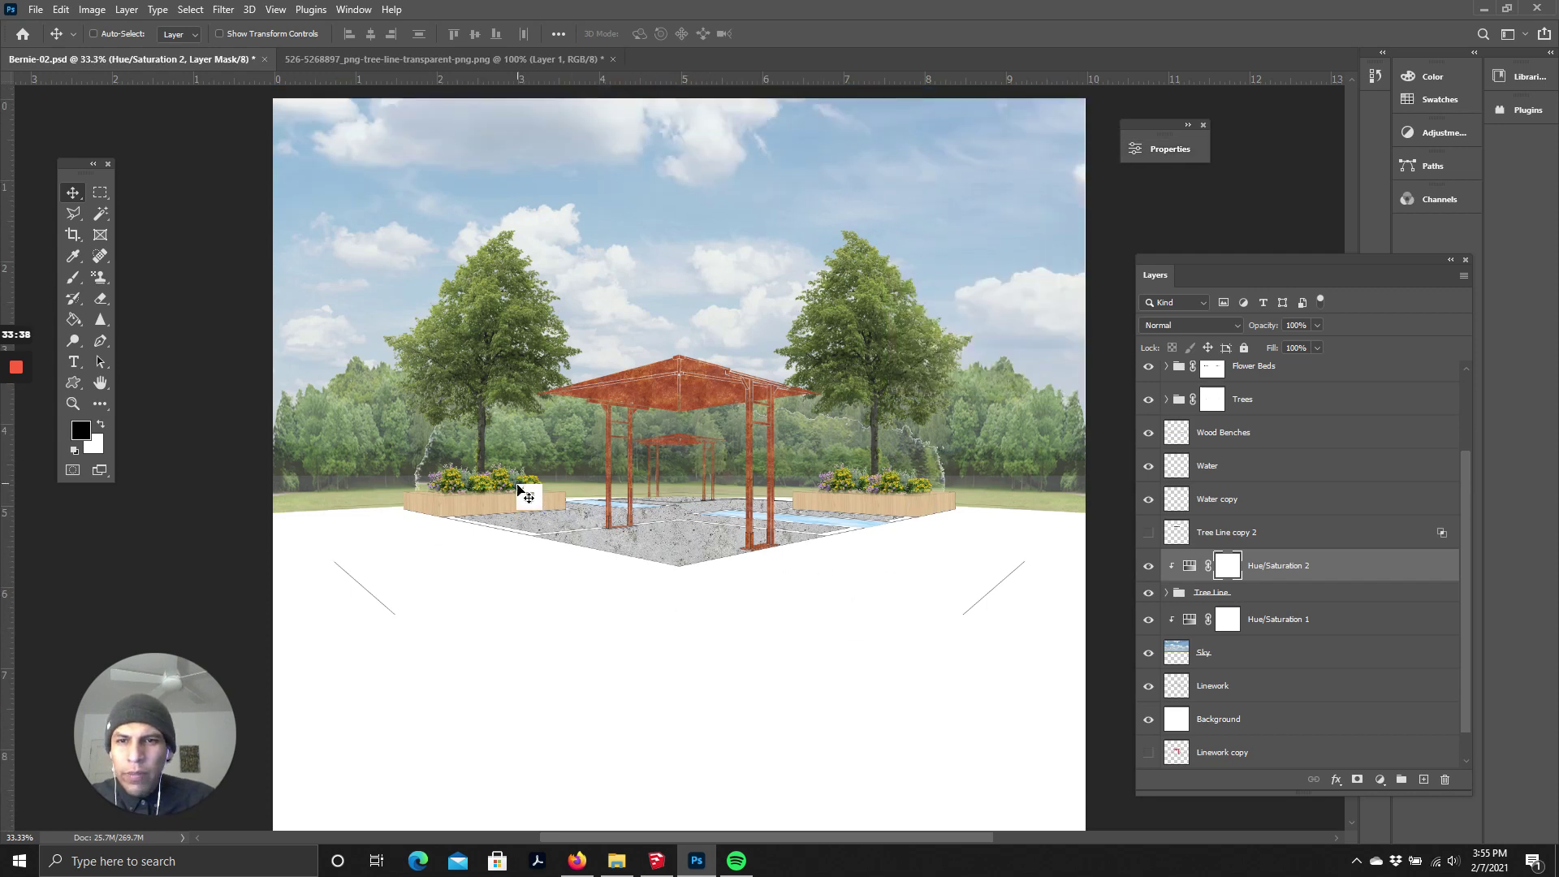
scroll(829, 564, down, 1)
scroll(758, 539, up, 2)
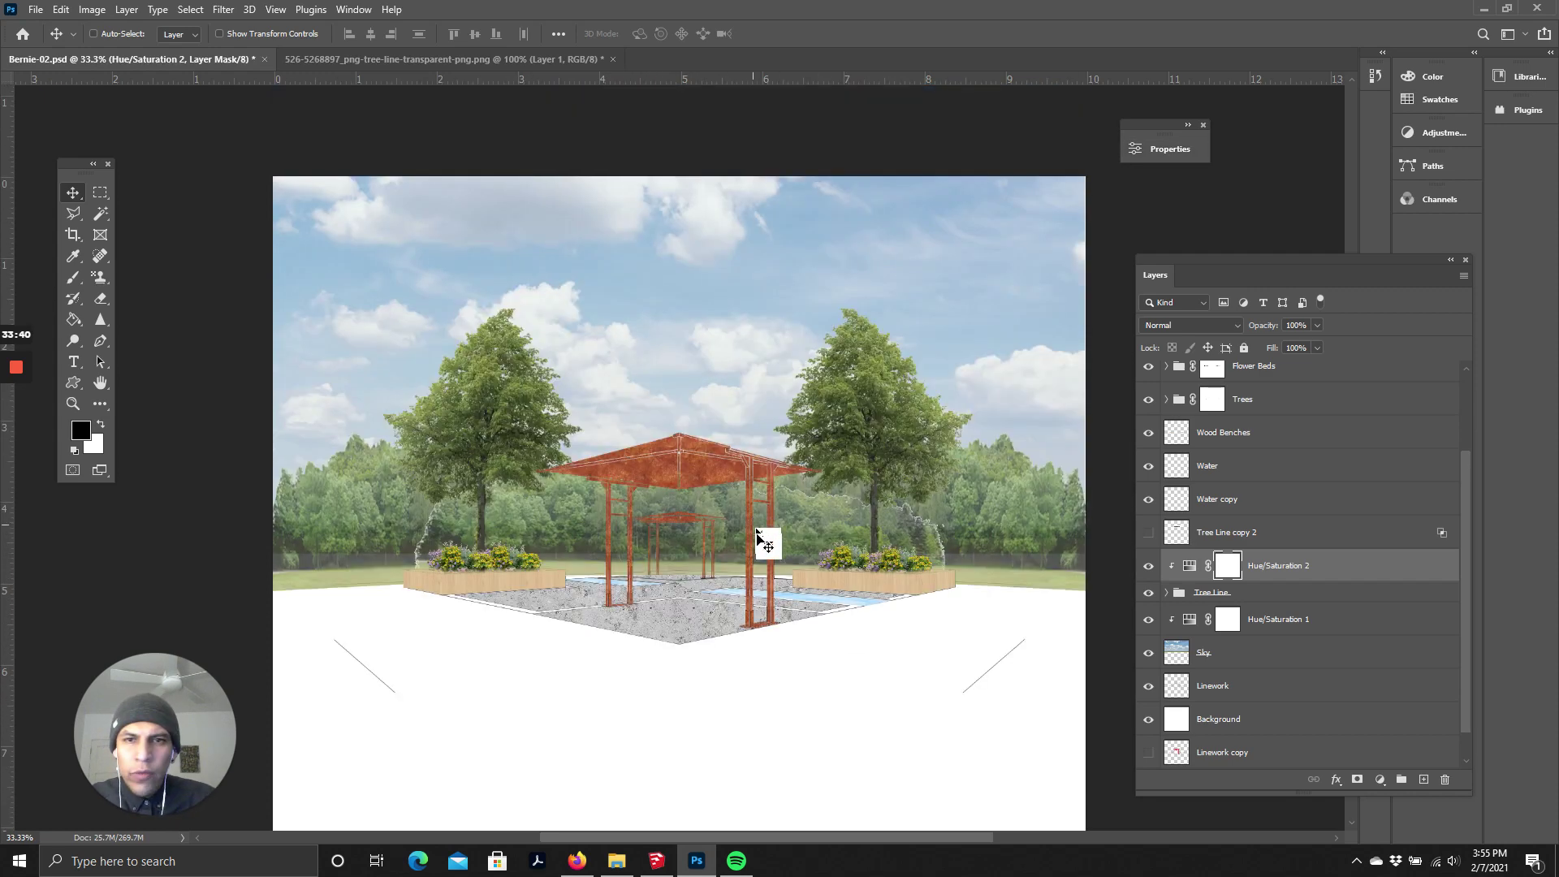
scroll(733, 588, down, 1)
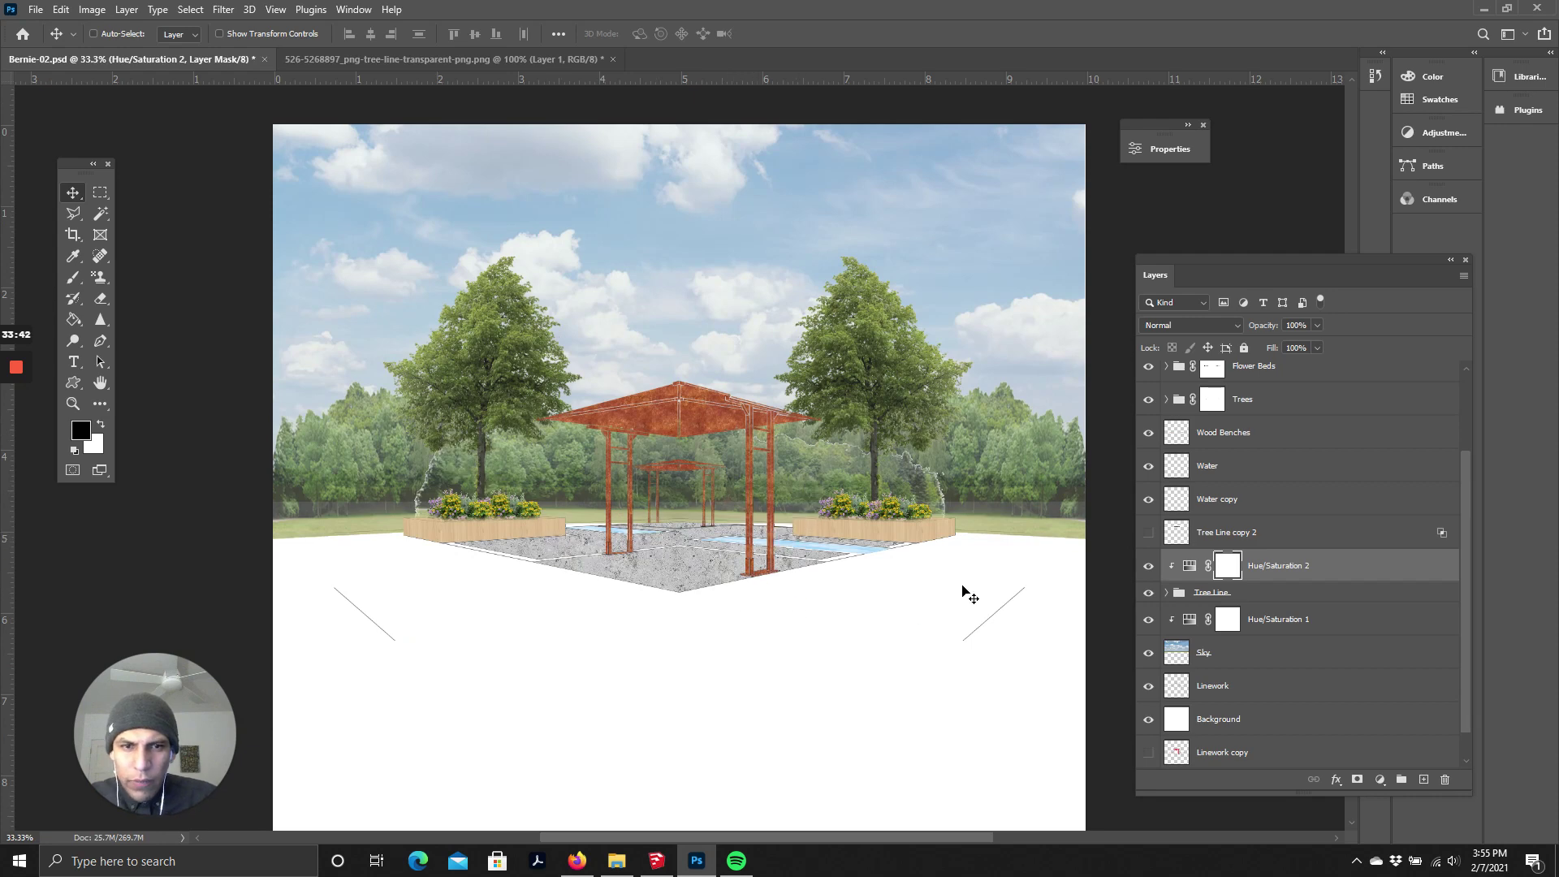
scroll(523, 550, down, 1)
scroll(715, 522, up, 2)
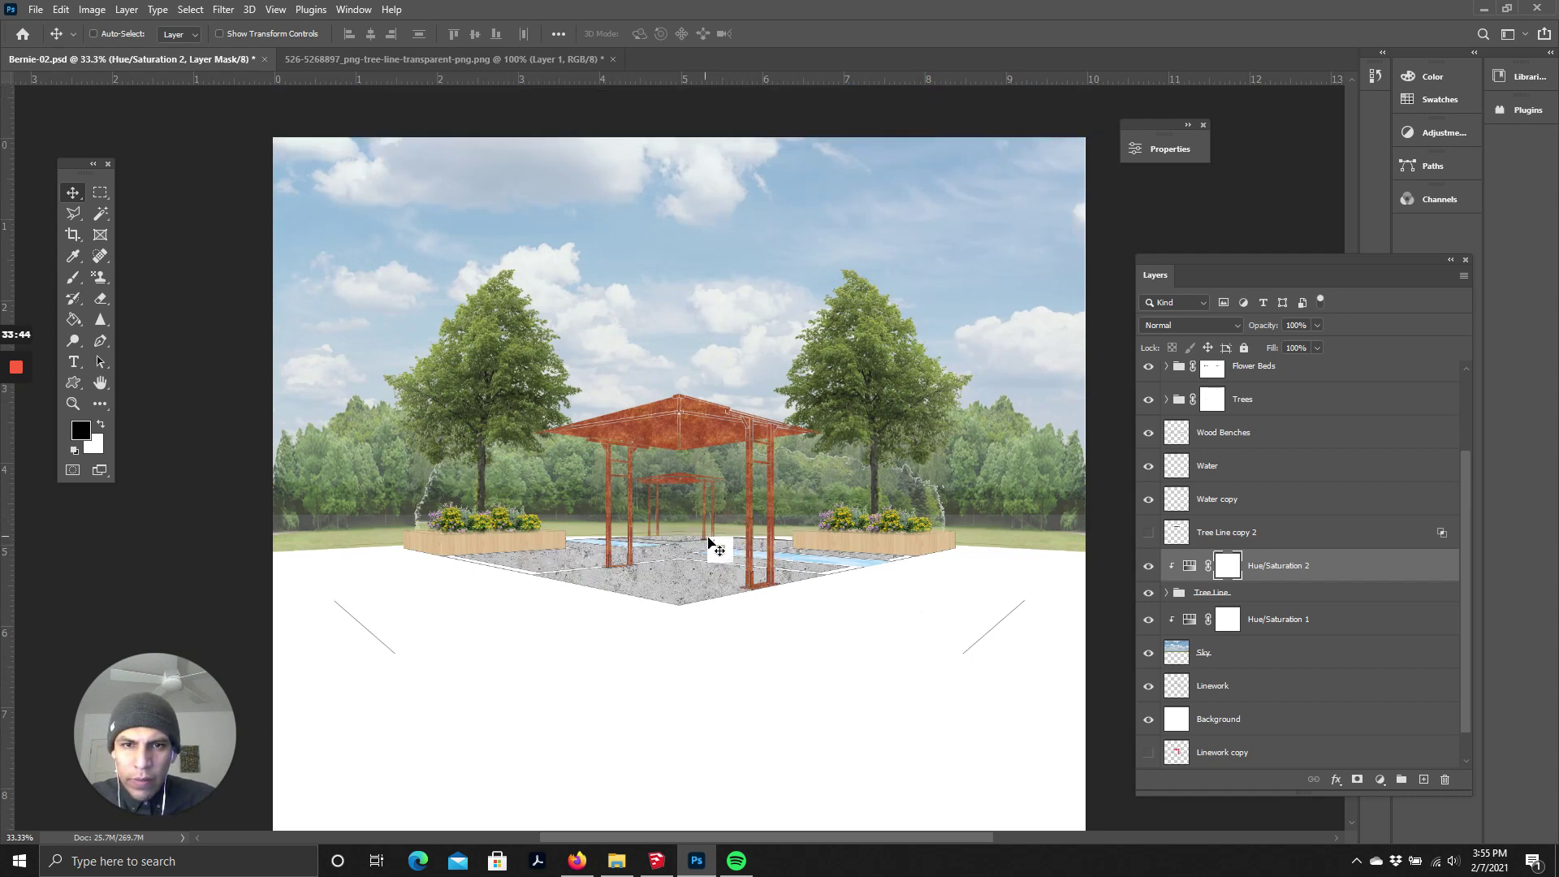
scroll(730, 551, down, 2)
scroll(740, 520, up, 1)
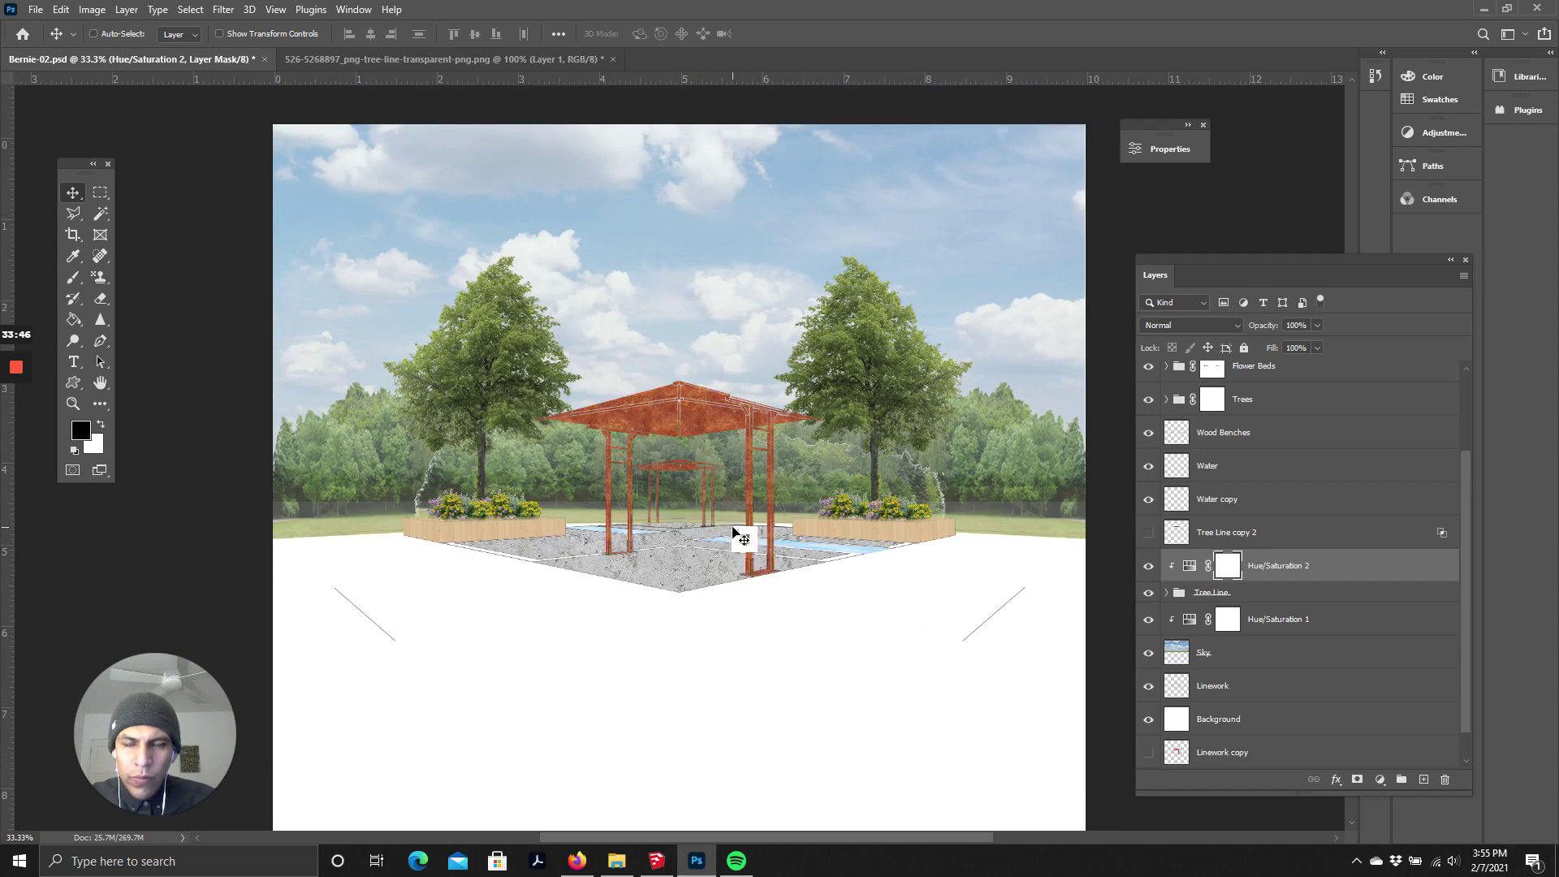
scroll(731, 532, down, 2)
key(ctrl+plus)
key(ctrl+plus)
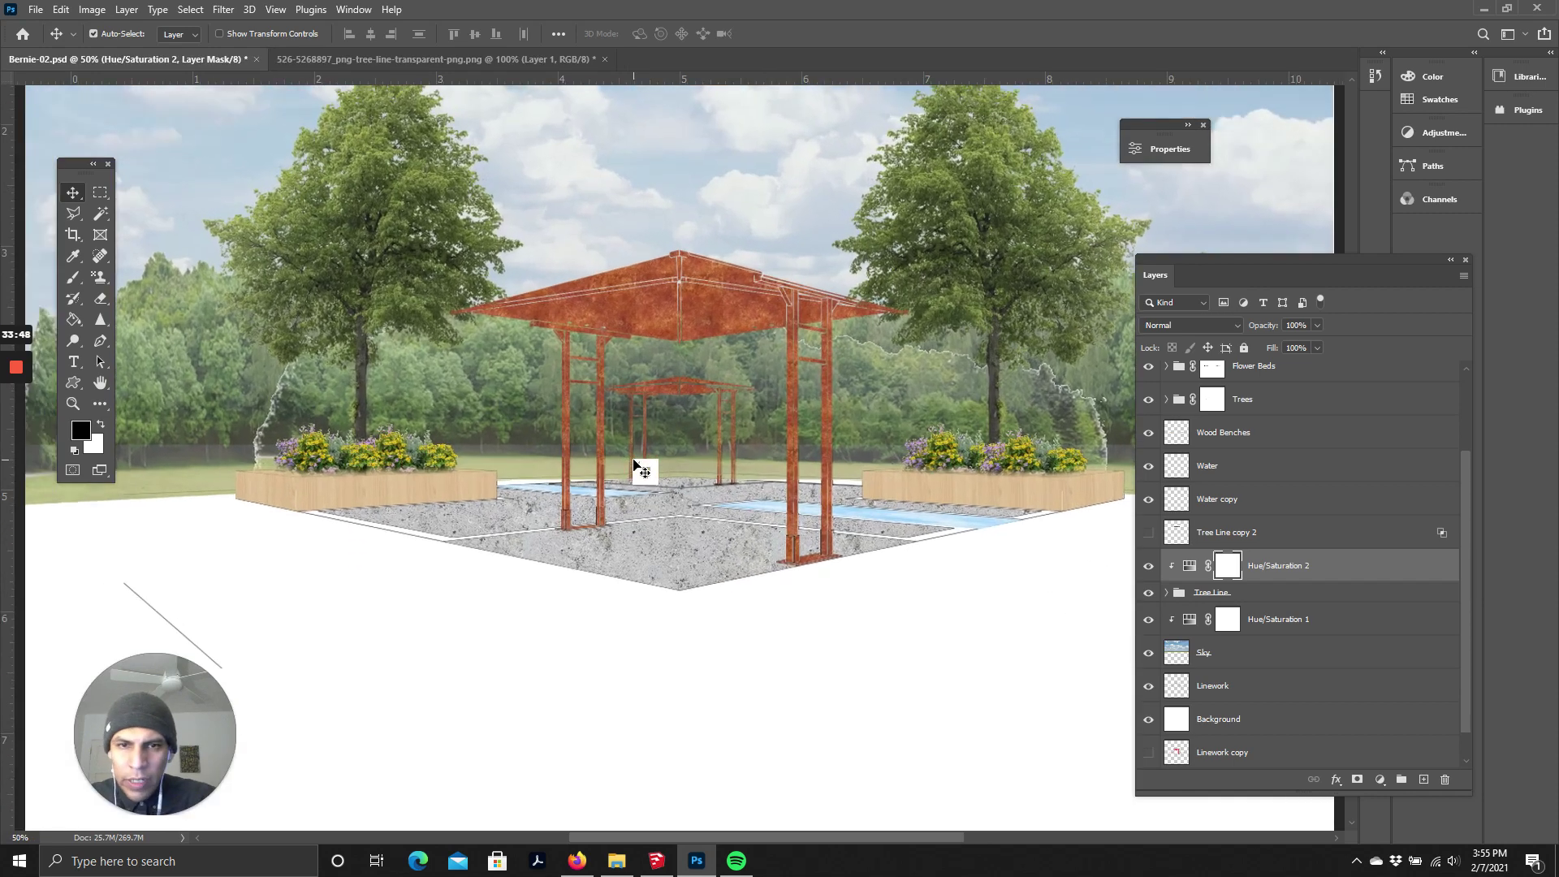
key(ctrl+plus)
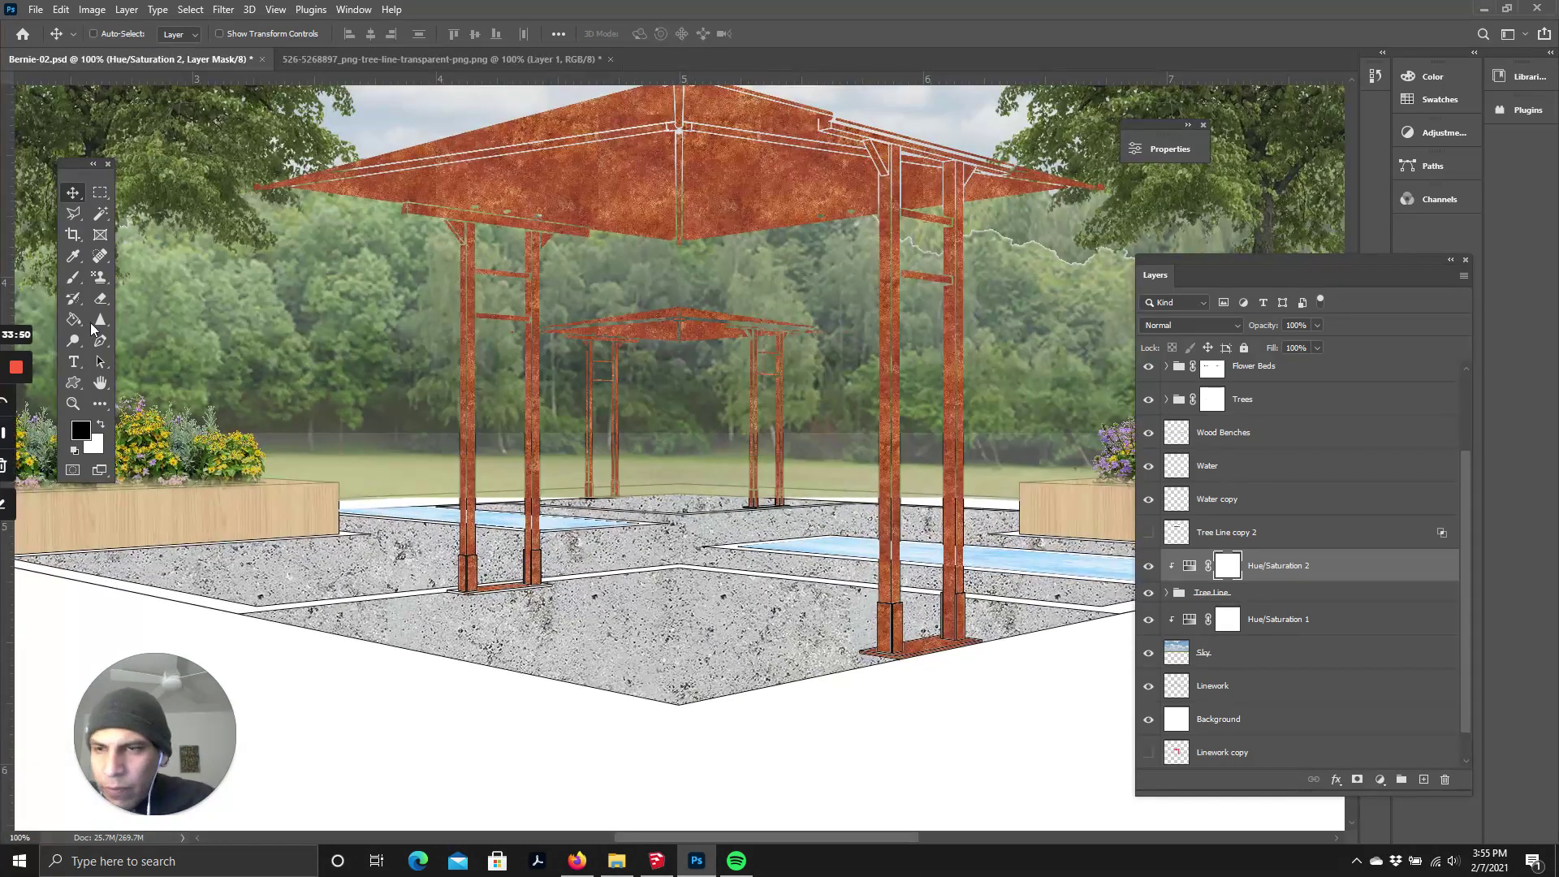
click(100, 213)
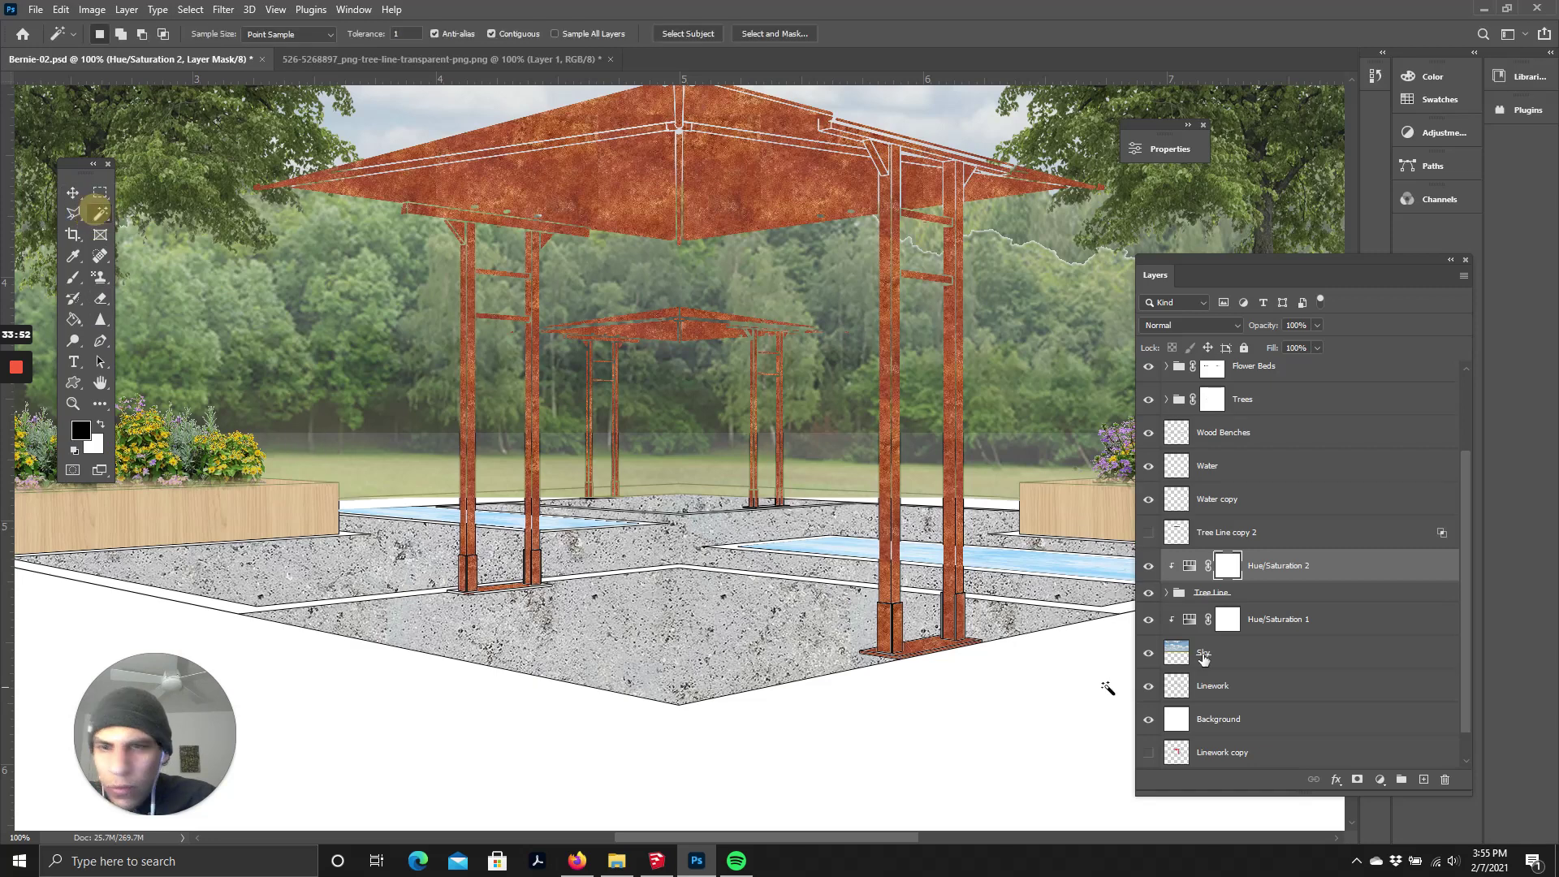
scroll(1254, 700, down, 1)
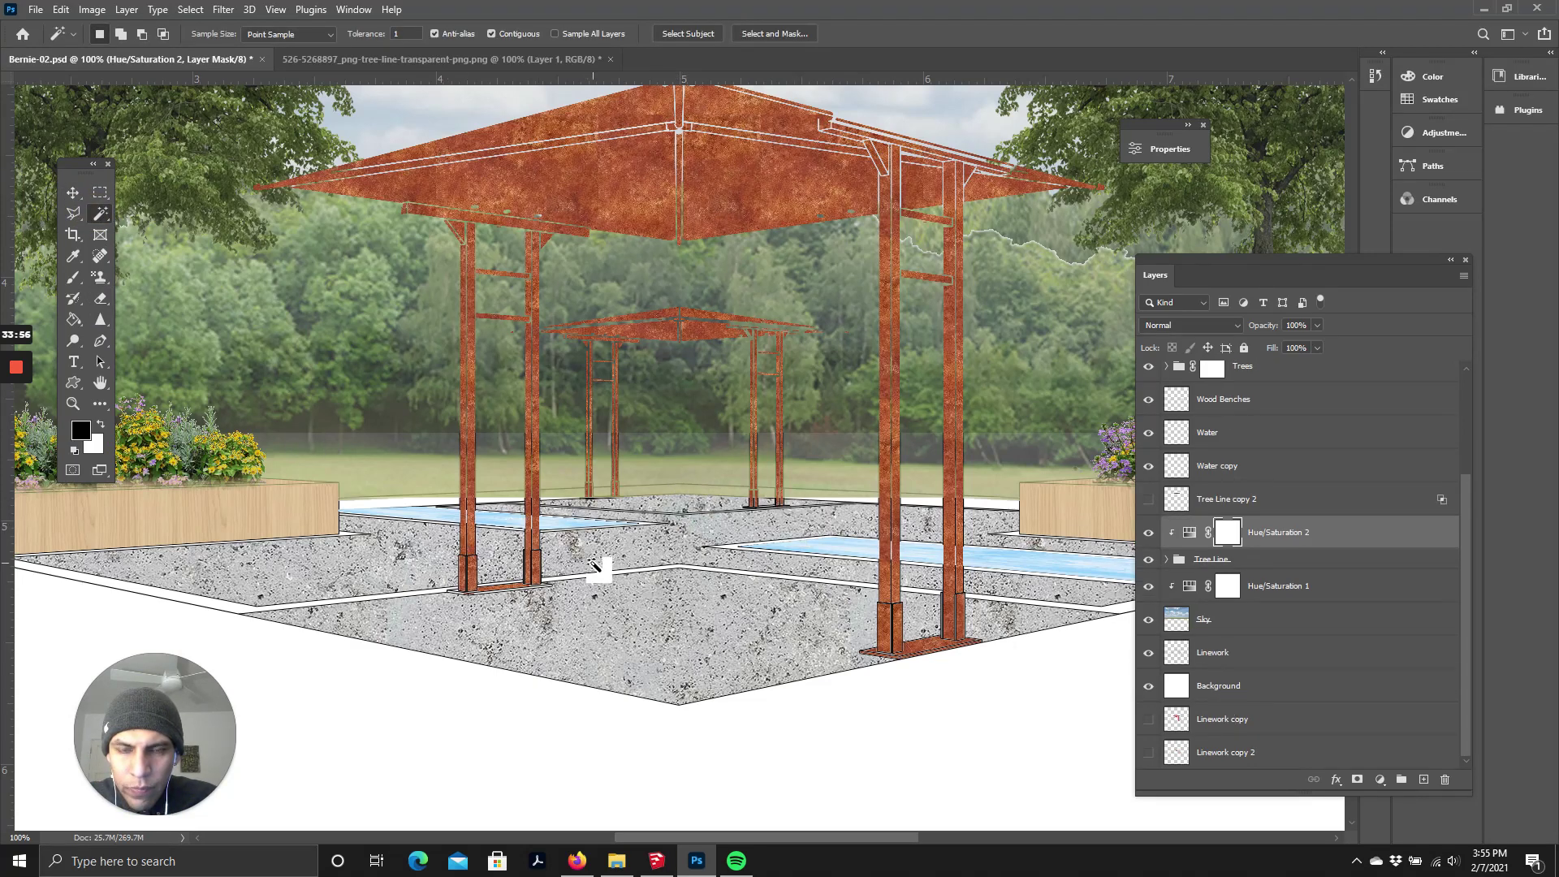
key(ctrl+0)
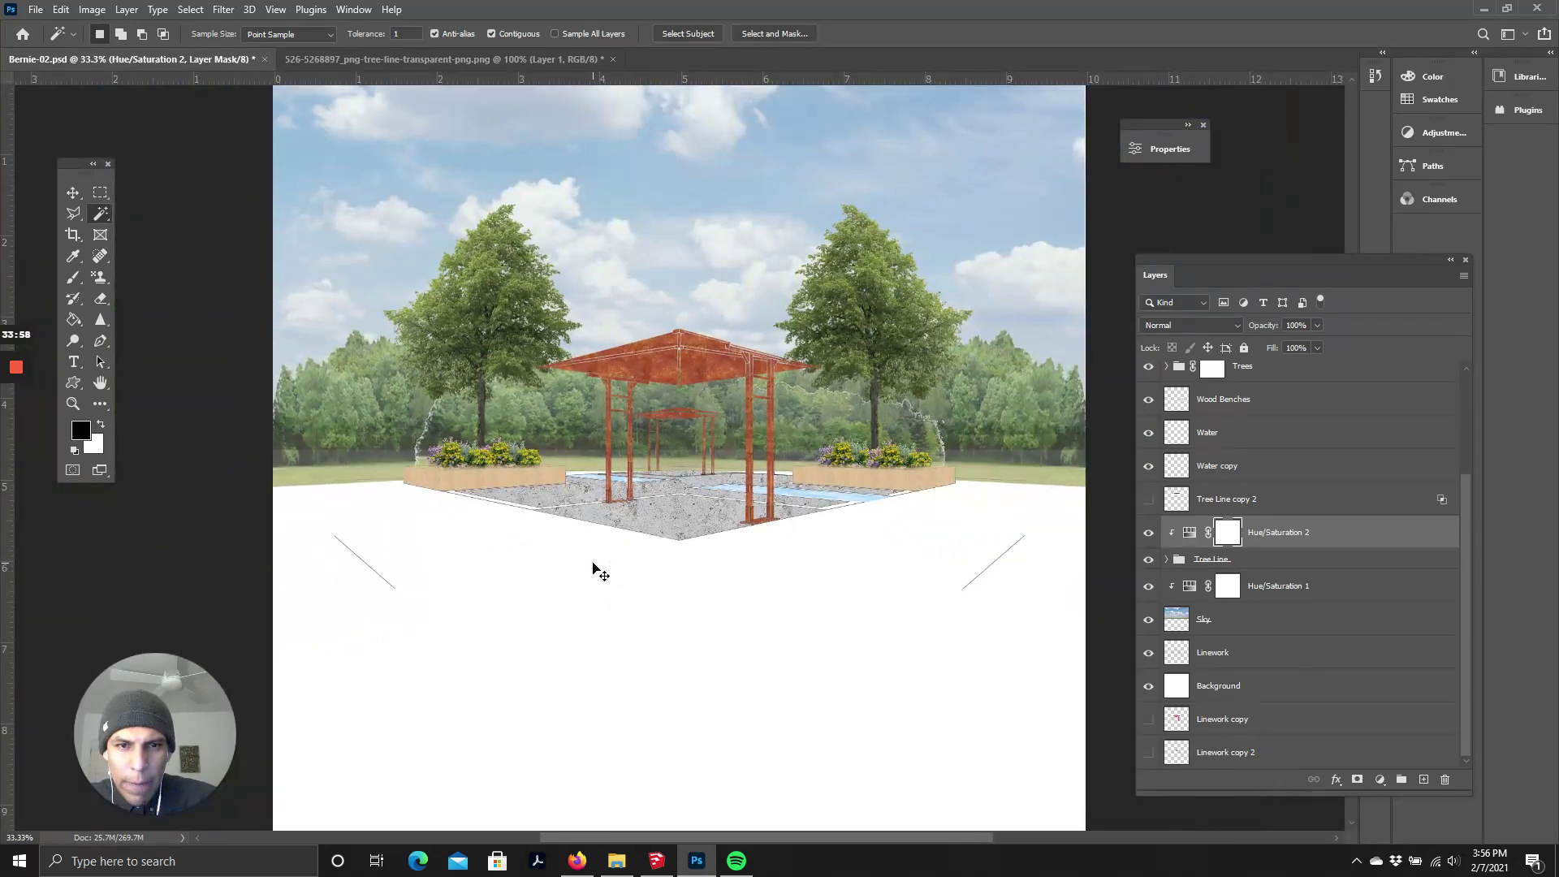
key(ctrl+plus)
key(ctrl+minus)
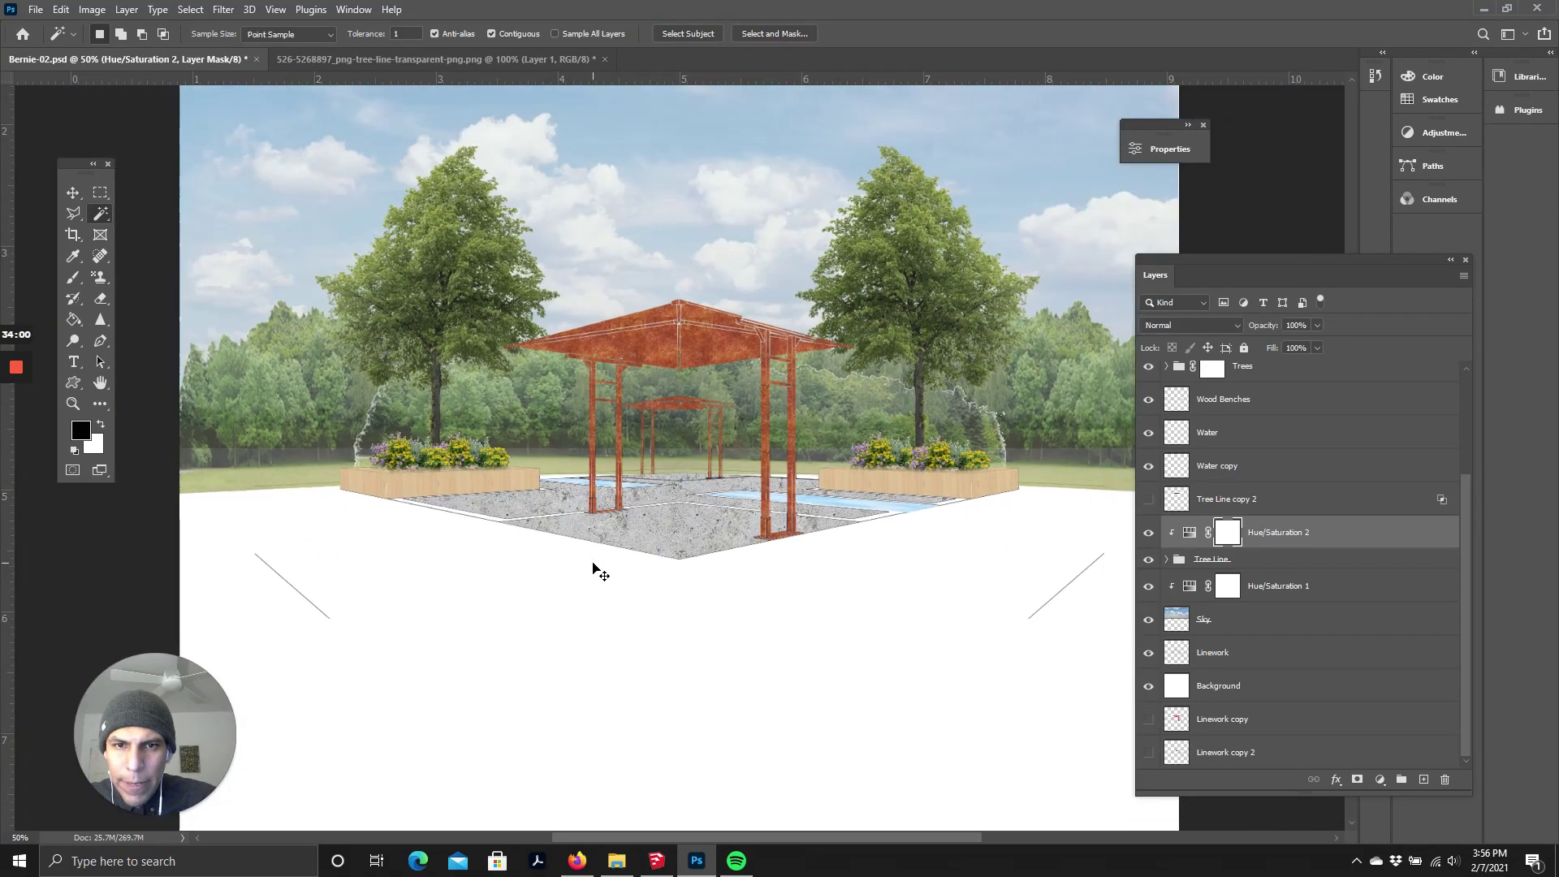
scroll(621, 579, up, 2)
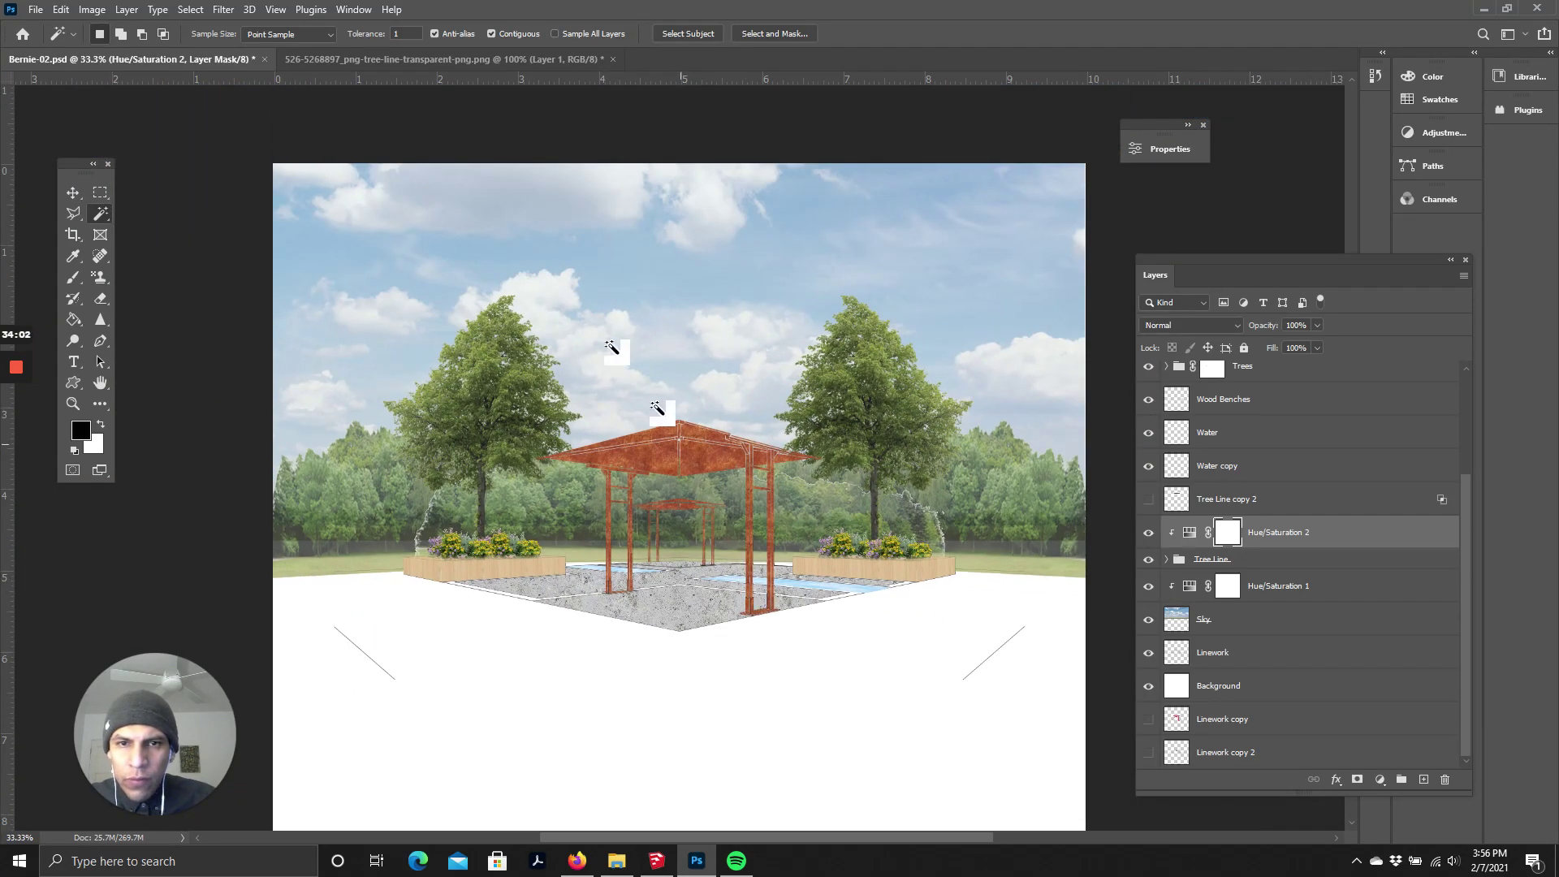
scroll(619, 505, down, 2)
scroll(658, 507, down, 1)
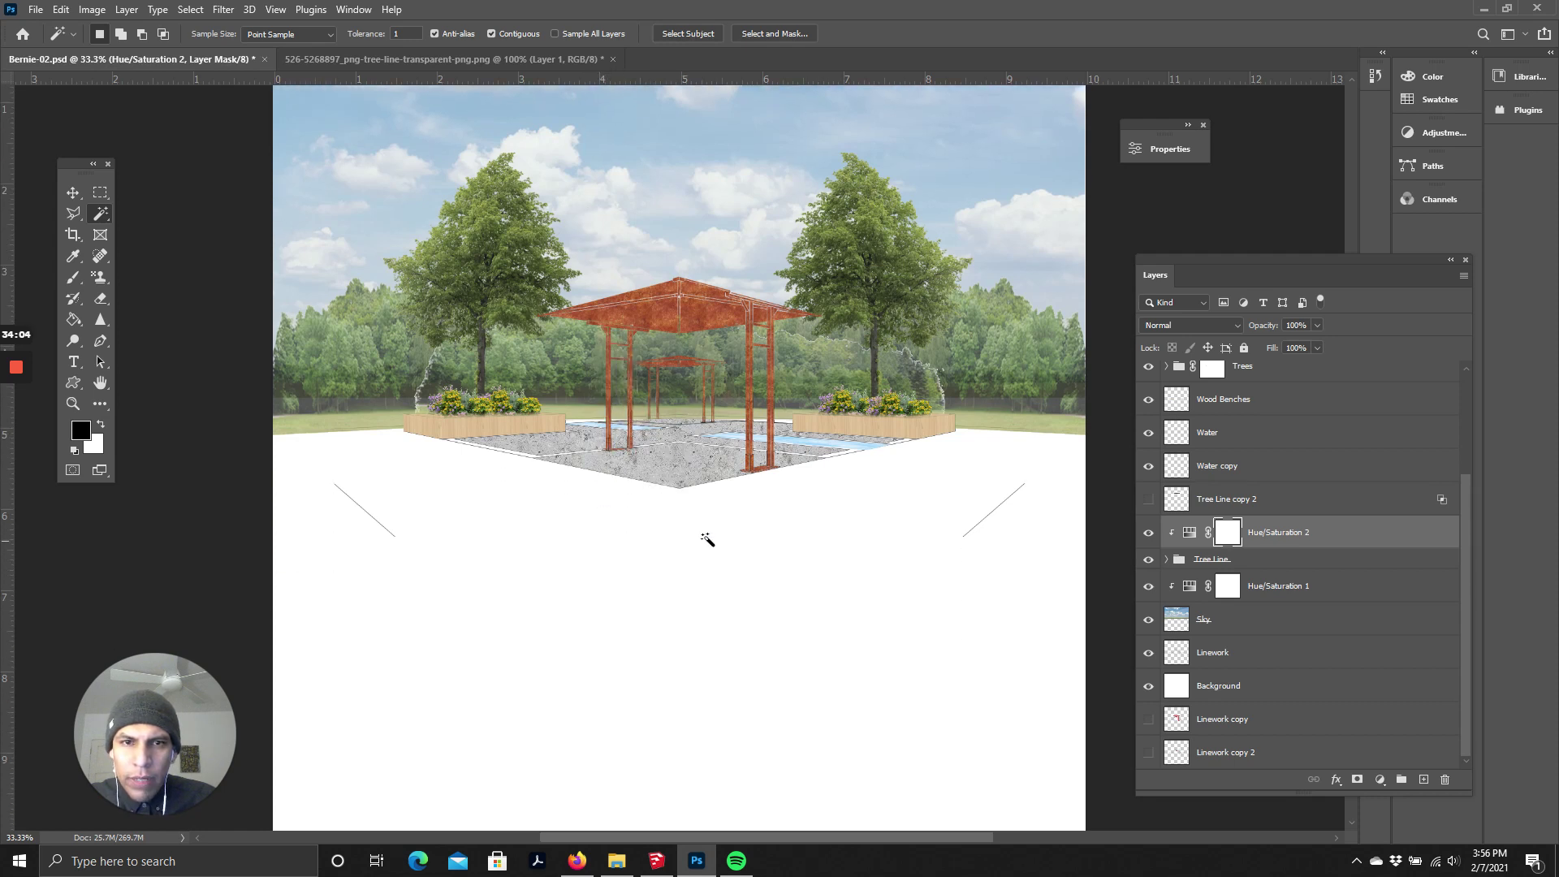
scroll(707, 539, up, 1)
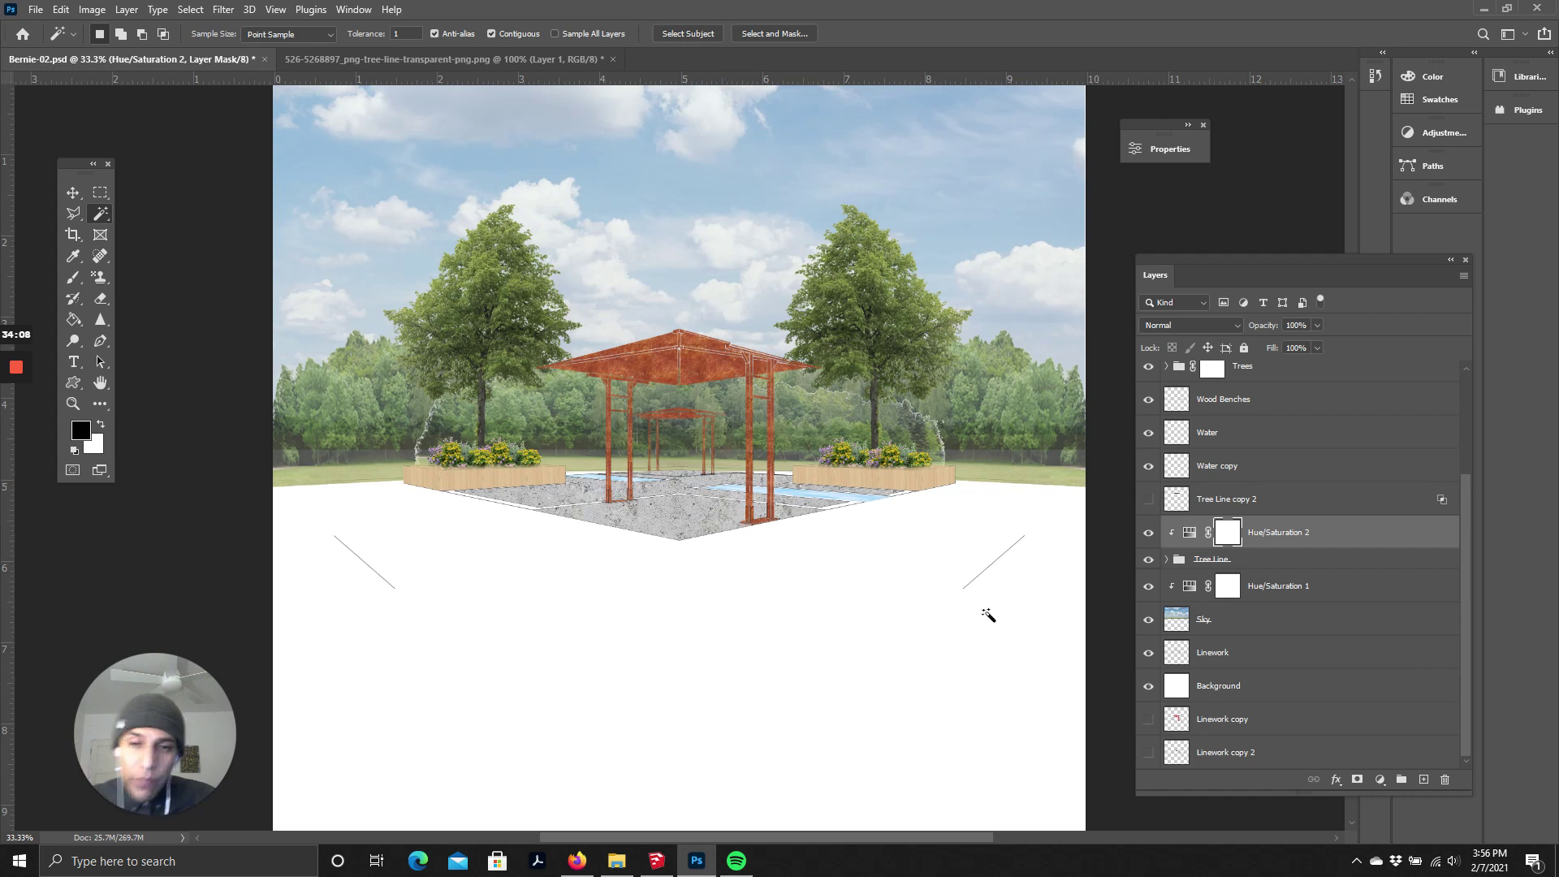
scroll(1278, 682, up, 1)
scroll(1232, 601, up, 3)
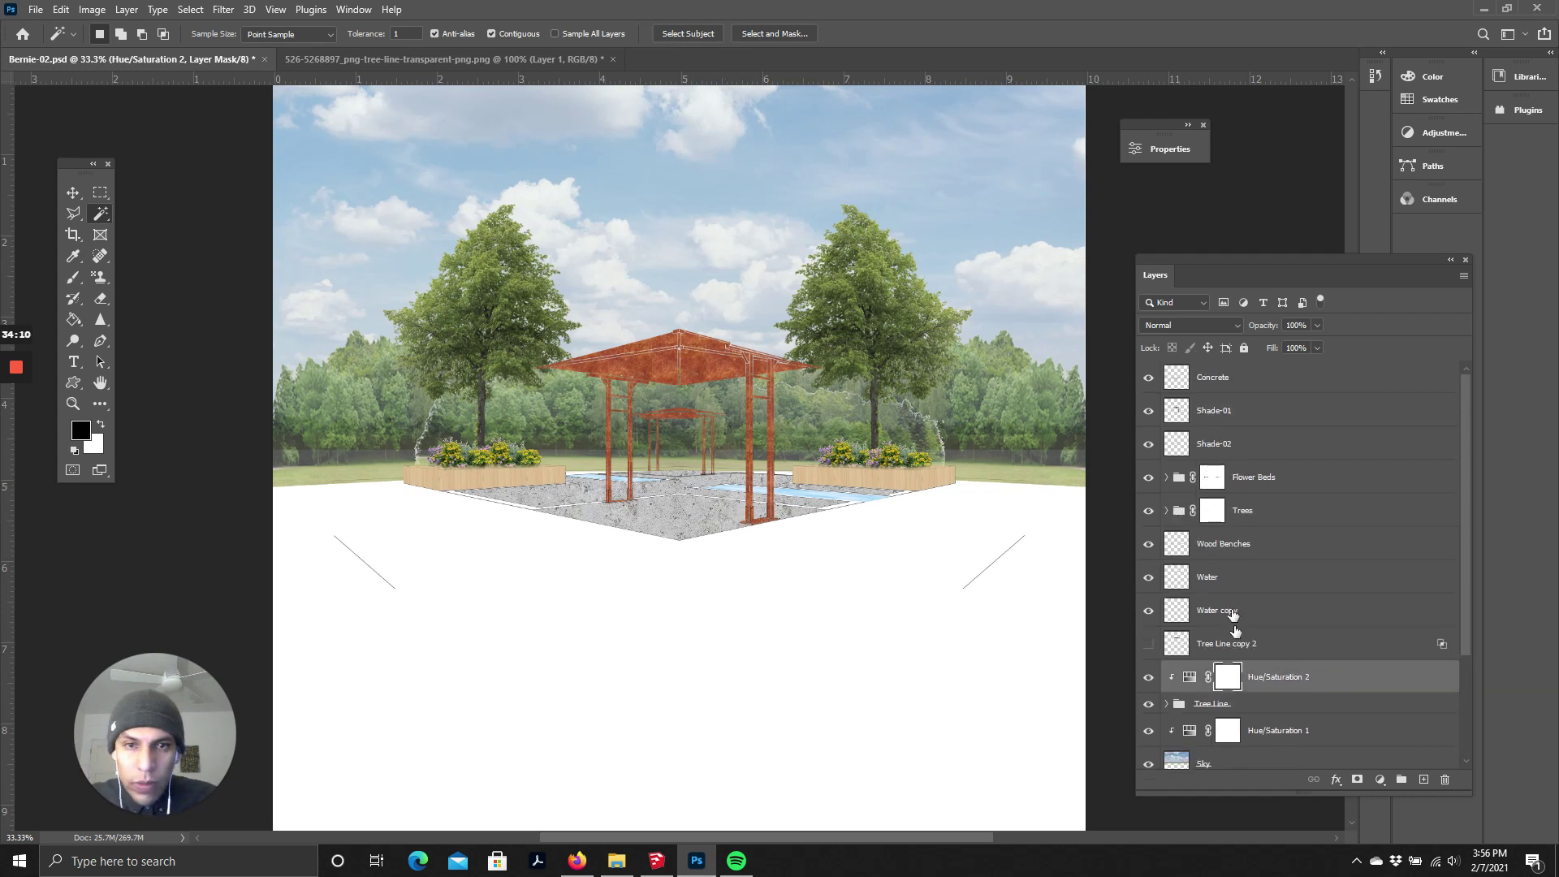
- Unlock the WC Texture-01 background and bring it into Bernie-02 above Concrete
click(1232, 394)
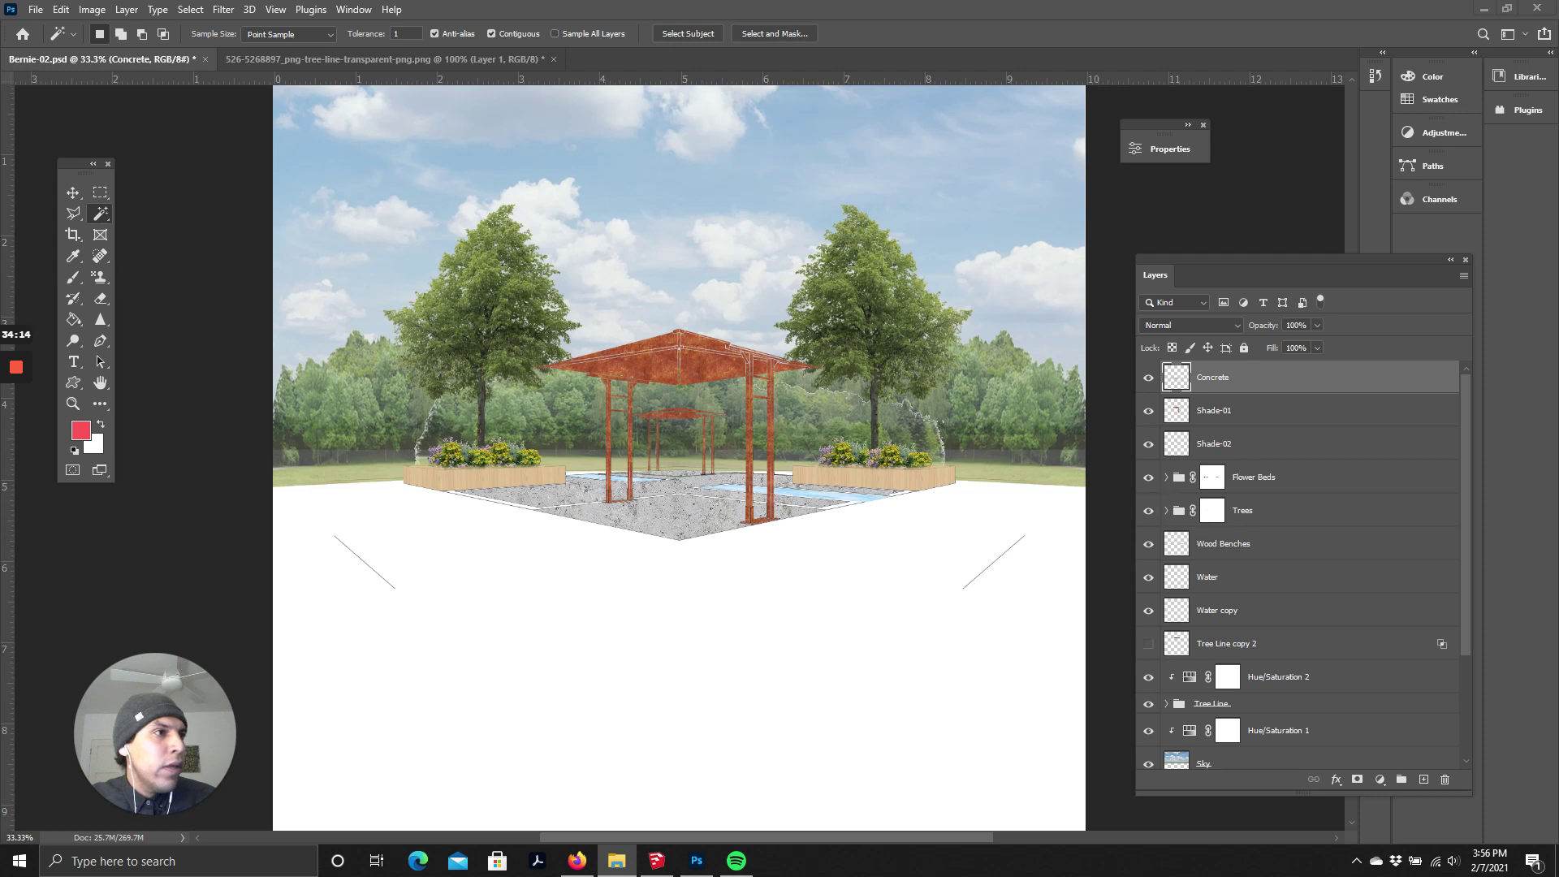
click(542, 563)
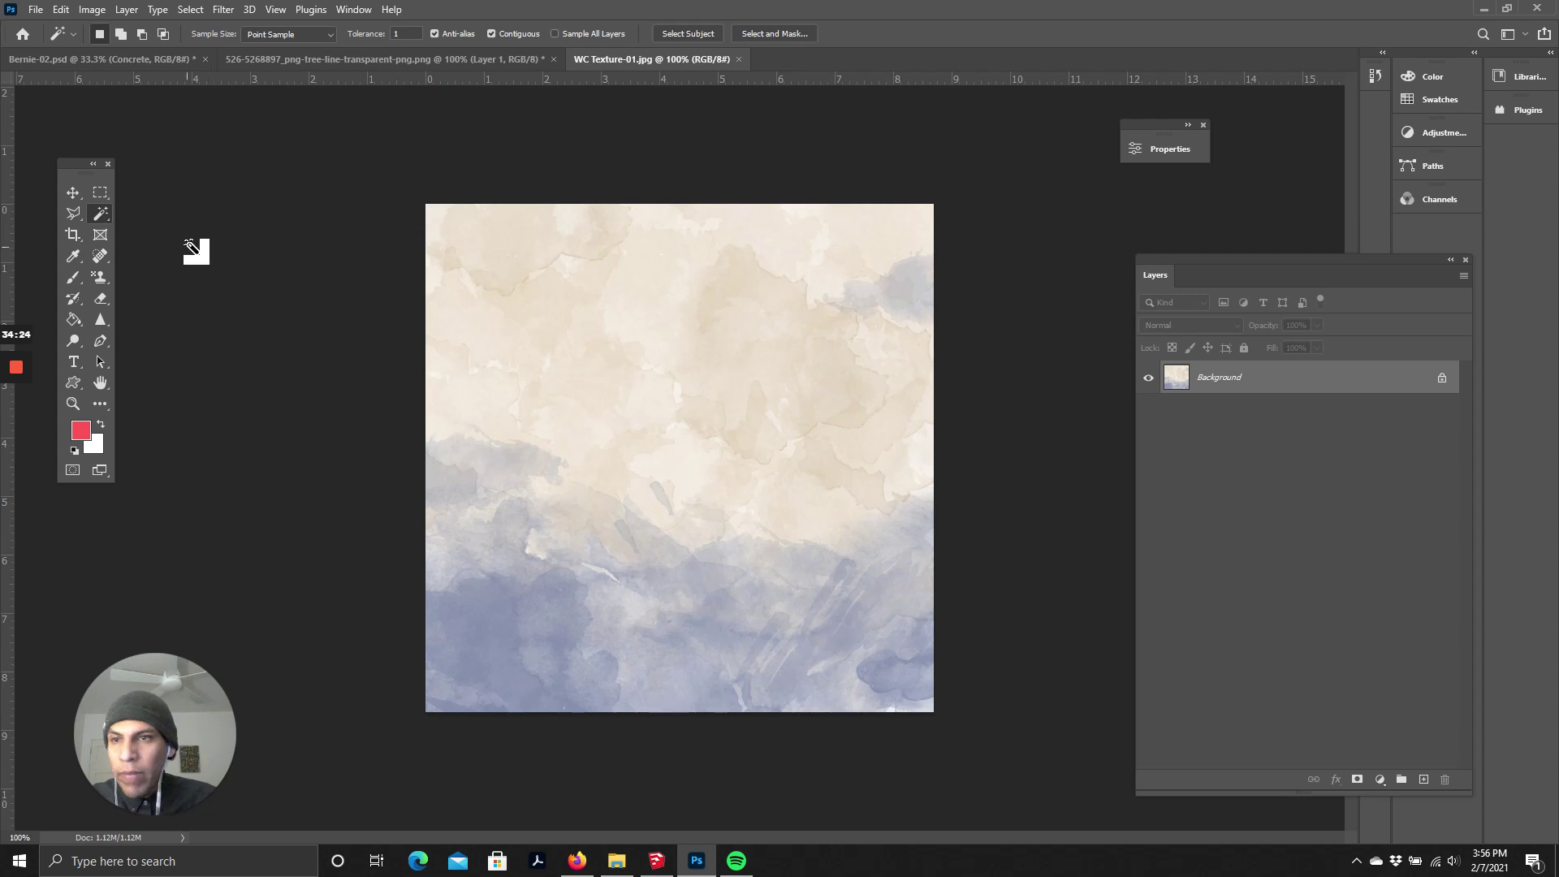
click(1442, 377)
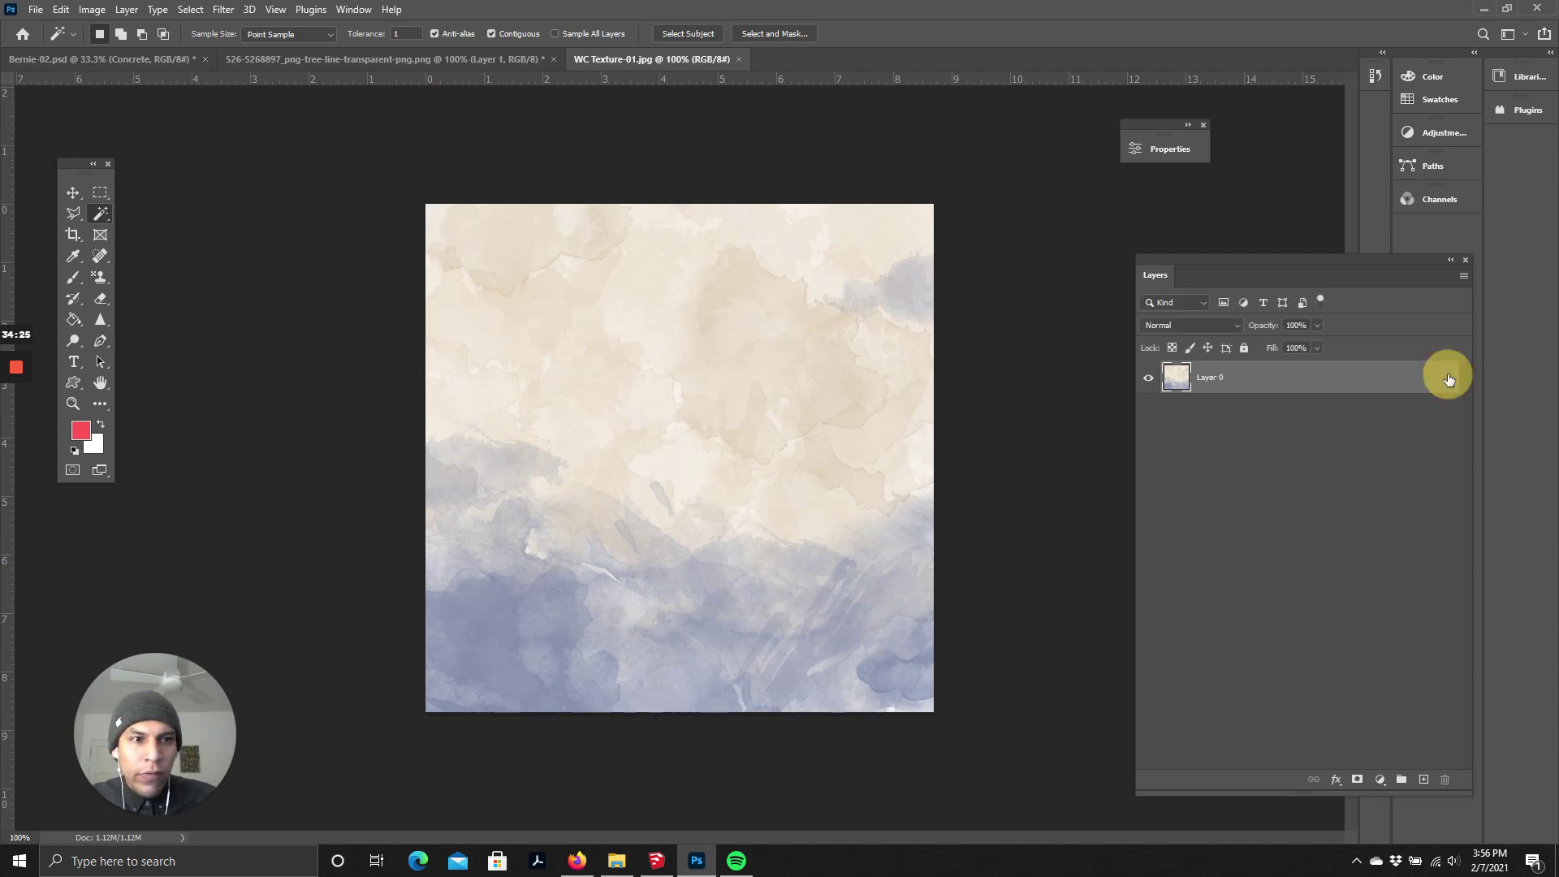
click(73, 194)
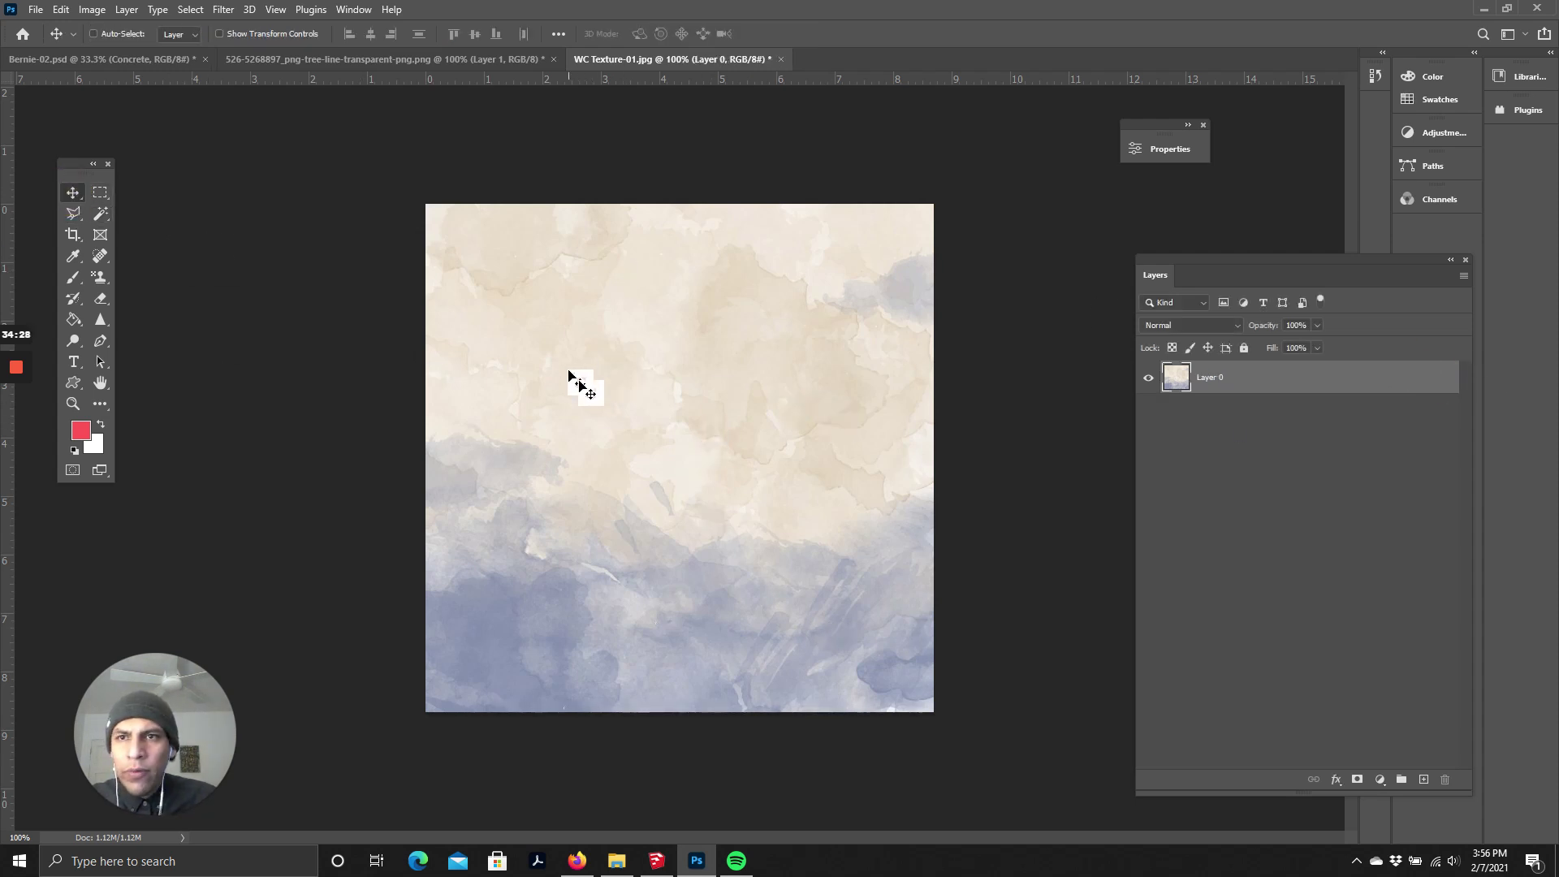
drag(640, 409, 619, 449)
- Scale the texture to about 480% so it covers the whole canvas
key(ctrl+minus)
key(ctrl+minus)
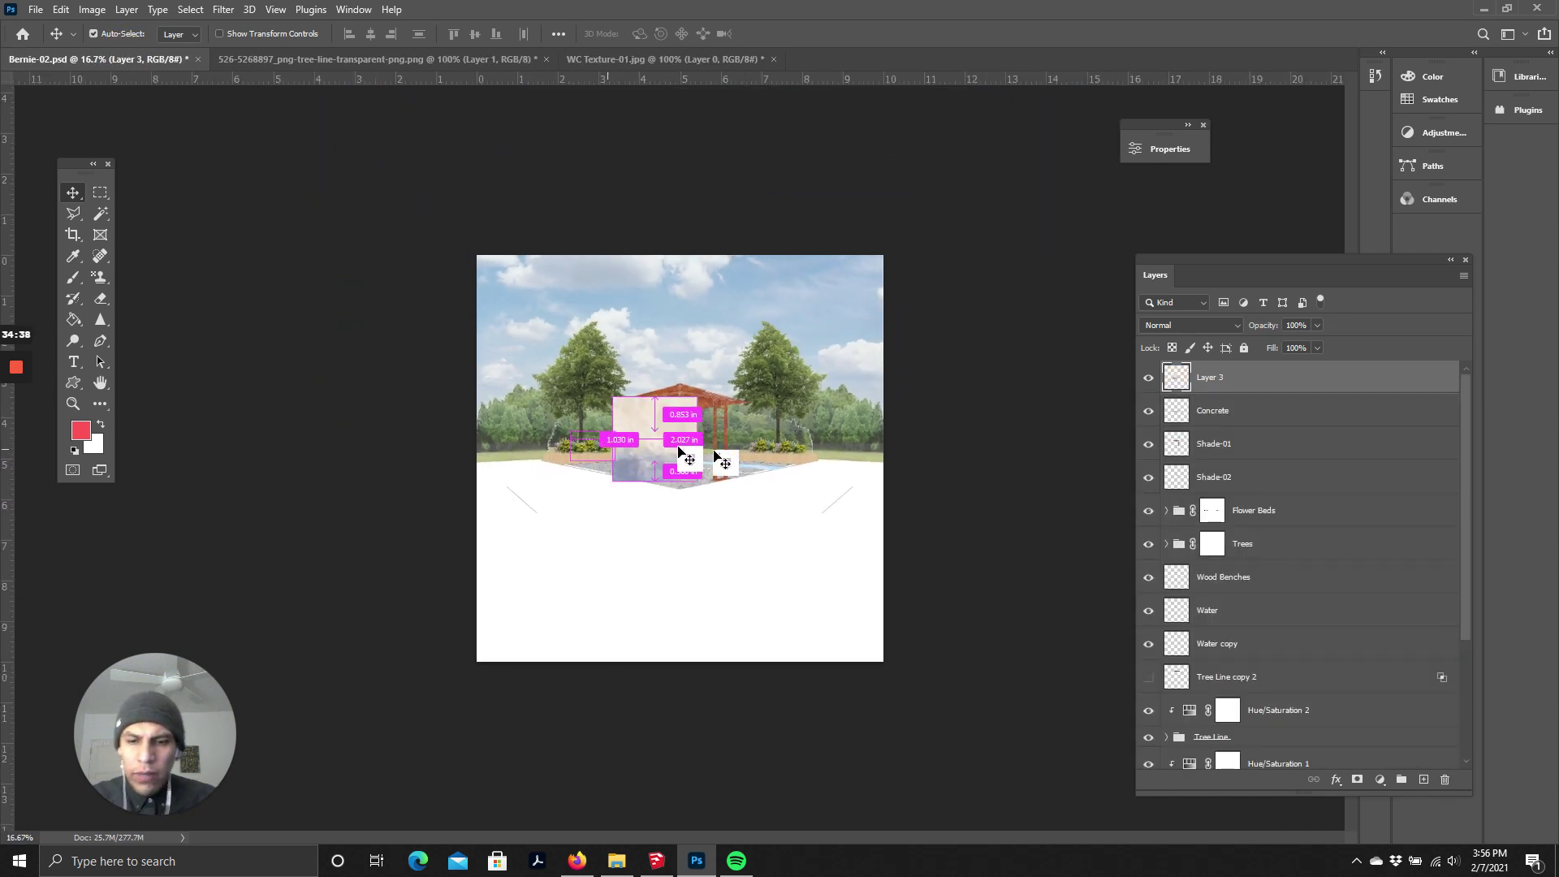
key(ctrl+t)
drag(696, 480, 676, 423)
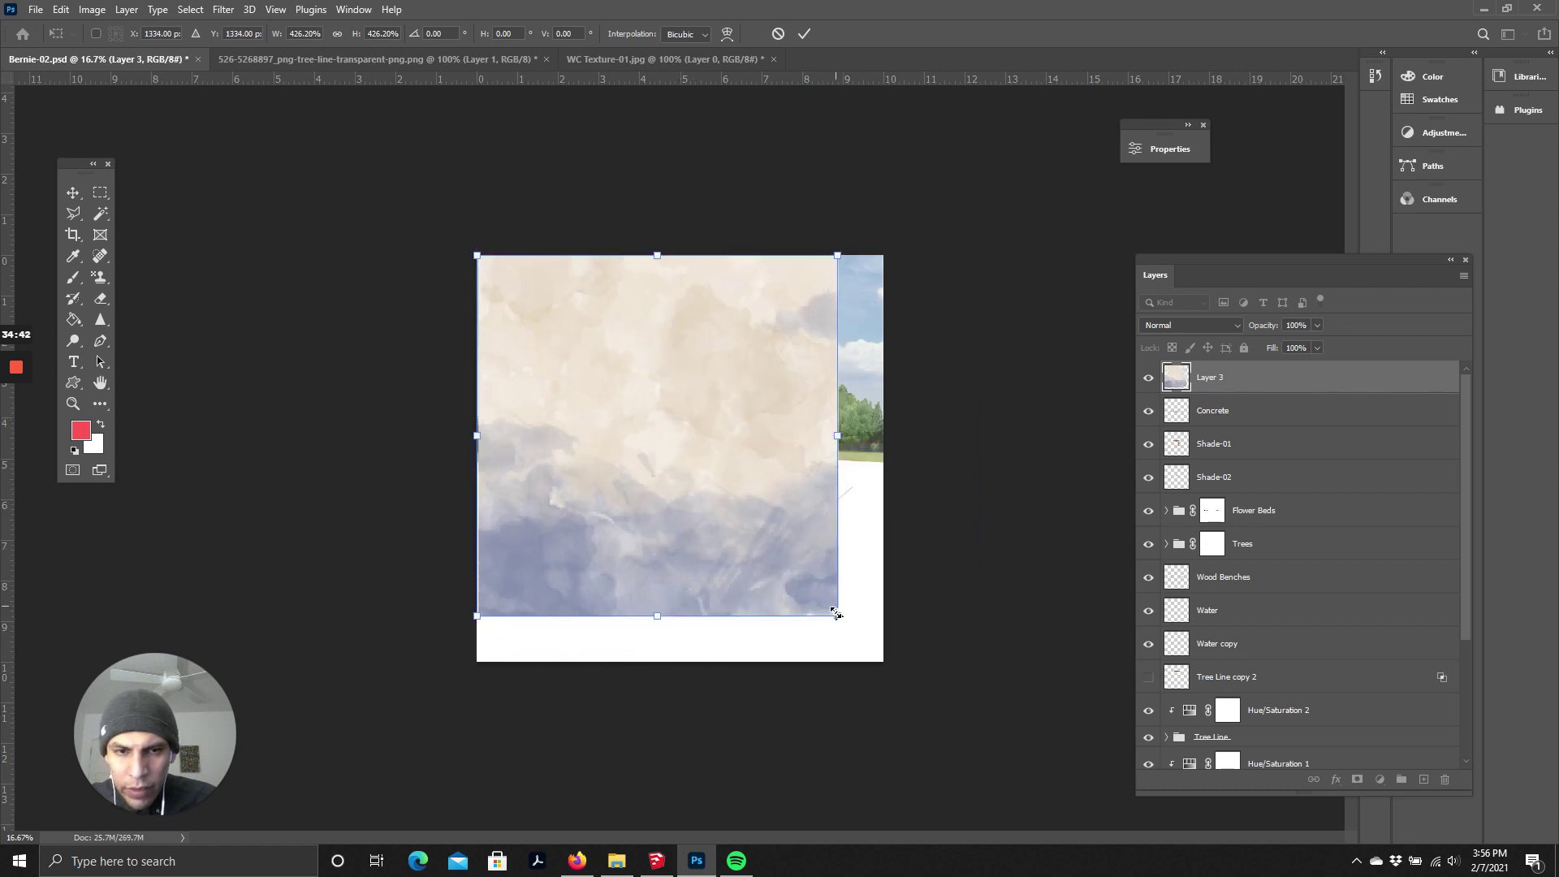
drag(838, 616, 909, 659)
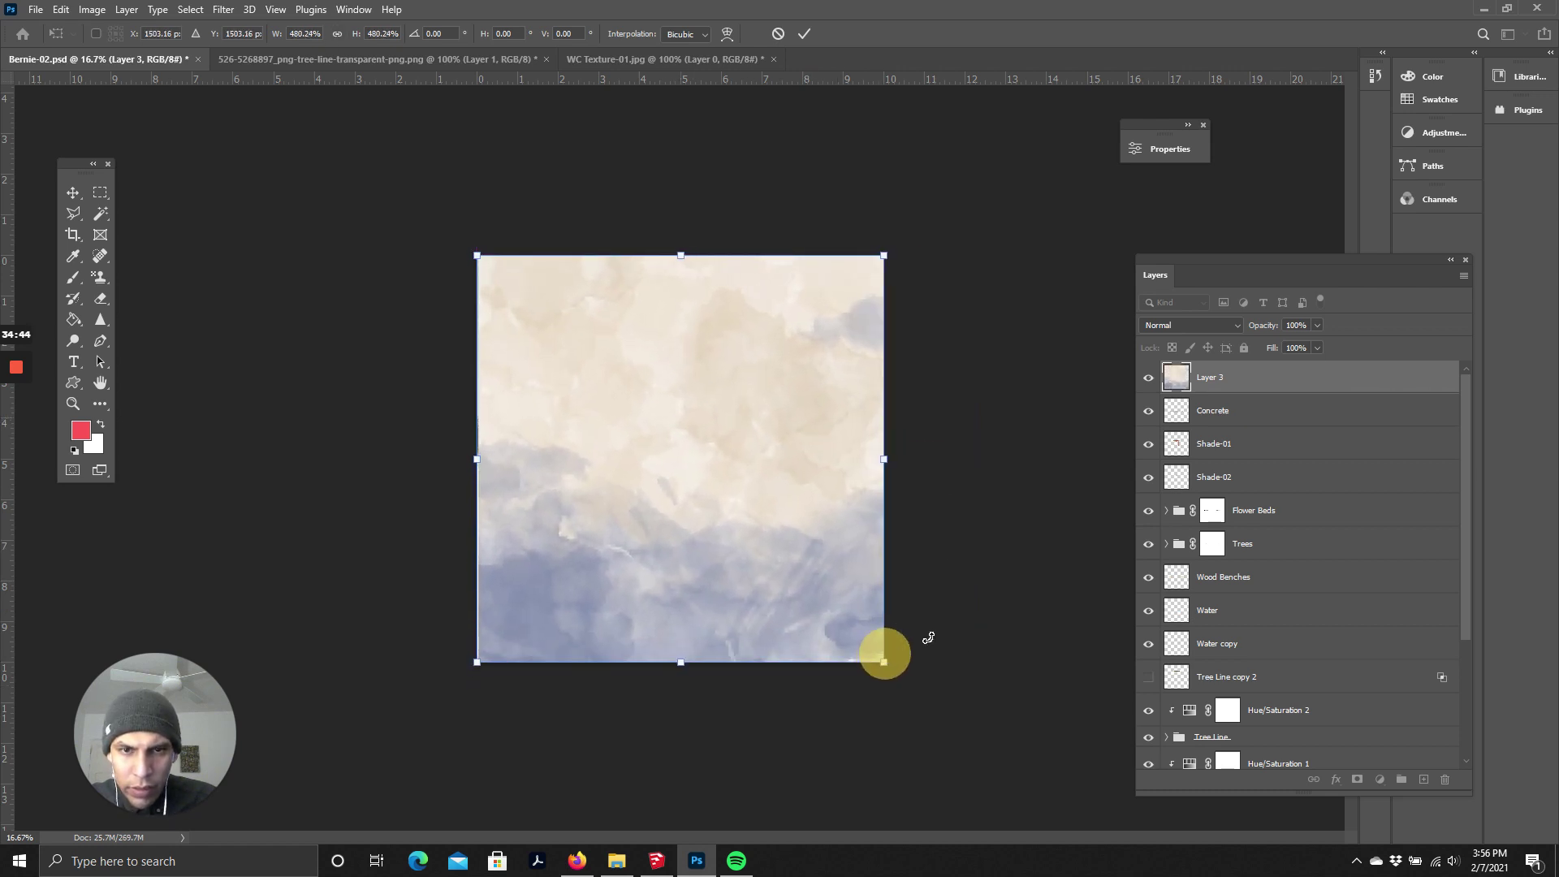
click(804, 34)
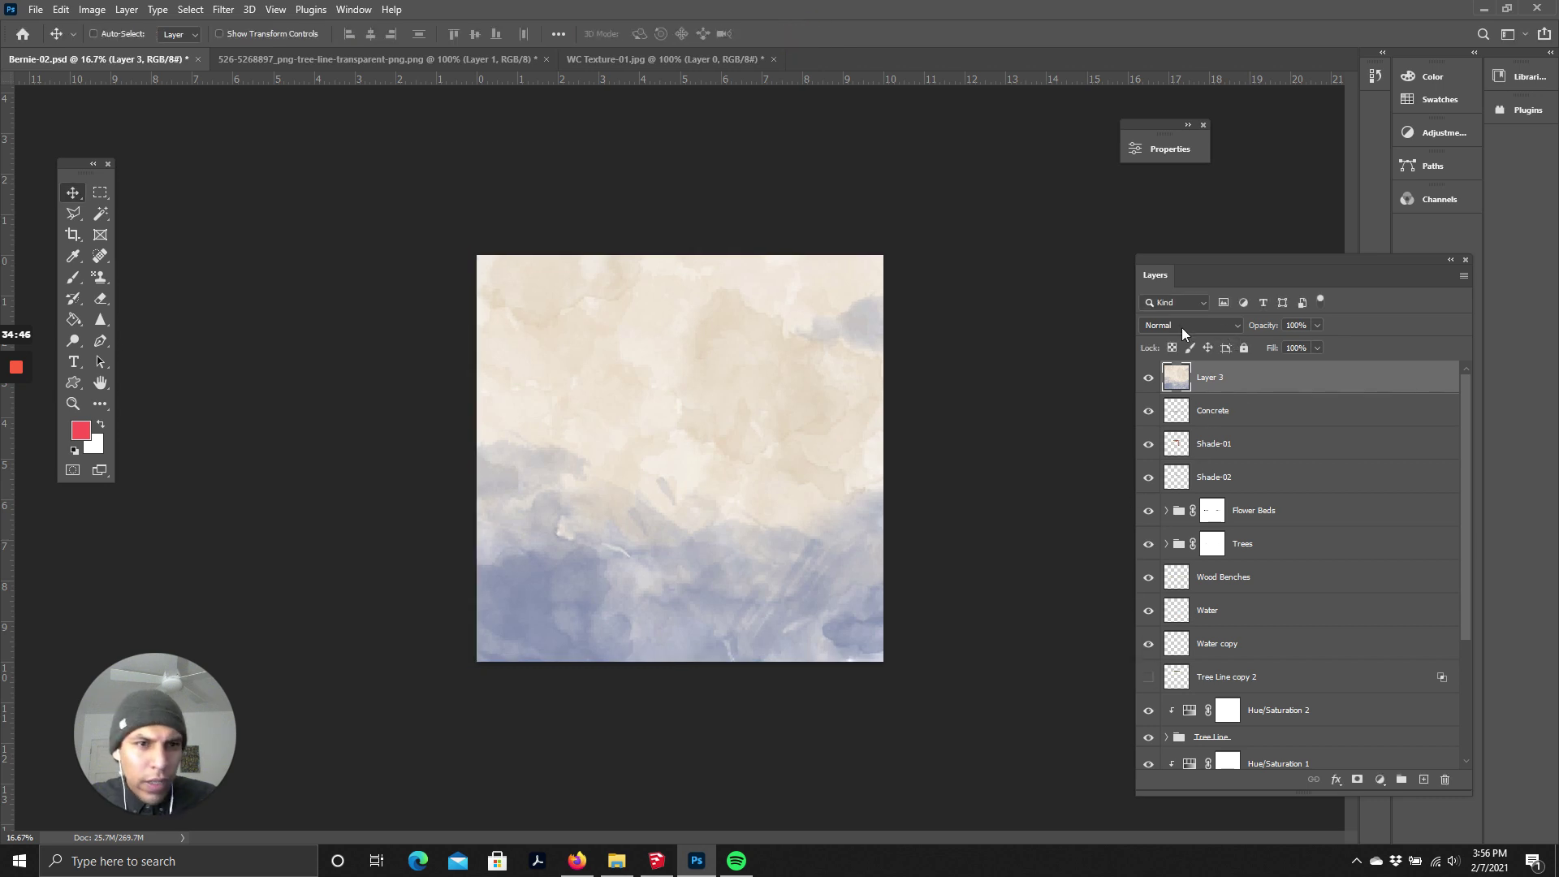
- Set the texture layer's blend mode to Multiply after trying Overlay
click(1182, 325)
click(1178, 522)
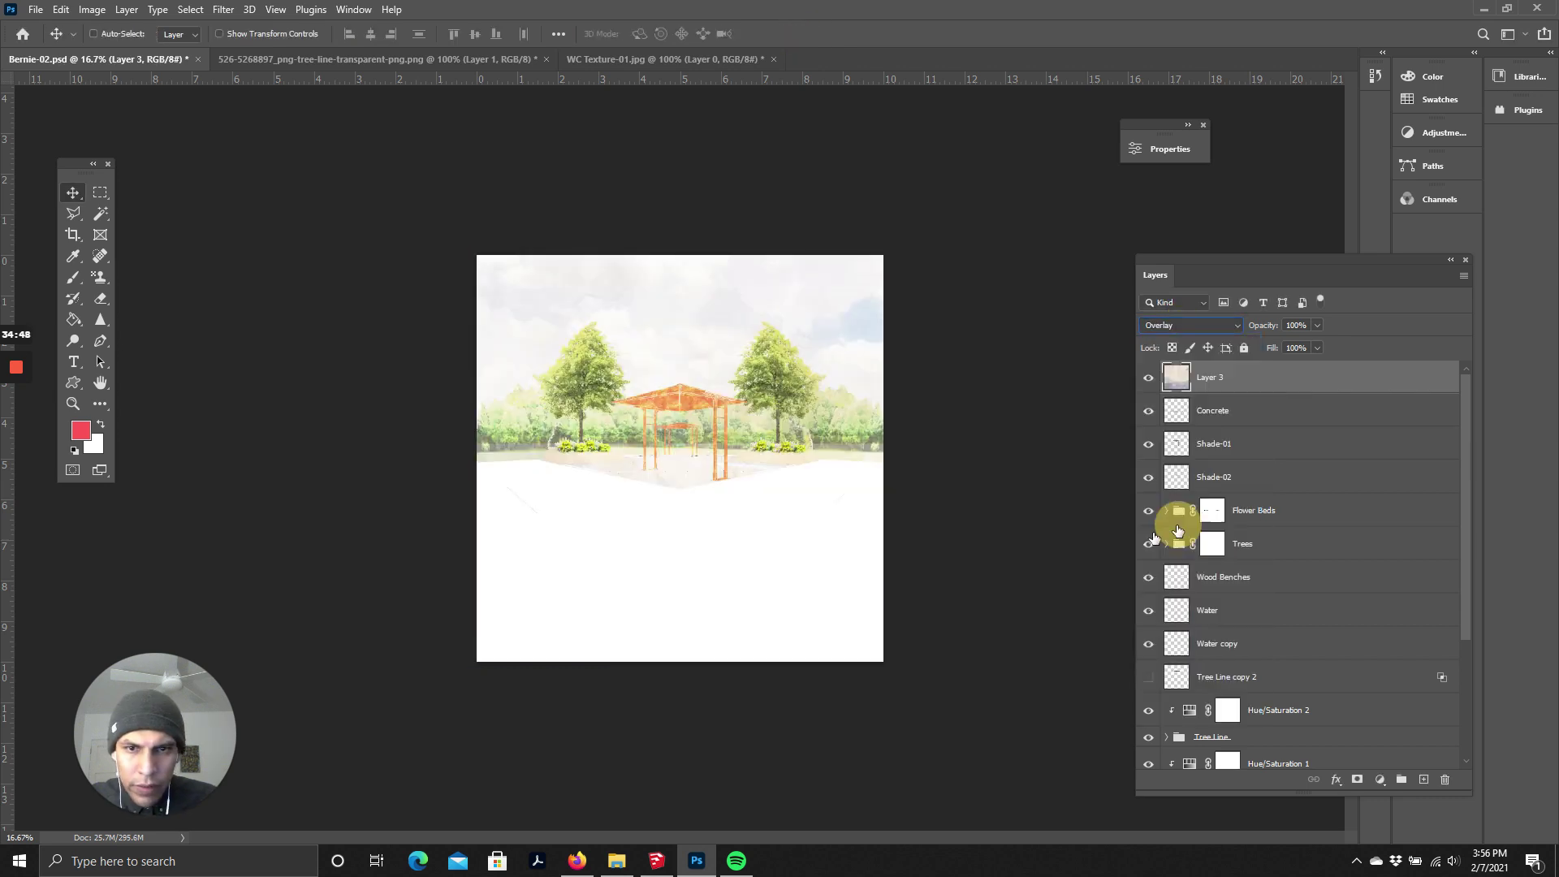
key(ctrl+plus)
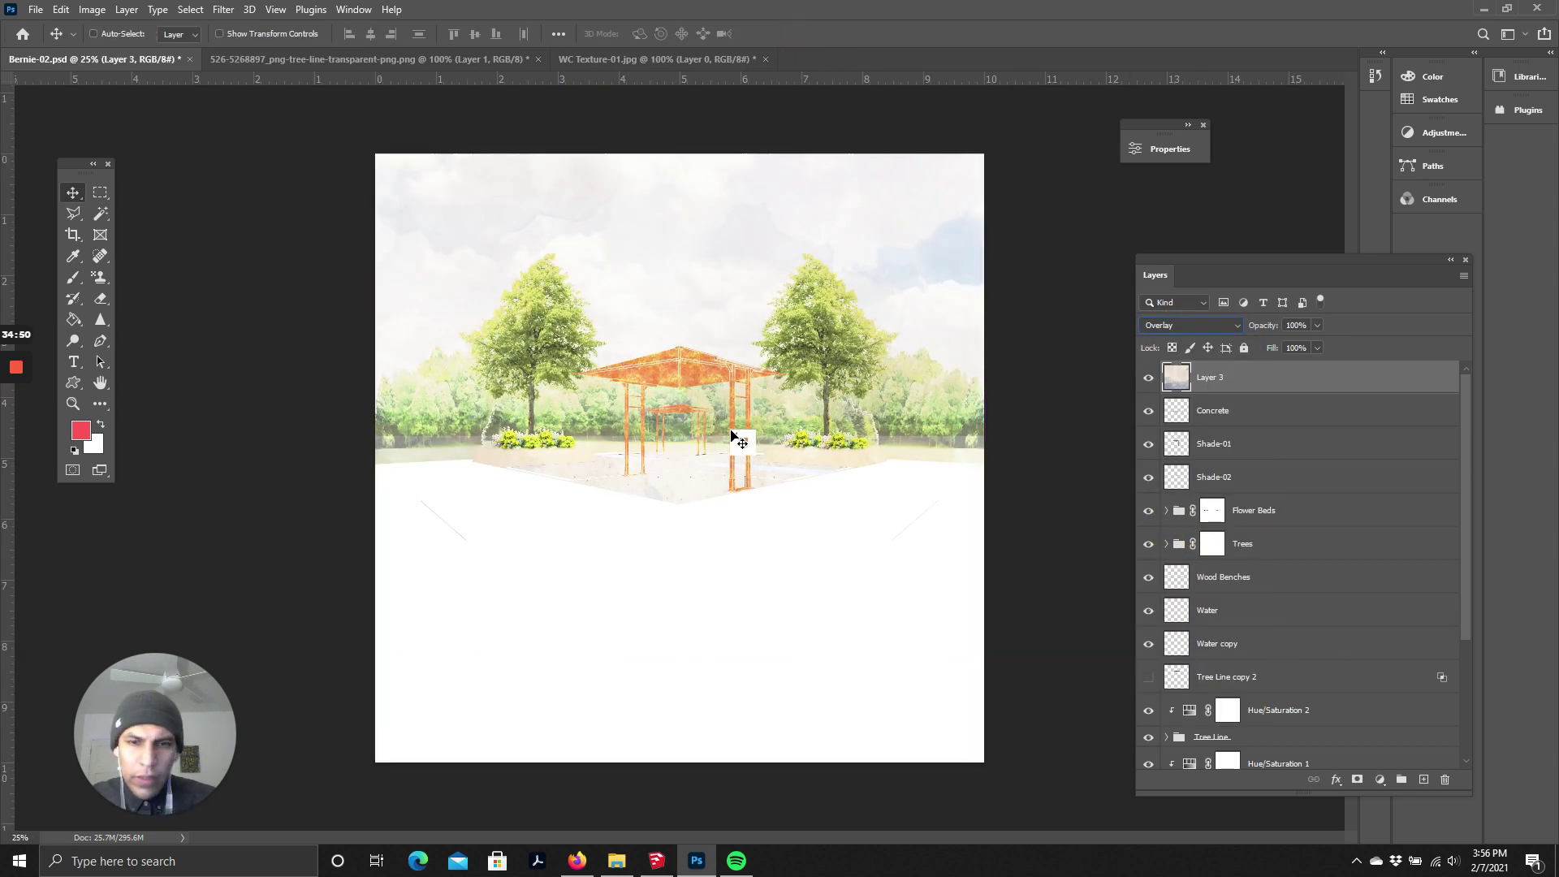
key(ctrl+plus)
click(1173, 329)
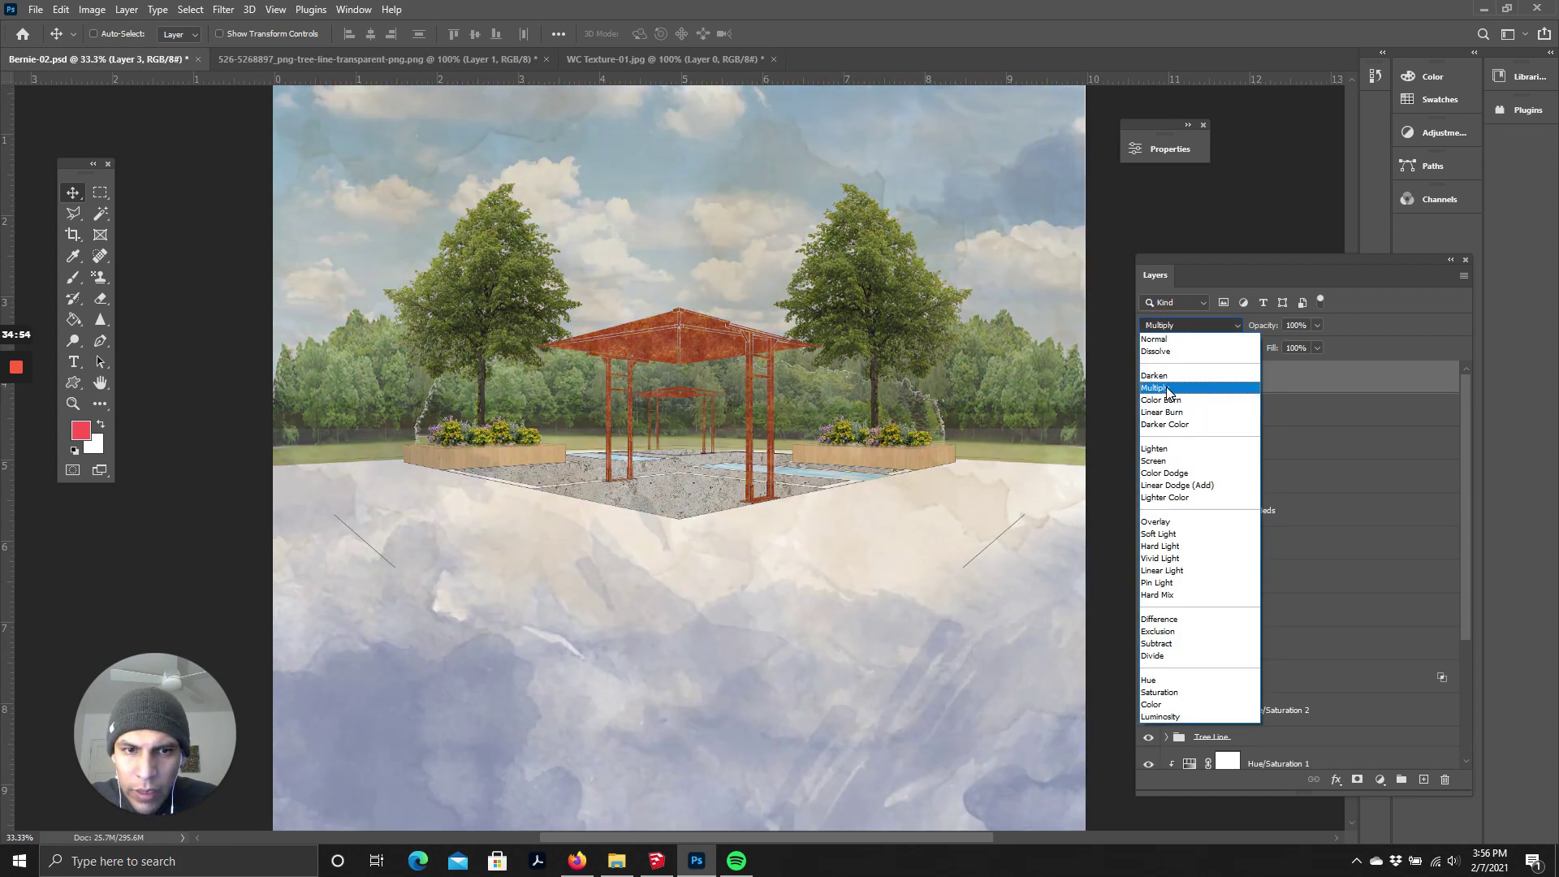
click(1166, 386)
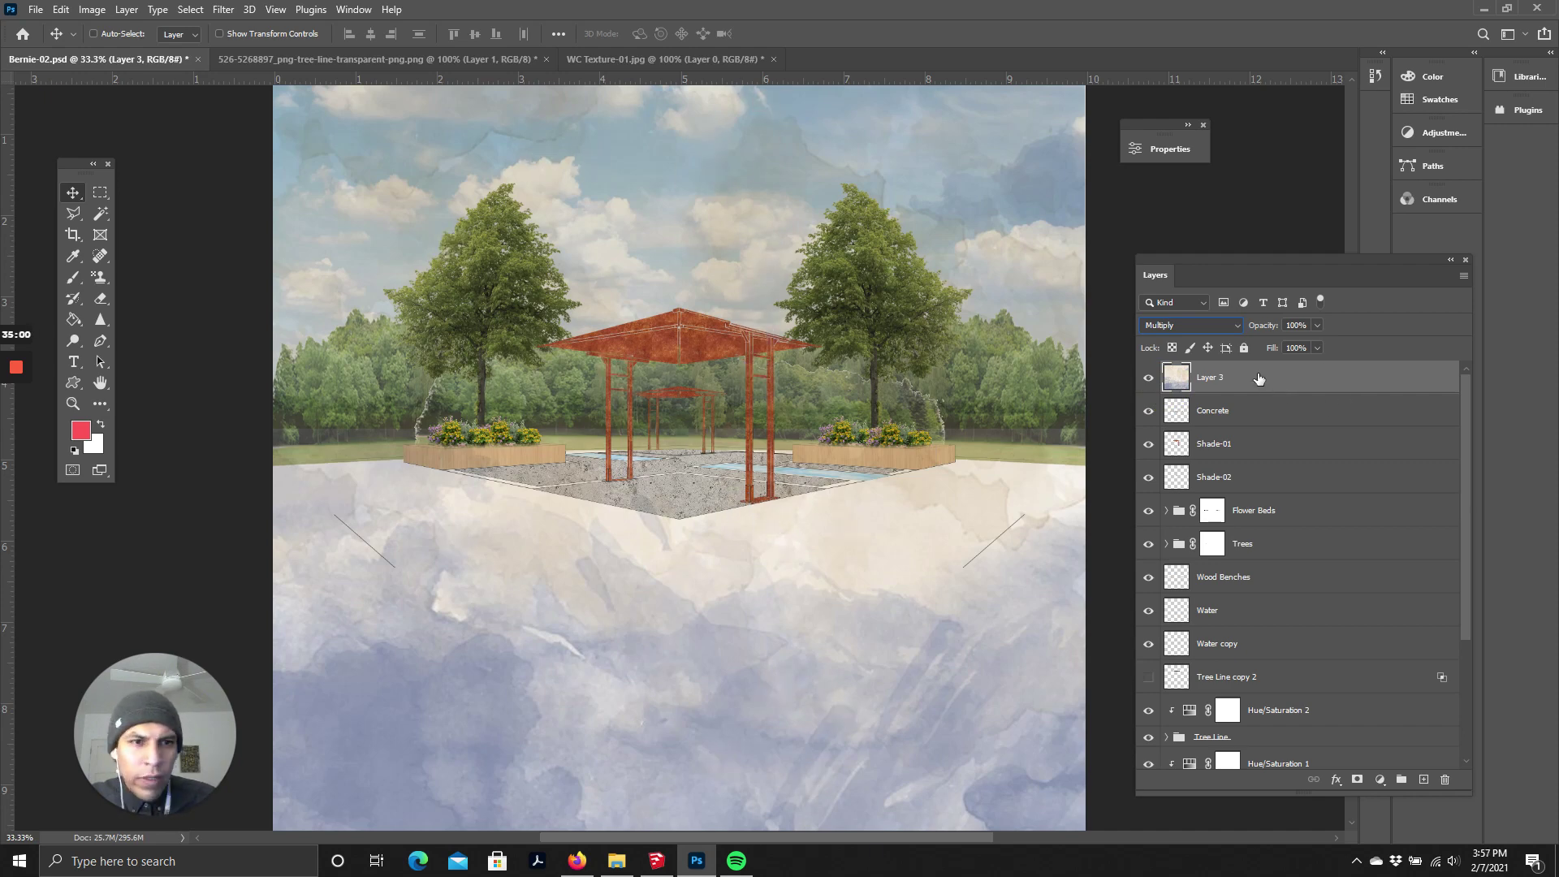
click(1148, 380)
click(1148, 380)
- Rename the texture layer to 'WC Texture'
double_click(1211, 376)
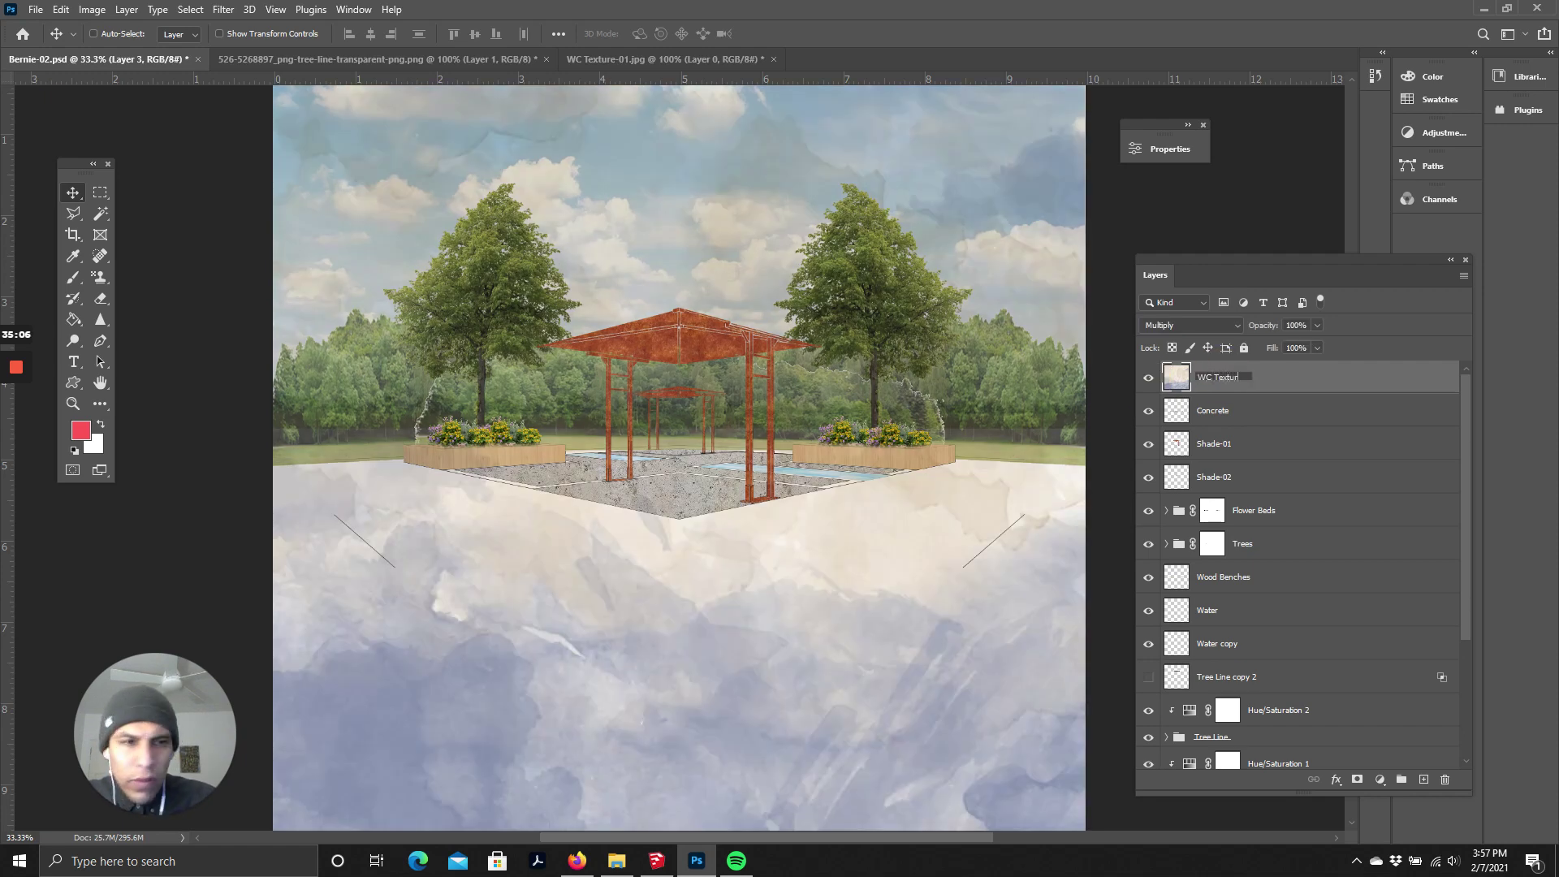
text(WC Texture)
key(Return)
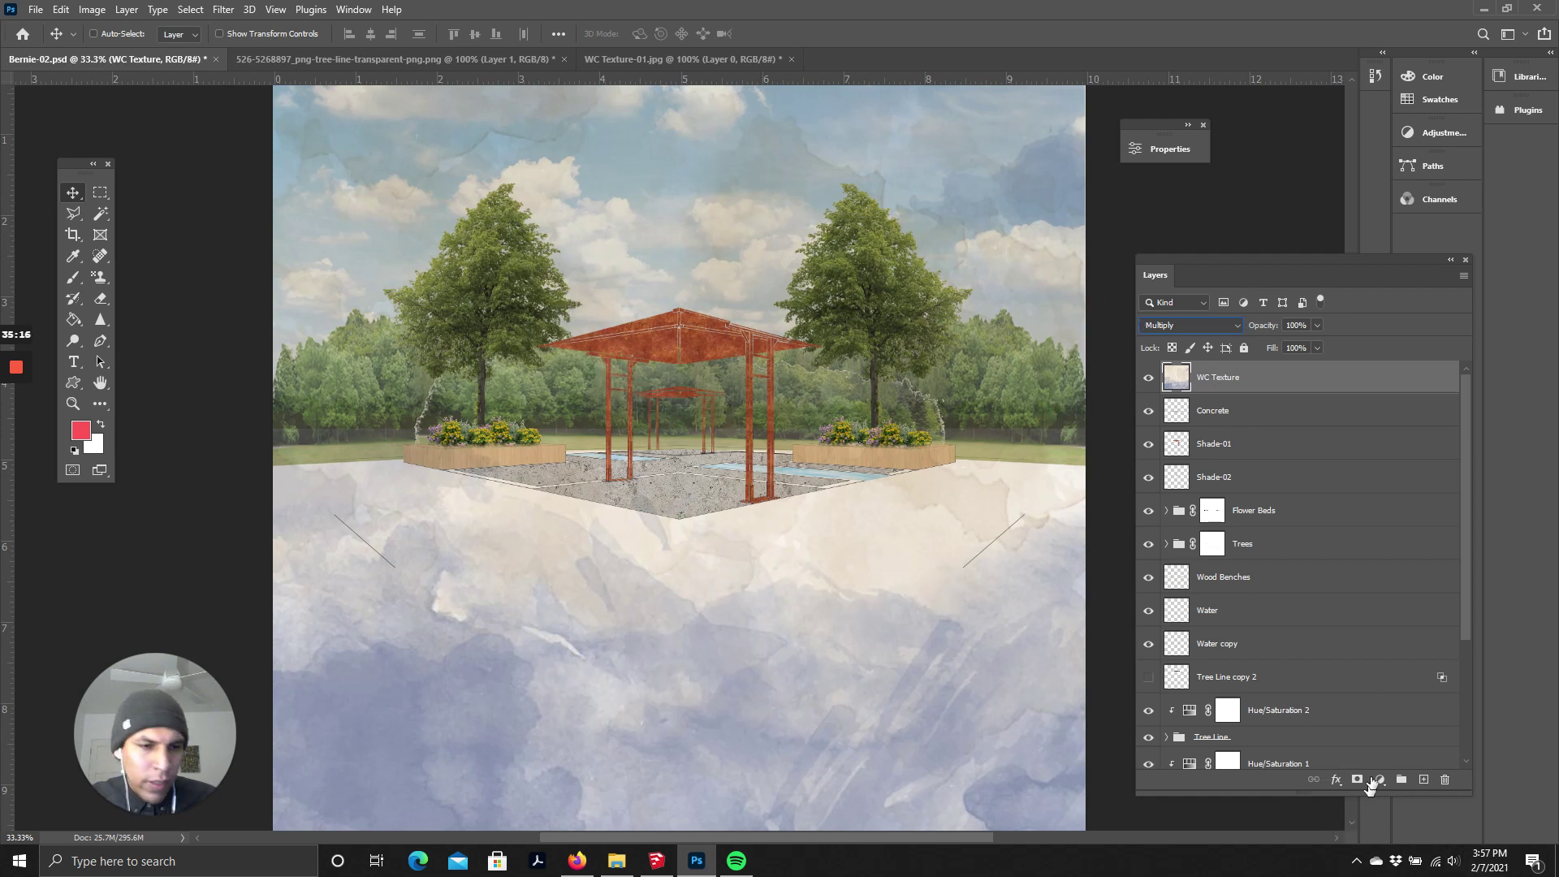
- Add a Hue/Saturation layer clipped to WC Texture with Saturation -100 and Lightness +25
click(1380, 780)
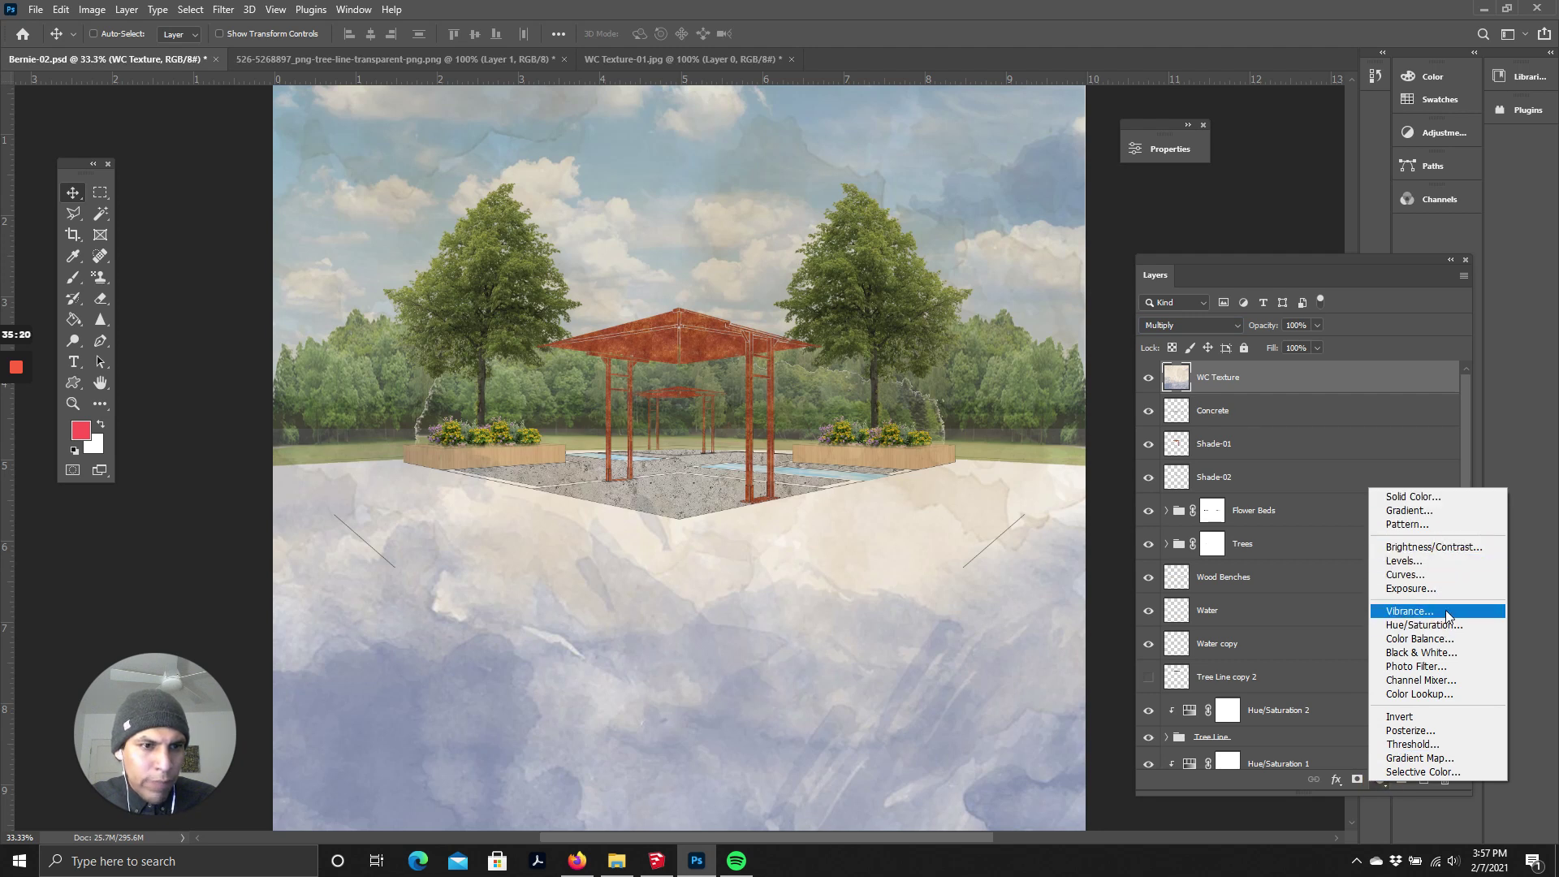
click(1439, 625)
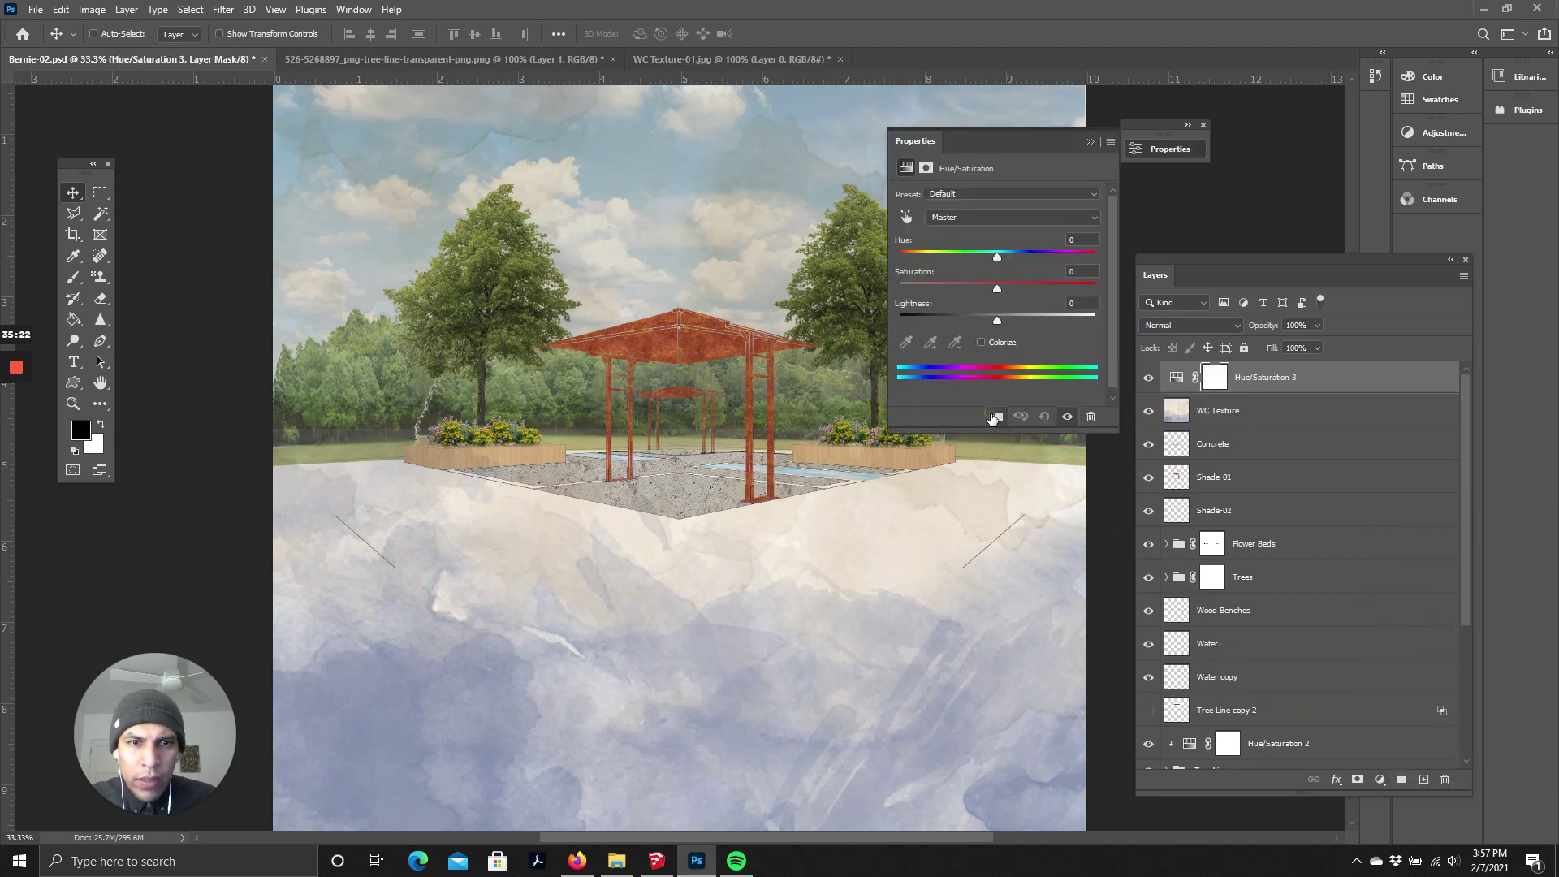
click(994, 417)
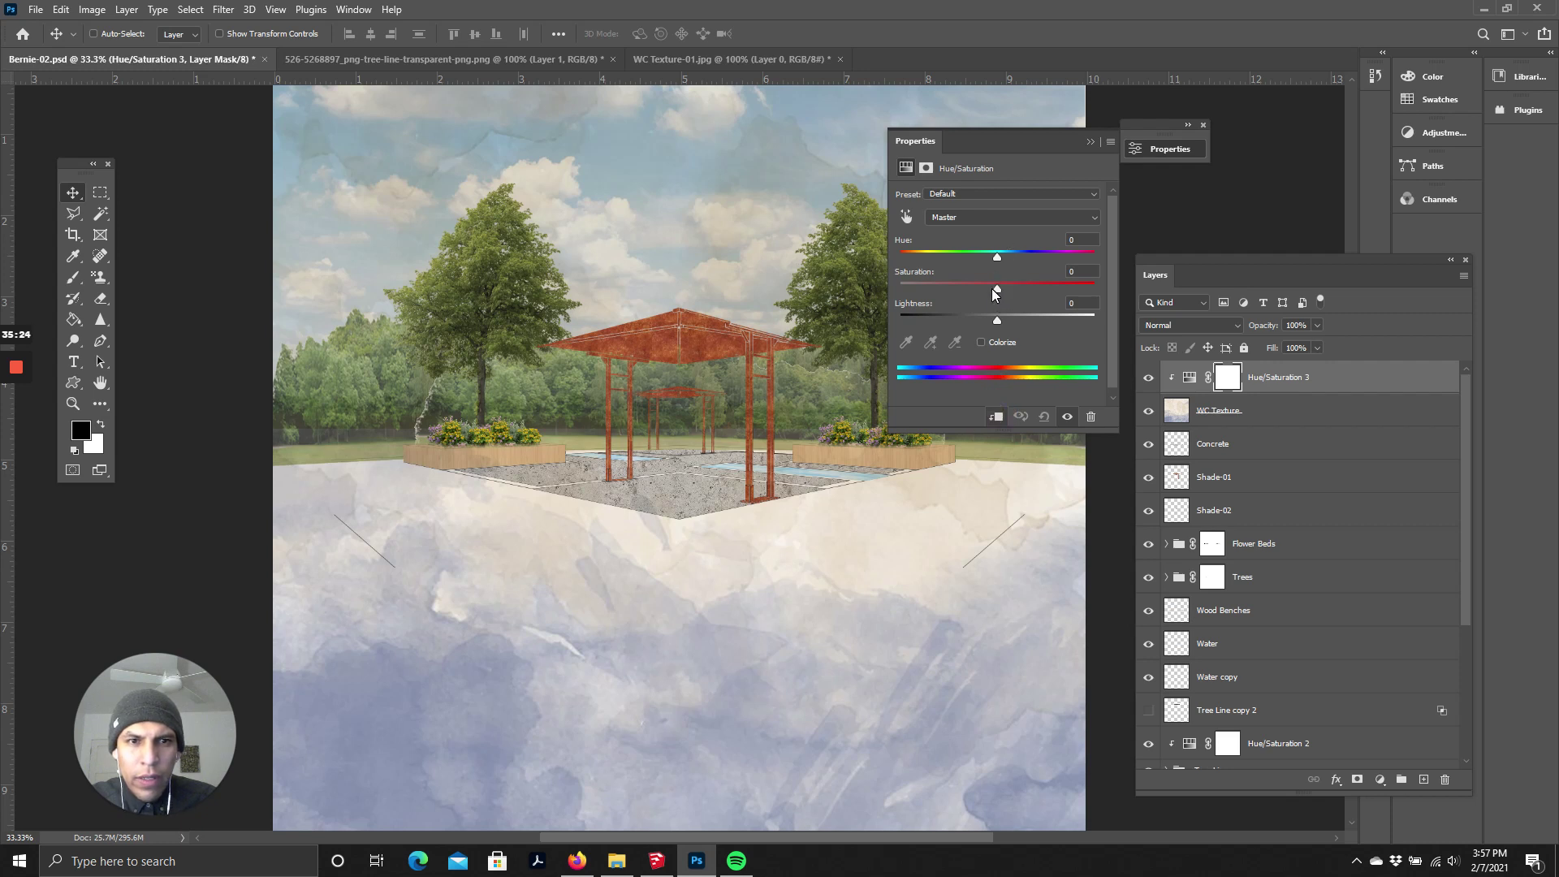
drag(996, 289, 921, 300)
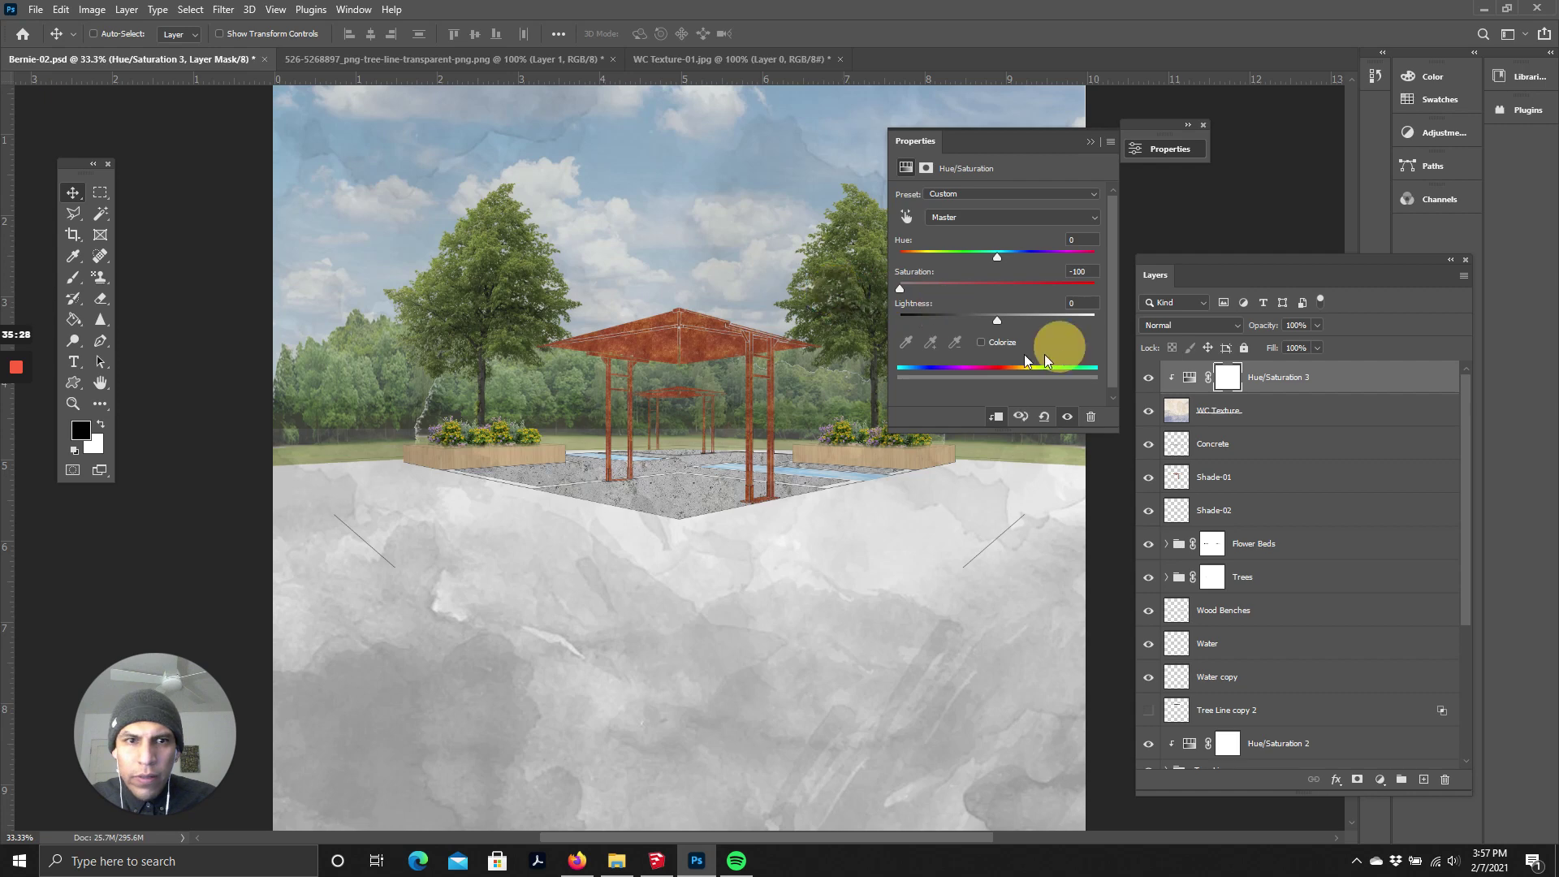
mouse_move(996, 321)
mouse_down()
mouse_move(1029, 324)
mouse_move(1017, 325)
mouse_up()
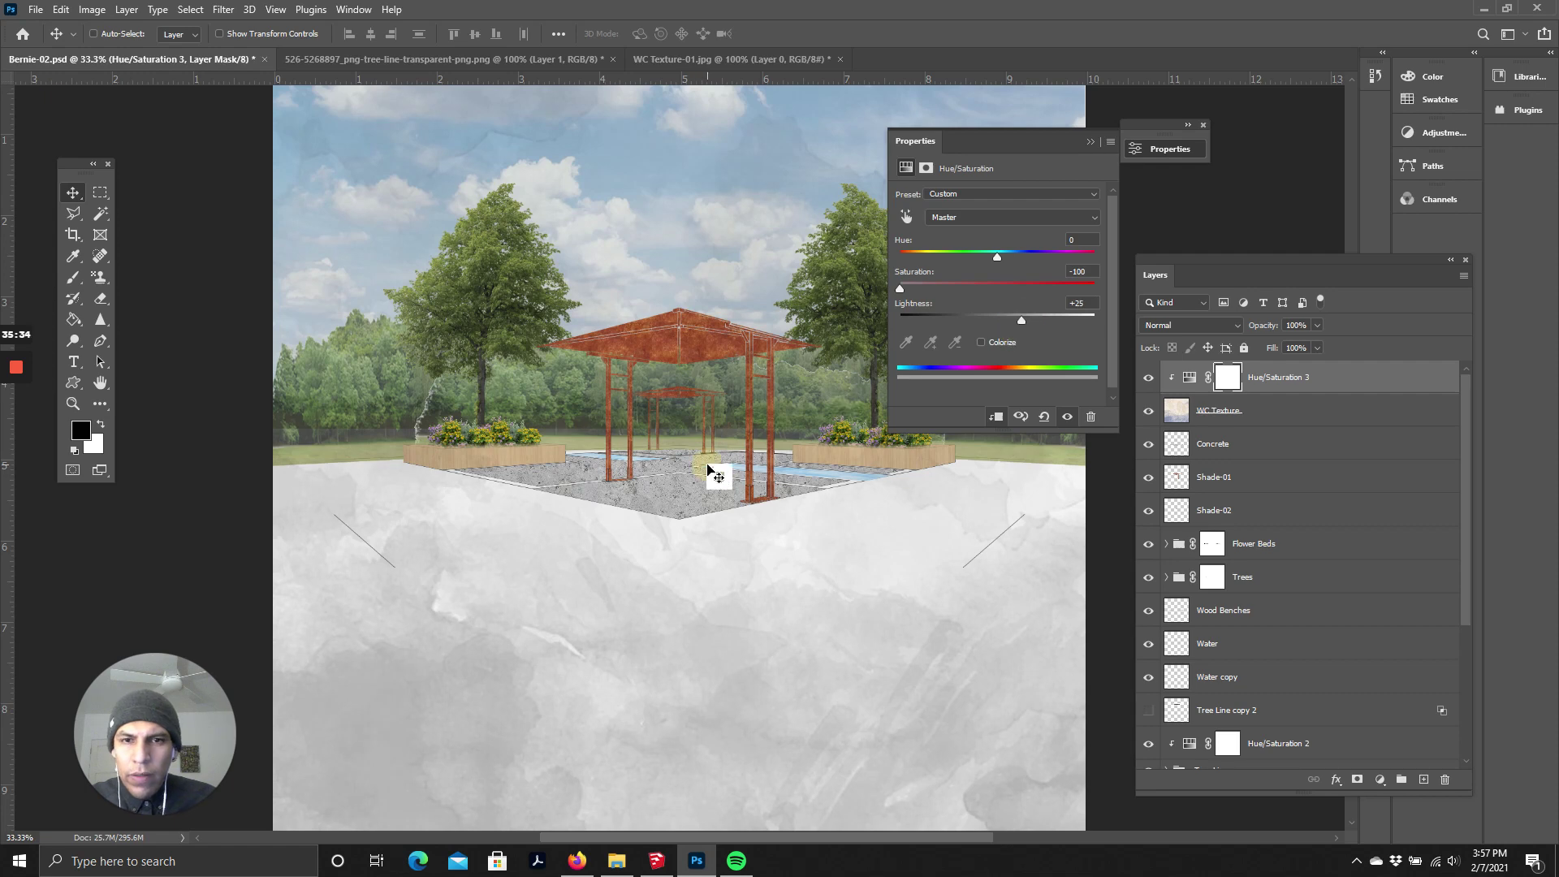
- Collapse the Properties panel and zoom out and back in to check the rendering
click(1089, 138)
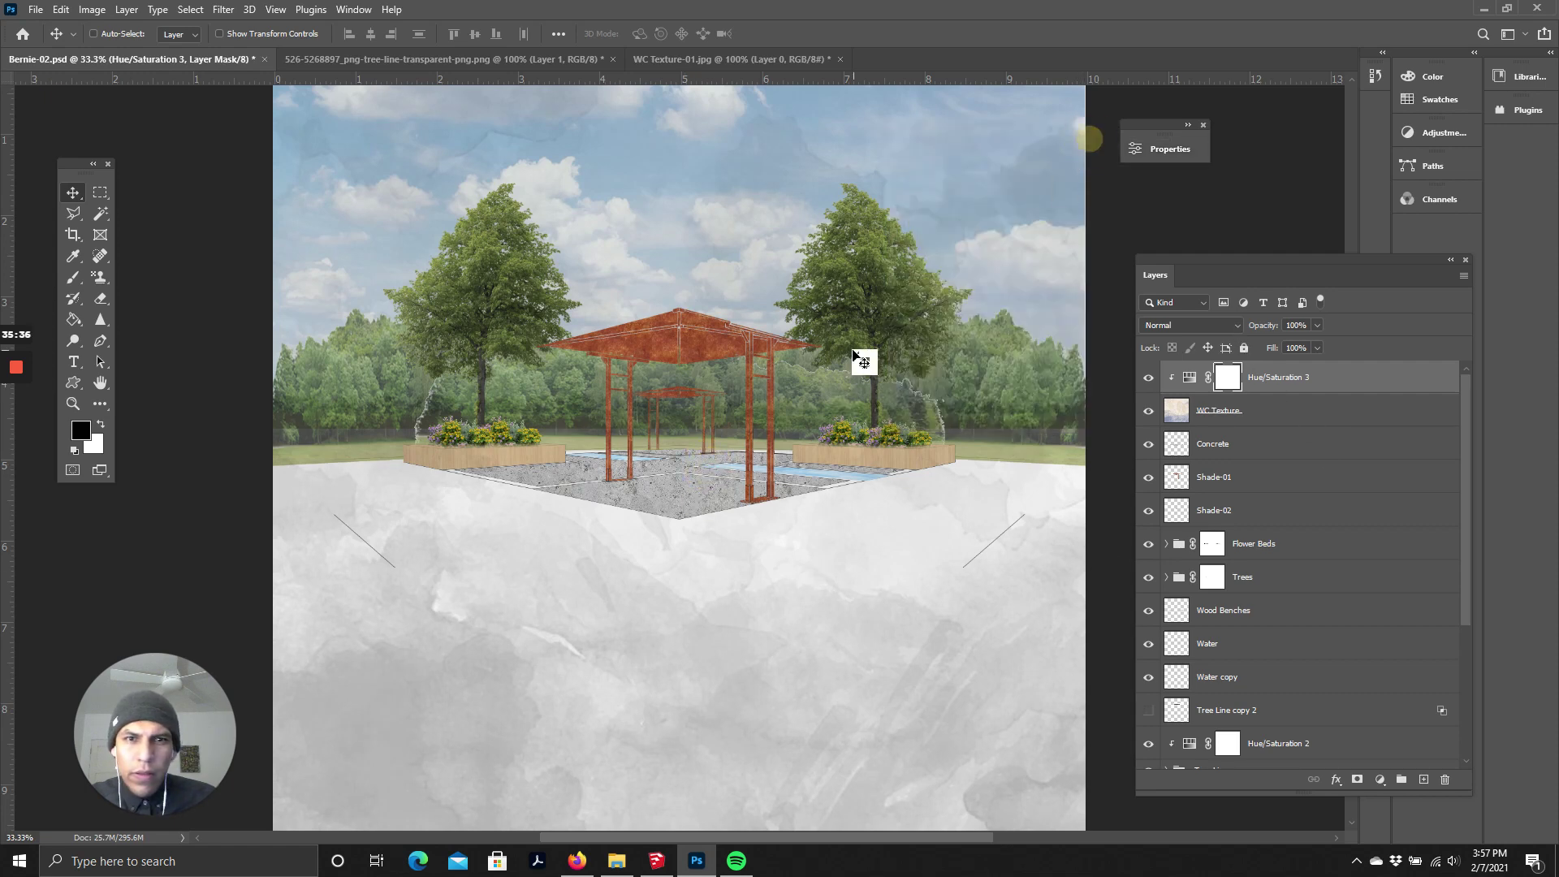
key(ctrl+minus)
key(ctrl+plus)
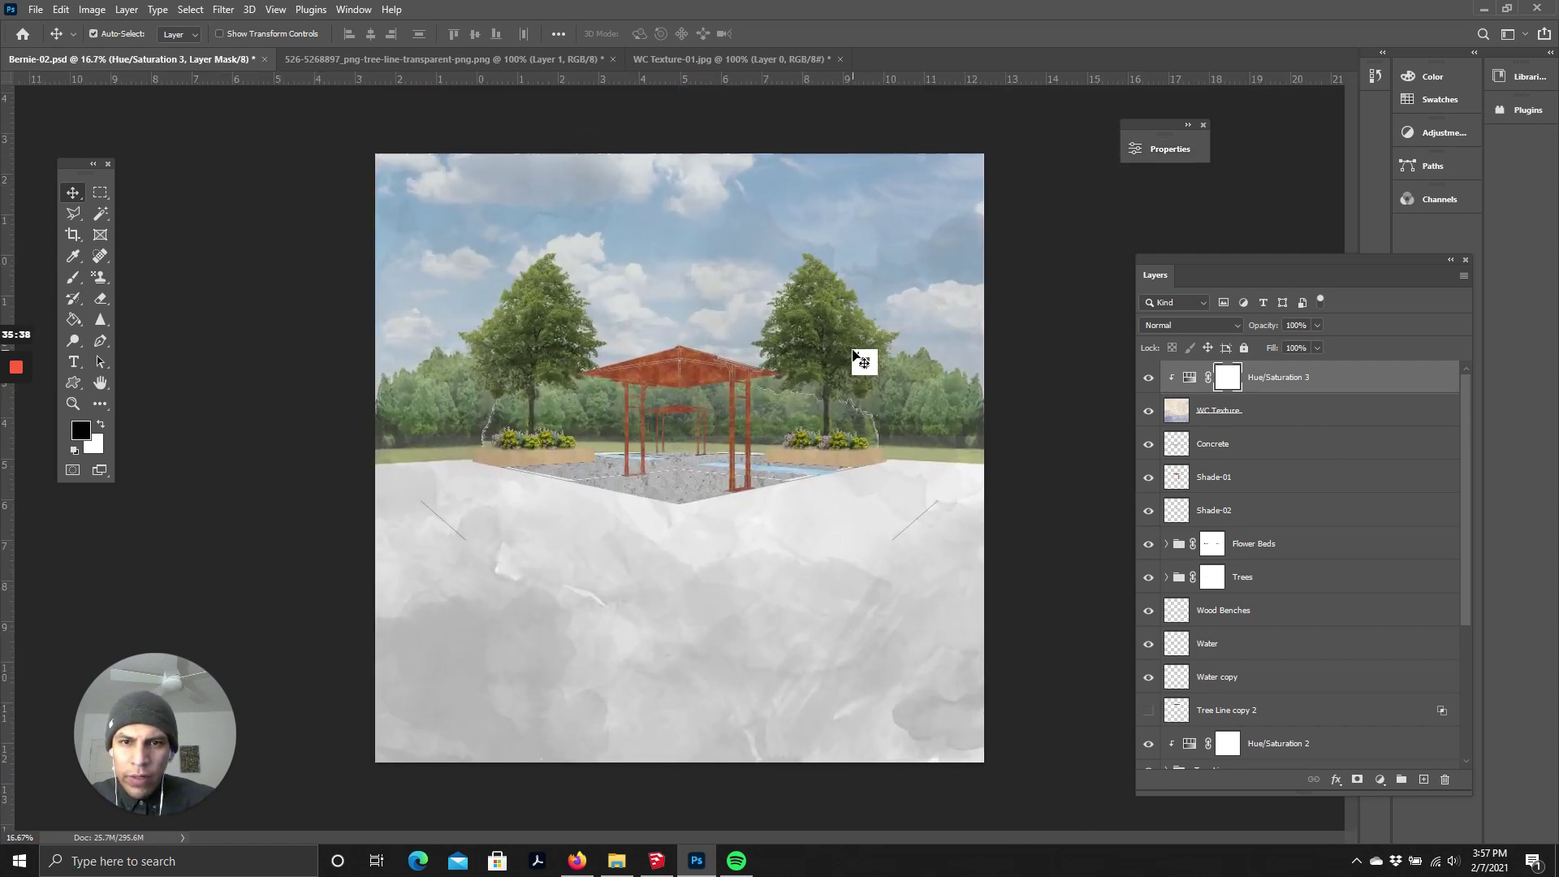
key(ctrl+minus)
key(ctrl+plus)
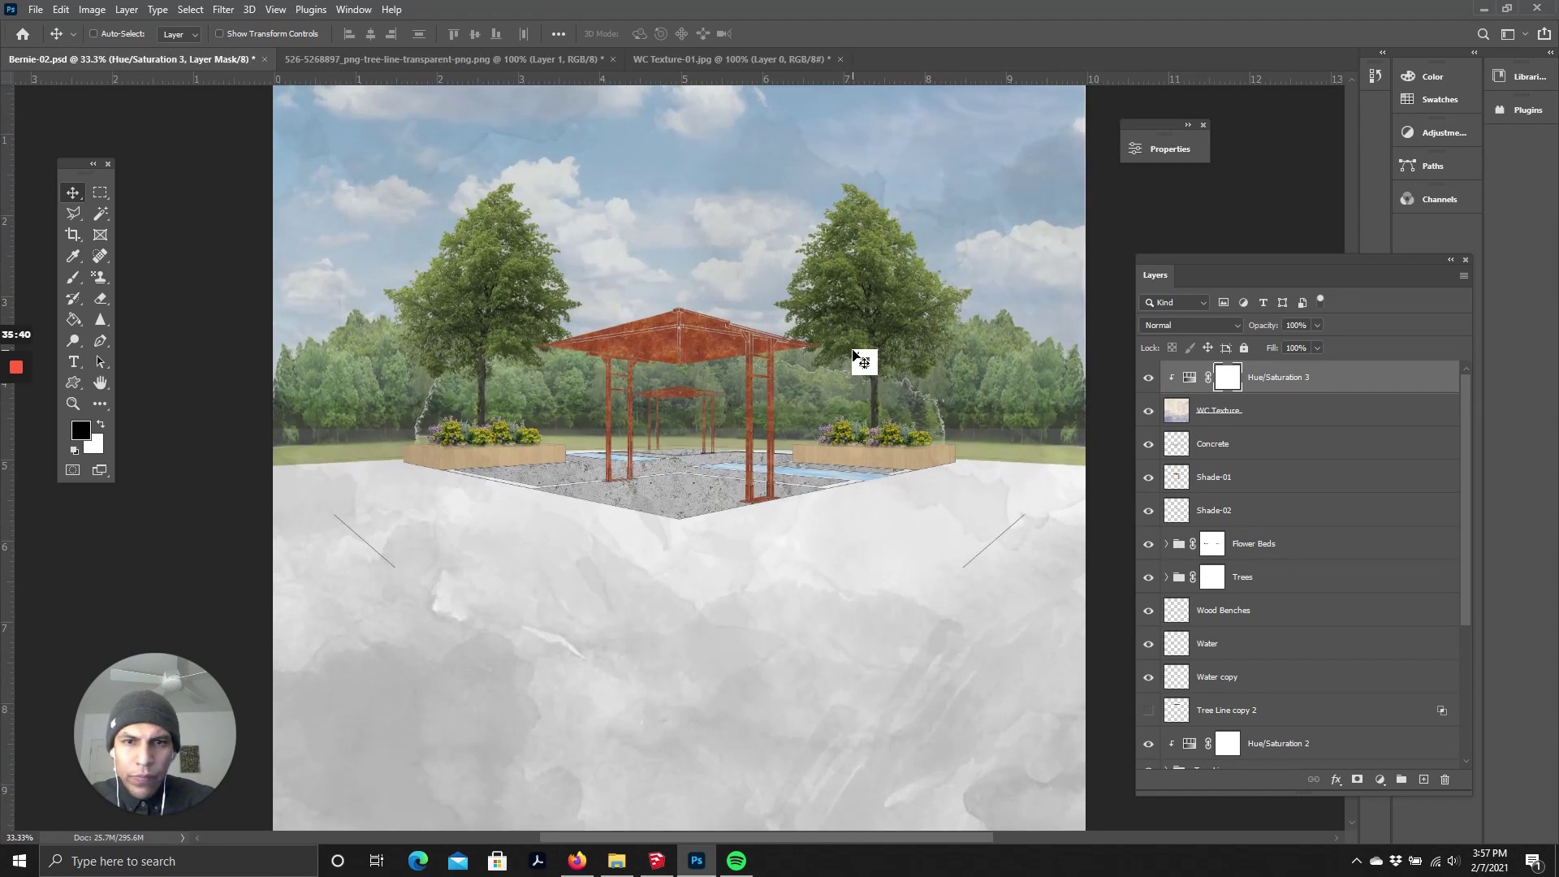
- Open Entourage-C-01.psd, the robed-figures painting, as a new Photoshop document
scroll(815, 463, down, 2)
scroll(861, 455, down, 2)
scroll(828, 488, up, 6)
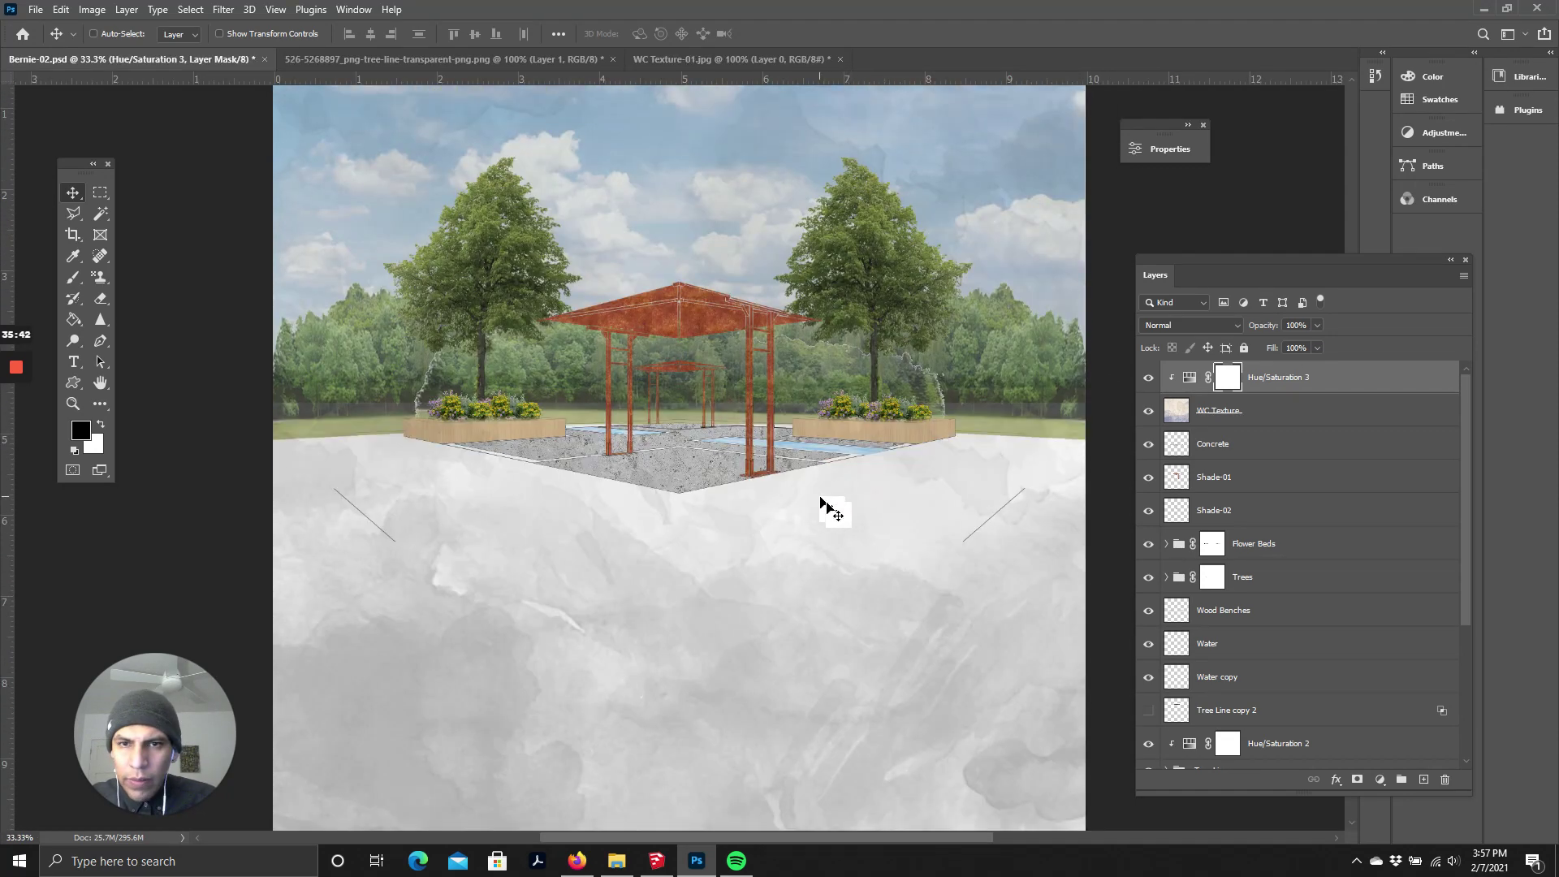
scroll(731, 520, up, 2)
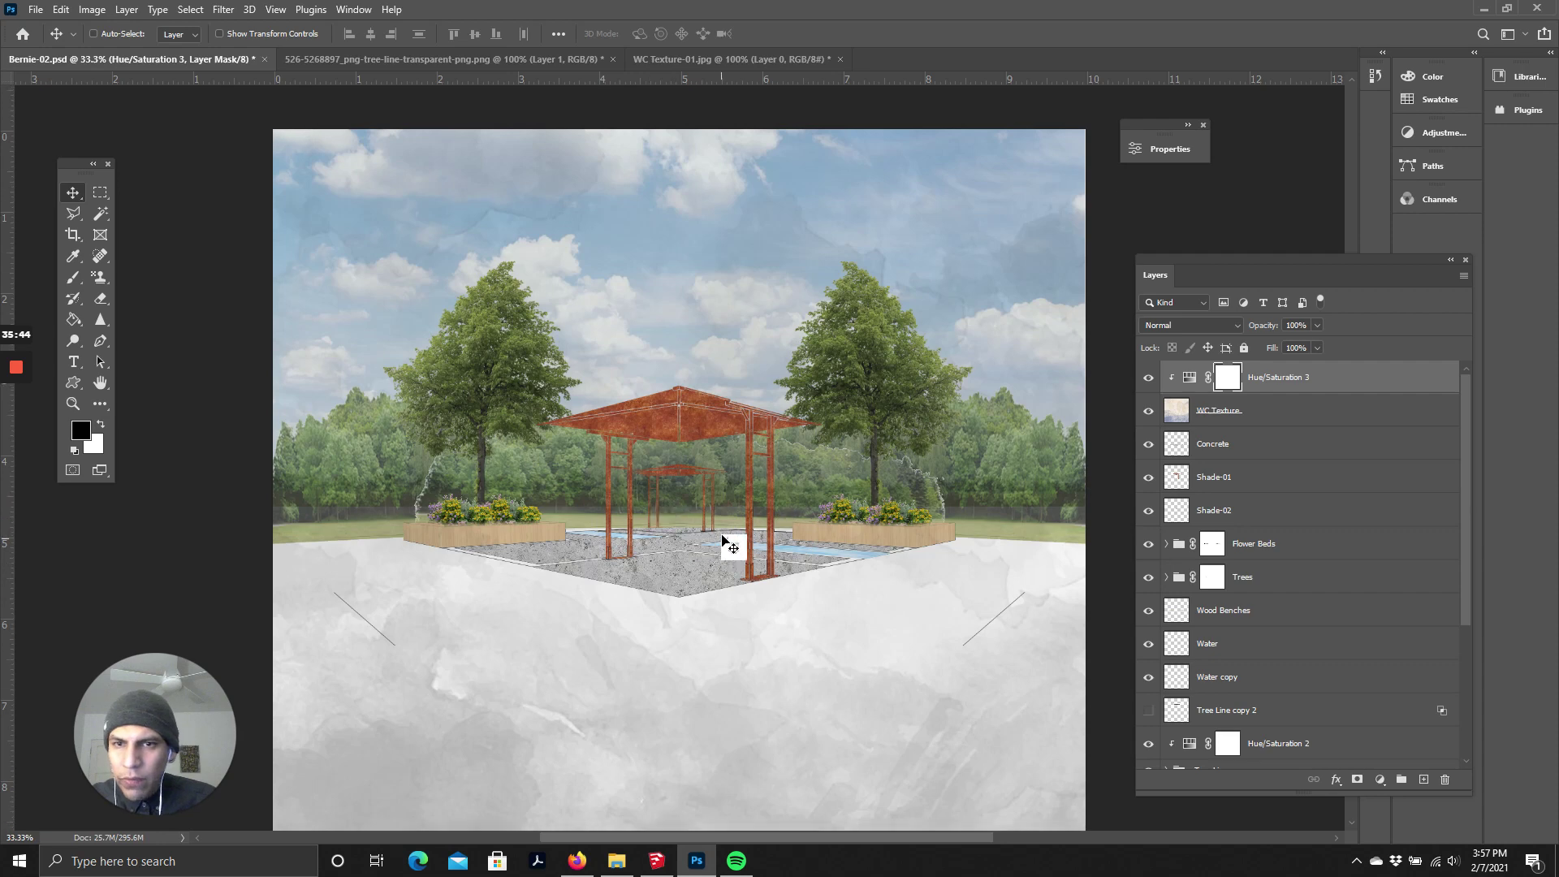
scroll(671, 512, down, 2)
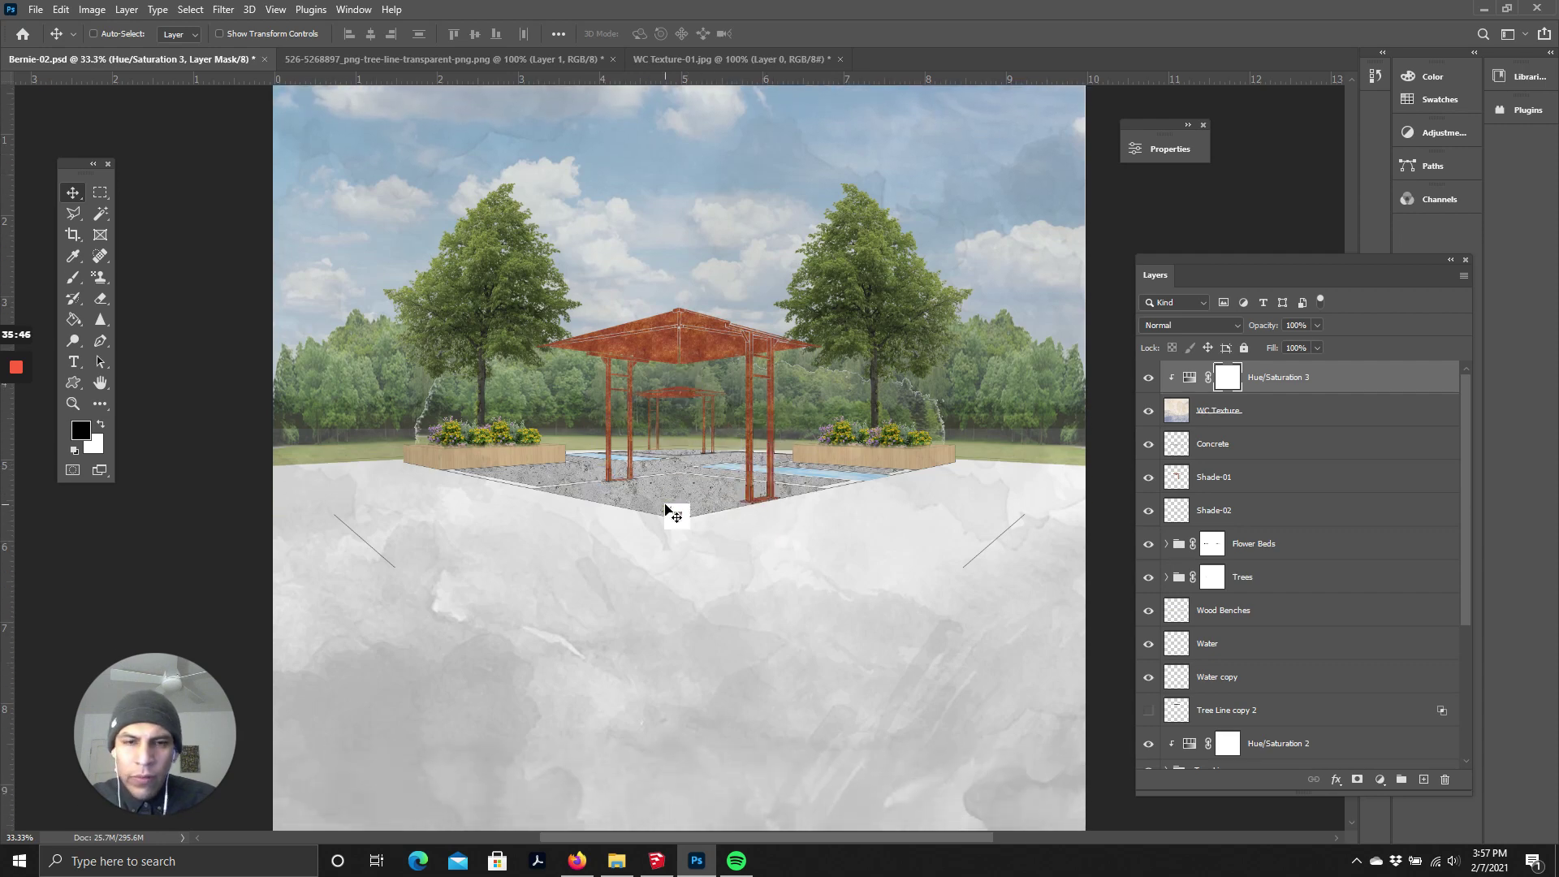
scroll(664, 511, up, 3)
scroll(682, 524, down, 4)
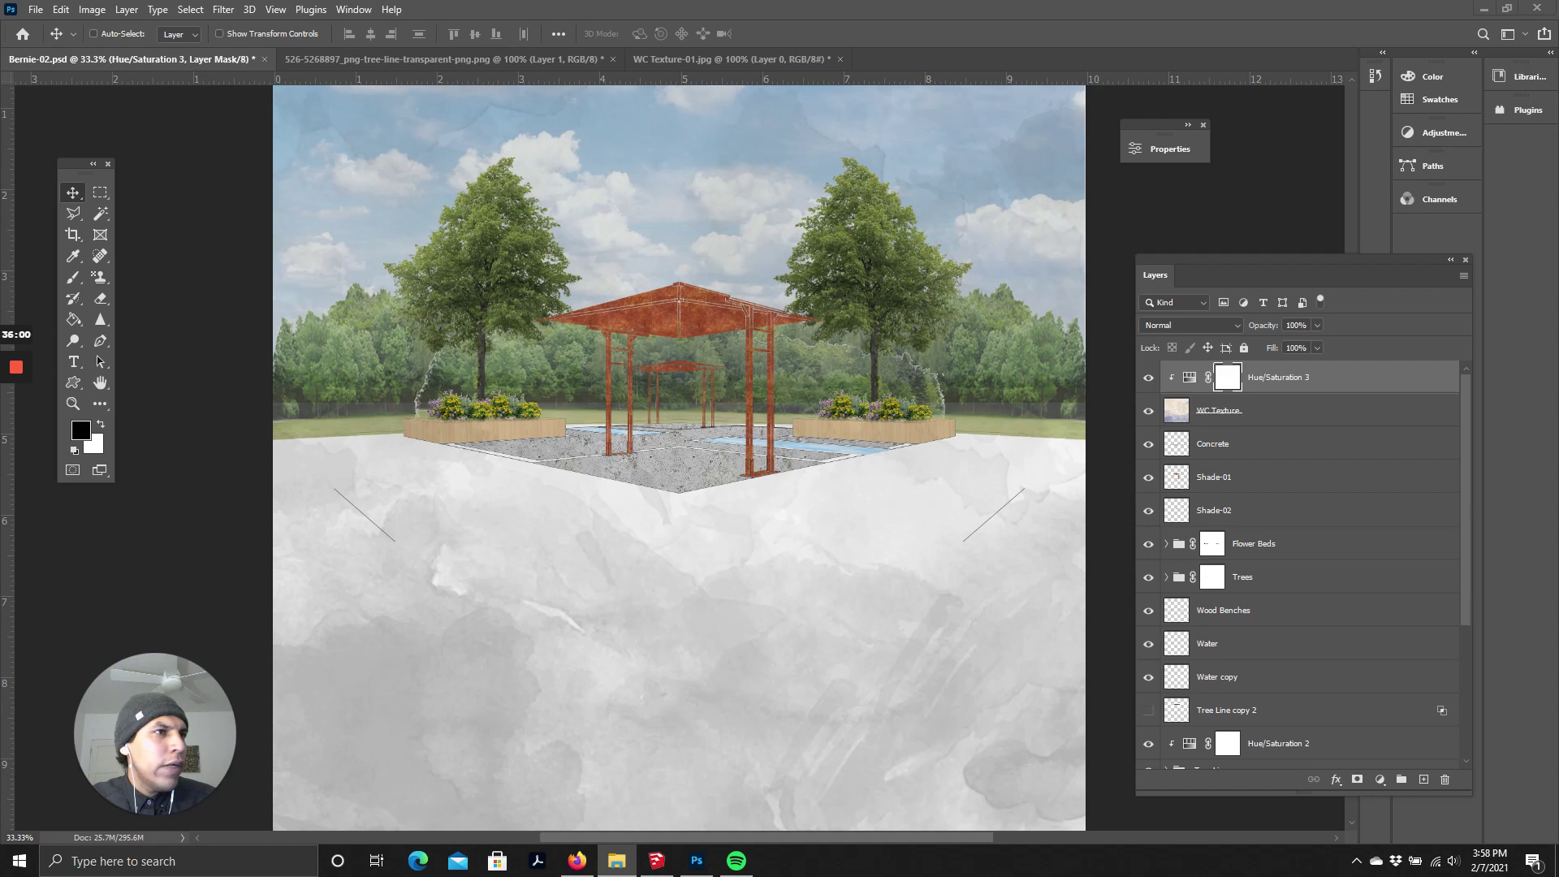
click(427, 428)
click(436, 424)
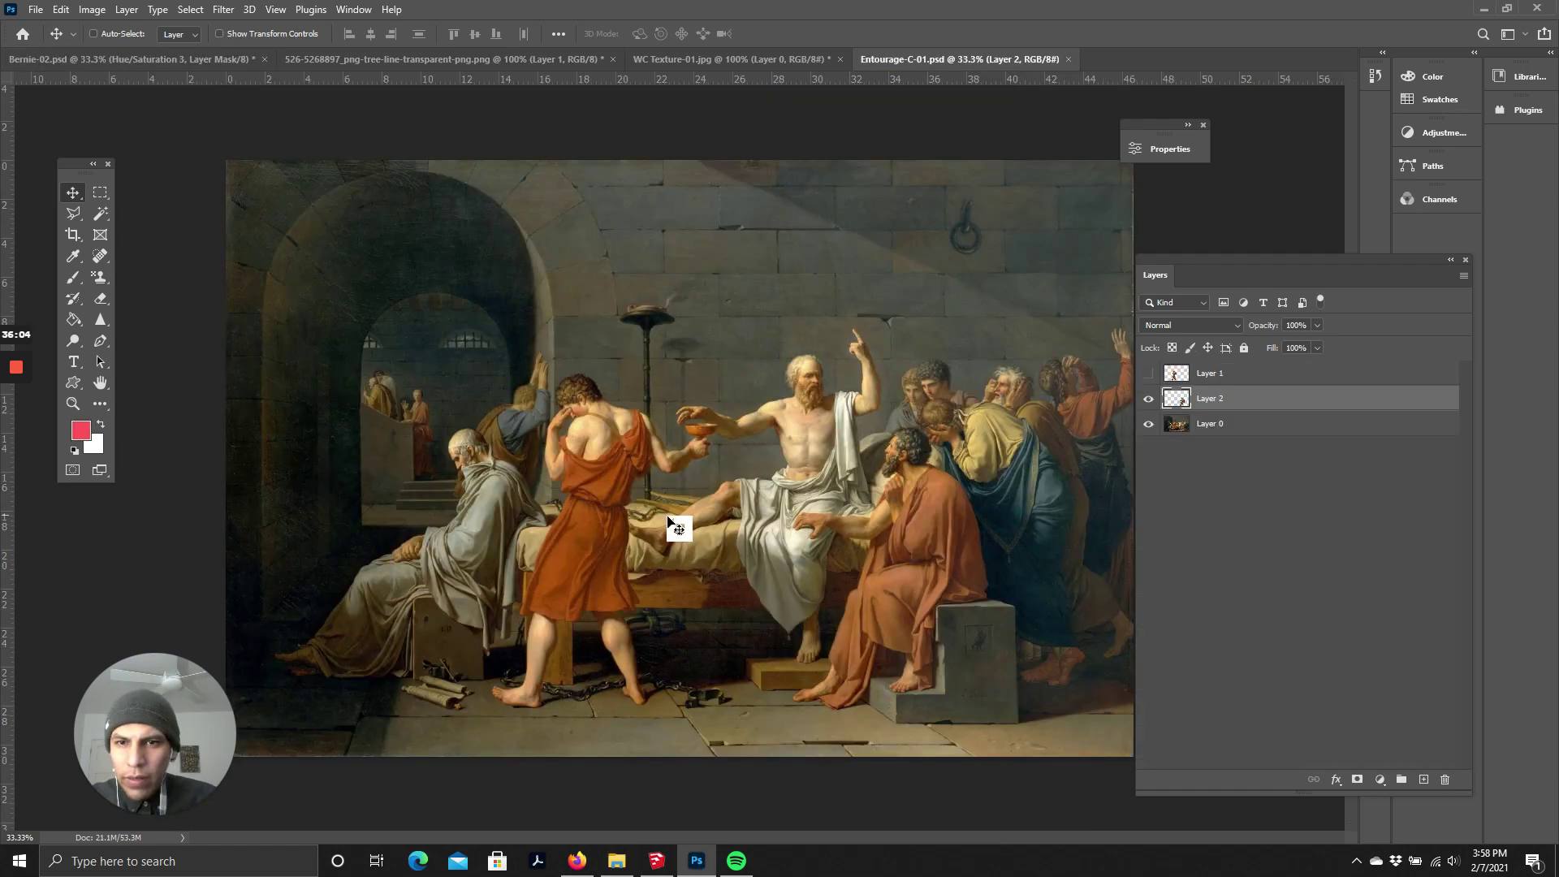
- Hide the Layer 0 painting so only the standing boy and seated figure cut-outs show
click(1148, 423)
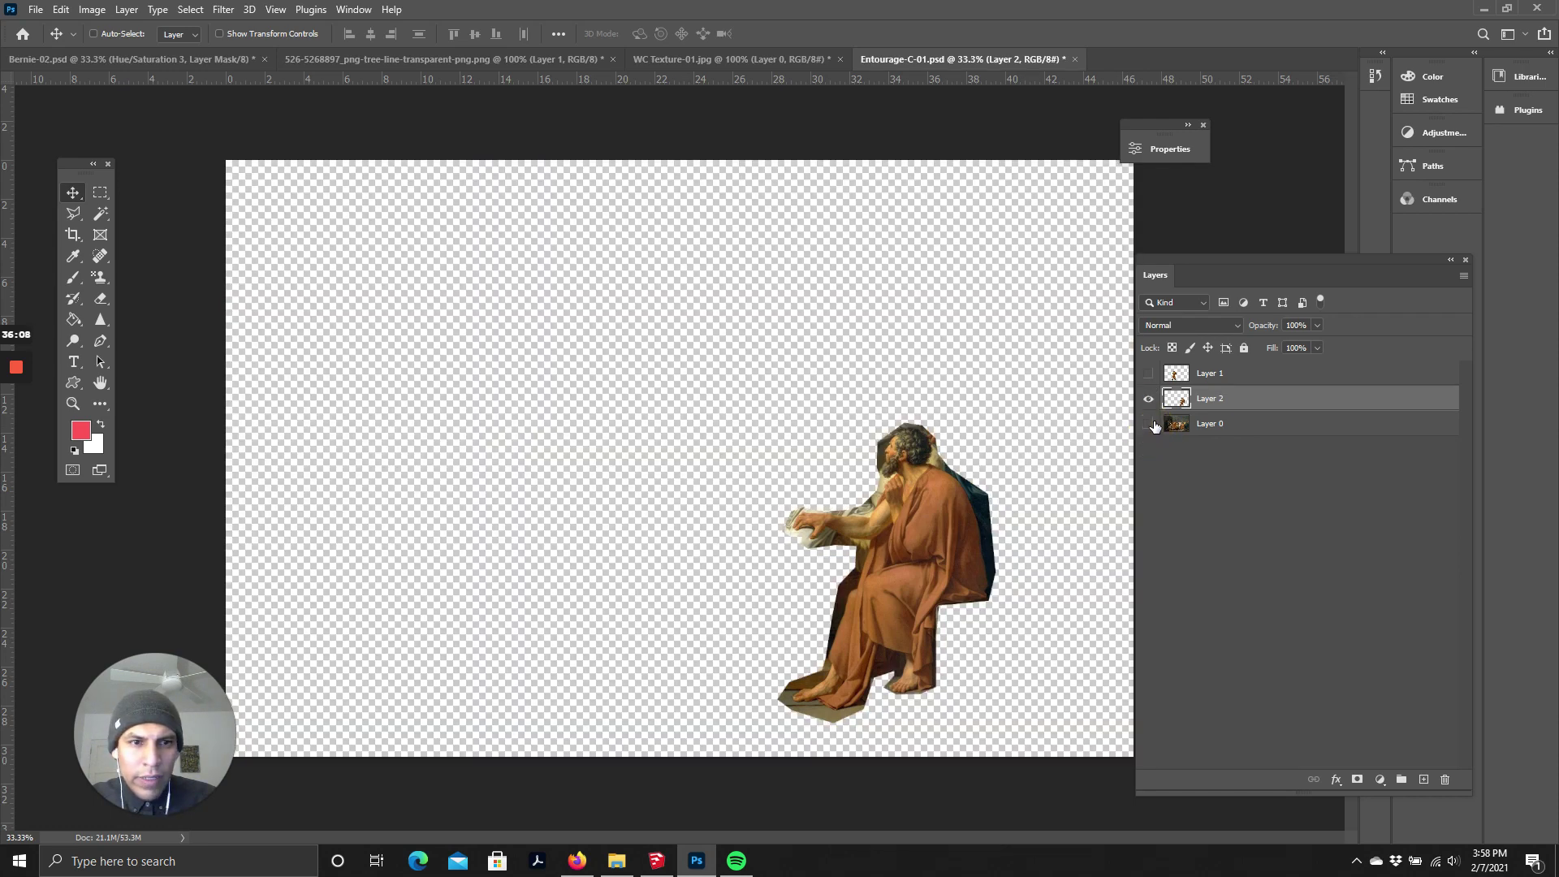
click(1149, 423)
click(1149, 373)
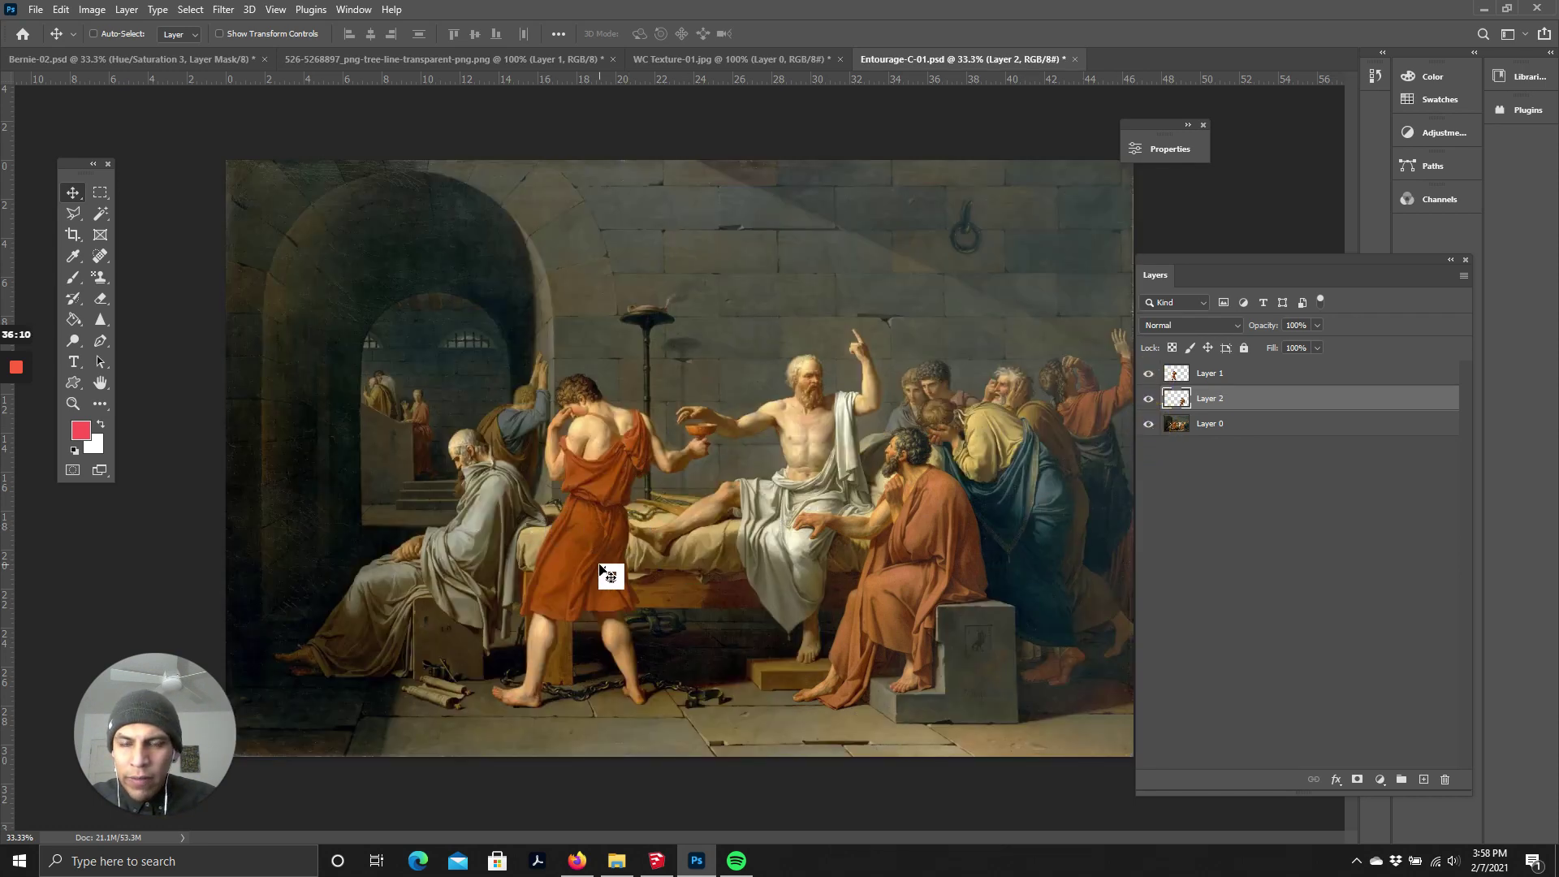
click(1148, 423)
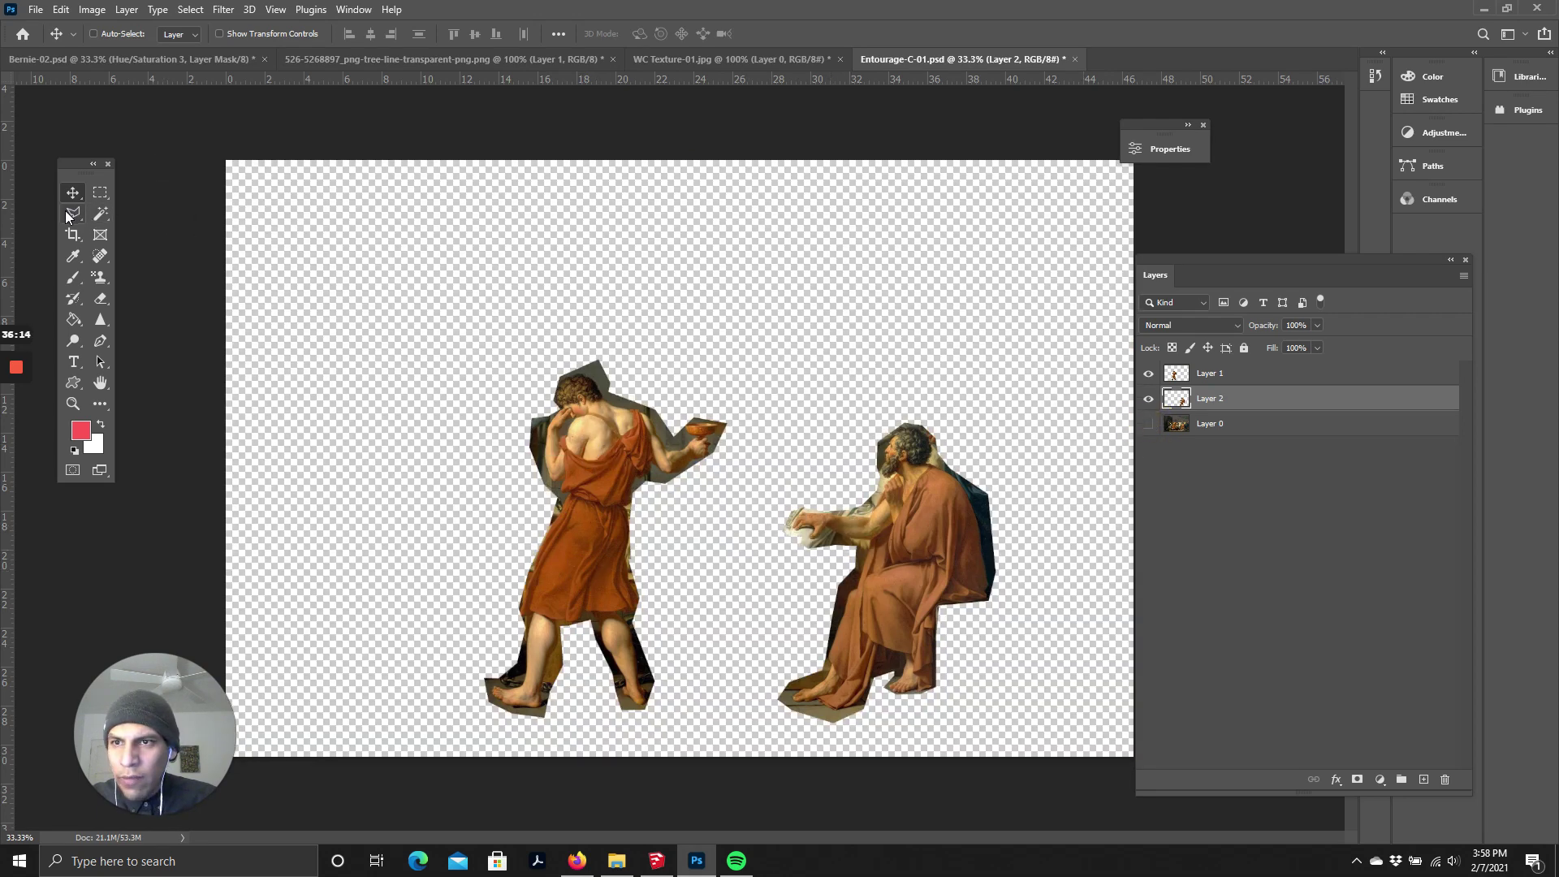
click(72, 215)
click(1148, 422)
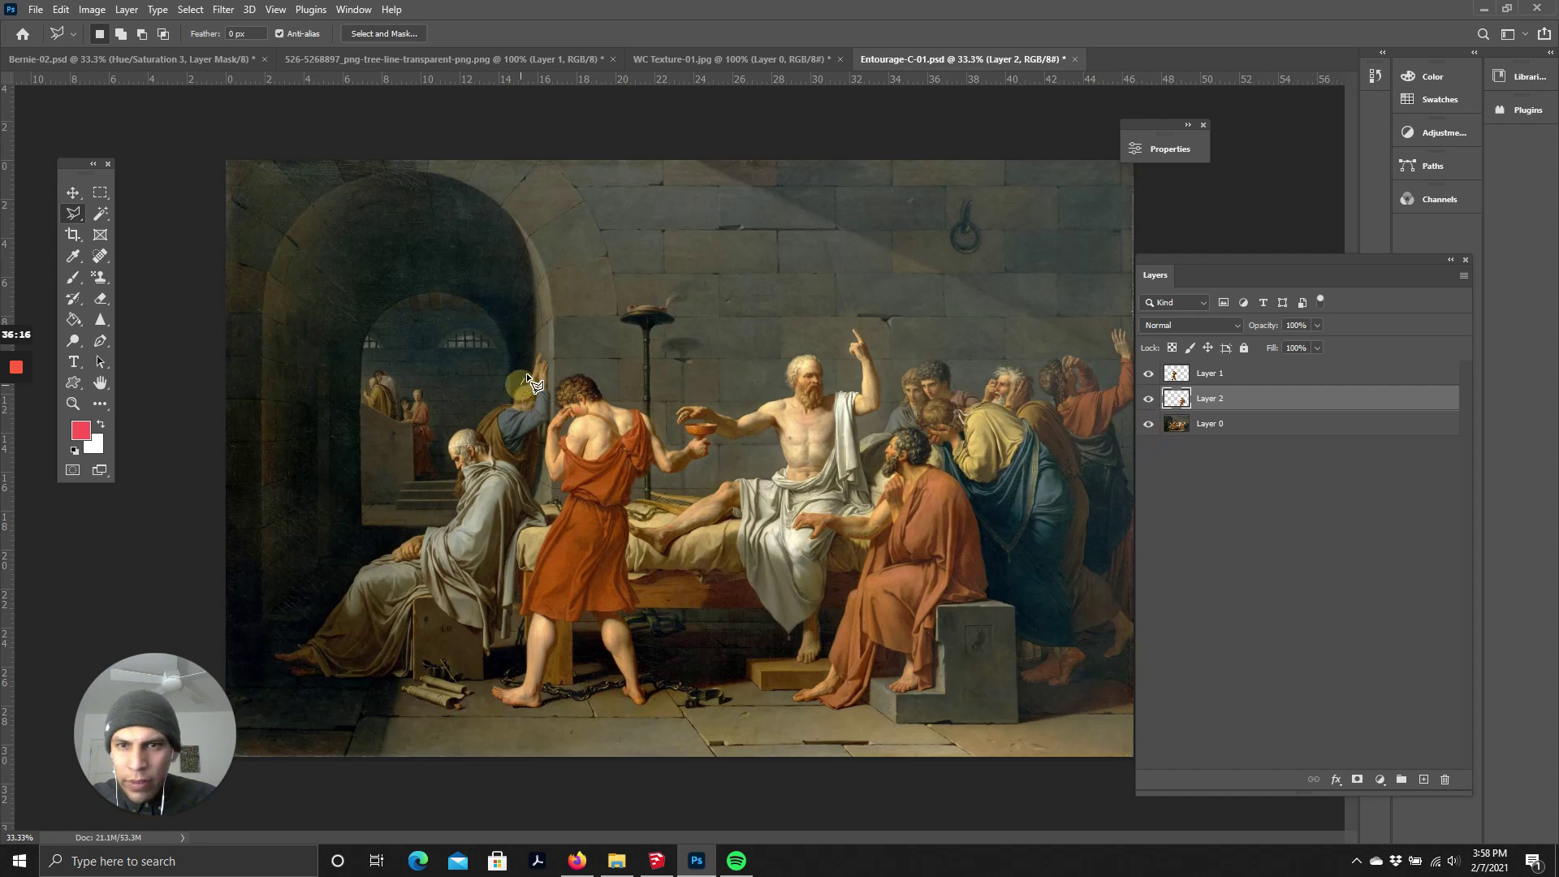
click(617, 313)
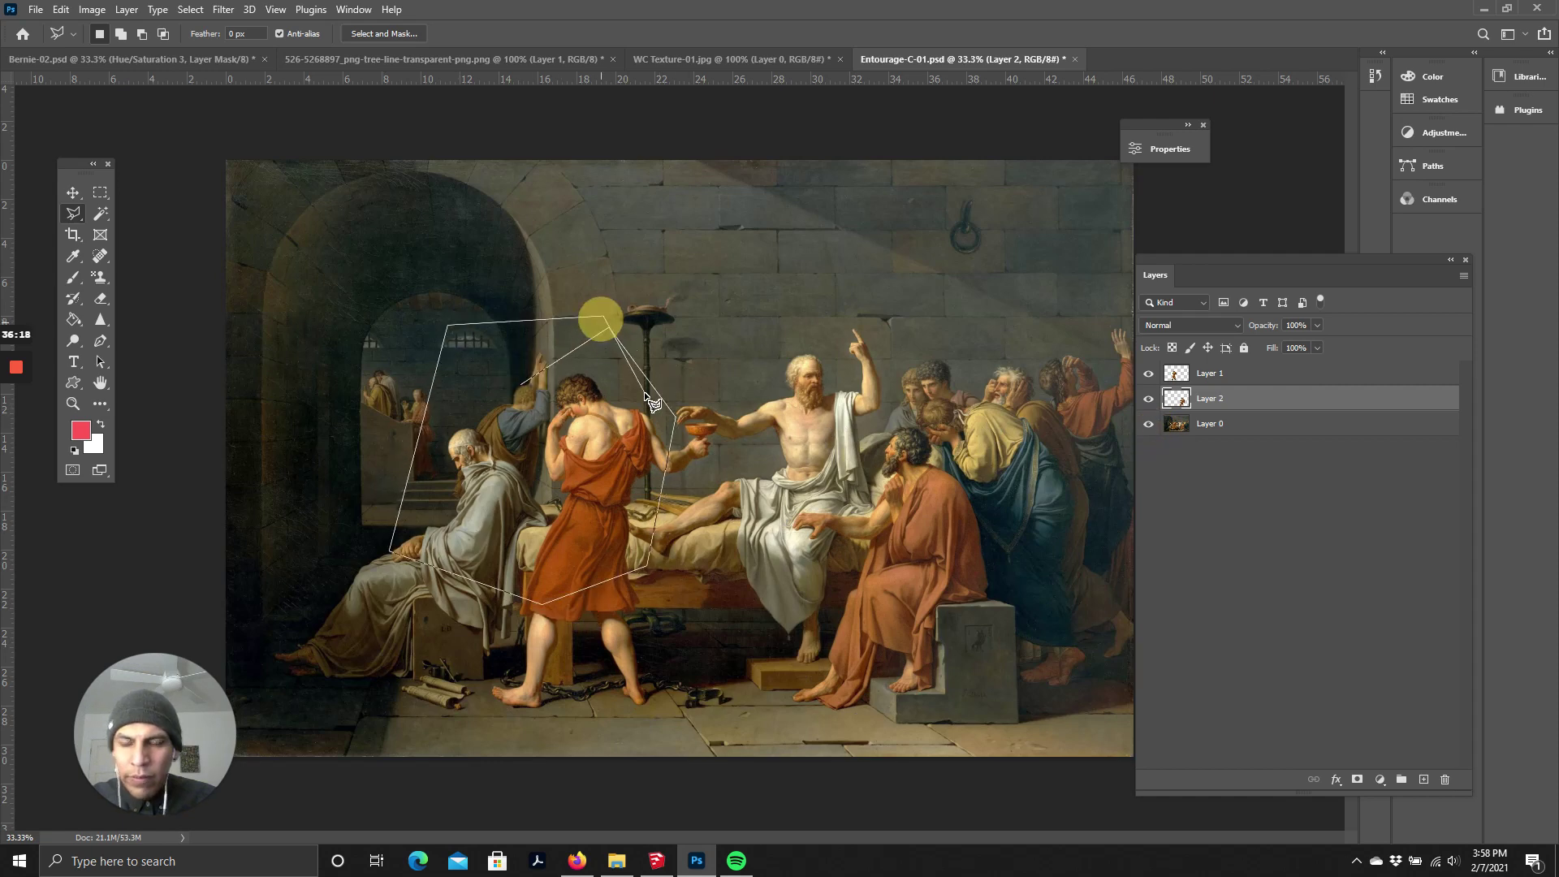
key(Escape)
click(1149, 424)
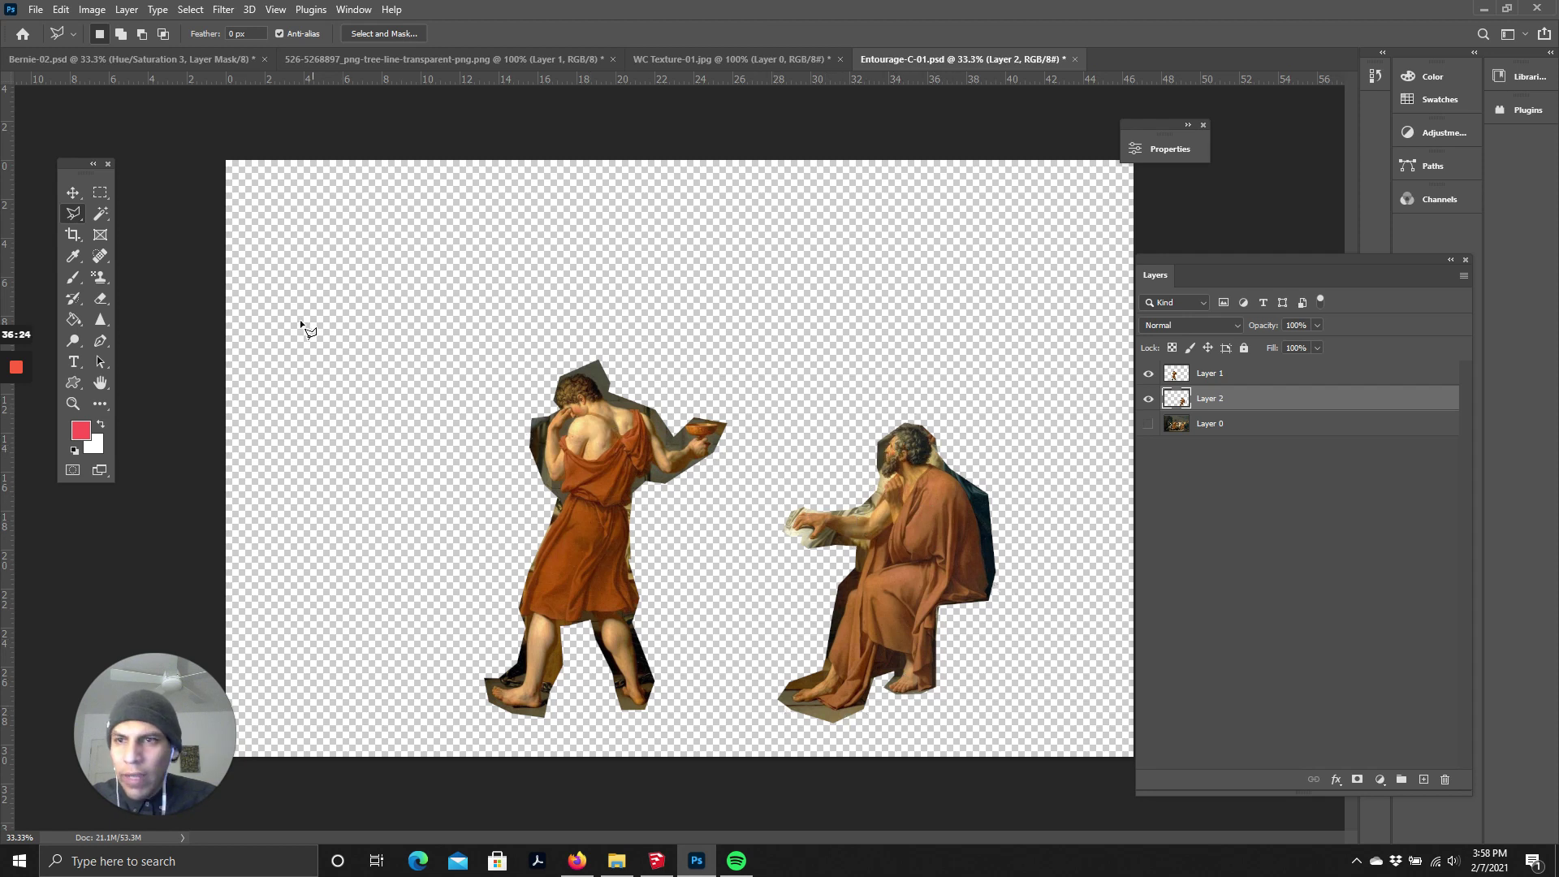
click(73, 193)
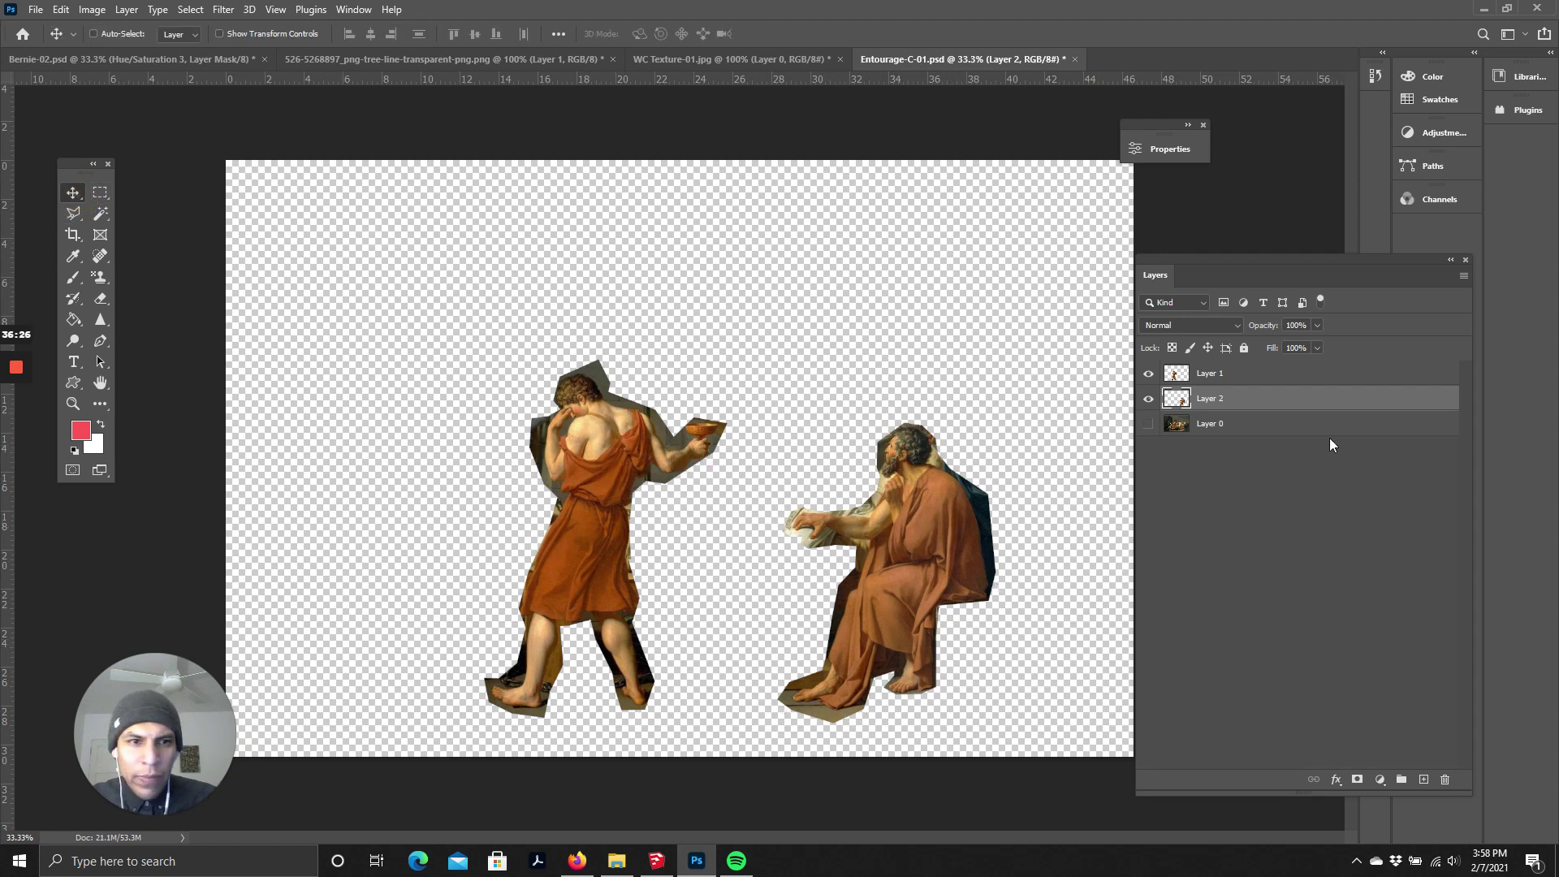
- Drag the seated figure layer into the Bernie-02 park rendering as a new layer
drag(1209, 379, 926, 481)
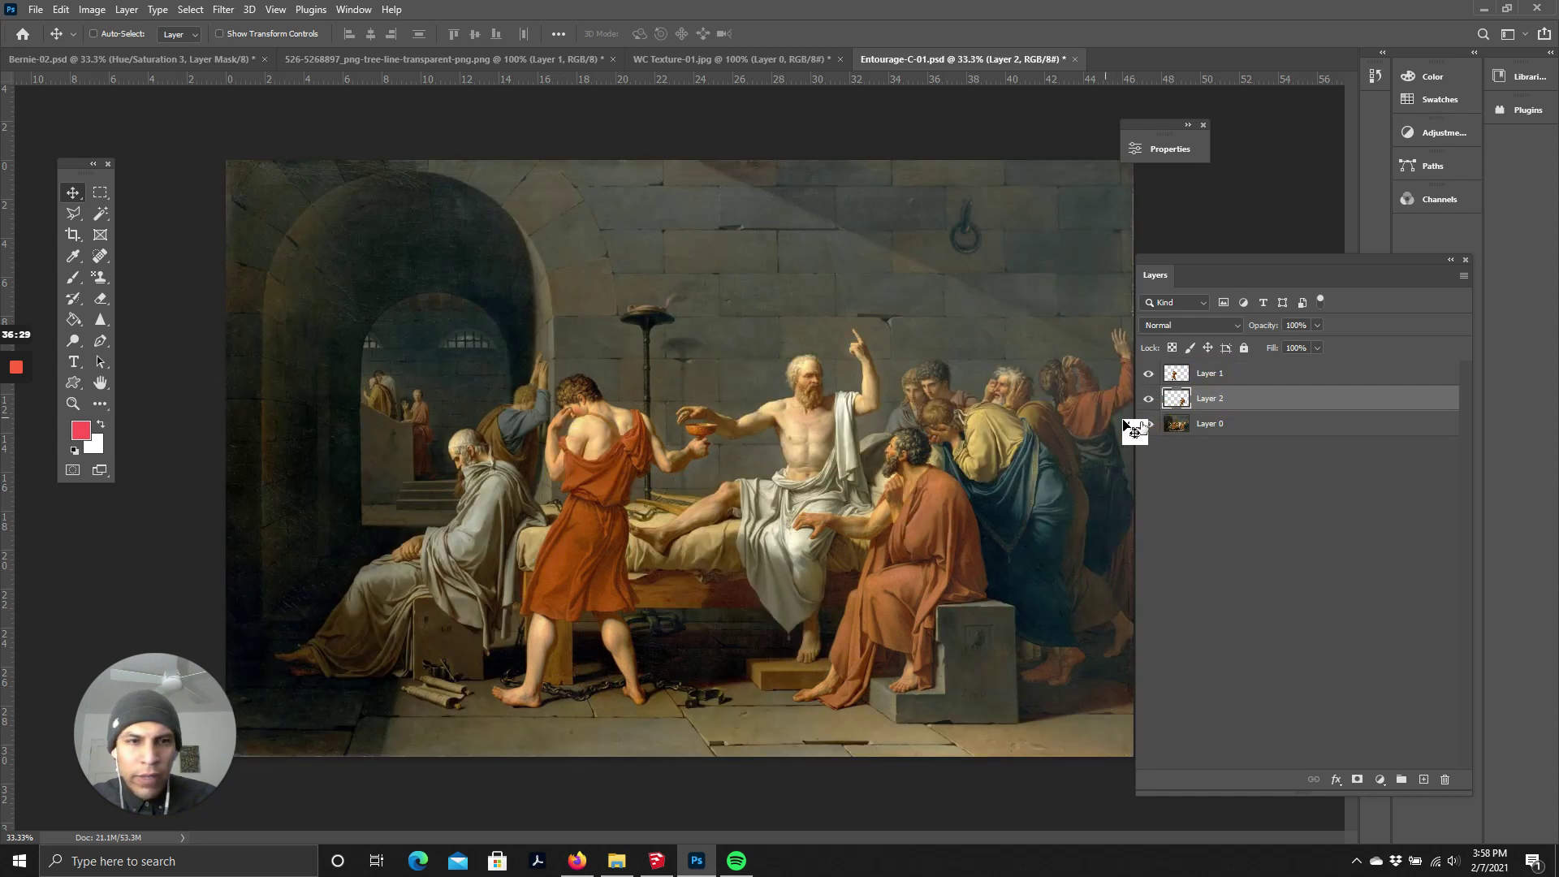
click(1148, 423)
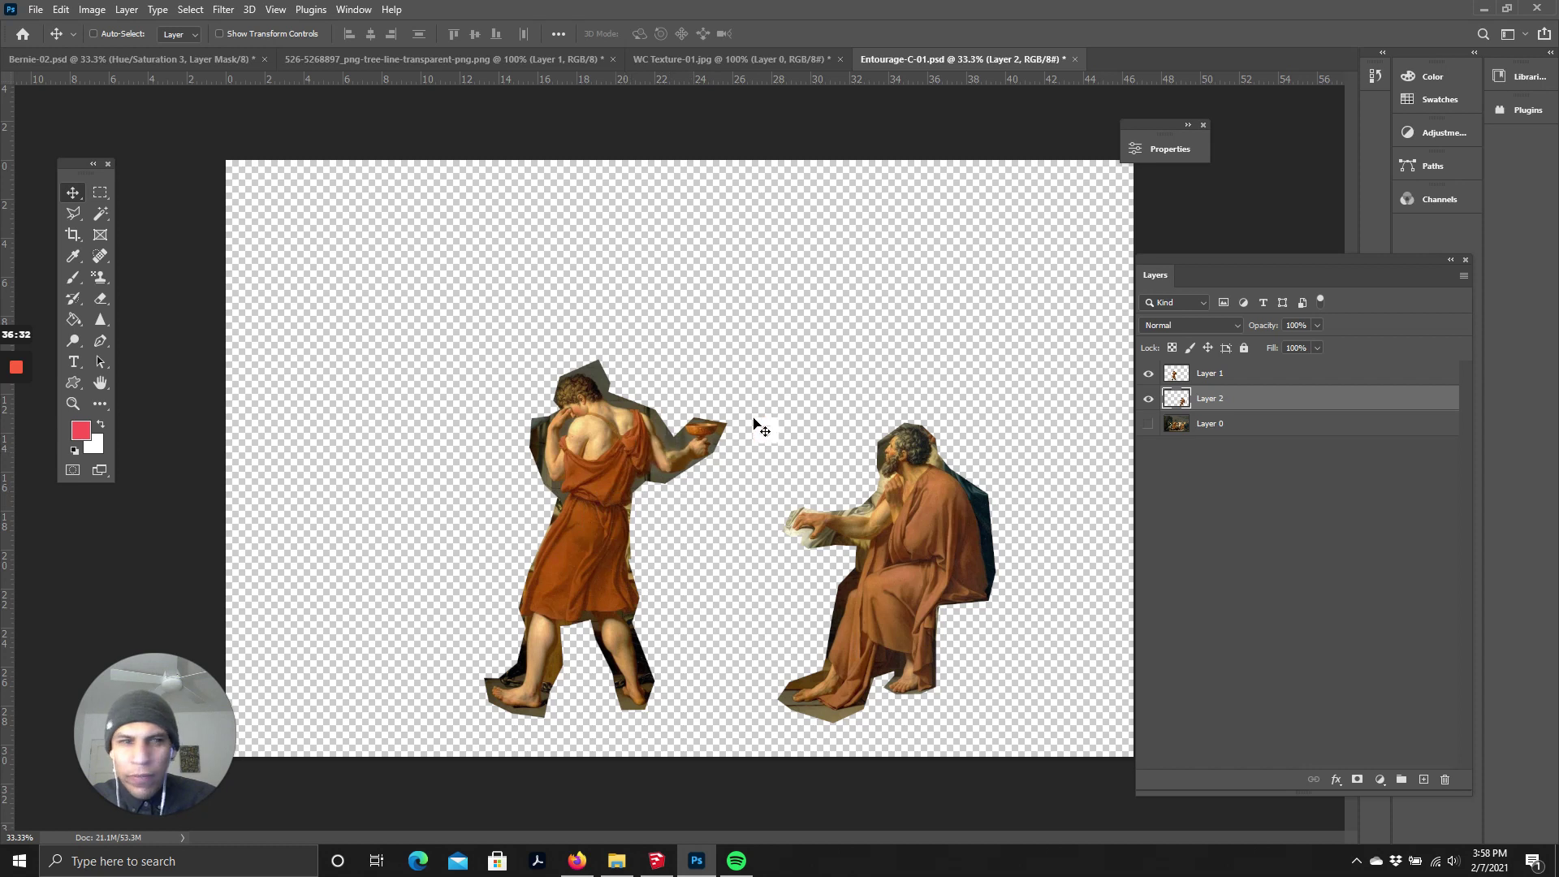
drag(611, 443, 341, 398)
drag(154, 37, 881, 422)
- Scale Layer 3's seated figure to about 27% and set it on the right planter's edge
key(ctrl+plus)
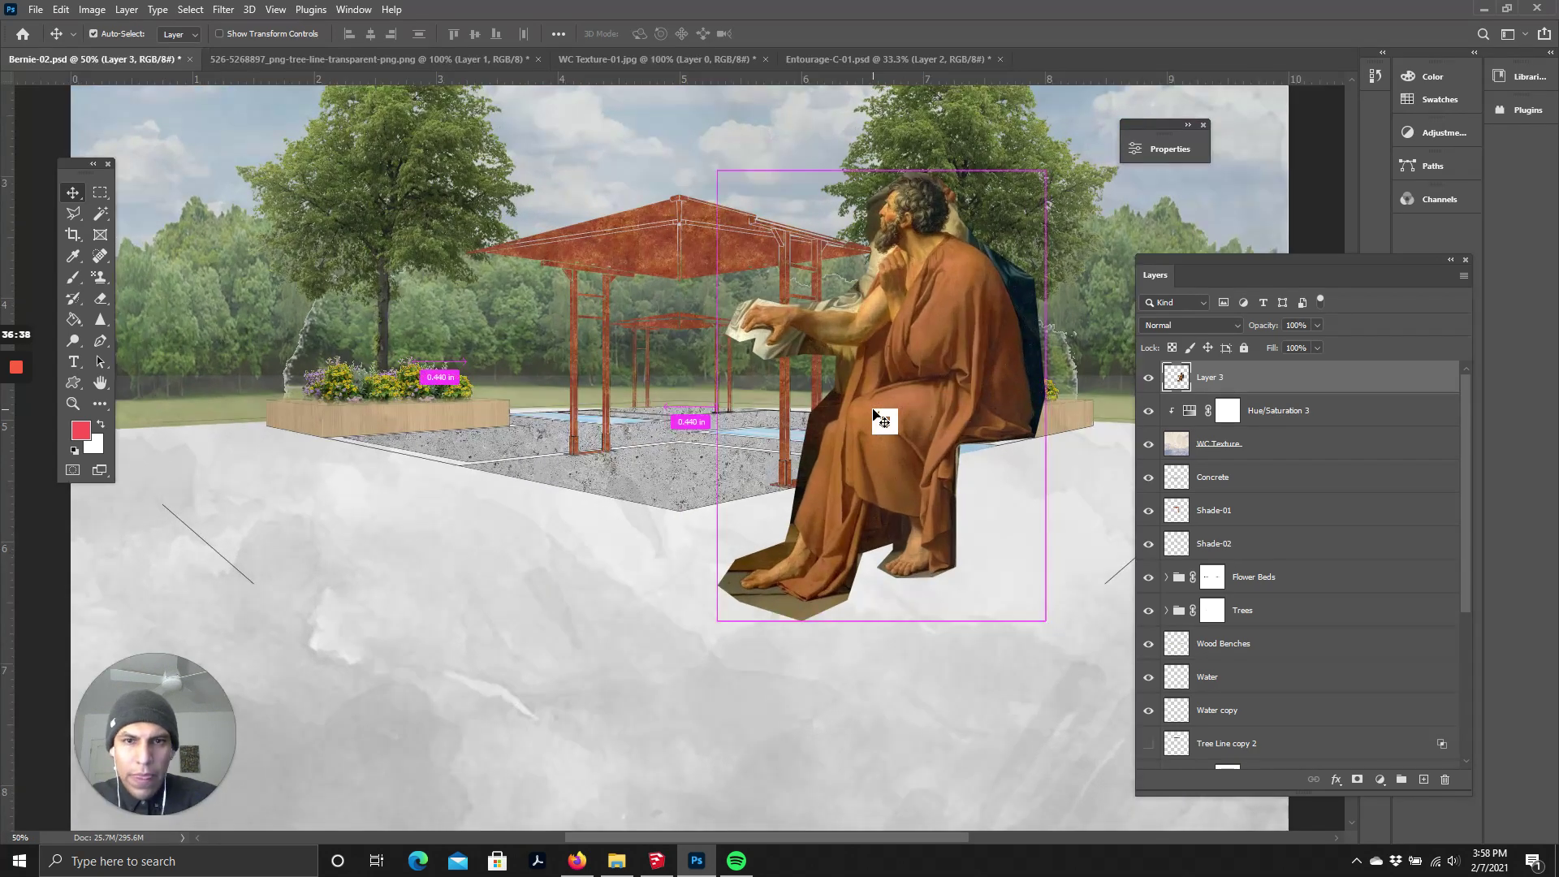
drag(908, 849, 950, 848)
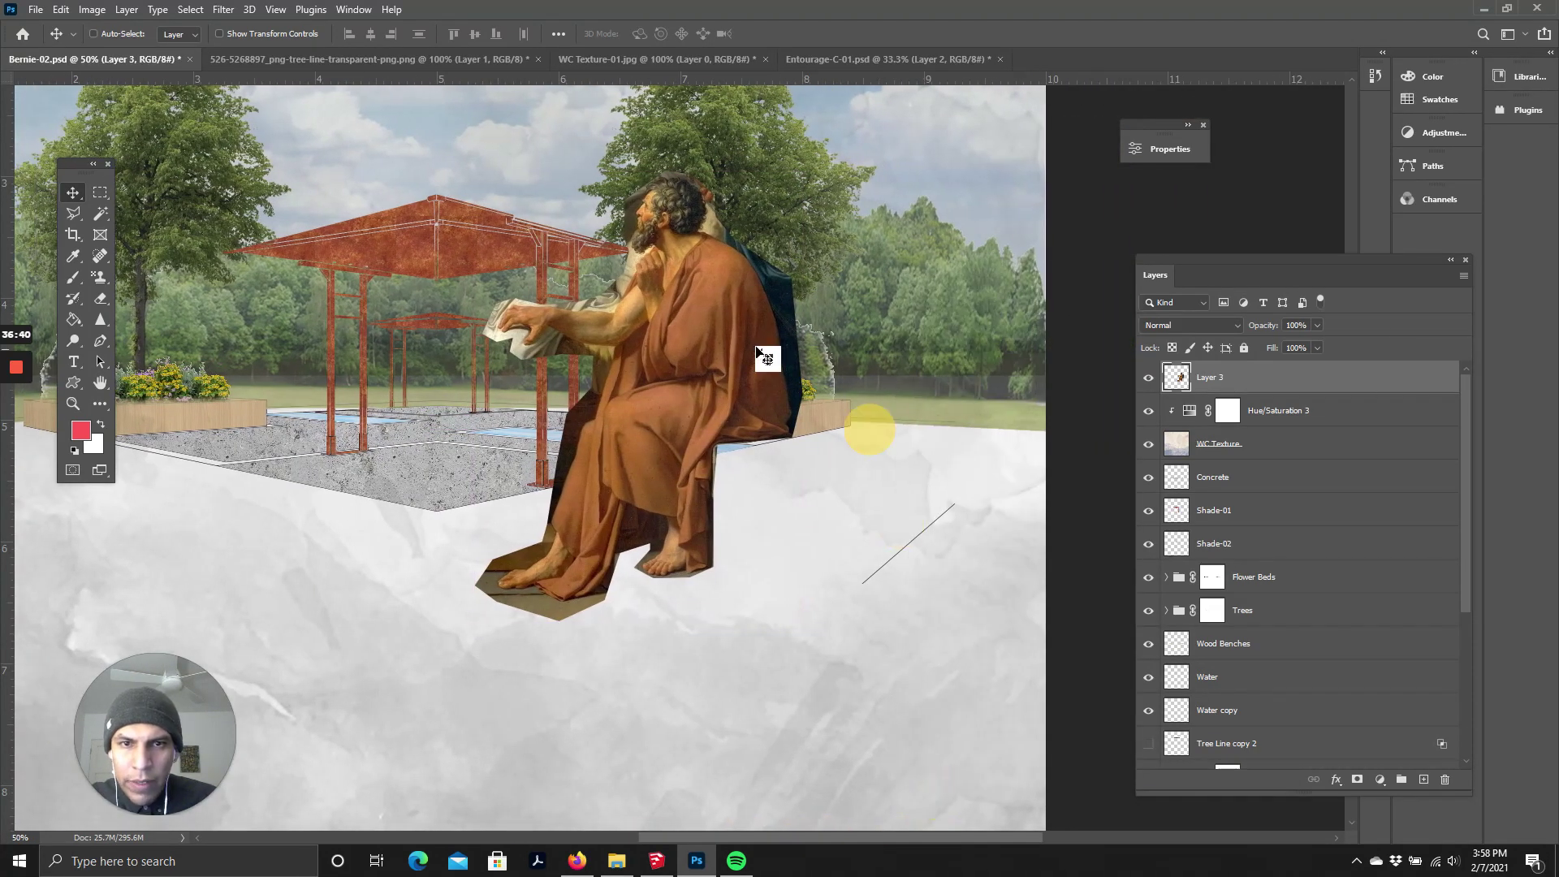
drag(759, 348, 808, 435)
key(ctrl+t)
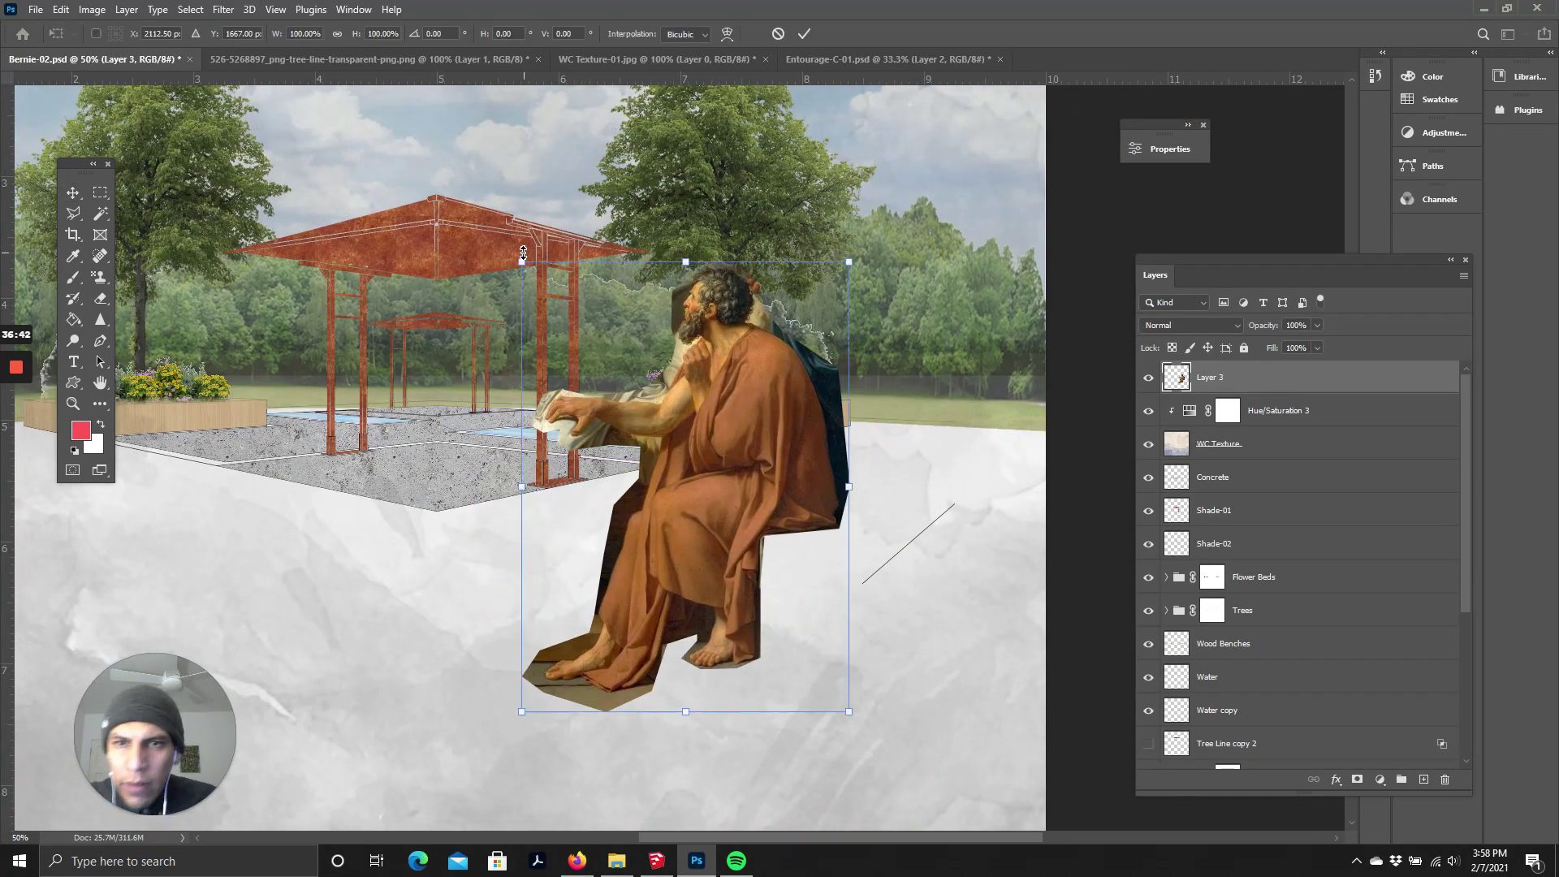
drag(523, 253, 714, 527)
drag(784, 585, 695, 373)
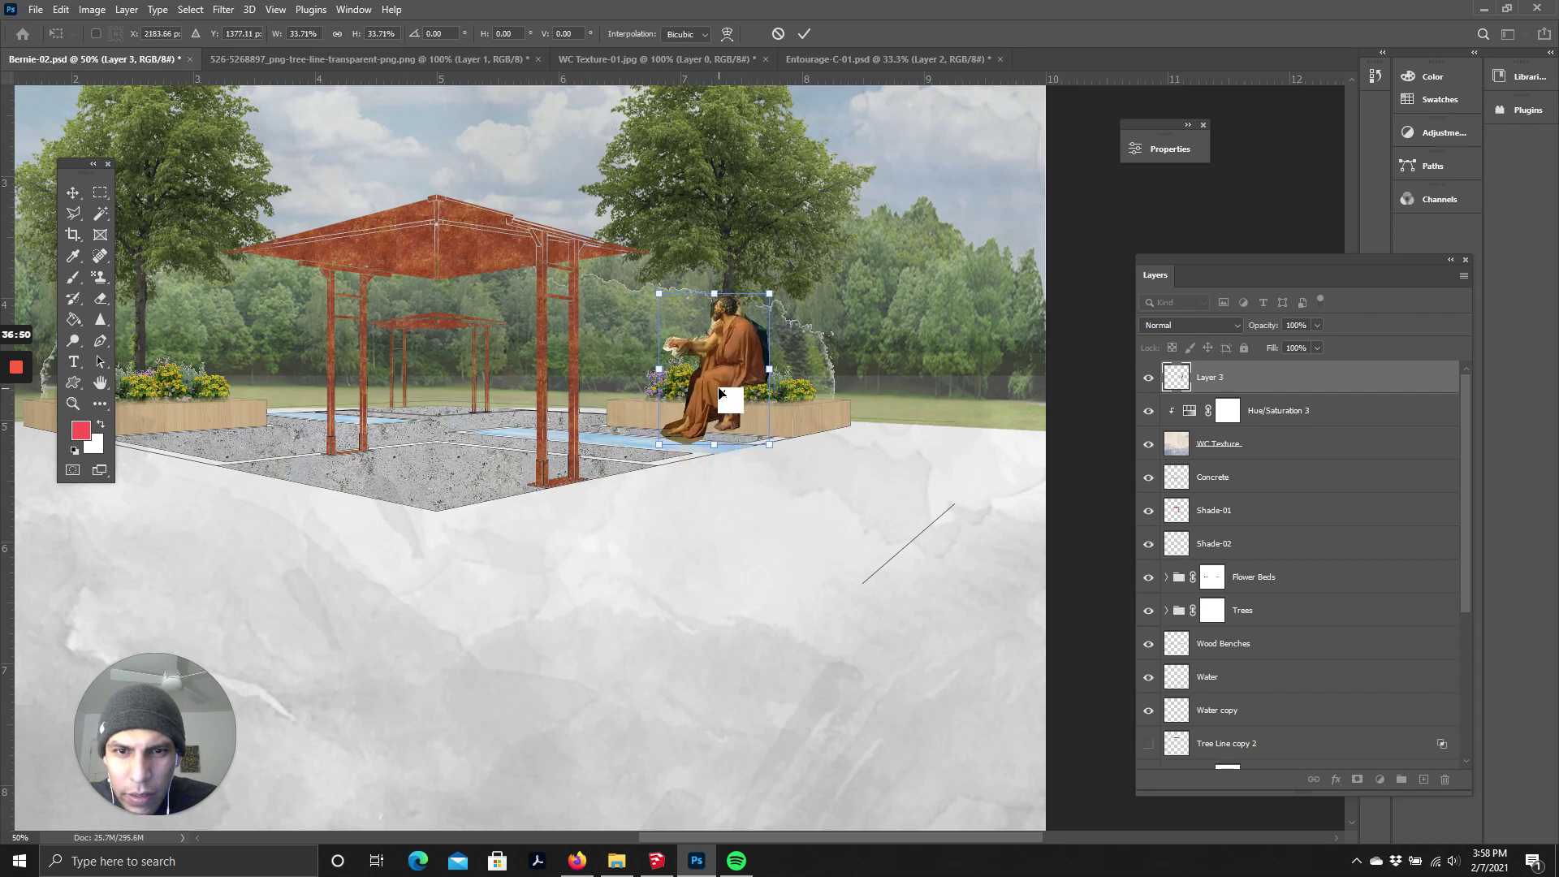
drag(720, 393, 722, 400)
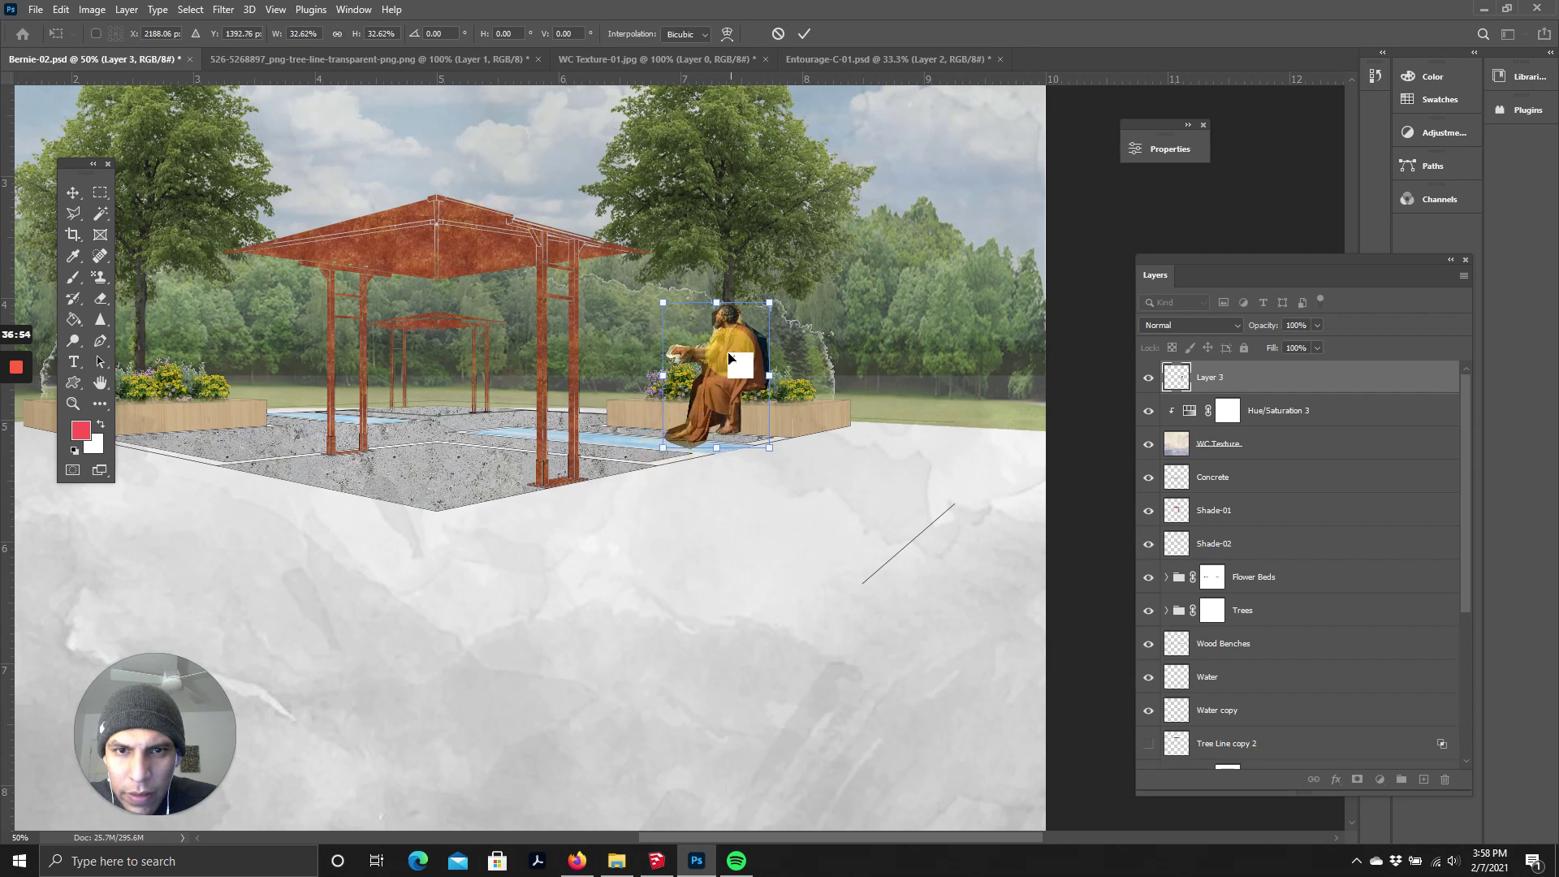
drag(728, 357, 718, 368)
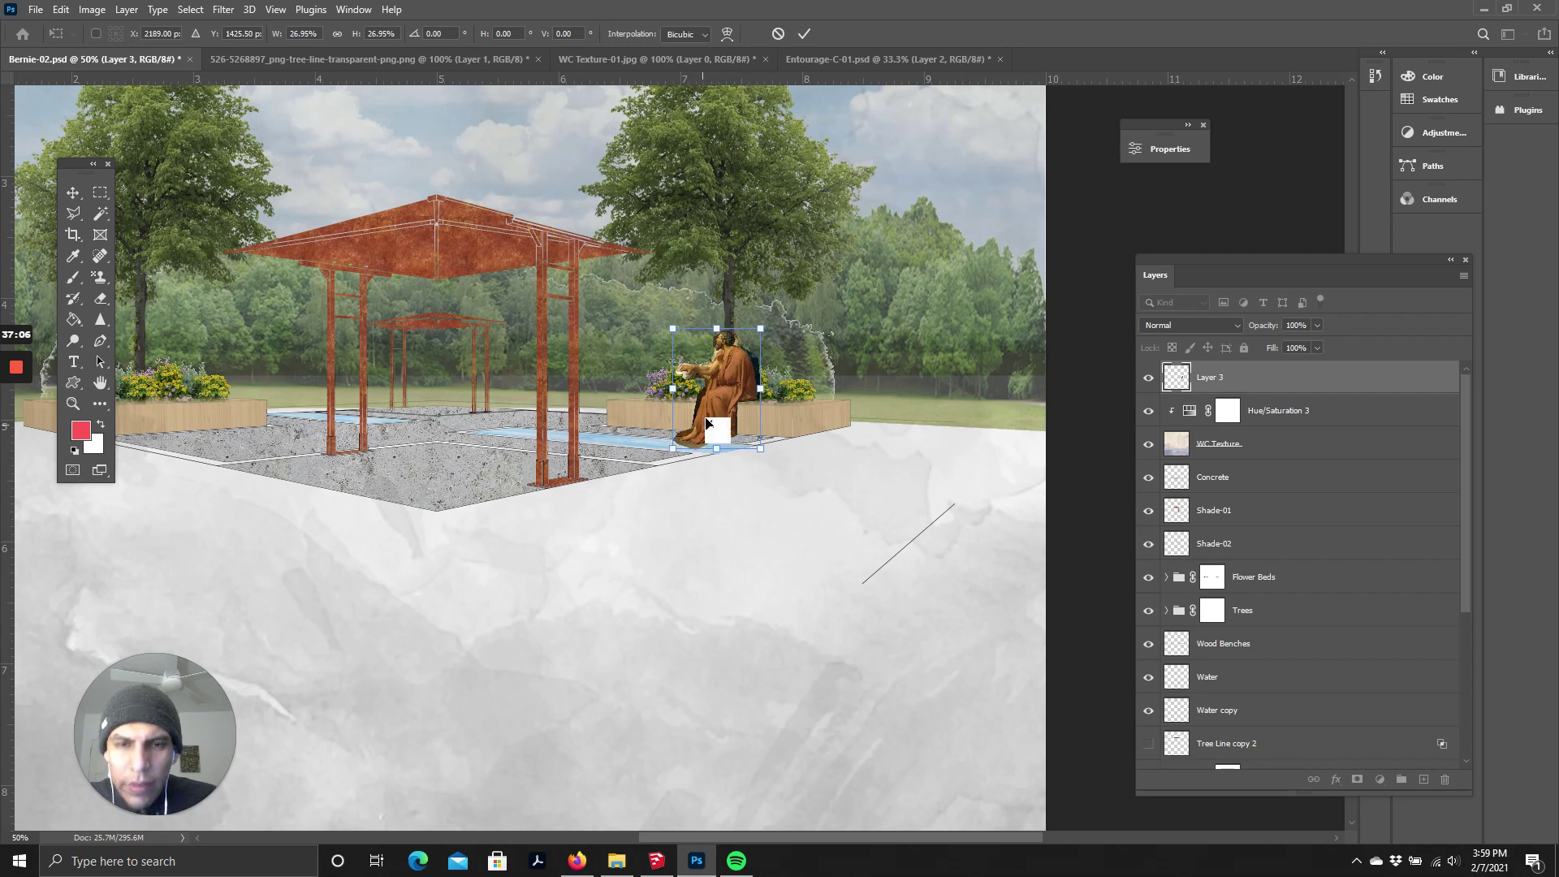
click(802, 34)
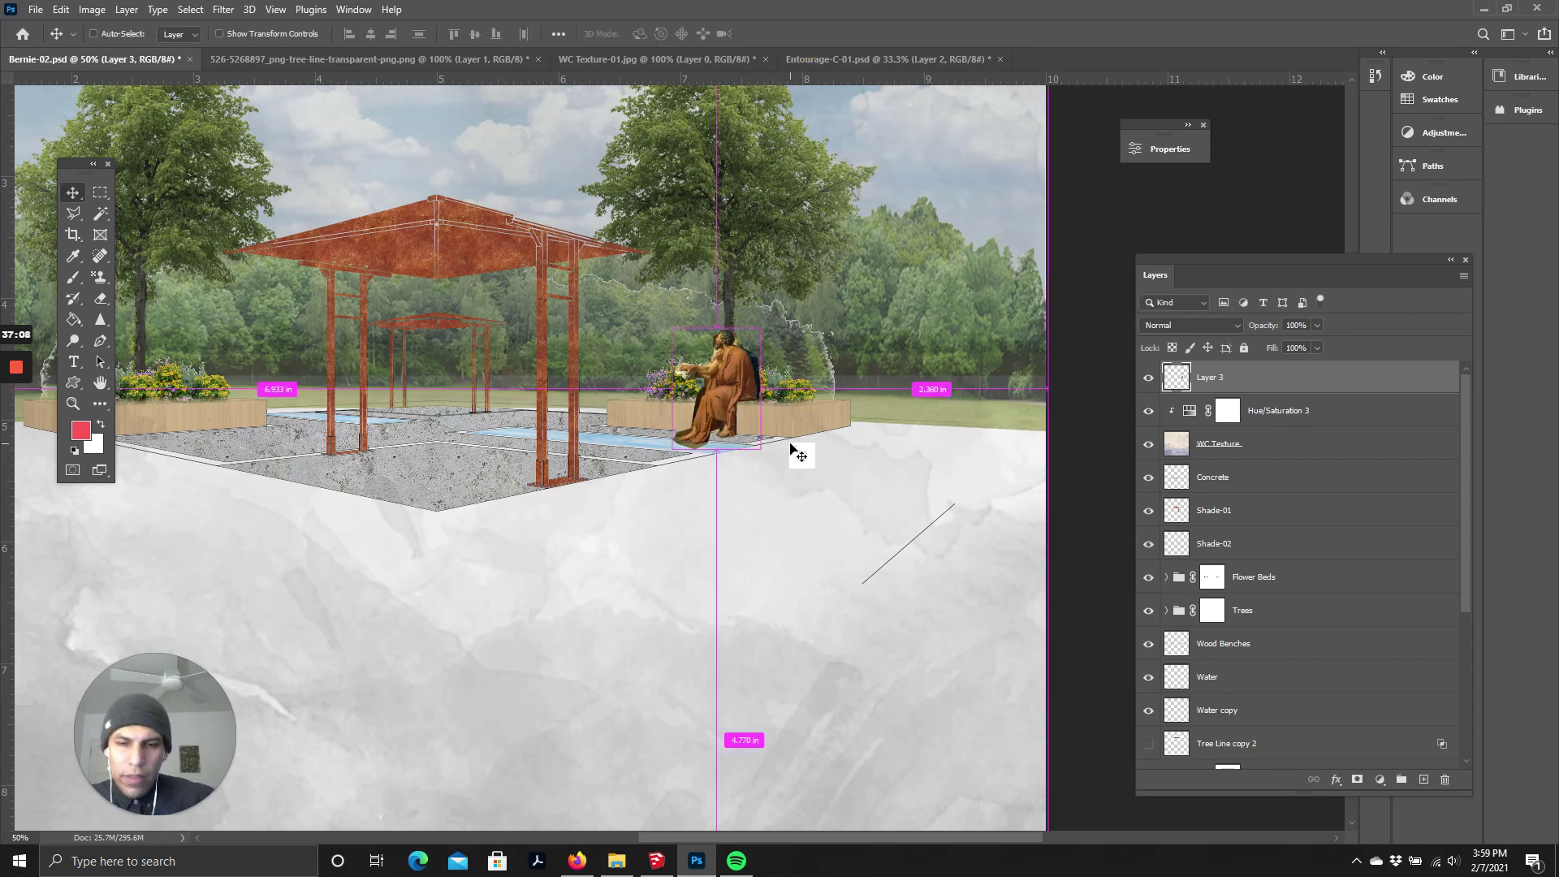
- Zoom out and back in to check the seated figure's placement in the rendering
key(ctrl+minus)
key(ctrl+minus)
key(ctrl+plus)
key(ctrl+plus)
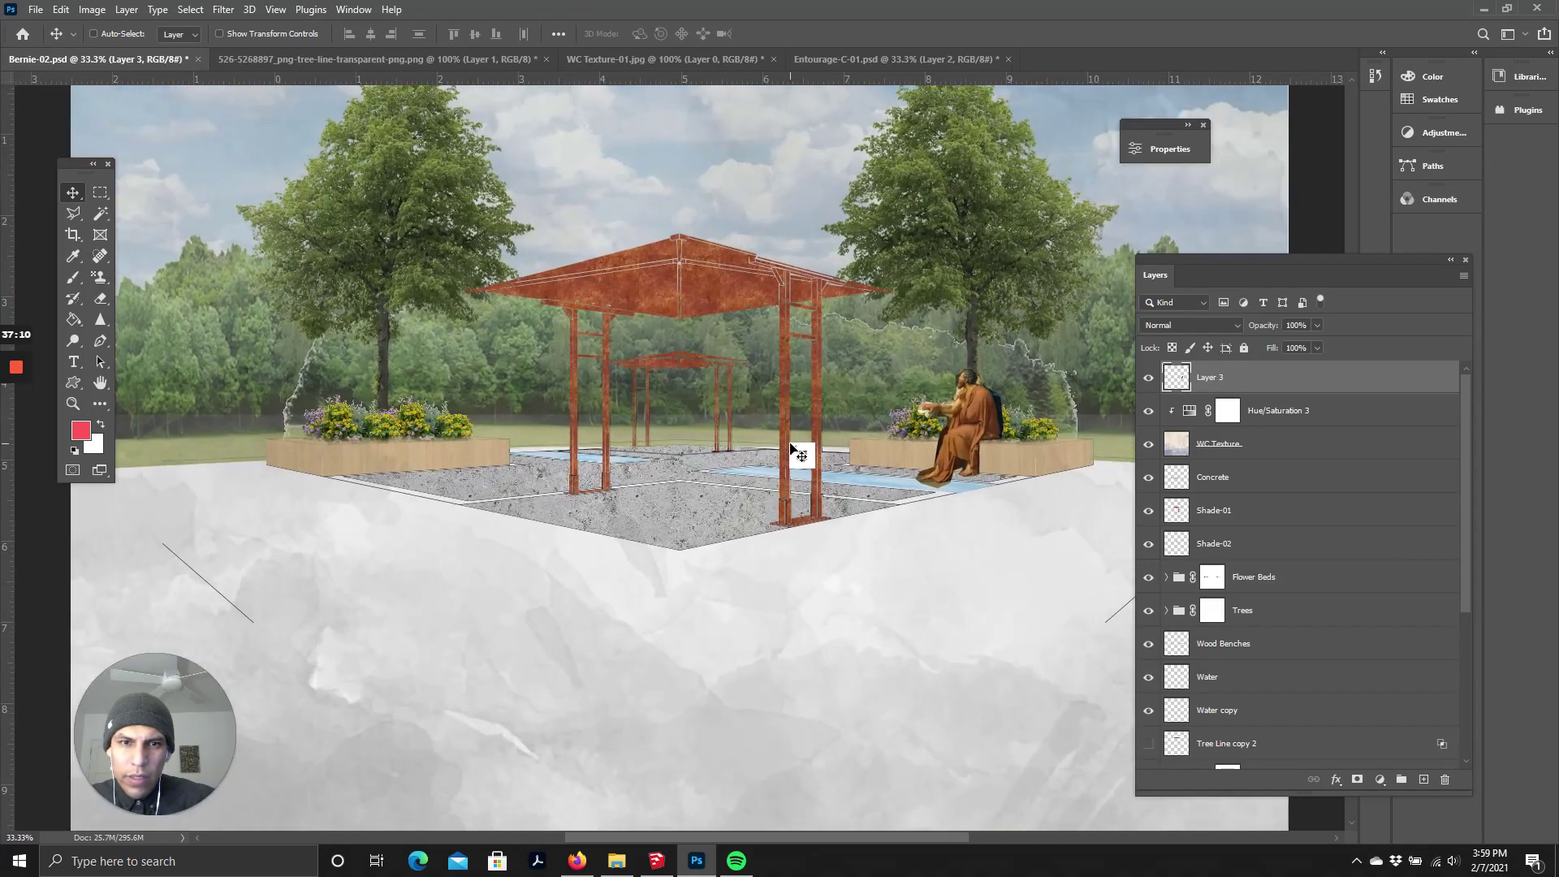
scroll(837, 461, up, 3)
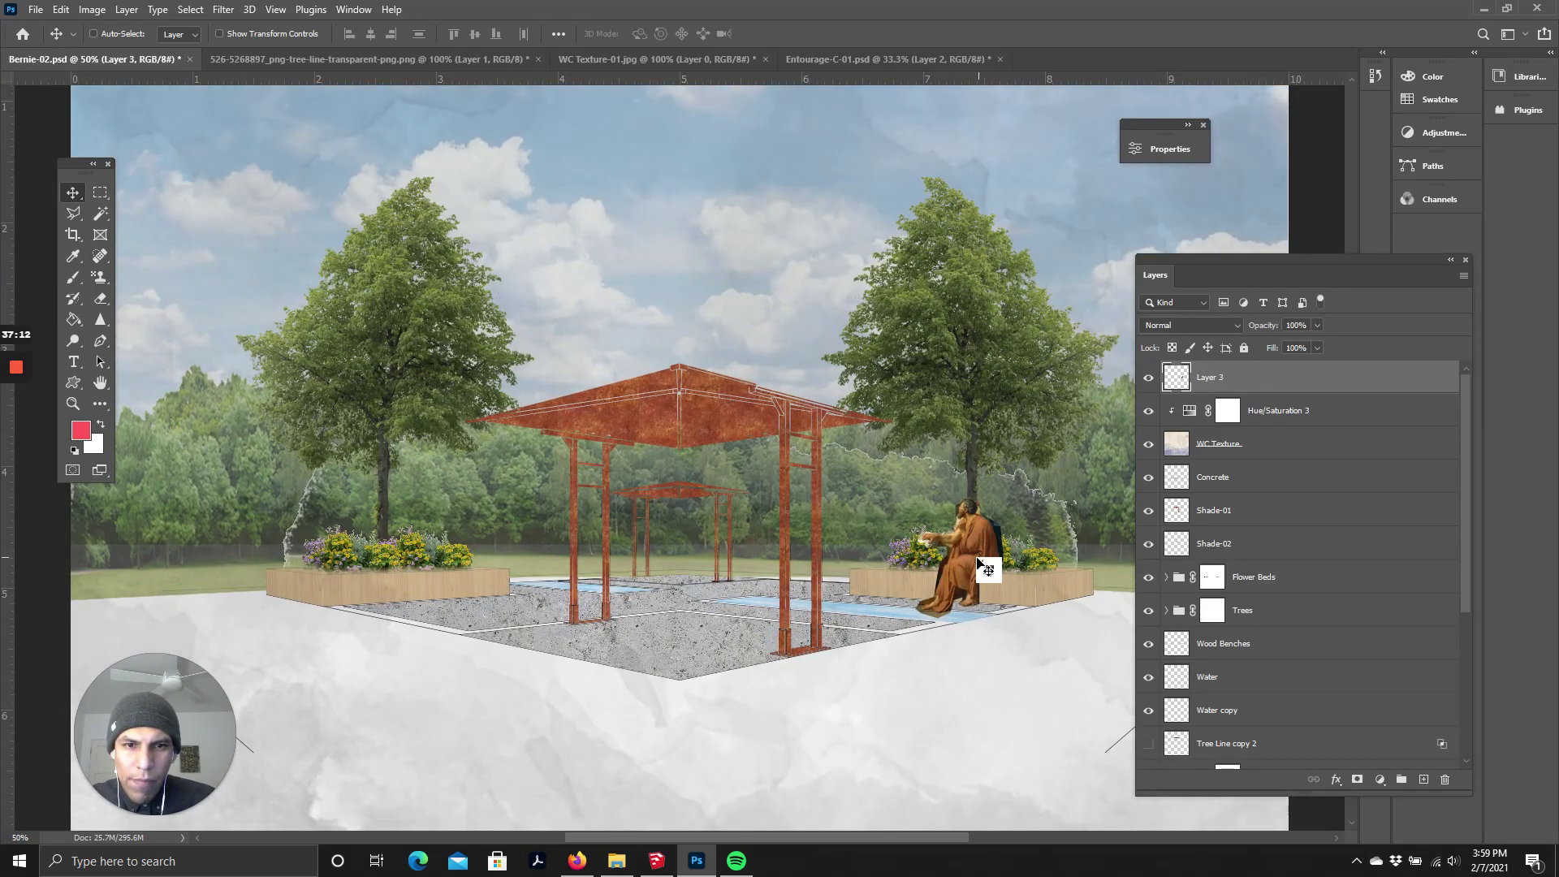
scroll(898, 522, down, 3)
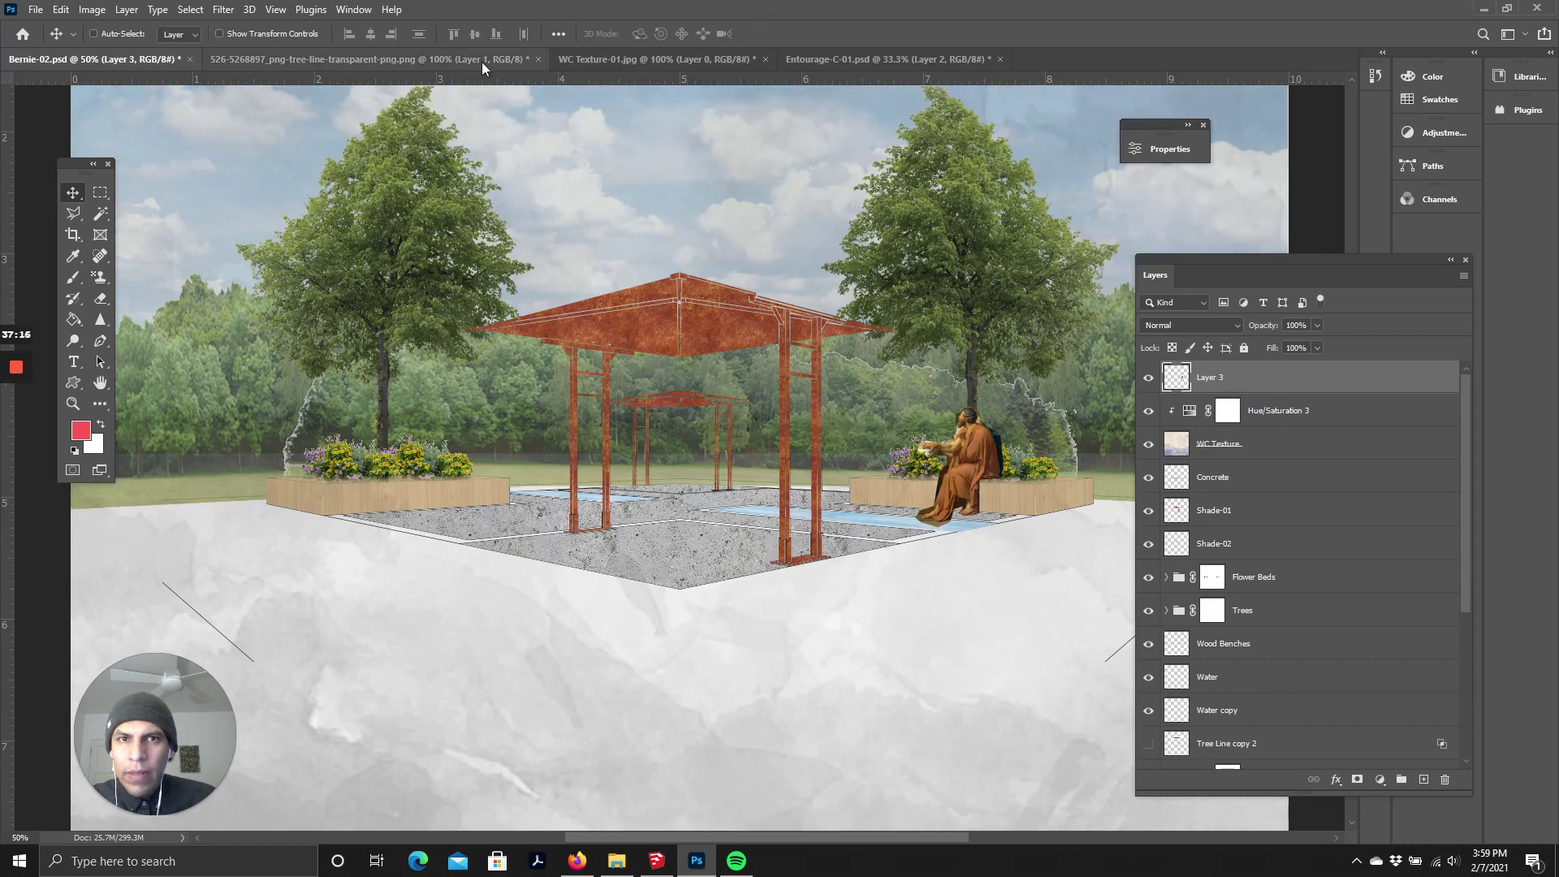
- Hide the seated figure in the entourage document and copy the standing boy into the rendering
click(481, 60)
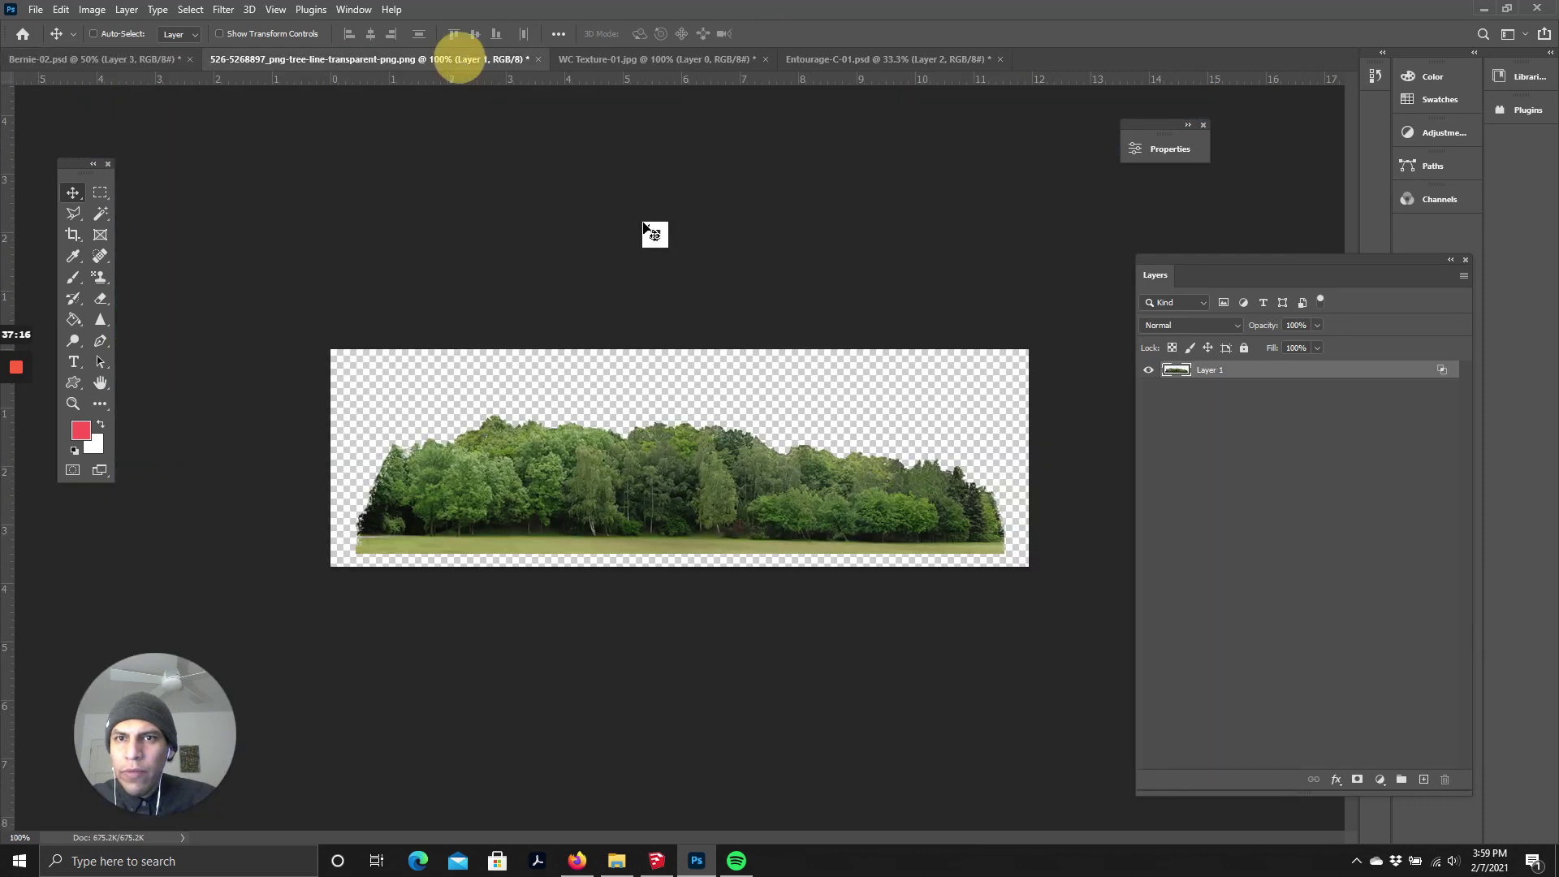
click(655, 59)
click(898, 59)
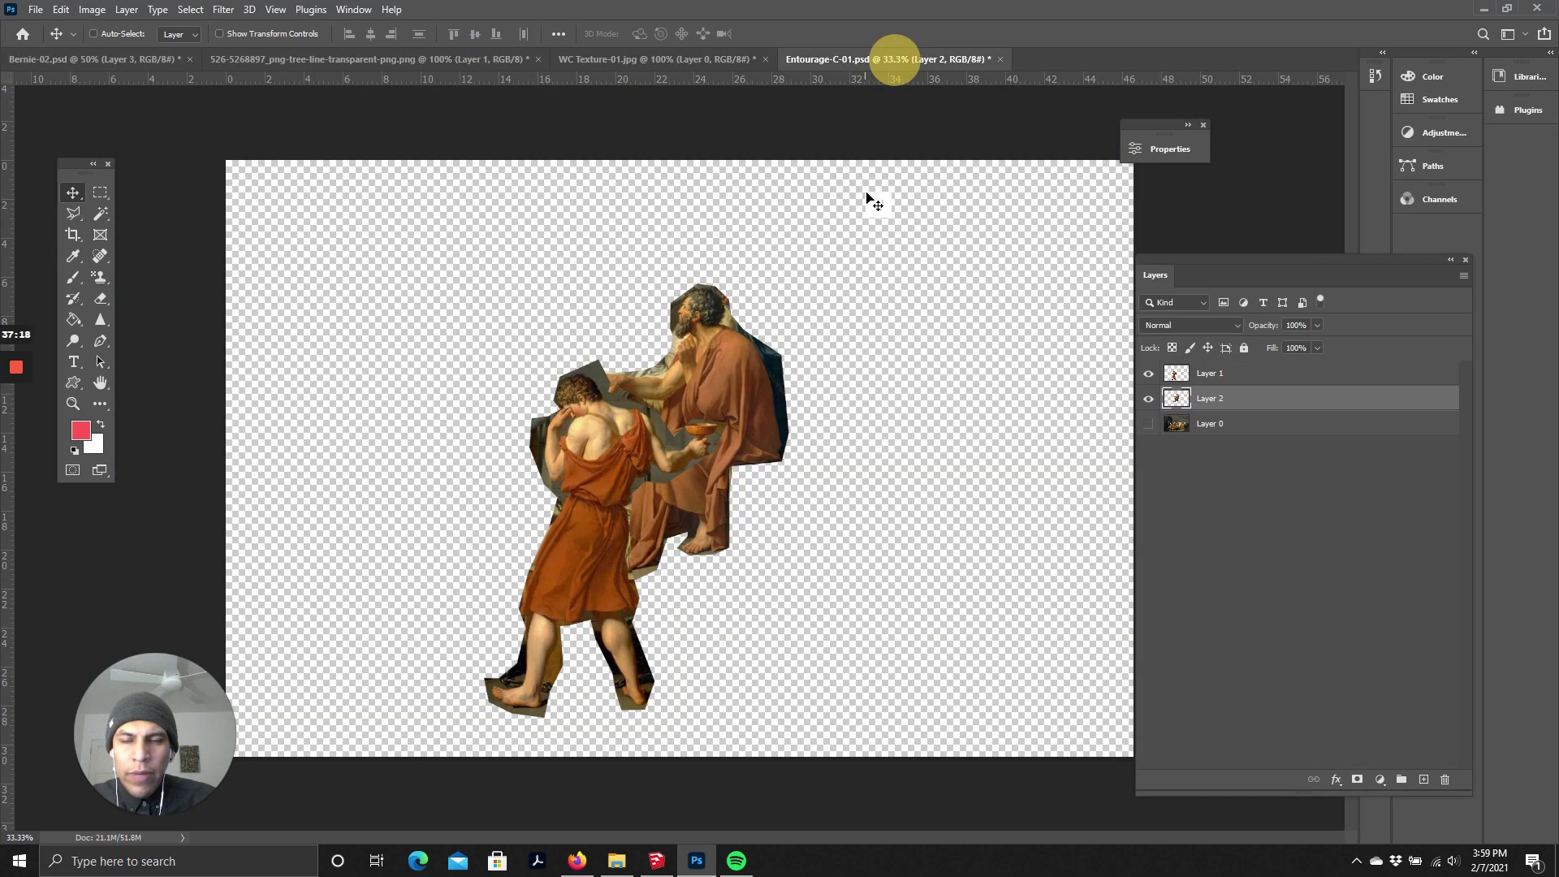
drag(593, 463, 748, 402)
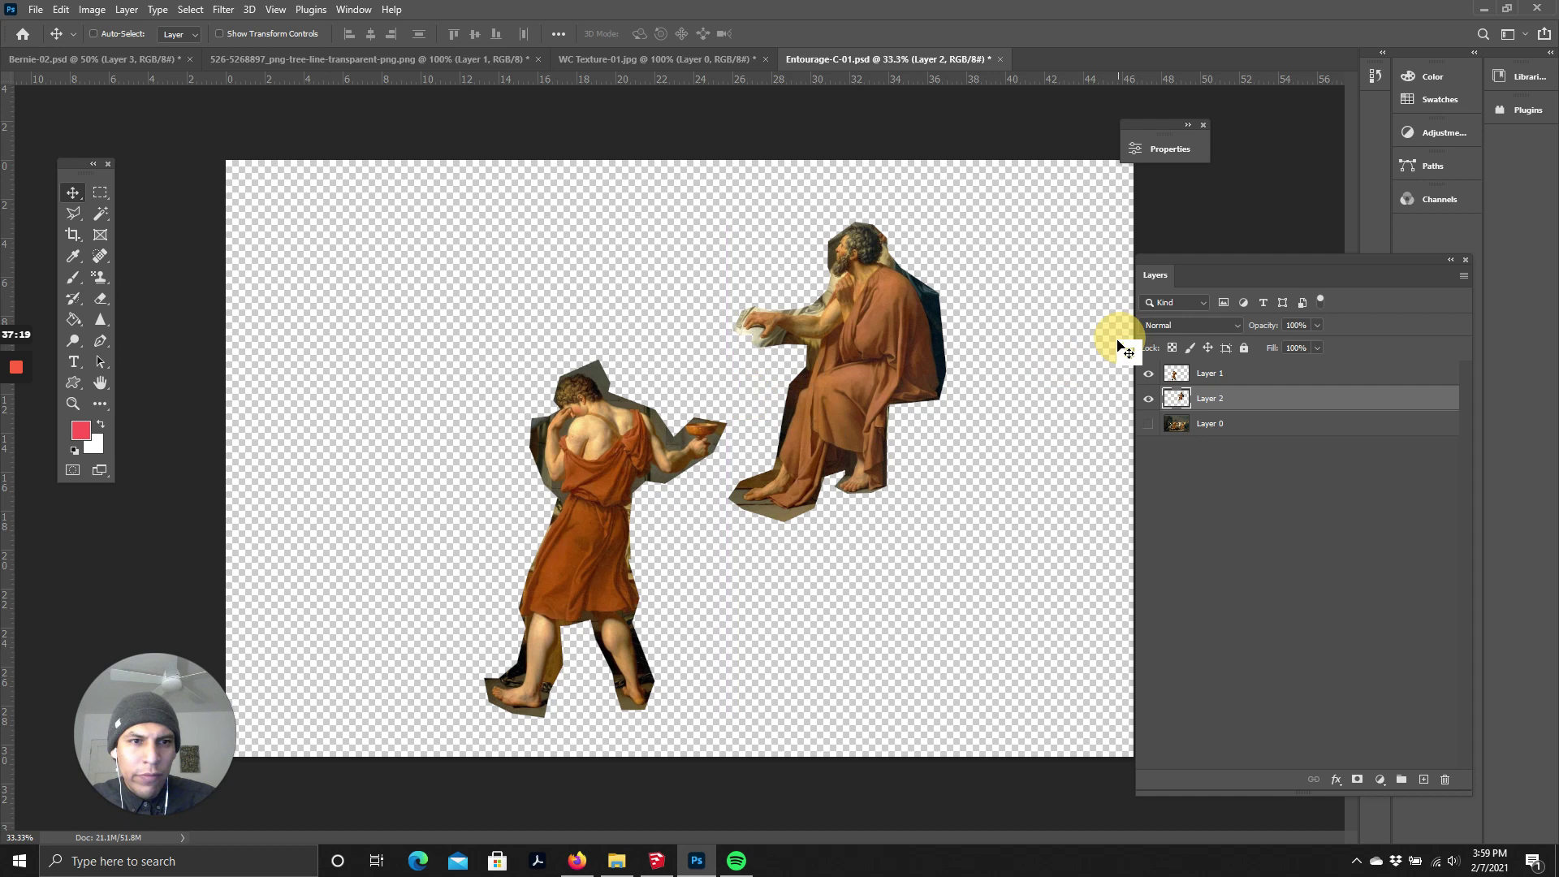
click(1149, 398)
click(1210, 374)
drag(601, 487, 649, 437)
- Scale the standing boy to about 39% and place him beside the left planter
key(ctrl+t)
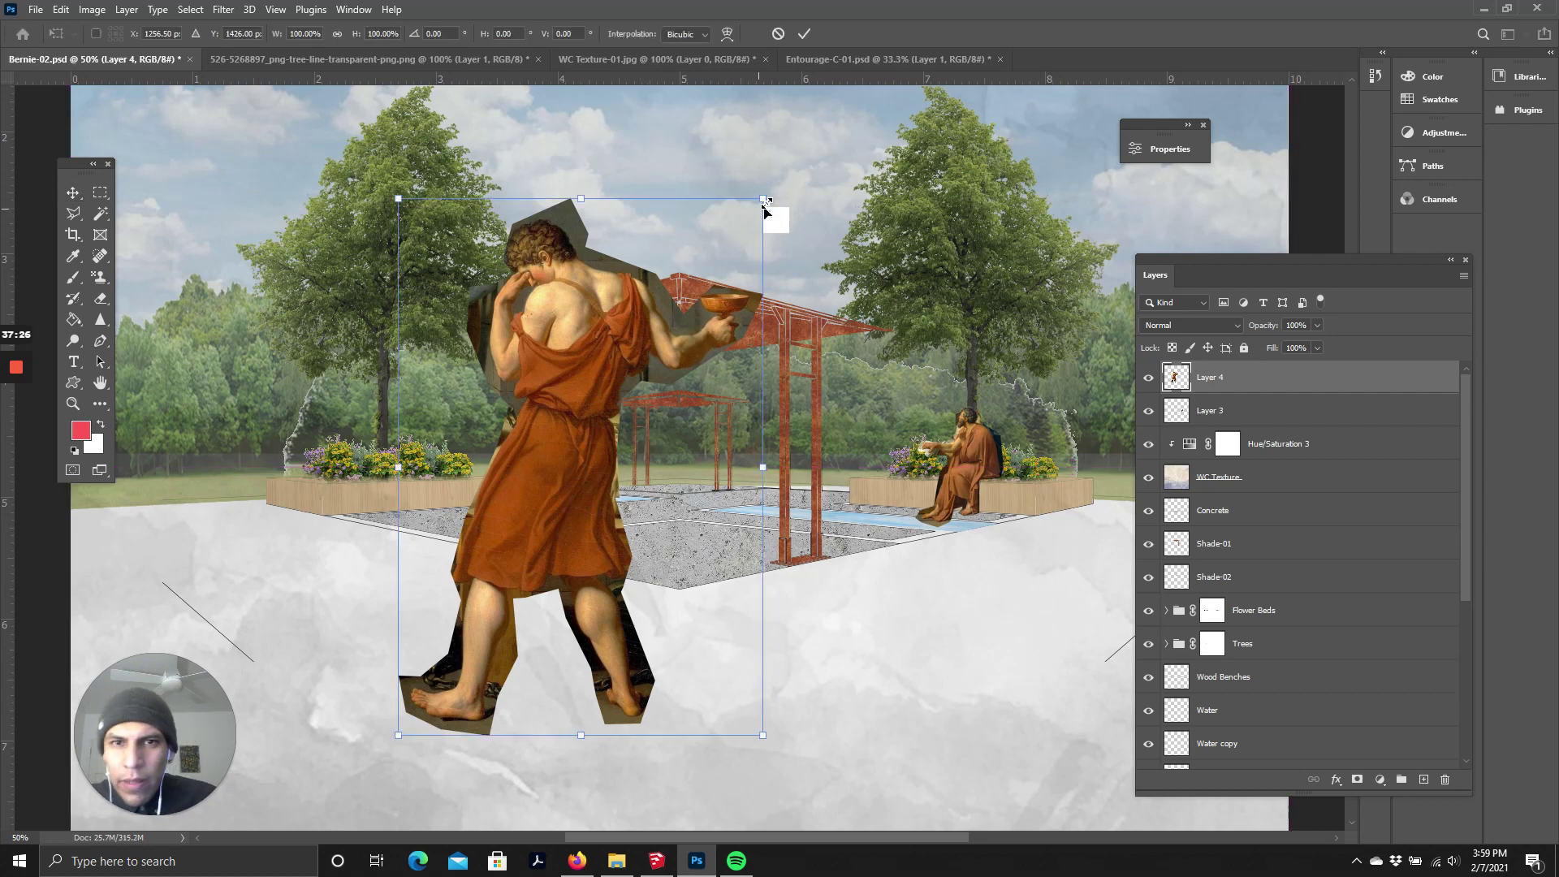
drag(765, 202, 589, 455)
drag(496, 543, 445, 462)
drag(347, 349, 369, 390)
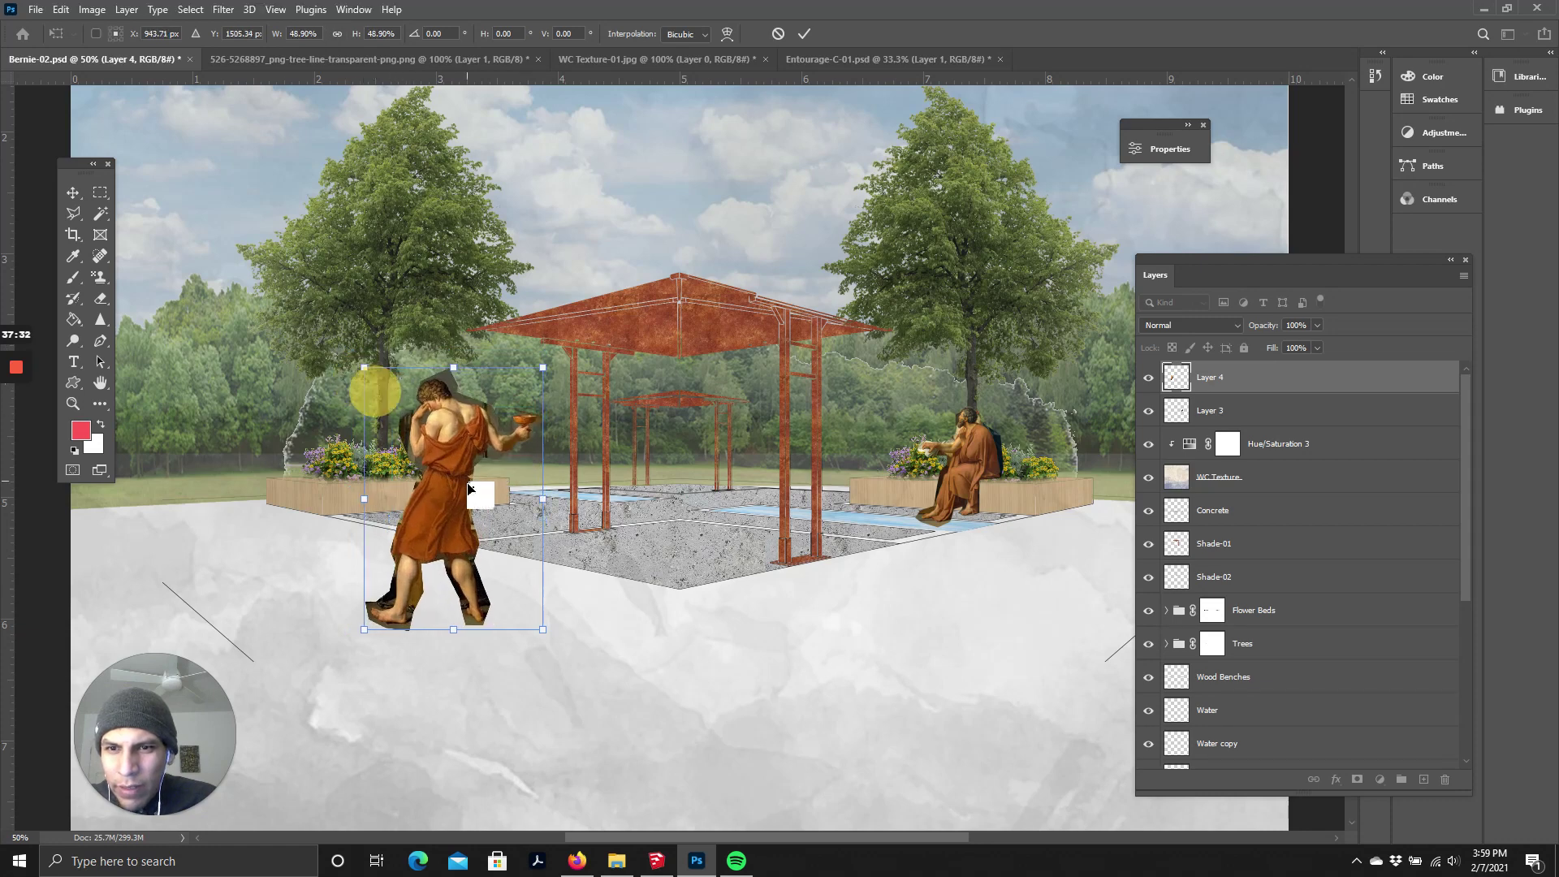
mouse_move(440, 473)
mouse_down()
mouse_move(442, 453)
mouse_move(411, 442)
mouse_move(439, 453)
mouse_up()
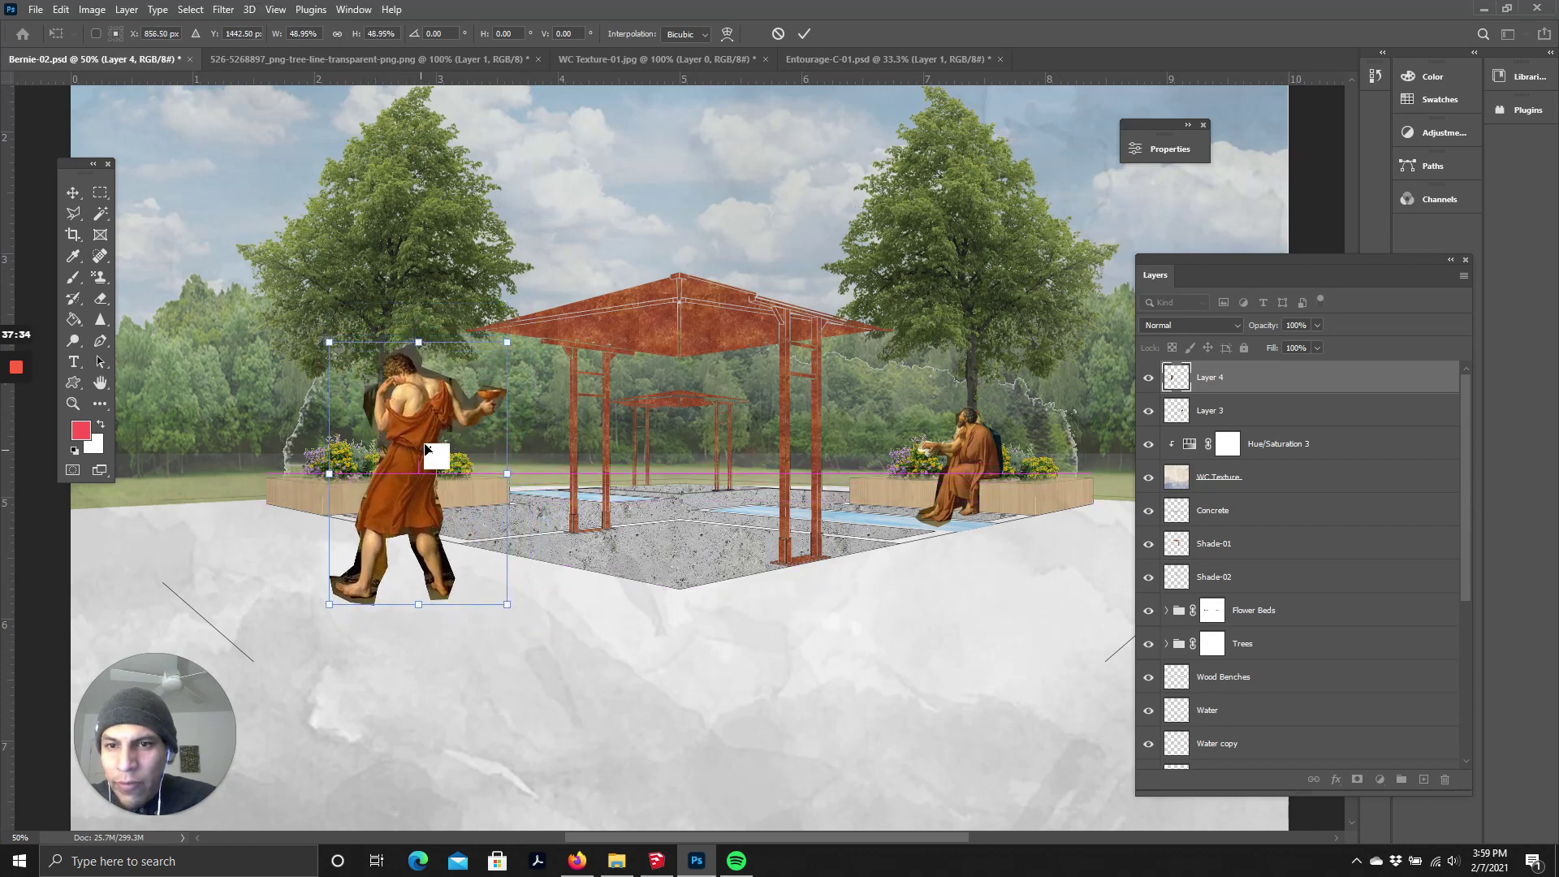
drag(348, 352, 358, 383)
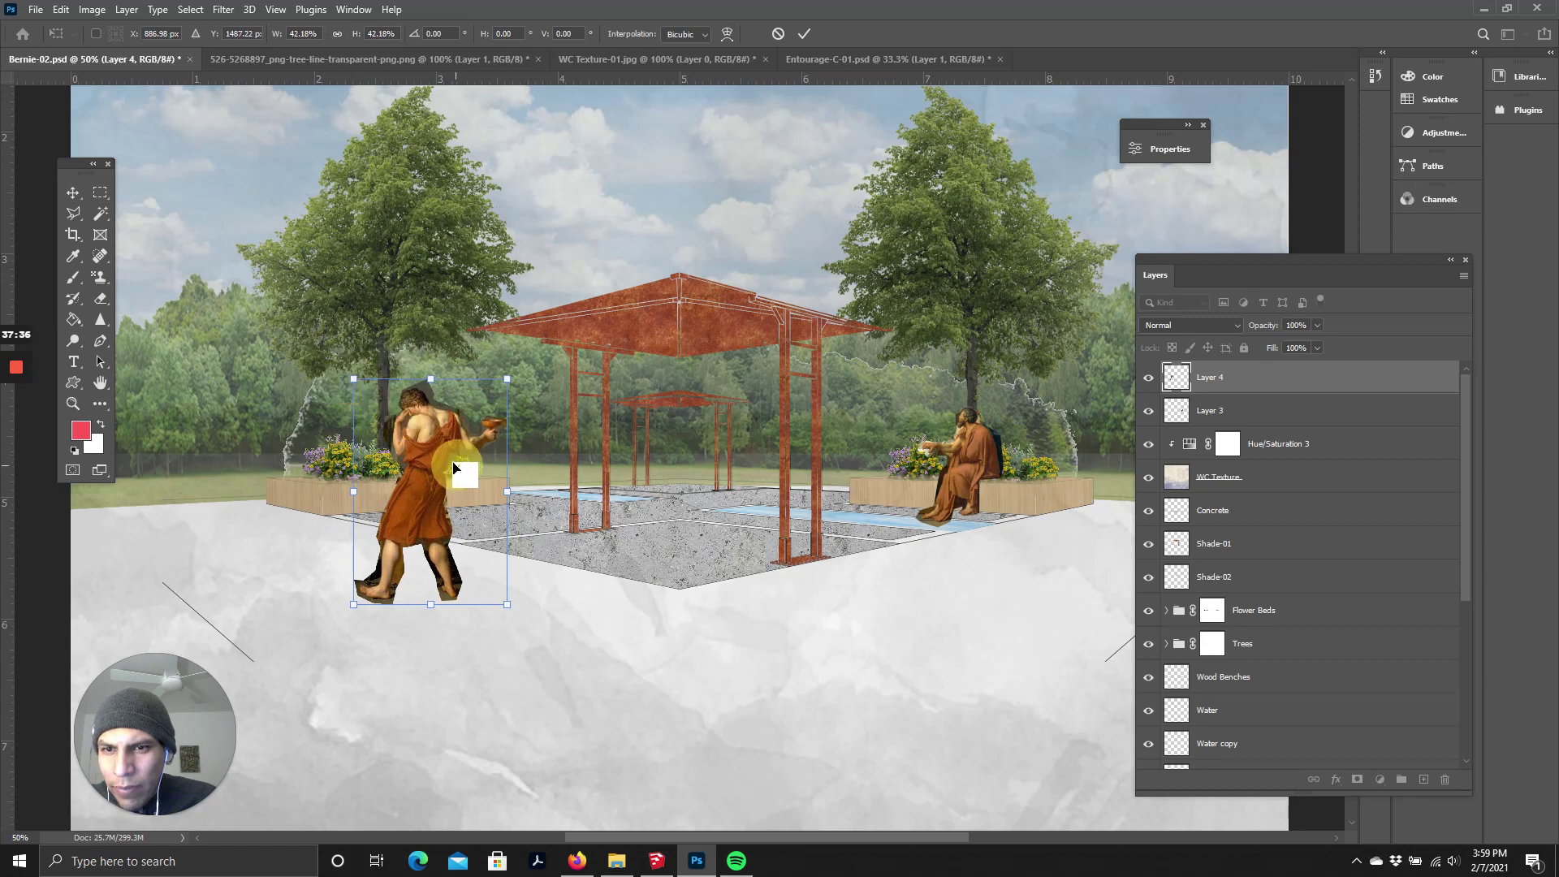
mouse_move(456, 446)
mouse_down()
mouse_move(487, 463)
mouse_move(467, 473)
mouse_move(460, 459)
mouse_move(476, 455)
mouse_up()
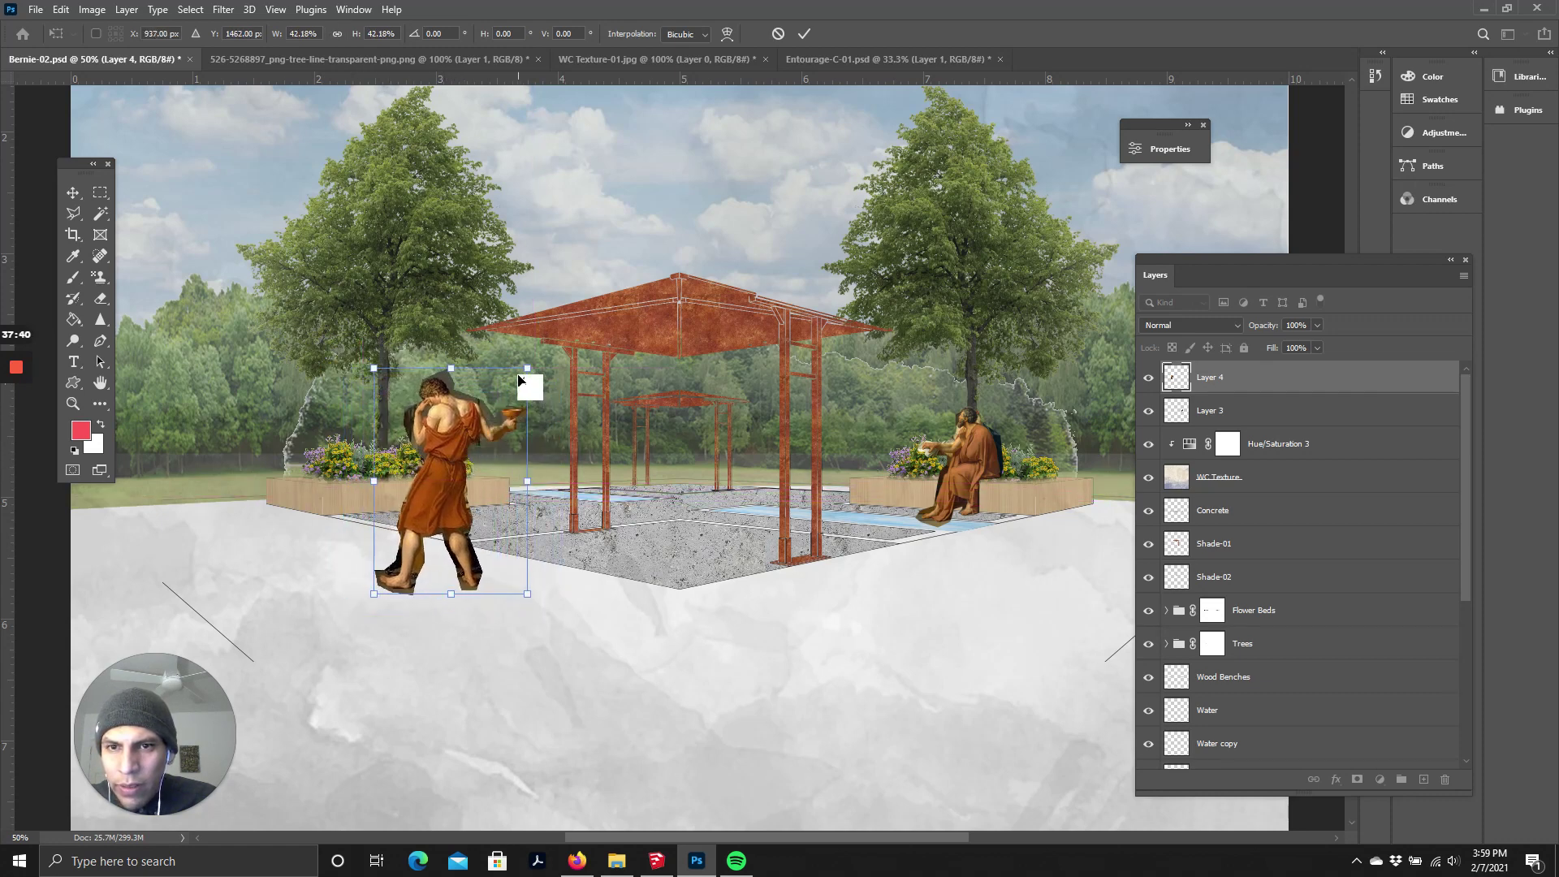
drag(528, 369, 520, 385)
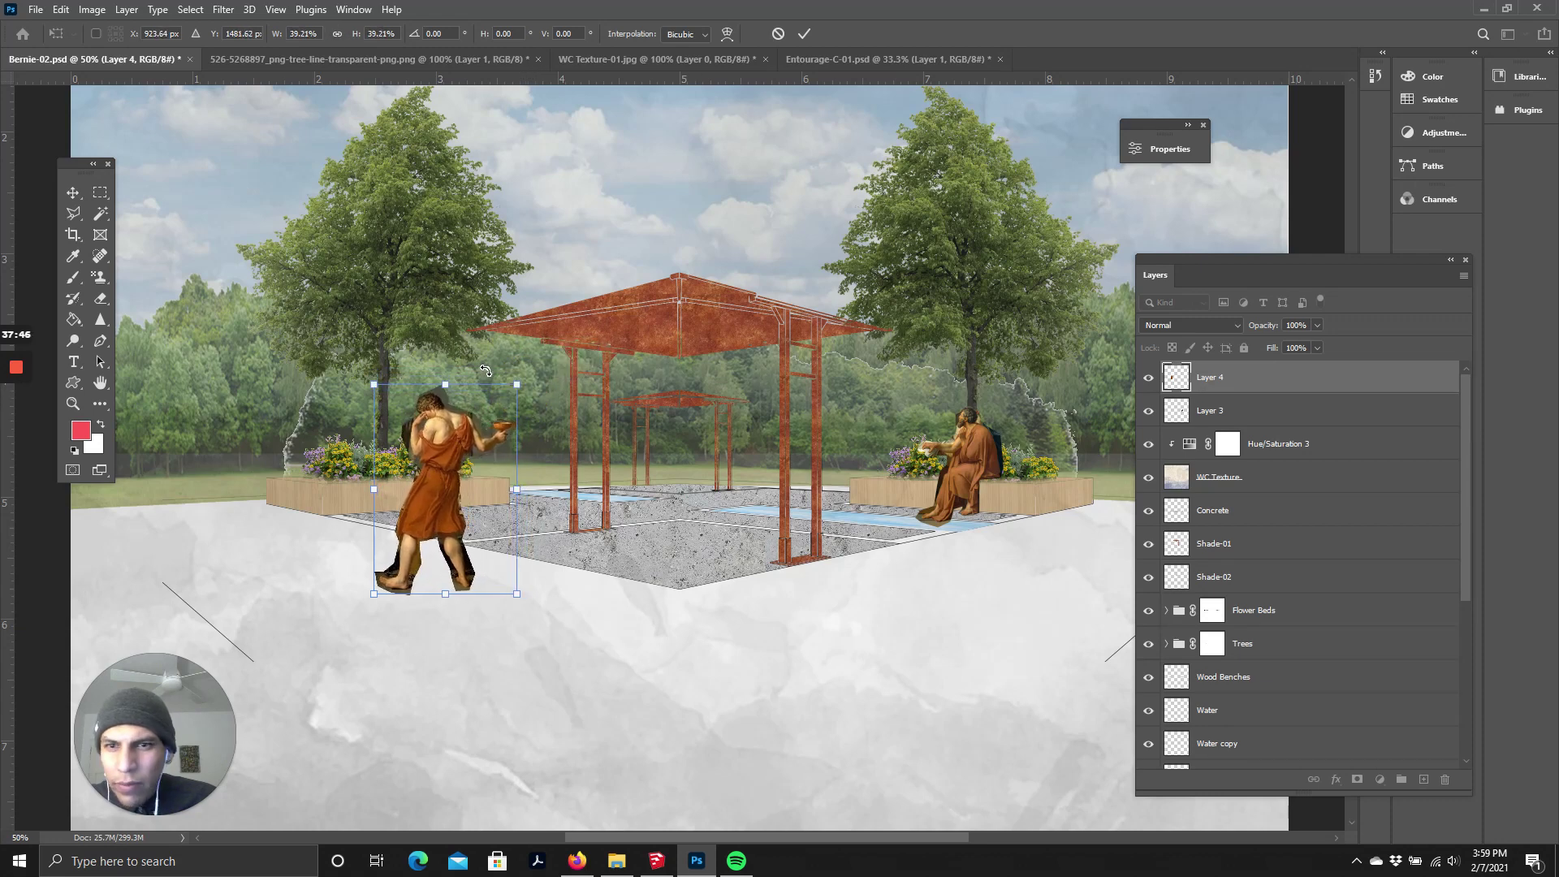
drag(380, 389, 375, 384)
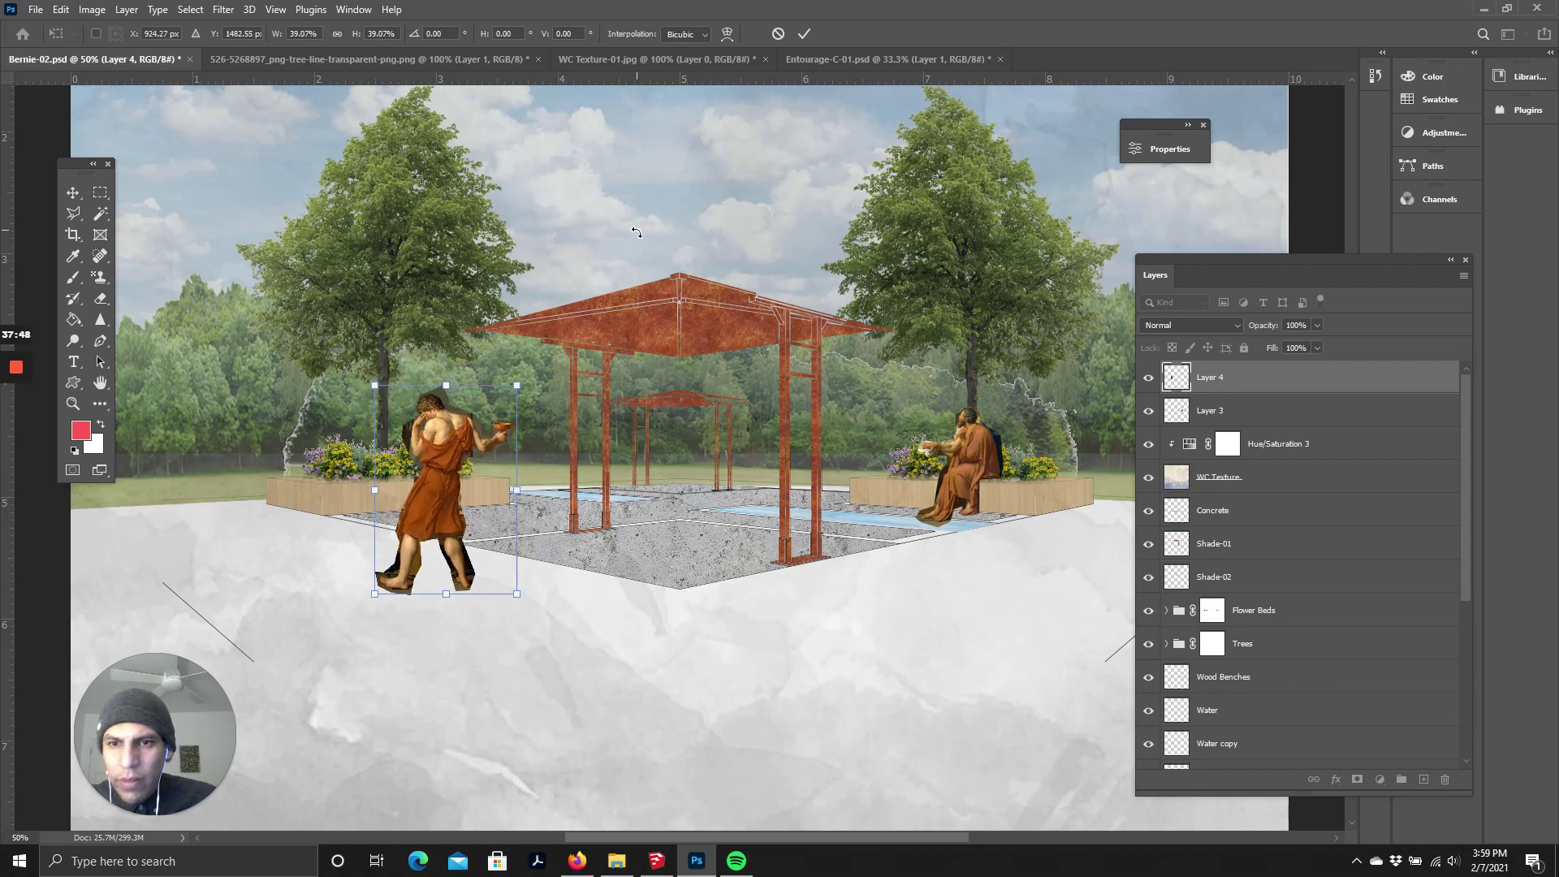
click(806, 34)
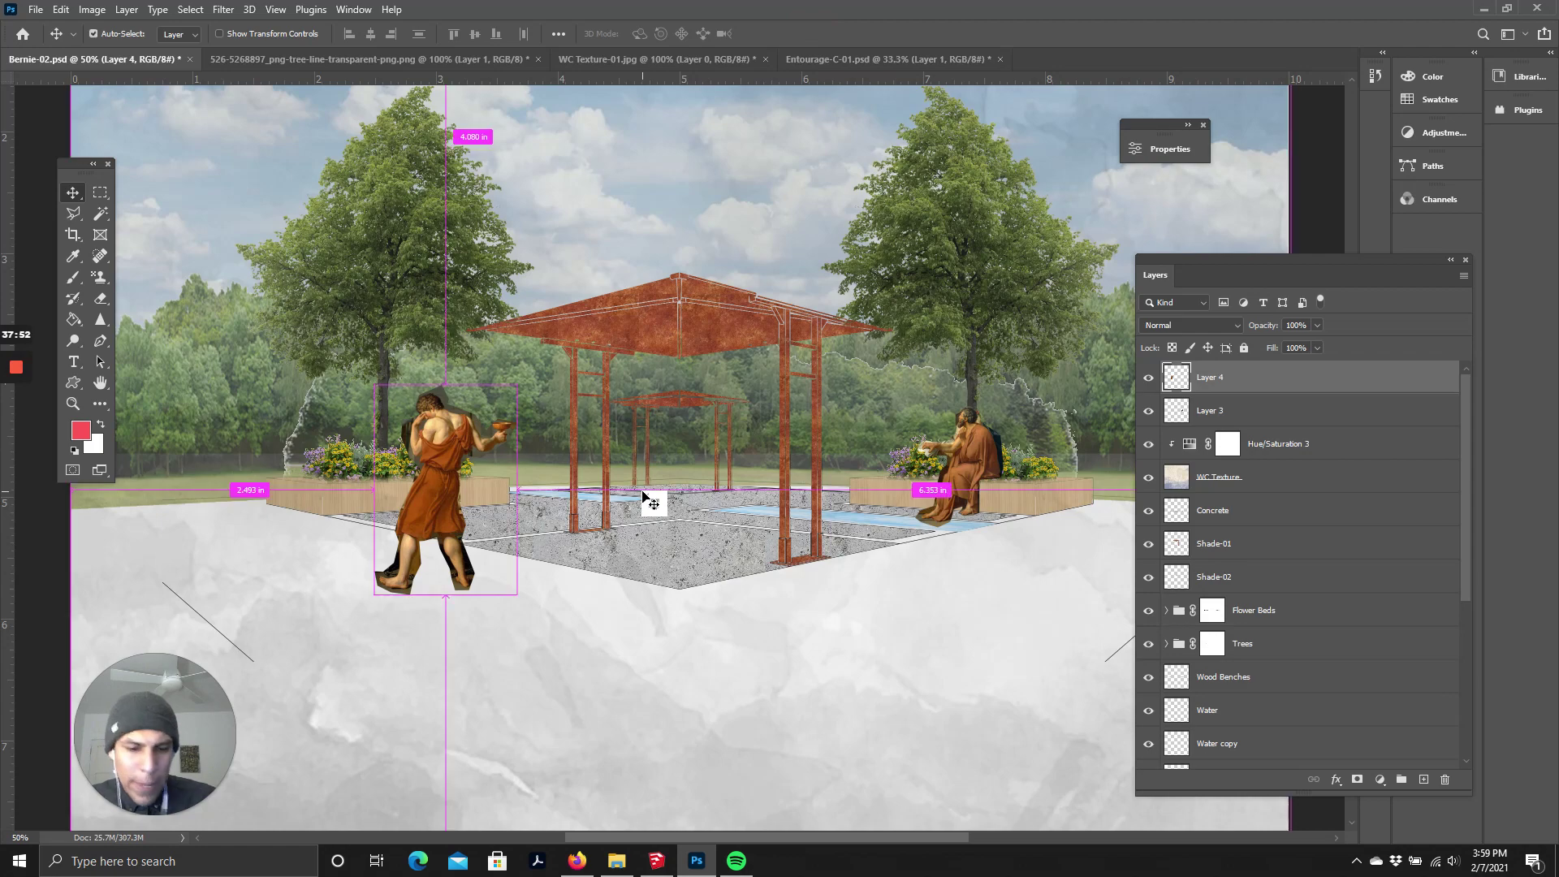
- Zoom out and back in to check the result, then bring up the Entourage-C-01 document
key(ctrl+minus)
key(ctrl+plus)
scroll(811, 372, up, 2)
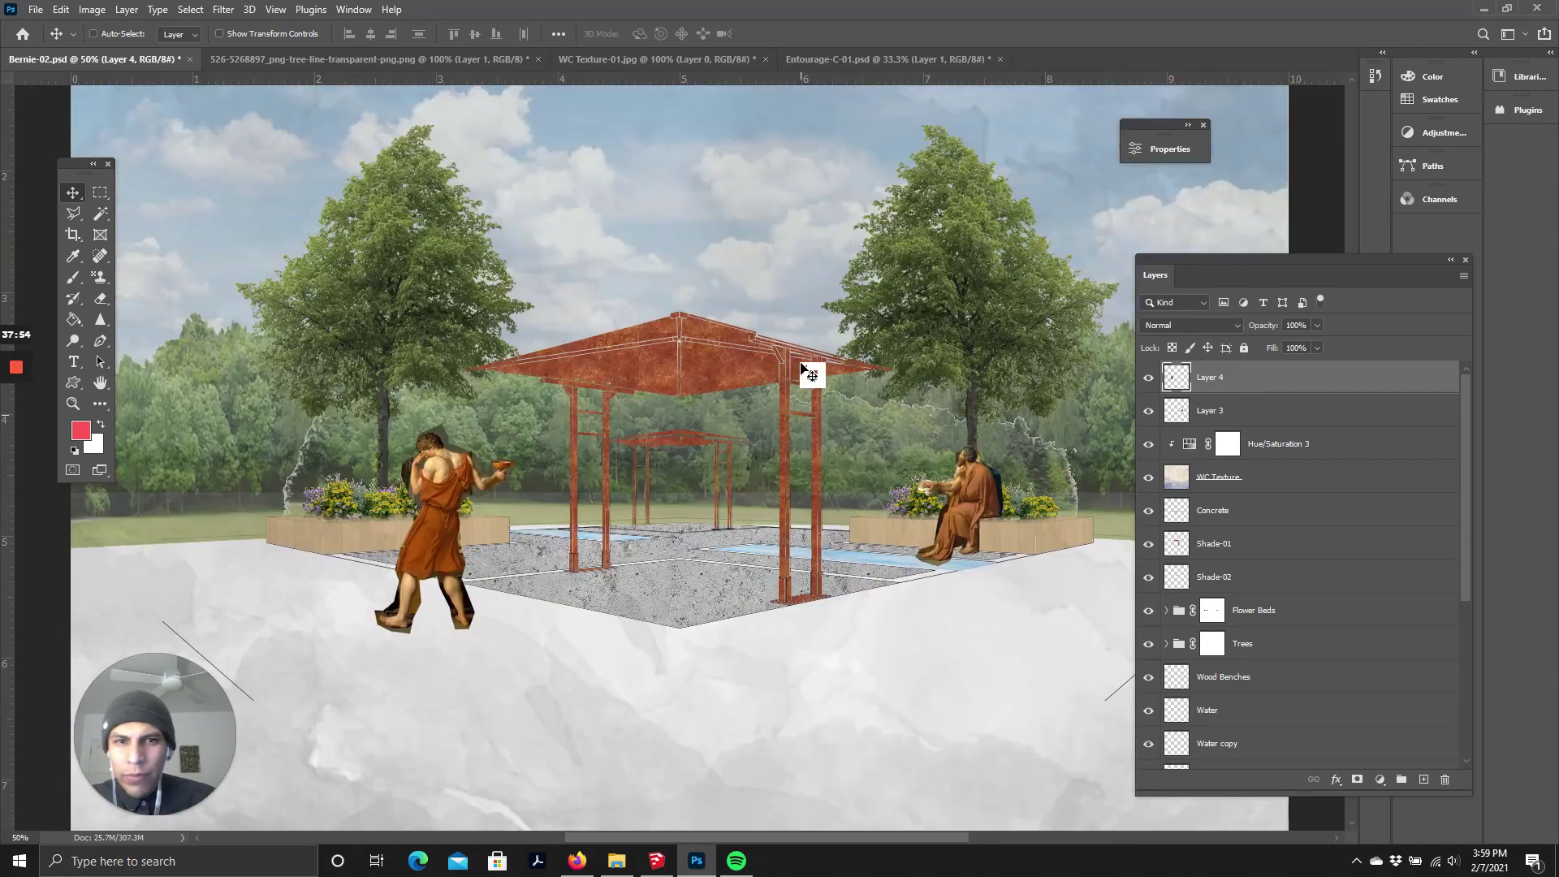
click(854, 62)
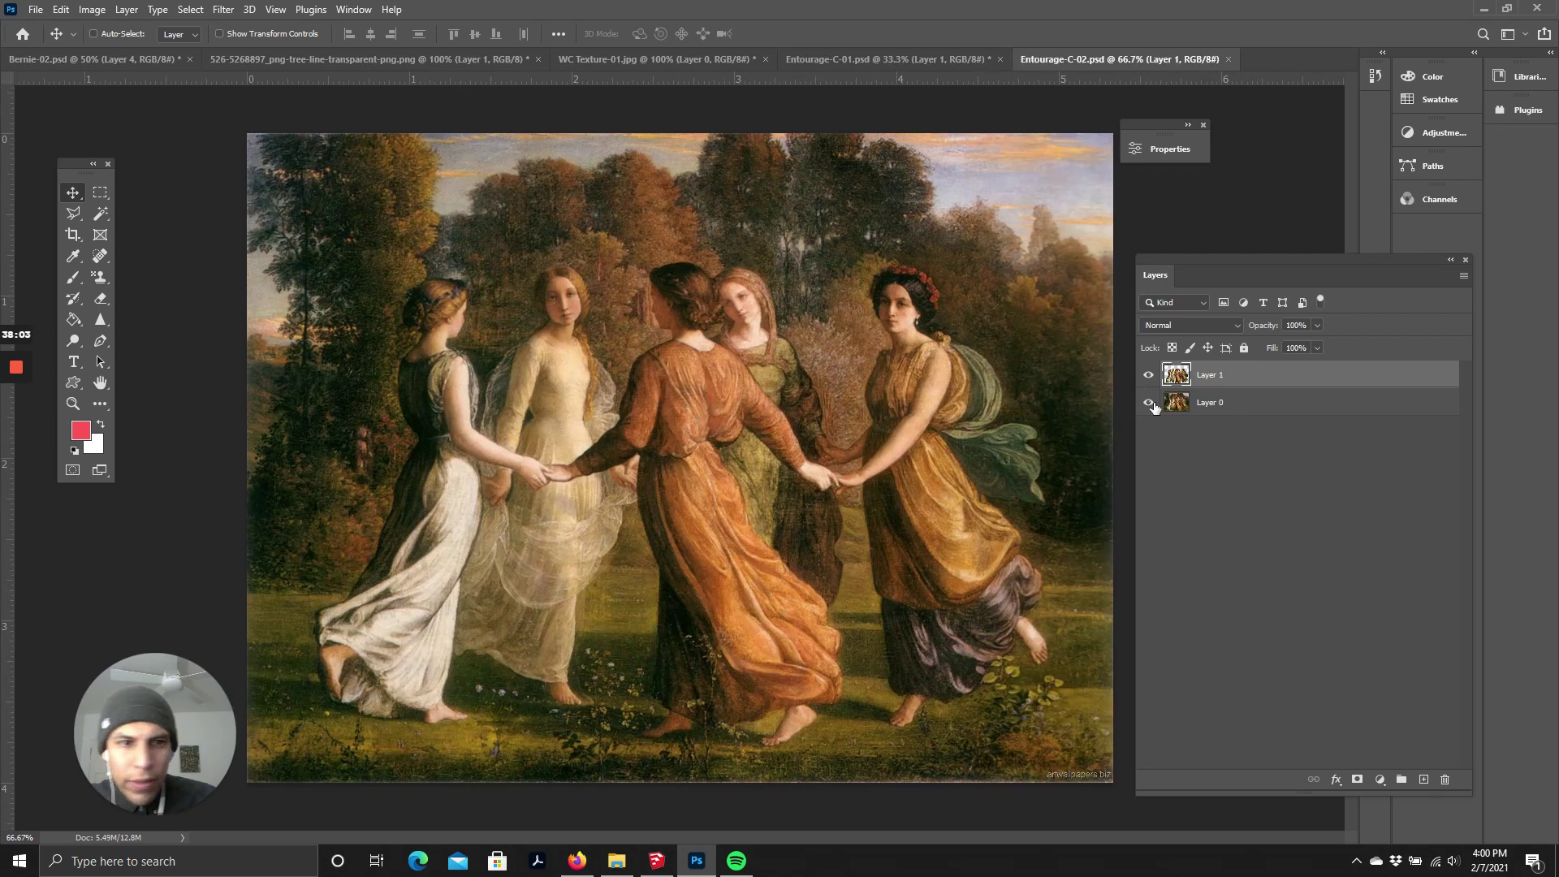
- Hide Layer 0 and copy the dancing women into the rendering, shrunk to about 42%
click(1148, 402)
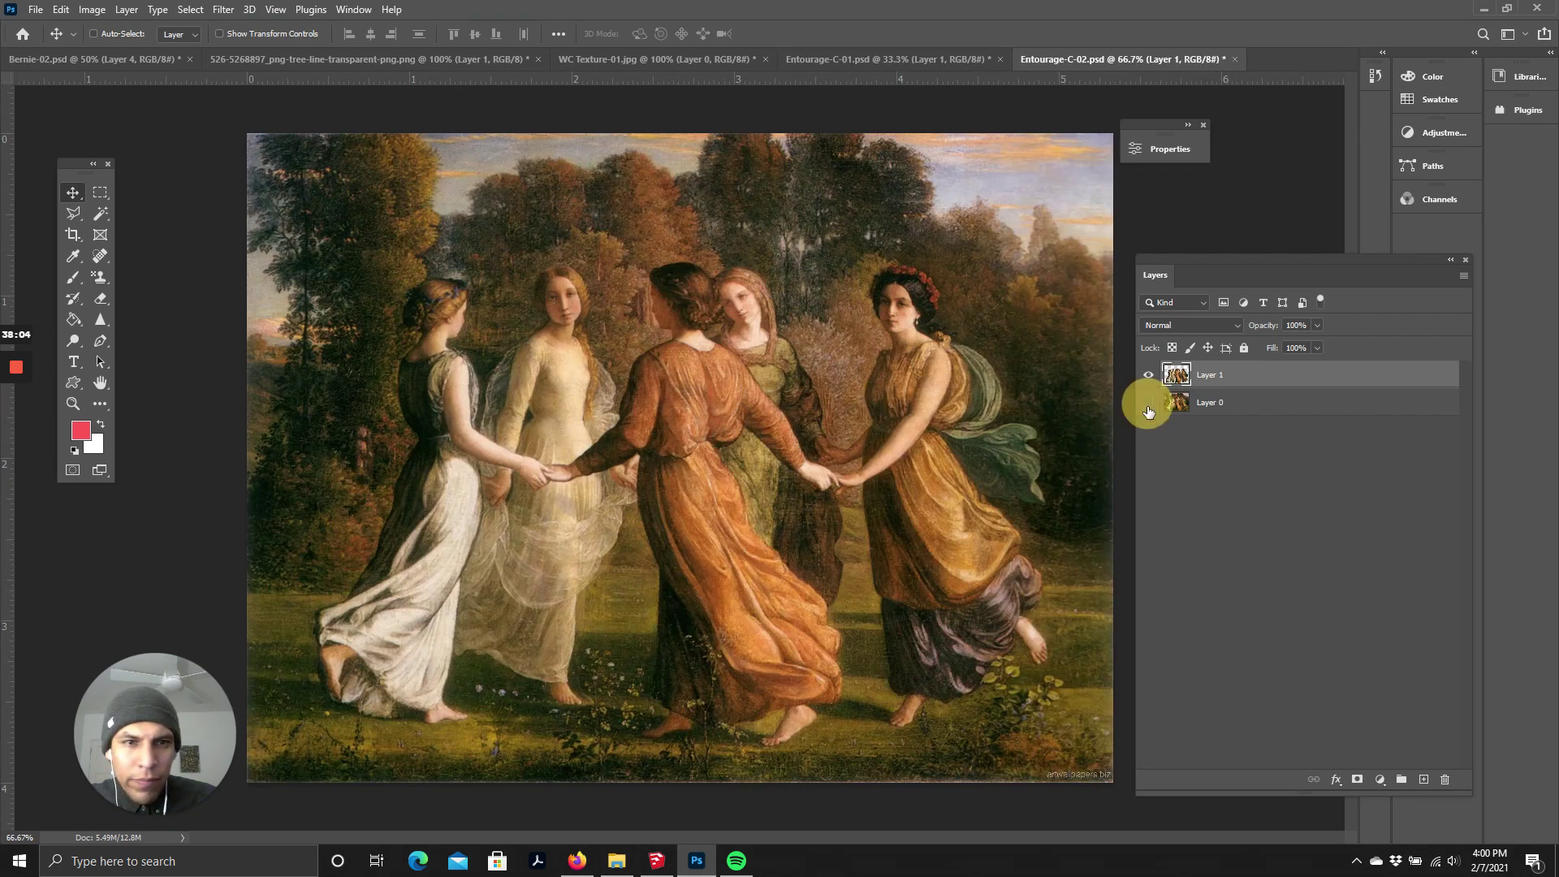
drag(514, 383, 735, 524)
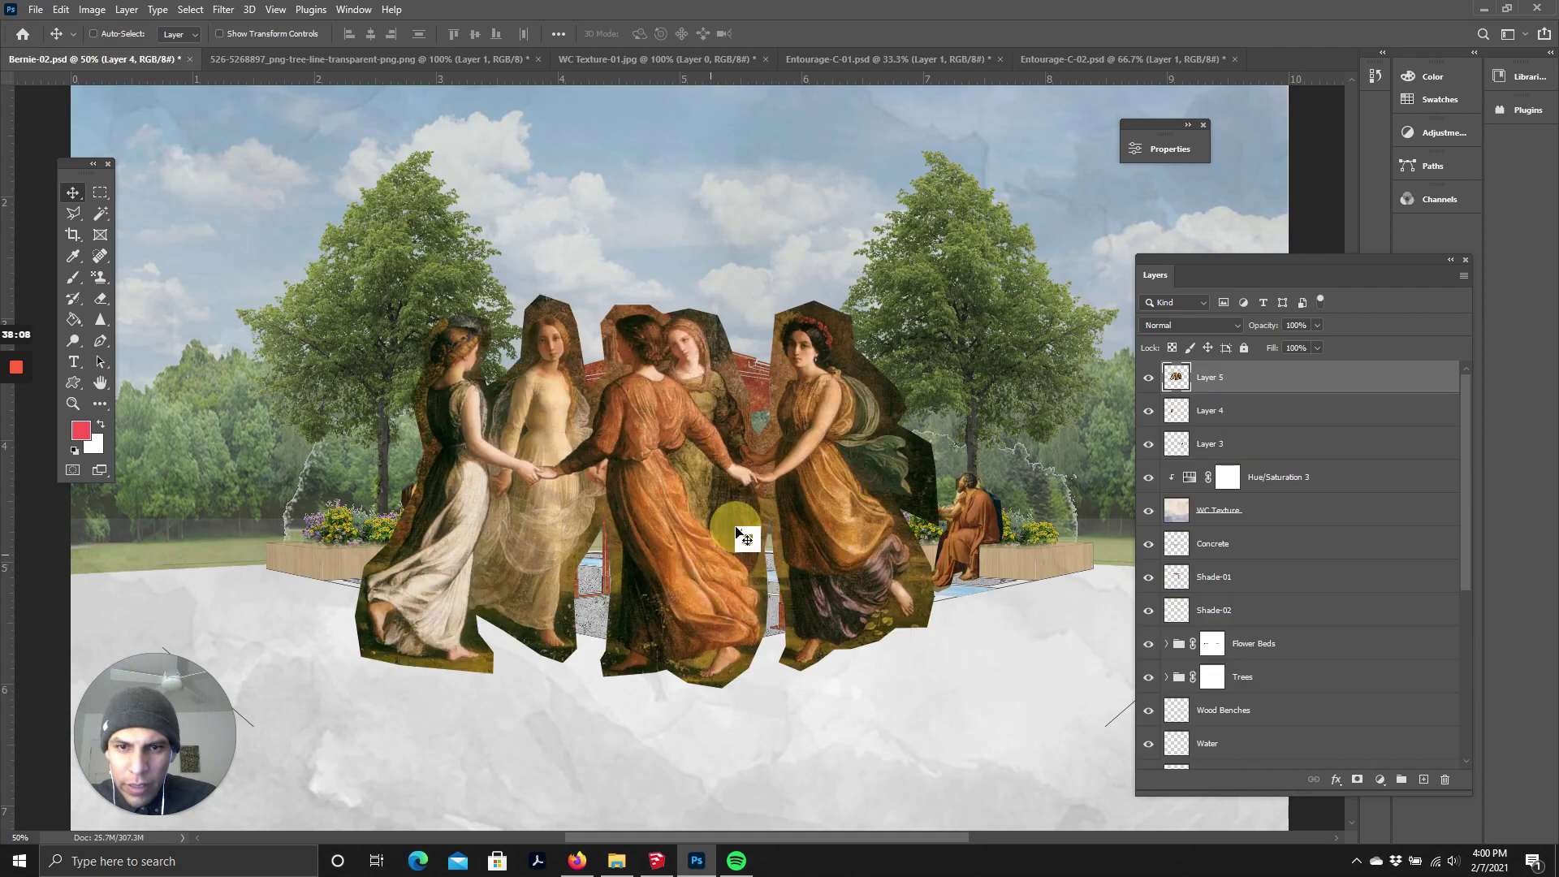
key(ctrl+t)
drag(370, 285, 707, 494)
- Scale the dancing women to about 18% and position them beneath the distant pavilion
scroll(707, 498, up, 1)
scroll(706, 501, up, 3)
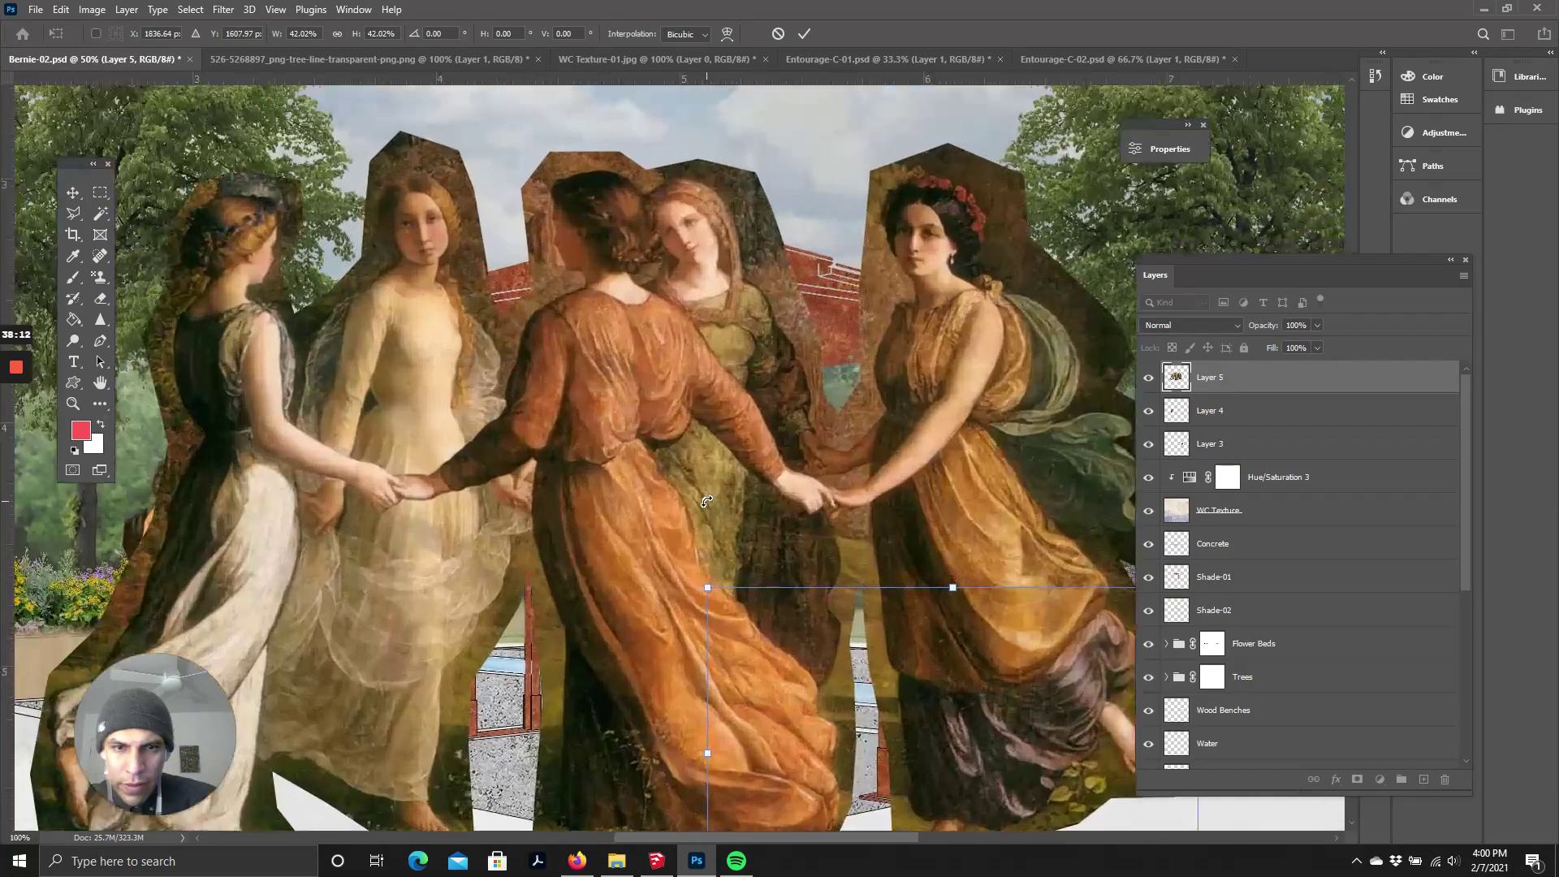
scroll(706, 501, down, 2)
drag(872, 646, 634, 425)
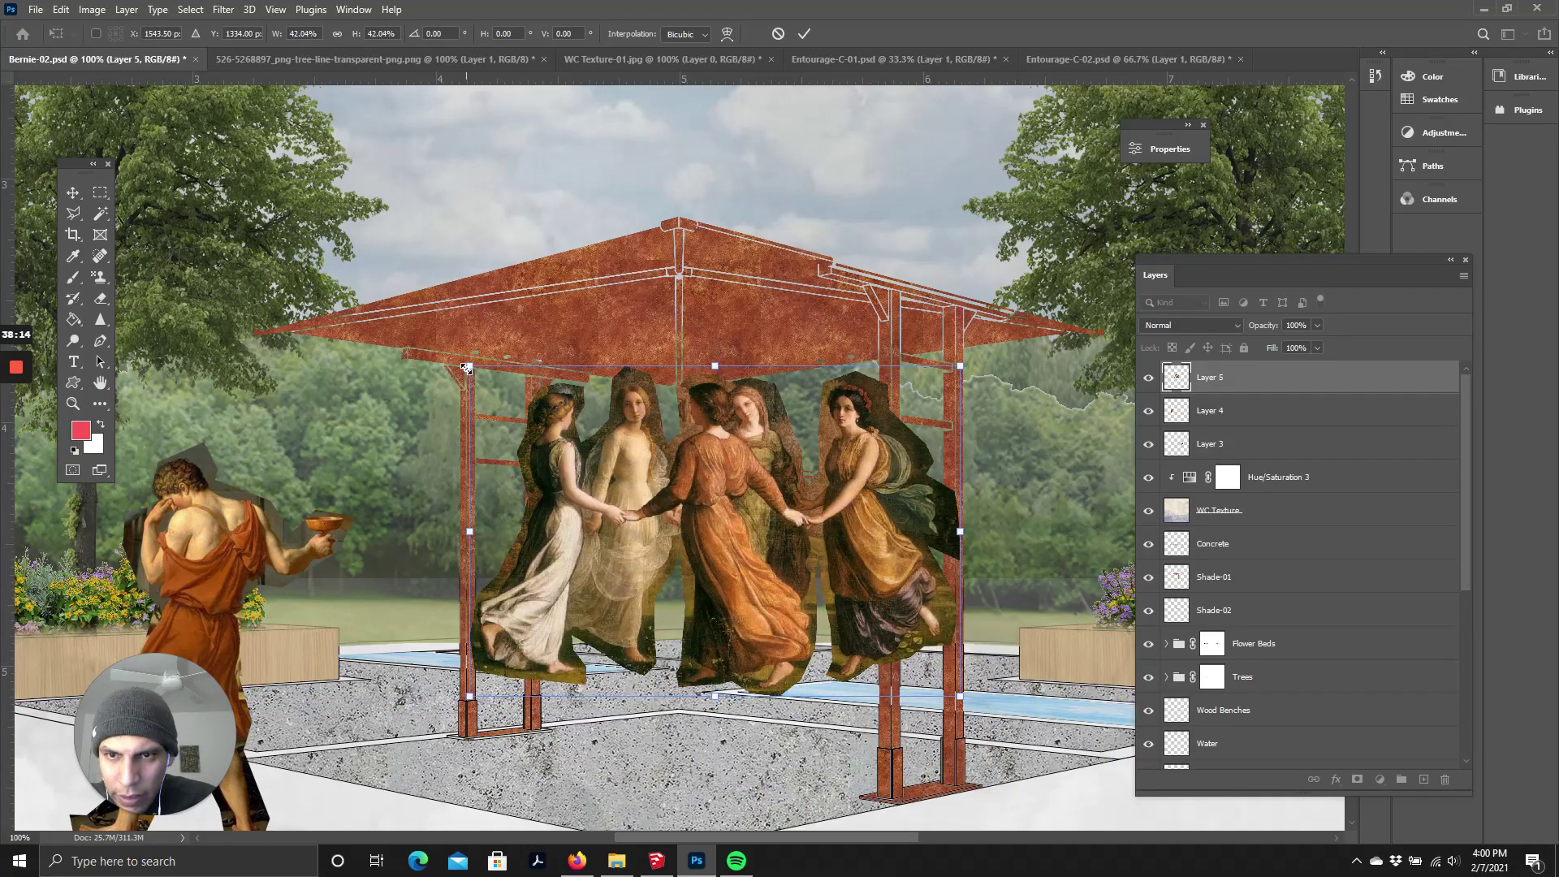
drag(468, 367, 678, 520)
drag(873, 636, 737, 605)
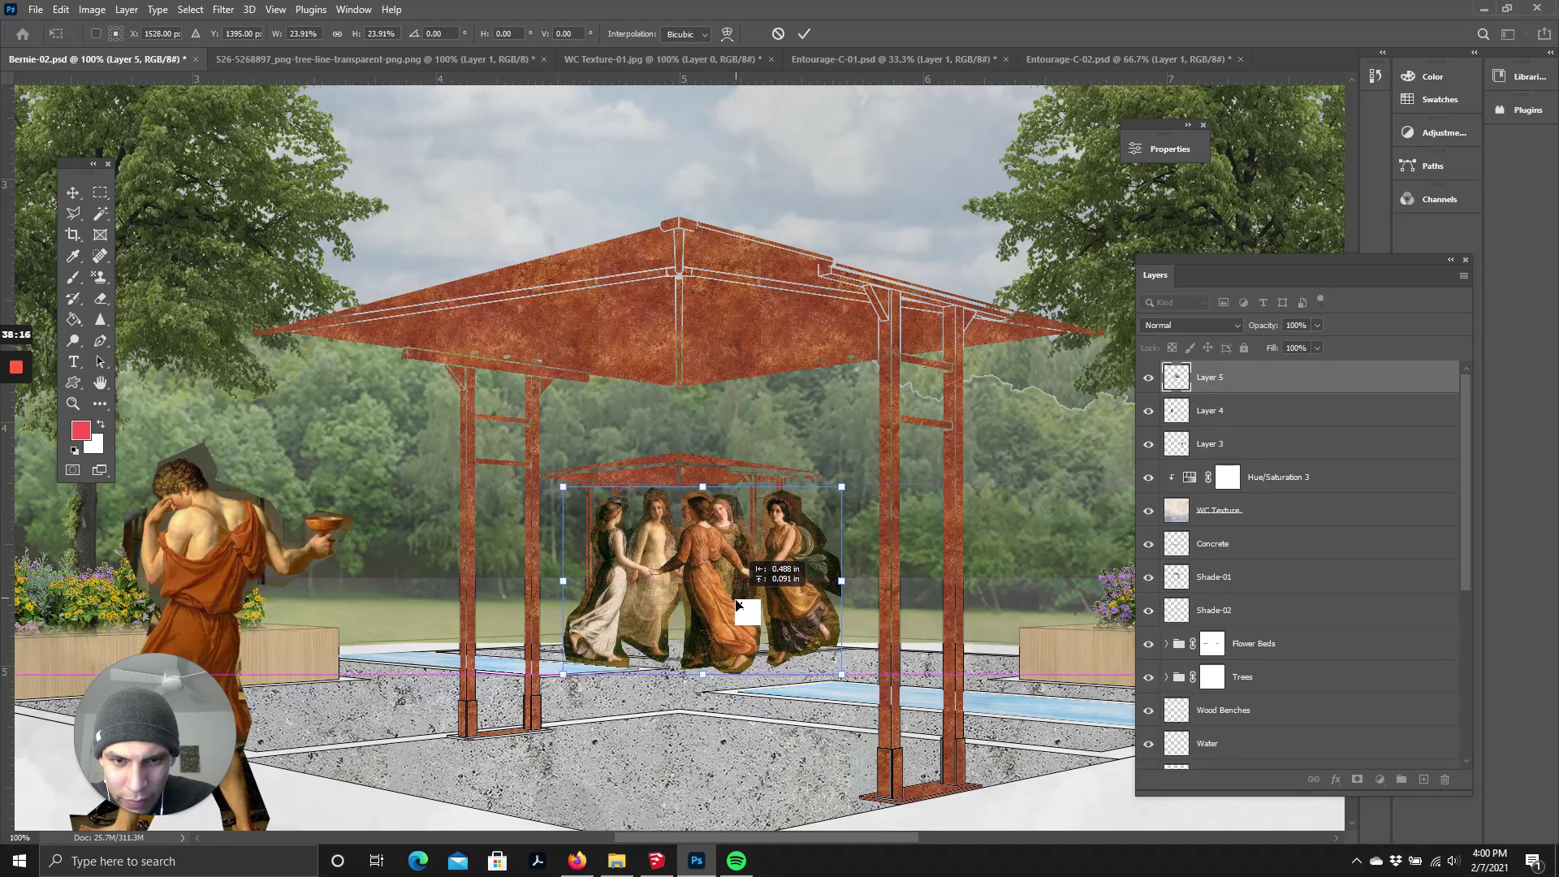
drag(564, 488, 631, 530)
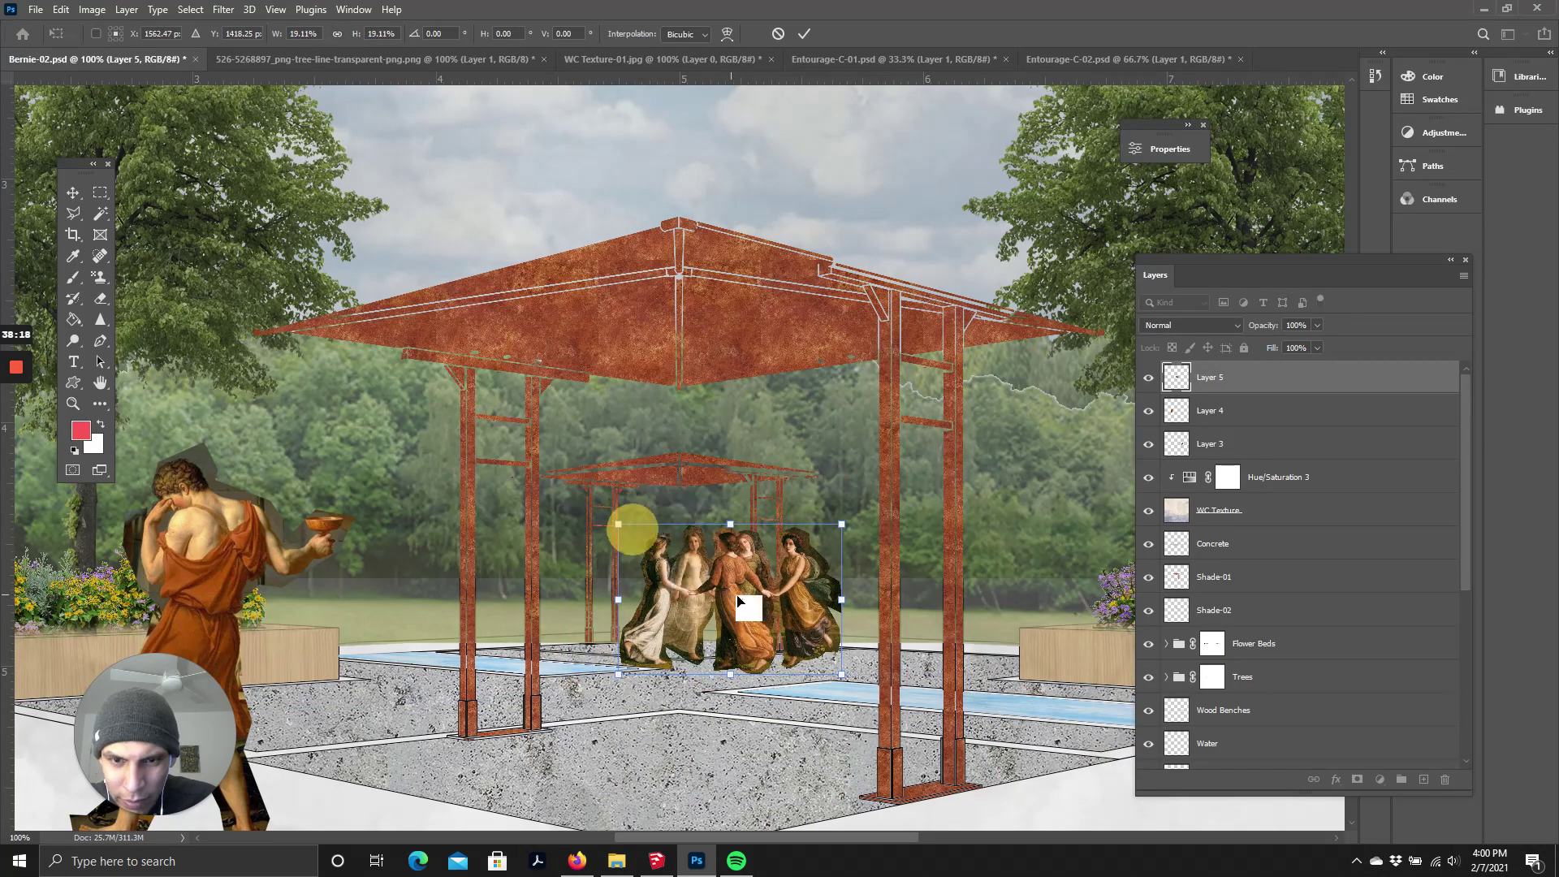
drag(738, 600, 718, 595)
drag(824, 521, 835, 521)
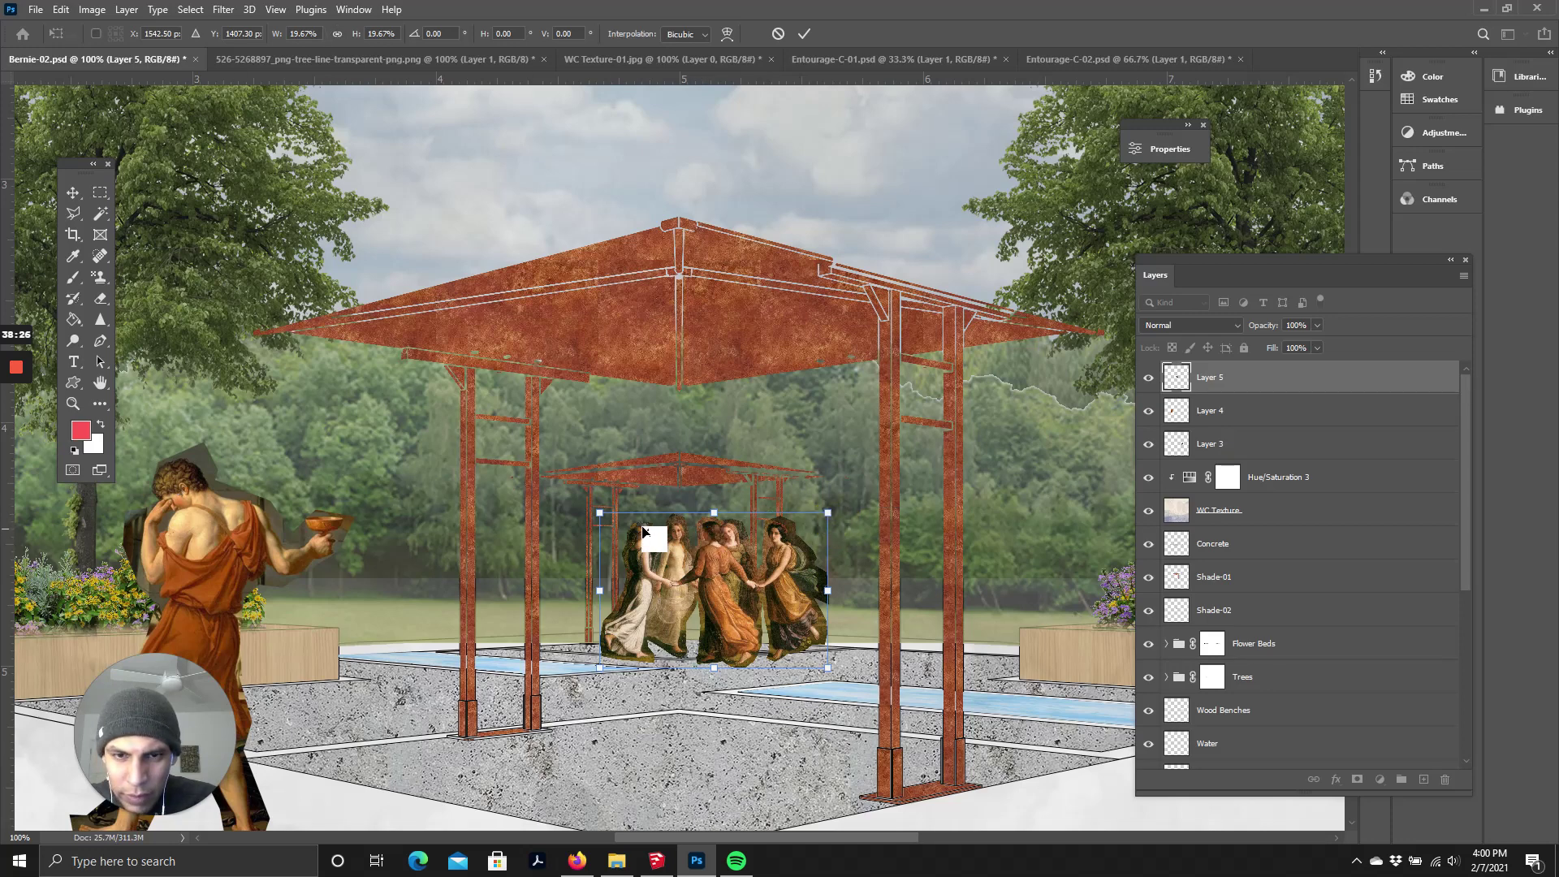
drag(602, 513, 619, 532)
drag(711, 595, 699, 595)
drag(775, 838, 835, 837)
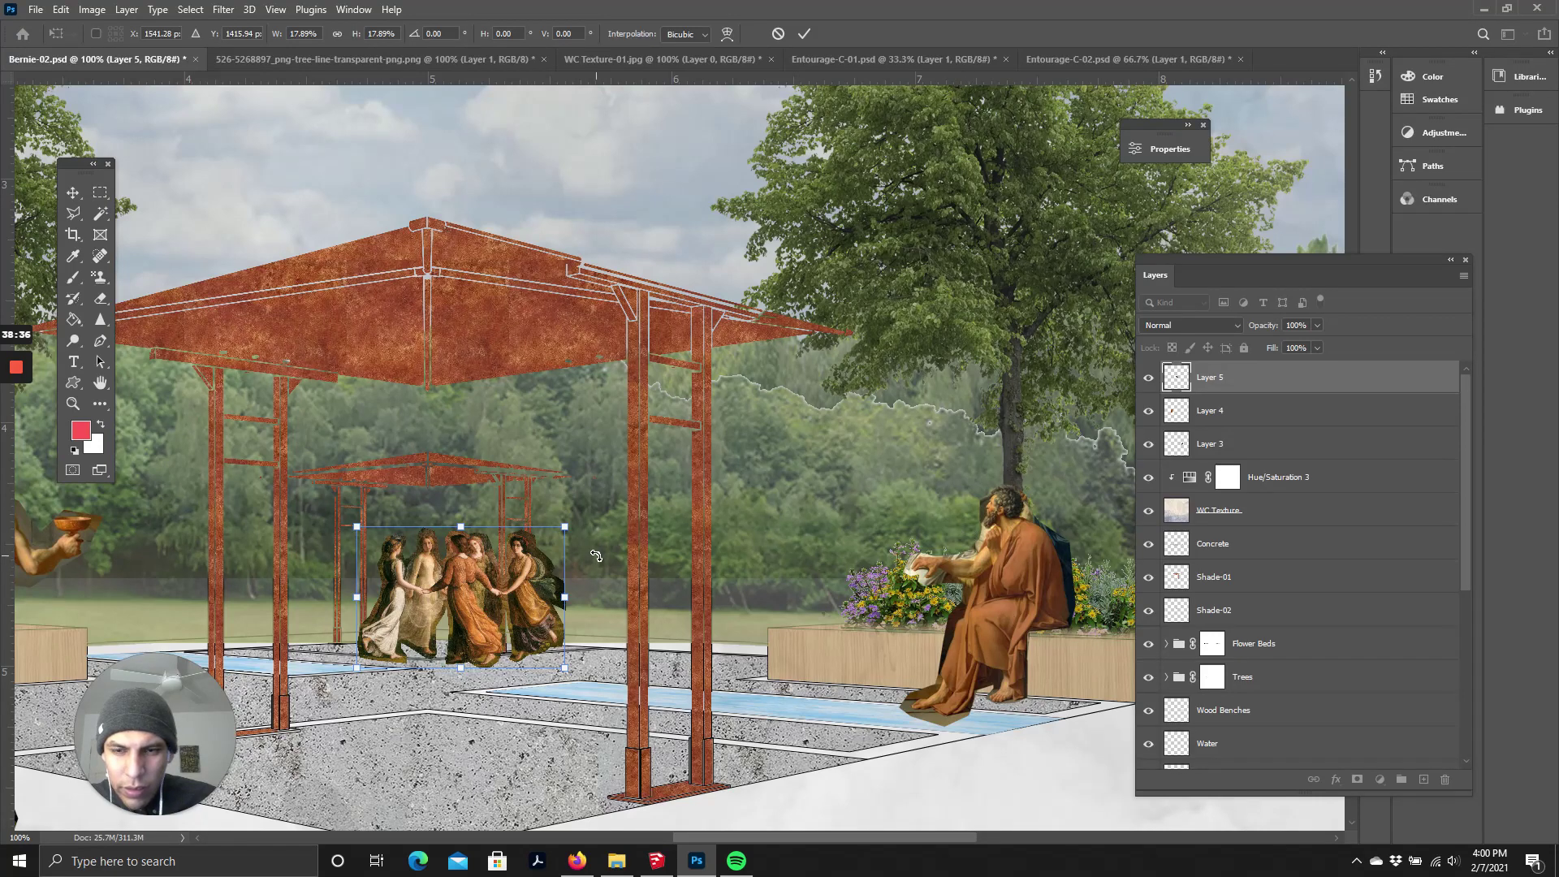
key(ctrl+minus)
key(ctrl+minus)
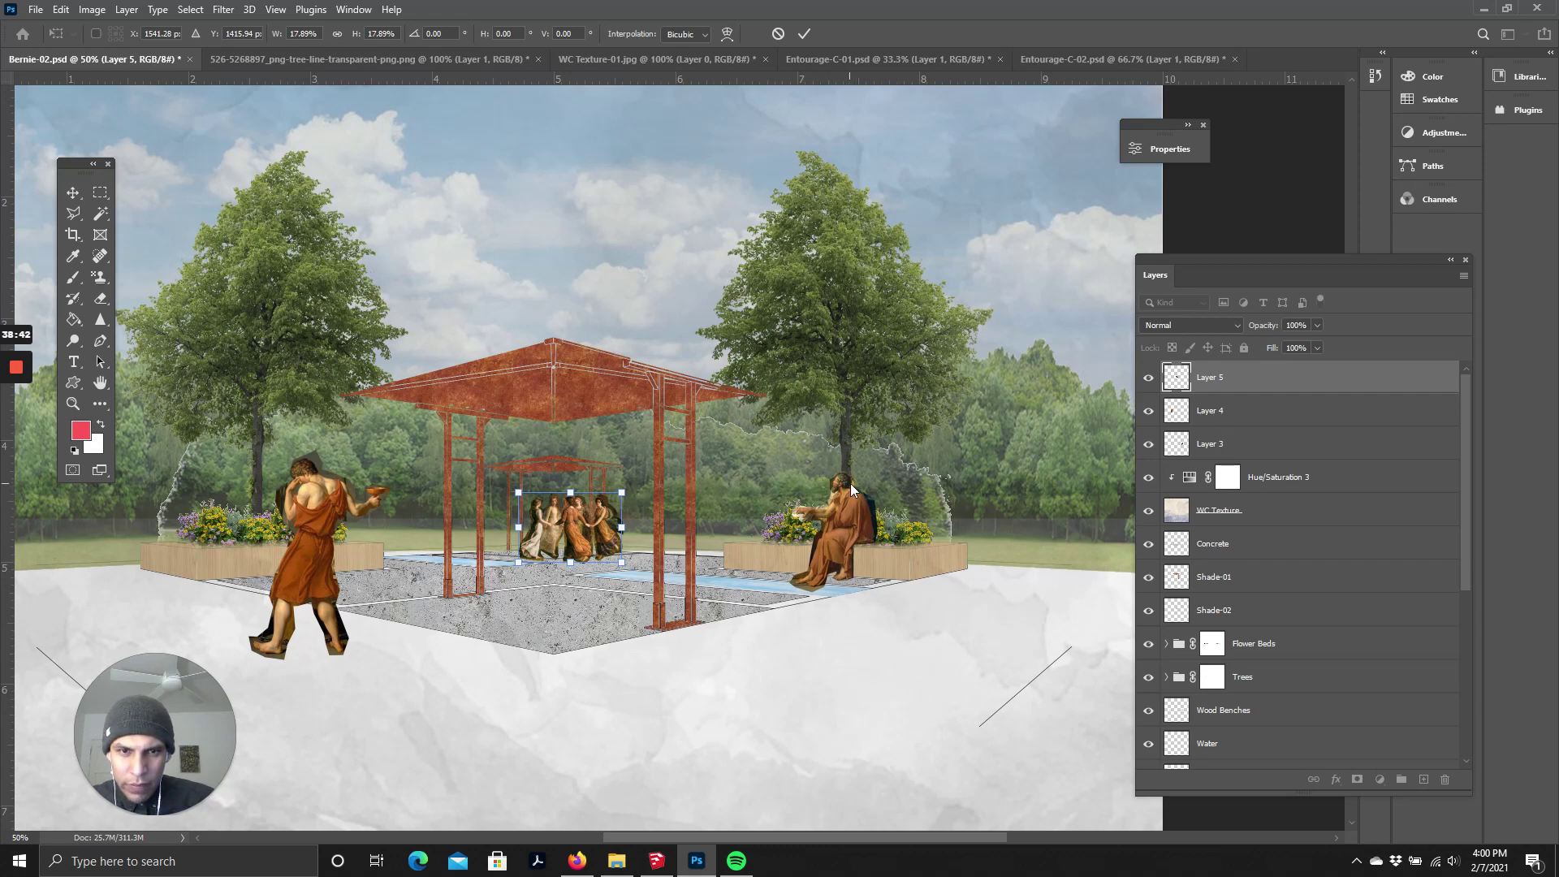
- Commit the dancers, turn on Auto-Select, and scale the seated figure to 88%
click(804, 34)
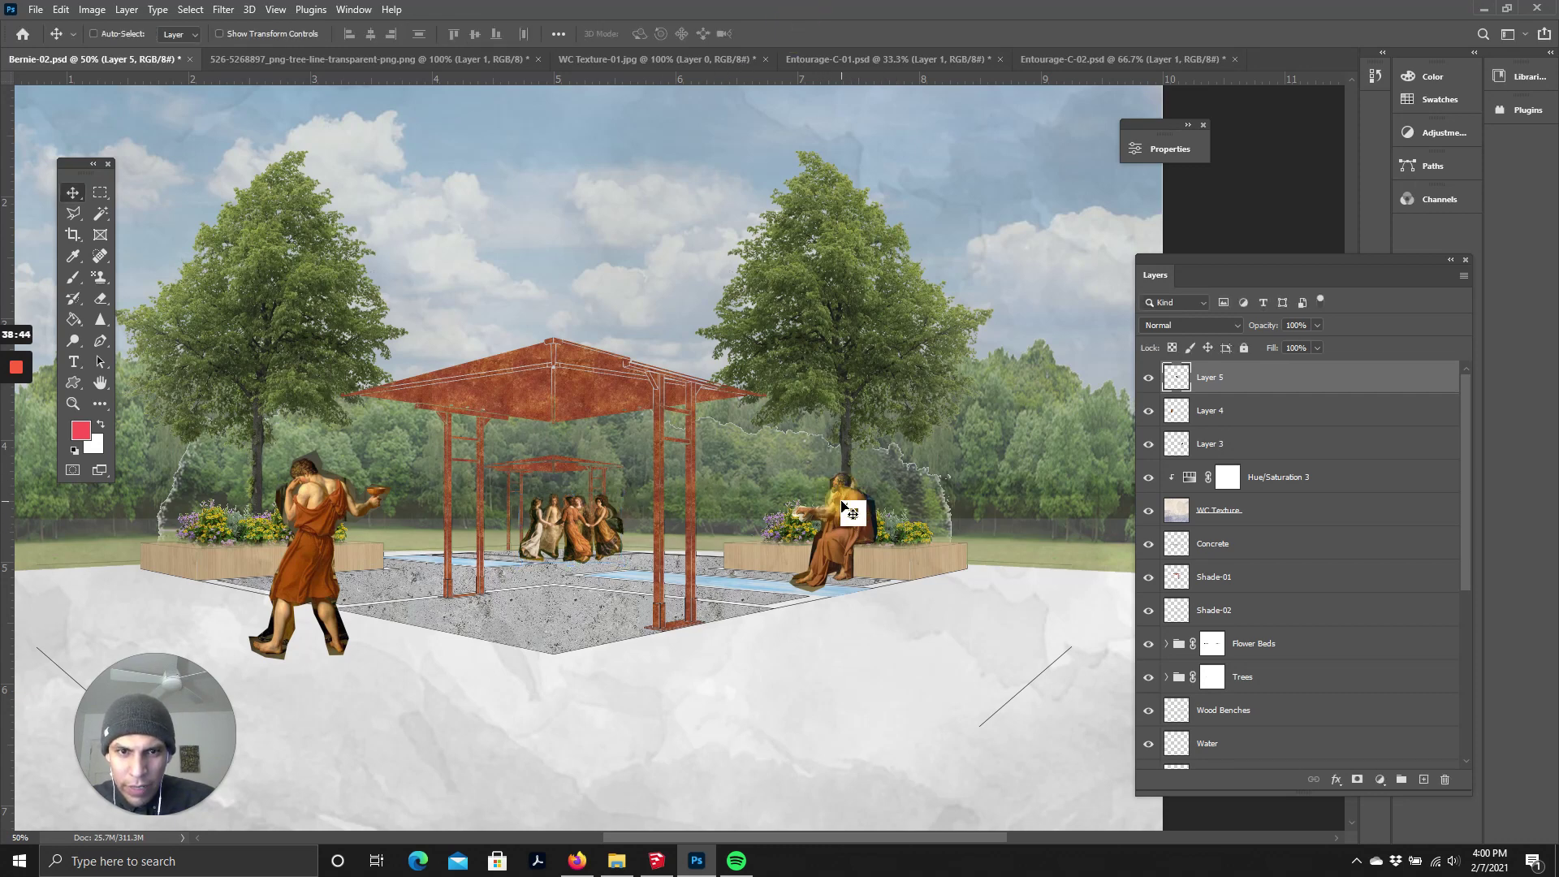
click(1210, 410)
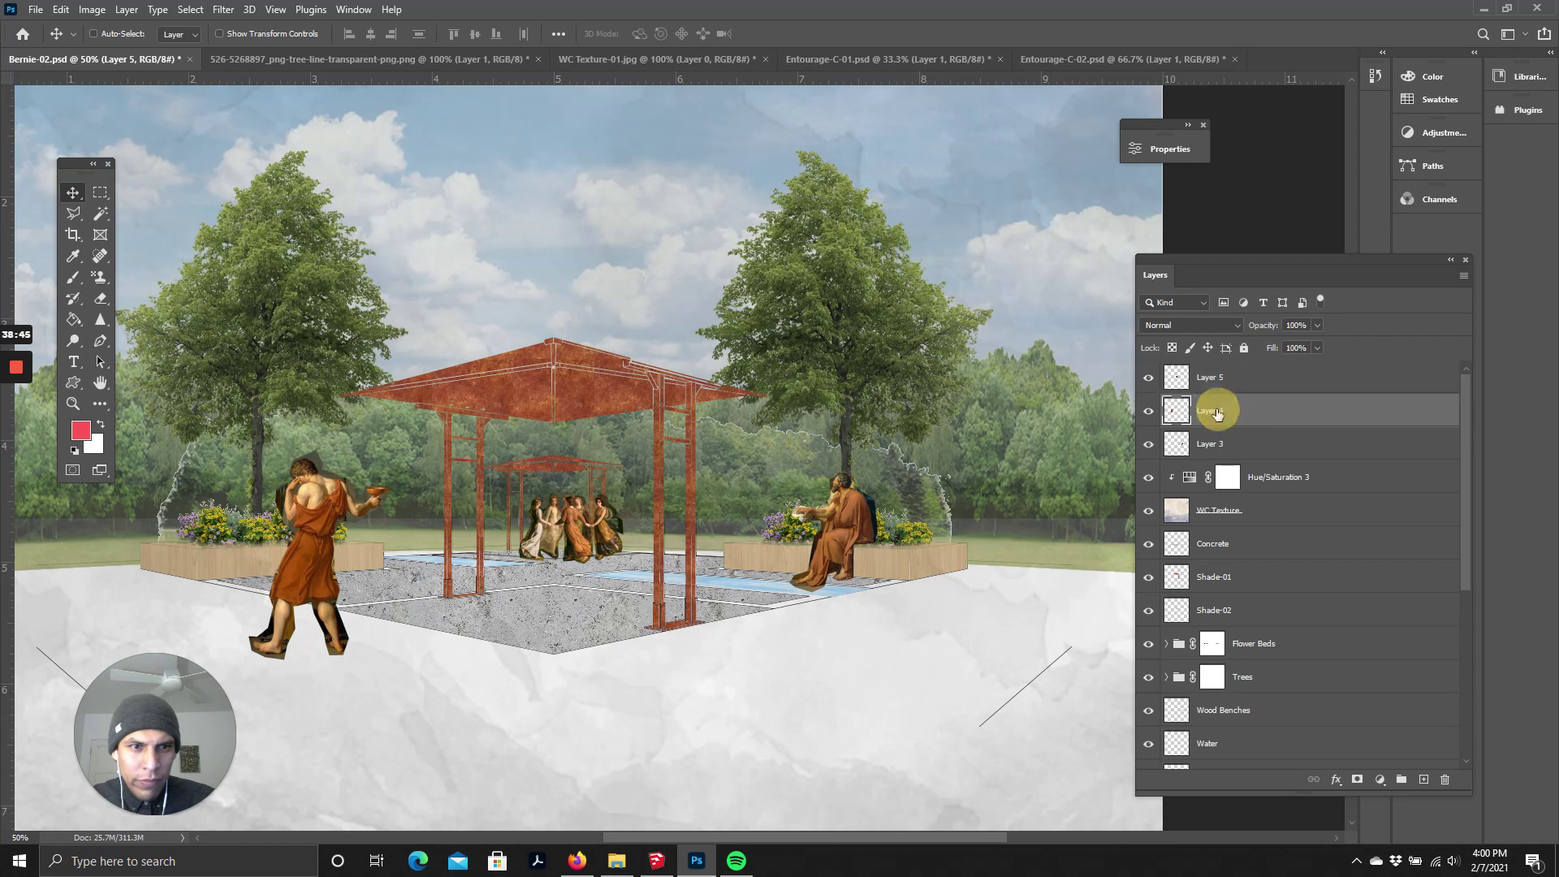
click(93, 34)
click(858, 527)
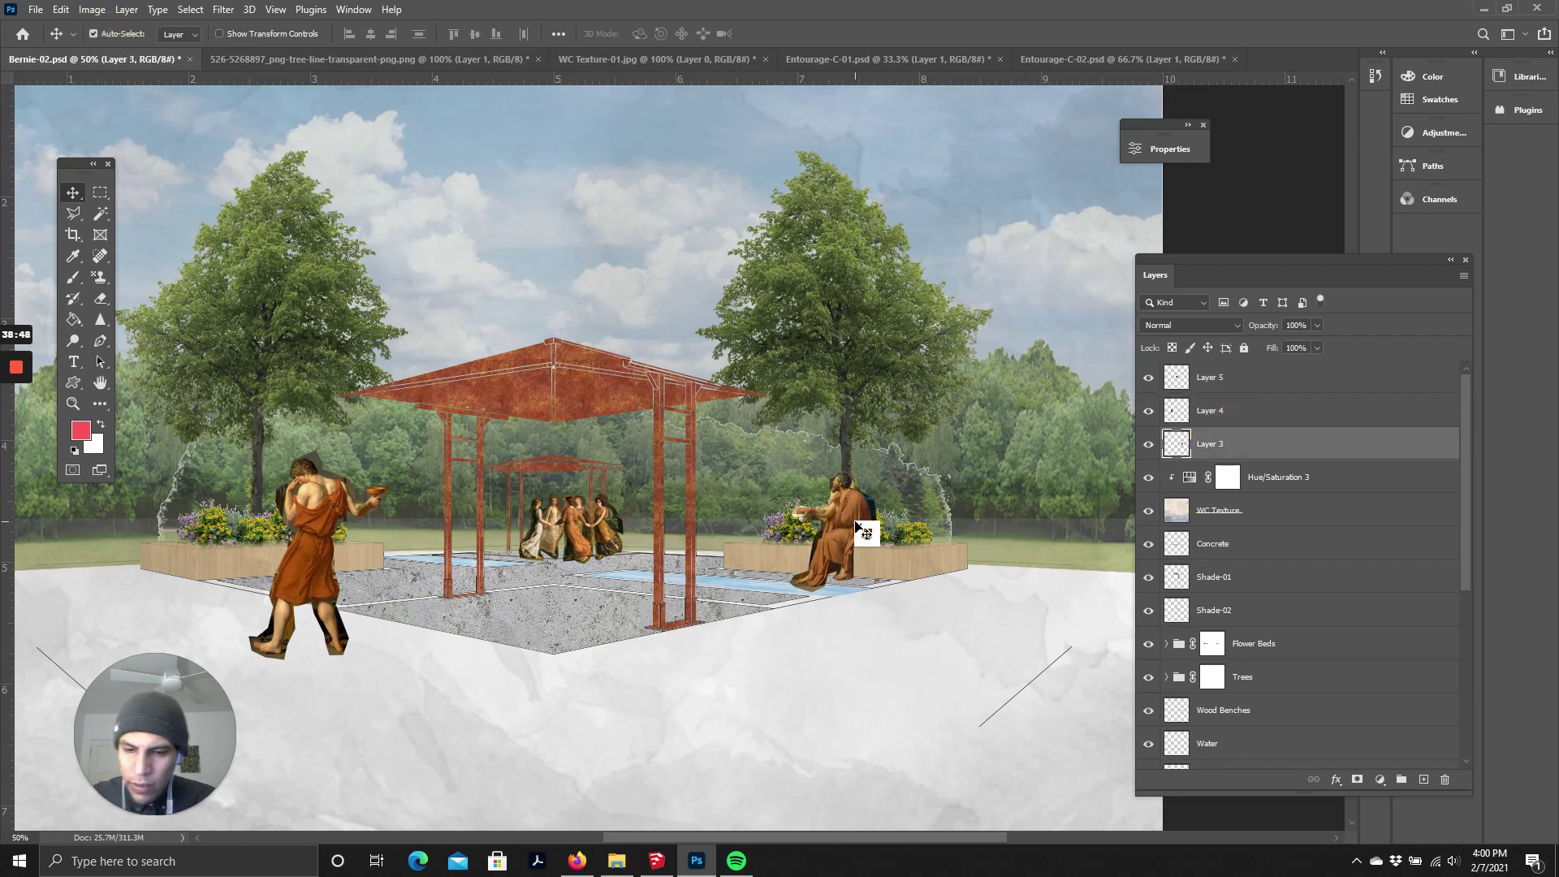
key(ctrl+t)
drag(788, 467, 800, 485)
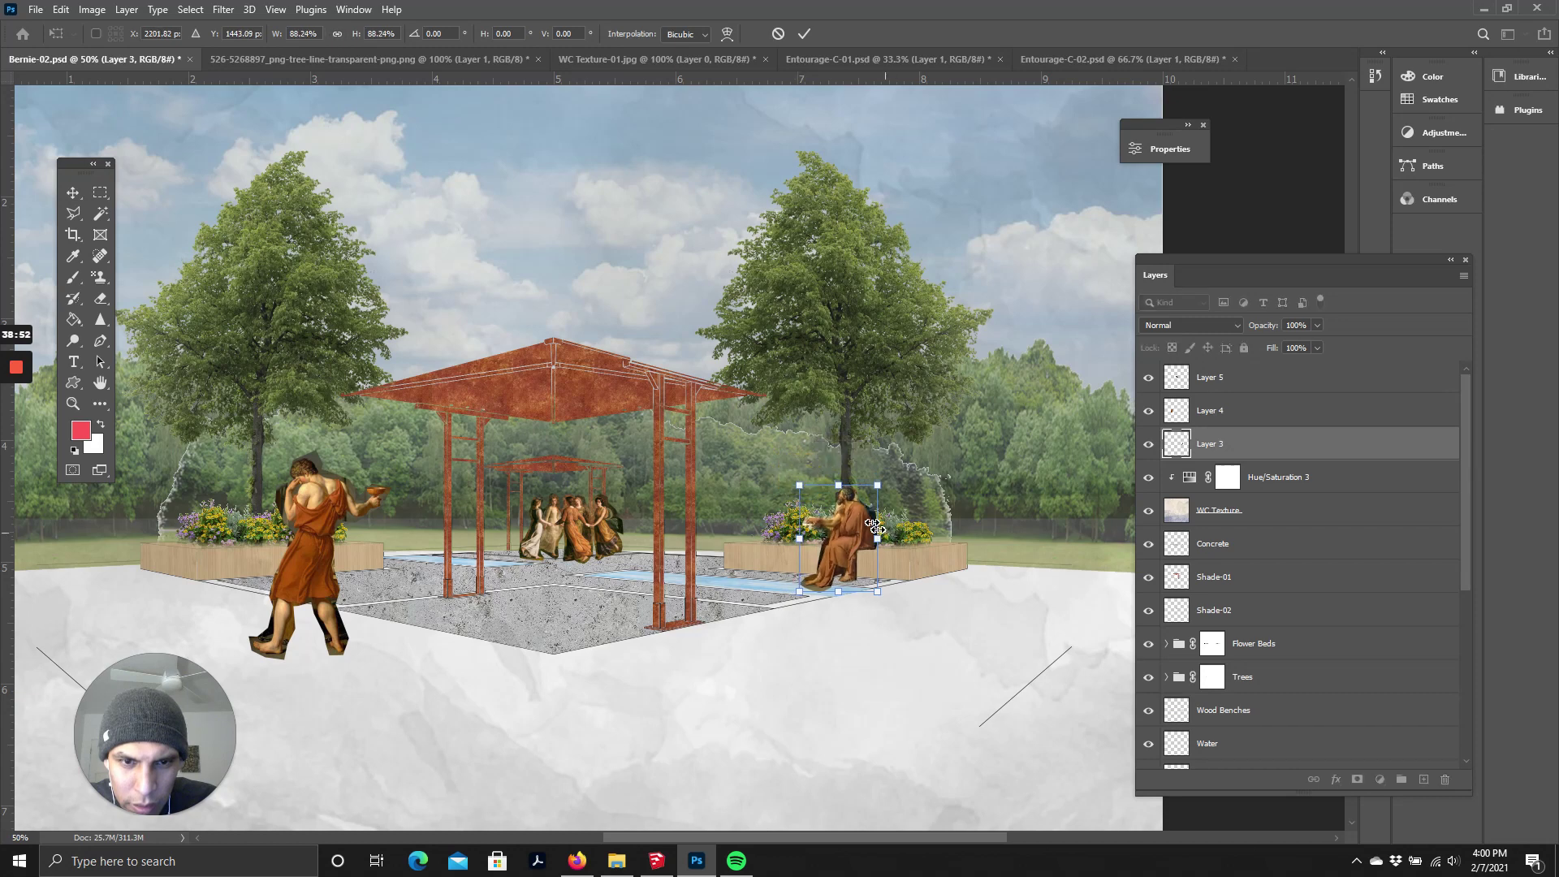
click(804, 34)
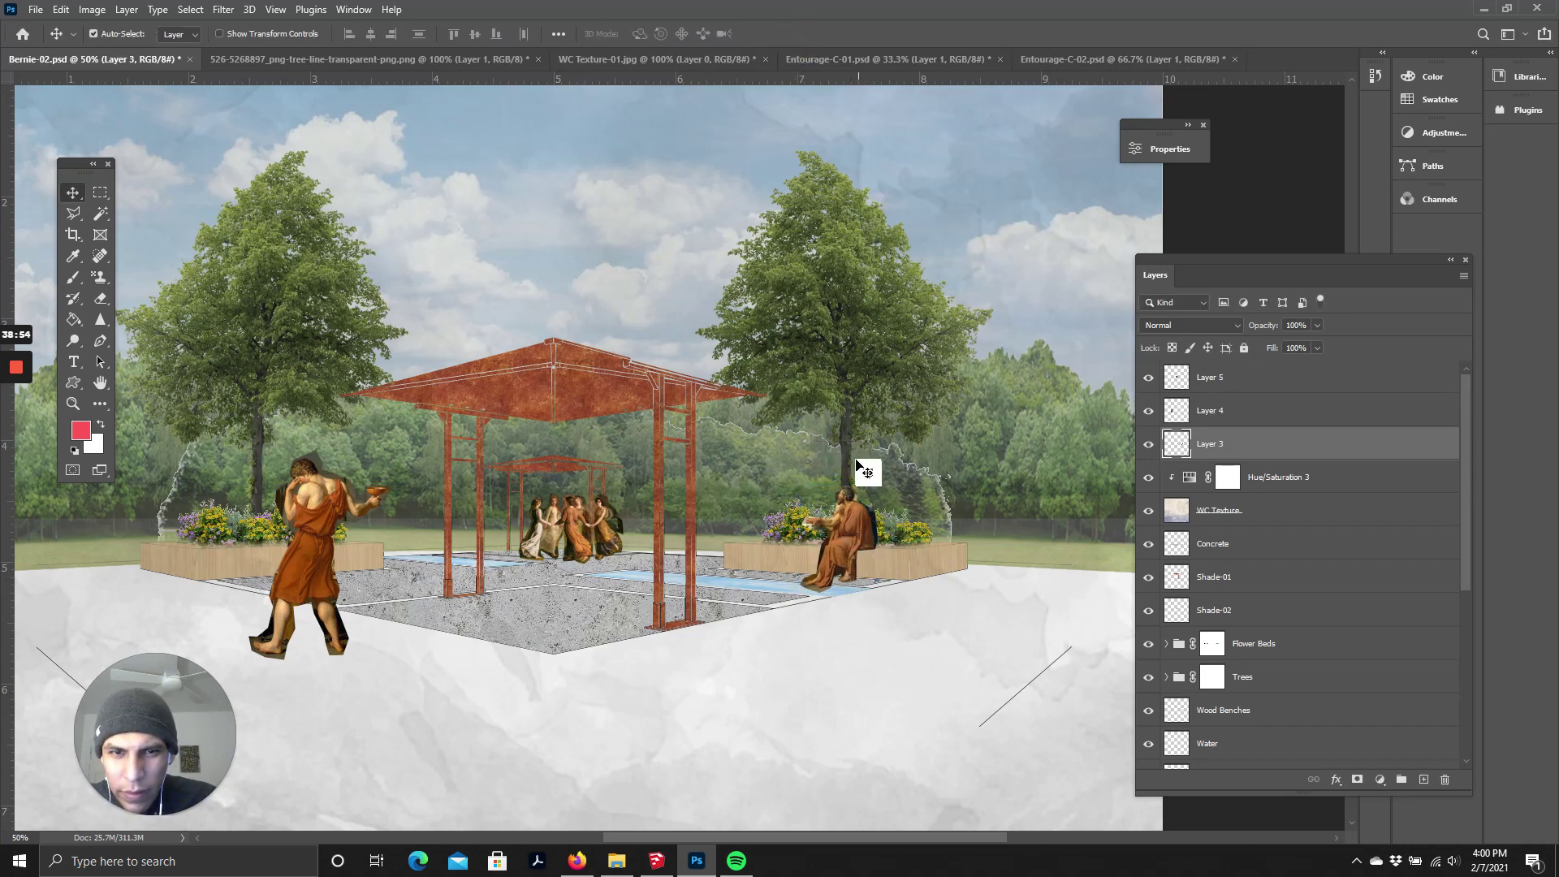
- Scale the standing figure to about 95% and shift it slightly left beside the planter
click(337, 505)
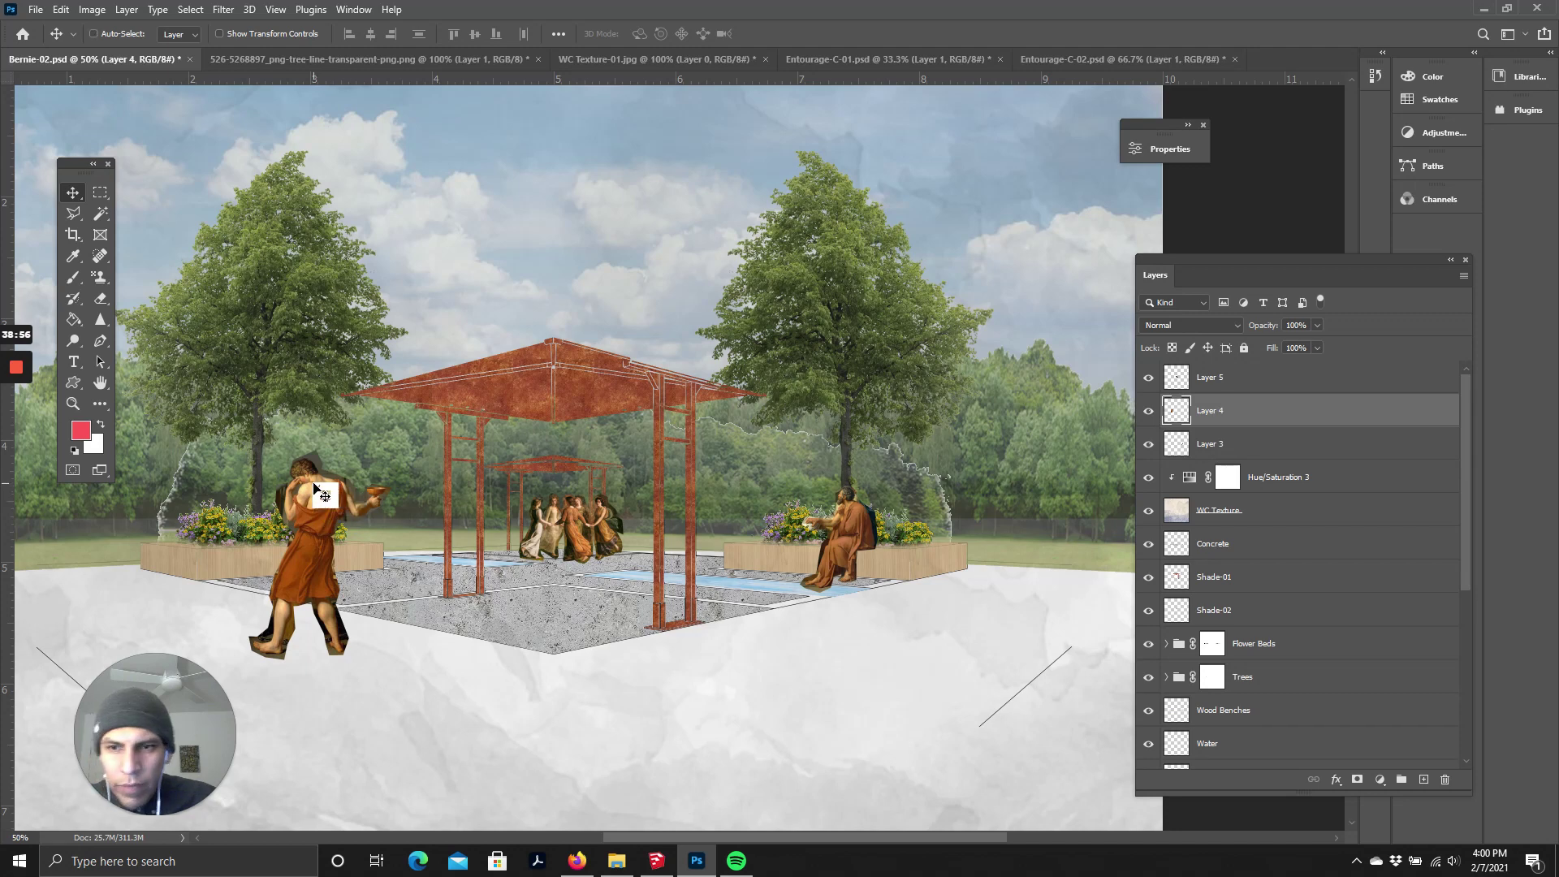
key(ctrl+t)
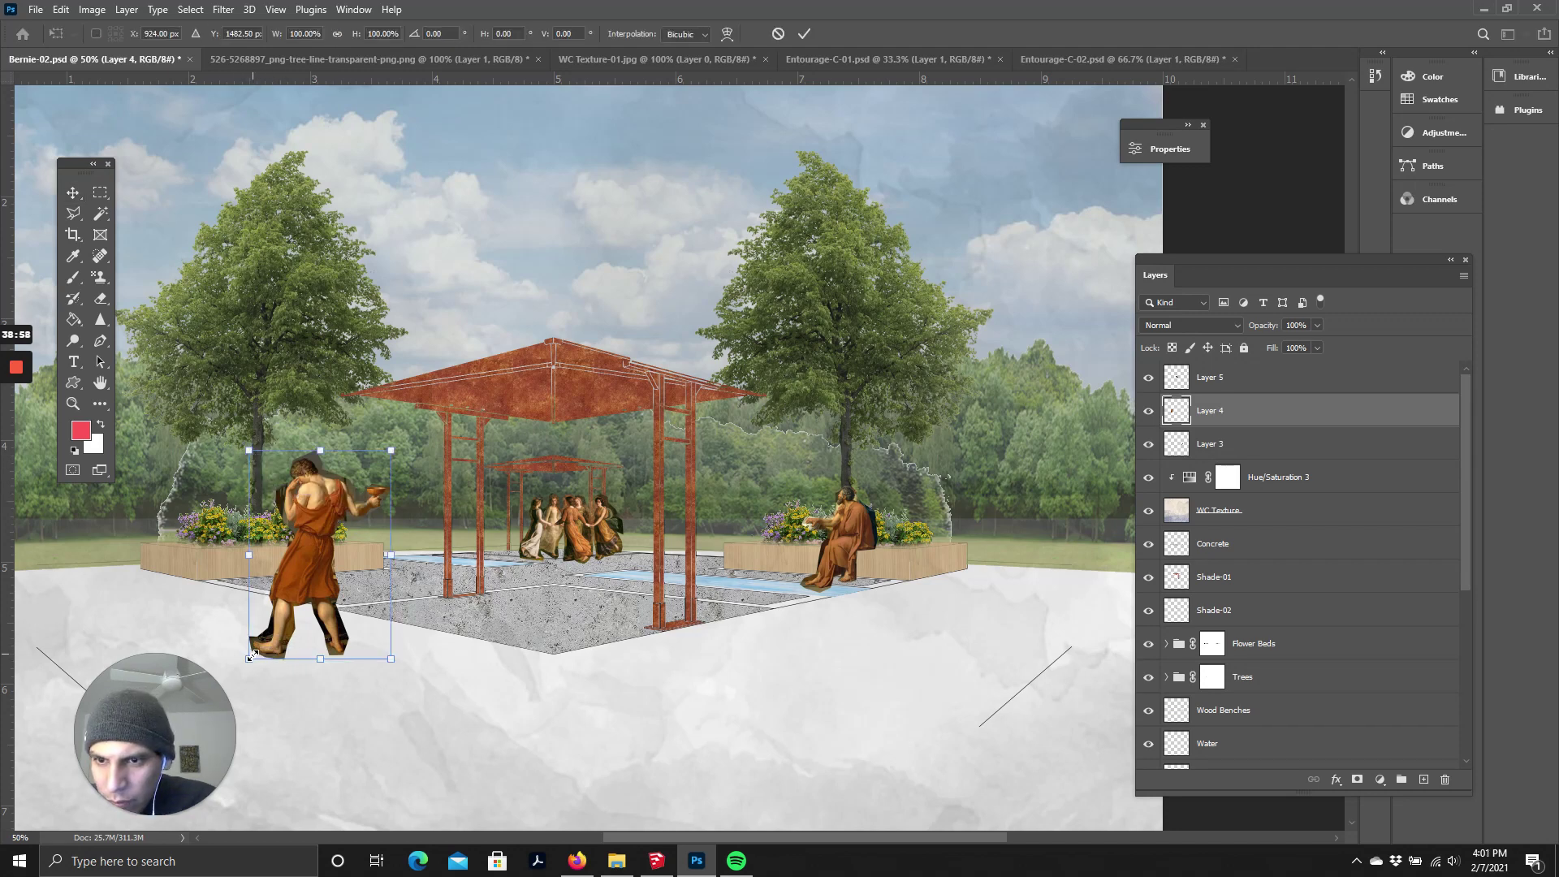
drag(254, 660, 266, 654)
drag(328, 506, 322, 520)
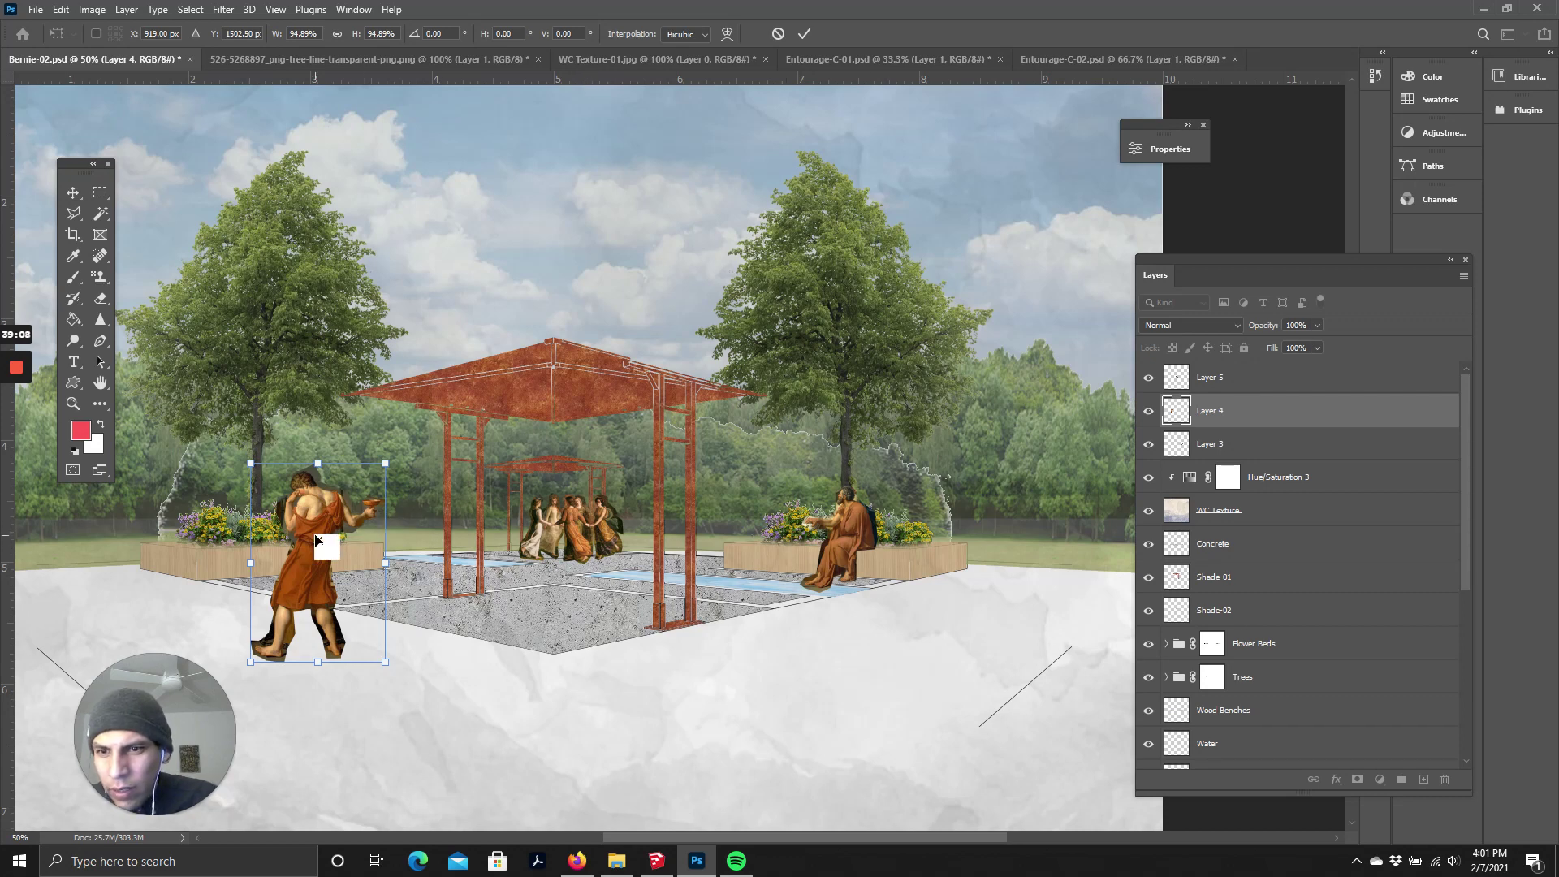
drag(317, 539, 319, 532)
- Commit the standing figure's resize, zoom to 50%, and hide the WC Texture layer
click(800, 34)
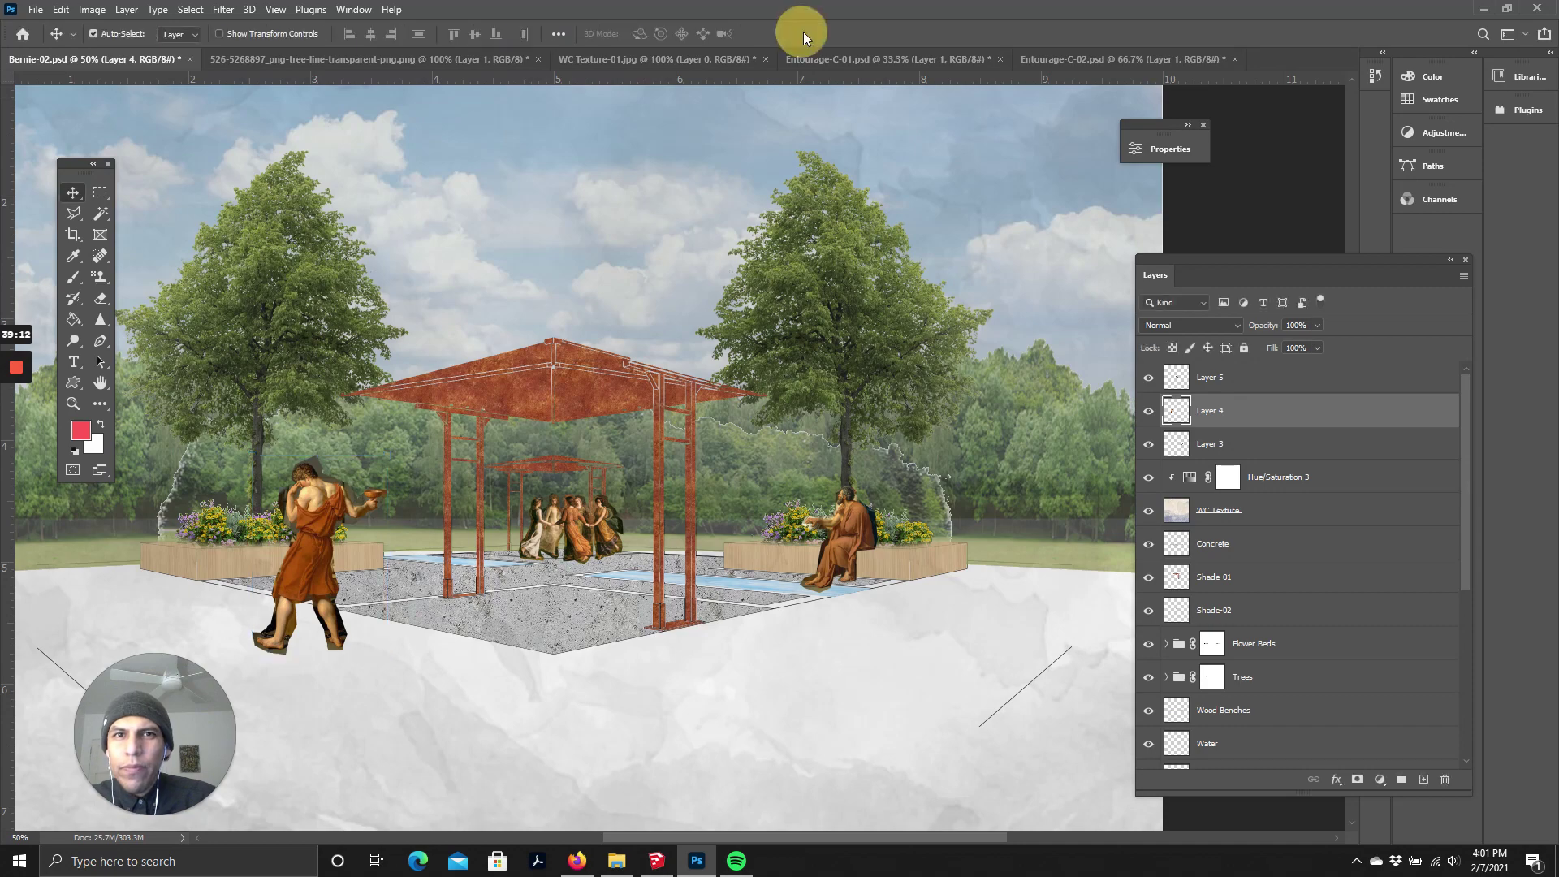
scroll(557, 599, up, 3)
scroll(654, 620, down, 1)
scroll(655, 620, down, 4)
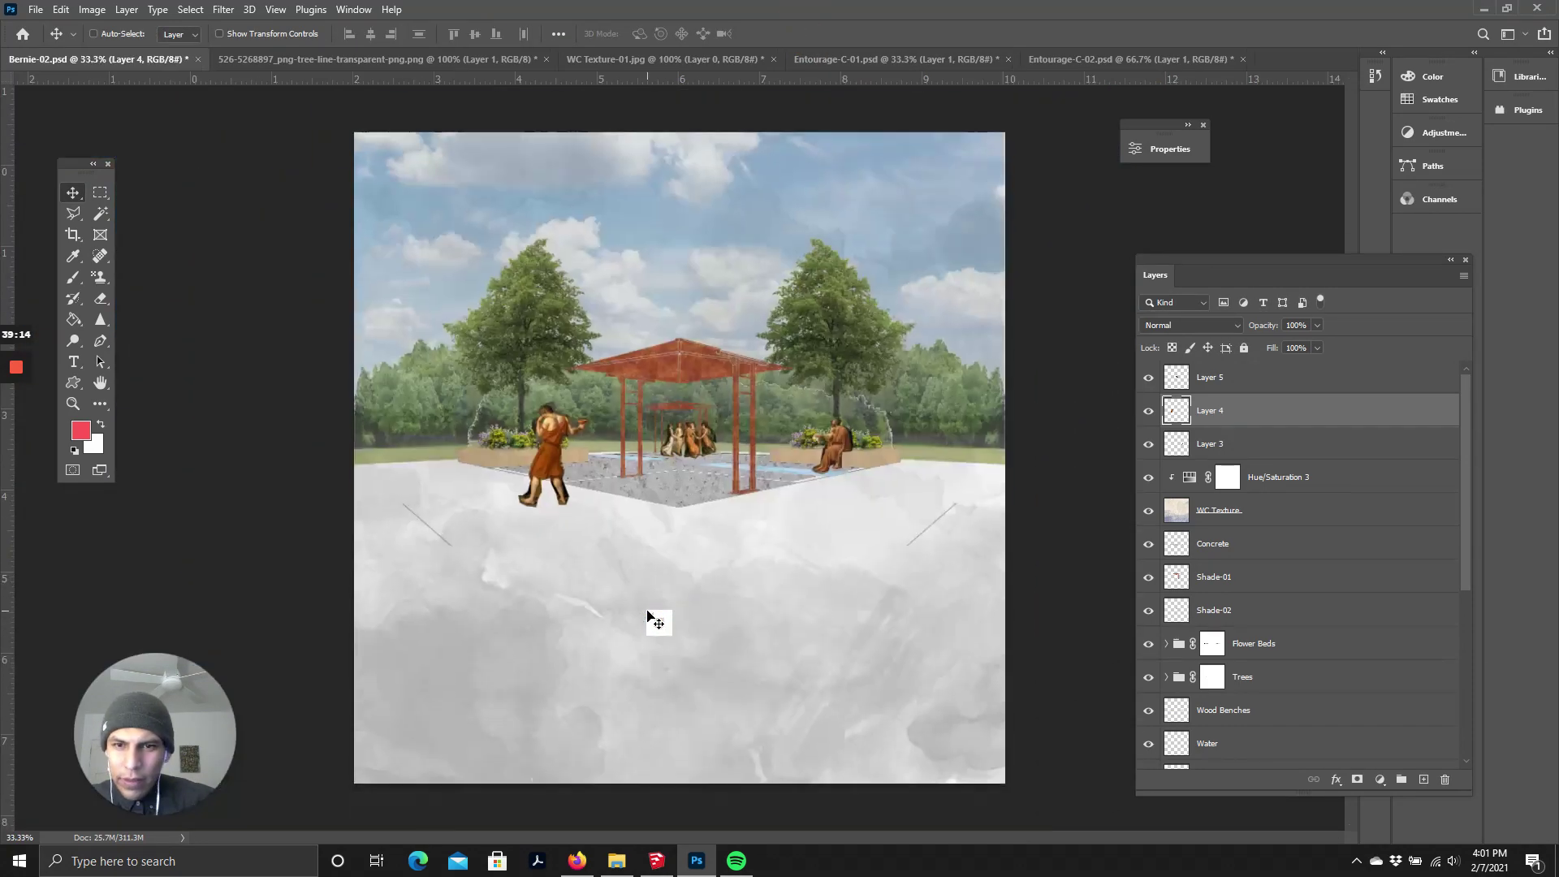
scroll(649, 620, up, 3)
key(ctrl+plus)
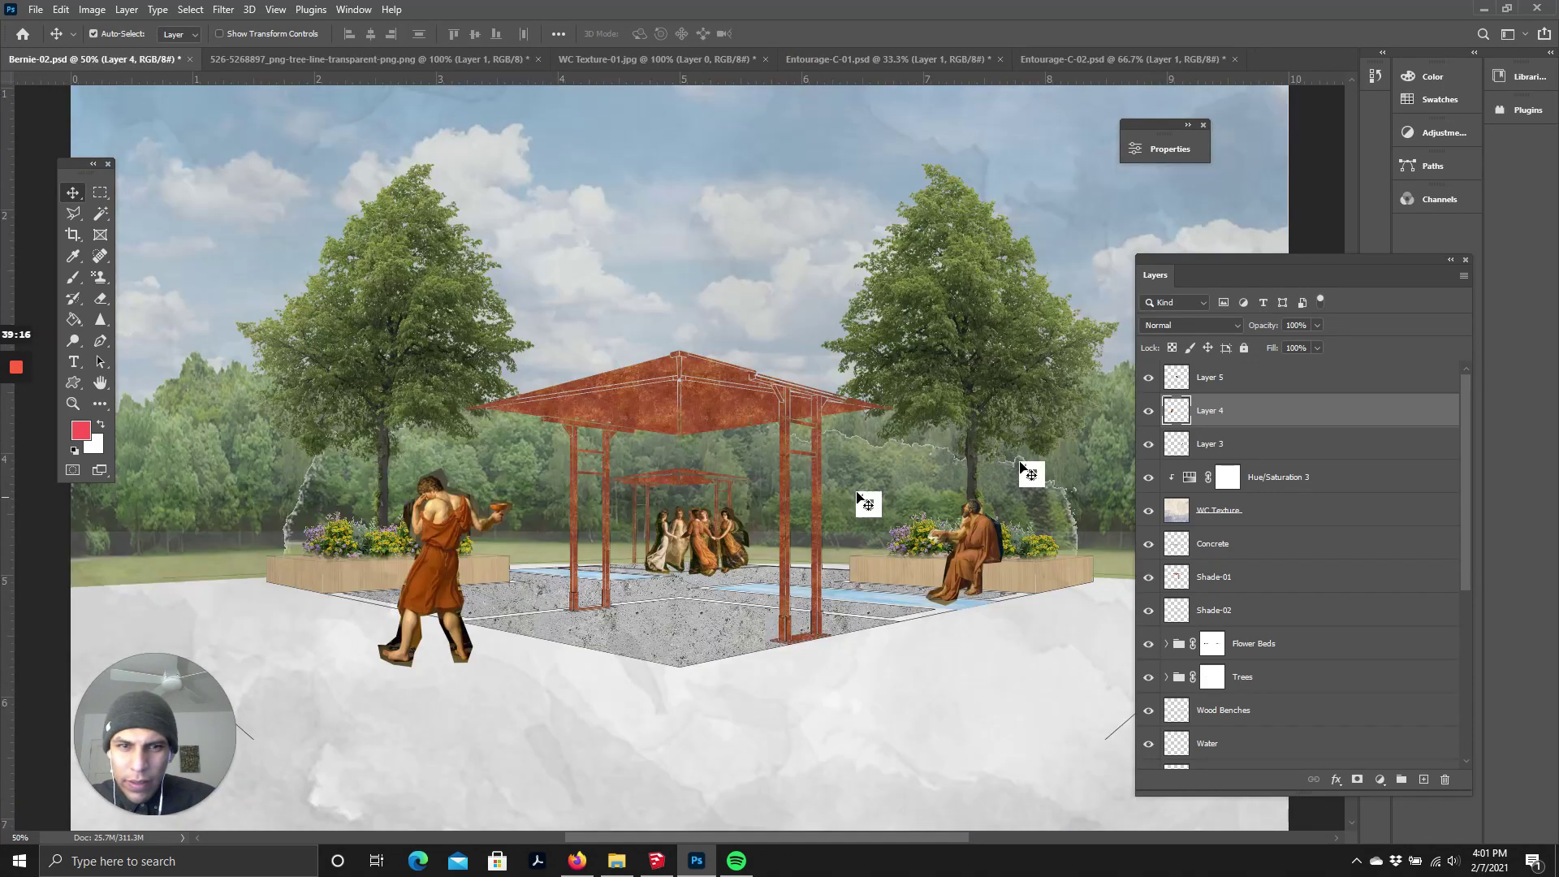
click(1148, 510)
scroll(682, 519, down, 1)
scroll(575, 505, up, 3)
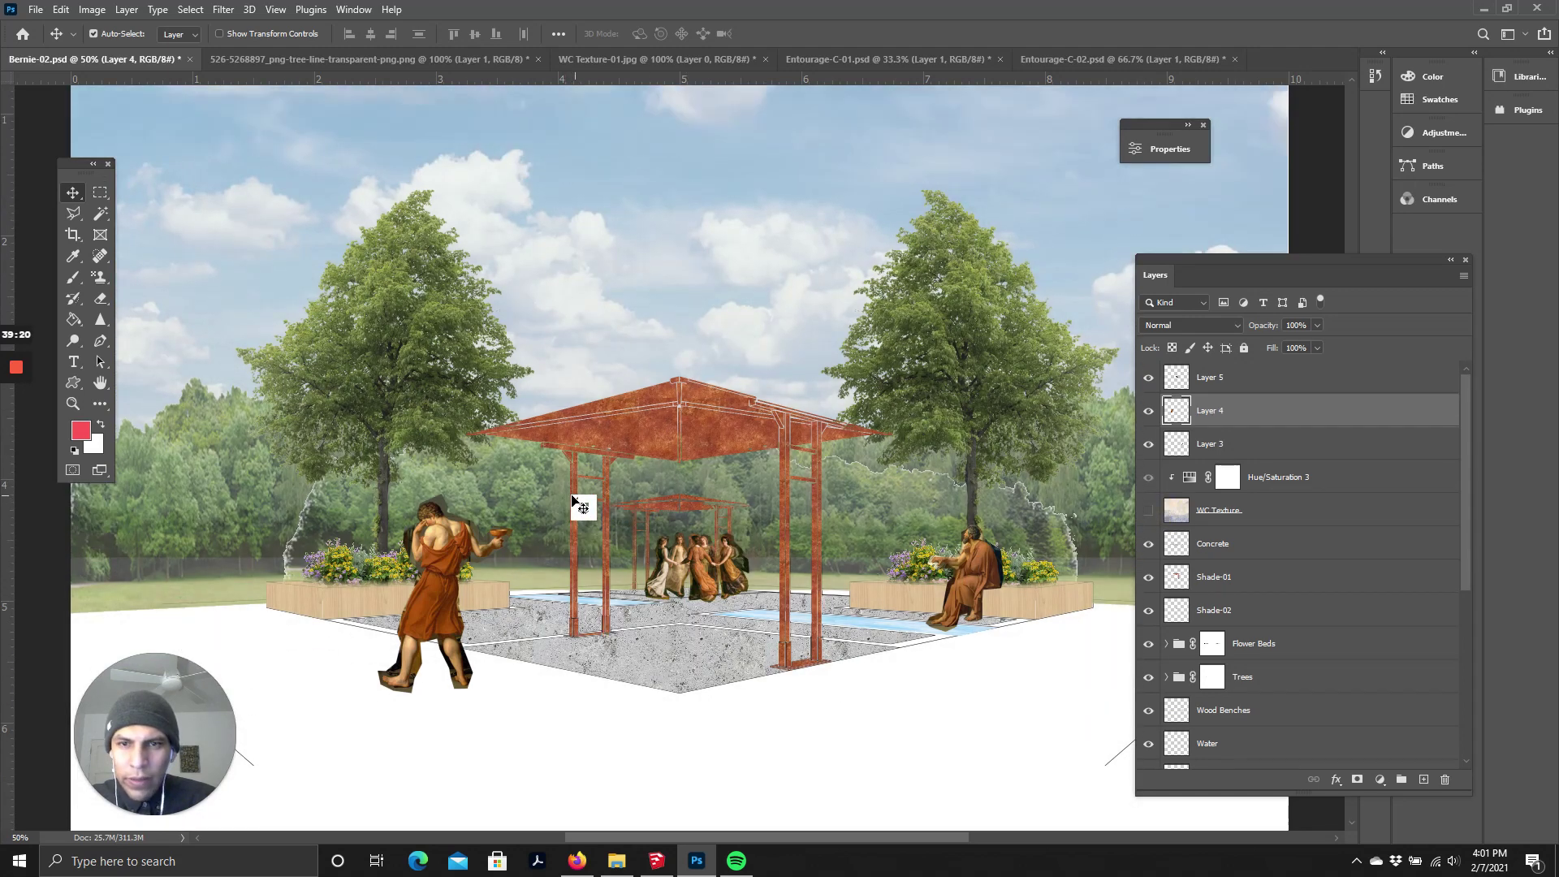
scroll(571, 517, up, 1)
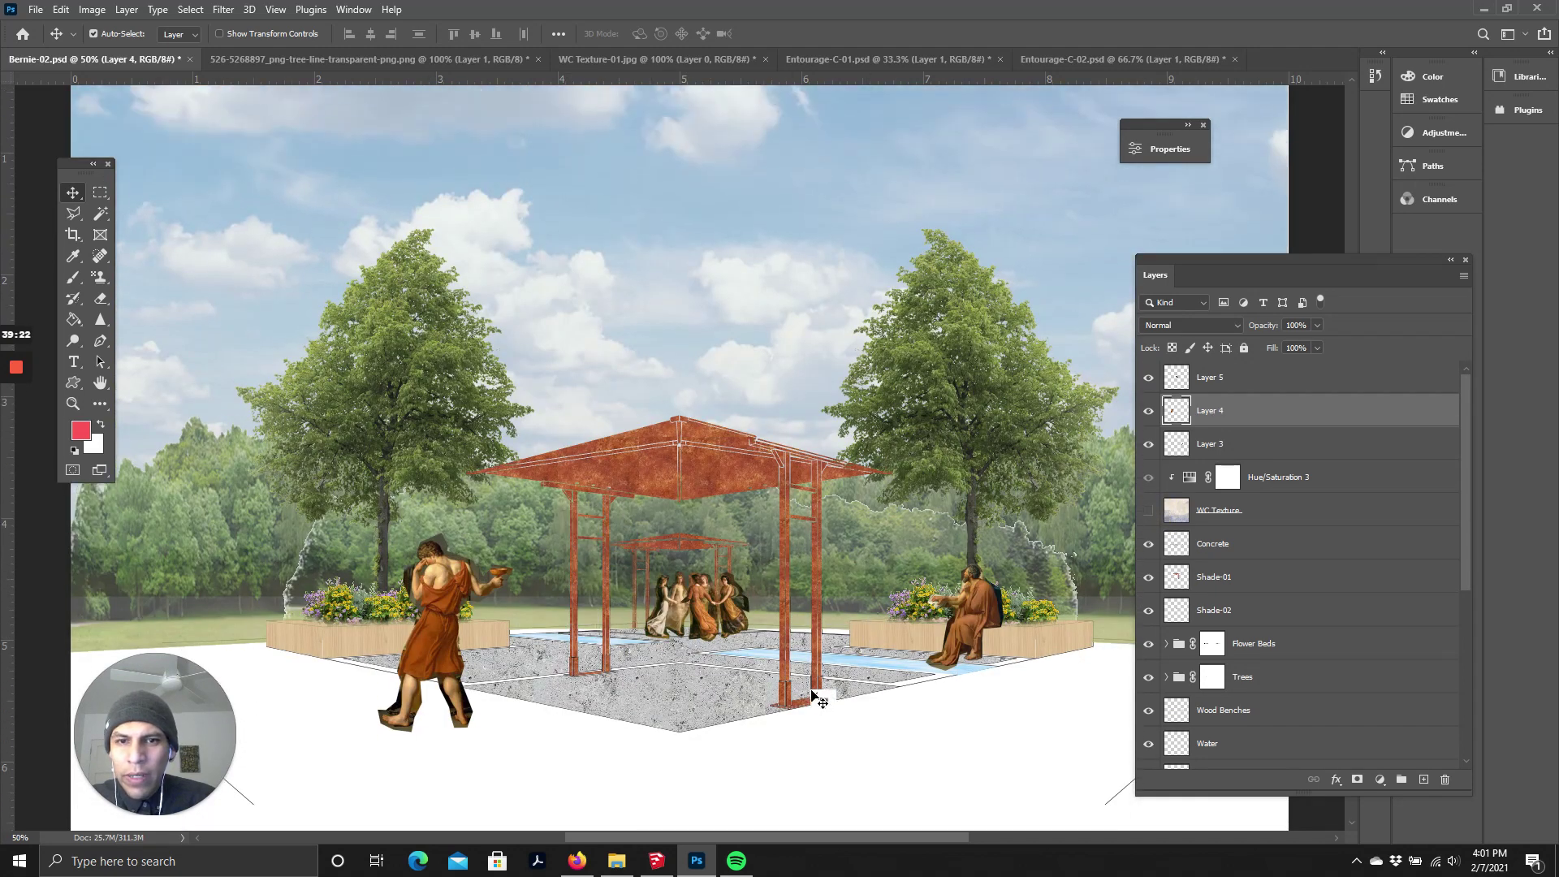
scroll(471, 412, down, 2)
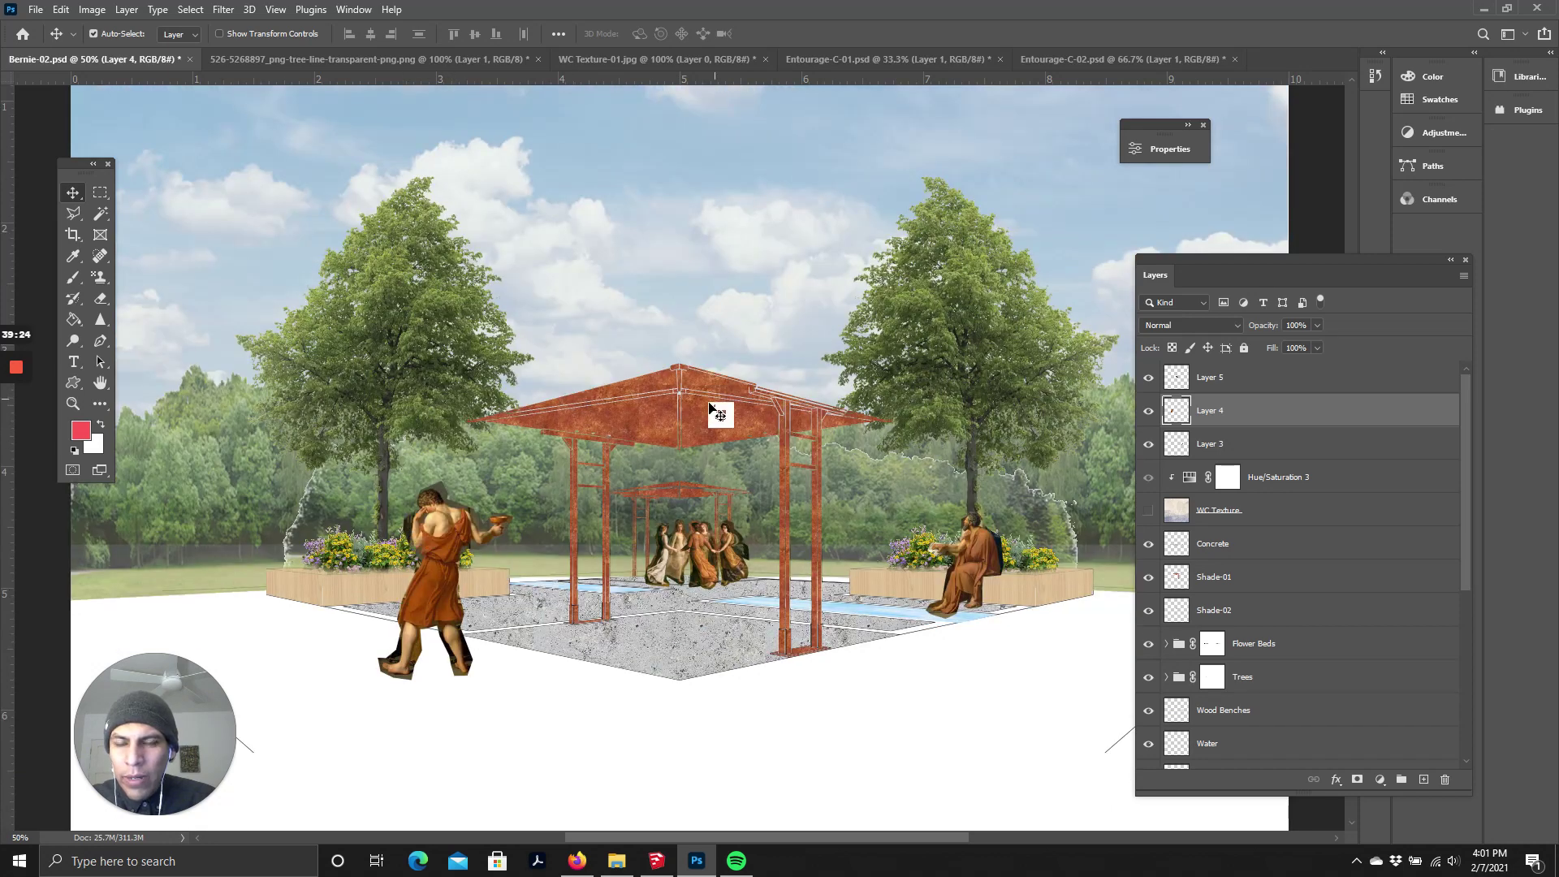
scroll(922, 626, down, 1)
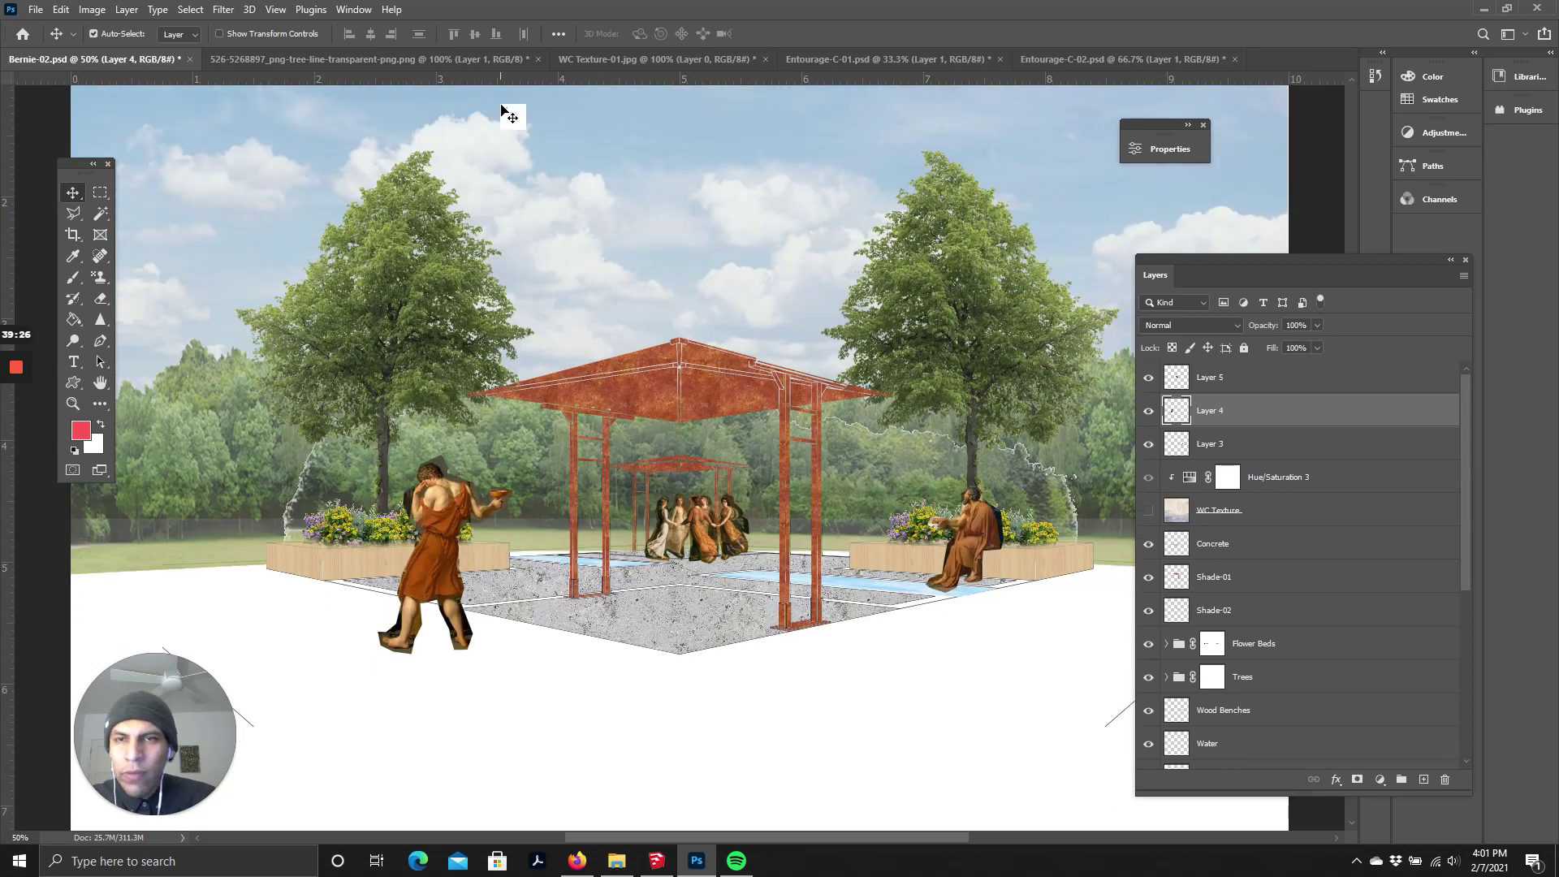
- Look through the tree-line and WC Texture documents, return to the rendering, and bring up File Explorer
click(382, 58)
click(642, 60)
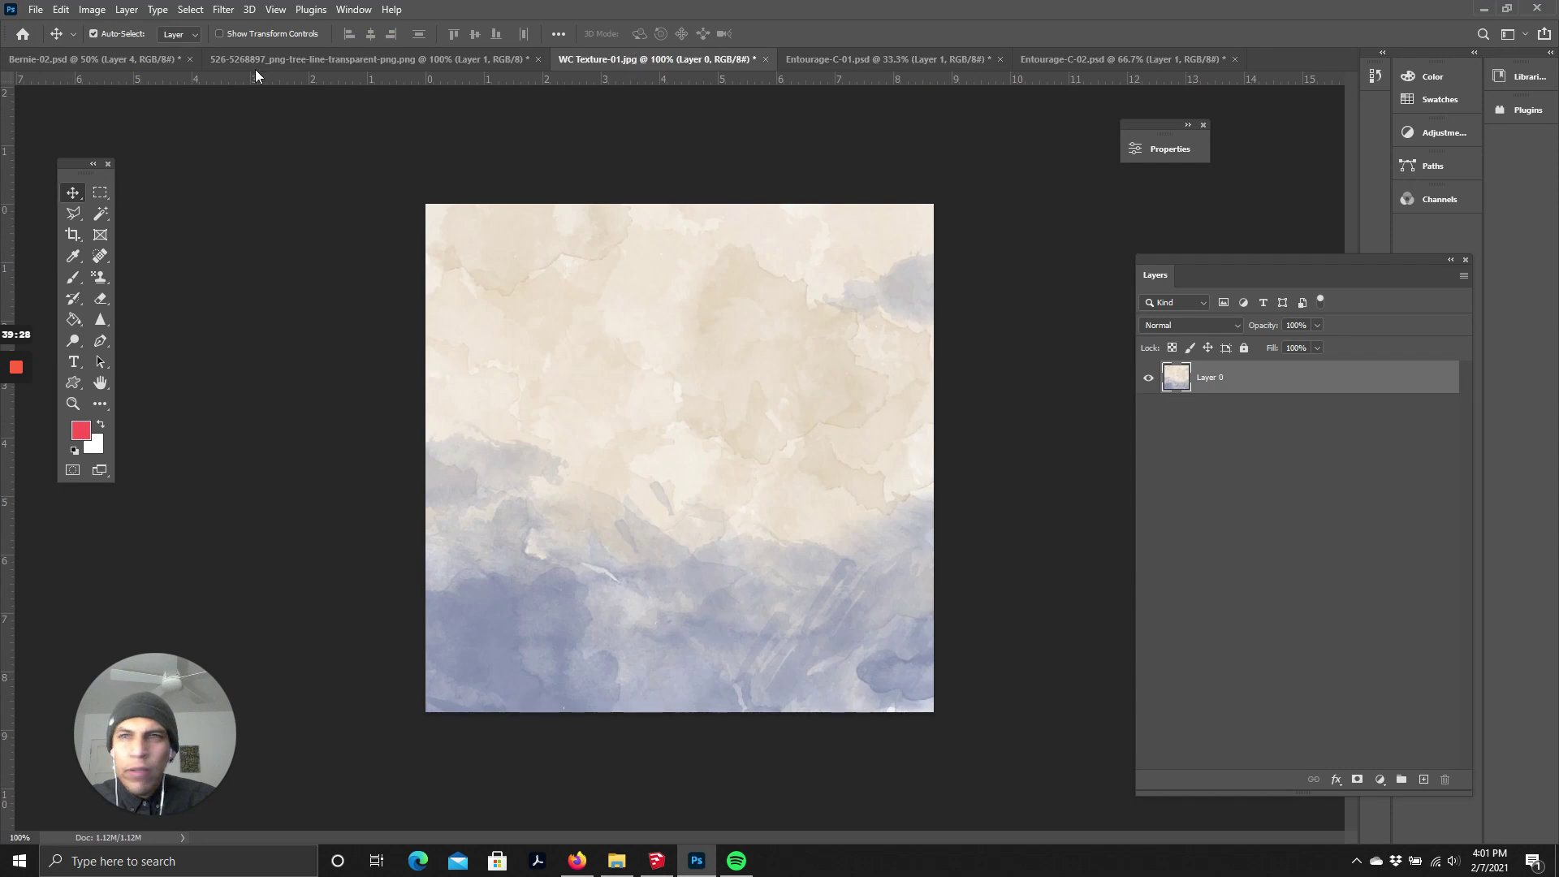
click(154, 60)
click(1110, 524)
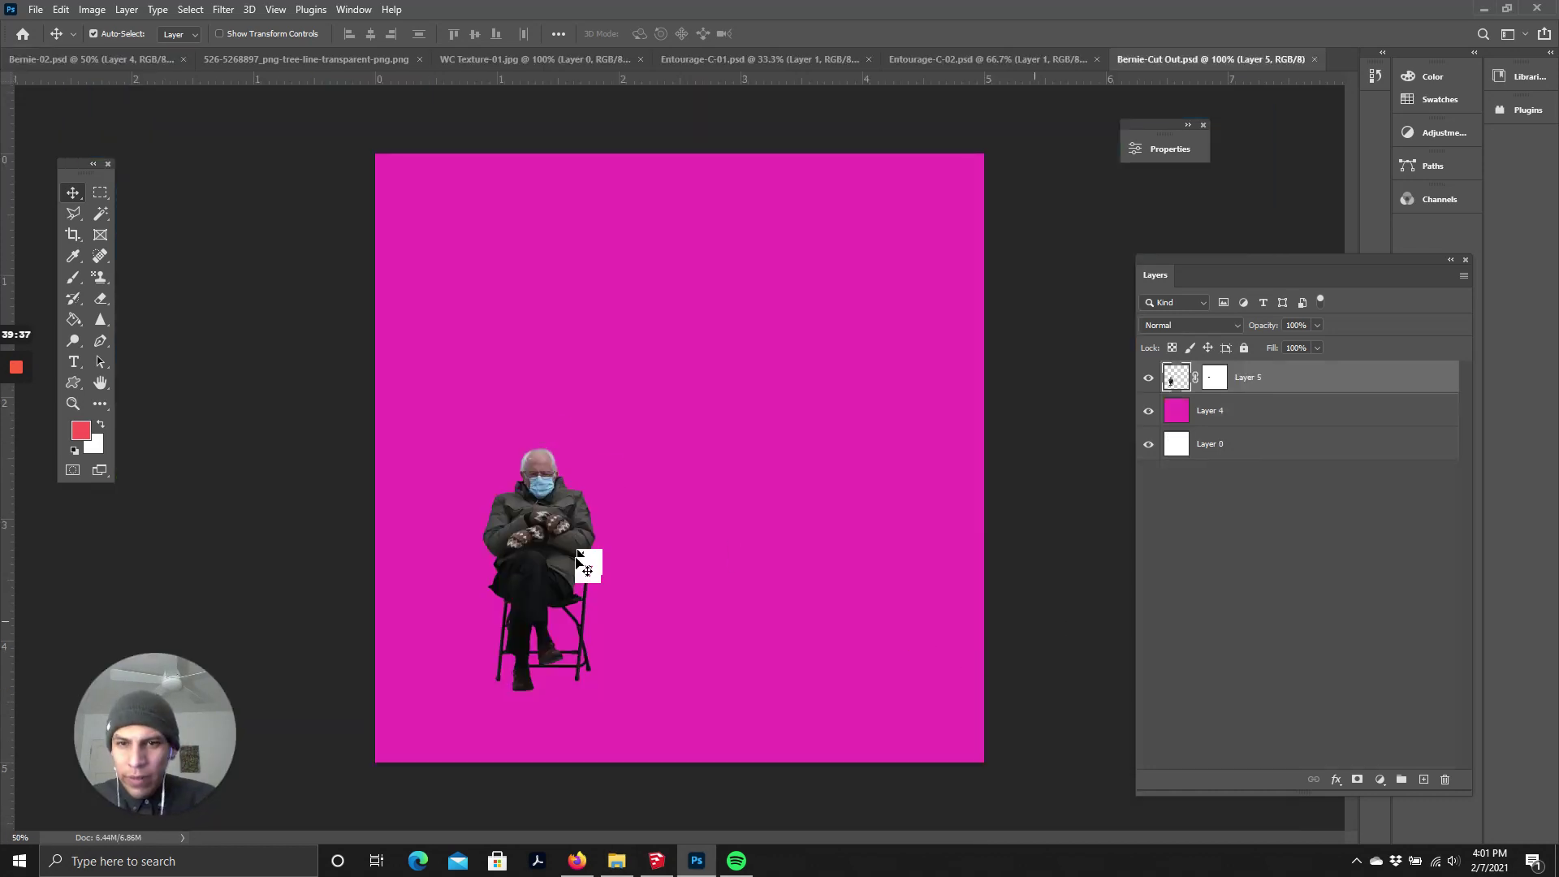
- Reposition the new seated cut-out and move Layer 6 to the top of the stack
drag(619, 459, 624, 528)
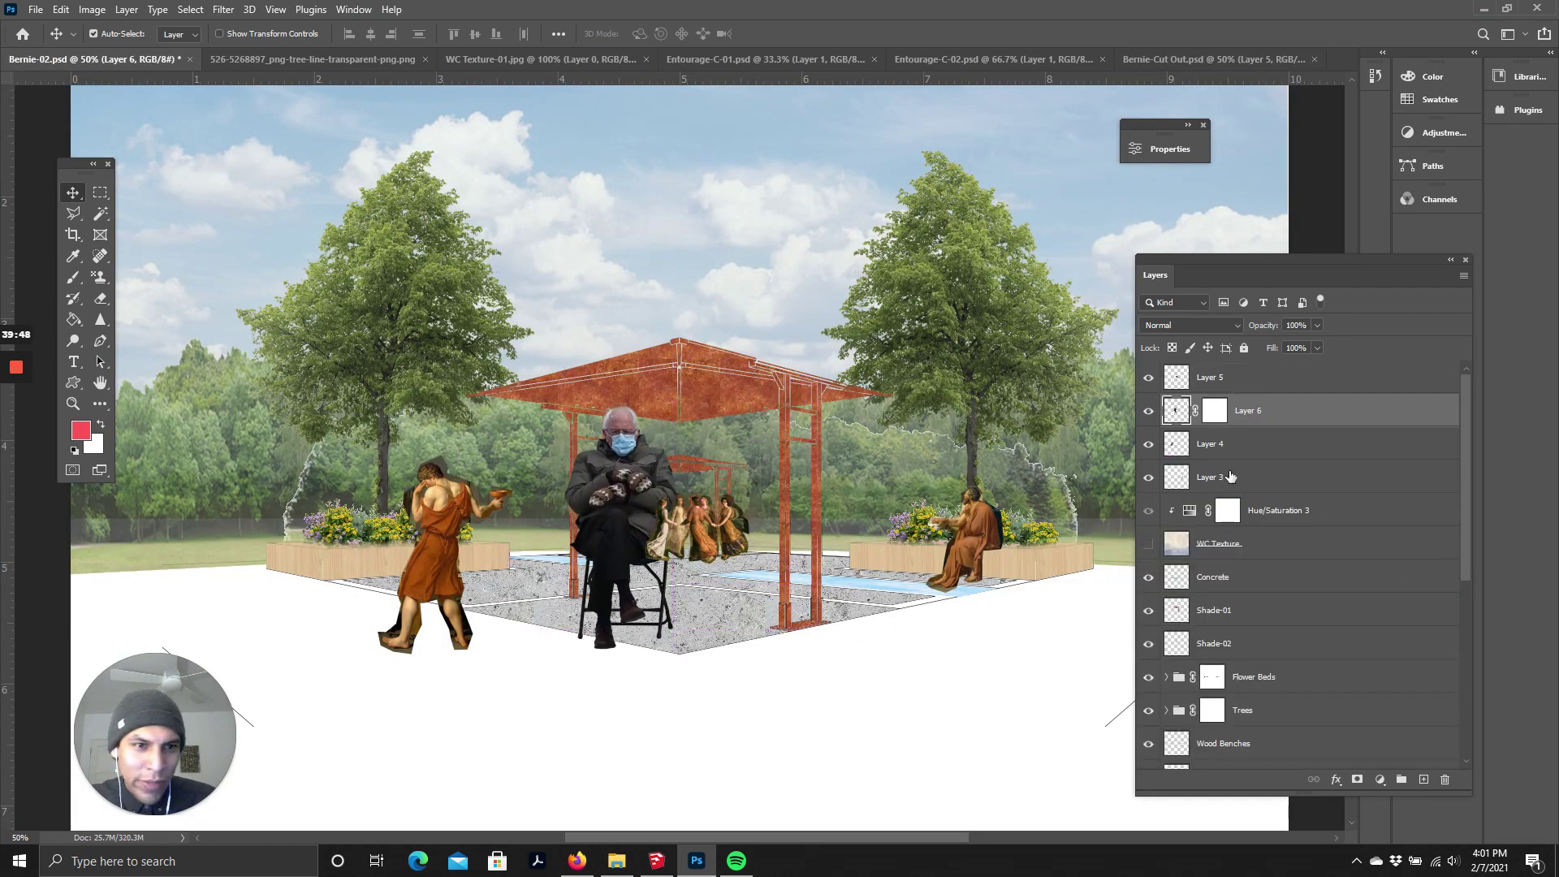
drag(1250, 413, 1210, 370)
key(ctrl)
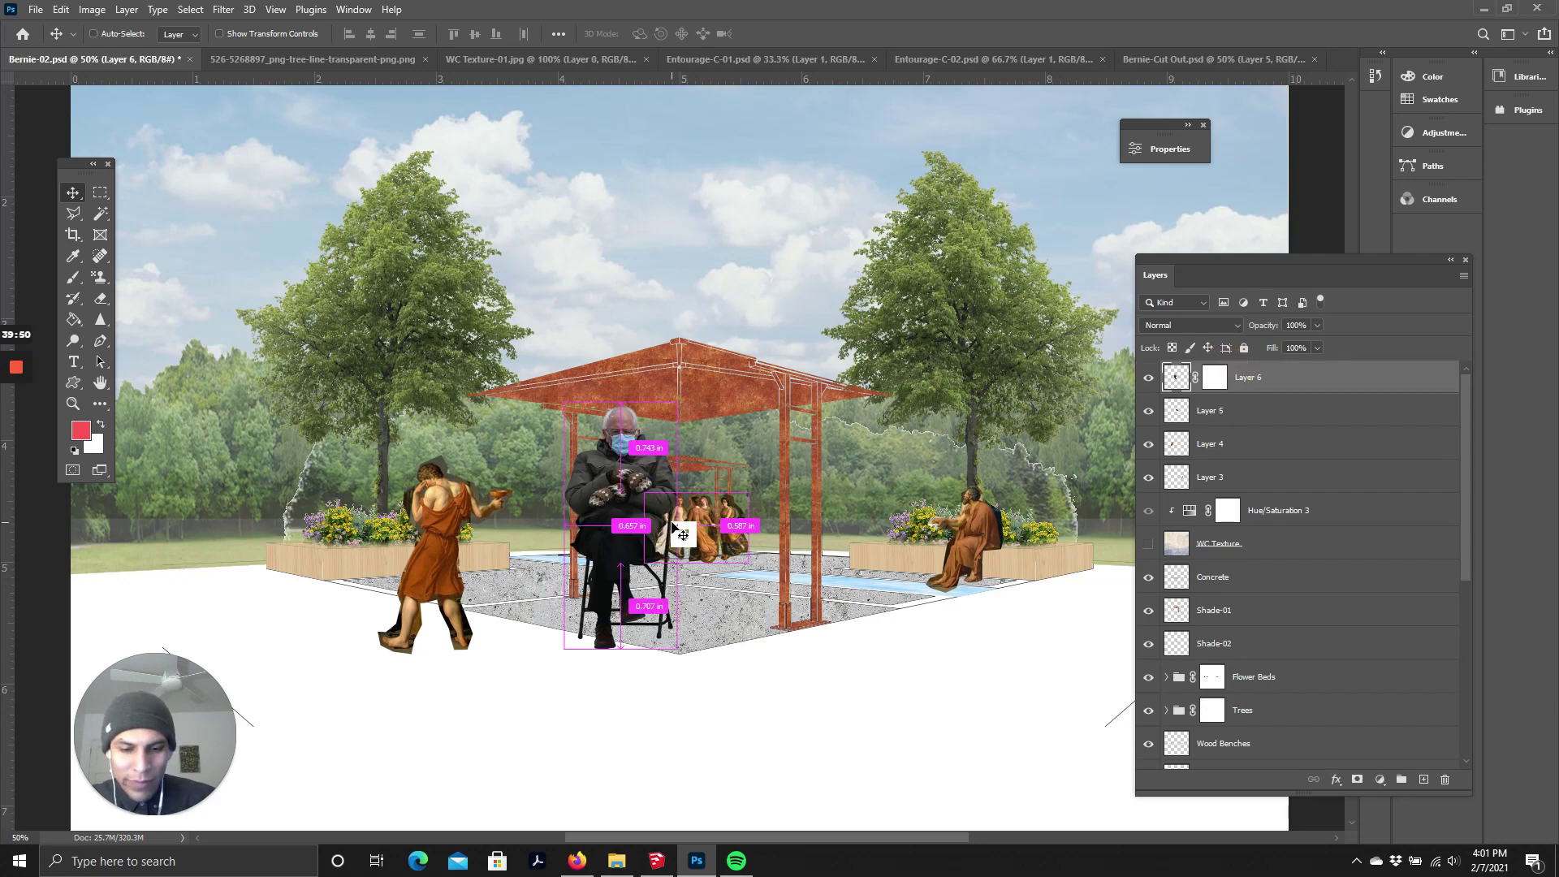
key(ctrl+plus)
key(ctrl+plus)
scroll(714, 532, down, 1)
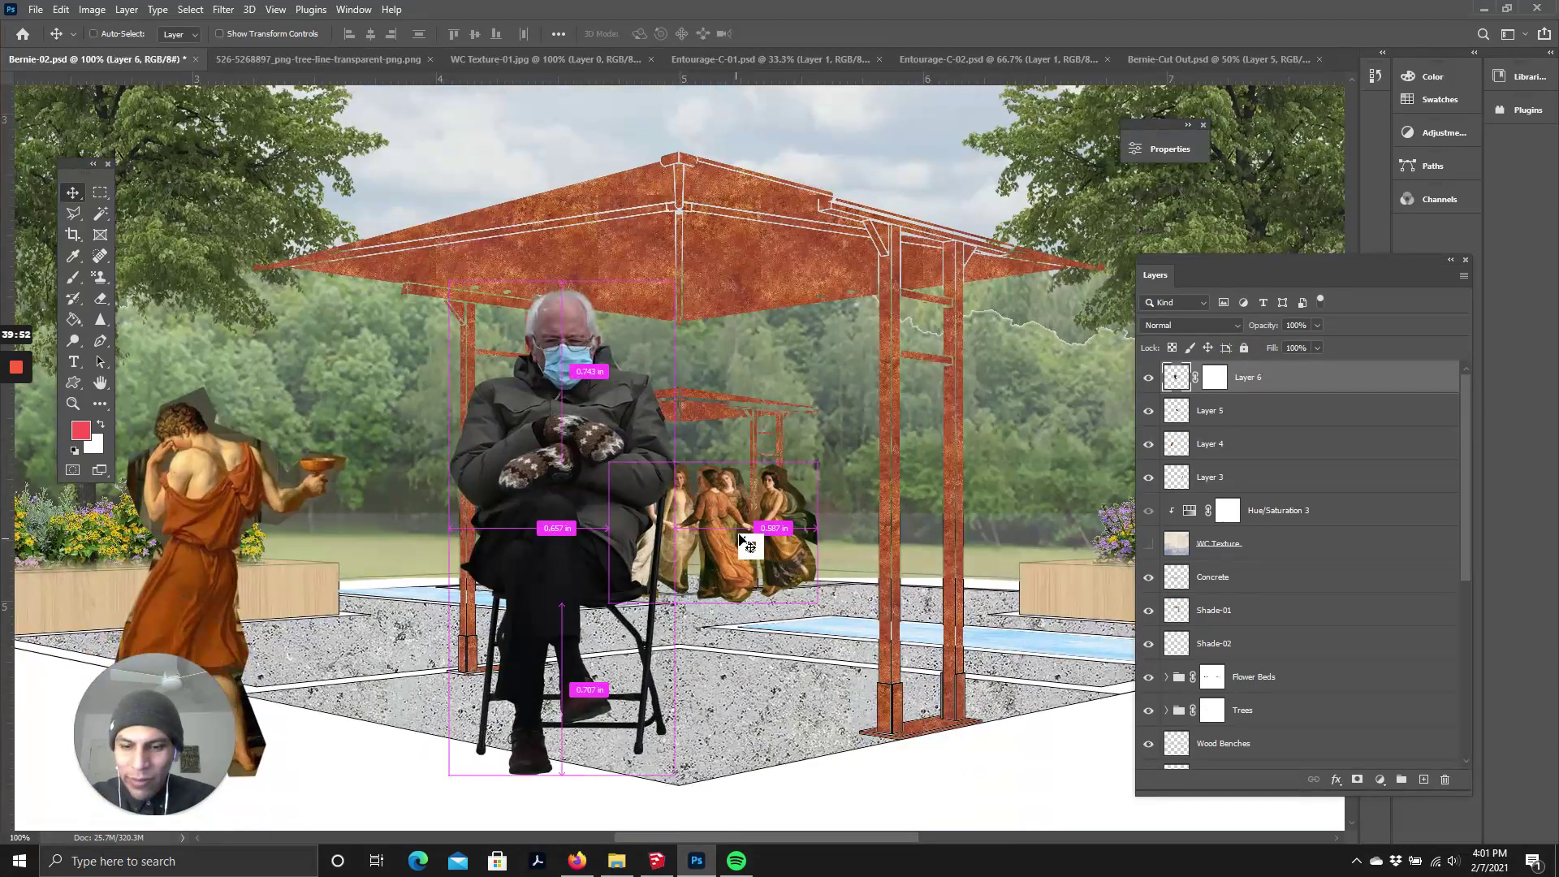
- Scale the mittened man to about 56% and place him beneath the pergola
key(ctrl+t)
drag(449, 286, 529, 446)
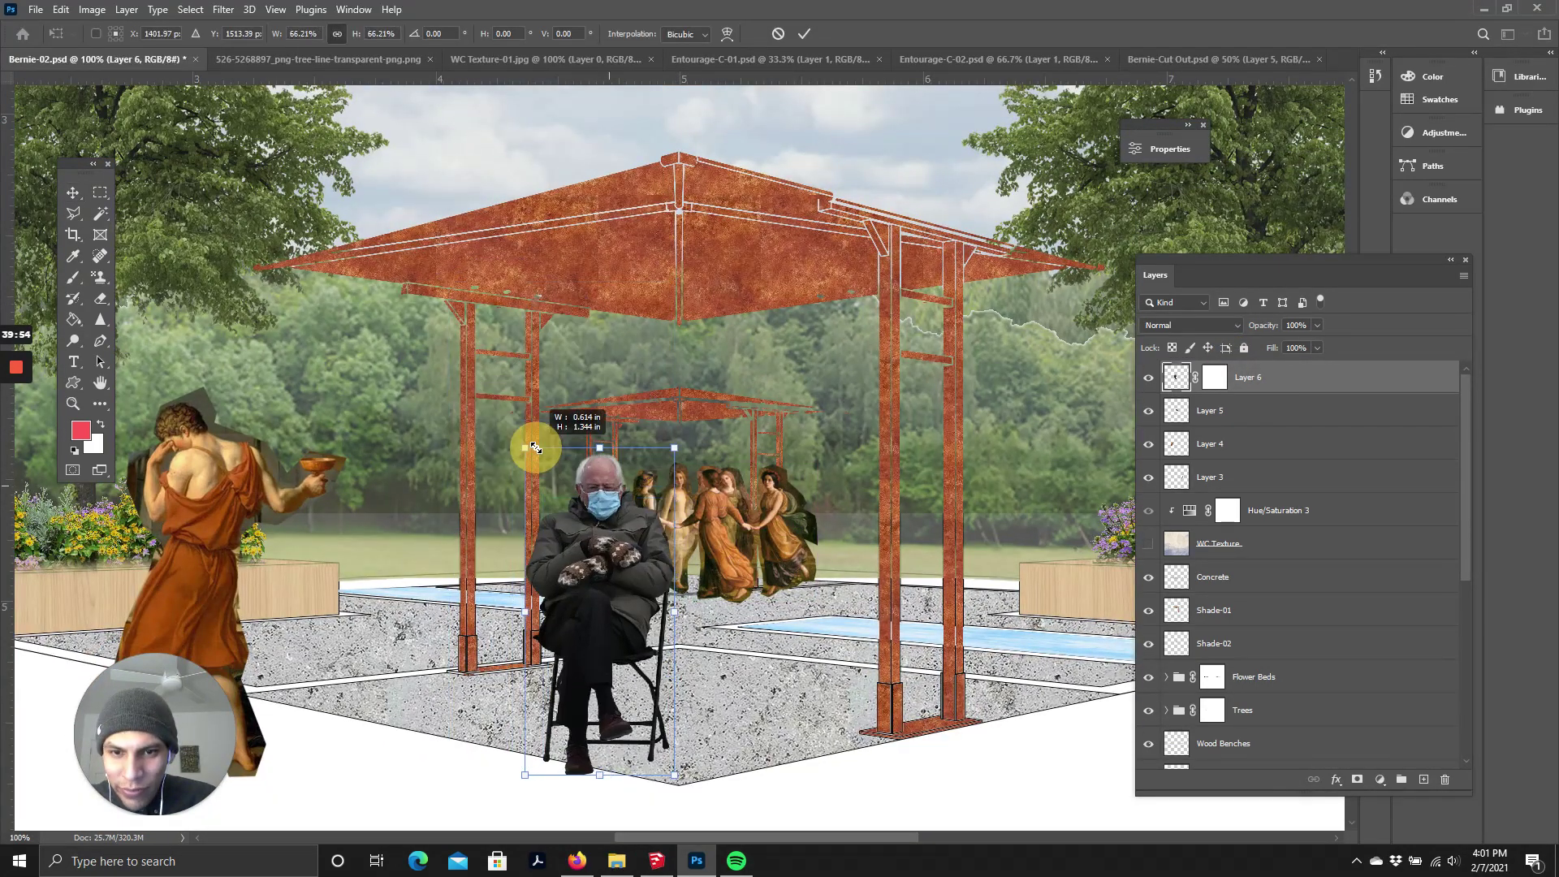
drag(633, 613, 590, 635)
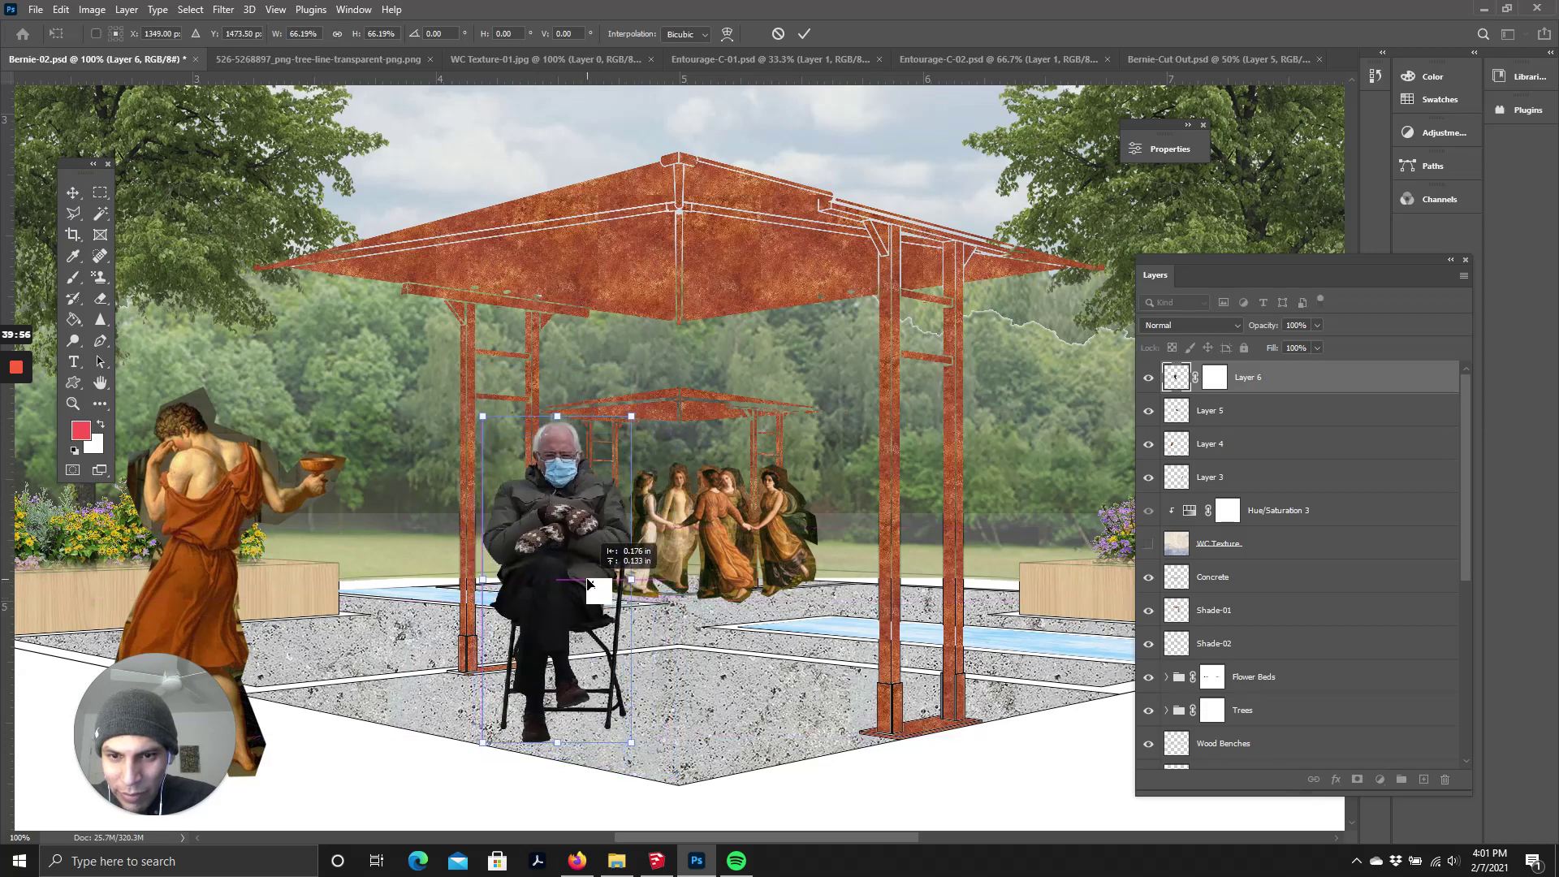
drag(483, 422, 503, 462)
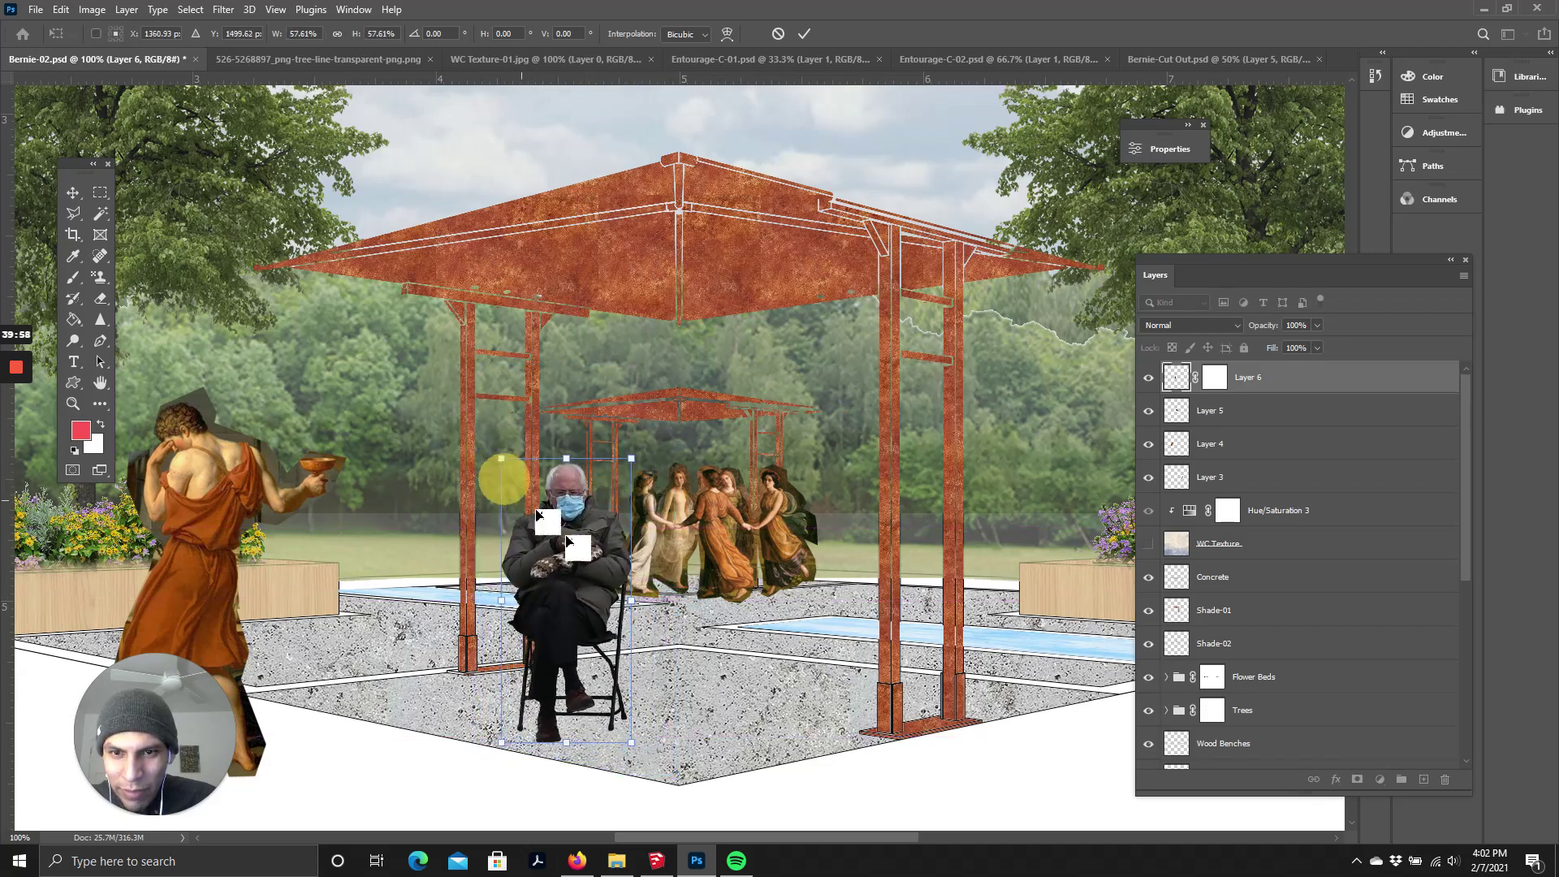
drag(583, 563, 561, 560)
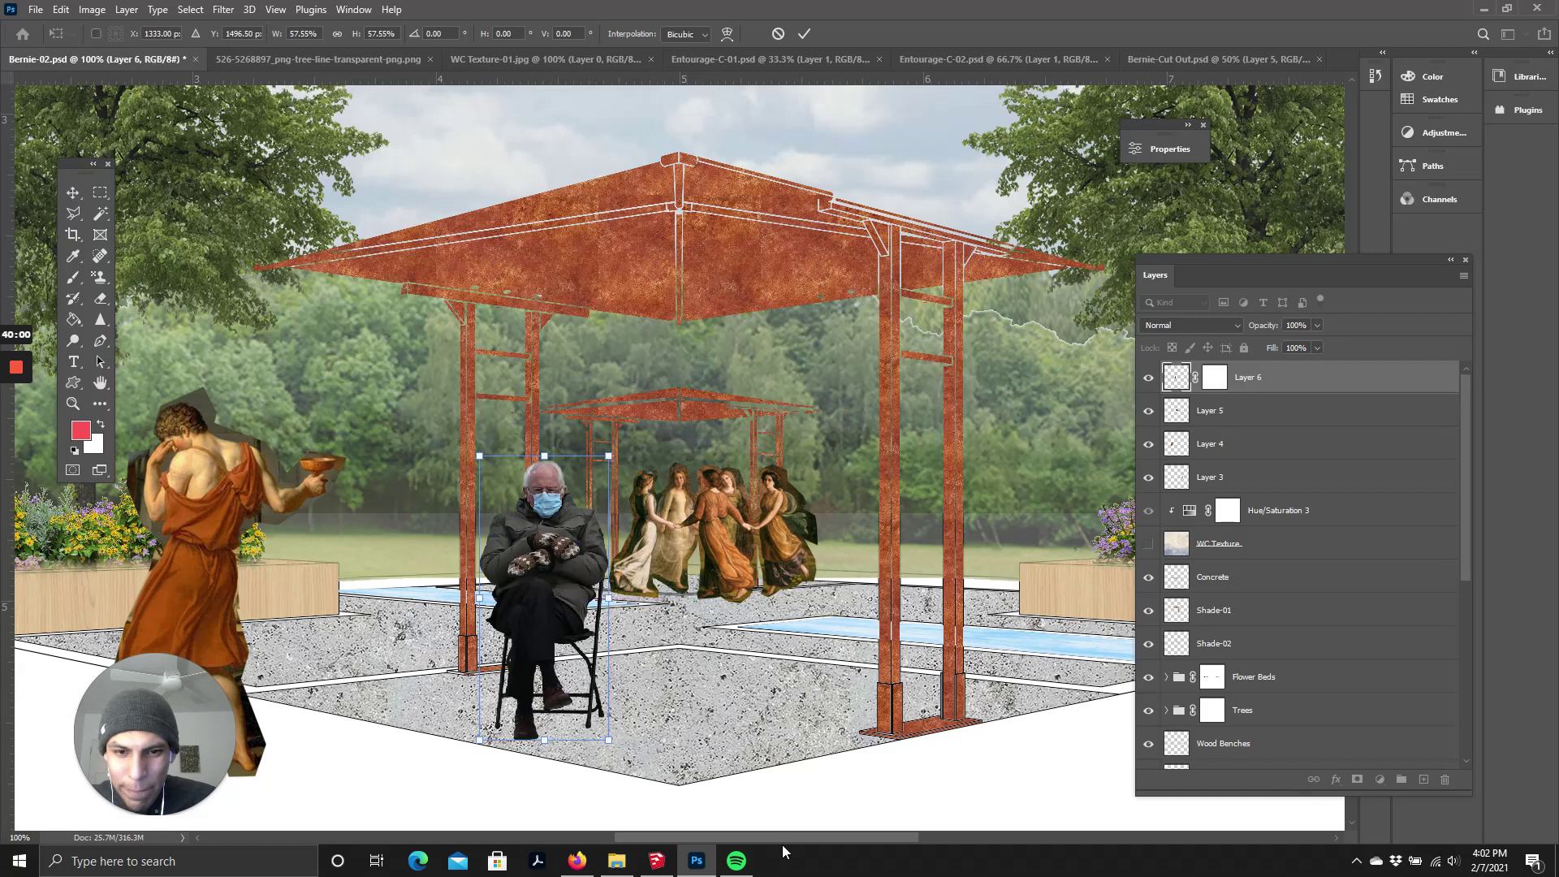
drag(784, 837, 850, 796)
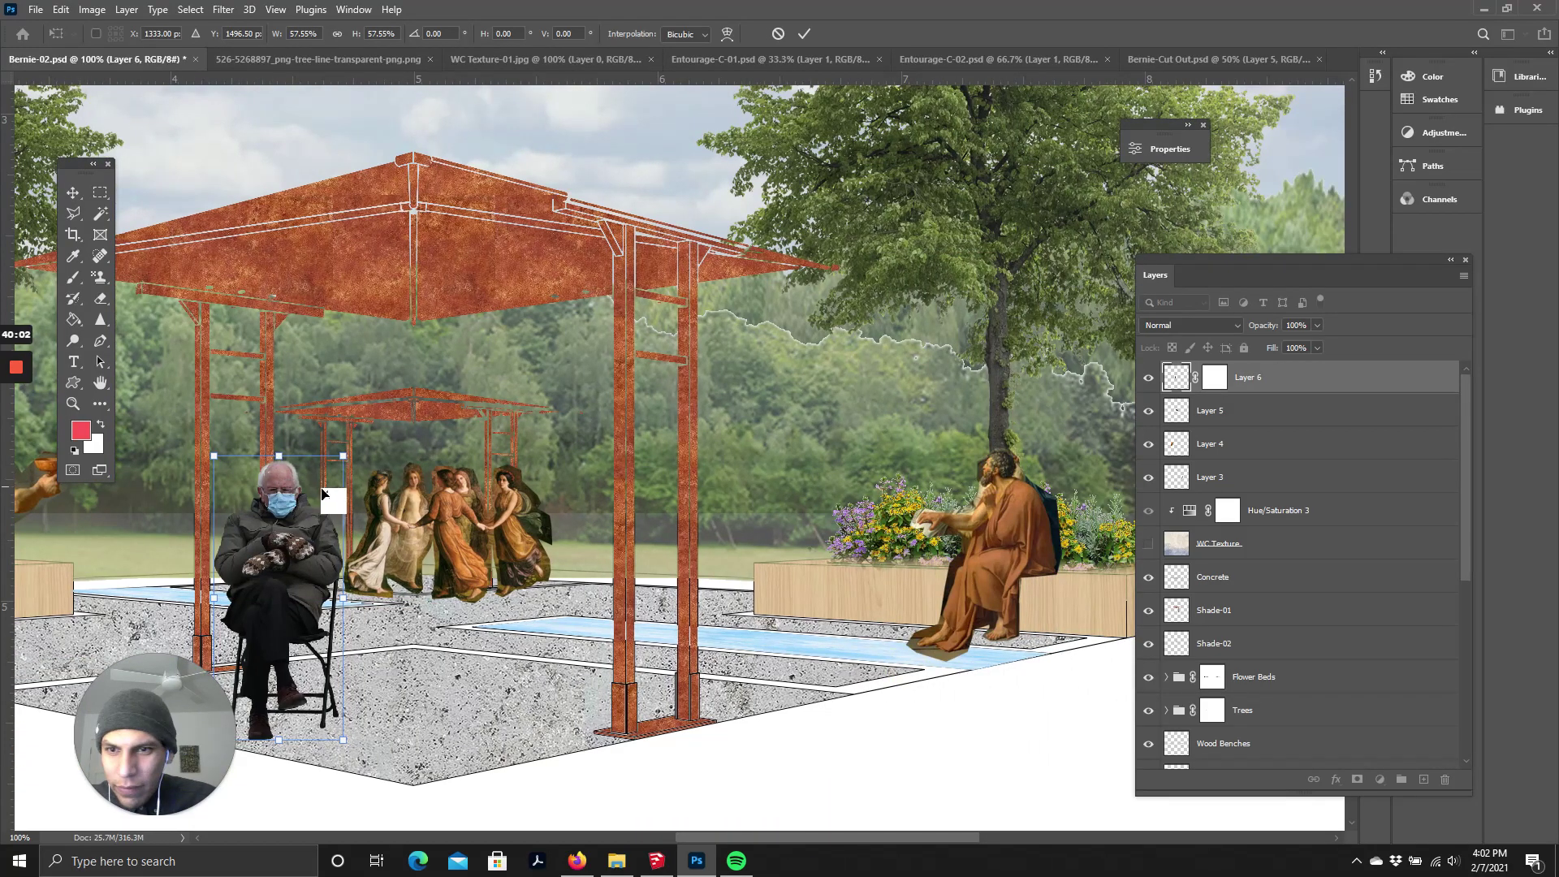
drag(759, 826, 718, 840)
drag(391, 456, 394, 462)
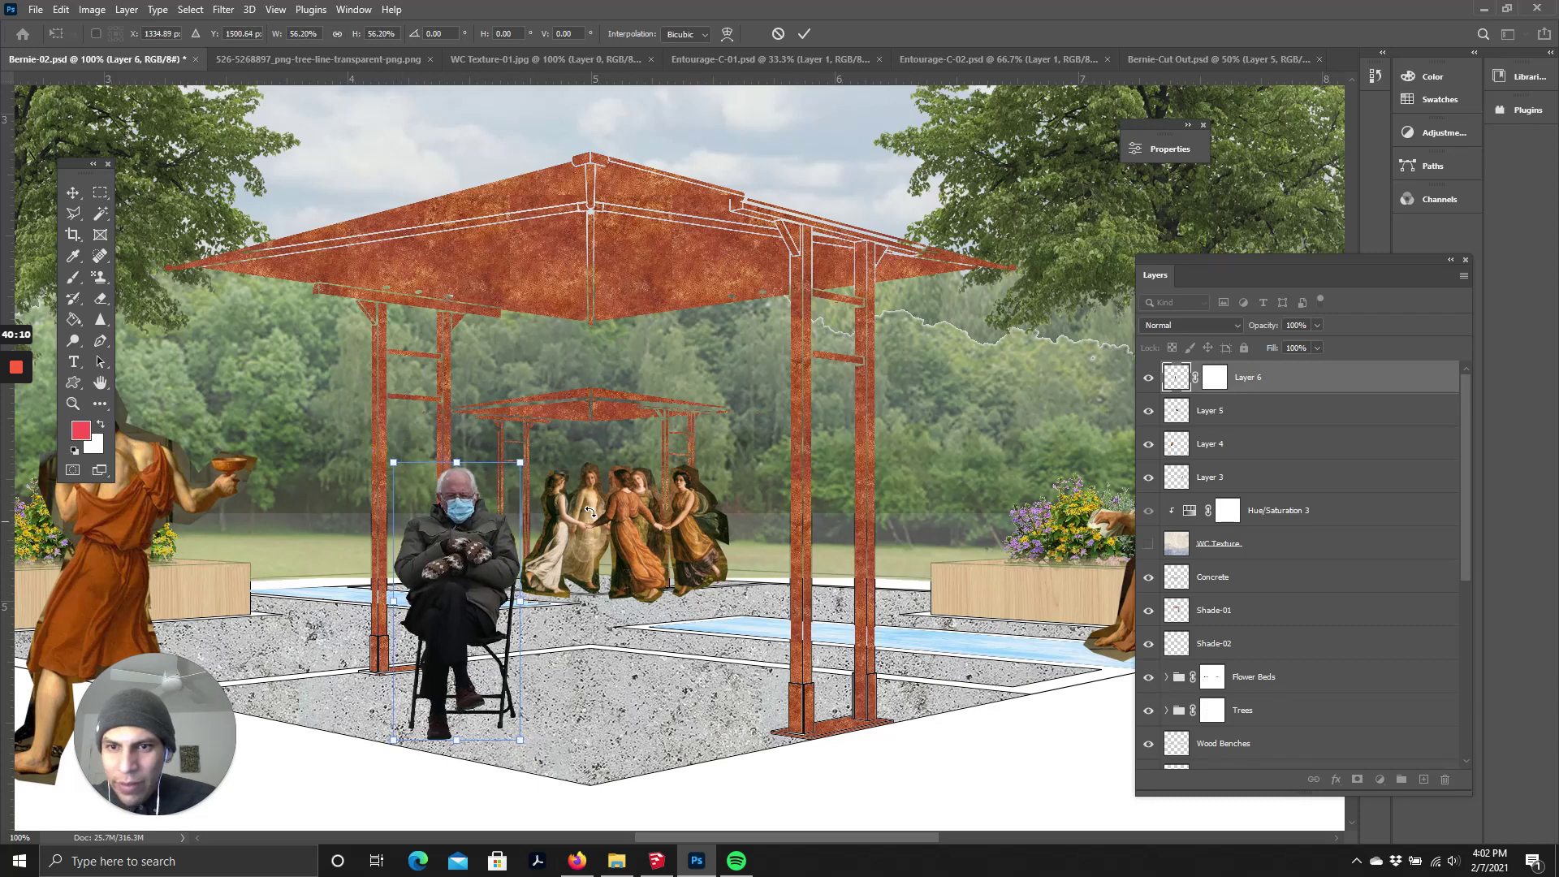
click(804, 34)
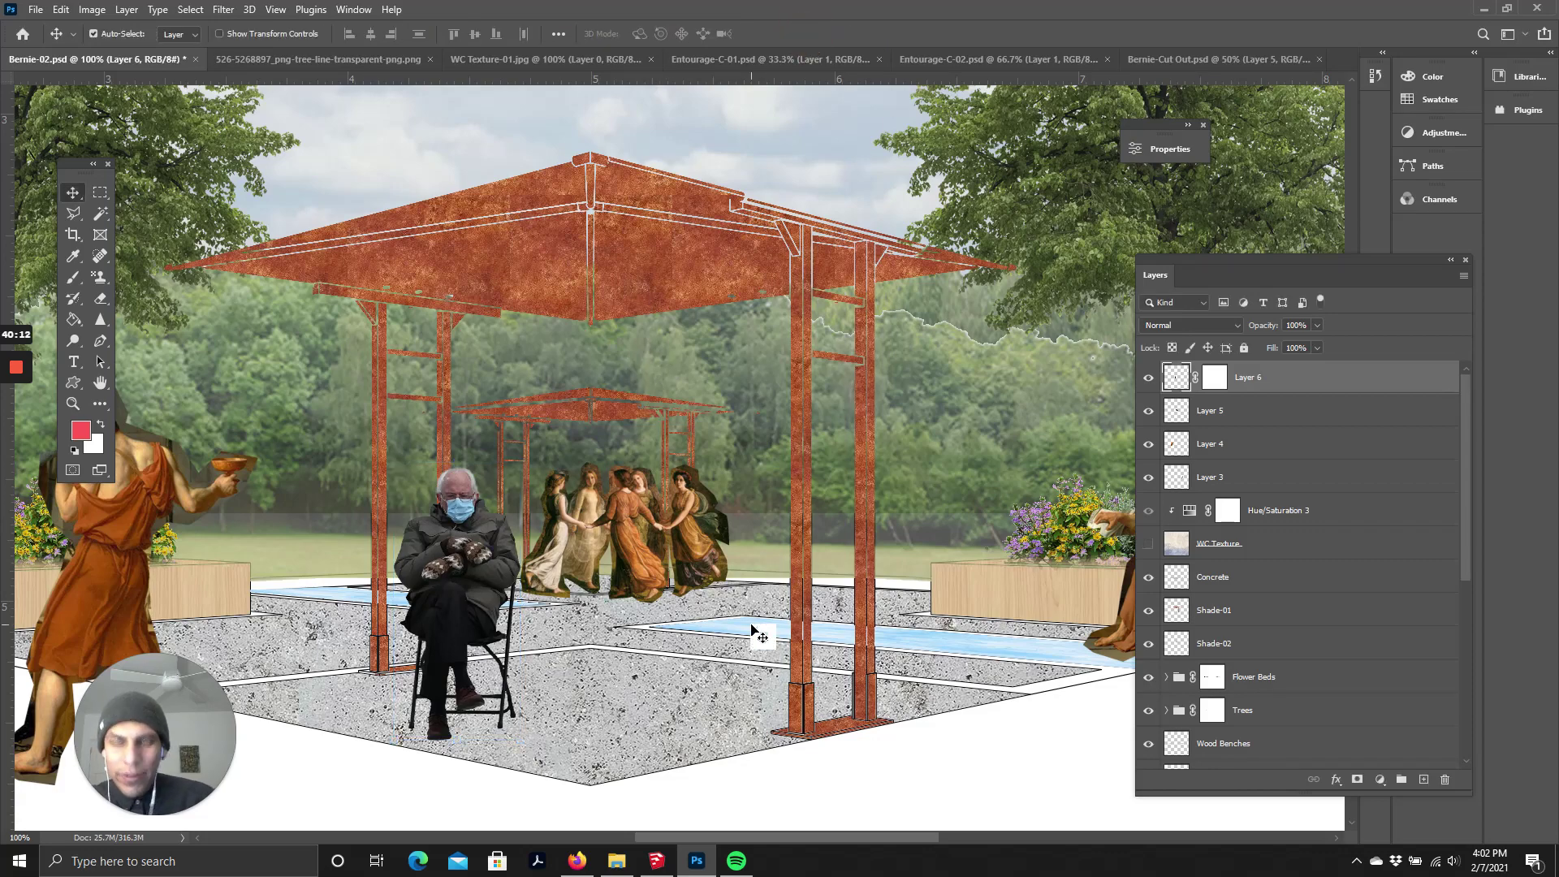
- Zoom out to 33% and select Layers 3, 4 and 5 together
key(ctrl+minus)
key(ctrl+minus)
key(ctrl+plus)
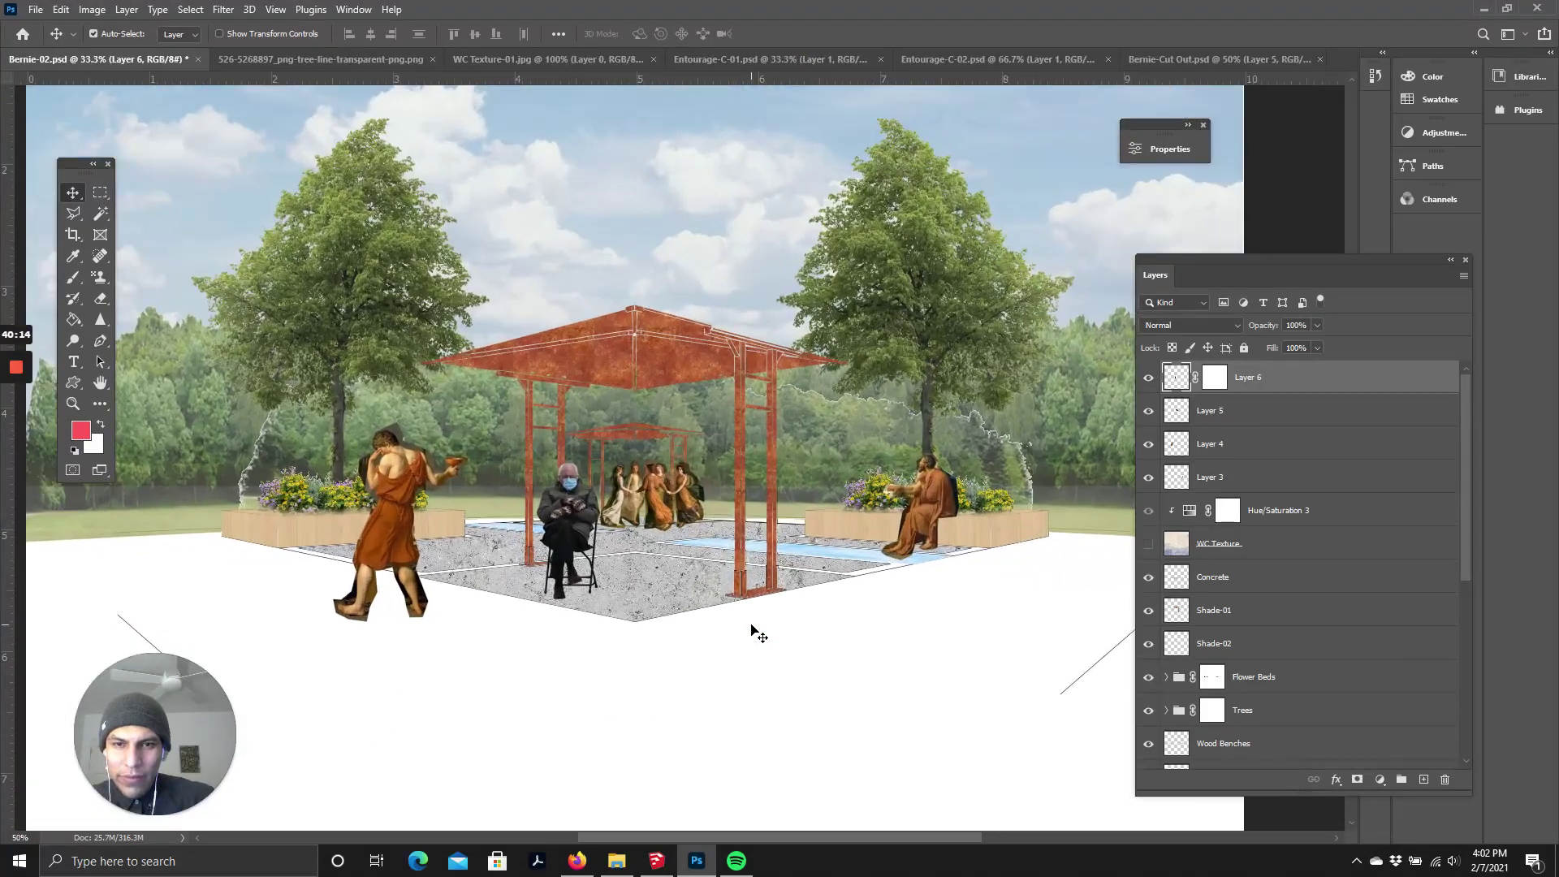
key(ctrl+minus)
key(ctrl+minus)
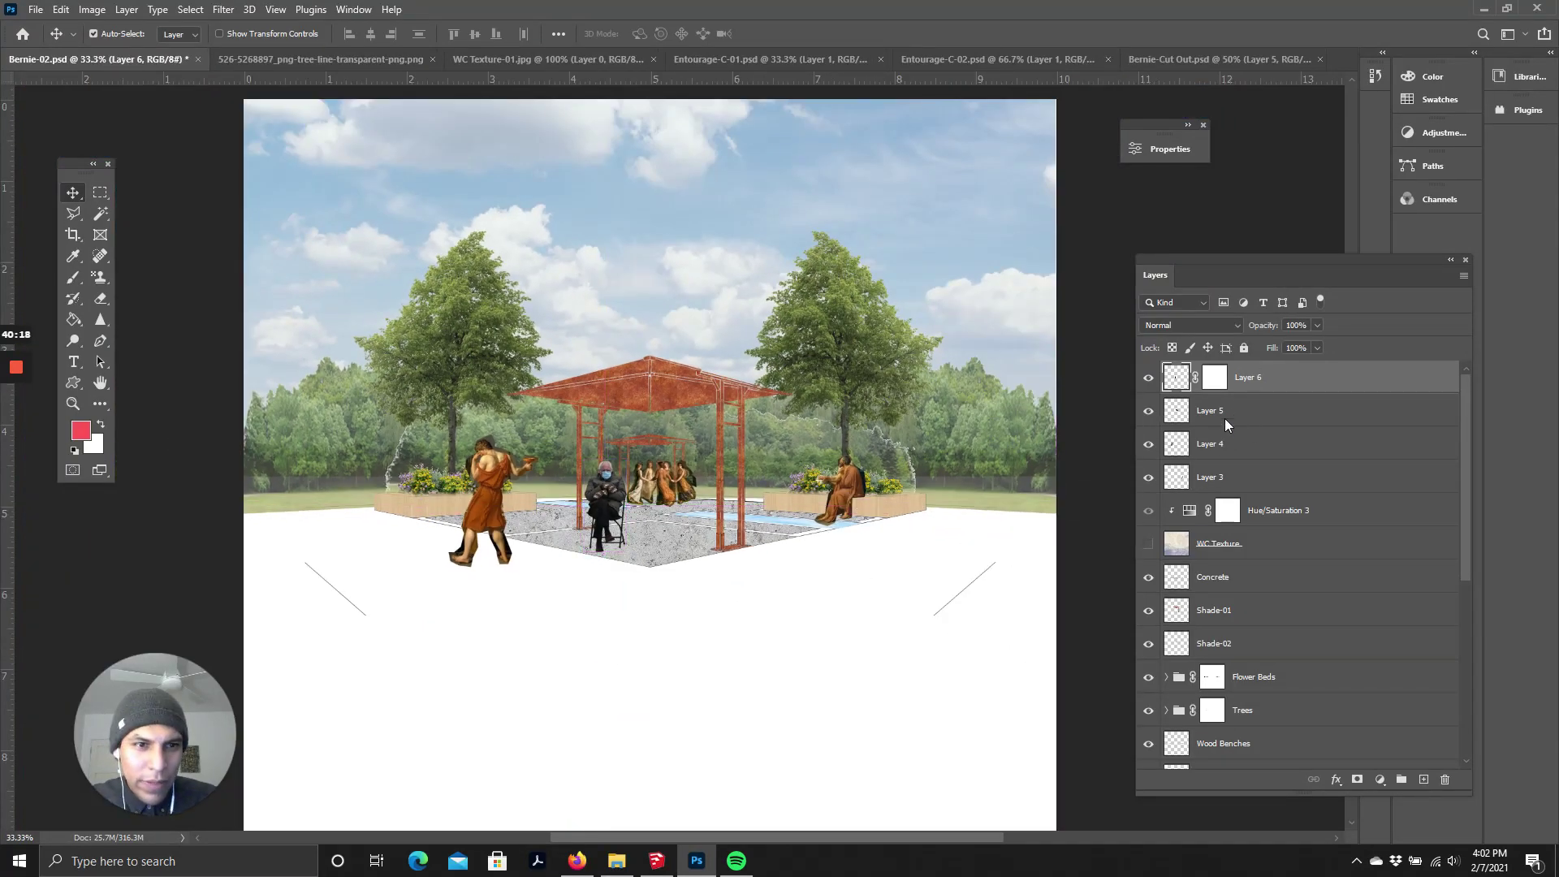
click(1223, 414)
click(1197, 479)
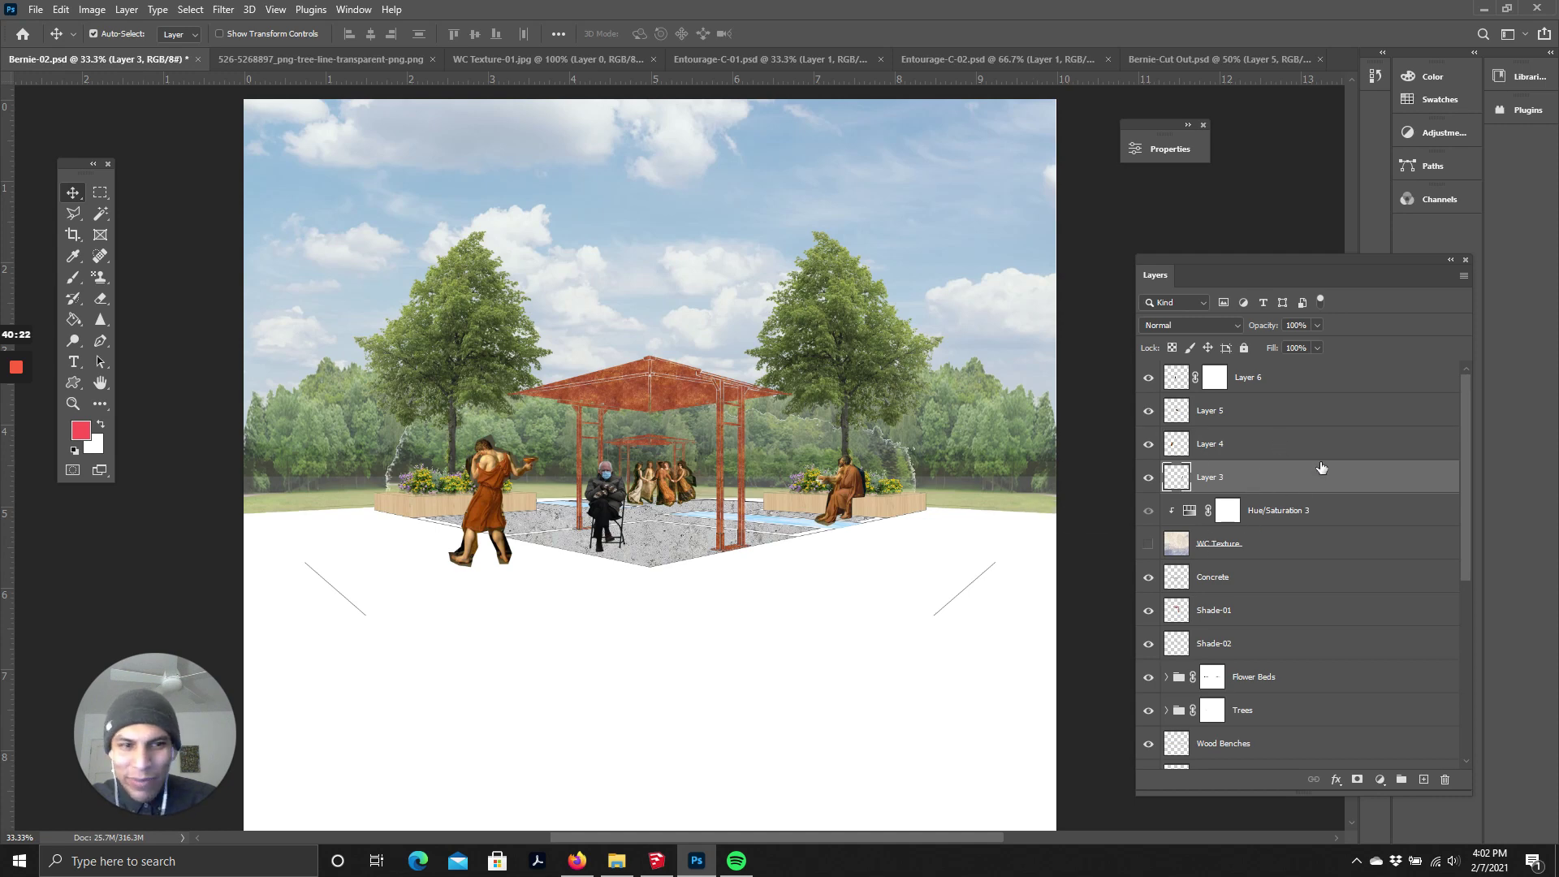
scroll(744, 430, up, 1)
scroll(601, 467, down, 1)
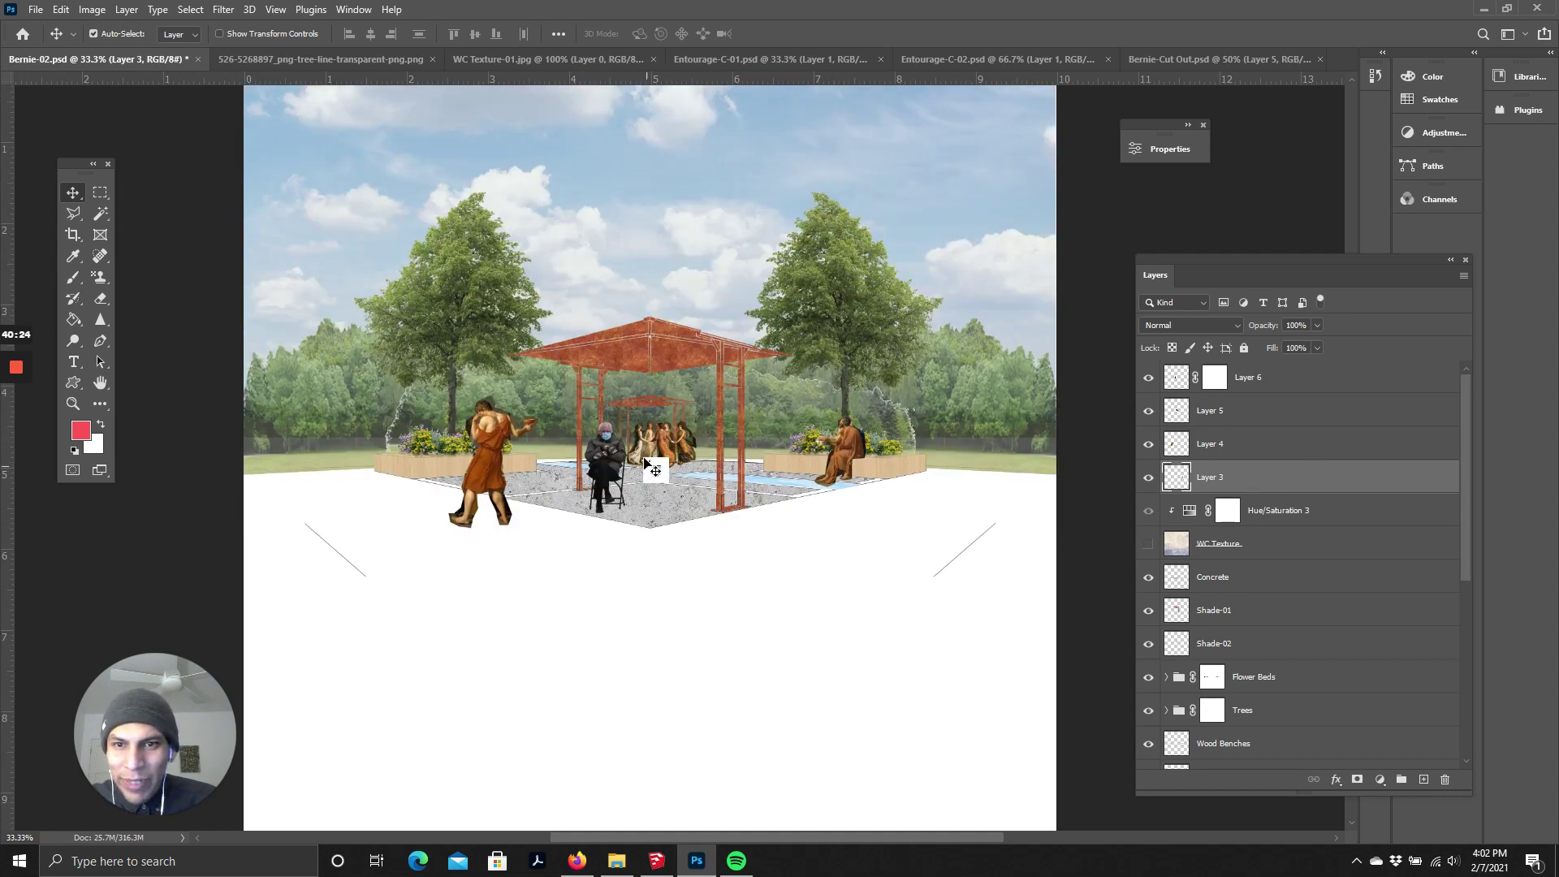
scroll(629, 483, up, 1)
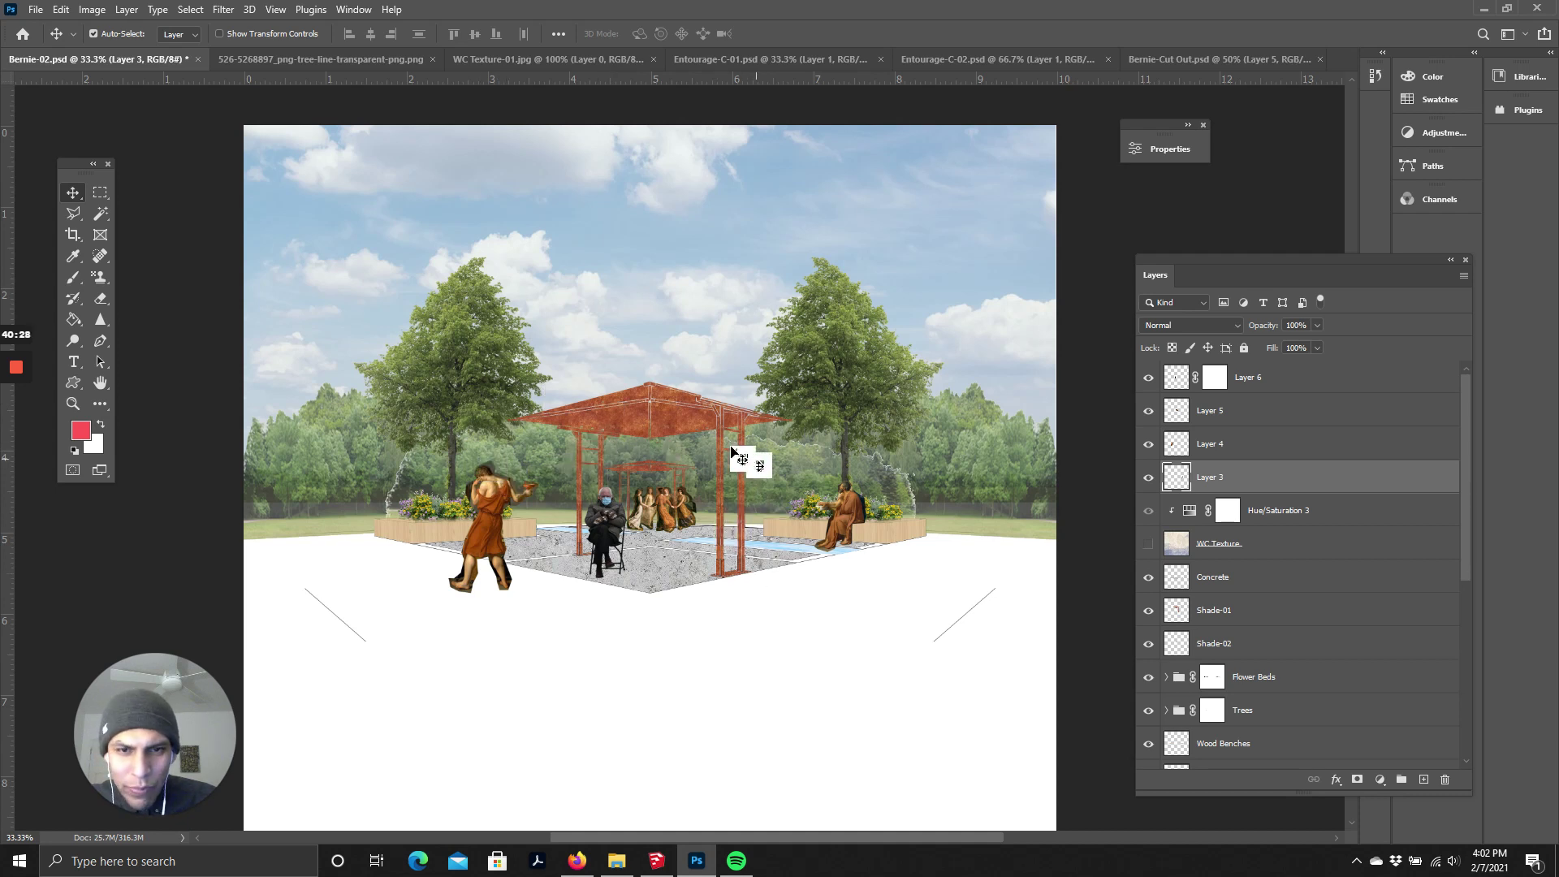
scroll(699, 495, down, 1)
click(1228, 406)
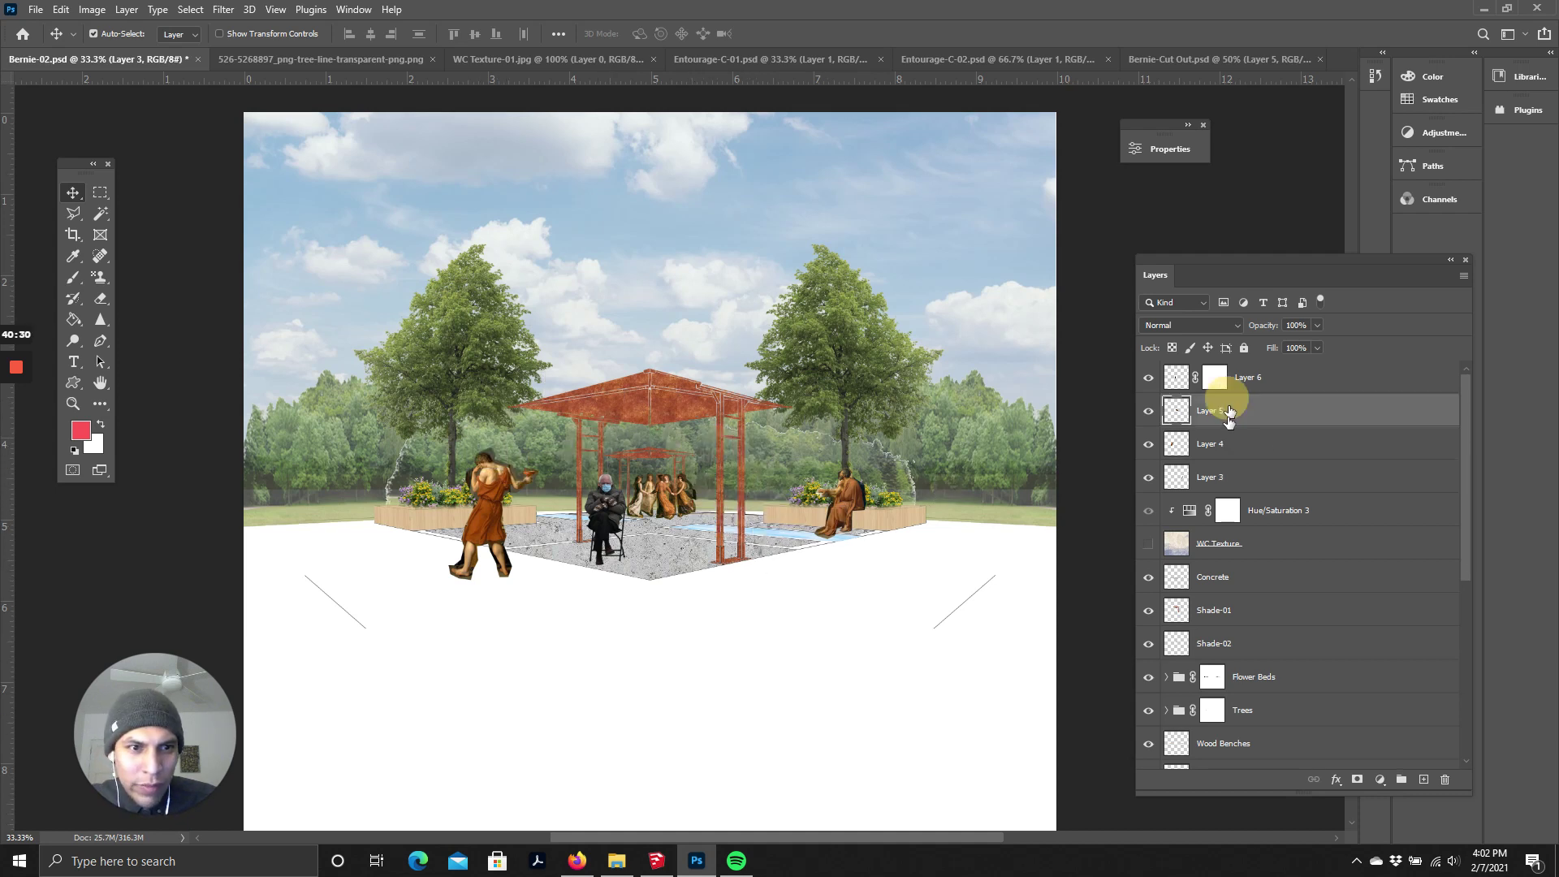
click(1210, 475)
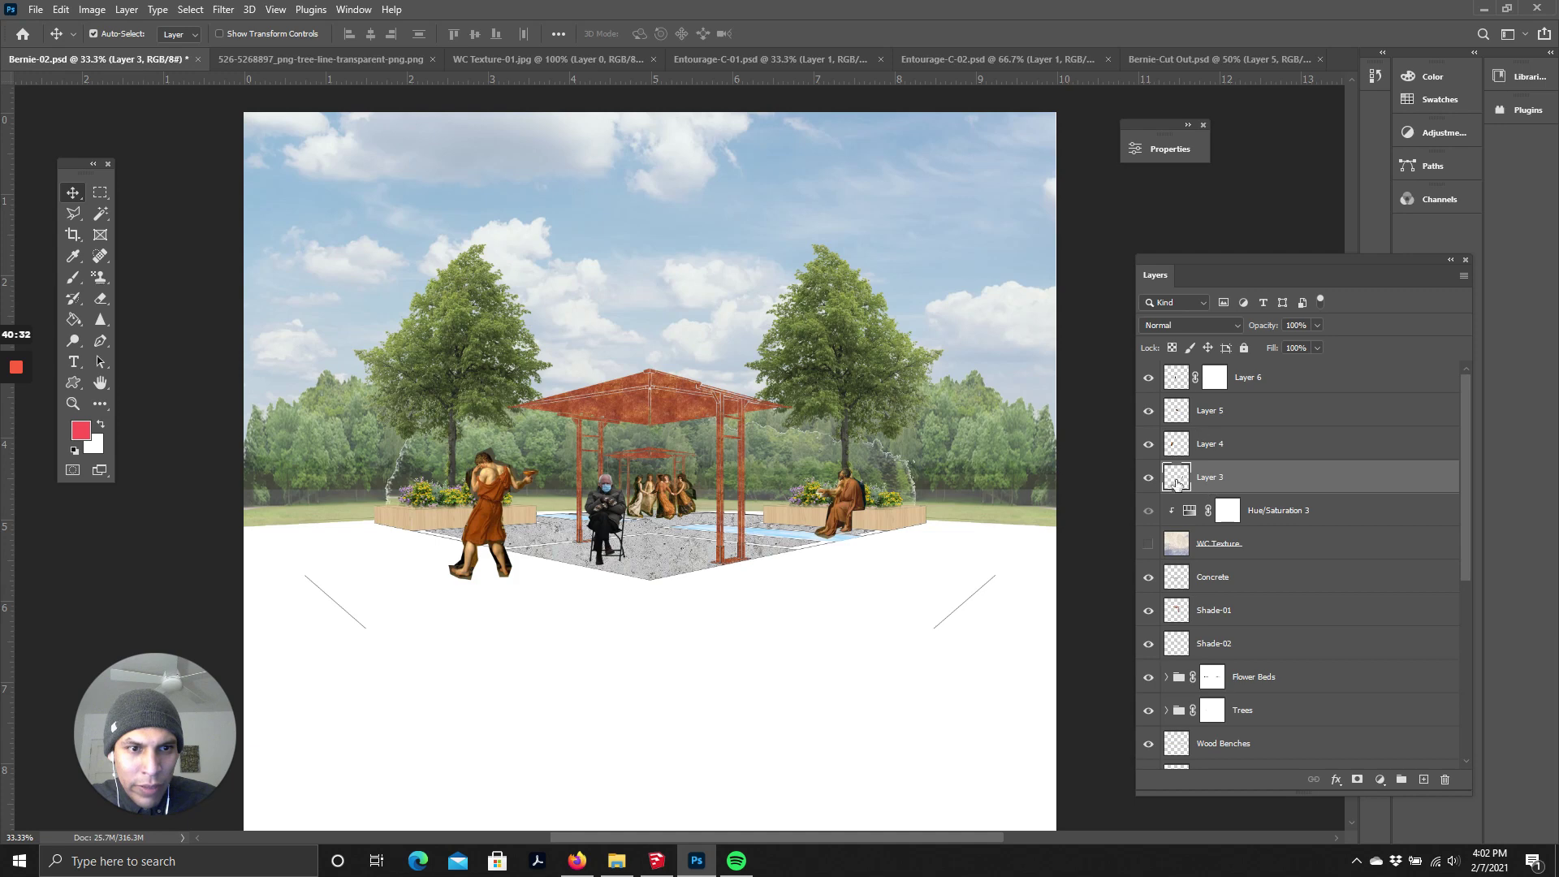
click(1177, 482)
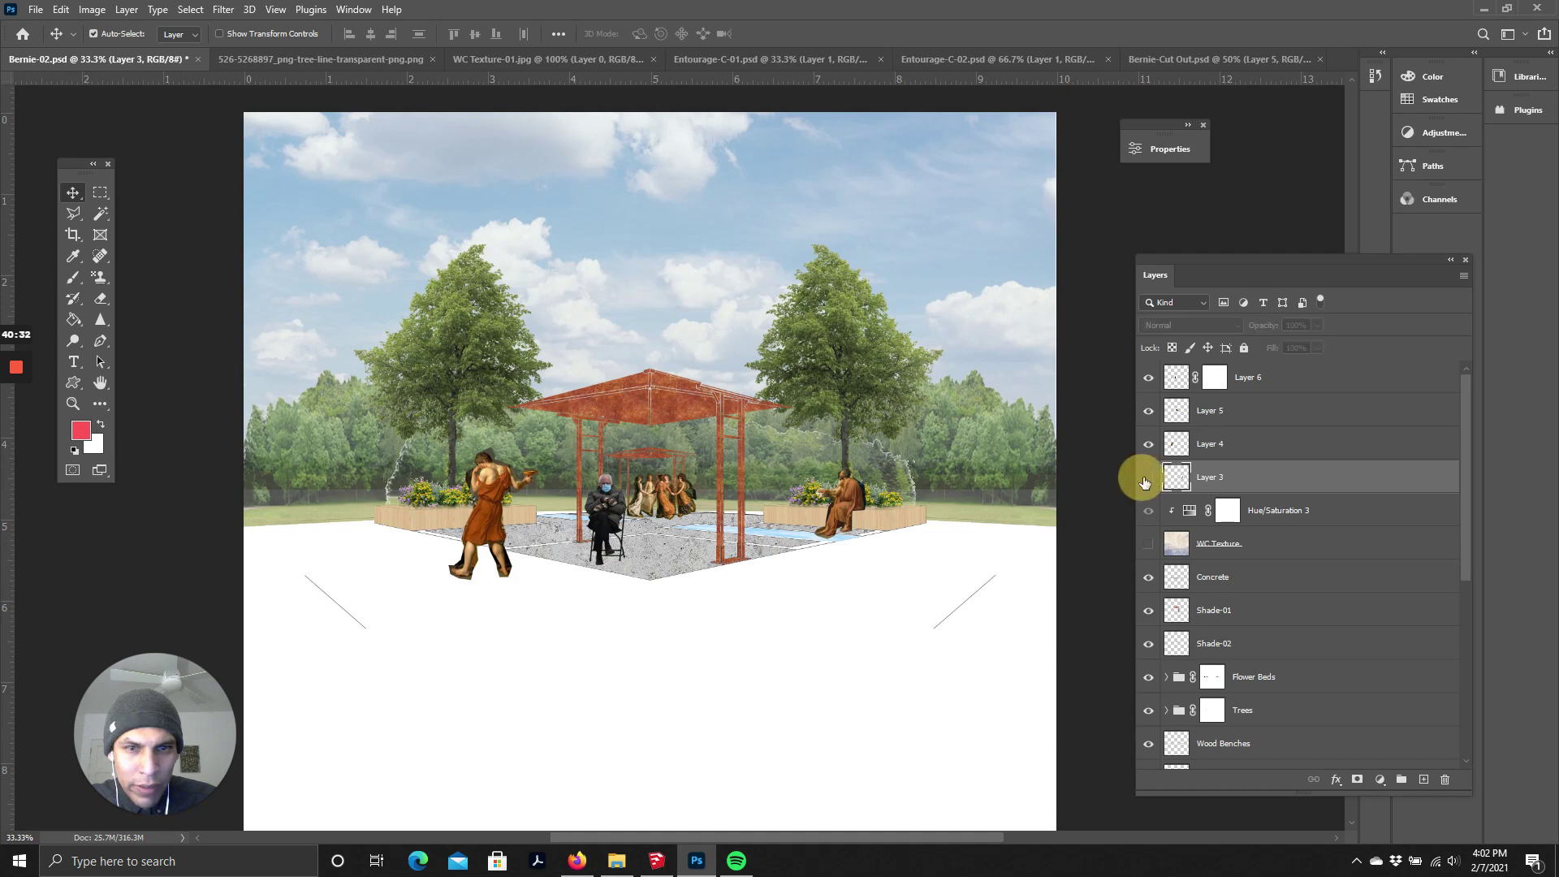
shift+click(1210, 410)
- Group the three selected figure layers into a new group named 'Entourage'
click(1464, 278)
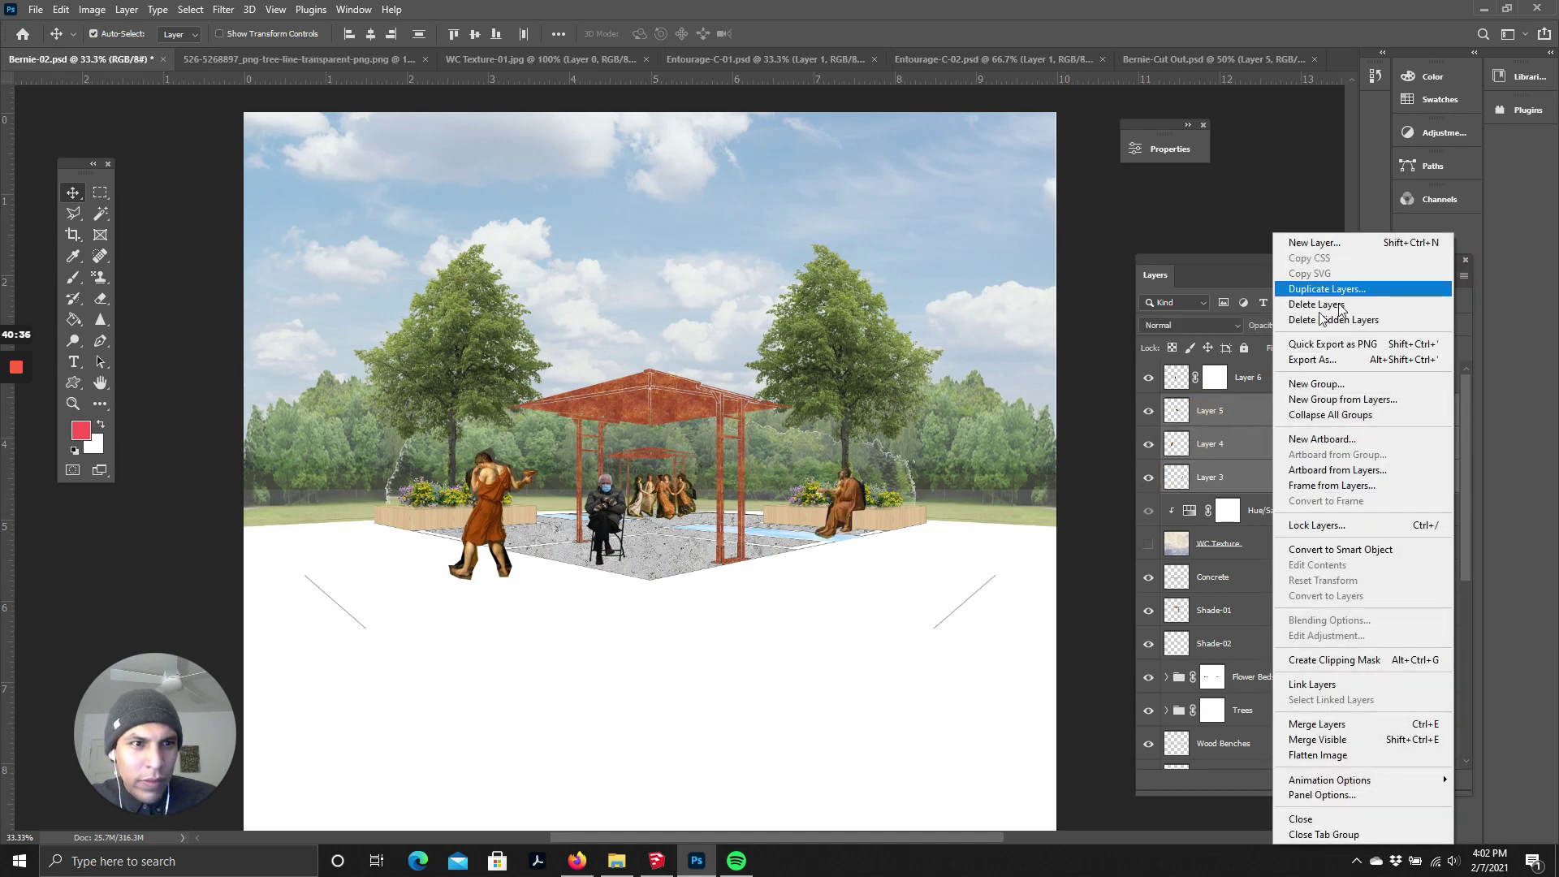
click(1365, 402)
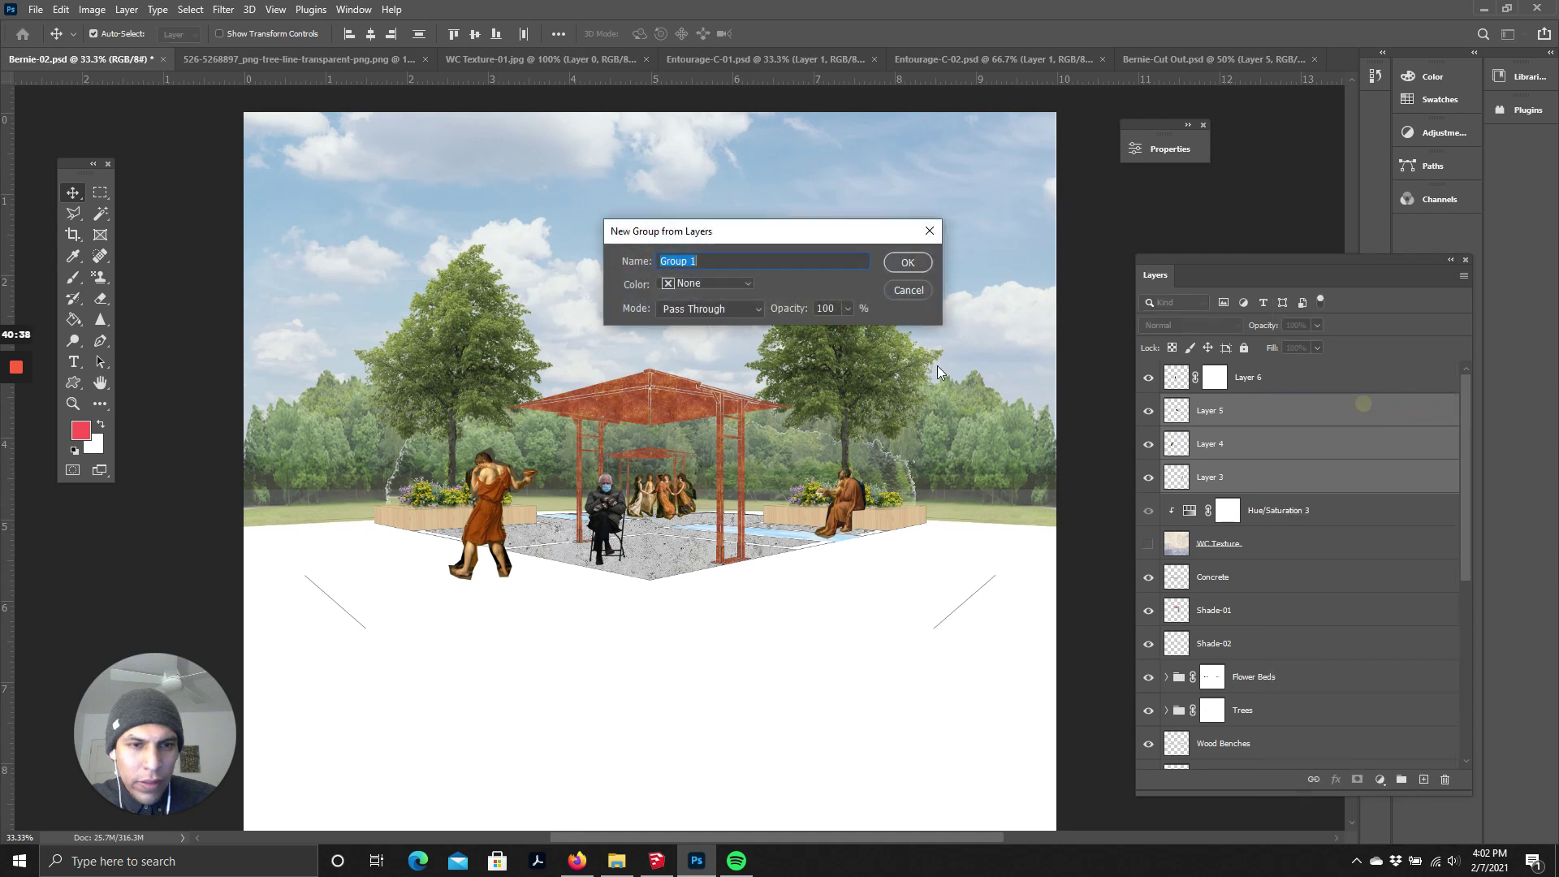
text(Entou)
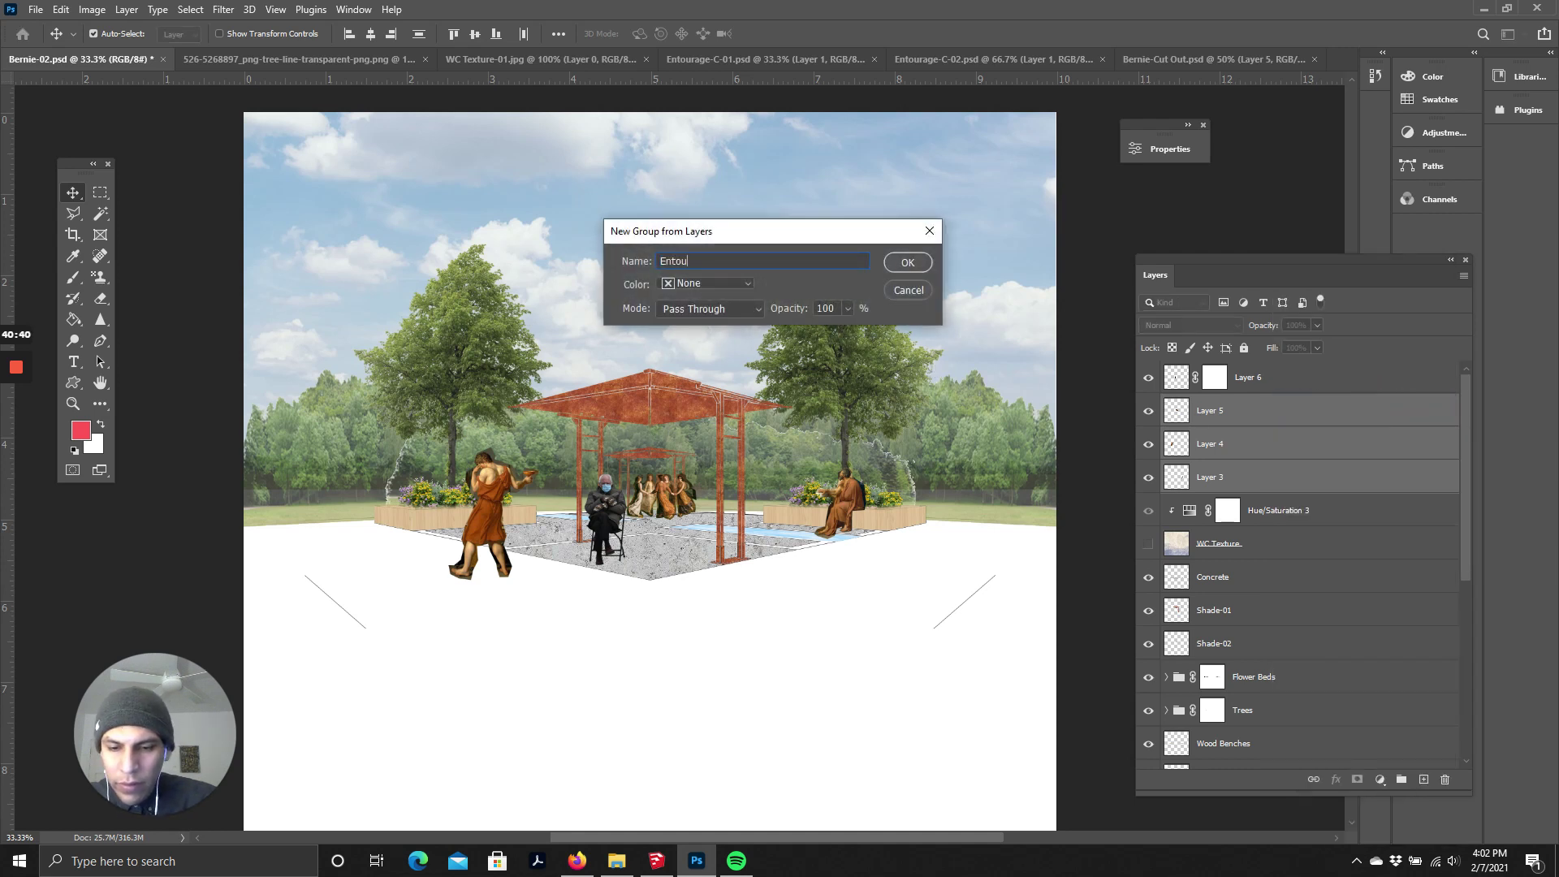
text(rage)
key(Return)
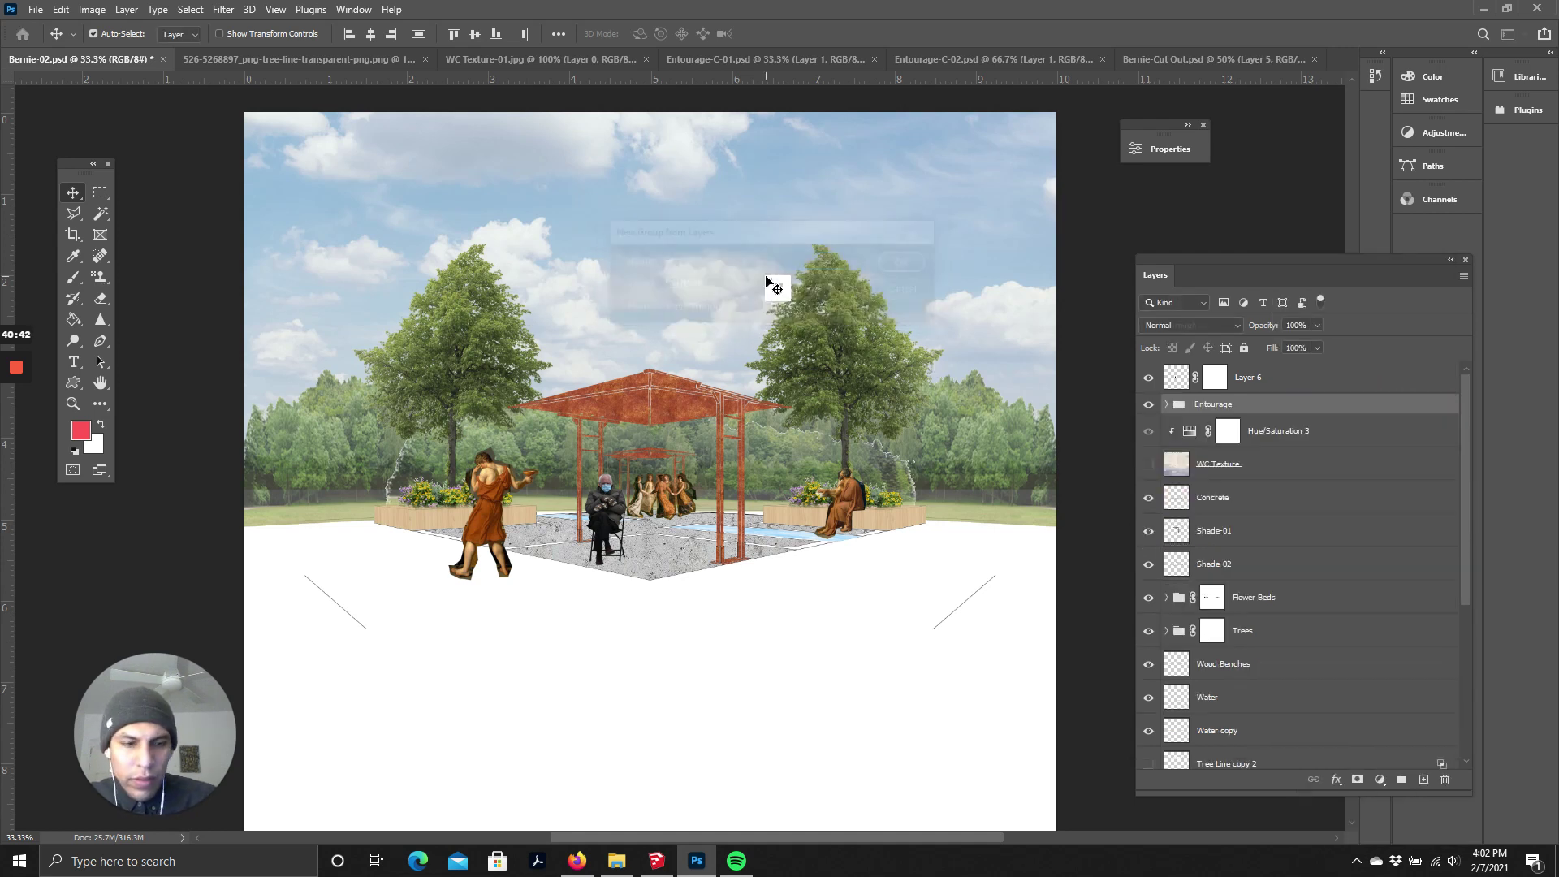
- Rename Layer 6 to 'Bernie'
double_click(1238, 384)
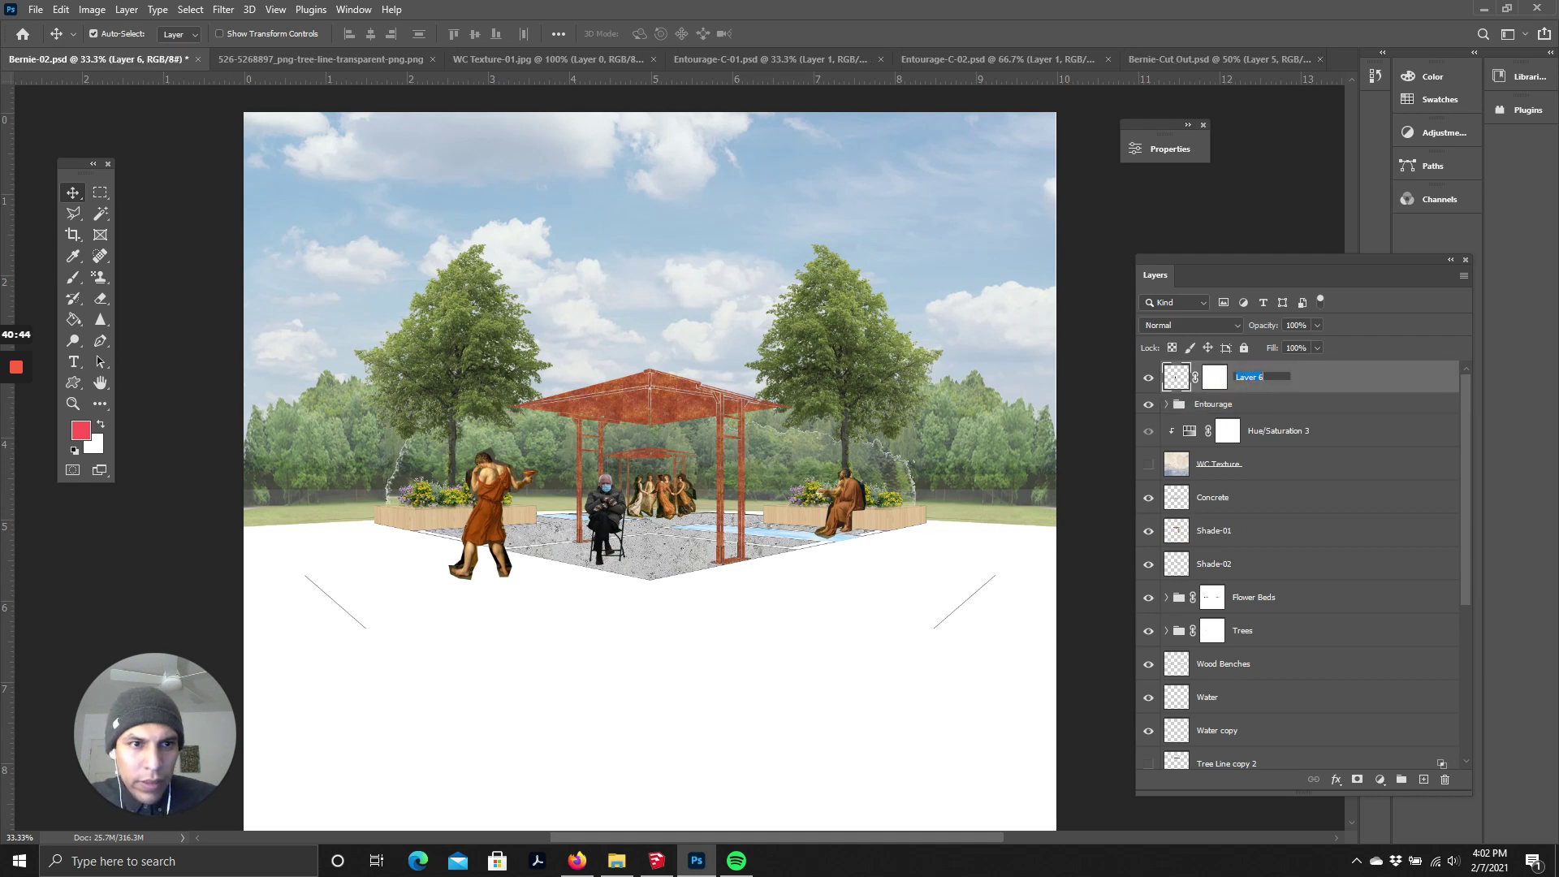
text(Bernie)
key(Return)
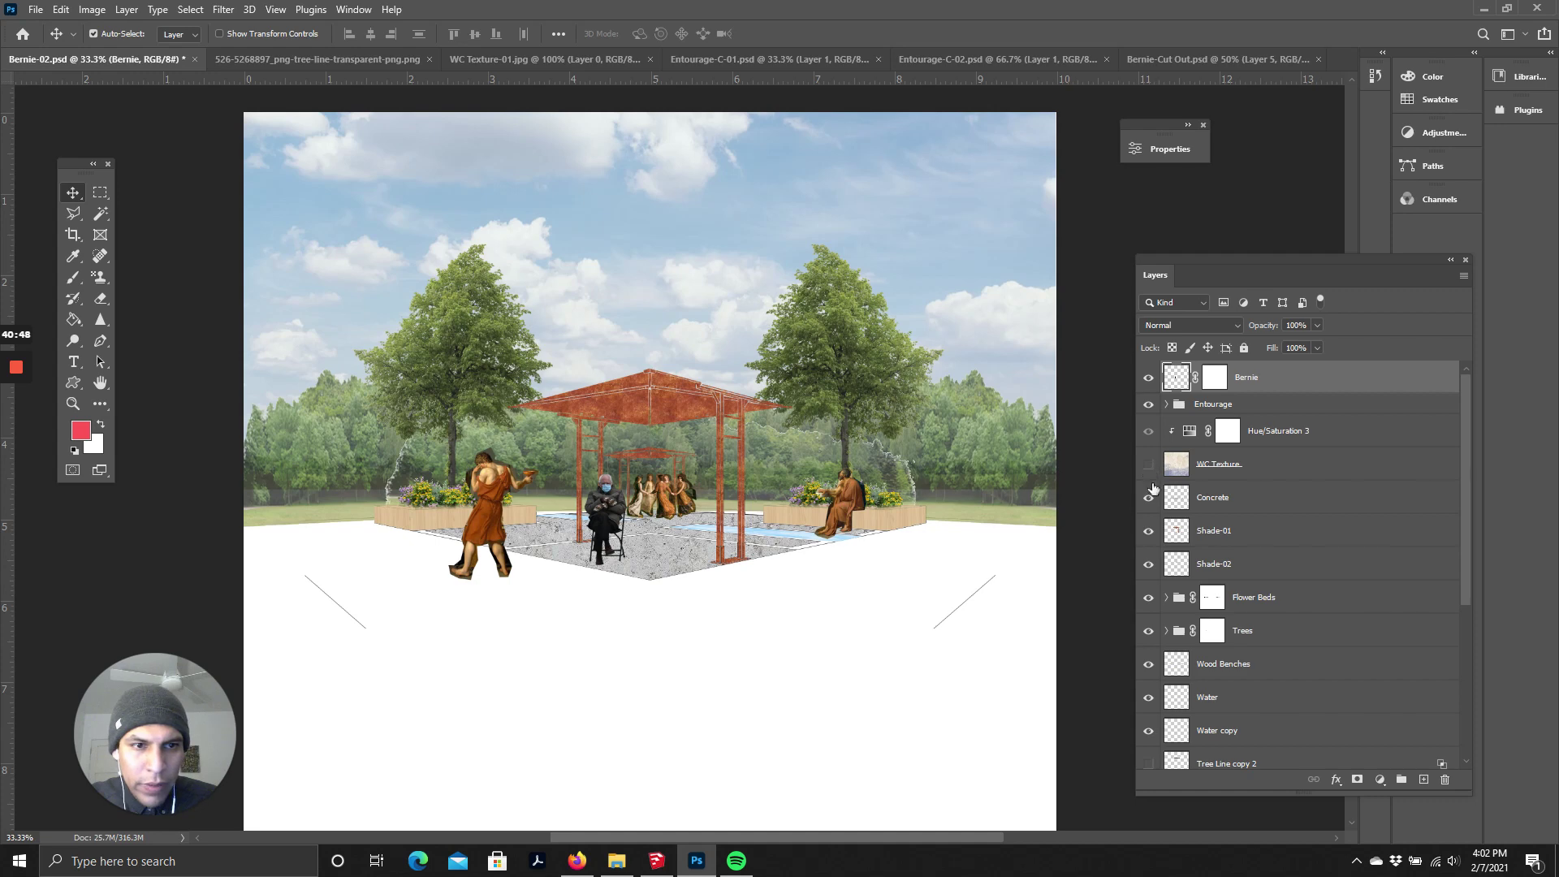
scroll(650, 517, down, 1)
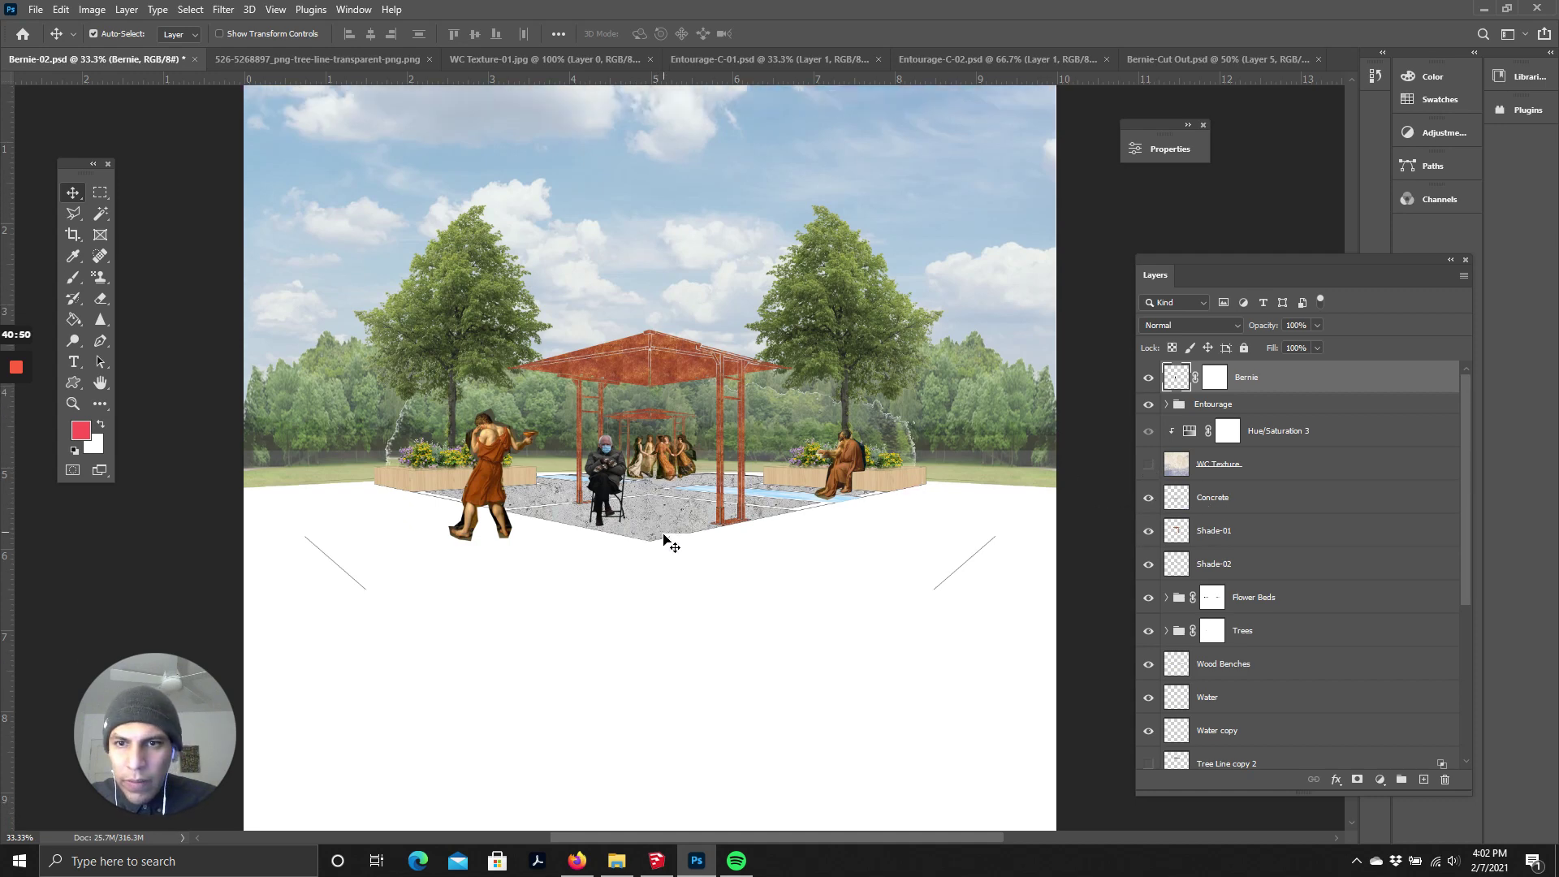
scroll(617, 524, up, 2)
click(1149, 464)
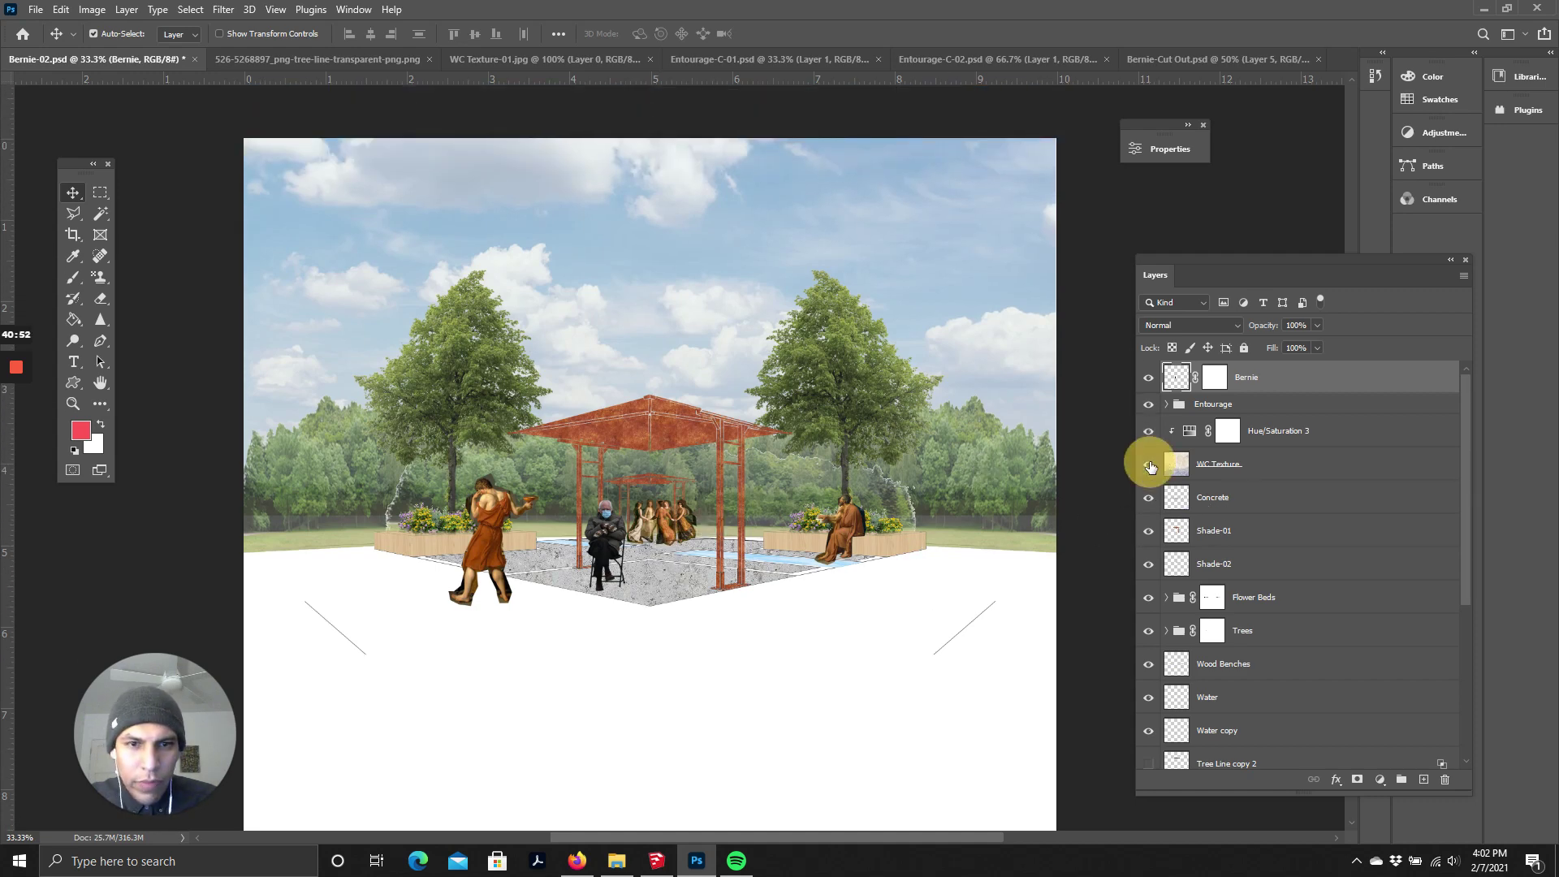
click(1149, 464)
click(1149, 464)
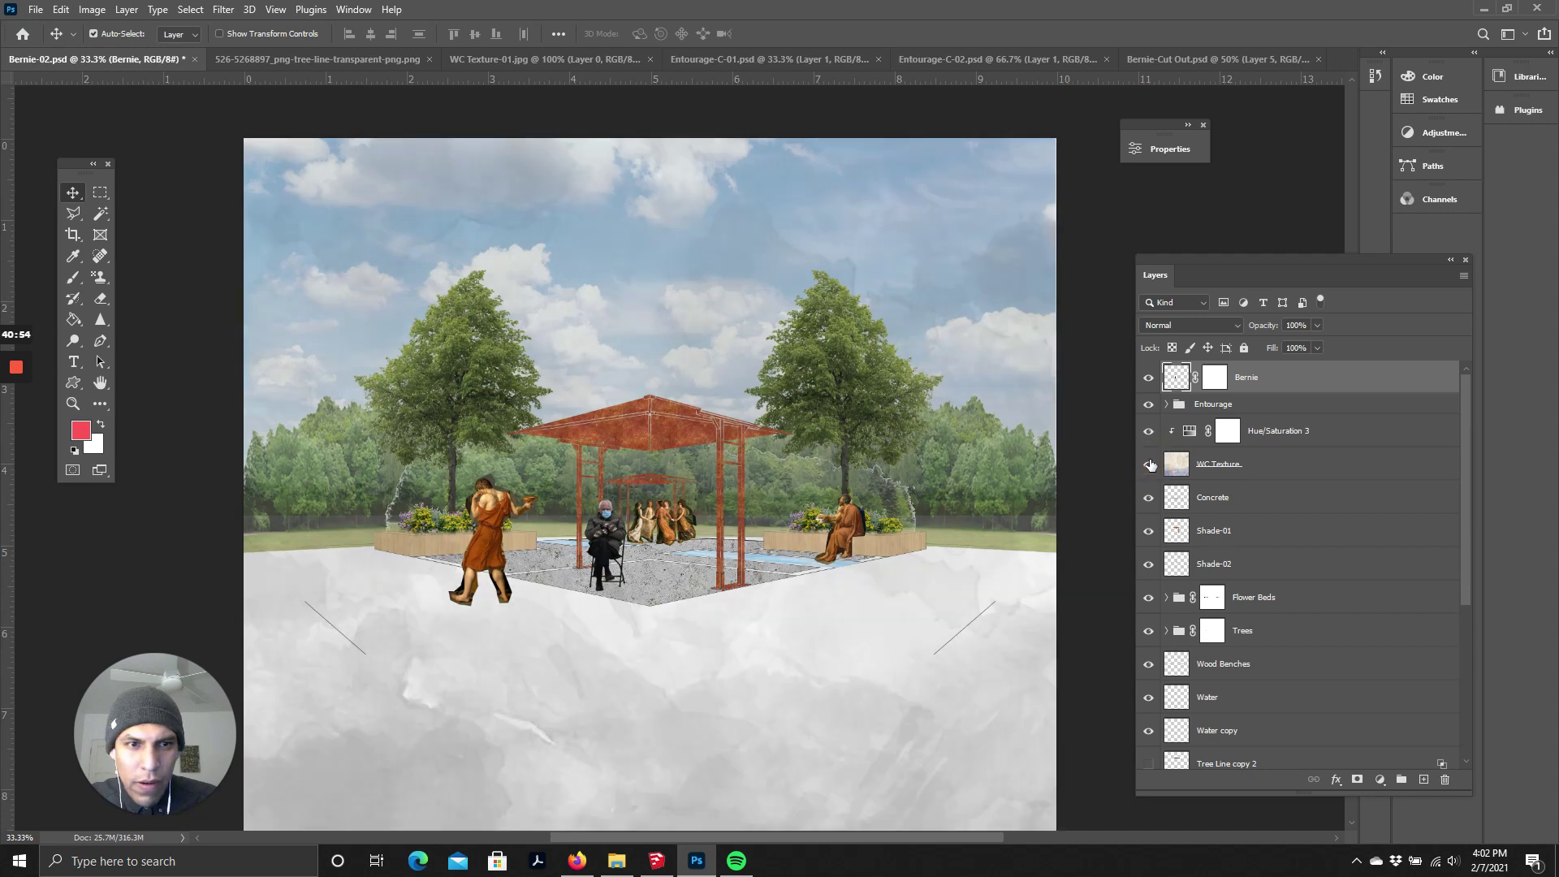
click(1148, 441)
click(1148, 441)
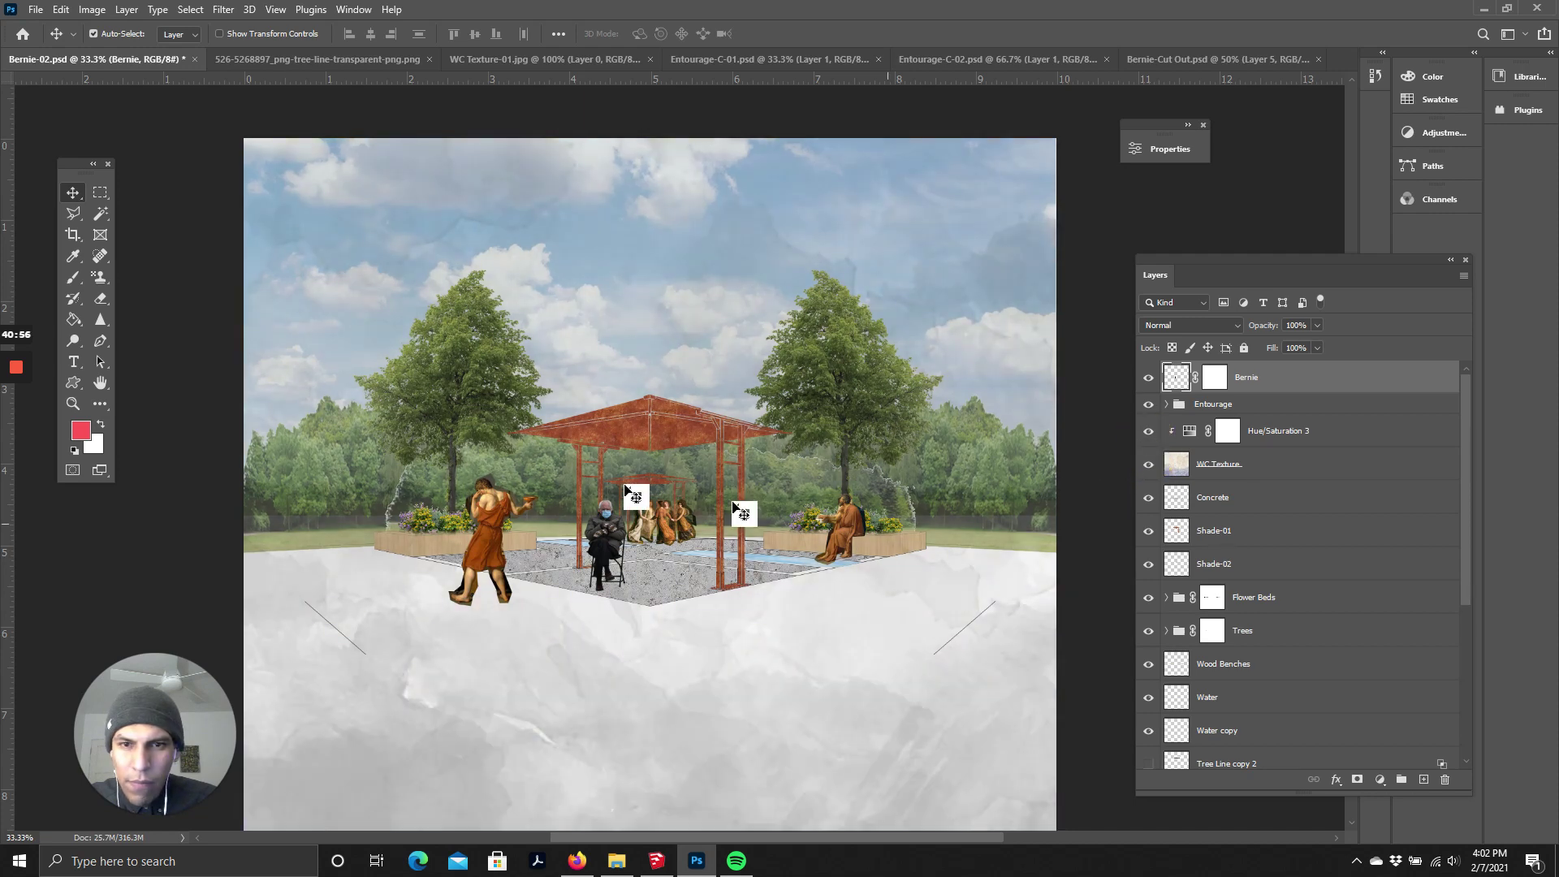
scroll(569, 479, down, 2)
scroll(559, 475, down, 4)
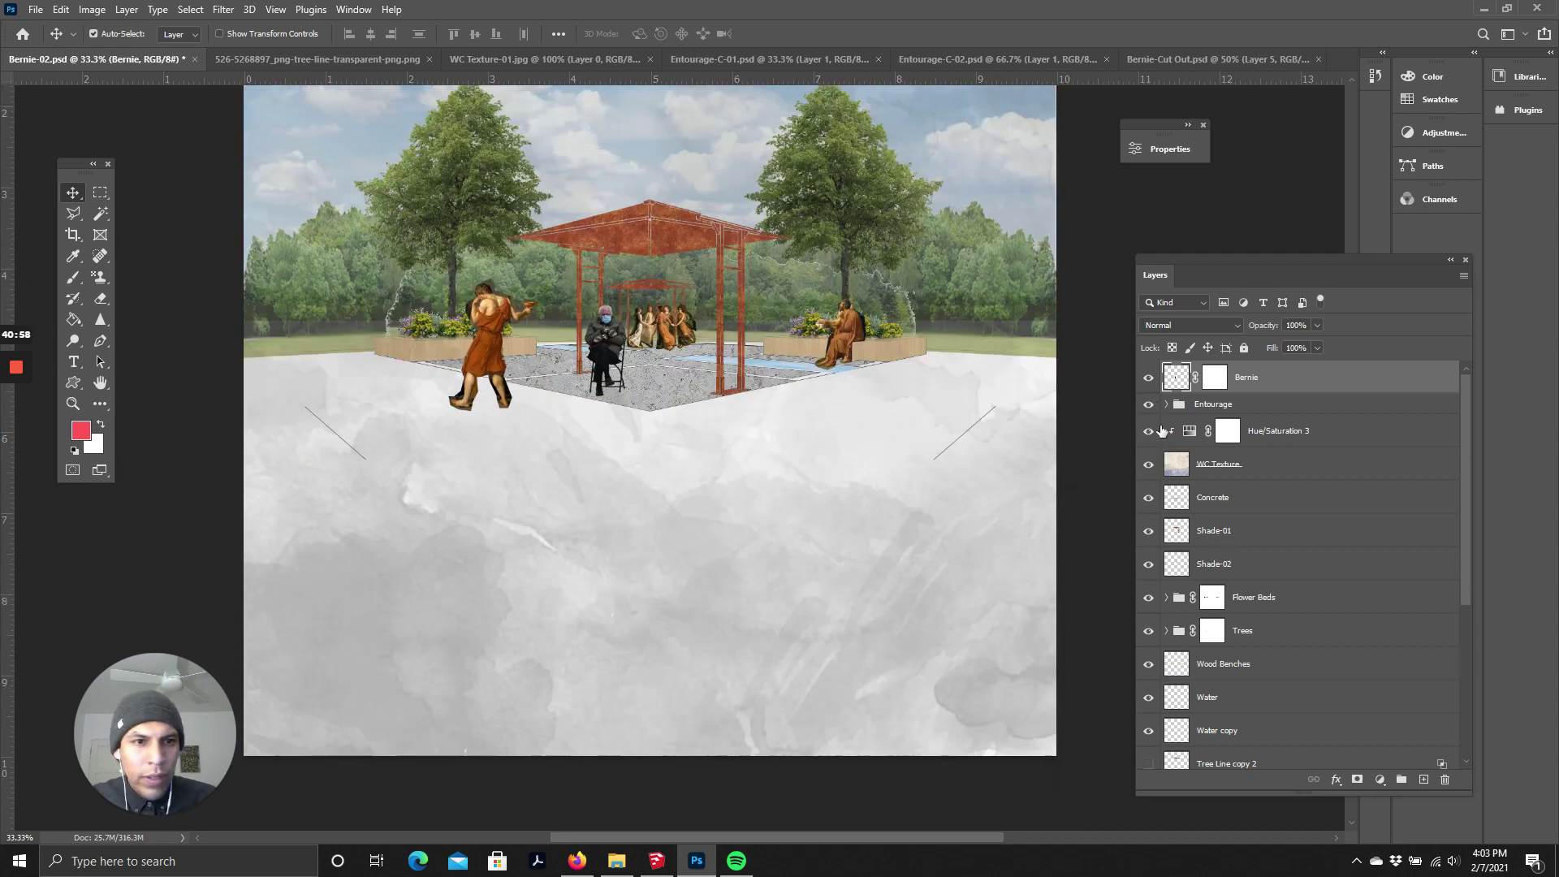
click(1249, 407)
scroll(992, 515, up, 1)
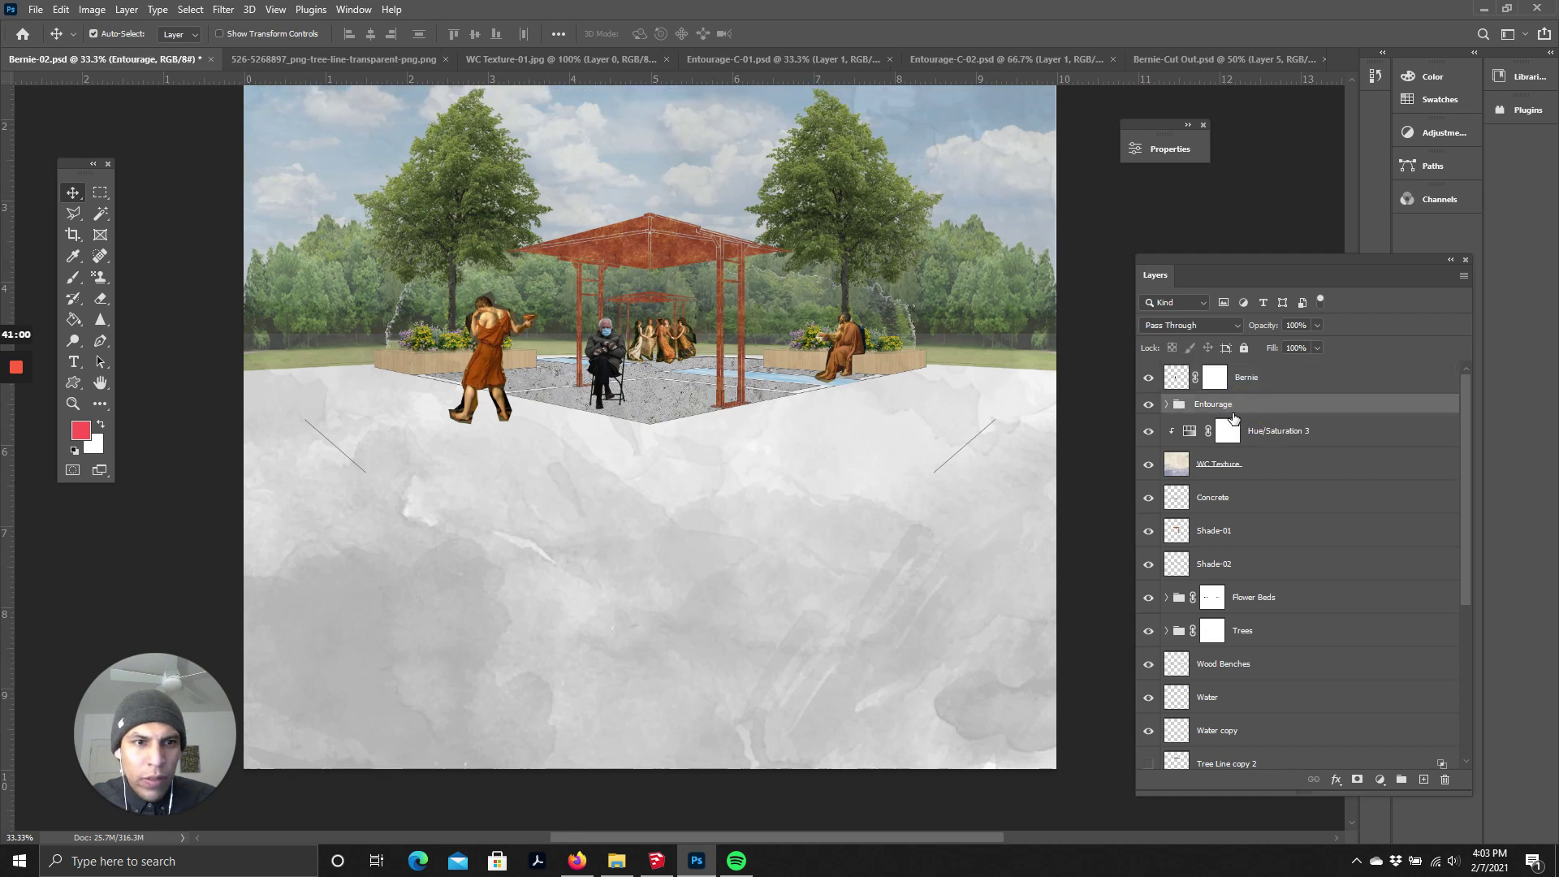
scroll(1234, 621, down, 1)
scroll(1232, 650, down, 5)
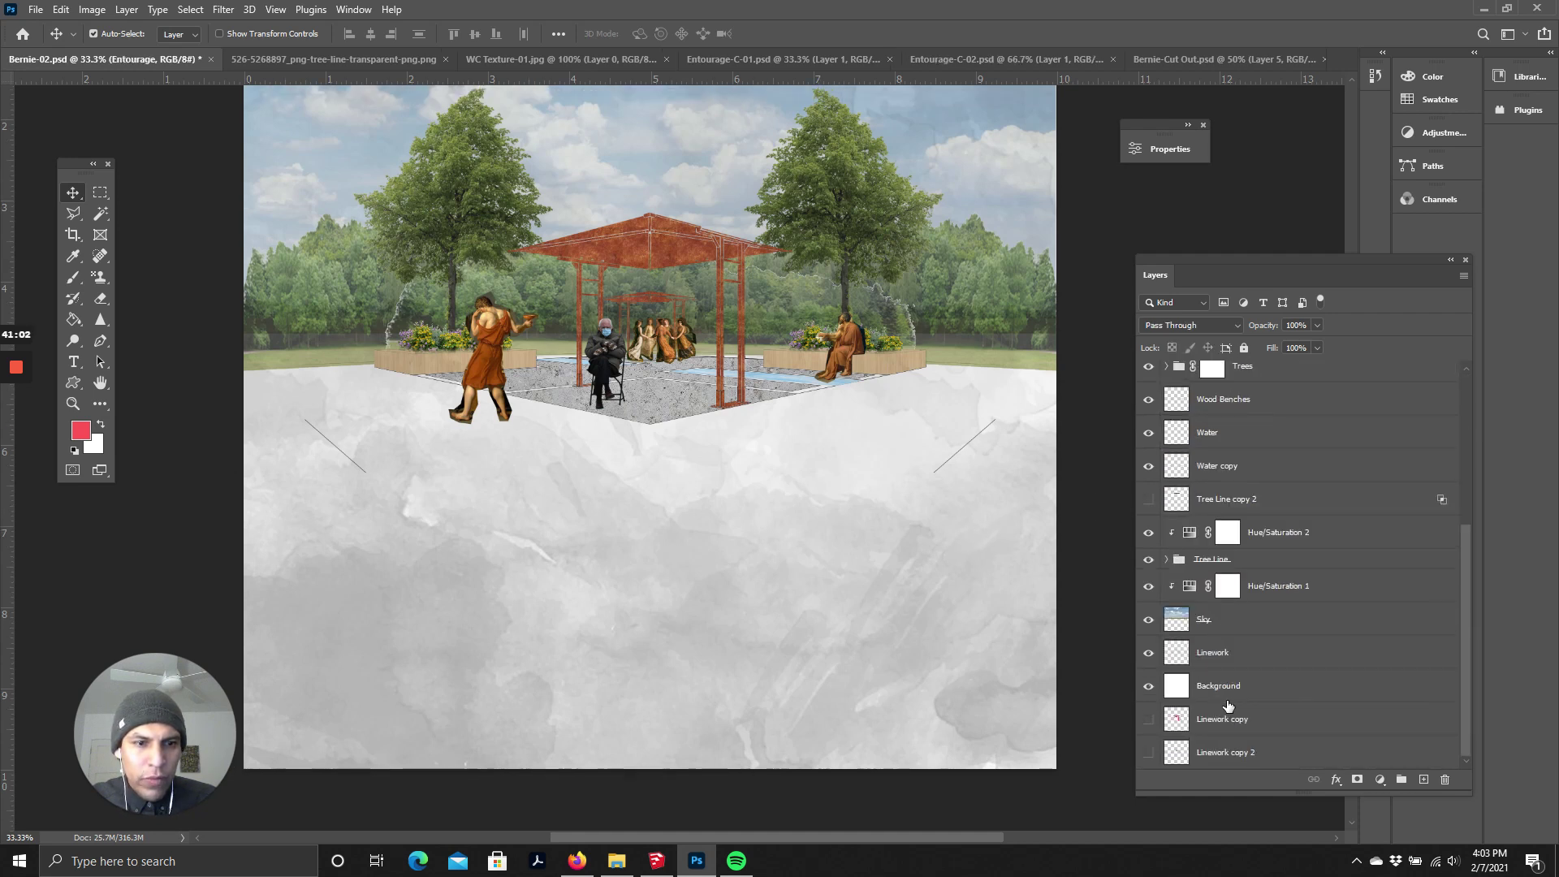
scroll(1234, 666, up, 8)
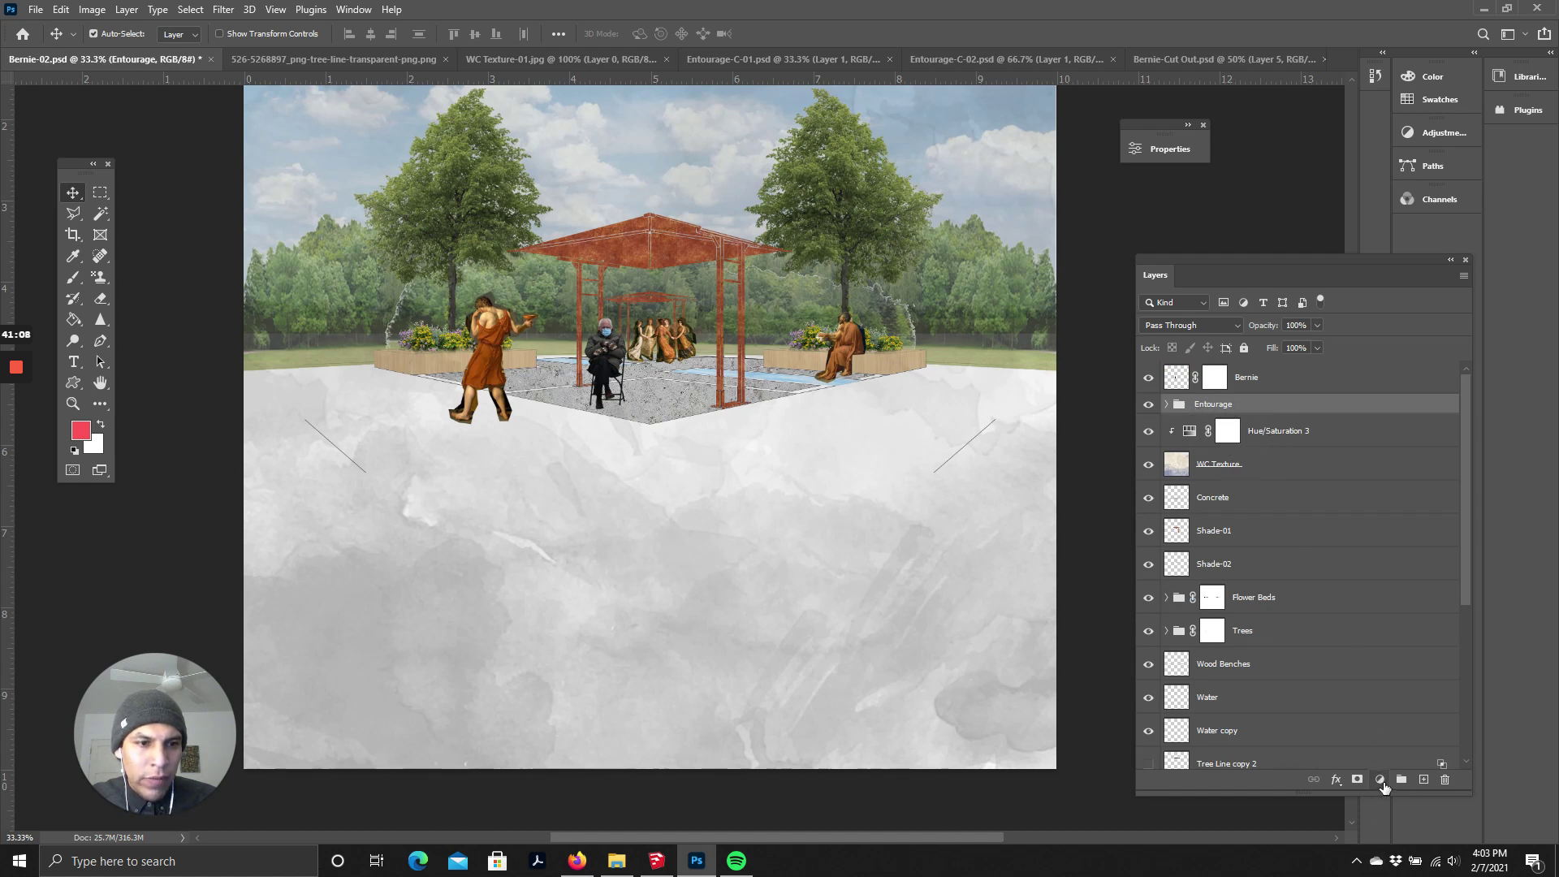
- Add a Hue/Saturation adjustment with Saturation -100 and Lightness +30
click(1381, 781)
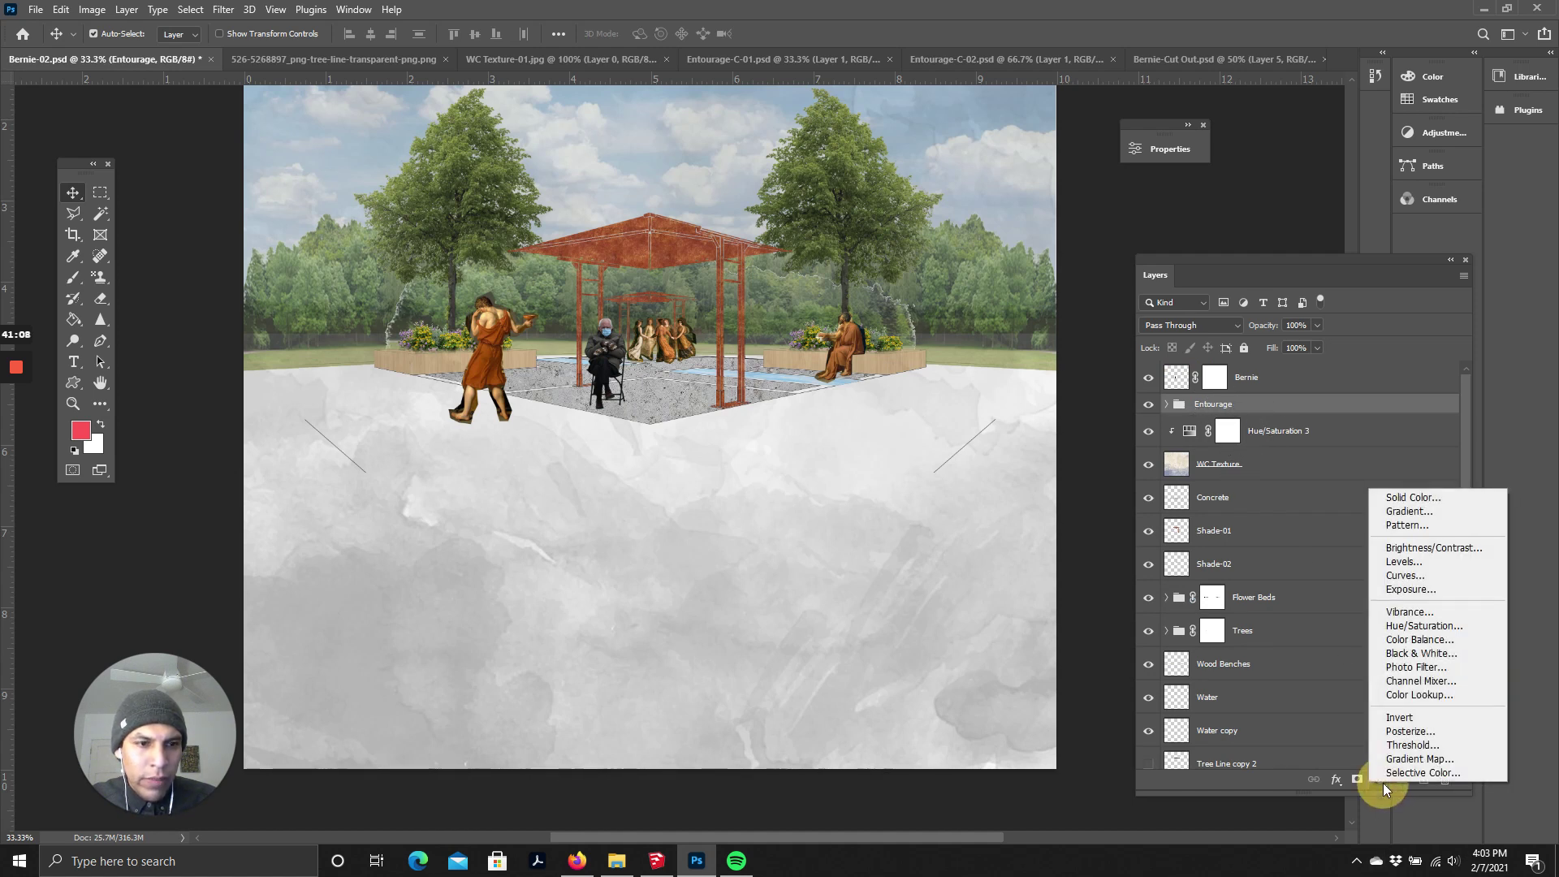
click(1451, 628)
scroll(940, 345, up, 2)
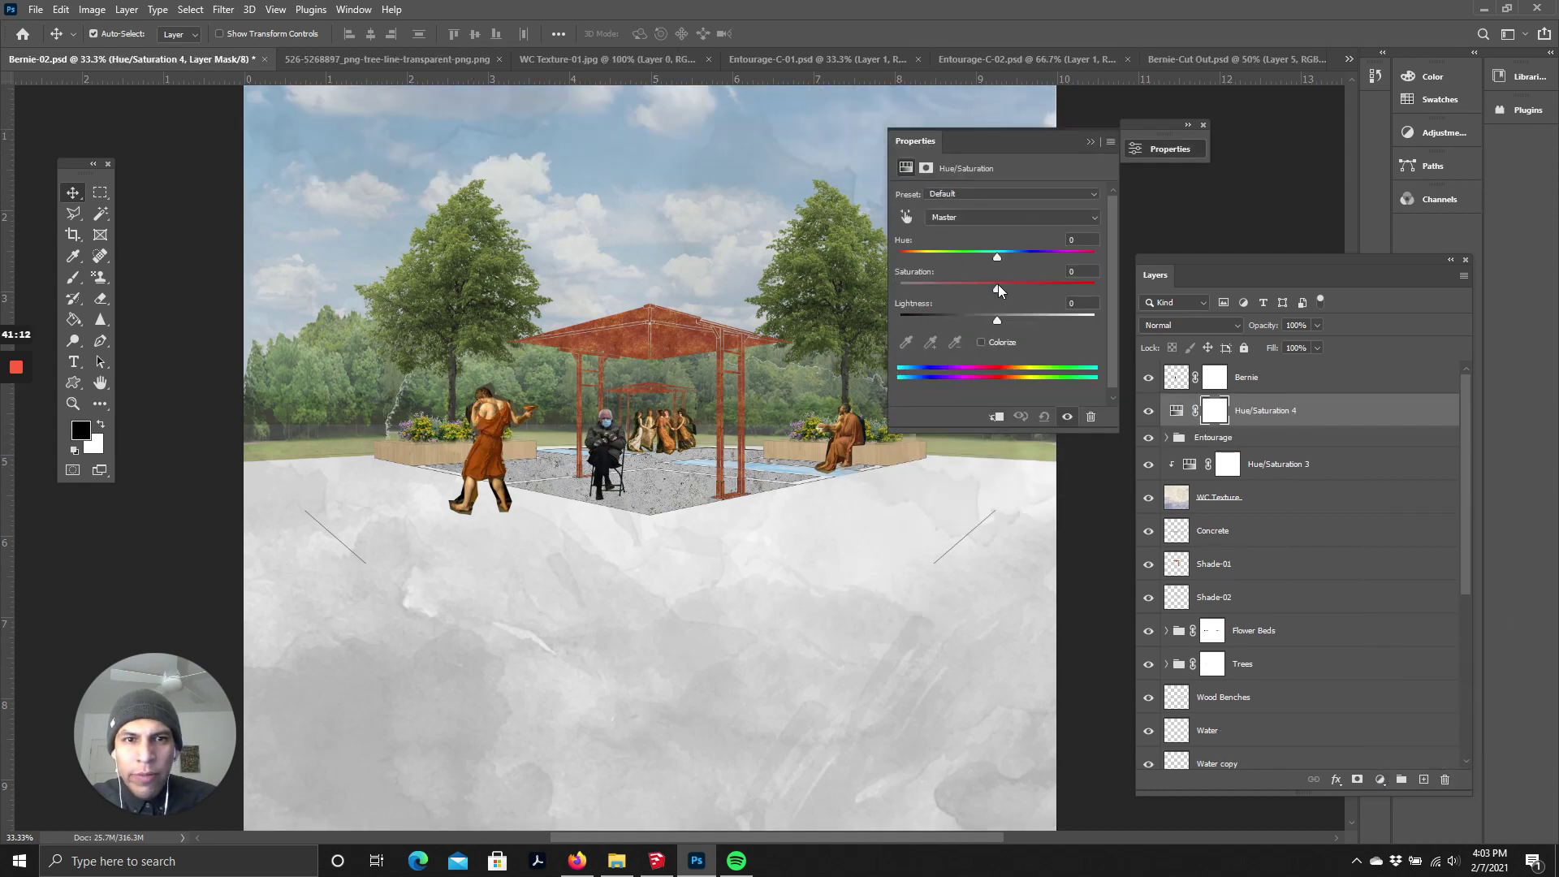
drag(997, 286, 801, 286)
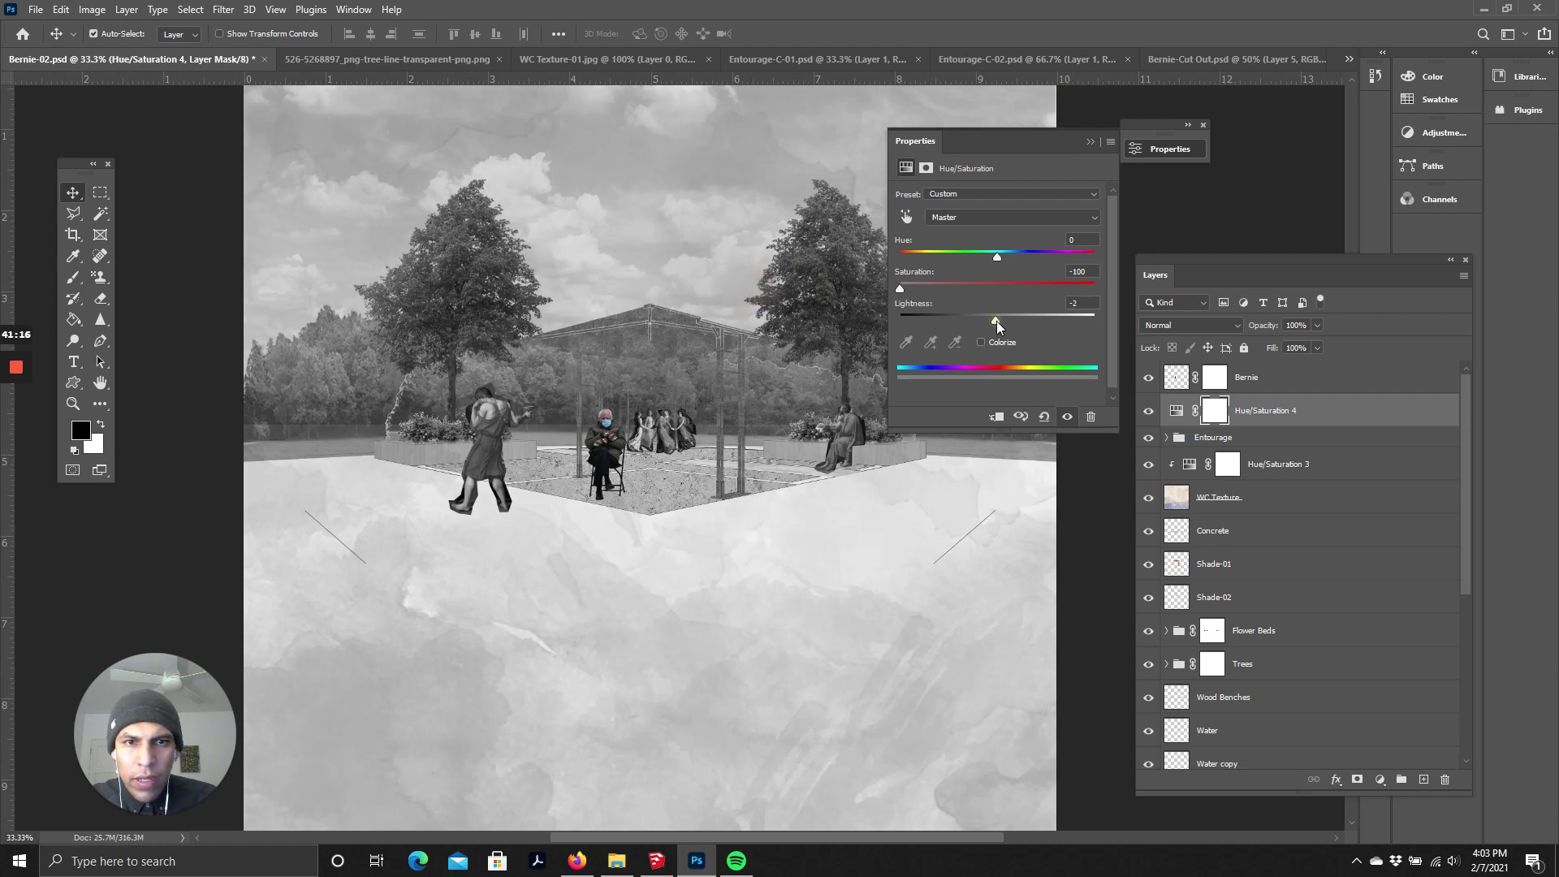
drag(998, 320, 1033, 323)
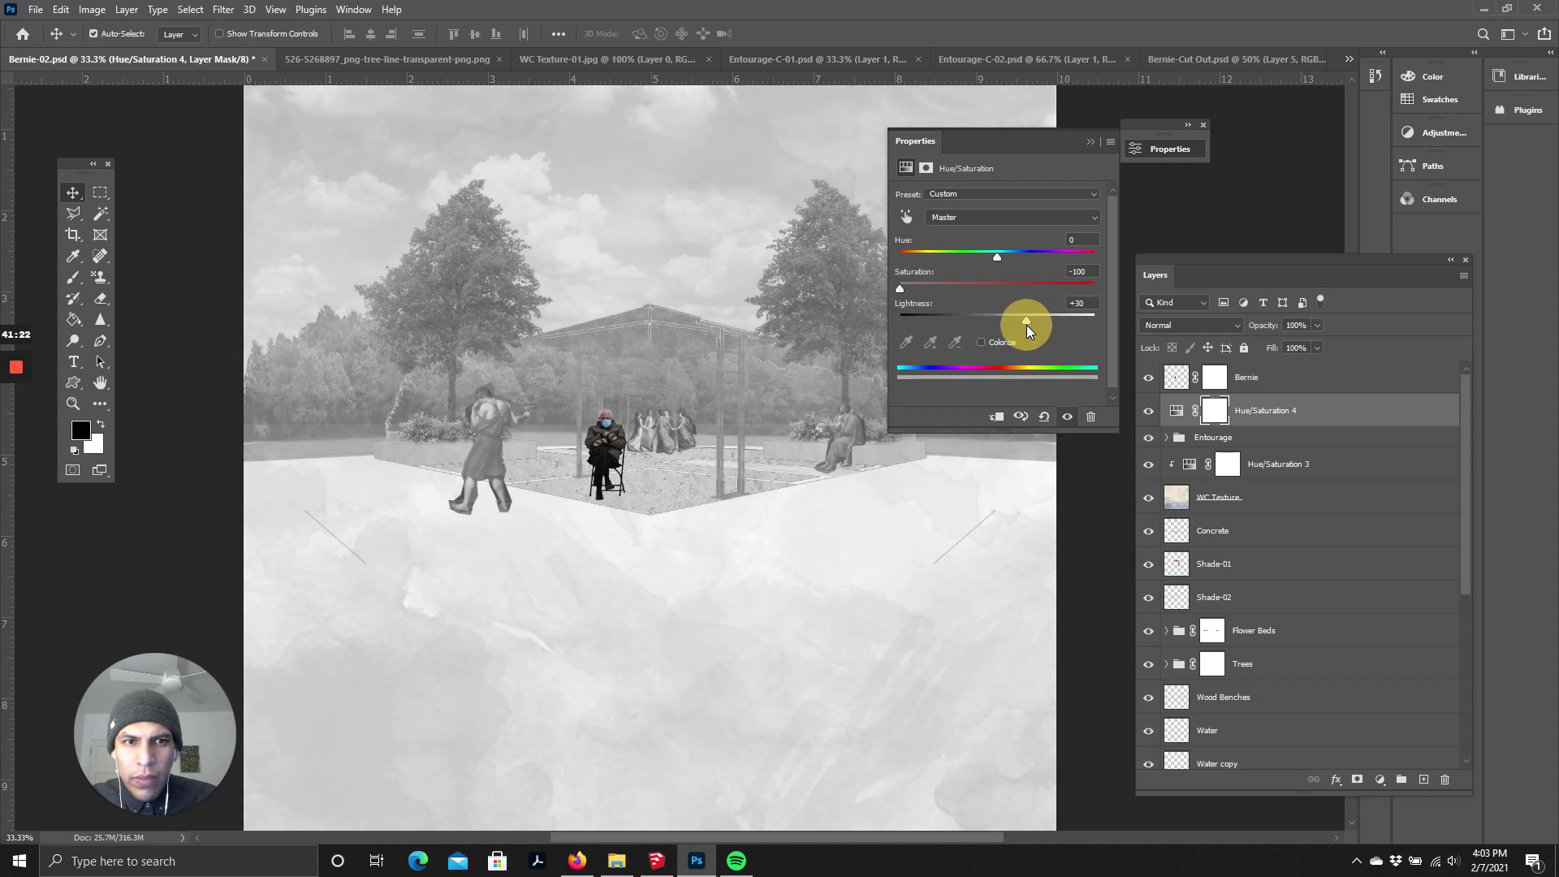
- Collapse Properties and toggle Hue/Saturation 4 off and on to compare the greyed scene
click(1090, 141)
scroll(758, 453, up, 2)
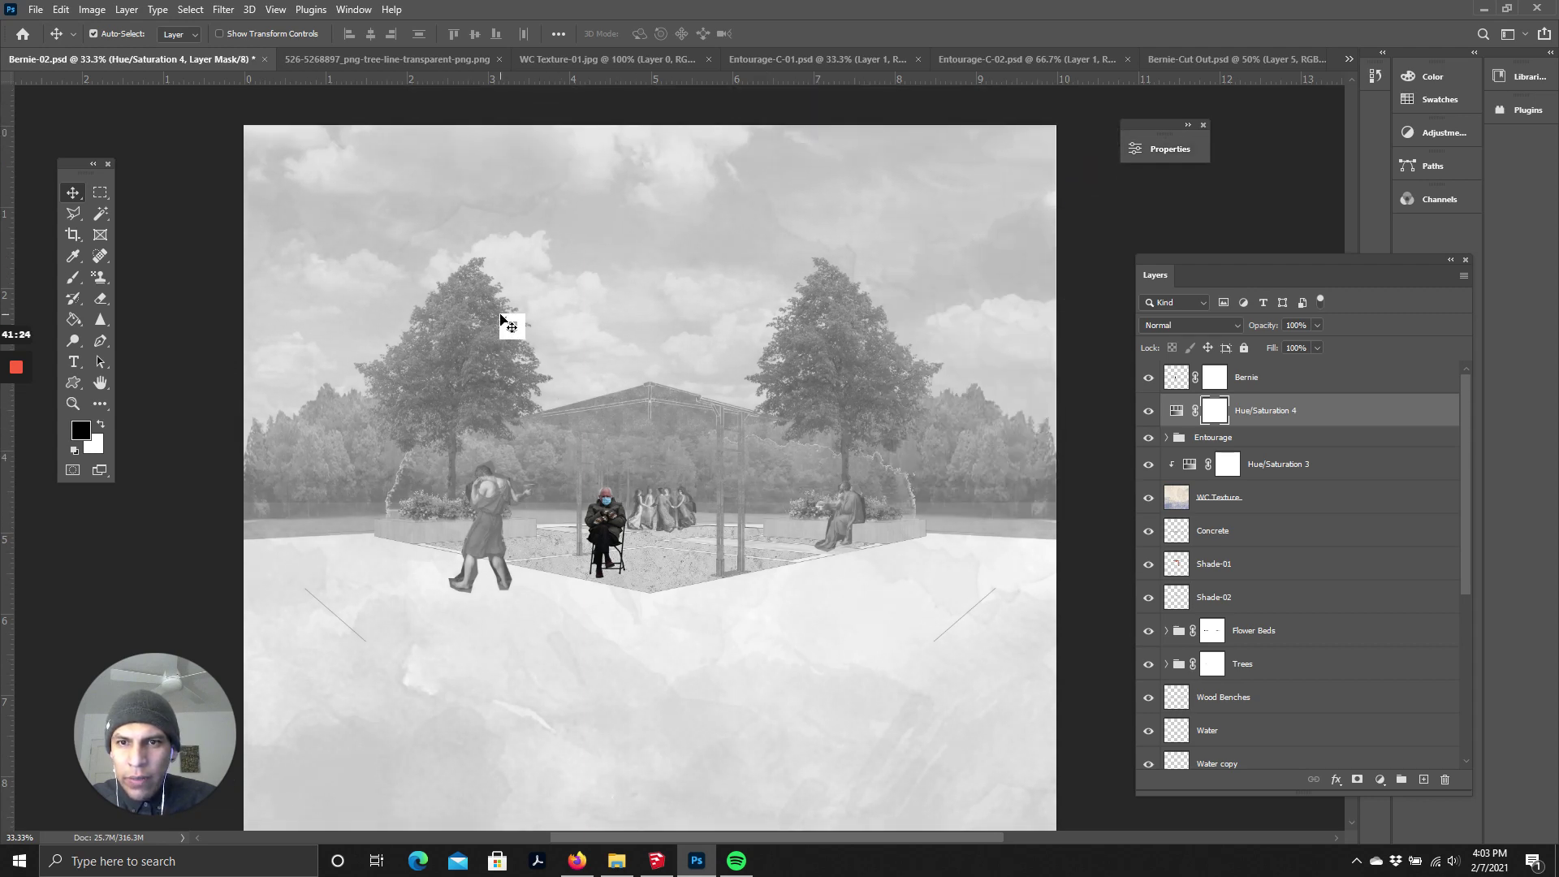
scroll(501, 318, down, 3)
scroll(651, 422, up, 1)
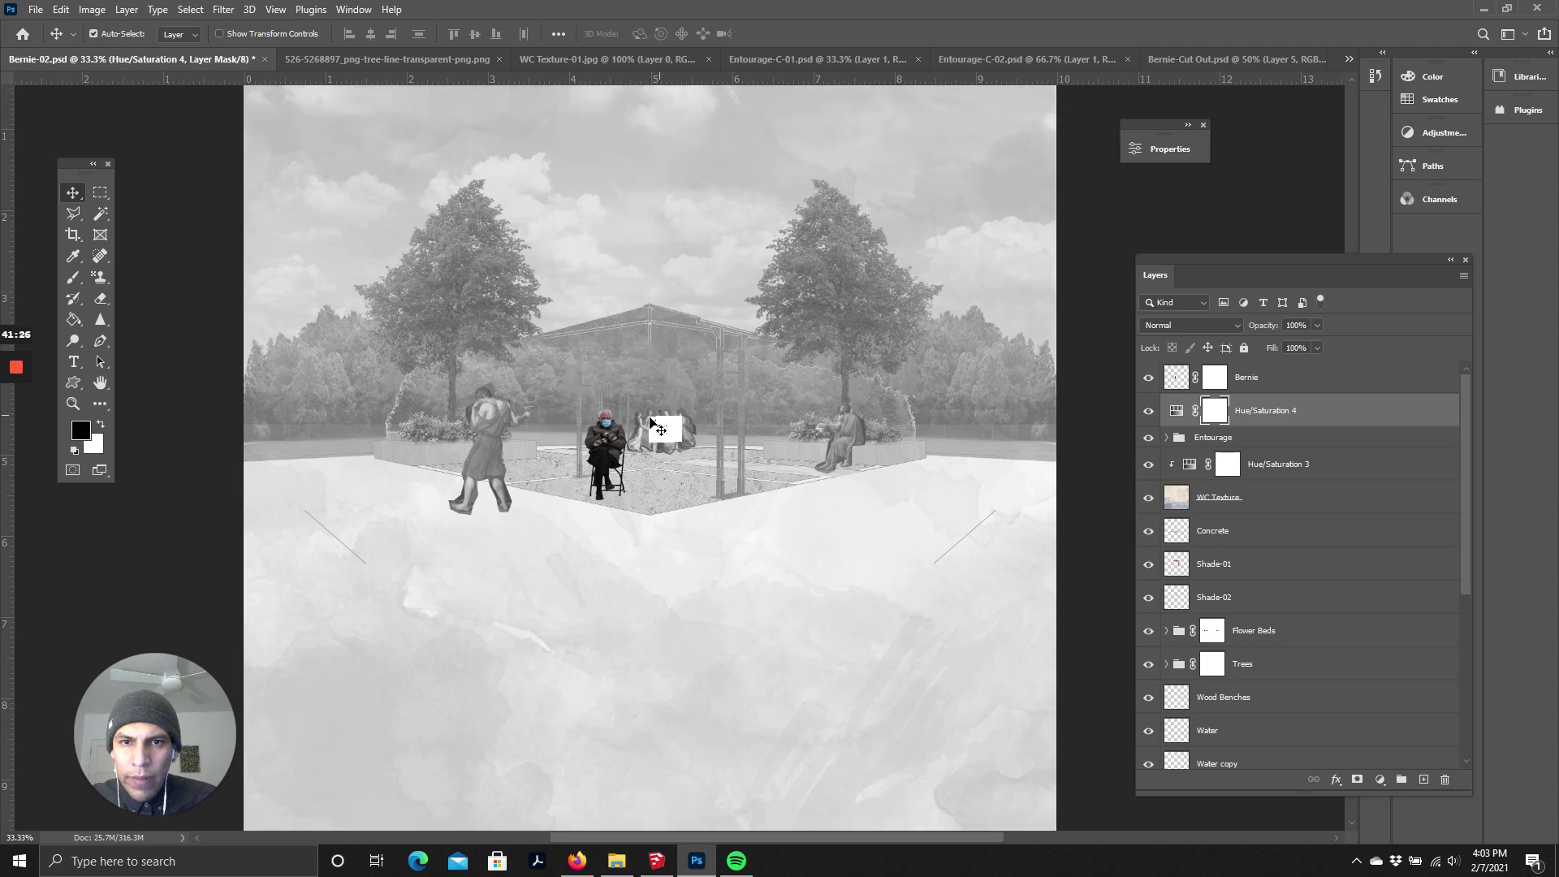
scroll(411, 462, up, 2)
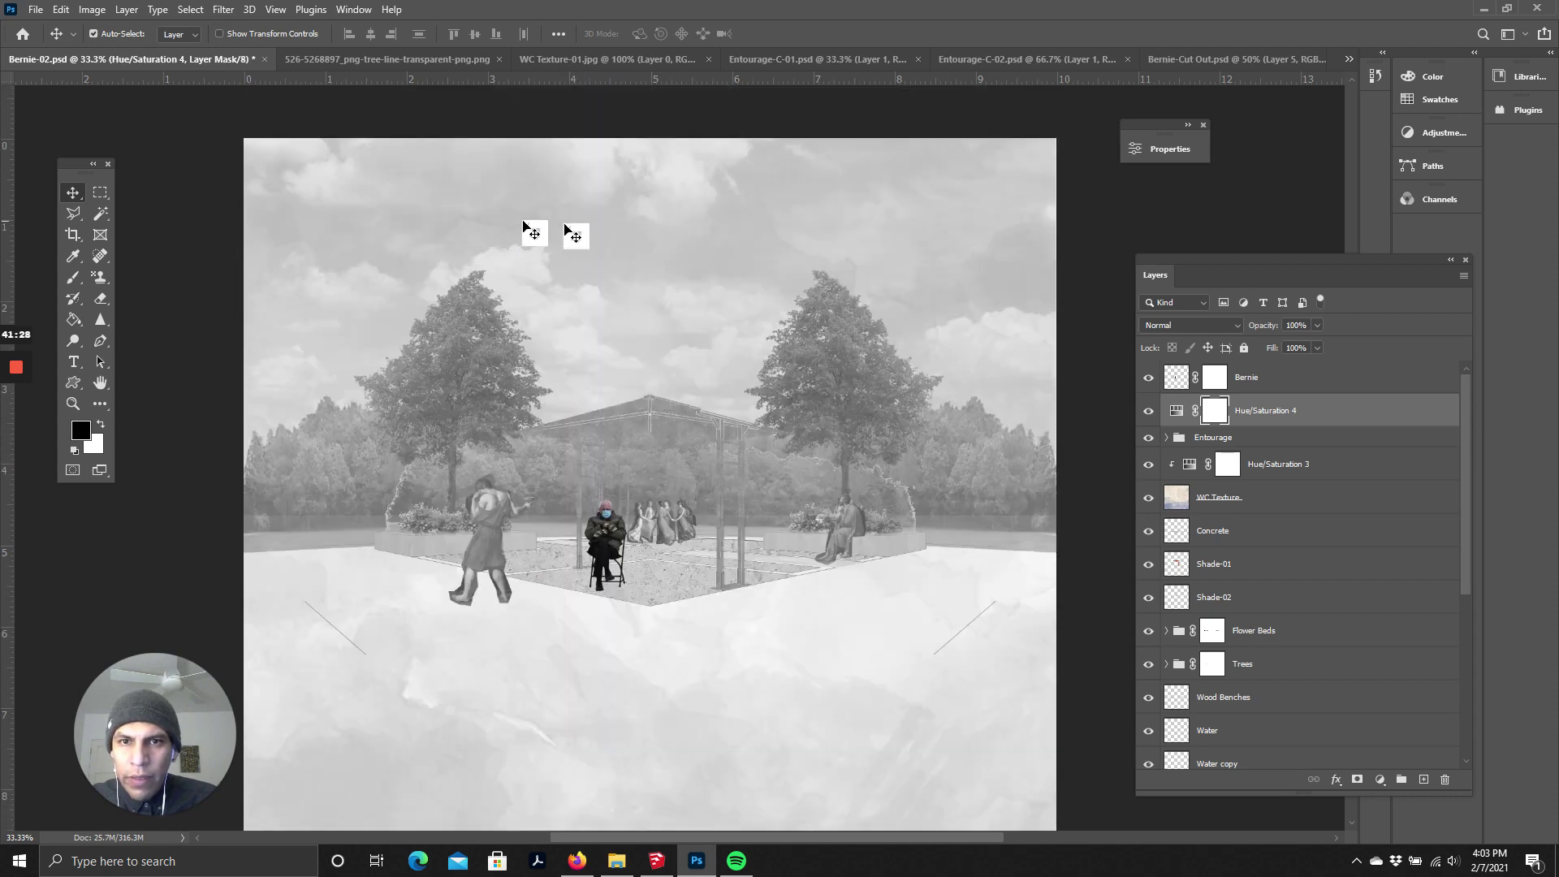
scroll(780, 696, down, 3)
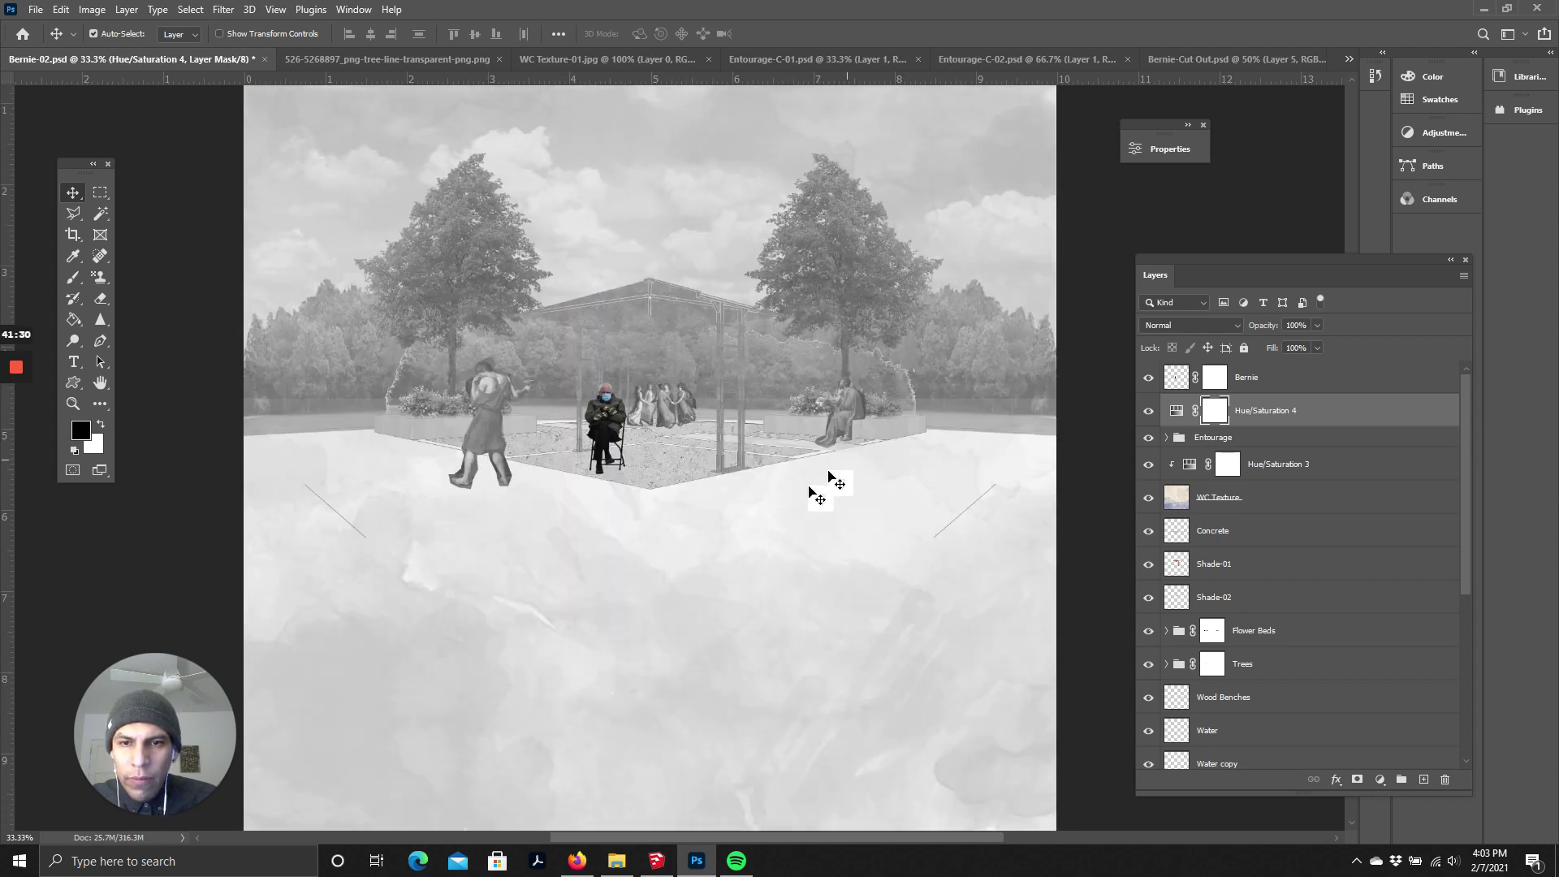
scroll(618, 422, up, 1)
scroll(634, 320, up, 2)
scroll(603, 272, up, 1)
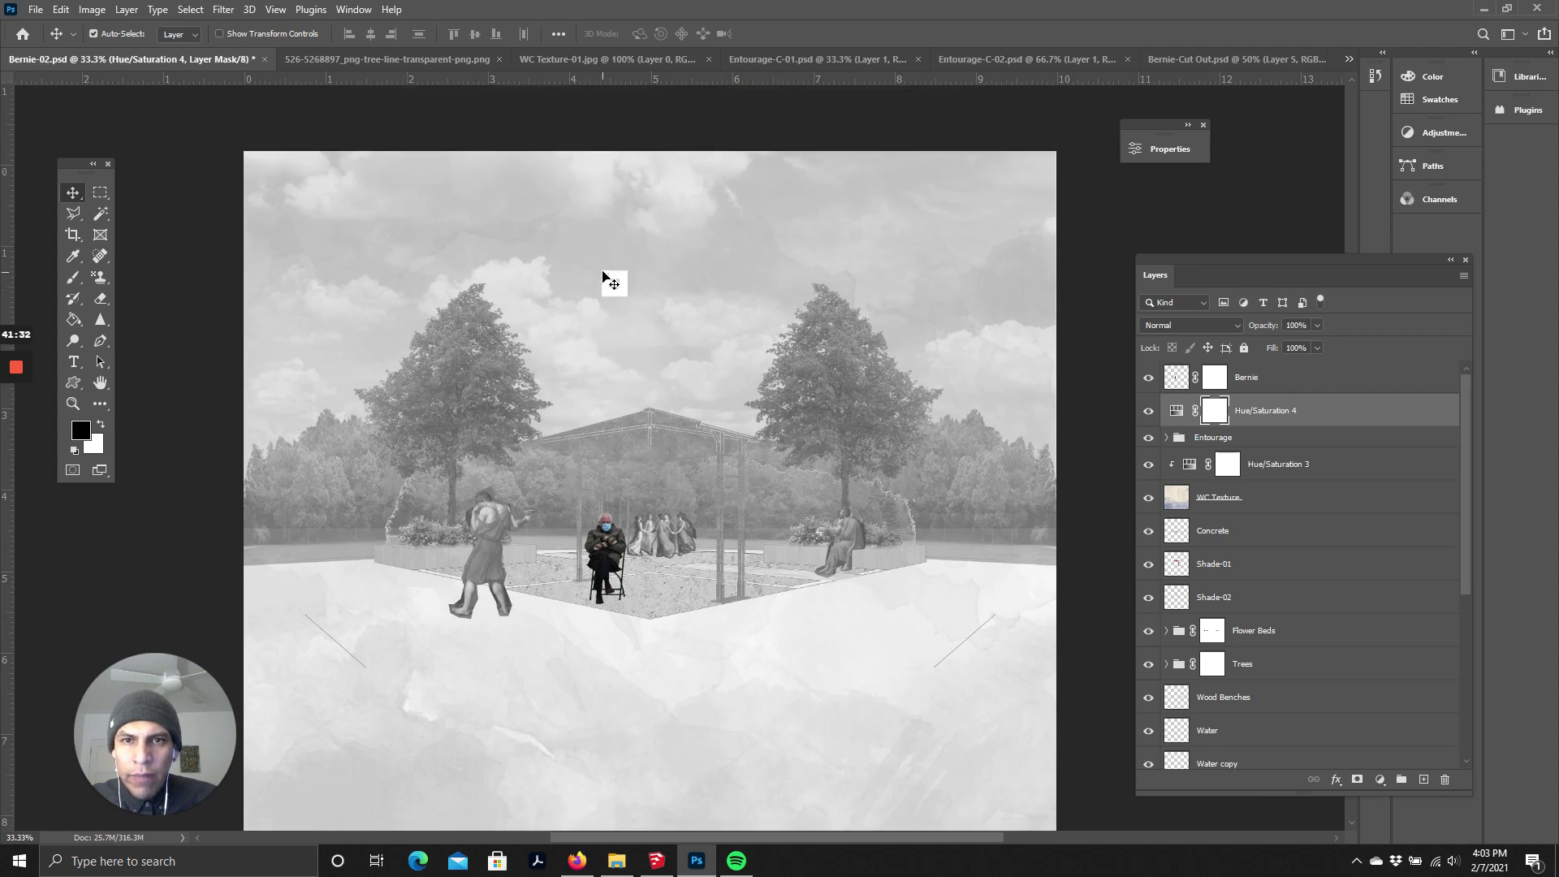
scroll(720, 428, down, 4)
scroll(737, 442, up, 2)
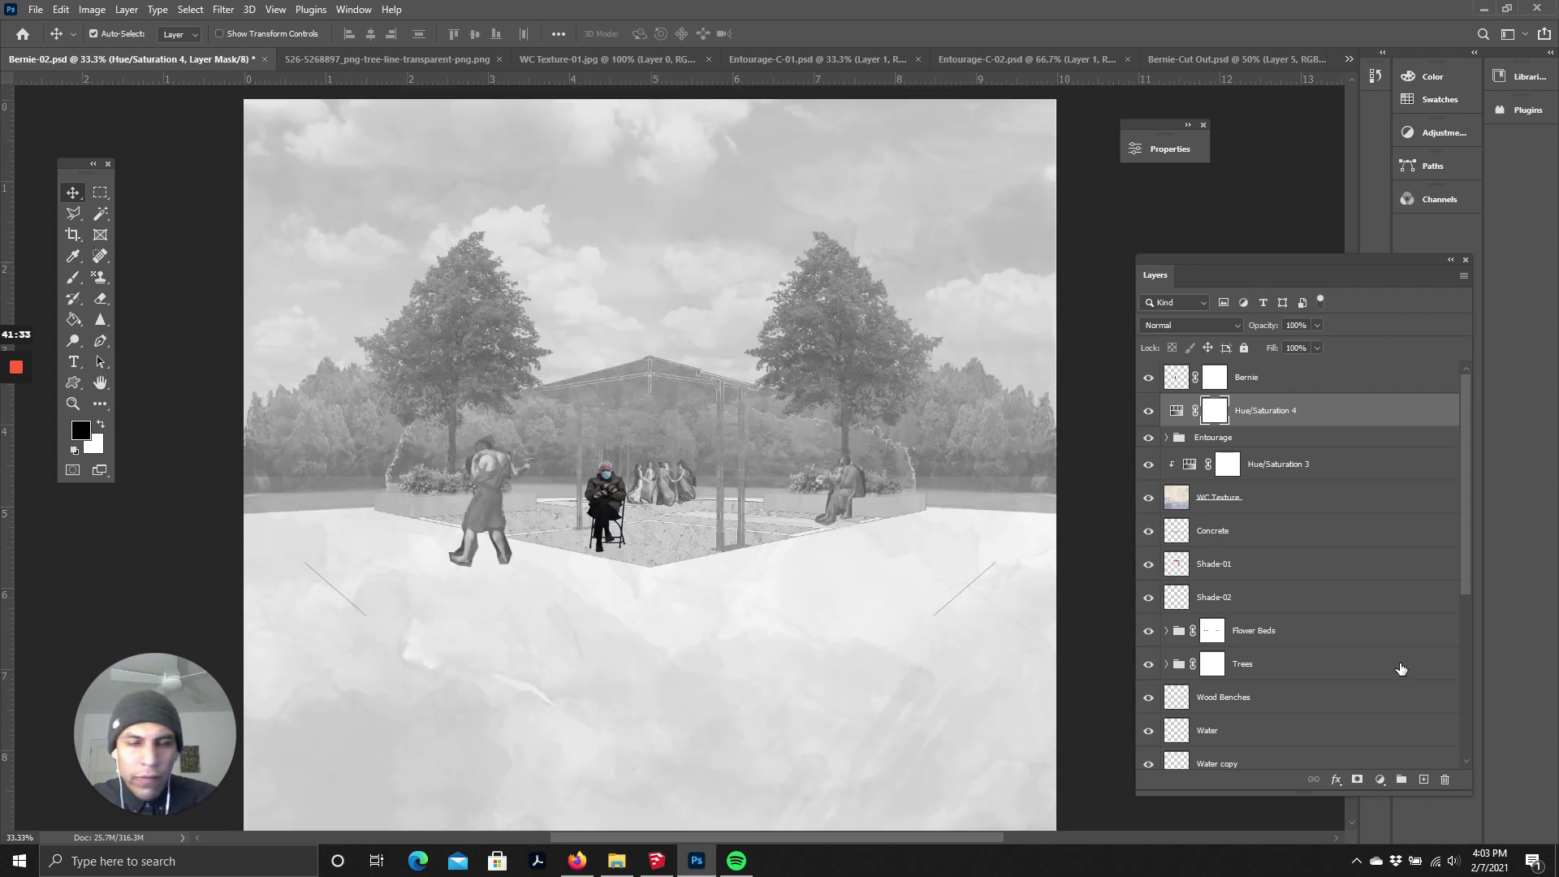
click(1150, 413)
click(1150, 414)
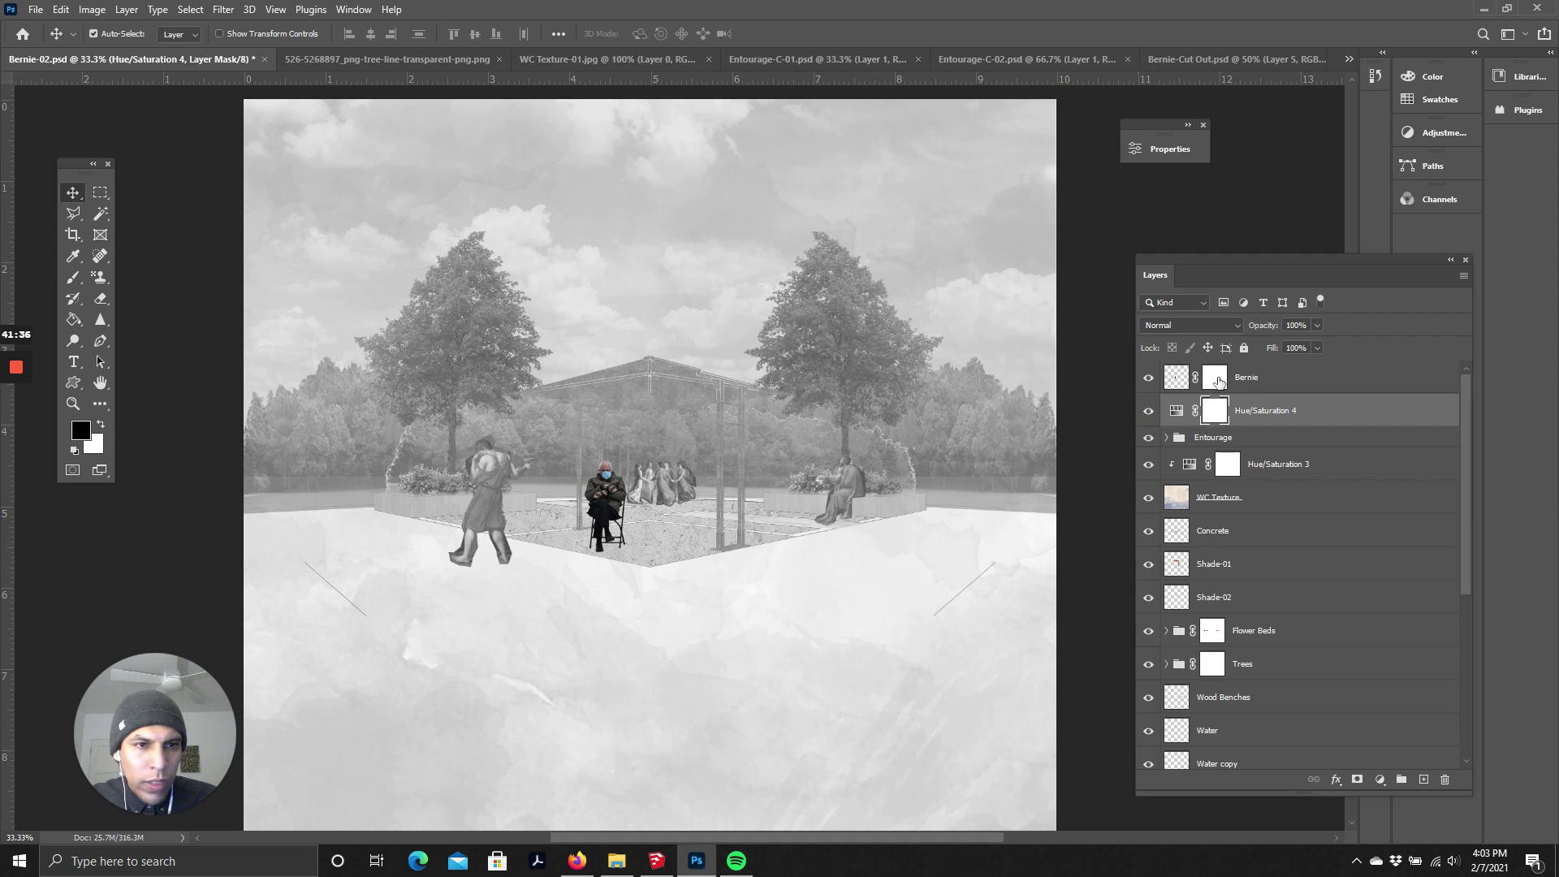
- Move the Entourage group above Hue/Saturation 4 so the figures regain colour
drag(1258, 451, 1242, 402)
scroll(641, 520, down, 2)
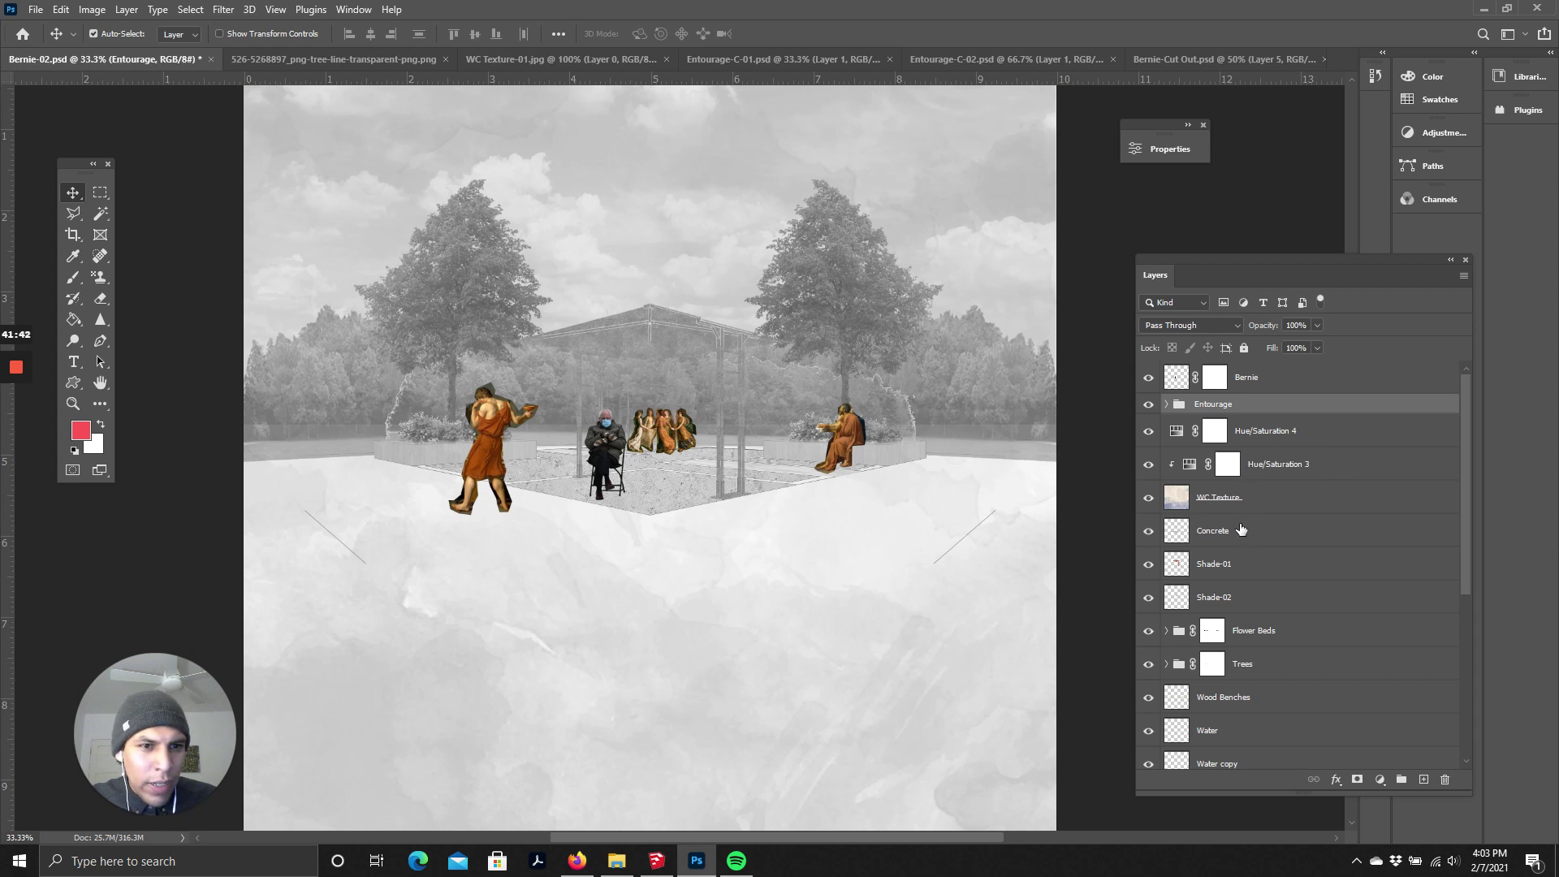
scroll(1241, 529, down, 3)
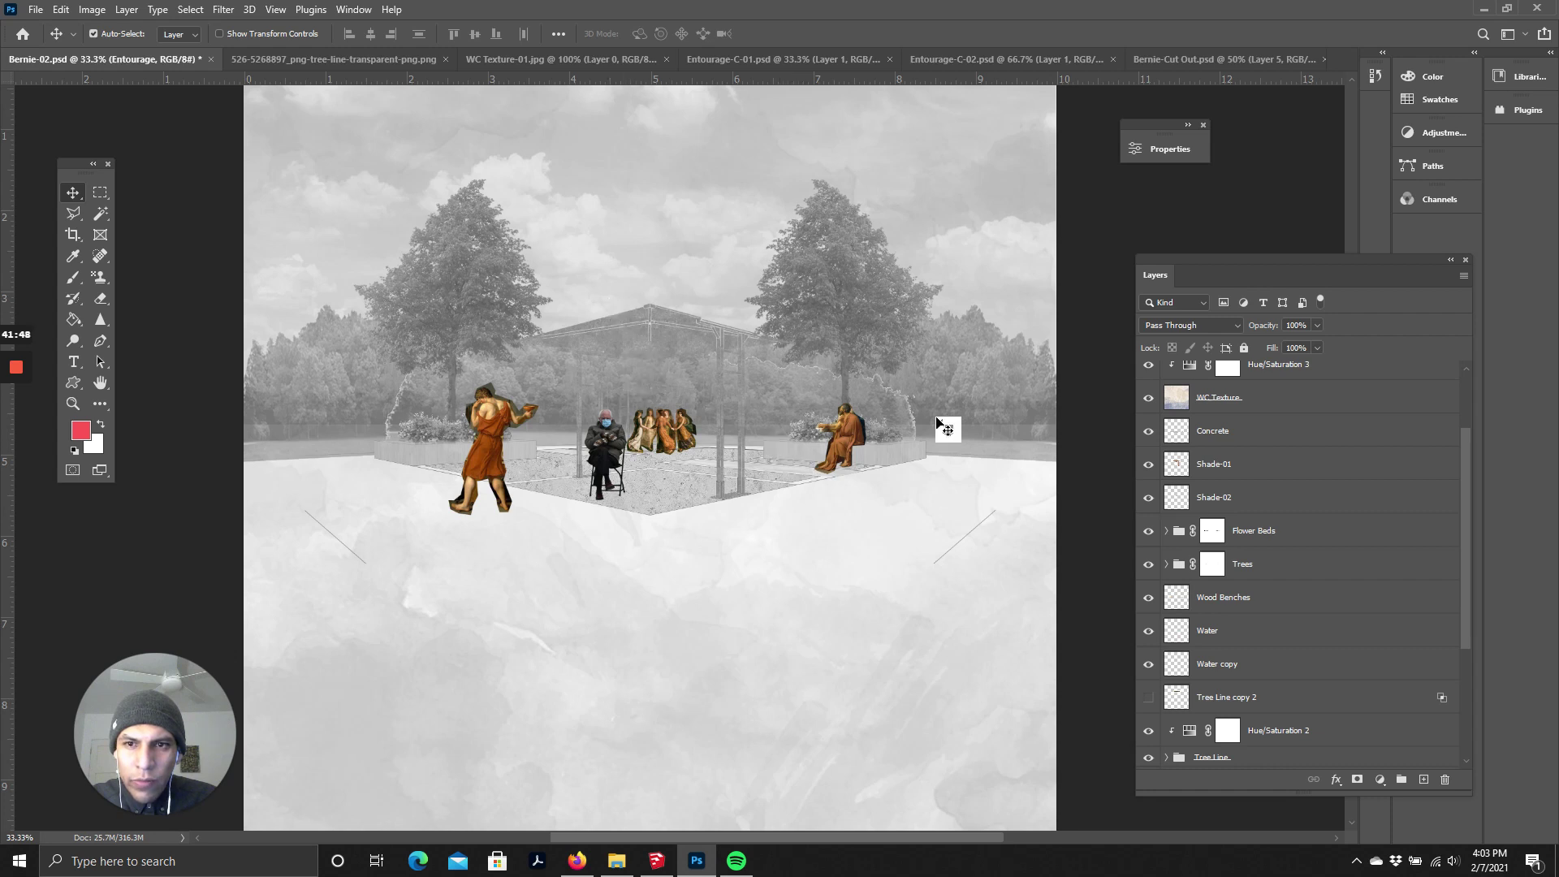
scroll(1265, 622, down, 2)
scroll(1255, 601, down, 1)
- Select the Wood Benches, Water and Water copy layers together
click(1226, 502)
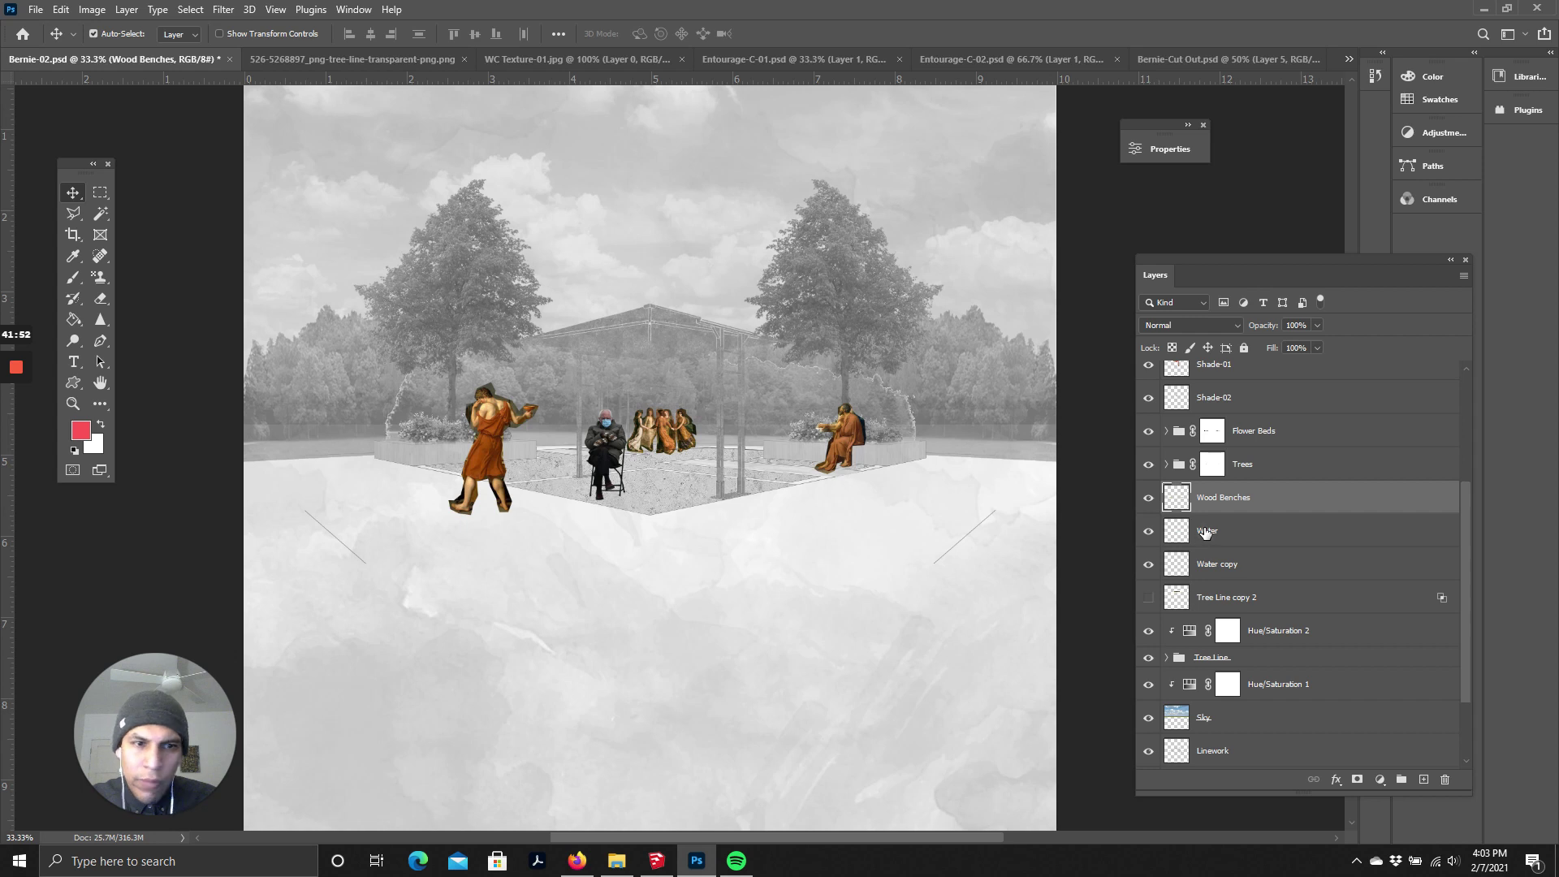
click(1206, 532)
shift+click(1225, 565)
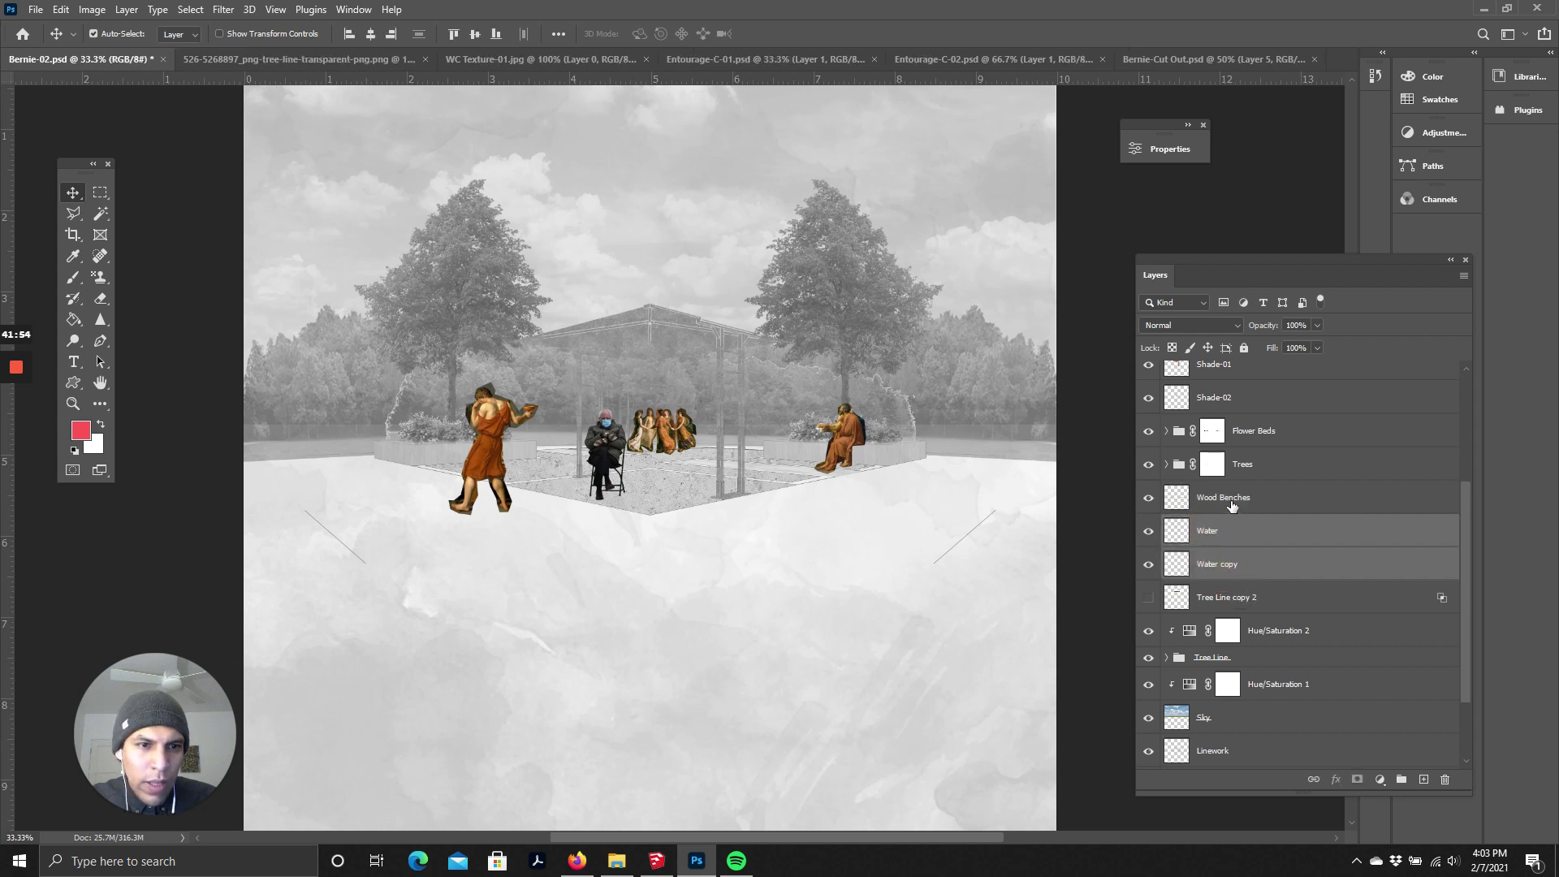
shift+click(1232, 505)
shift+click(1229, 568)
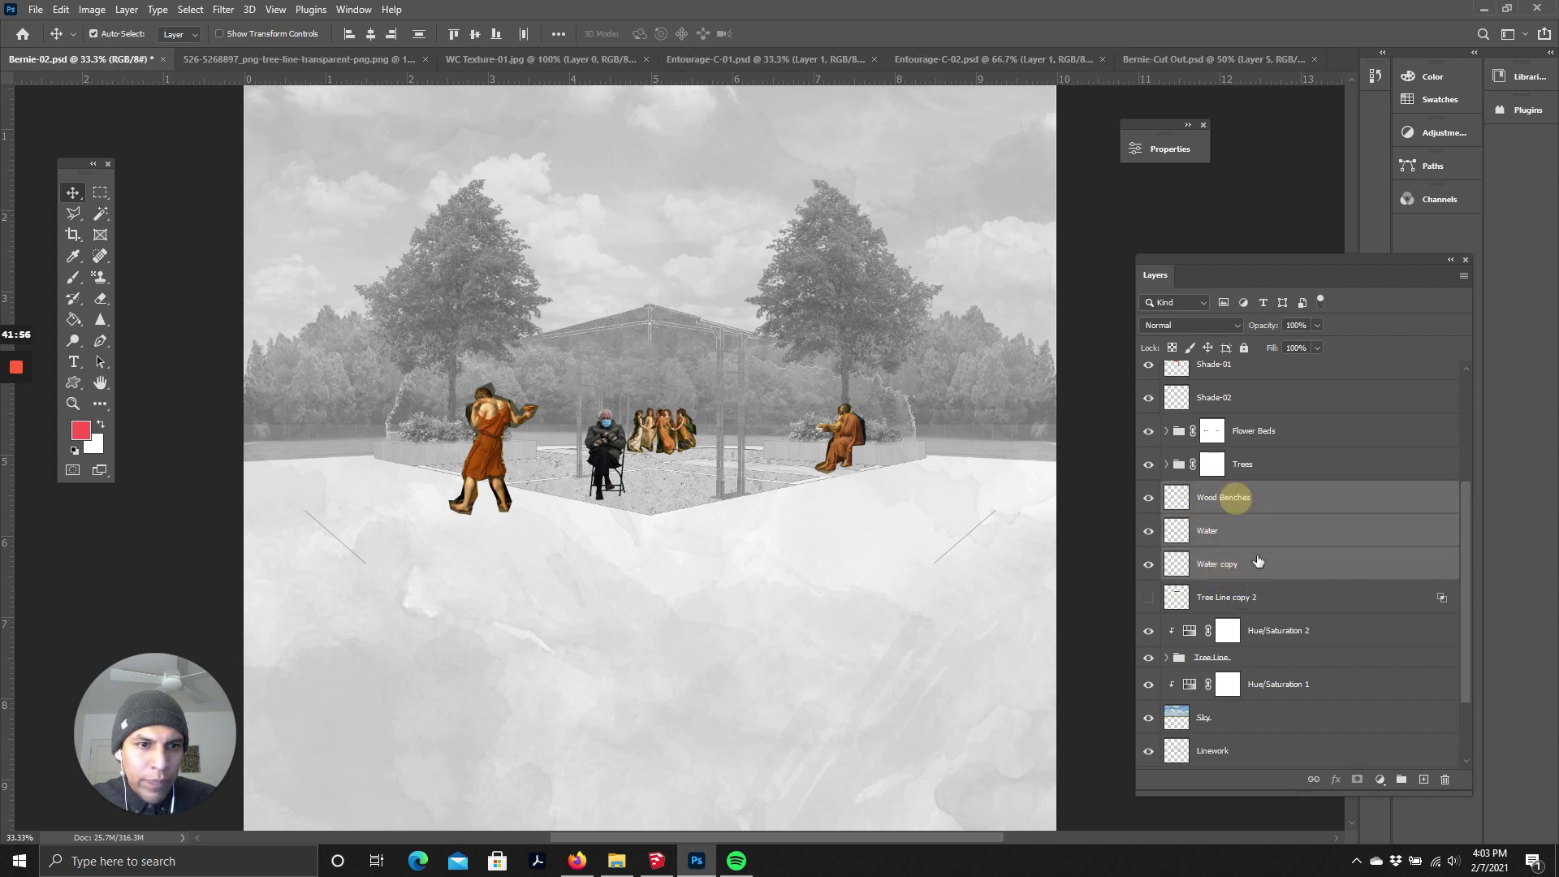
scroll(1283, 621, down, 3)
scroll(1282, 626, up, 6)
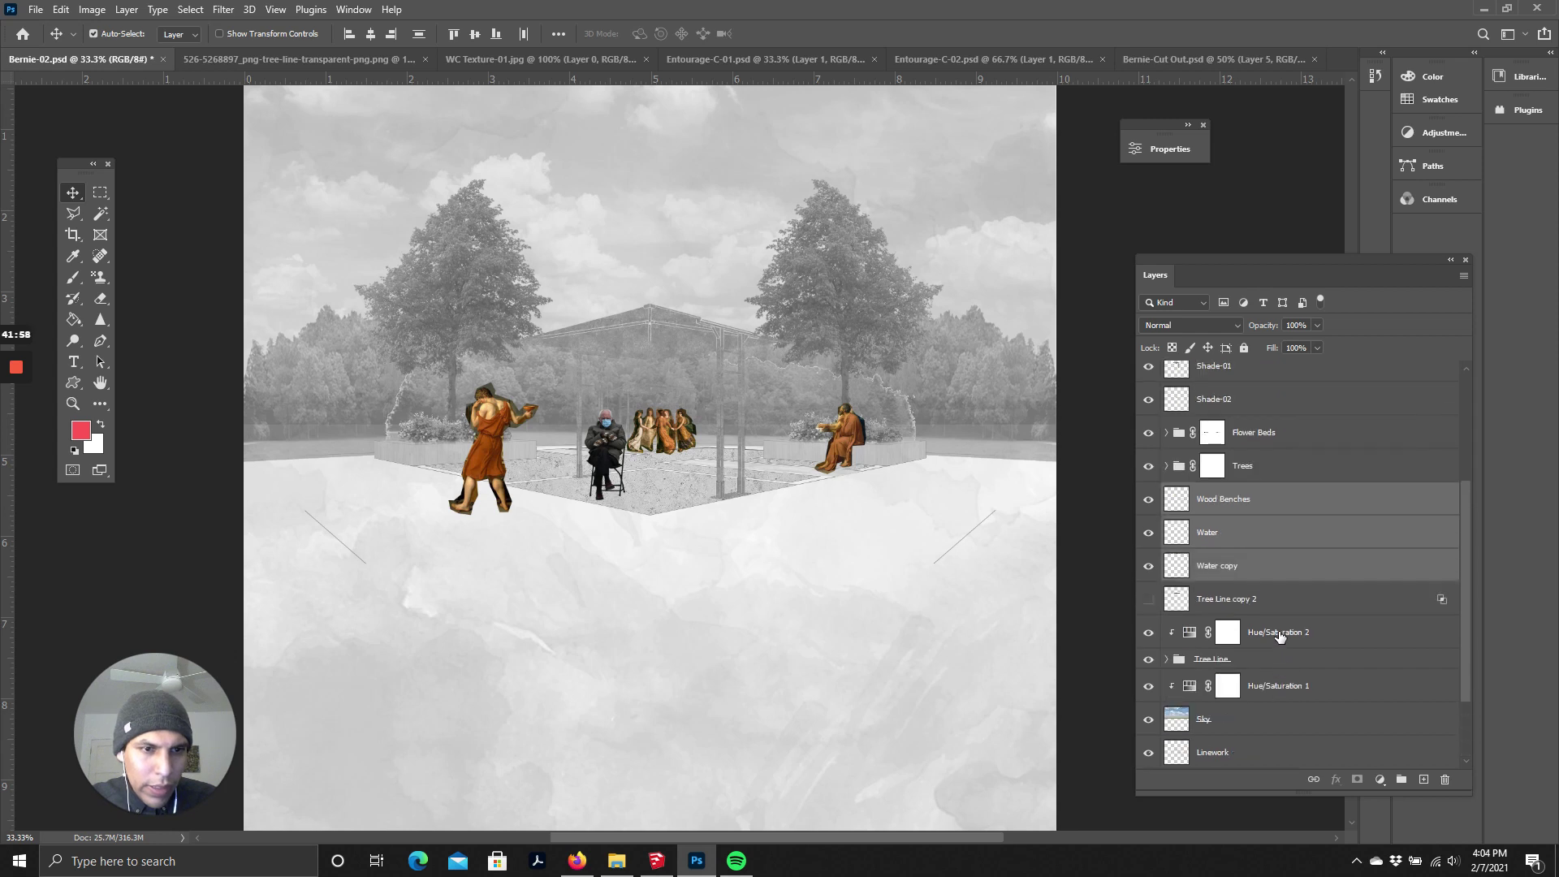
- Move Wood Benches, Water and Water copy above Hue/Saturation 4, undoing a clipped misplacement first
drag(1272, 637, 1283, 493)
key(ctrl+z)
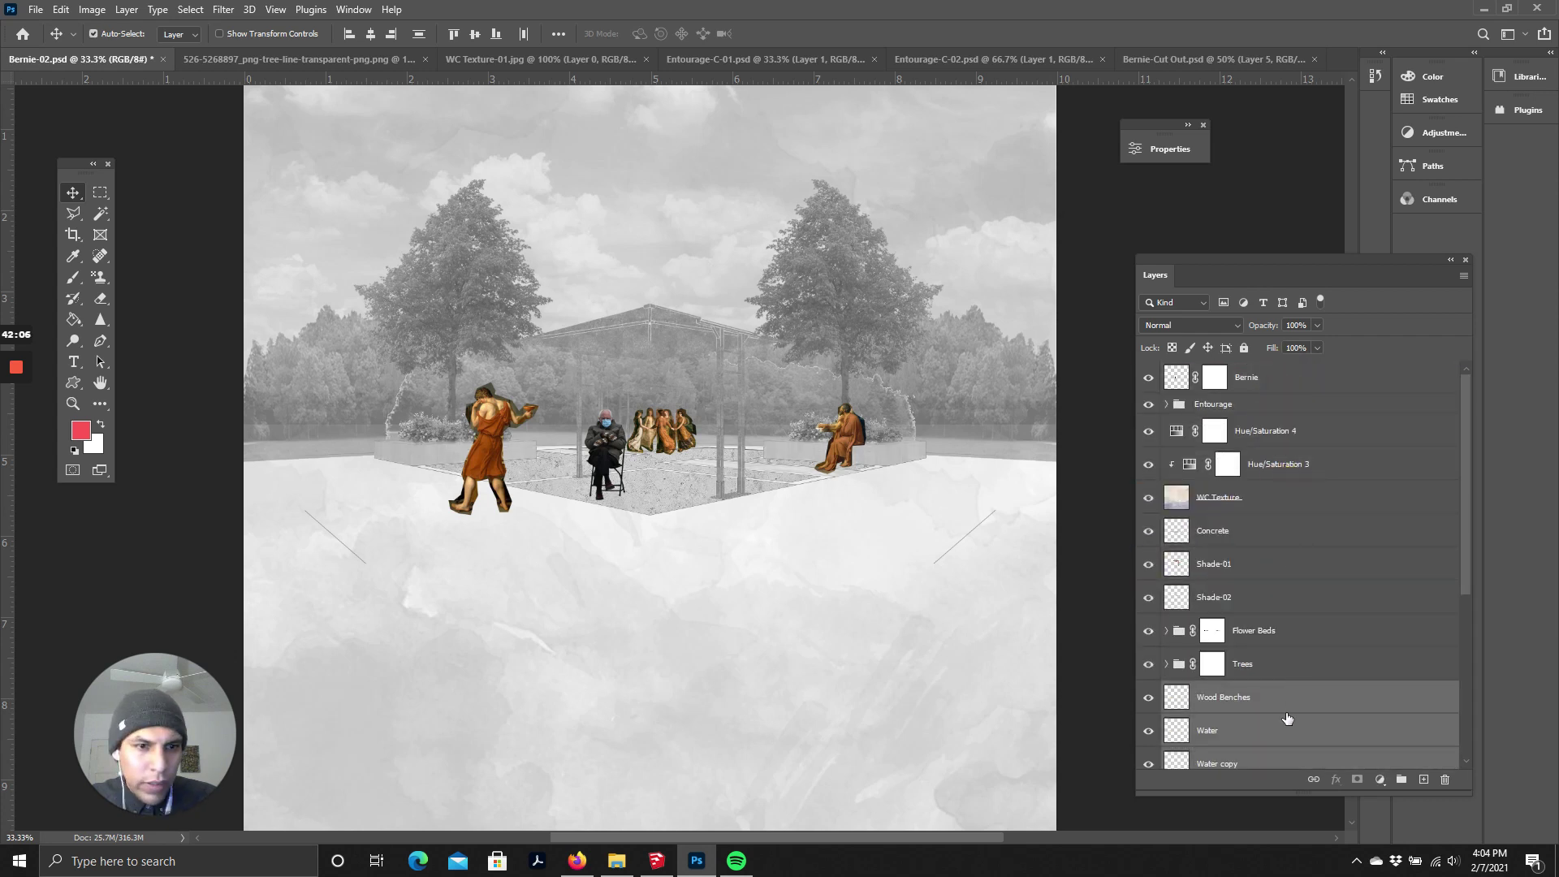
drag(1286, 722, 1242, 419)
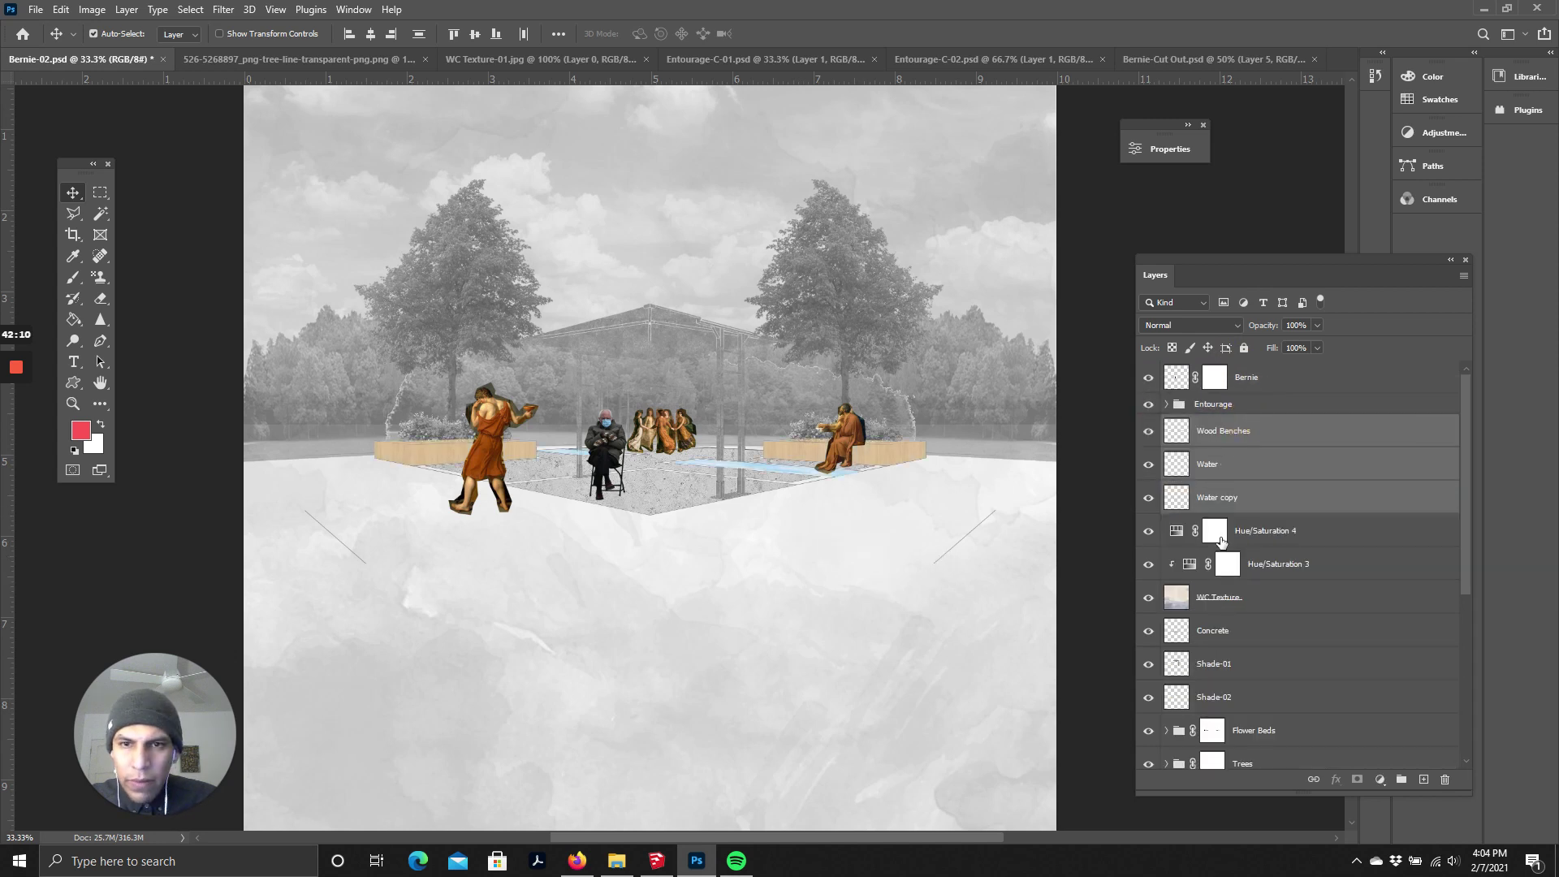
scroll(1303, 629, down, 1)
scroll(1303, 621, up, 1)
scroll(1298, 646, down, 3)
scroll(1300, 650, down, 2)
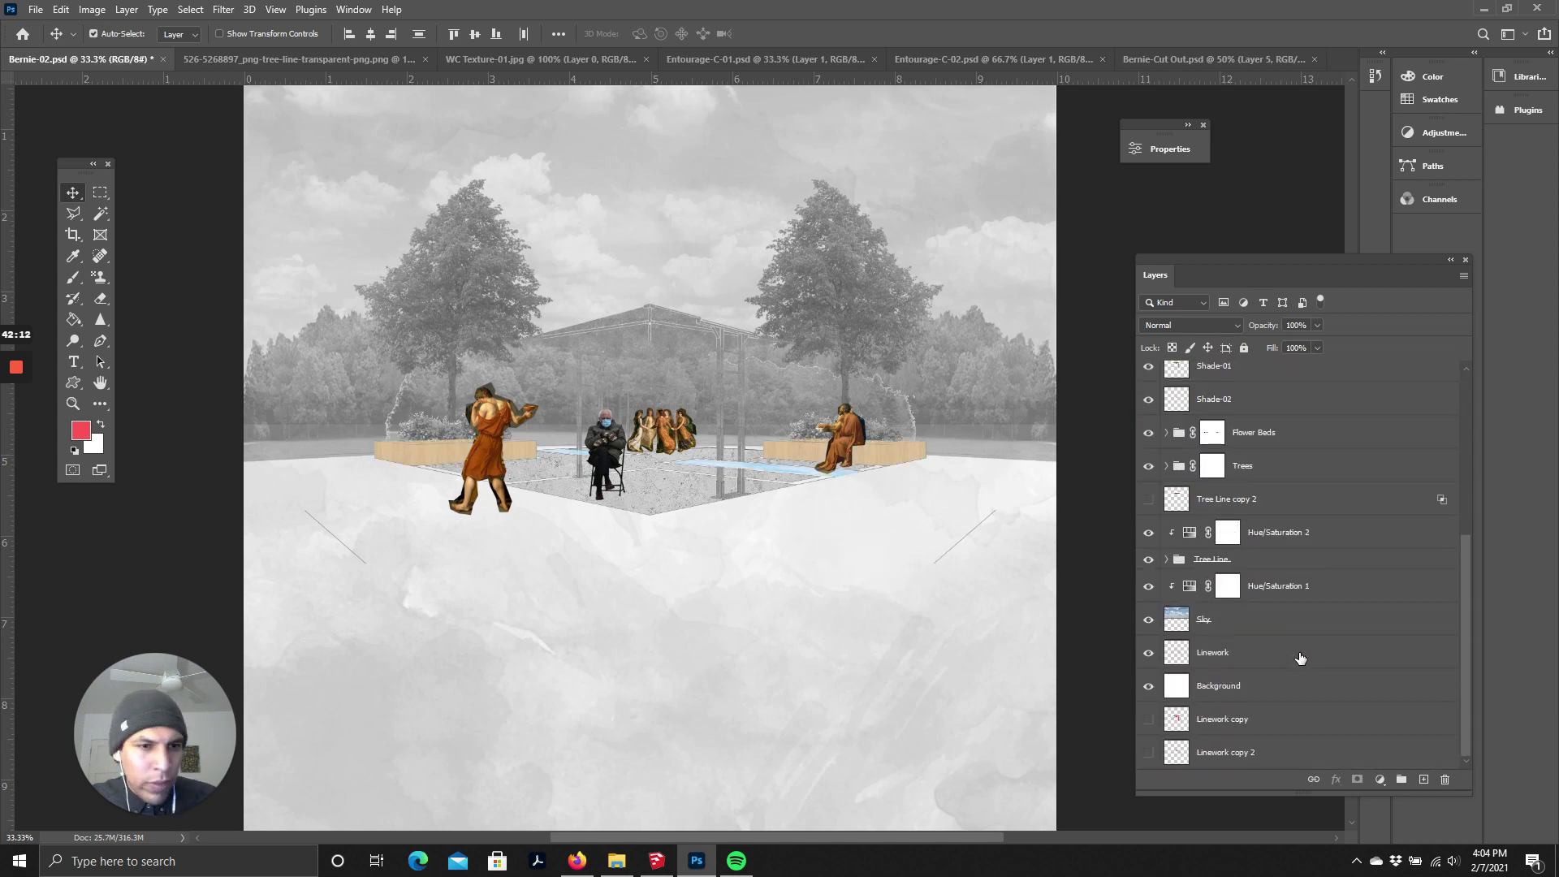
scroll(1238, 638, up, 1)
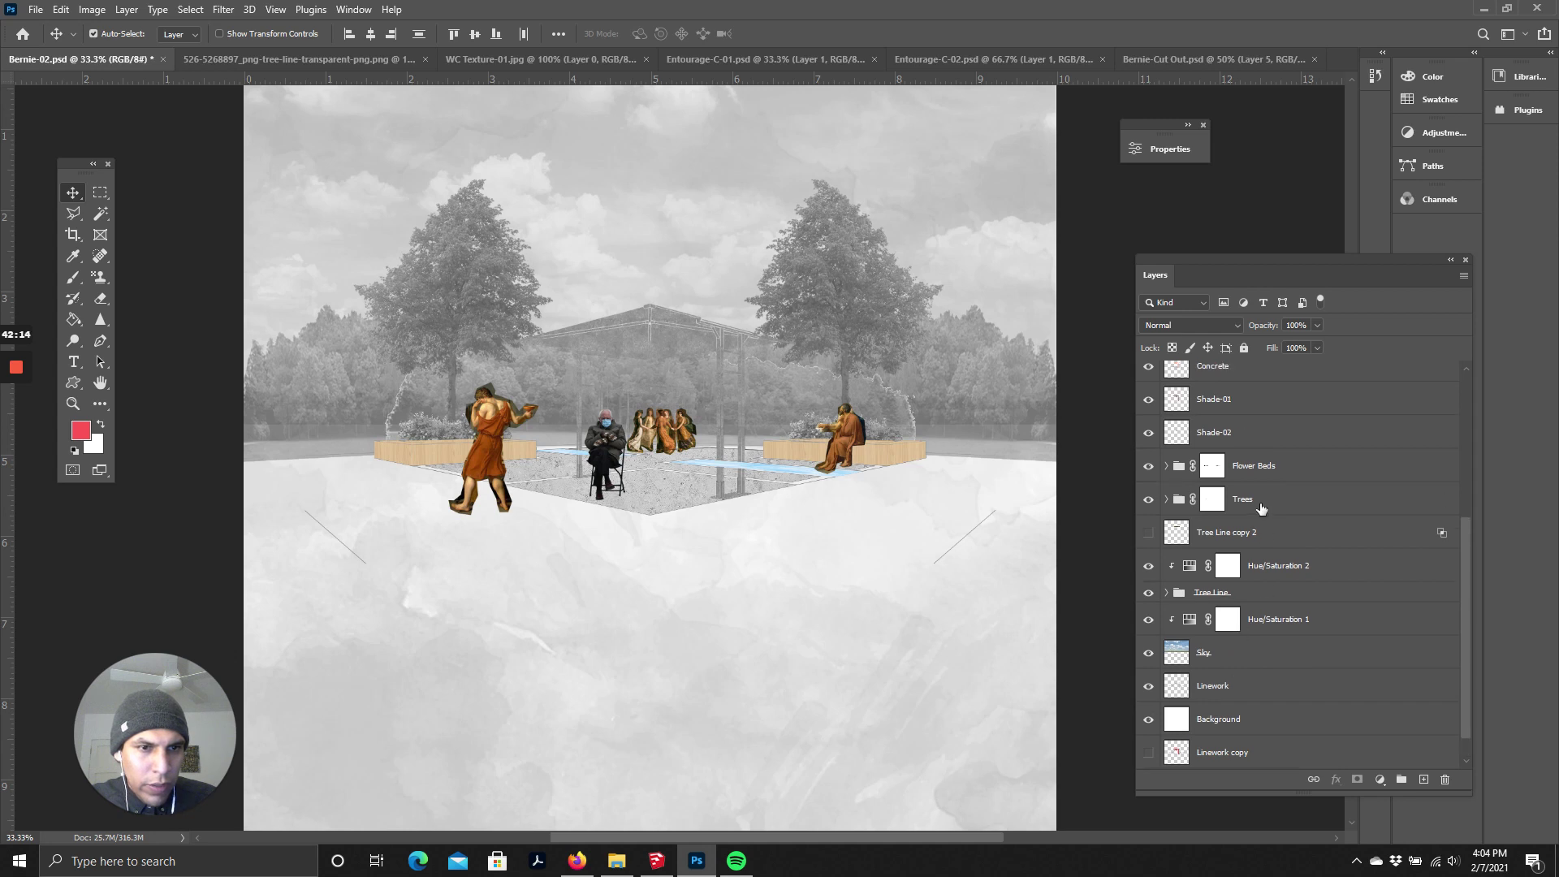
- Select the Flower Beds and Trees groups together
click(1247, 460)
shift+click(1268, 506)
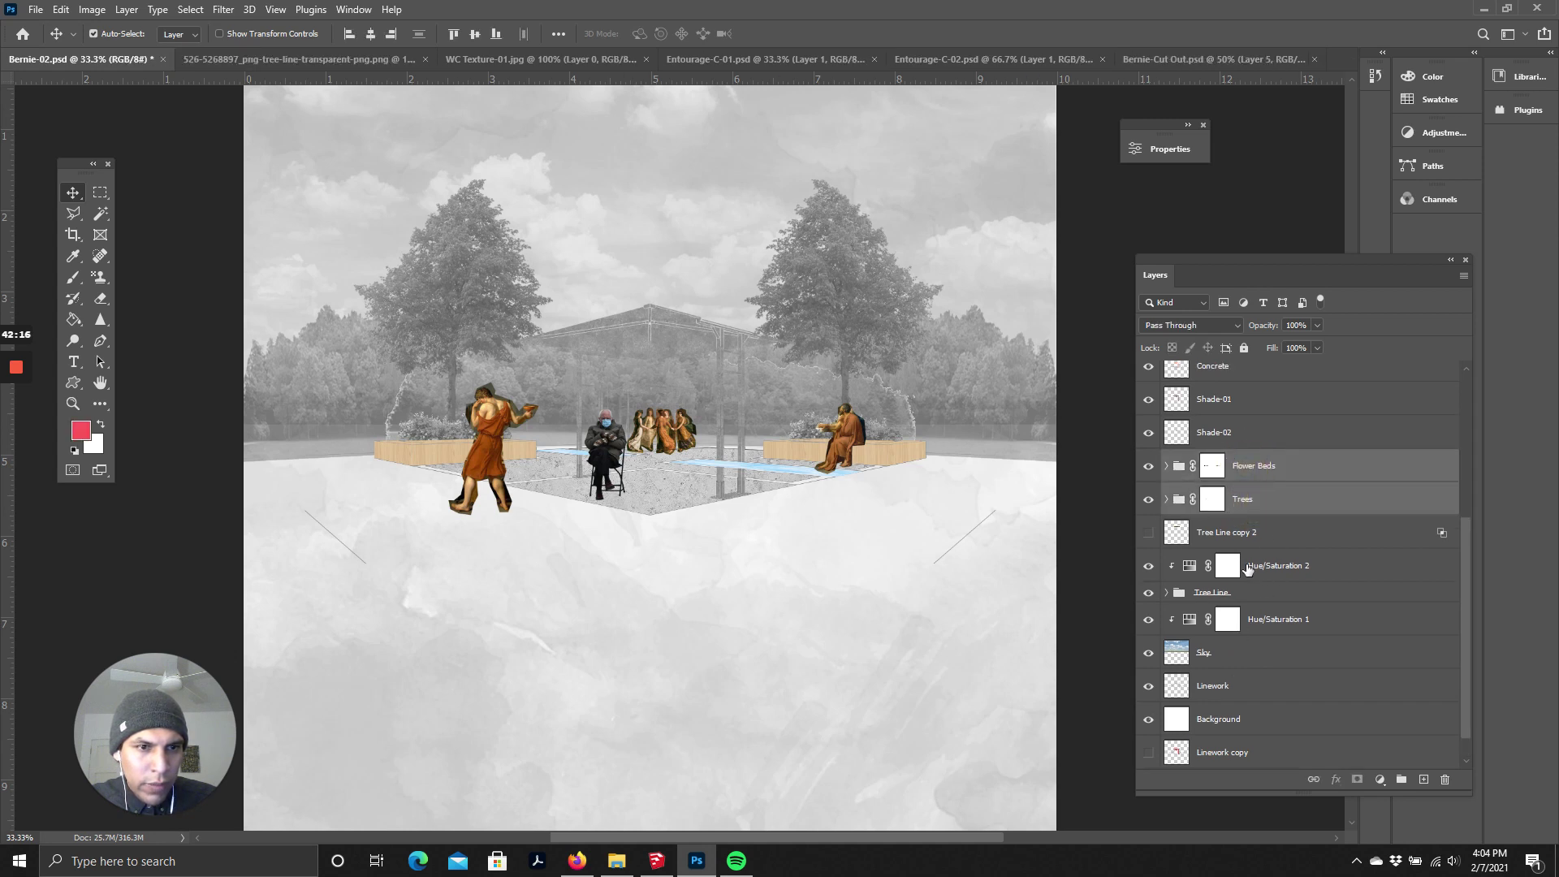
scroll(1235, 471, up, 3)
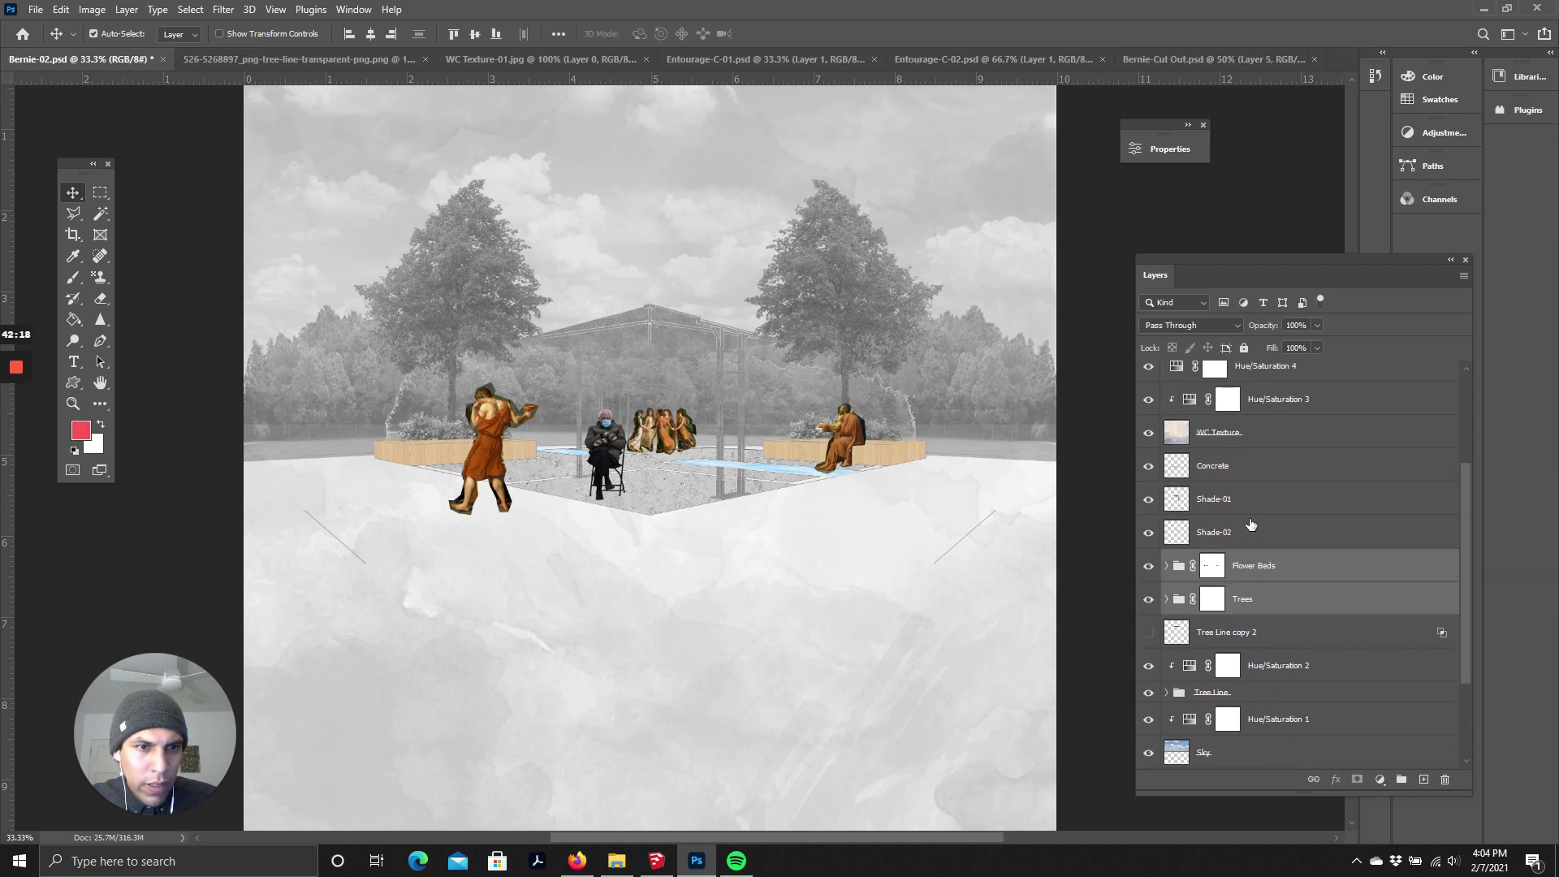
- Move the Flower Beds and Trees groups above the desaturating adjustment
drag(1267, 568, 1251, 419)
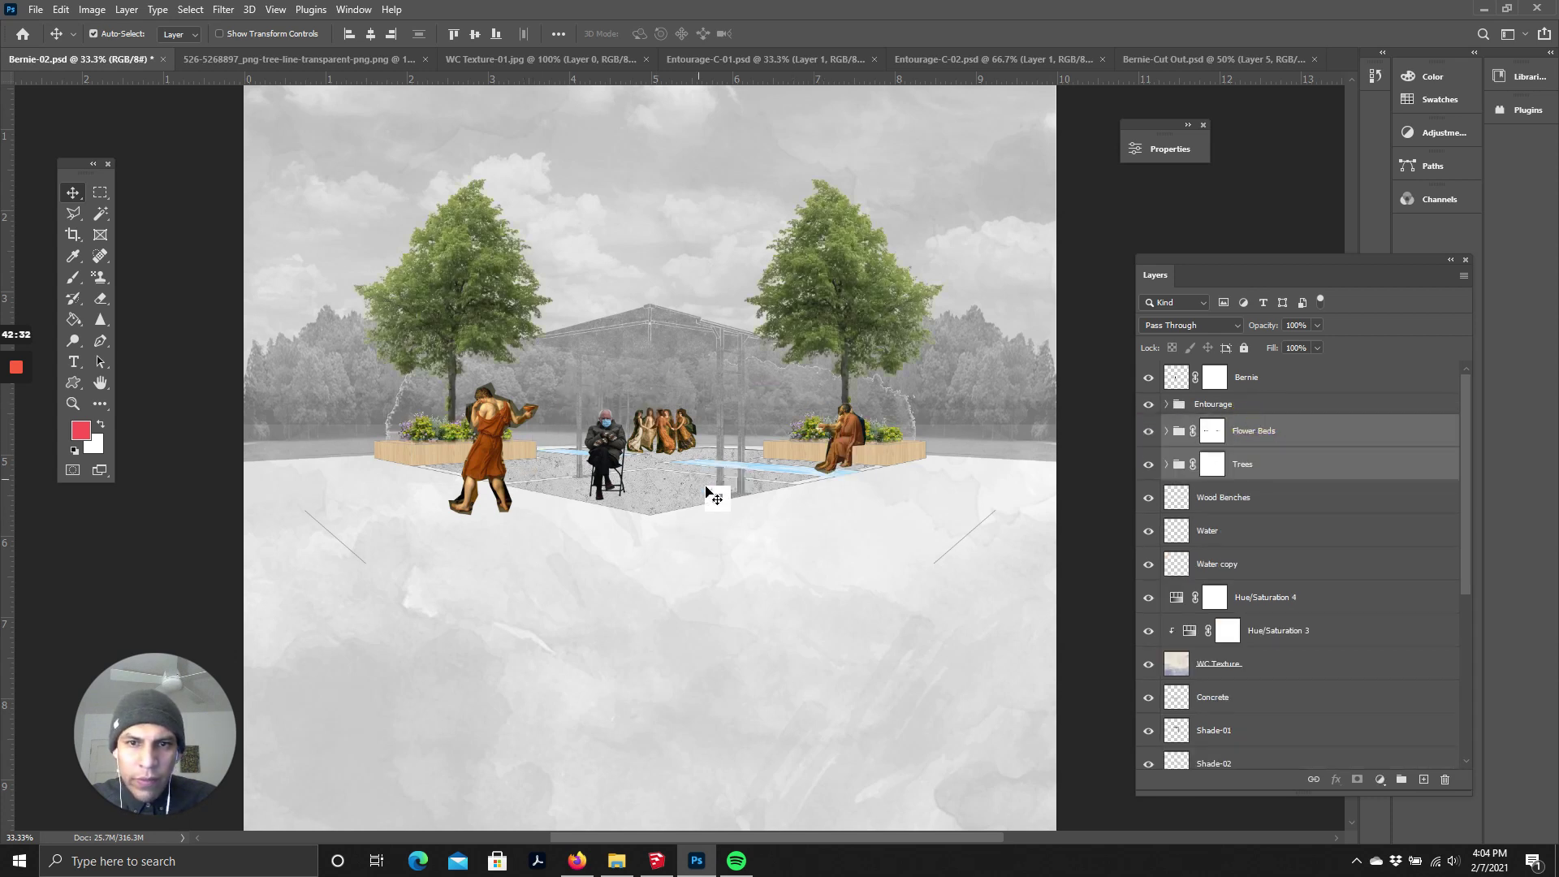
scroll(1320, 508, down, 3)
scroll(1307, 524, down, 2)
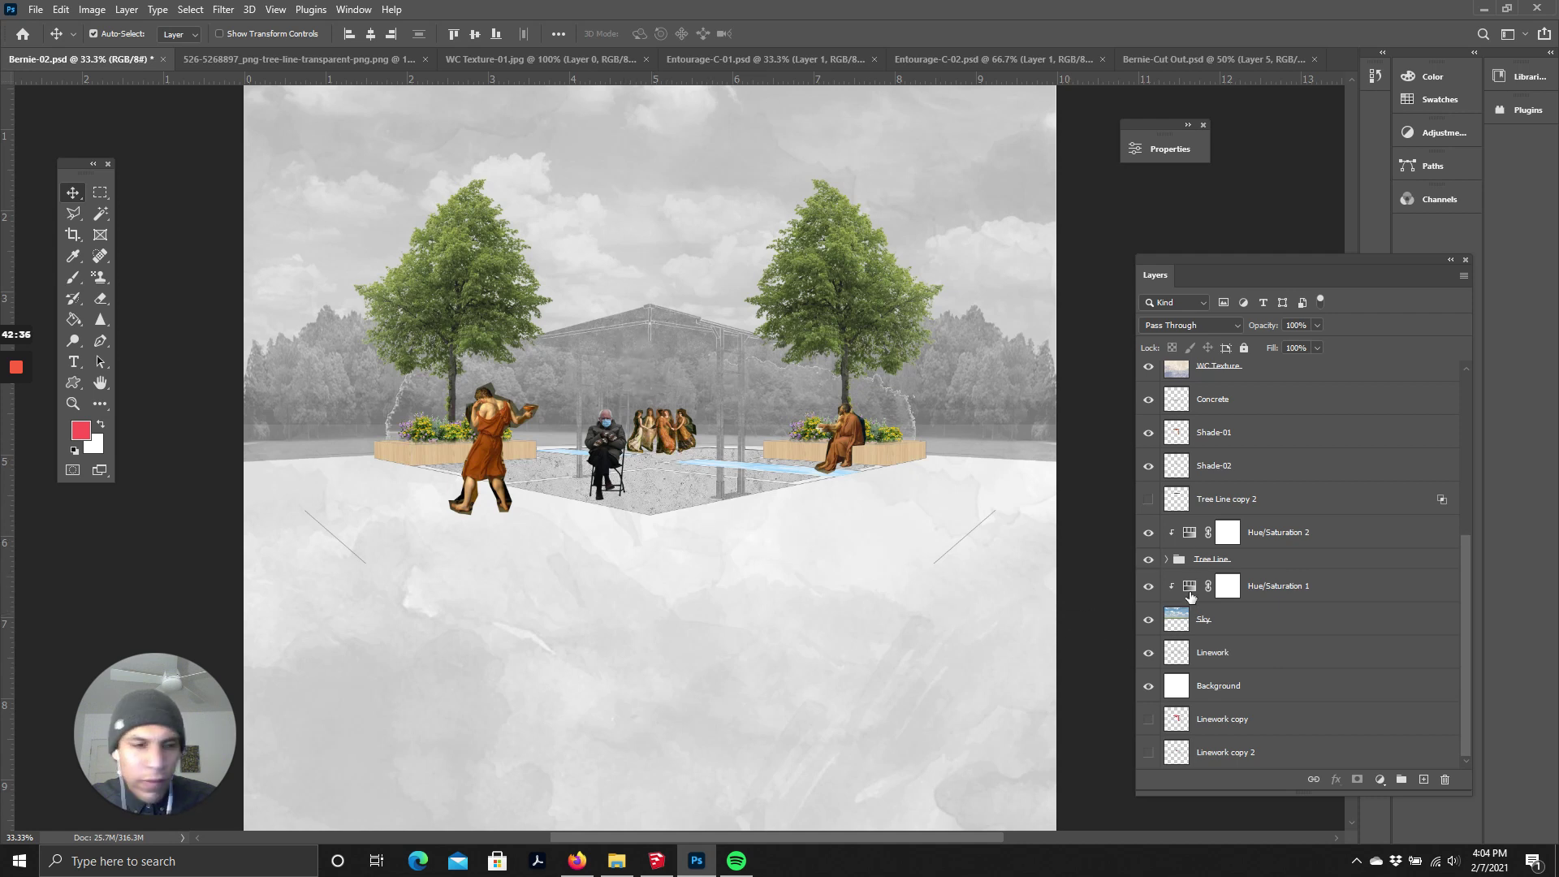
scroll(1230, 582, up, 1)
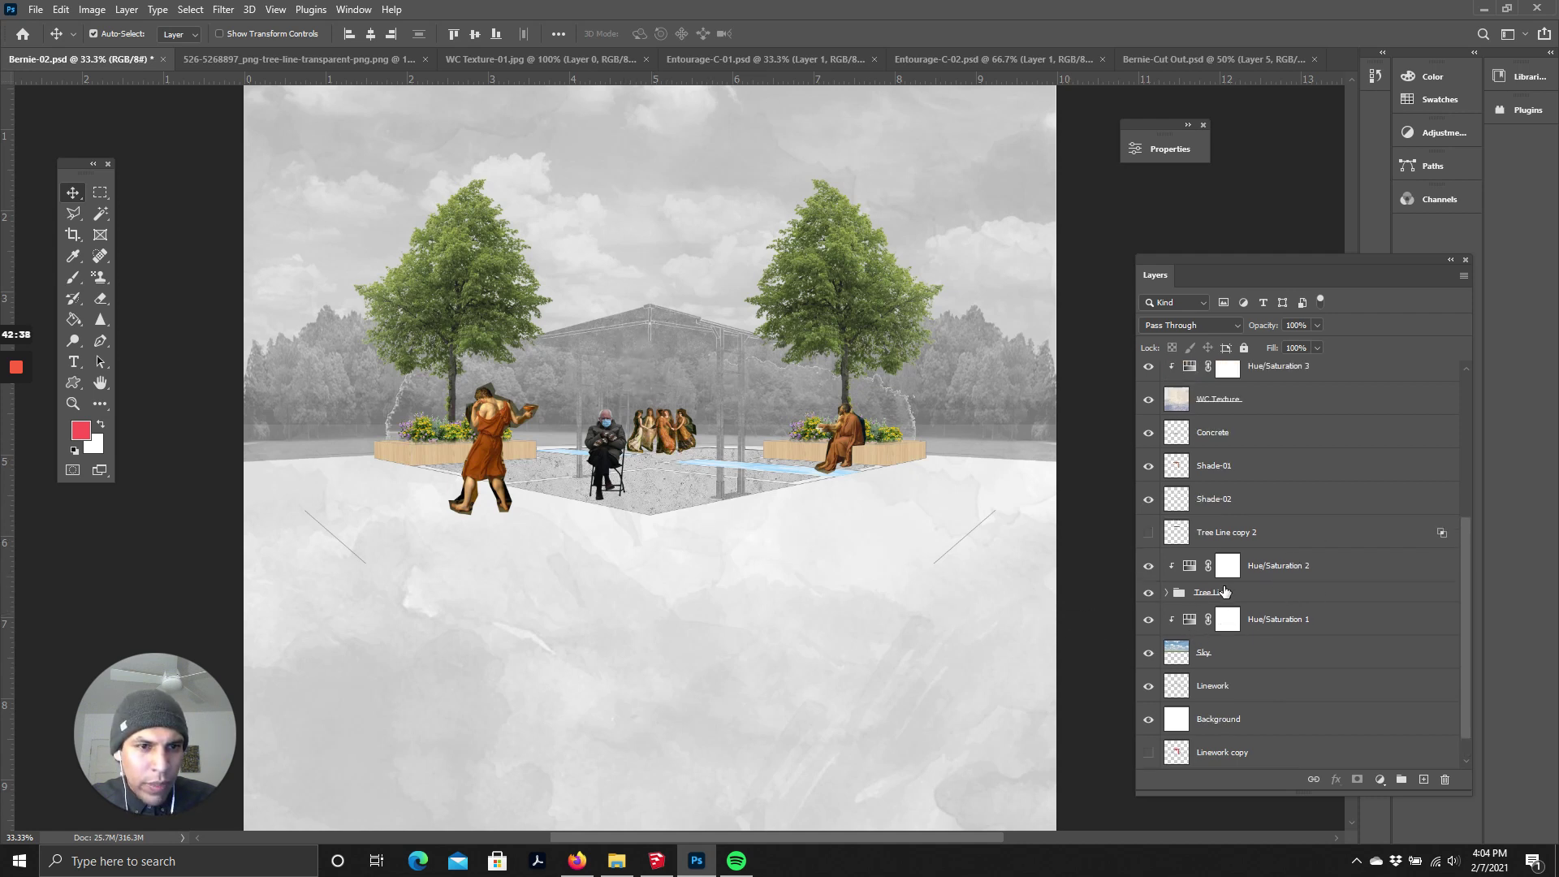
scroll(1226, 592, up, 1)
- Select Shade-01 and Shade-02 and move them above the desaturating adjustment
click(1212, 466)
click(1226, 499)
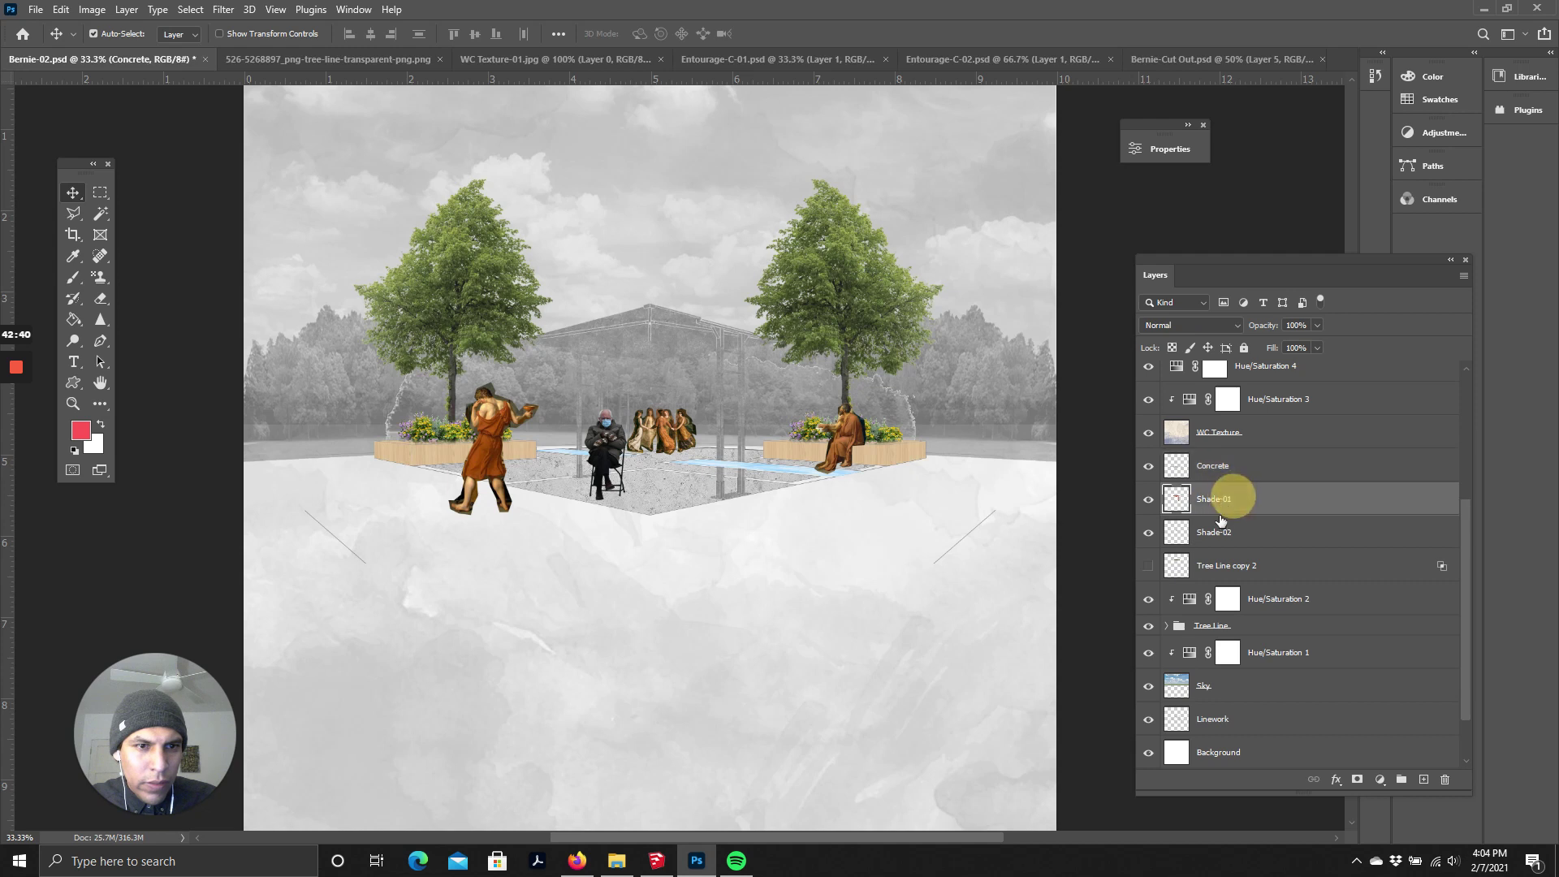
shift+click(1222, 530)
mouse_move(1251, 505)
mouse_down()
mouse_move(1235, 279)
mouse_move(1255, 545)
mouse_move(1232, 470)
mouse_move(1260, 435)
mouse_move(1274, 598)
mouse_move(1246, 414)
mouse_up()
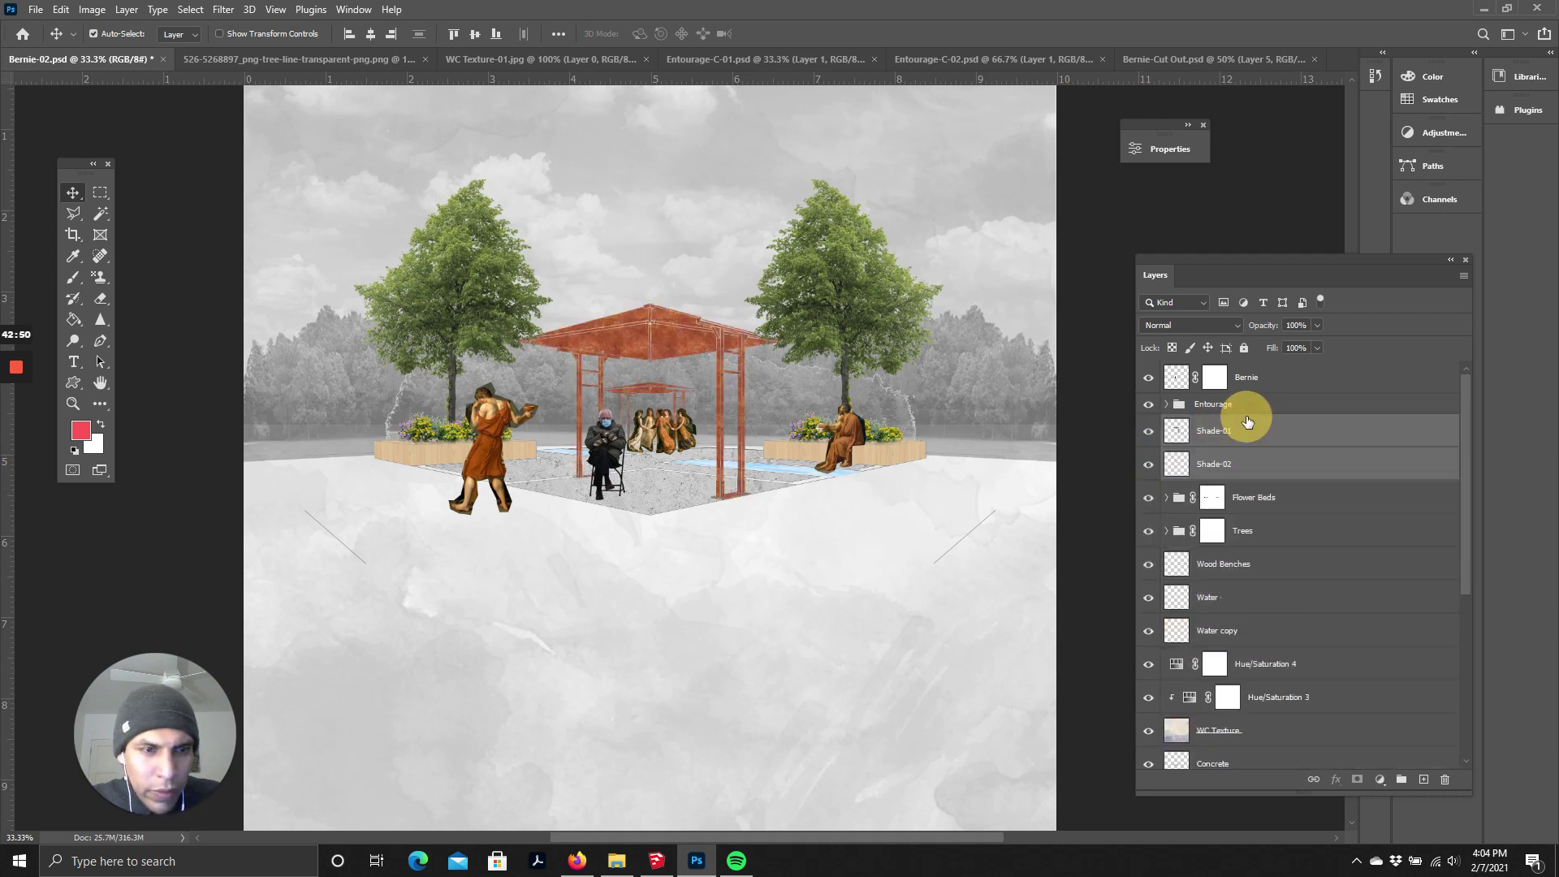
scroll(720, 487, down, 2)
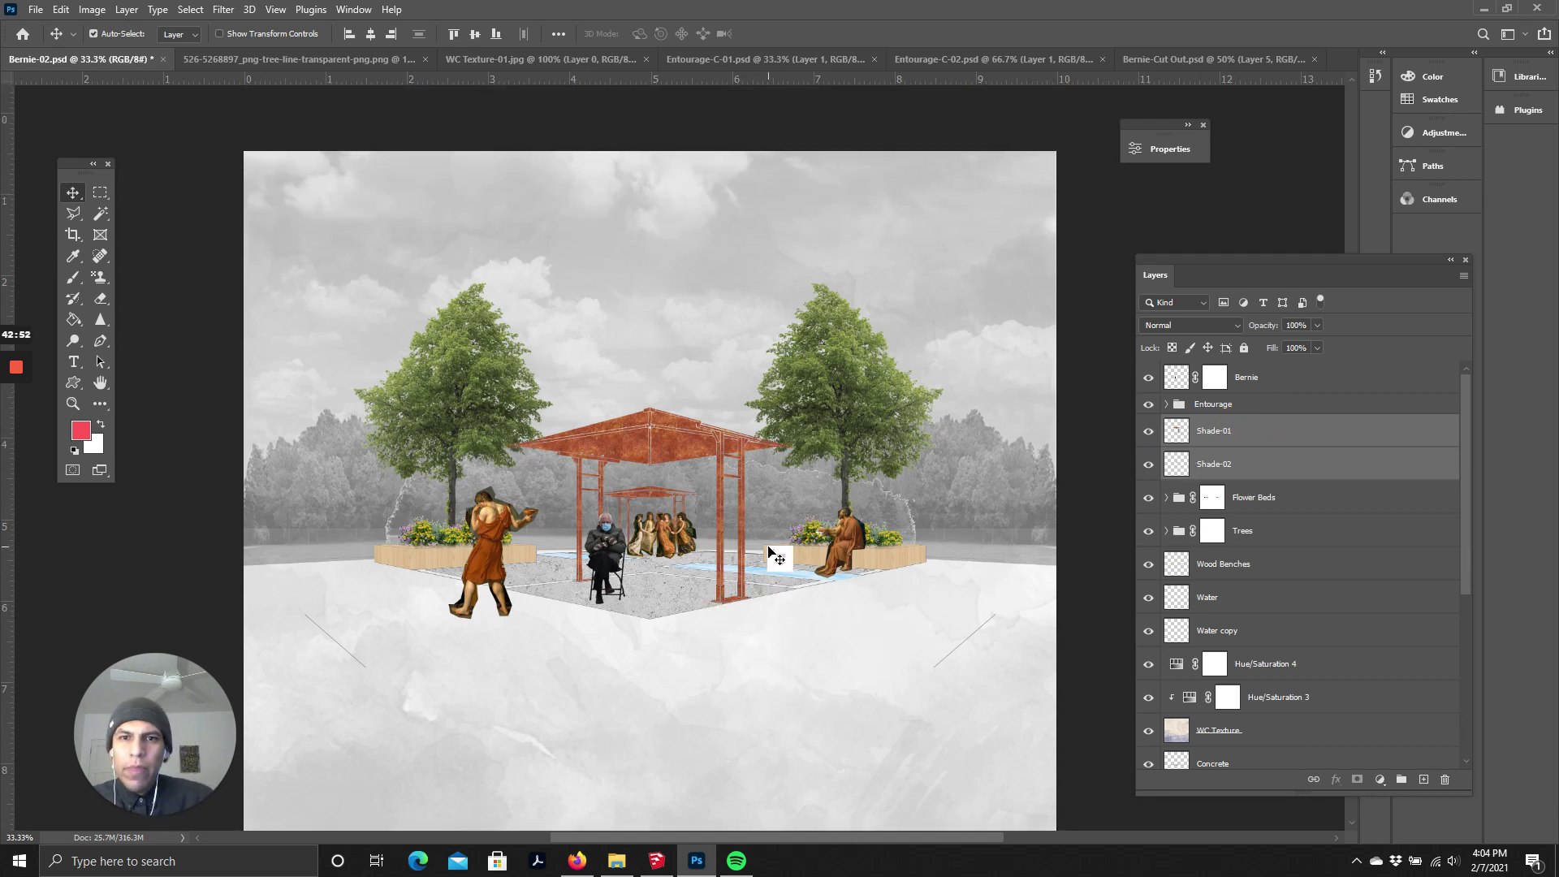
scroll(652, 536, up, 3)
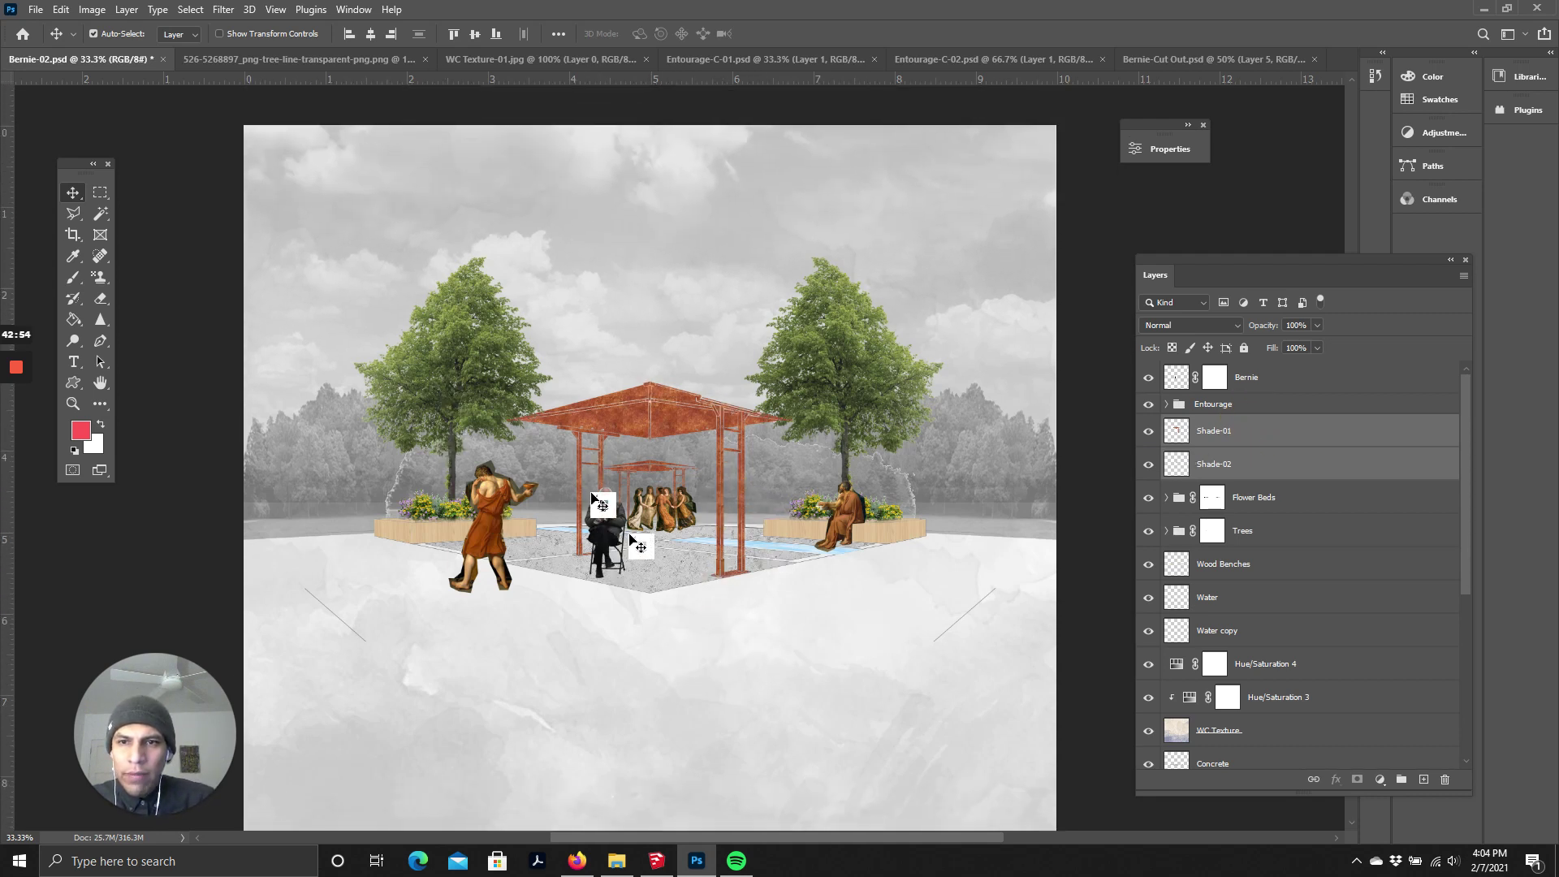
scroll(447, 463, down, 1)
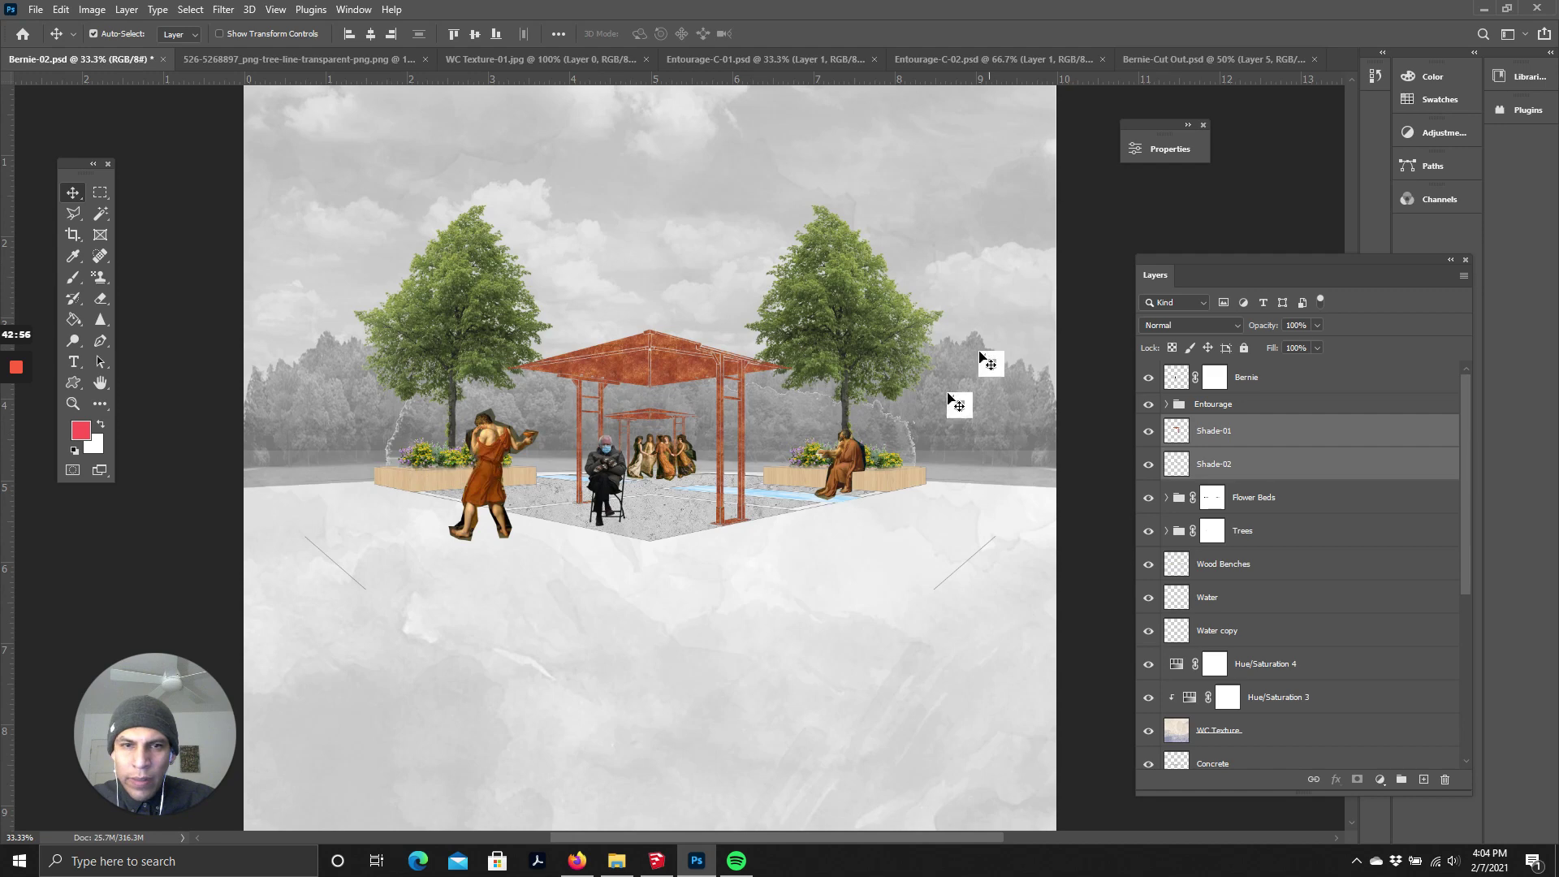
scroll(674, 455, up, 2)
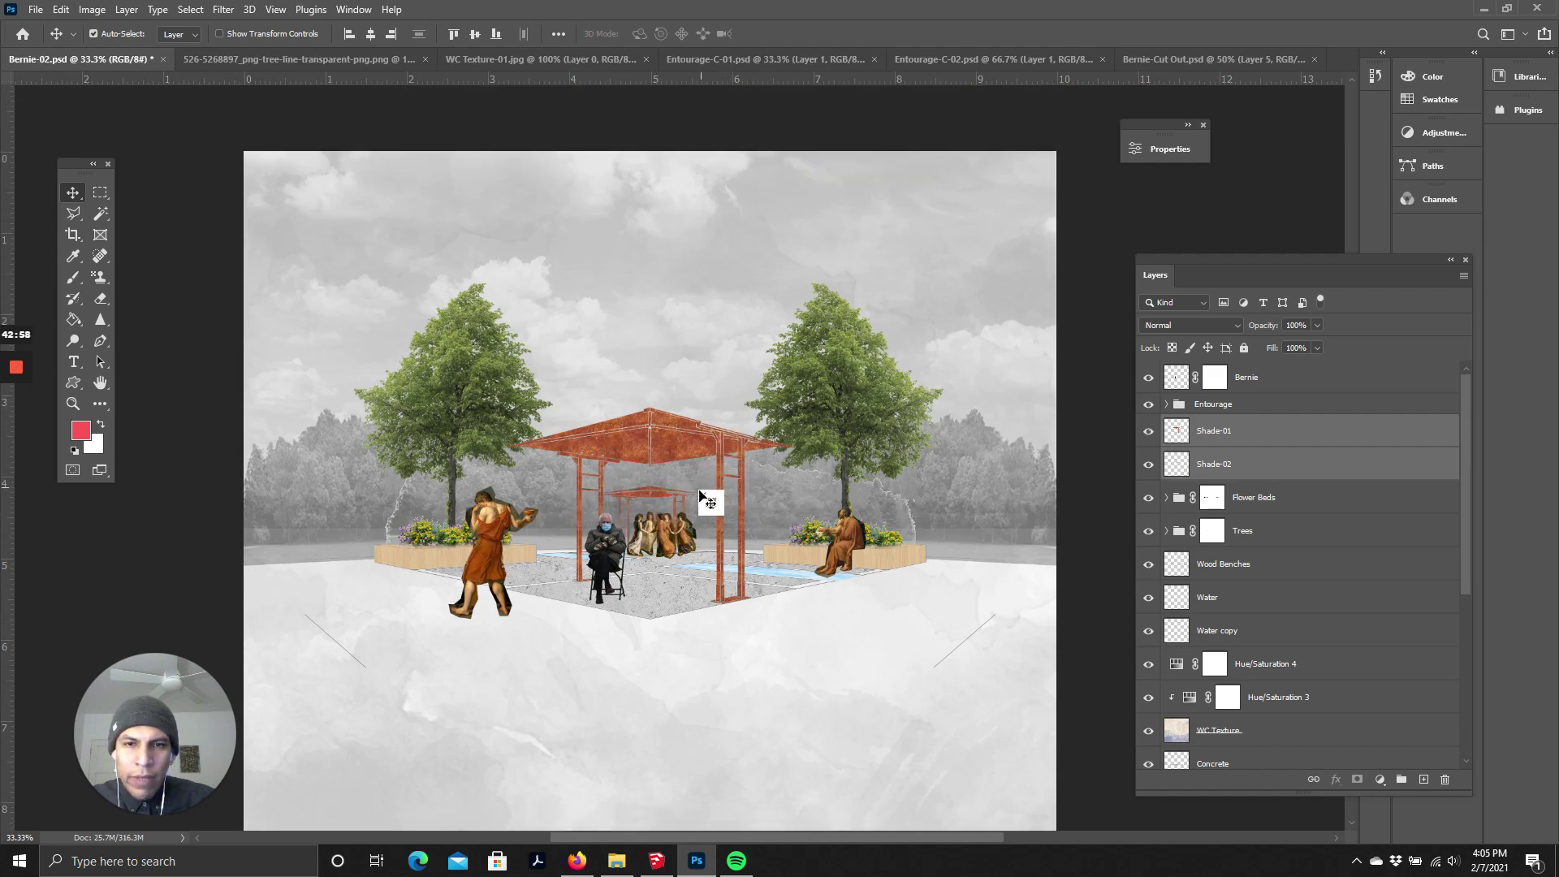
scroll(649, 491, down, 2)
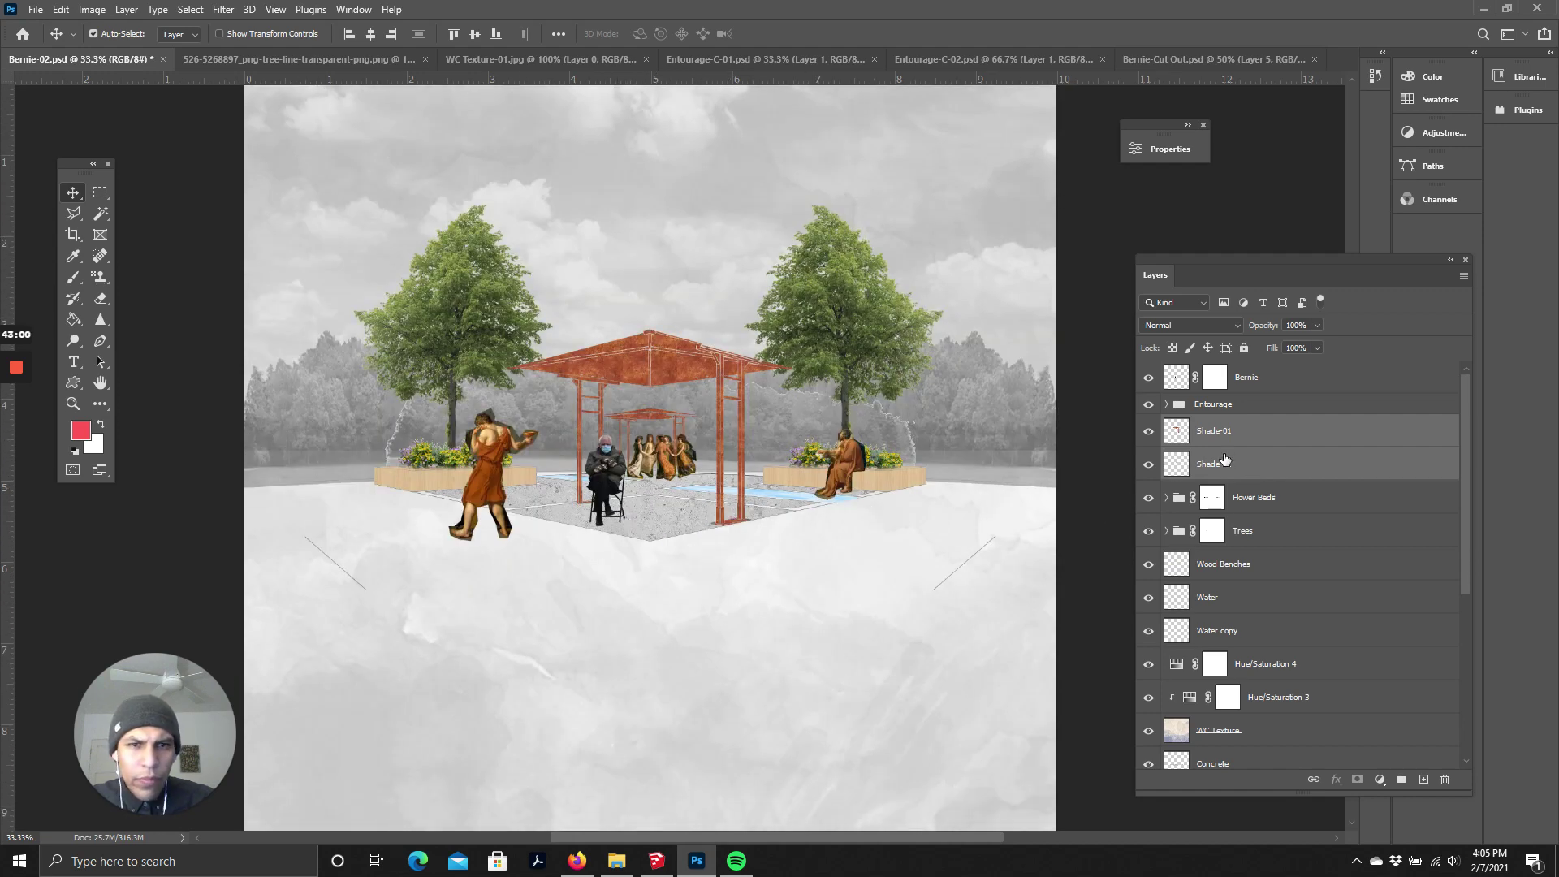
scroll(731, 467, up, 1)
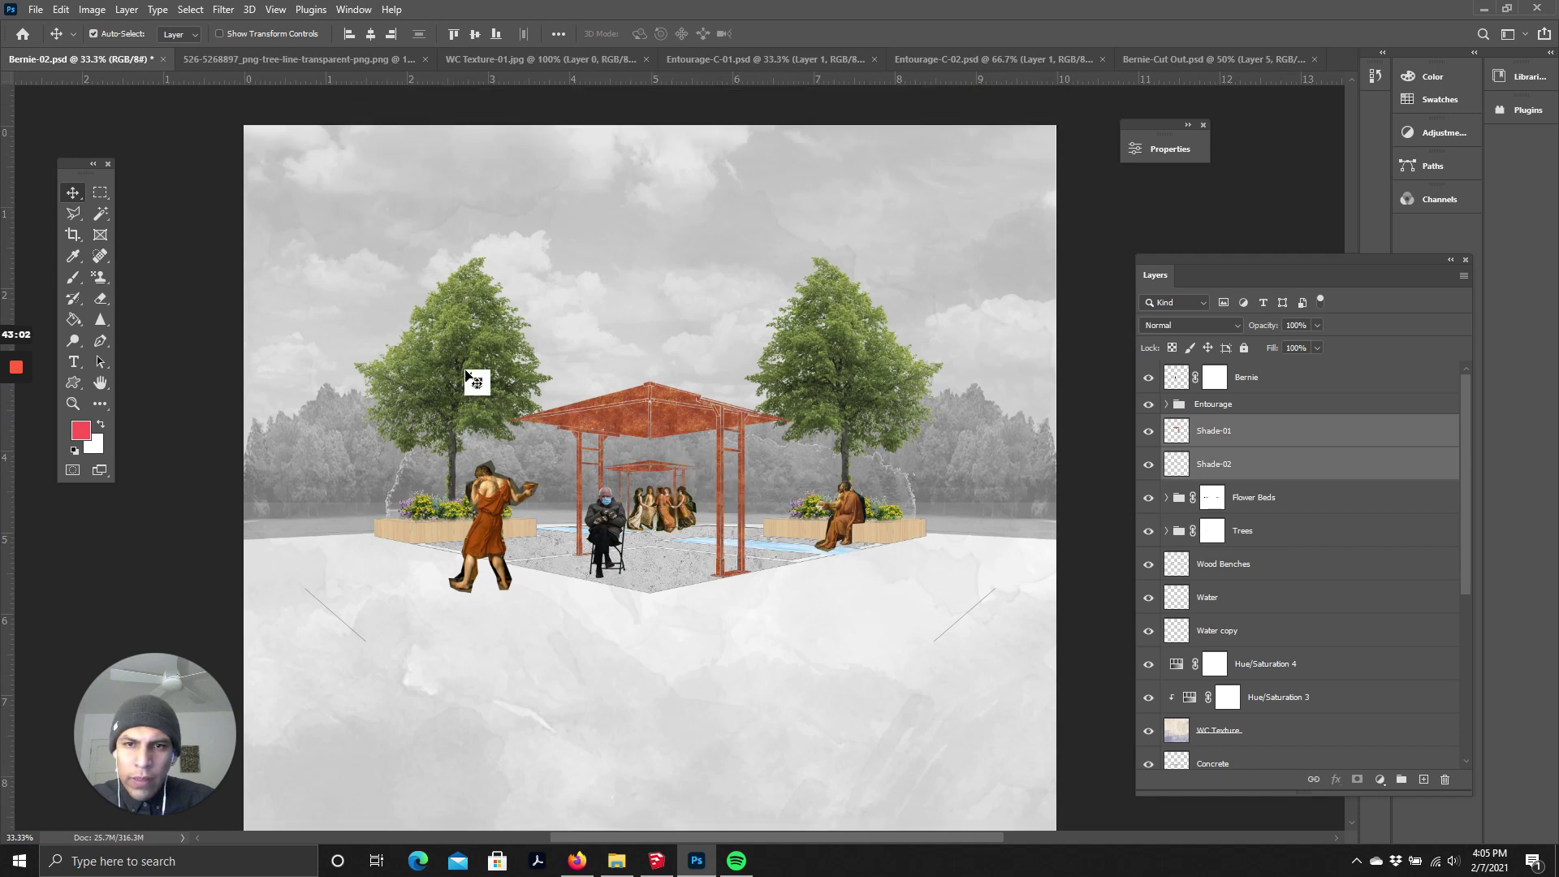
scroll(496, 467, down, 2)
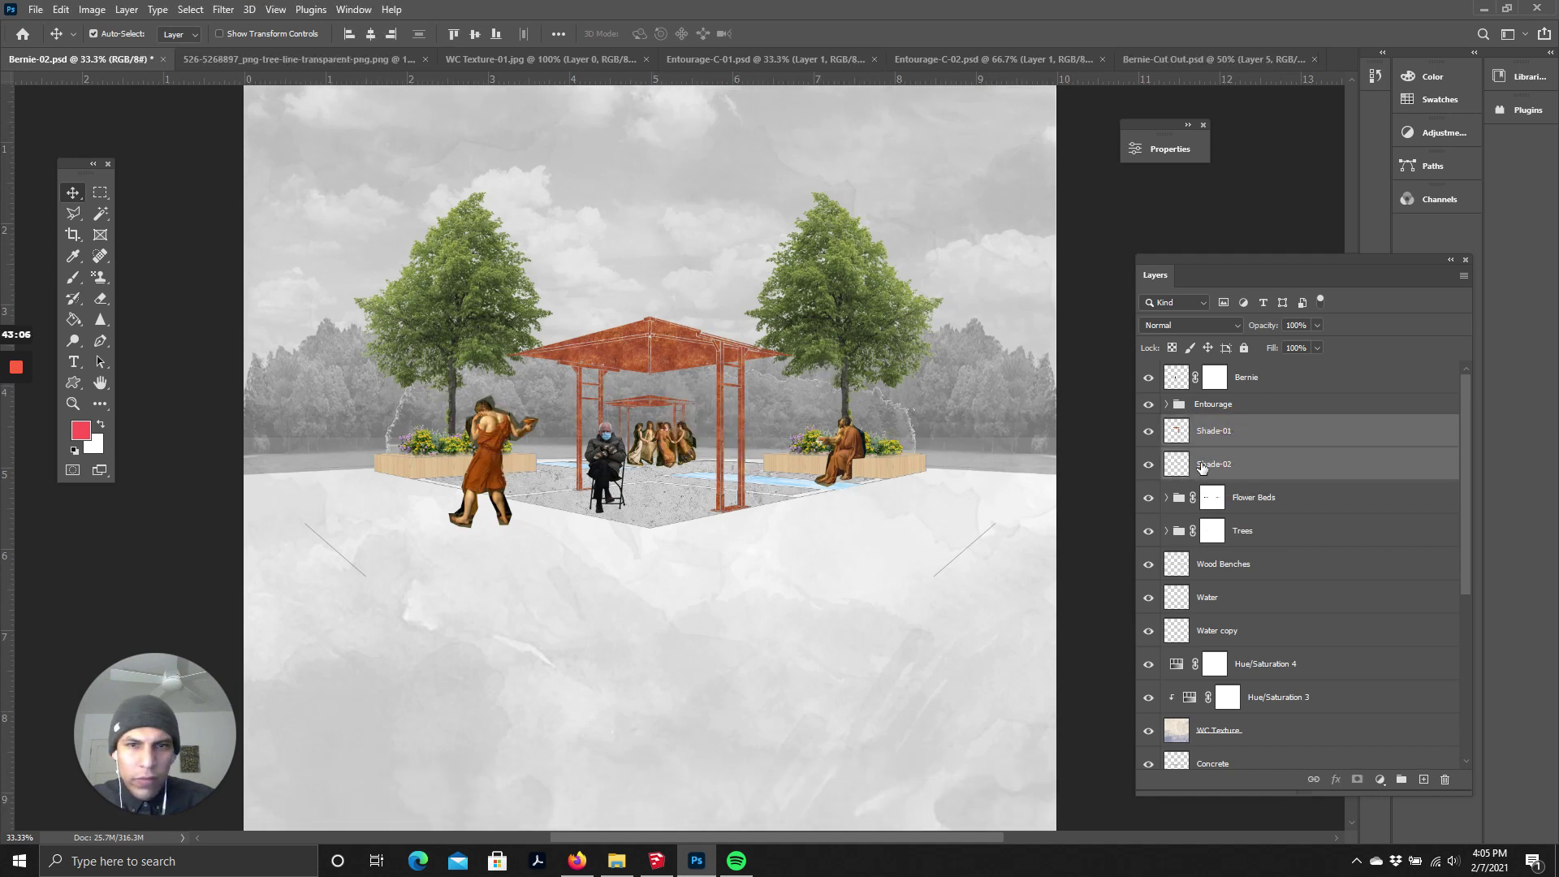
- Use New Group from Layers to put Shade-01 and Shade-02 into a group named 'Shade'
click(1463, 277)
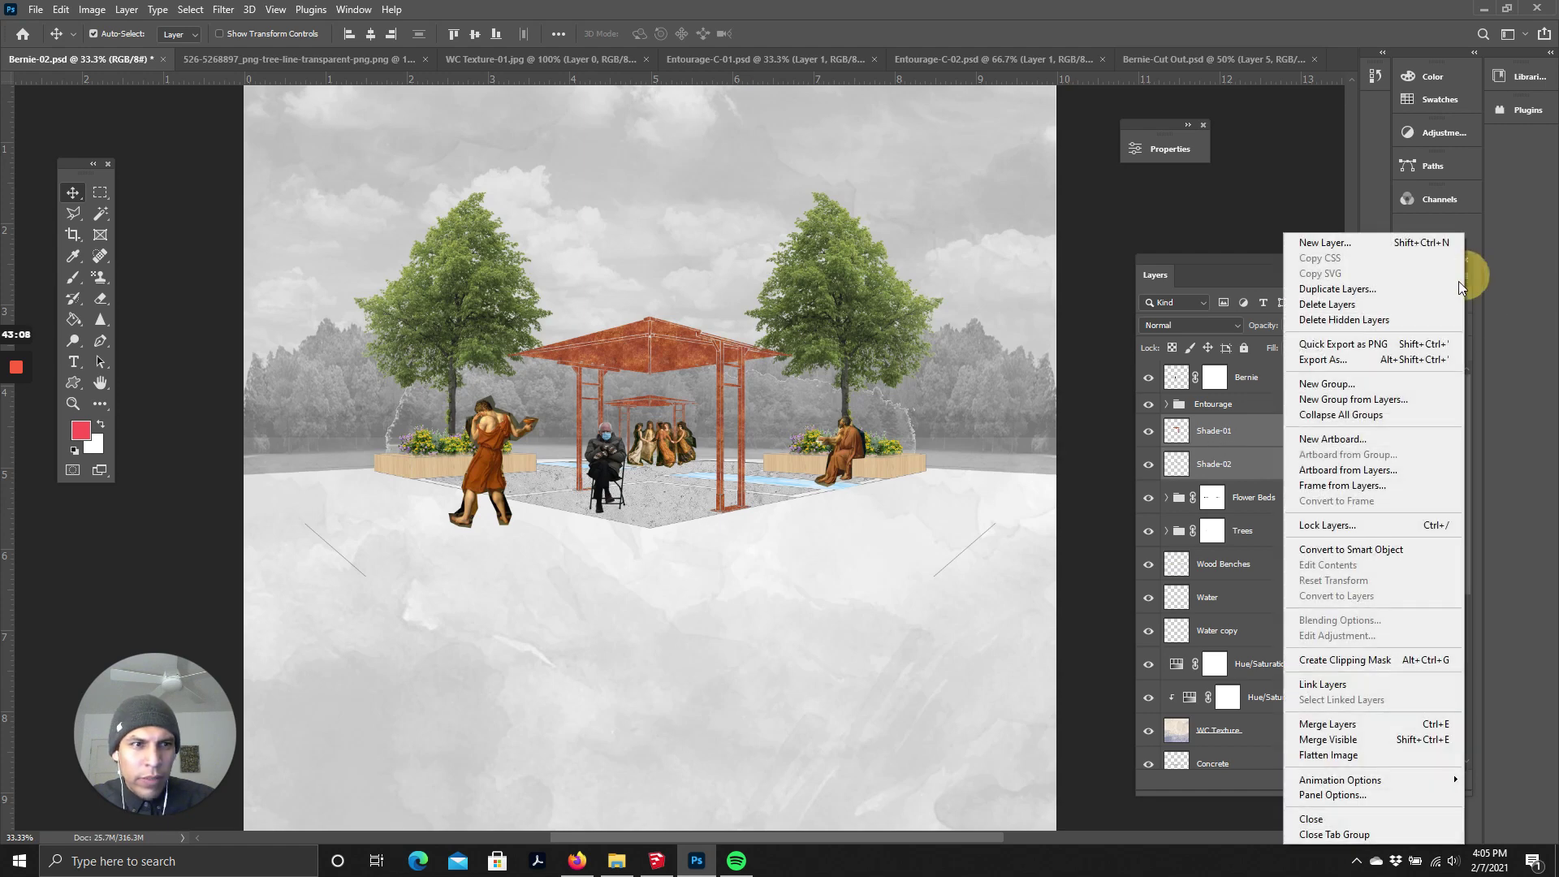
click(1377, 400)
text(Shade)
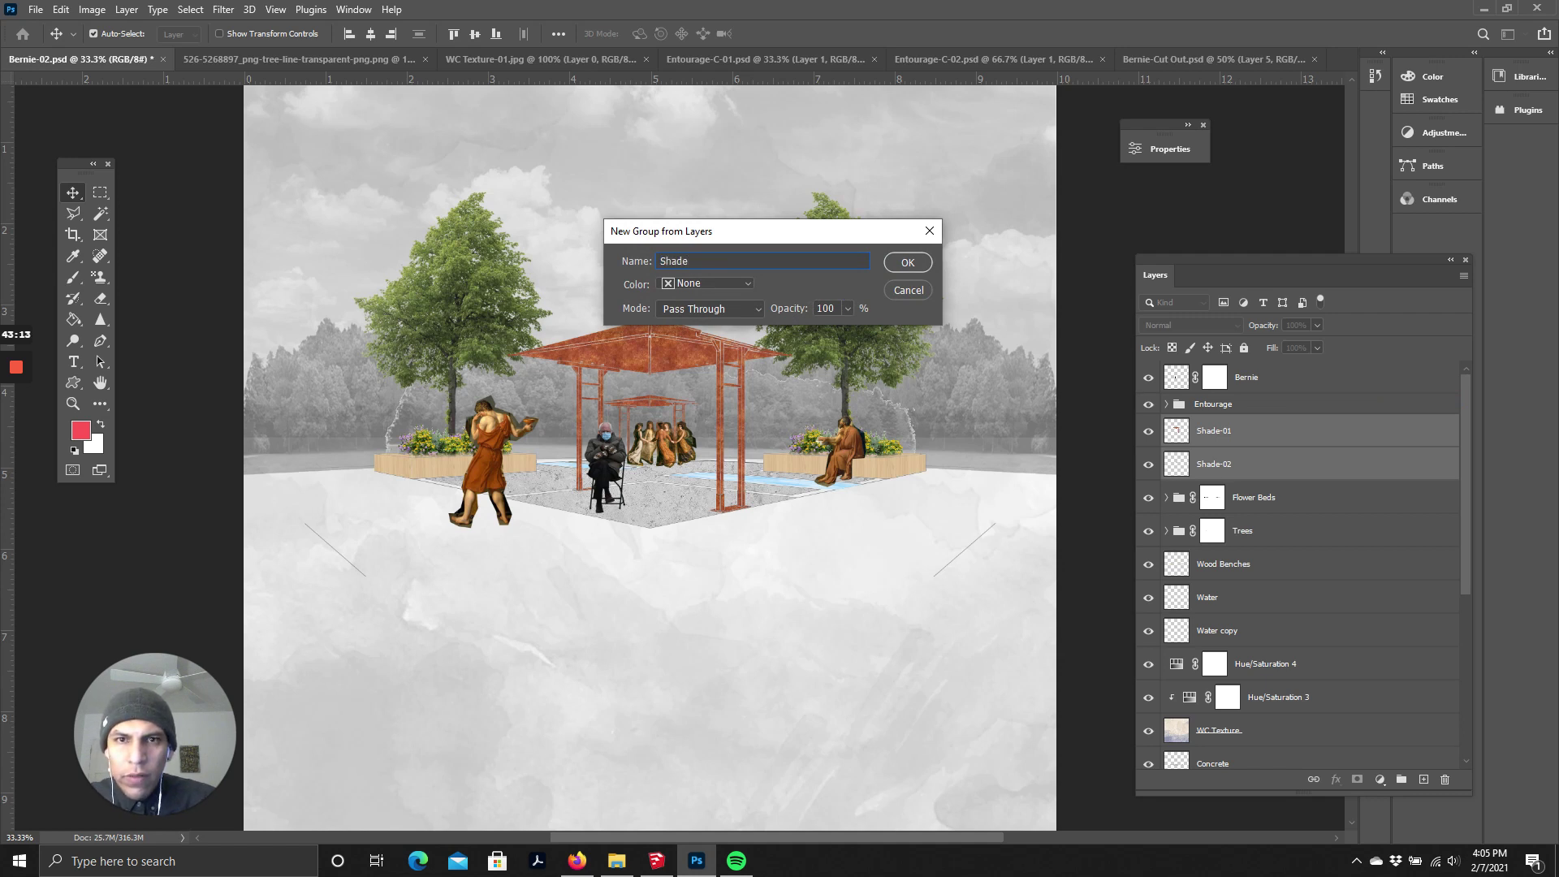
key(Return)
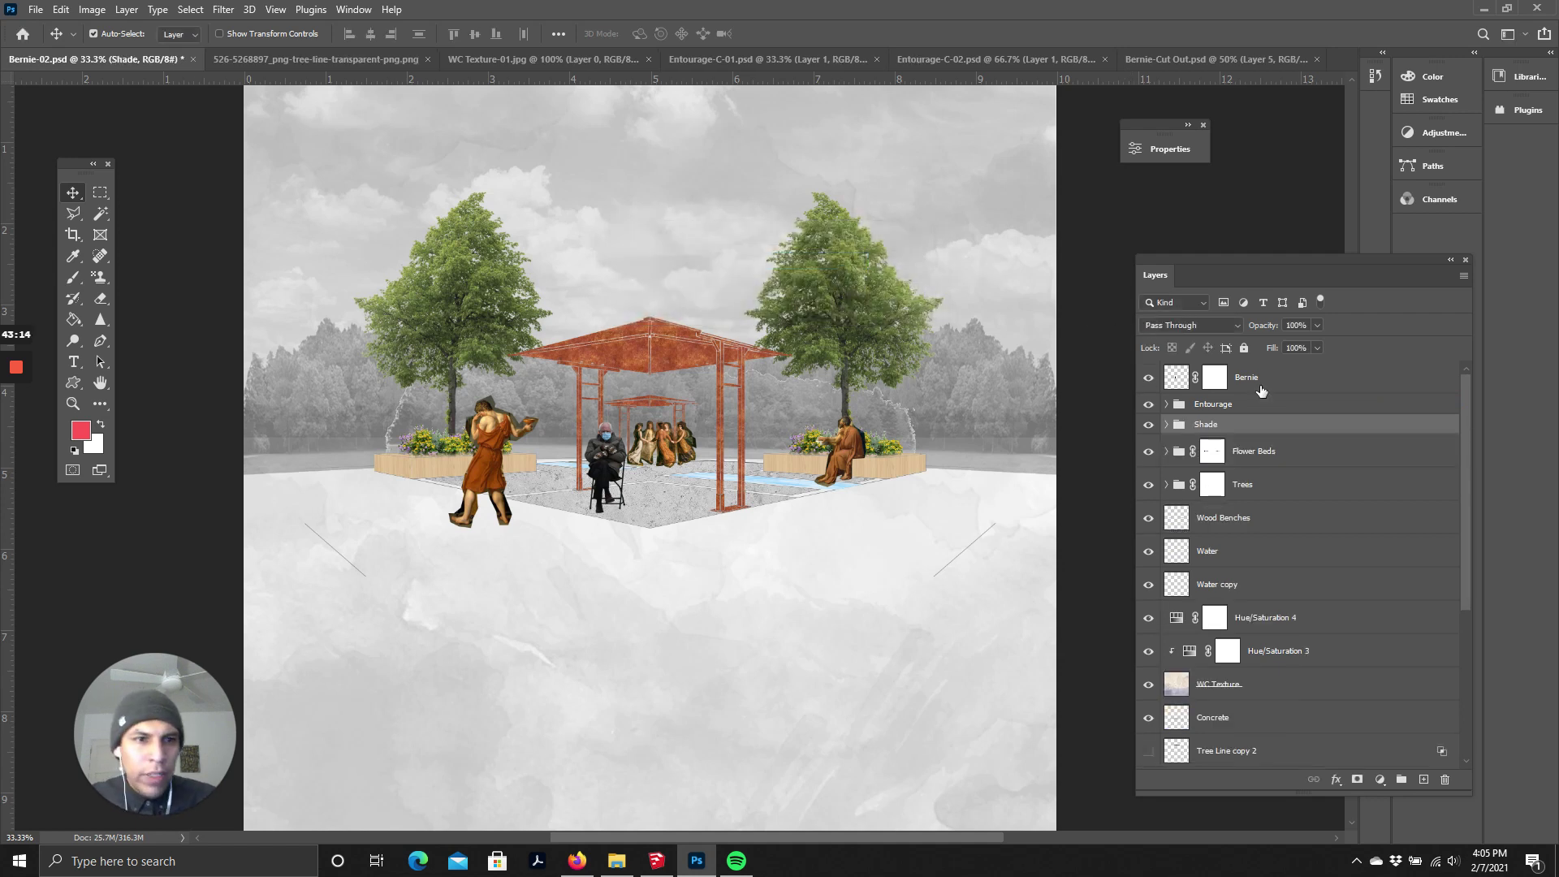
- Add a Hue/Saturation 5 adjustment clipped to the Shade group, with Saturation -30 and raised Lightness
click(1379, 781)
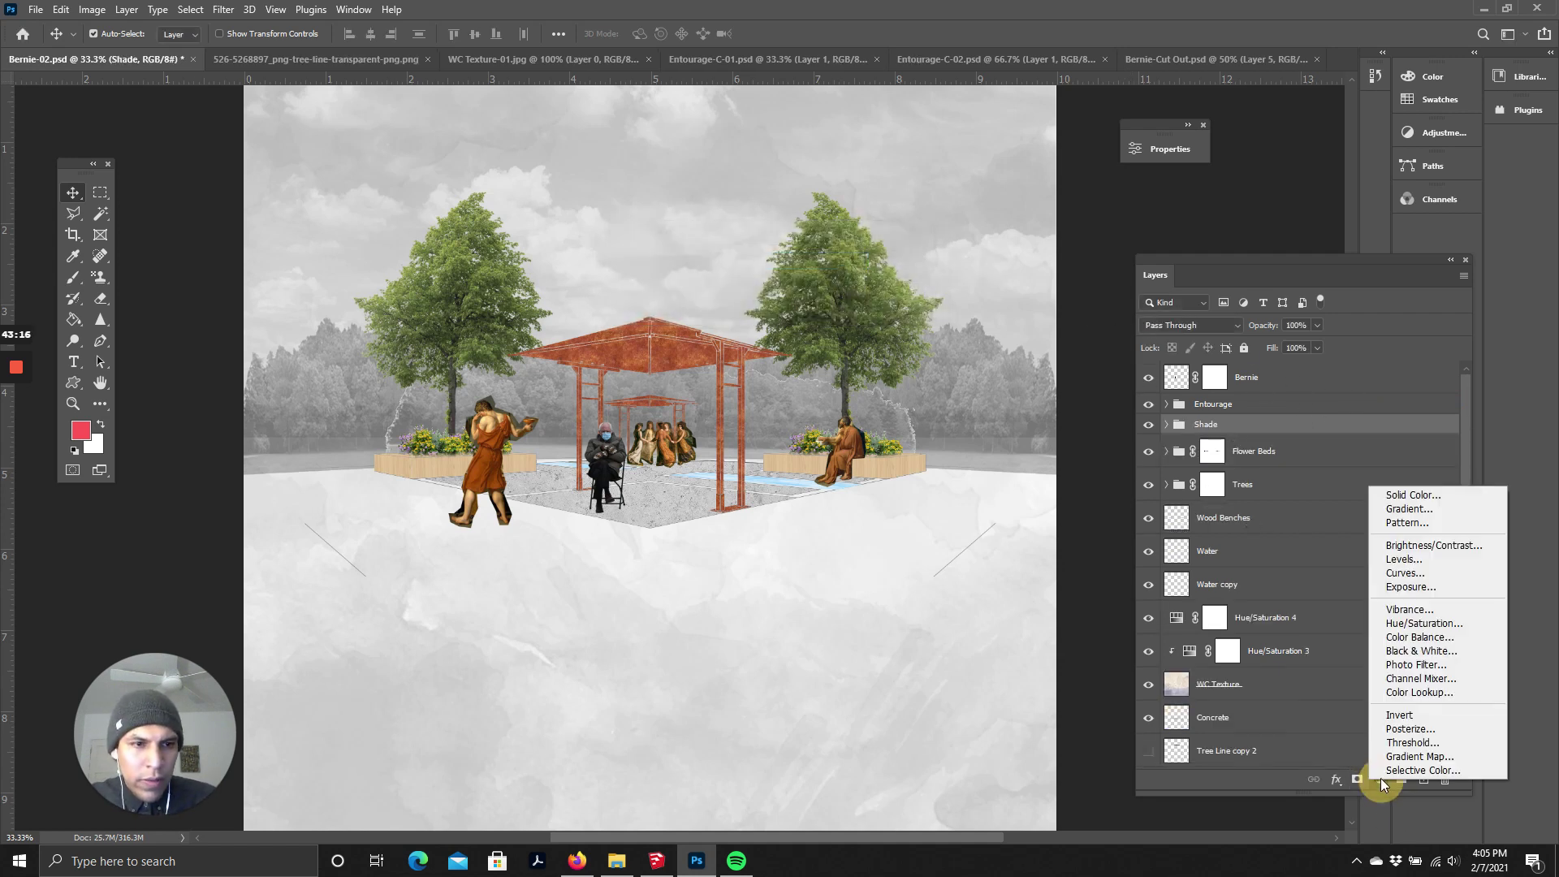
click(1426, 624)
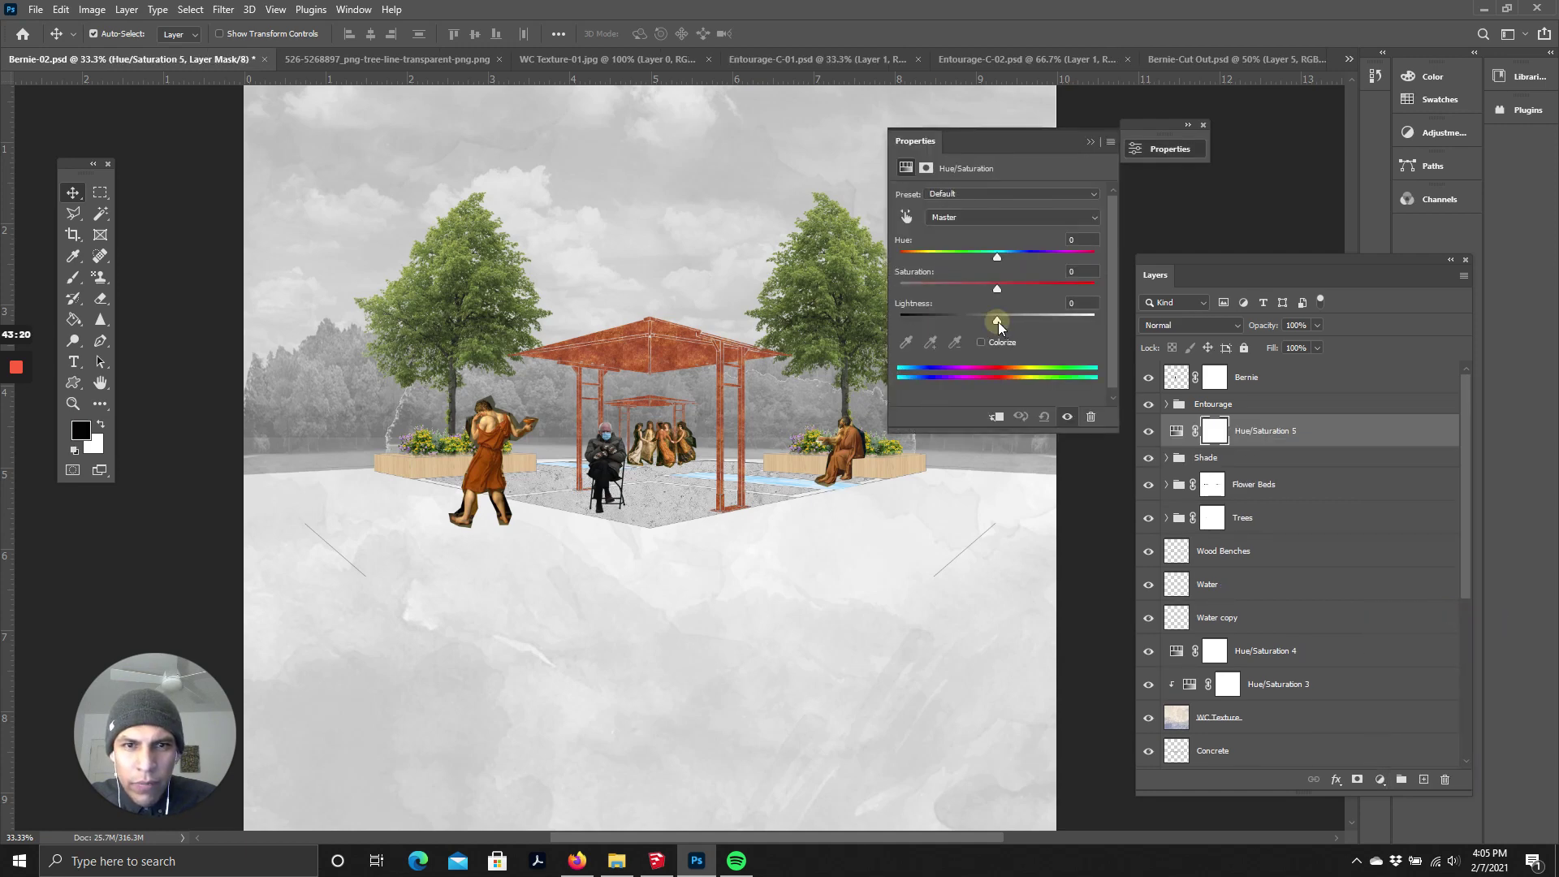
mouse_move(997, 321)
mouse_down()
mouse_move(1043, 328)
mouse_move(1027, 327)
mouse_up()
click(997, 417)
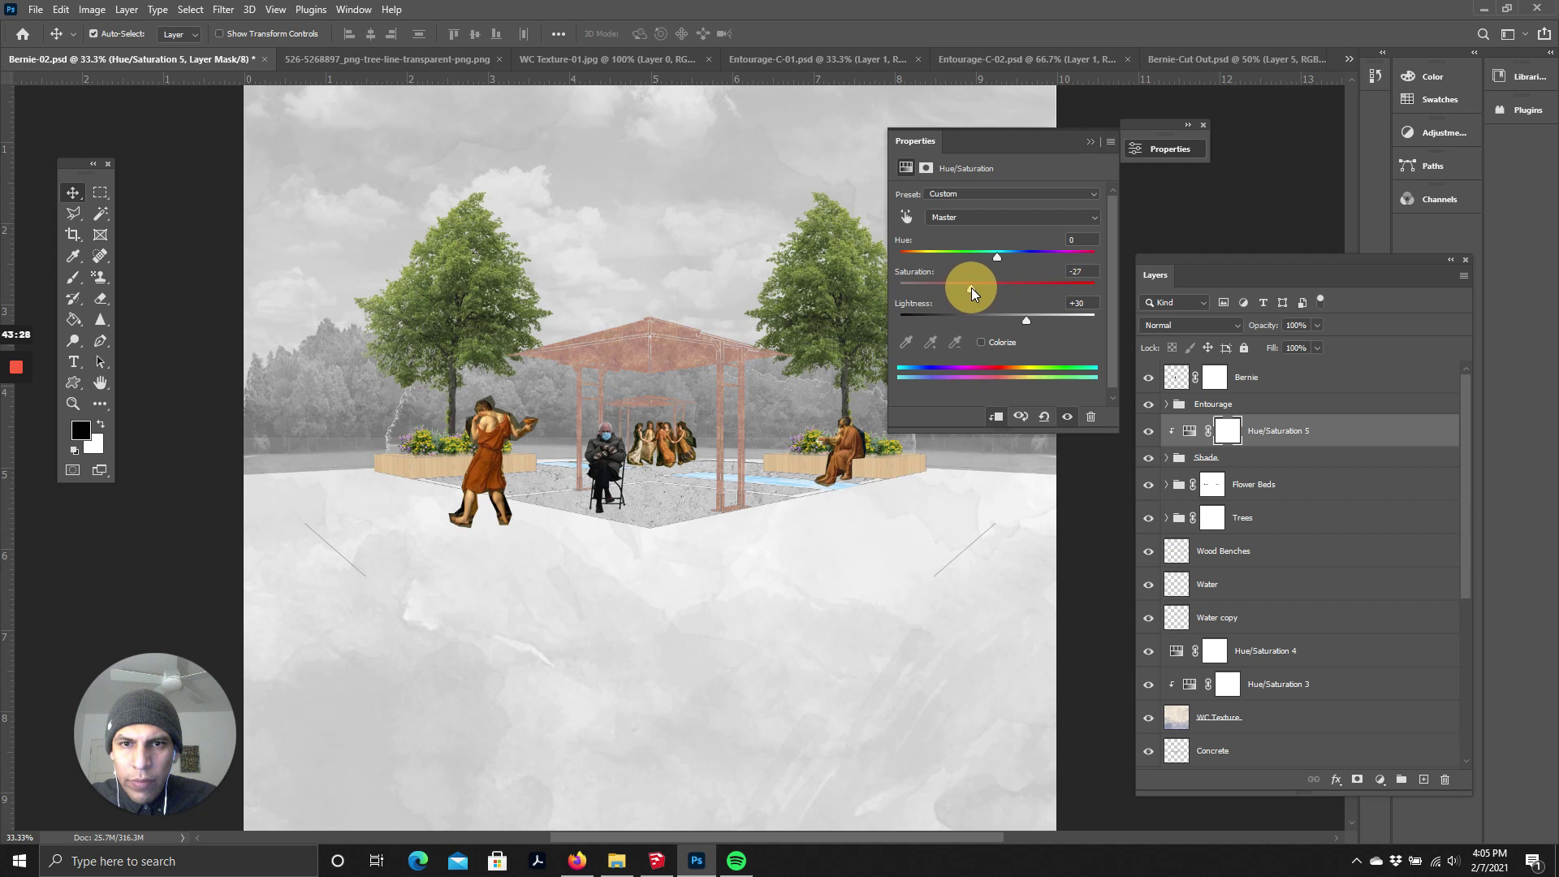
drag(968, 289, 968, 299)
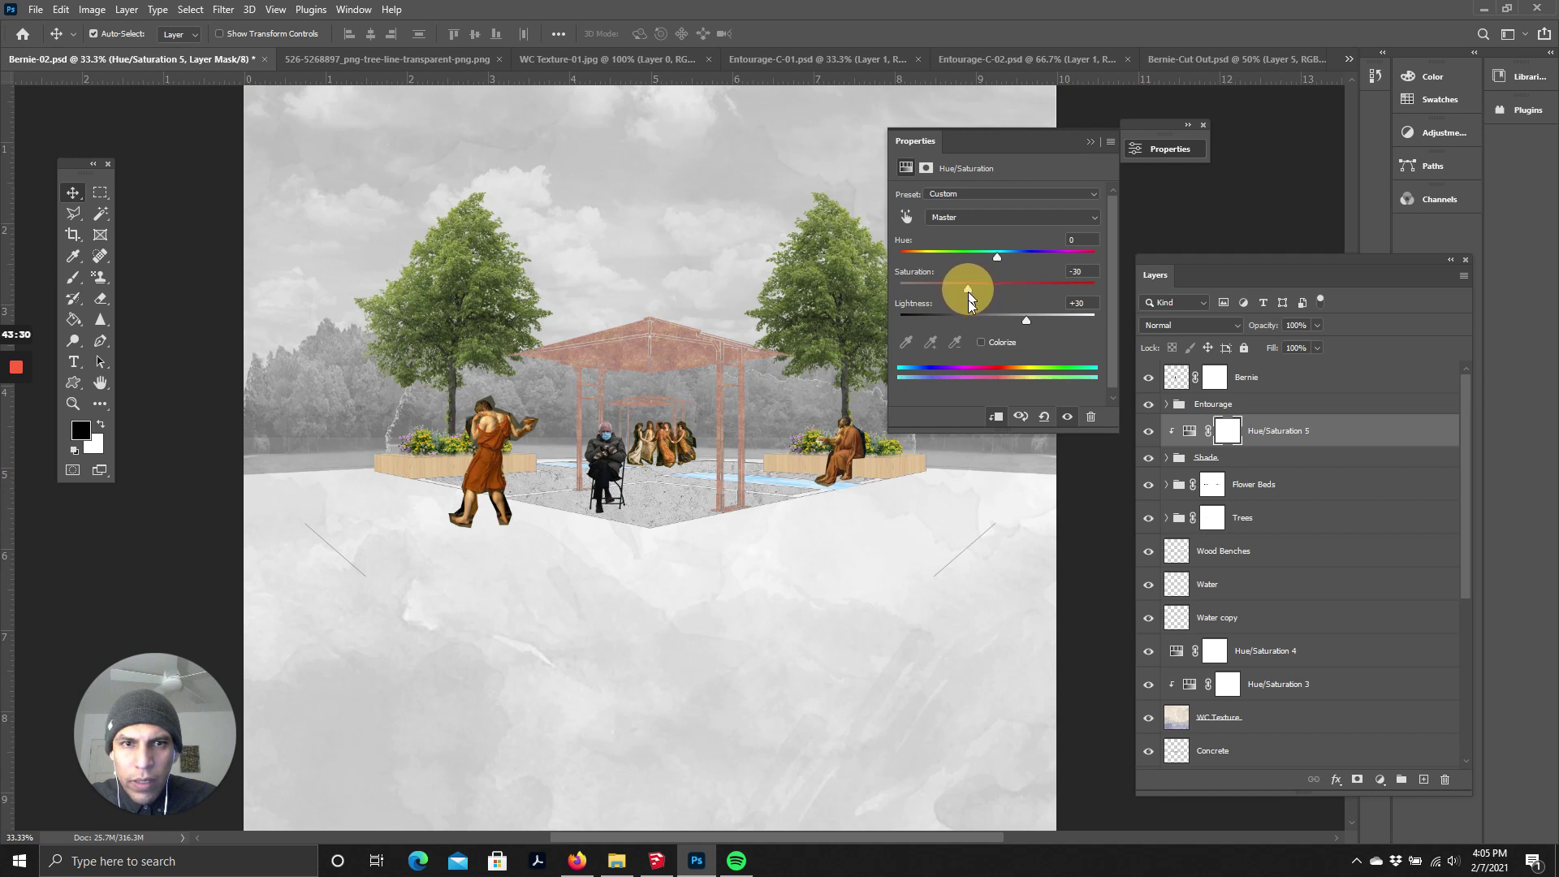
scroll(681, 341, down, 1)
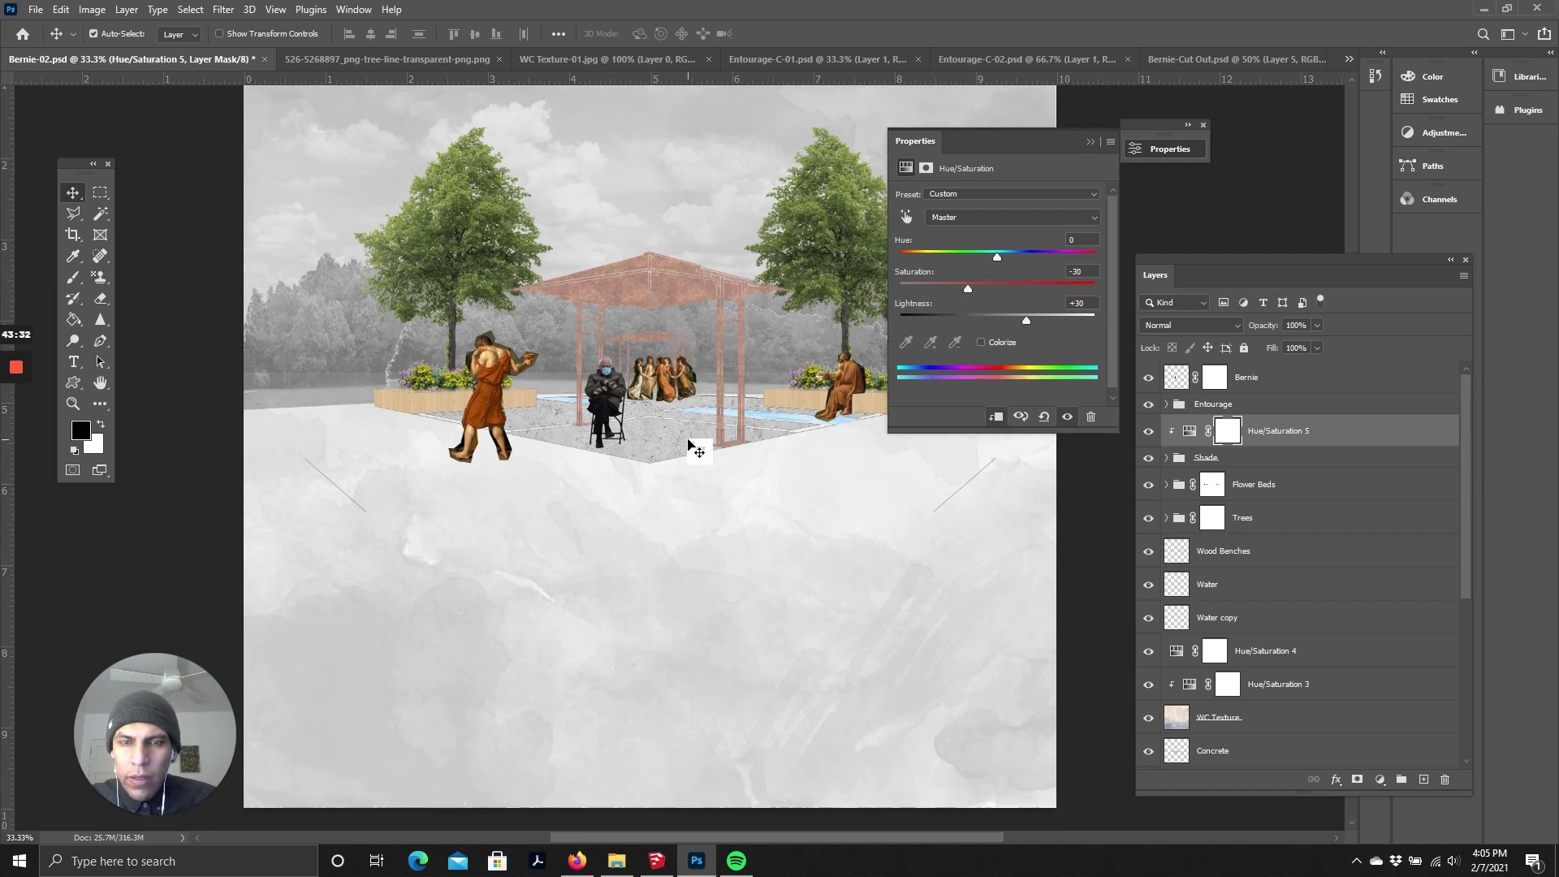
scroll(696, 446, up, 2)
- Toggle the Flower Beds group to compare, then reselect Hue/Saturation 5 and close its settings
click(1282, 443)
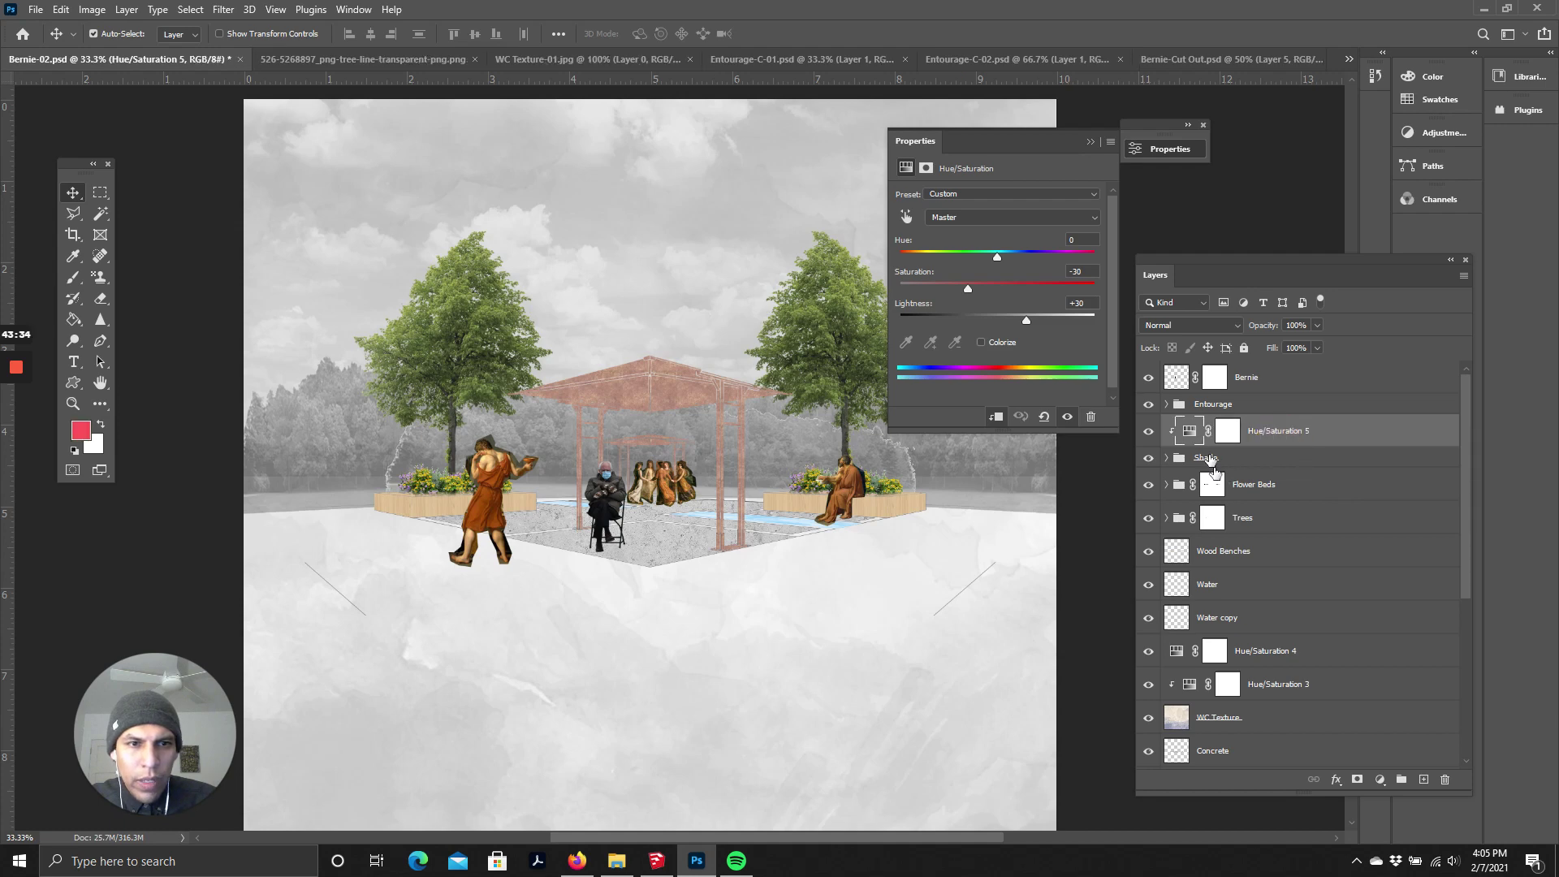
click(1268, 485)
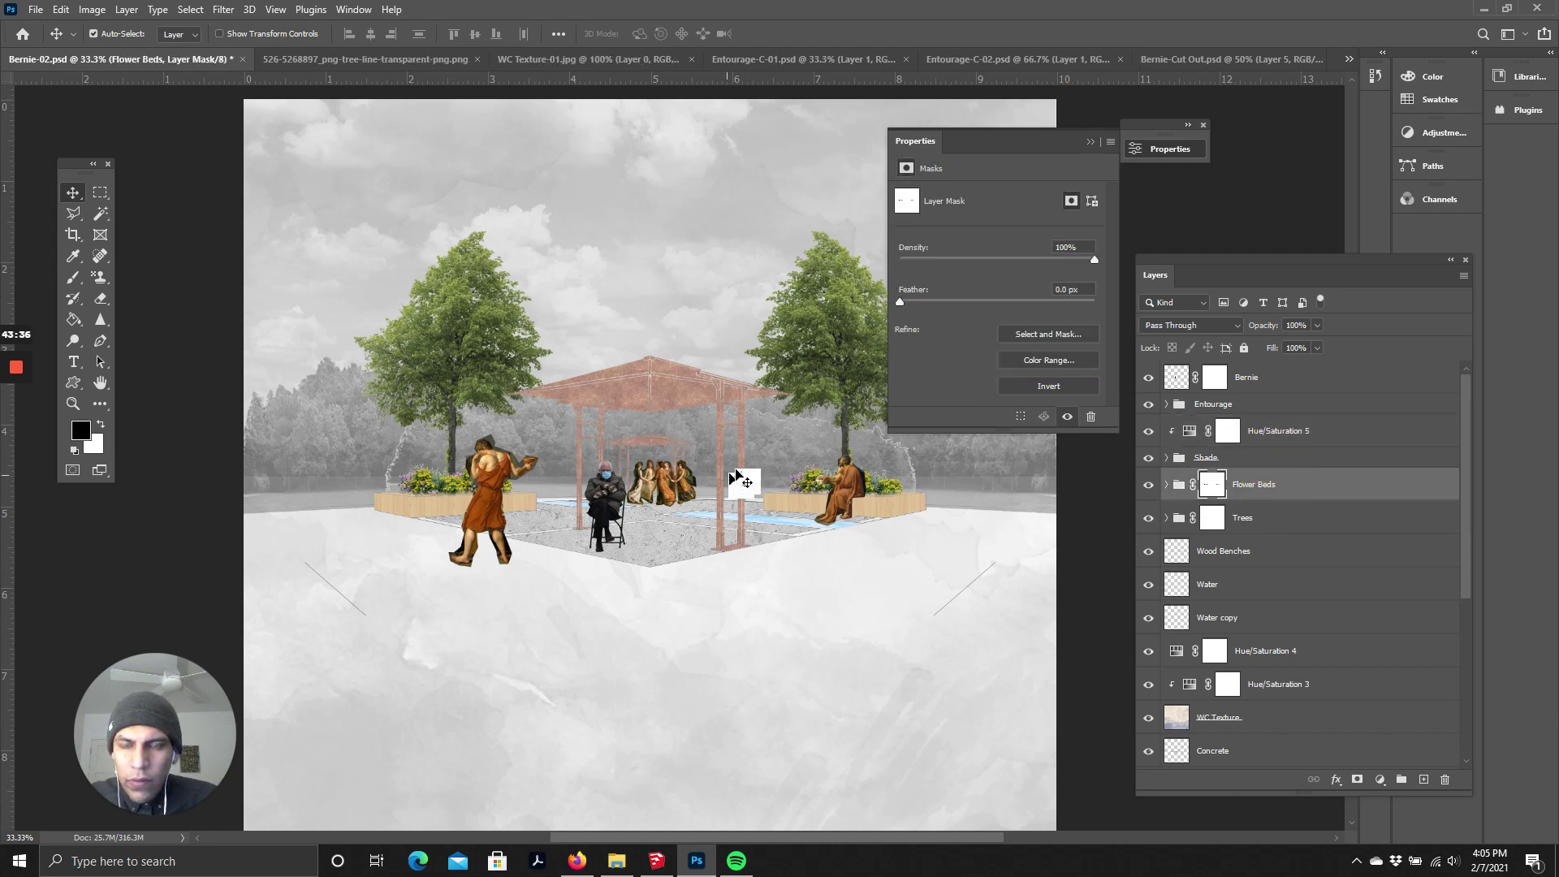
scroll(877, 495, up, 1)
scroll(845, 514, down, 1)
scroll(845, 513, down, 1)
scroll(818, 504, up, 1)
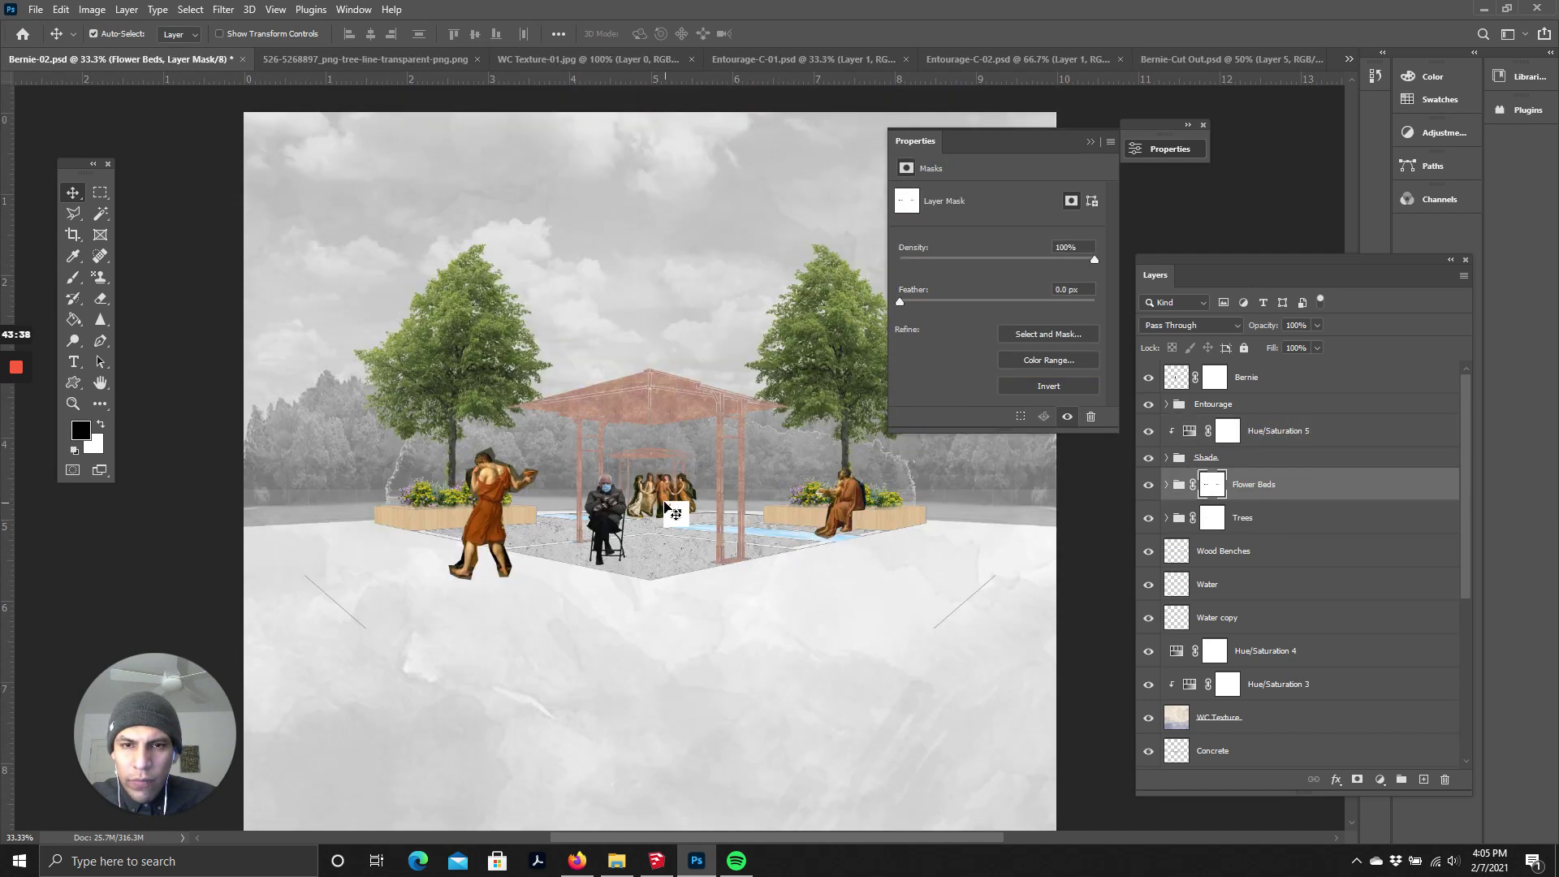
scroll(641, 536, down, 1)
scroll(573, 493, down, 1)
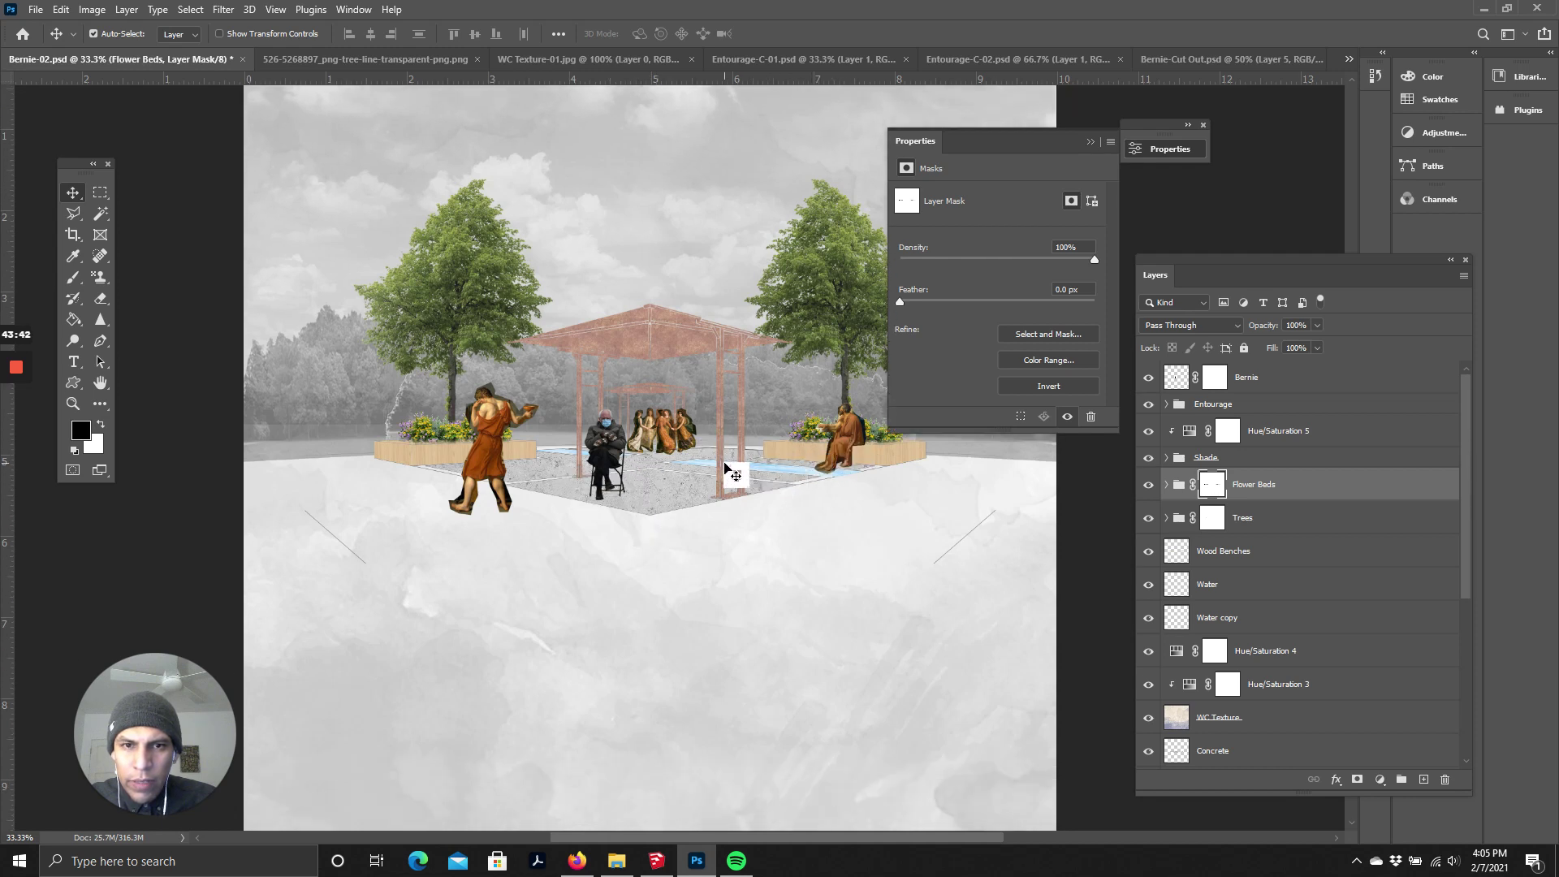
scroll(836, 455, up, 1)
scroll(731, 487, down, 1)
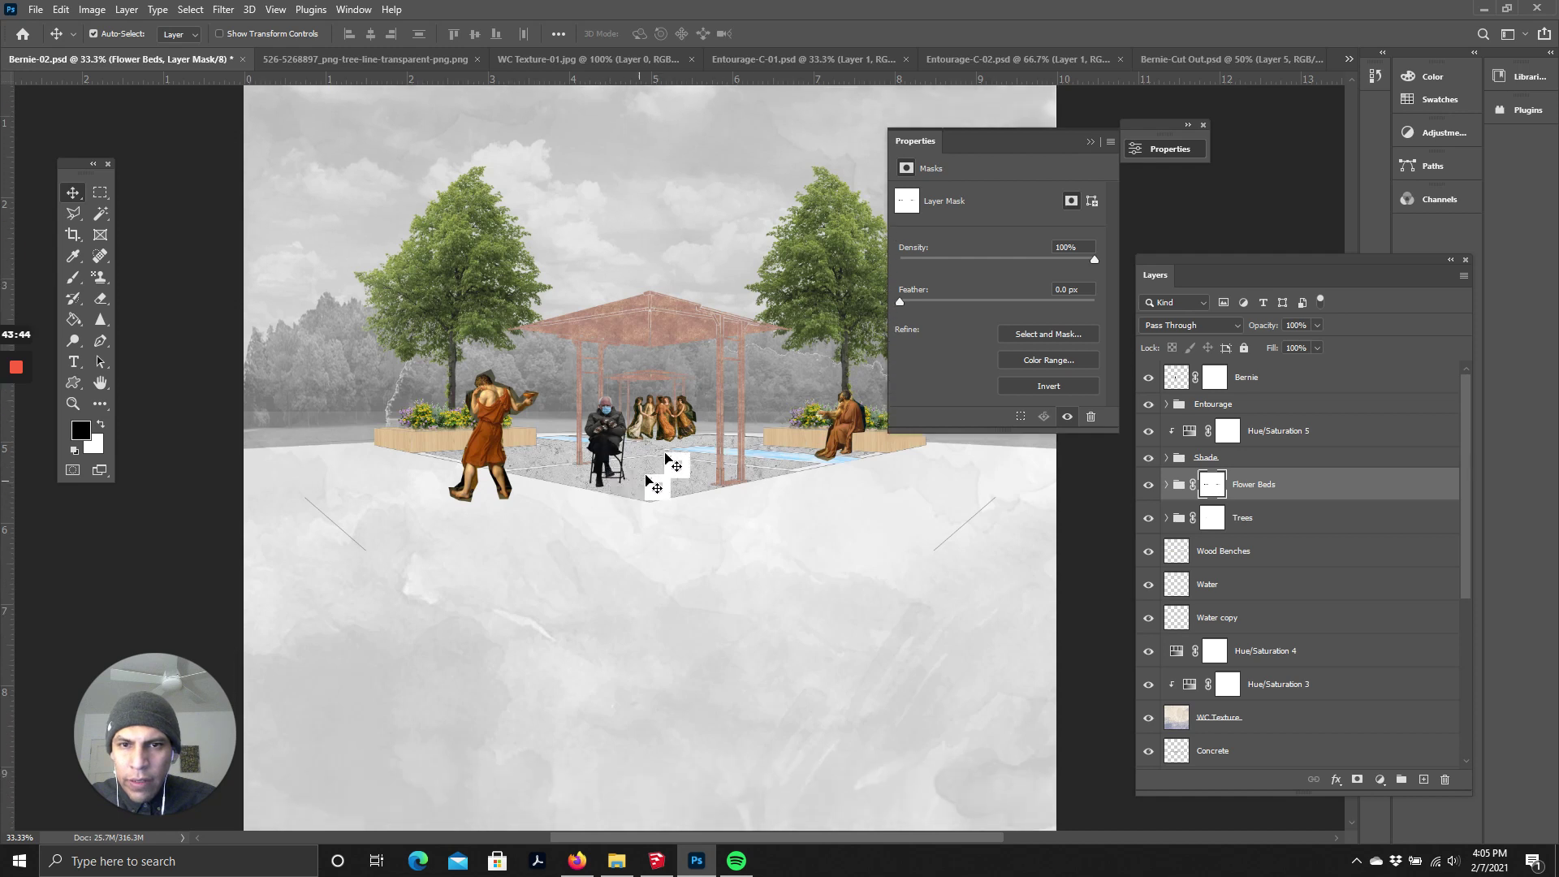
click(1148, 485)
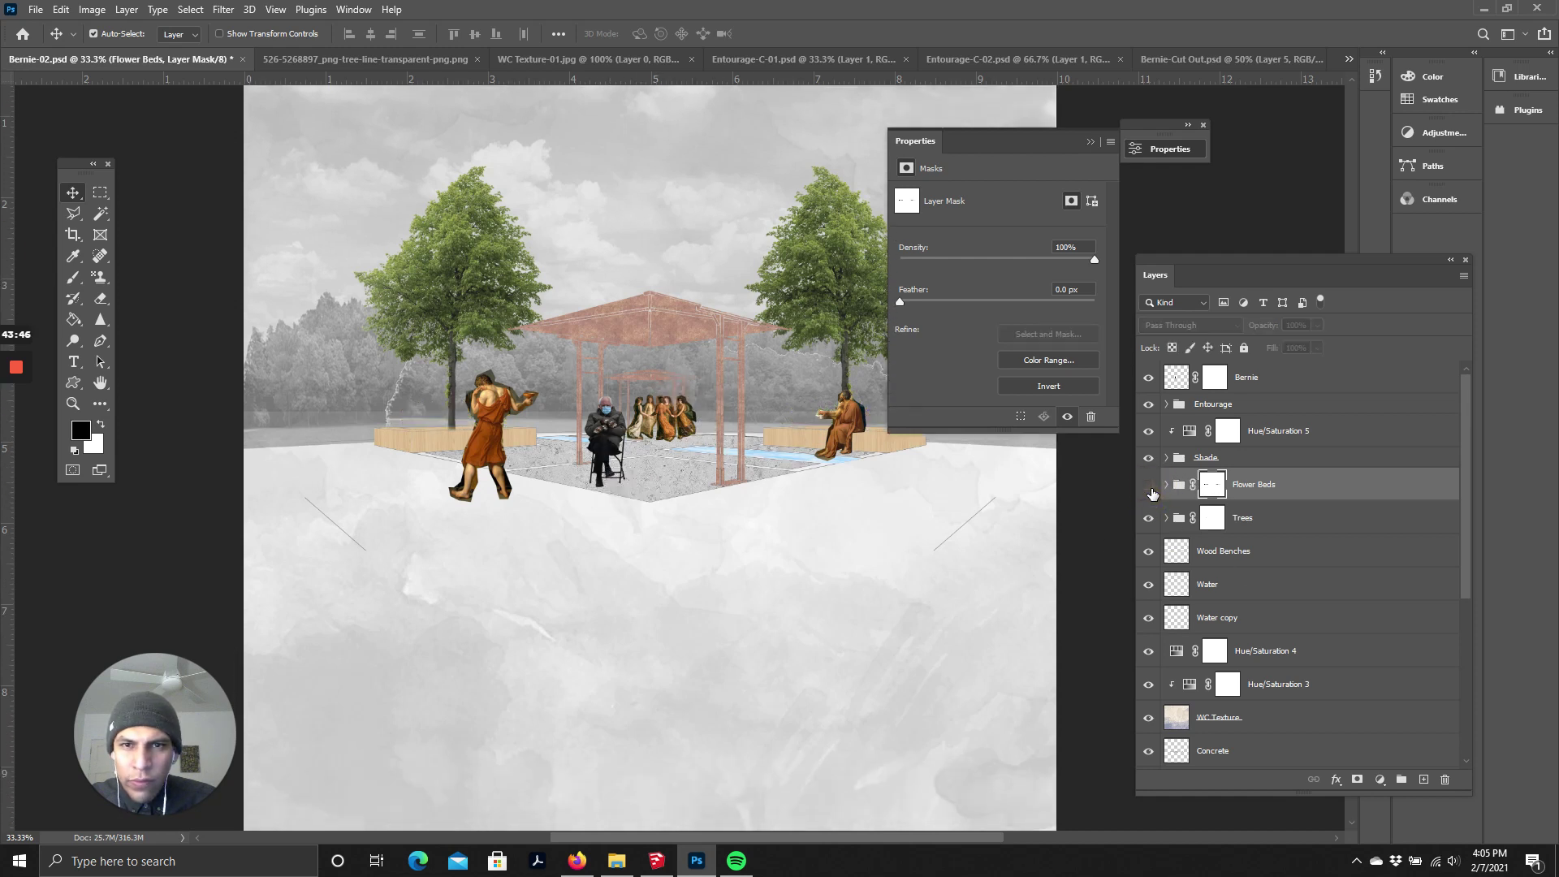
click(1148, 484)
scroll(608, 521, up, 1)
scroll(598, 522, down, 1)
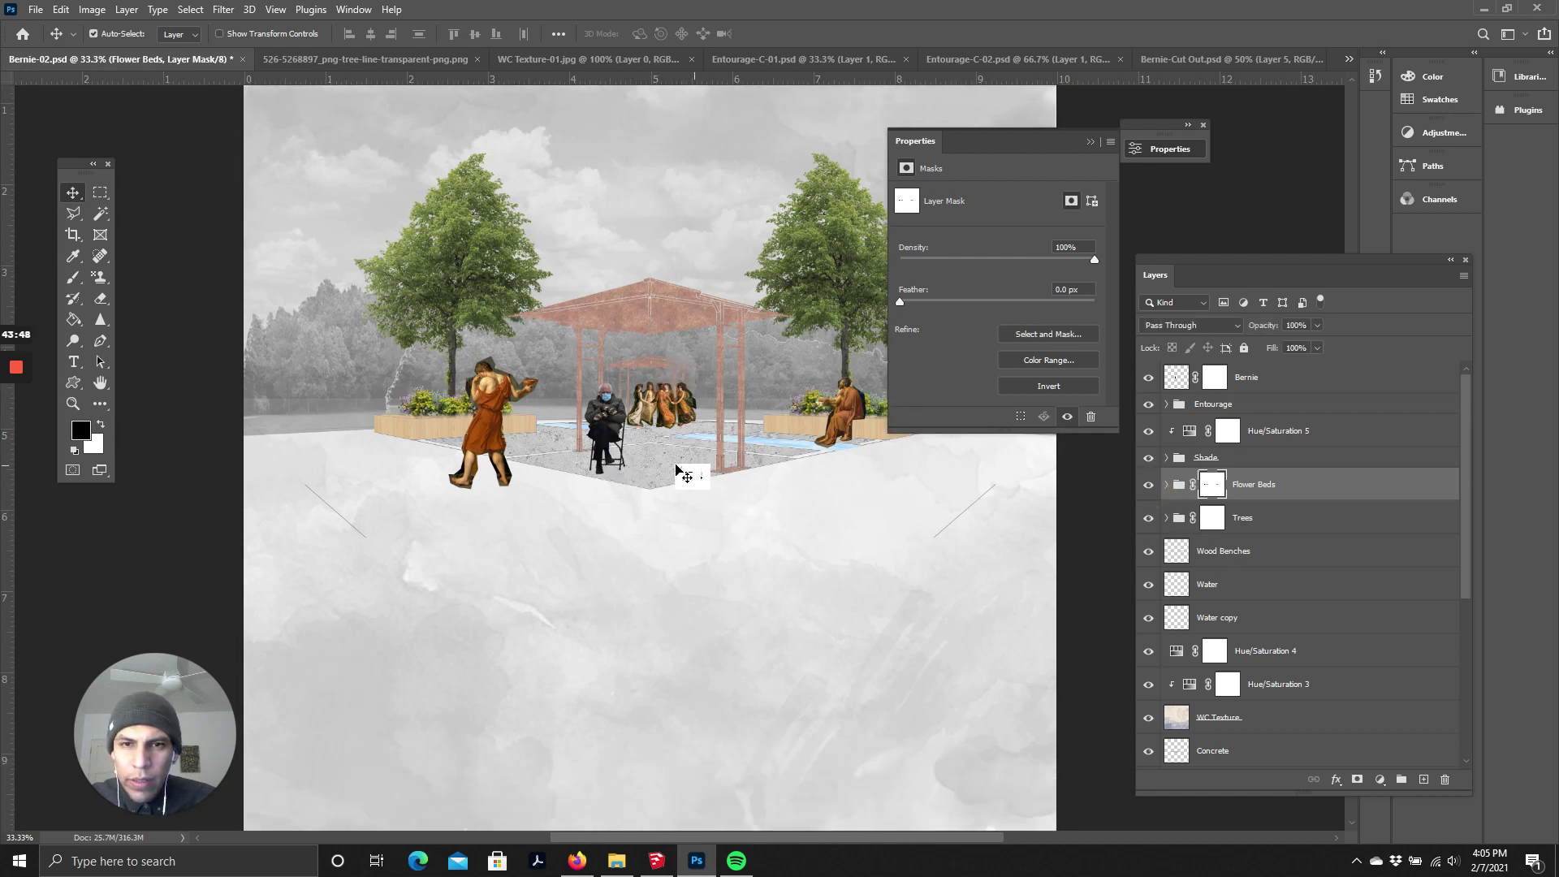
scroll(512, 471, up, 1)
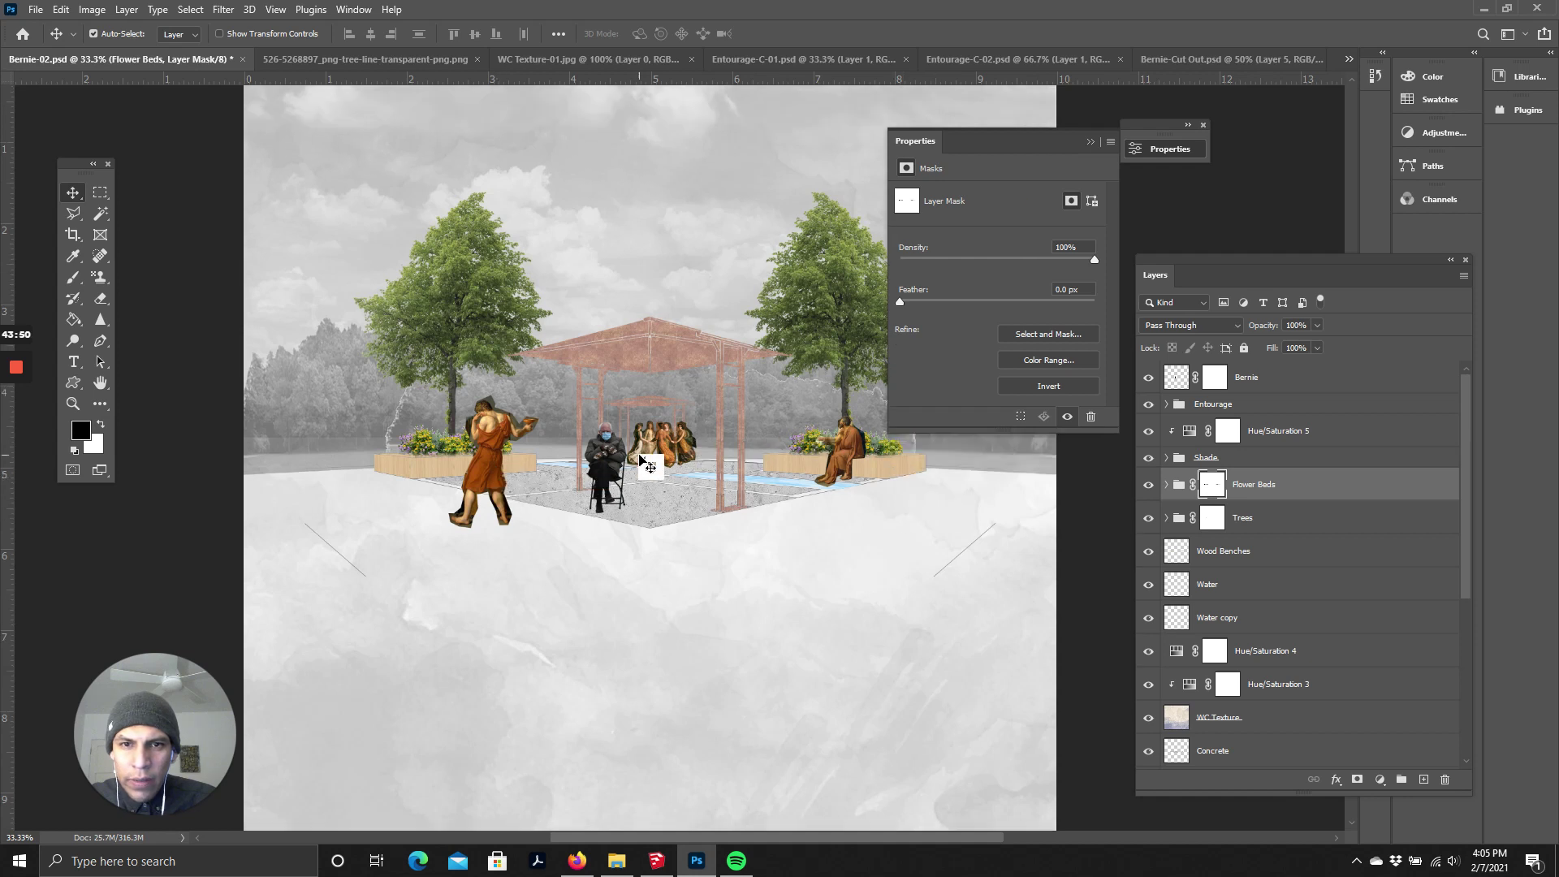
click(1281, 430)
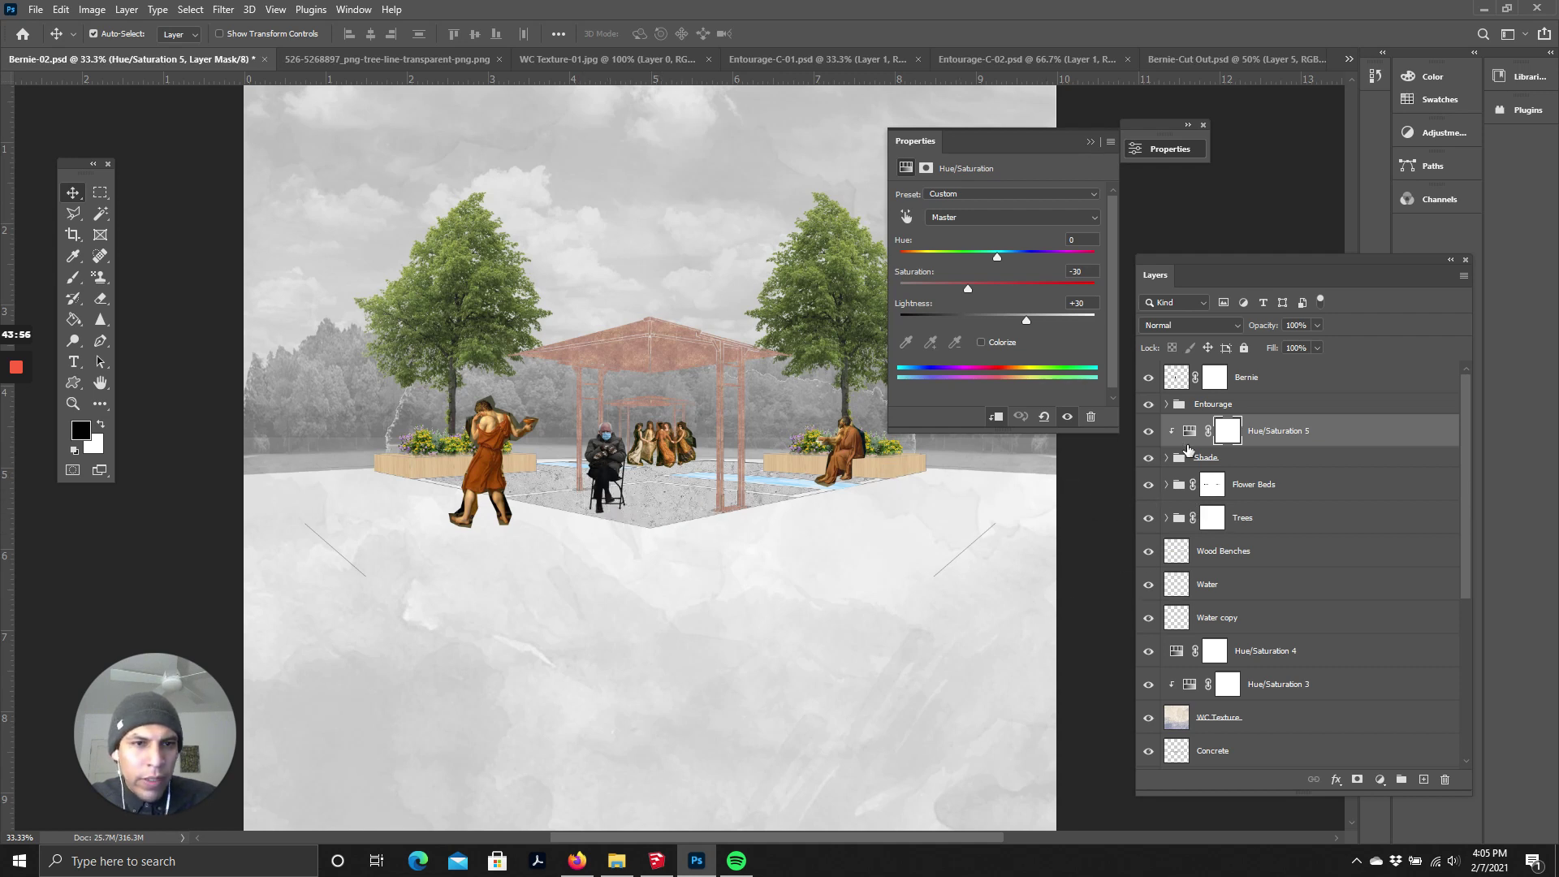
click(1091, 142)
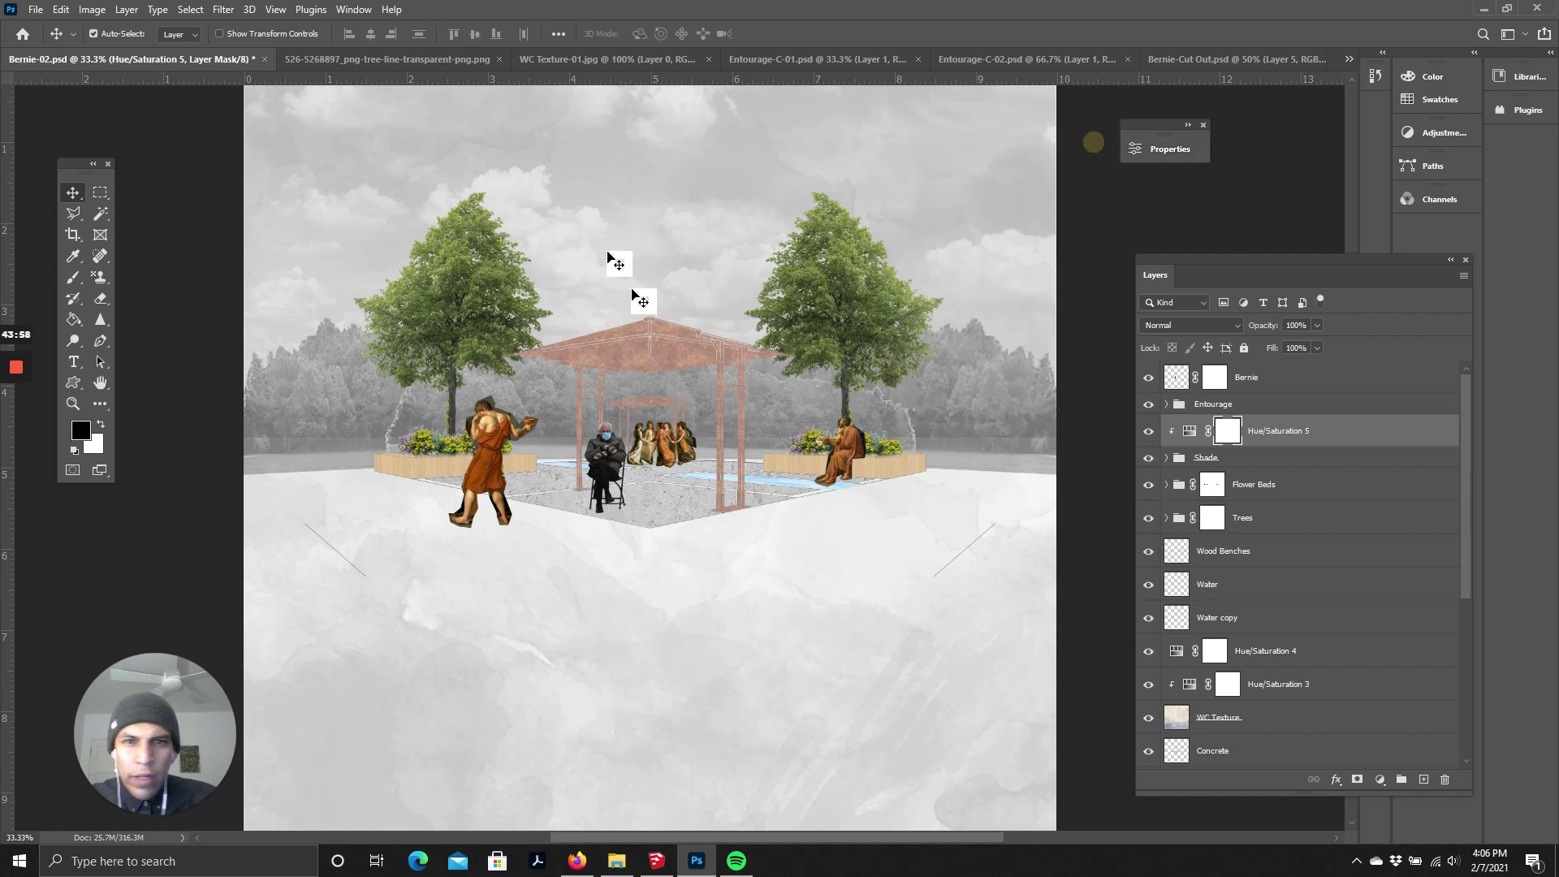
- Add a Hue/Saturation adjustment clipped to the Entourage group
click(1205, 405)
click(1167, 404)
click(1167, 406)
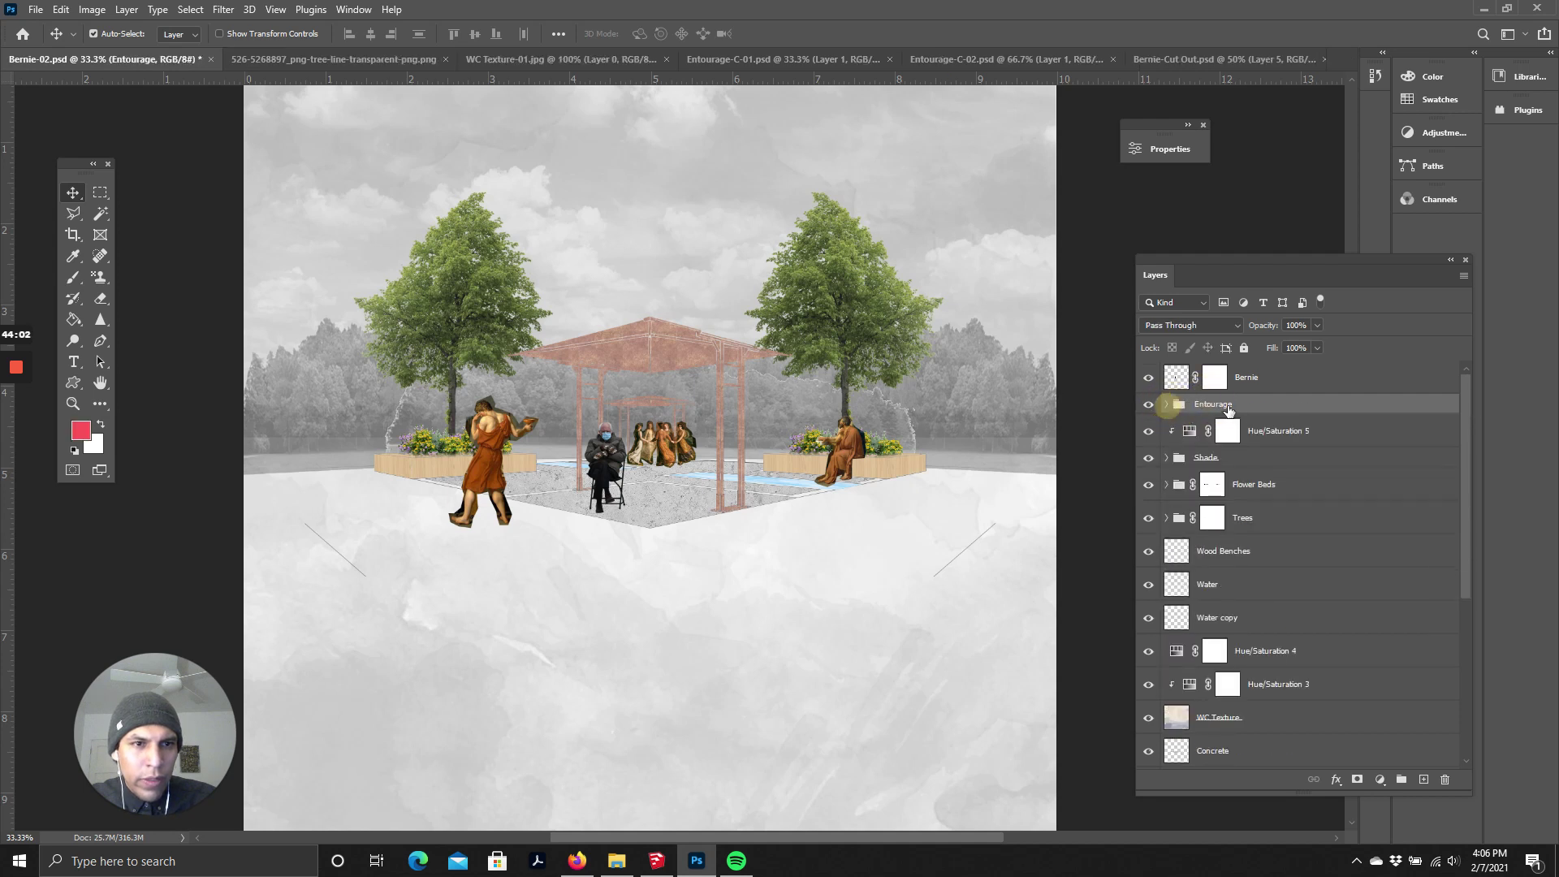
click(1380, 779)
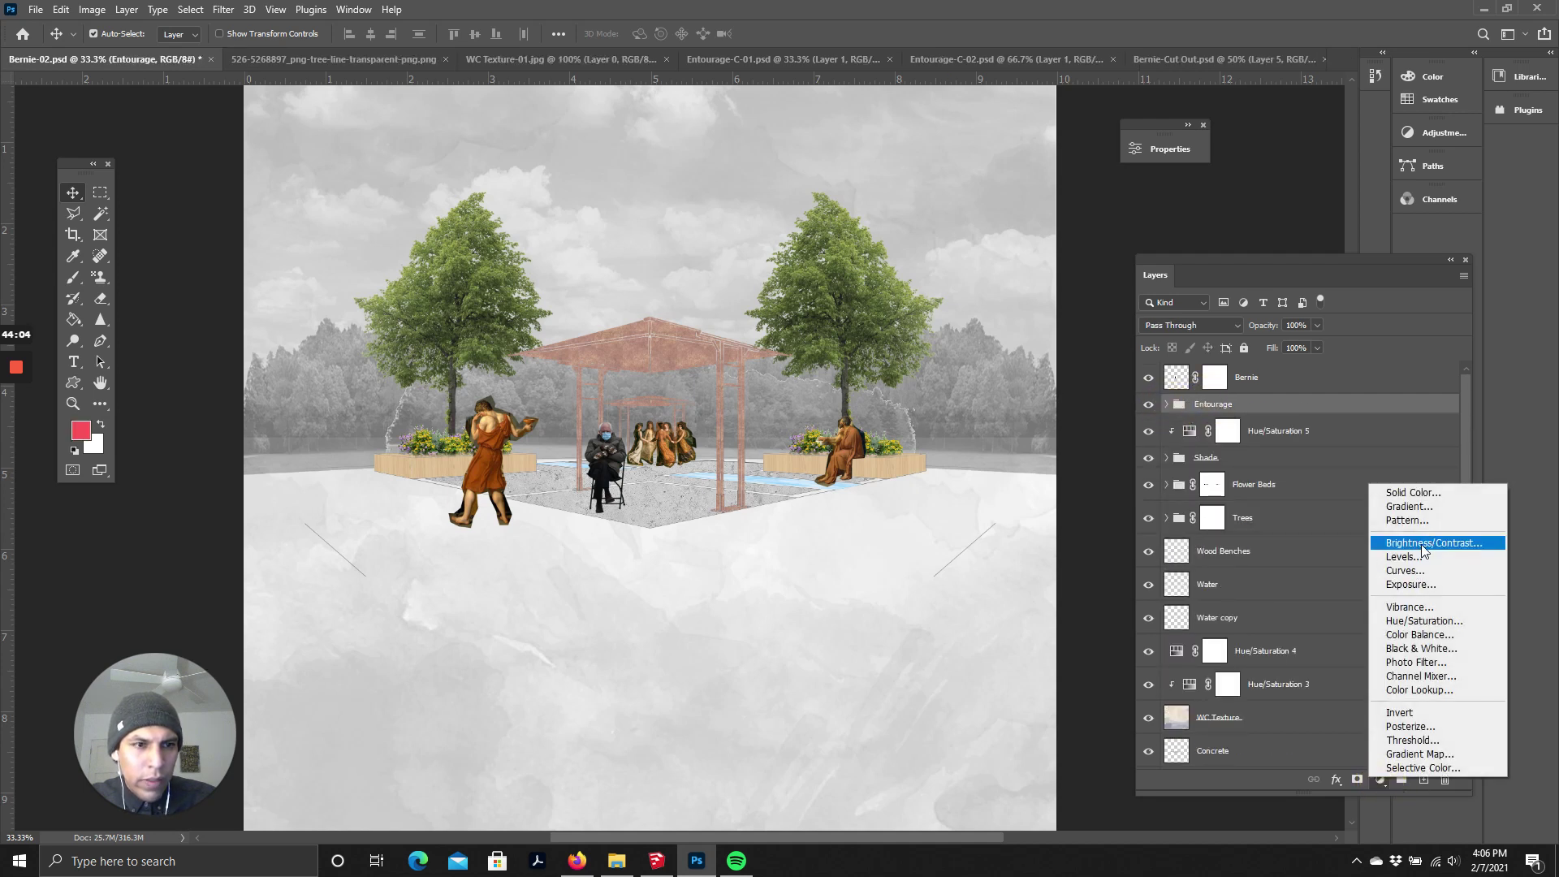
click(1430, 620)
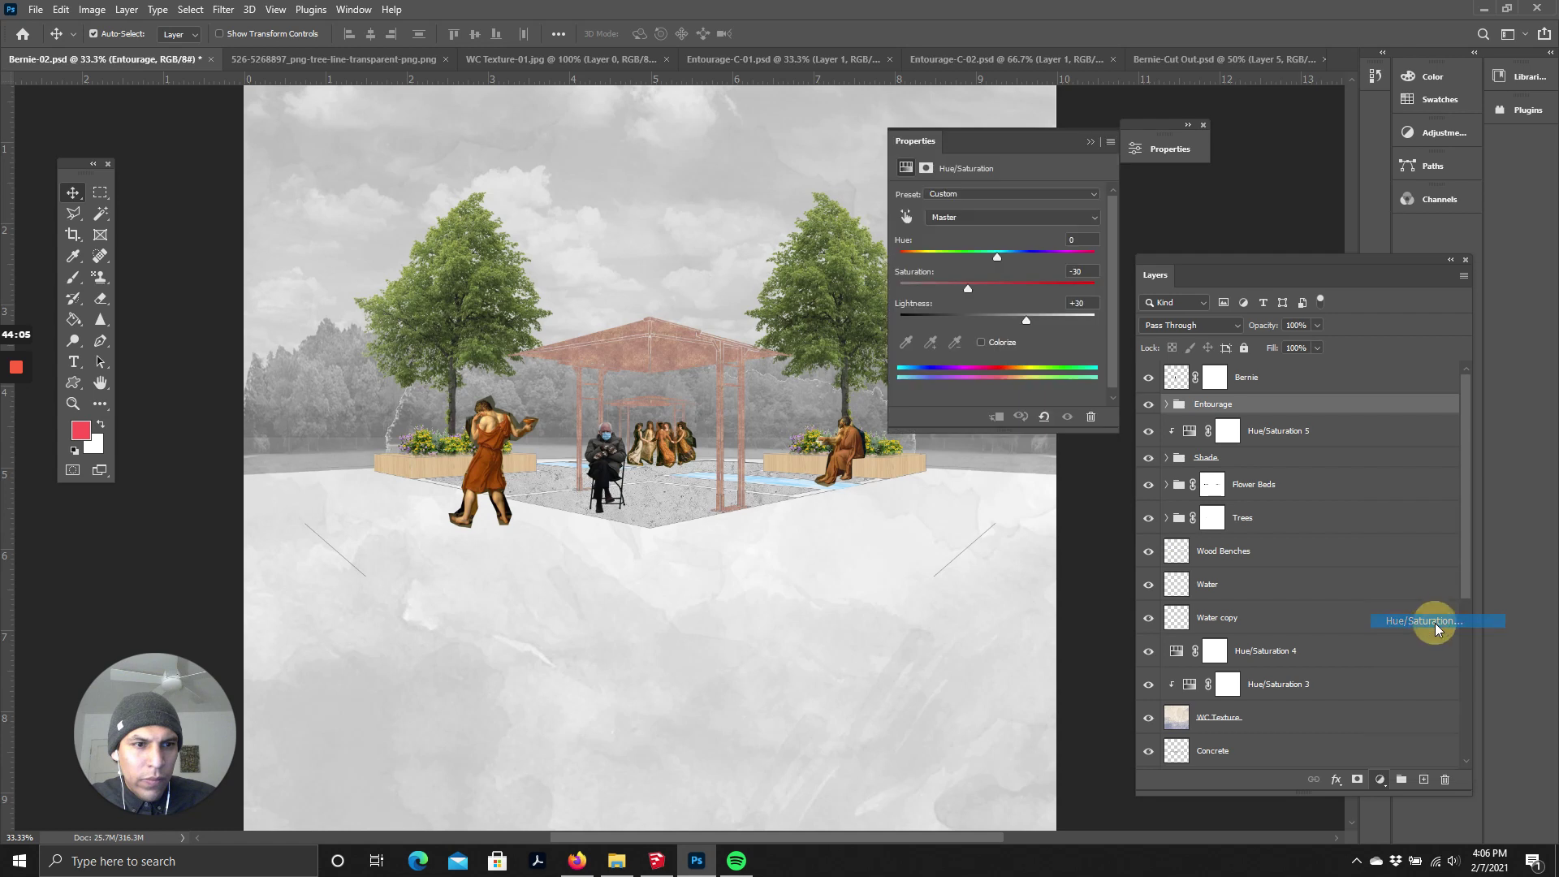
click(998, 417)
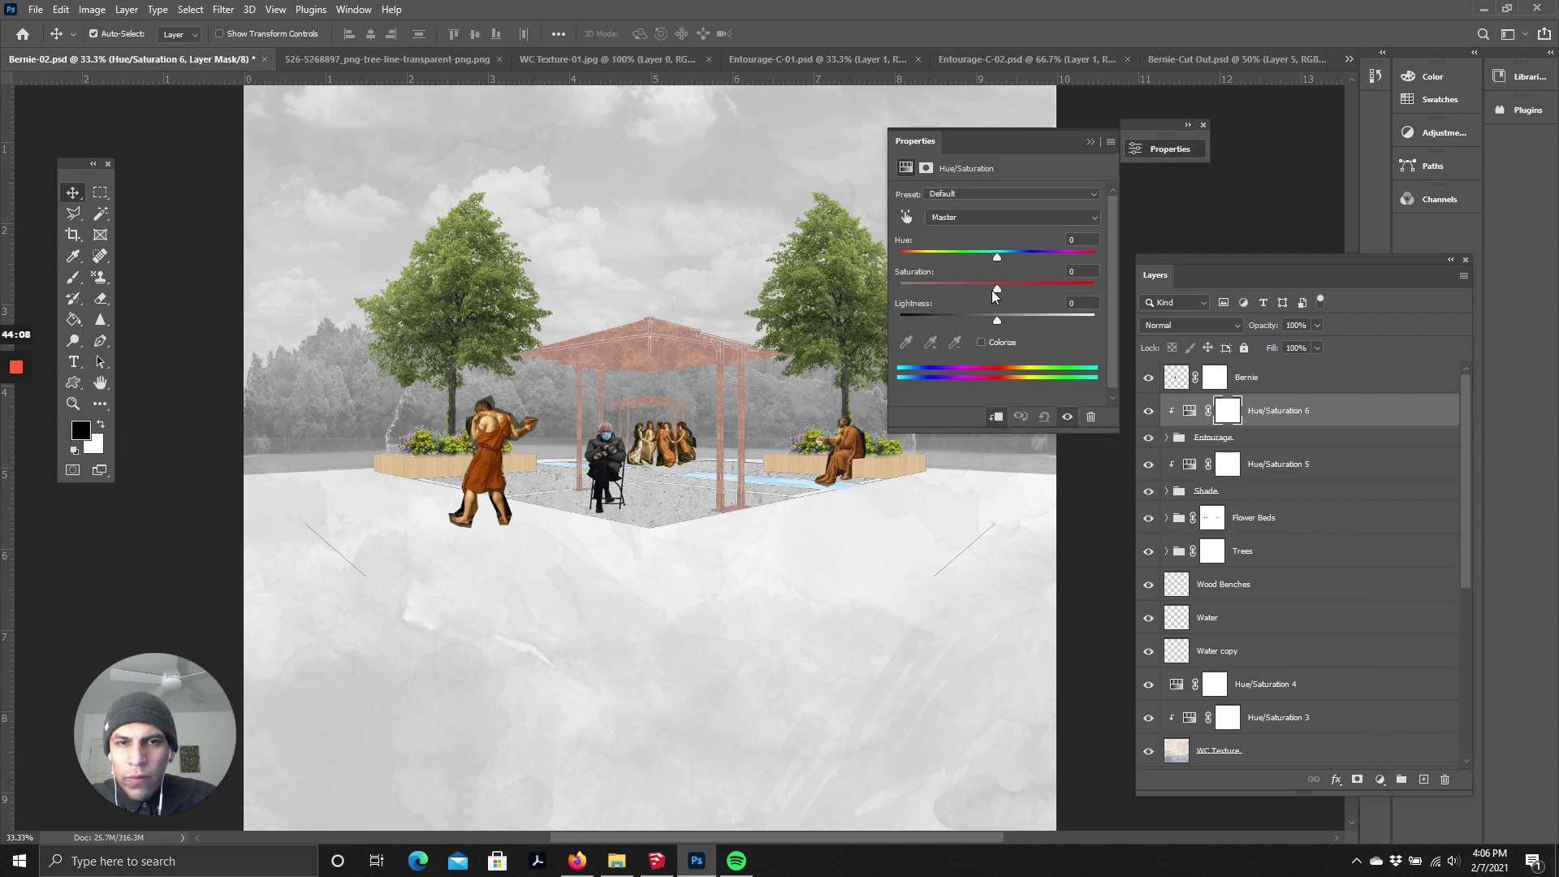
- Colorize the figures lavender with Hue 282, Saturation 25 and Lightness +45
drag(999, 294, 859, 296)
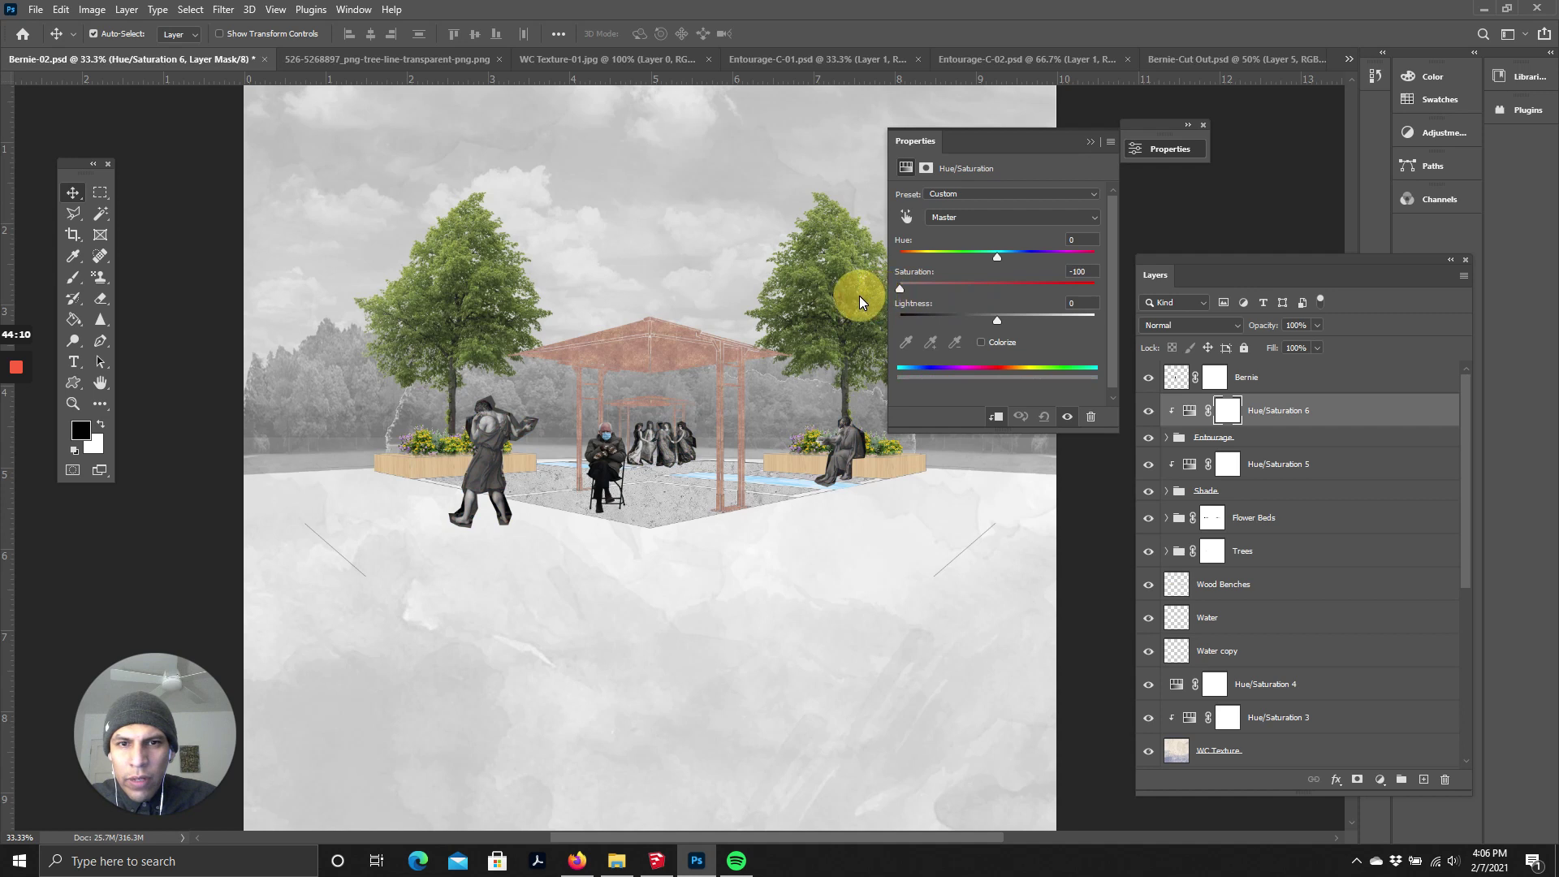
click(981, 342)
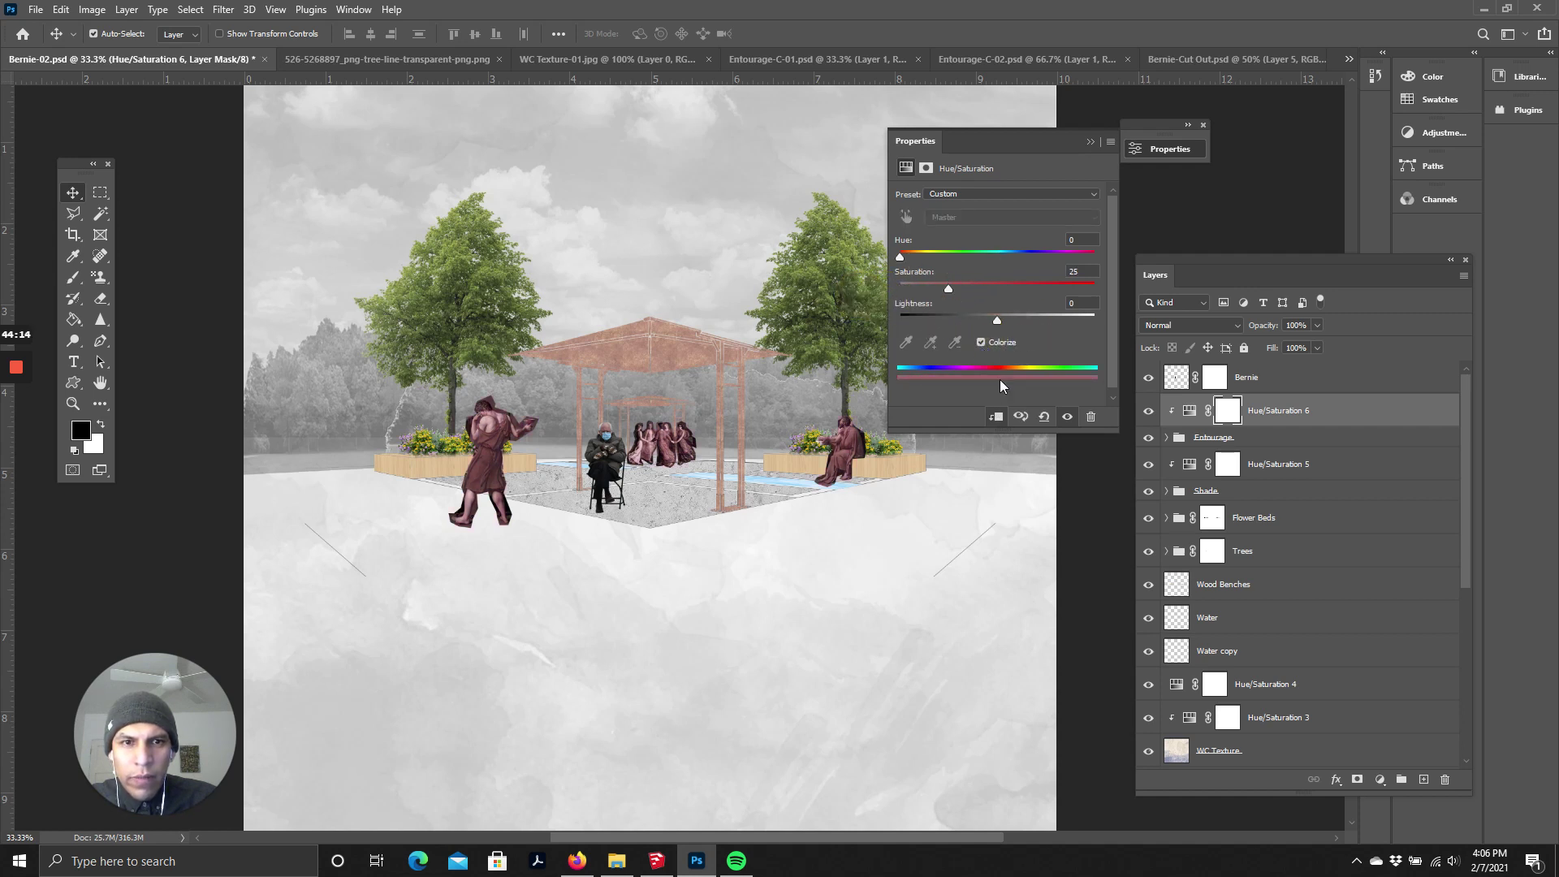
drag(997, 319, 1013, 320)
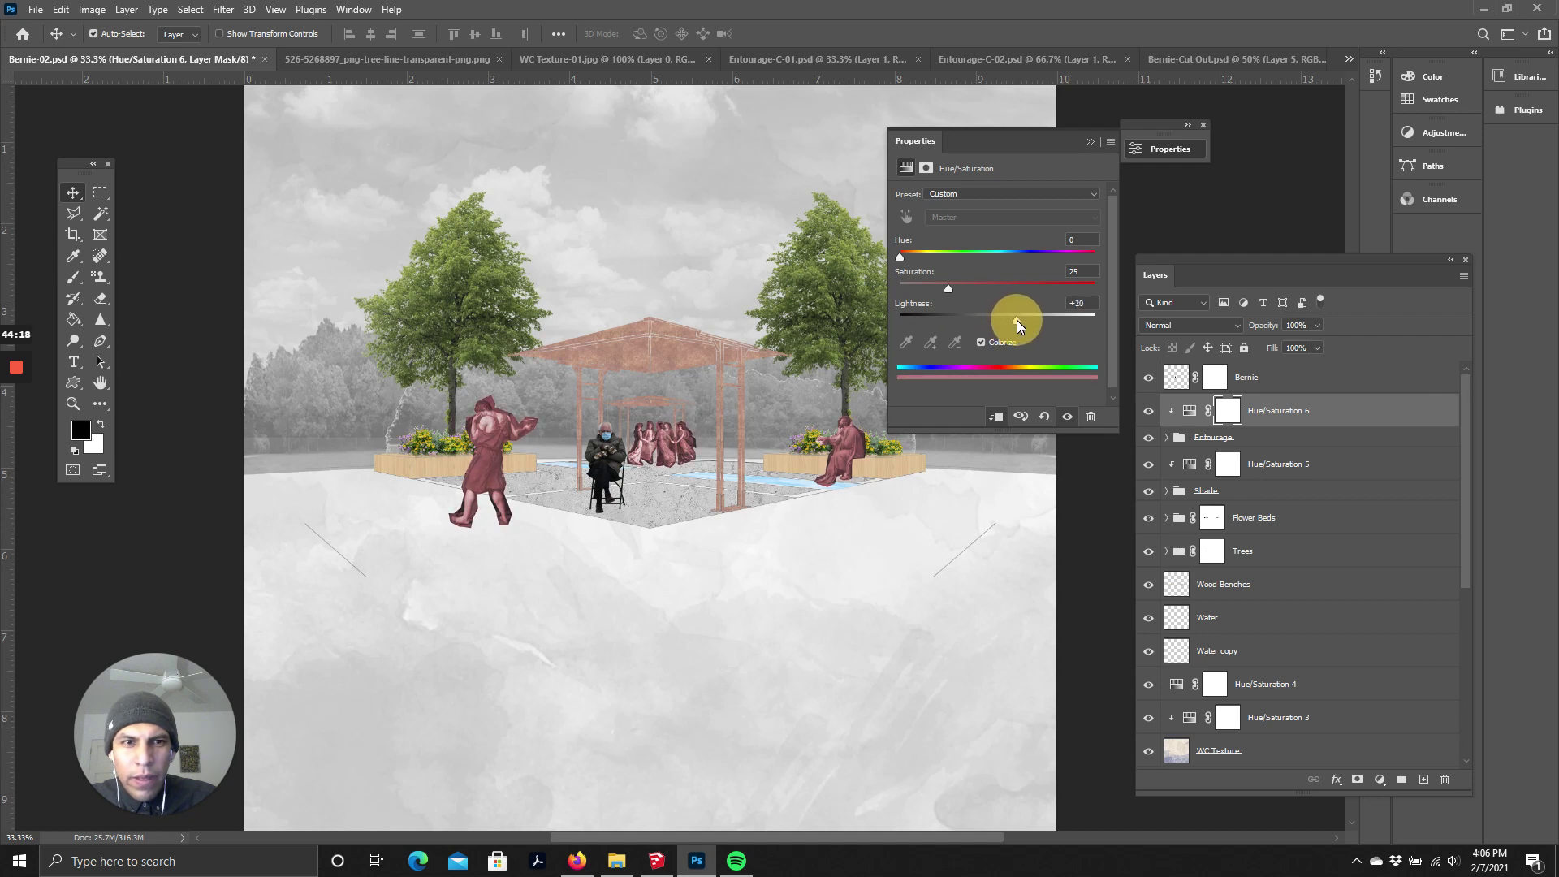
drag(902, 261, 1054, 269)
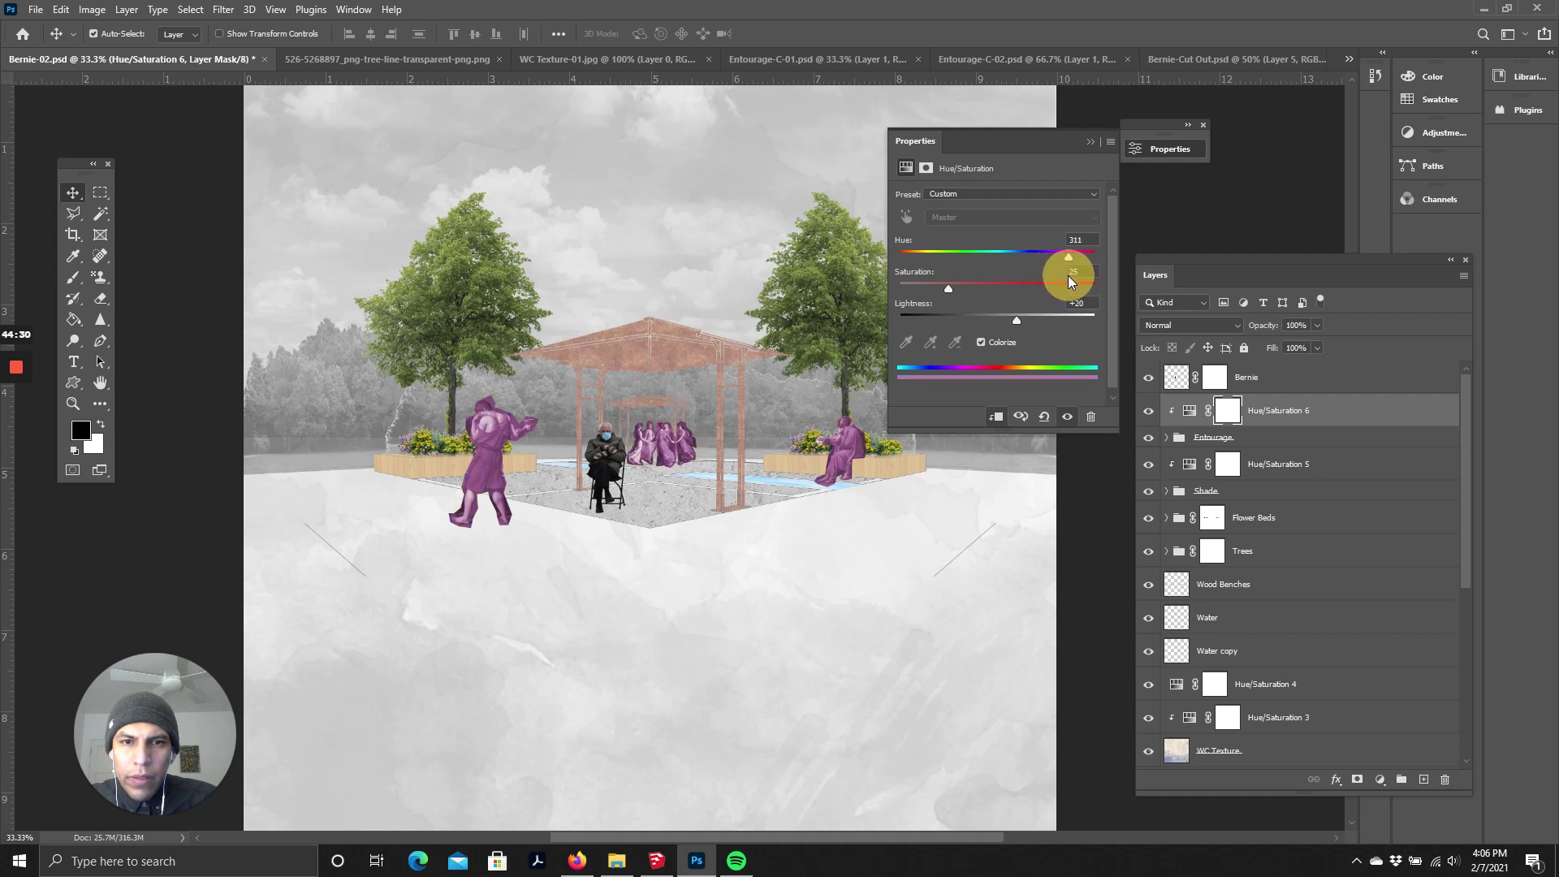
mouse_move(1069, 275)
mouse_down()
mouse_move(888, 276)
mouse_move(1107, 289)
mouse_move(1055, 294)
mouse_up()
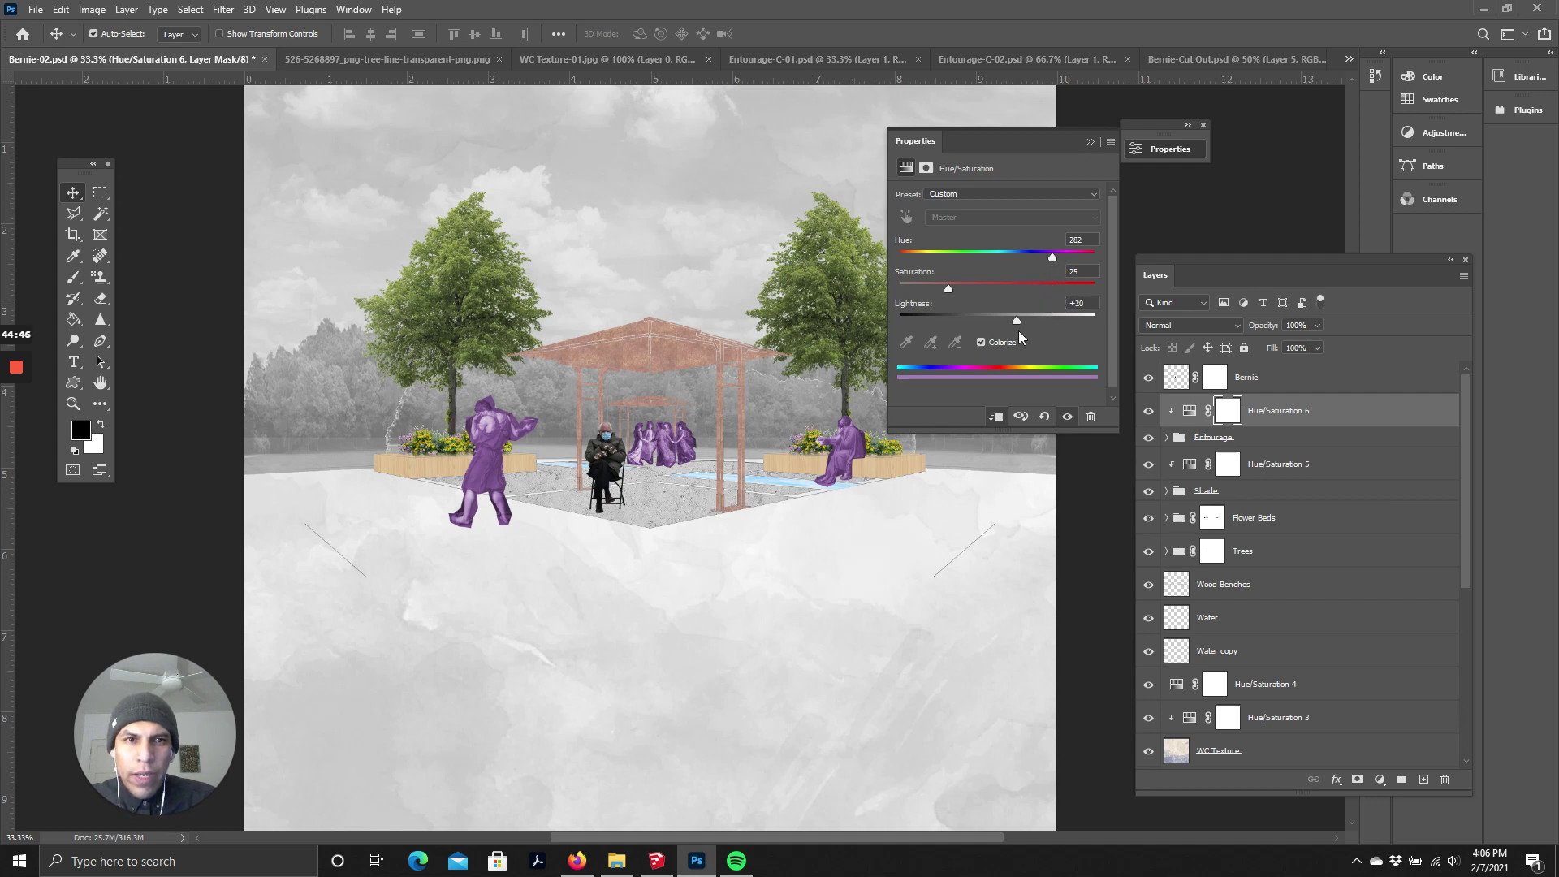
mouse_move(1014, 320)
mouse_down()
mouse_move(992, 320)
mouse_move(1041, 326)
mouse_up()
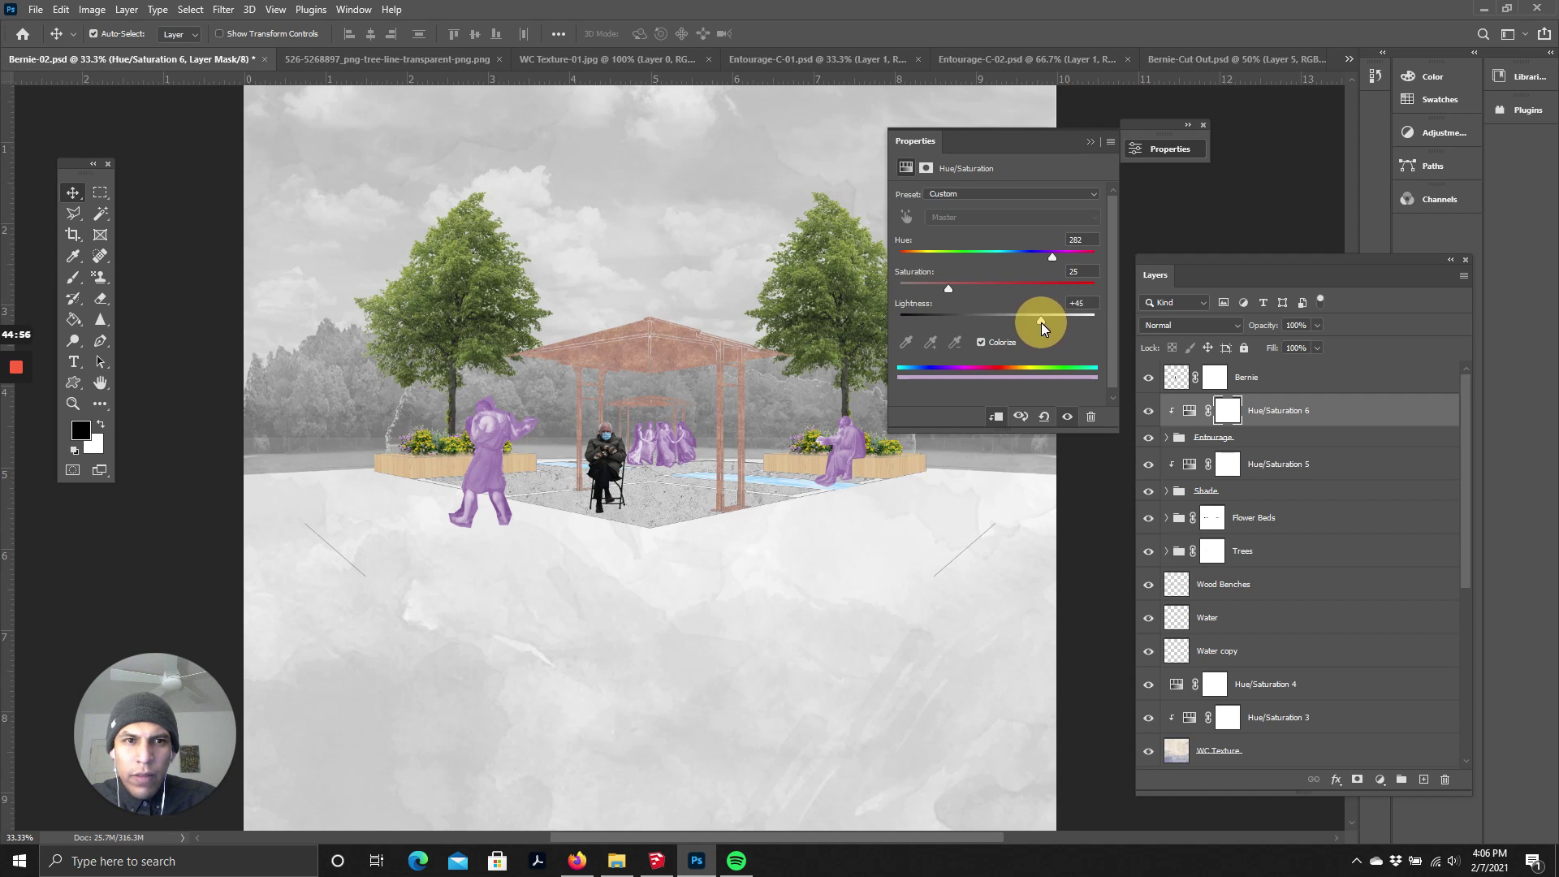
- Select the Bernie layer and add a new Hue/Saturation adjustment above it
click(1289, 421)
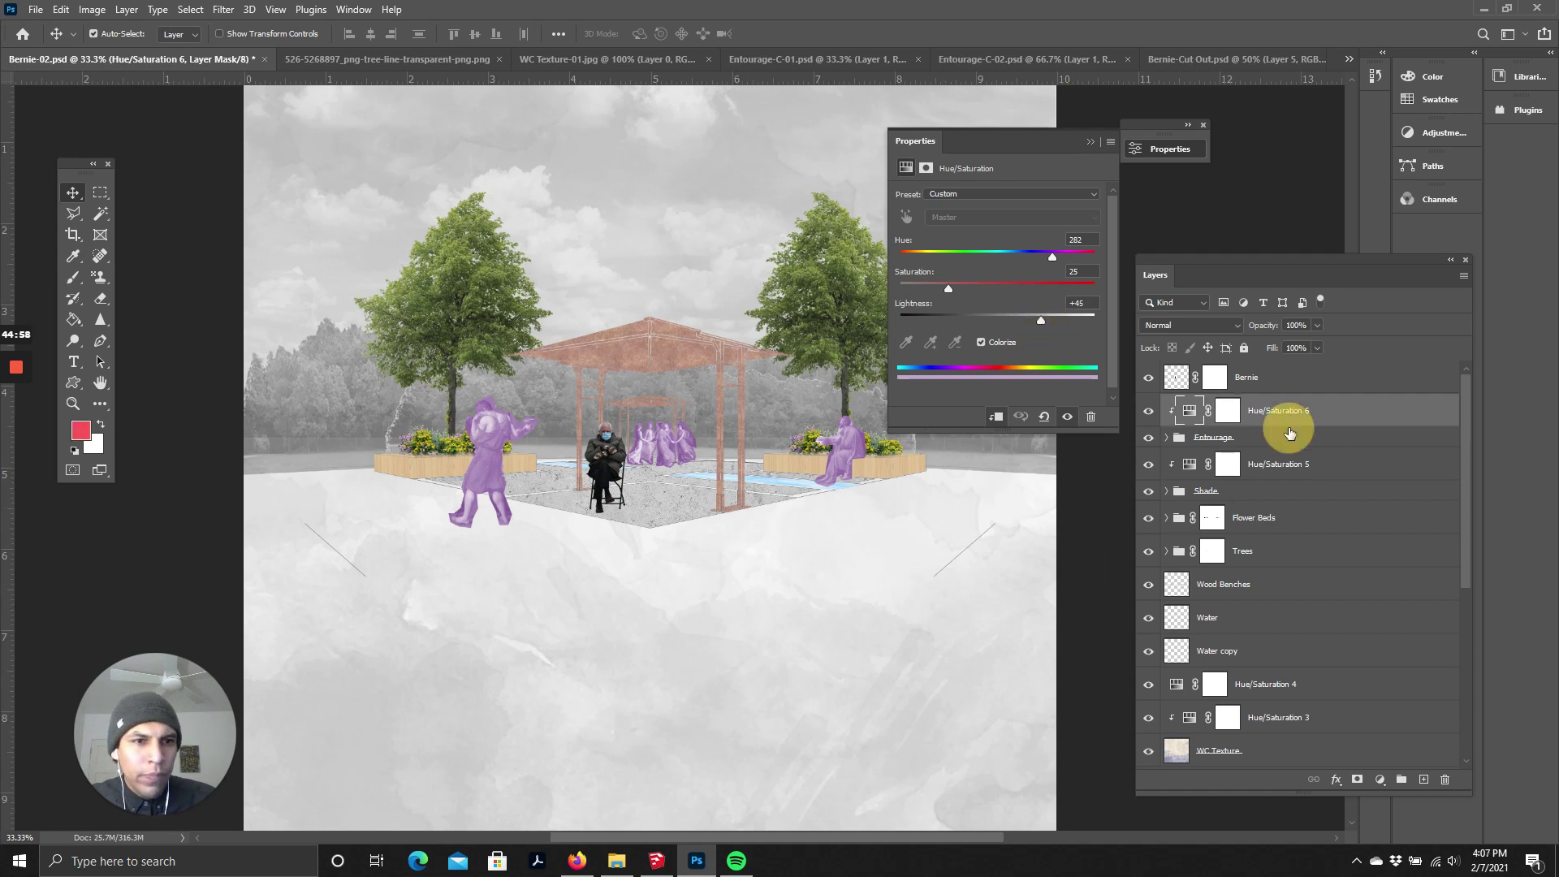
click(1264, 377)
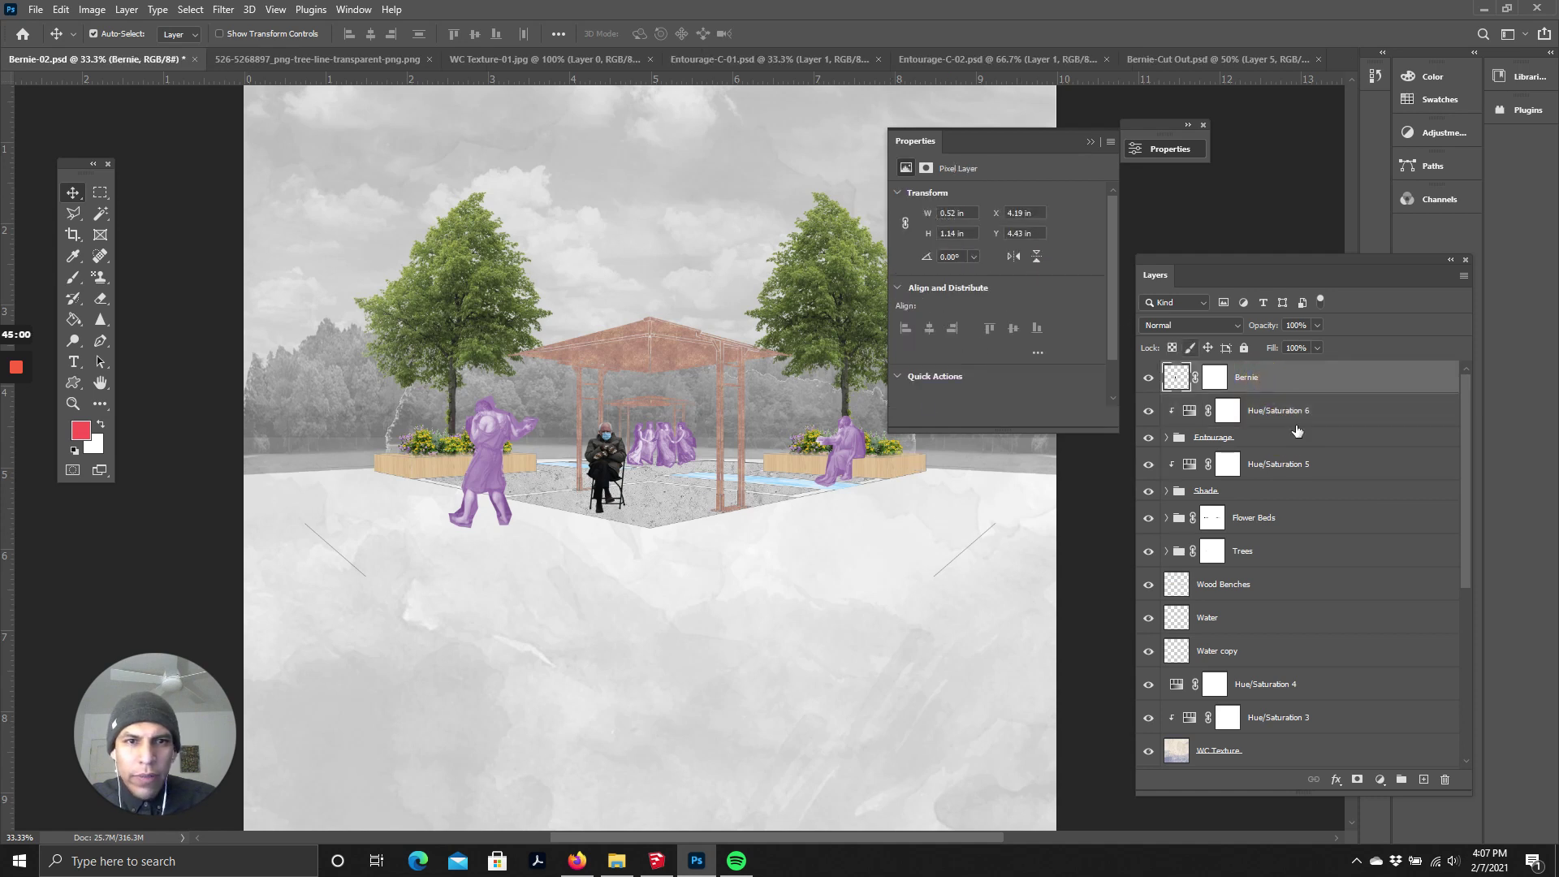
click(1380, 780)
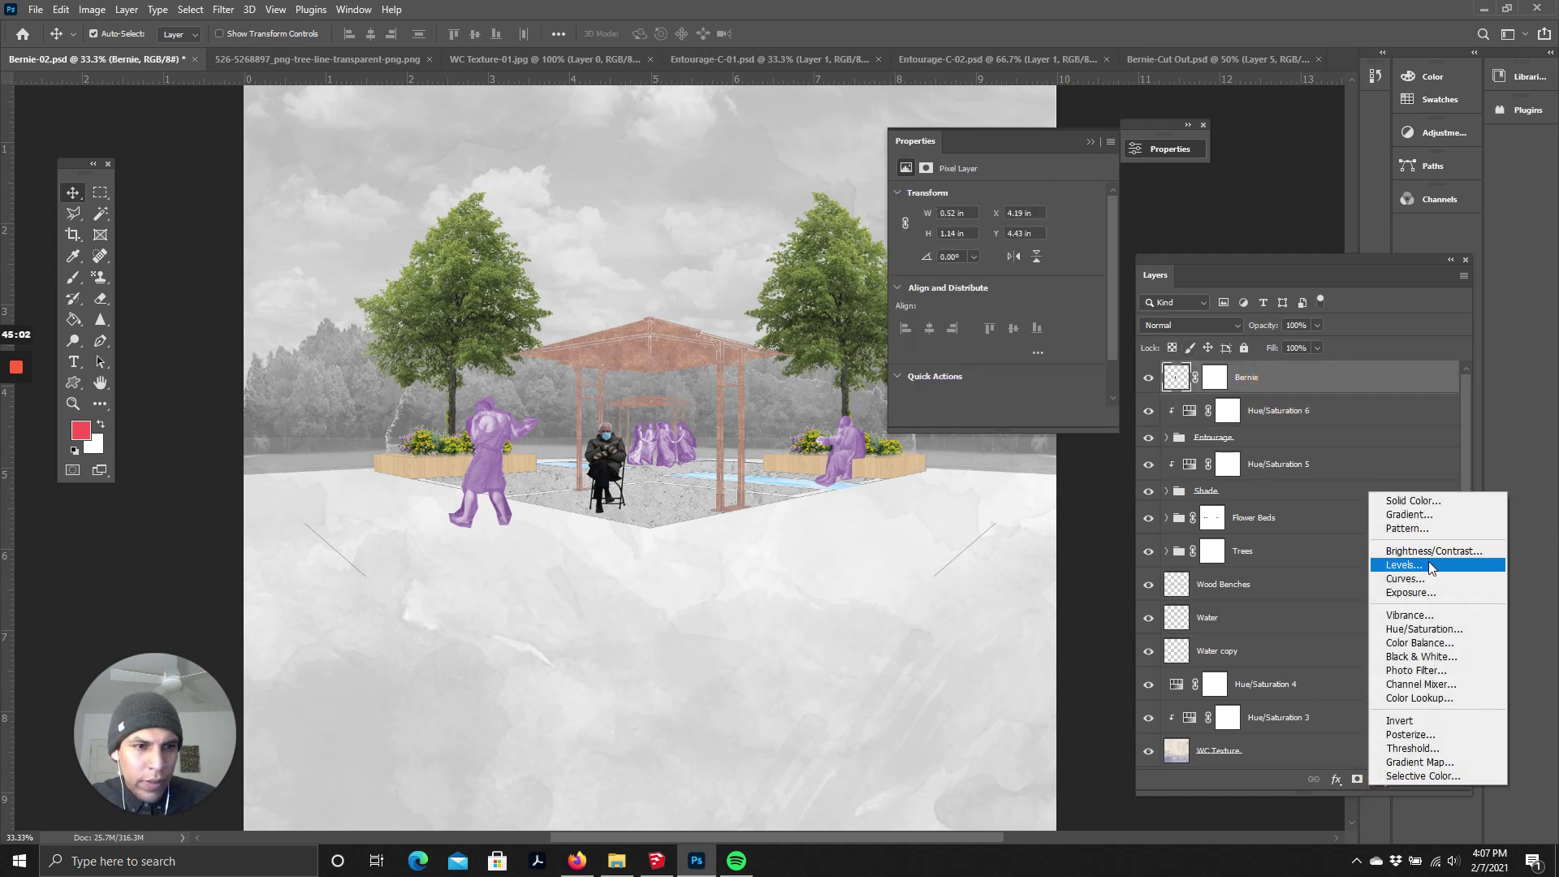
click(1425, 629)
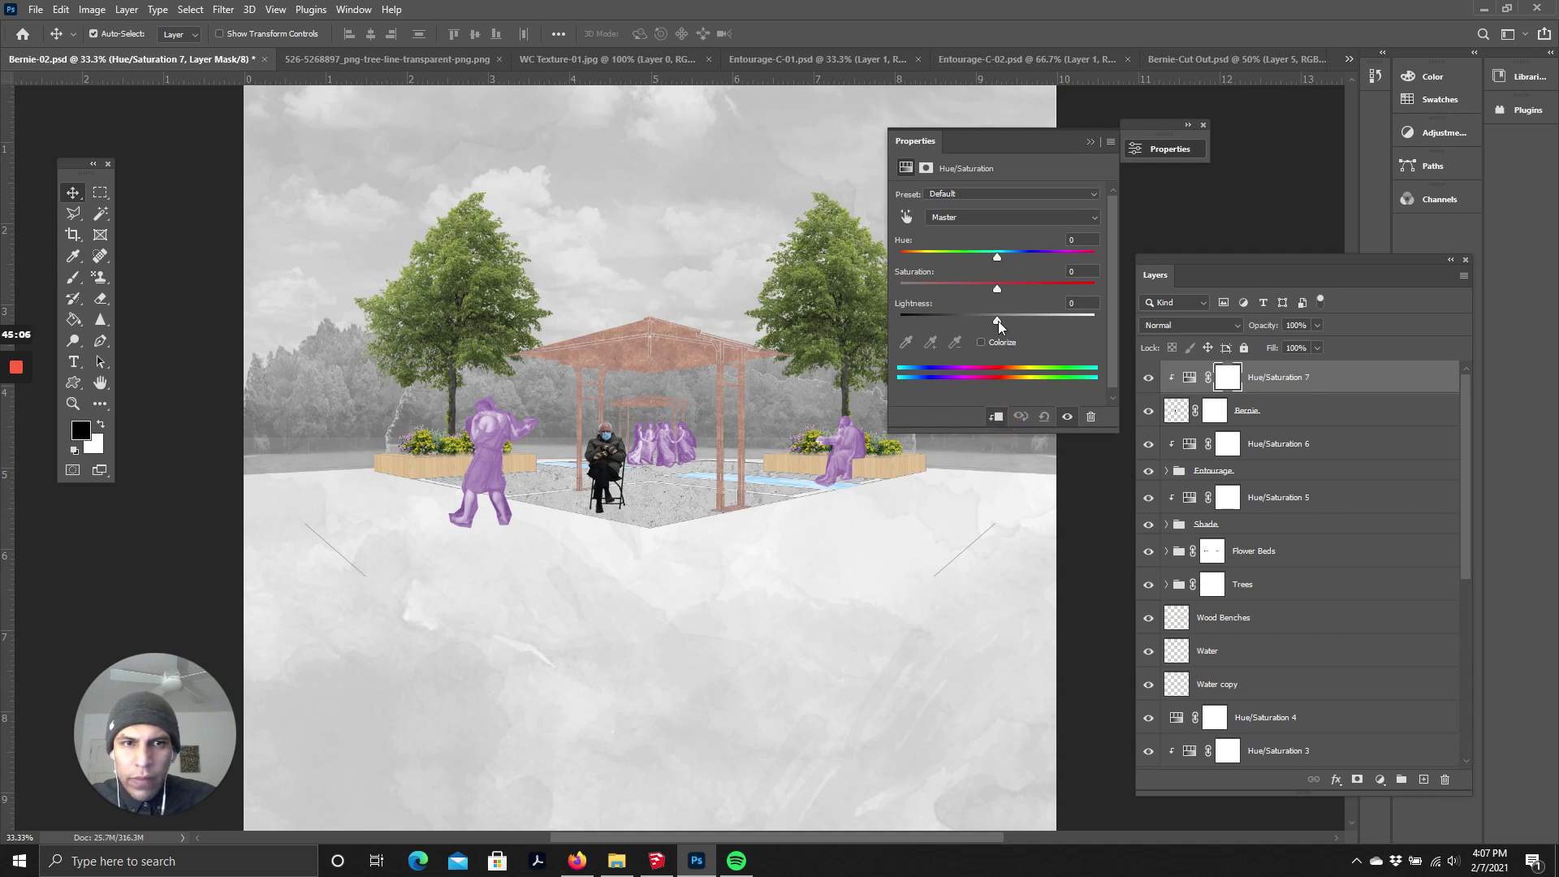
- Colorize Bernie purple with Hue 303, Saturation 44 and Lightness +46
click(986, 345)
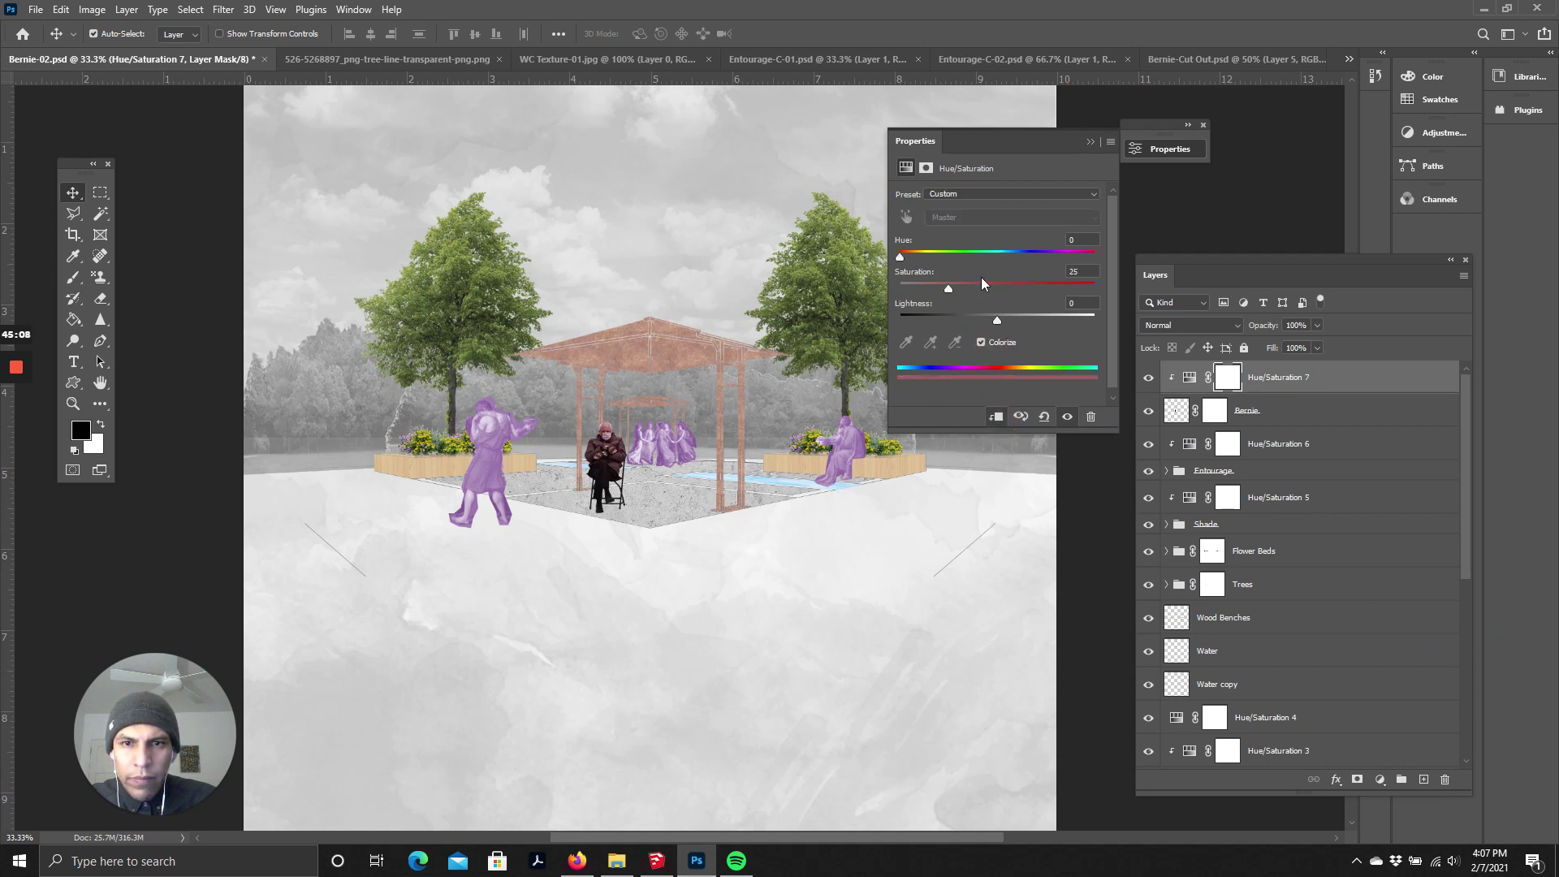
drag(901, 260, 1041, 322)
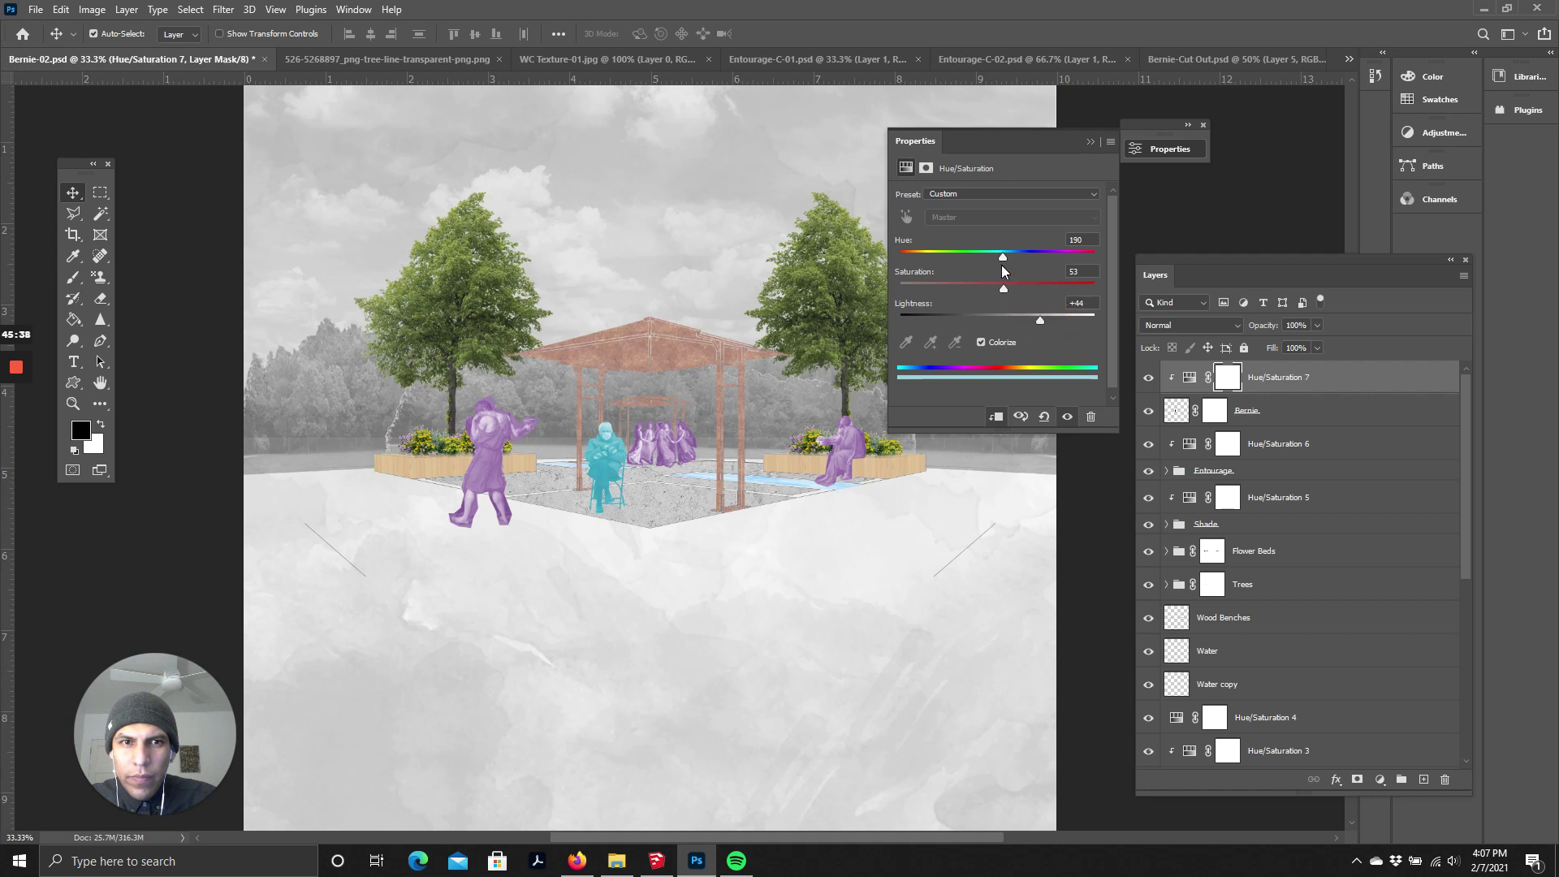
drag(1004, 266, 1050, 266)
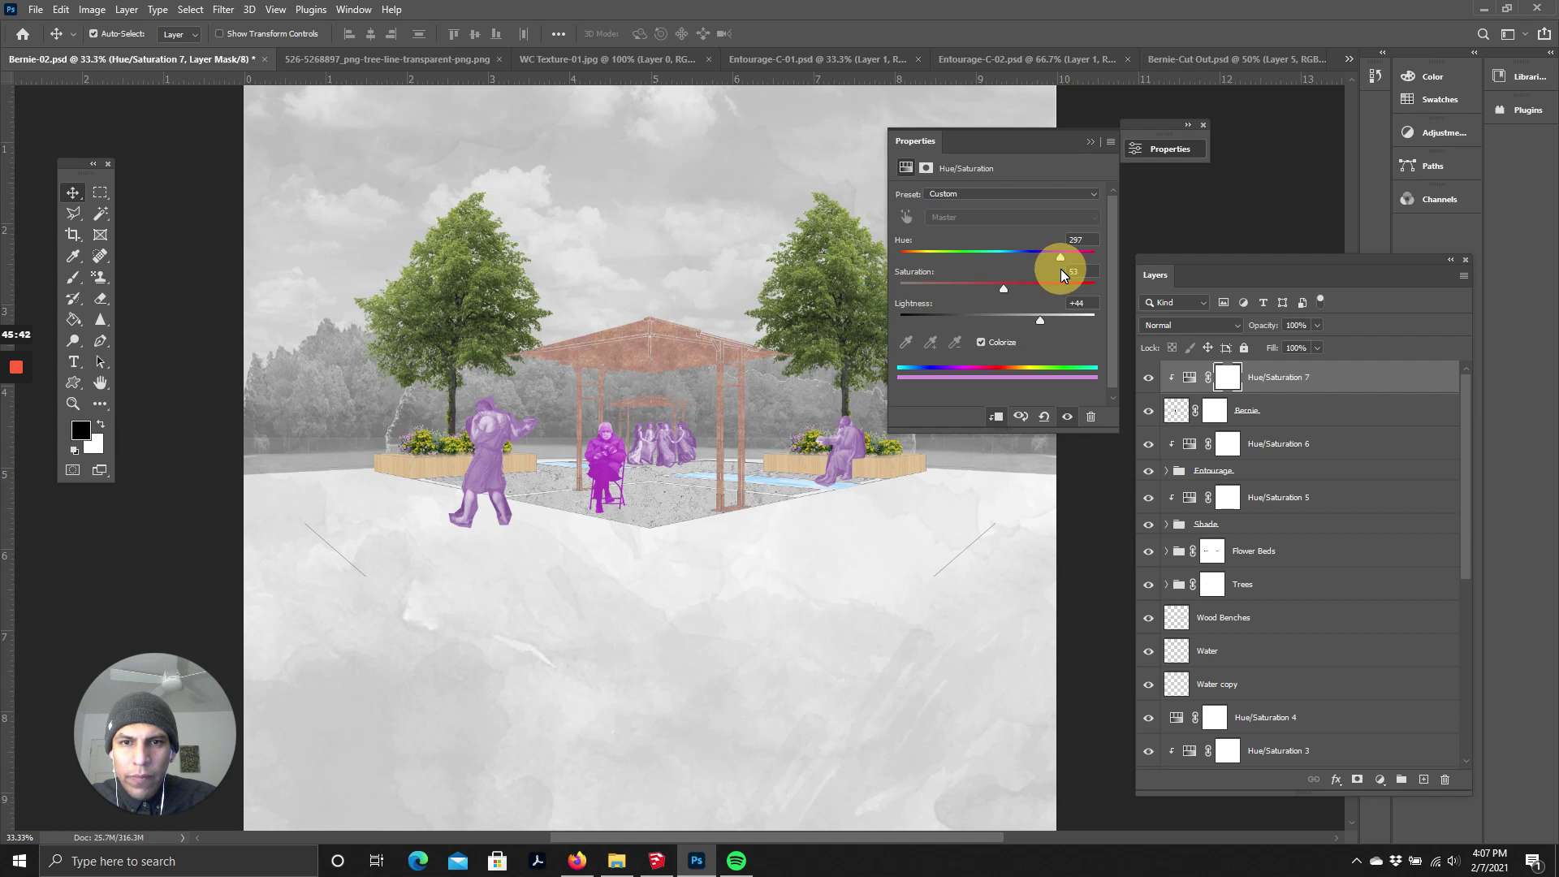
drag(1060, 270, 1051, 274)
drag(1065, 279, 1065, 279)
scroll(634, 545, up, 2)
scroll(623, 566, down, 2)
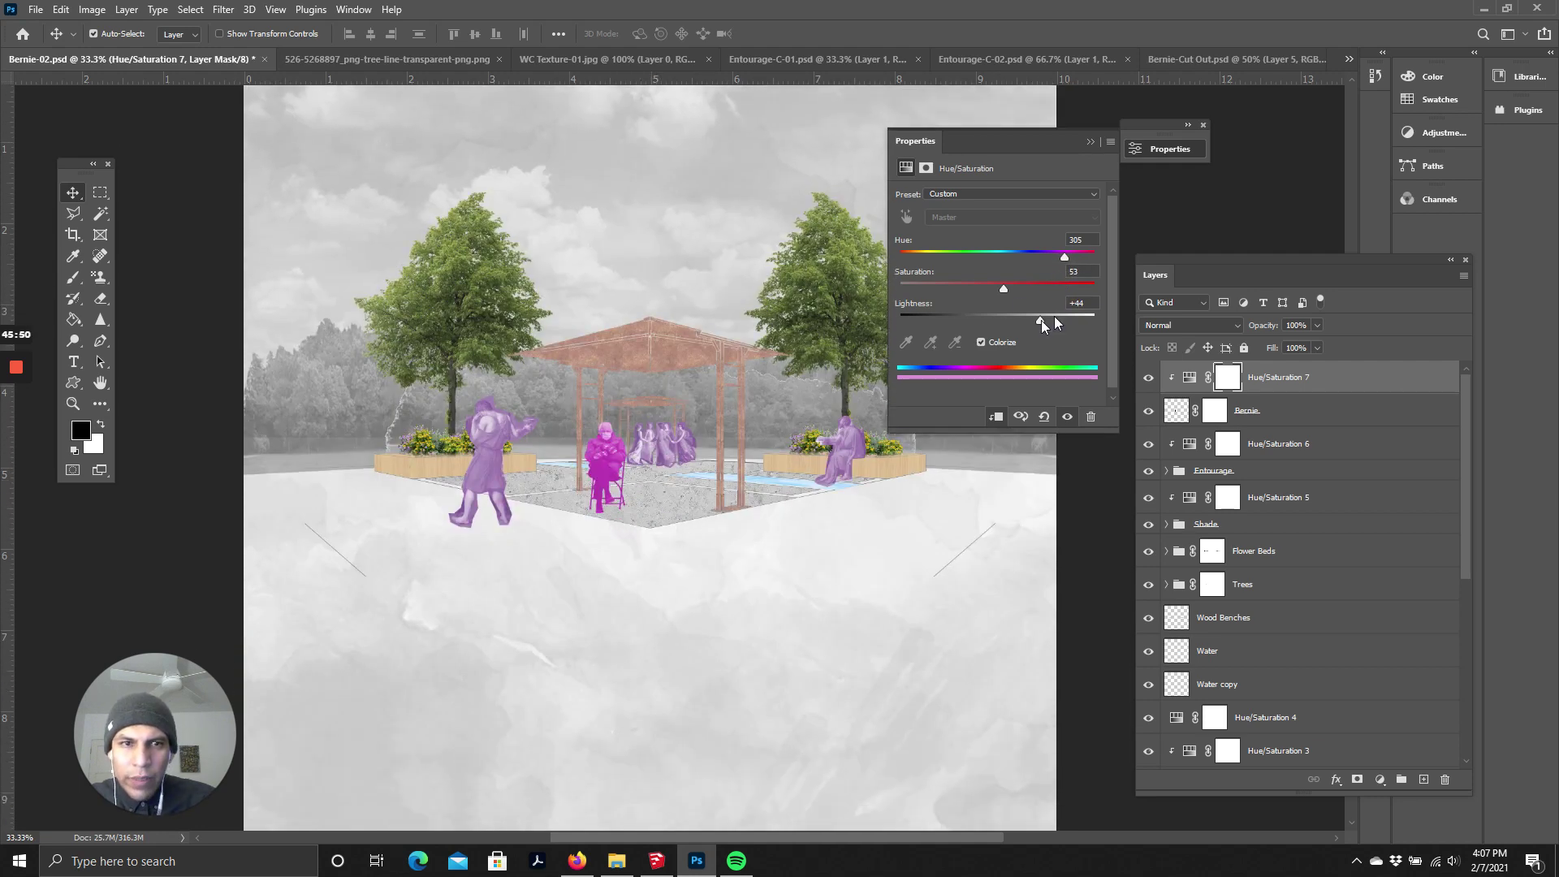
drag(1040, 324, 986, 294)
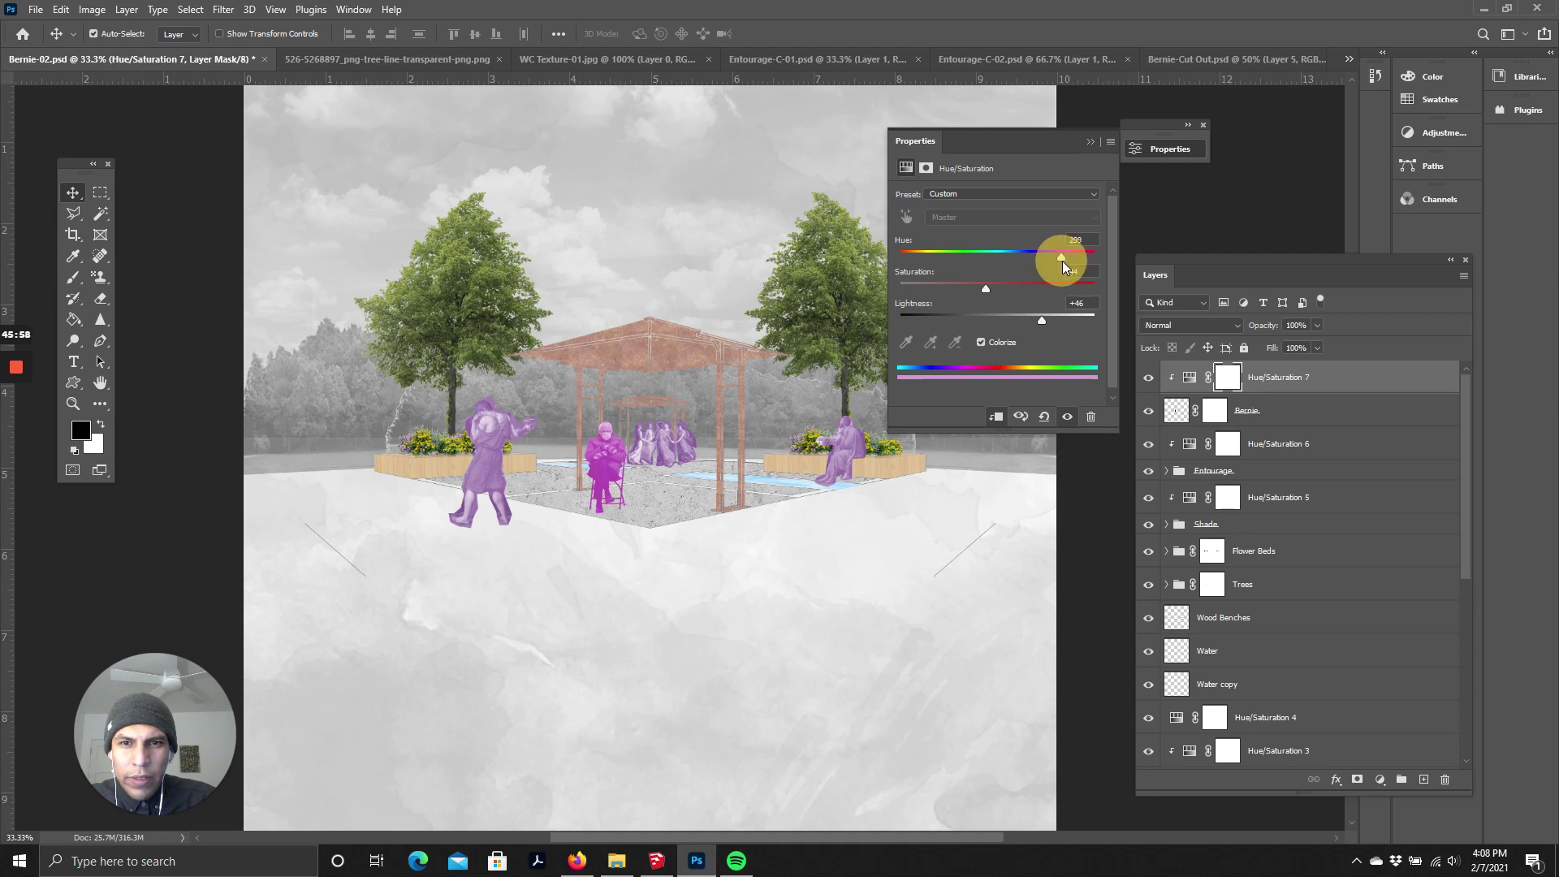
drag(1065, 262, 1063, 262)
scroll(766, 637, up, 2)
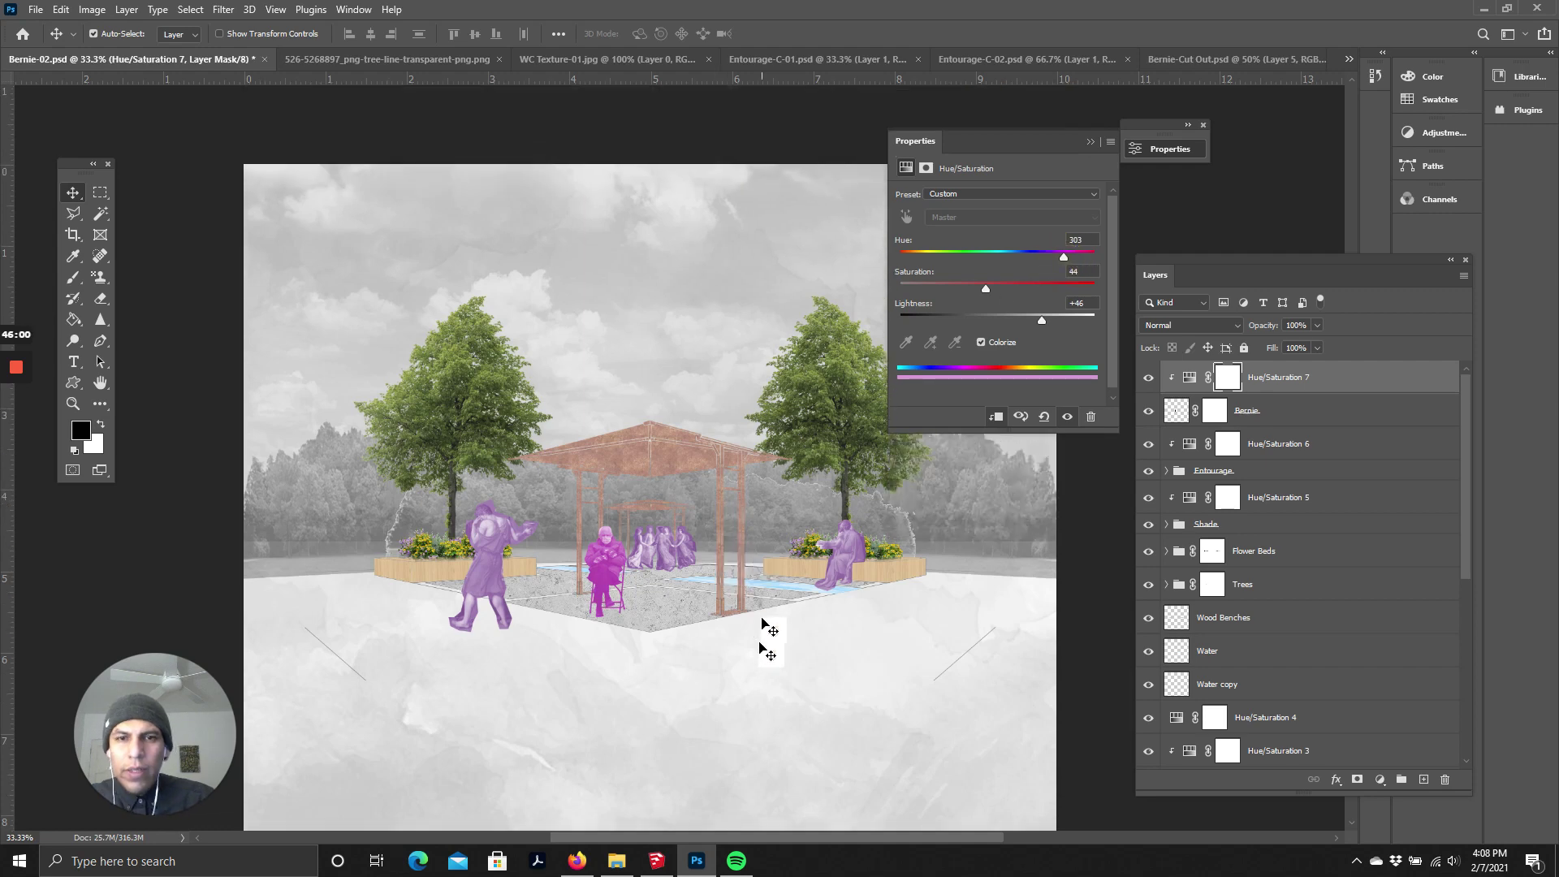
scroll(597, 552, down, 3)
scroll(1299, 569, down, 10)
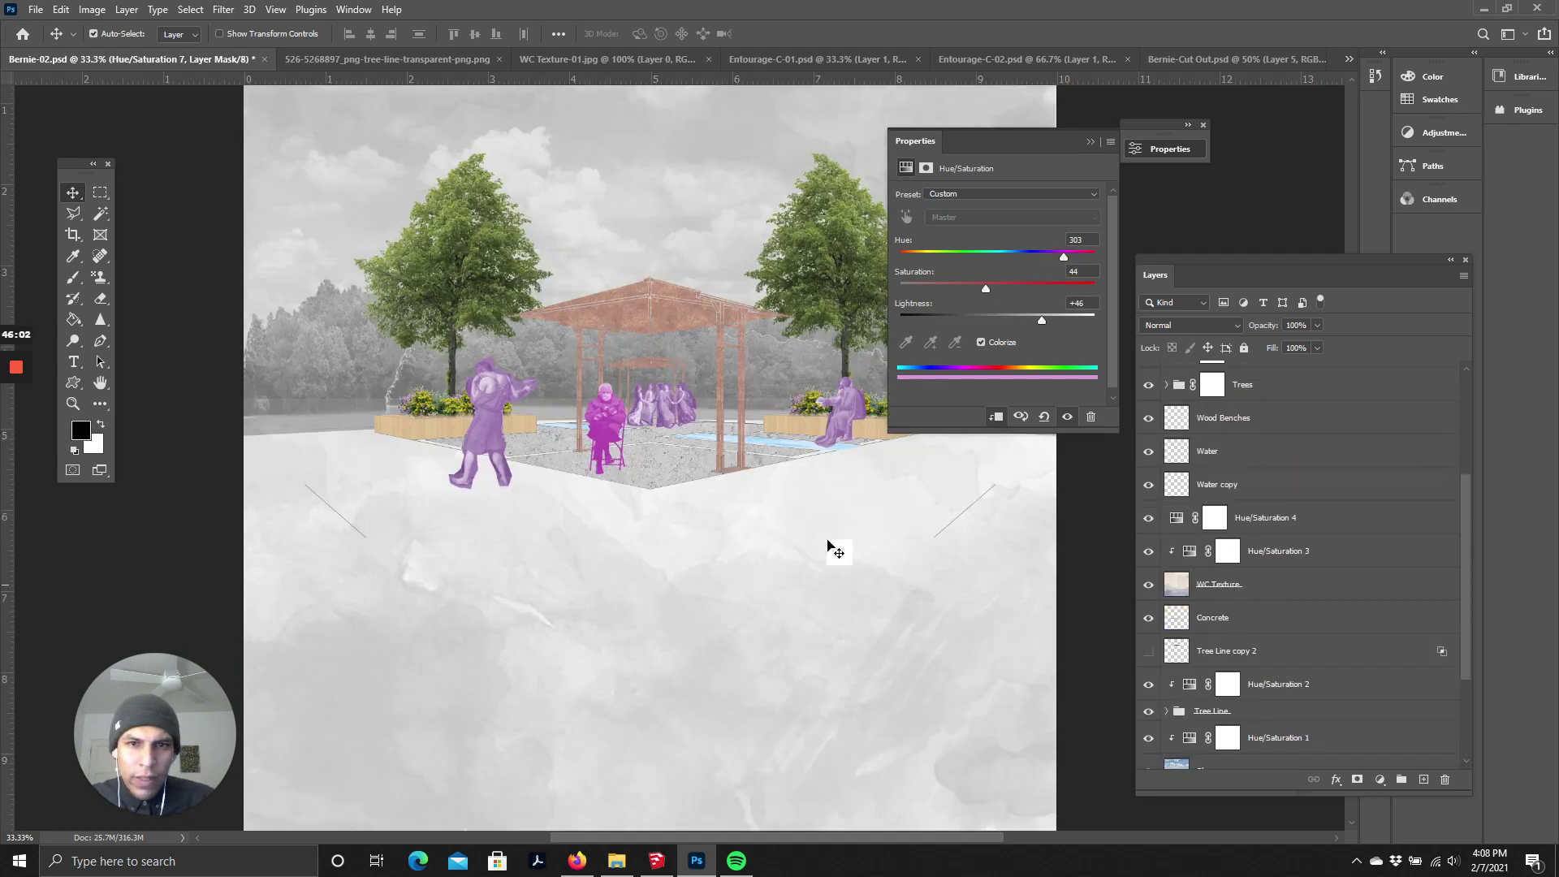
scroll(617, 492, up, 2)
scroll(642, 503, up, 2)
scroll(626, 495, down, 2)
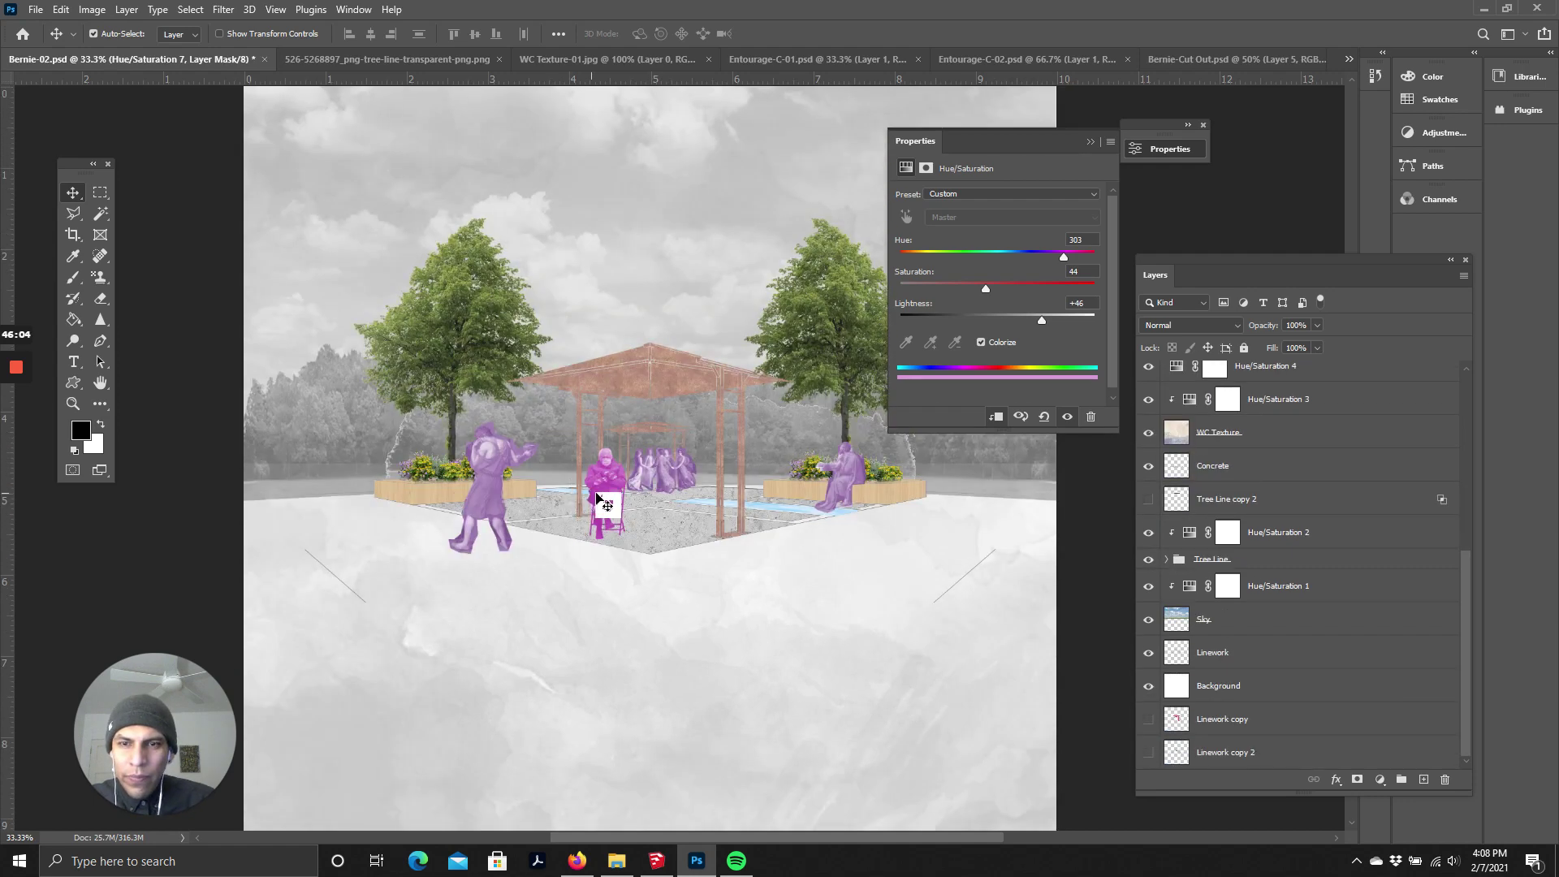
scroll(1255, 463, up, 6)
scroll(1243, 459, up, 5)
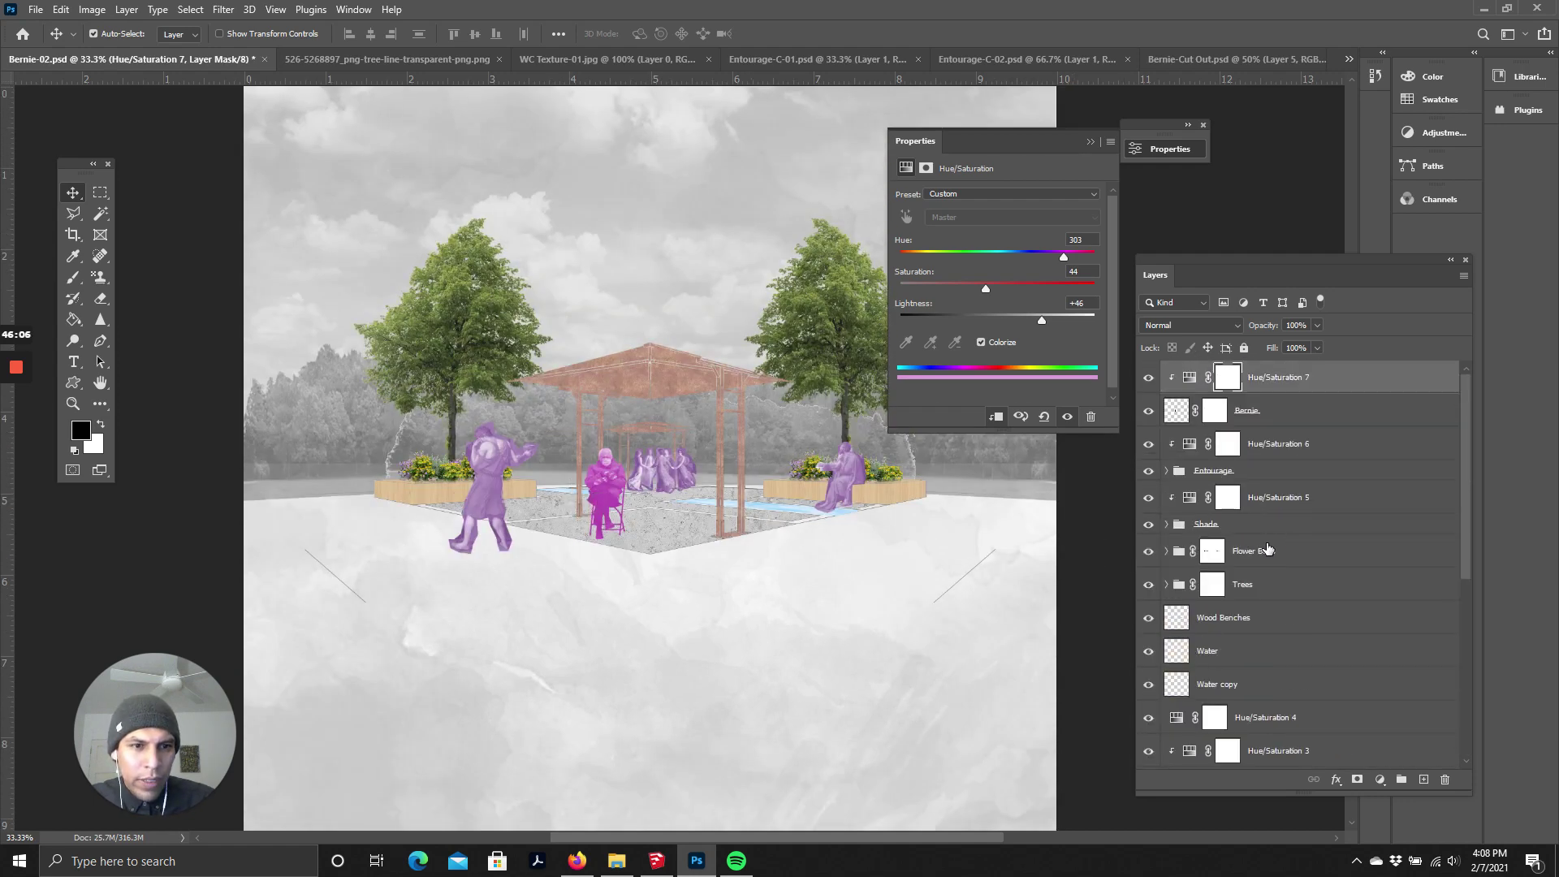
scroll(1263, 593, down, 3)
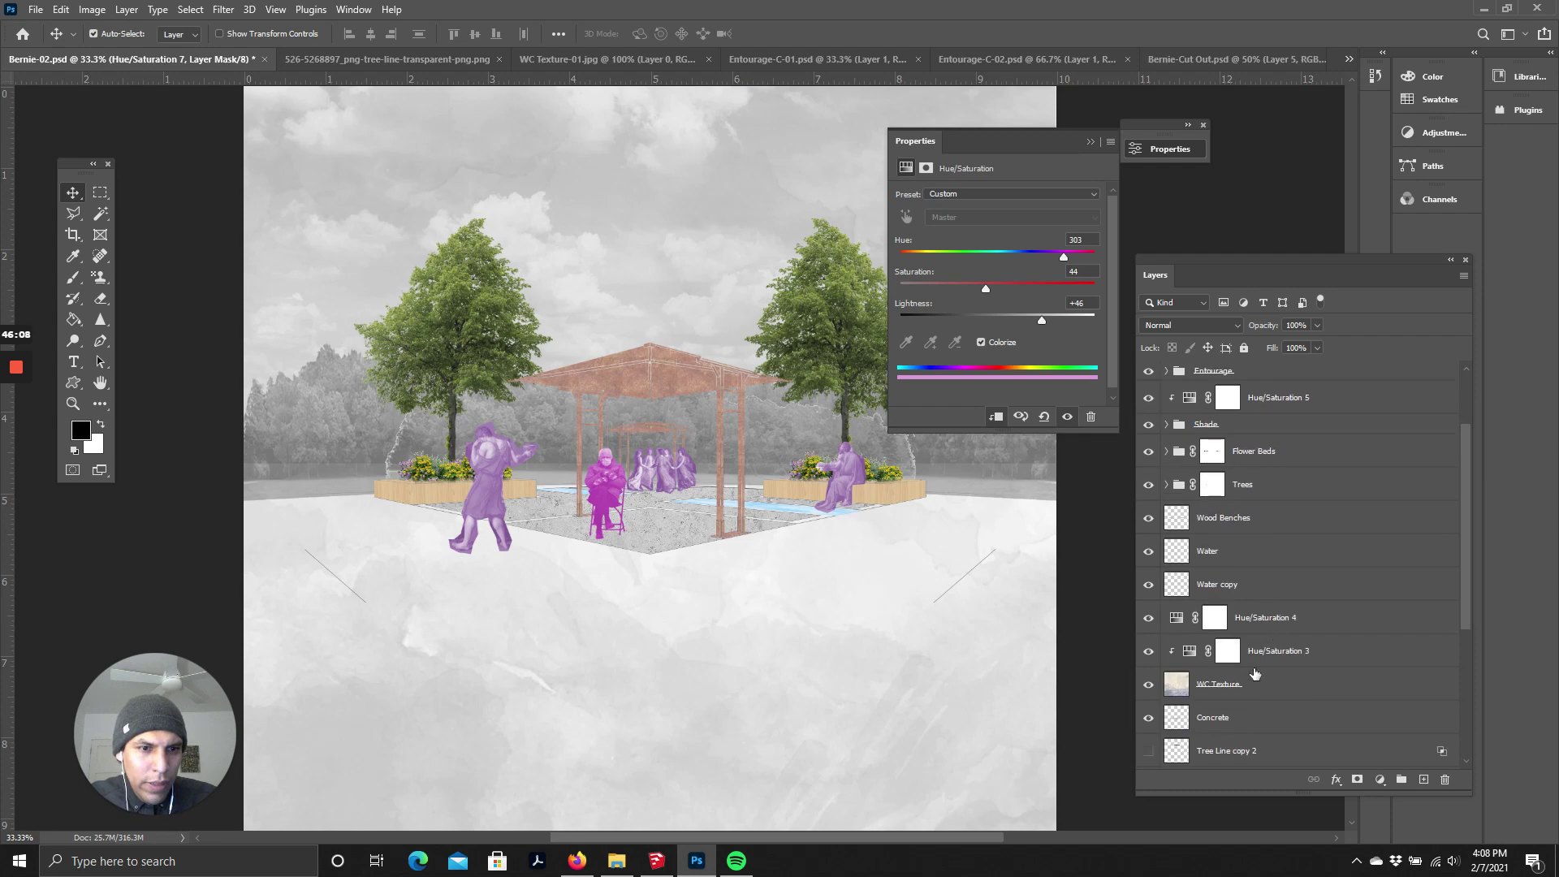
click(1202, 686)
click(1148, 684)
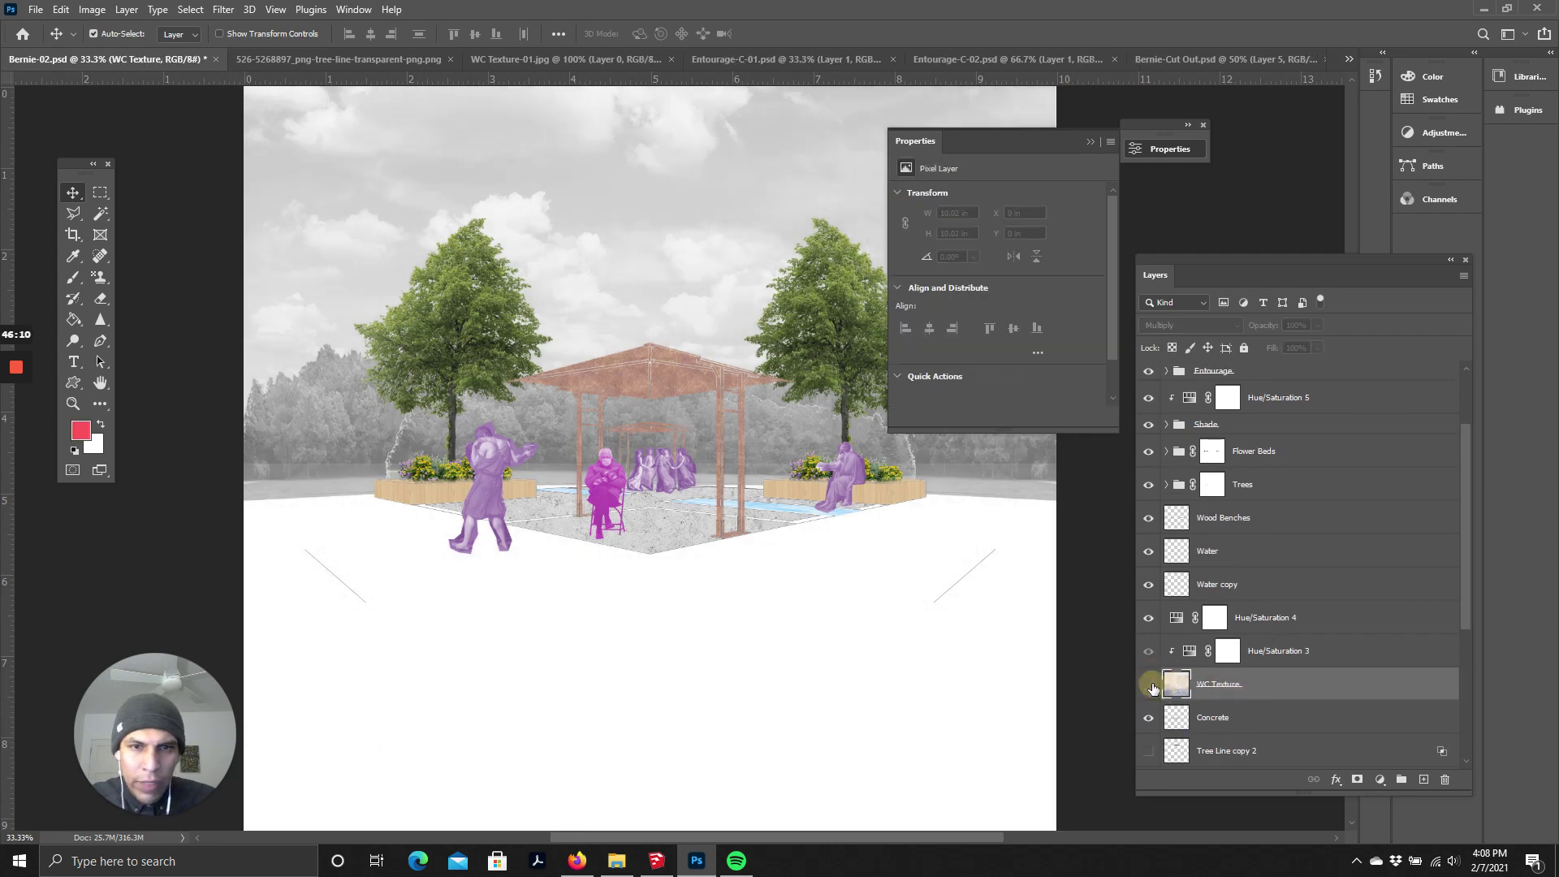
click(1148, 685)
click(1149, 684)
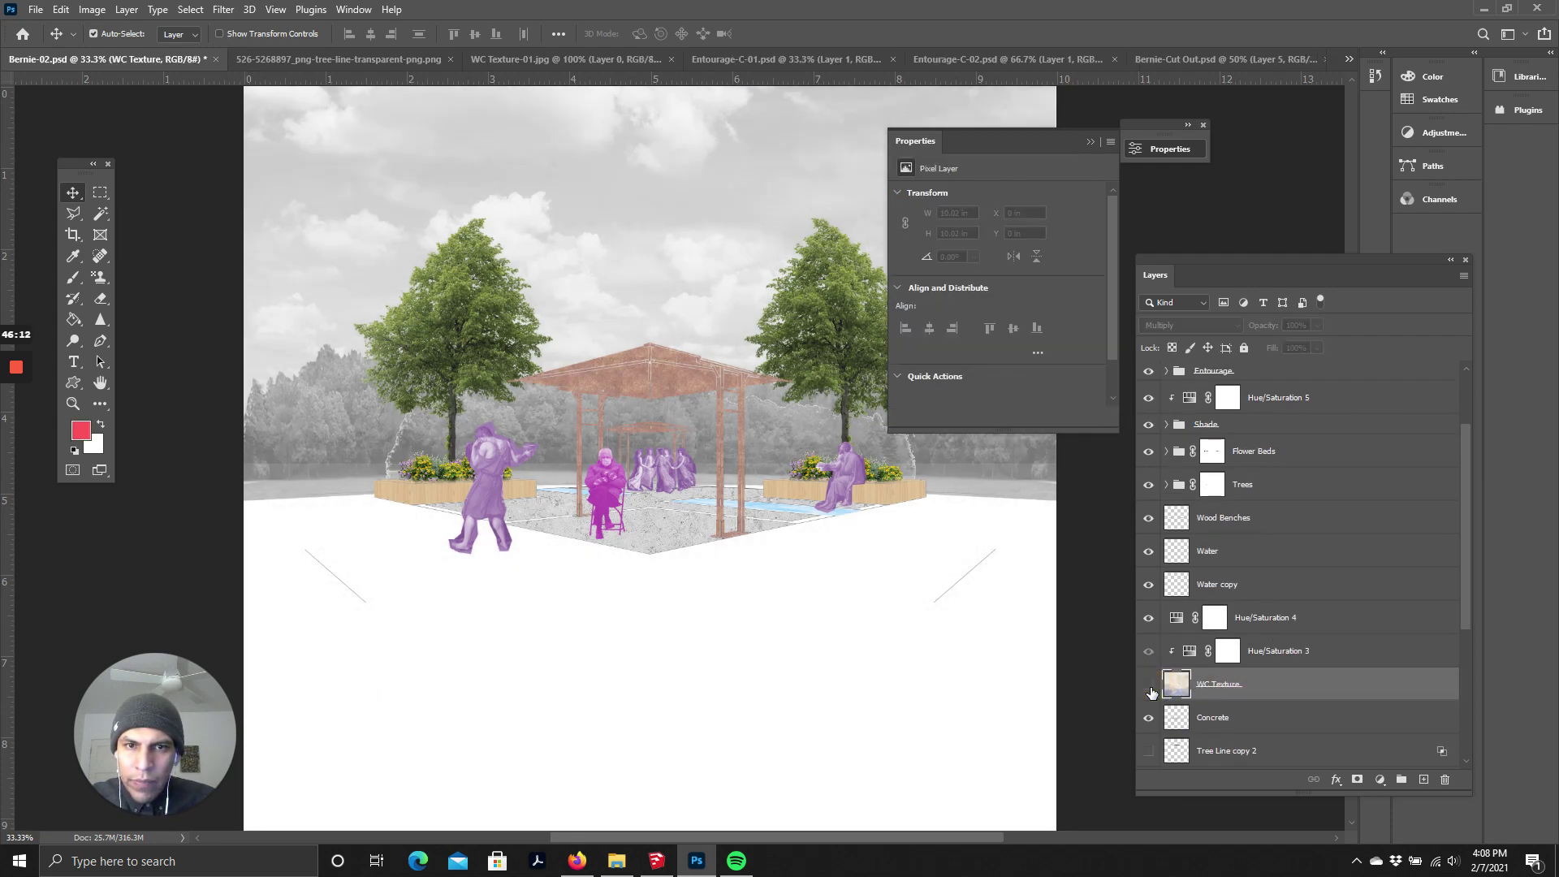
click(1148, 685)
right_click(1216, 686)
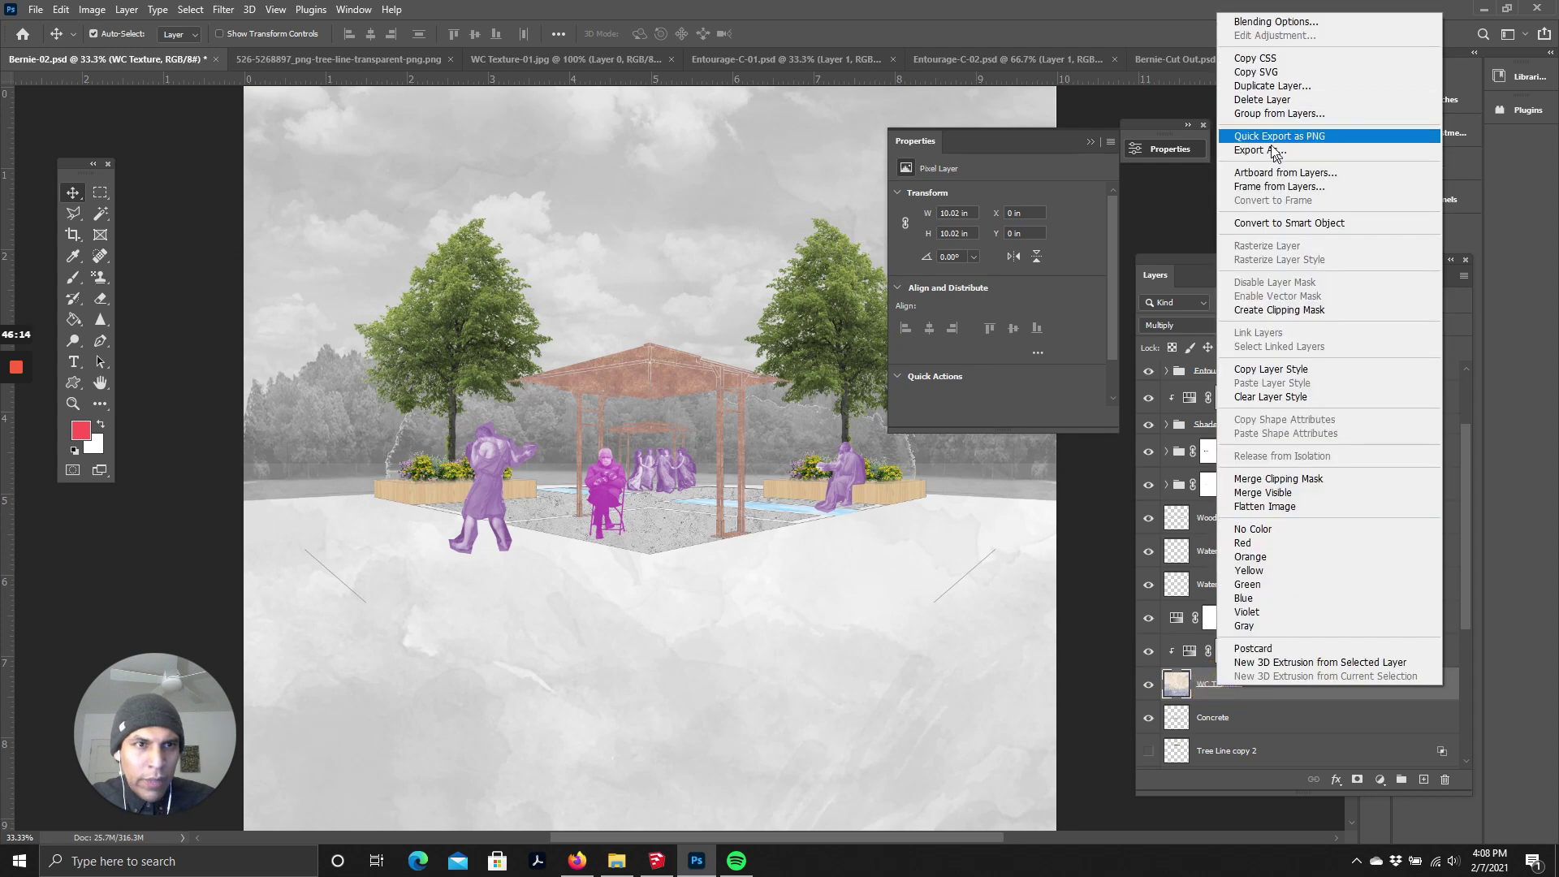
click(1272, 86)
click(895, 231)
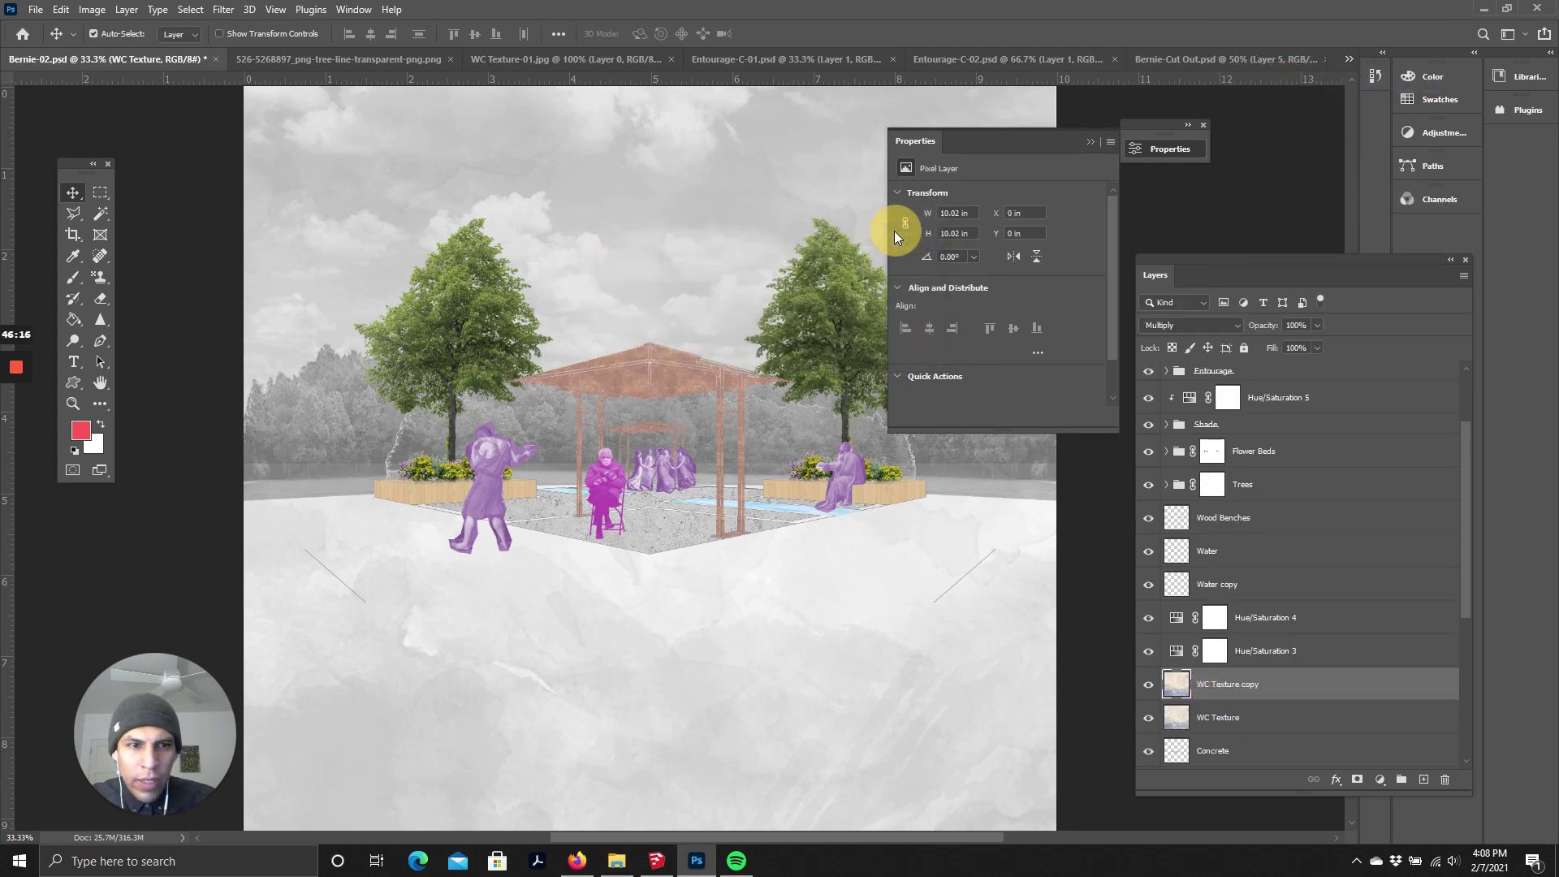
shift+click(1234, 717)
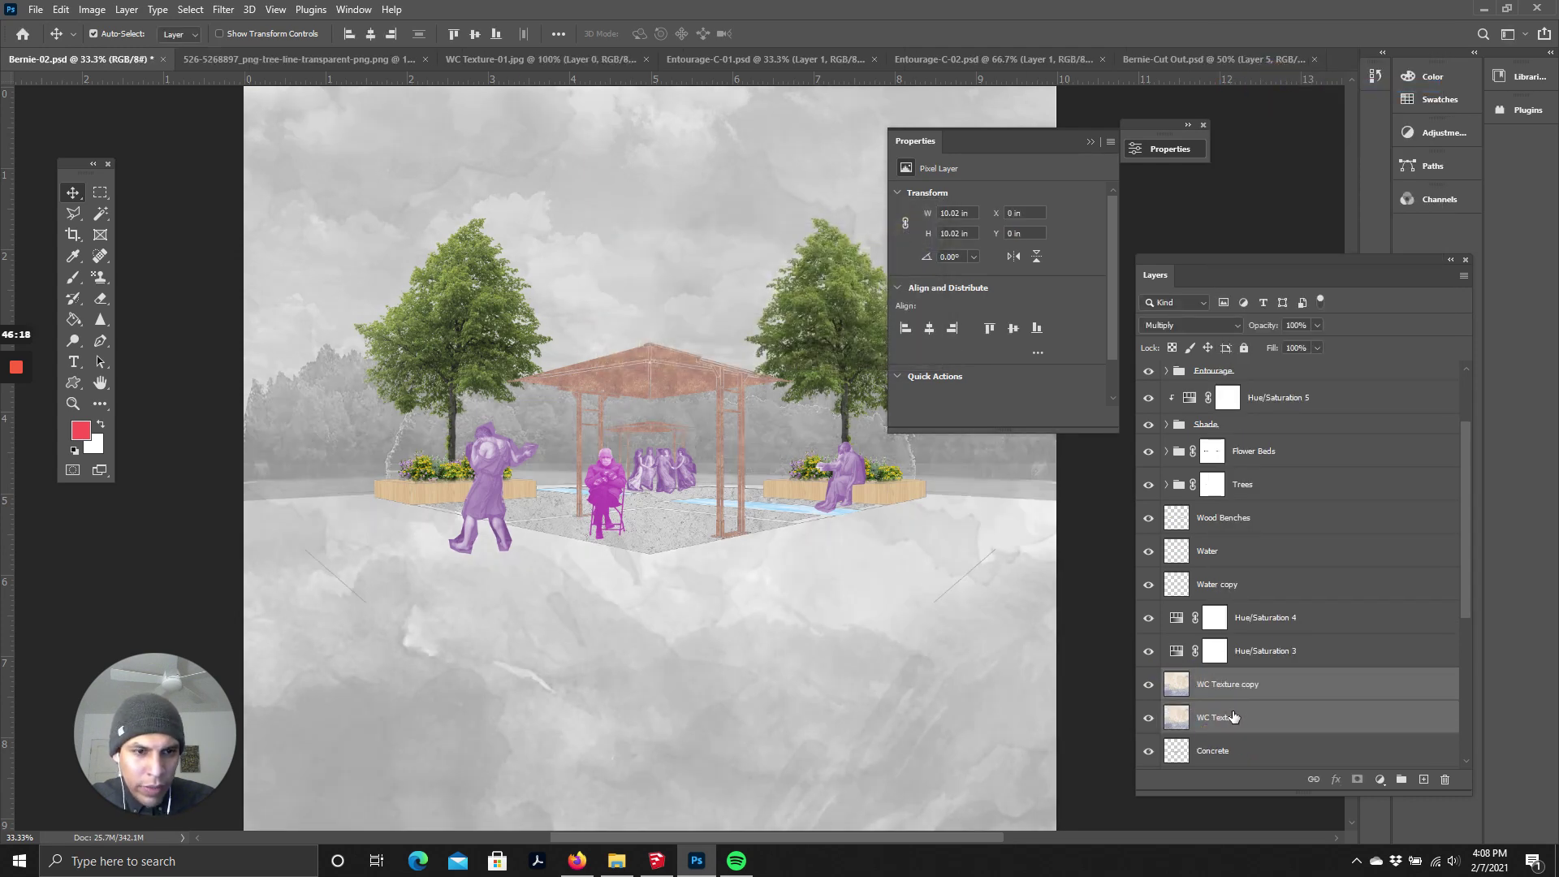
drag(1234, 717, 1279, 369)
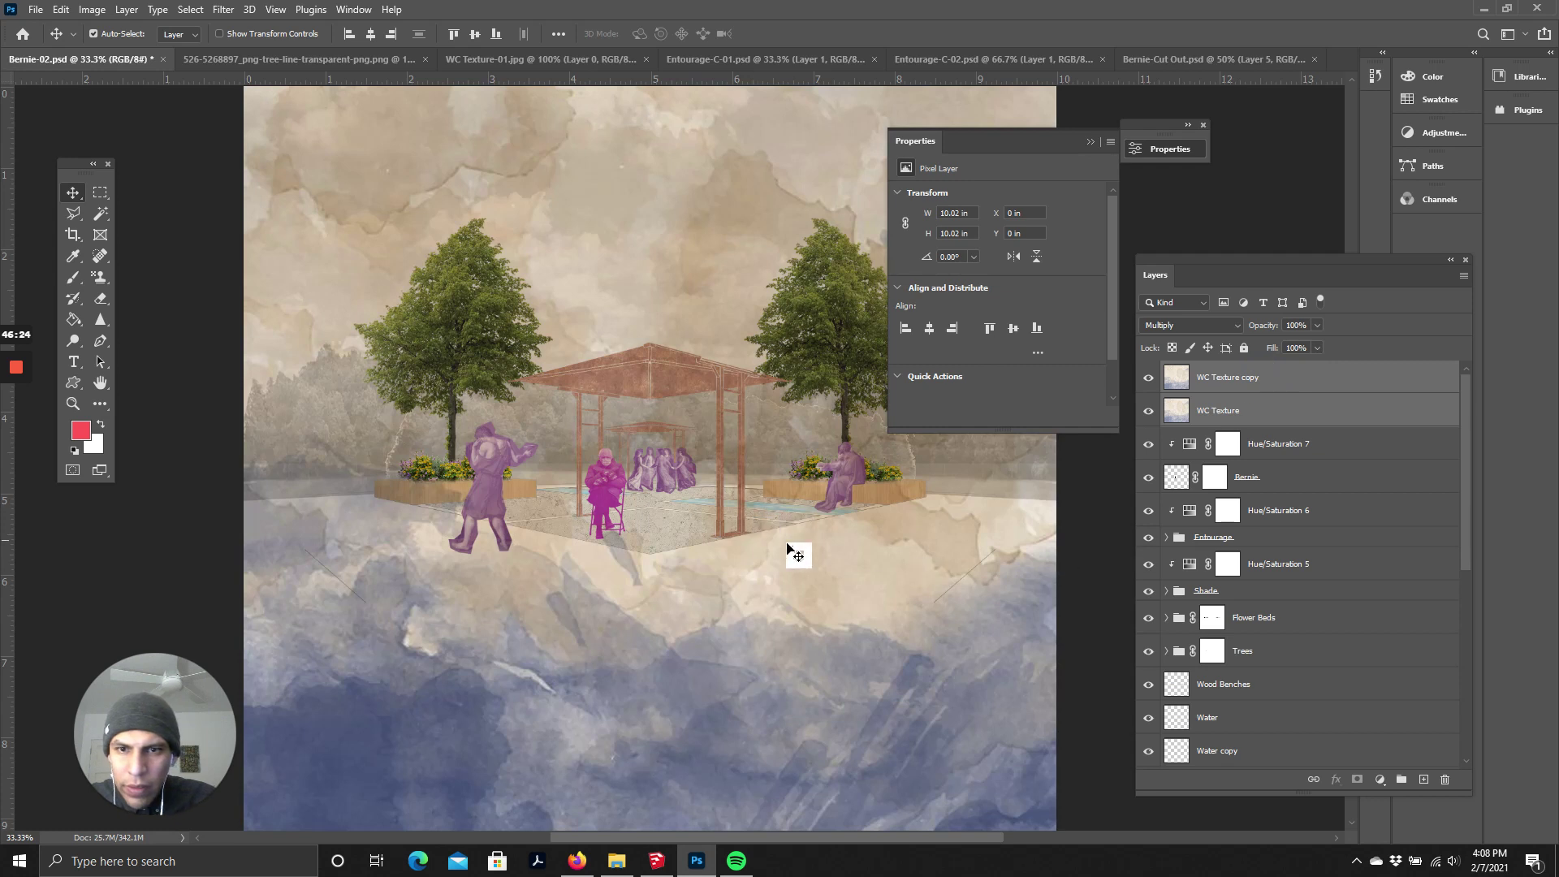
scroll(1257, 671, down, 2)
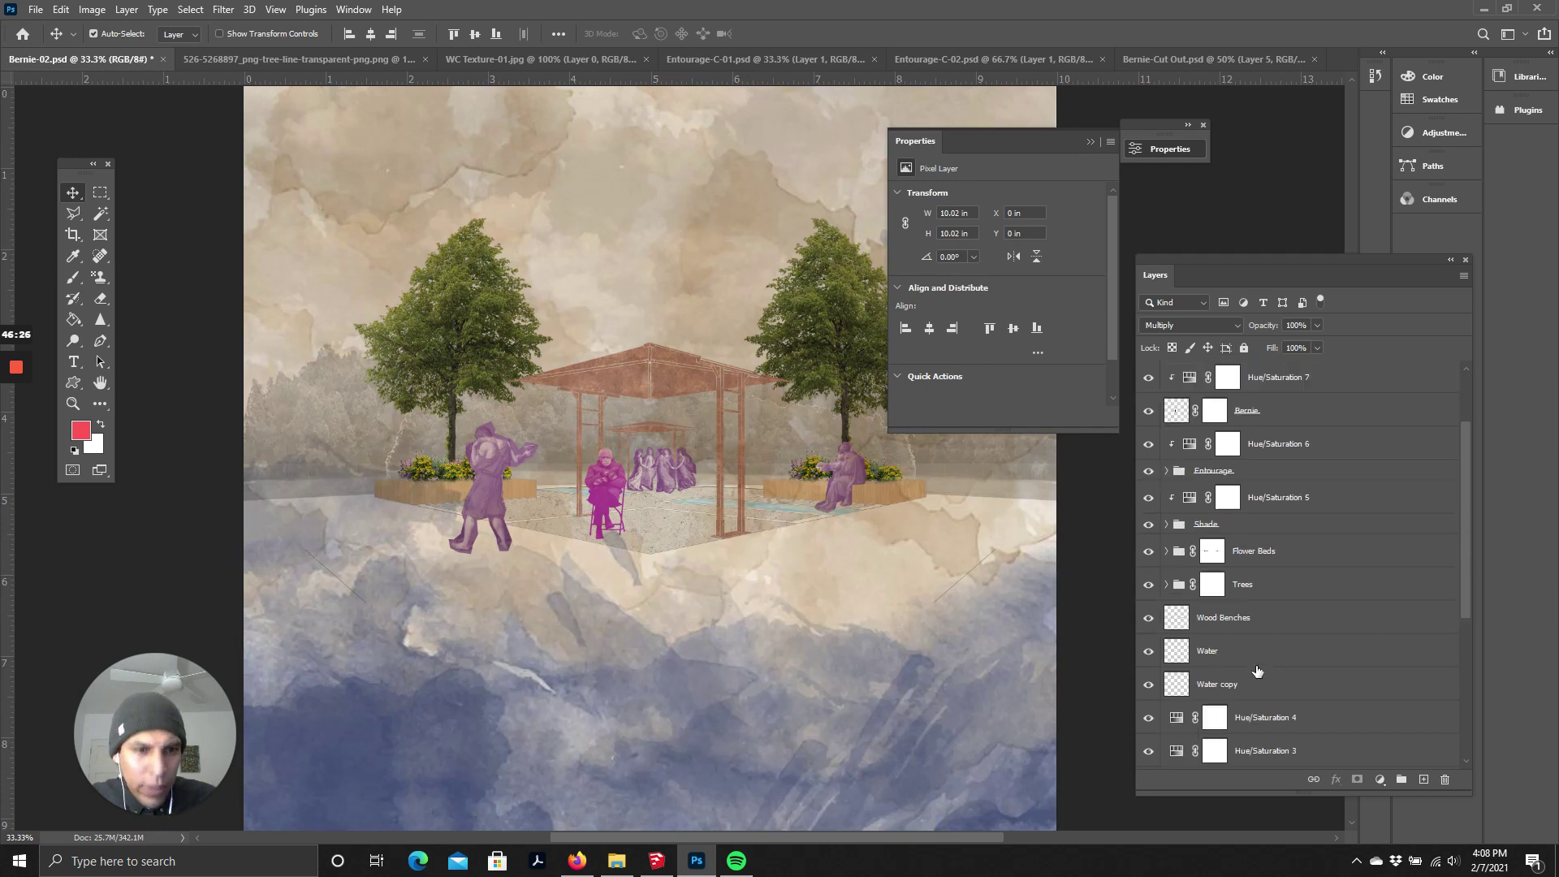
scroll(1257, 671, down, 4)
scroll(1249, 643, down, 1)
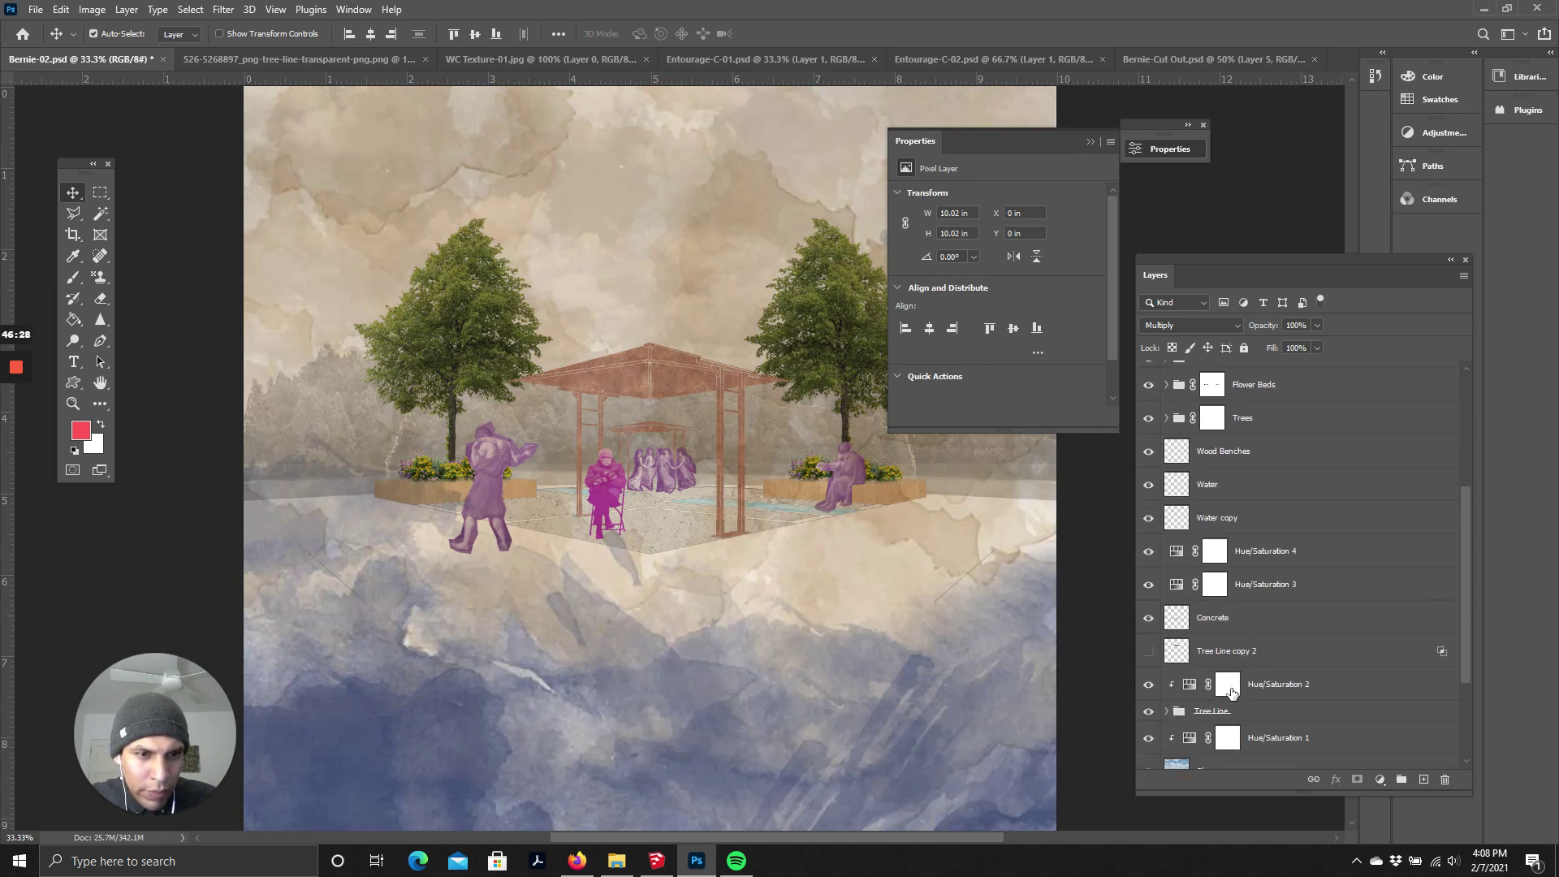
scroll(1215, 707, up, 7)
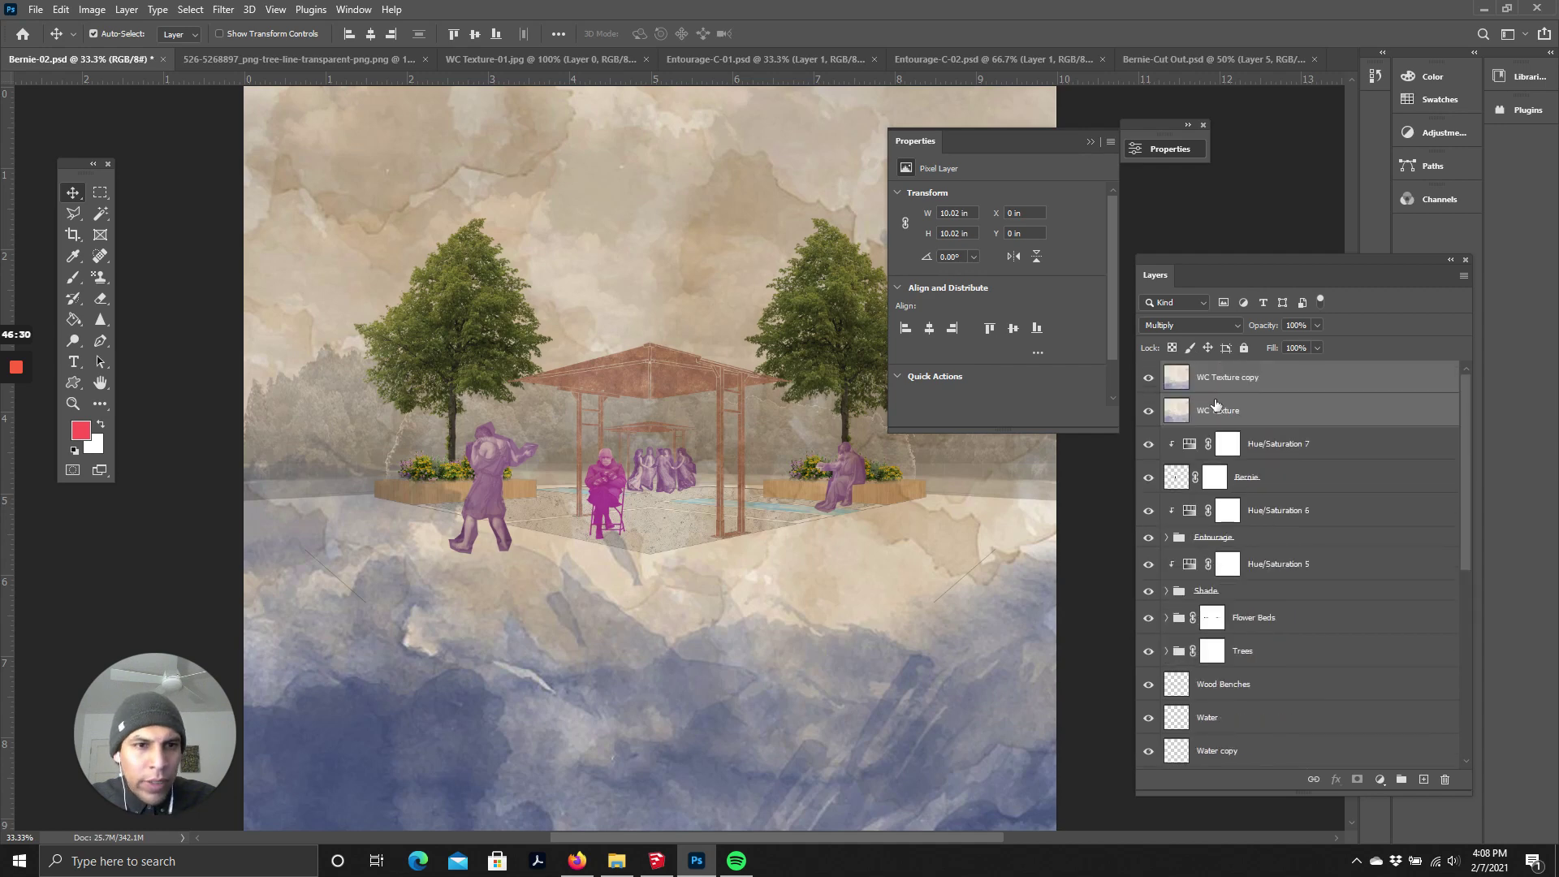
click(1465, 276)
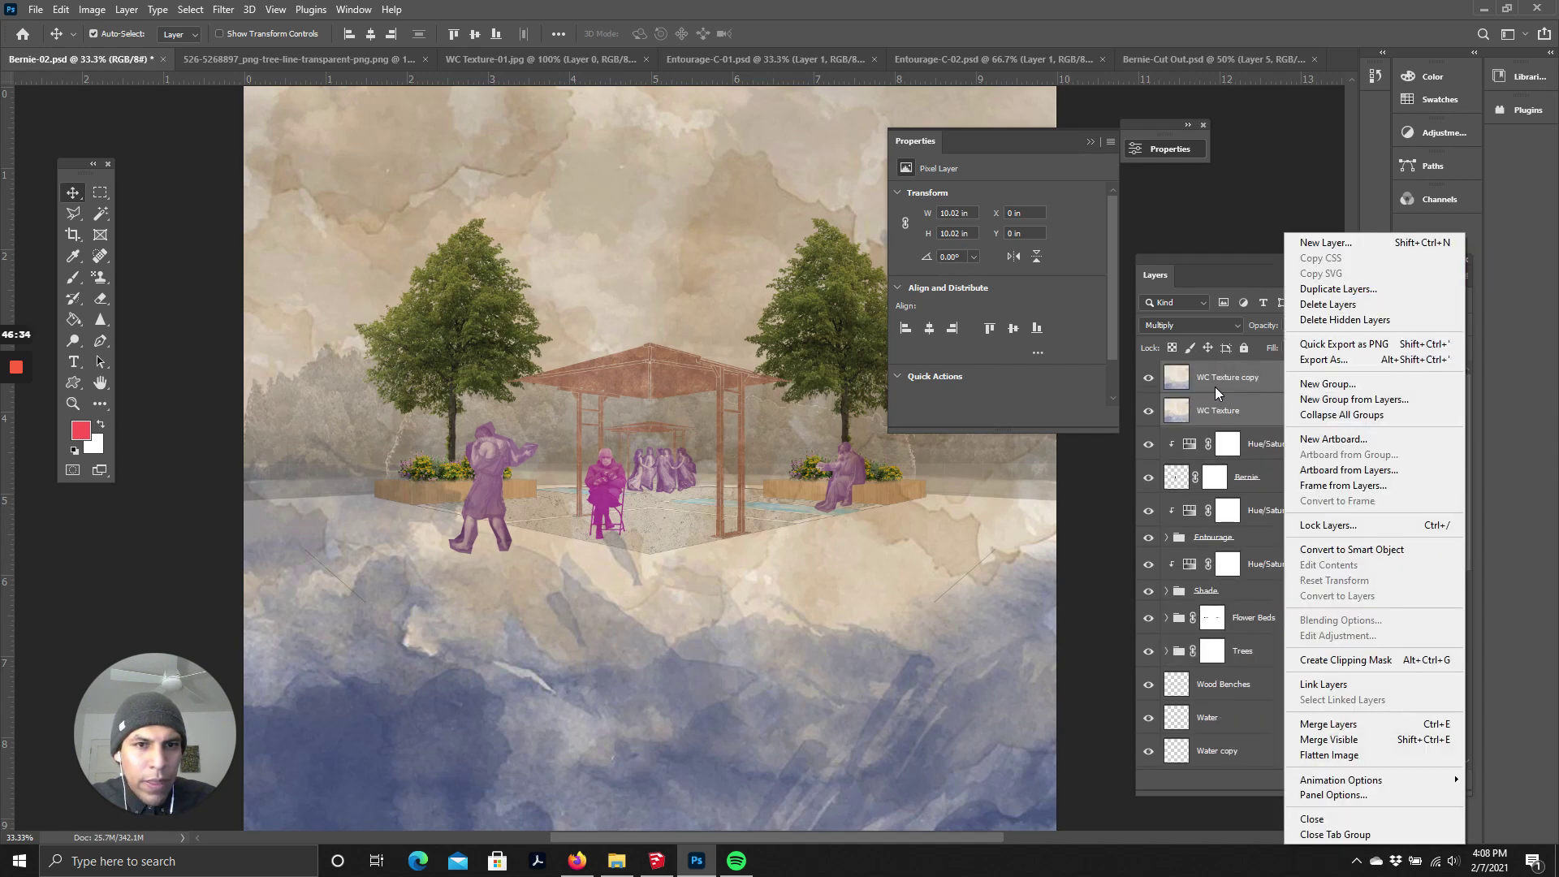
click(1192, 324)
click(1181, 329)
click(1303, 398)
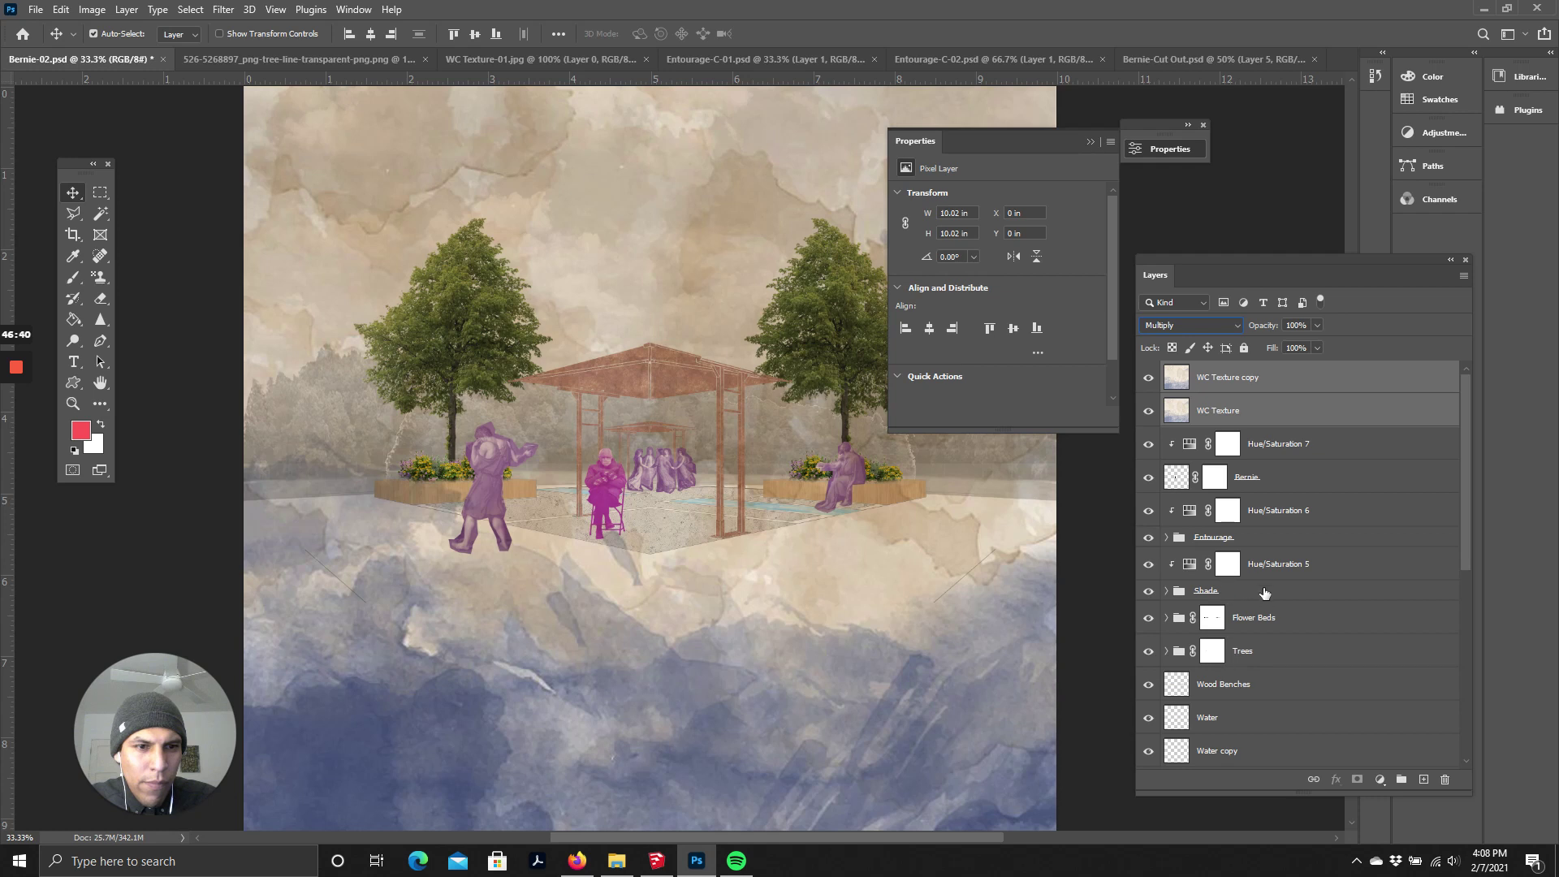
click(1246, 619)
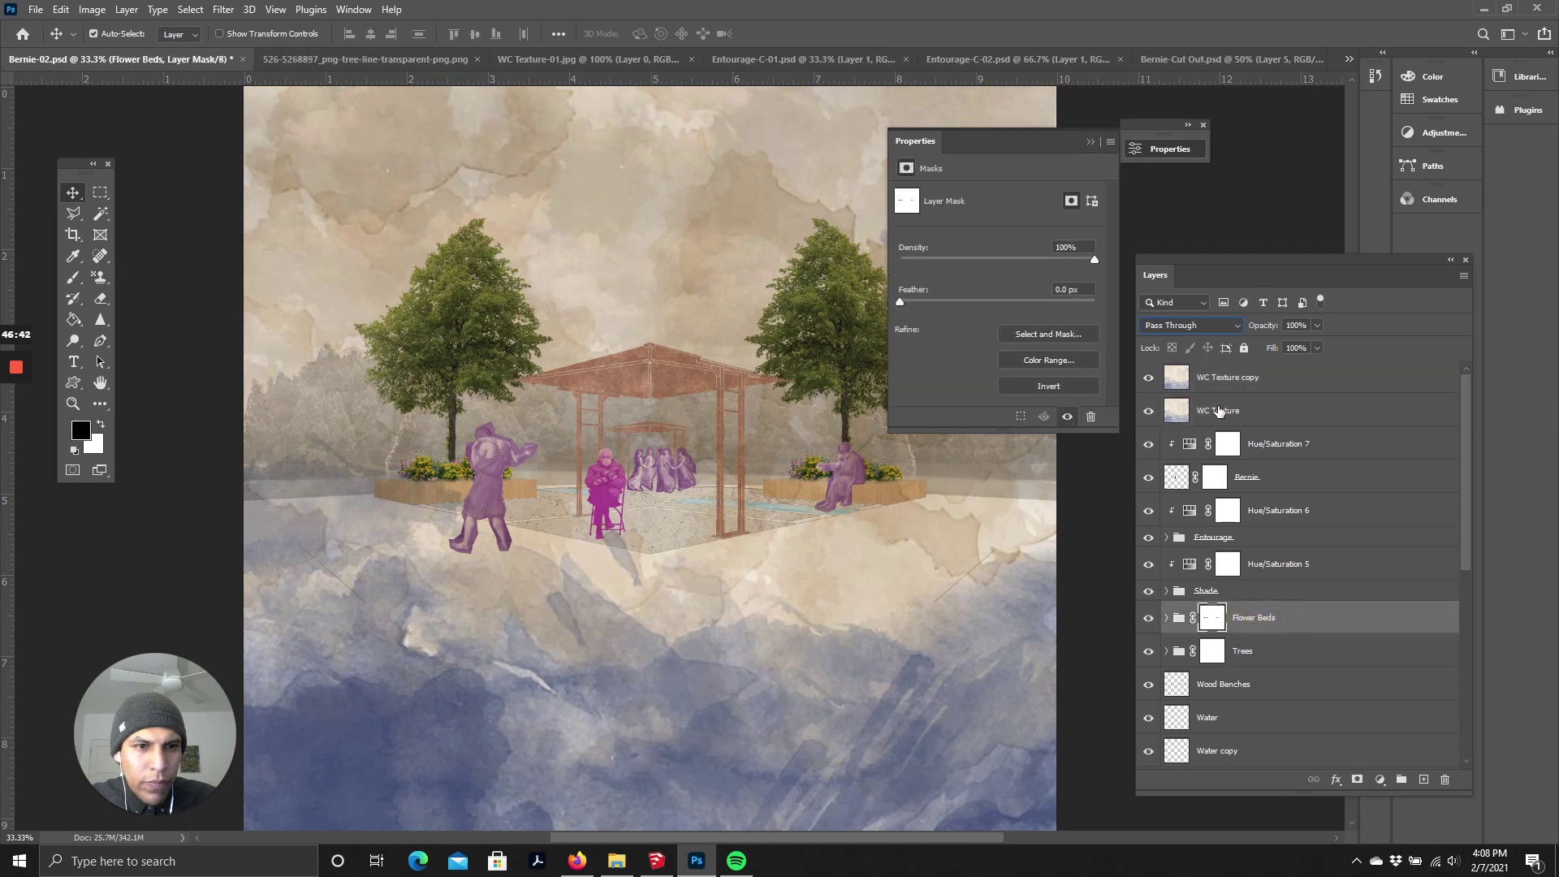
click(1264, 519)
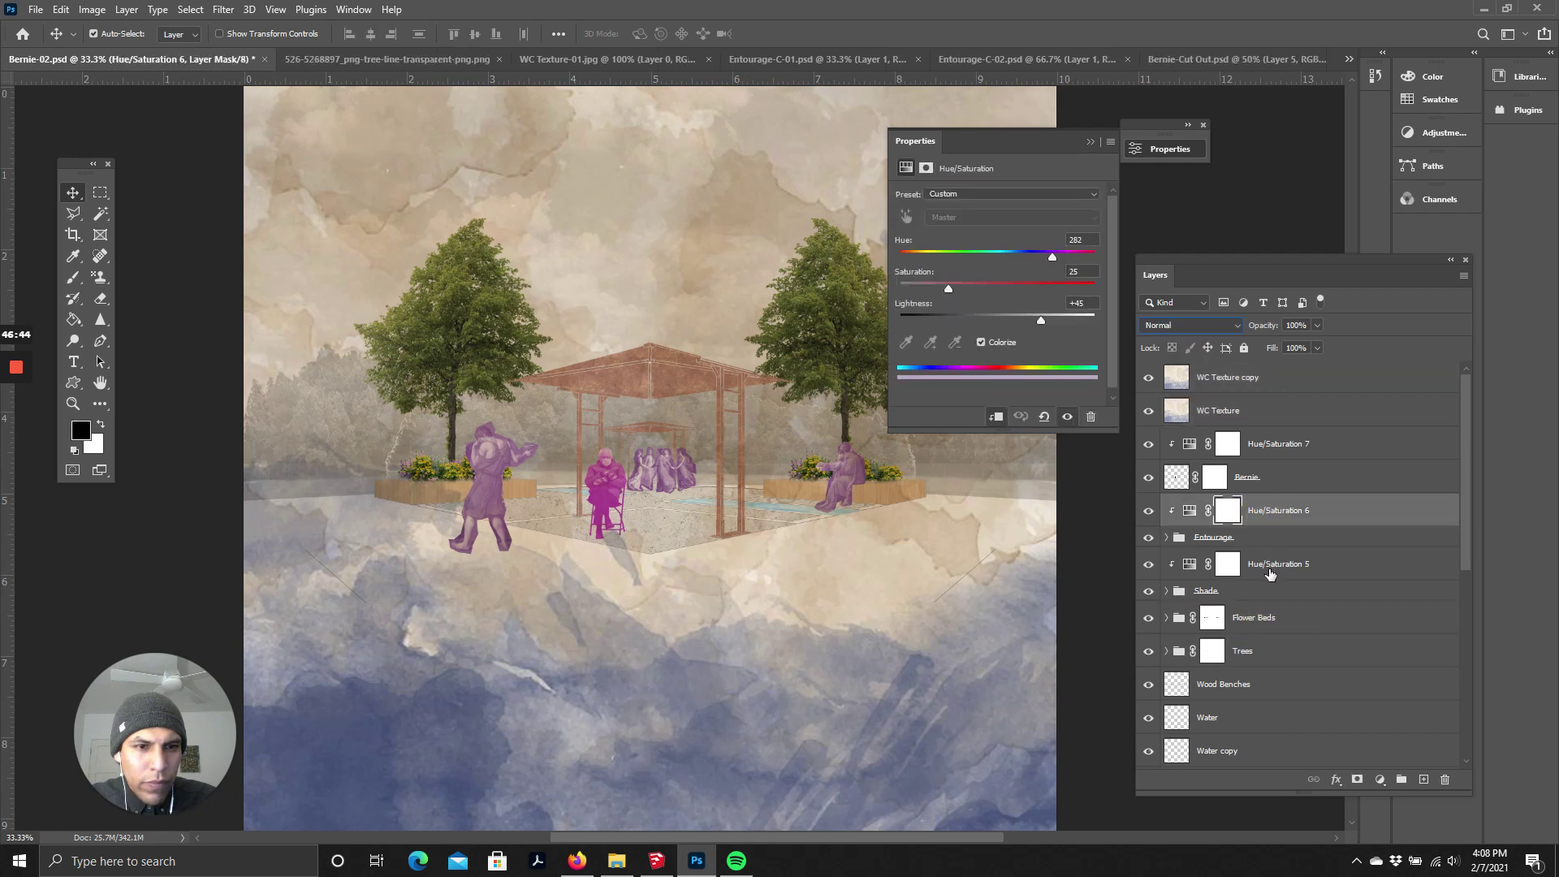
click(1271, 569)
scroll(1265, 621, down, 1)
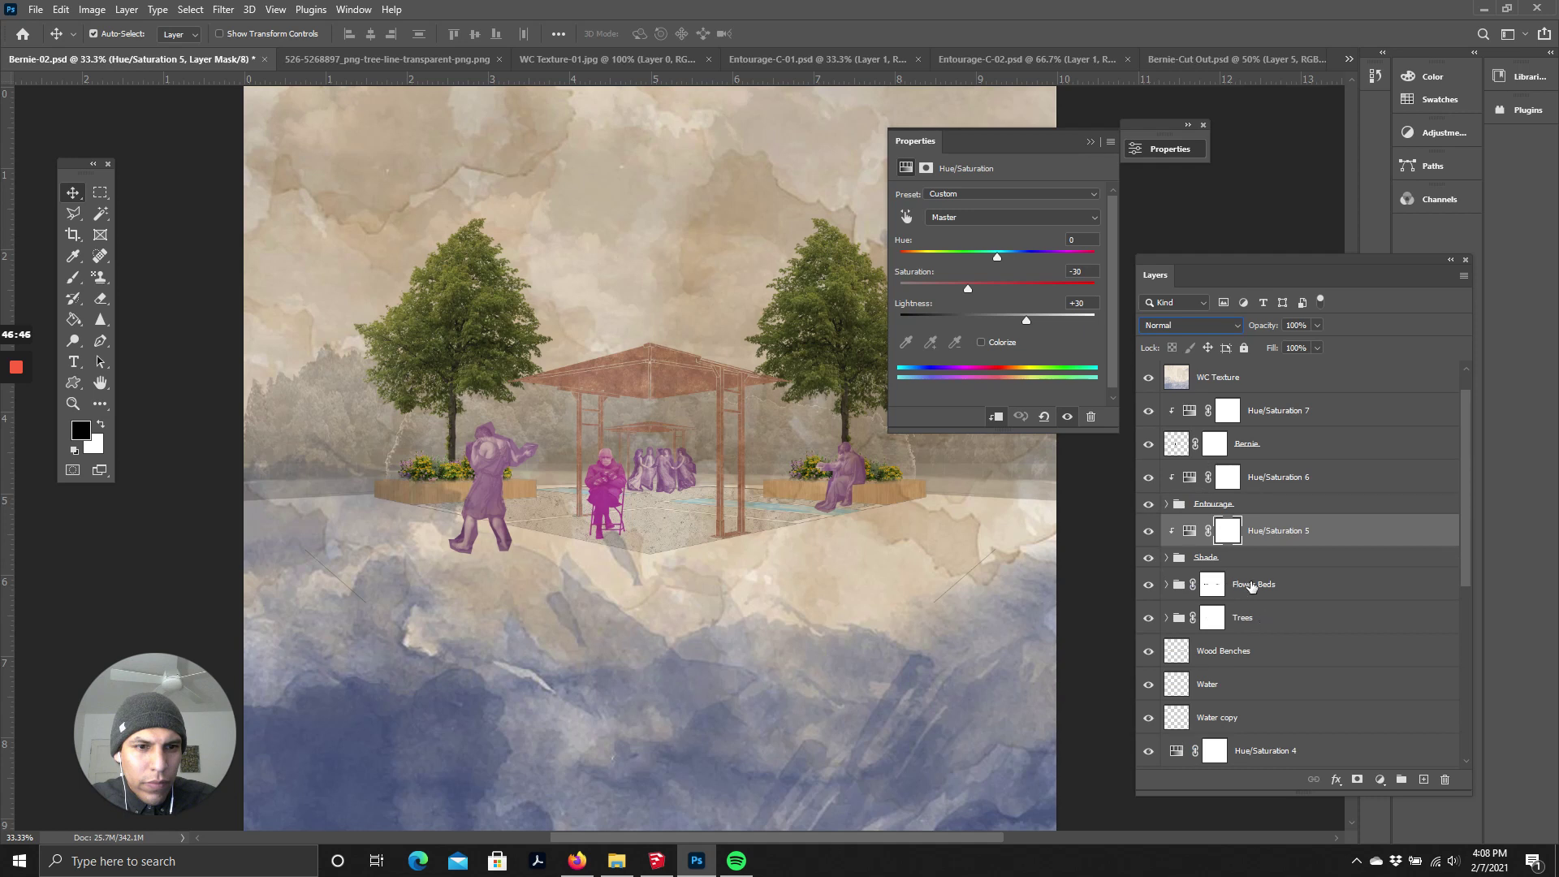
scroll(1261, 599, down, 1)
scroll(1264, 603, up, 2)
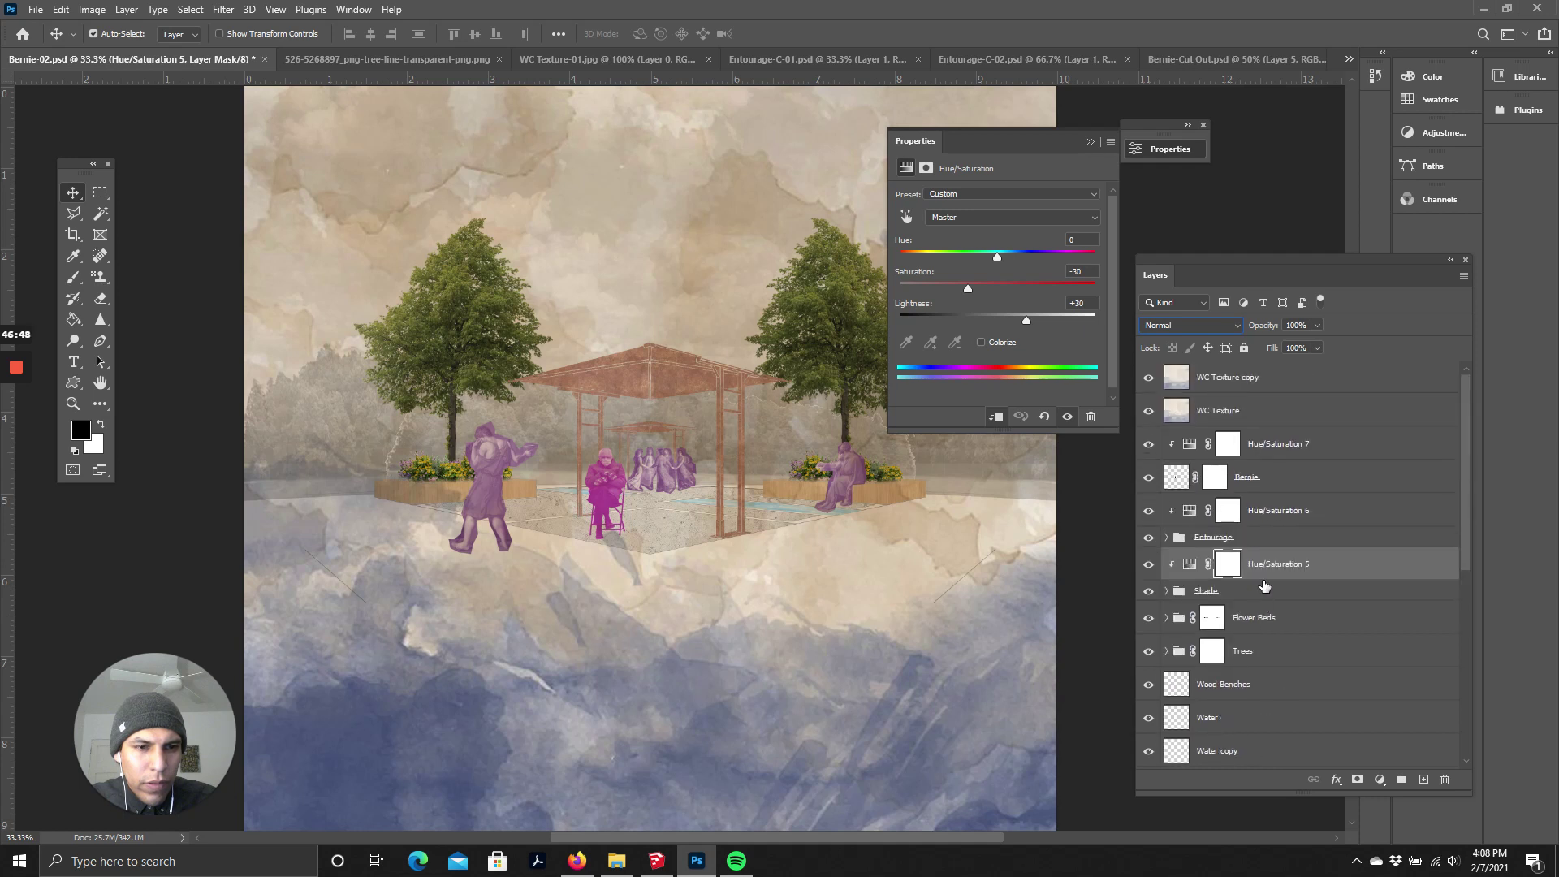
scroll(1263, 578, down, 8)
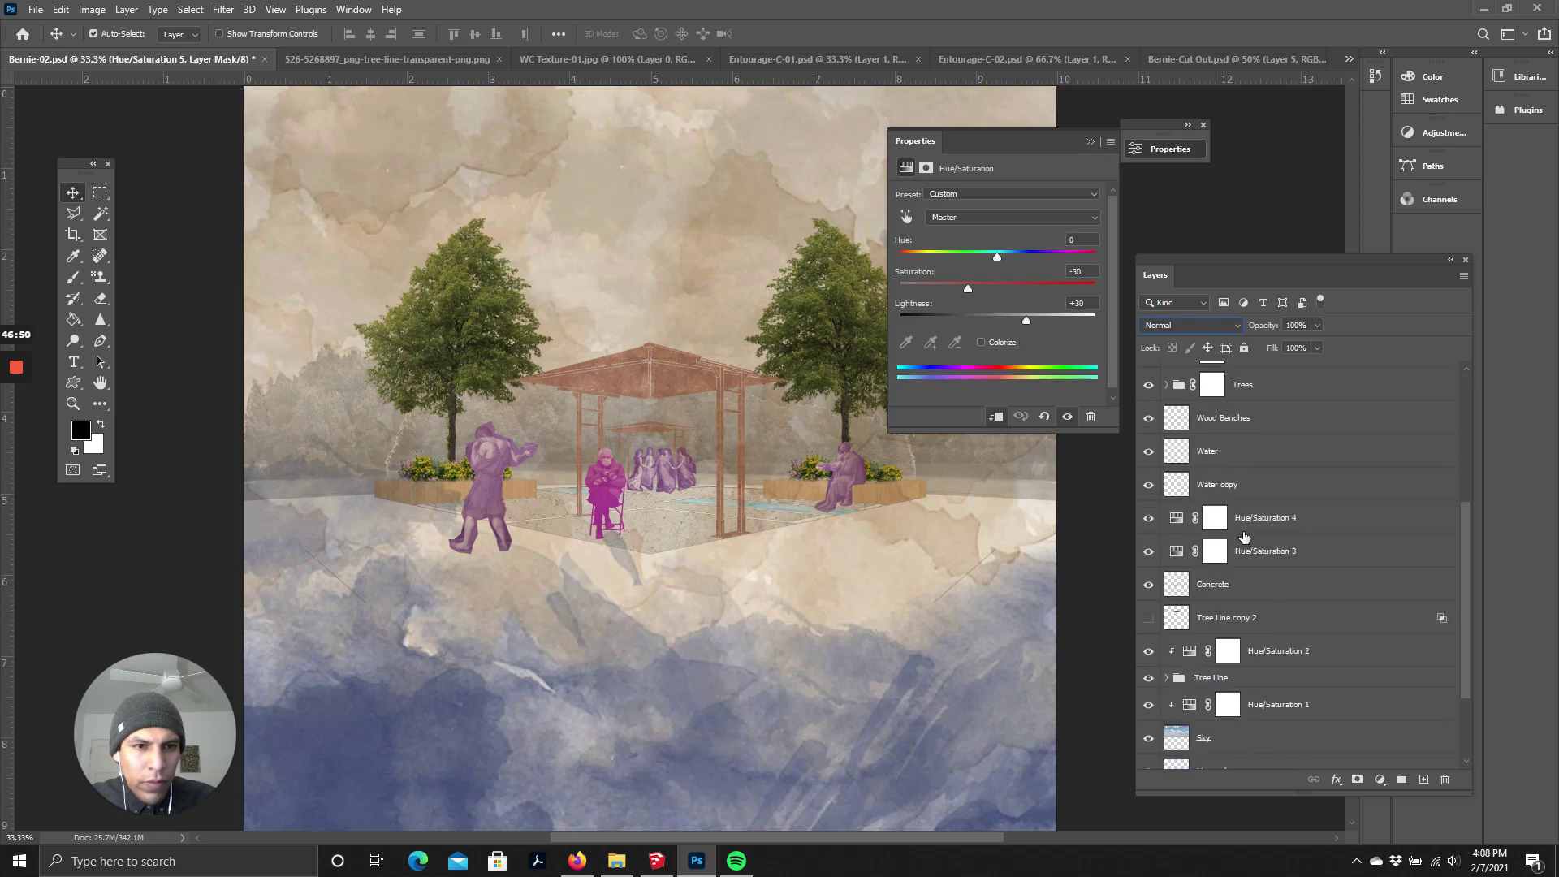
scroll(1245, 537, up, 8)
click(1234, 376)
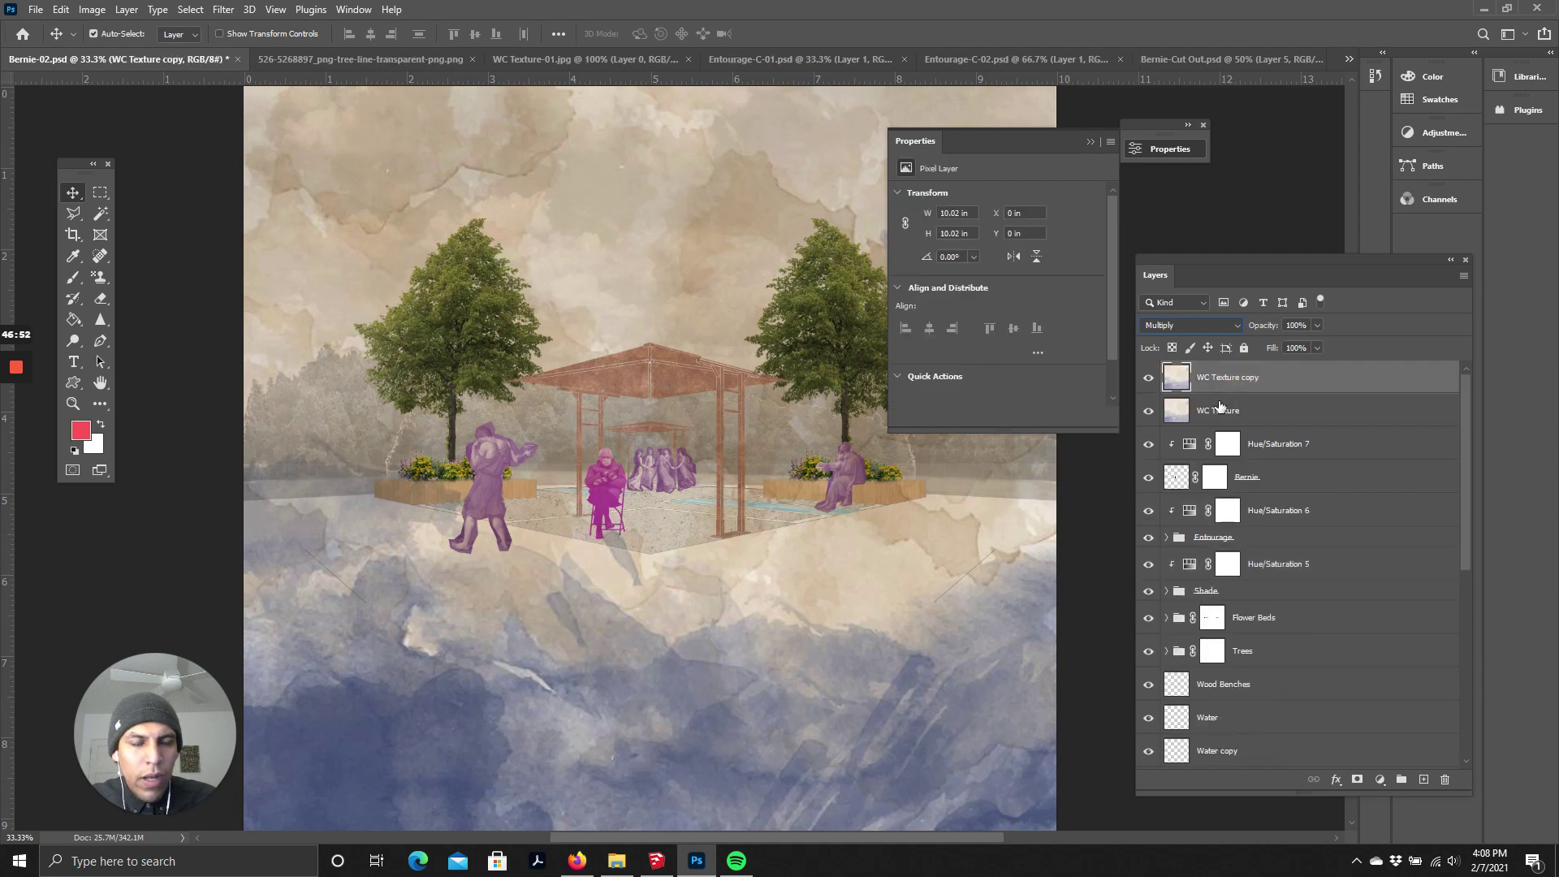
- Set both WC Texture layers to Overlay at 34% opacity and hide the original WC Texture
shift+click(1218, 410)
click(1194, 325)
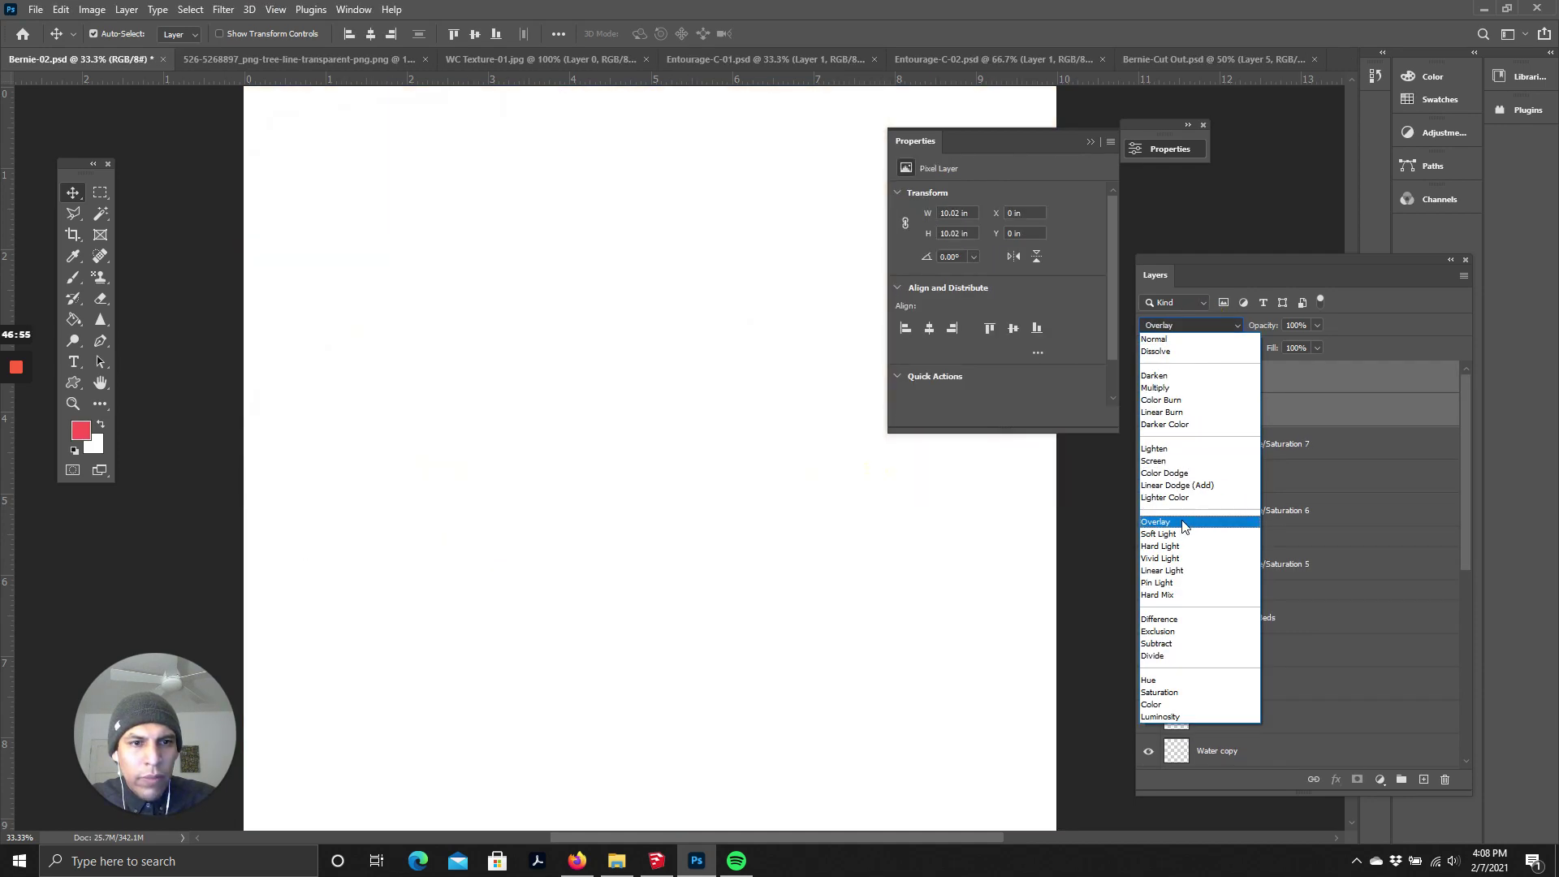
click(1175, 522)
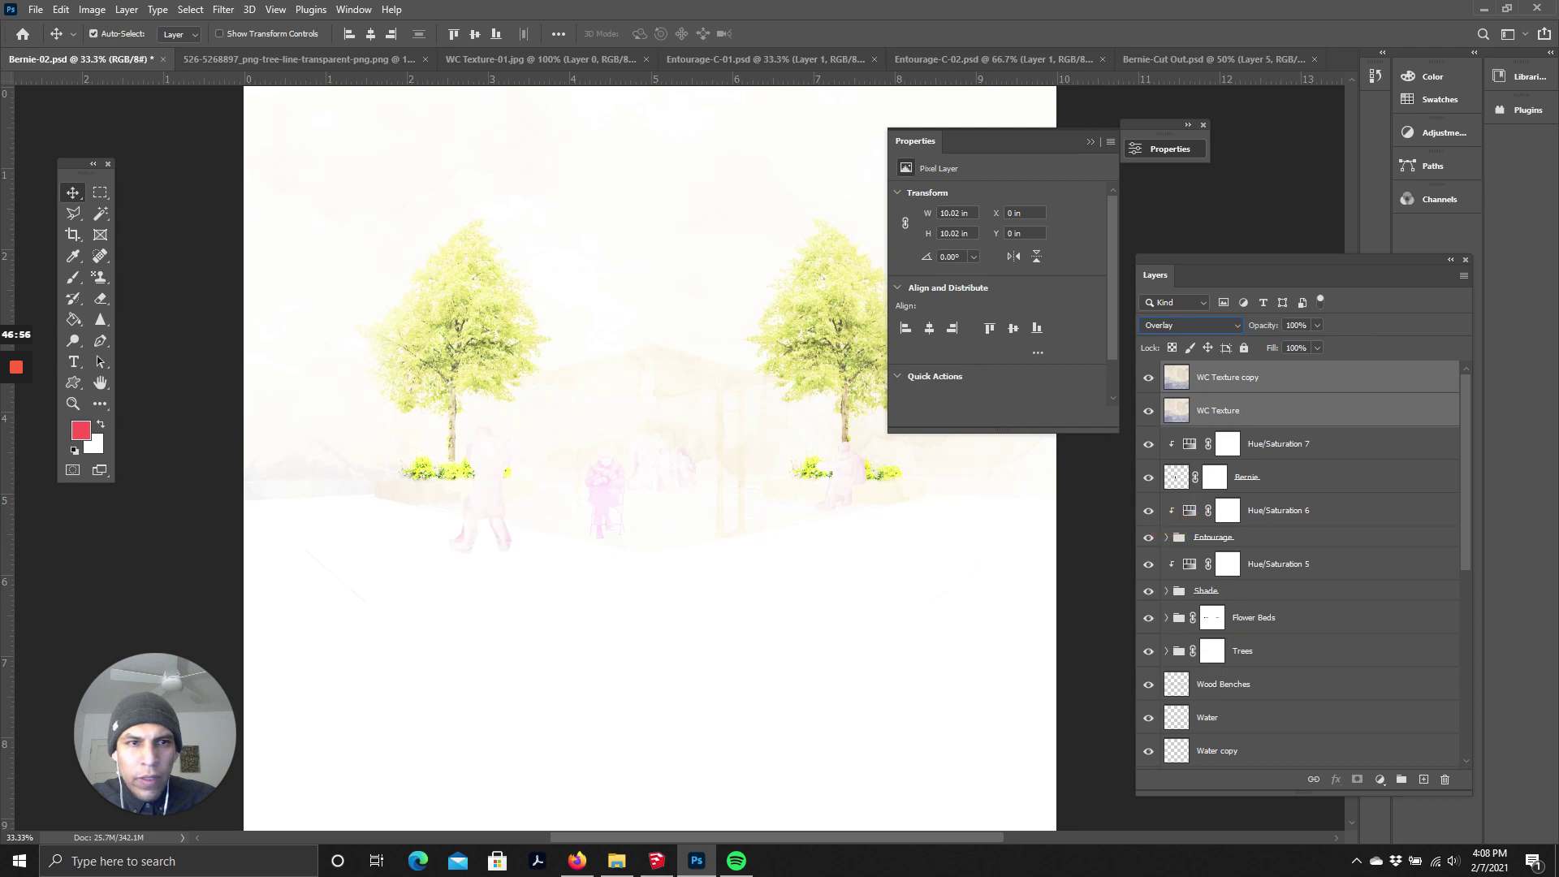
drag(1316, 343, 1263, 342)
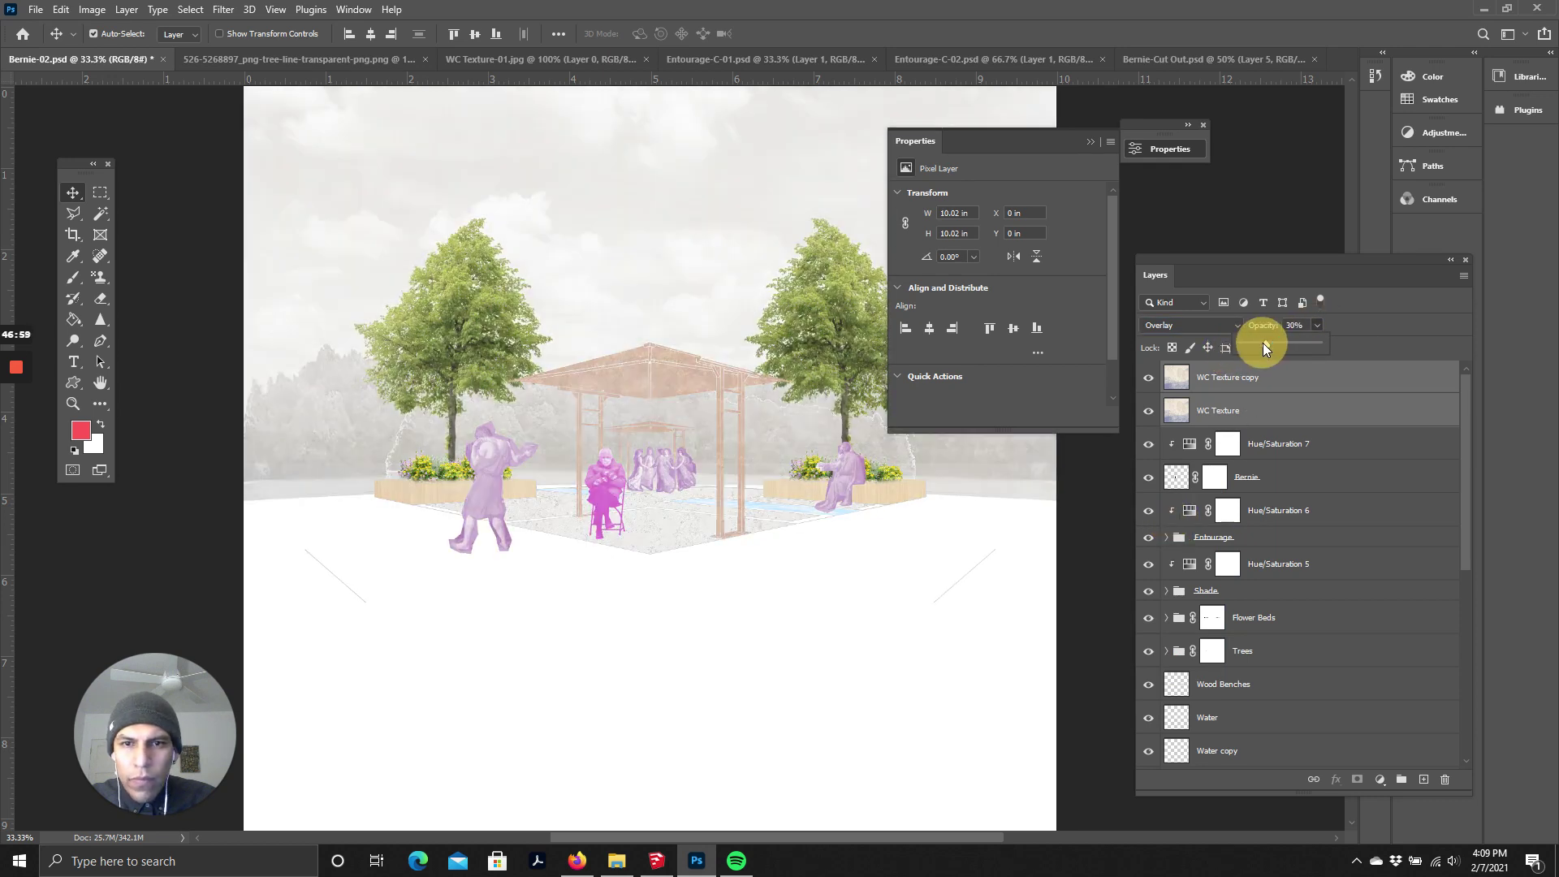
click(1149, 411)
- Toggle the WC Texture copy's visibility to compare the faint texture wash
click(1218, 380)
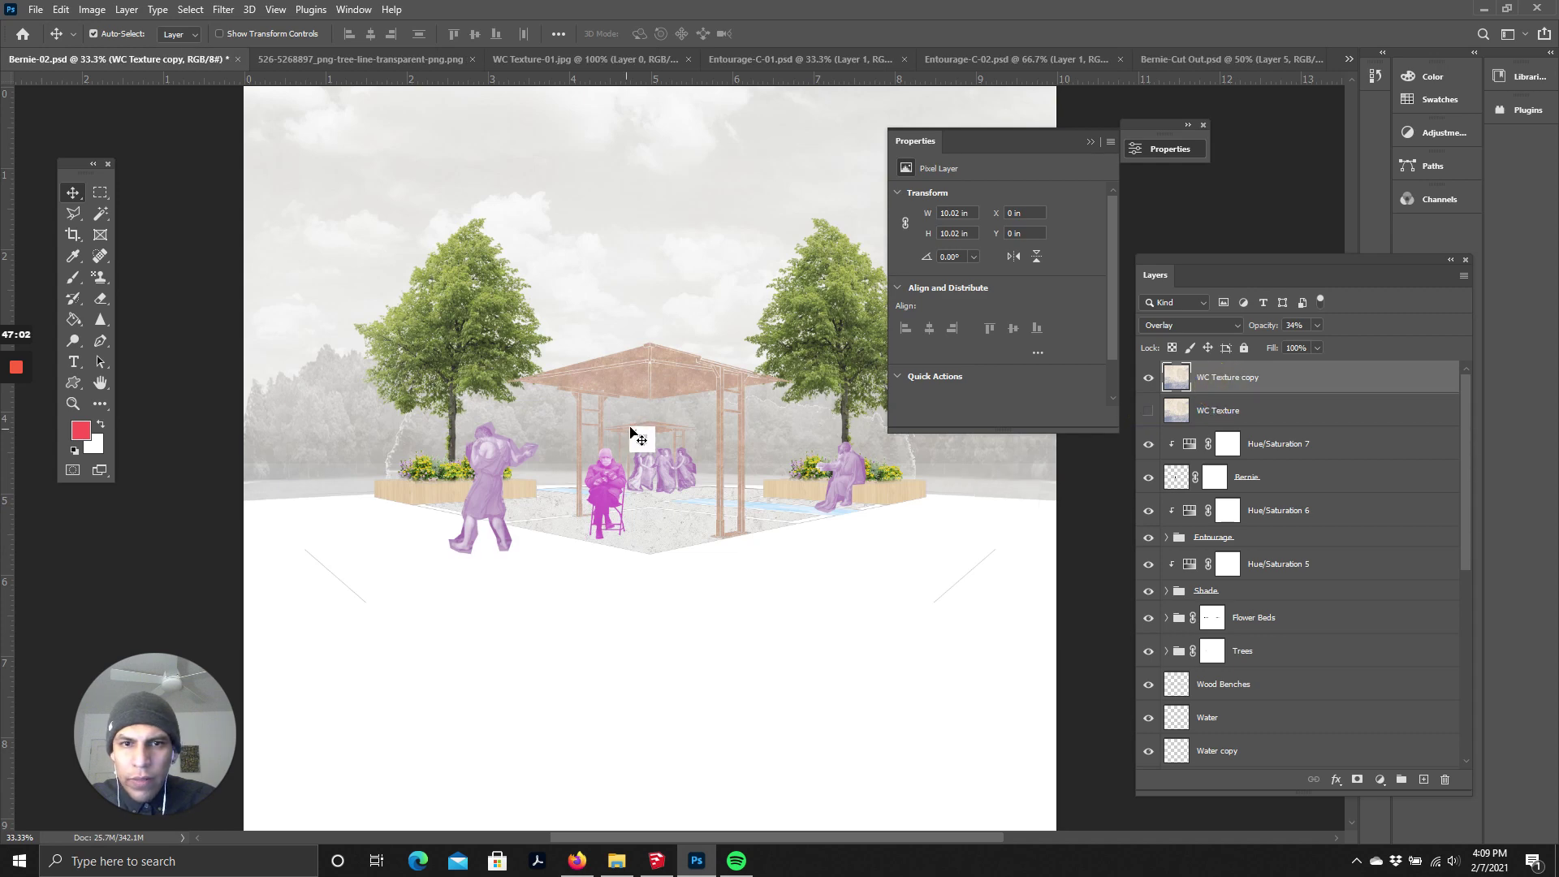
scroll(634, 435, up, 3)
click(1148, 378)
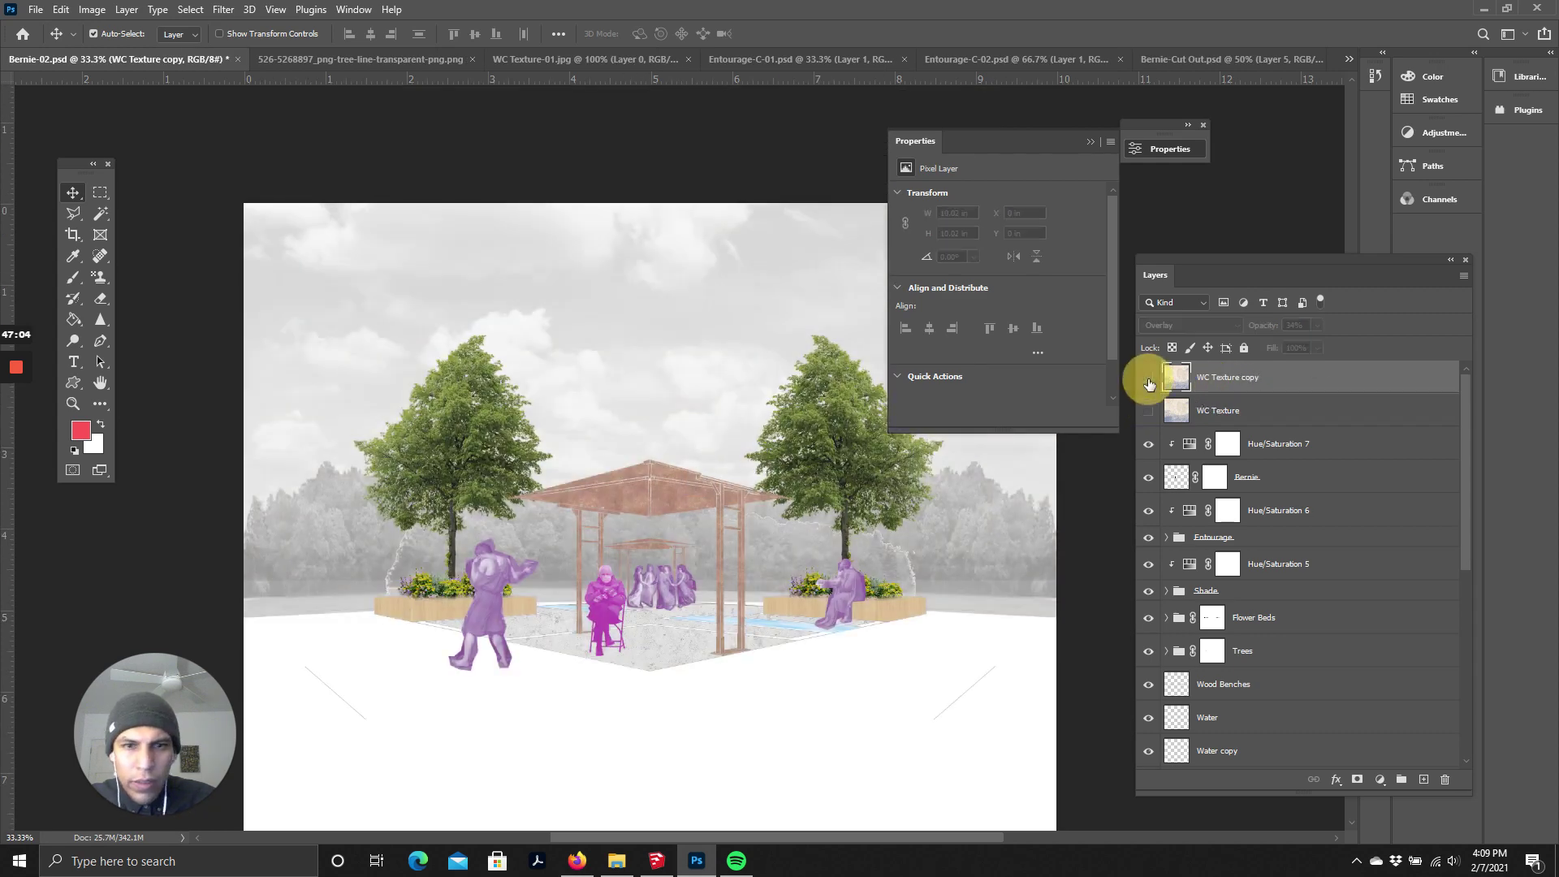
click(1149, 378)
click(1149, 378)
click(1148, 379)
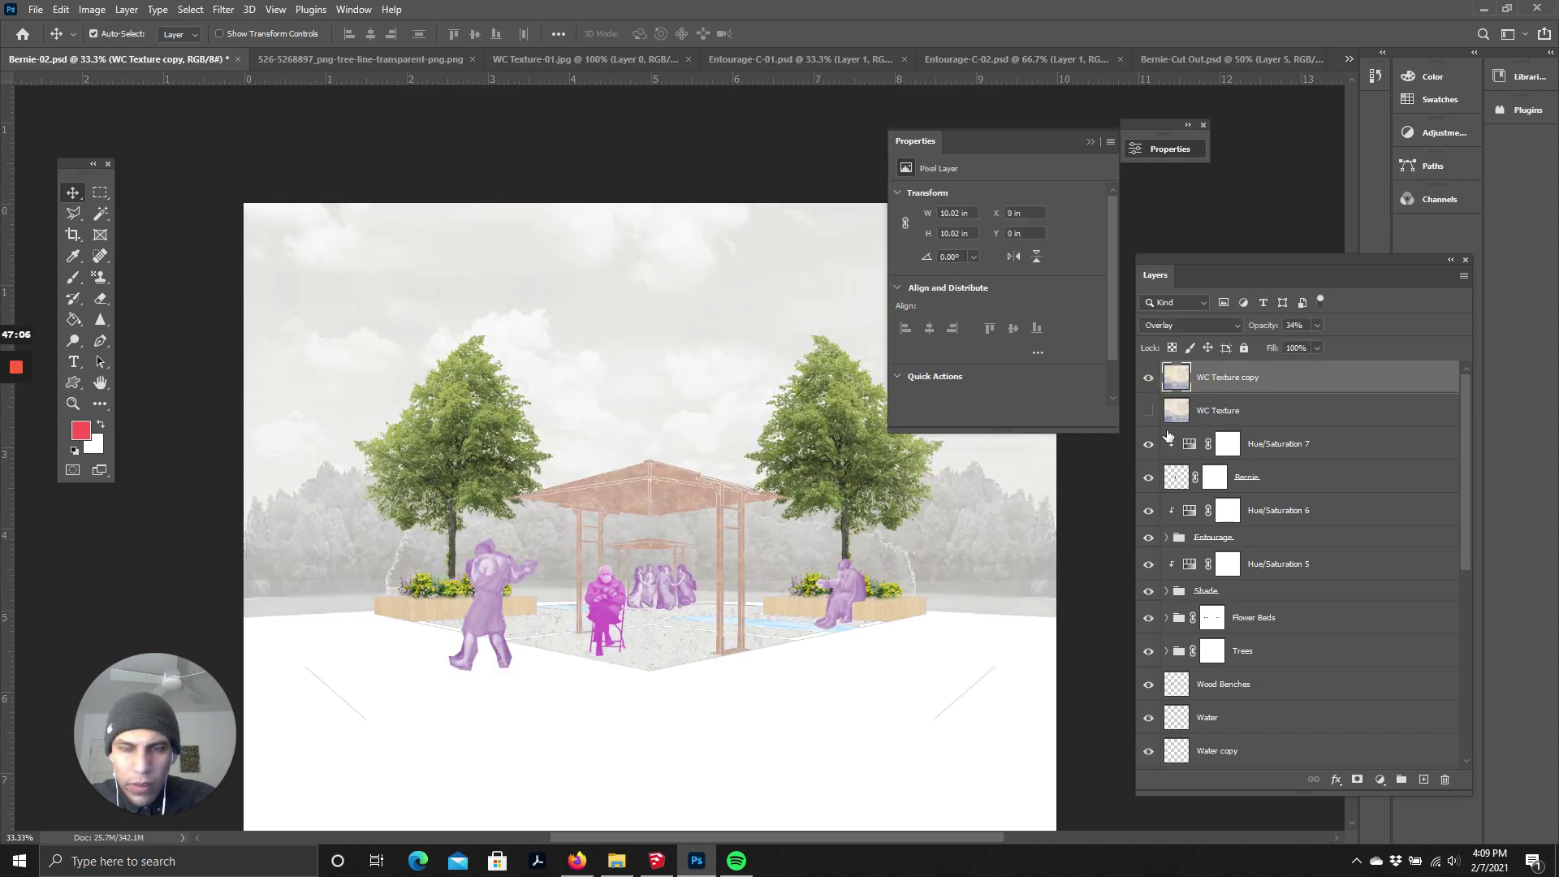
- Add a Hue/Saturation adjustment layer with Saturation at -100, leaving Colorize off
click(1380, 780)
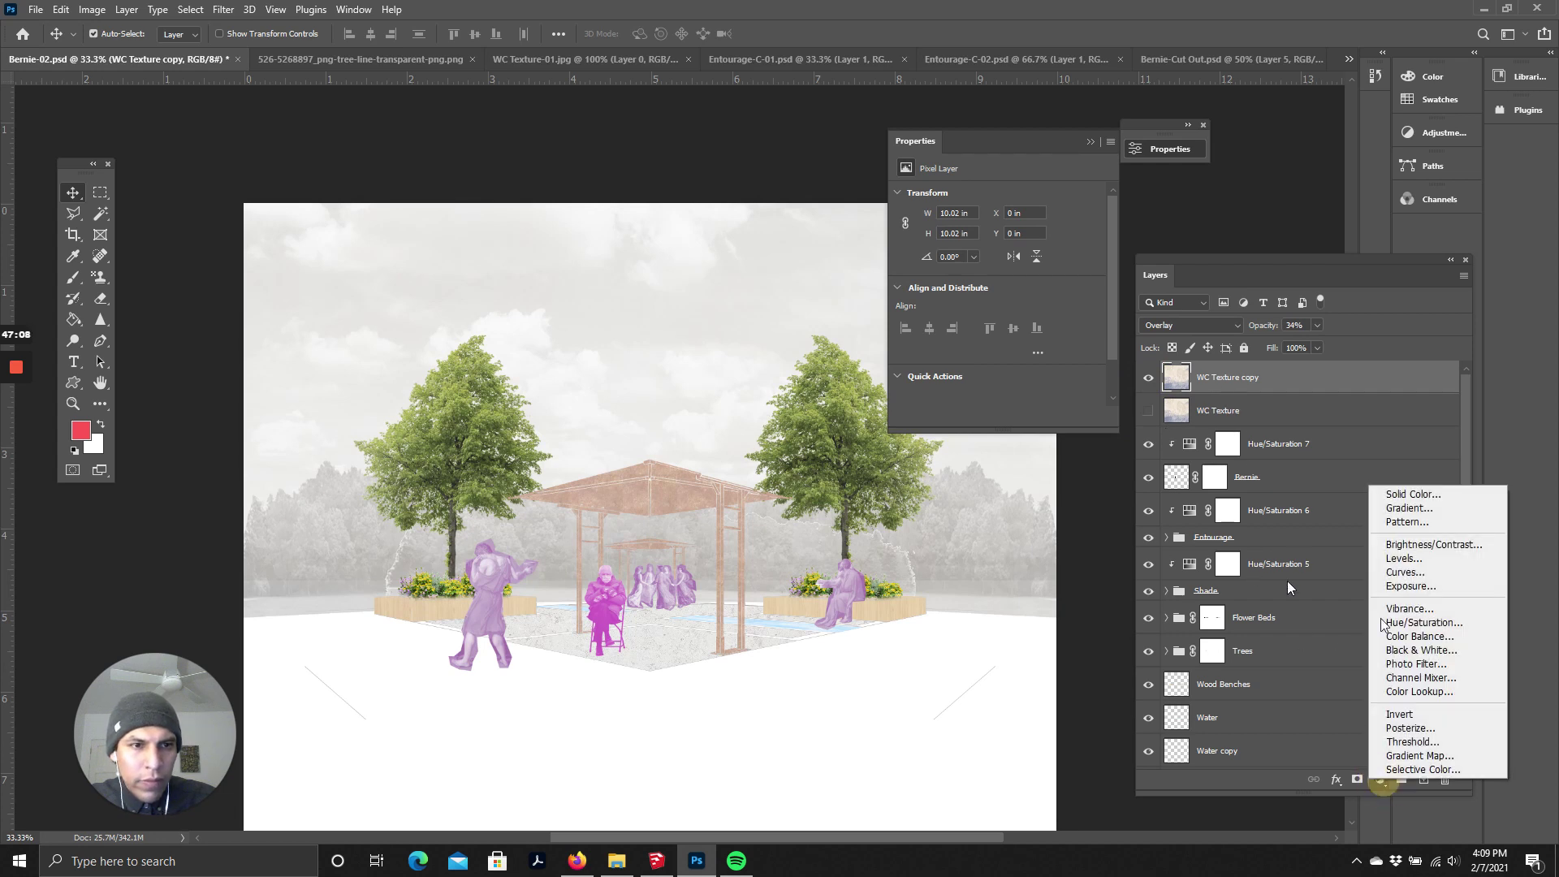
click(1425, 622)
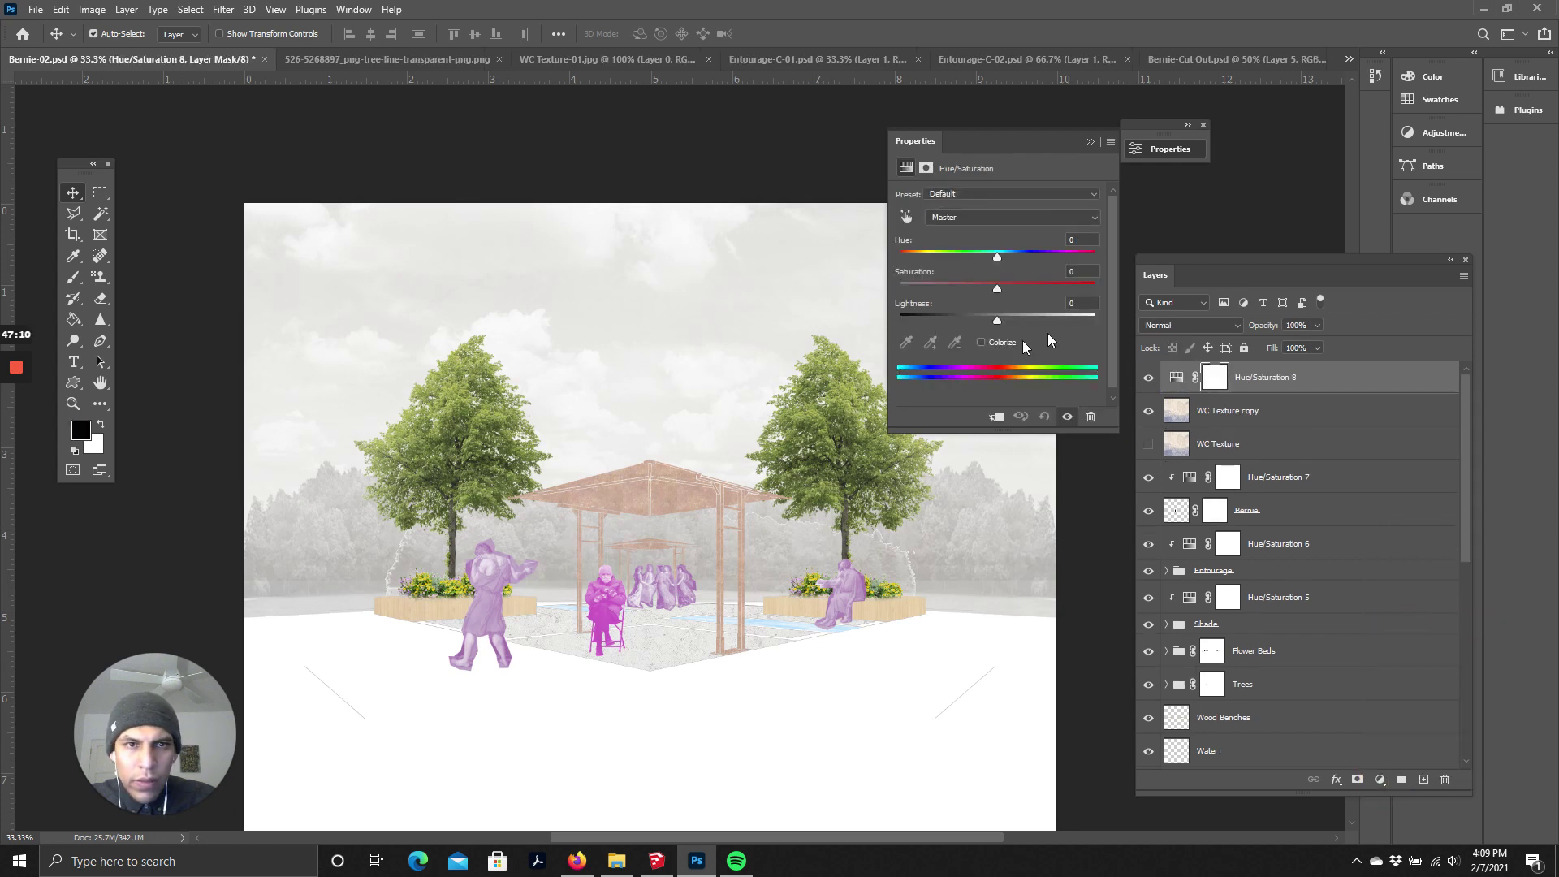
click(982, 342)
click(983, 341)
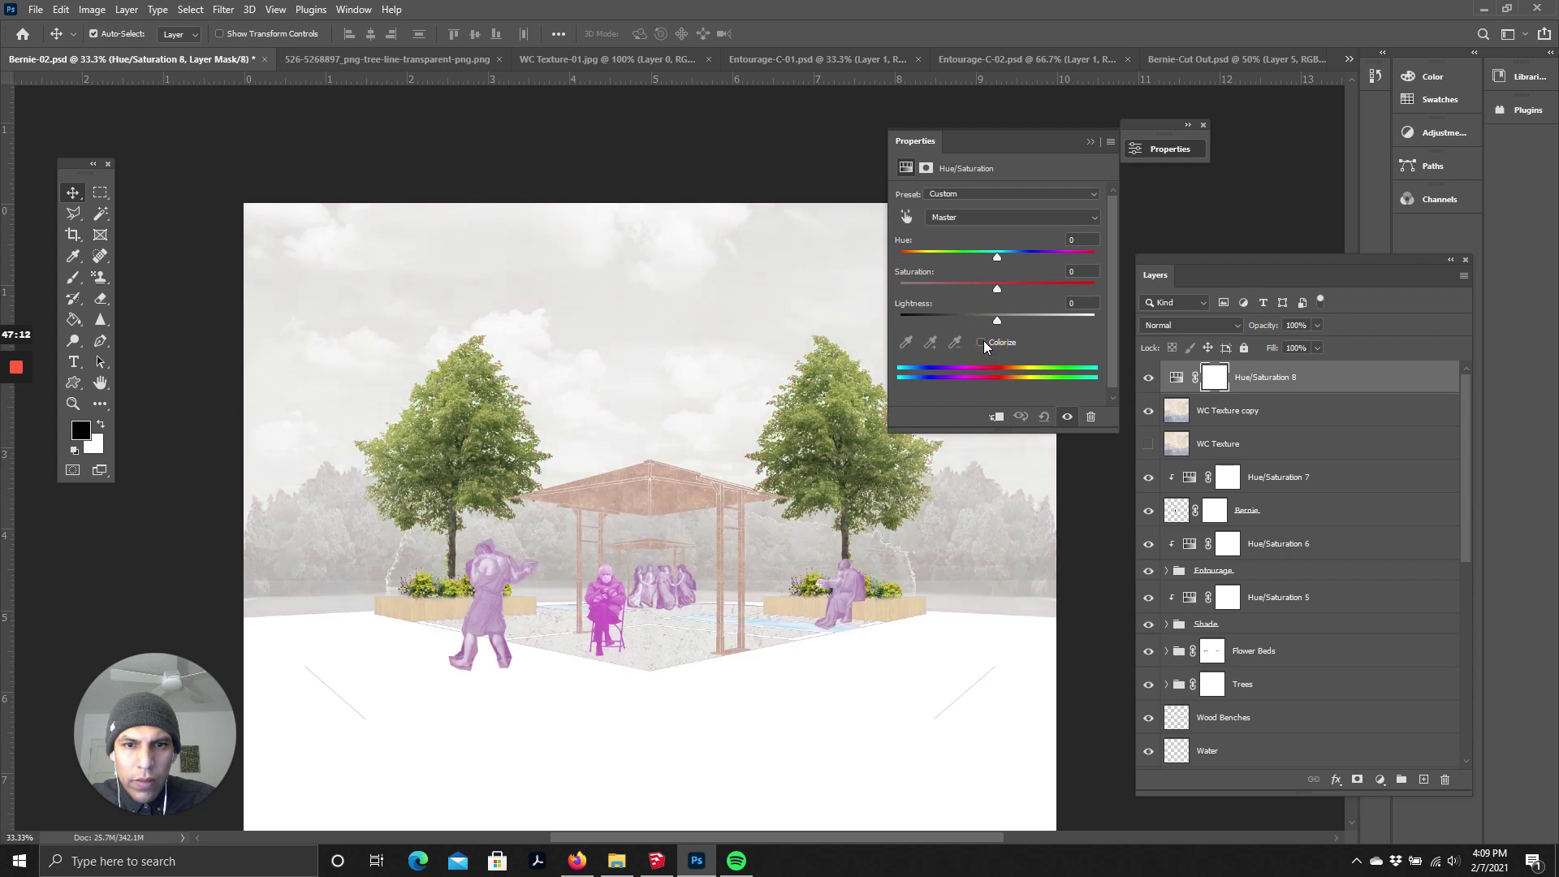
click(982, 342)
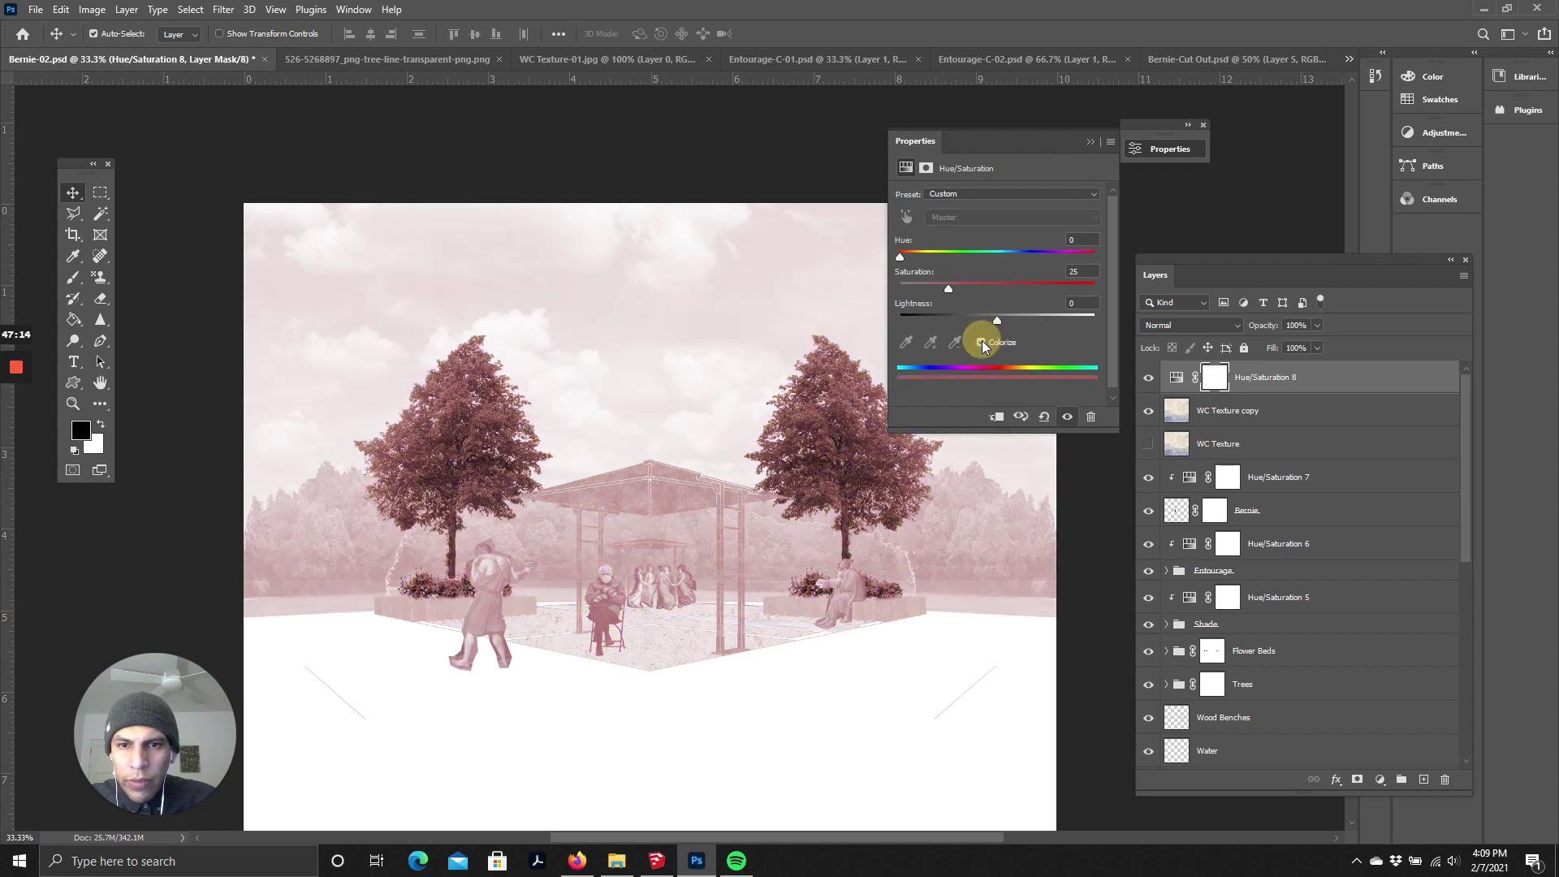
click(982, 341)
drag(997, 284, 909, 296)
- Clip the adjustment to WC Texture copy, set Lightness to +28, and compare with the original texture
click(997, 417)
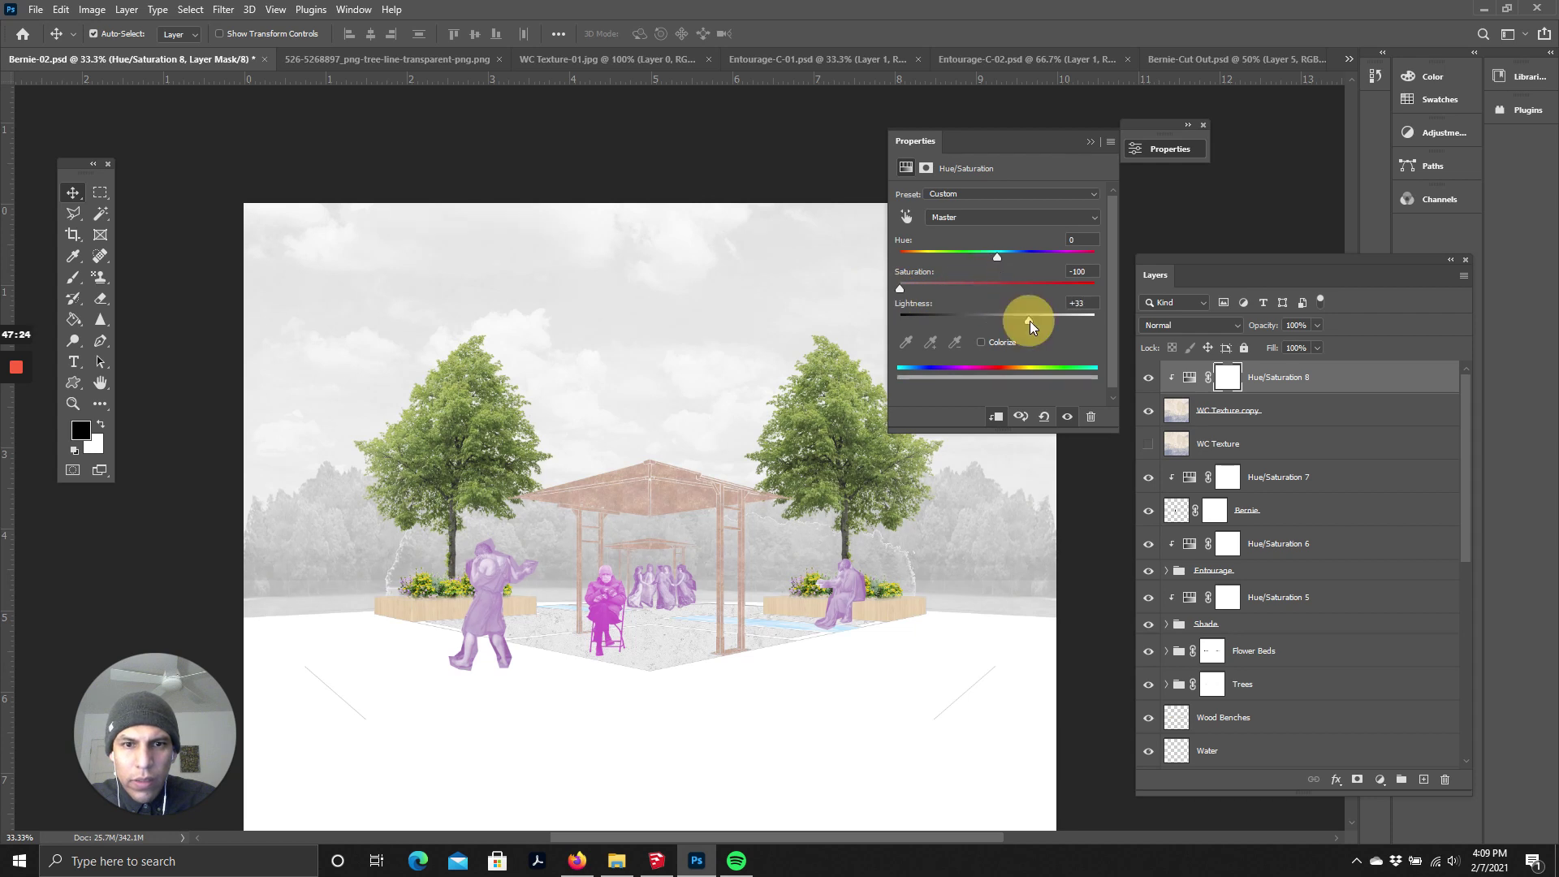
drag(1017, 322, 1025, 324)
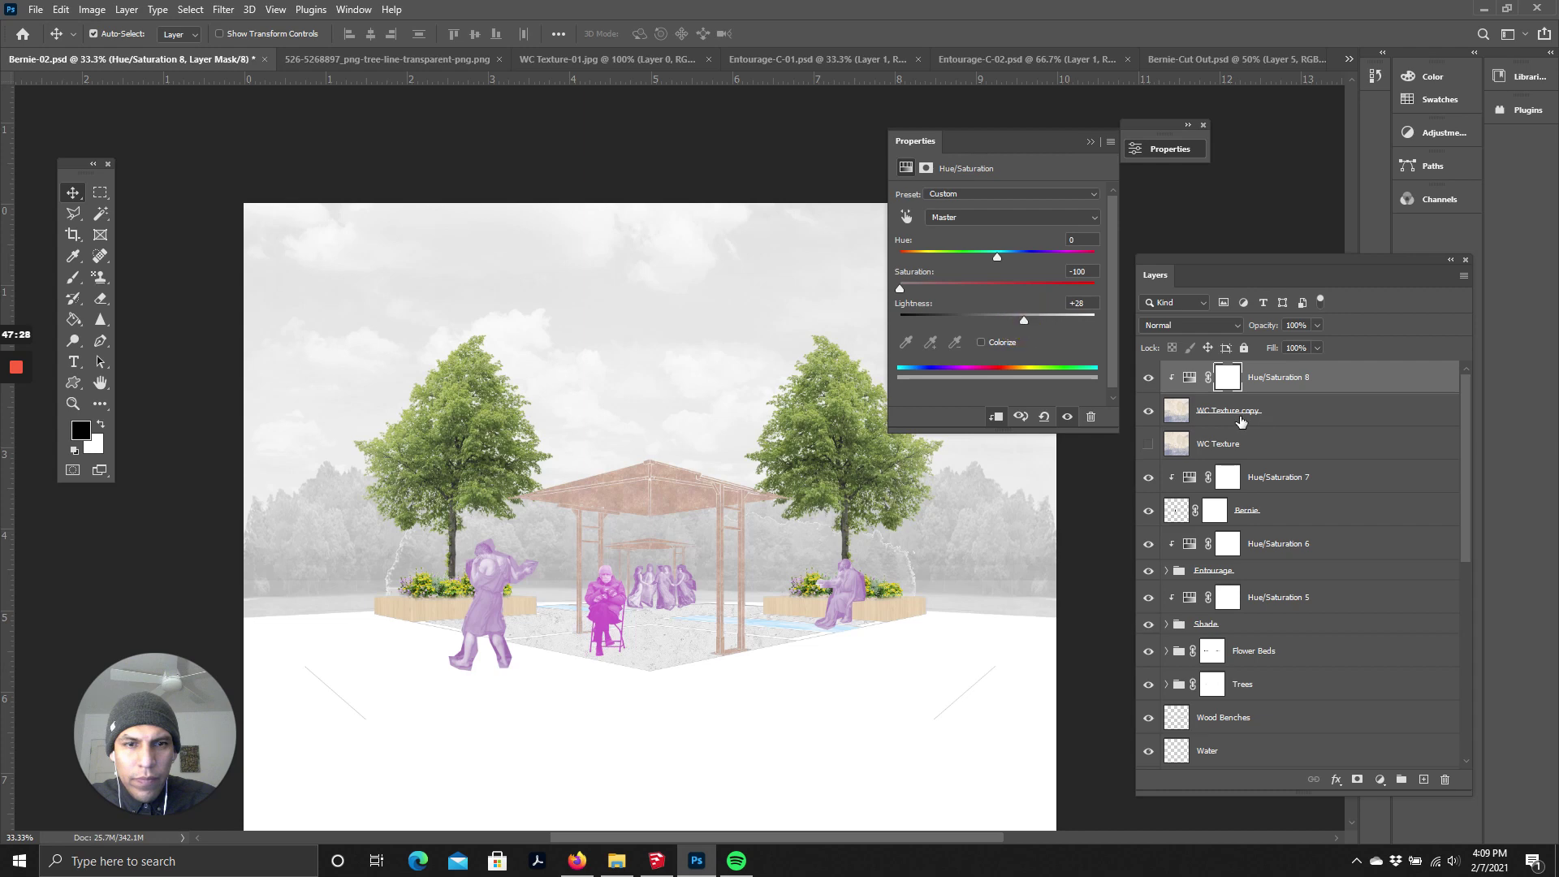
click(1149, 443)
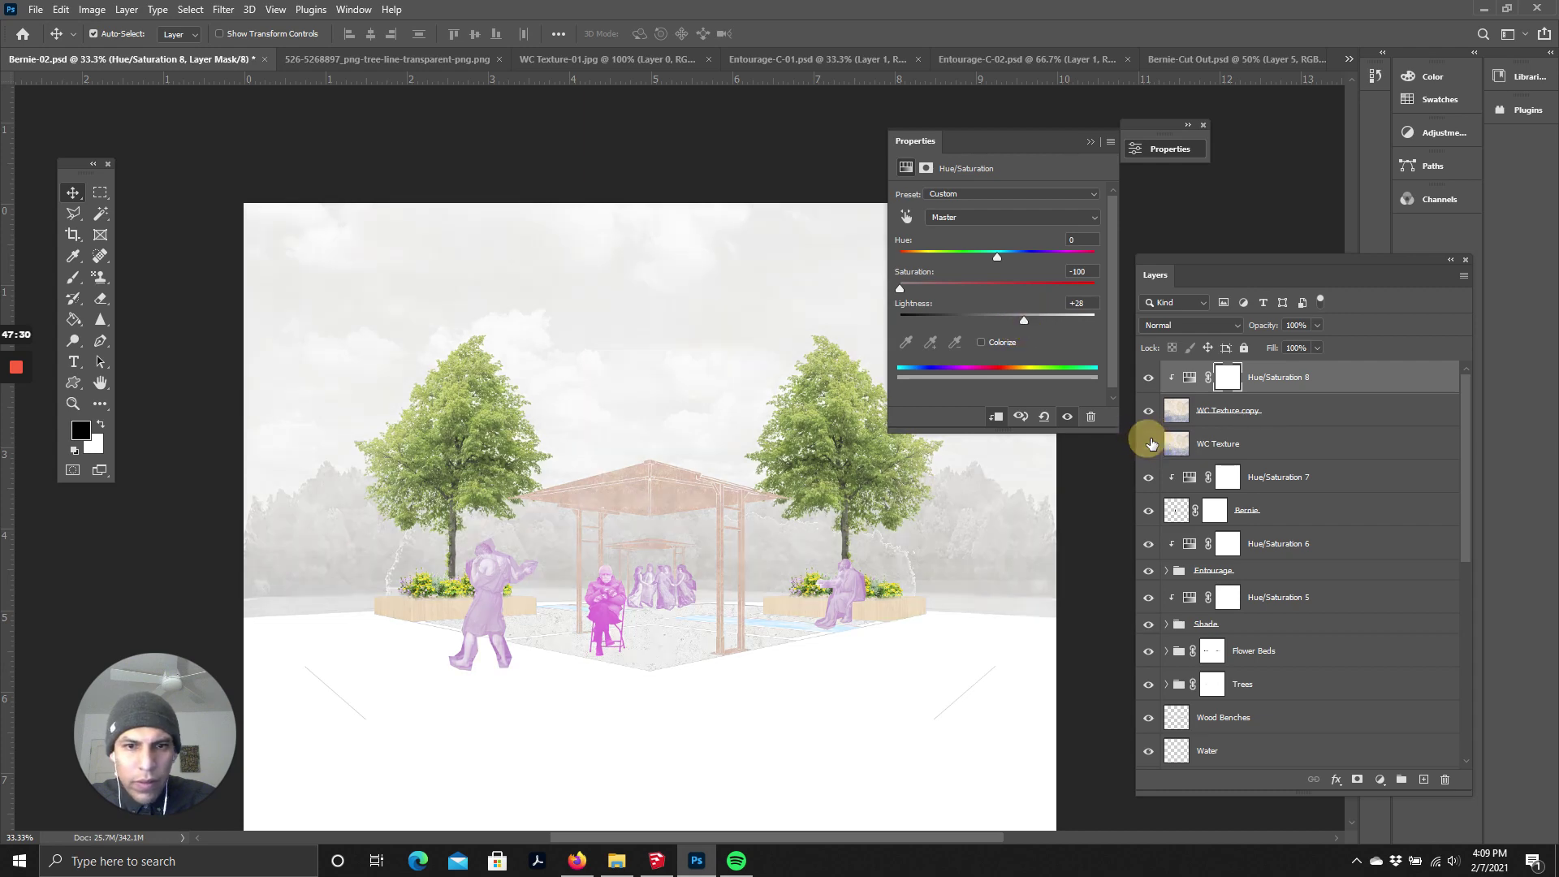
click(1149, 443)
click(1214, 412)
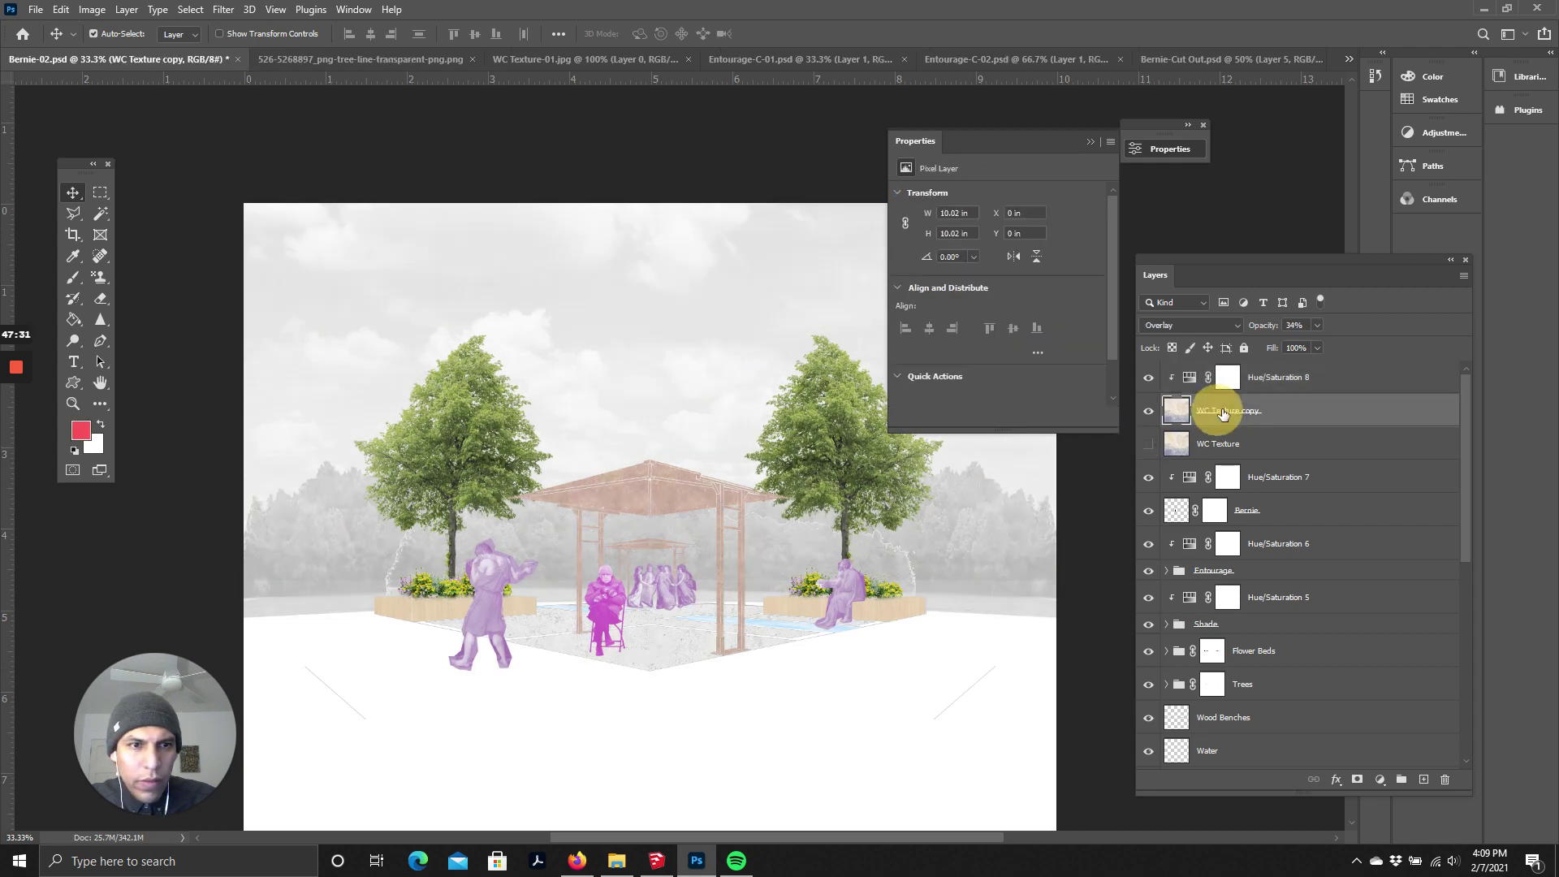
click(1196, 325)
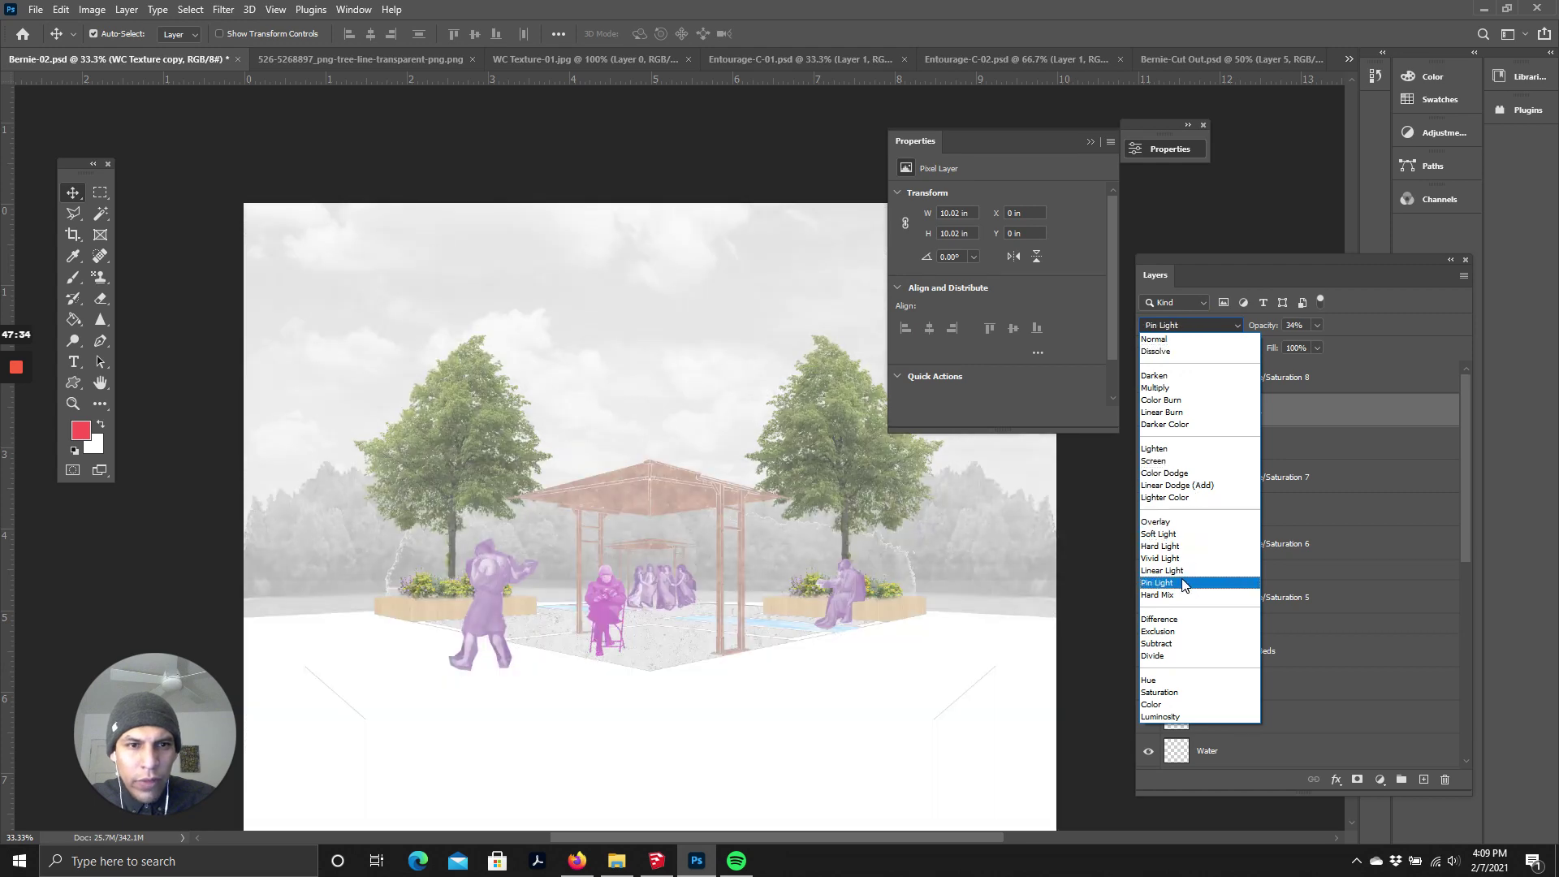
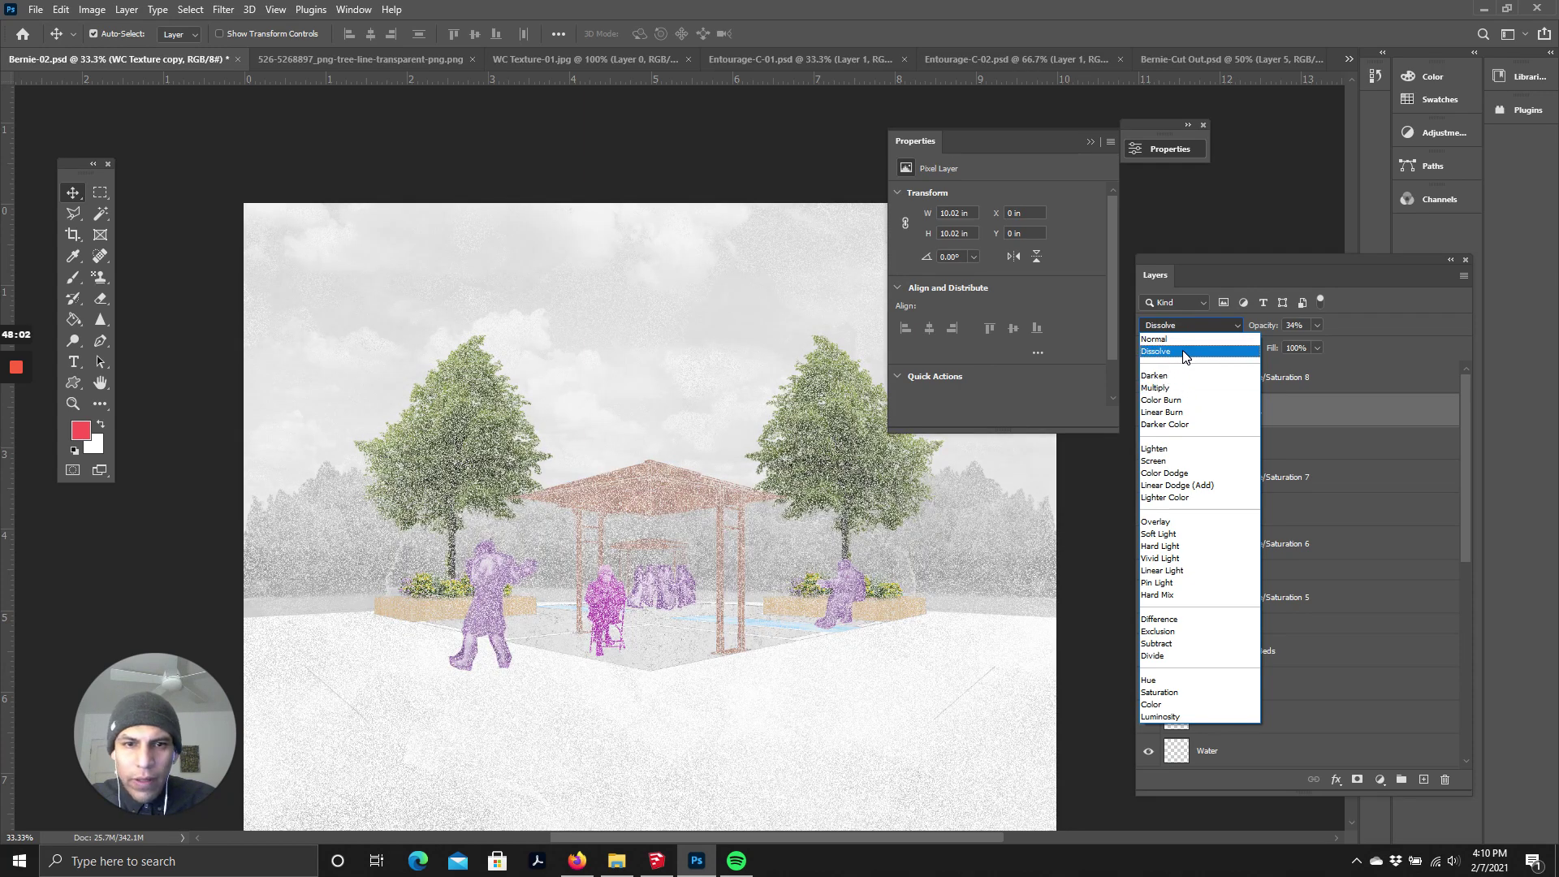
- Lower the WC Texture copy layer's opacity to 5%
click(1184, 354)
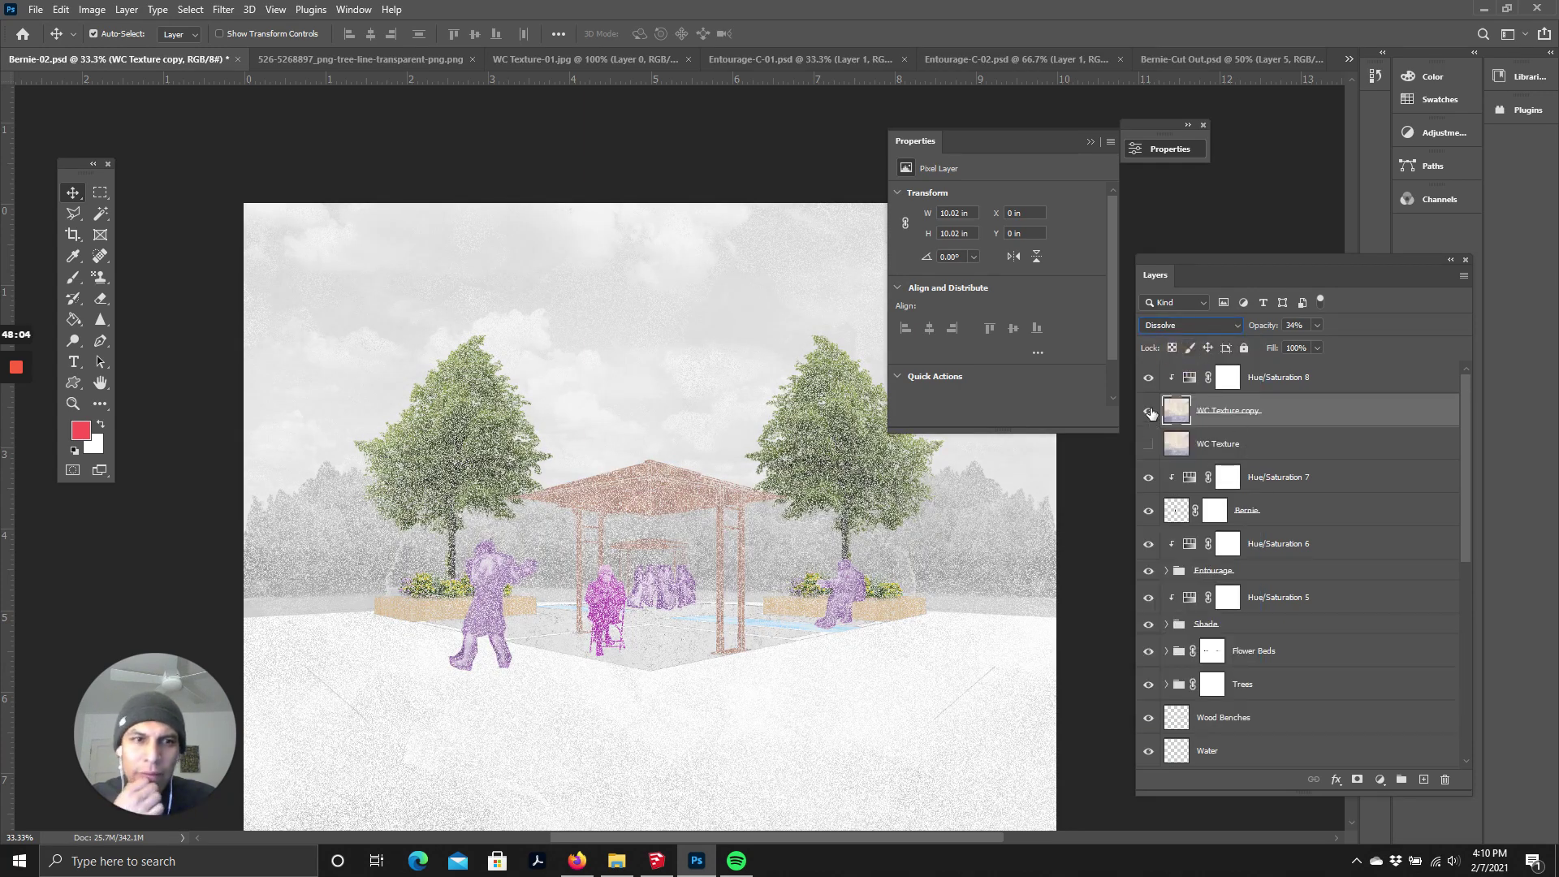
click(1149, 411)
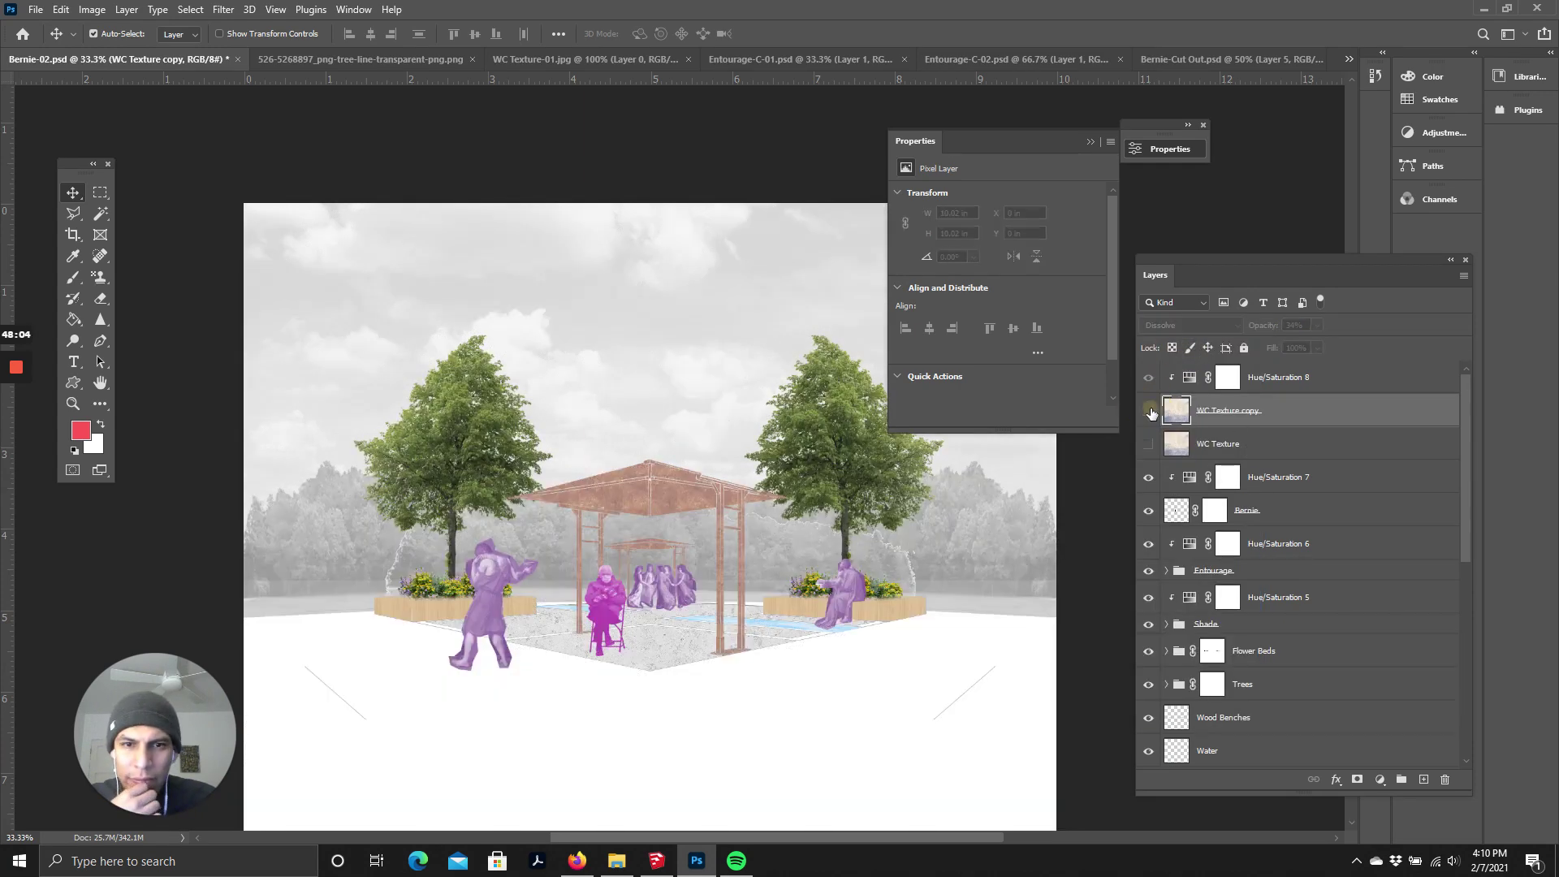
click(1149, 411)
click(1303, 325)
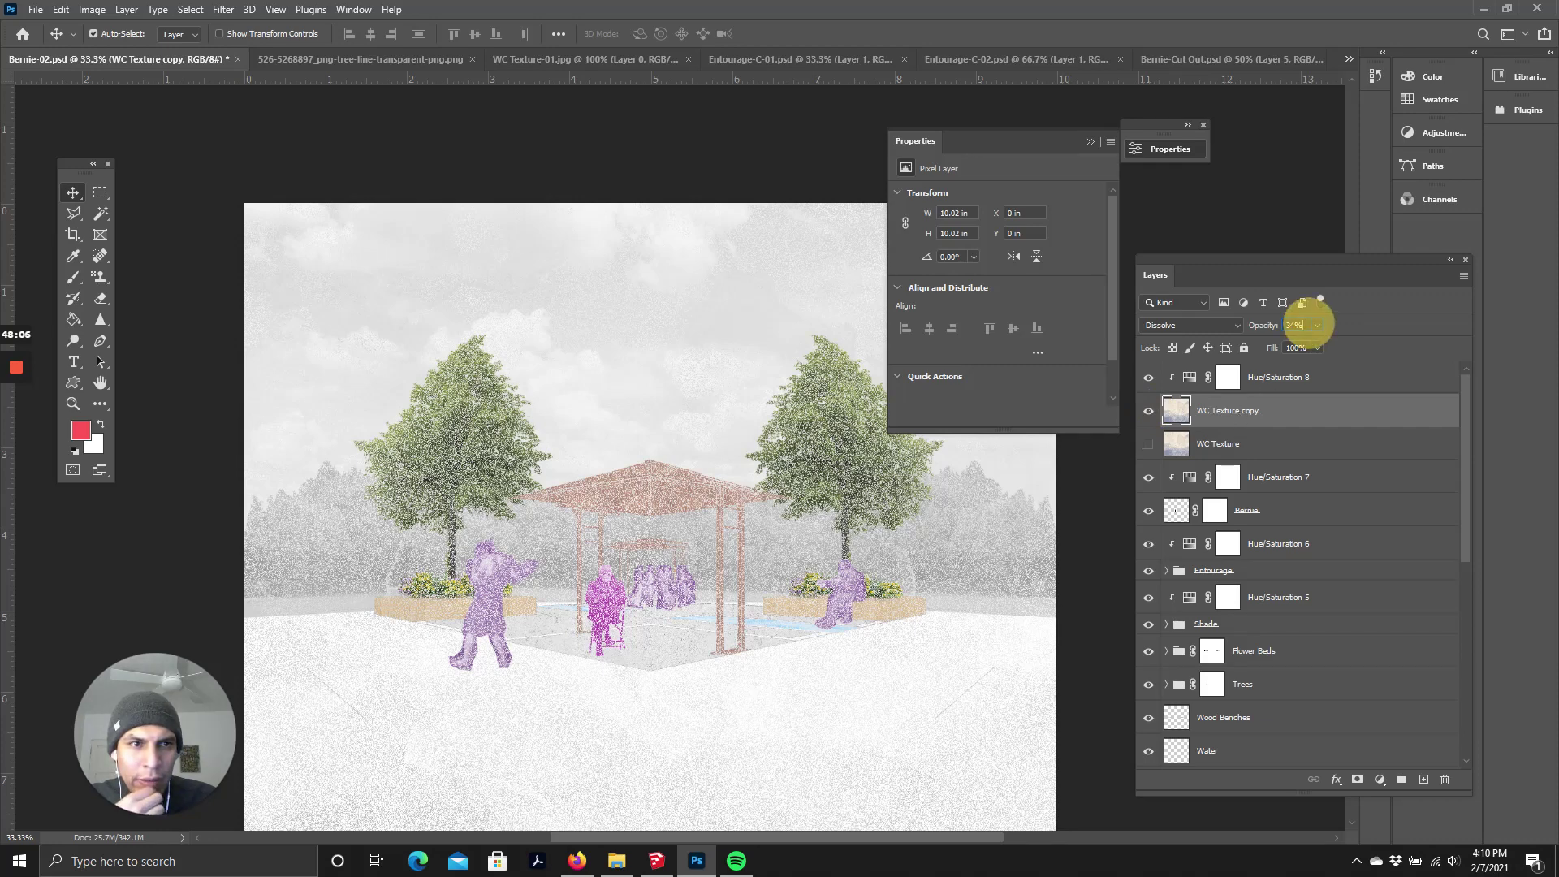
mouse_move(1314, 339)
mouse_down()
mouse_move(1280, 341)
mouse_move(1294, 345)
mouse_up()
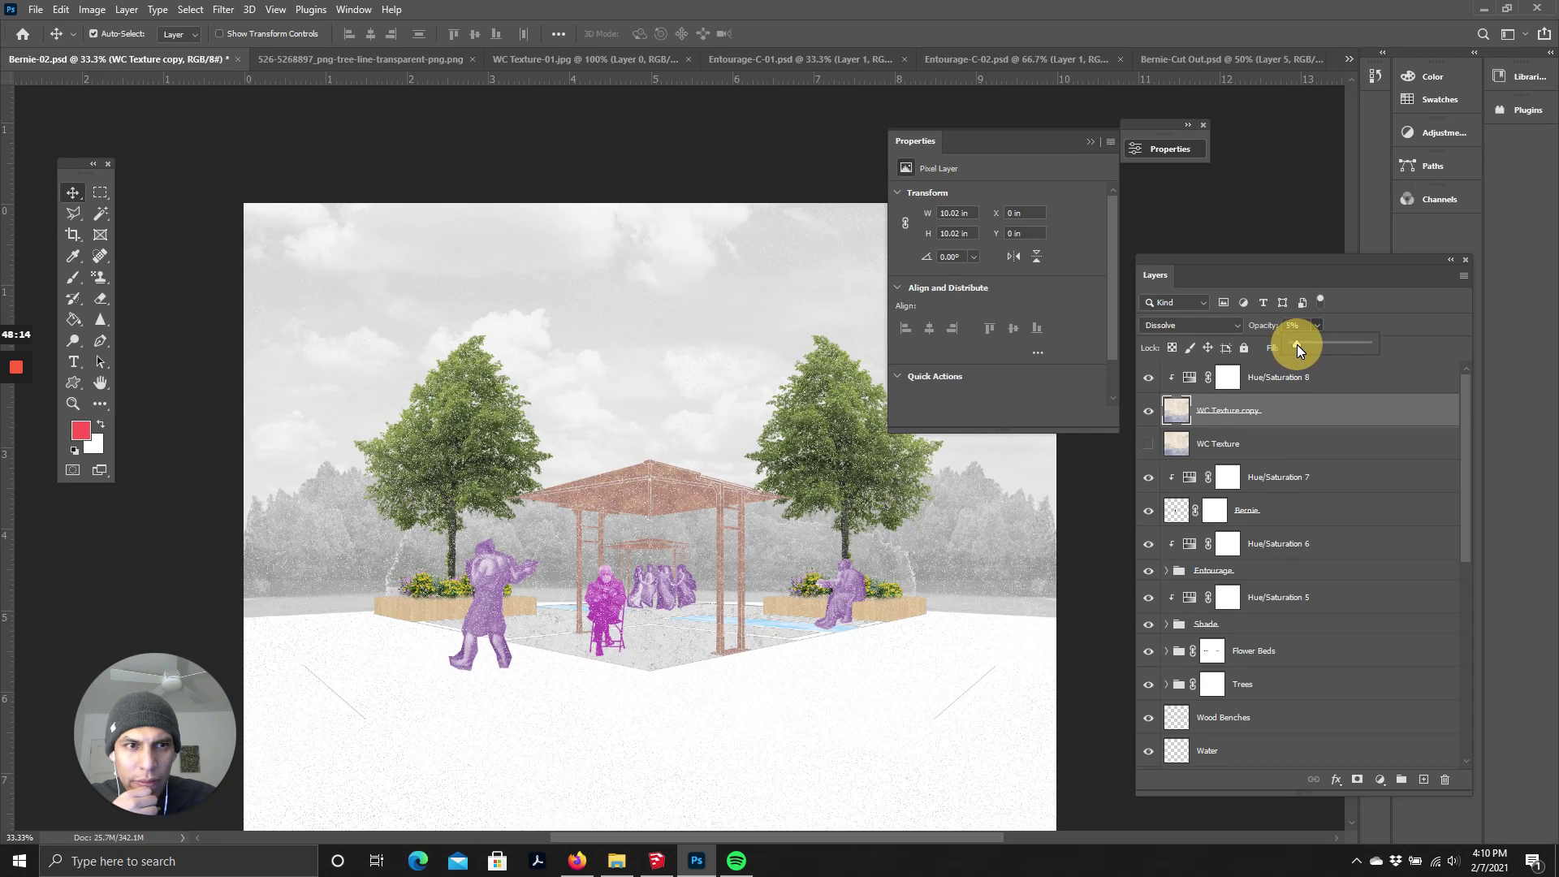
drag(1298, 348, 1298, 347)
scroll(741, 575, up, 1)
scroll(900, 518, down, 1)
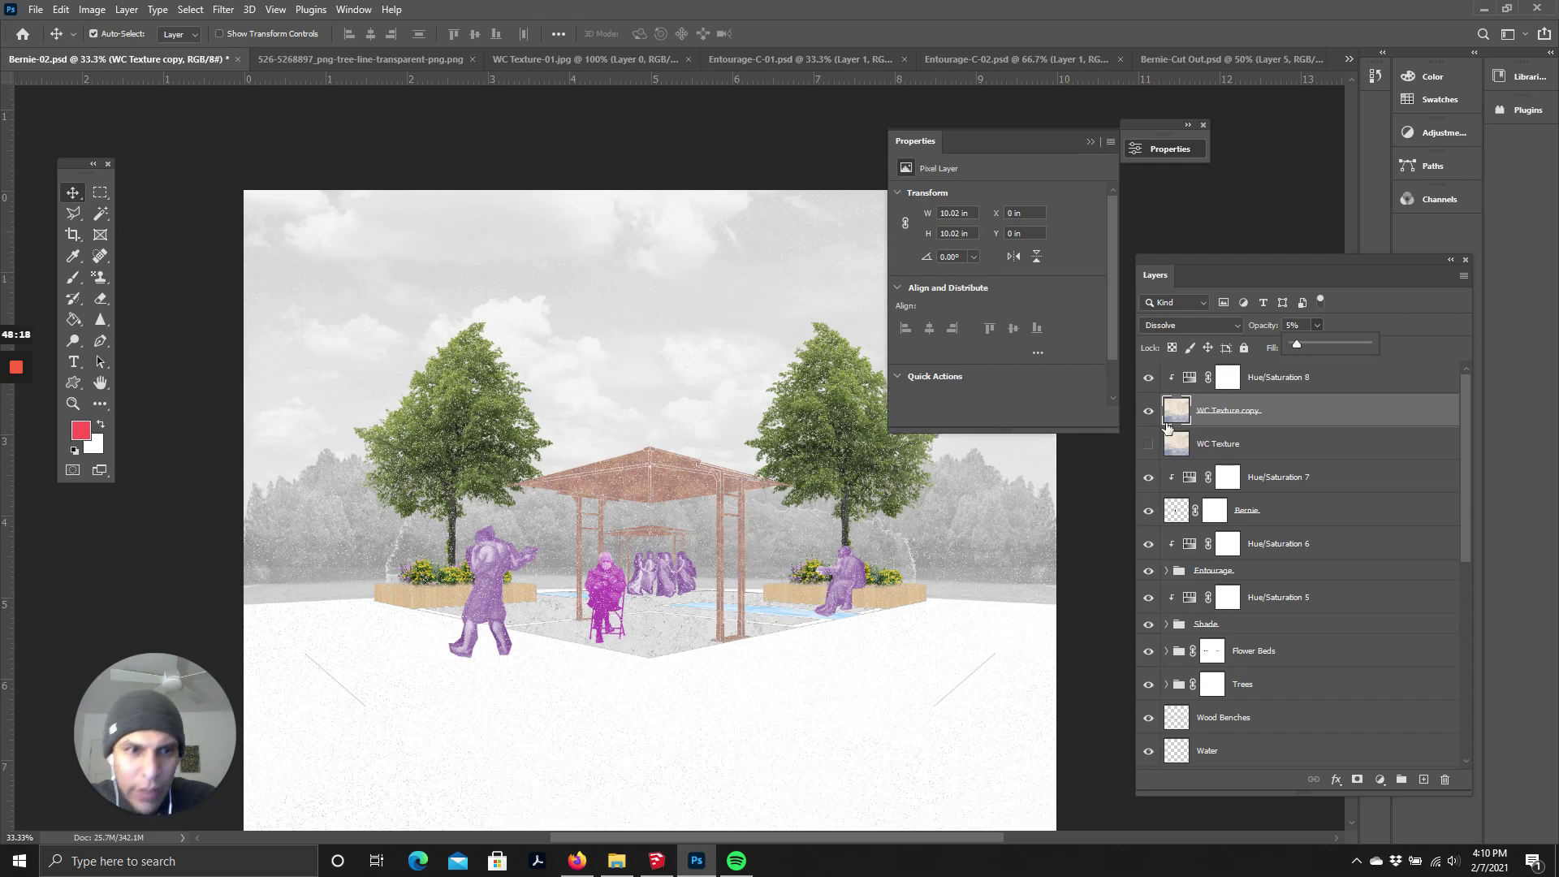
click(1169, 414)
- Try Overlay and then Multiply blending on the texture, toggling its visibility to compare
click(1185, 325)
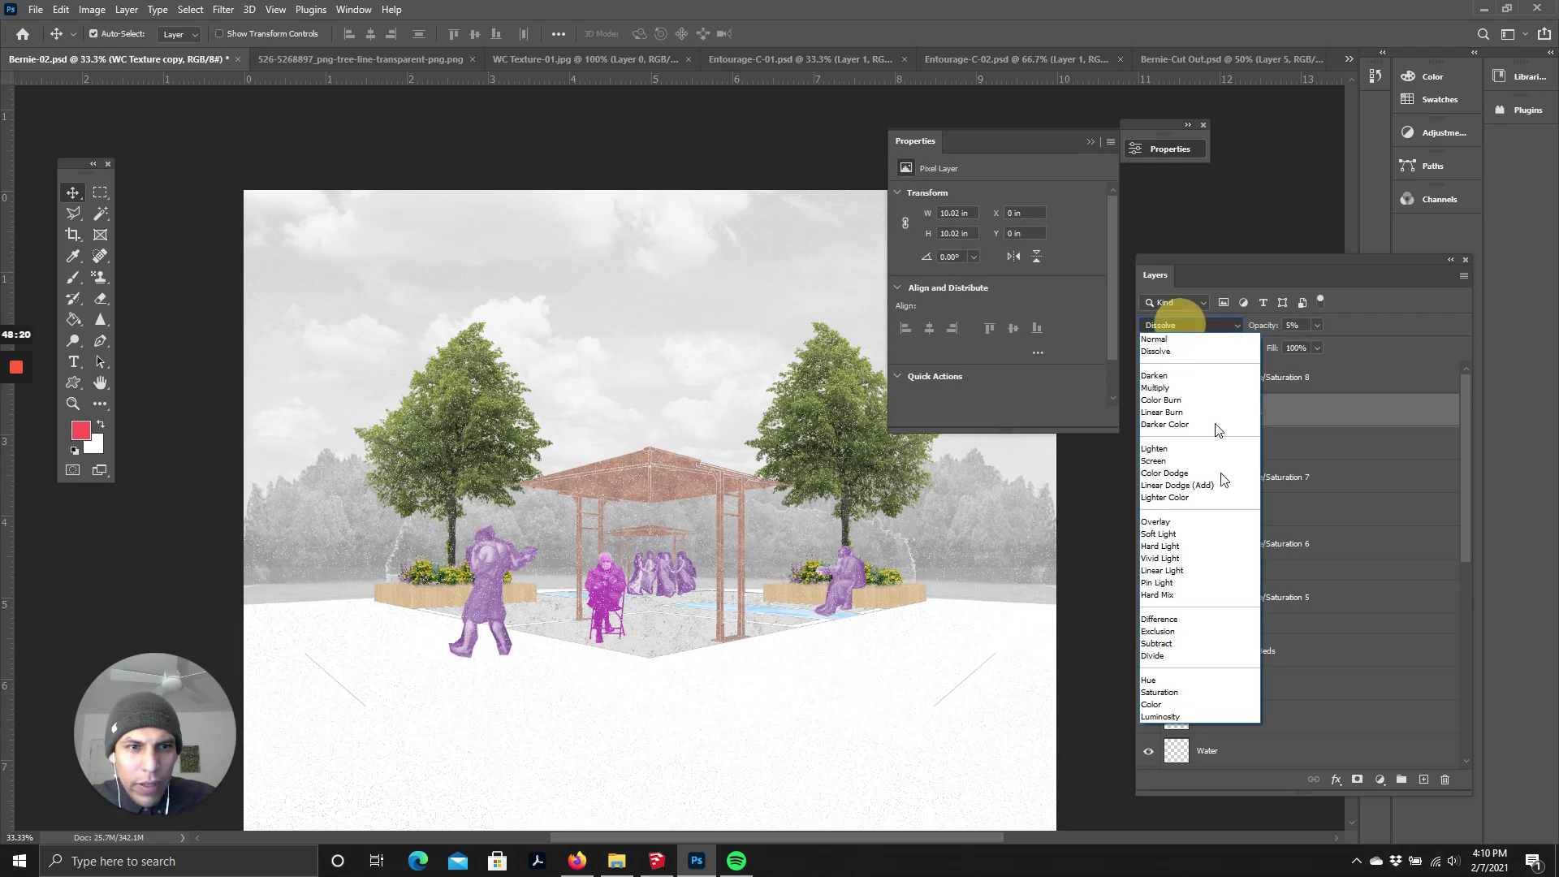
click(1176, 521)
click(1179, 326)
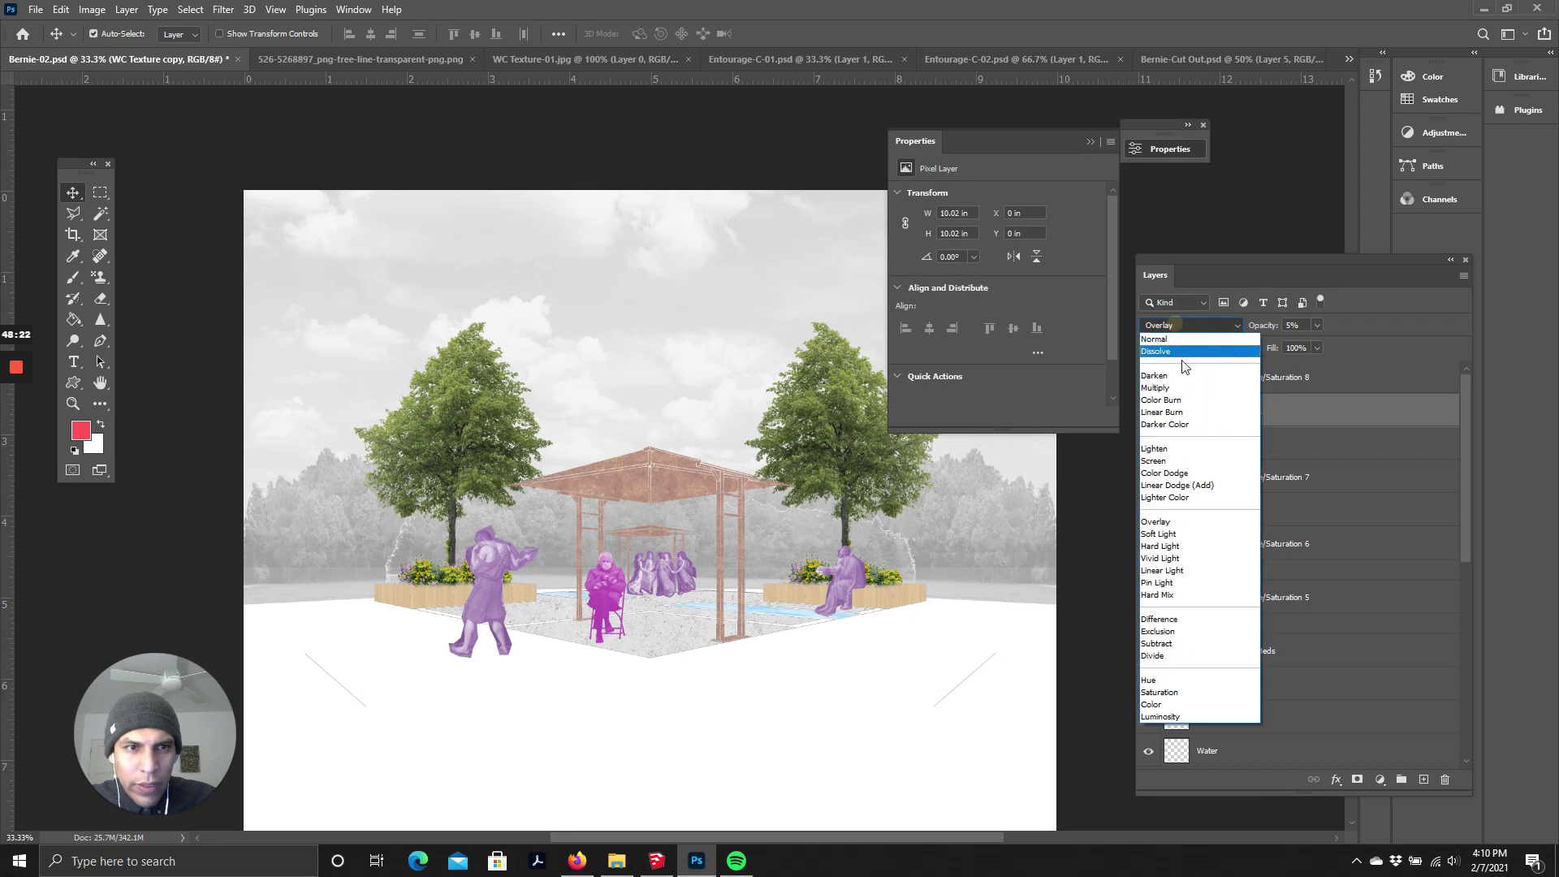
click(1177, 387)
click(1149, 410)
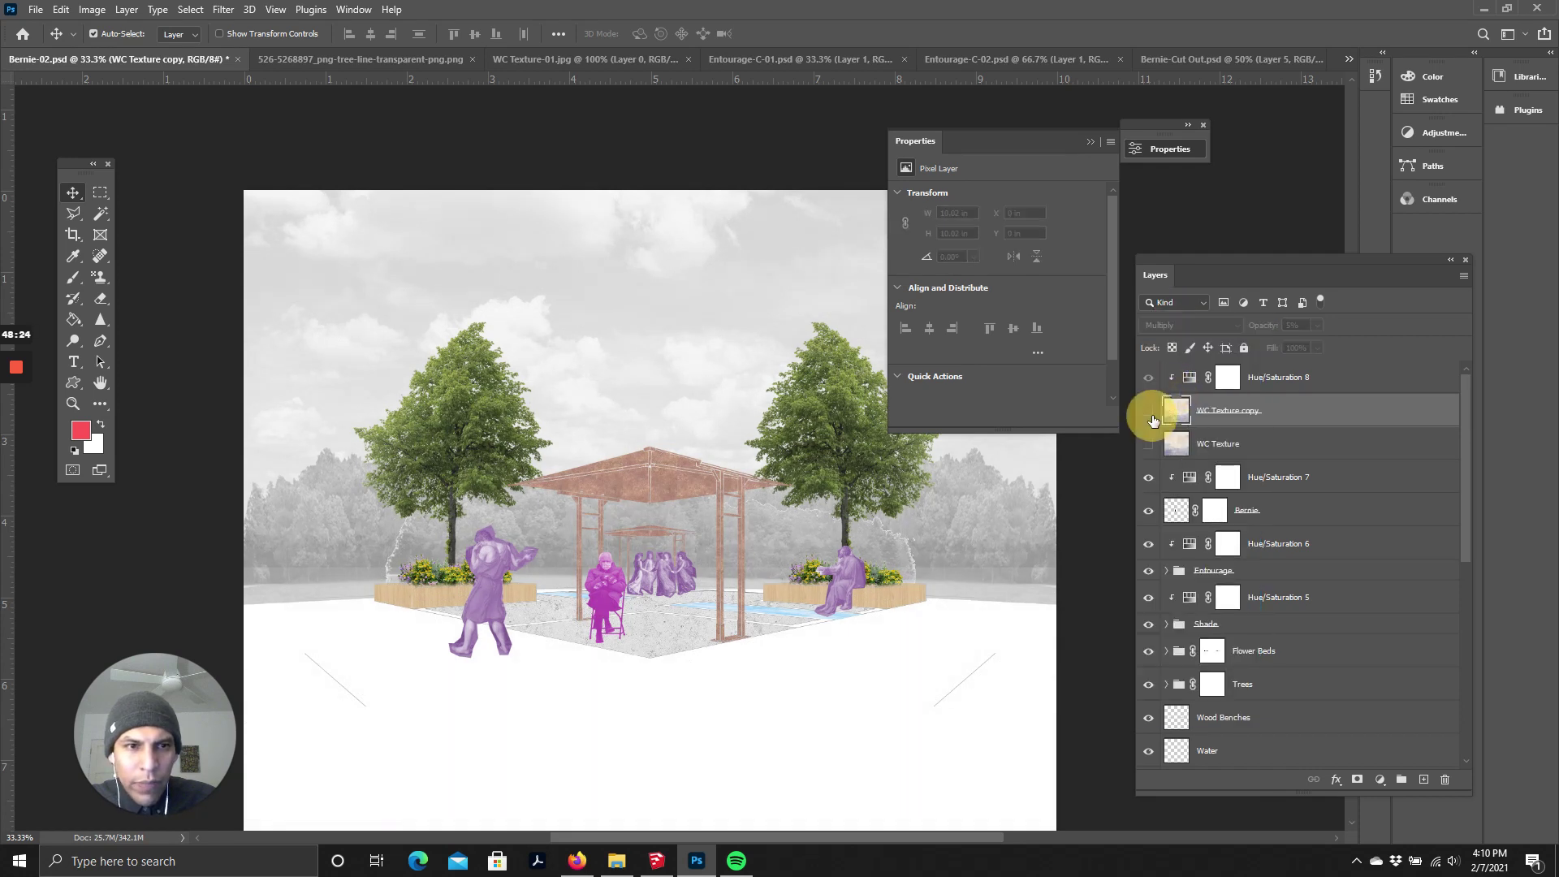
click(1148, 410)
click(1146, 377)
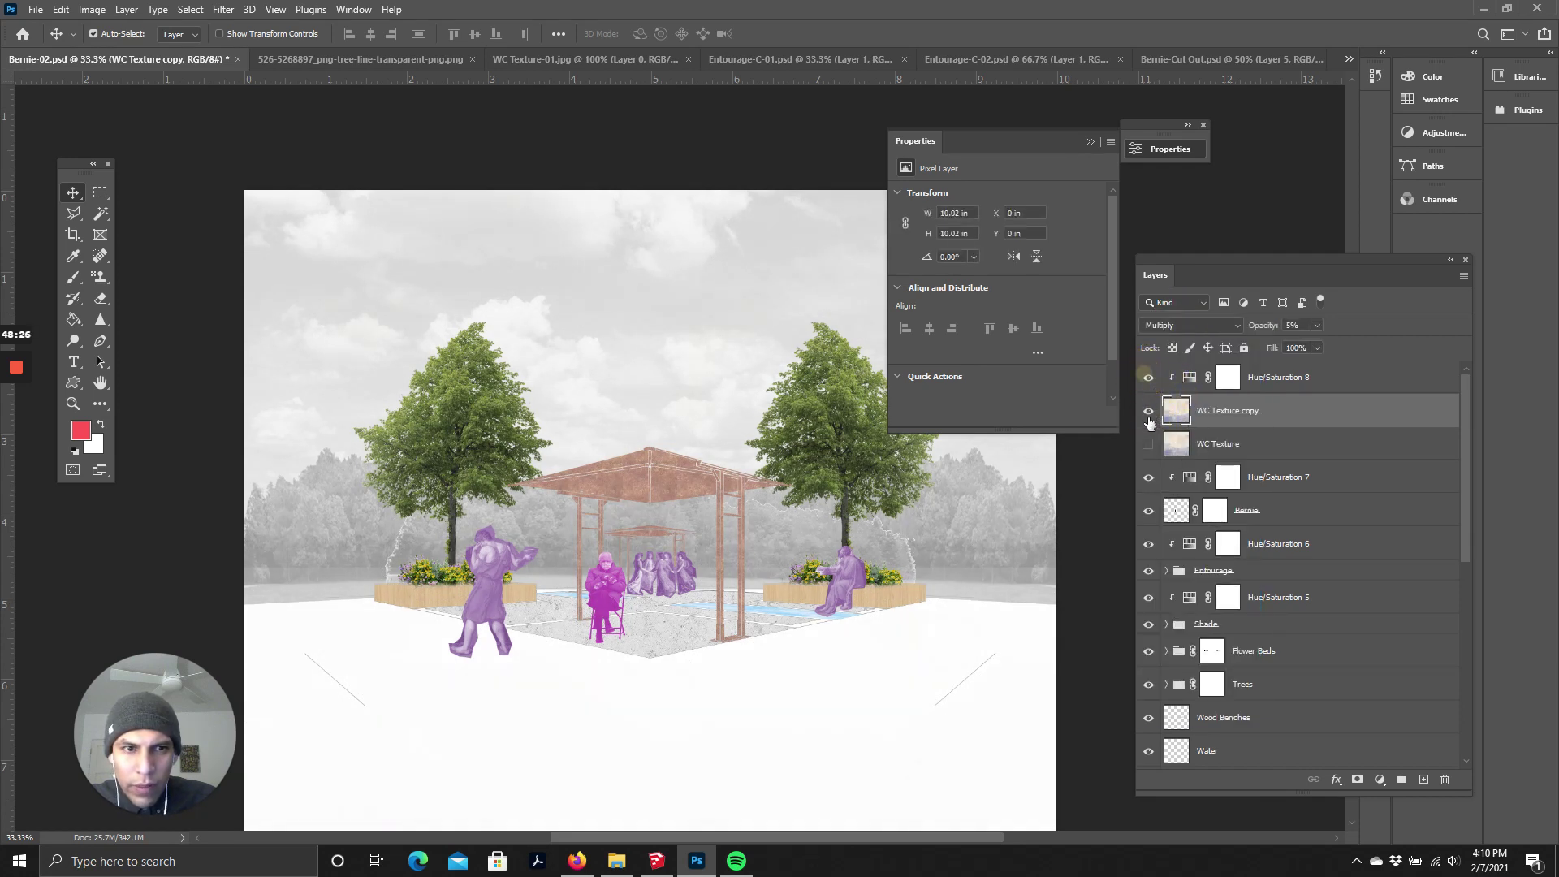
click(1148, 411)
click(1147, 411)
click(1148, 411)
click(1147, 411)
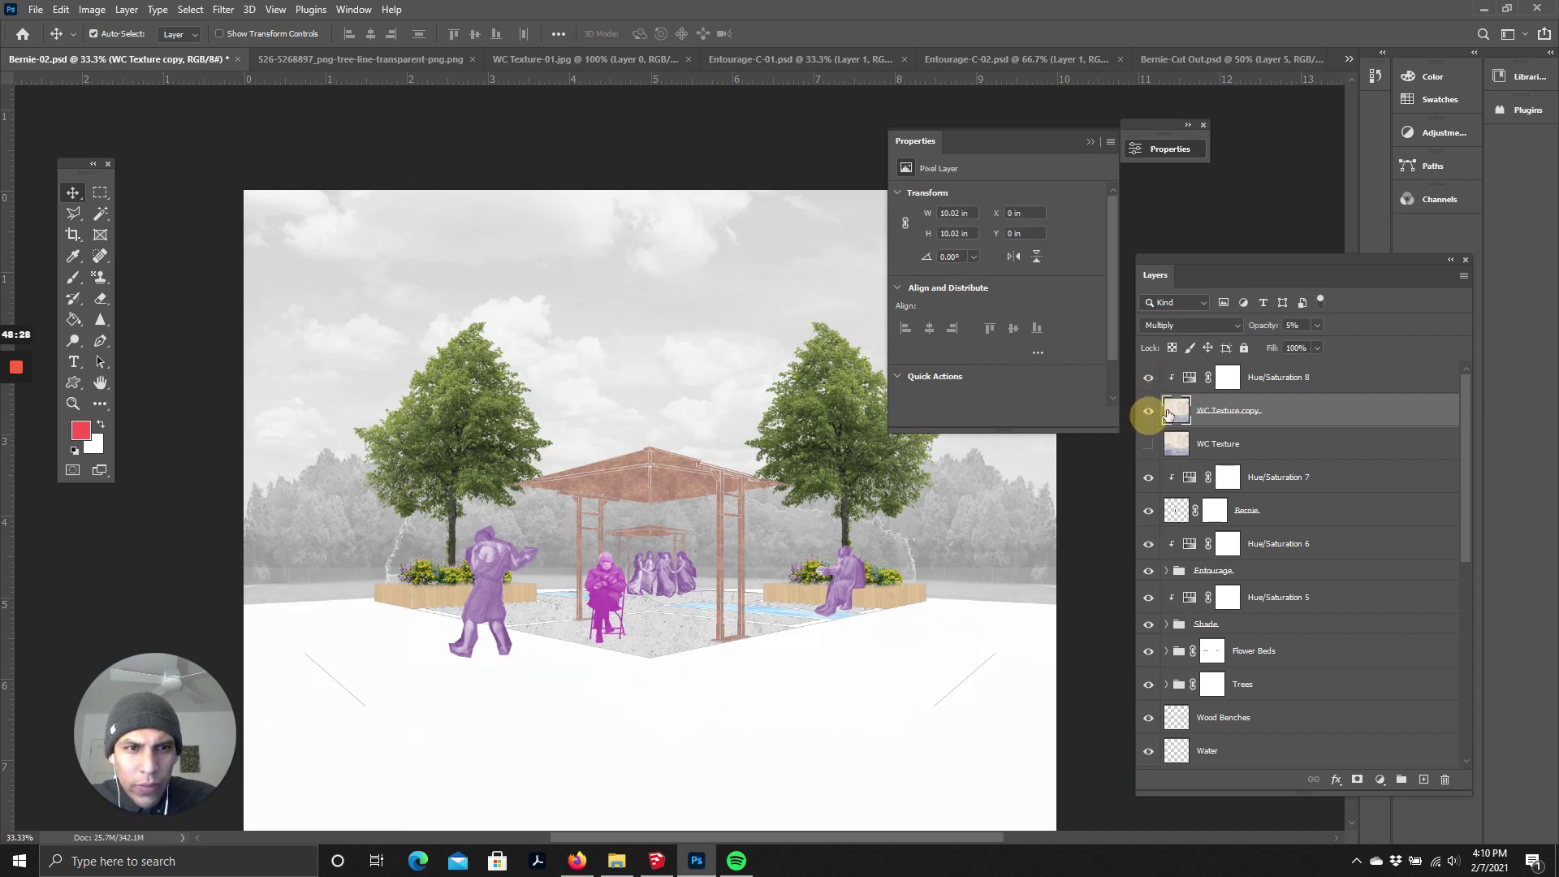
- Try Overlay once more, then settle the WC Texture copy on Normal blending
click(1278, 380)
click(1264, 411)
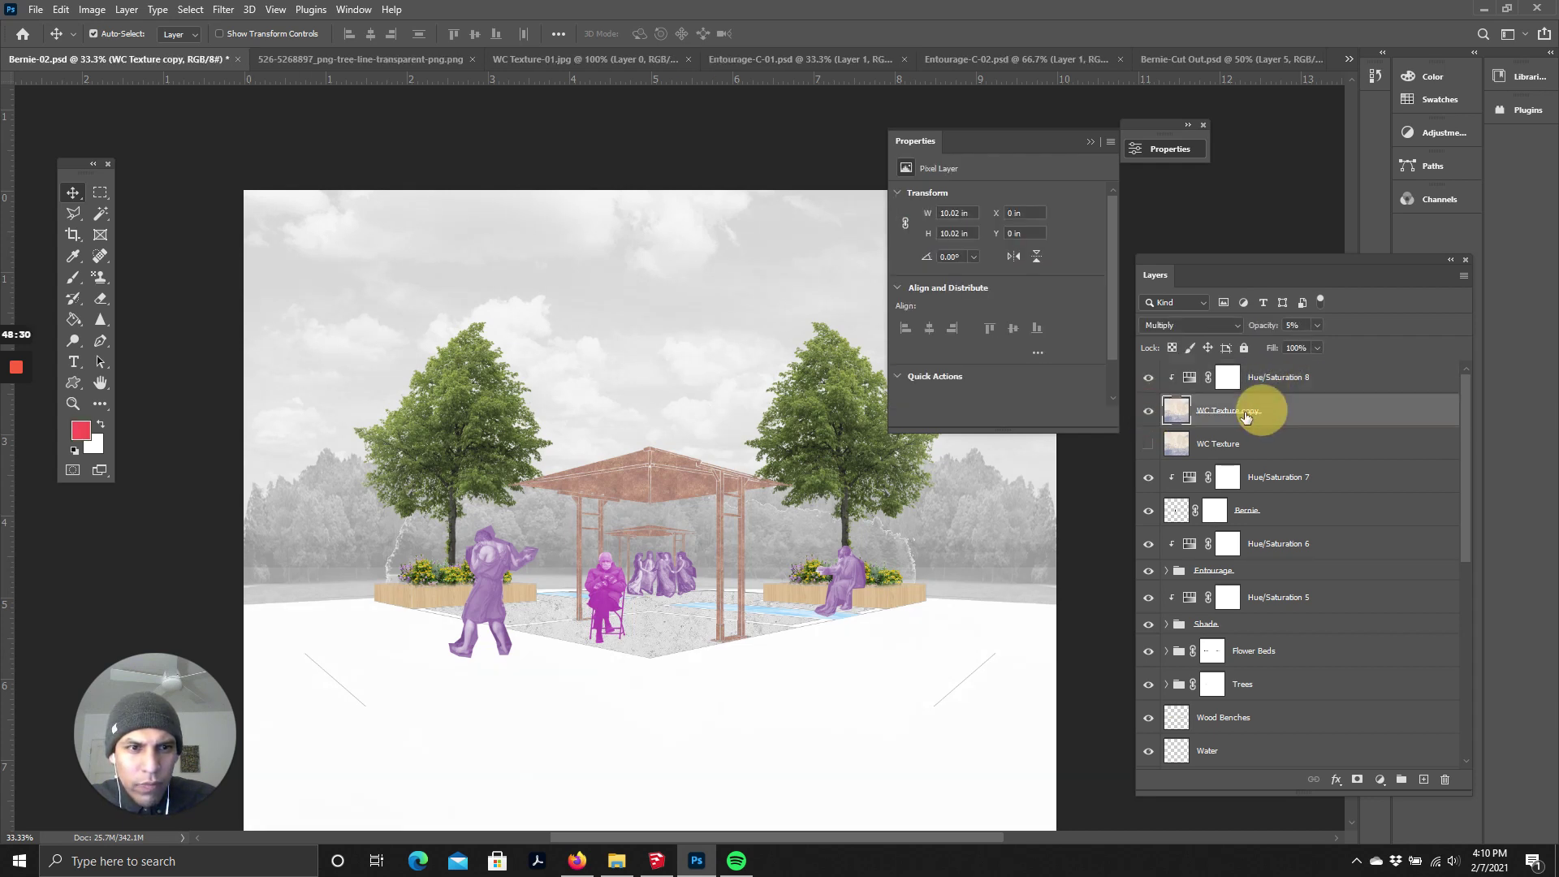
scroll(784, 469, down, 2)
scroll(784, 469, up, 1)
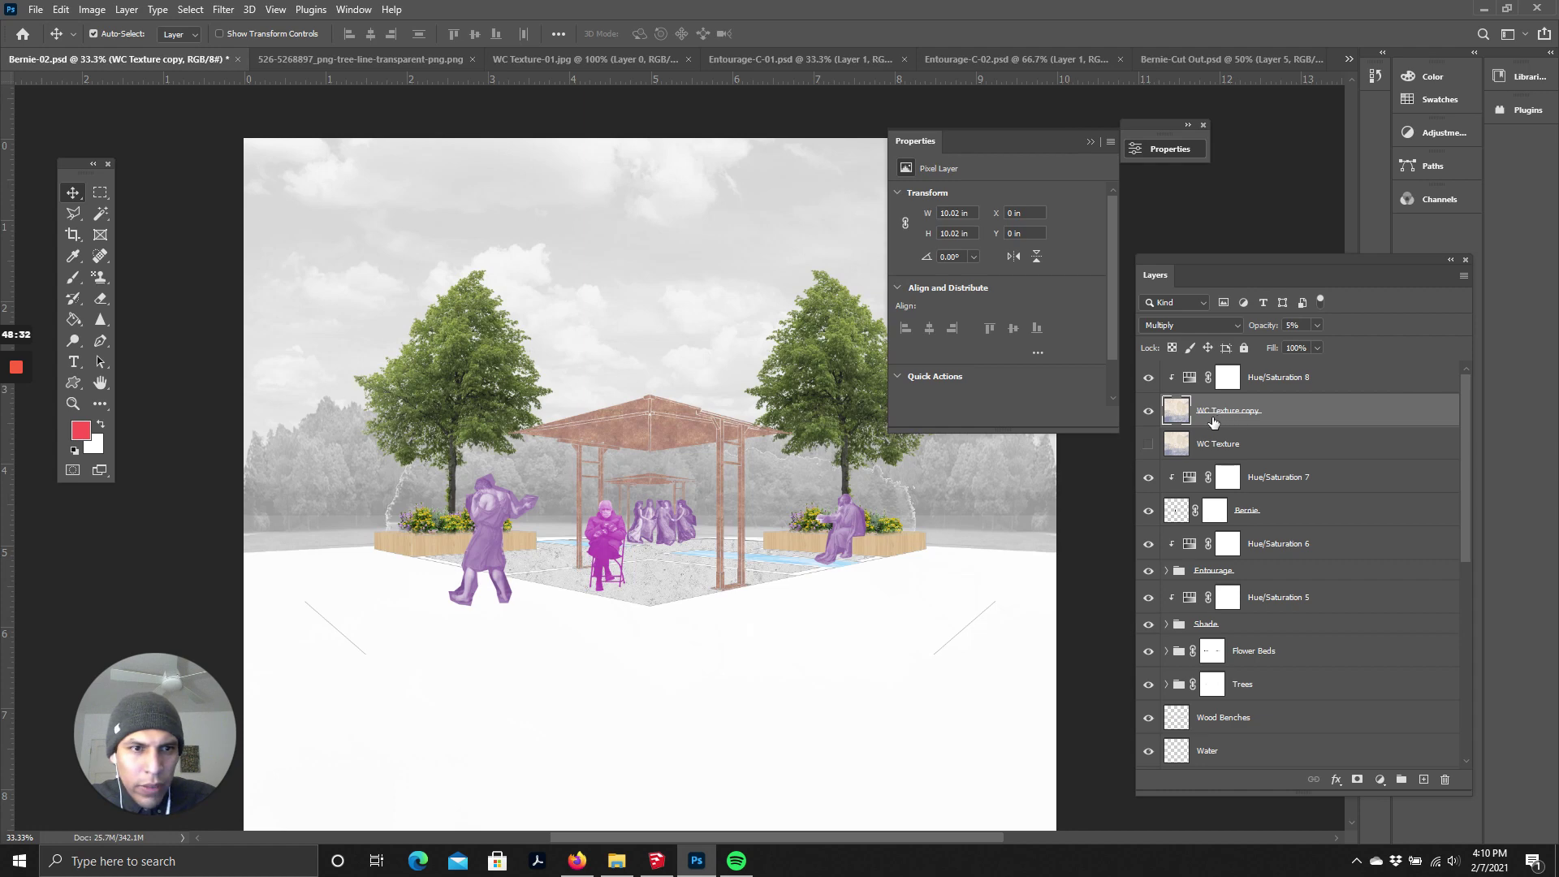
click(1191, 325)
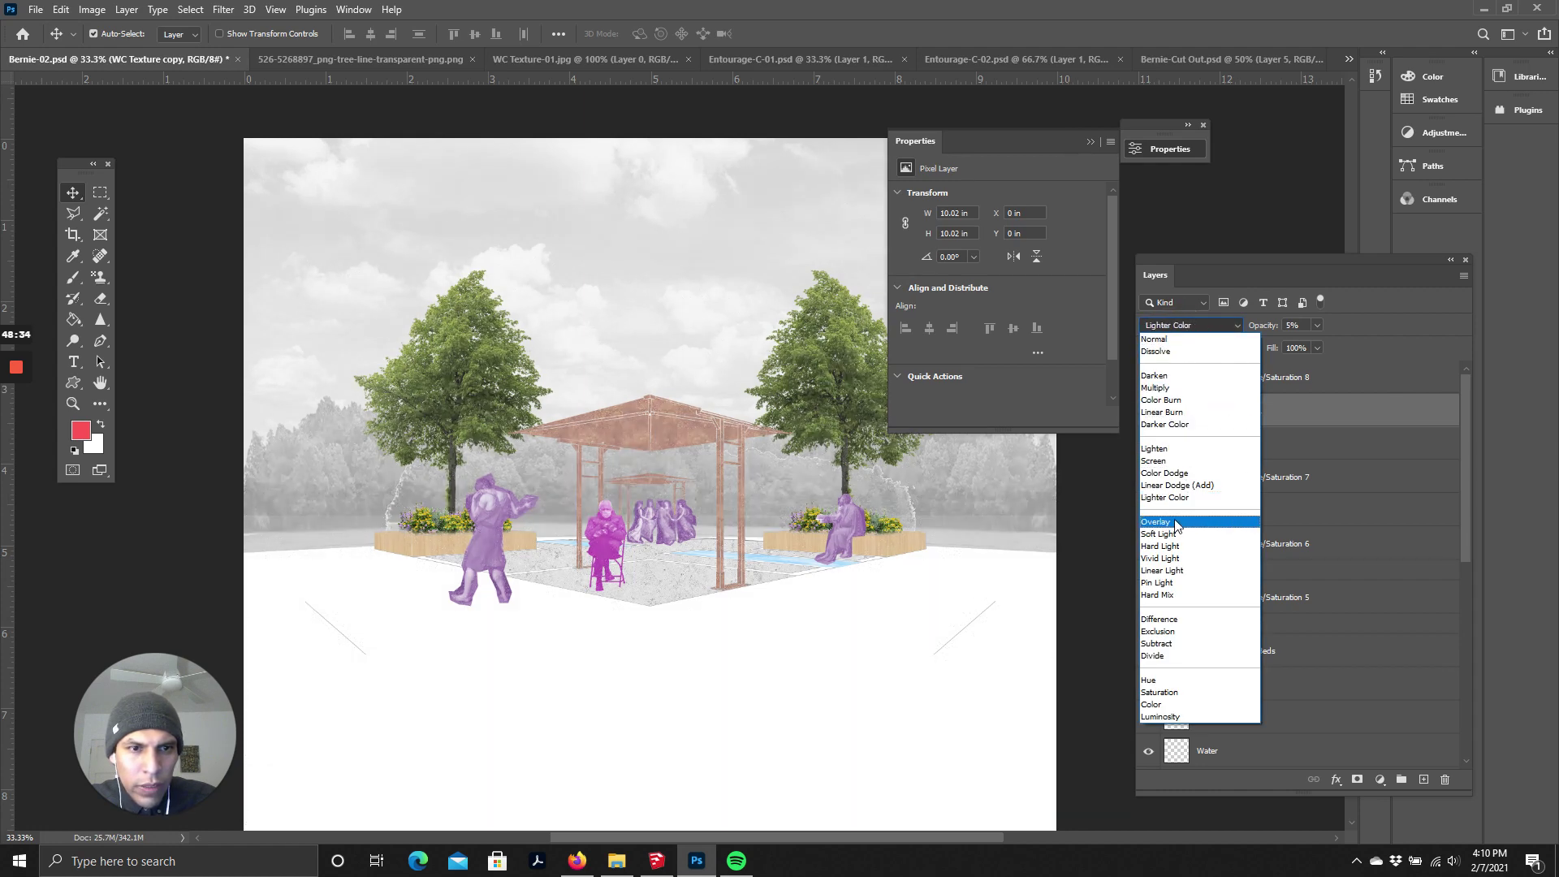
click(1175, 528)
click(1147, 412)
click(1148, 412)
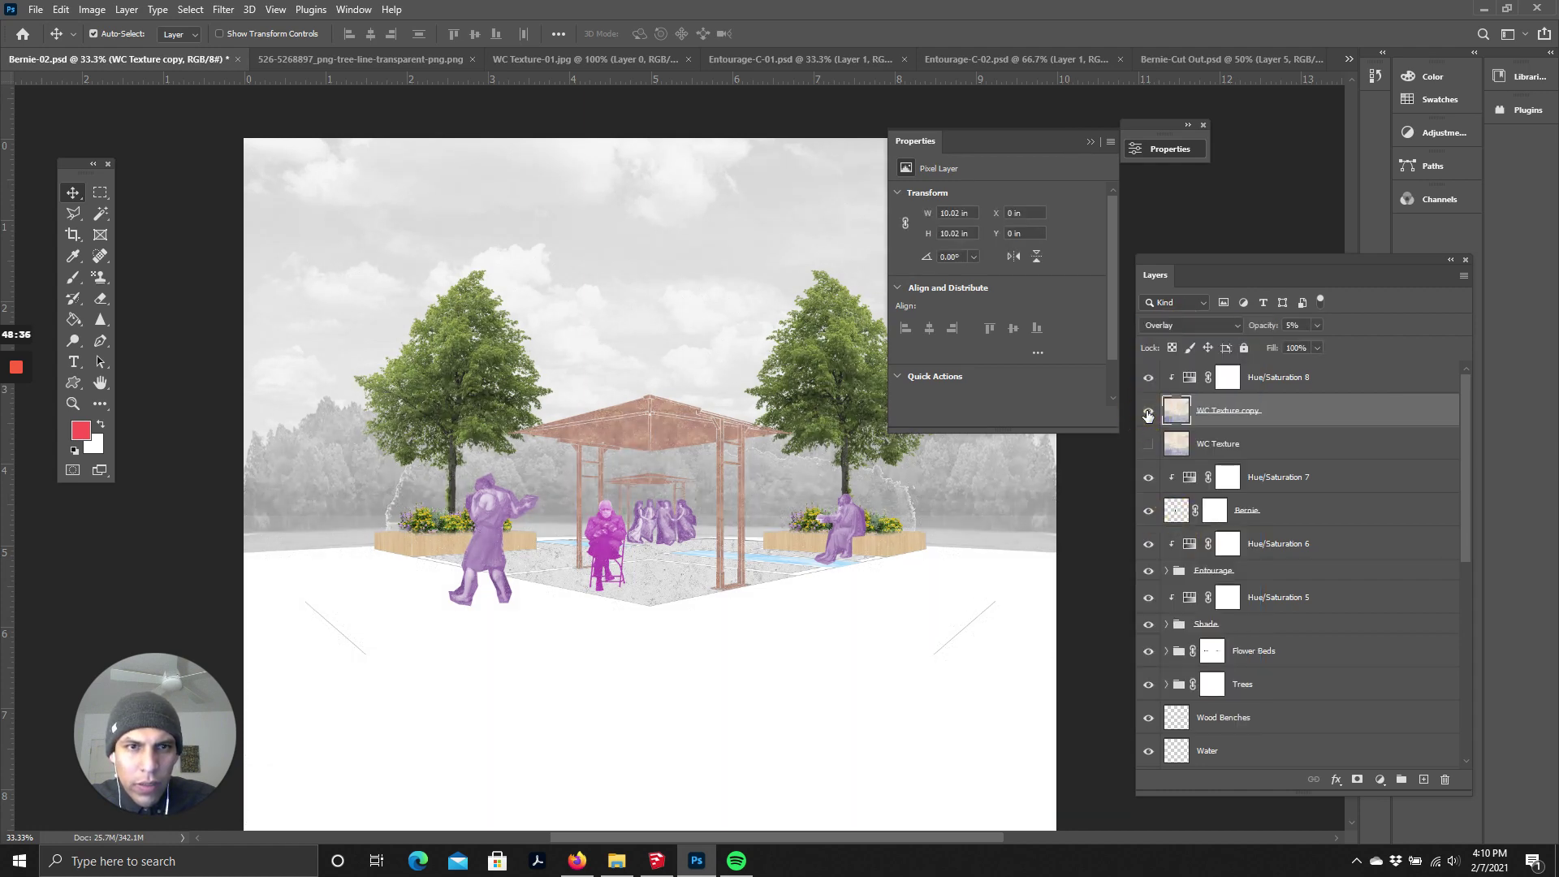
click(1148, 412)
click(1148, 414)
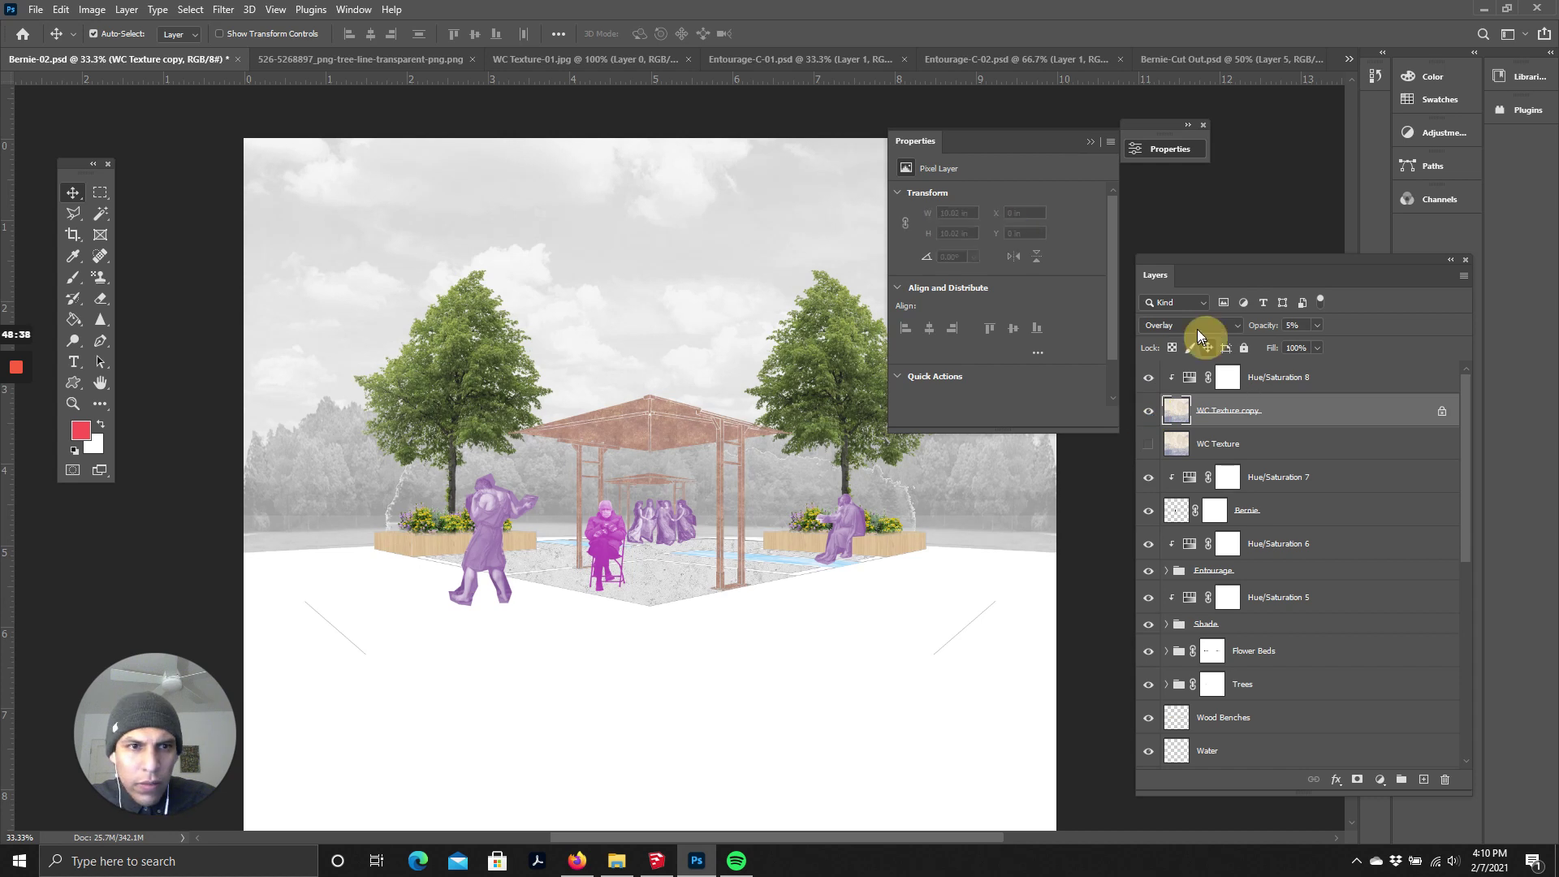
click(1197, 329)
click(1177, 337)
- Unlock the texture layer's position and toggle it to check the result
click(1208, 349)
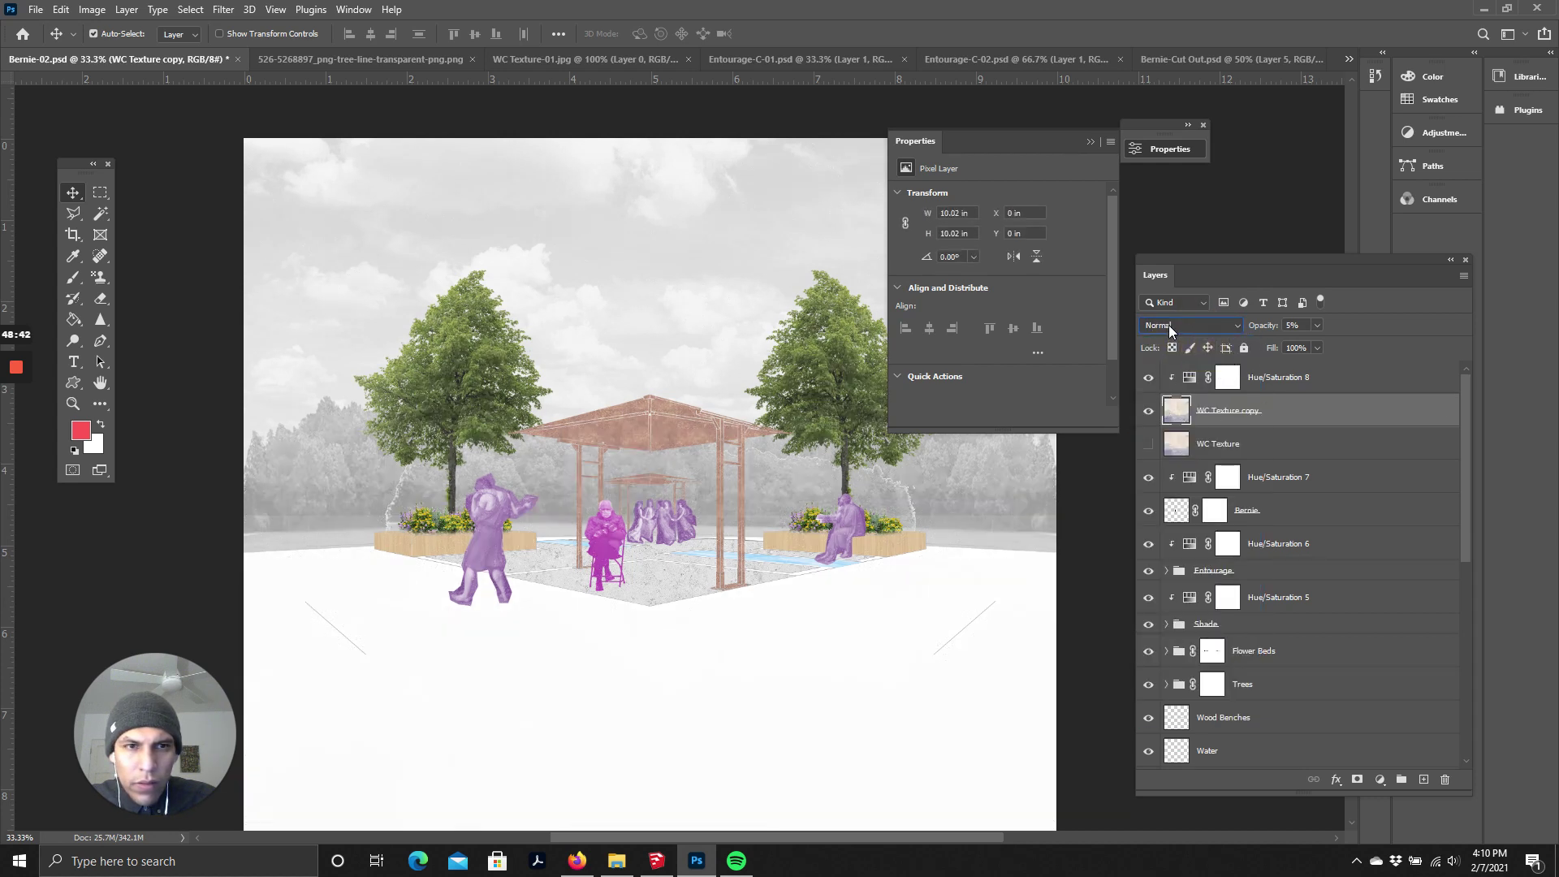
click(1148, 411)
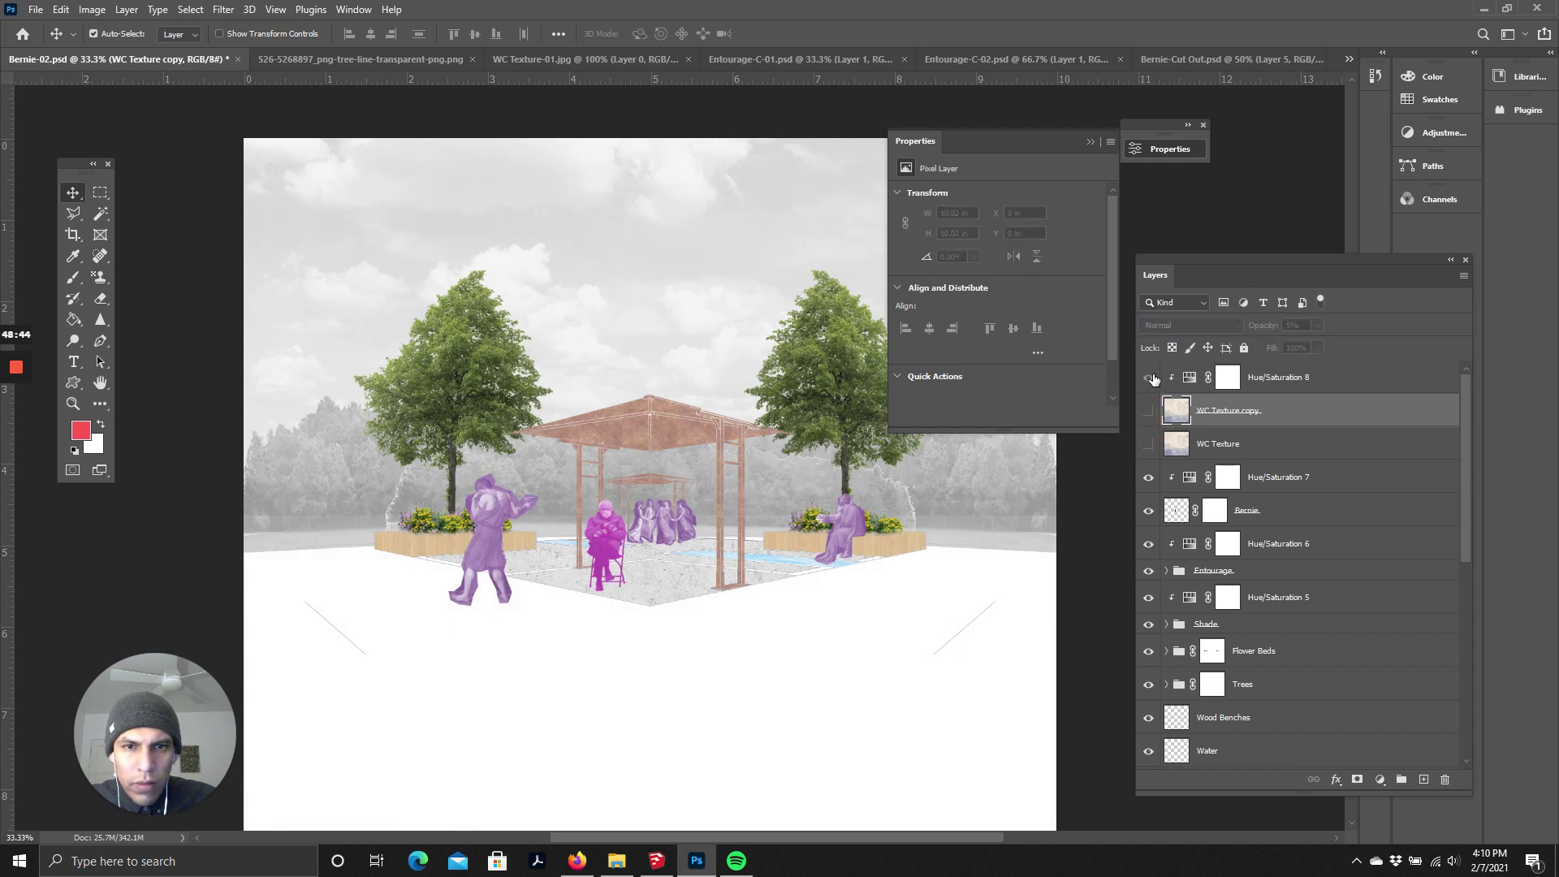
click(1148, 410)
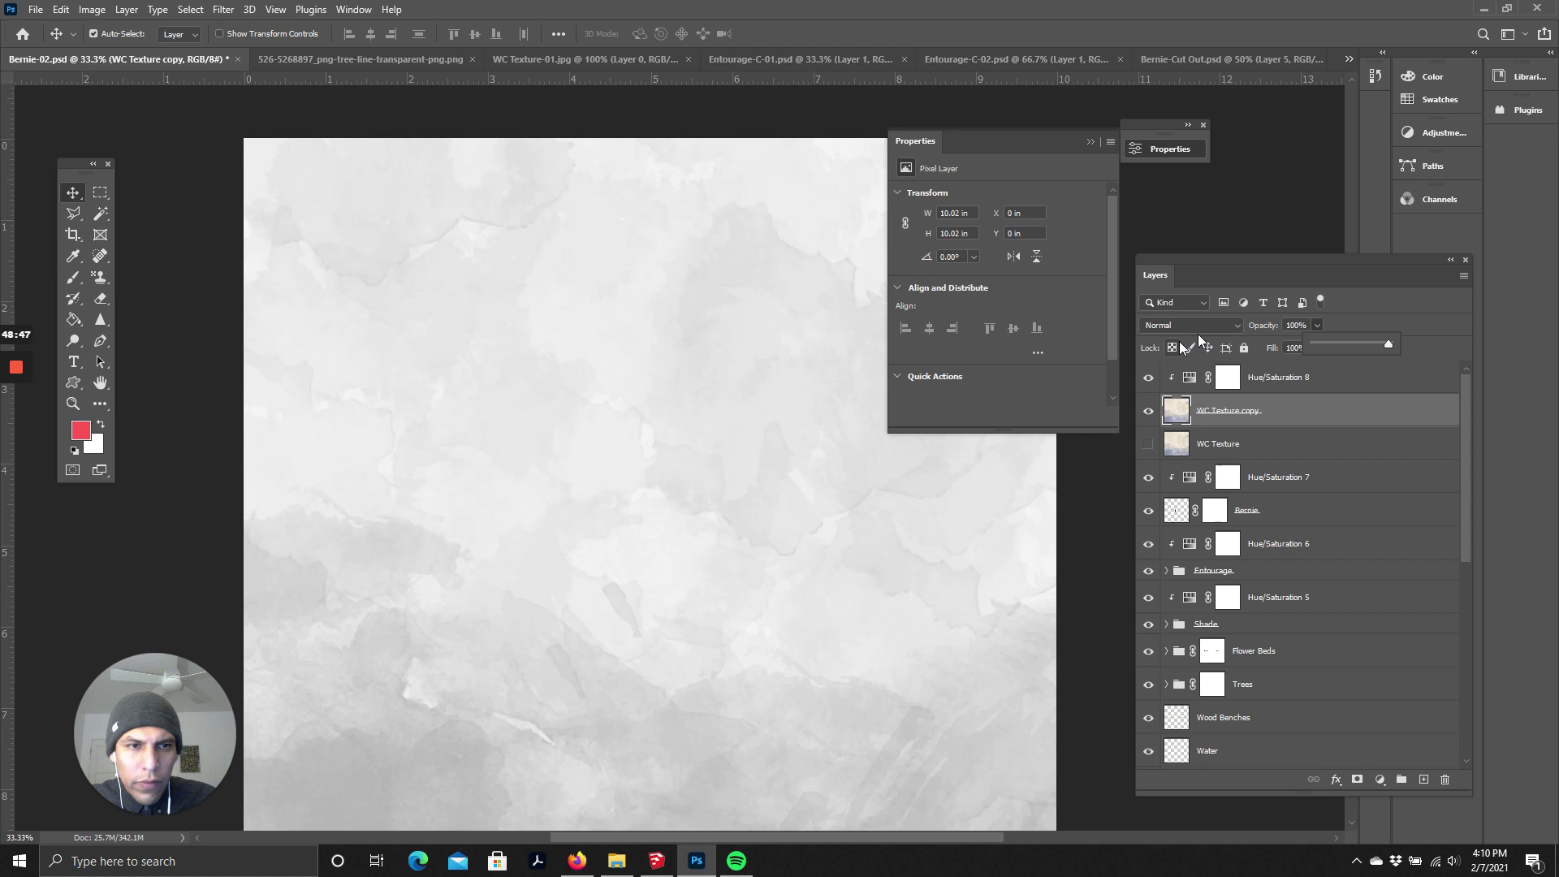
- Set WC Texture copy to Multiply blending at 75% opacity
click(1194, 333)
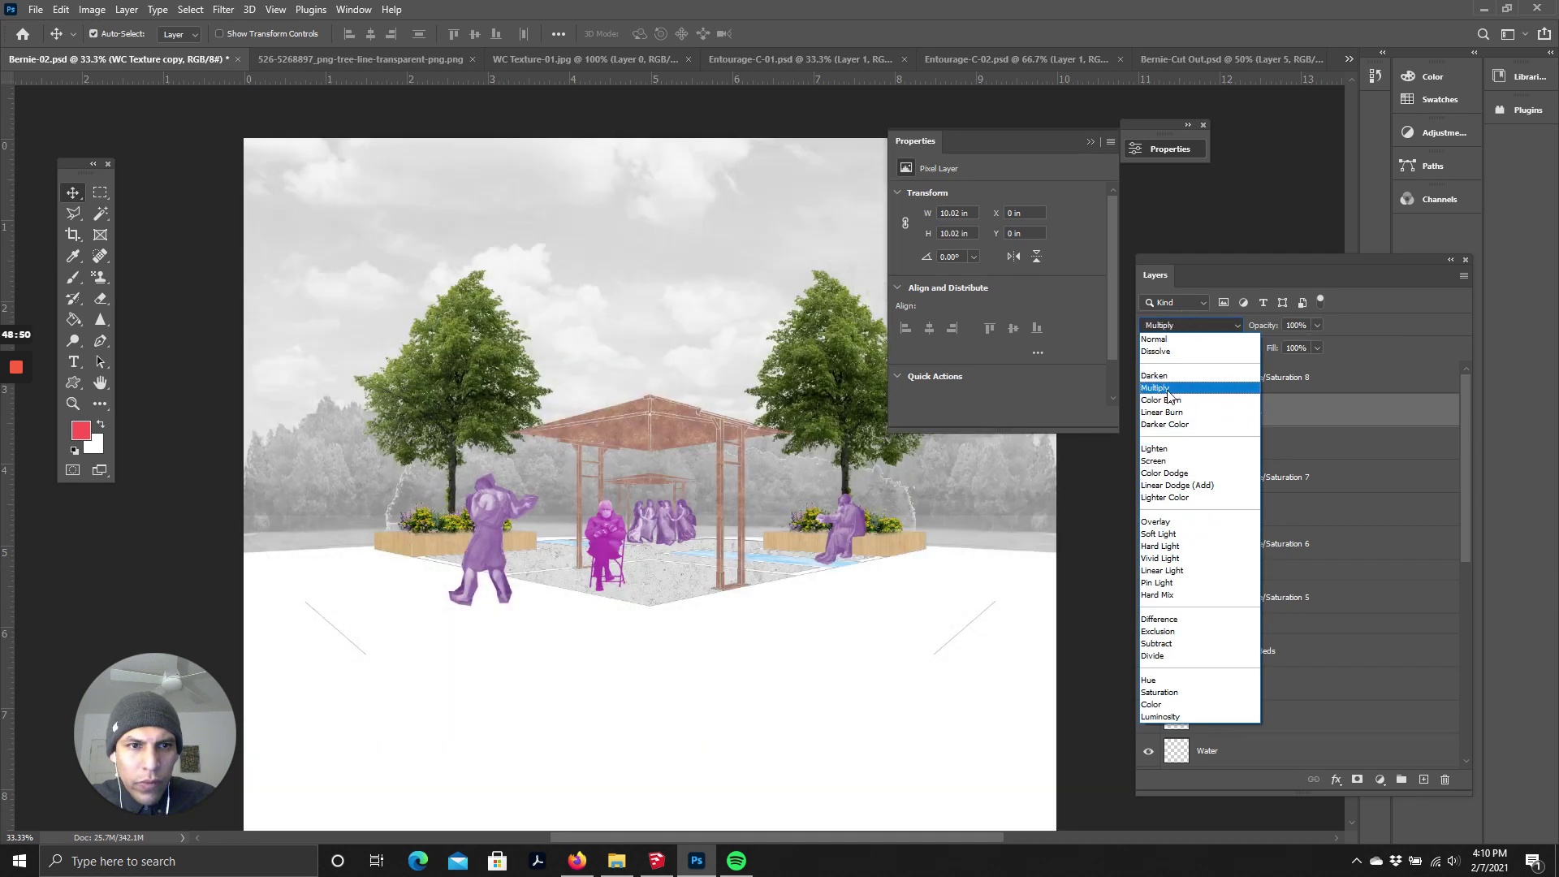
click(1170, 389)
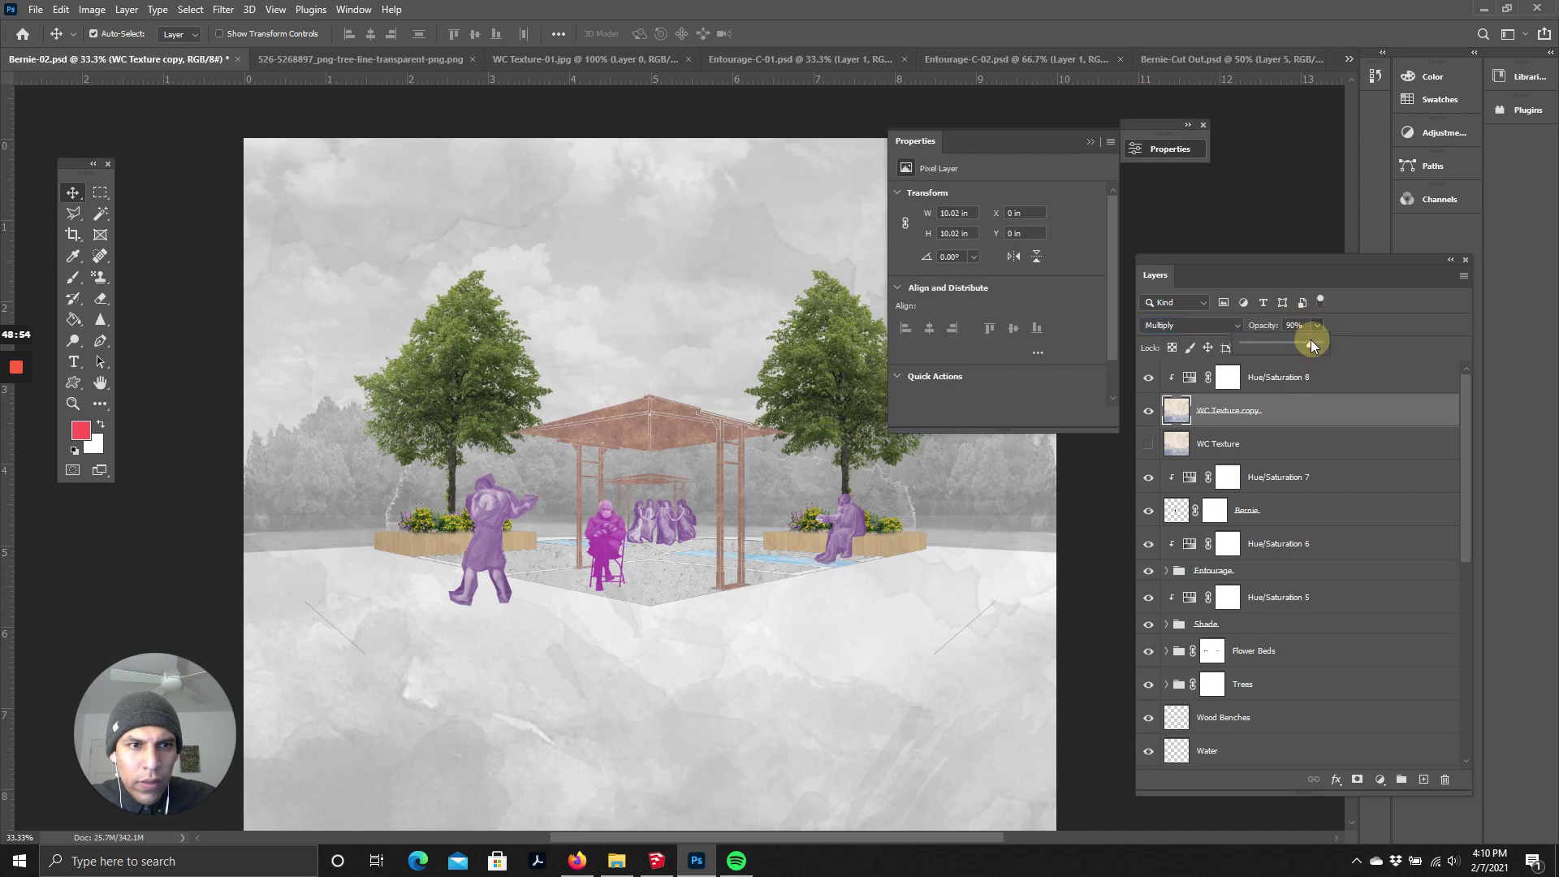
drag(1311, 344, 1289, 347)
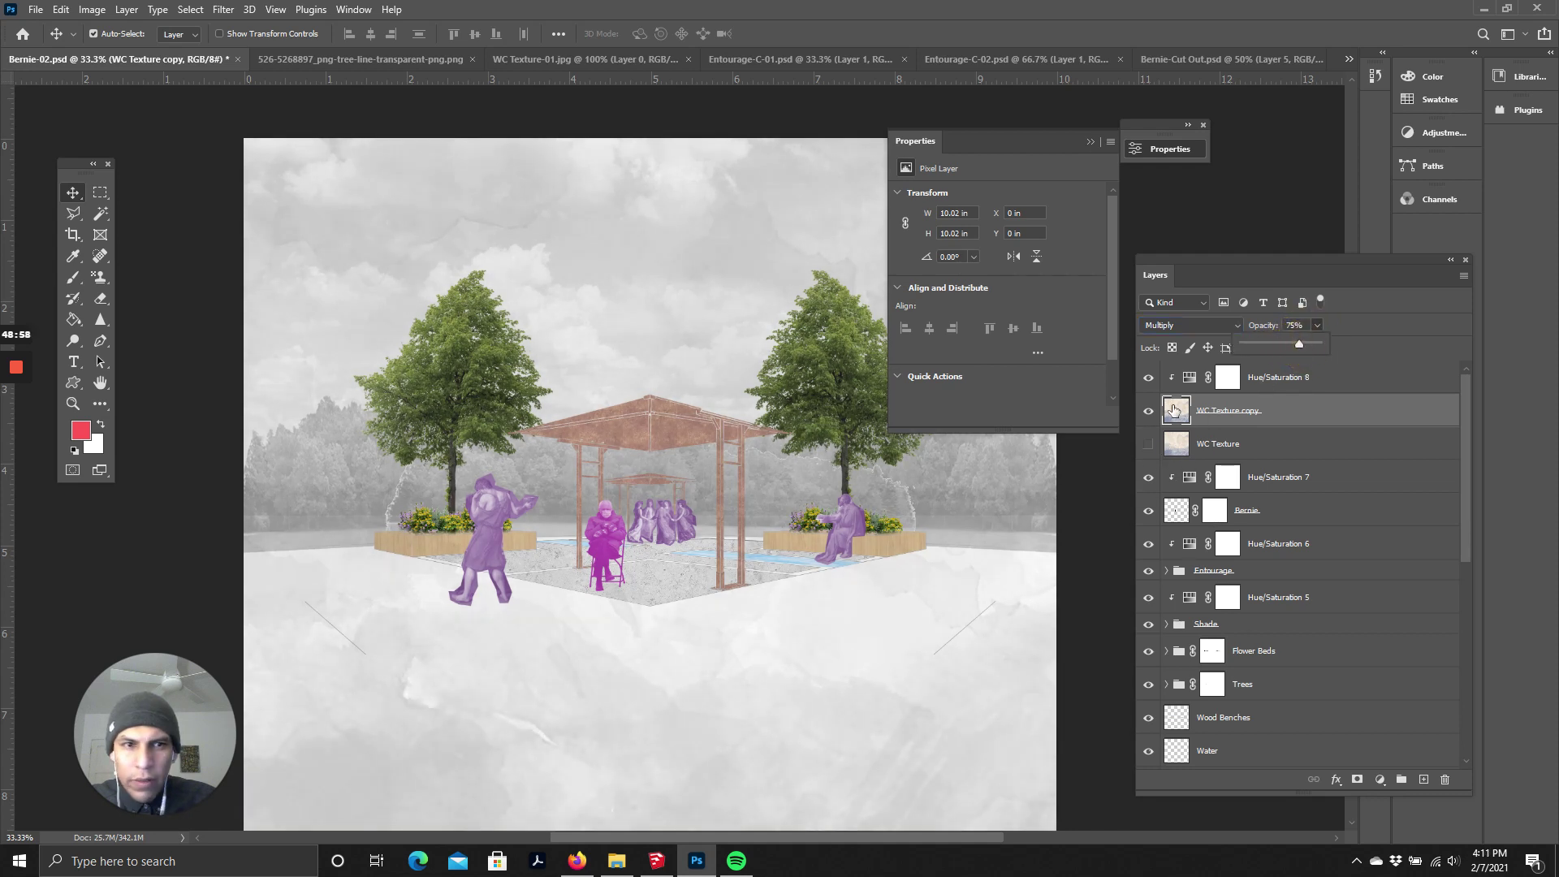
click(1148, 411)
click(1148, 411)
- Toggle Hue/Saturation 8 to compare the scene with and without the grey adjustment
click(1147, 377)
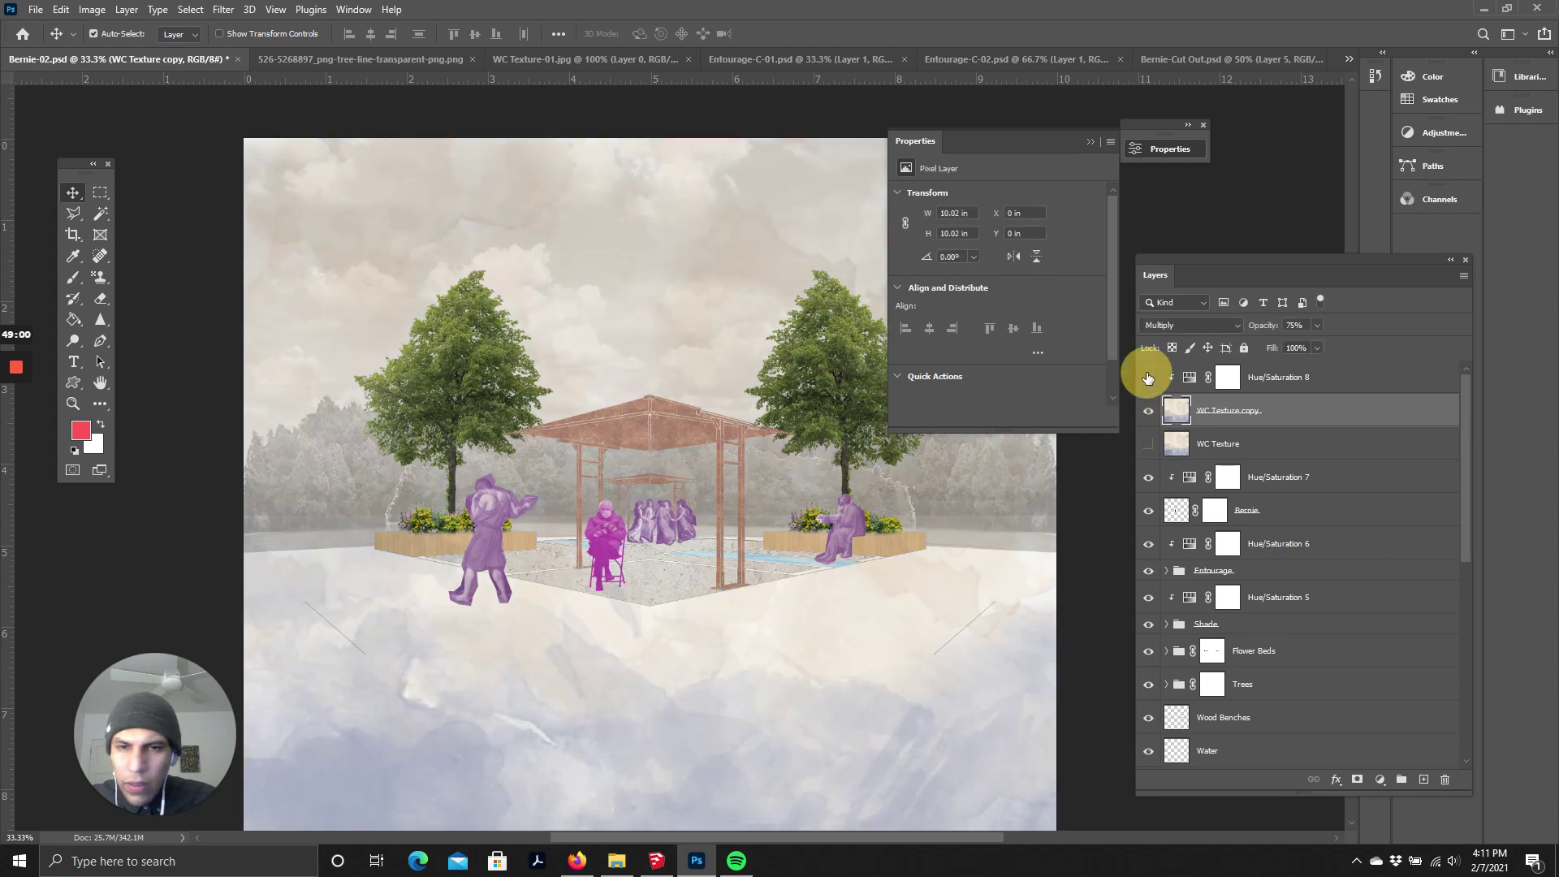
click(1147, 376)
click(1147, 377)
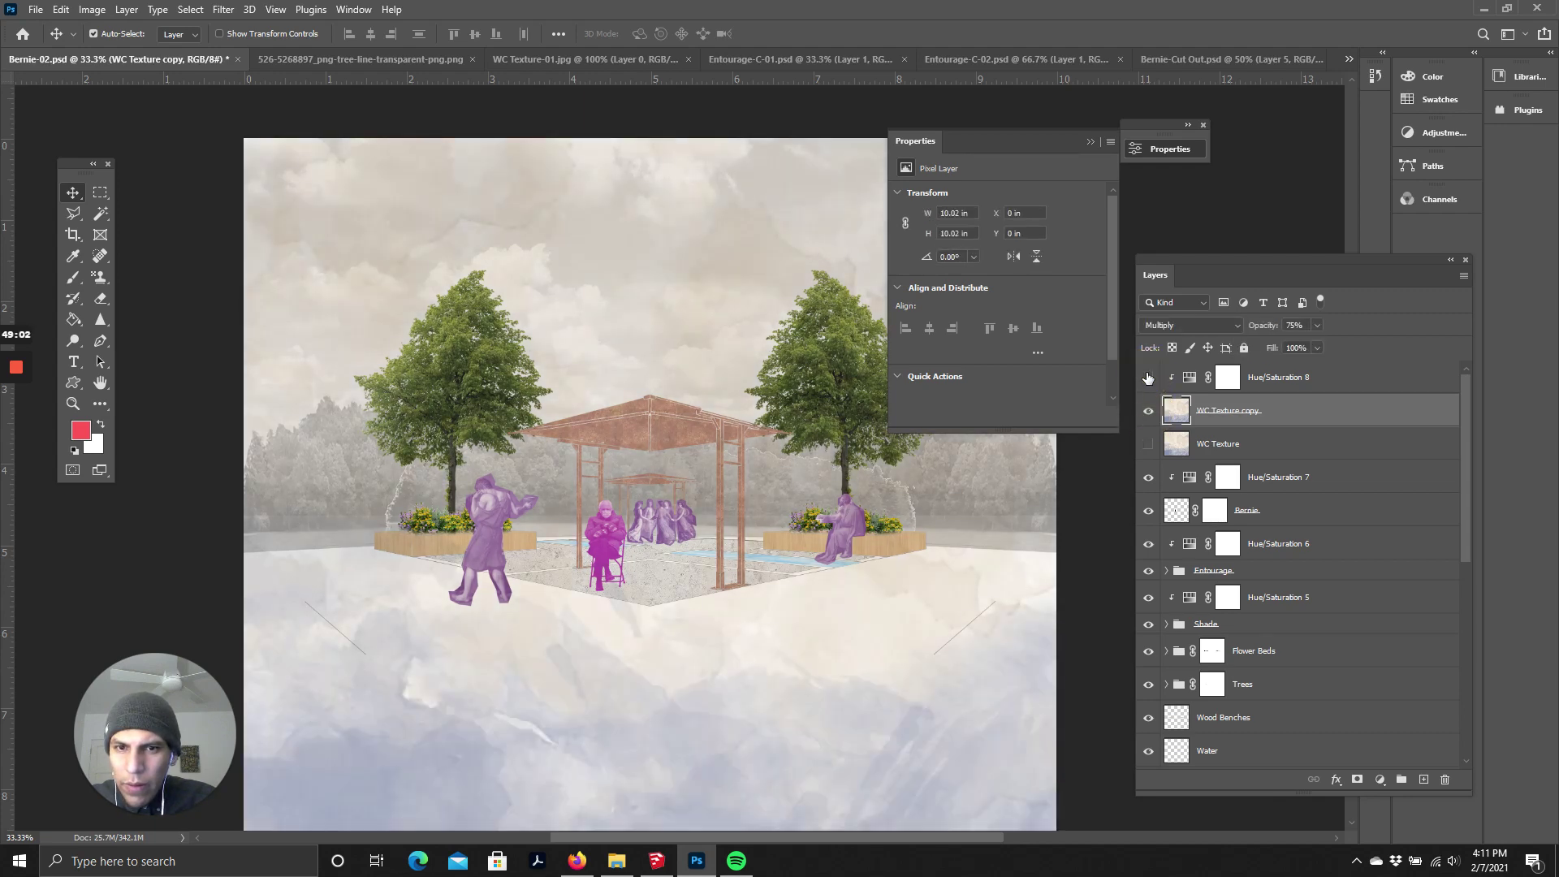
click(1147, 376)
scroll(686, 550, down, 3)
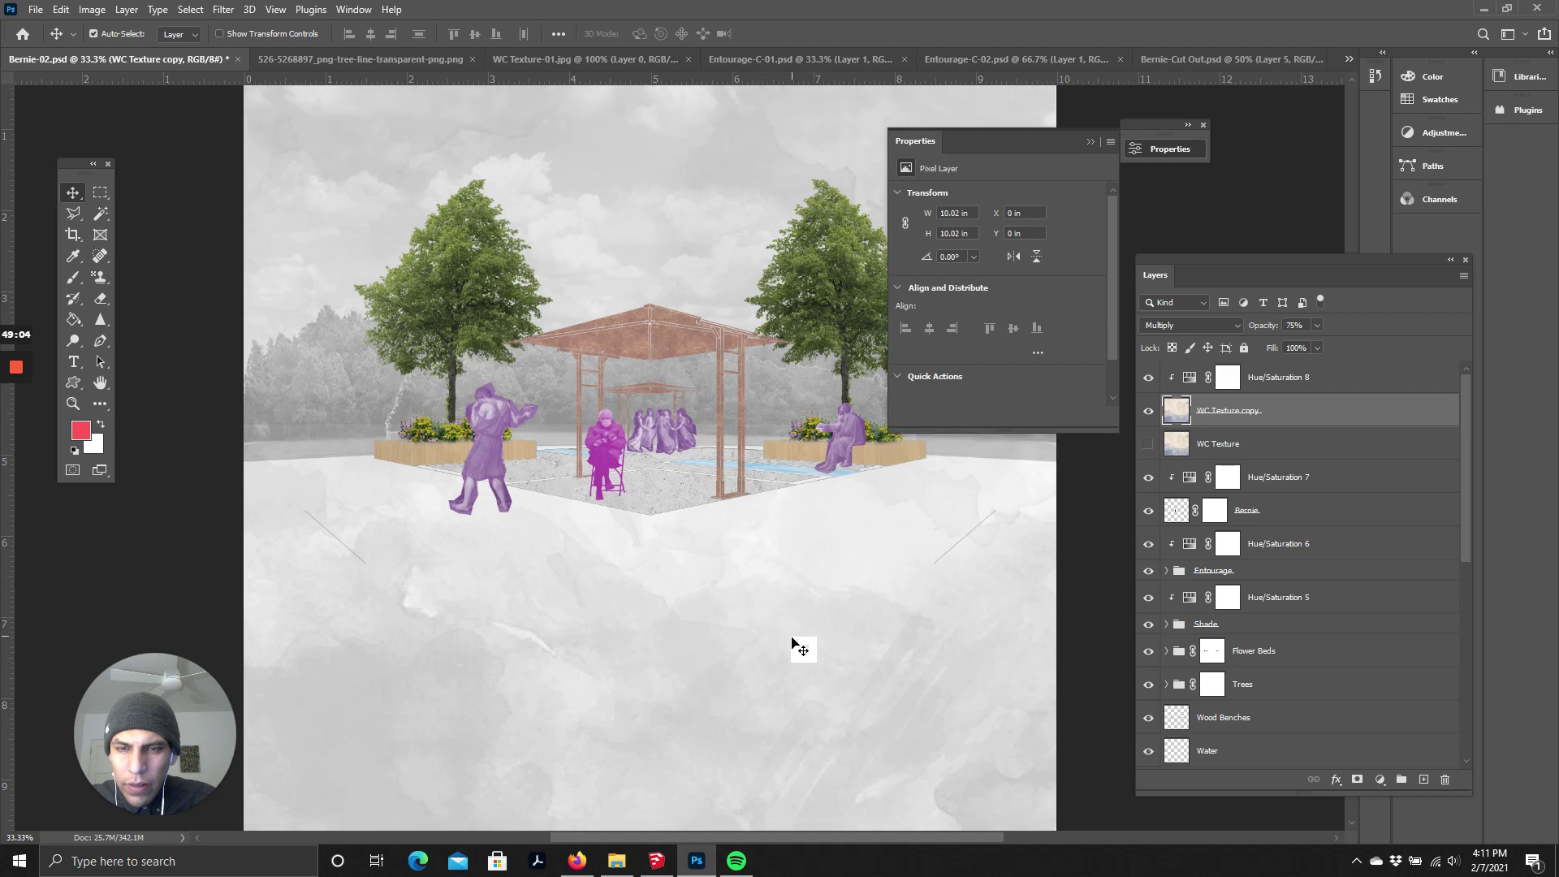
scroll(804, 645, up, 5)
scroll(710, 571, down, 4)
scroll(700, 564, up, 3)
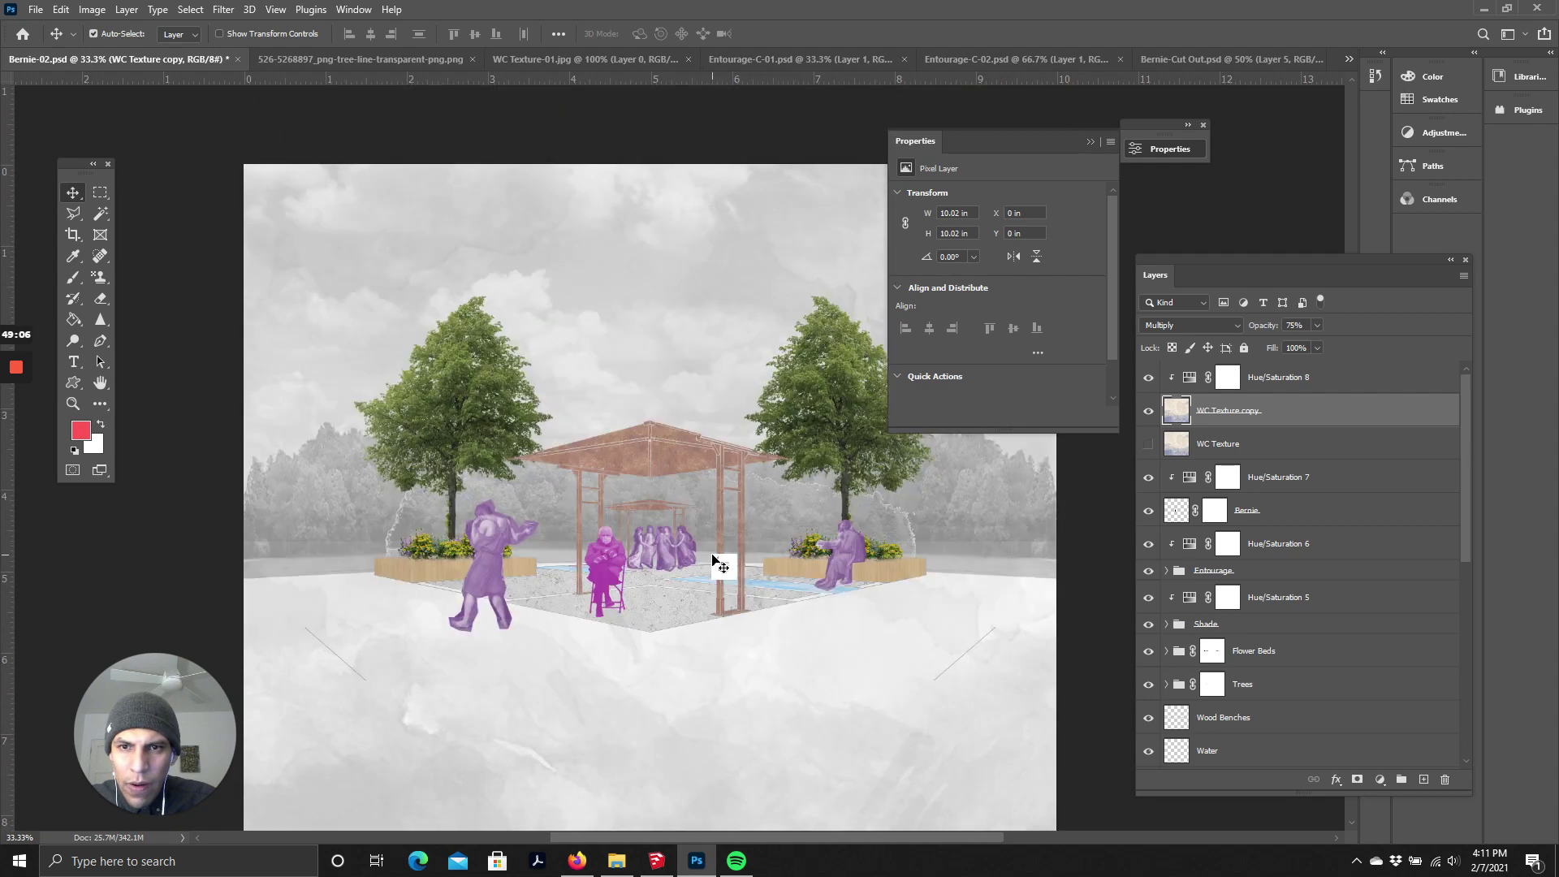
scroll(713, 560, down, 3)
- Briefly check the original WC Texture layer, keep it hidden, and close the Properties panel
click(1148, 445)
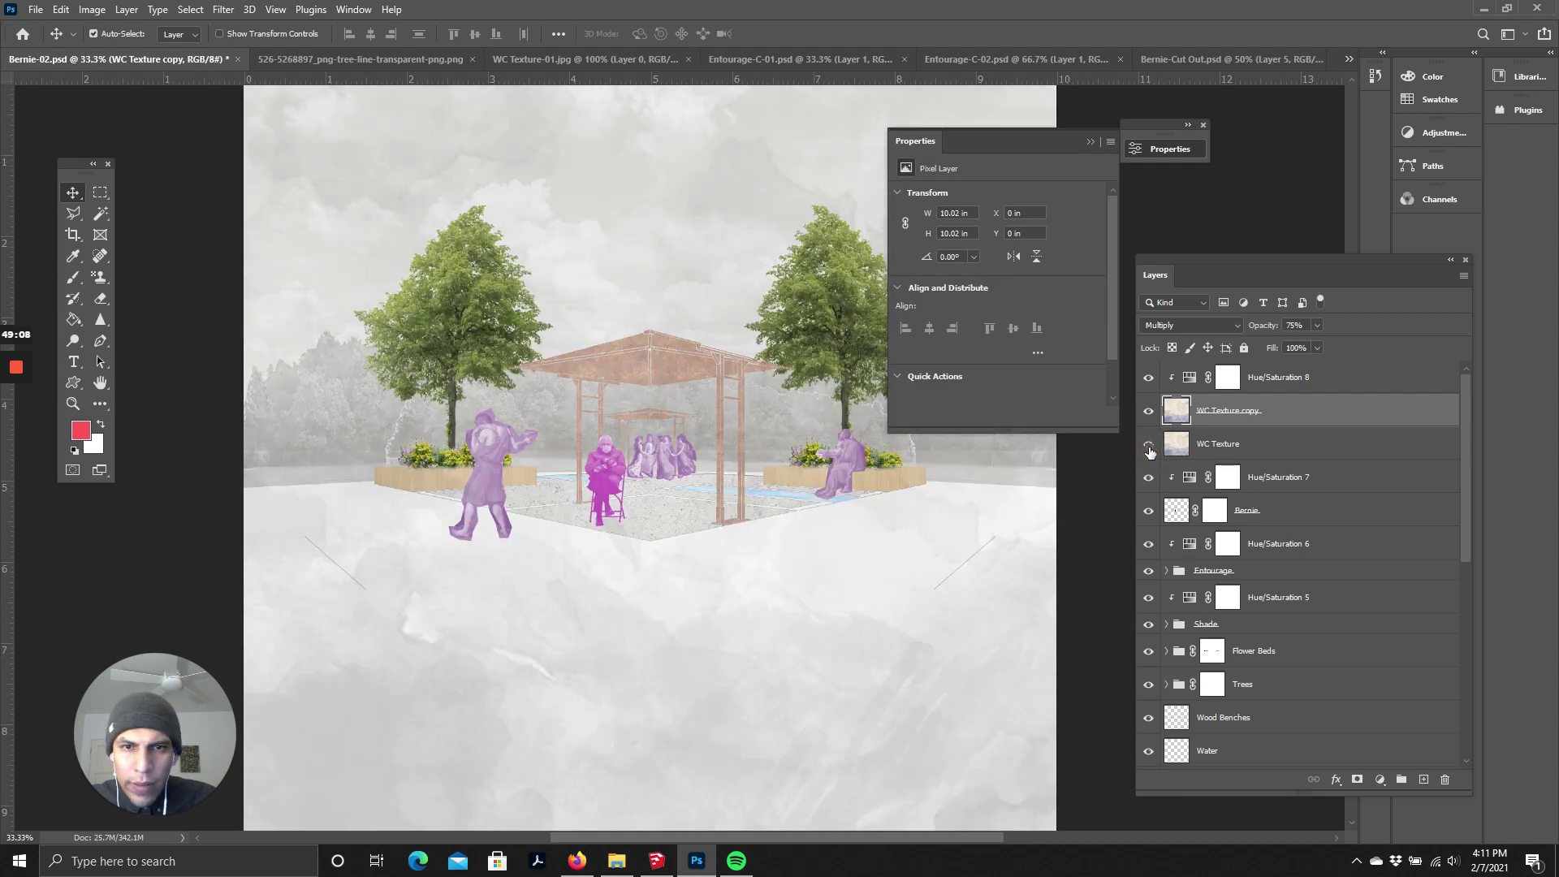
click(1150, 447)
scroll(696, 442, down, 1)
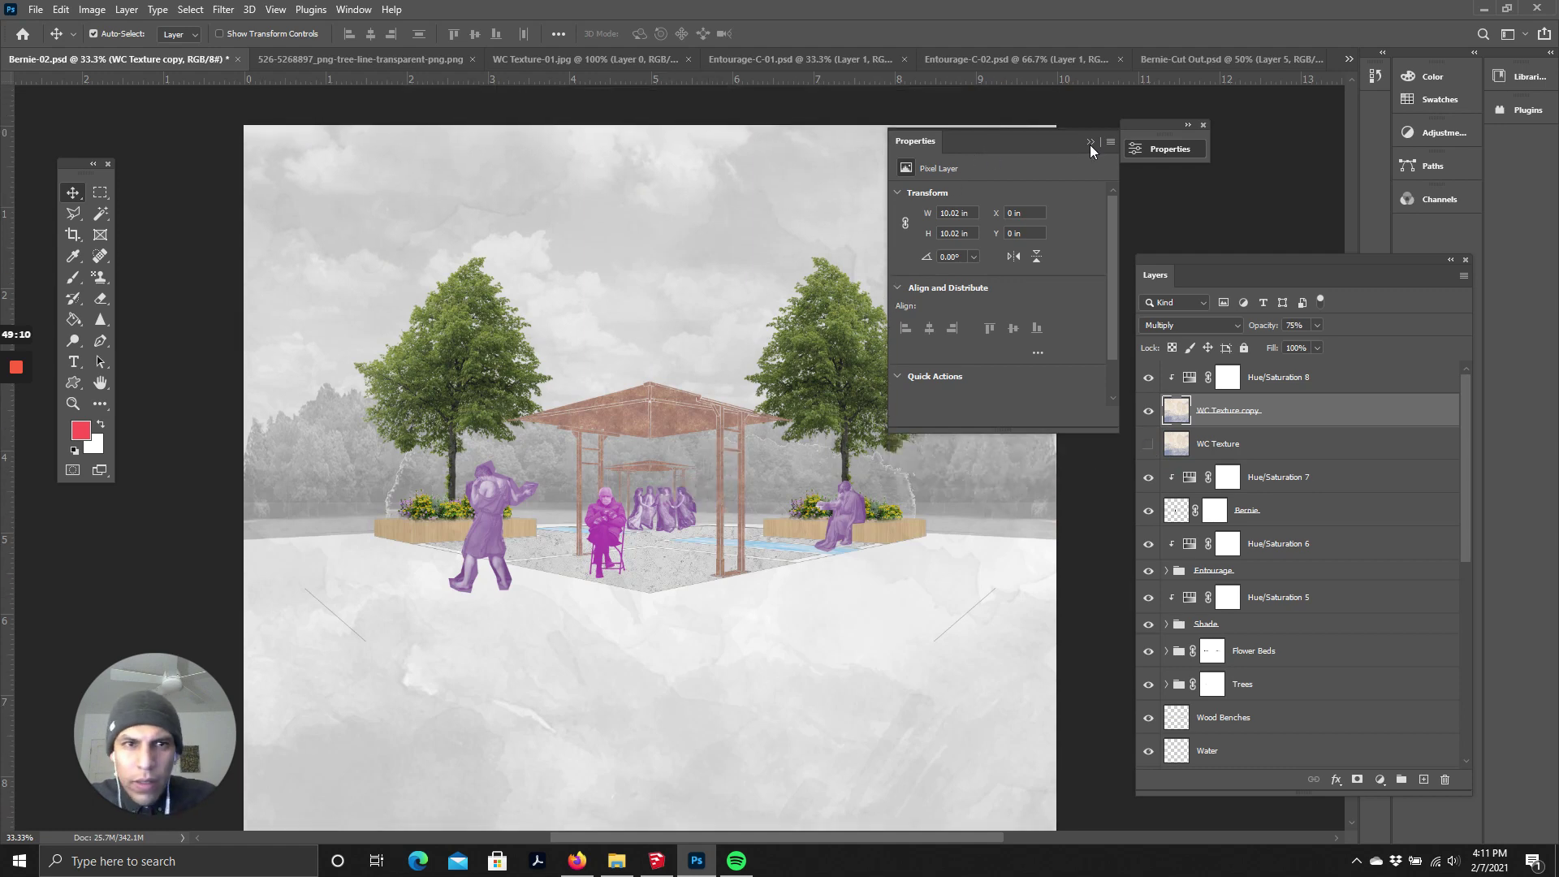
click(1090, 142)
scroll(1271, 686, down, 10)
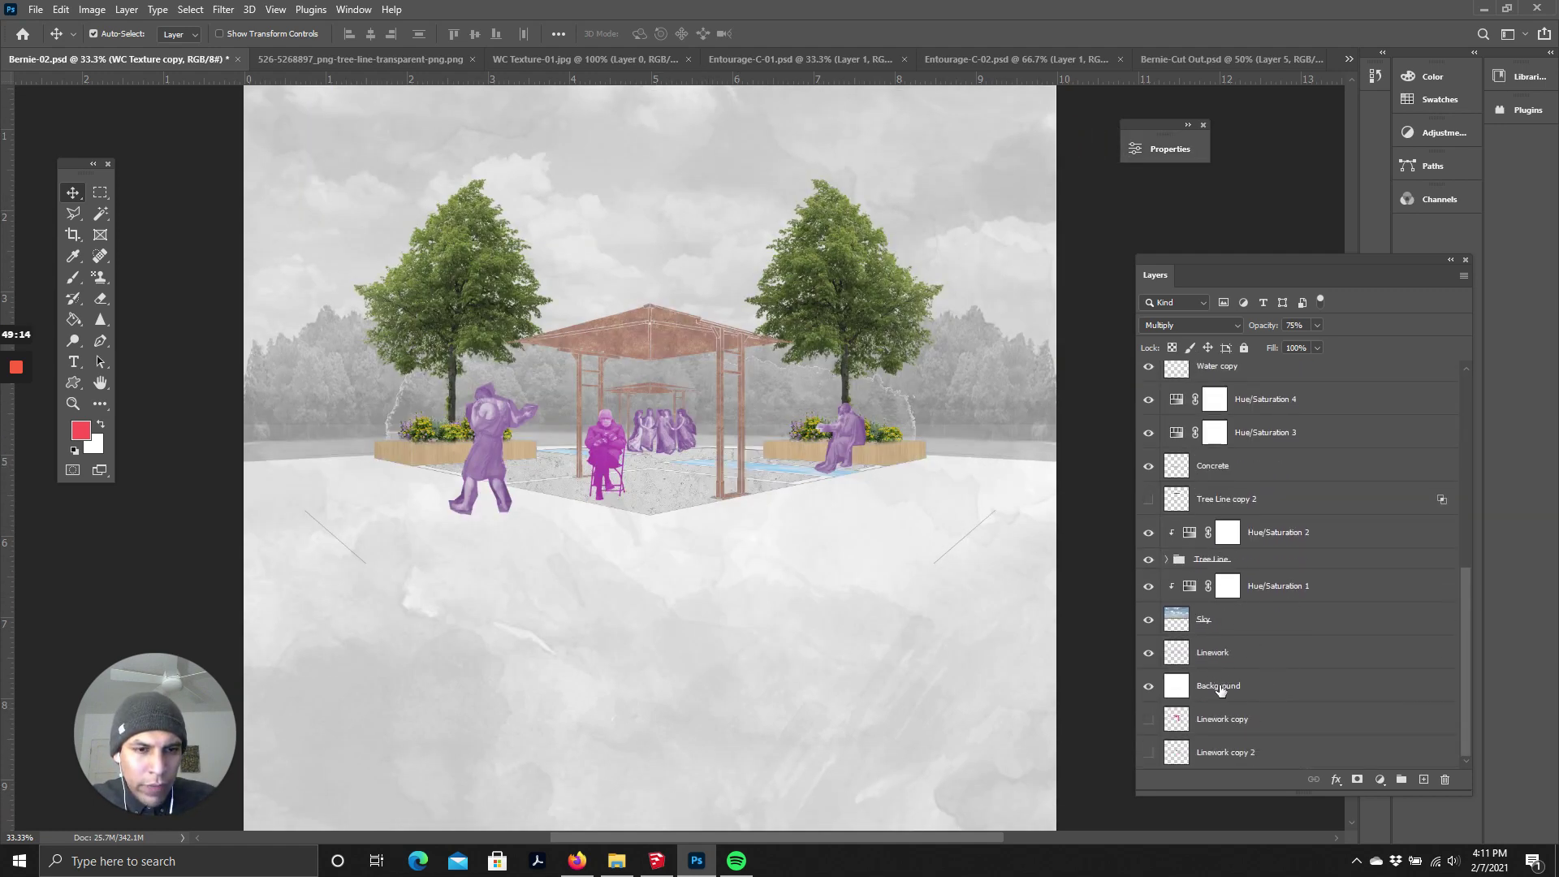
- Add a new layer above Background named 'Square'
click(1220, 688)
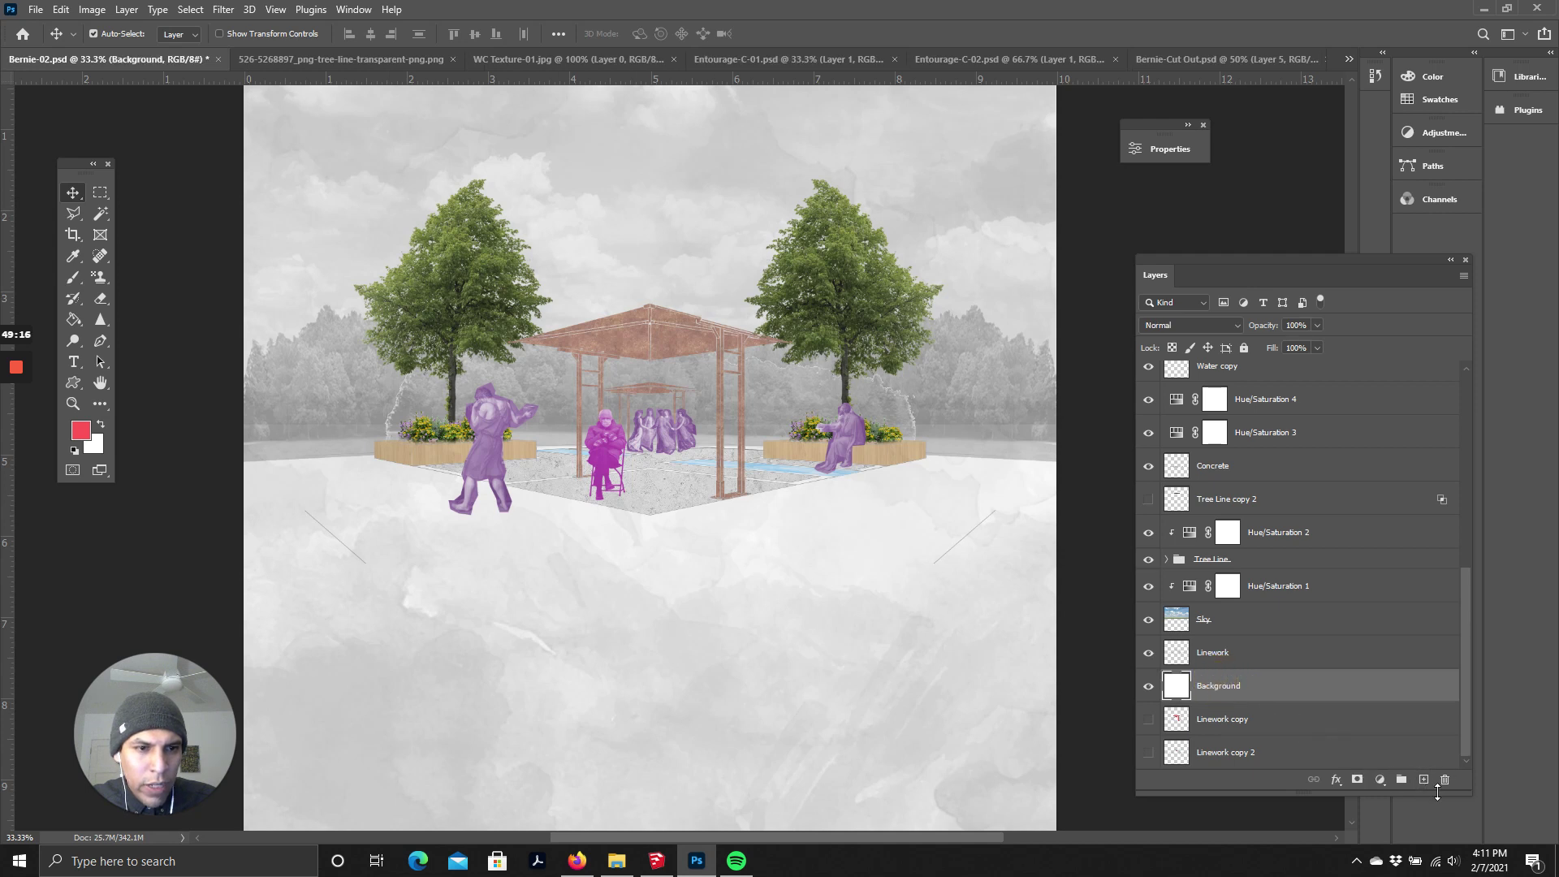
click(1426, 780)
double_click(1209, 686)
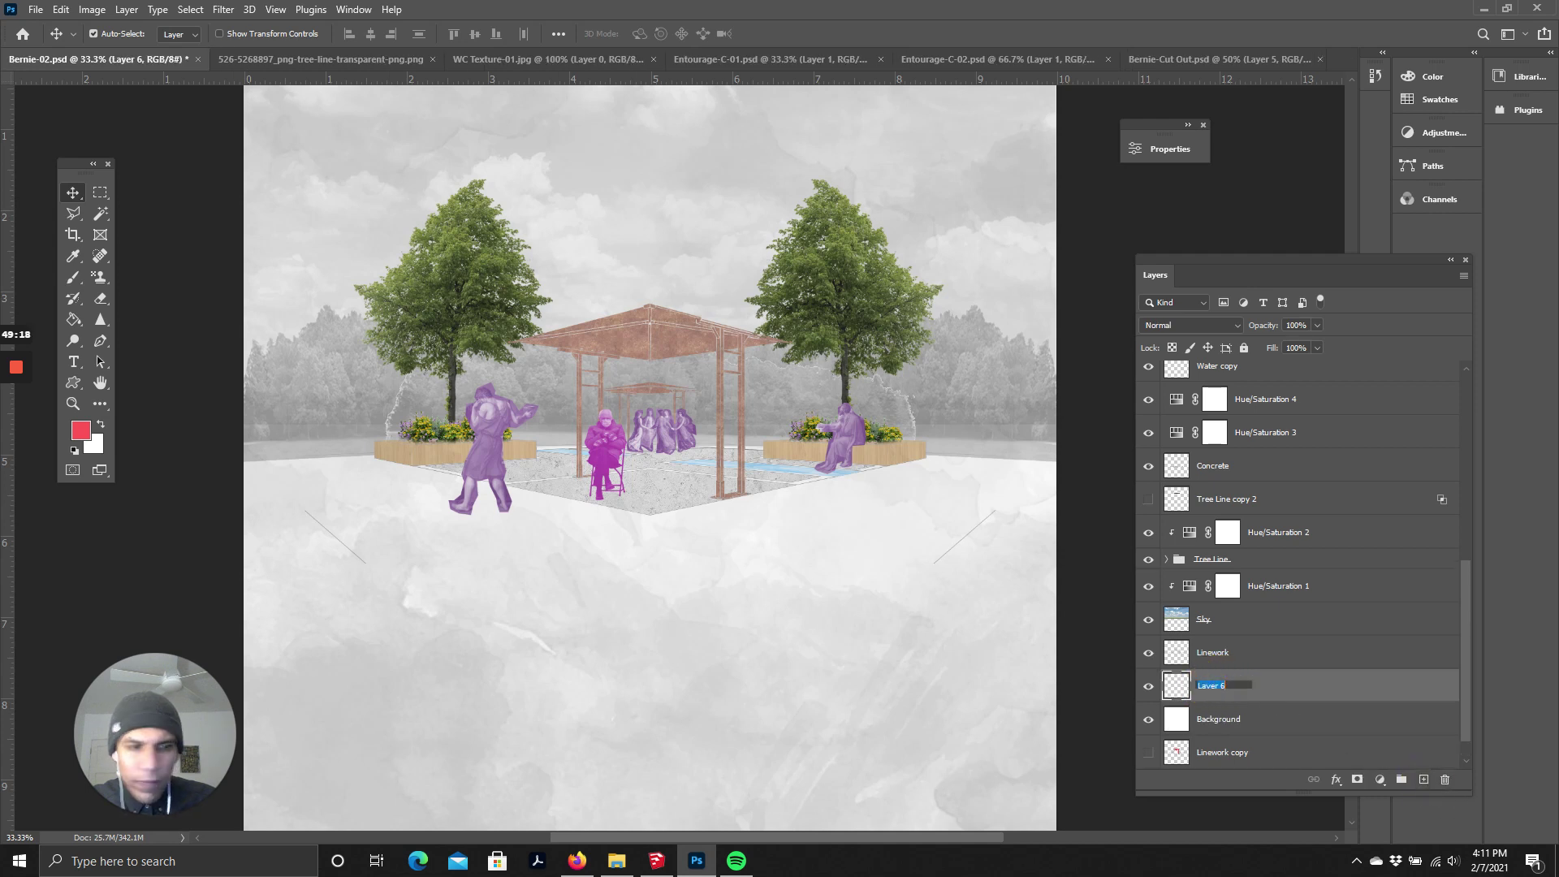
text(Squar)
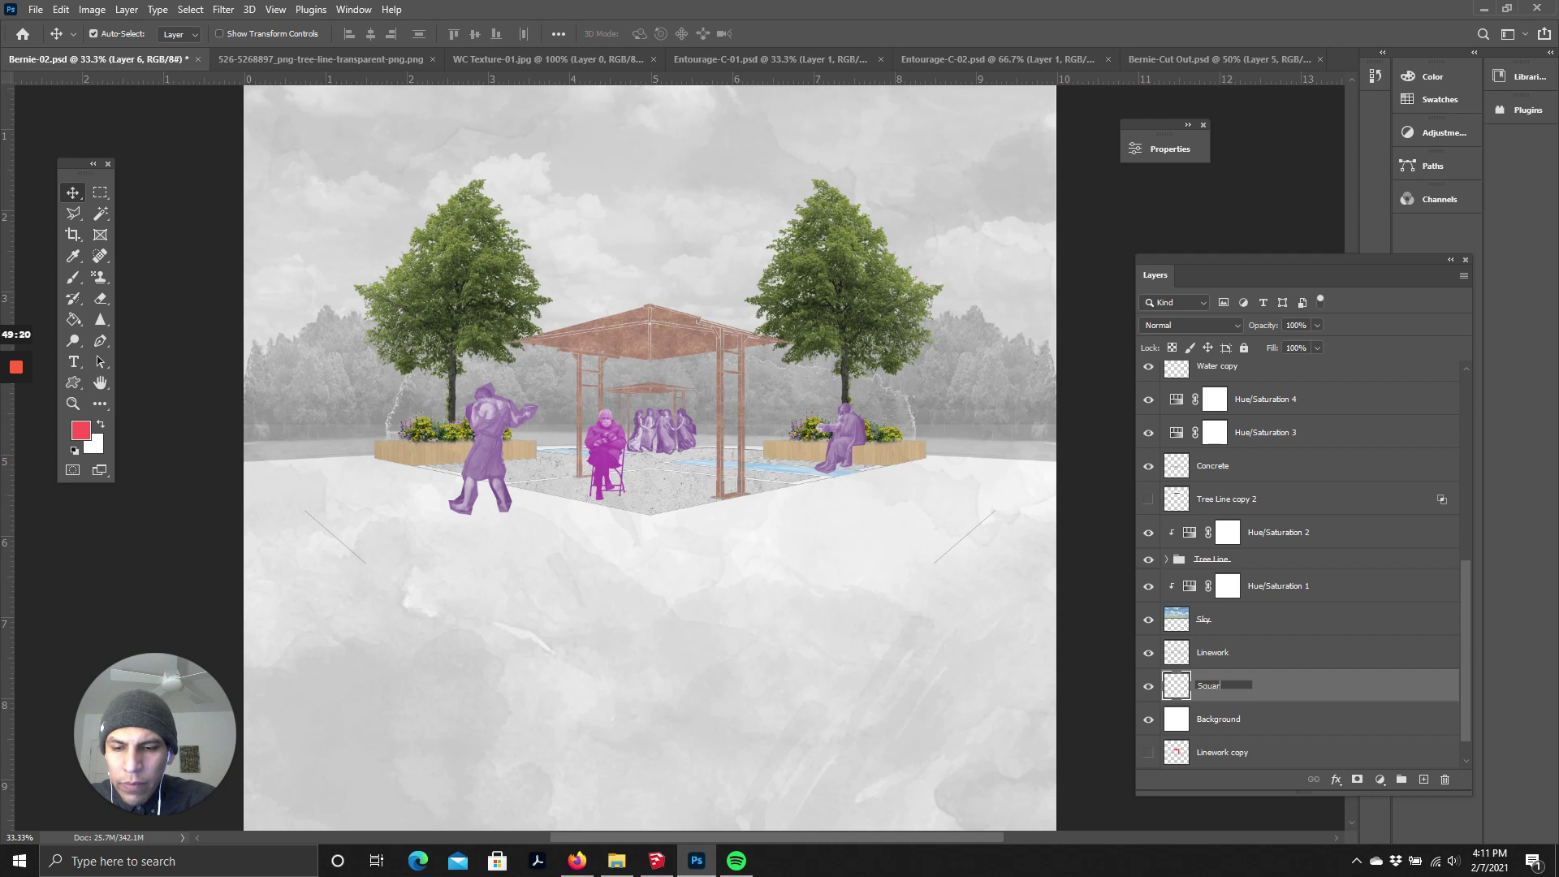
text(e)
key(Return)
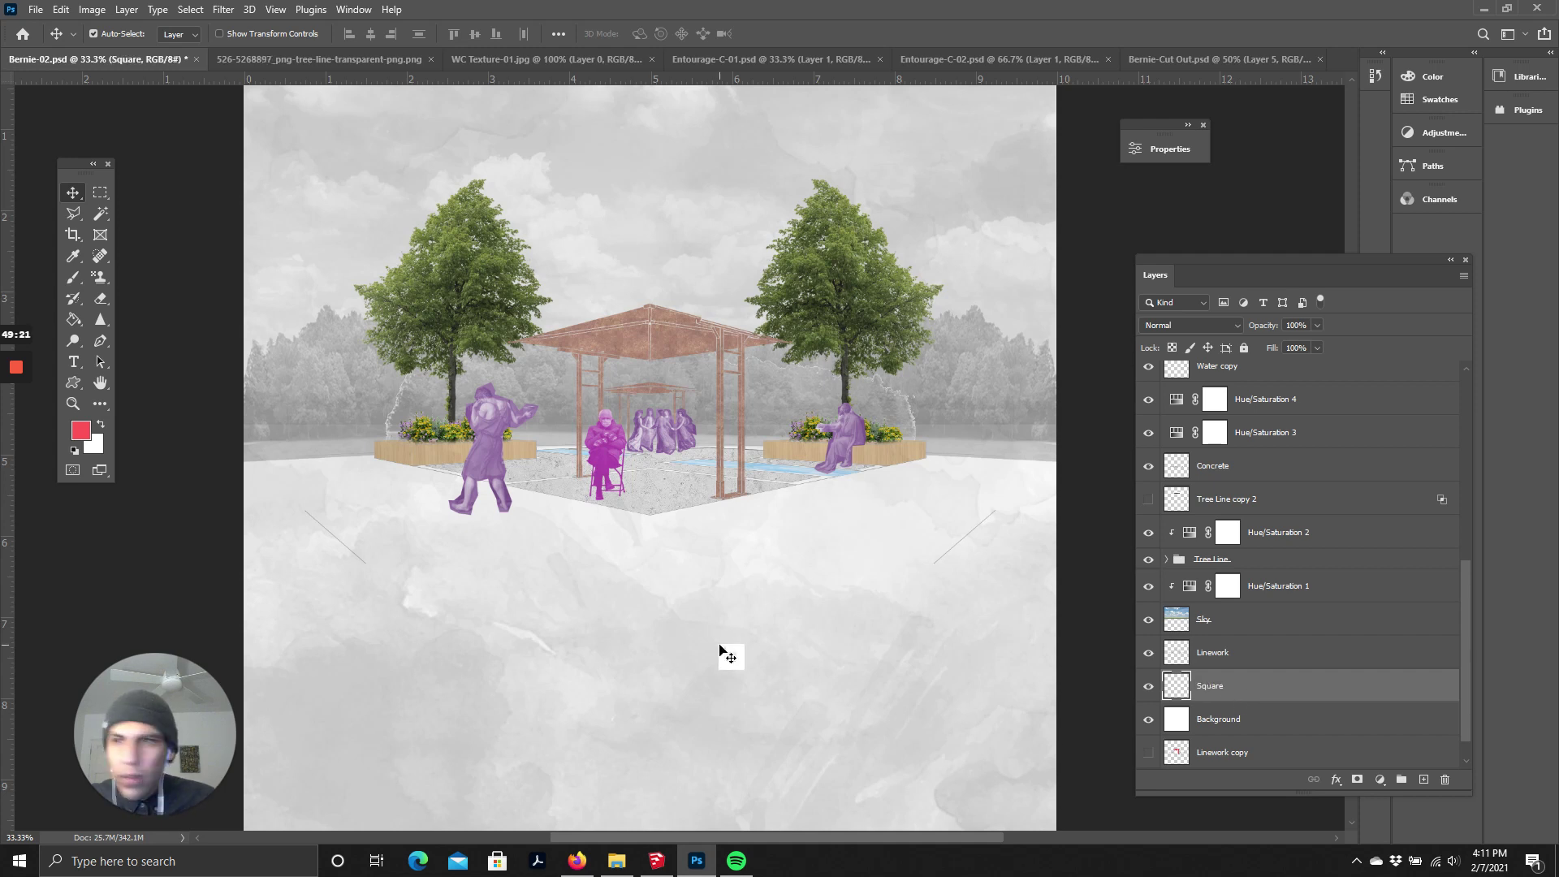
- Select a large square over the lower scene and set the foreground colour to mid grey
click(100, 193)
drag(328, 210, 992, 714)
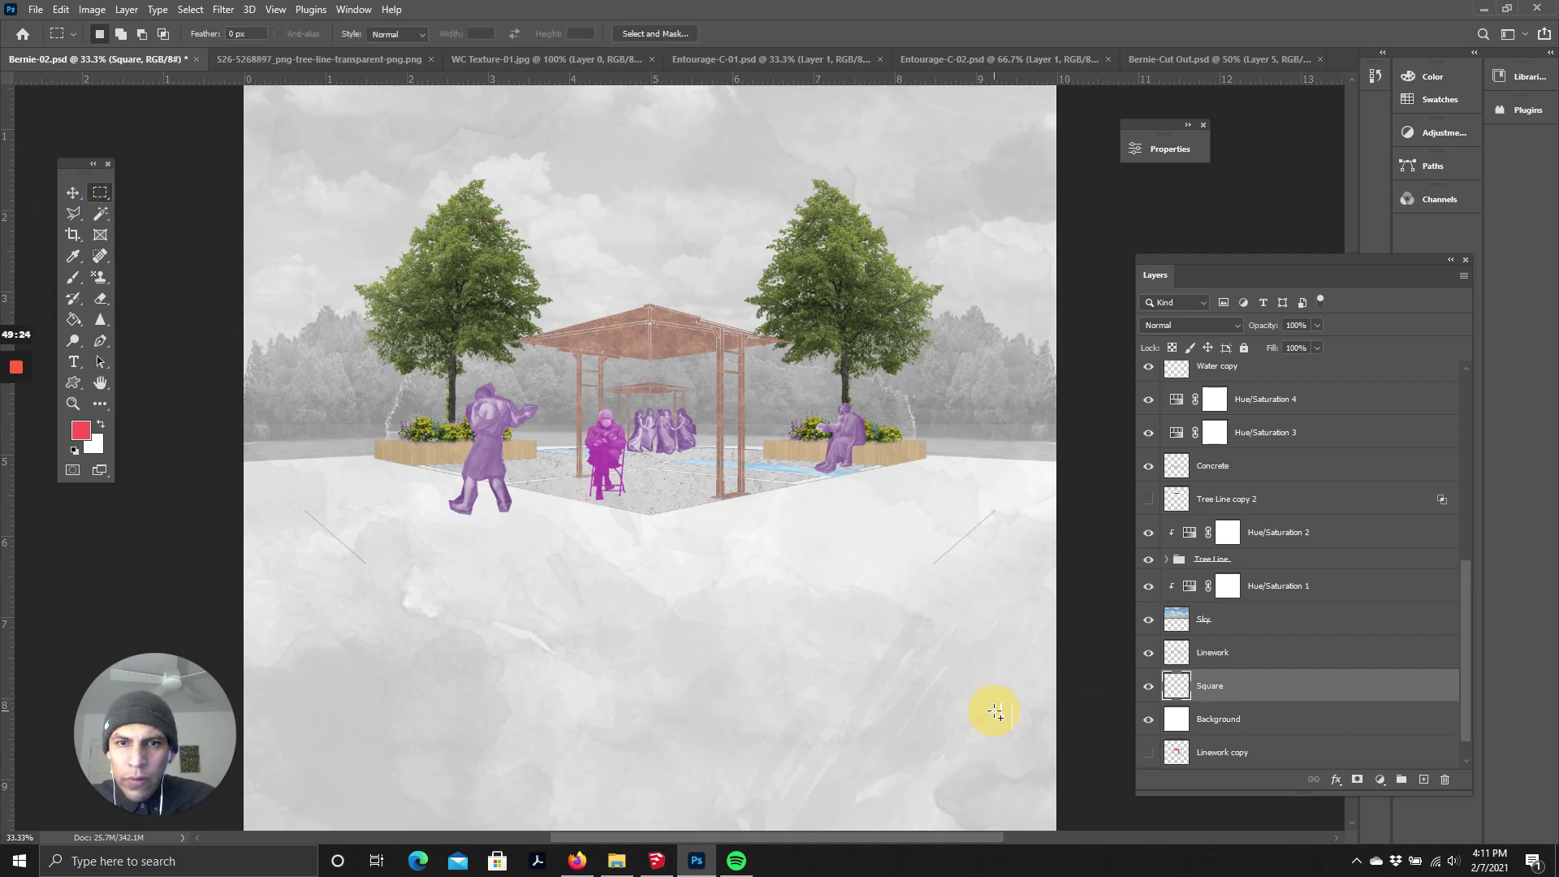
click(71, 319)
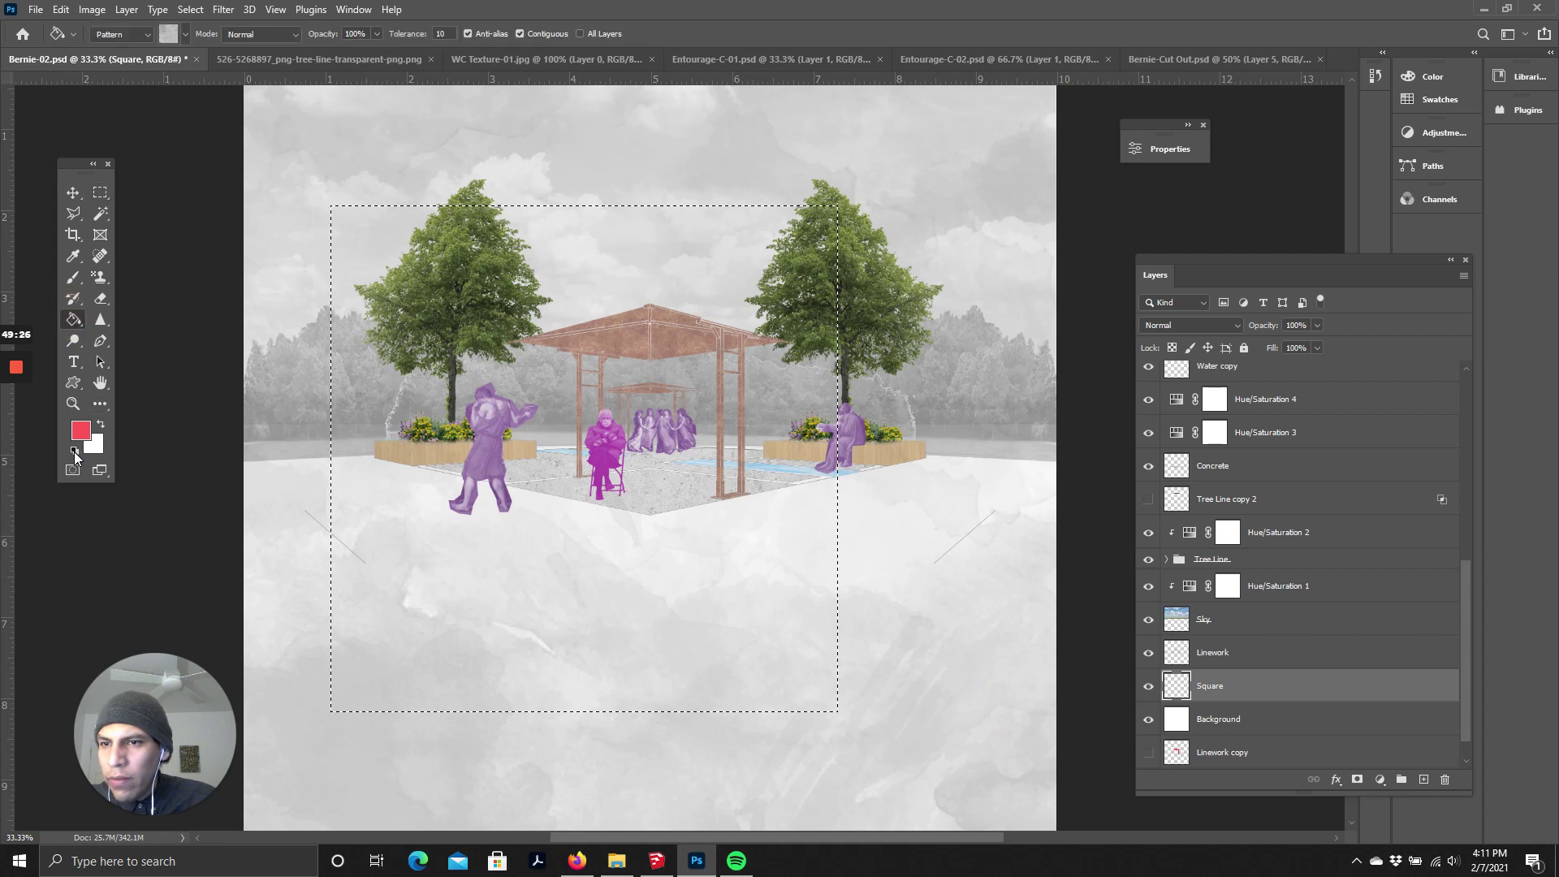
key(d)
click(81, 430)
drag(655, 463, 603, 401)
click(962, 307)
- Fill the square selection with the grey concrete pattern using the Paint Bucket
click(785, 360)
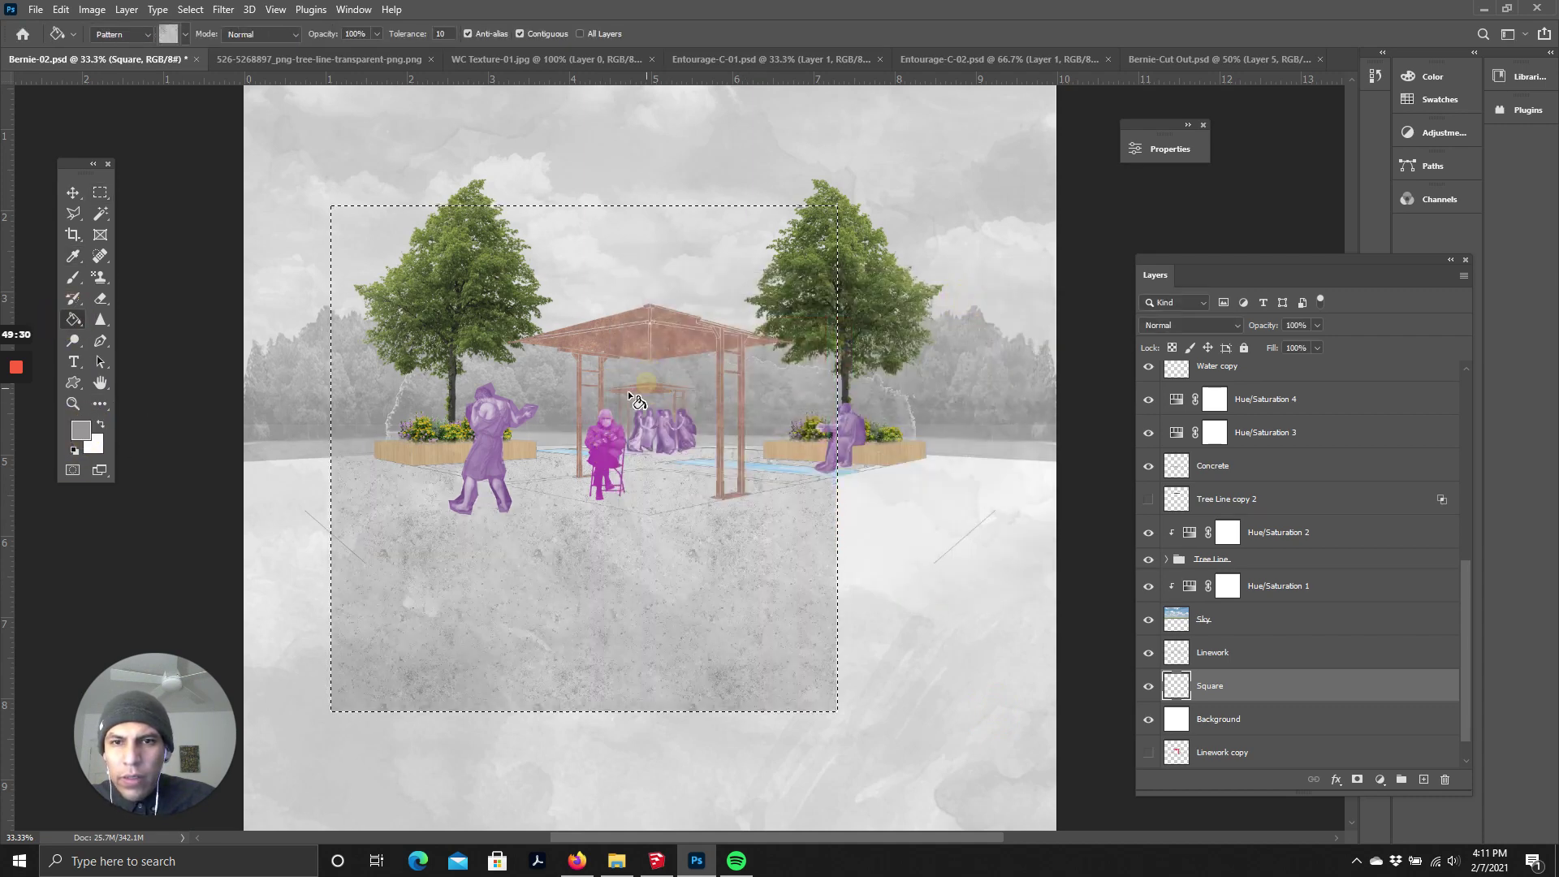
key(ctrl+z)
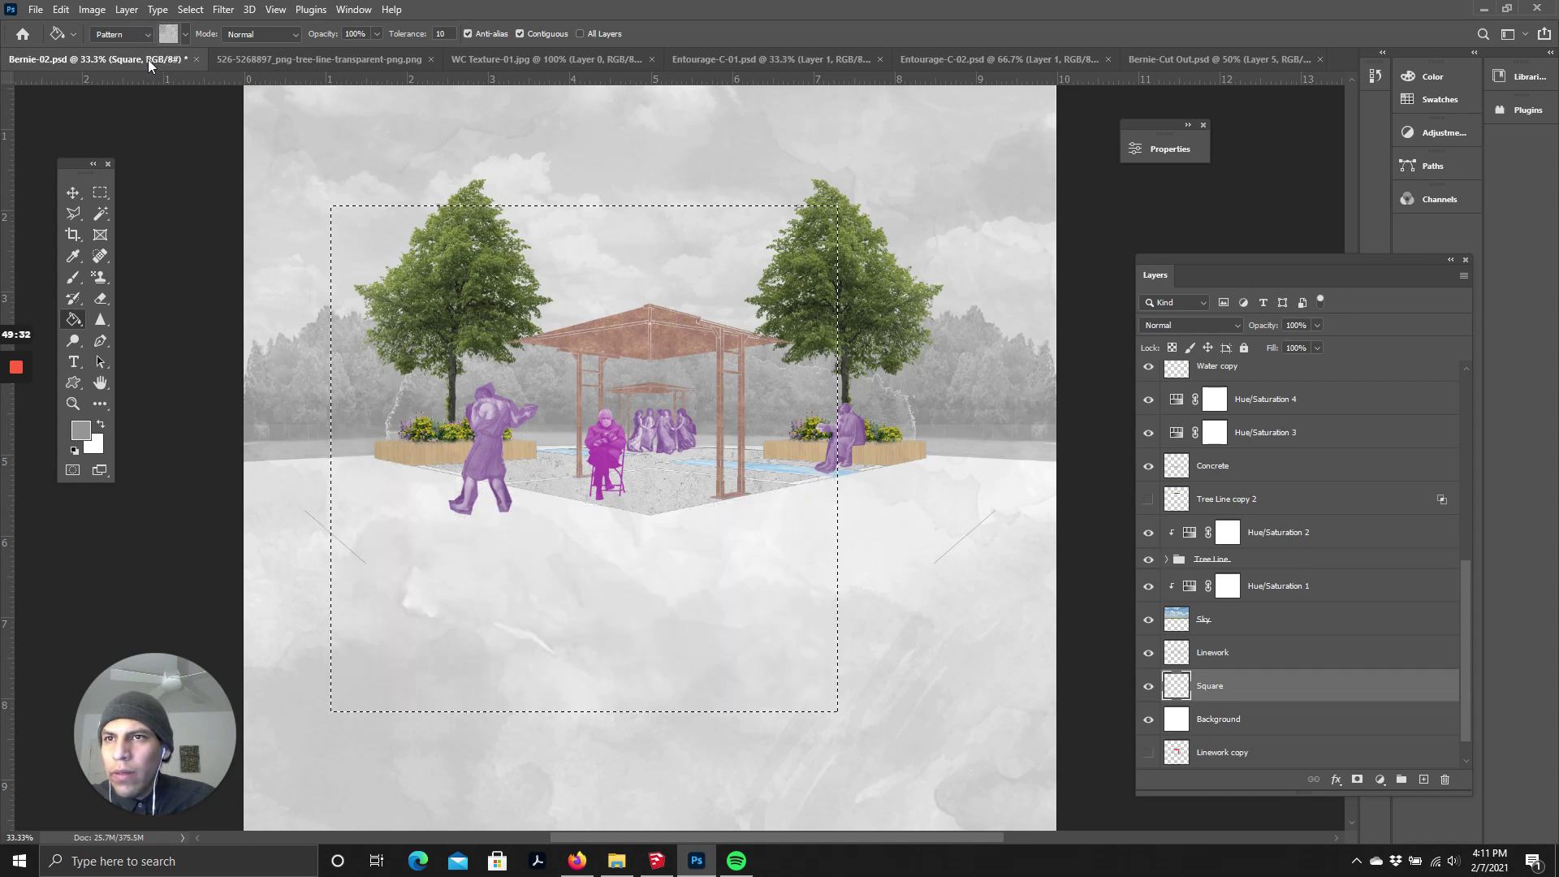
click(705, 560)
scroll(705, 568, down, 1)
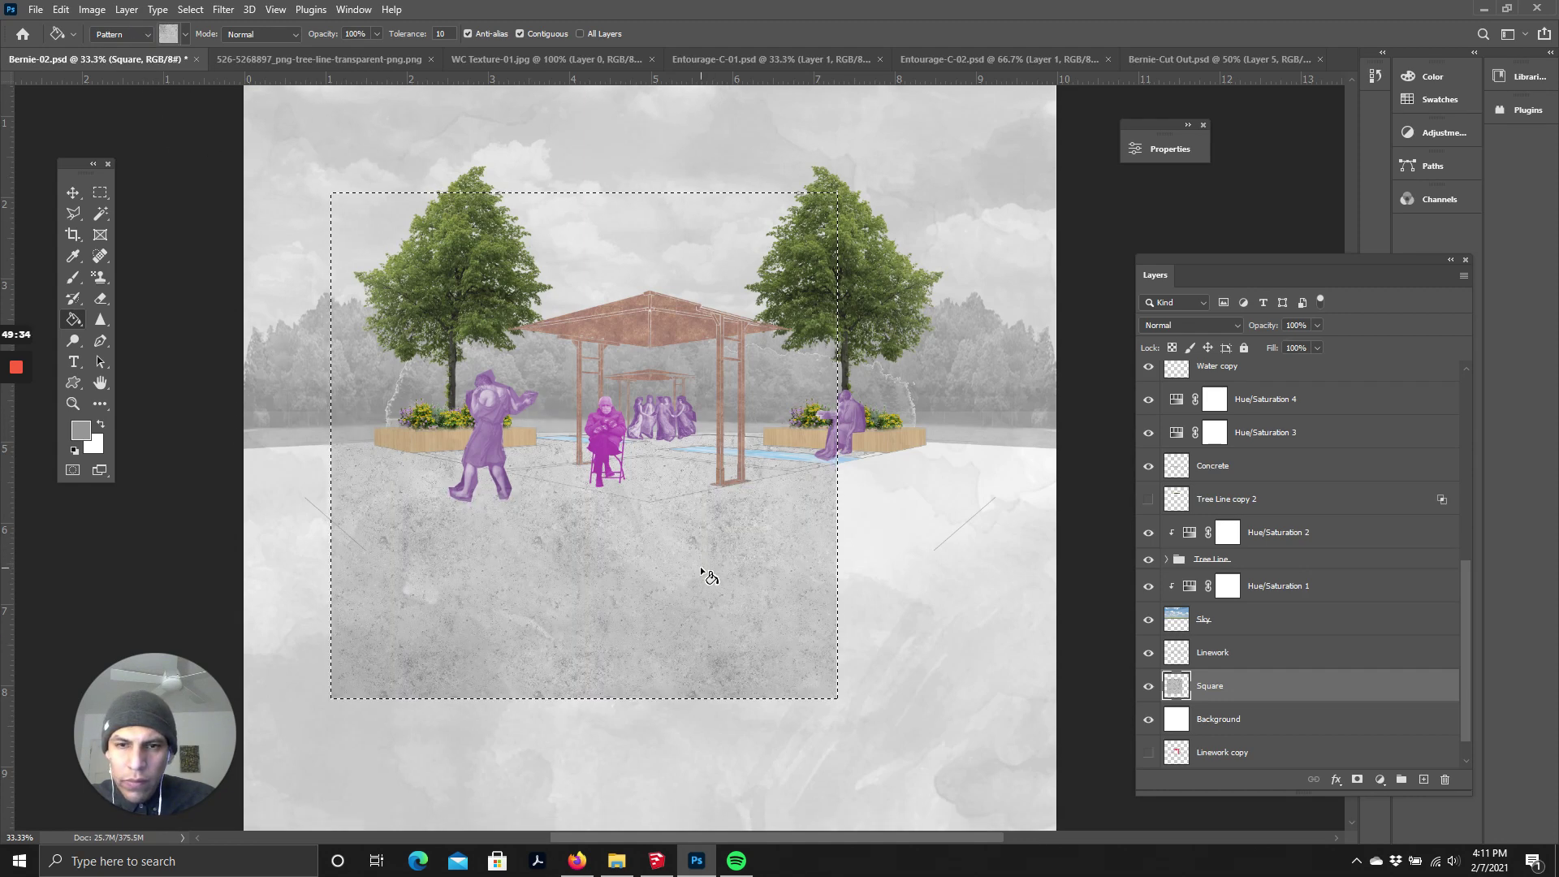
key(ctrl+z)
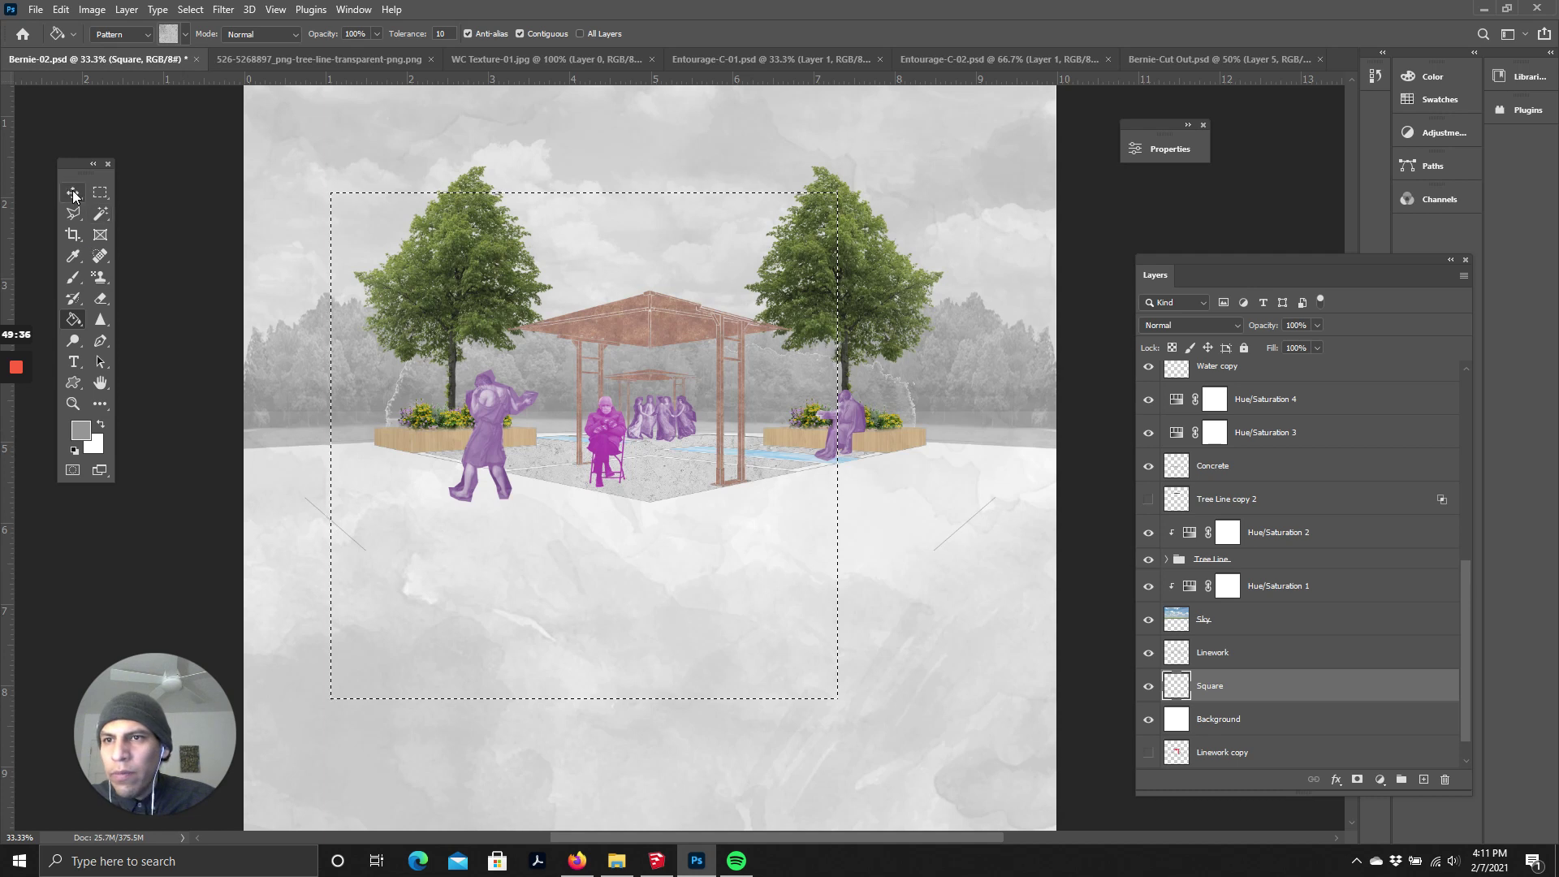
key(v)
scroll(801, 598, down, 3)
scroll(687, 573, up, 5)
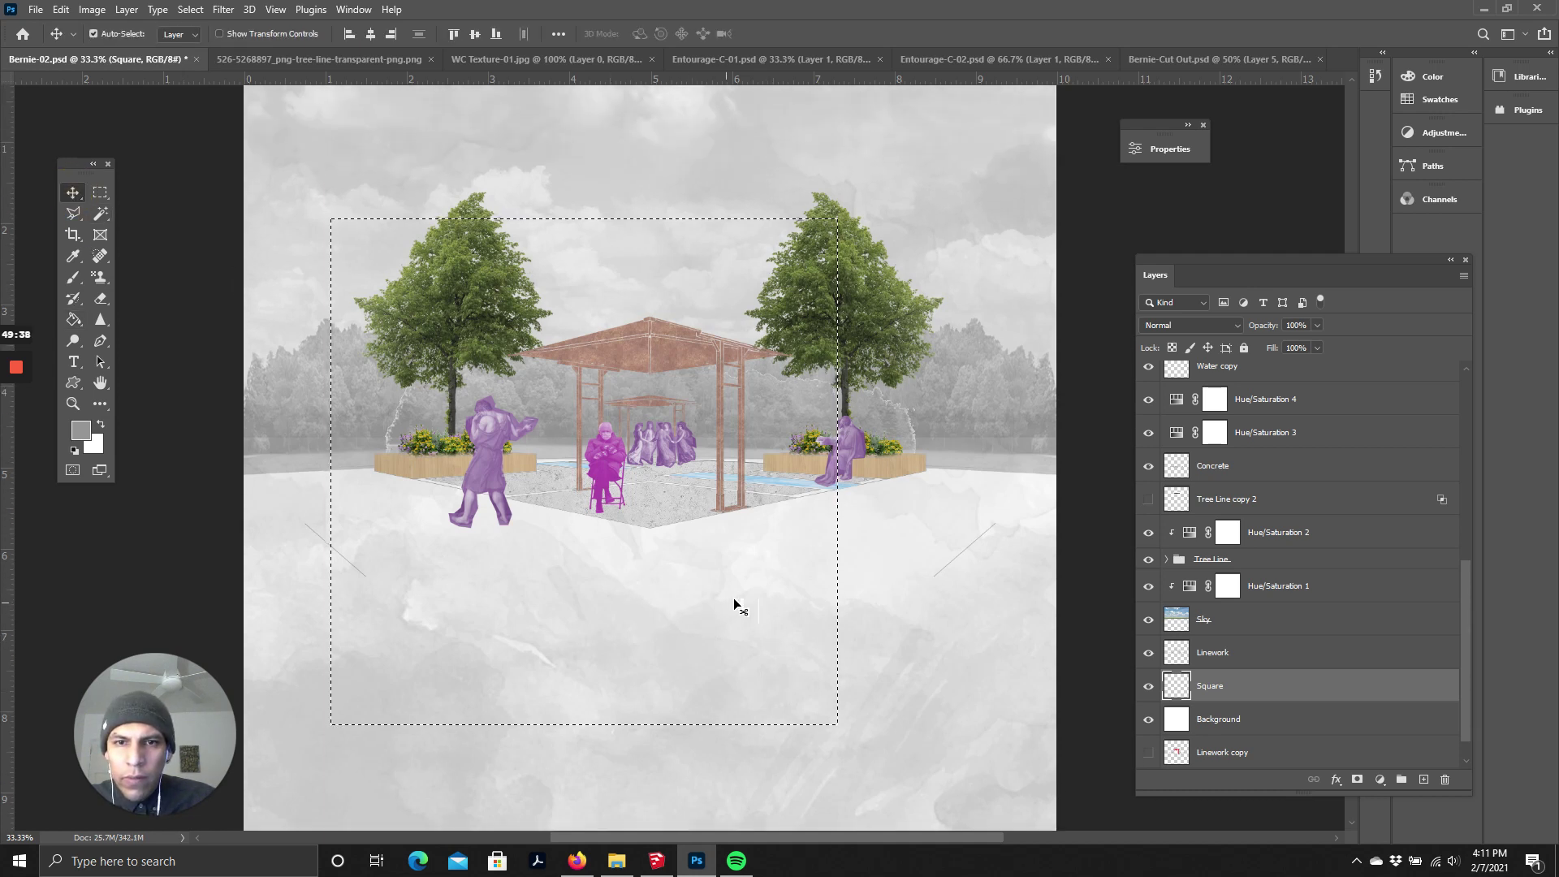
click(73, 319)
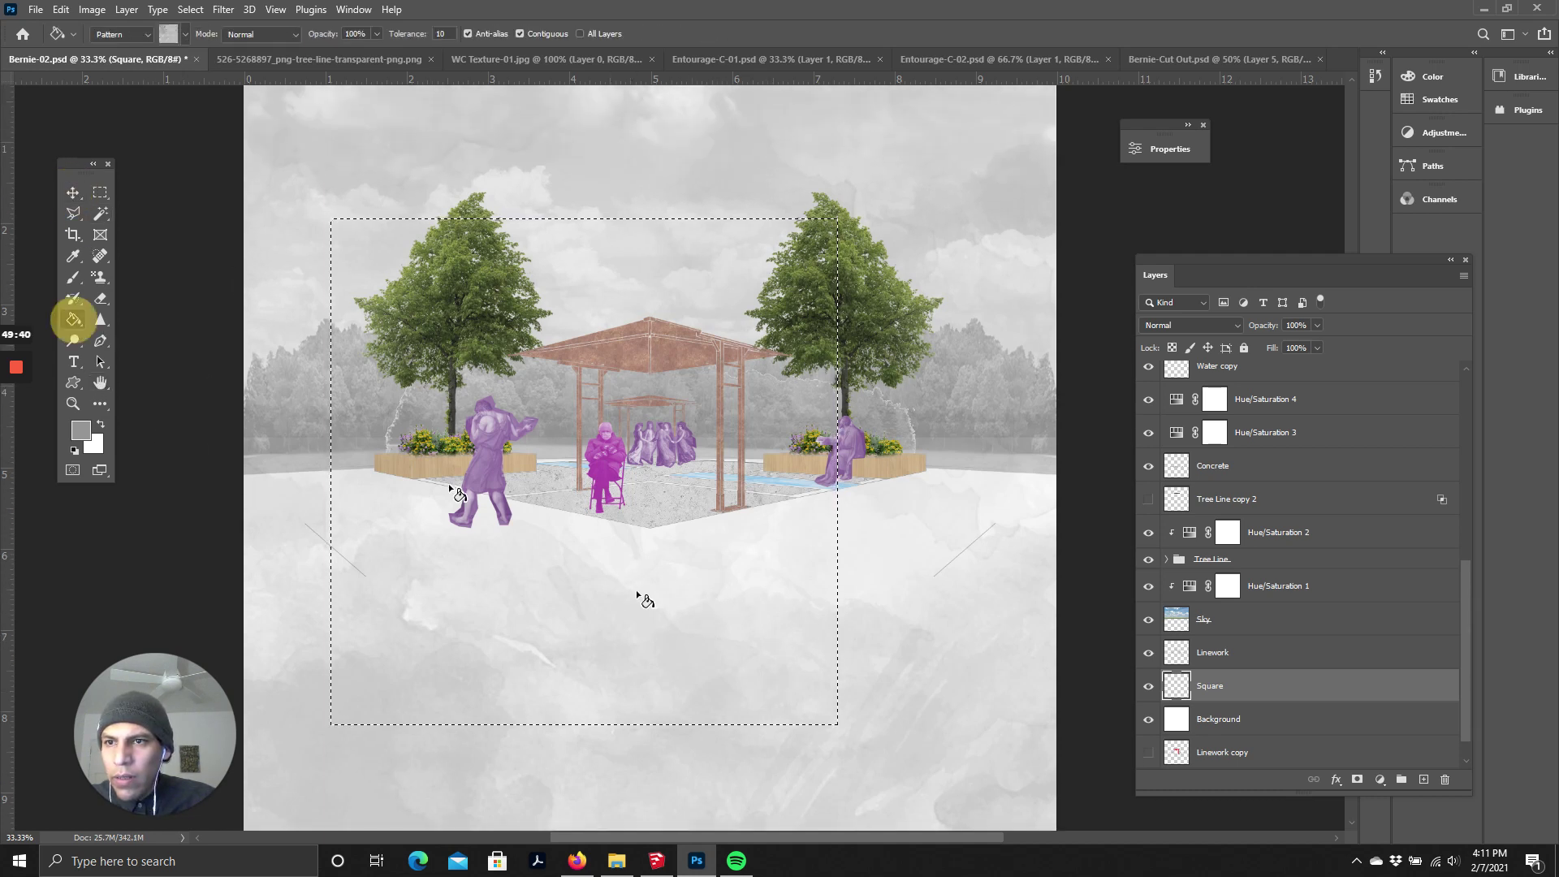
click(686, 647)
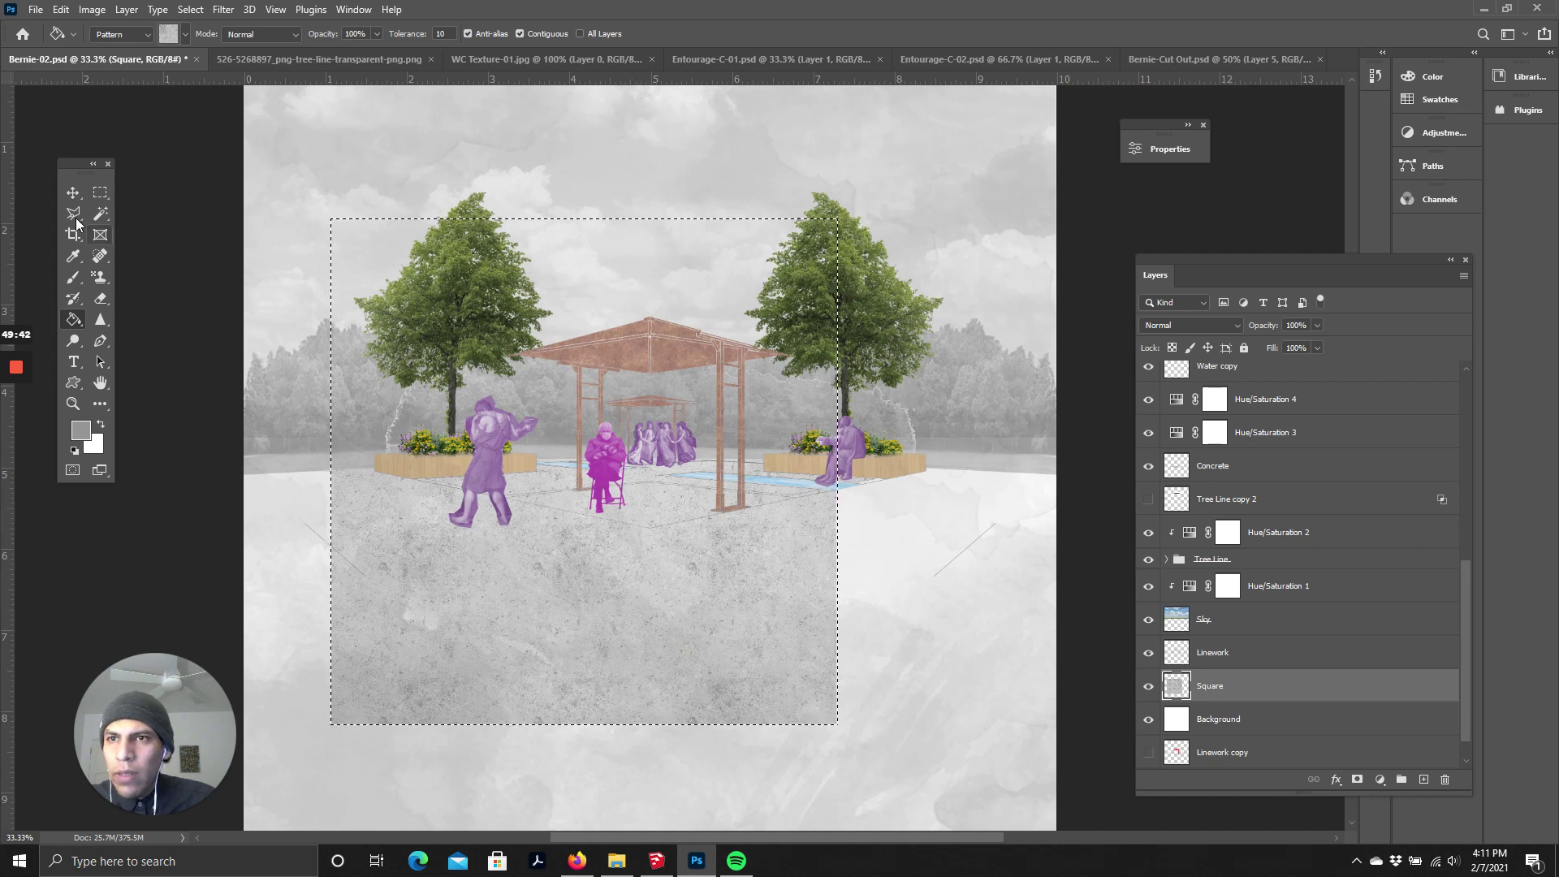
click(73, 192)
click(1159, 153)
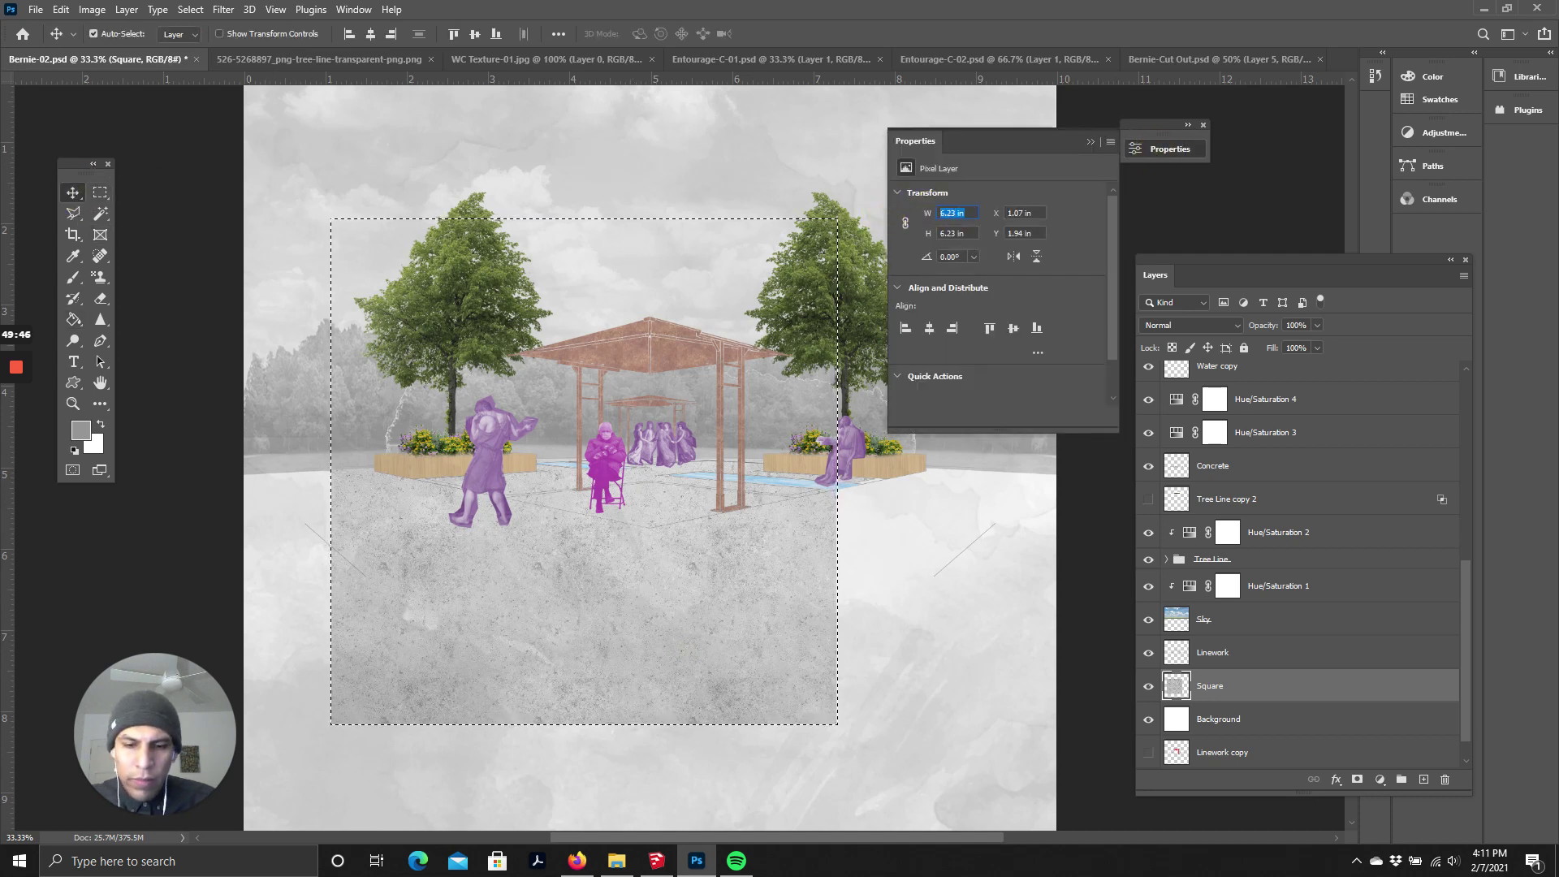
- Resize the concrete square to 8 in wide by 8 in high
text(8)
key(Tab)
text(8)
click(957, 212)
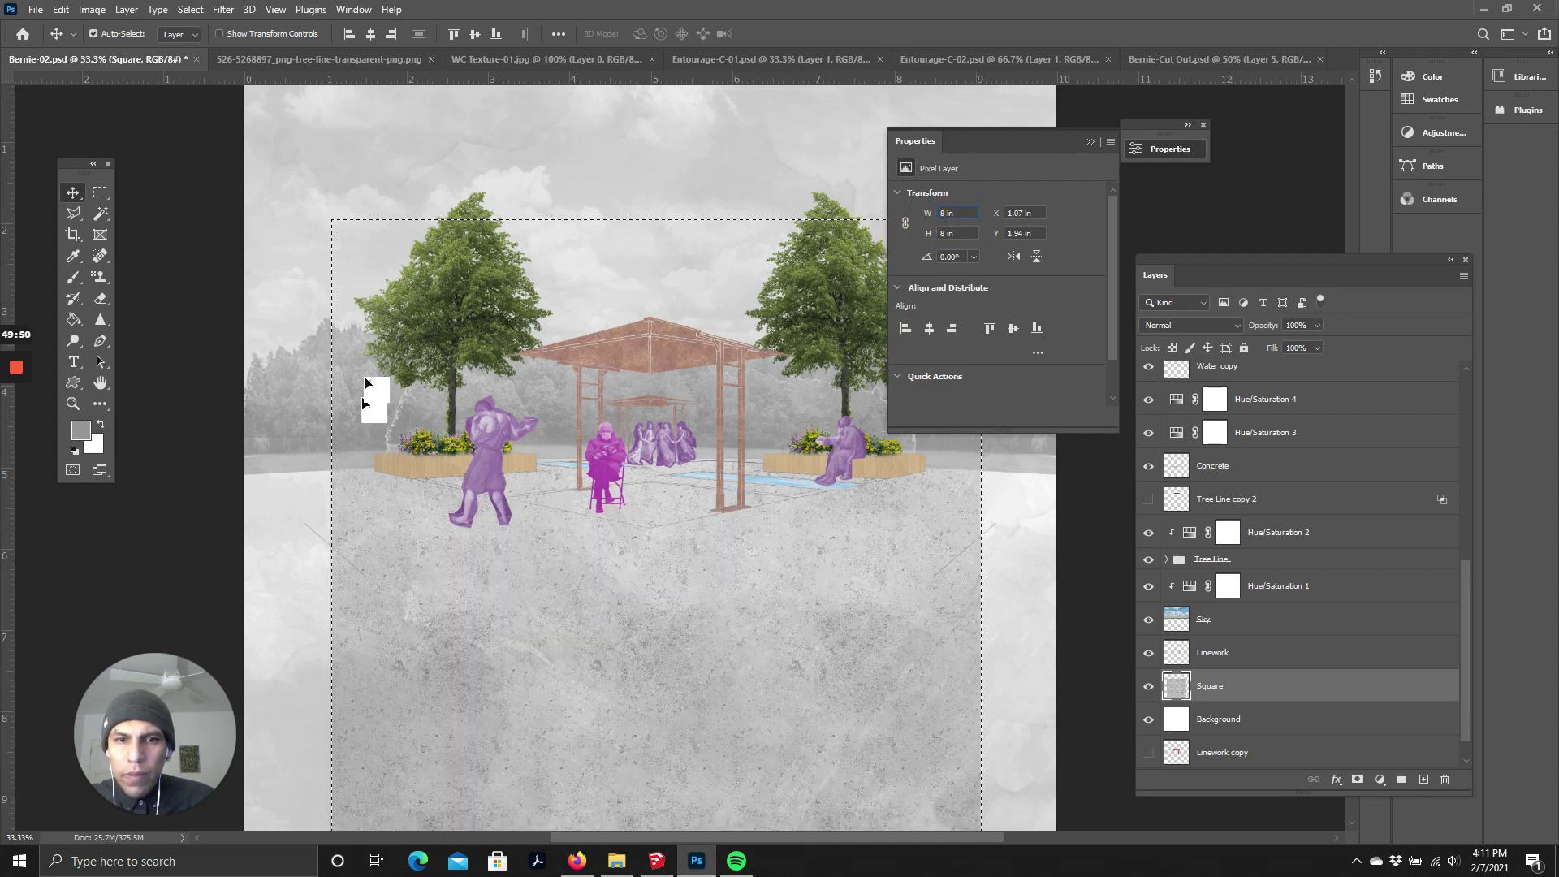
- Centre the square on the page with about 1 in margins and deselect
click(72, 192)
drag(857, 642, 843, 507)
key(ctrl+minus)
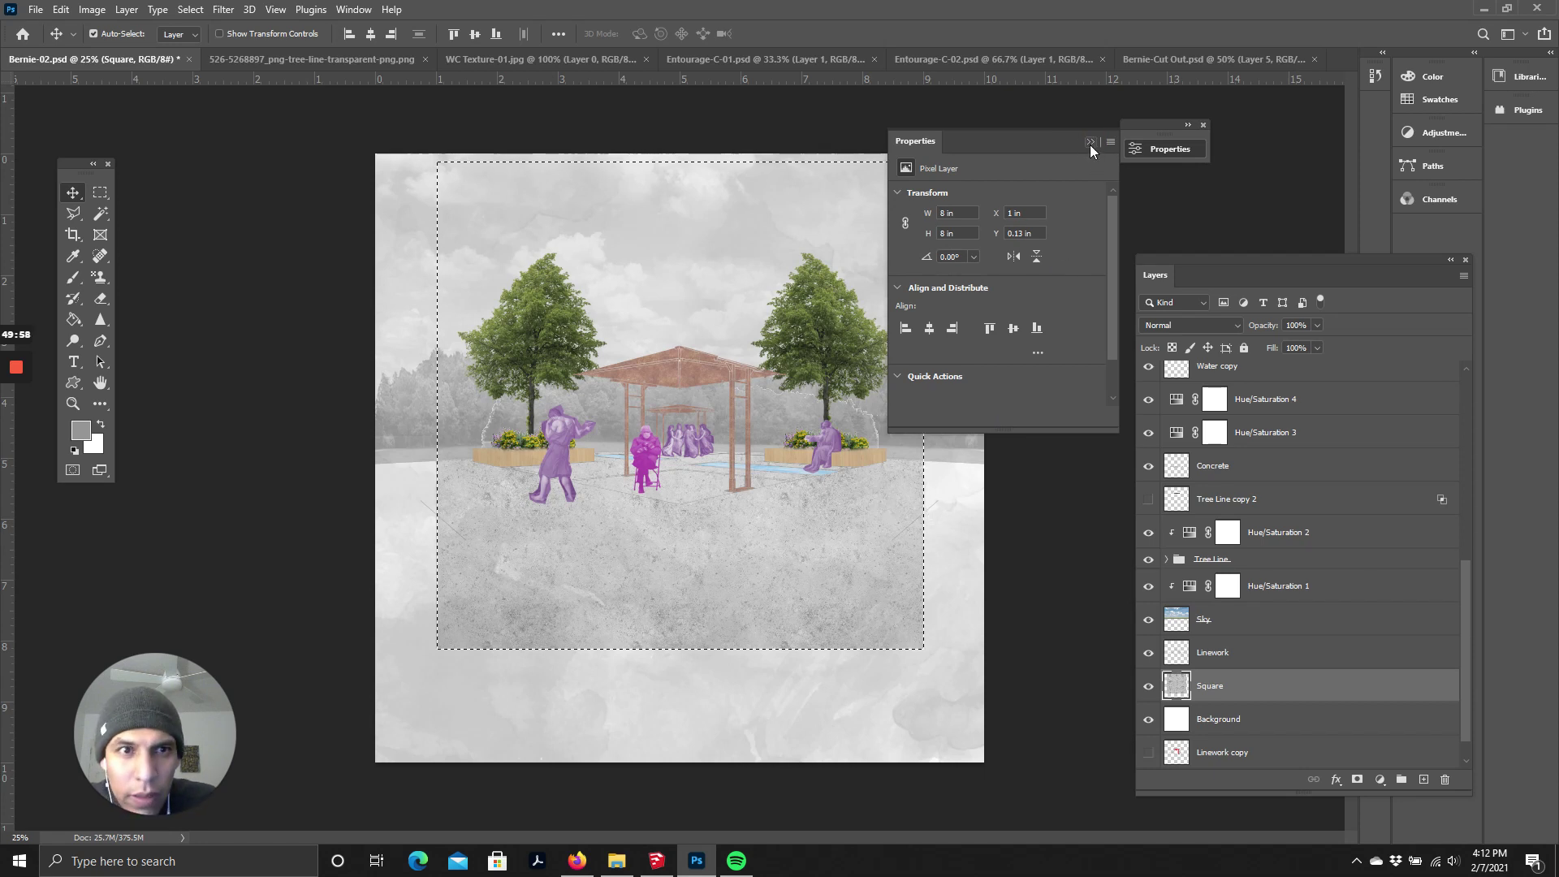
click(1090, 143)
drag(857, 562, 864, 597)
drag(860, 601, 861, 601)
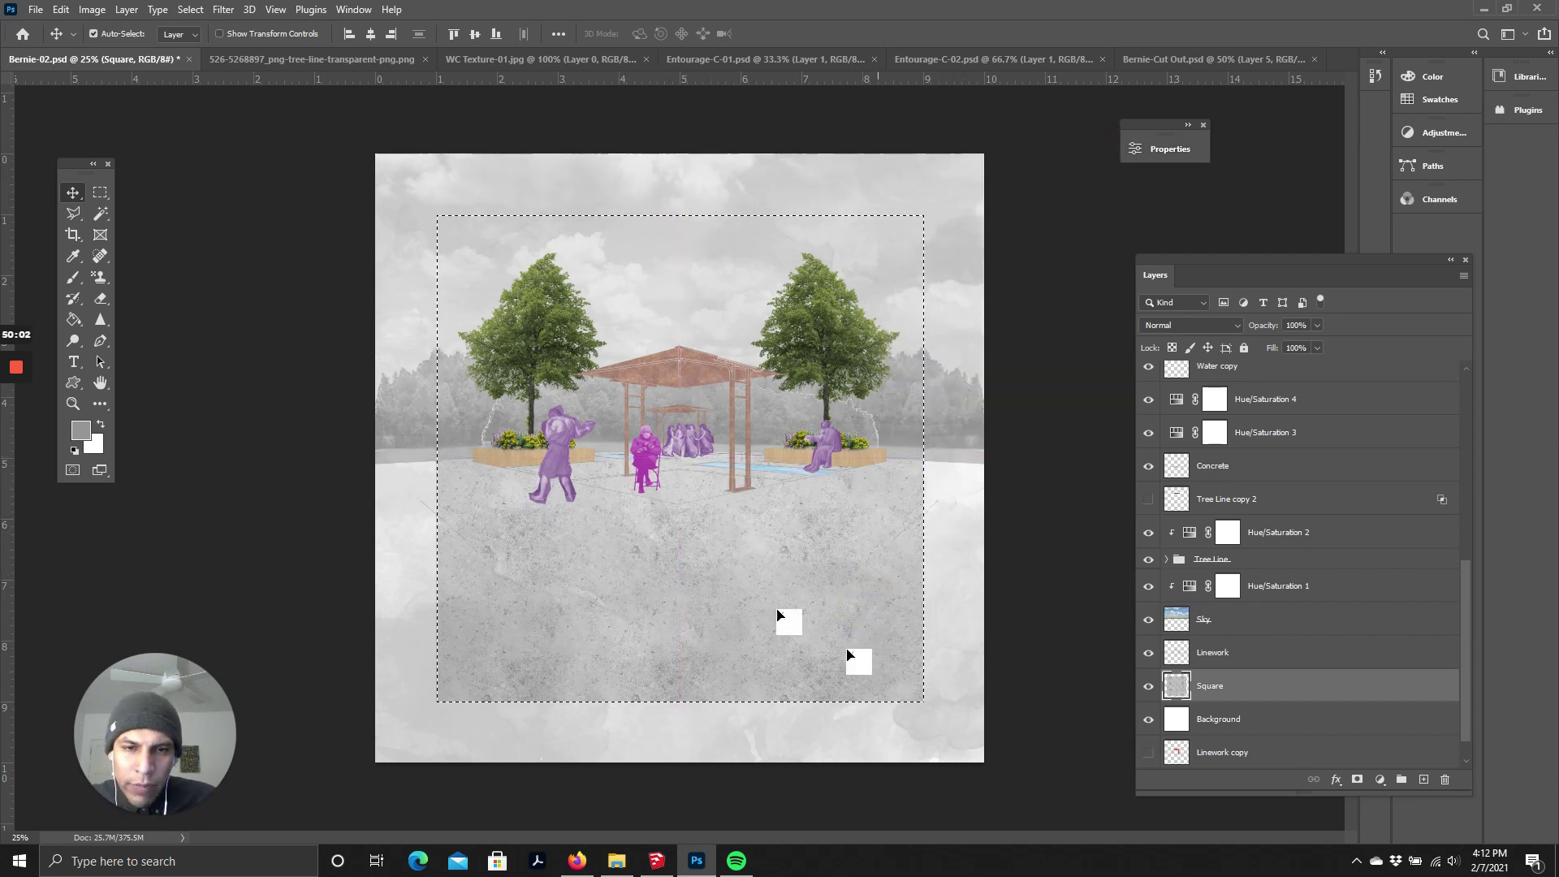
key(ctrl+d)
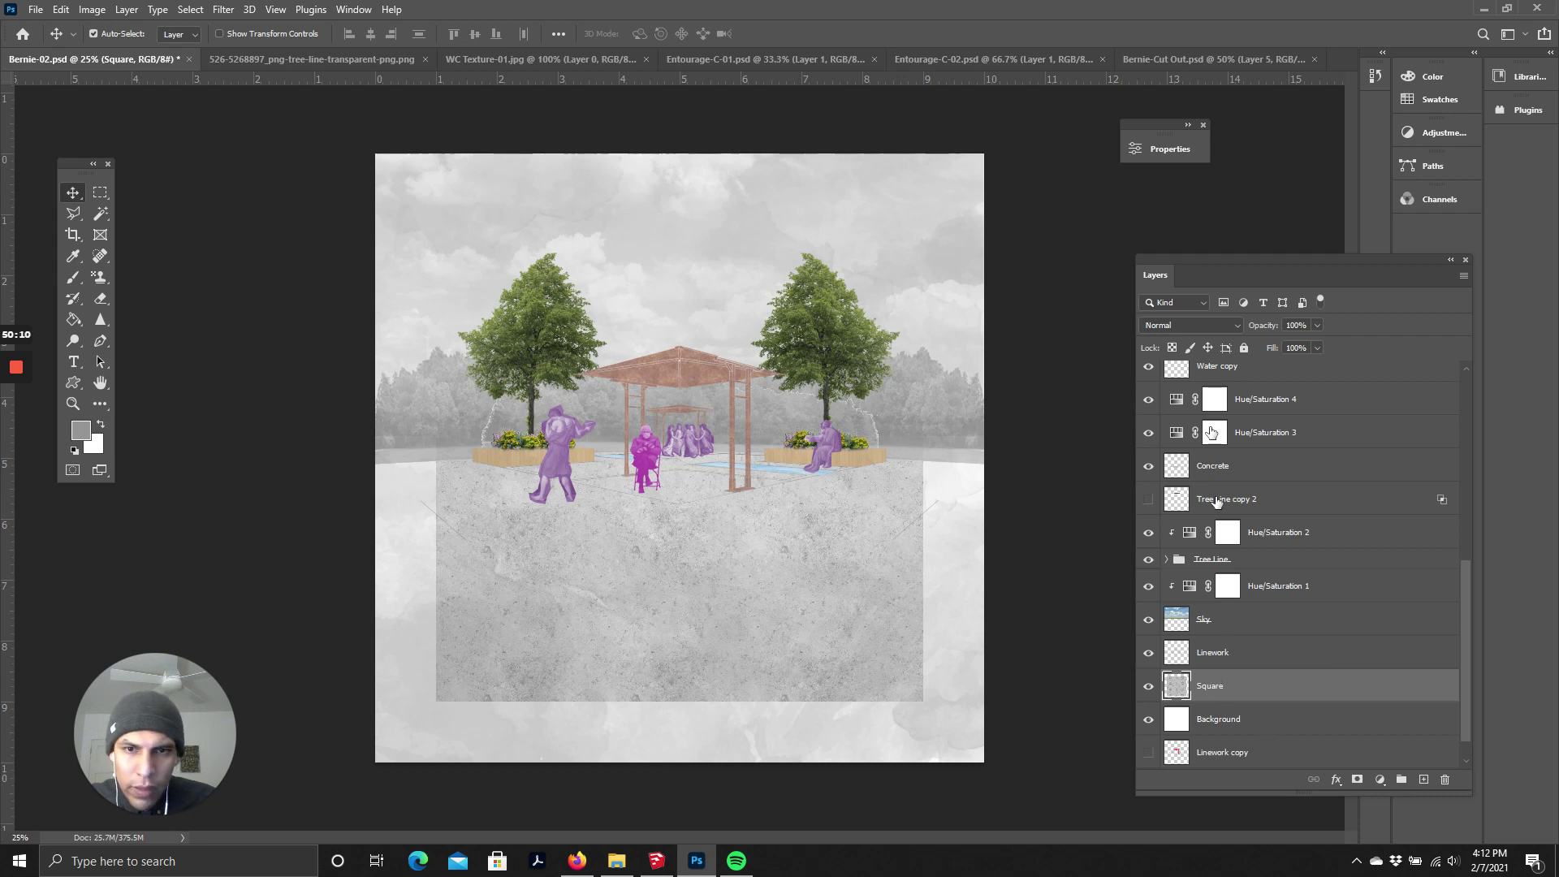
- Blend the Square layer in Multiply and hide the Linework layer
click(1181, 325)
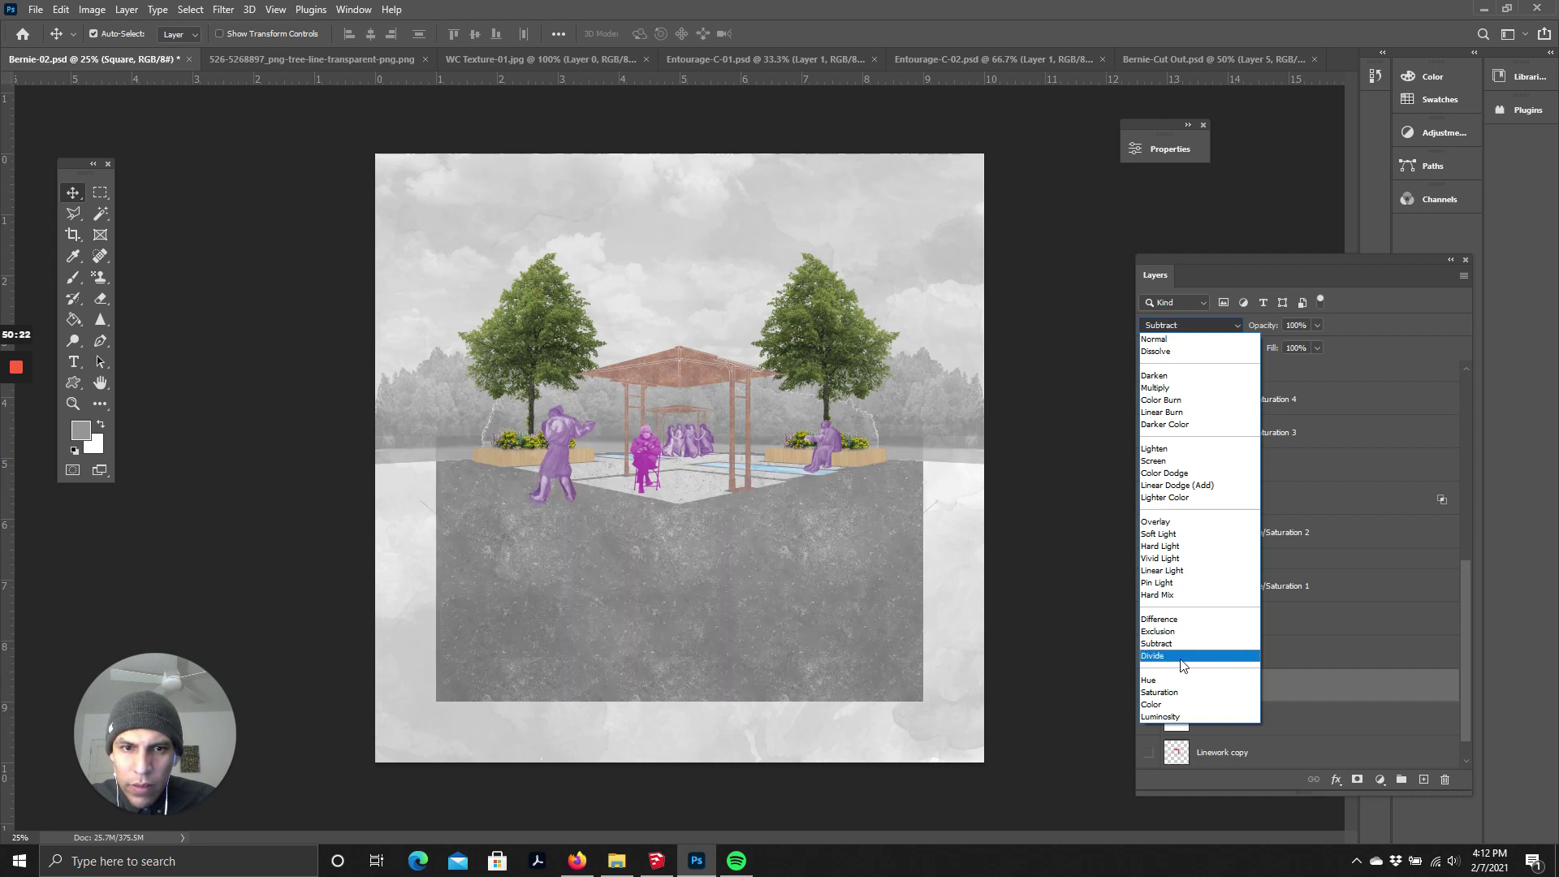
click(1159, 389)
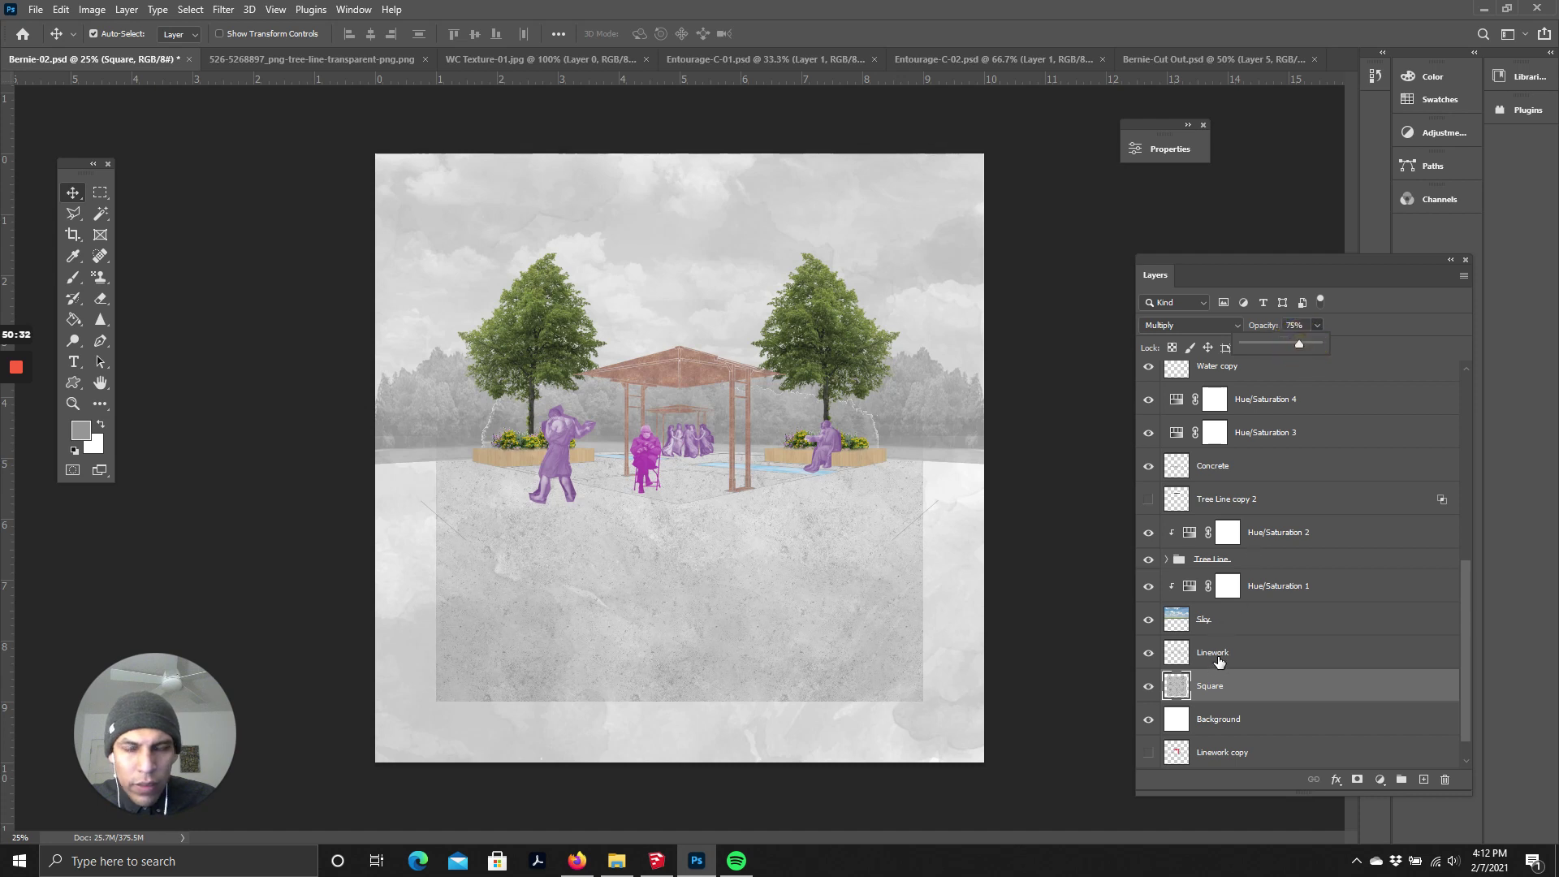
click(1148, 652)
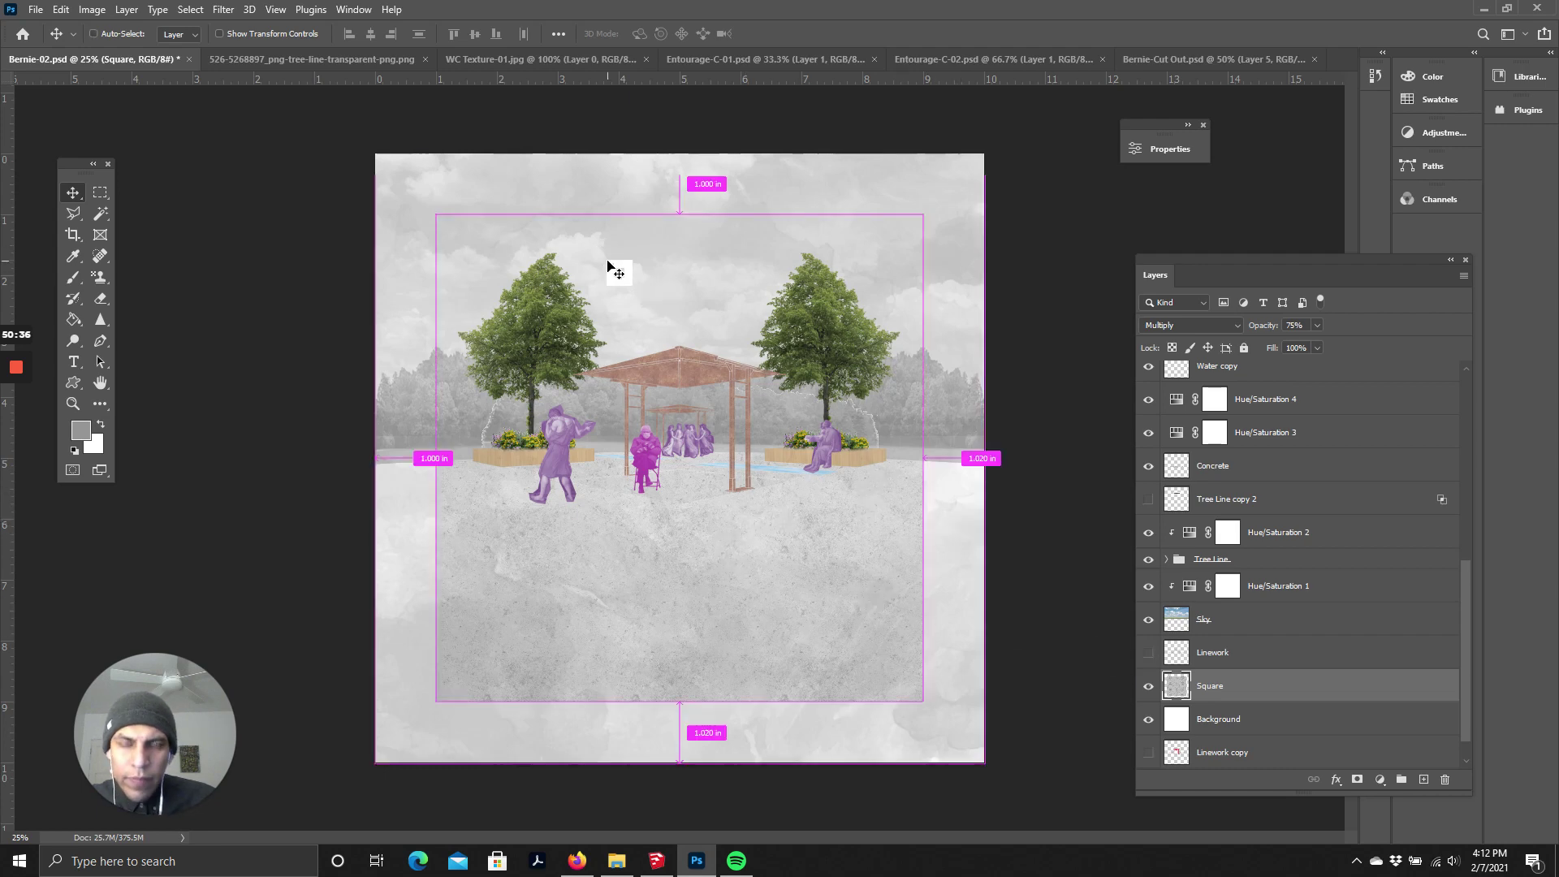
key(ctrl+minus)
key(ctrl+plus)
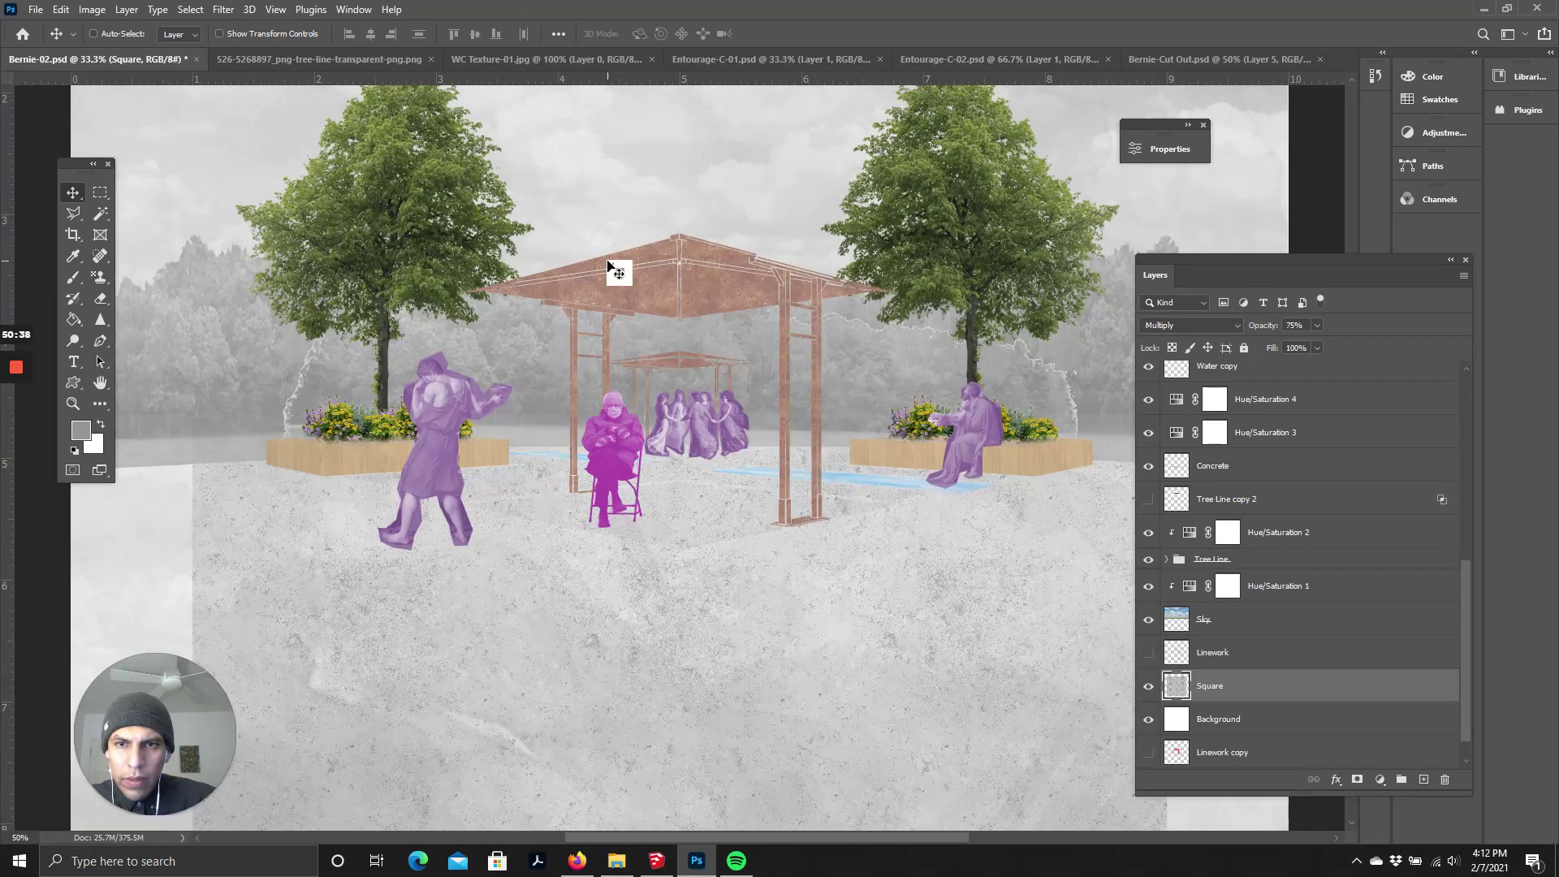
scroll(707, 406, up, 3)
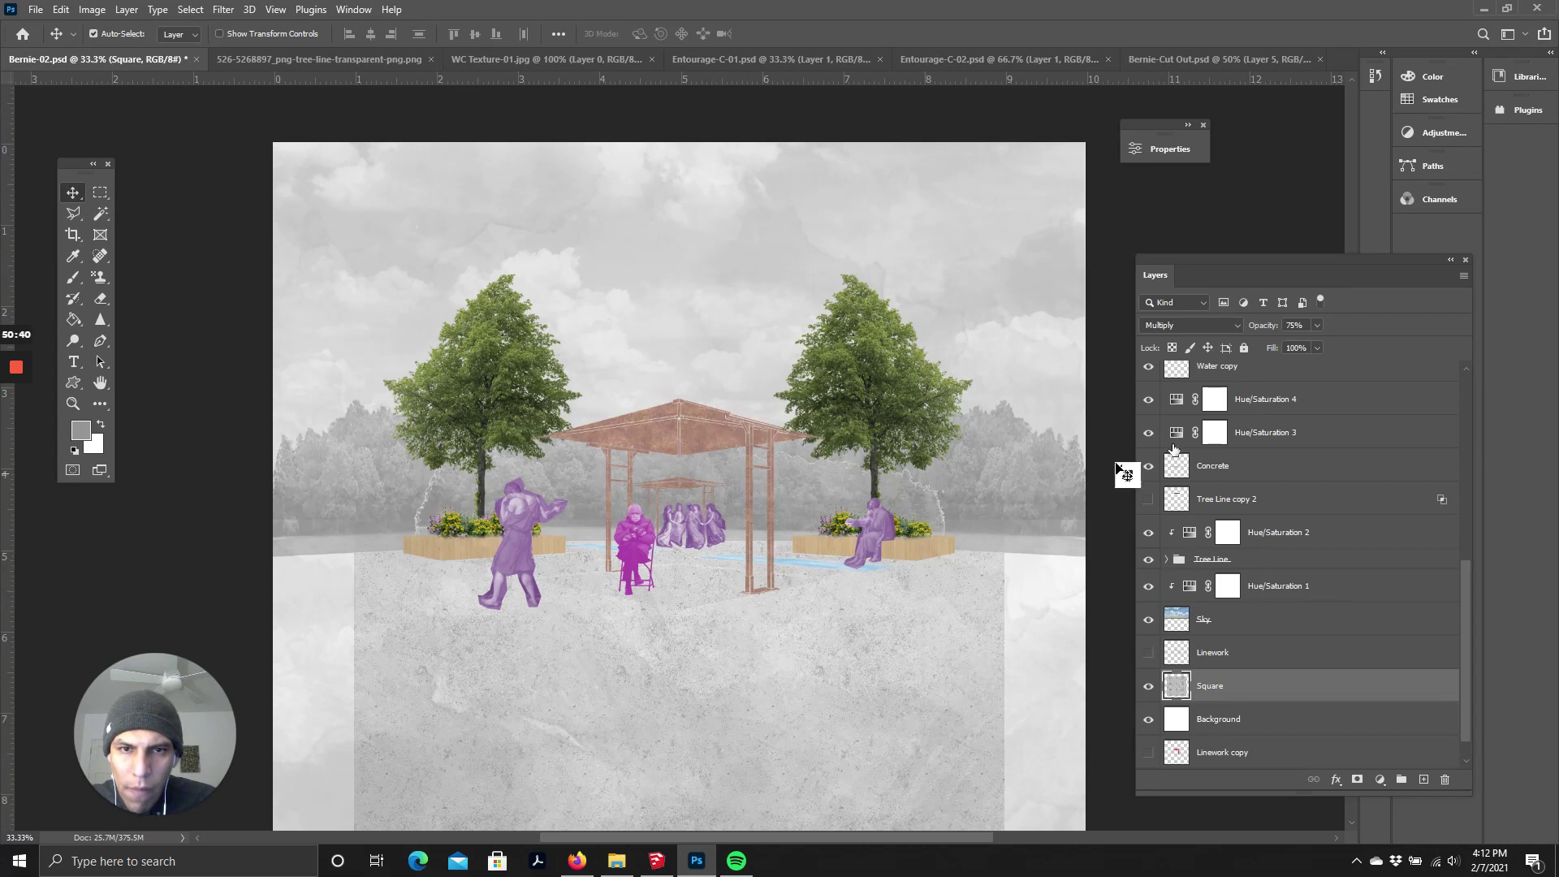
scroll(1246, 502, up, 3)
scroll(1247, 501, up, 5)
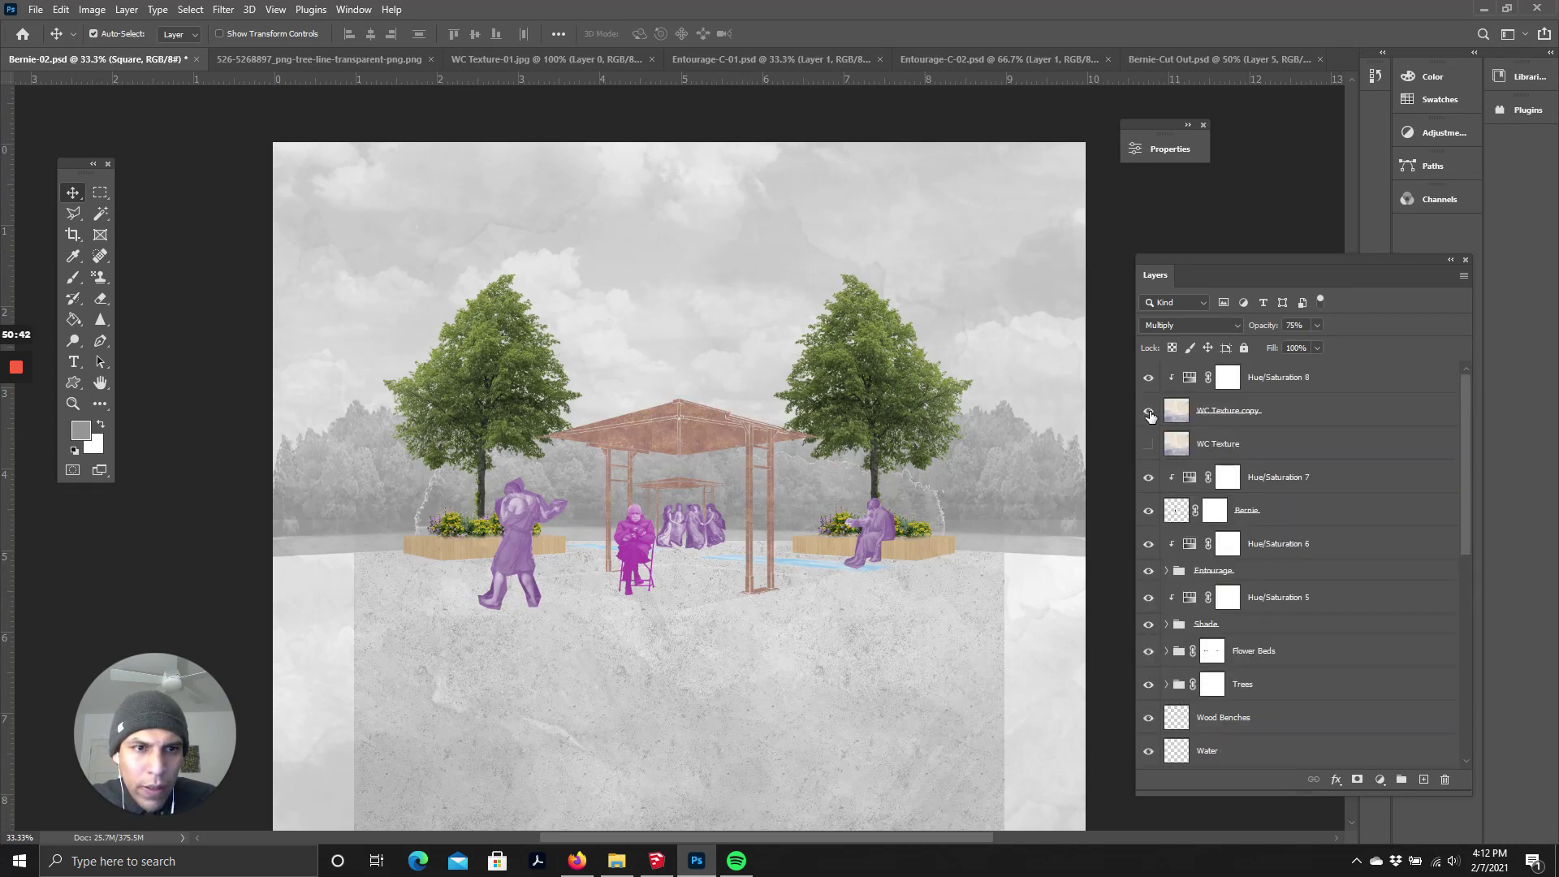
- Toggle WC Texture copy and Hue/Saturation 8 to compare looks, then select Hue/Saturation 8
click(1150, 412)
click(1149, 411)
click(1150, 378)
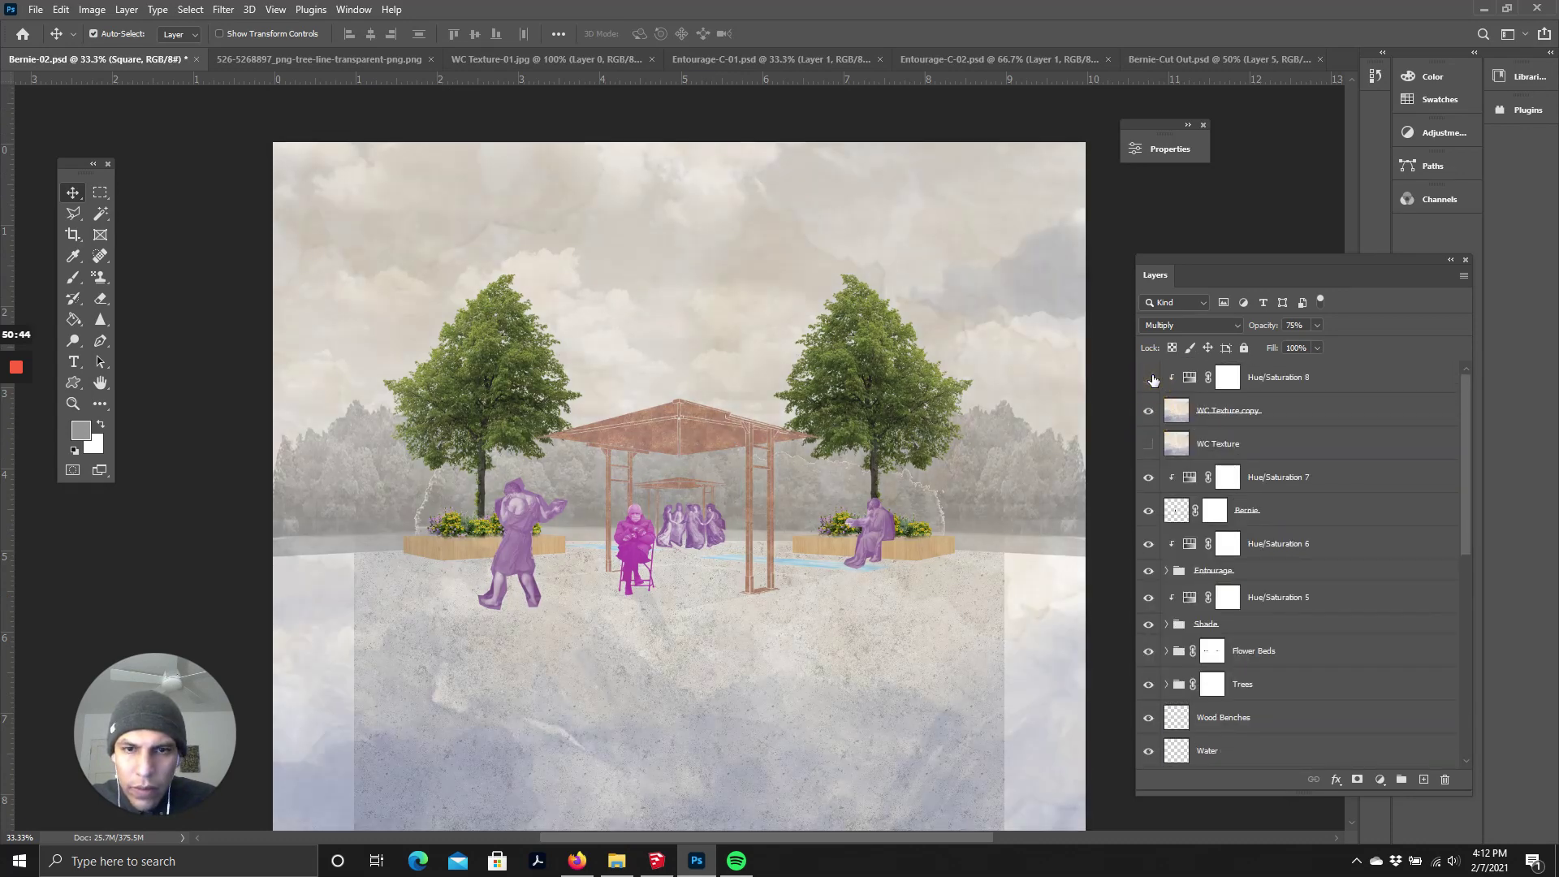
click(1150, 378)
click(1150, 378)
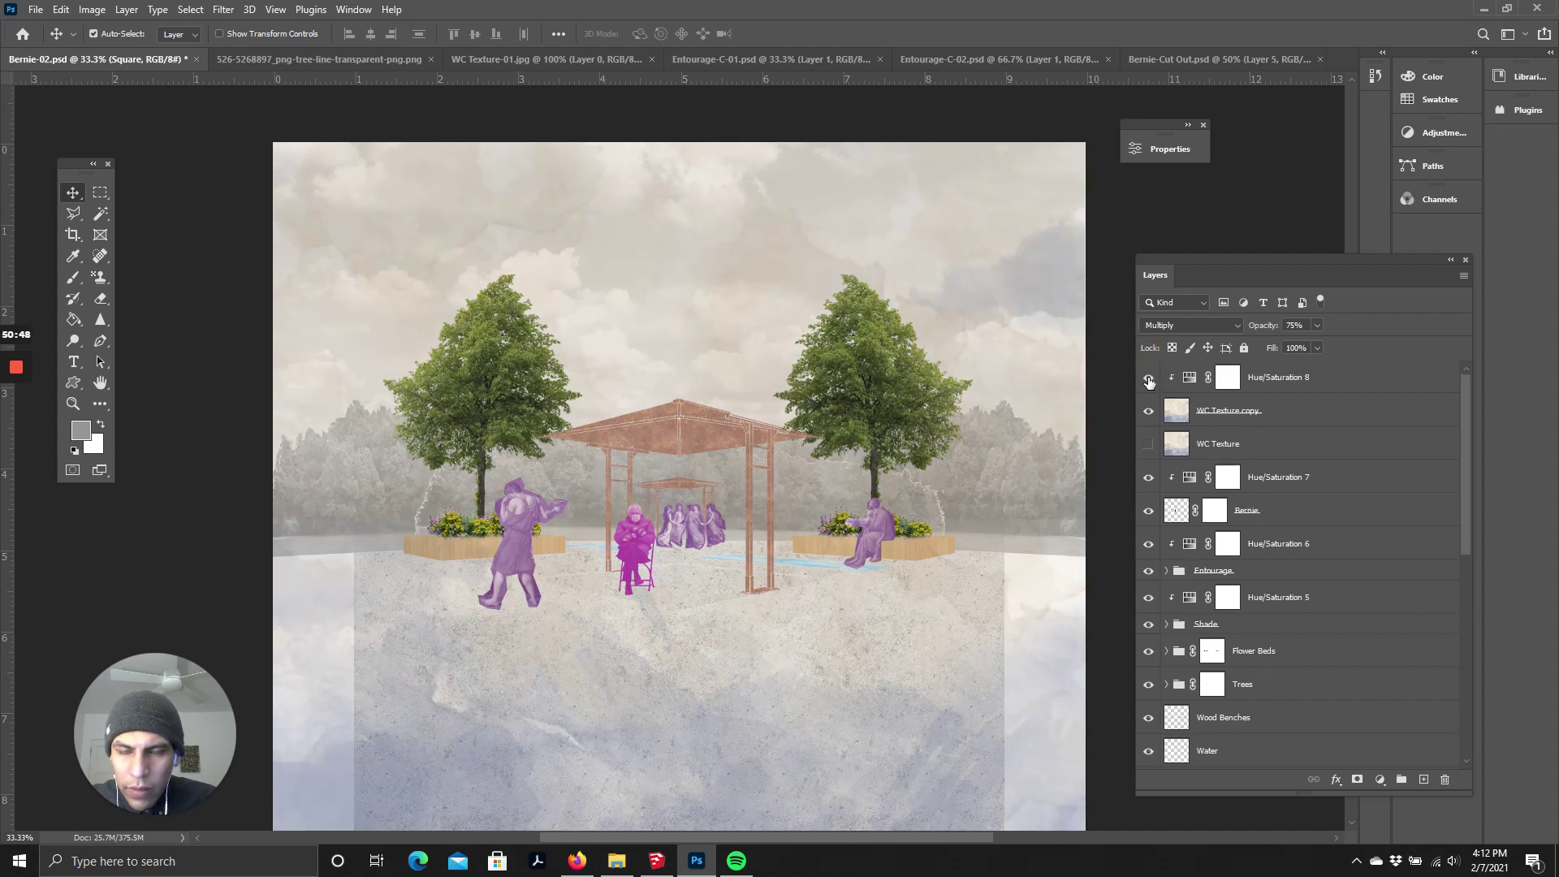
click(1149, 379)
scroll(742, 428, down, 2)
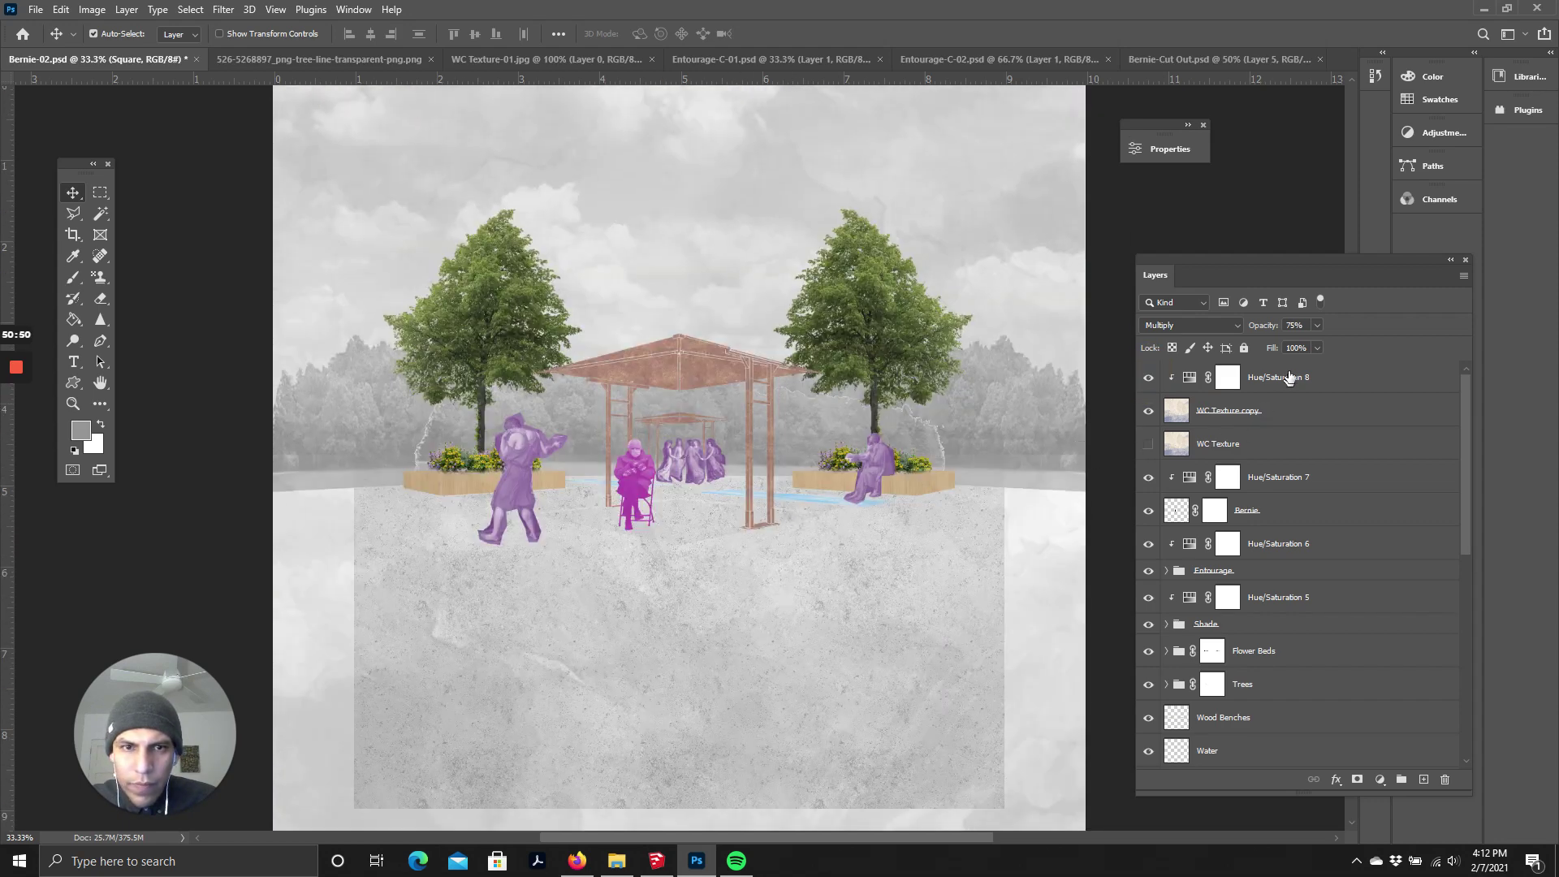
click(1289, 376)
- Add a new empty Layer 6 at the top of the stack
click(1380, 779)
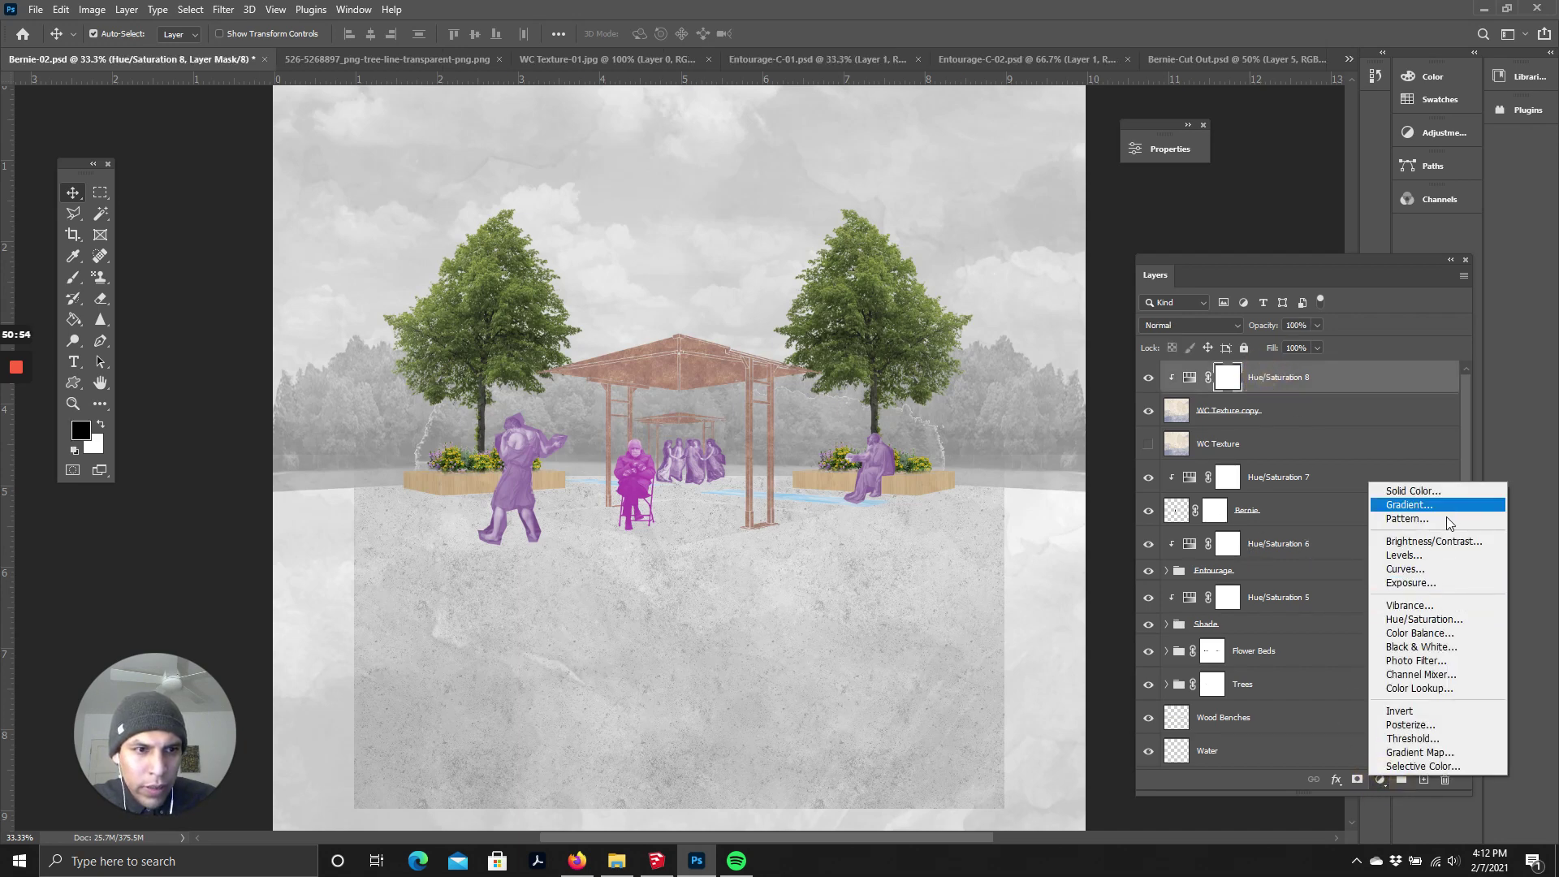
click(1332, 542)
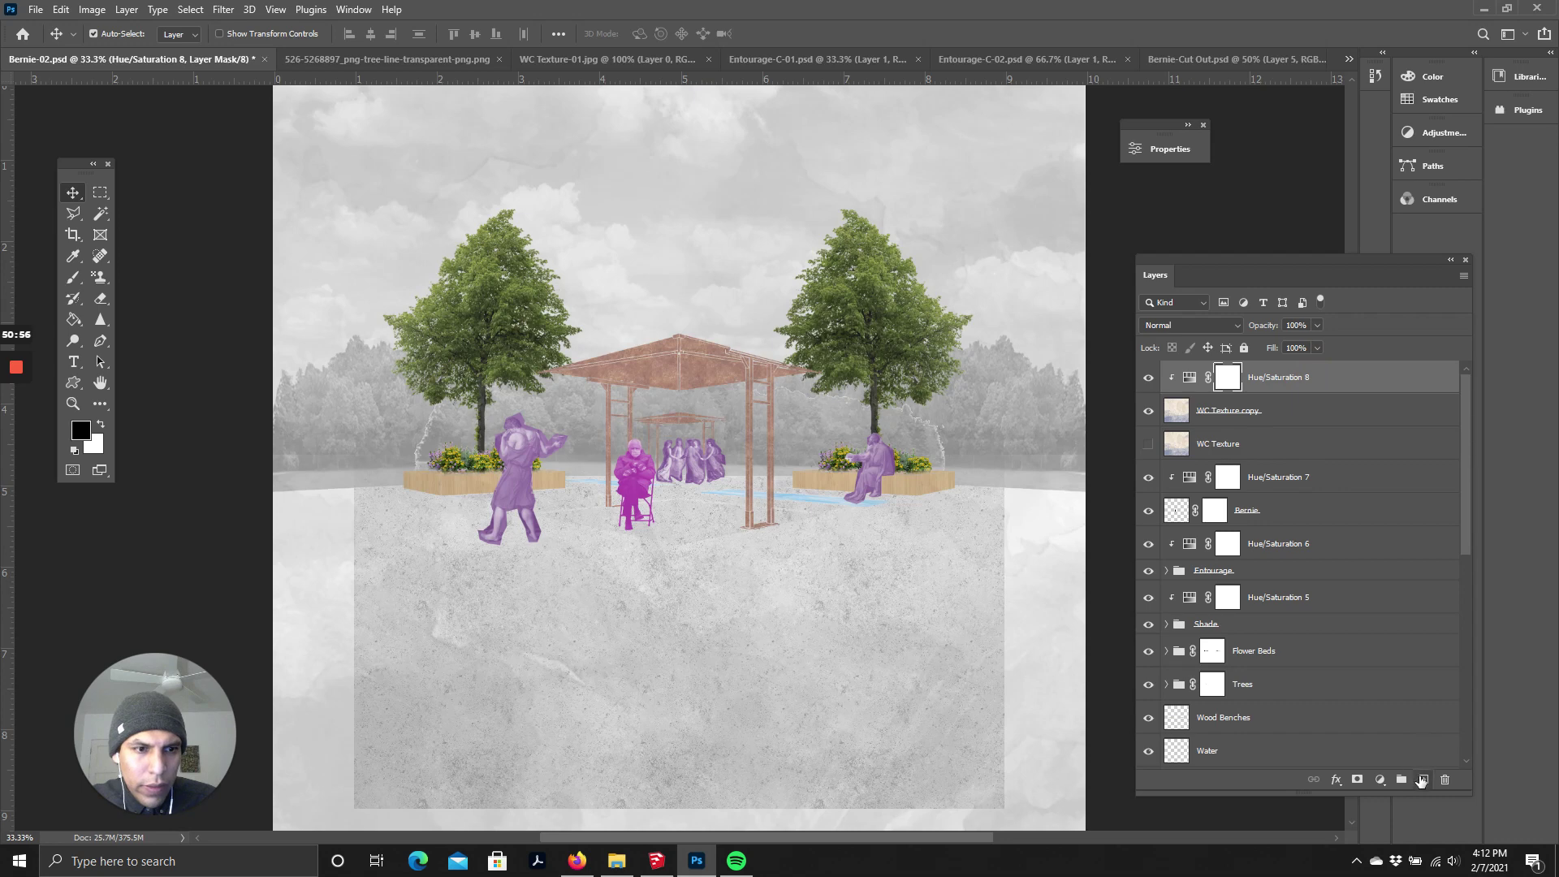
click(1422, 780)
scroll(567, 539, down, 1)
scroll(602, 557, up, 1)
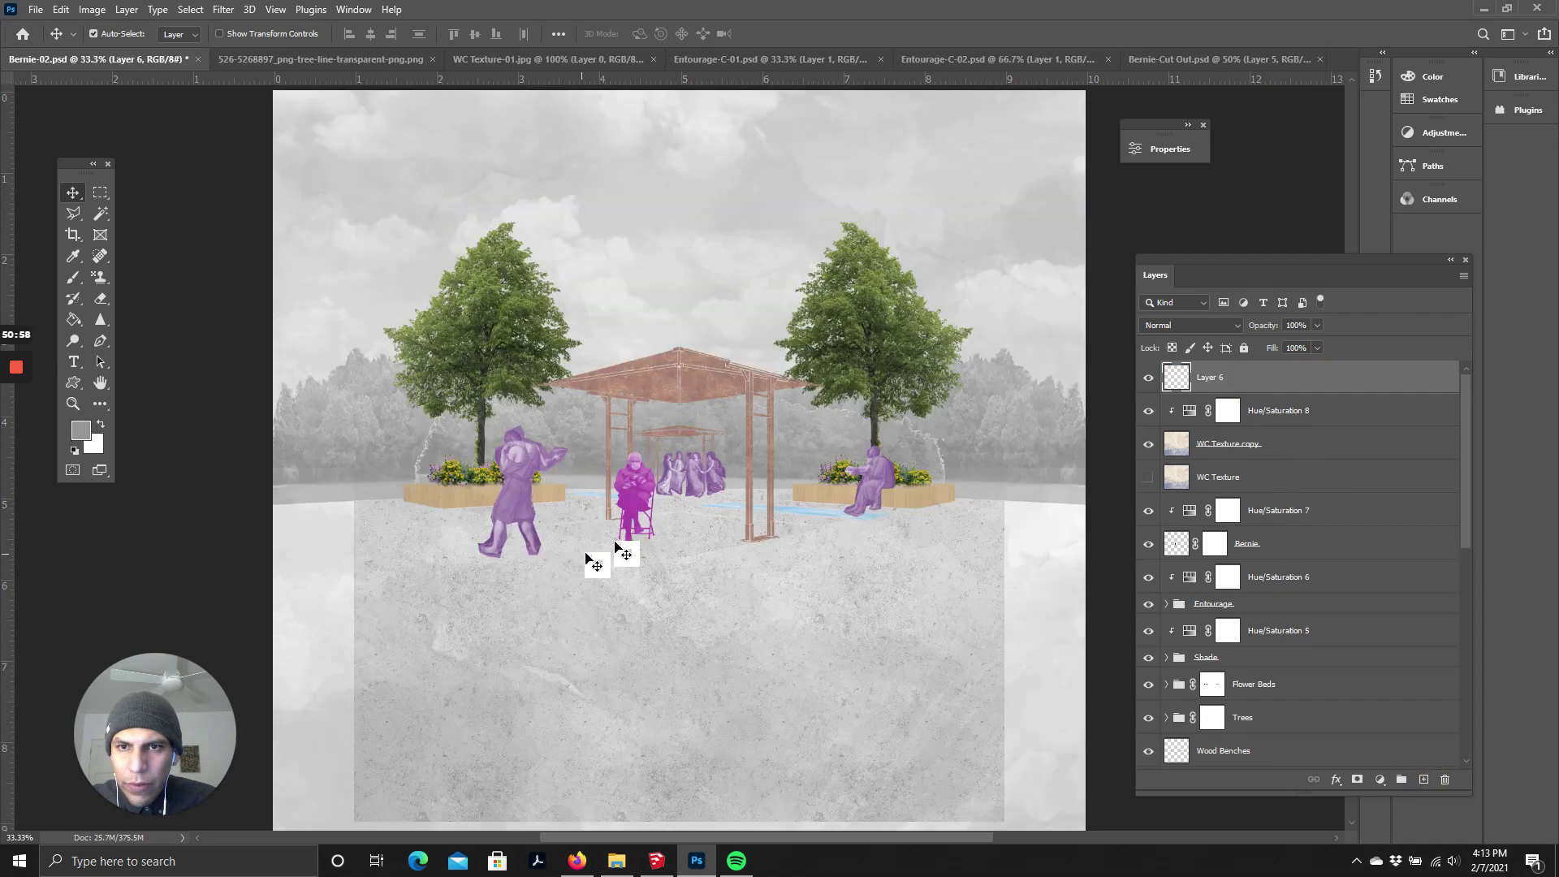
click(1150, 378)
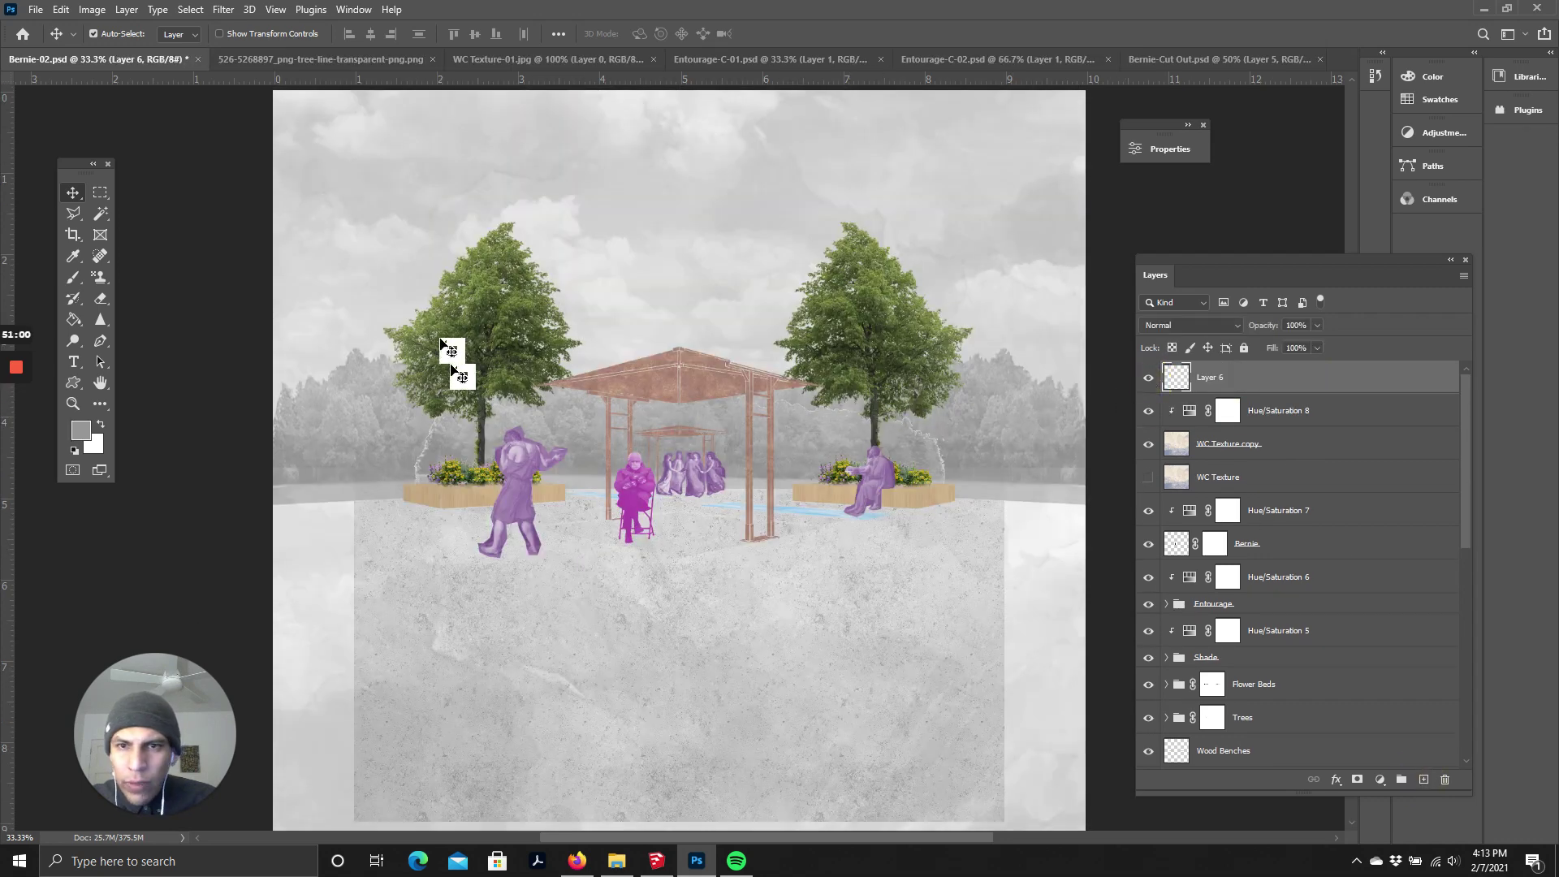
- Delete Layer 6 and drag the WC Texture layer to the top of the stack
click(1218, 477)
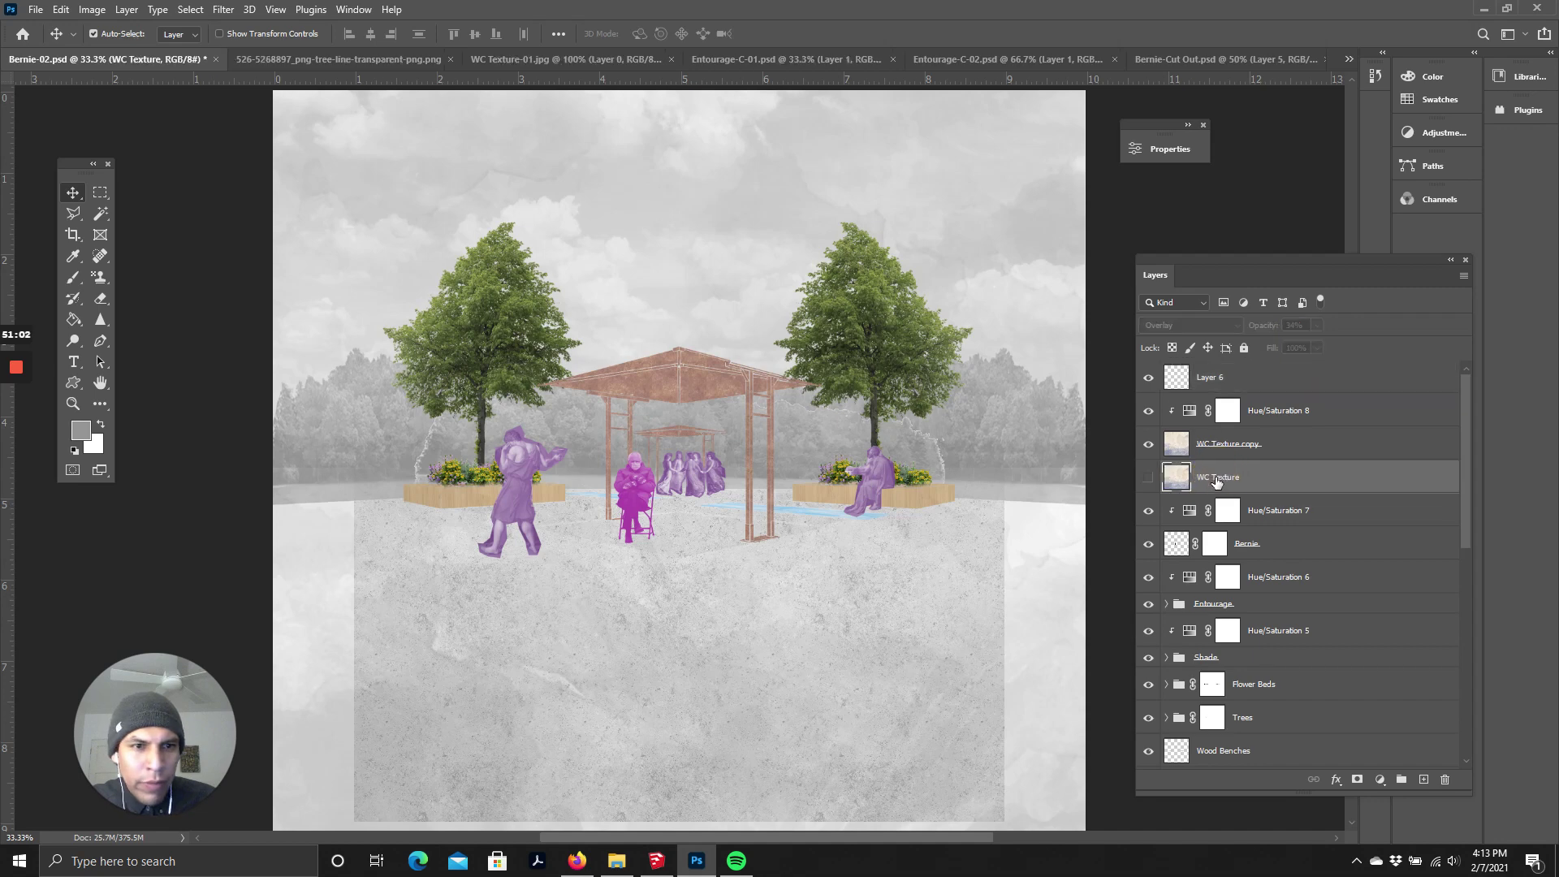
click(1219, 378)
click(1443, 780)
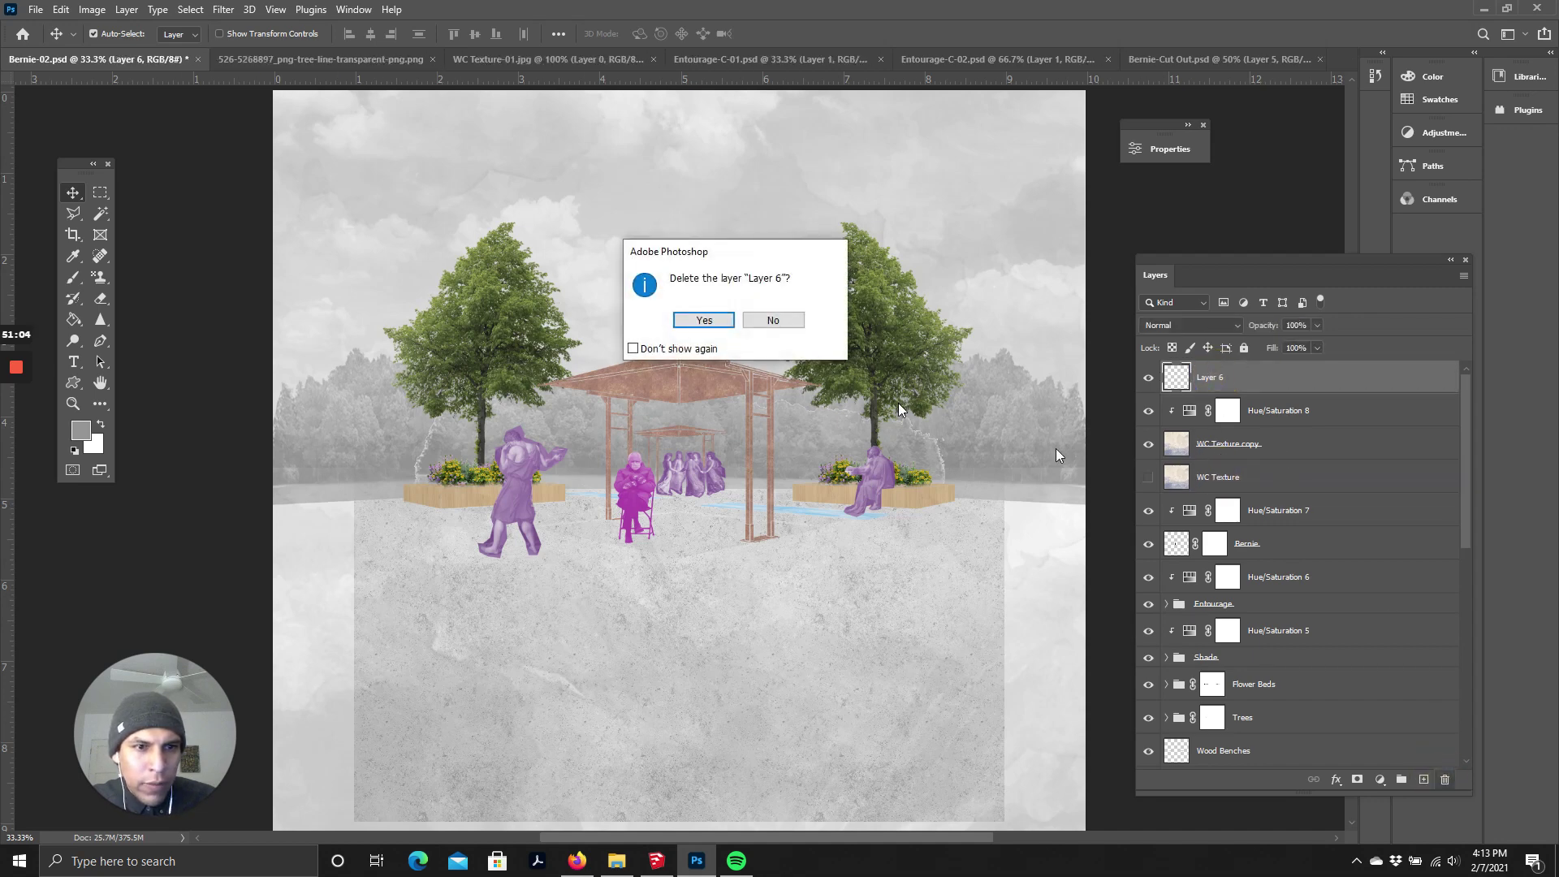
click(704, 320)
drag(1219, 445, 1232, 357)
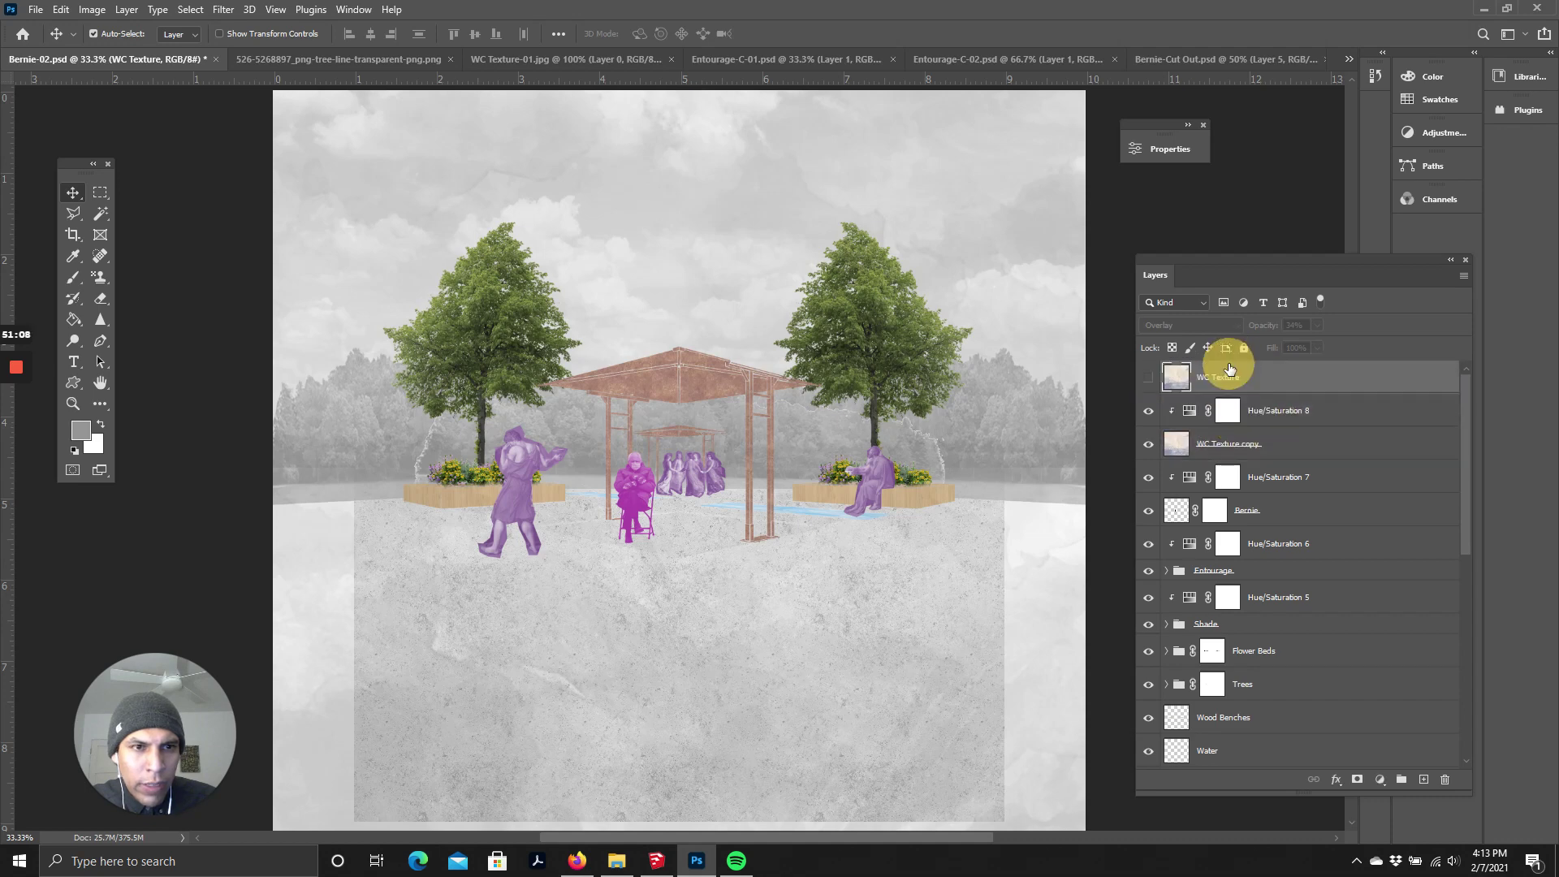
- Show the WC Texture layer and blend it as Overlay at 60% opacity after trying Hard Light
click(1150, 380)
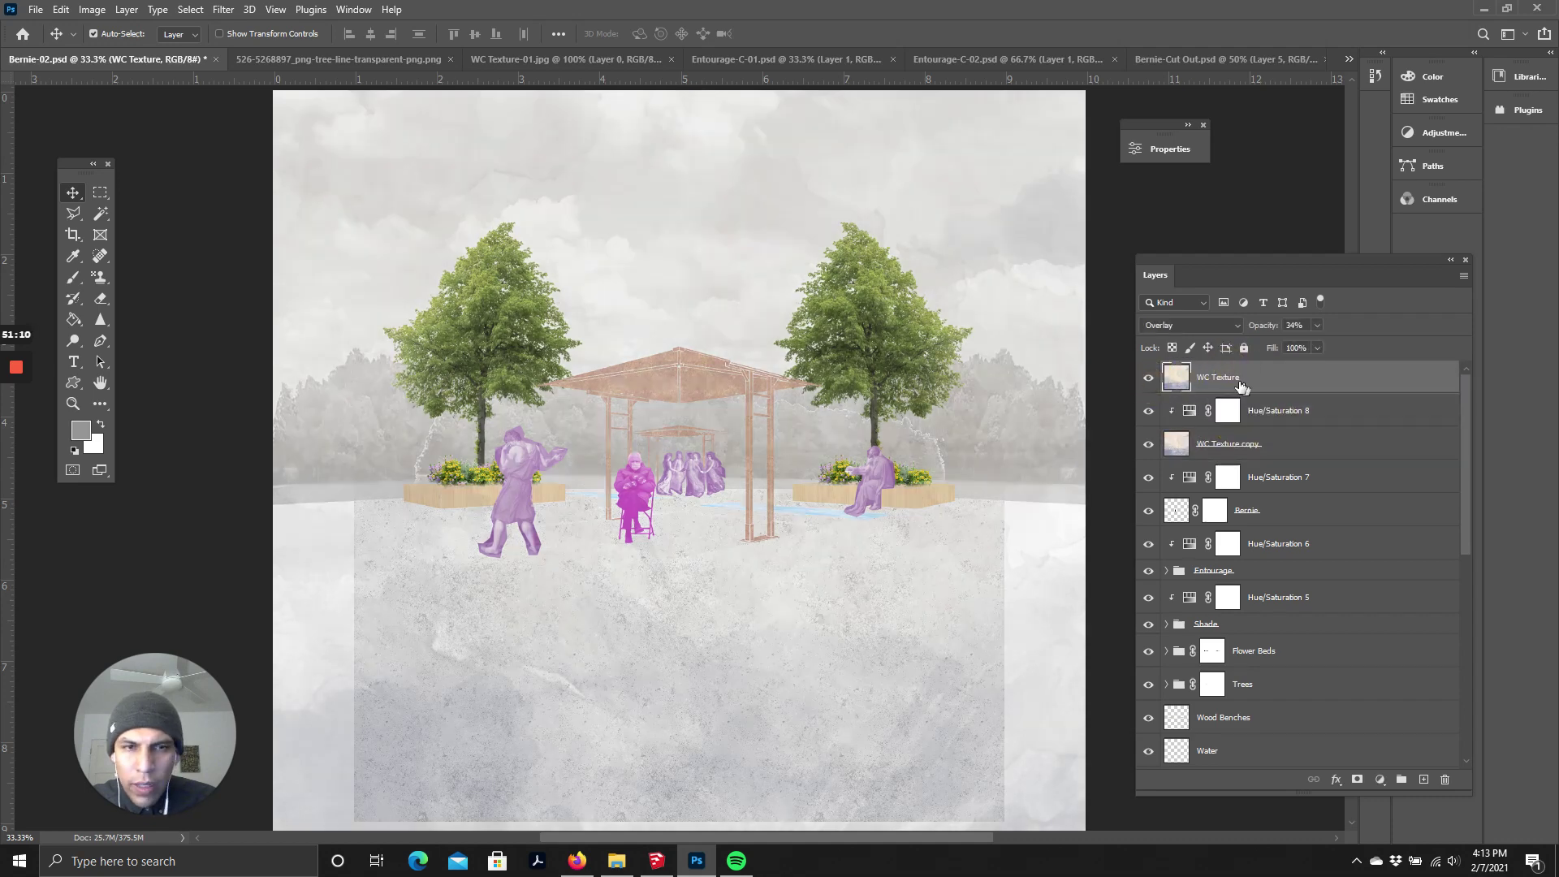
click(1215, 323)
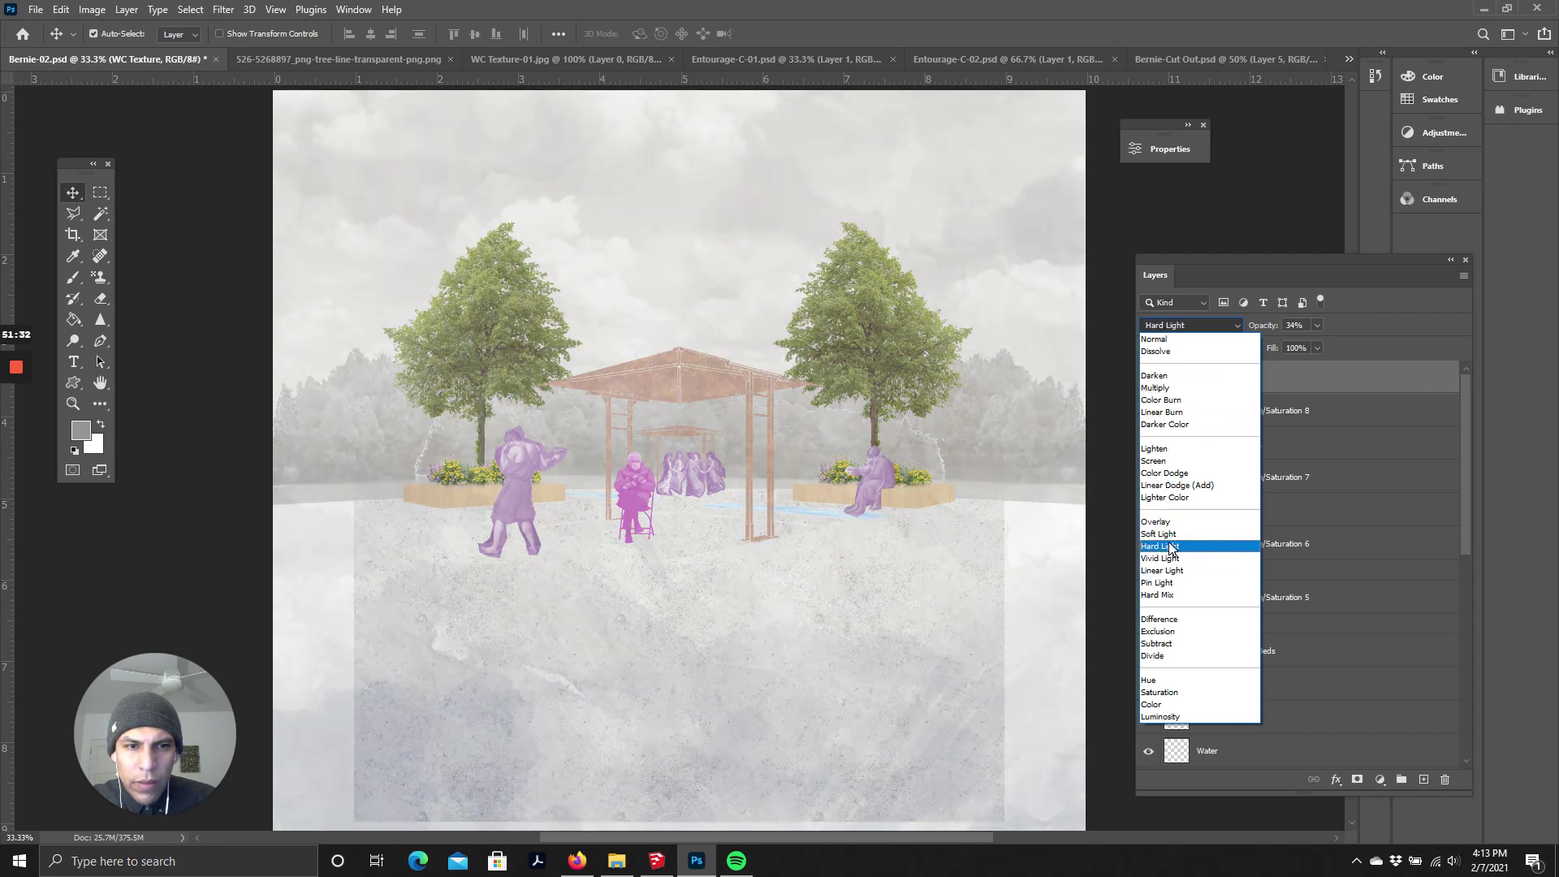
click(1170, 549)
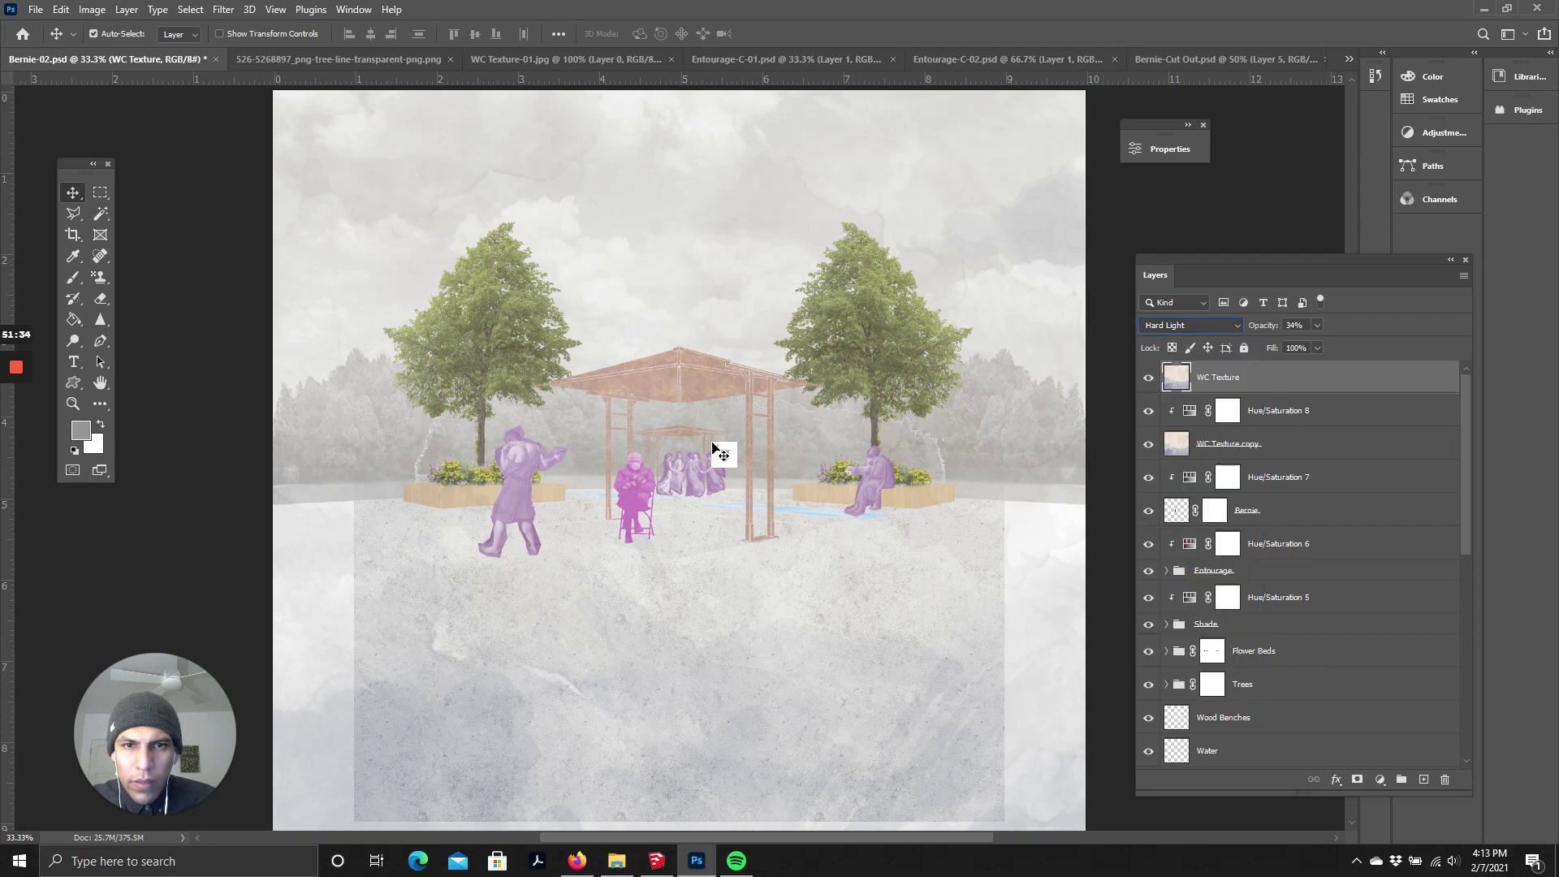
click(1149, 328)
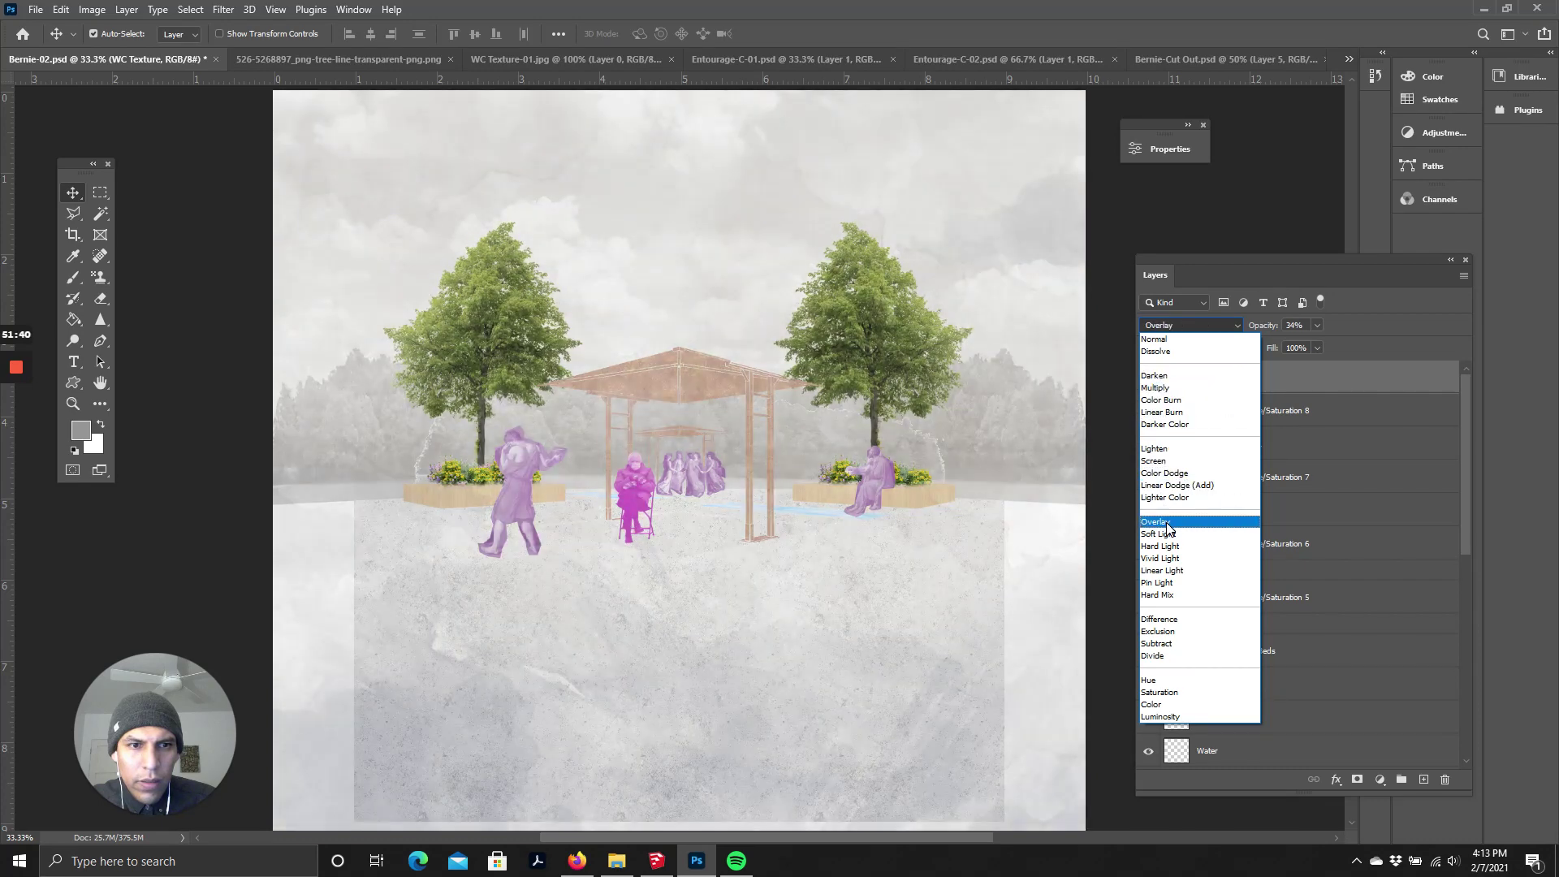
click(1170, 521)
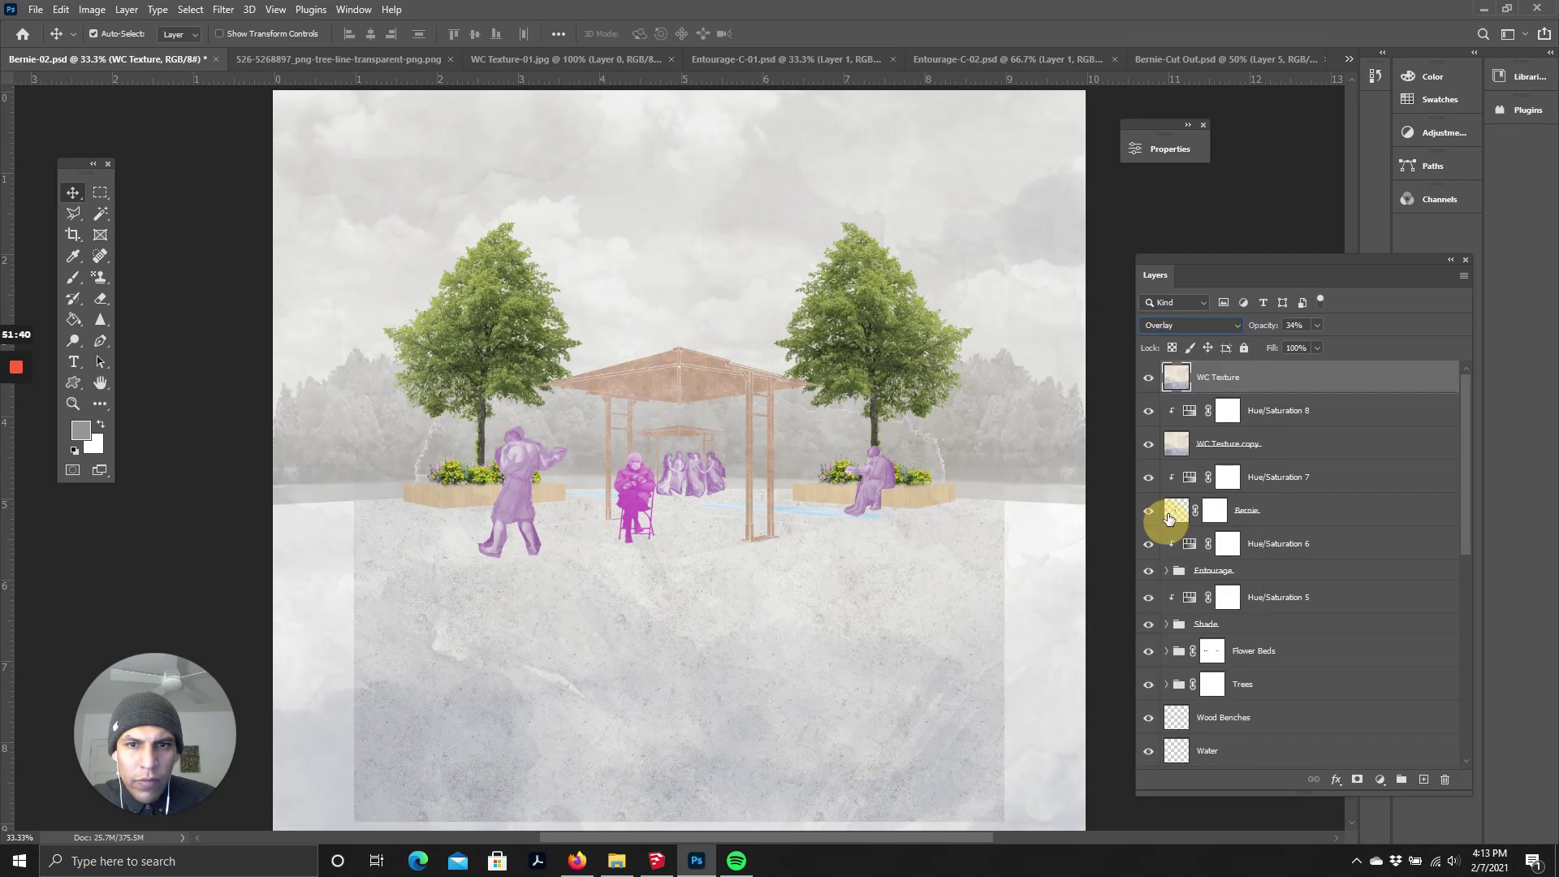
mouse_move(1348, 342)
mouse_down()
mouse_move(1387, 348)
mouse_move(1343, 347)
mouse_up()
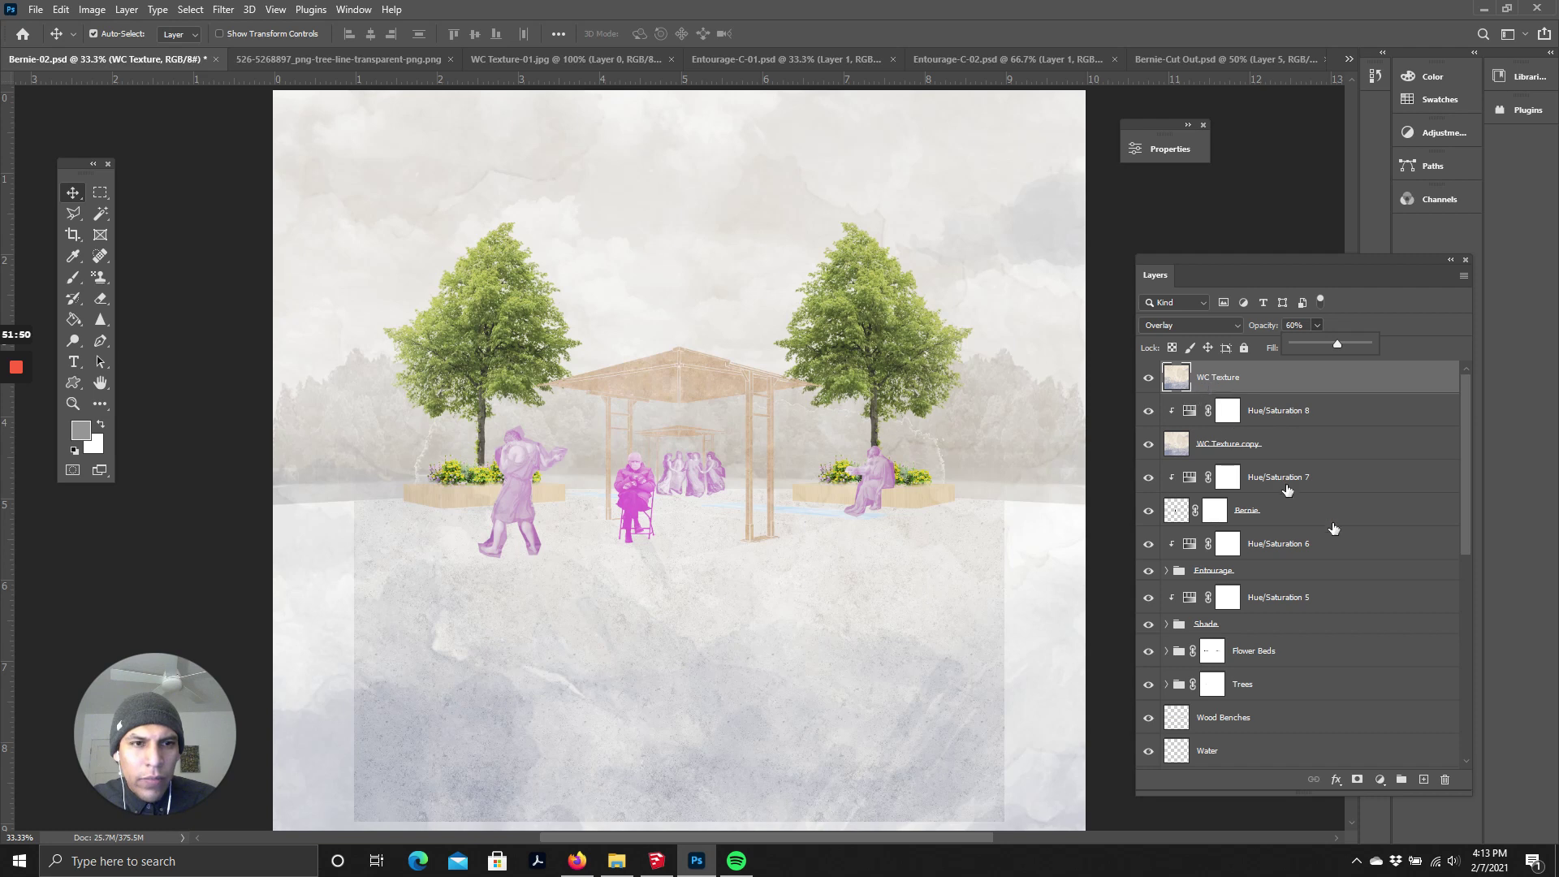
- Add a top Hue/Saturation adjustment with Saturation -48 and Lightness 0
click(1381, 780)
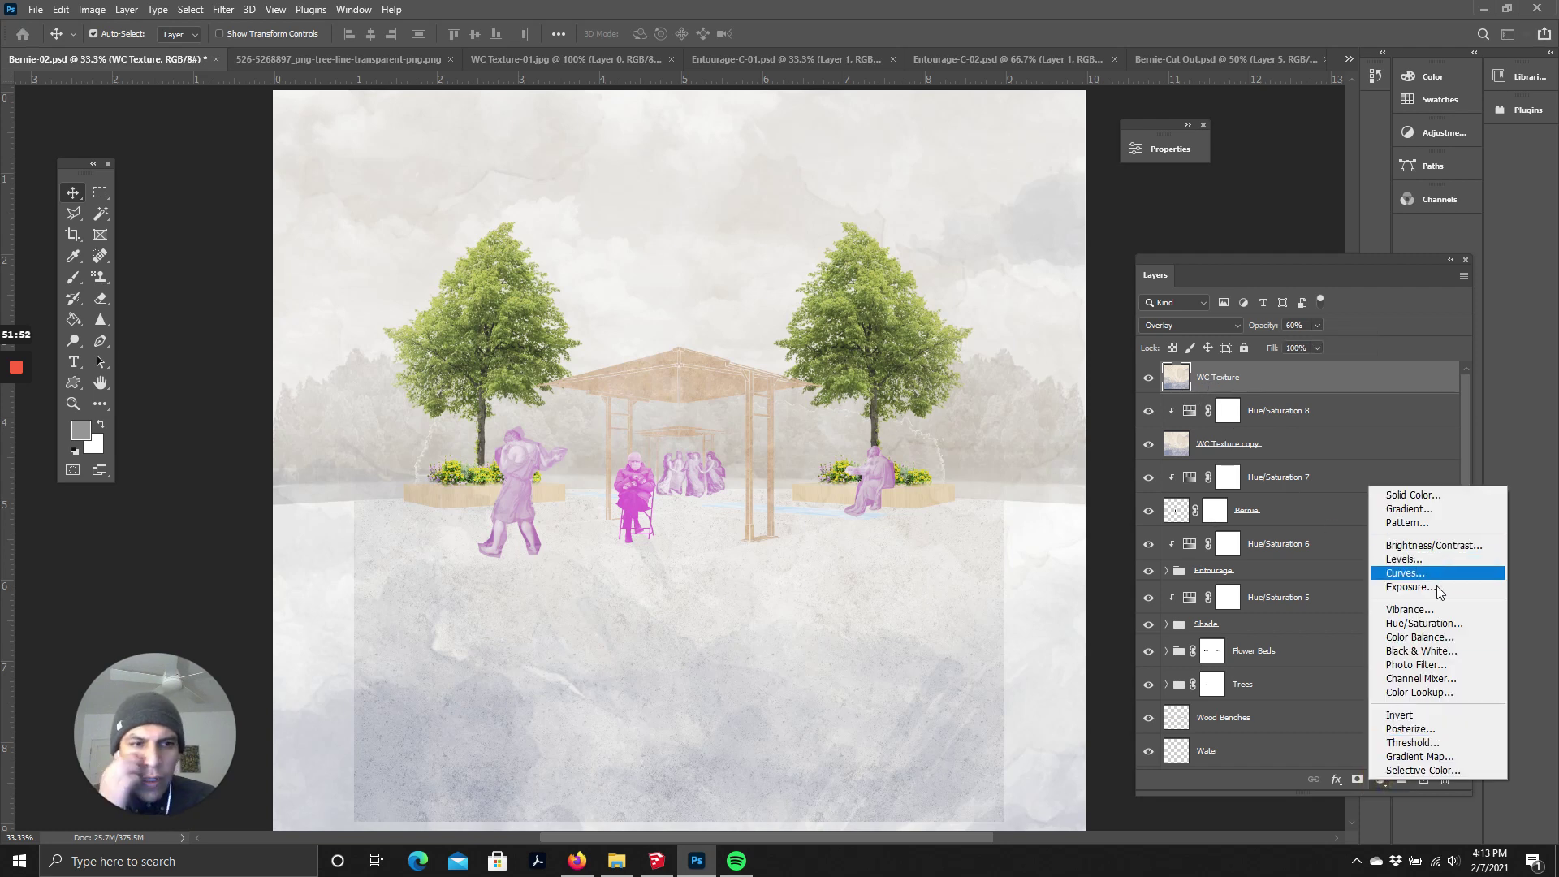
click(1432, 625)
drag(998, 287, 960, 288)
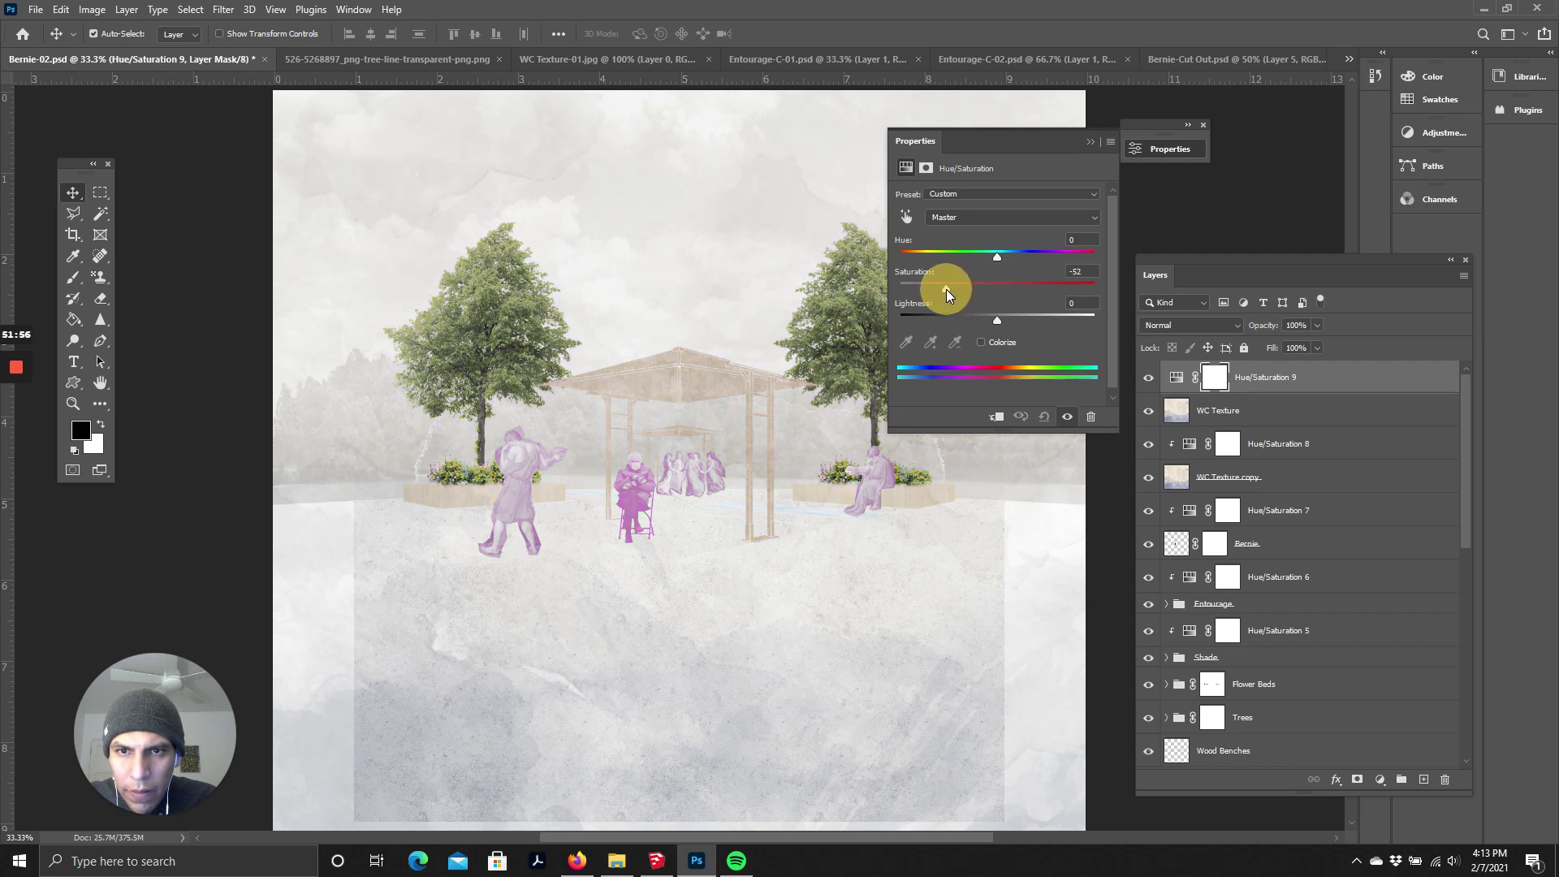
drag(952, 291, 997, 324)
click(914, 304)
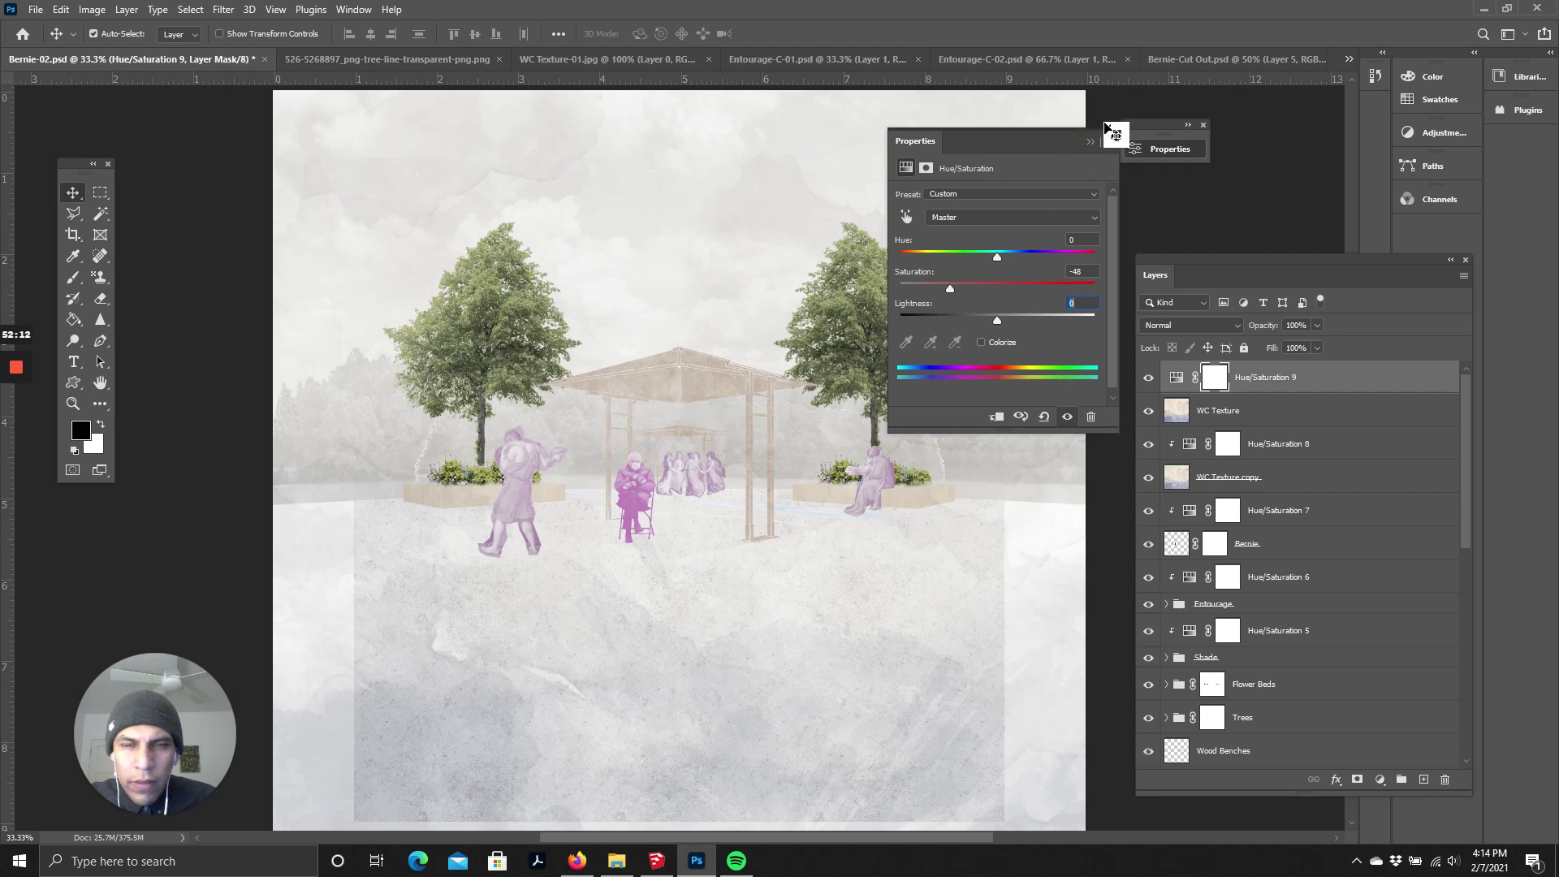
click(1087, 142)
scroll(804, 434, down, 2)
scroll(804, 434, down, 2)
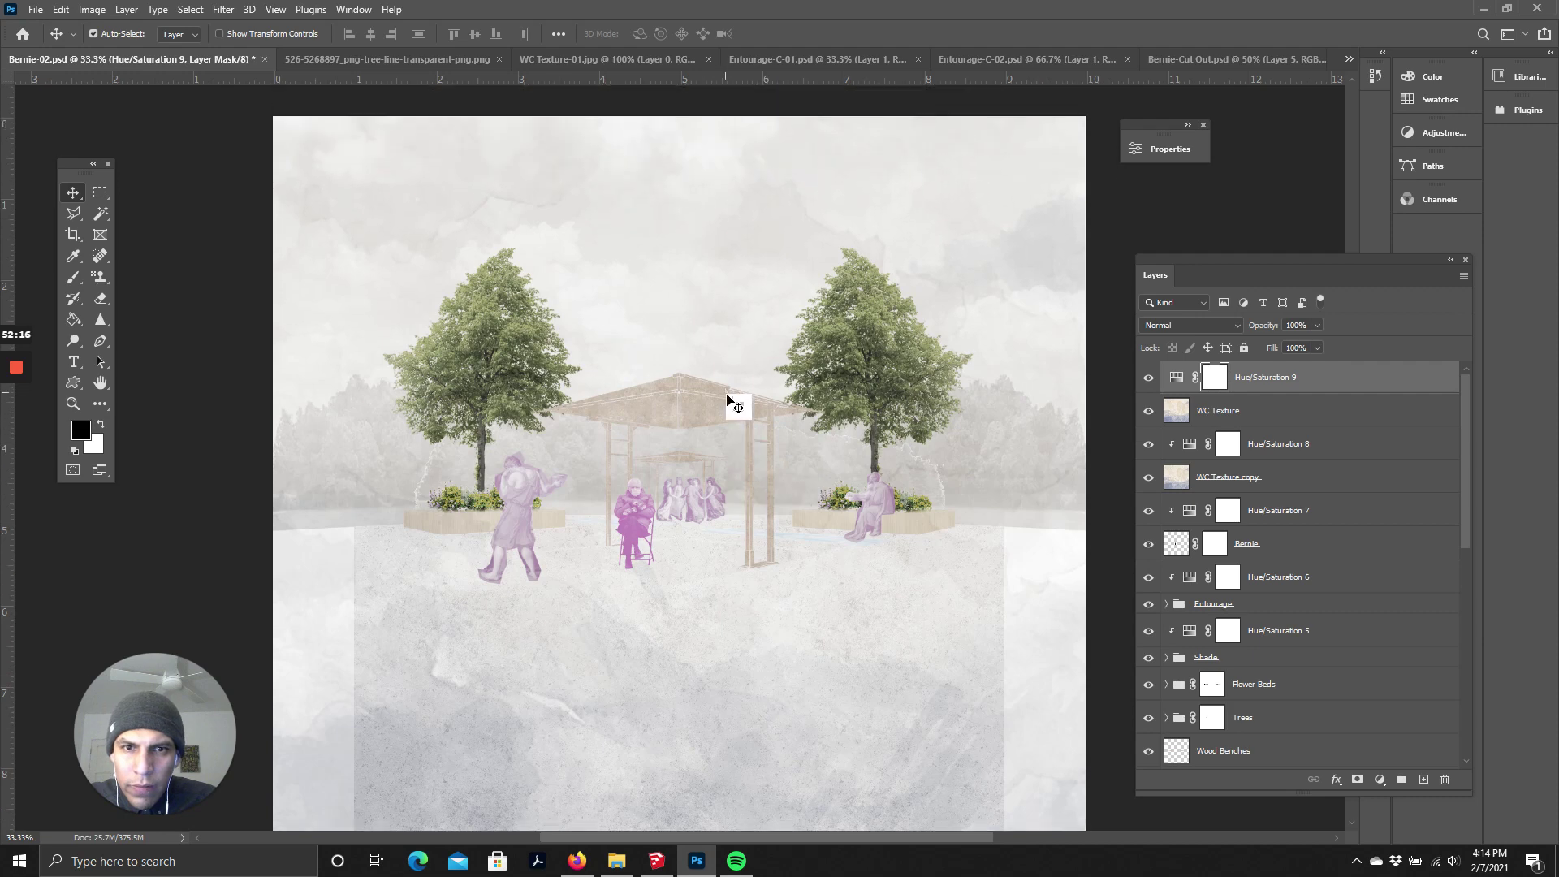
- Zoom to 50% and expand the Shade group to reveal its Shade-01 and Shade-02 layers
scroll(731, 402, down, 1)
key(ctrl+plus)
scroll(731, 398, down, 1)
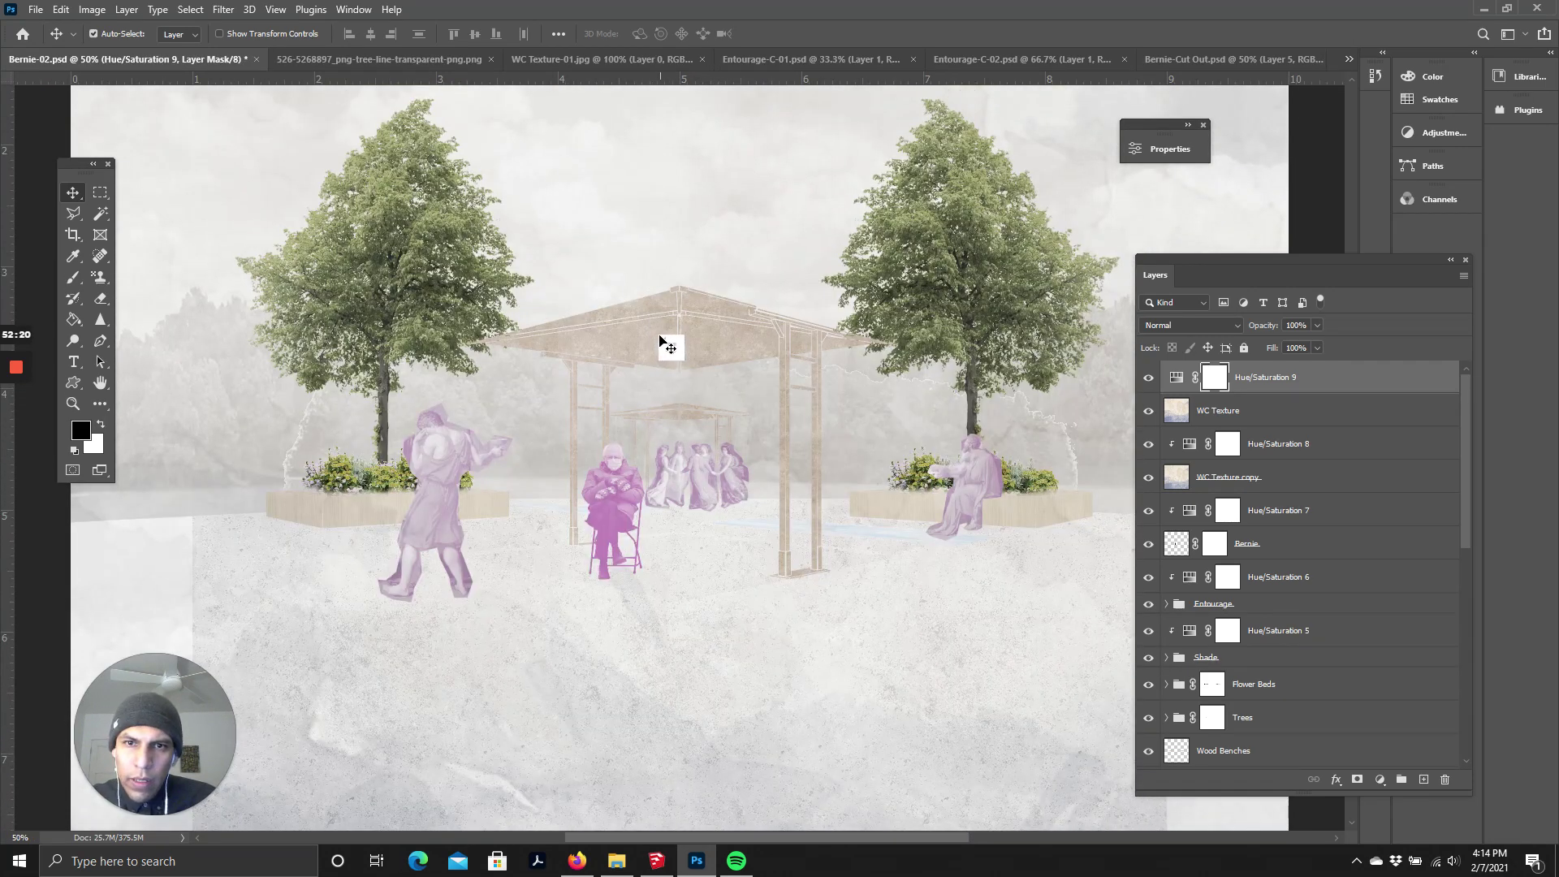
scroll(1258, 601, down, 3)
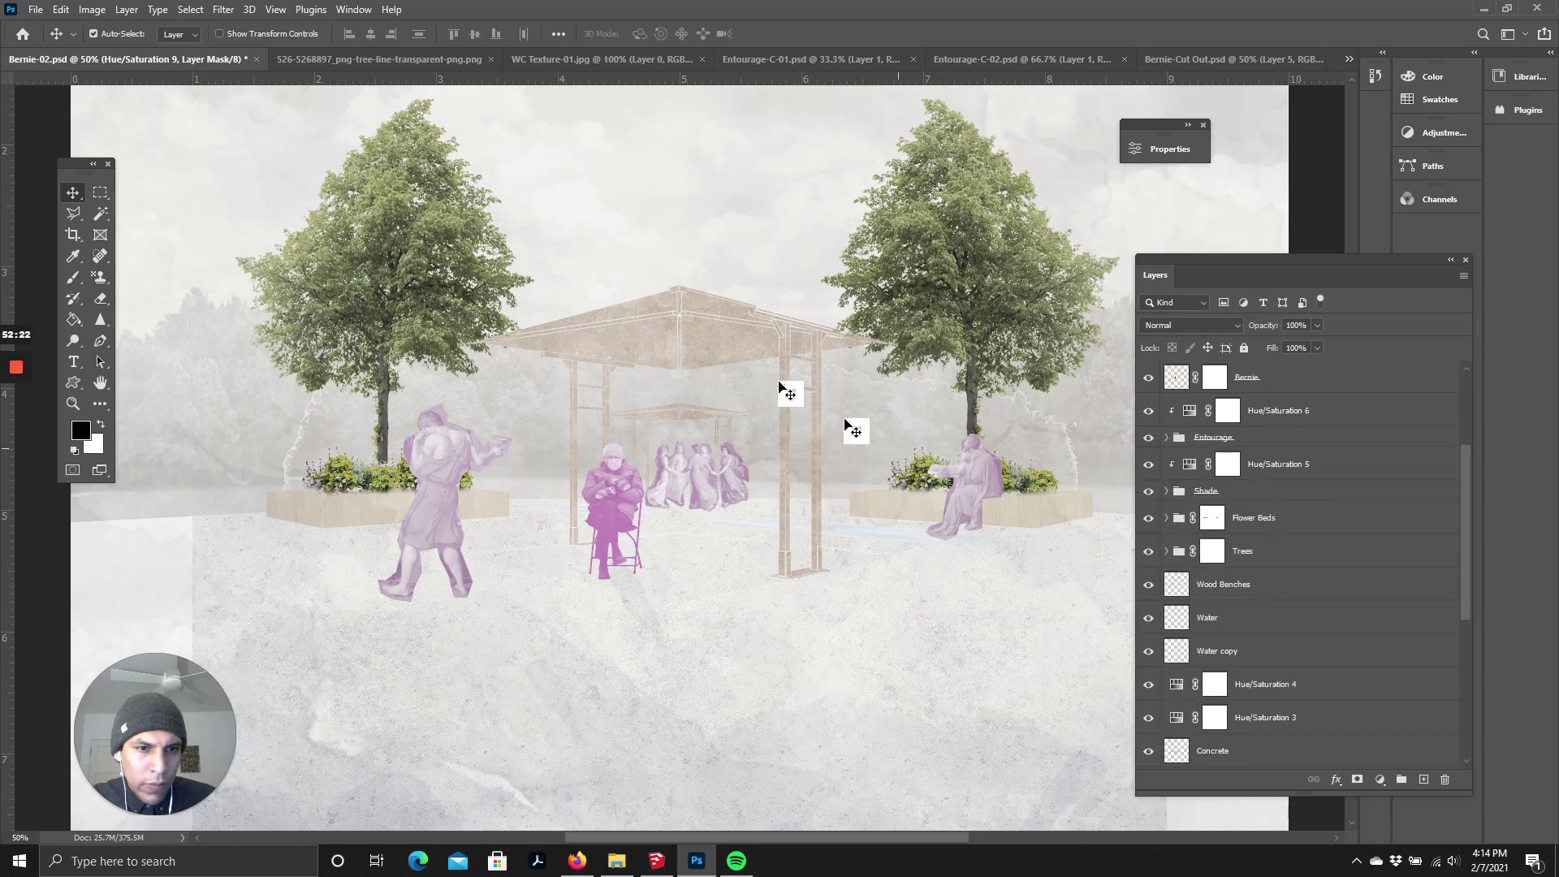
scroll(1251, 592, down, 3)
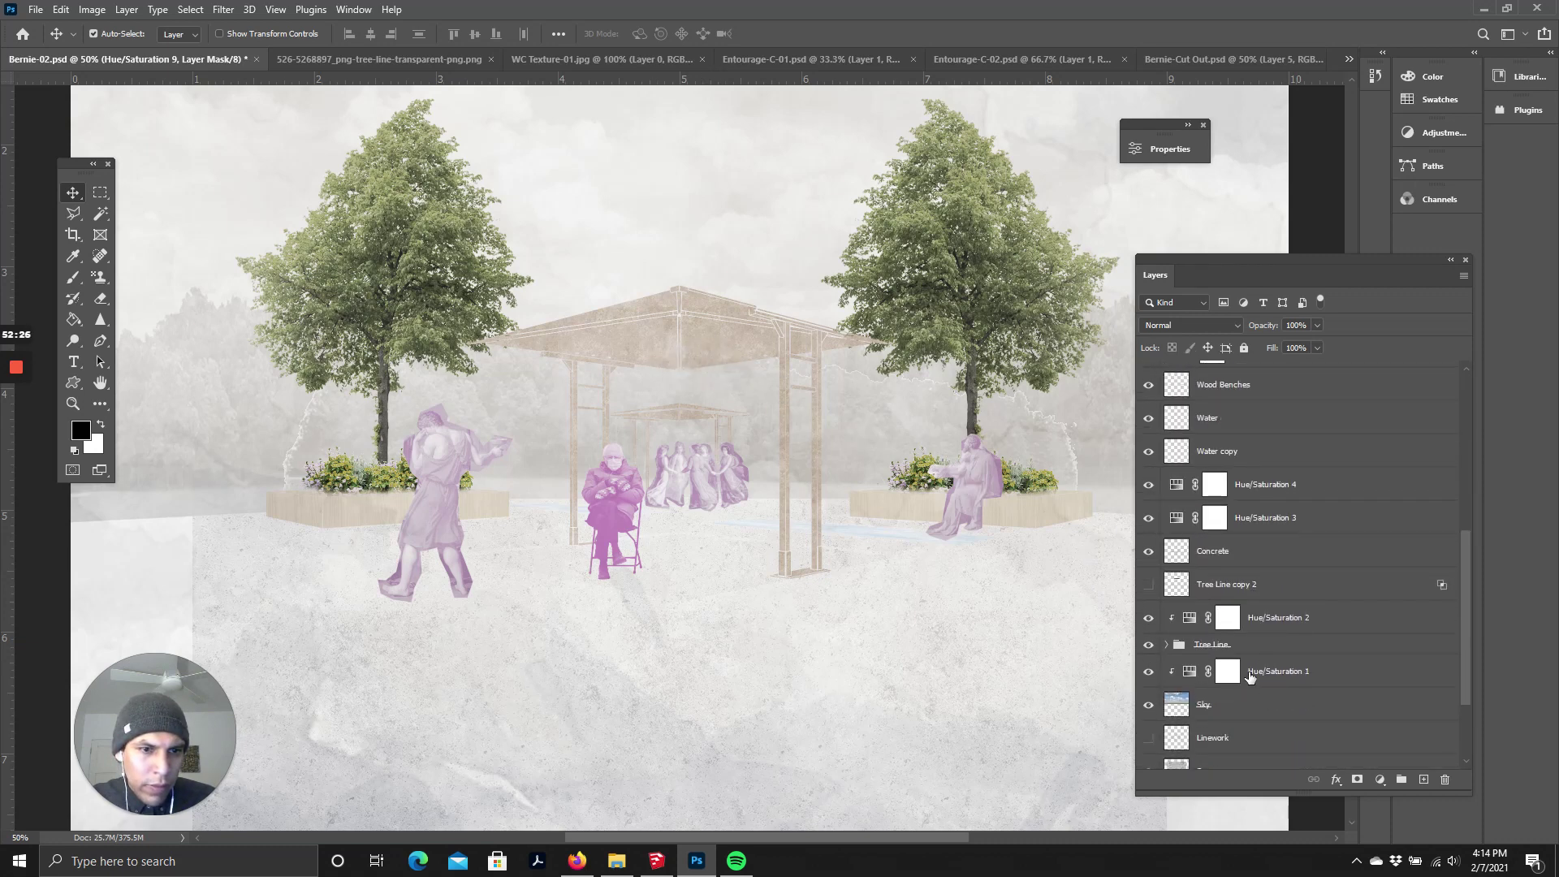
scroll(1257, 662, down, 2)
scroll(1239, 555, up, 4)
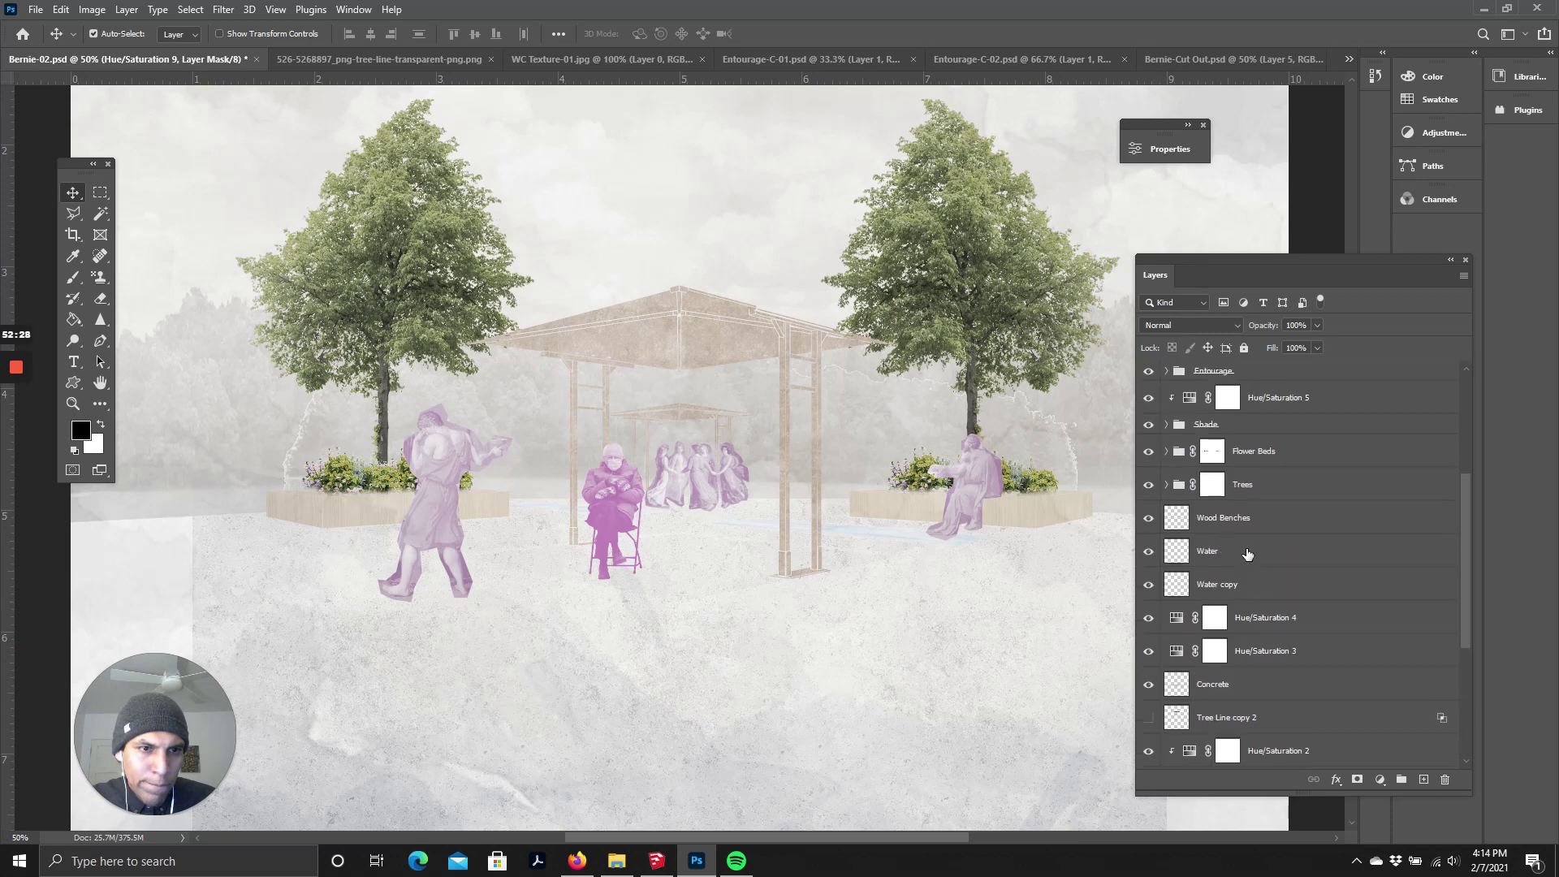
click(1223, 426)
click(1167, 425)
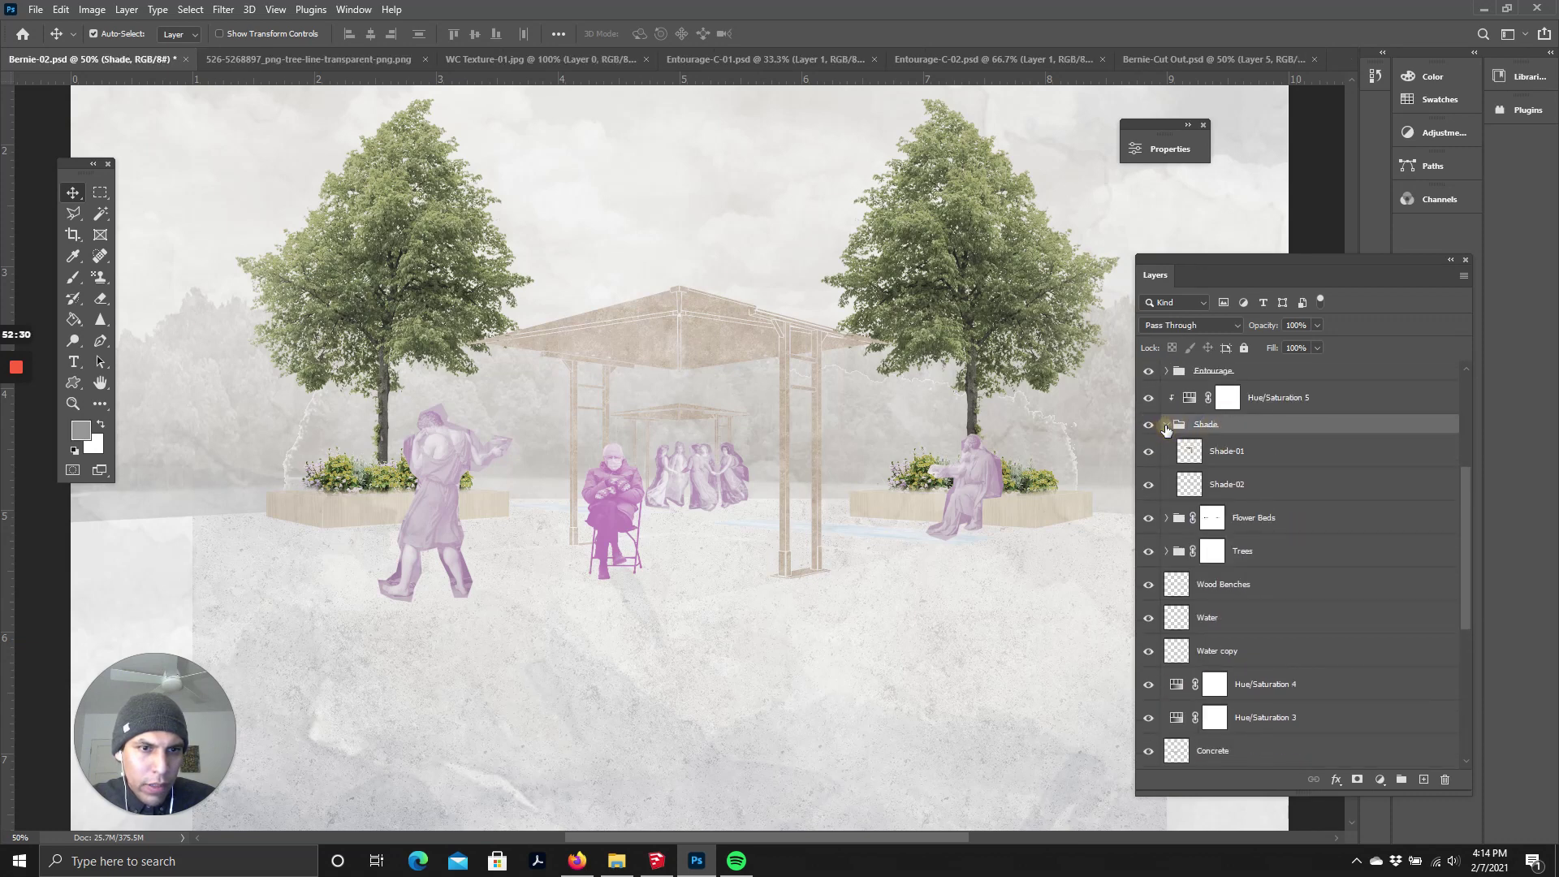
click(1245, 457)
click(1229, 423)
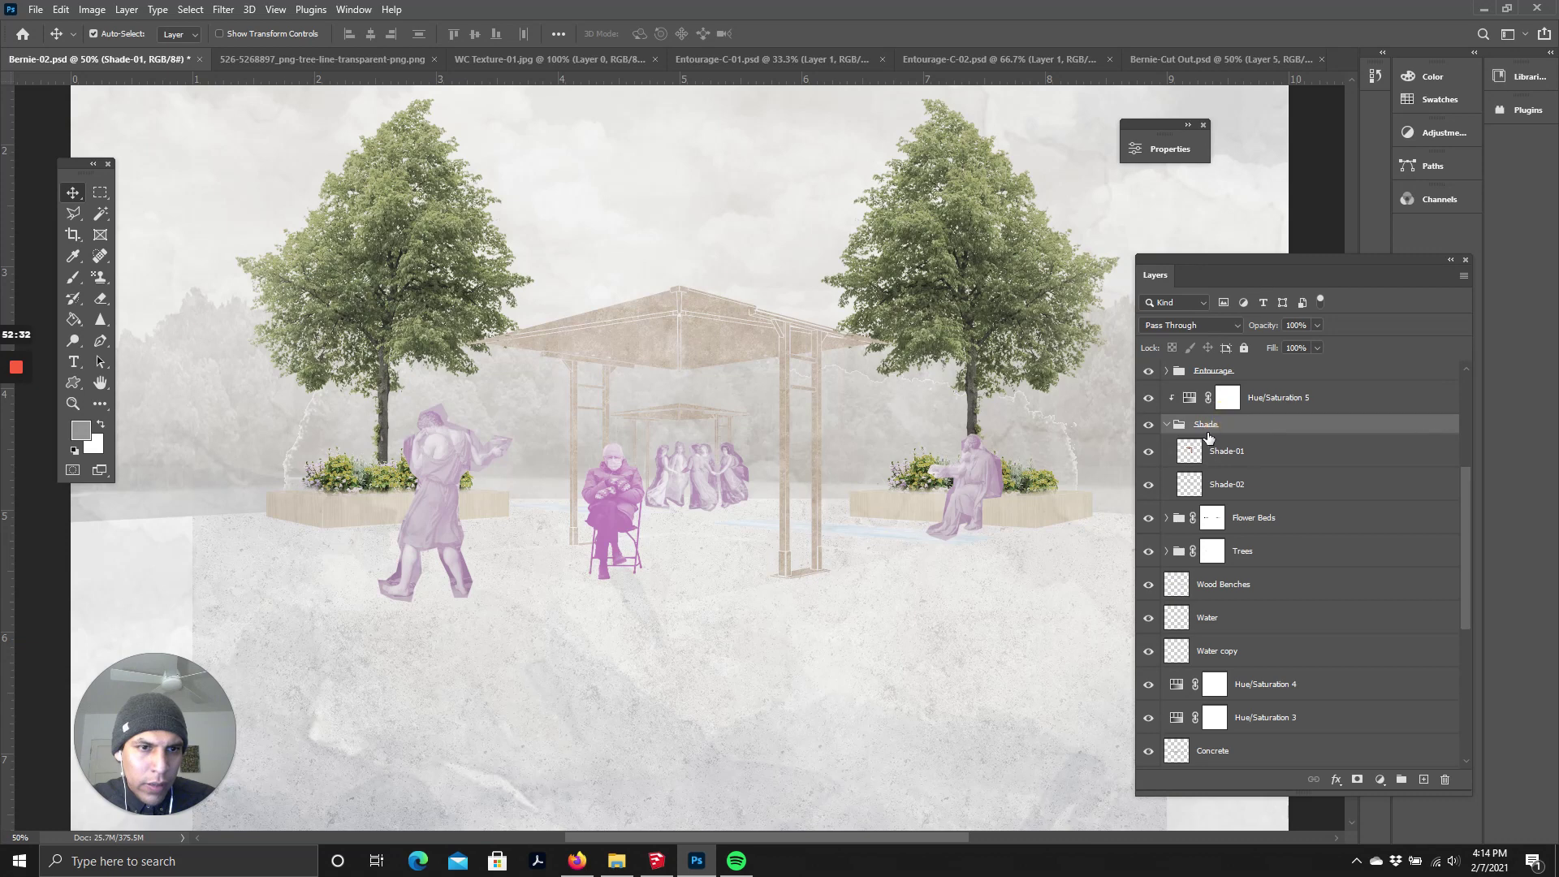
- Set the gazebo's Hue/Saturation 5 adjustment to saturation +15 and lightness -22
click(1255, 399)
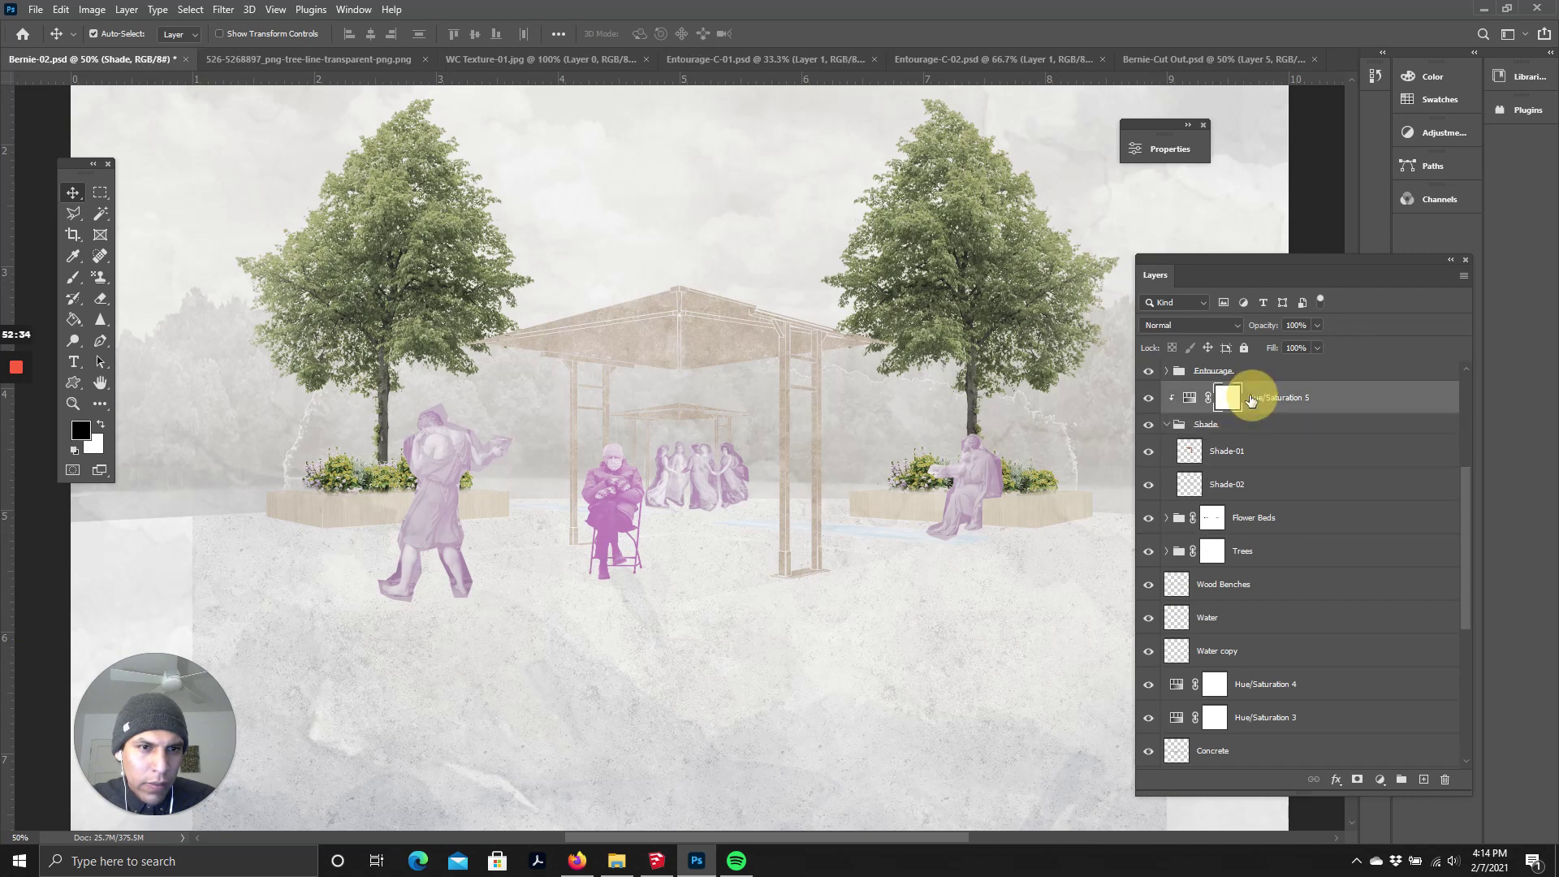
click(1167, 149)
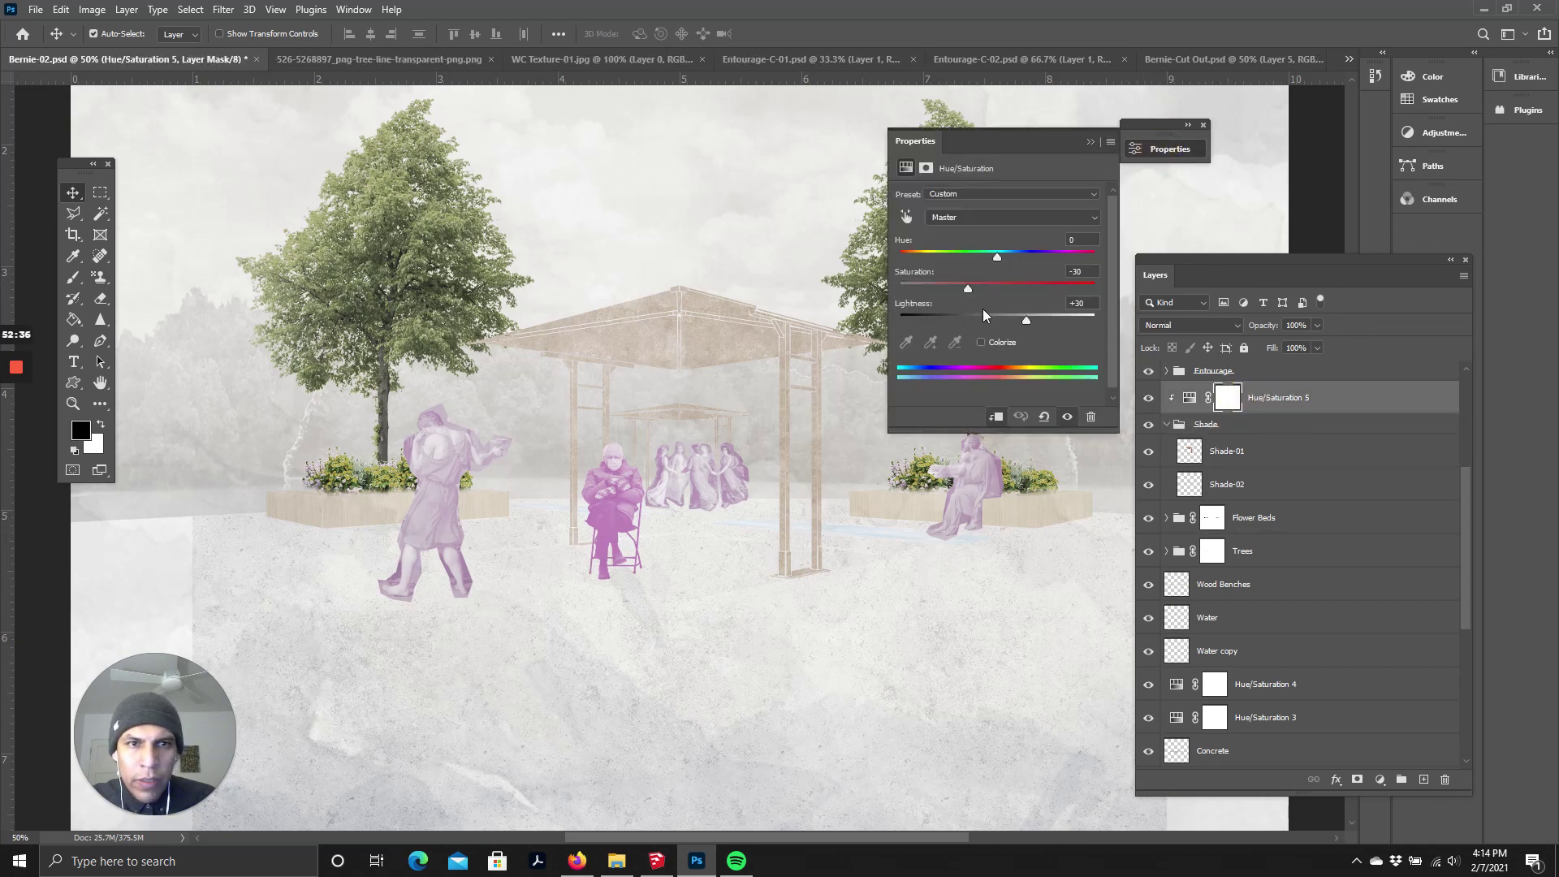
drag(971, 289, 975, 326)
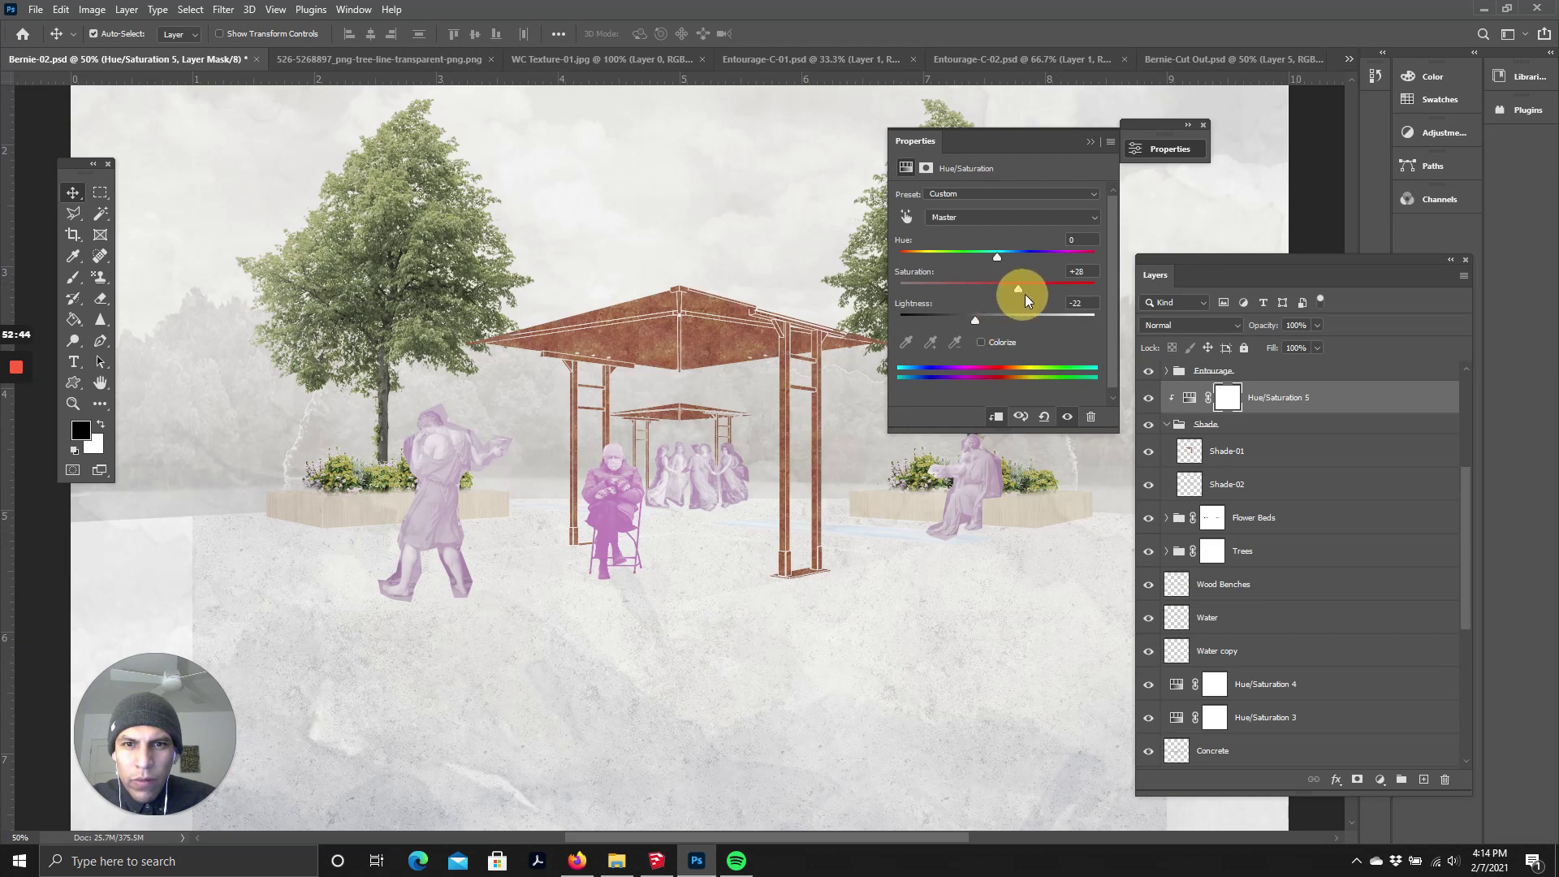
mouse_move(1025, 299)
mouse_down()
mouse_move(1040, 300)
mouse_move(1011, 299)
mouse_up()
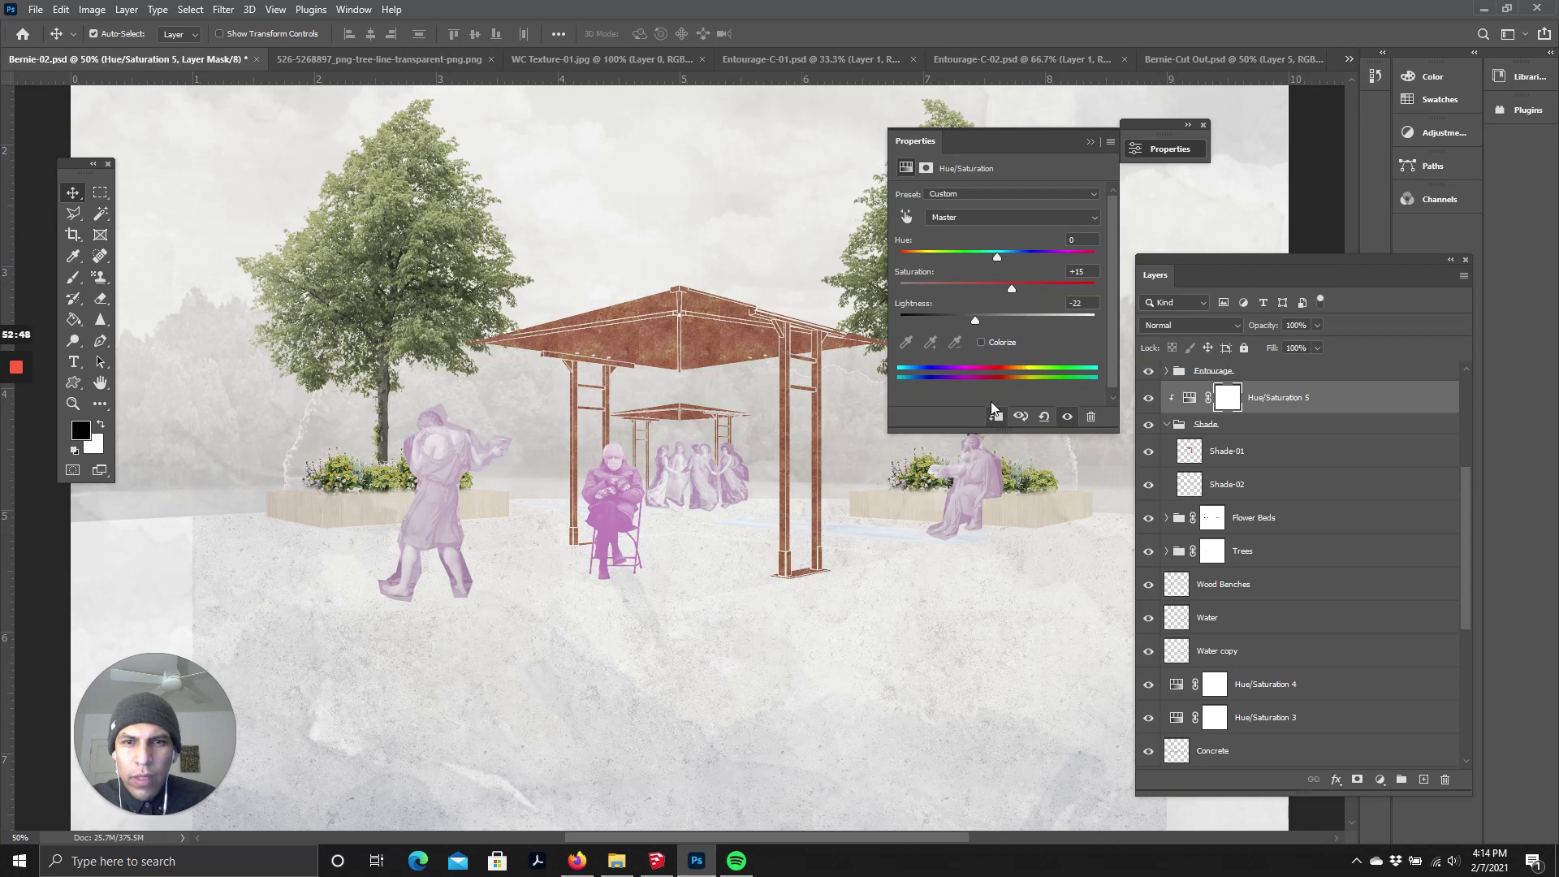
scroll(678, 573, down, 1)
scroll(680, 569, down, 1)
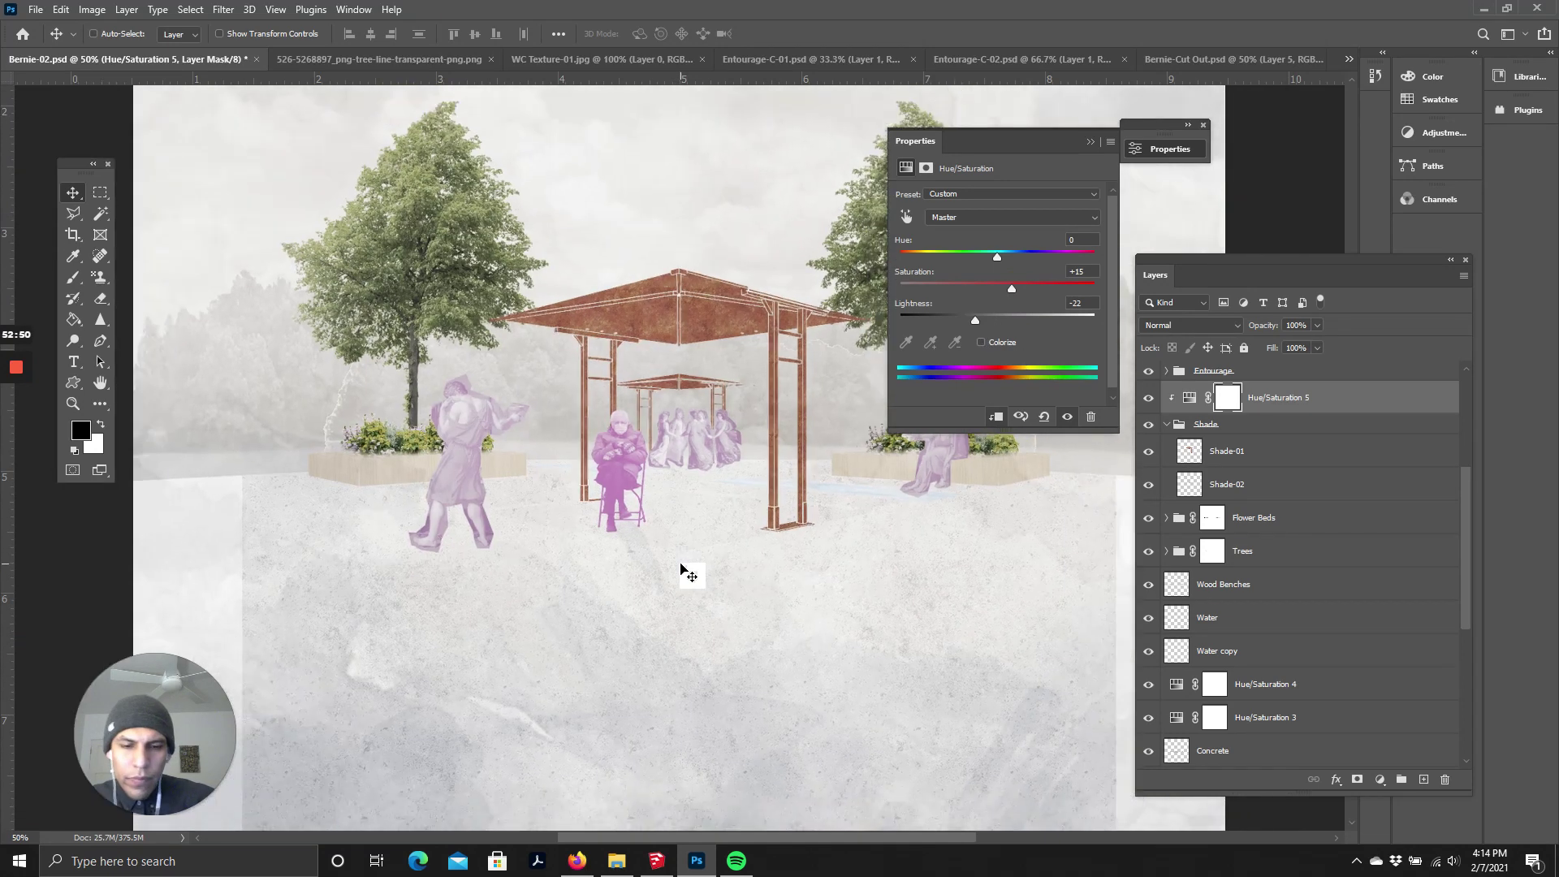
- Collapse the Hue/Saturation properties panel and scroll around the collage and layers
click(1091, 141)
scroll(742, 442, down, 1)
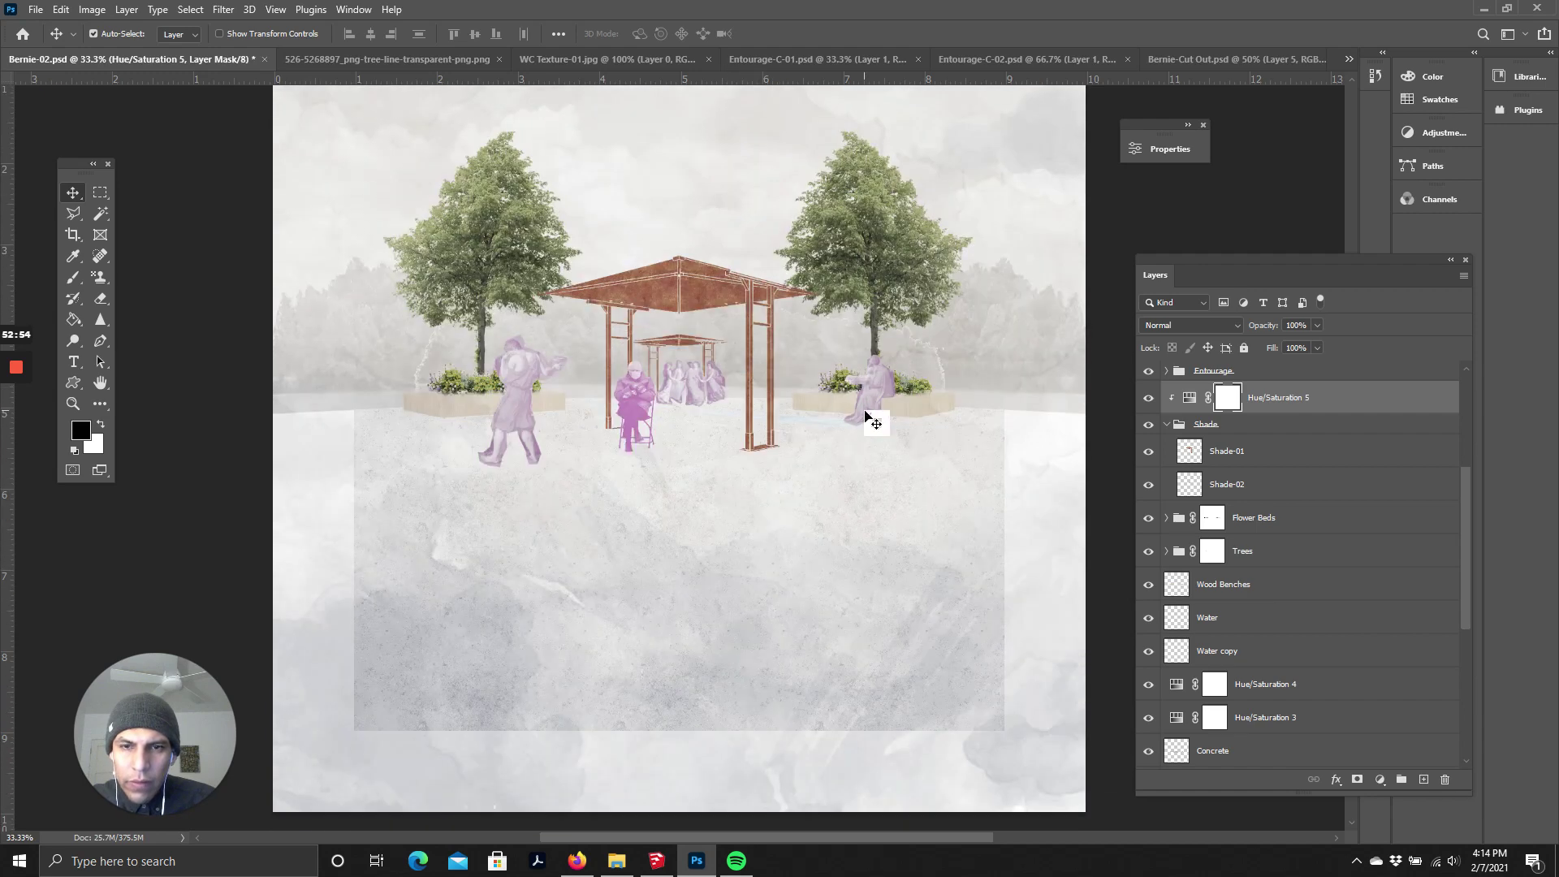
scroll(569, 394, up, 2)
scroll(800, 451, down, 3)
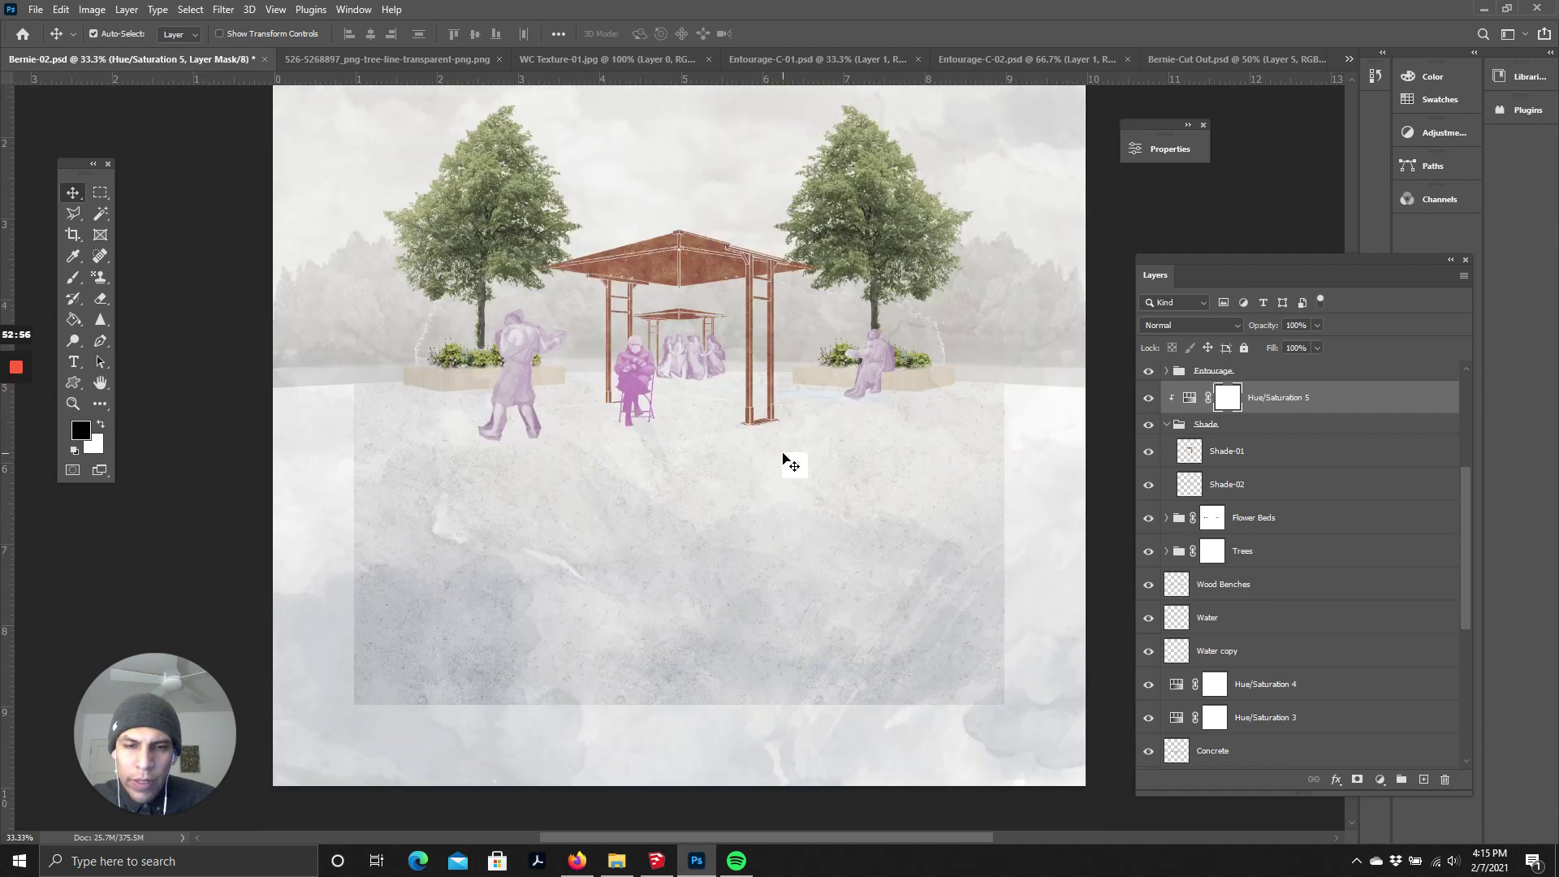
scroll(783, 459, up, 3)
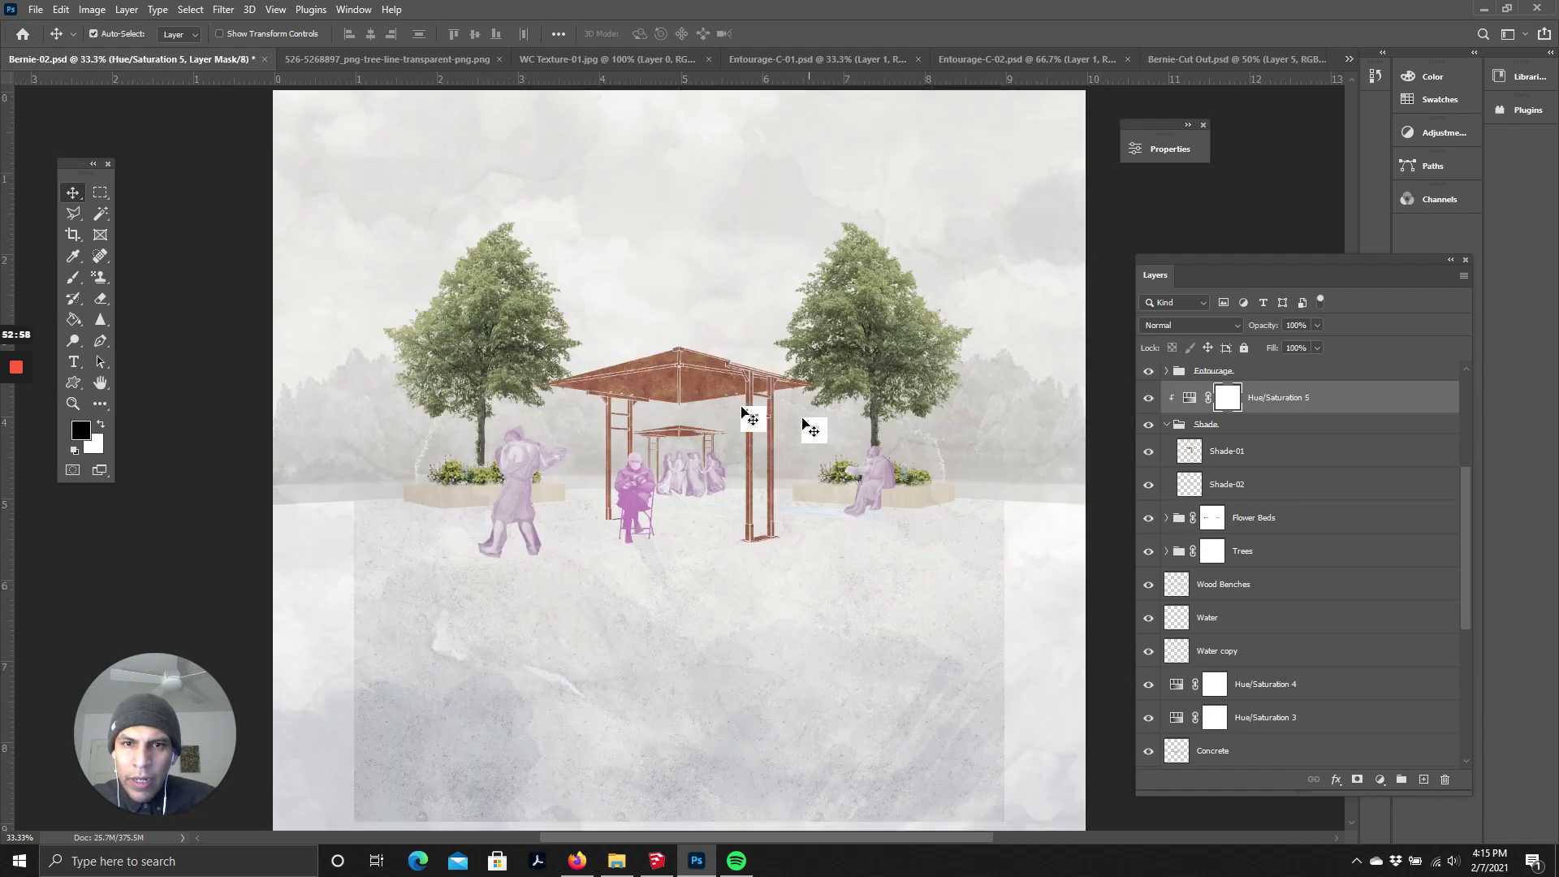
scroll(674, 447, down, 1)
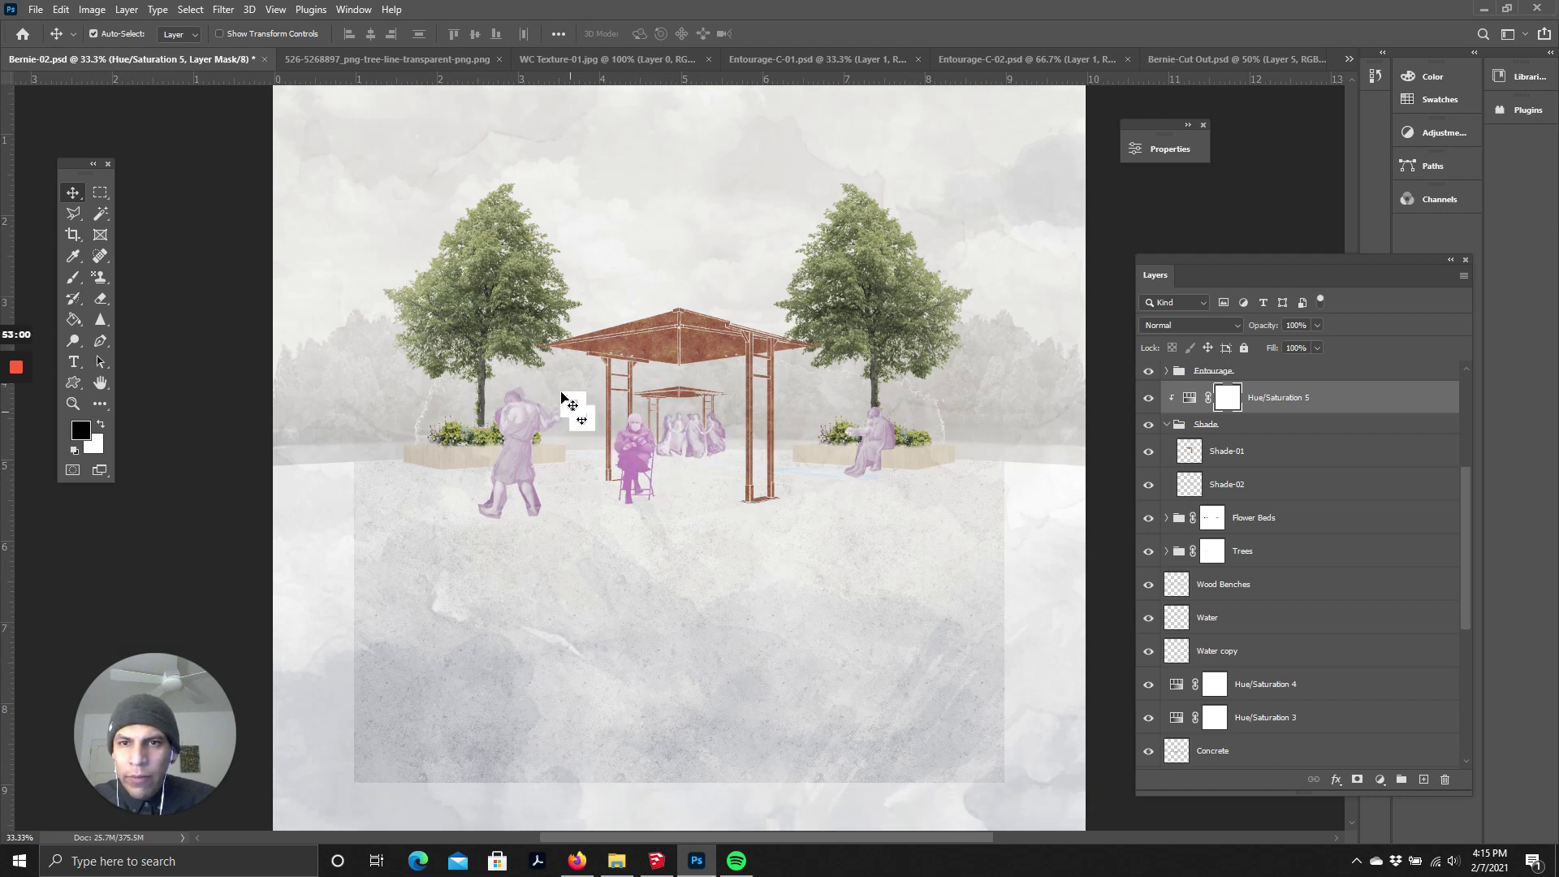
scroll(673, 434, down, 2)
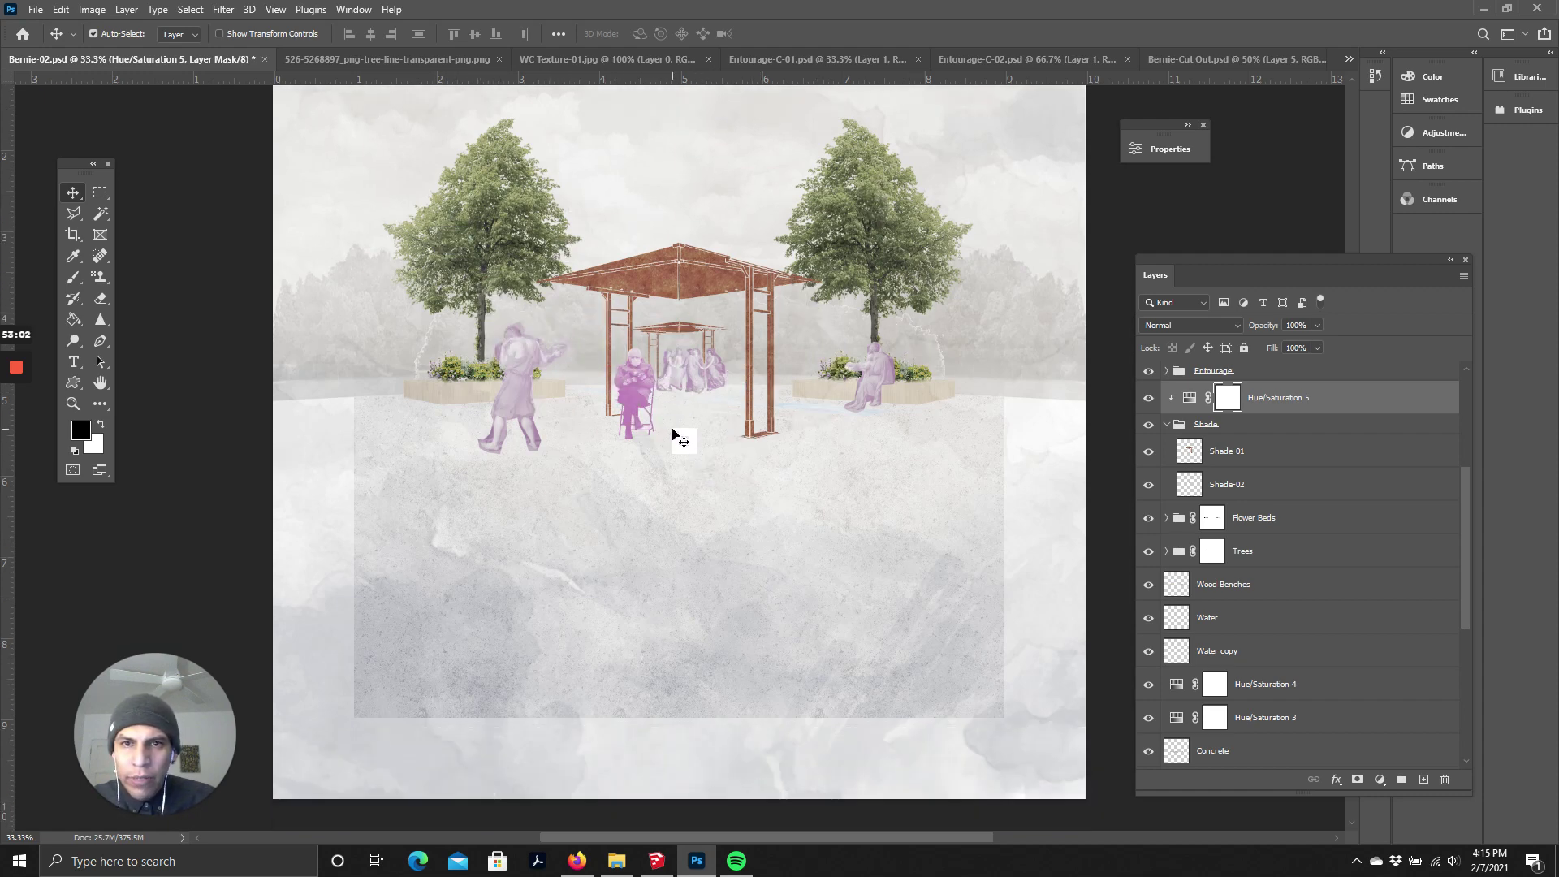
scroll(673, 435, up, 2)
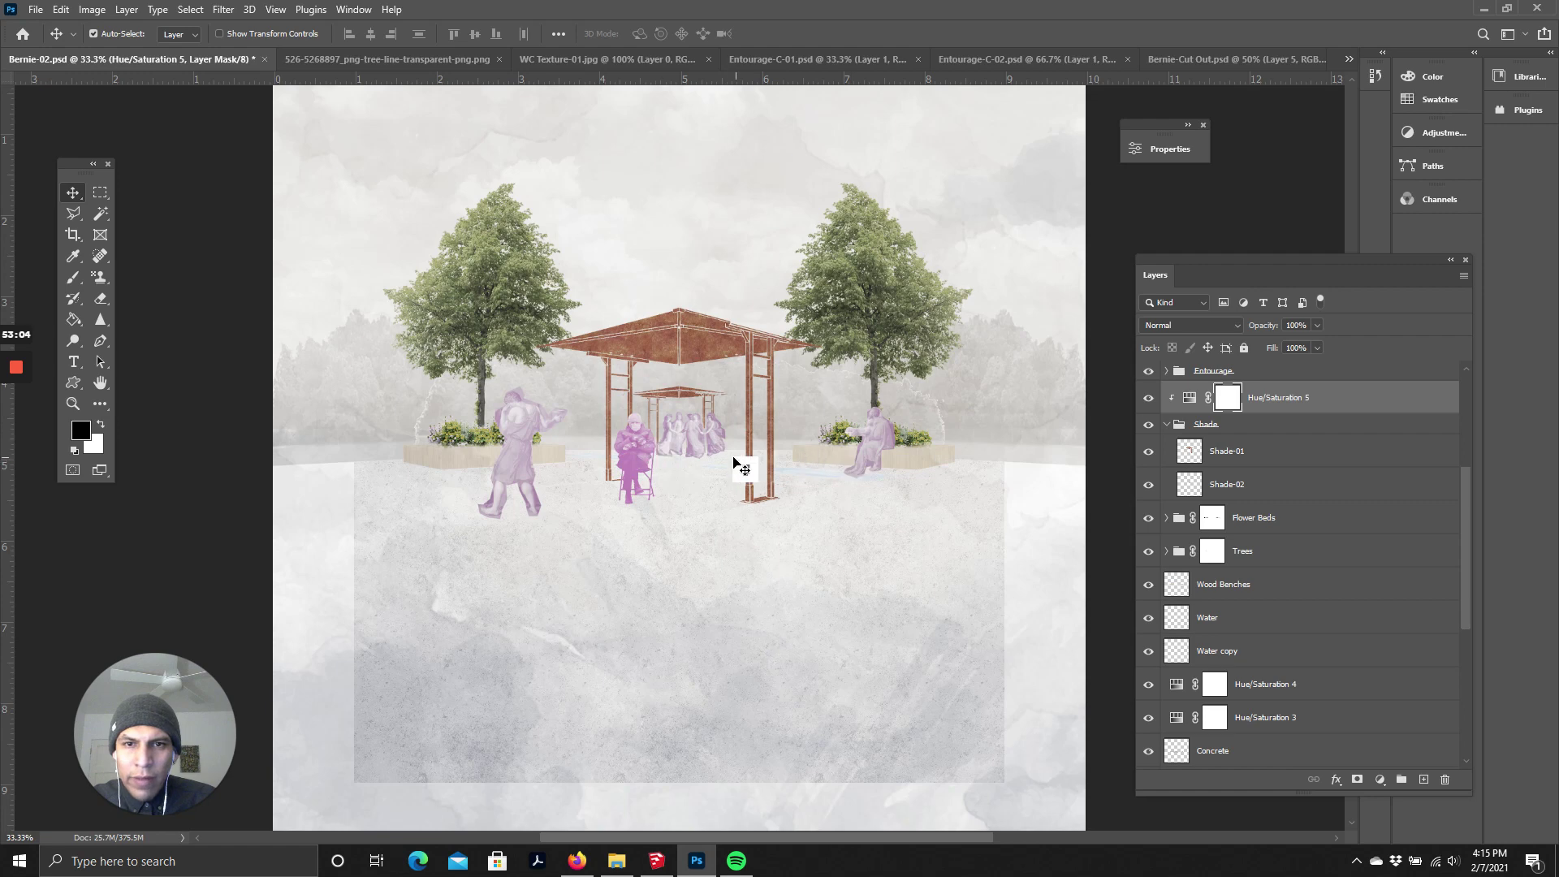
scroll(714, 451, up, 1)
scroll(812, 471, up, 1)
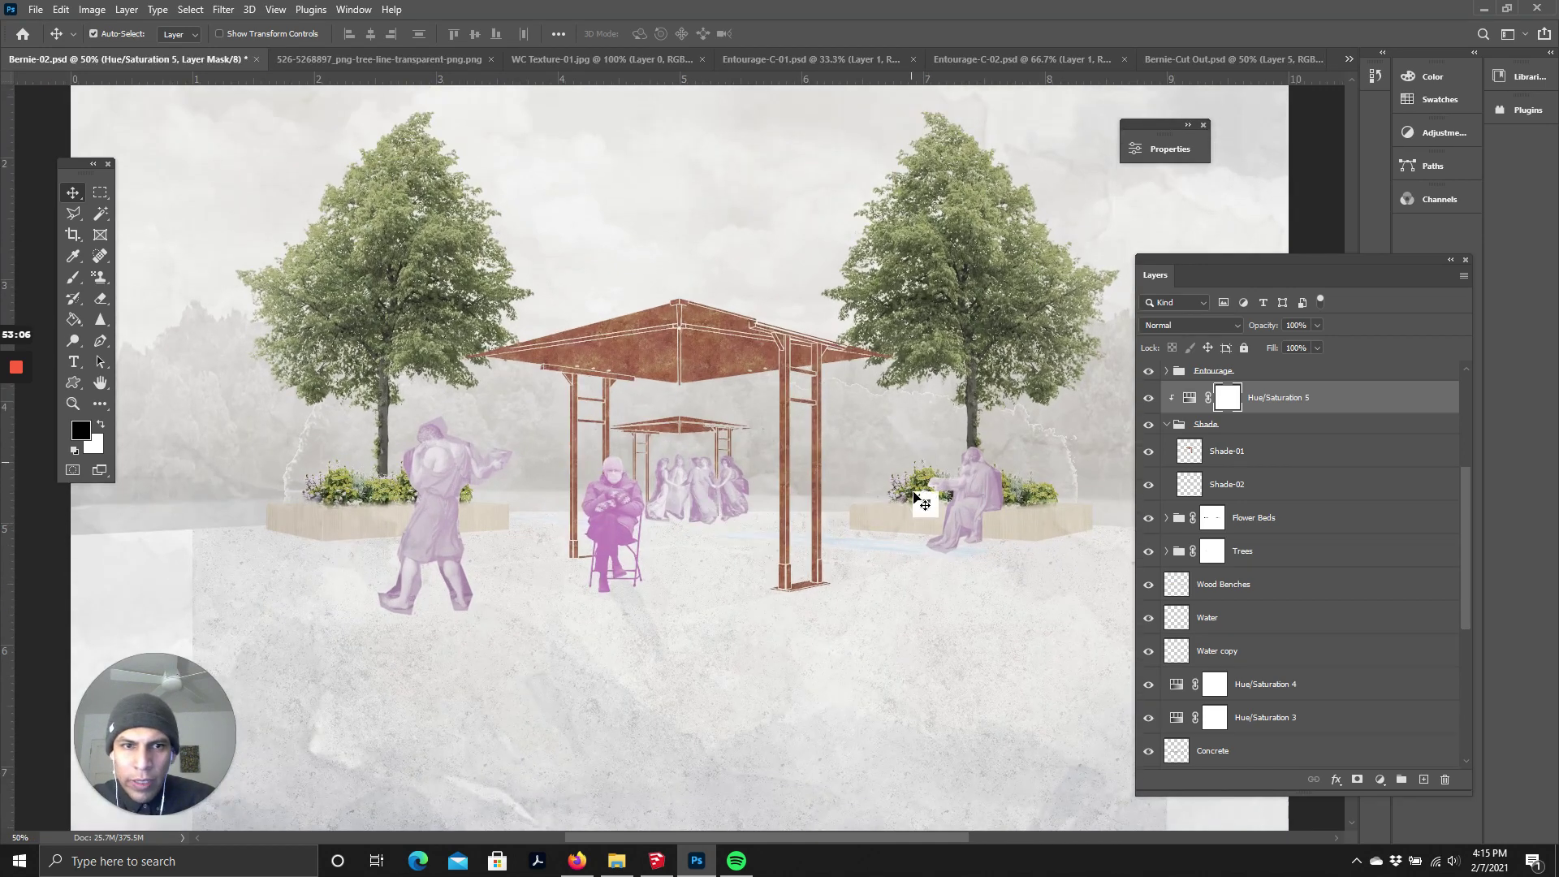
scroll(686, 415, up, 2)
mouse_move(736, 841)
mouse_down()
mouse_move(757, 845)
mouse_move(741, 845)
mouse_up()
scroll(587, 475, down, 1)
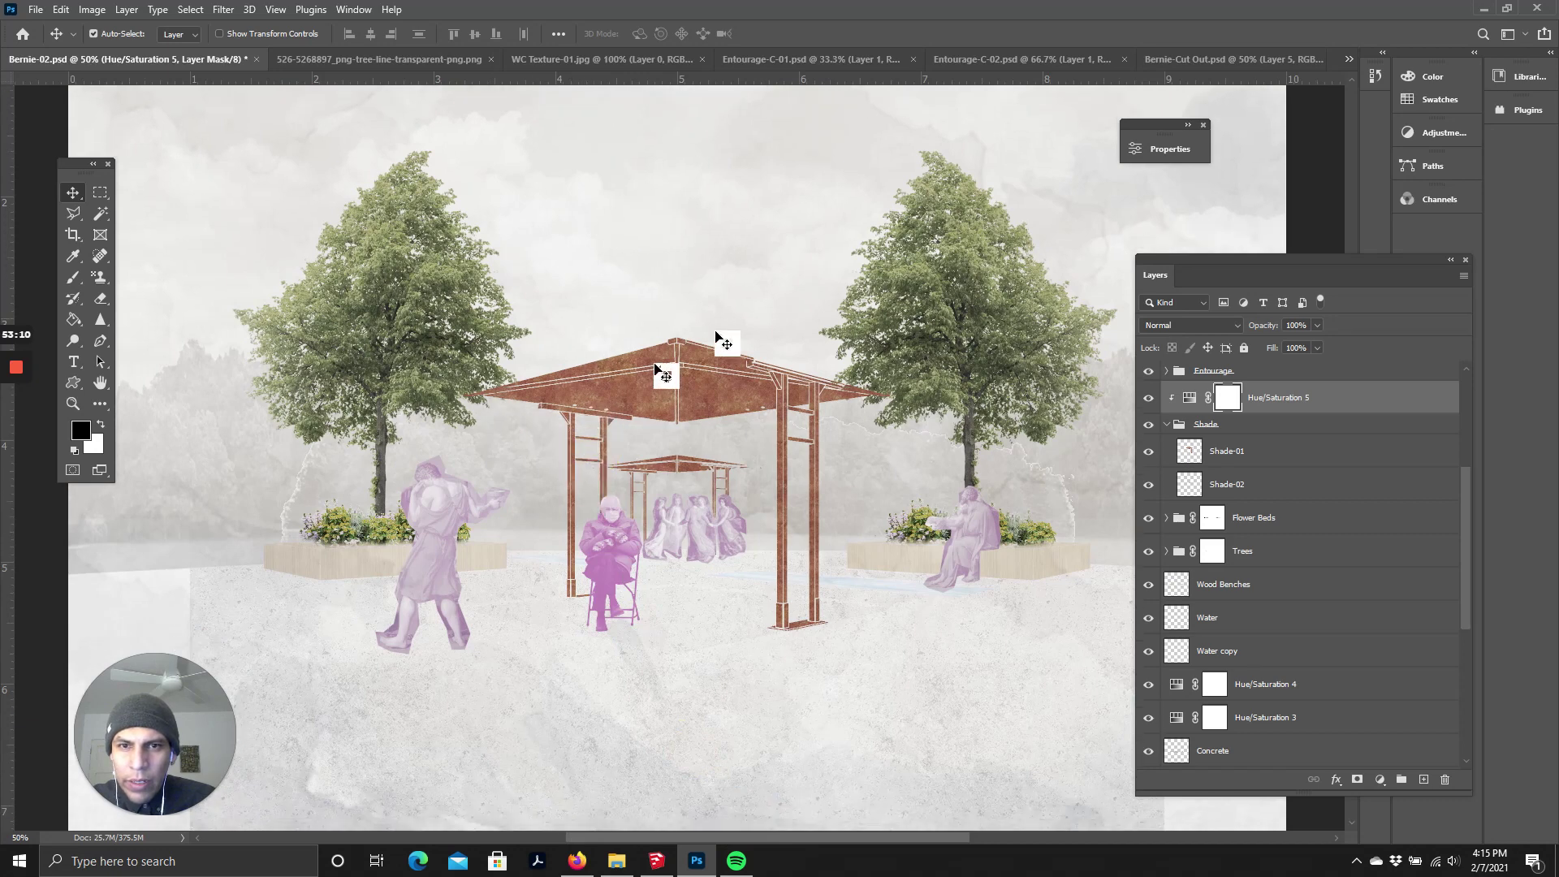
scroll(715, 479, up, 3)
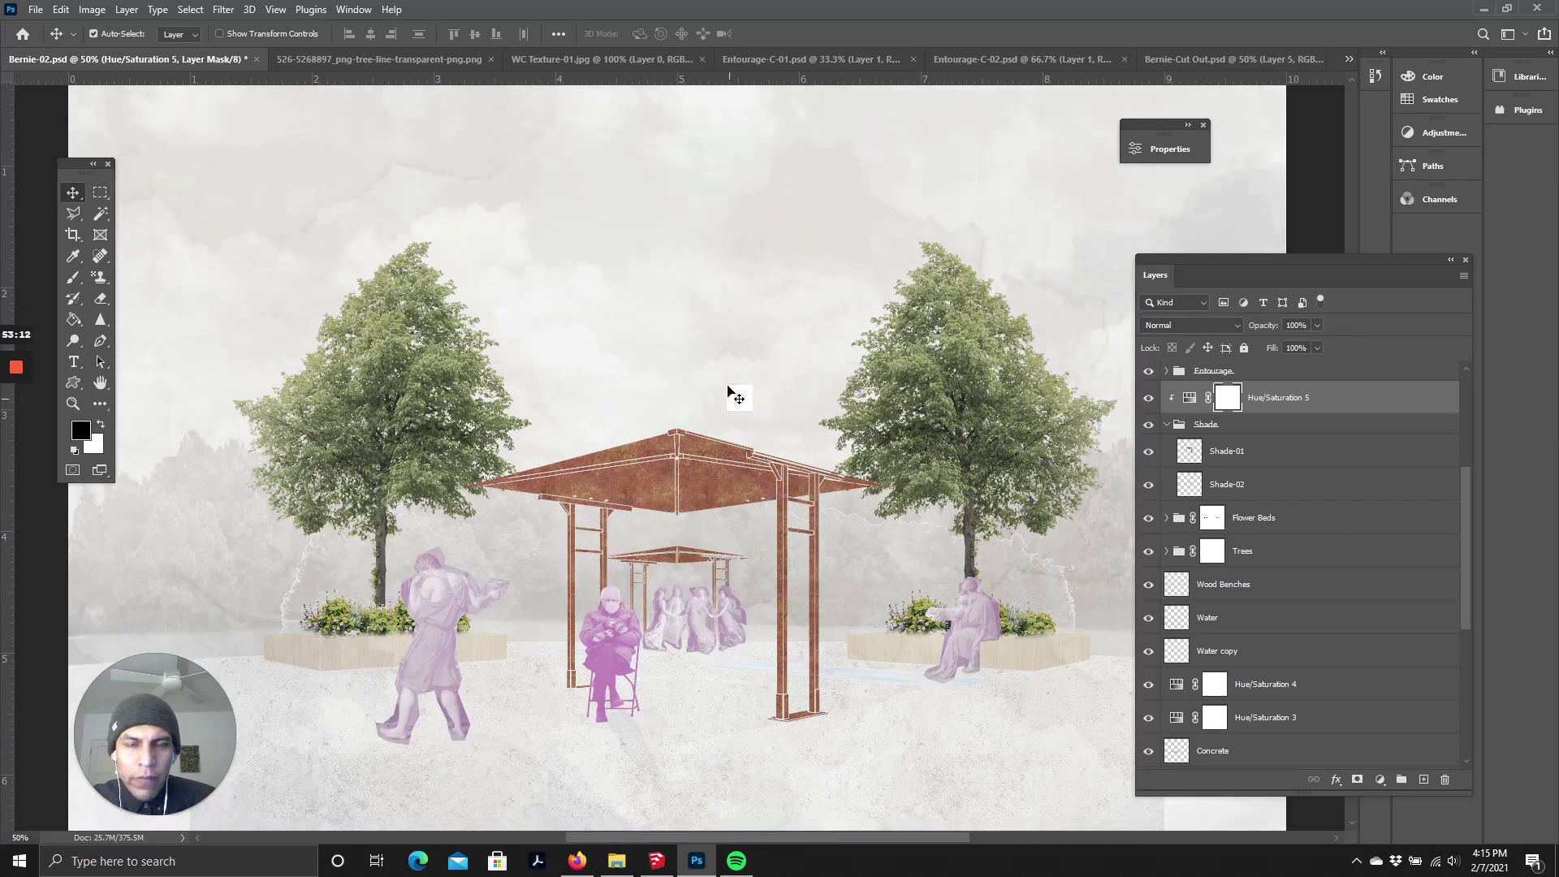
scroll(557, 358, down, 4)
mouse_move(794, 844)
mouse_down()
mouse_move(834, 845)
mouse_move(795, 845)
mouse_up()
- View the whole collage at 33.33%, make the Square layer active, and choose the Rectangular Marquee
key(ctrl+minus)
key(ctrl+minus)
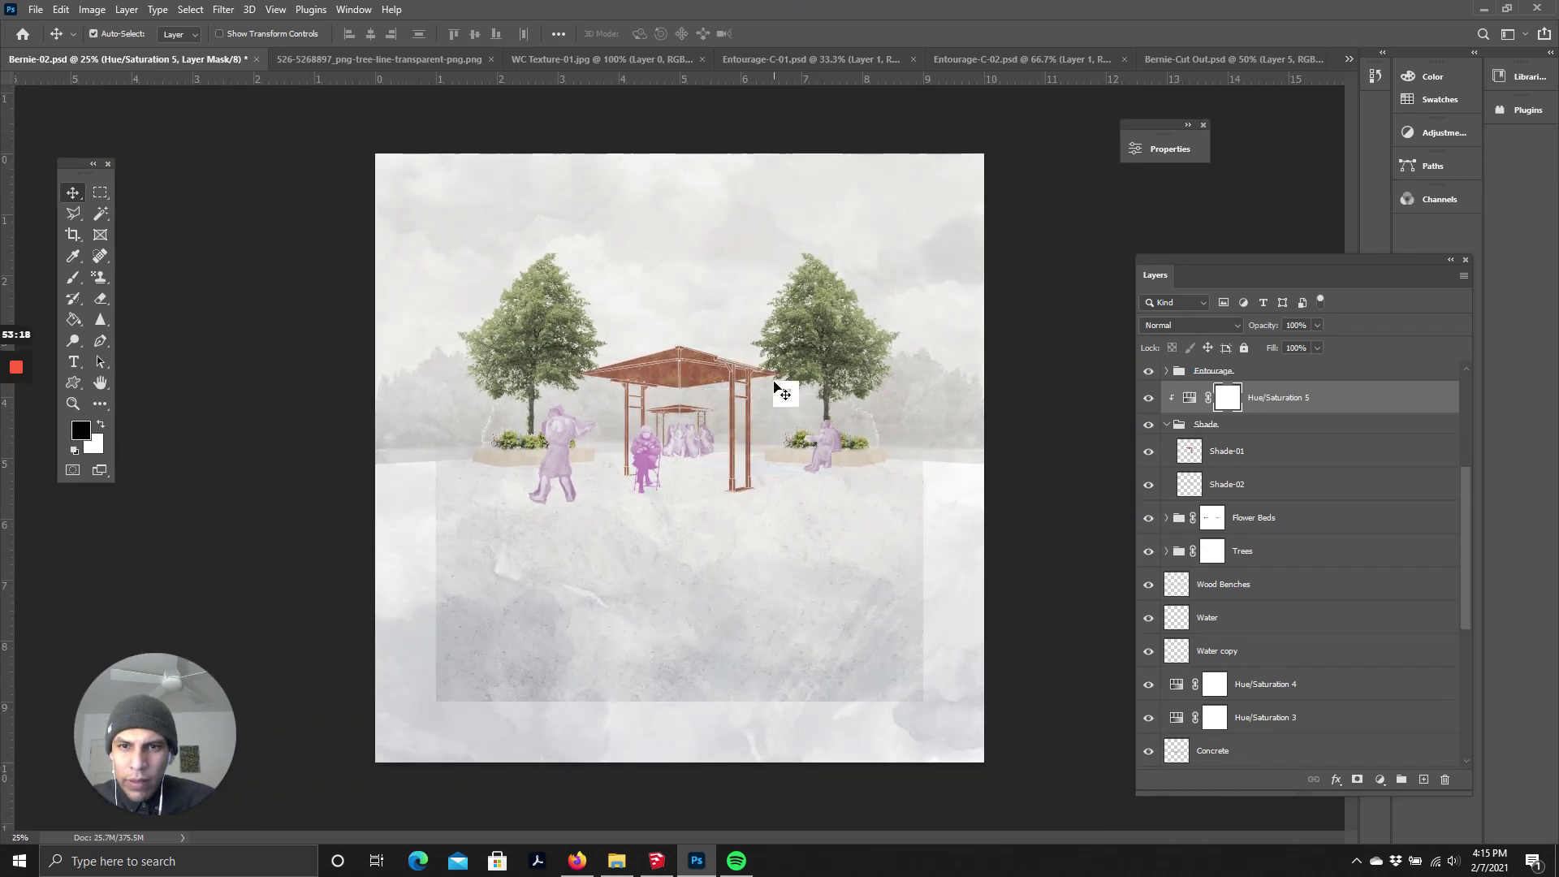
key(ctrl+plus)
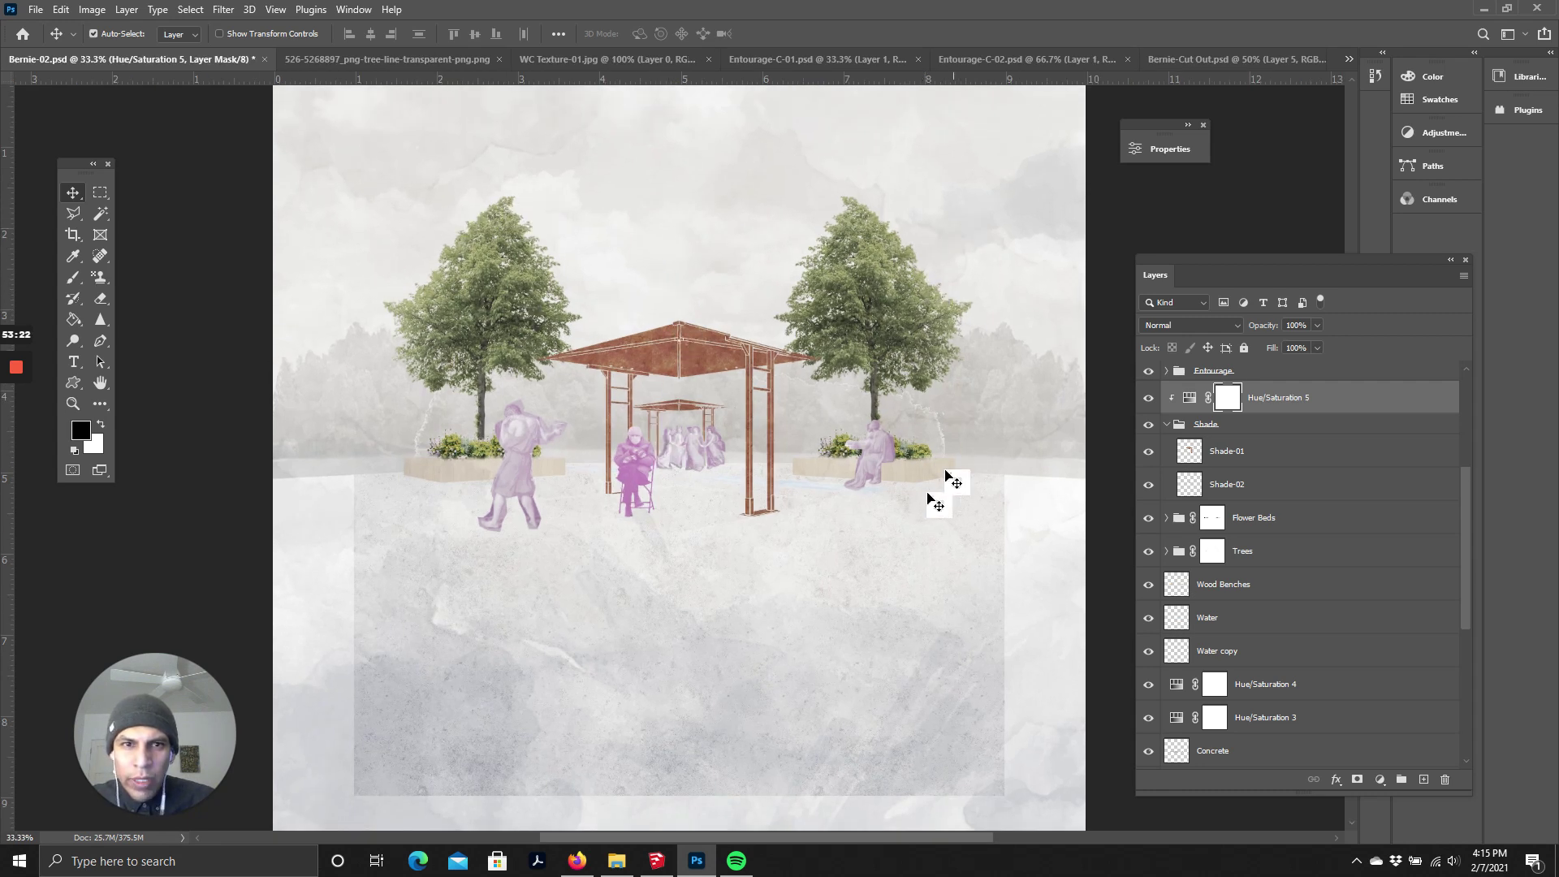
scroll(1270, 626, down, 5)
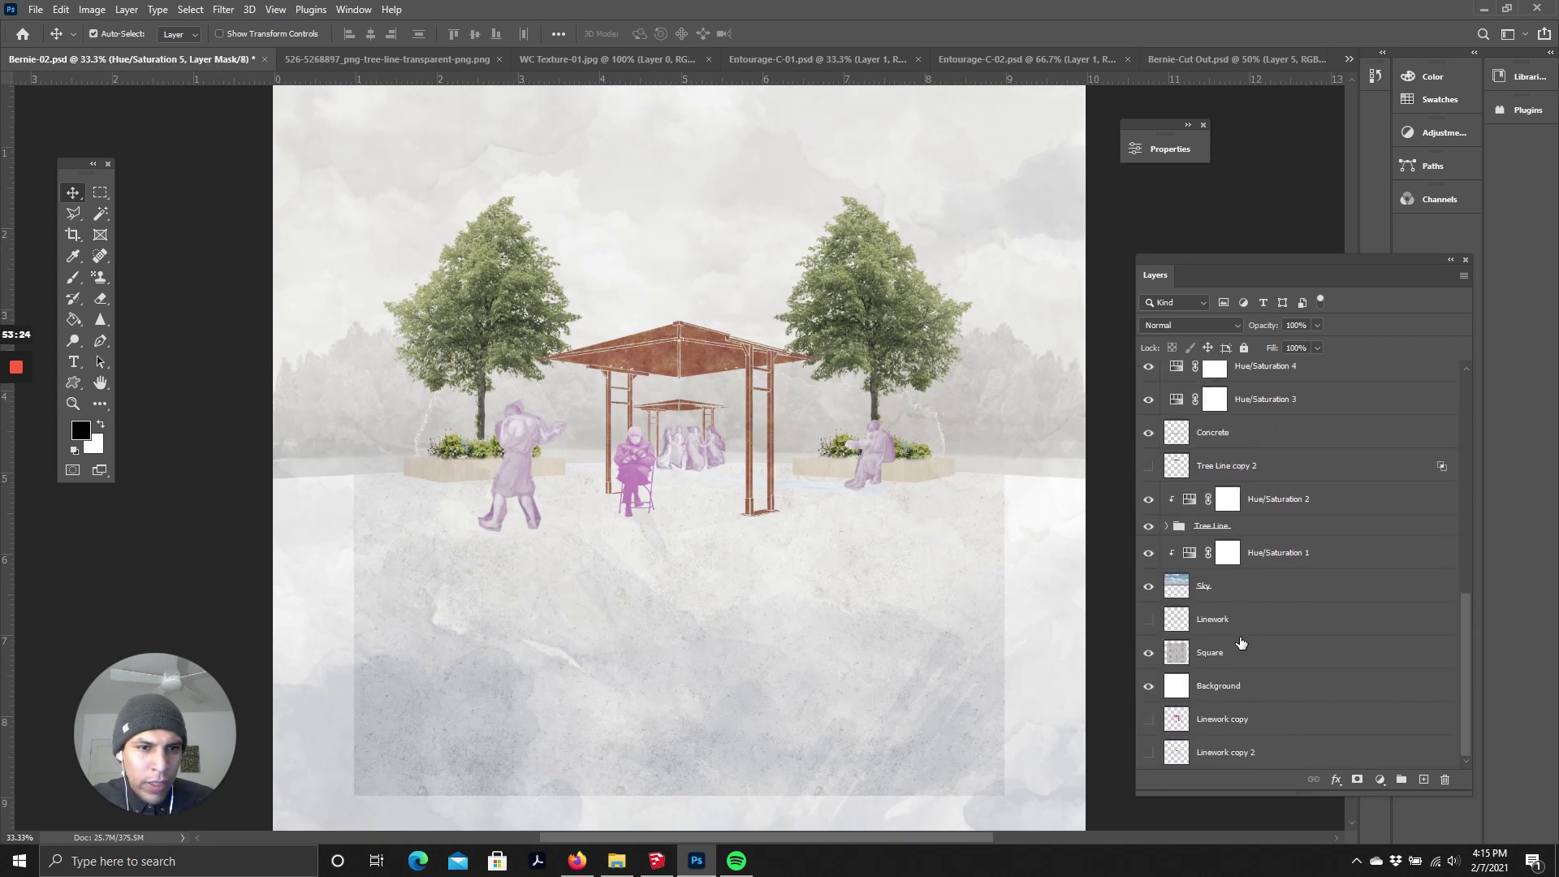
click(1218, 662)
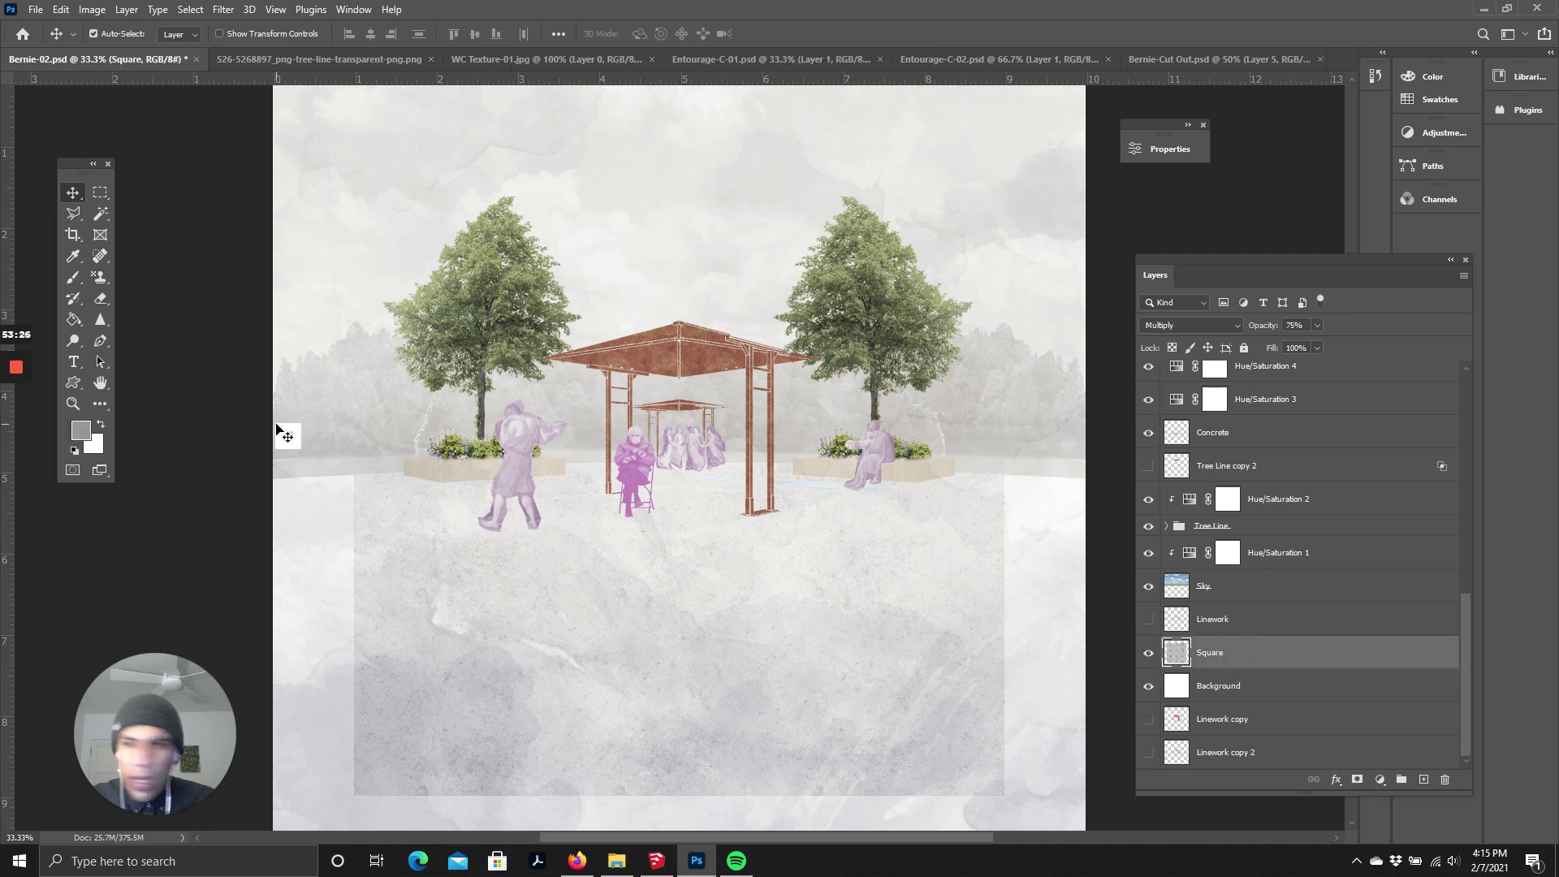
click(100, 192)
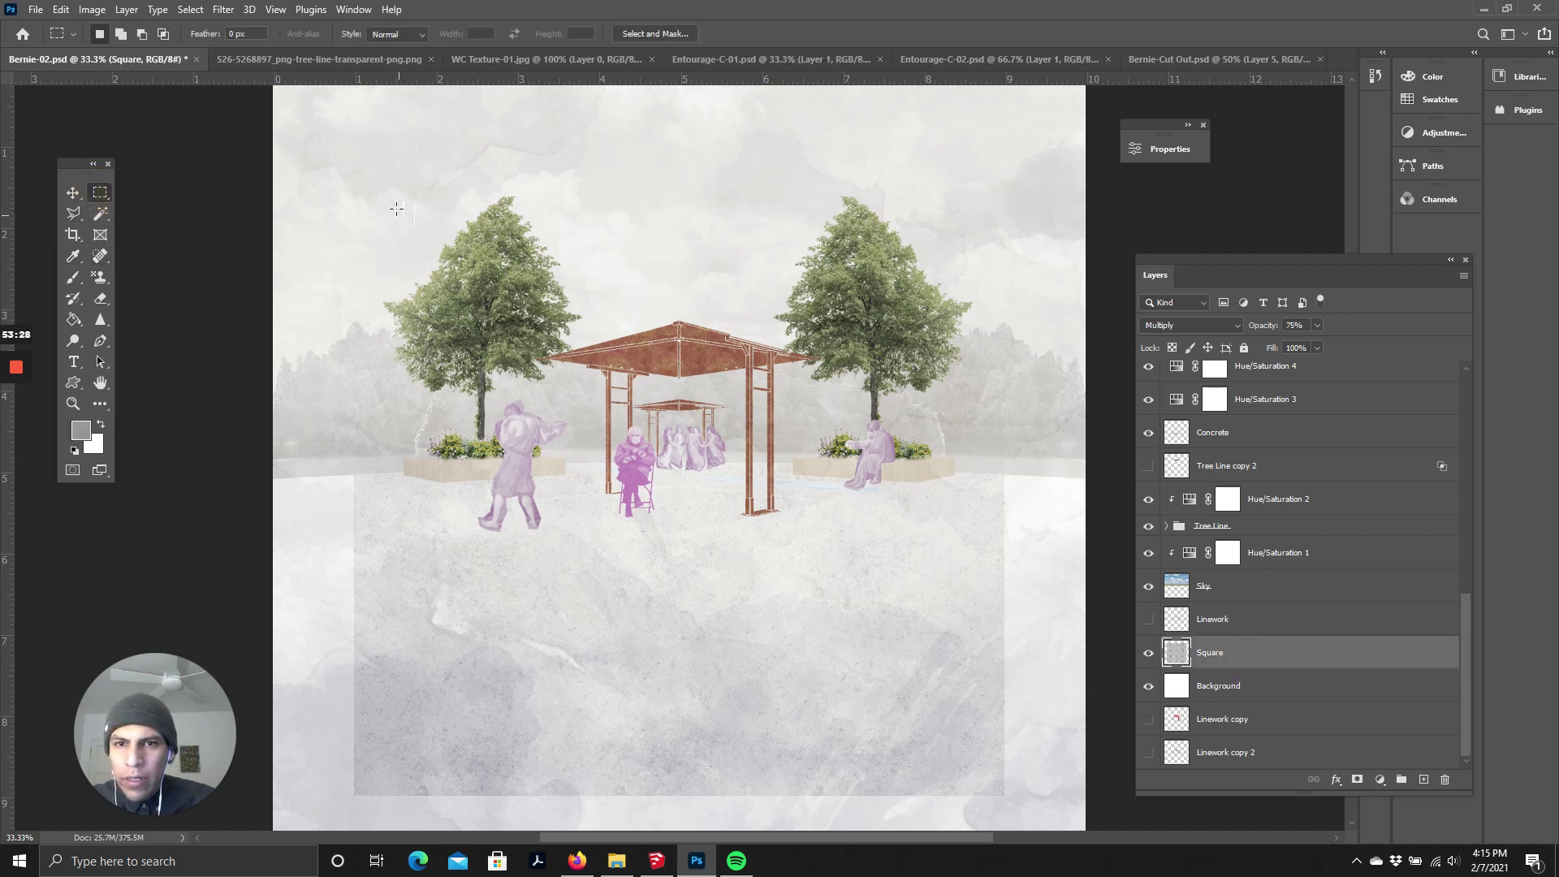
- Pattern-fill a square selection over the upper scene, then deselect it
mouse_move(376, 181)
mouse_down()
mouse_move(870, 762)
mouse_move(956, 621)
mouse_move(912, 654)
mouse_move(846, 651)
mouse_up()
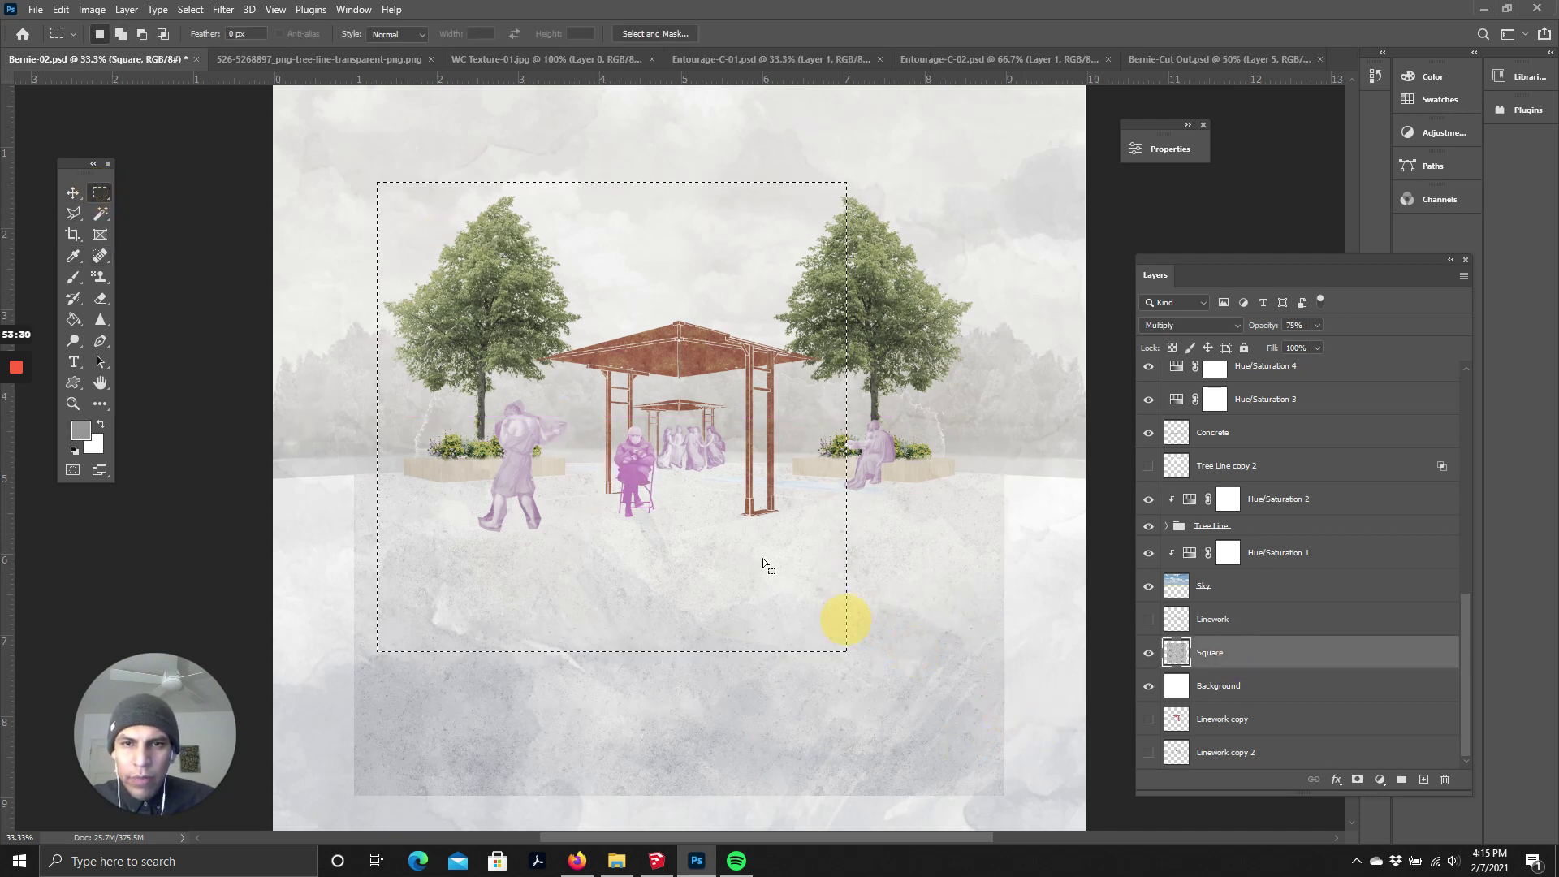
click(73, 319)
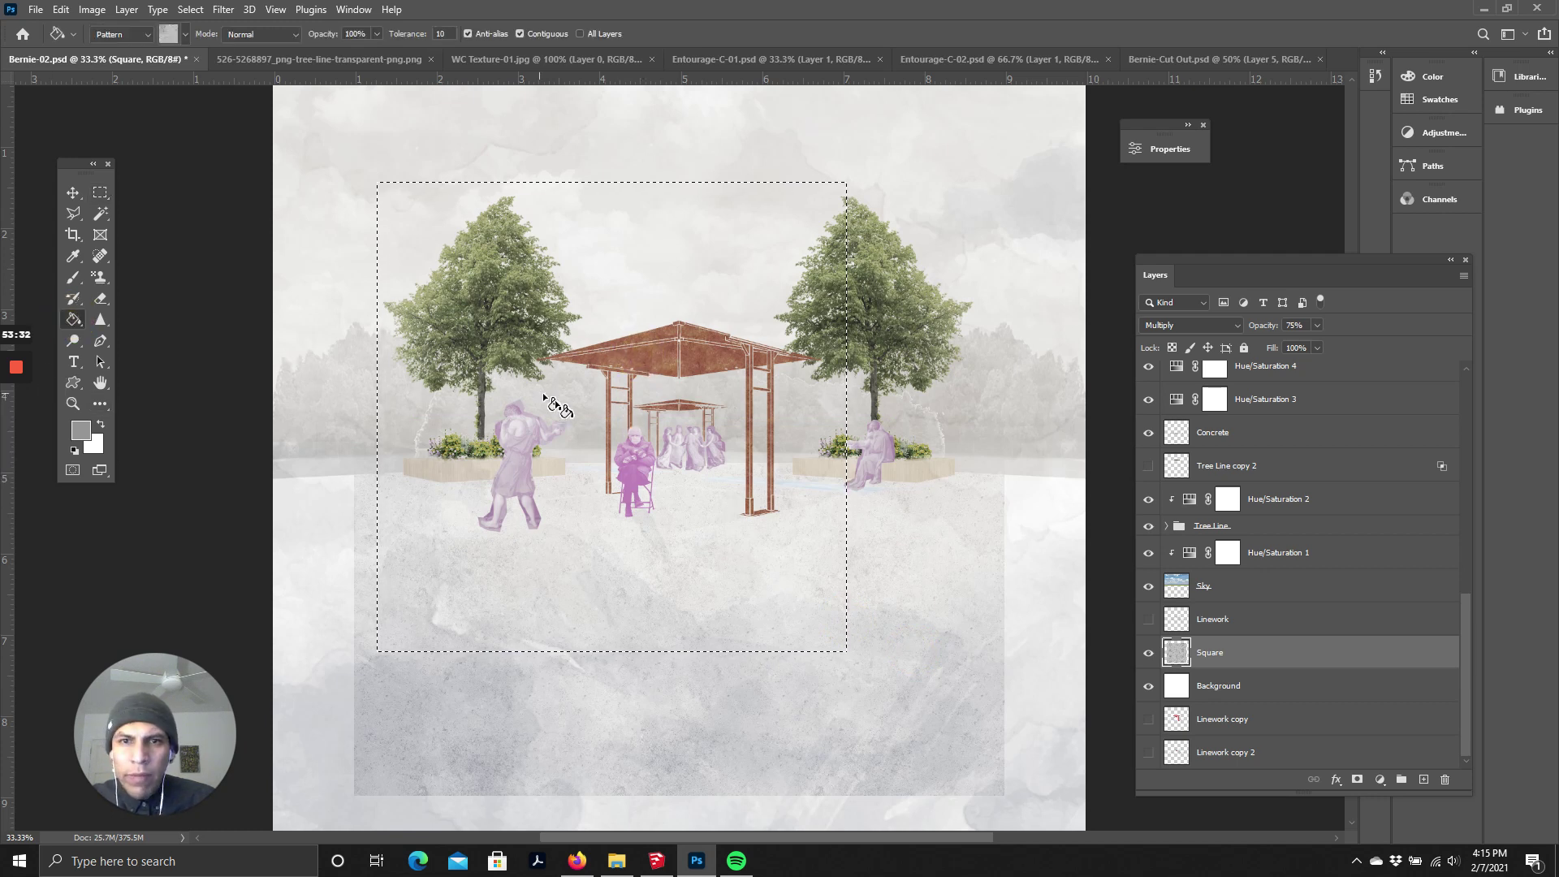
click(580, 277)
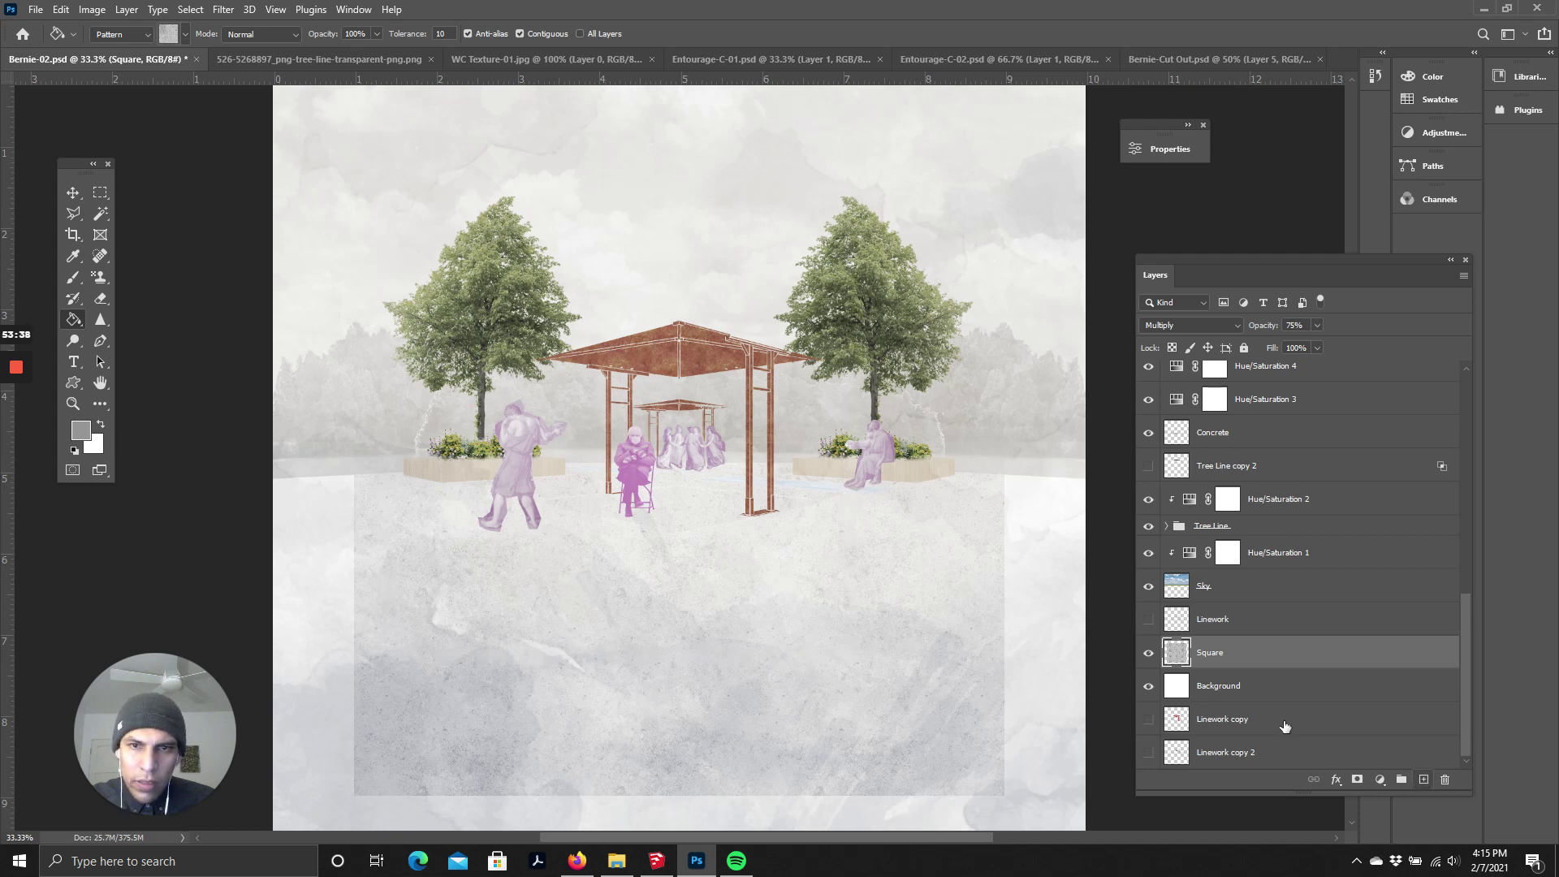
key(ctrl+d)
- Create a new layer named S-2 and pattern-fill a square selected around the pavilion
click(100, 192)
drag(521, 235, 872, 586)
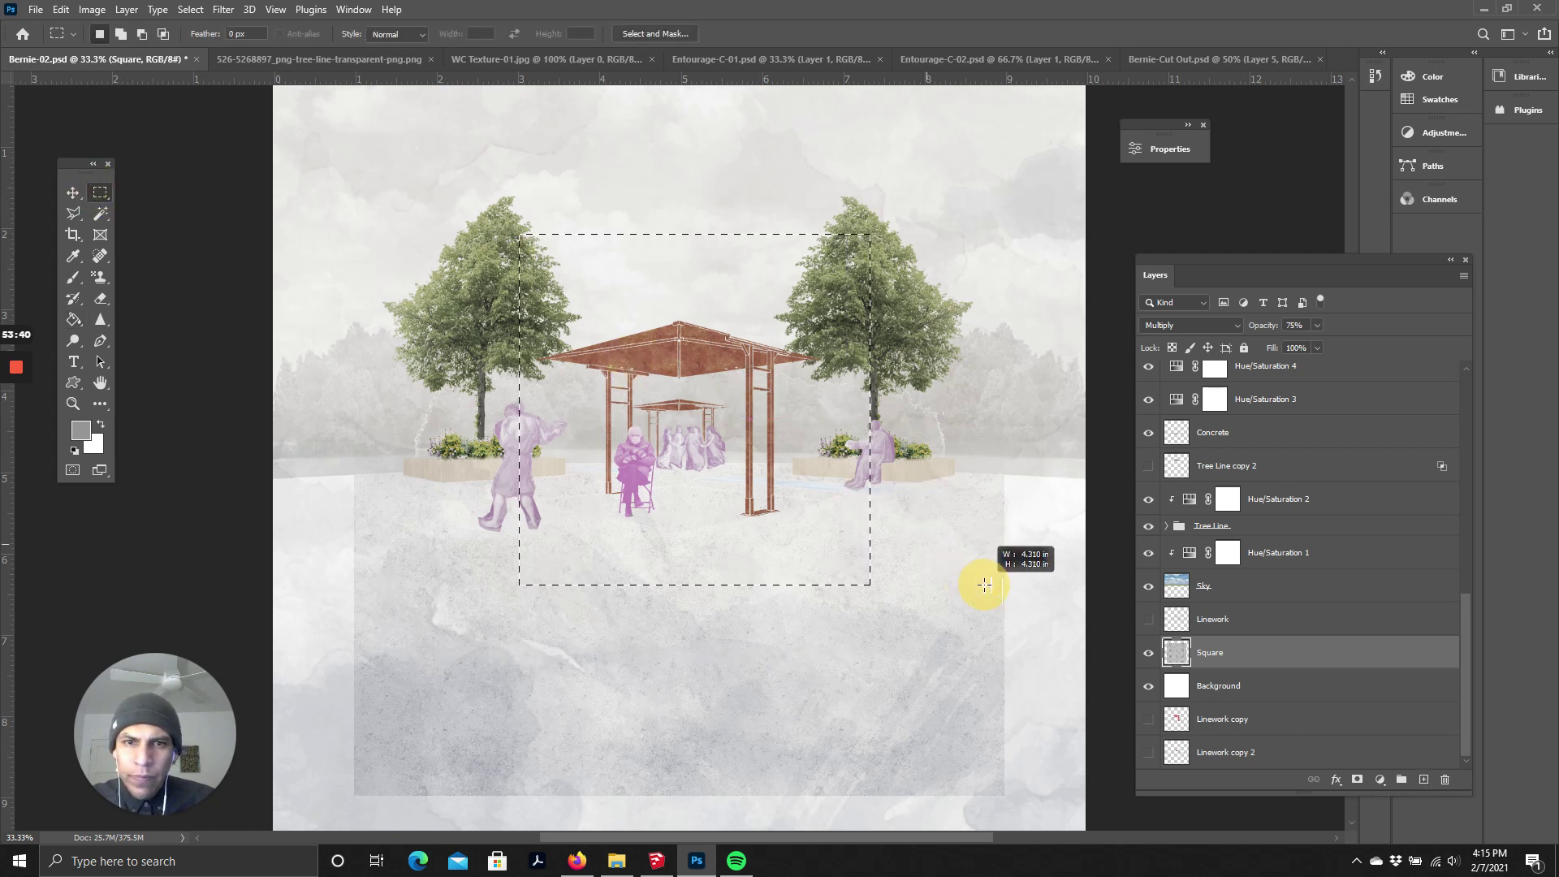
click(1423, 780)
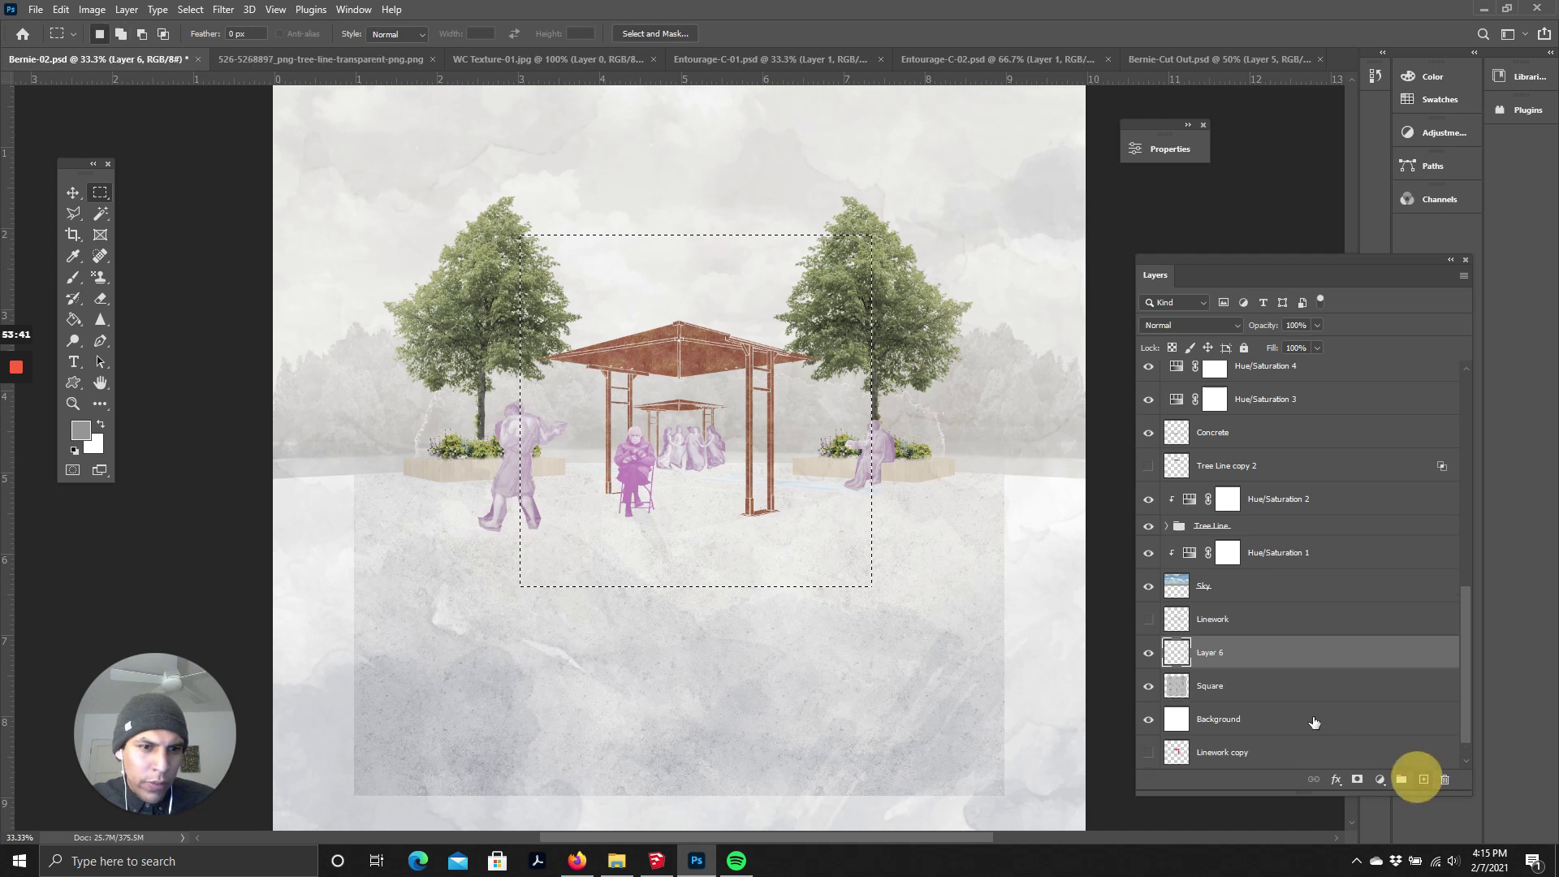
double_click(1212, 652)
text(S-2)
key(Return)
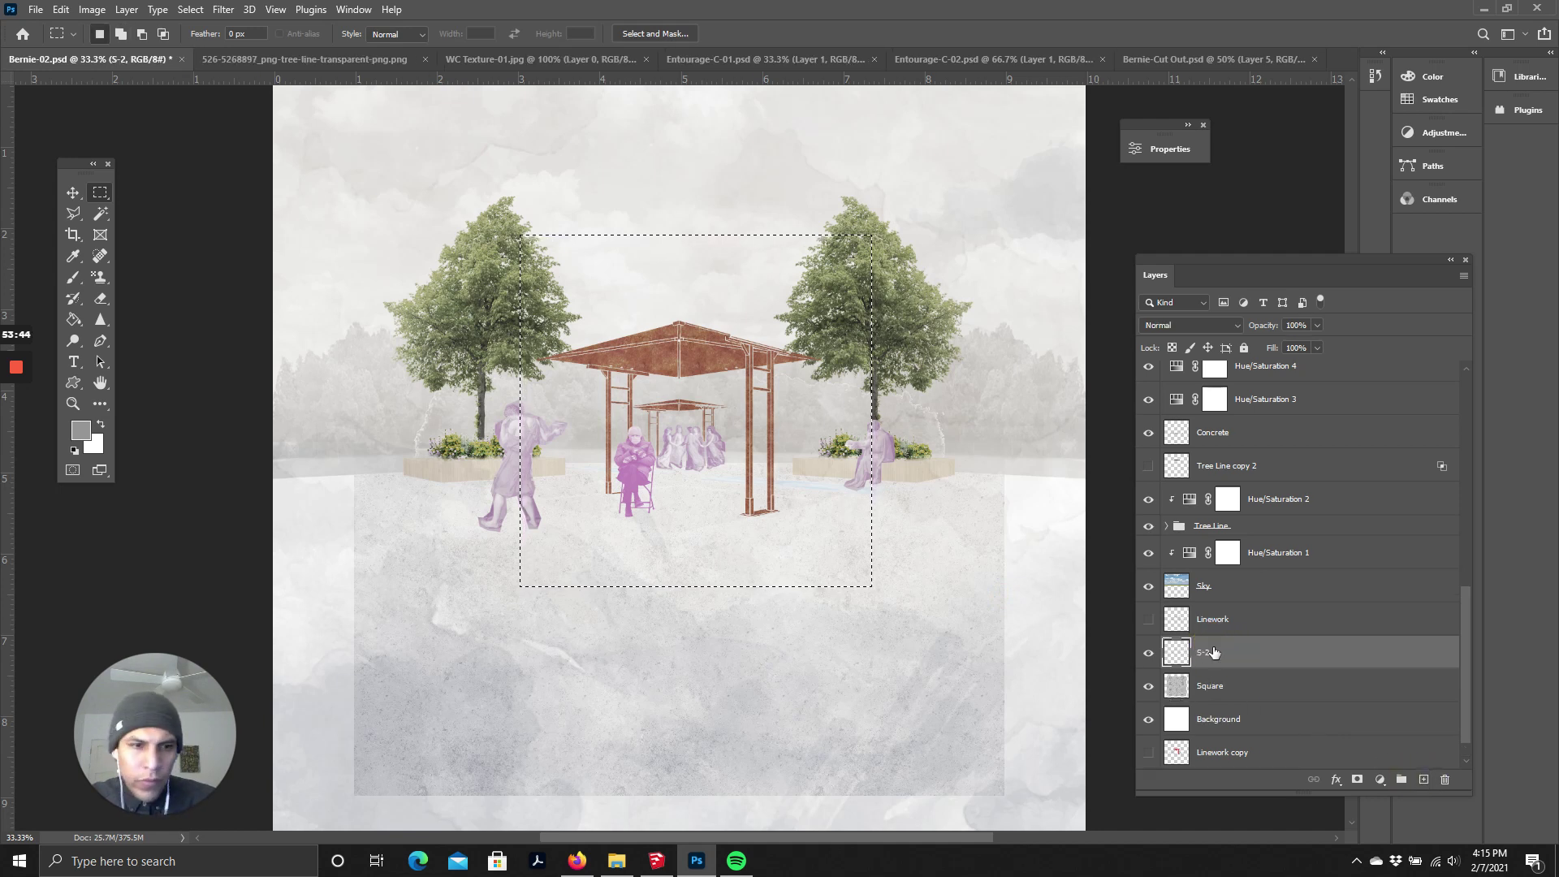
key(g)
click(780, 414)
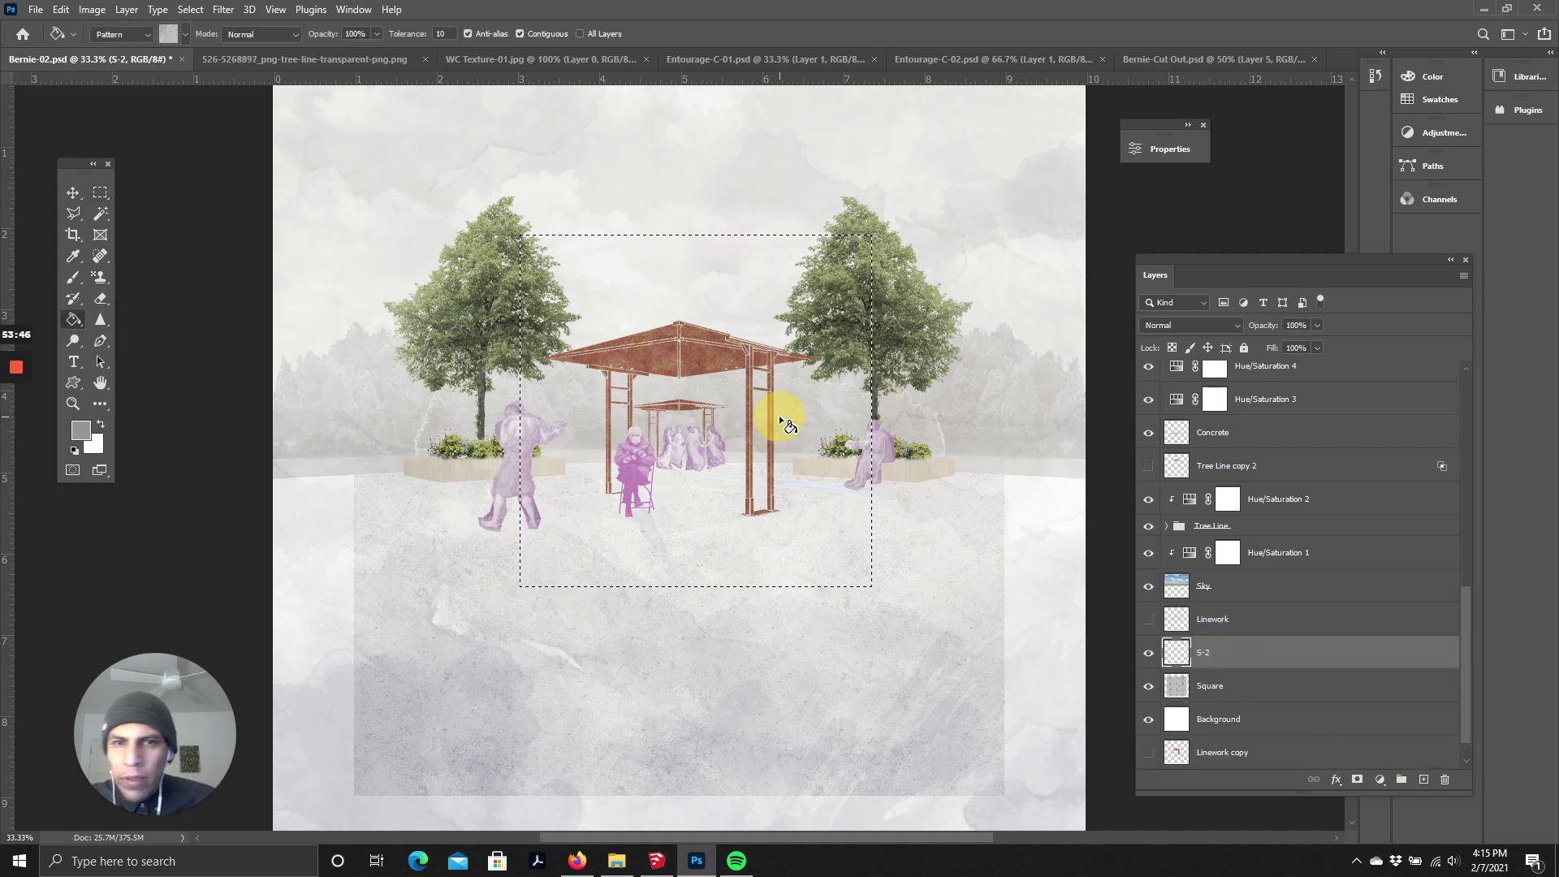
- Resize the S-2 square to 6 × 6 in and move it up and left
click(1145, 148)
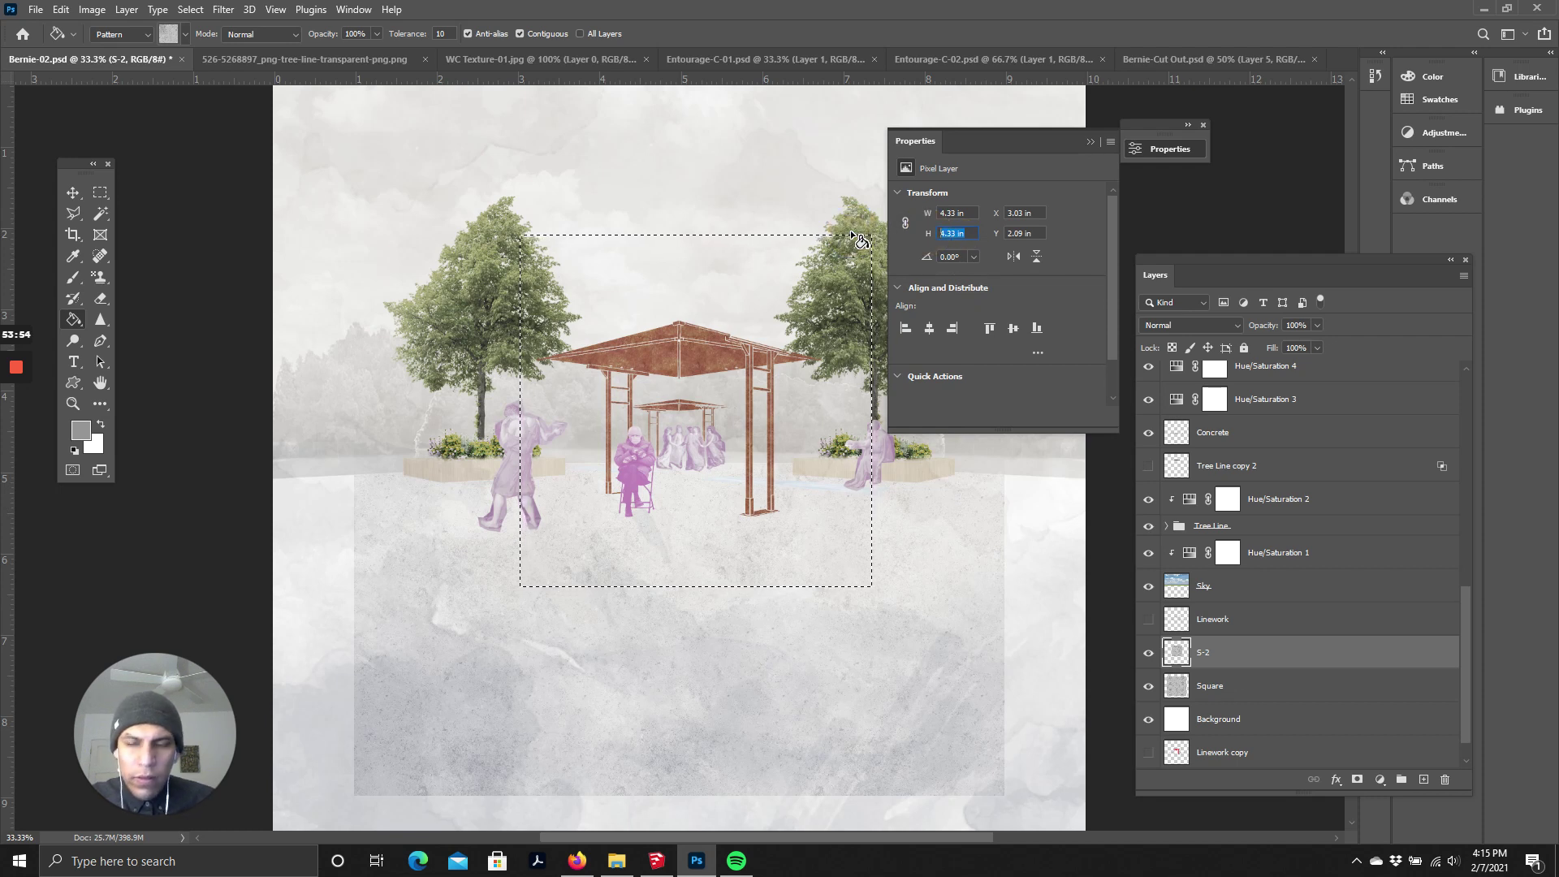
text(6)
key(Tab)
text(6)
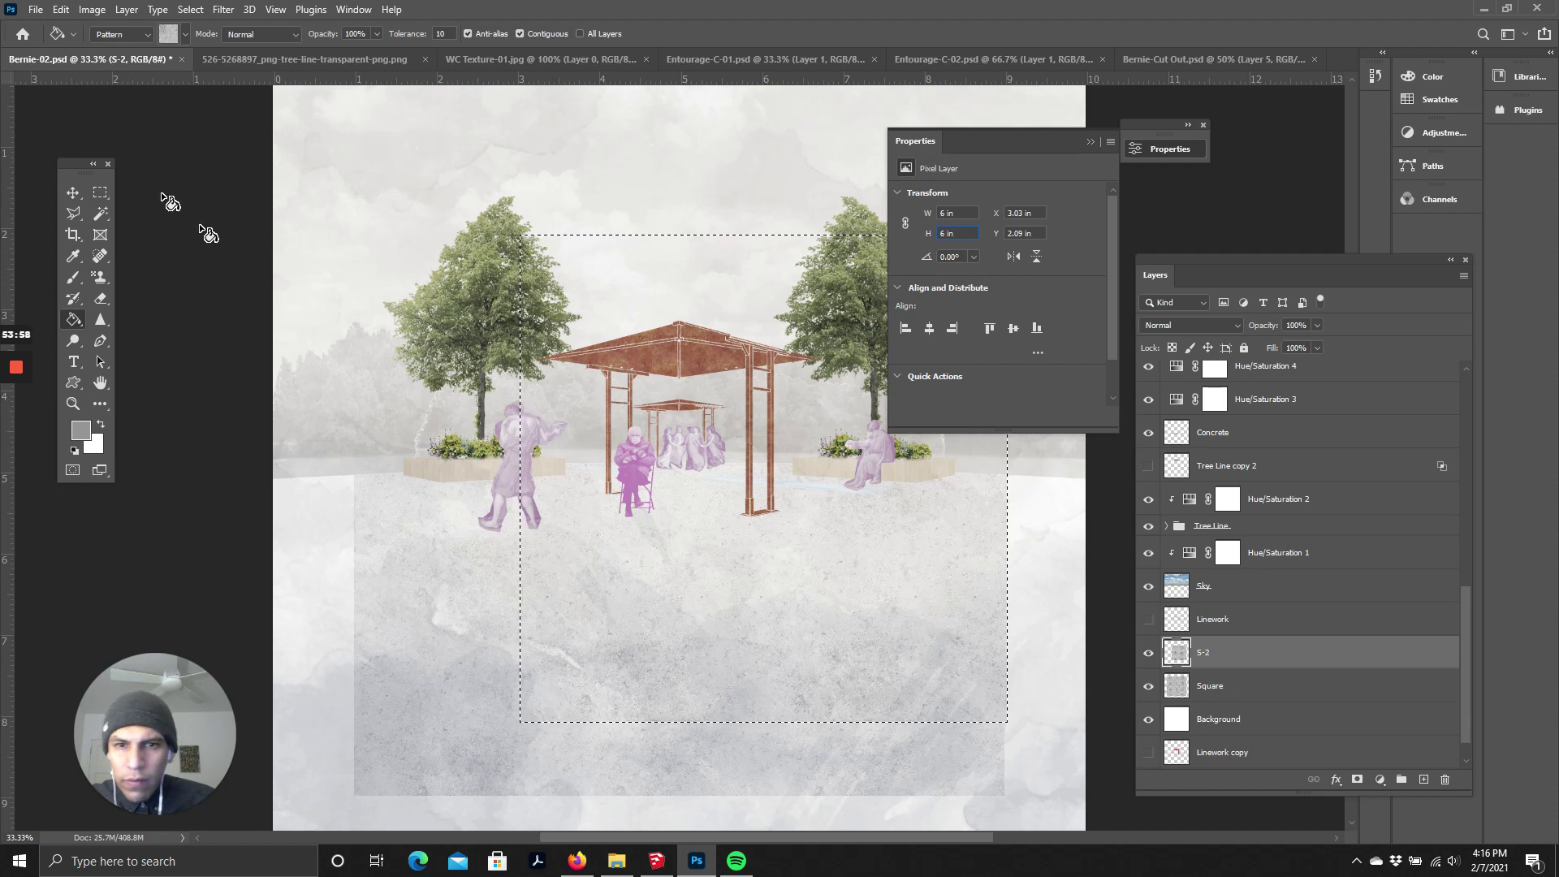
click(73, 197)
drag(778, 627, 690, 556)
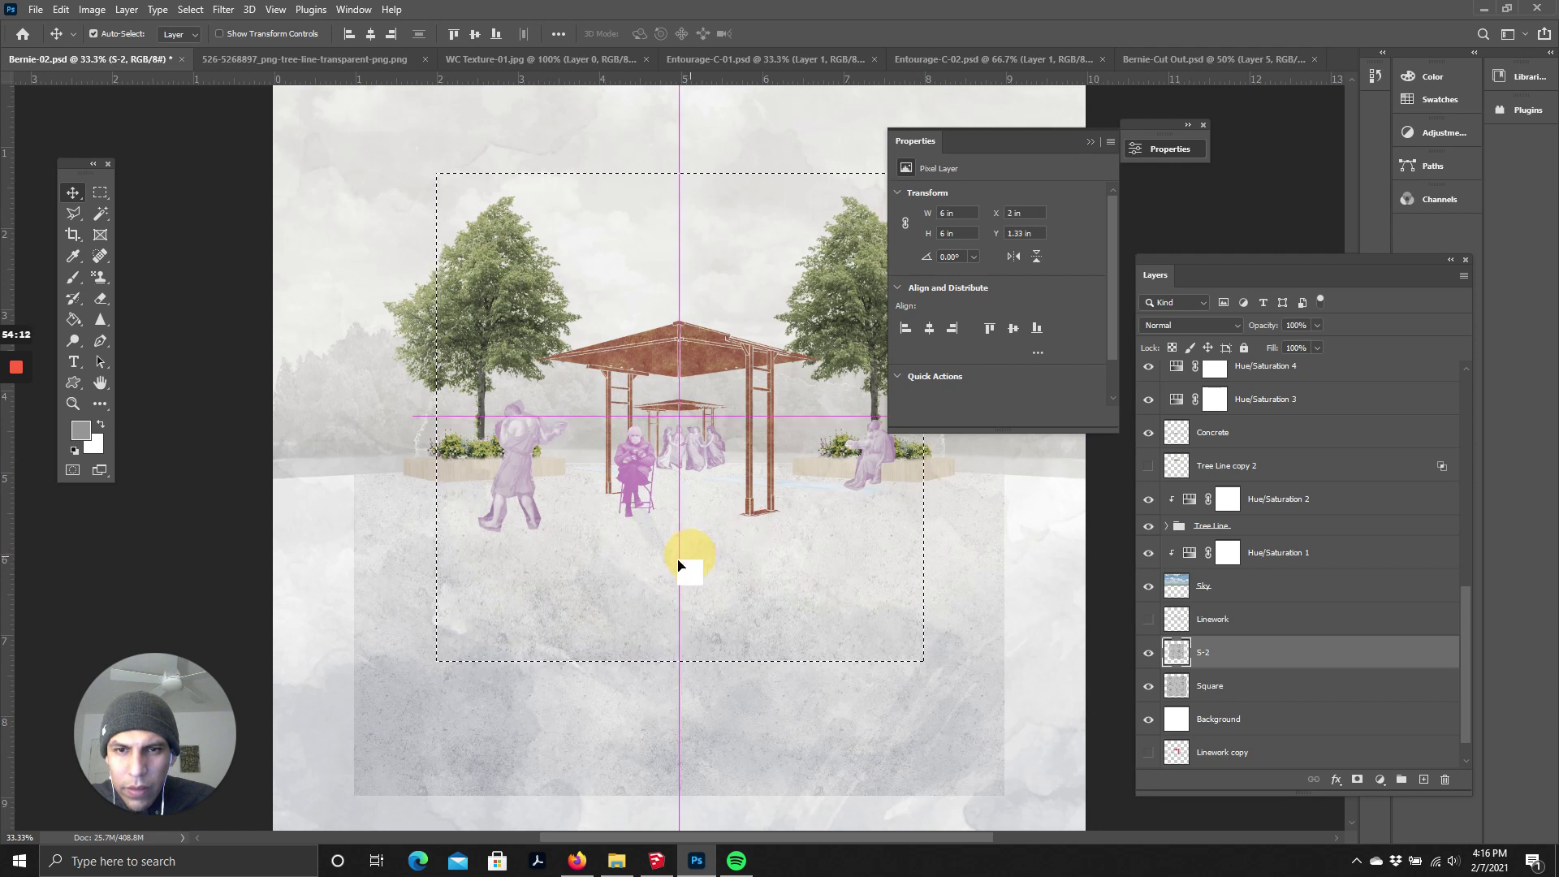
- Undo the S-2 move, close Properties, and clear the selection
key(ctrl+z)
scroll(633, 565, down, 1)
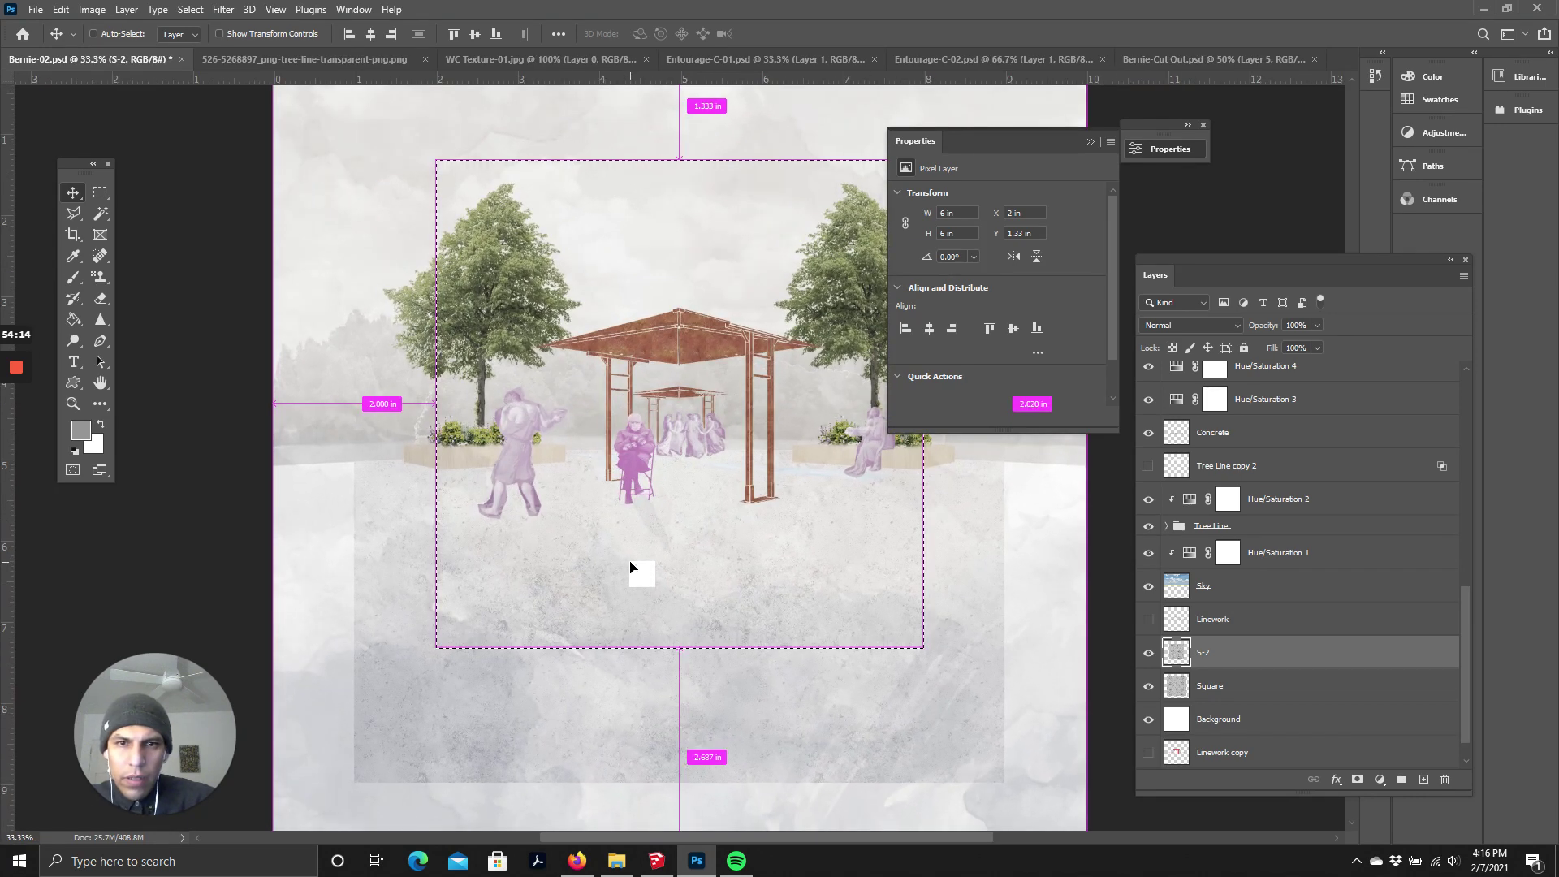
click(1091, 142)
scroll(933, 453, up, 2)
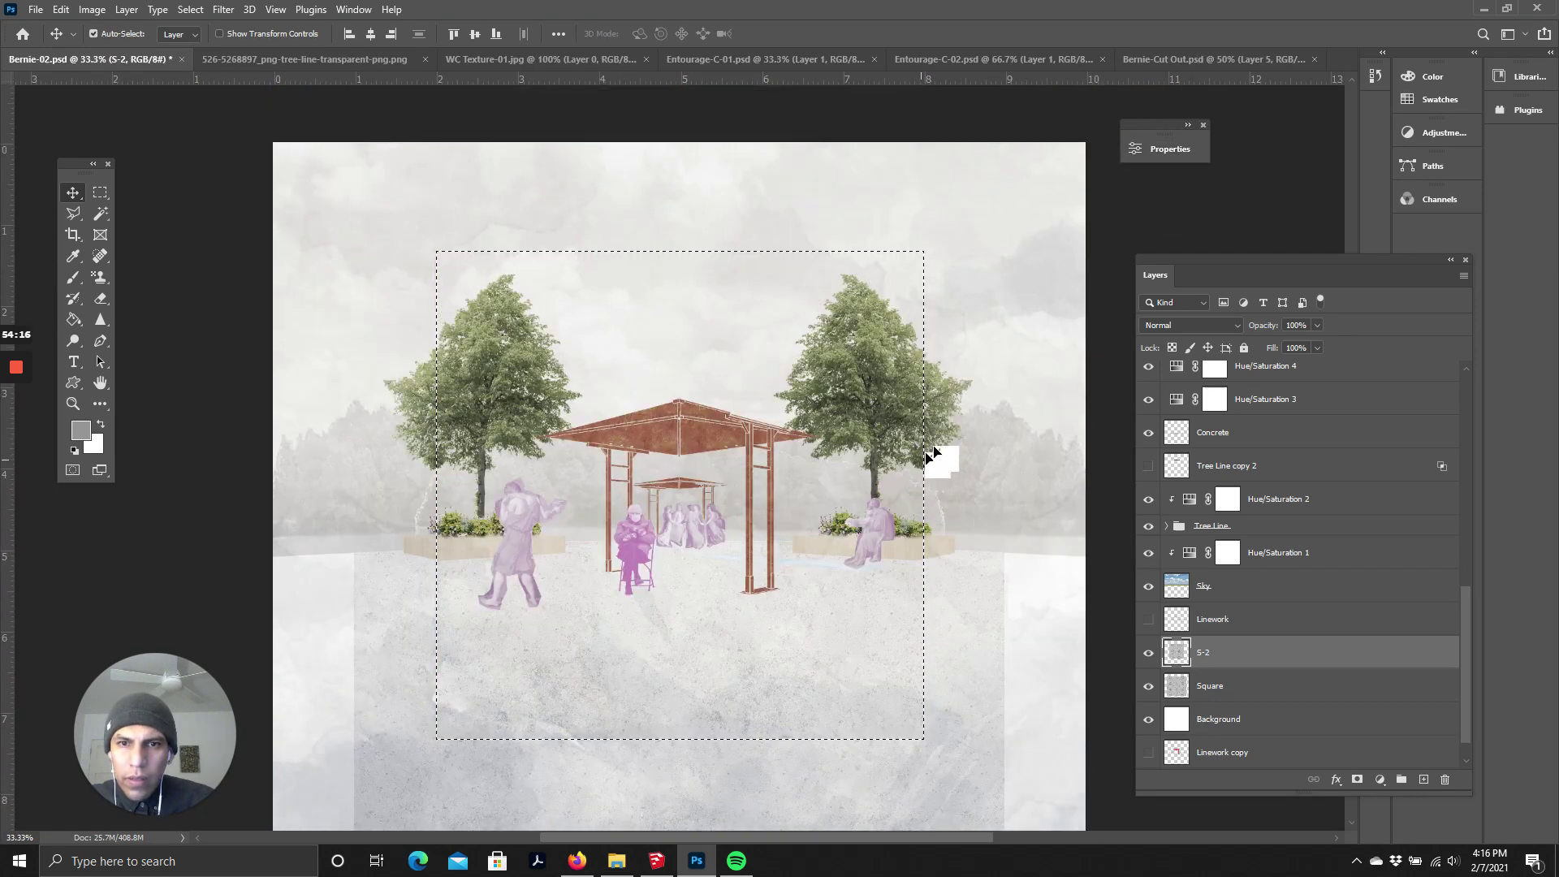
key(ctrl+d)
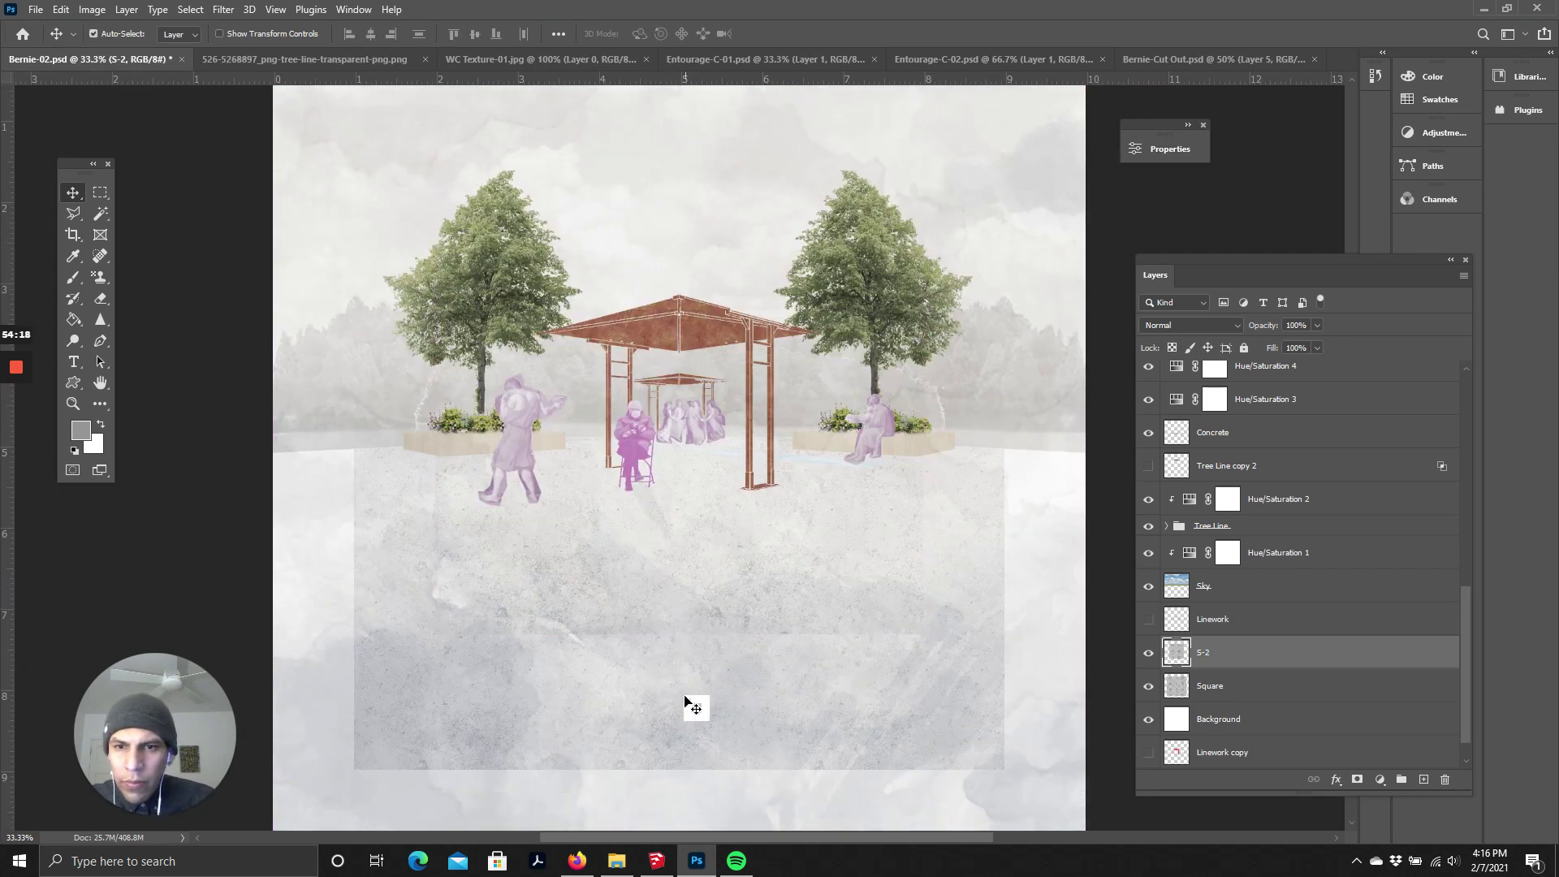
scroll(547, 615, up, 5)
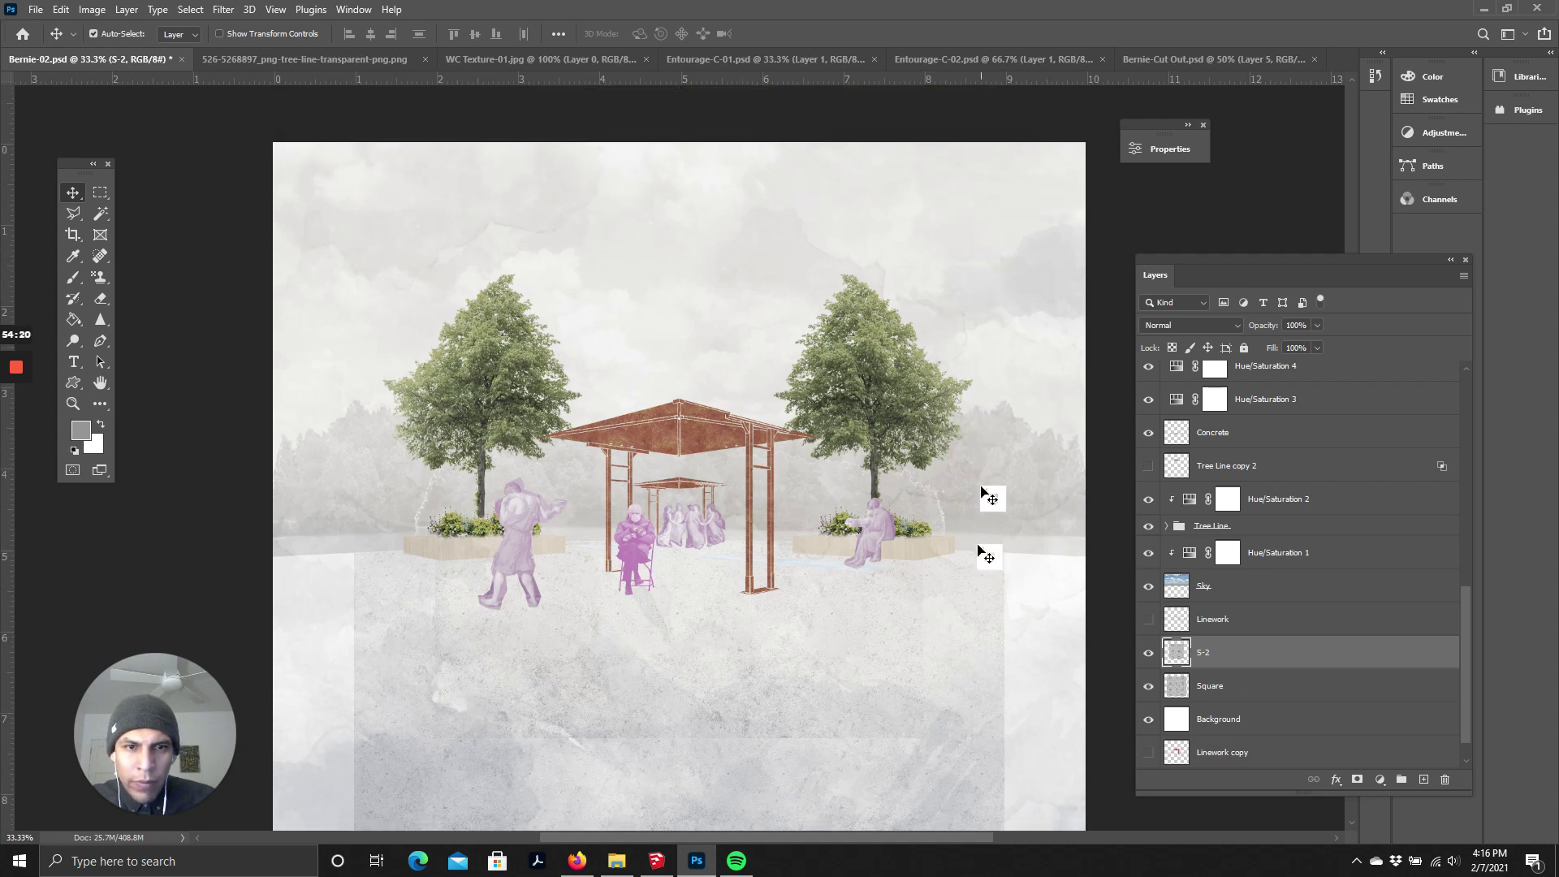
scroll(671, 714, down, 4)
key(ctrl+plus)
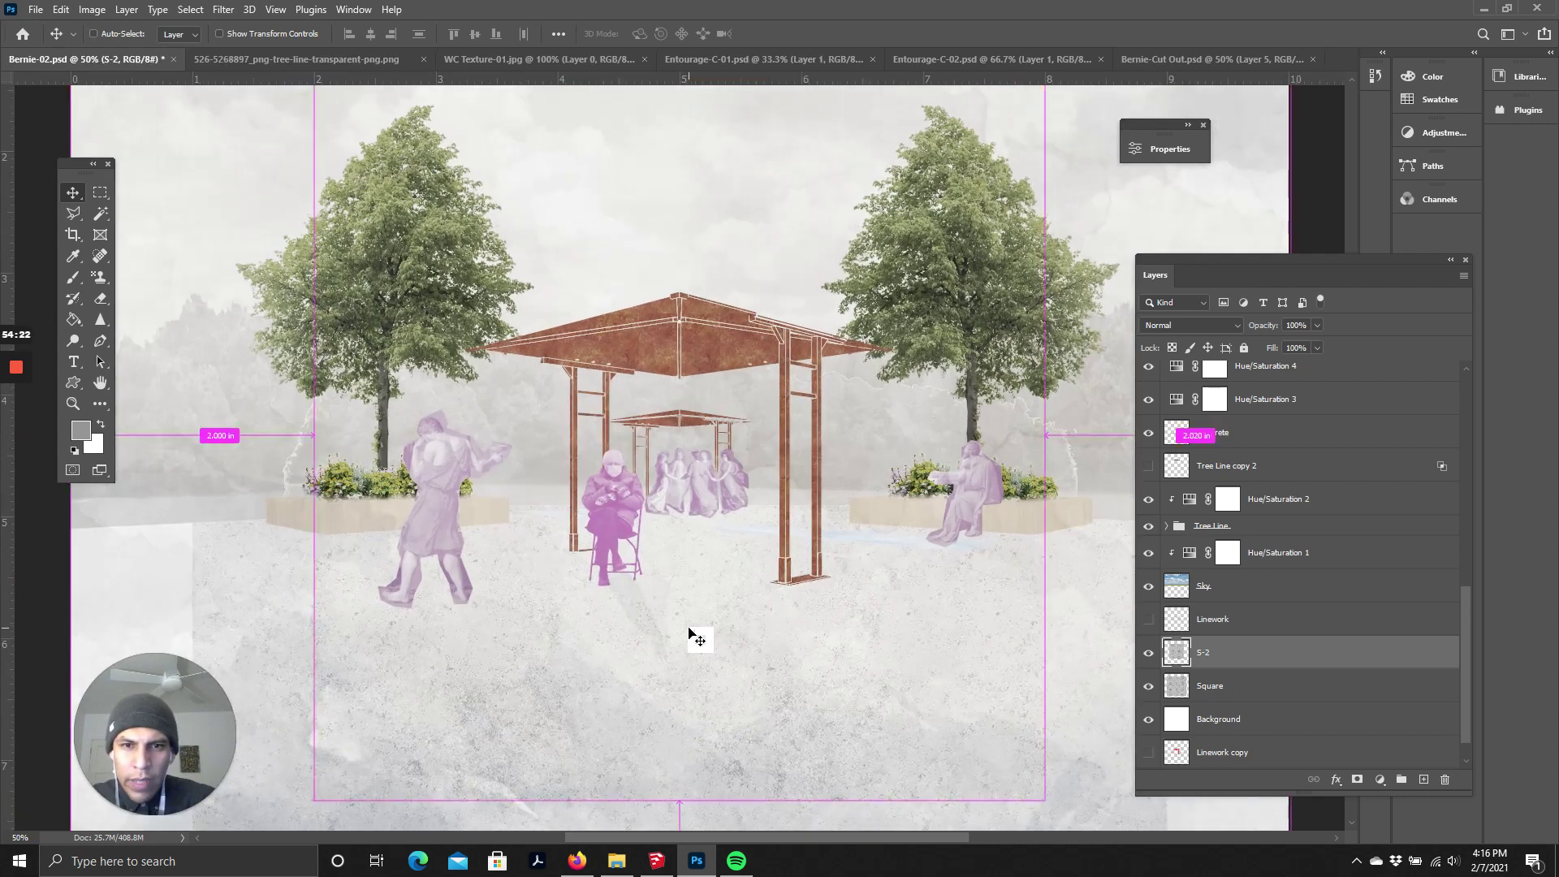
key(ctrl+minus)
key(ctrl+minus)
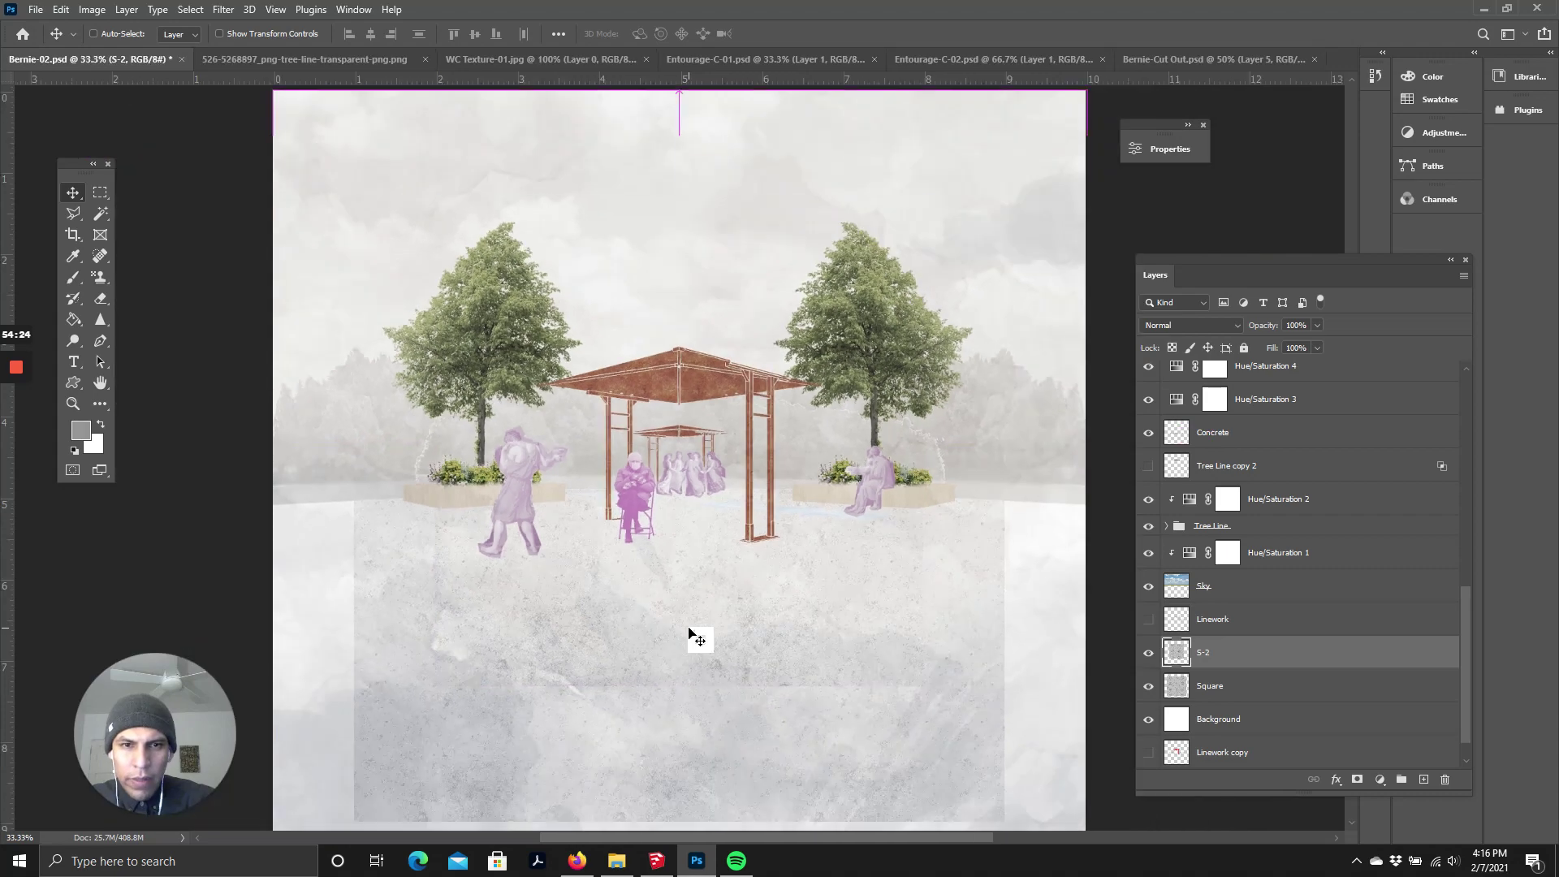
key(ctrl+plus)
key(ctrl+plus)
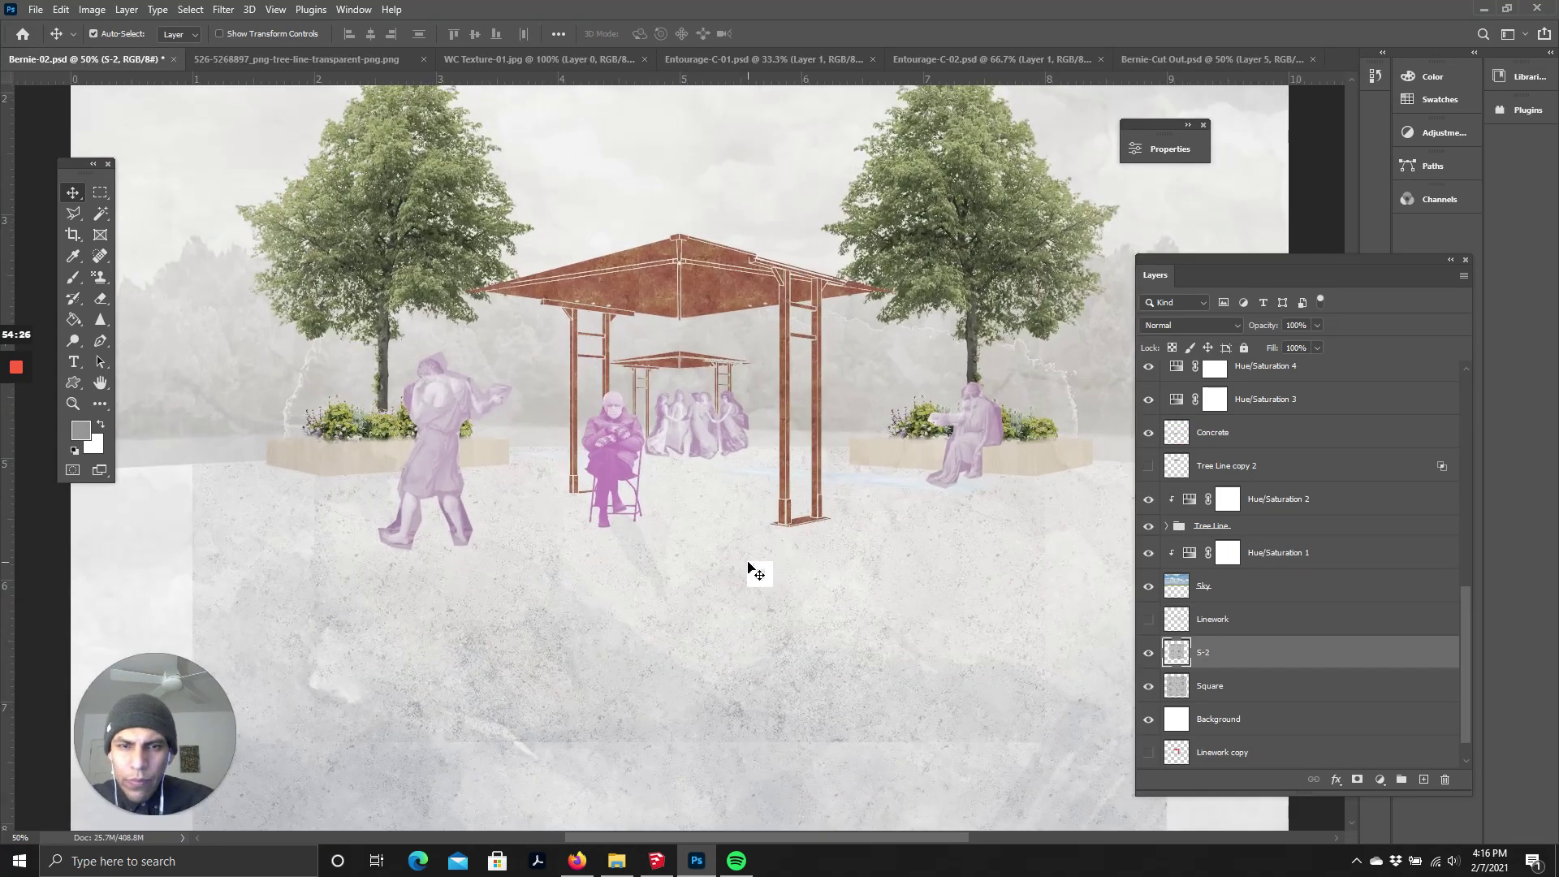
key(ctrl+minus)
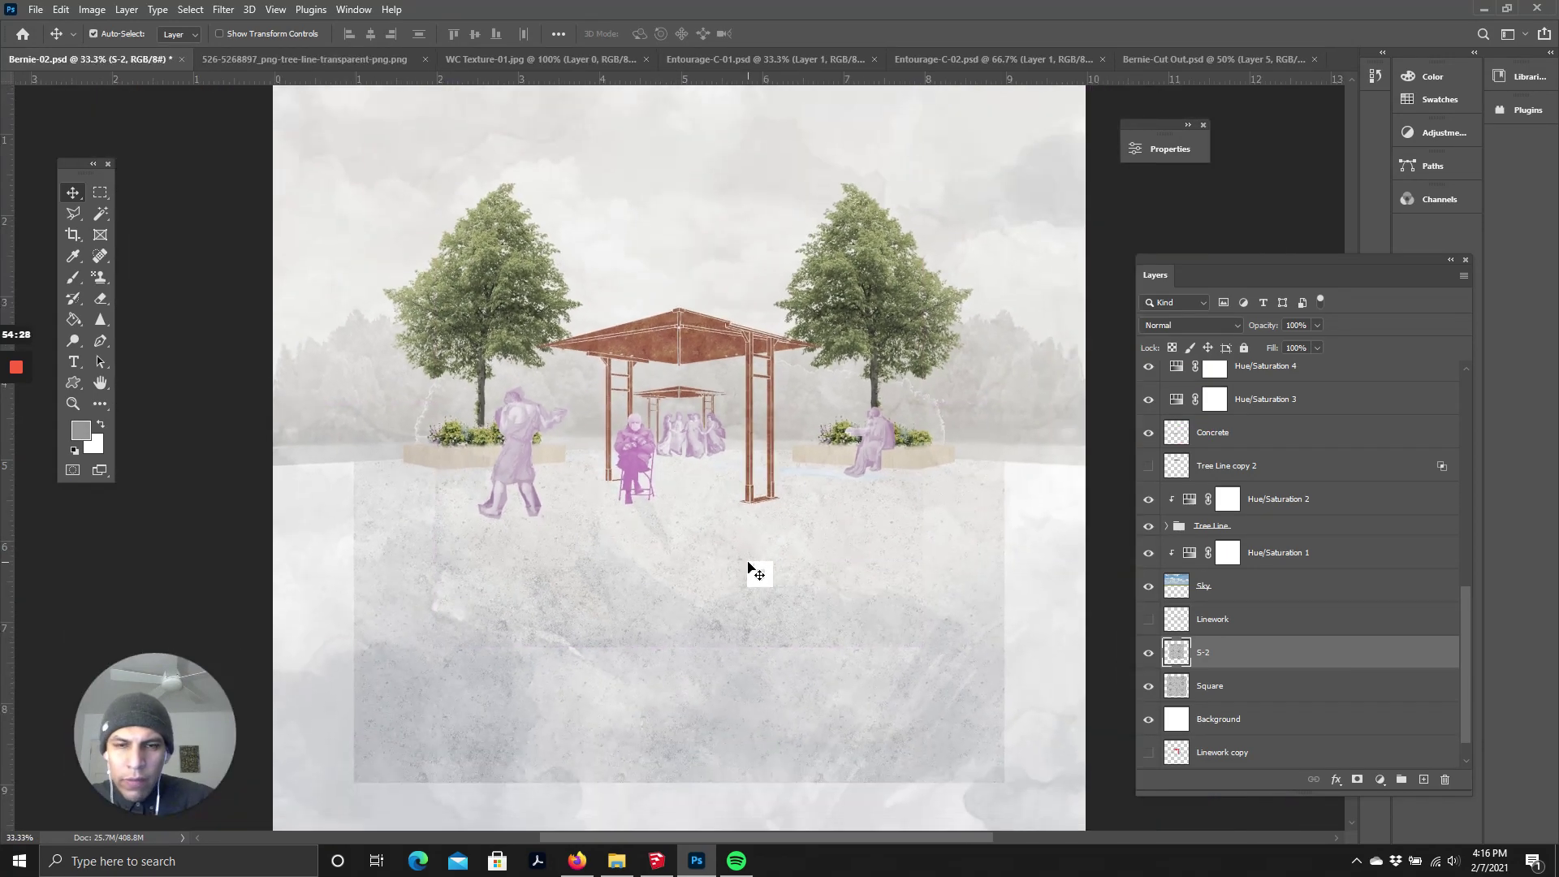
- Toggle S-2's visibility off and back on, then add an empty Layer 6 above it
click(1149, 653)
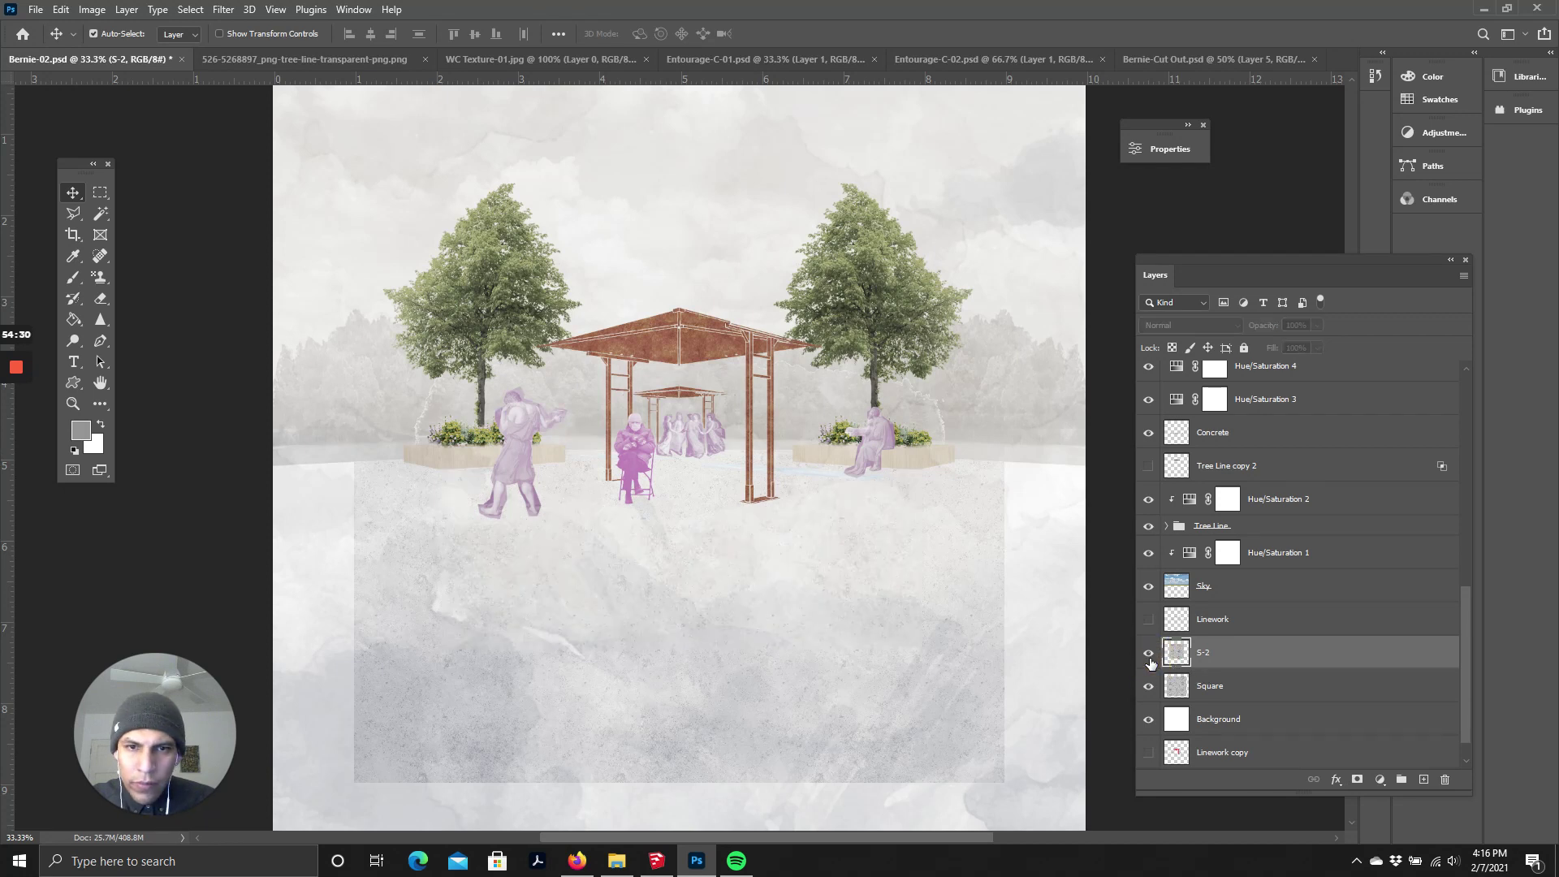
click(1149, 658)
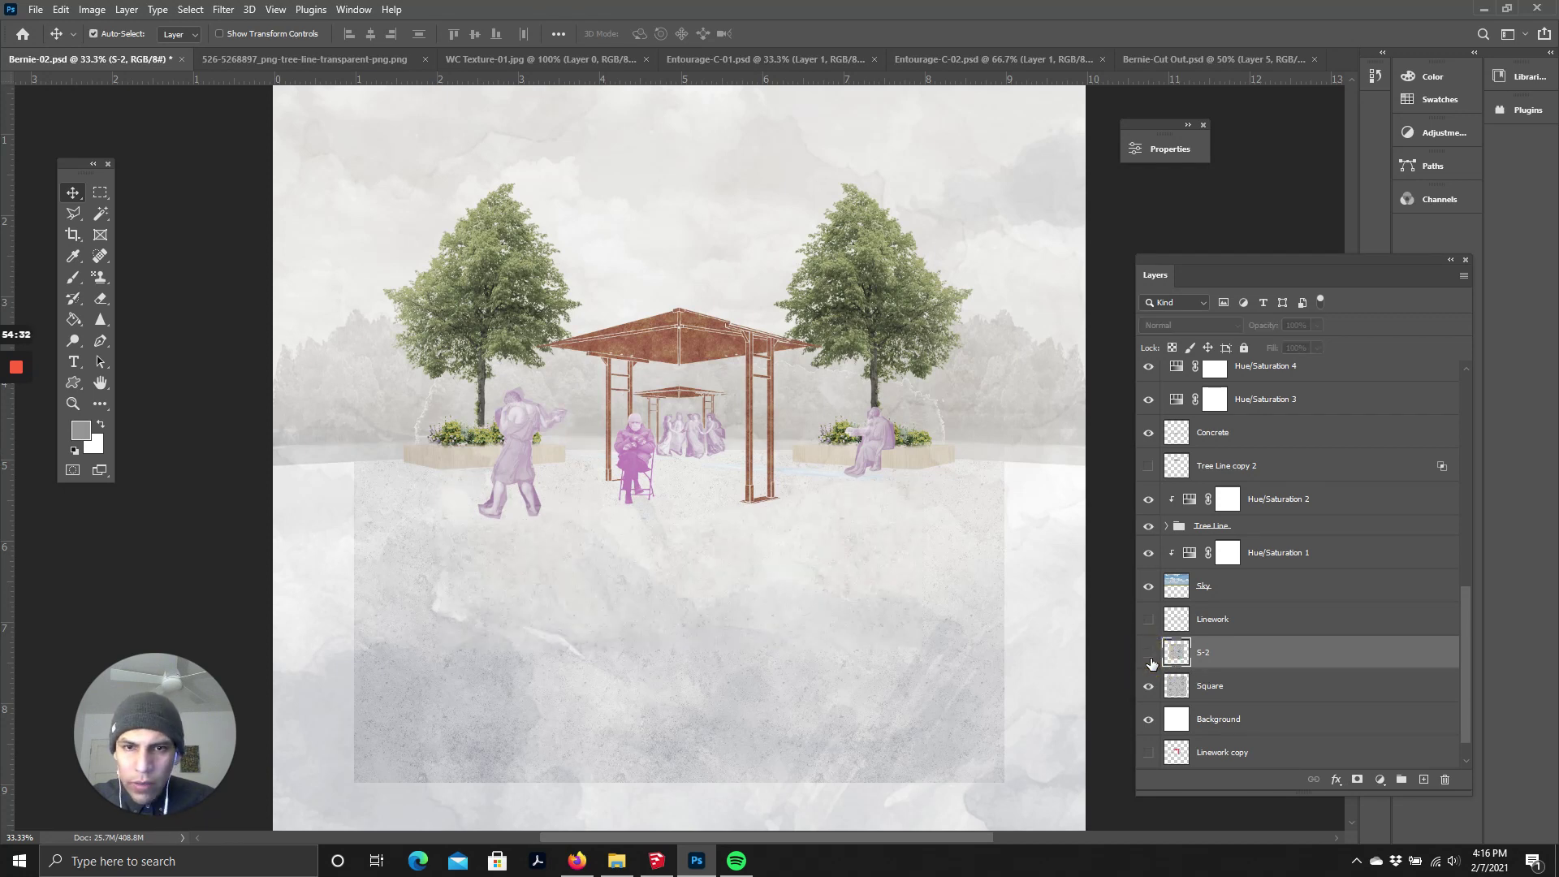
click(1149, 657)
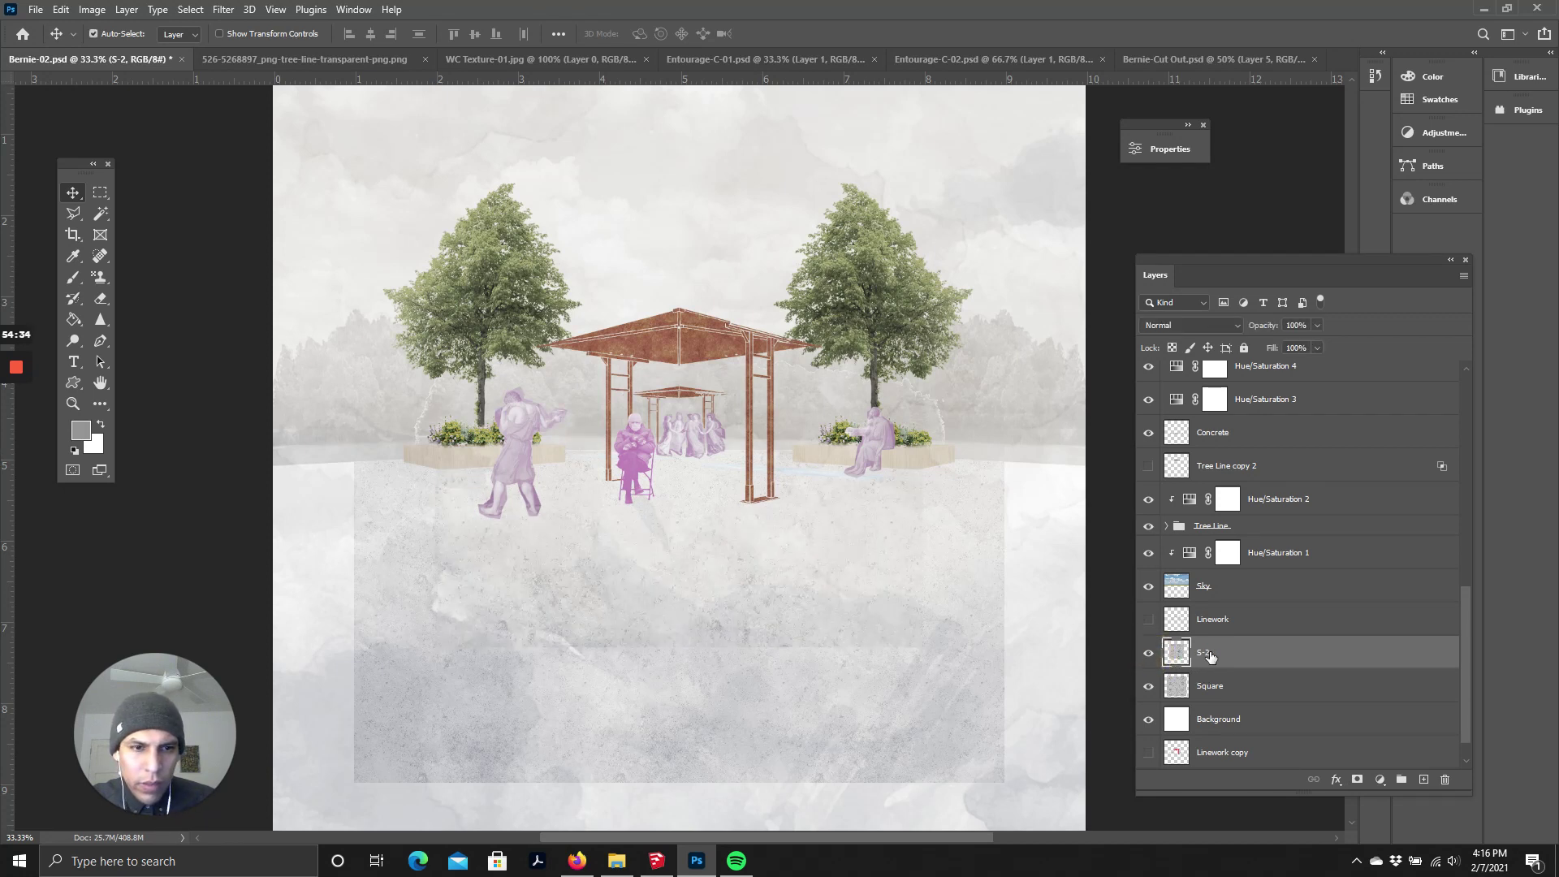
click(1424, 780)
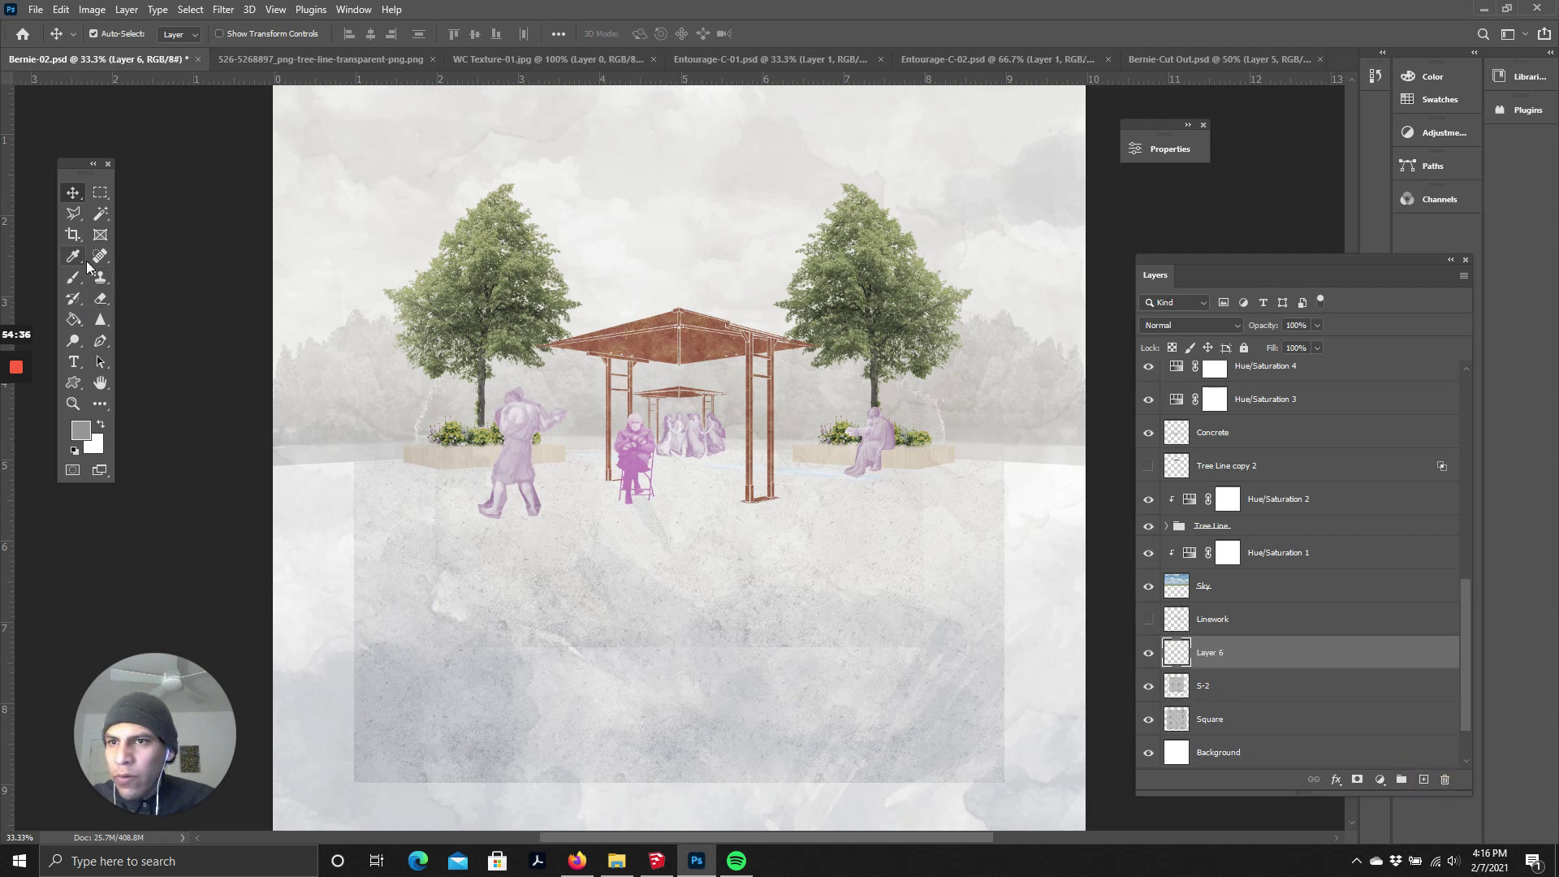
- Select S-2's inner square using the Magic Wand and Select Inverse
click(99, 212)
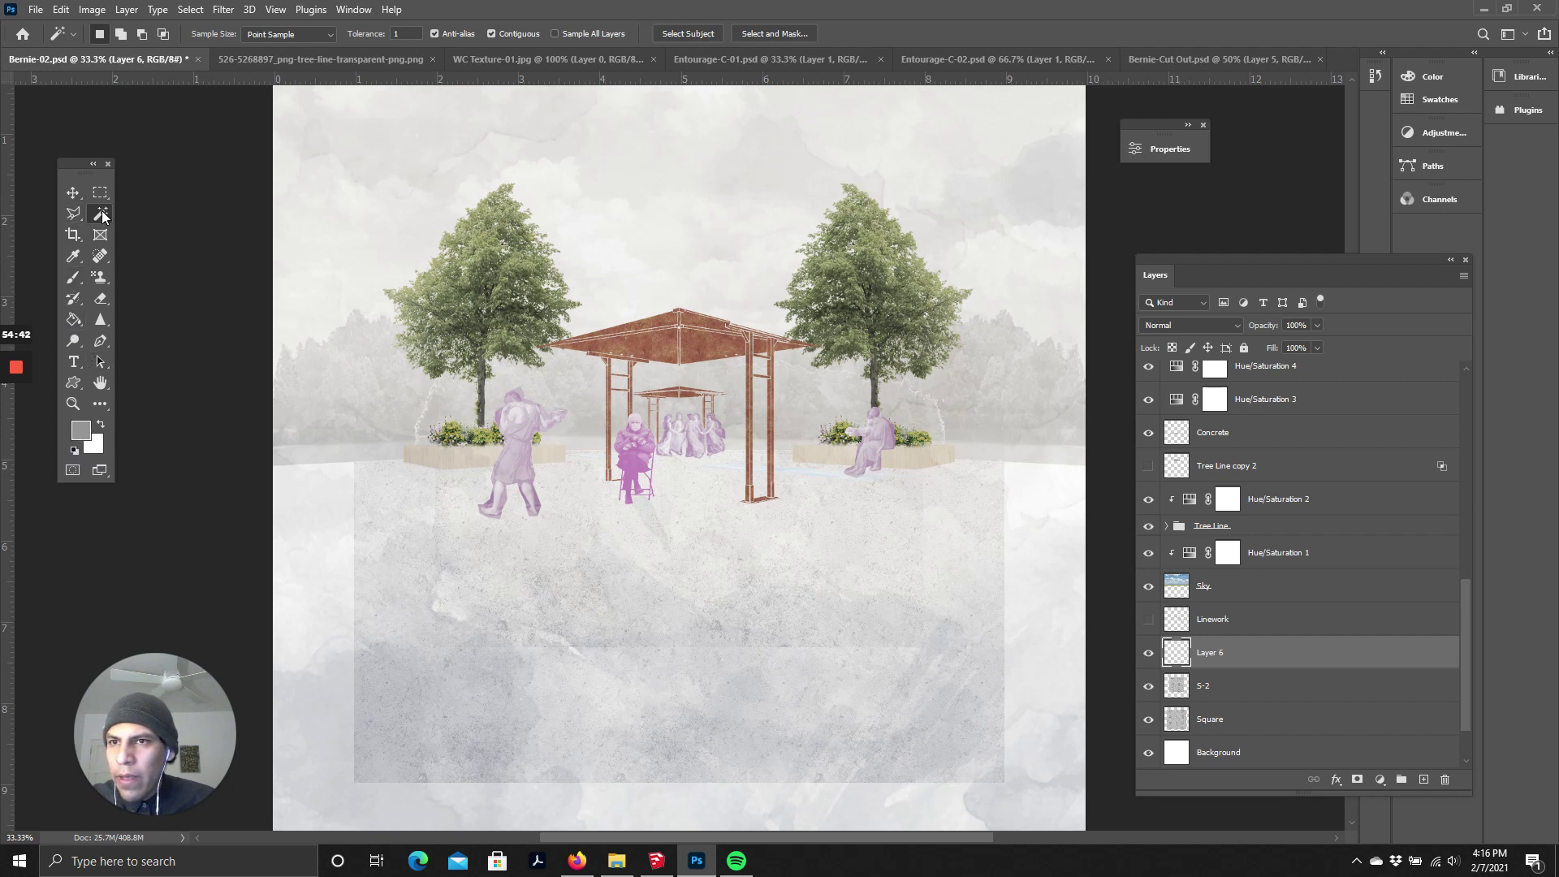
click(353, 260)
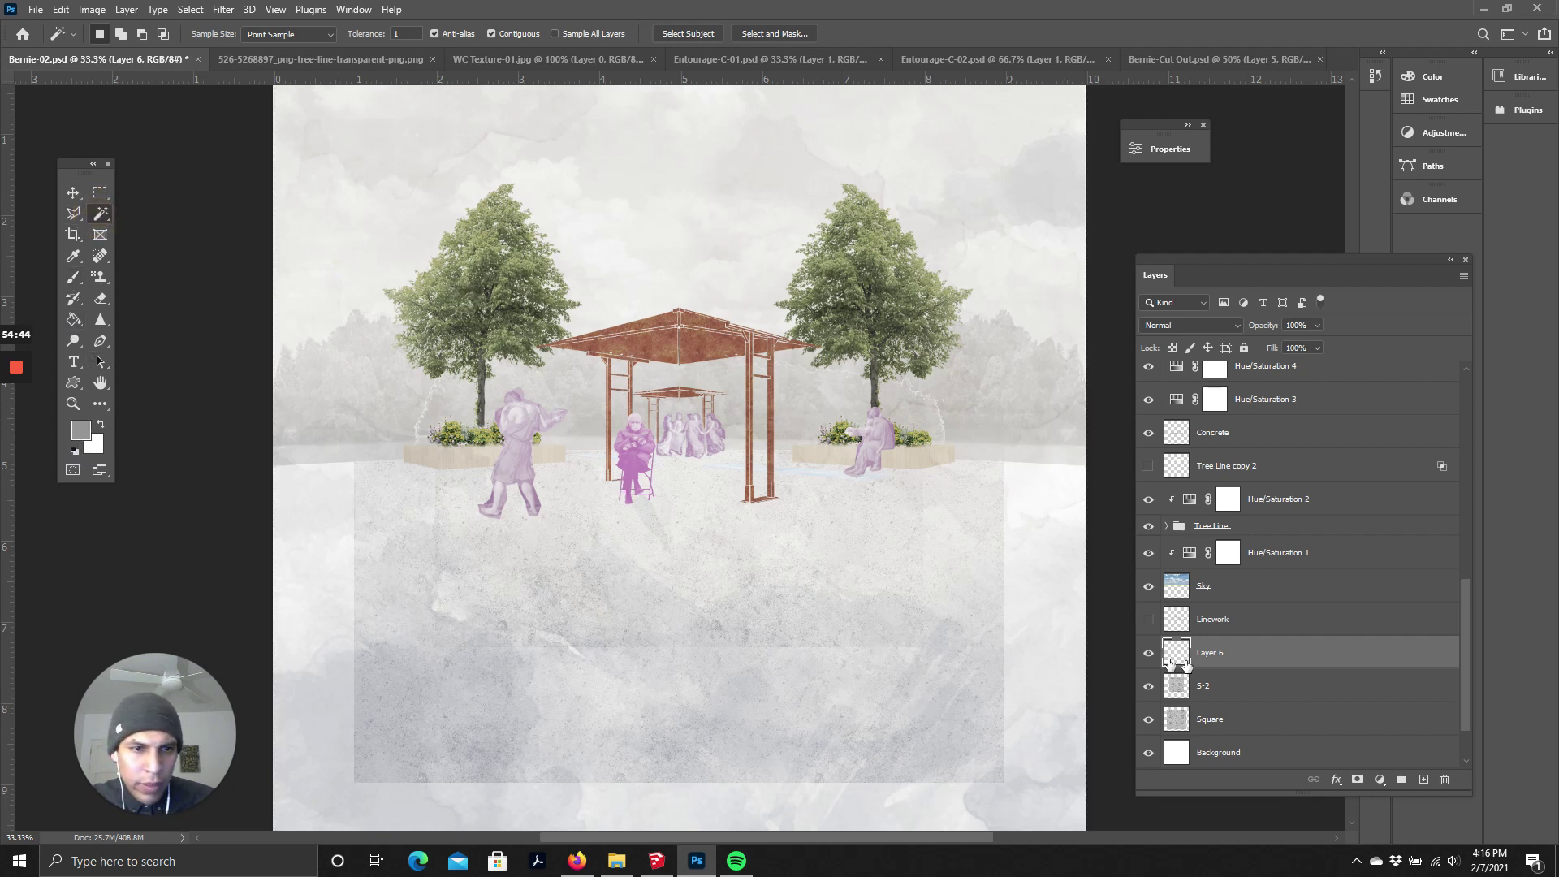
click(1203, 684)
click(946, 514)
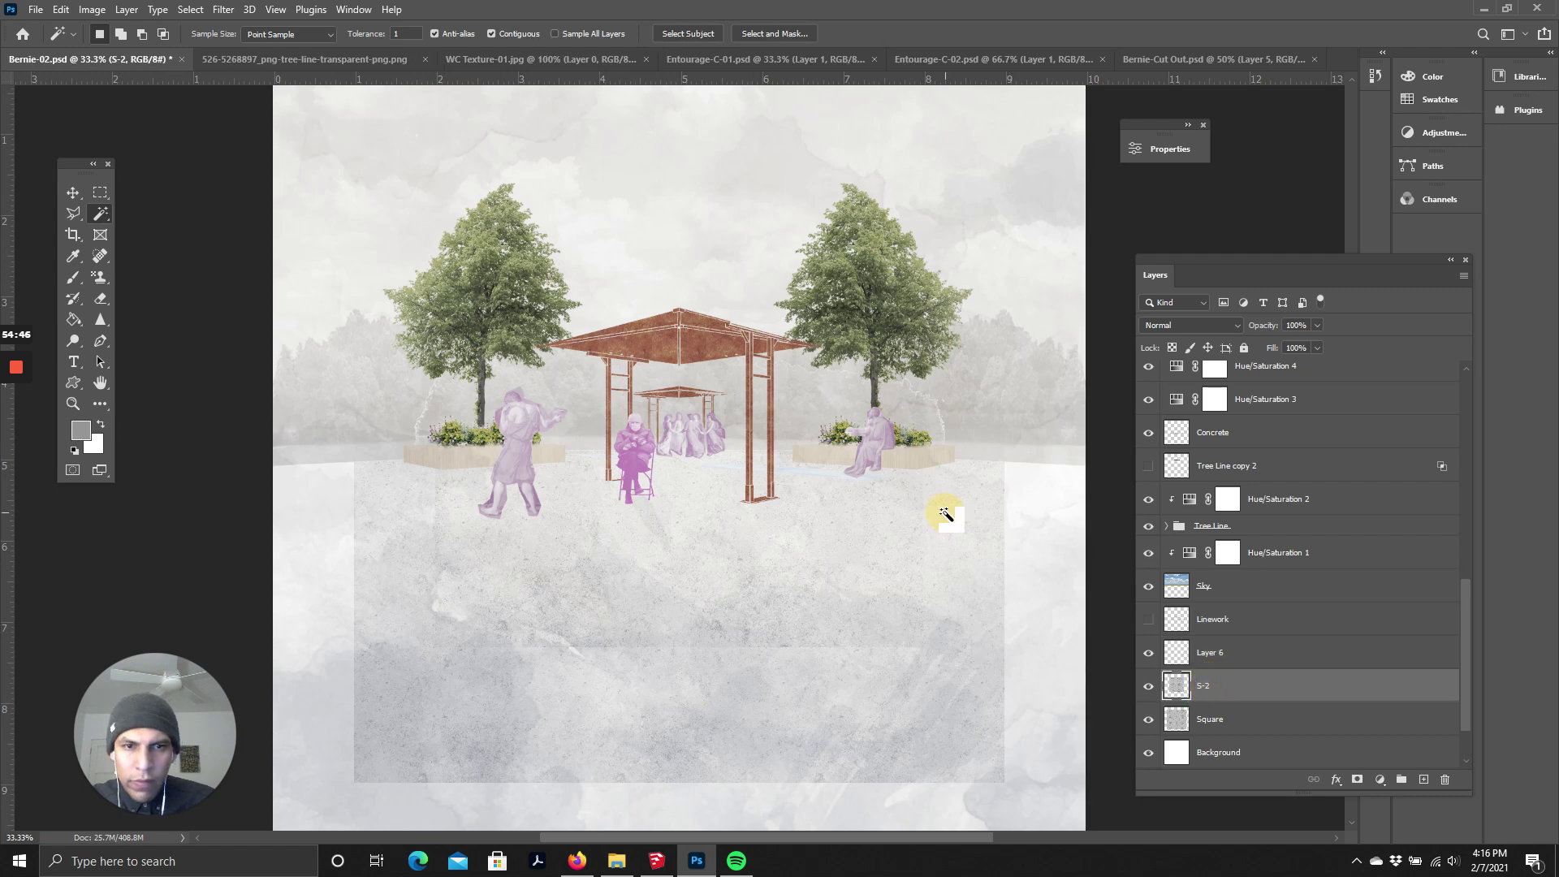
click(979, 533)
right_click(1046, 463)
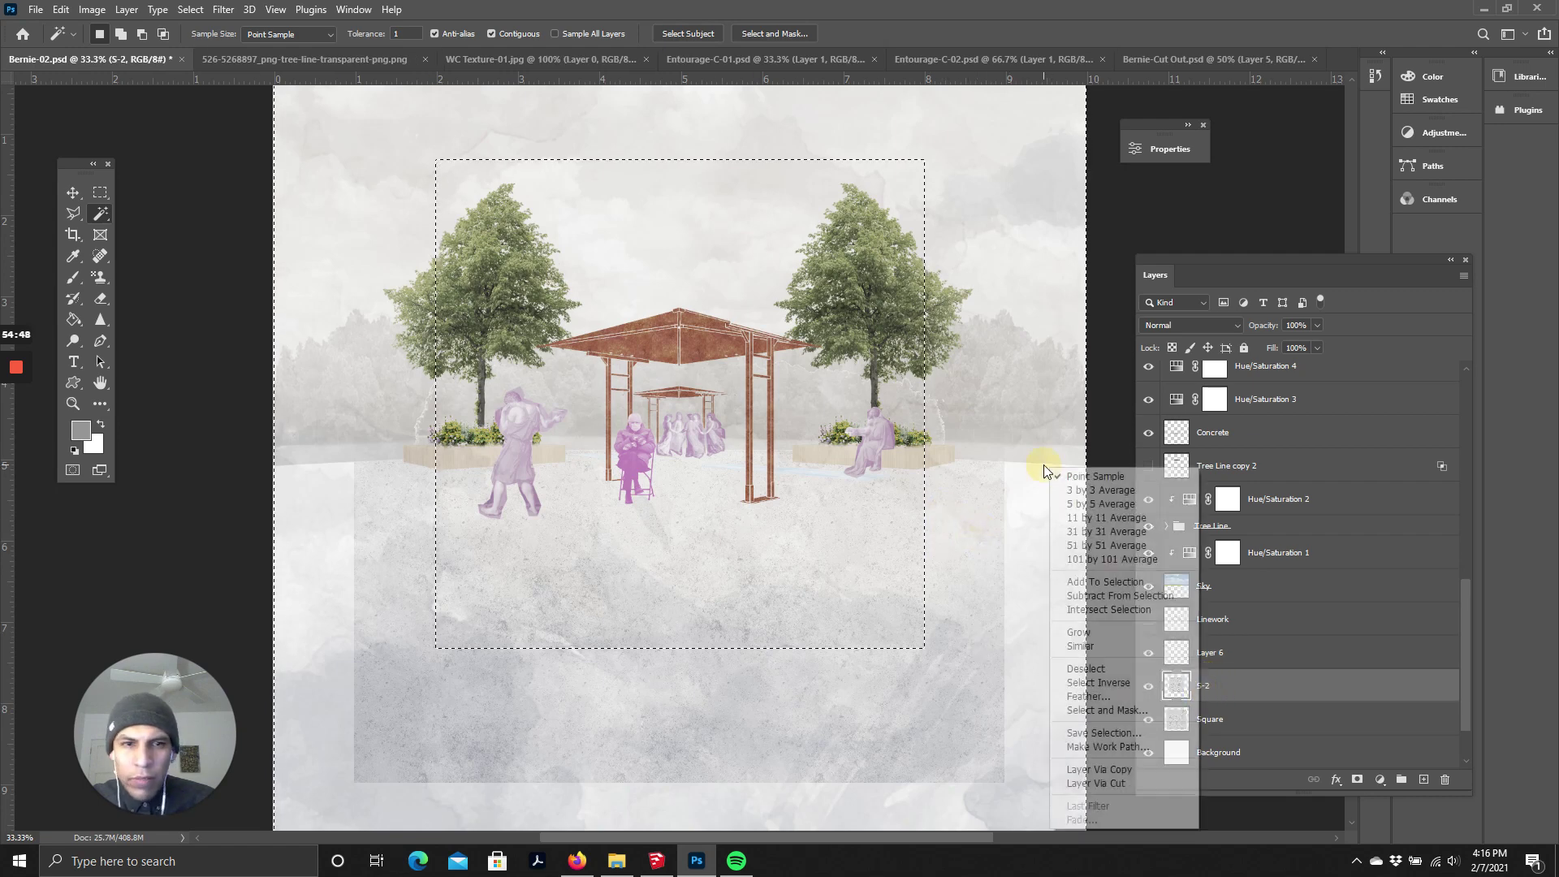
click(1086, 668)
click(1025, 559)
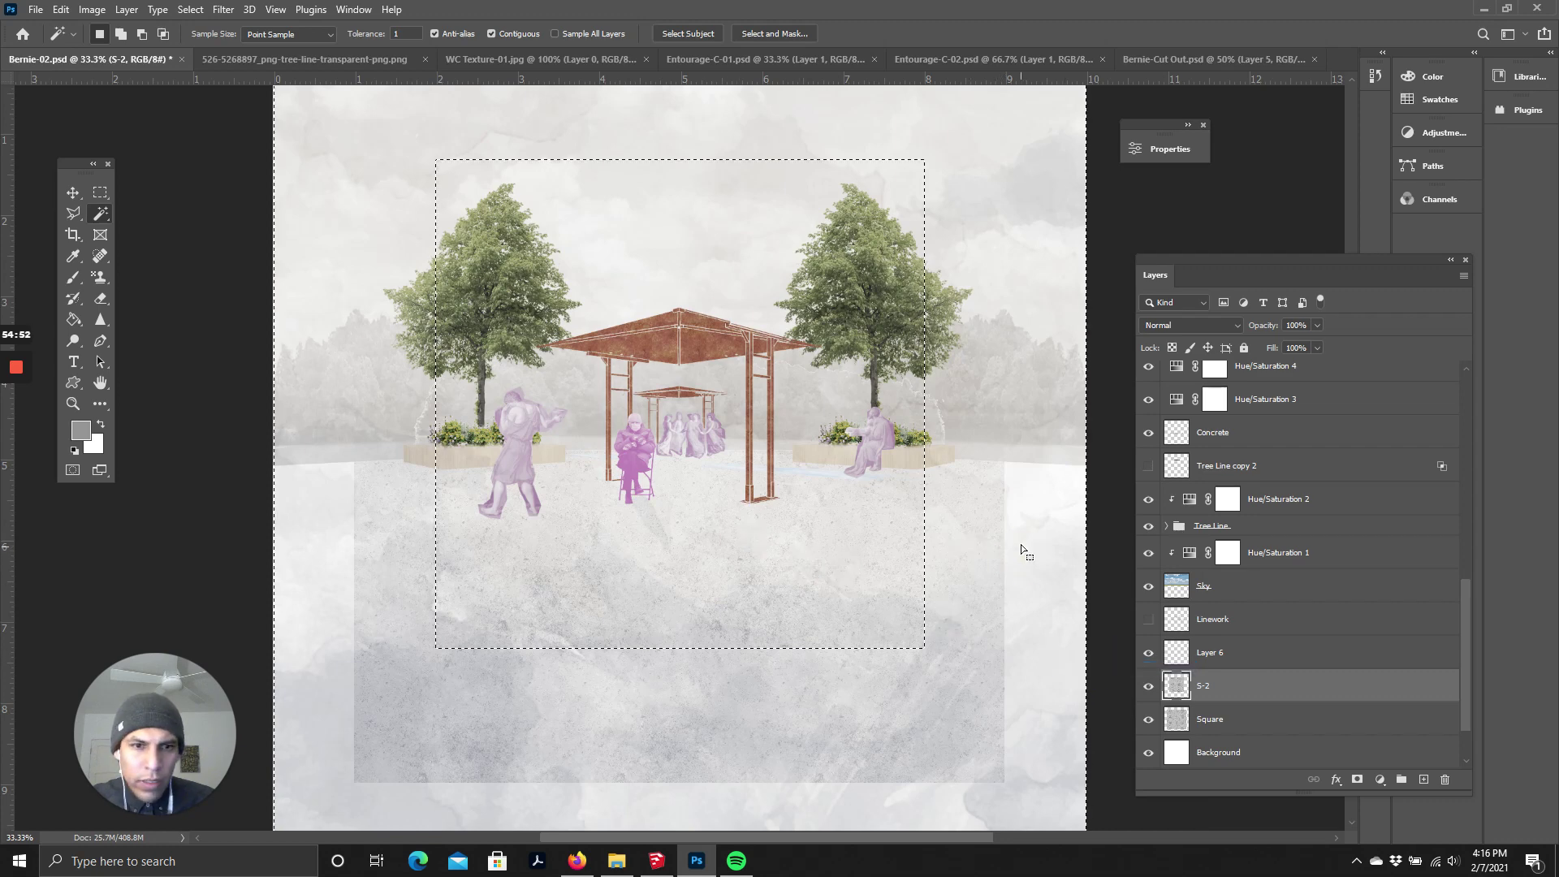
right_click(1018, 528)
click(1062, 380)
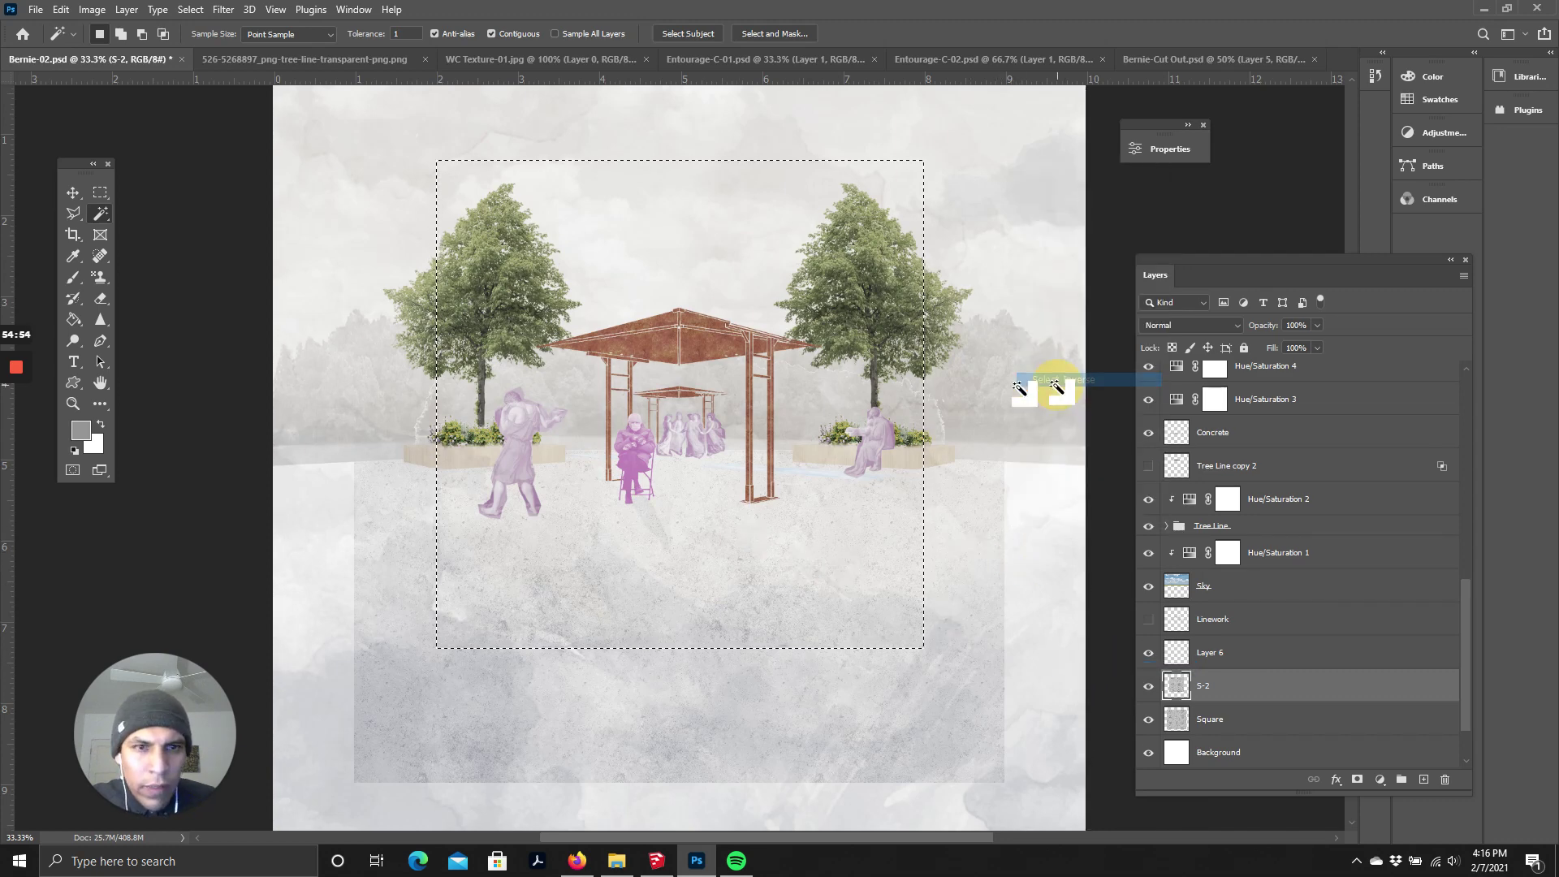
- Rename Layer 6 to S-3 and hide the S-2 layer
click(1217, 655)
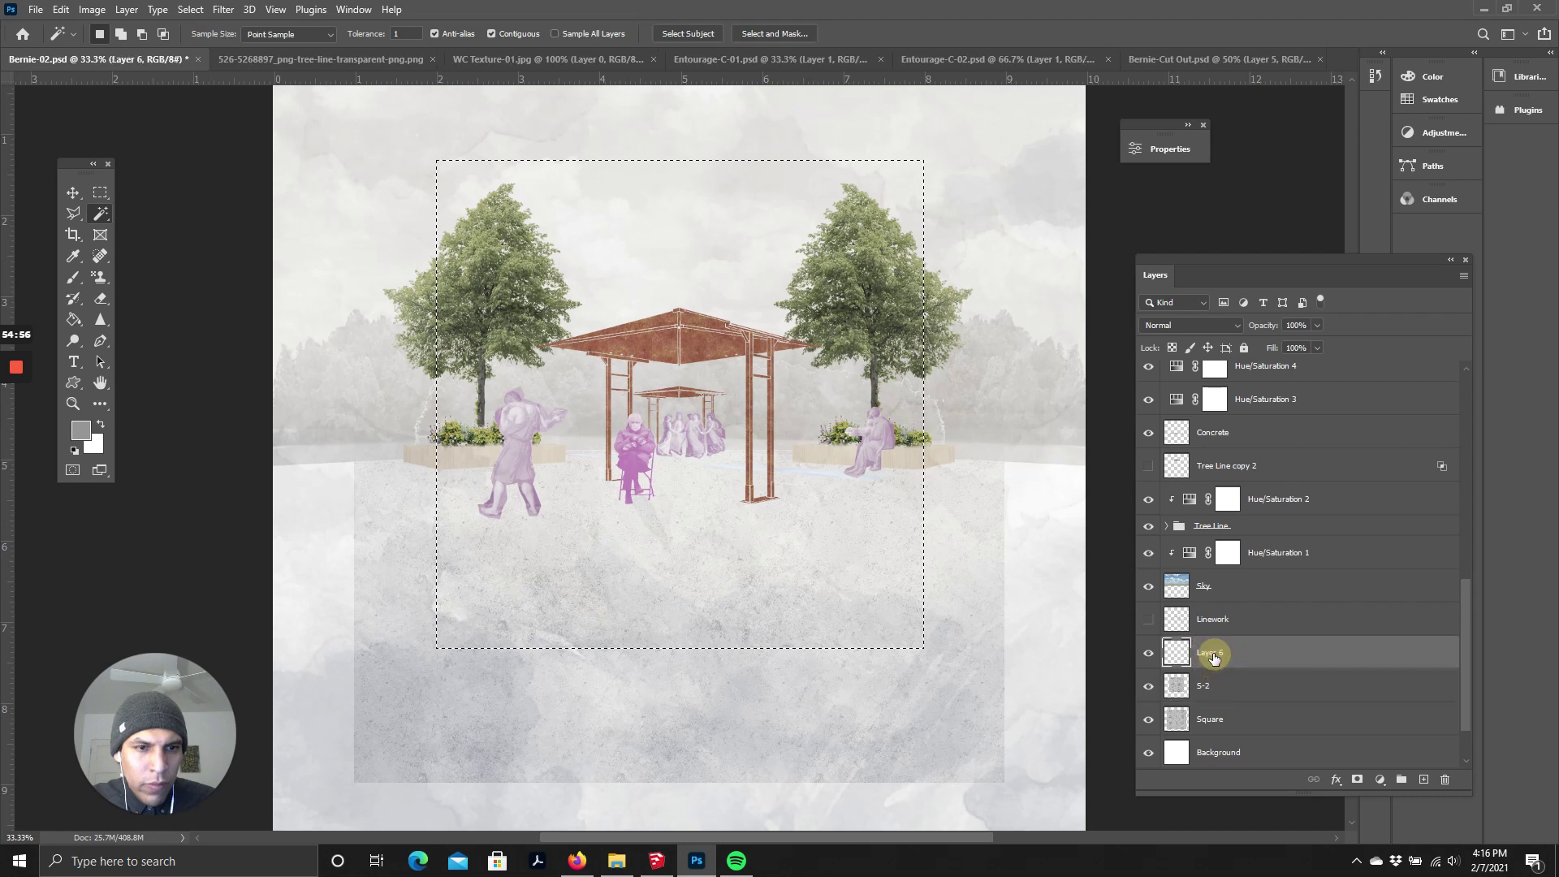
double_click(1210, 652)
text(S-)
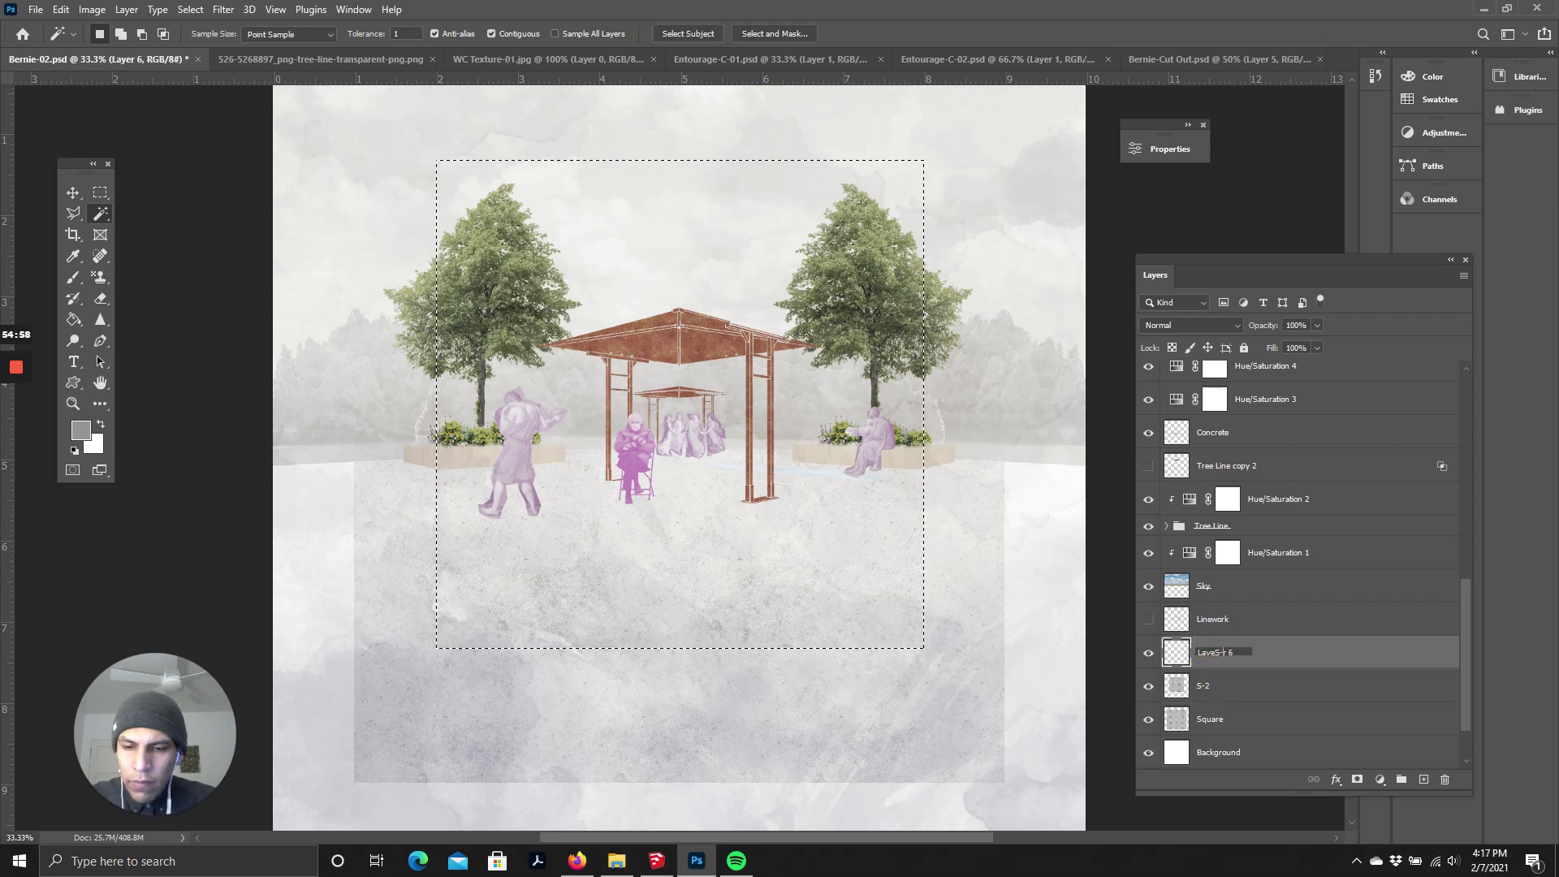
text(3)
key(Return)
double_click(1220, 653)
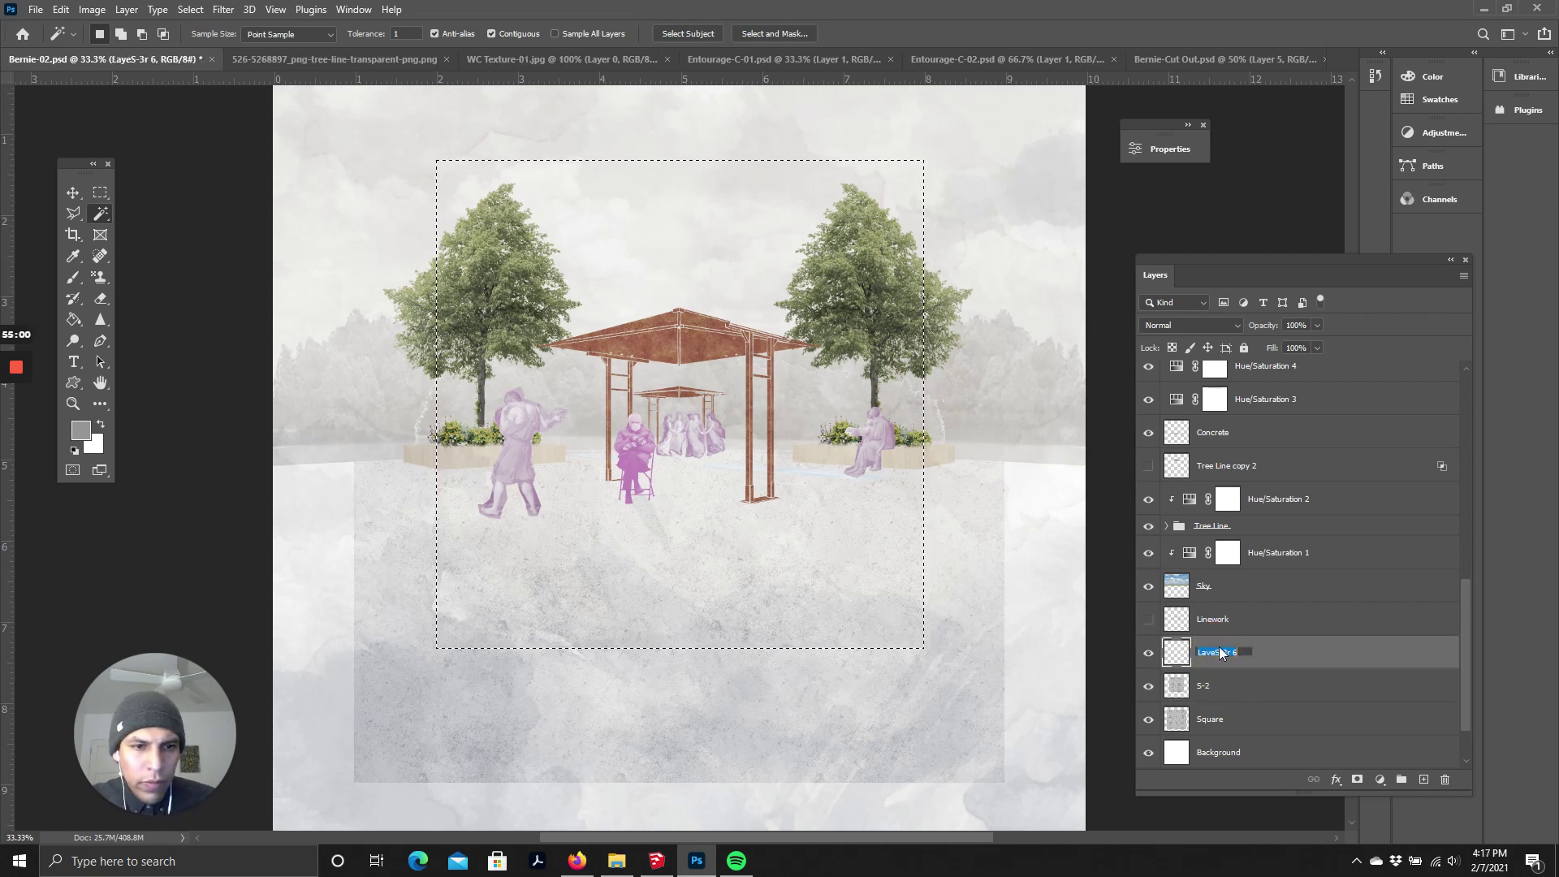
text(S)
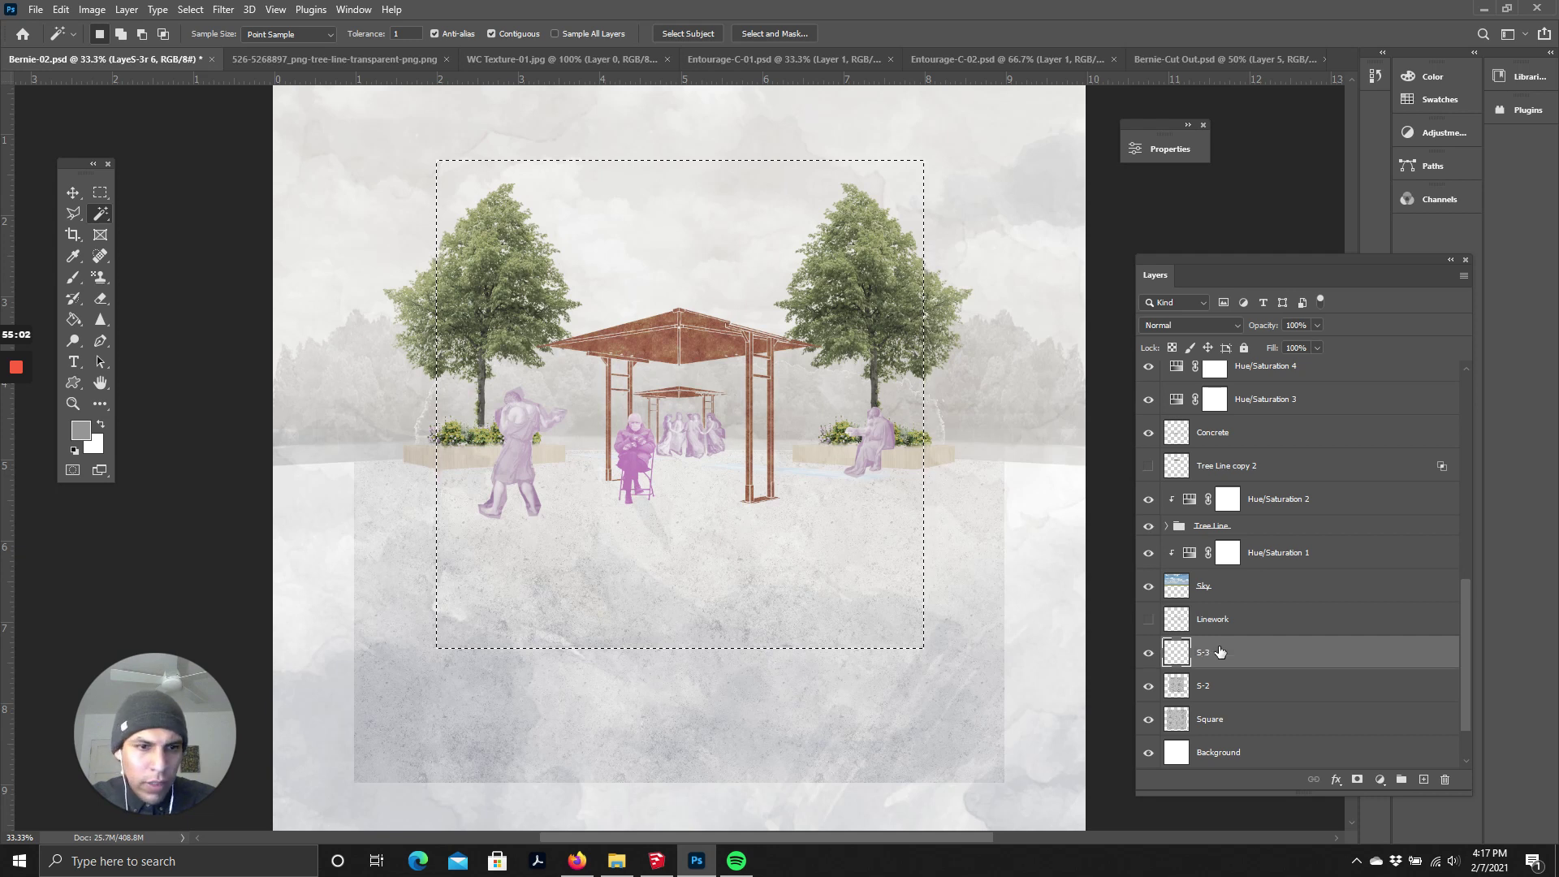
text(-3)
key(Return)
click(1149, 686)
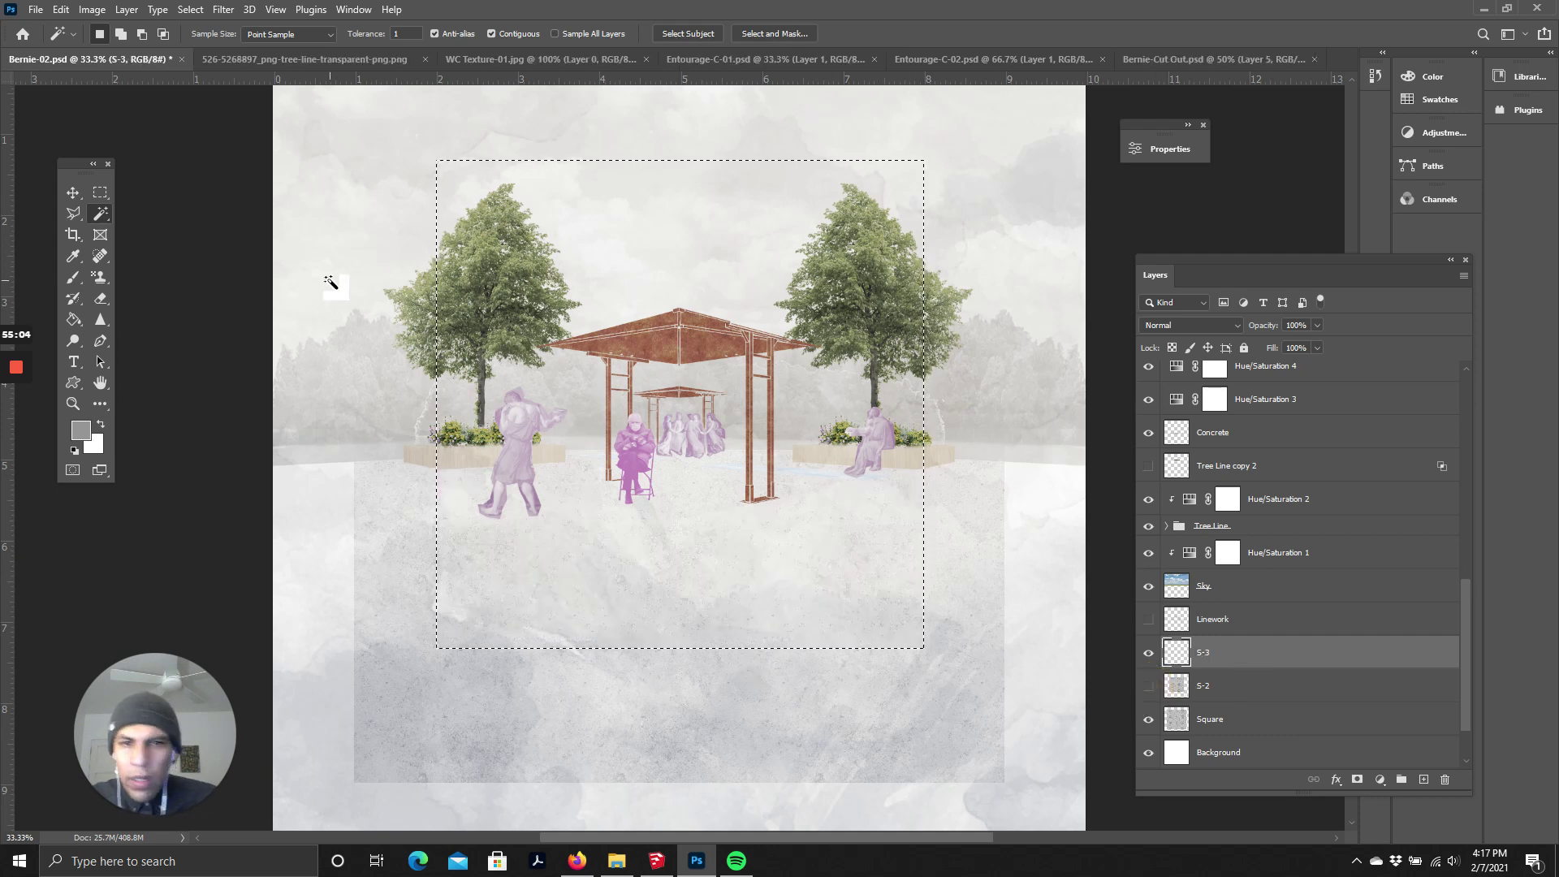
click(73, 323)
- Try pattern and black foreground-colour fills in the S-3 selection, undoing each
click(74, 450)
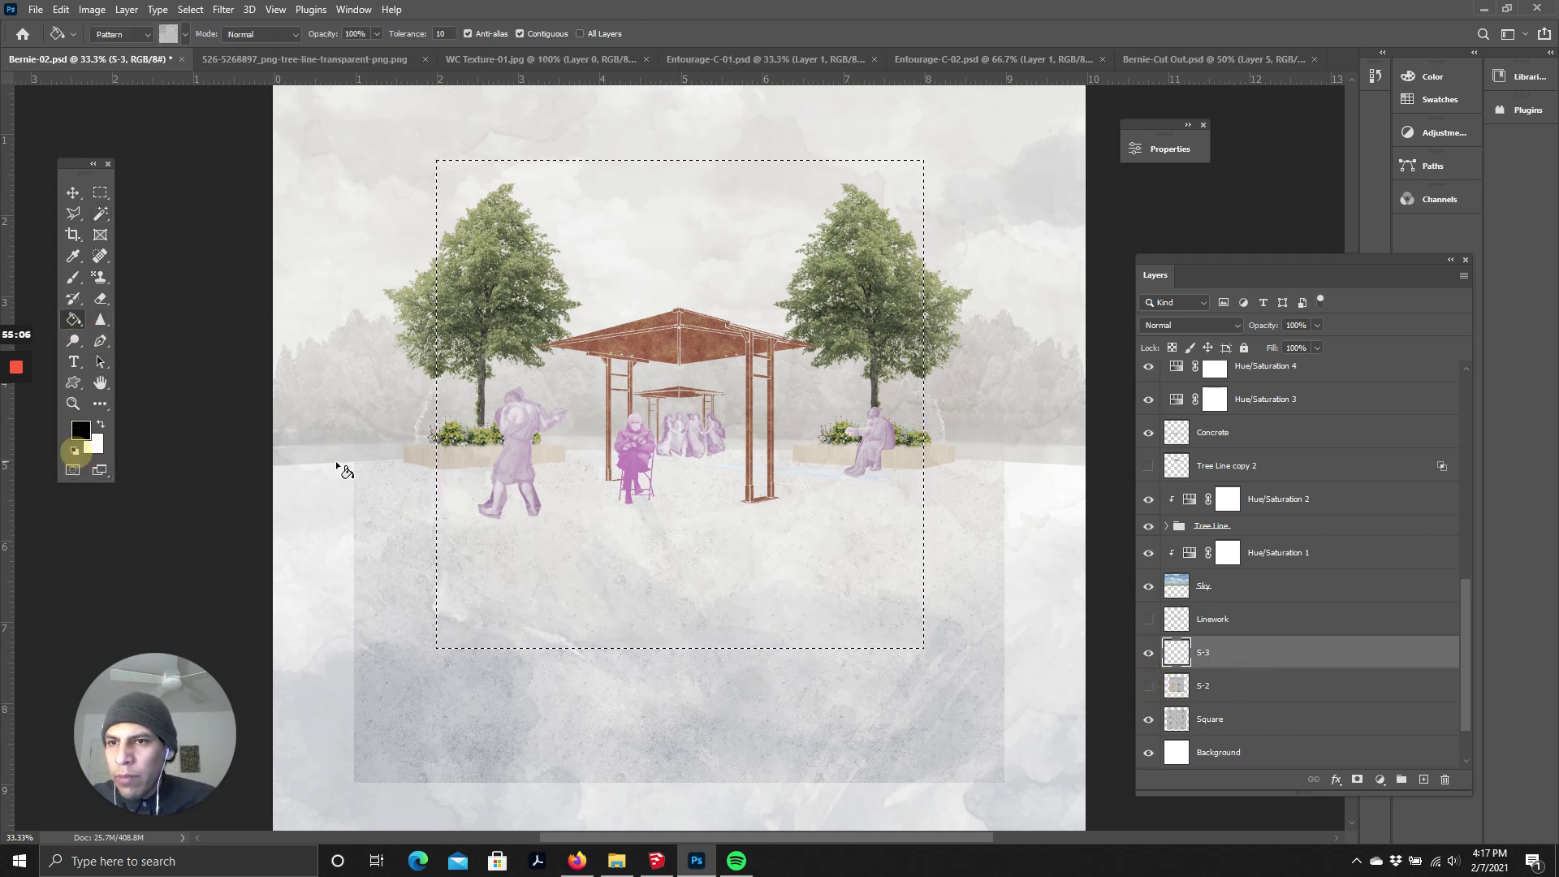
click(640, 480)
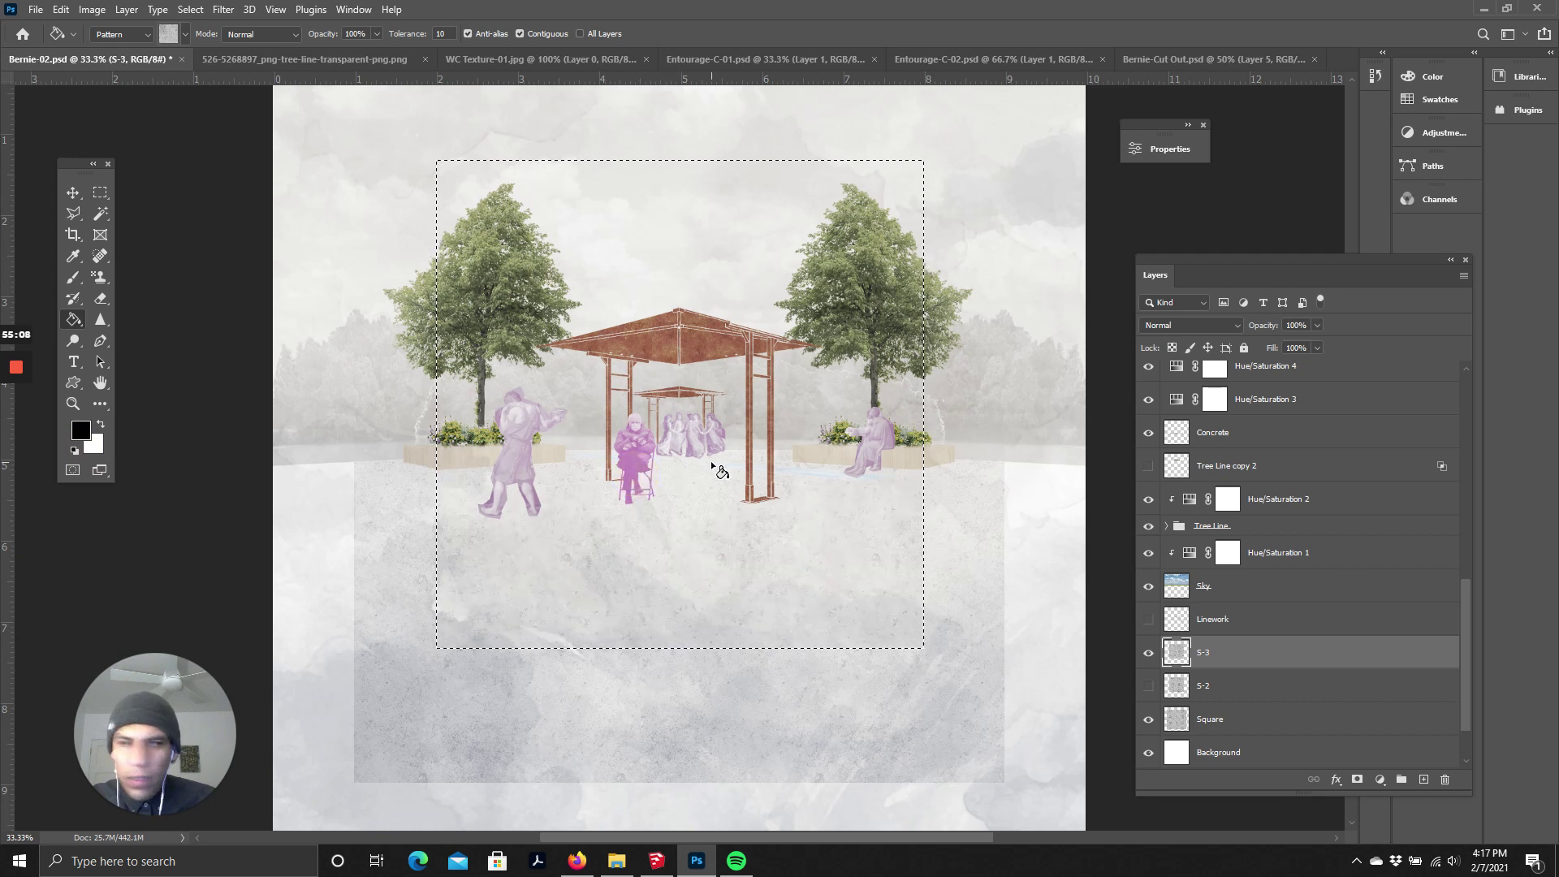
key(ctrl+z)
click(121, 34)
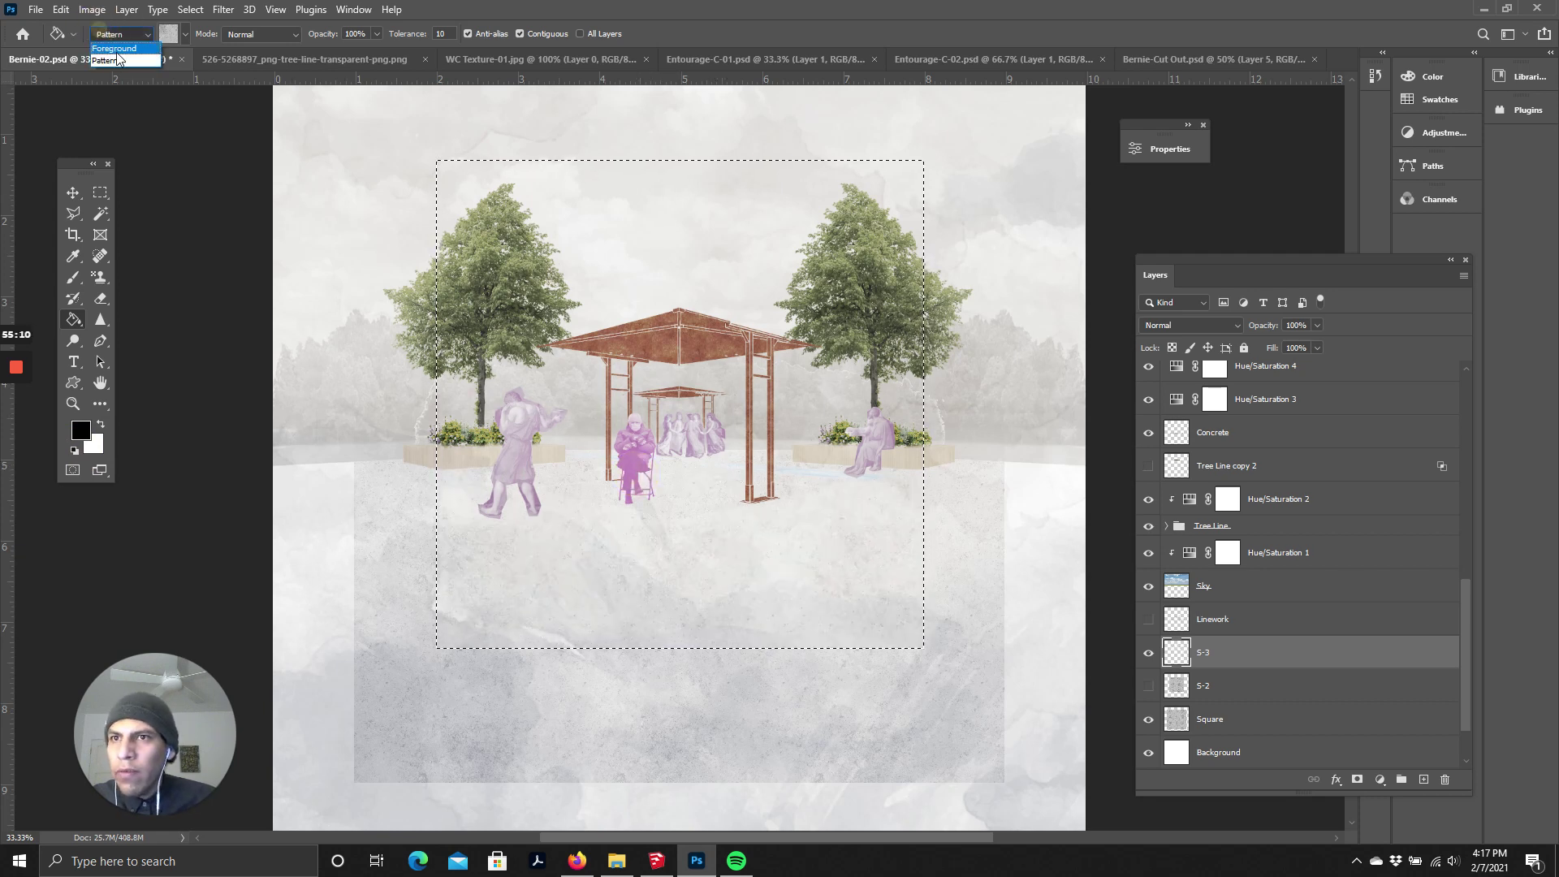
click(118, 49)
click(742, 532)
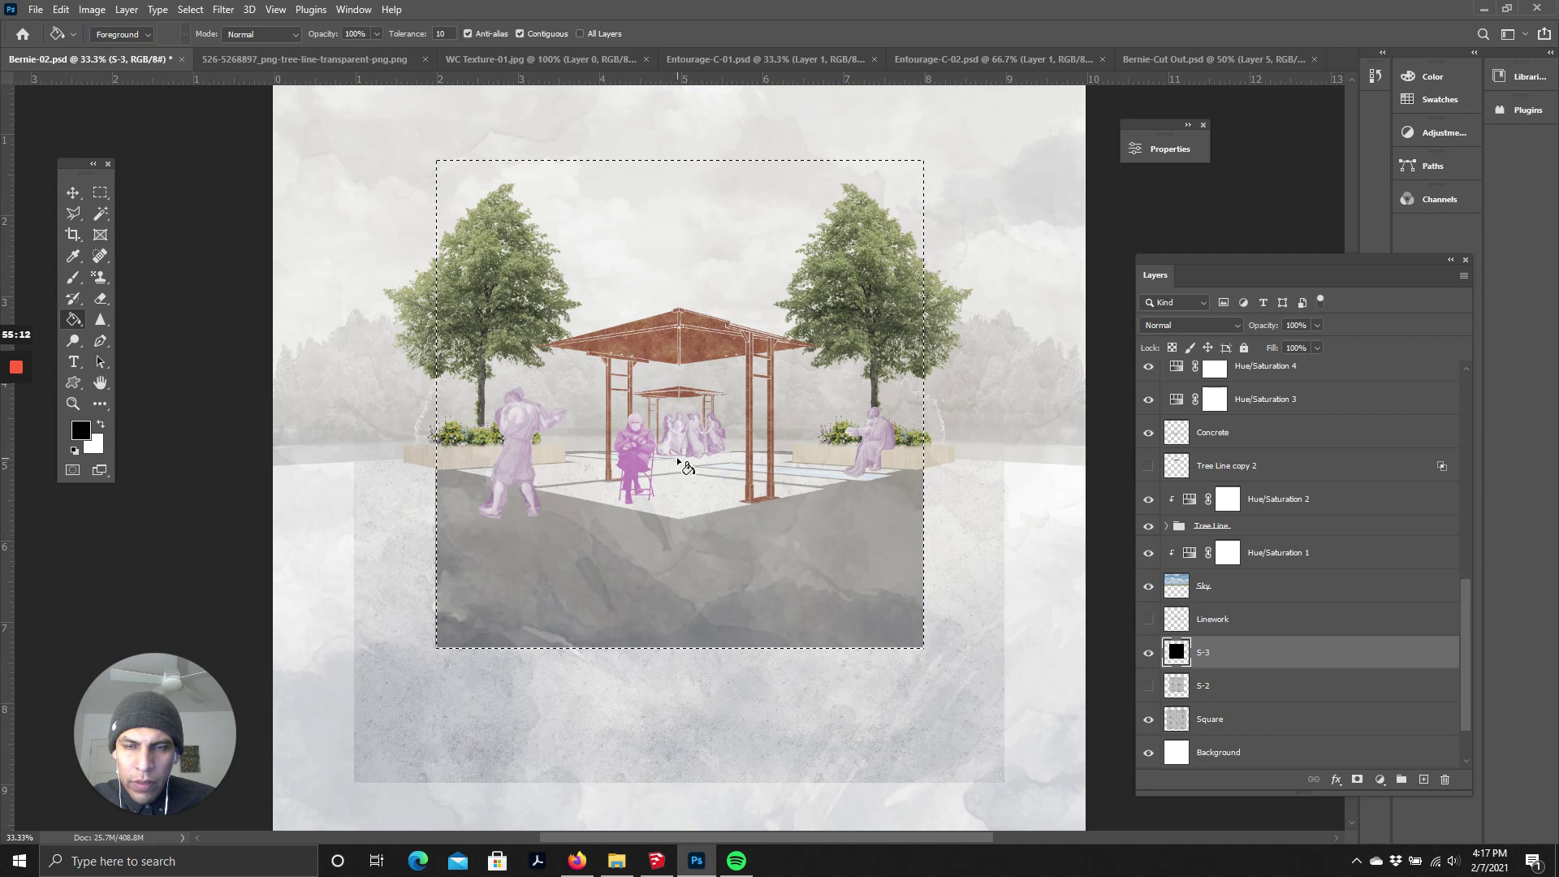
scroll(709, 492, up, 2)
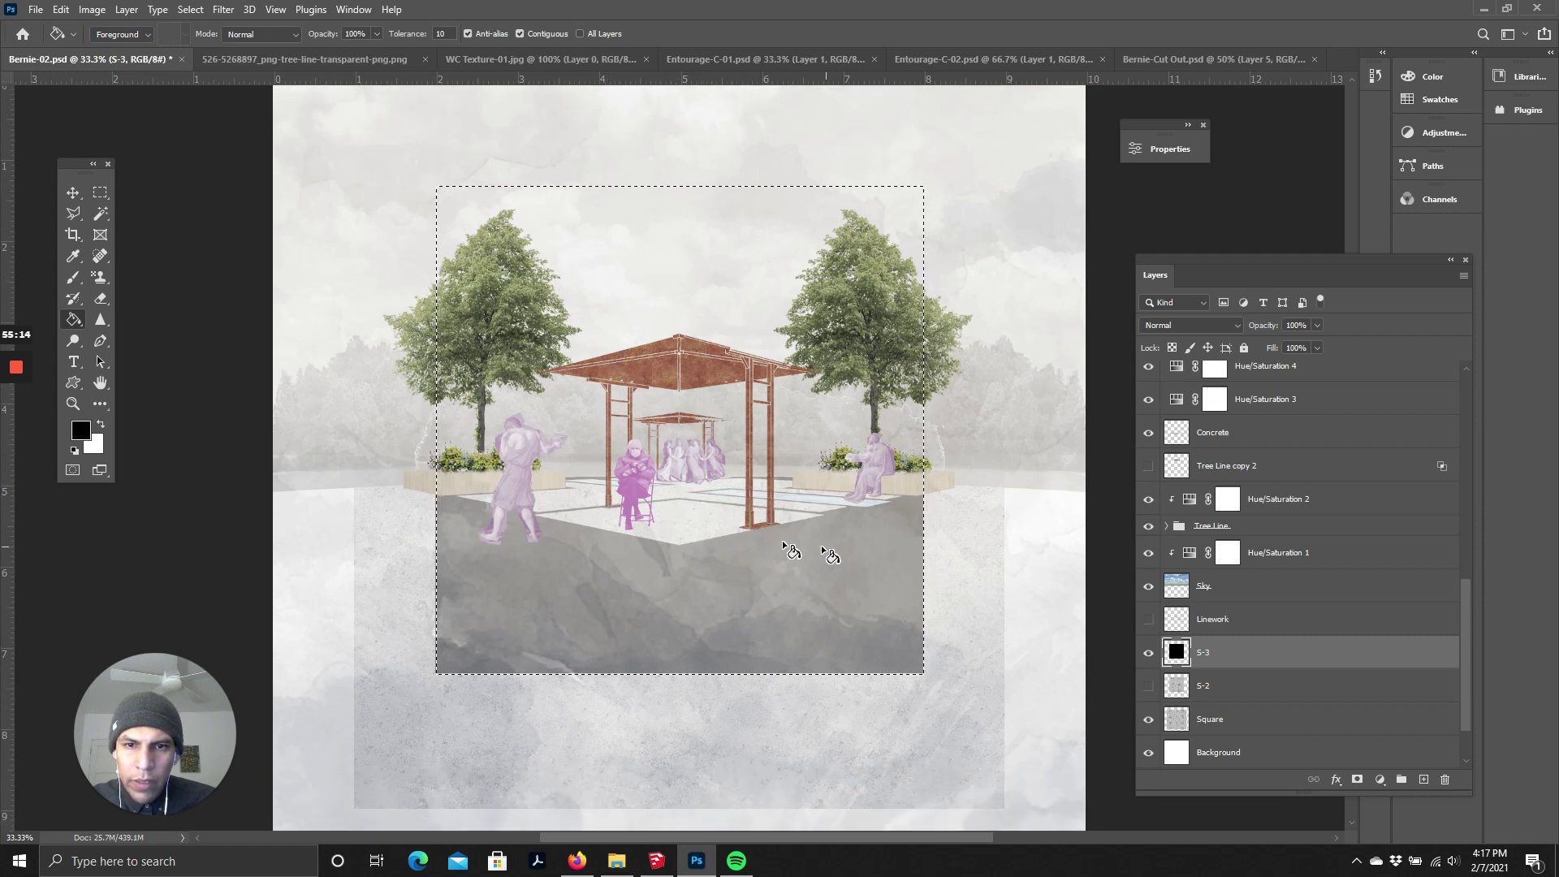
click(681, 485)
scroll(680, 484, down, 1)
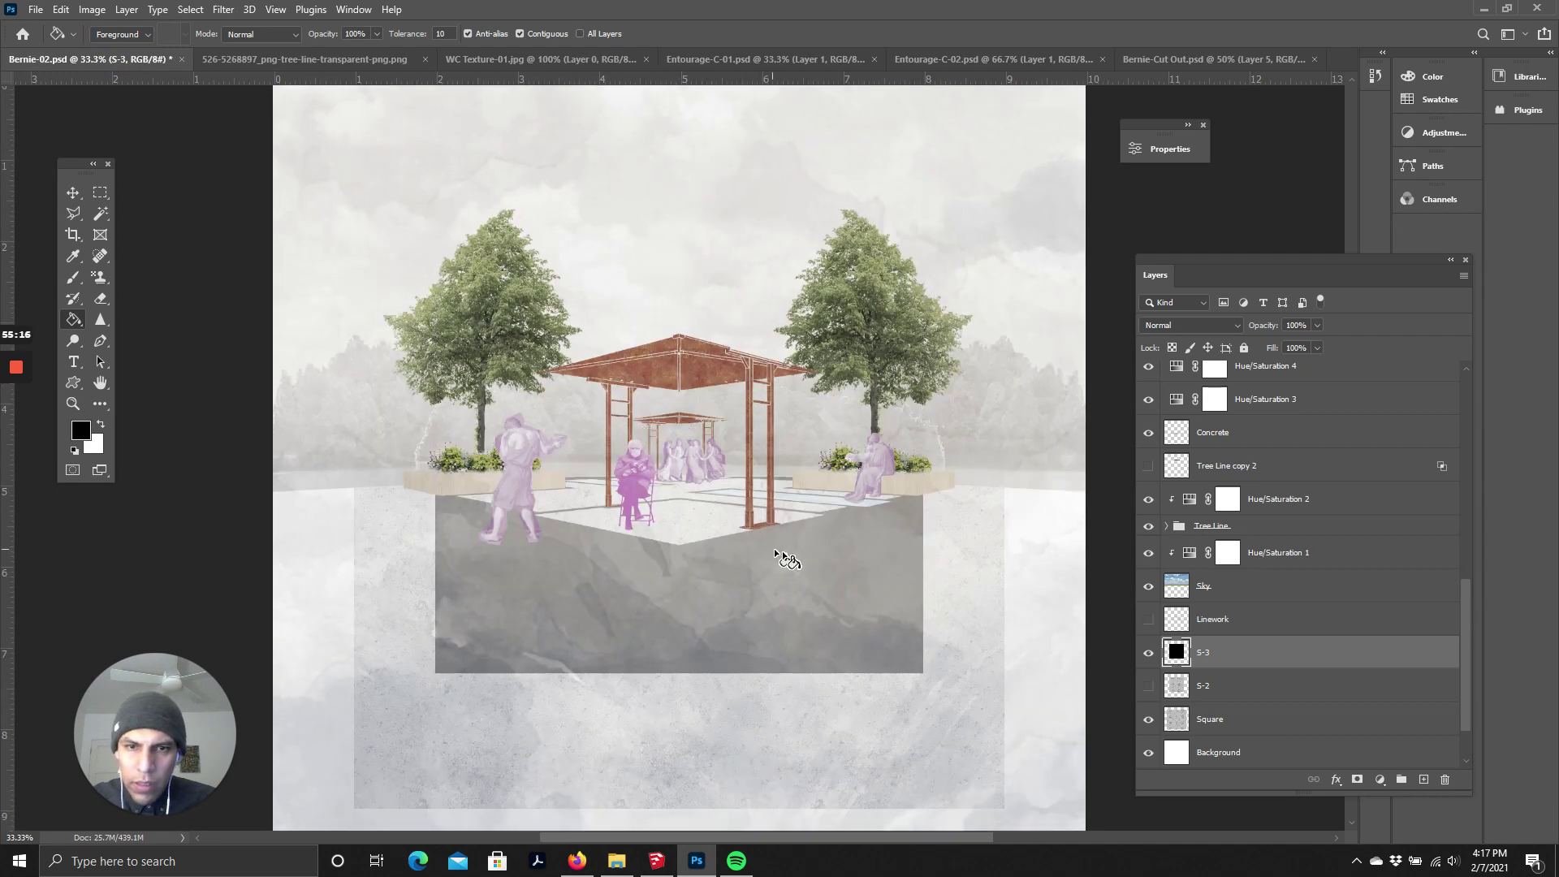
scroll(780, 614, up, 1)
scroll(773, 625, down, 2)
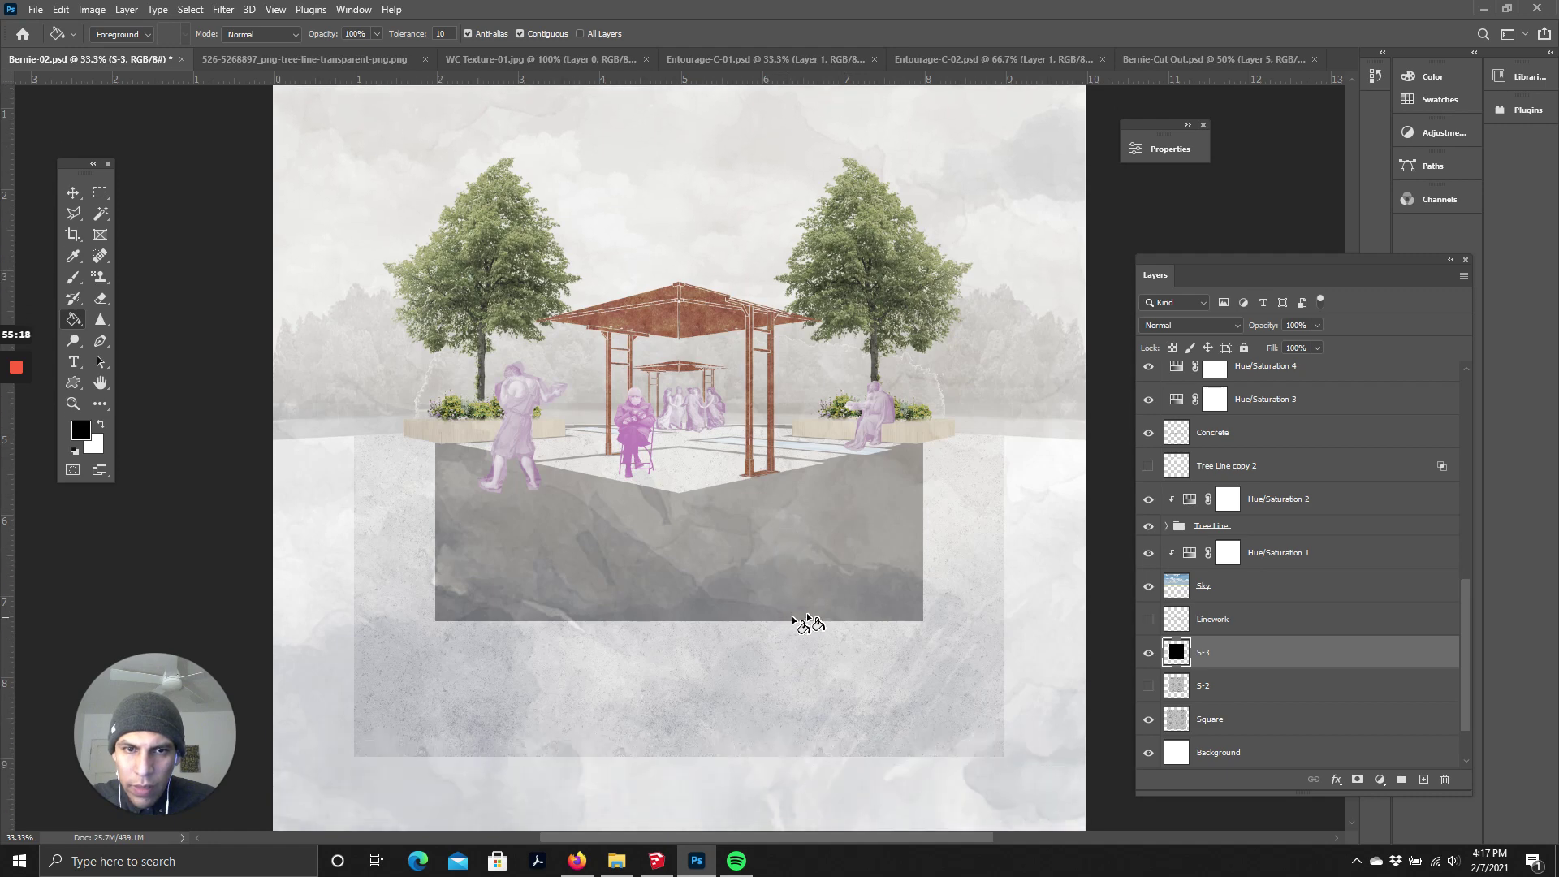
key(ctrl+z)
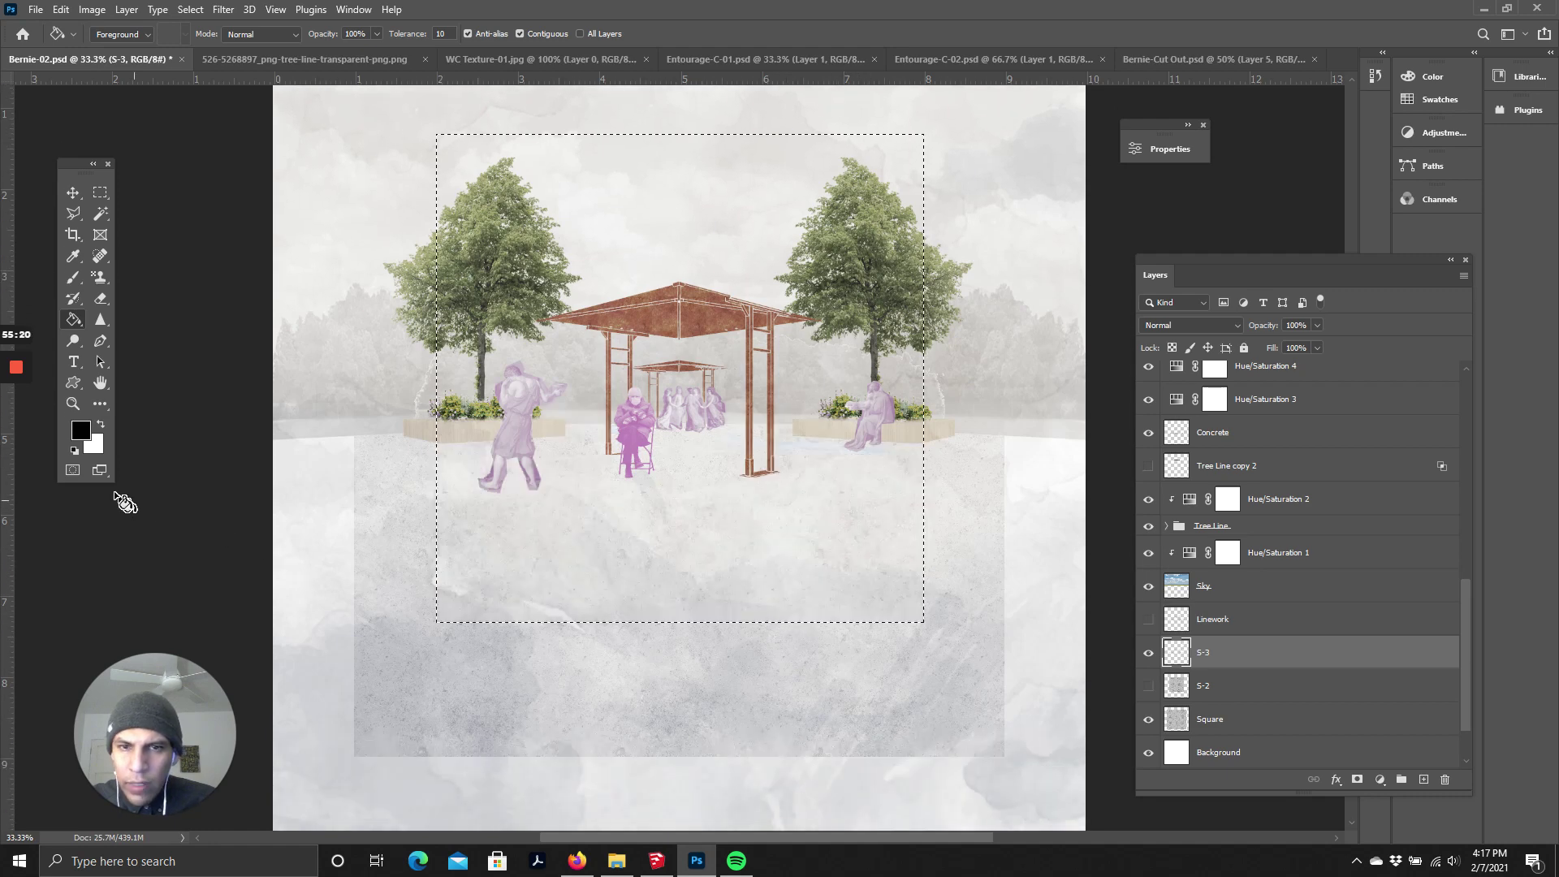
- Fill the S-3 selection with a white foreground colour, then undo back to the selection
click(81, 431)
click(701, 364)
drag(700, 364, 619, 314)
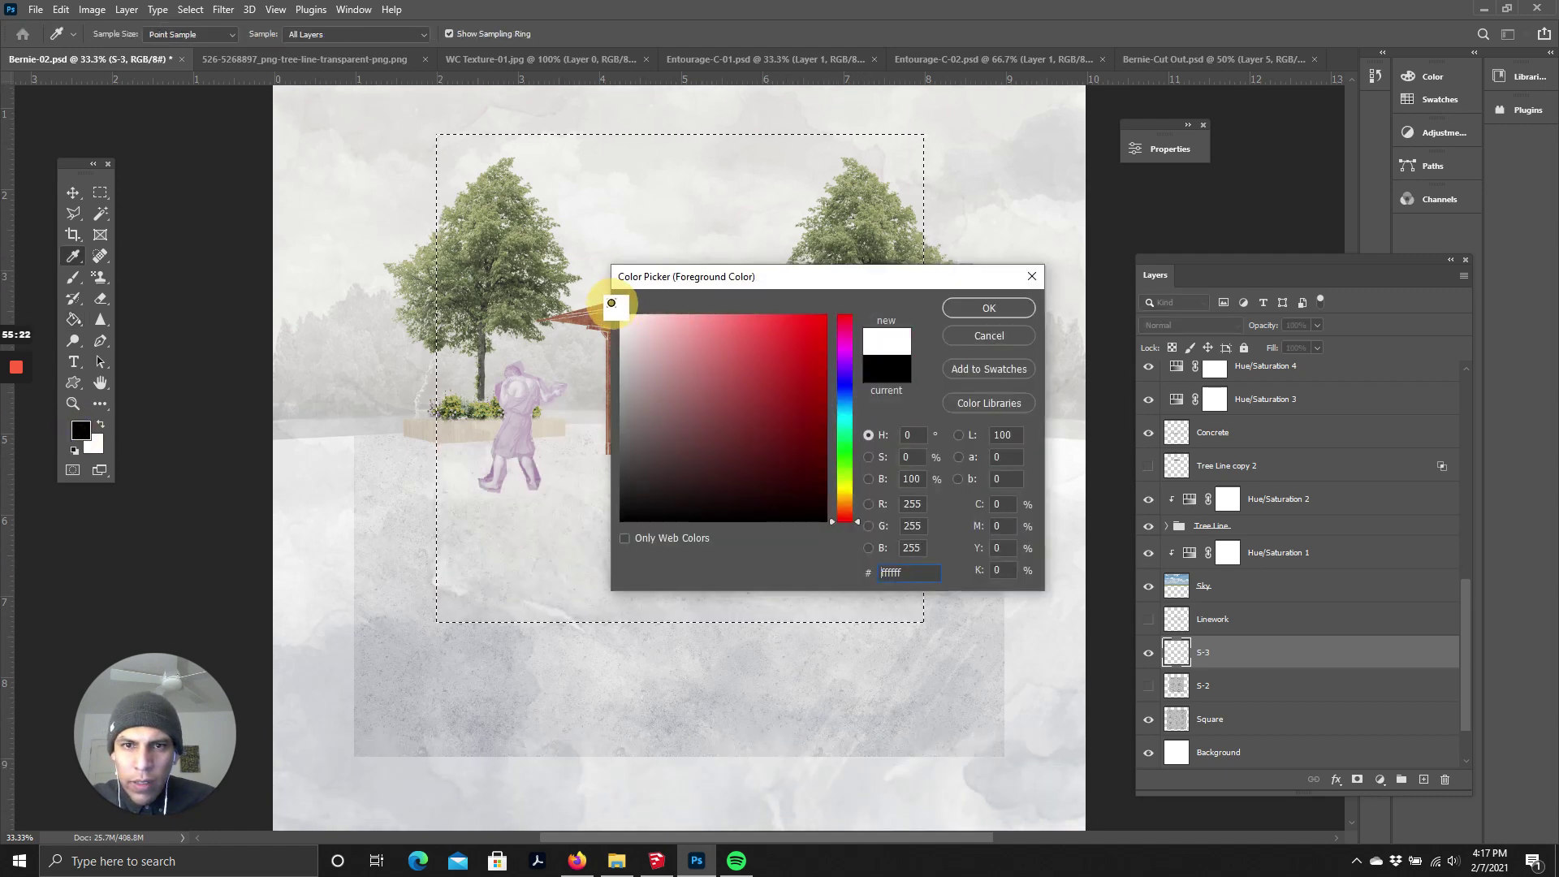
click(988, 308)
key(g)
click(705, 494)
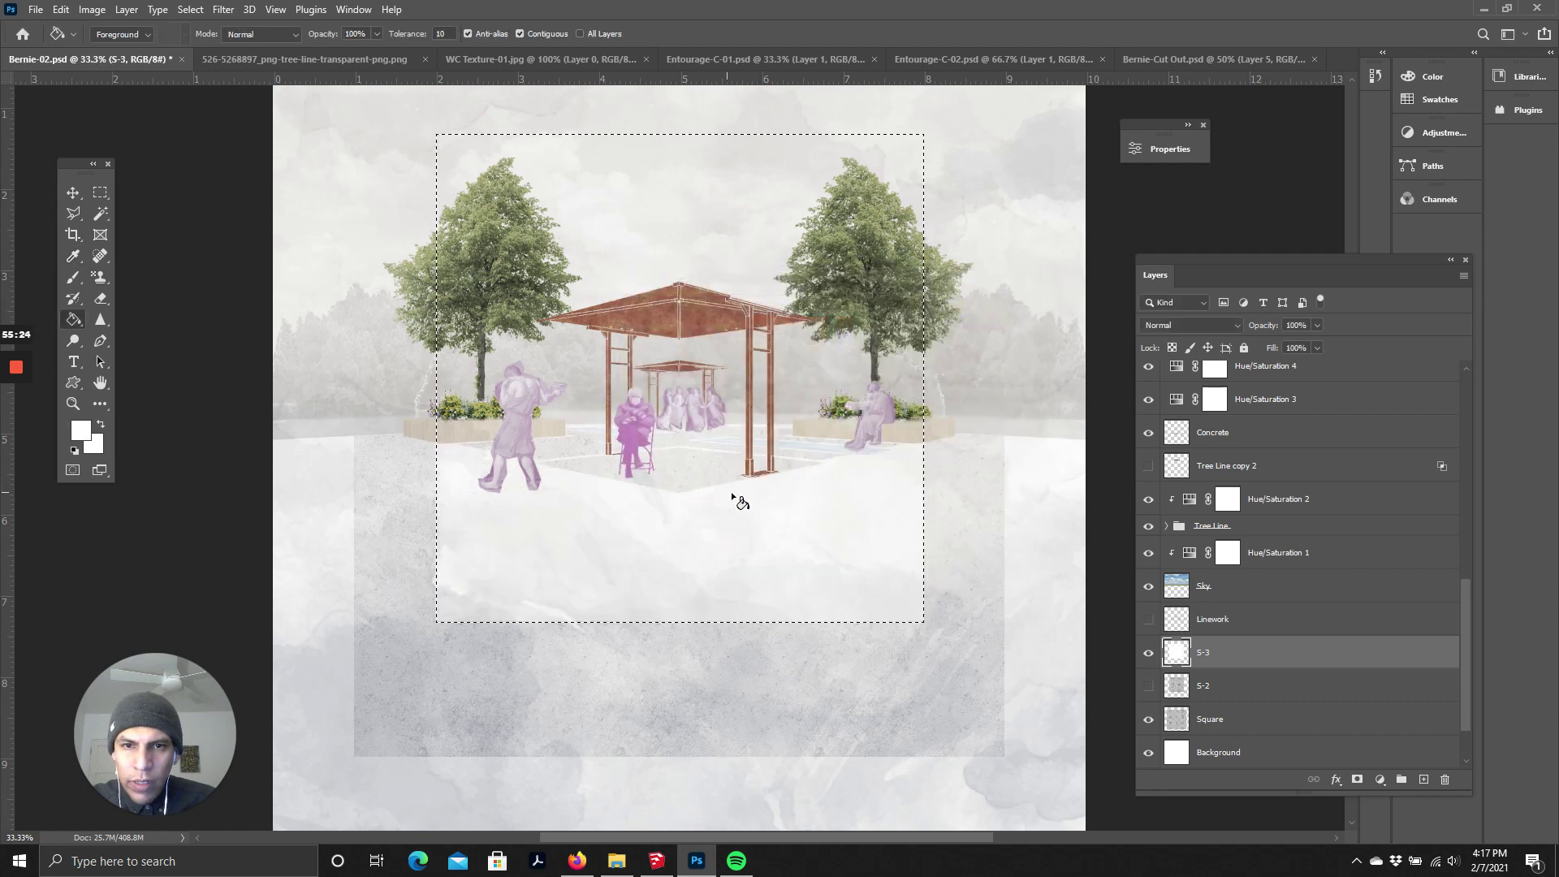
scroll(739, 490, up, 1)
scroll(755, 499, down, 1)
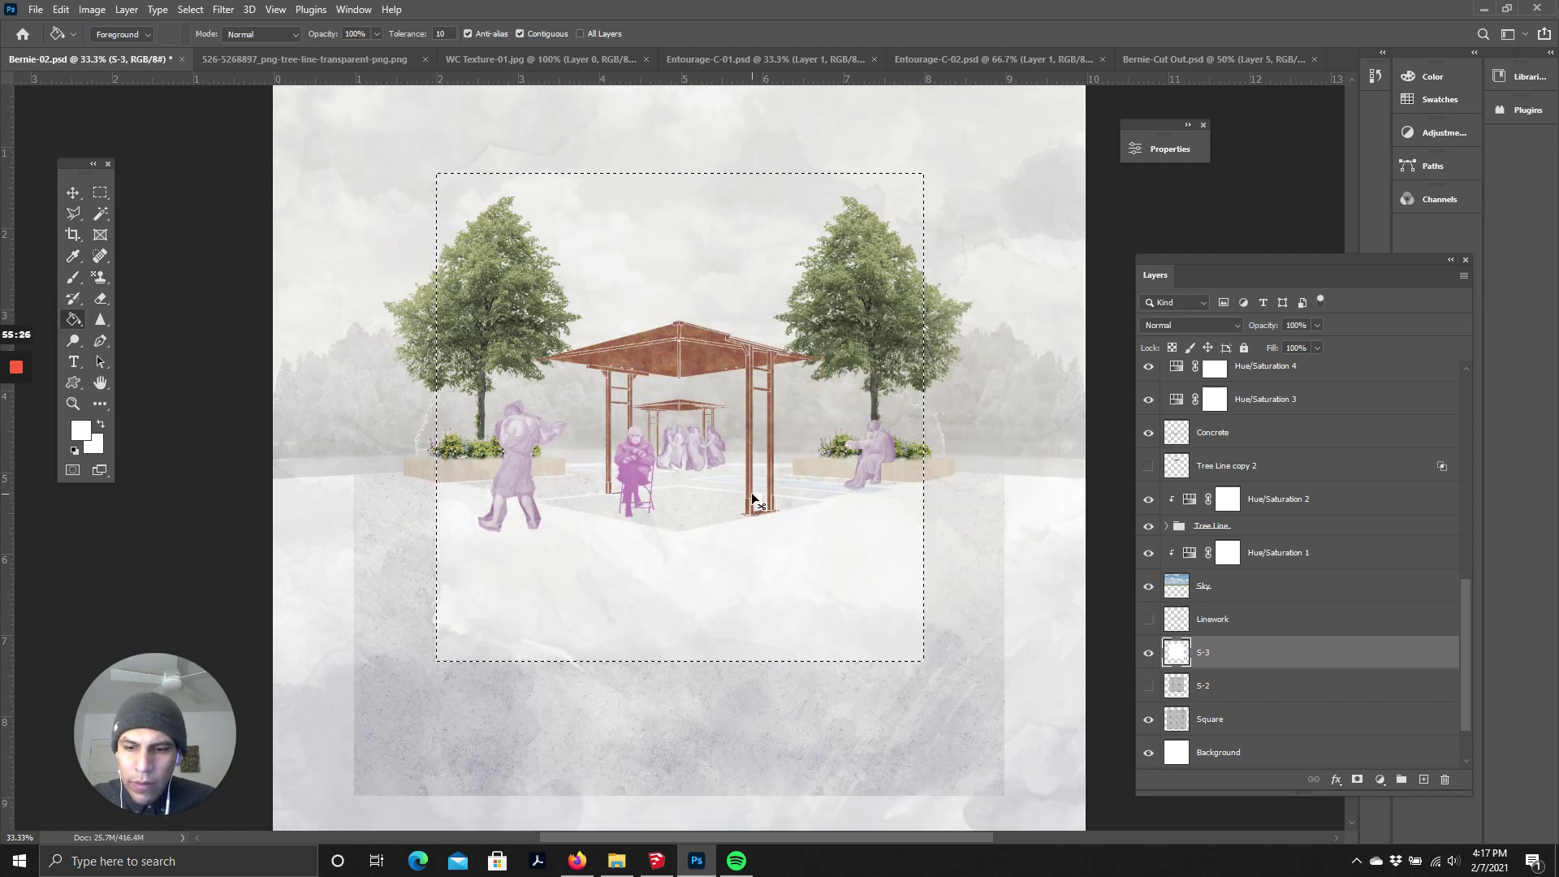
key(ctrl+d)
scroll(975, 569, up, 2)
scroll(940, 538, down, 2)
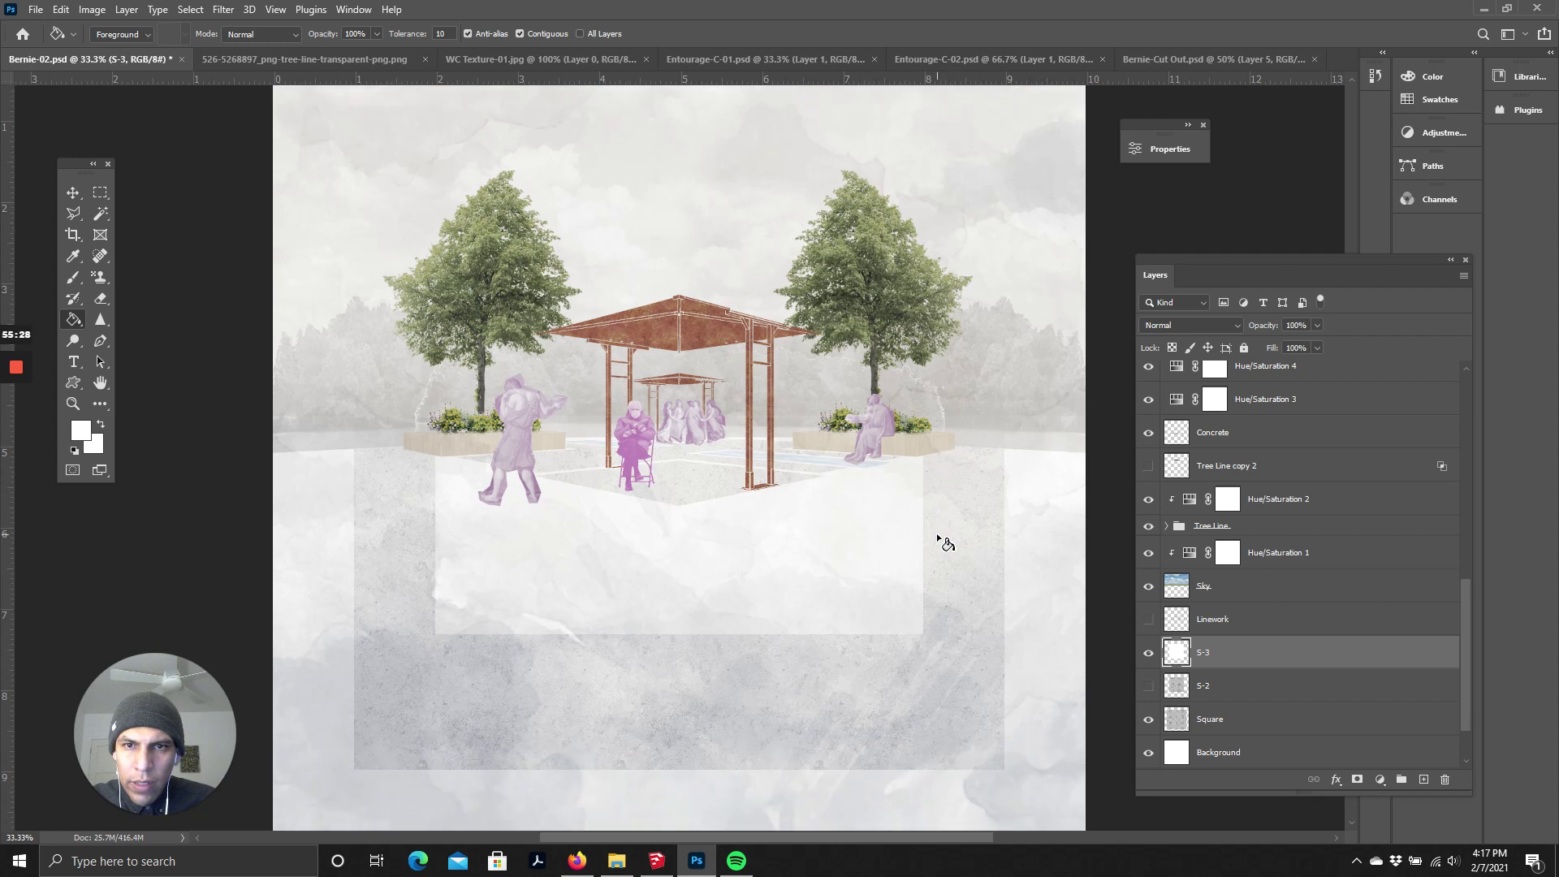
scroll(482, 495, up, 1)
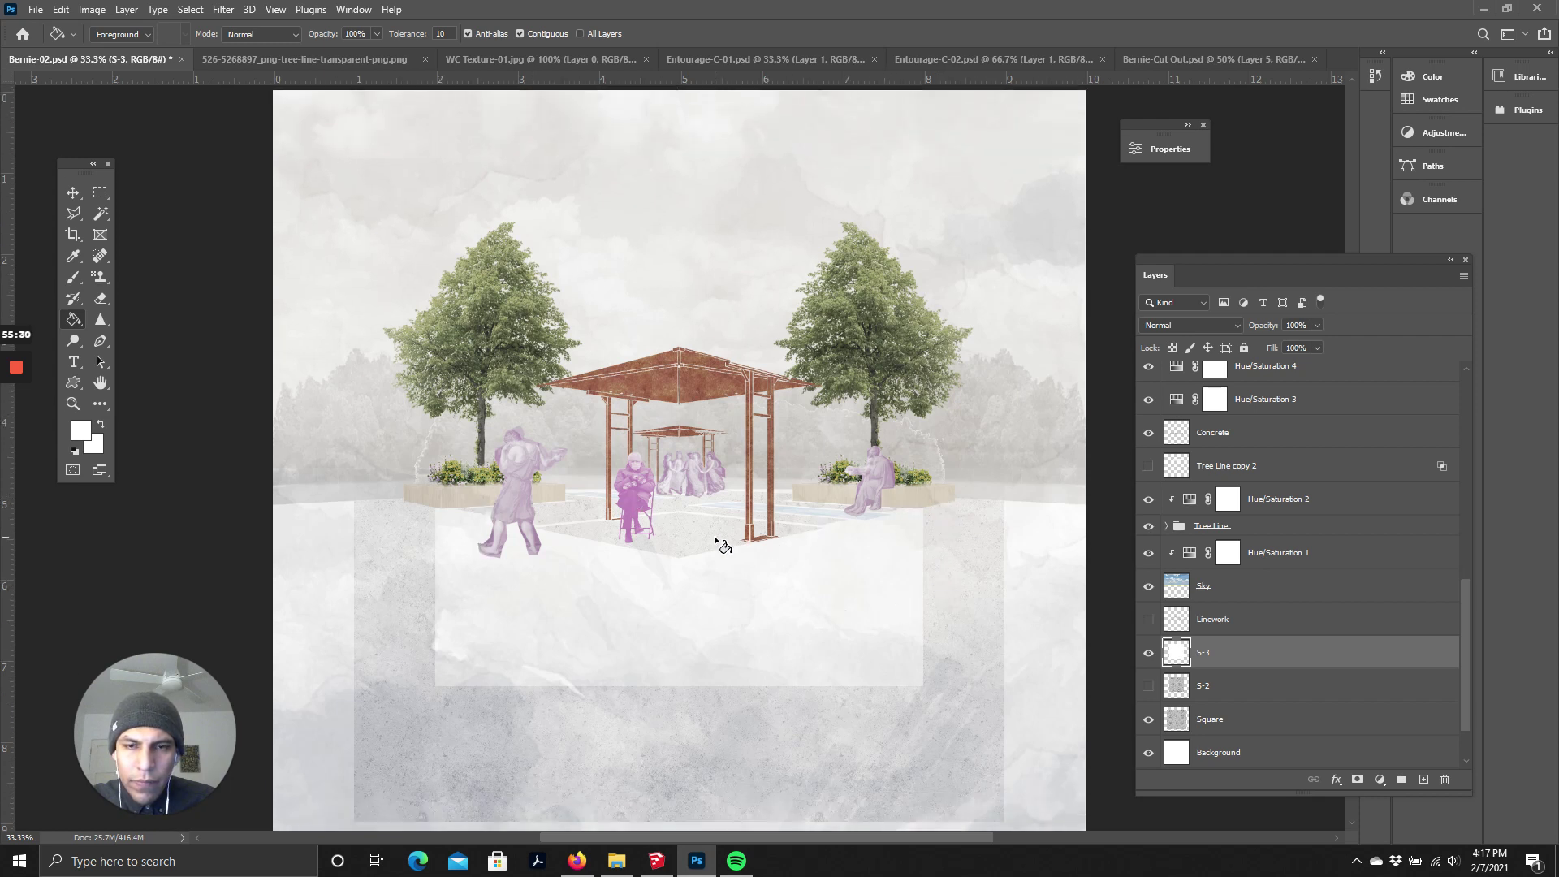
scroll(719, 545, down, 1)
key(ctrl+z)
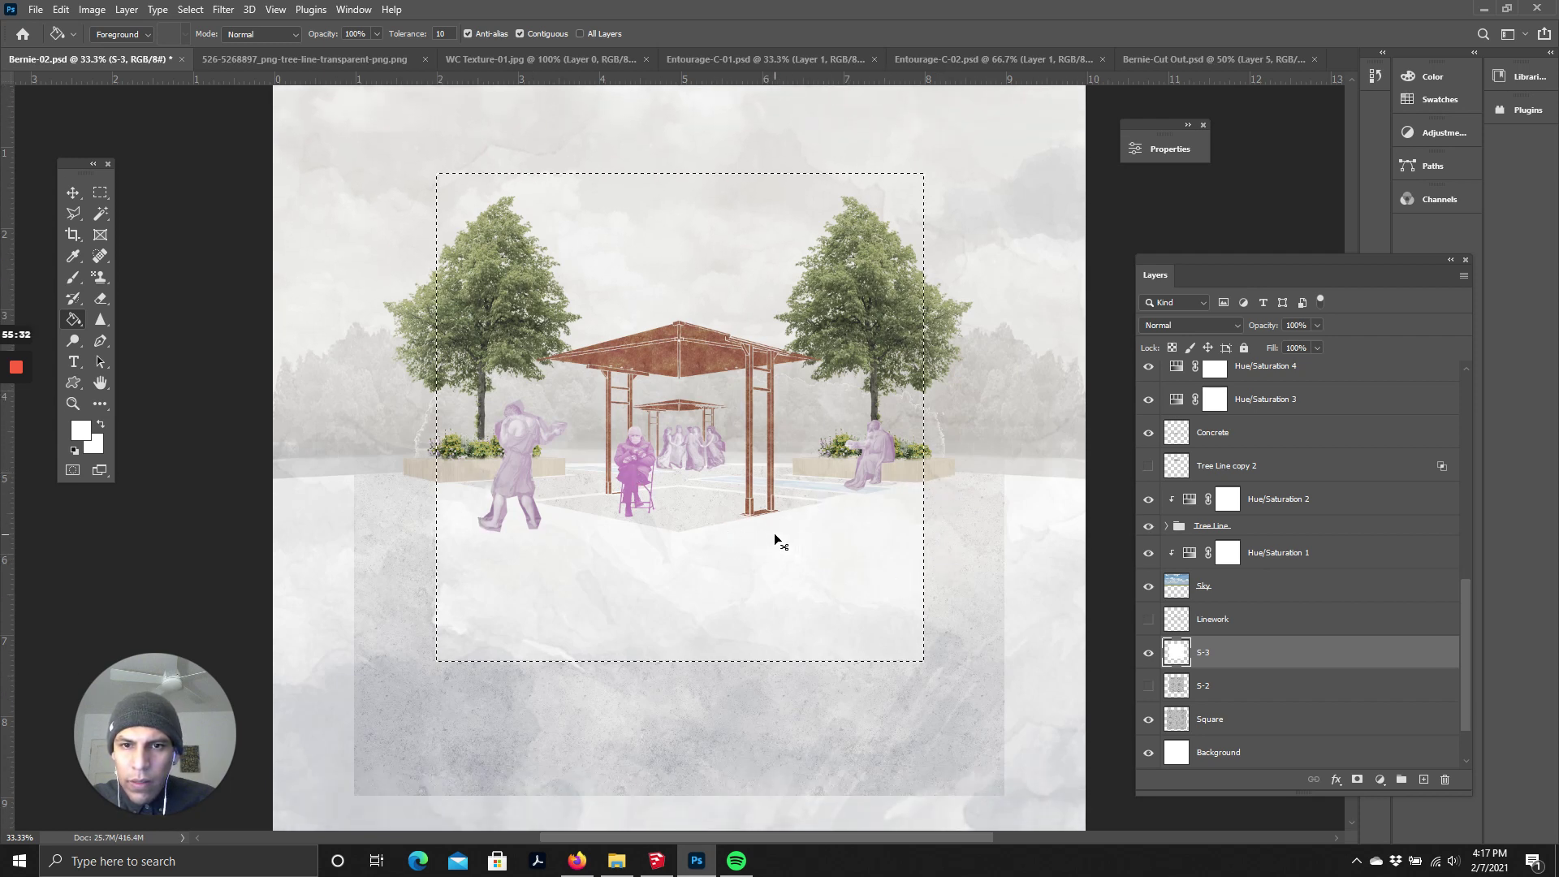
key(ctrl+z)
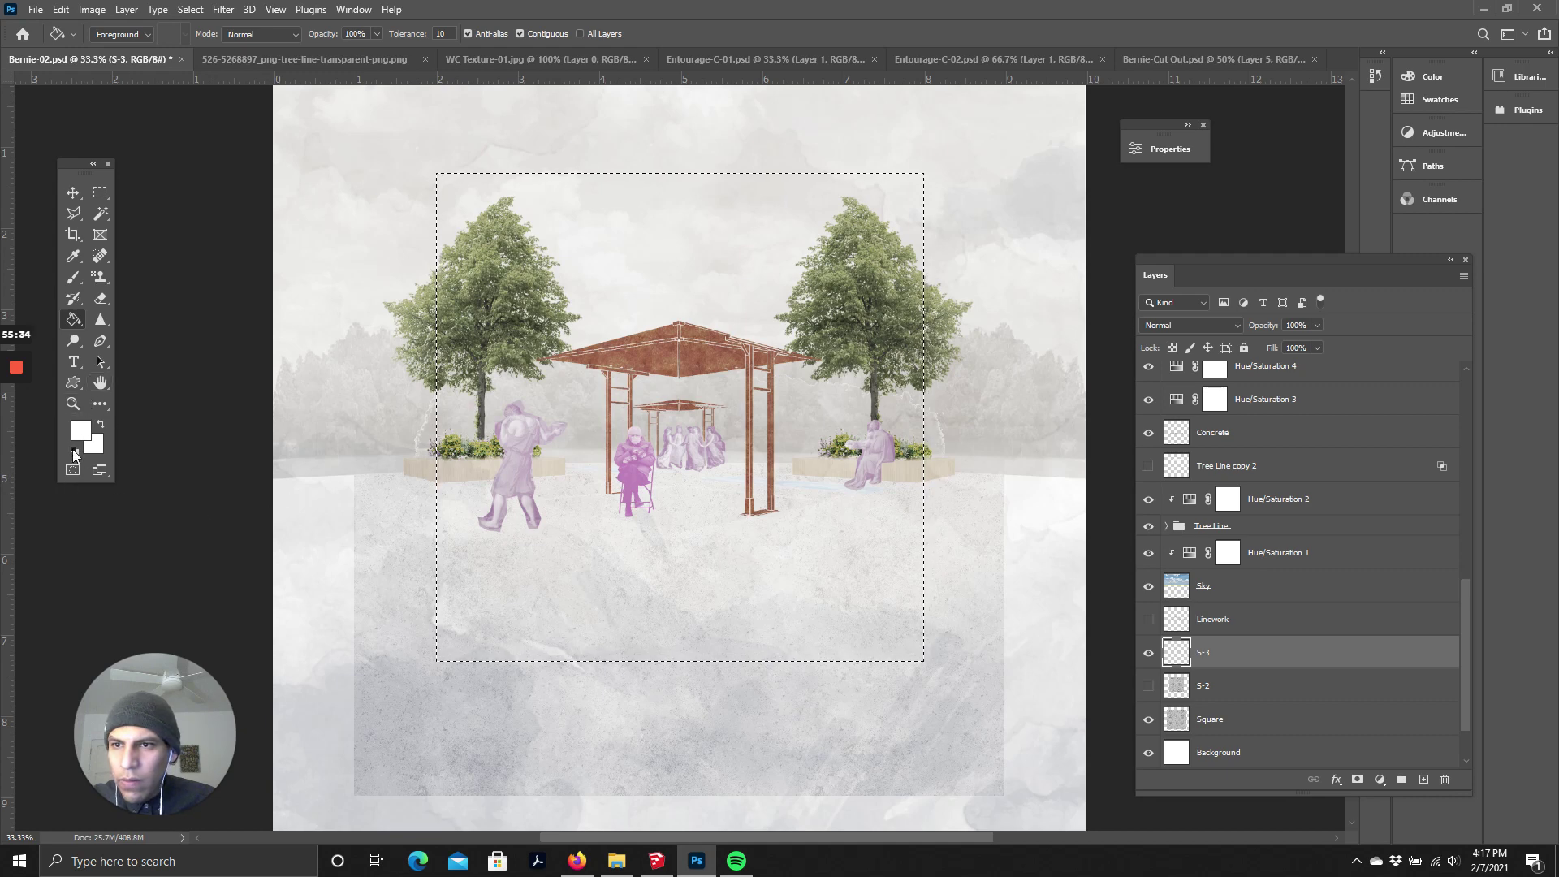
- Reset colours to default, fill the S-3 selection with black, and deselect
click(74, 450)
click(729, 559)
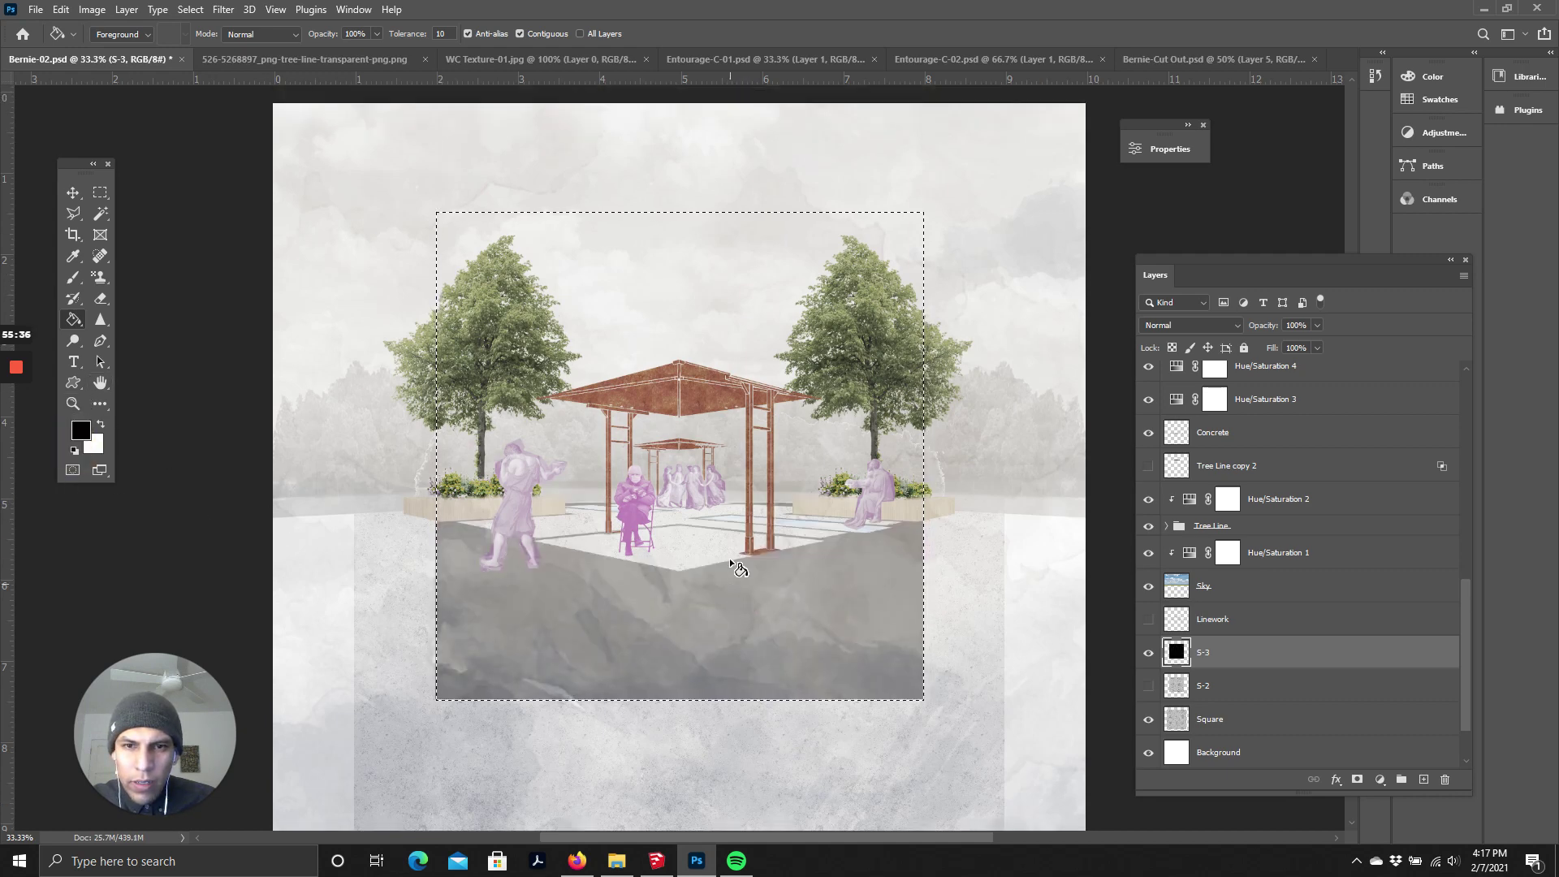
scroll(719, 593, up, 1)
scroll(713, 617, down, 3)
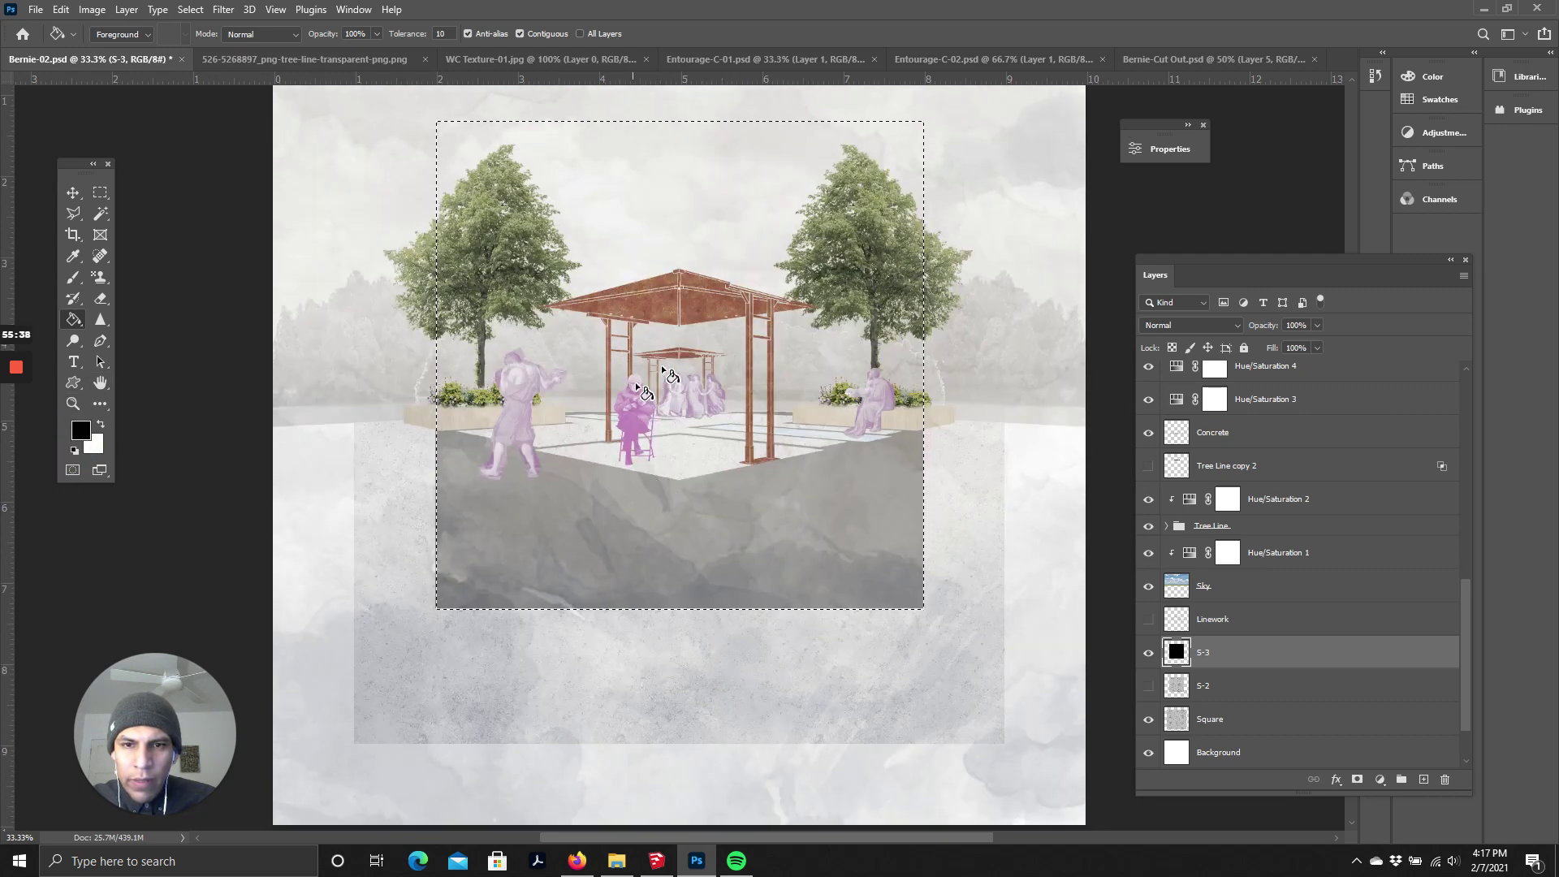
scroll(712, 486, up, 3)
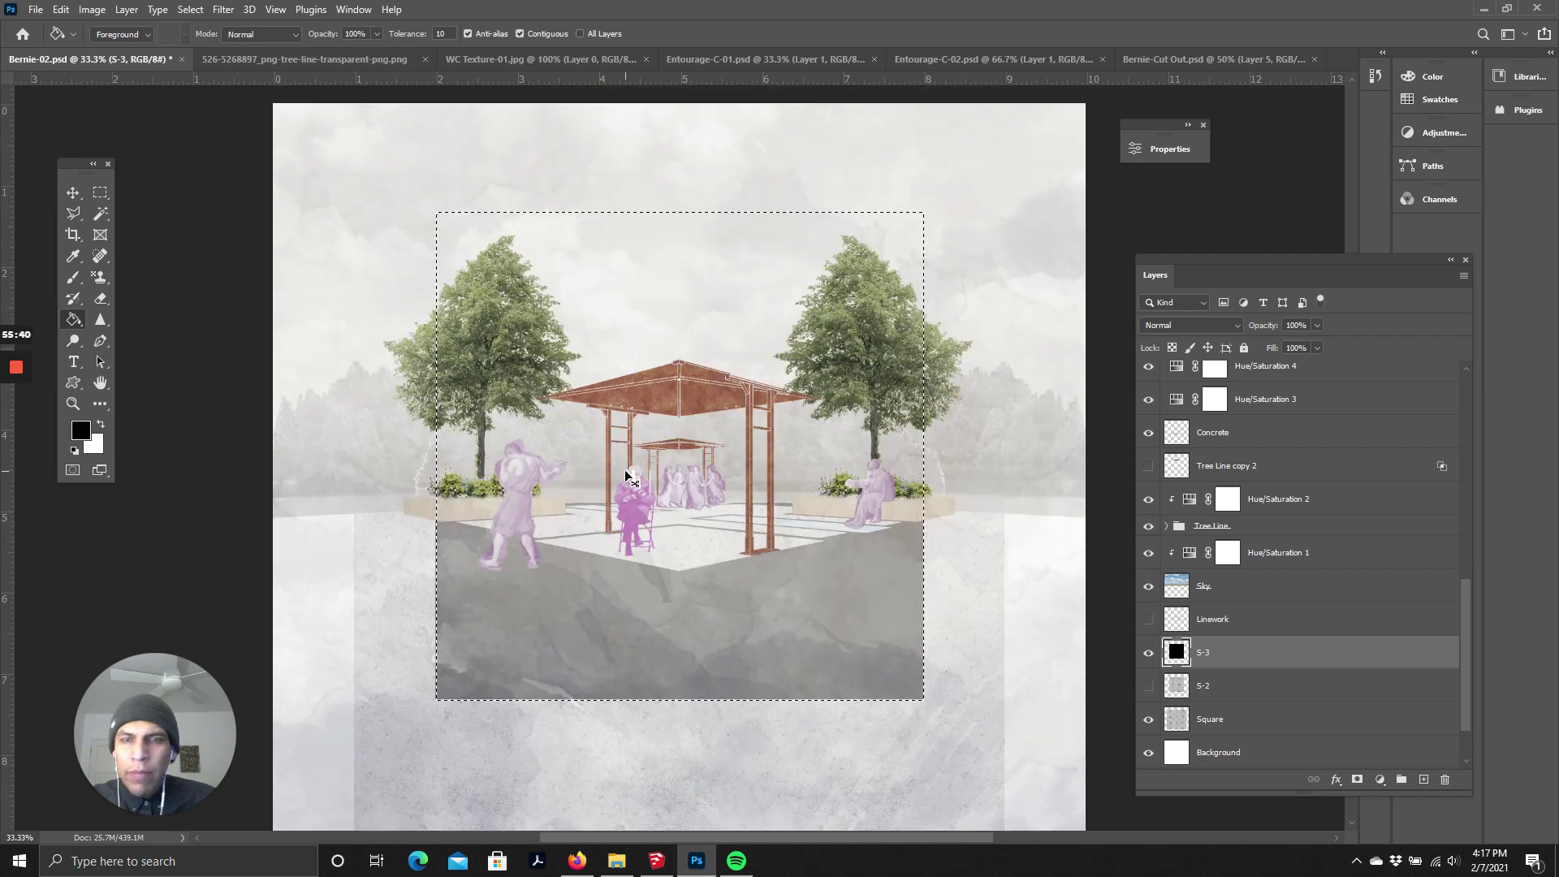
key(ctrl+d)
scroll(738, 516, down, 3)
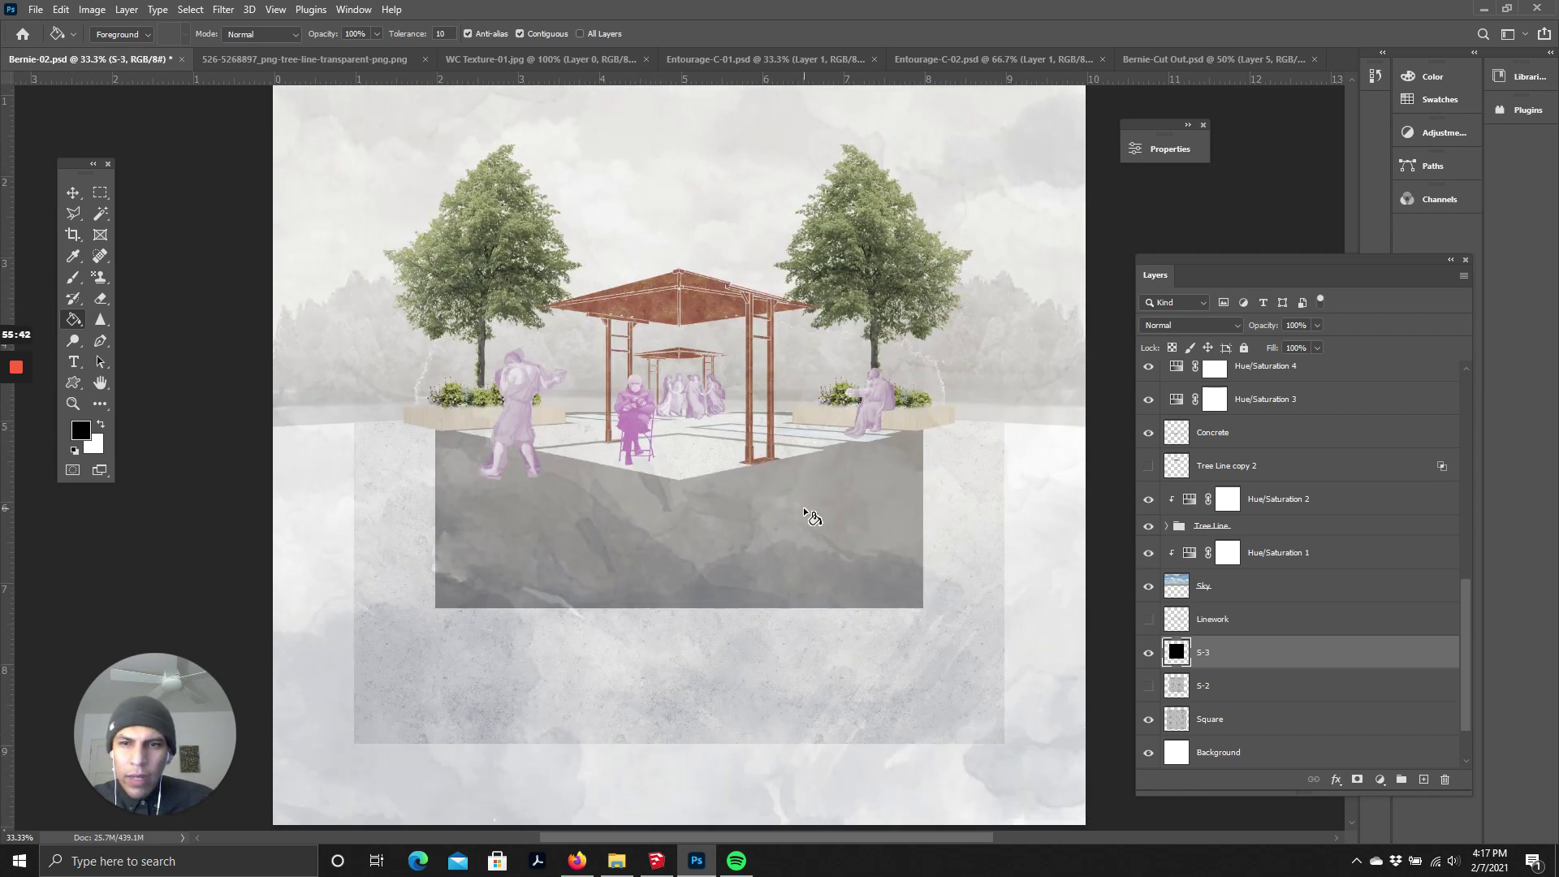
scroll(806, 514, up, 3)
scroll(844, 577, down, 2)
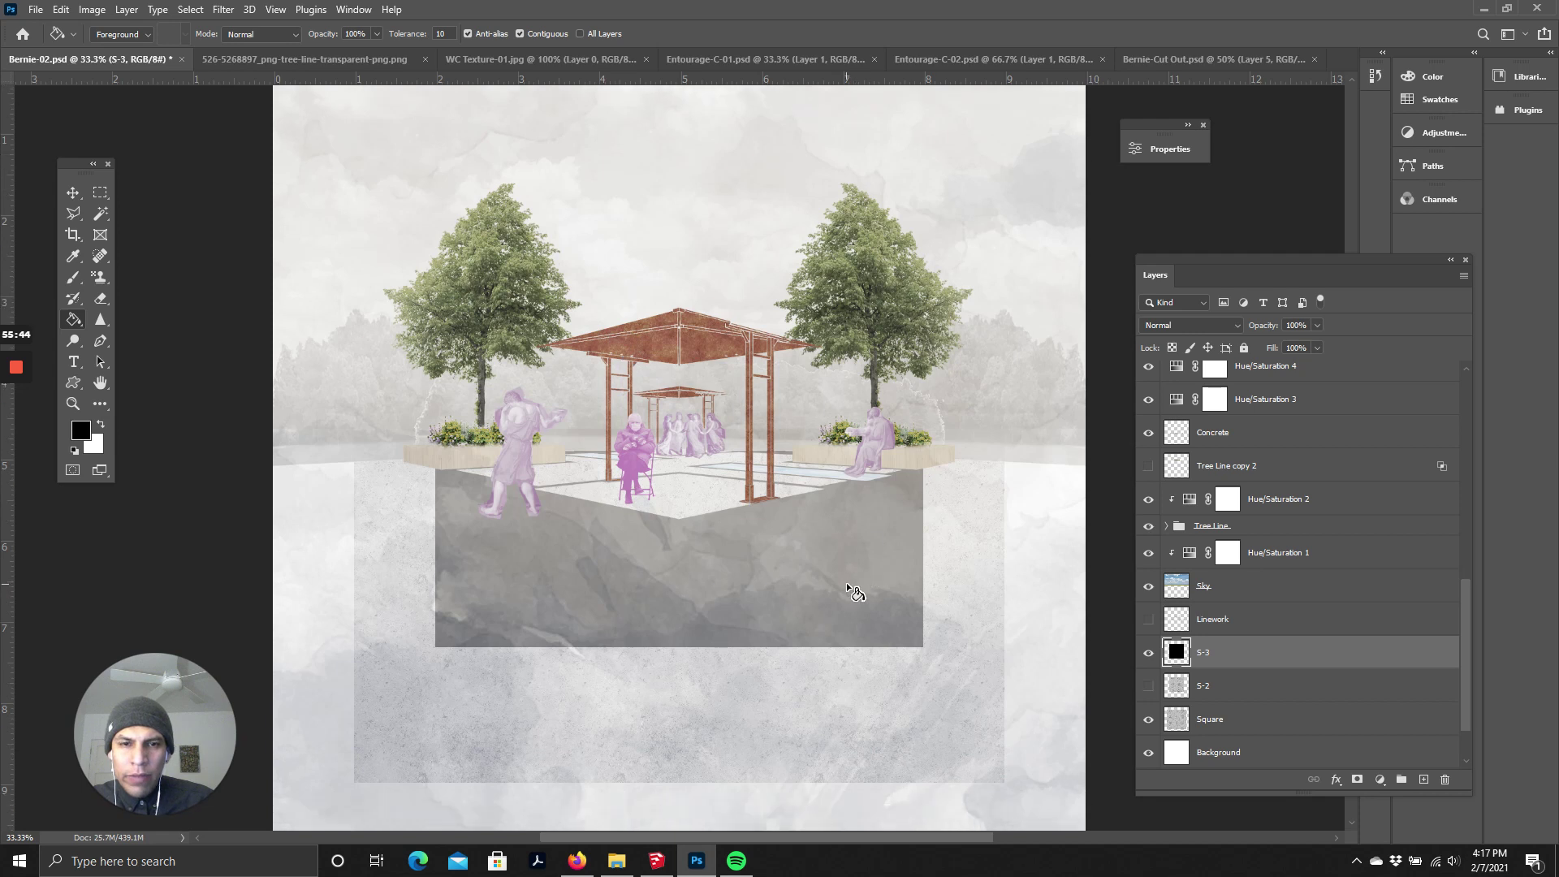
scroll(796, 662, down, 2)
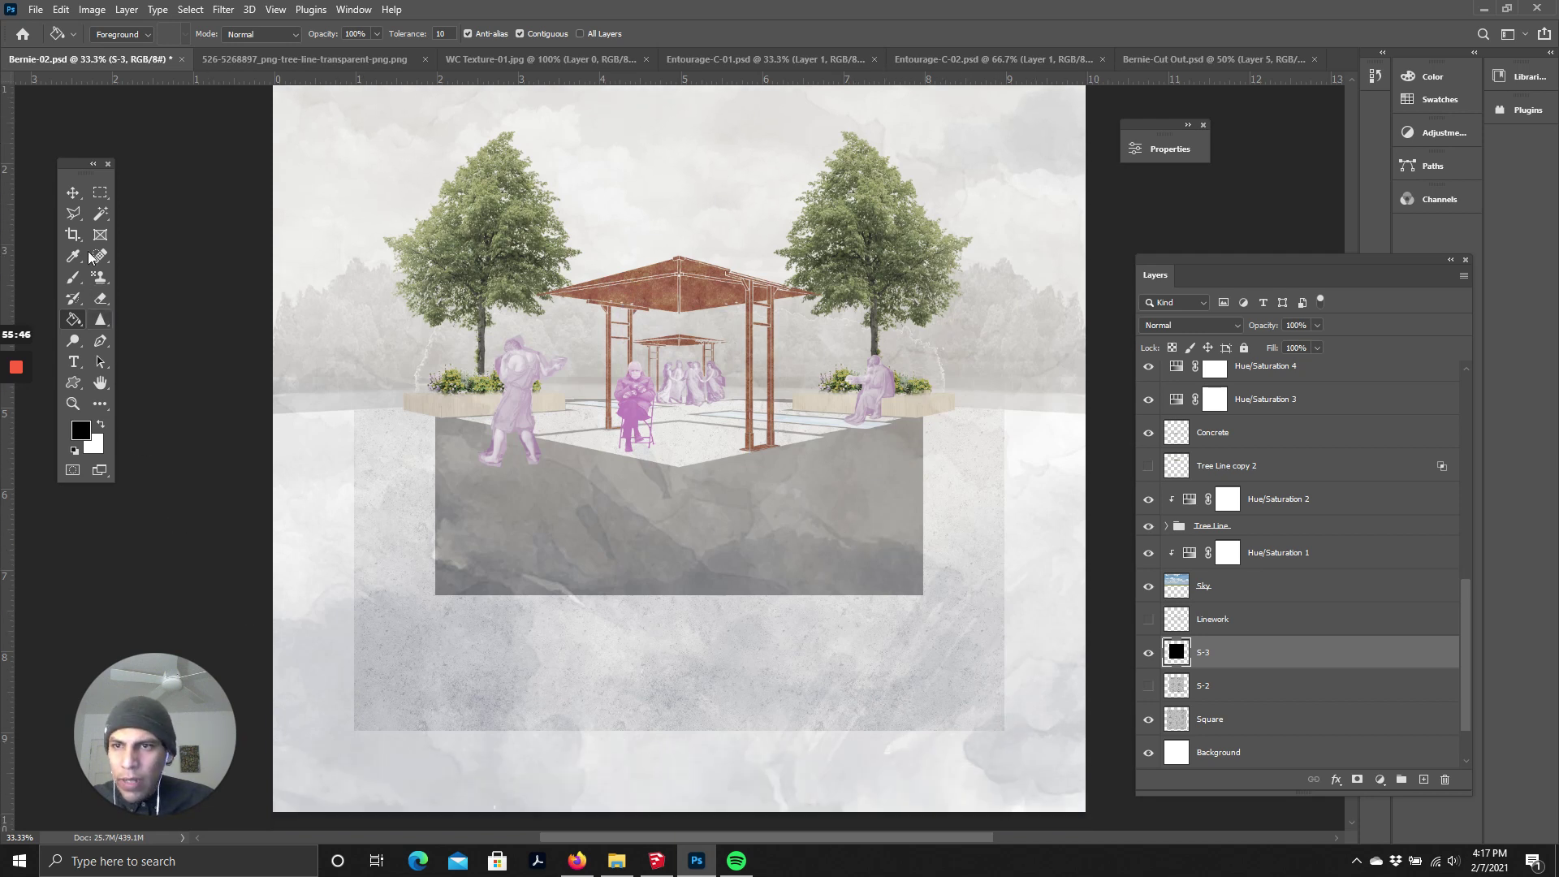
click(73, 192)
- Pull the crop box in from the left, right, top and bottom edges around the plaza scene
click(73, 235)
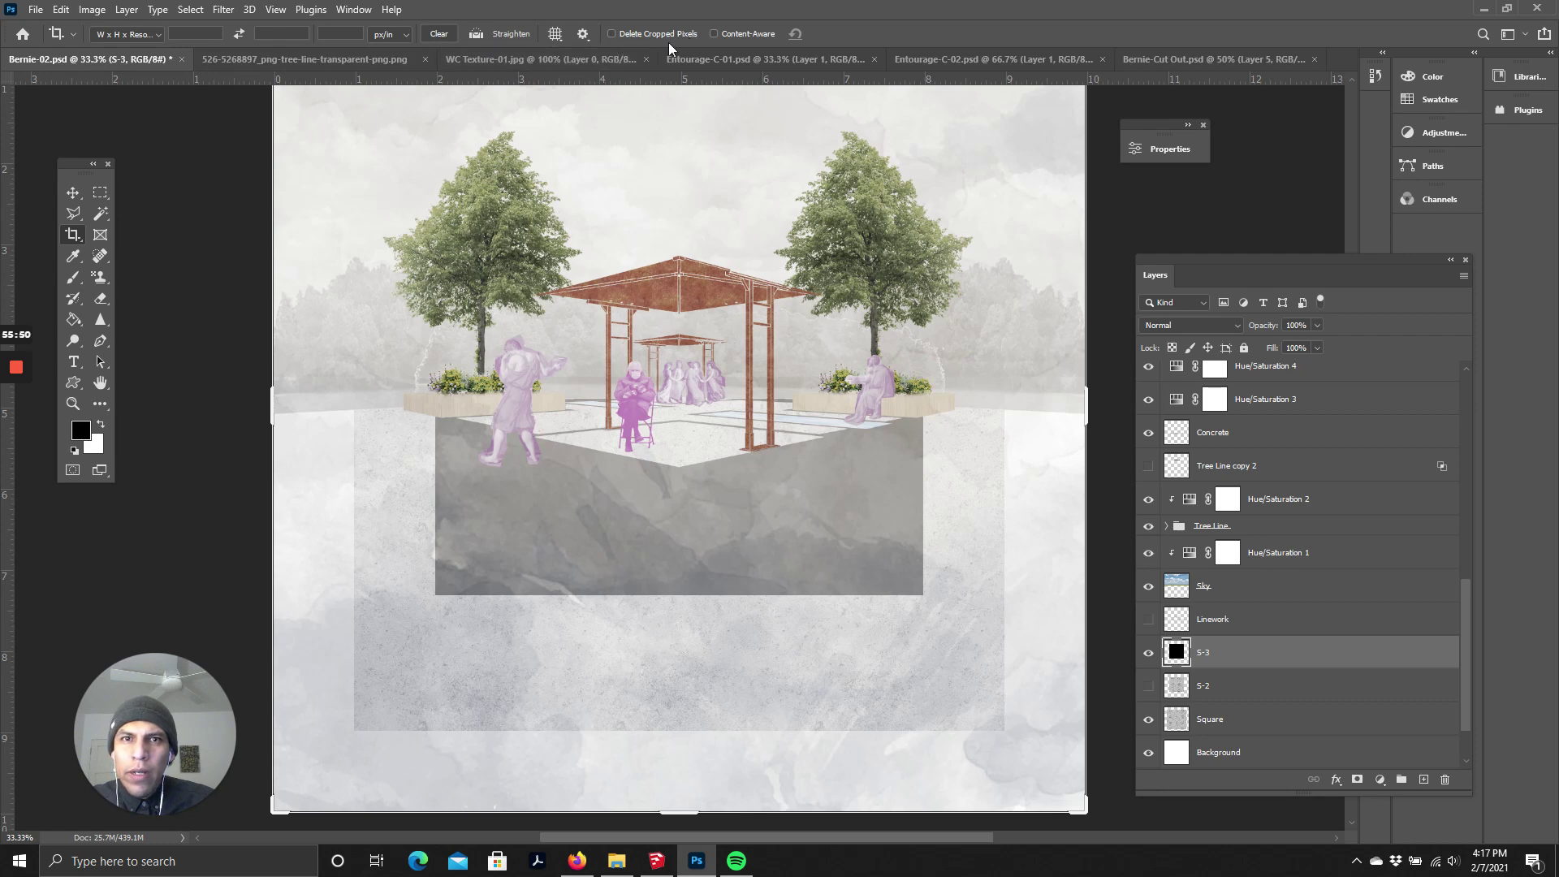
scroll(644, 142, up, 3)
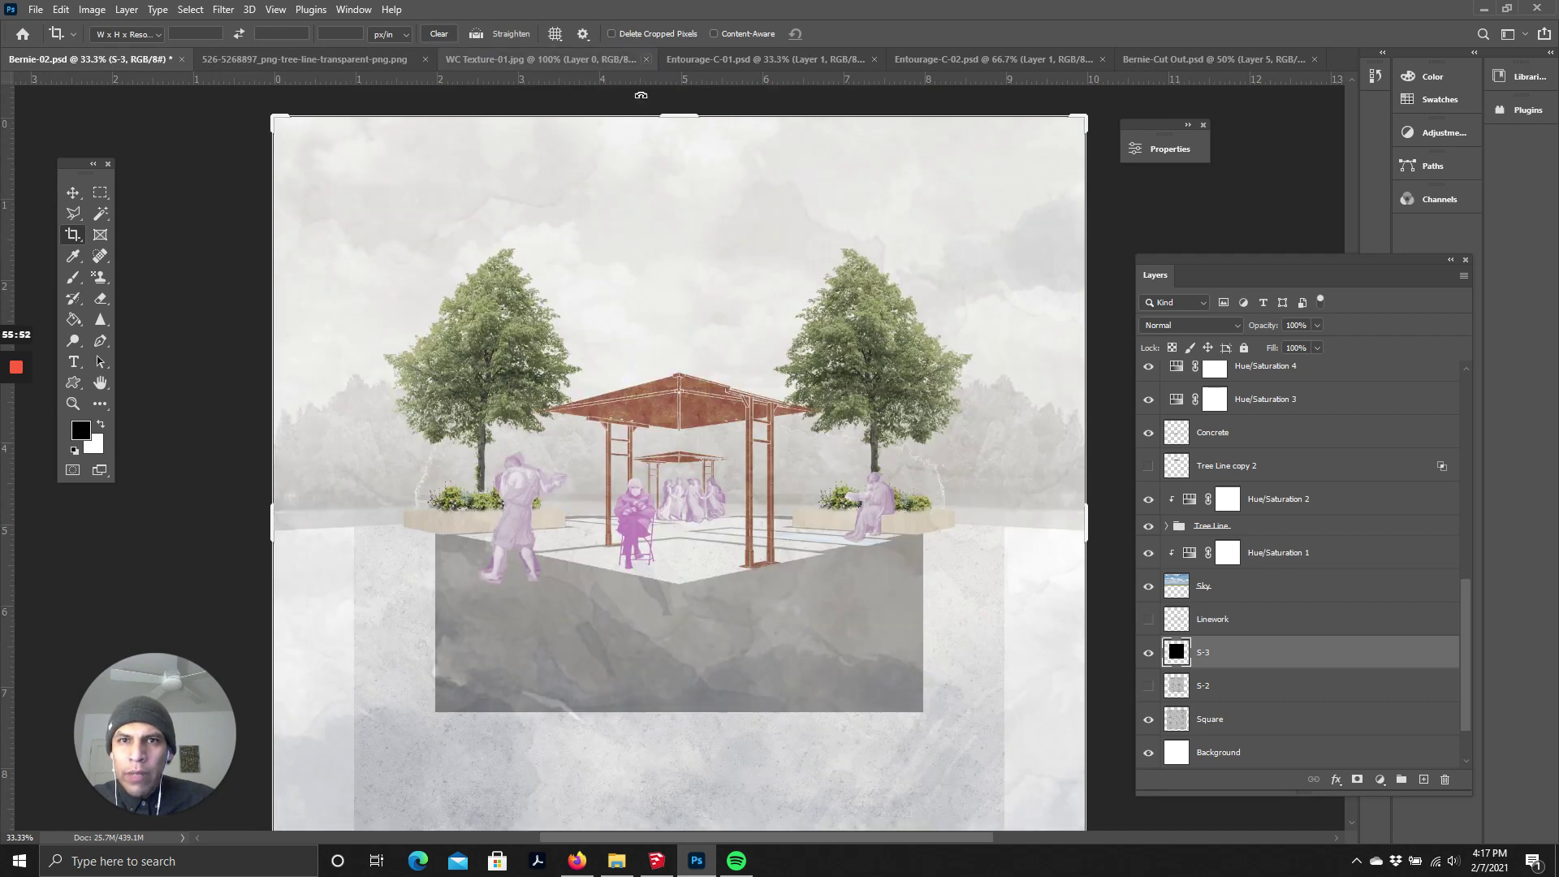
scroll(644, 598, down, 4)
drag(682, 769, 680, 733)
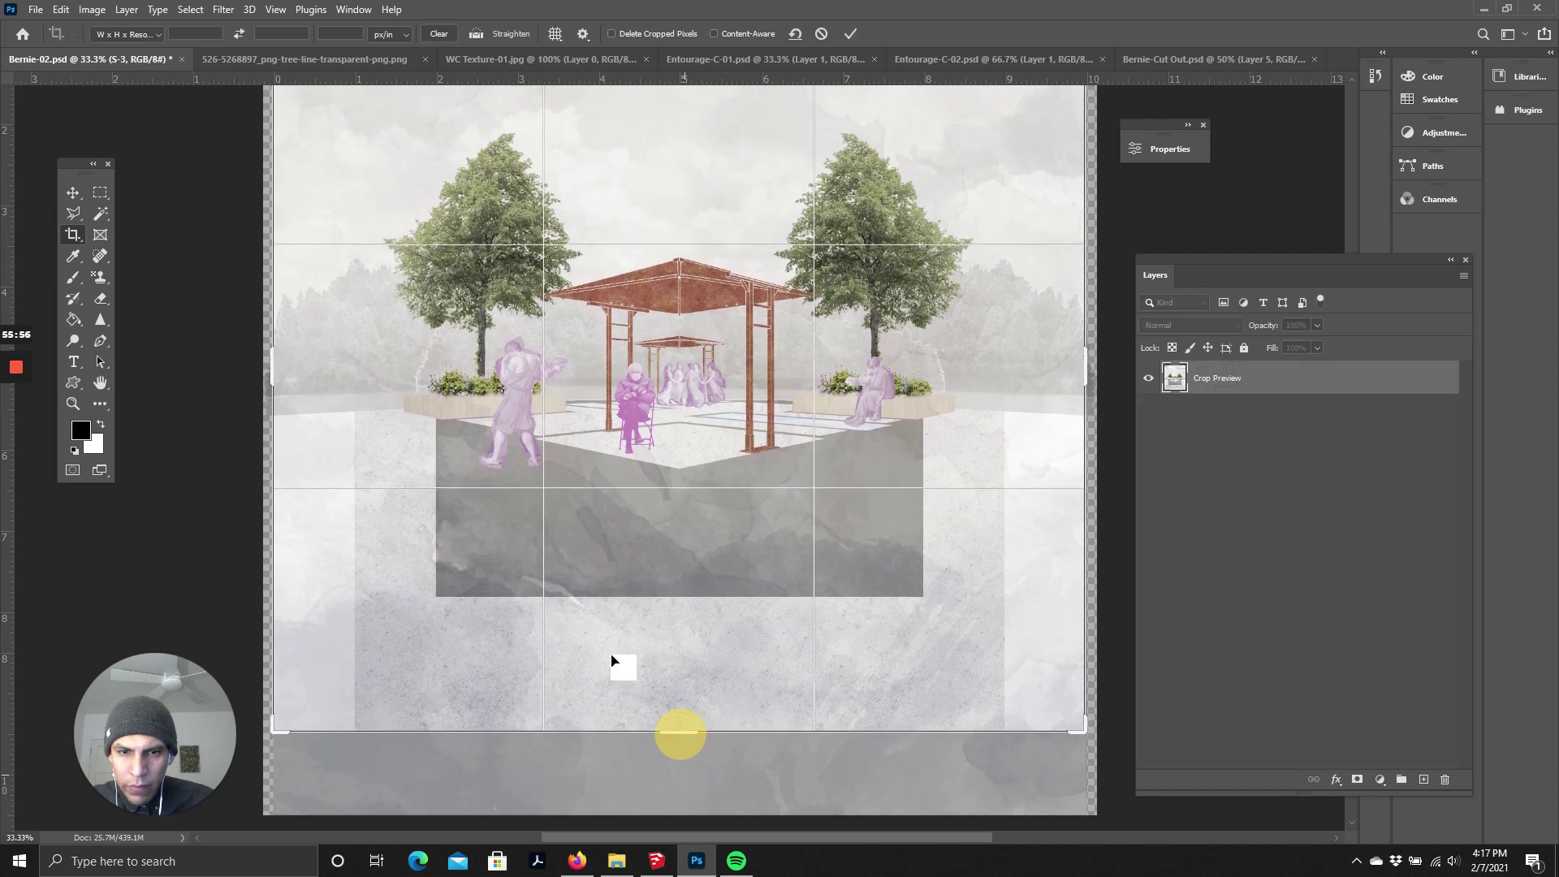
drag(306, 365, 314, 357)
drag(1048, 367, 1005, 369)
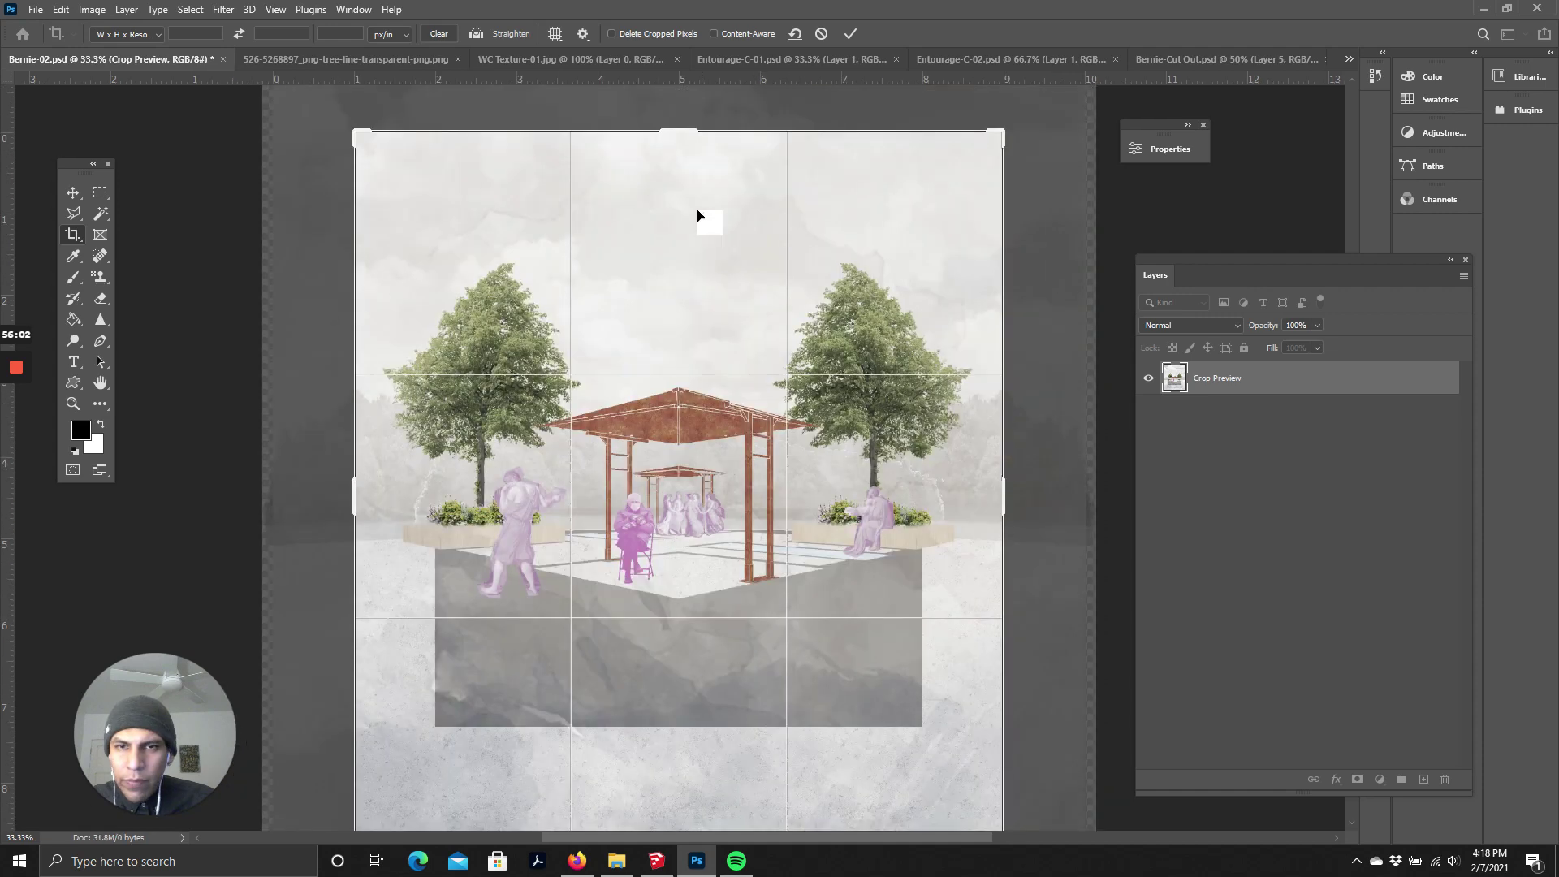
mouse_move(679, 134)
mouse_down()
mouse_move(682, 296)
mouse_move(684, 106)
mouse_move(687, 160)
mouse_up()
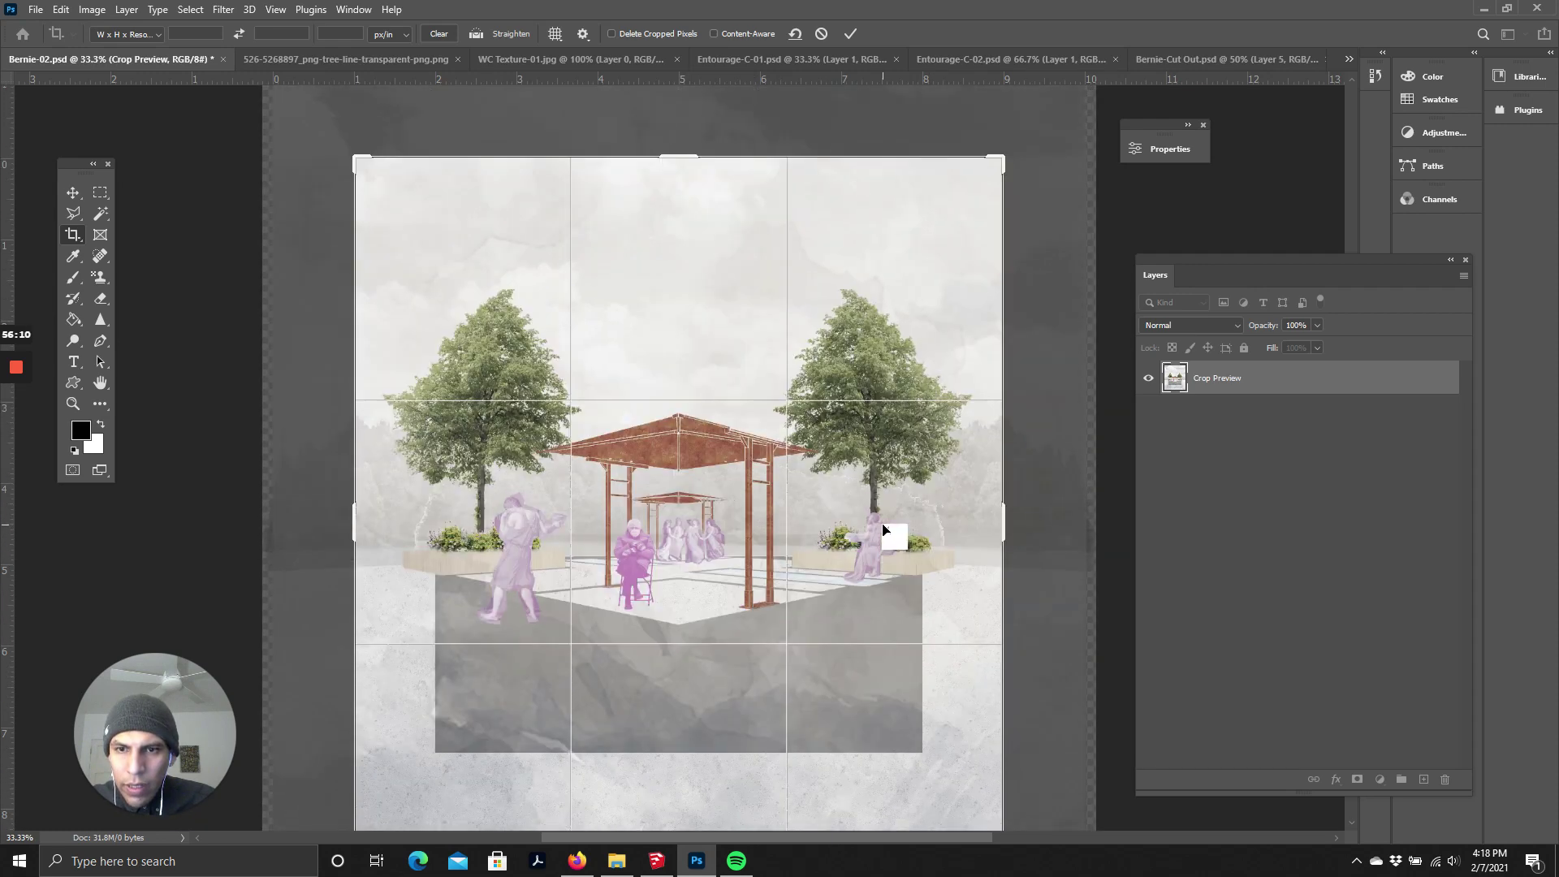
drag(685, 808, 689, 773)
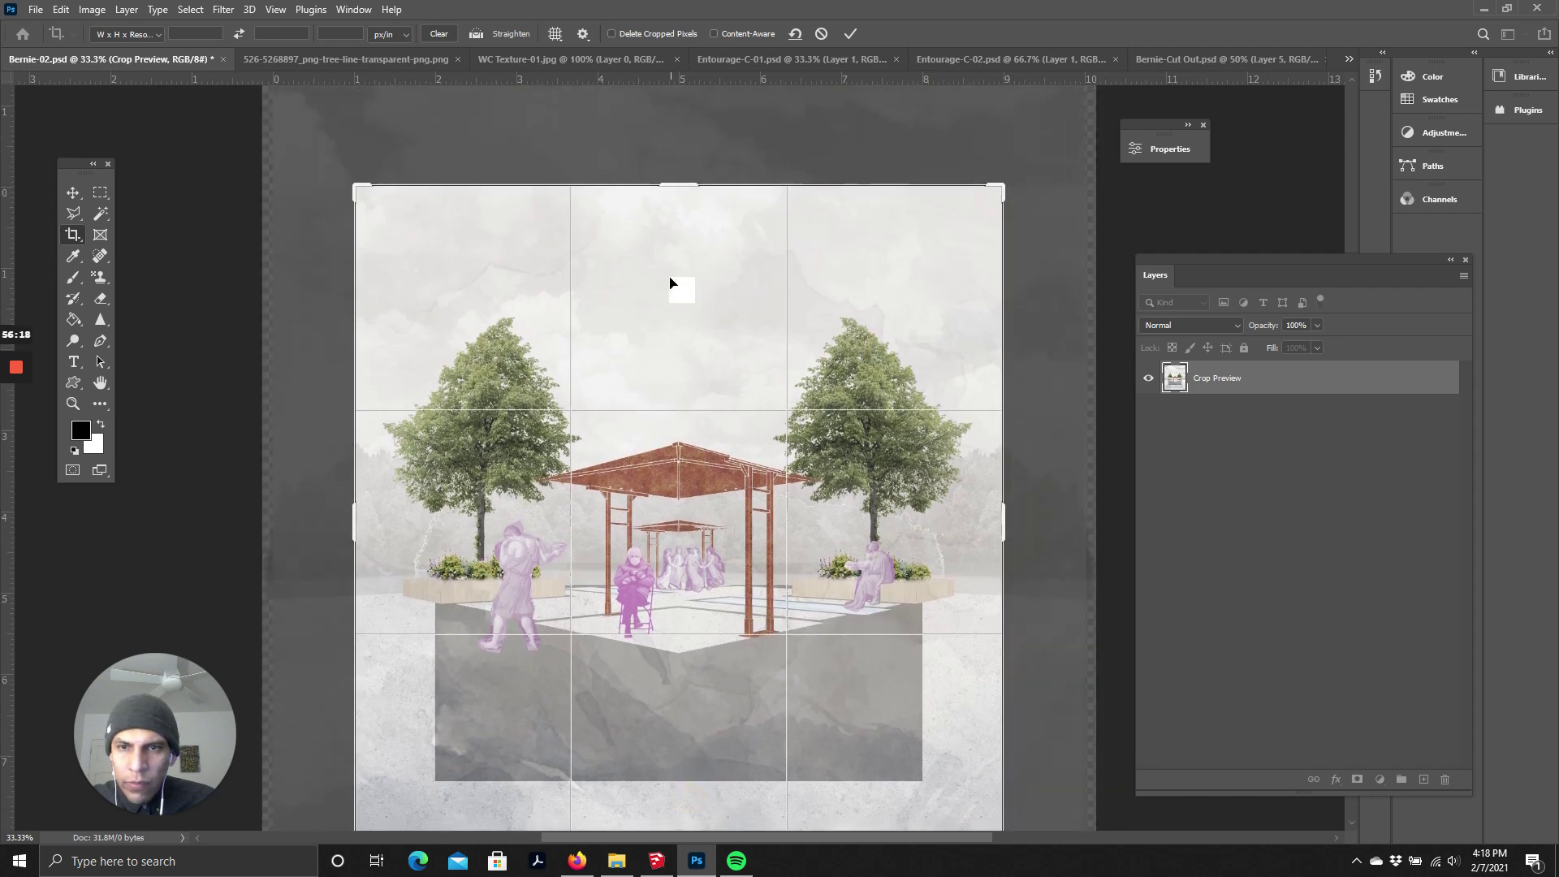
- Fine-tune the crop edges, slide the image within the box, and commit the crop
drag(674, 186, 674, 193)
drag(1014, 451, 1007, 452)
mouse_move(690, 505)
mouse_down()
mouse_move(686, 445)
mouse_move(688, 513)
mouse_move(689, 497)
mouse_up()
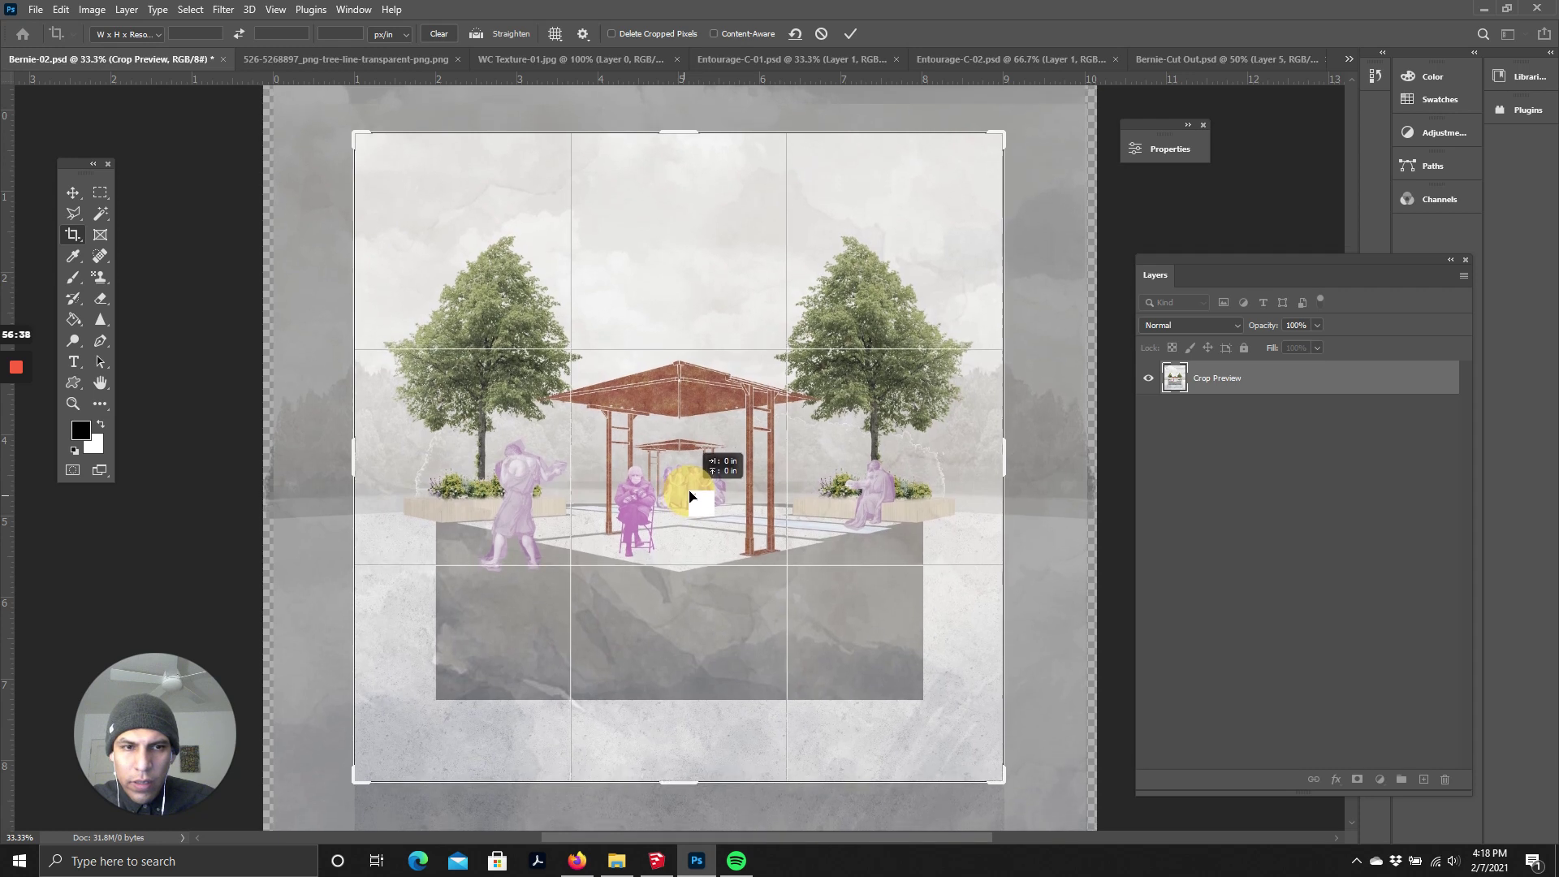
scroll(689, 498, down, 2)
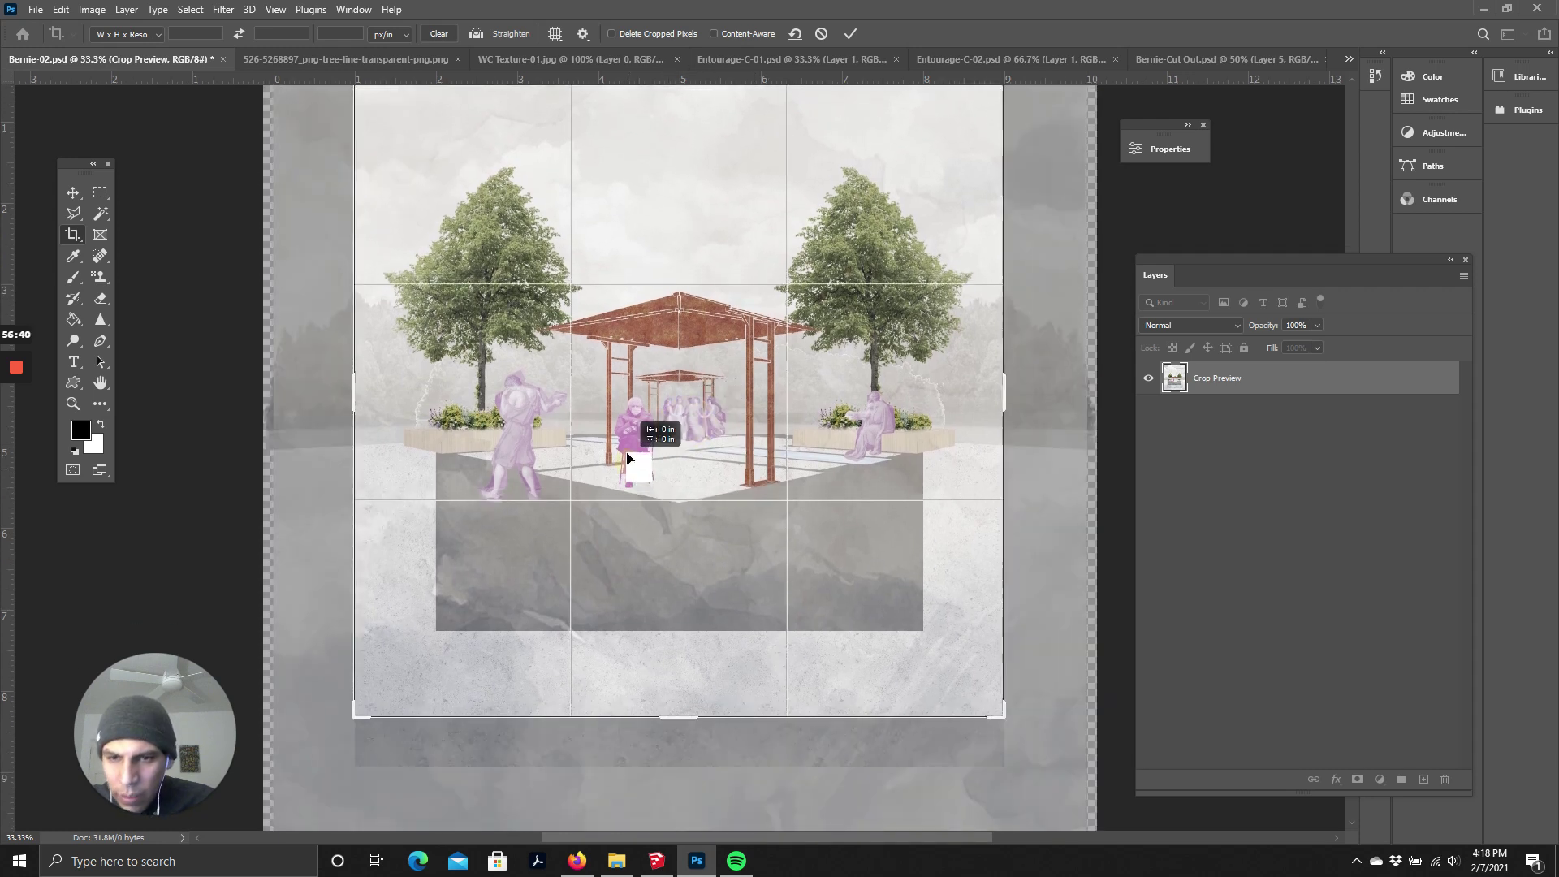
mouse_move(631, 432)
mouse_down()
mouse_move(620, 442)
mouse_move(626, 418)
mouse_move(626, 477)
mouse_move(617, 458)
mouse_up()
scroll(617, 457, down, 4)
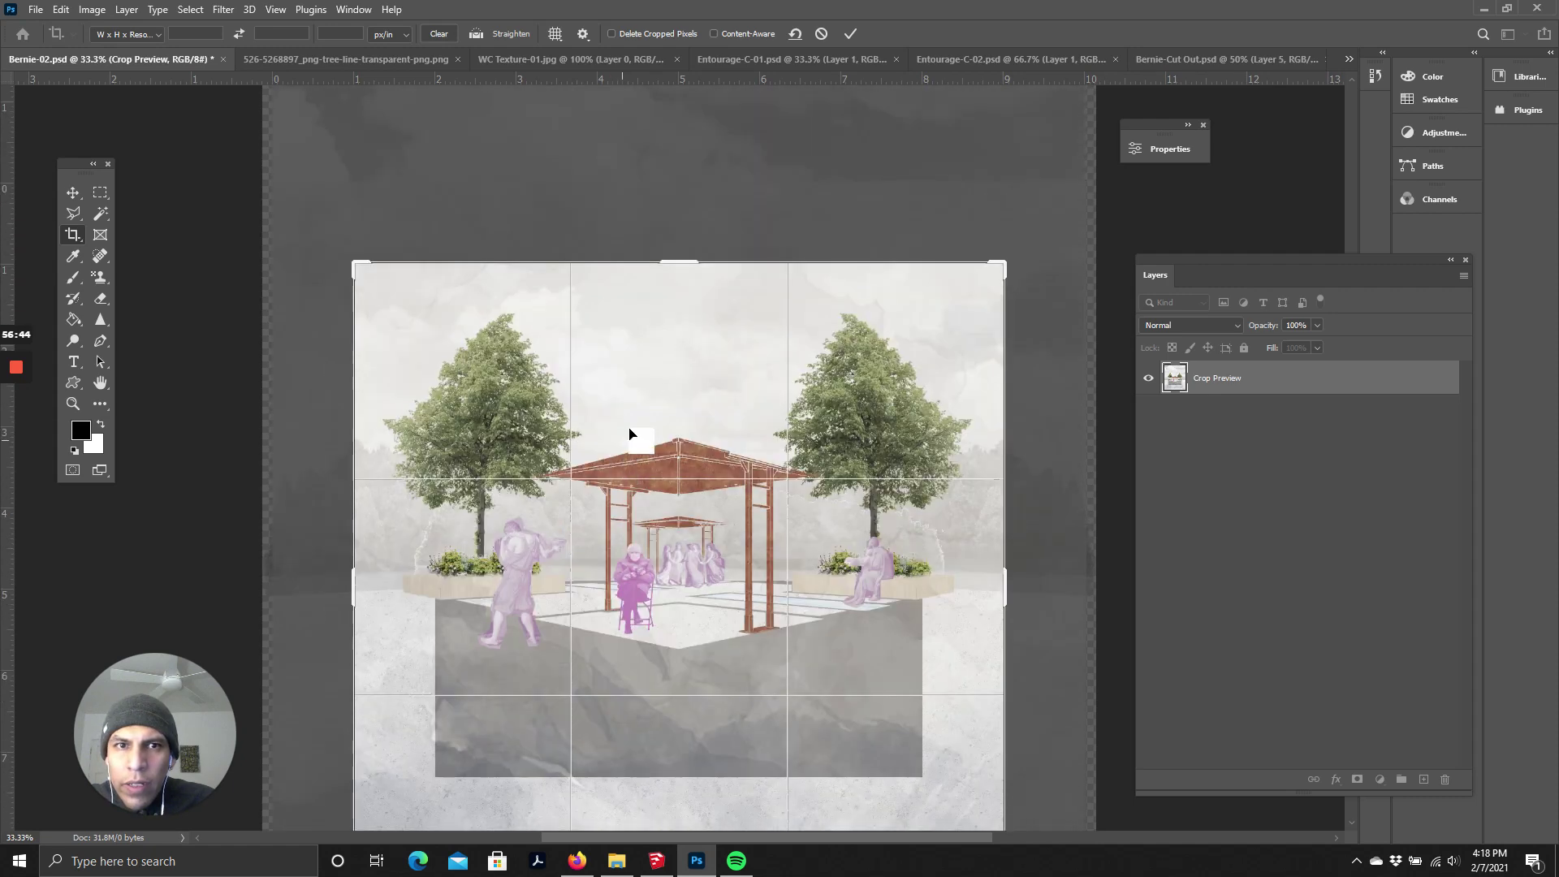
scroll(1031, 666, down, 4)
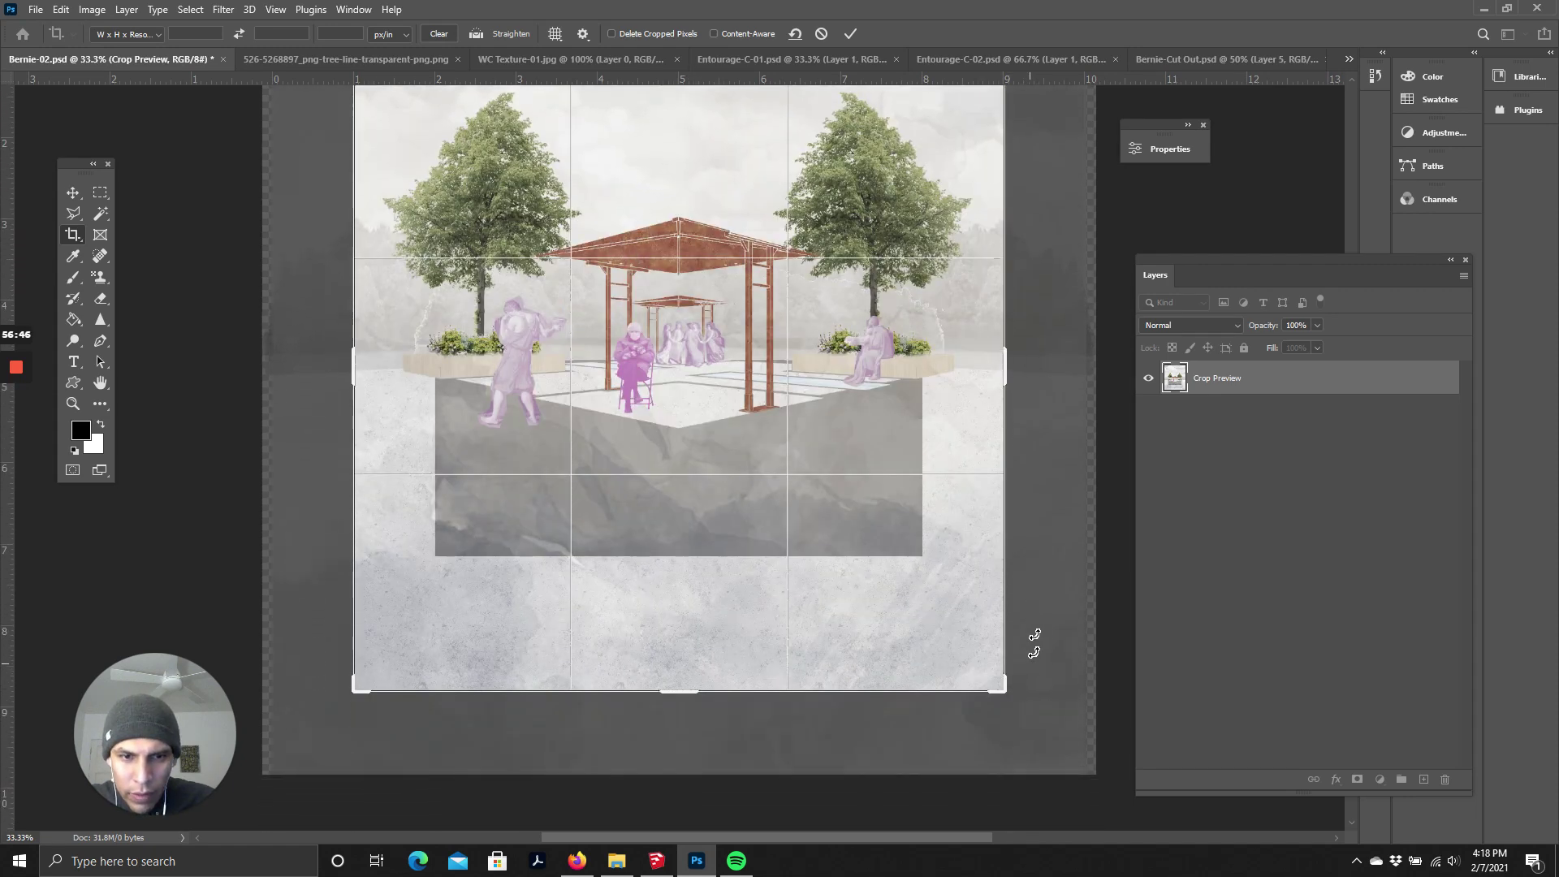
scroll(1034, 454, up, 12)
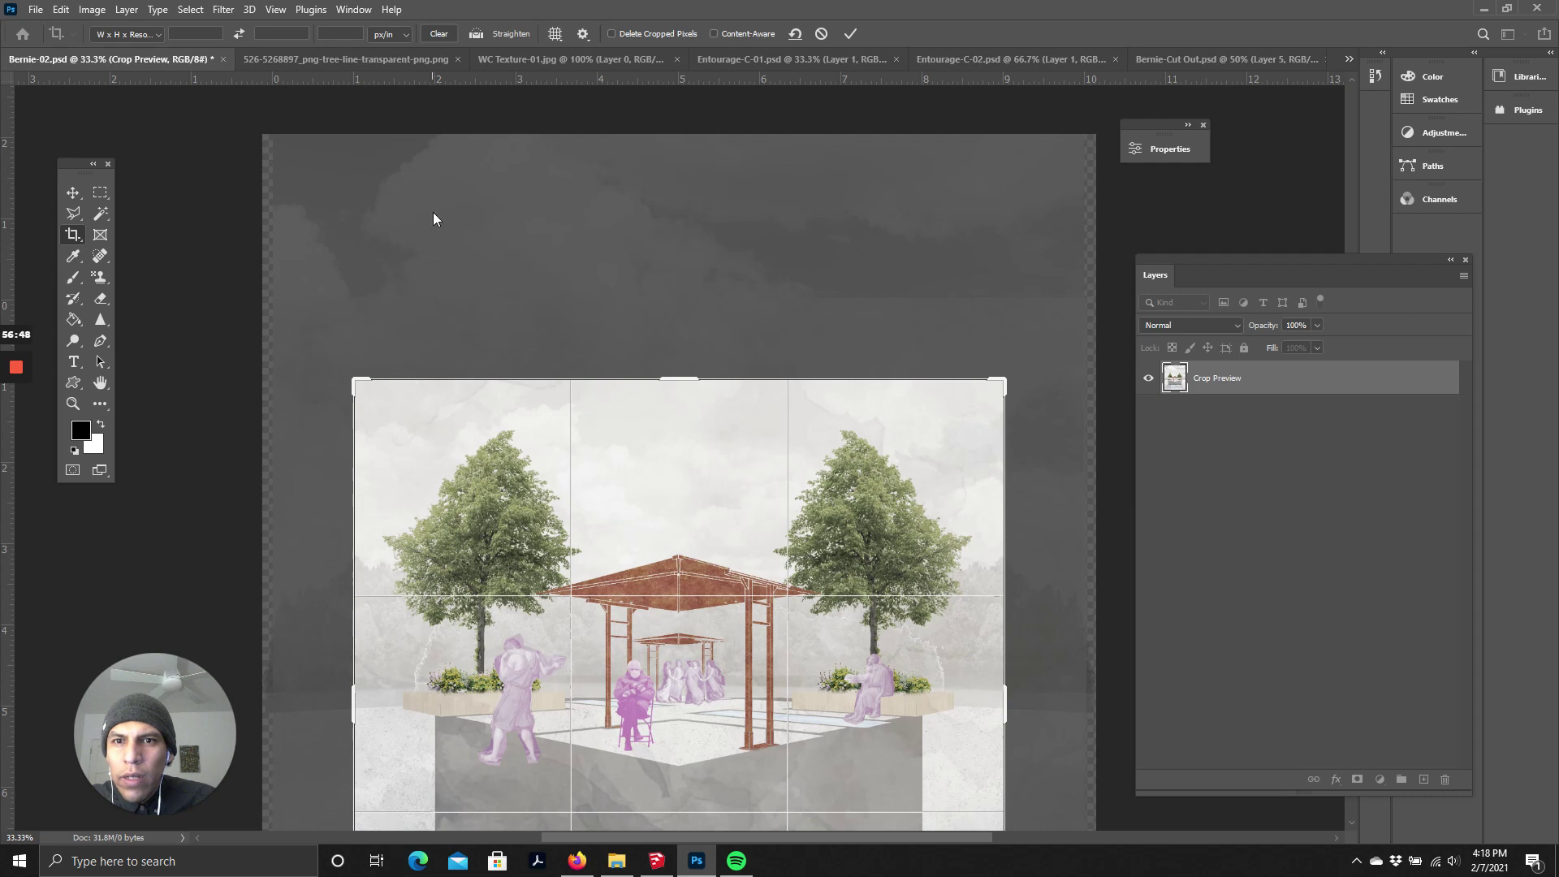
scroll(633, 284, down, 7)
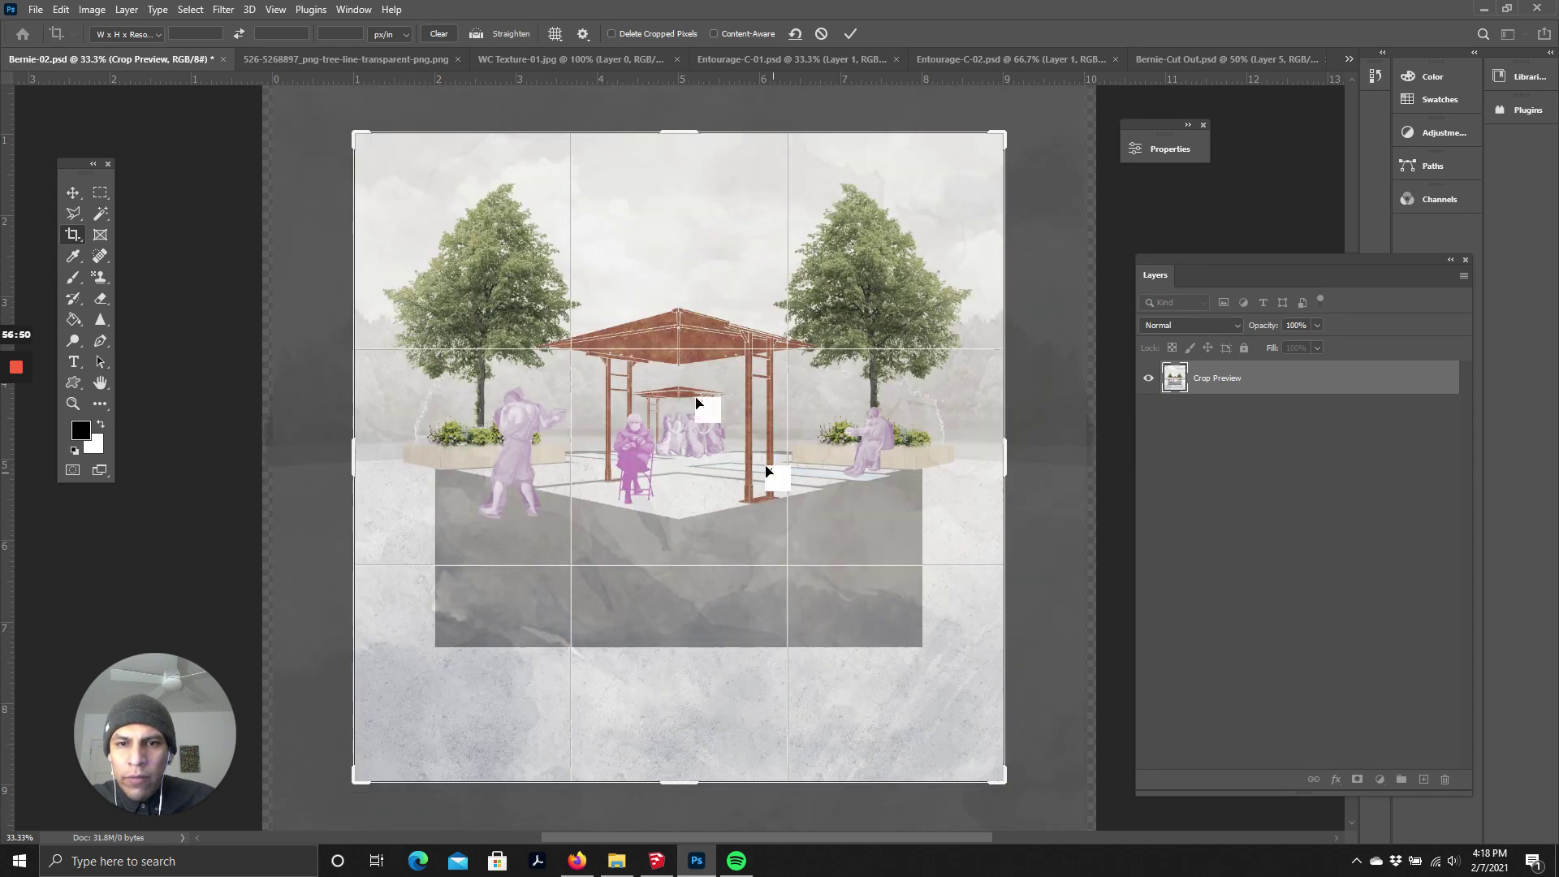
scroll(816, 167, up, 6)
scroll(759, 122, down, 5)
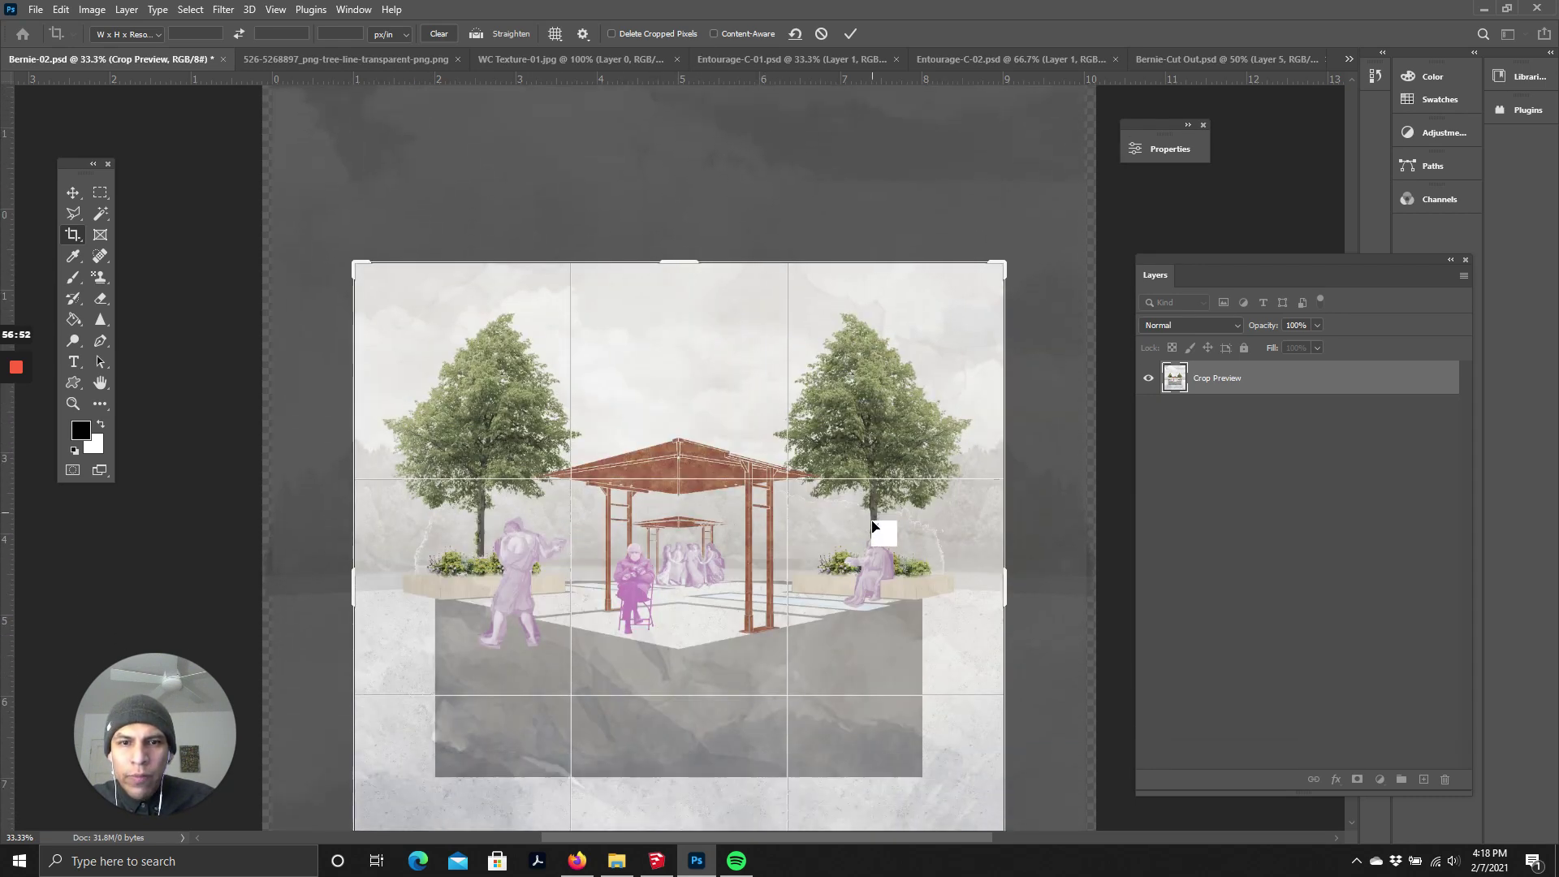
click(850, 33)
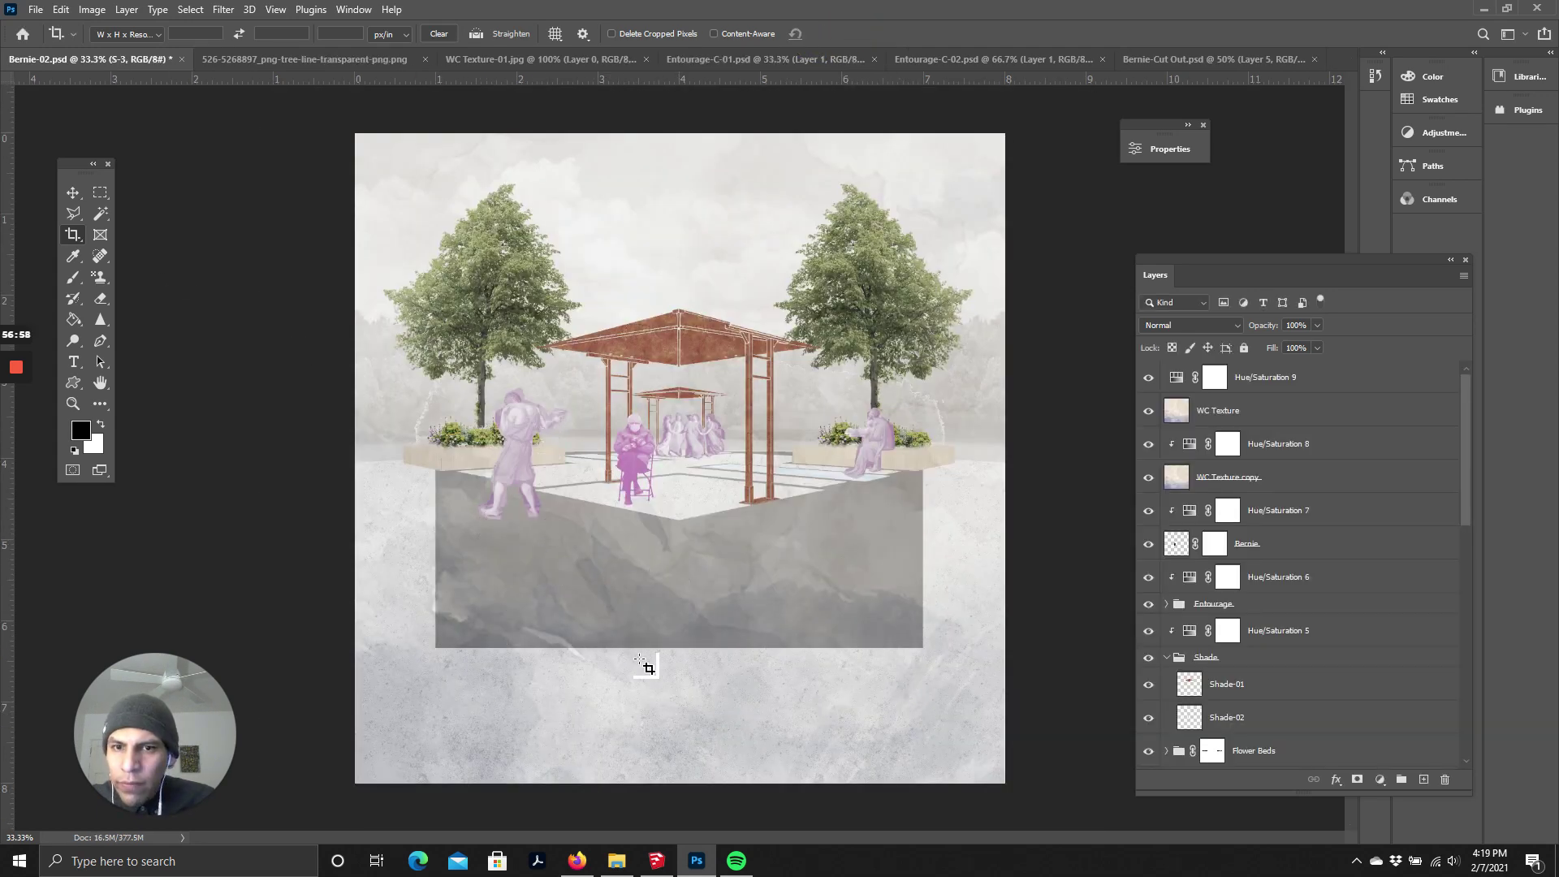
- Re-crop the canvas to a 1:1 square preset, trimming top and bottom, and apply it
click(80, 237)
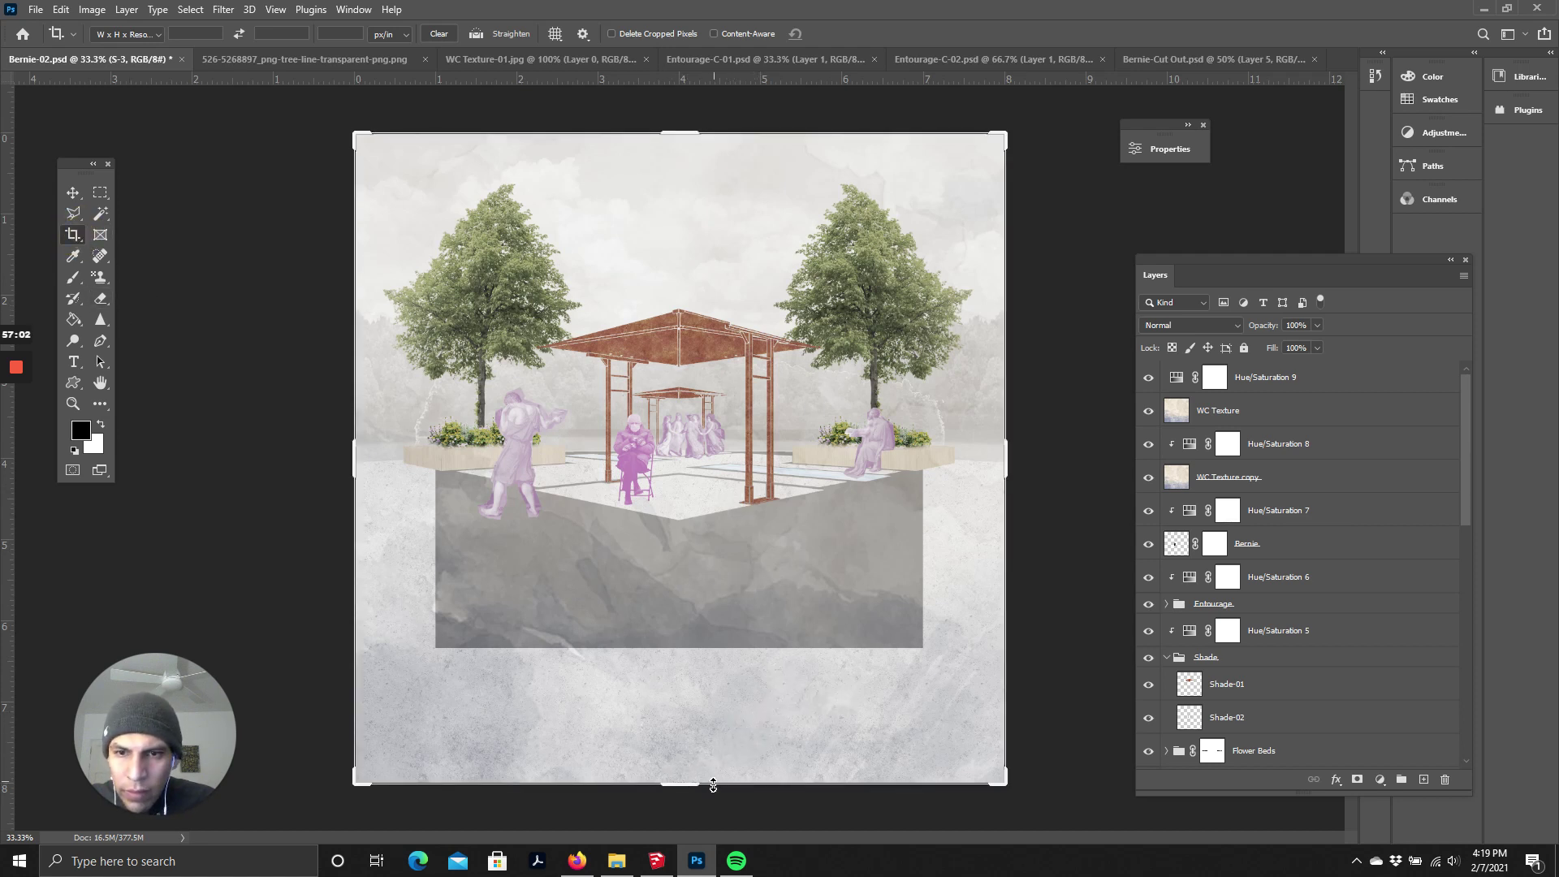
mouse_move(694, 785)
mouse_down()
mouse_move(699, 744)
mouse_move(694, 757)
mouse_up()
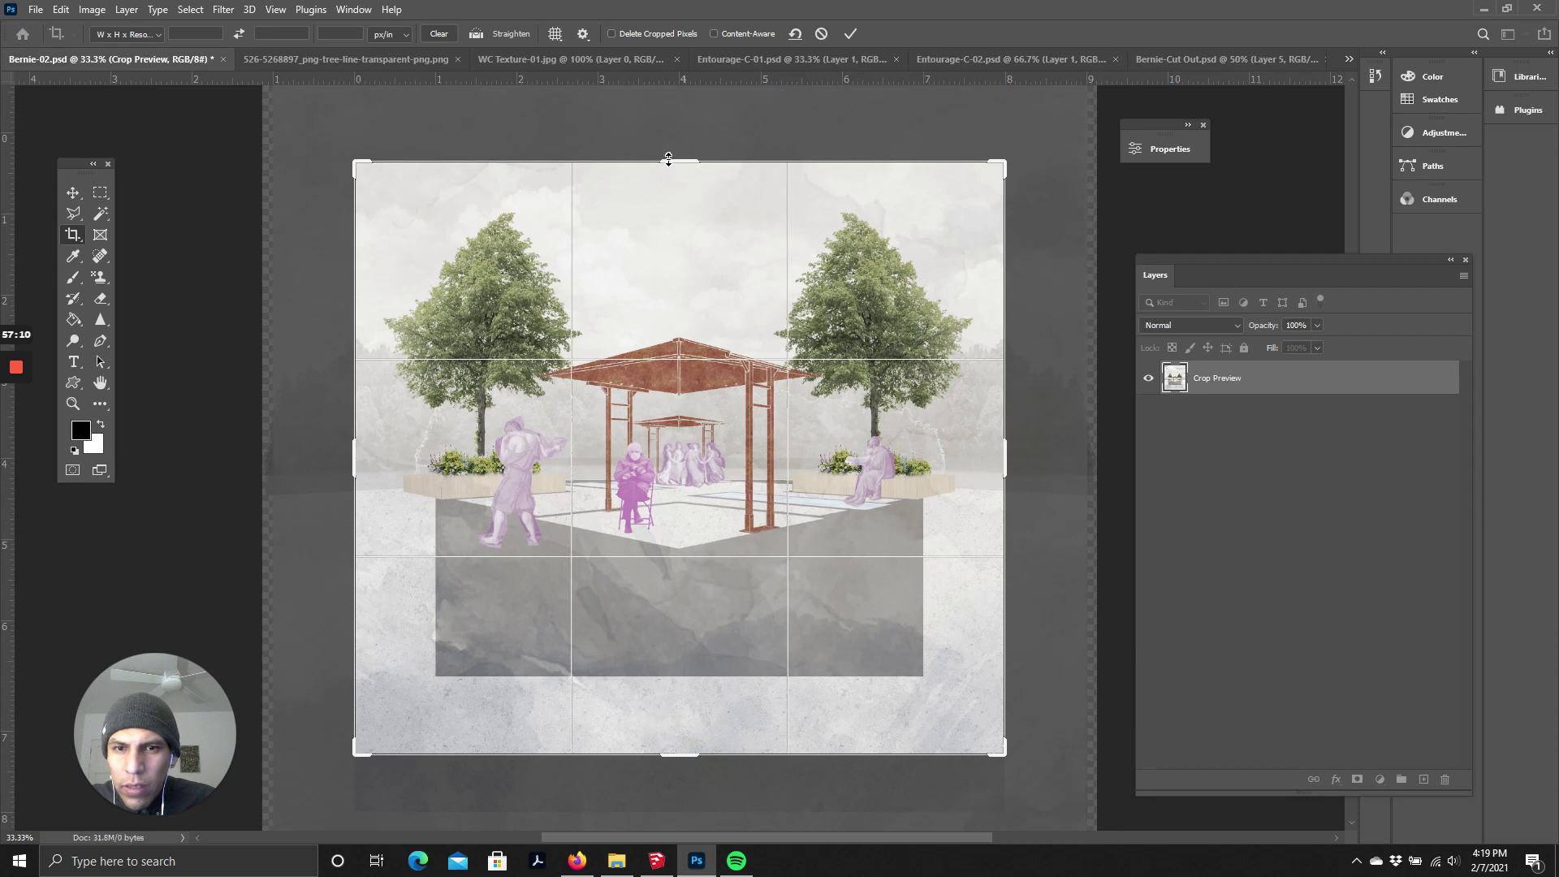
drag(669, 160, 665, 130)
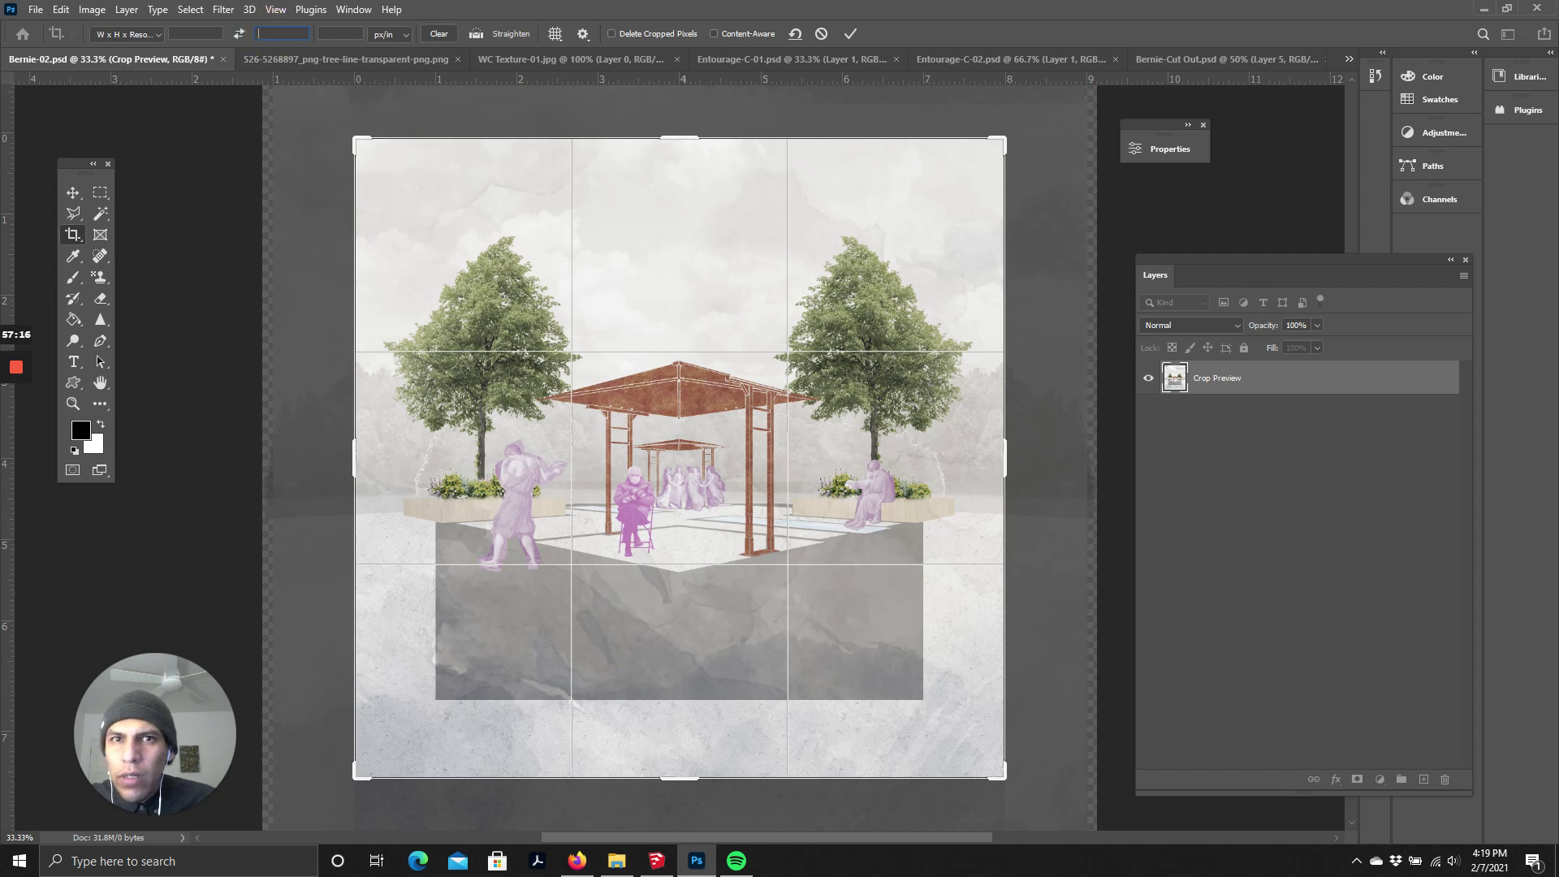
click(1151, 151)
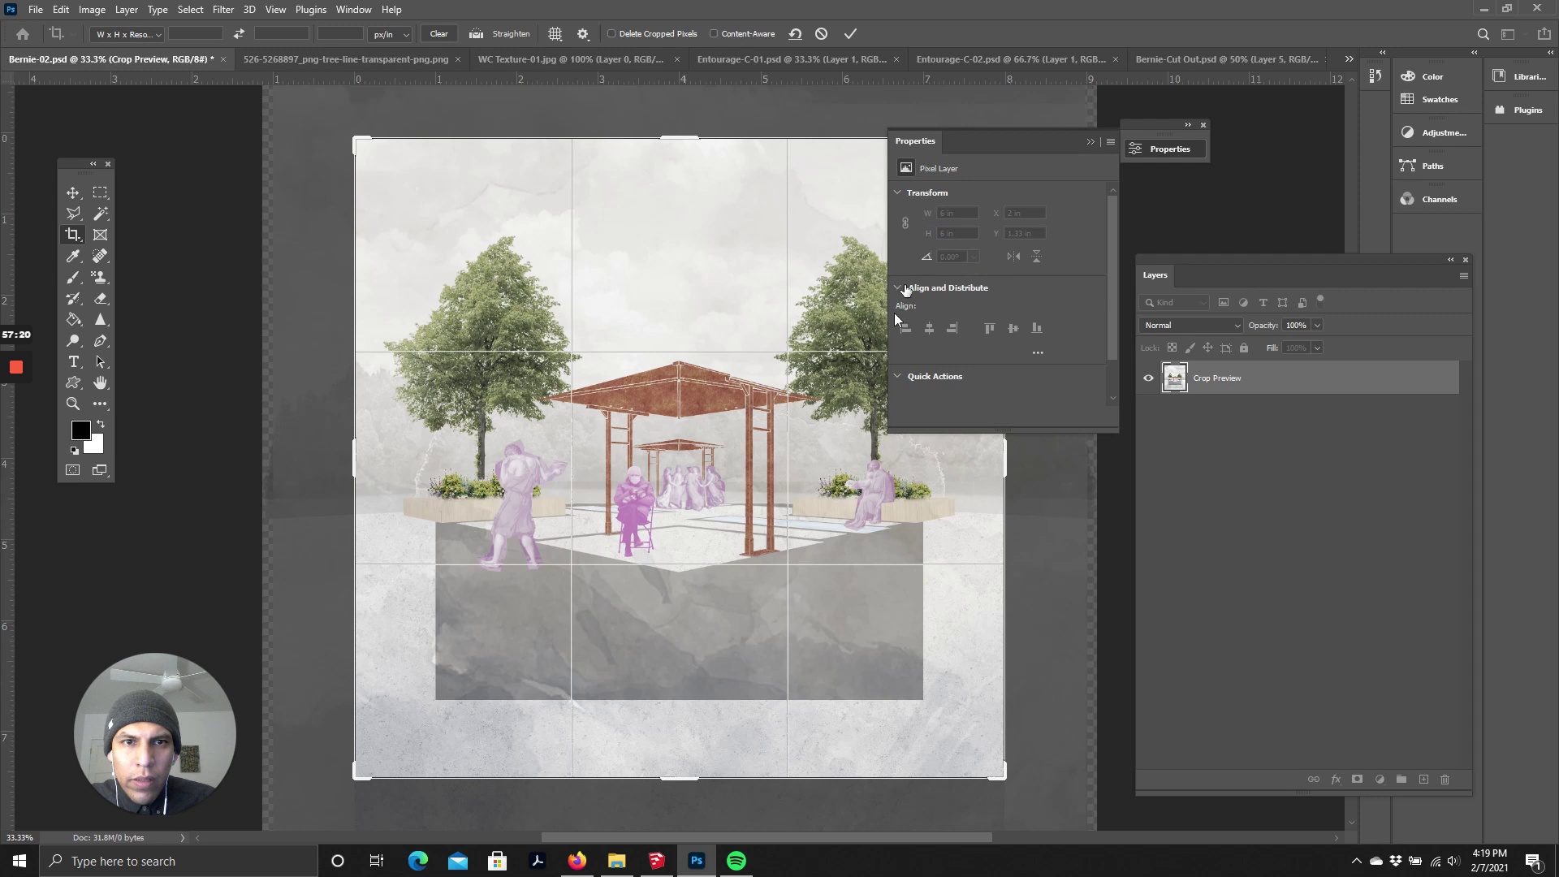
click(282, 33)
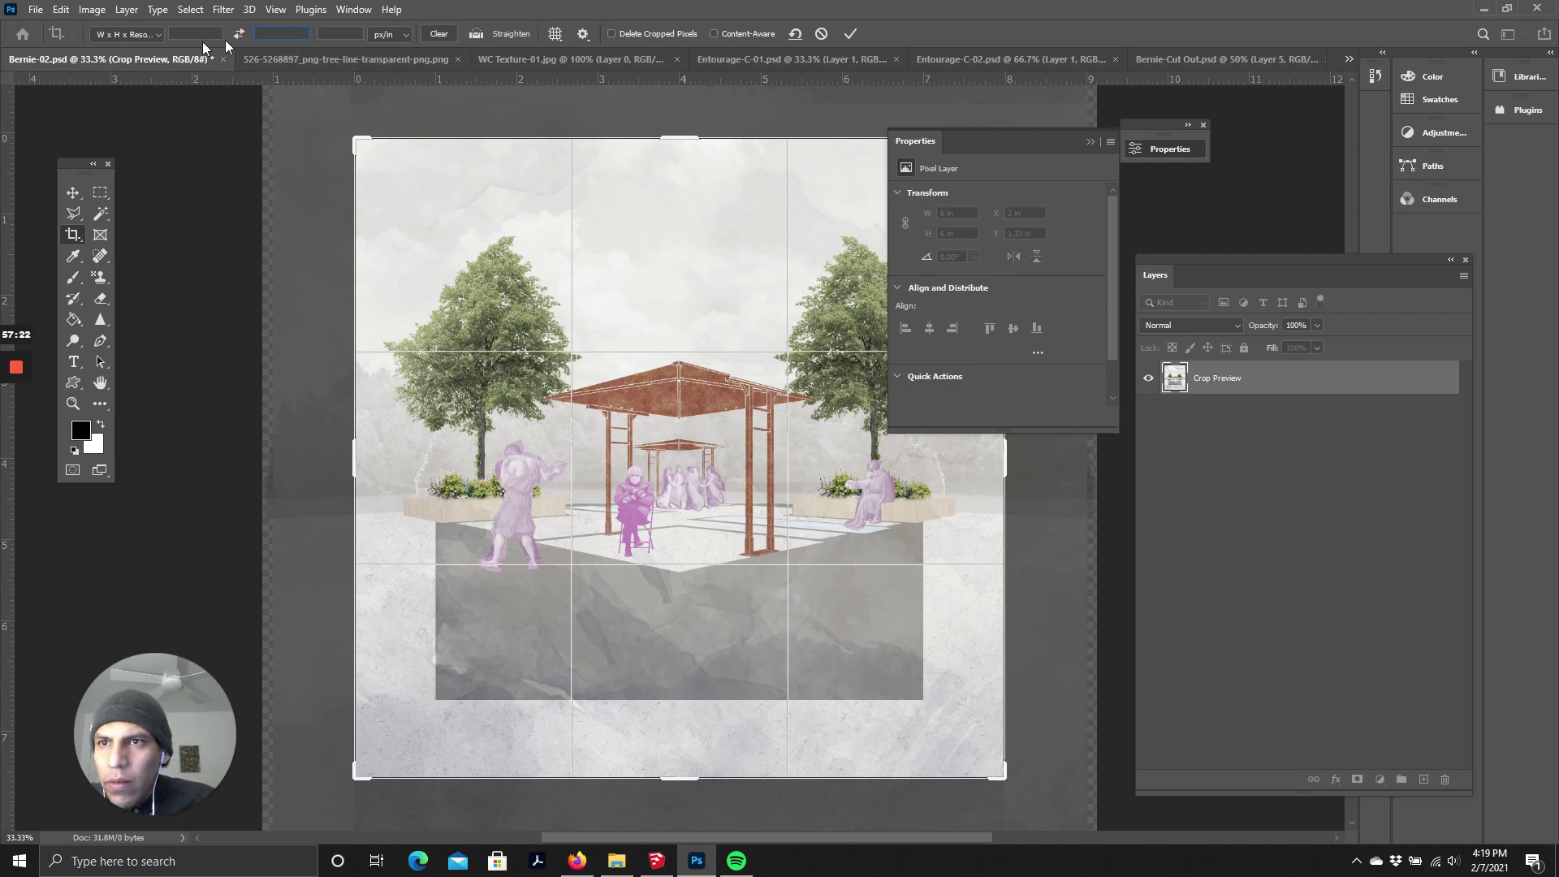
click(128, 33)
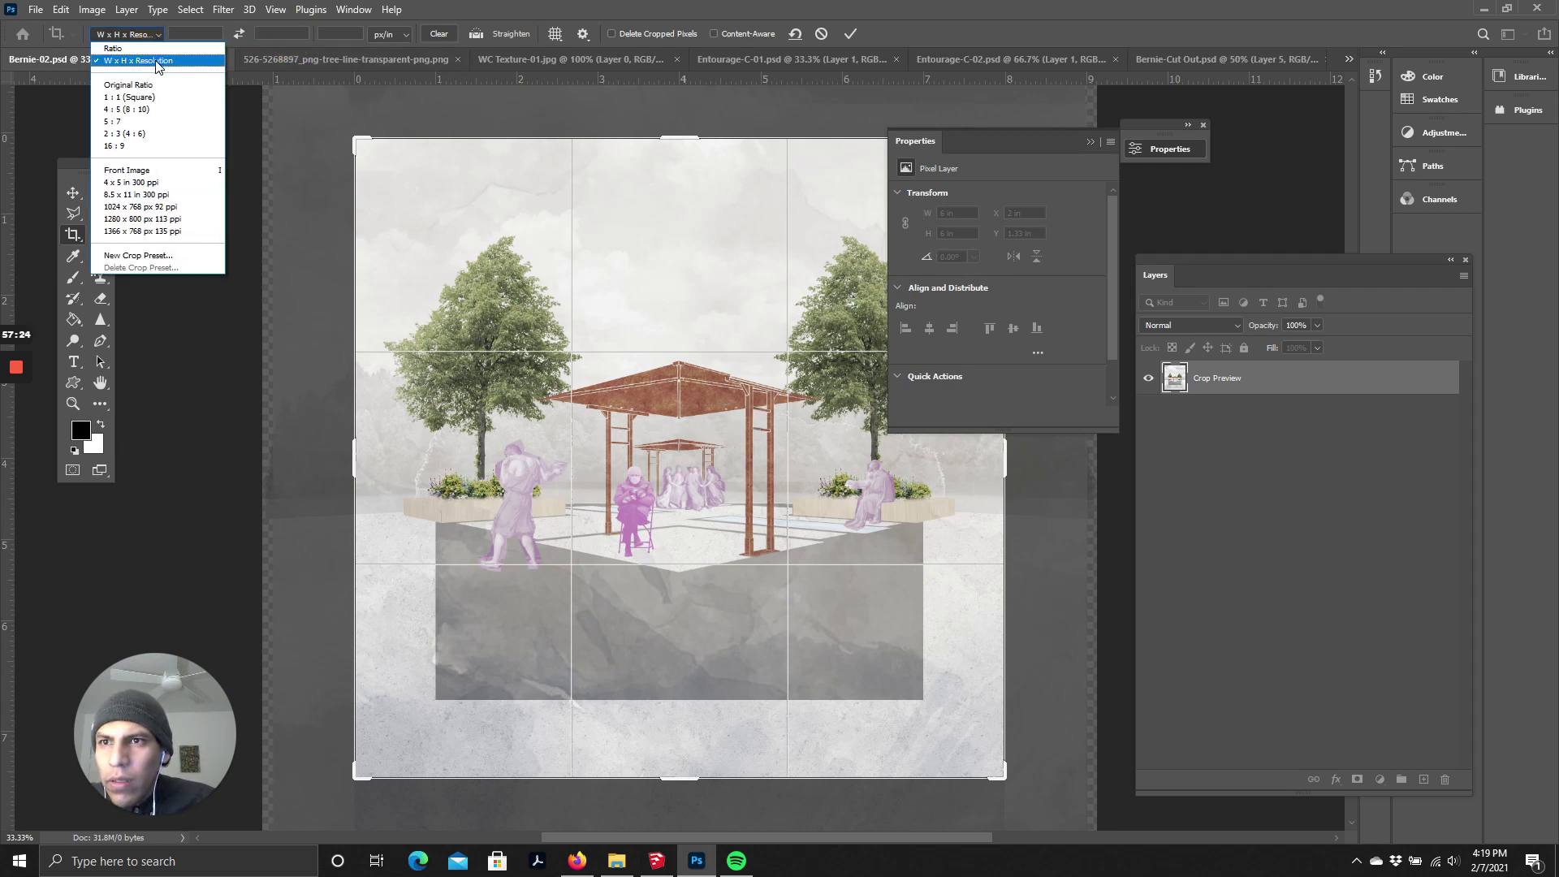
click(130, 97)
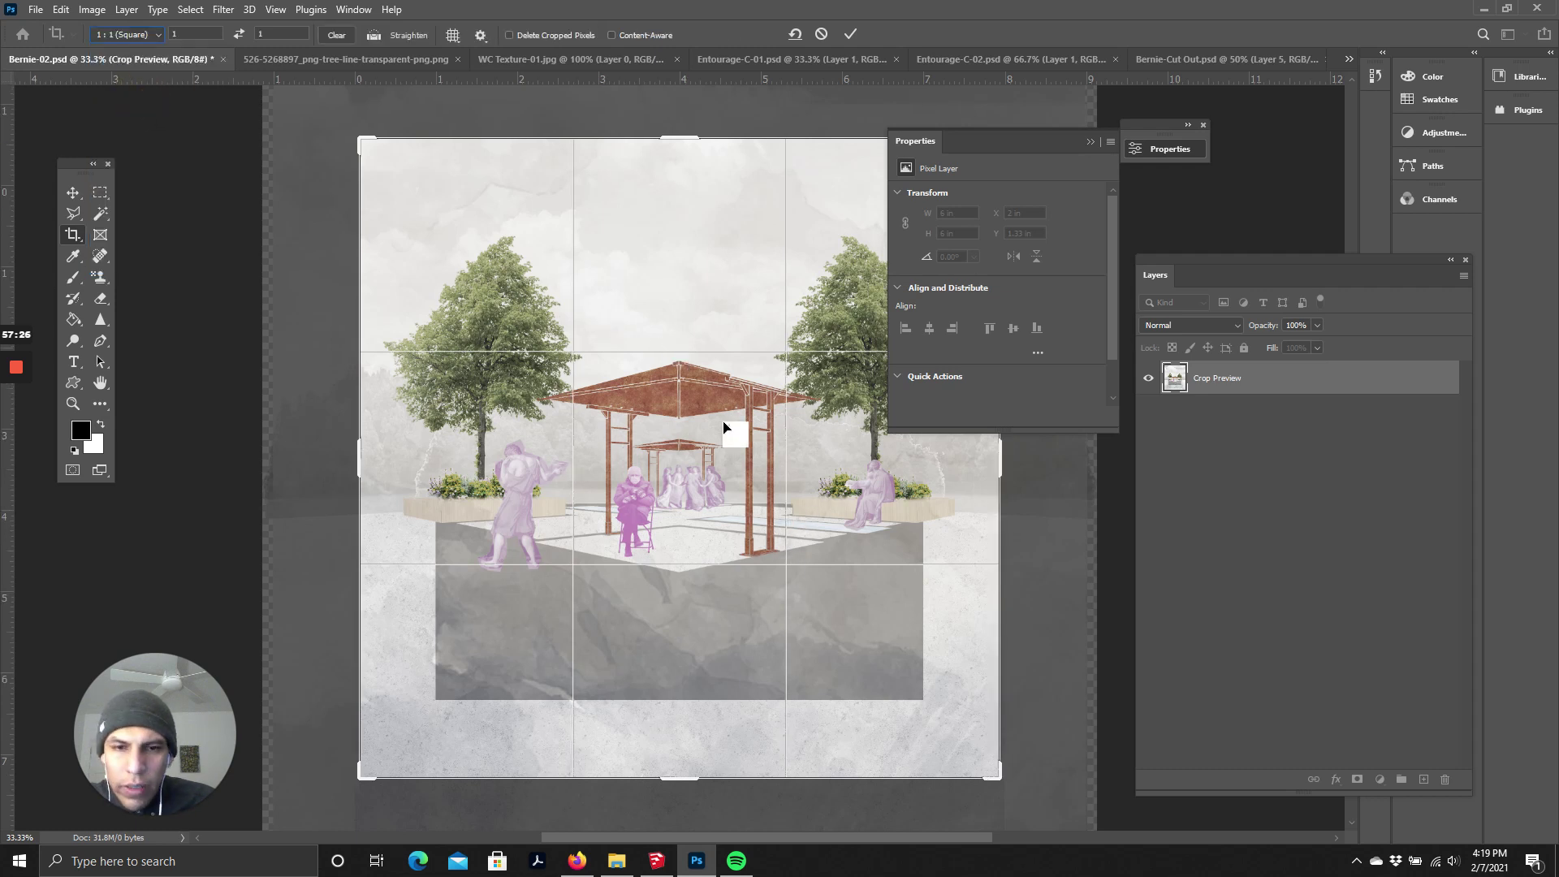
click(1092, 142)
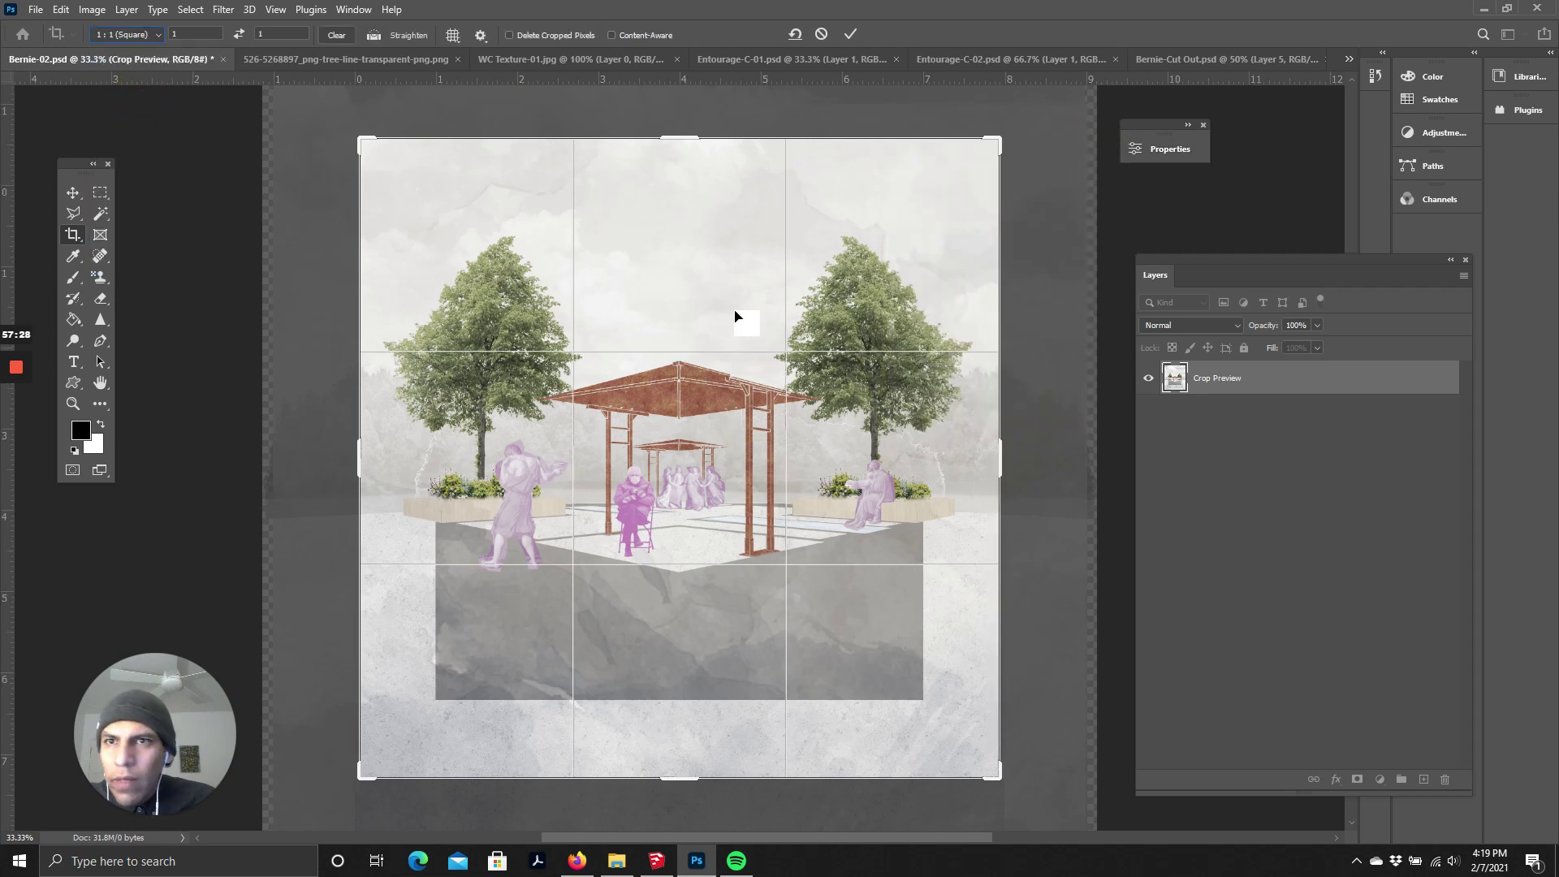
mouse_move(712, 286)
mouse_down()
mouse_move(719, 298)
mouse_move(712, 285)
mouse_up()
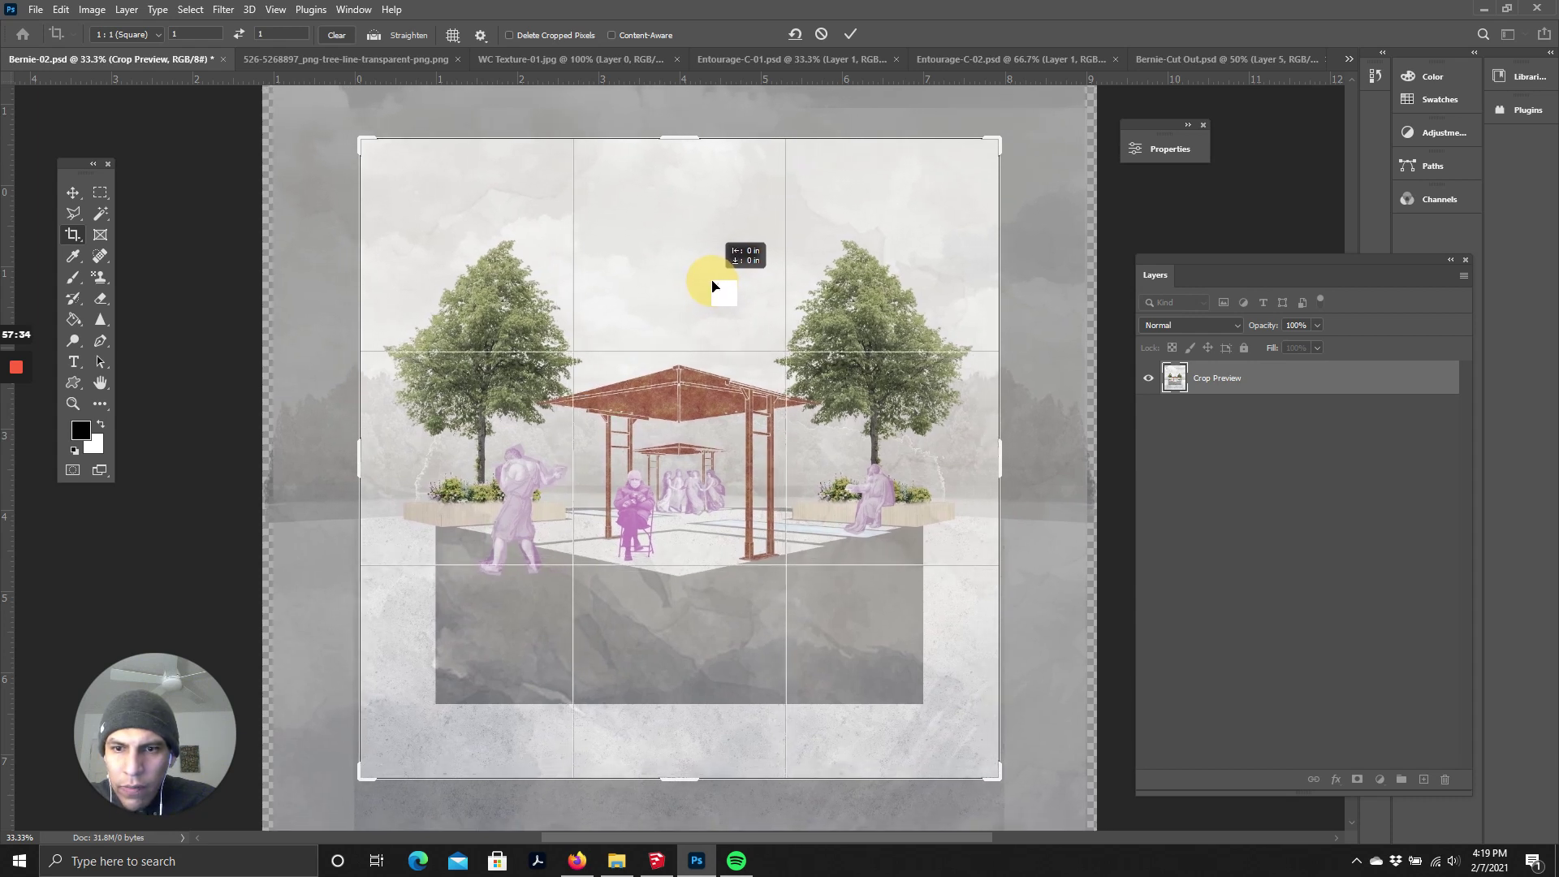
drag(713, 286, 713, 285)
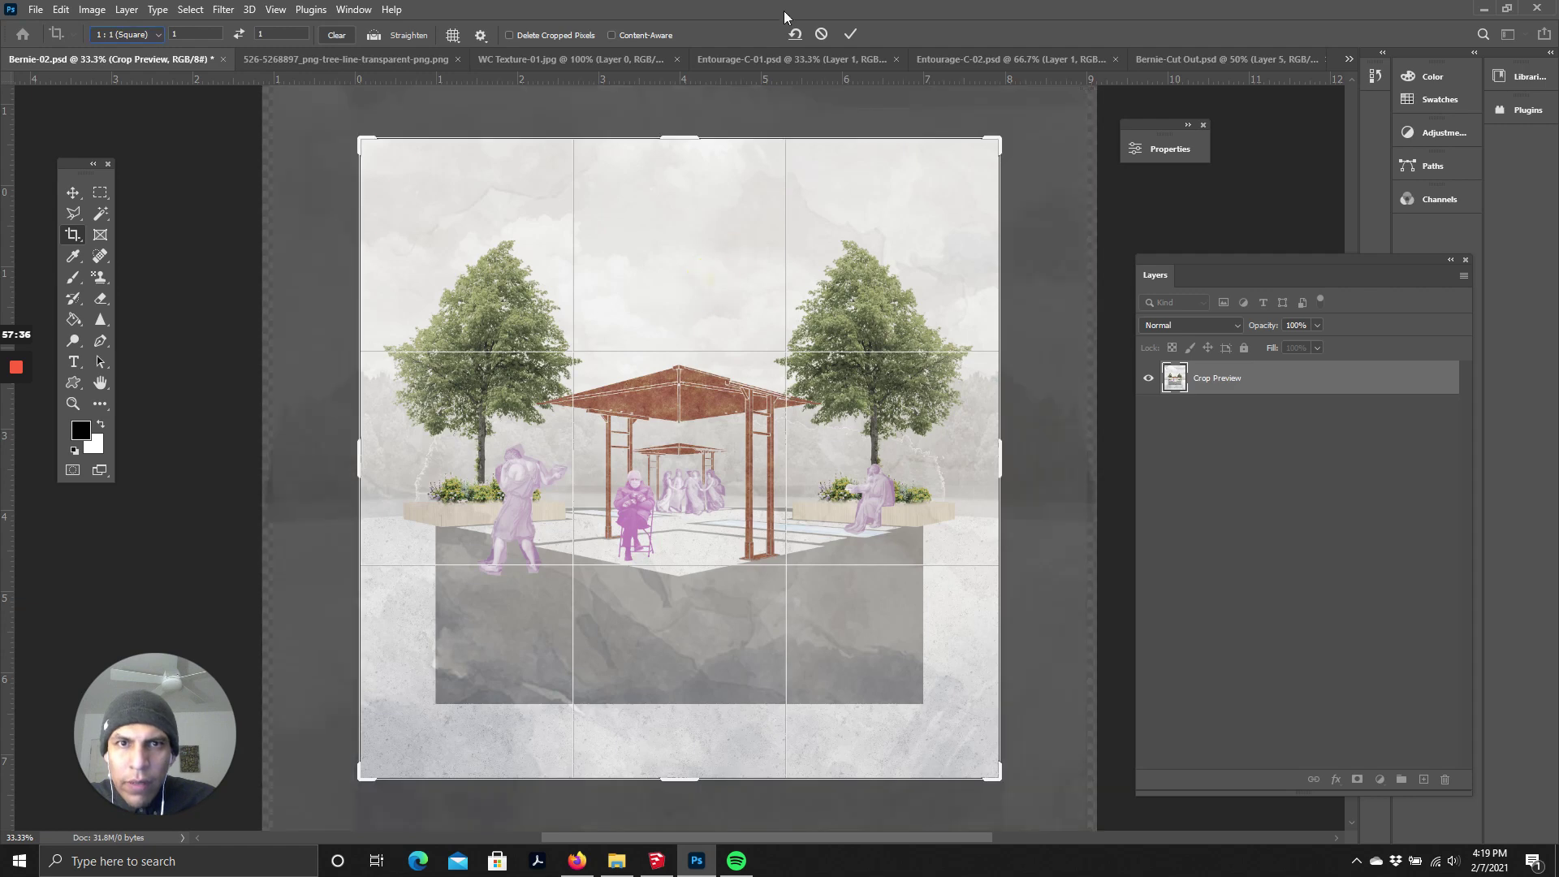
click(852, 35)
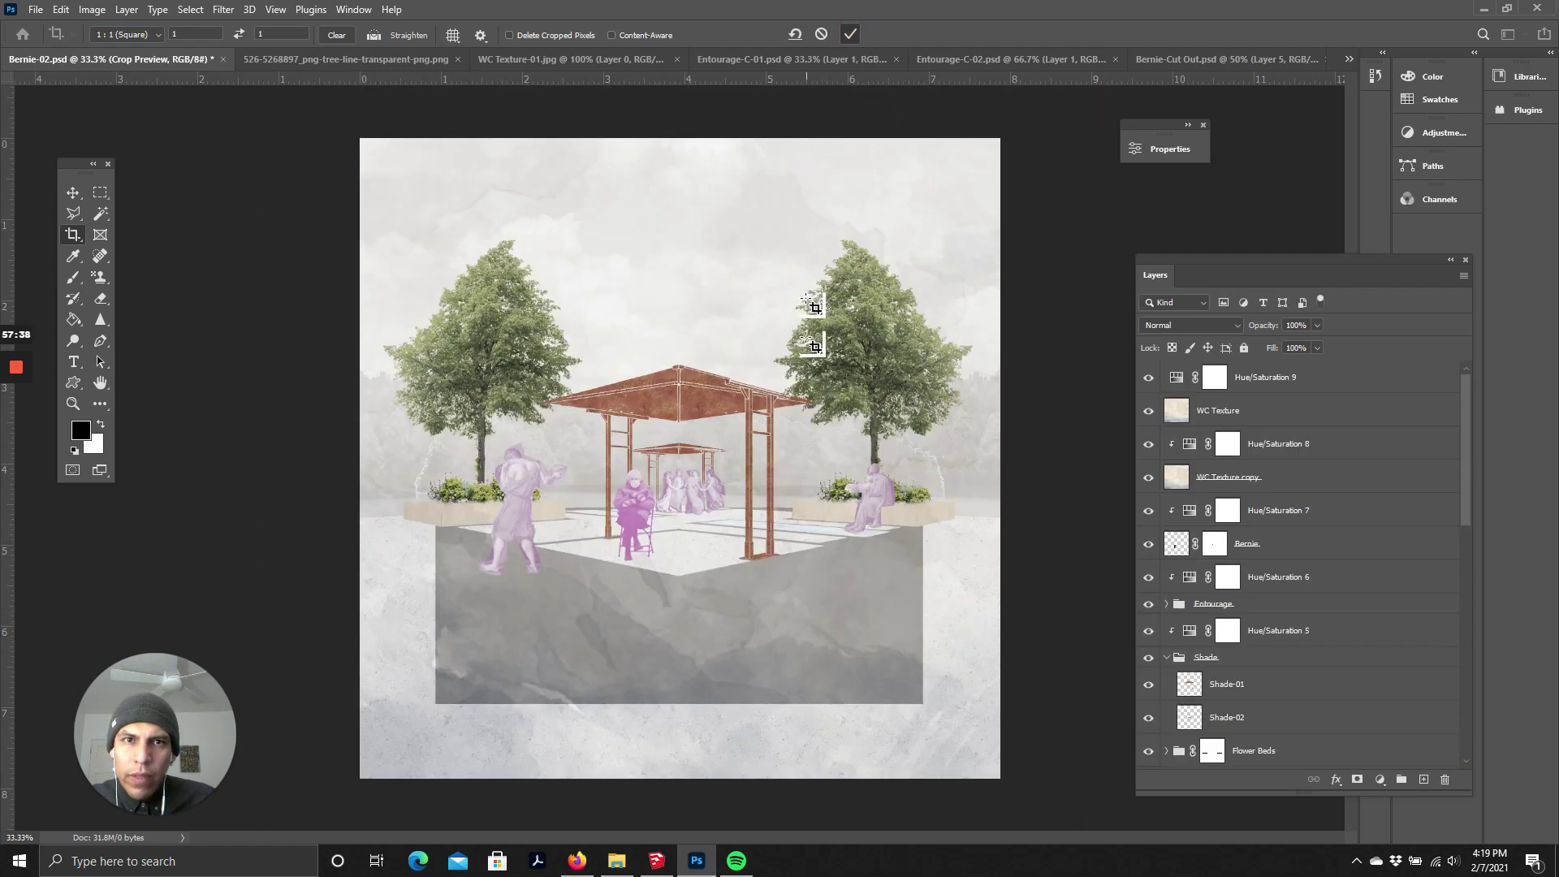
- Zoom to fit the whole square collage in view and flip through the other open documents
key(ctrl+plus)
key(ctrl+plus)
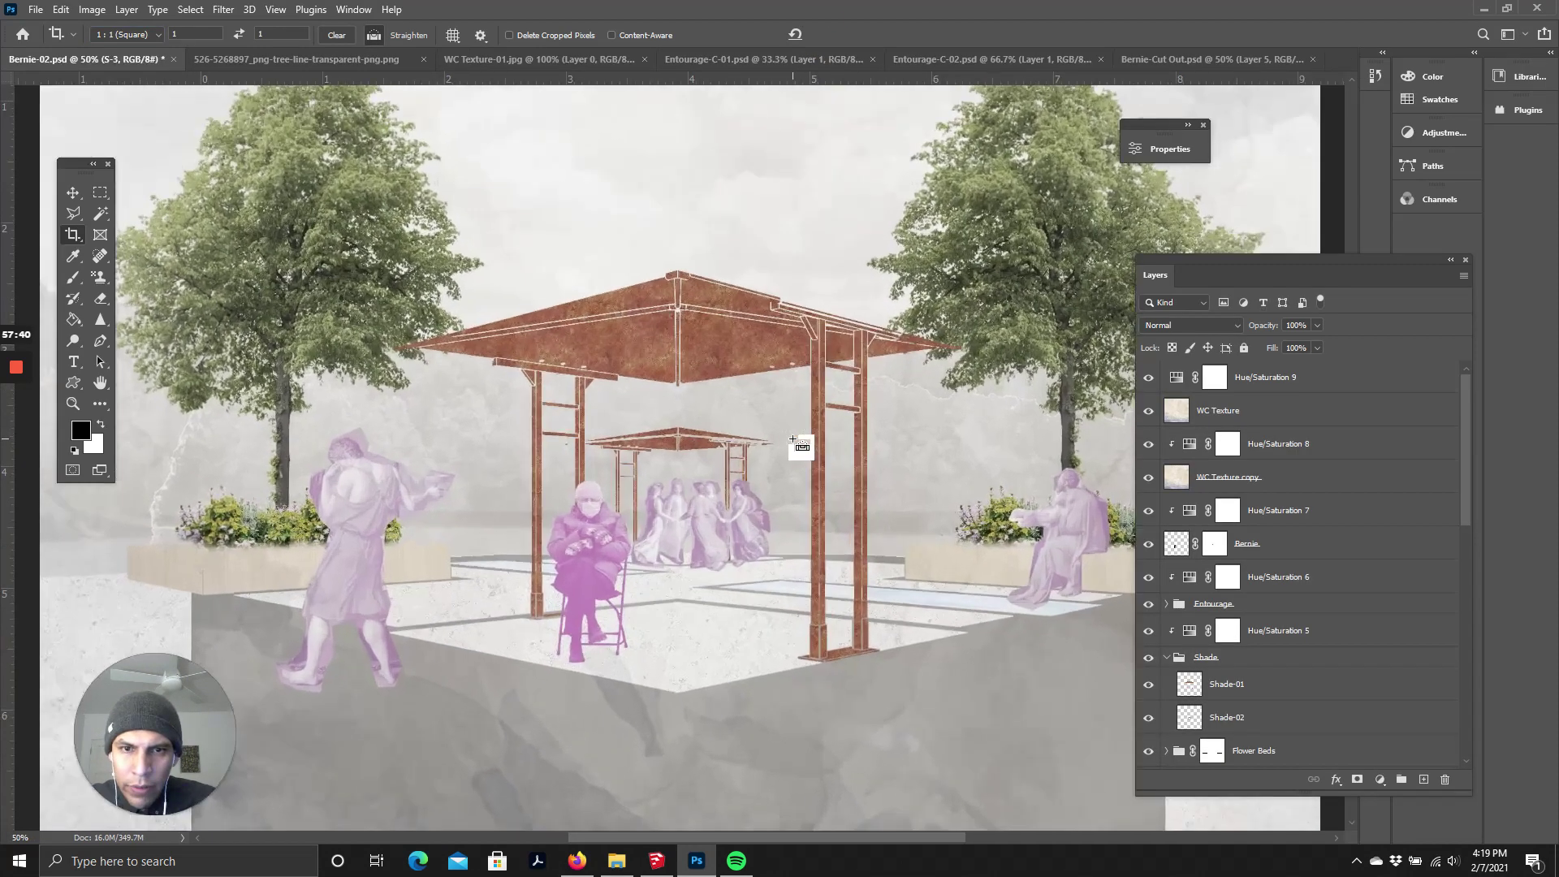
key(ctrl+minus)
key(ctrl+minus)
key(ctrl+minus)
key(ctrl+minus)
key(ctrl+plus)
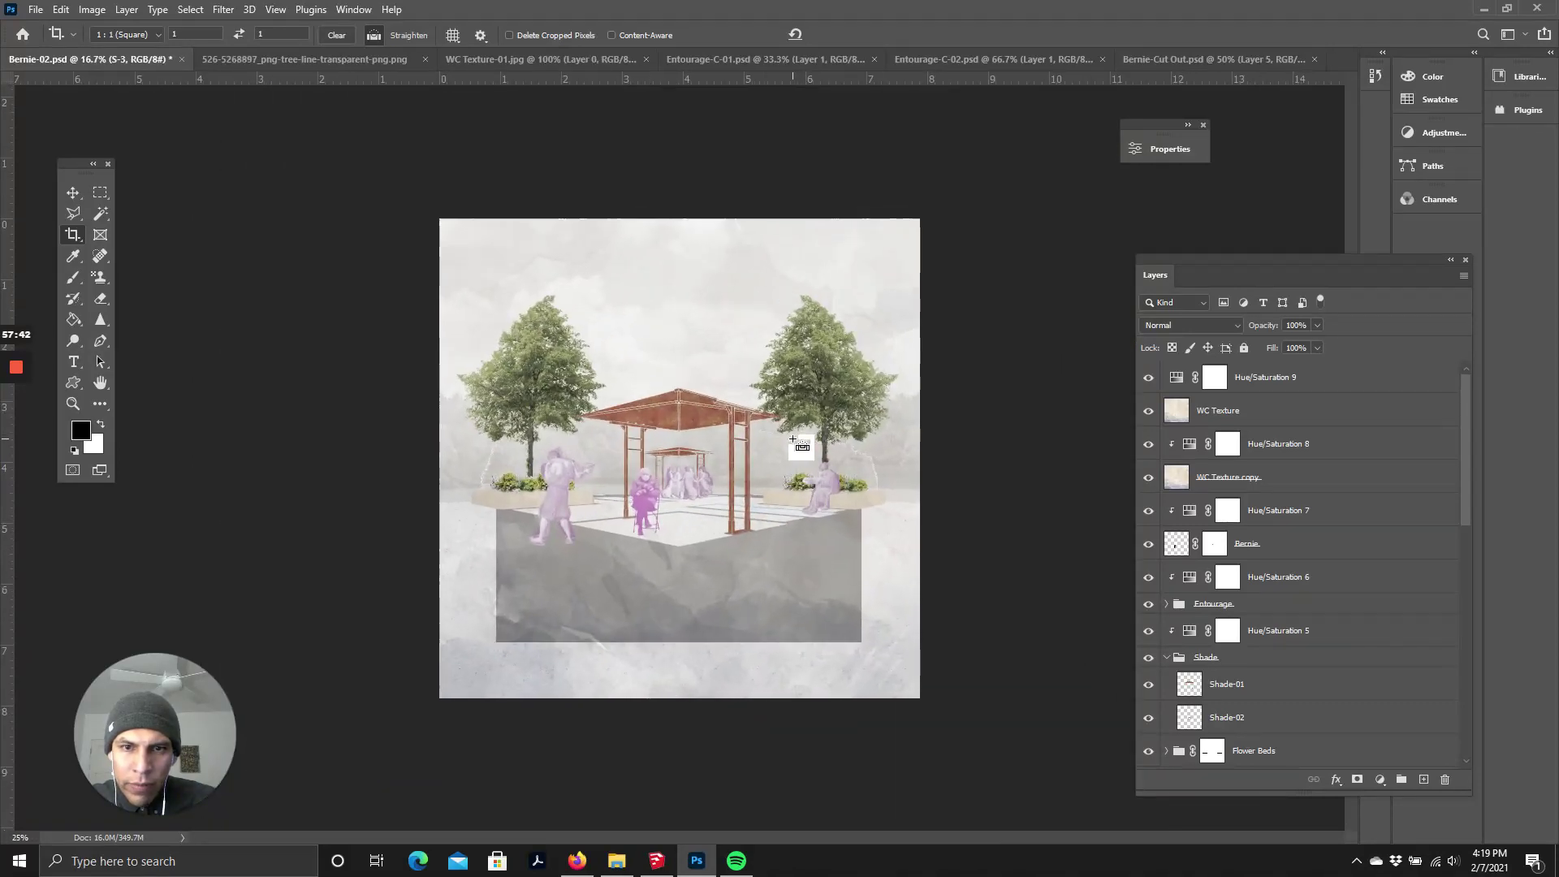
key(ctrl+plus)
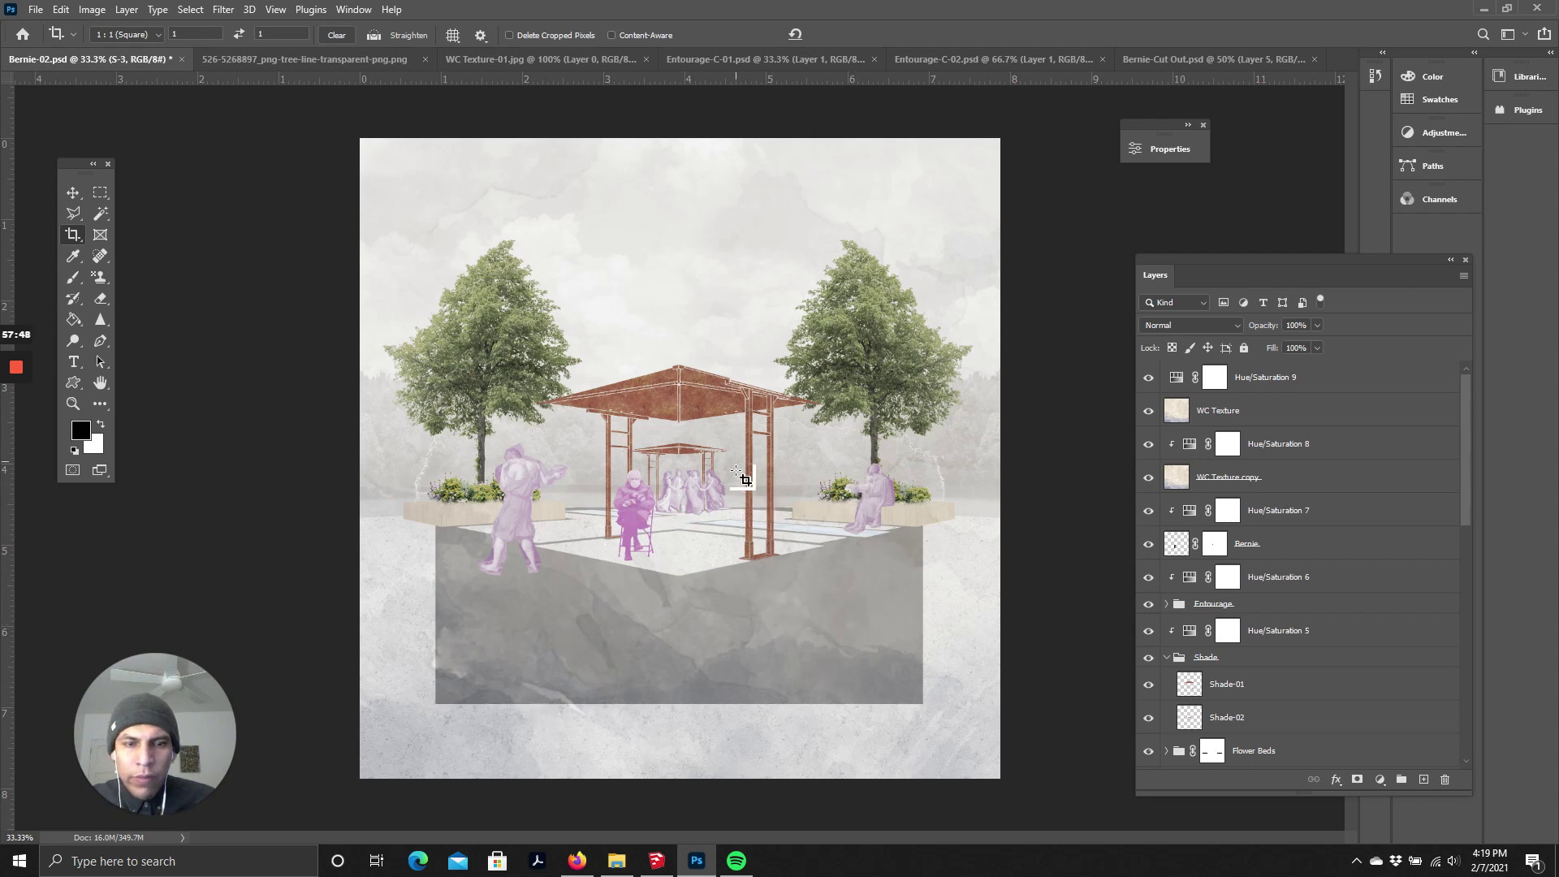
key(ctrl+Tab)
key(ctrl+Tab)
key(ctrl+Tab)
key(ctrl+Tab)
key(ctrl+Tab)
key(ctrl+Tab)
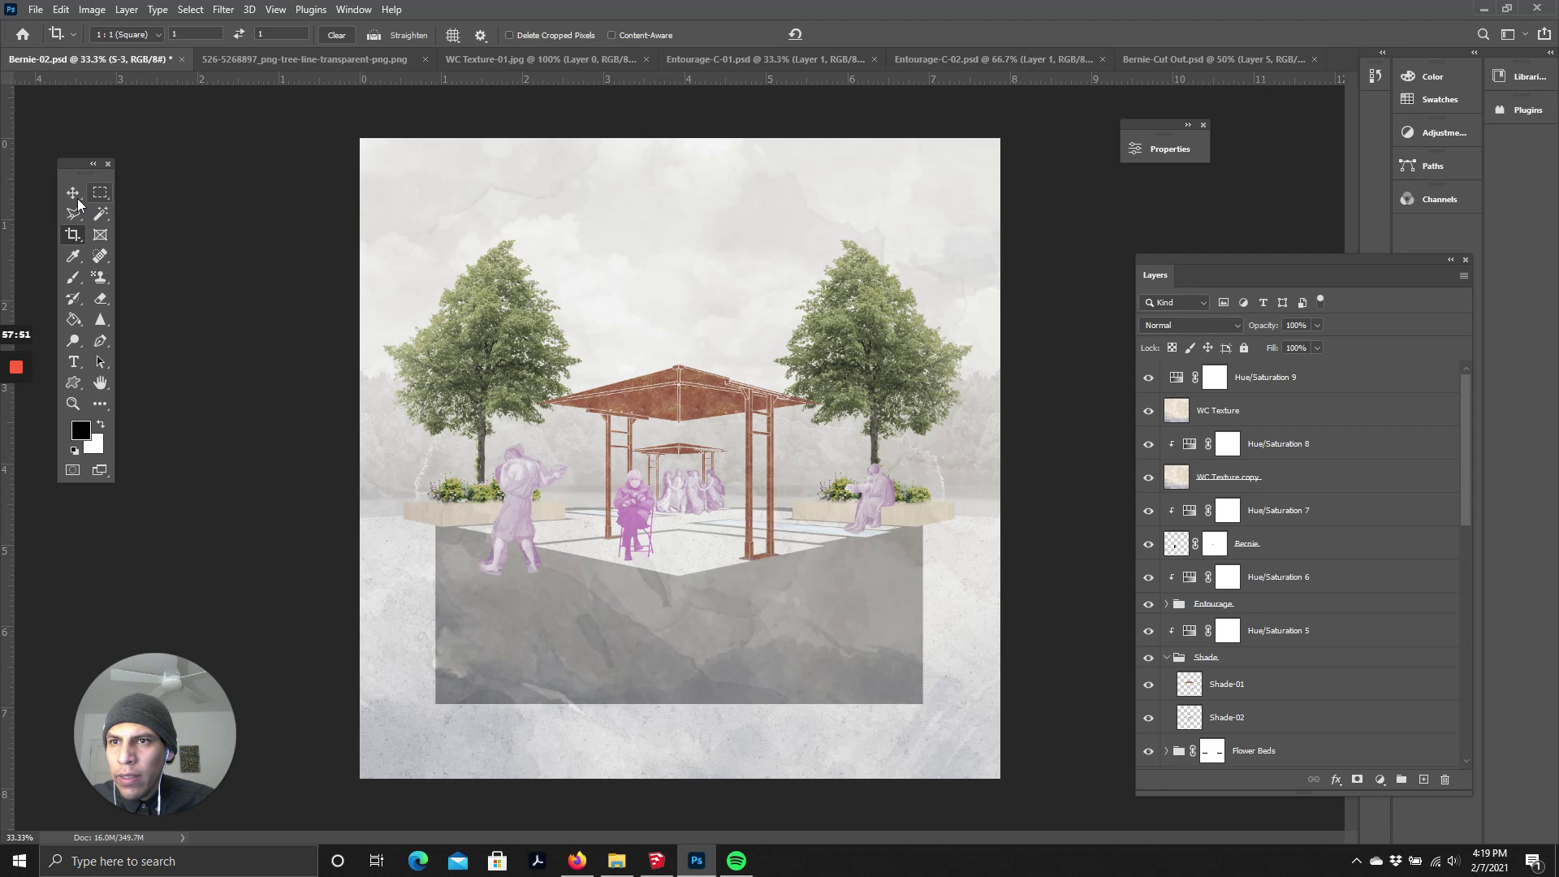
click(73, 194)
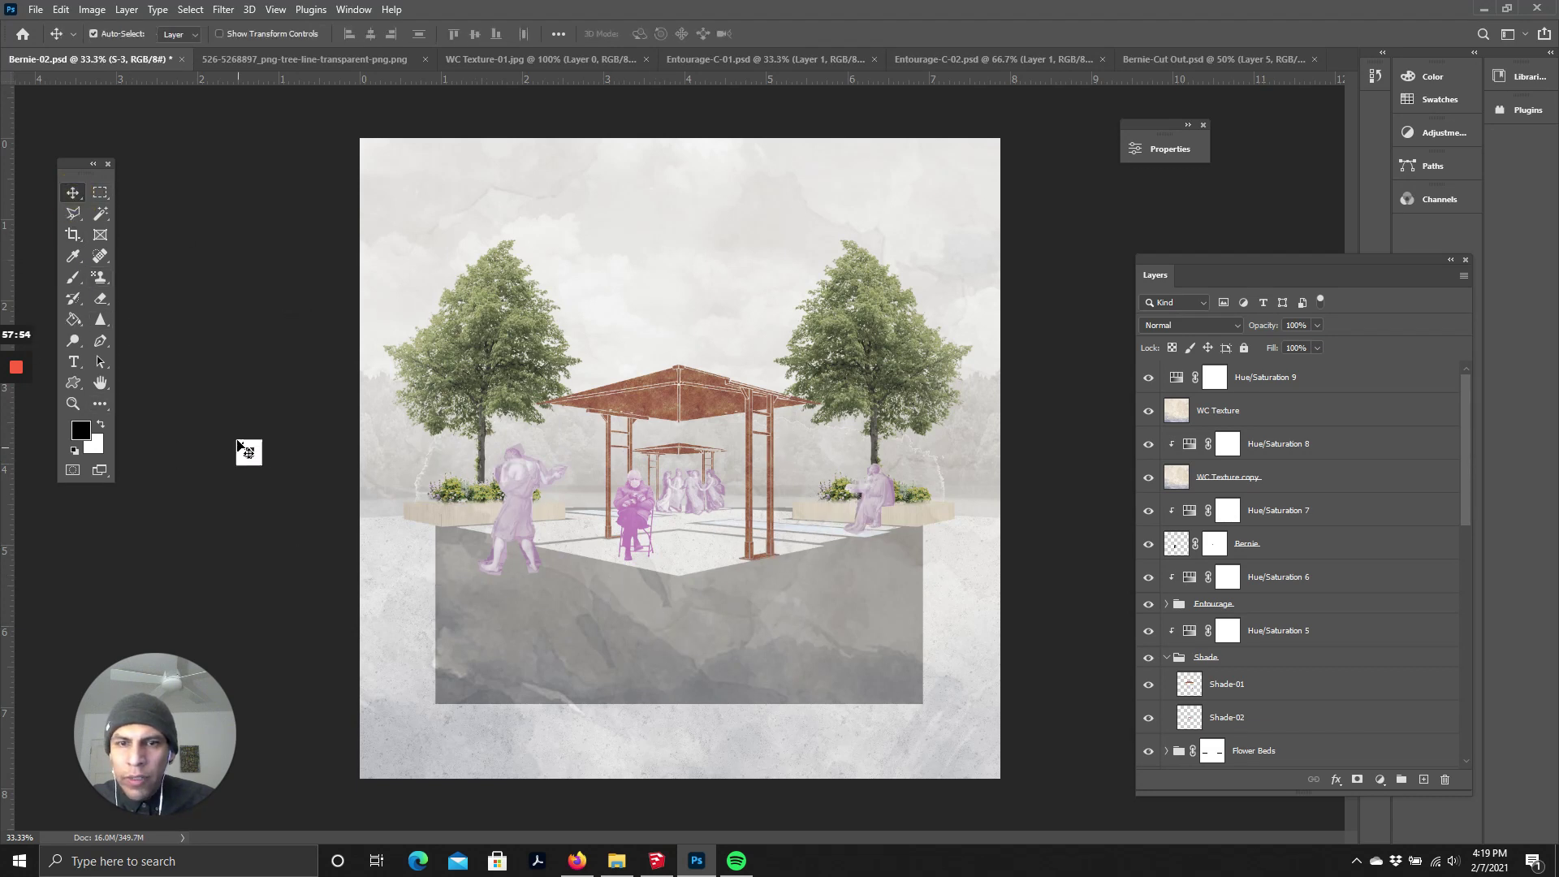
- Draw a paragraph text box across the section block and set the type size to 48 pt
click(72, 361)
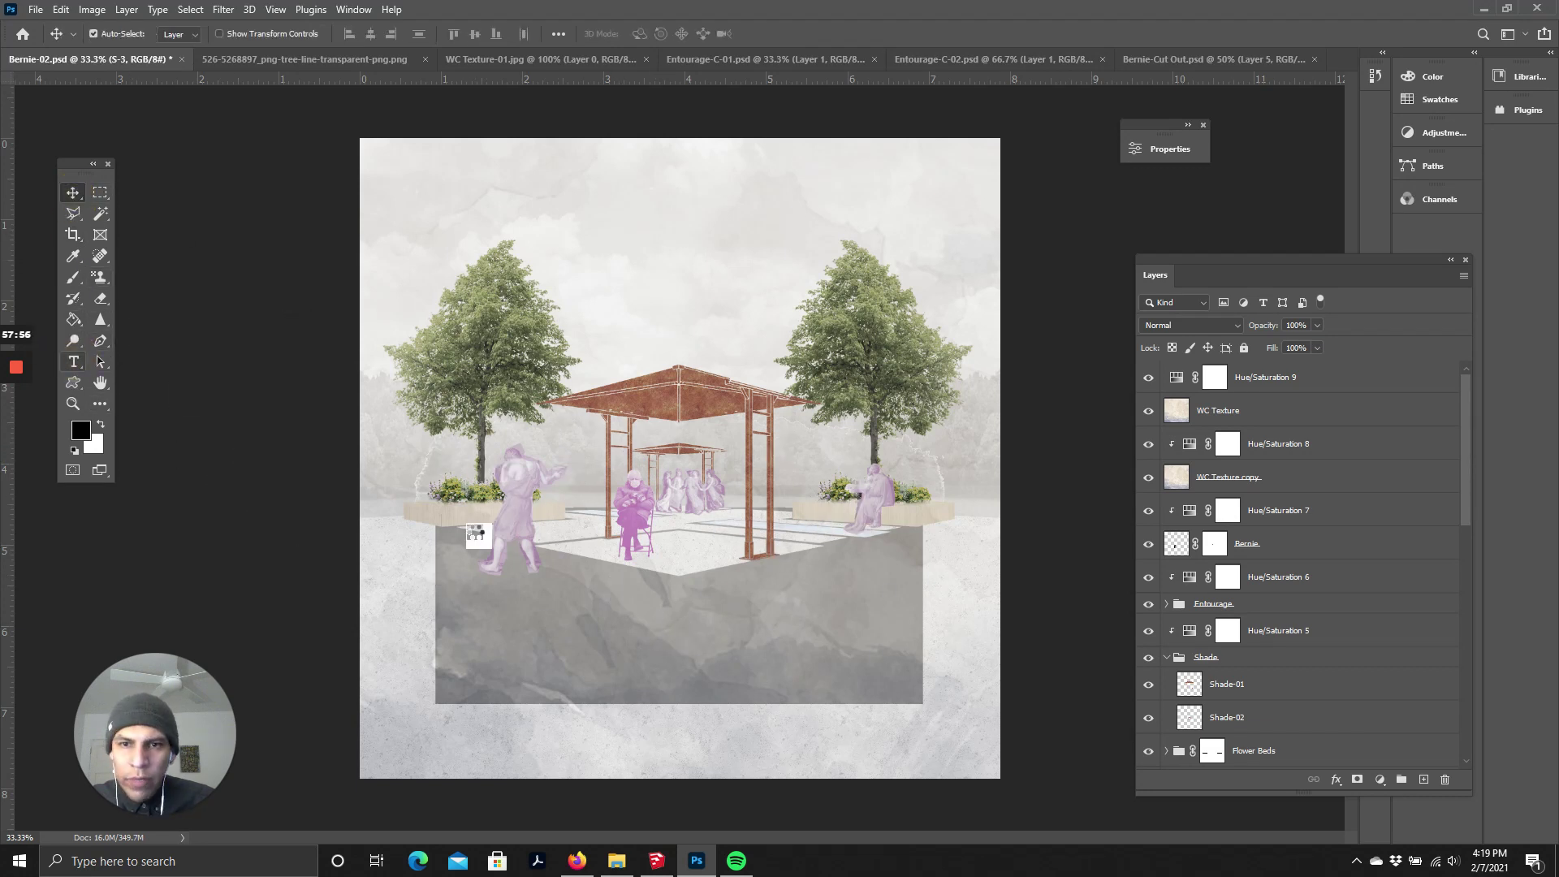
click(860, 666)
drag(403, 510, 915, 674)
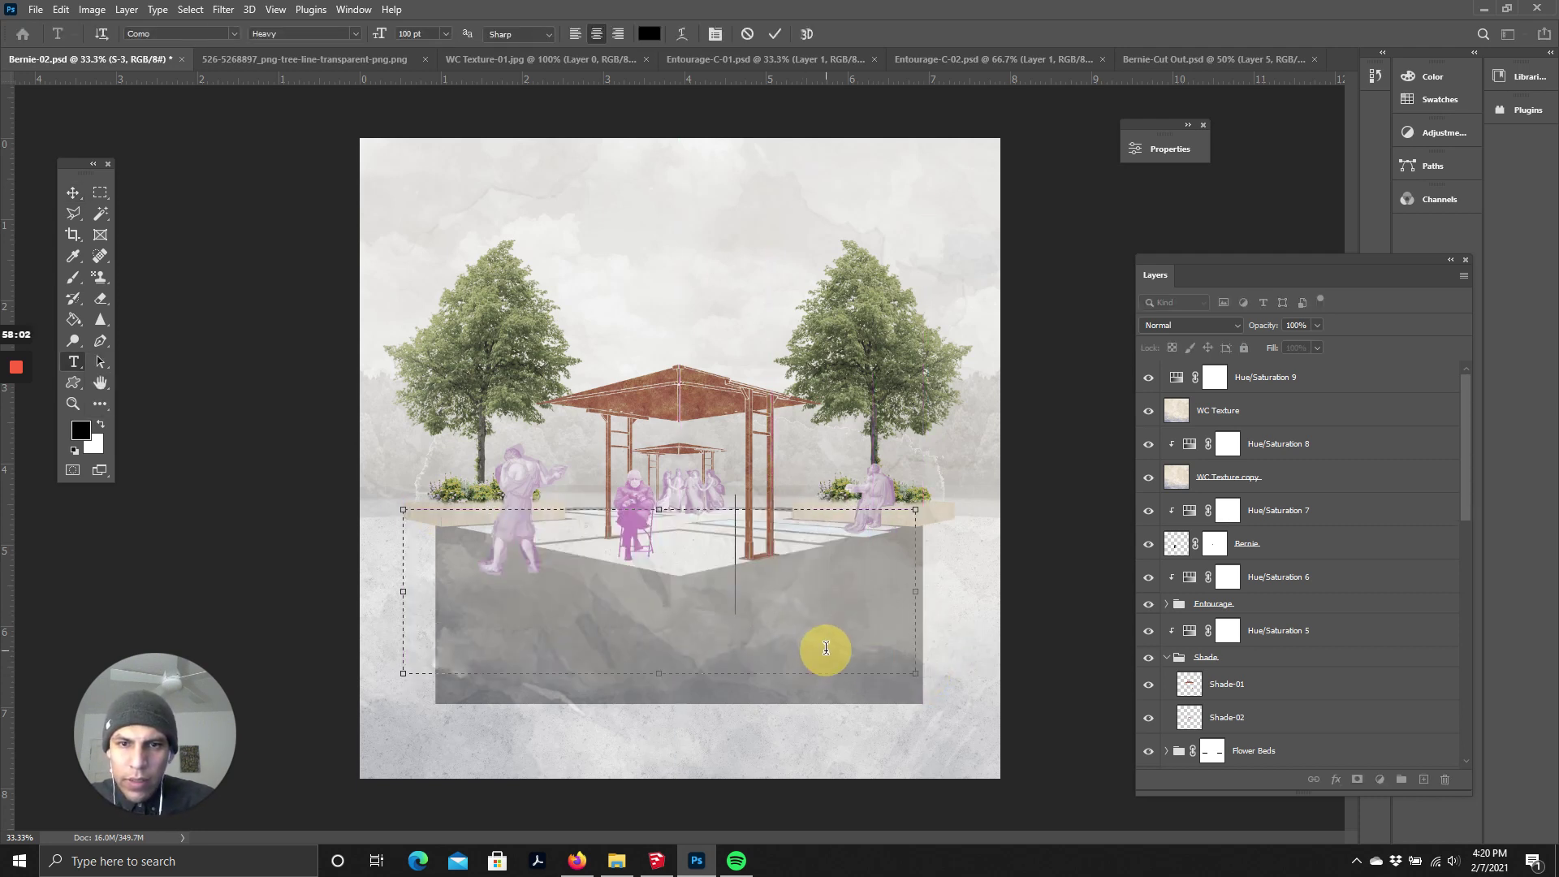
click(446, 33)
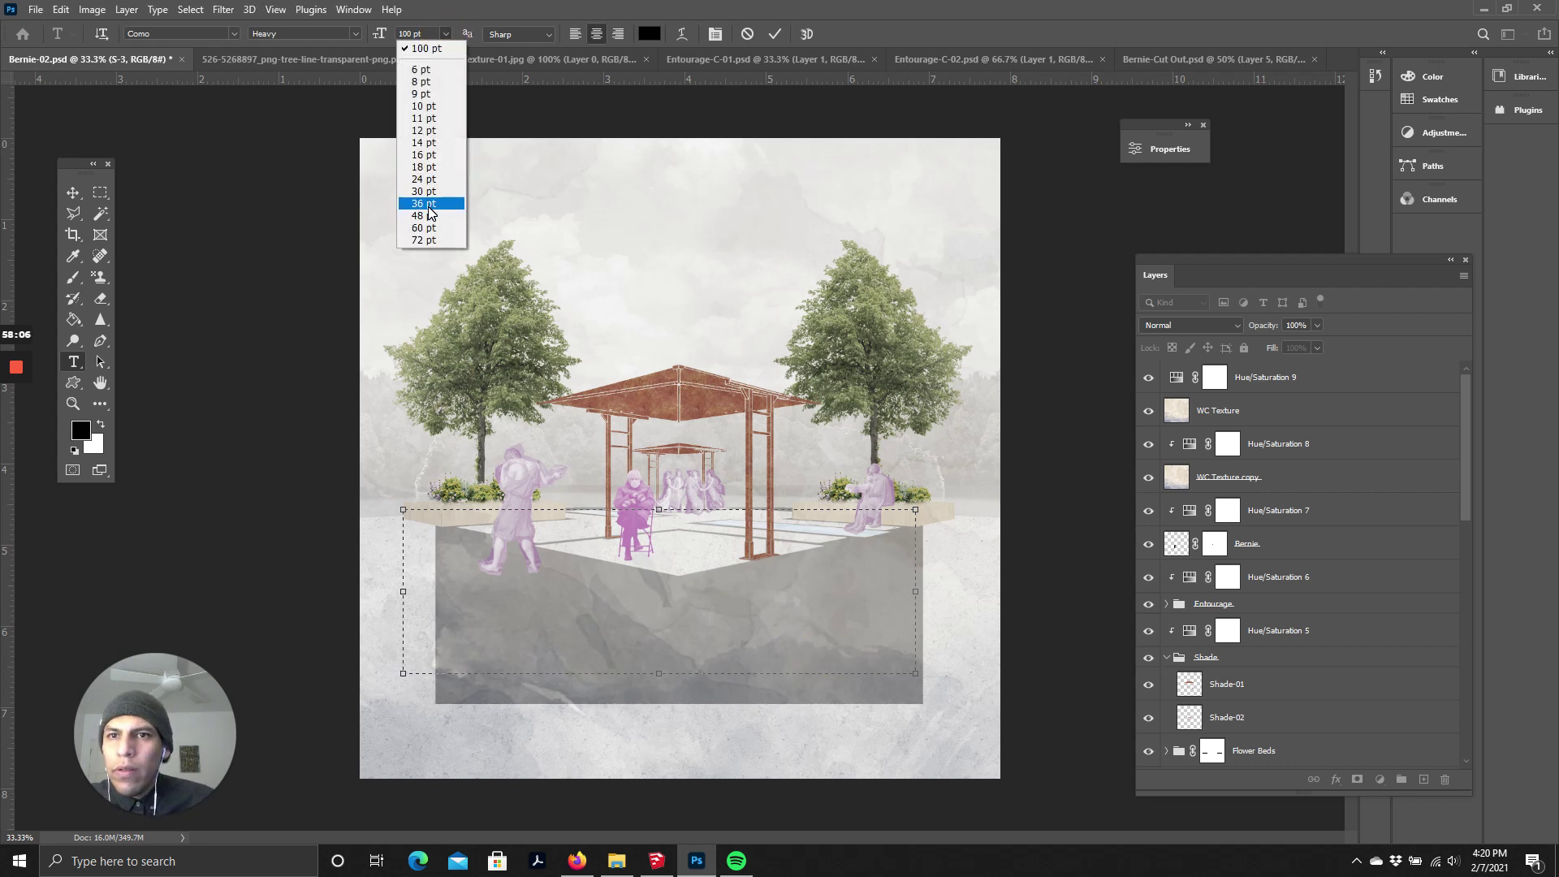
click(428, 215)
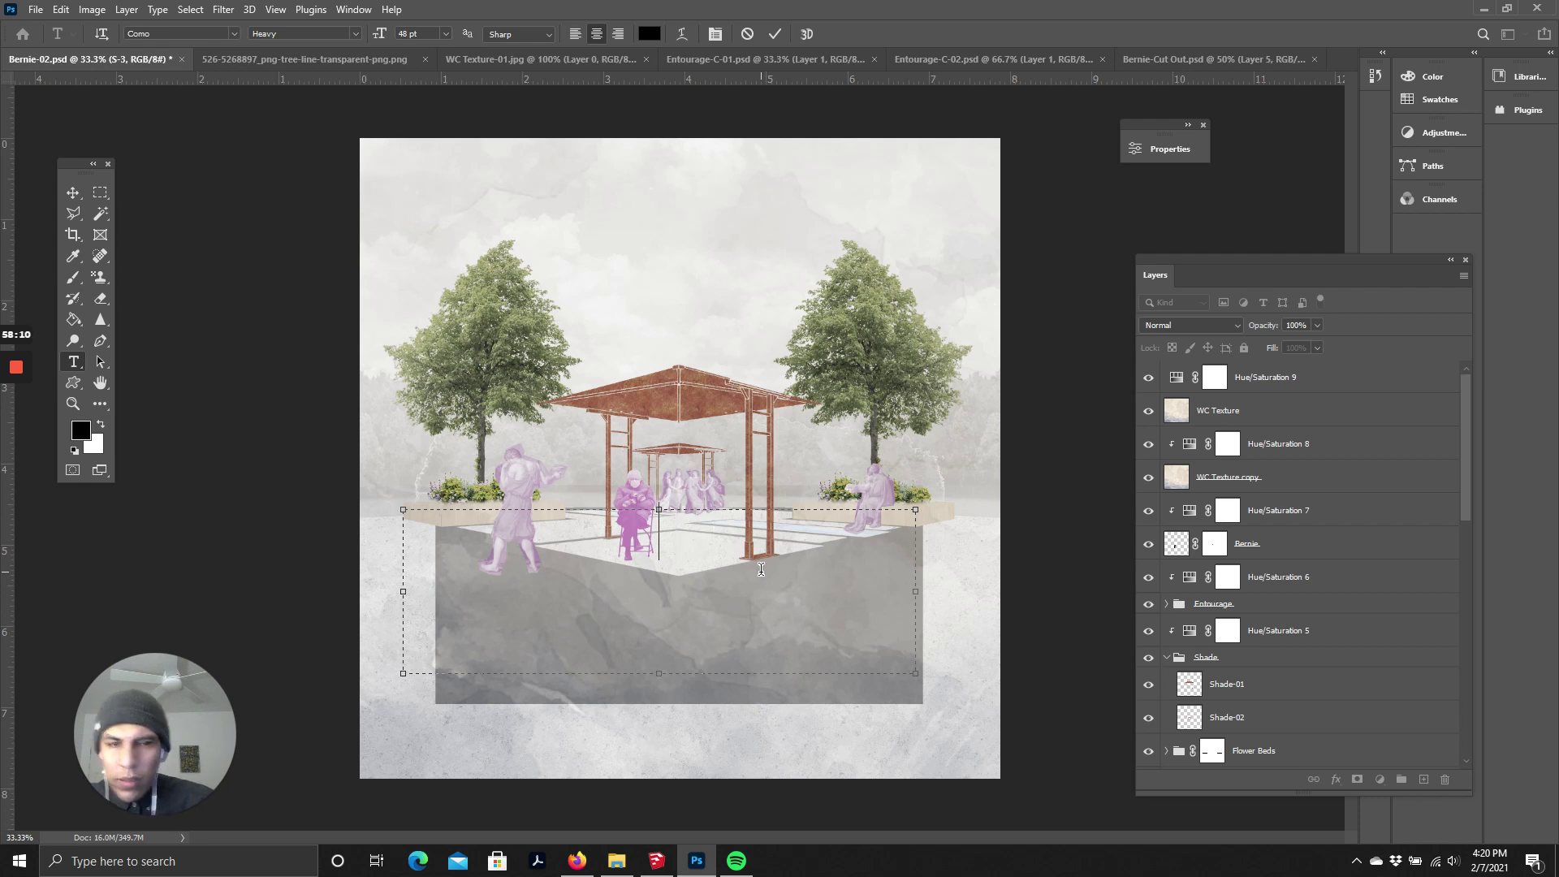
click(446, 33)
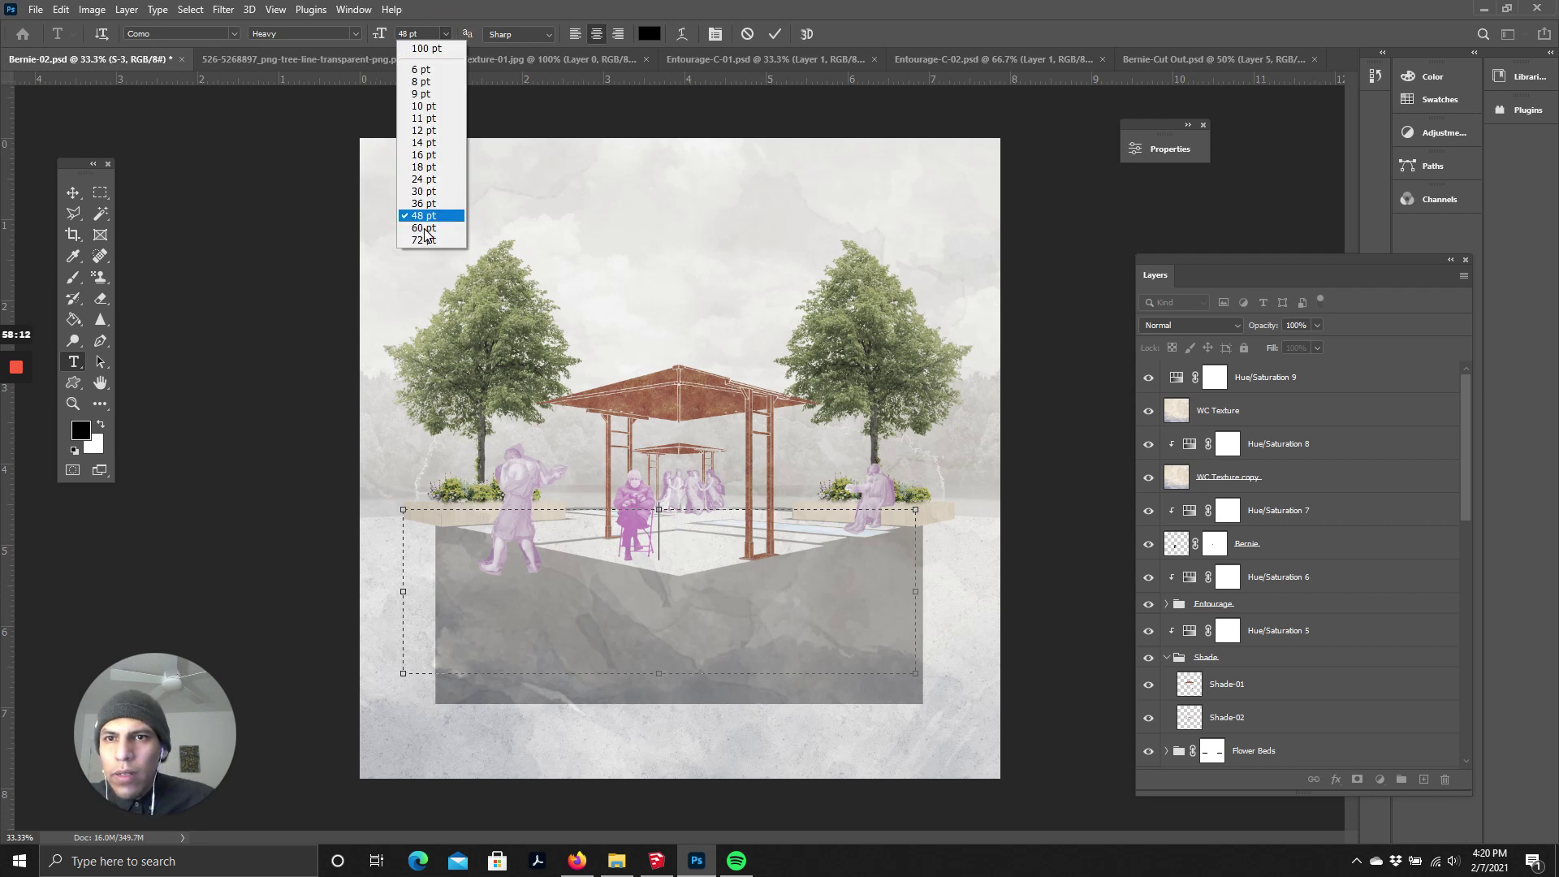
click(431, 216)
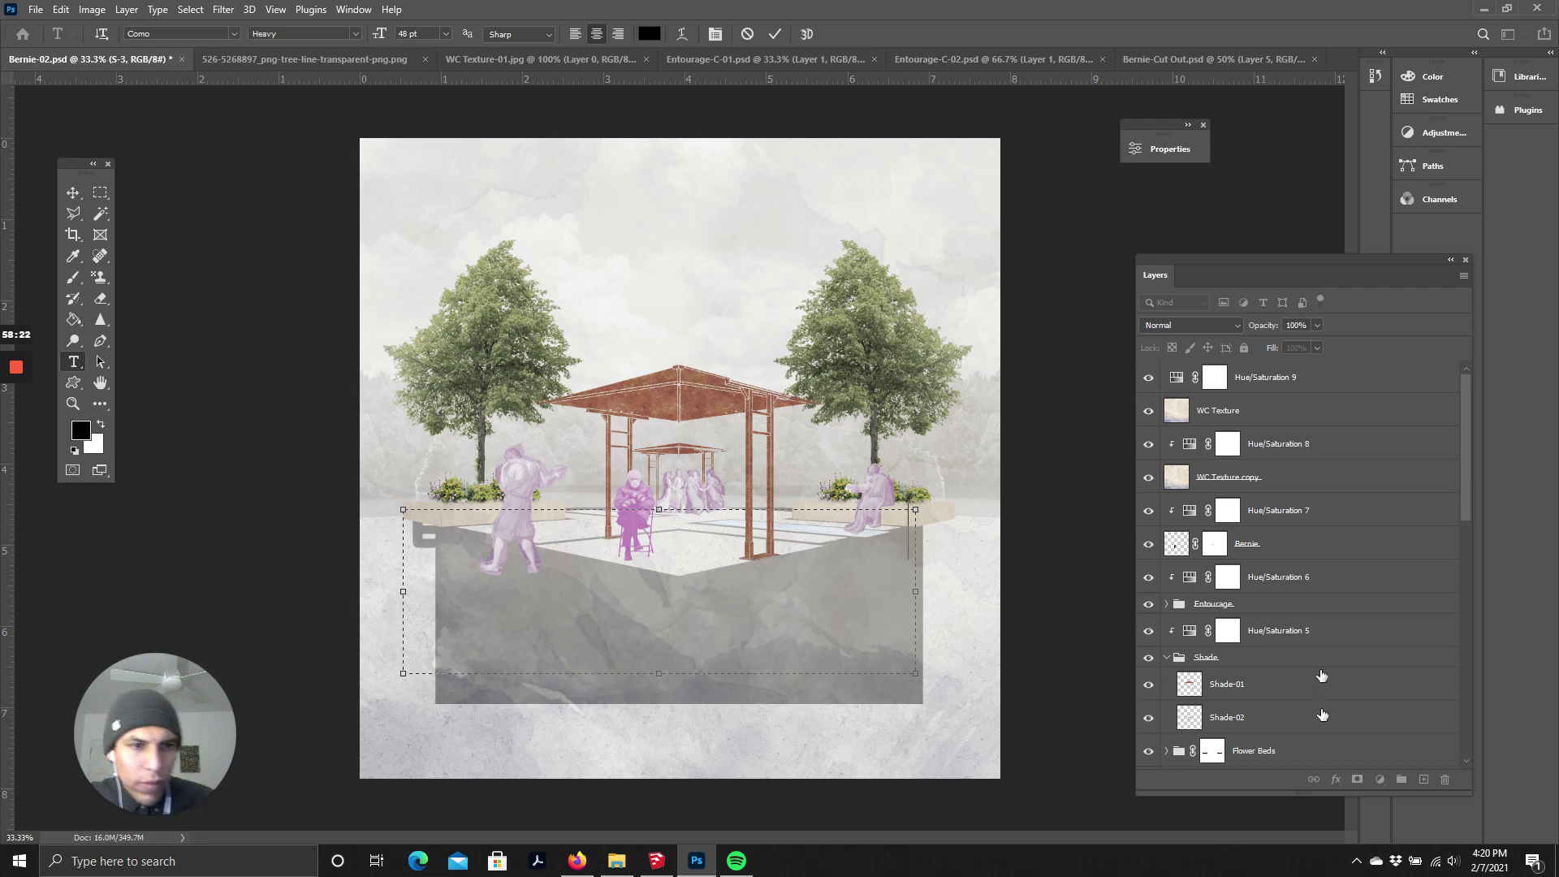
- Move the title layer to the top of the stack and finish typing PLAZA on the second line
scroll(1322, 715, down, 10)
drag(1218, 615, 1242, 355)
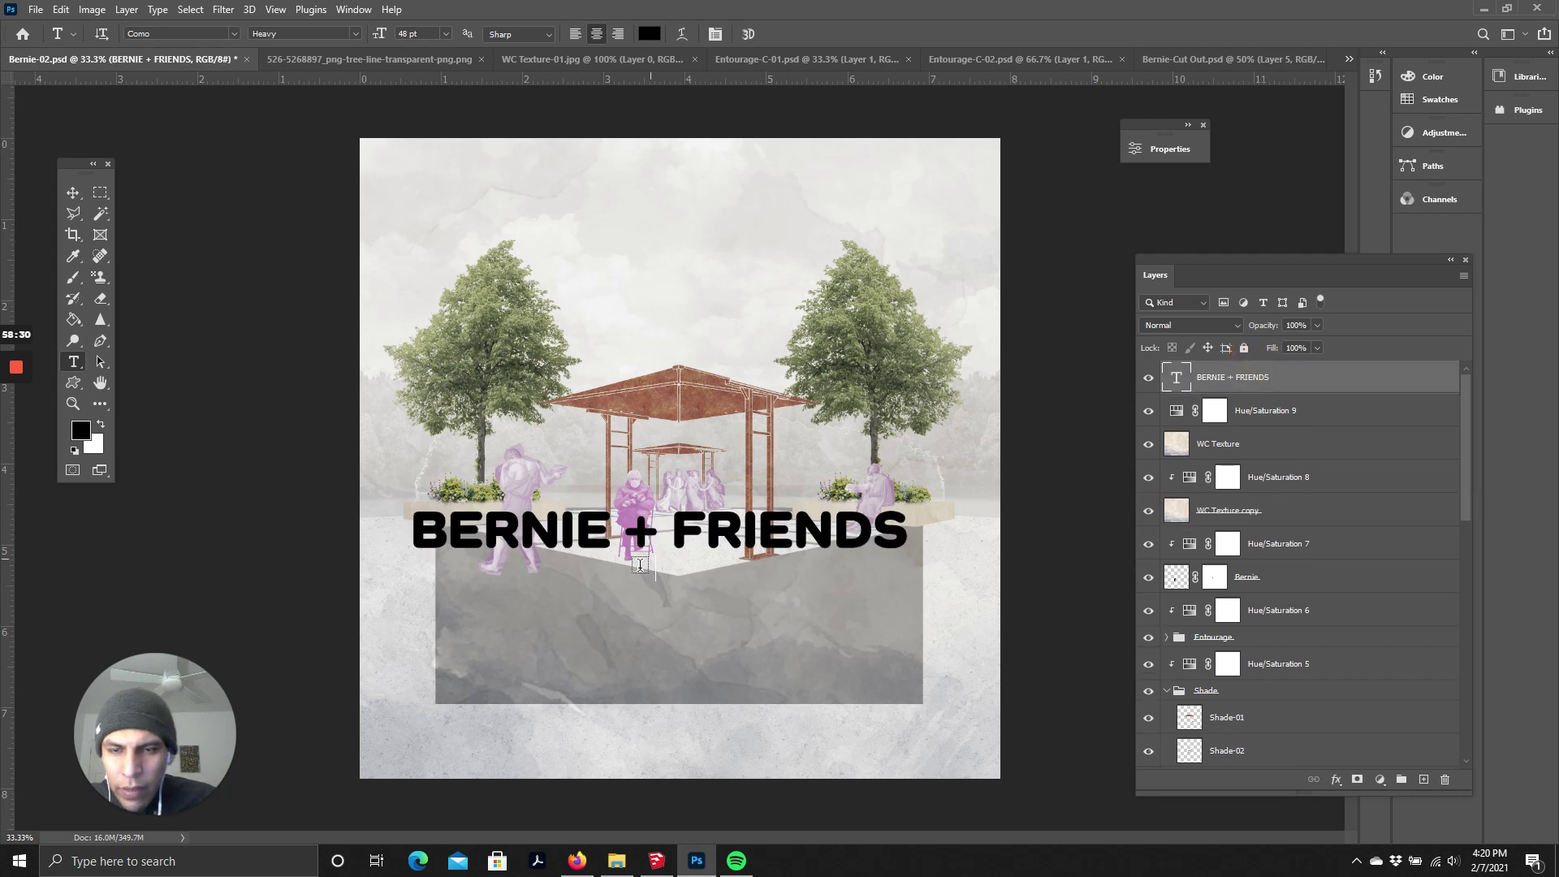
click(681, 532)
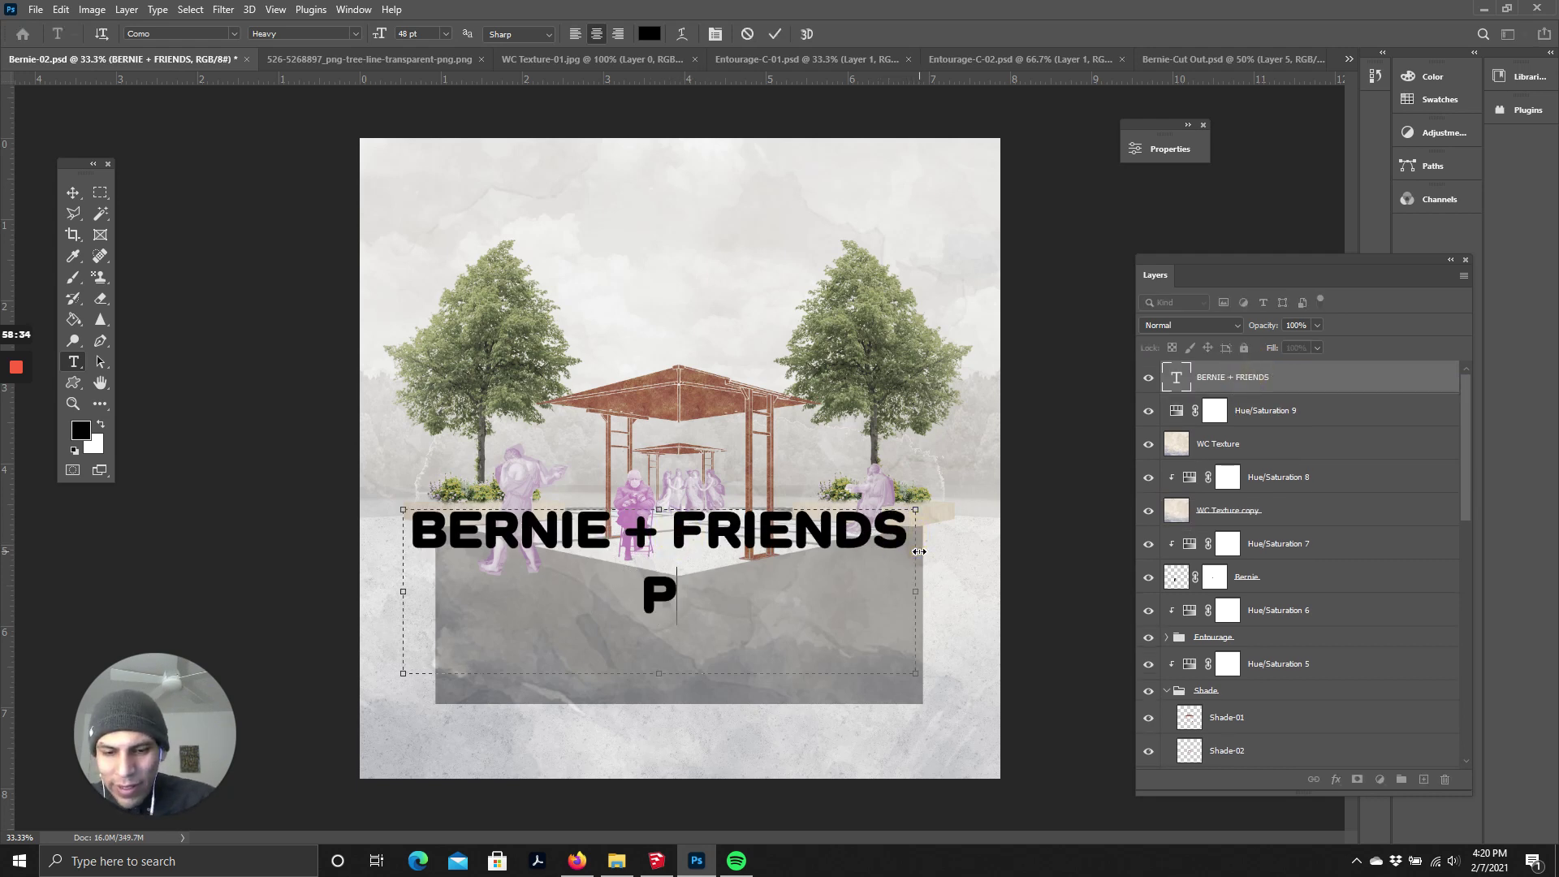
text(LAZA)
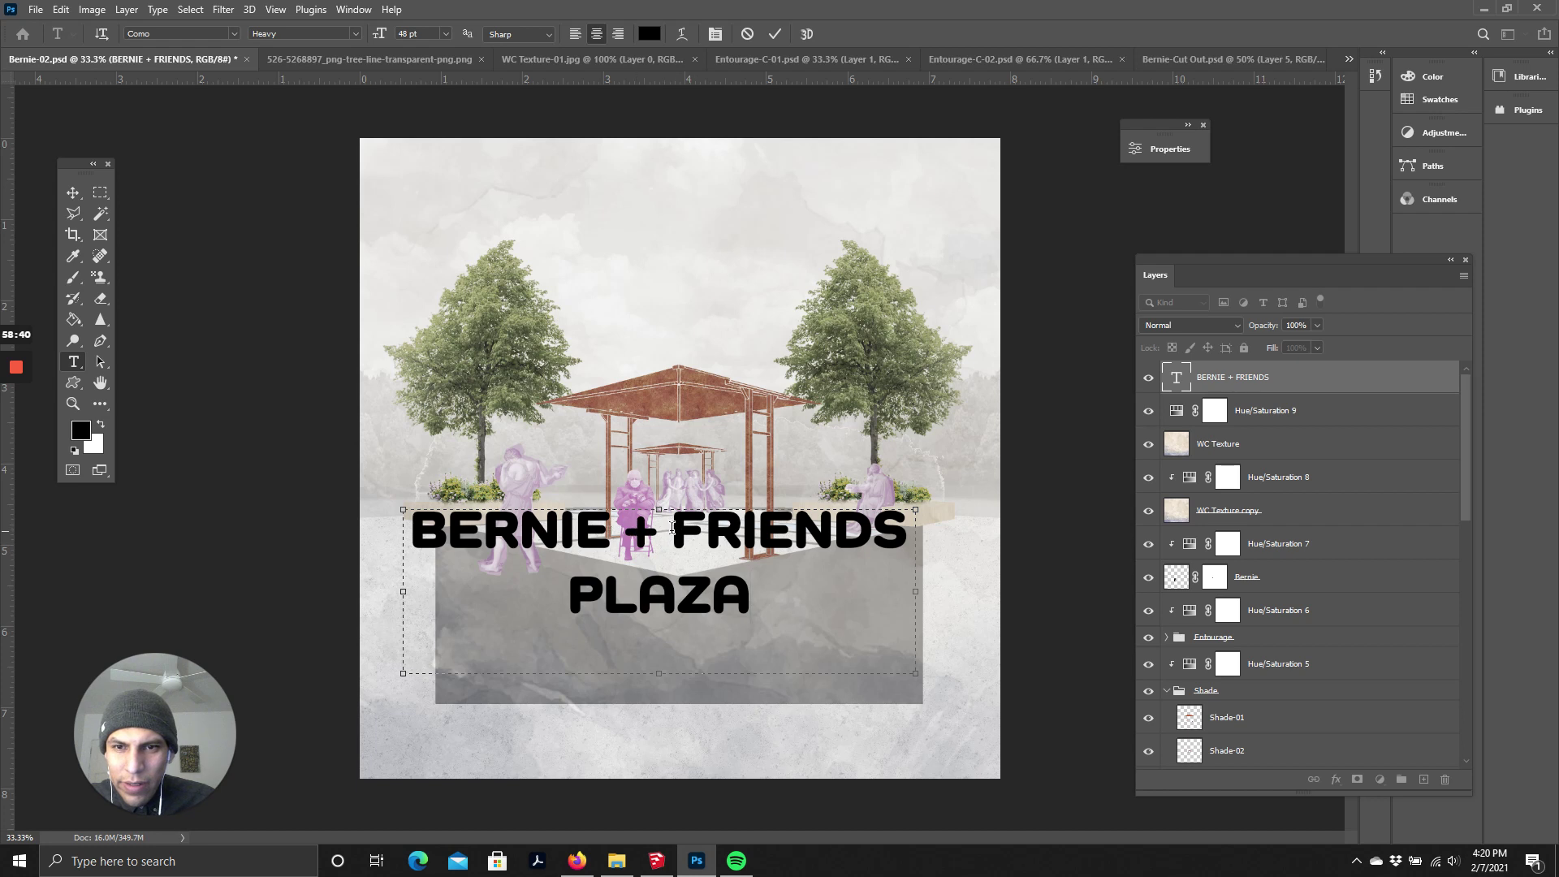
- Left-align the title text and move it up to the top of the canvas
key(ctrl+a)
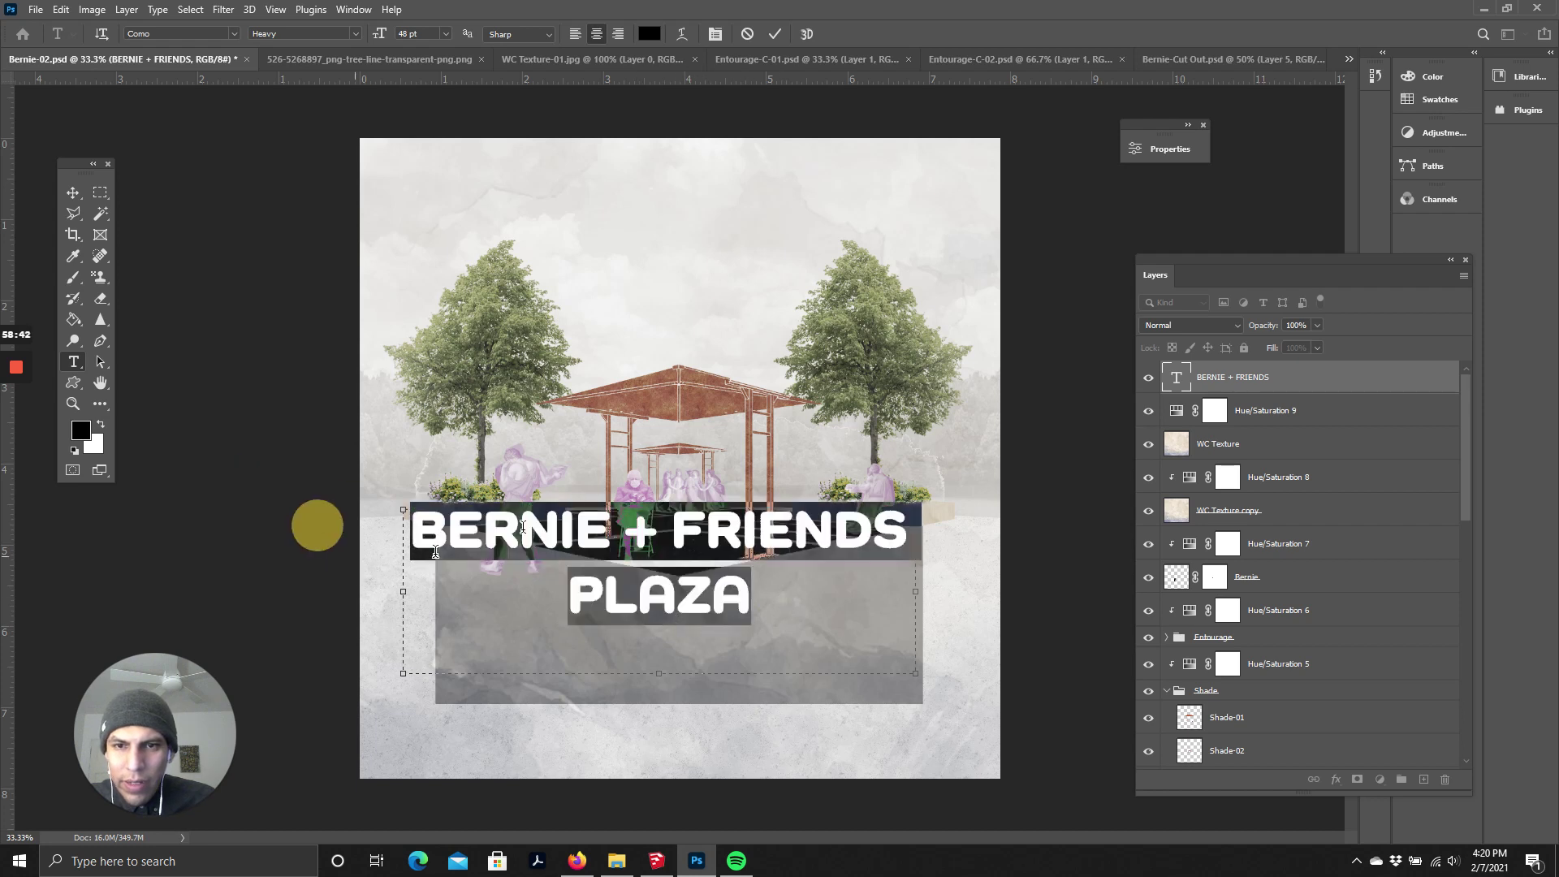
click(575, 34)
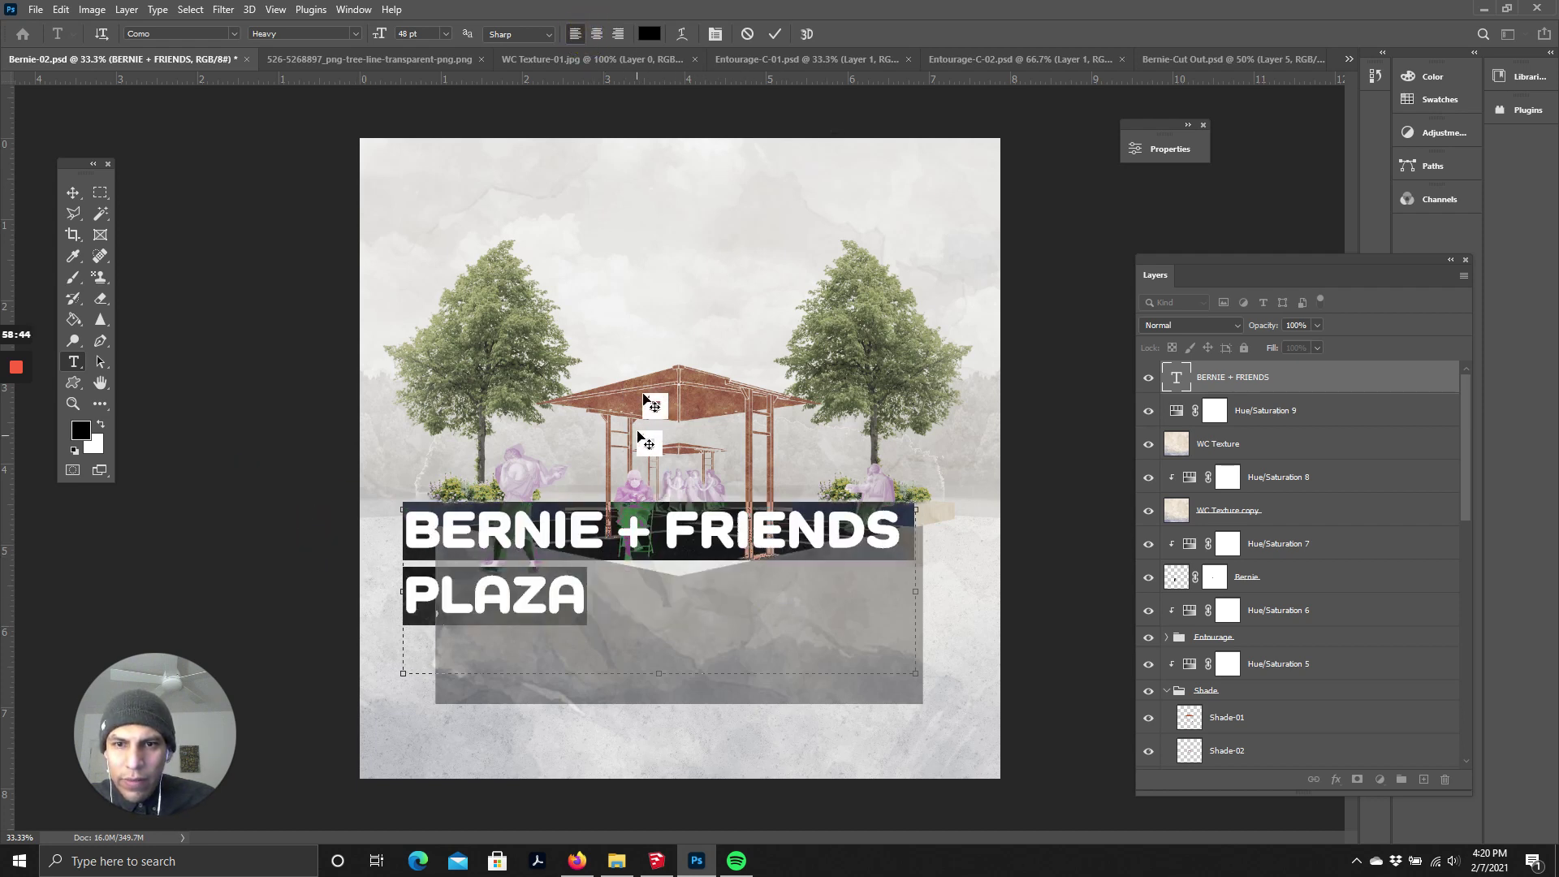
click(72, 192)
drag(575, 540, 572, 222)
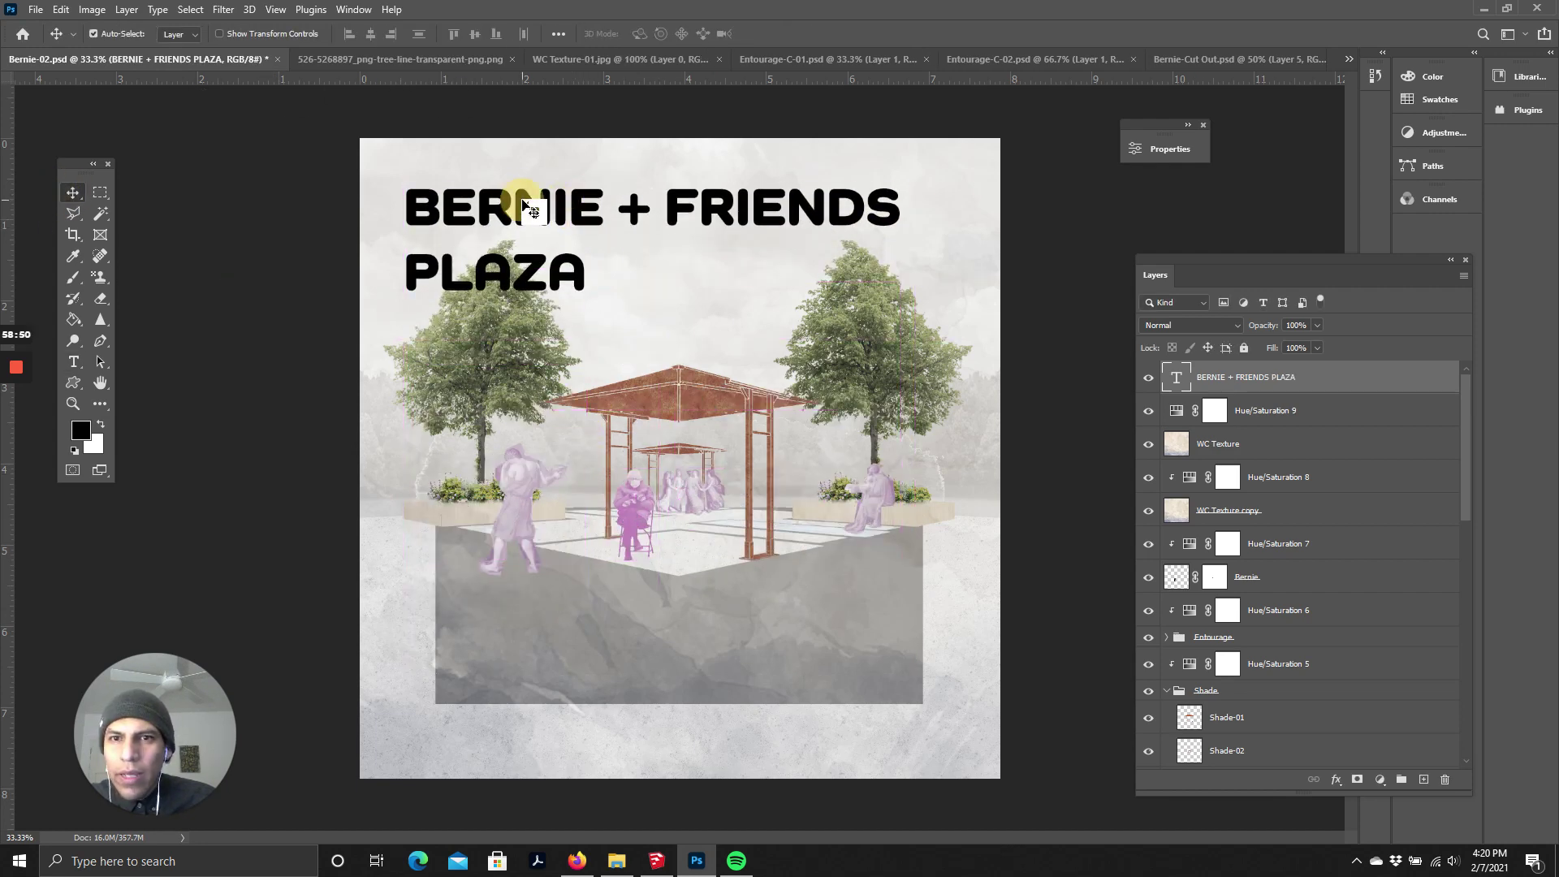
- Resize the title to 24 pt and nudge it into the upper-left, aligned with the section block
double_click(522, 204)
click(447, 35)
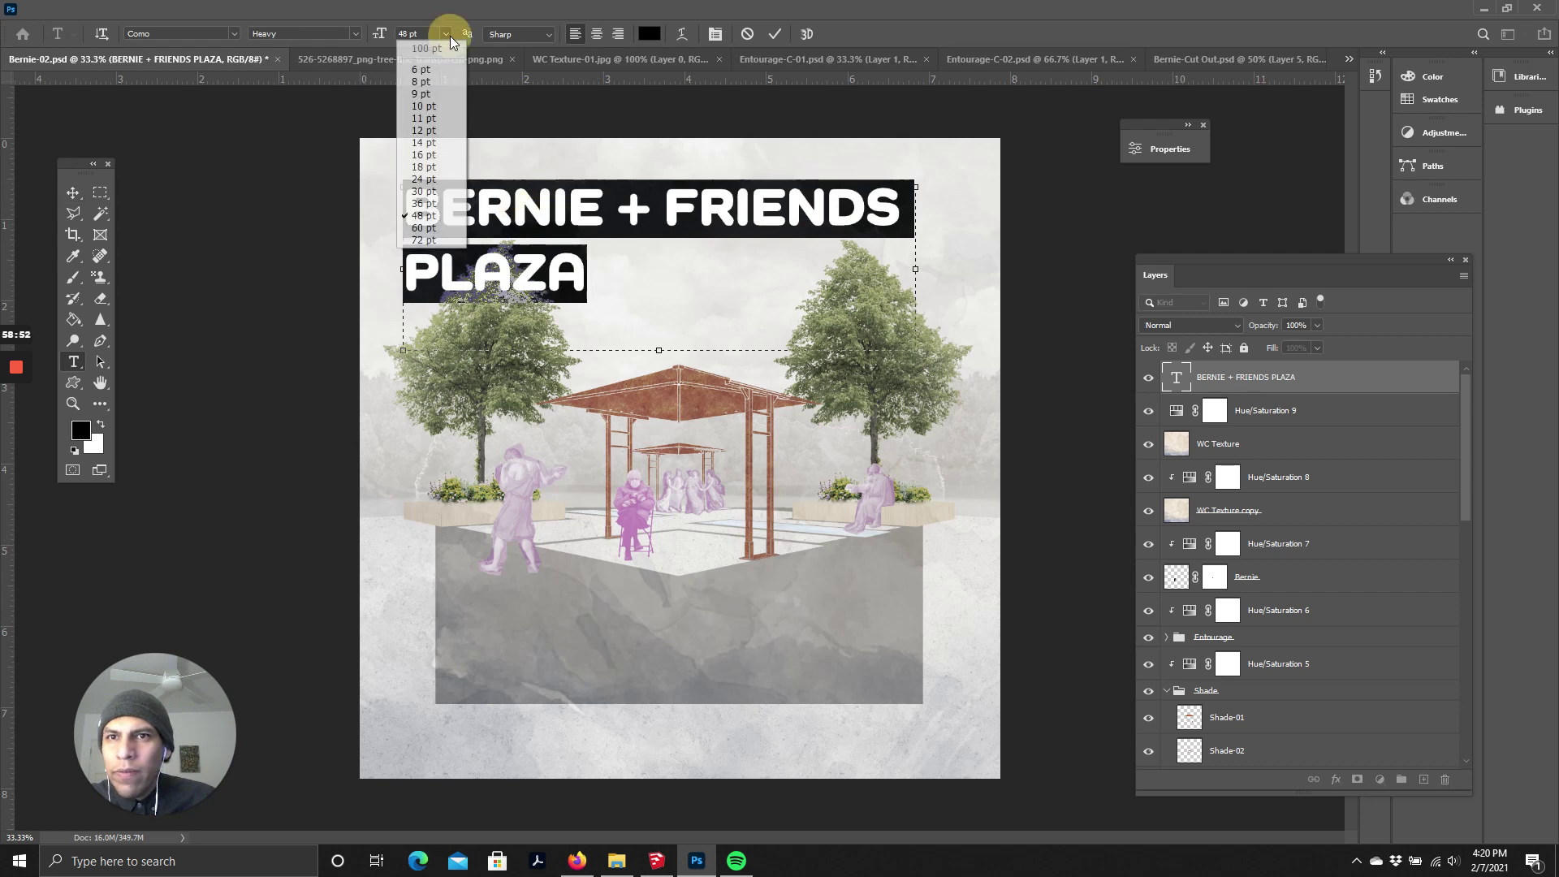
click(423, 178)
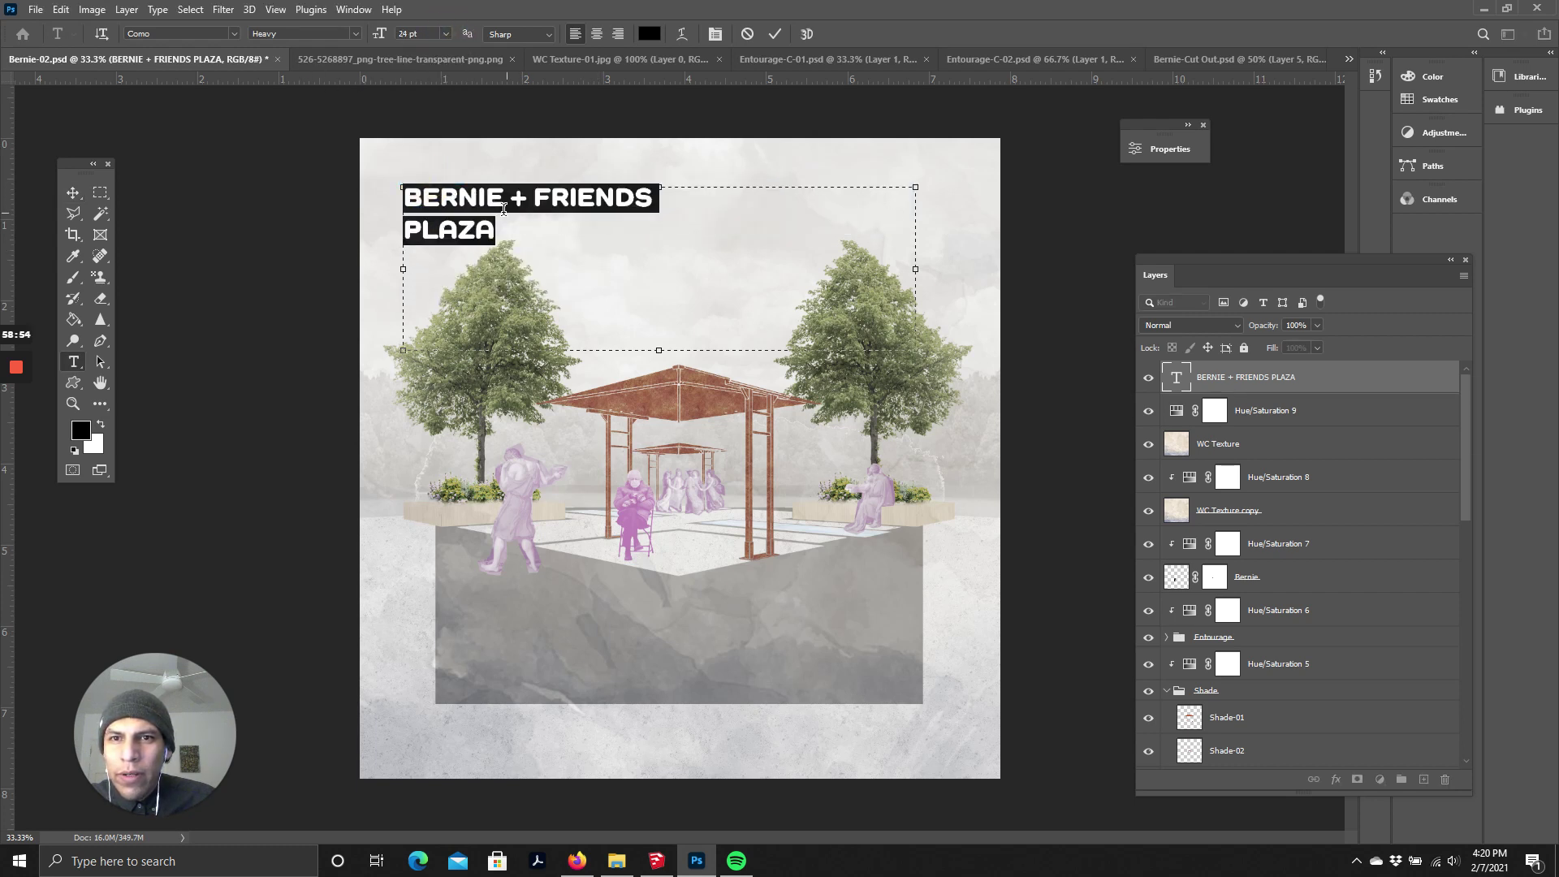
click(518, 203)
drag(495, 232, 539, 230)
key(ctrl+a)
click(73, 192)
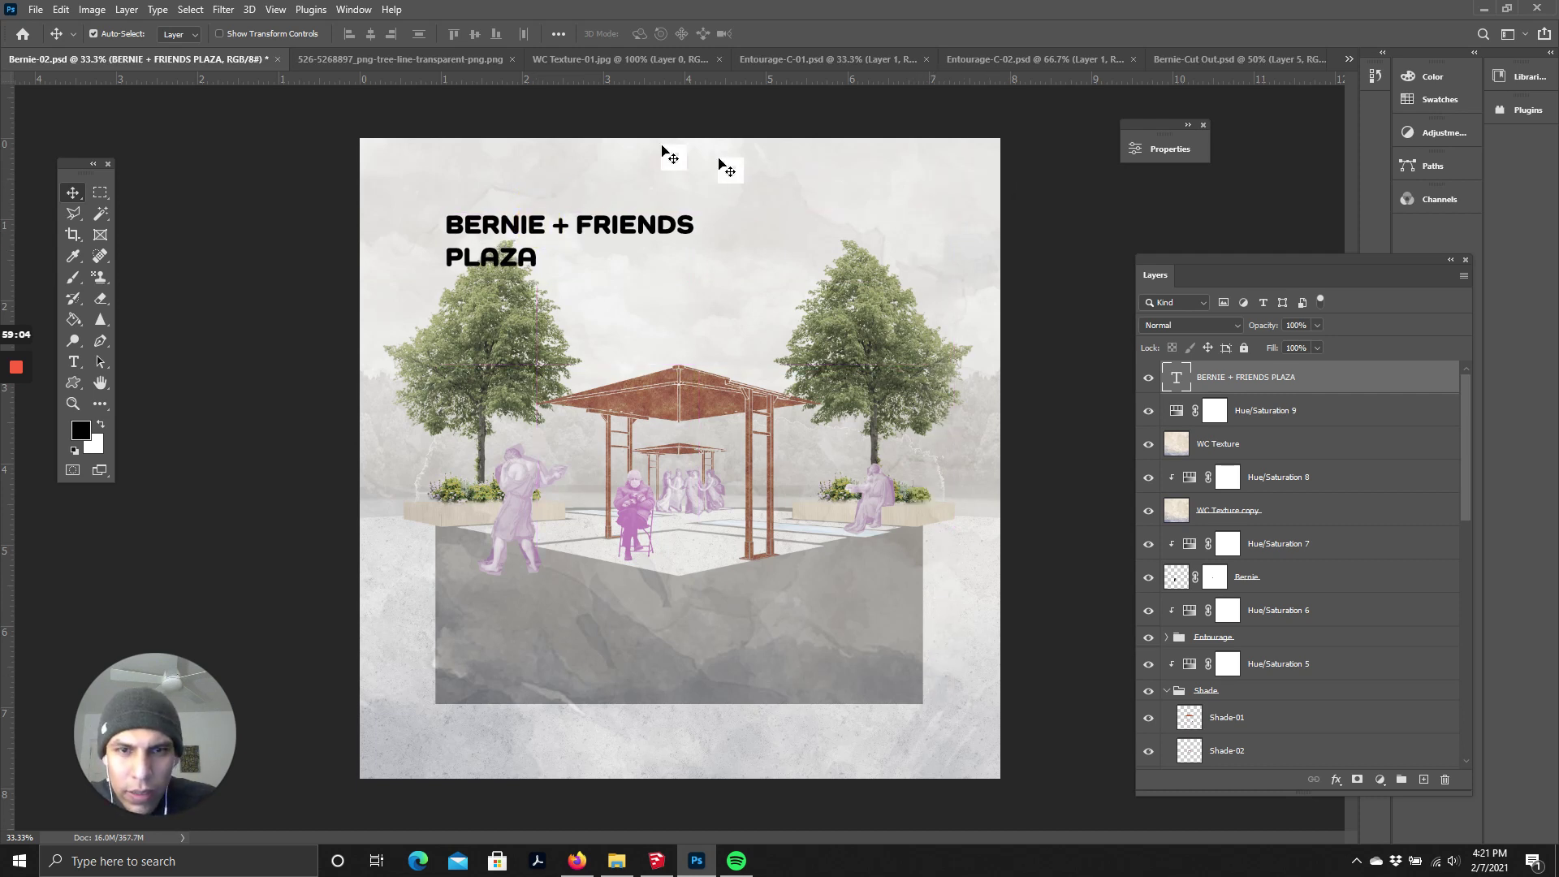
mouse_move(498, 225)
mouse_down()
mouse_move(486, 195)
mouse_move(489, 227)
mouse_up()
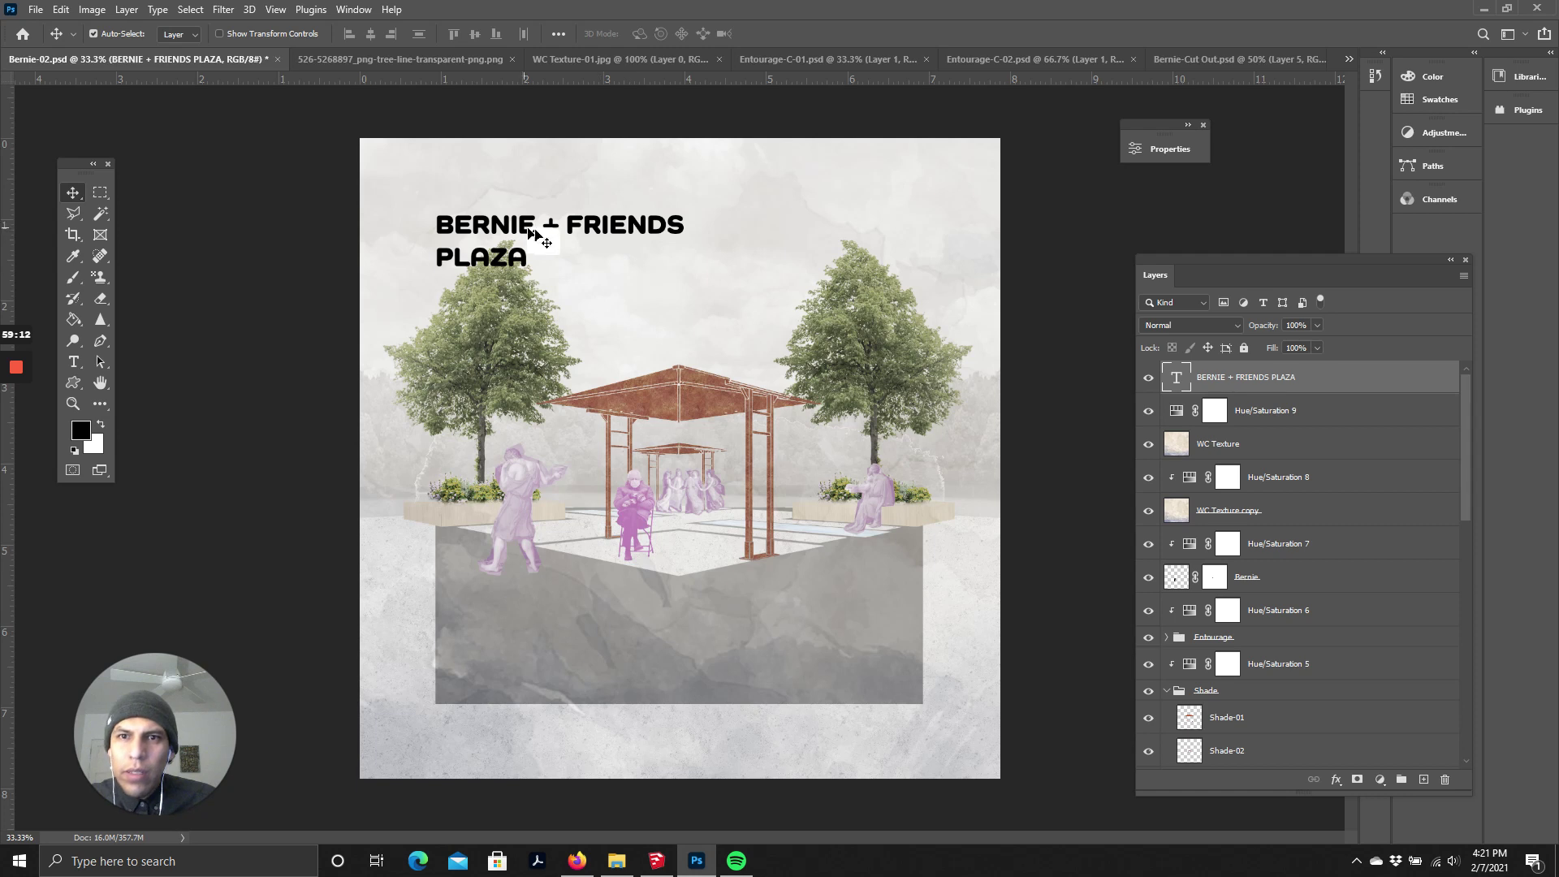
- Sample the pink of the Bernie figure with the Eyedropper while repeatedly reopening the title text
double_click(503, 244)
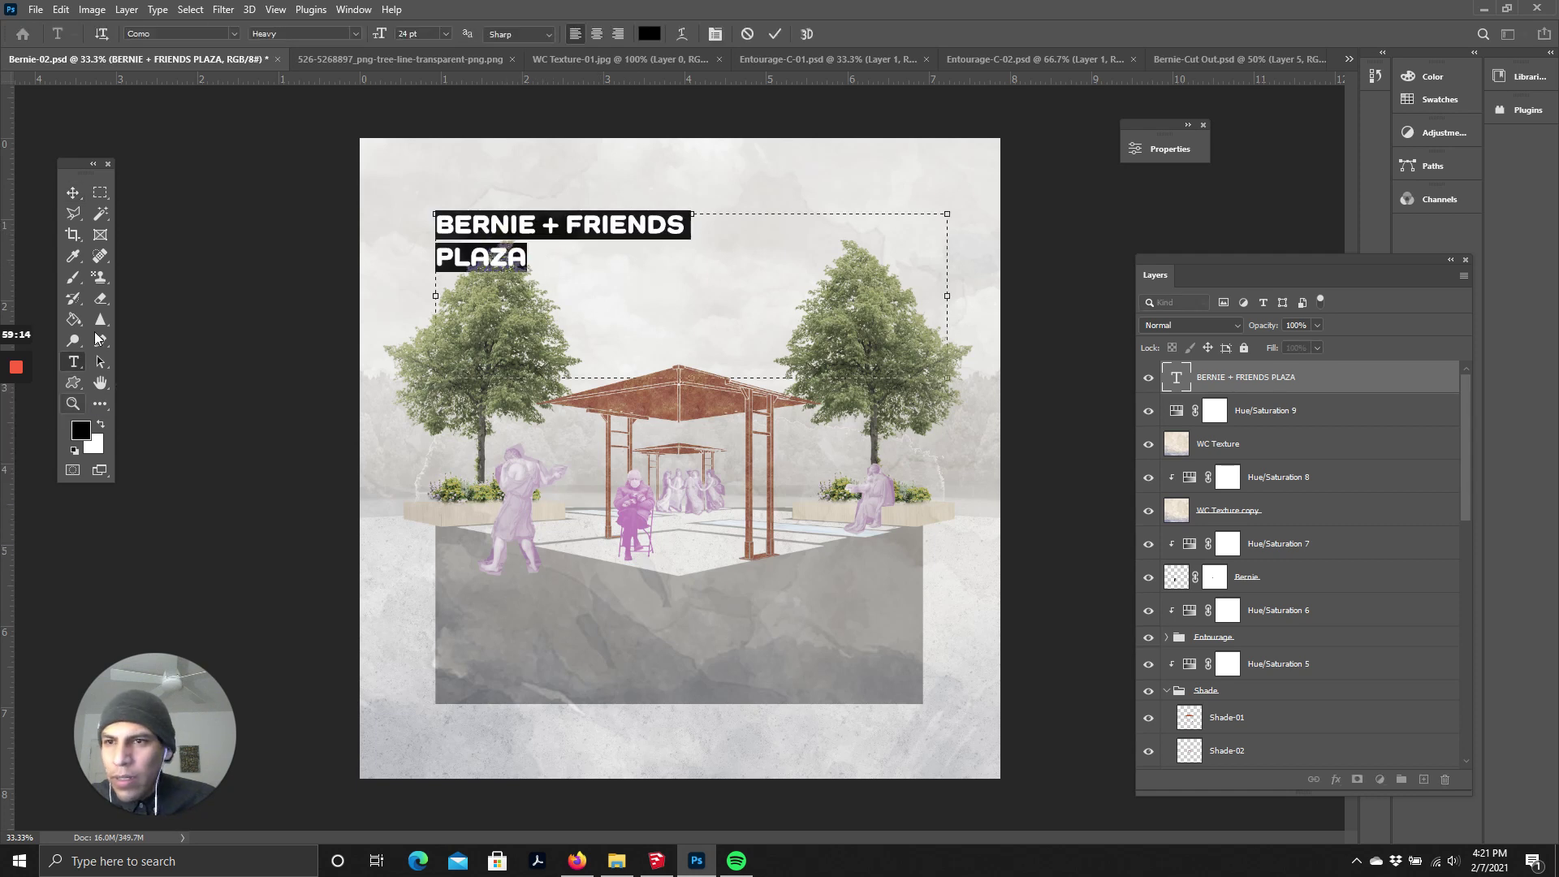
click(73, 257)
click(641, 507)
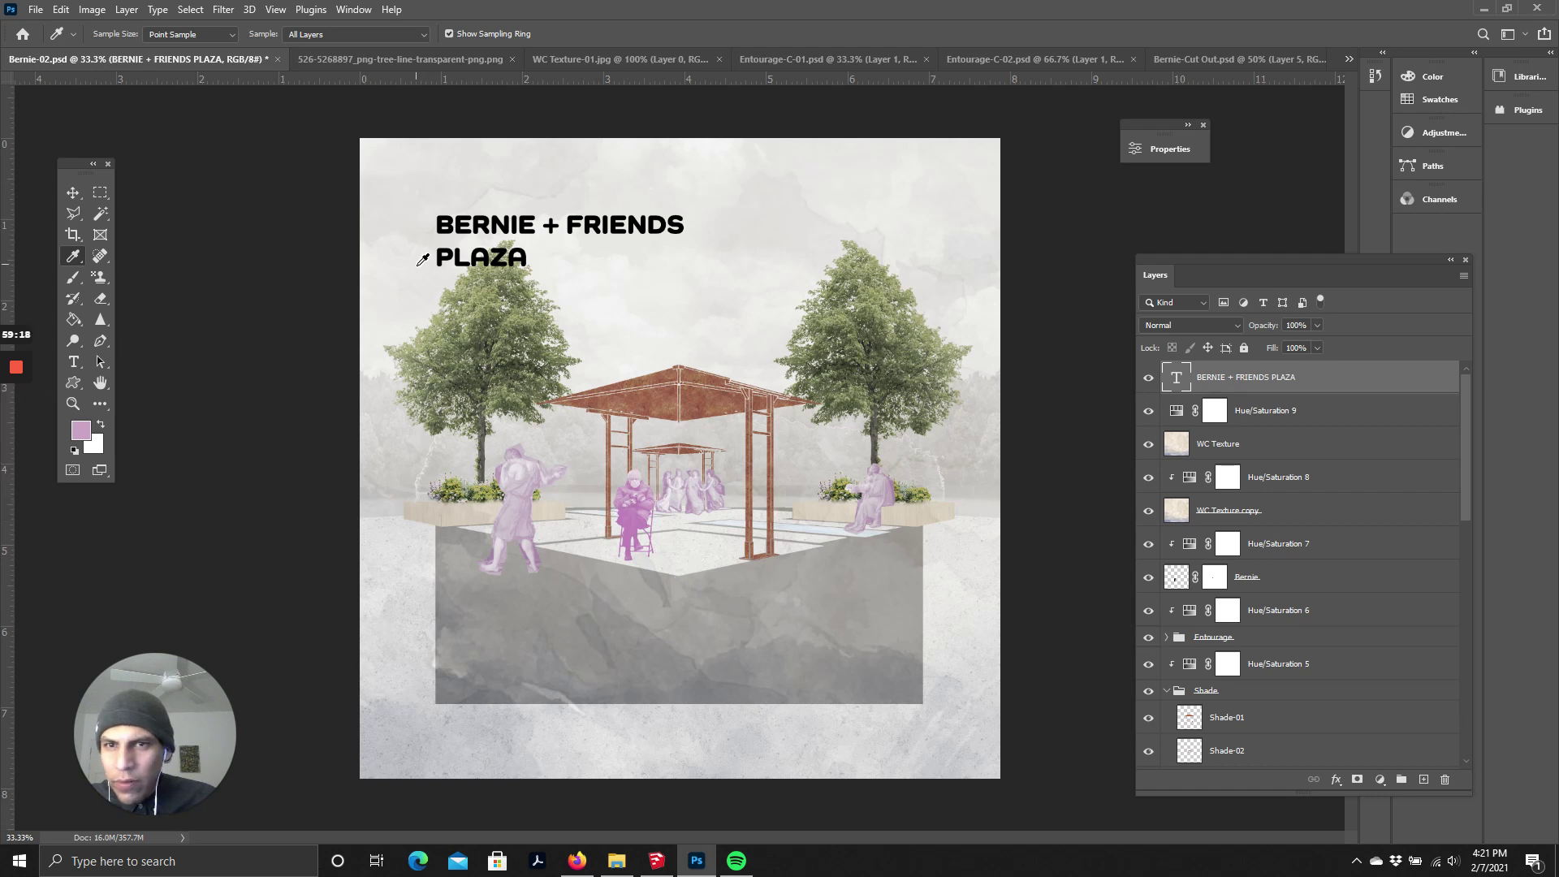
click(72, 192)
double_click(534, 256)
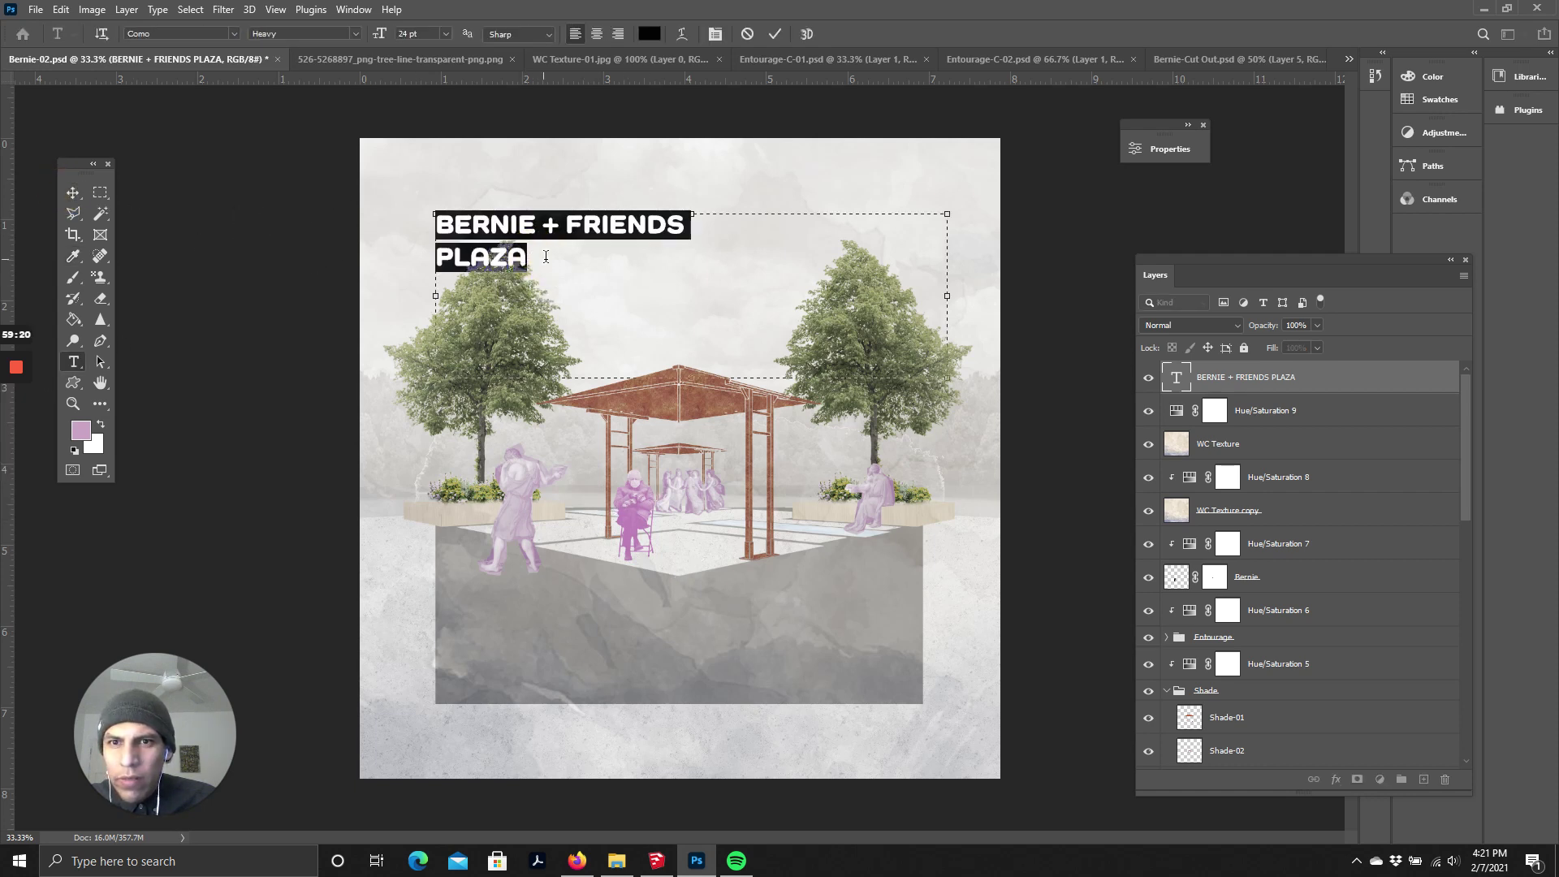
click(73, 258)
click(72, 192)
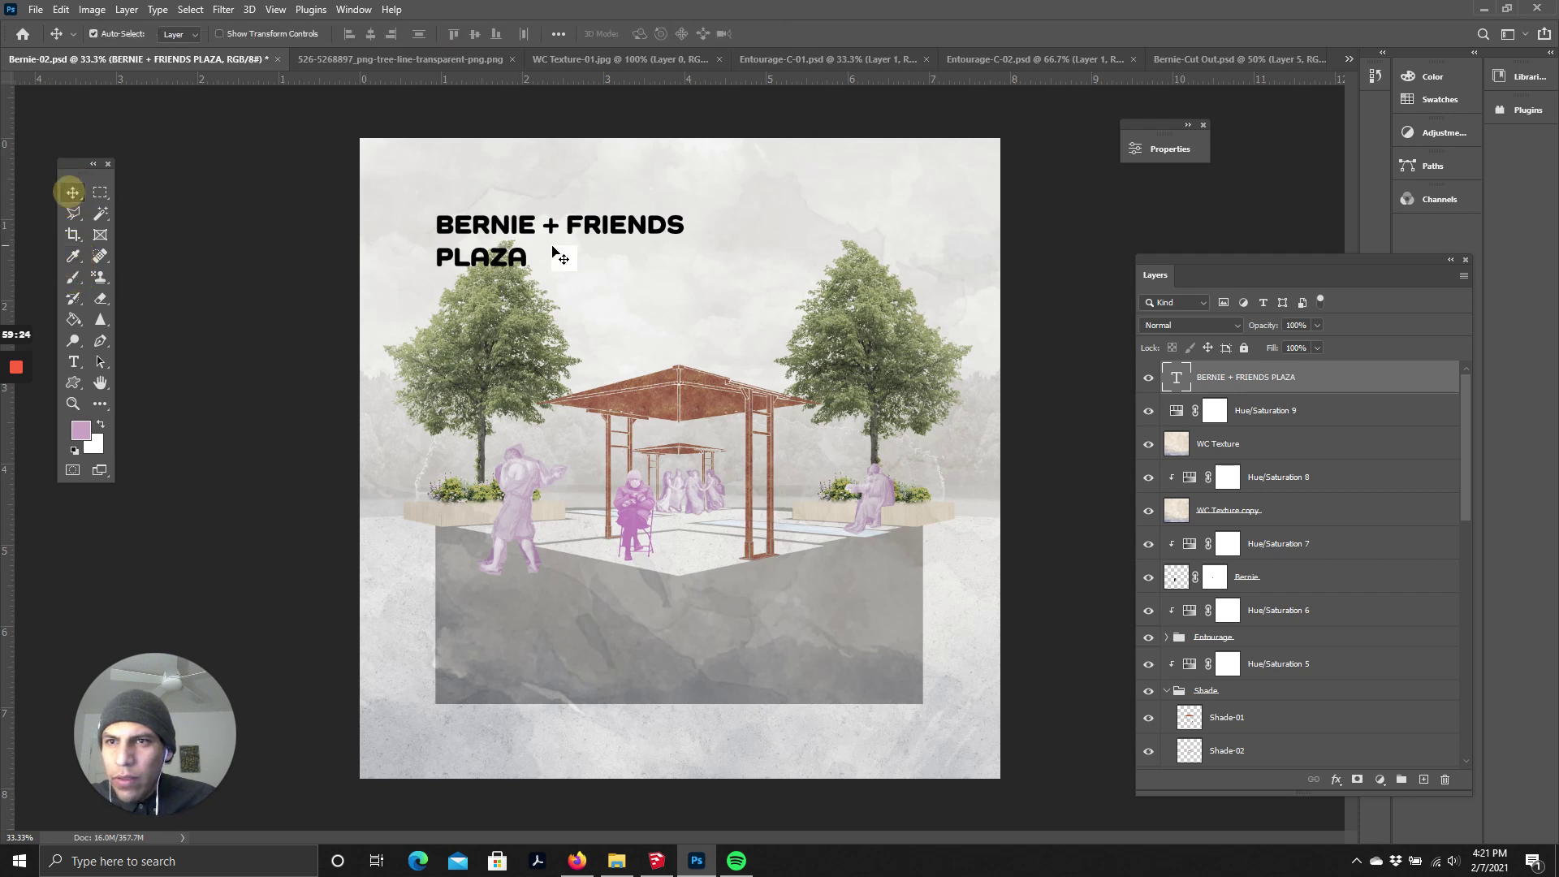
double_click(528, 247)
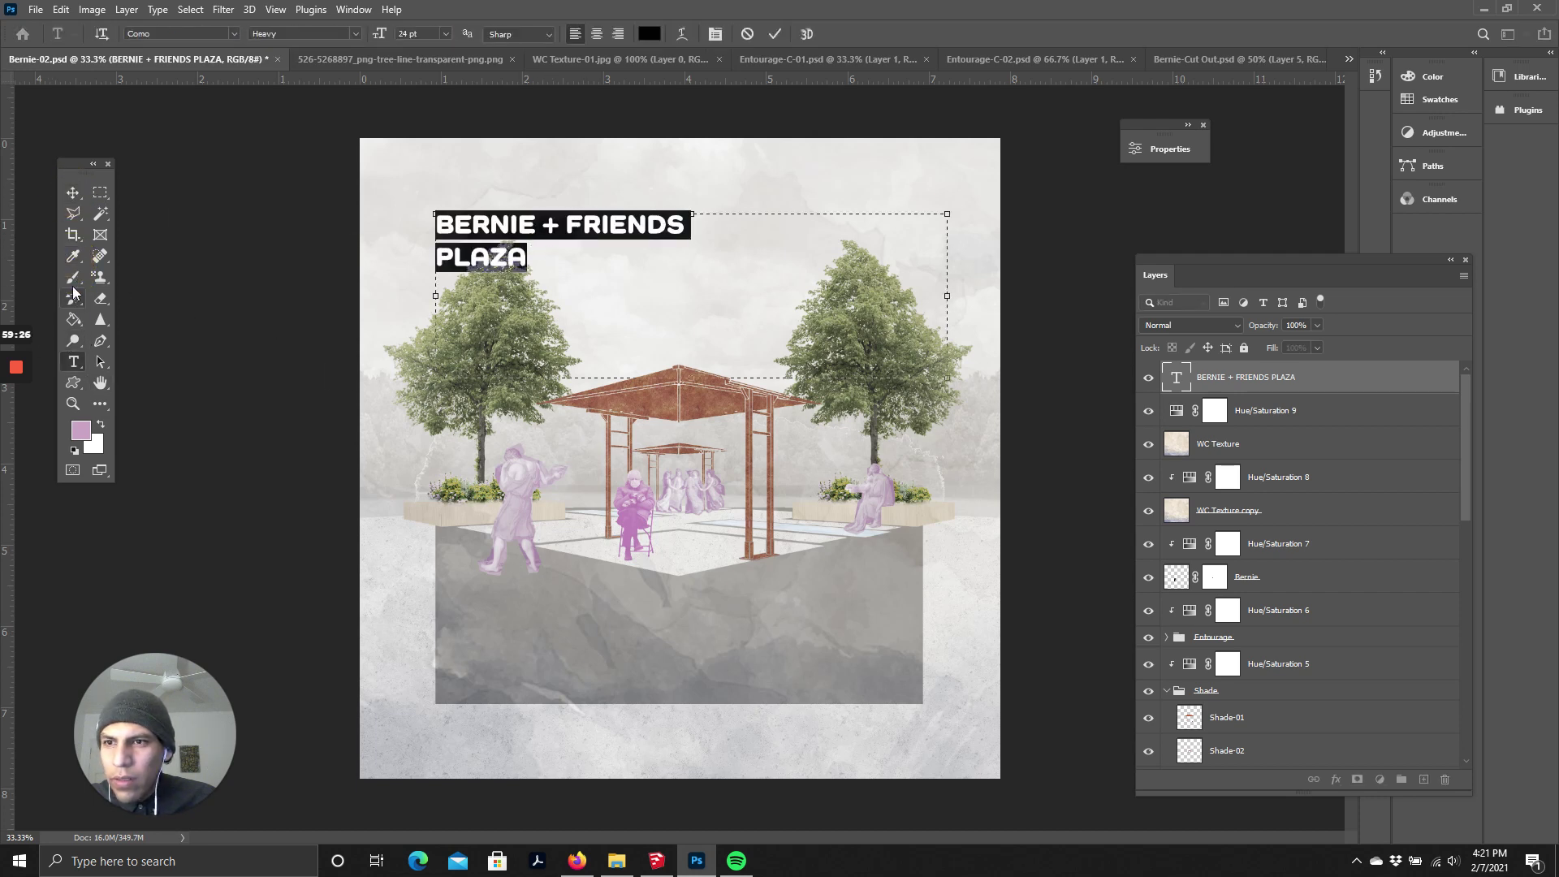
click(72, 258)
click(638, 502)
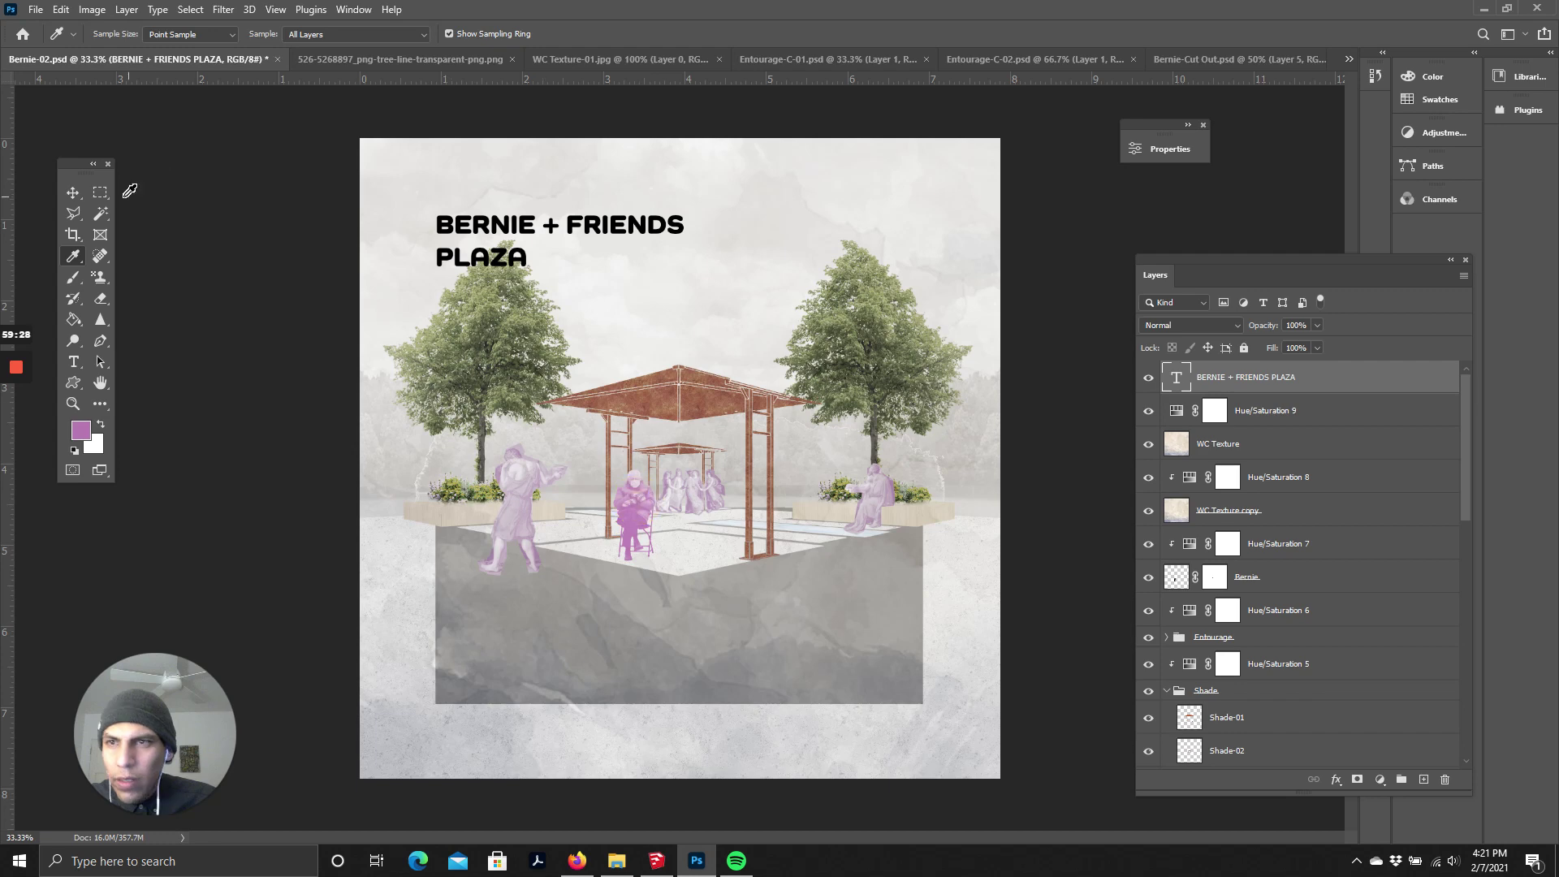
click(72, 193)
double_click(524, 259)
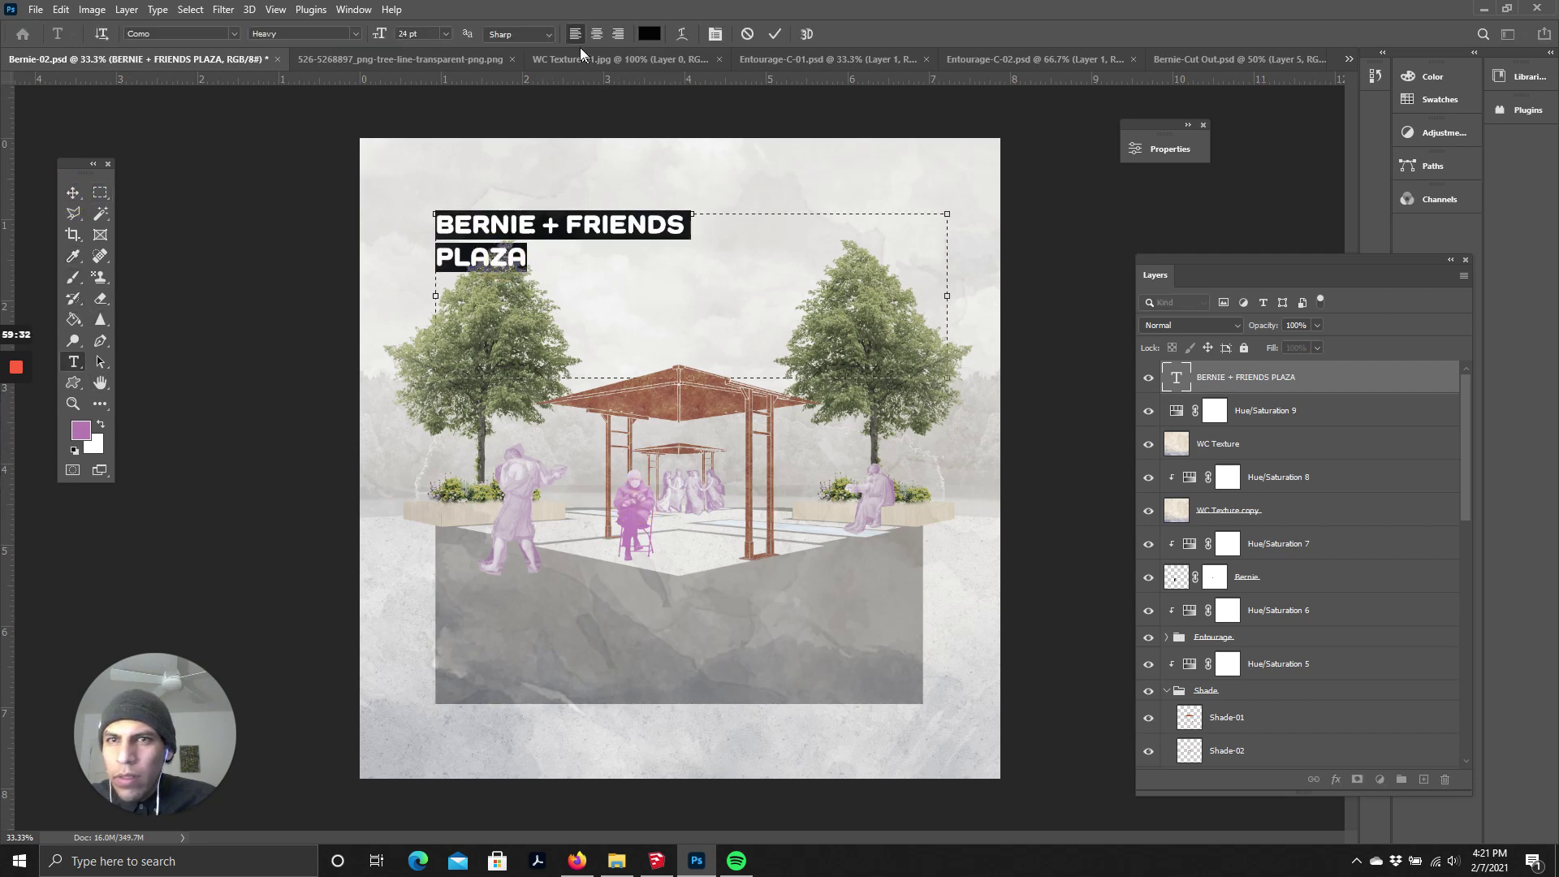
- Choose lilac b87bb1 in the text Color Picker, sampling from the Bernie figure, and confirm
click(650, 33)
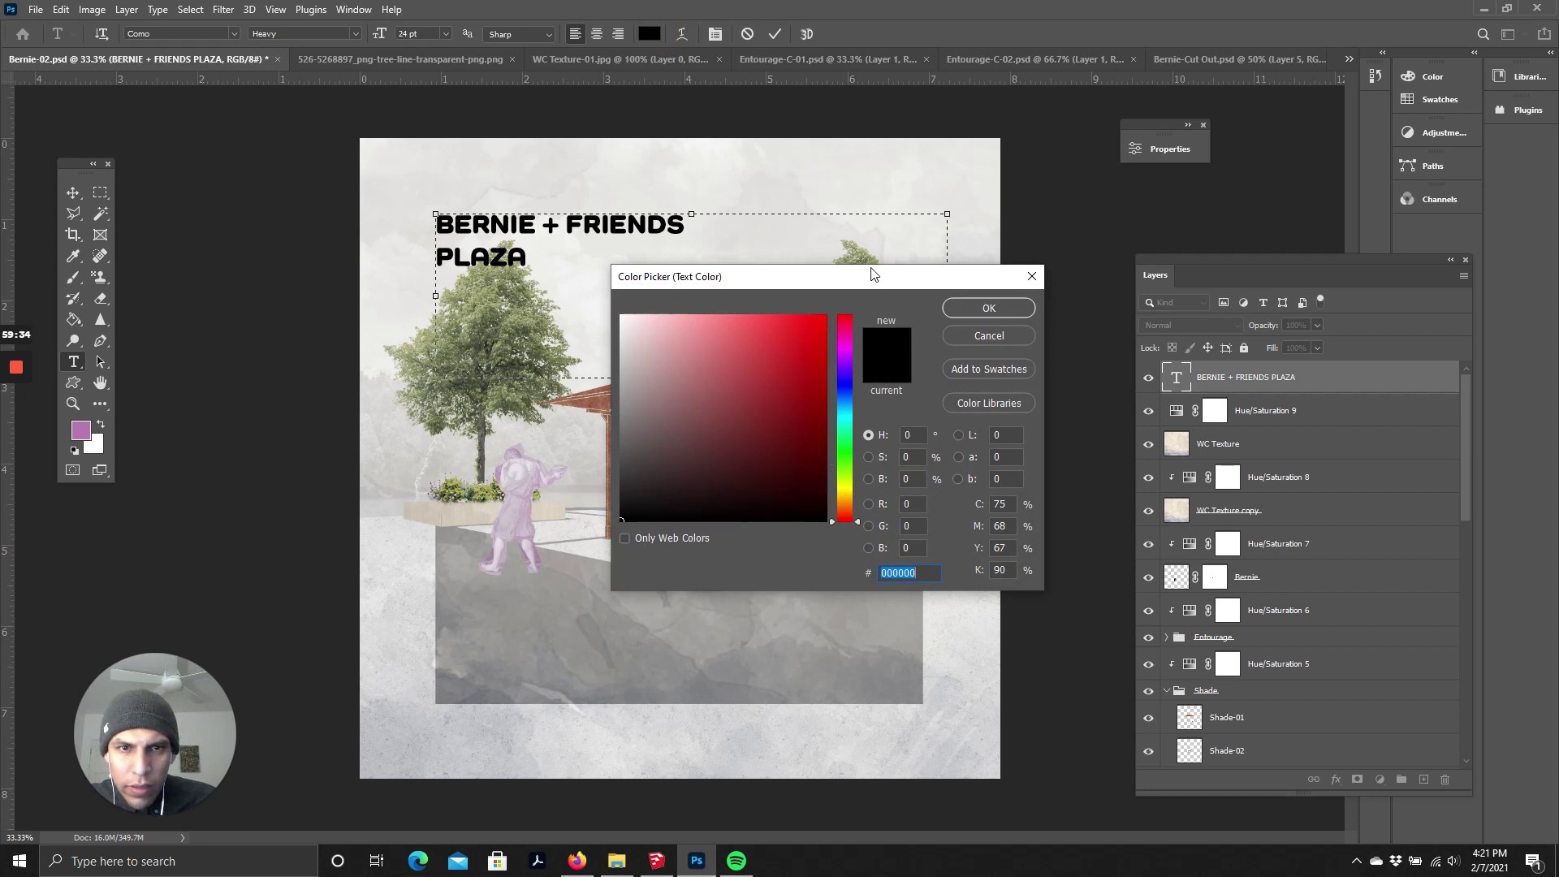
drag(872, 274, 934, 459)
click(905, 575)
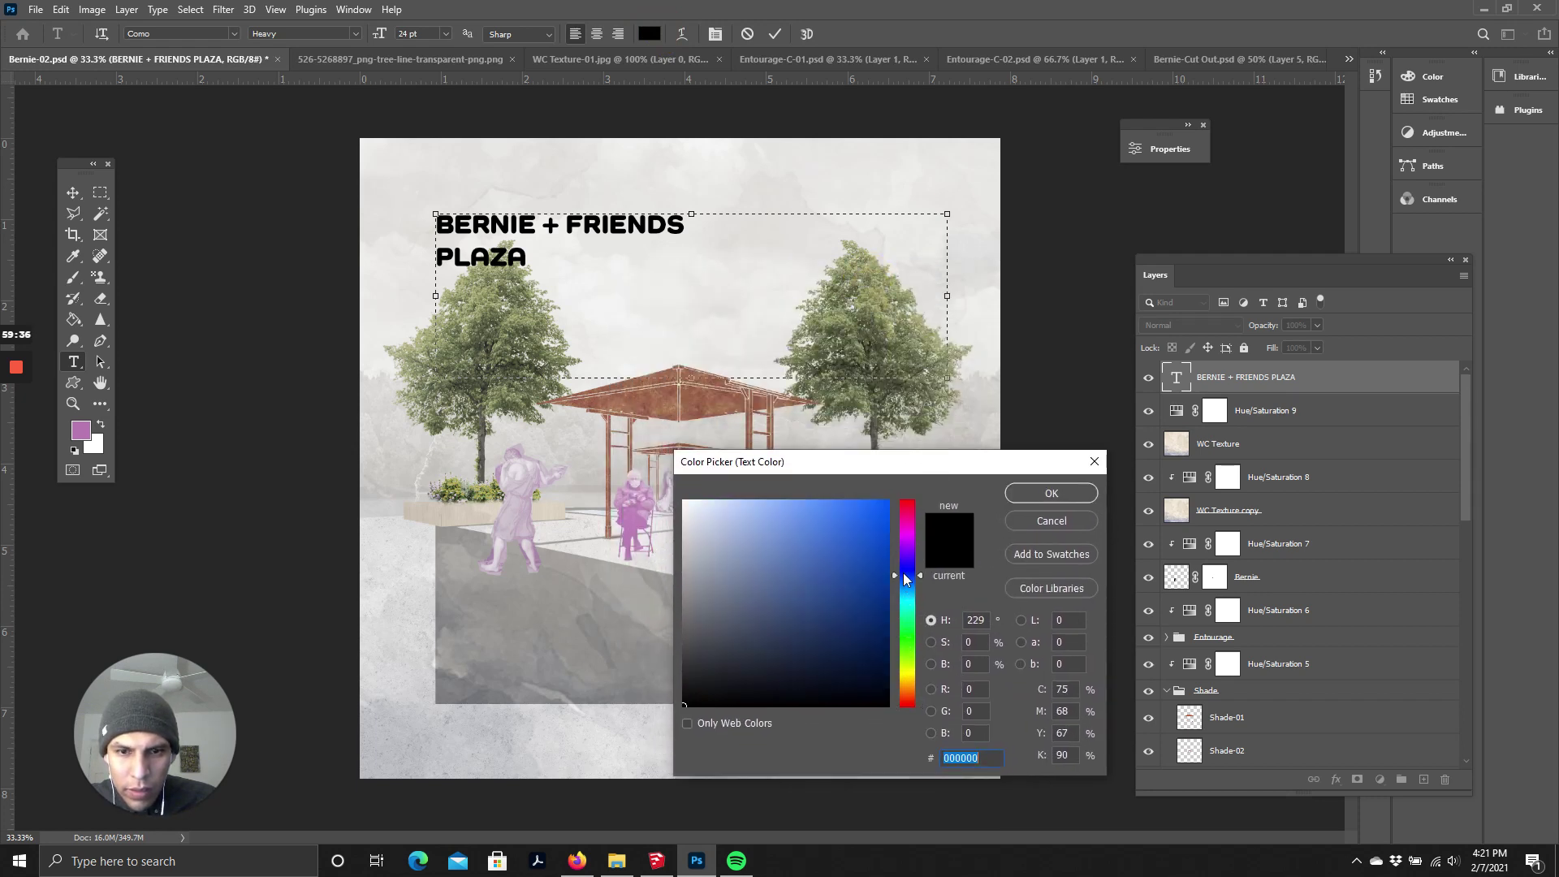
mouse_move(904, 574)
mouse_down()
mouse_move(900, 519)
mouse_move(832, 505)
mouse_move(850, 505)
mouse_up()
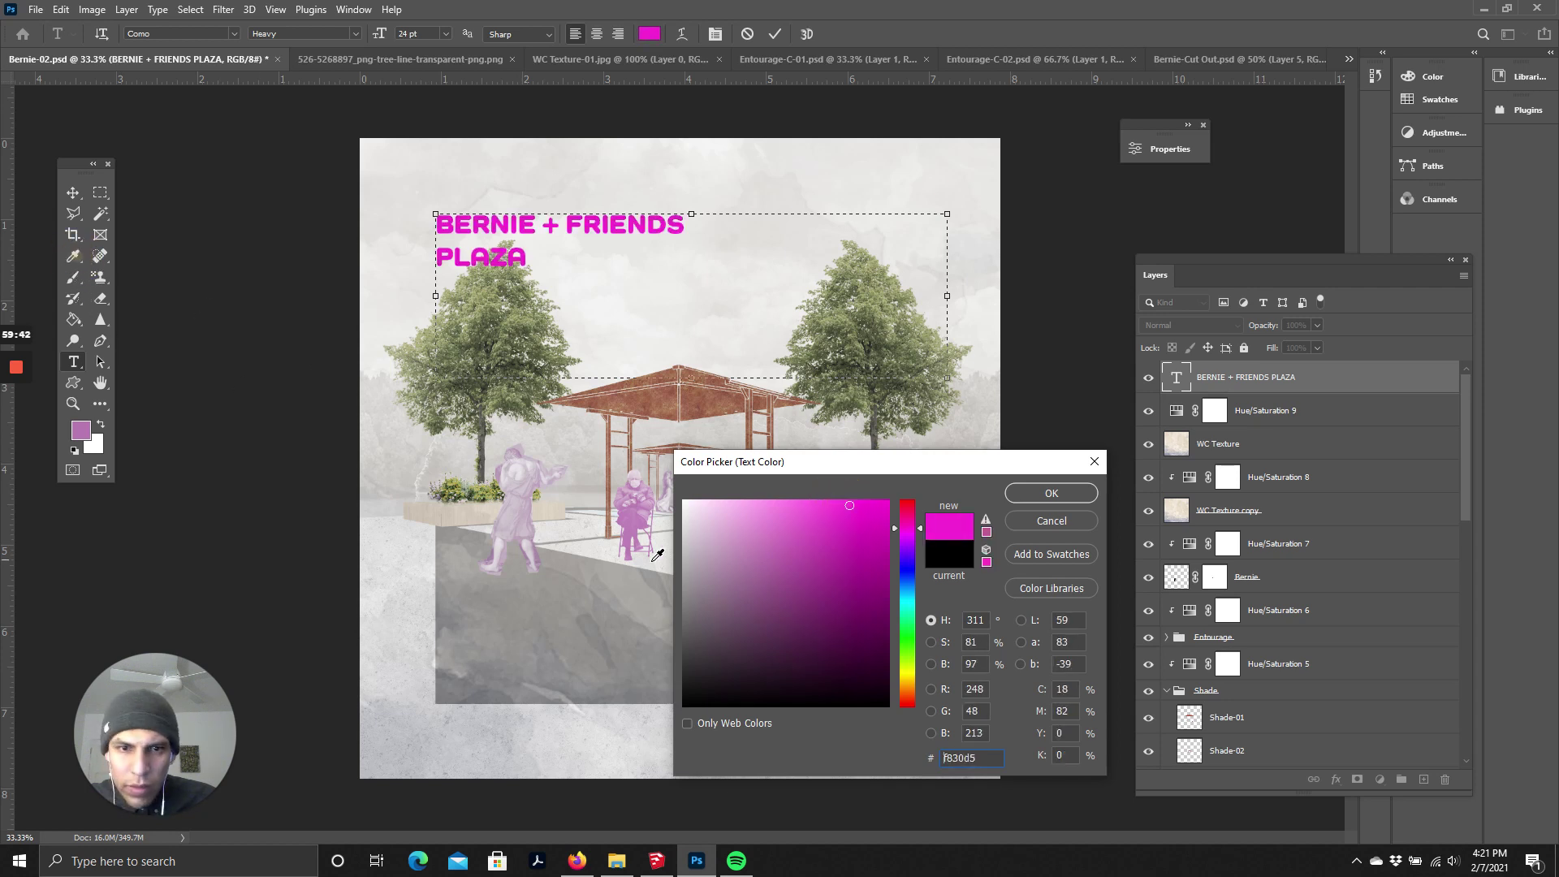
click(639, 499)
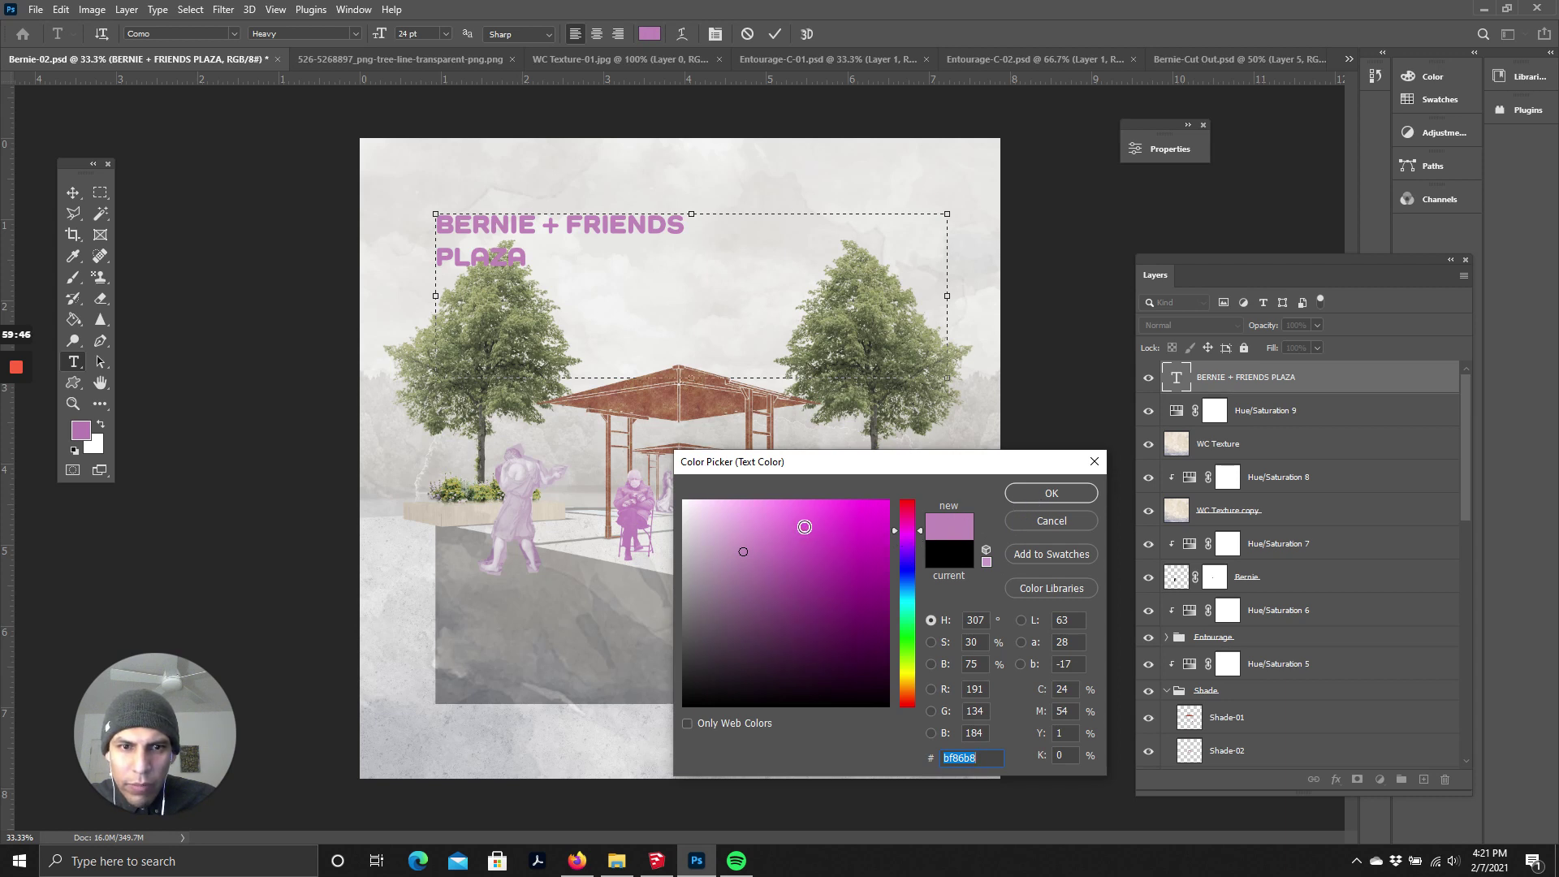
mouse_move(738, 551)
mouse_down()
mouse_move(794, 492)
mouse_move(877, 494)
mouse_move(849, 511)
mouse_up()
click(1052, 493)
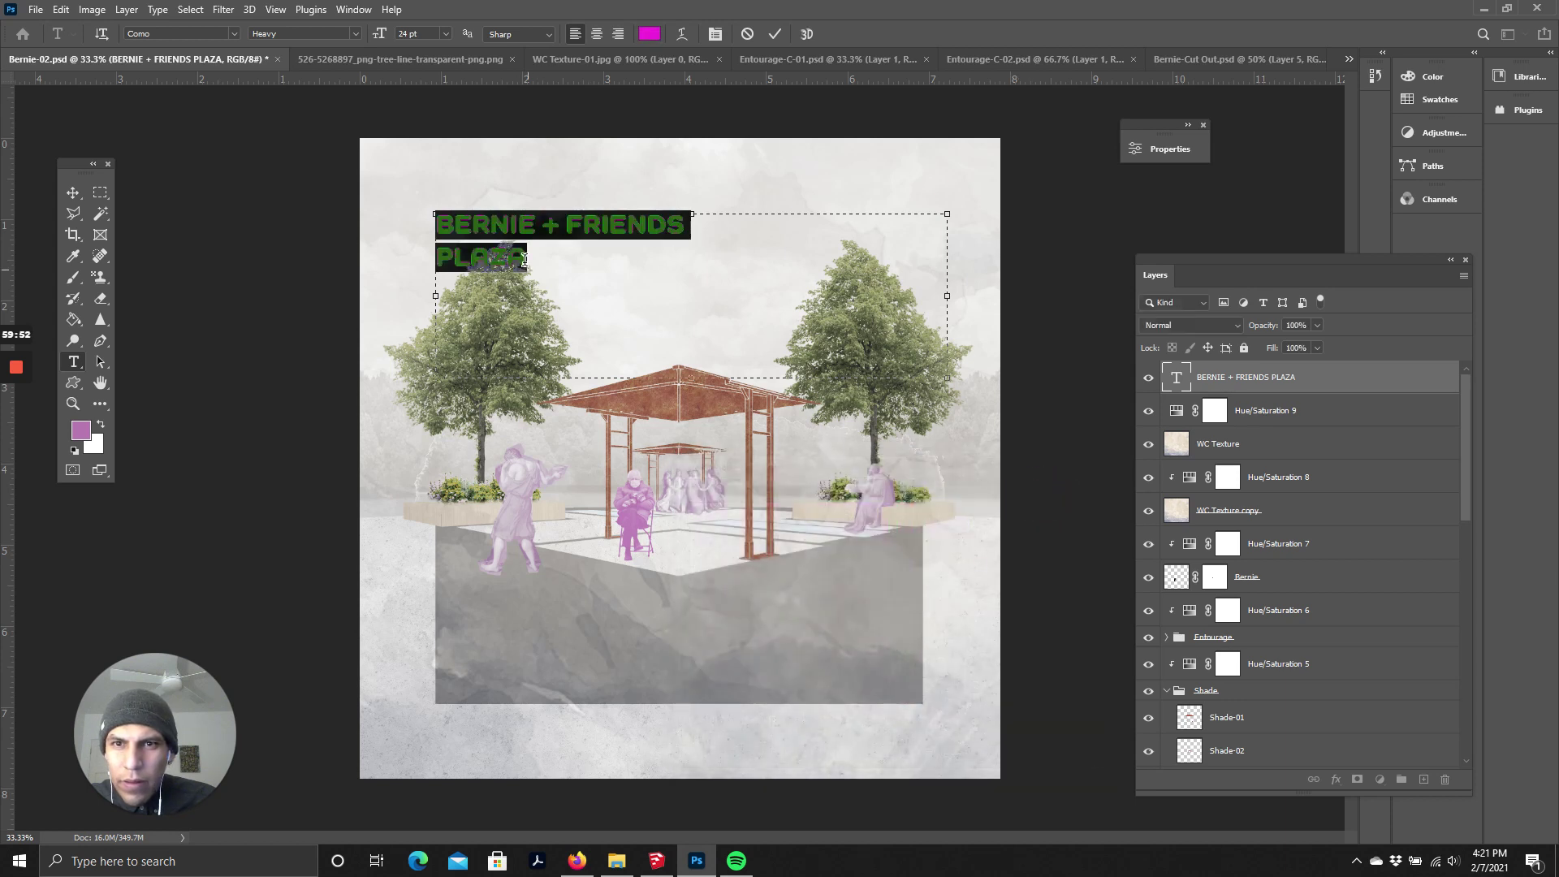
- Apply the b87bb1 purple to all of the title text, then select the text layer
click(552, 255)
drag(552, 256, 376, 208)
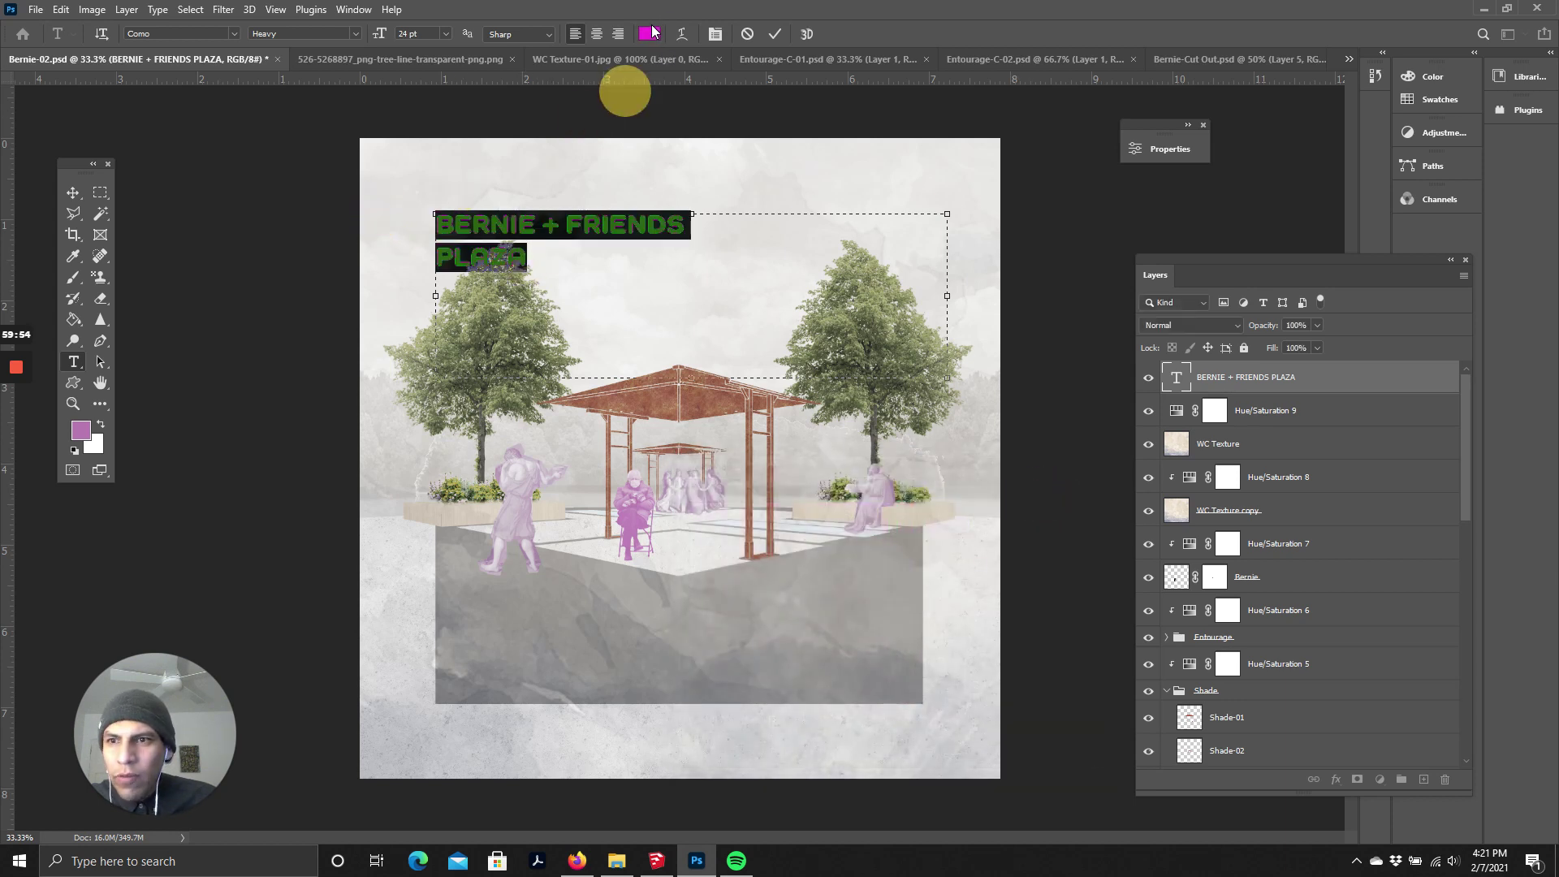
click(81, 431)
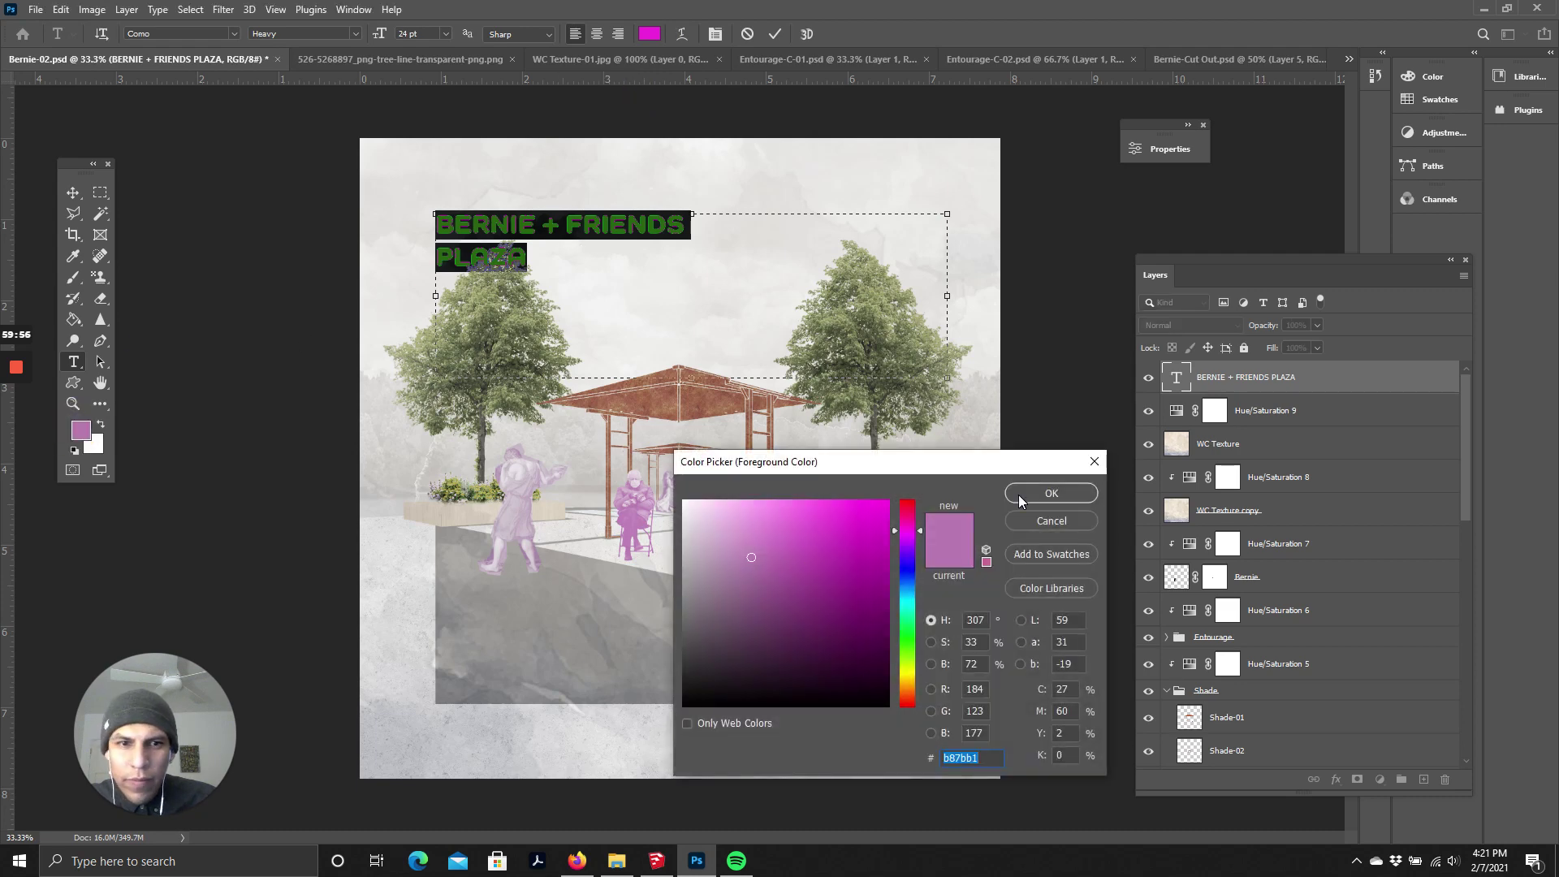
click(1051, 493)
click(544, 257)
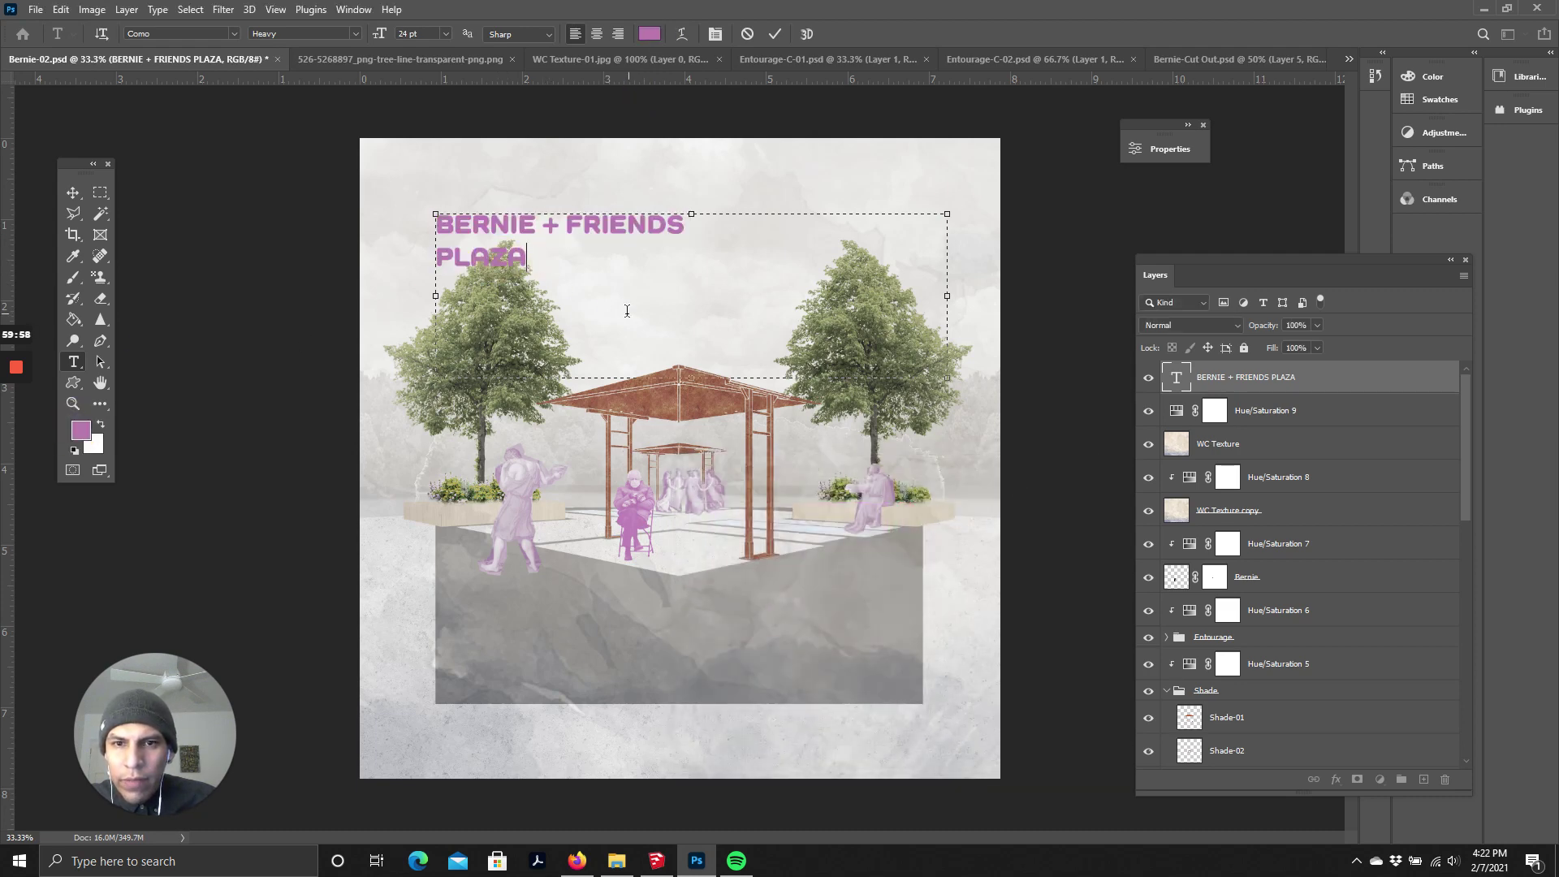
click(510, 250)
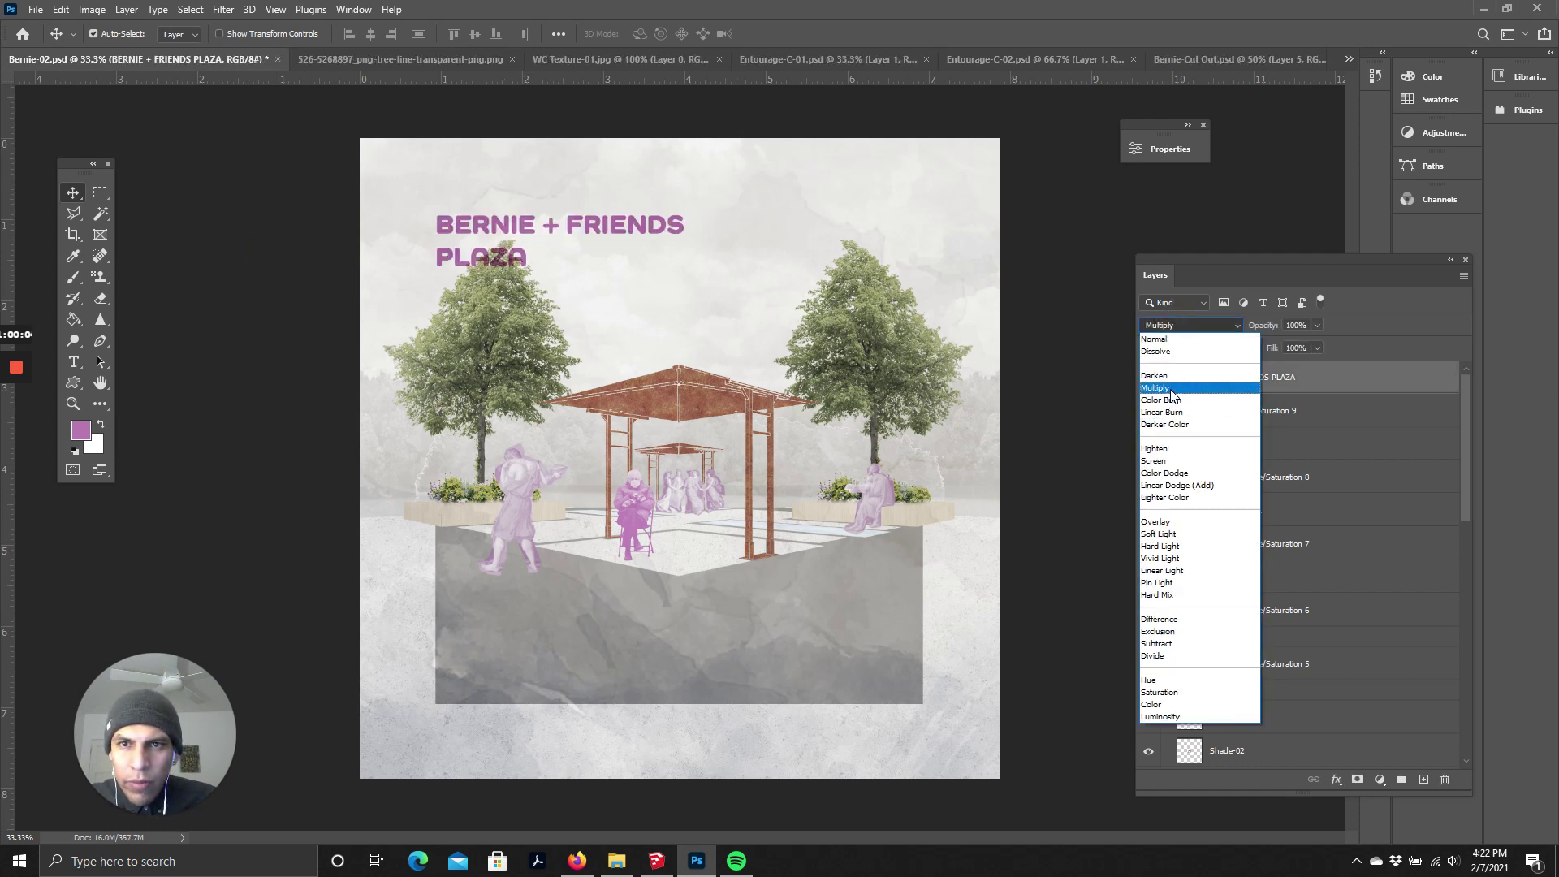
- Set the title layer to Multiply blending and reset the word PLAZA to black
click(1168, 389)
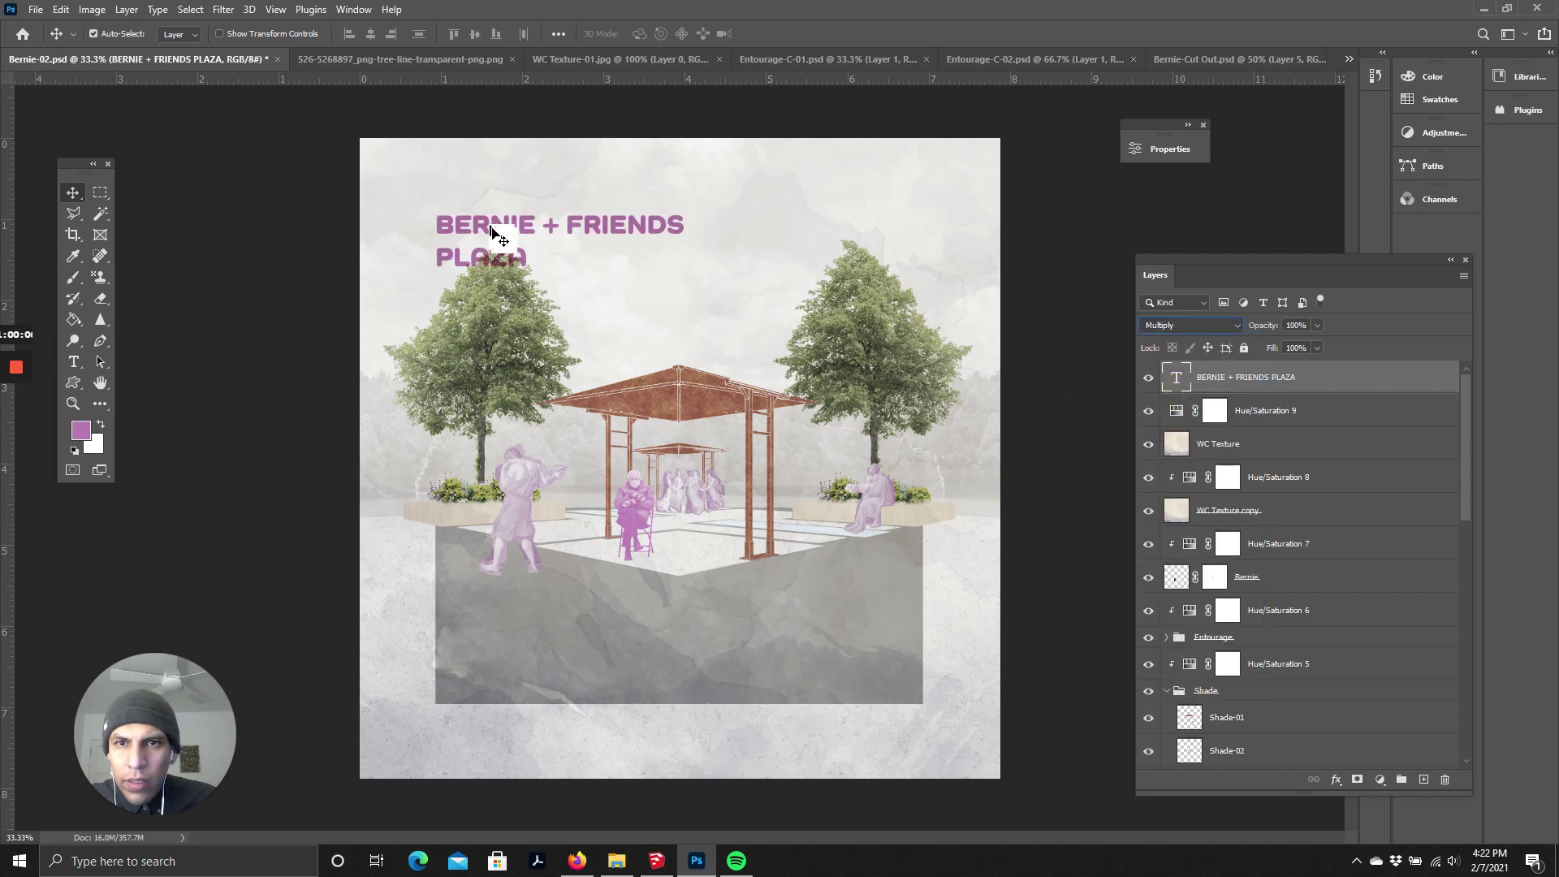
double_click(490, 233)
click(440, 257)
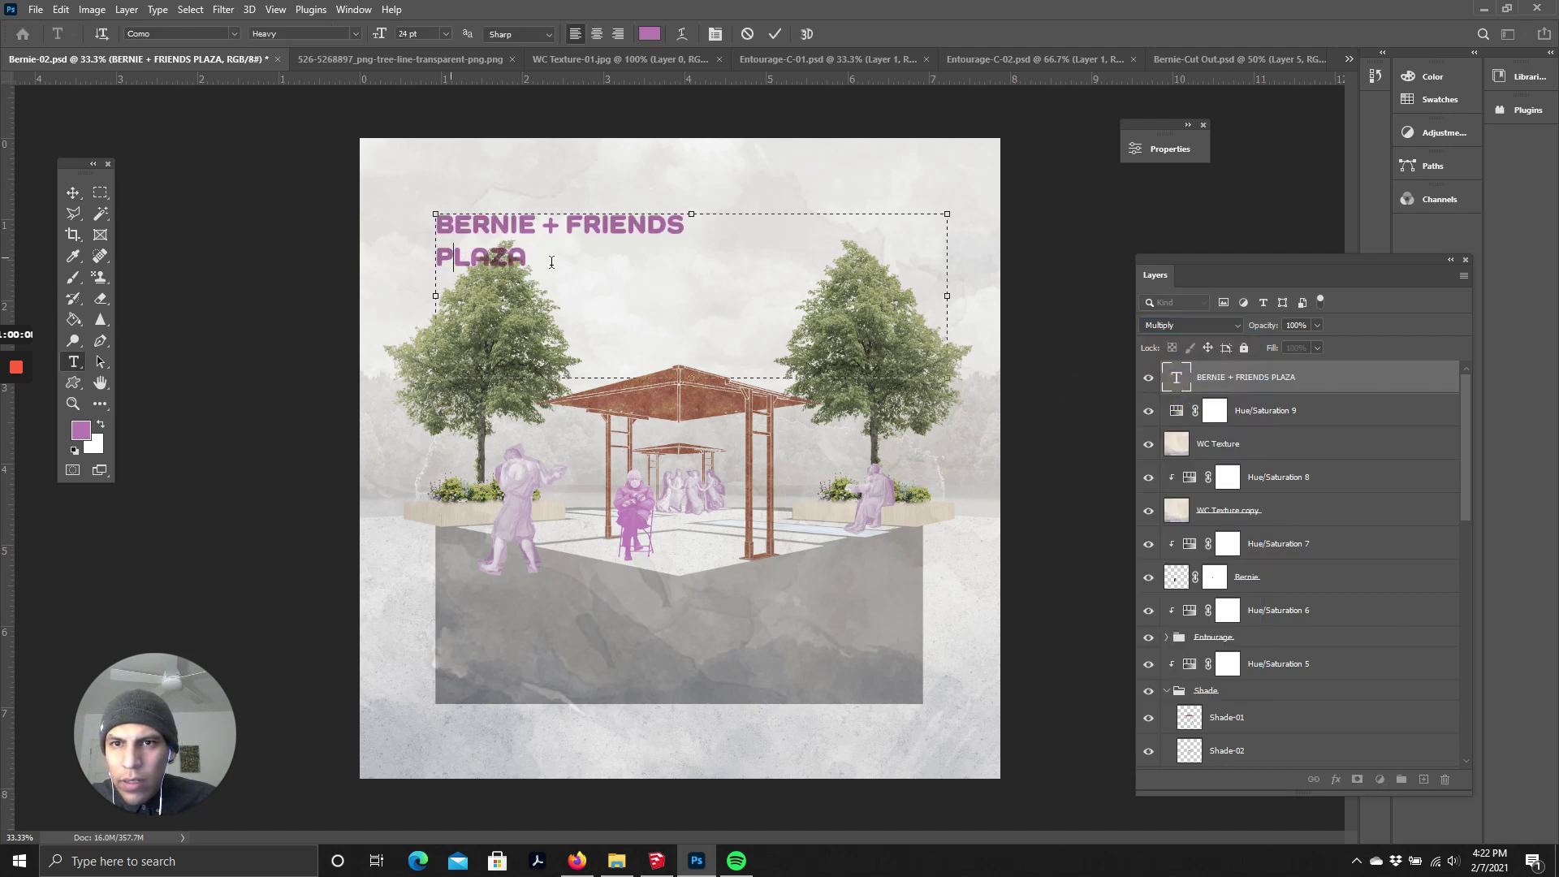
double_click(484, 299)
click(649, 34)
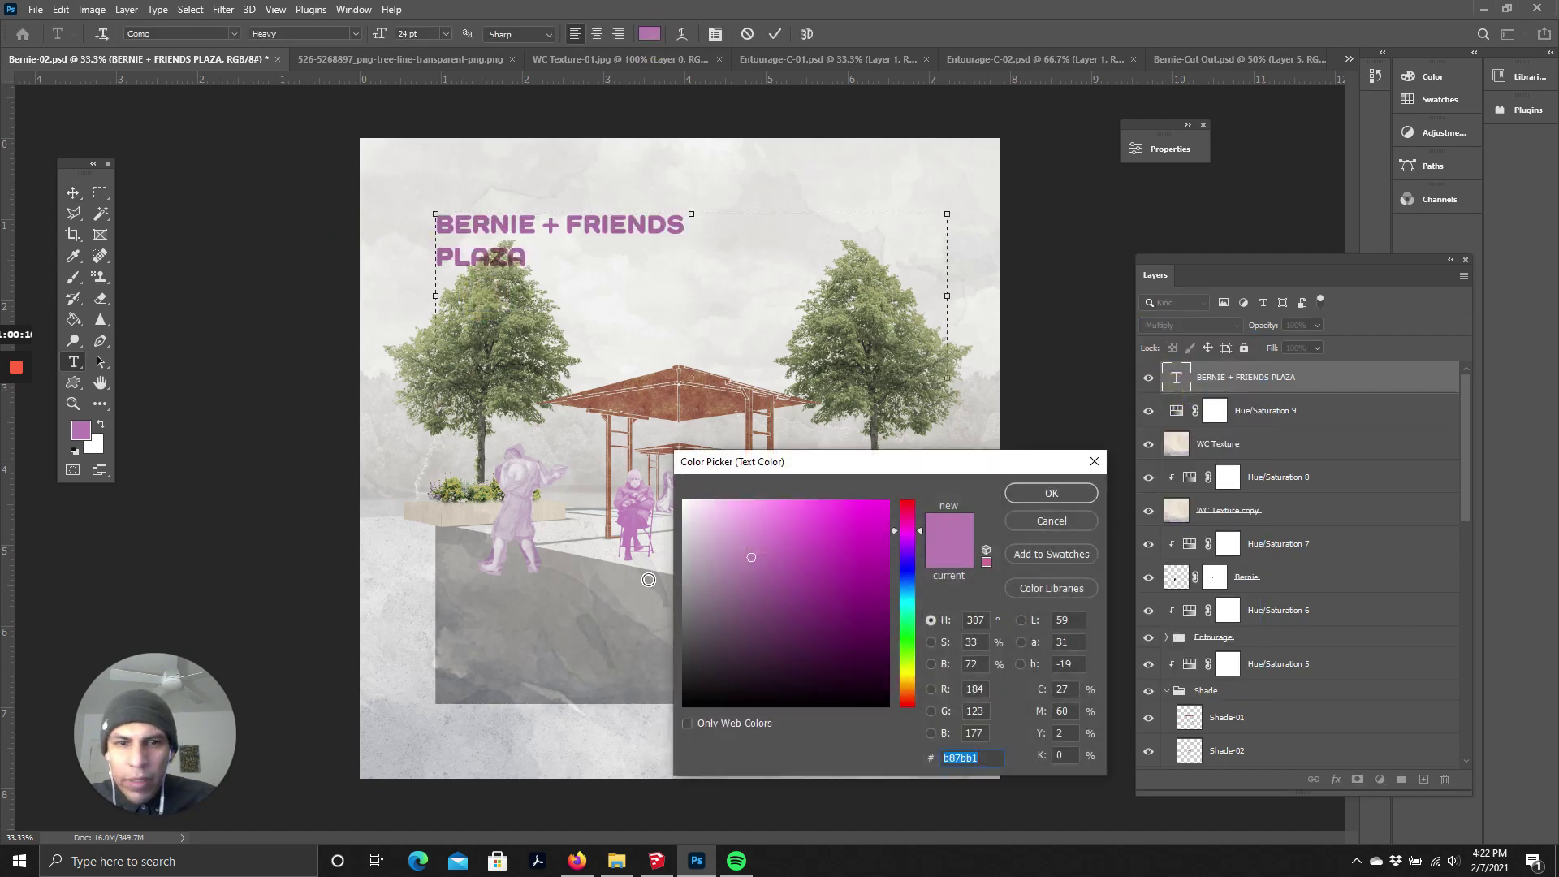
key(Return)
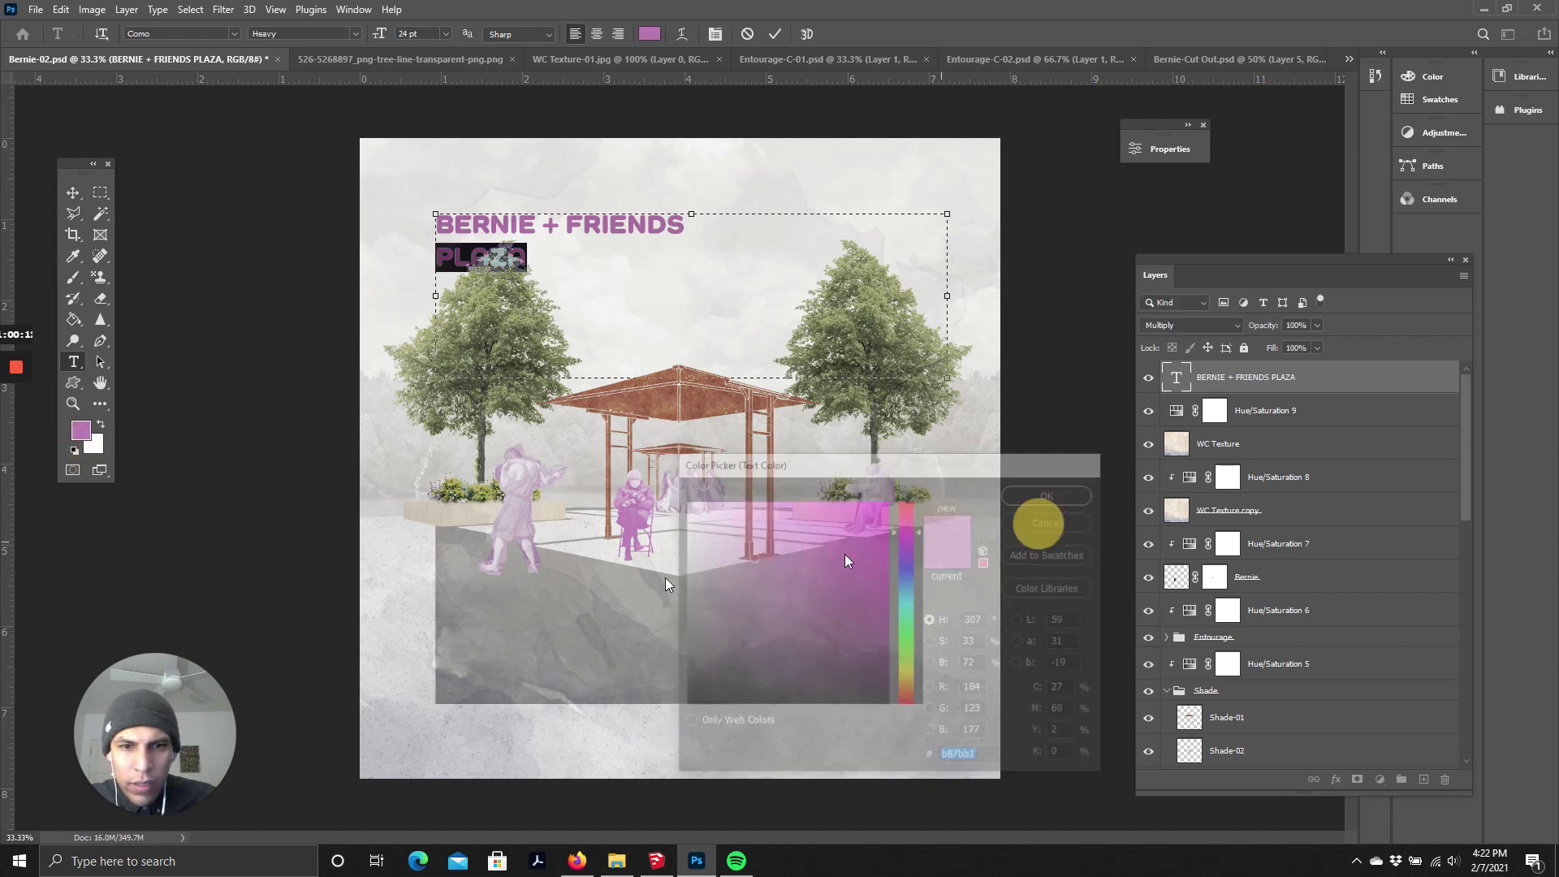
click(74, 450)
click(537, 251)
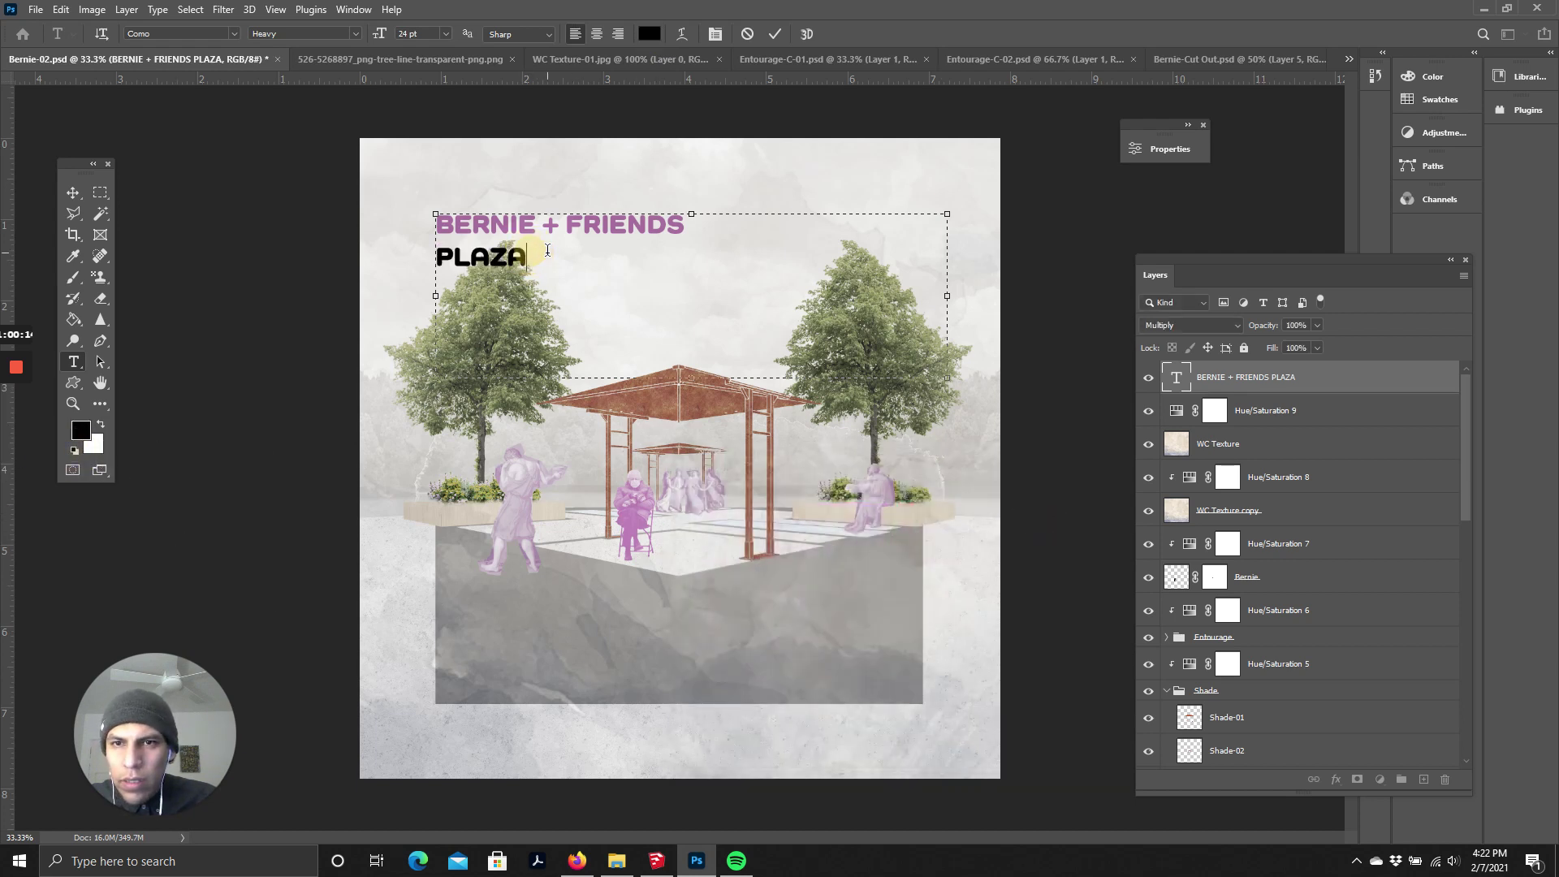
- Add the word ' COLLAGE' after PLAZA on the title's second line
drag(547, 261, 411, 243)
click(609, 251)
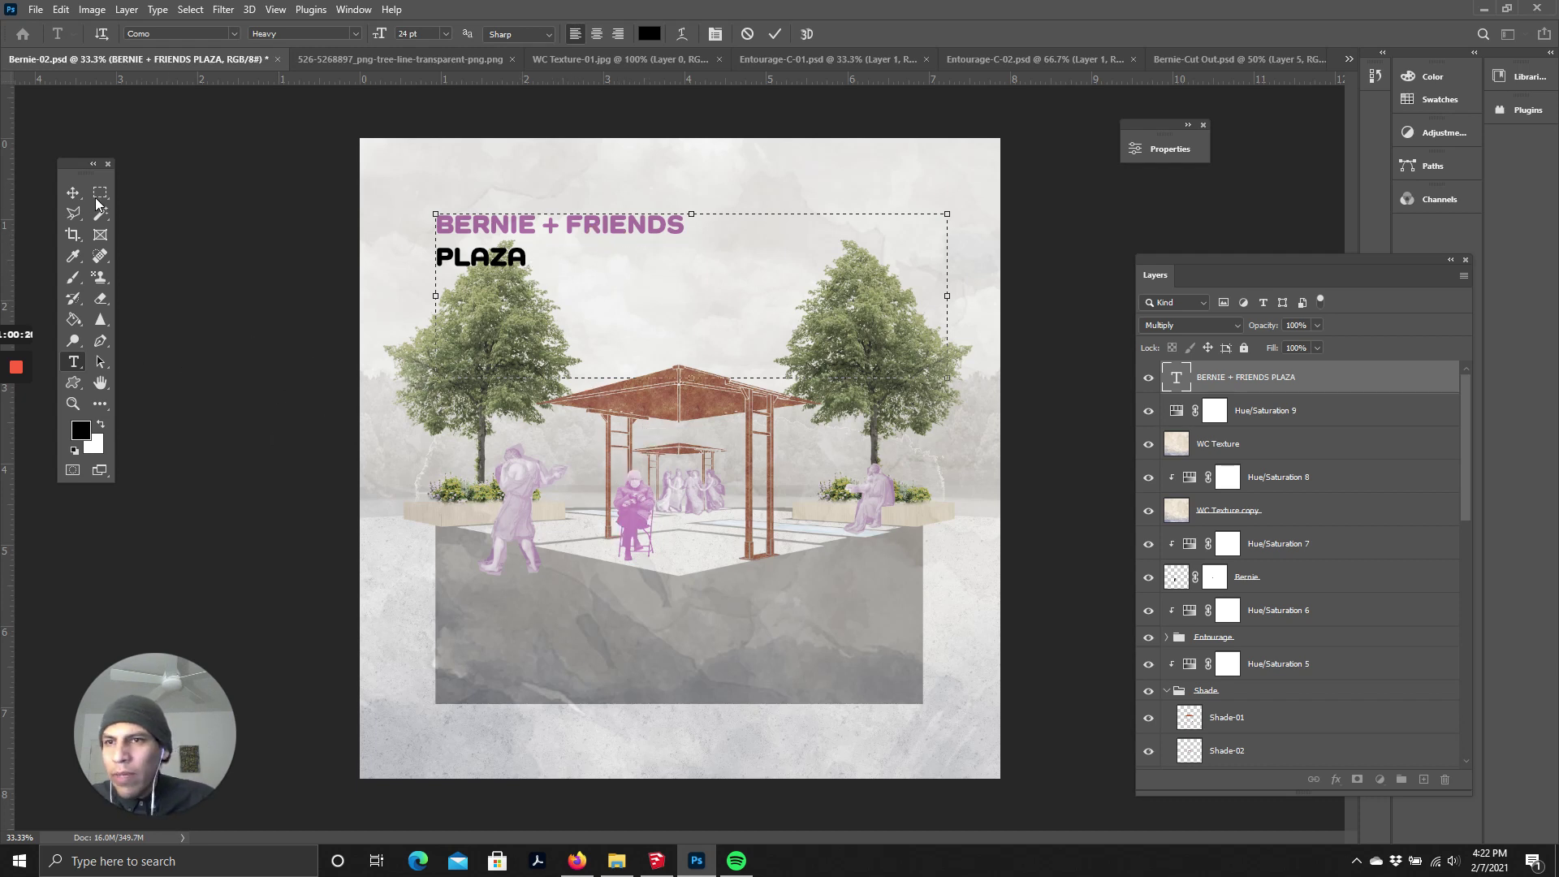
click(72, 192)
click(200, 300)
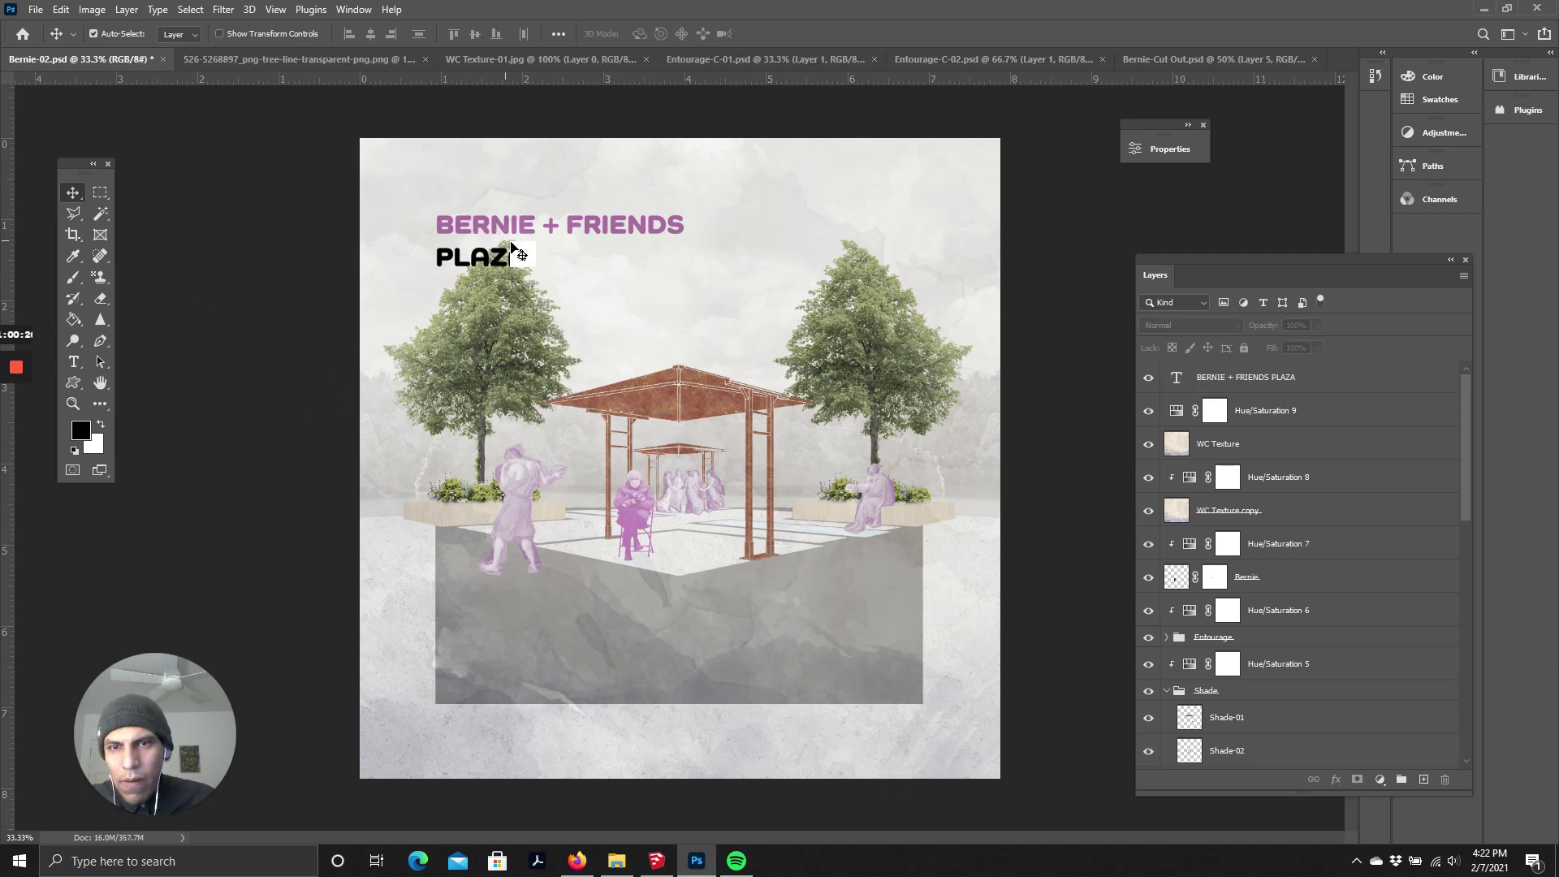
double_click(505, 266)
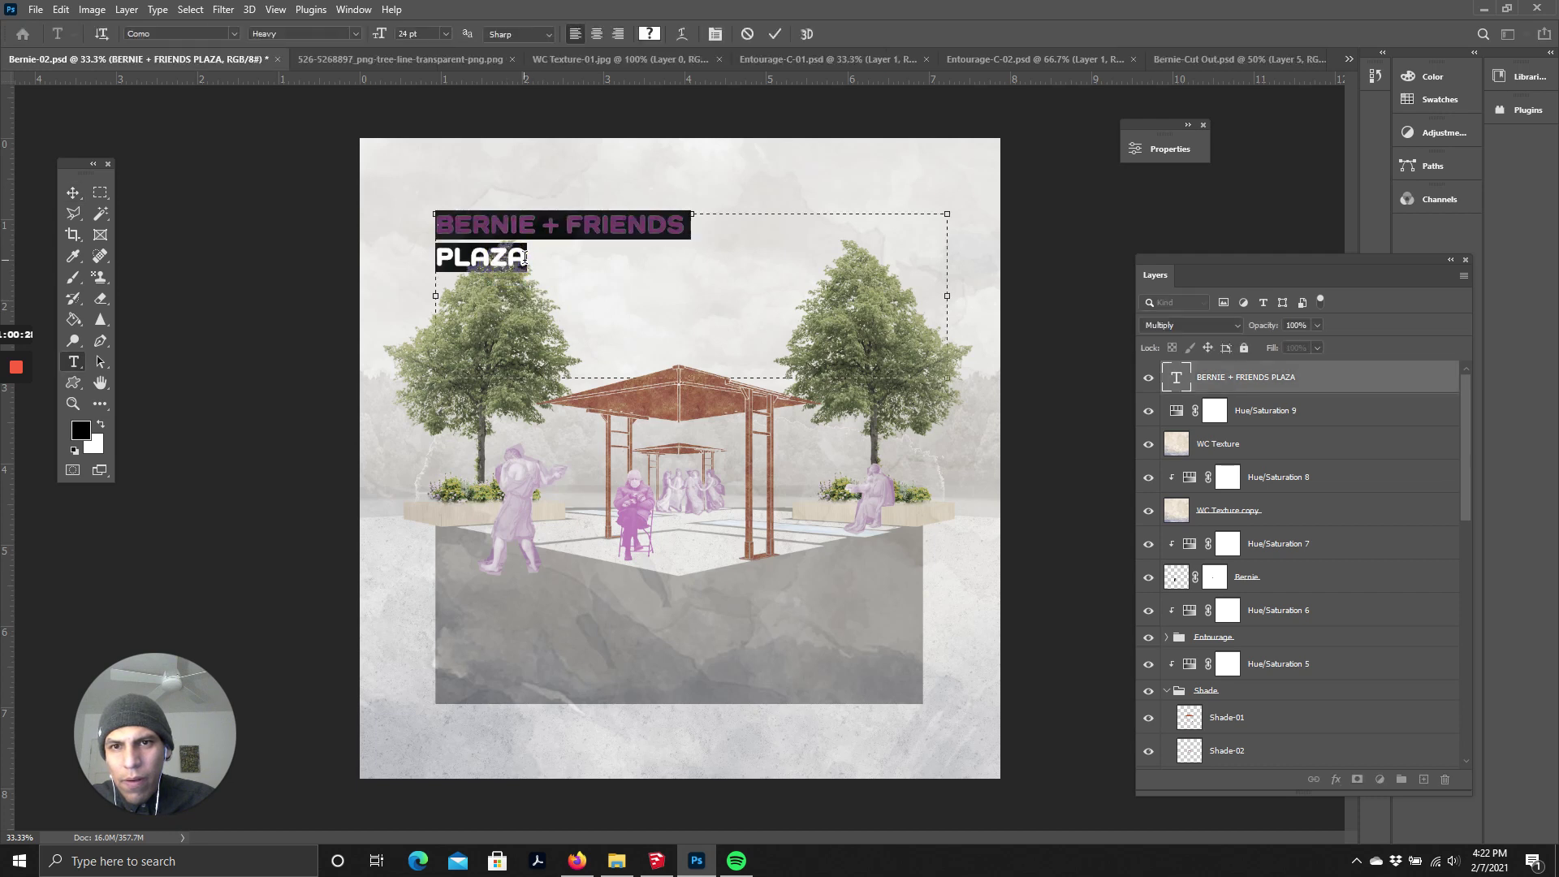
click(583, 268)
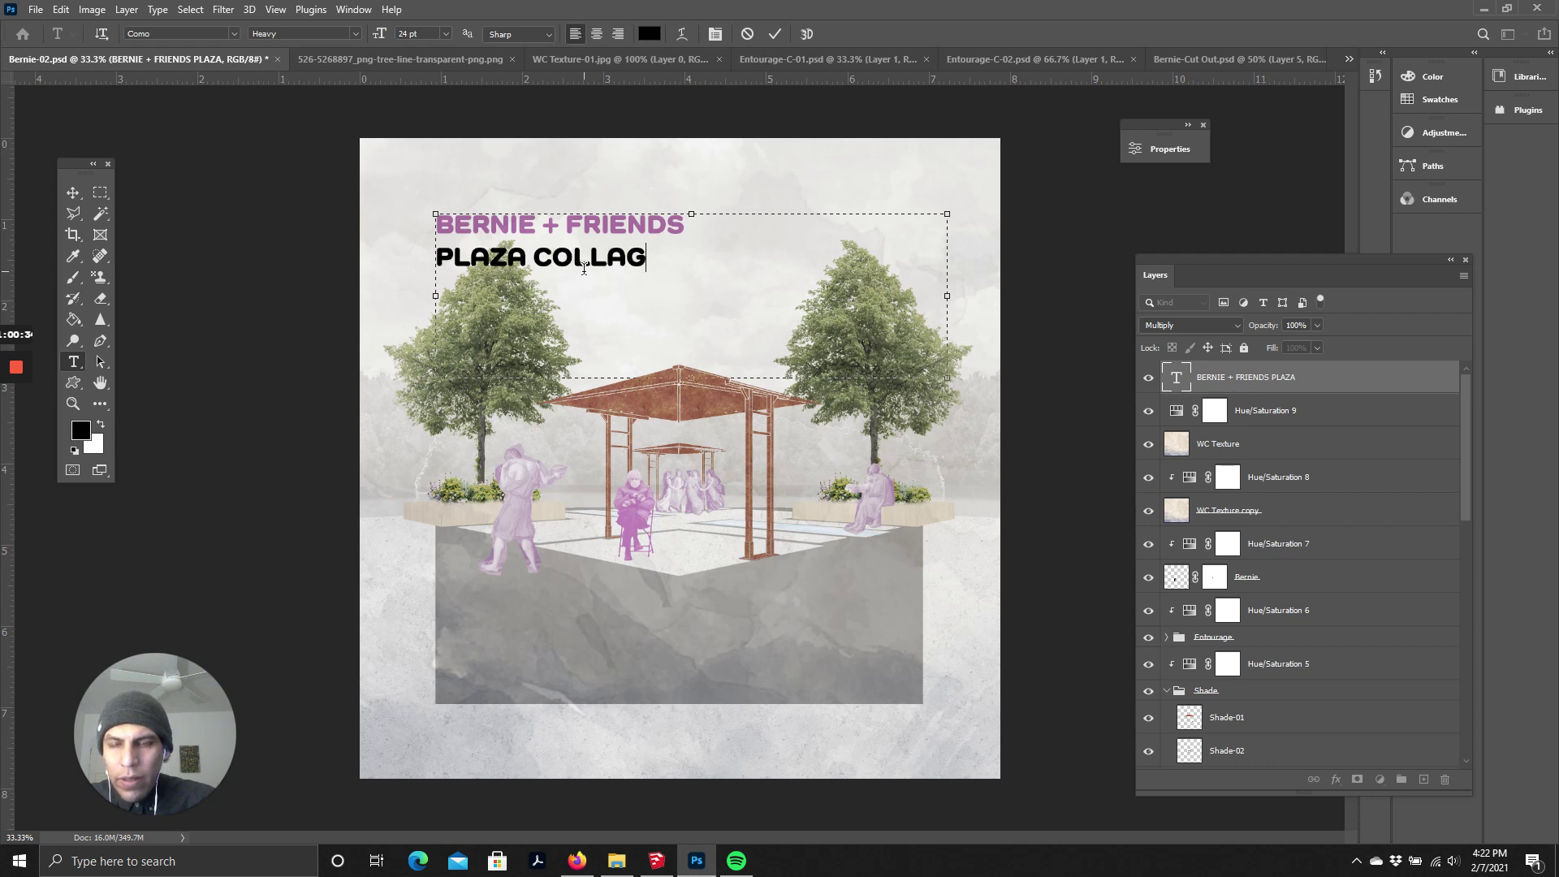
click(73, 193)
- Select both title lines and colour them purple a56e9d, then commit the text
double_click(504, 261)
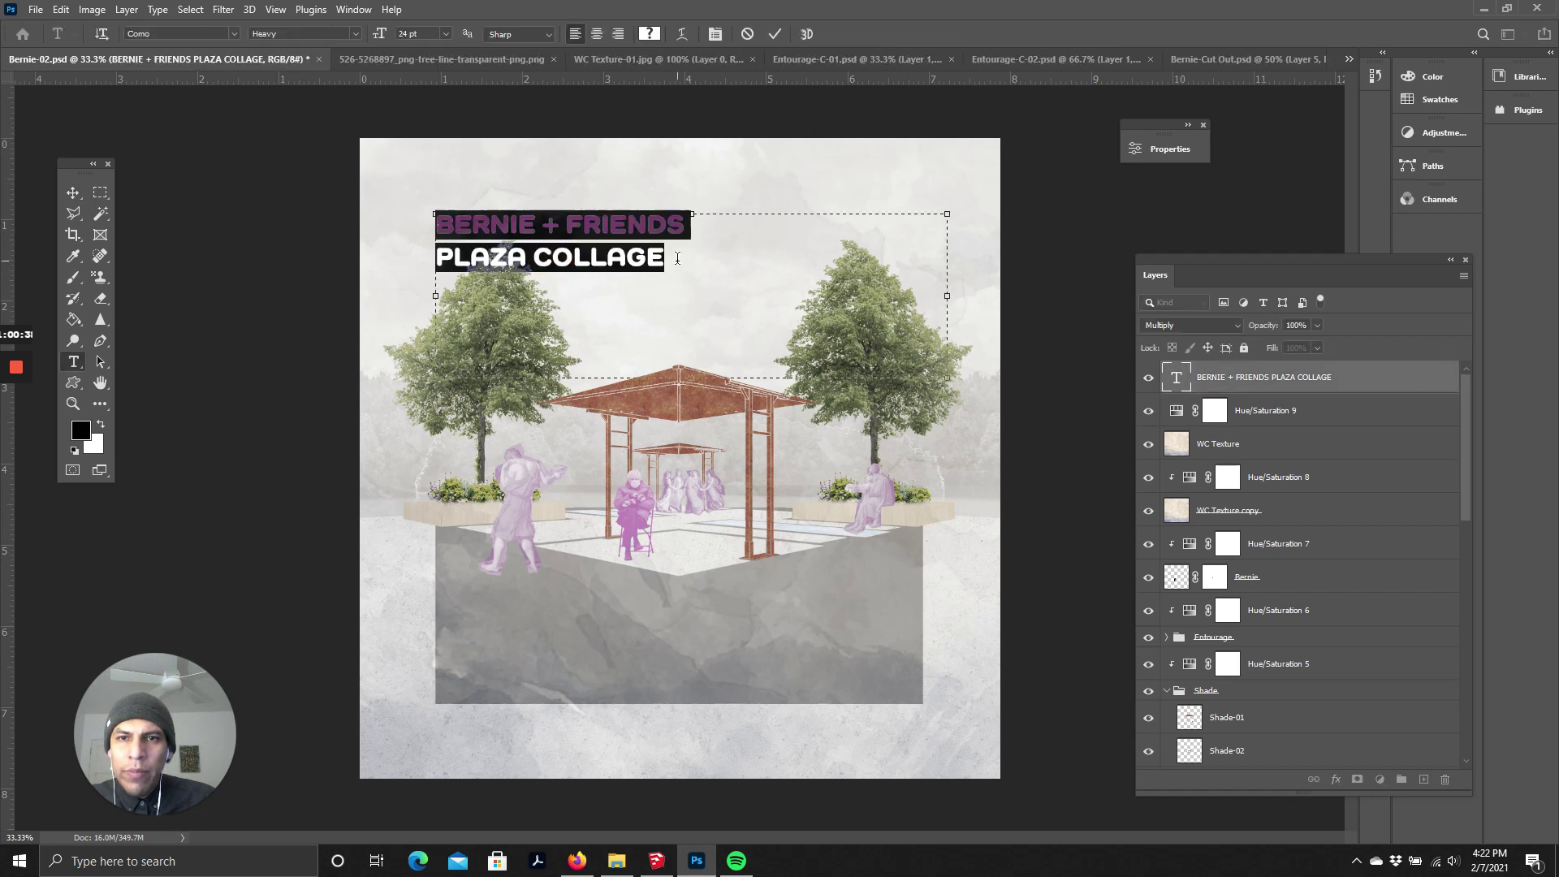
drag(677, 258, 384, 253)
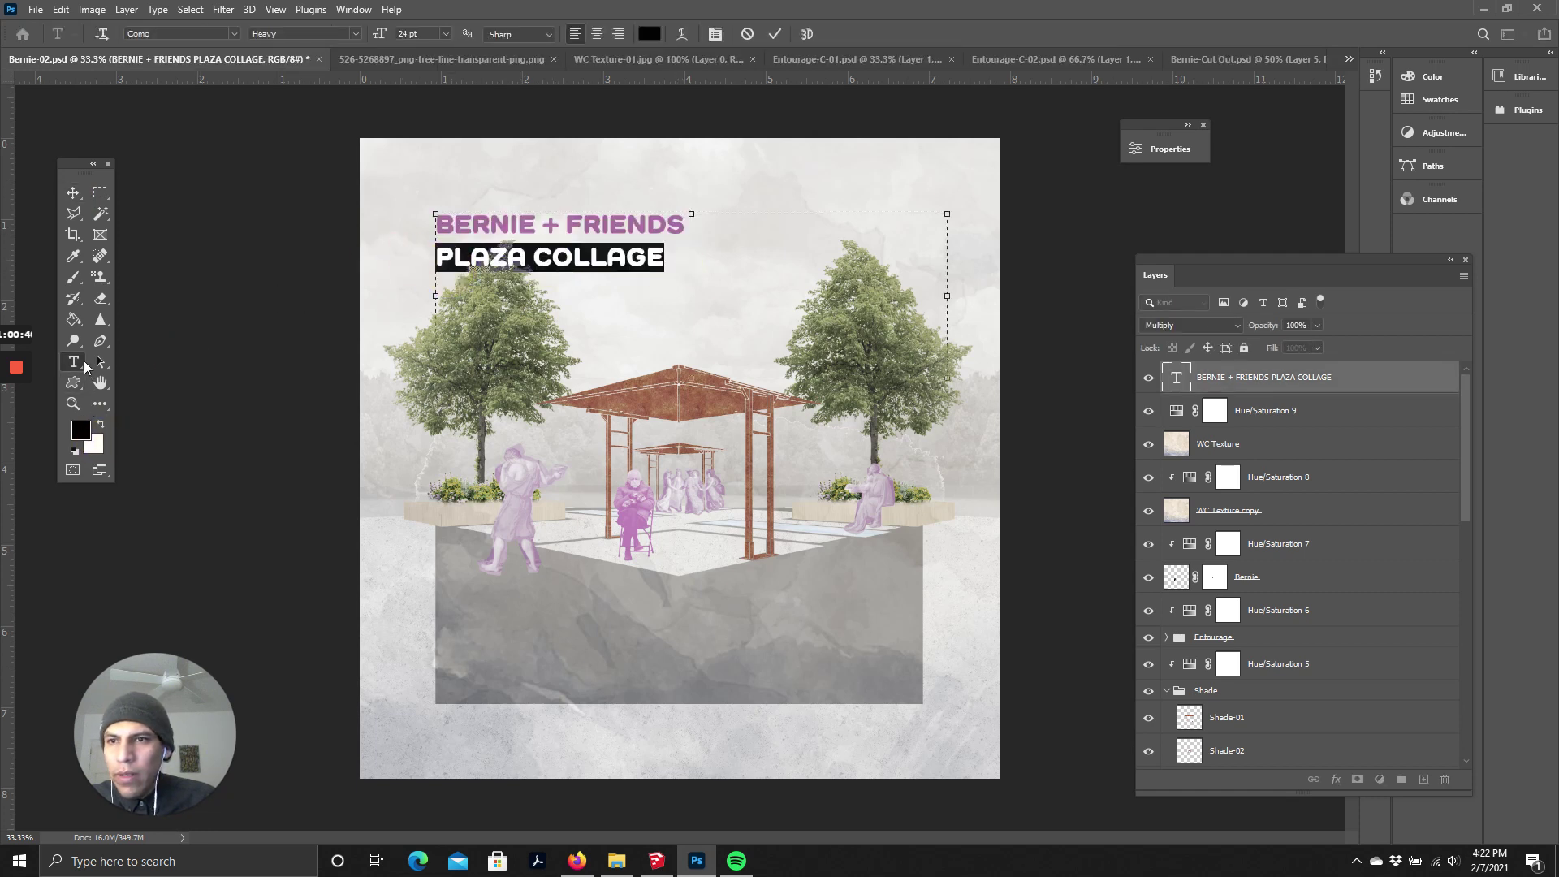
click(73, 256)
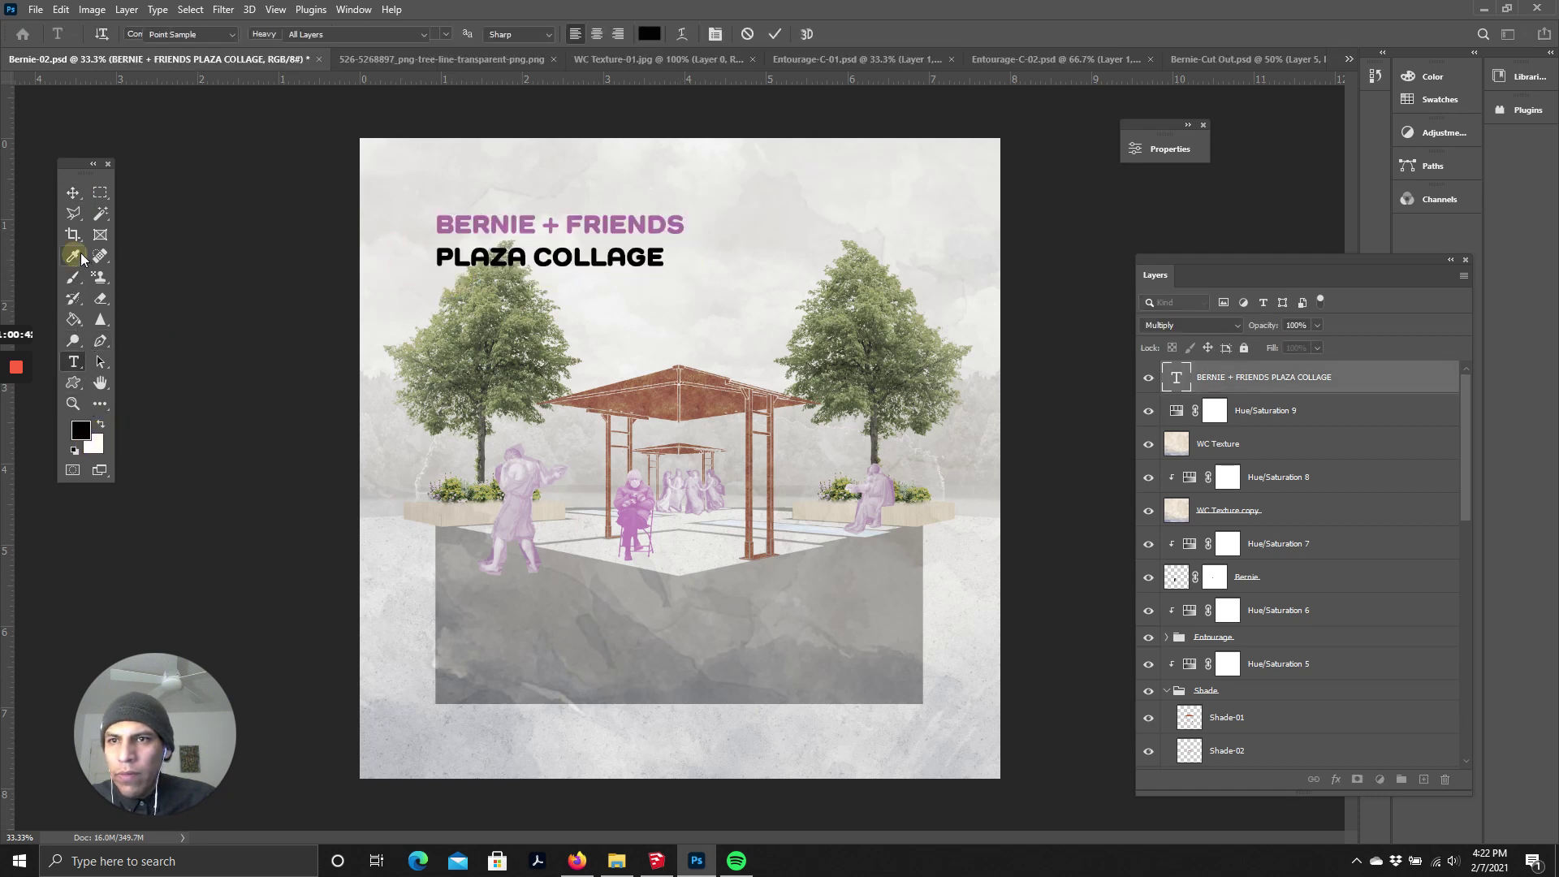
key(t)
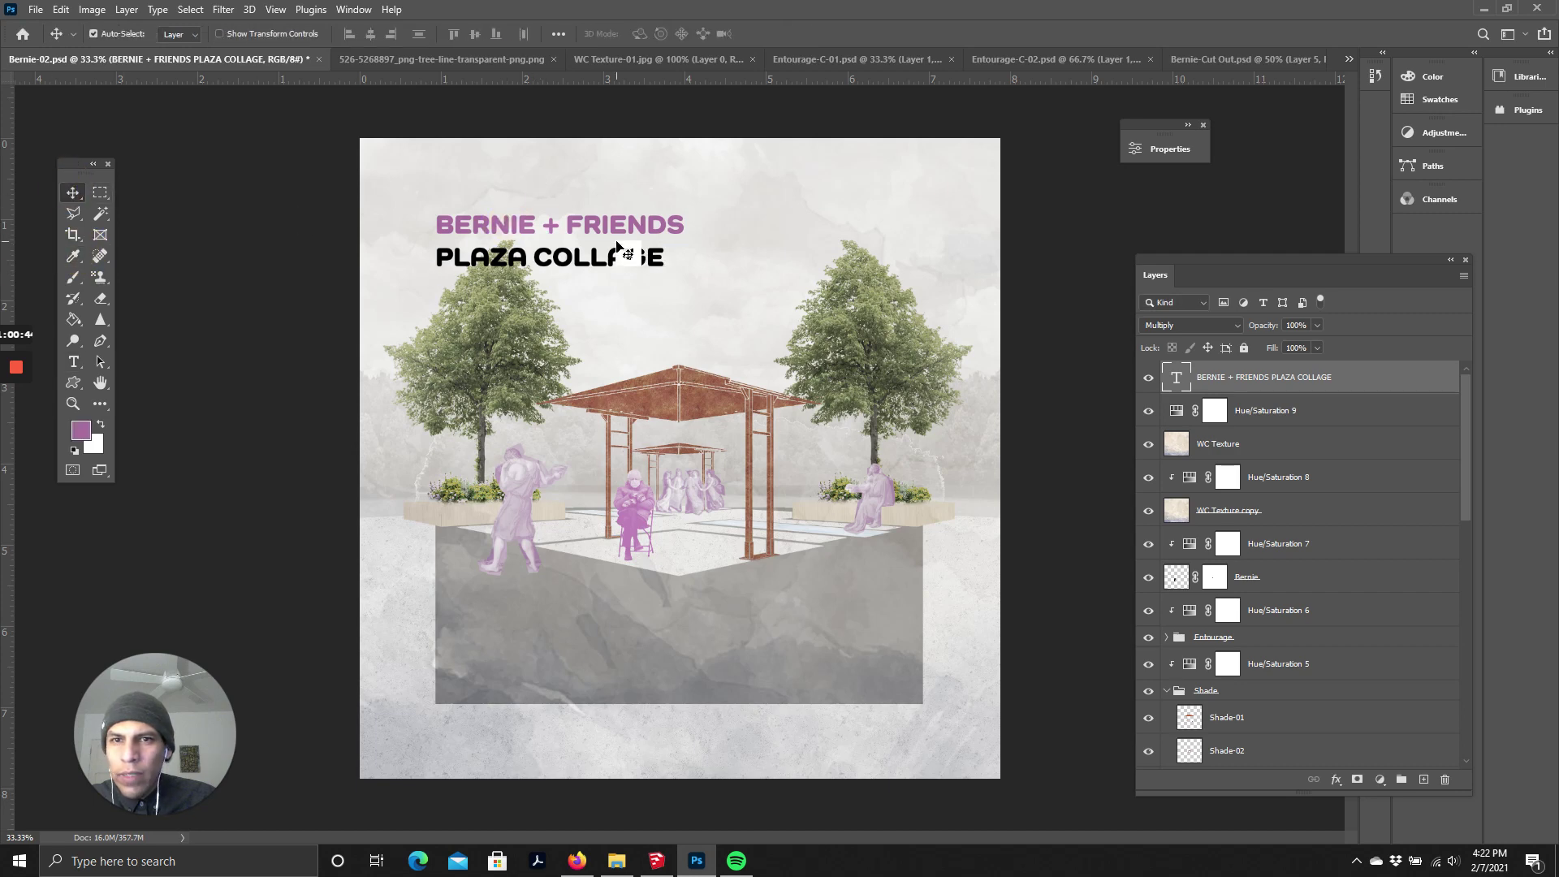
click(613, 257)
drag(685, 249, 350, 191)
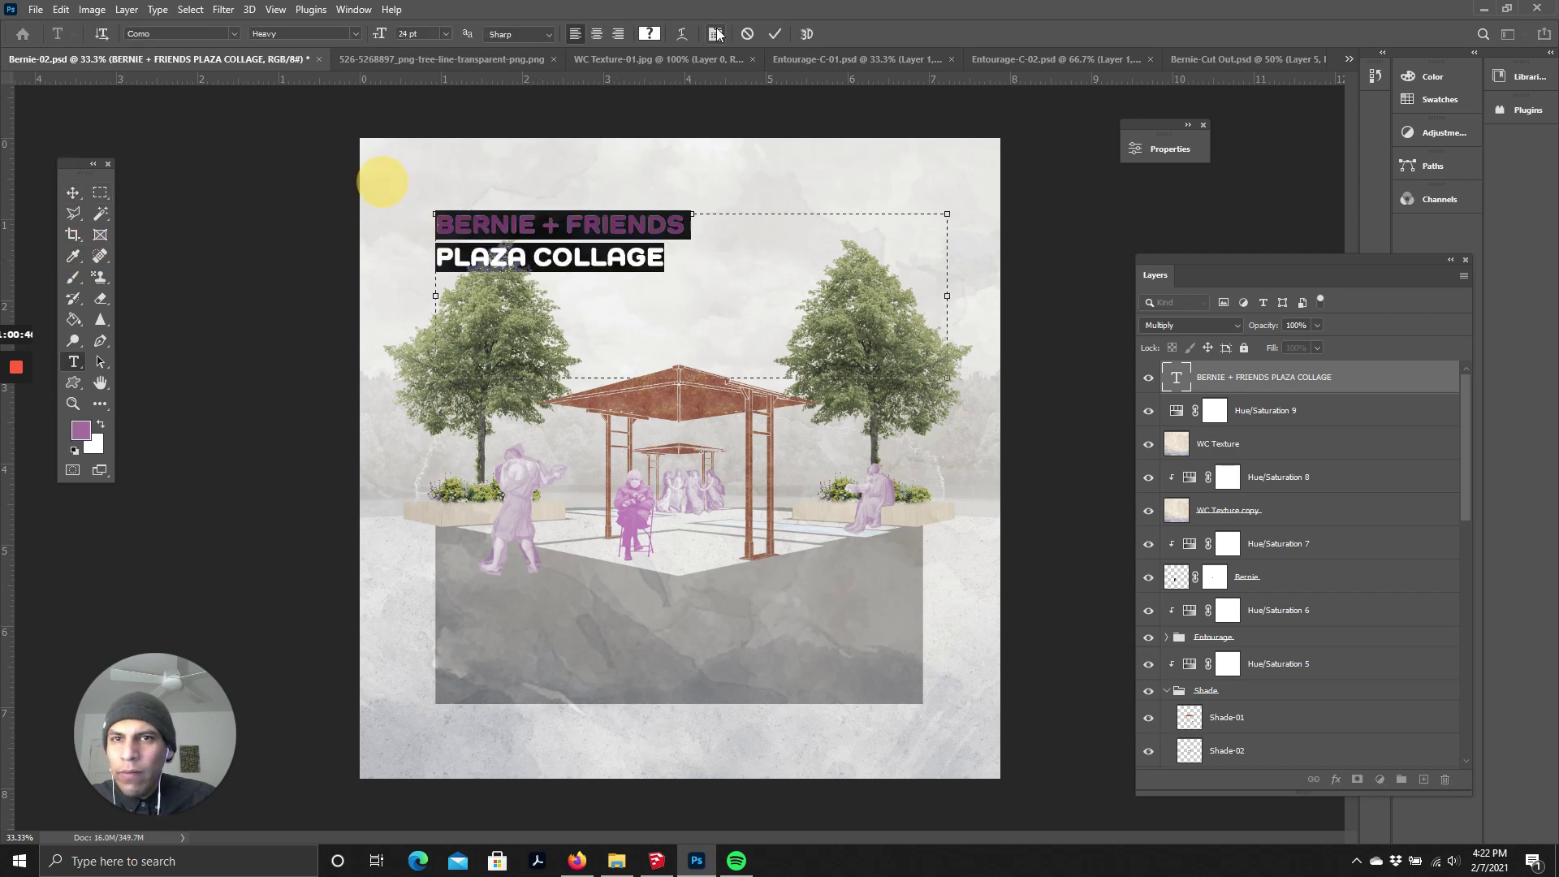
click(82, 437)
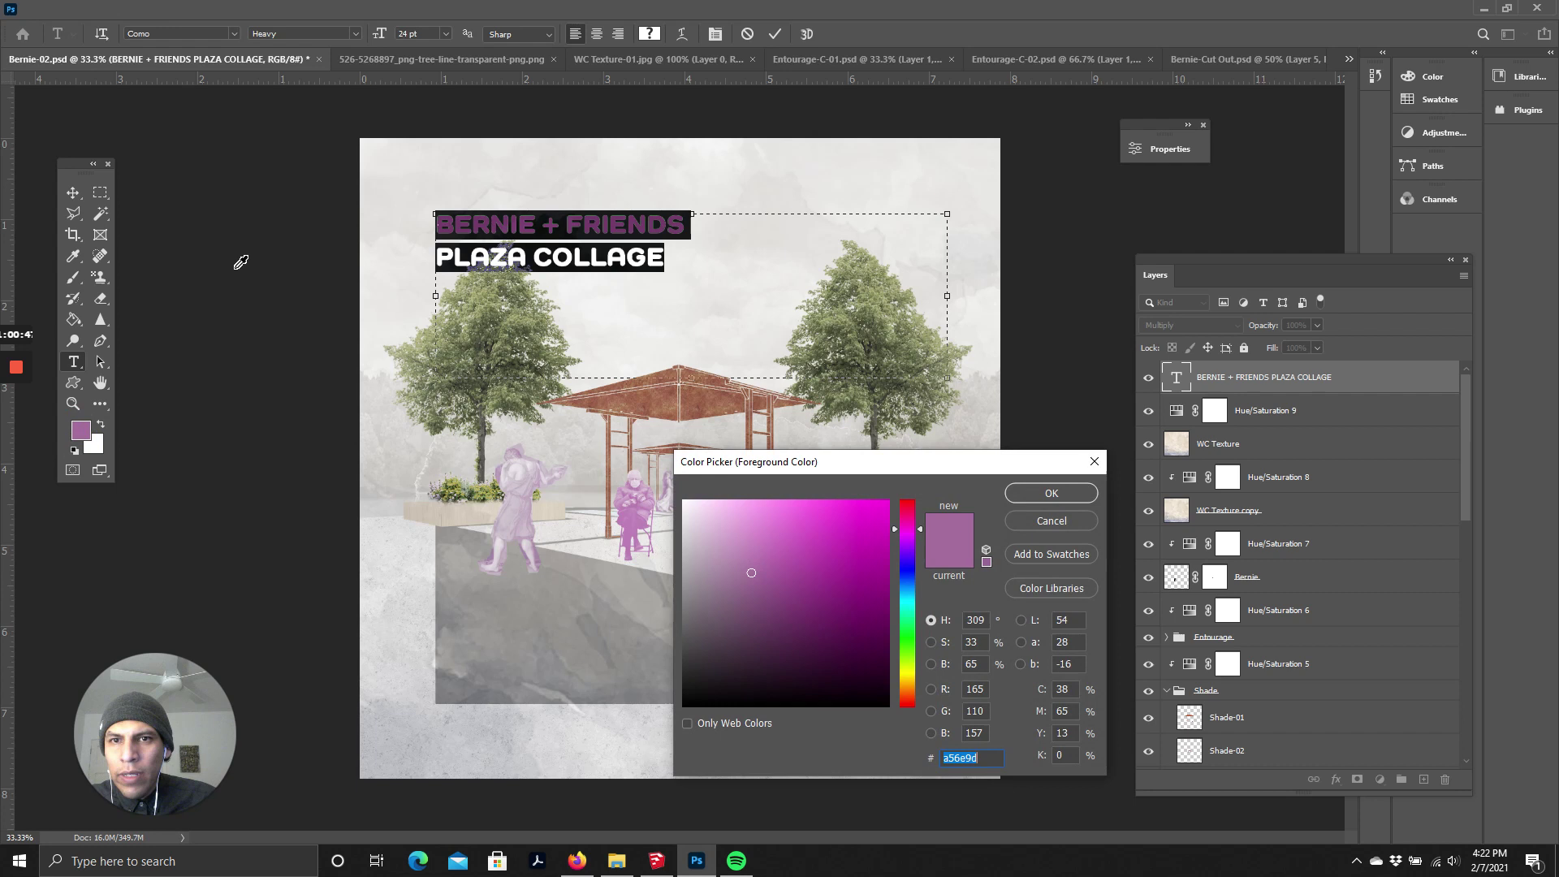
click(1025, 492)
click(72, 193)
click(297, 277)
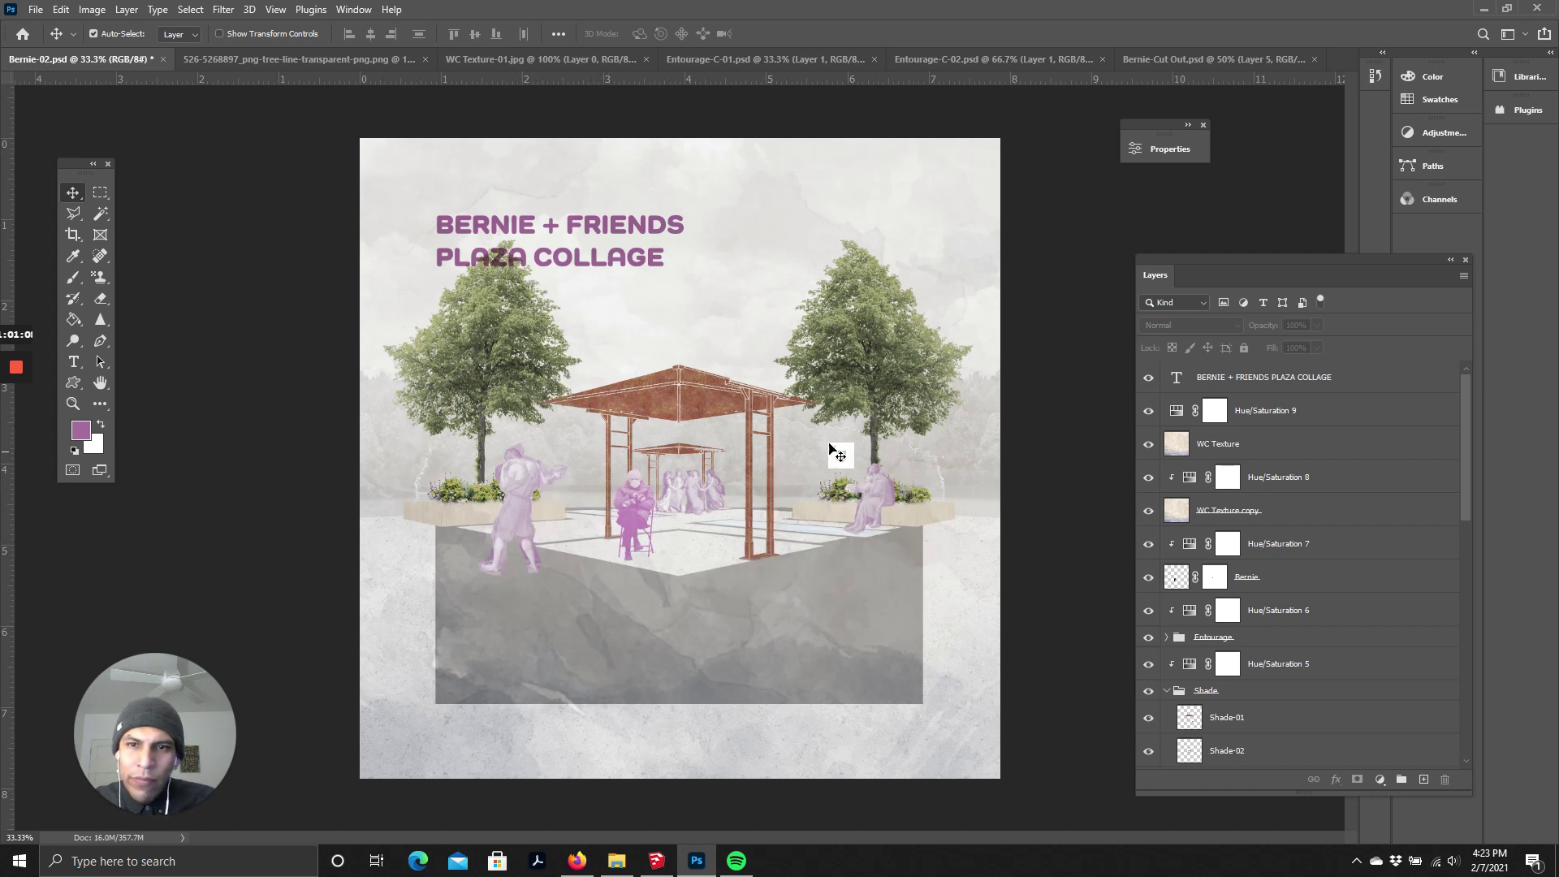
scroll(1248, 672, down, 10)
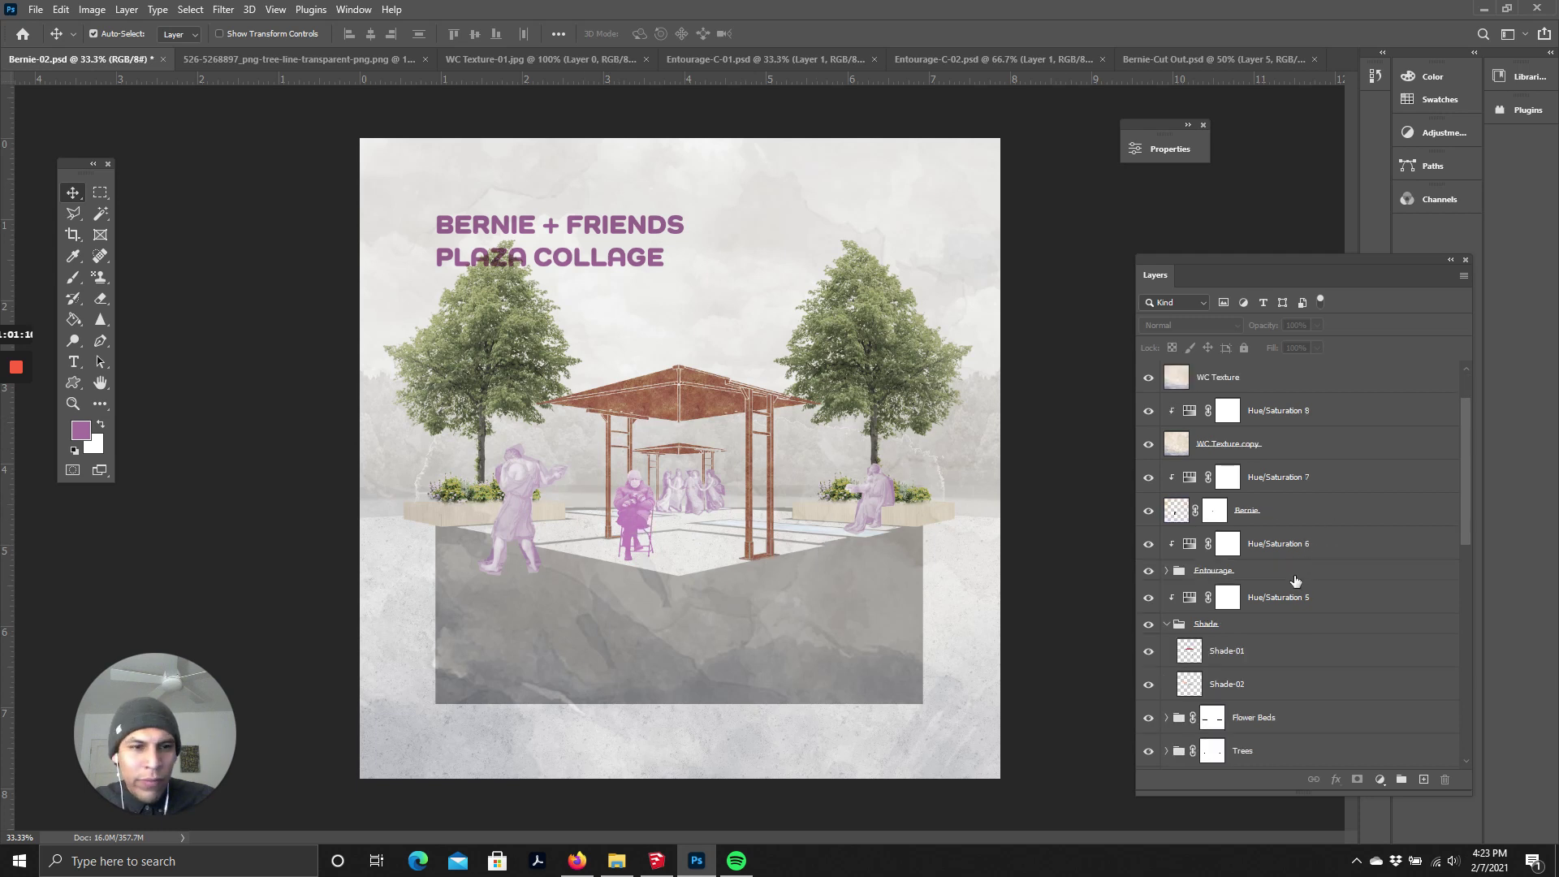
scroll(1260, 640, down, 1)
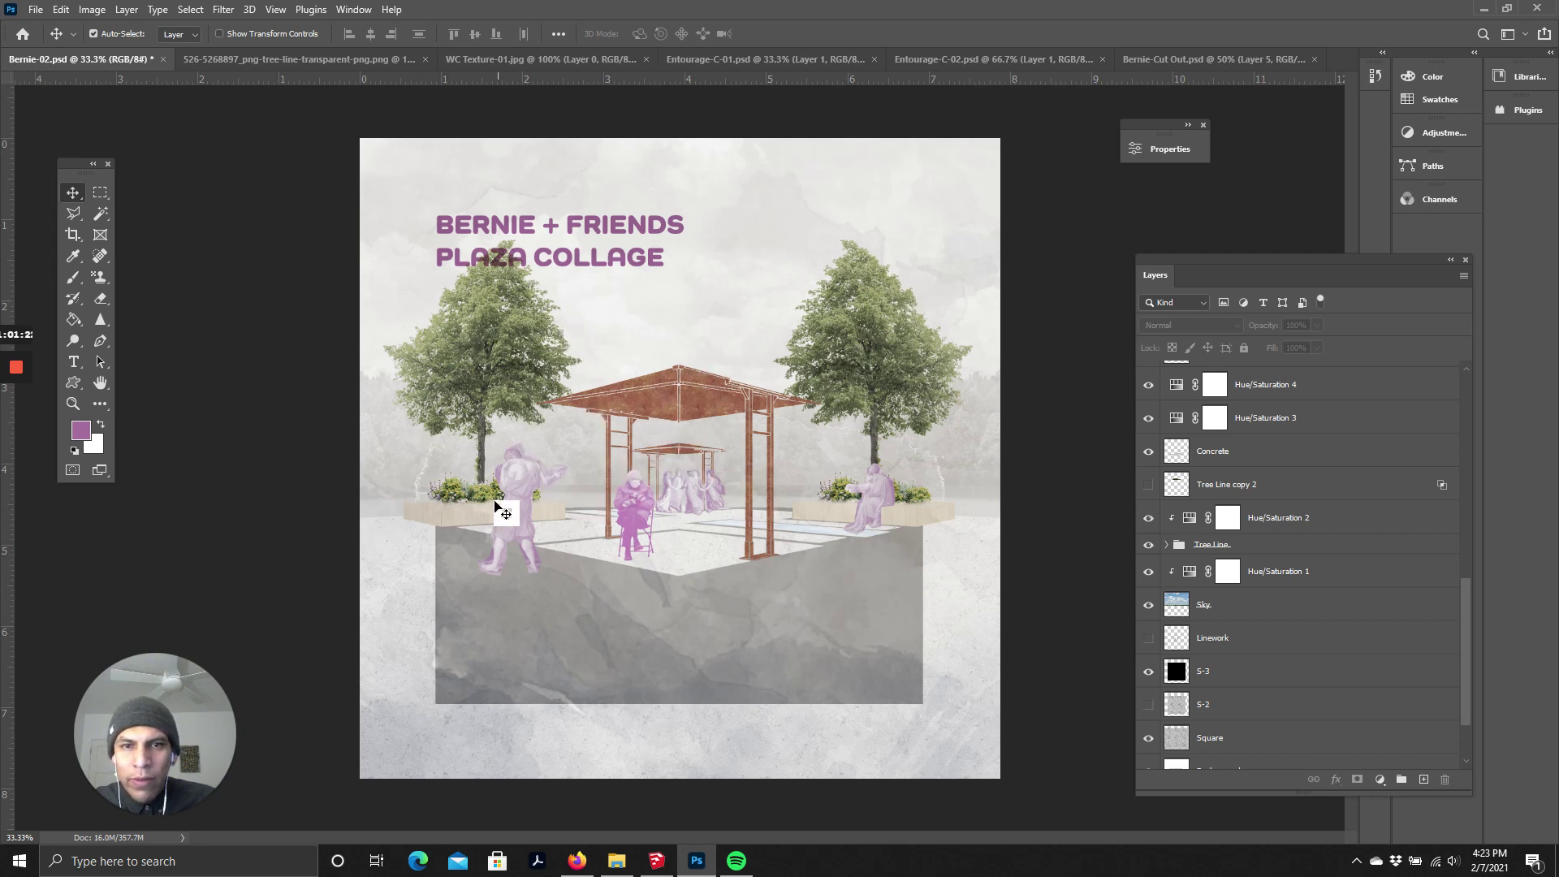
scroll(1216, 552, up, 2)
scroll(1216, 552, up, 2)
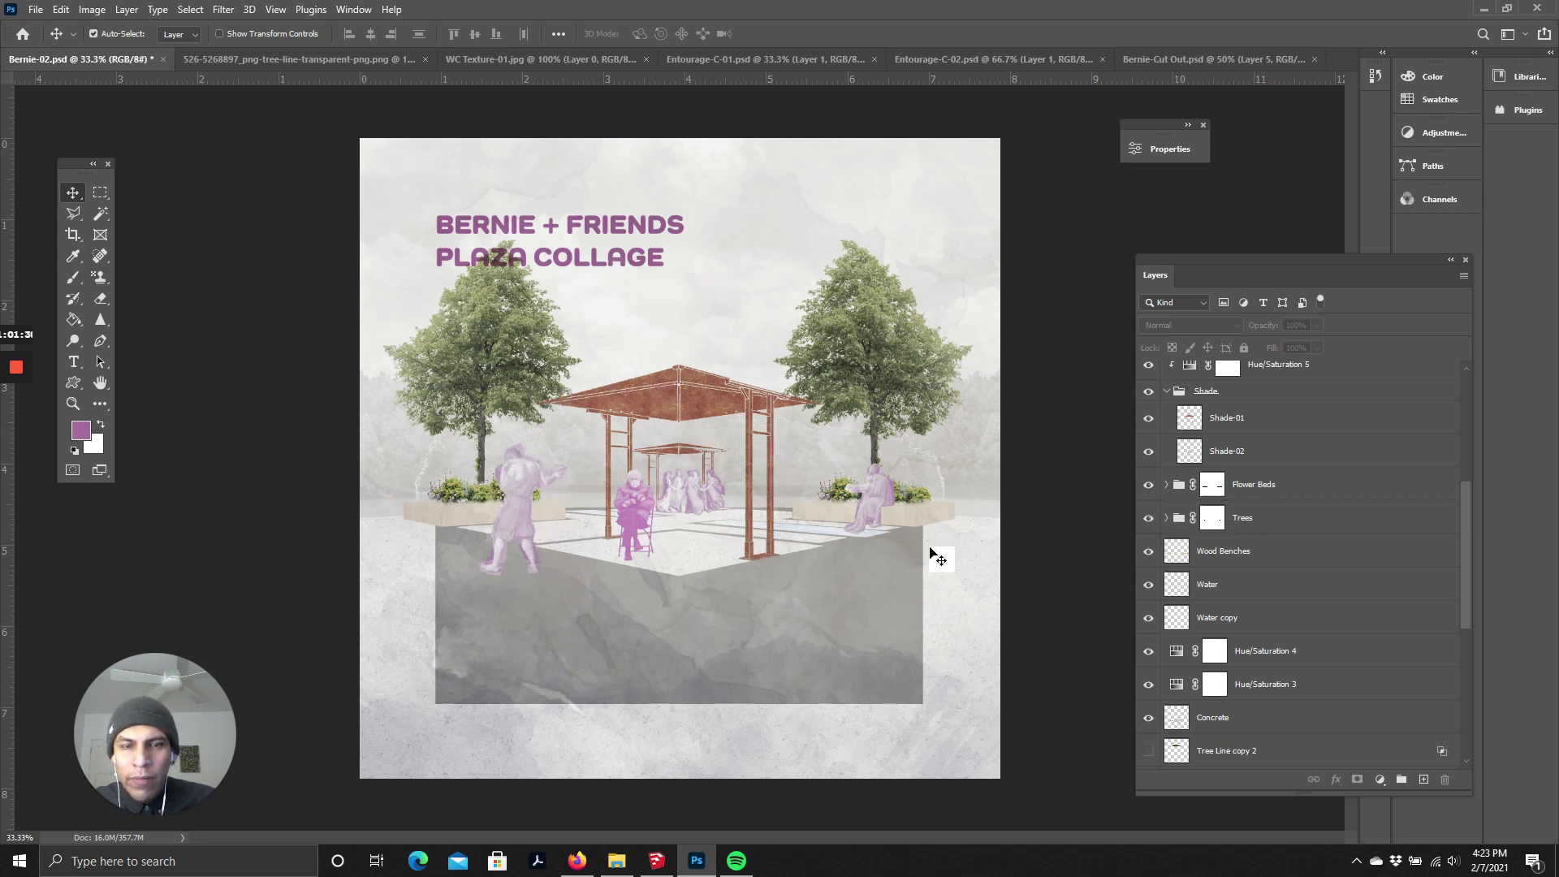
scroll(1207, 407, up, 3)
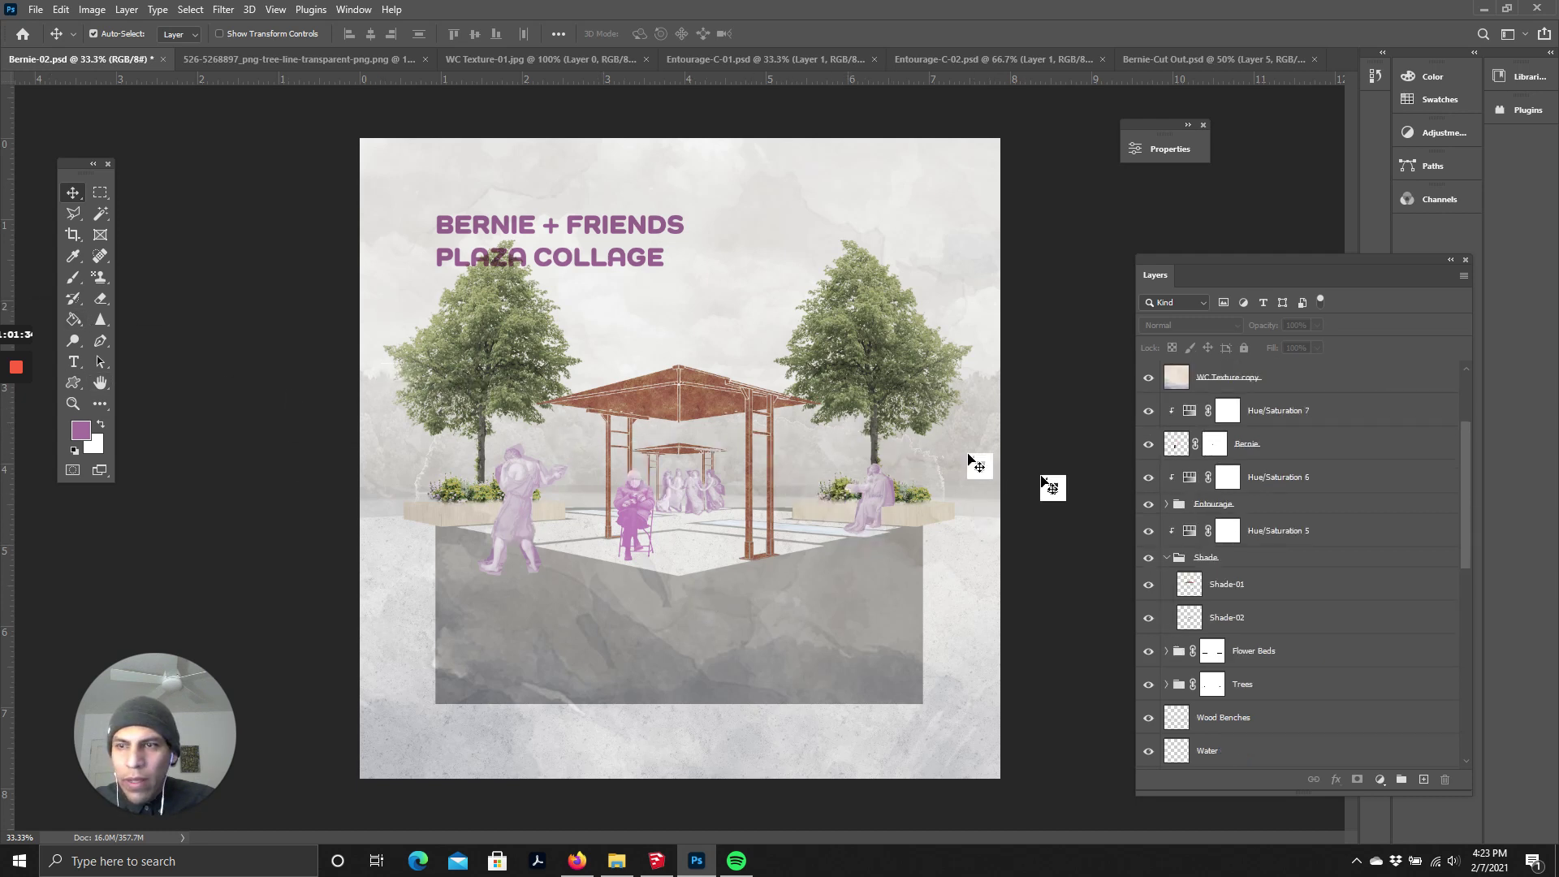
scroll(1233, 470, up, 3)
click(1241, 387)
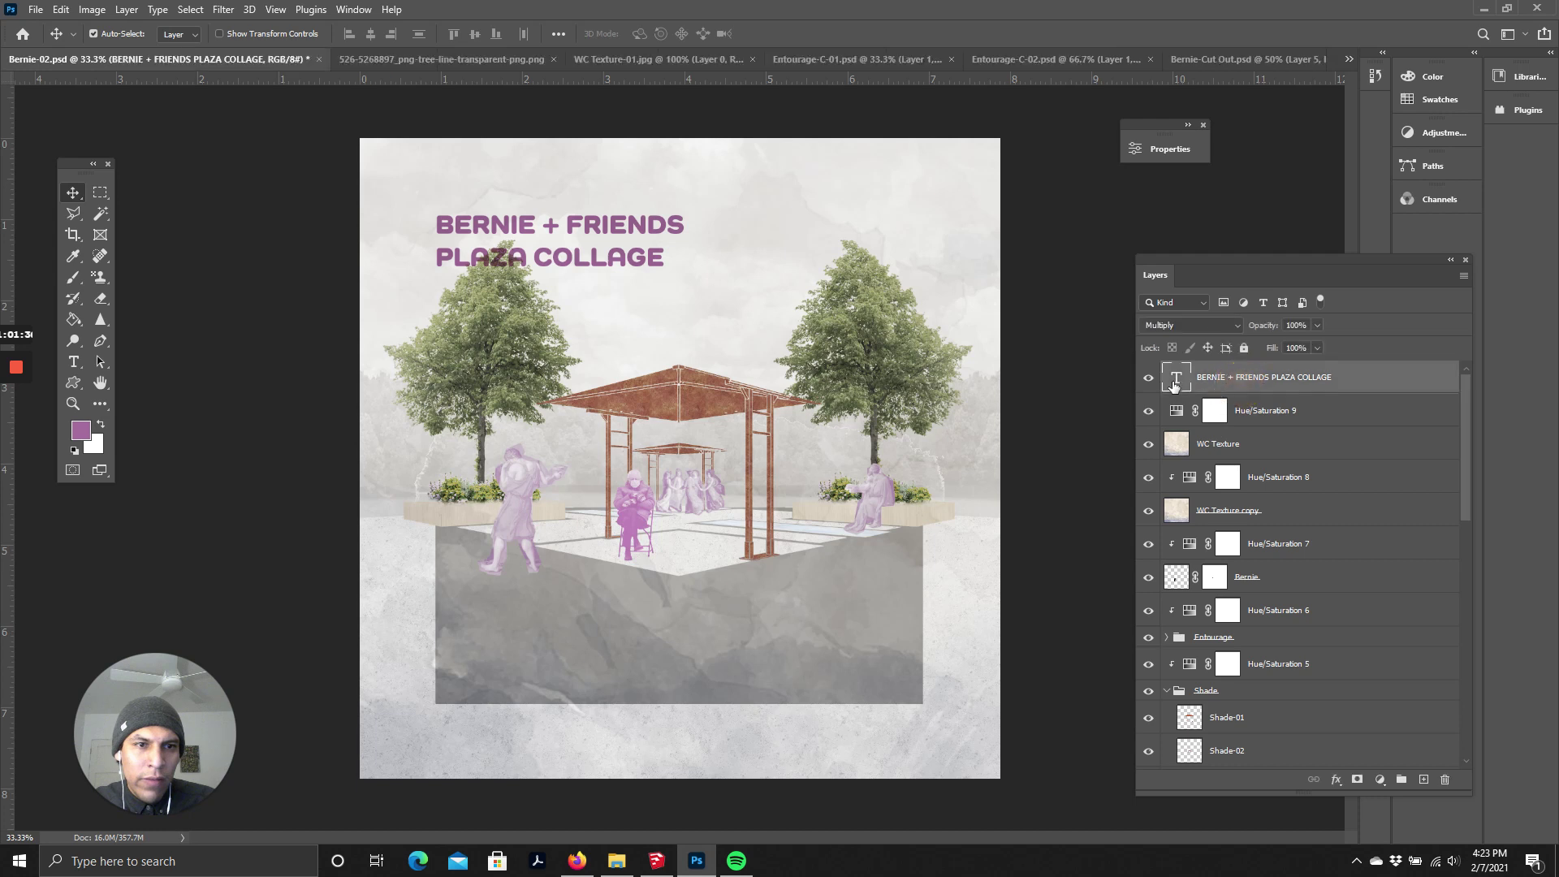
click(1149, 378)
click(1149, 378)
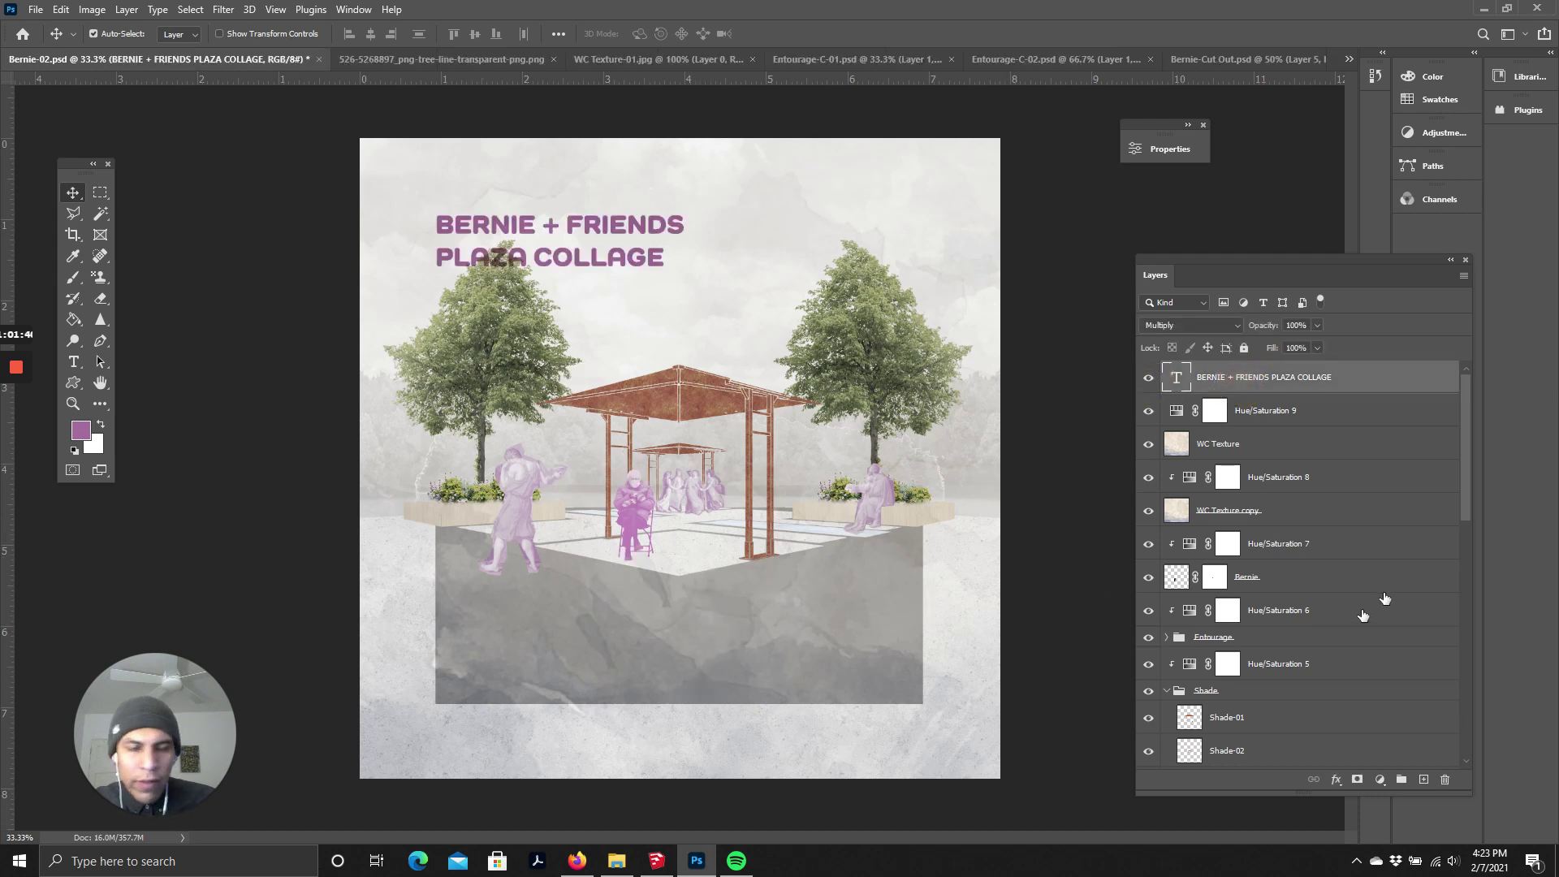
click(1279, 422)
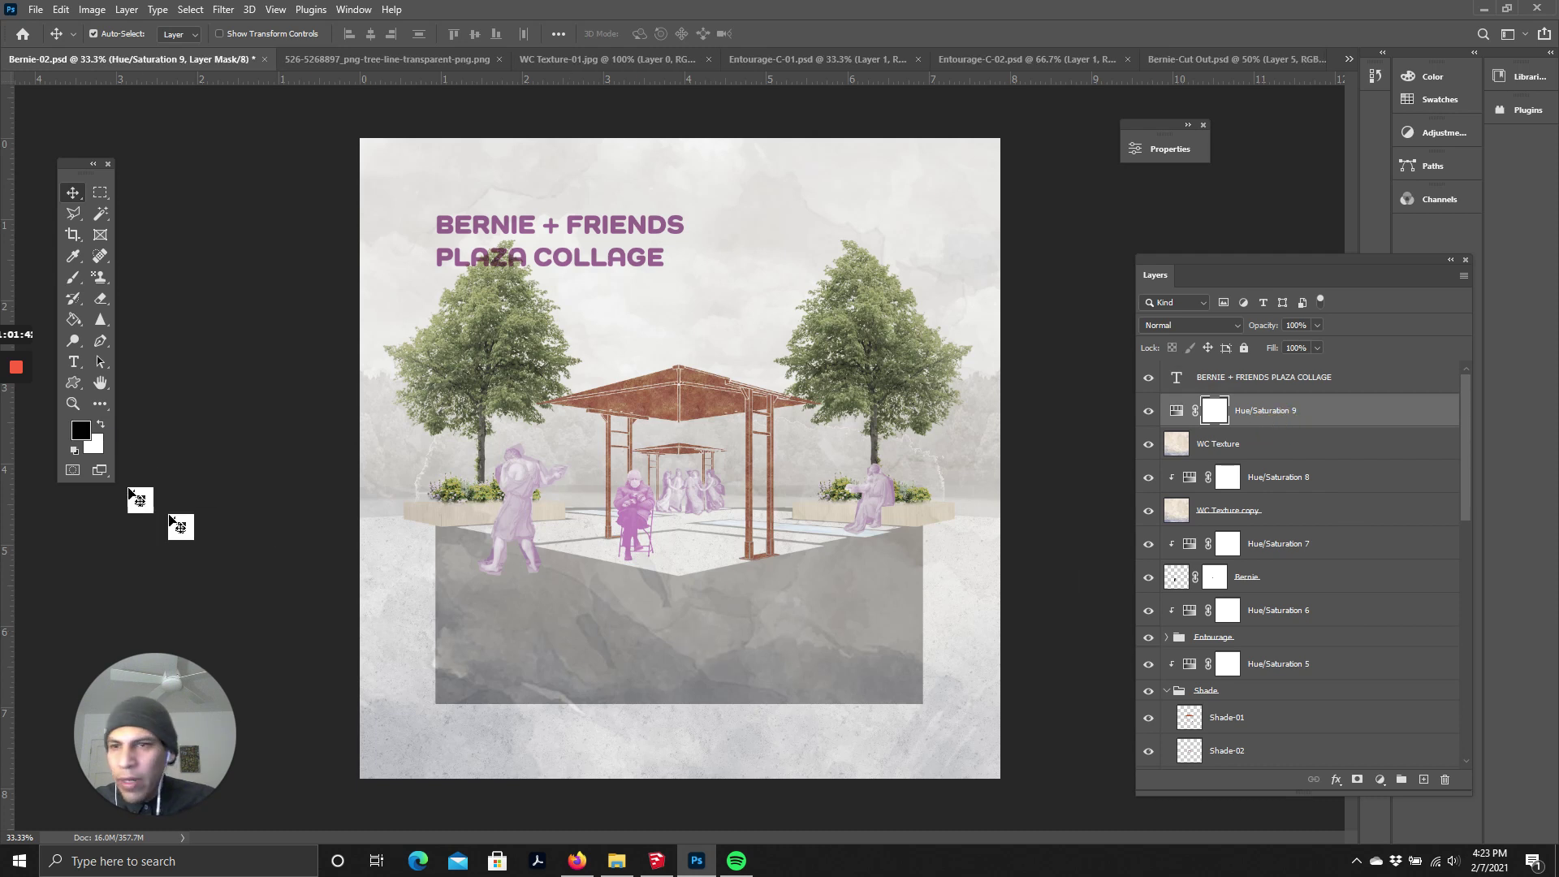
mouse_move(18, 374)
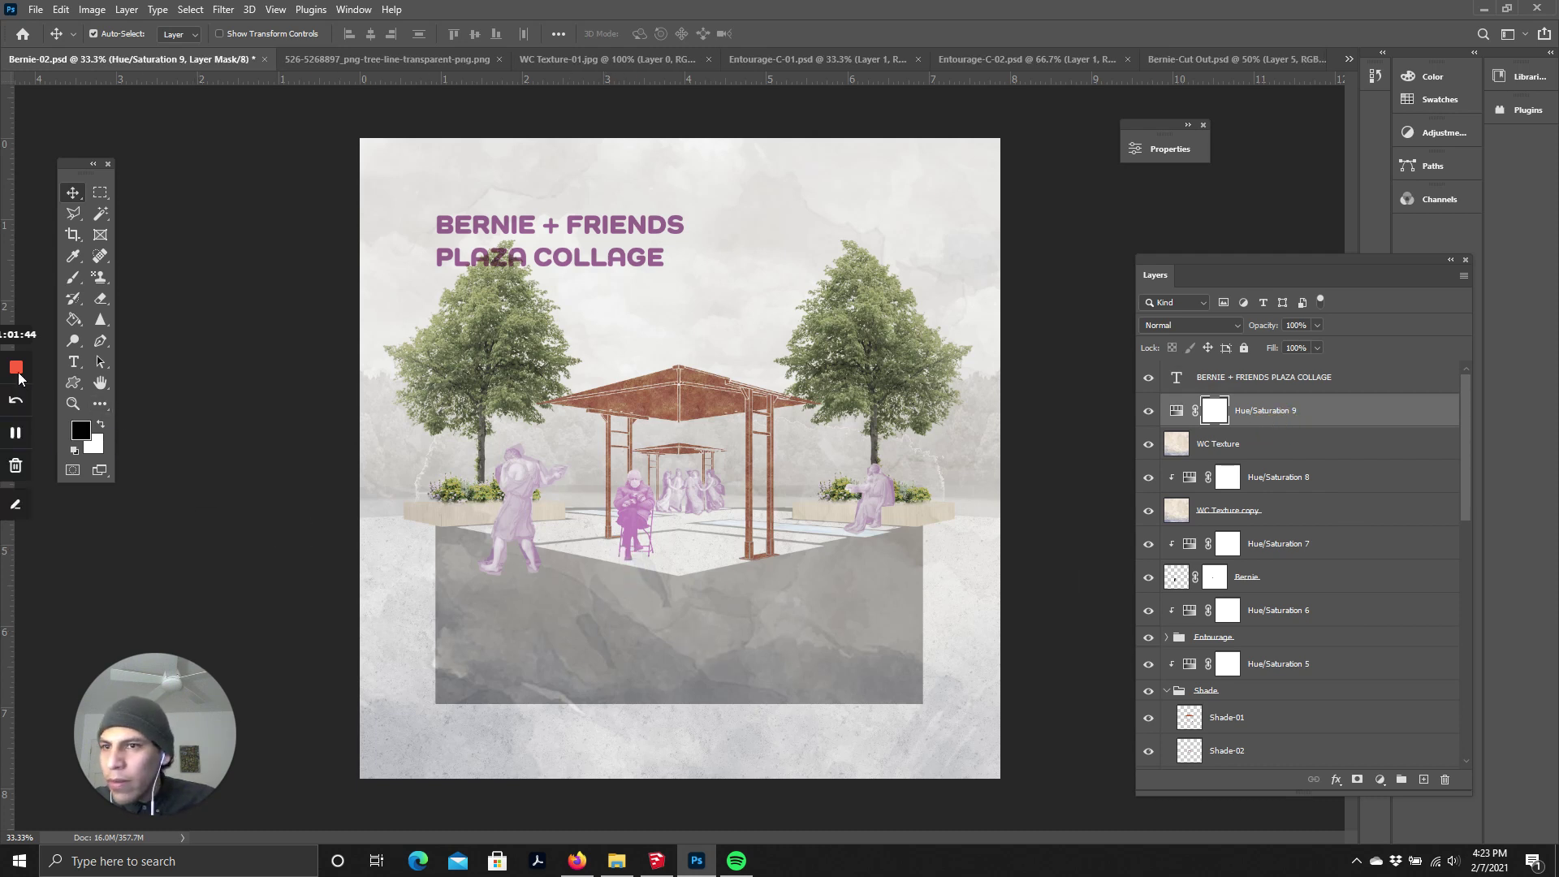